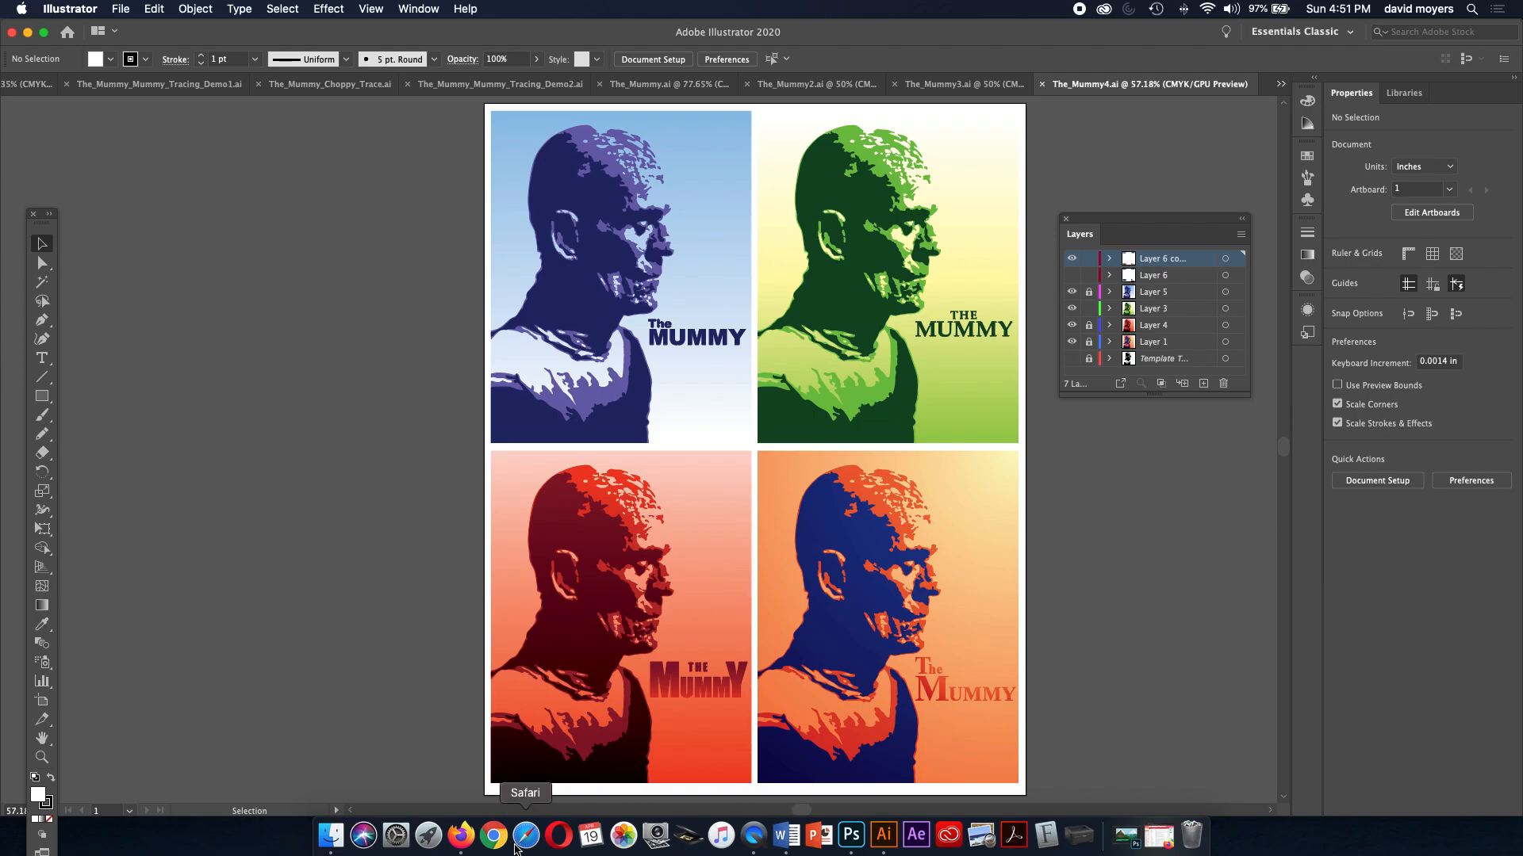
# Step: Switch to Firefox and look through the Boris Karloff Annex gallery on doctormacro.com for reference photos
pyautogui.click(460, 838)
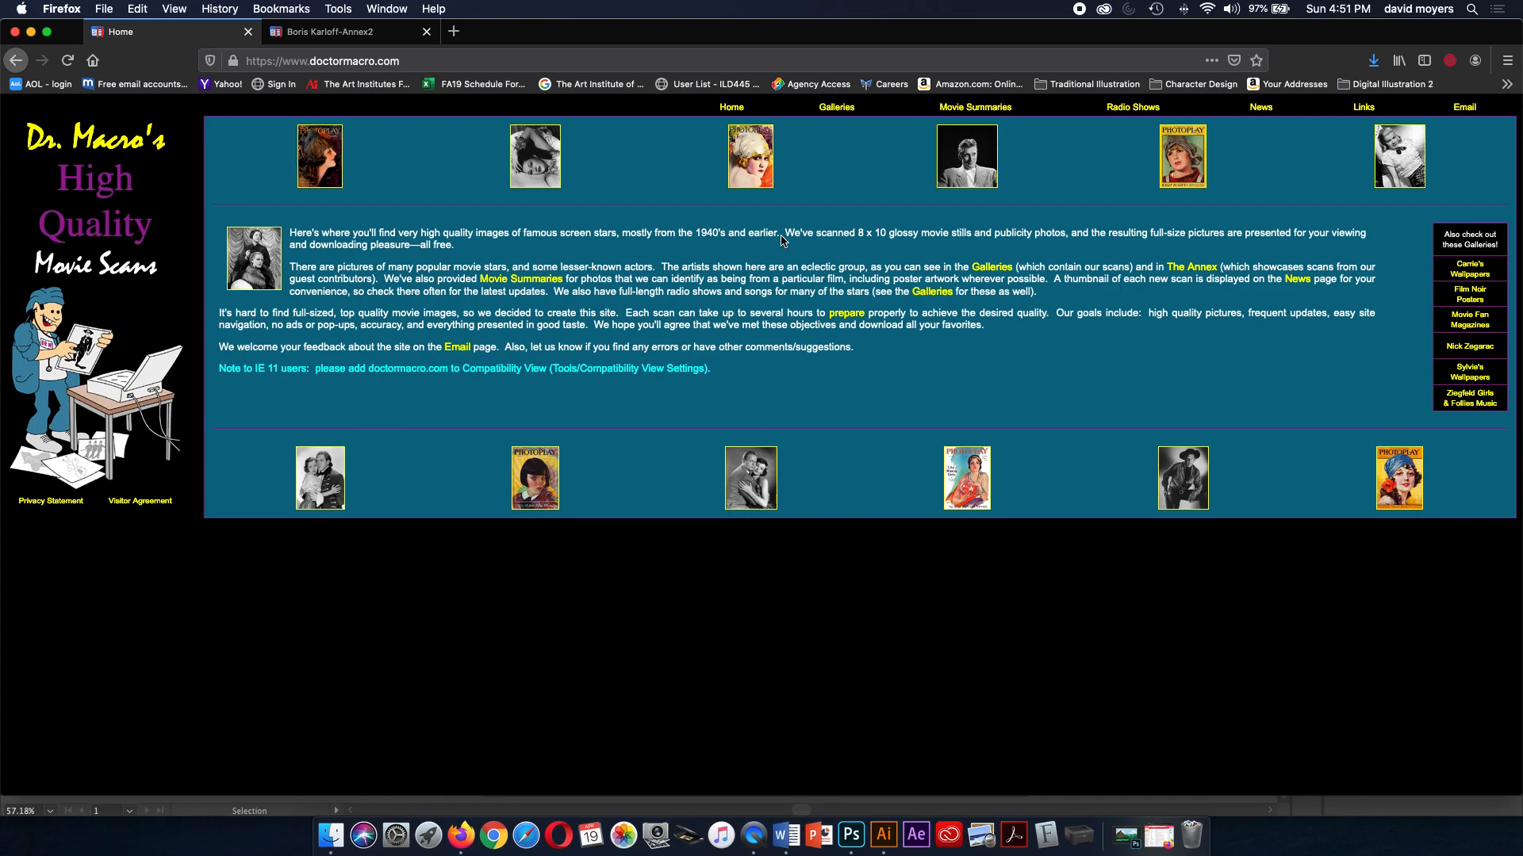
pyautogui.click(372, 35)
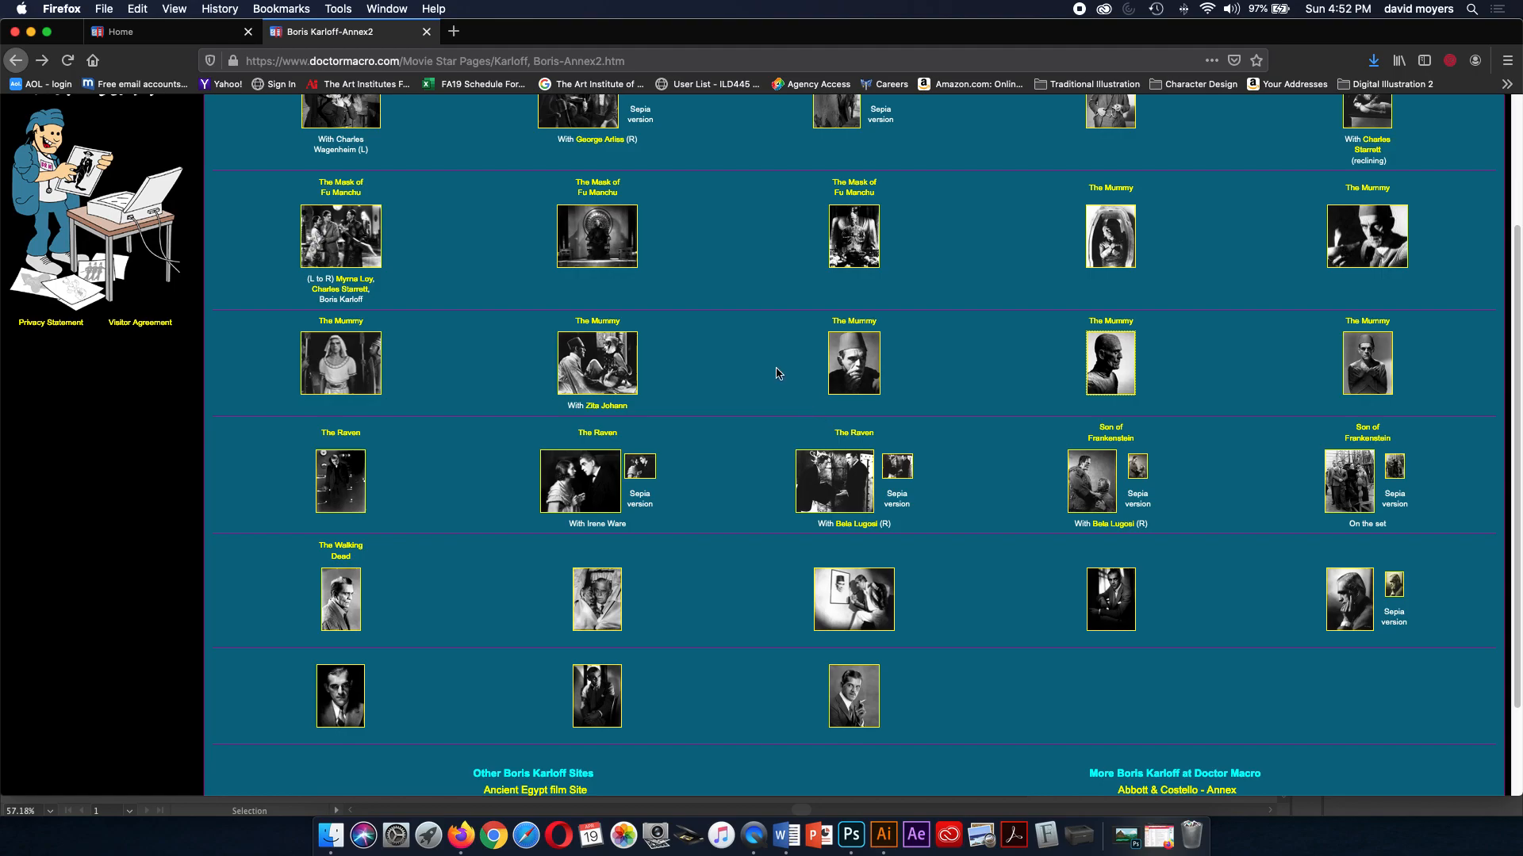
pyautogui.scroll(3, 993, 409)
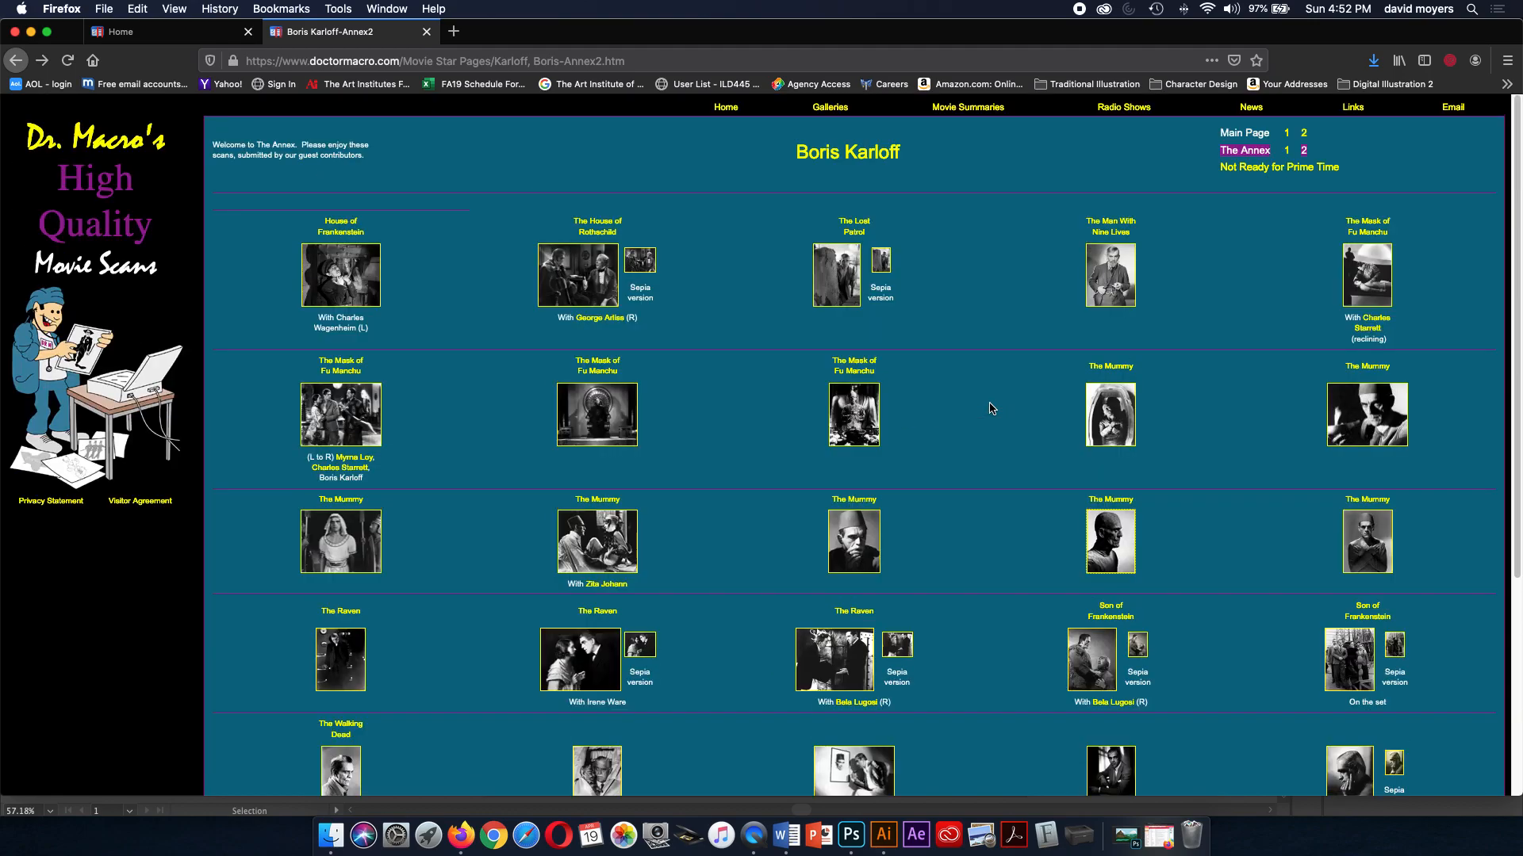
pyautogui.scroll(-1, 990, 409)
pyautogui.scroll(-3, 989, 410)
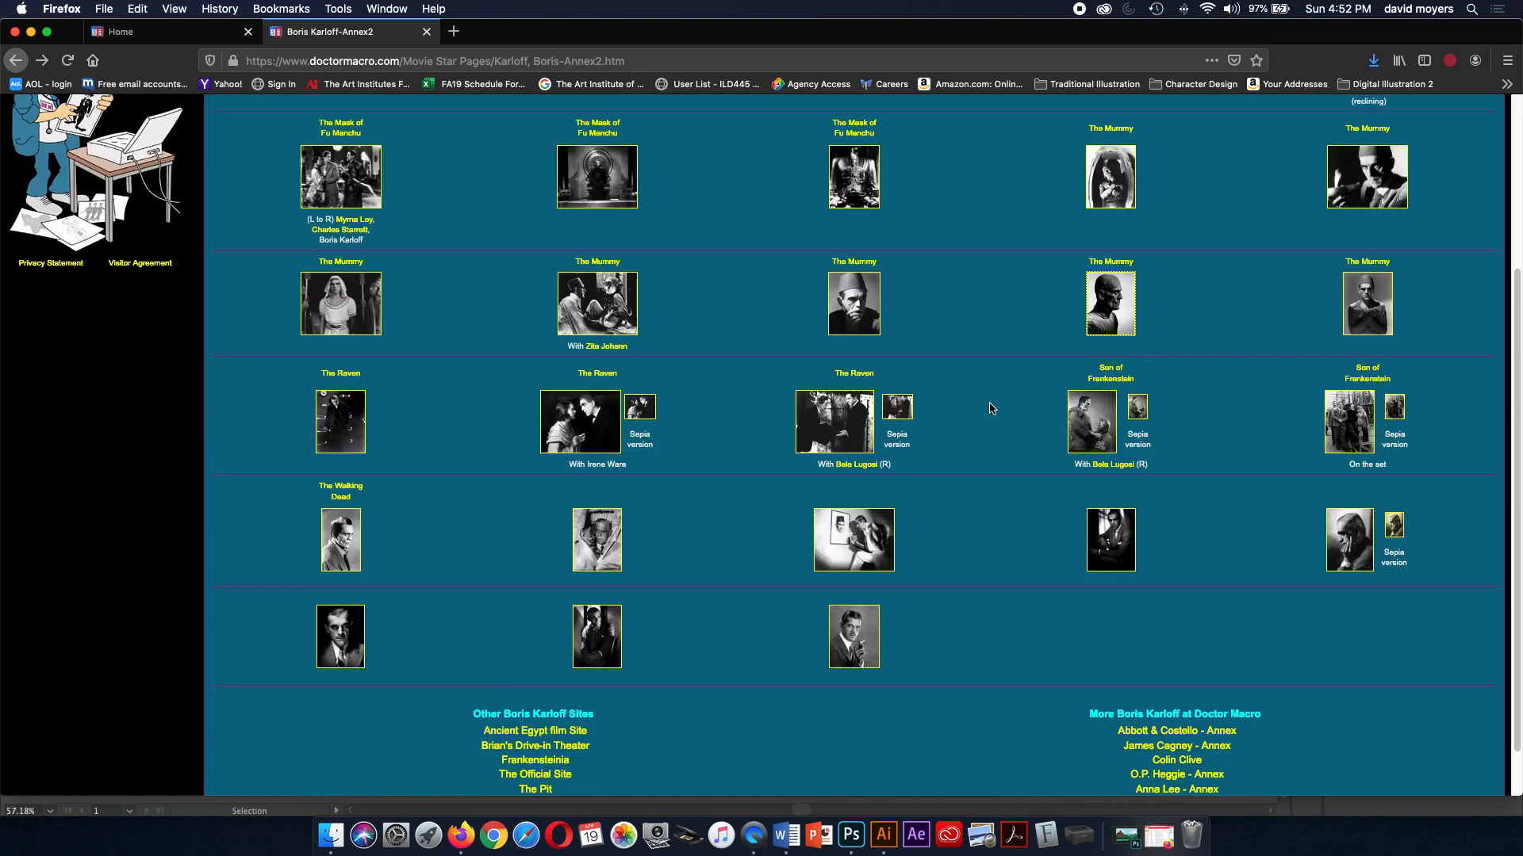
pyautogui.scroll(2, 990, 409)
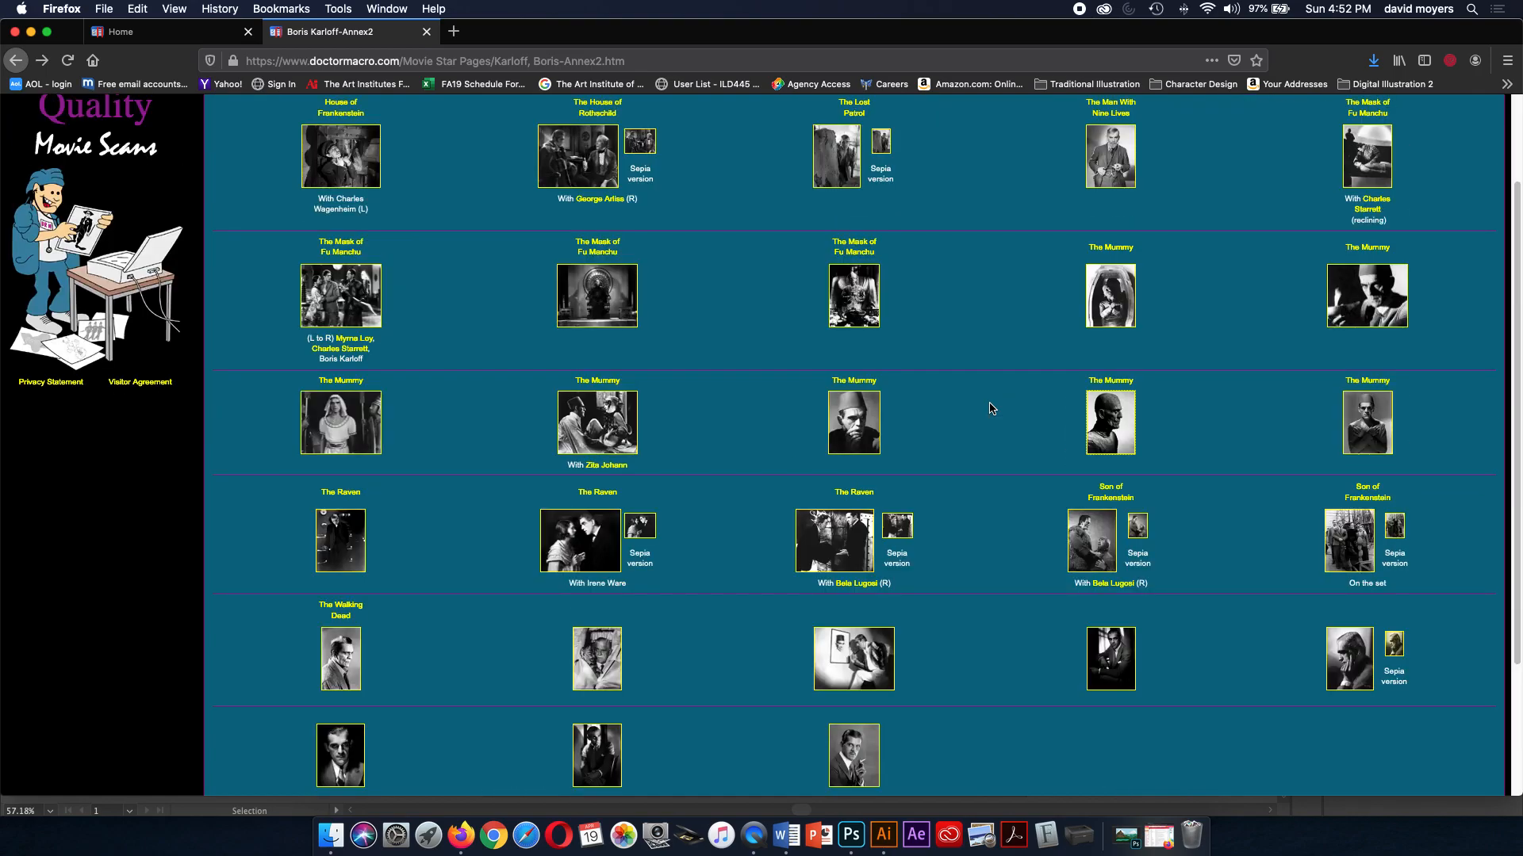
pyautogui.scroll(-1, 989, 409)
# Step: View the first Son of Frankenstein photo, return to the gallery, and open the side-profile photo from The Mummy
pyautogui.click(1089, 476)
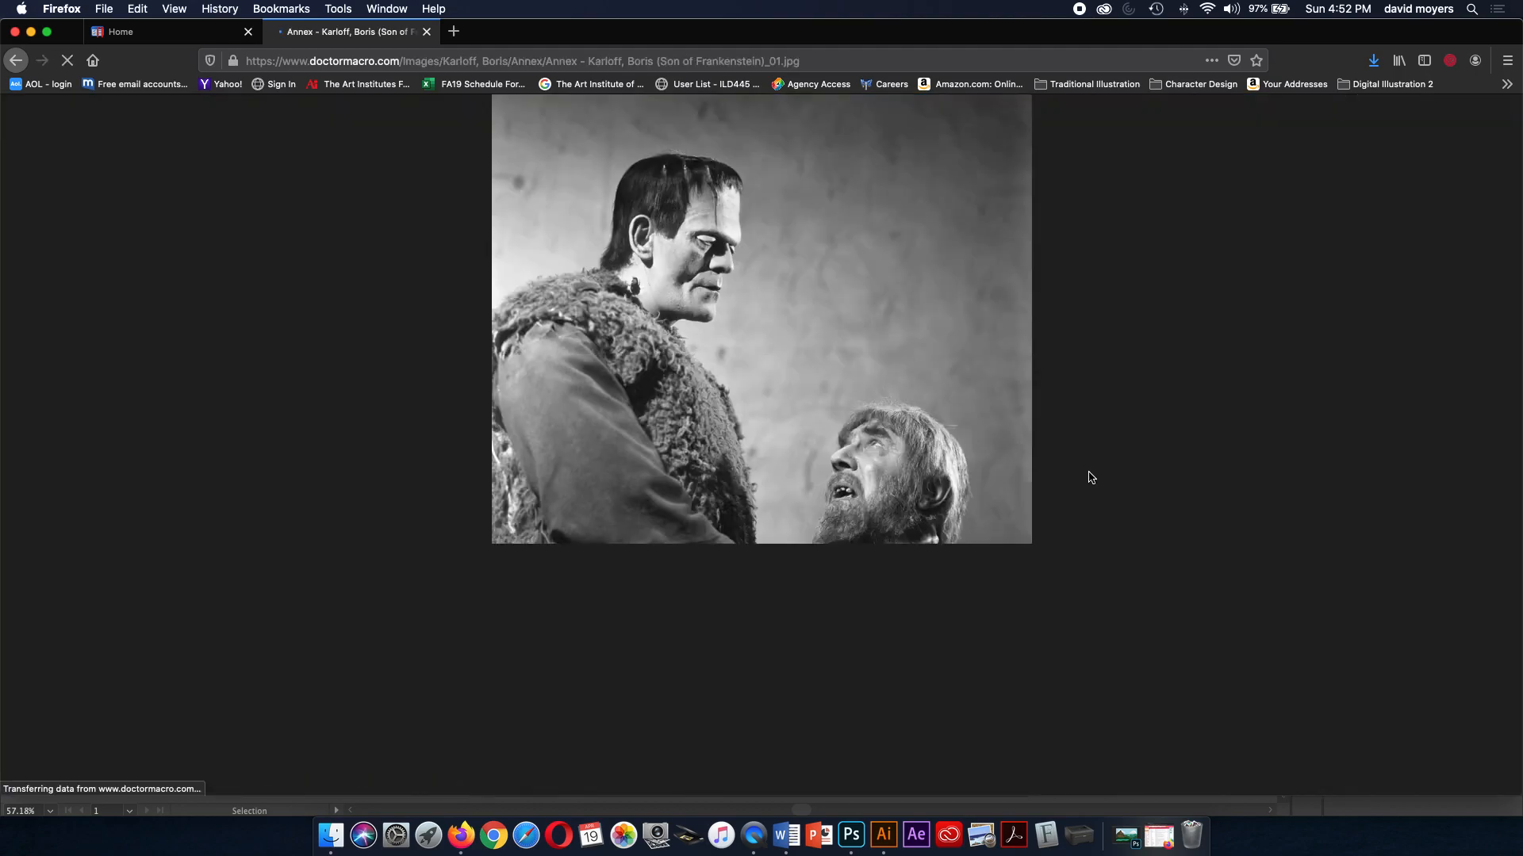
pyautogui.click(16, 59)
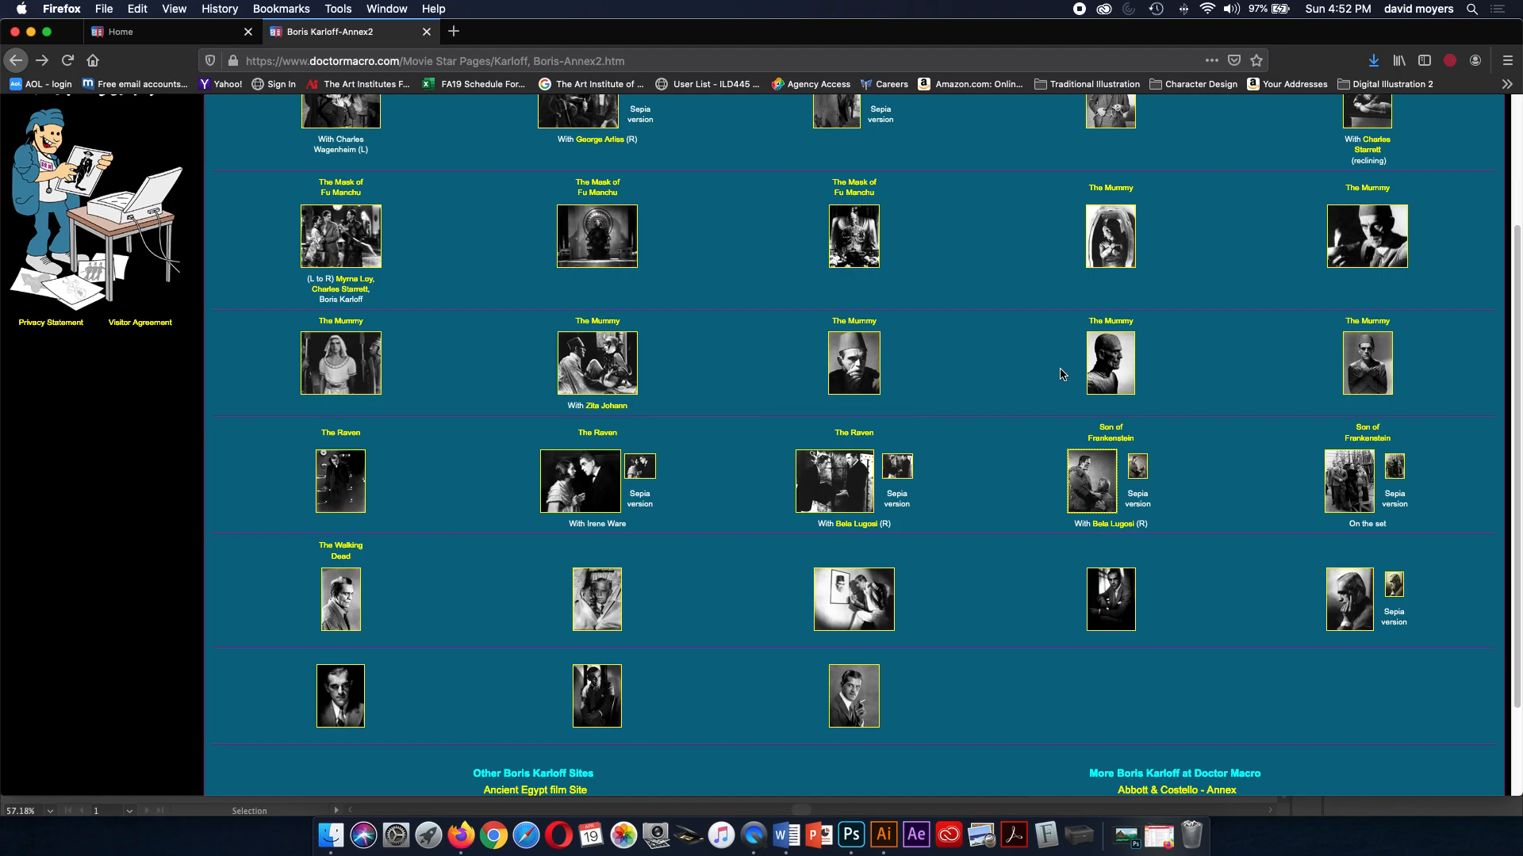
pyautogui.click(1105, 367)
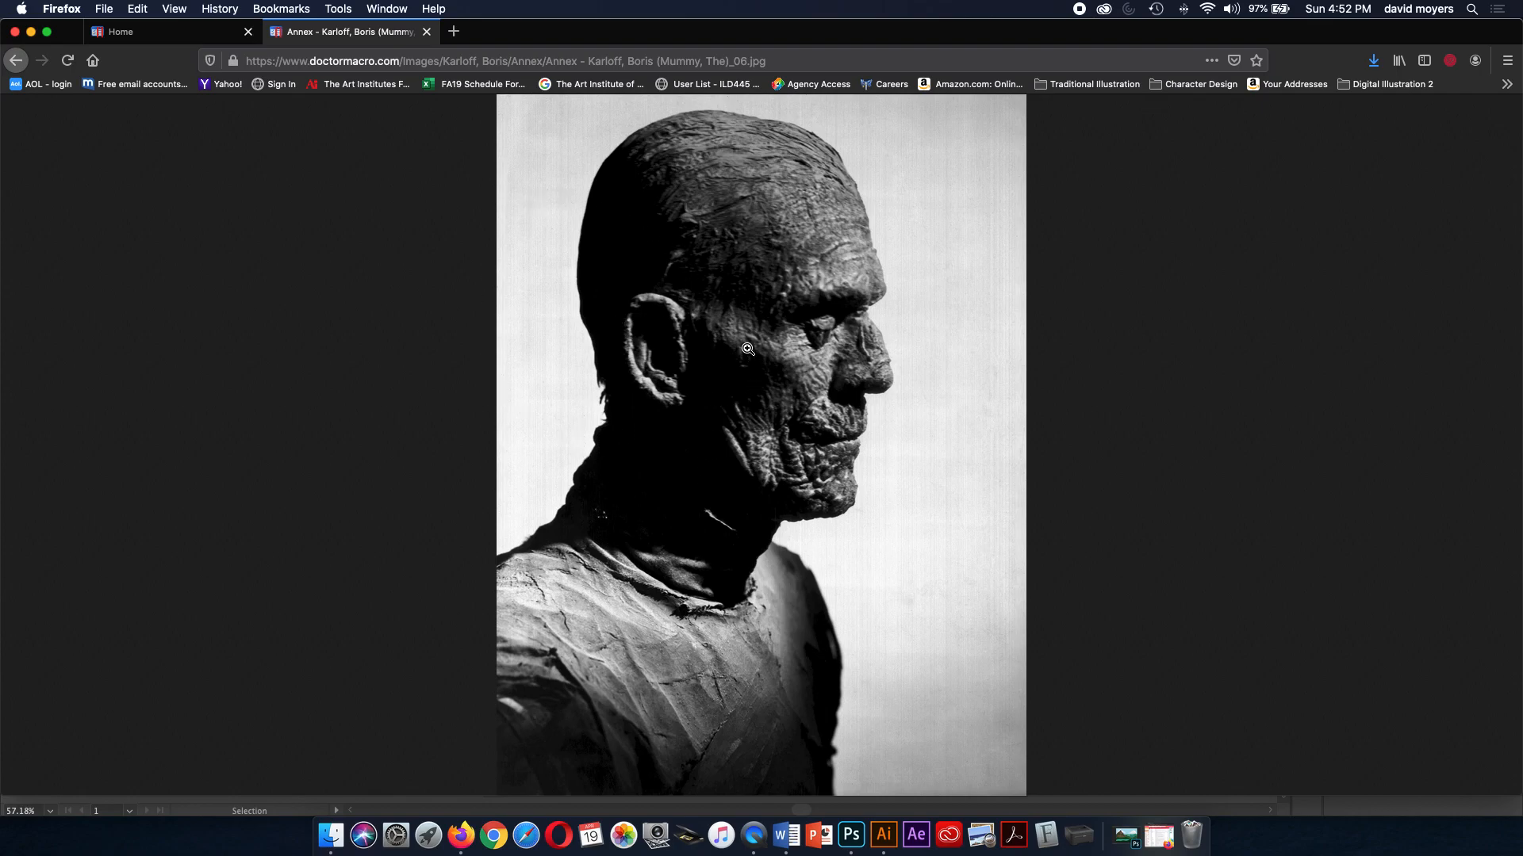
# Step: Switch to Photoshop, try posterizing the Mummy profile photo to 4 levels, and undo the adjustment
pyautogui.click(864, 849)
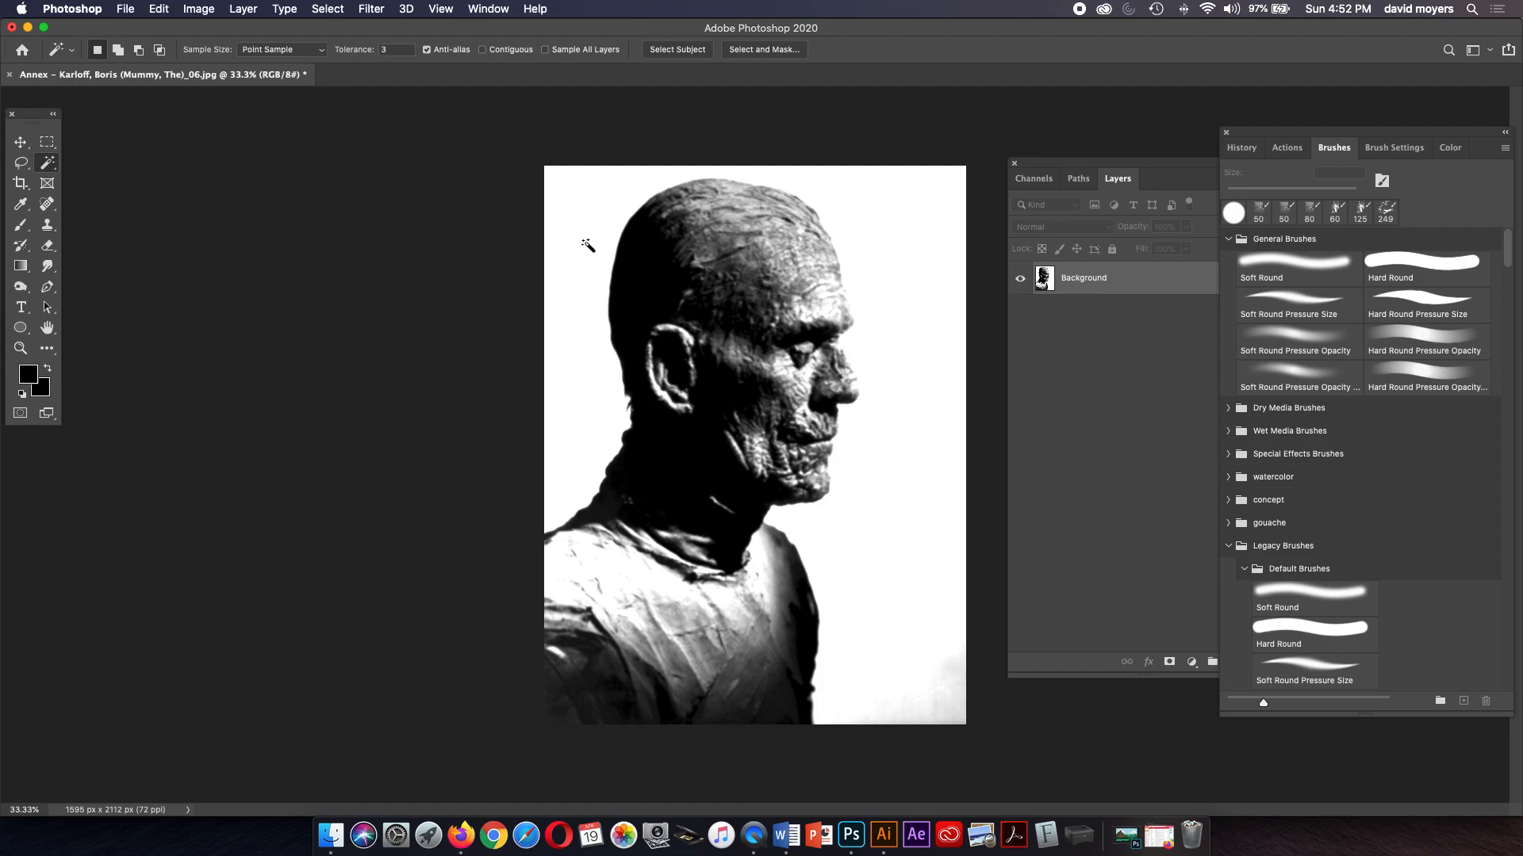
pyautogui.click(200, 8)
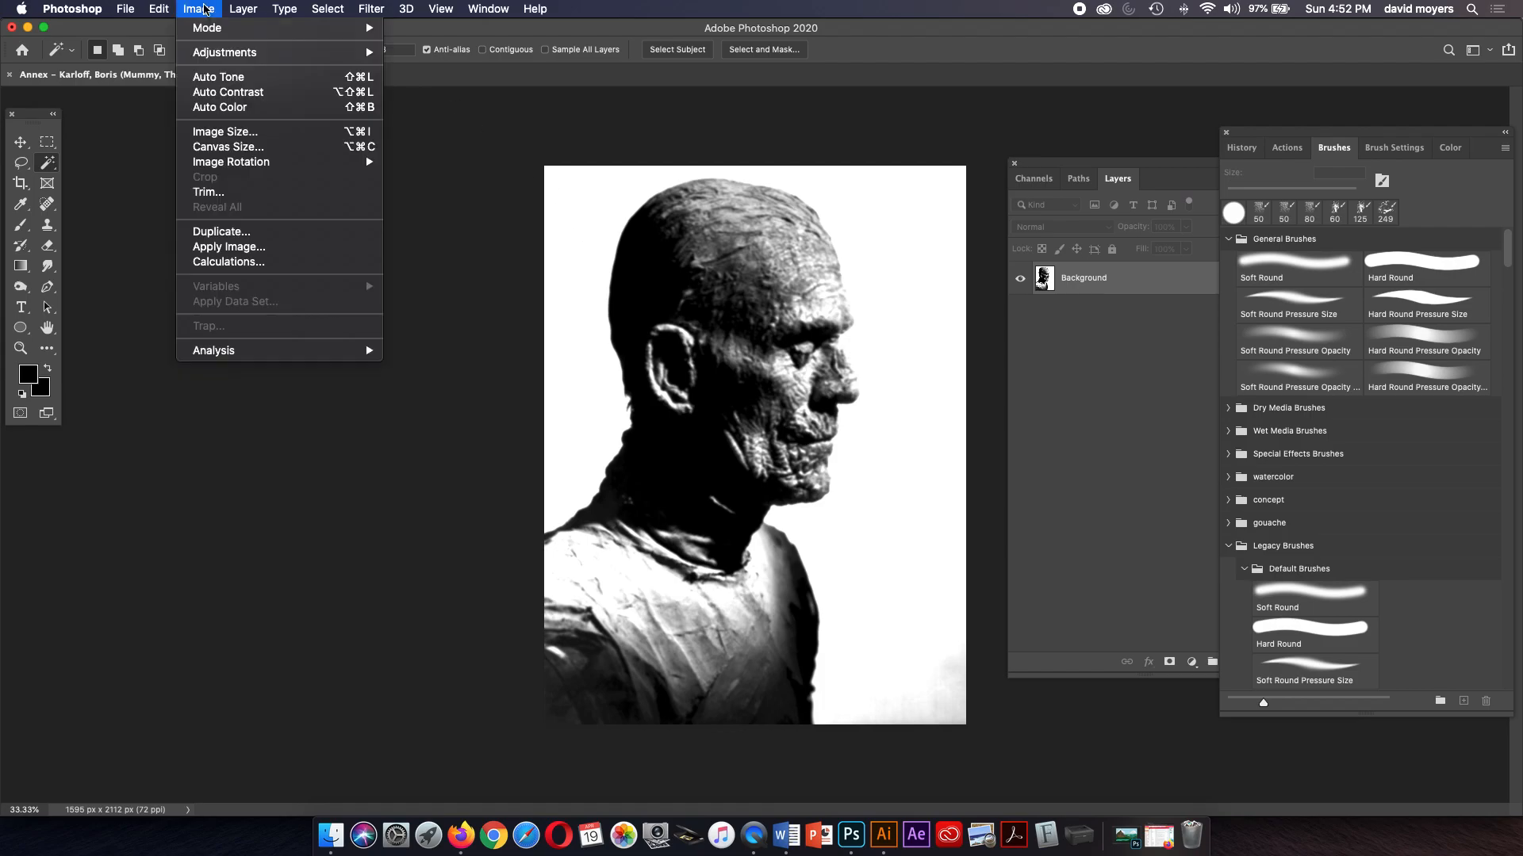
pyautogui.moveTo(204, 28)
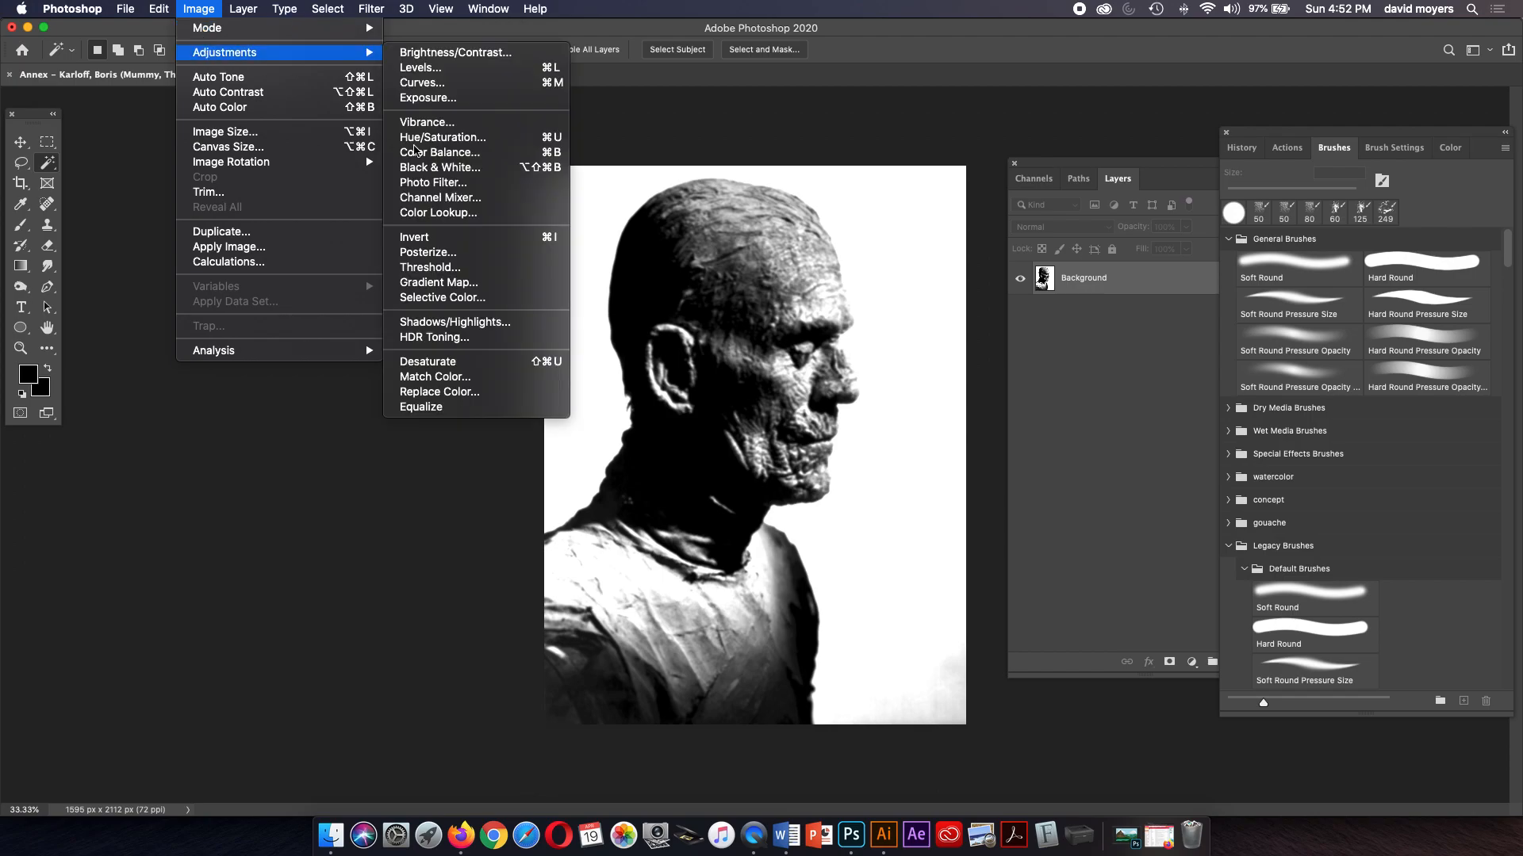
pyautogui.click(476, 252)
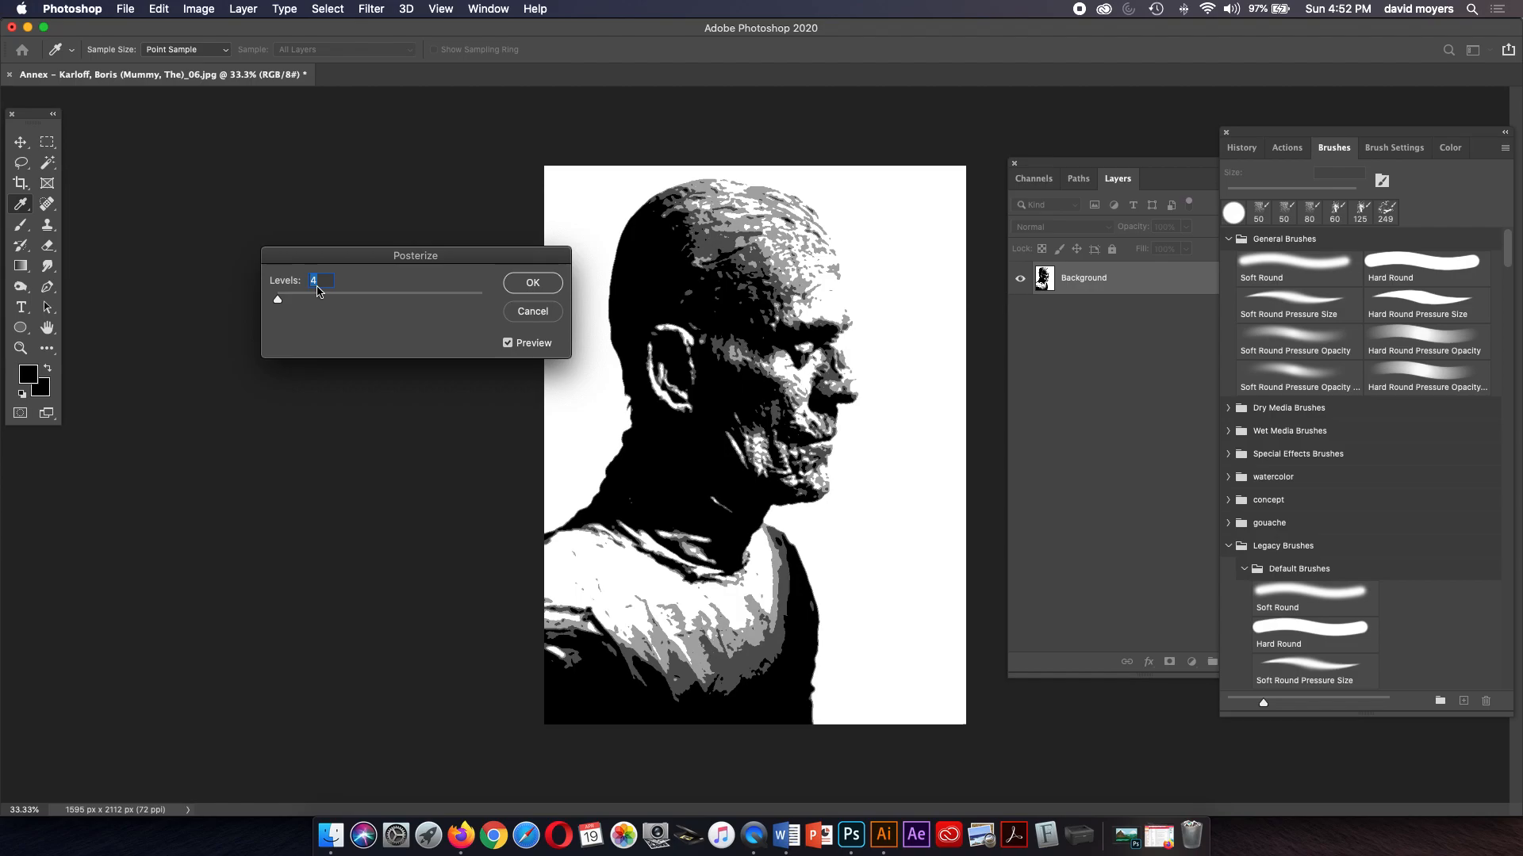
pyautogui.click(530, 284)
pyautogui.press('w')
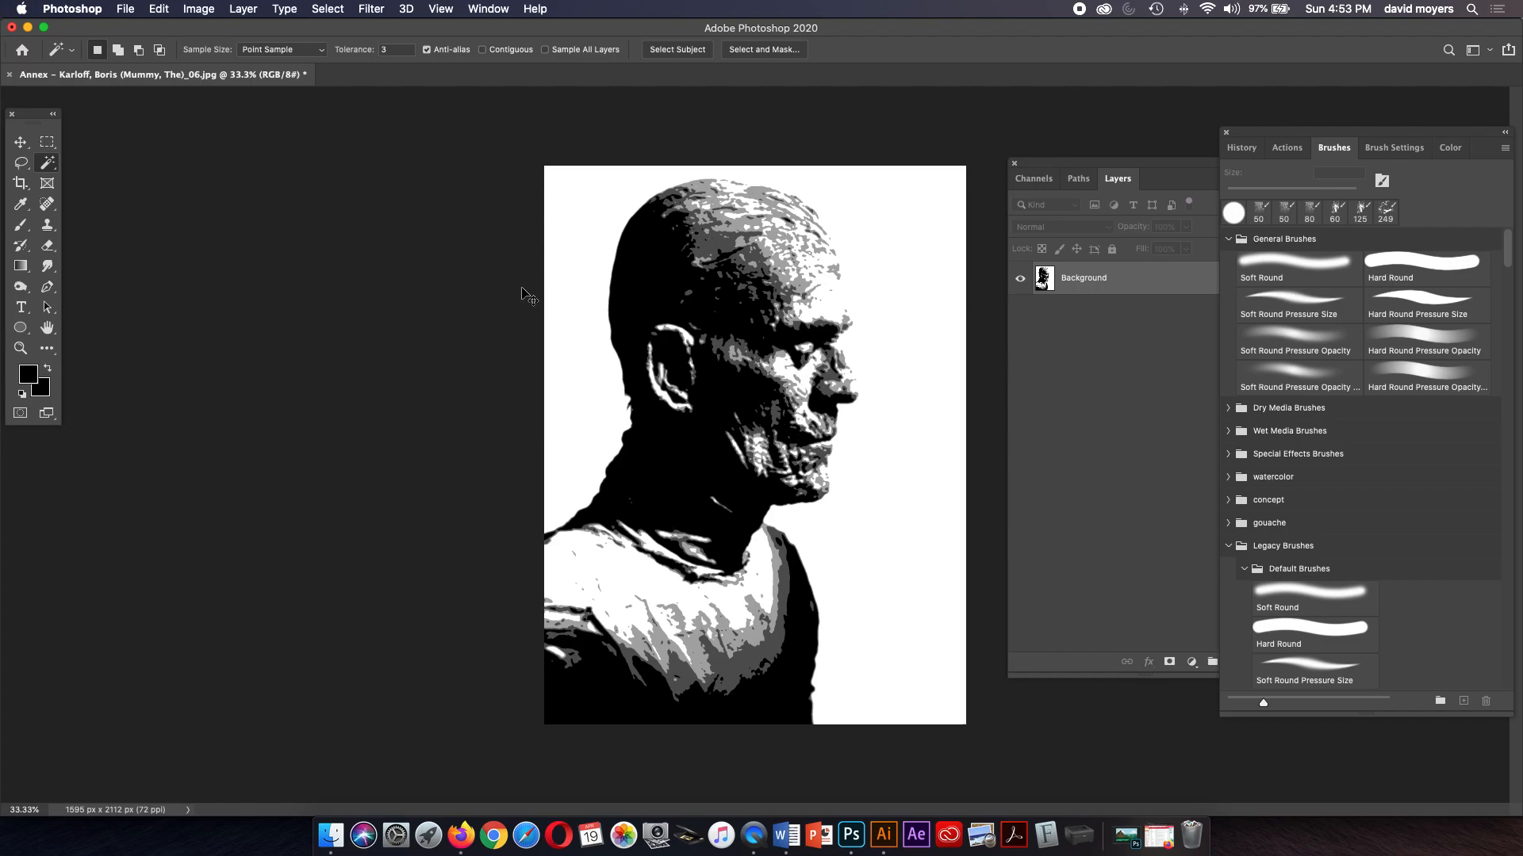
pyautogui.press('super+z')
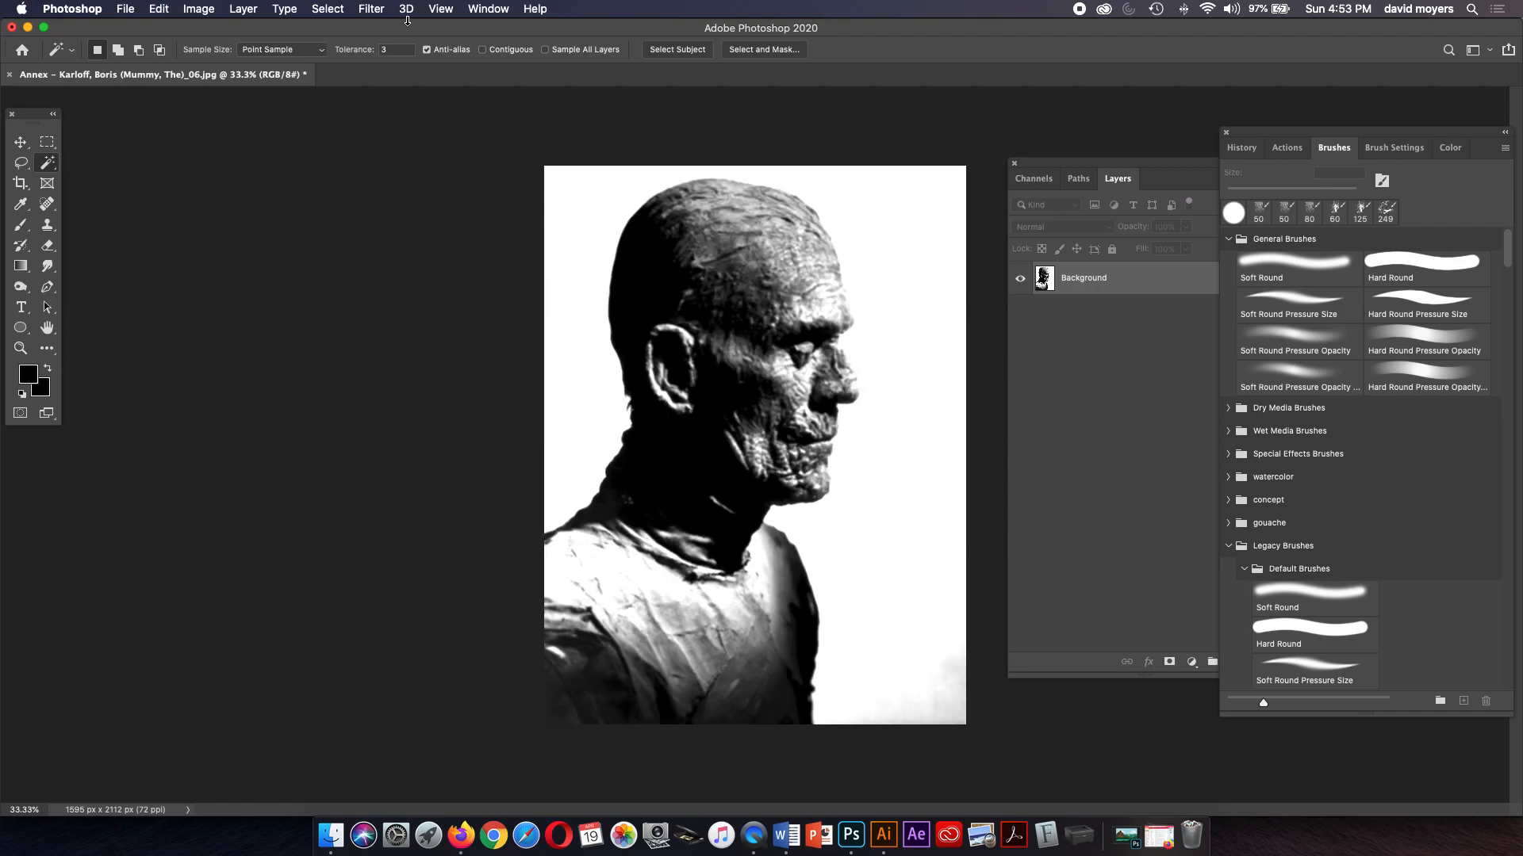
# Step: Apply a Gaussian Blur with a radius of 1.1 pixels to the Mummy photo
pyautogui.click(323, 9)
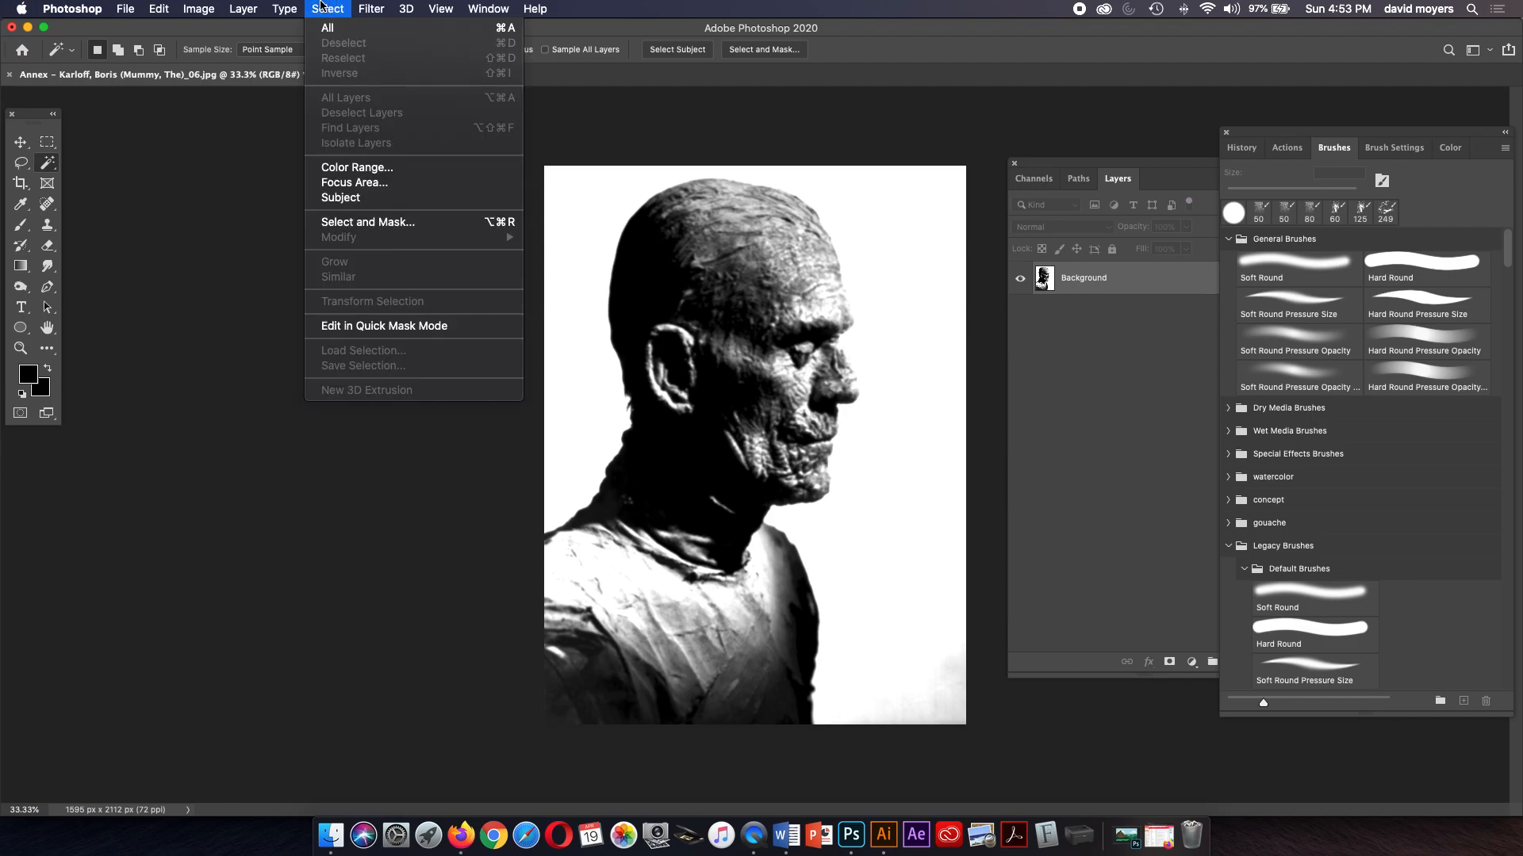
pyautogui.moveTo(369, 8)
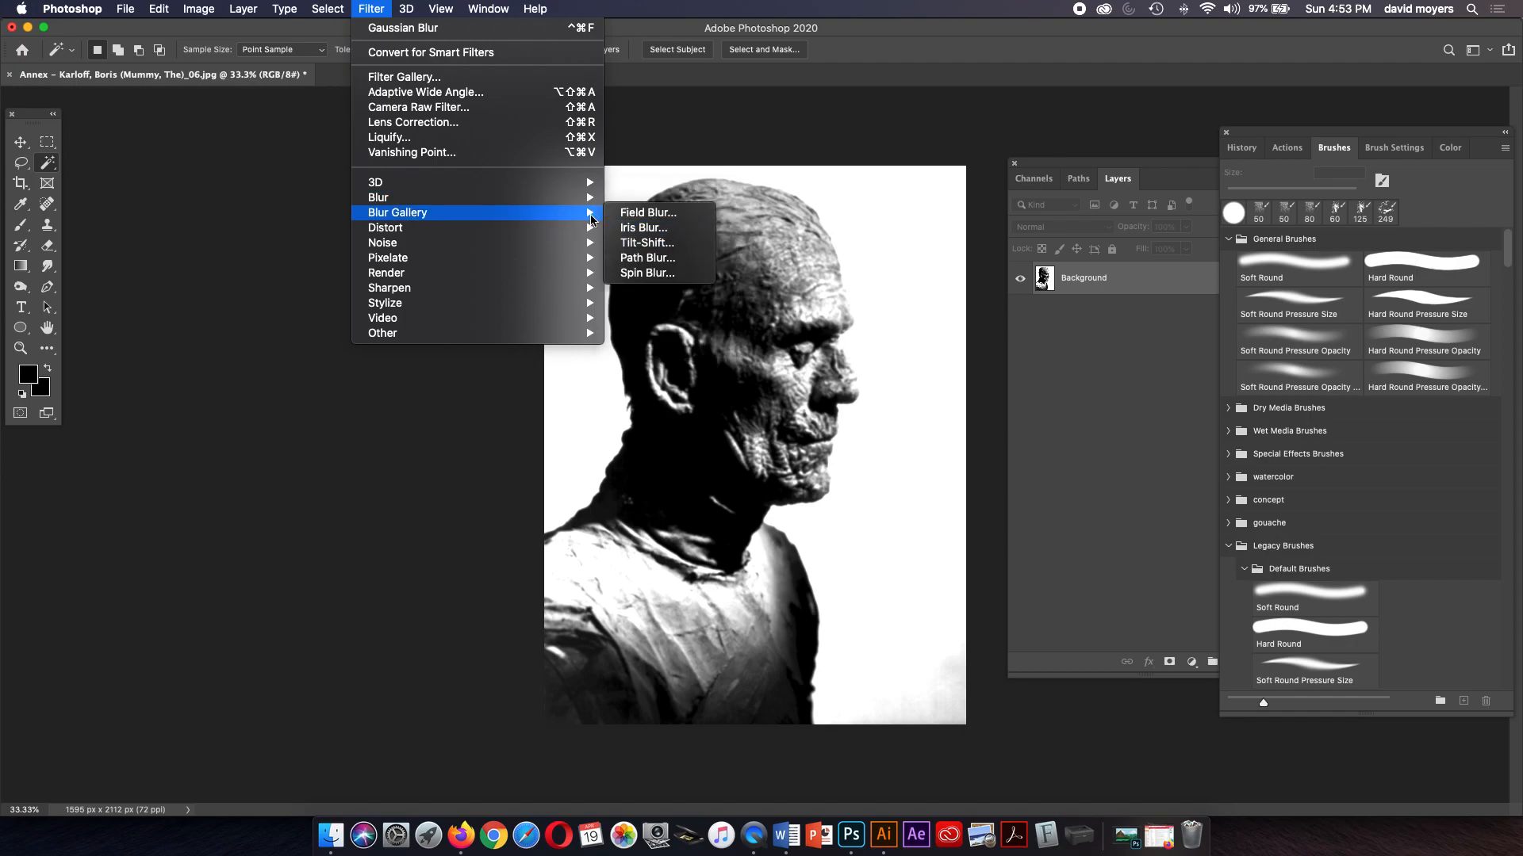
pyautogui.moveTo(569, 205)
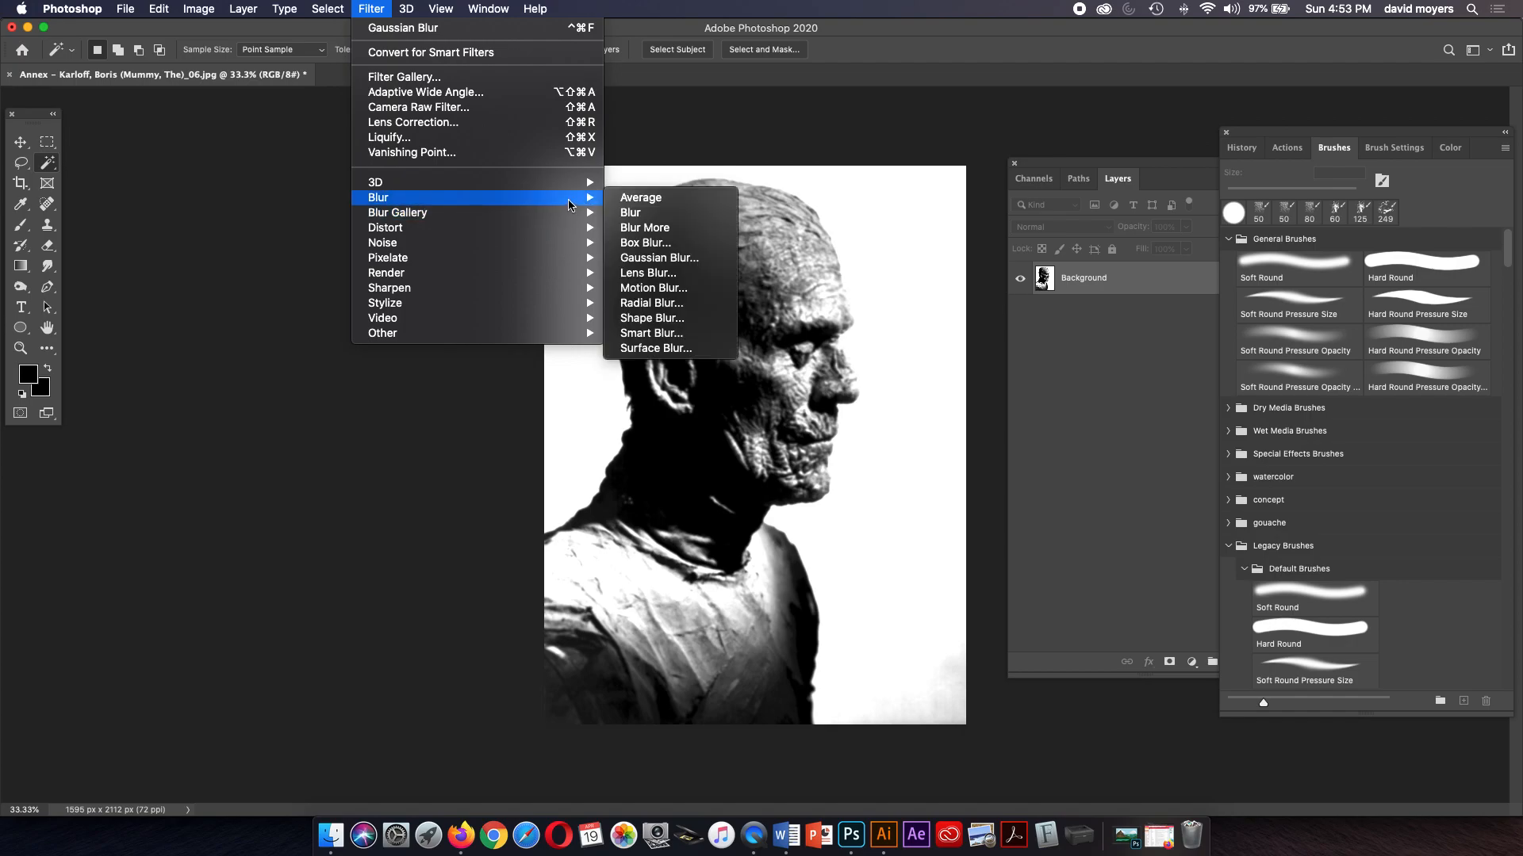
pyautogui.click(652, 258)
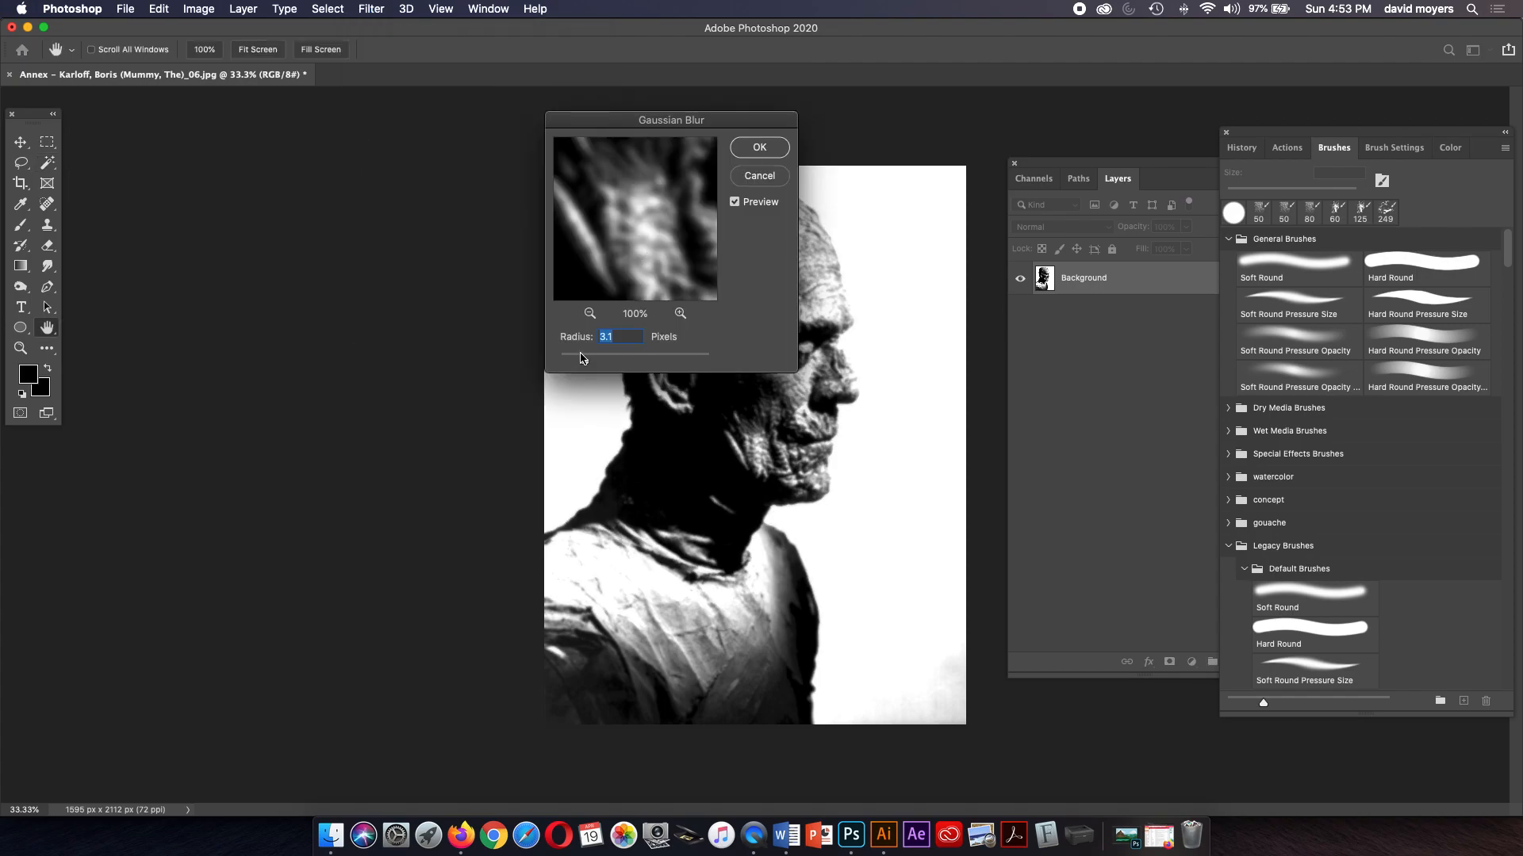
pyautogui.moveTo(584, 361); pyautogui.dragTo(567, 364)
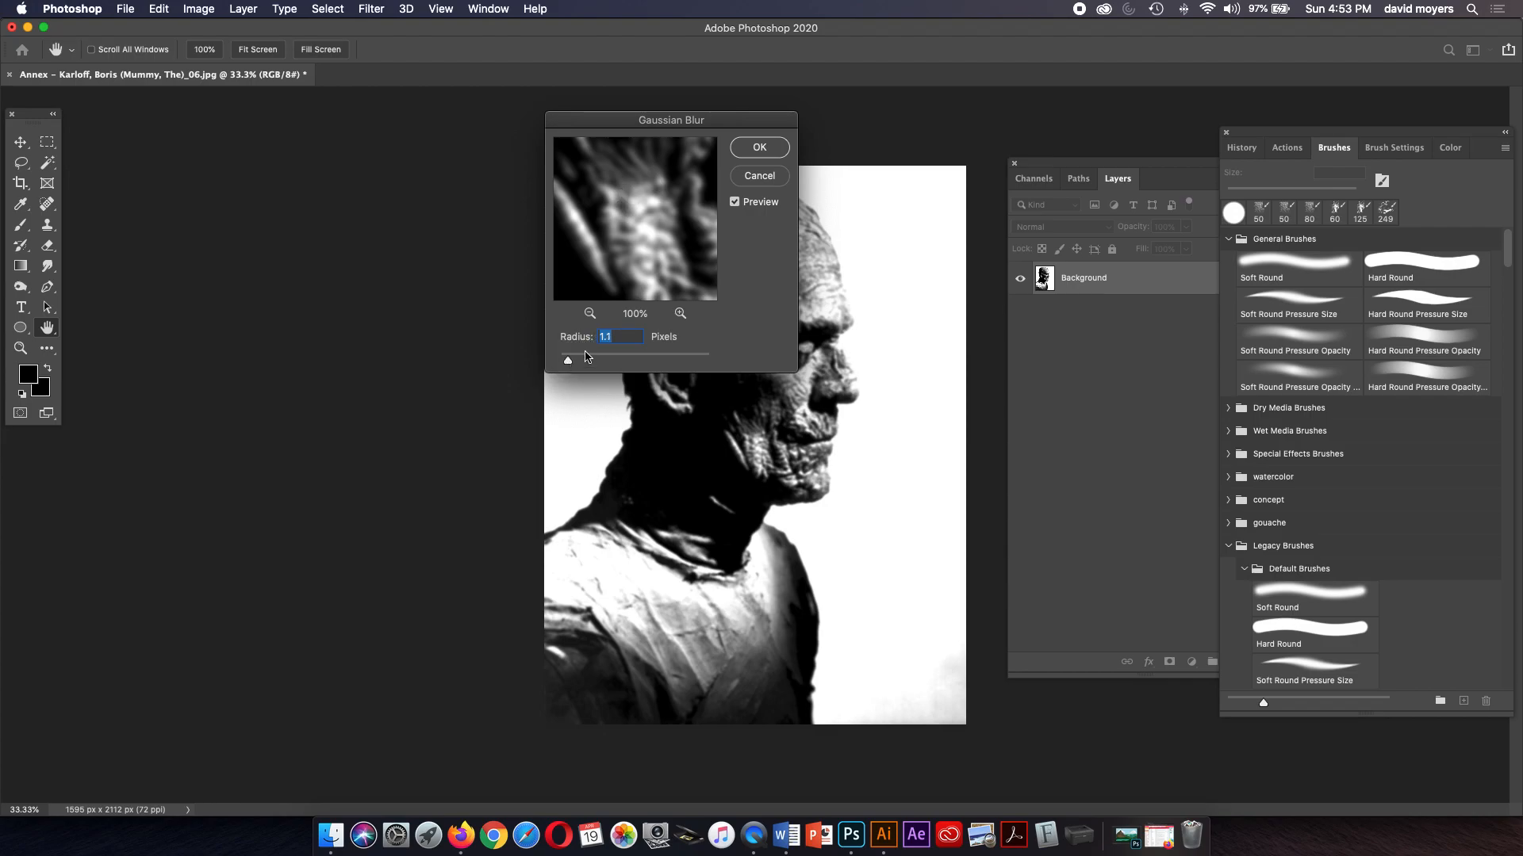
pyautogui.click(766, 150)
# Step: Posterize the blurred Mummy photo to 4 levels
pyautogui.click(199, 8)
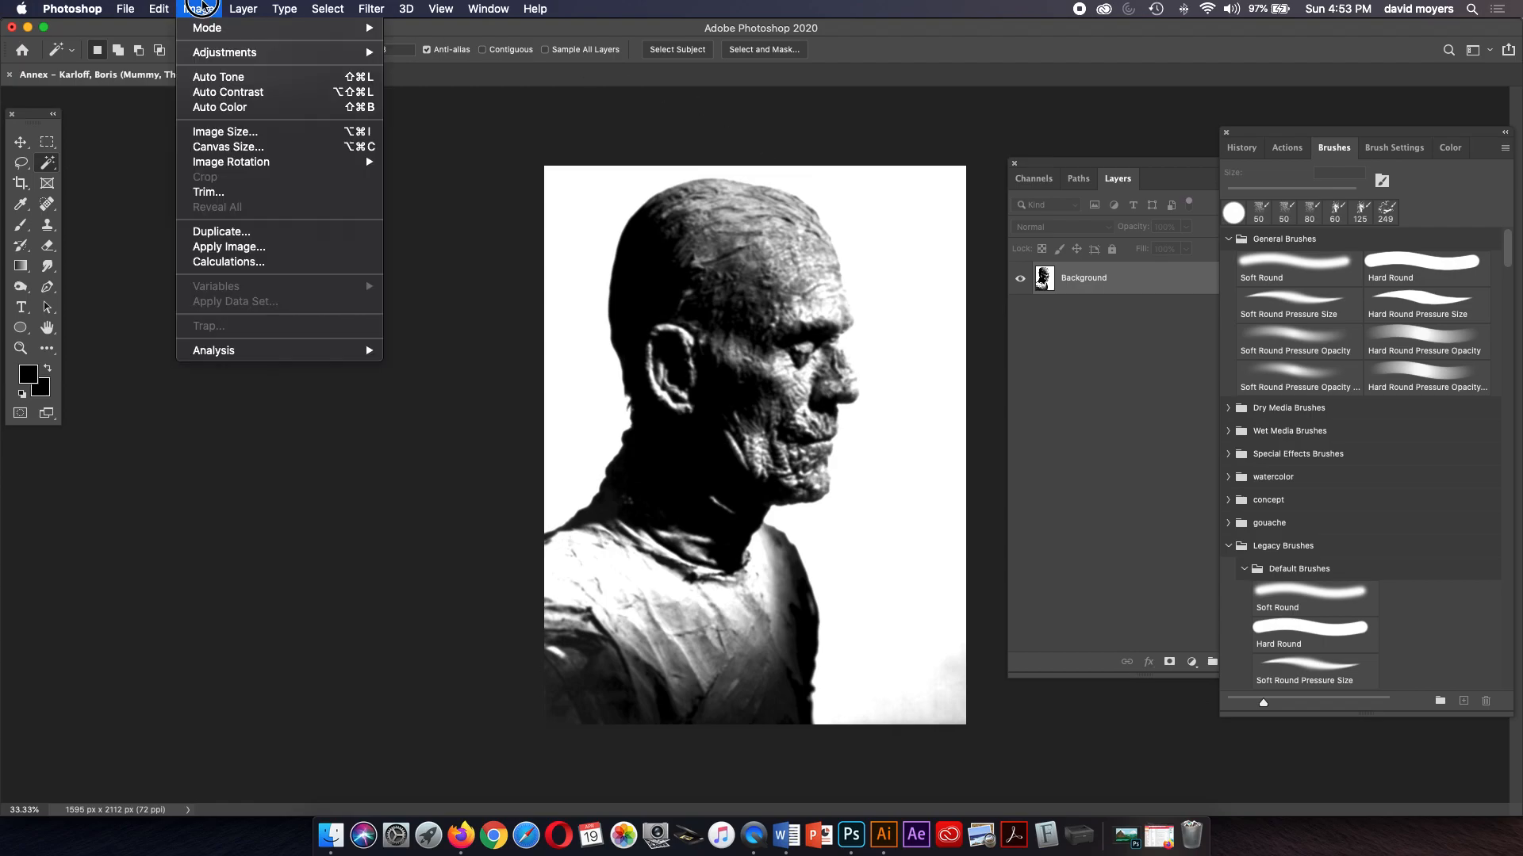
pyautogui.moveTo(212, 56)
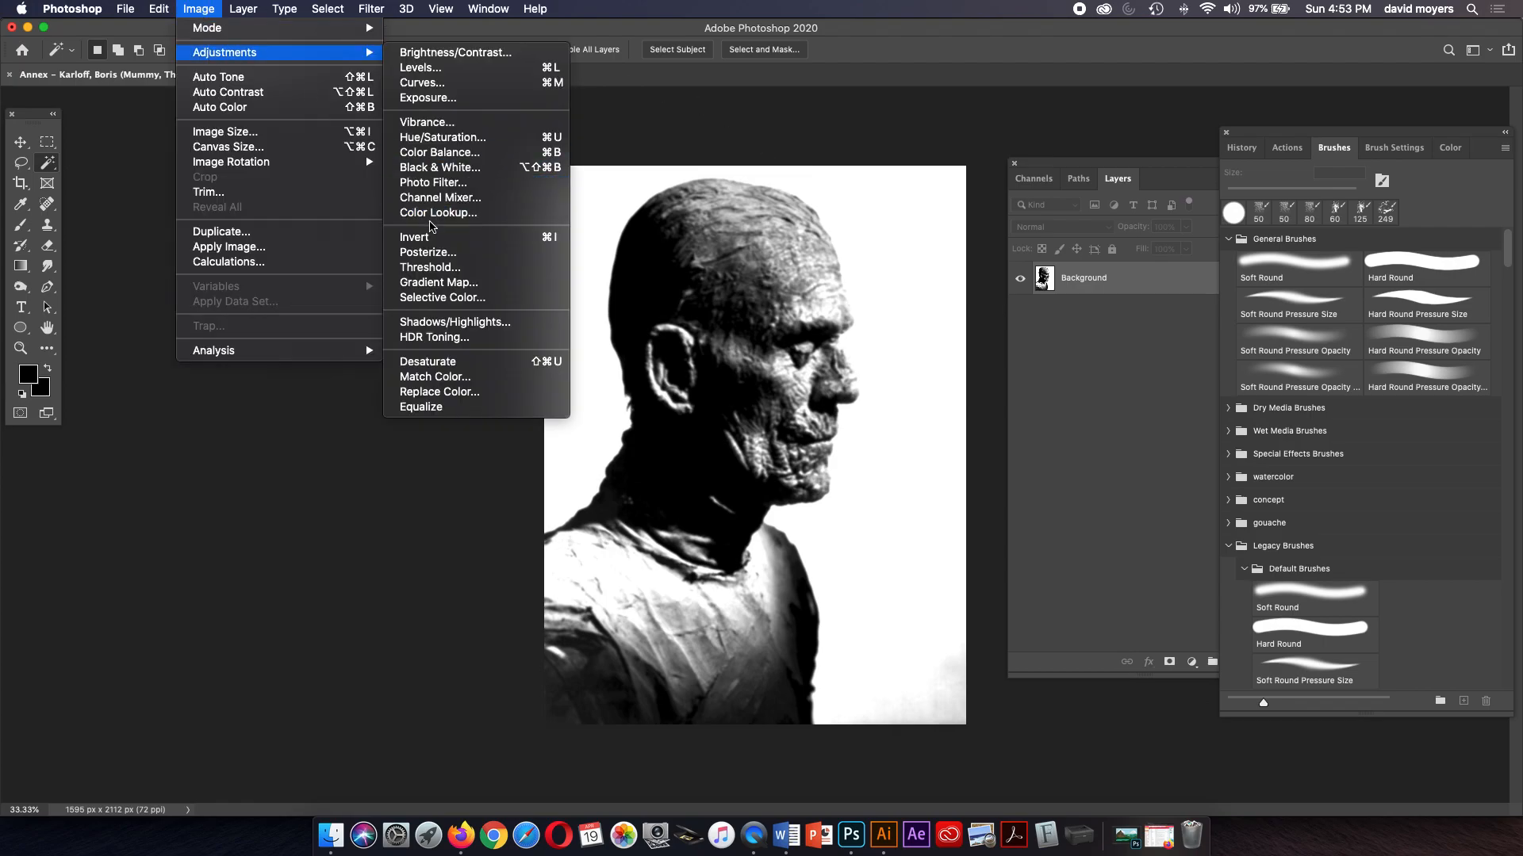
pyautogui.click(452, 252)
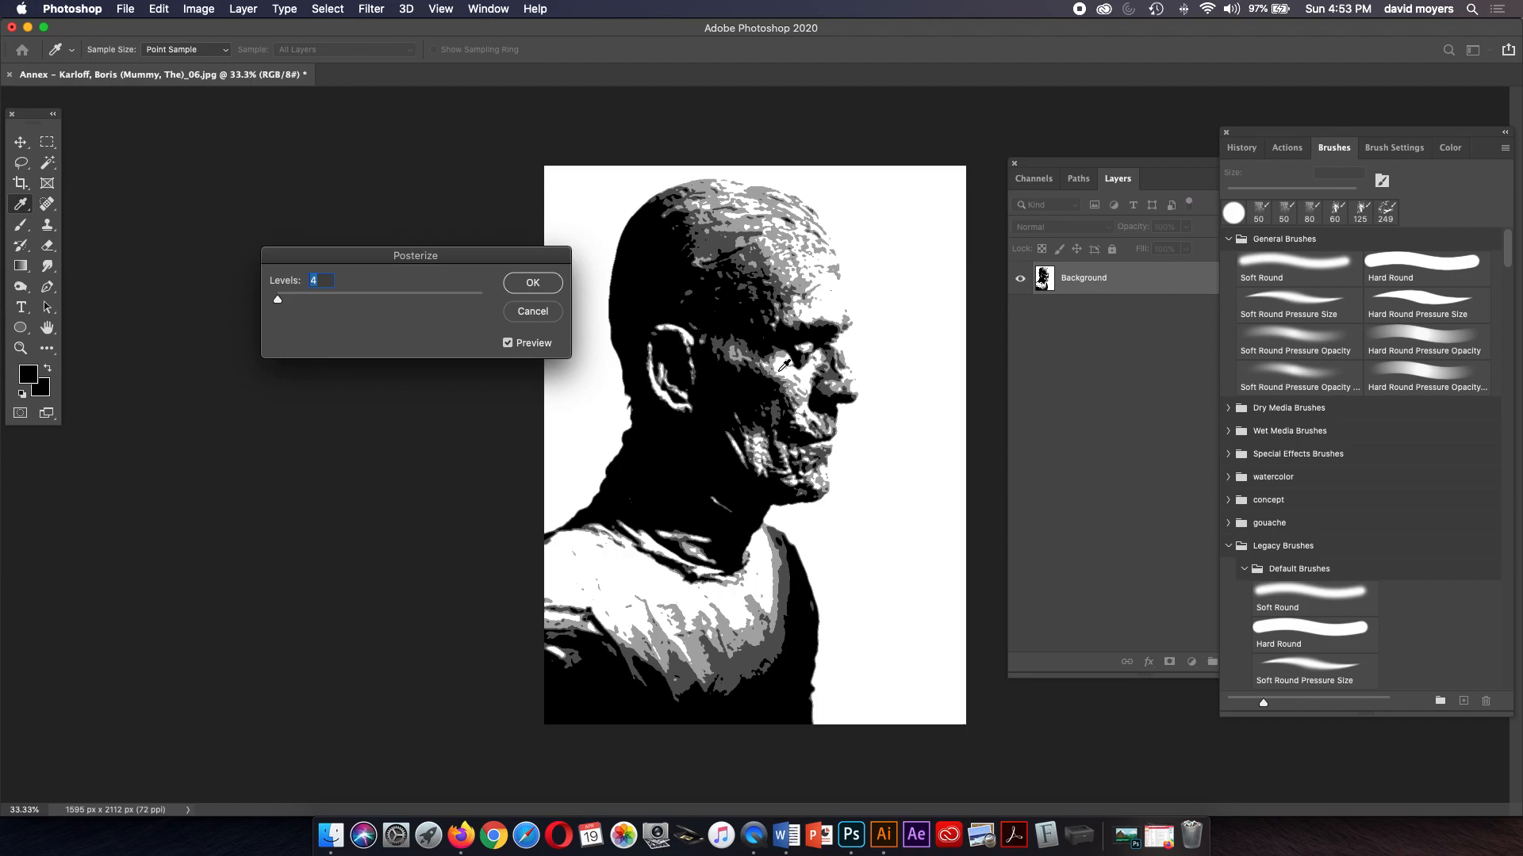
pyautogui.click(532, 284)
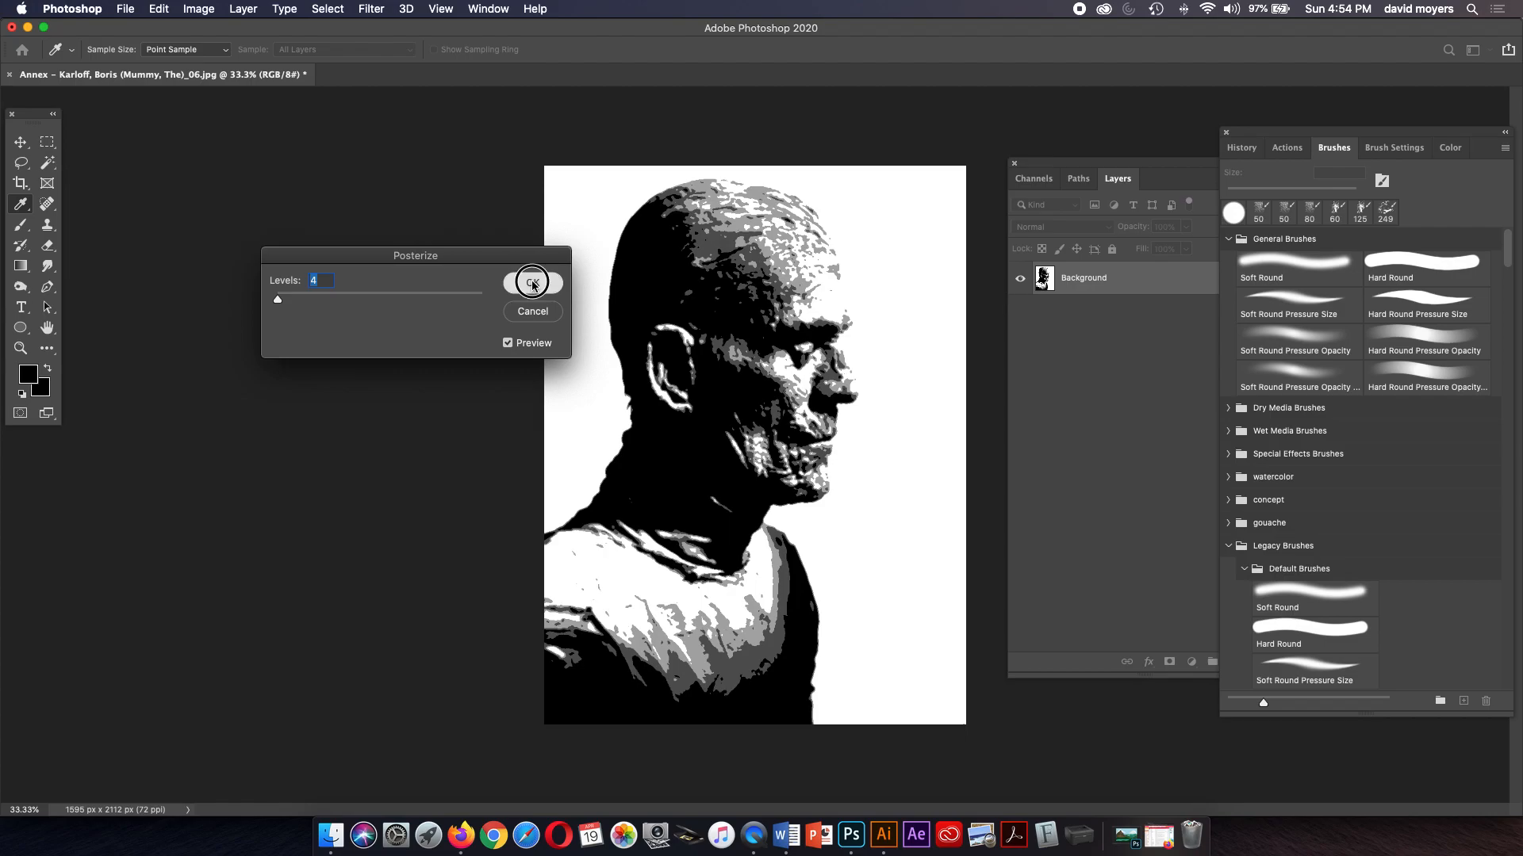
pyautogui.press('w')
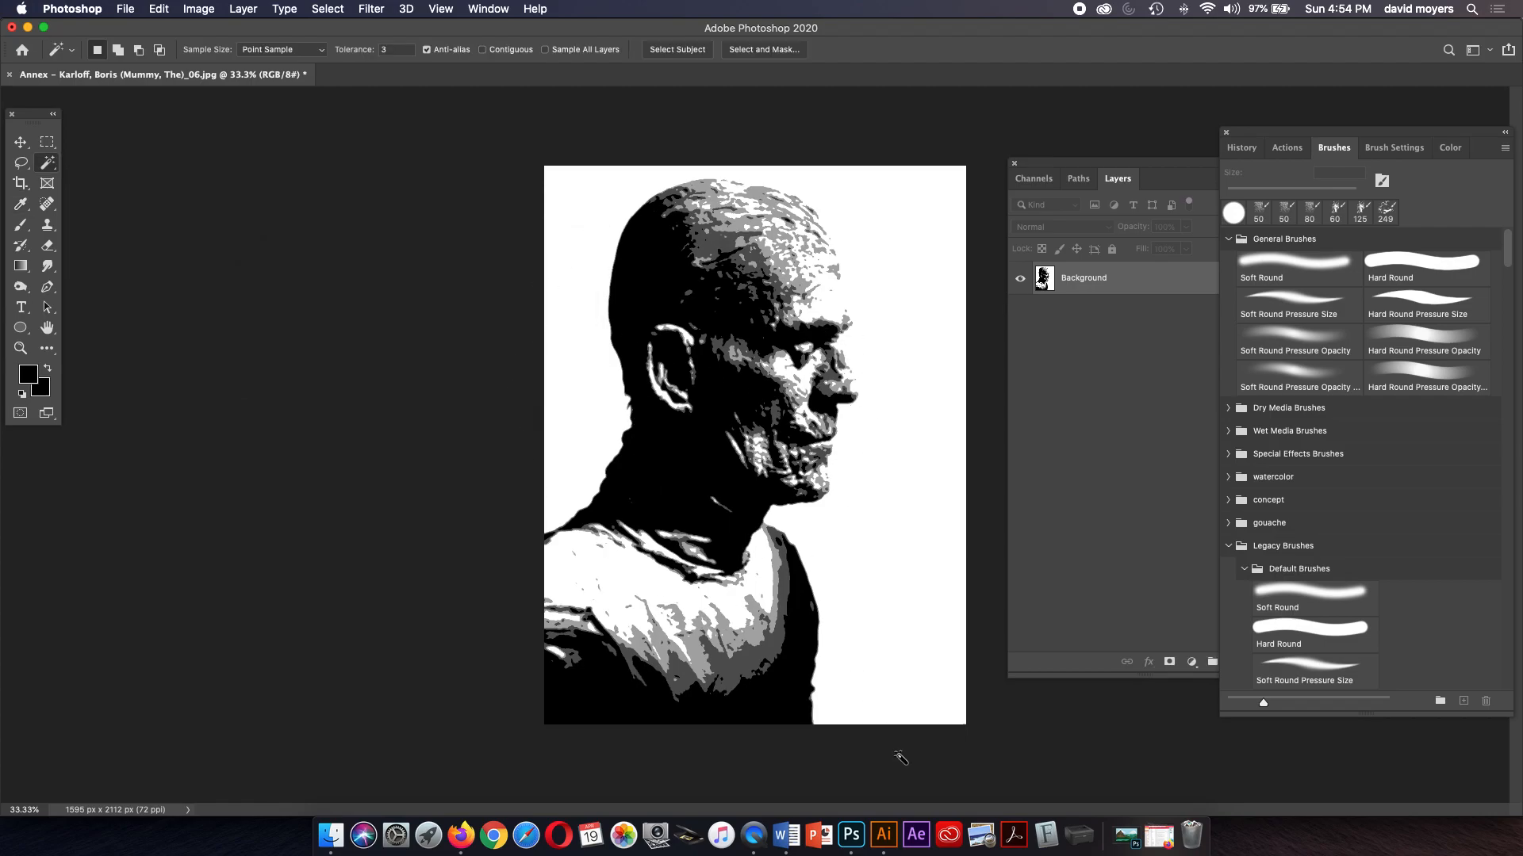
# Step: Switch to Illustrator and bring up the blank Untitled-4 document with the Selection tool active
pyautogui.click(885, 834)
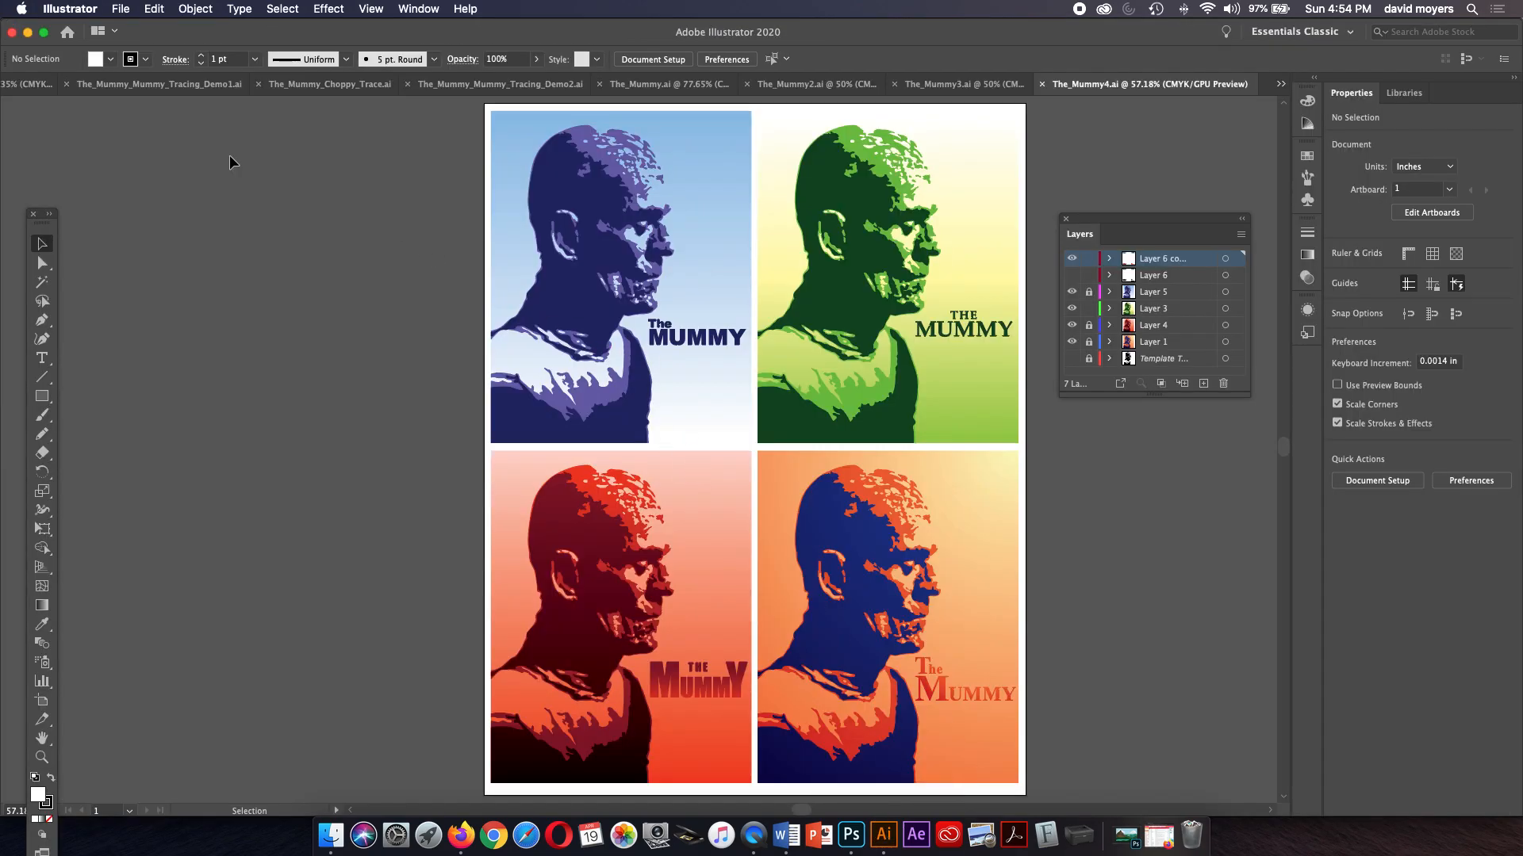
pyautogui.click(29, 85)
pyautogui.click(42, 244)
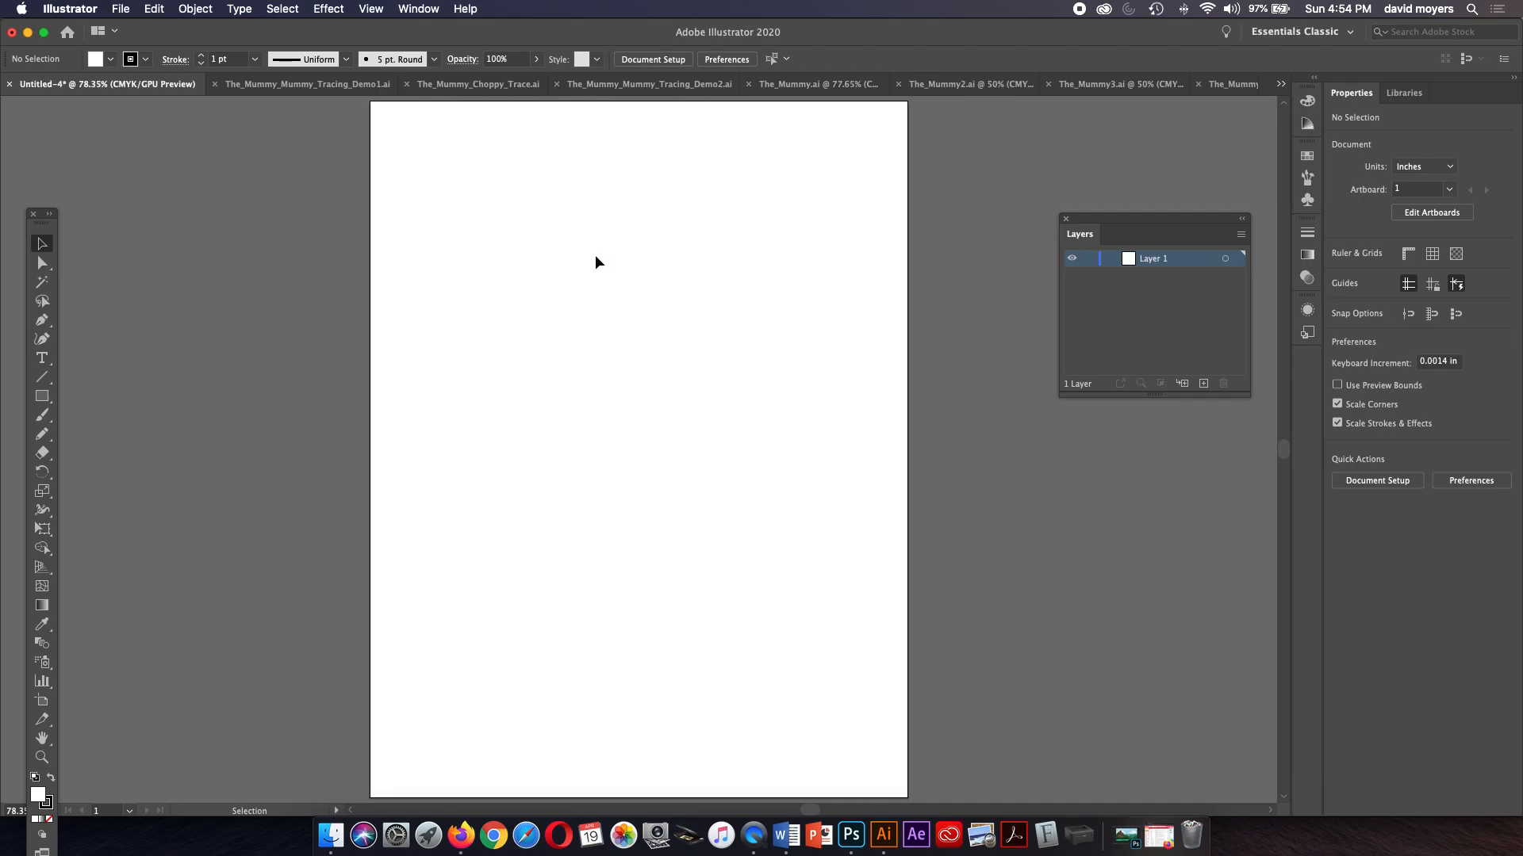
# Step: Place The_Mummy.jpg from The Mummy Exercise folder into the blank document as a template
pyautogui.click(120, 9)
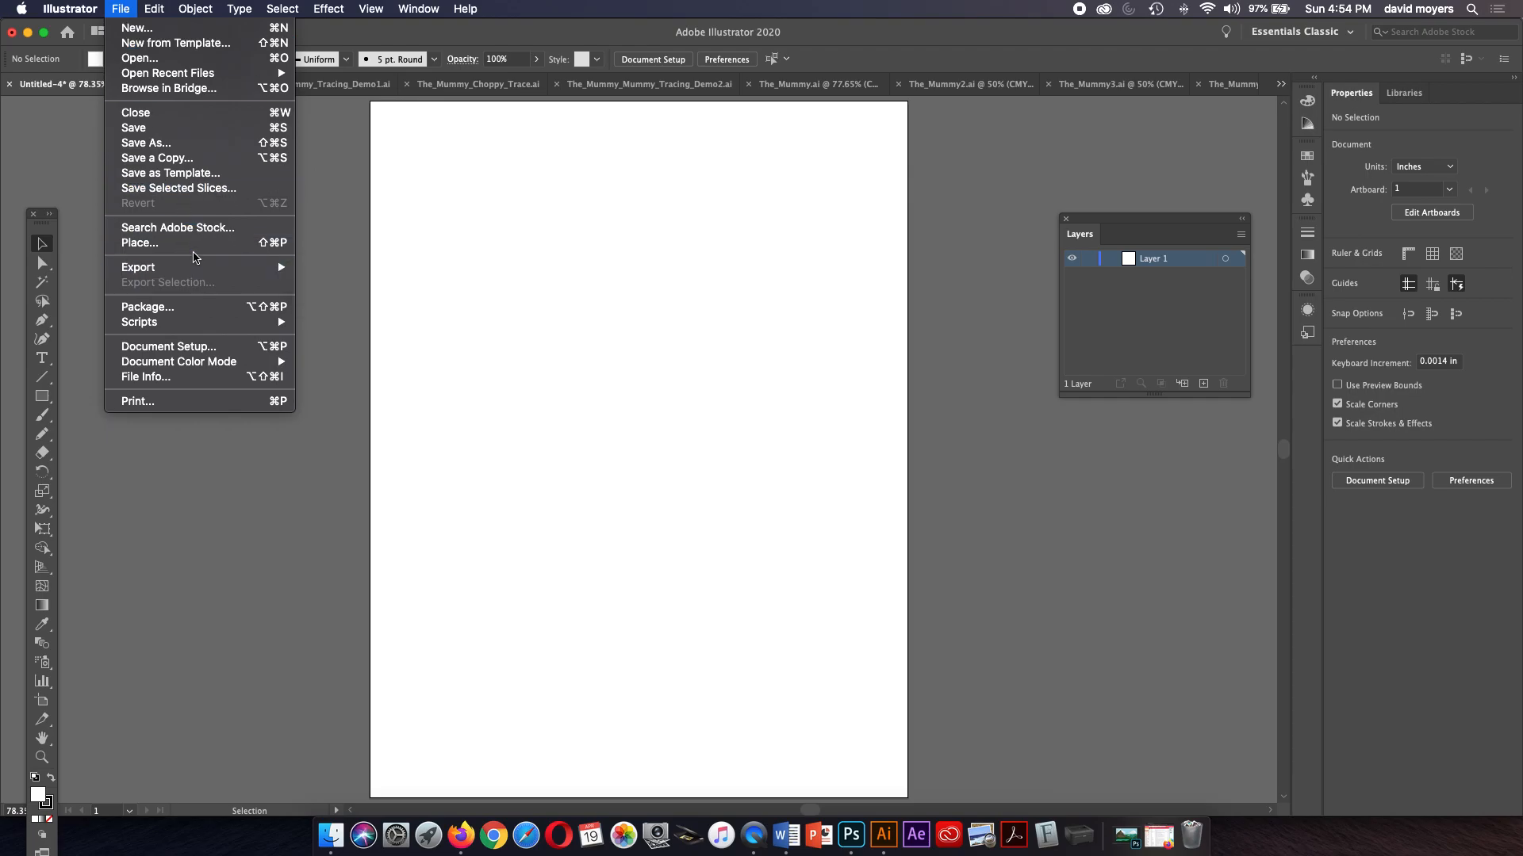
pyautogui.click(195, 251)
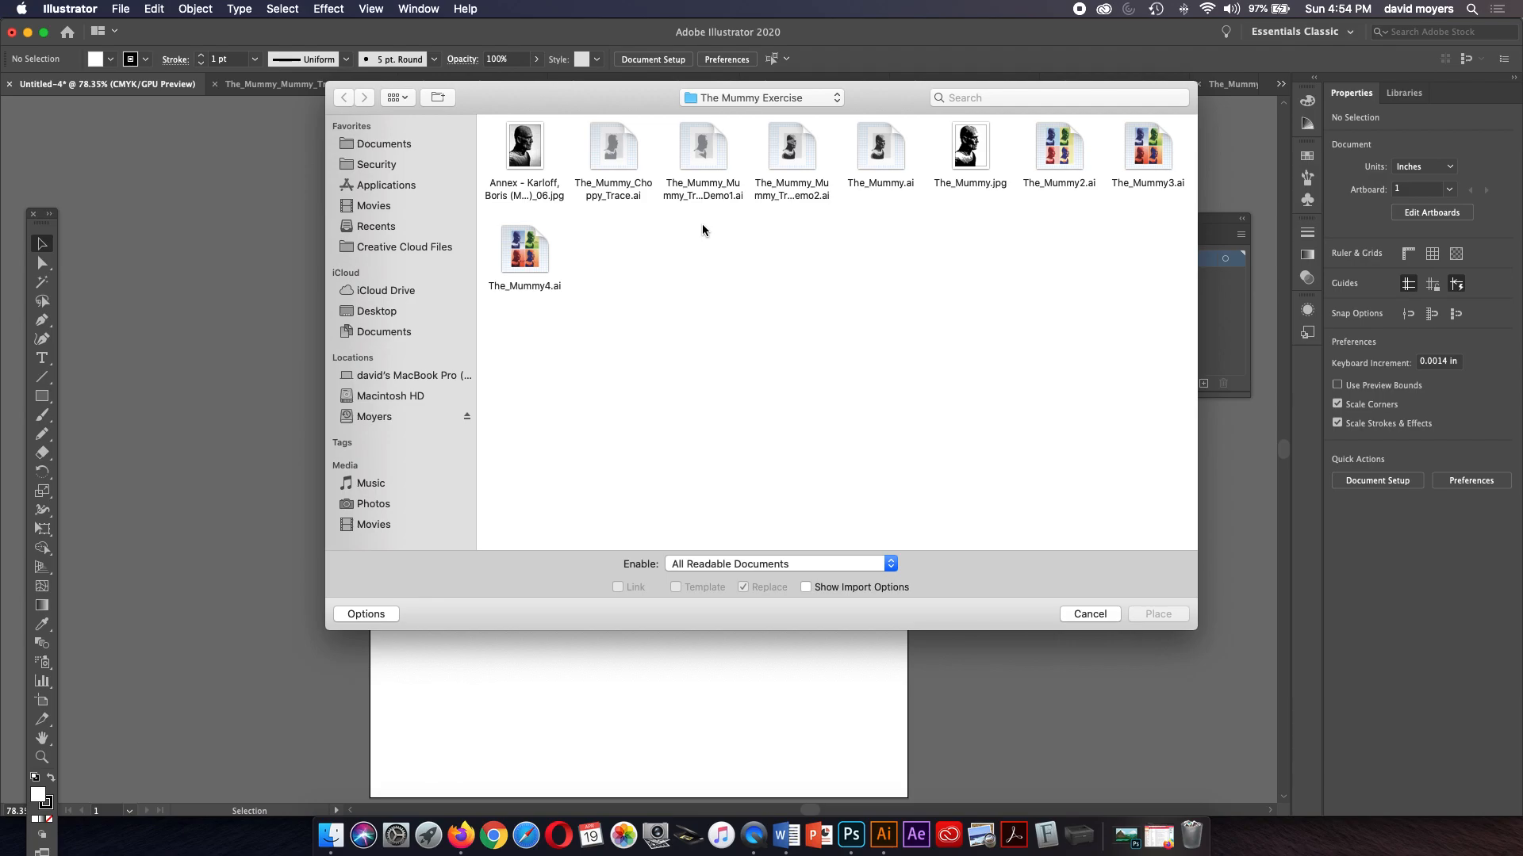
pyautogui.click(969, 159)
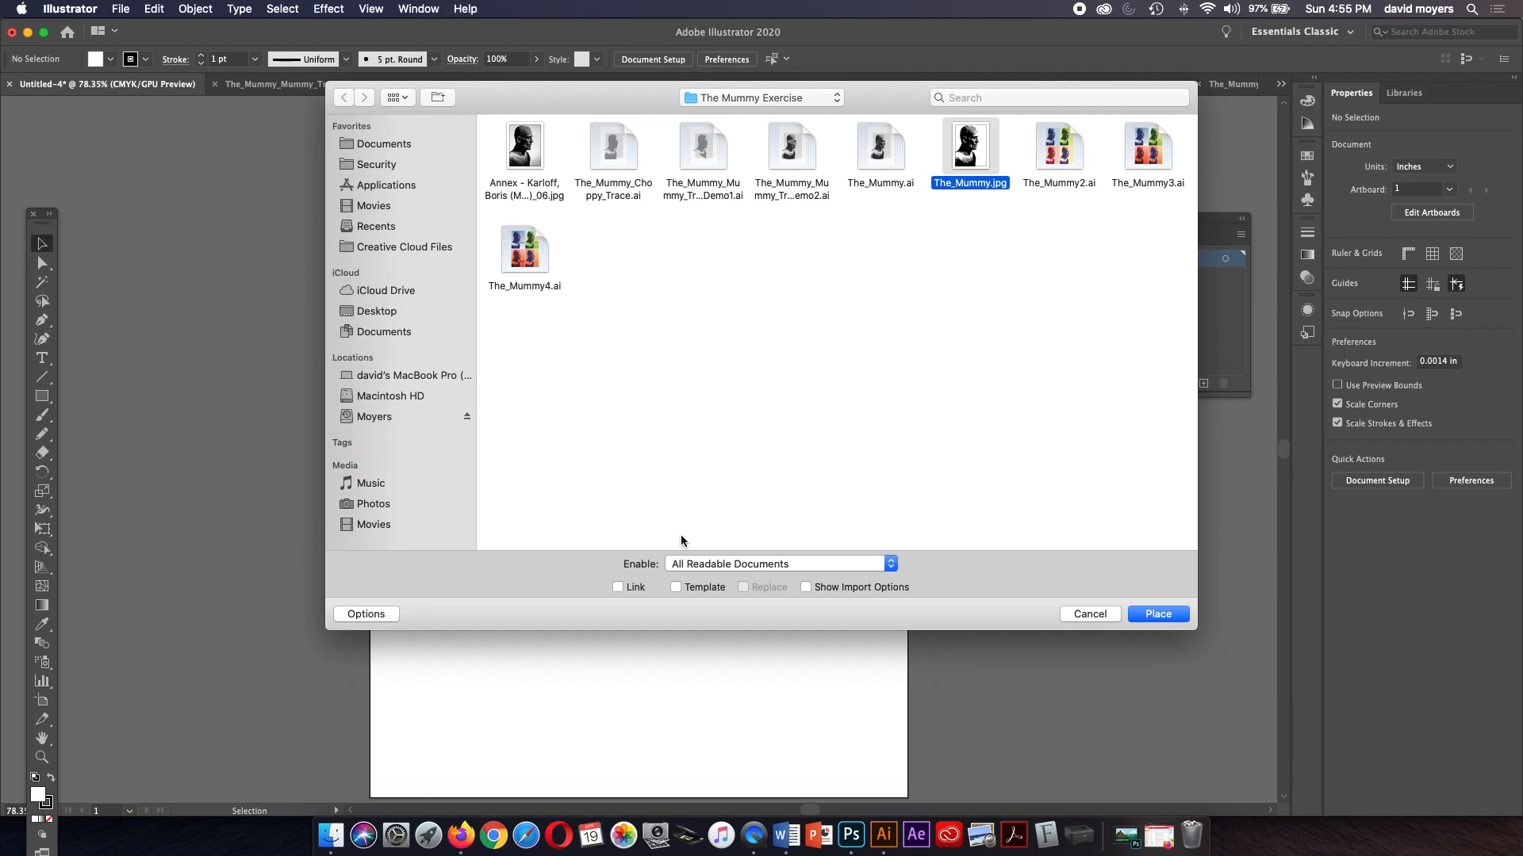
pyautogui.click(675, 588)
pyautogui.click(1154, 615)
pyautogui.hotkey('shift', 'o')
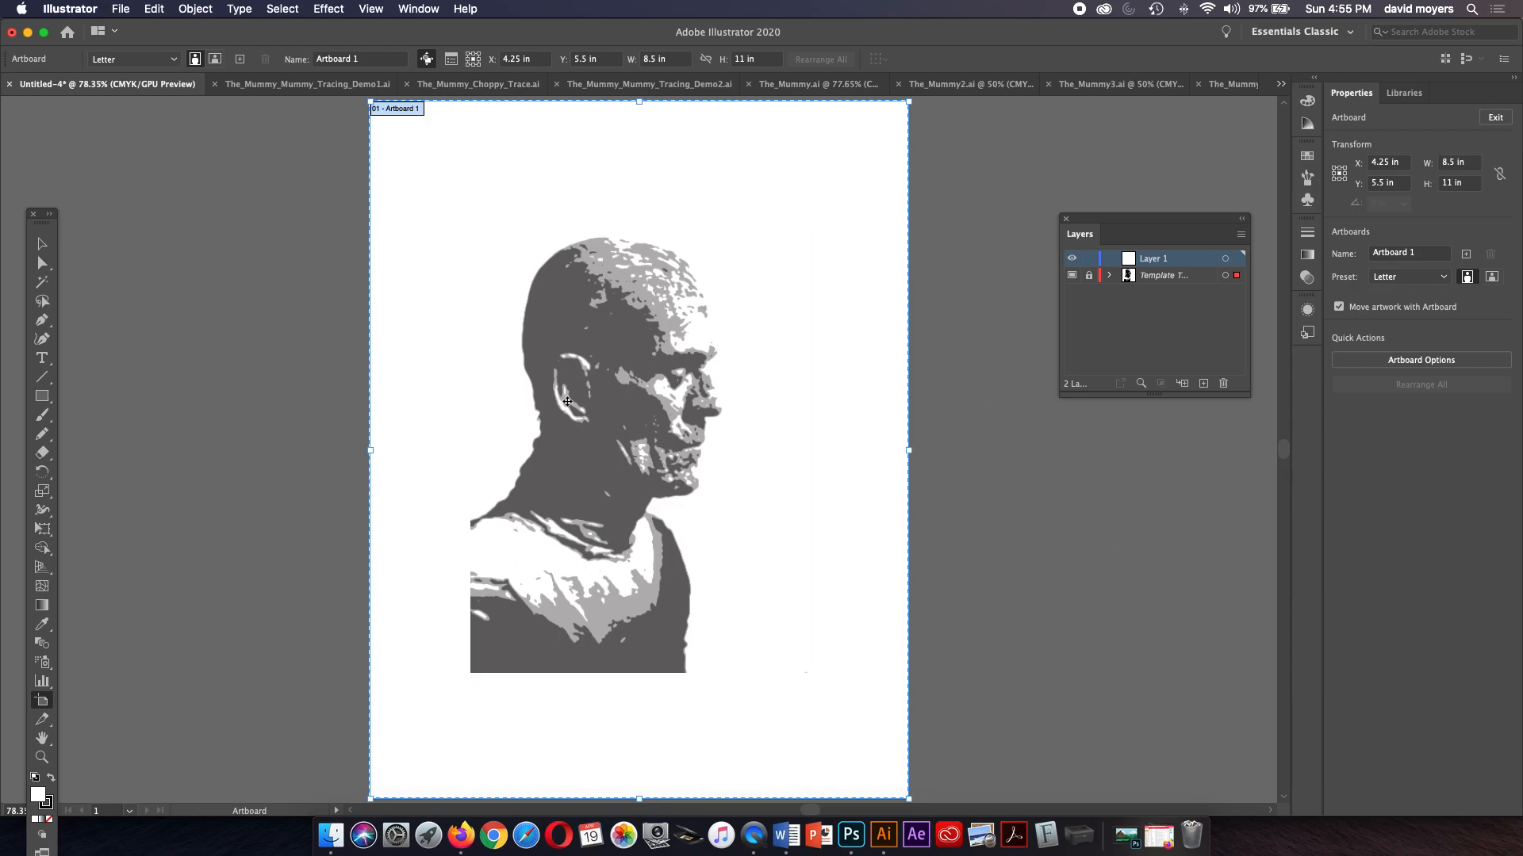
# Step: Compare the placed template with the posterized image in Photoshop and return to Illustrator
pyautogui.click(851, 834)
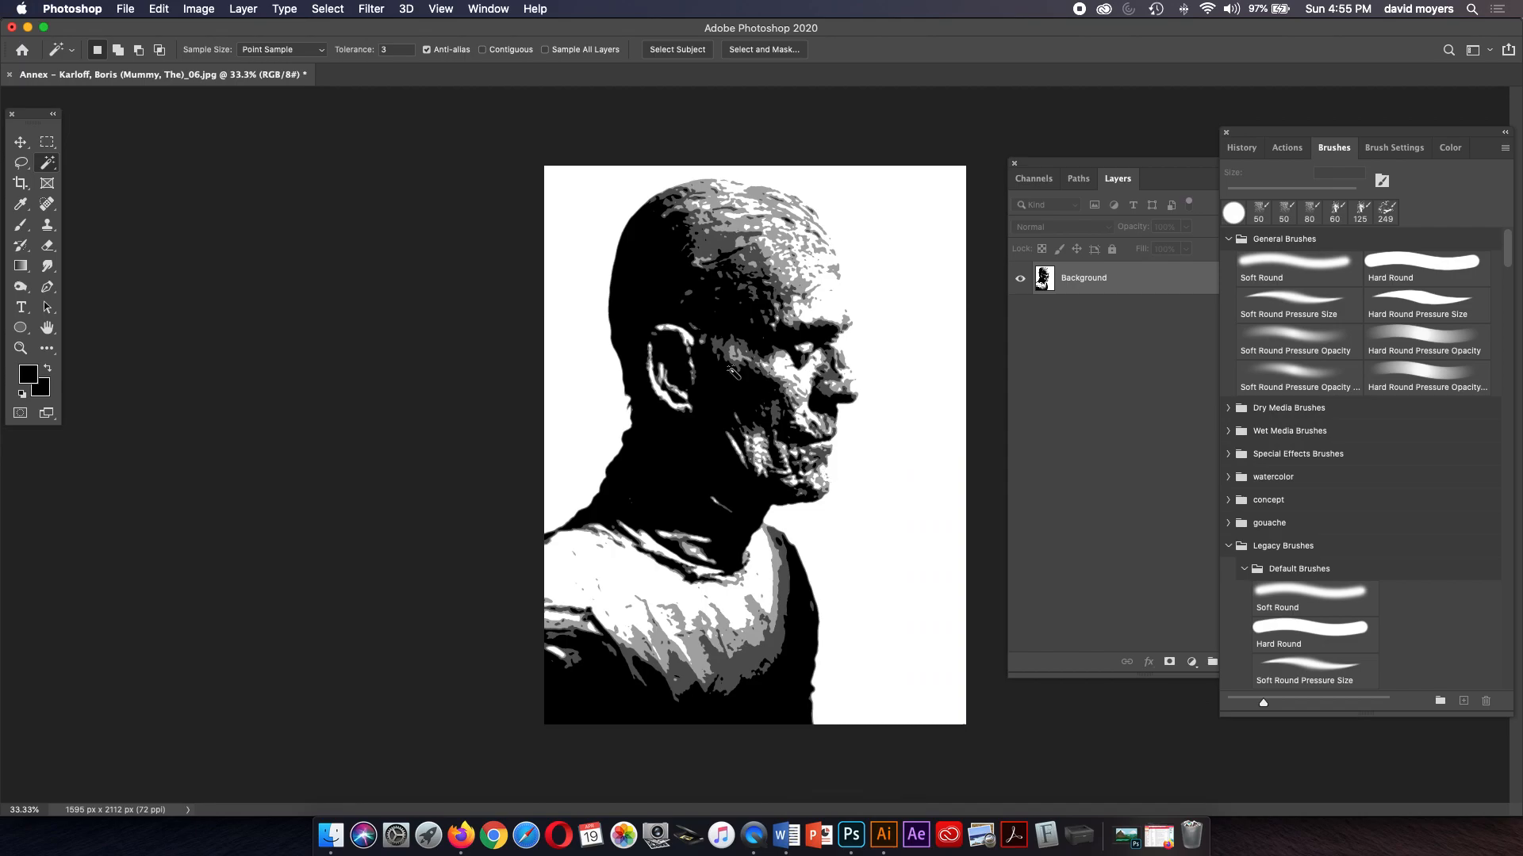
pyautogui.click(885, 837)
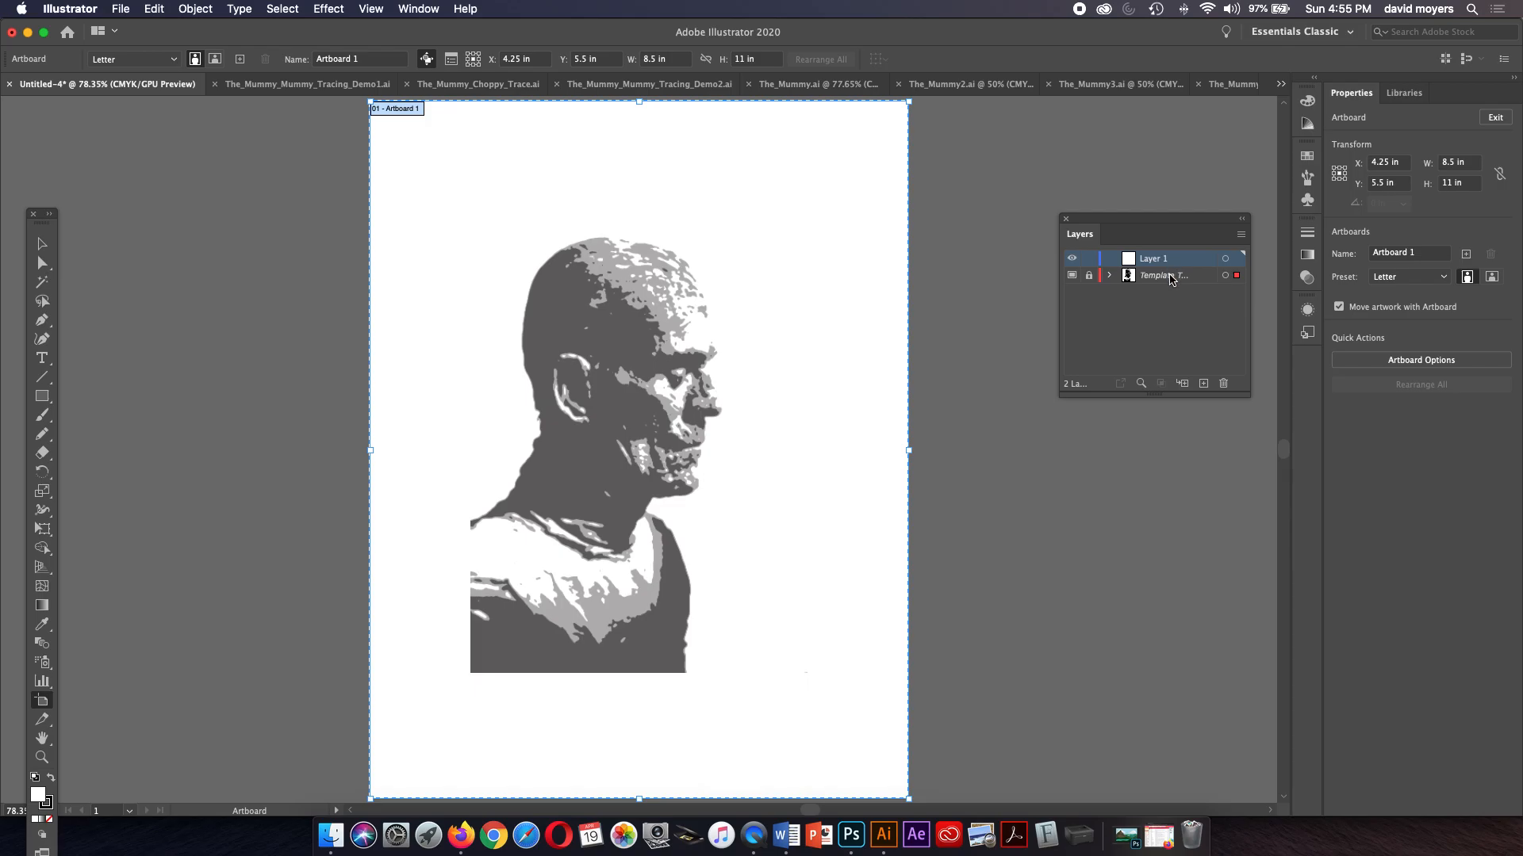
# Step: Turn off the Template option for the placed Mummy image's layer and undo that change
pyautogui.doubleClick(1164, 275)
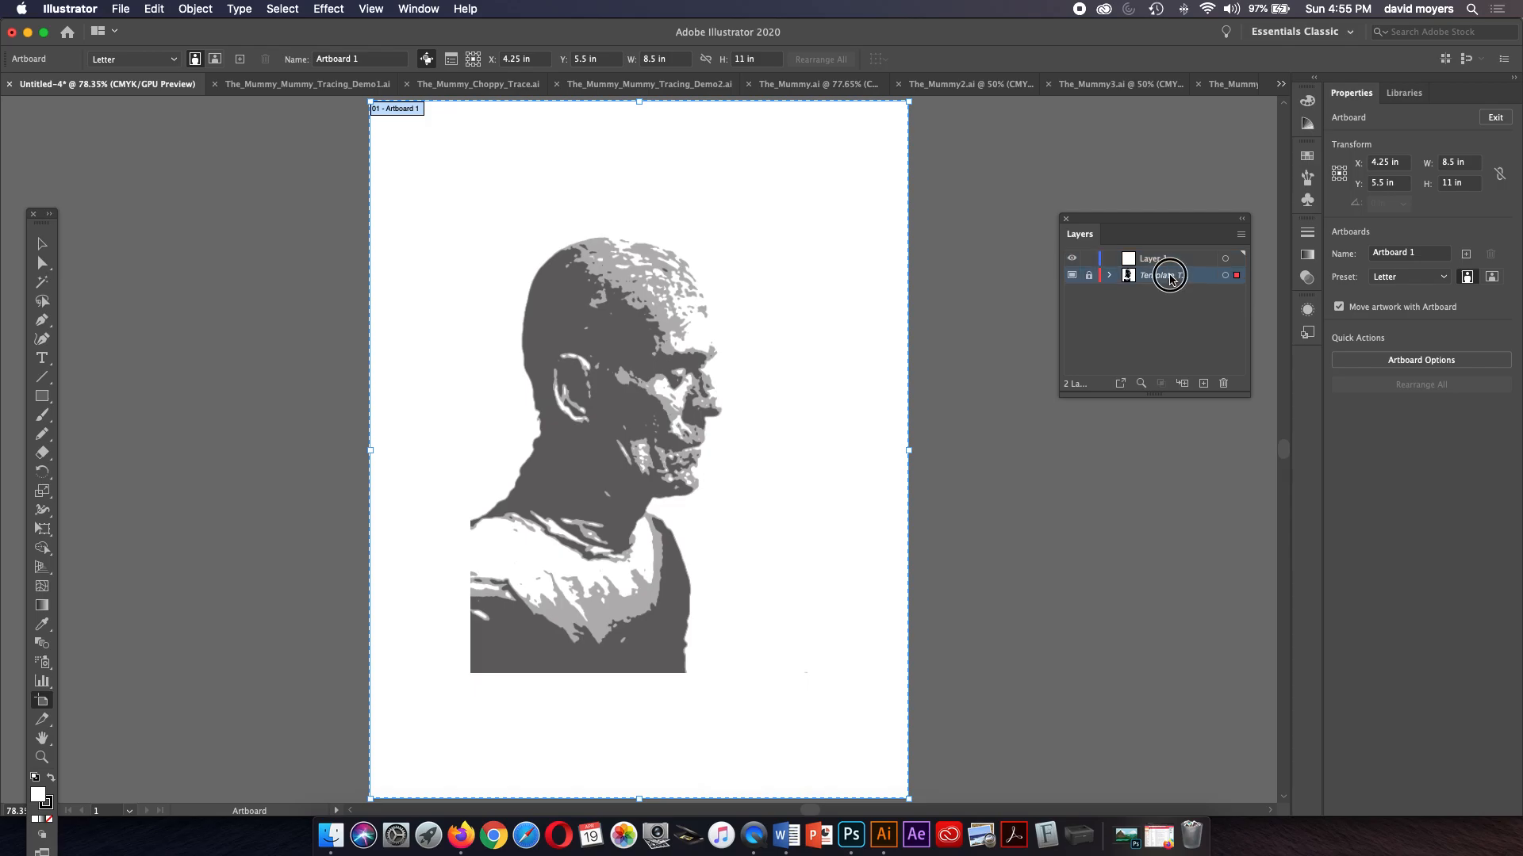
pyautogui.doubleClick(1197, 275)
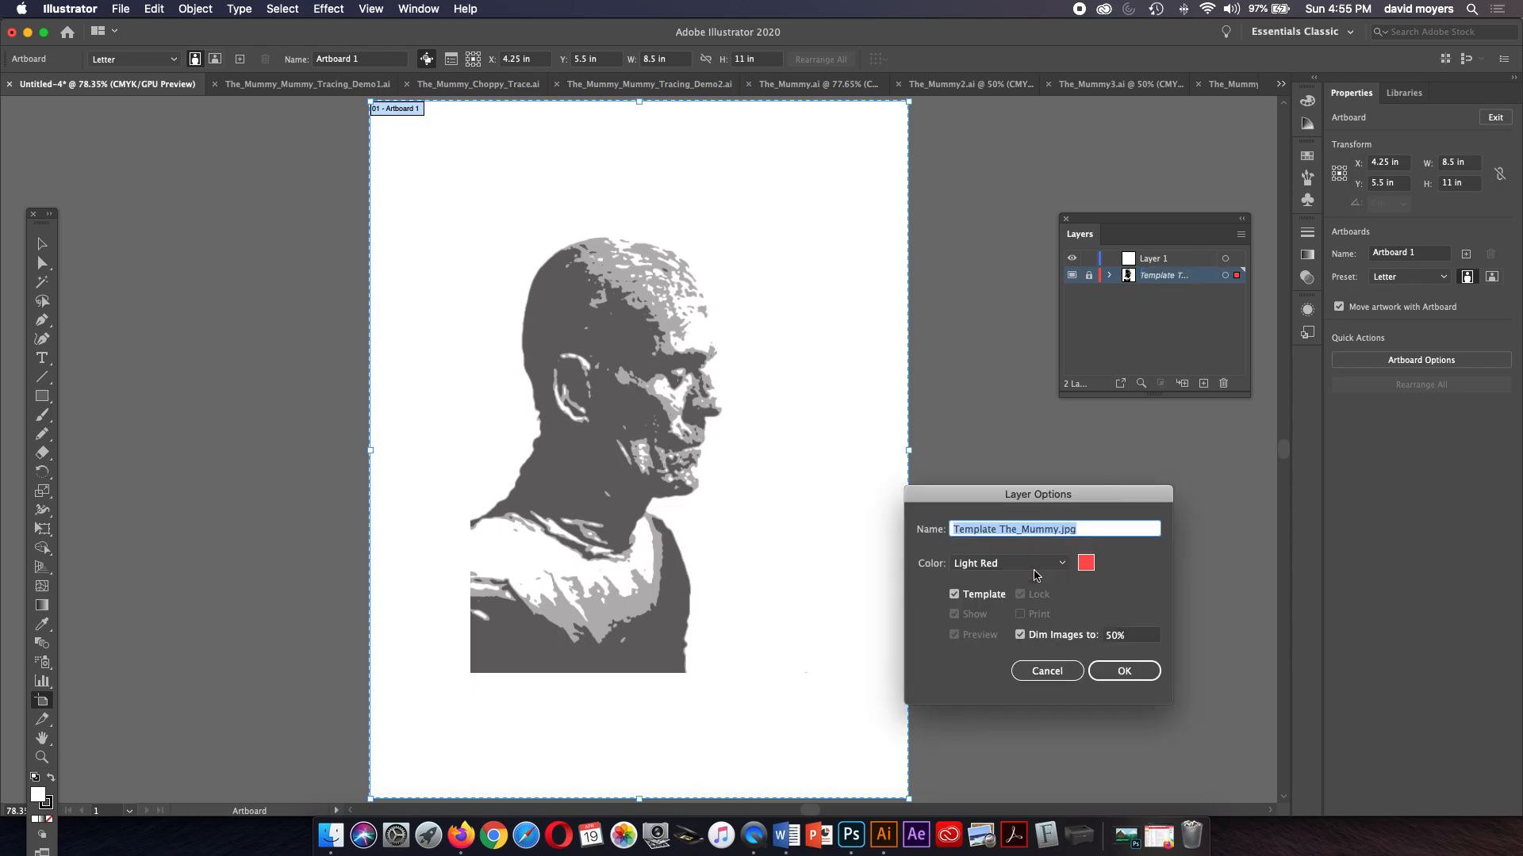
pyautogui.click(955, 595)
pyautogui.click(955, 596)
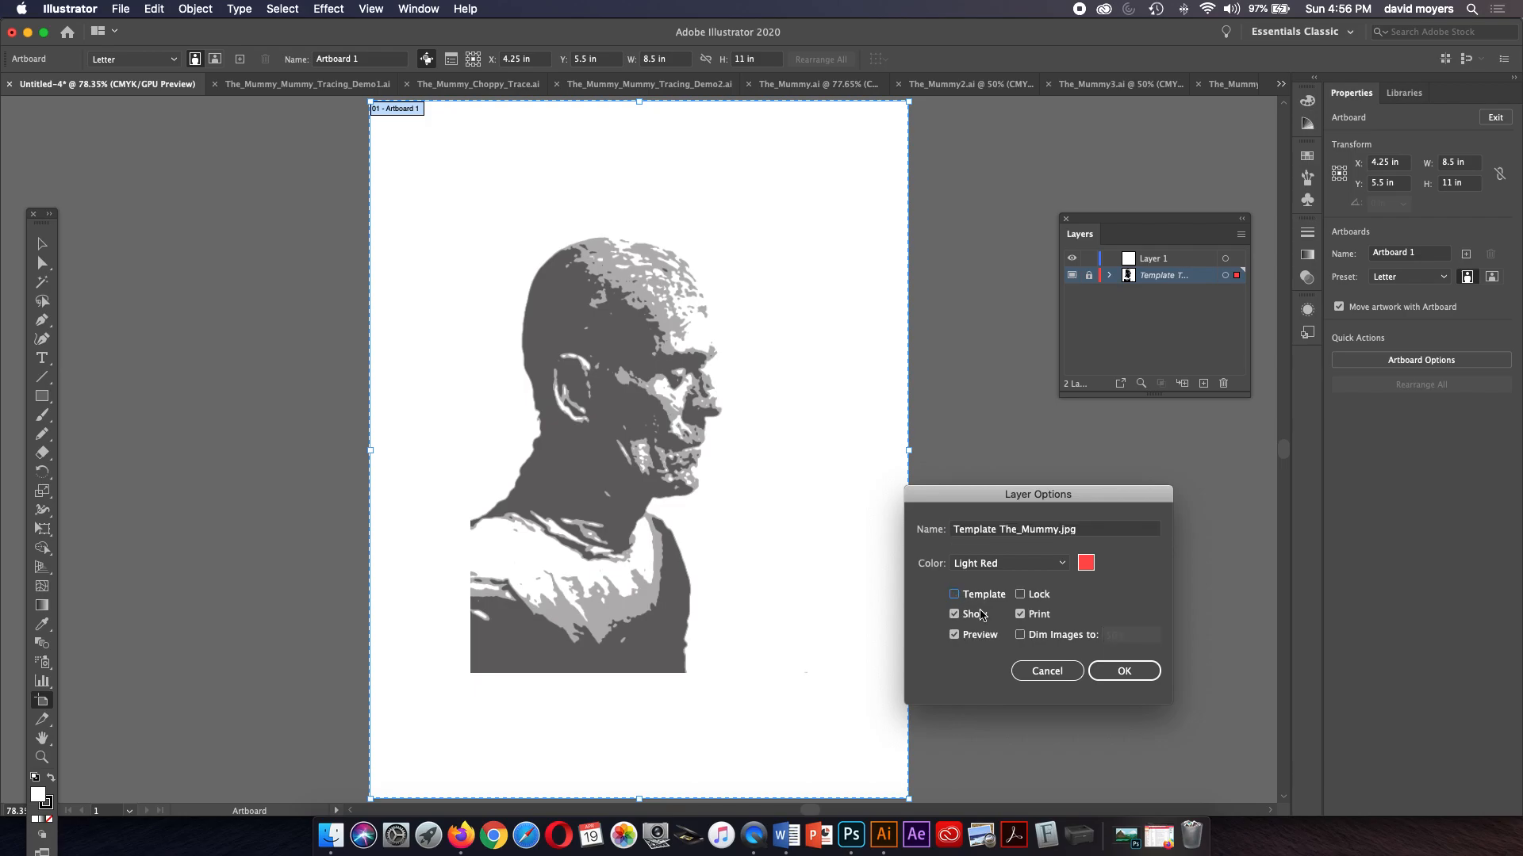
pyautogui.click(1134, 675)
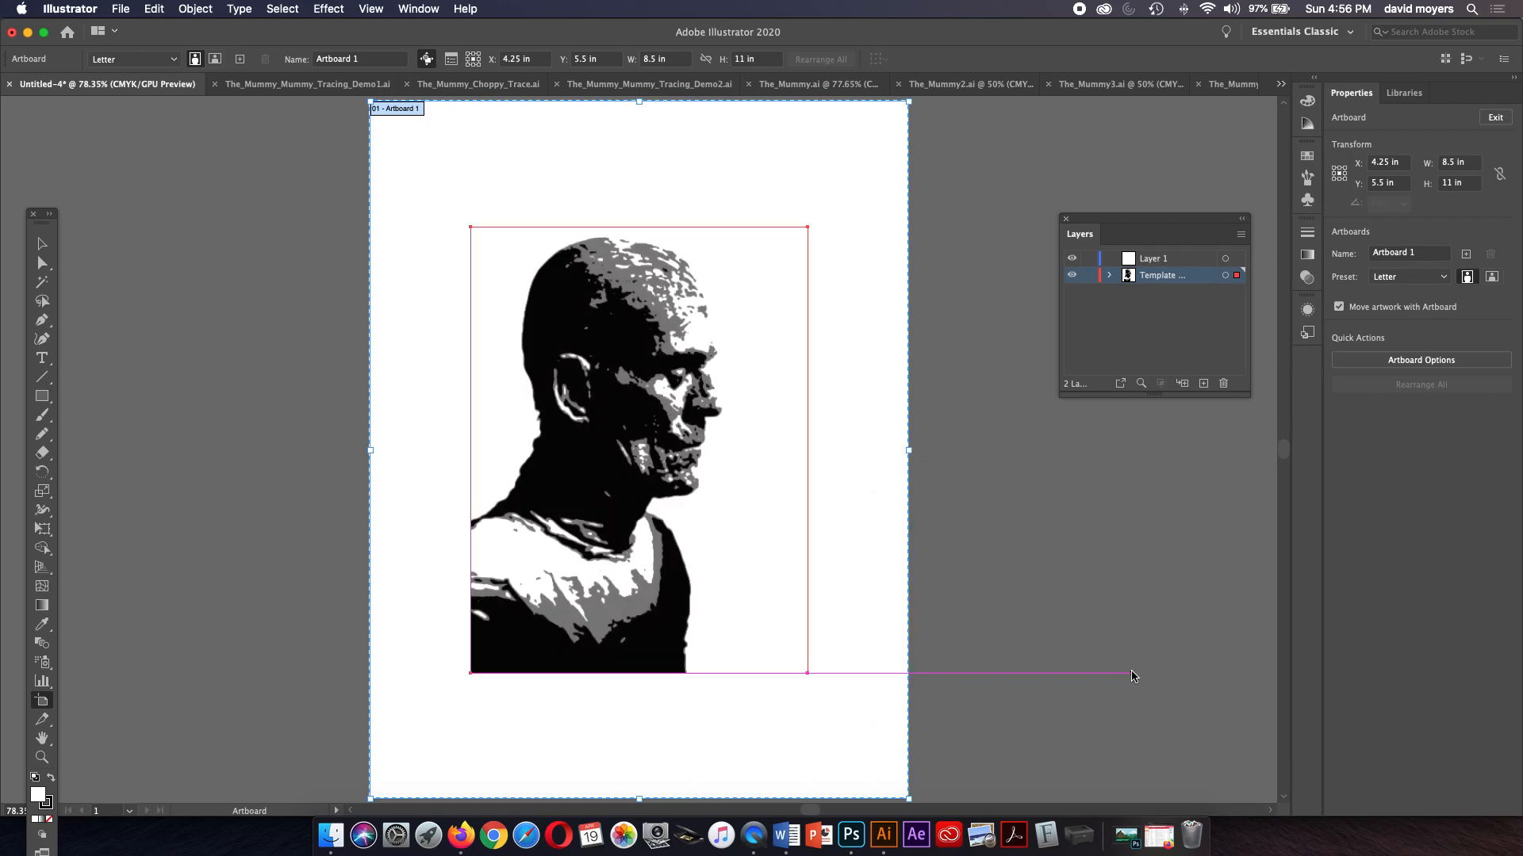
pyautogui.press('super')
pyautogui.press('super+z')
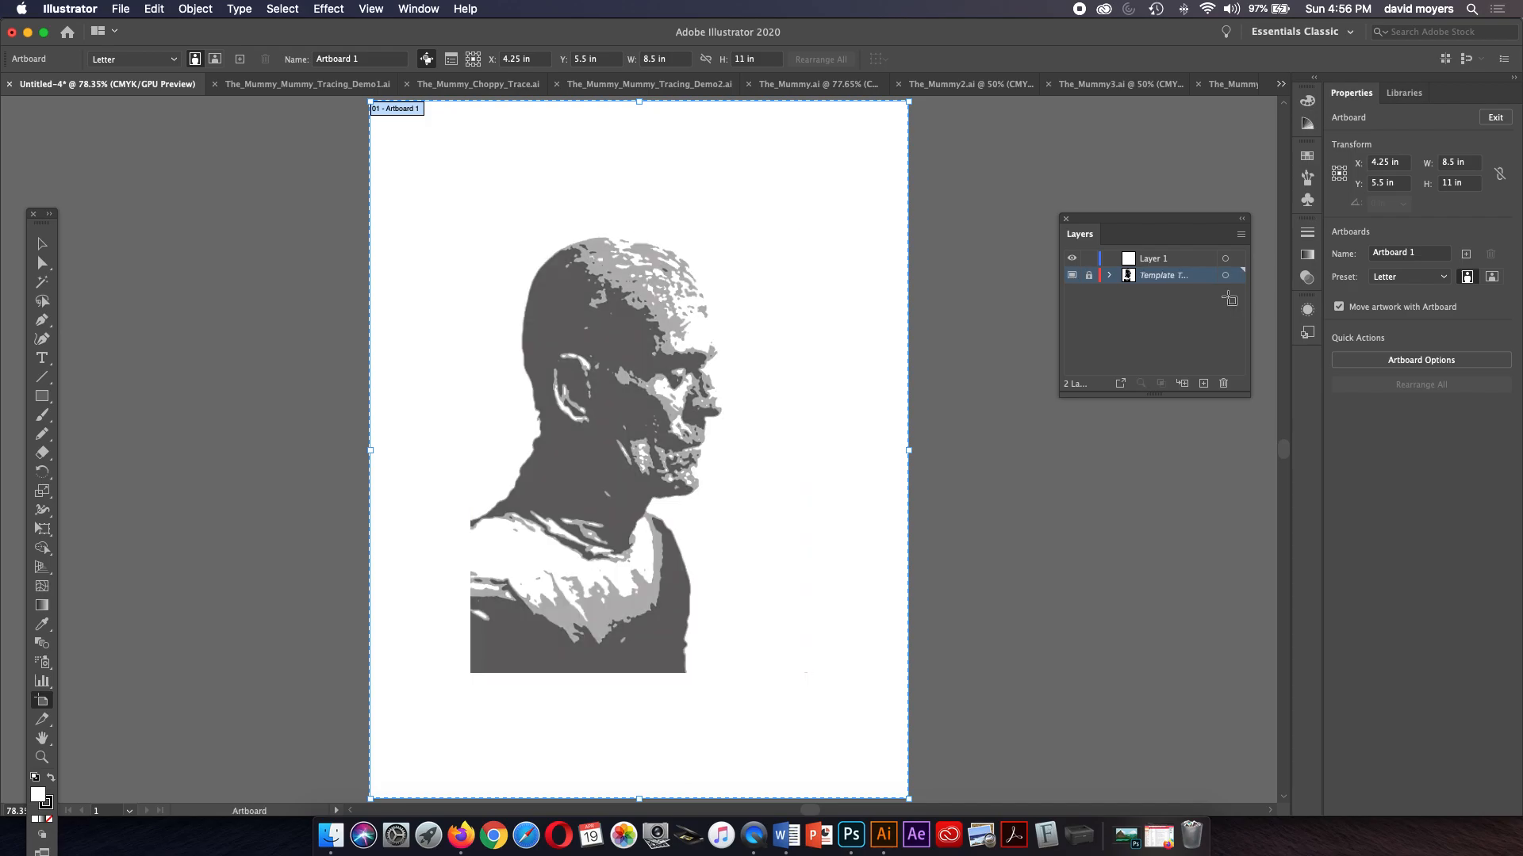
# Step: Draw a rectangle about 5.54 by 7.72 in on Layer 1, starting at the template image's lower-left corner
pyautogui.click(1187, 263)
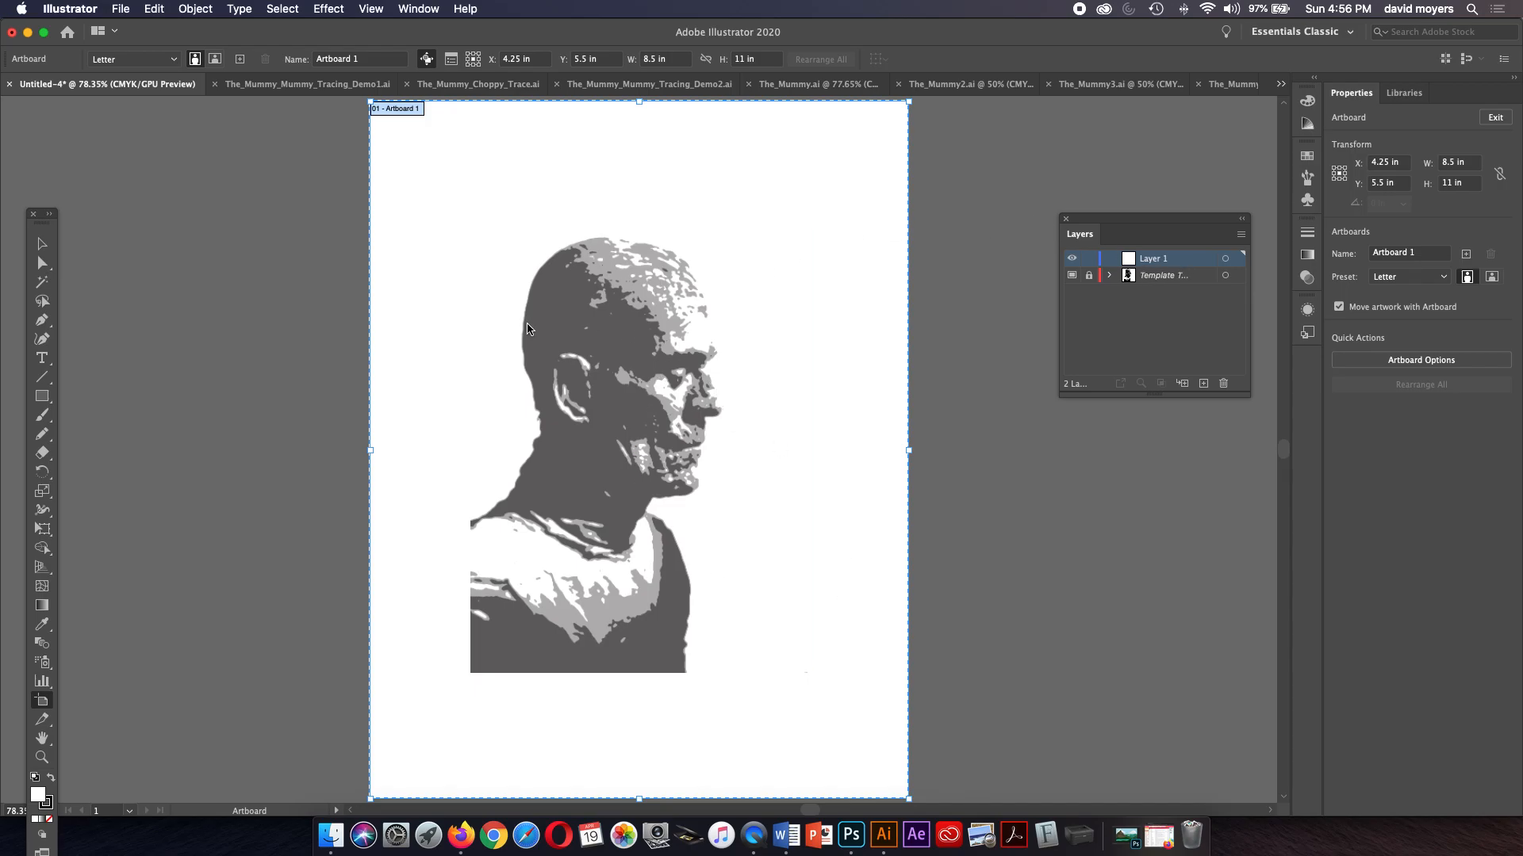
pyautogui.click(43, 397)
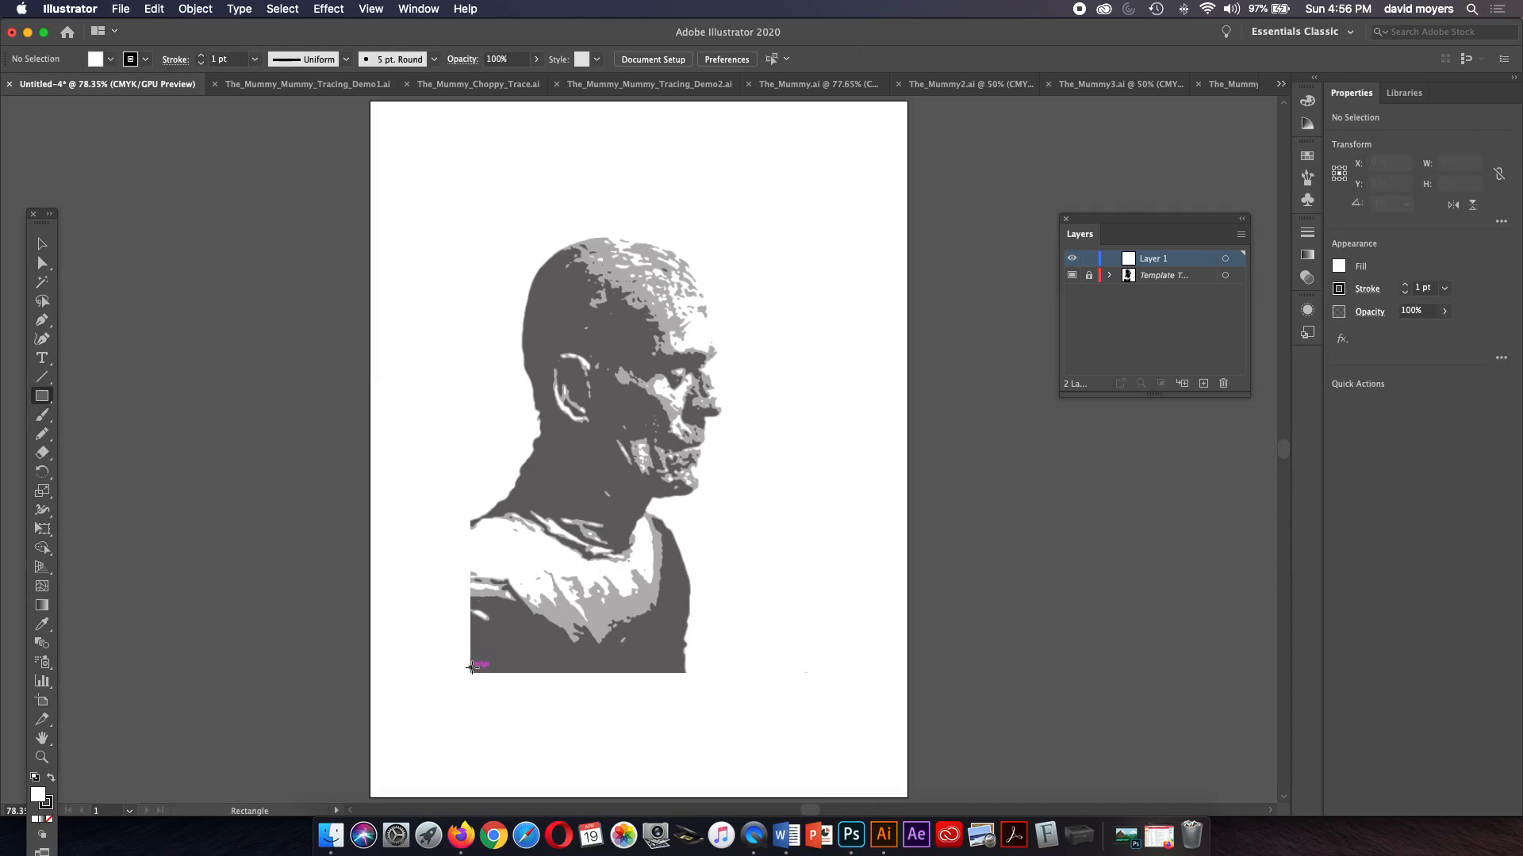
pyautogui.moveTo(472, 668); pyautogui.dragTo(822, 183)
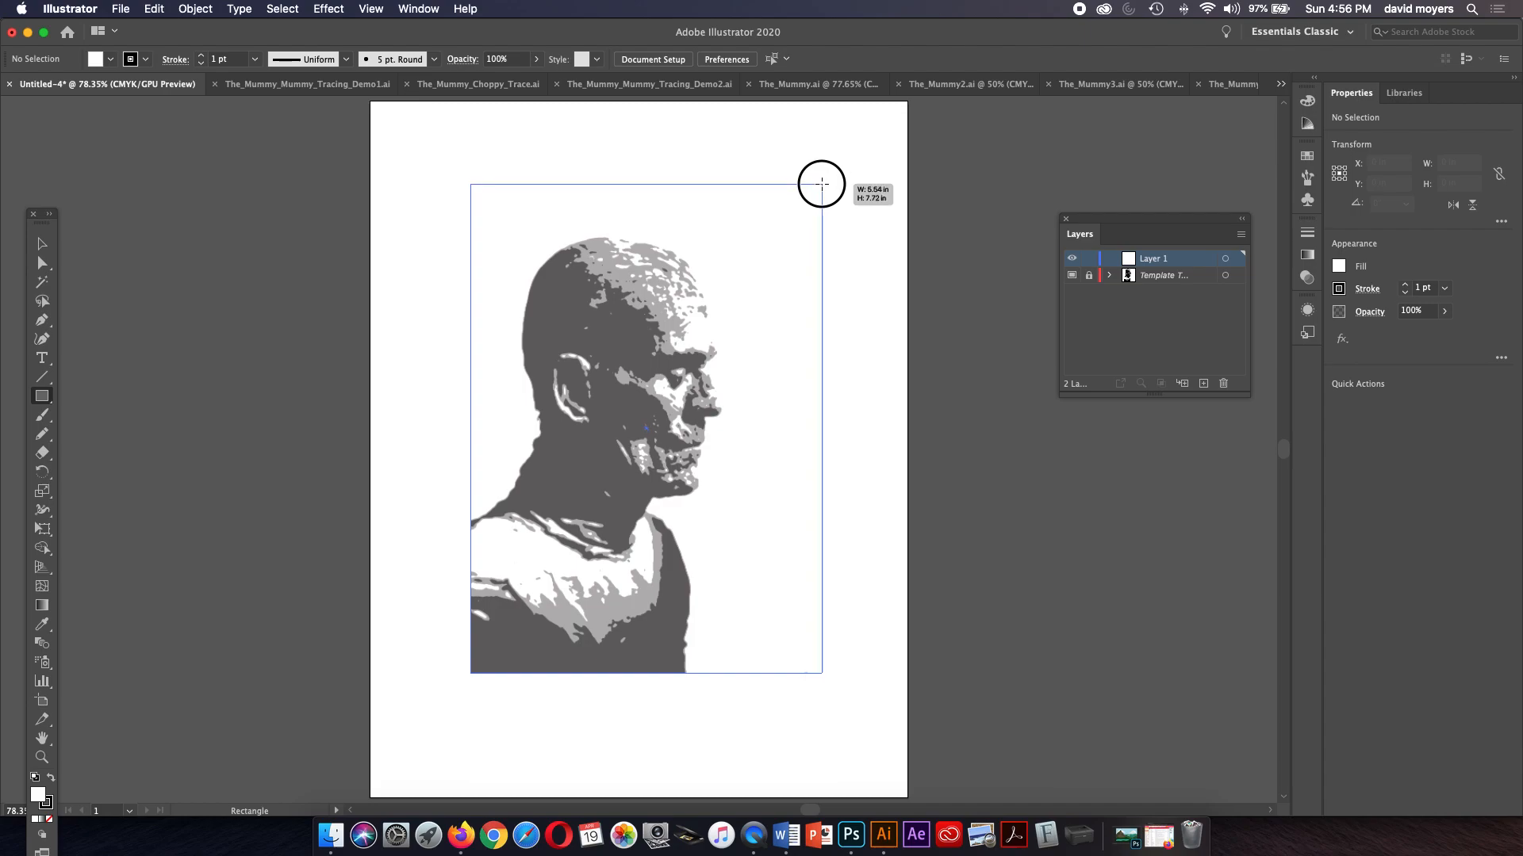
pyautogui.moveTo(822, 183); pyautogui.dragTo(822, 183)
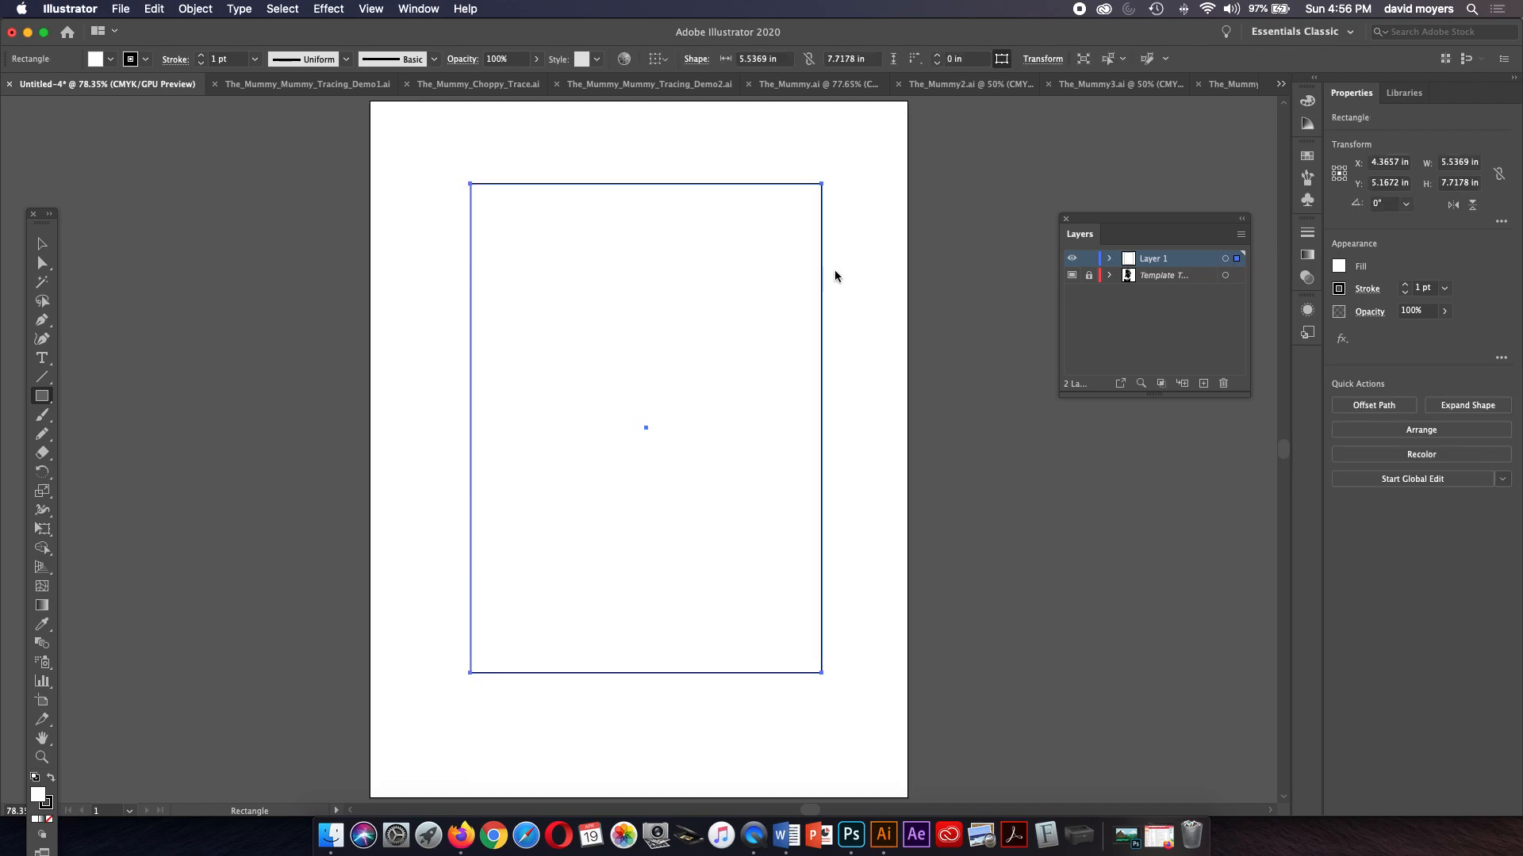
# Step: Float the Color controls beside the artboard, clear of the Layers list, and show their full CMYK options
pyautogui.moveTo(1105, 220); pyautogui.dragTo(1090, 490)
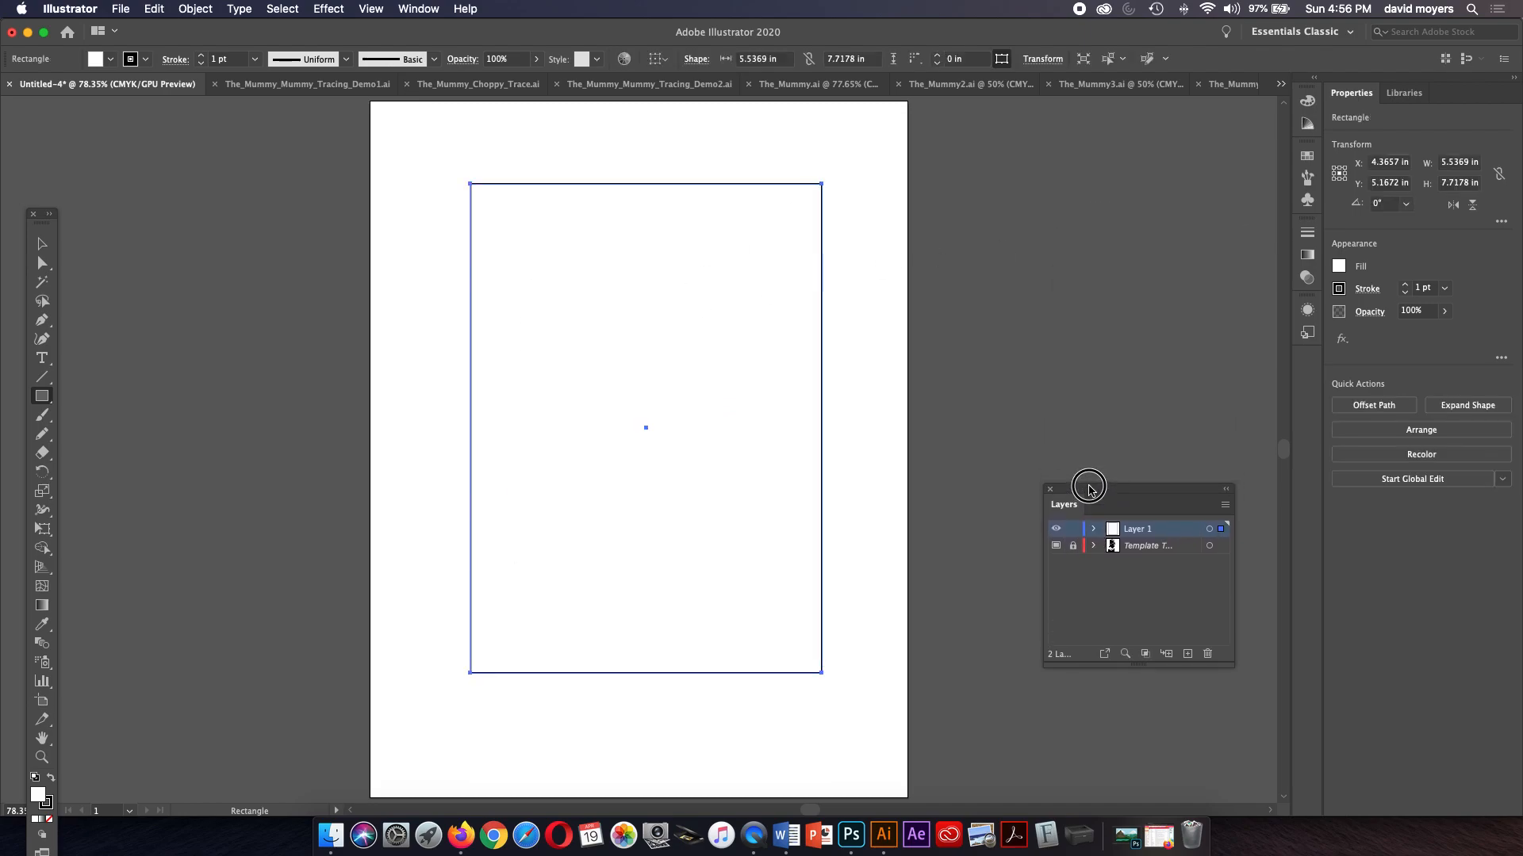
pyautogui.moveTo(1306, 101); pyautogui.dragTo(1020, 138)
pyautogui.click(1095, 148)
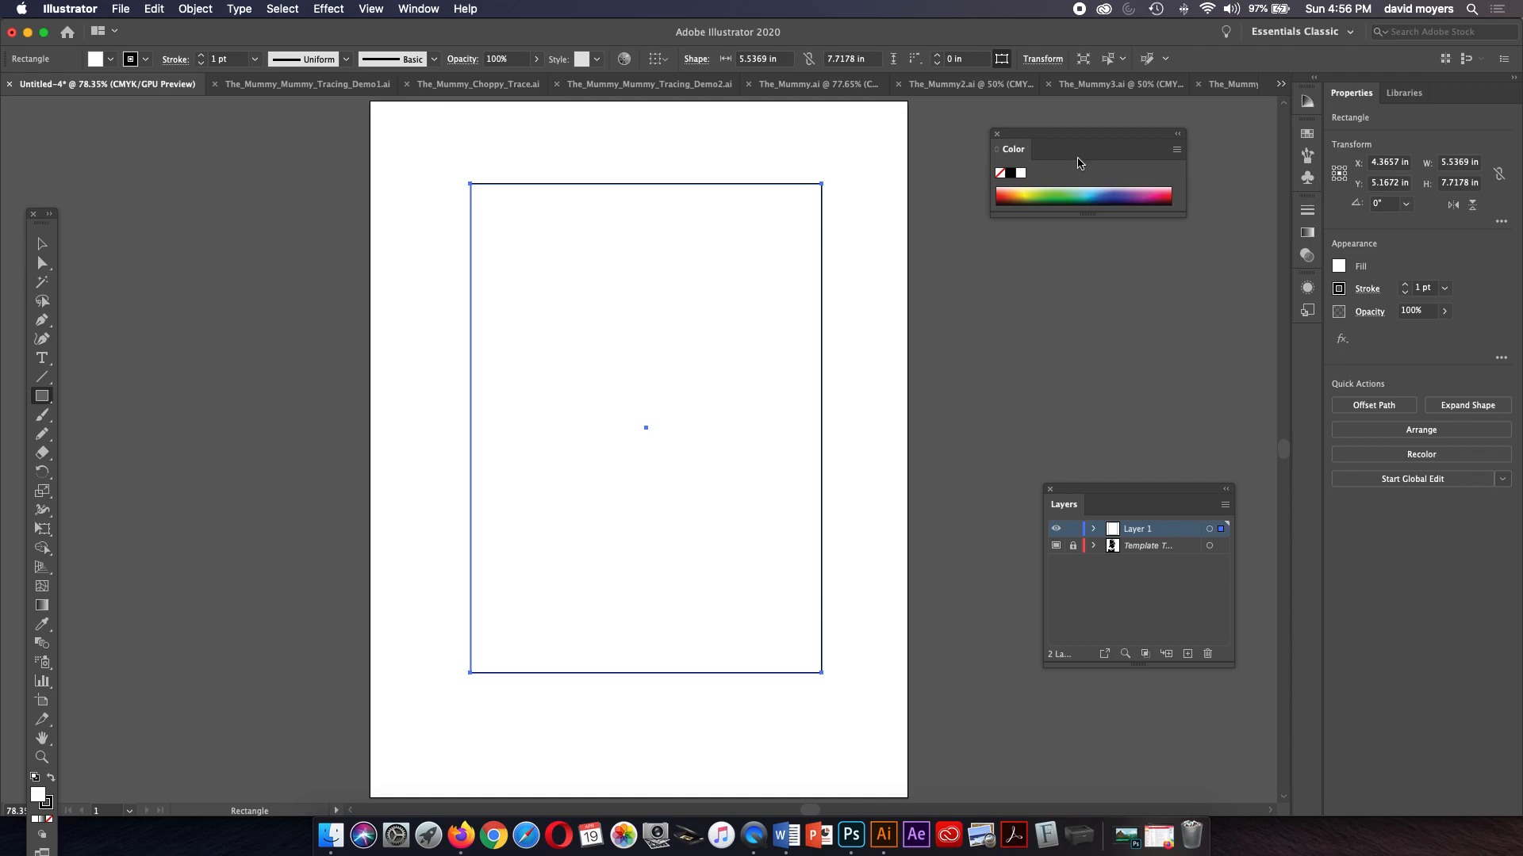
pyautogui.click(1177, 151)
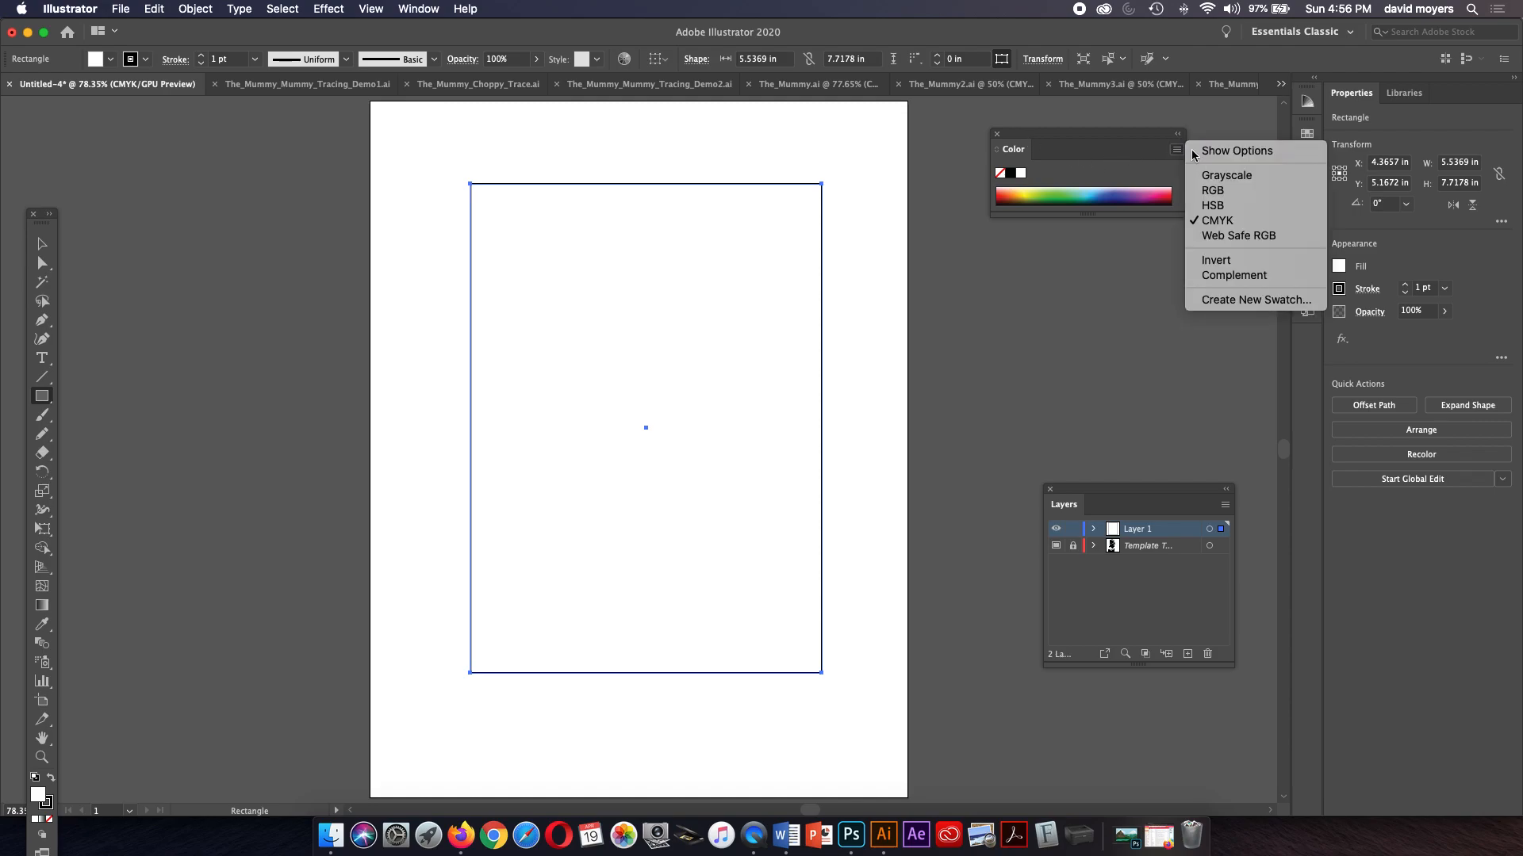
pyautogui.click(1194, 152)
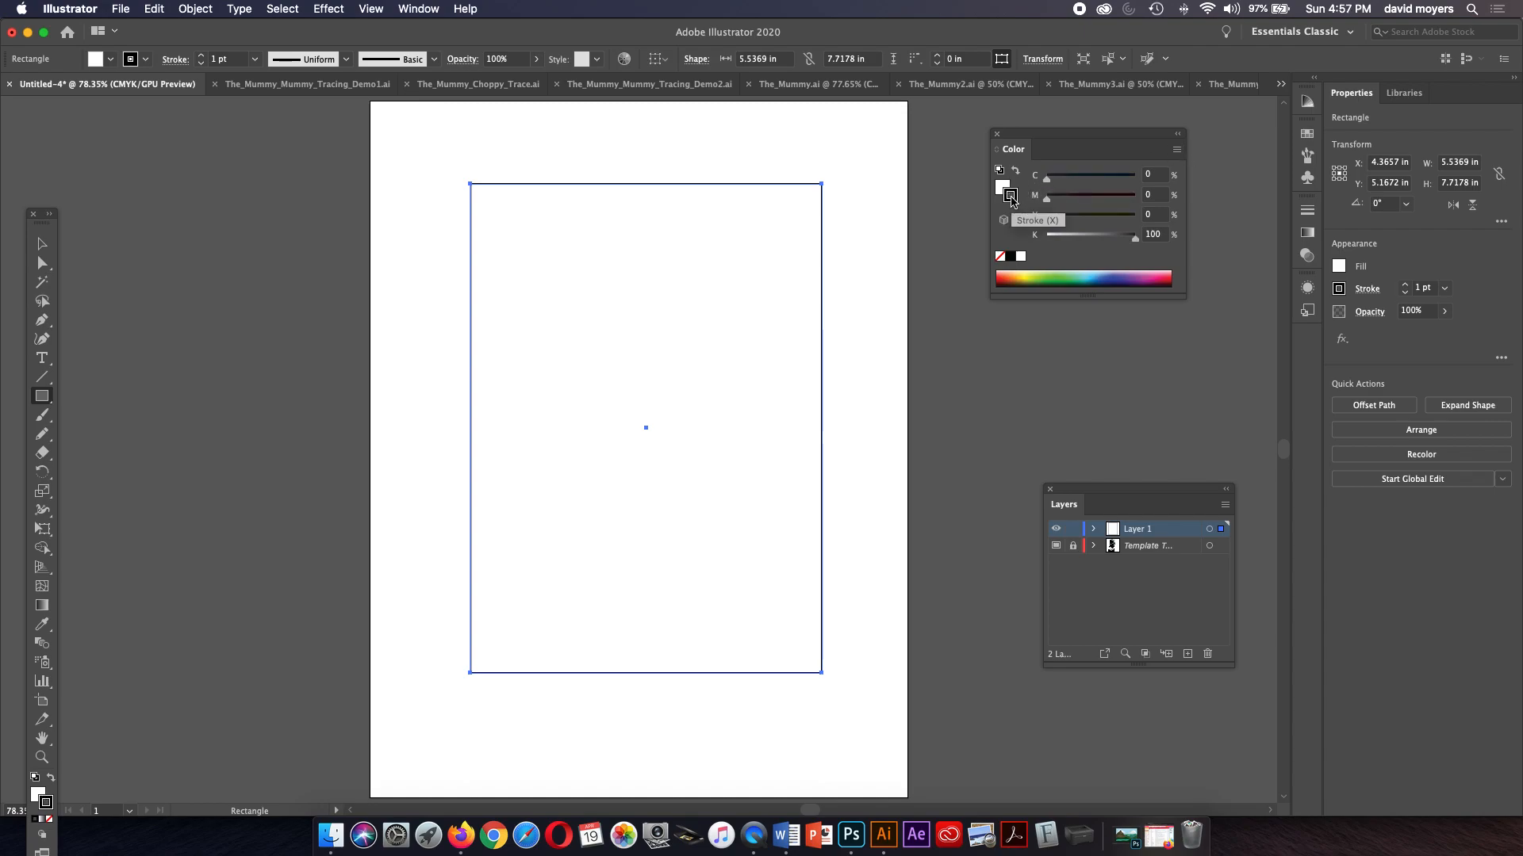
# Step: Remove the rectangle's stroke and fill it with 10% black (C 0, M 0, Y 0, K 10)
pyautogui.click(1000, 258)
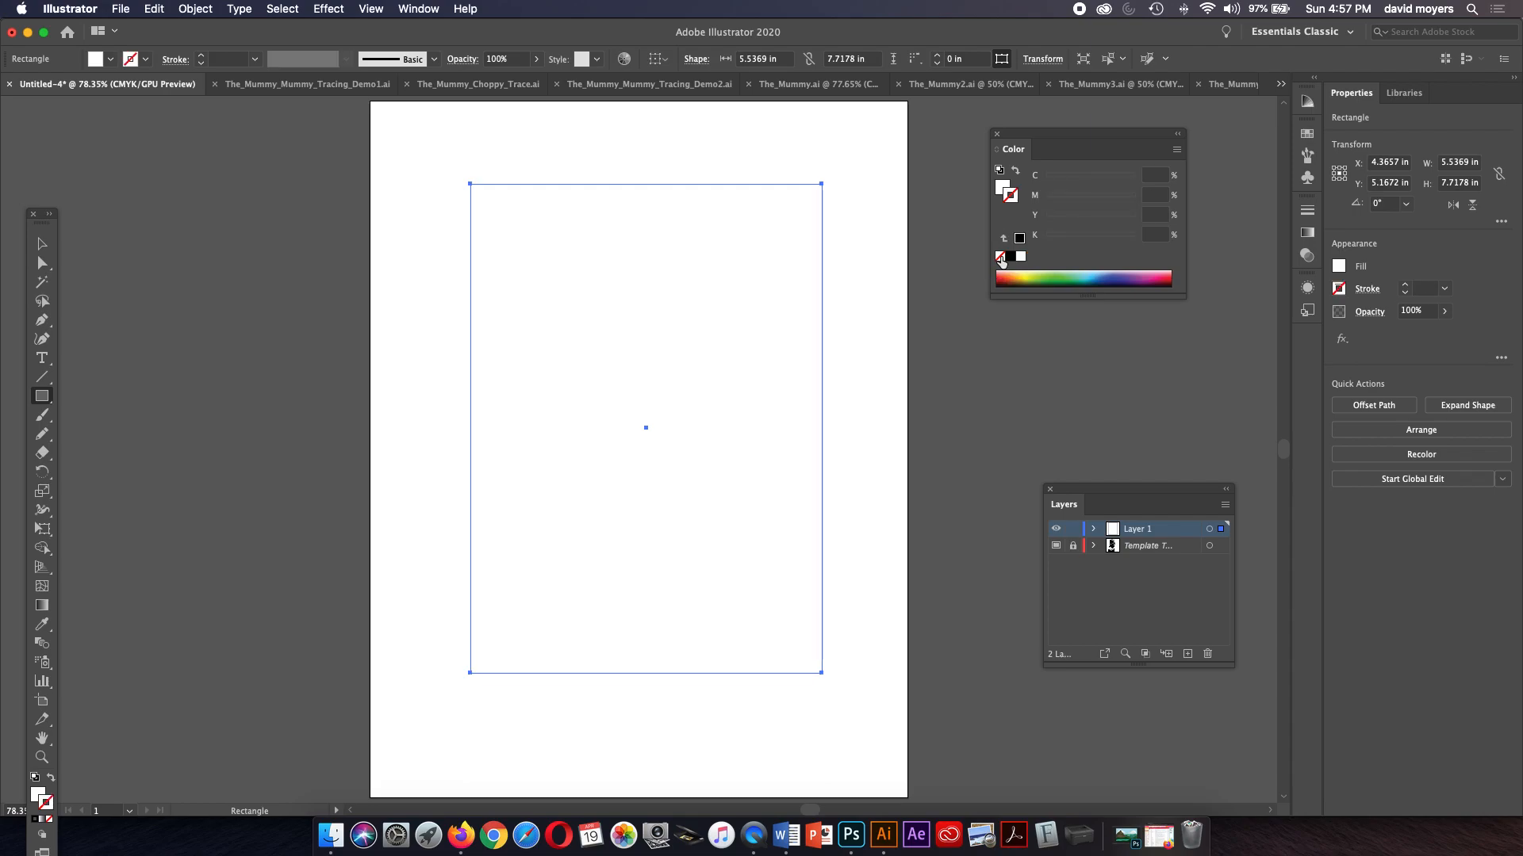
pyautogui.click(1001, 186)
pyautogui.click(668, 308)
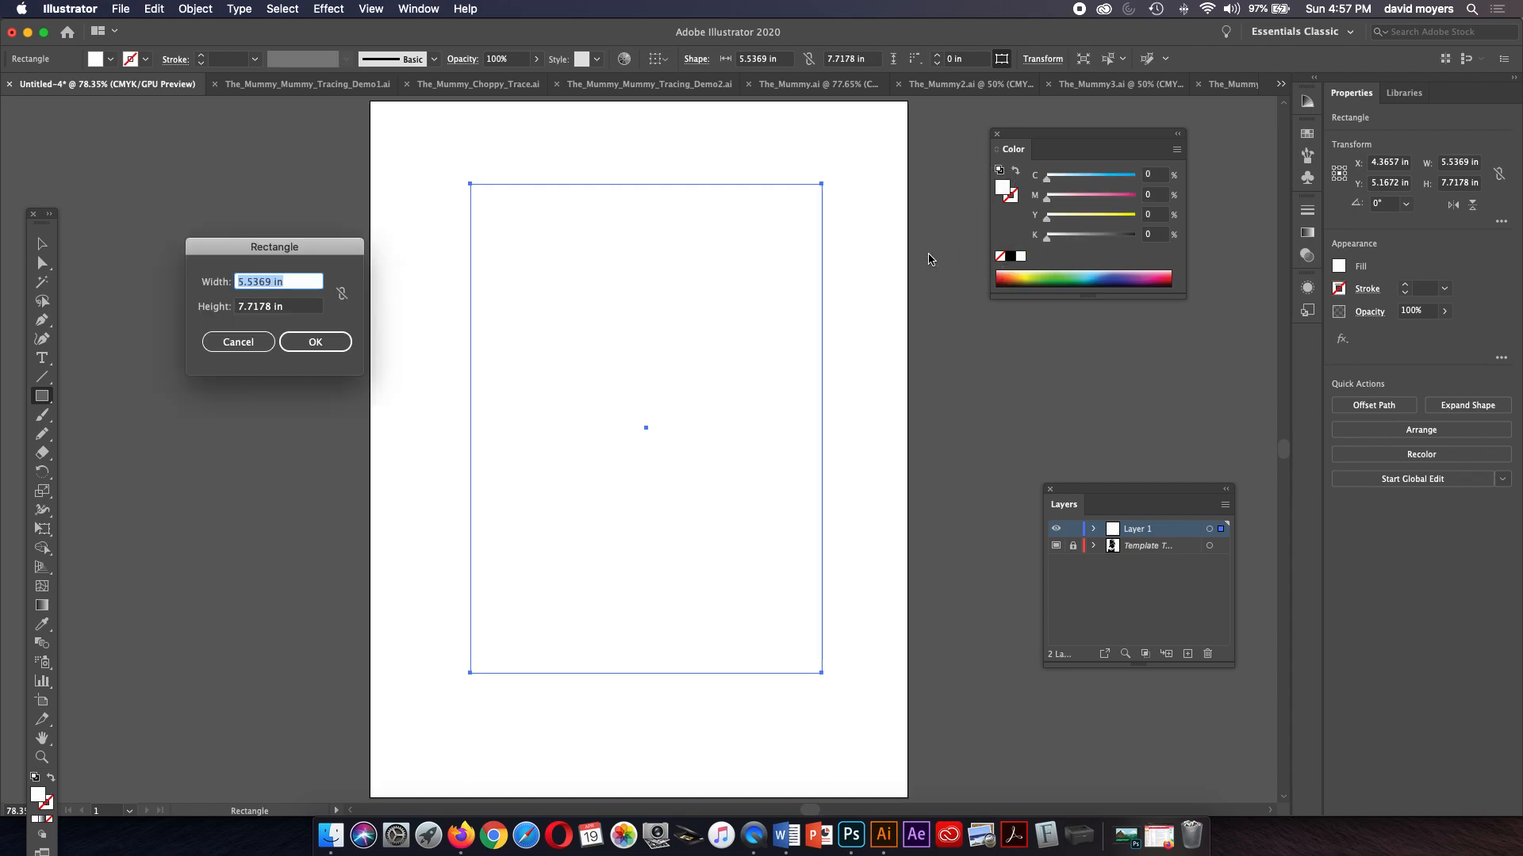
pyautogui.press('Return')
pyautogui.press('v')
pyautogui.moveTo(1057, 395); pyautogui.dragTo(597, 323)
pyautogui.click(858, 339)
pyautogui.click(788, 329)
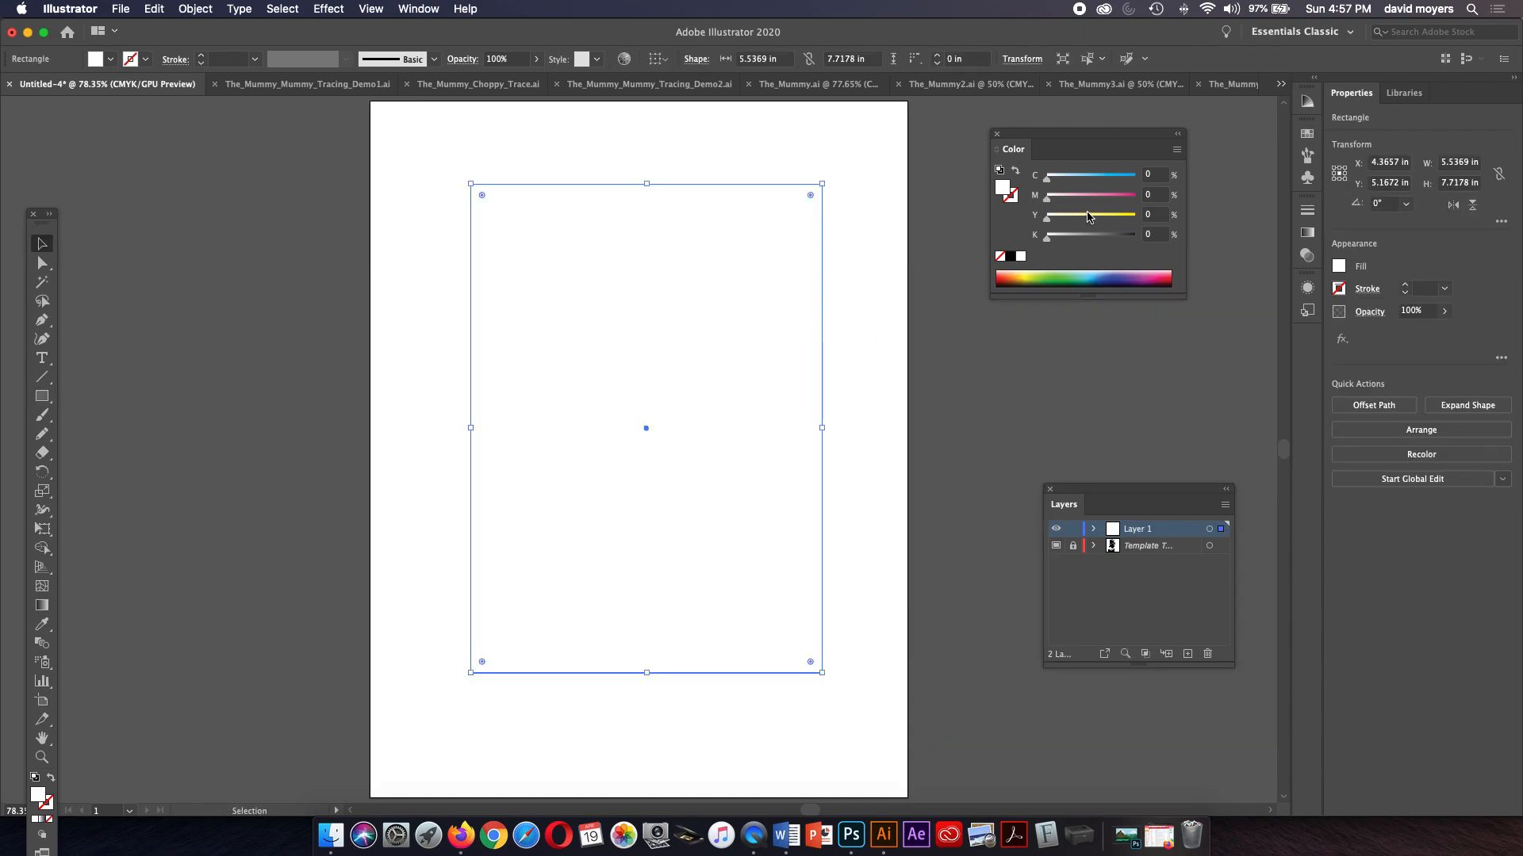
pyautogui.click(1055, 235)
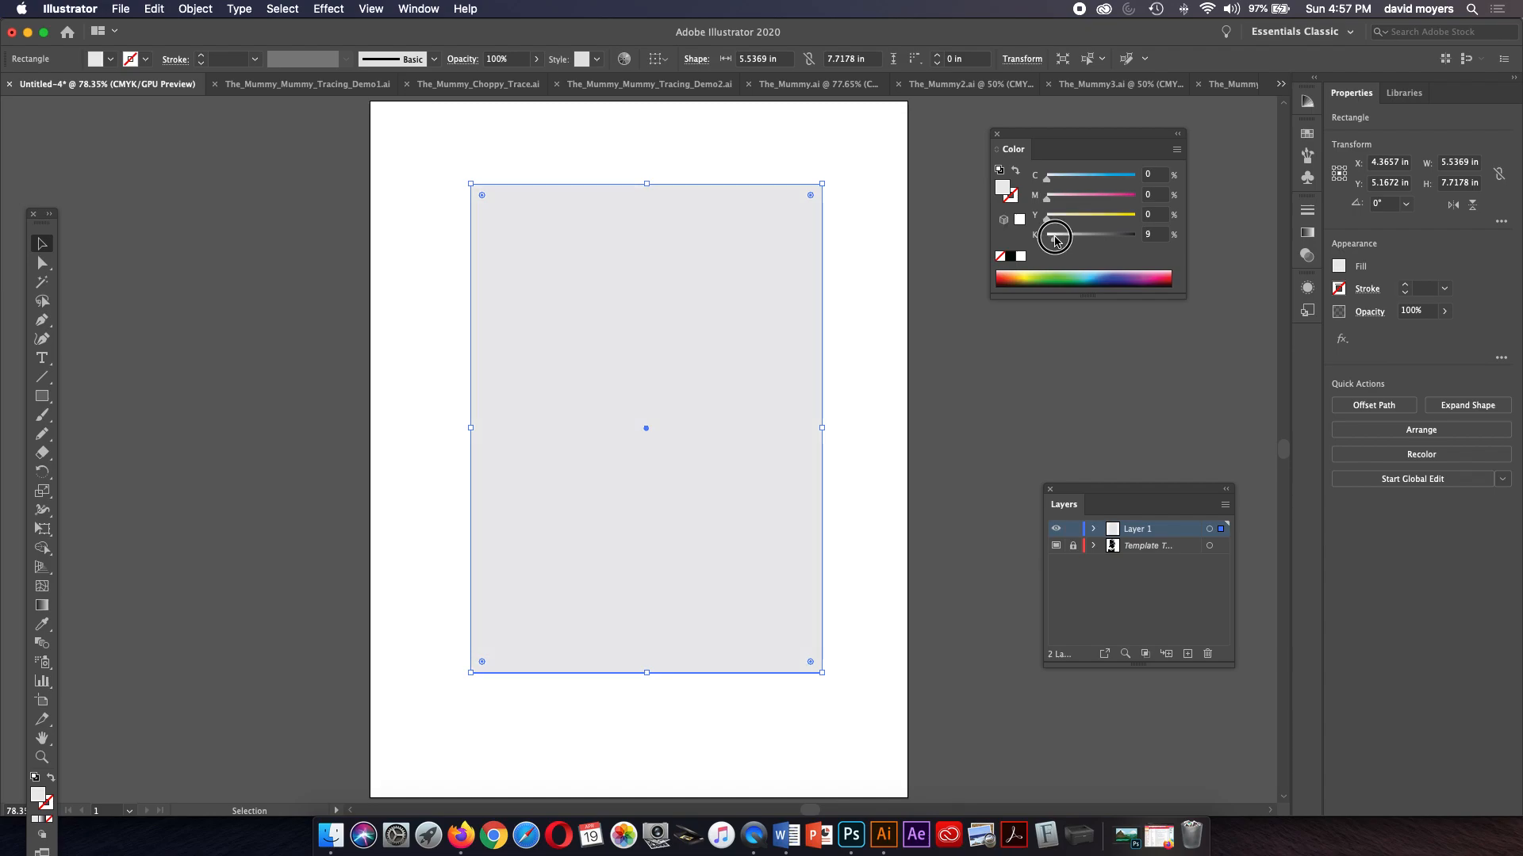
pyautogui.click(957, 278)
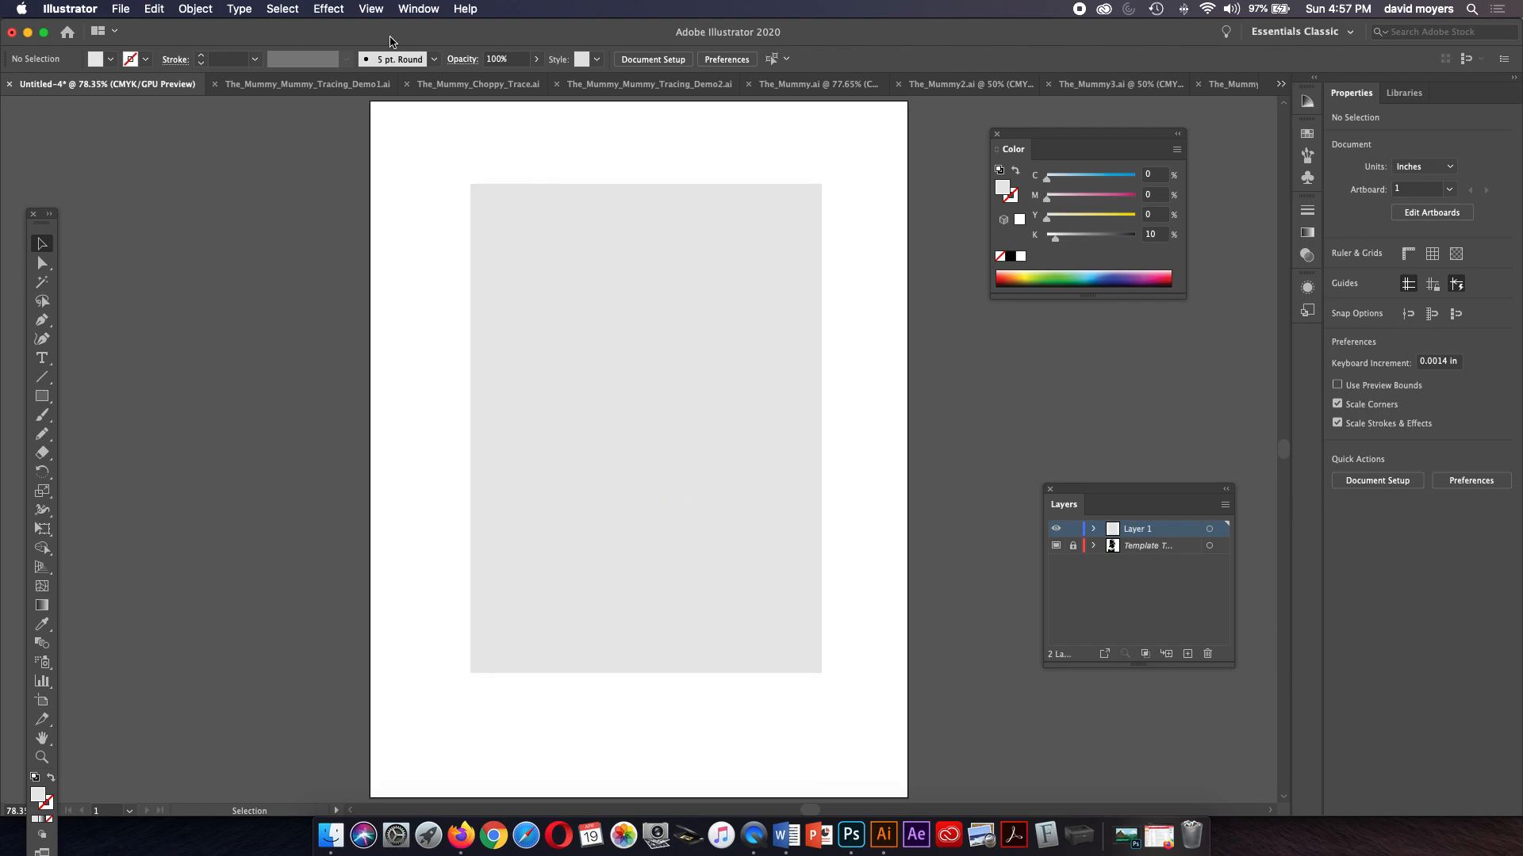
# Step: Toggle the document between Outline and Preview views to compare the rectangle with the template beneath it
pyautogui.click(371, 9)
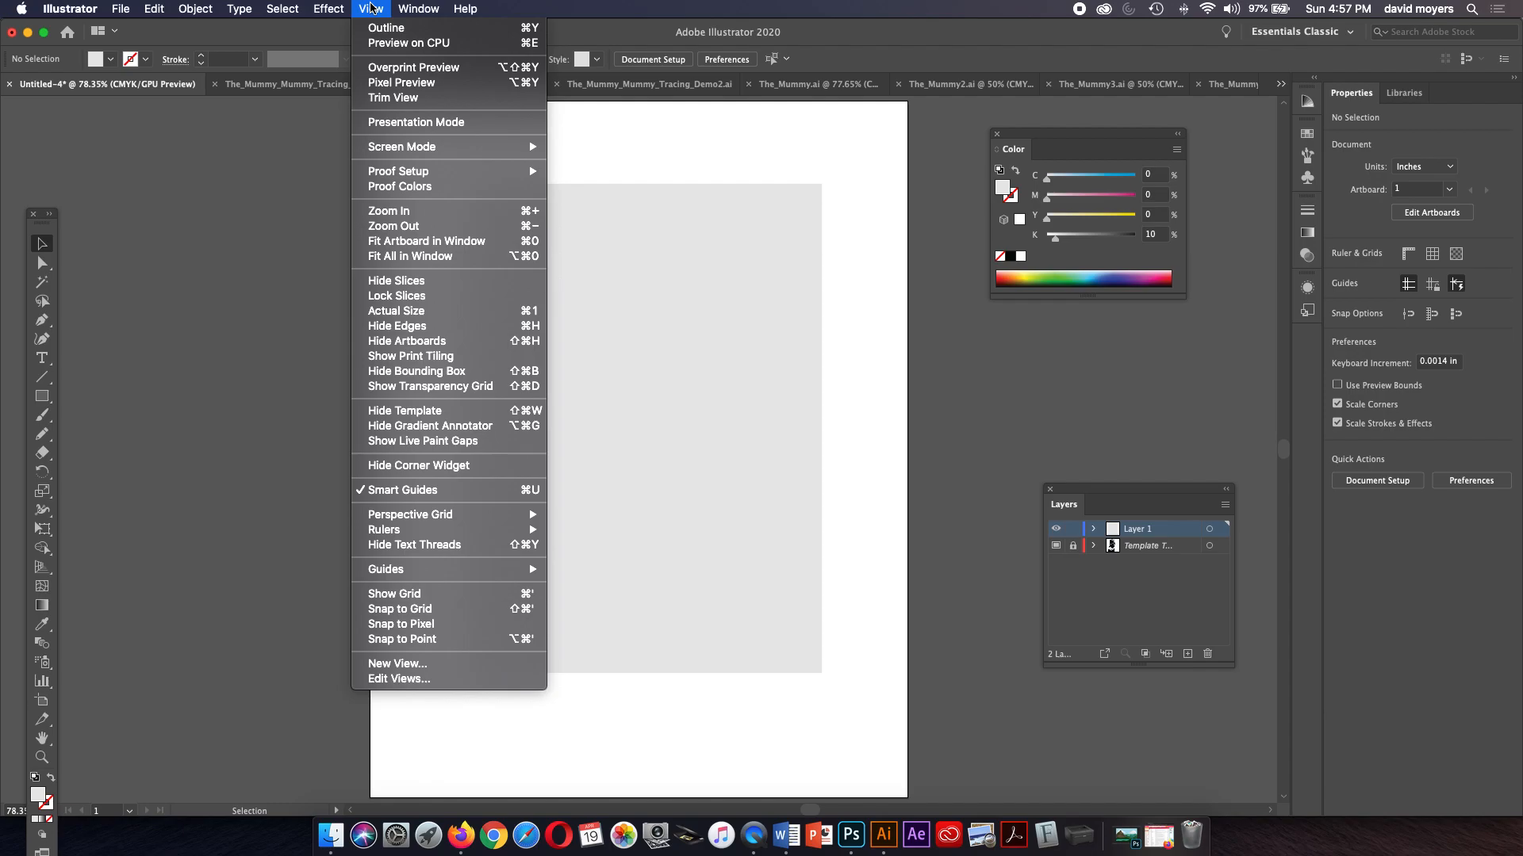
pyautogui.click(375, 28)
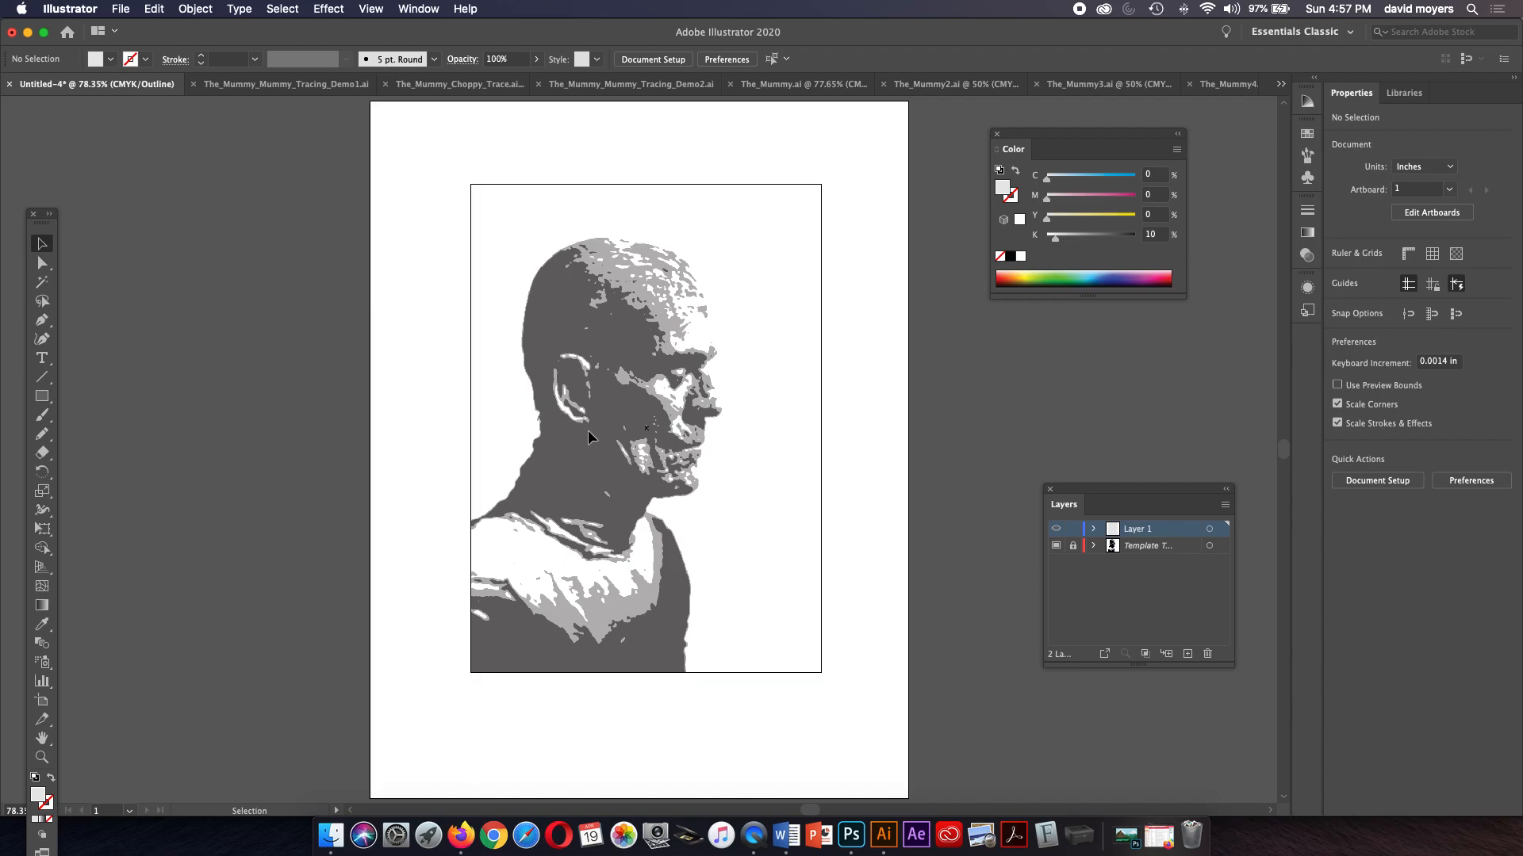
pyautogui.click(329, 9)
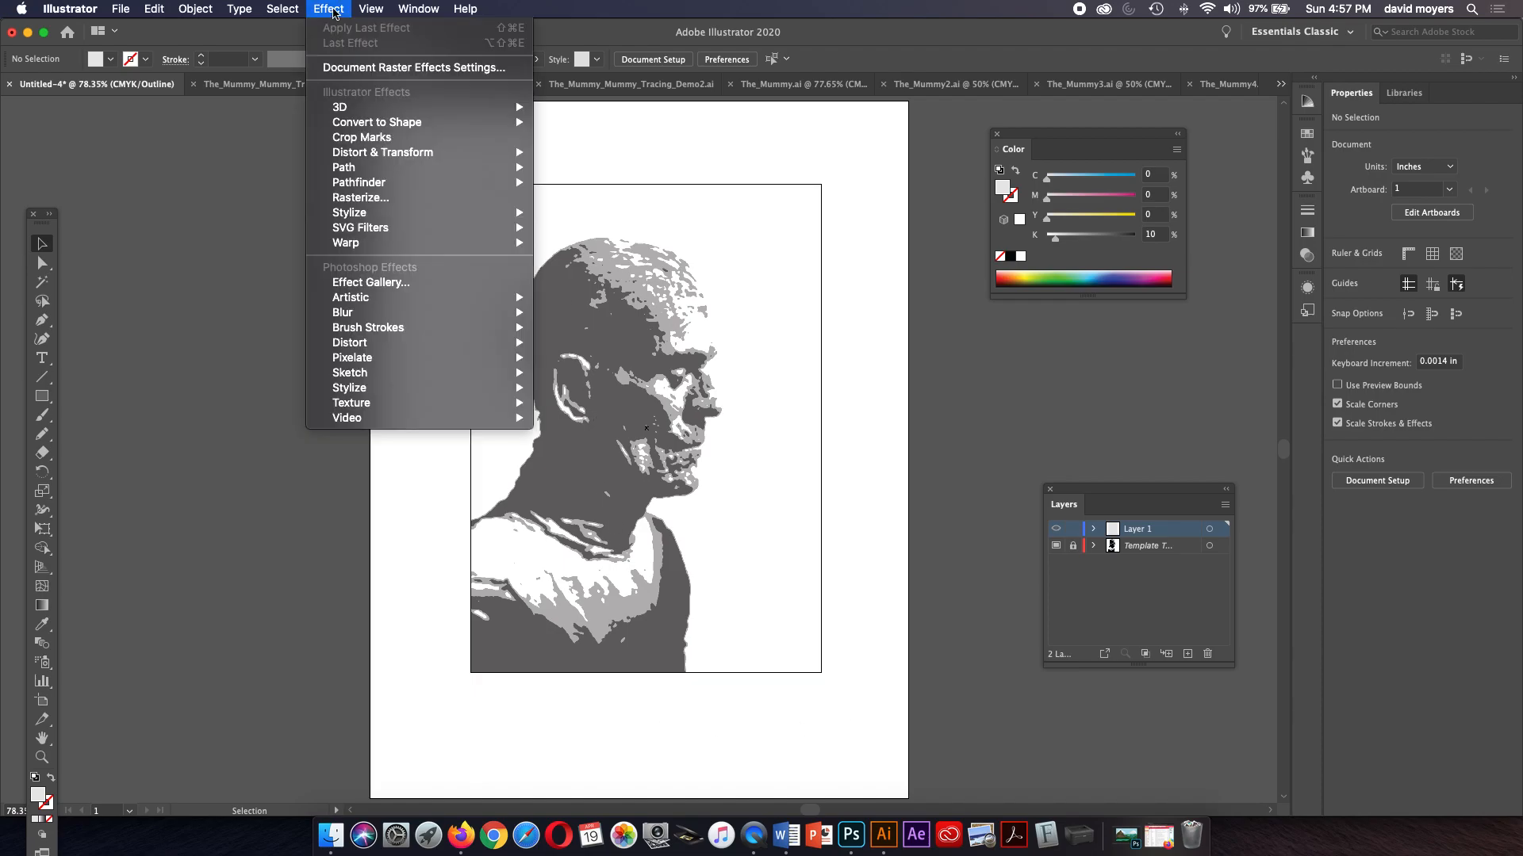
pyautogui.click(375, 28)
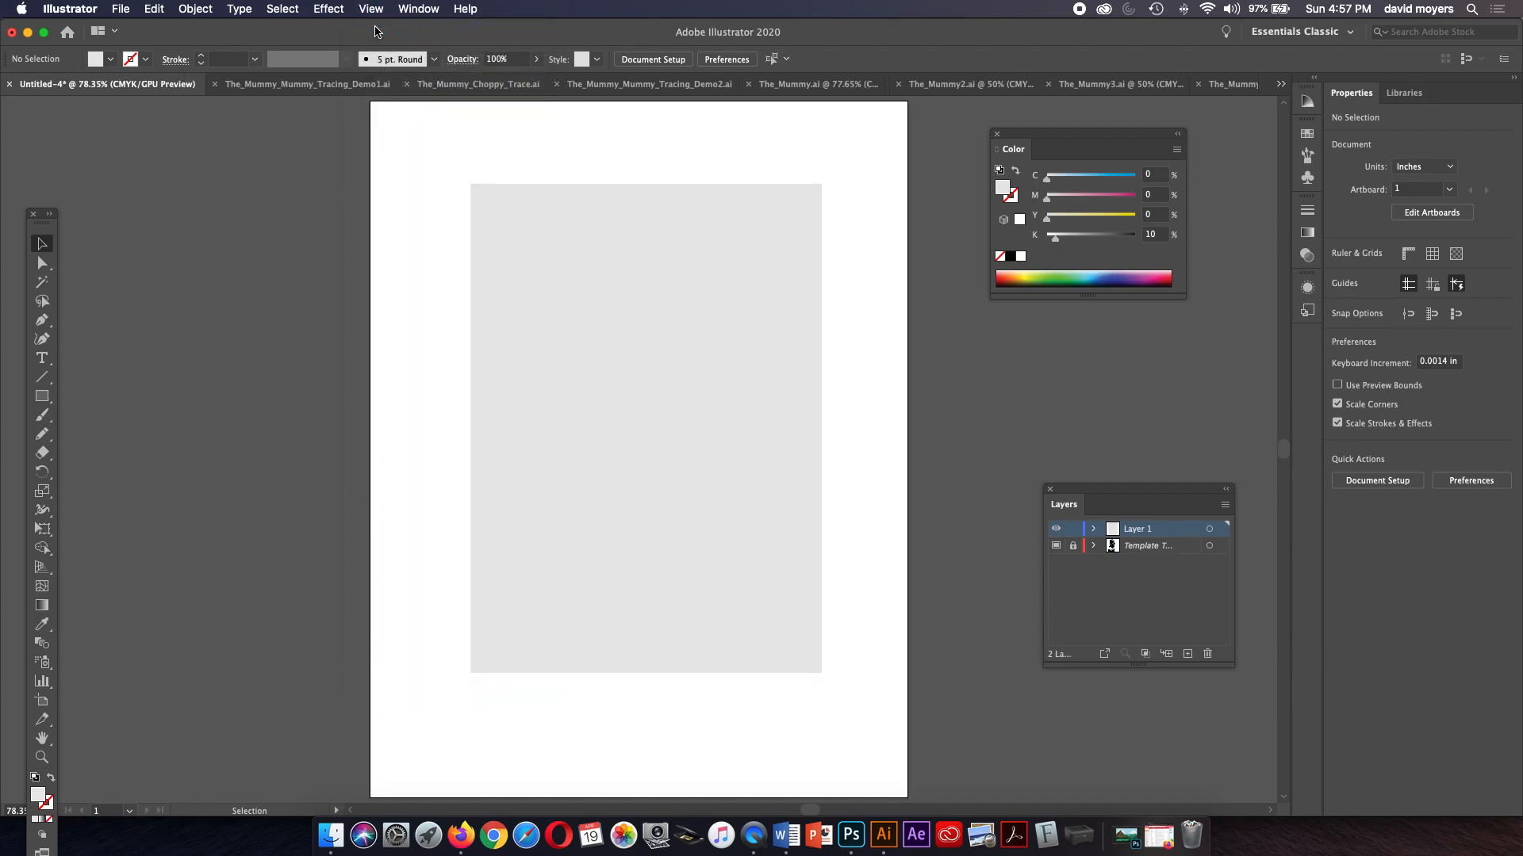
pyautogui.press('a')
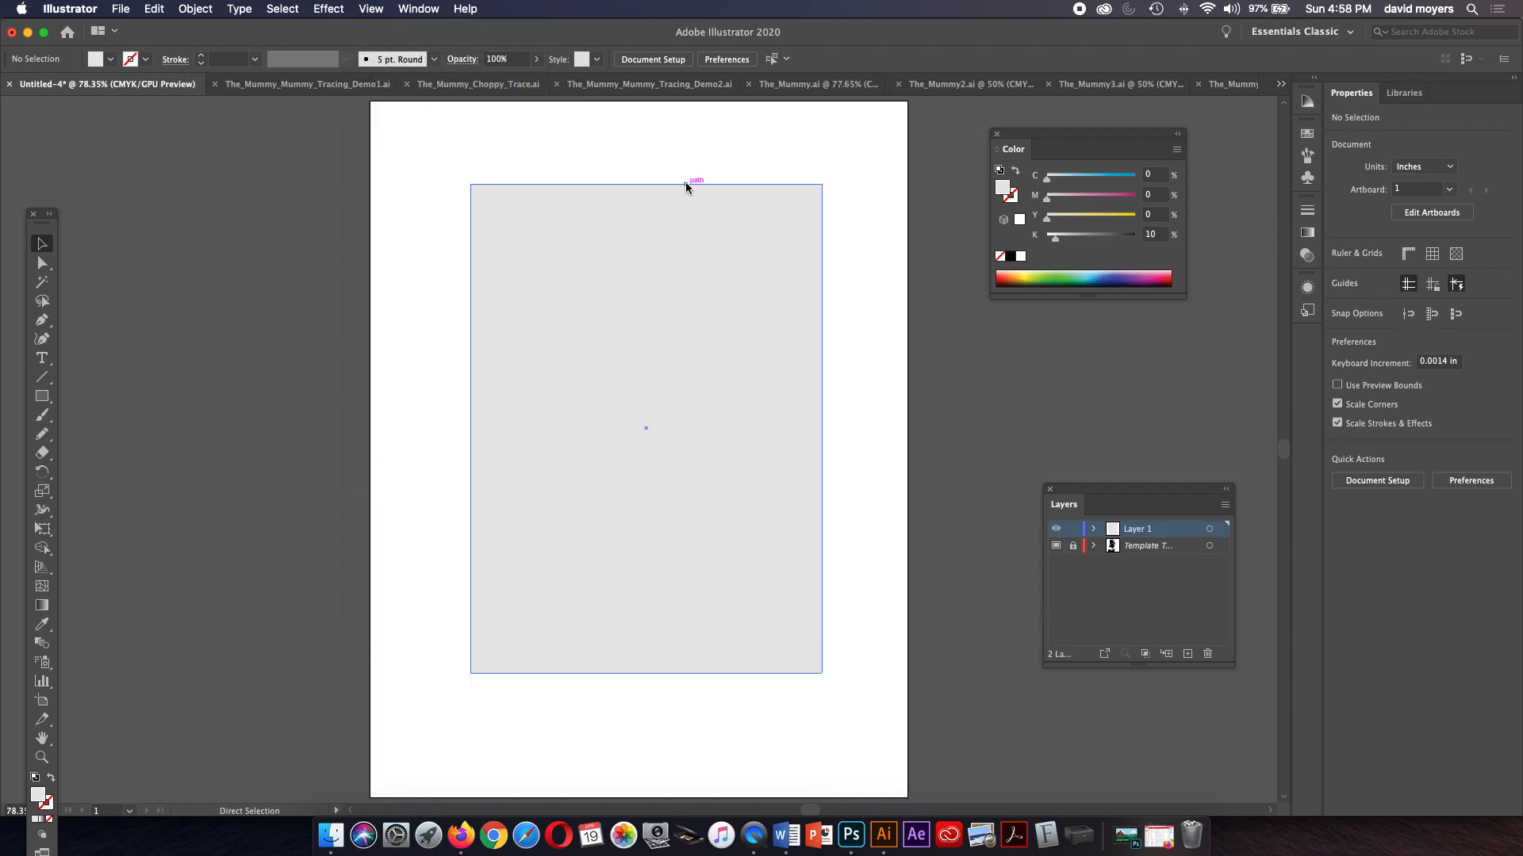
pyautogui.press('super+y')
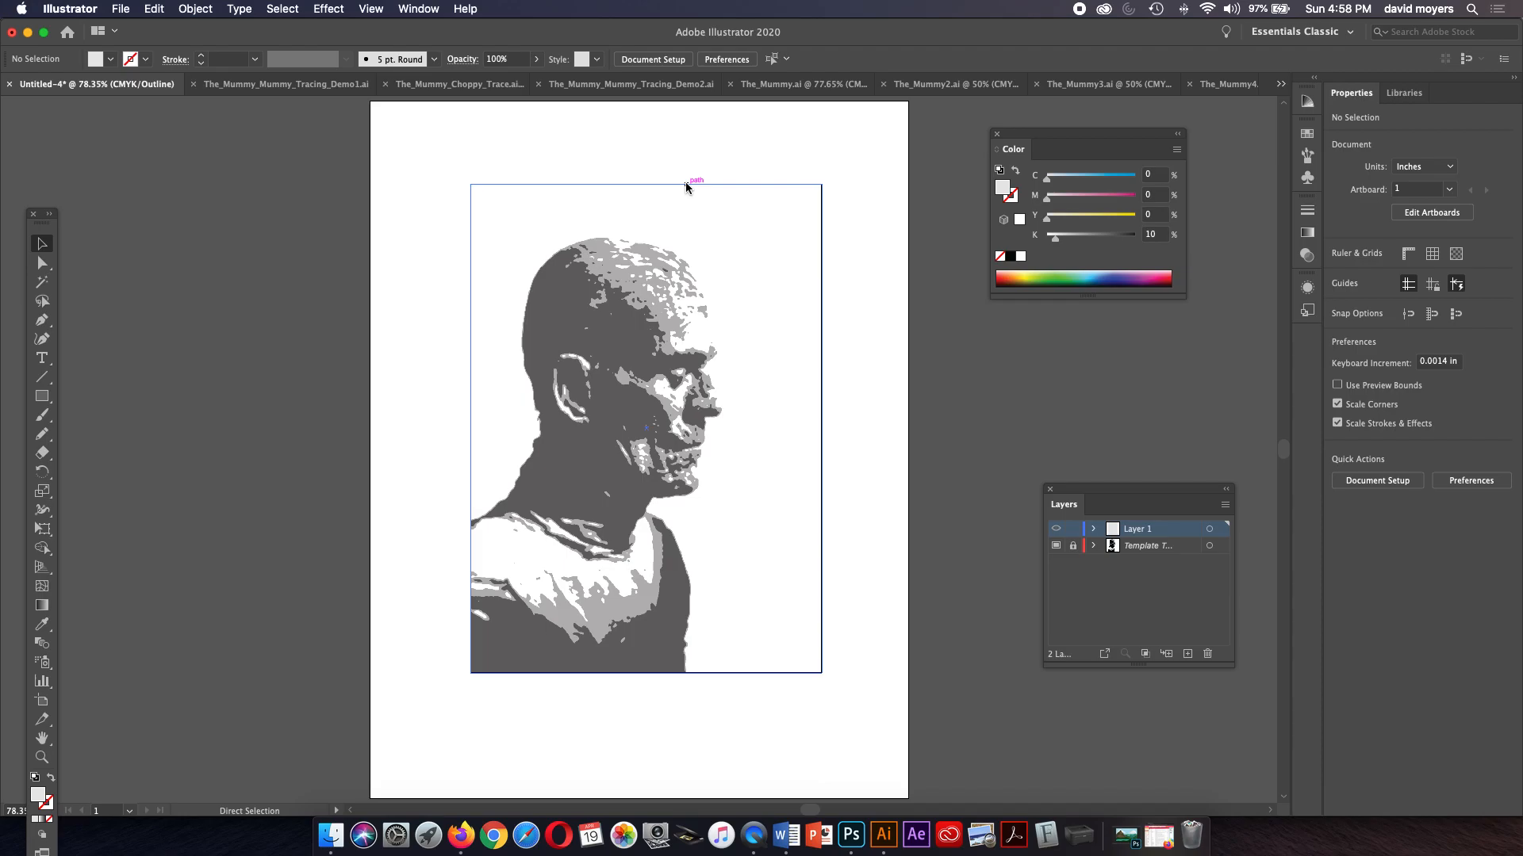
pyautogui.press('super+y')
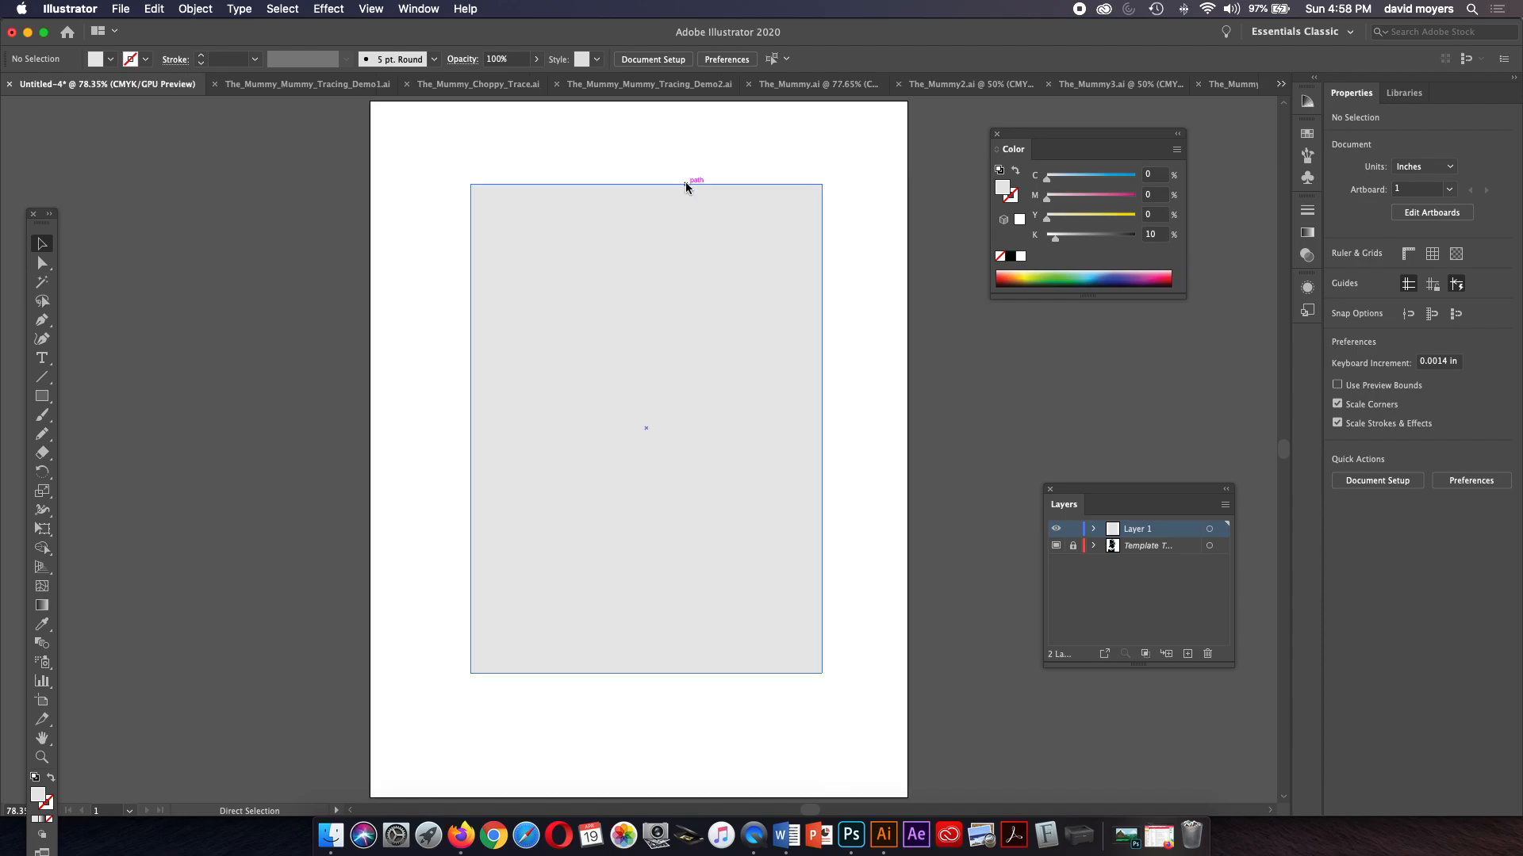
pyautogui.press('super+y')
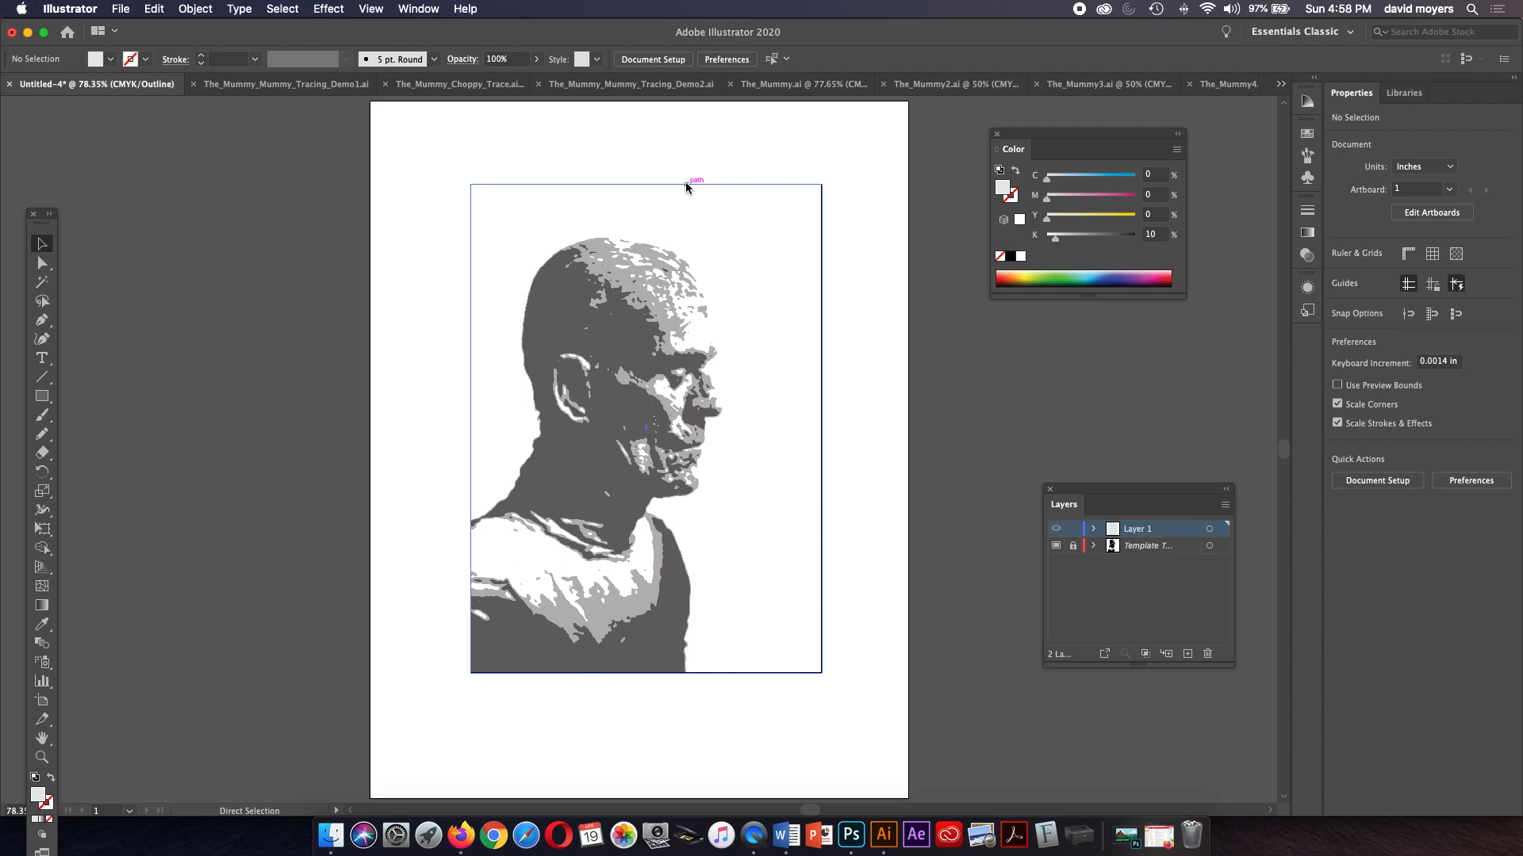
pyautogui.press('super+y')
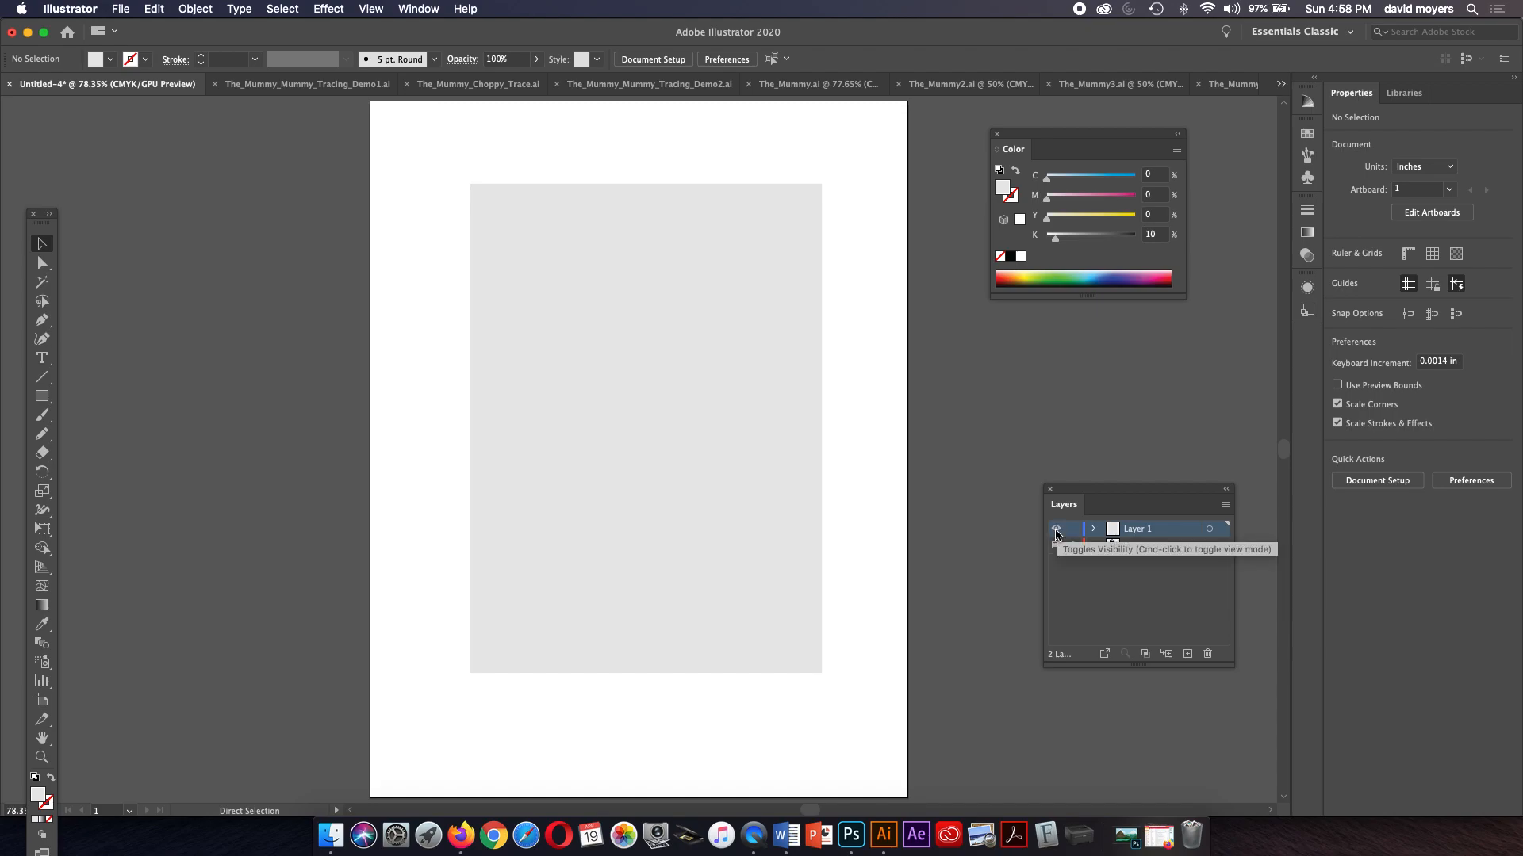
# Step: Toggle only Layer 1 between outline and preview display, and hide and show the layer
pyautogui.moveTo(1071, 495); pyautogui.dragTo(996, 385)
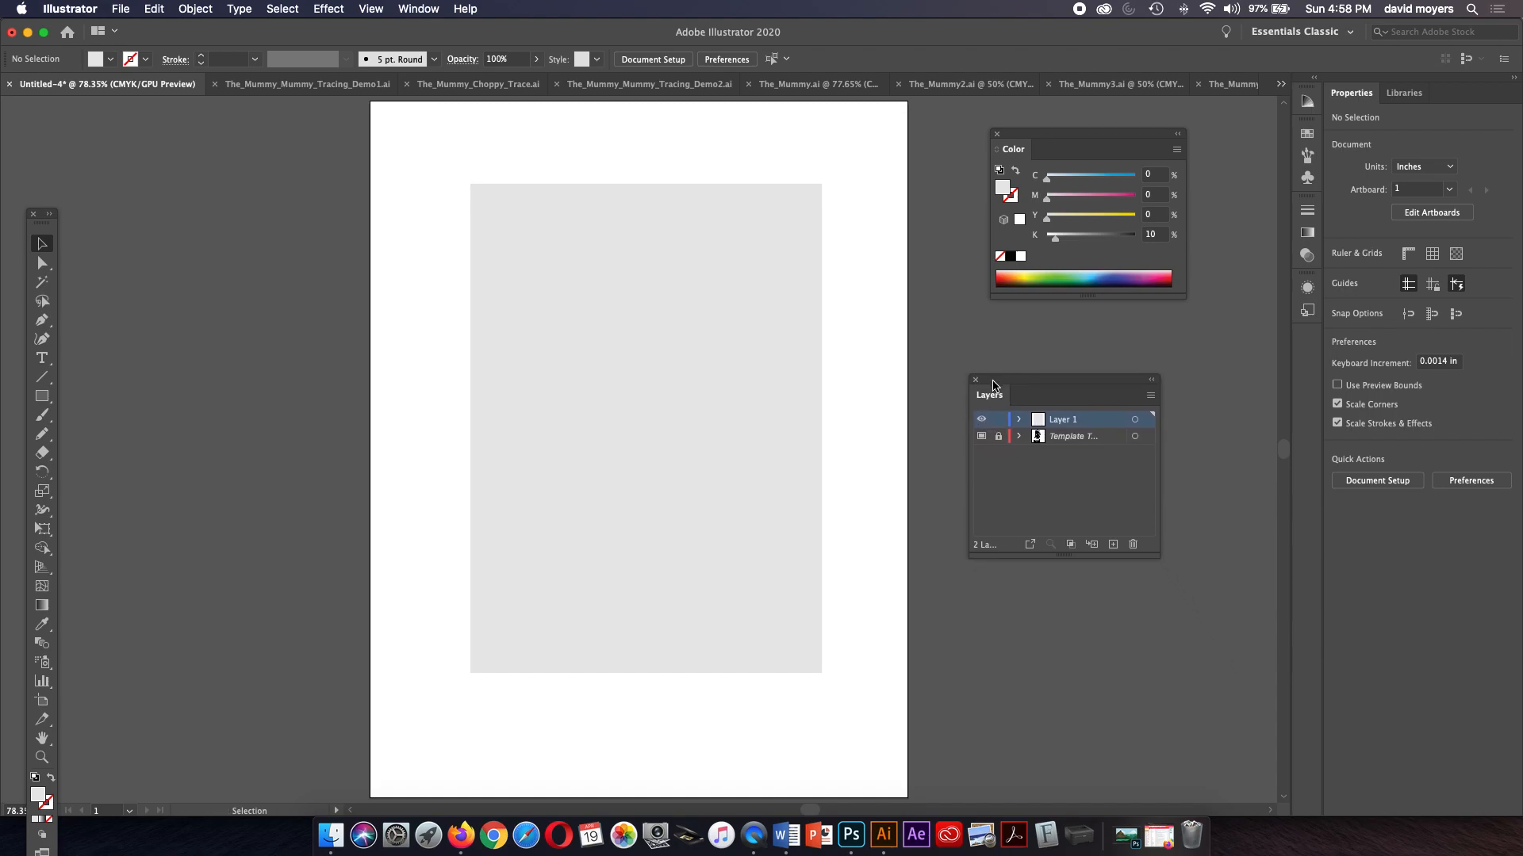
pyautogui.keyDown('super'); pyautogui.click(983, 424); pyautogui.keyUp('super')
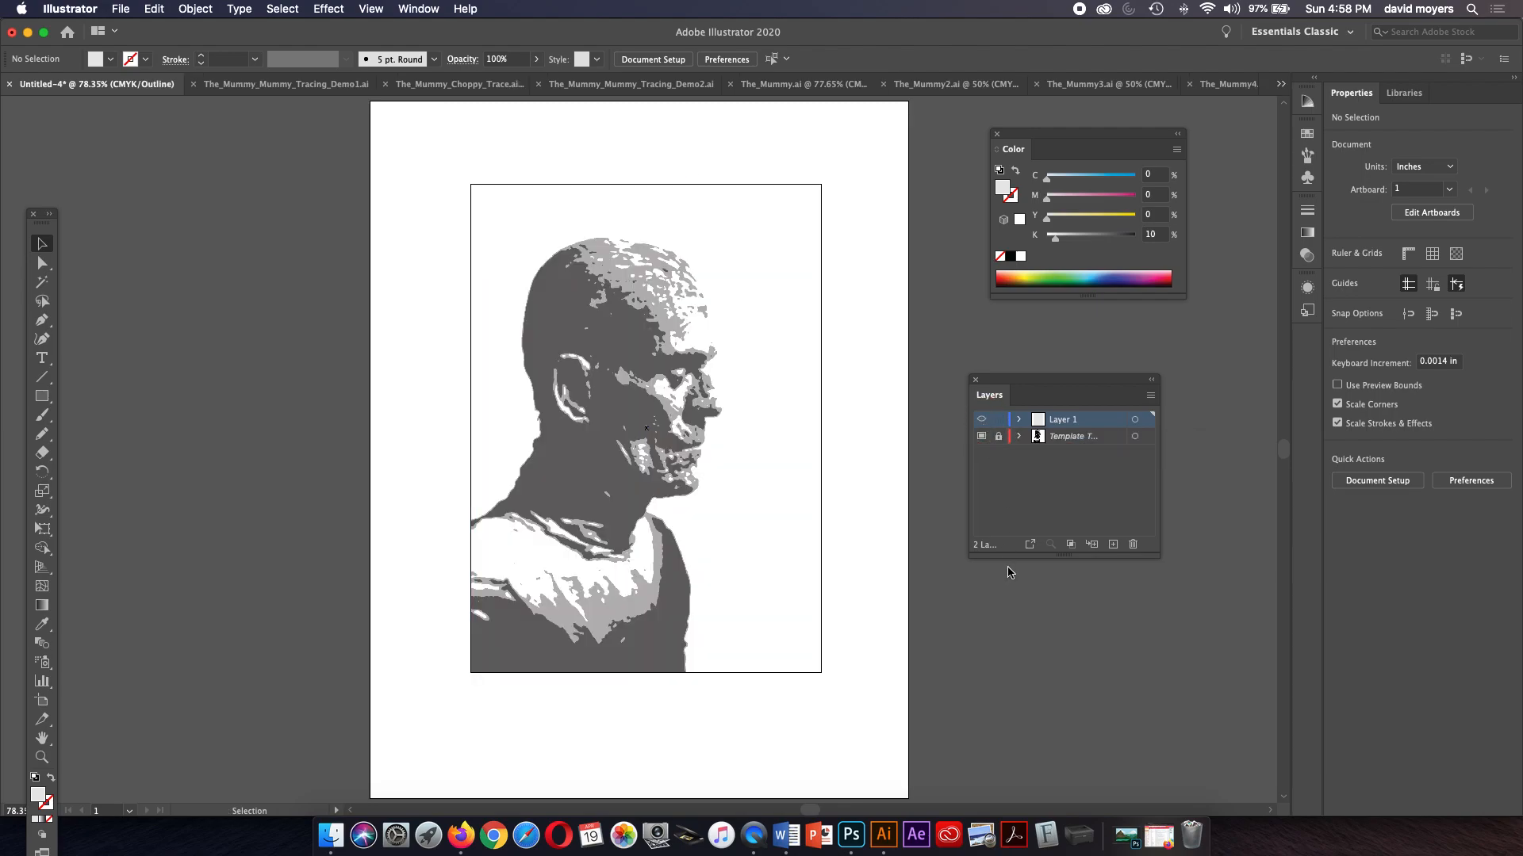
pyautogui.keyDown('super'); pyautogui.click(982, 422); pyautogui.keyUp('super')
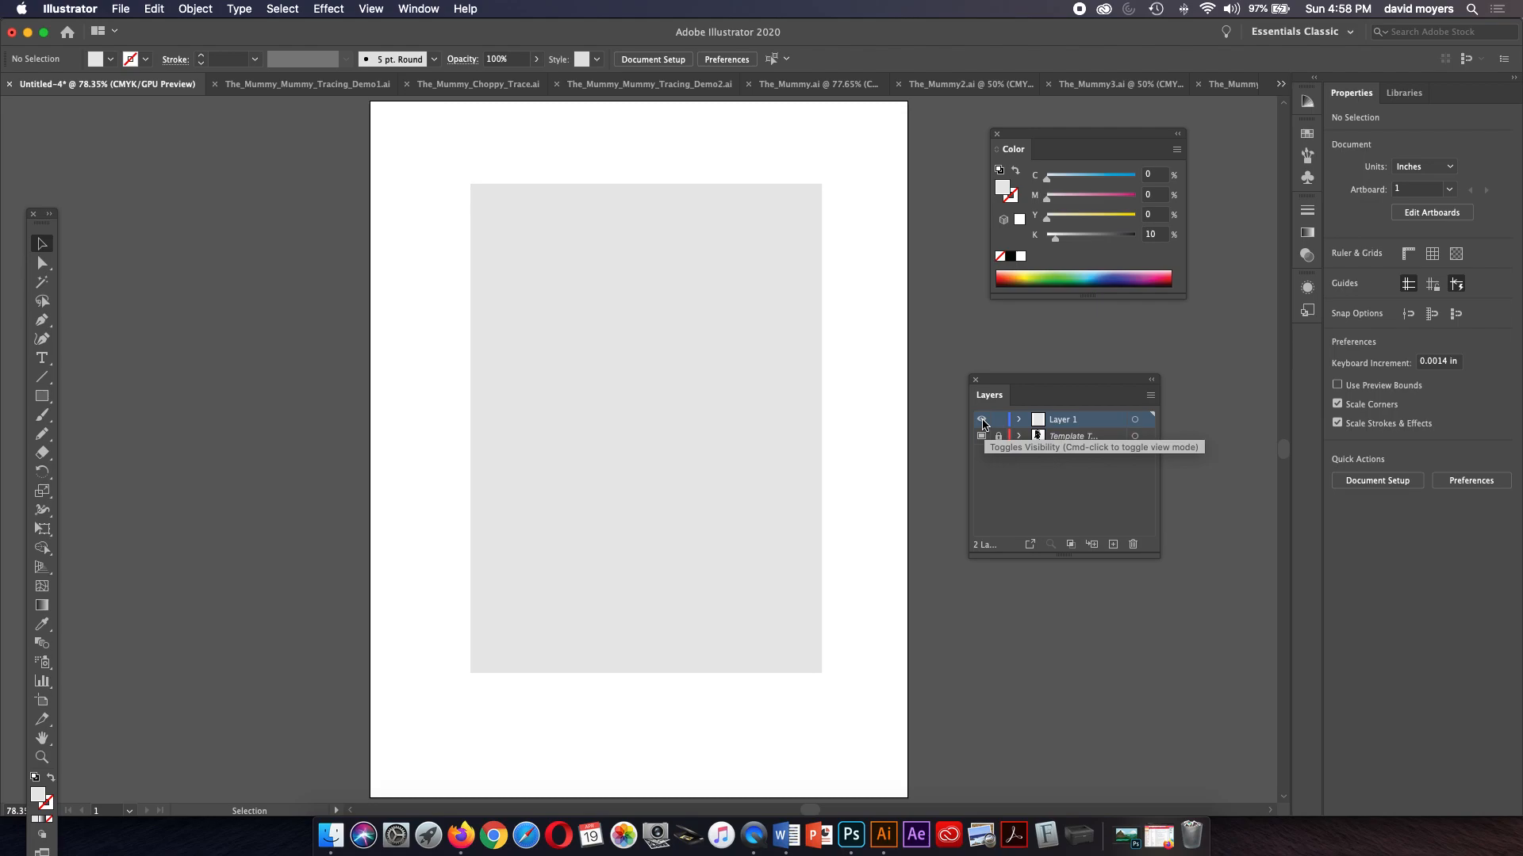
pyautogui.click(982, 422)
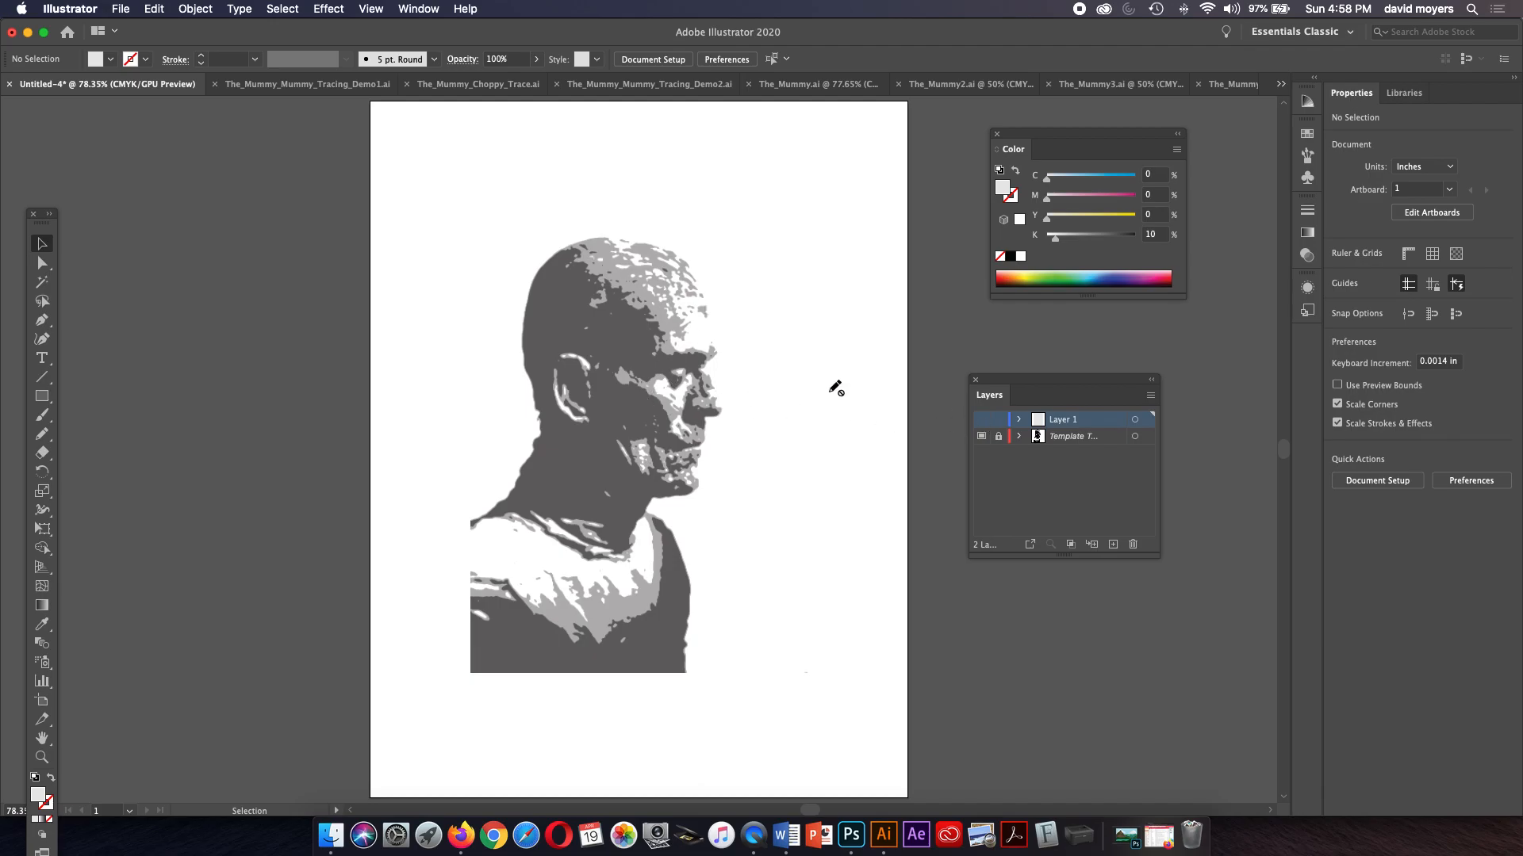
pyautogui.click(982, 421)
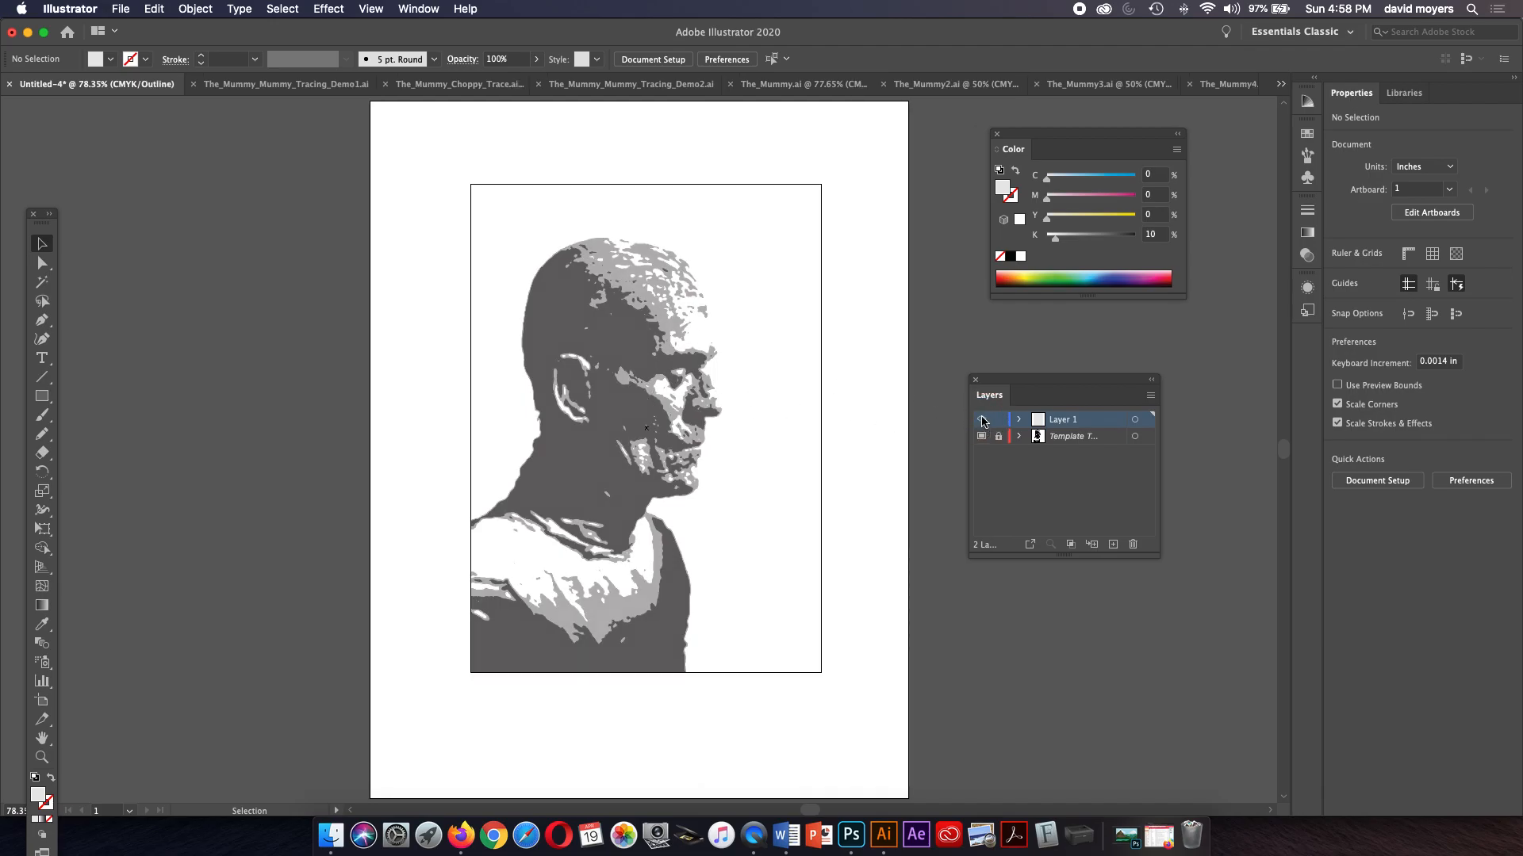
# Step: Switch the artwork to Outline view and zoom in to 150% on the lower torso of the template
pyautogui.press('super+y')
pyautogui.press('z')
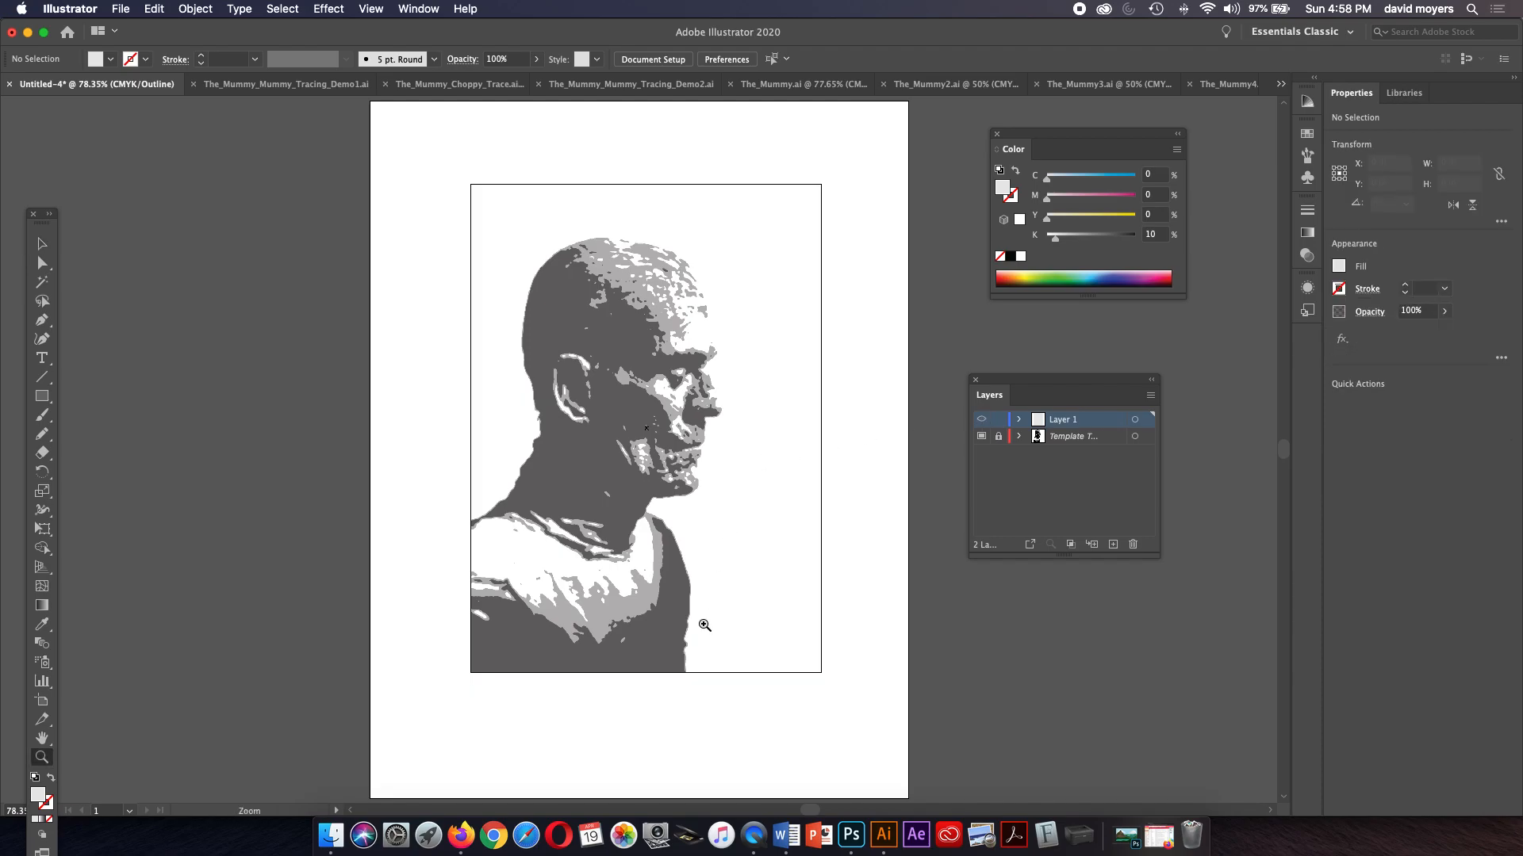
pyautogui.click(716, 636)
pyautogui.press('space')
pyautogui.moveTo(620, 410); pyautogui.dragTo(705, 564)
pyautogui.press('space')
pyautogui.moveTo(687, 500); pyautogui.dragTo(697, 536)
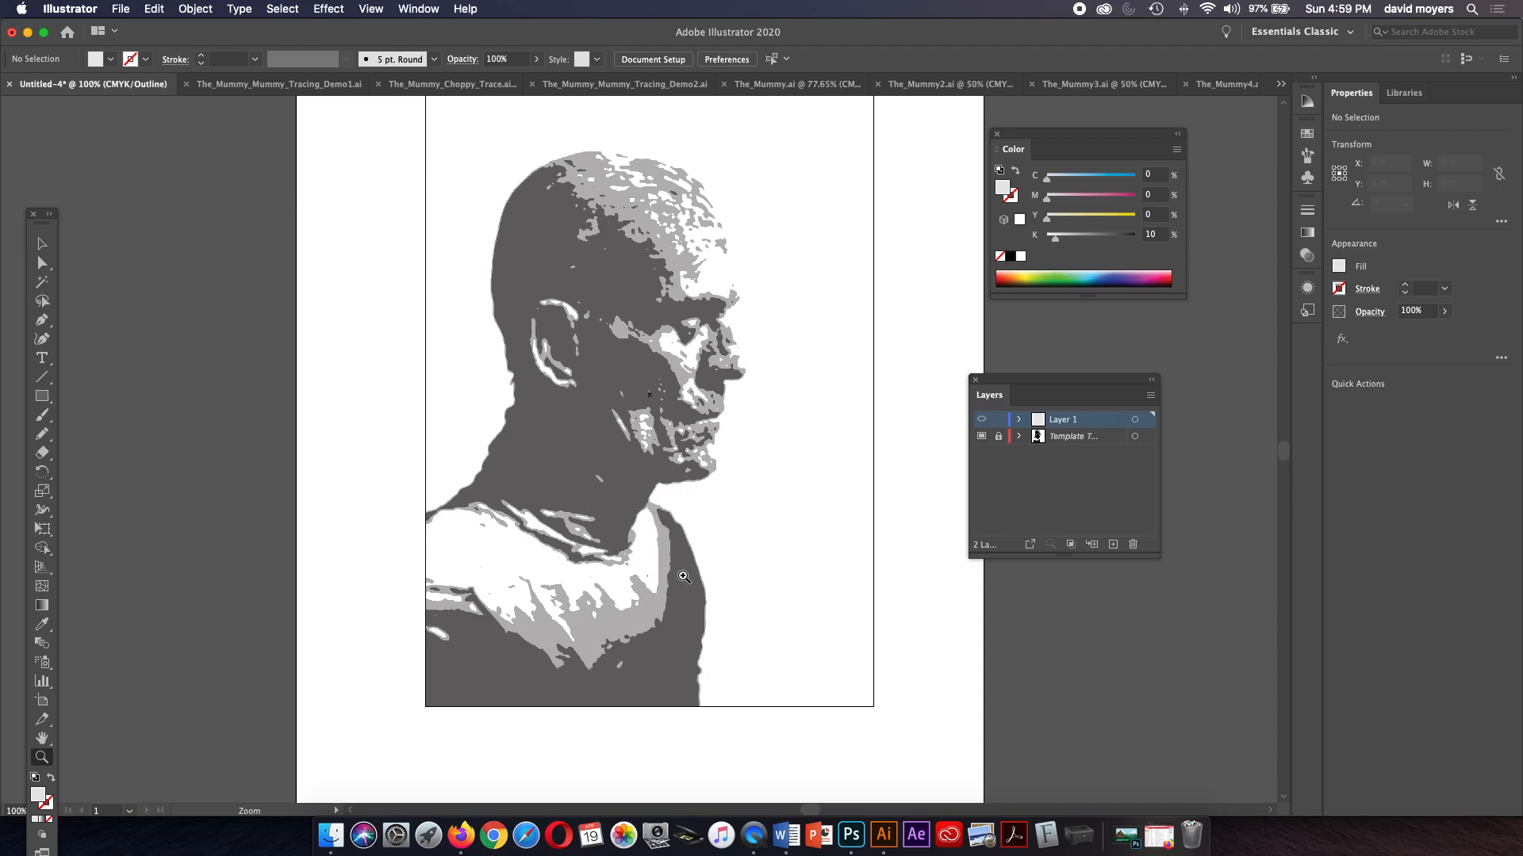
pyautogui.click(671, 639)
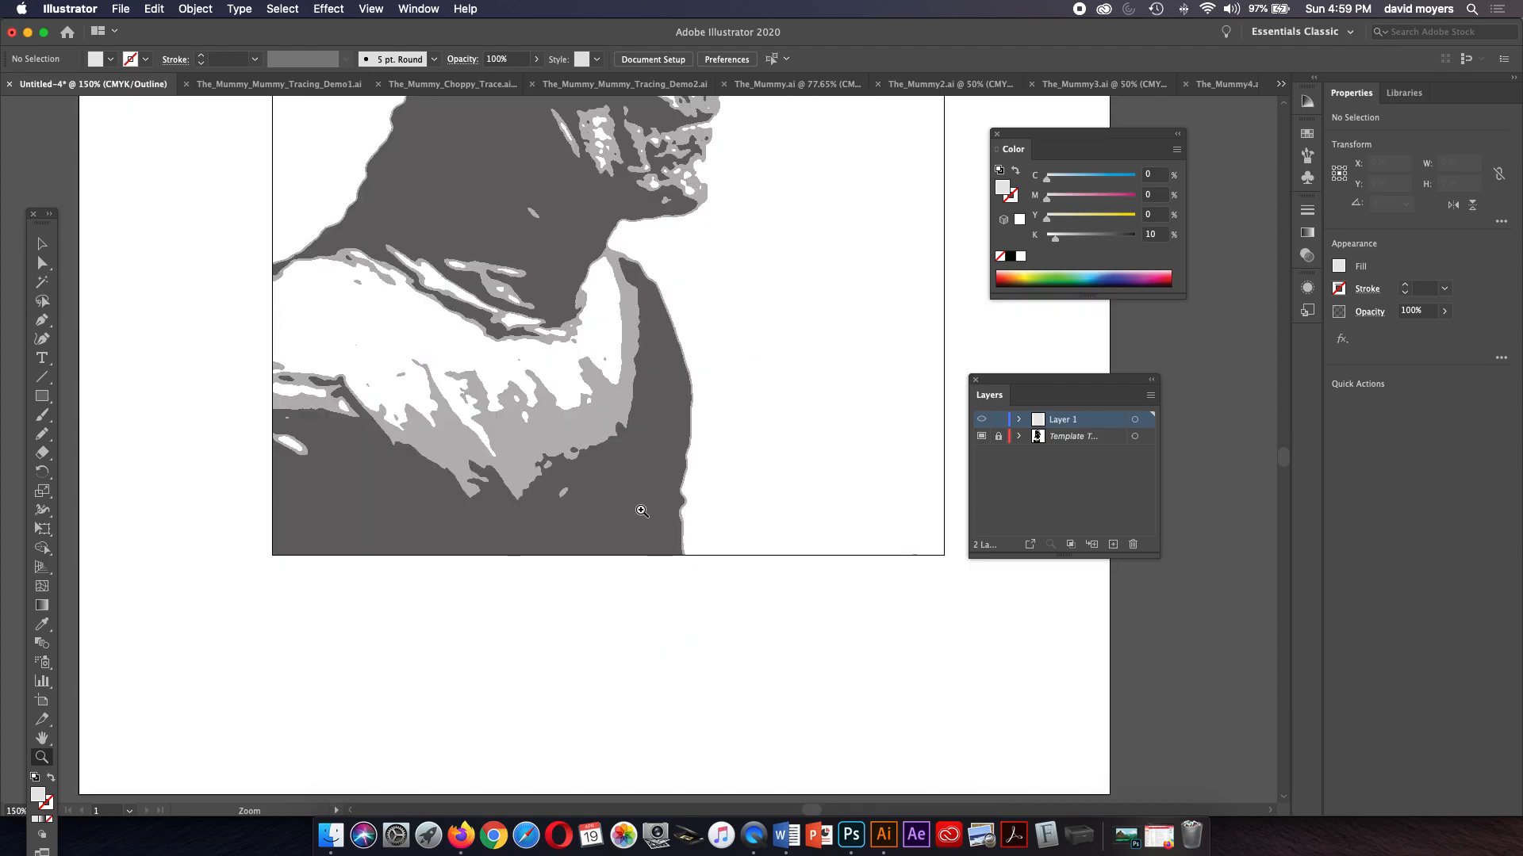
# Step: Examine the template's silhouette at 200% zoom, from the lower torso up to the head and back down to the jacket's bottom edge
pyautogui.click(671, 638)
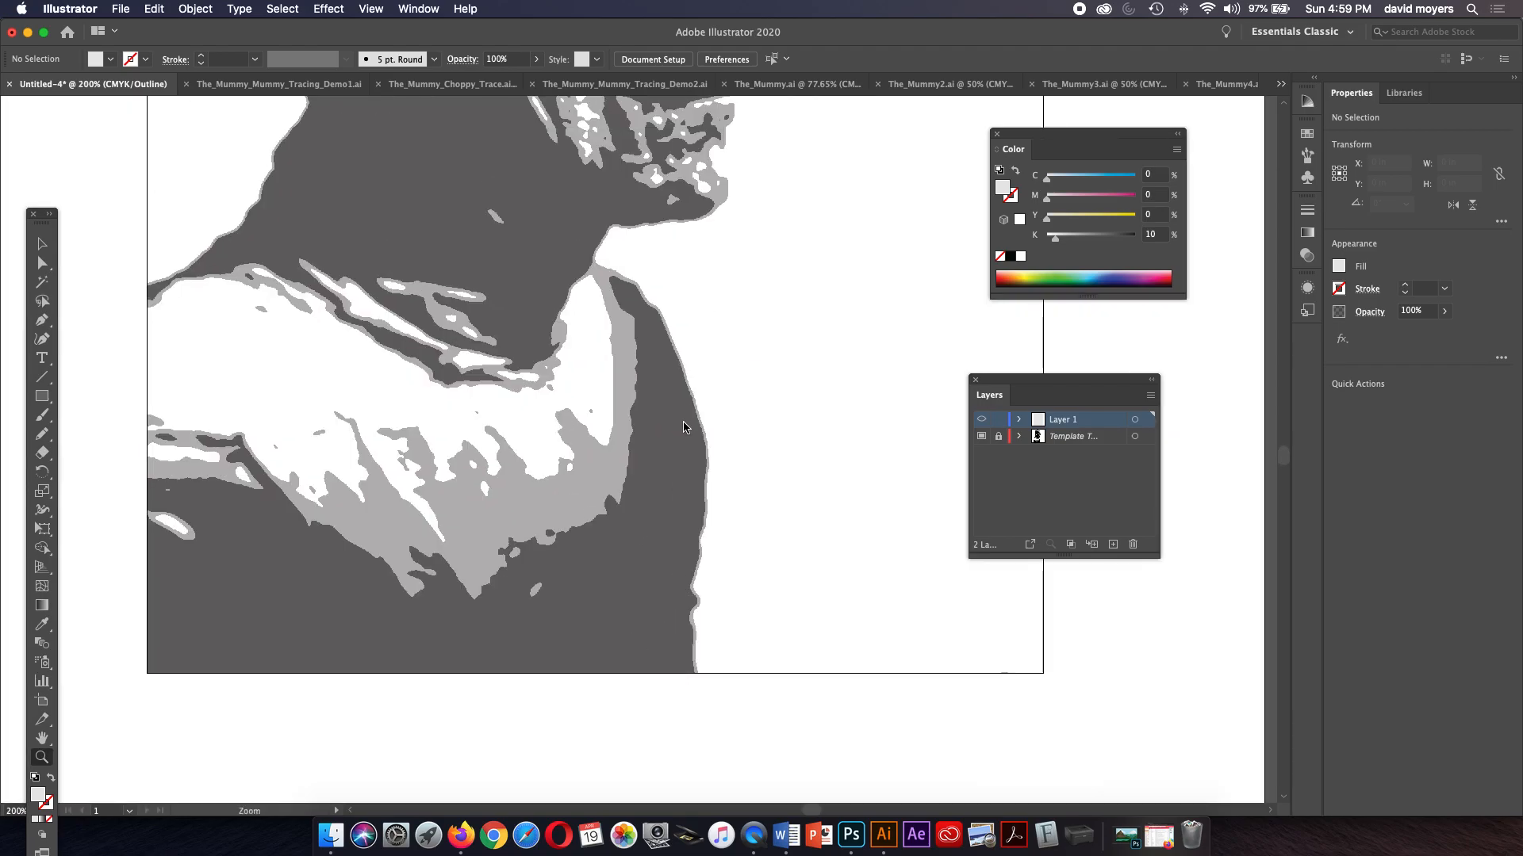
pyautogui.press('space')
pyautogui.moveTo(696, 187); pyautogui.dragTo(672, 595)
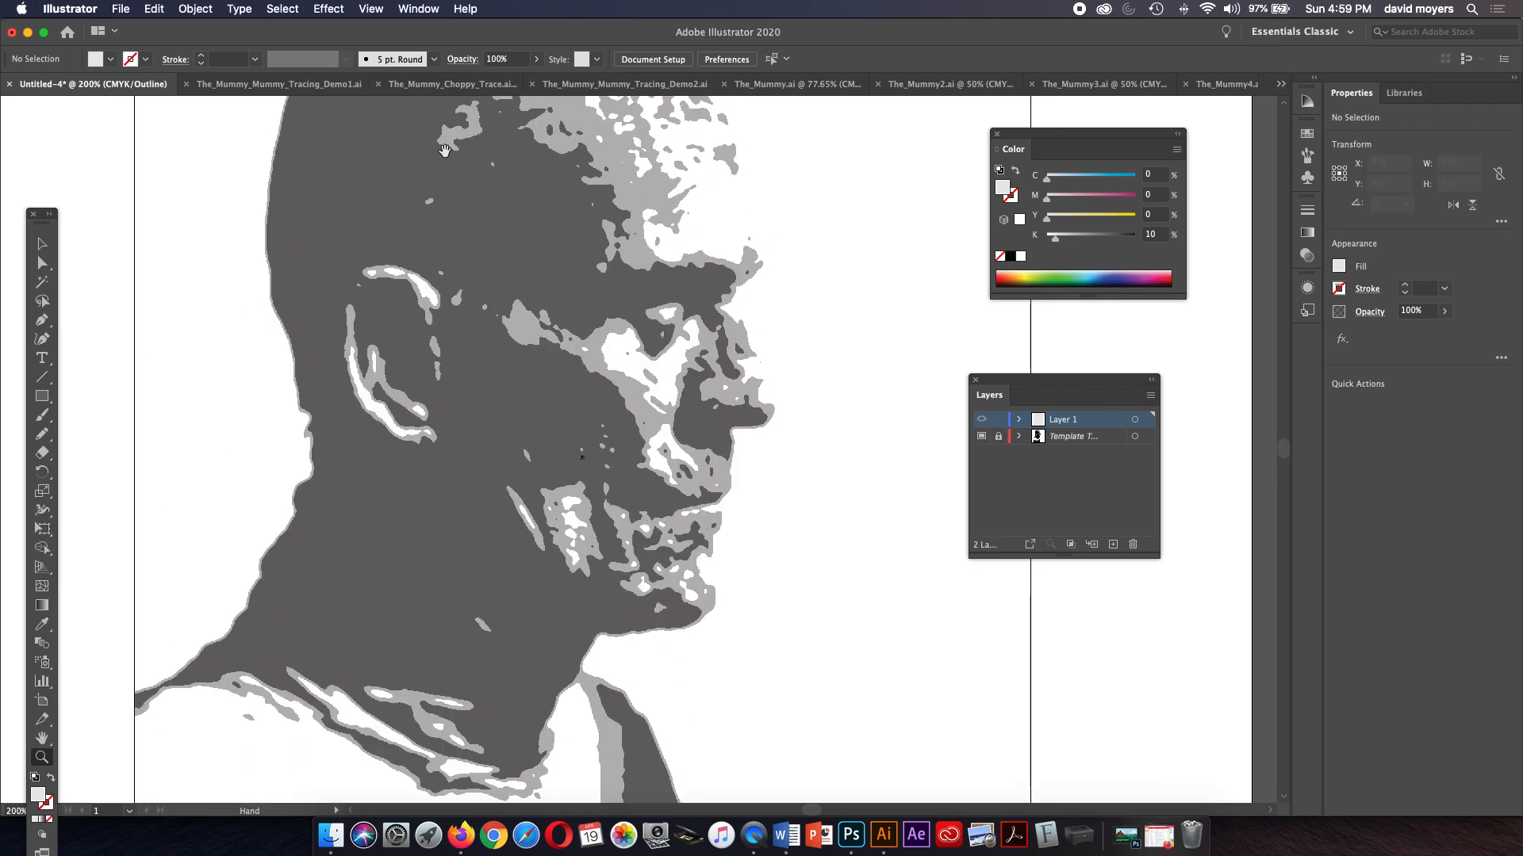
pyautogui.moveTo(526, 652); pyautogui.dragTo(524, 413)
pyautogui.moveTo(612, 588); pyautogui.dragTo(629, 408)
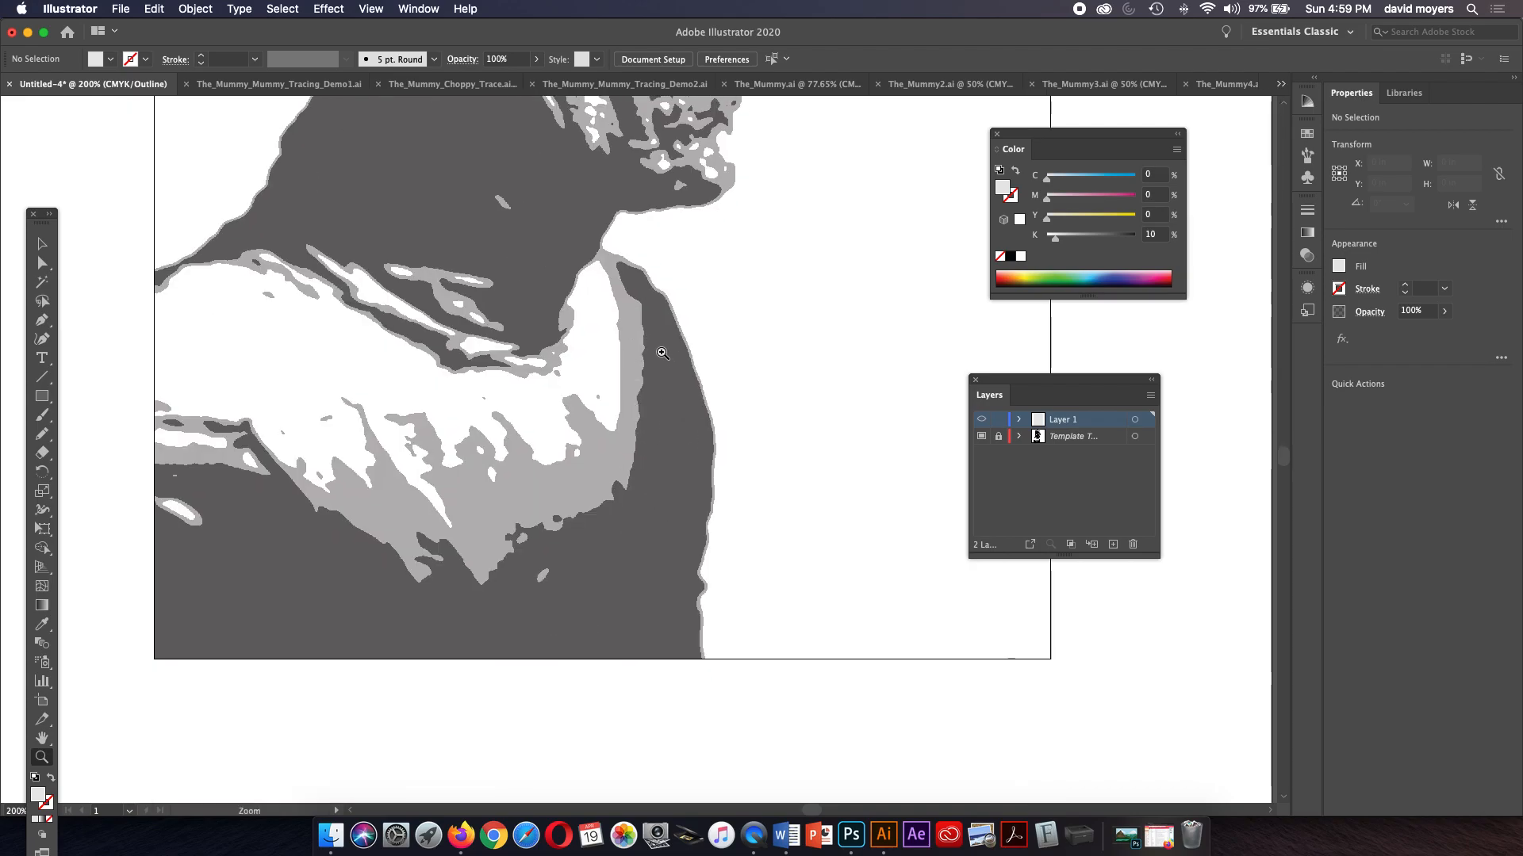
pyautogui.press('space')
pyautogui.moveTo(643, 542); pyautogui.dragTo(638, 555)
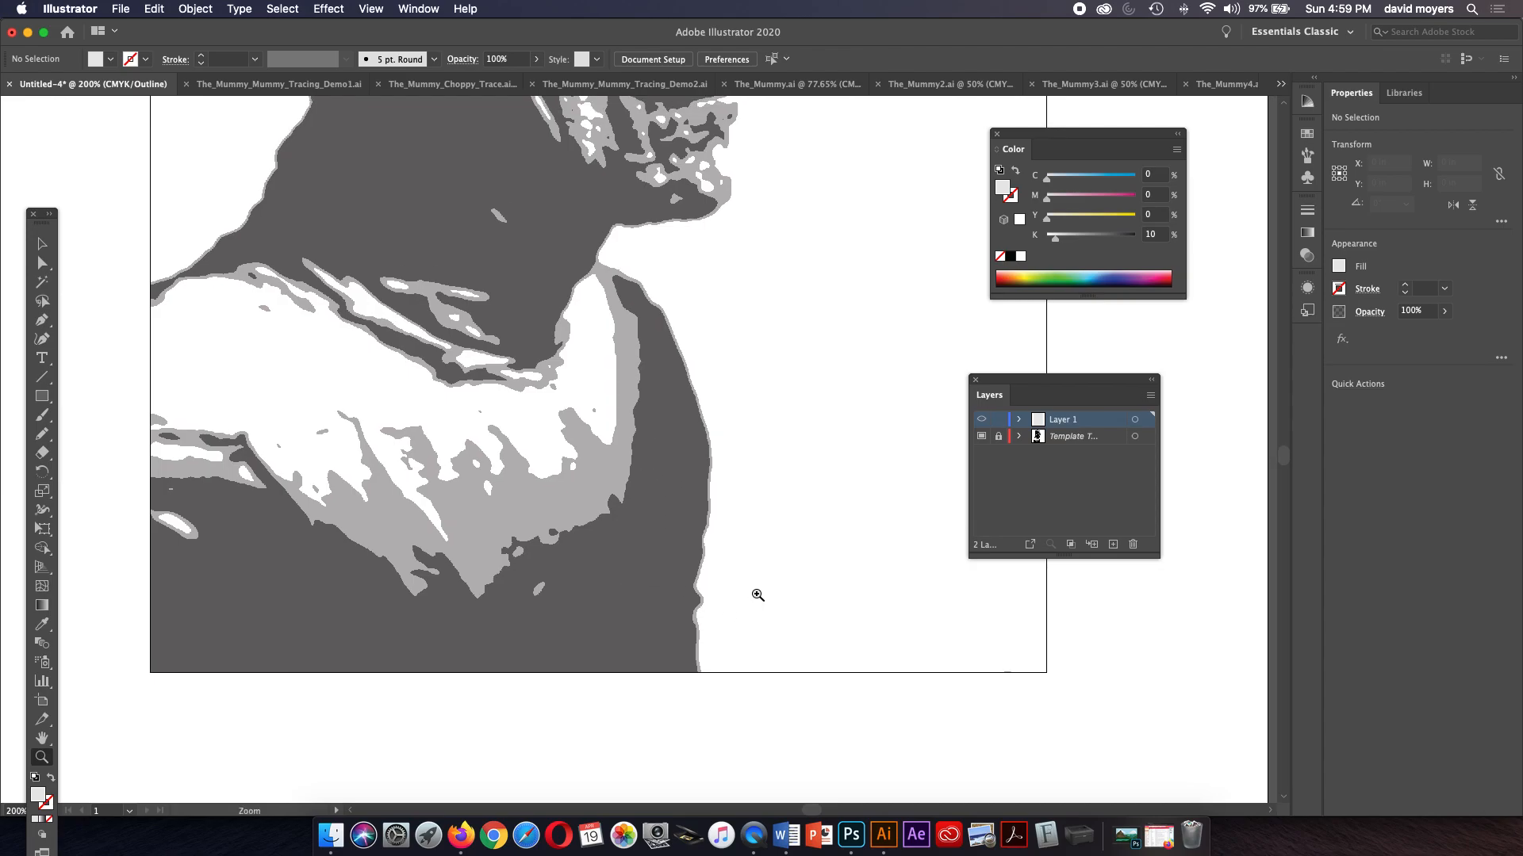
# Step: Start a Pen tool path just below the poster's bottom edge and trace the jacket's front outline up to just below the small notch
pyautogui.press('p')
pyautogui.click(707, 684)
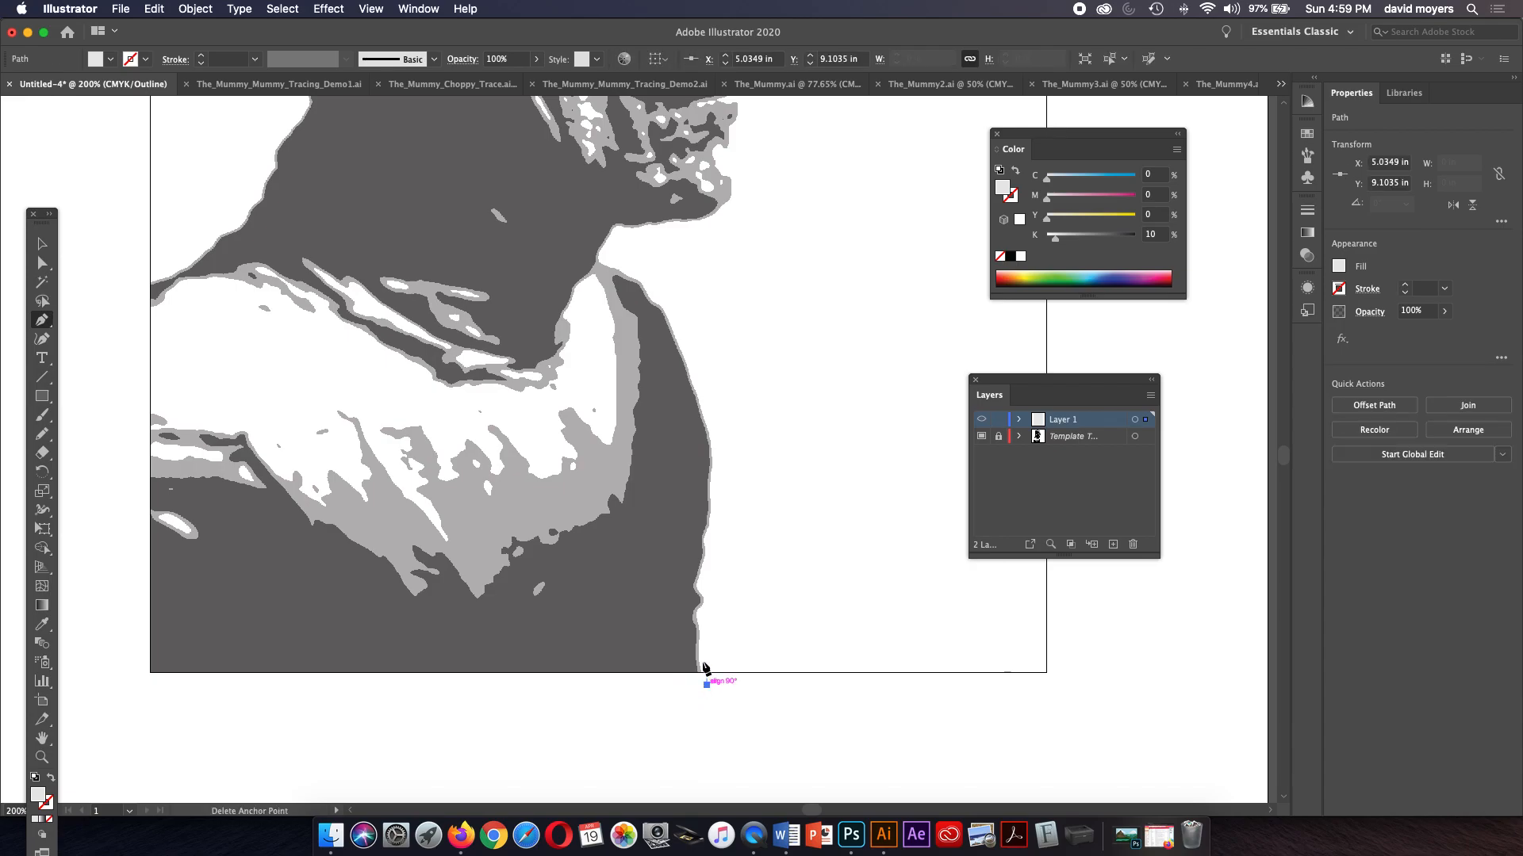
pyautogui.moveTo(698, 639)
pyautogui.mouseDown()
pyautogui.moveTo(698, 611)
pyautogui.moveTo(699, 626)
pyautogui.mouseUp()
pyautogui.click(698, 622)
# Step: Extend the path around the small notch in the jacket's front edge with short, closely spaced segments
pyautogui.click(695, 612)
pyautogui.click(701, 605)
pyautogui.moveTo(704, 609); pyautogui.dragTo(702, 608)
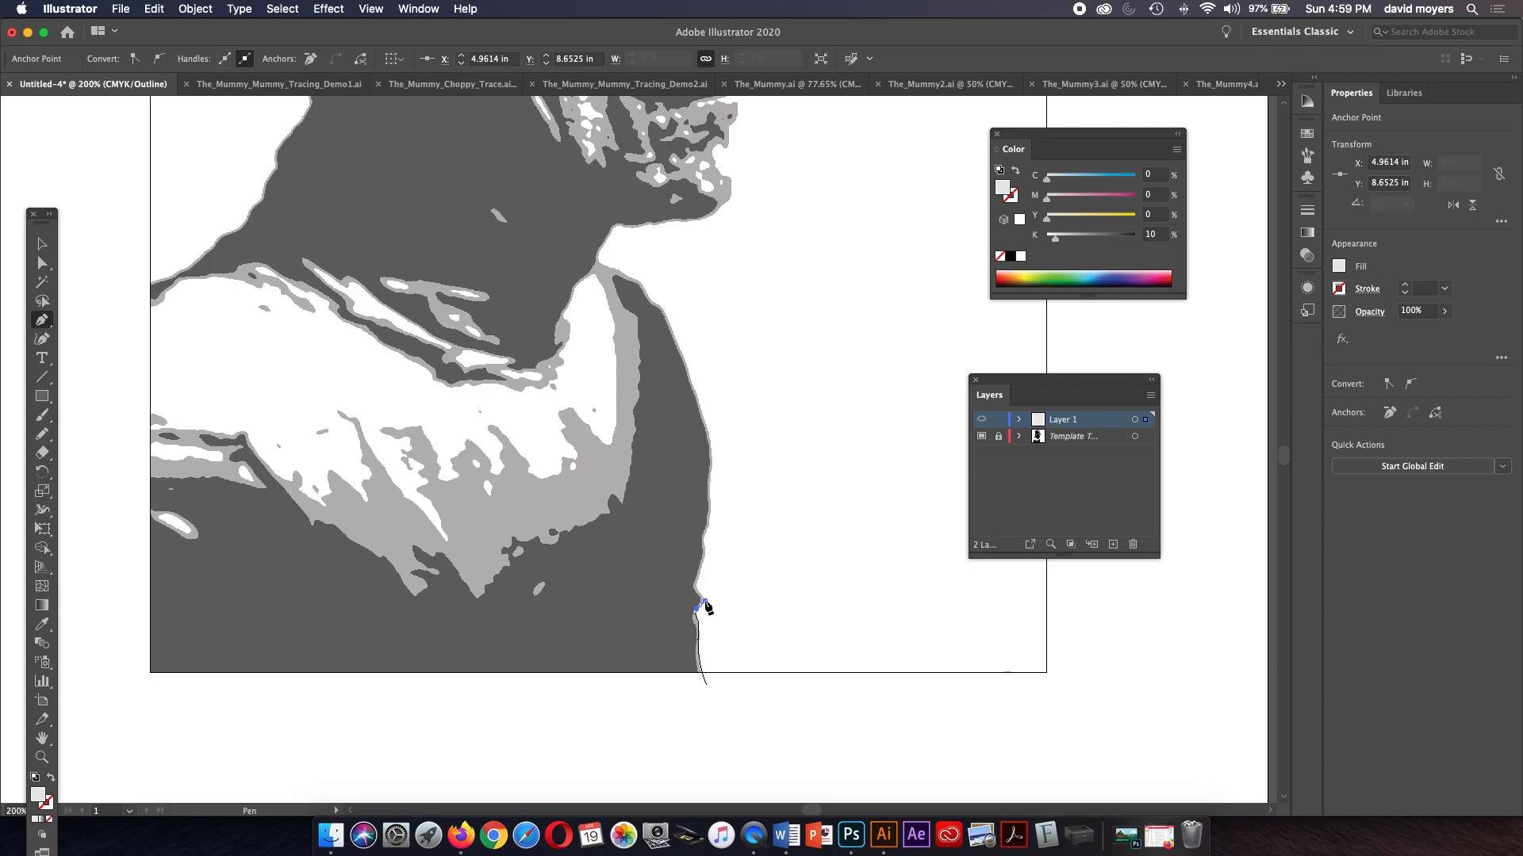
pyautogui.press('z')
pyautogui.click(706, 599)
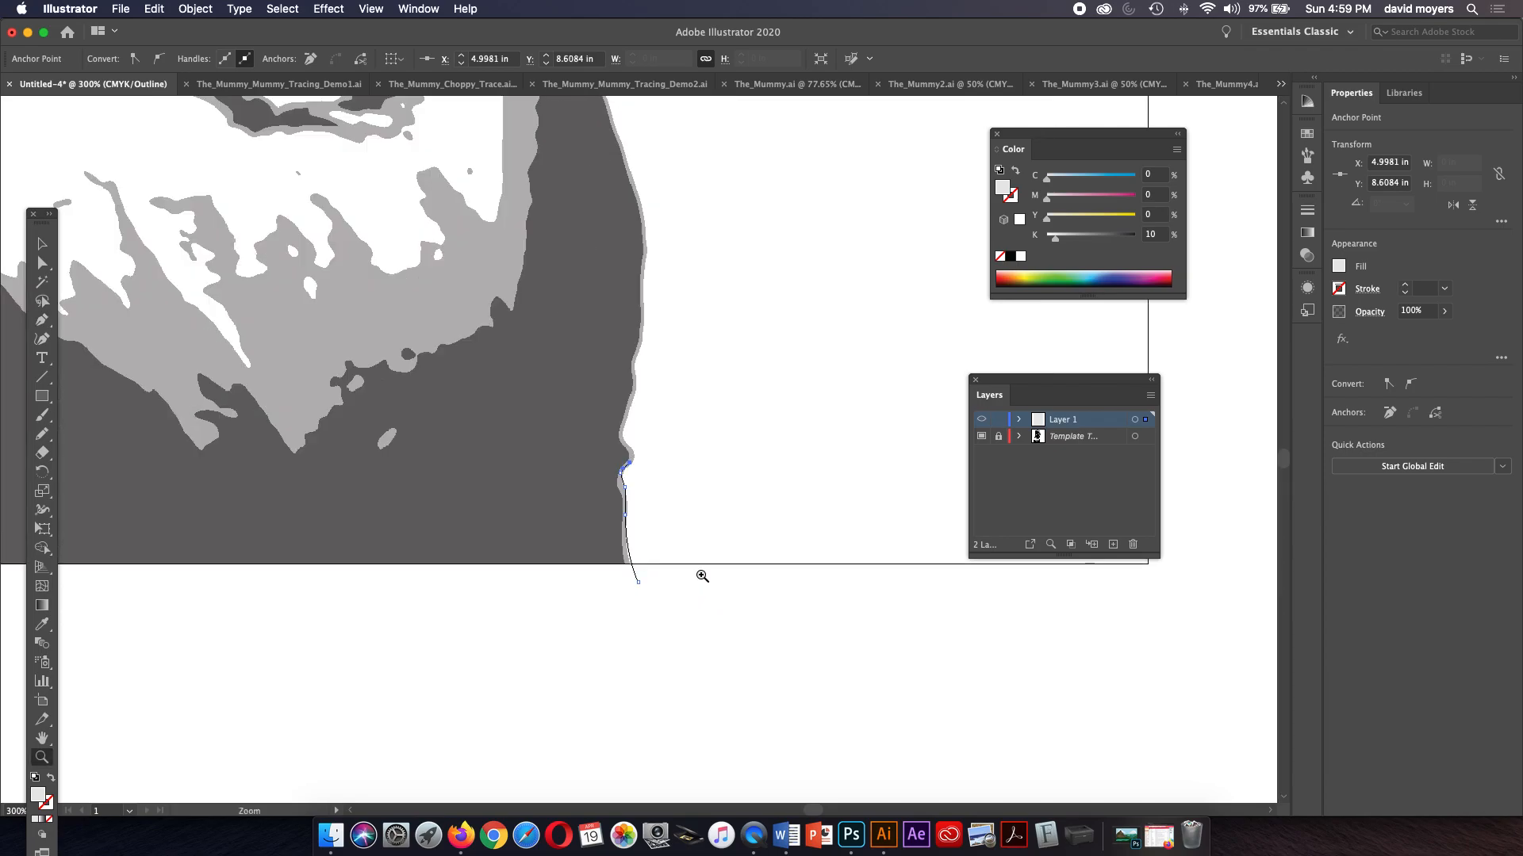
pyautogui.click(657, 362)
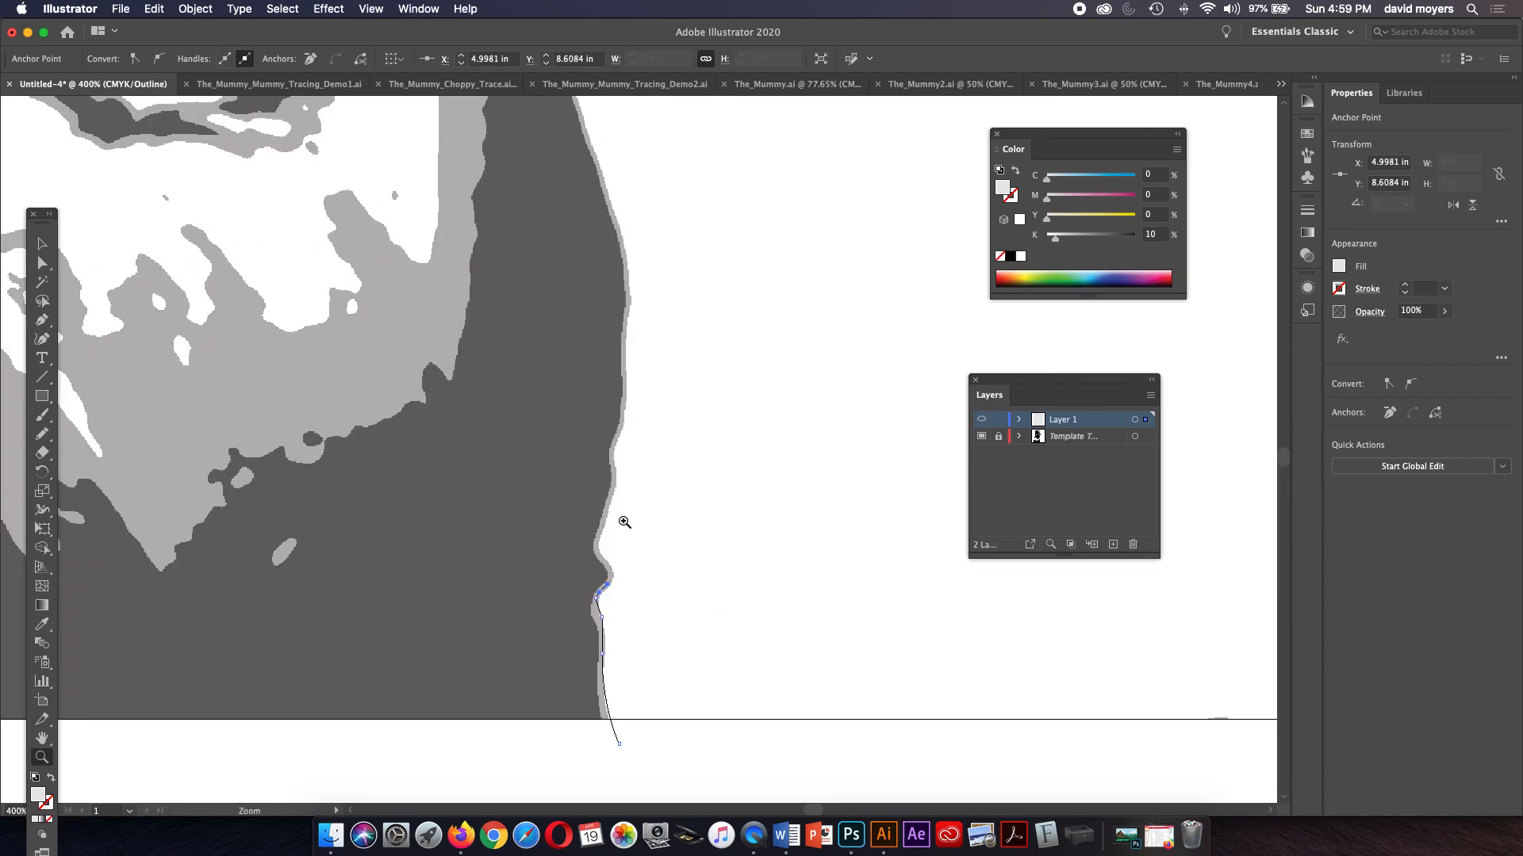
pyautogui.press('p')
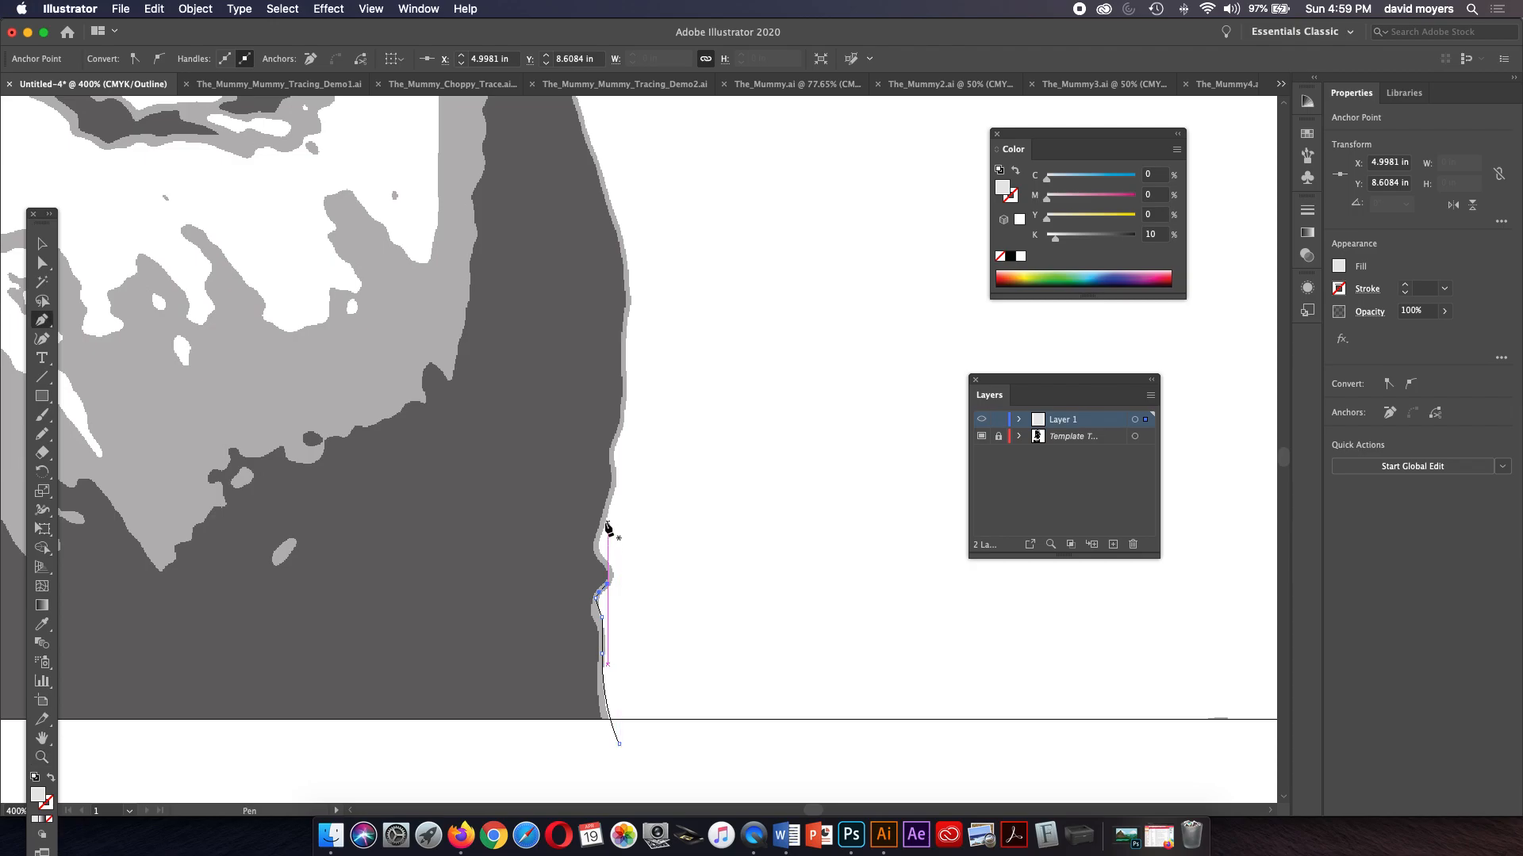
pyautogui.click(608, 524)
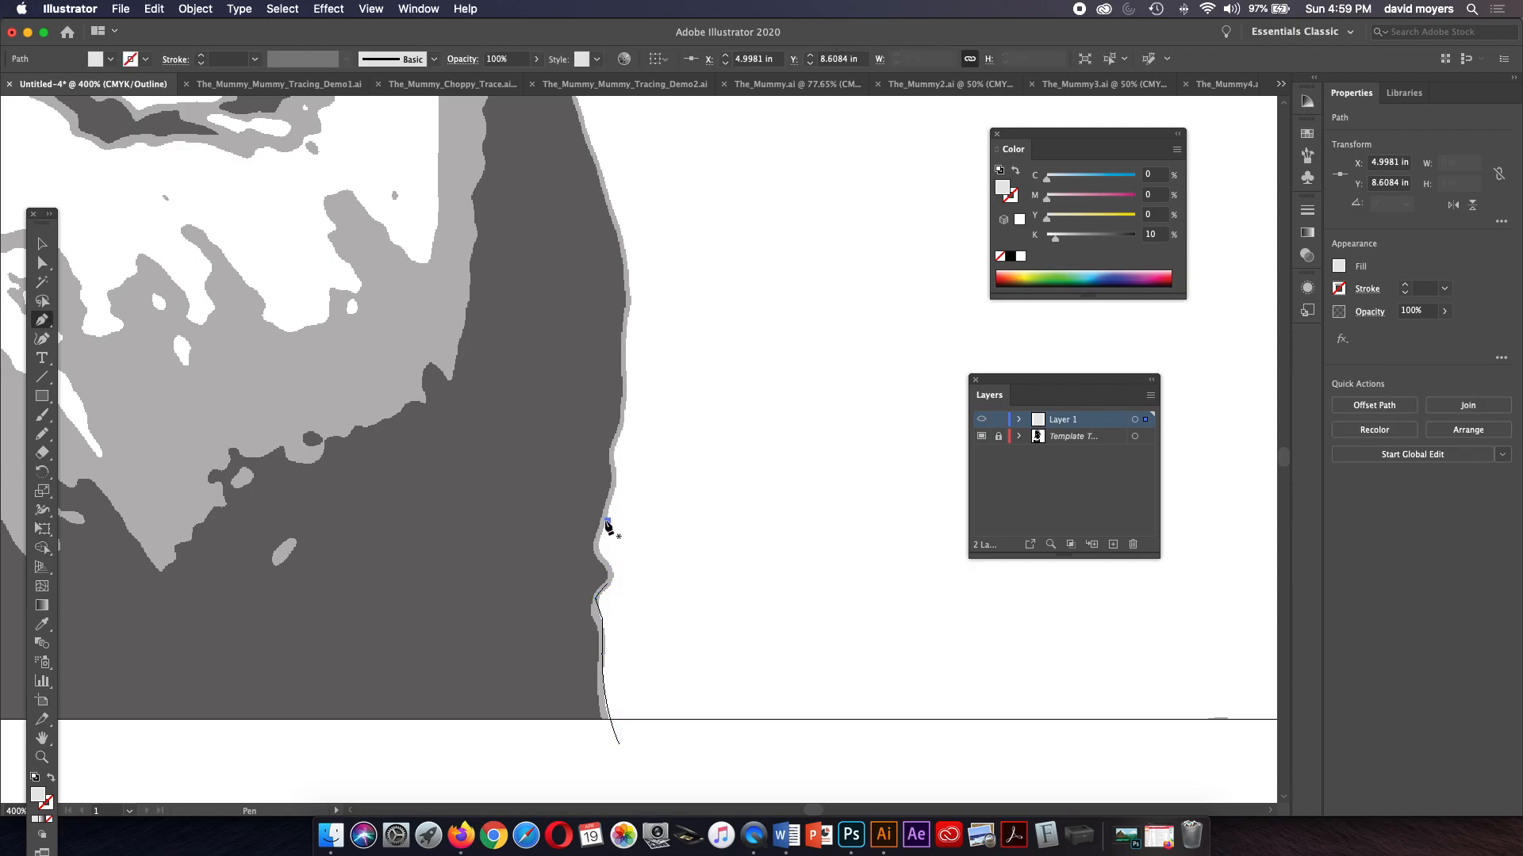
pyautogui.moveTo(612, 491); pyautogui.dragTo(620, 485)
pyautogui.click(613, 478)
pyautogui.click(613, 460)
pyautogui.moveTo(613, 461); pyautogui.dragTo(667, 543)
pyautogui.press('super+z')
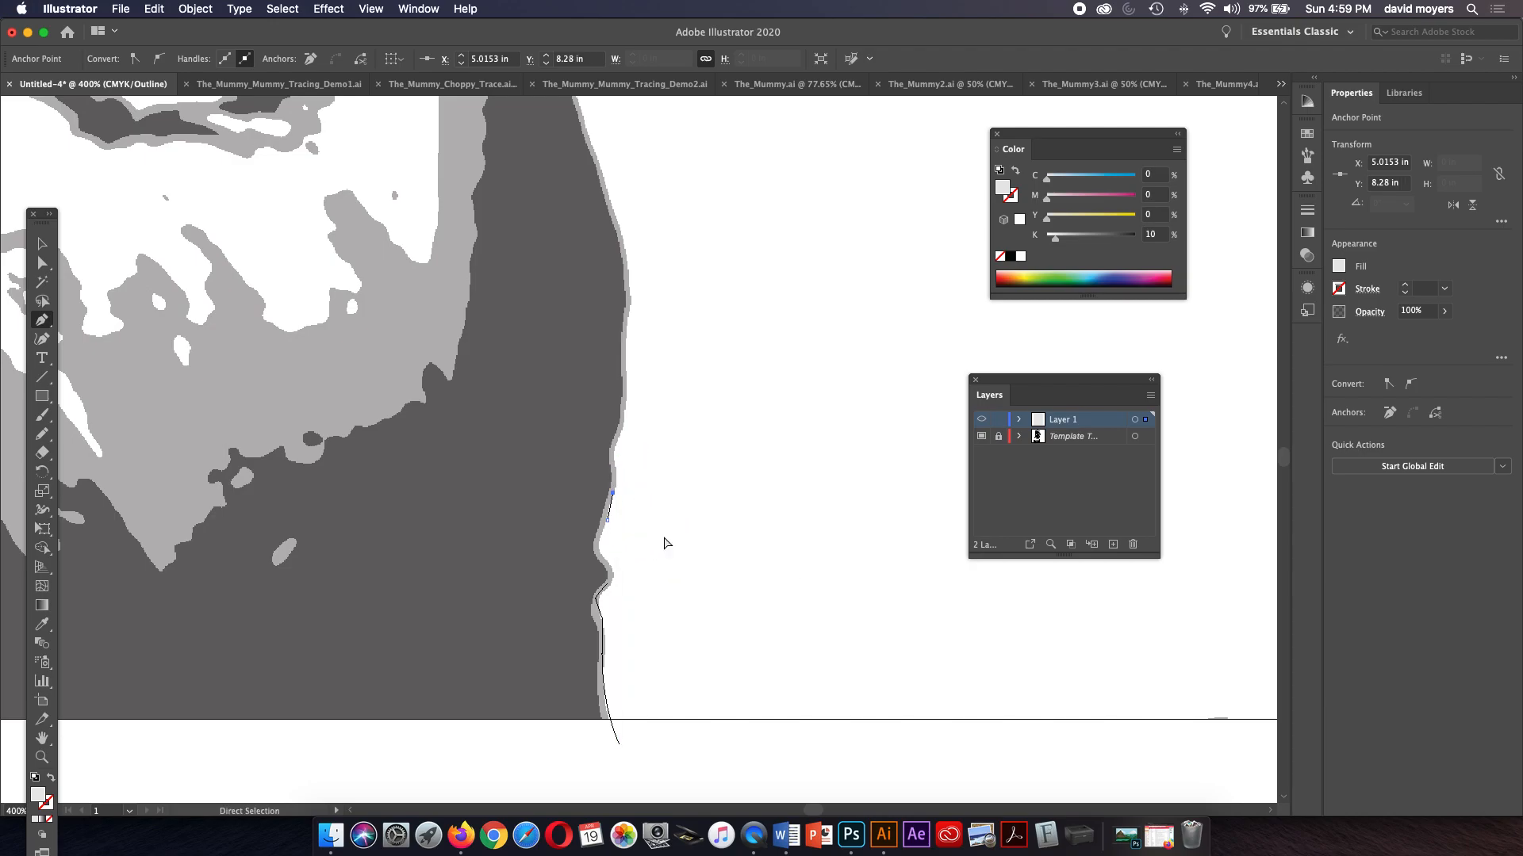
pyautogui.press('super+z')
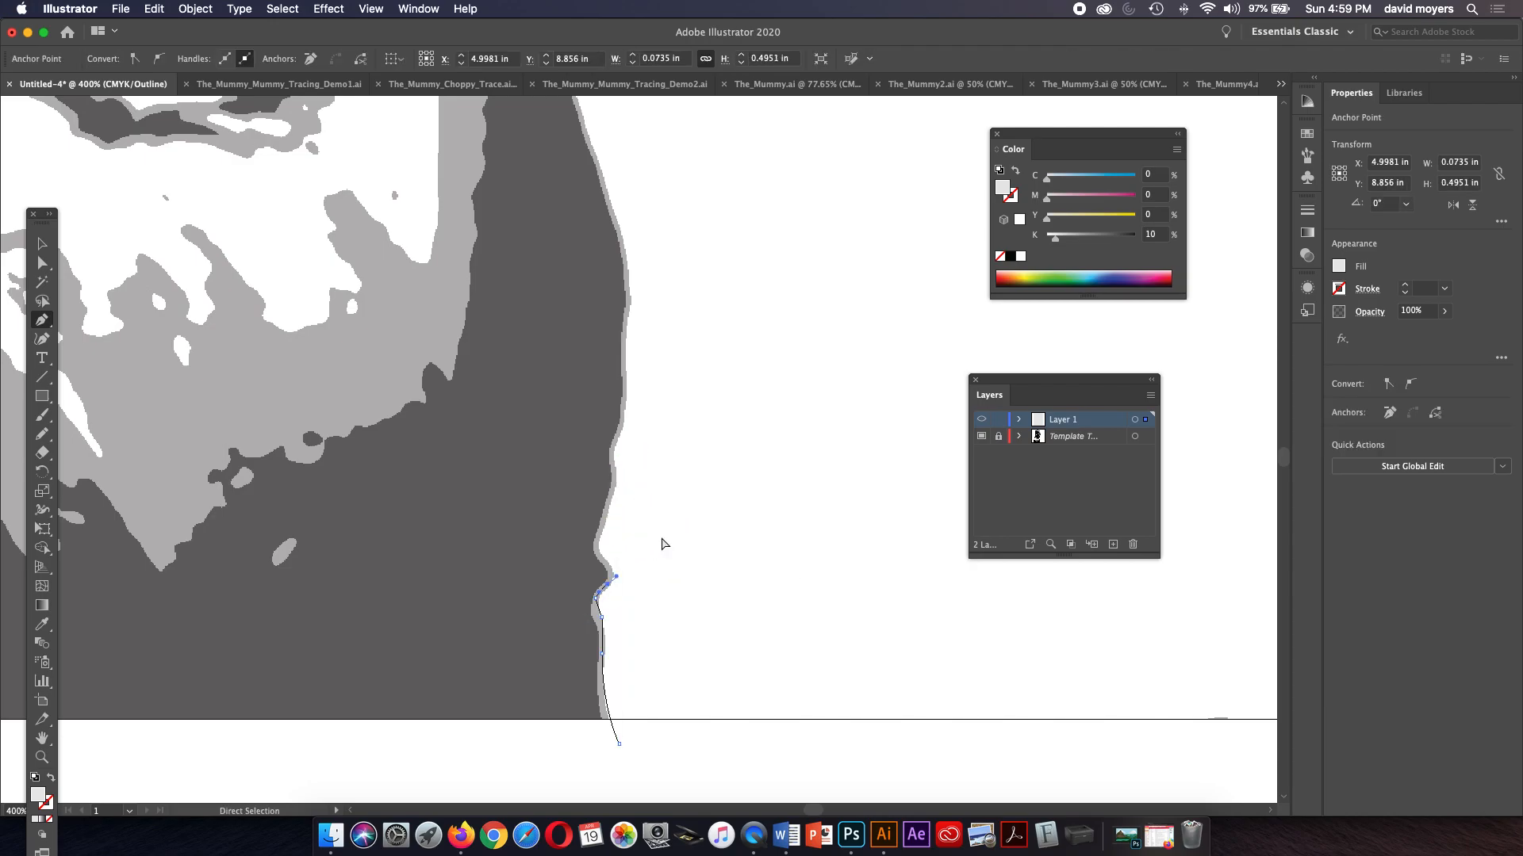
# Step: Add an anchor at the tip of the bump above the notch and shift the notch's path points with Direct Selection
pyautogui.click(613, 577)
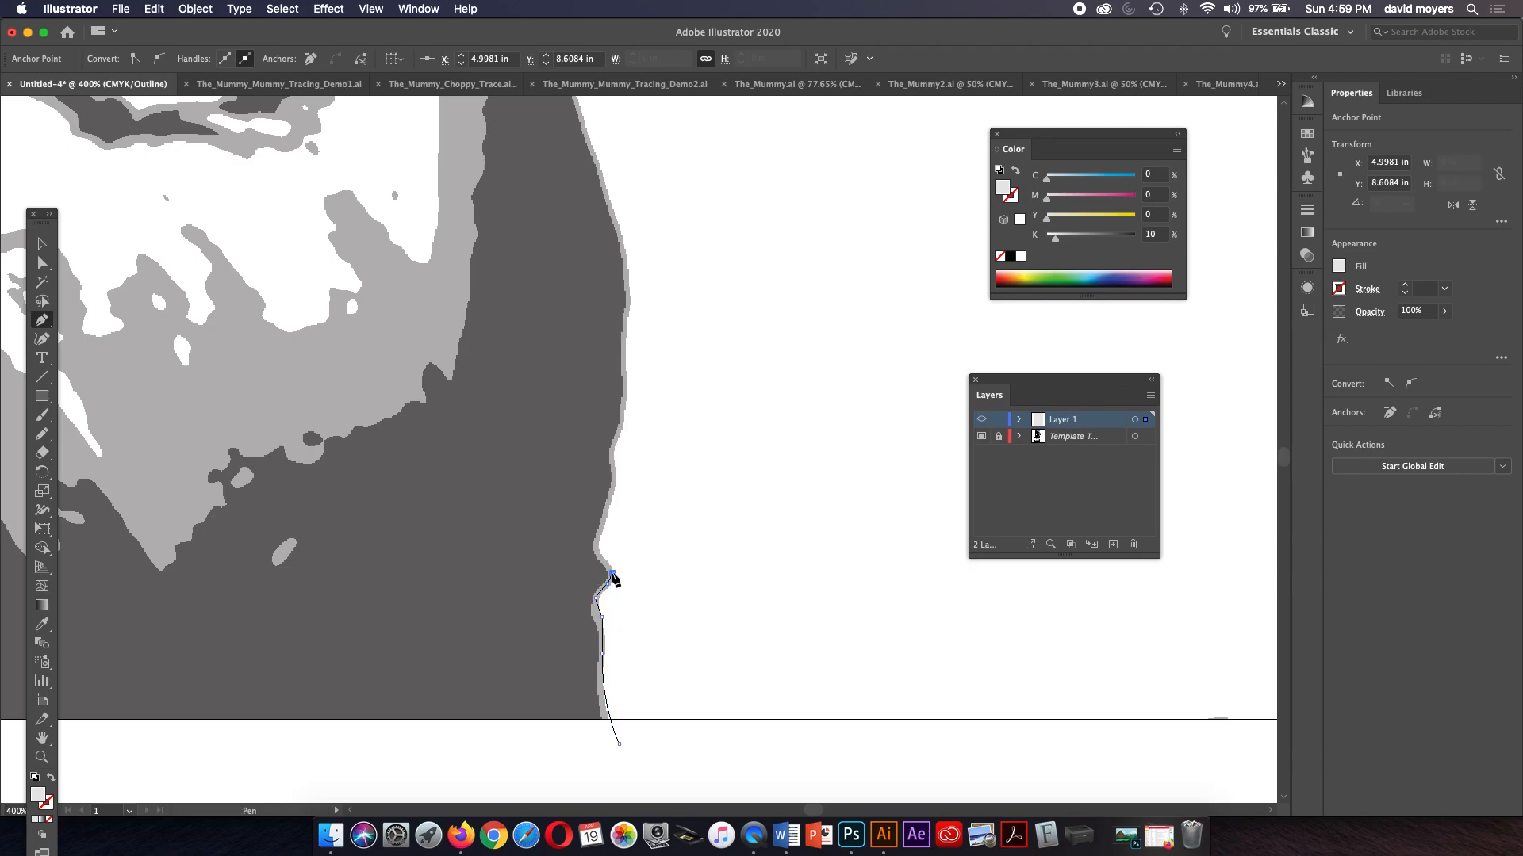
pyautogui.press('a')
pyautogui.moveTo(608, 584); pyautogui.dragTo(602, 600)
# Step: Trace around the bump above the notch at 1600% zoom with many closely spaced straight anchor points
pyautogui.press('p')
pyautogui.press('z')
pyautogui.click(616, 568)
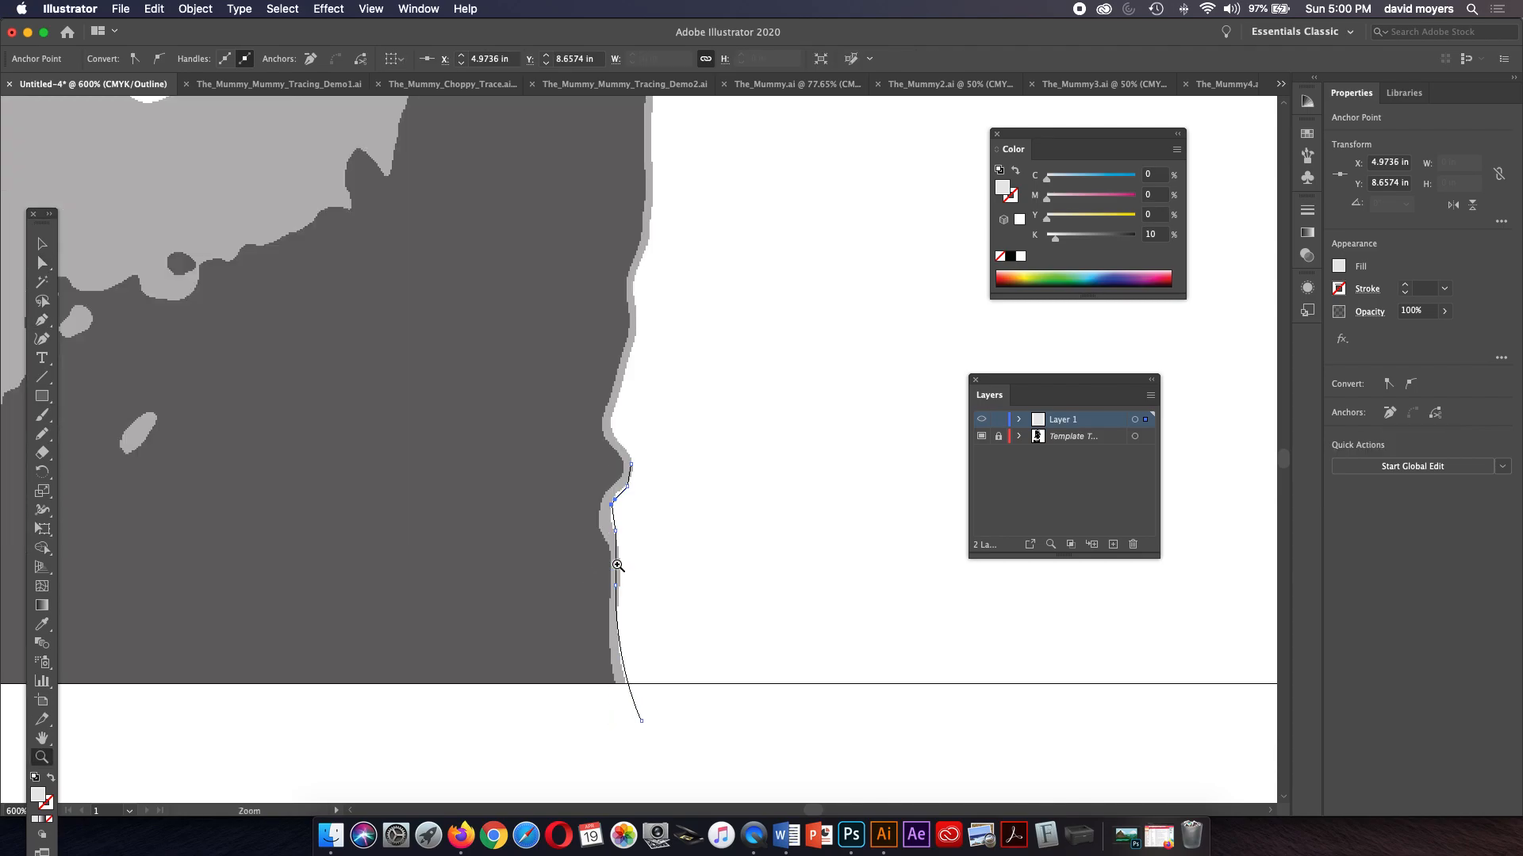
pyautogui.click(652, 463)
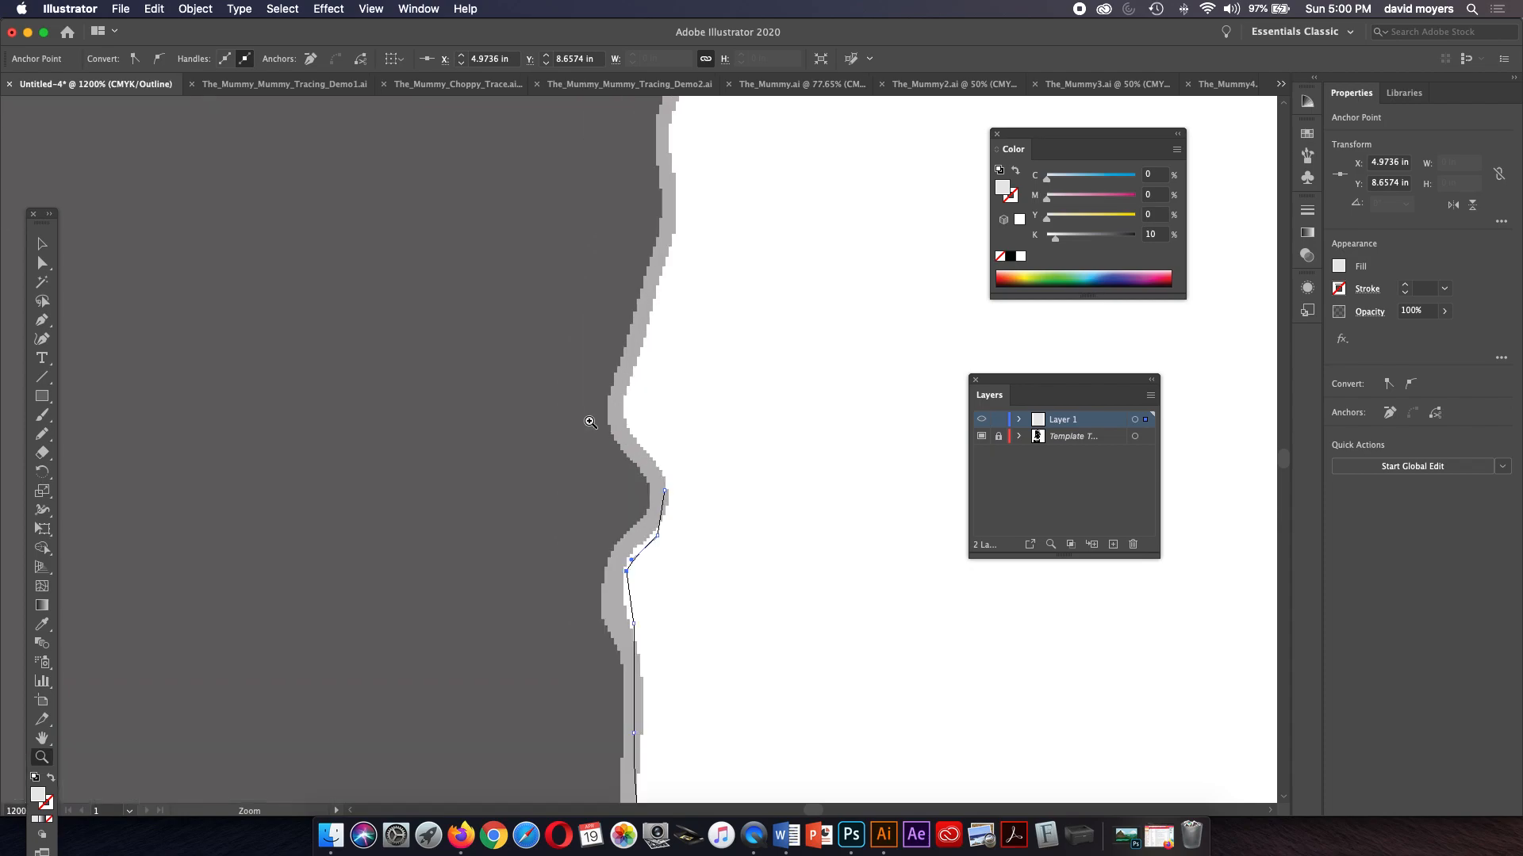
pyautogui.click(670, 455)
pyautogui.press('p')
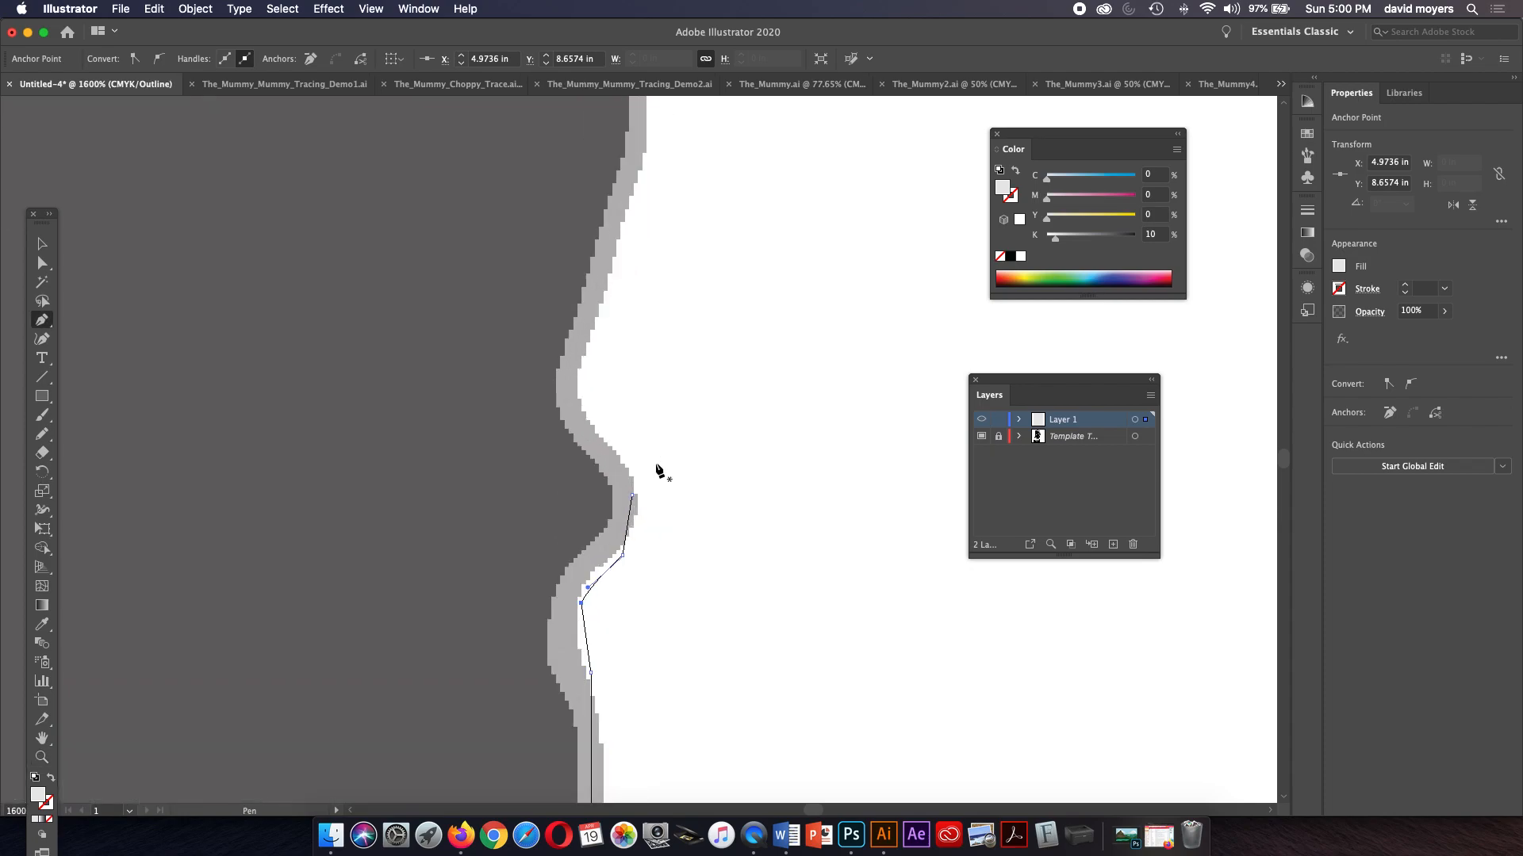
pyautogui.click(635, 494)
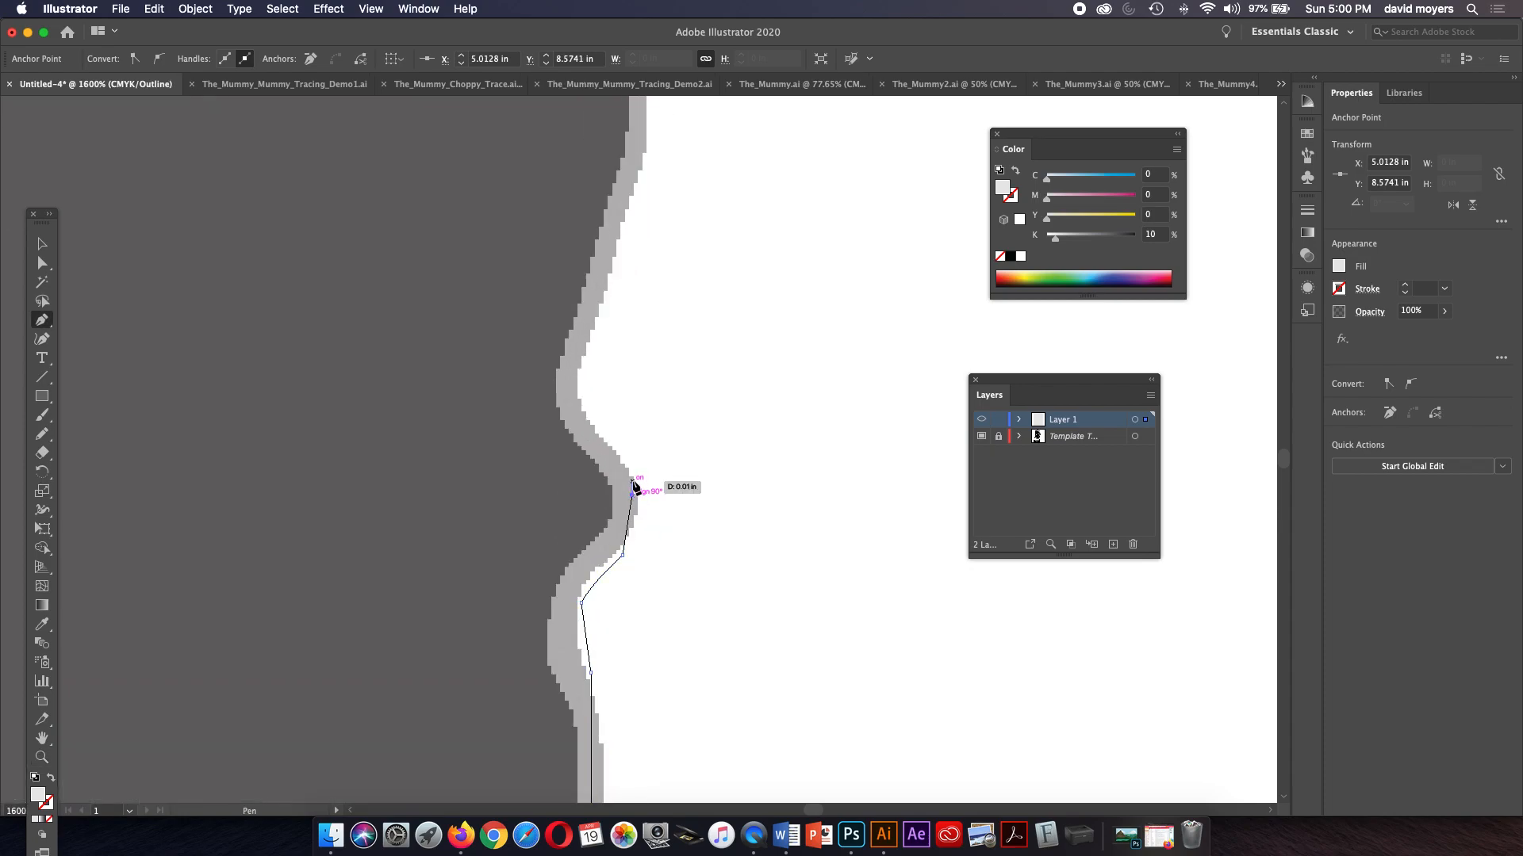
pyautogui.click(632, 479)
pyautogui.click(627, 468)
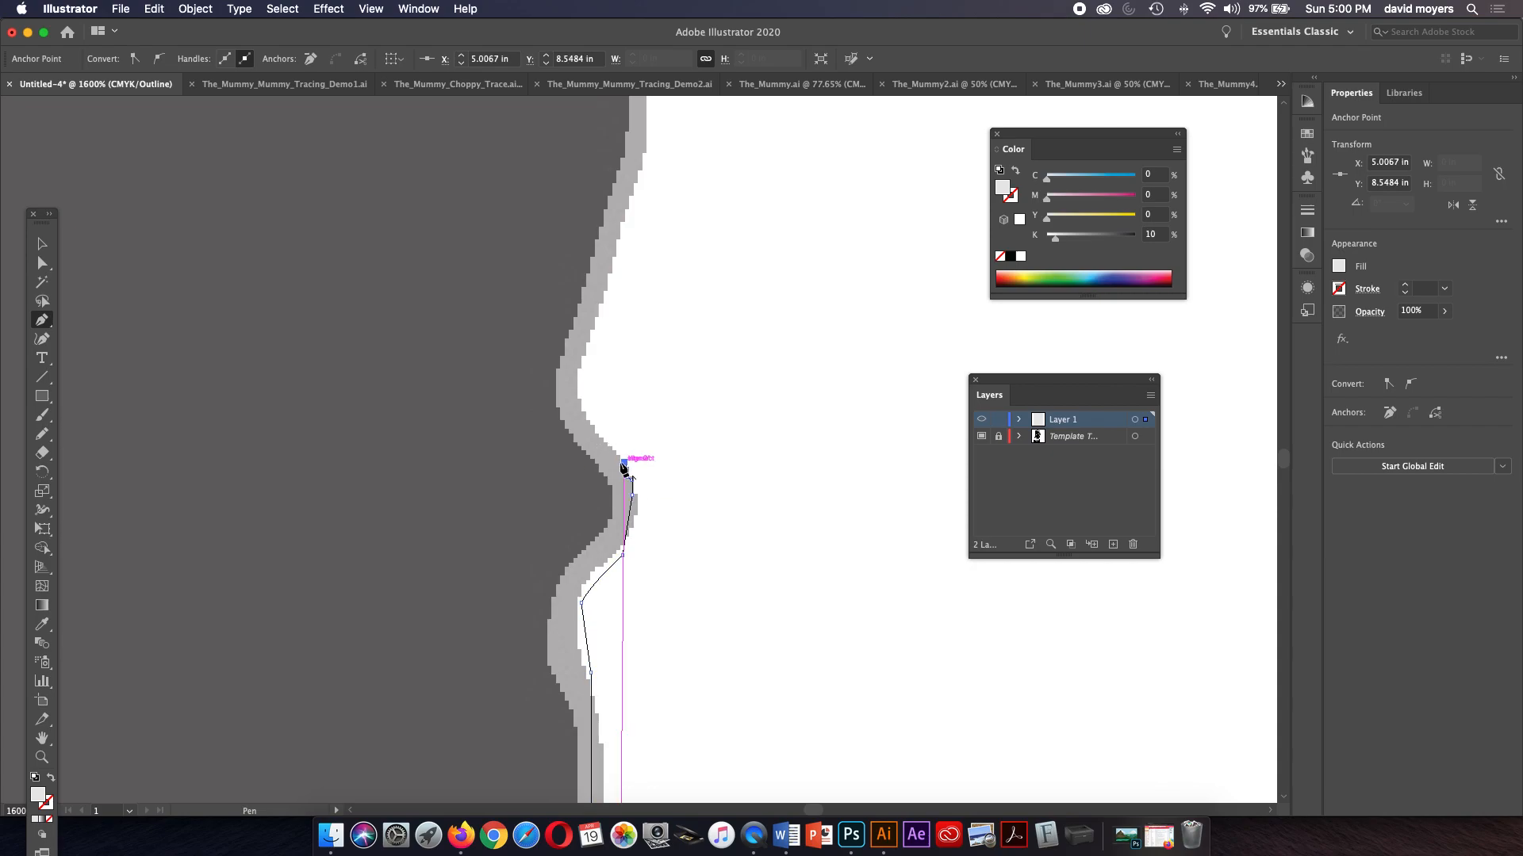
pyautogui.click(617, 456)
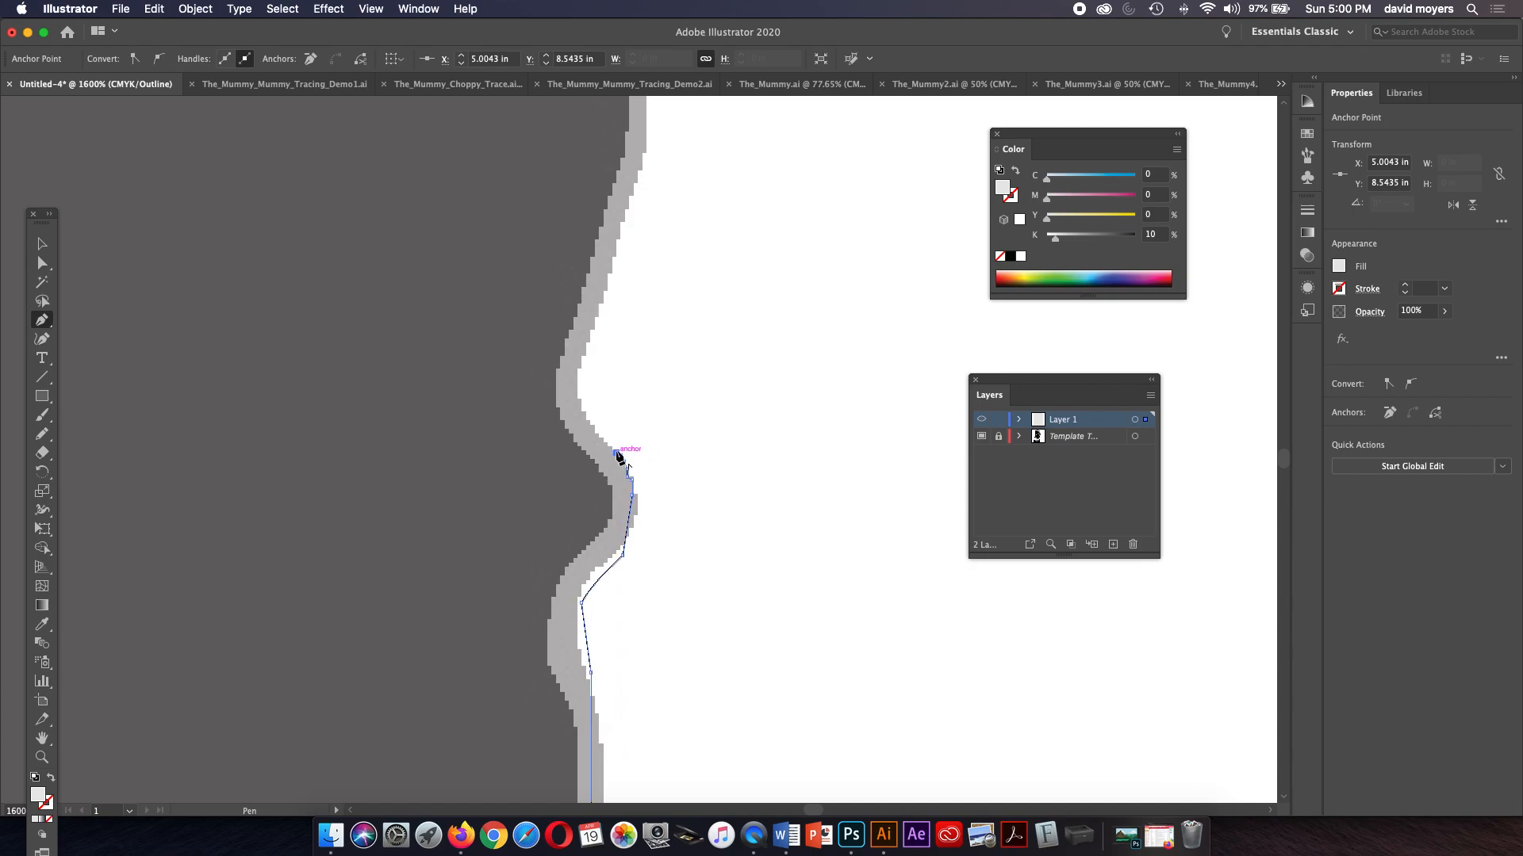
pyautogui.click(608, 449)
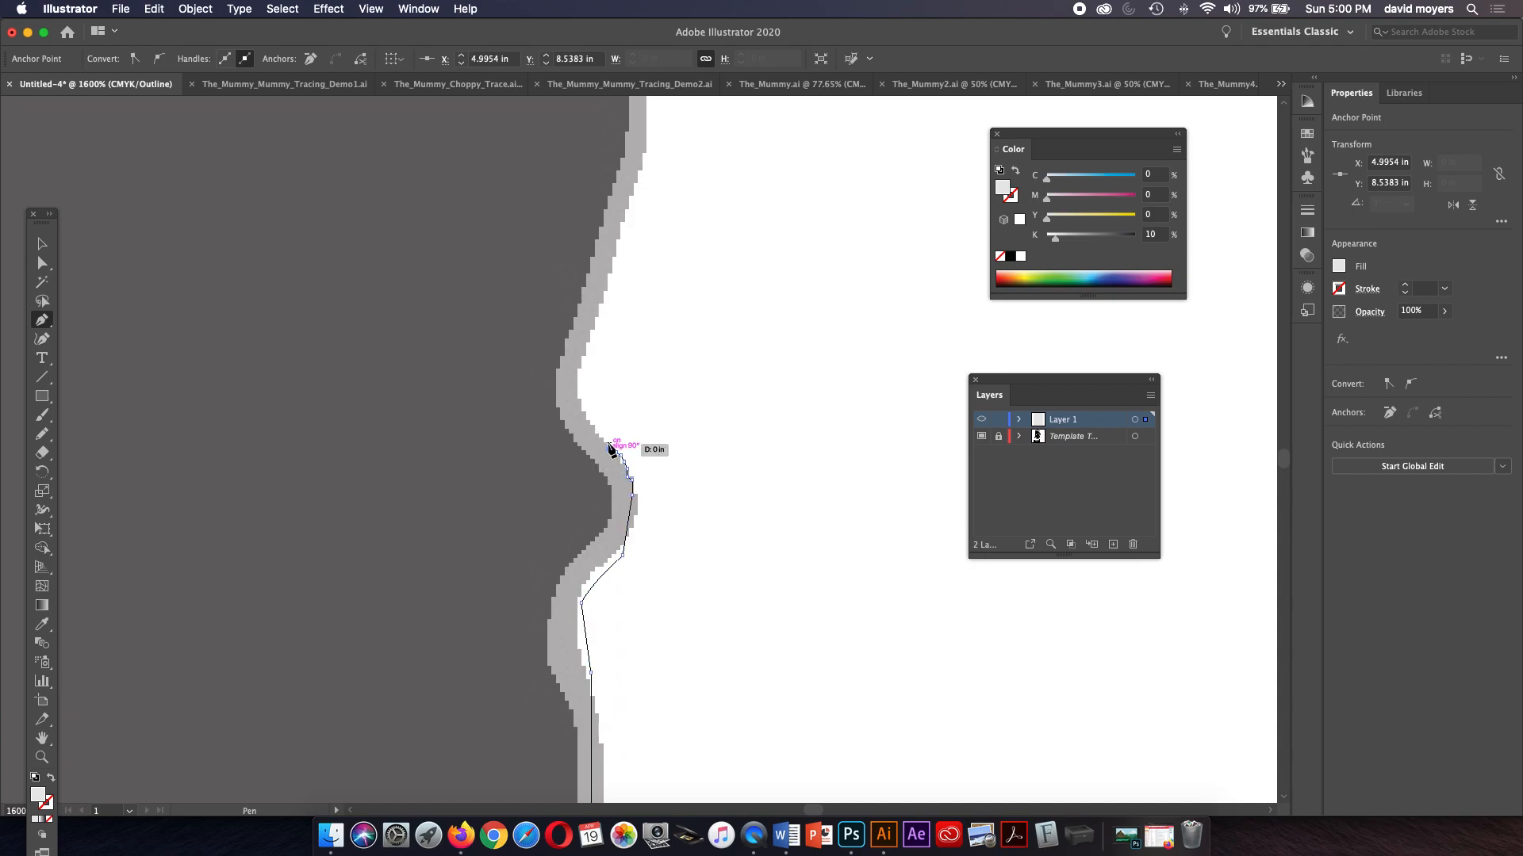
pyautogui.click(604, 443)
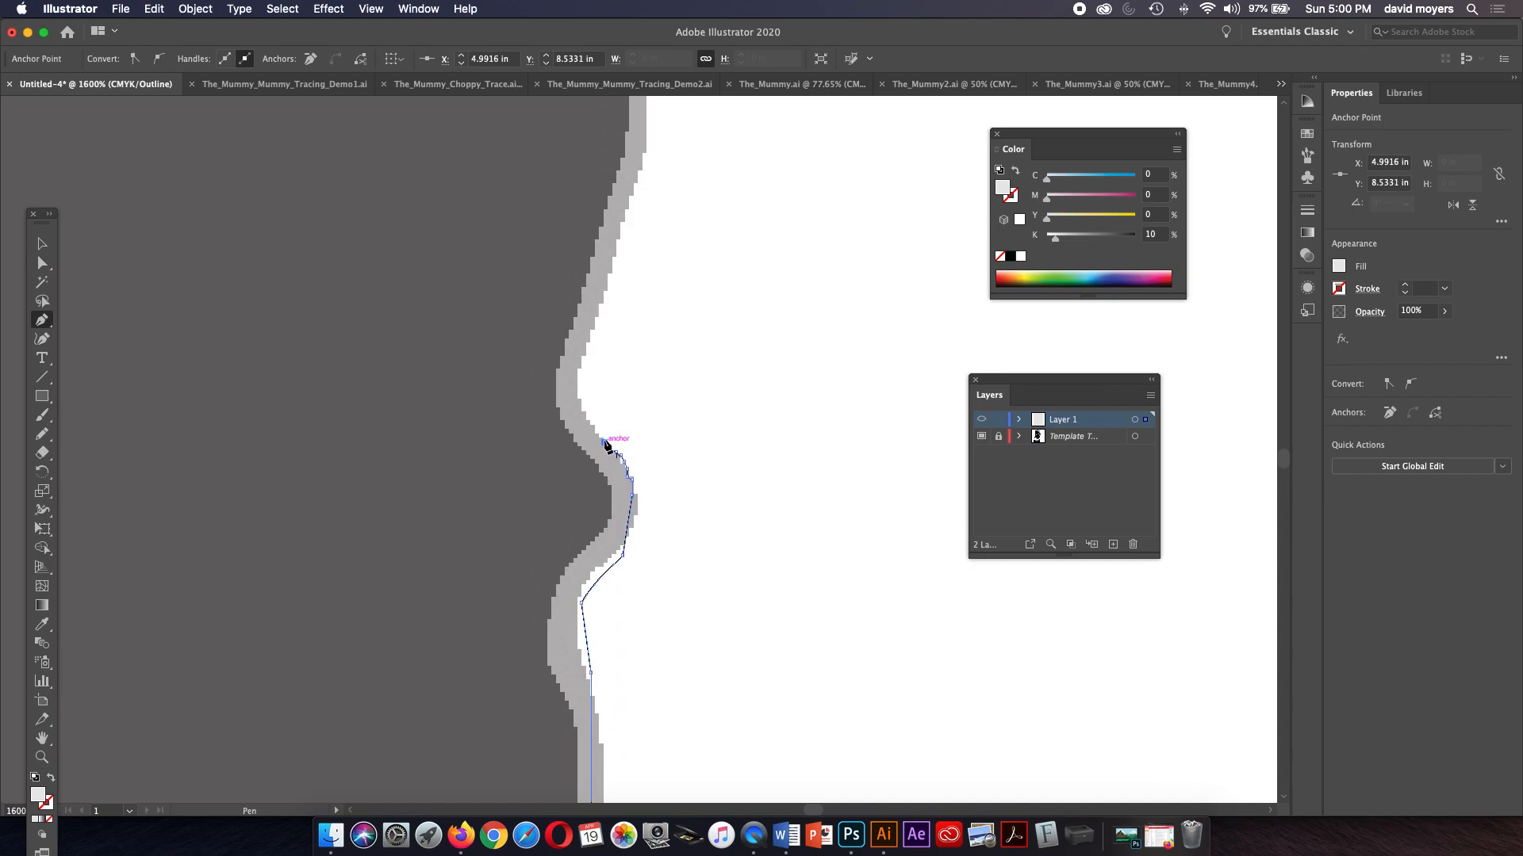
pyautogui.click(599, 436)
pyautogui.click(592, 432)
pyautogui.click(589, 427)
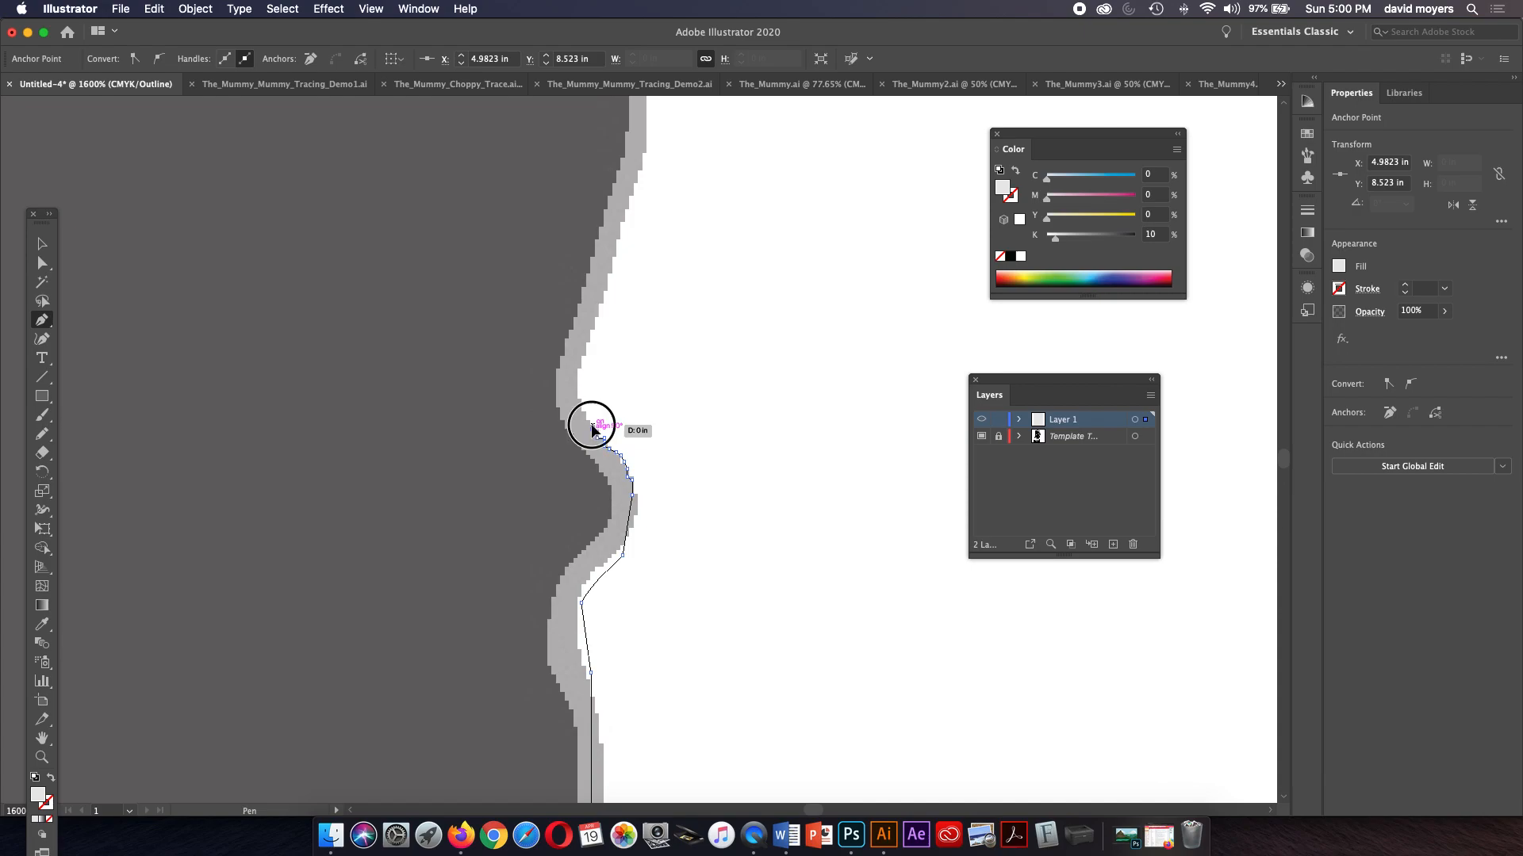
pyautogui.click(586, 421)
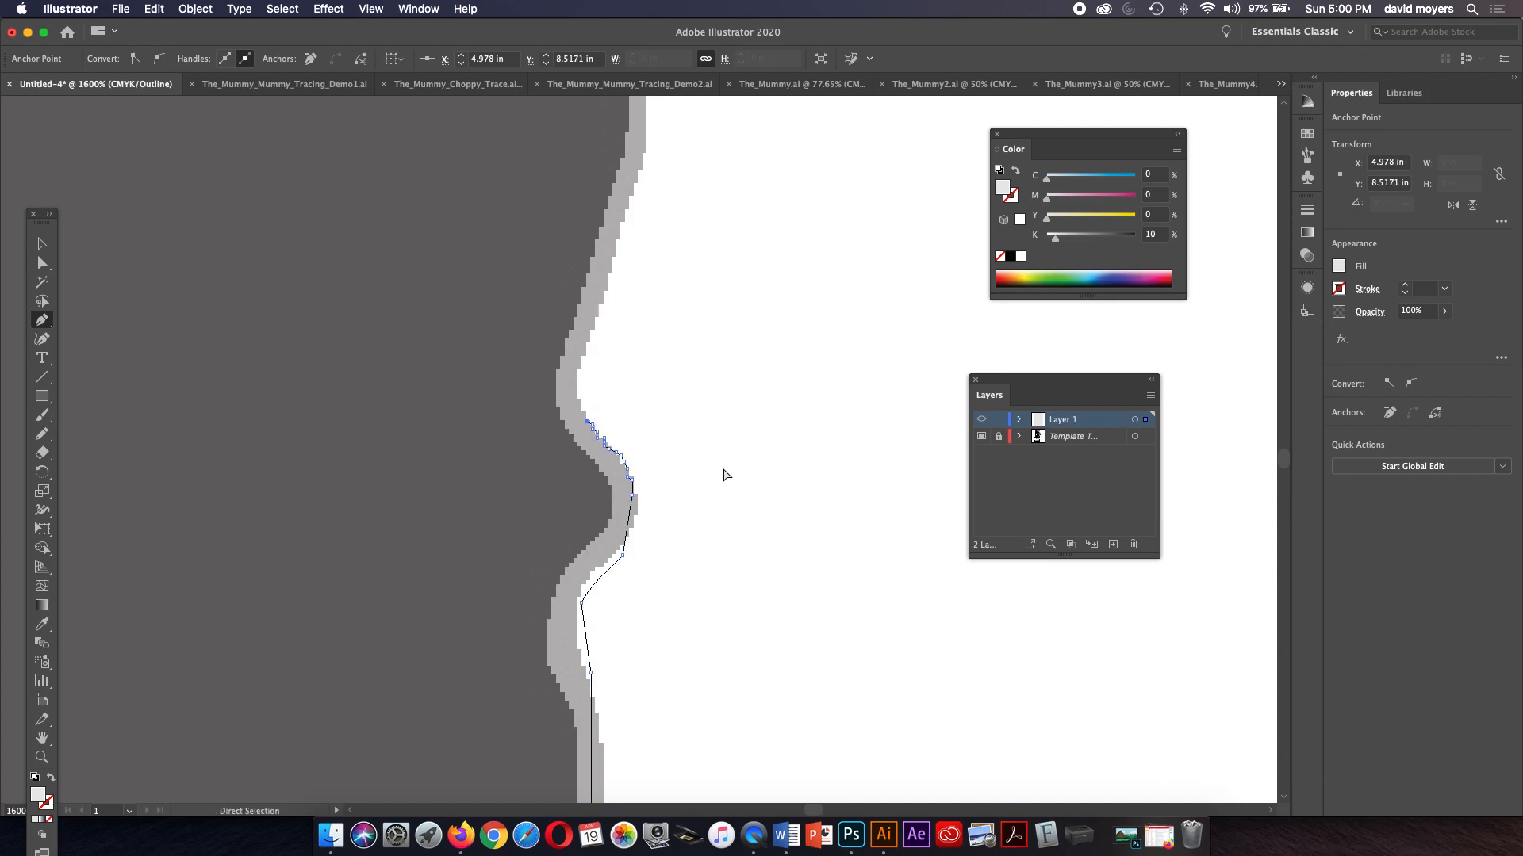
# Step: Undo the choppy anchors around the bump and notch, back to the anchor just below the notch
pyautogui.press('super+z')
pyautogui.press('super+z')
pyautogui.press('super+z')
pyautogui.press('super+z')
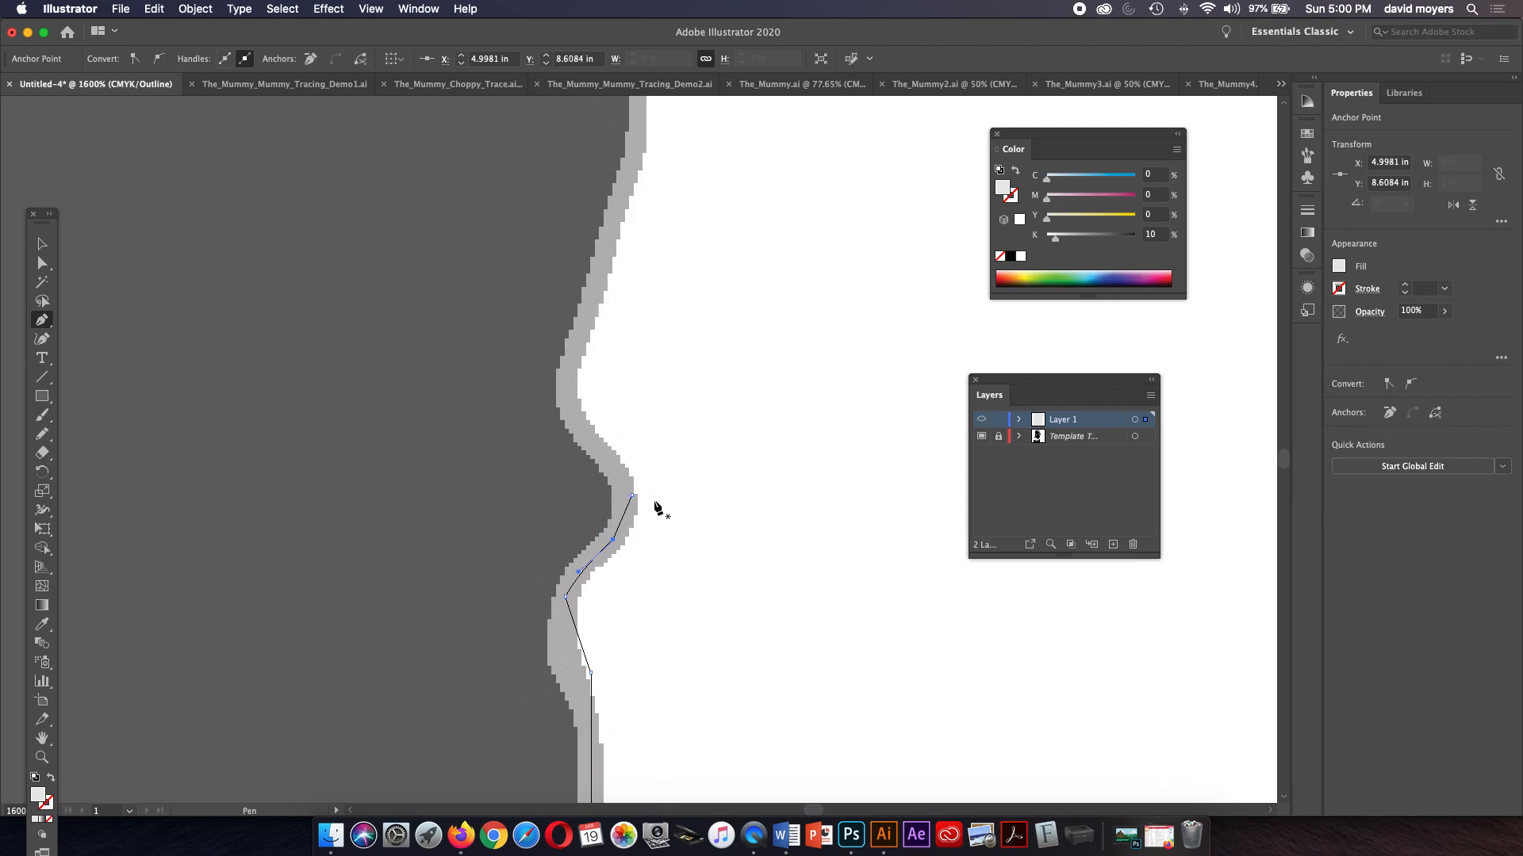
pyautogui.press('super+z')
pyautogui.press('super+z')
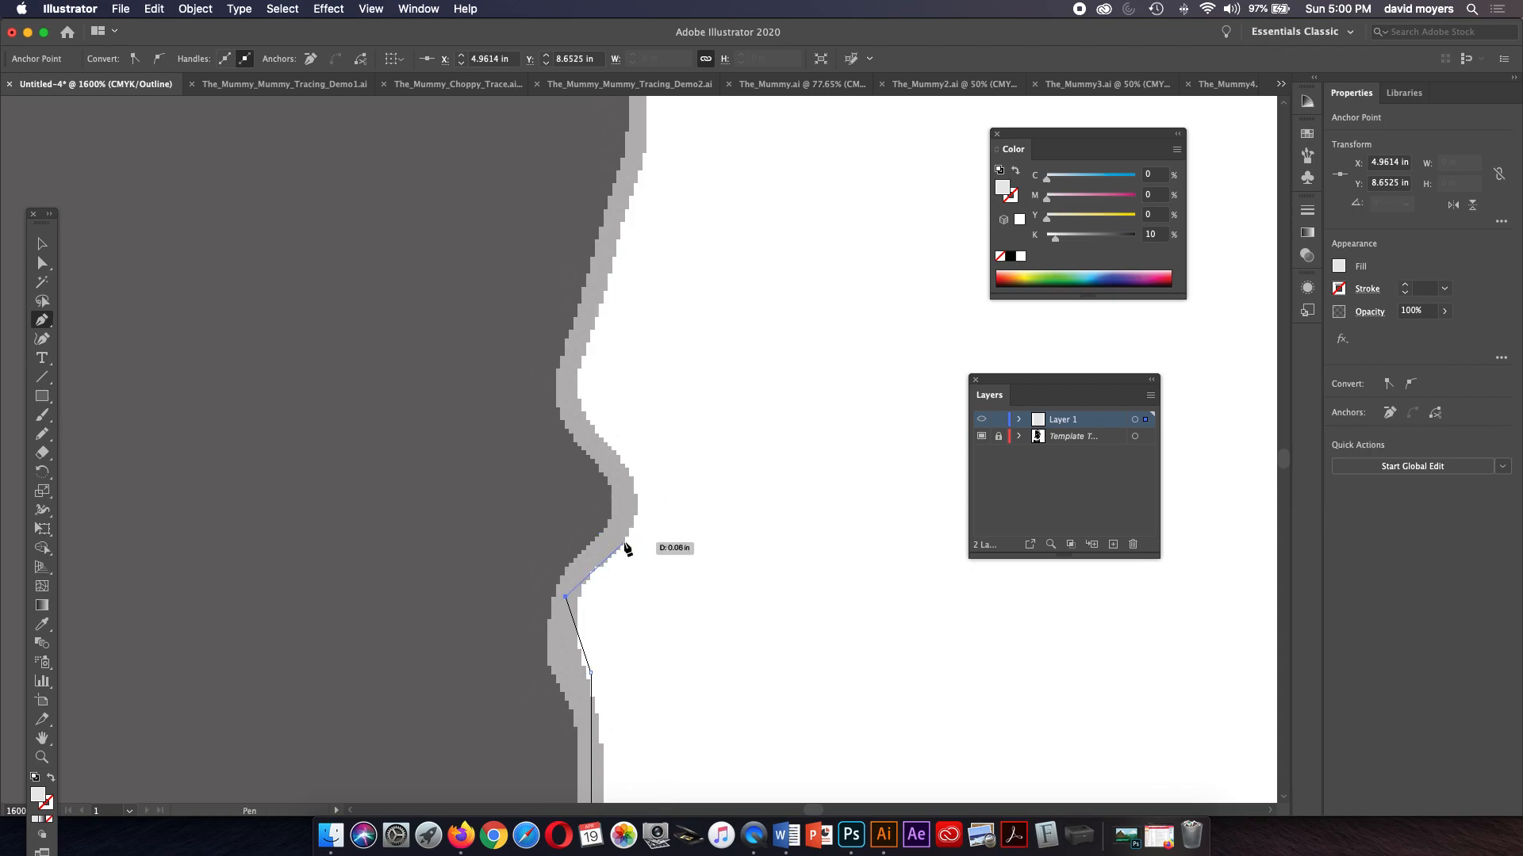
pyautogui.press('super+z')
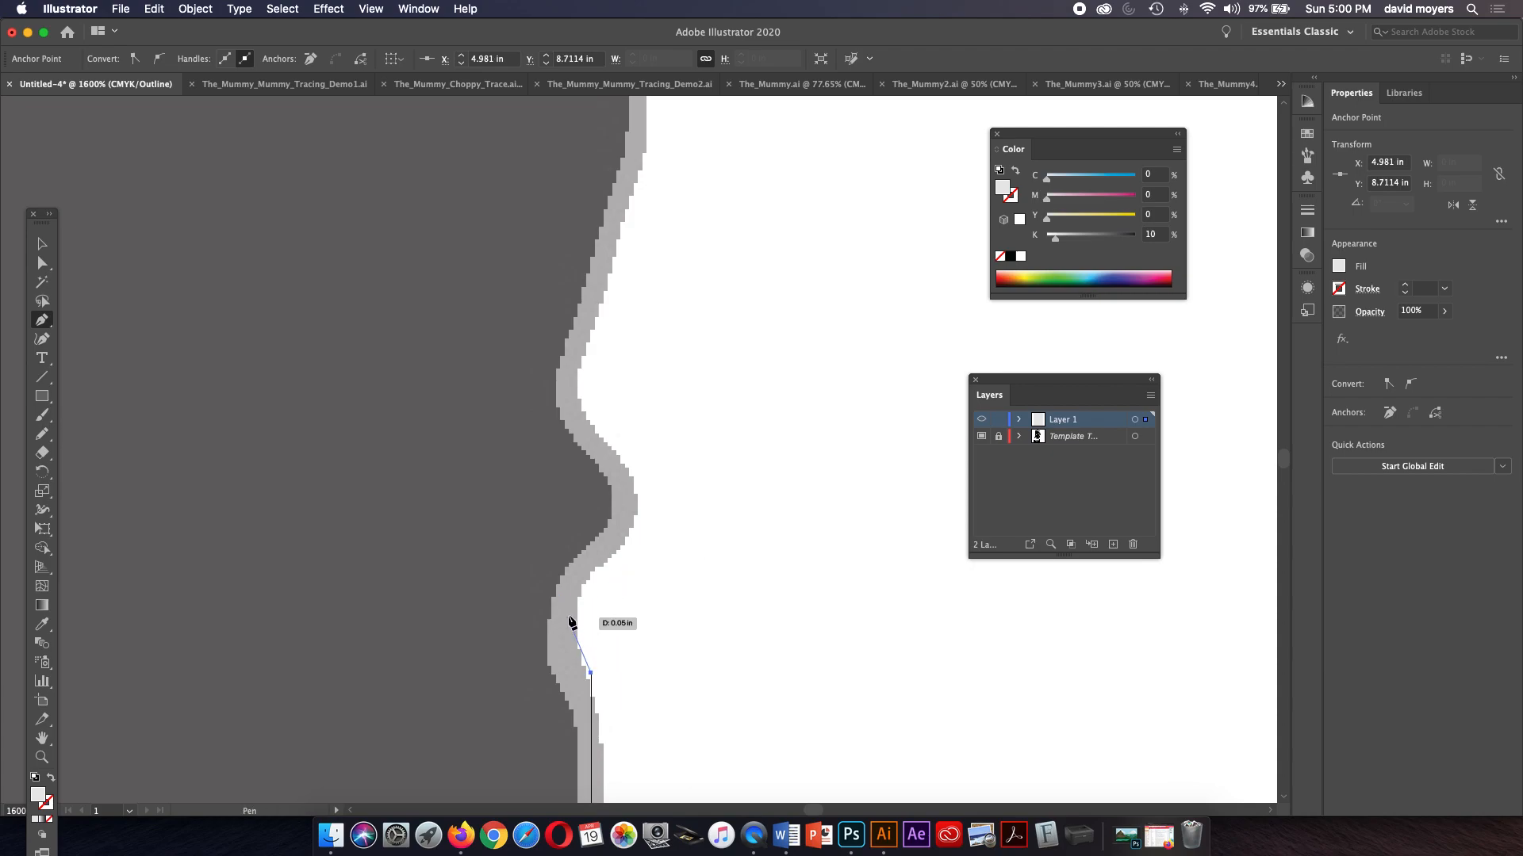
# Step: Trace the notch, the bump and the hollow above it with a few widely spaced smooth Pen curves along the template's outer edge
pyautogui.moveTo(576, 613); pyautogui.dragTo(601, 571)
pyautogui.moveTo(636, 499); pyautogui.dragTo(636, 460)
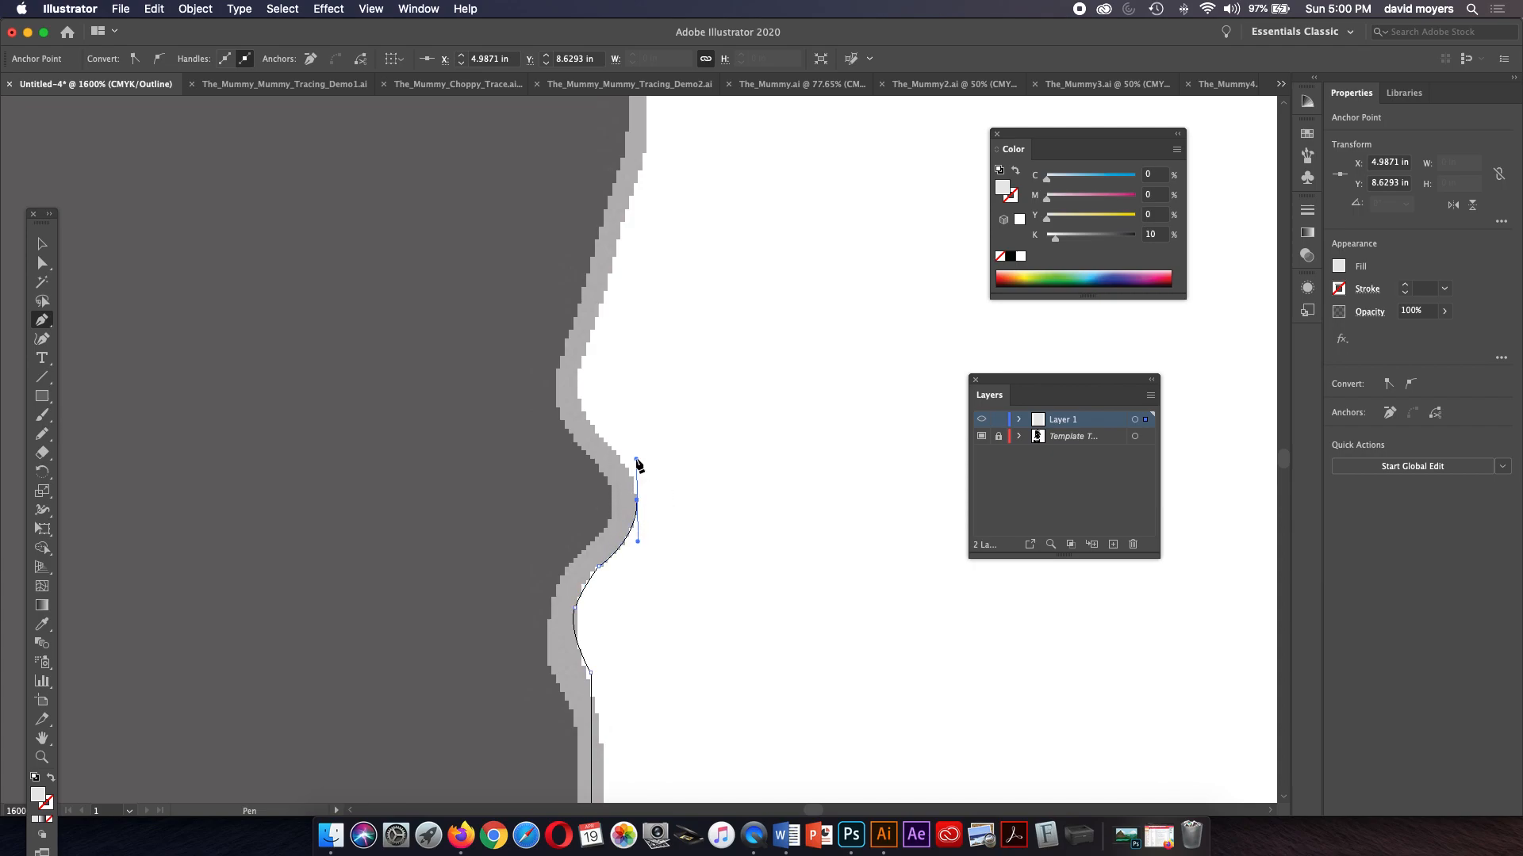
pyautogui.click(592, 427)
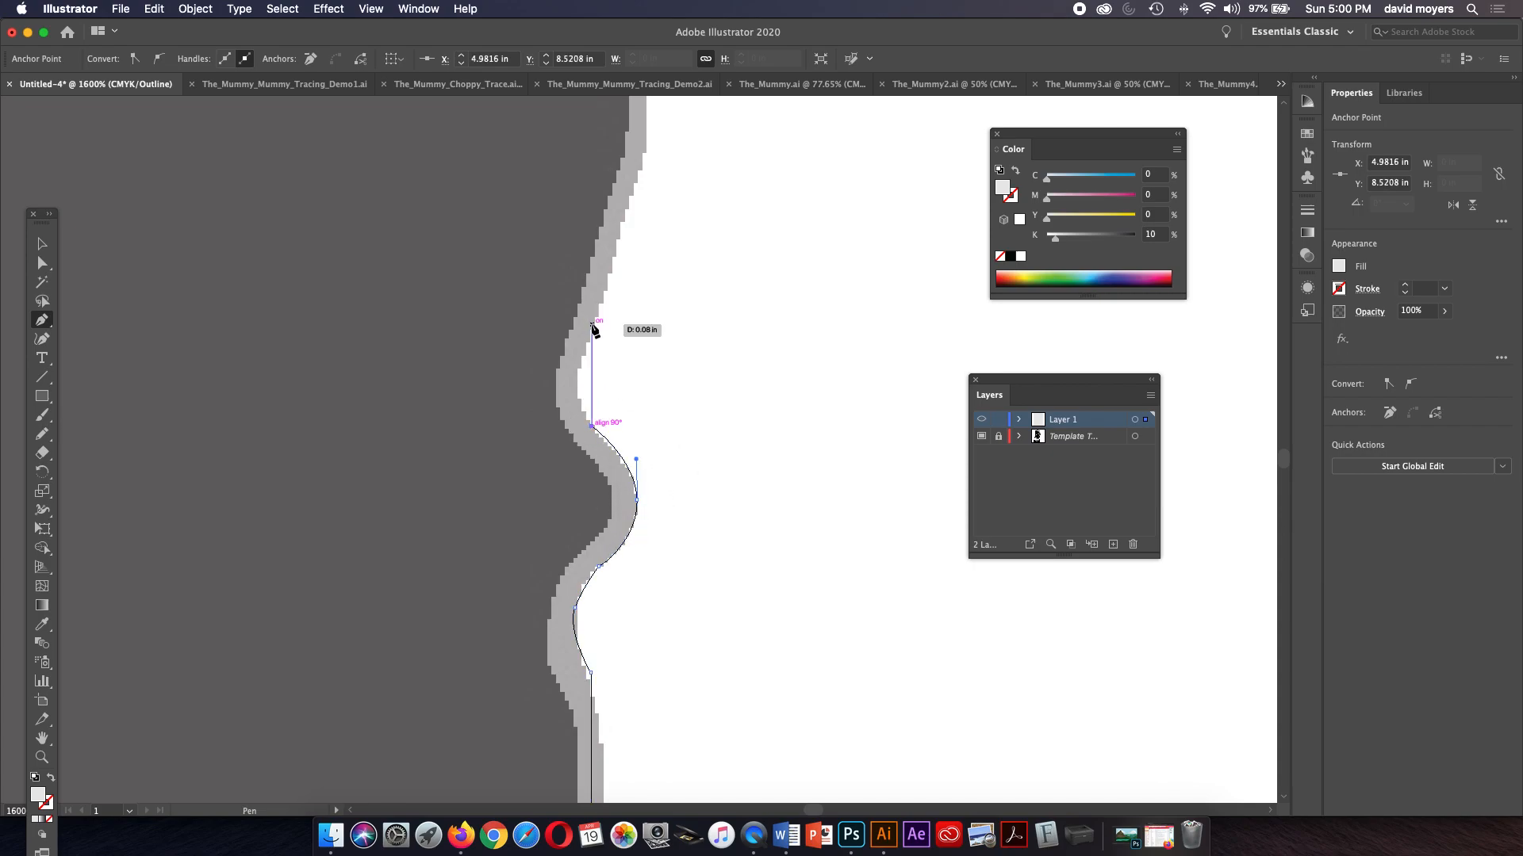
pyautogui.moveTo(592, 324); pyautogui.dragTo(623, 268)
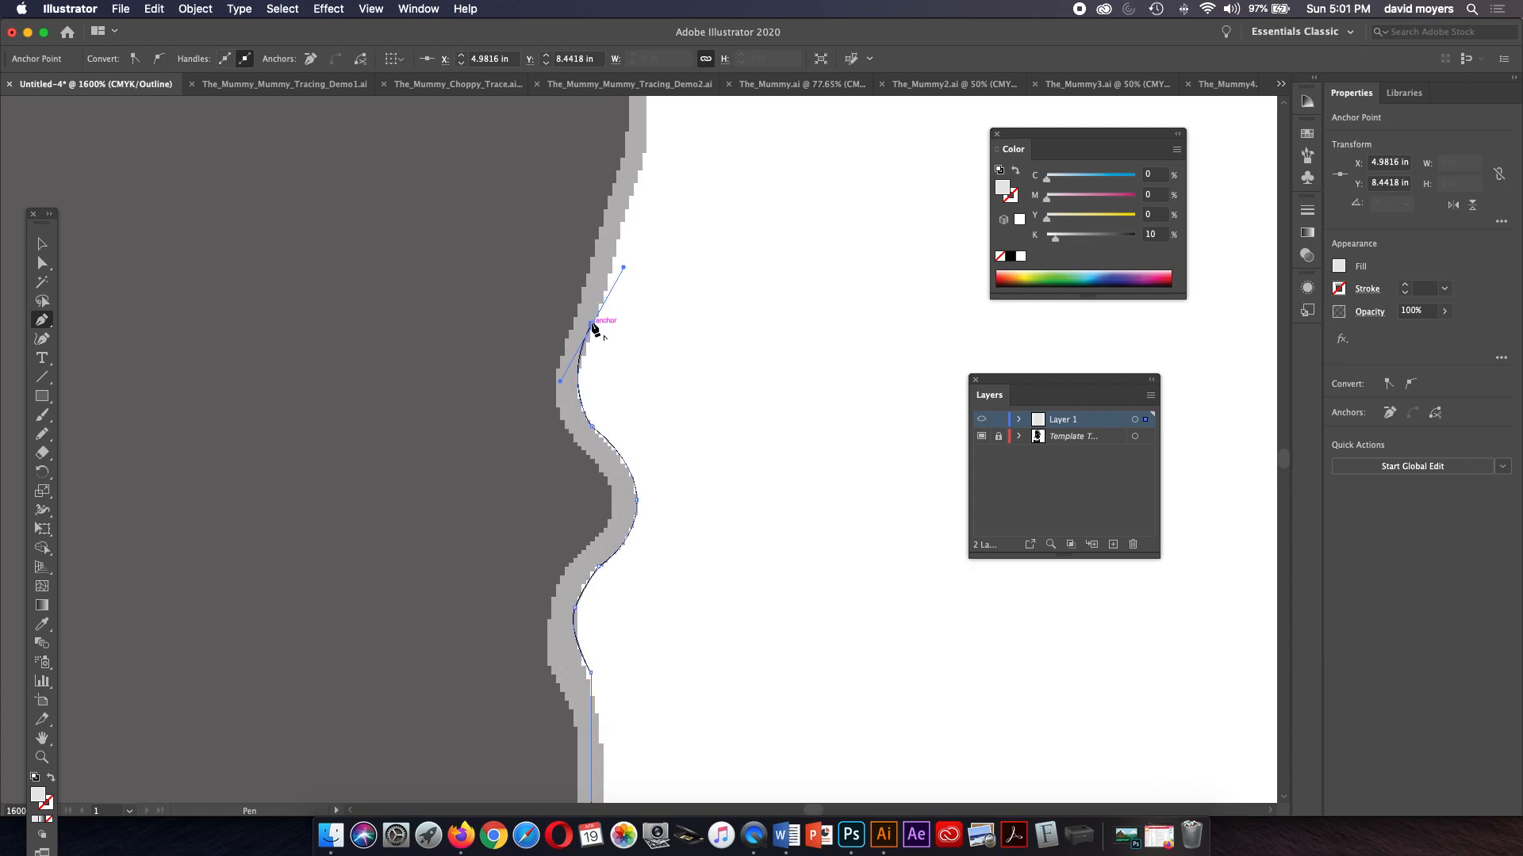
# Step: Continue the path up the sloping jacket edge, curve it to vertical, and remove the last anchor's outgoing handle
pyautogui.moveTo(618, 311); pyautogui.dragTo(613, 476)
pyautogui.click(618, 376)
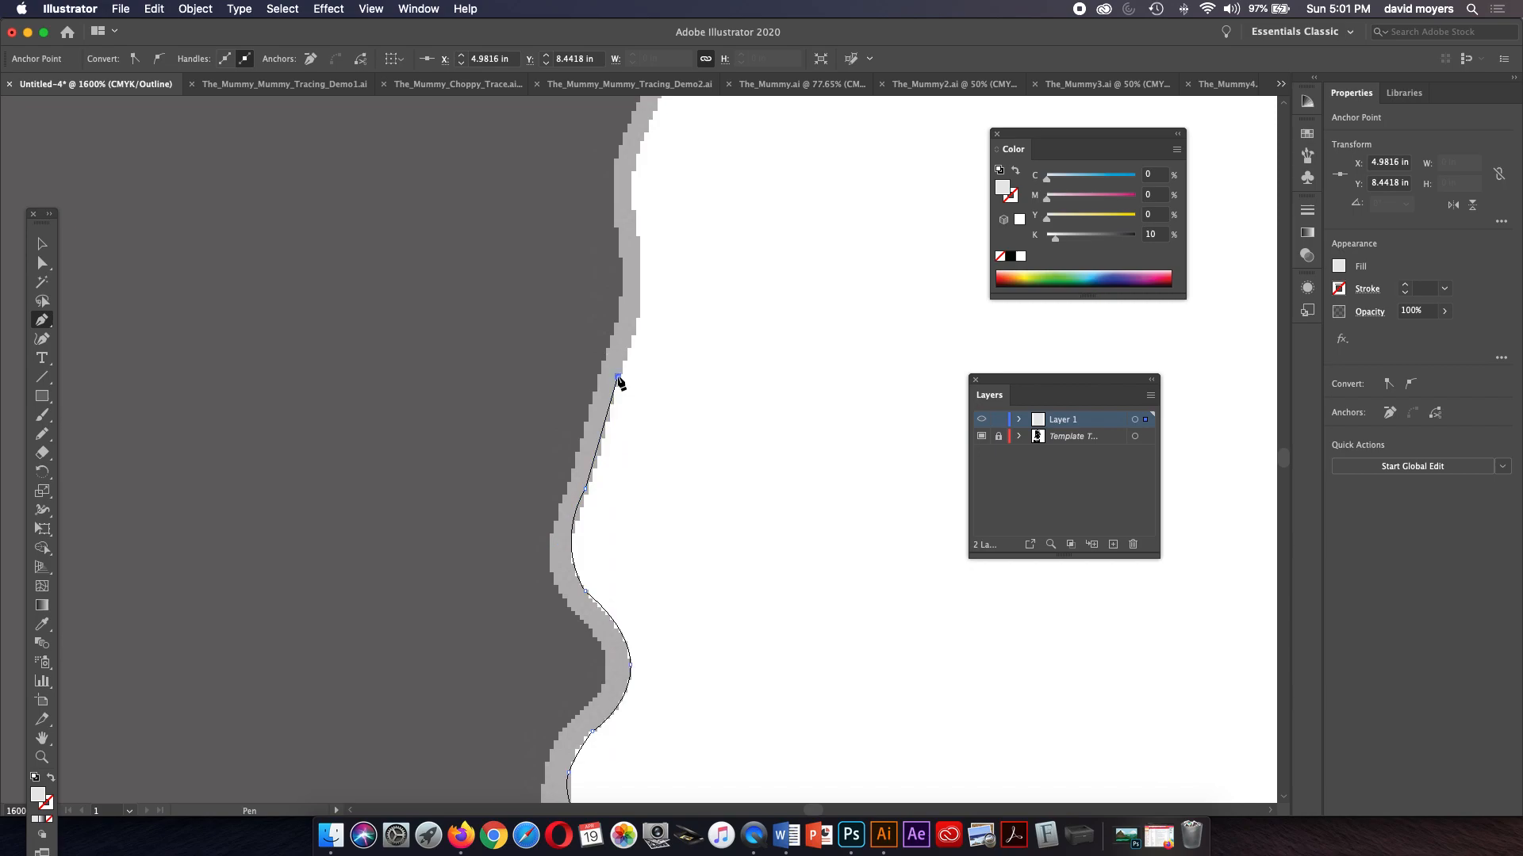
pyautogui.moveTo(641, 253); pyautogui.dragTo(641, 176)
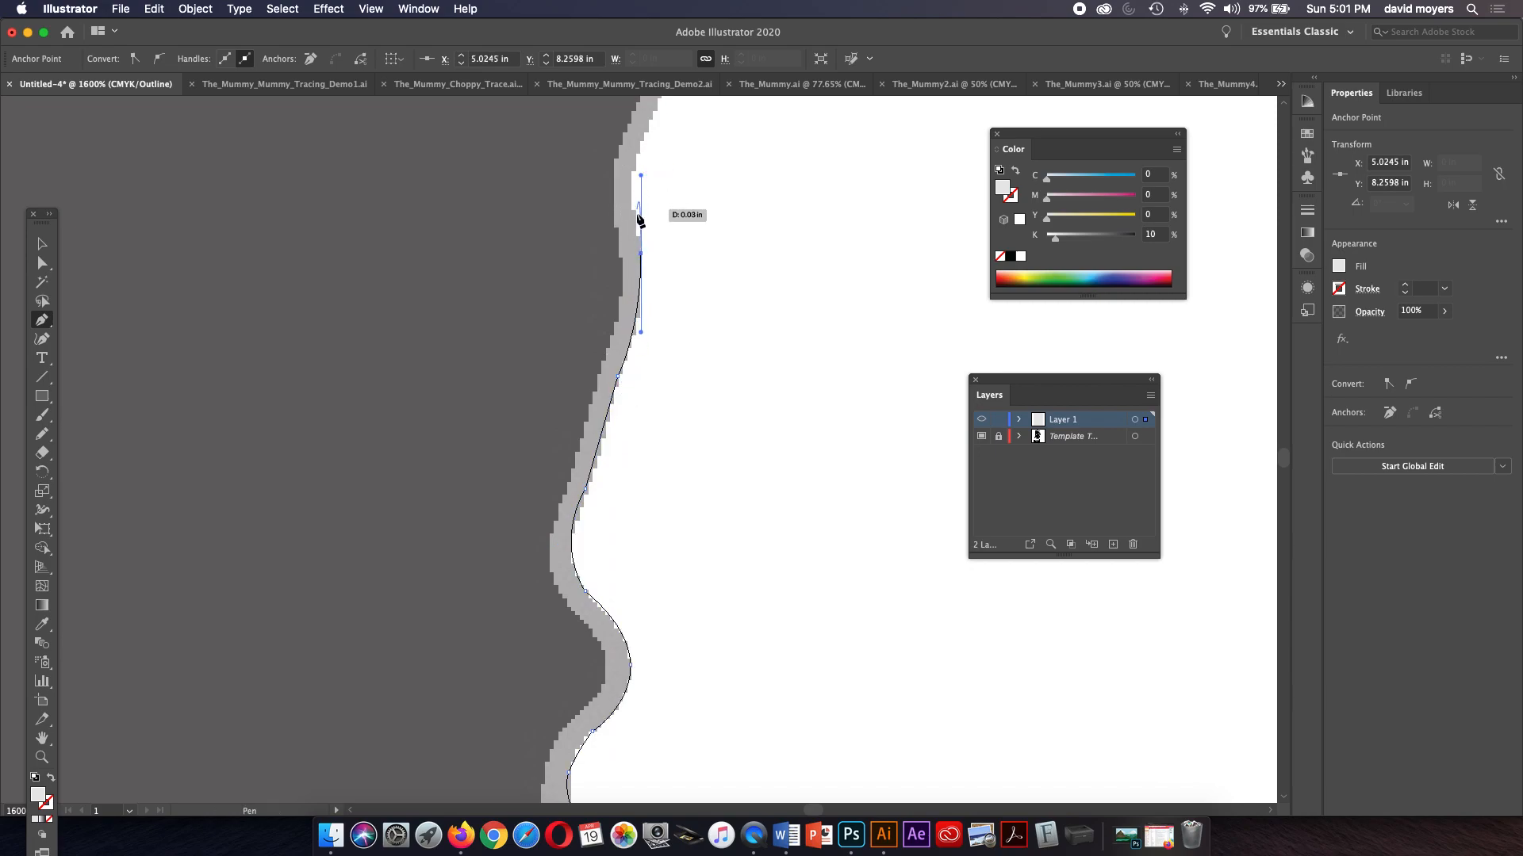
pyautogui.click(641, 253)
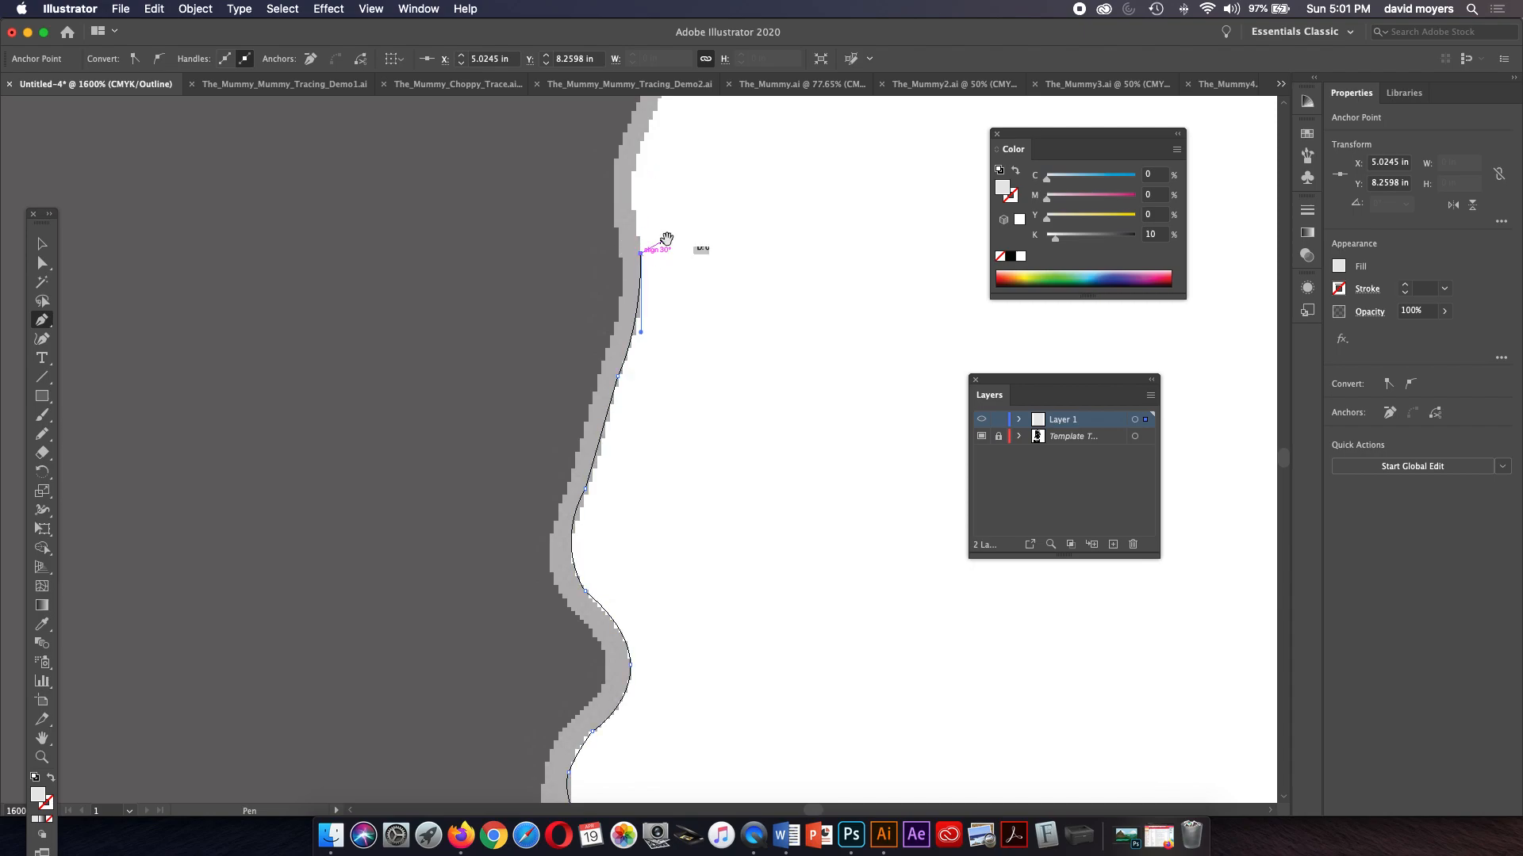
# Step: Continue the Pen path up the wavy jacket edge with a mix of smooth curves and short corner segments
pyautogui.moveTo(664, 239); pyautogui.dragTo(602, 487)
pyautogui.moveTo(576, 406); pyautogui.dragTo(611, 502)
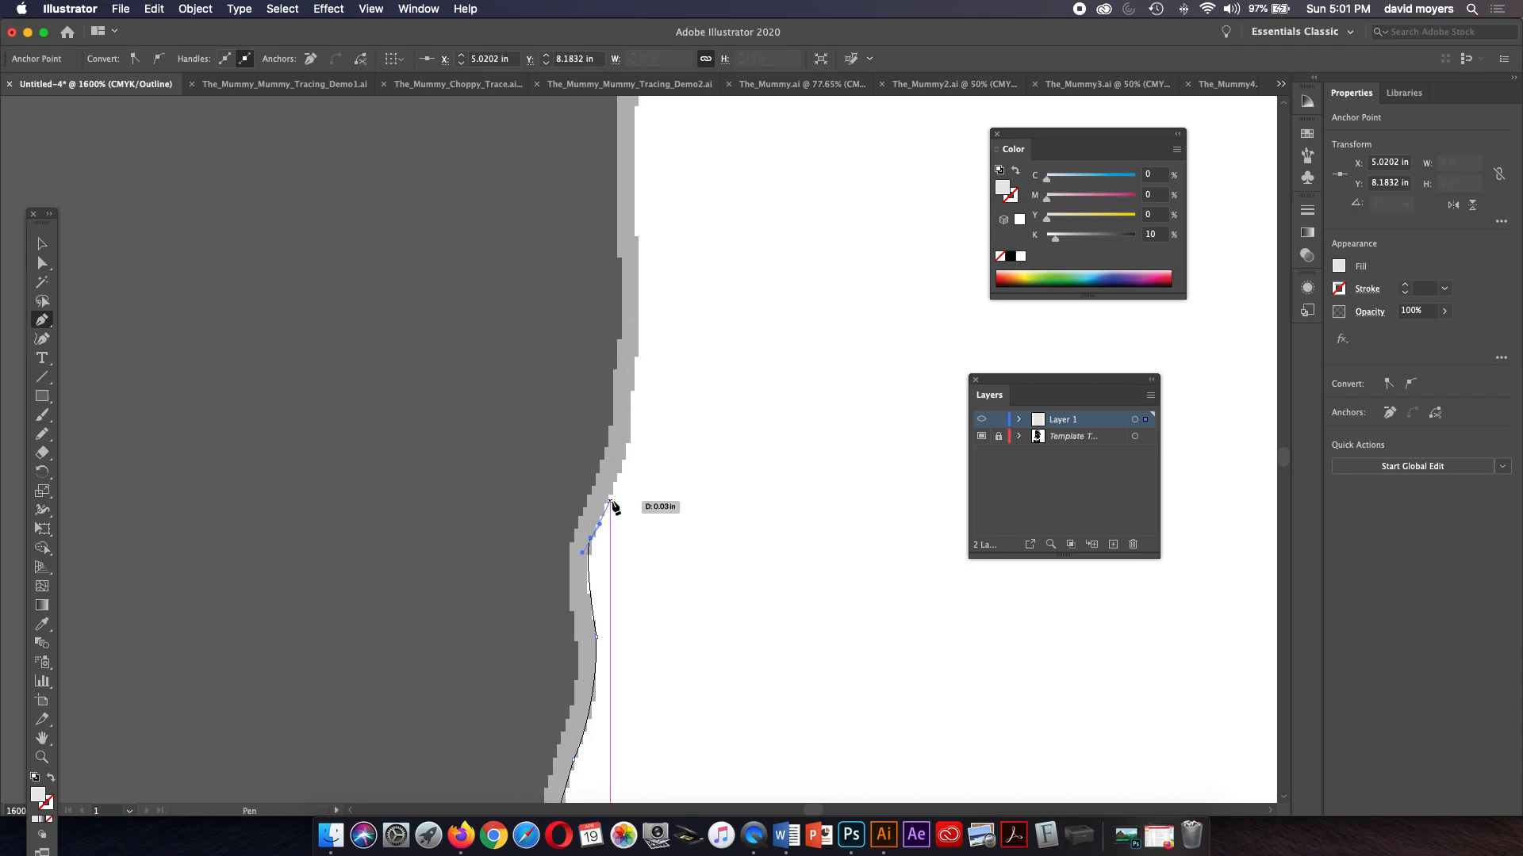
pyautogui.click(629, 443)
pyautogui.click(632, 439)
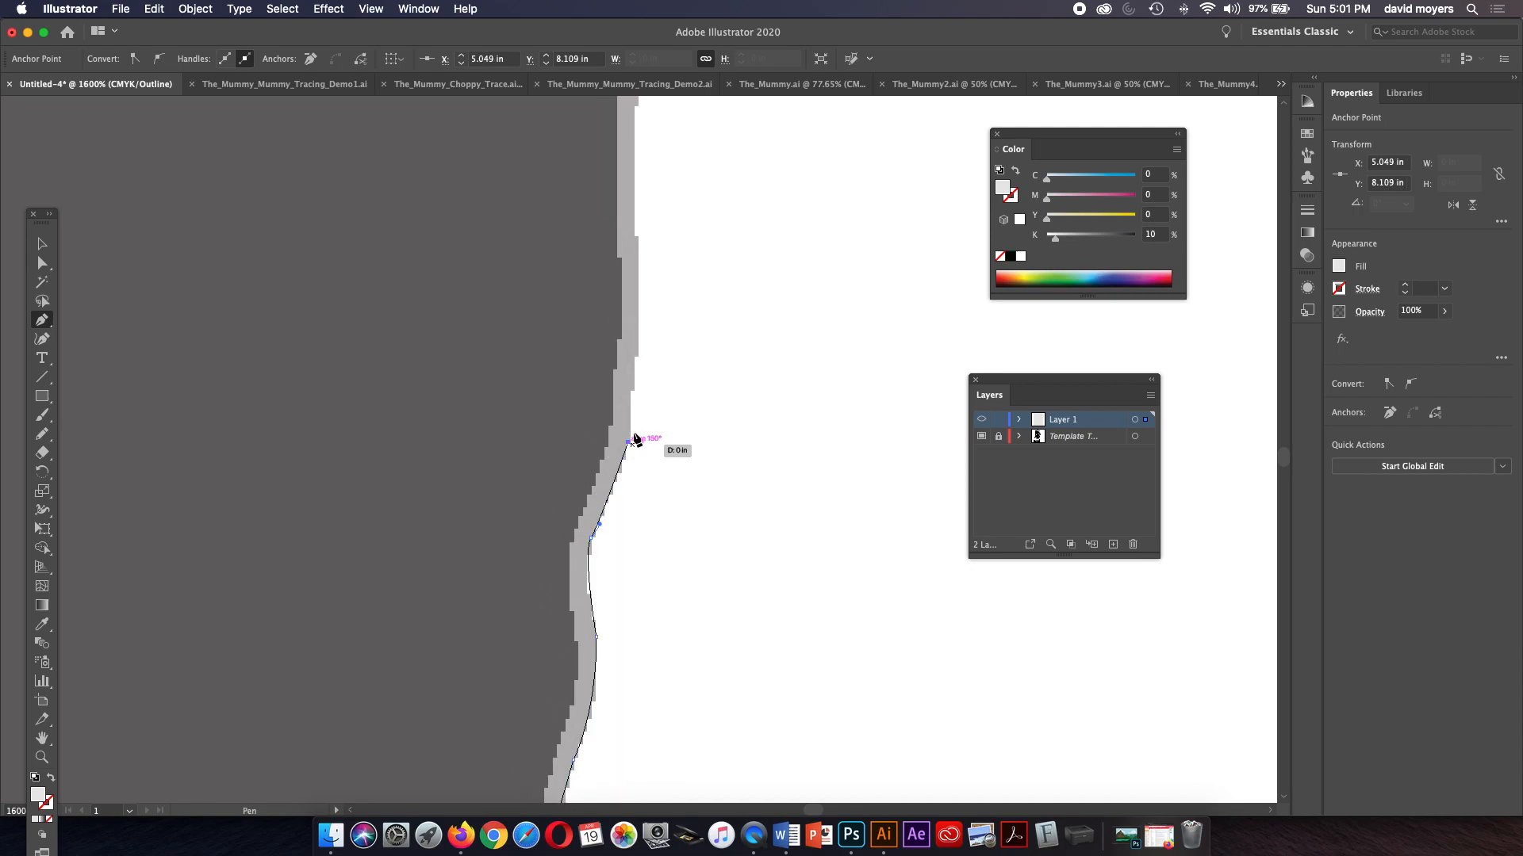
pyautogui.moveTo(637, 283); pyautogui.dragTo(632, 205)
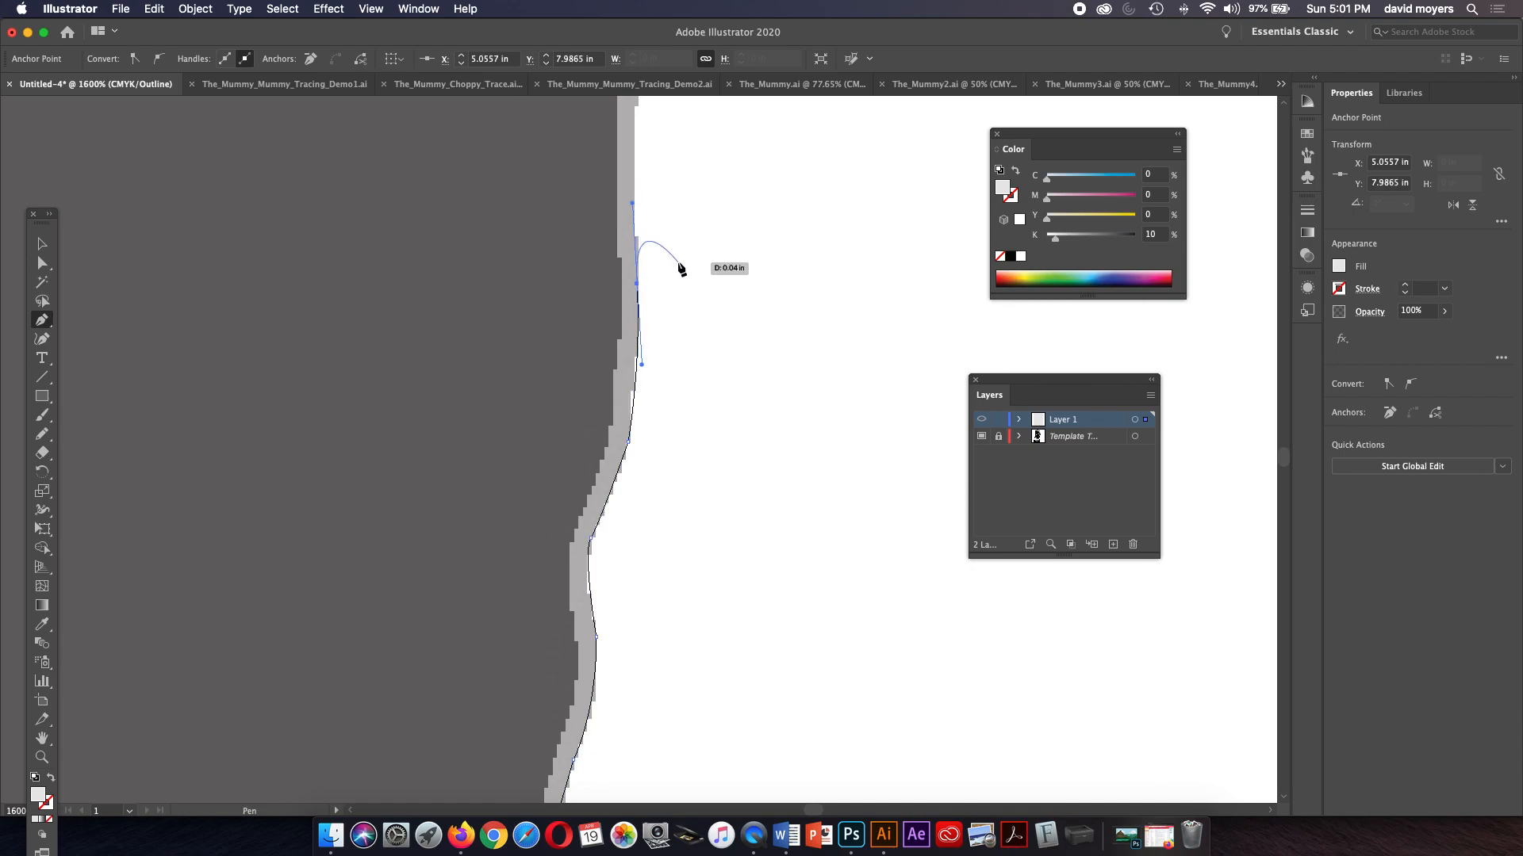
pyautogui.moveTo(672, 260); pyautogui.dragTo(698, 552)
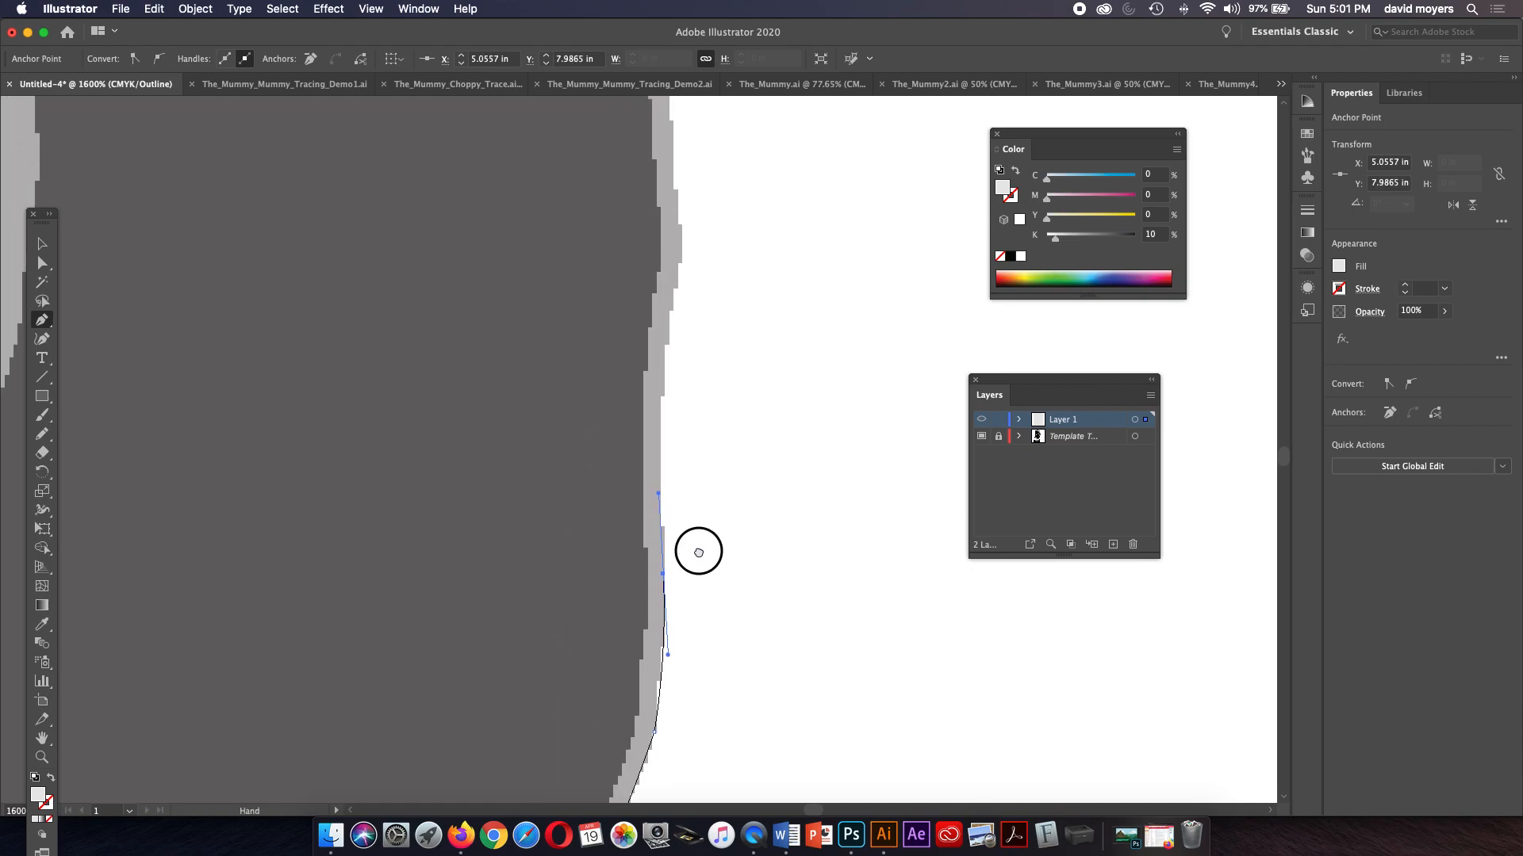
pyautogui.click(664, 386)
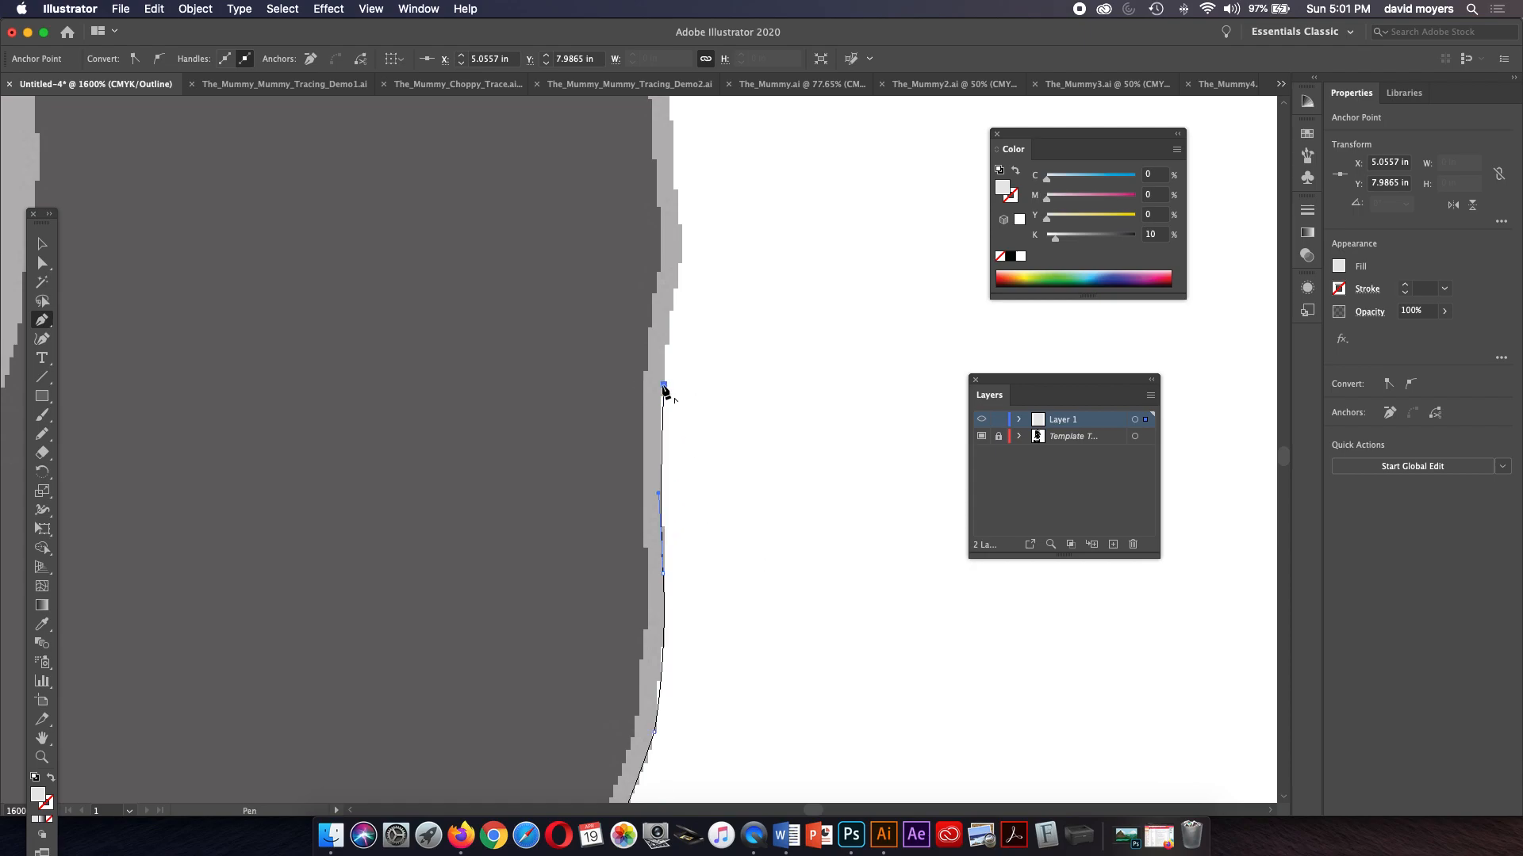
# Step: Trace around the jacket's outward bulge with smooth anchors and carry the path onto the long slope above it
pyautogui.moveTo(682, 238); pyautogui.dragTo(731, 501)
pyautogui.press('space')
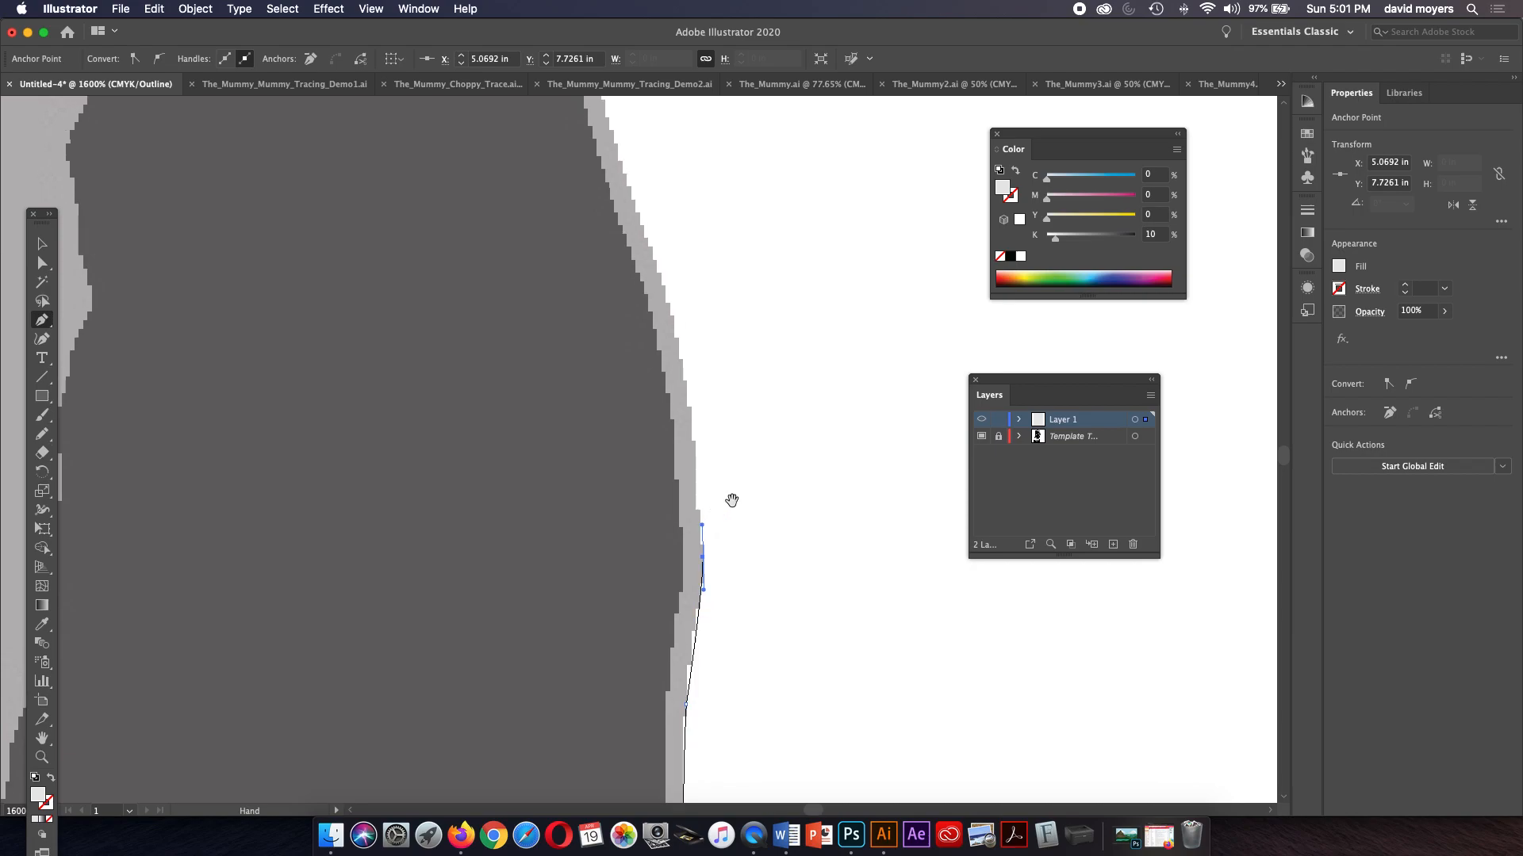
pyautogui.click(666, 297)
pyautogui.moveTo(666, 298); pyautogui.dragTo(652, 253)
pyautogui.moveTo(734, 334); pyautogui.dragTo(767, 525)
pyautogui.click(639, 298)
pyautogui.moveTo(697, 267); pyautogui.dragTo(747, 559)
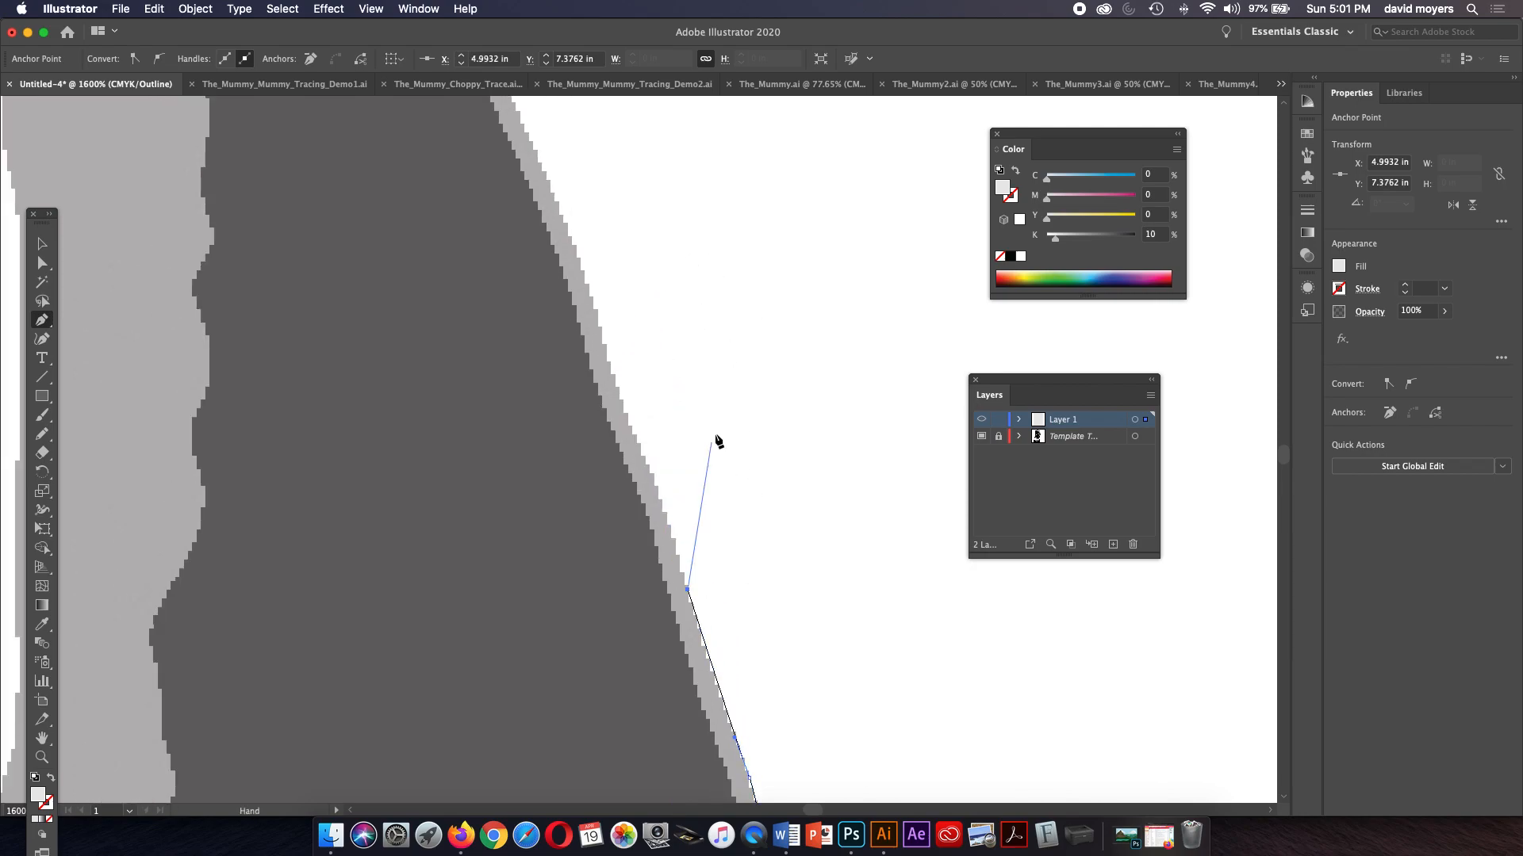
# Step: Trace the long shoulder slope and the S-shaped bump above it, ending just below the shoulder's upper corner
pyautogui.moveTo(671, 351); pyautogui.dragTo(703, 510)
pyautogui.click(608, 410)
pyautogui.moveTo(536, 235); pyautogui.dragTo(621, 527)
pyautogui.click(605, 534)
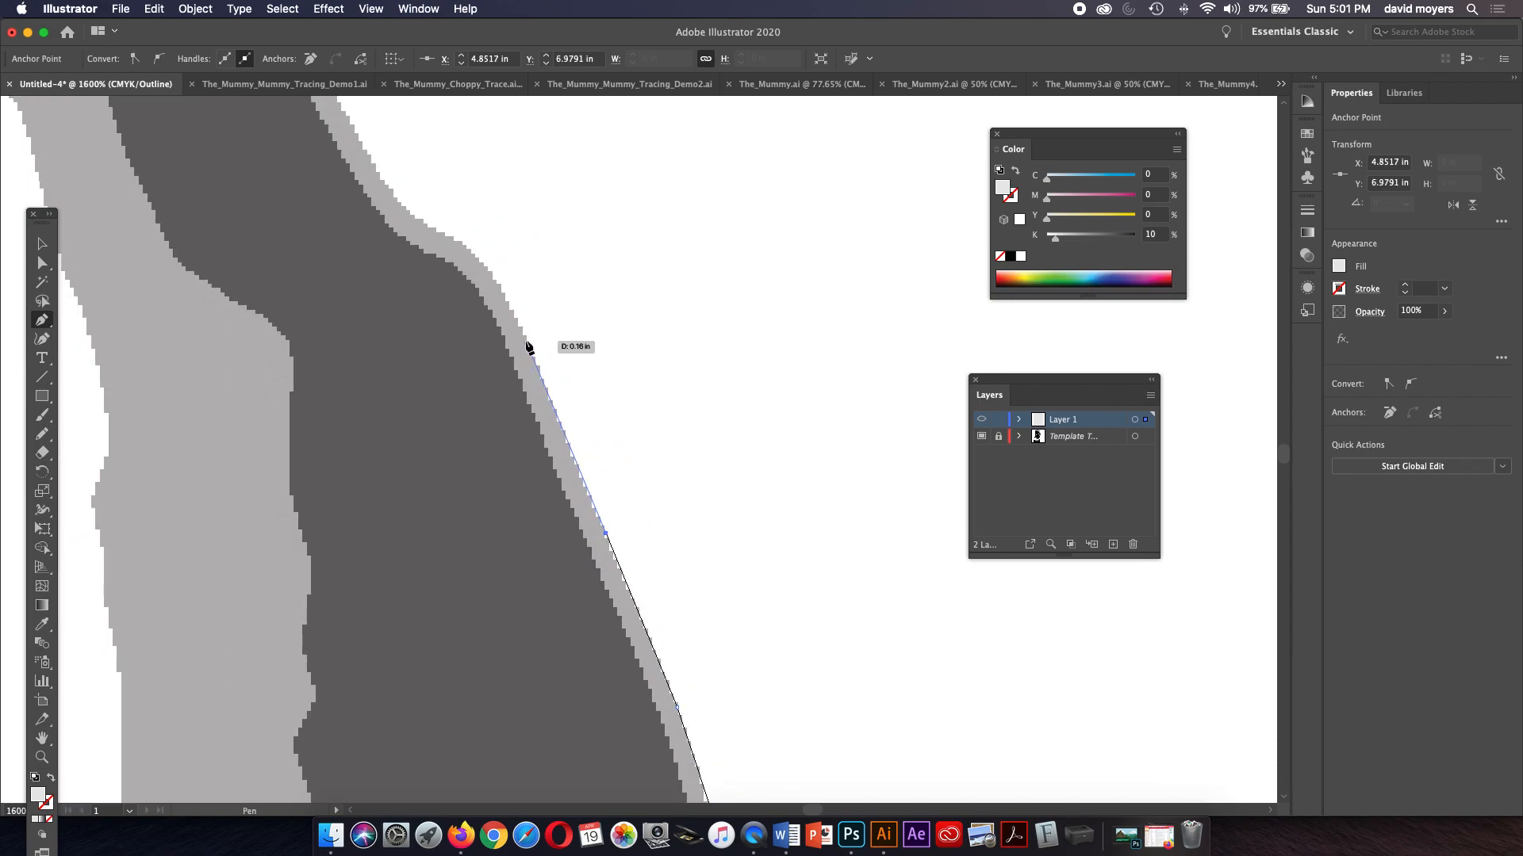
pyautogui.click(523, 329)
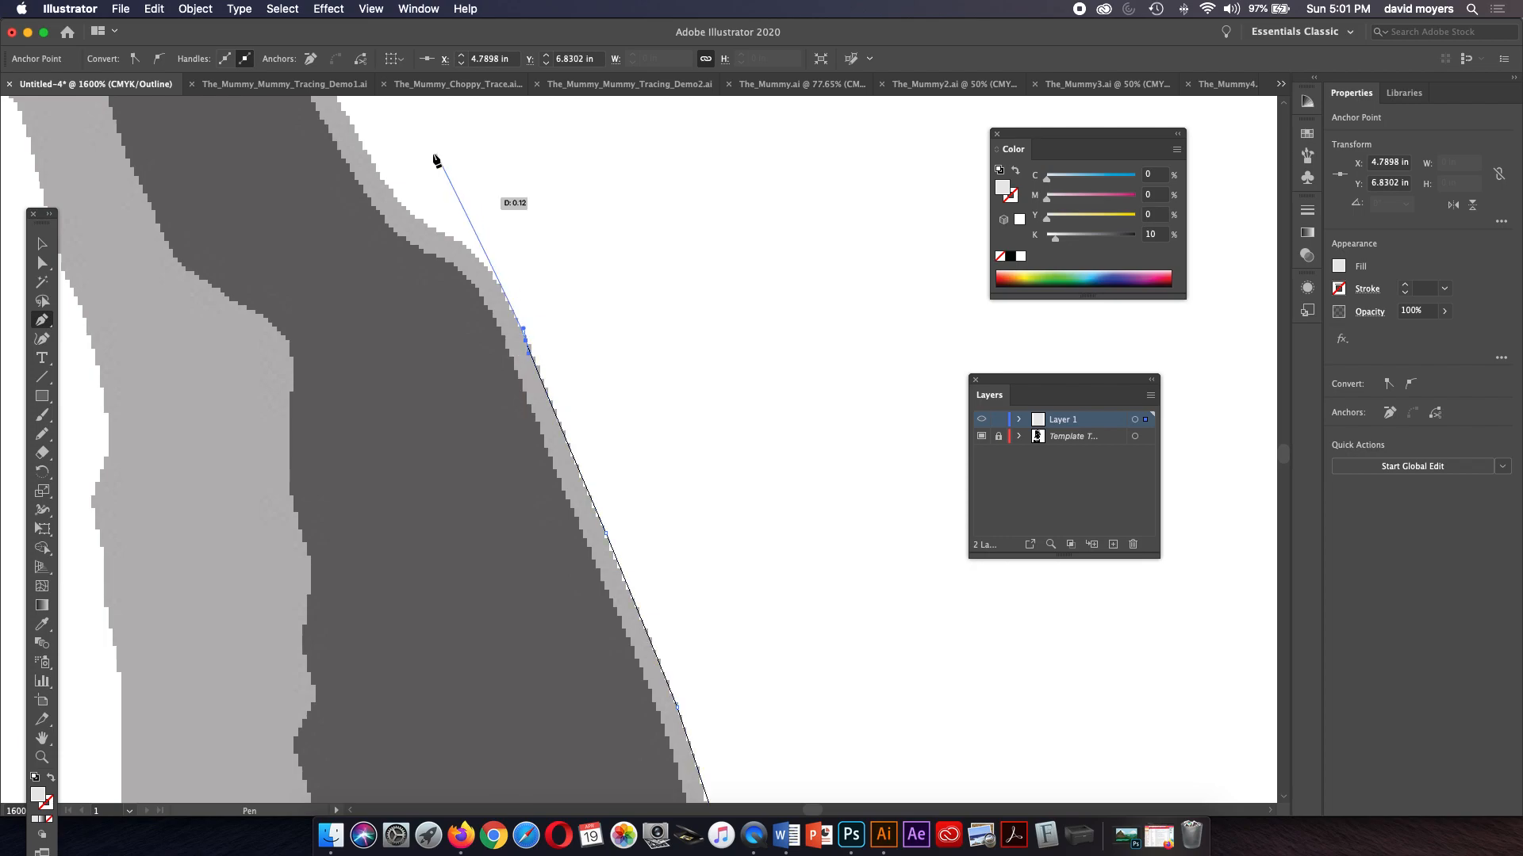
pyautogui.moveTo(450, 237); pyautogui.dragTo(404, 214)
pyautogui.moveTo(511, 193); pyautogui.dragTo(606, 381)
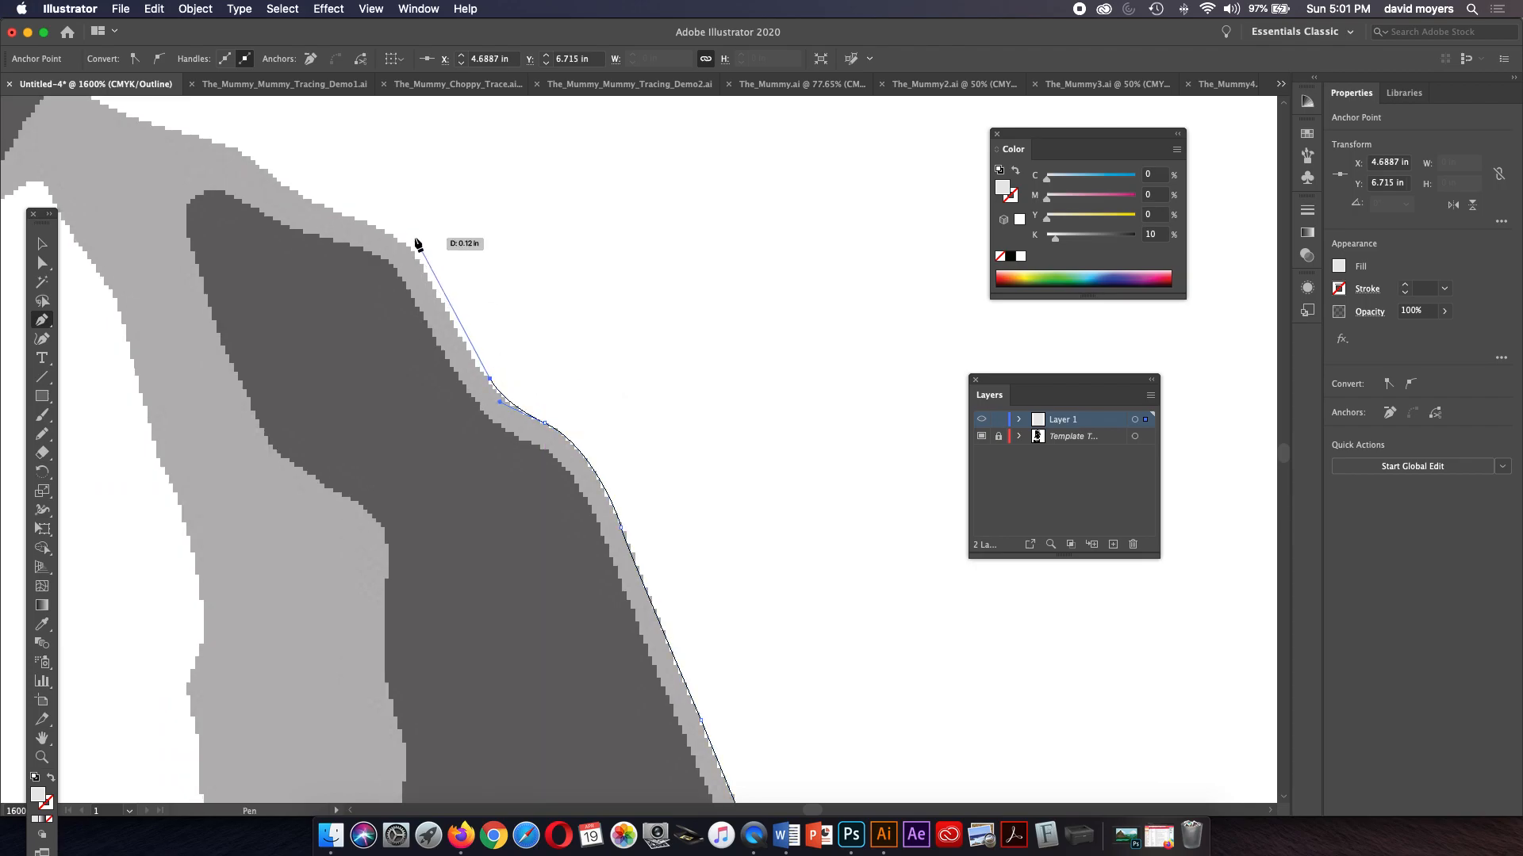
pyautogui.moveTo(414, 257); pyautogui.dragTo(679, 336)
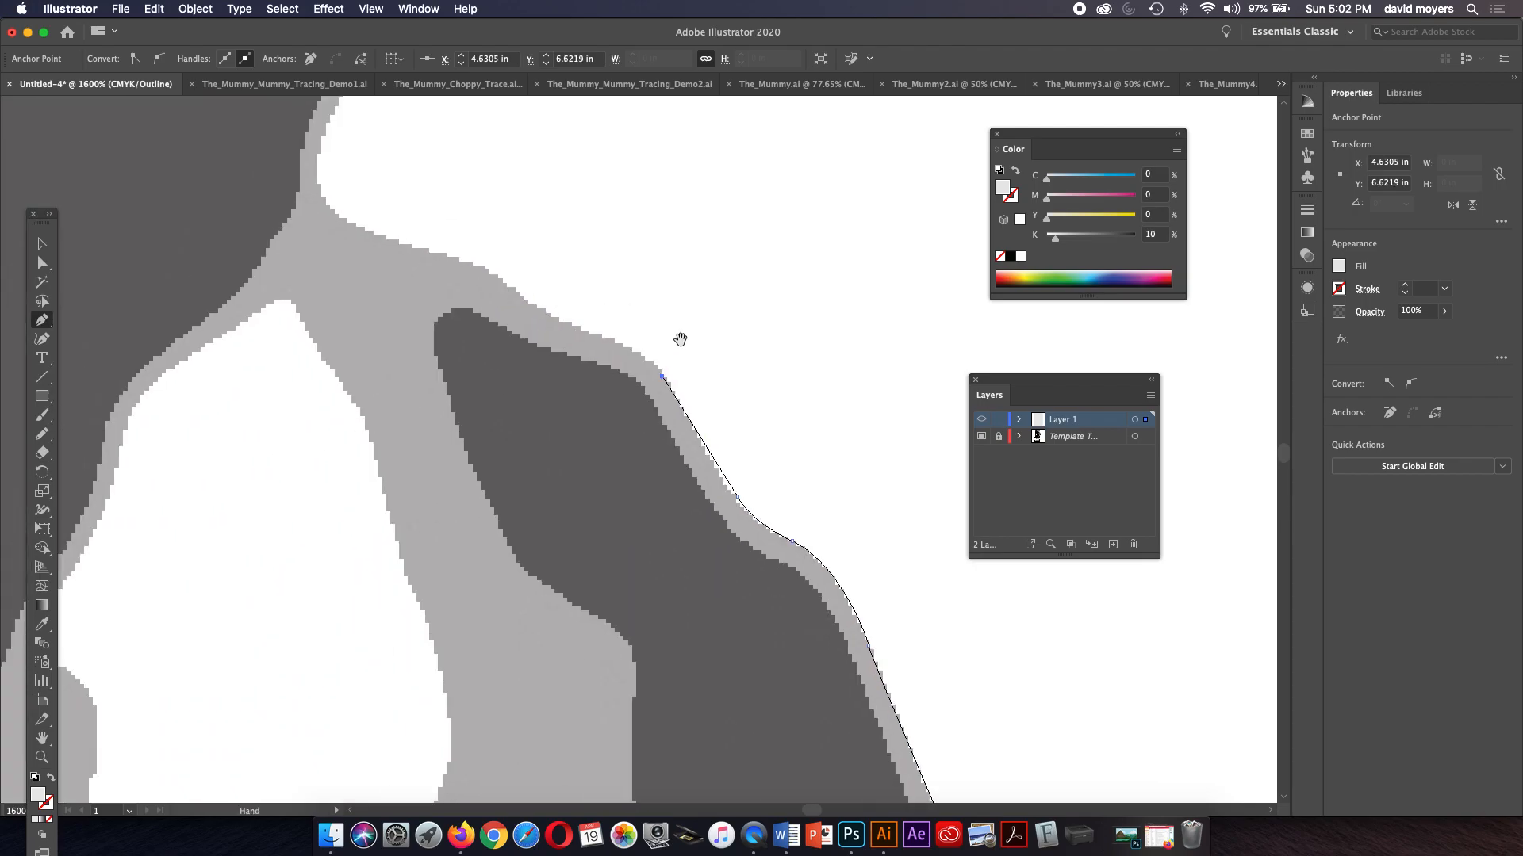
# Step: Trace the shoulder top with straight segments, curve around the neck hollow, and follow the throat up toward the underside of the jaw
pyautogui.click(646, 351)
pyautogui.click(556, 320)
pyautogui.click(483, 266)
pyautogui.click(361, 230)
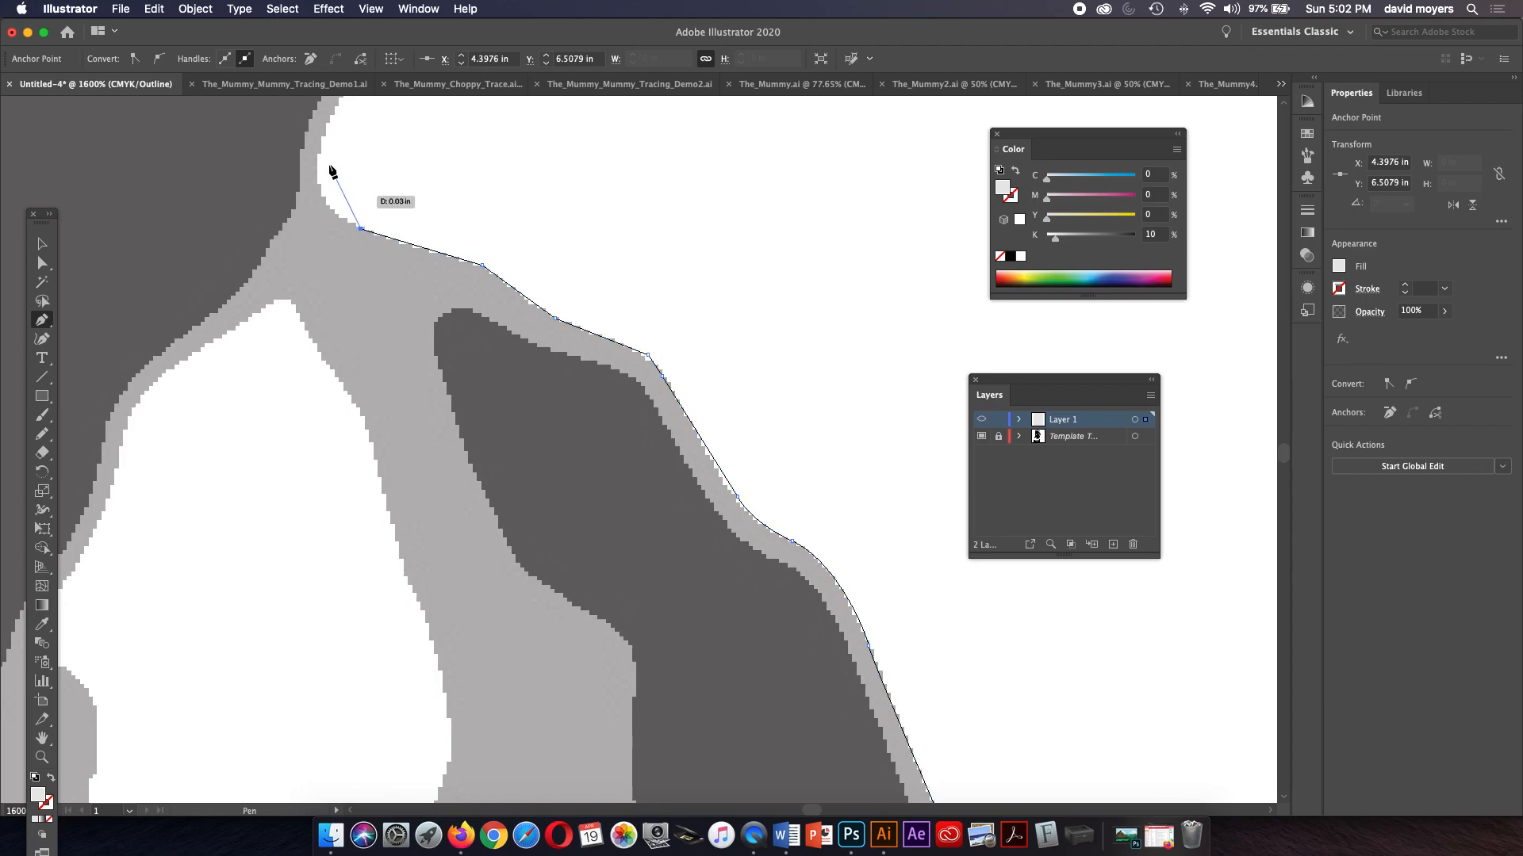
pyautogui.moveTo(319, 173); pyautogui.dragTo(323, 131)
pyautogui.scroll(5, 398, 354)
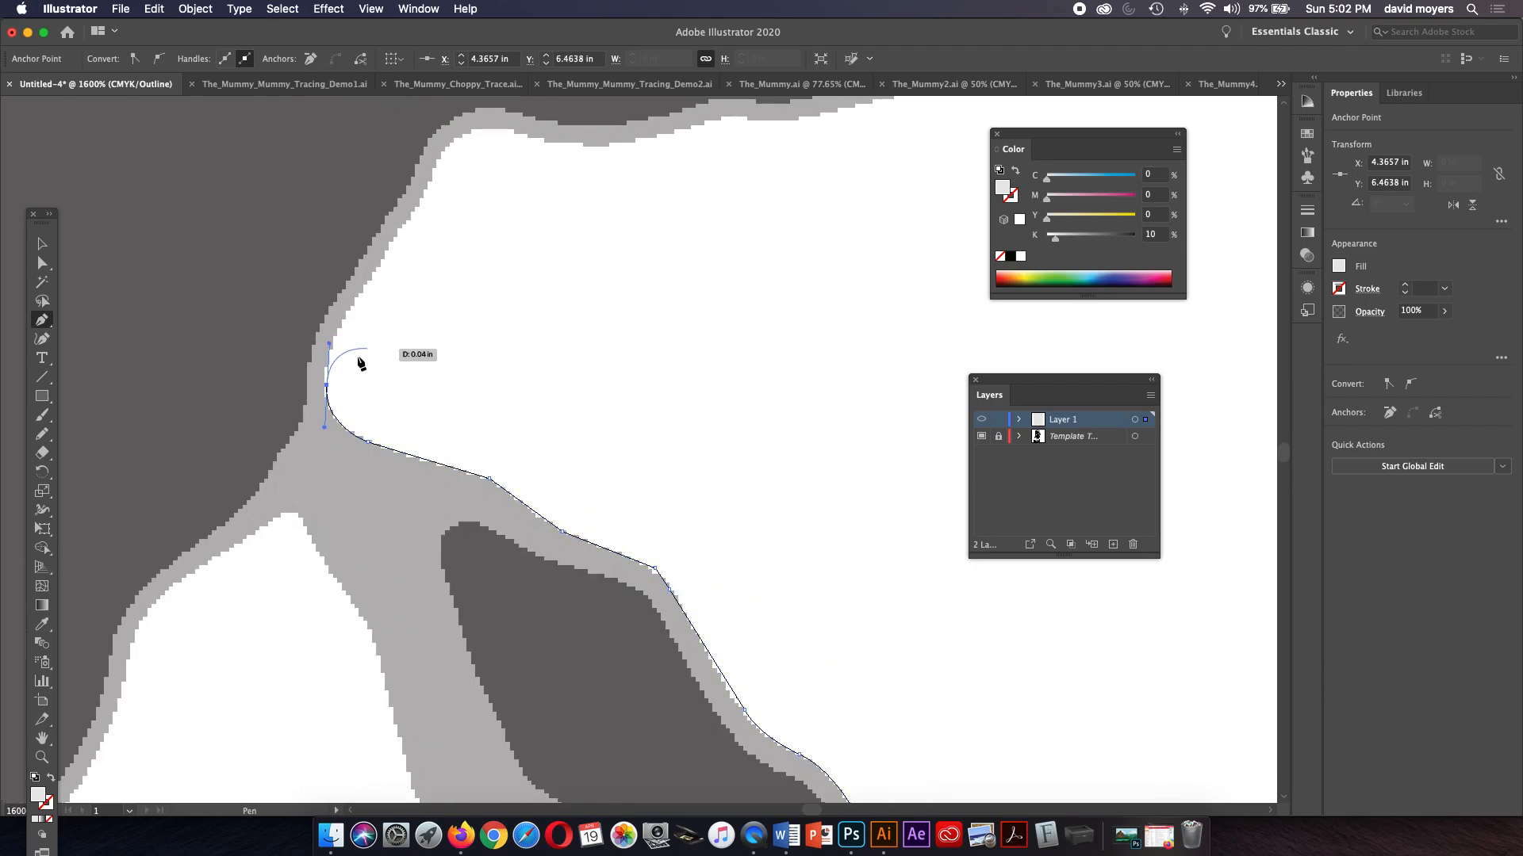
pyautogui.click(358, 292)
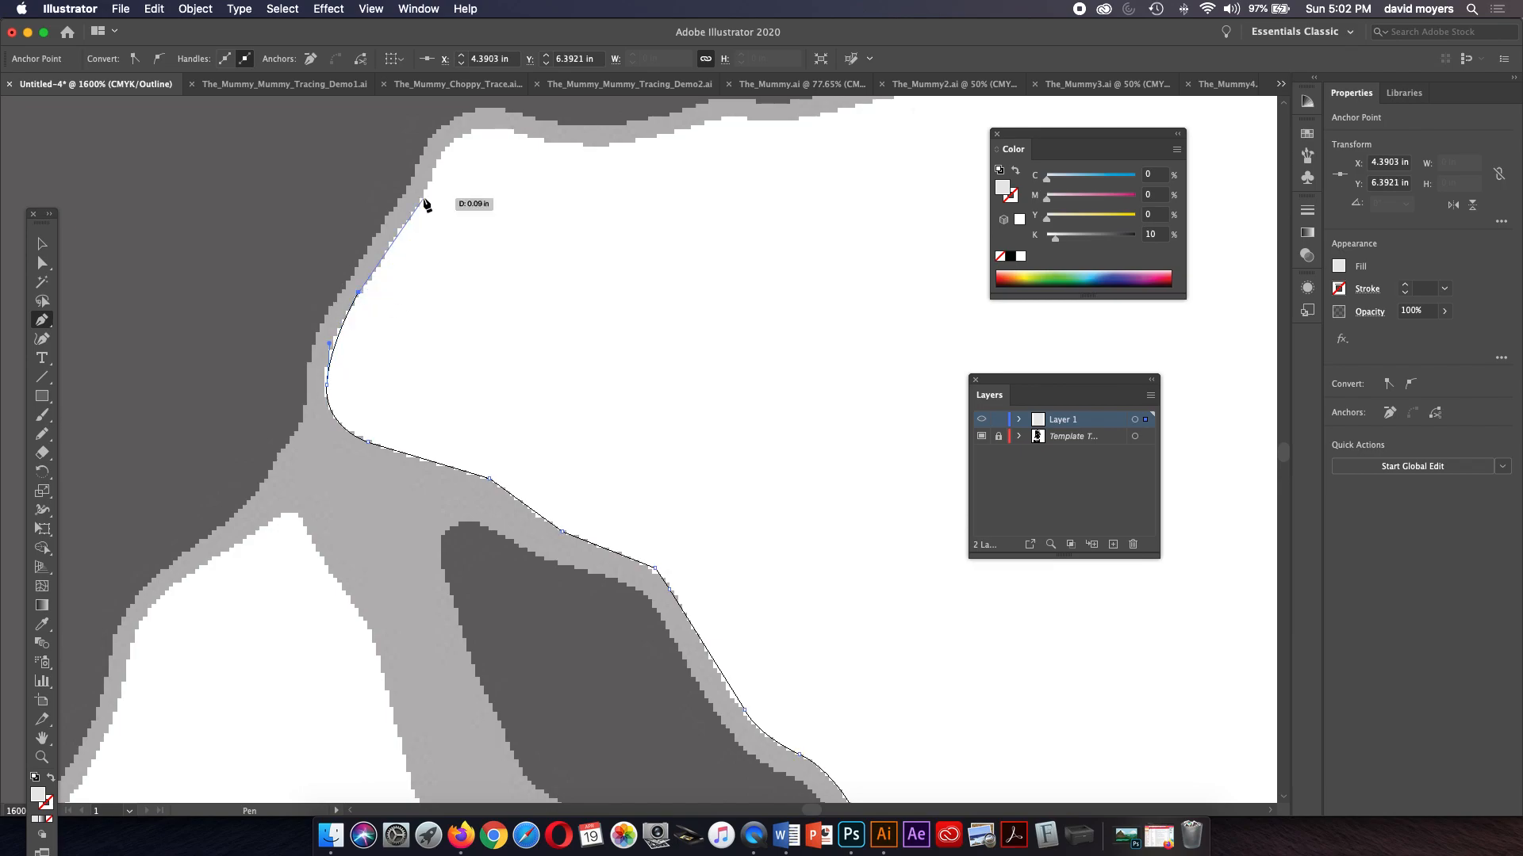
pyautogui.click(423, 198)
# Step: Try two different curve anchors over the bend between throat and jaw, undoing each attempt
pyautogui.moveTo(451, 144); pyautogui.dragTo(507, 130)
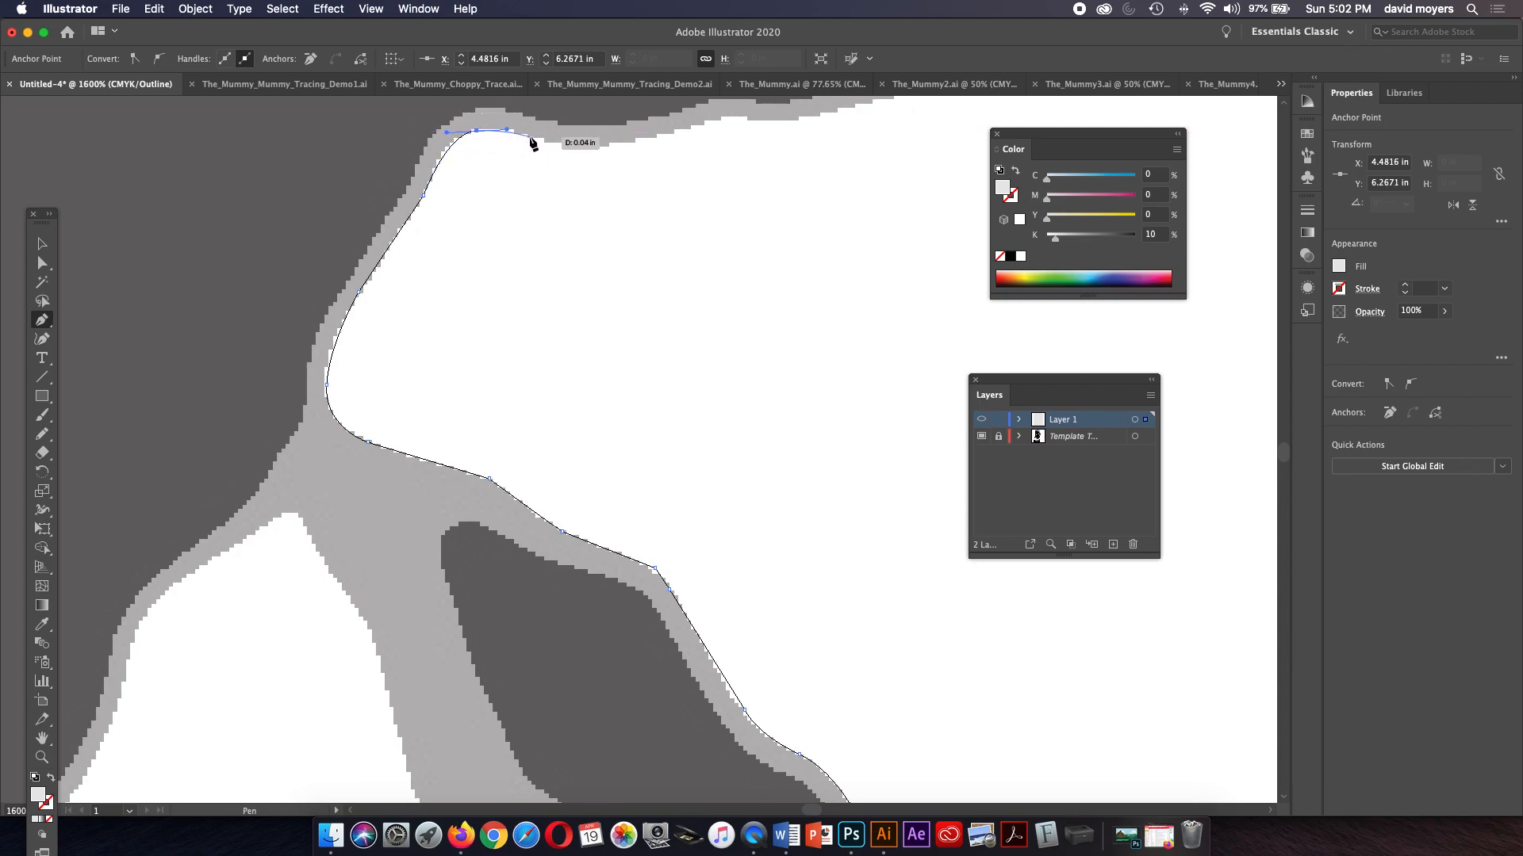
pyautogui.press('super+z')
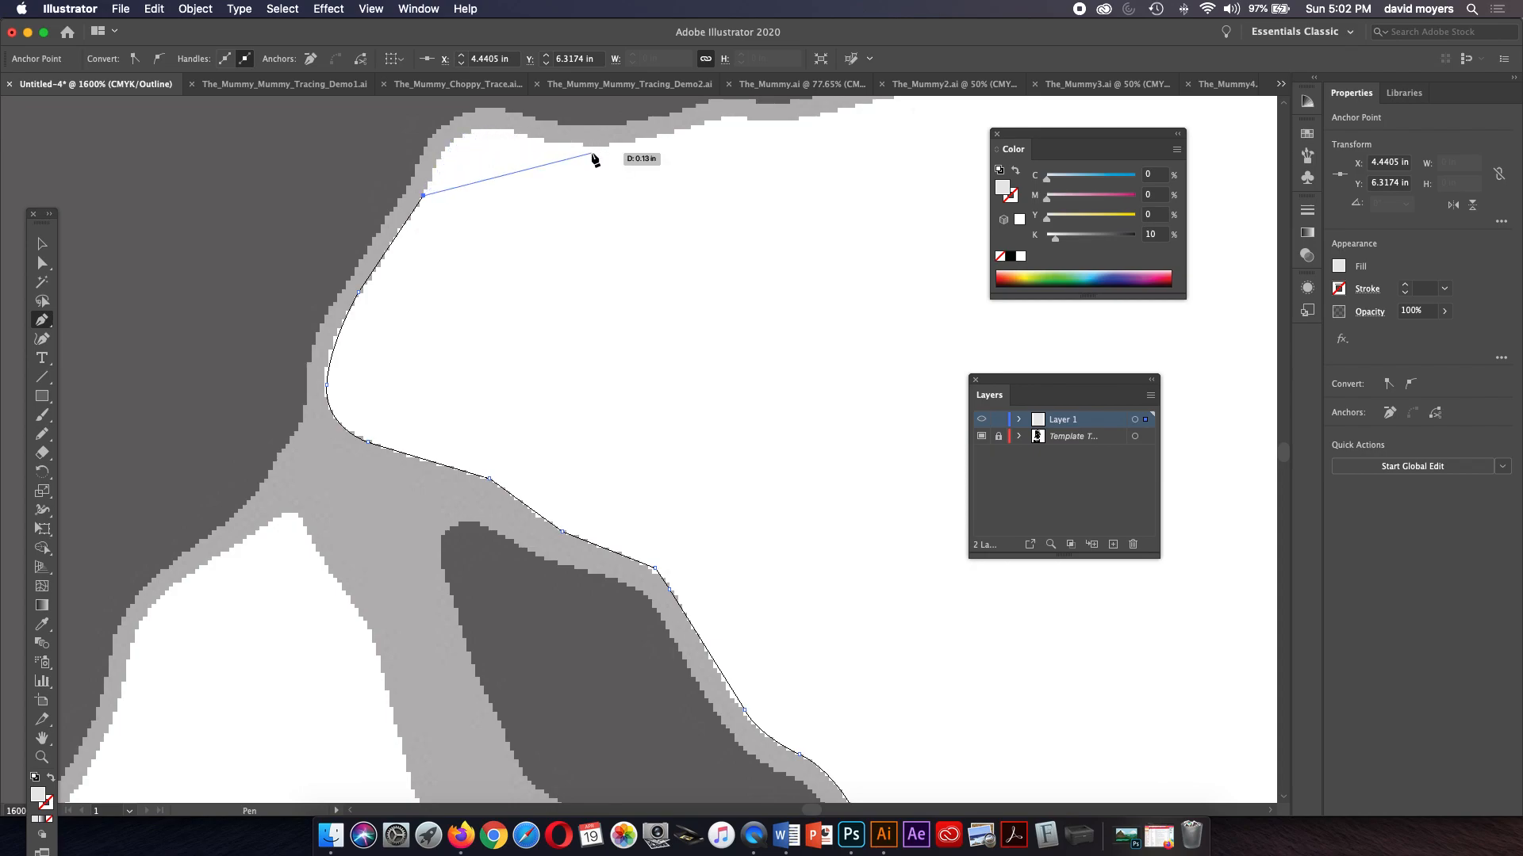
pyautogui.click(527, 136)
pyautogui.moveTo(528, 137); pyautogui.dragTo(613, 164)
pyautogui.press('super+z')
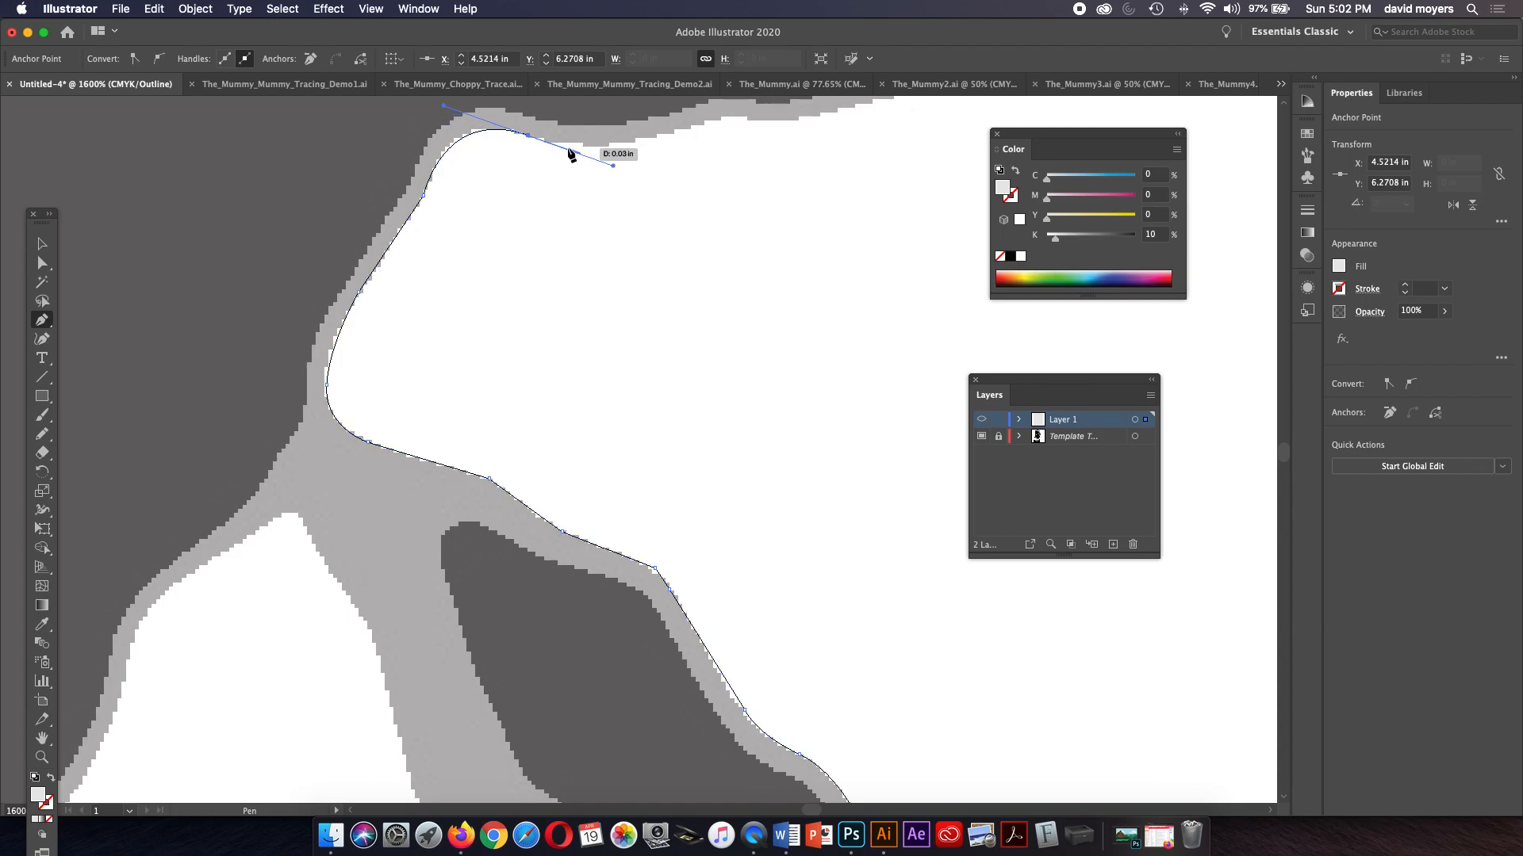
# Step: Curve the path around the throat-to-jaw bend and trace the jaw's underside to the lower chin
pyautogui.moveTo(466, 132); pyautogui.dragTo(509, 119)
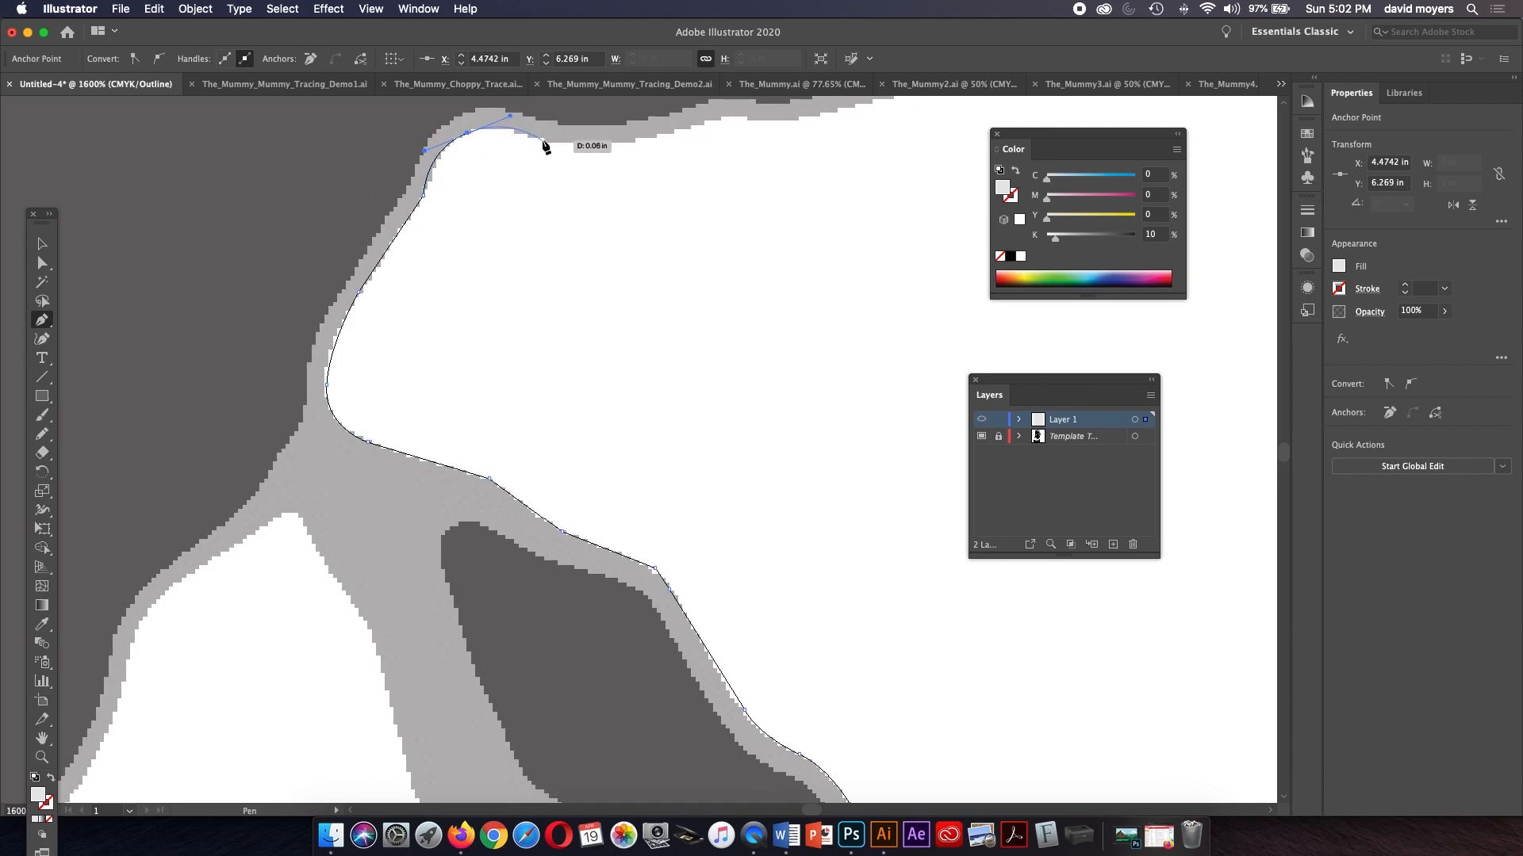
pyautogui.moveTo(553, 141); pyautogui.dragTo(711, 402)
pyautogui.moveTo(860, 393); pyautogui.dragTo(578, 465)
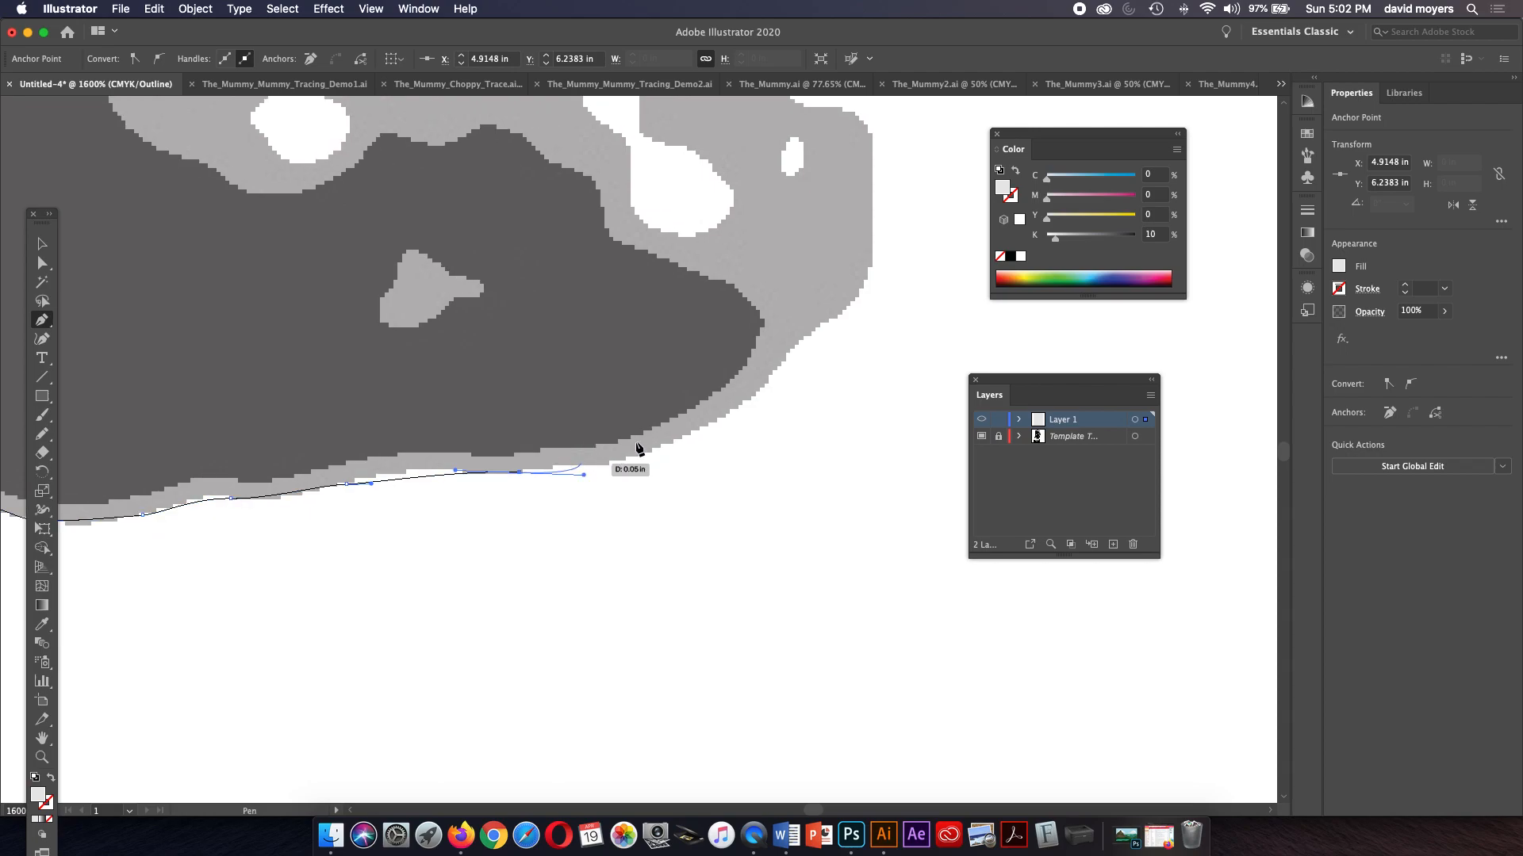
pyautogui.moveTo(695, 430); pyautogui.dragTo(710, 424)
pyautogui.click(776, 370)
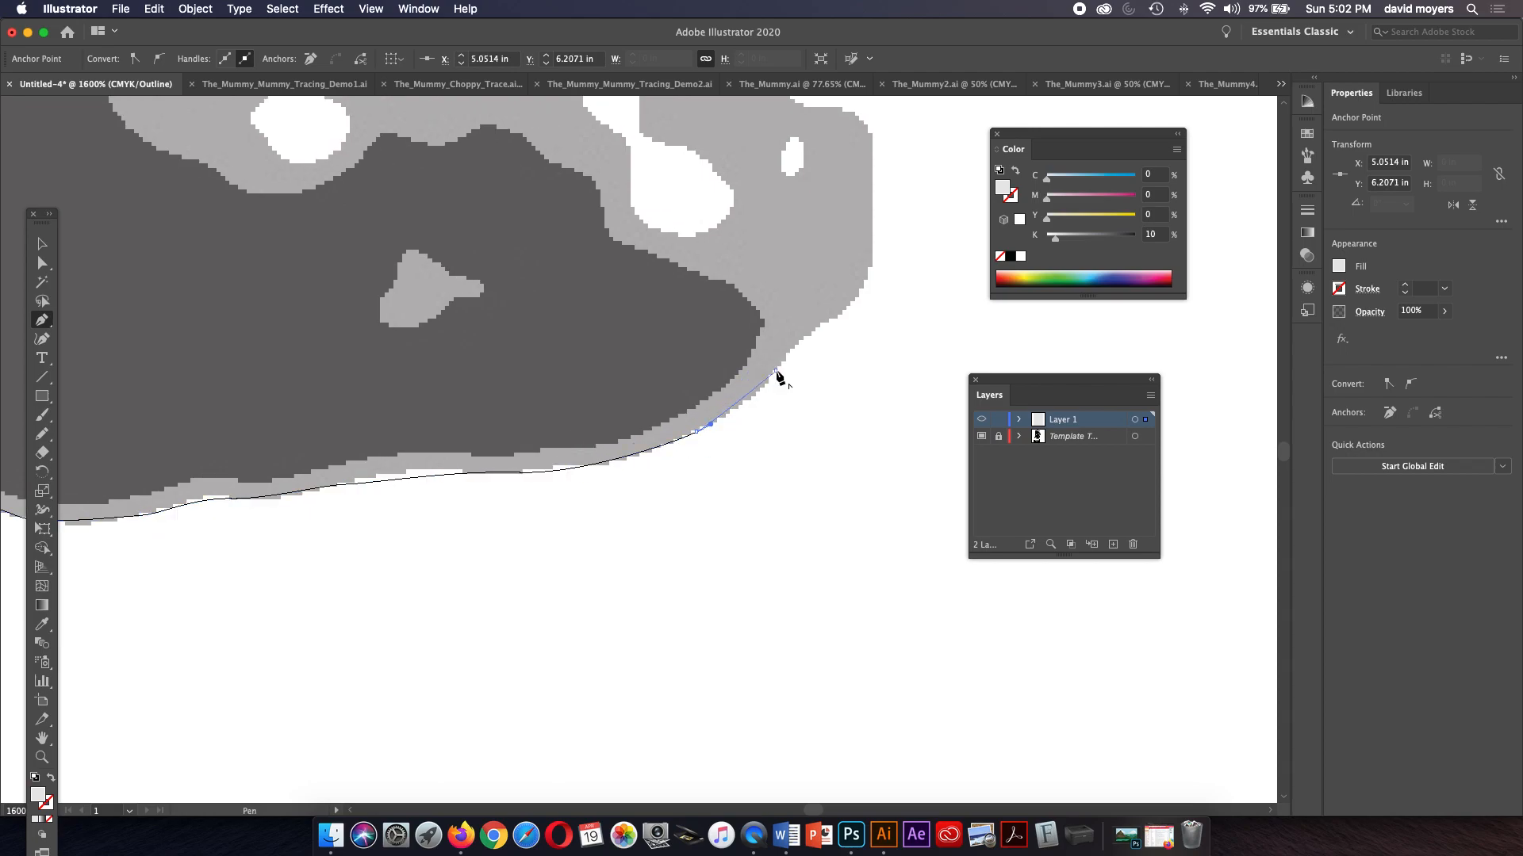
# Step: Trace the chin's rounded corner, its straight vertical front and its top edge, up to the hollow below the lower lip
pyautogui.moveTo(804, 338)
pyautogui.mouseDown()
pyautogui.moveTo(743, 377)
pyautogui.moveTo(793, 356)
pyautogui.mouseUp()
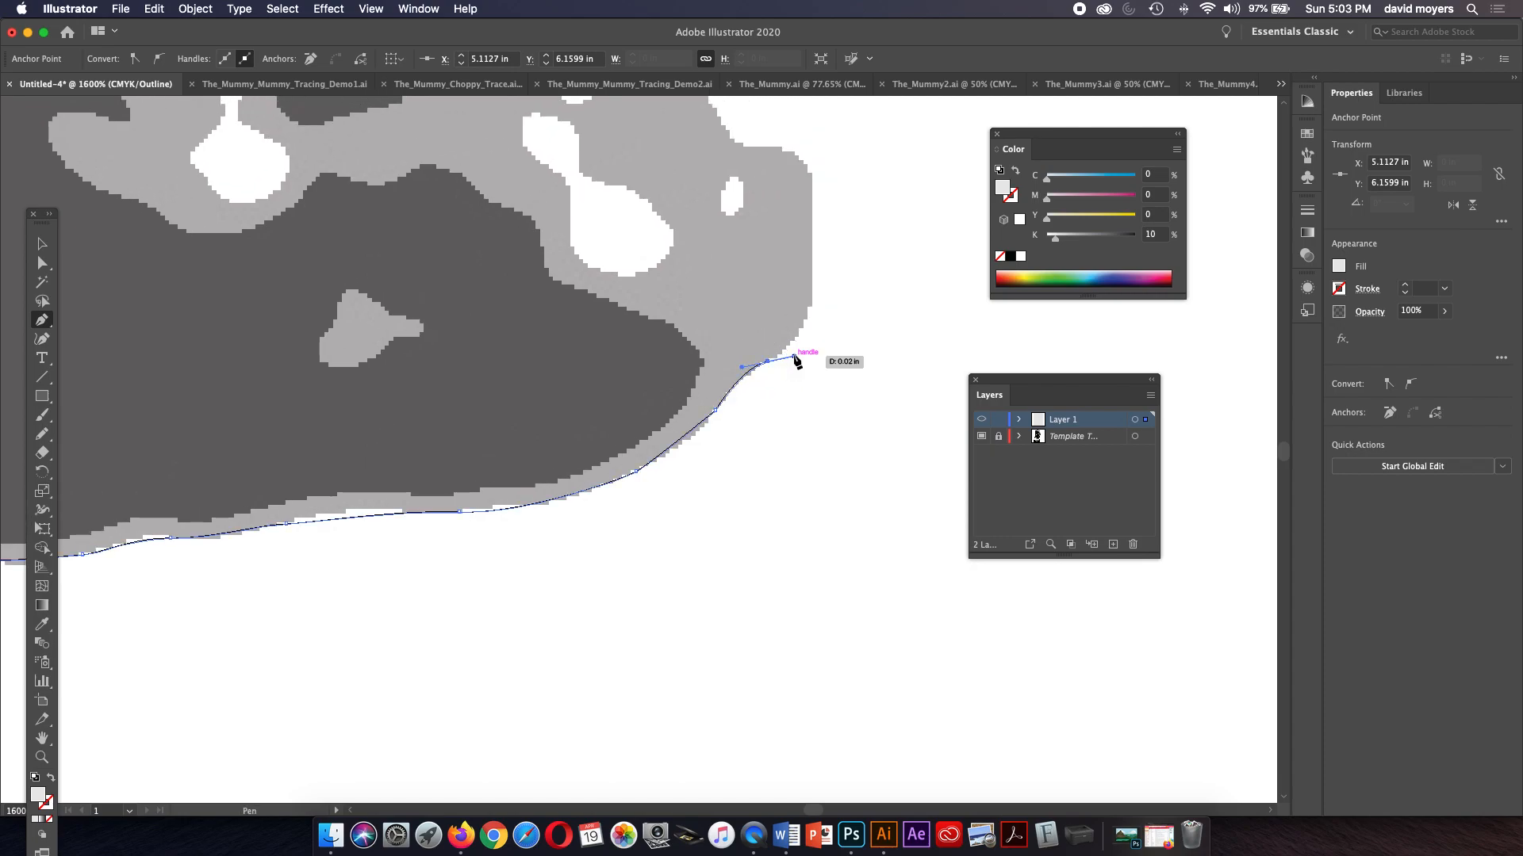
pyautogui.click(809, 309)
pyautogui.press('space')
pyautogui.moveTo(808, 351); pyautogui.dragTo(796, 517)
pyautogui.moveTo(796, 341); pyautogui.dragTo(727, 315)
pyautogui.moveTo(668, 234); pyautogui.dragTo(677, 200)
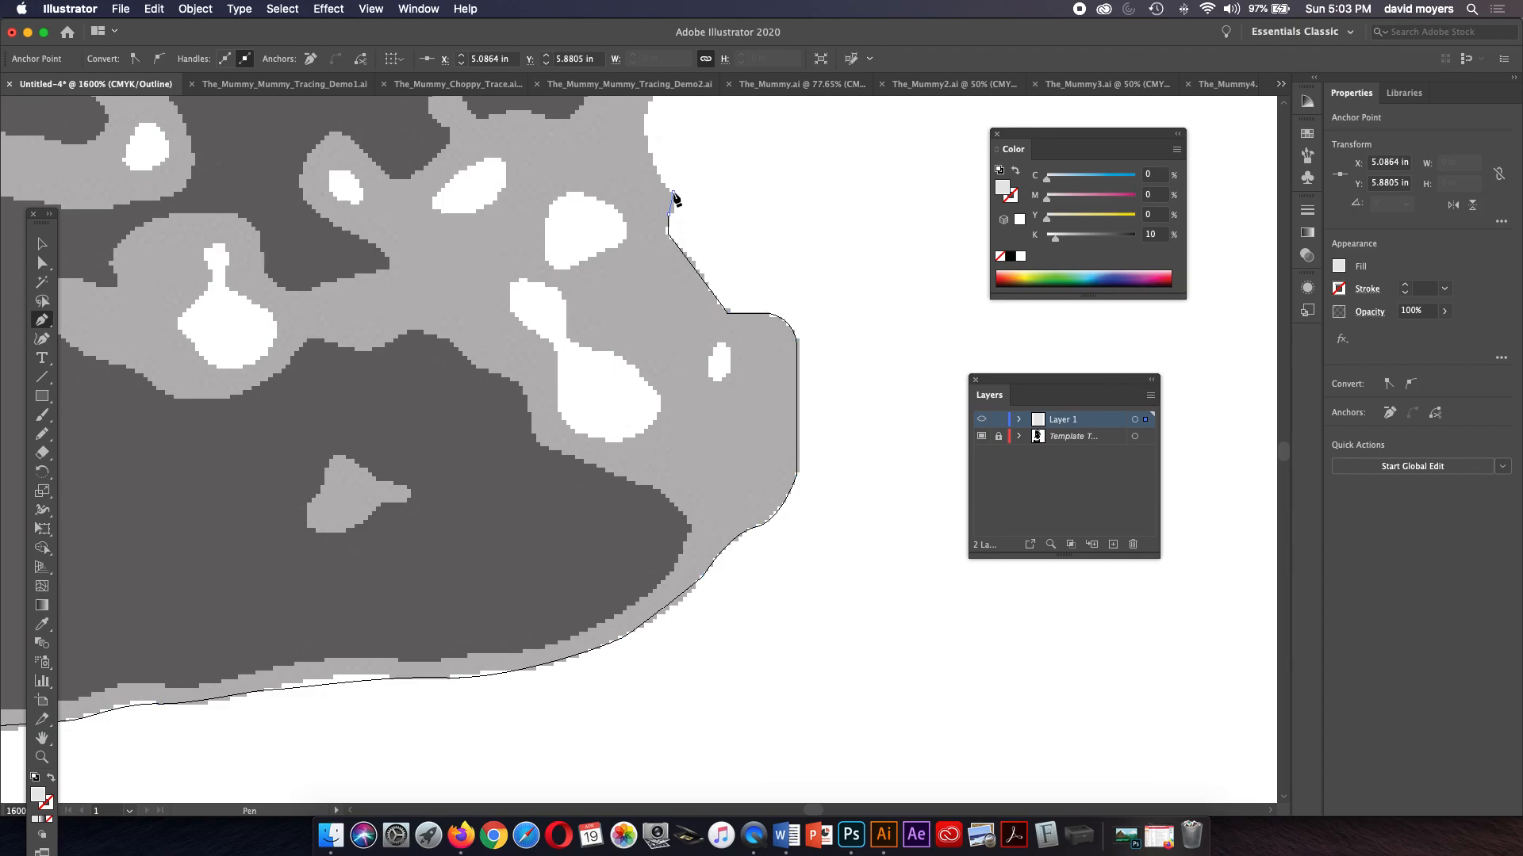
# Step: Review the traced outline against the whole figure at 100%, and inspect the chin and face profile at 200%
pyautogui.press('super+minus')
pyautogui.press('super+minus')
pyautogui.press('super+minus')
pyautogui.press('super+minus')
pyautogui.press('super+minus')
pyautogui.press('super+minus')
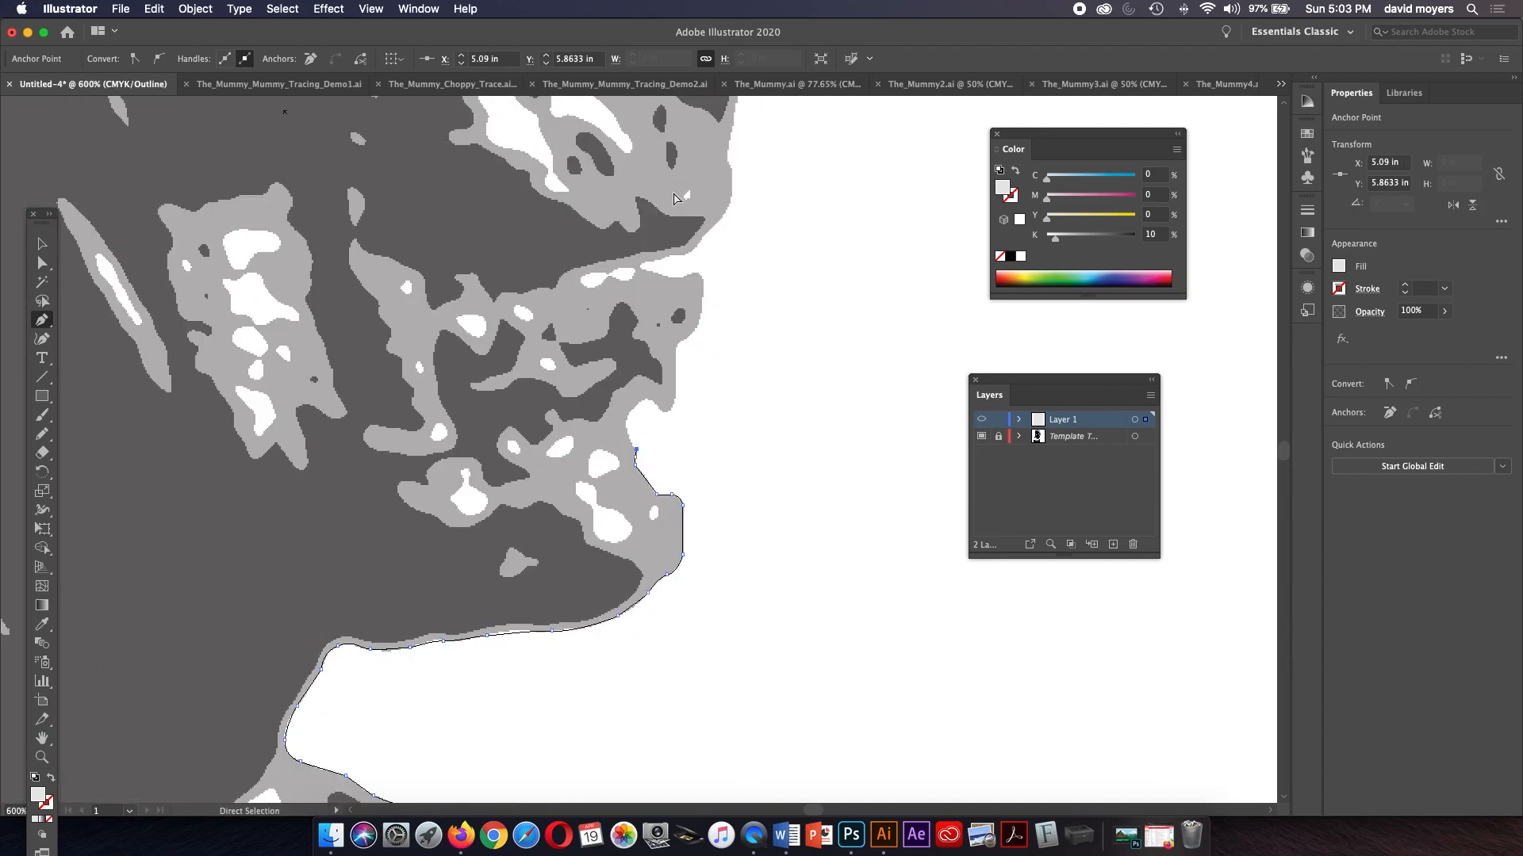
pyautogui.press('super+minus')
pyautogui.press('super+minus')
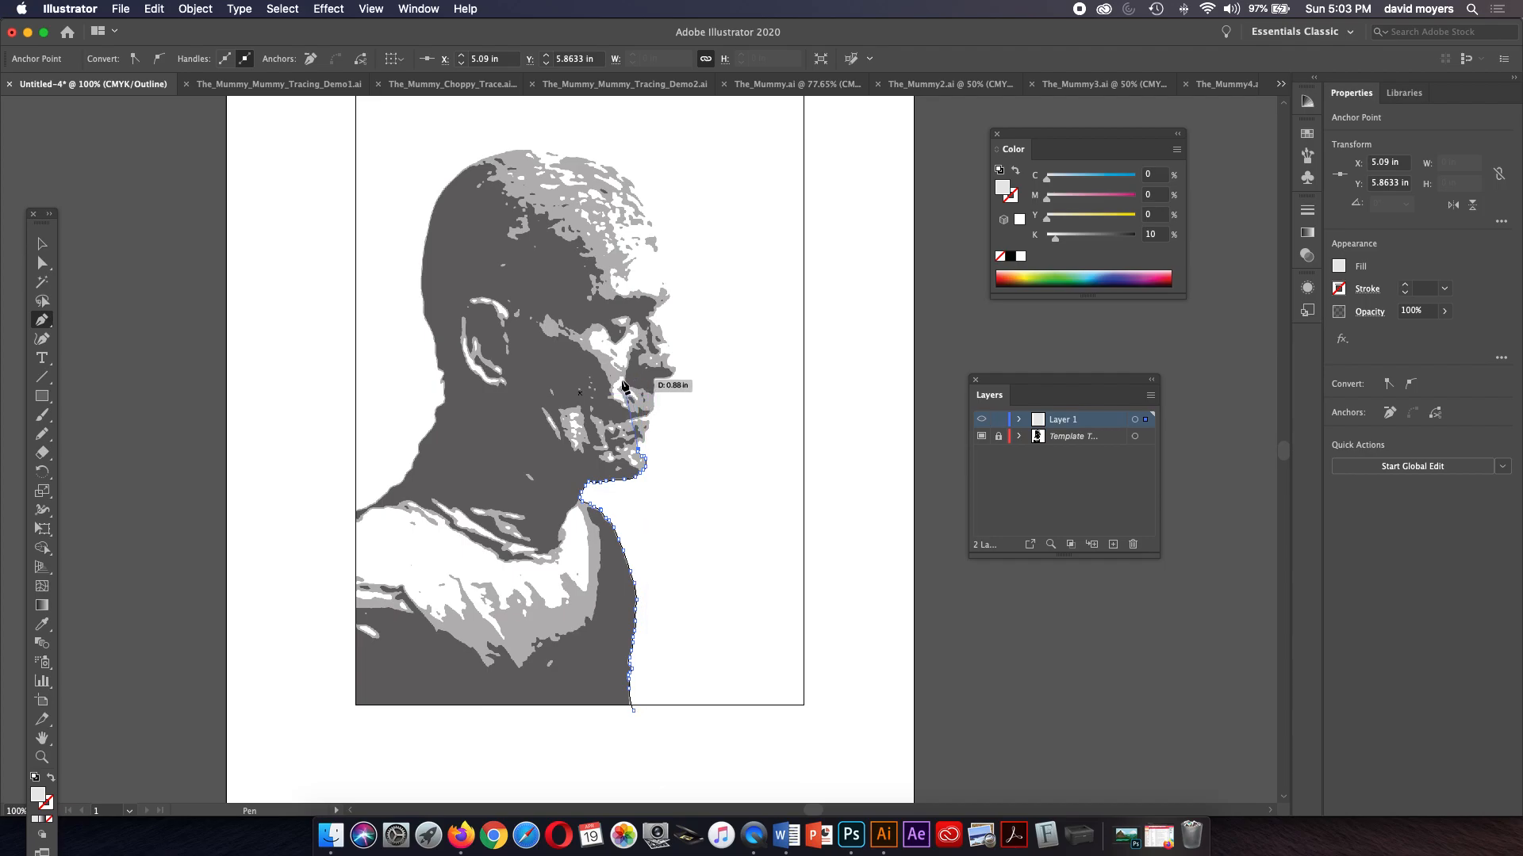
pyautogui.press('z')
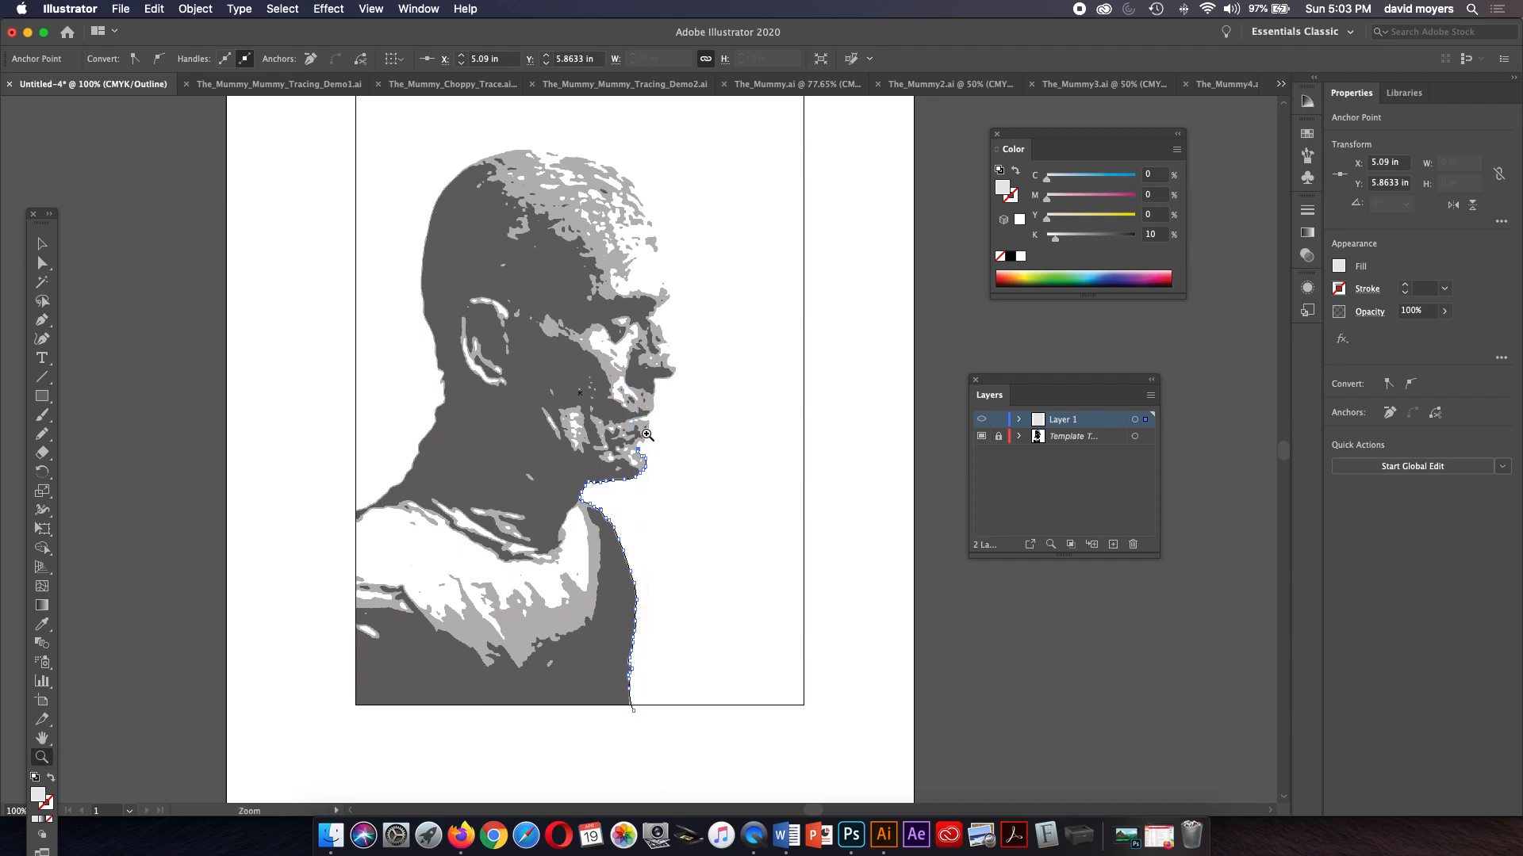
pyautogui.click(647, 435)
pyautogui.click(647, 434)
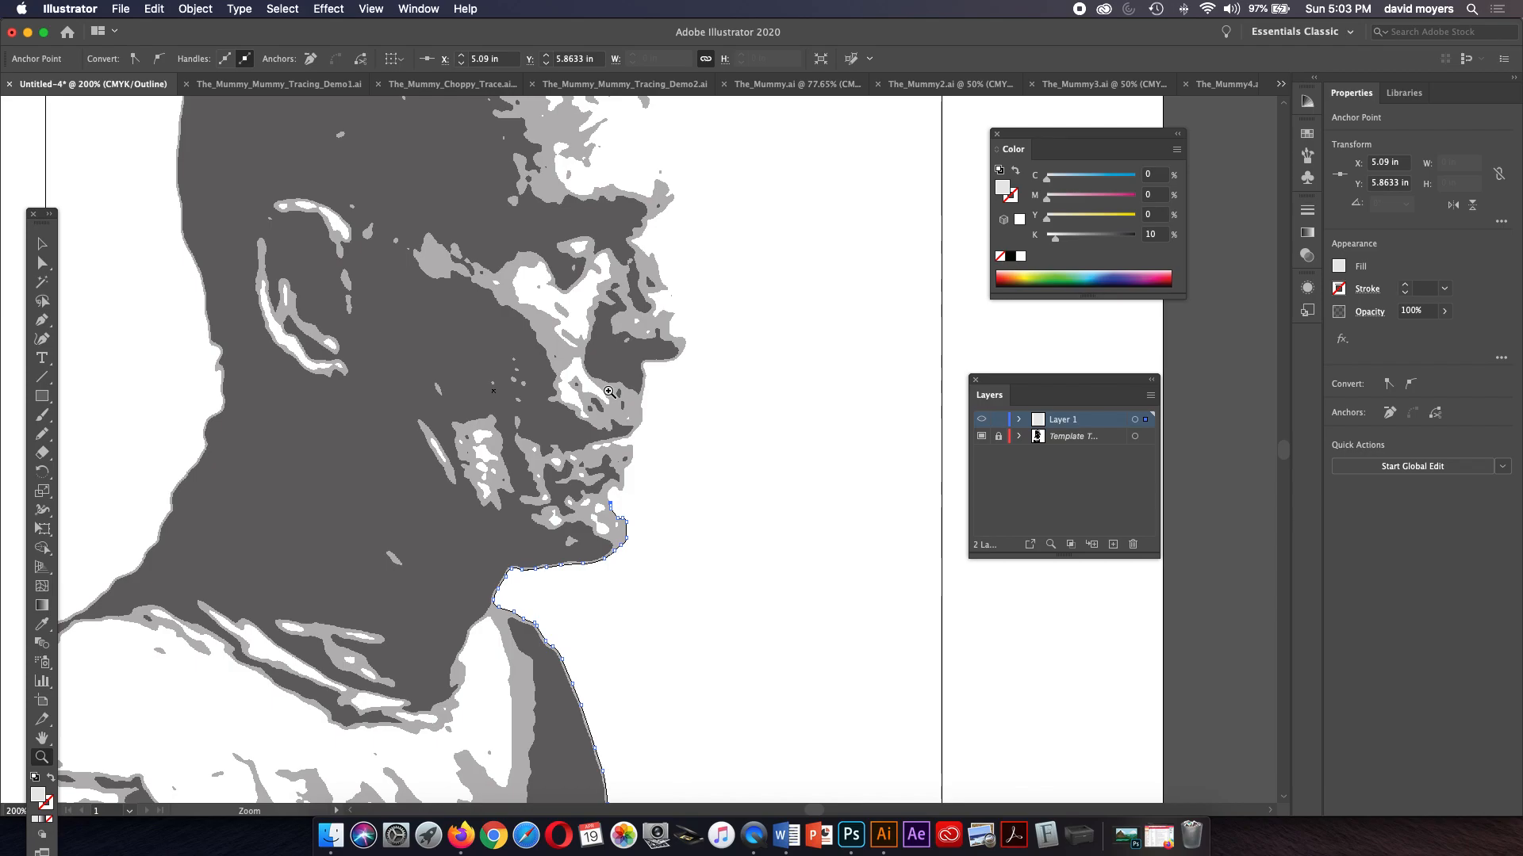
pyautogui.press('p')
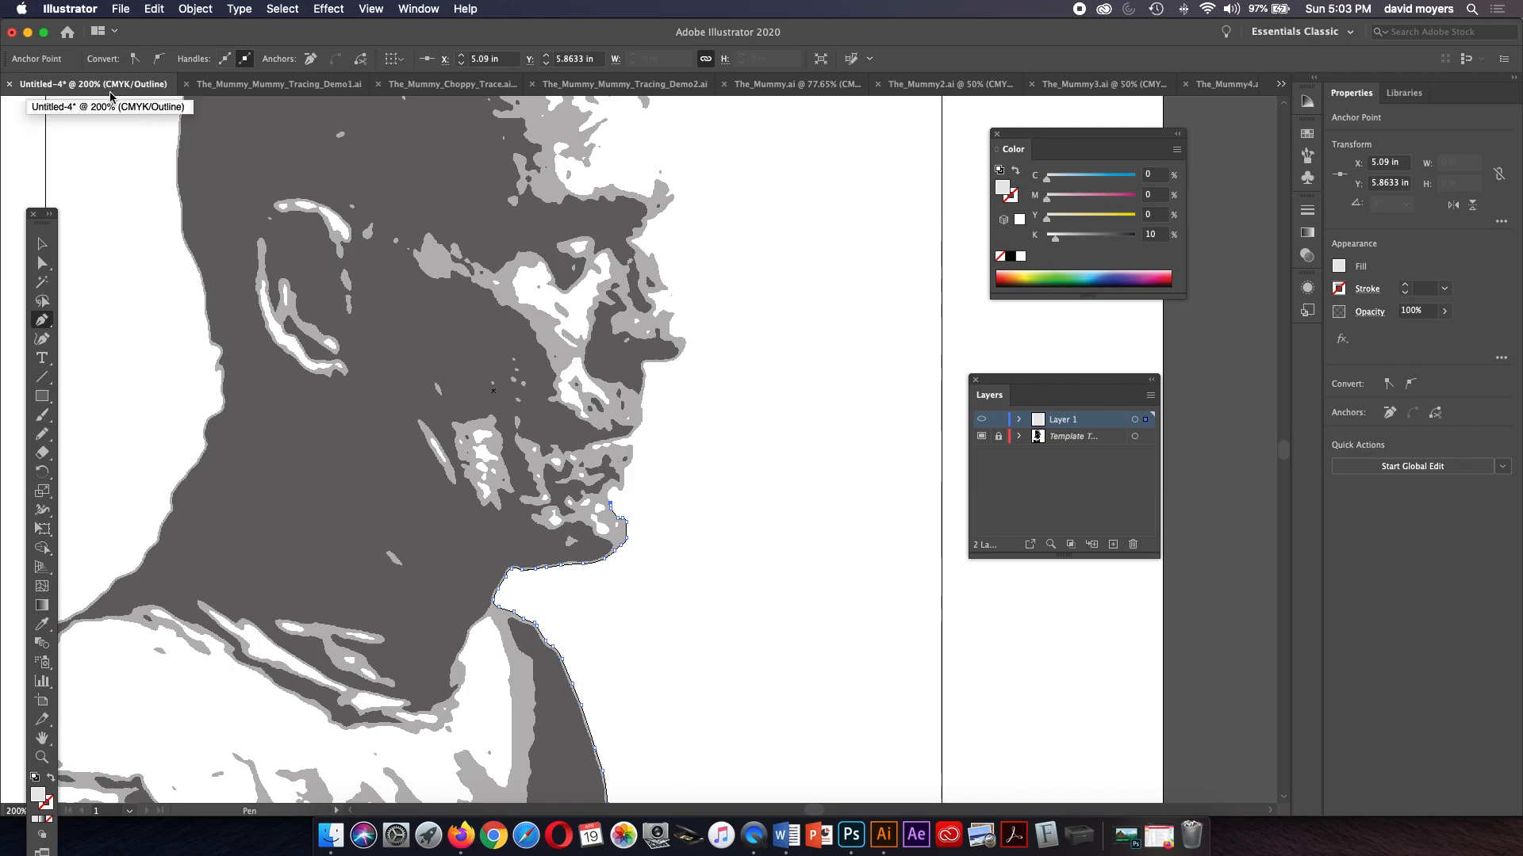
# Step: Switch to the The_Mummy_Mummy_Tracing_Demo1.ai document and bring up the outline's open end at the white collar's ragged lower edge, ready for the Pen tool
pyautogui.click(299, 84)
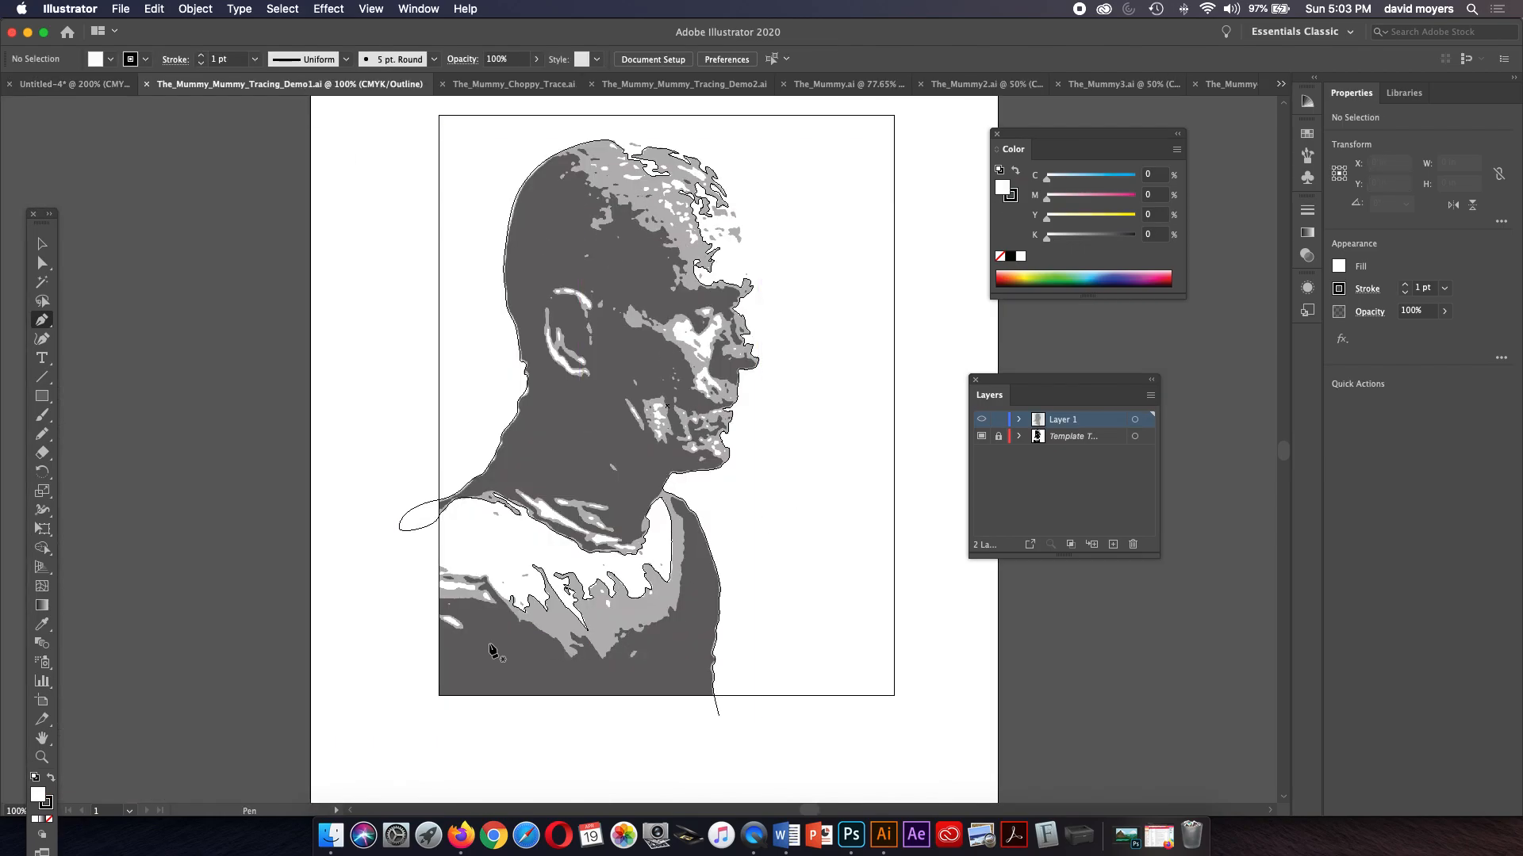
pyautogui.press('z')
pyautogui.click(524, 622)
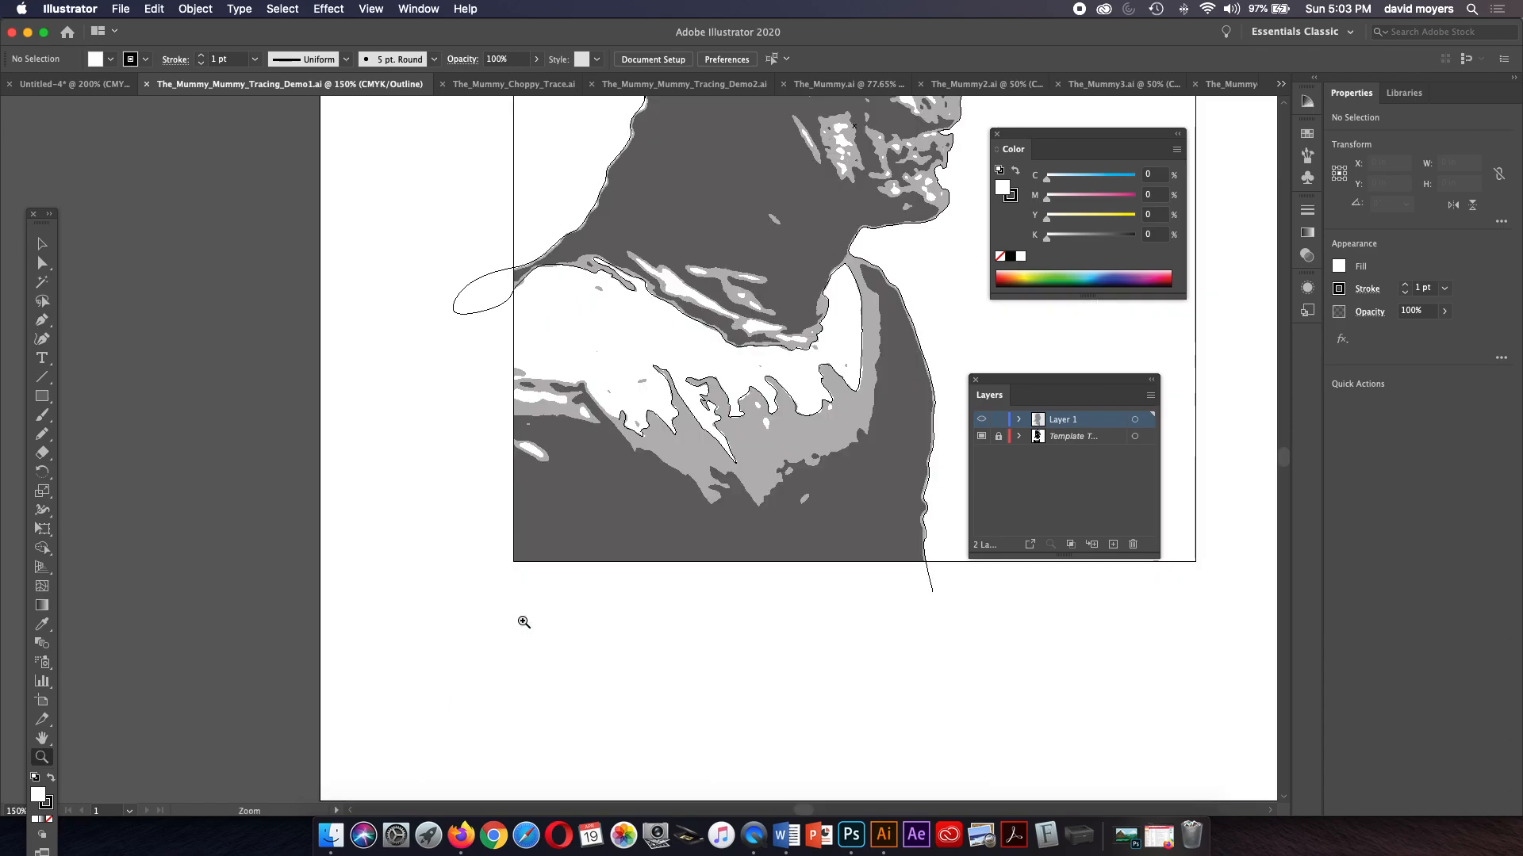
pyautogui.click(640, 424)
pyautogui.click(613, 495)
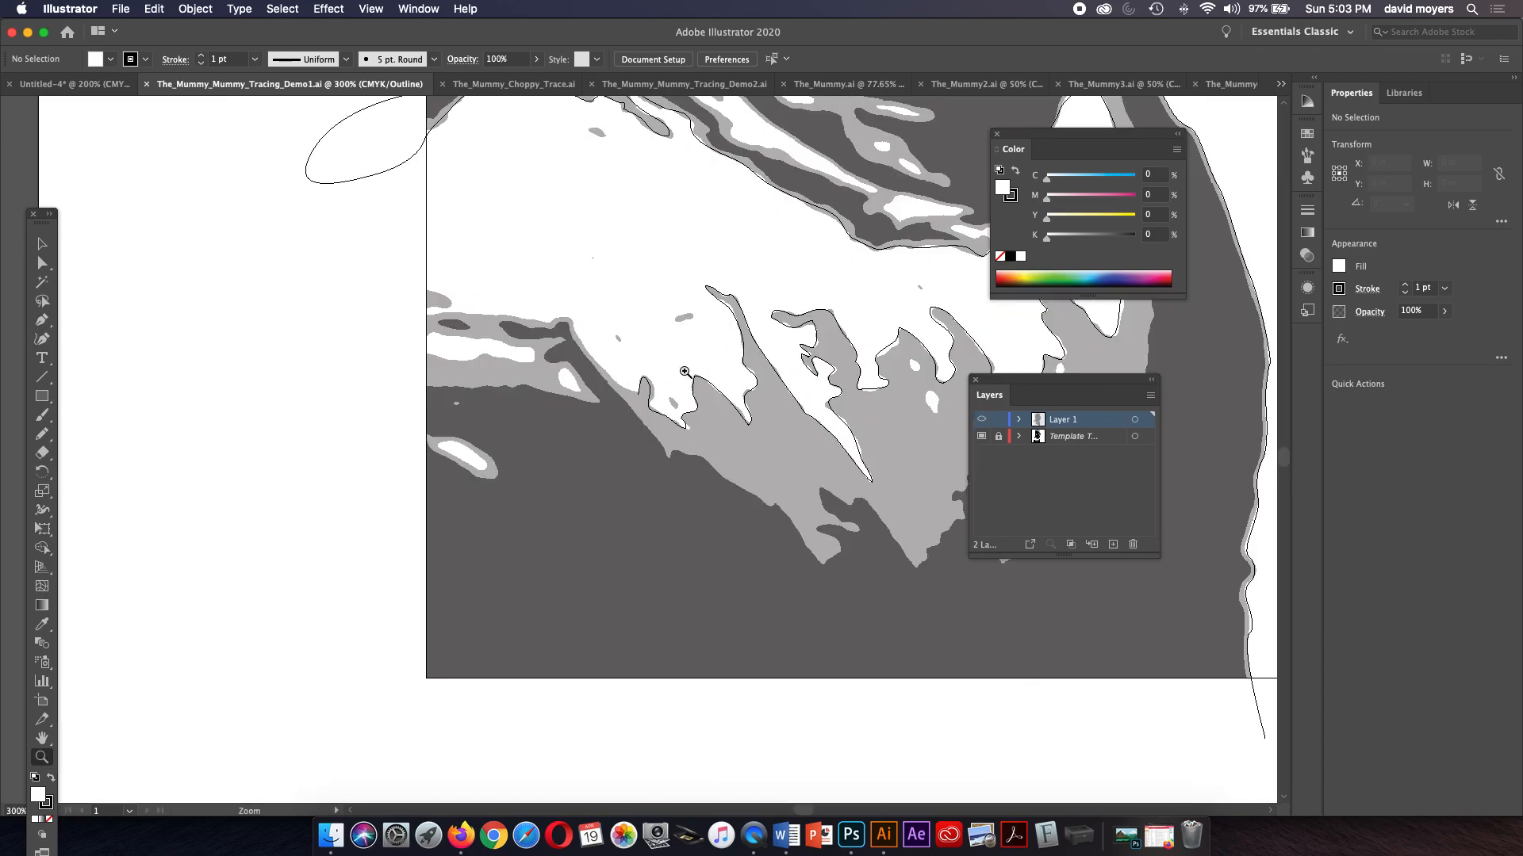
pyautogui.click(685, 372)
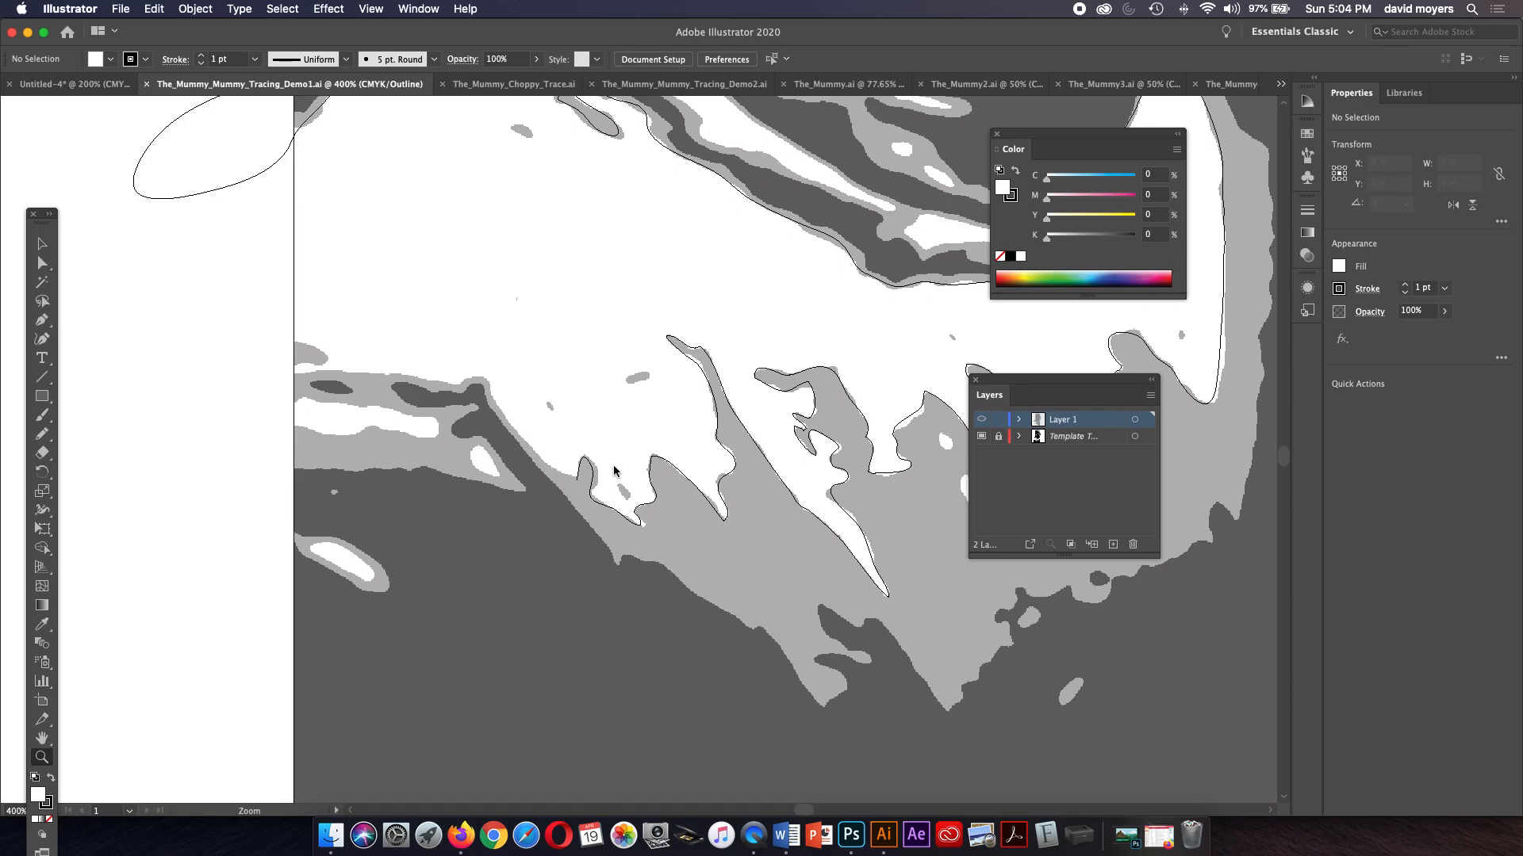
pyautogui.moveTo(571, 499)
pyautogui.mouseDown()
pyautogui.moveTo(765, 452)
pyautogui.moveTo(562, 493)
pyautogui.mouseUp()
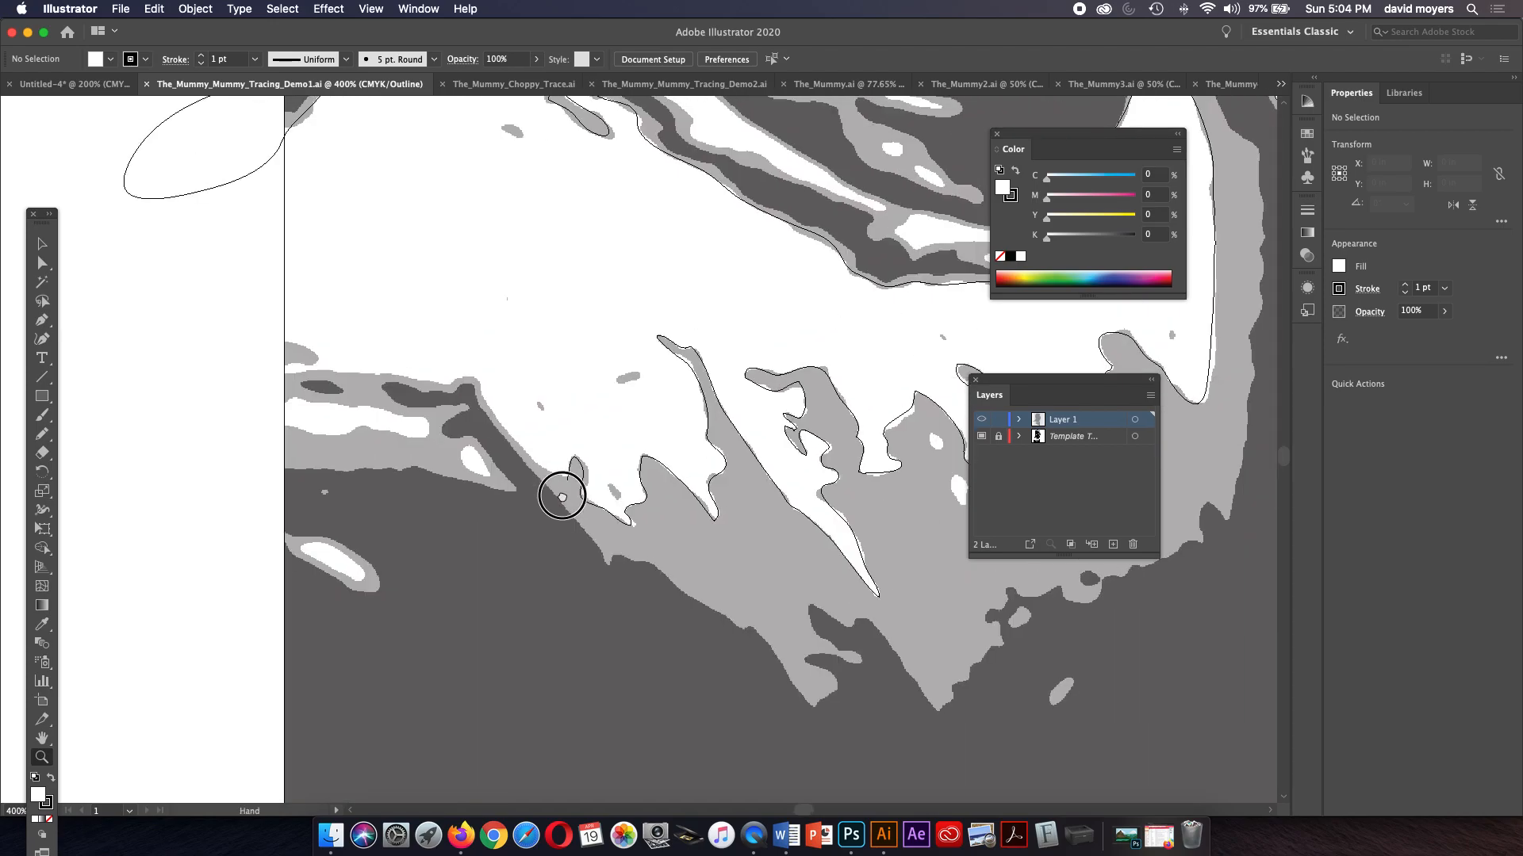
pyautogui.press('p')
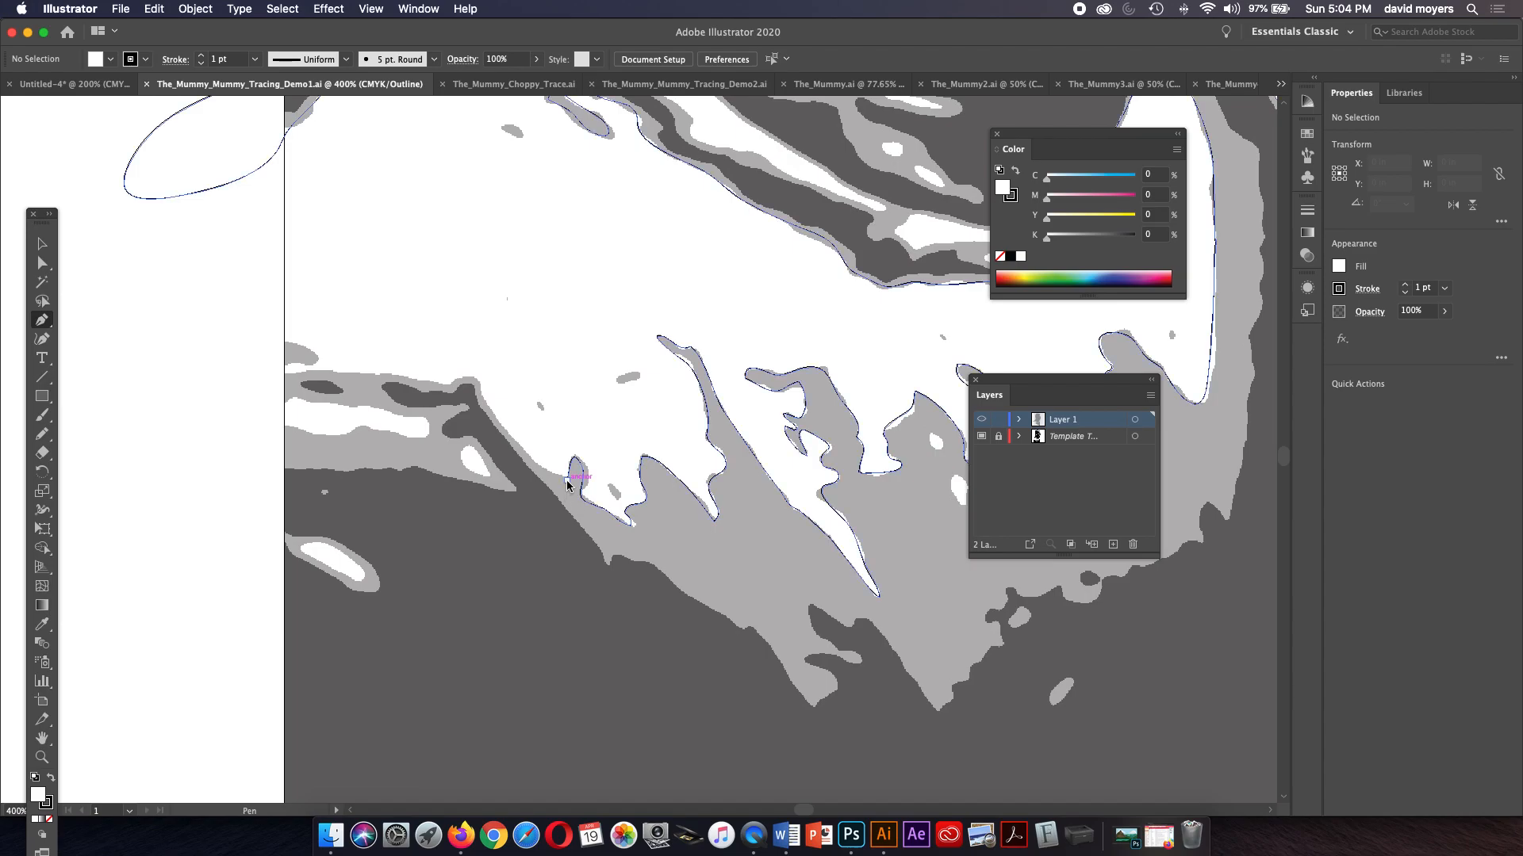
pyautogui.click(568, 478)
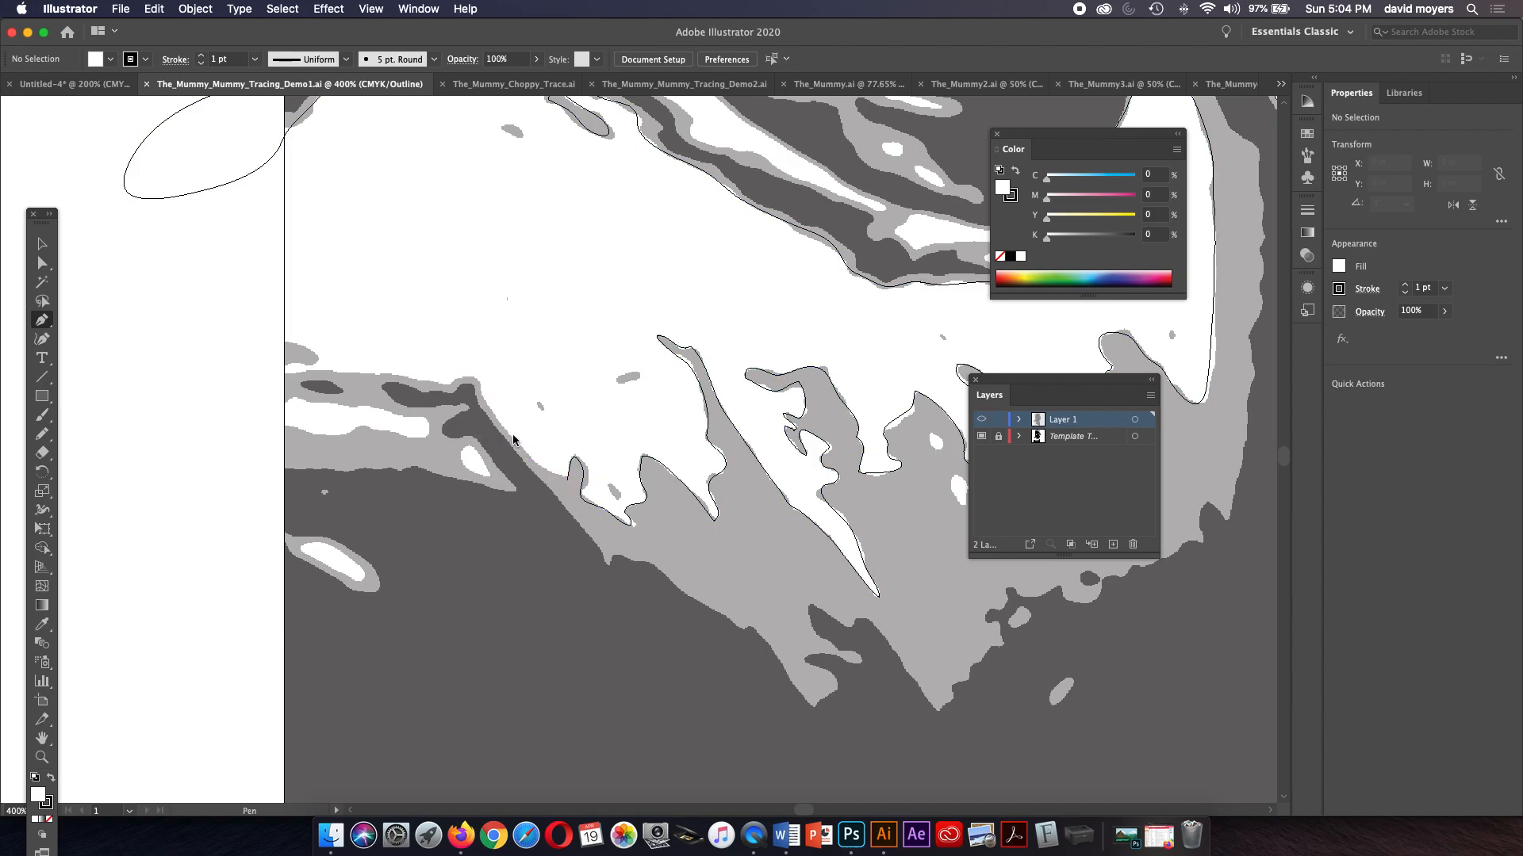
pyautogui.click(513, 437)
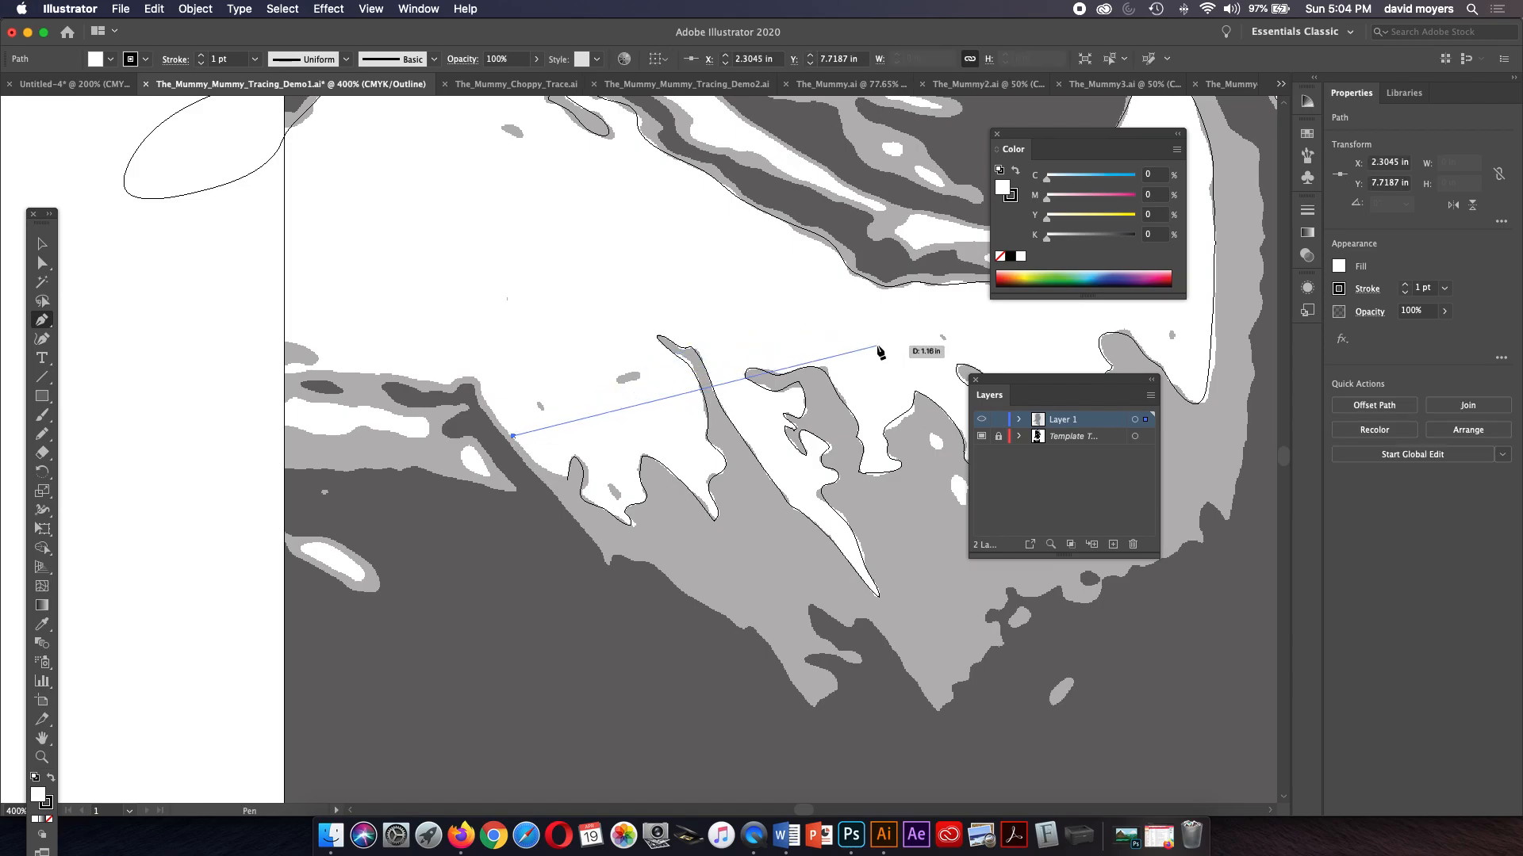
pyautogui.press('super+z')
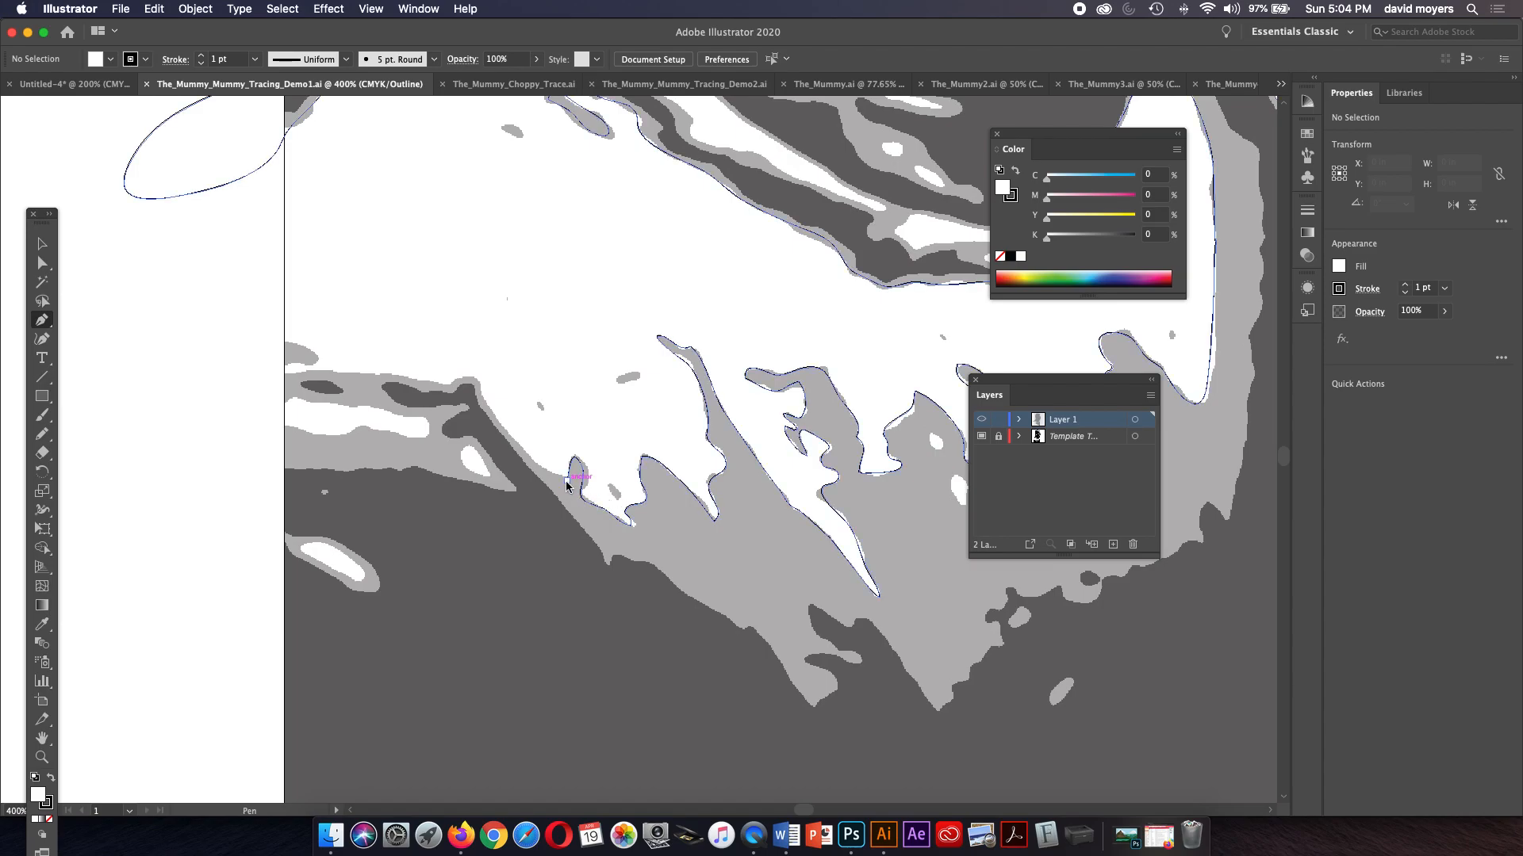
# Step: Continue the open outline from the outermost tooth of the white collar, up around the shoulder corner and along the garment's upper edge
pyautogui.click(566, 486)
pyautogui.click(566, 484)
pyautogui.moveTo(502, 428); pyautogui.dragTo(462, 376)
pyautogui.click(449, 384)
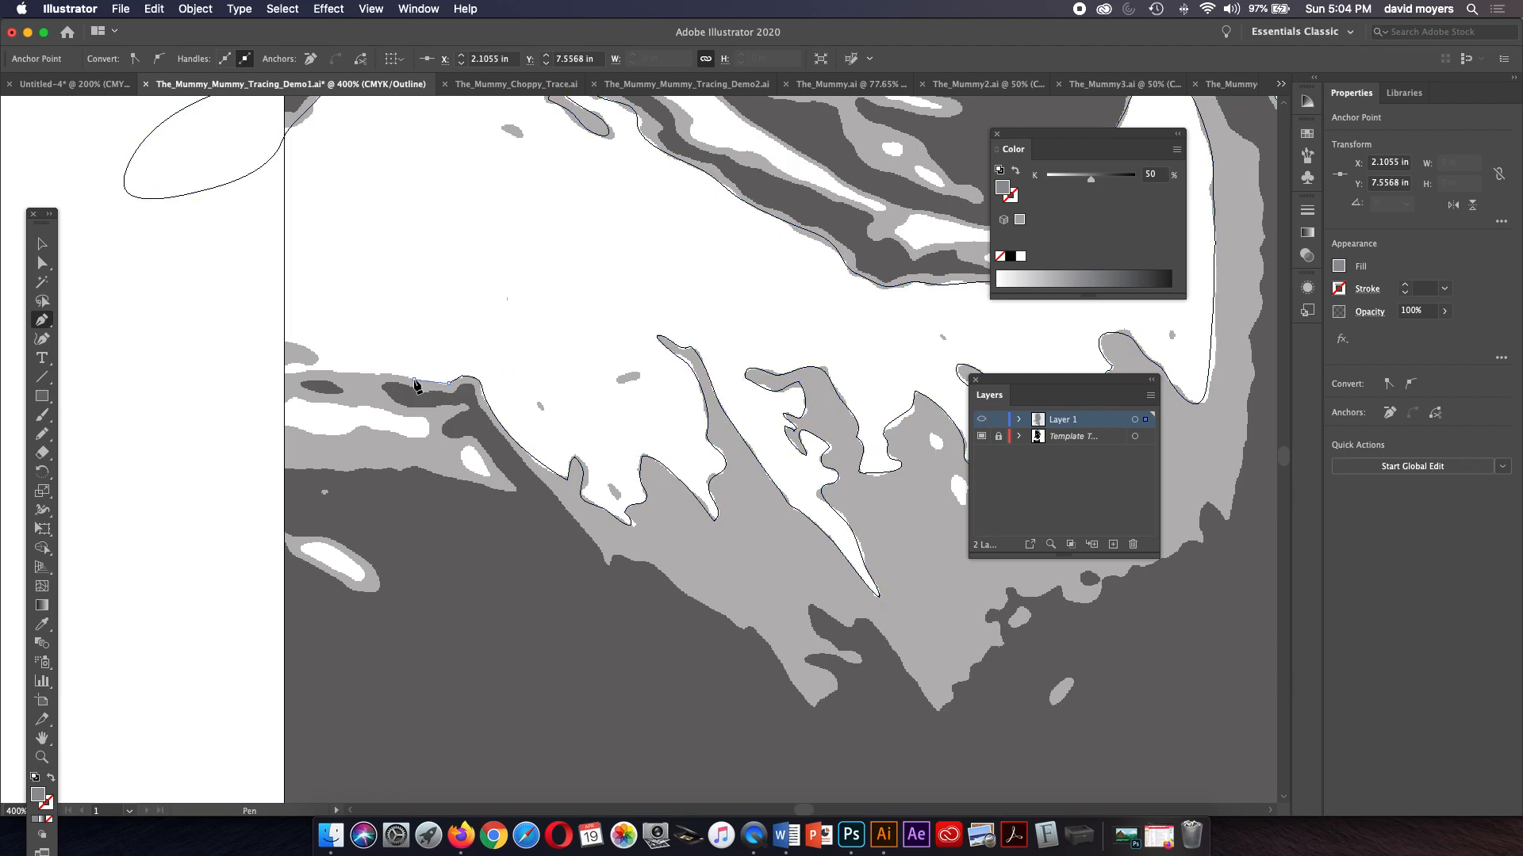
pyautogui.click(414, 380)
pyautogui.click(348, 372)
# Step: Turn off Smart Guides and extend the path along the garment's upper edge to just short of the artwork's left edge
pyautogui.click(373, 9)
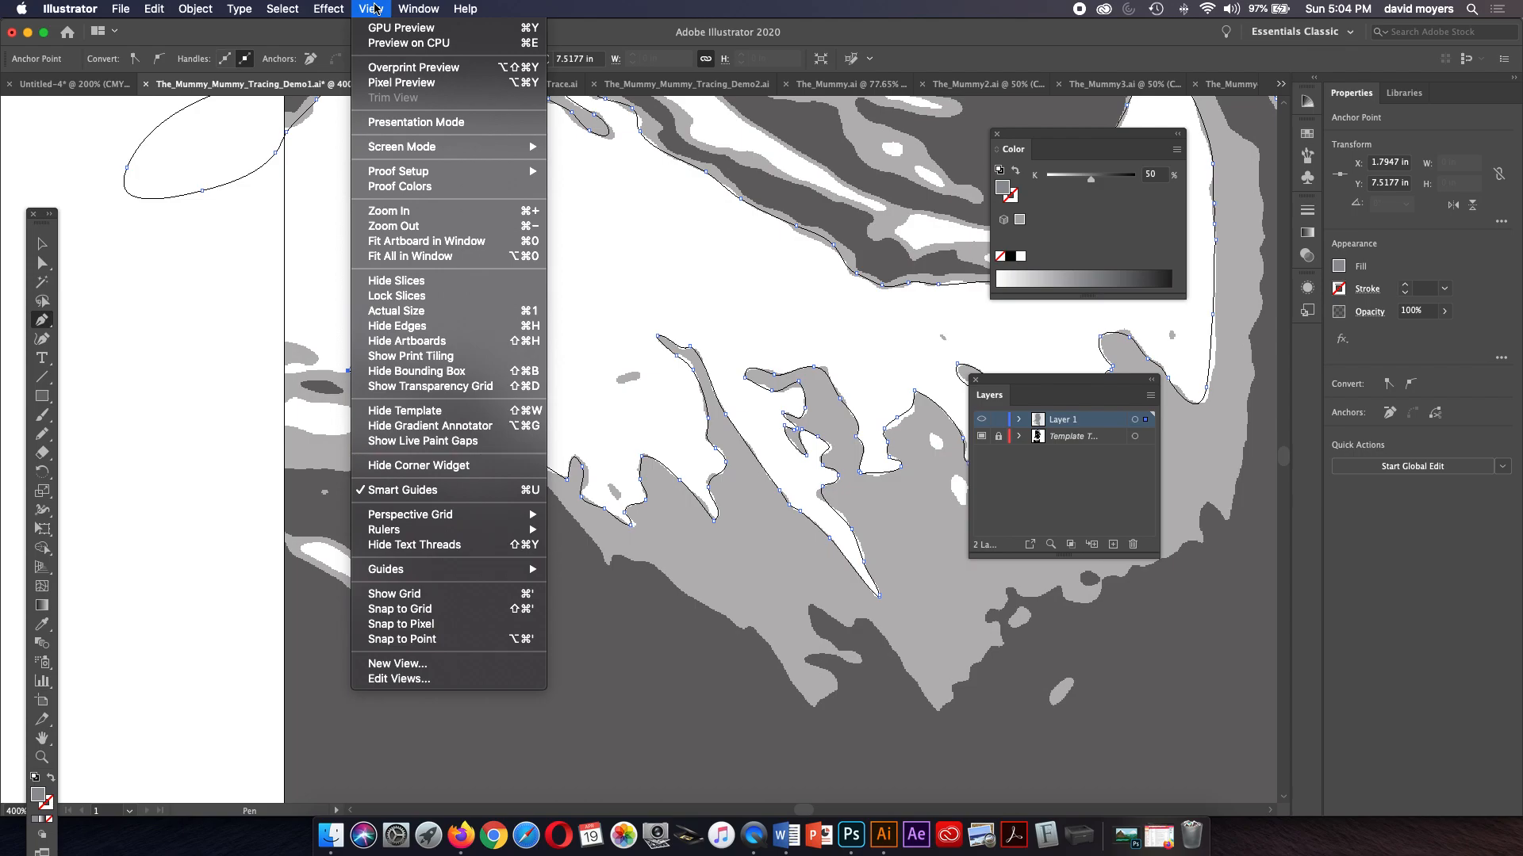
pyautogui.click(424, 492)
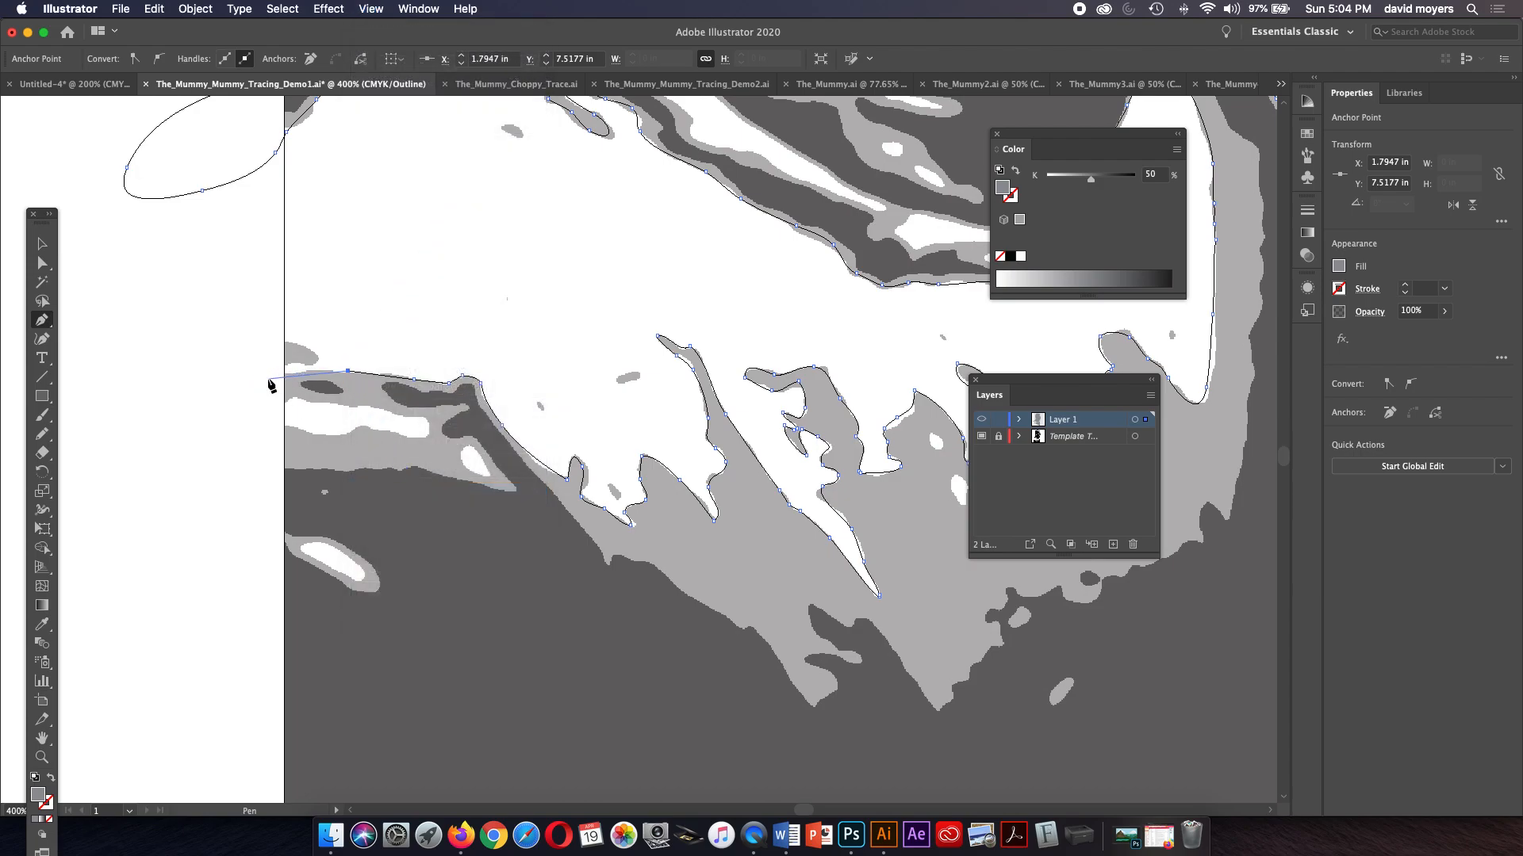
pyautogui.press('super+minus')
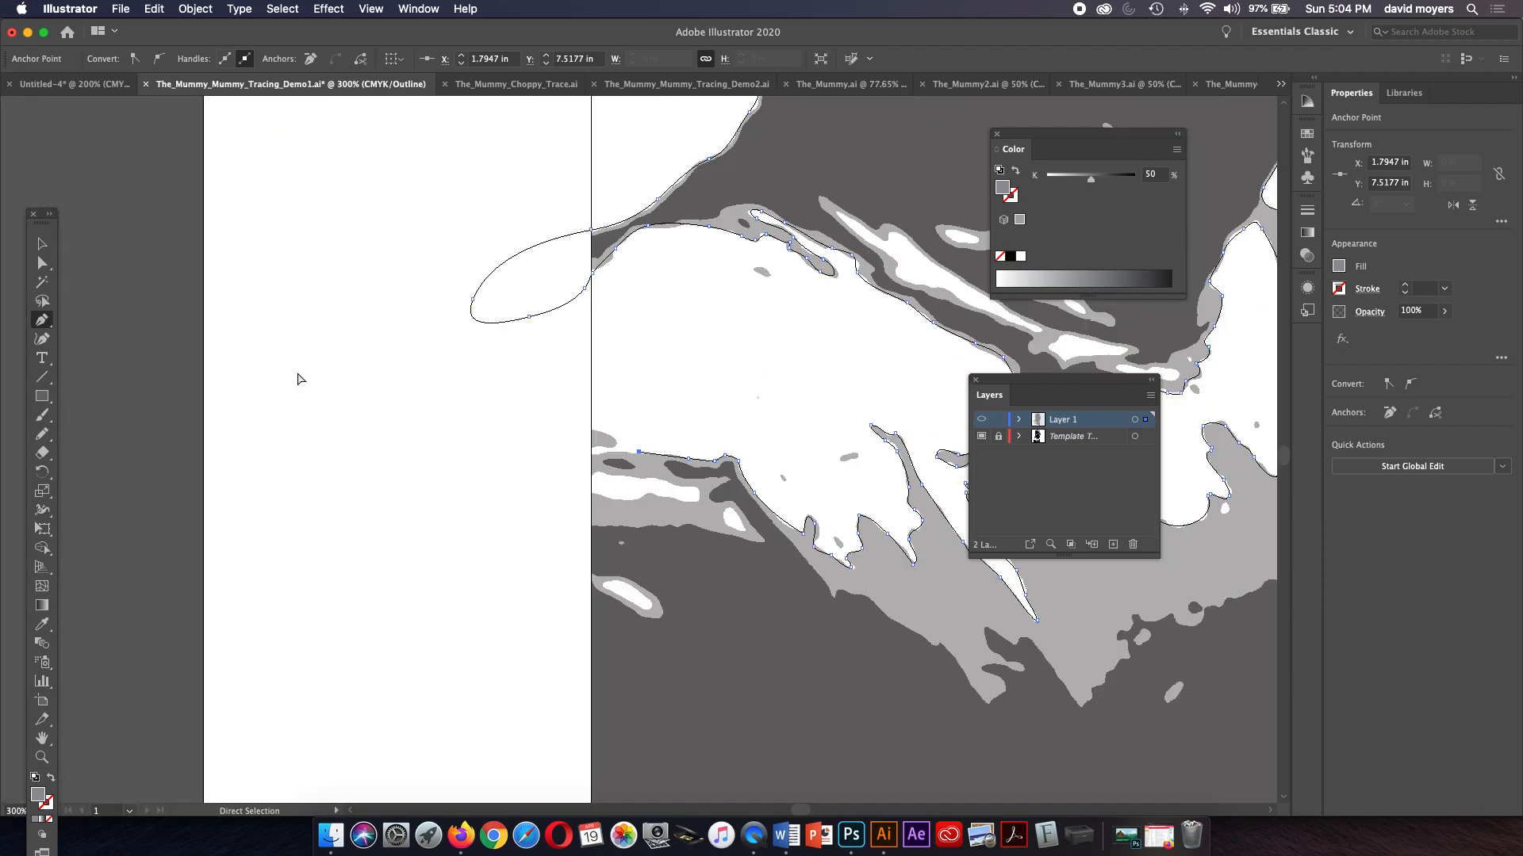
pyautogui.hscroll(5, 208, 327)
pyautogui.scroll(-2, 208, 326)
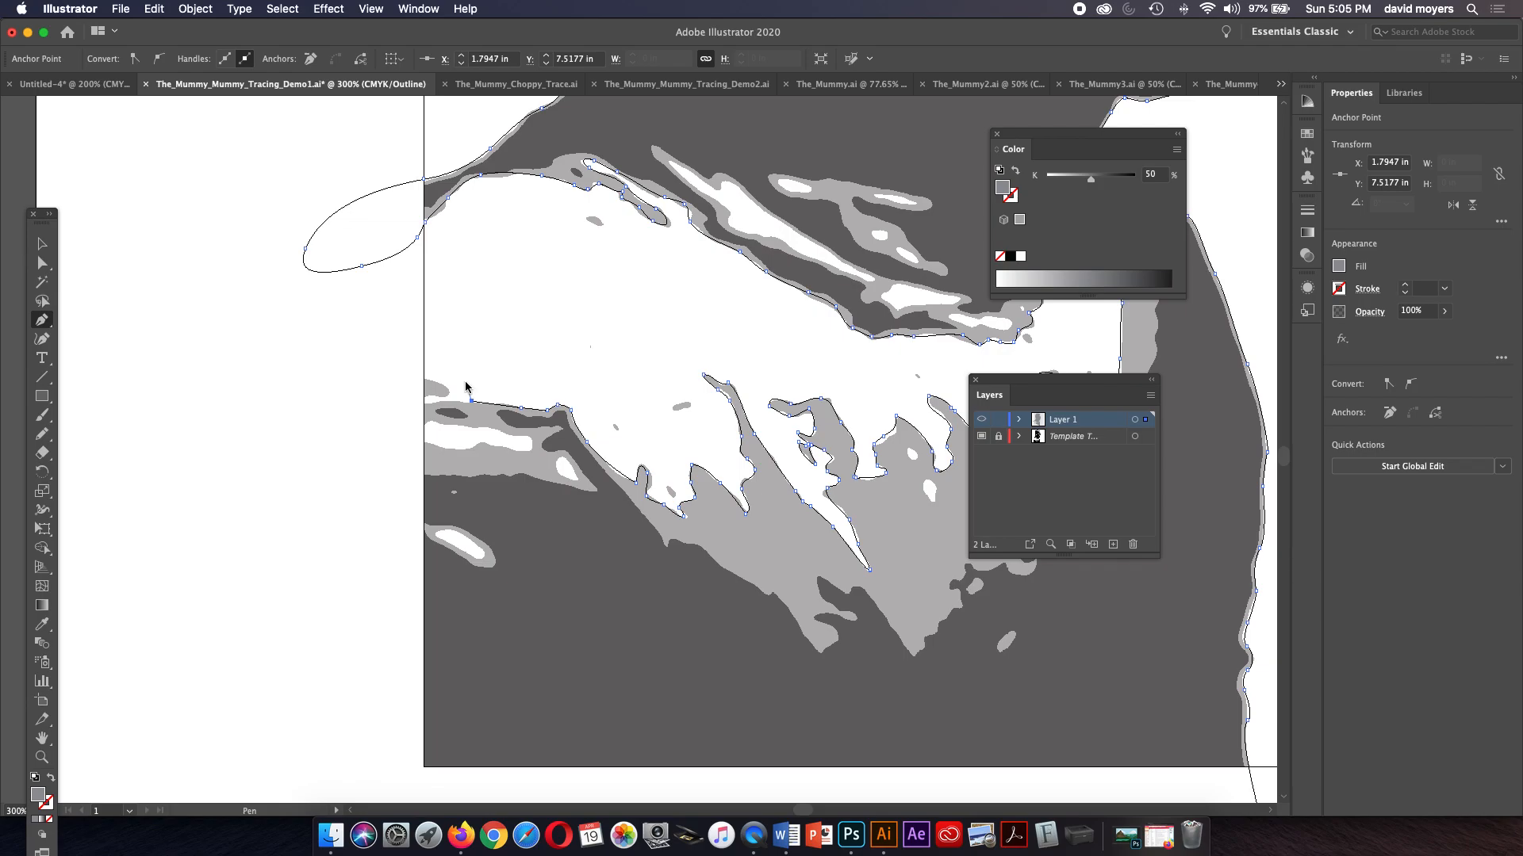
pyautogui.click(447, 404)
# Step: Try running the path along the artwork's left edge down to its lower corner, and undo both anchors
pyautogui.click(423, 404)
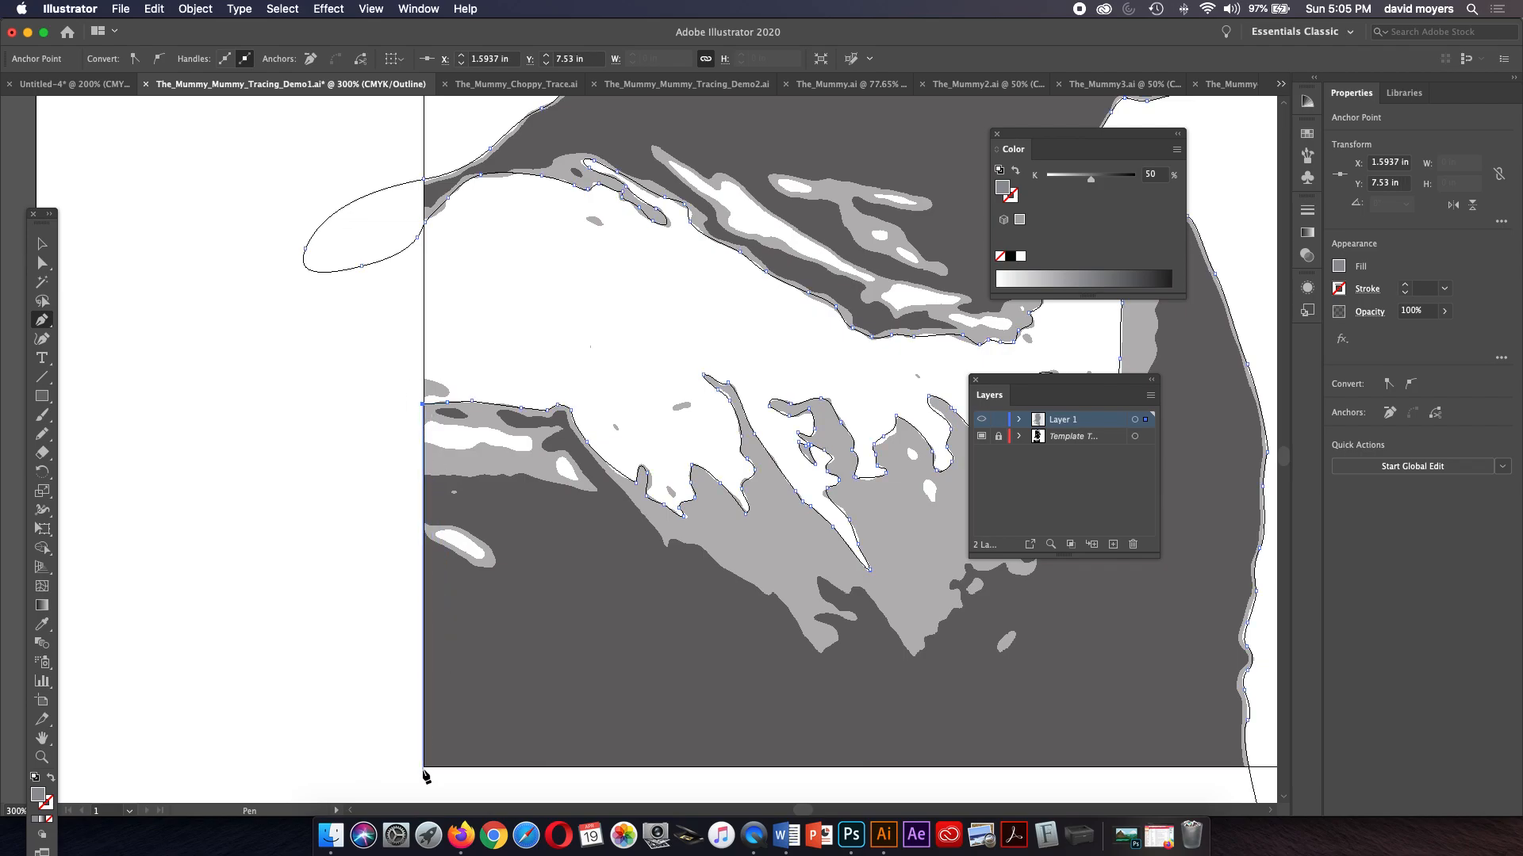
pyautogui.click(424, 768)
pyautogui.press('z')
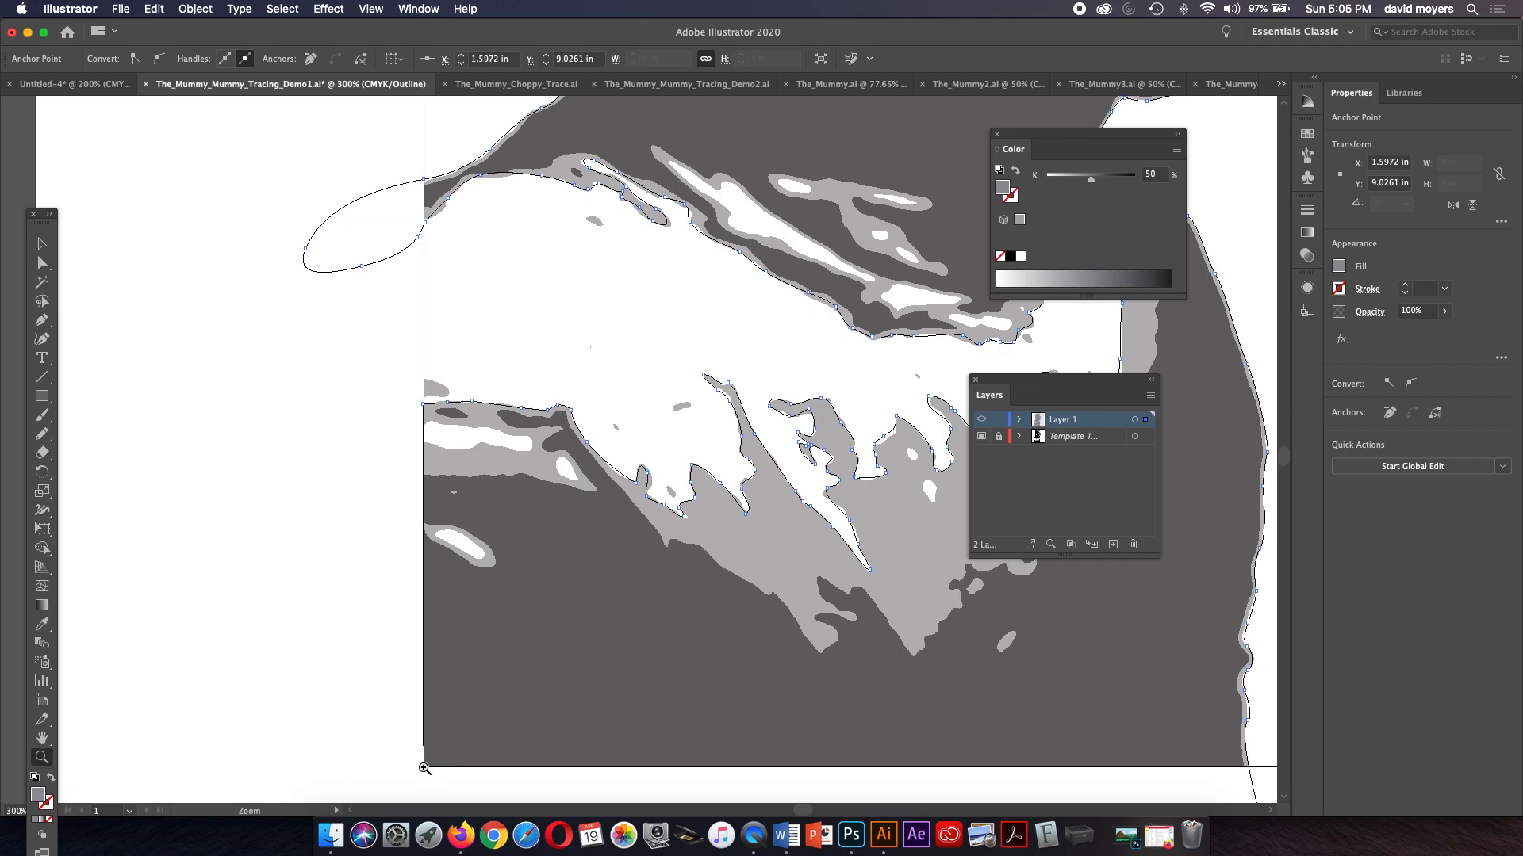
pyautogui.moveTo(409, 376); pyautogui.dragTo(487, 482)
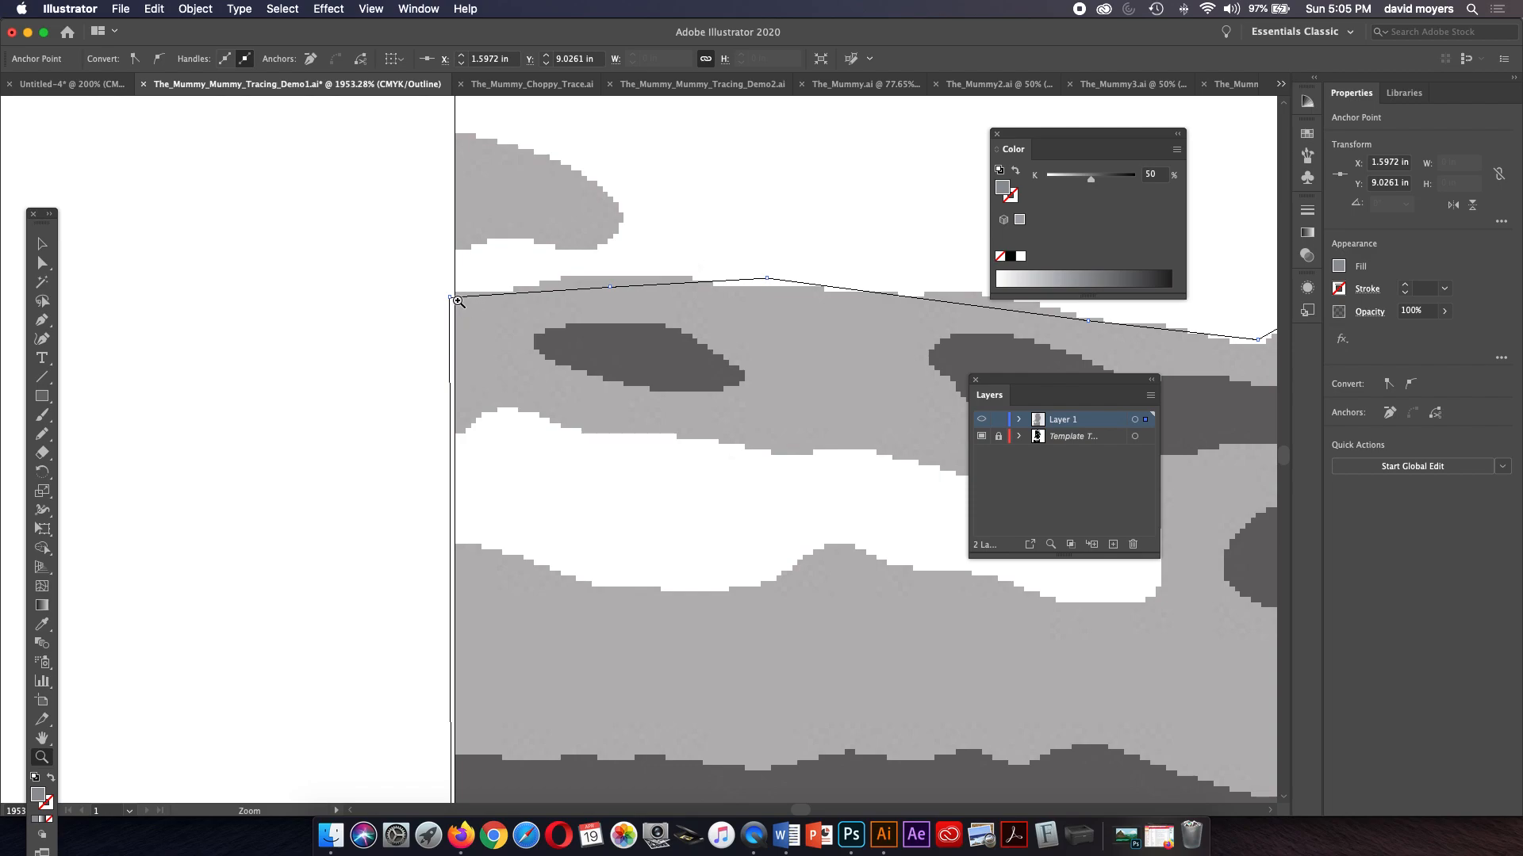
pyautogui.press('super+z')
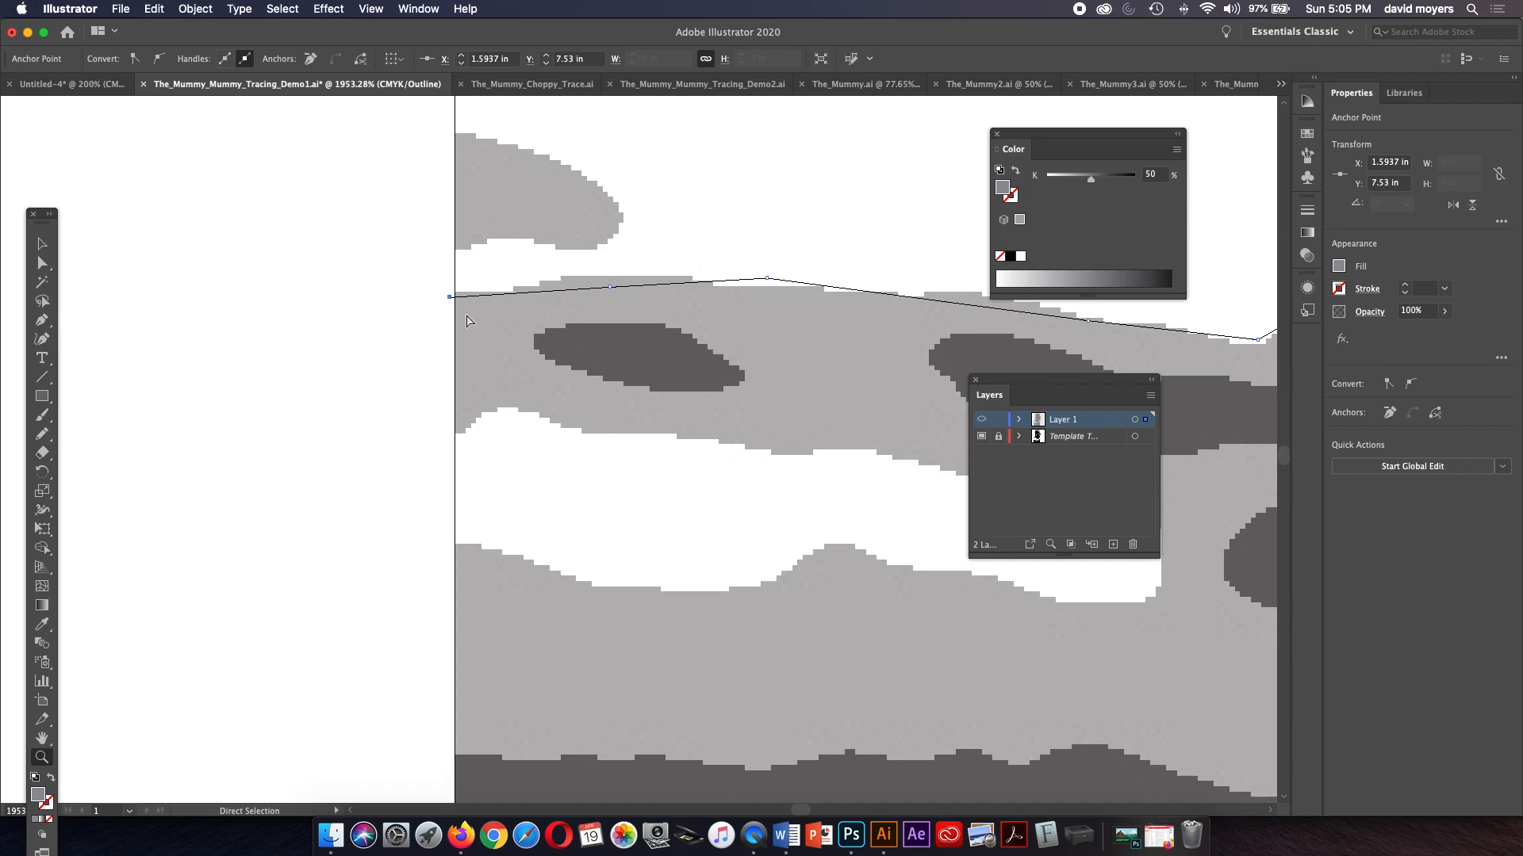
pyautogui.press('super+minus')
pyautogui.press('super+minus')
pyautogui.press('super+minus')
pyautogui.press('super+minus')
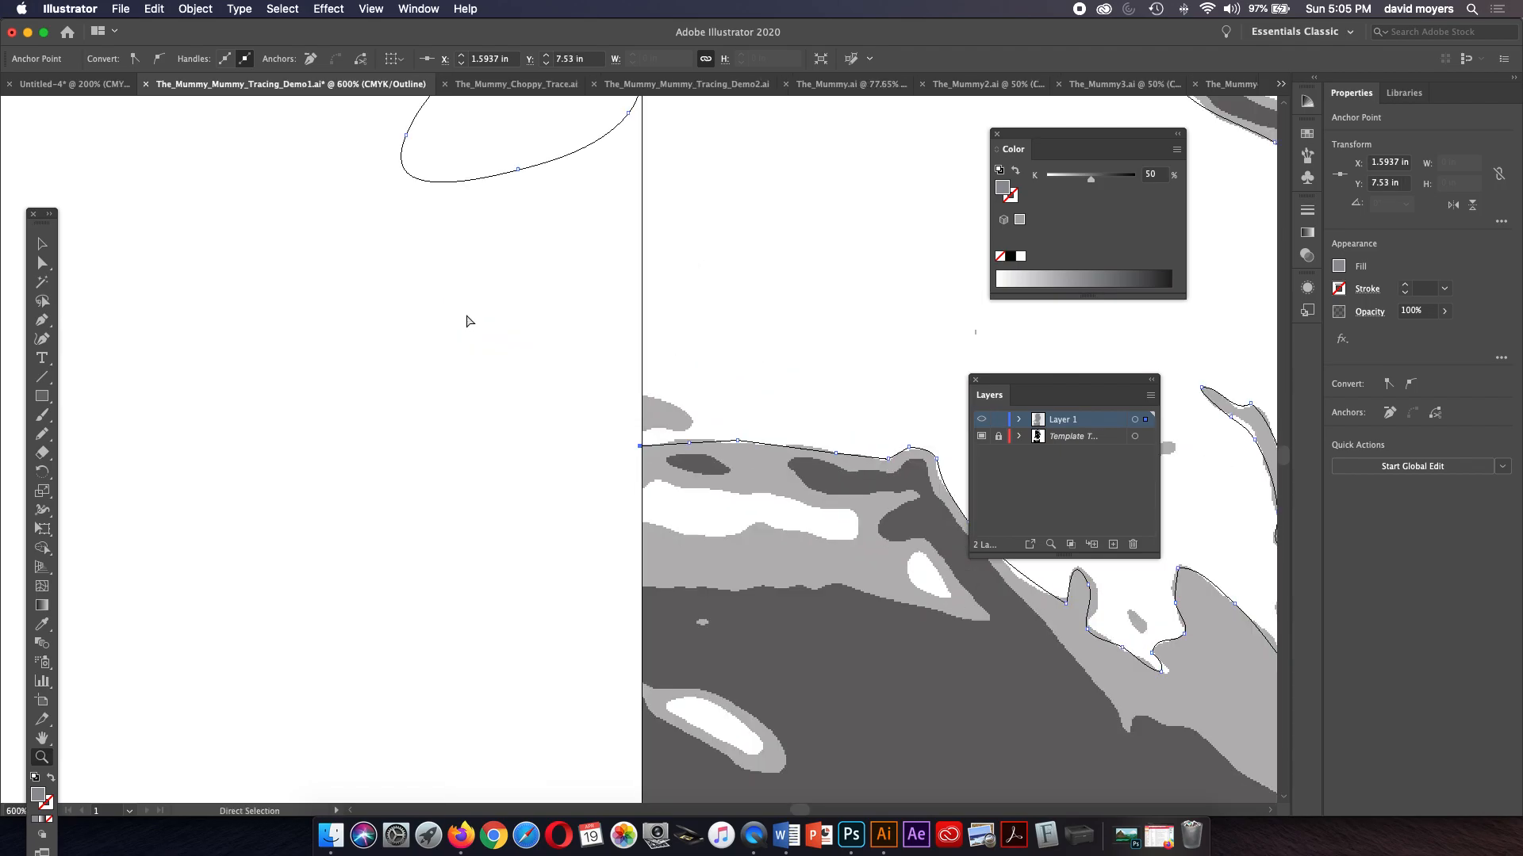
pyautogui.press('super+z')
# Step: Run the path outside the artwork's left and lower edges with straight segments and close it at the open end below the chest
pyautogui.press('p')
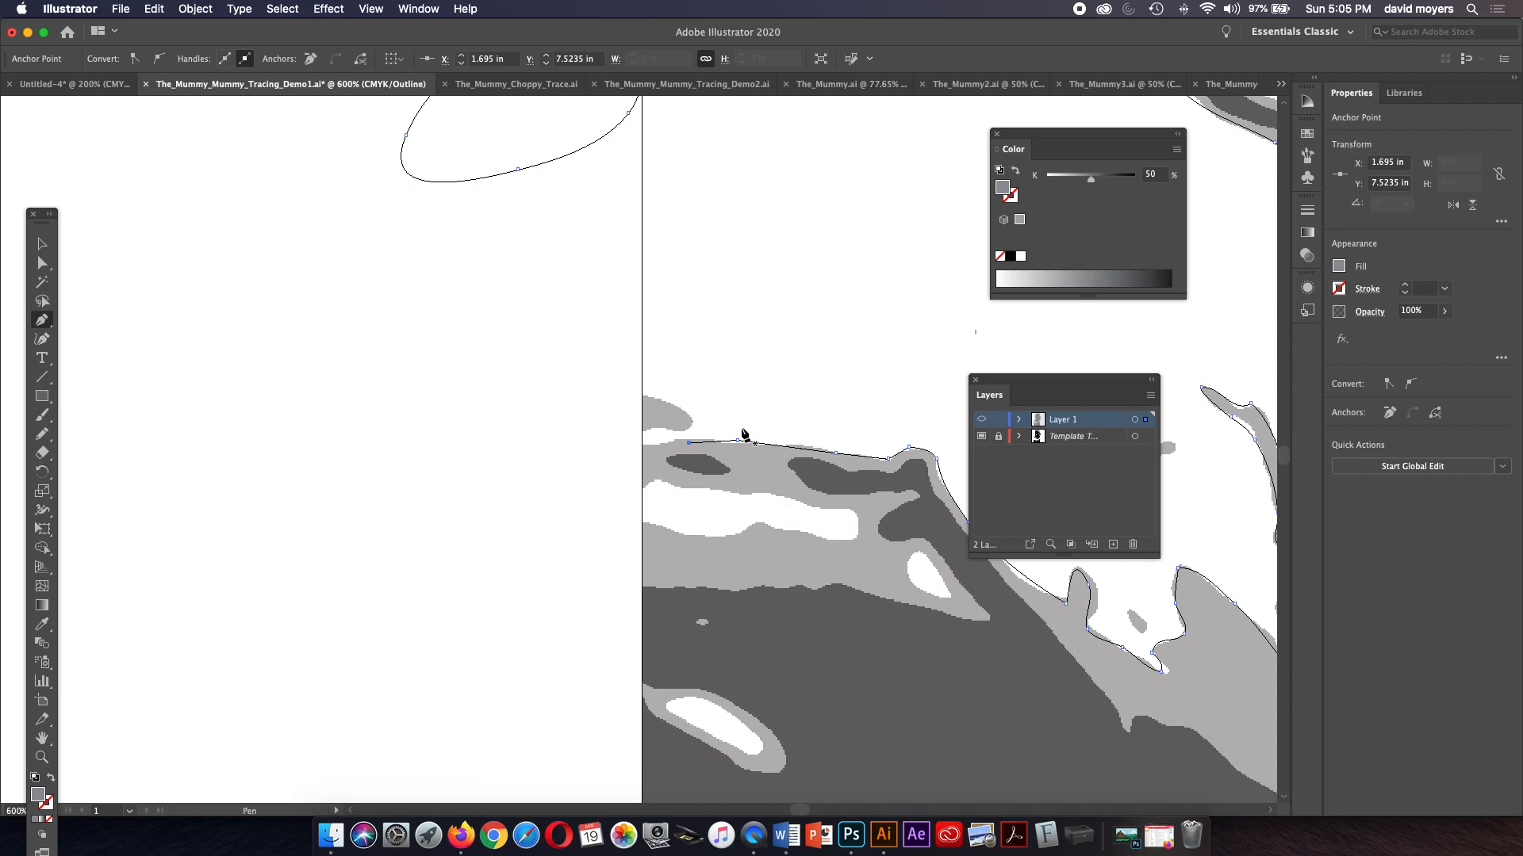
pyautogui.click(687, 442)
pyautogui.press('super+minus')
pyautogui.press('super+minus')
pyautogui.press('super+minus')
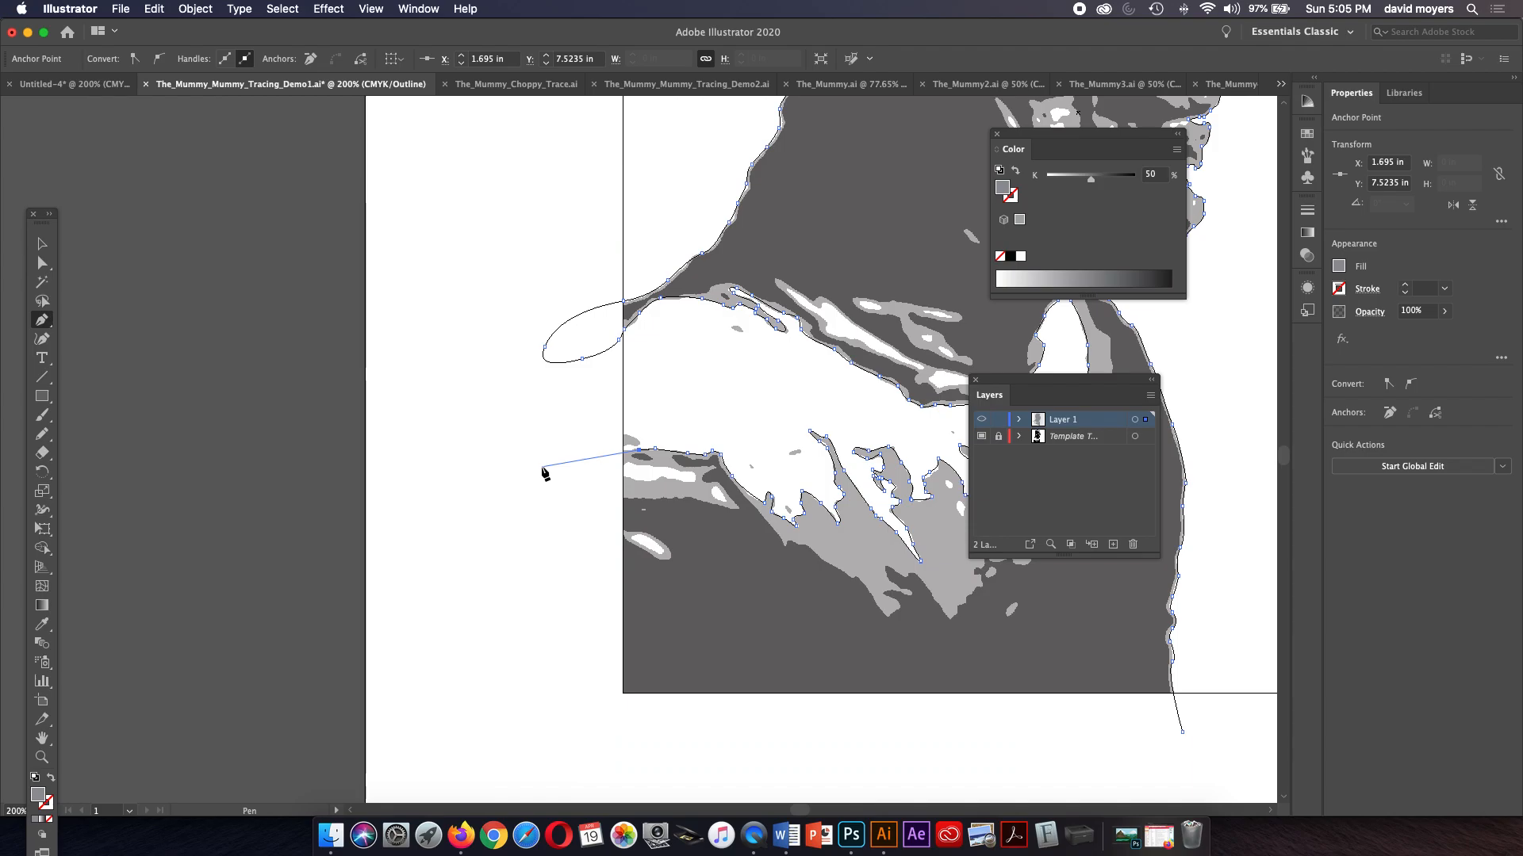
pyautogui.moveTo(533, 464); pyautogui.dragTo(496, 444)
pyautogui.click(519, 442)
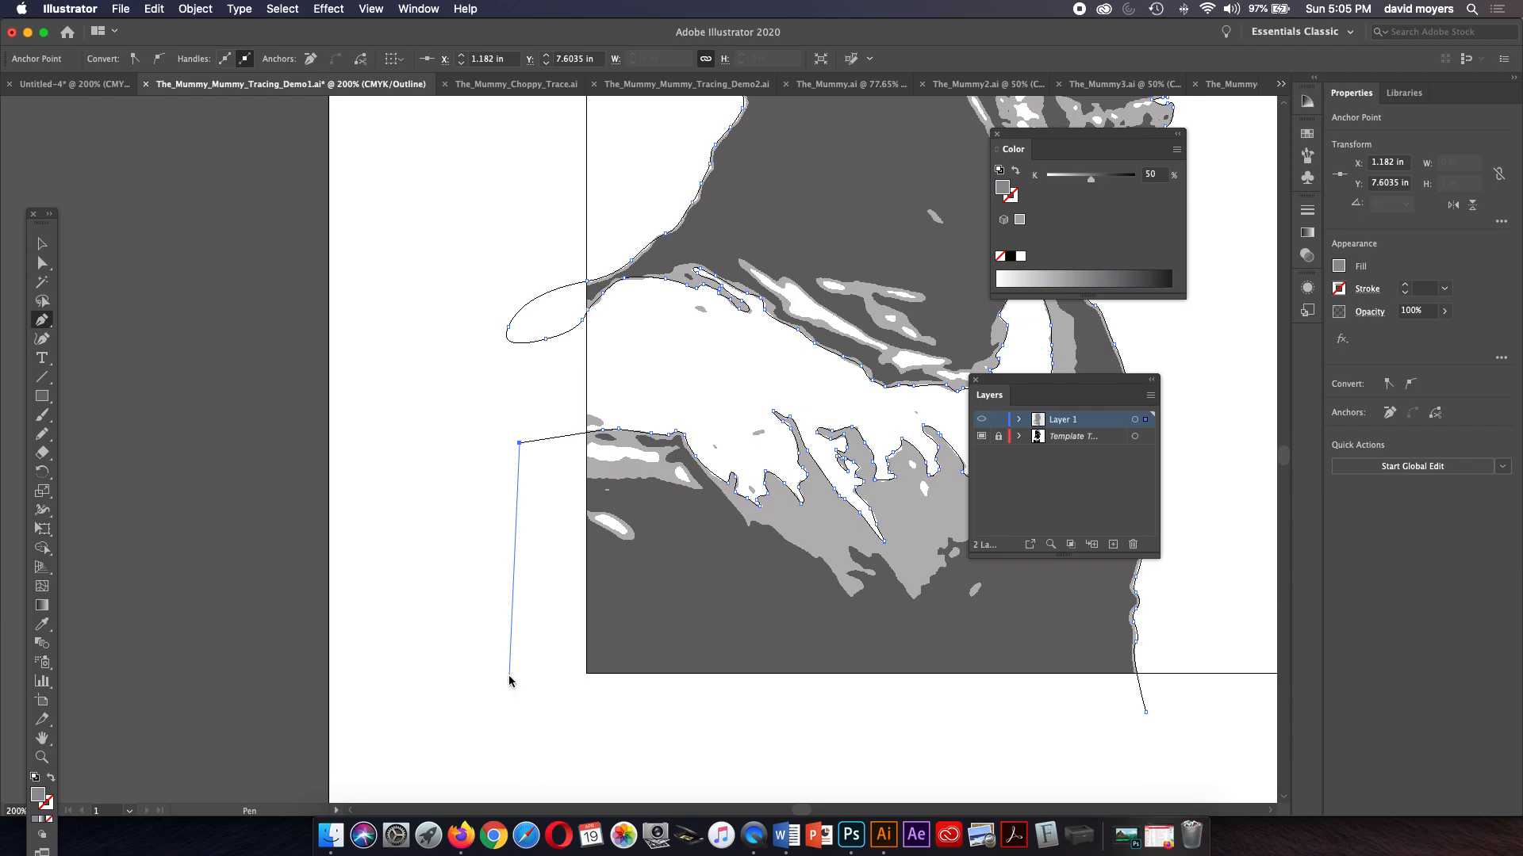
pyautogui.click(512, 726)
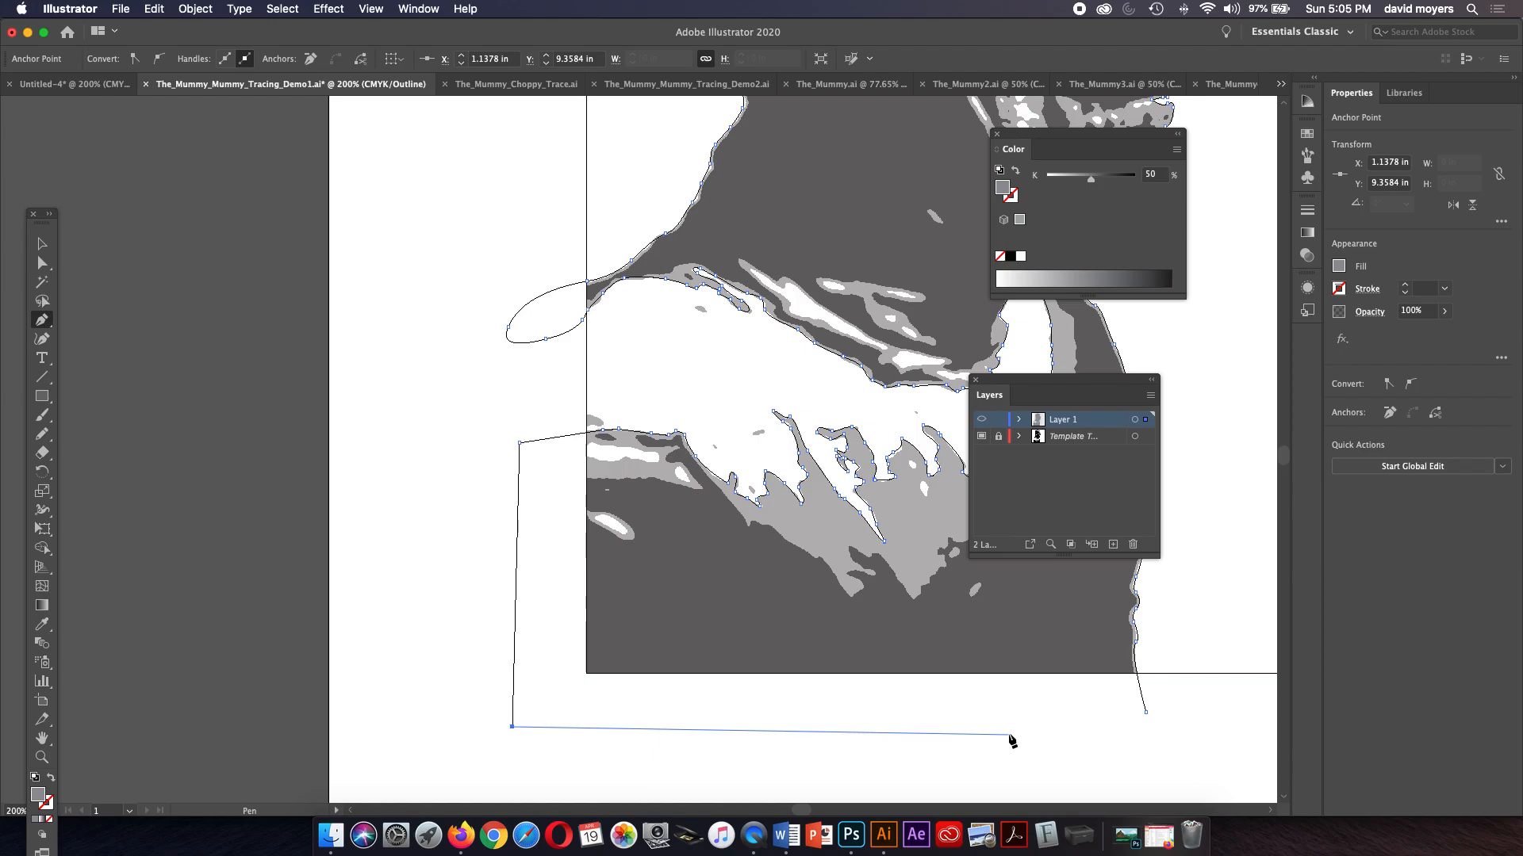
pyautogui.click(1007, 735)
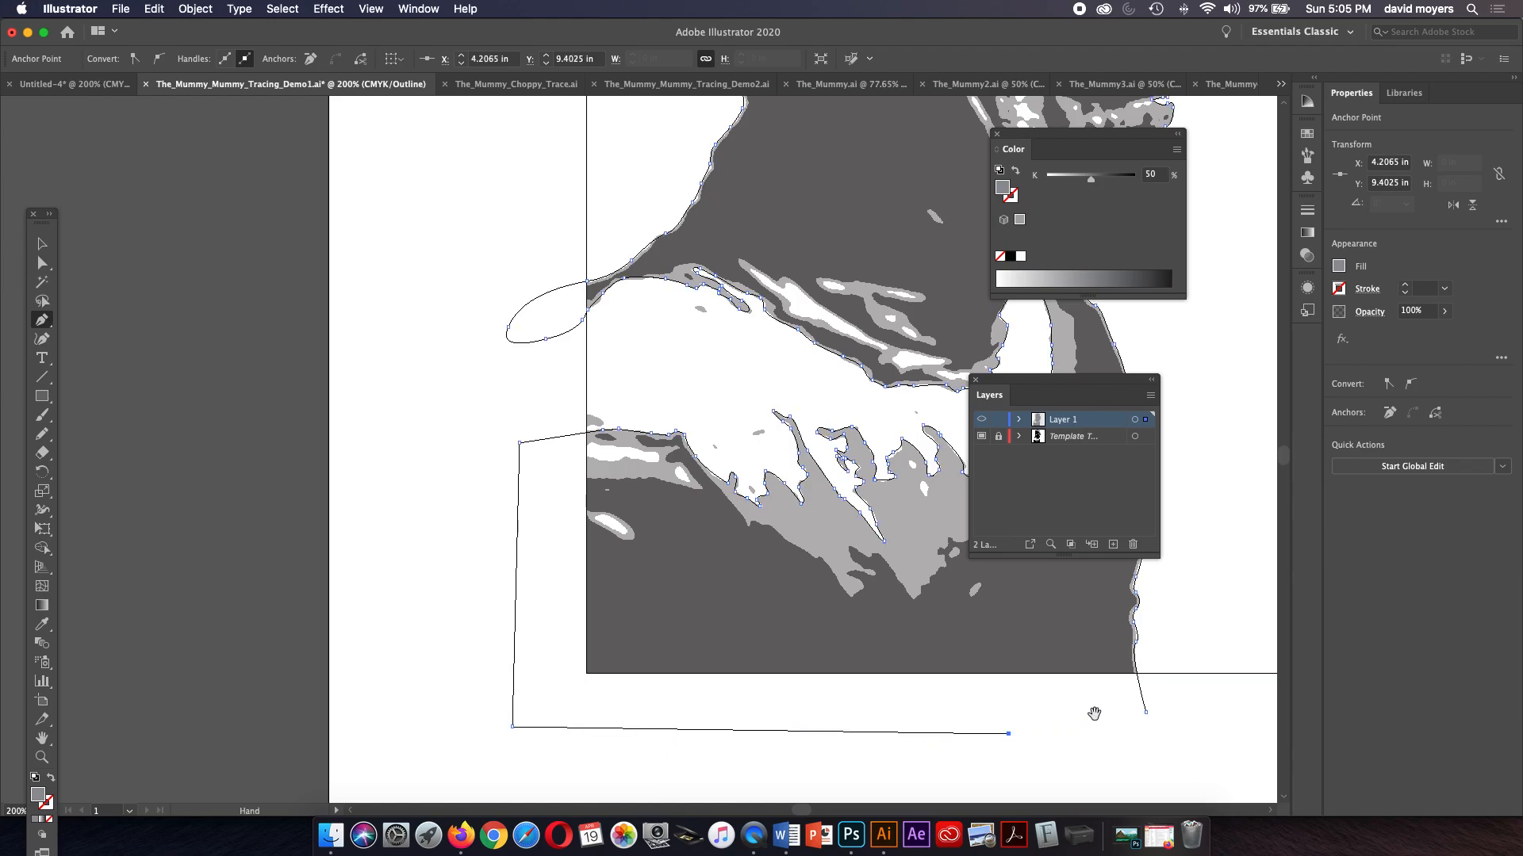
pyautogui.press('super+minus')
pyautogui.moveTo(688, 454); pyautogui.dragTo(743, 678)
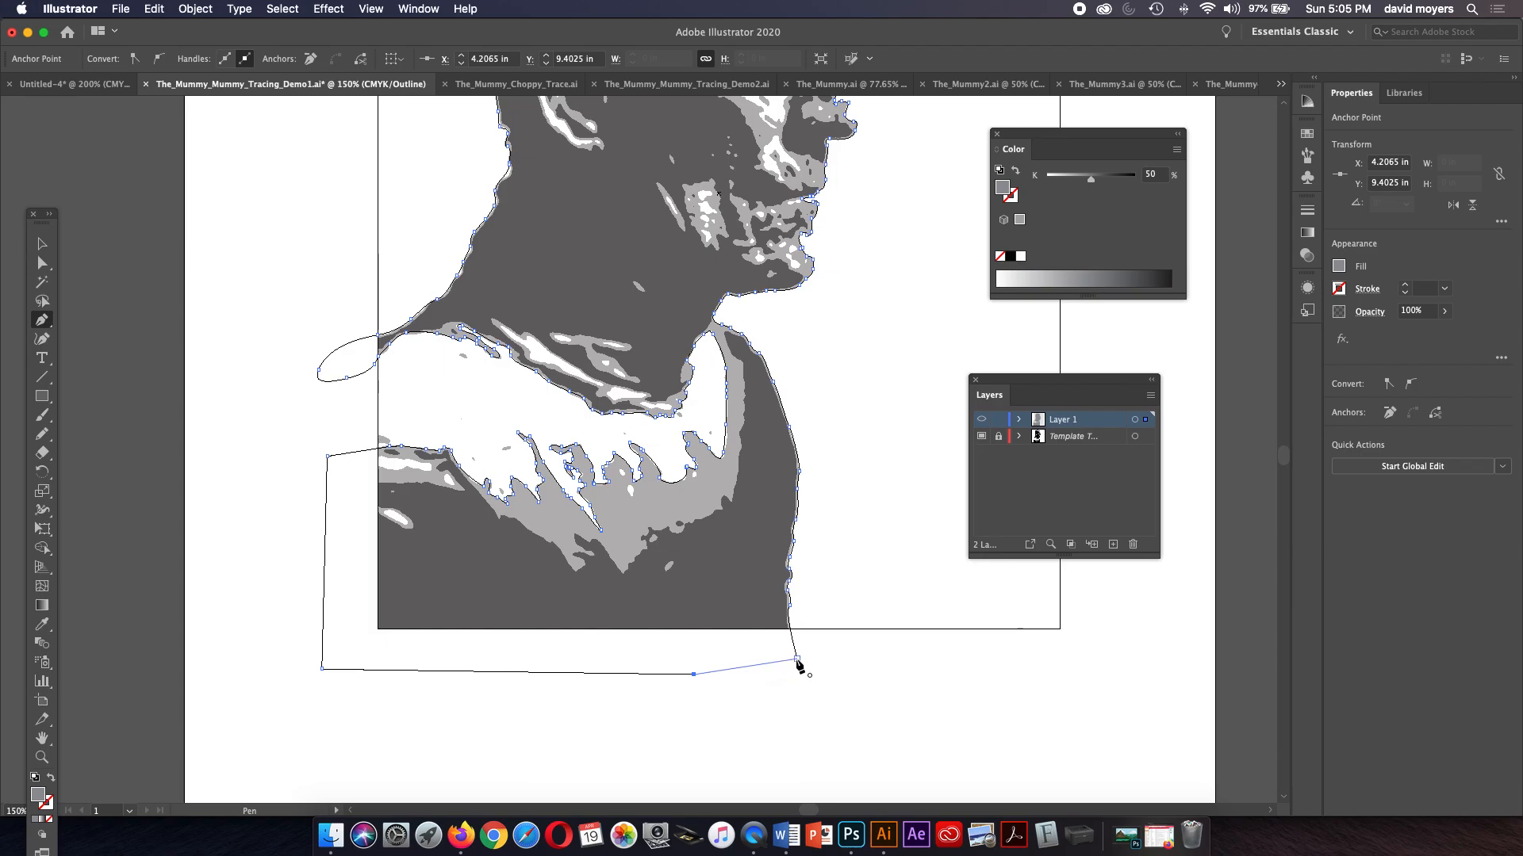
pyautogui.click(797, 659)
# Step: Set the closed silhouette's fill to 10% black
pyautogui.moveTo(801, 601); pyautogui.dragTo(776, 759)
pyautogui.moveTo(764, 551); pyautogui.dragTo(759, 695)
pyautogui.moveTo(724, 491)
pyautogui.mouseDown()
pyautogui.moveTo(715, 593)
pyautogui.moveTo(740, 473)
pyautogui.mouseUp()
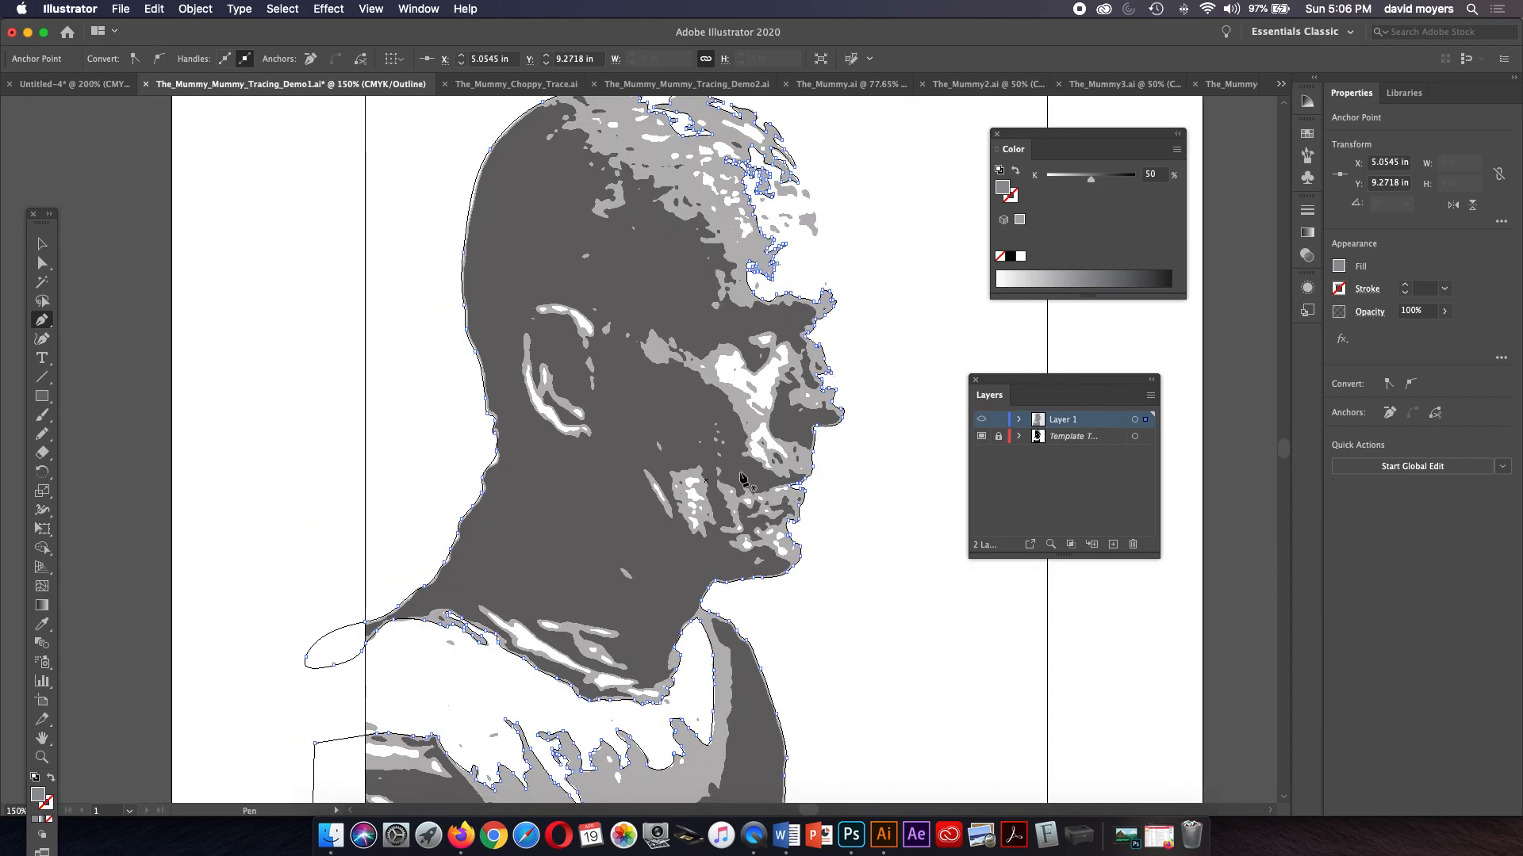
pyautogui.press('super+minus')
pyautogui.moveTo(740, 471); pyautogui.dragTo(785, 628)
pyautogui.moveTo(788, 486); pyautogui.dragTo(817, 516)
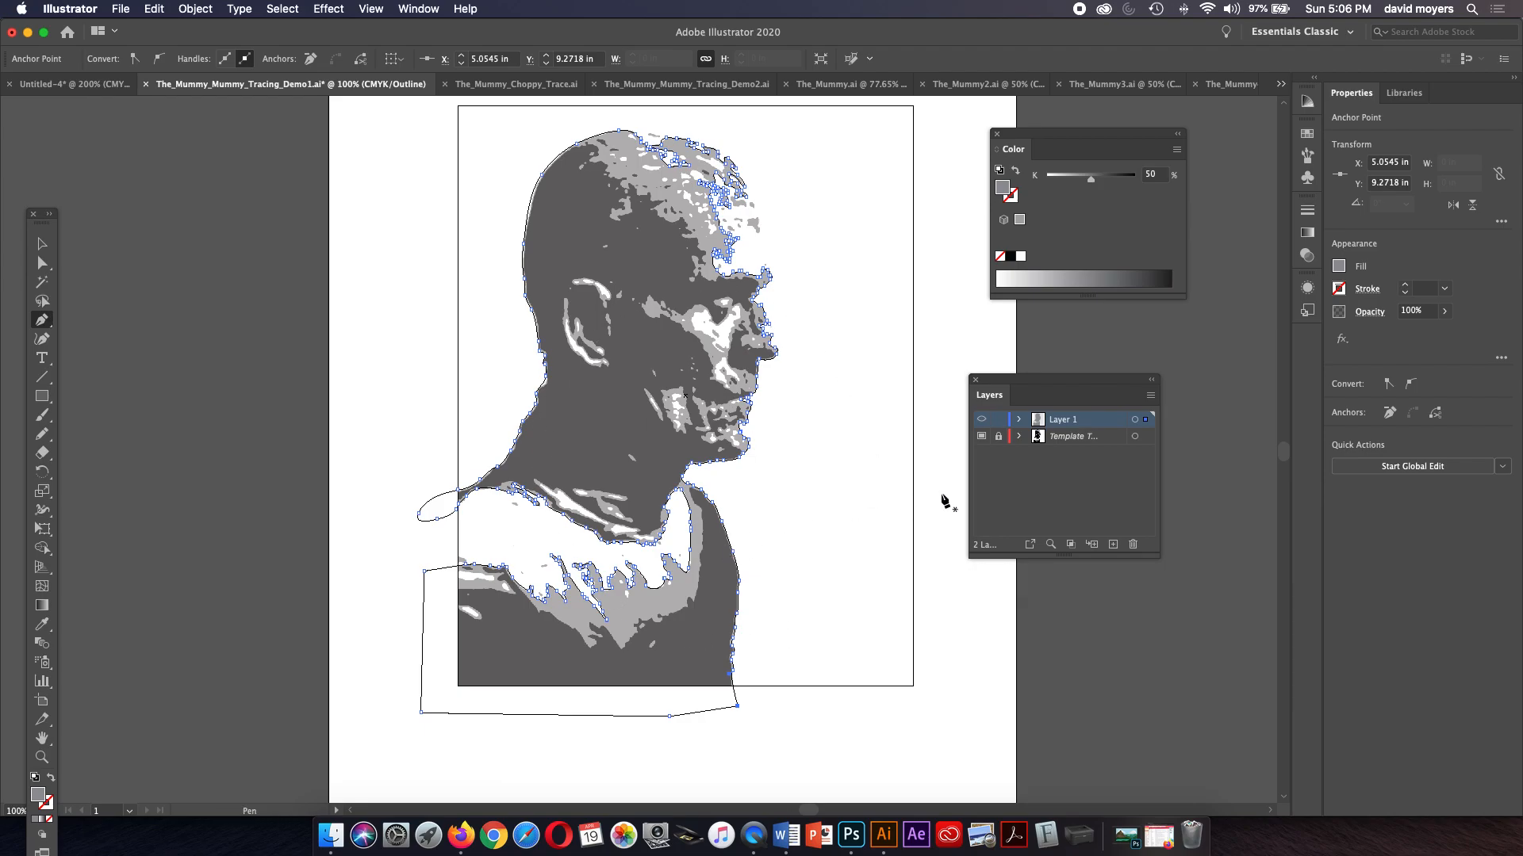
pyautogui.click(1055, 179)
pyautogui.click(1056, 180)
pyautogui.moveTo(1056, 181); pyautogui.dragTo(1056, 181)
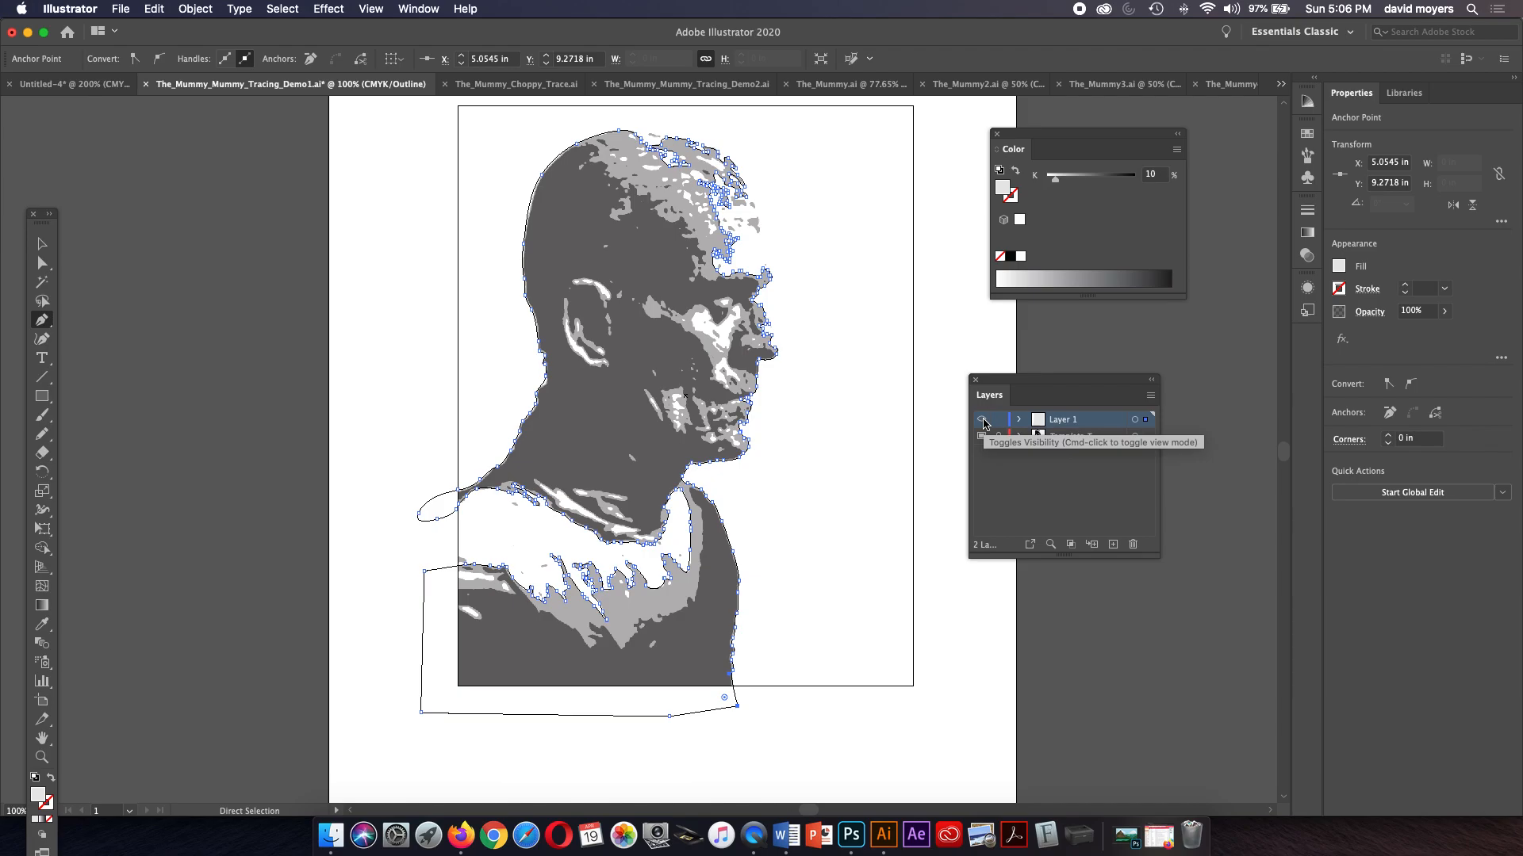
# Step: Set the silhouette's fill to 50% black while previewing Layer 1 in colour, and return the layer to outline view
pyautogui.keyDown('super'); pyautogui.click(982, 420); pyautogui.keyUp('super')
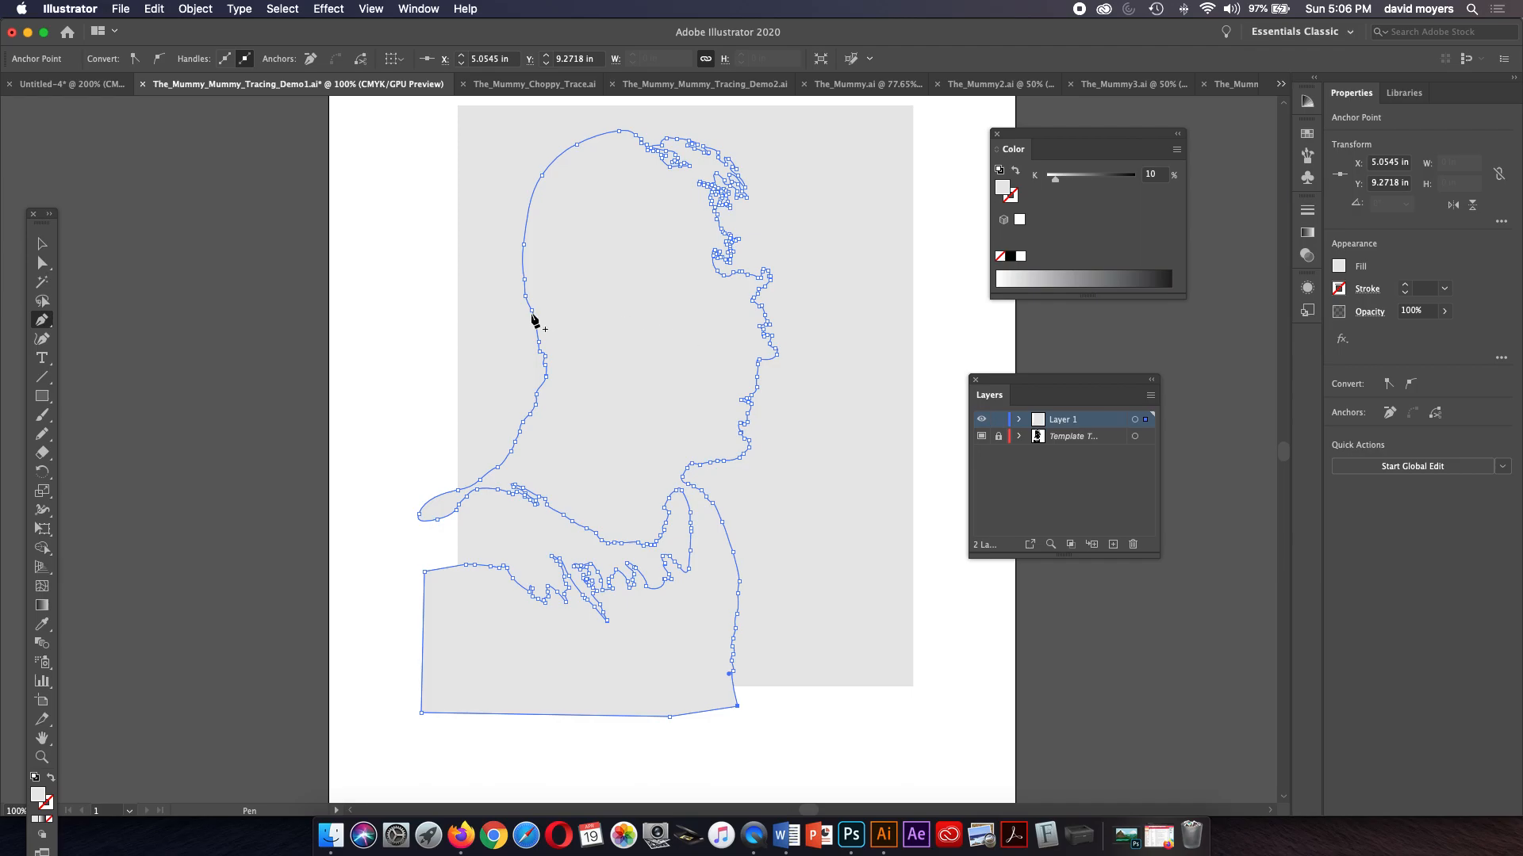
pyautogui.click(40, 242)
pyautogui.click(238, 279)
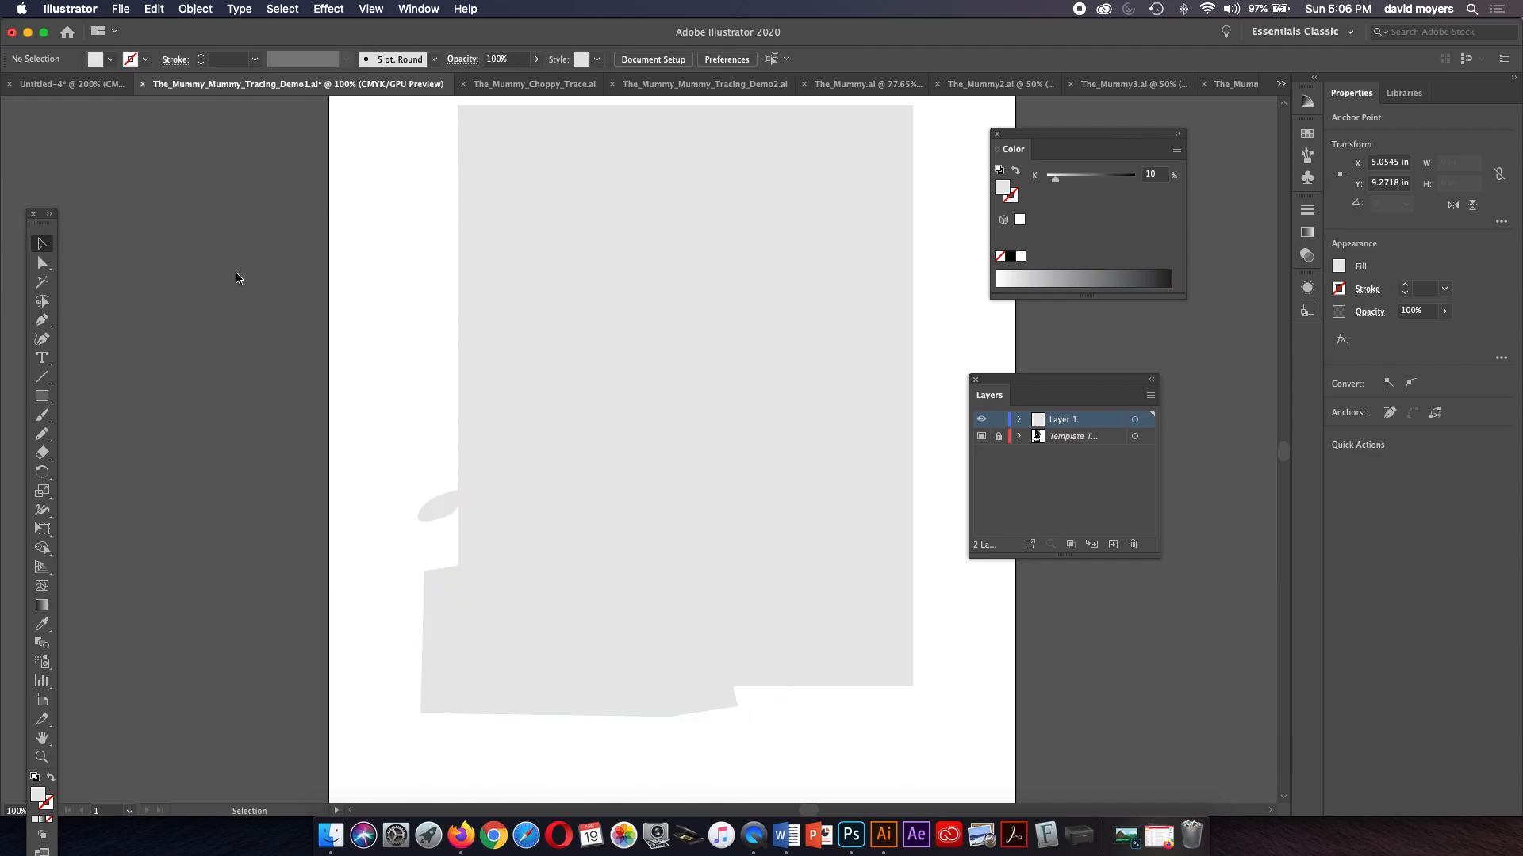
pyautogui.click(635, 357)
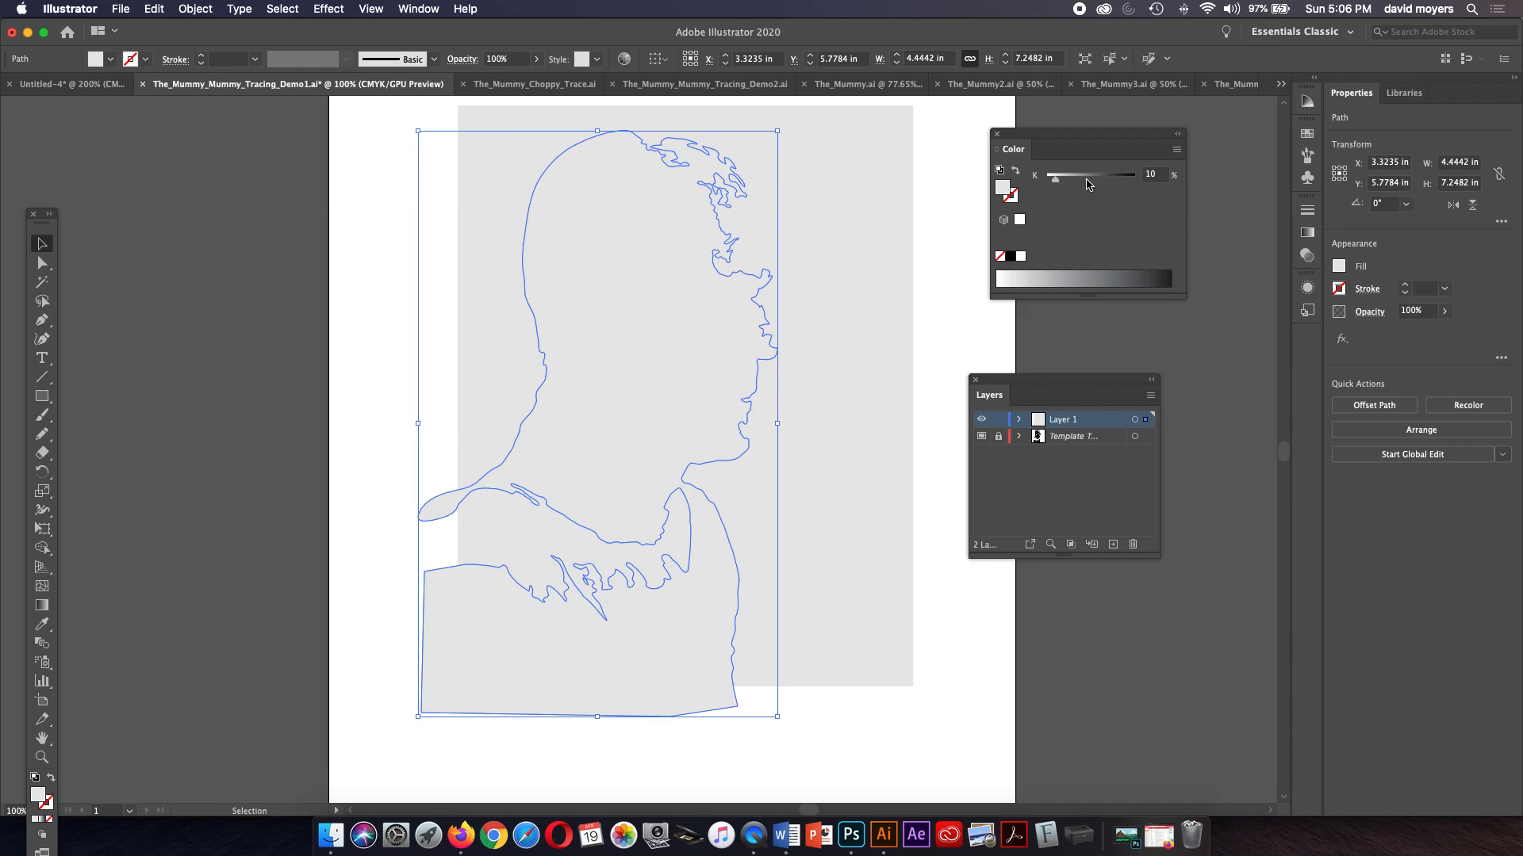
pyautogui.click(1086, 182)
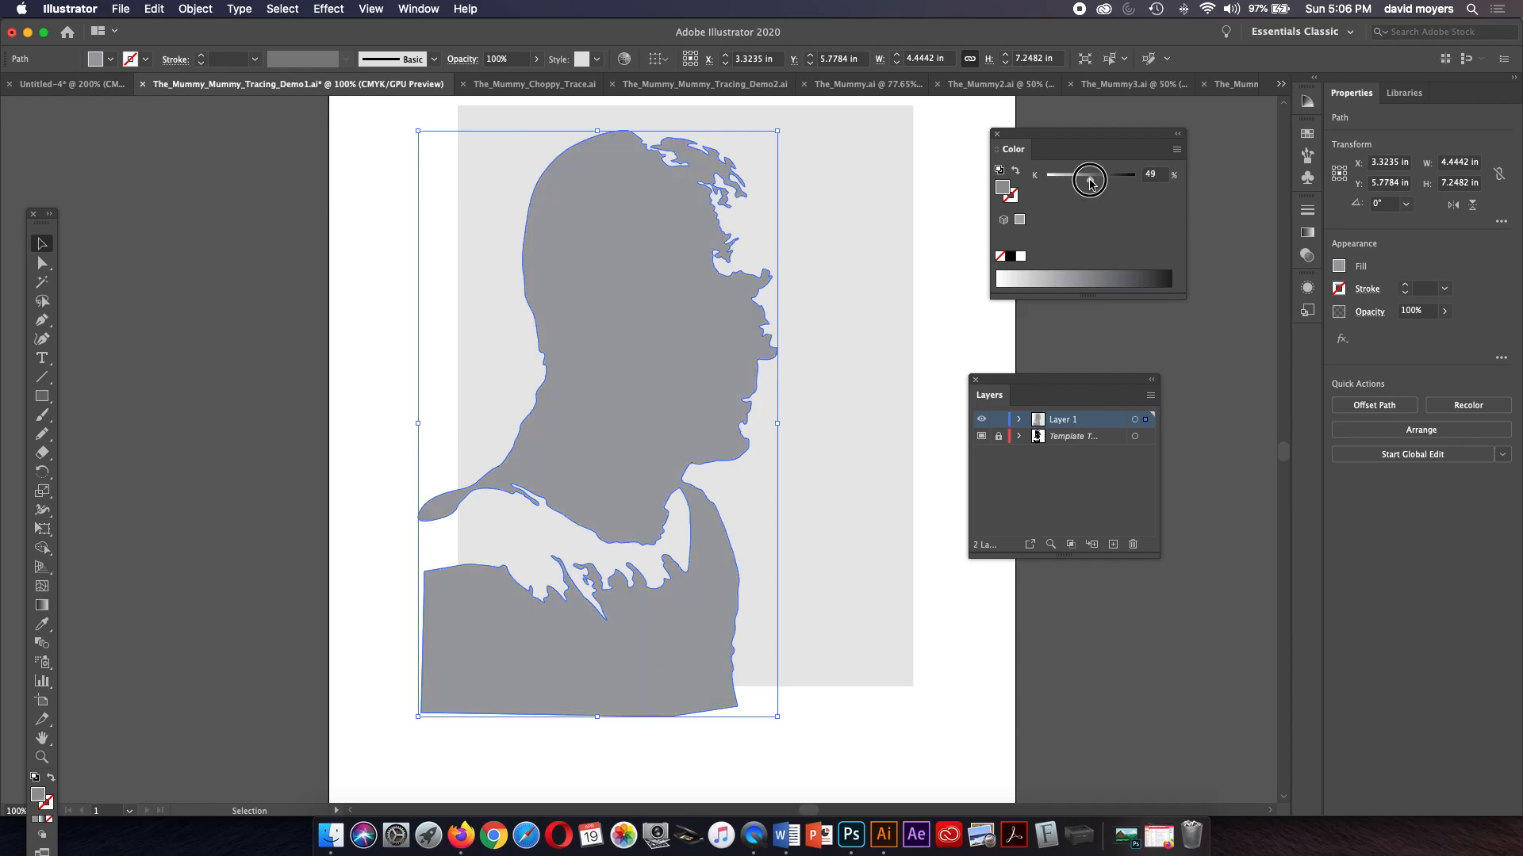
pyautogui.click(1091, 184)
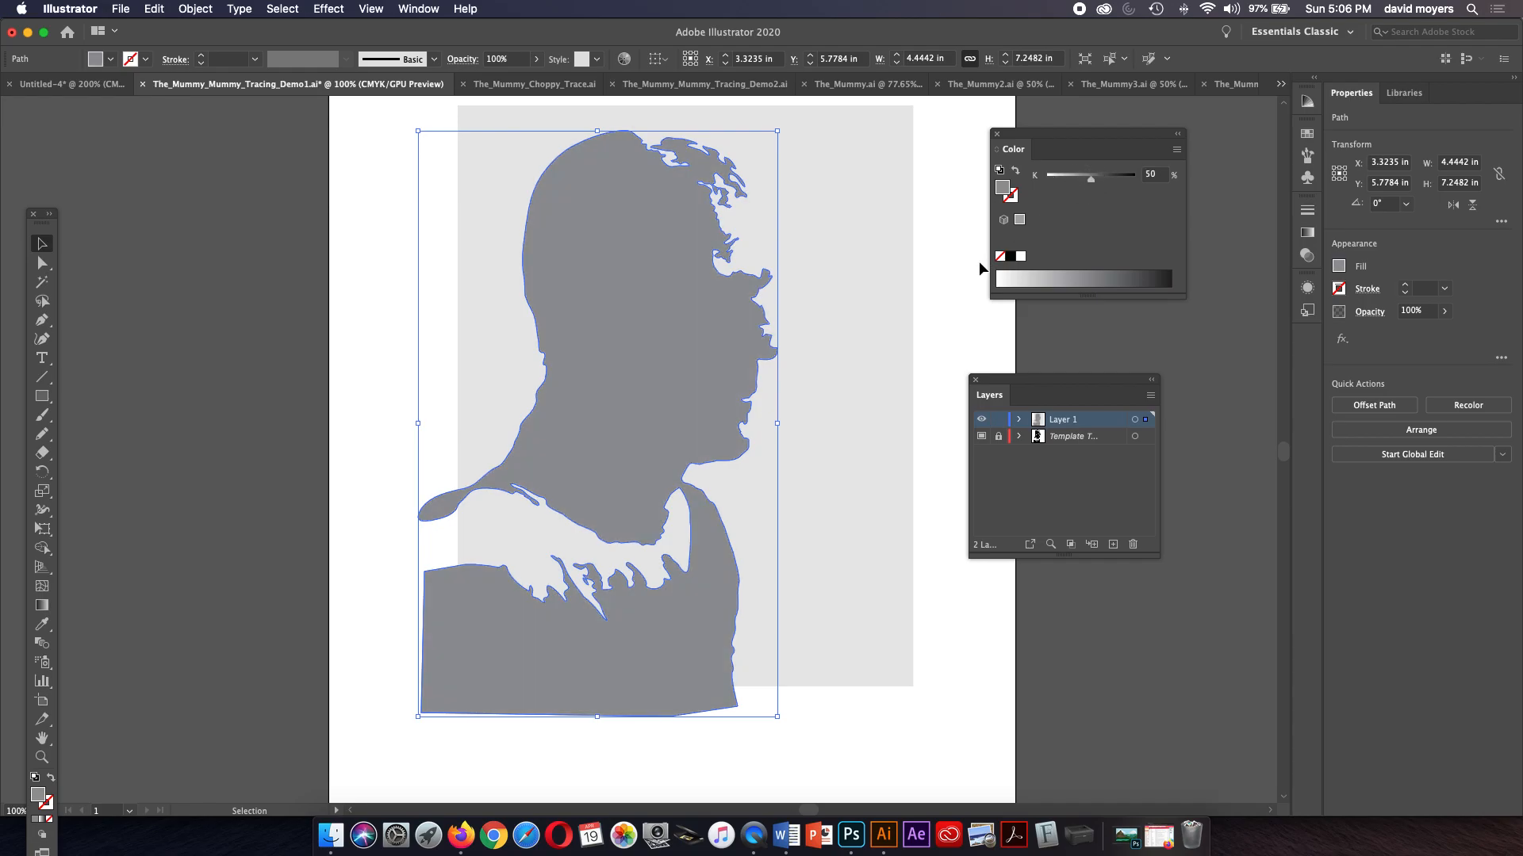
pyautogui.click(956, 278)
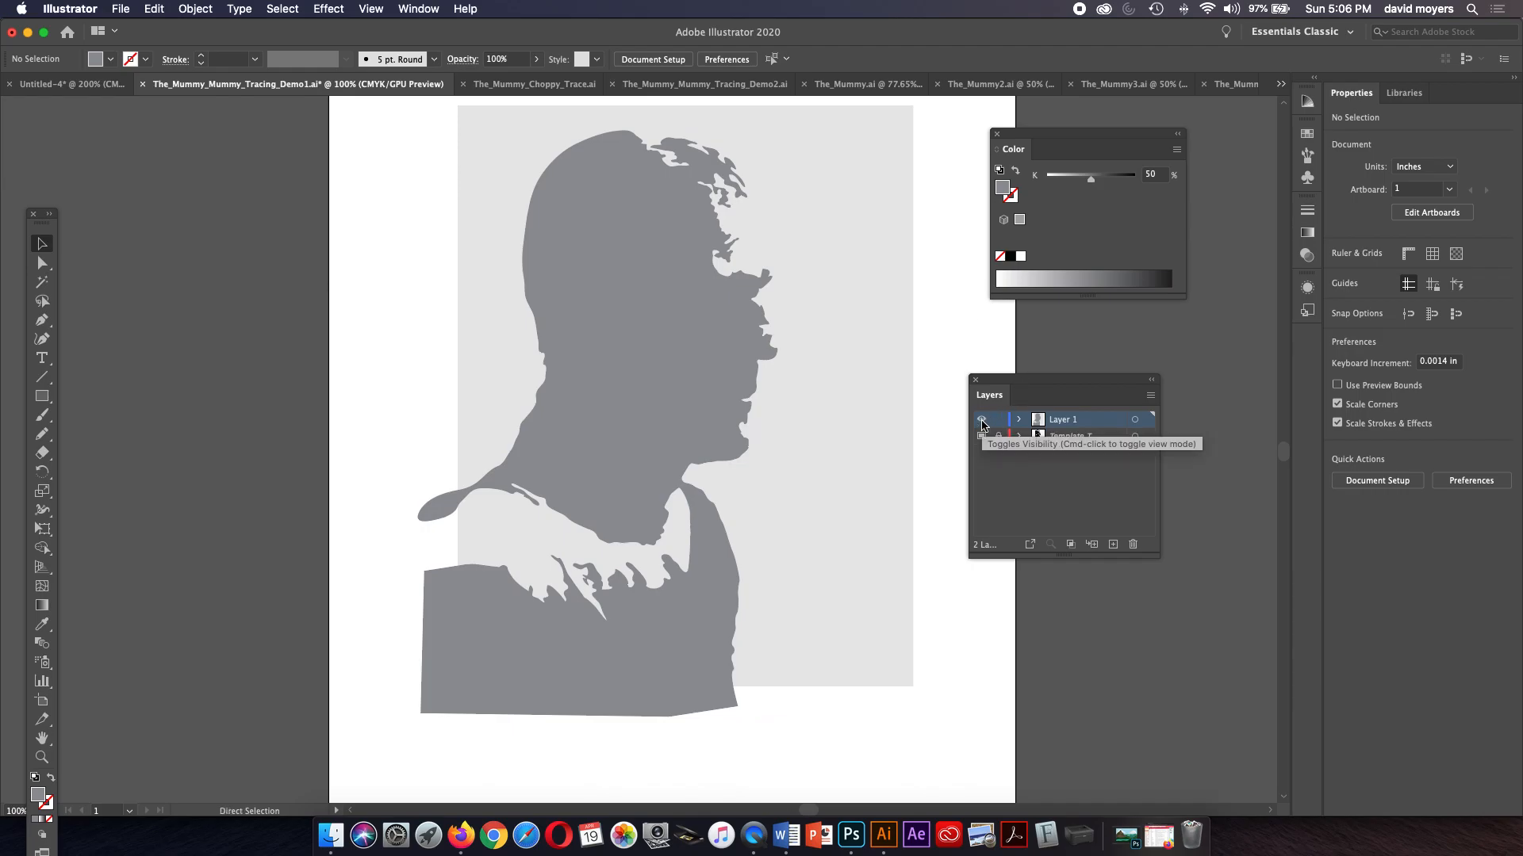
pyautogui.keyDown('super'); pyautogui.click(981, 420); pyautogui.keyUp('super')
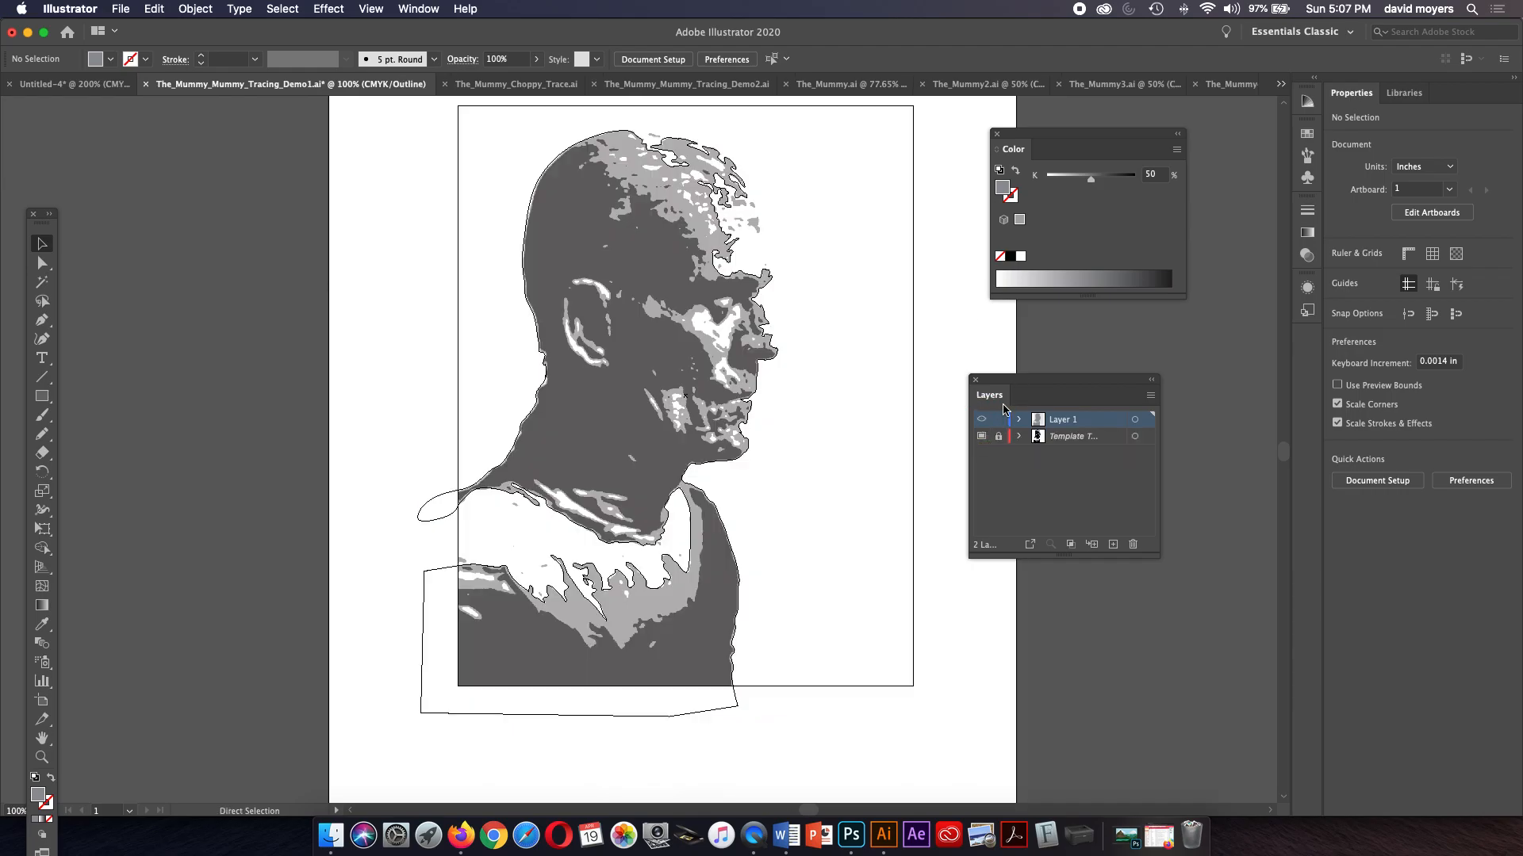
# Step: Start a Pen path where the dark torso meets the artwork's bottom edge and trace its outer edge up to the small arm bulge
pyautogui.press('z')
pyautogui.click(741, 620)
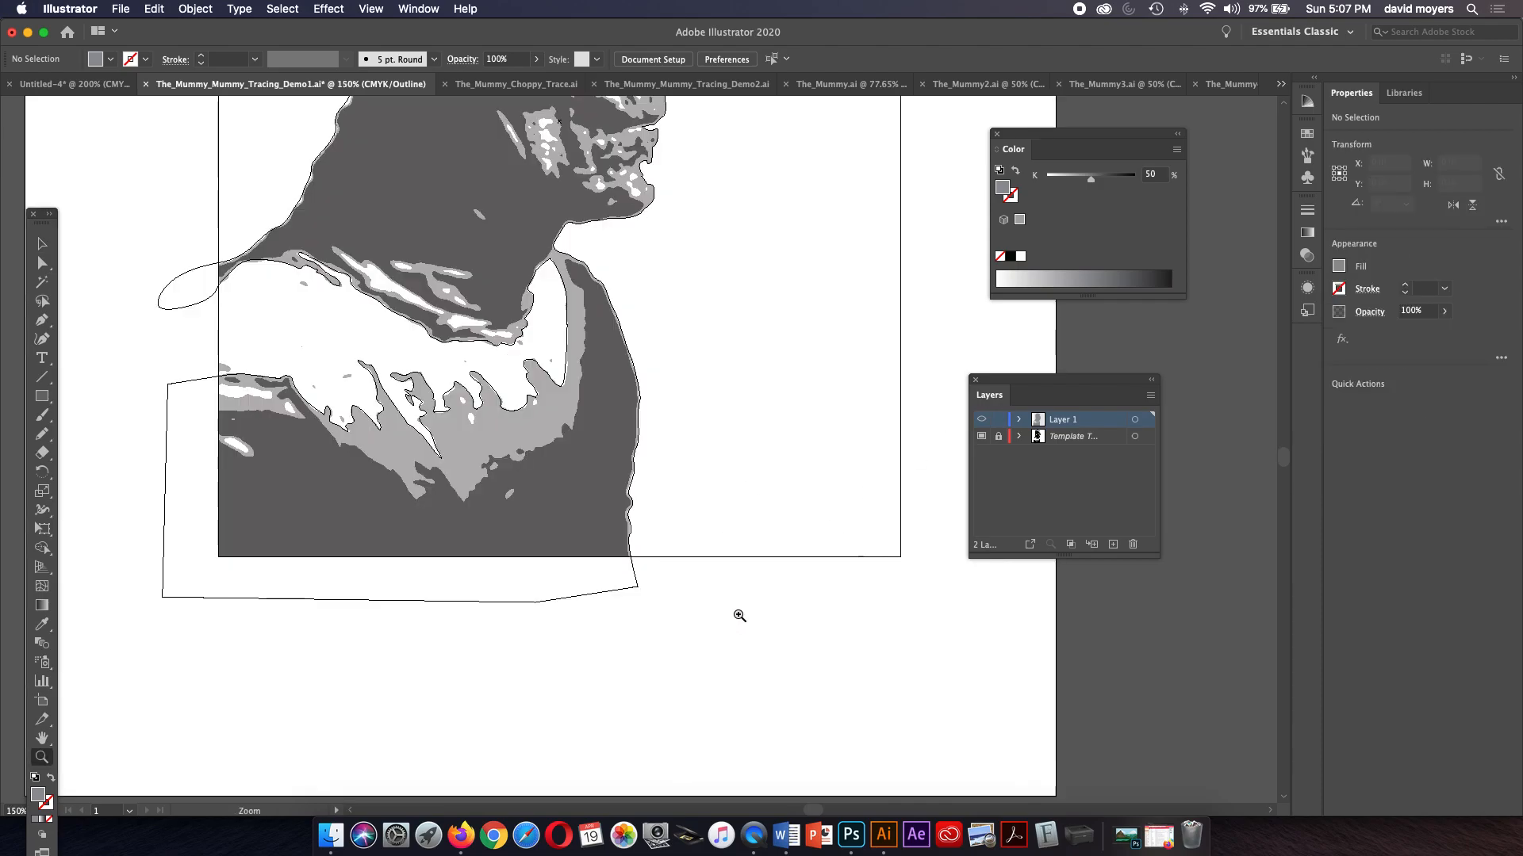
pyautogui.click(609, 501)
pyautogui.click(626, 490)
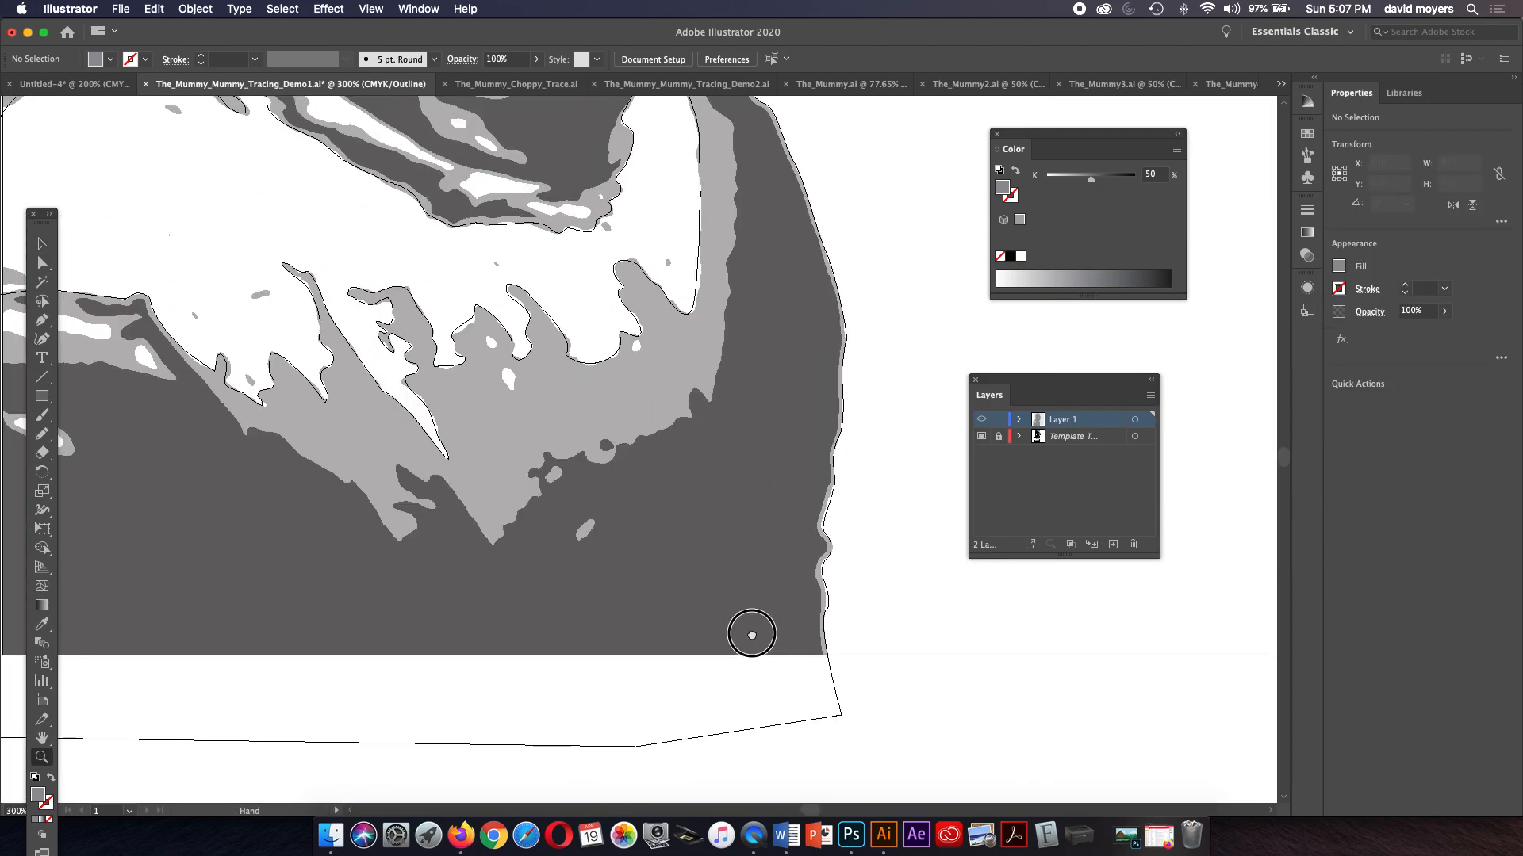
pyautogui.press('p')
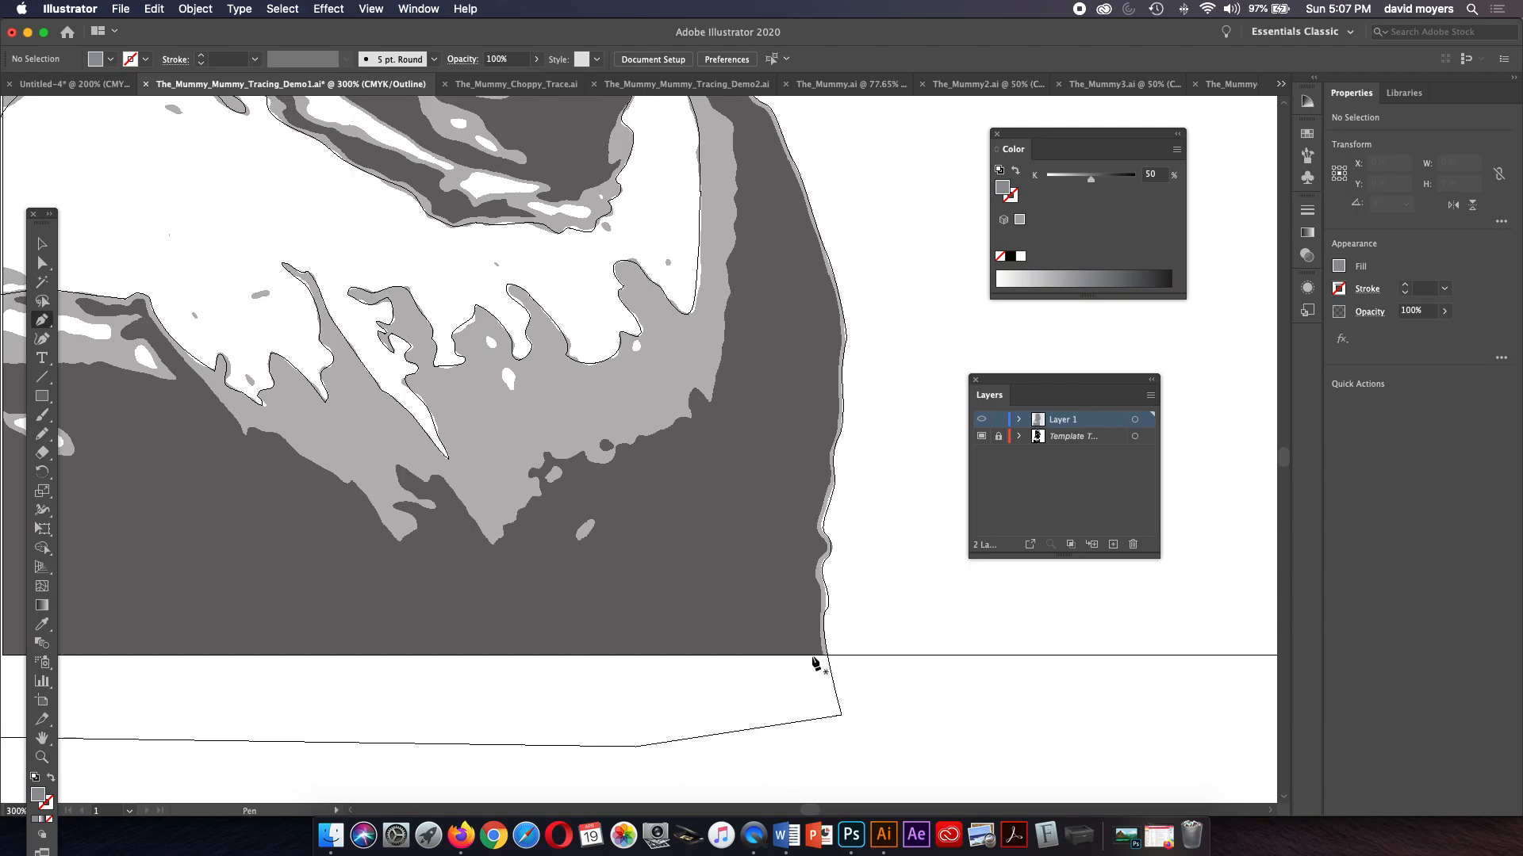
pyautogui.click(822, 661)
pyautogui.click(819, 629)
pyautogui.click(819, 603)
pyautogui.click(818, 576)
pyautogui.click(816, 560)
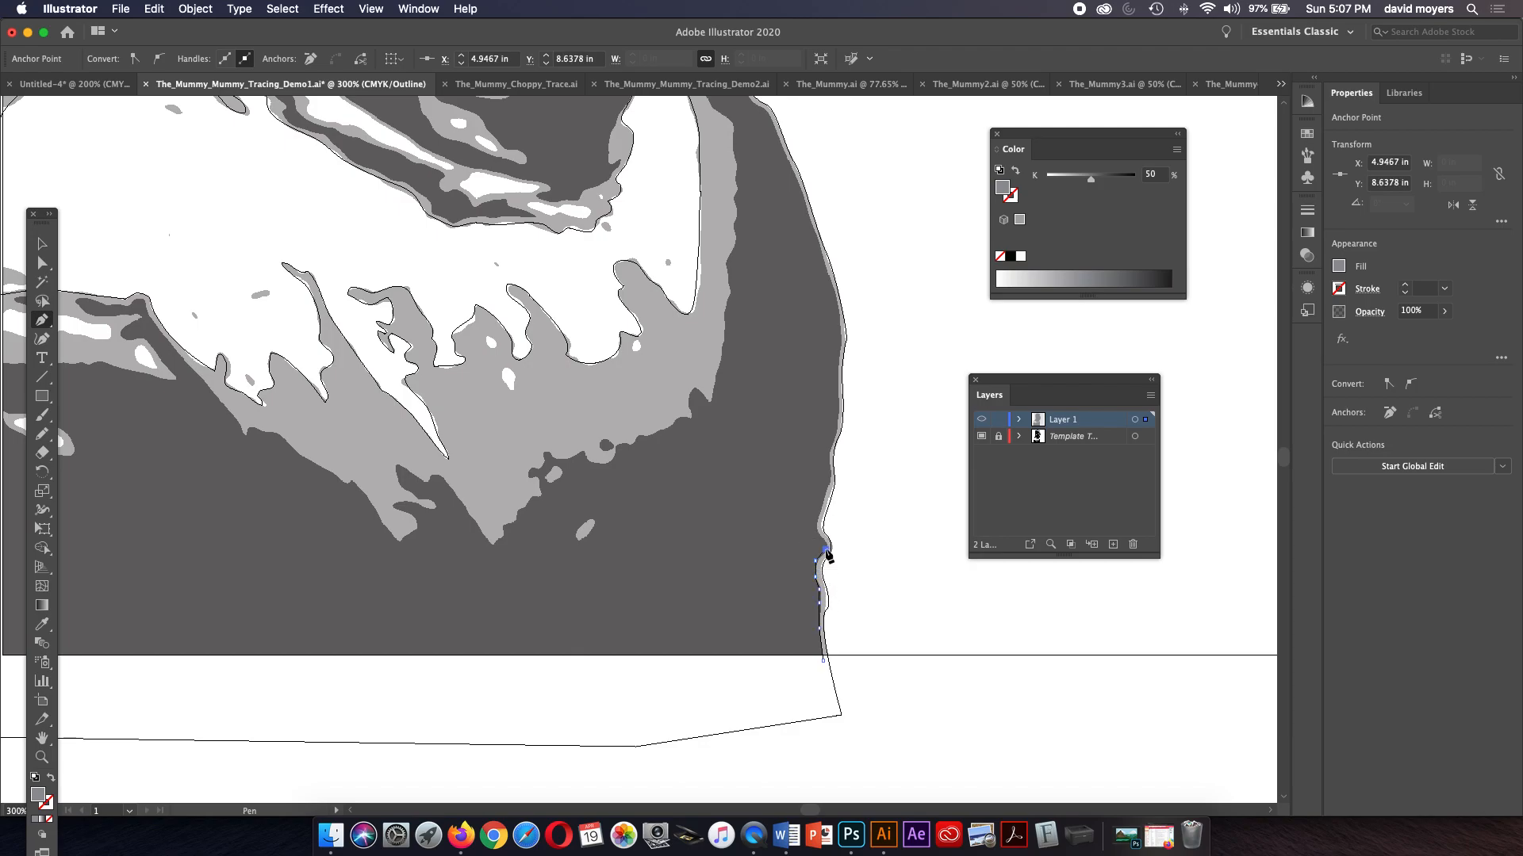
# Step: Continue the path around the small bulge and up the outer edge of the dark upper arm
pyautogui.click(826, 541)
pyautogui.click(817, 533)
pyautogui.moveTo(825, 498); pyautogui.dragTo(831, 482)
pyautogui.click(824, 498)
pyautogui.click(831, 472)
pyautogui.click(829, 461)
pyautogui.click(839, 421)
pyautogui.click(841, 337)
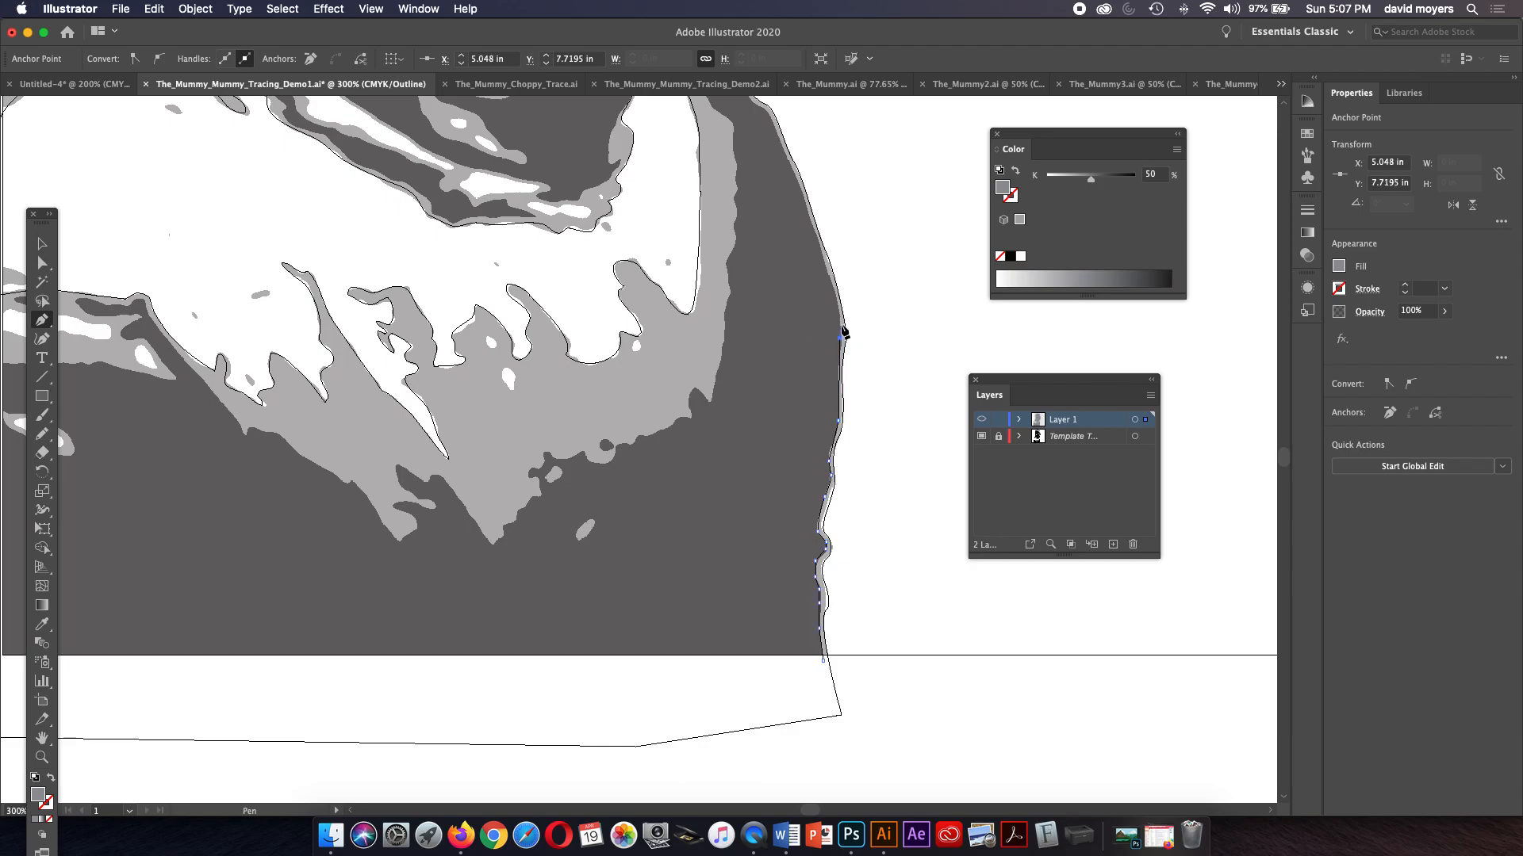
# Step: Trace the dark shape's outer edge over the shoulder to its pointed tip below the chin
pyautogui.moveTo(847, 330); pyautogui.dragTo(871, 534)
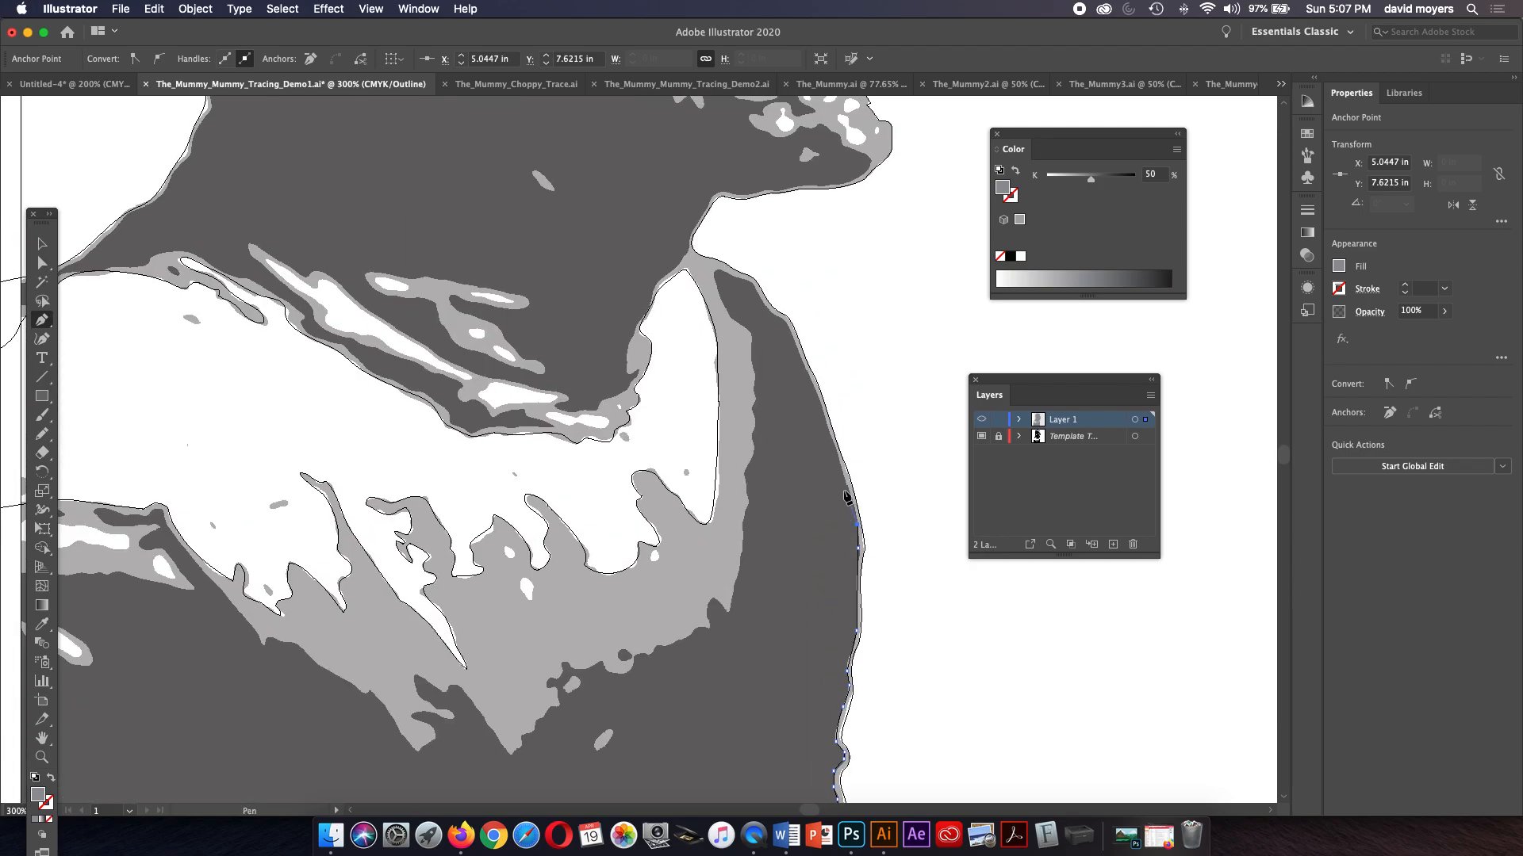
pyautogui.click(844, 479)
pyautogui.click(812, 385)
pyautogui.click(786, 326)
pyautogui.click(776, 318)
pyautogui.click(768, 311)
pyautogui.click(752, 282)
pyautogui.click(738, 279)
pyautogui.click(718, 270)
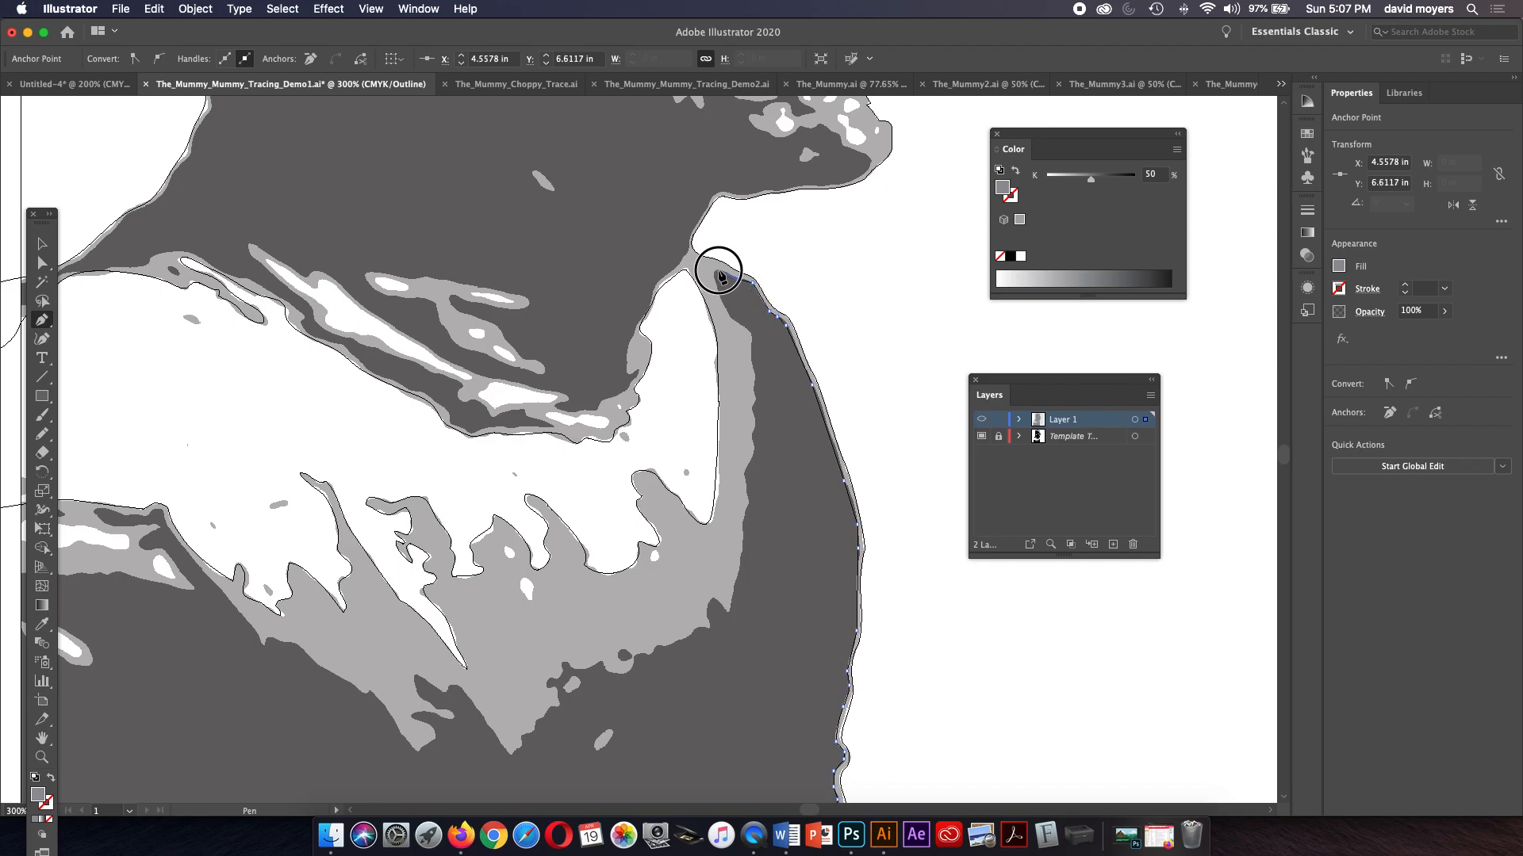
pyautogui.click(713, 274)
pyautogui.click(712, 275)
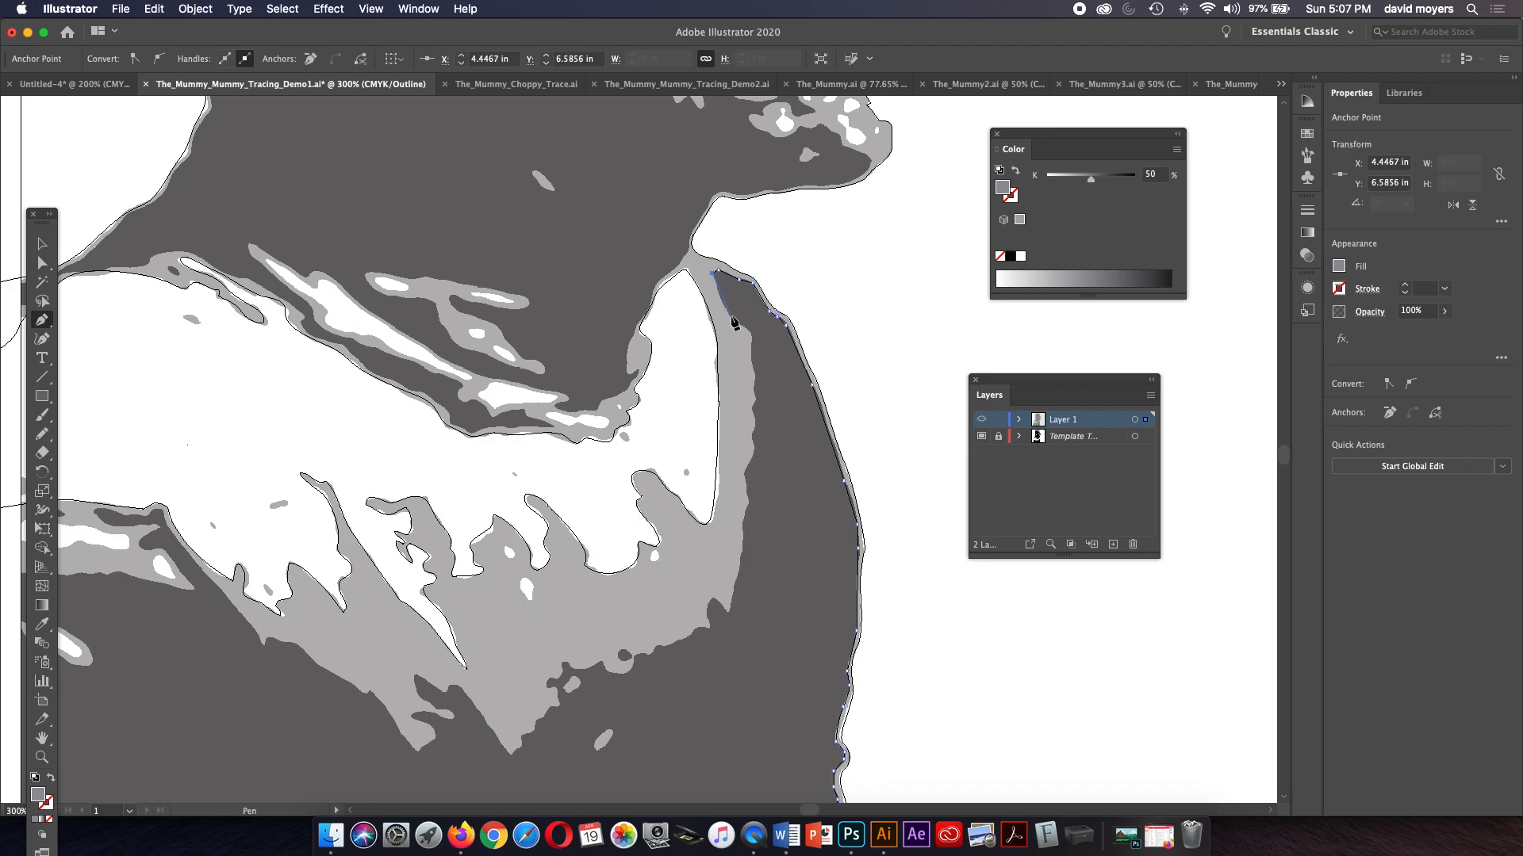
# Step: Turn the path at the shoulder tip and trace the dark shape's wavy inner edge downward, undoing the misplaced anchor
pyautogui.click(742, 329)
pyautogui.moveTo(759, 335); pyautogui.dragTo(762, 337)
pyautogui.click(739, 326)
pyautogui.press('super+z')
pyautogui.click(750, 333)
pyautogui.click(752, 358)
pyautogui.click(755, 379)
pyautogui.click(752, 407)
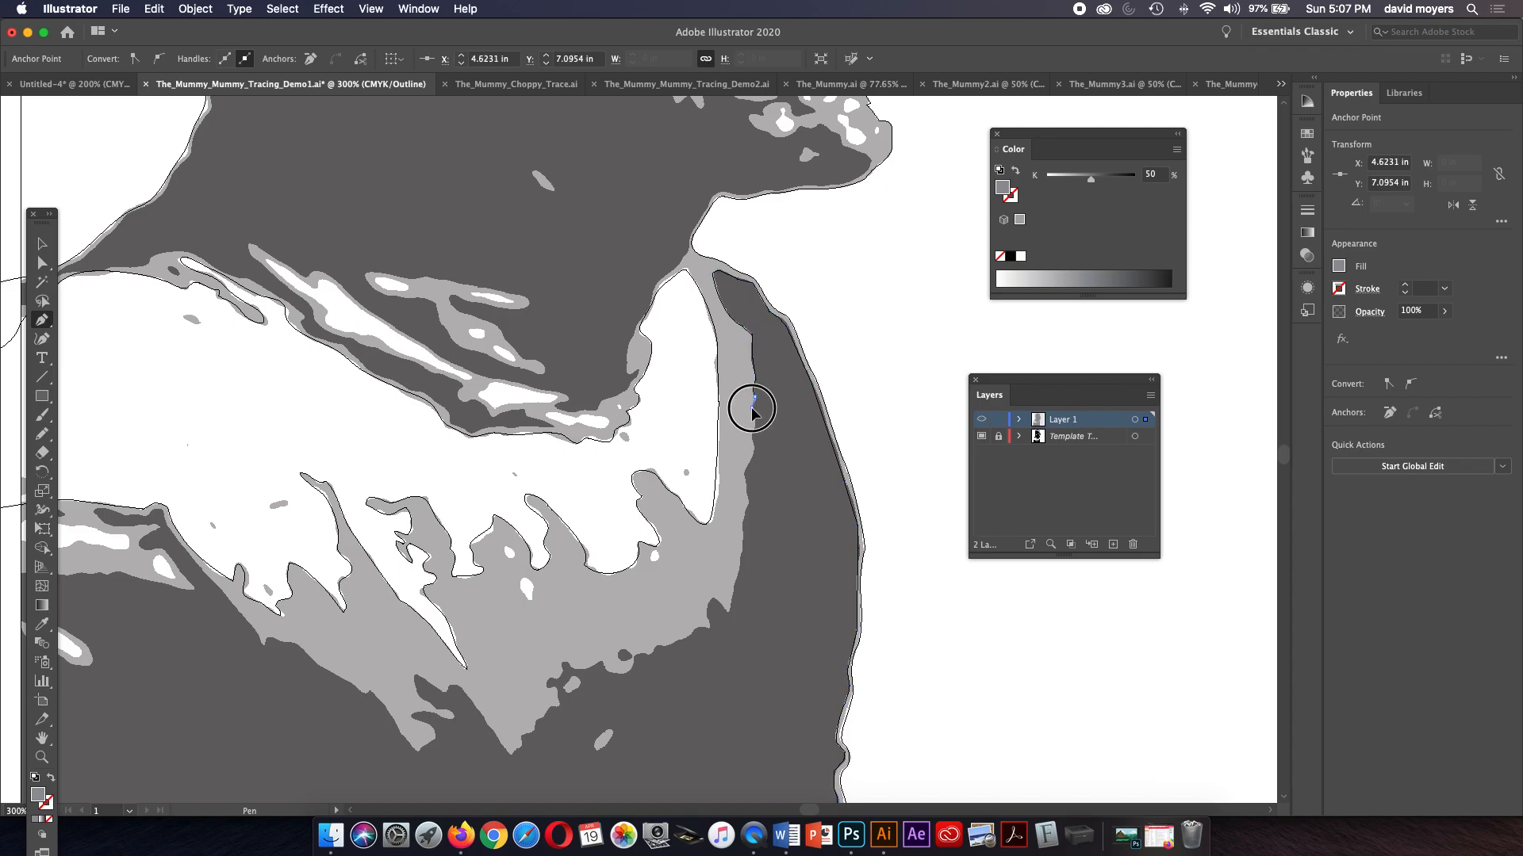
pyautogui.click(754, 422)
pyautogui.click(750, 433)
# Step: Continue down the inner shoulder edge beside the light grey band with closely spaced anchors, redoing the misplaced one
pyautogui.moveTo(745, 471); pyautogui.dragTo(727, 496)
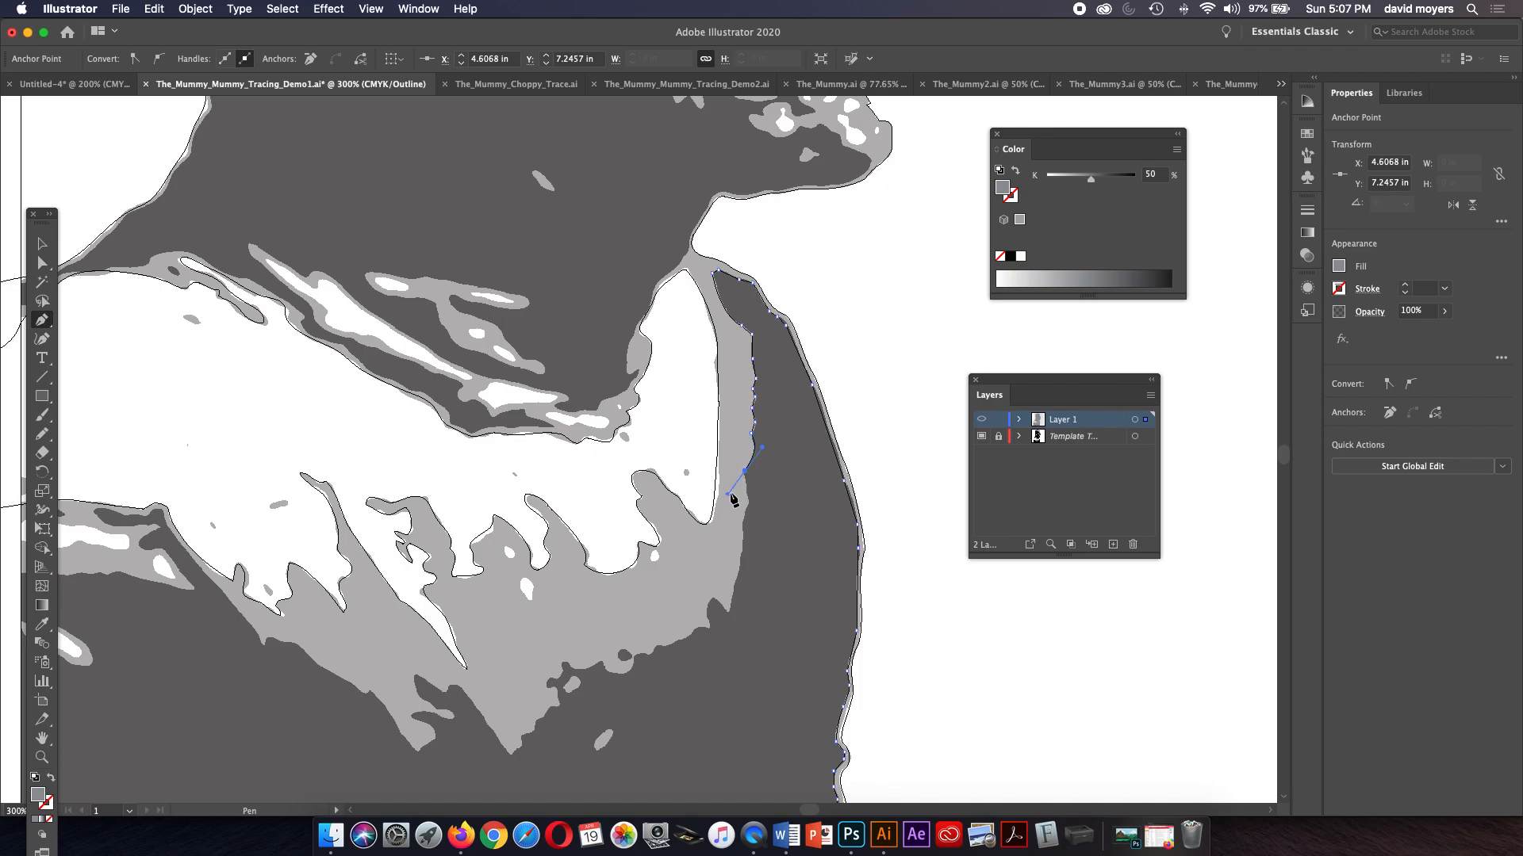
pyautogui.click(745, 471)
pyautogui.click(749, 501)
pyautogui.press('z')
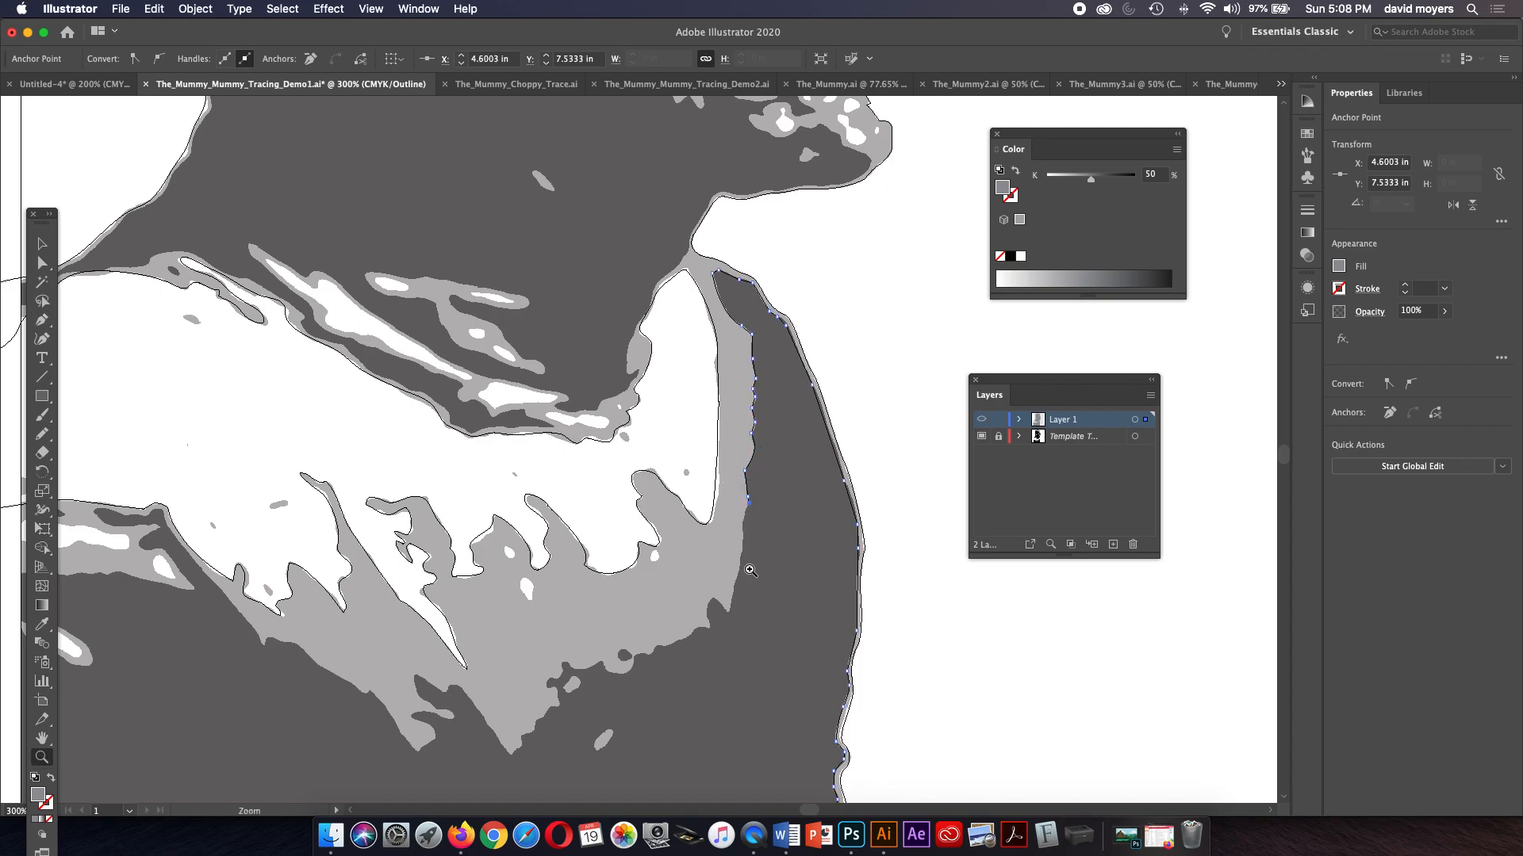
pyautogui.click(756, 565)
pyautogui.click(687, 431)
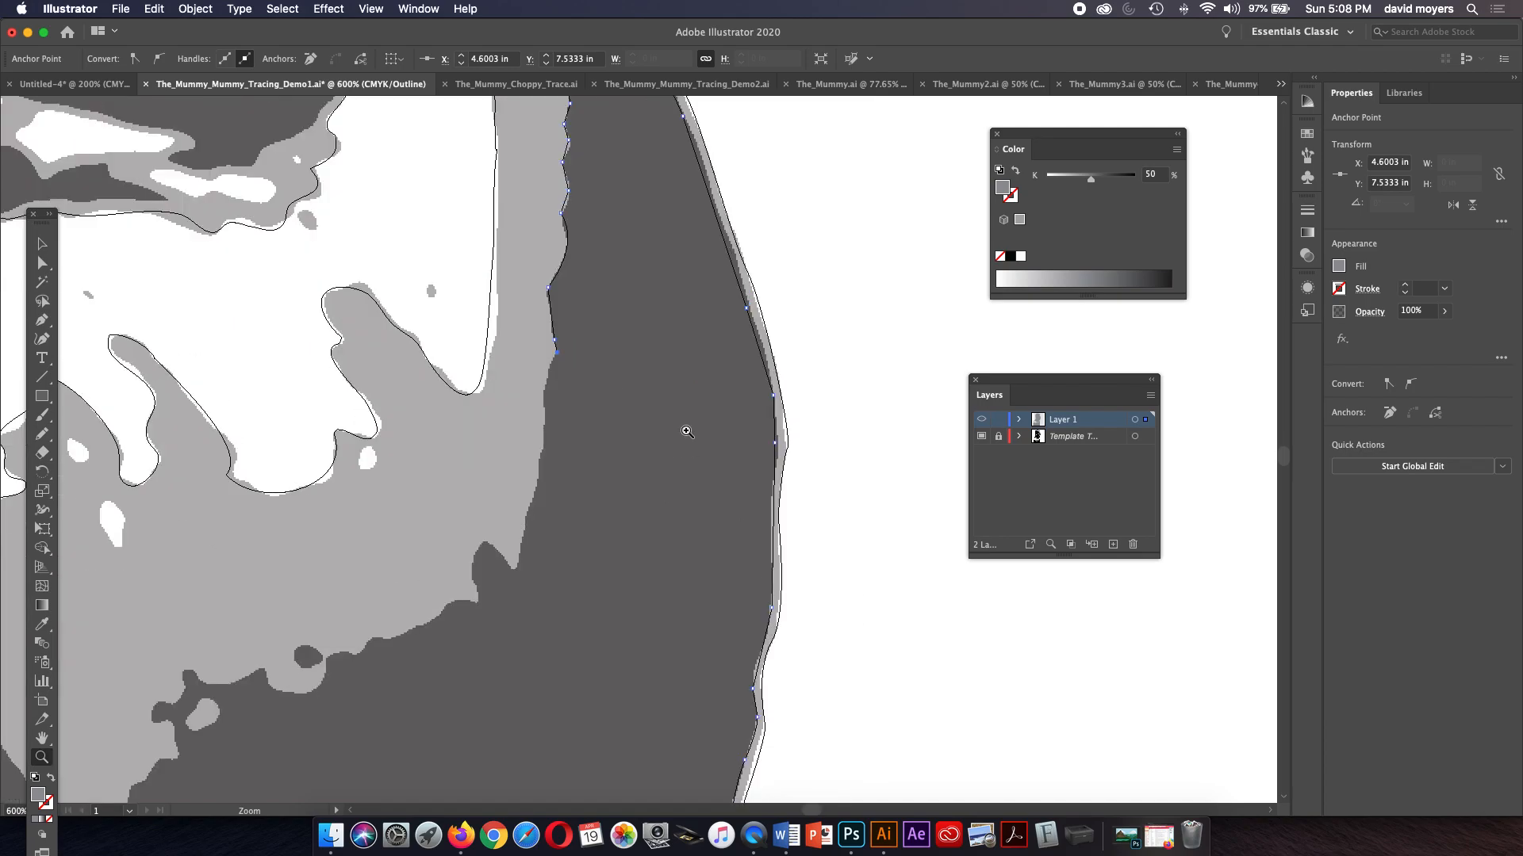
pyautogui.press('p')
pyautogui.click(545, 382)
pyautogui.press('super+z')
pyautogui.click(556, 353)
pyautogui.click(544, 384)
pyautogui.click(543, 417)
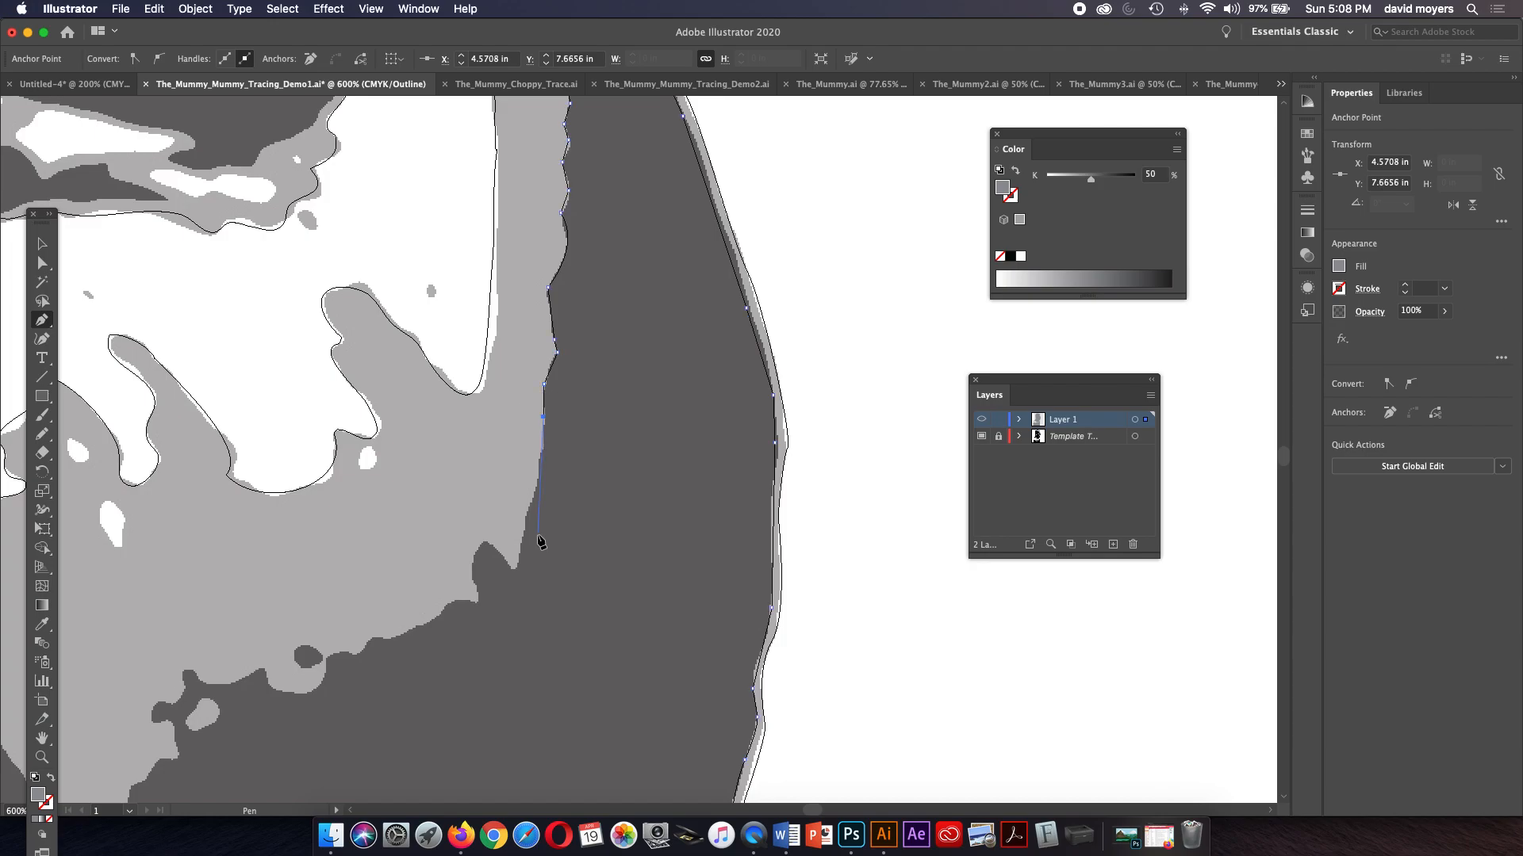
# Step: Trace to the lower end of the inner shoulder edge and around the small dark bump there
pyautogui.click(538, 486)
pyautogui.click(515, 567)
pyautogui.click(509, 571)
pyautogui.moveTo(476, 553); pyautogui.dragTo(647, 413)
pyautogui.press('super+z')
pyautogui.click(641, 428)
pyautogui.click(643, 443)
pyautogui.click(646, 466)
# Step: Follow the ragged lower border of the light grey chest area from the dark bump to the small dark spot
pyautogui.click(626, 464)
pyautogui.click(611, 471)
pyautogui.click(598, 485)
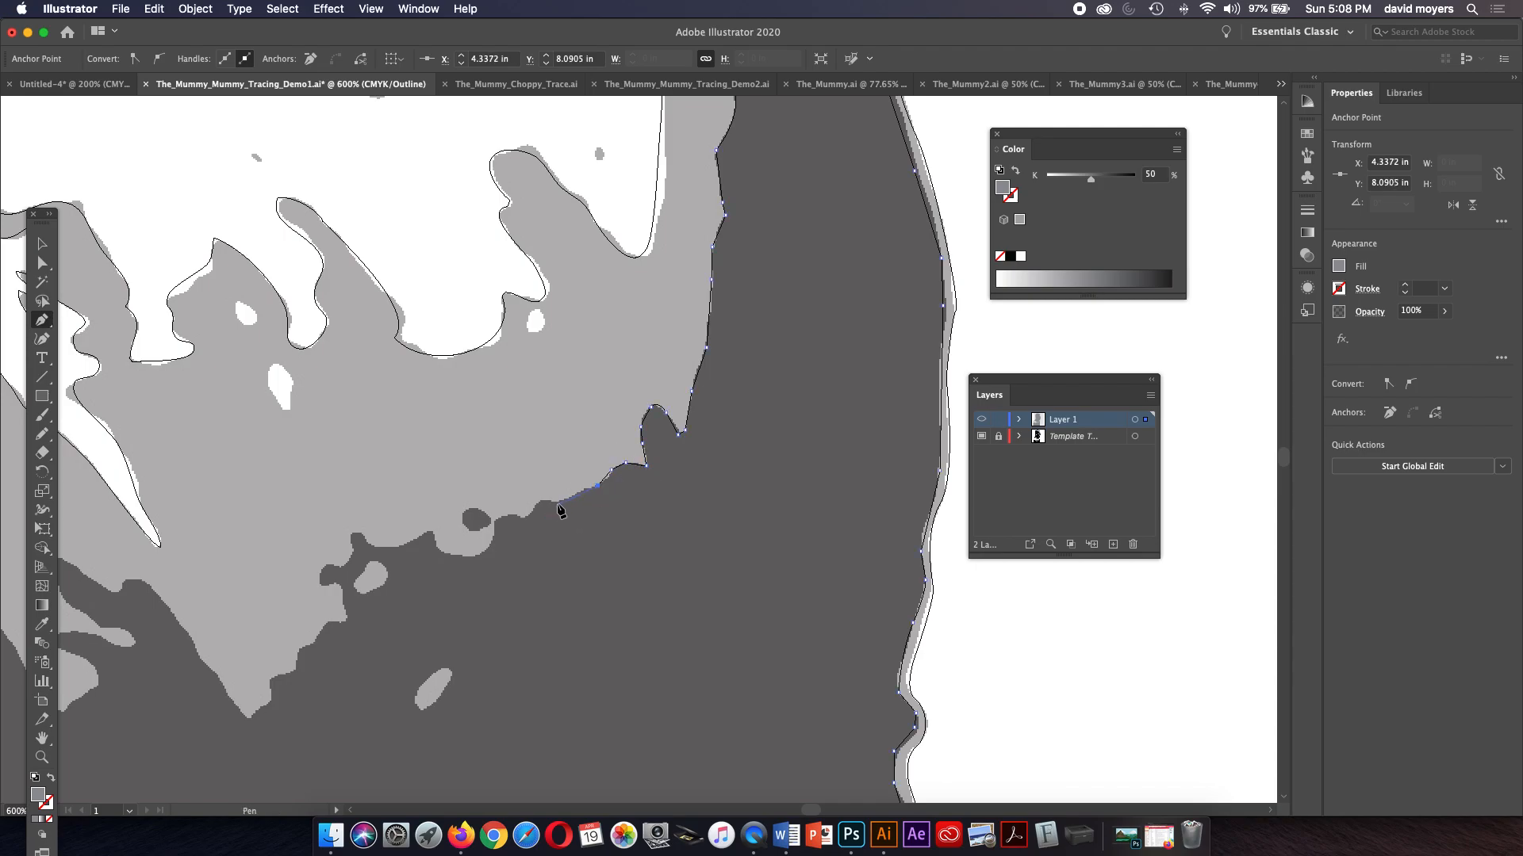
pyautogui.click(556, 502)
pyautogui.click(539, 501)
pyautogui.press('super+minus')
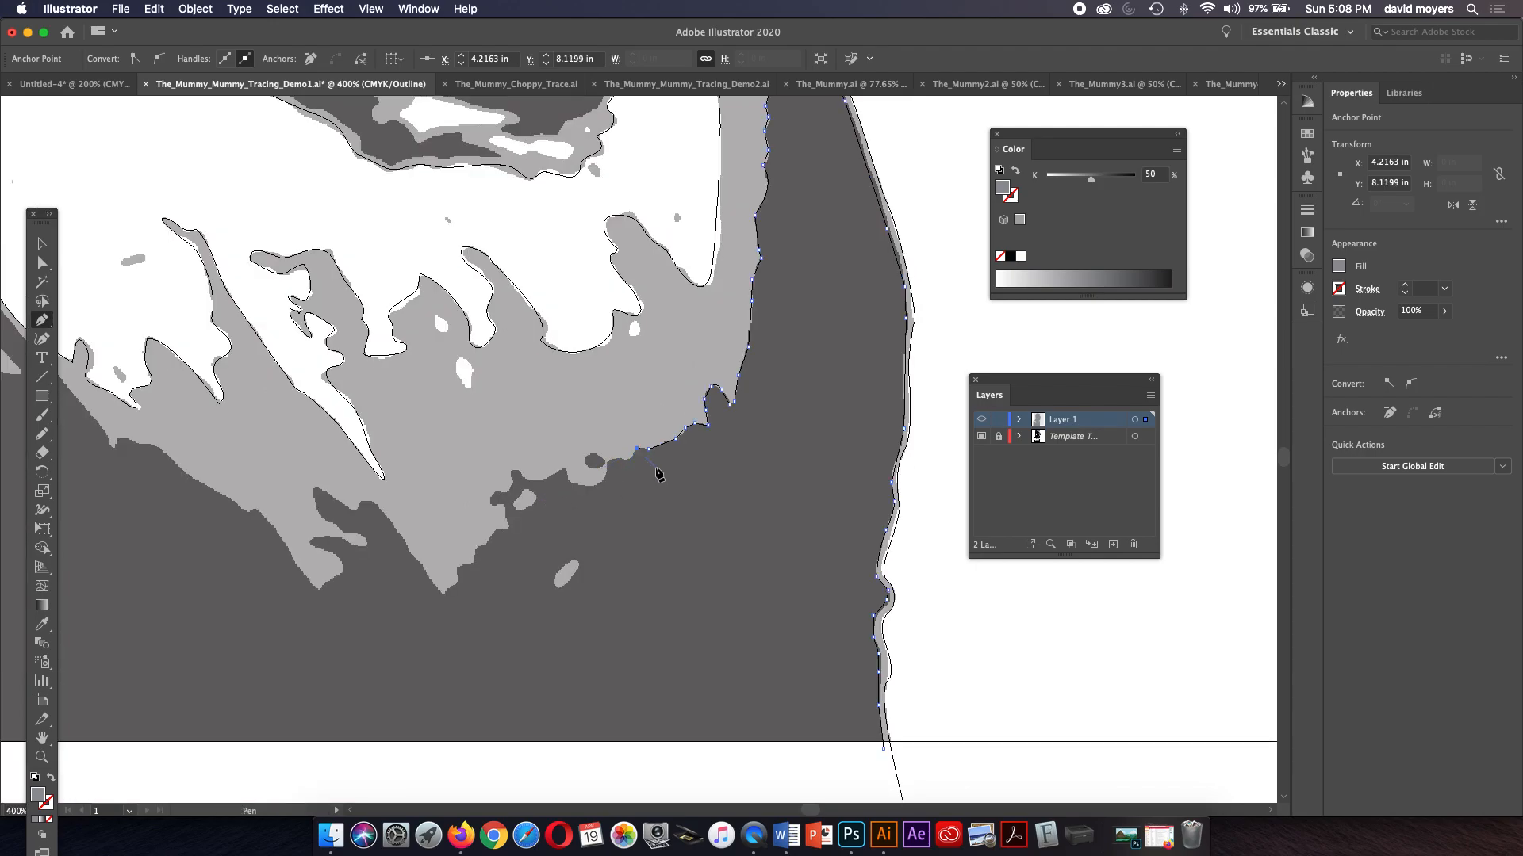
pyautogui.click(629, 458)
pyautogui.click(610, 460)
# Step: Trace beneath the small dark spot and around the jagged dark nub on the chest border
pyautogui.moveTo(600, 483); pyautogui.dragTo(592, 487)
pyautogui.click(599, 483)
pyautogui.click(571, 483)
pyautogui.click(564, 470)
pyautogui.click(547, 479)
pyautogui.click(522, 479)
pyautogui.click(517, 471)
pyautogui.click(509, 482)
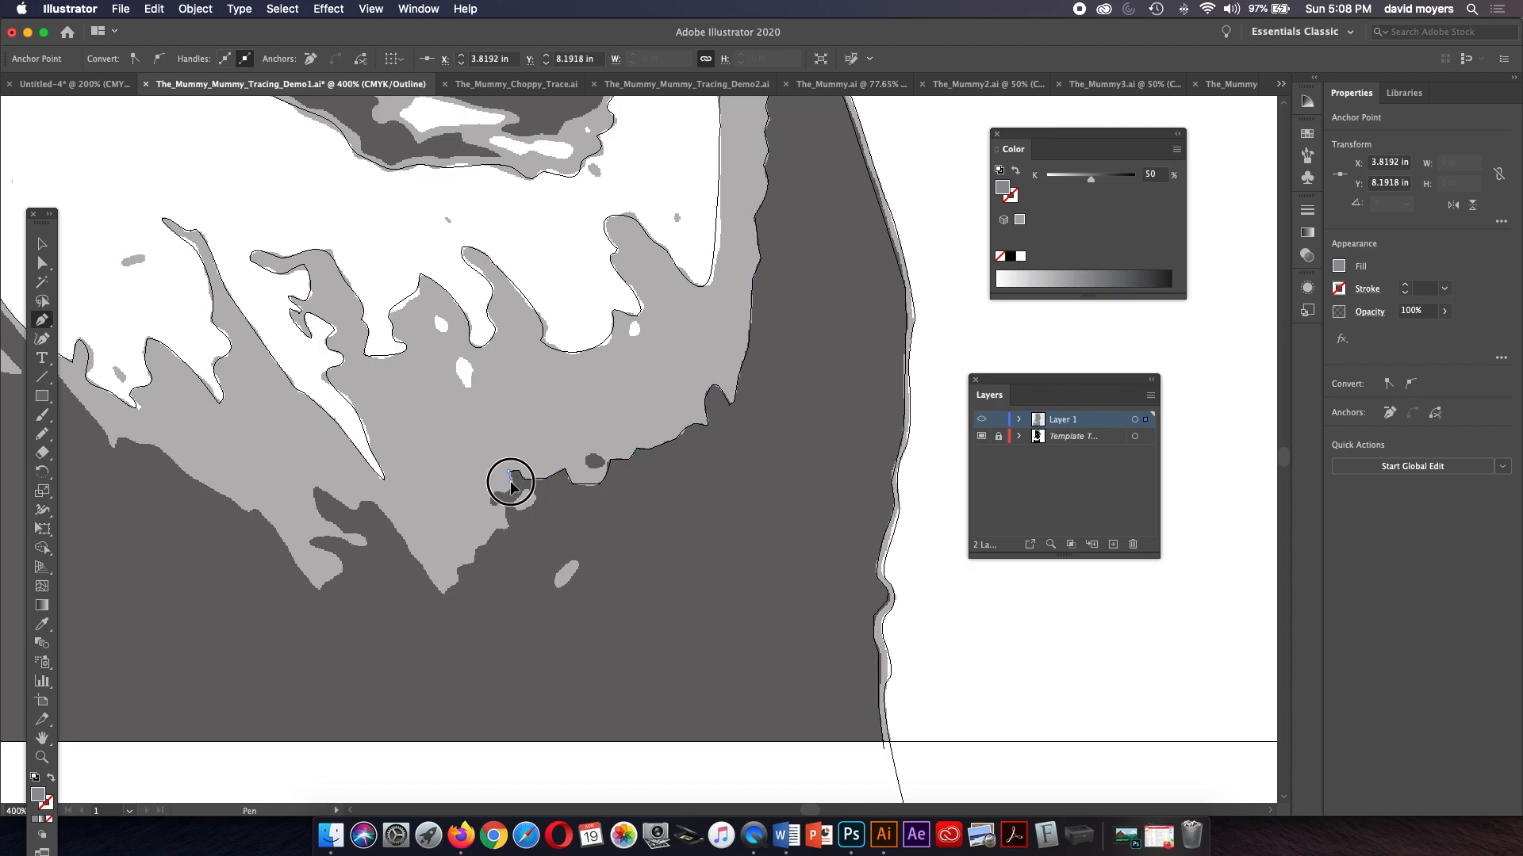
pyautogui.click(496, 491)
pyautogui.click(489, 502)
pyautogui.click(500, 503)
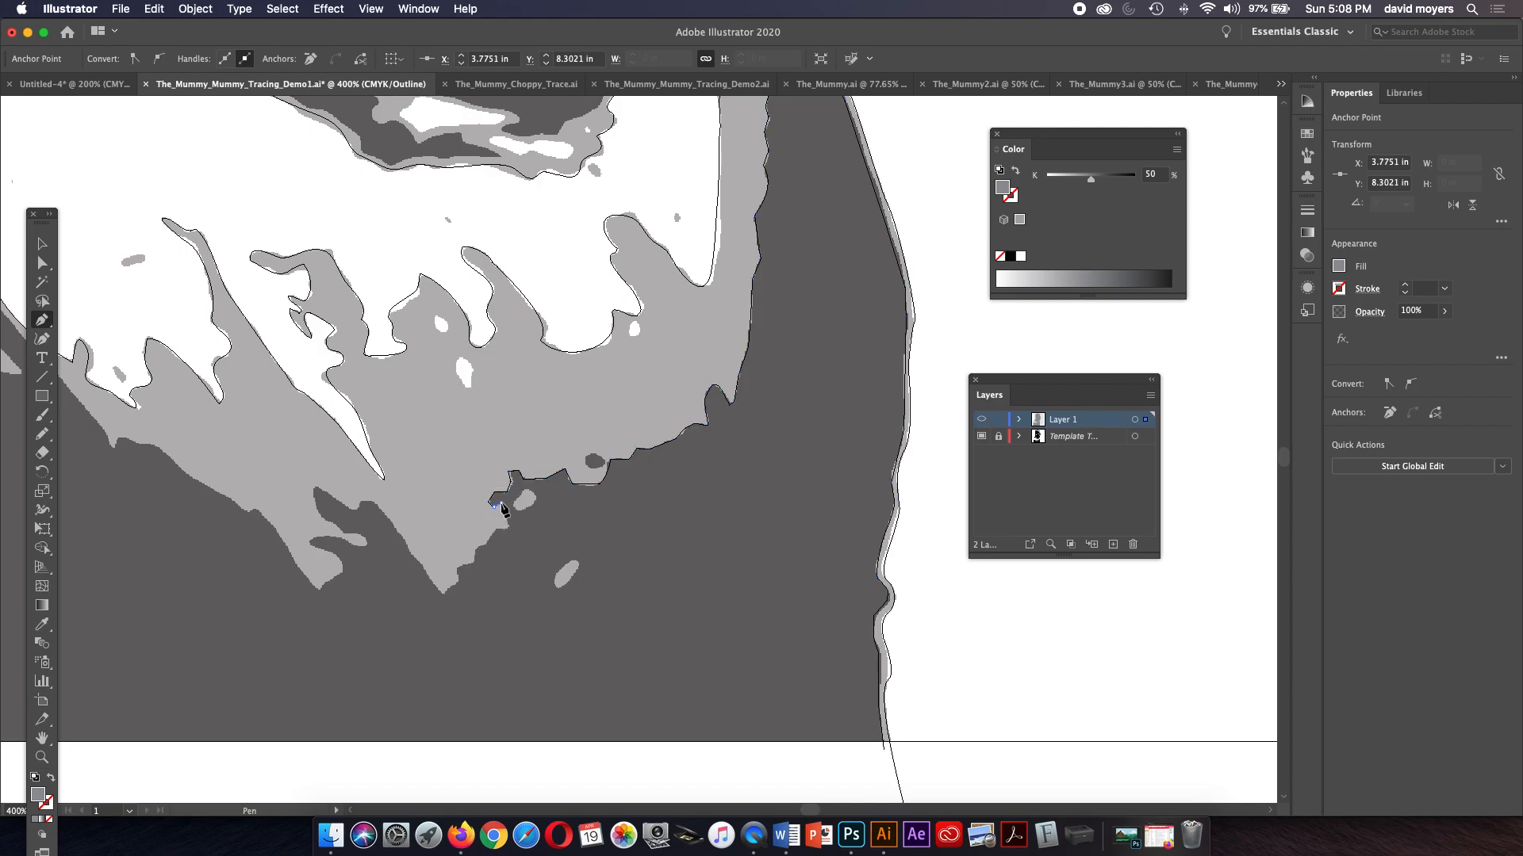
# Step: Trace the stepped edge from the dark nub down to the lowest point of the light grey chest area
pyautogui.click(508, 525)
pyautogui.click(499, 528)
pyautogui.click(487, 546)
pyautogui.click(474, 561)
pyautogui.click(457, 569)
pyautogui.click(460, 579)
pyautogui.click(443, 592)
# Step: Trace up from the lowest chest point, around the dark fingers, and down to the neighbouring light grey point
pyautogui.click(411, 553)
pyautogui.click(406, 539)
pyautogui.click(371, 501)
pyautogui.click(362, 499)
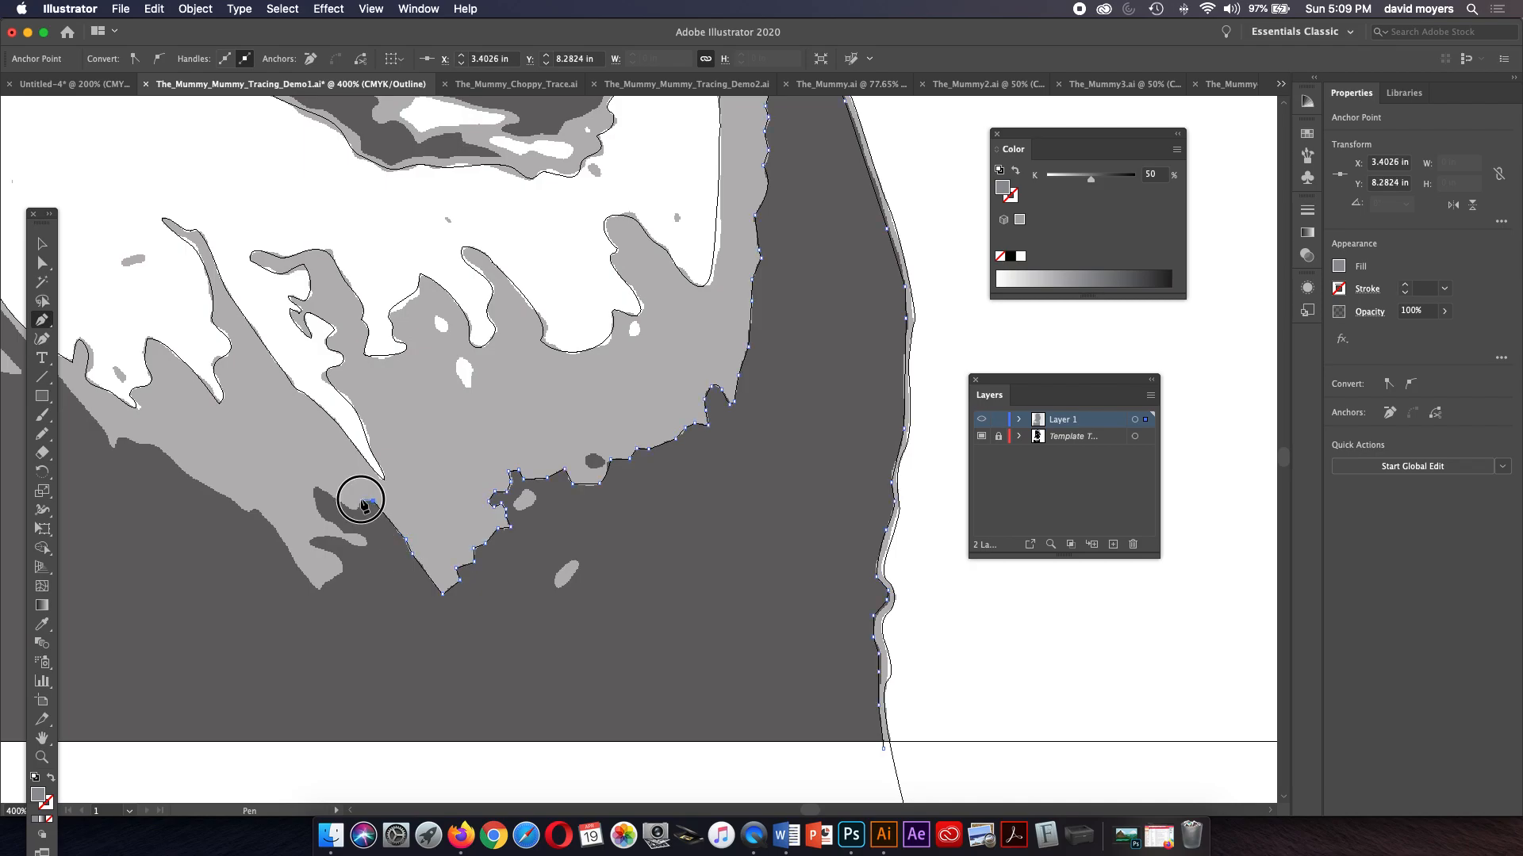
pyautogui.click(355, 508)
pyautogui.click(318, 491)
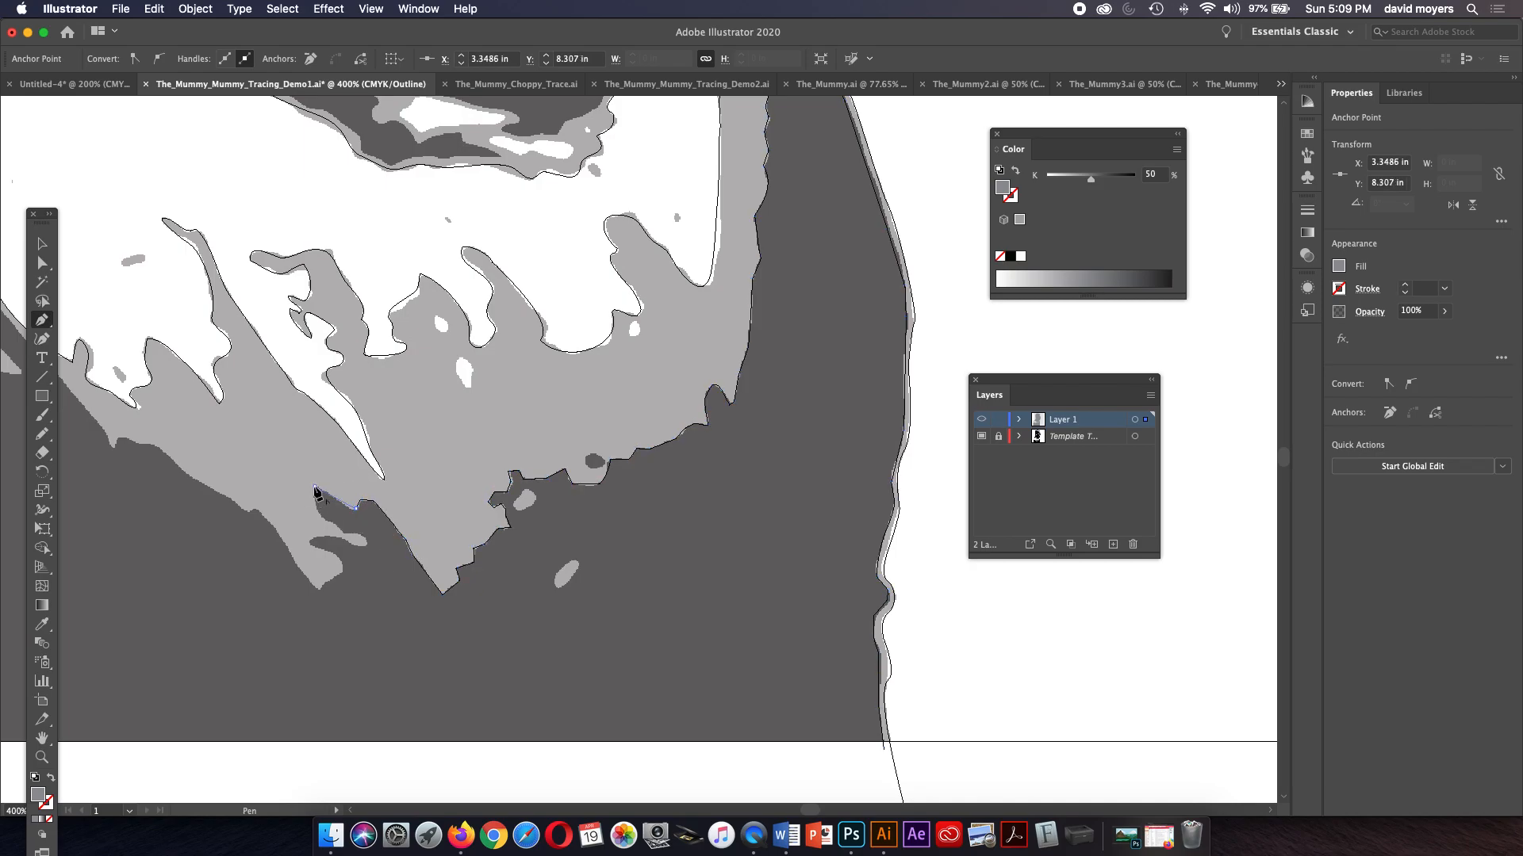
pyautogui.click(312, 499)
pyautogui.moveTo(331, 522); pyautogui.dragTo(337, 582)
pyautogui.click(330, 523)
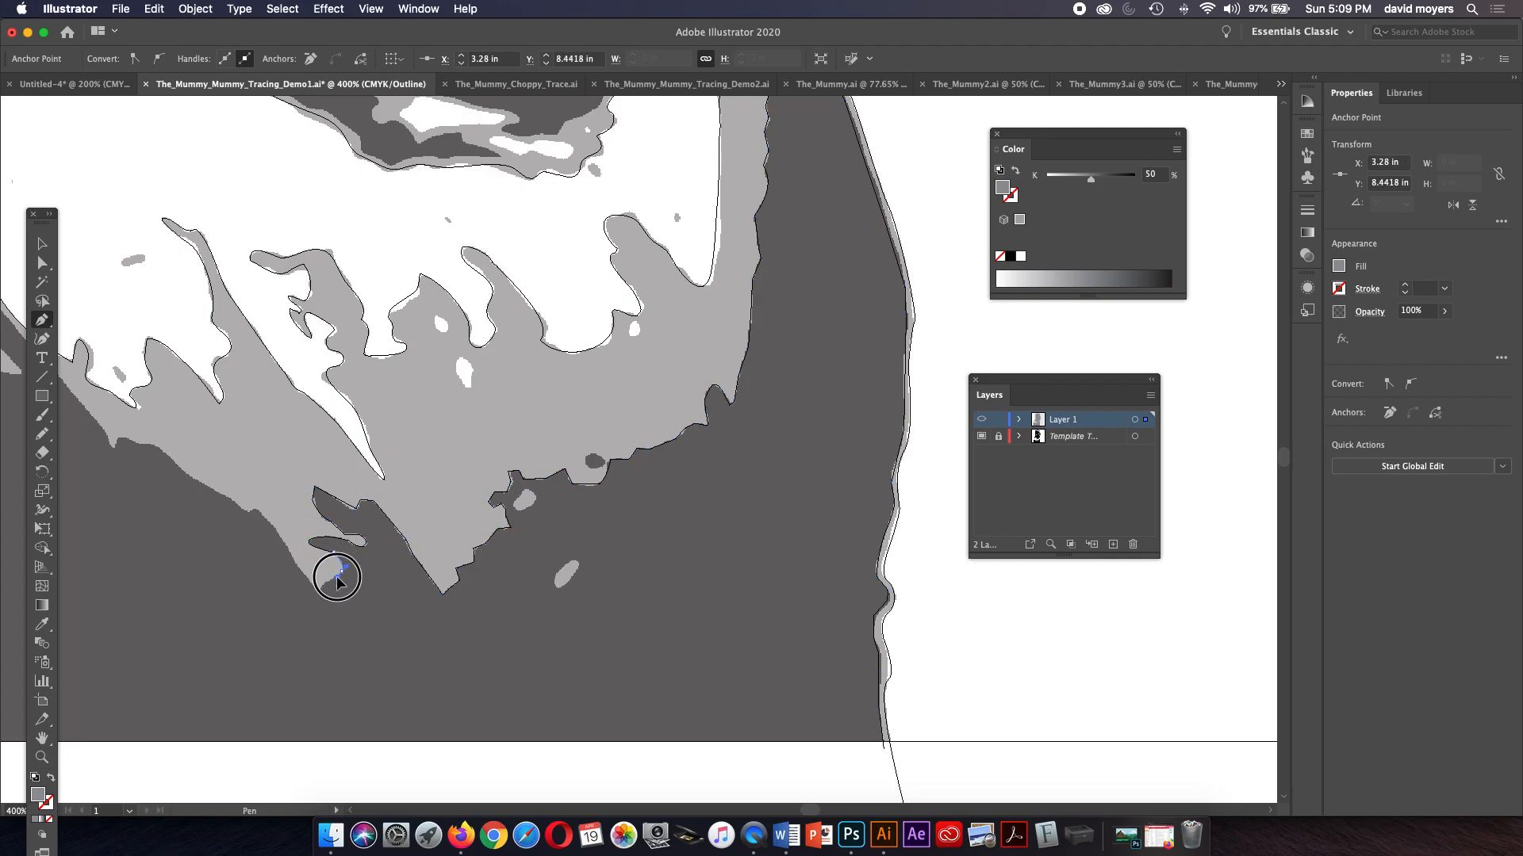
pyautogui.click(338, 581)
pyautogui.click(320, 589)
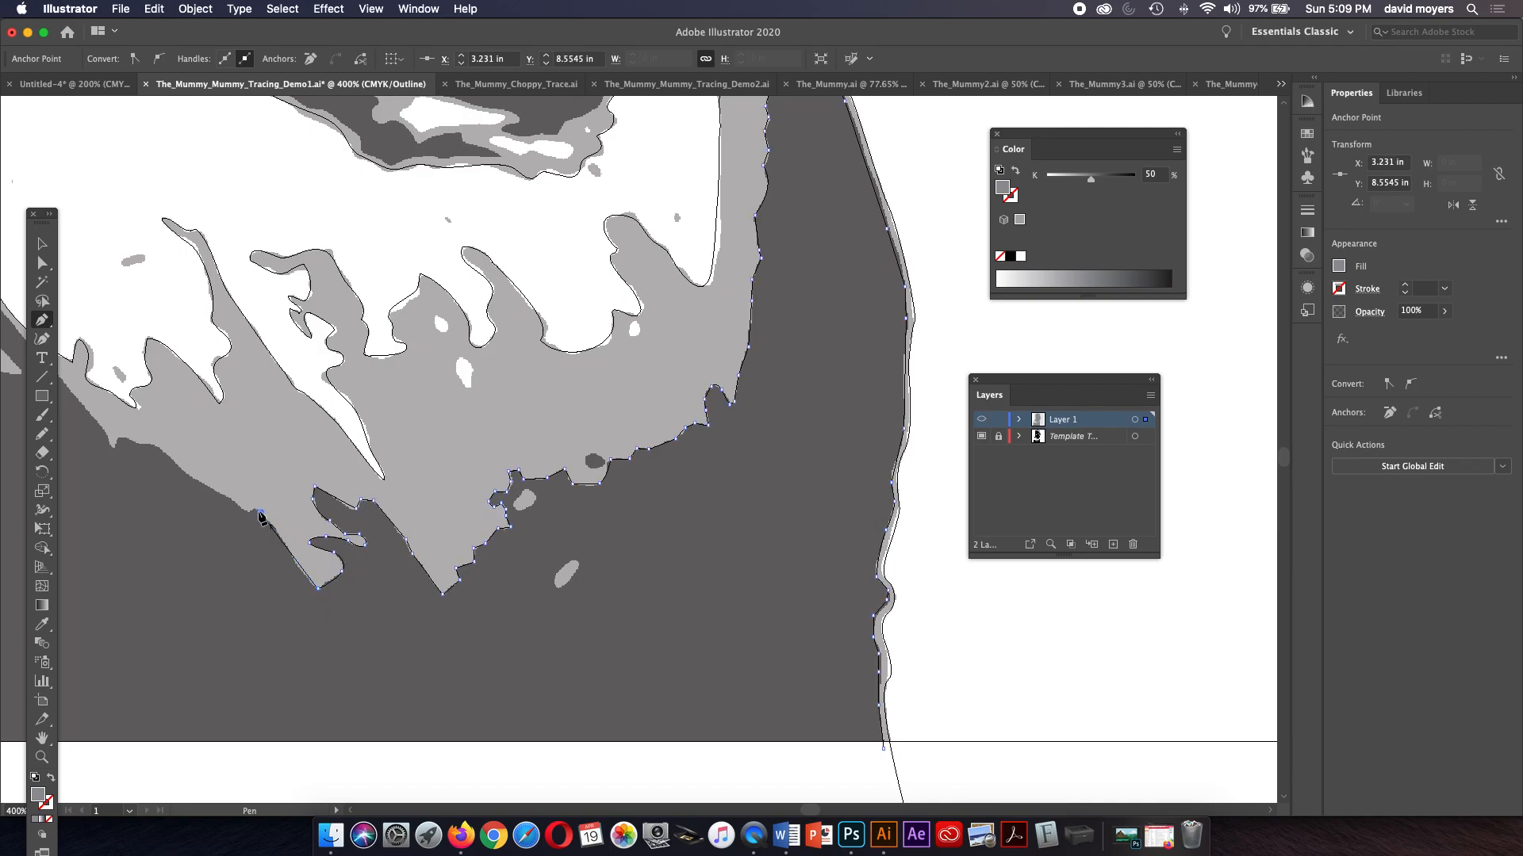
# Step: Trace the diagonal border between the dark torso and the light grey chest up to the garment's neckline corner
pyautogui.moveTo(362, 463); pyautogui.dragTo(719, 397)
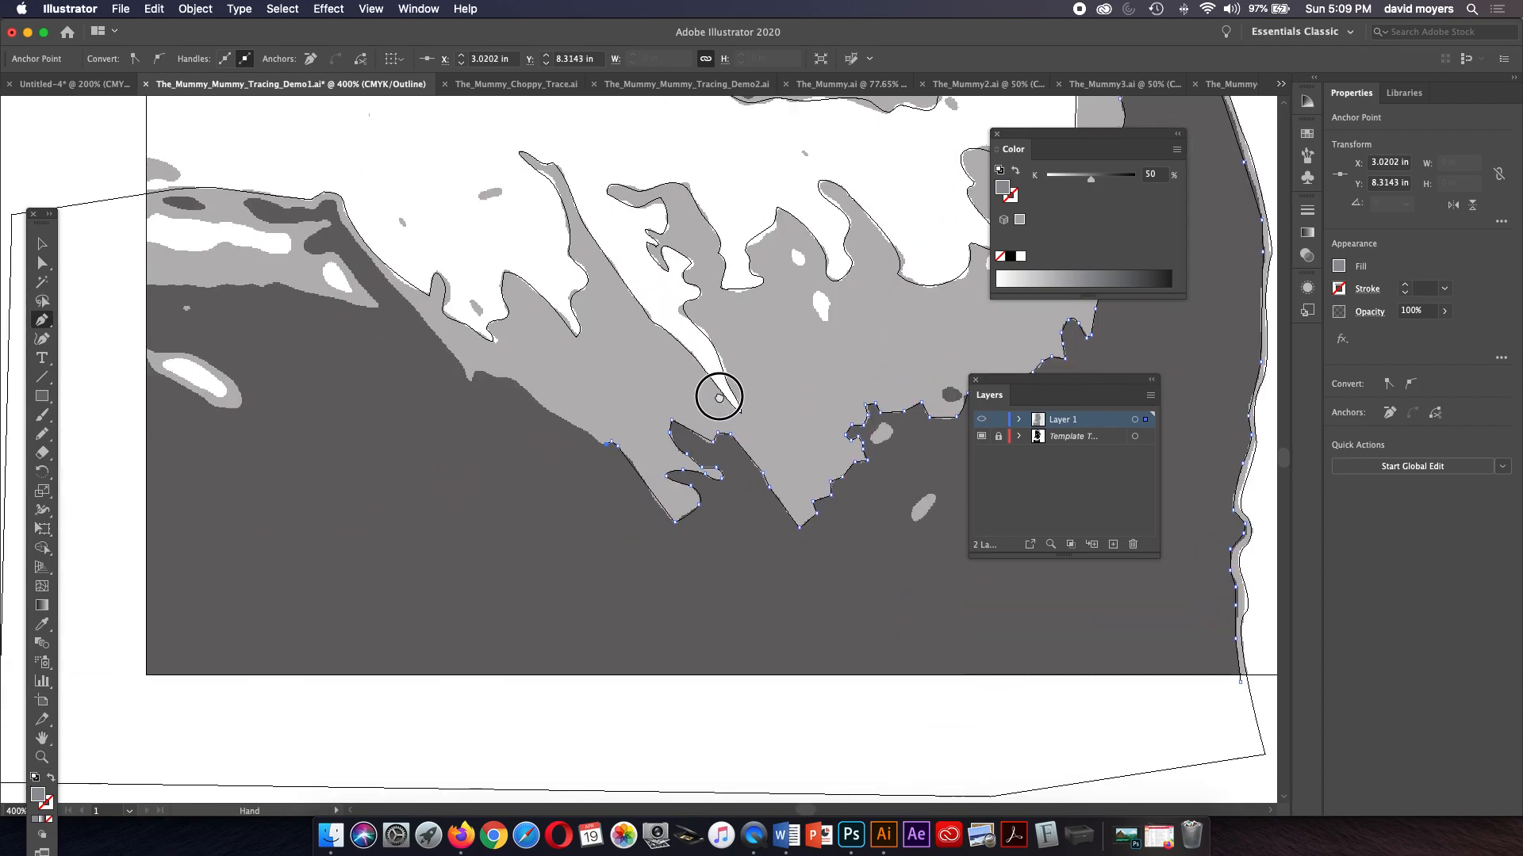
pyautogui.click(545, 413)
pyautogui.moveTo(504, 377); pyautogui.dragTo(493, 375)
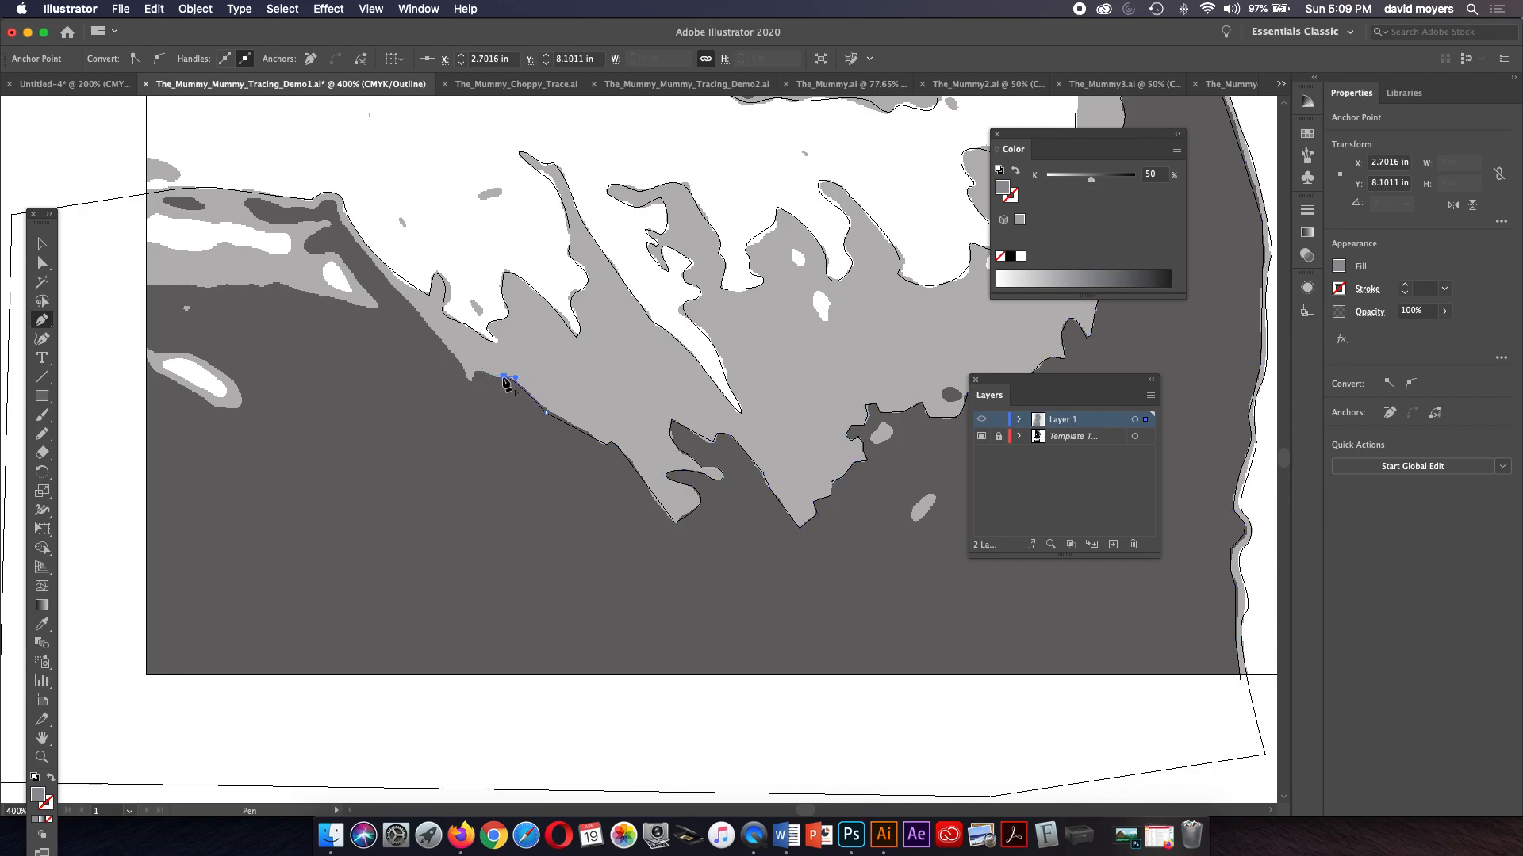
pyautogui.click(496, 378)
pyautogui.click(470, 379)
pyautogui.click(466, 367)
pyautogui.click(356, 241)
pyautogui.moveTo(337, 207); pyautogui.dragTo(339, 195)
pyautogui.click(336, 206)
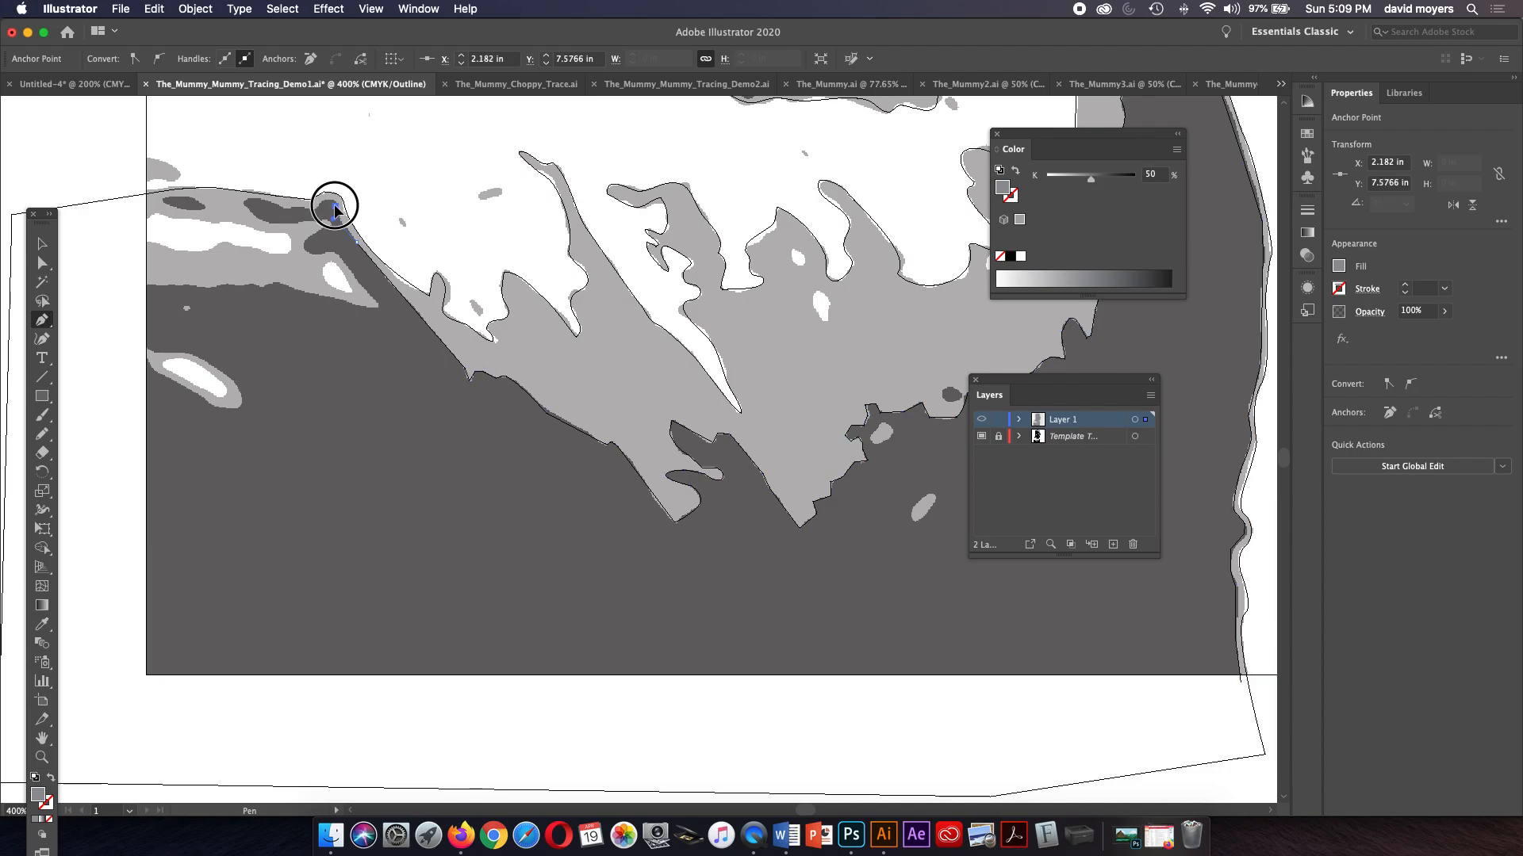
# Step: Trace around the narrow dark streak behind the neckline corner and the small dark notch beneath it
pyautogui.click(322, 199)
pyautogui.click(316, 208)
pyautogui.click(298, 208)
pyautogui.click(283, 207)
pyautogui.click(255, 195)
pyautogui.moveTo(246, 207); pyautogui.dragTo(251, 215)
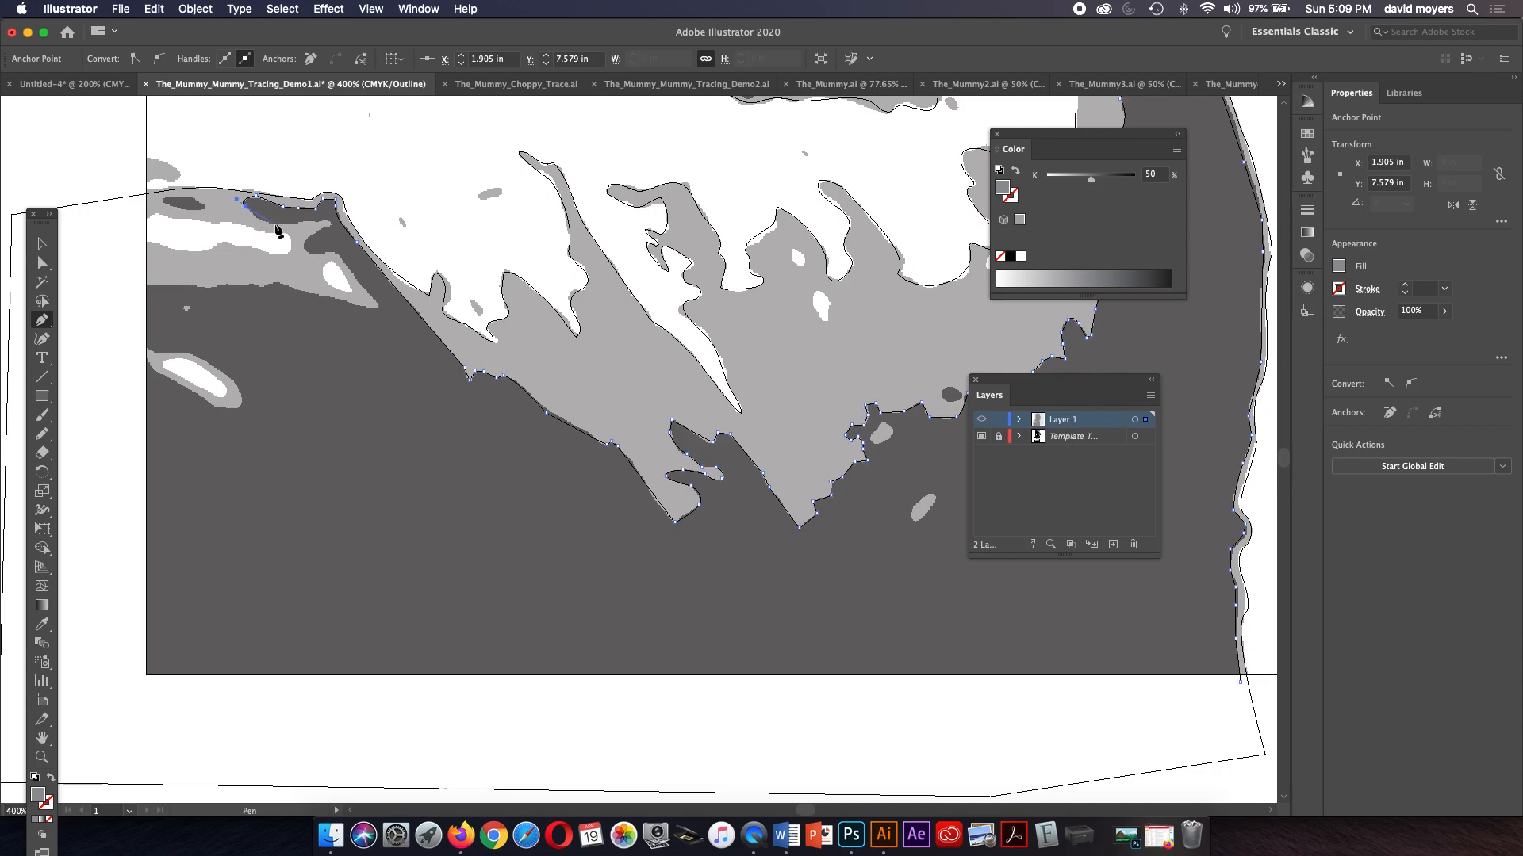
pyautogui.moveTo(277, 222); pyautogui.dragTo(296, 225)
pyautogui.click(277, 223)
pyautogui.click(326, 224)
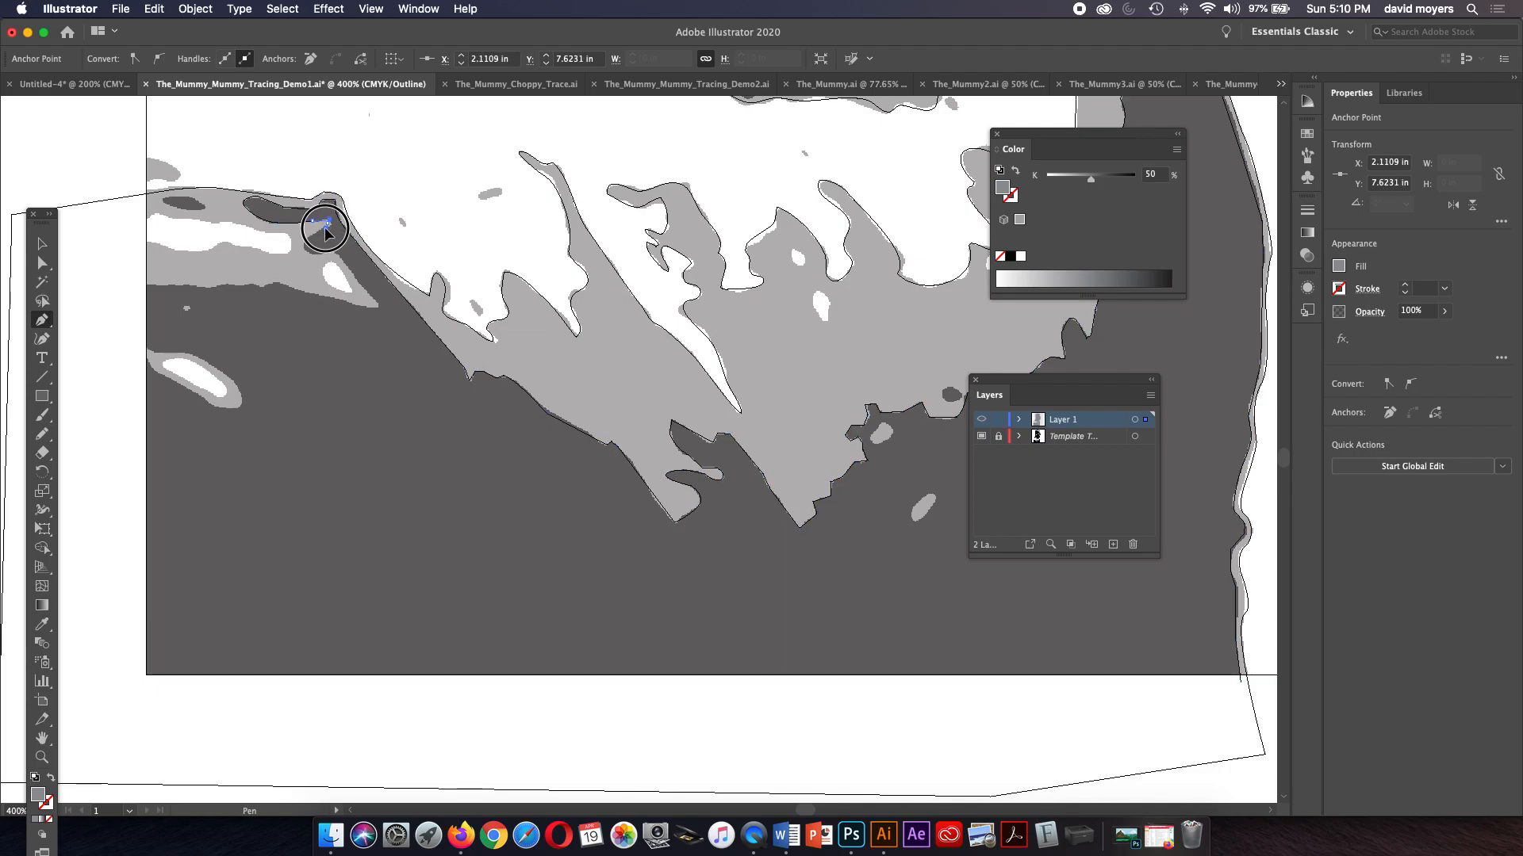
pyautogui.moveTo(305, 247); pyautogui.dragTo(345, 265)
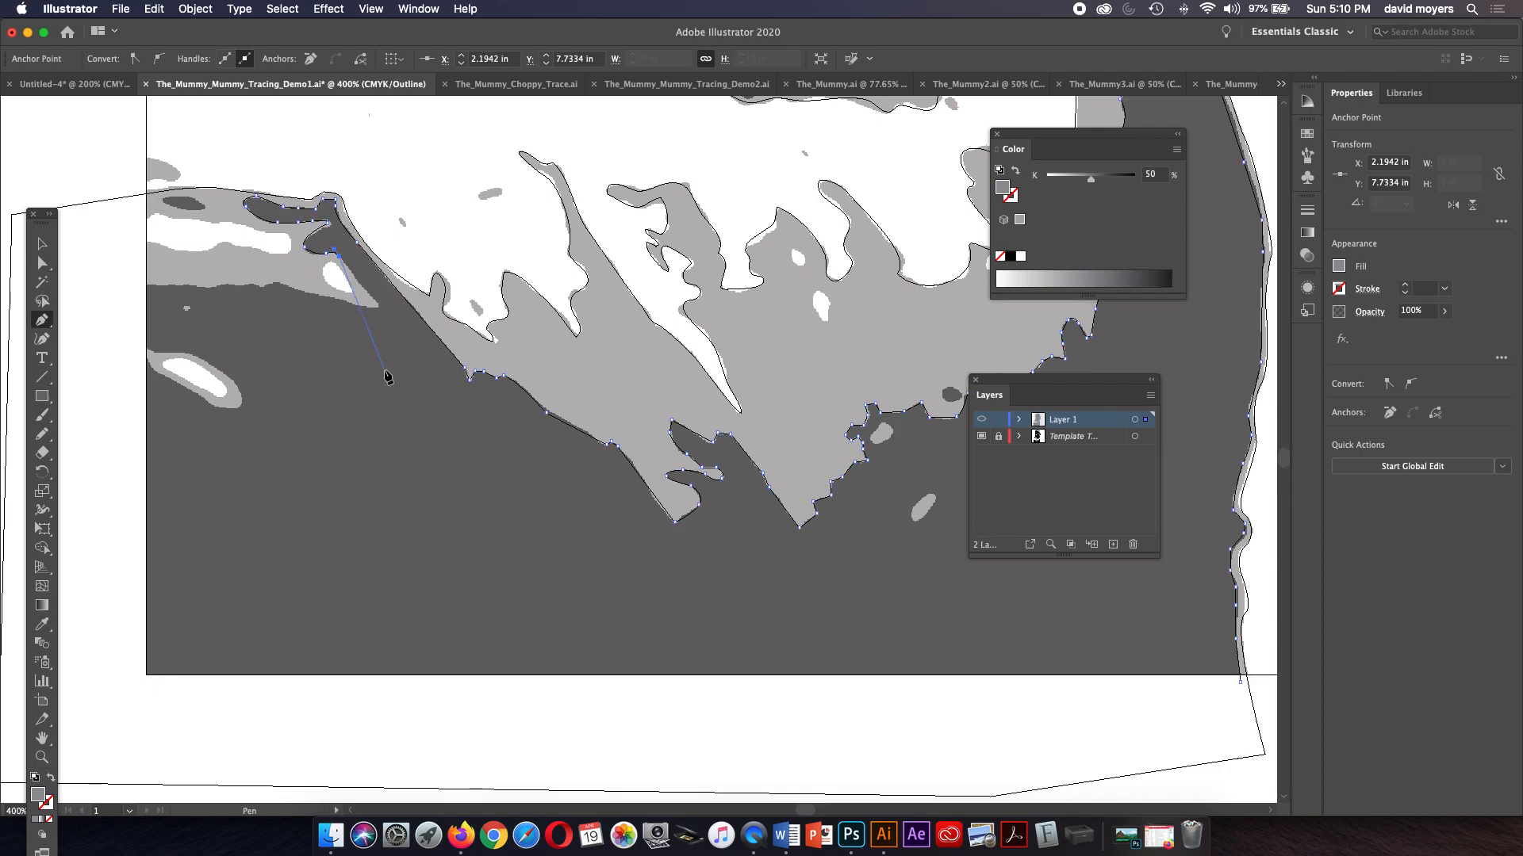
# Step: Trace around the pointed end of the grey shoulder band and along its lower border past the artwork's left edge
pyautogui.moveTo(384, 309); pyautogui.dragTo(315, 295)
pyautogui.click(273, 280)
pyautogui.click(261, 286)
pyautogui.click(244, 284)
pyautogui.click(219, 284)
pyautogui.moveTo(188, 289); pyautogui.dragTo(161, 281)
pyautogui.click(183, 285)
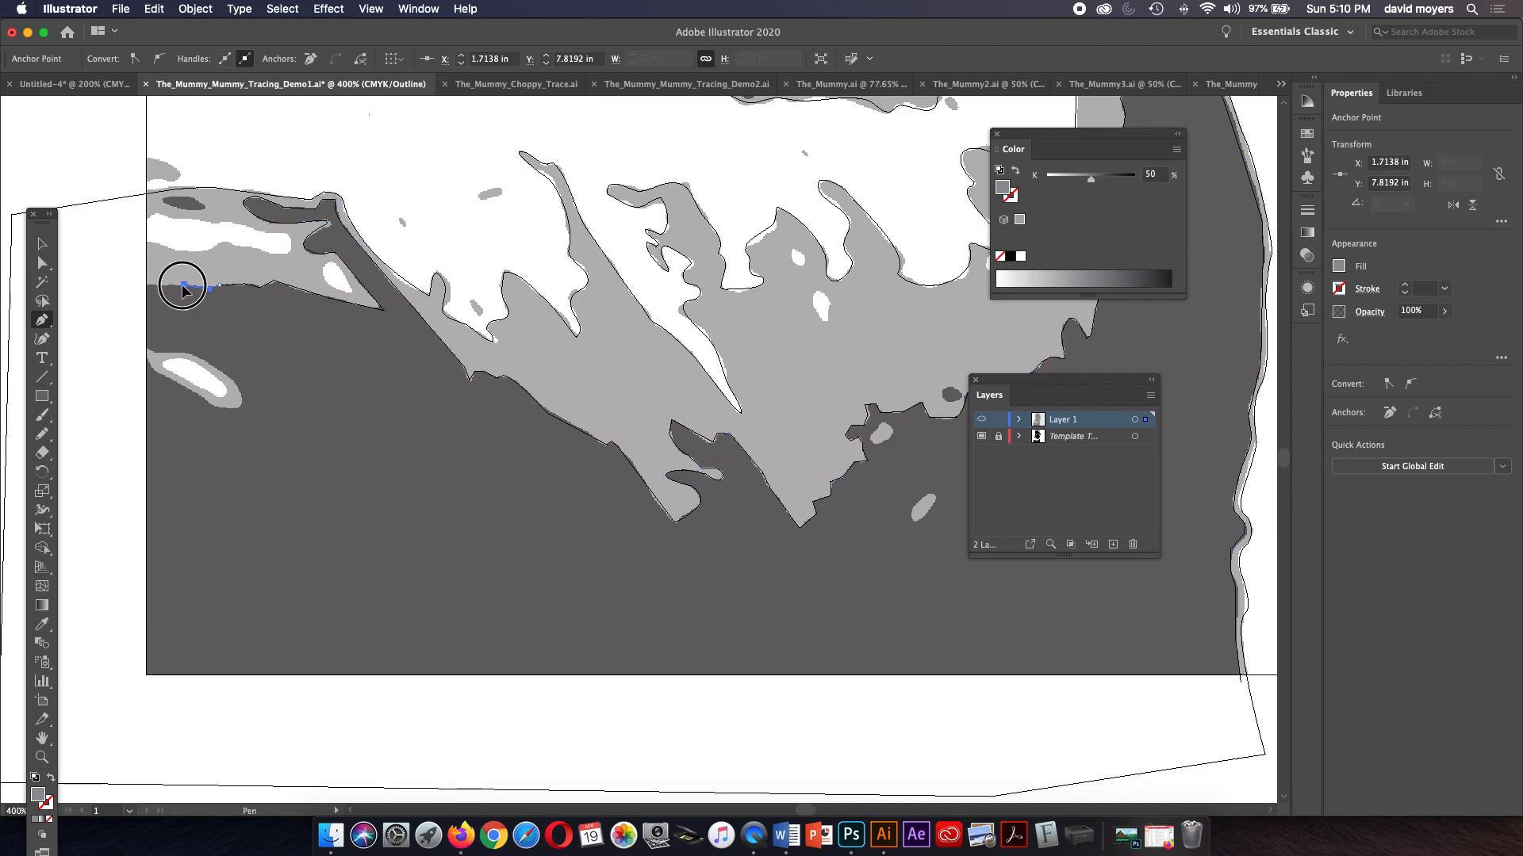
pyautogui.click(141, 284)
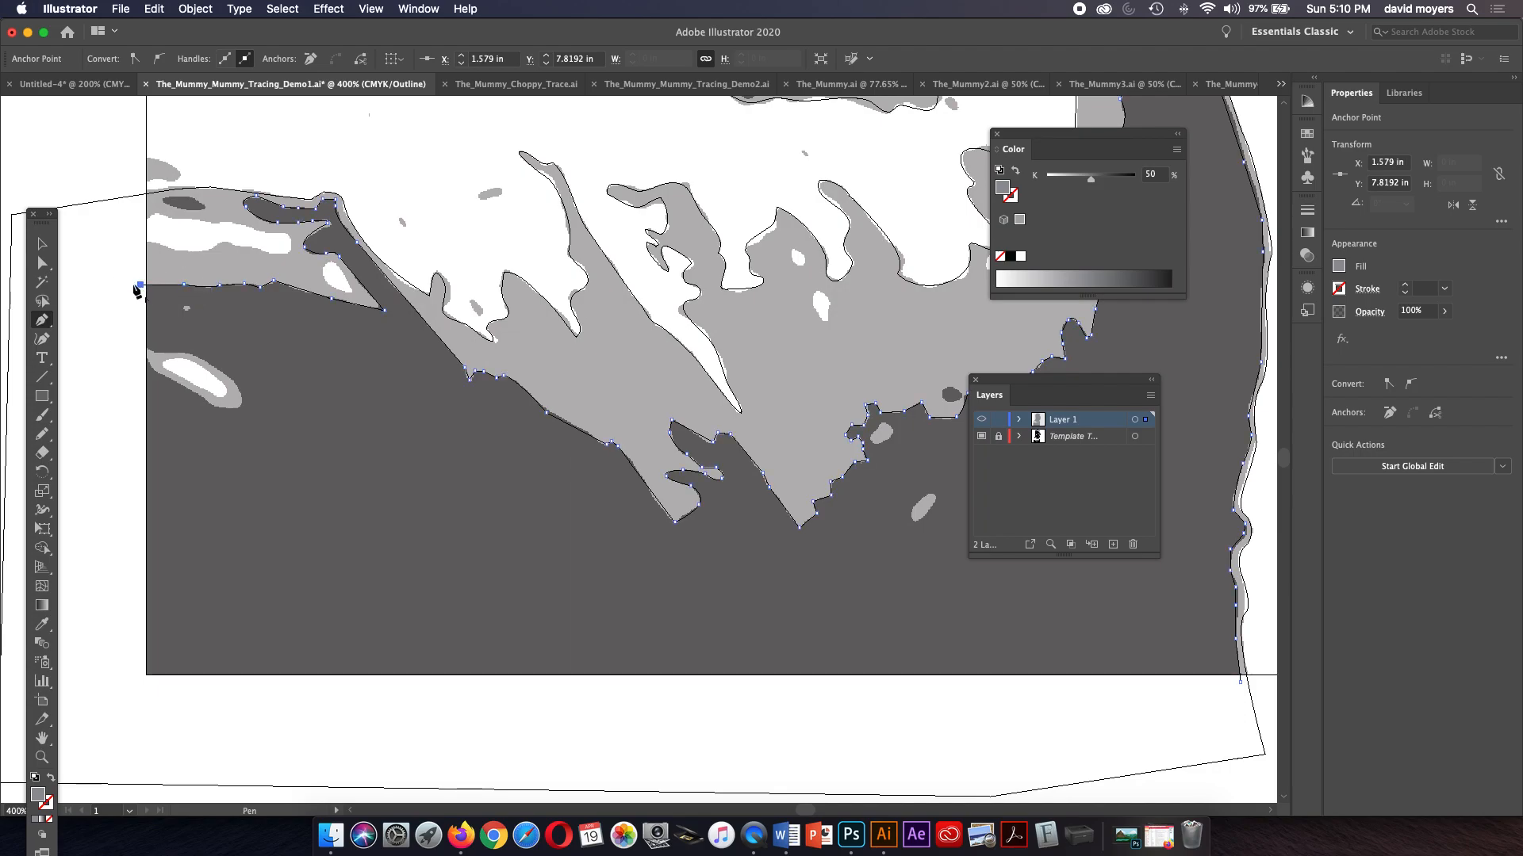
# Step: Run the path outside the left edge and around the small light patch below the shoulder band
pyautogui.click(92, 296)
pyautogui.click(111, 328)
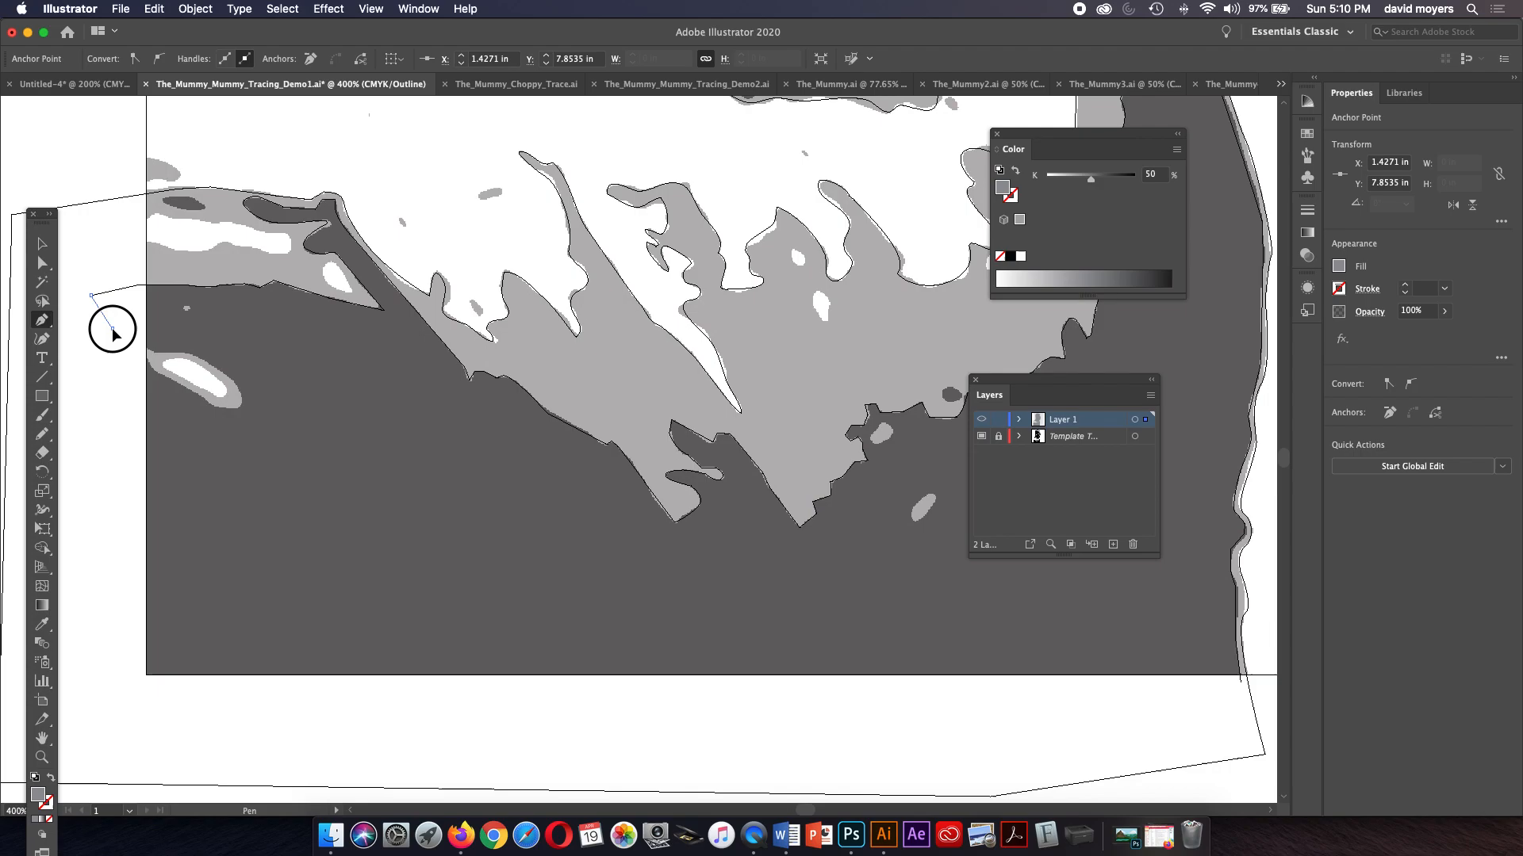
pyautogui.click(146, 348)
pyautogui.click(206, 357)
pyautogui.moveTo(186, 353); pyautogui.dragTo(213, 408)
pyautogui.moveTo(147, 359); pyautogui.dragTo(89, 361)
# Step: Run the path outside the artwork's left and lower edges and close it at its starting anchor
pyautogui.press('super+minus')
pyautogui.moveTo(424, 456); pyautogui.dragTo(191, 244)
pyautogui.click(254, 484)
pyautogui.click(519, 504)
pyautogui.moveTo(635, 442); pyautogui.dragTo(314, 454)
pyautogui.click(796, 512)
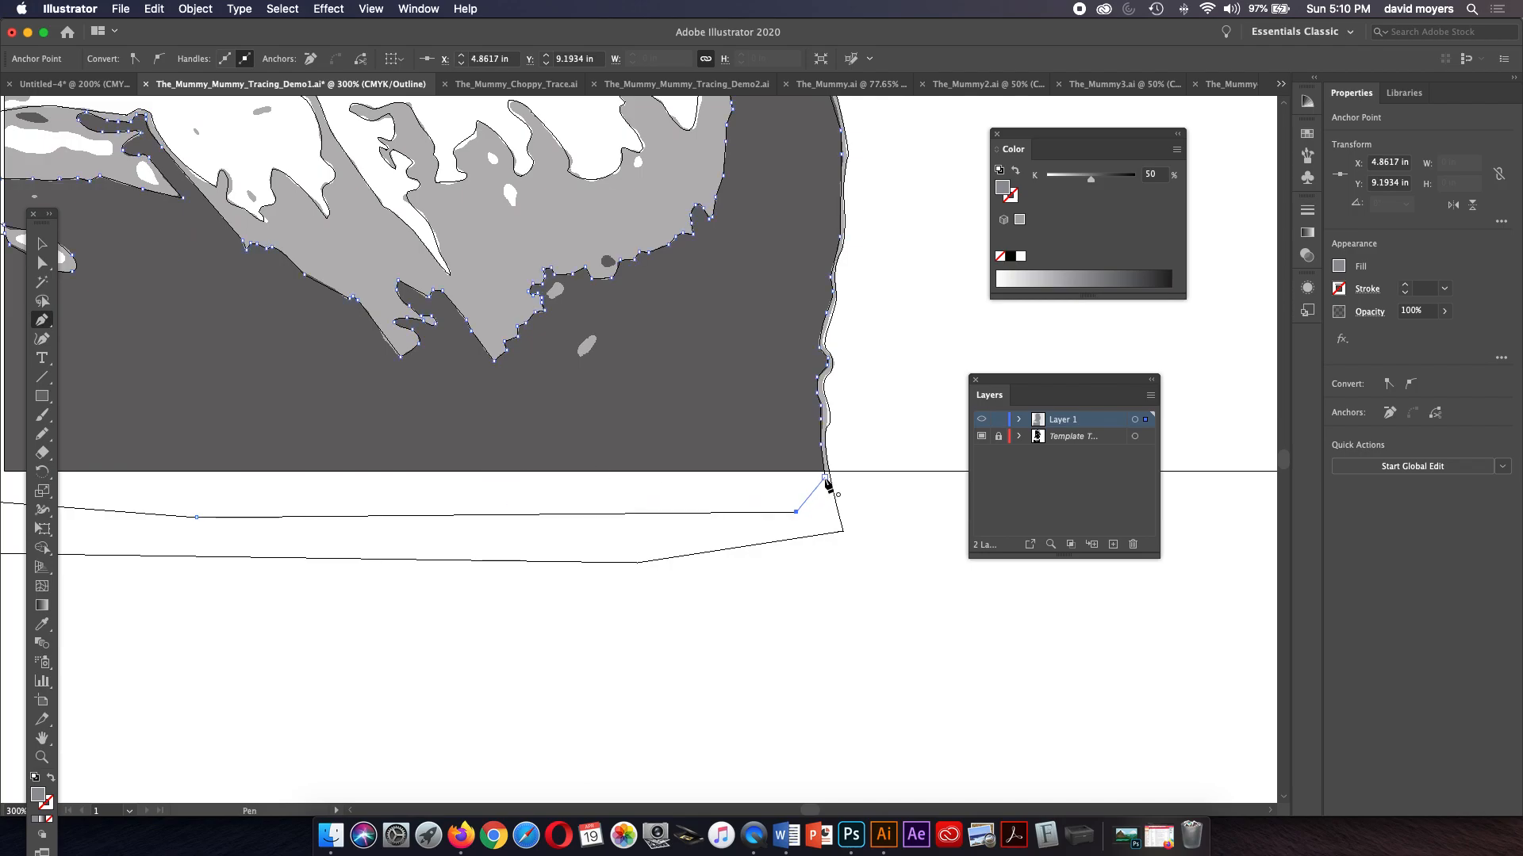
pyautogui.click(825, 479)
pyautogui.press('super+z')
pyautogui.click(825, 479)
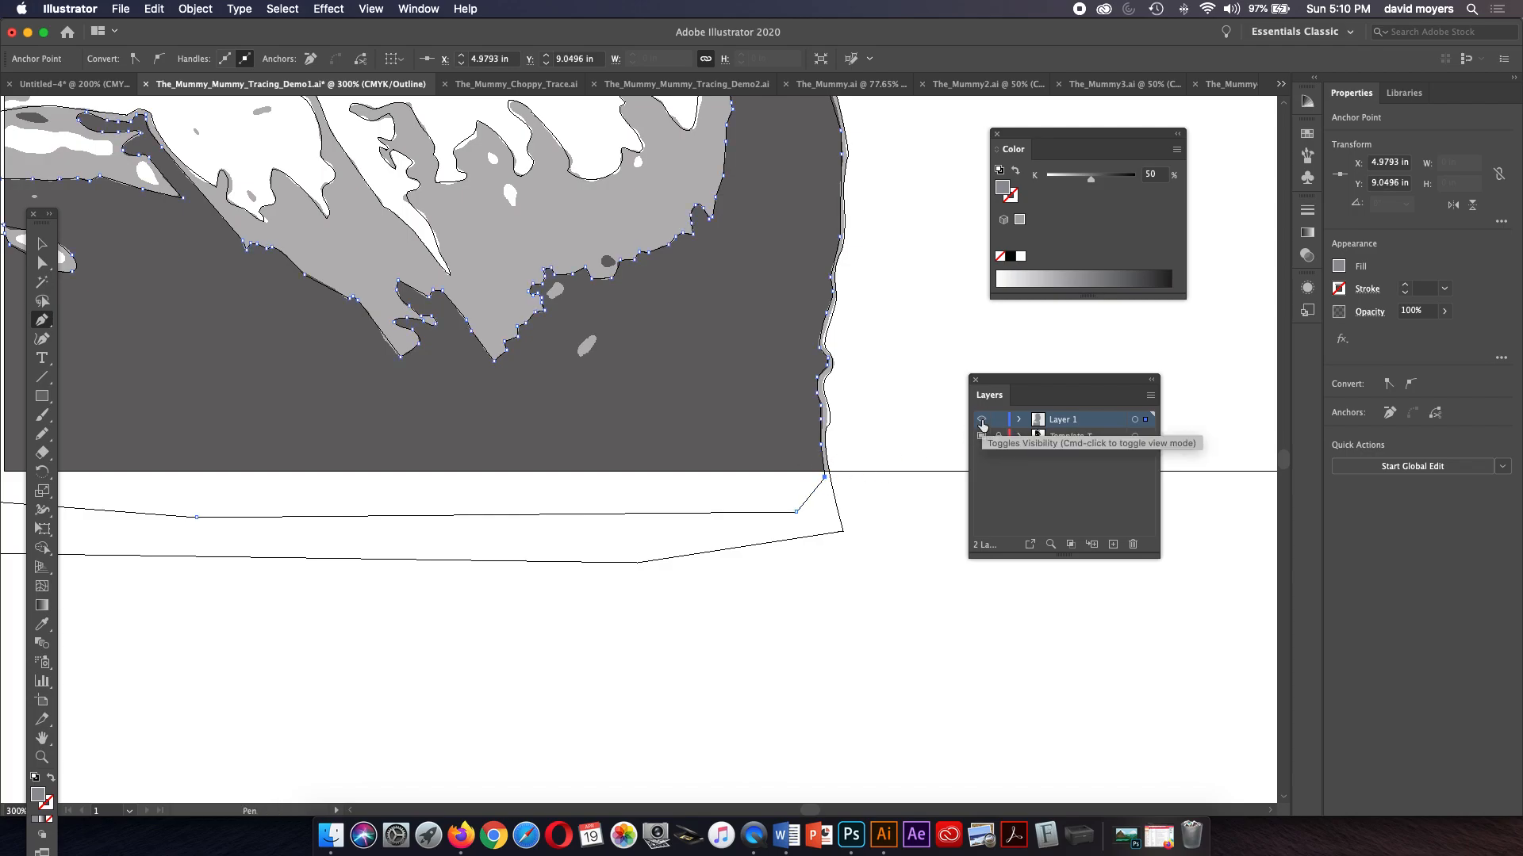
# Step: Switch Layer 1 from outline view to colour preview
pyautogui.press('super')
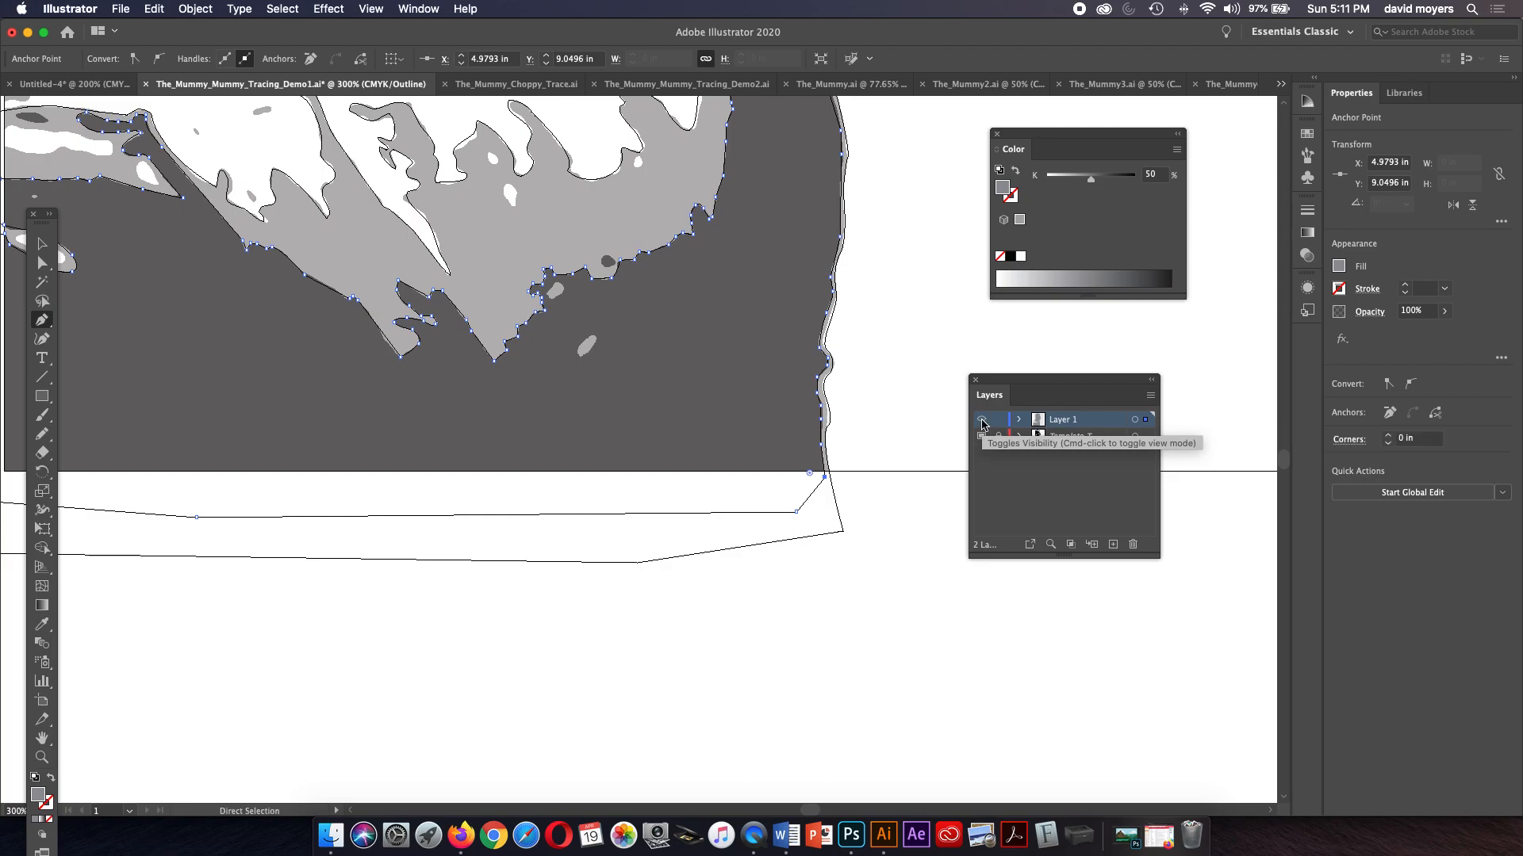
pyautogui.keyDown('super'); pyautogui.click(982, 421); pyautogui.keyUp('super')
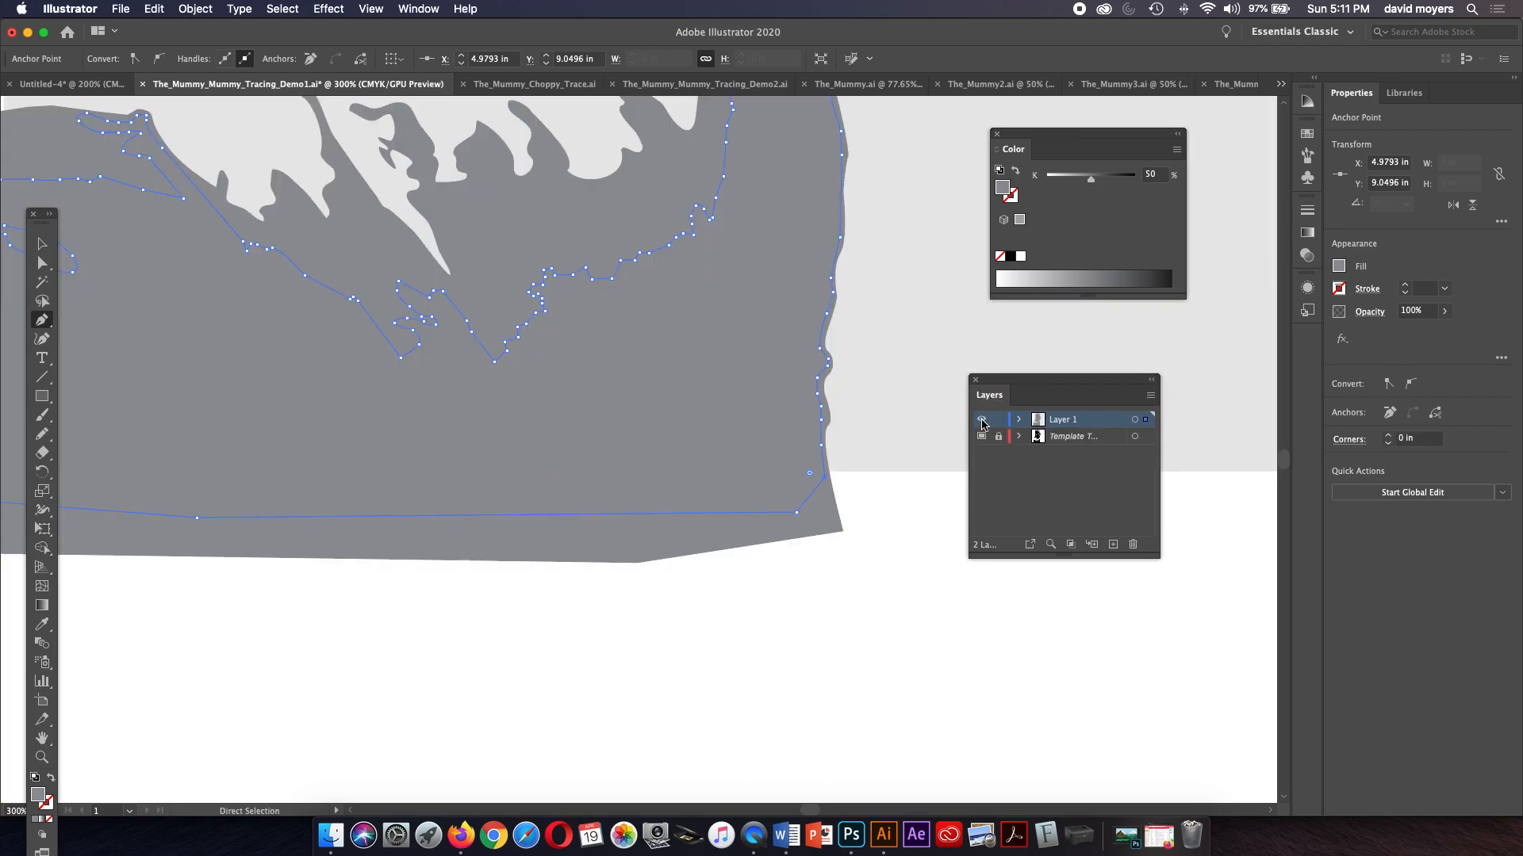
pyautogui.press('super+minus')
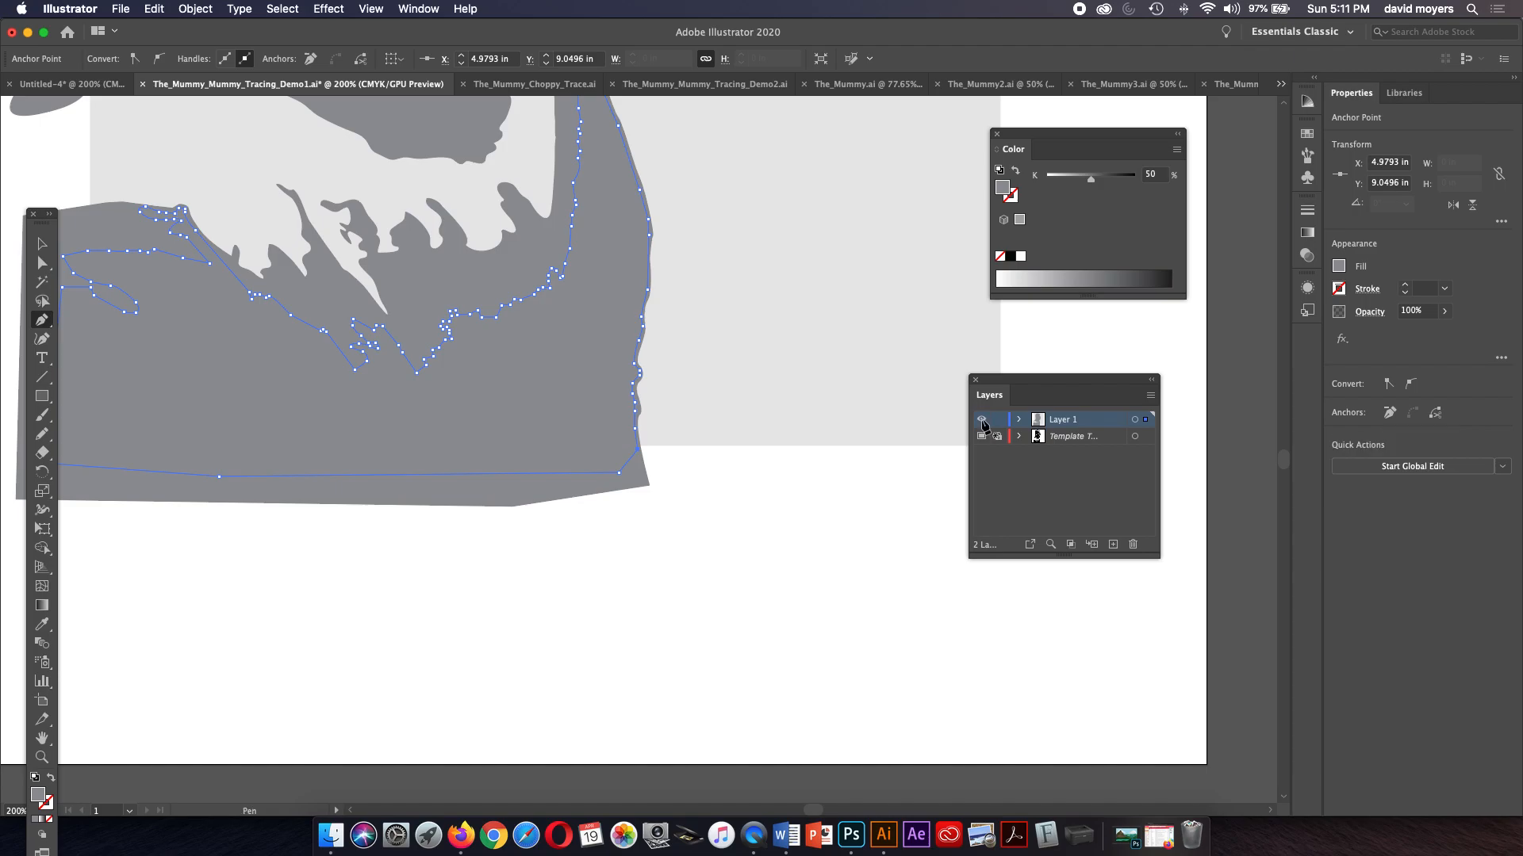
# Step: Fill the closed torso path with 100% black
pyautogui.moveTo(816, 384); pyautogui.dragTo(875, 557)
pyautogui.moveTo(828, 498); pyautogui.dragTo(903, 557)
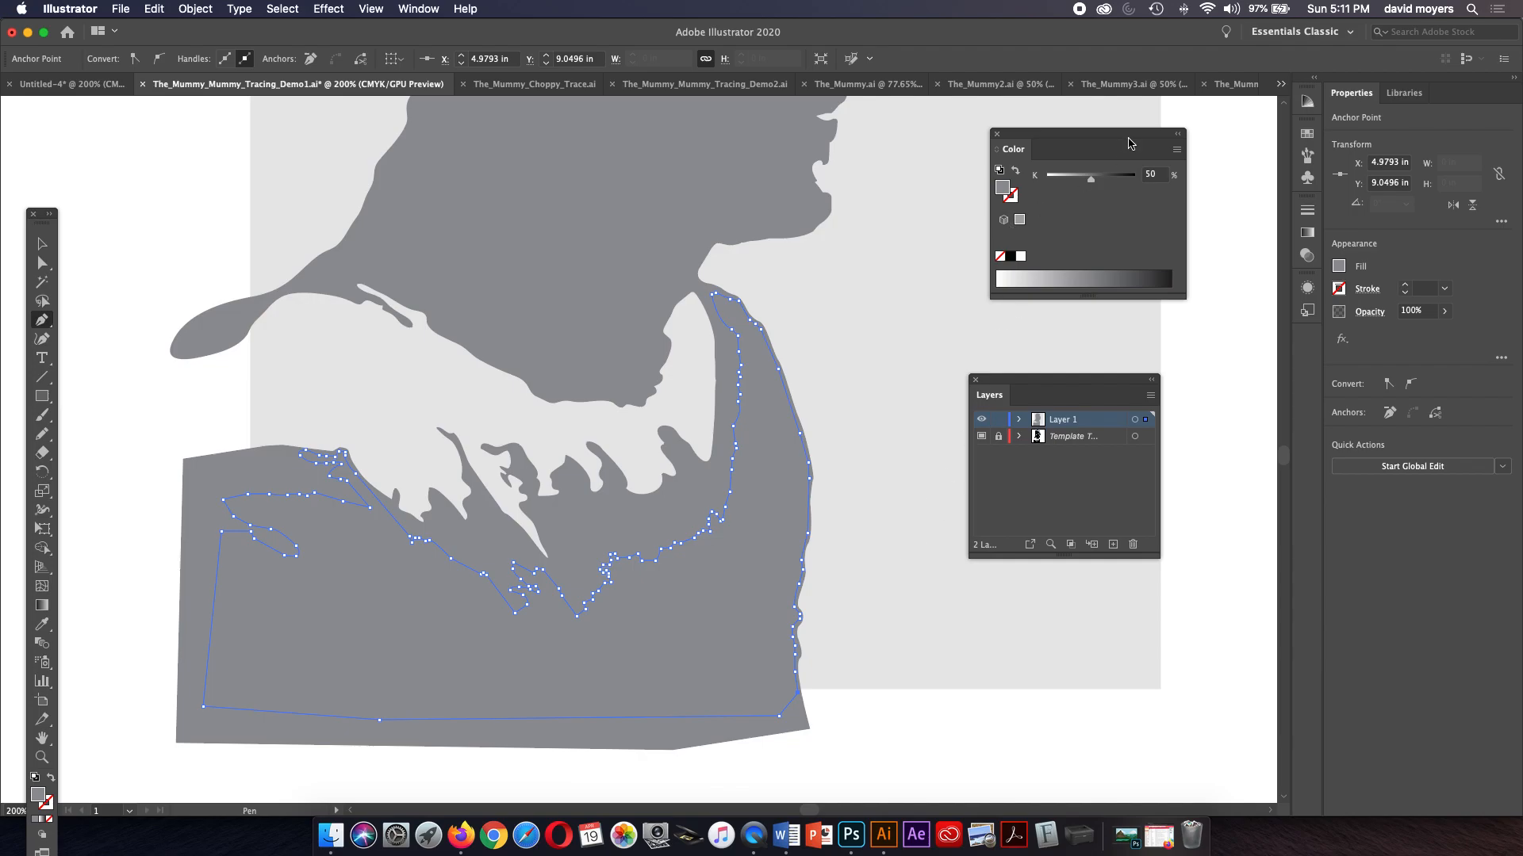
pyautogui.moveTo(1134, 180); pyautogui.dragTo(1149, 181)
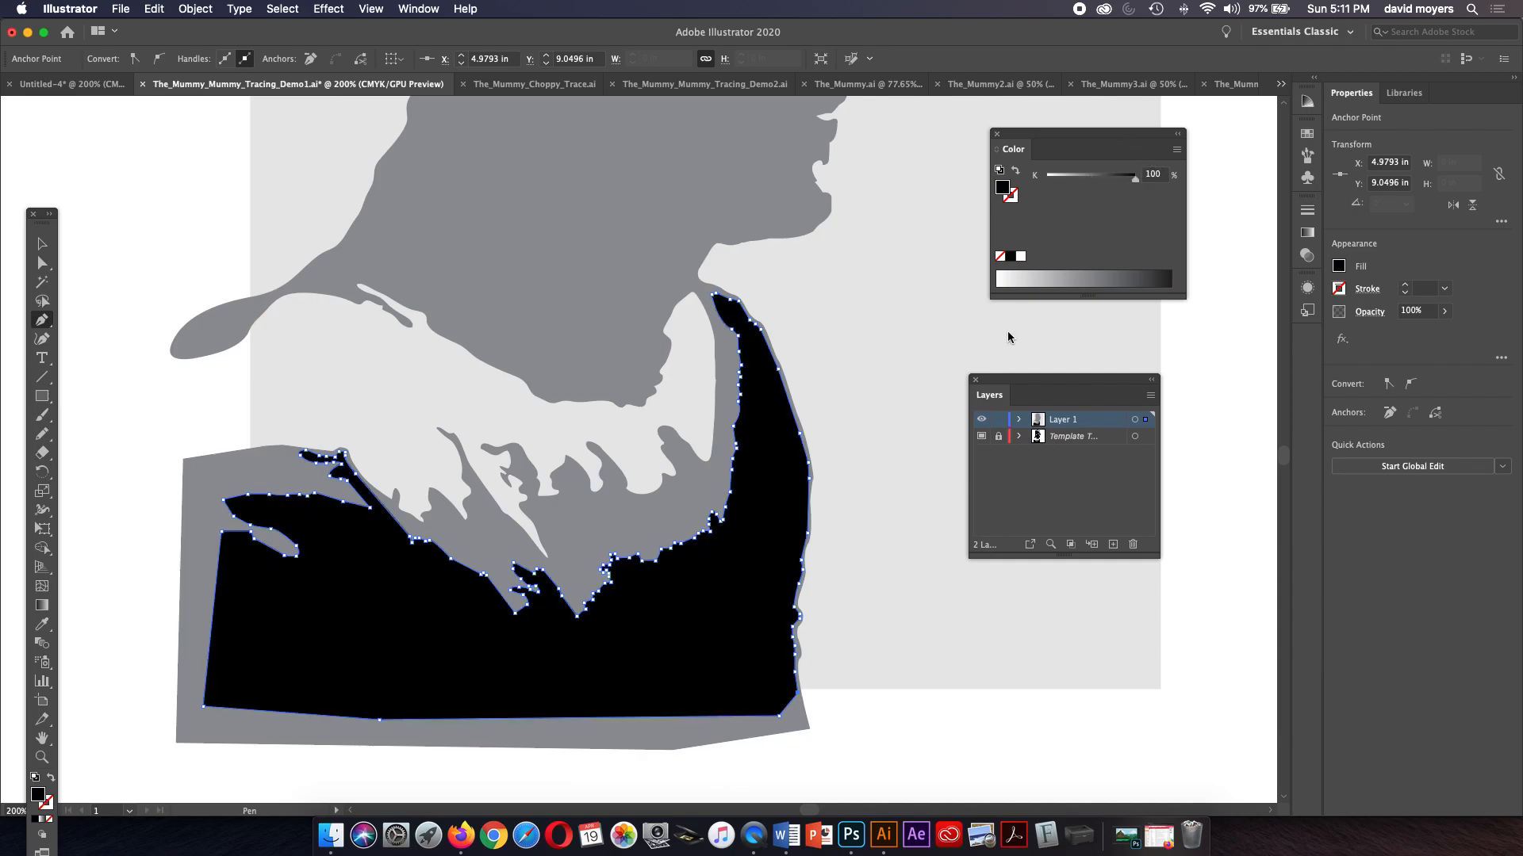
# Step: Check the traced head and torso paths against the template in outline view, return Layer 1 to colour preview and deselect the path
pyautogui.keyDown('super'); pyautogui.click(982, 420); pyautogui.keyUp('super')
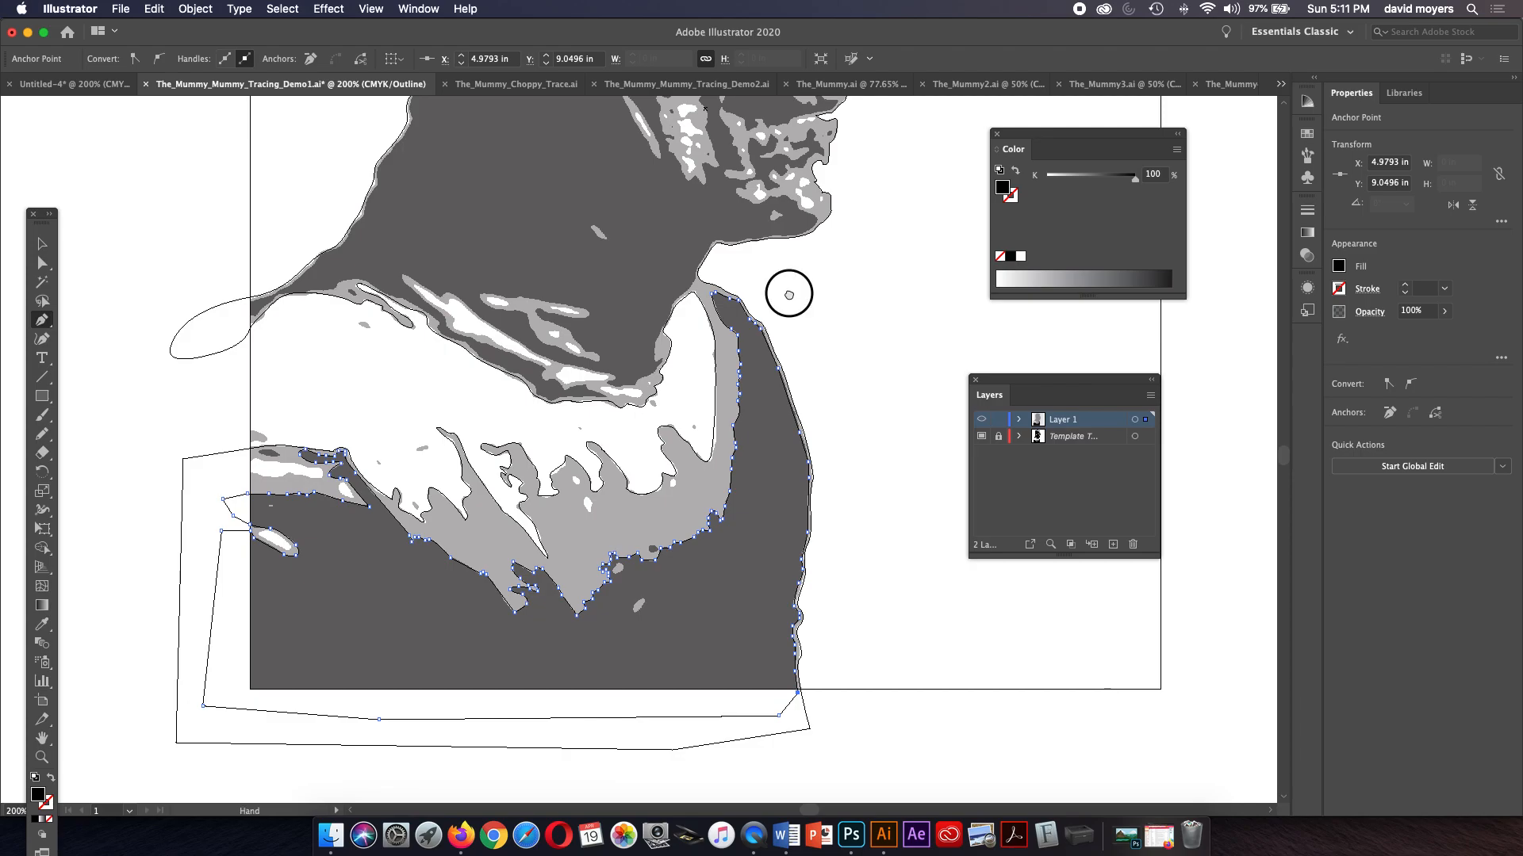
pyautogui.moveTo(788, 292); pyautogui.dragTo(767, 494)
pyautogui.moveTo(756, 392); pyautogui.dragTo(747, 530)
pyautogui.moveTo(730, 468); pyautogui.dragTo(745, 526)
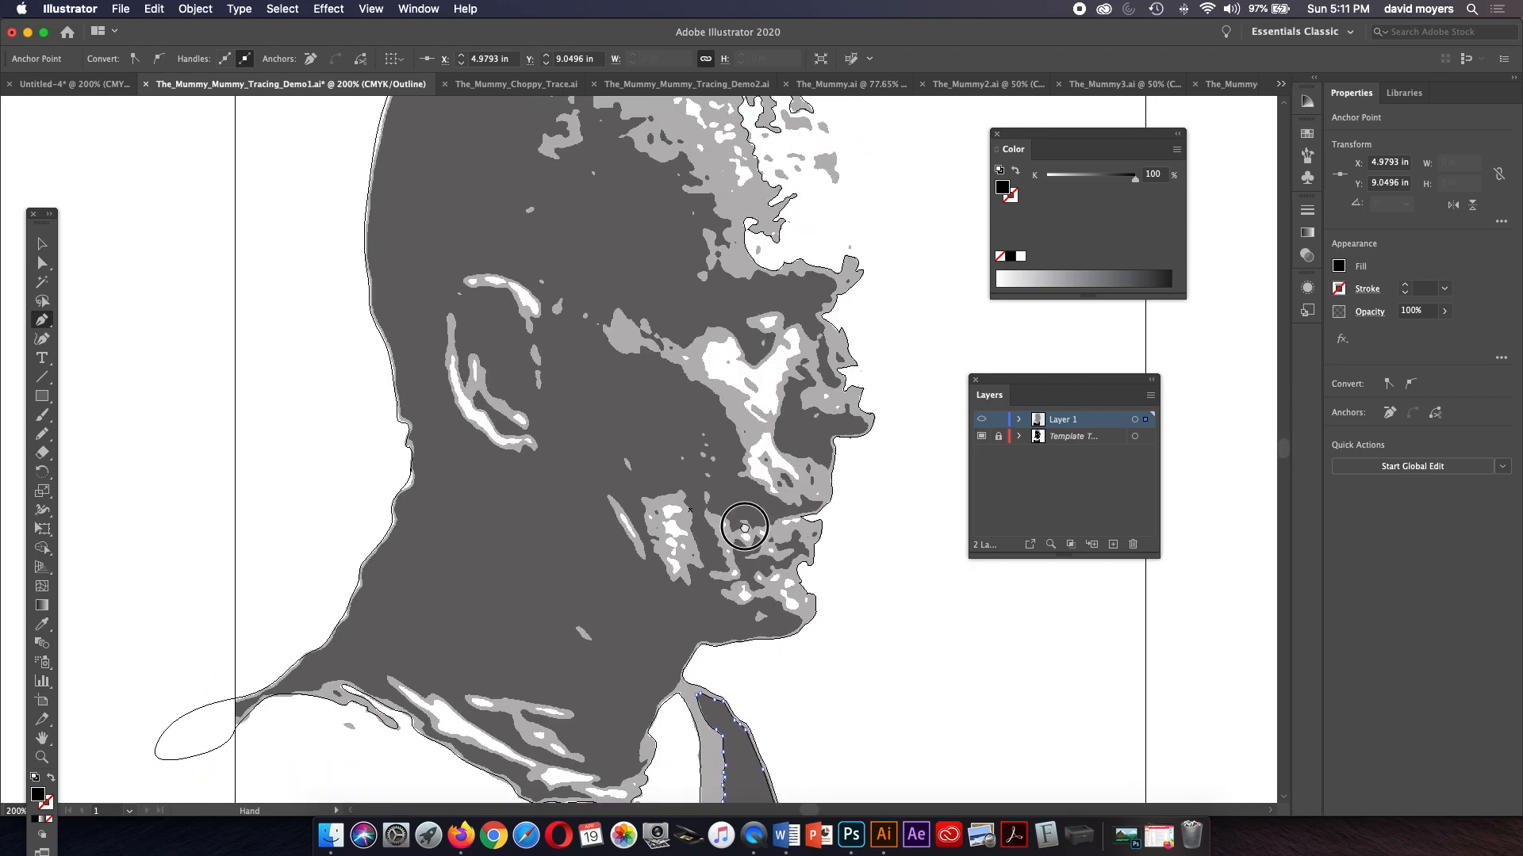
pyautogui.moveTo(720, 439); pyautogui.dragTo(629, 307)
pyautogui.moveTo(687, 490); pyautogui.dragTo(741, 397)
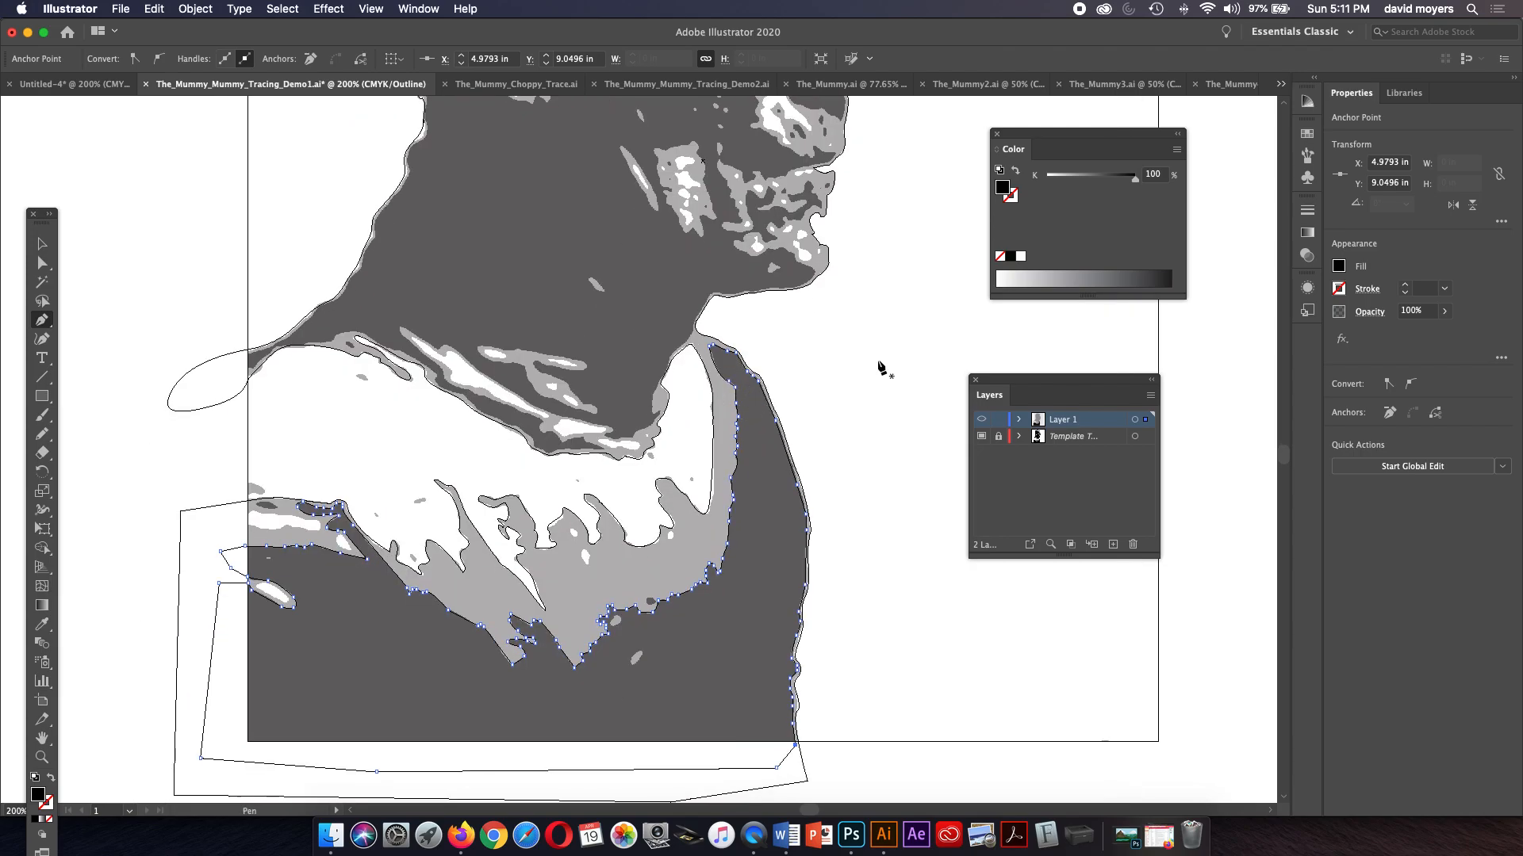
pyautogui.press('super+0')
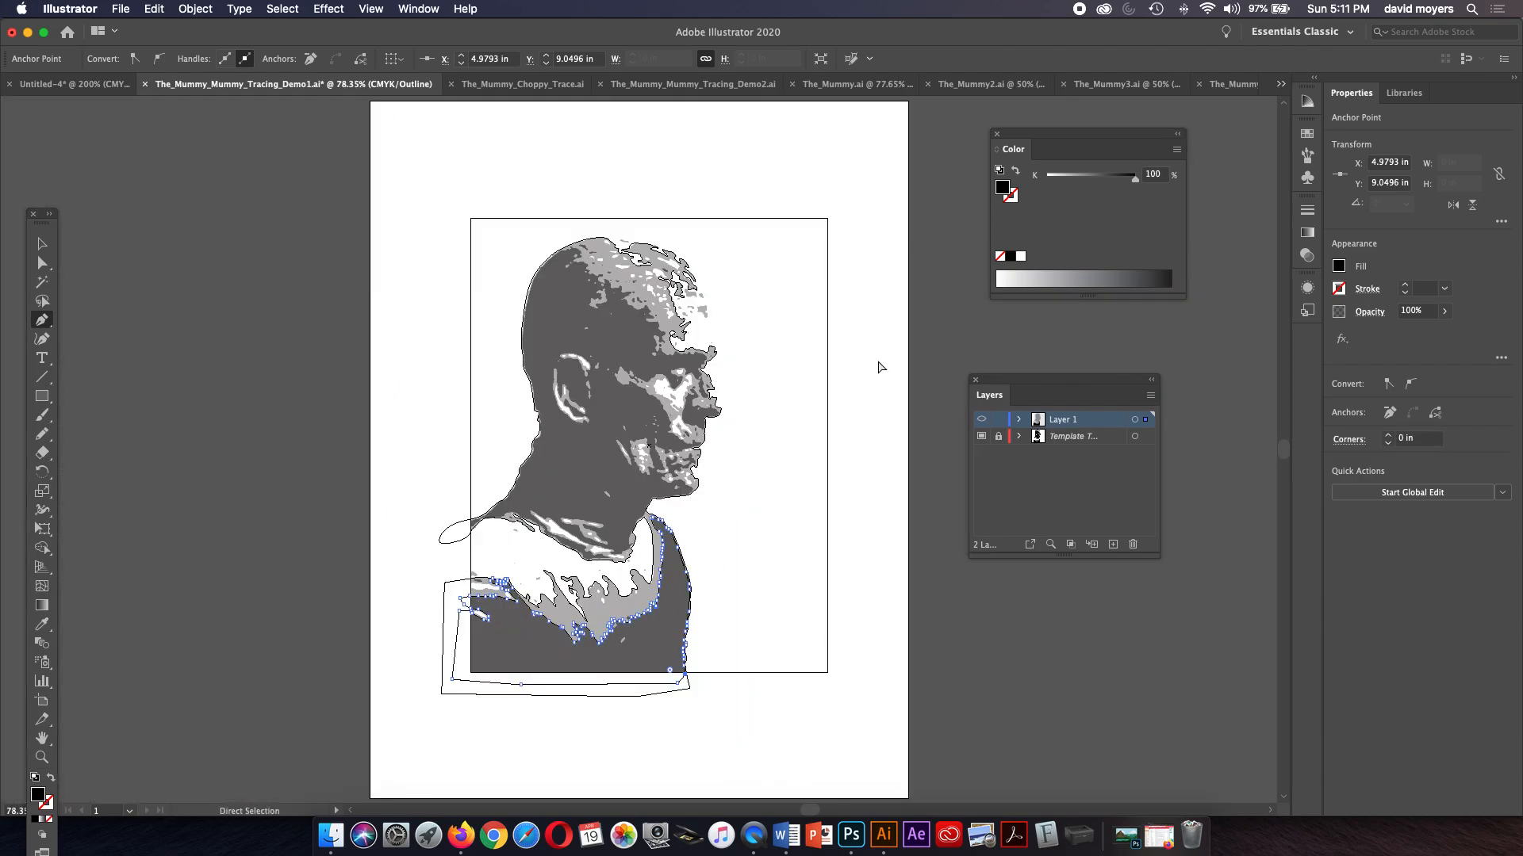
pyautogui.keyDown('super'); pyautogui.click(982, 419); pyautogui.keyUp('super')
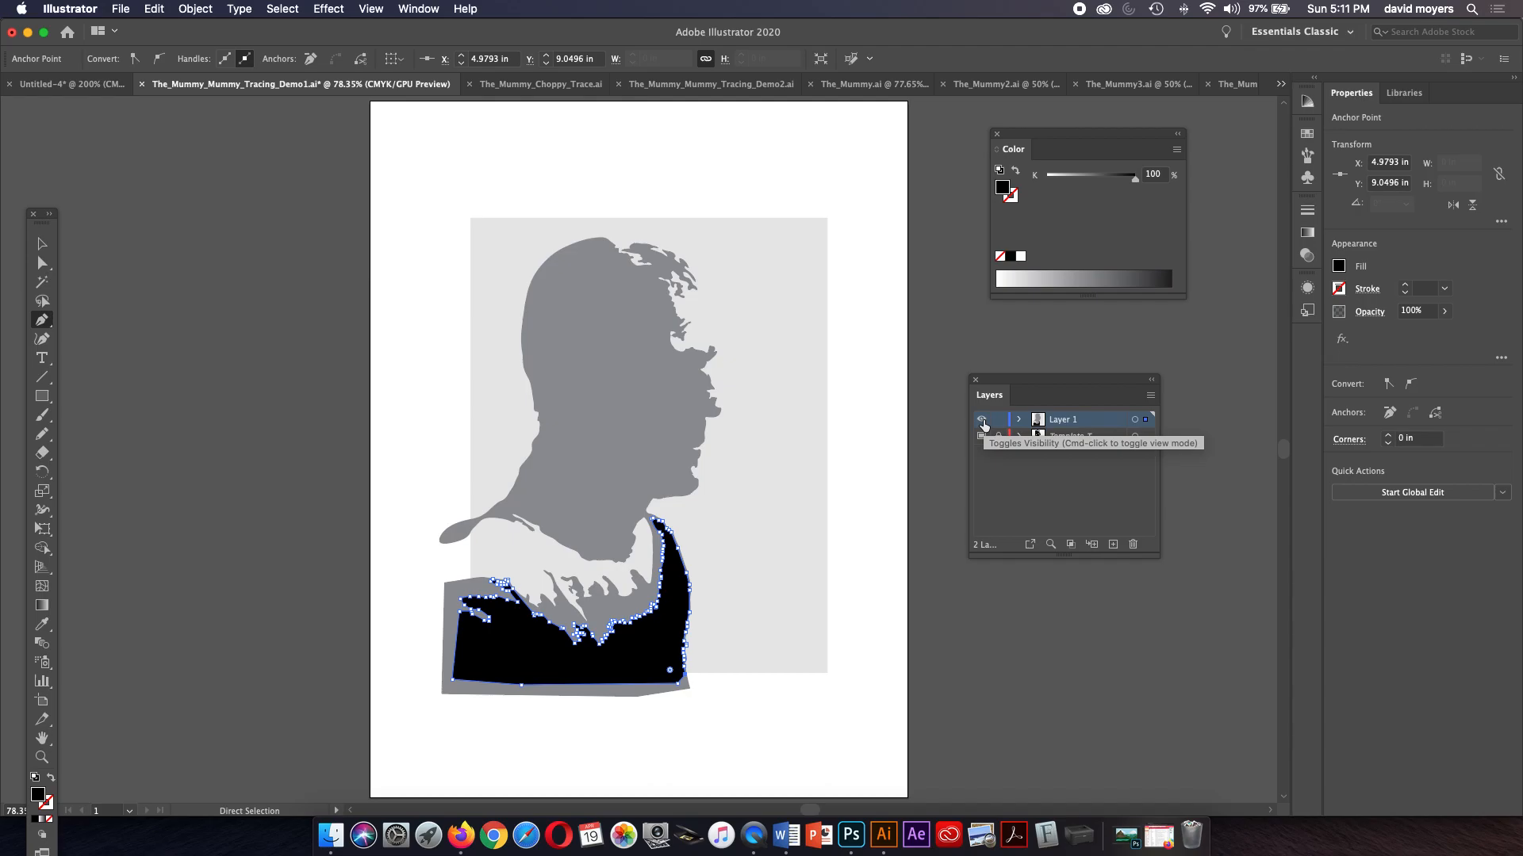
pyautogui.click(890, 329)
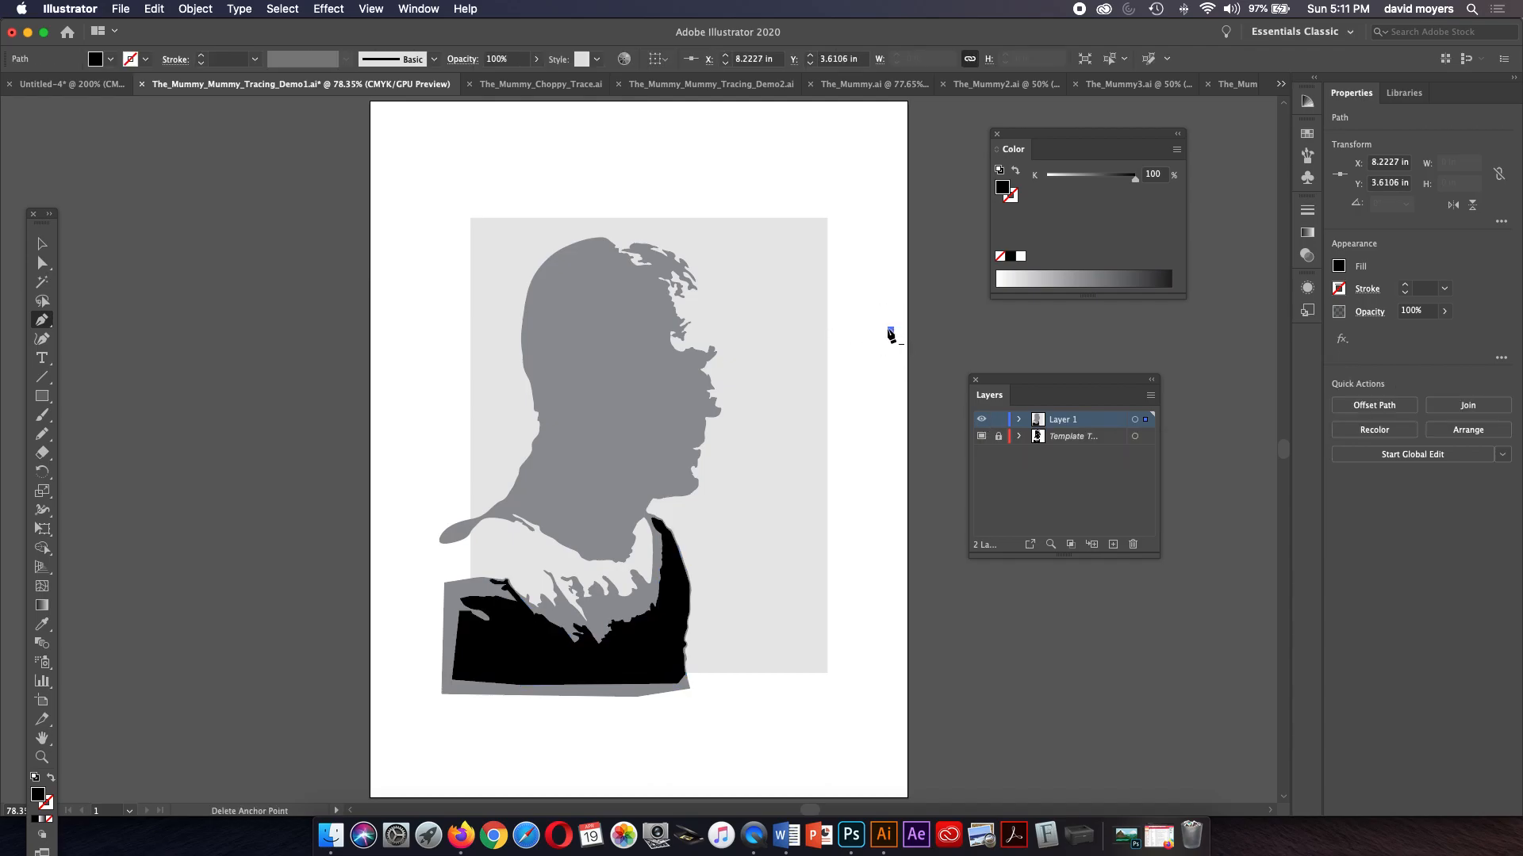
pyautogui.press('super+z')
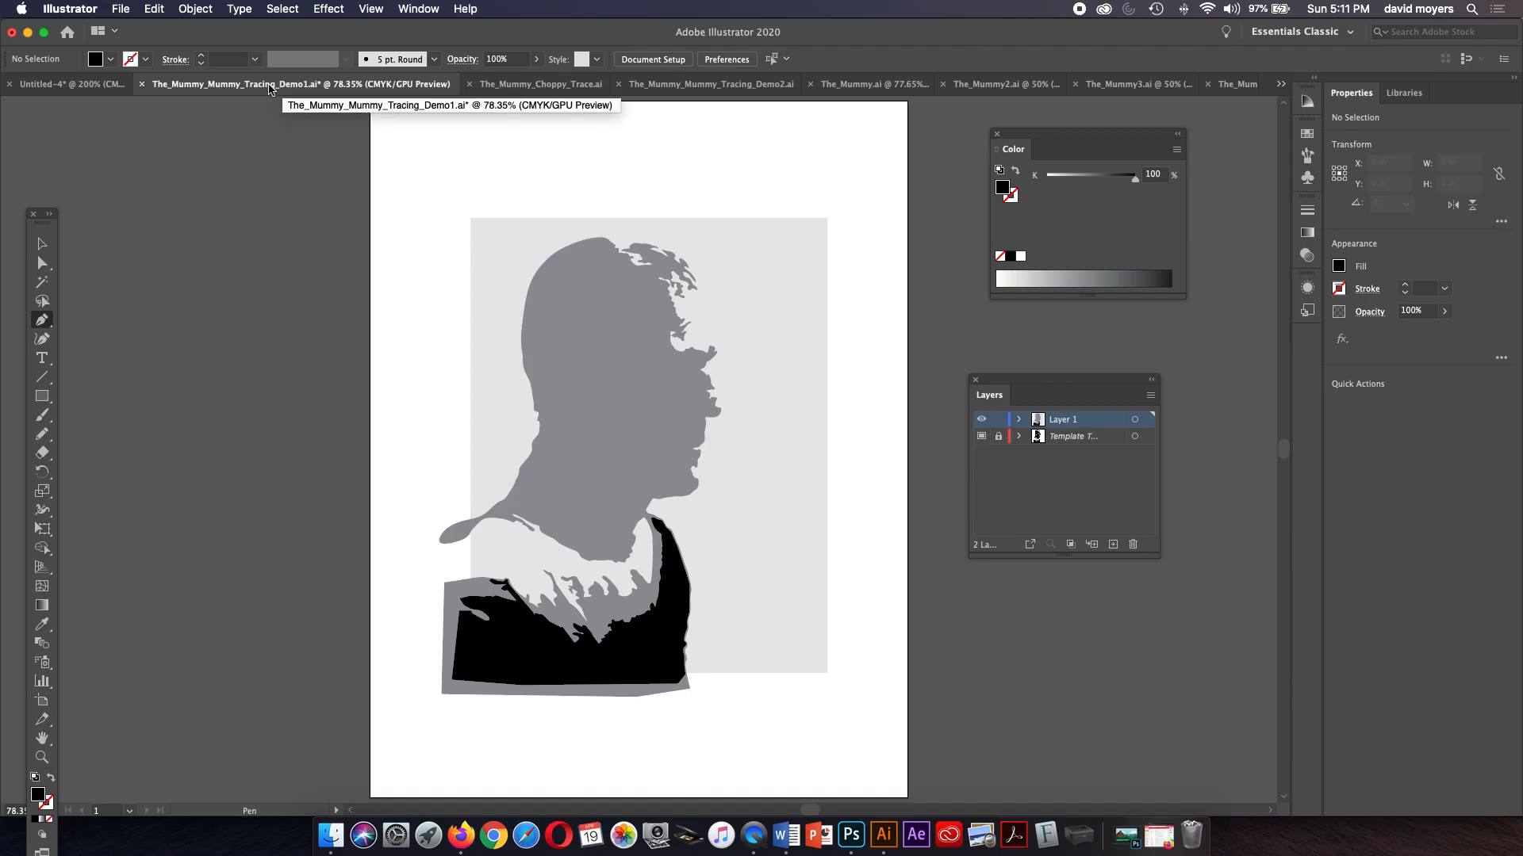
# Step: Switch to The_Mummy.ai by way of The_Mummy_Mummy_Tracing_Demo2.ai and examine the finished portrait's face, neck and shoulders
pyautogui.click(662, 86)
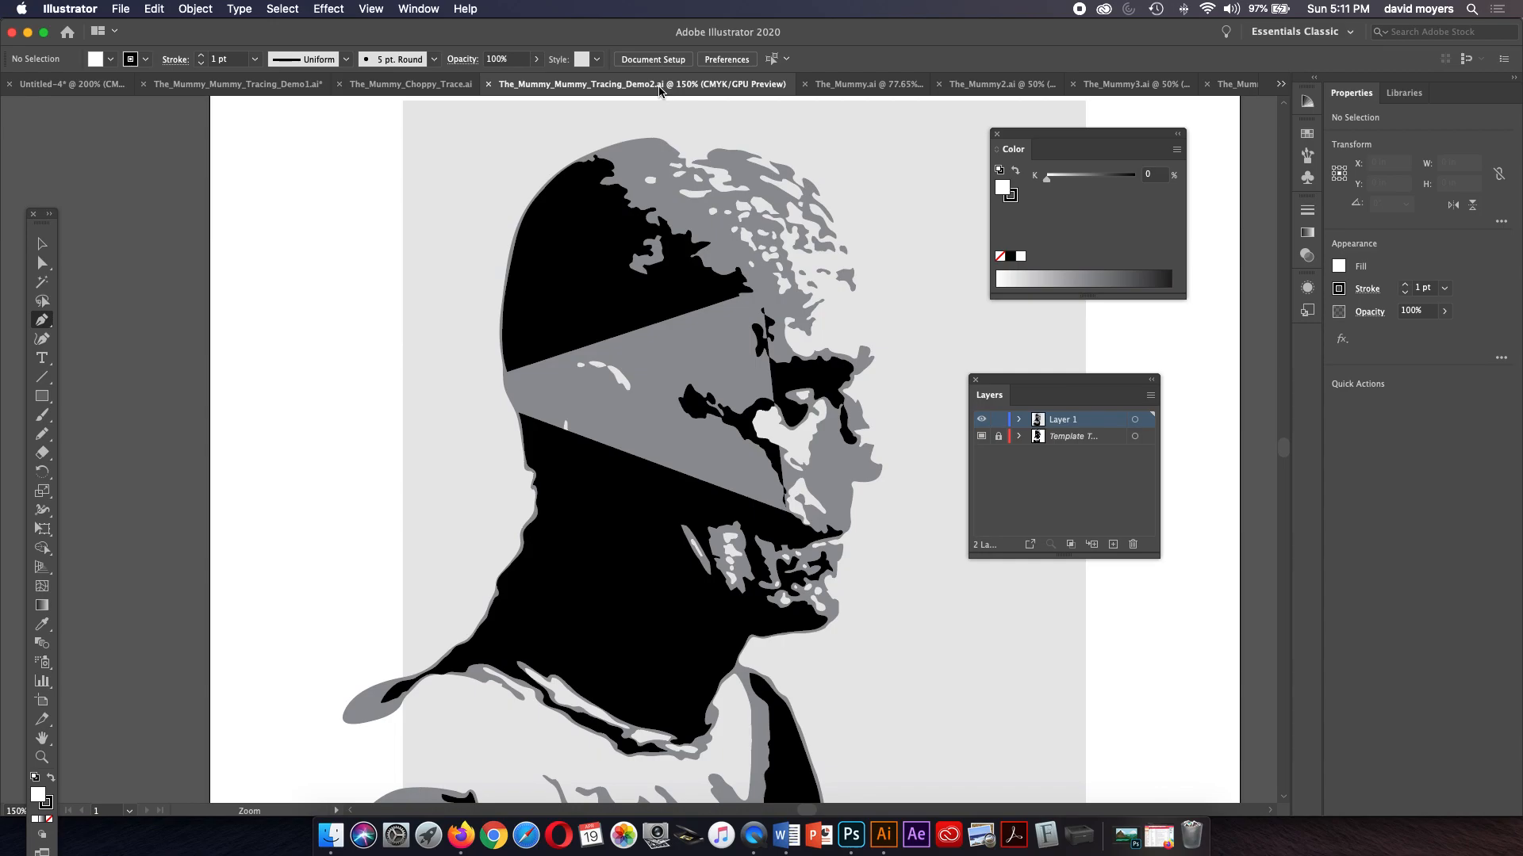
pyautogui.click(858, 84)
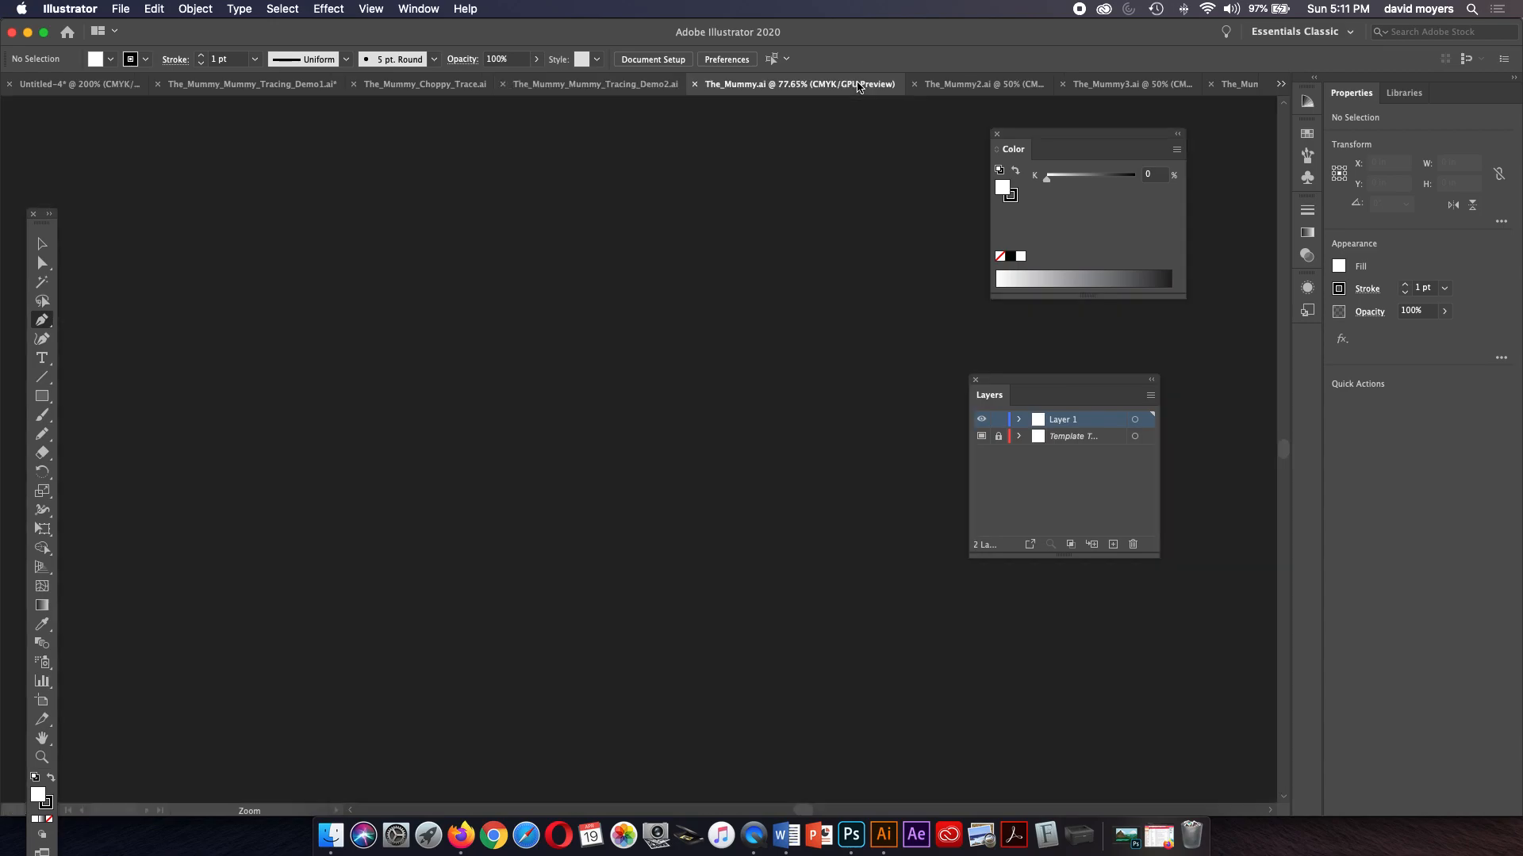
pyautogui.press('z')
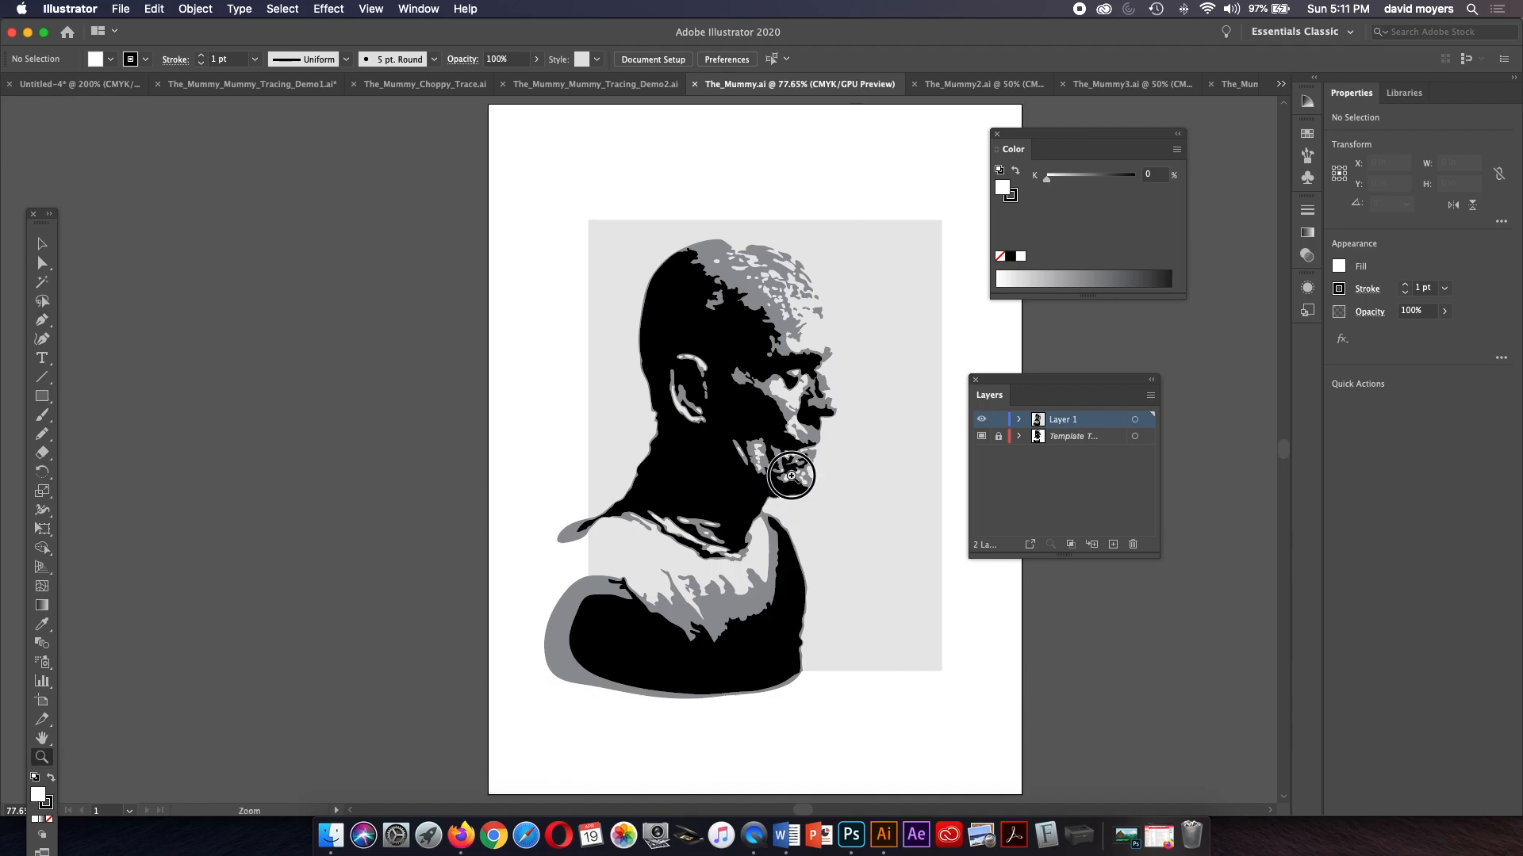
pyautogui.click(789, 478)
pyautogui.click(644, 455)
pyautogui.press('space')
pyautogui.moveTo(657, 428); pyautogui.dragTo(731, 466)
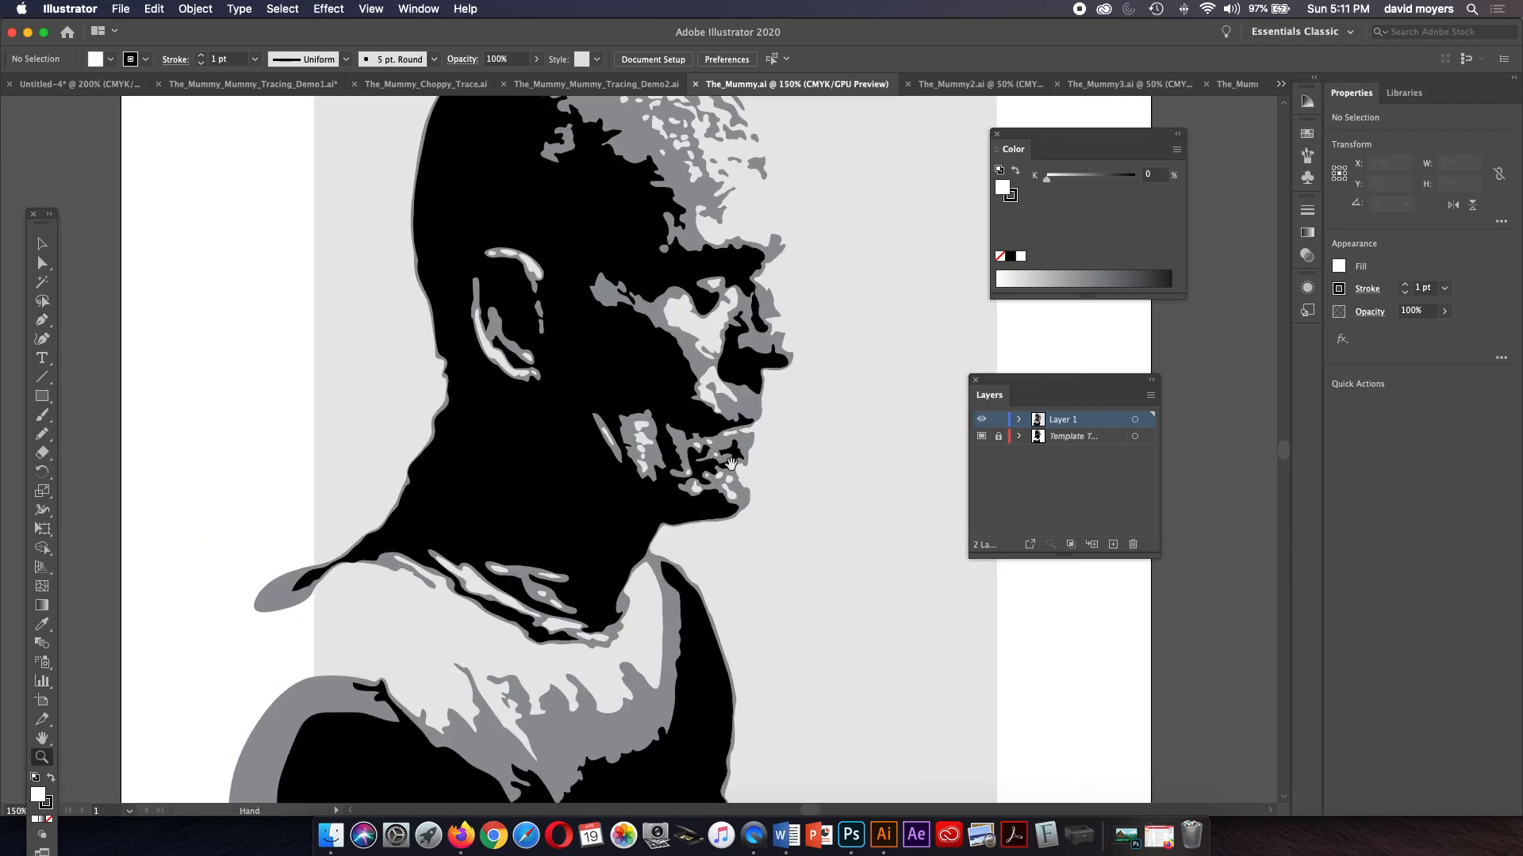
pyautogui.press('super+minus')
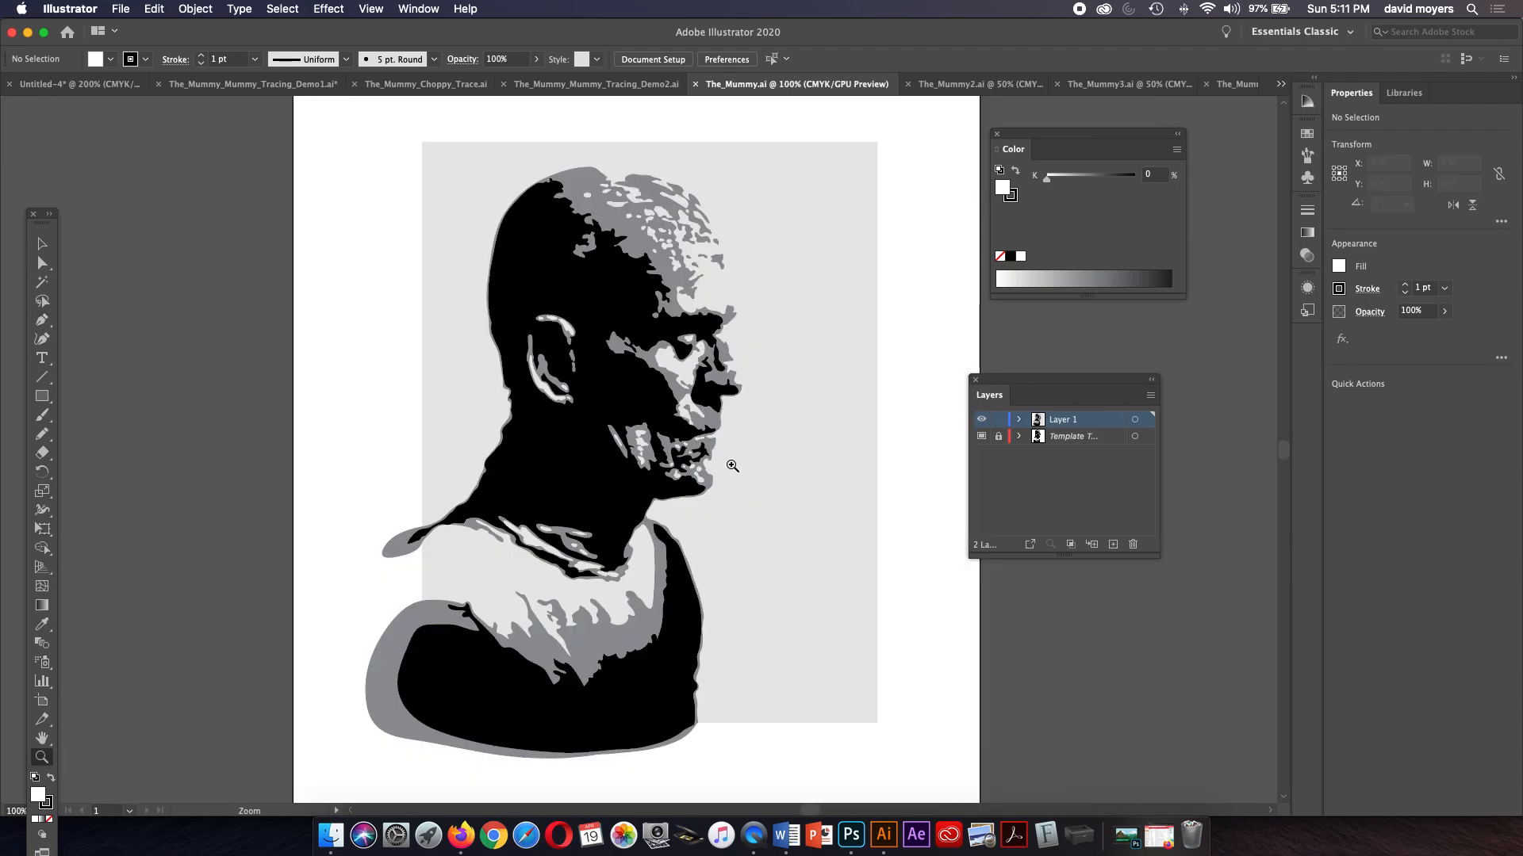
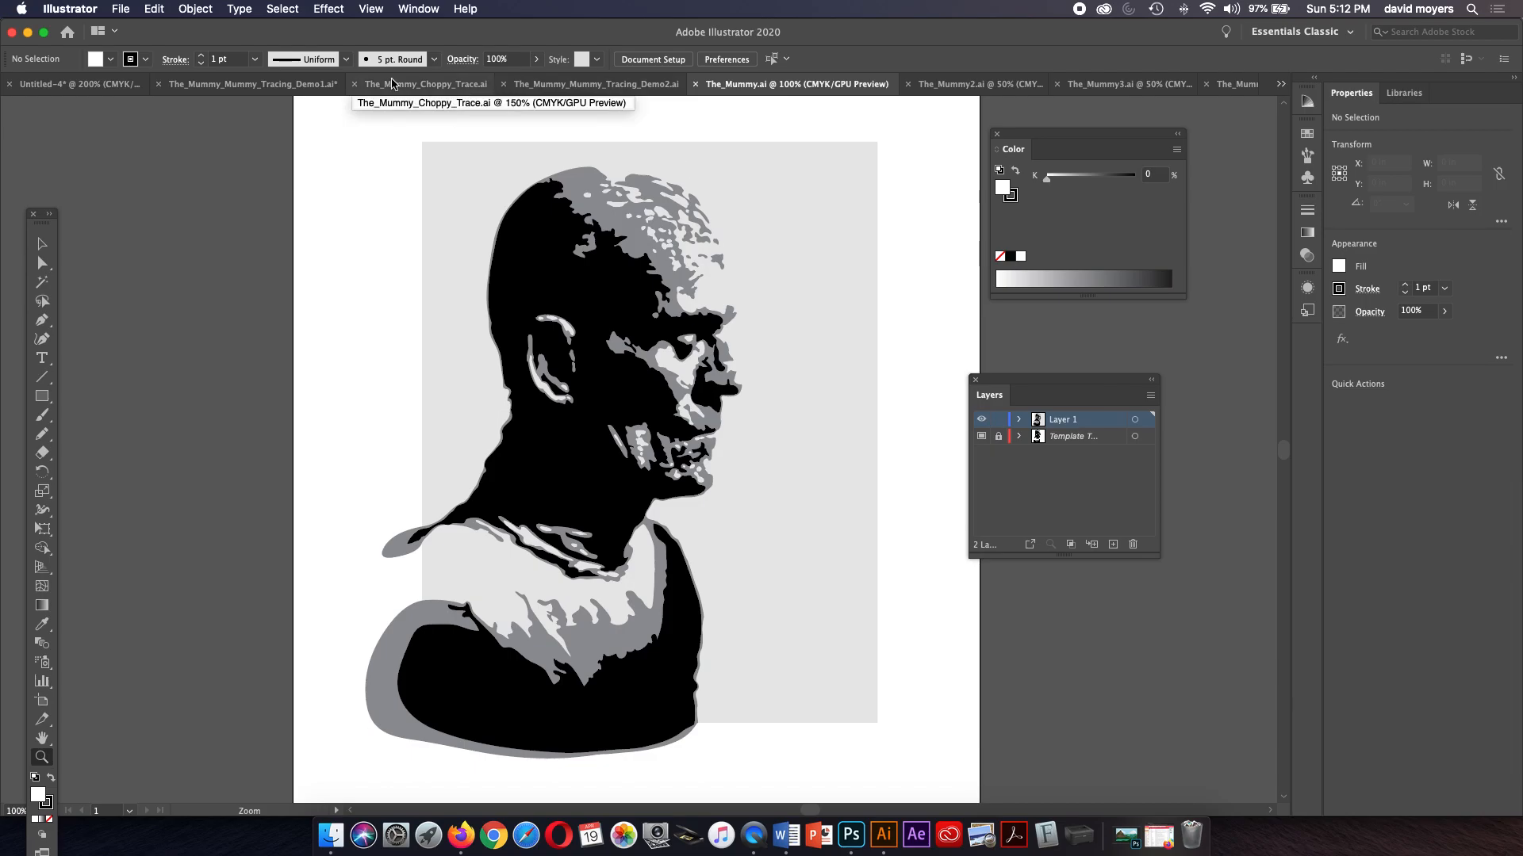
pyautogui.click(712, 369)
pyautogui.click(601, 501)
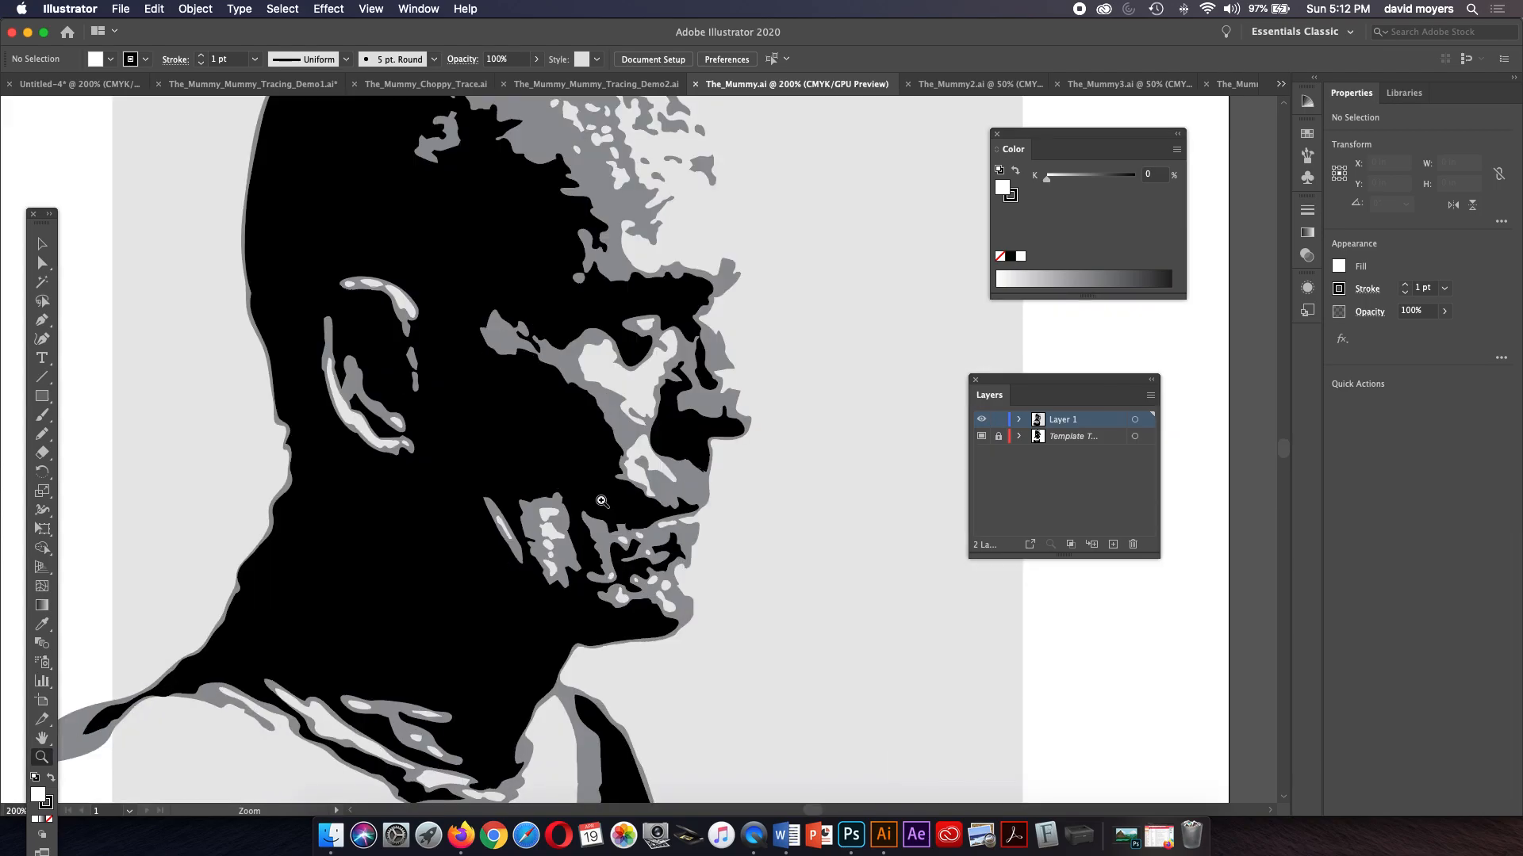
# Step: Switch to The_Mummy_Choppy_Trace.ai and examine the silhouette's edge along the hair, forehead, face and shoulders
pyautogui.click(413, 84)
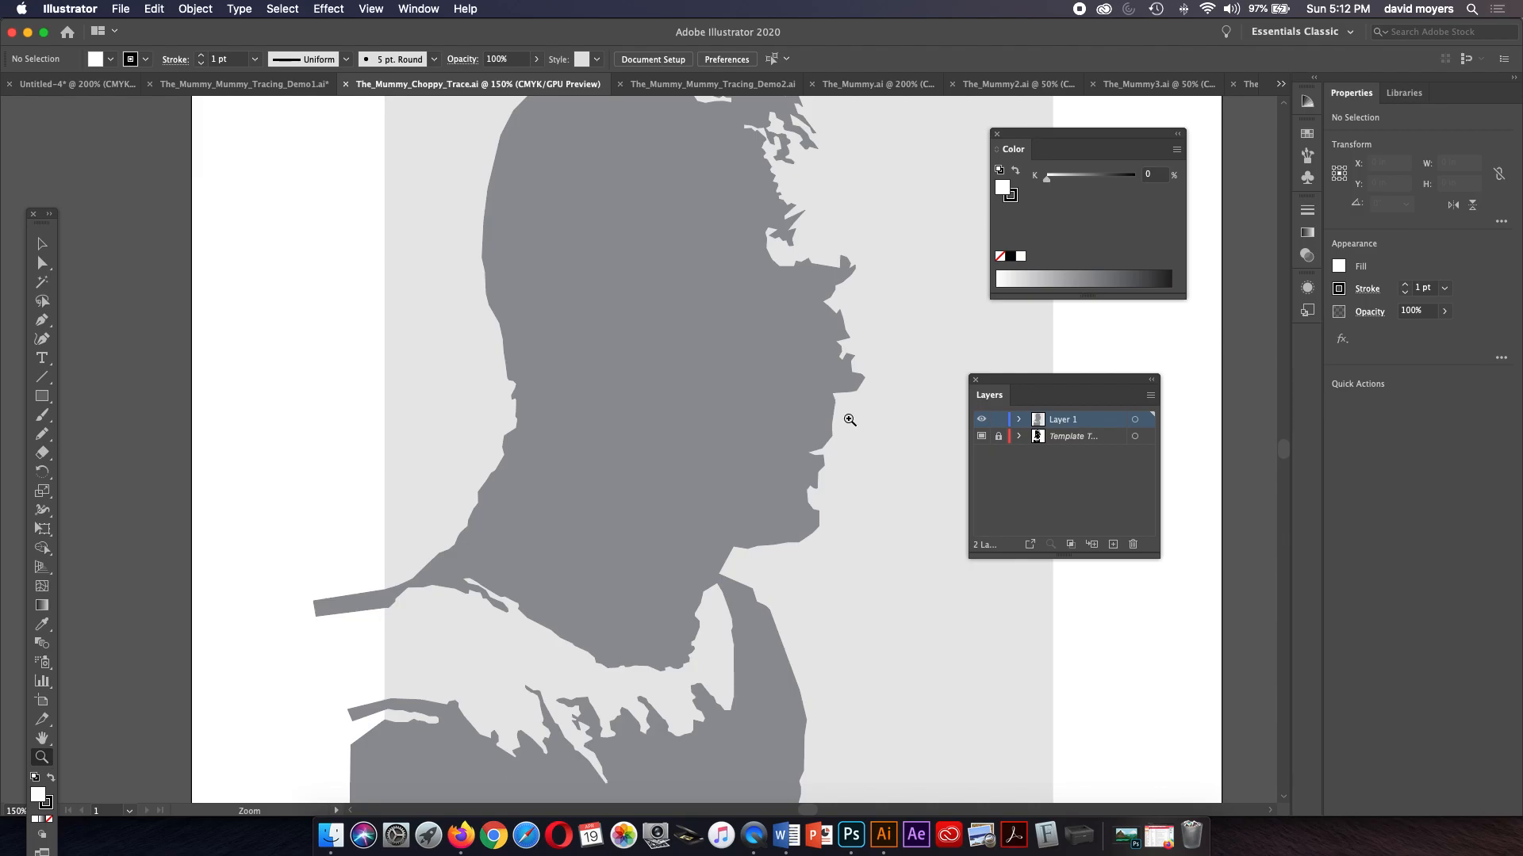
pyautogui.click(850, 419)
pyautogui.click(843, 409)
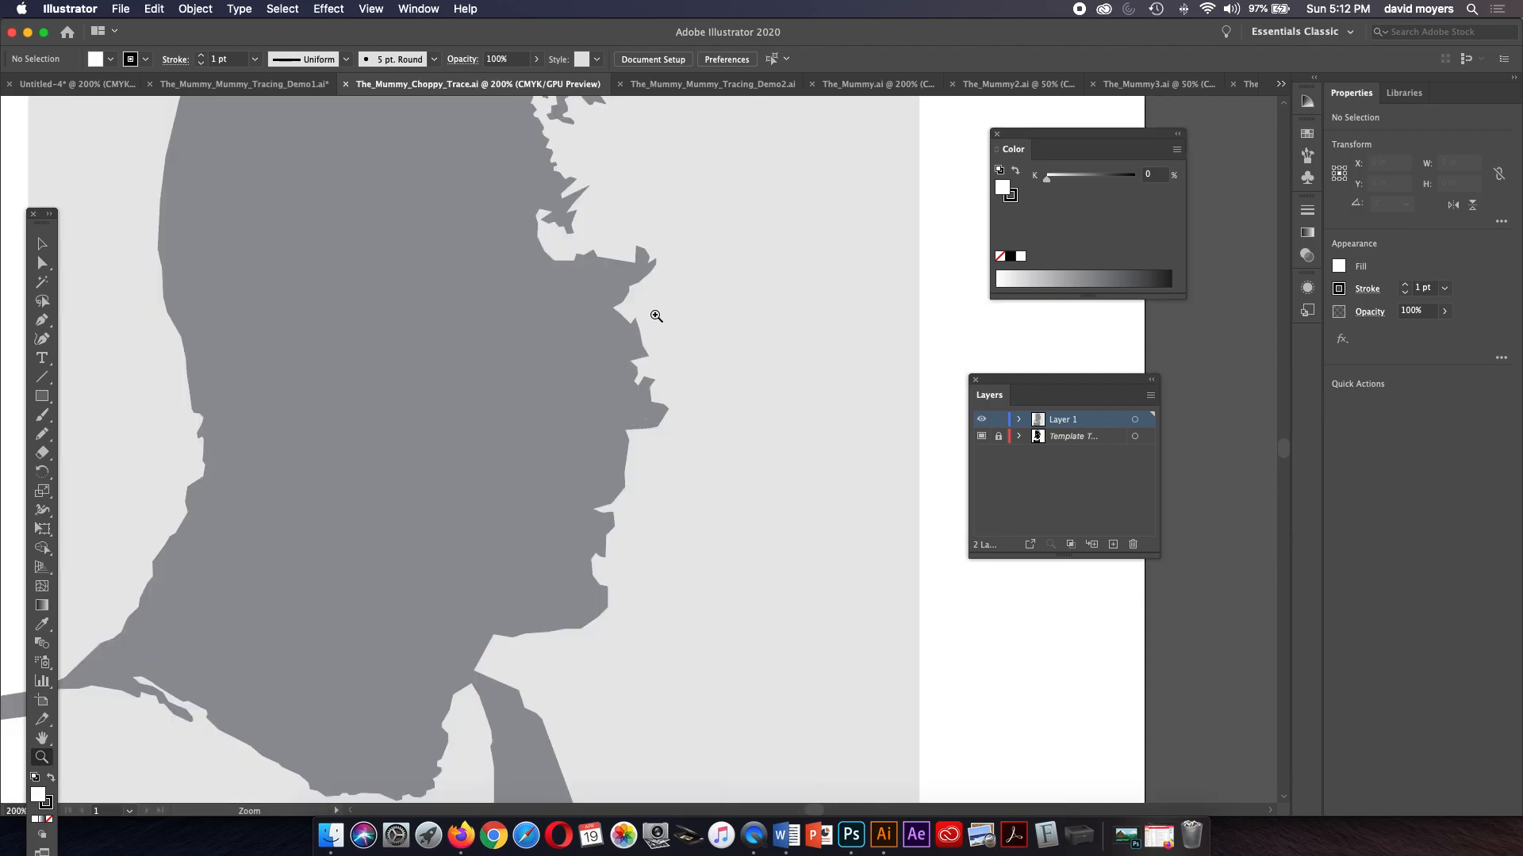
pyautogui.click(629, 448)
pyautogui.press('space')
pyautogui.moveTo(656, 309); pyautogui.dragTo(687, 513)
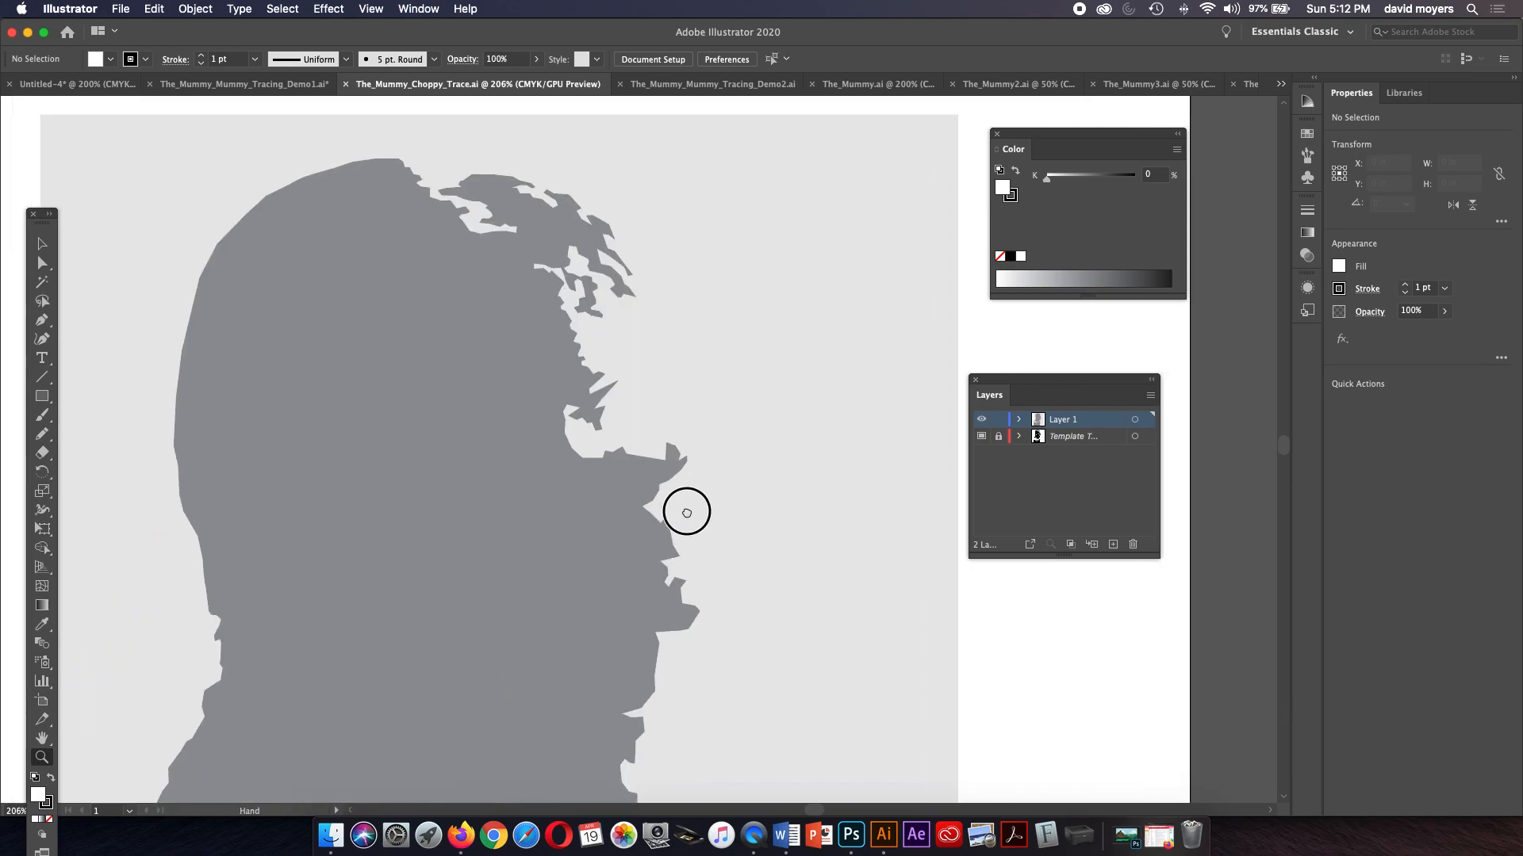
pyautogui.click(607, 380)
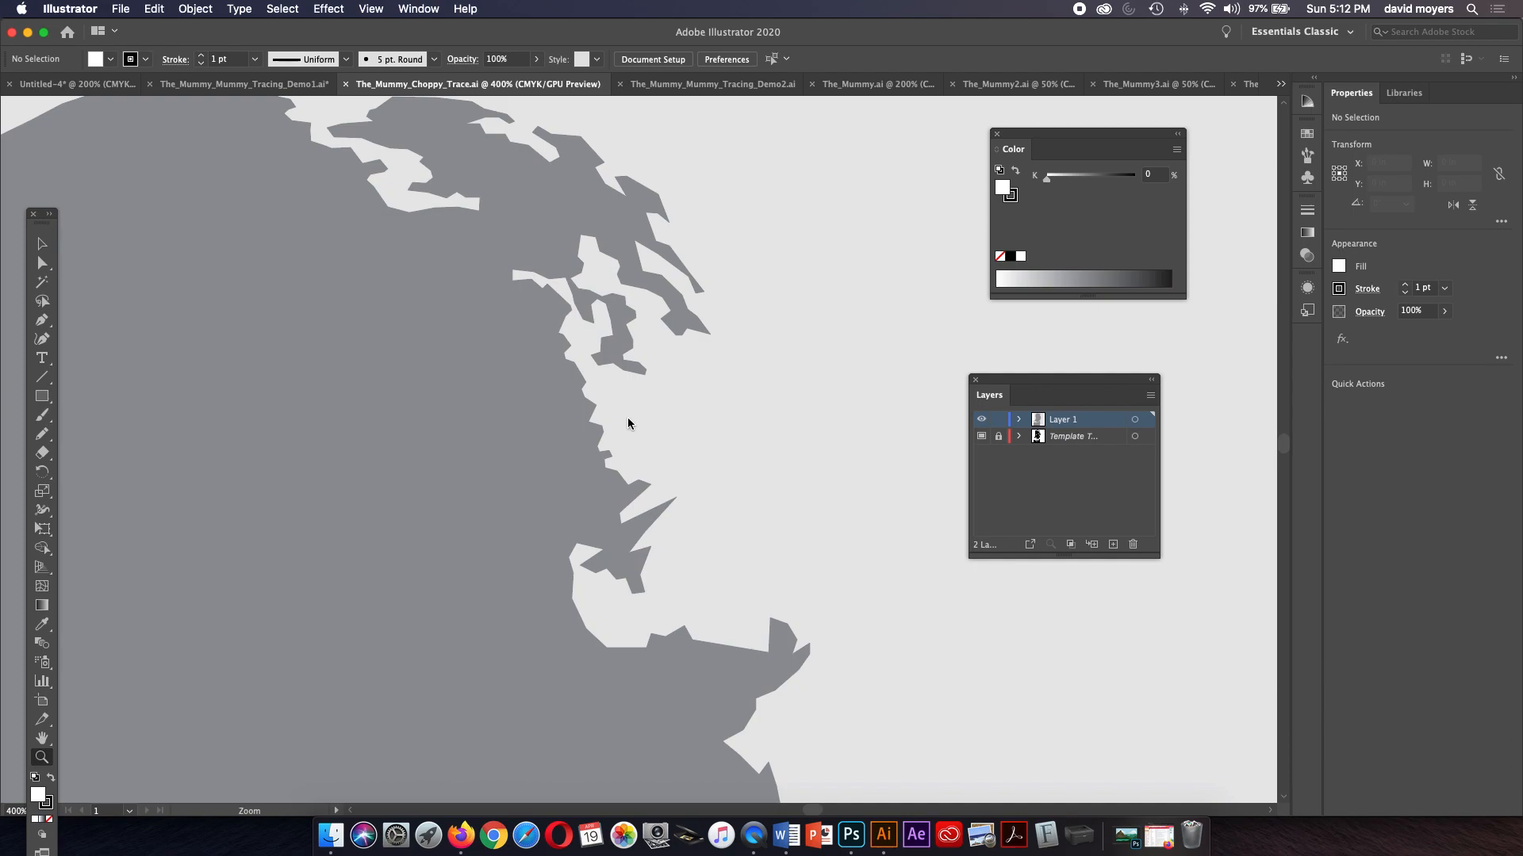
pyautogui.press('super+minus')
pyautogui.press('super+minus')
pyautogui.press('super+minus')
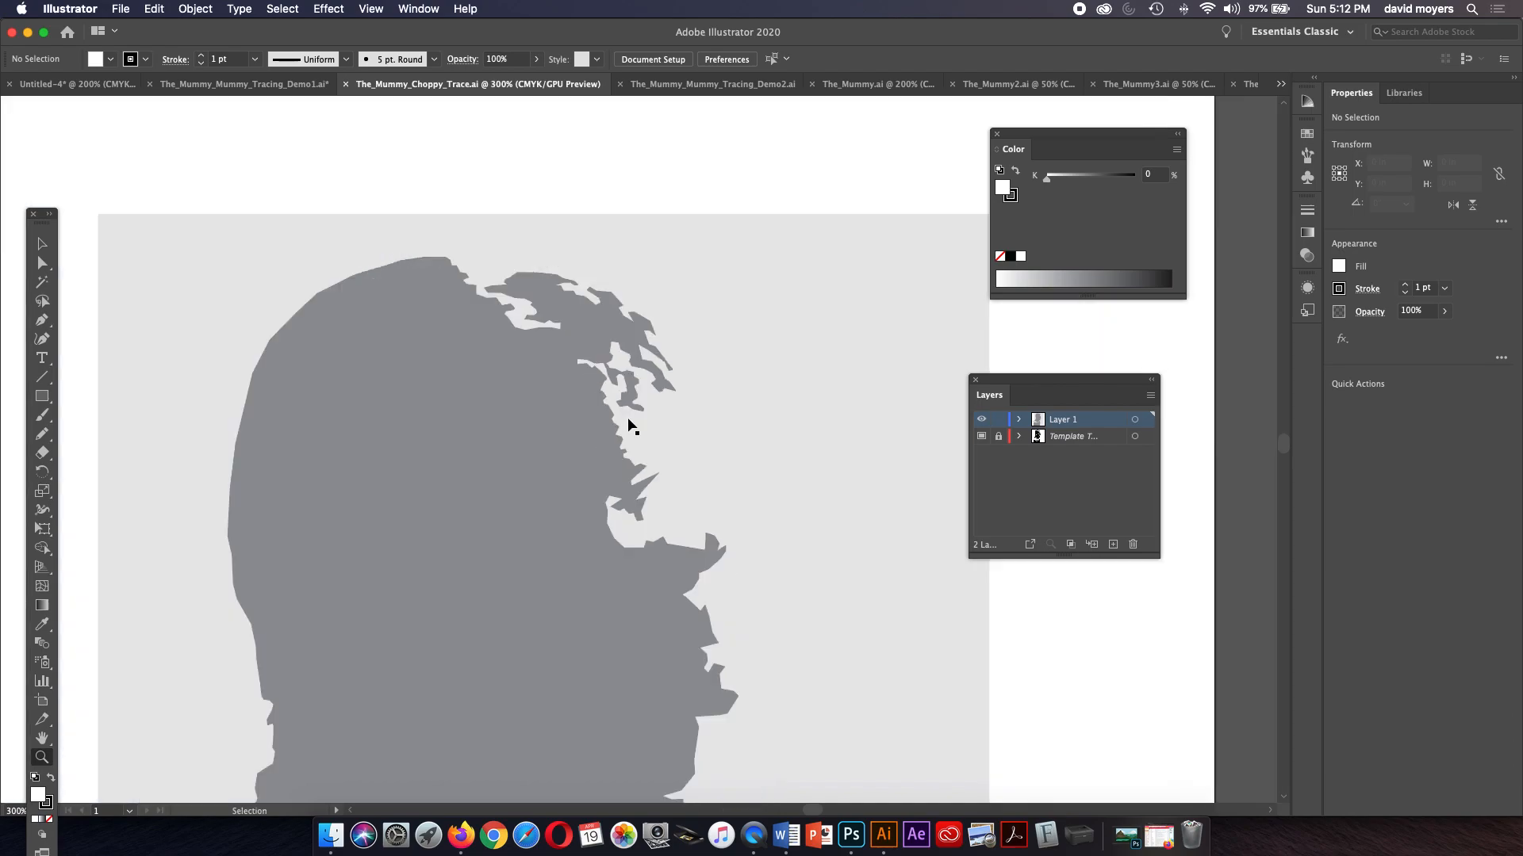
pyautogui.press('super+minus')
pyautogui.press('space')
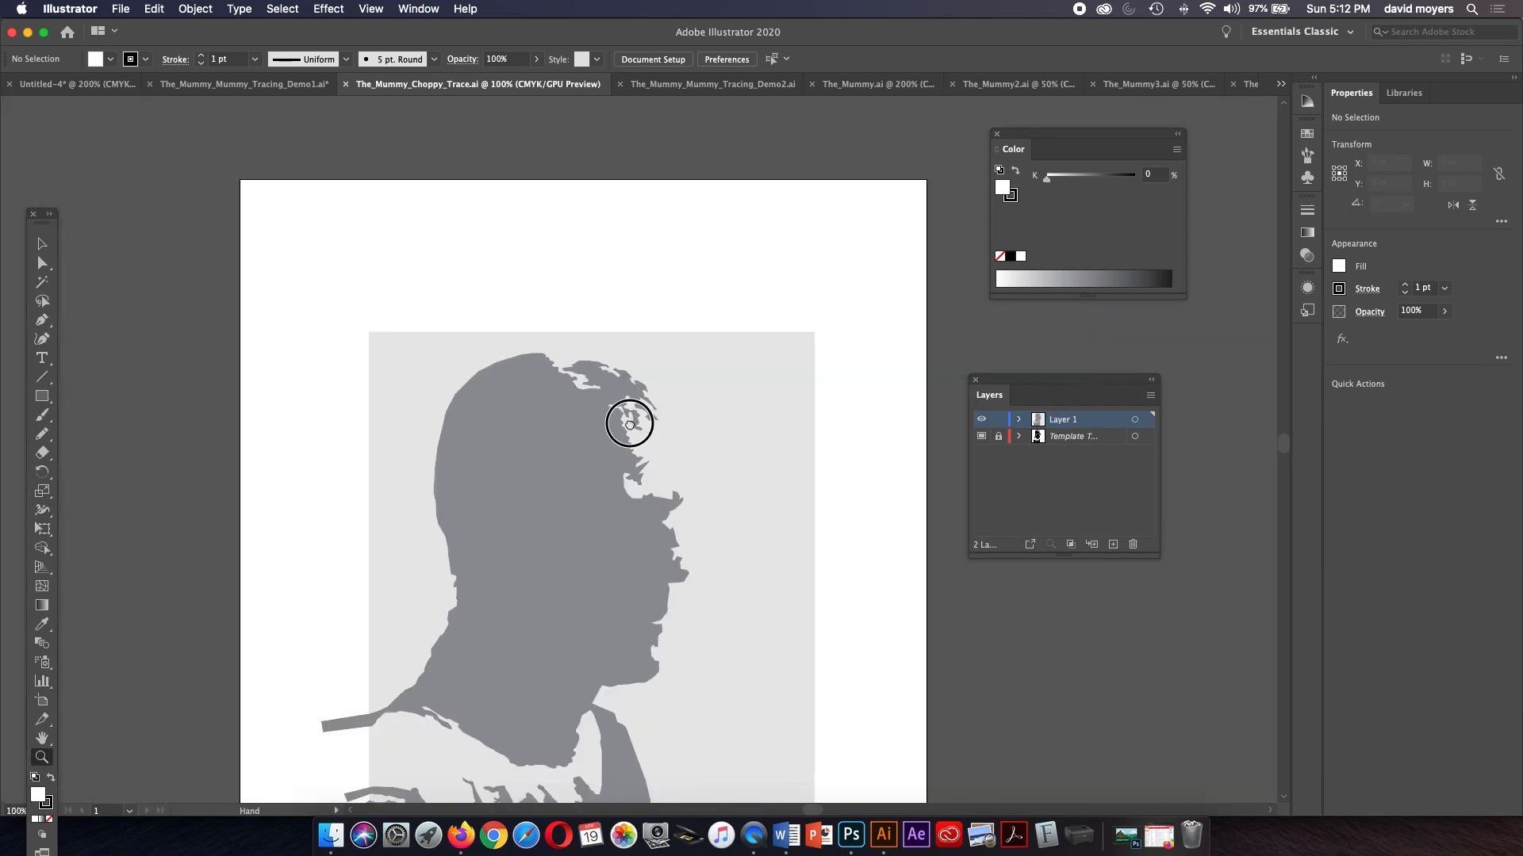
pyautogui.moveTo(629, 418); pyautogui.dragTo(606, 300)
pyautogui.moveTo(598, 421); pyautogui.dragTo(616, 370)
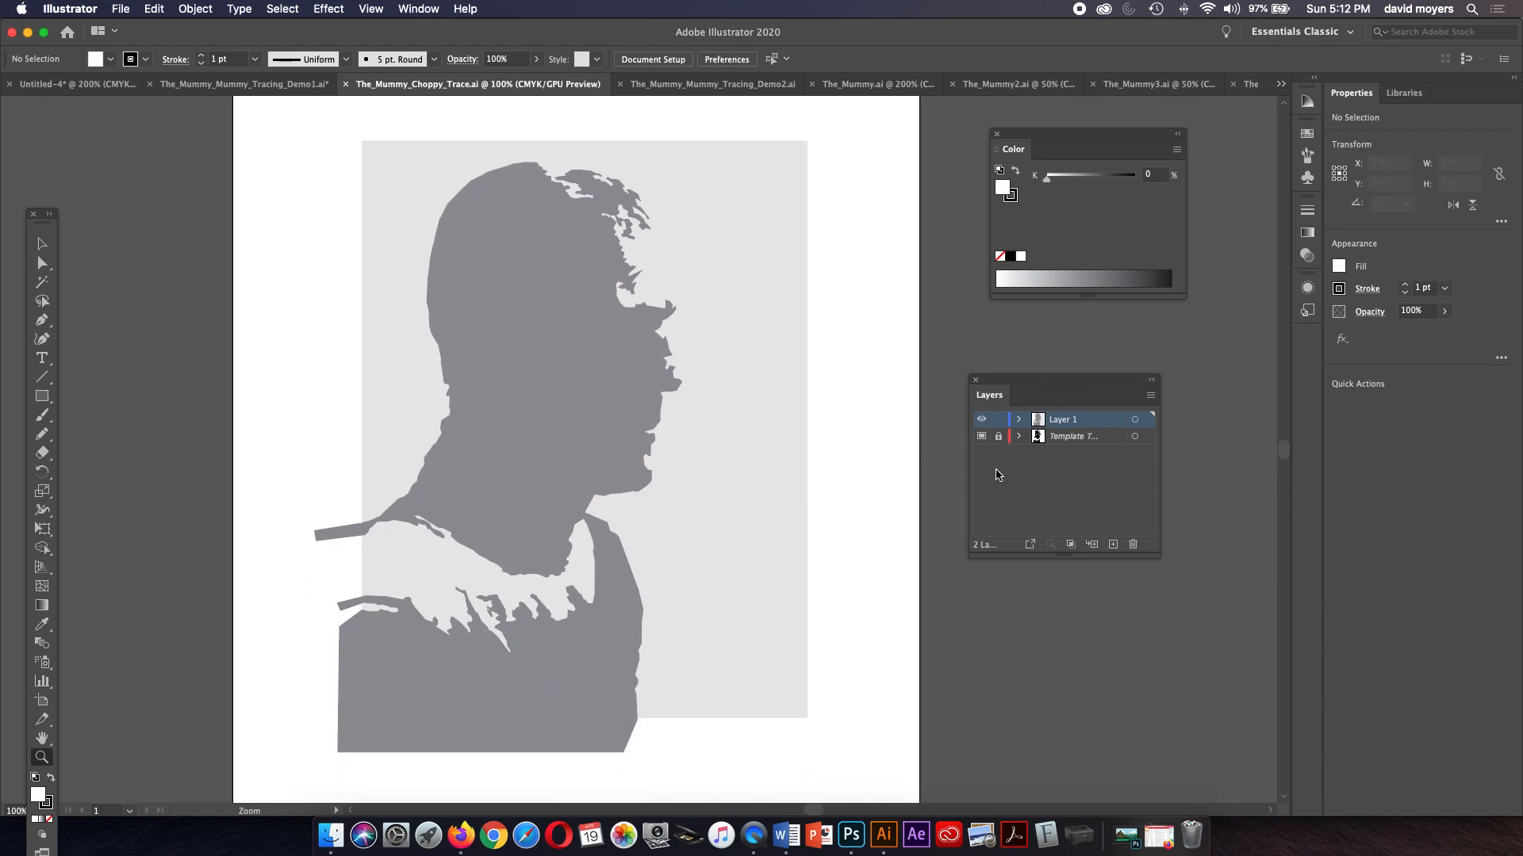
# Step: Compare the choppy silhouette with its template in outline view, and with the trace in The_Mummy_Mummy_Tracing_Demo1.ai
pyautogui.keyDown('super'); pyautogui.click(981, 420); pyautogui.keyUp('super')
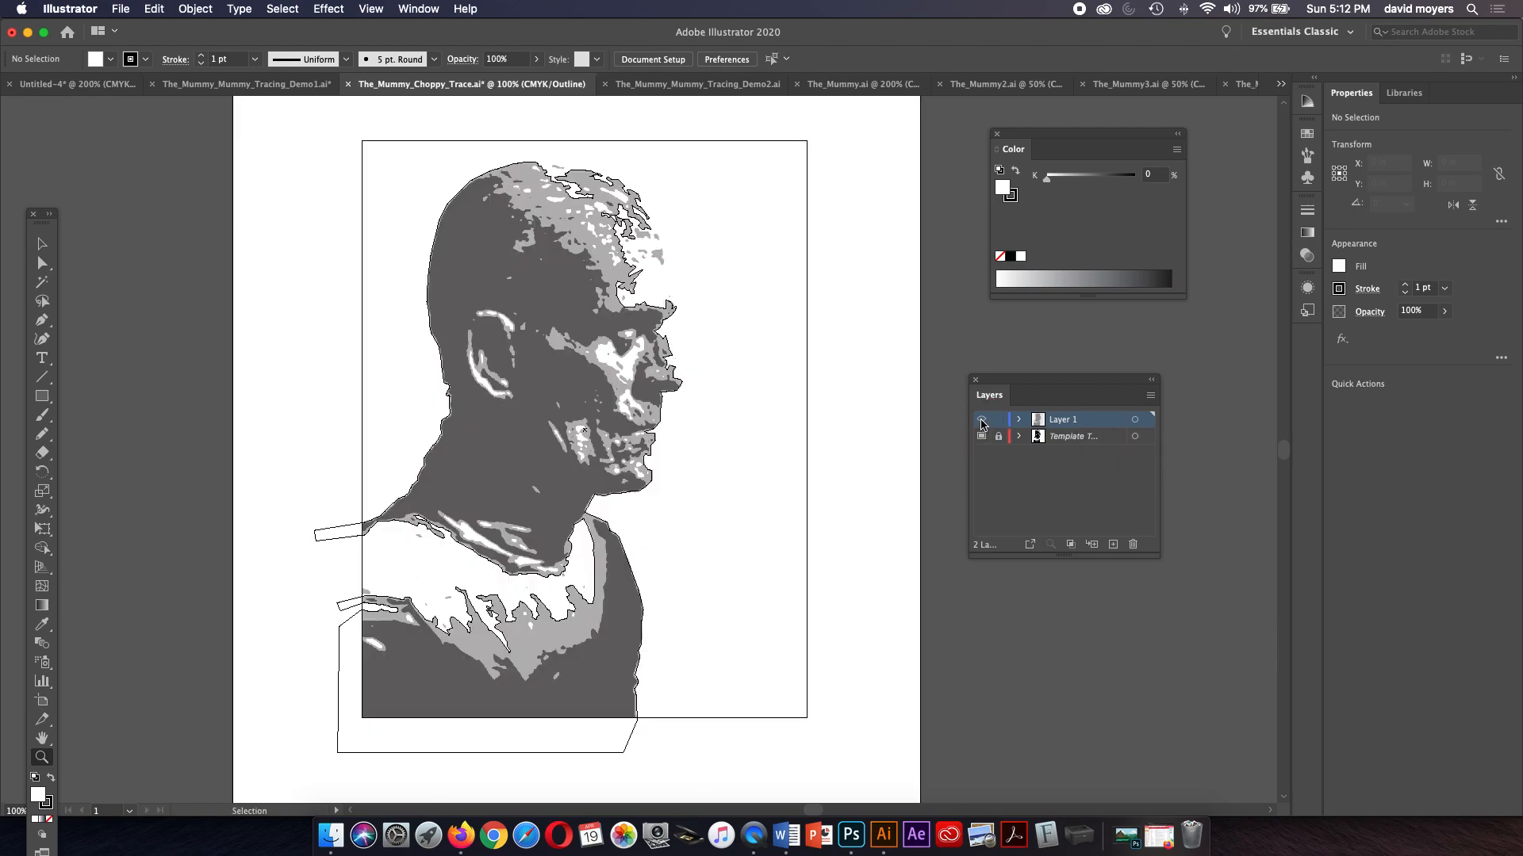
pyautogui.keyDown('super'); pyautogui.click(981, 420); pyautogui.keyUp('super')
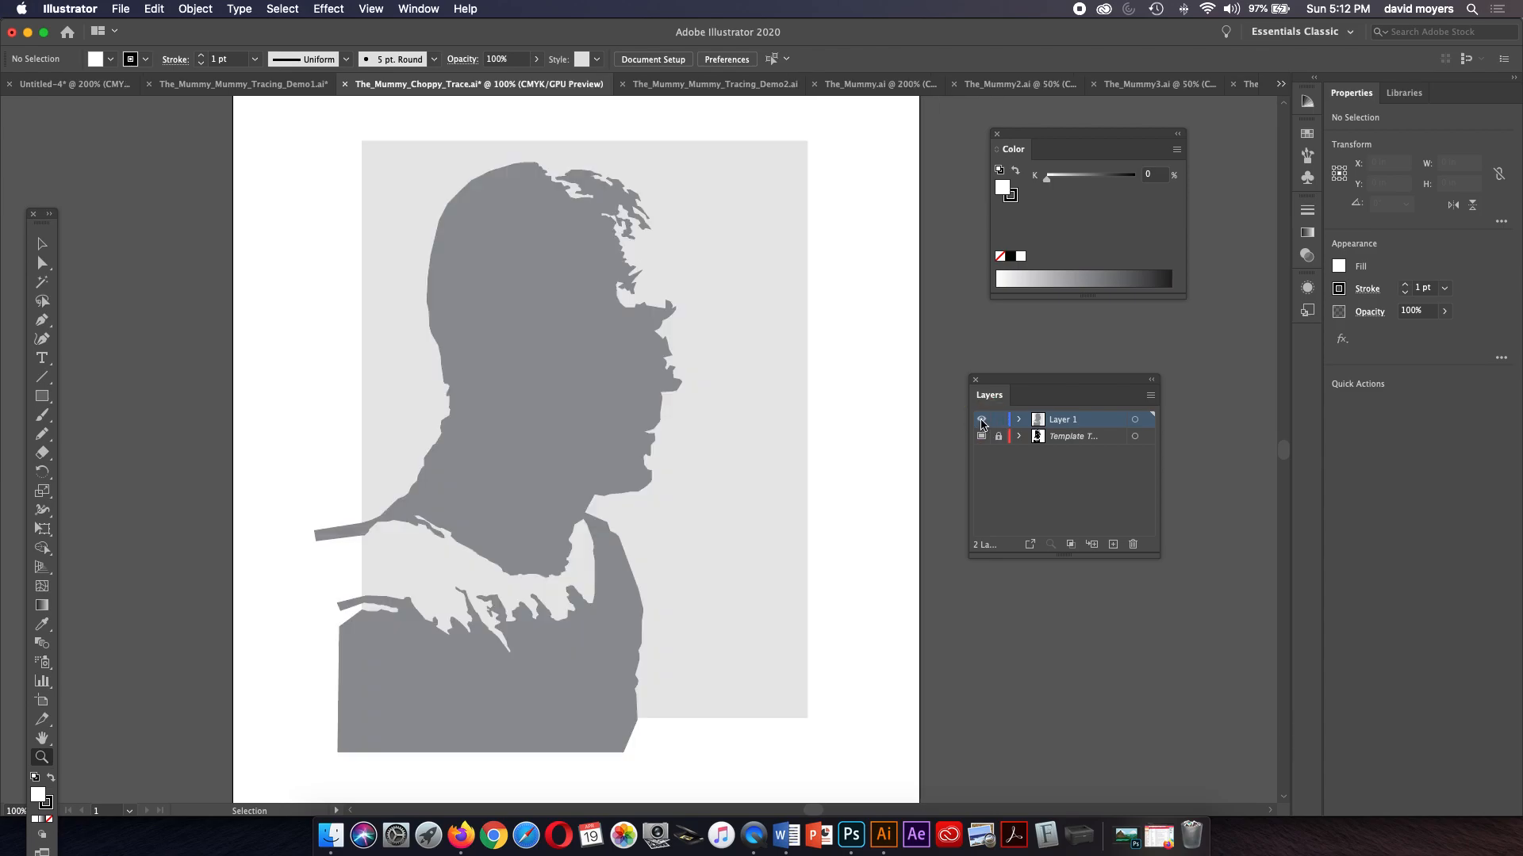
pyautogui.click(250, 85)
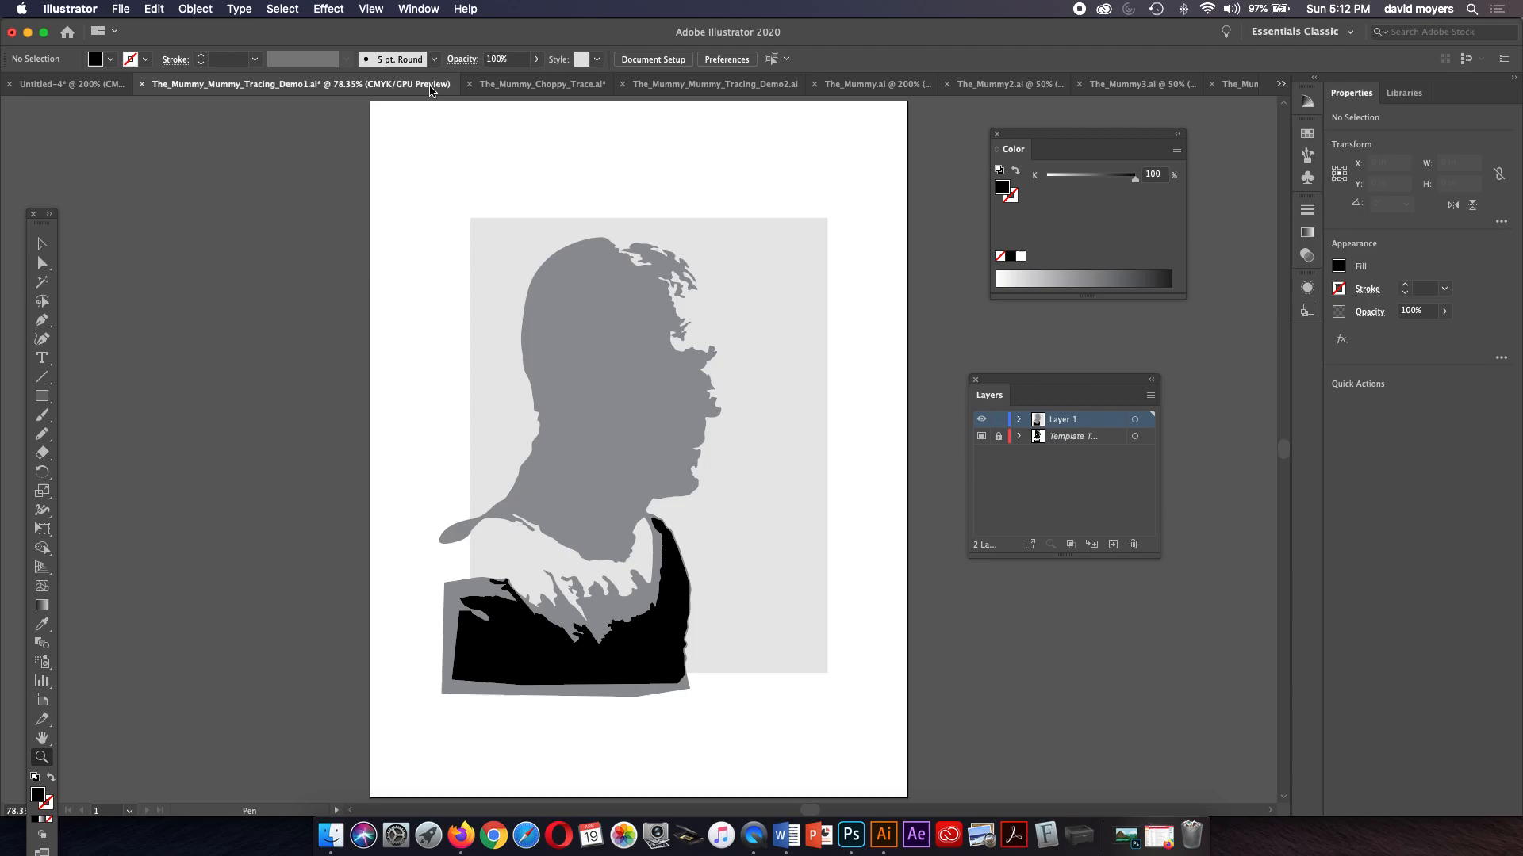
pyautogui.click(529, 89)
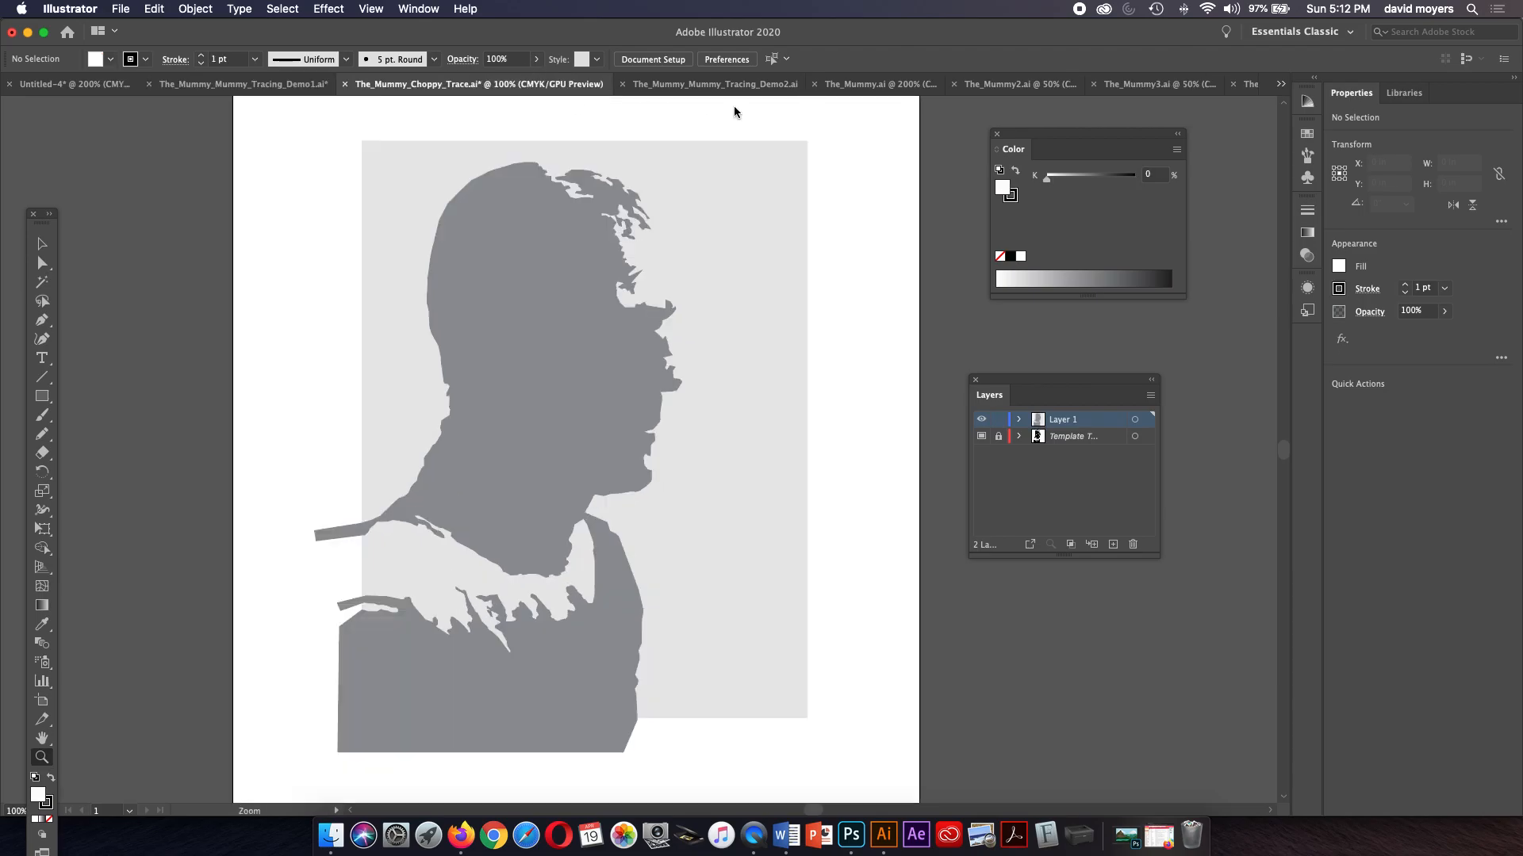
# Step: Switch to The_Mummy_Mummy_Tracing_Demo2.ai and compare its head shapes with the template in outline view, returning Layer 1 to colour preview
pyautogui.click(724, 85)
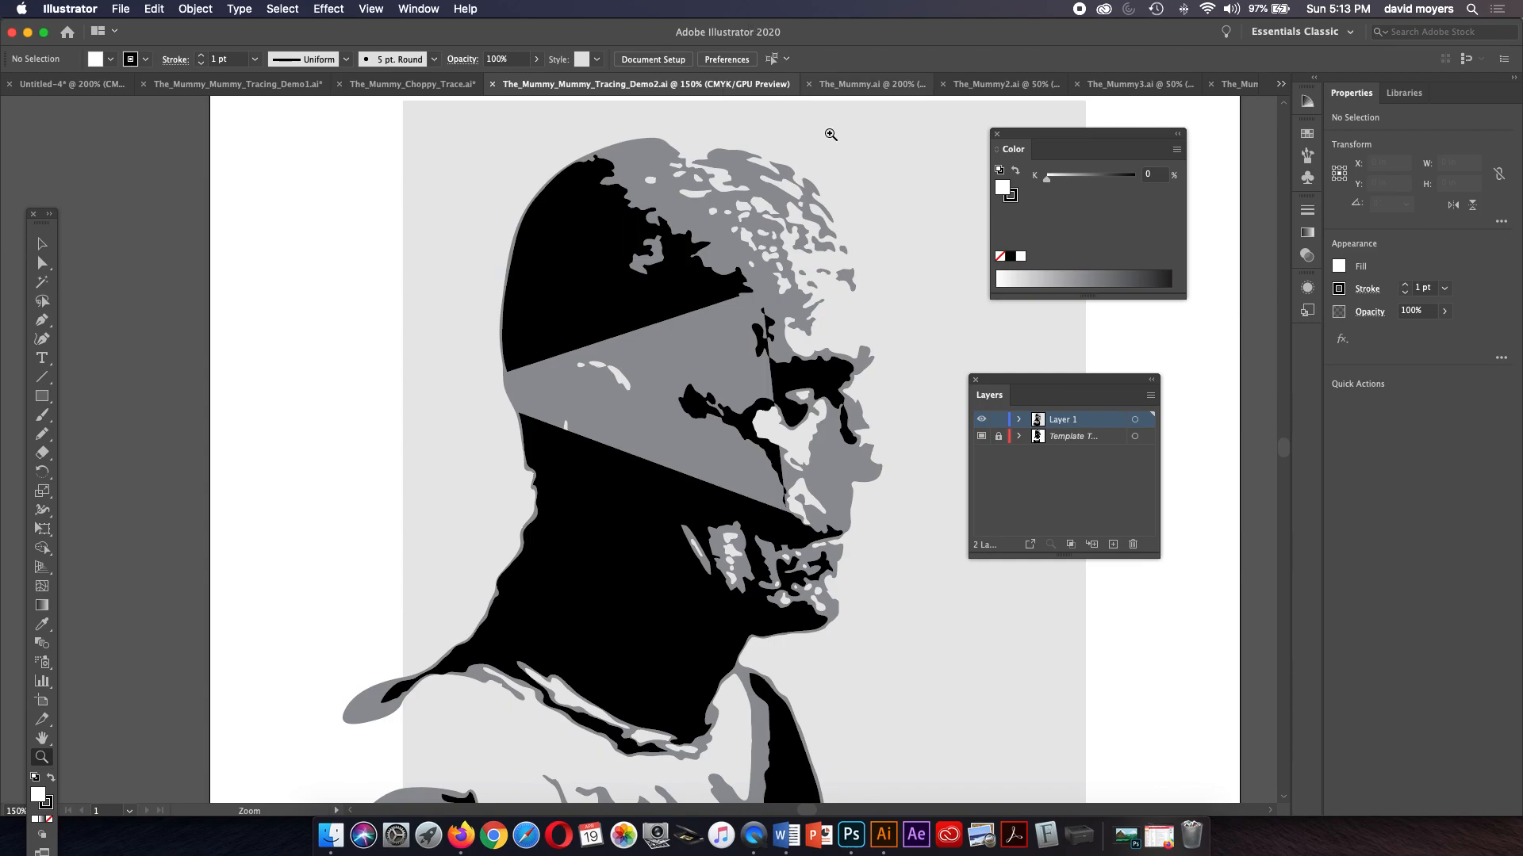
pyautogui.click(775, 335)
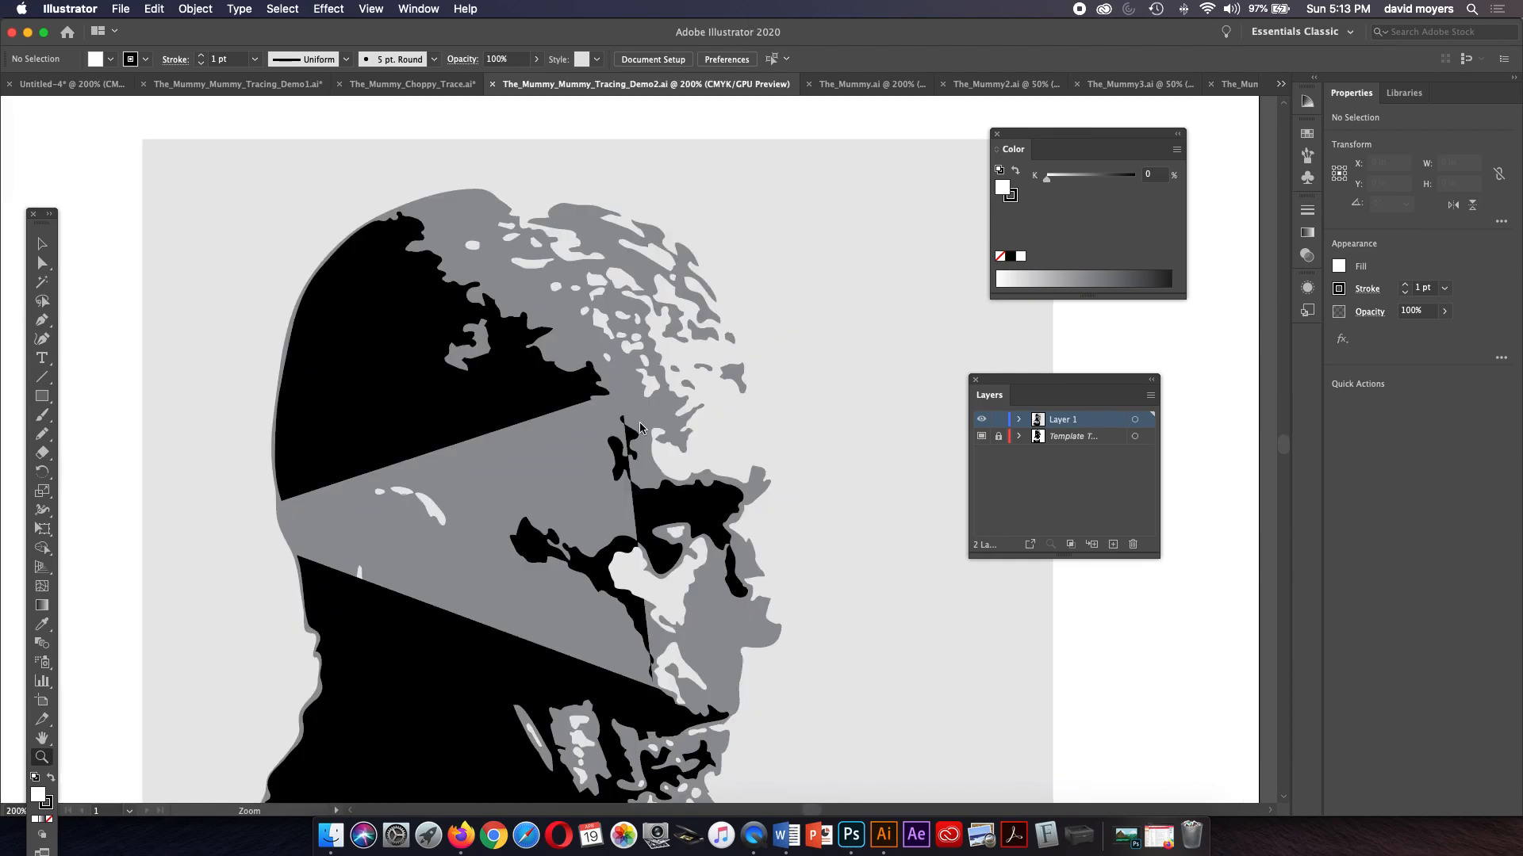
pyautogui.click(601, 458)
pyautogui.click(647, 404)
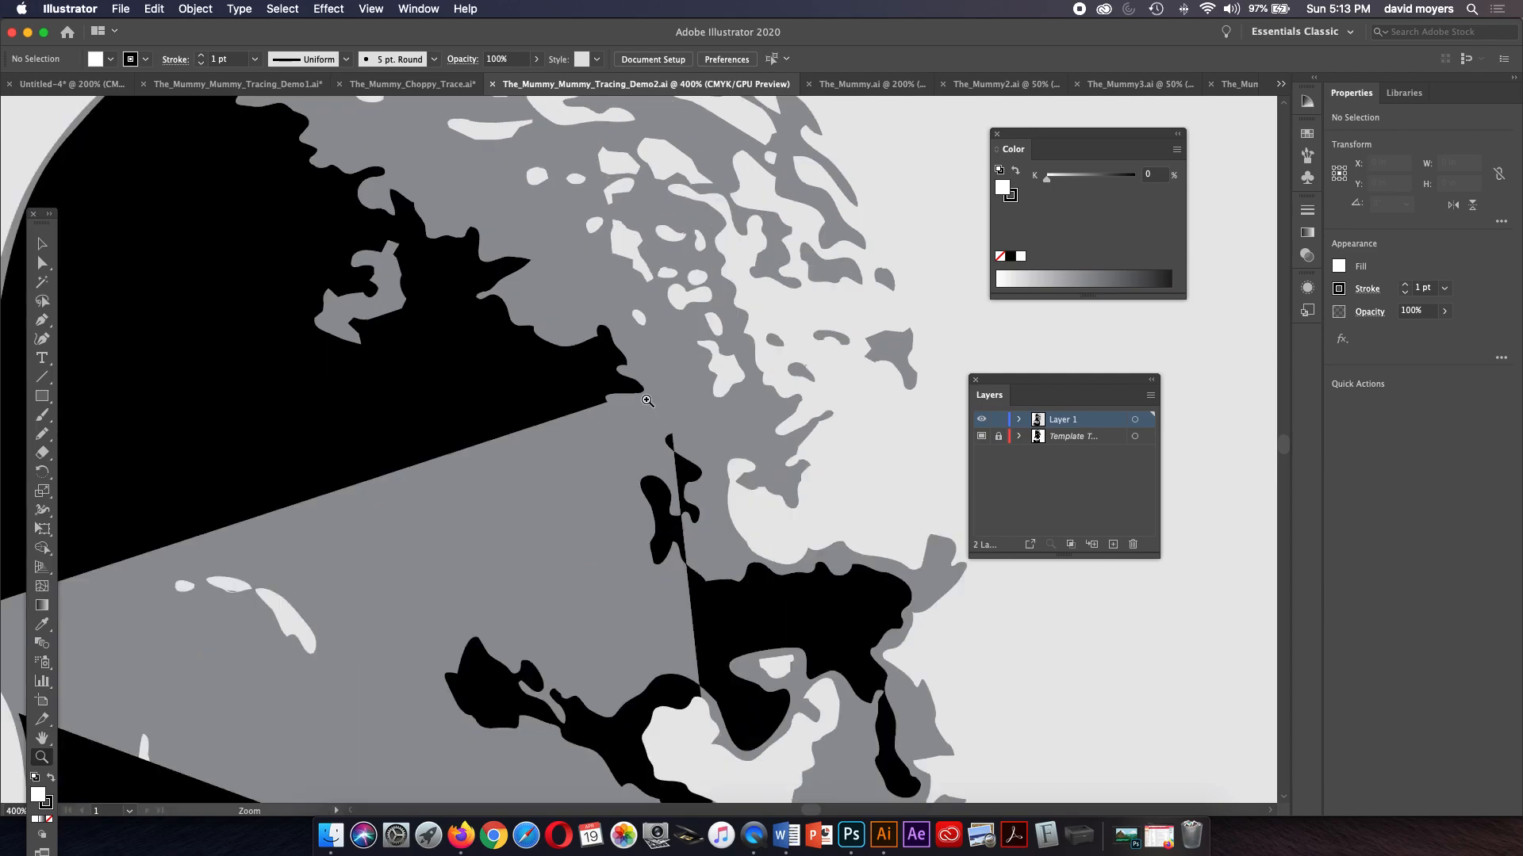
pyautogui.keyDown('super'); pyautogui.click(981, 421); pyautogui.keyUp('super')
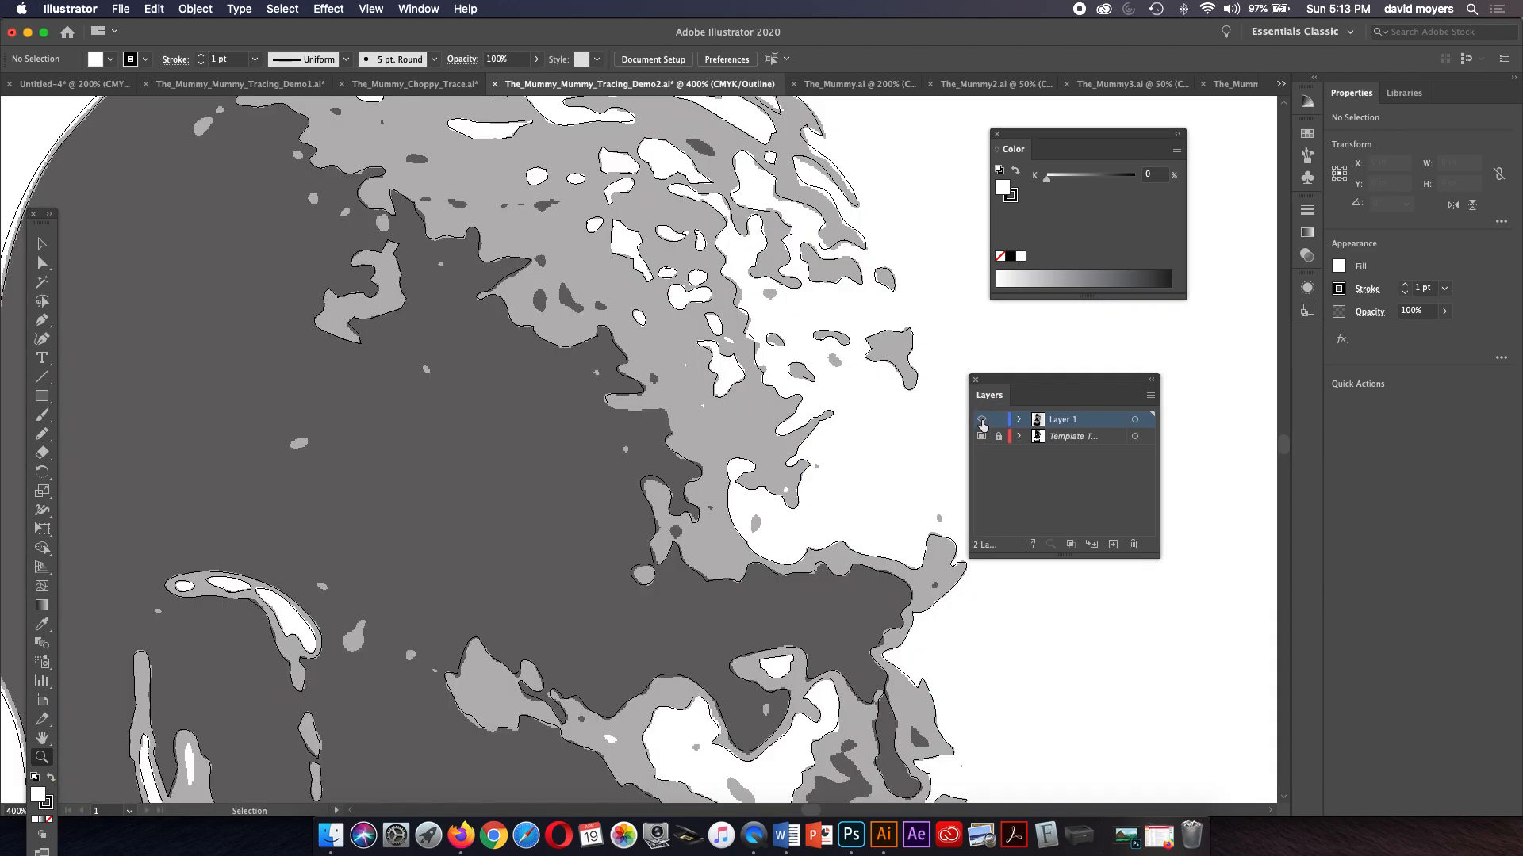
pyautogui.keyDown('alt'); pyautogui.click(711, 436); pyautogui.keyUp('alt')
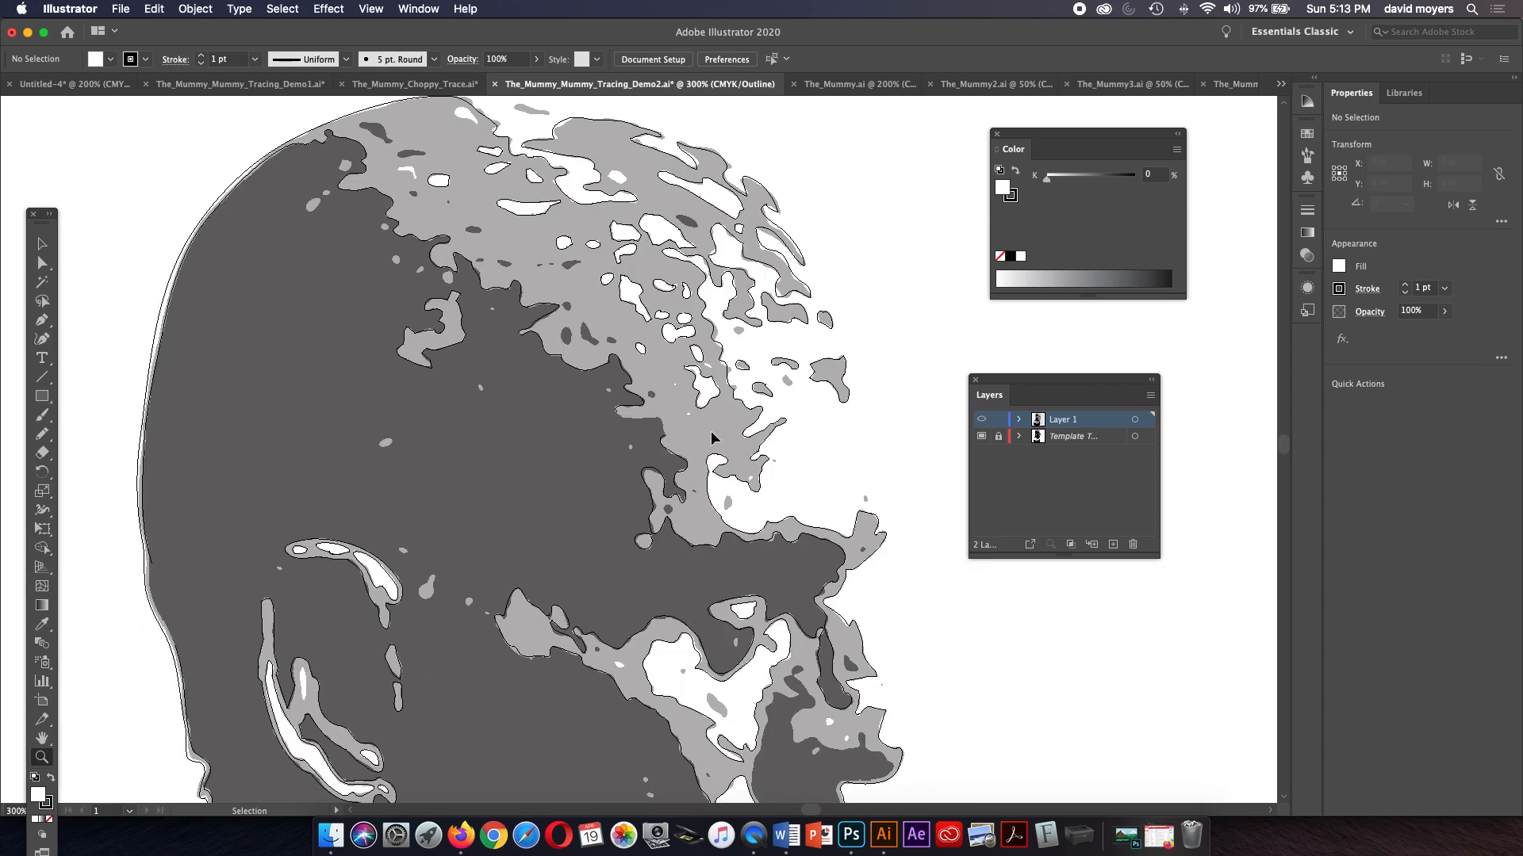
pyautogui.keyDown('alt'); pyautogui.click(711, 436); pyautogui.keyUp('alt')
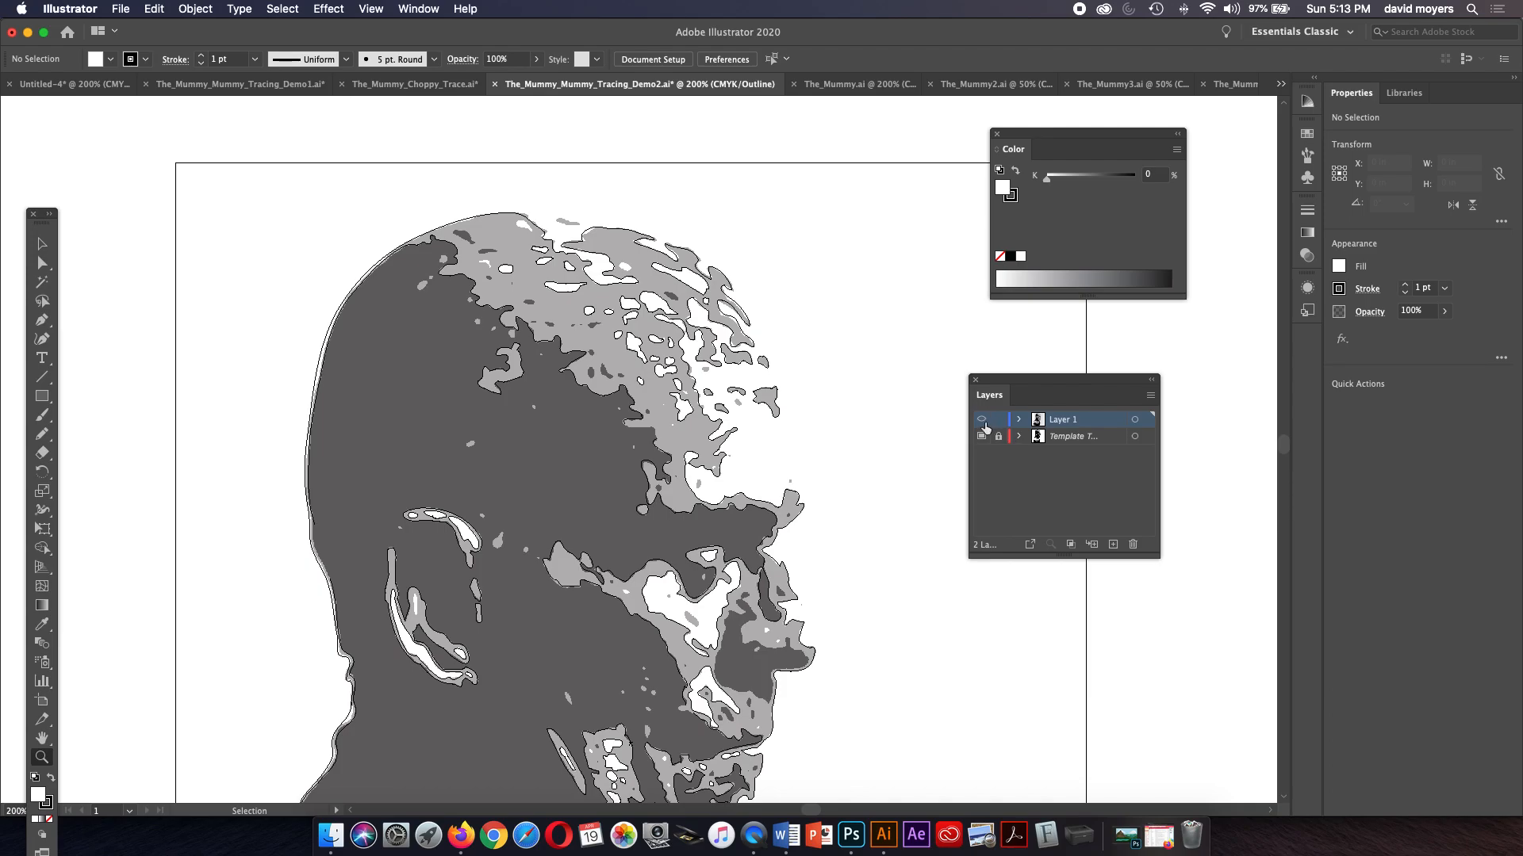
pyautogui.press('super+y')
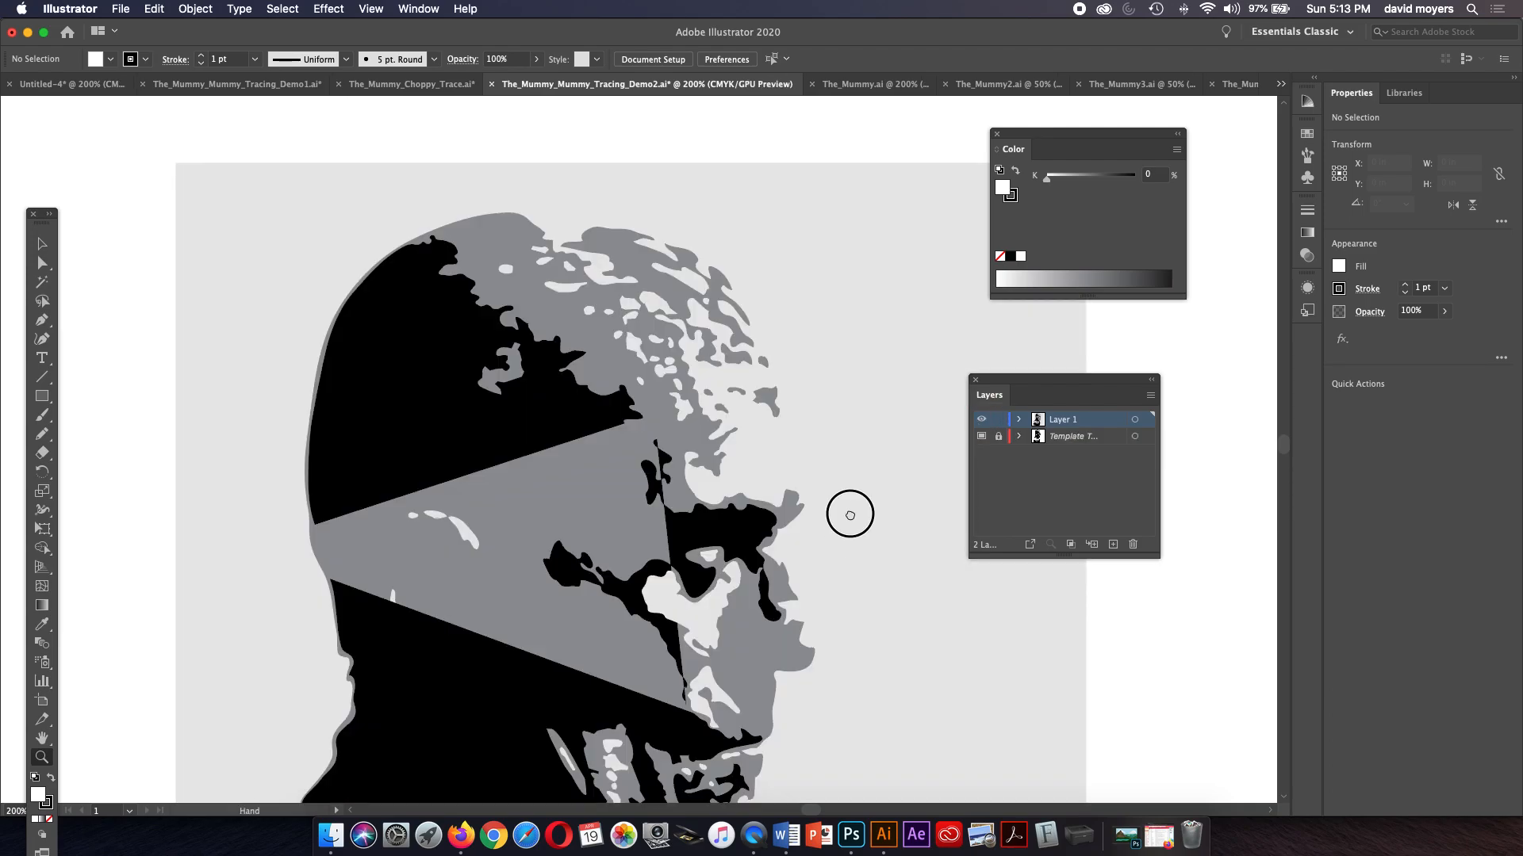
pyautogui.moveTo(849, 515); pyautogui.dragTo(832, 378)
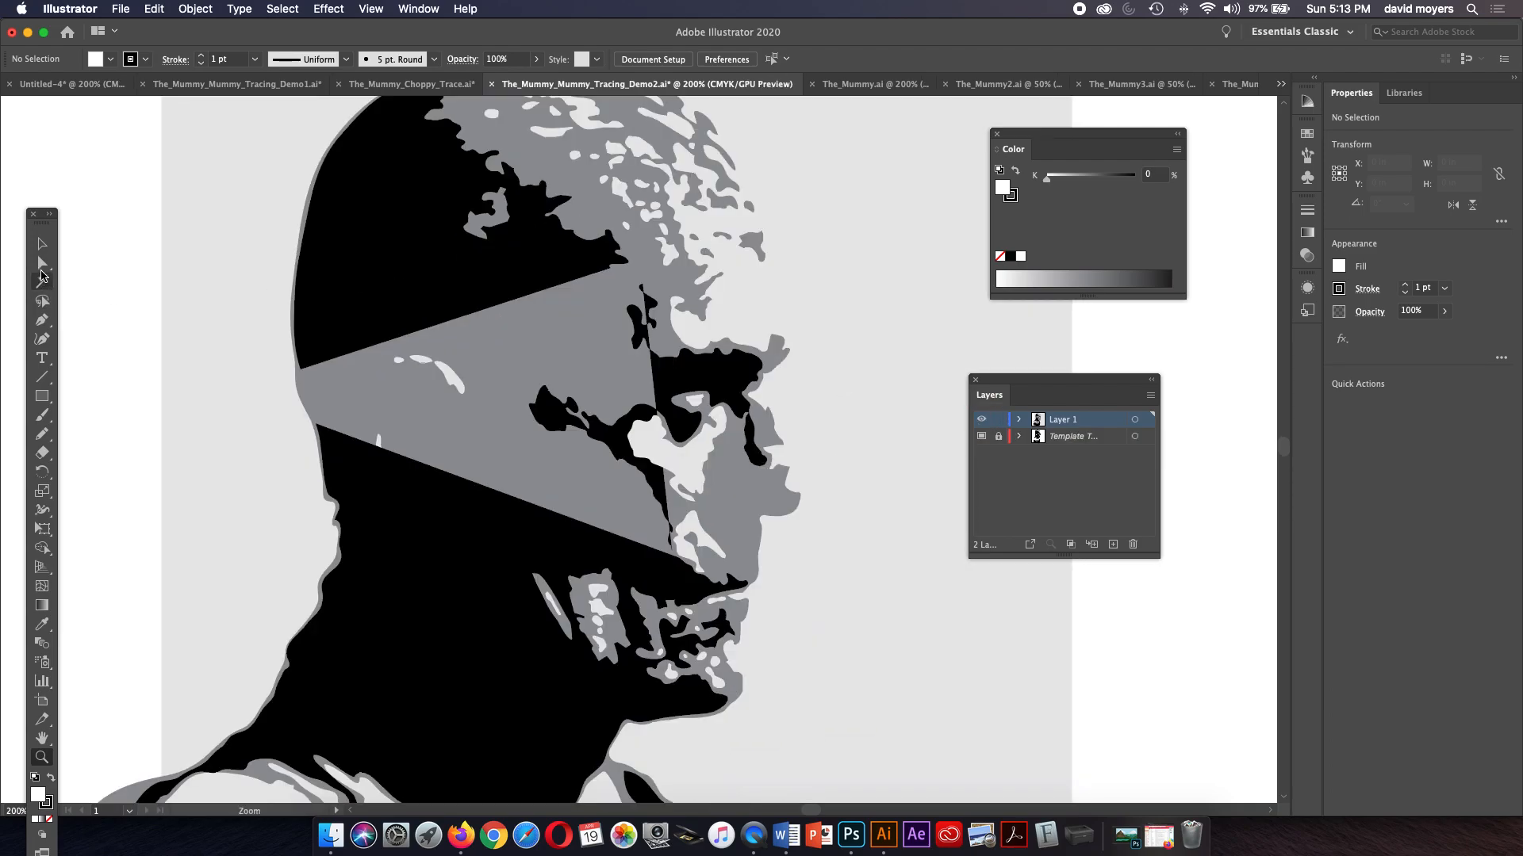
# Step: Check the black hair, eye and neck shapes as separate paths by selecting them together, and clear the selection
pyautogui.click(42, 243)
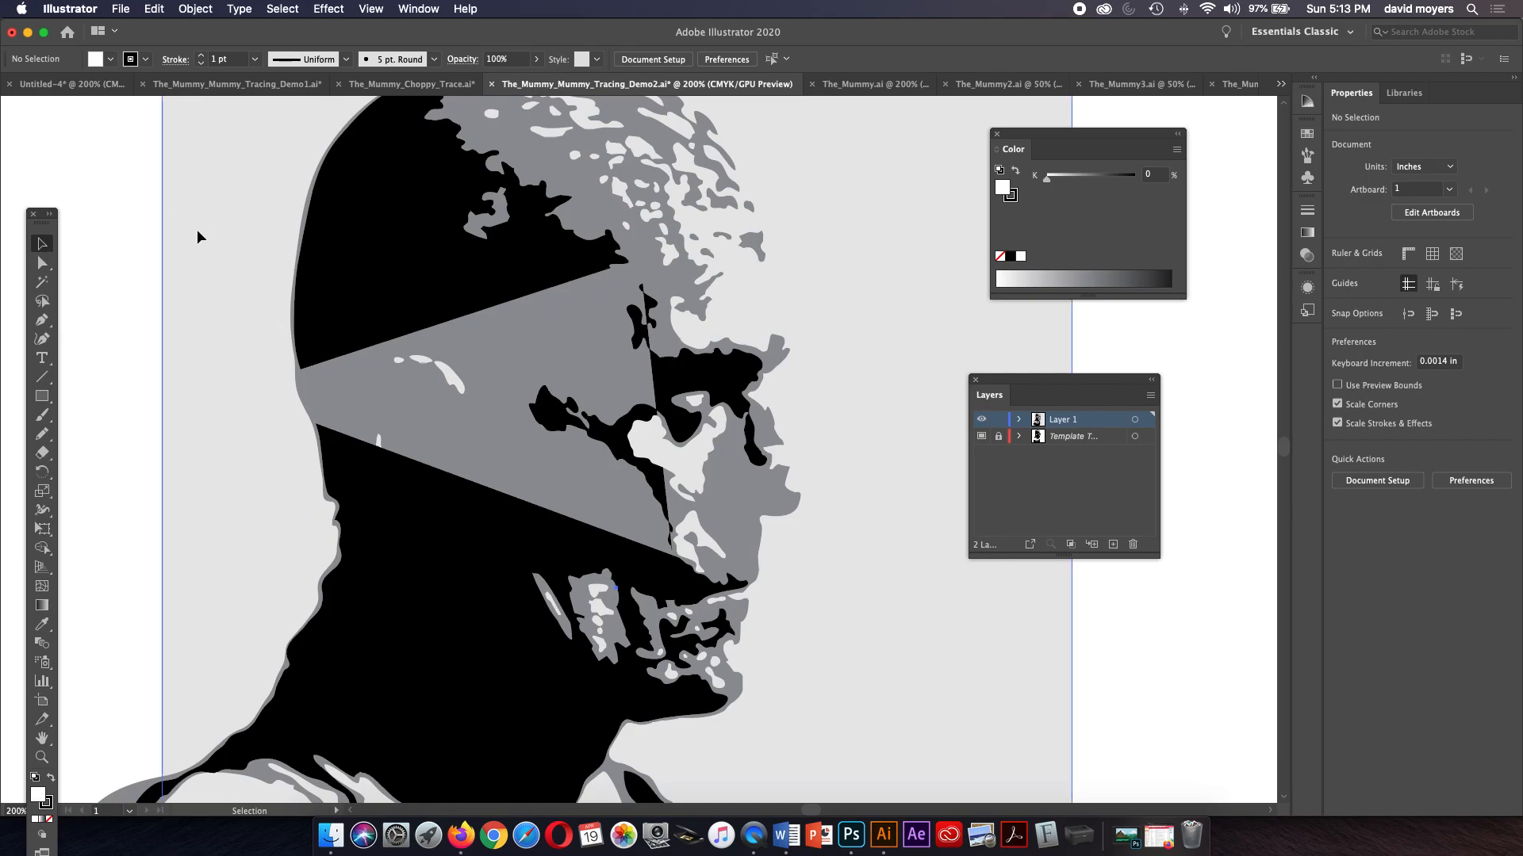
pyautogui.click(341, 243)
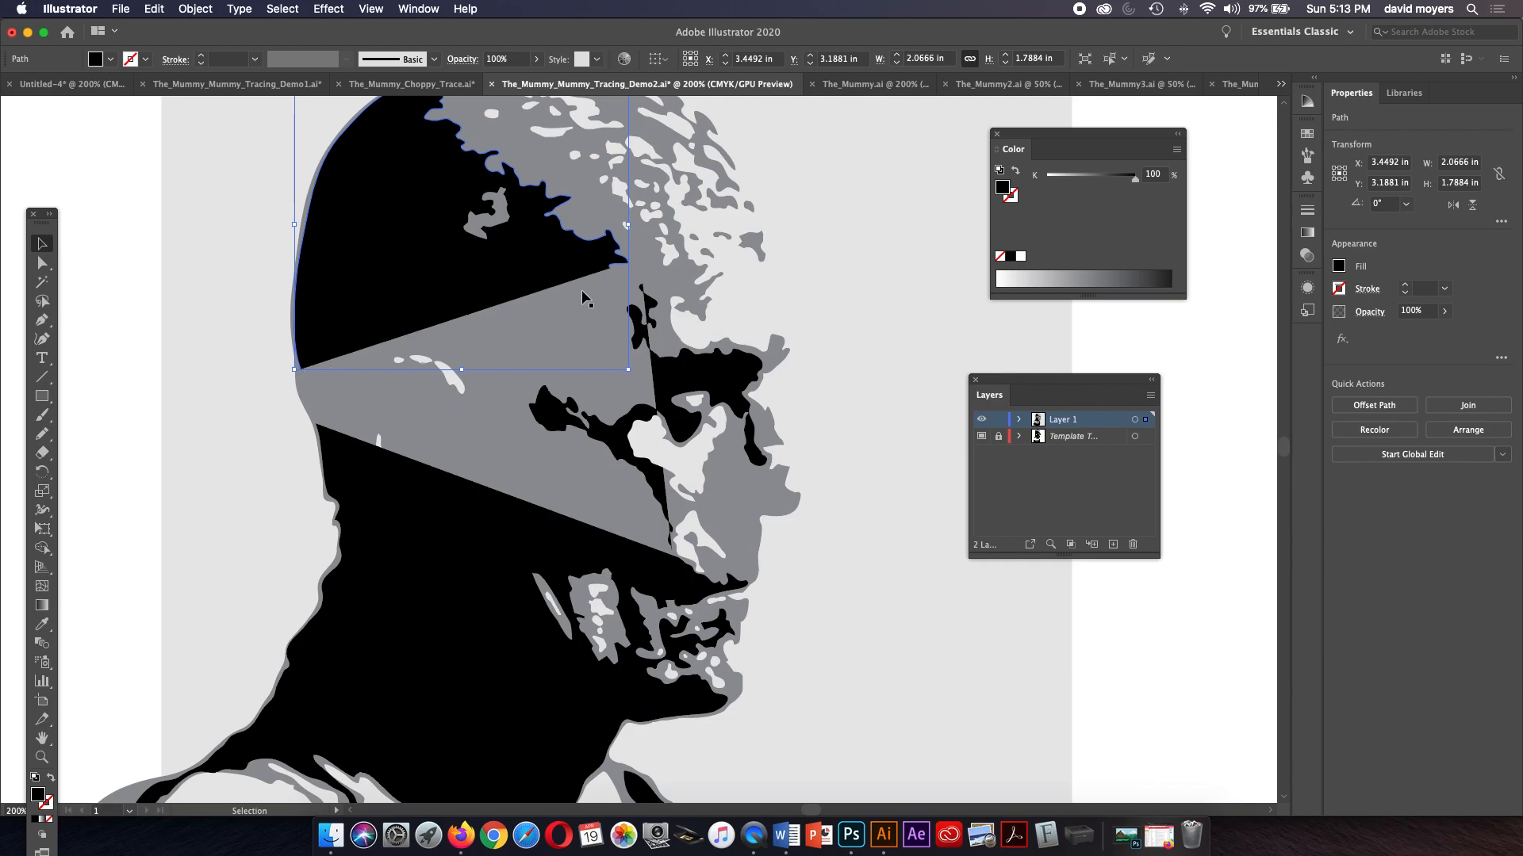
pyautogui.keyDown('shift'); pyautogui.click(655, 373); pyautogui.keyUp('shift')
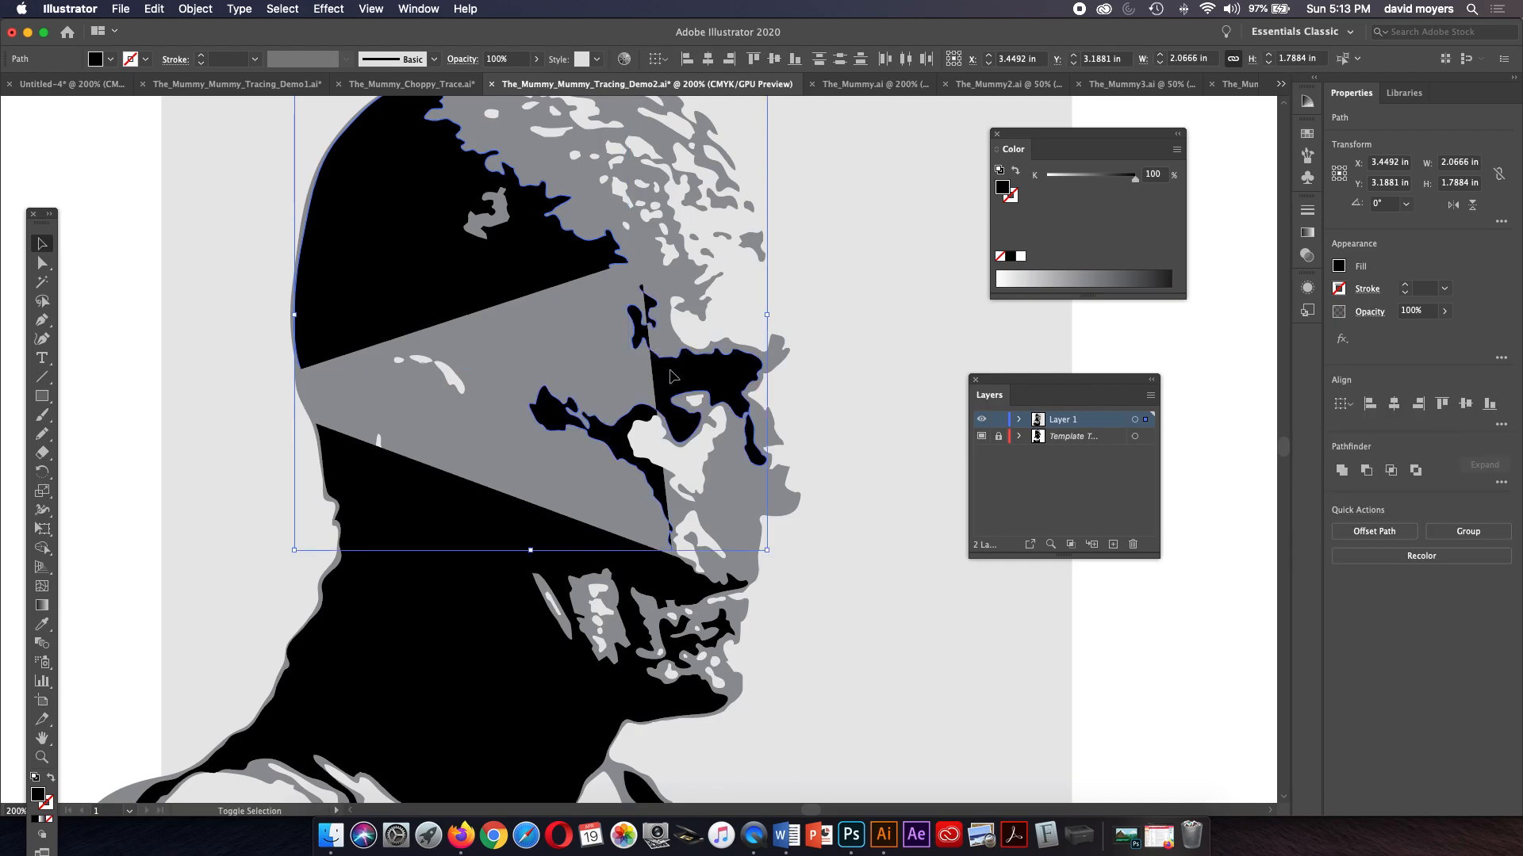
pyautogui.keyDown('shift'); pyautogui.click(502, 520); pyautogui.keyUp('shift')
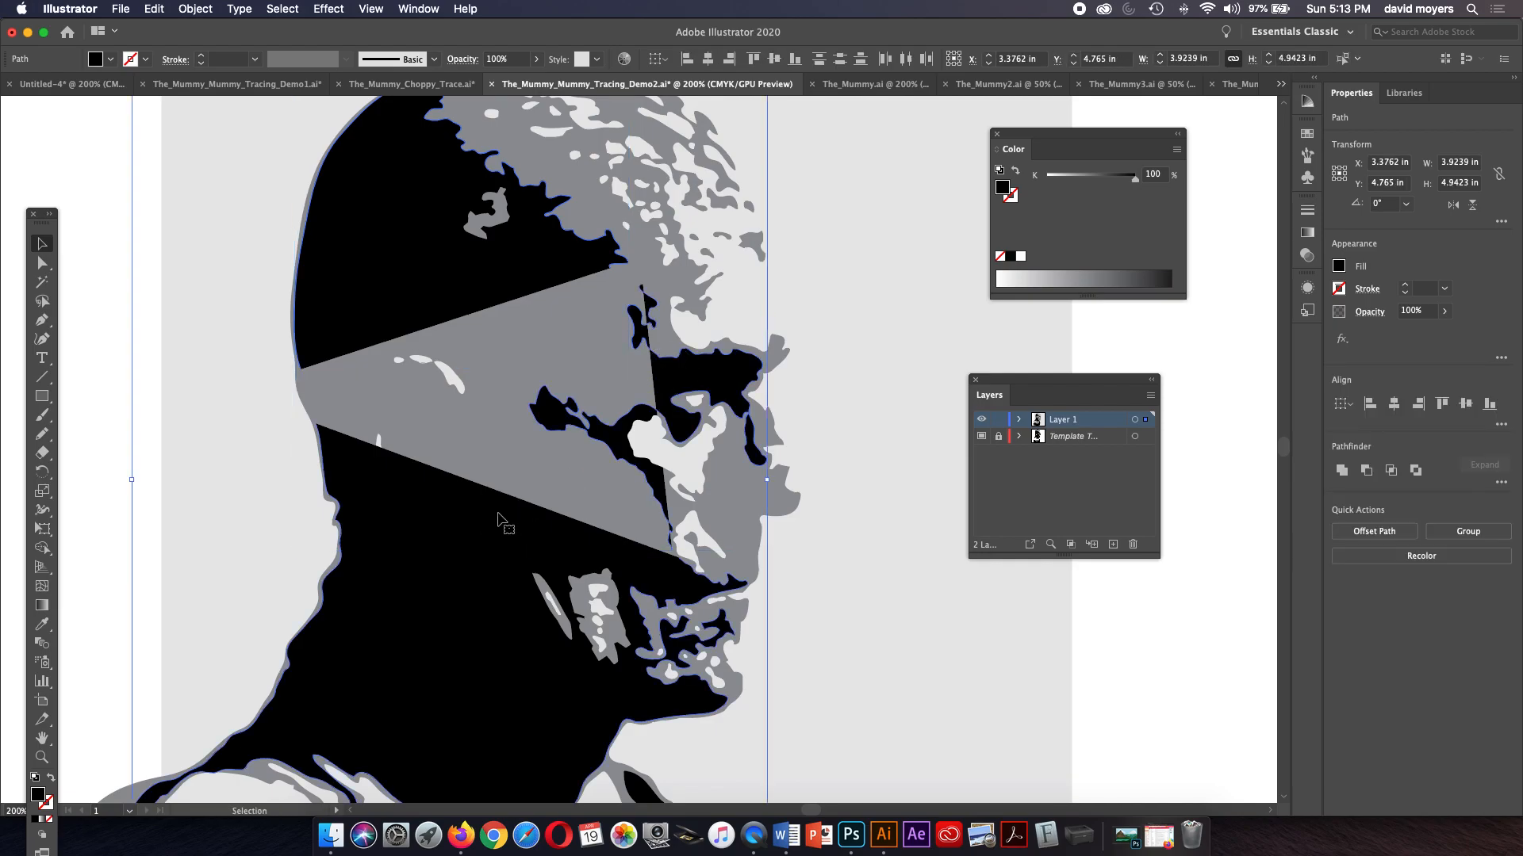
pyautogui.click(857, 378)
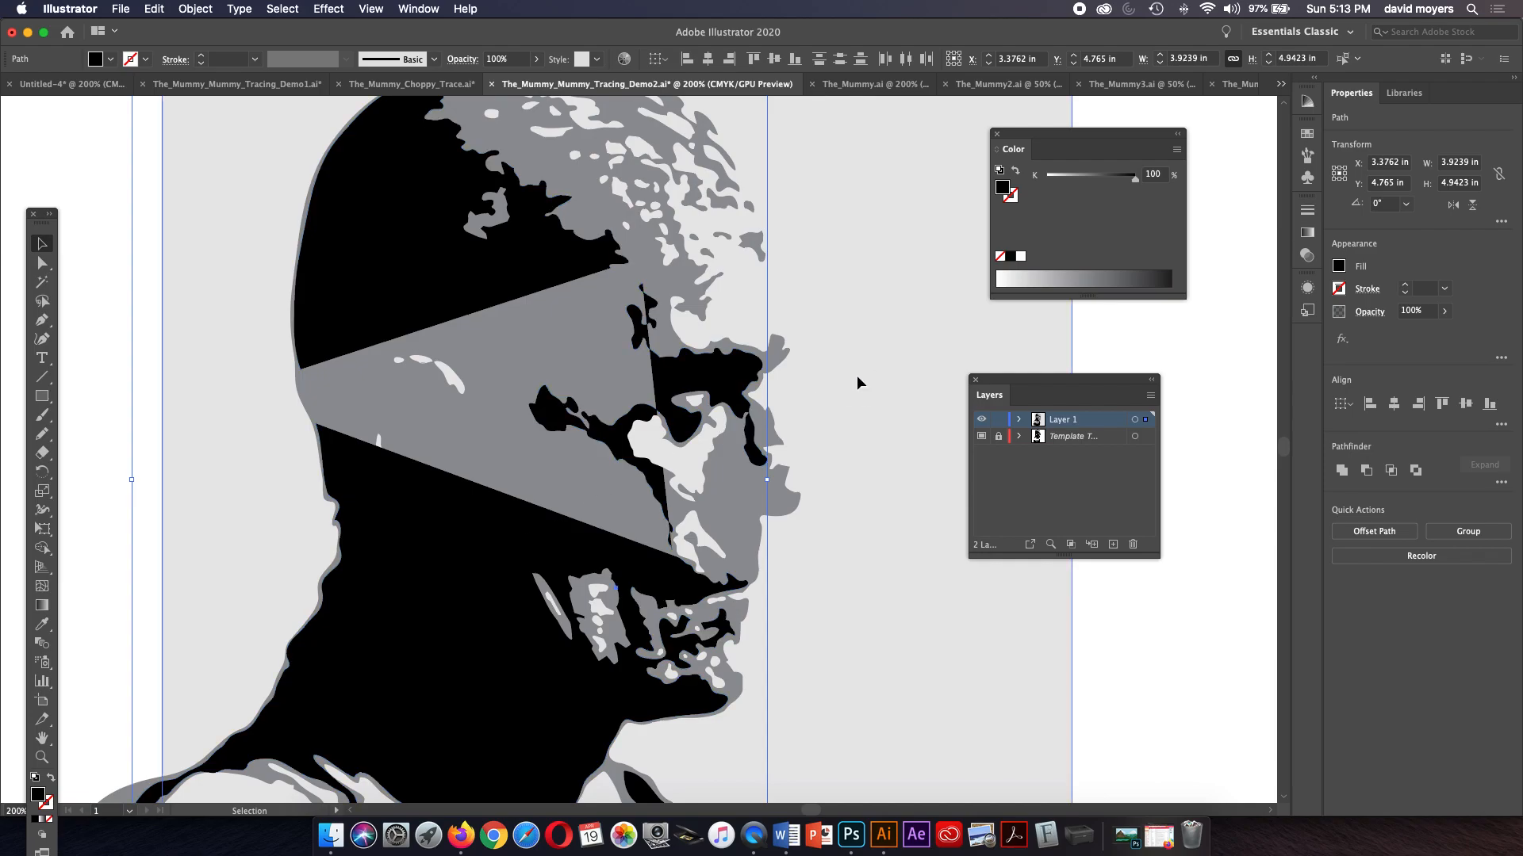
# Step: Show Layer 1 in outline view, zoom in on the gap in the black contour at the temple, and turn on Smart Guides
pyautogui.keyDown('super'); pyautogui.click(982, 420); pyautogui.keyUp('super')
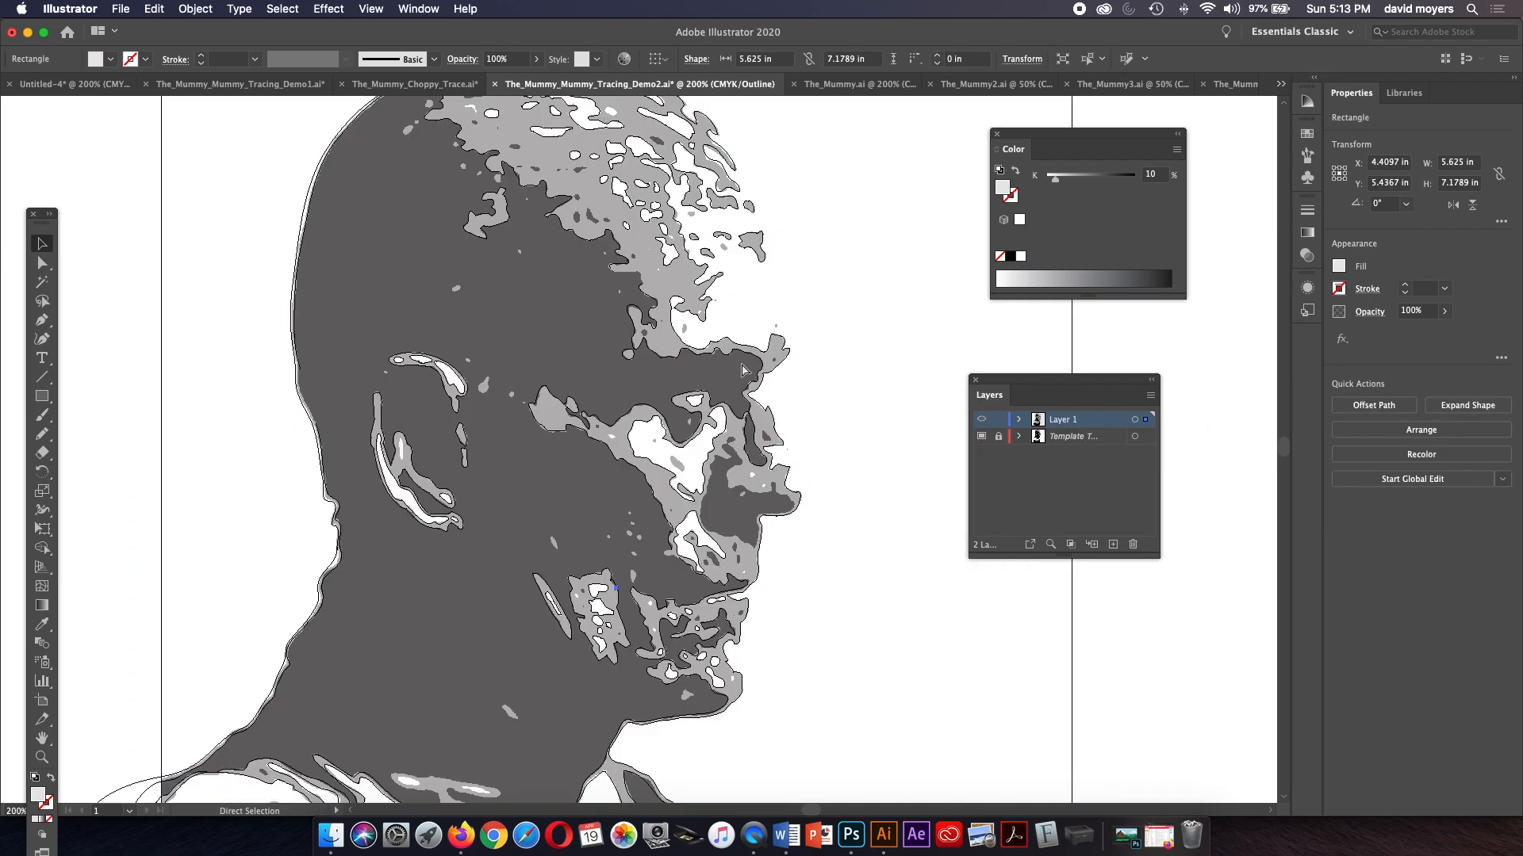
pyautogui.click(640, 309)
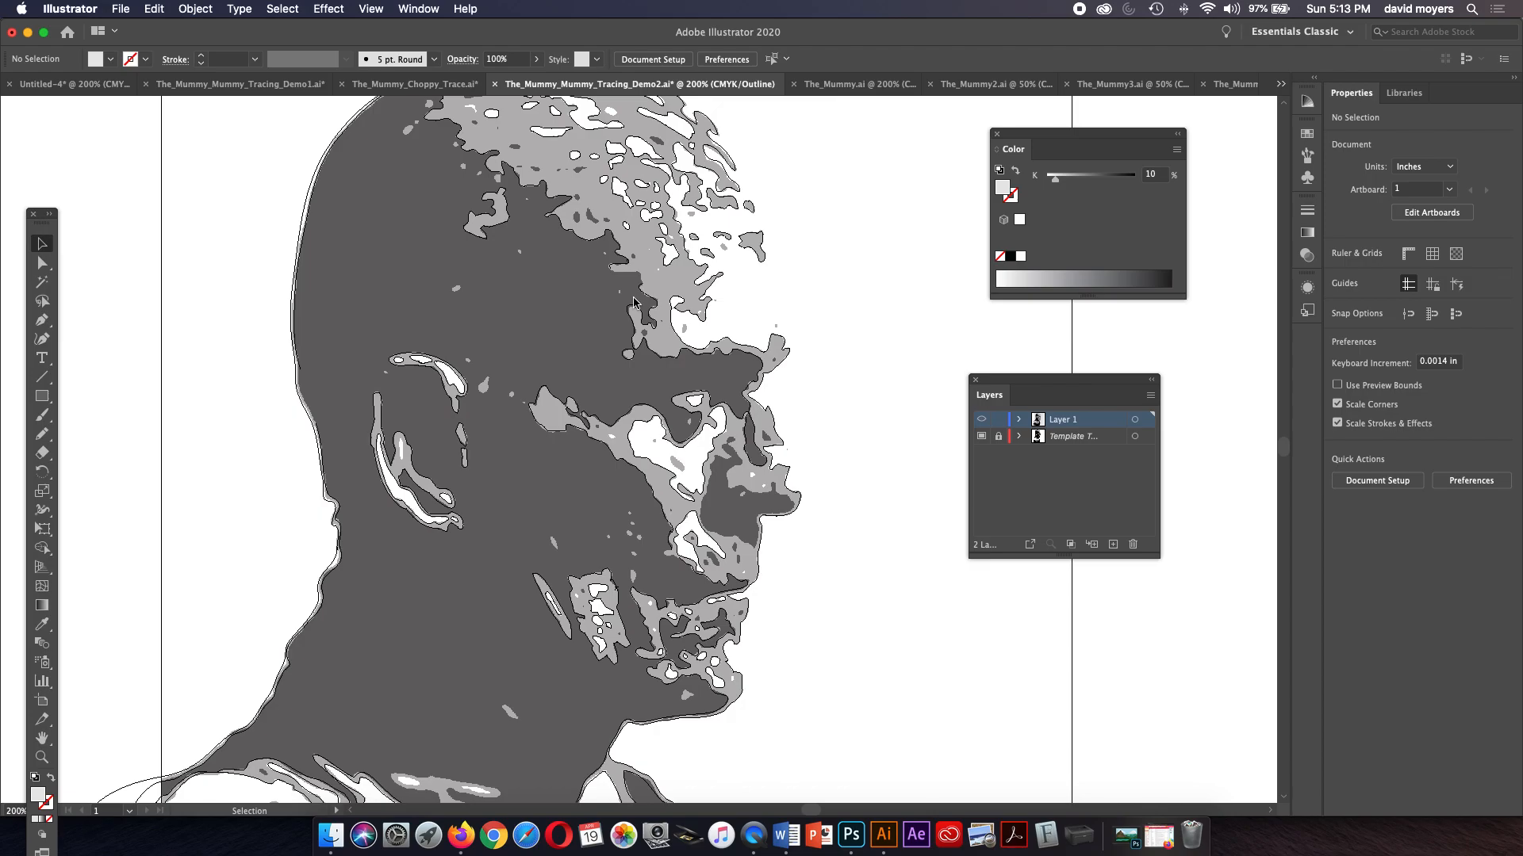
pyautogui.press('z')
pyautogui.click(642, 296)
pyautogui.click(619, 424)
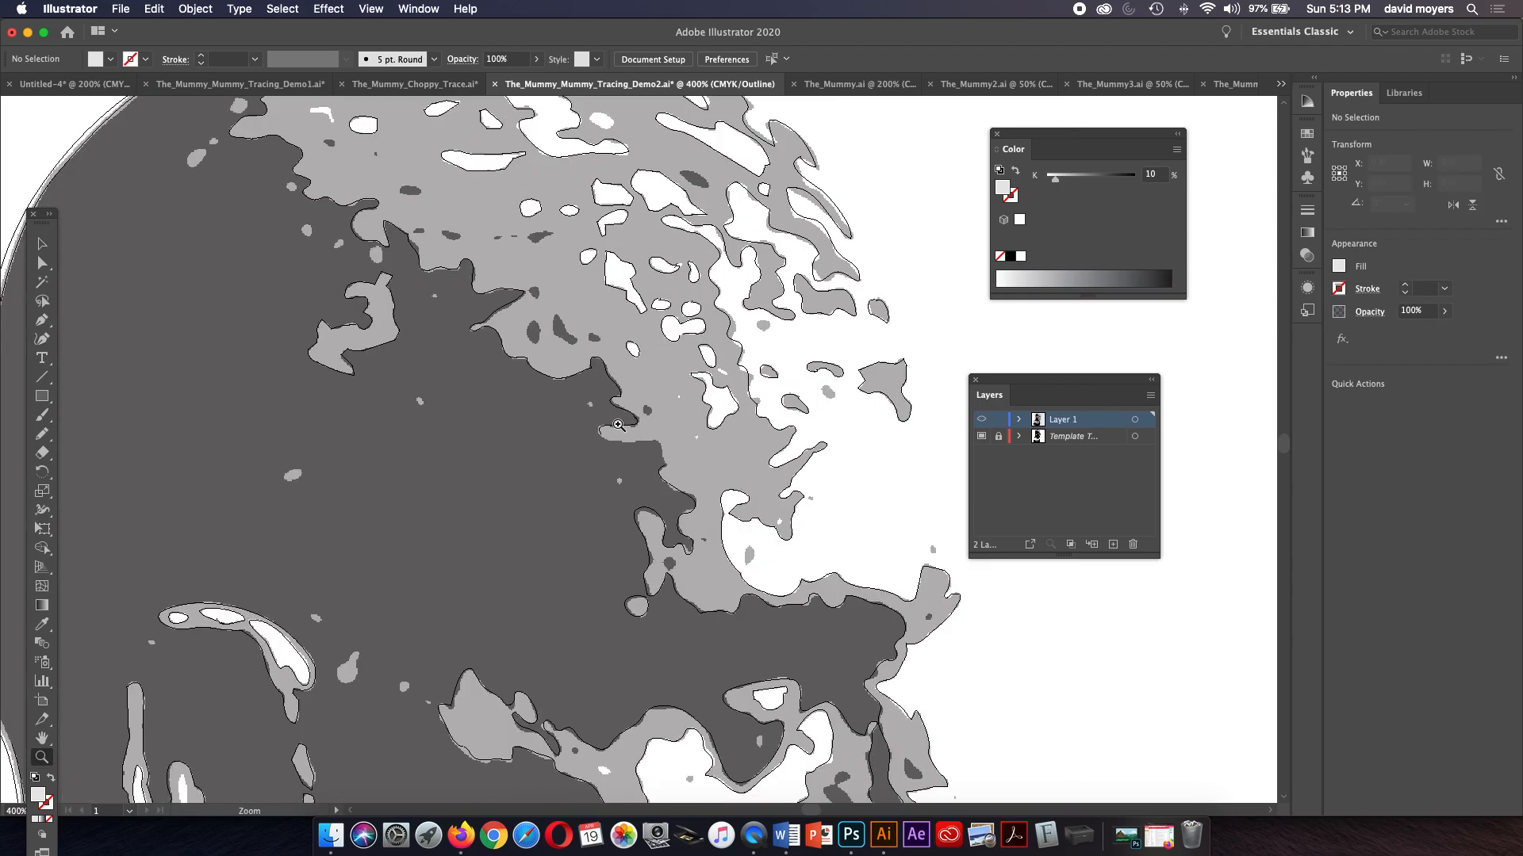
pyautogui.click(619, 424)
pyautogui.press('p')
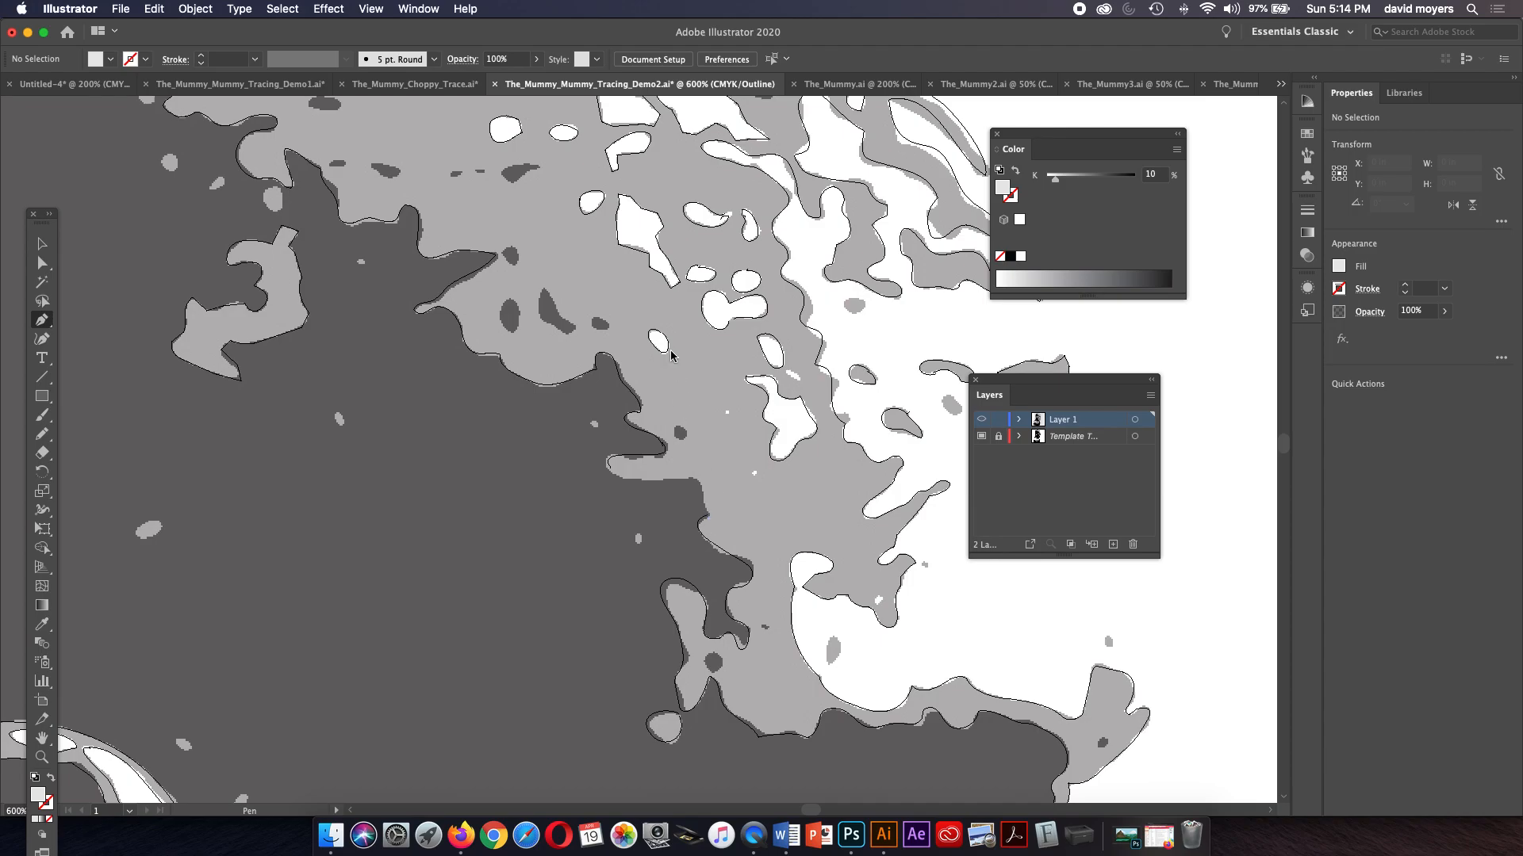
pyautogui.click(370, 9)
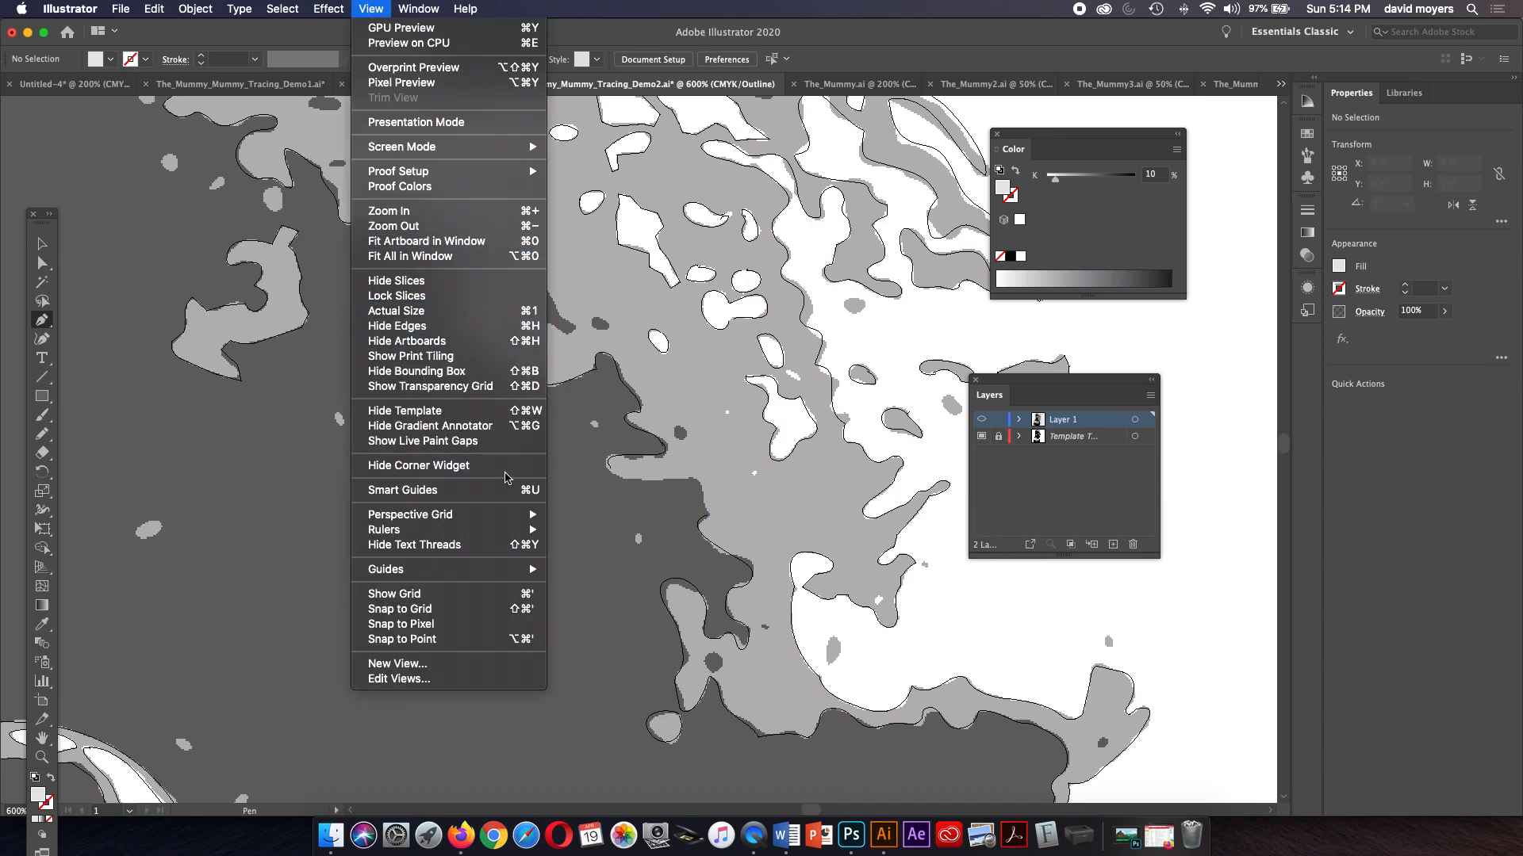
pyautogui.moveTo(479, 523)
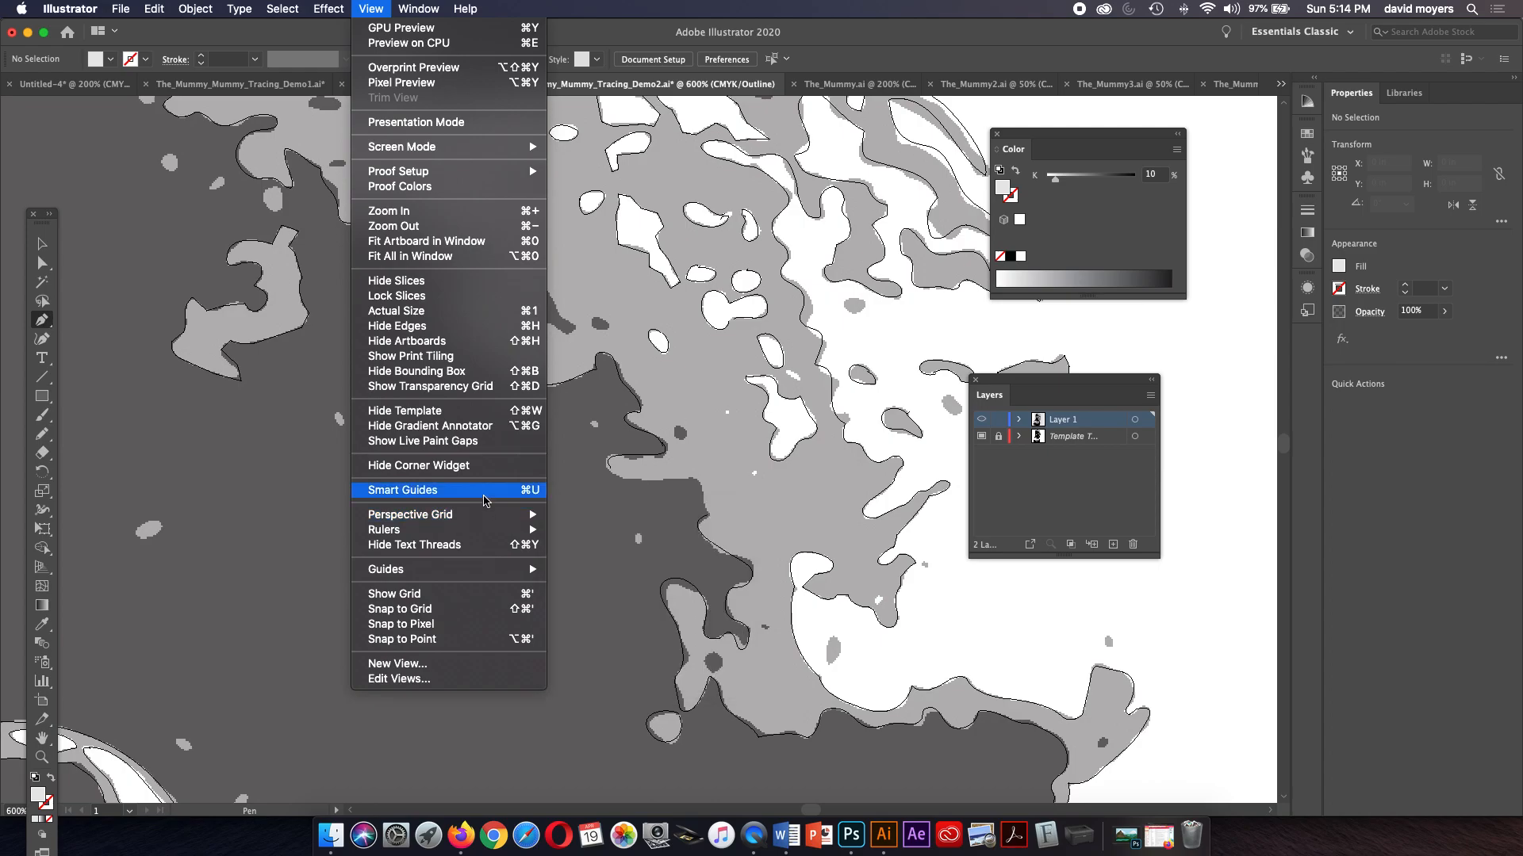
pyautogui.click(485, 499)
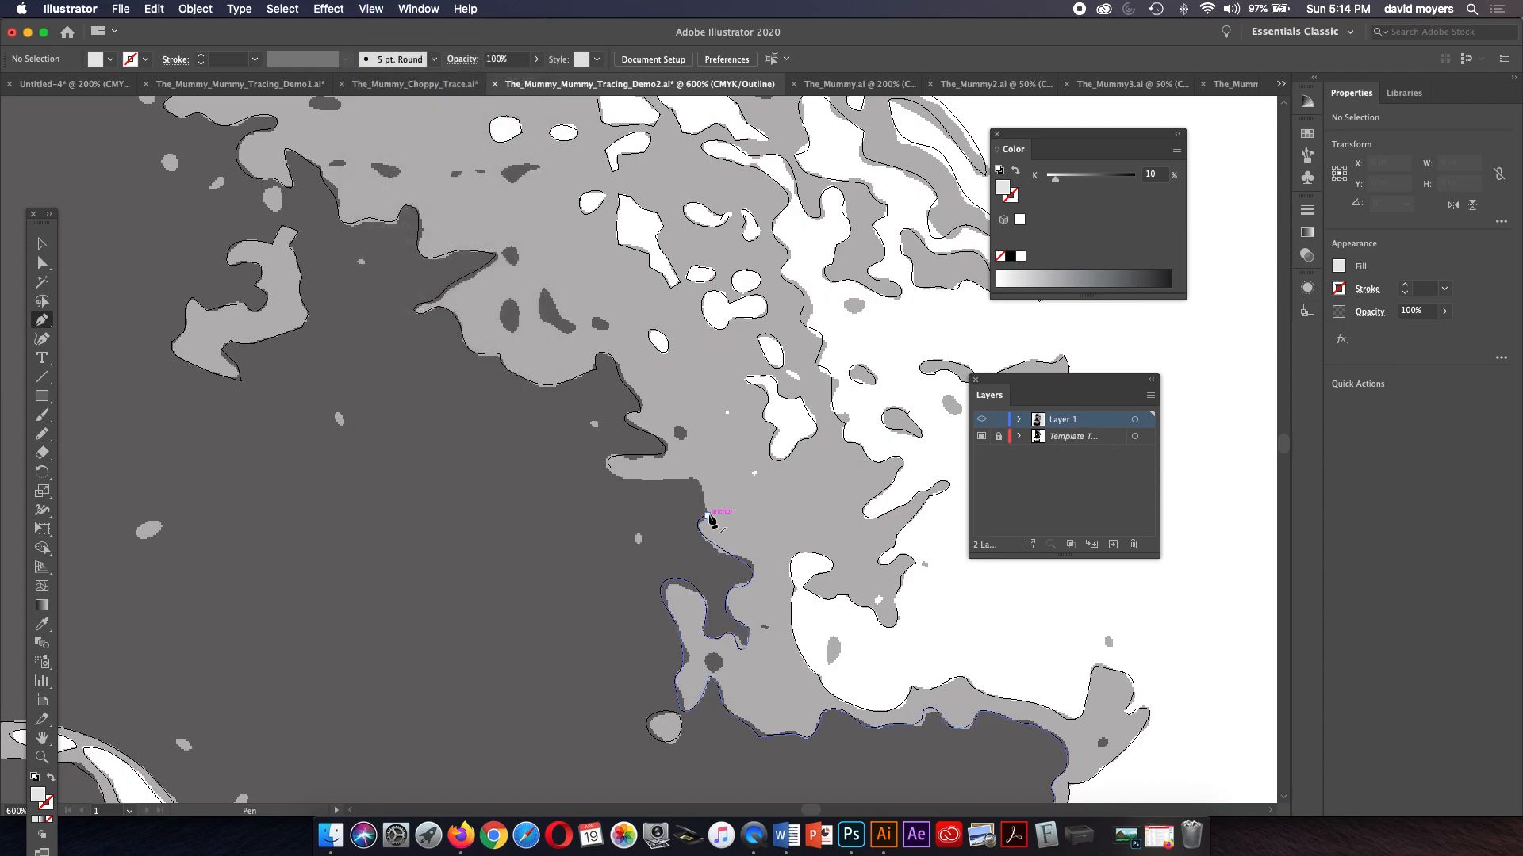
# Step: Extend the black eye path with the Pen tool around the grey notch at the temple and join it to the hair path
pyautogui.moveTo(706, 515); pyautogui.dragTo(701, 481)
pyautogui.click(701, 485)
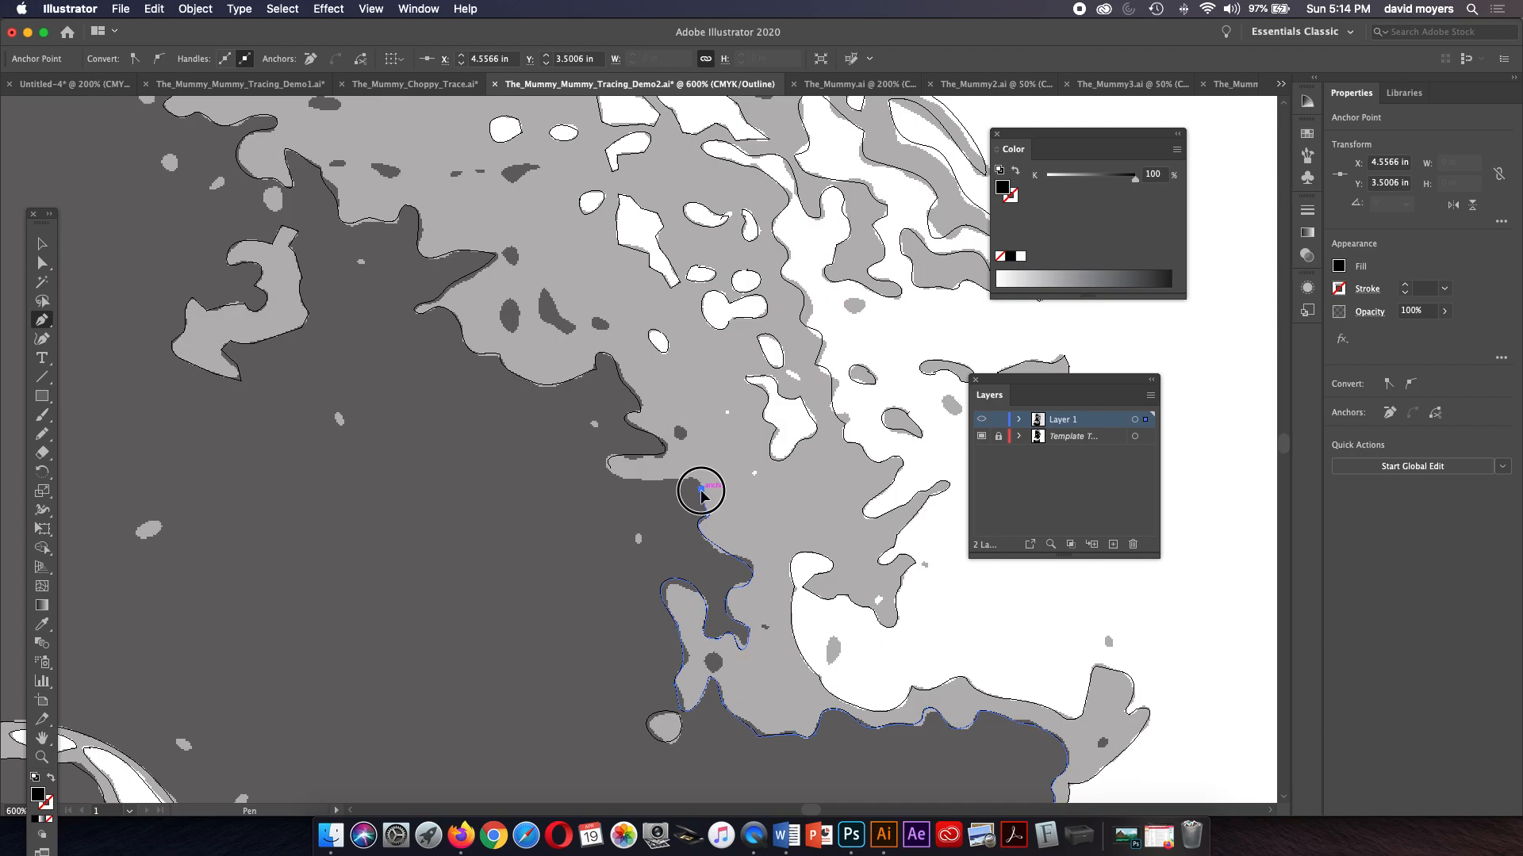
pyautogui.click(672, 481)
pyautogui.click(662, 480)
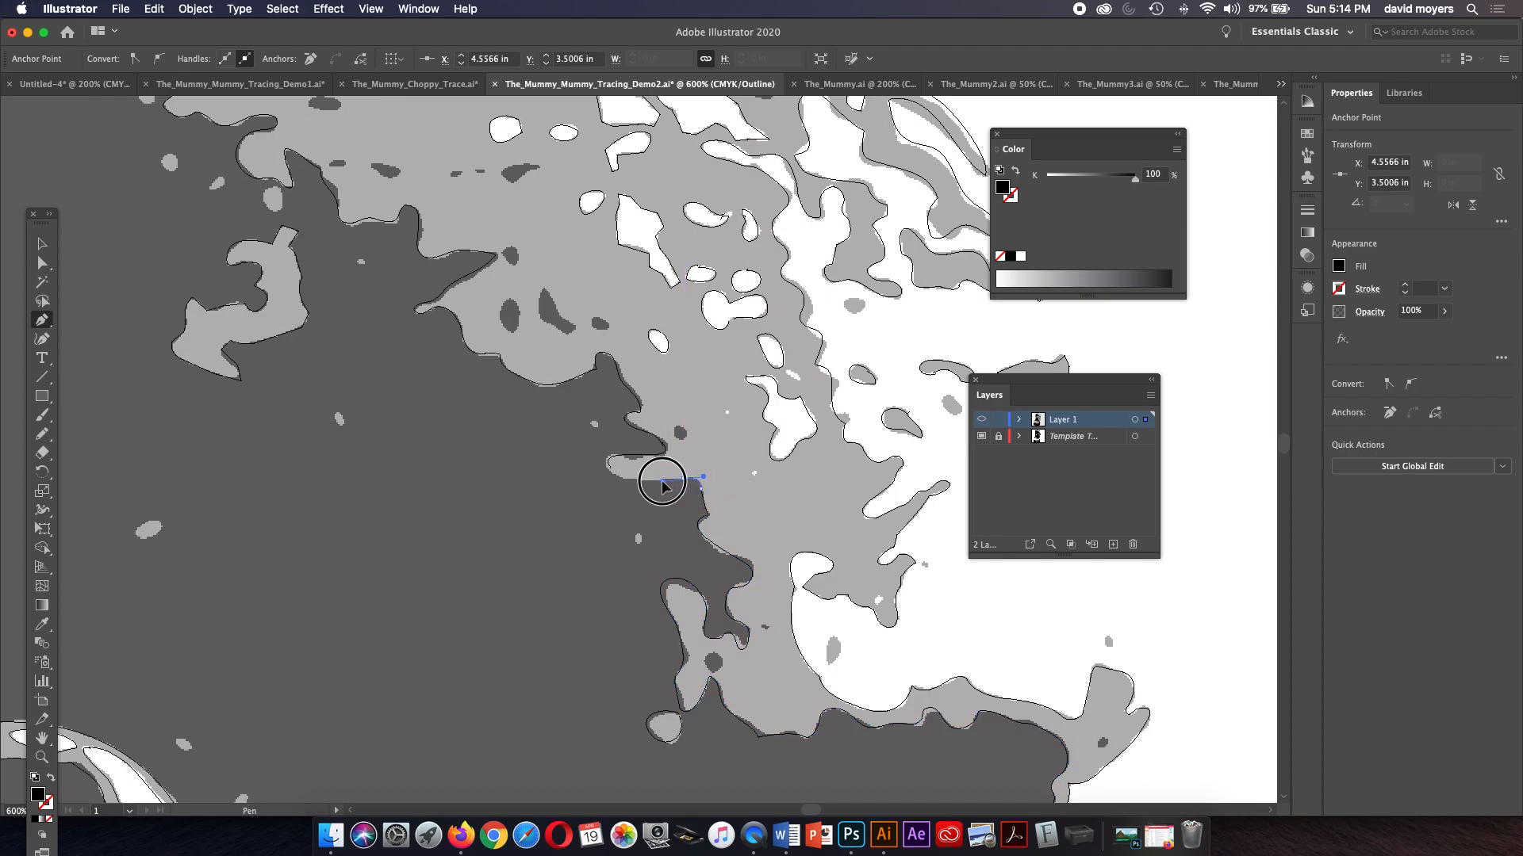
pyautogui.click(683, 479)
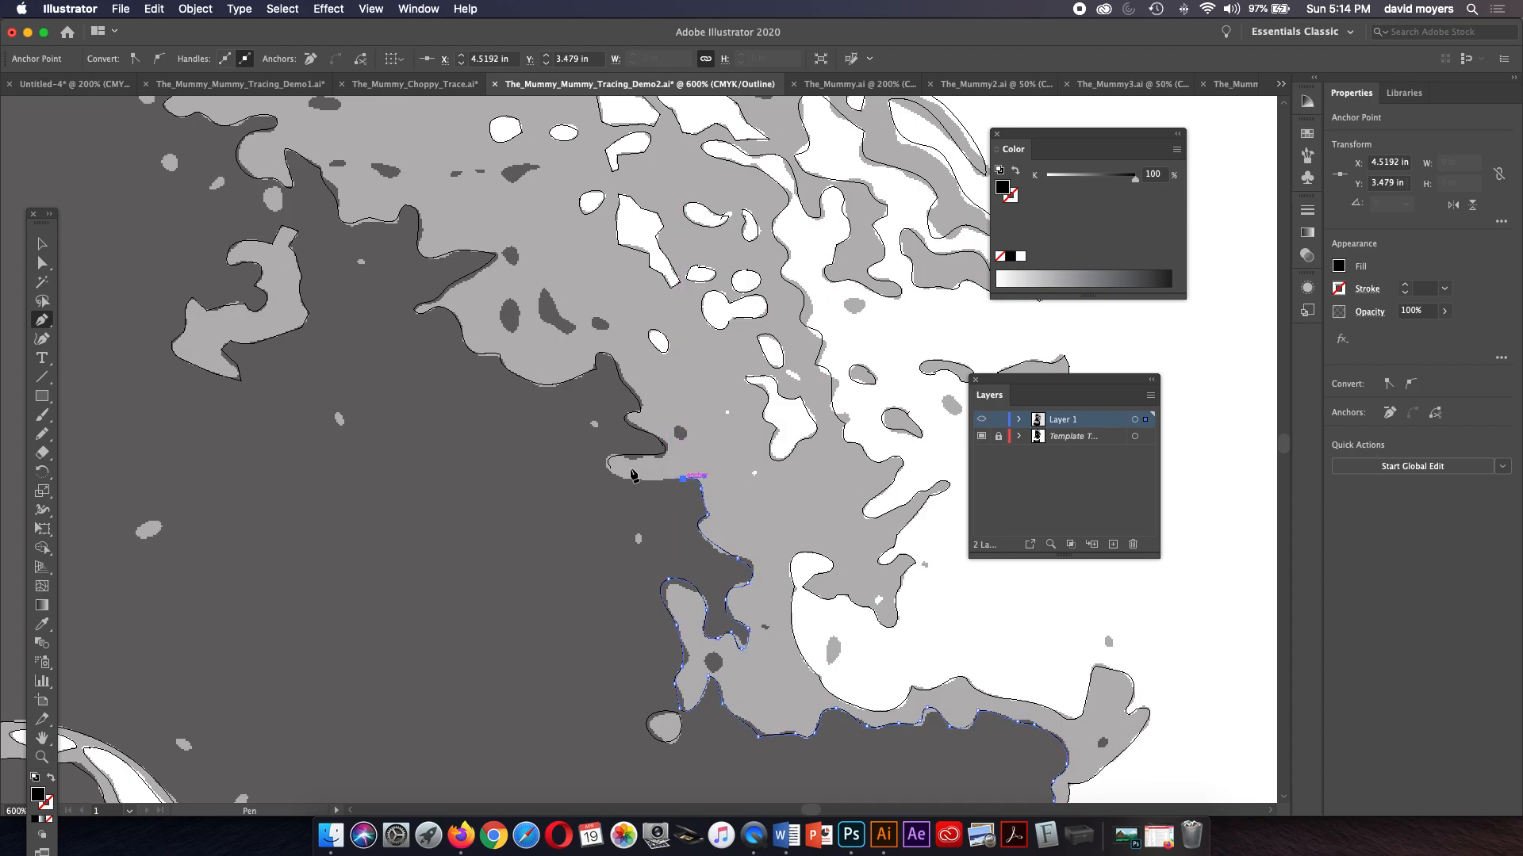
pyautogui.click(609, 468)
pyautogui.moveTo(609, 468); pyautogui.dragTo(586, 444)
# Step: Return Layer 1 to colour preview and check the joined black hair and eye shape across the whole head
pyautogui.press('super+minus')
pyautogui.press('super+minus')
pyautogui.press('super+minus')
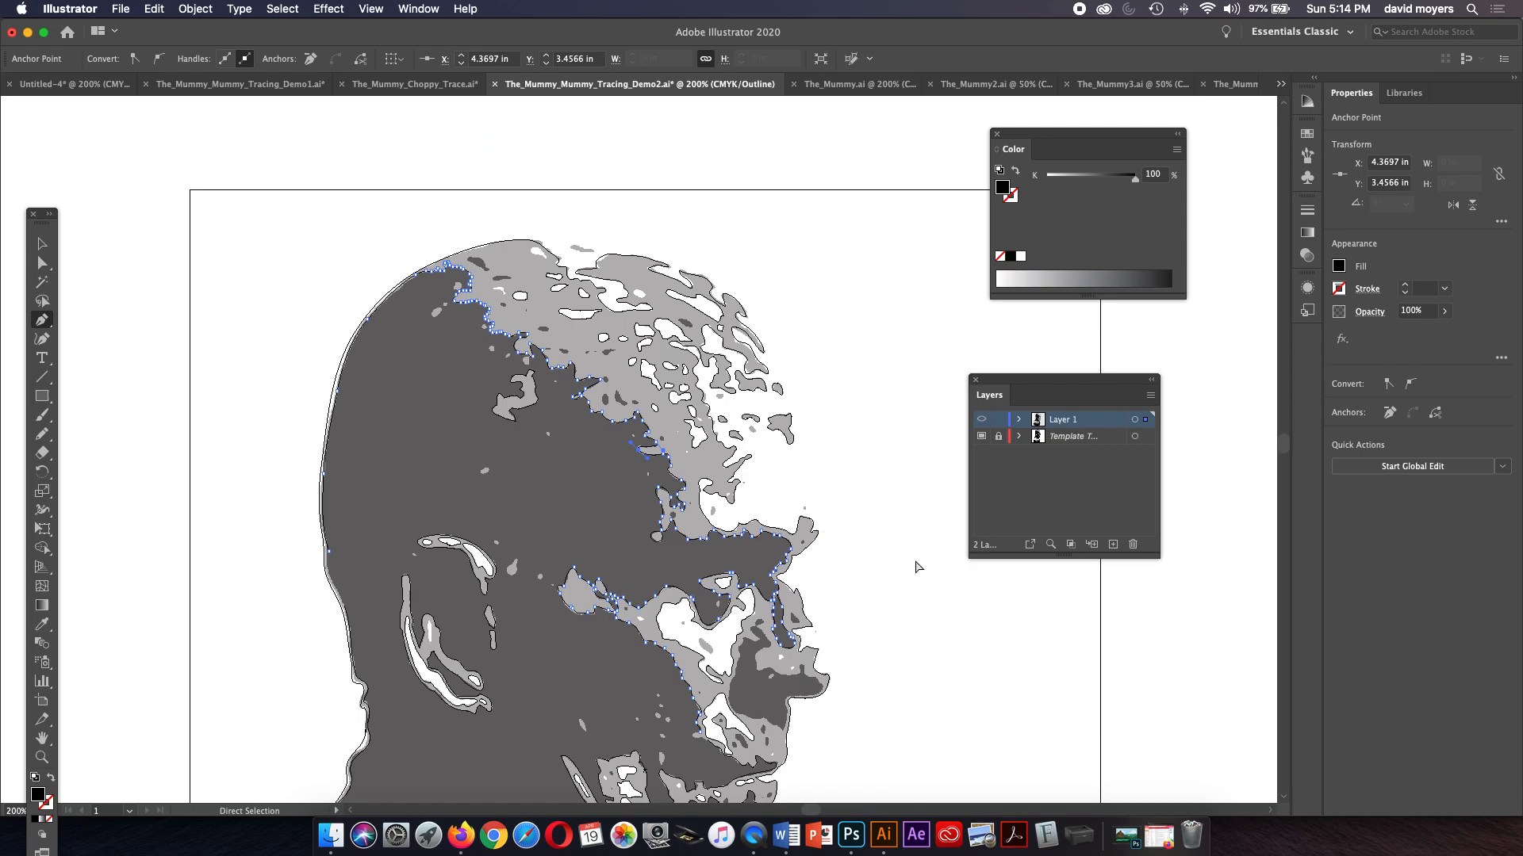
pyautogui.moveTo(856, 584); pyautogui.dragTo(874, 397)
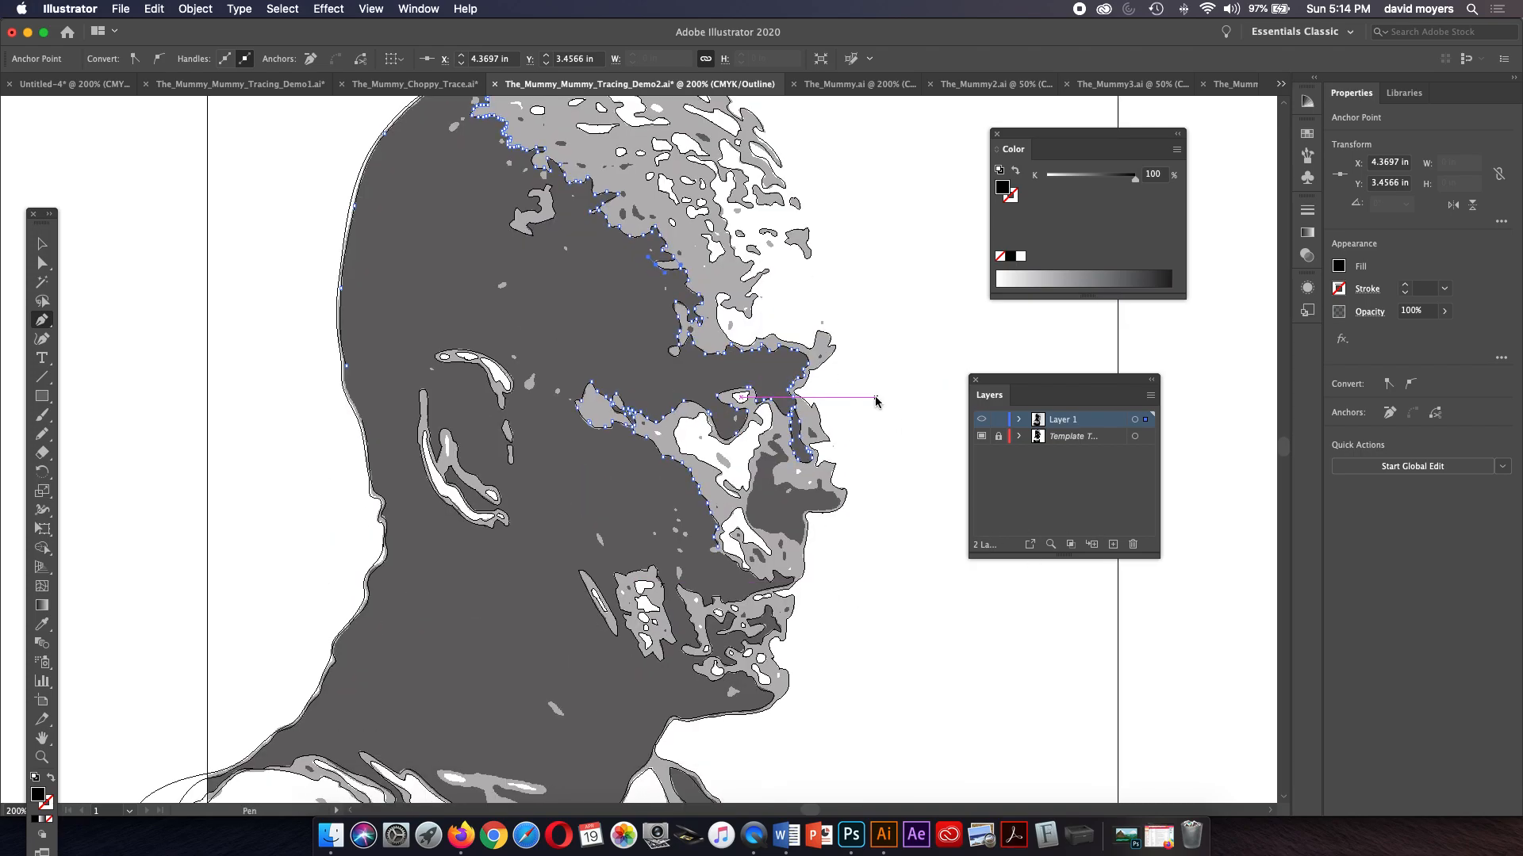
pyautogui.keyDown('super'); pyautogui.click(984, 420); pyautogui.keyUp('super')
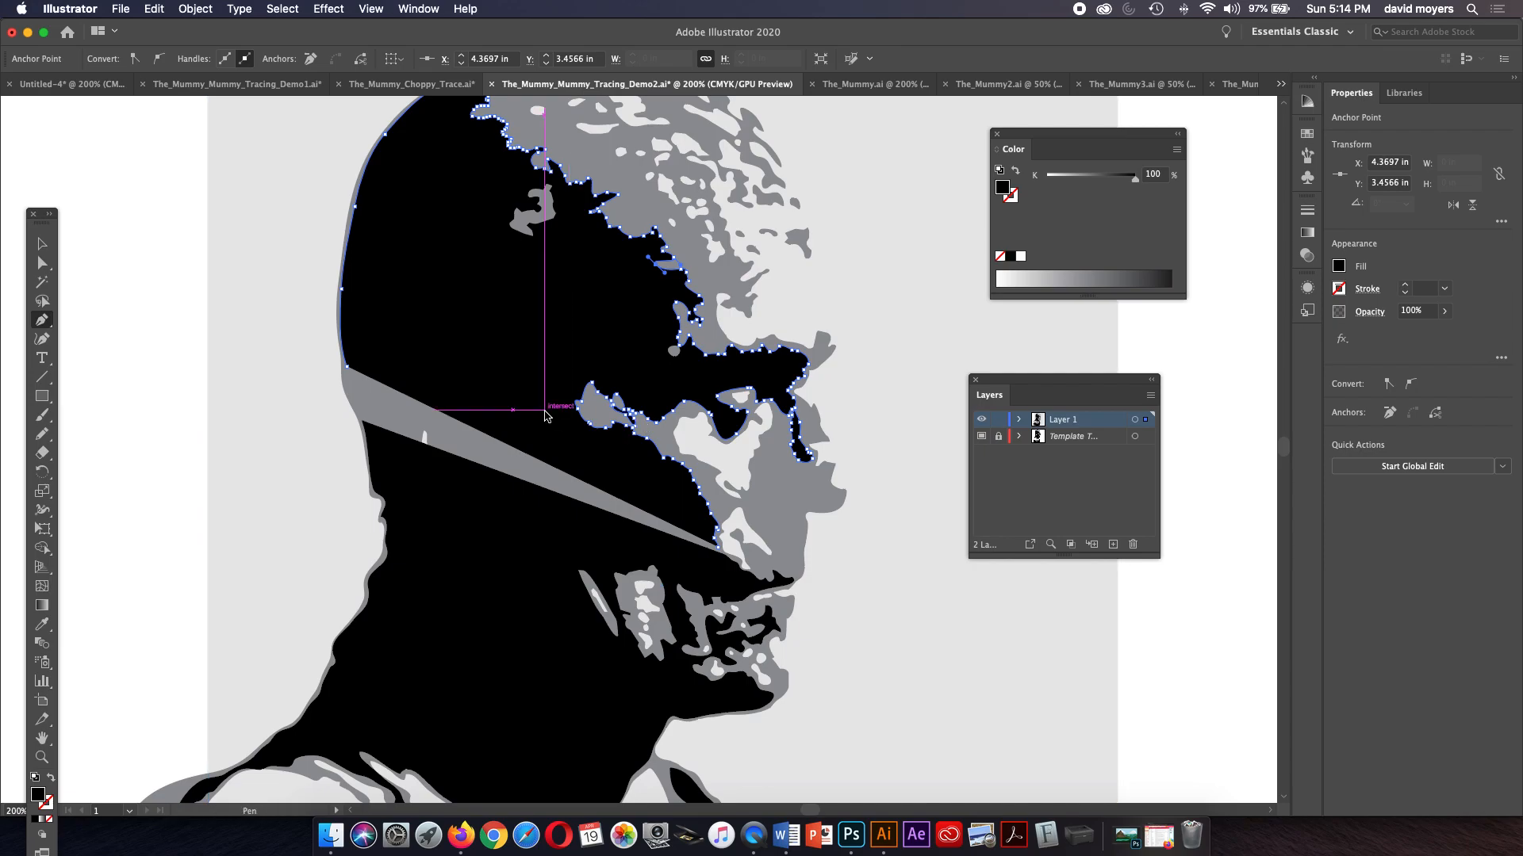
pyautogui.click(42, 243)
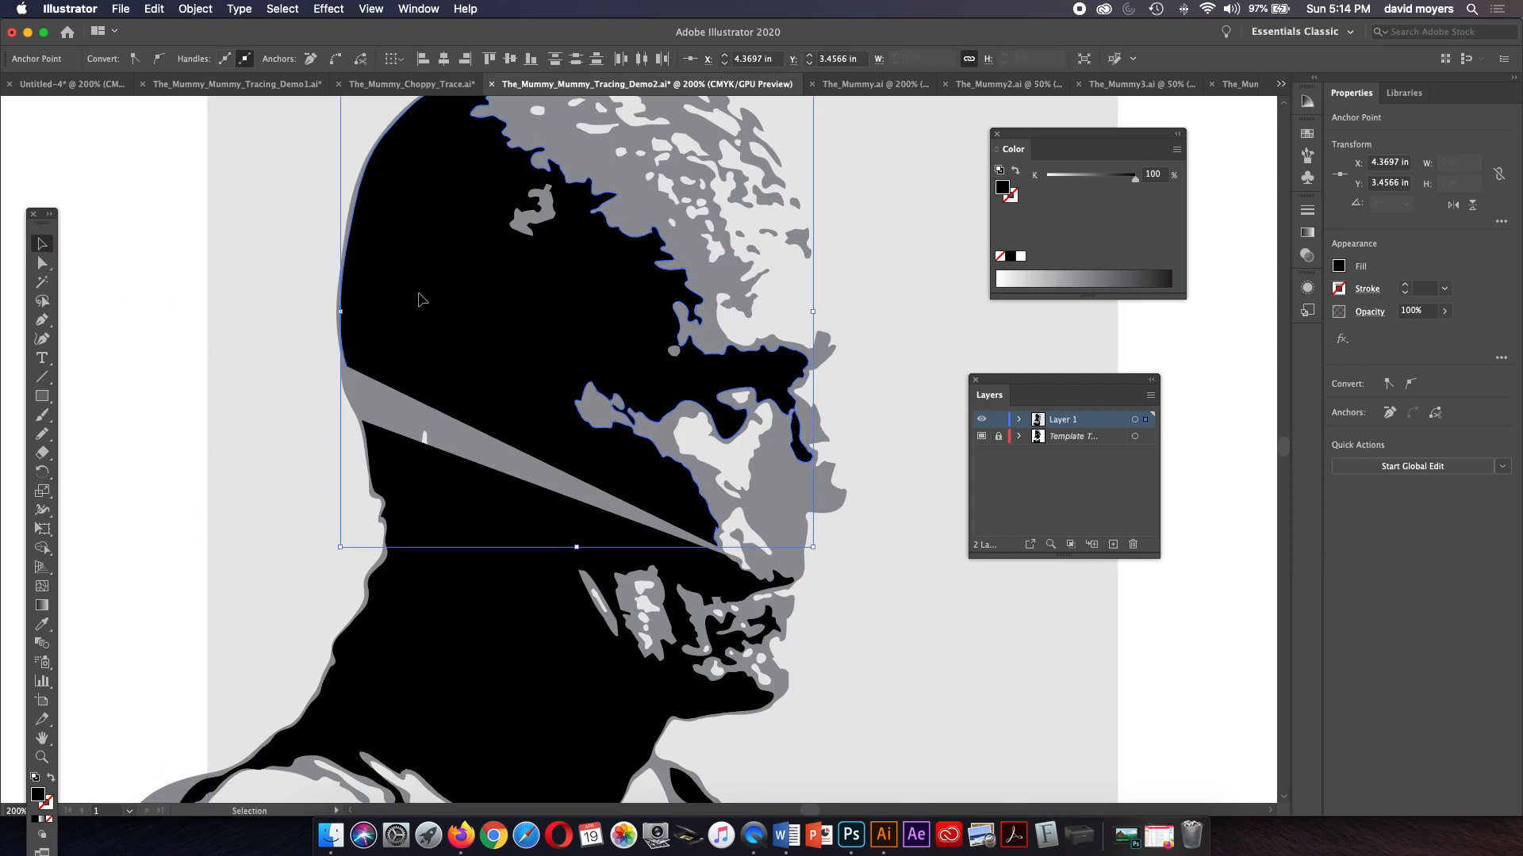
# Step: In outline view, trace the missing contour at the back of the head with the Pen tool, joining the black hair and neck paths
pyautogui.click(42, 757)
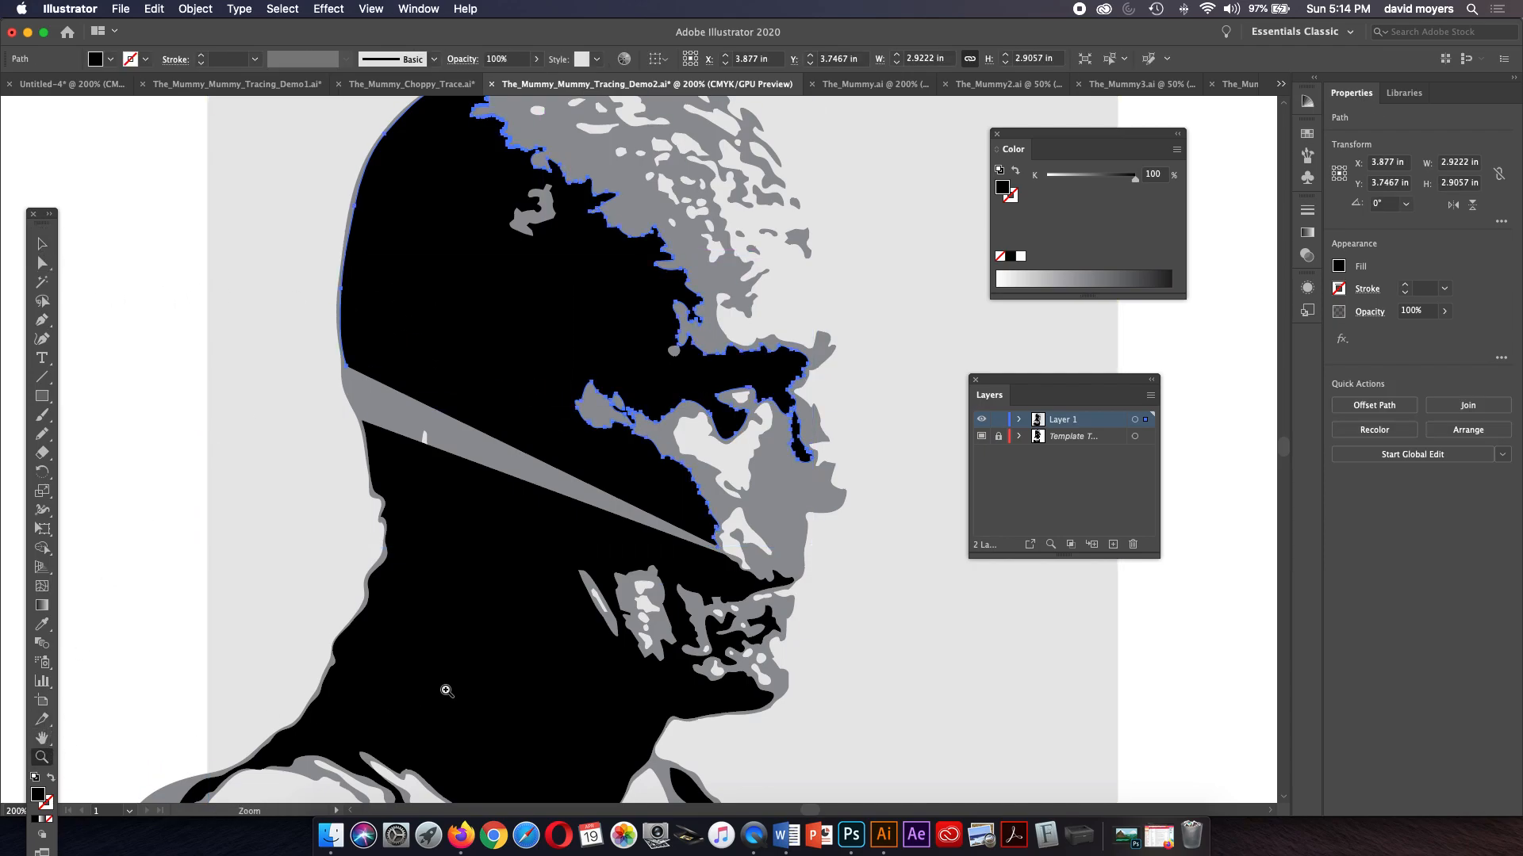
pyautogui.click(718, 547)
pyautogui.click(196, 285)
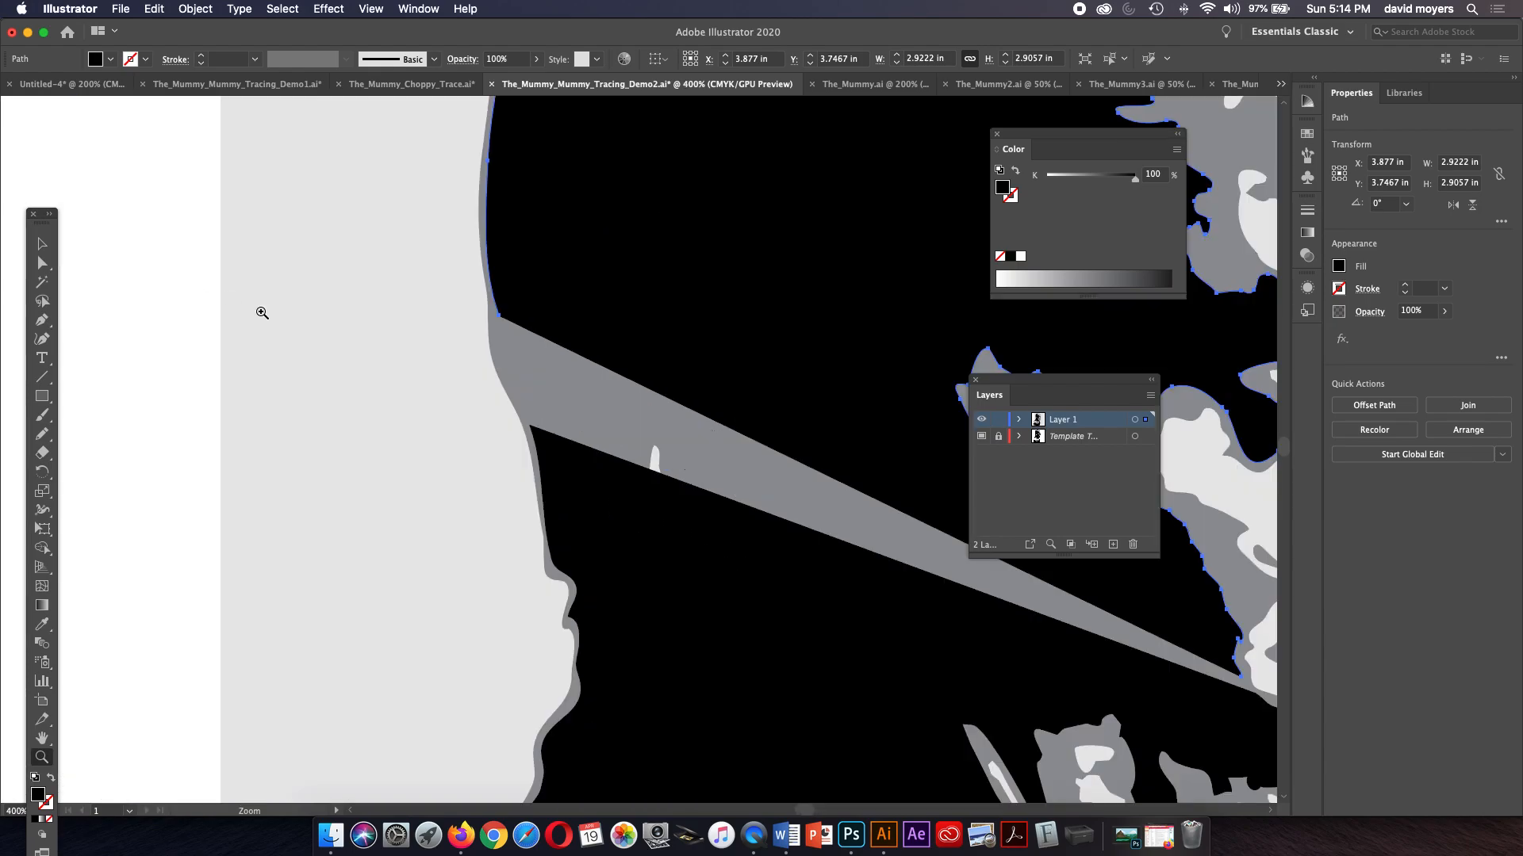
pyautogui.click(572, 373)
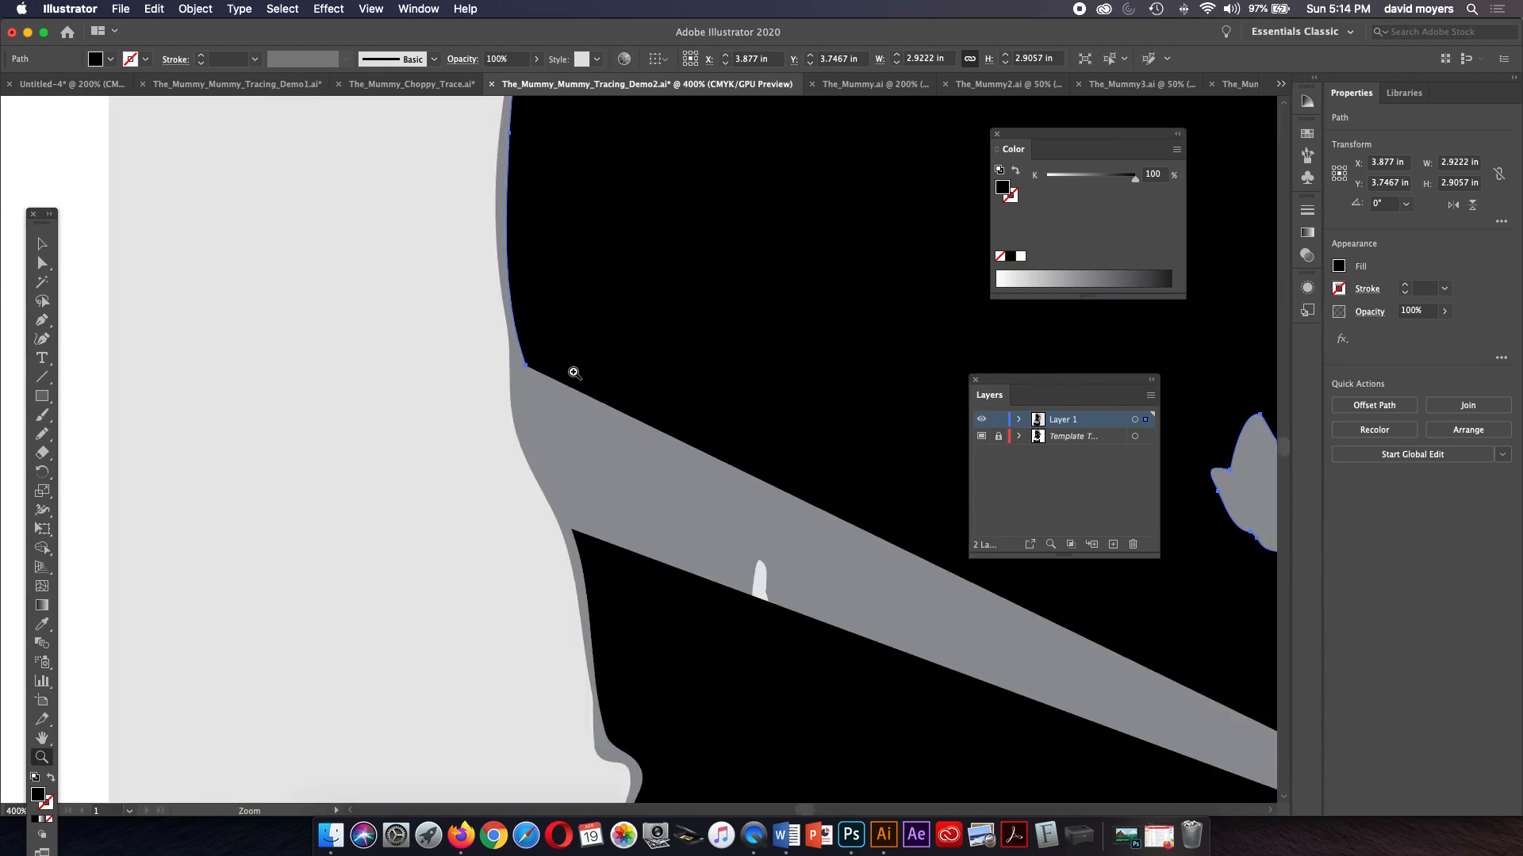
pyautogui.keyDown('super'); pyautogui.click(982, 421); pyautogui.keyUp('super')
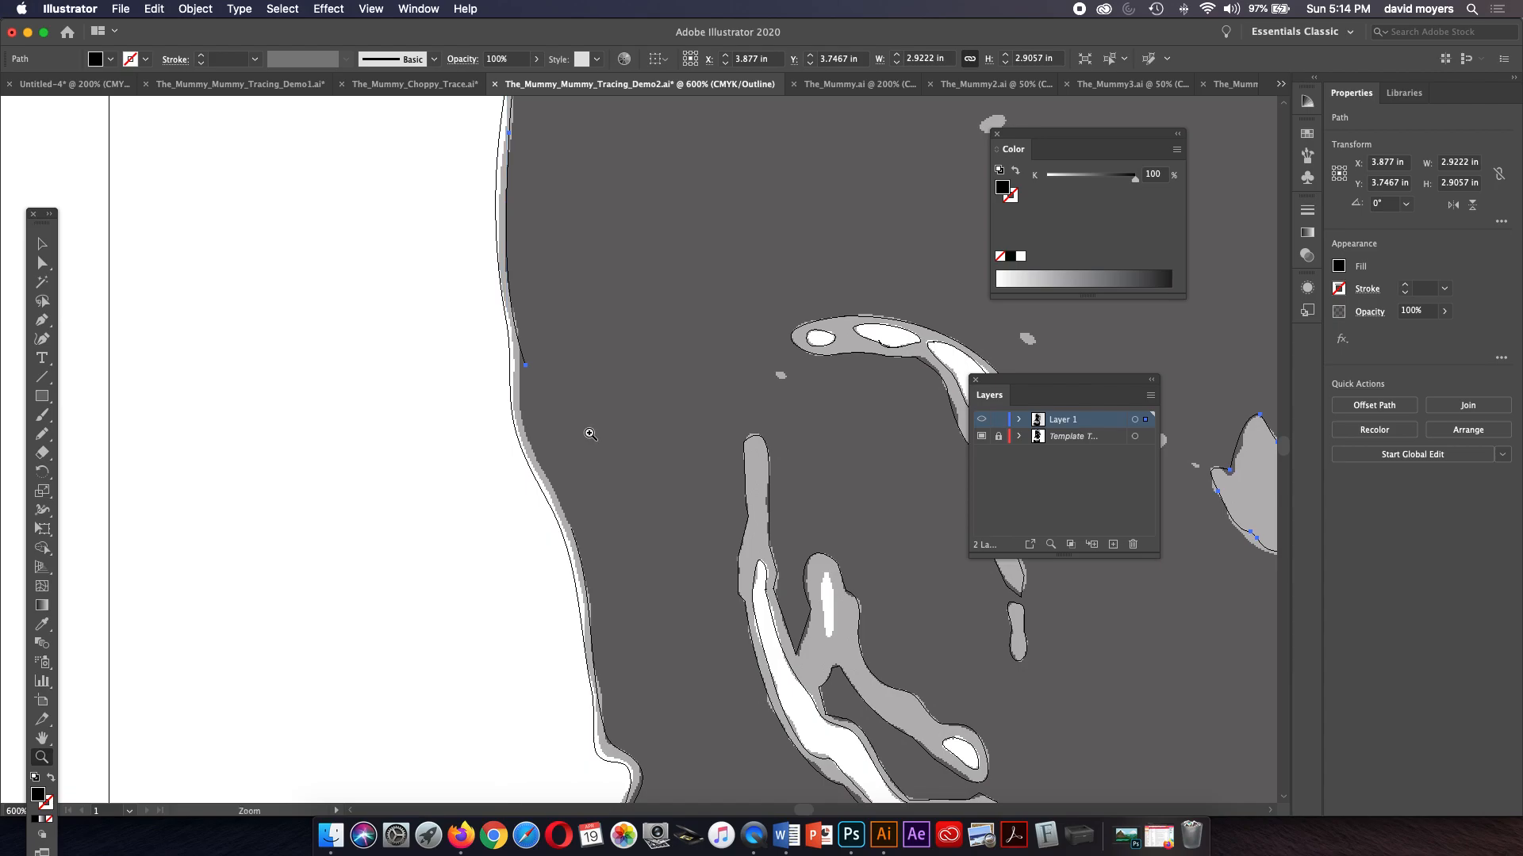
pyautogui.press('p')
pyautogui.click(525, 367)
pyautogui.click(566, 506)
pyautogui.moveTo(567, 507); pyautogui.dragTo(576, 519)
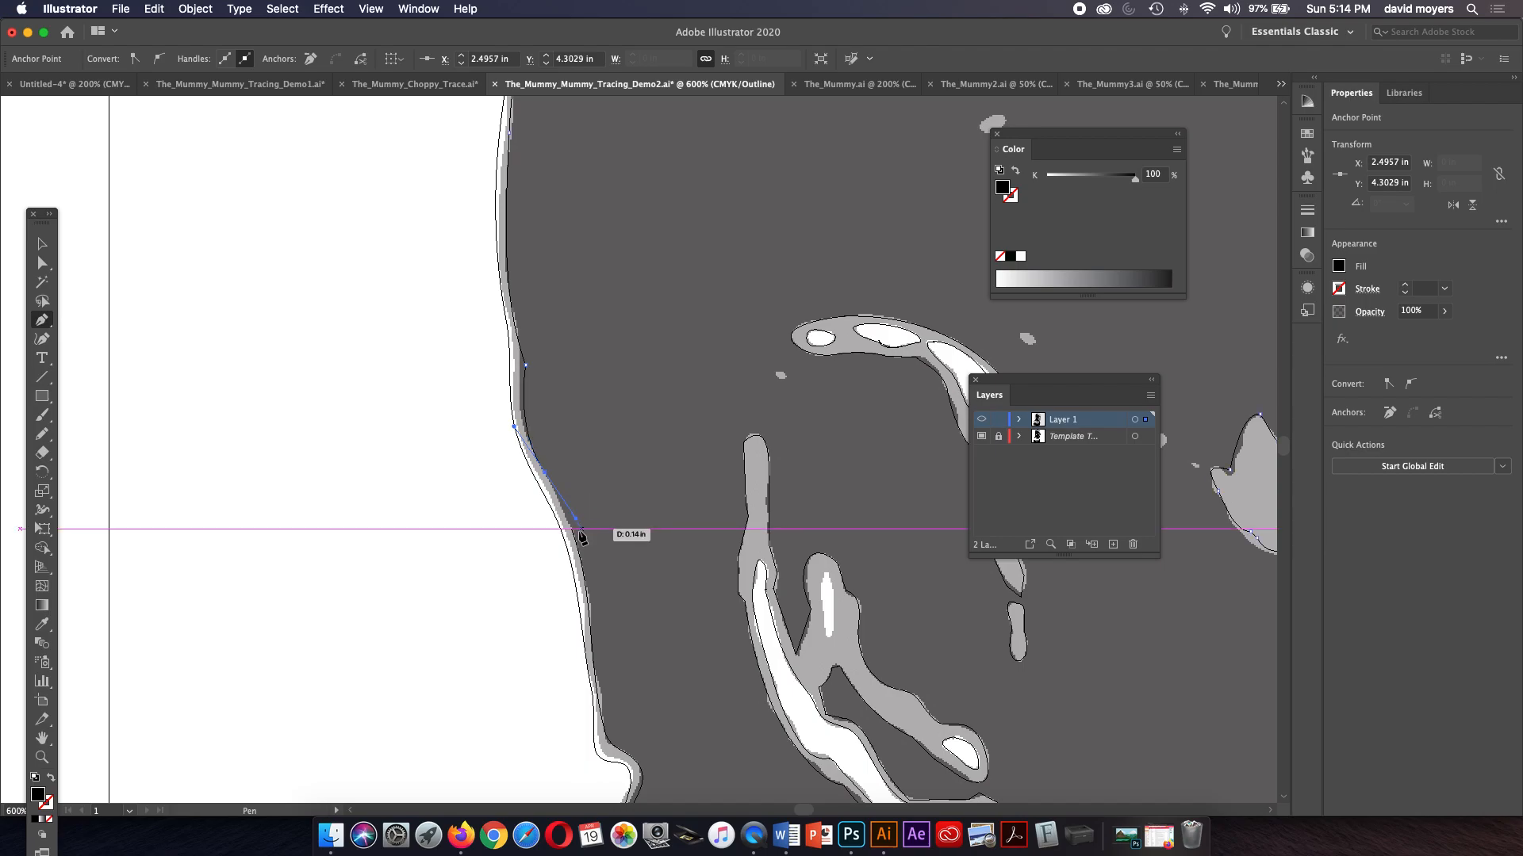
pyautogui.click(572, 529)
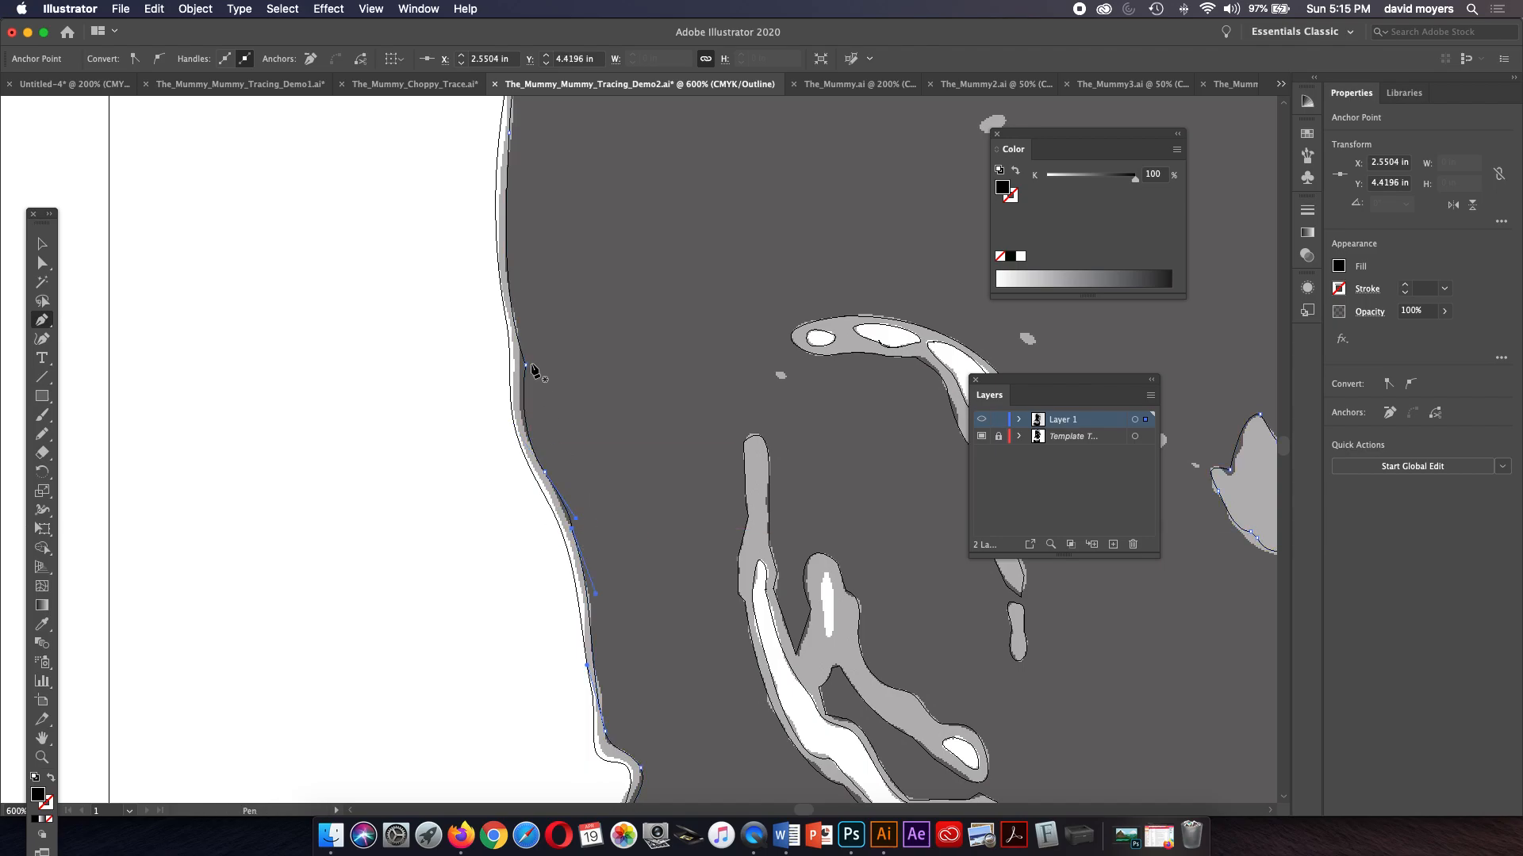
# Step: Reposition the anchor point at the back of the head with Direct Selection so the curve follows the template edge
pyautogui.press('a')
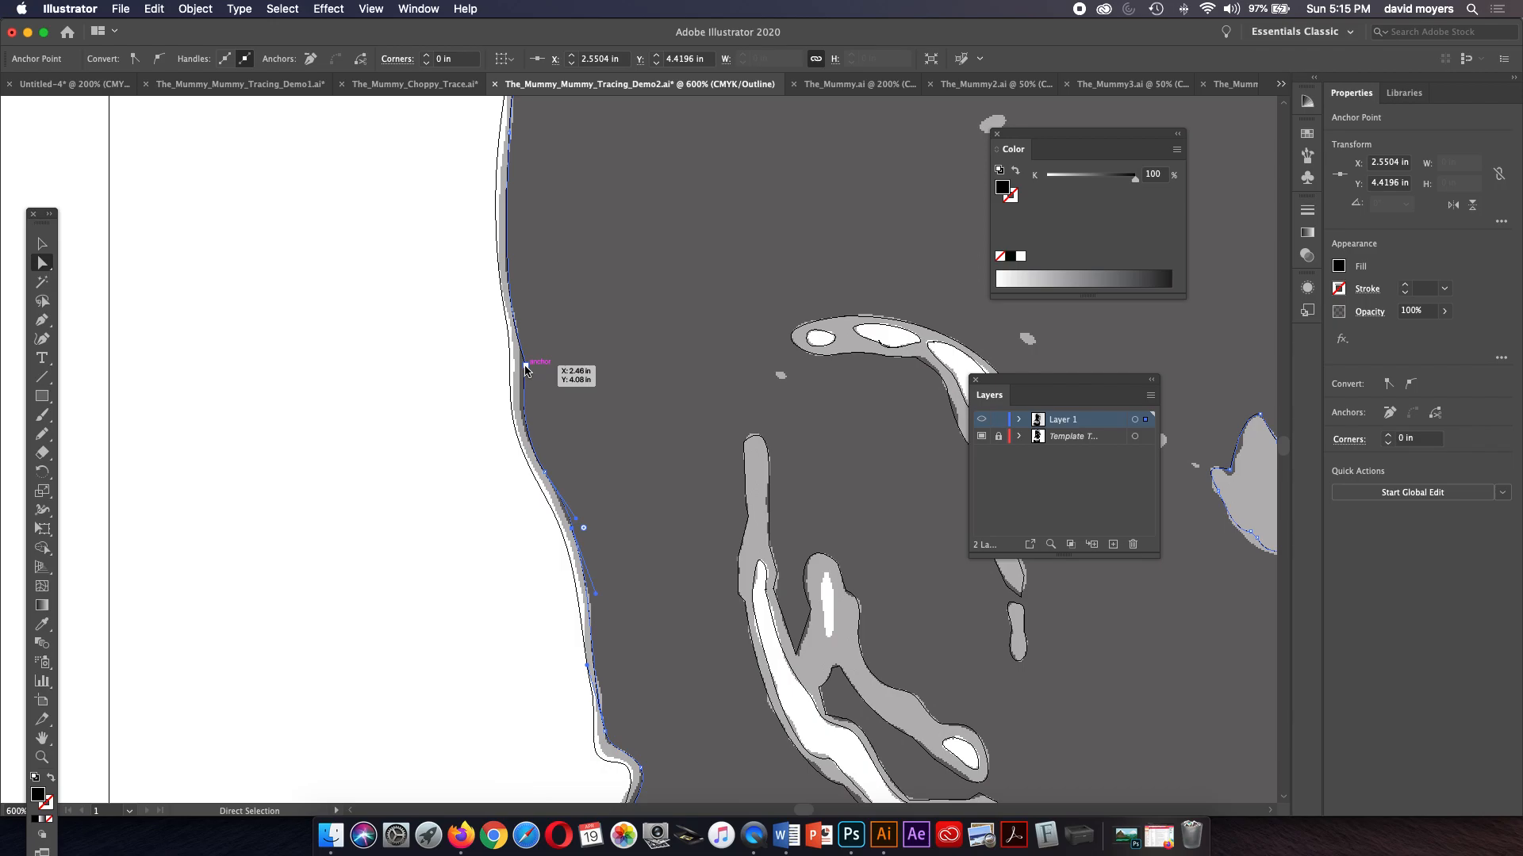
pyautogui.moveTo(525, 367); pyautogui.dragTo(519, 362)
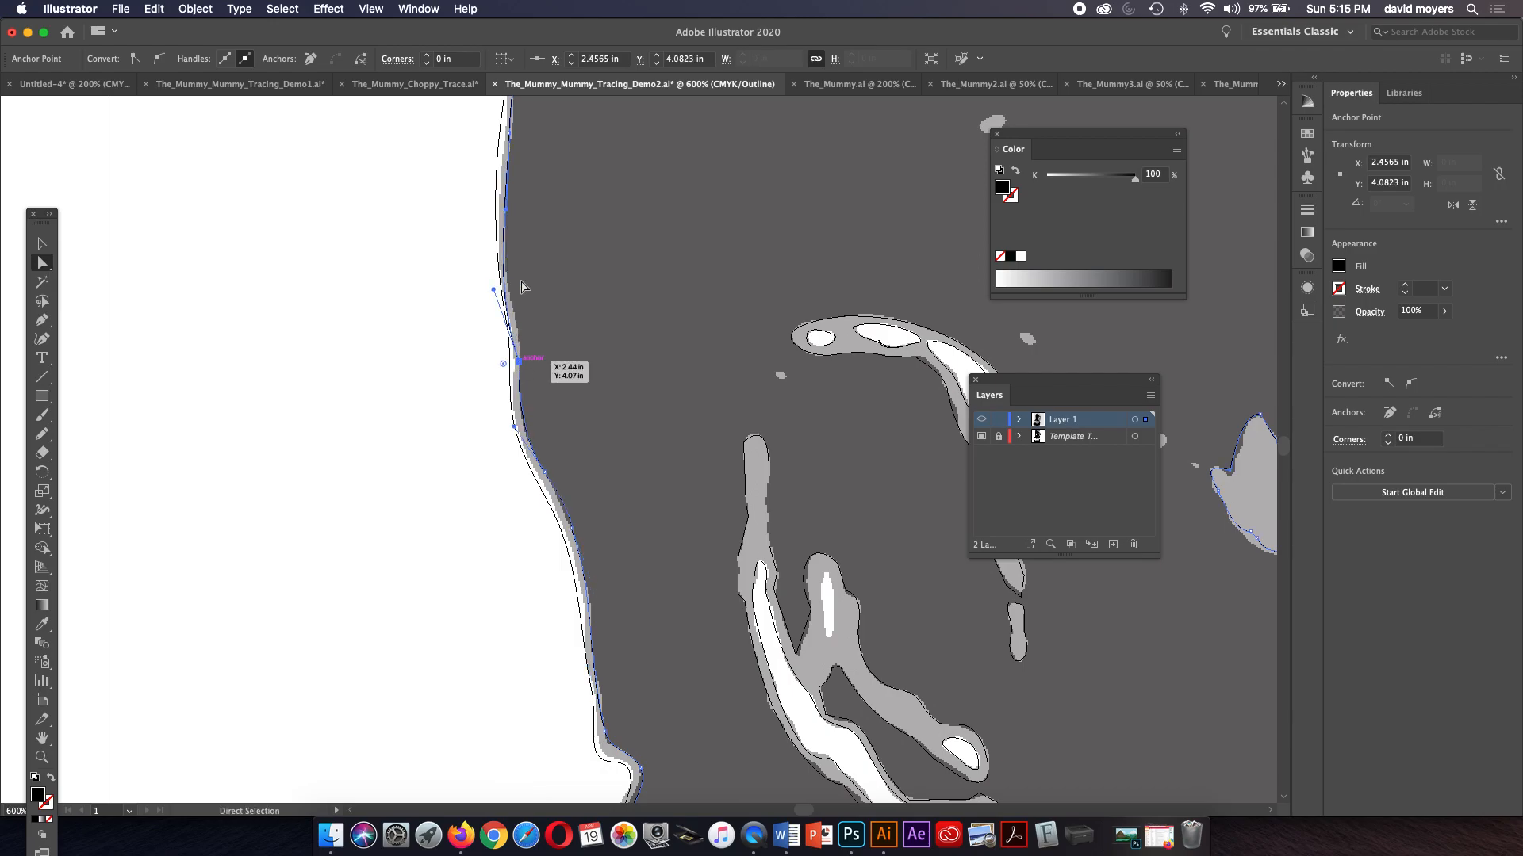
pyautogui.moveTo(520, 362); pyautogui.dragTo(522, 346)
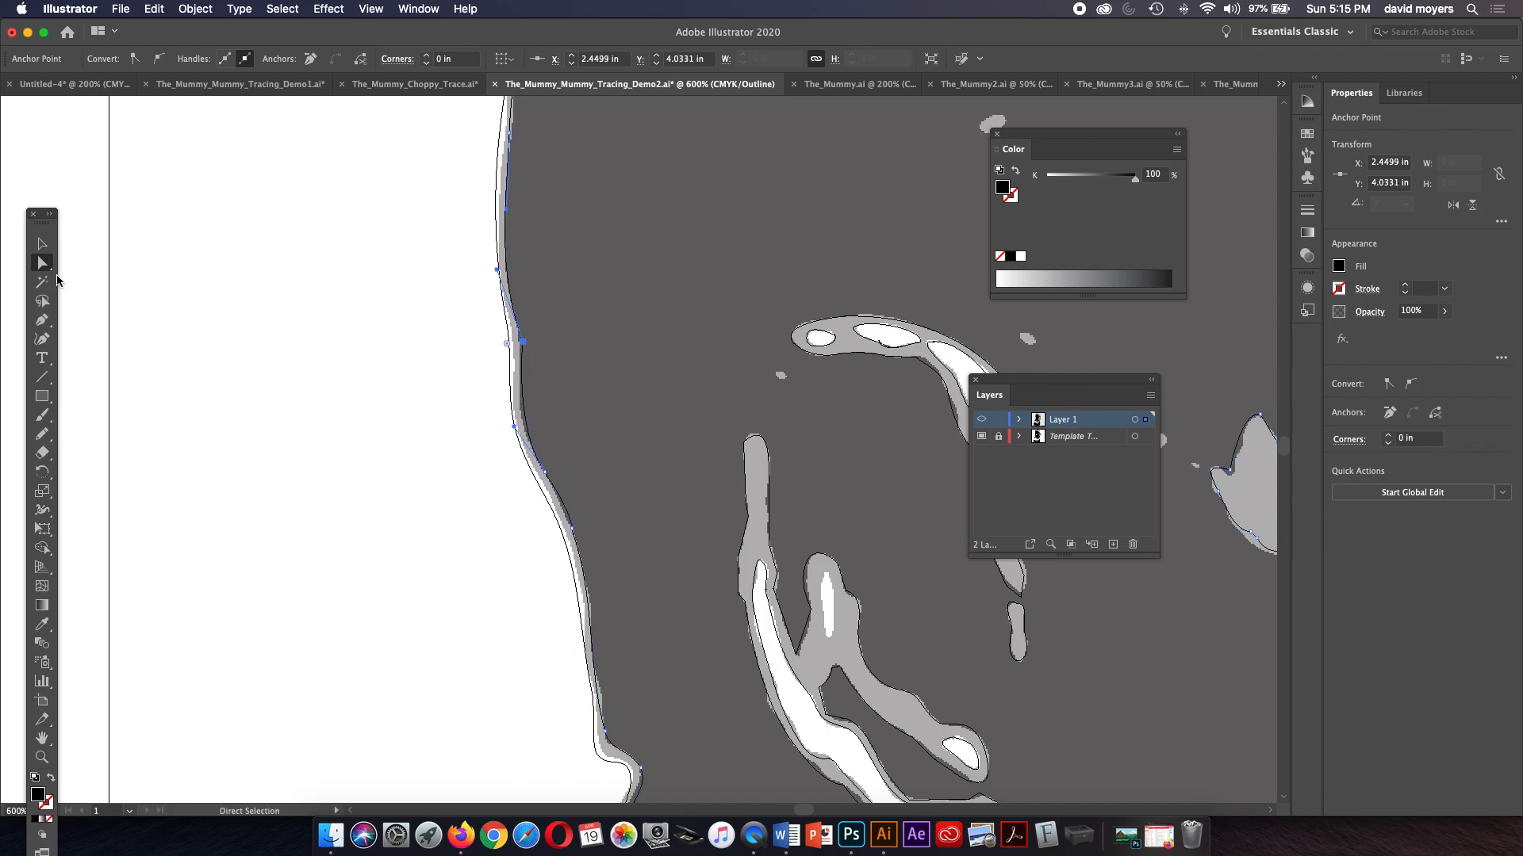
# Step: Trace around the grey notch at the lower cheek with the Pen tool and join the open ends of the black contour
pyautogui.moveTo(728, 426); pyautogui.dragTo(403, 418)
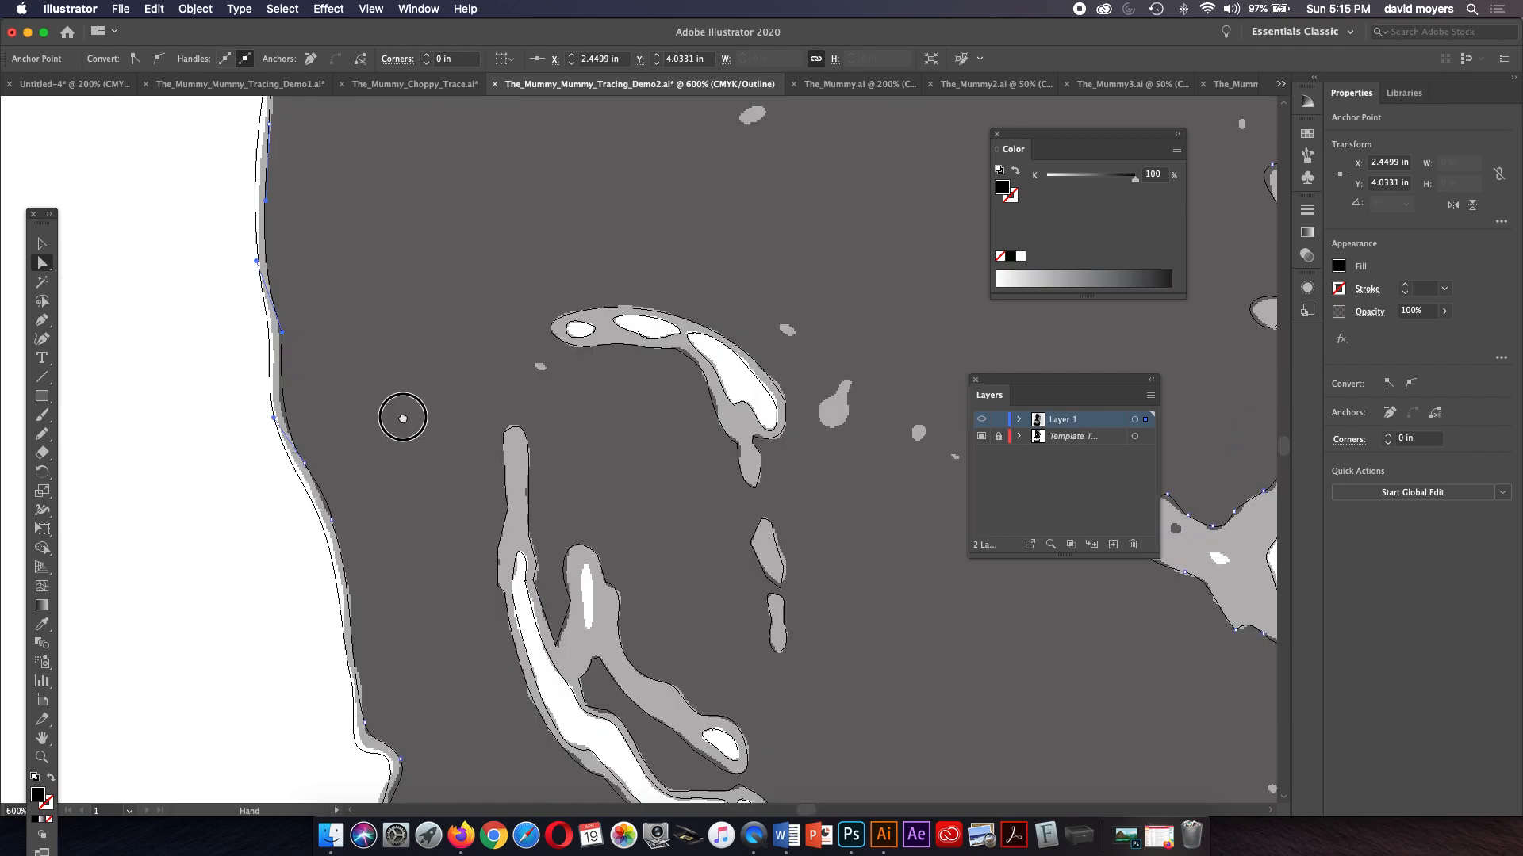
pyautogui.press('super+minus')
pyautogui.press('super+minus')
pyautogui.press('super+minus')
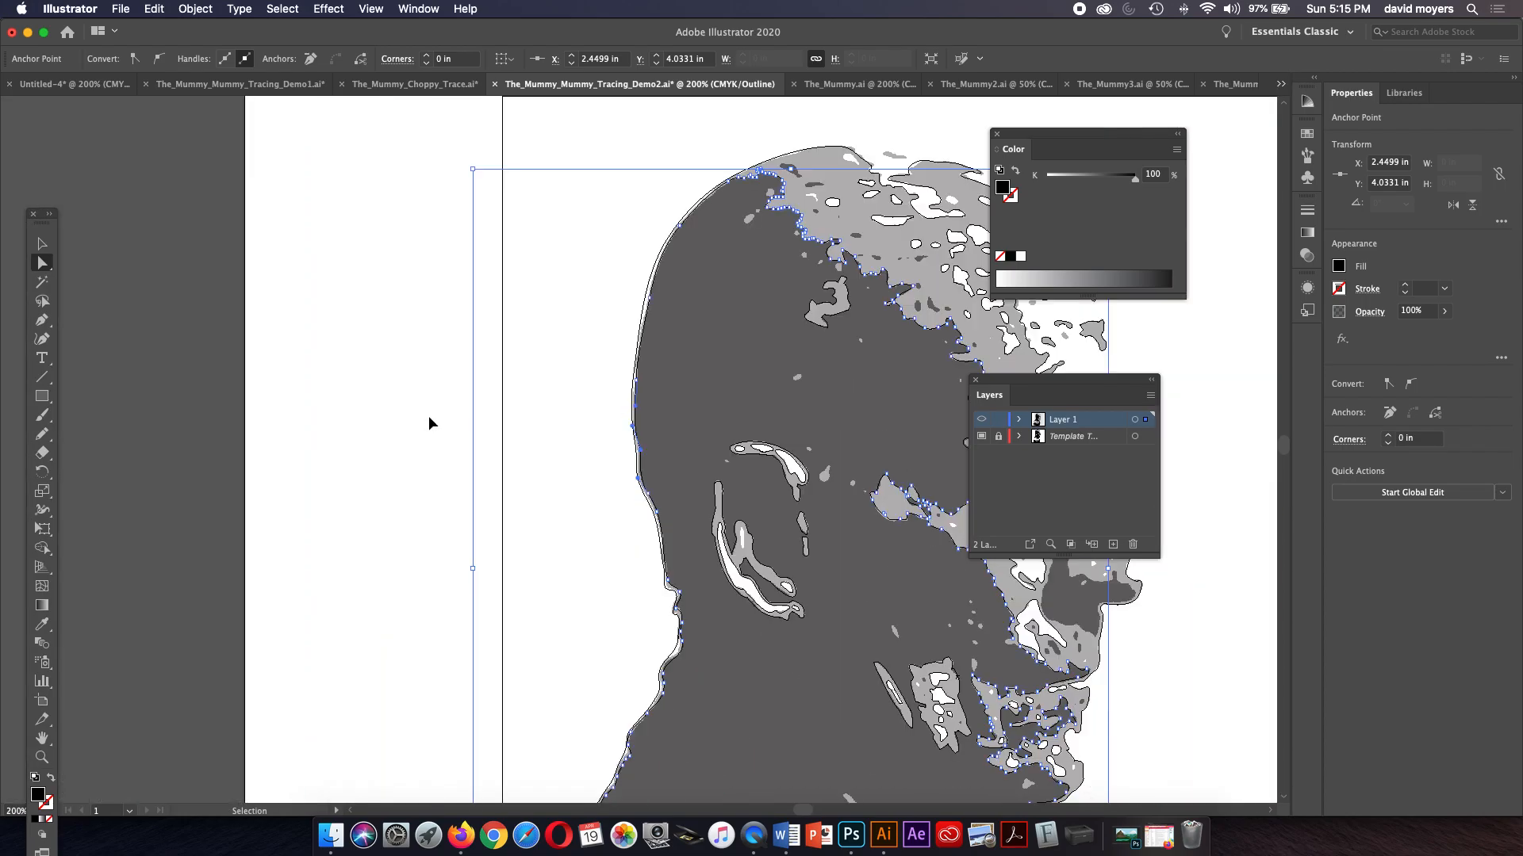
pyautogui.moveTo(552, 429); pyautogui.dragTo(224, 392)
pyautogui.moveTo(507, 495); pyautogui.dragTo(498, 478)
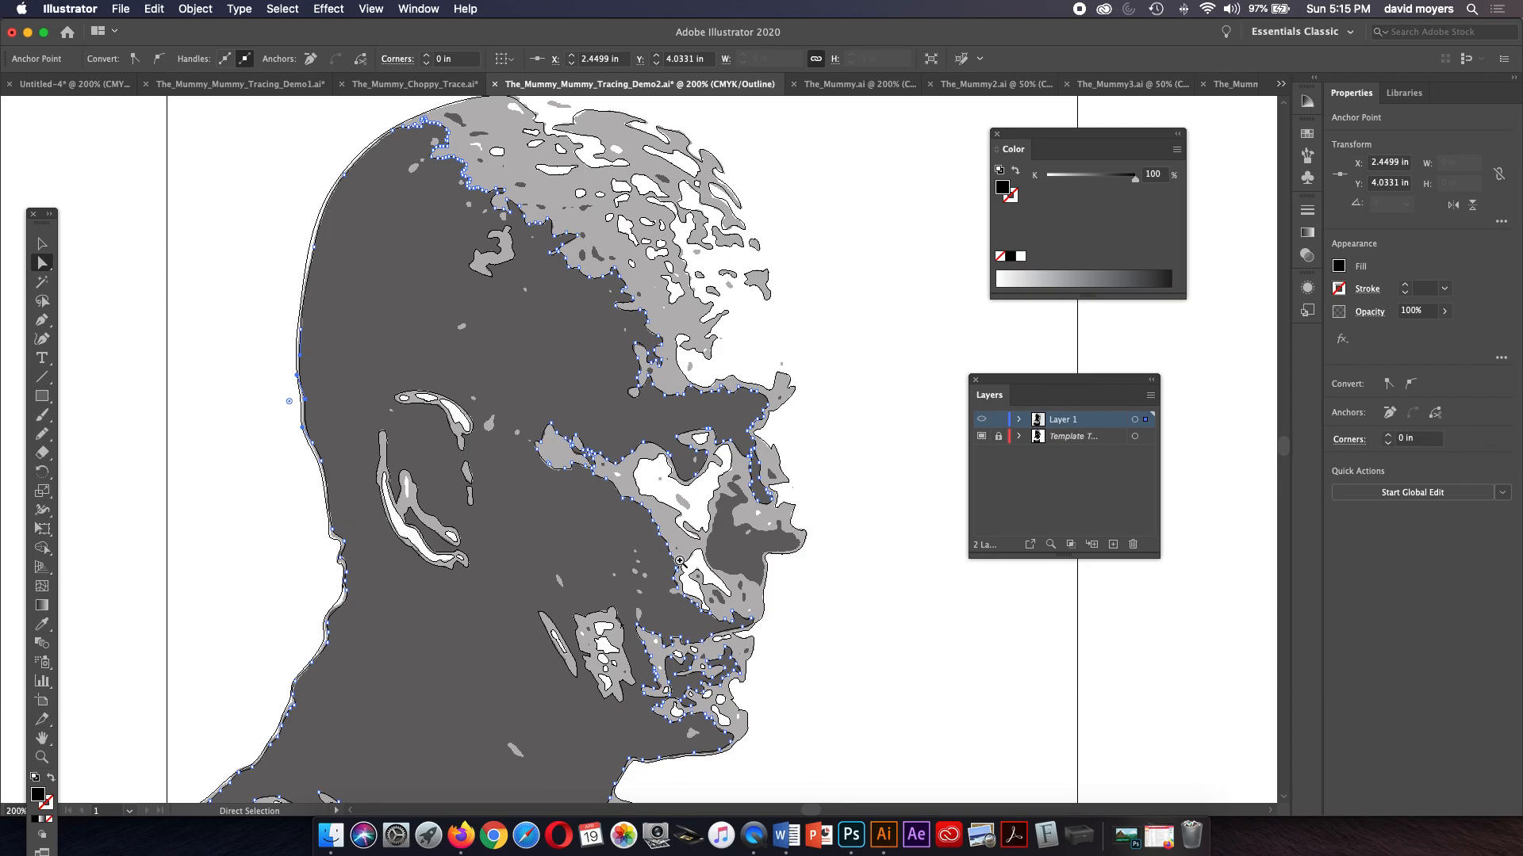
pyautogui.press('z')
pyautogui.moveTo(753, 576); pyautogui.dragTo(818, 664)
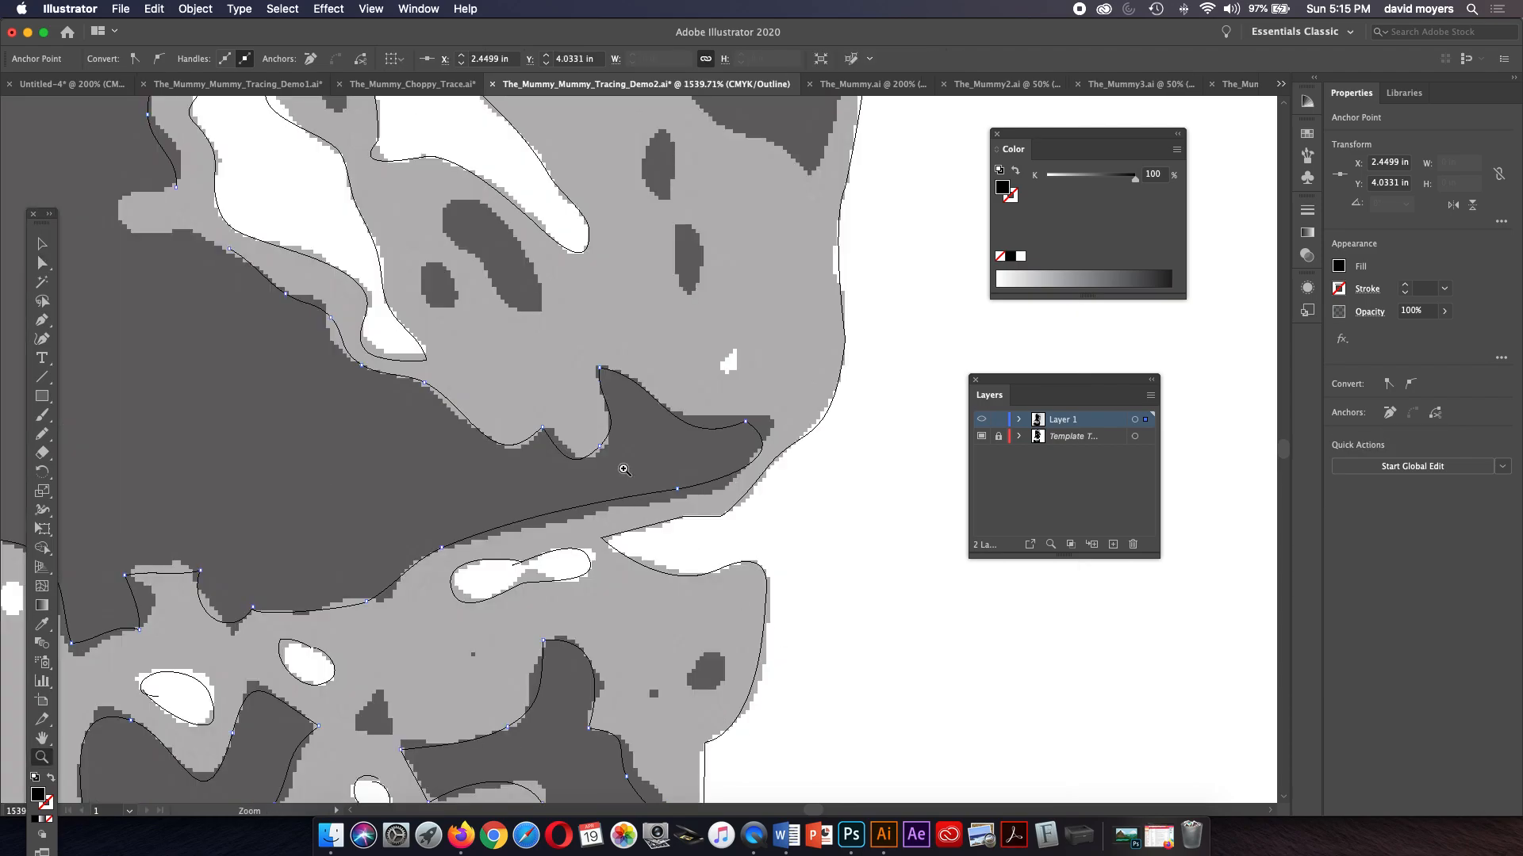
pyautogui.moveTo(326, 224); pyautogui.dragTo(603, 337)
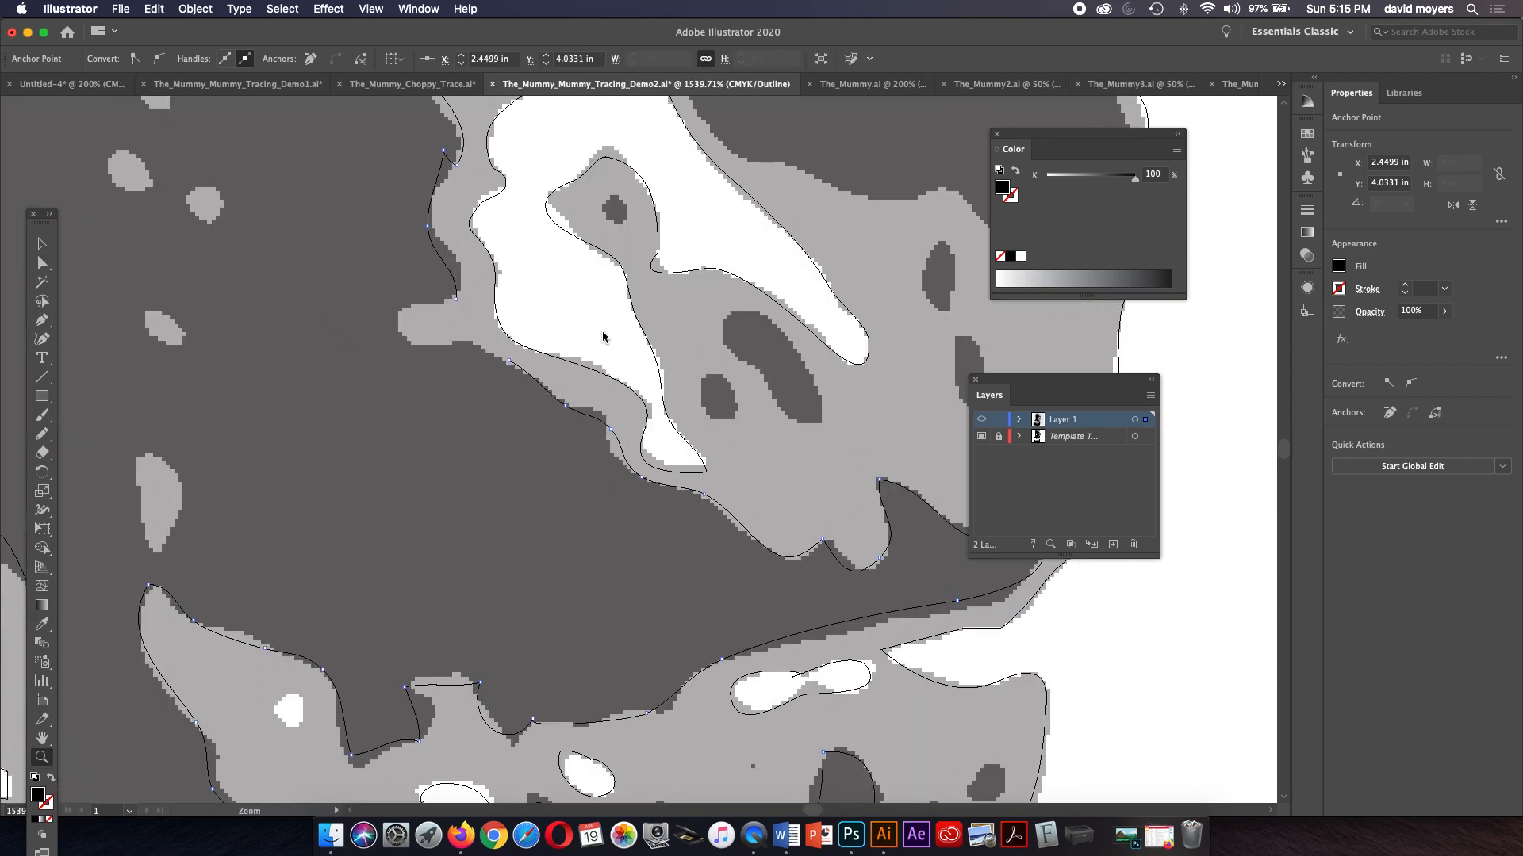
pyautogui.press('p')
pyautogui.keyDown('super'); pyautogui.click(508, 362); pyautogui.keyUp('super')
pyautogui.moveTo(508, 361); pyautogui.dragTo(395, 297)
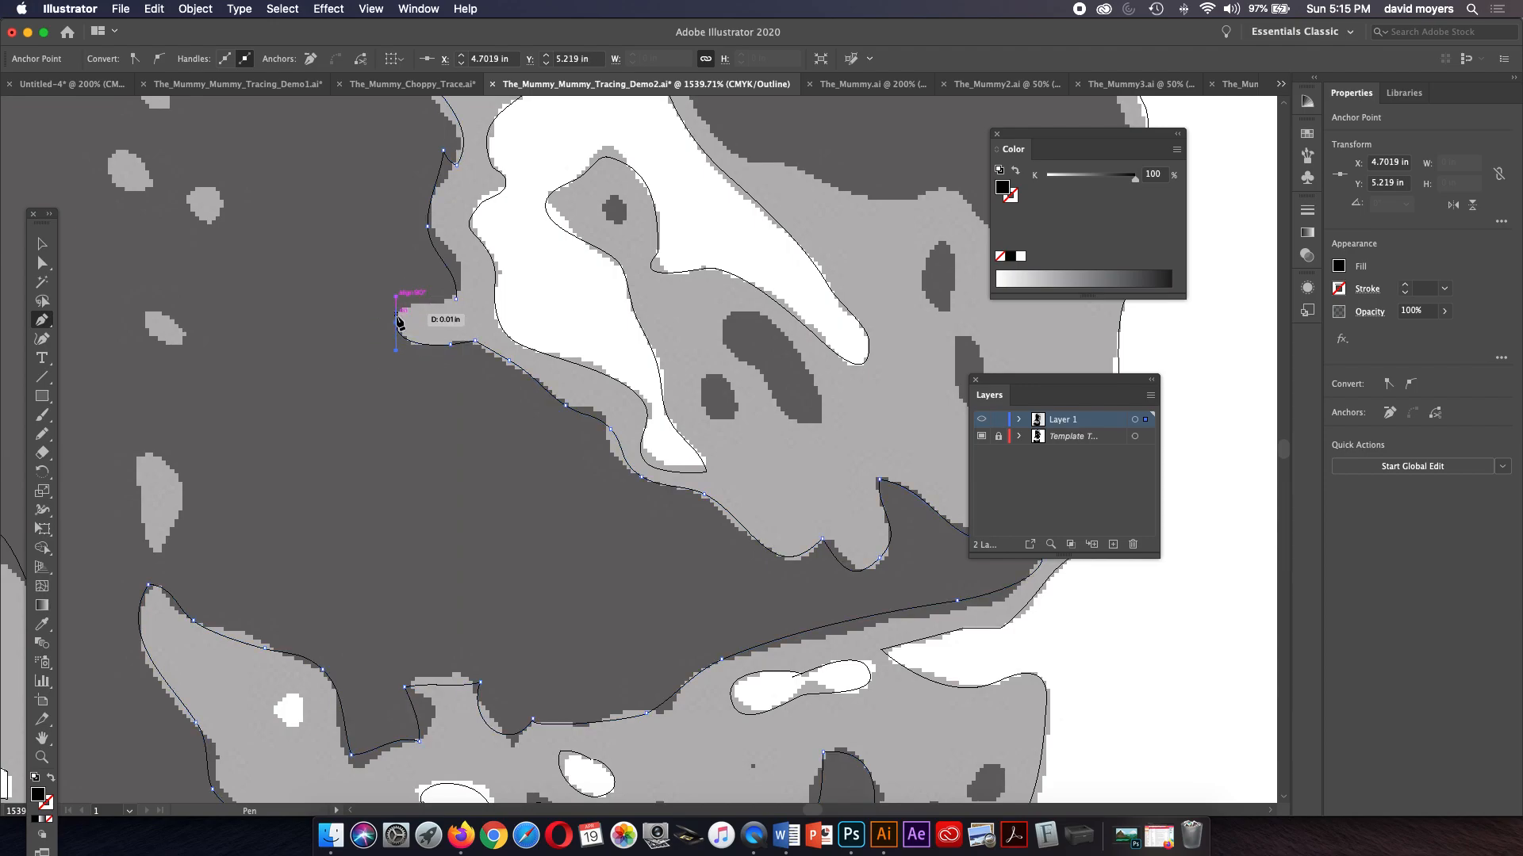
pyautogui.moveTo(414, 302); pyautogui.dragTo(428, 302)
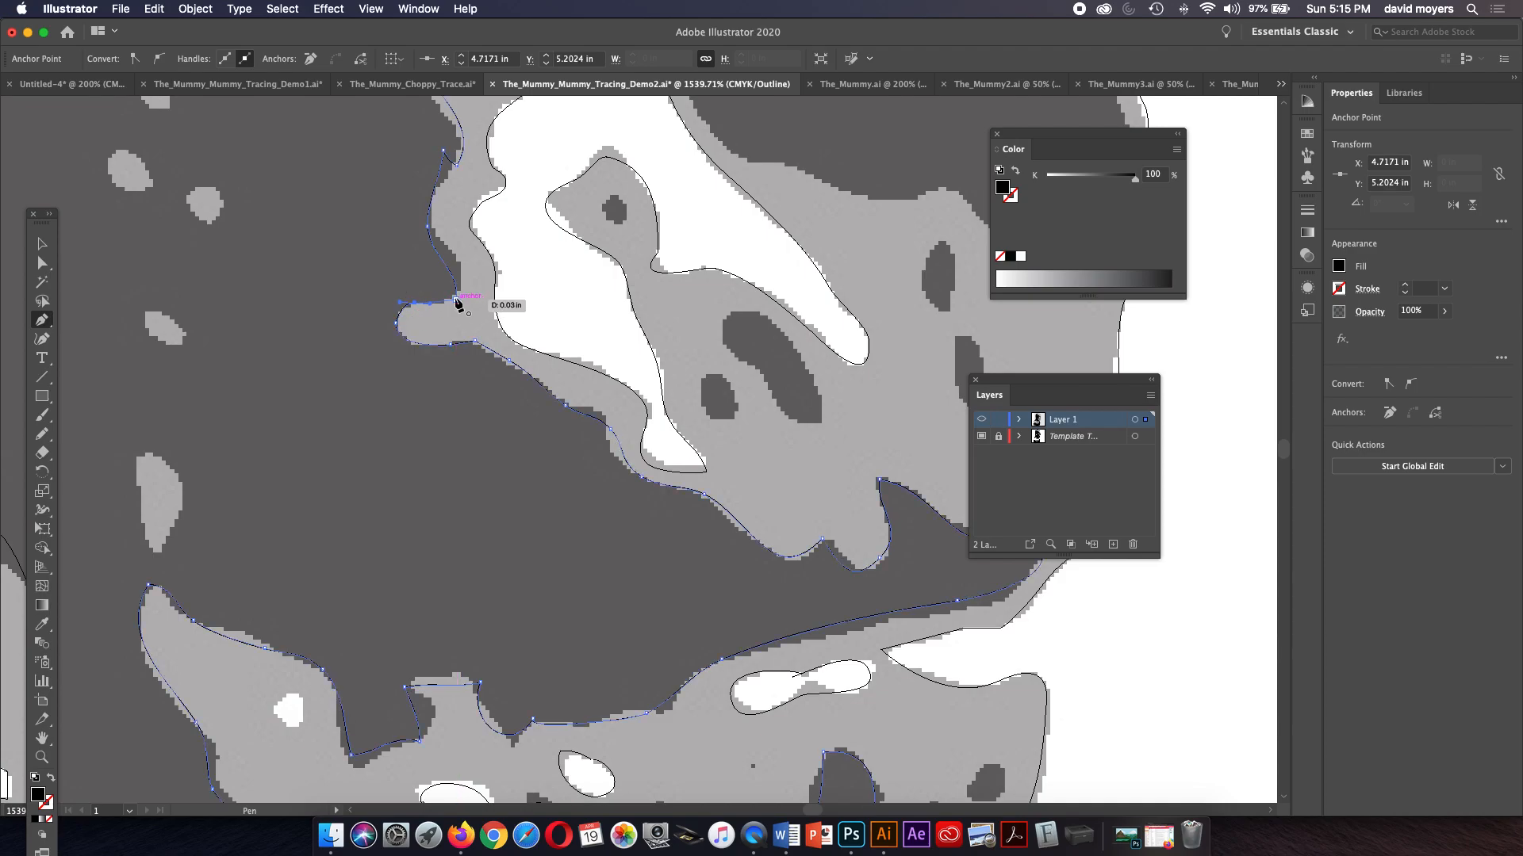
pyautogui.click(456, 300)
# Step: Reshape the contour just above the cheek notch with Direct Selection so its curves follow the template edge
pyautogui.press('a')
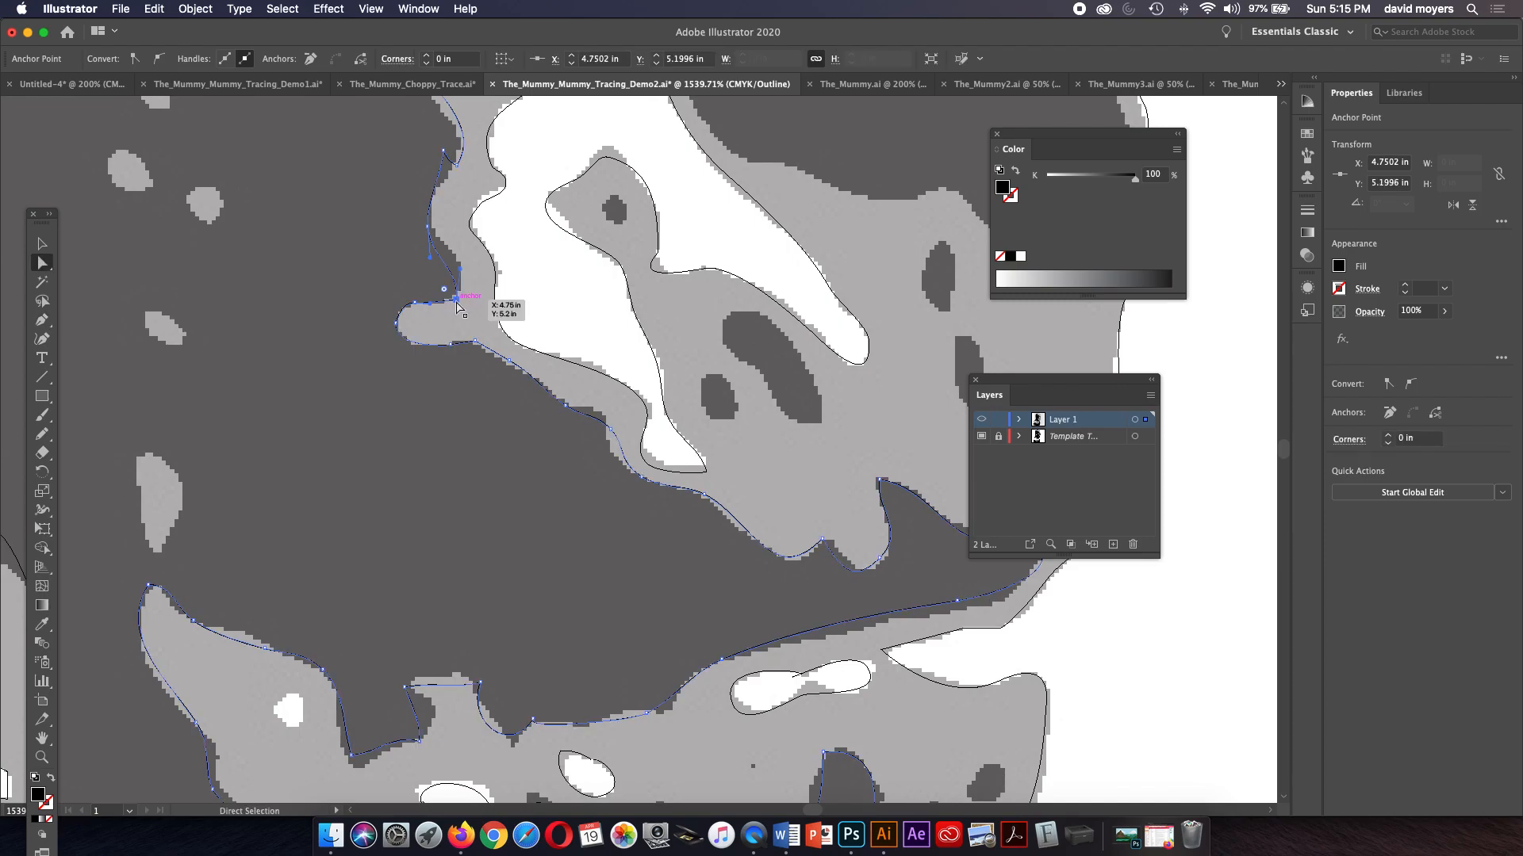
pyautogui.moveTo(460, 269)
pyautogui.mouseDown()
pyautogui.moveTo(469, 245)
pyautogui.moveTo(480, 256)
pyautogui.mouseUp()
pyautogui.moveTo(444, 151); pyautogui.dragTo(435, 214)
# Step: Switch Layer 1 between outline and colour preview to check the joined black shape across the whole head and neck
pyautogui.press('super+minus')
pyautogui.press('super+minus')
pyautogui.press('super+minus')
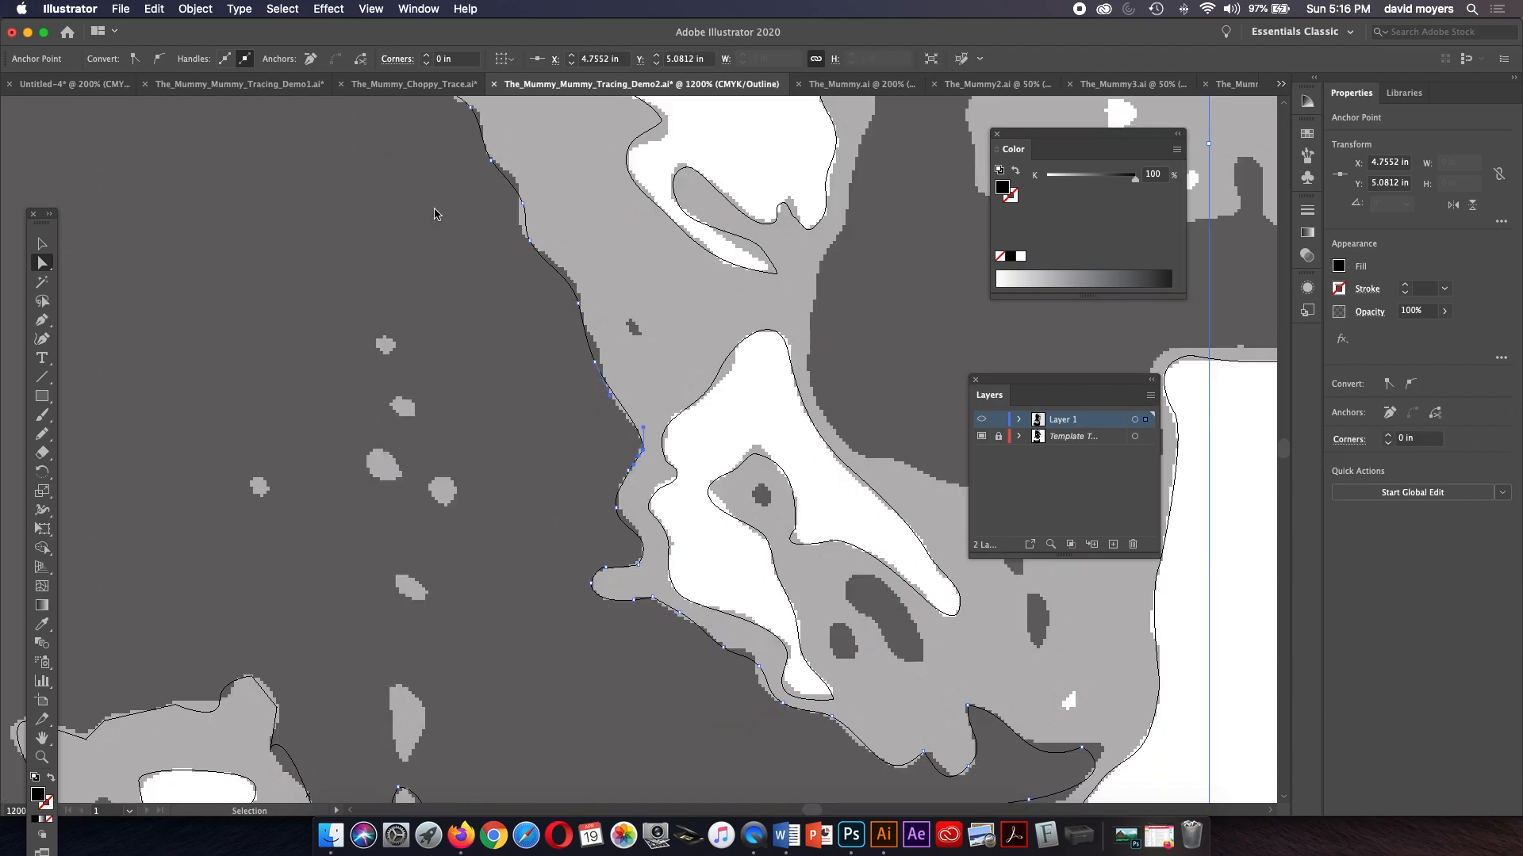
pyautogui.press('super+minus')
pyautogui.press('super+minus')
pyautogui.press('super+minus')
pyautogui.press('super+minus')
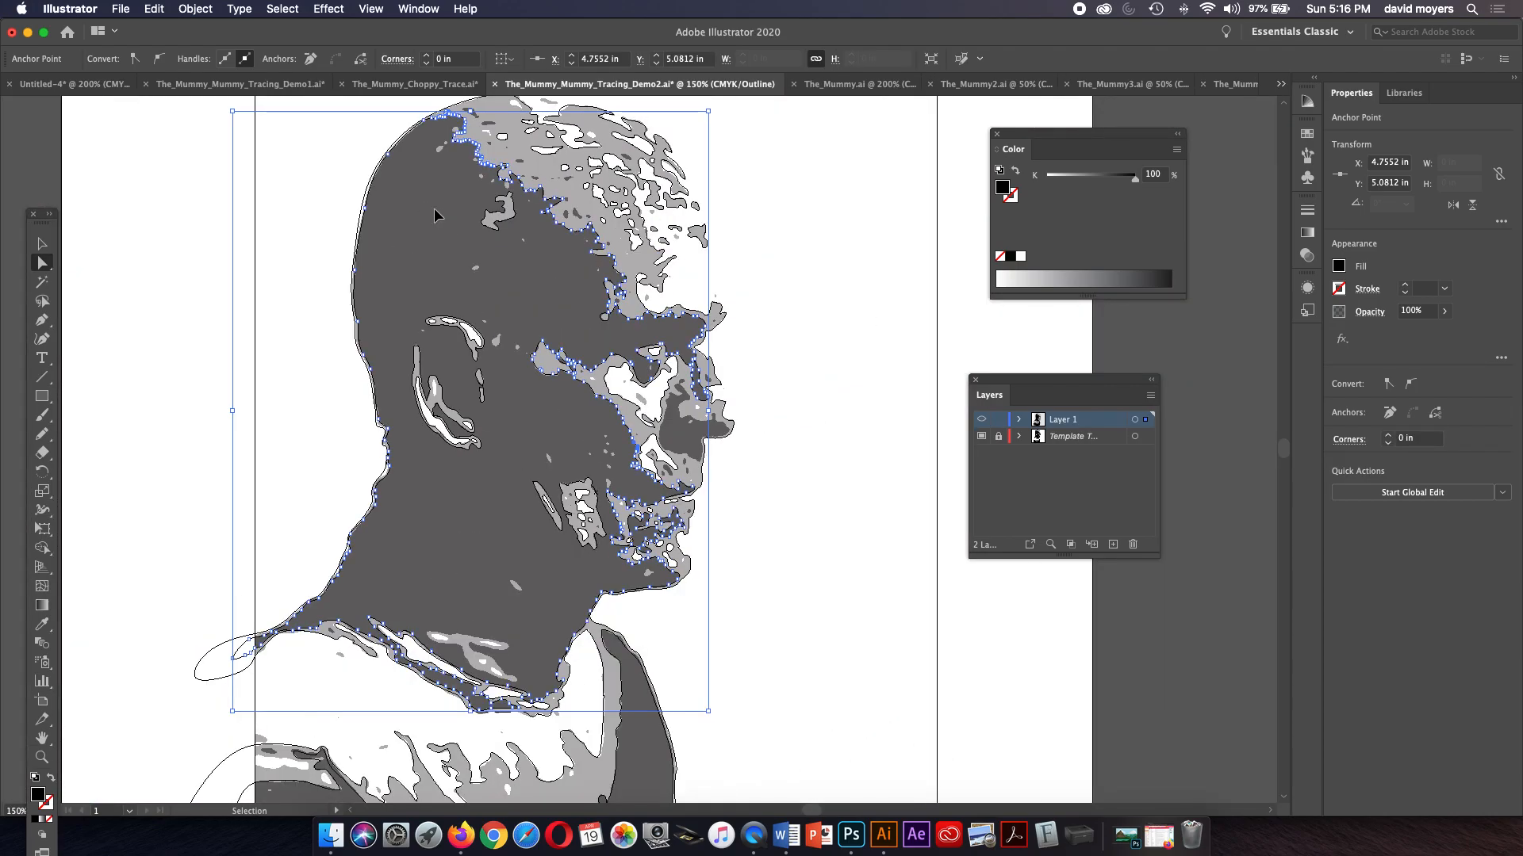
pyautogui.press('super+y')
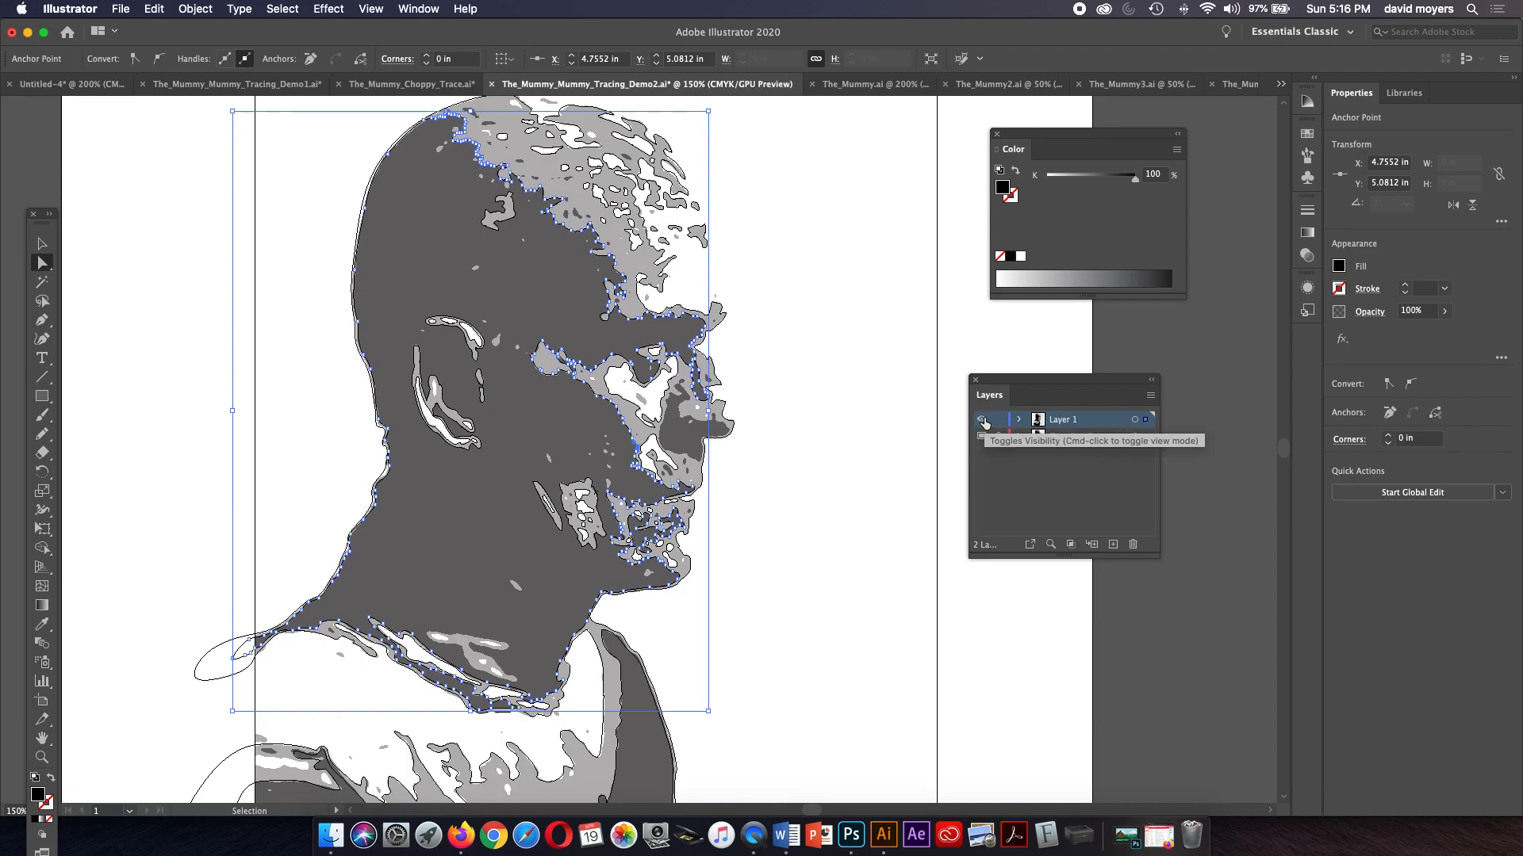
pyautogui.moveTo(821, 435); pyautogui.dragTo(901, 384)
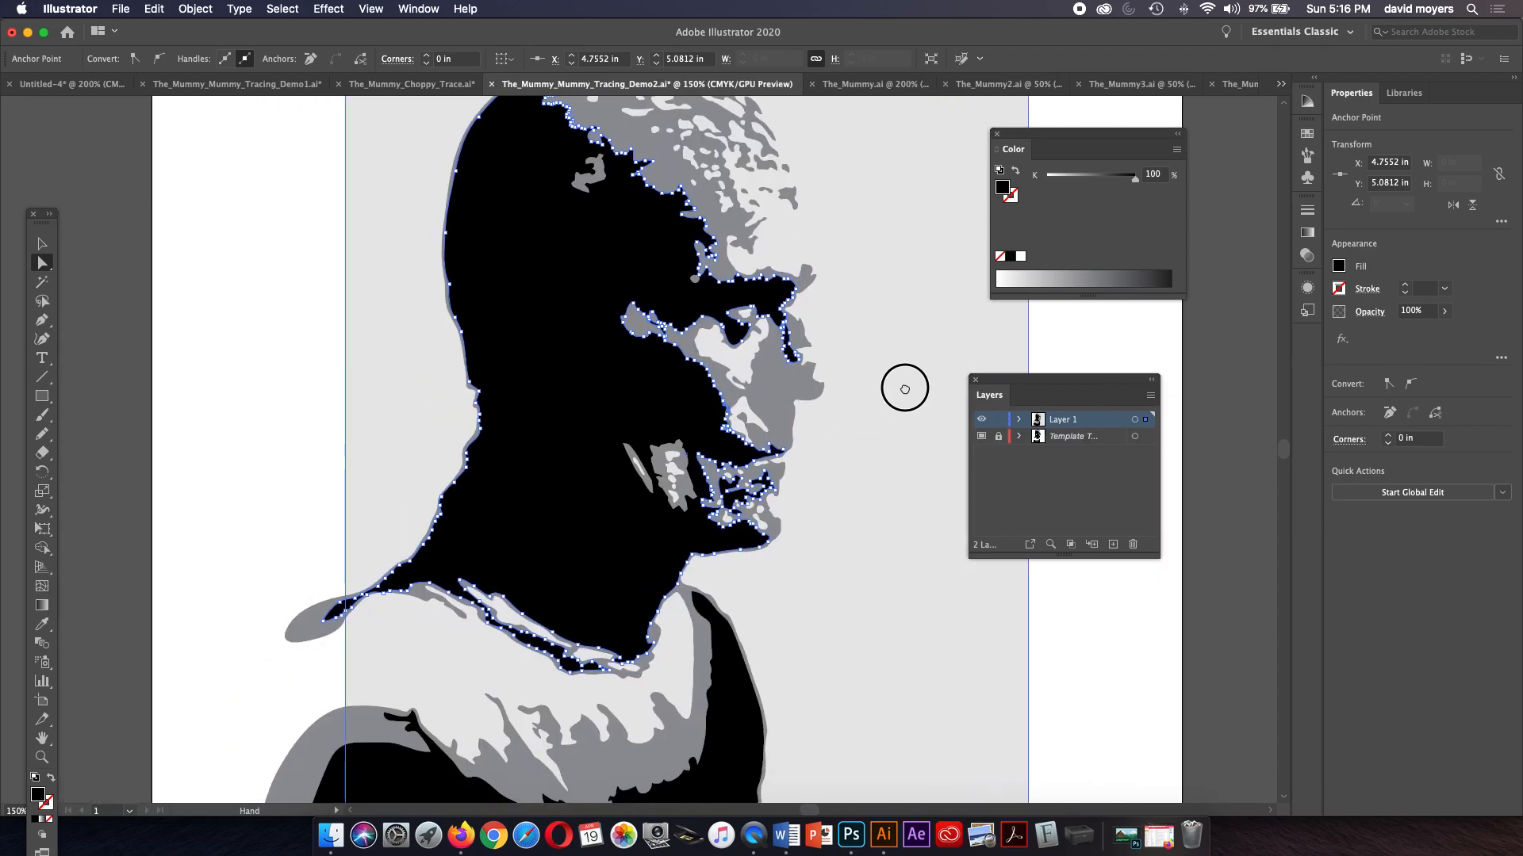
pyautogui.keyDown('super'); pyautogui.click(982, 421); pyautogui.keyUp('super')
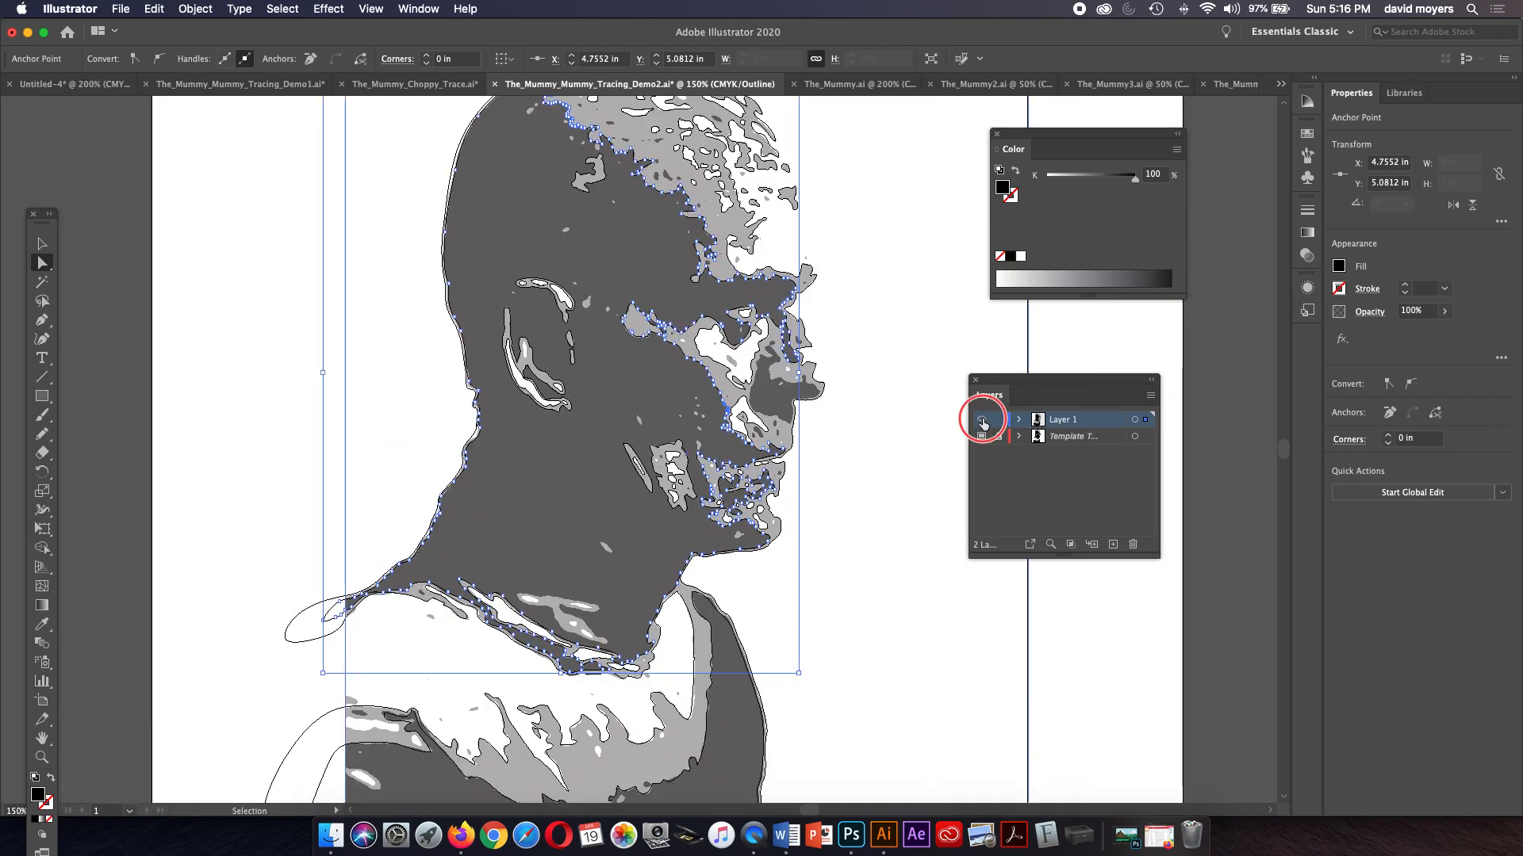
pyautogui.keyDown('super'); pyautogui.click(981, 422); pyautogui.keyUp('super')
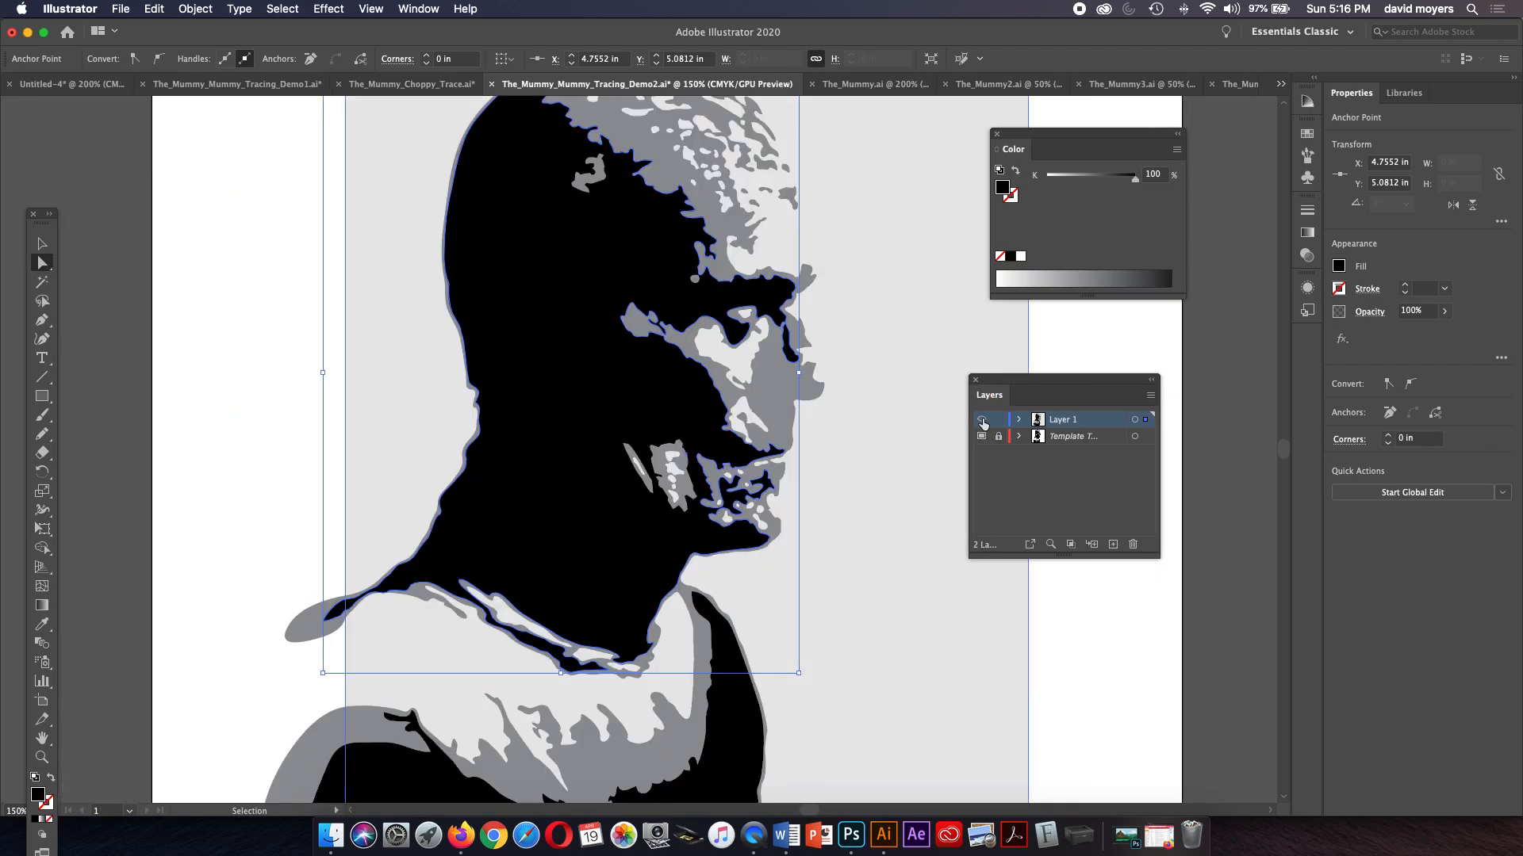
pyautogui.keyDown('super'); pyautogui.click(981, 422); pyautogui.keyUp('super')
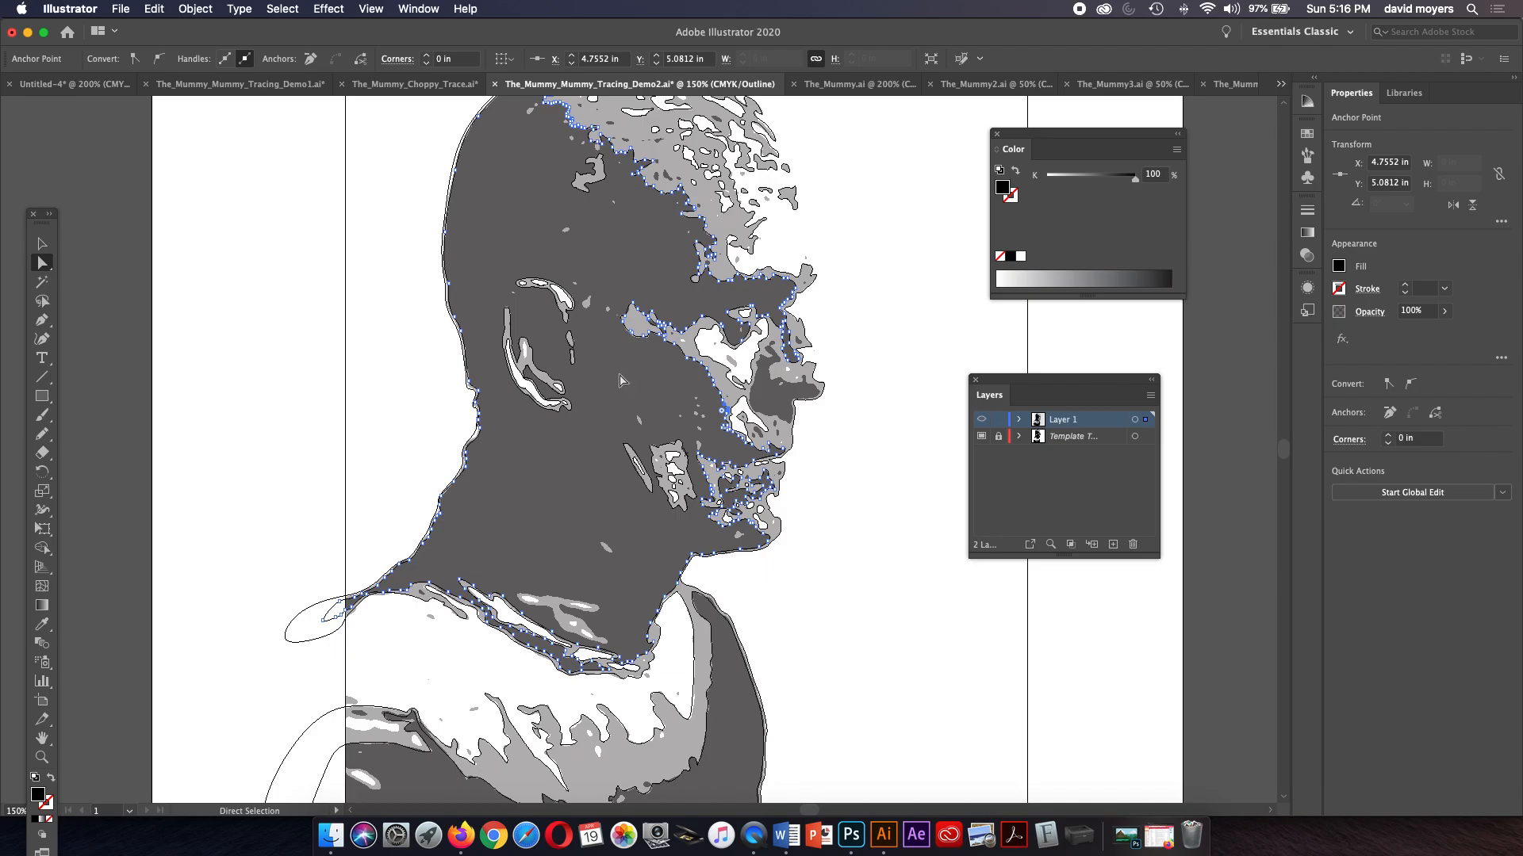
pyautogui.press('super')
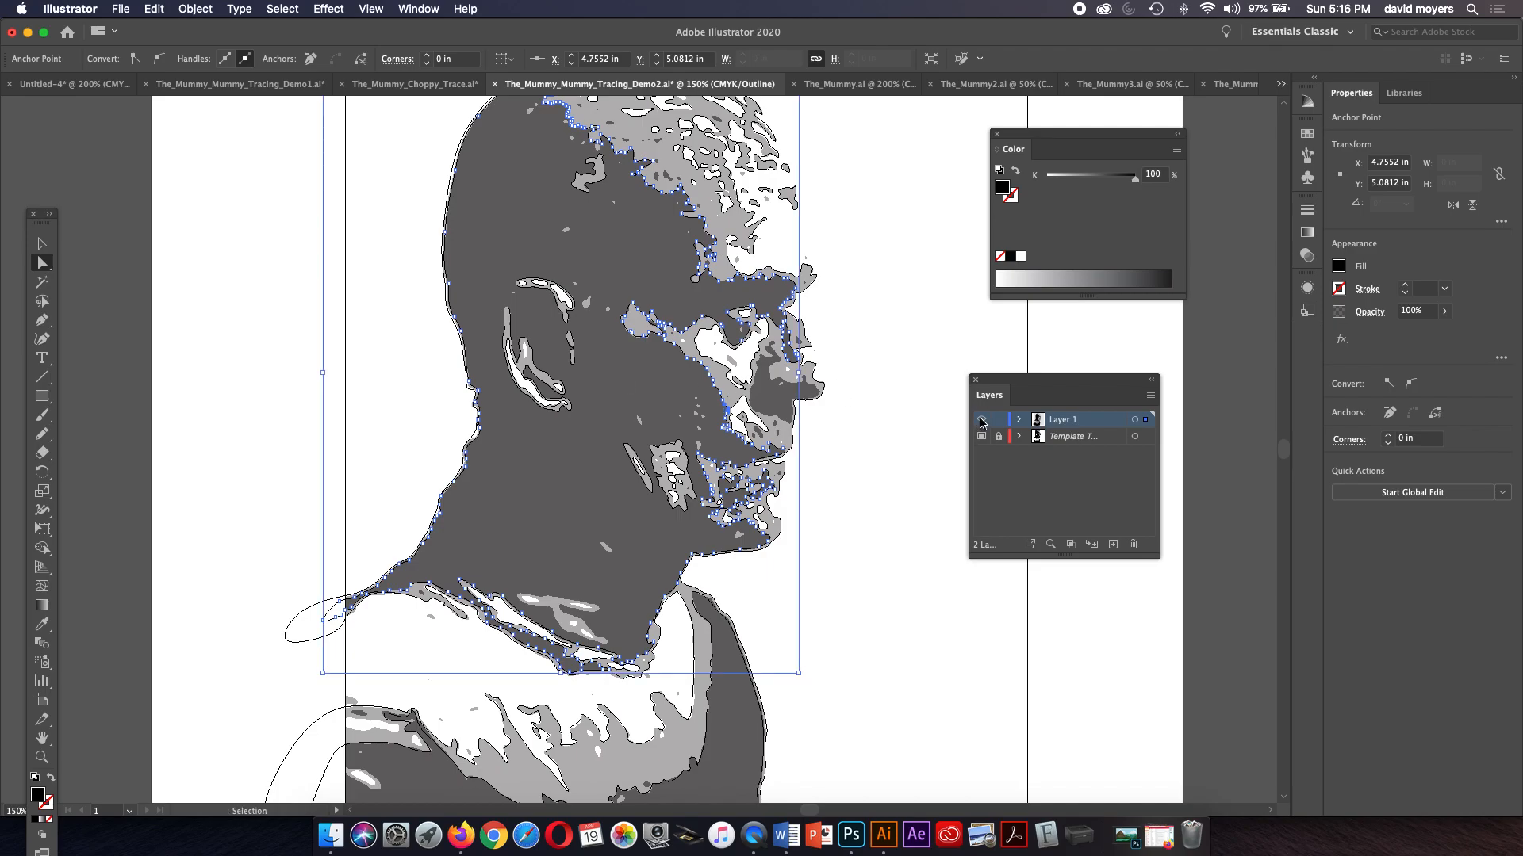
pyautogui.press('super+y')
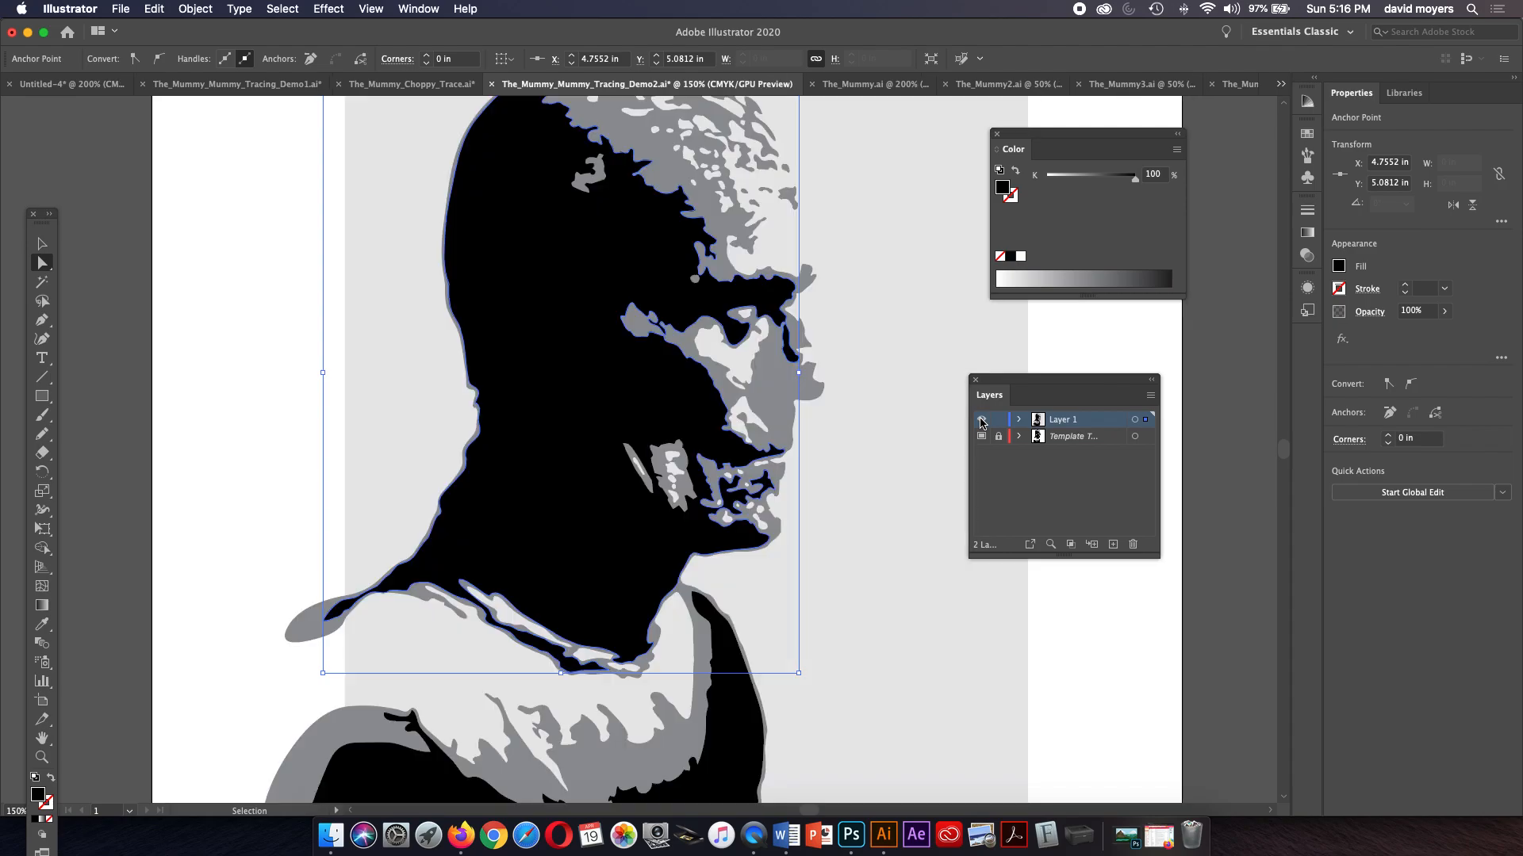
pyautogui.press('super+y')
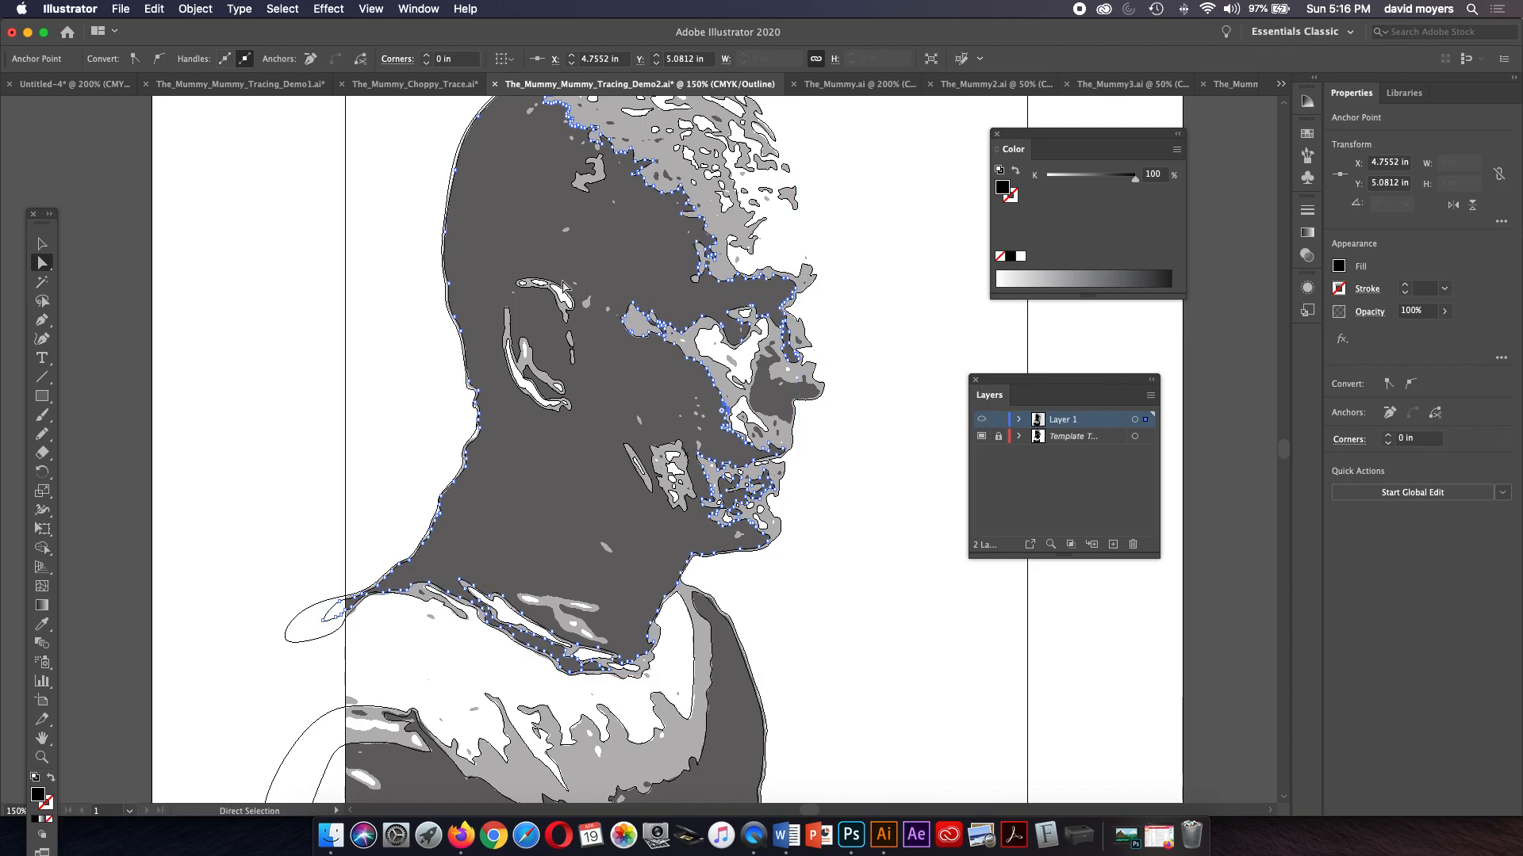
# Step: Select the ear highlight shapes in outline view, cut them, and paste them in front of the black head shape in colour preview
pyautogui.click(492, 274)
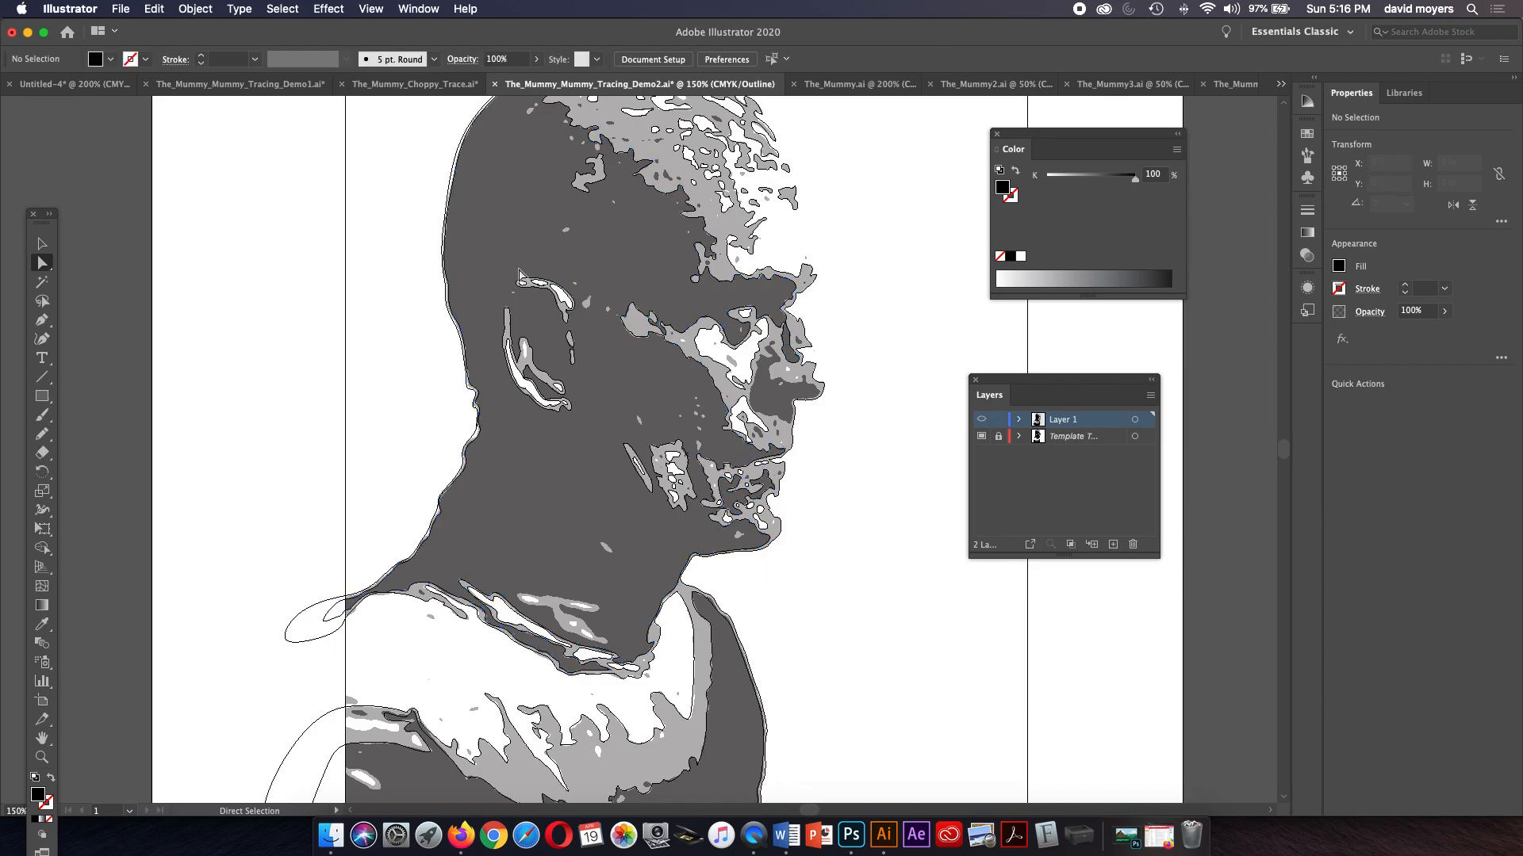
pyautogui.moveTo(492, 269); pyautogui.dragTo(611, 452)
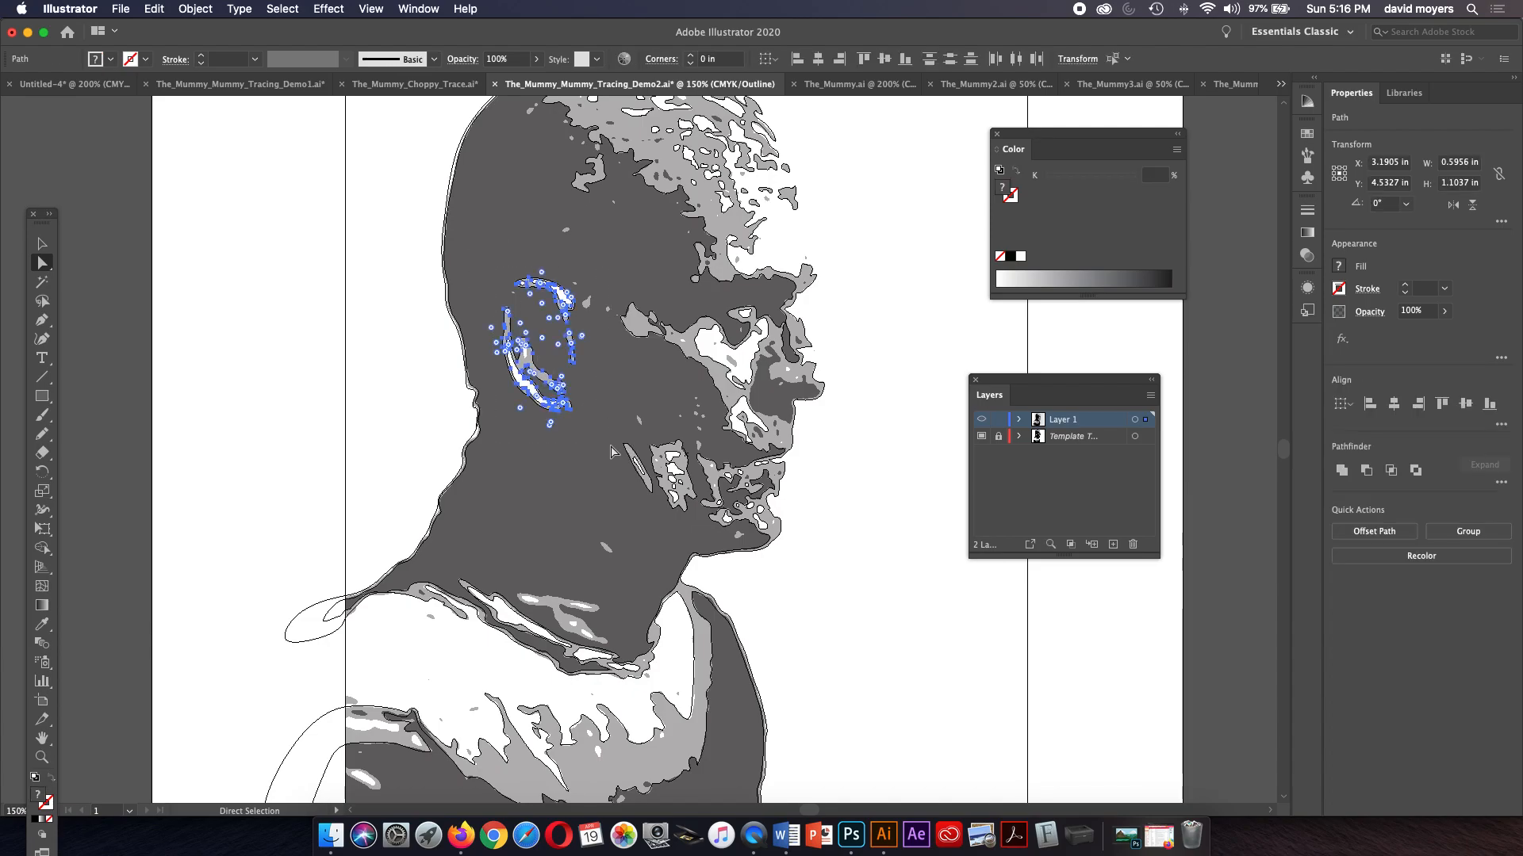
pyautogui.press('v')
pyautogui.keyDown('super'); pyautogui.click(981, 420); pyautogui.keyUp('super')
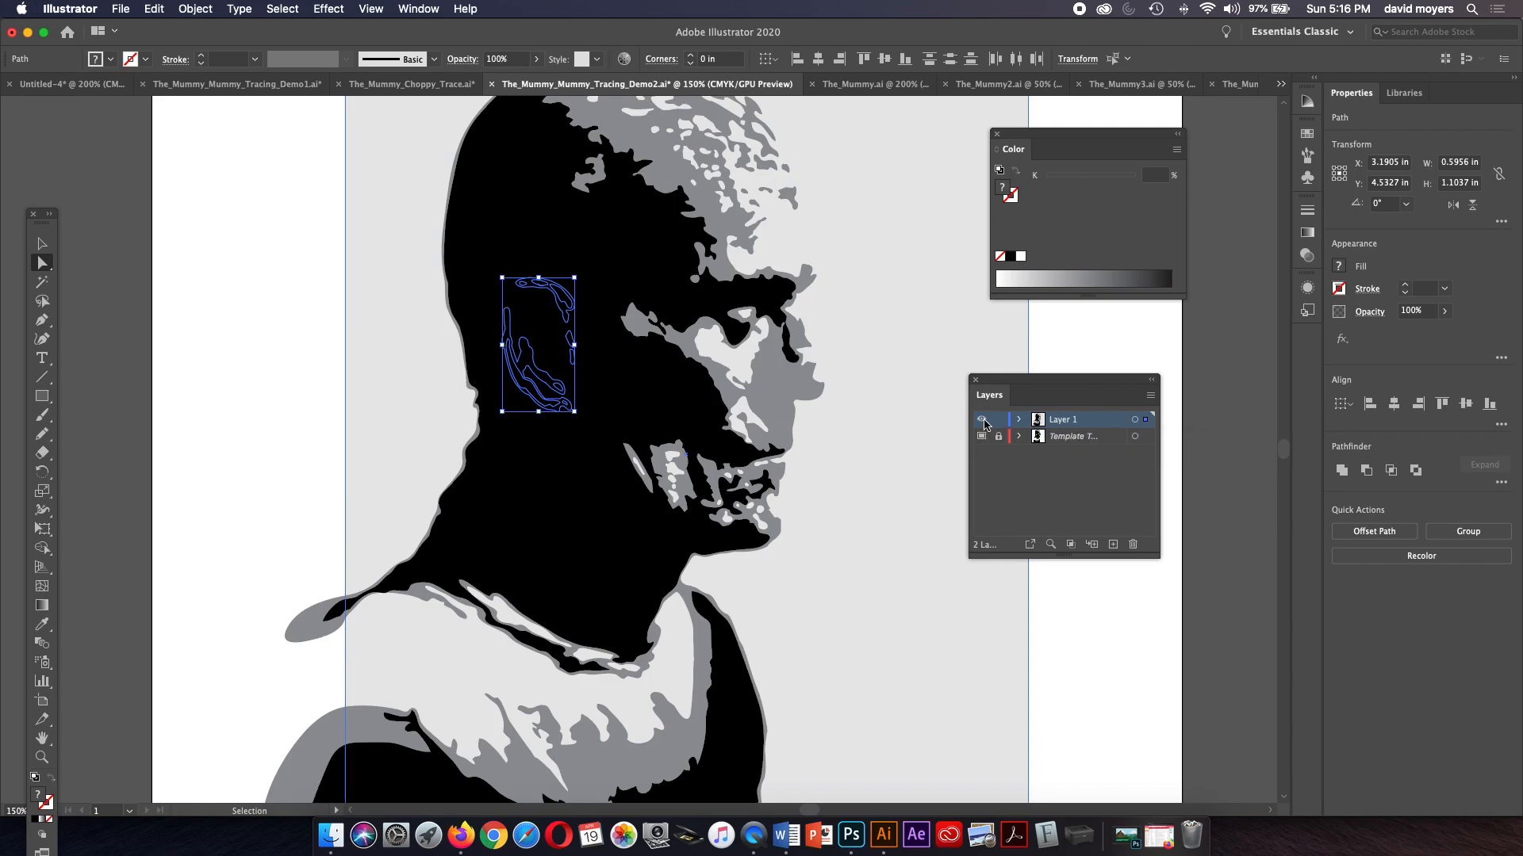
pyautogui.press('super+shift+a')
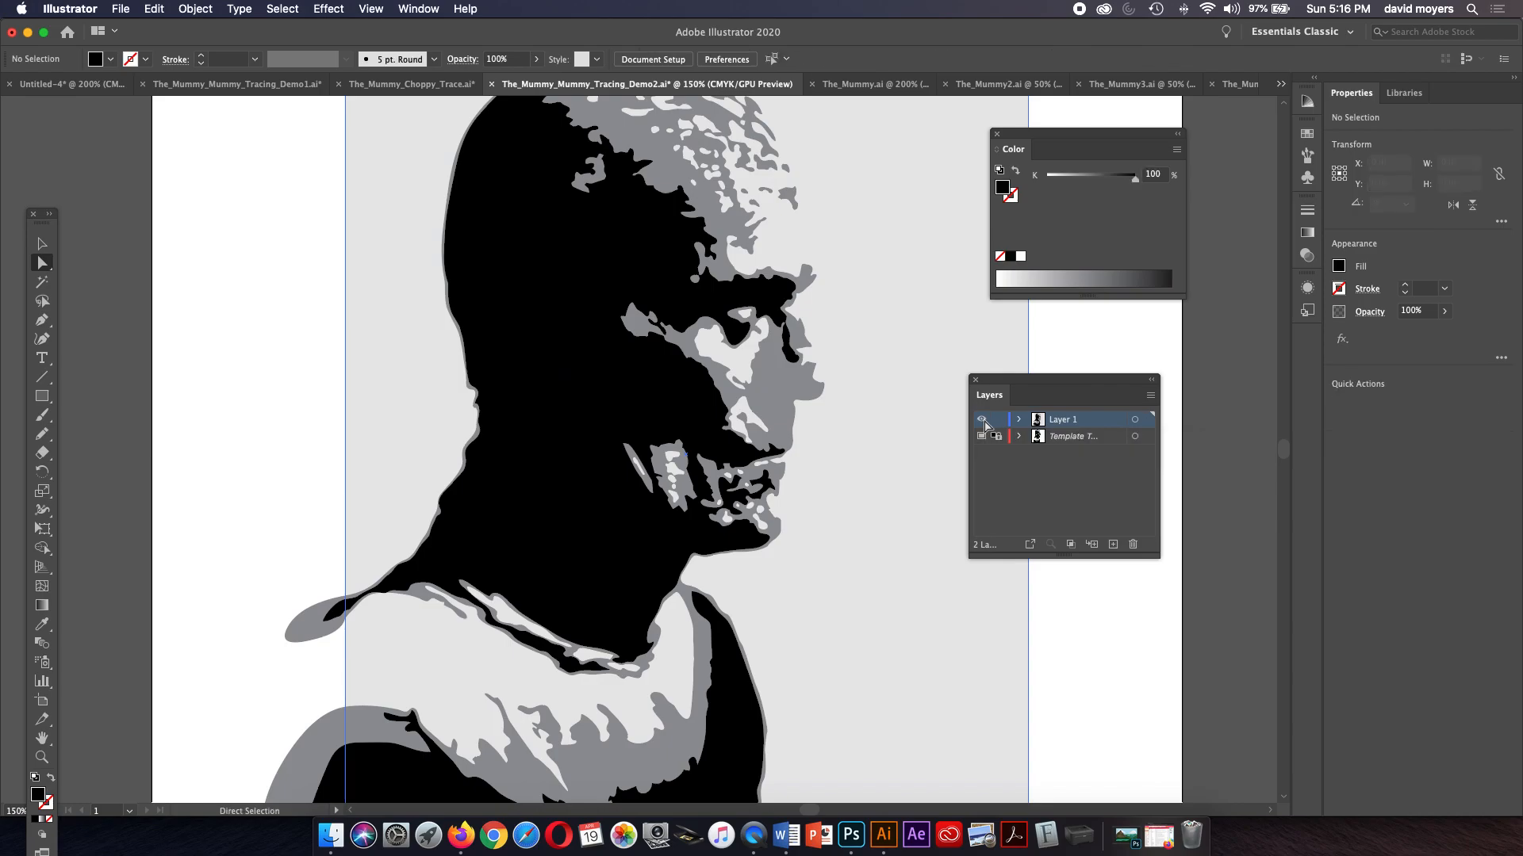
pyautogui.click(578, 350)
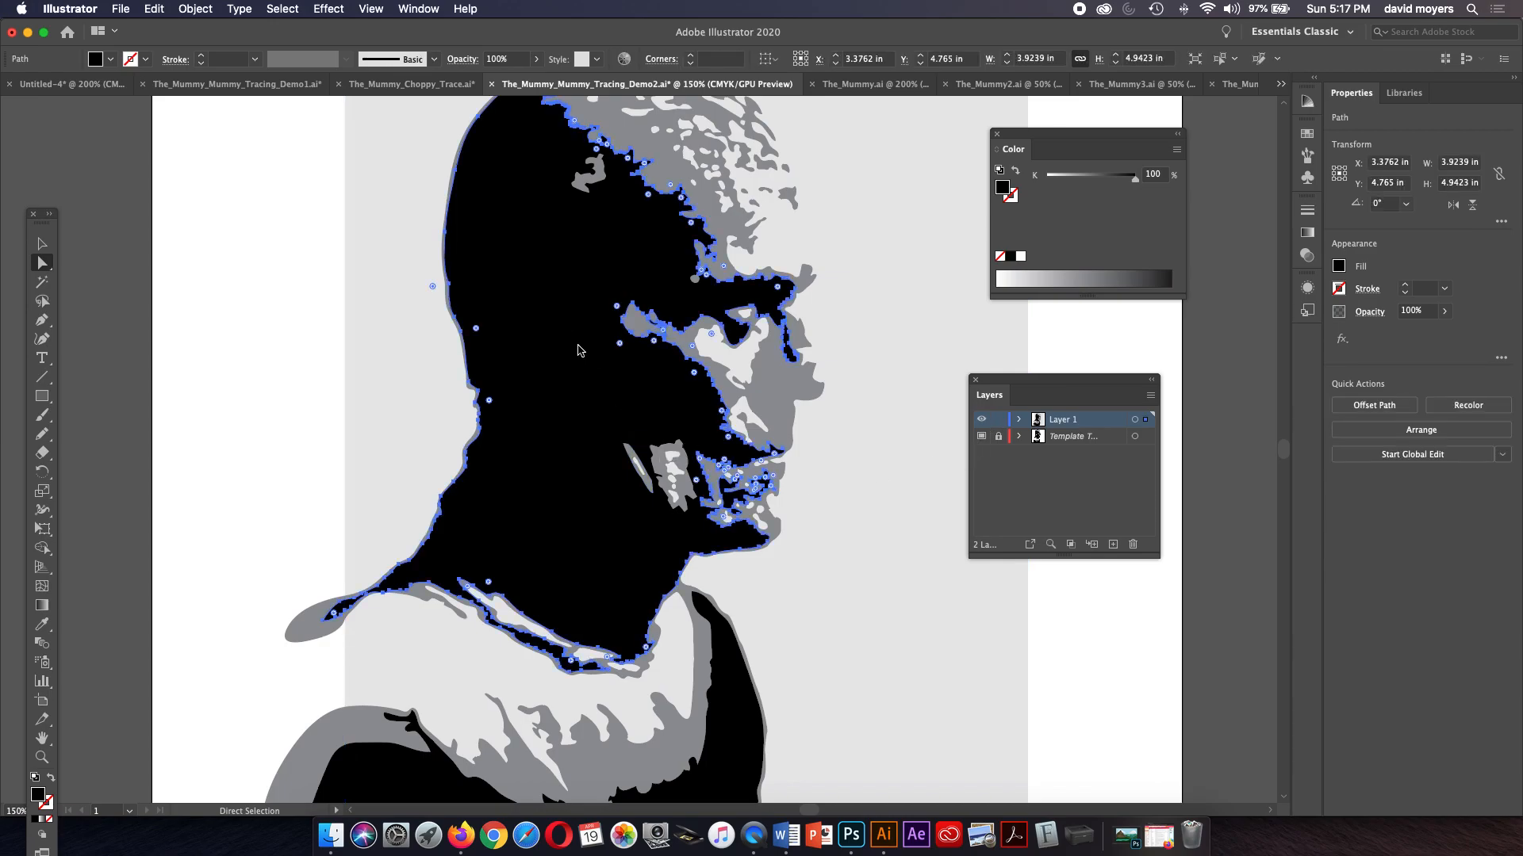
pyautogui.press('super')
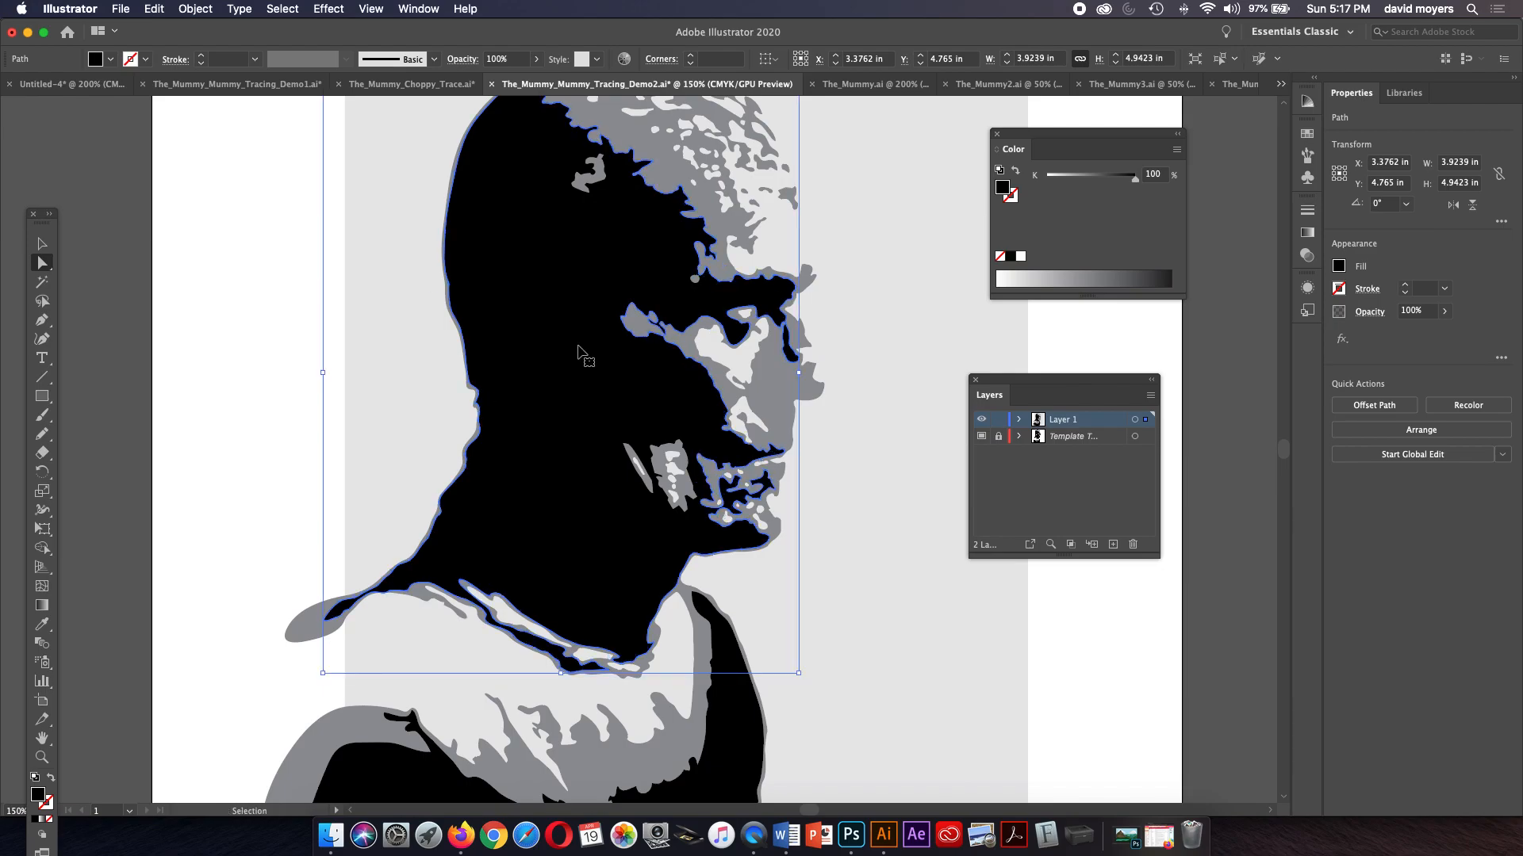
pyautogui.press('alt+super+3')
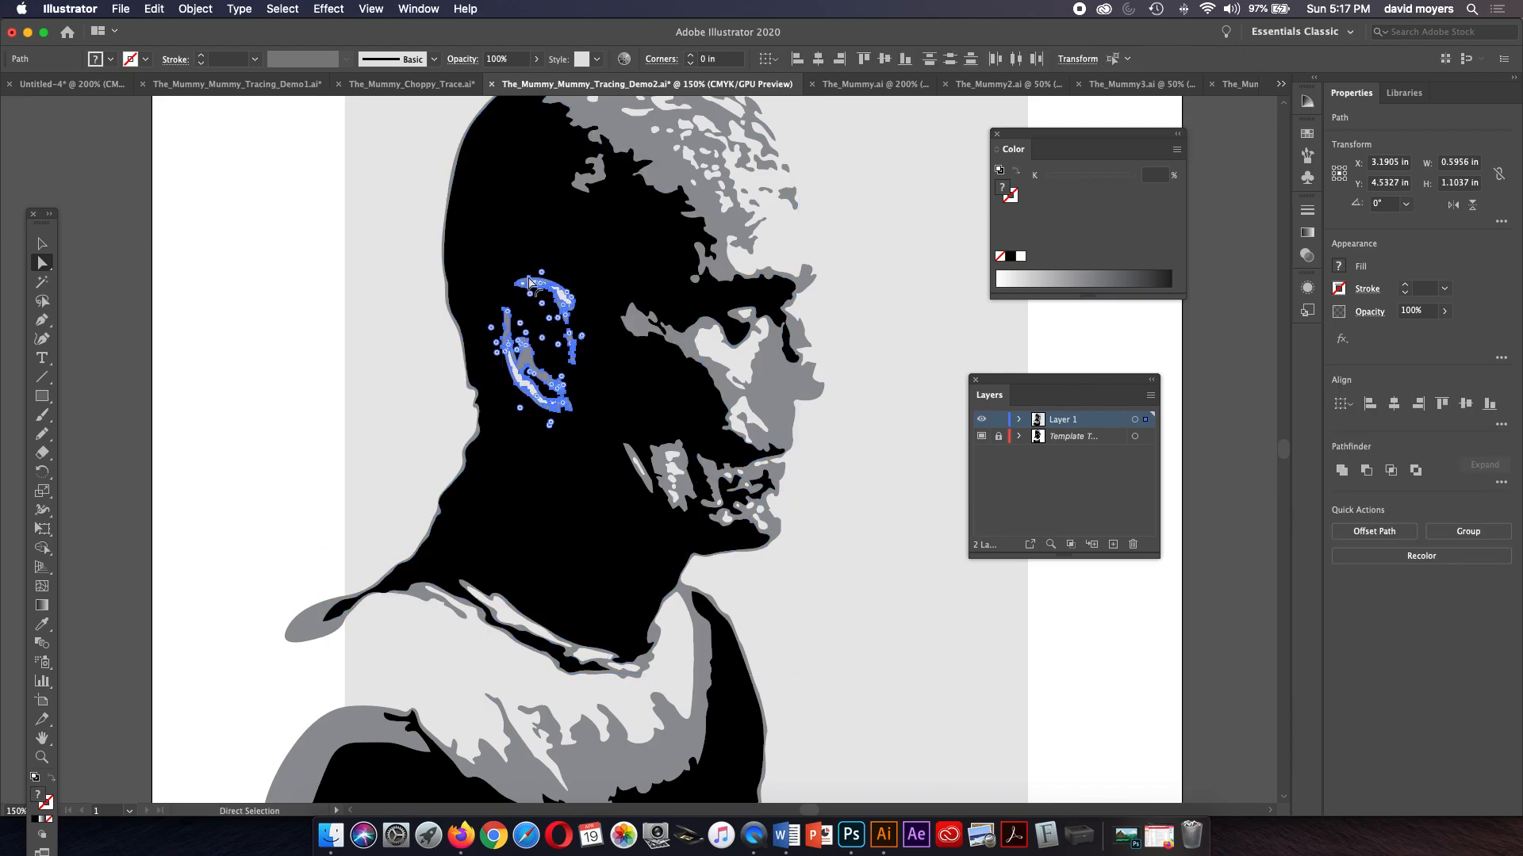
pyautogui.click(155, 9)
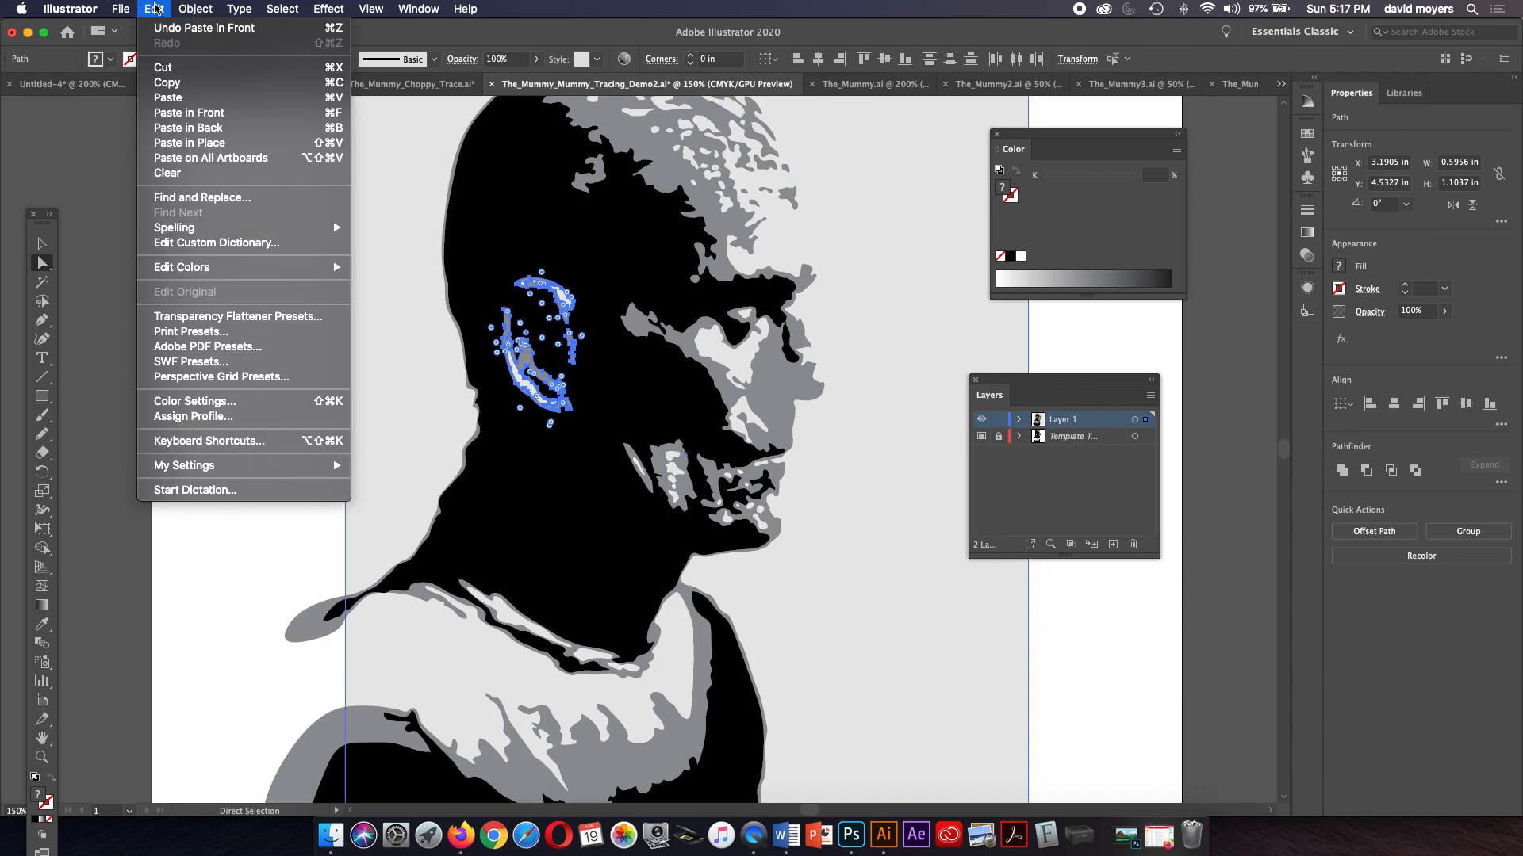
pyautogui.moveTo(190, 7)
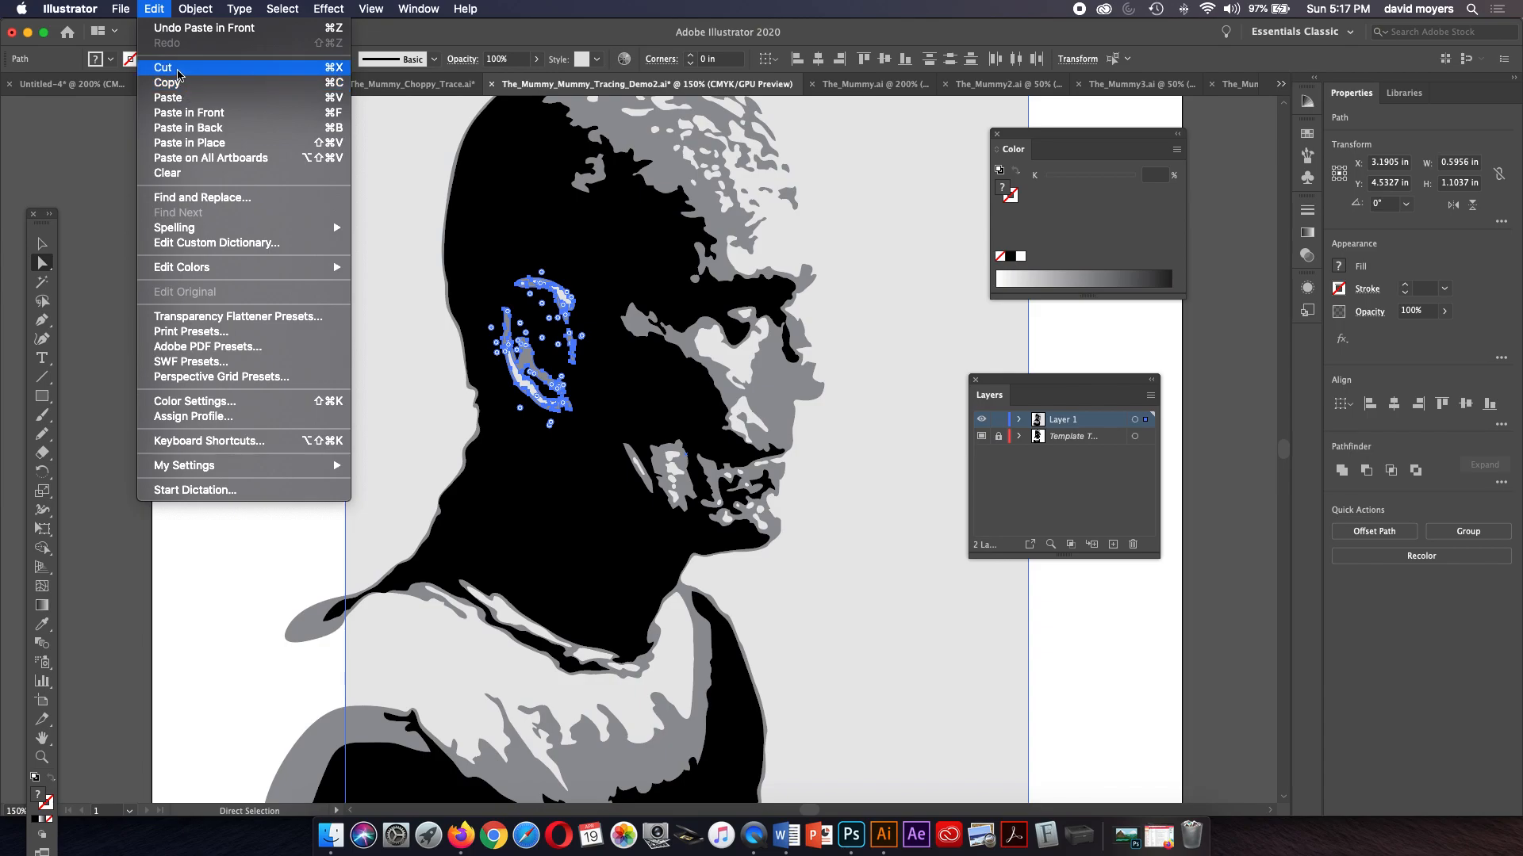
pyautogui.click(422, 422)
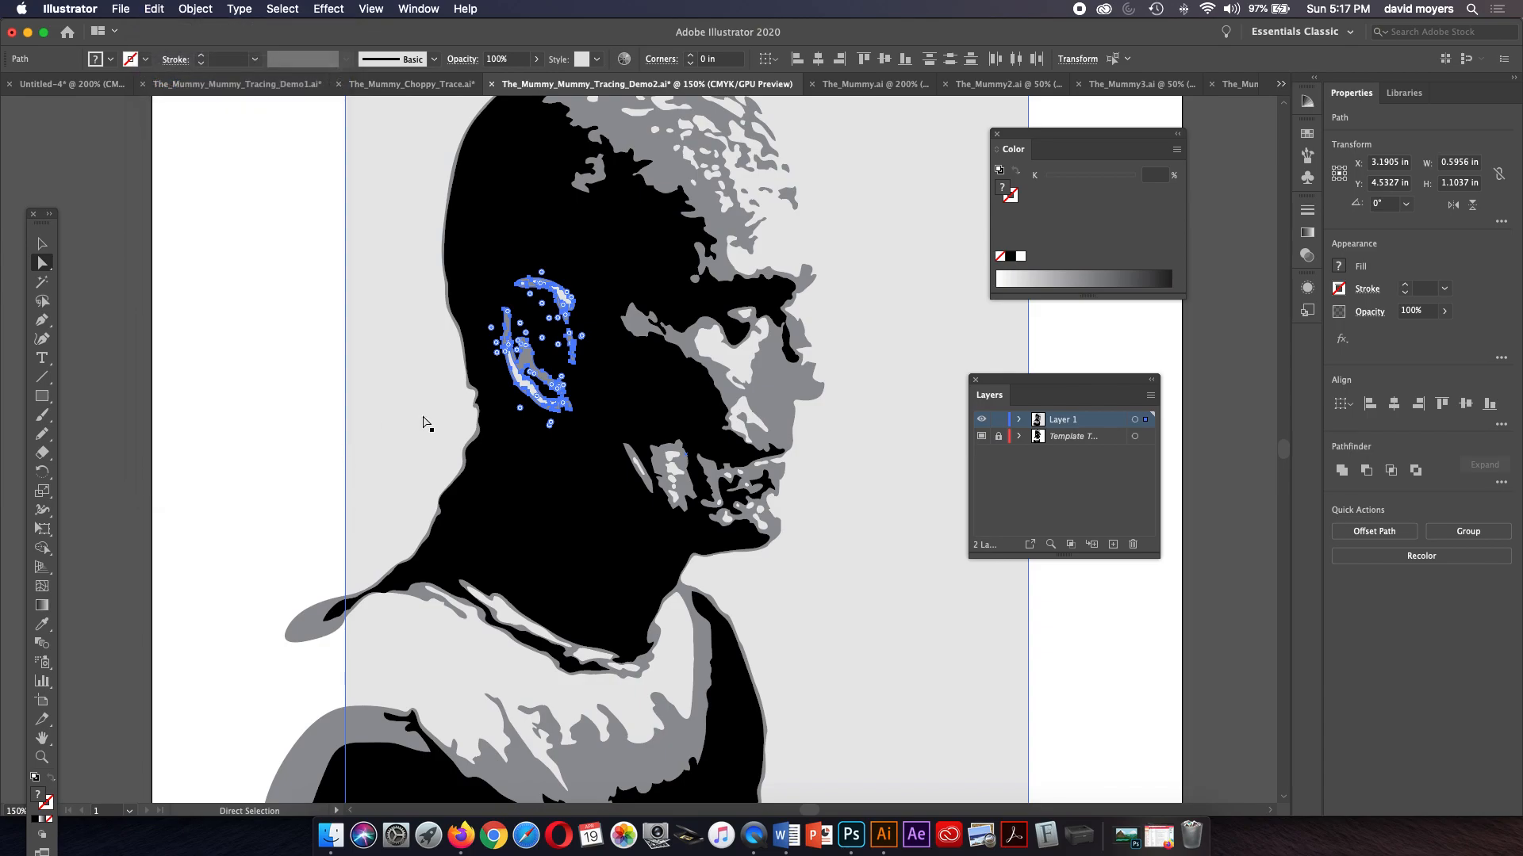
# Step: Deselect the ear shapes and check the whole portrait at 100% in outline and colour preview
pyautogui.click(235, 445)
pyautogui.press('super+minus')
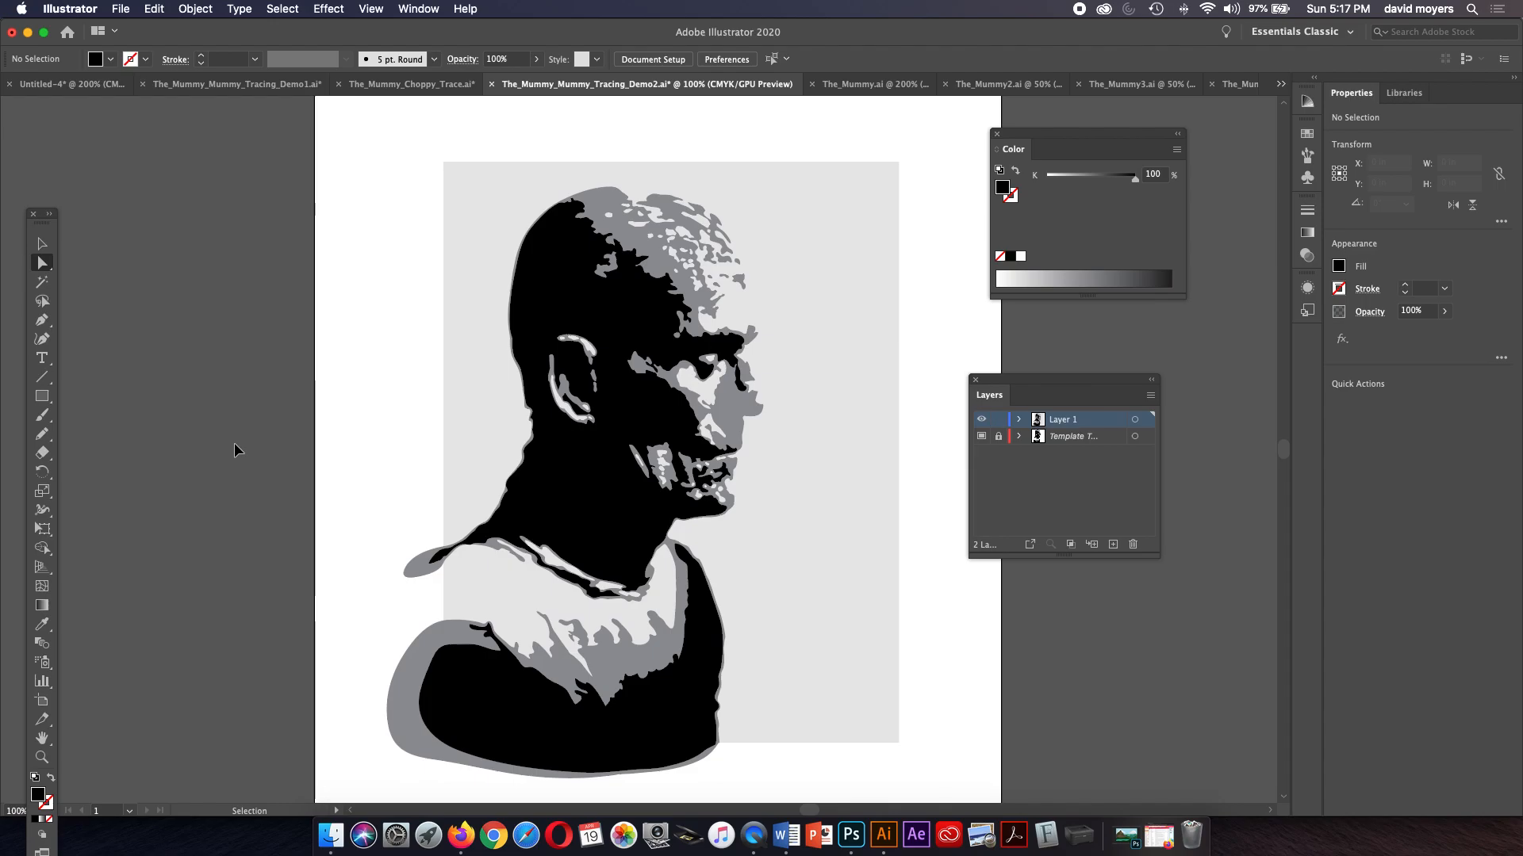
pyautogui.moveTo(391, 435); pyautogui.dragTo(366, 429)
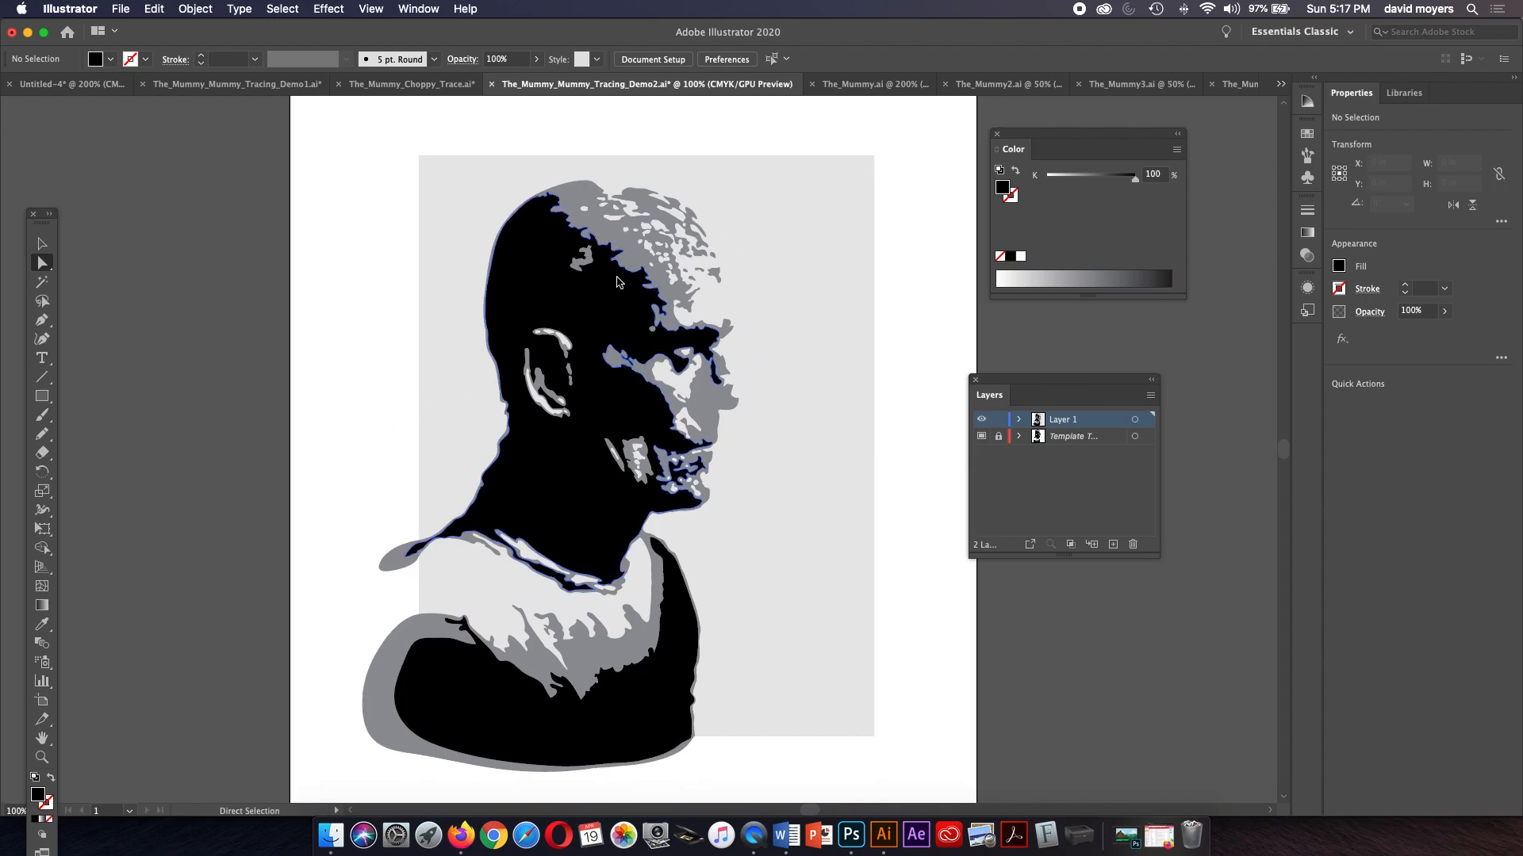
pyautogui.keyDown('super'); pyautogui.click(982, 420); pyautogui.keyUp('super')
pyautogui.keyDown('super'); pyautogui.click(983, 423); pyautogui.keyUp('super')
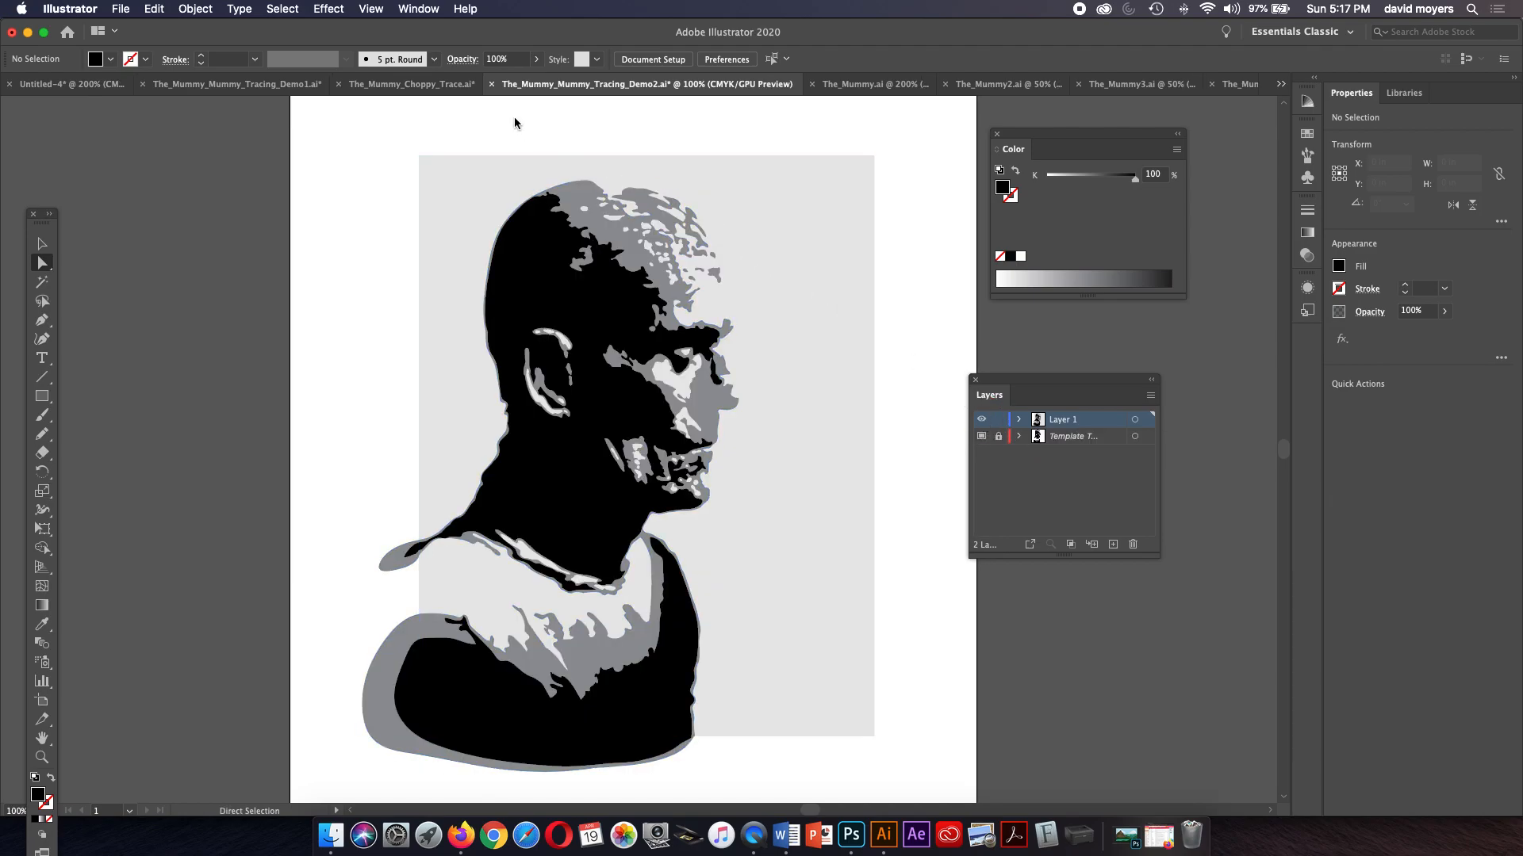
# Step: Switch to the The_Mummy.ai document and examine the full portrait at 100%, with the Layers panel moved clear of the artboard
pyautogui.click(872, 84)
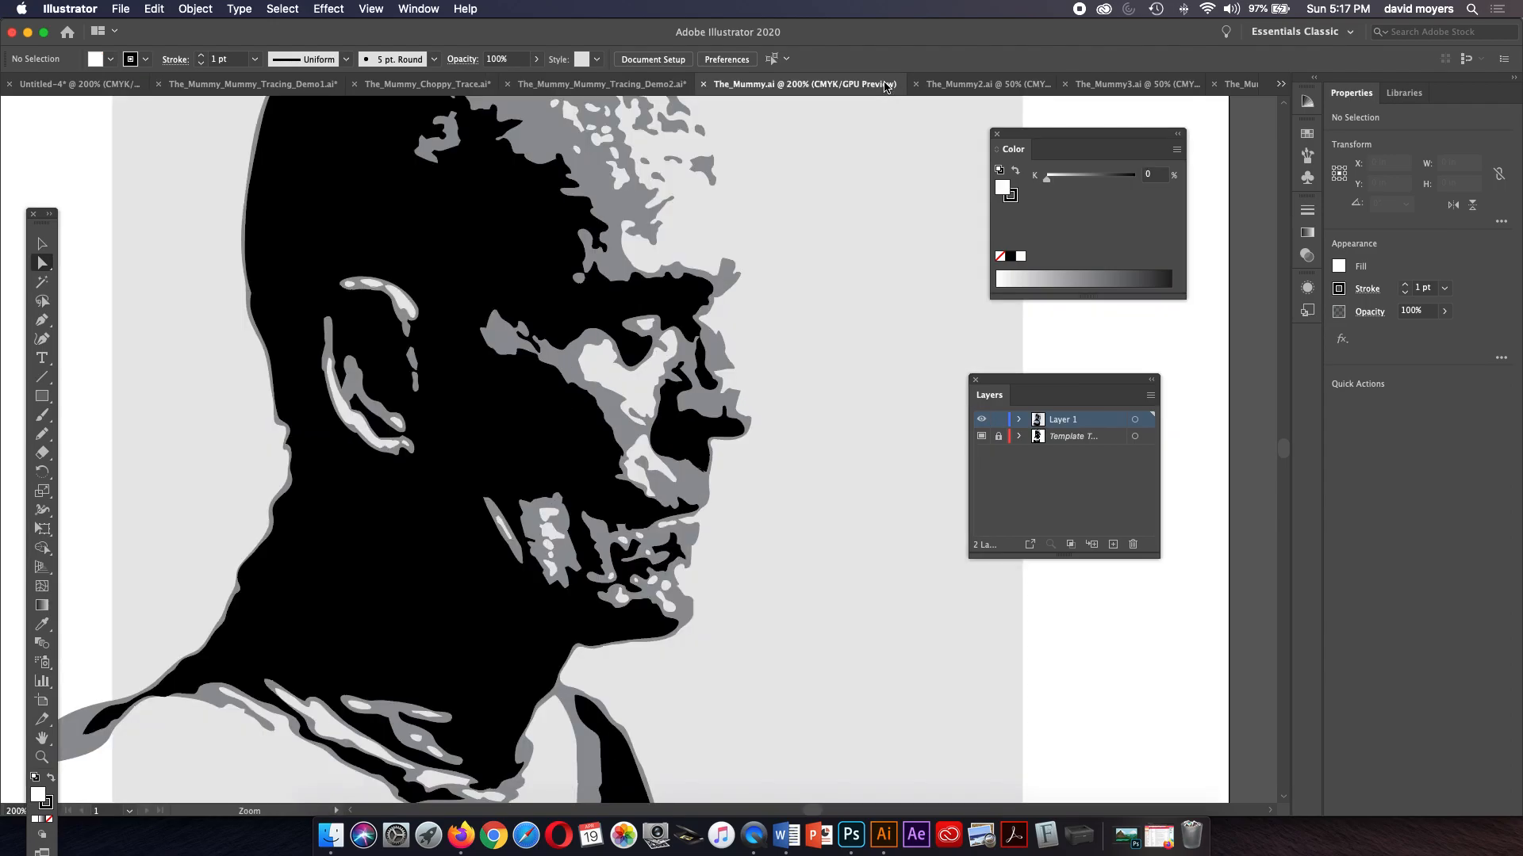
pyautogui.press('super+1')
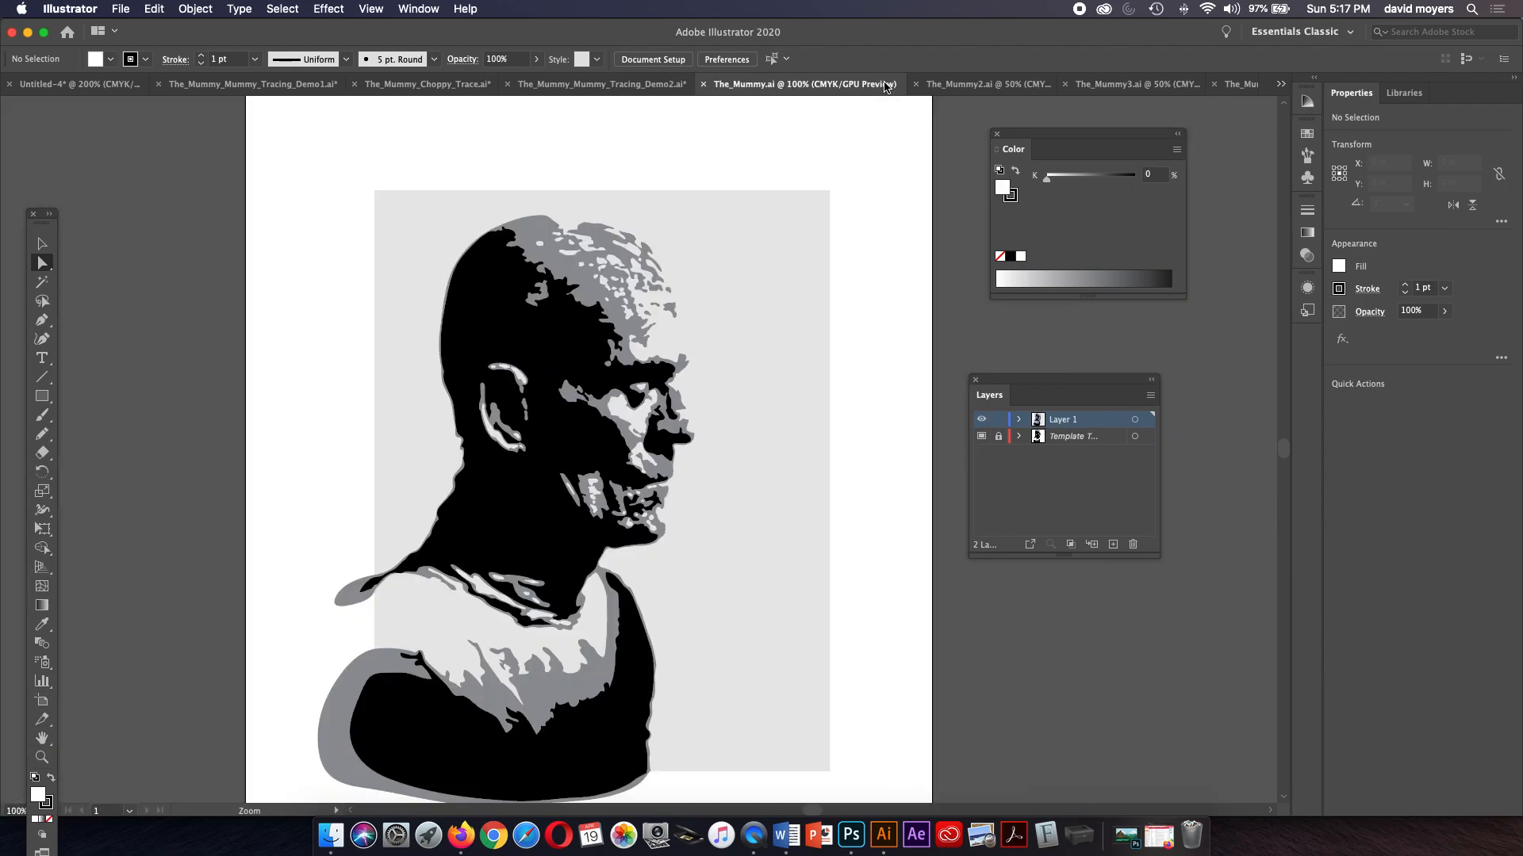
pyautogui.moveTo(742, 325); pyautogui.dragTo(779, 252)
pyautogui.moveTo(784, 382); pyautogui.dragTo(794, 382)
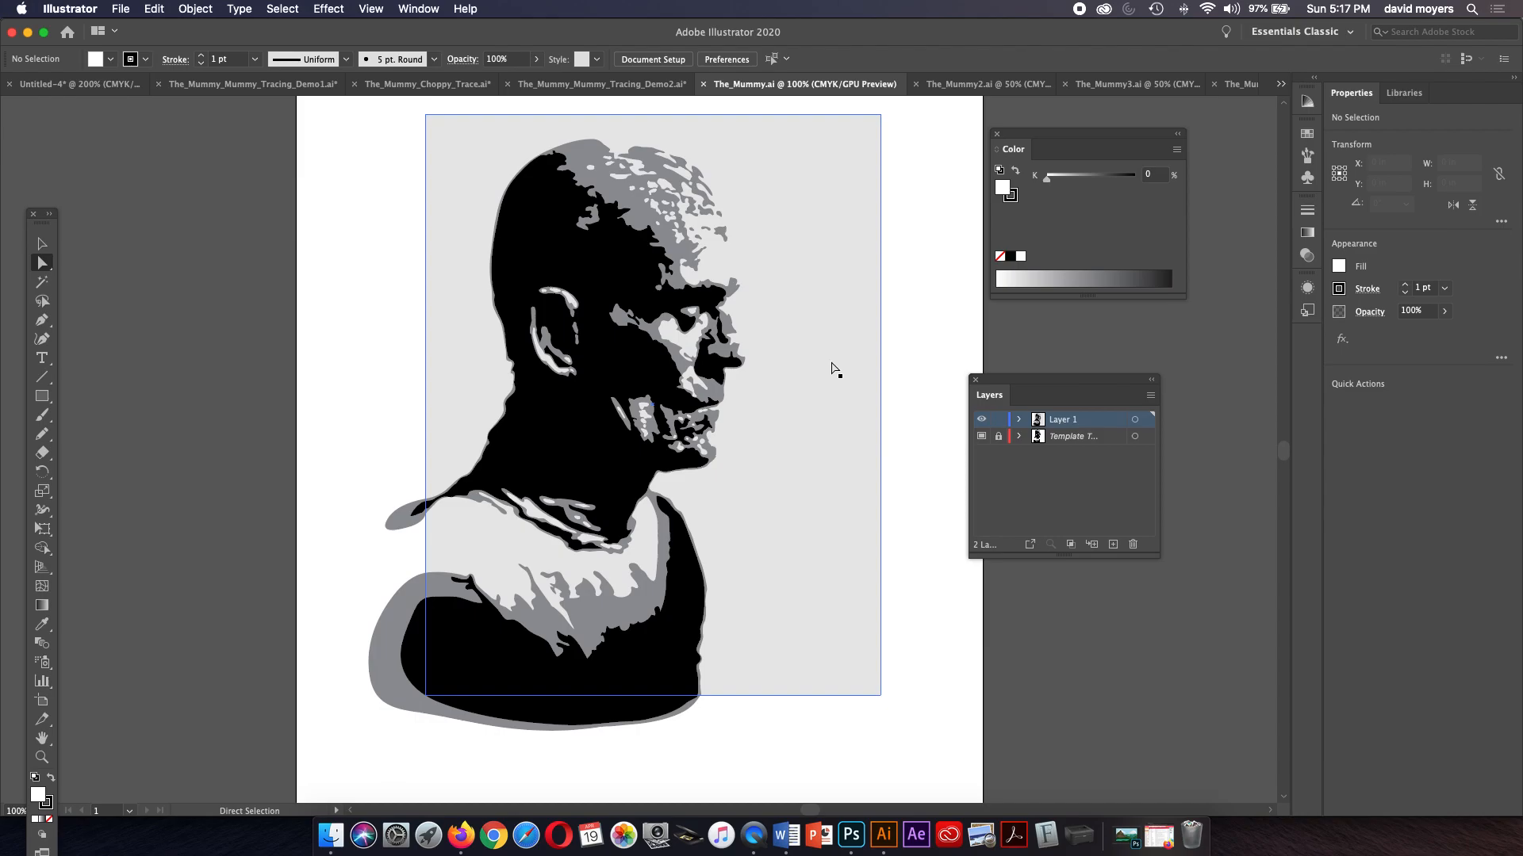
pyautogui.moveTo(1063, 380); pyautogui.dragTo(1084, 376)
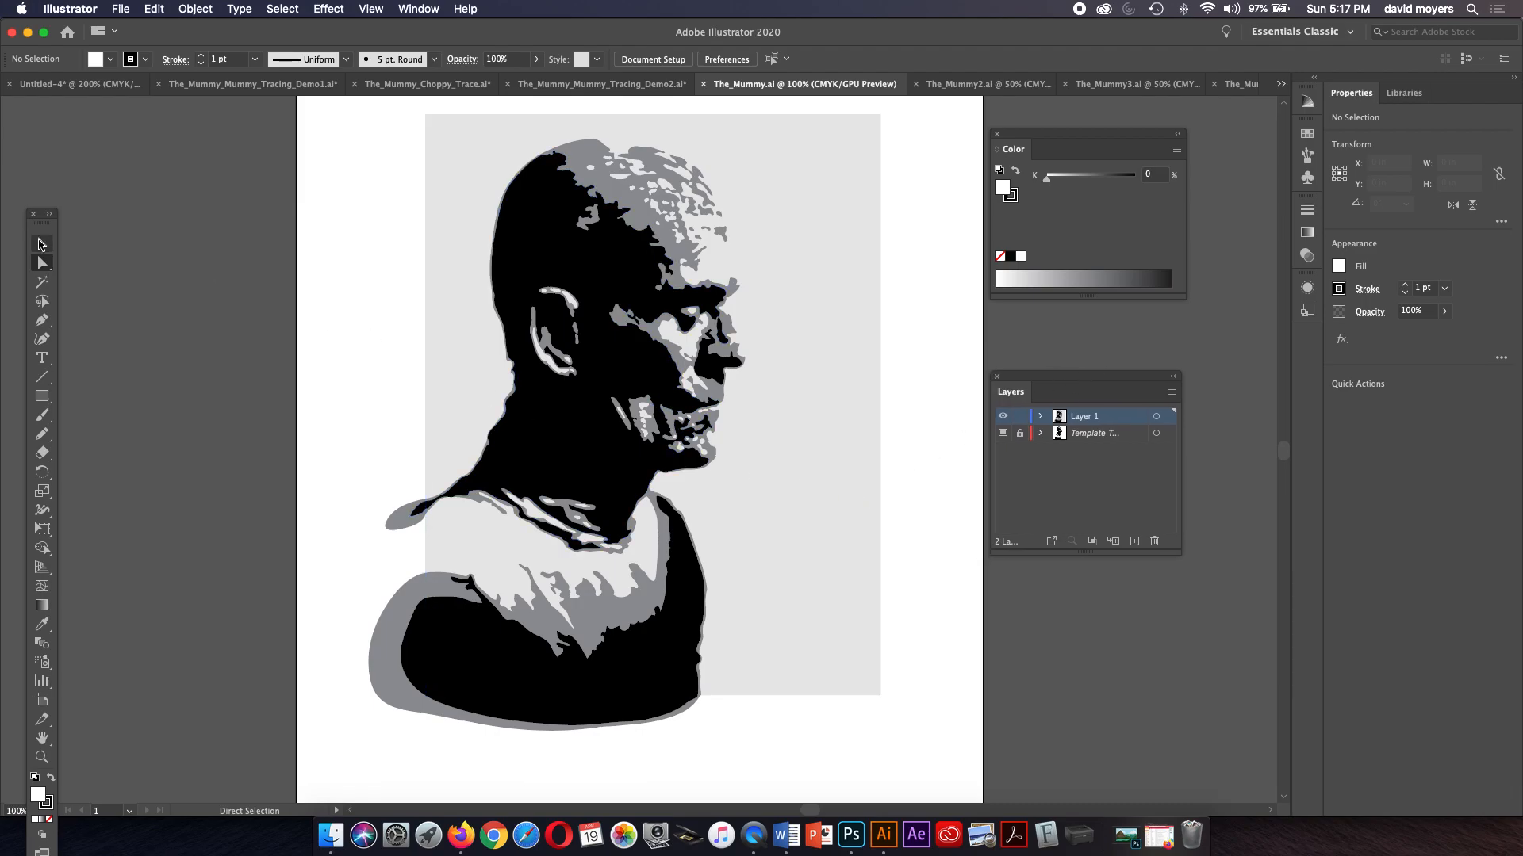
pyautogui.press('v')
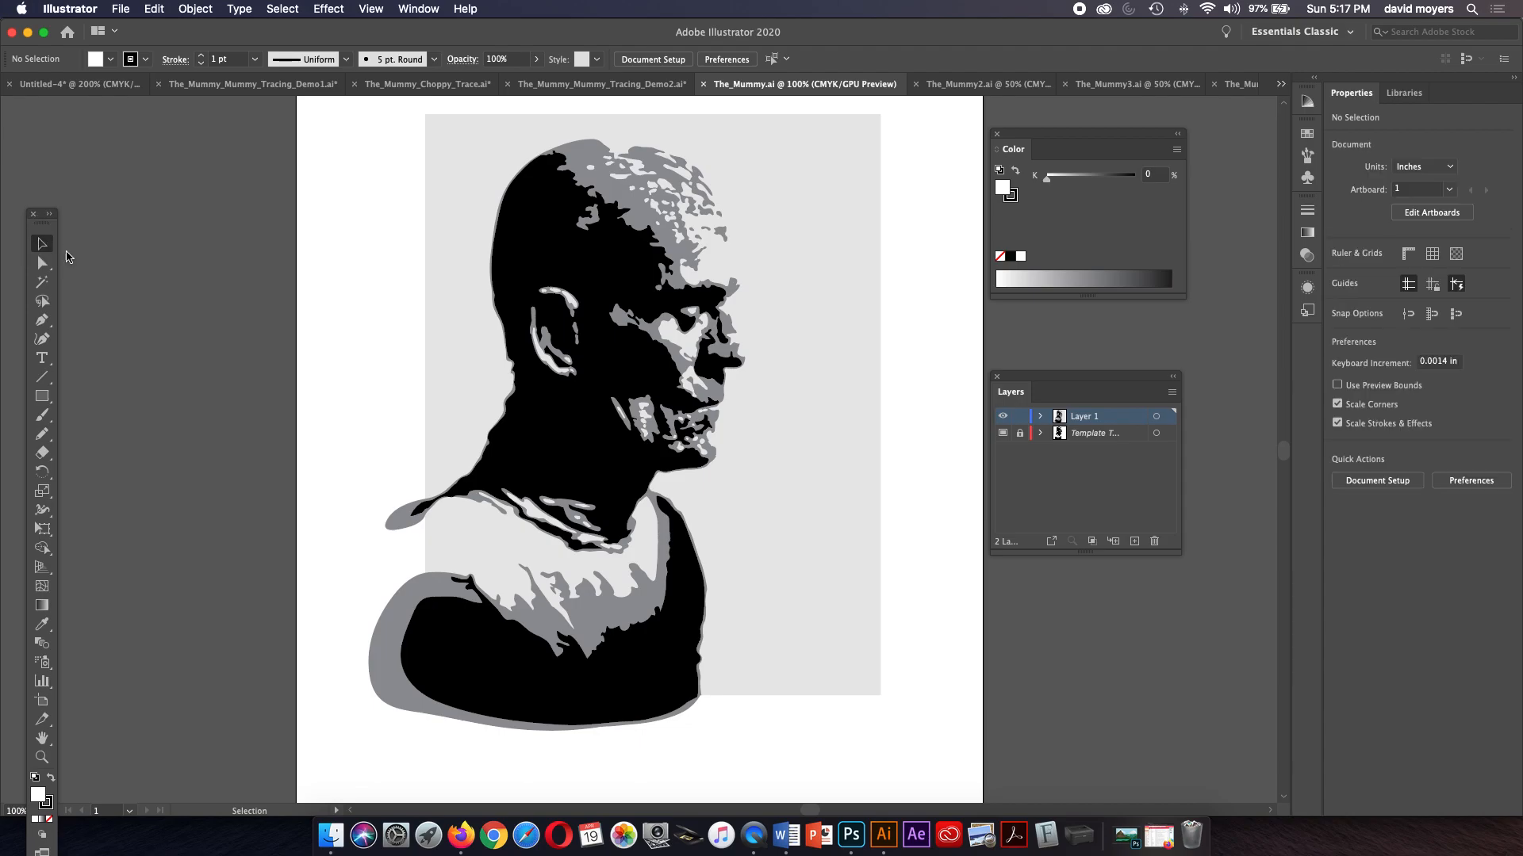
# Step: Trim away the mid-grey shape's parts that extend past the light grey background rectangle, using the Shape Builder
pyautogui.click(856, 502)
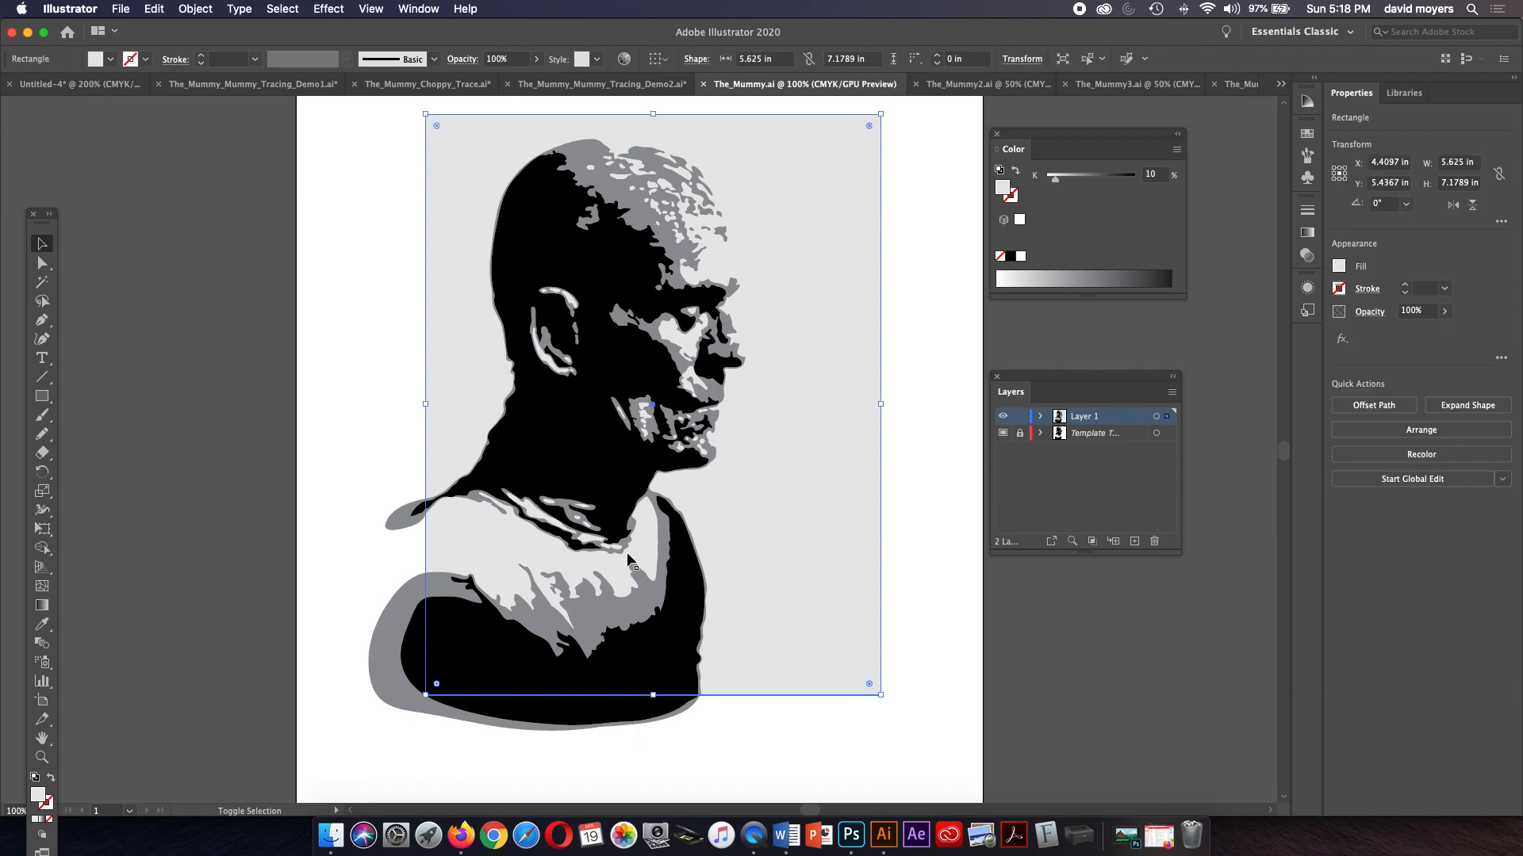
pyautogui.keyDown('shift'); pyautogui.click(399, 525); pyautogui.keyUp('shift')
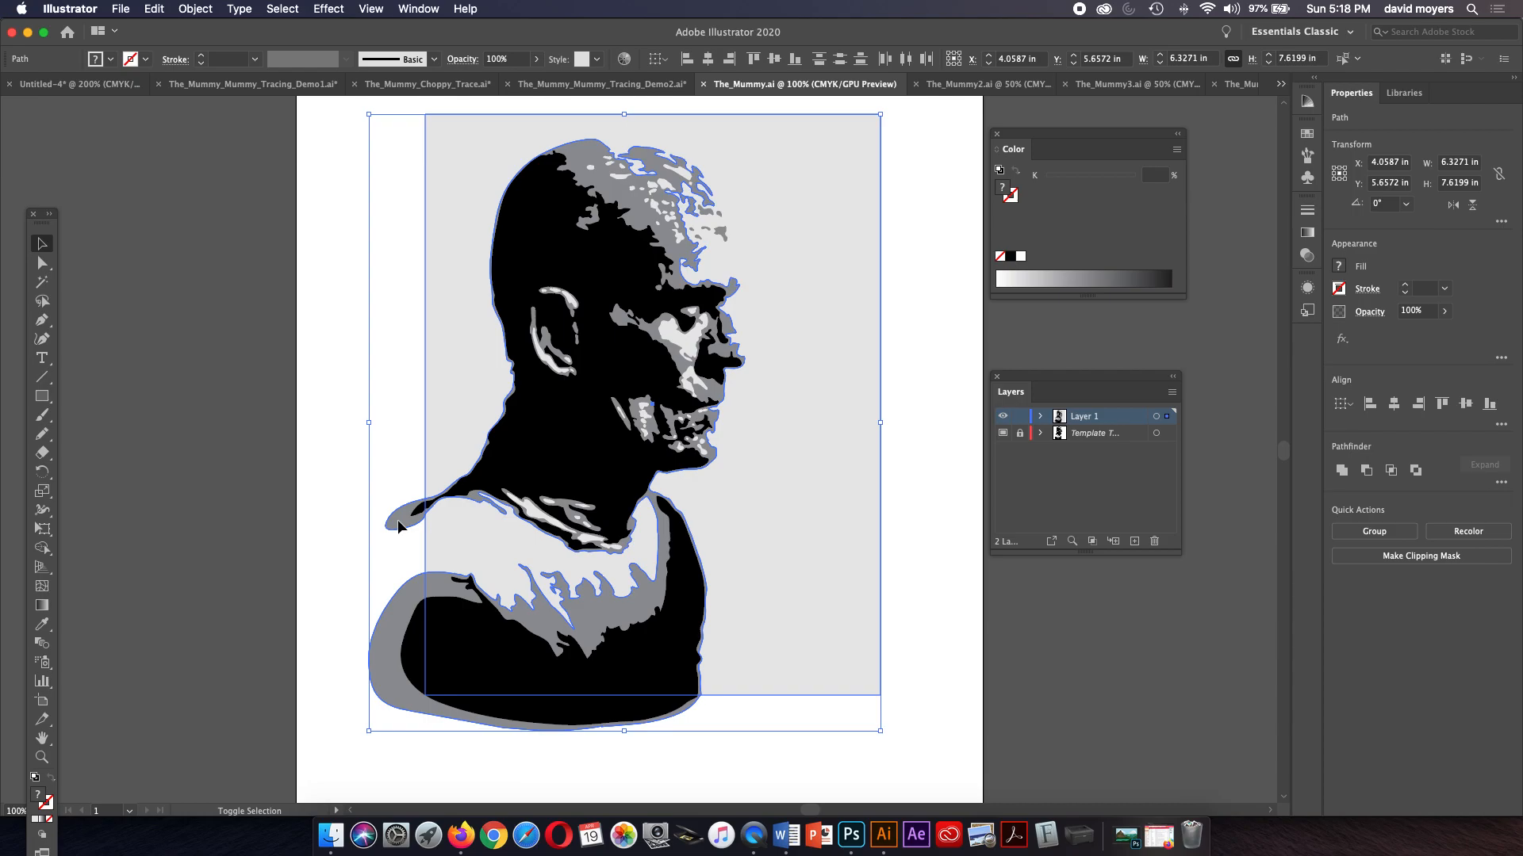
pyautogui.hotkey('shift', 'm')
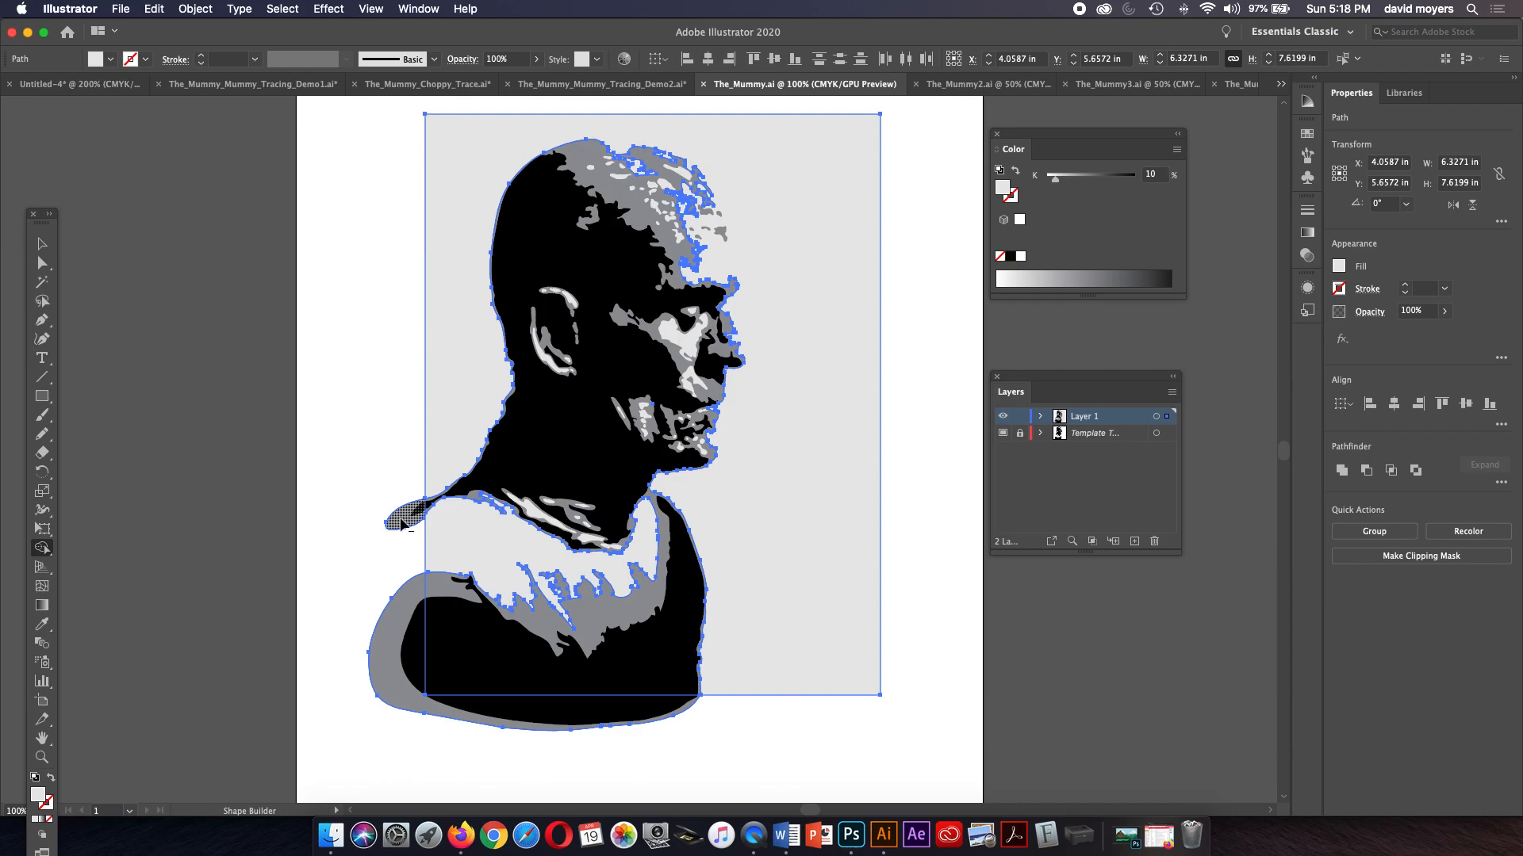
pyautogui.keyDown('alt'); pyautogui.click(403, 523); pyautogui.keyUp('alt')
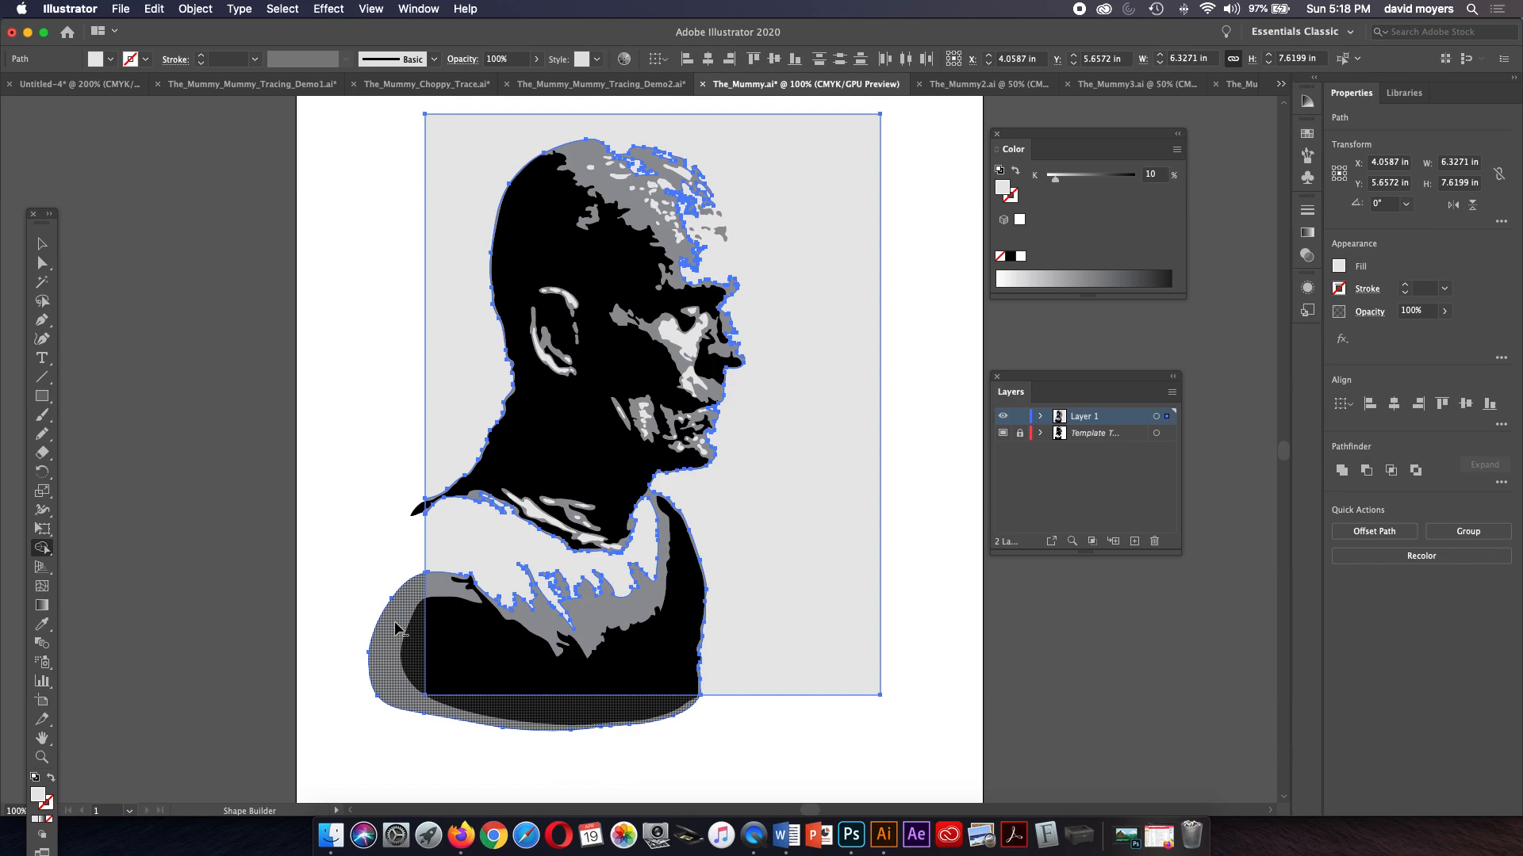
pyautogui.keyDown('alt'); pyautogui.click(397, 629); pyautogui.keyUp('alt')
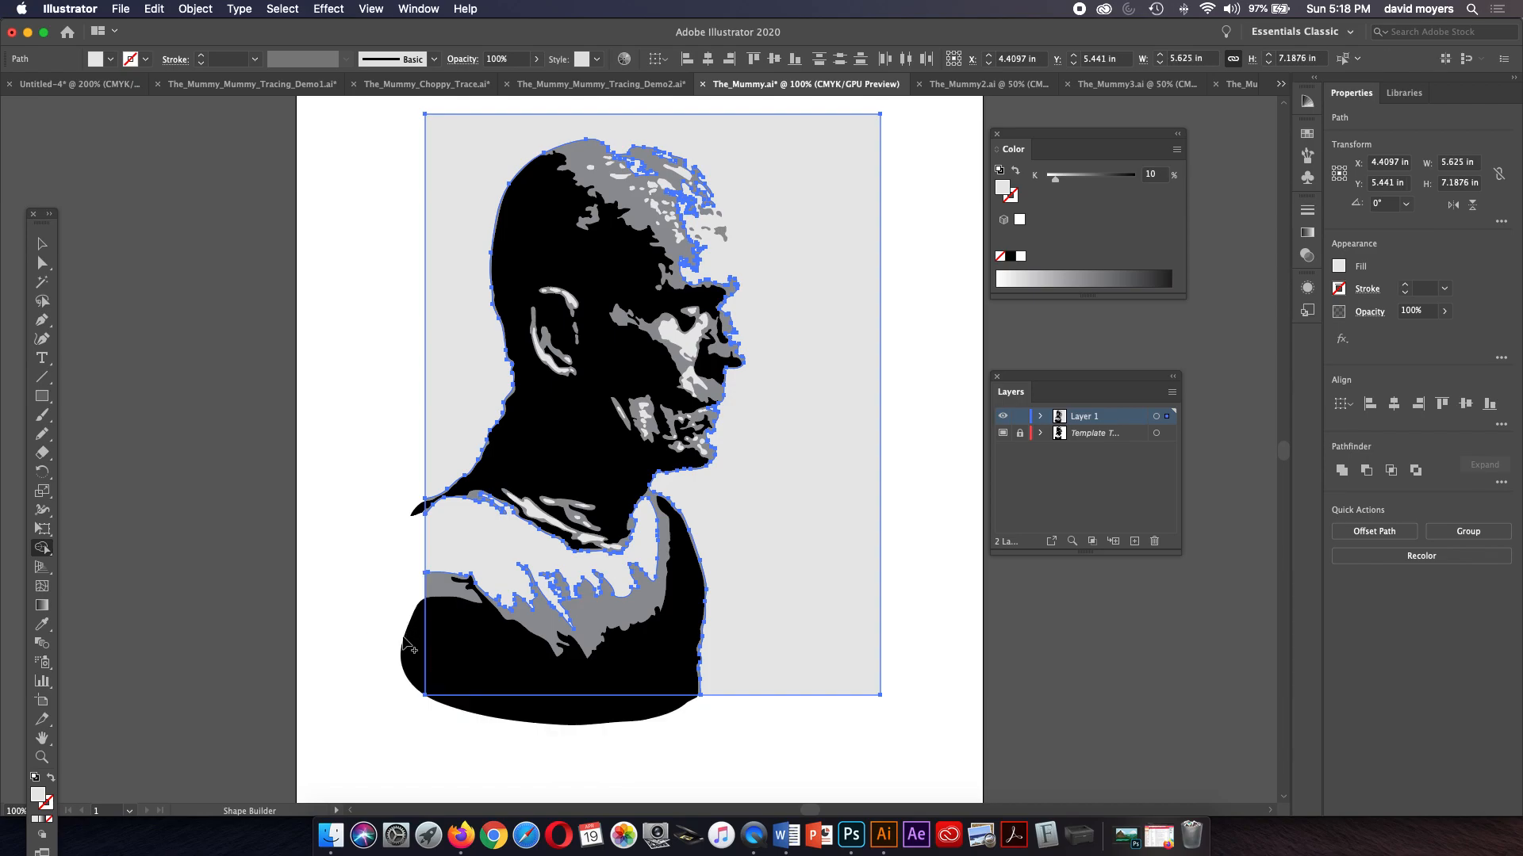
pyautogui.click(42, 244)
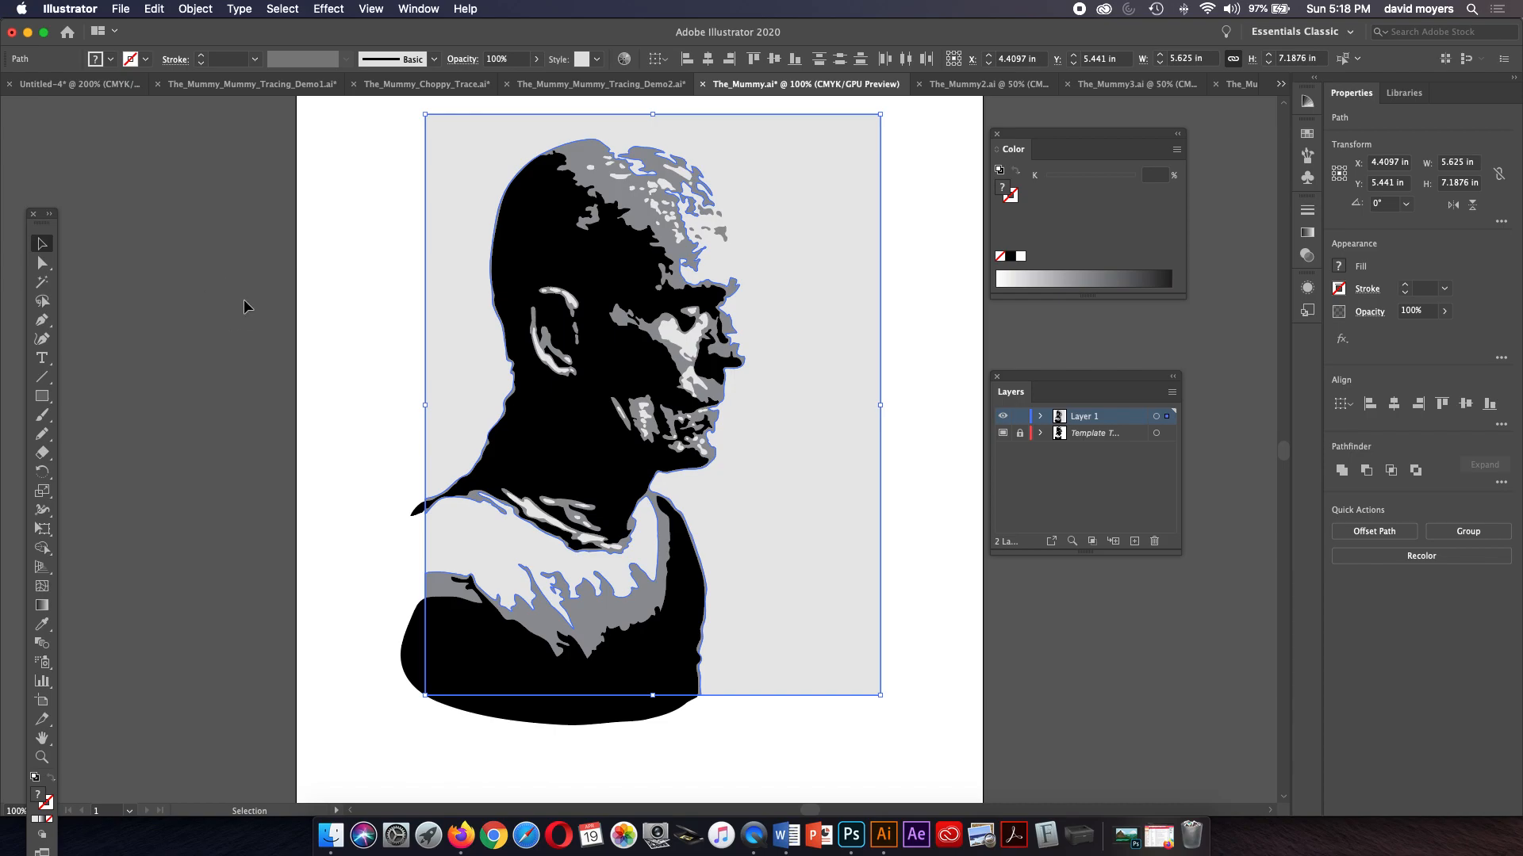
pyautogui.click(245, 306)
# Step: Remove the parts of the black torso shape that lie outside the background rectangle with the Shape Builder
pyautogui.click(765, 520)
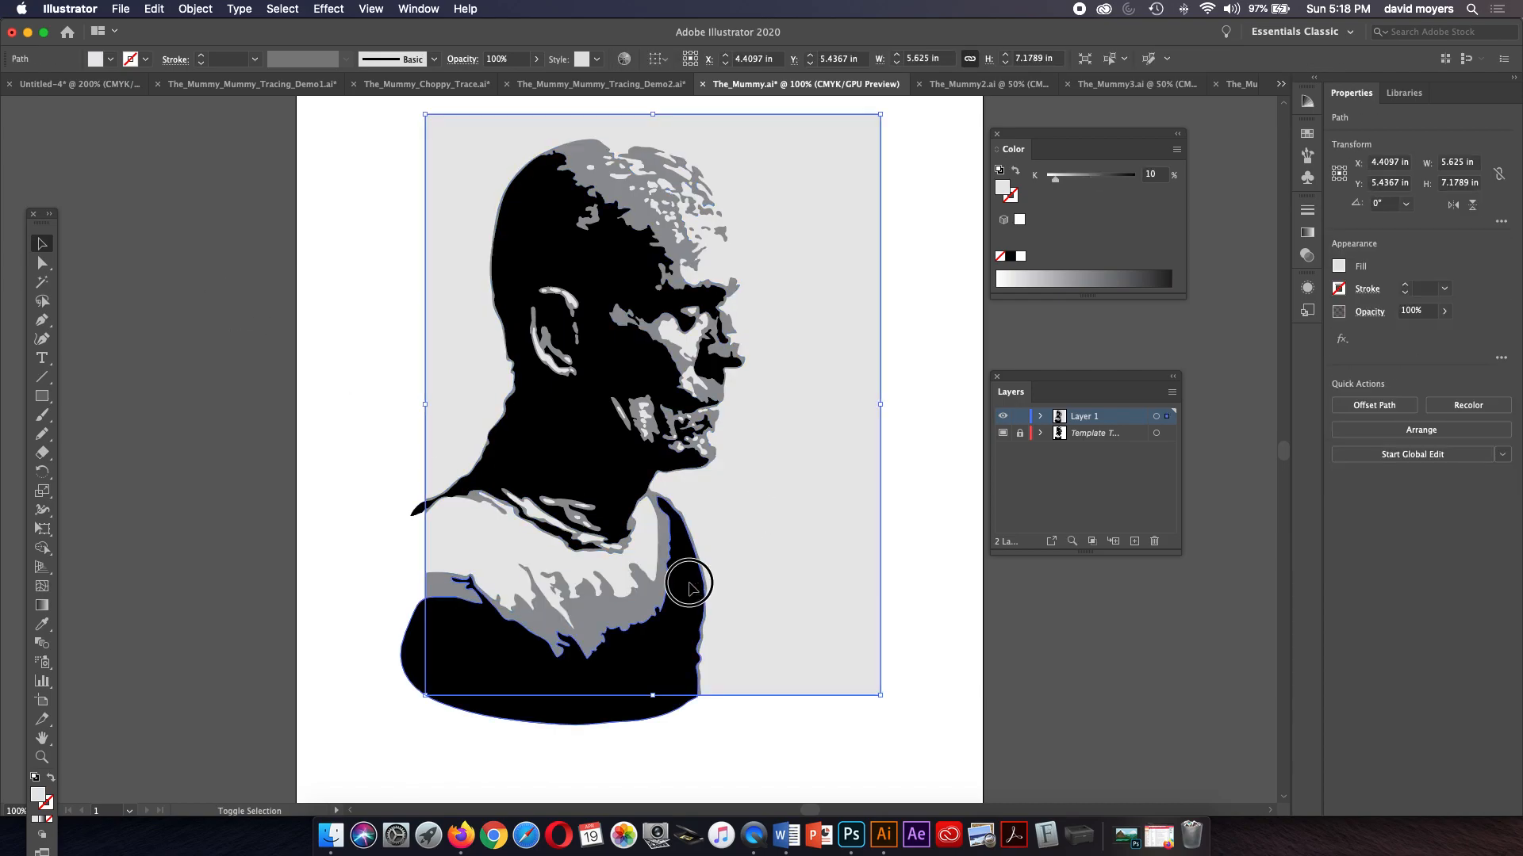
pyautogui.keyDown('shift'); pyautogui.click(690, 588); pyautogui.keyUp('shift')
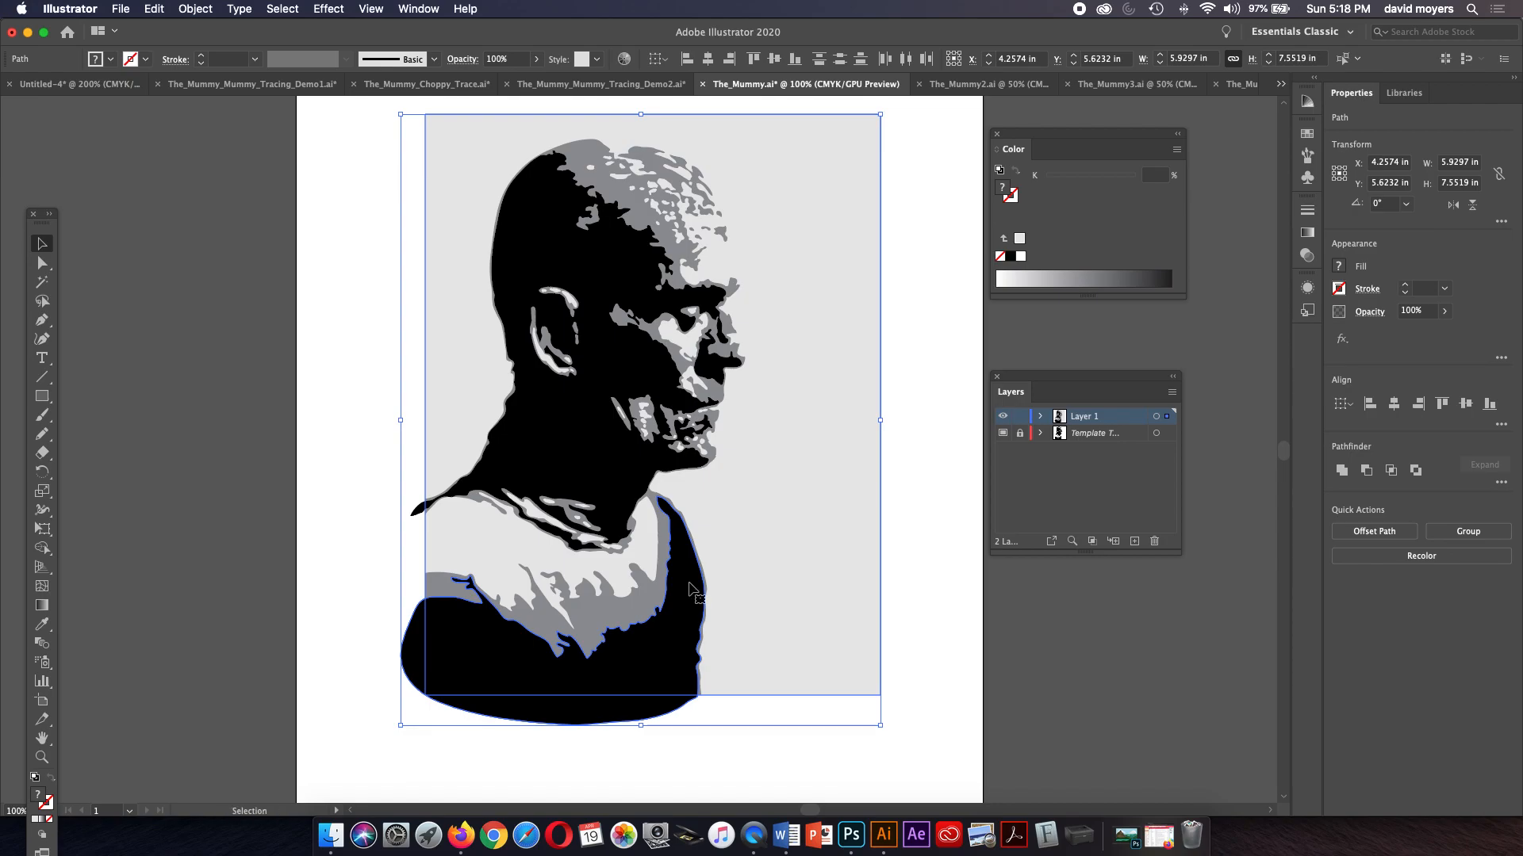
pyautogui.hotkey('shift', 'm')
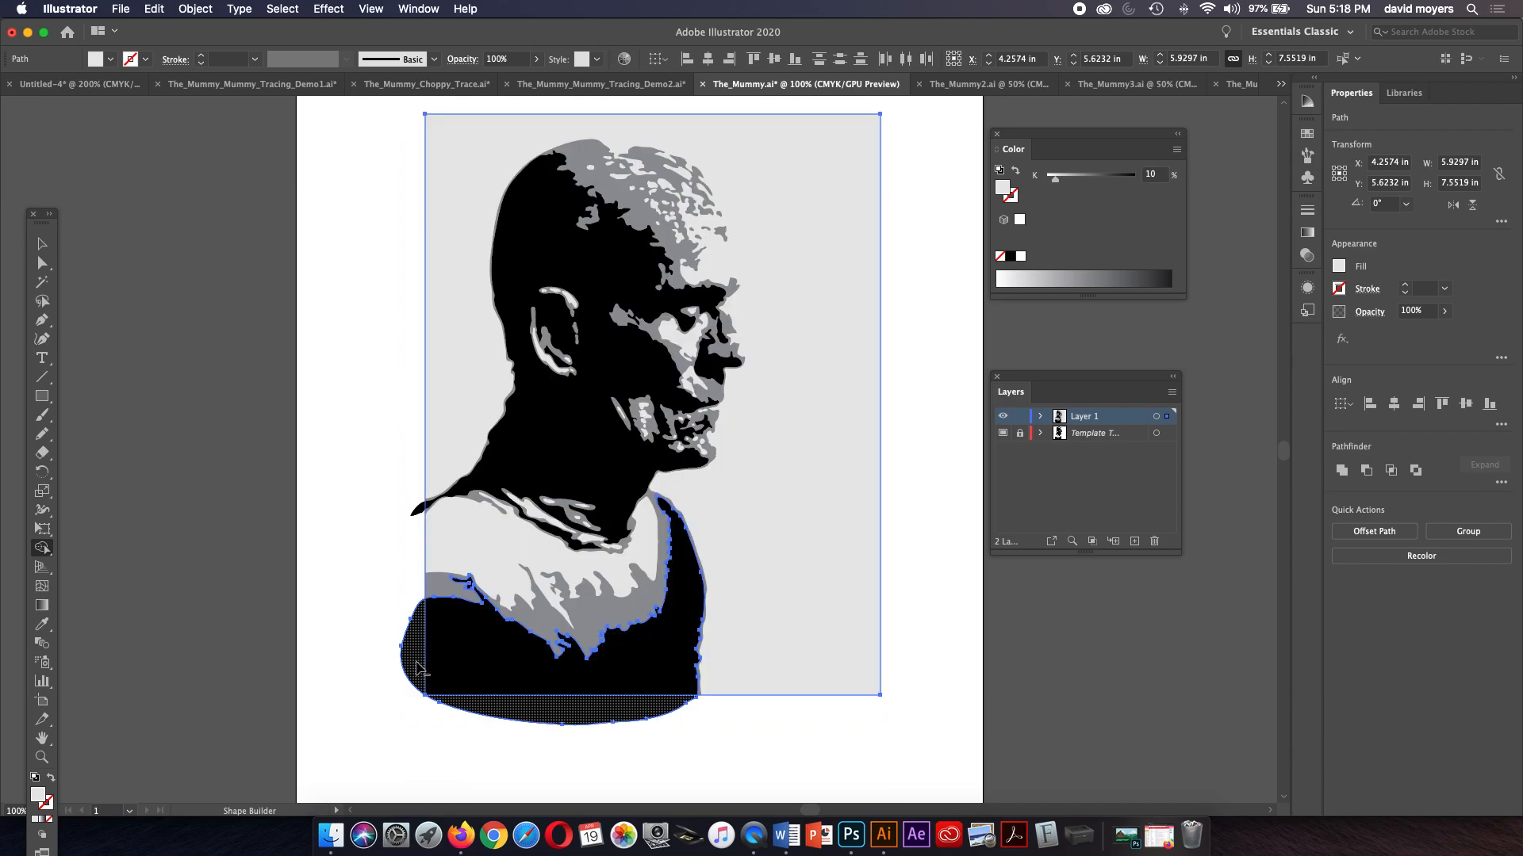
pyautogui.keyDown('alt'); pyautogui.click(416, 662); pyautogui.keyUp('alt')
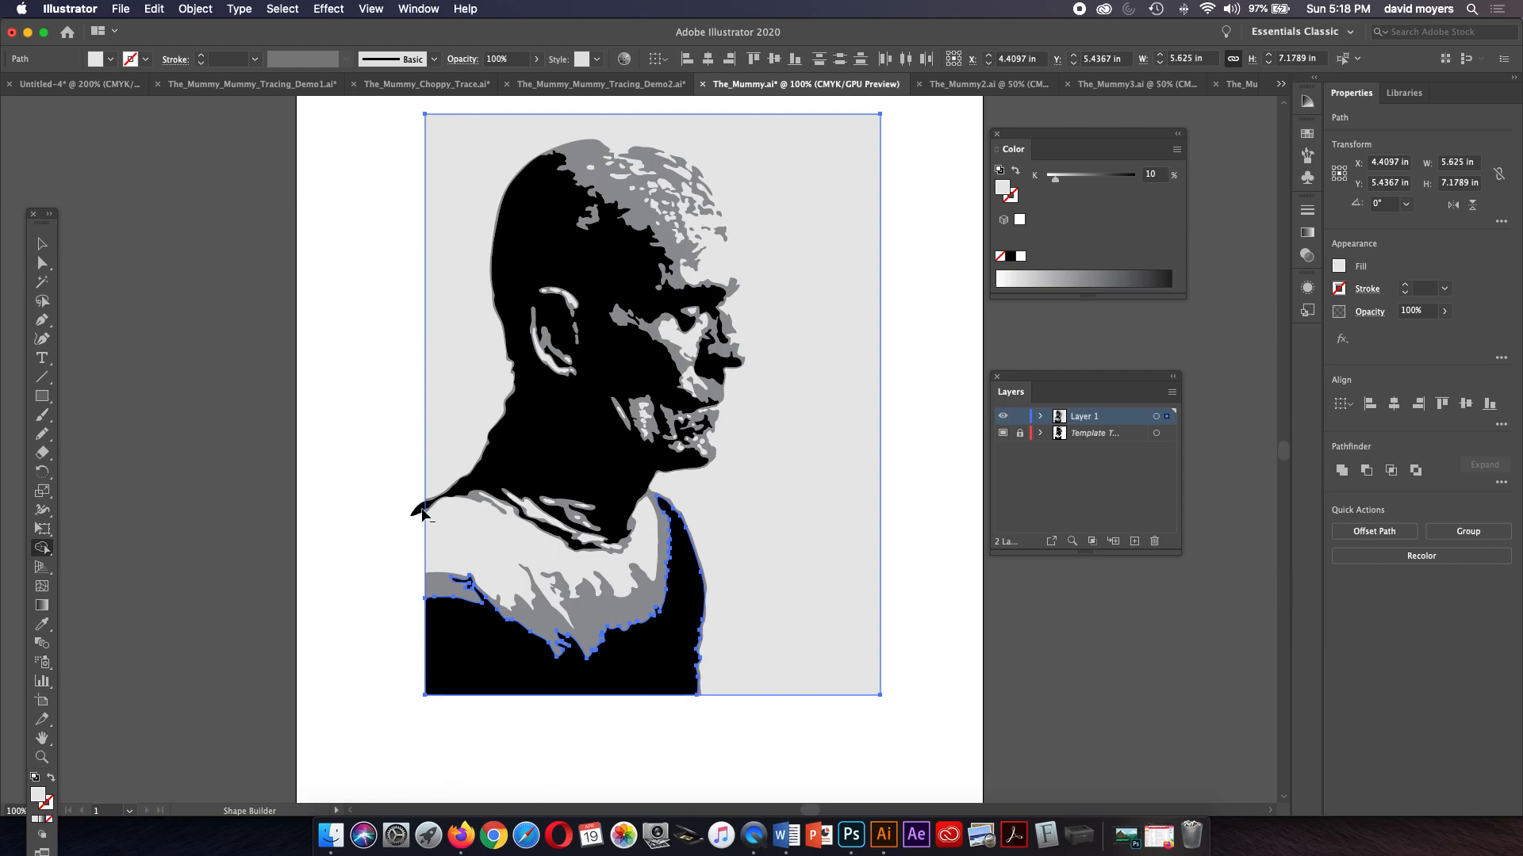
# Step: Trim the tip of the black head-and-neck shape that sticks out of the background rectangle and clear the selection
pyautogui.click(37, 240)
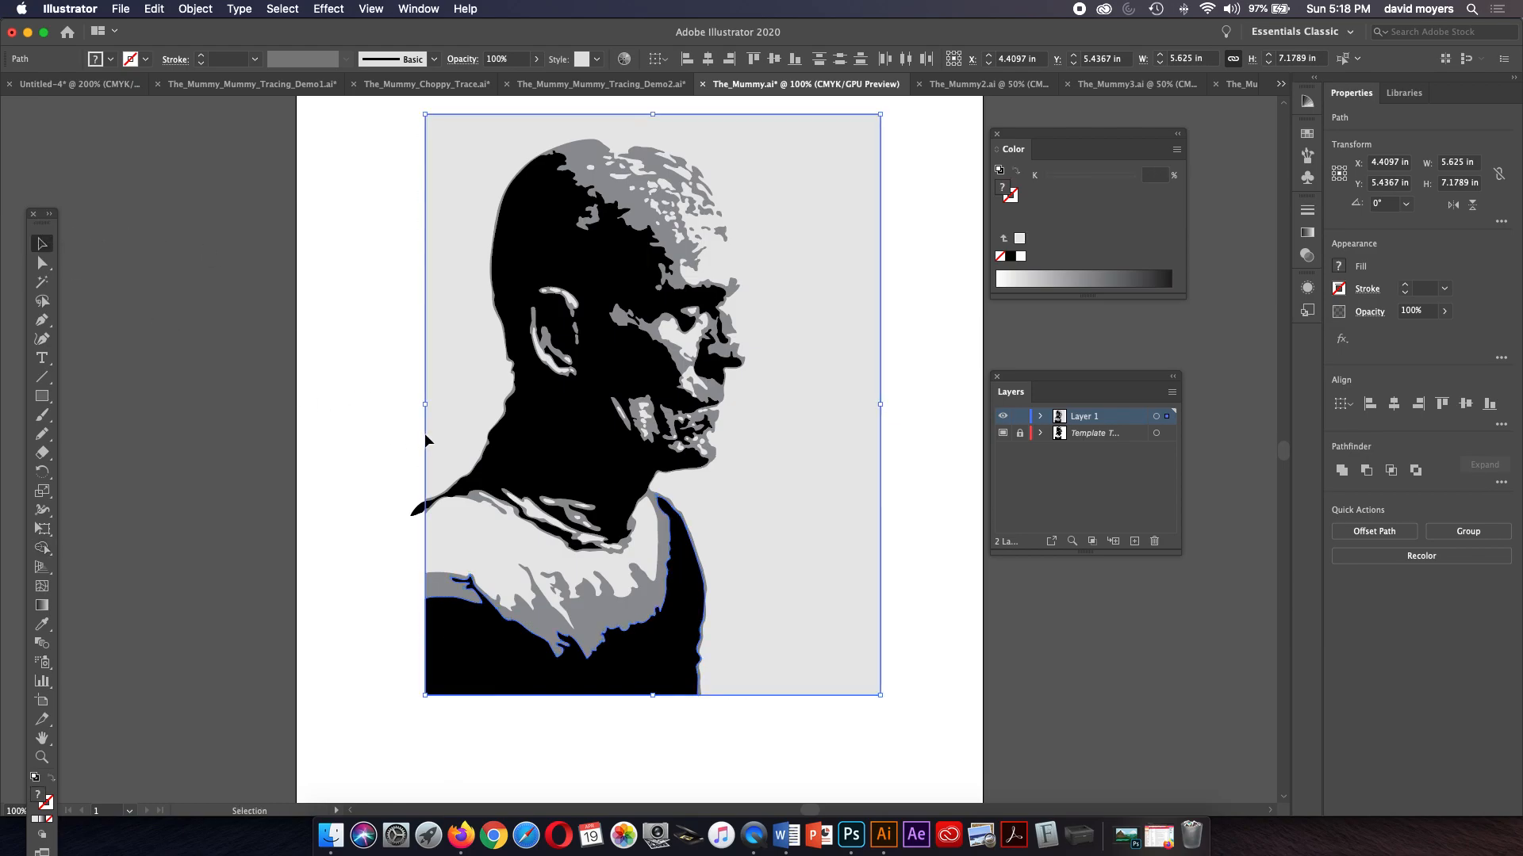
pyautogui.click(534, 452)
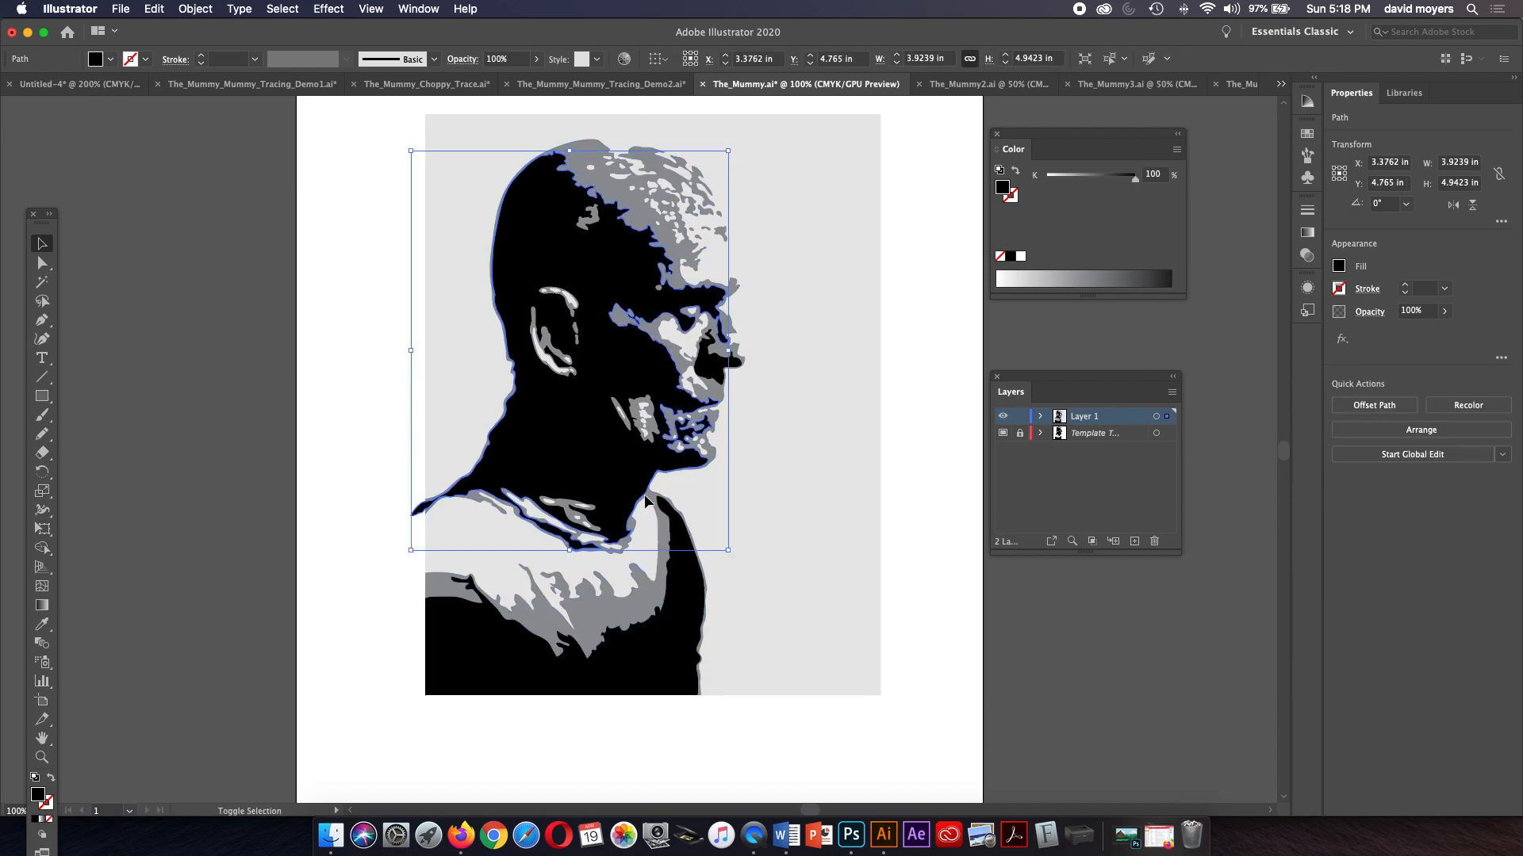
pyautogui.keyDown('shift'); pyautogui.click(468, 429); pyautogui.keyUp('shift')
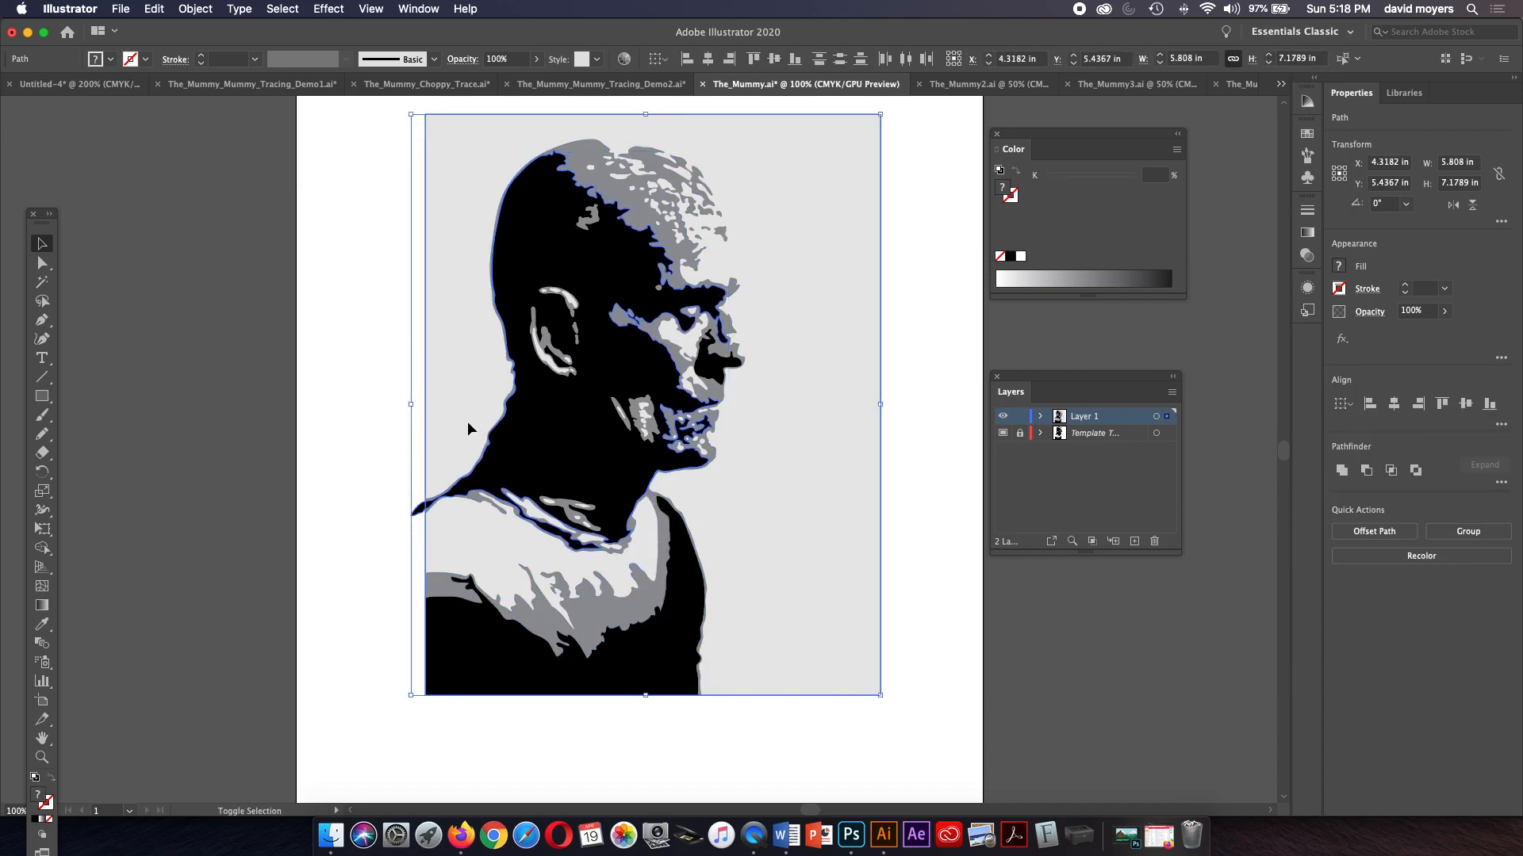
pyautogui.hotkey('shift', 'm')
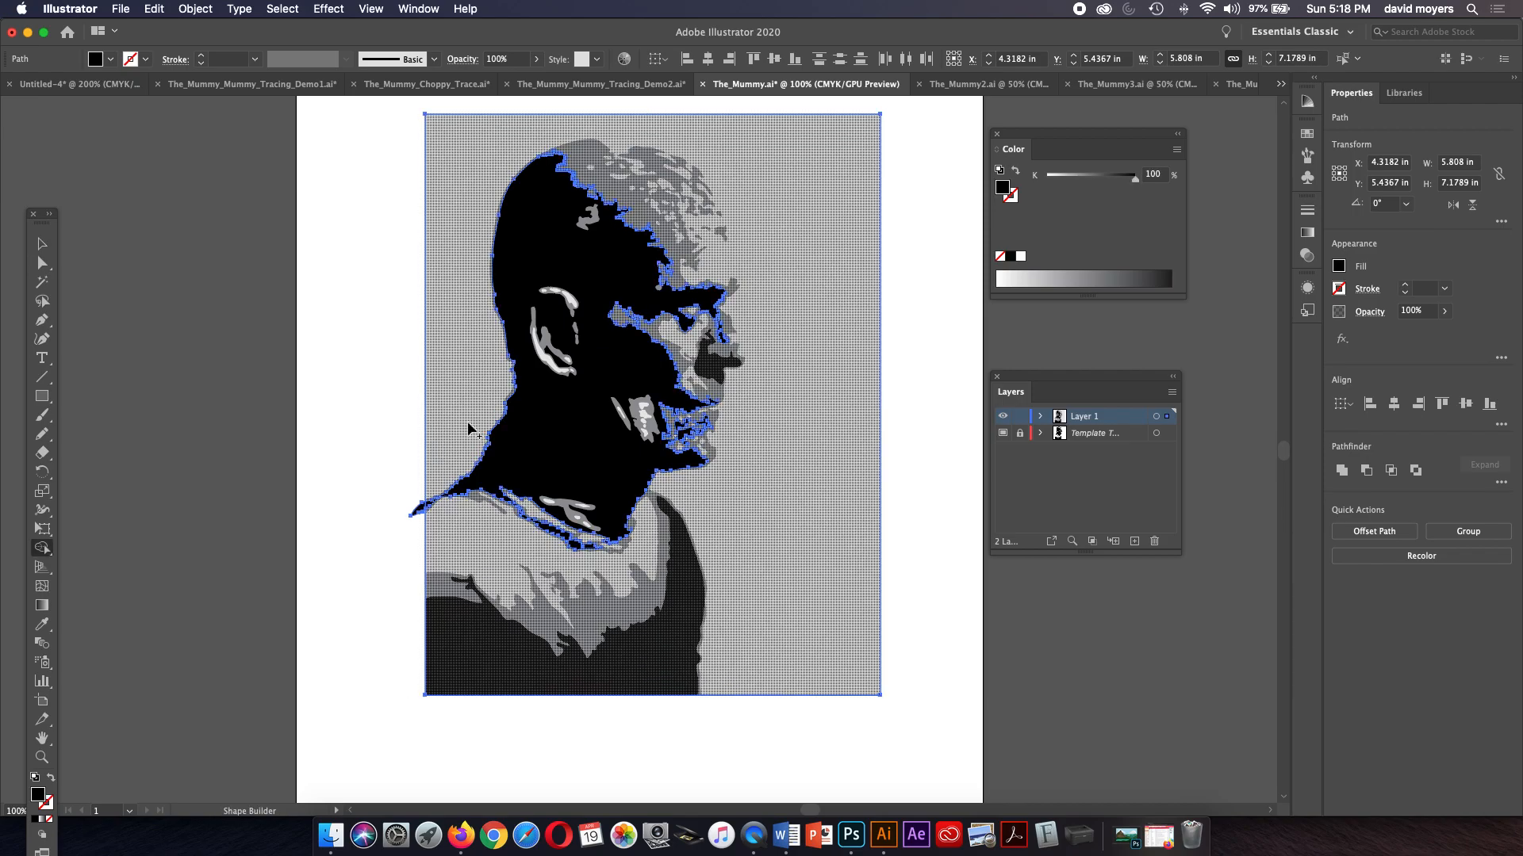
pyautogui.keyDown('alt'); pyautogui.click(419, 510); pyautogui.keyUp('alt')
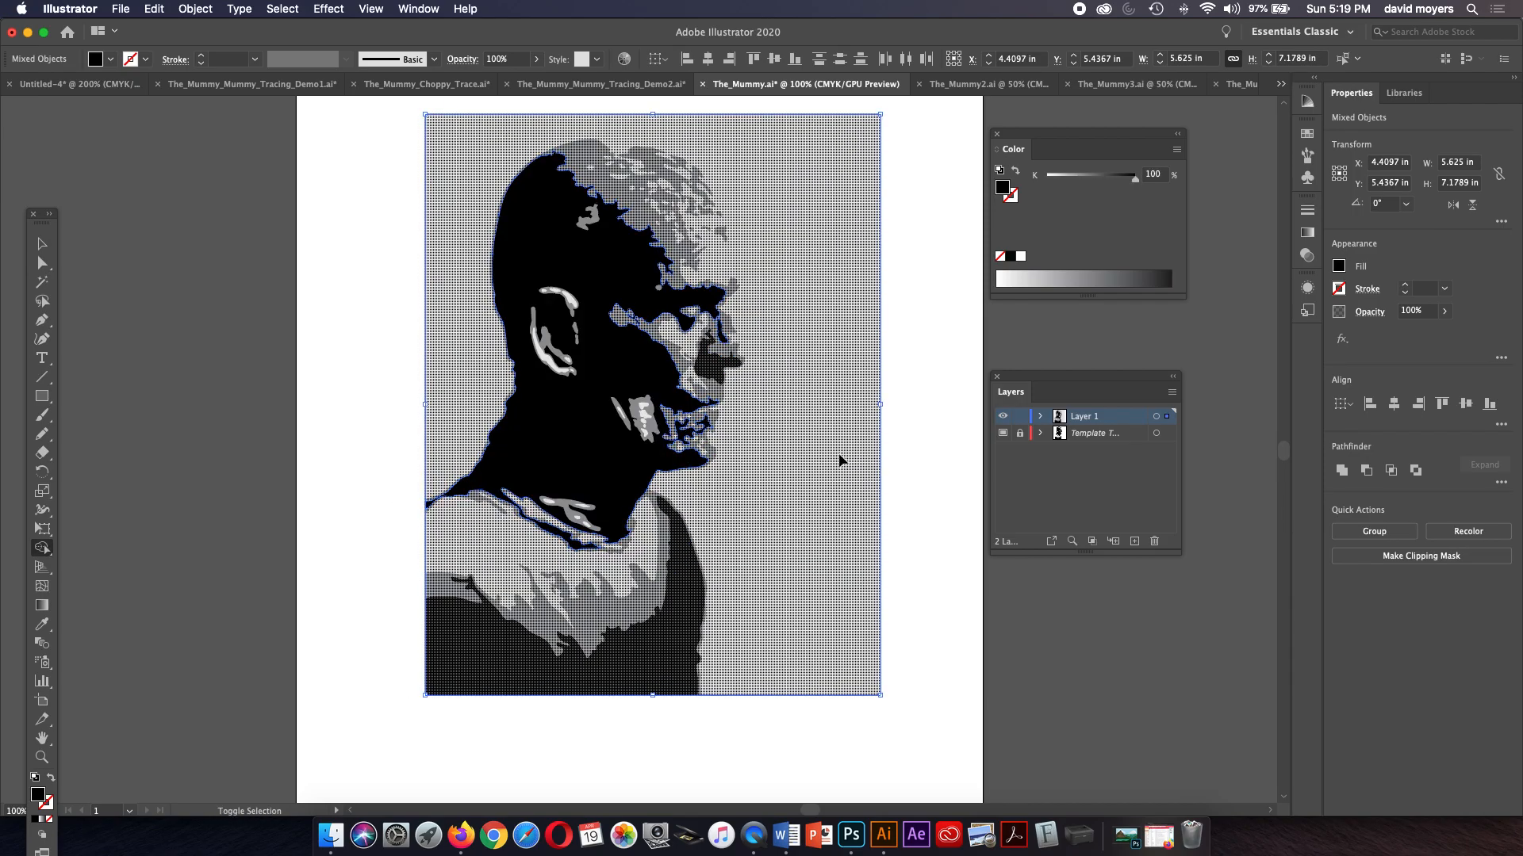
pyautogui.press('super+shift+a')
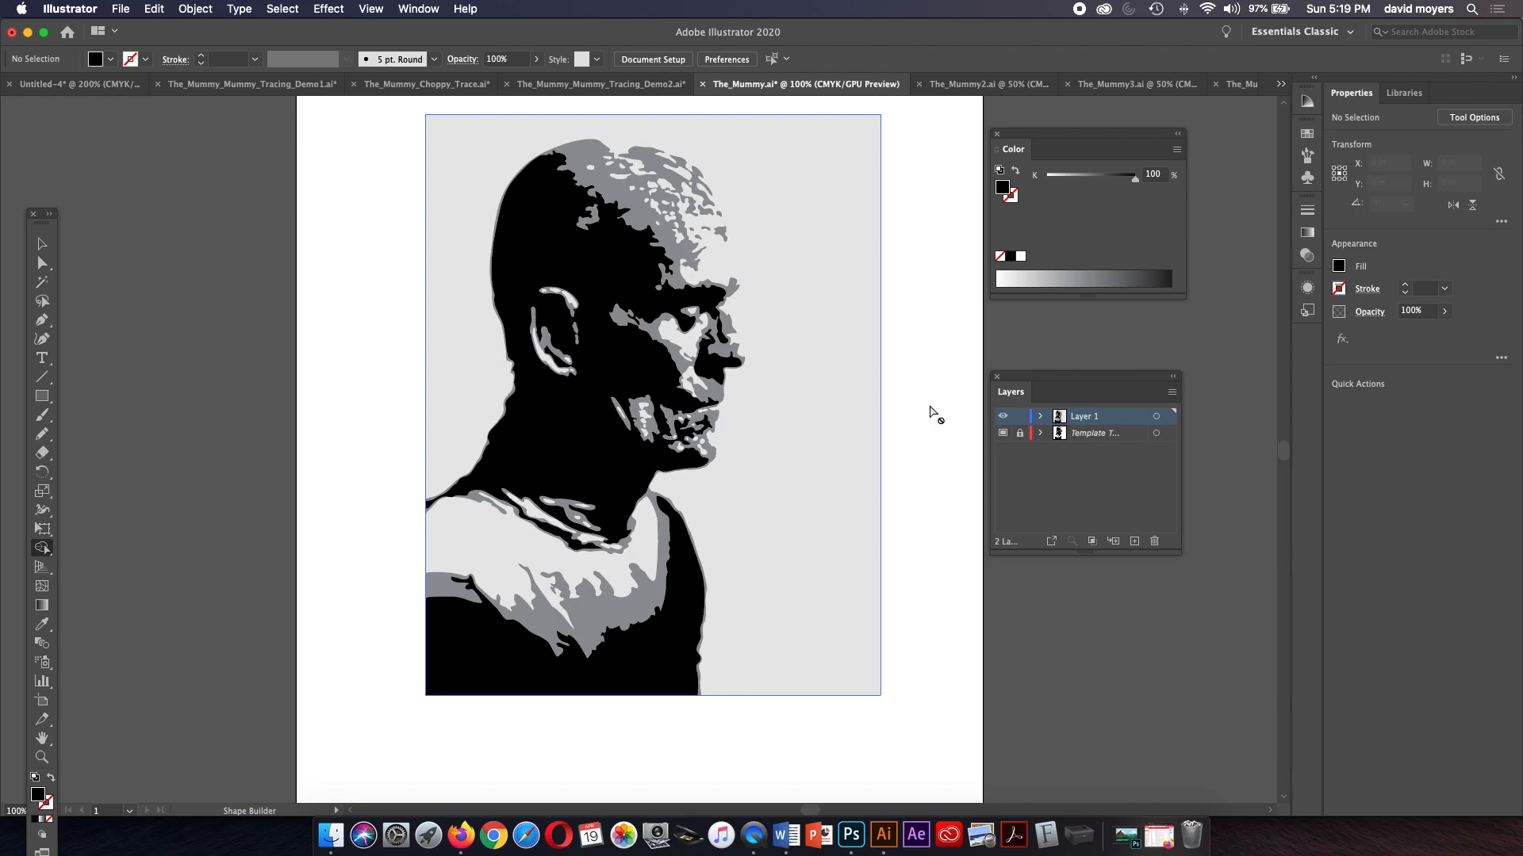
# Step: Select the portrait's grey and light shapes and the background one at a time to examine how the tones are separated
pyautogui.moveTo(929, 407); pyautogui.dragTo(901, 420)
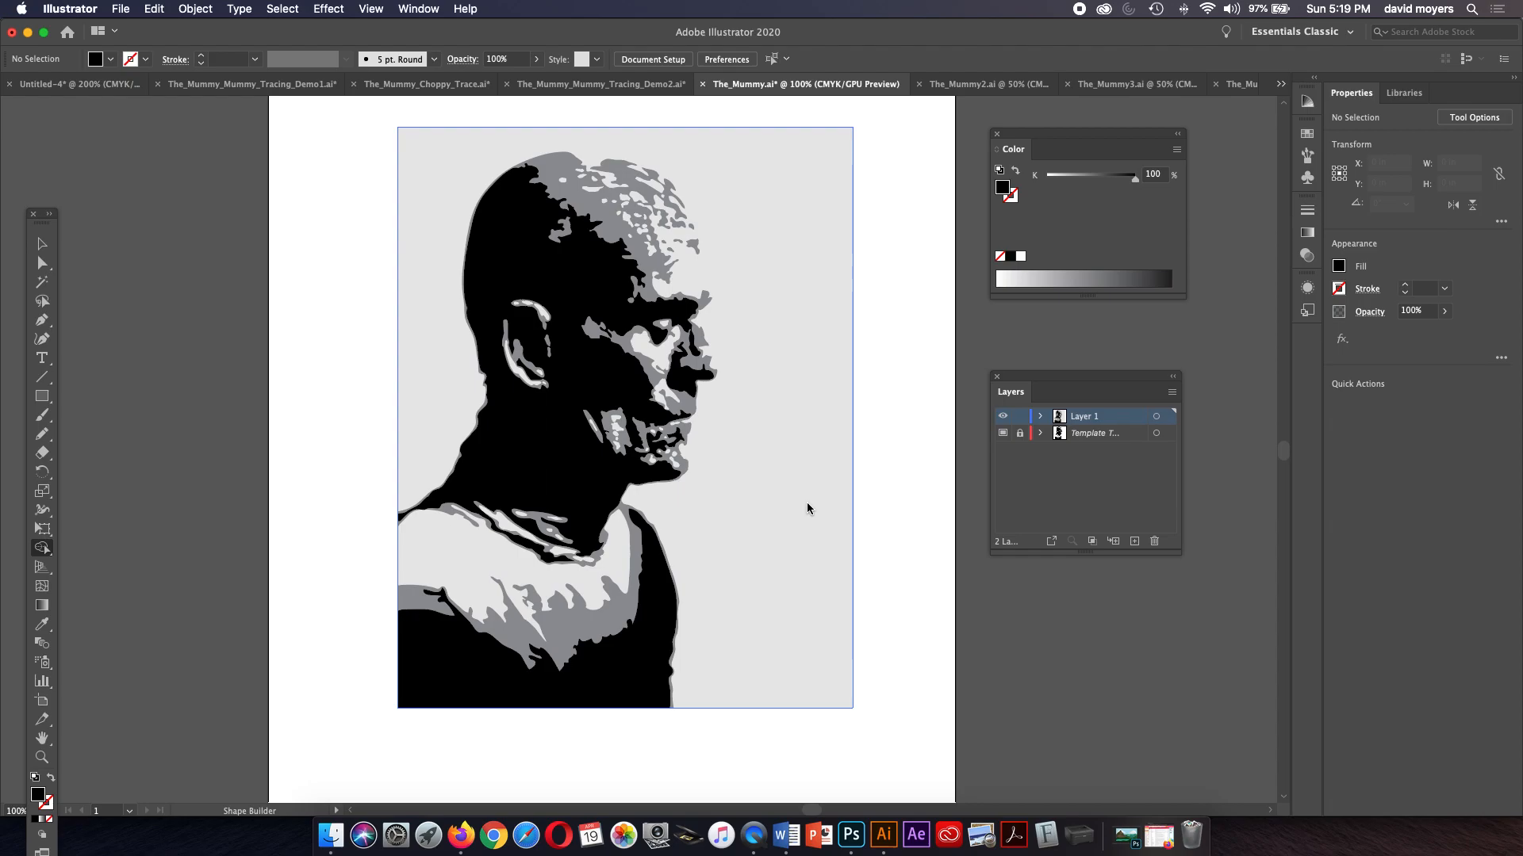
pyautogui.press('b')
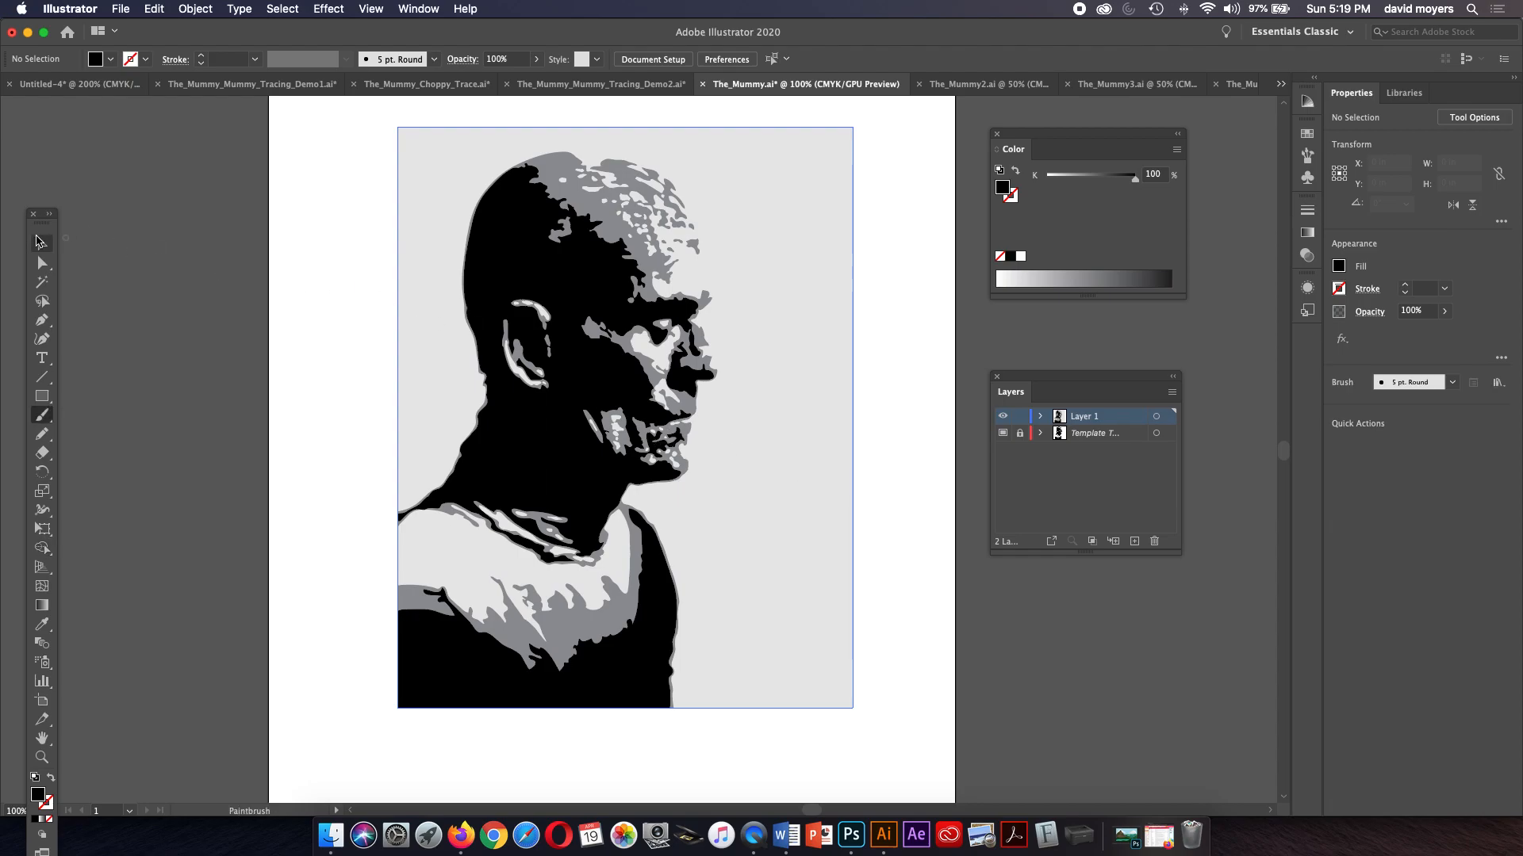
pyautogui.press('v')
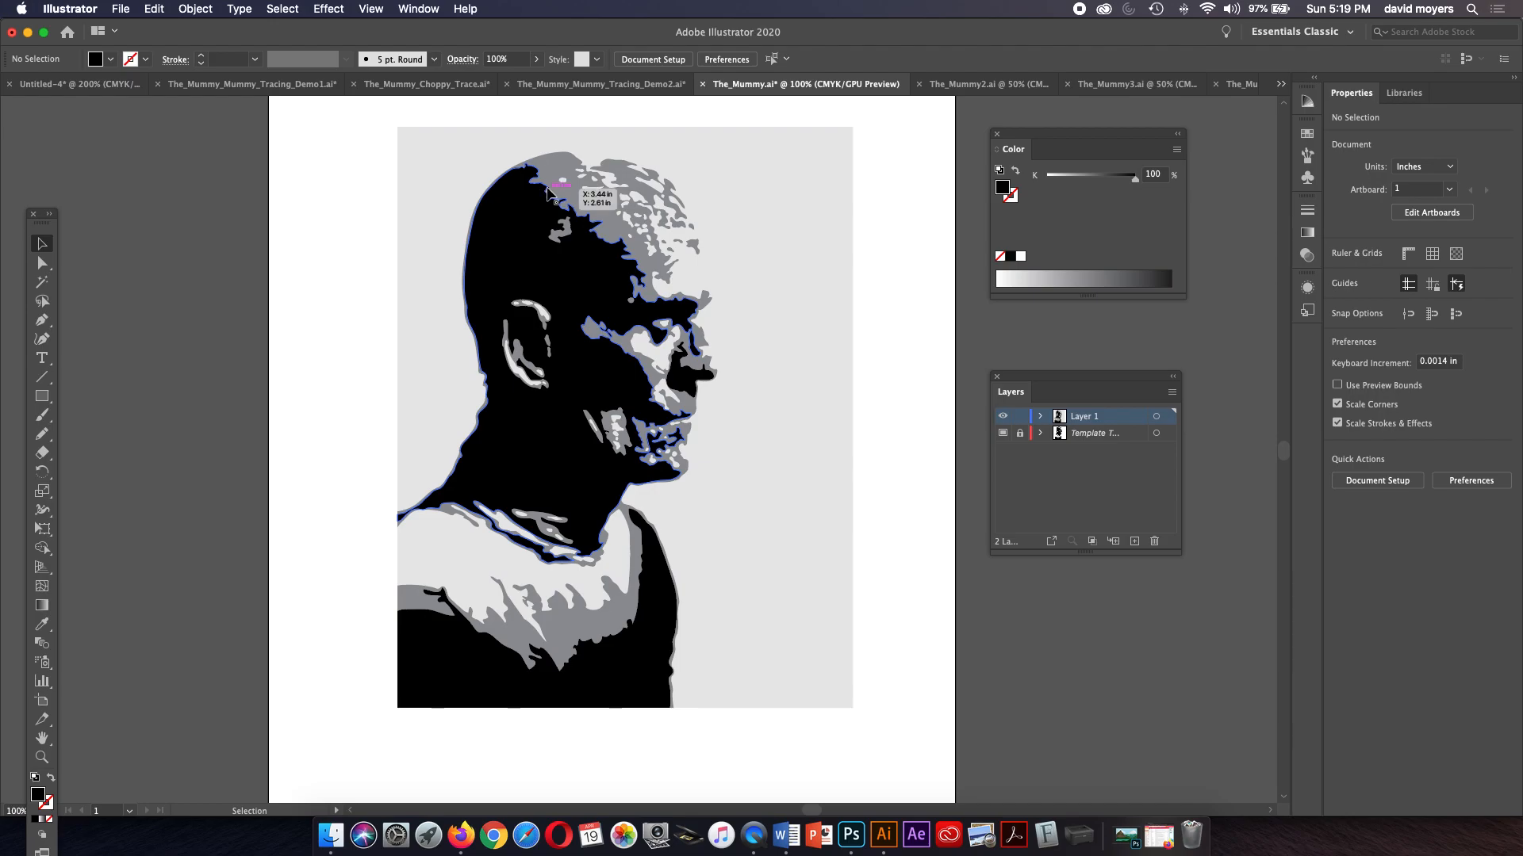
pyautogui.click(576, 197)
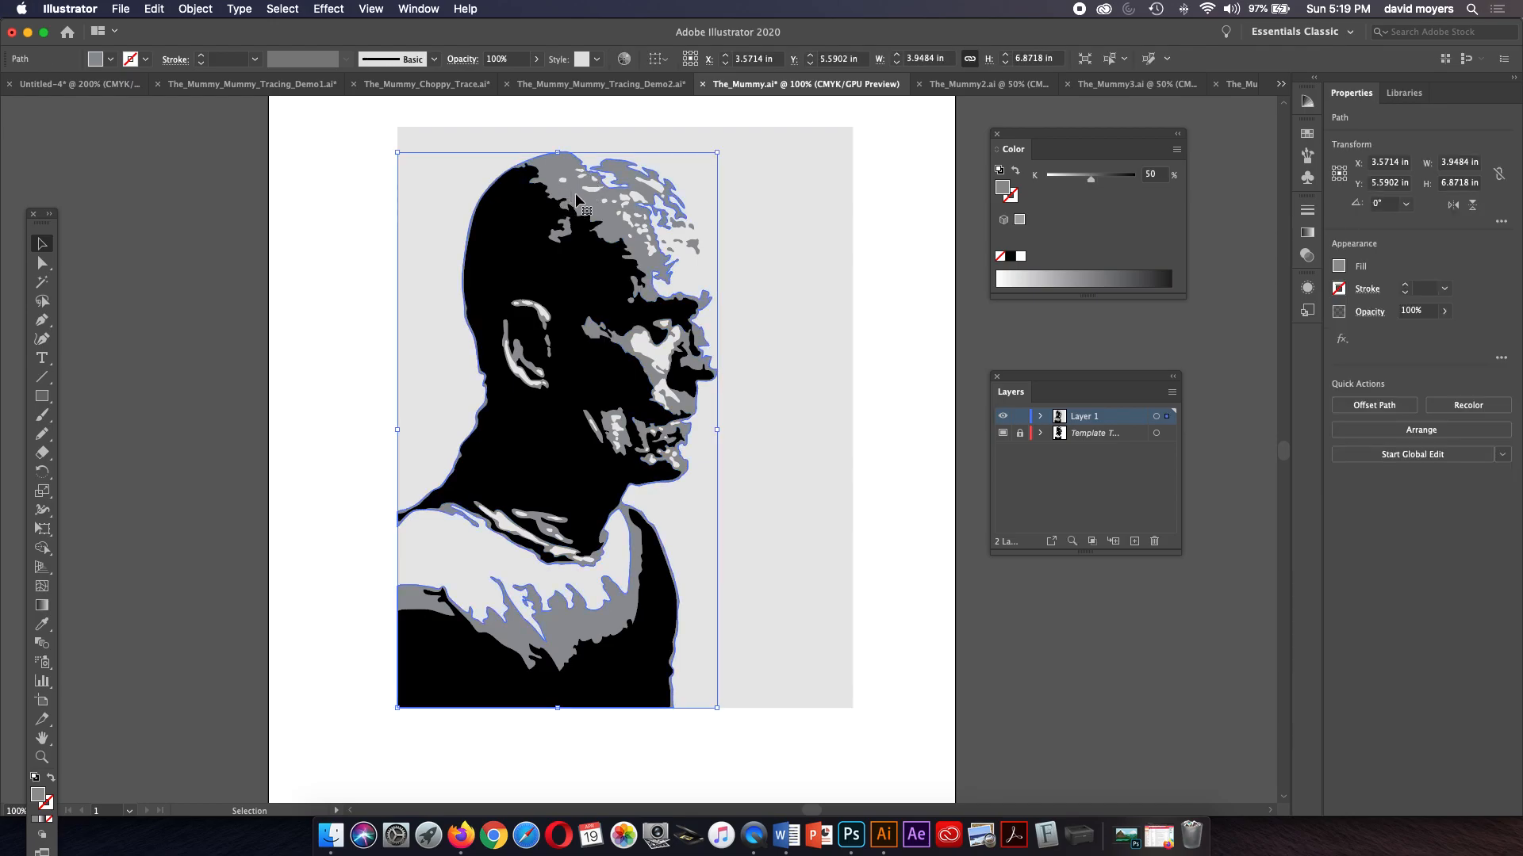
pyautogui.click(880, 252)
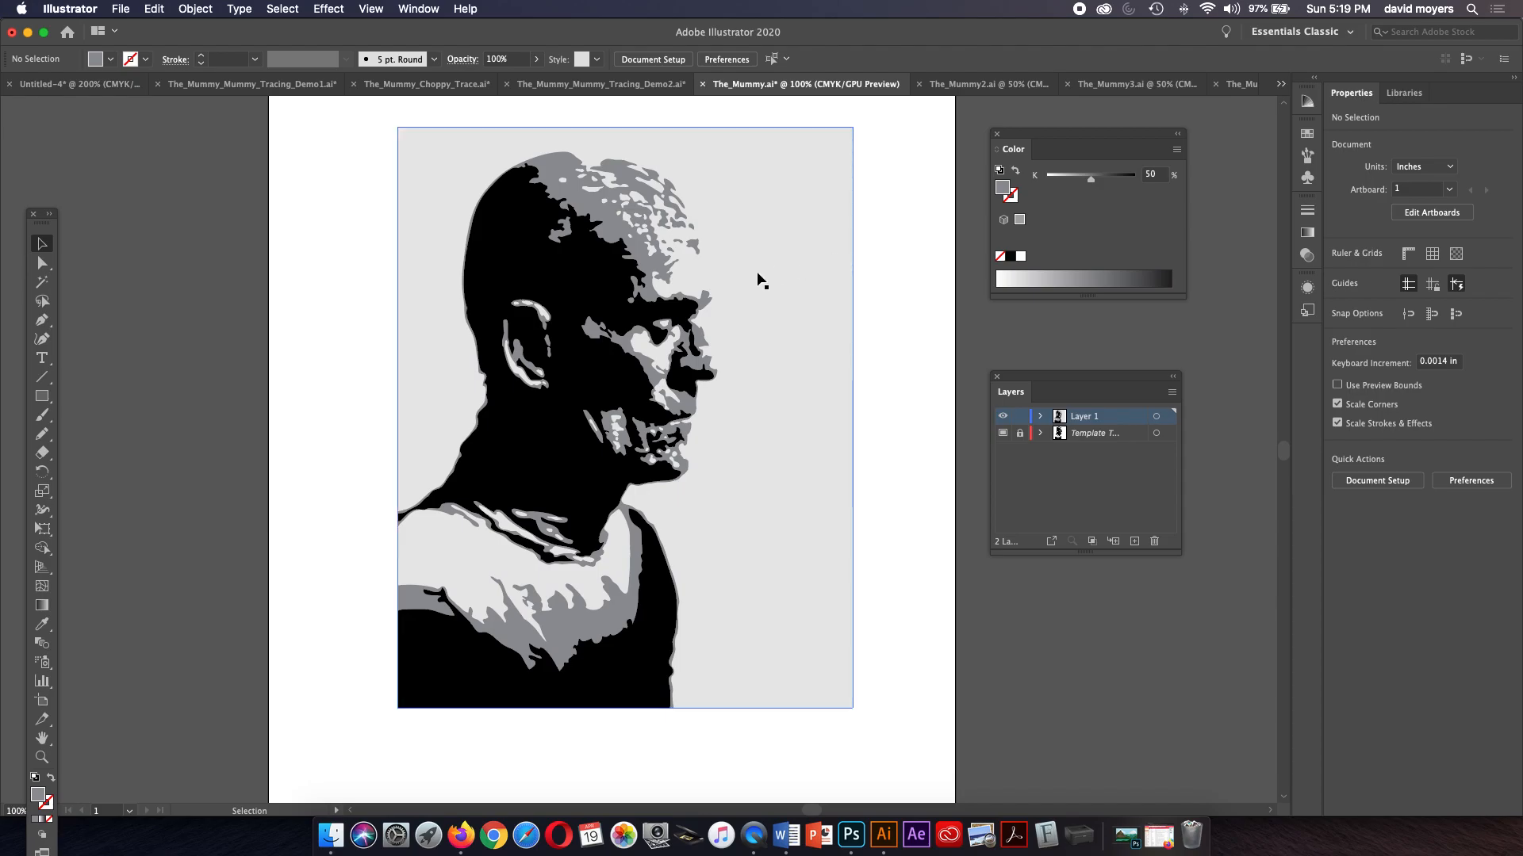
pyautogui.click(658, 368)
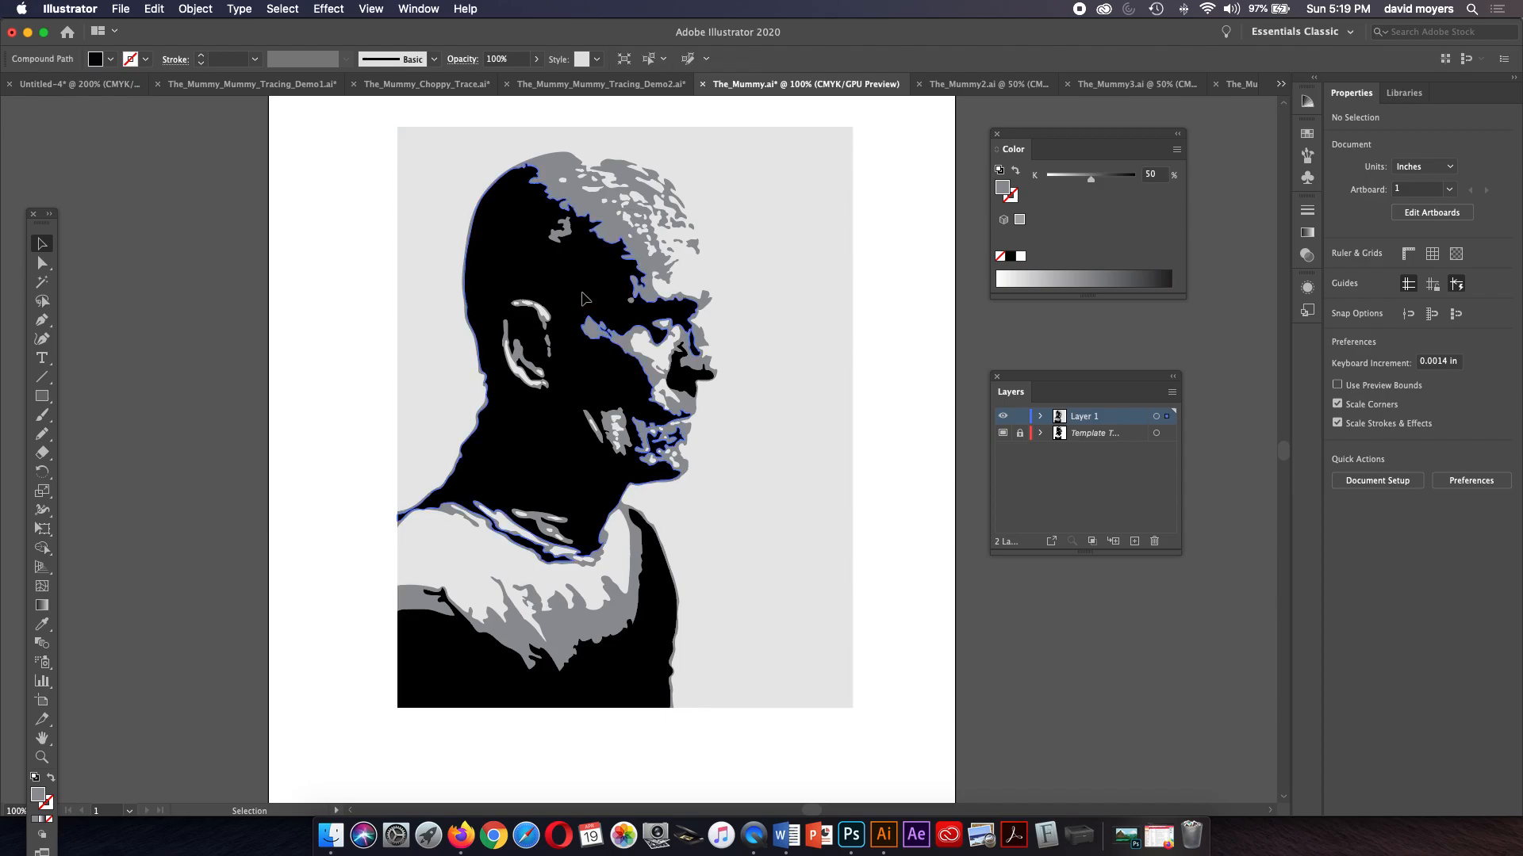
pyautogui.click(656, 355)
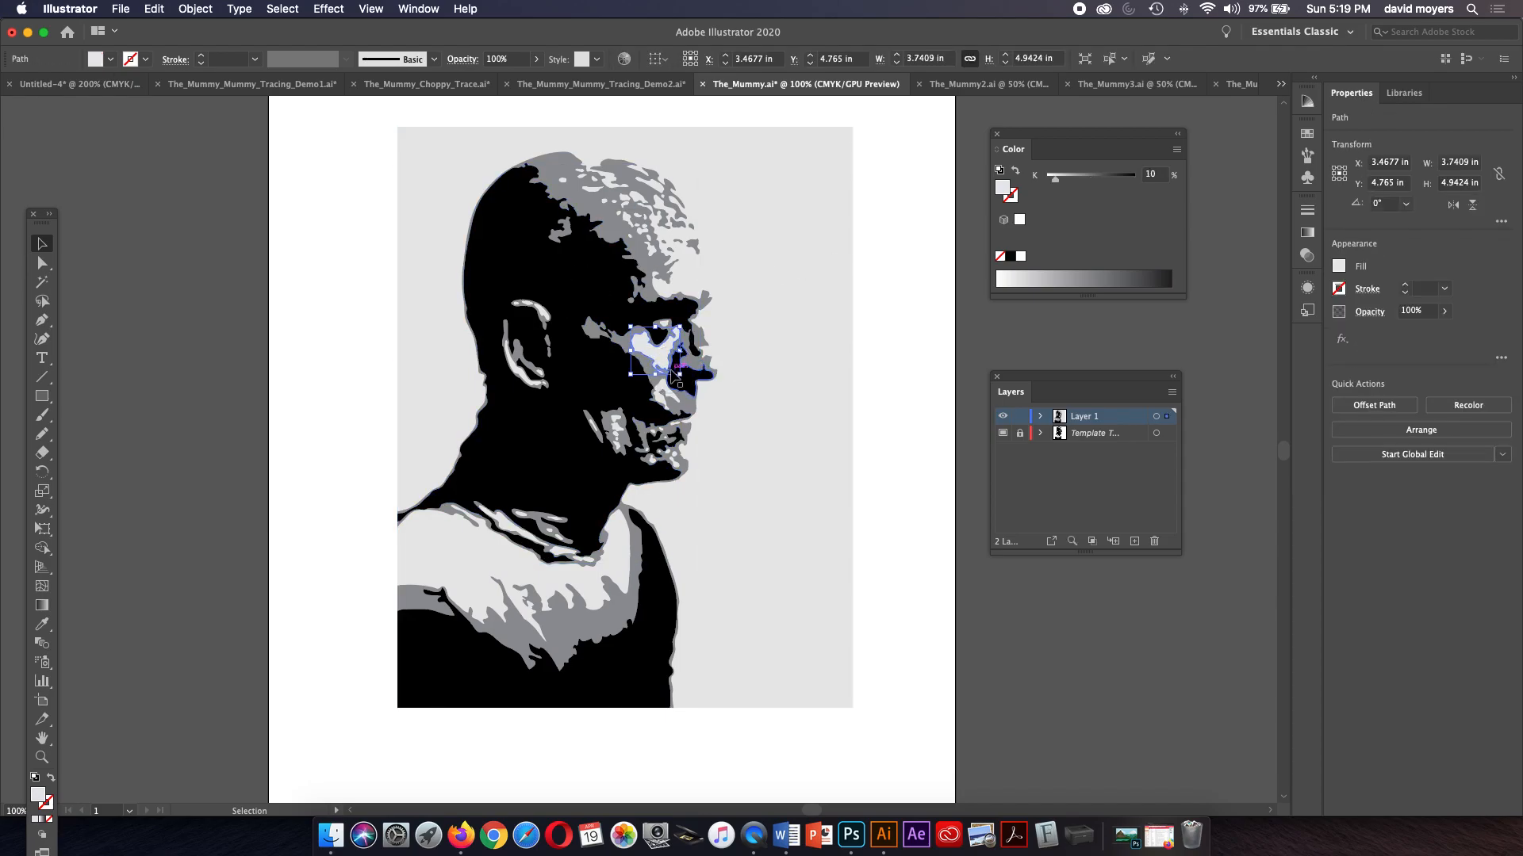
pyautogui.click(780, 307)
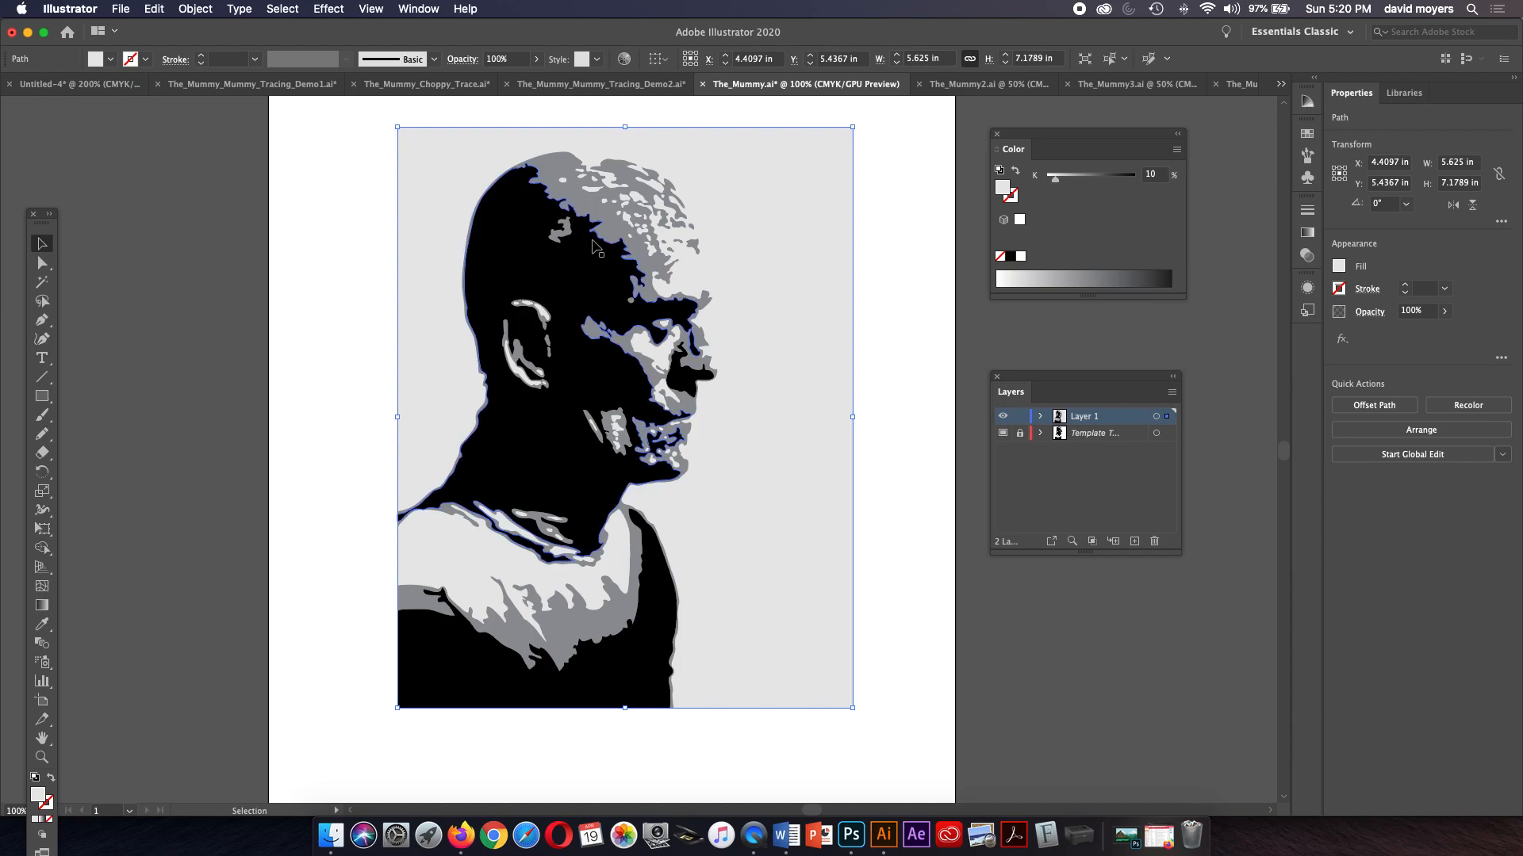
pyautogui.click(605, 215)
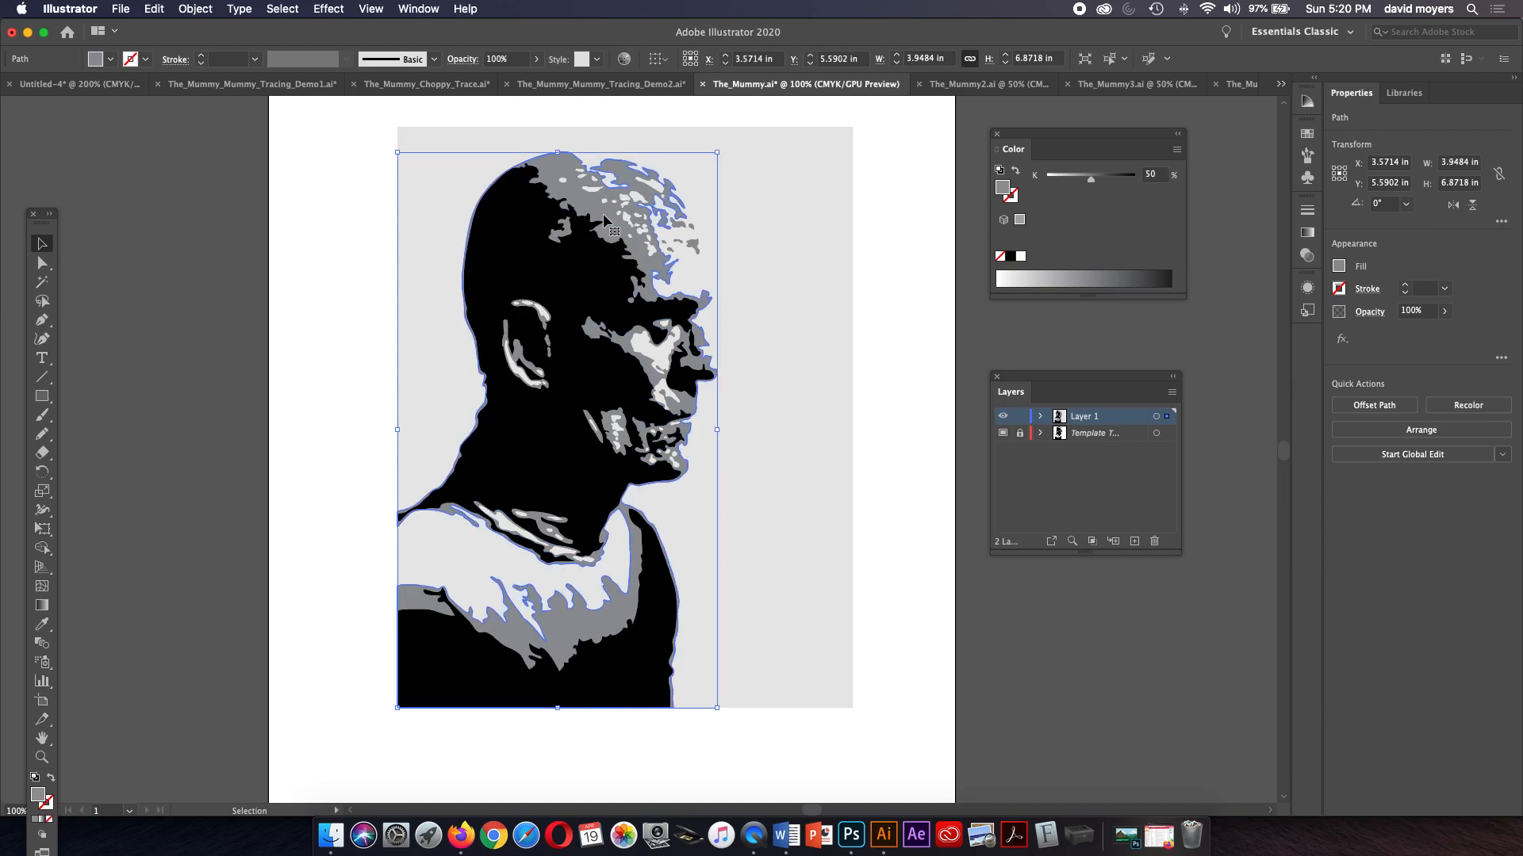
pyautogui.click(624, 438)
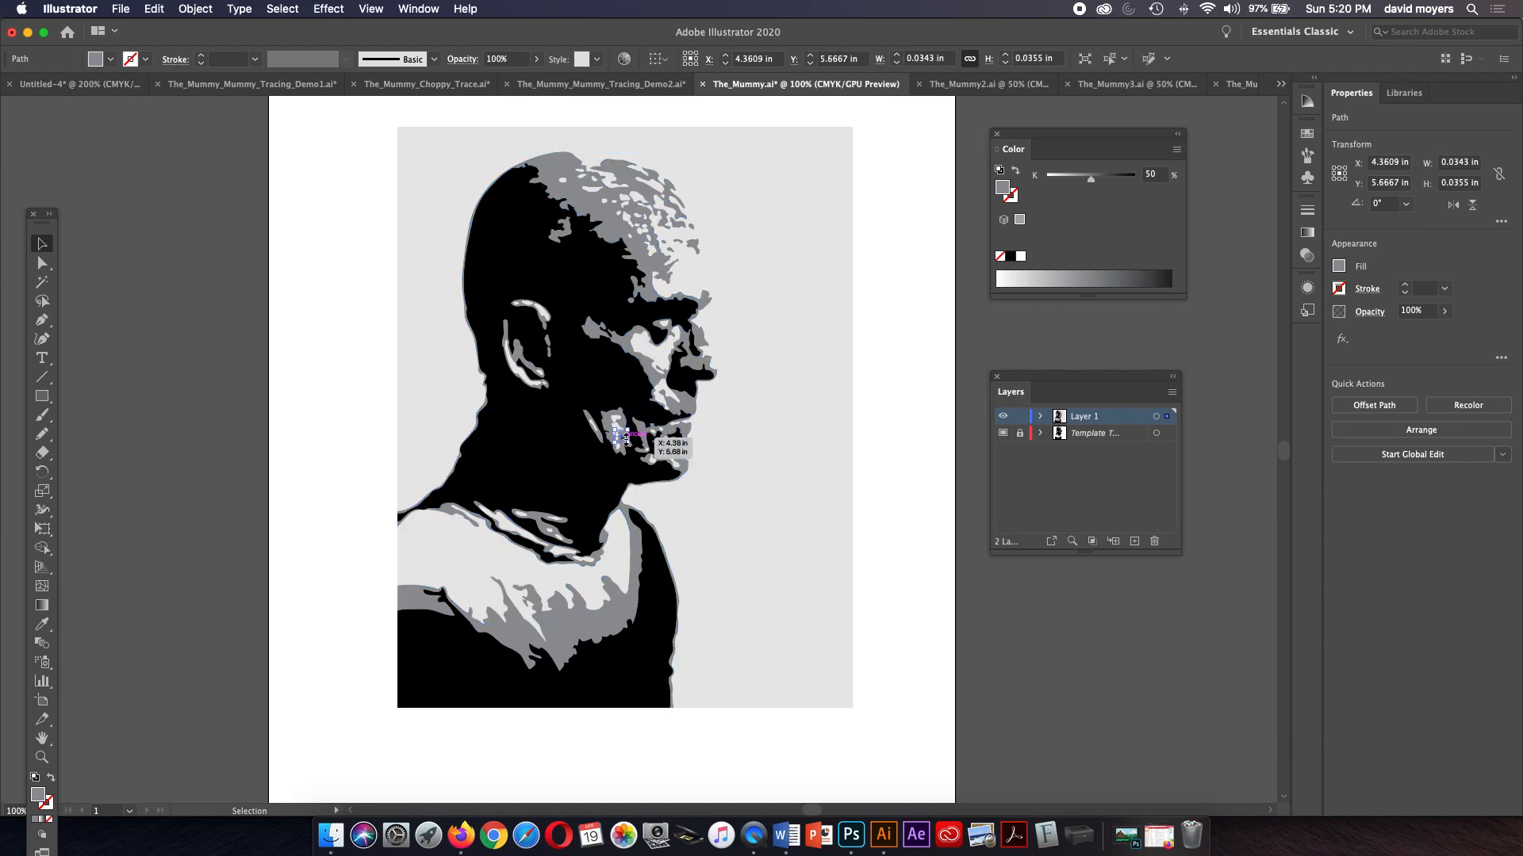
pyautogui.click(600, 610)
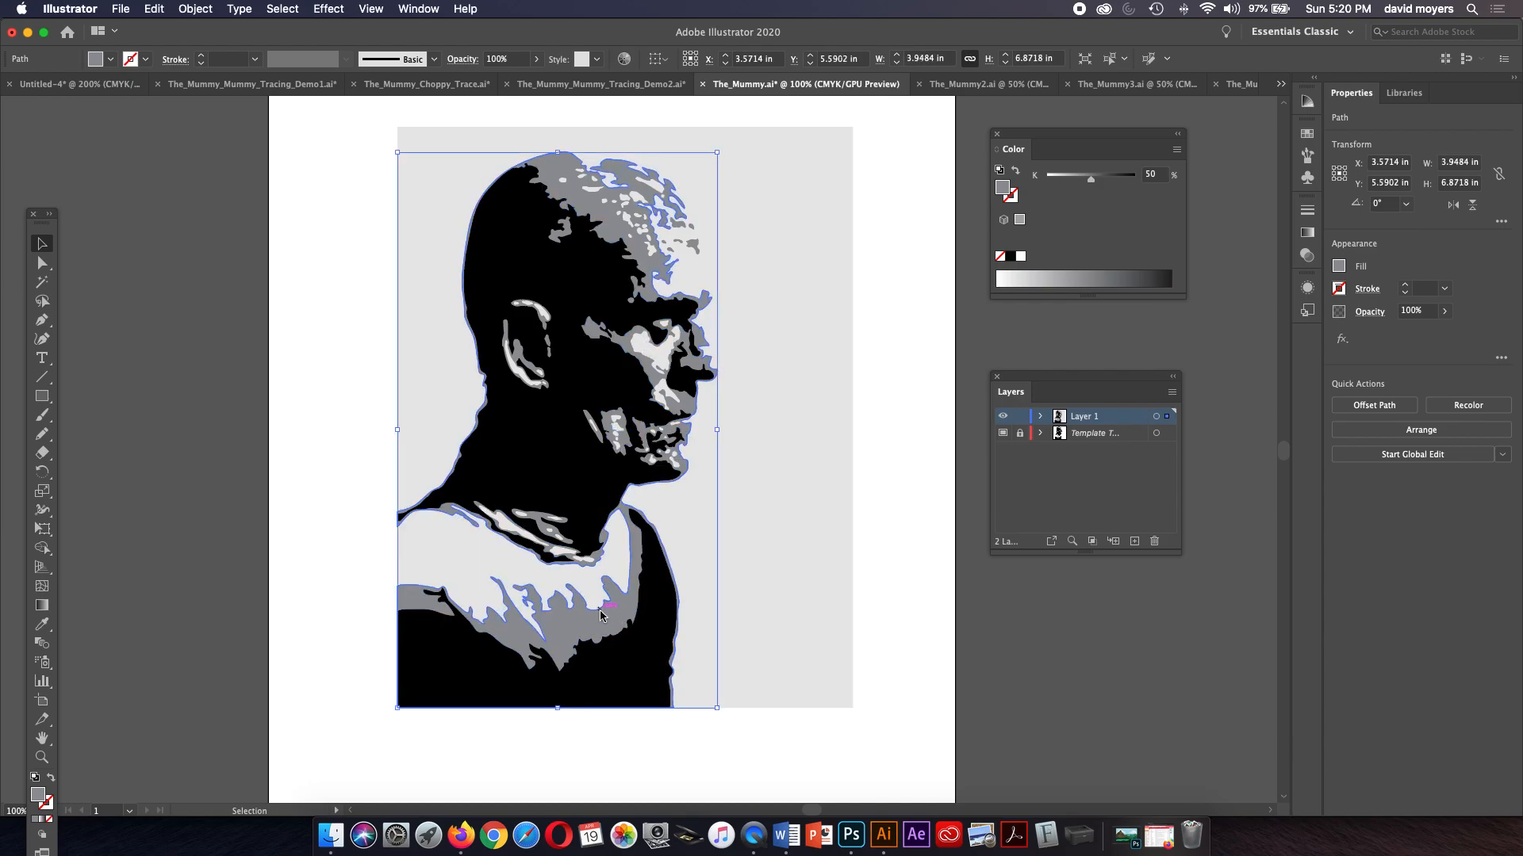
pyautogui.click(234, 300)
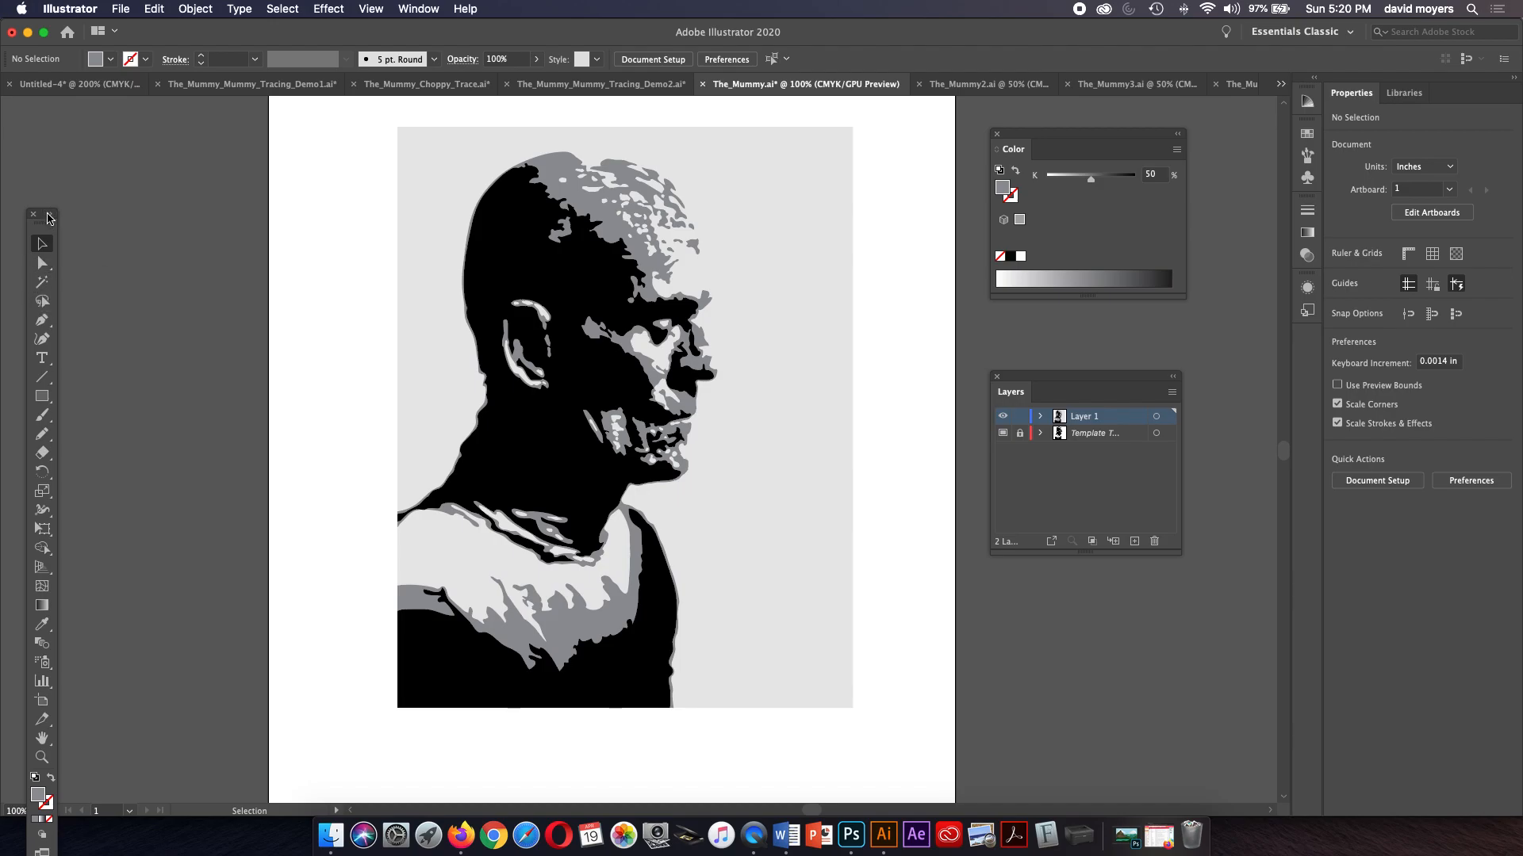
# Step: Arrange the tools in two columns and select all the 50% grey shapes of the portrait with the Magic Wand
pyautogui.click(49, 218)
pyautogui.moveTo(49, 218); pyautogui.dragTo(70, 163)
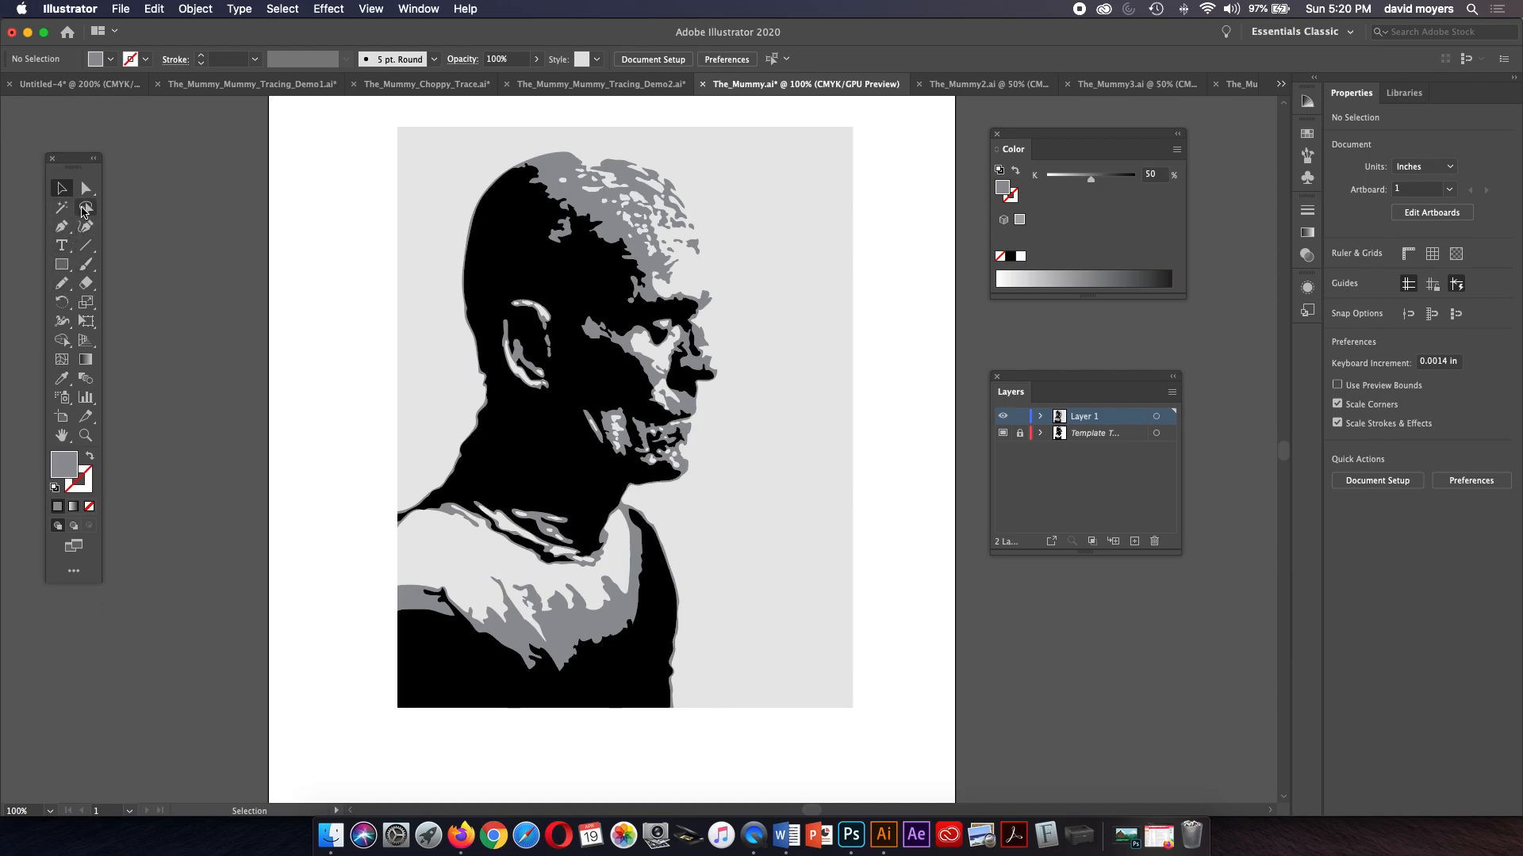
pyautogui.click(68, 208)
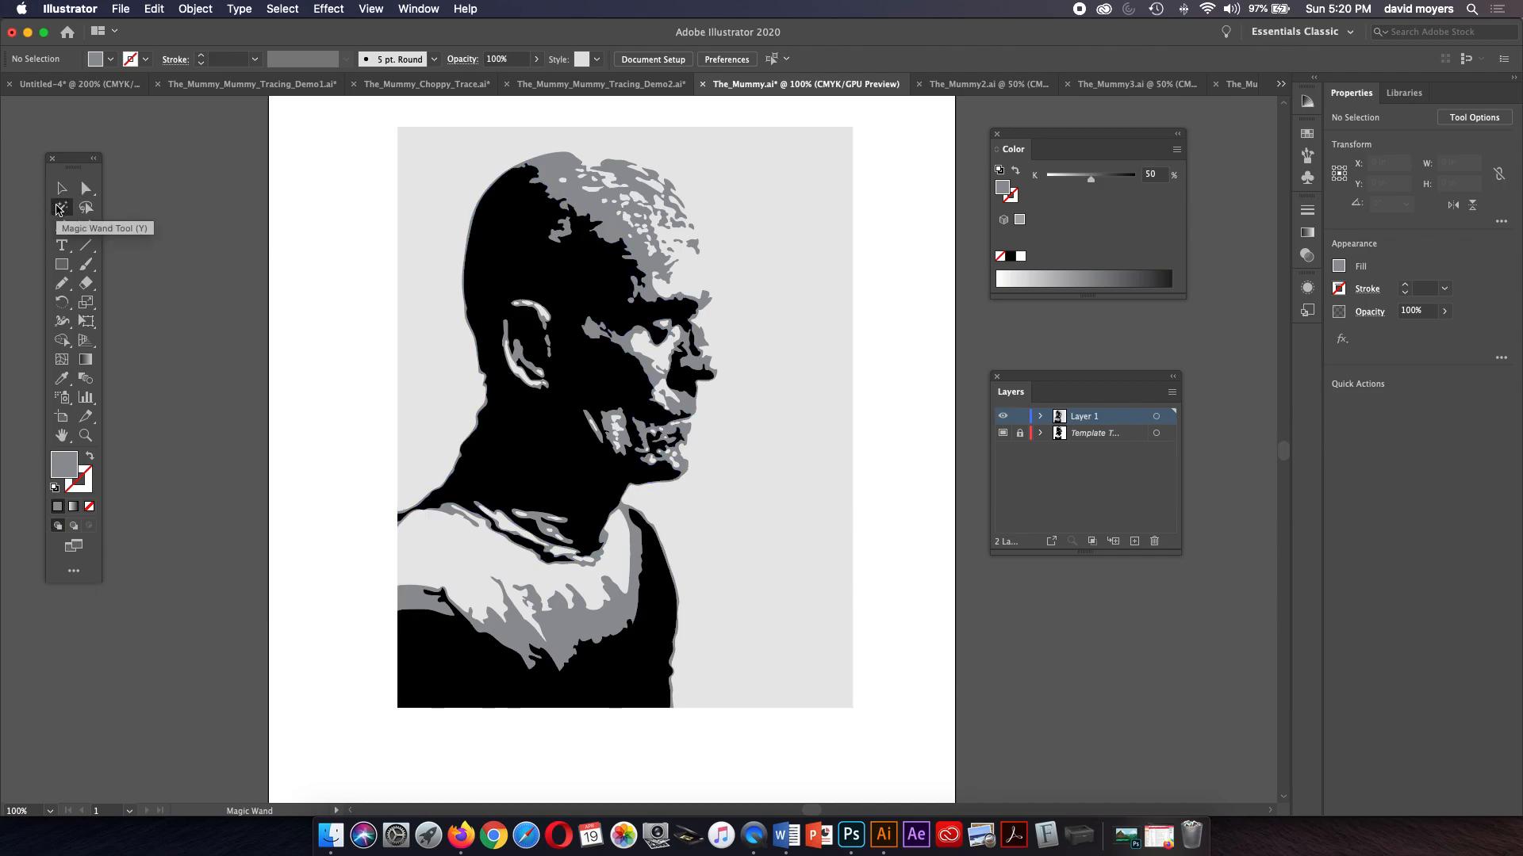
pyautogui.click(582, 193)
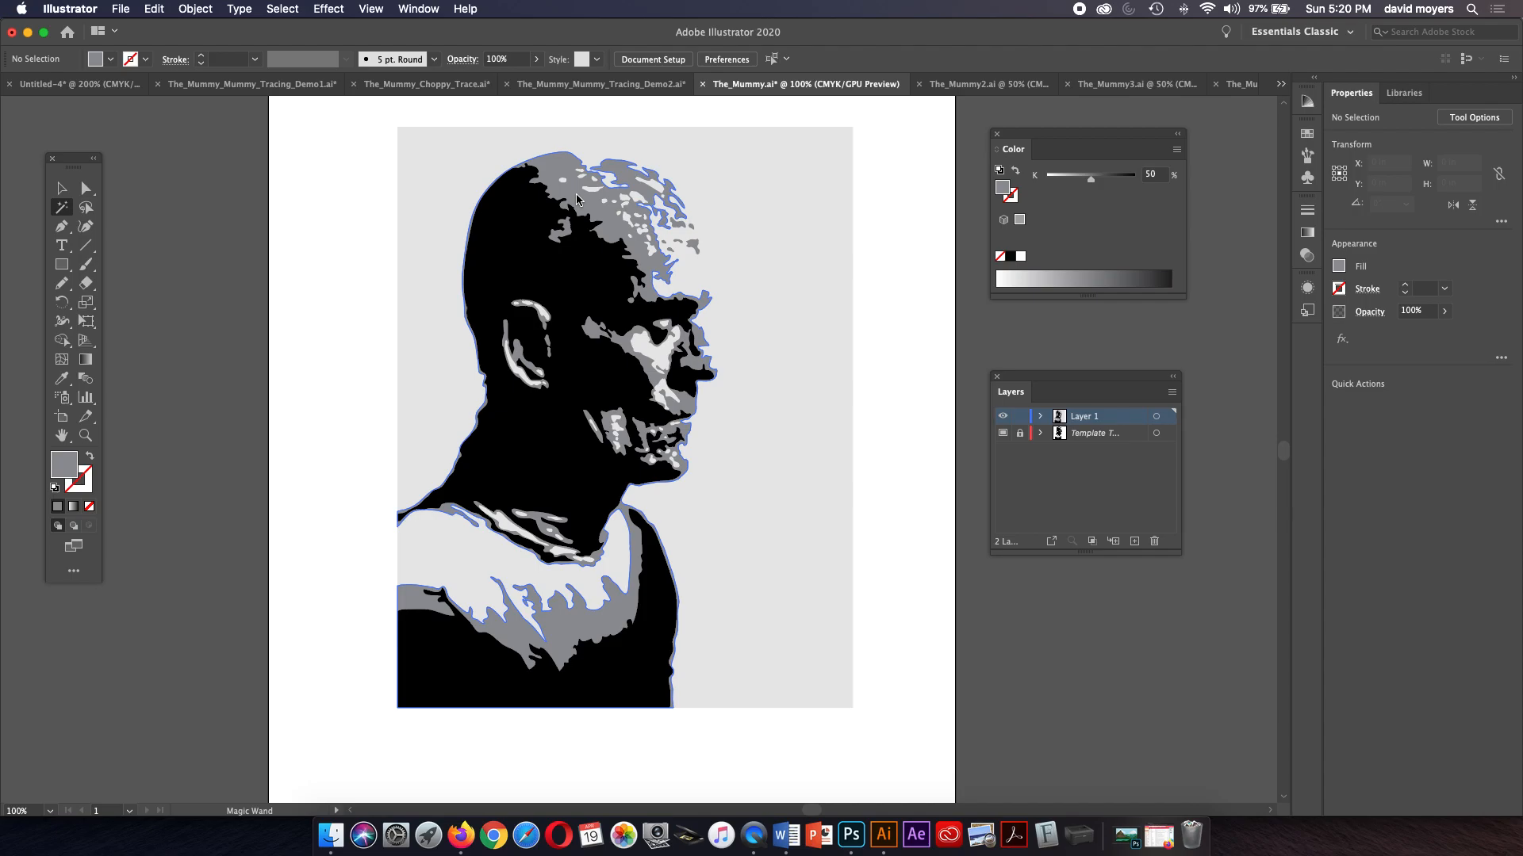
pyautogui.click(577, 195)
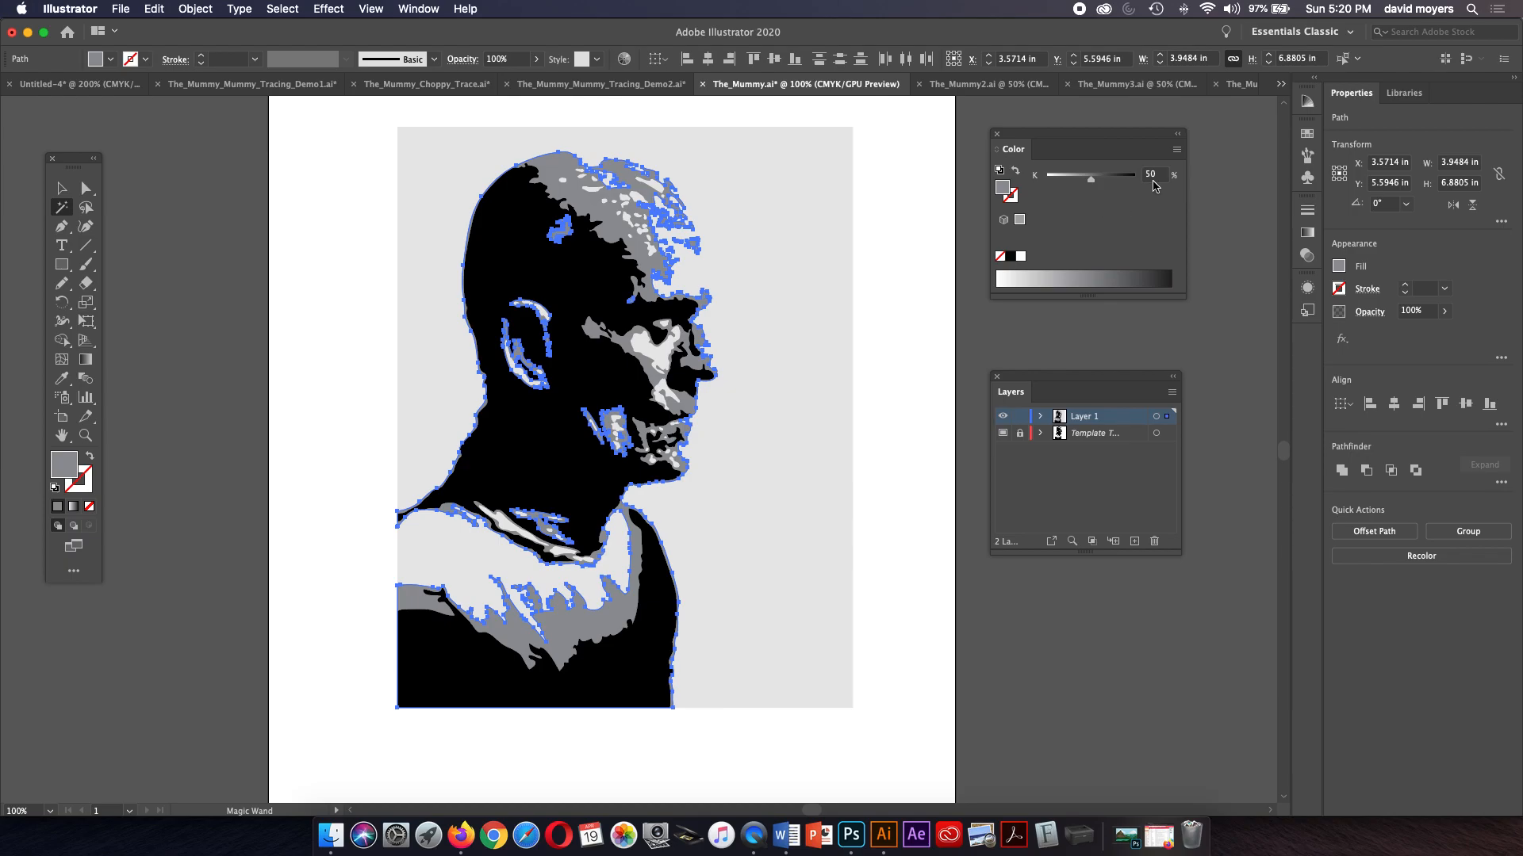
# Step: Switch the color model to CMYK for the selected grey shapes and enlarge the color spectrum
pyautogui.click(1176, 150)
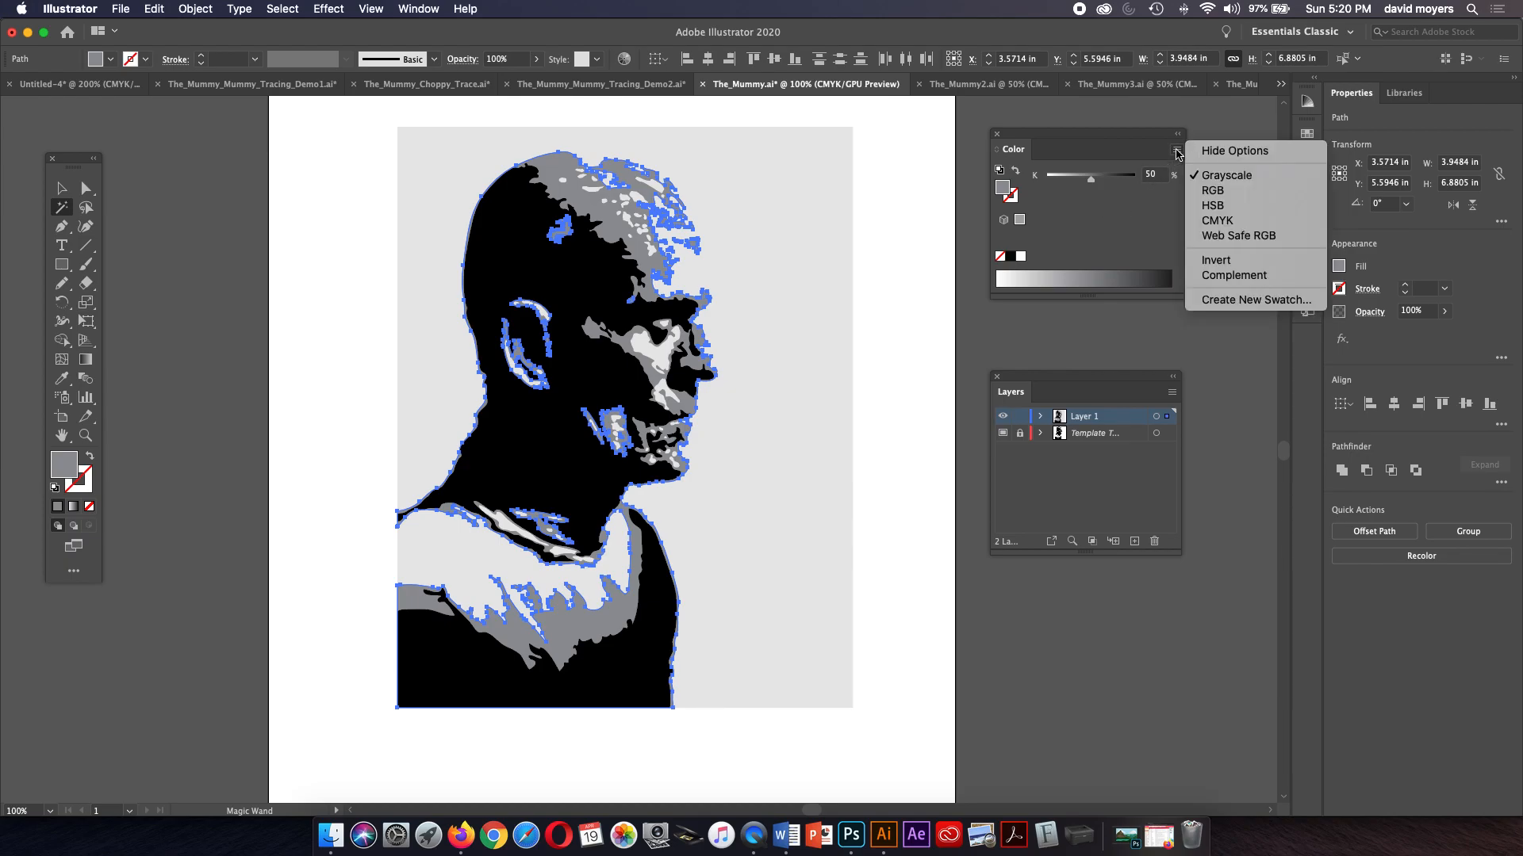
pyautogui.click(1207, 221)
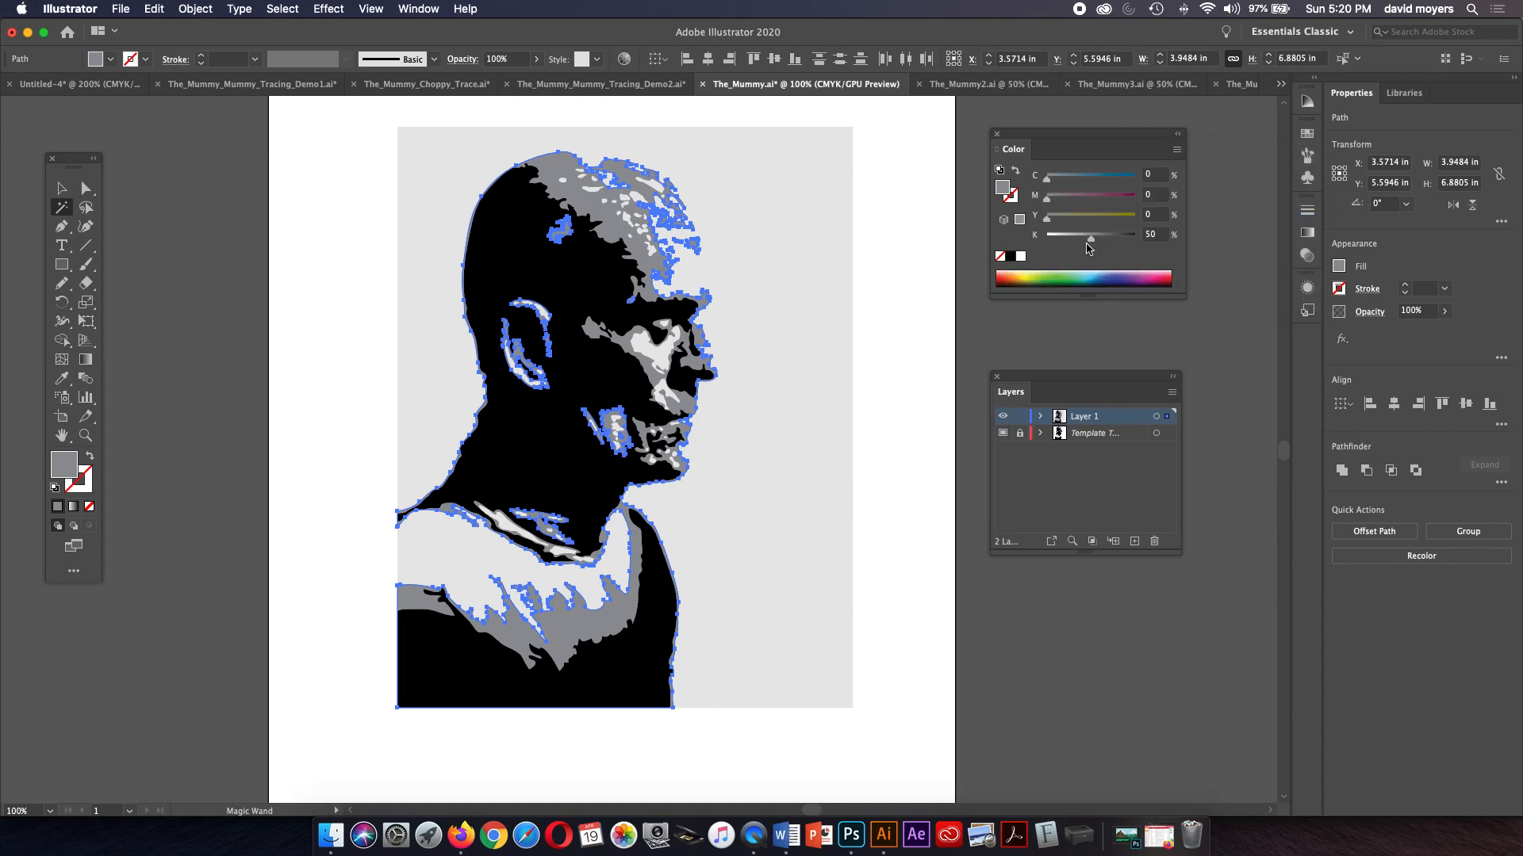
pyautogui.moveTo(1180, 298); pyautogui.dragTo(1194, 368)
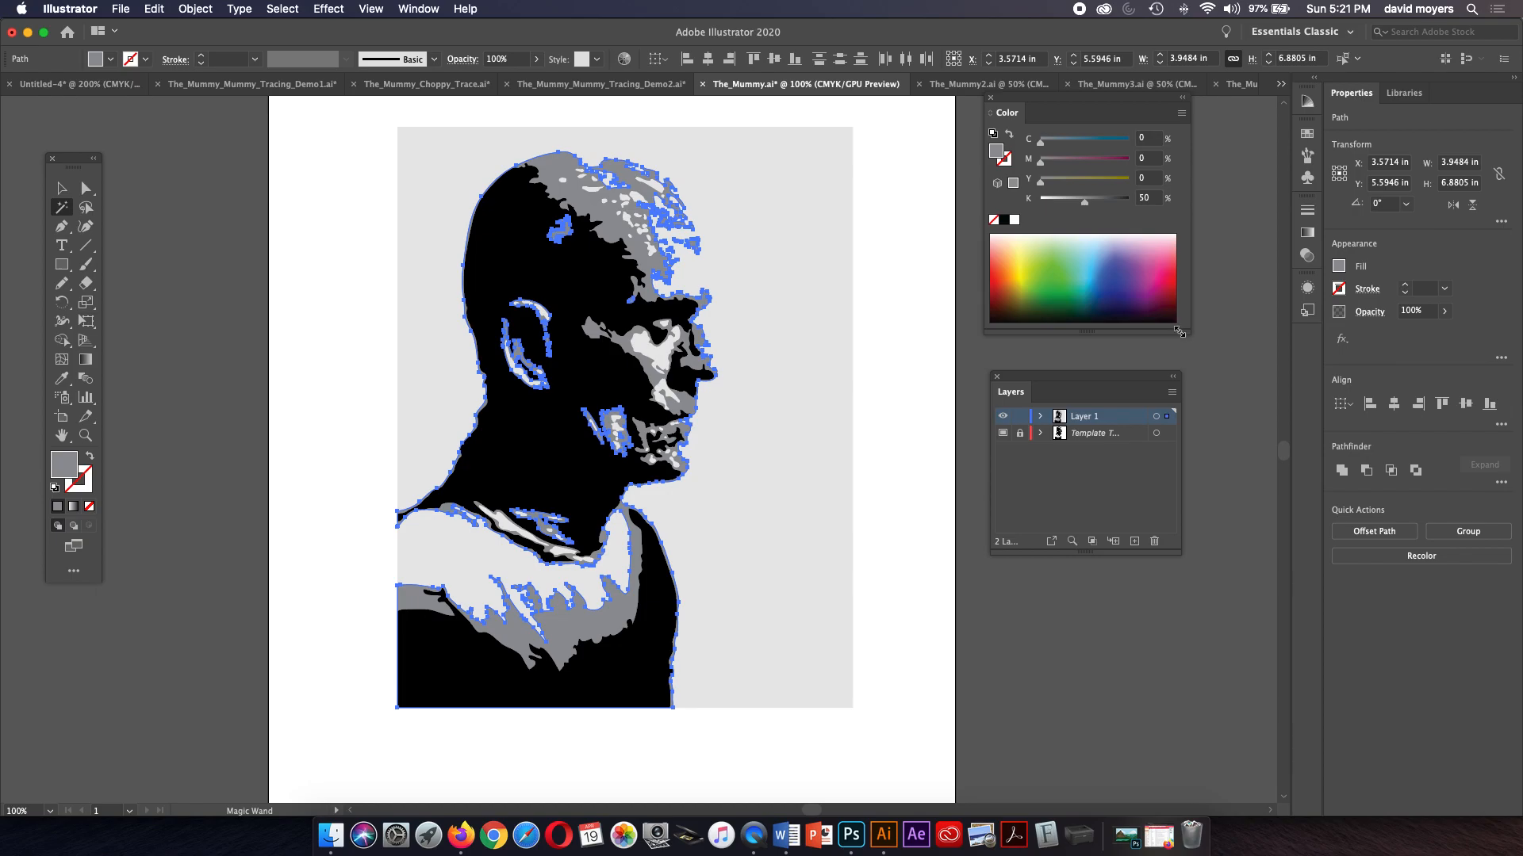
# Step: Try several blues on the selected mid-grey shapes and set their fill to C 71, M 60, Y 0, K 0
pyautogui.moveTo(1187, 333); pyautogui.dragTo(1194, 358)
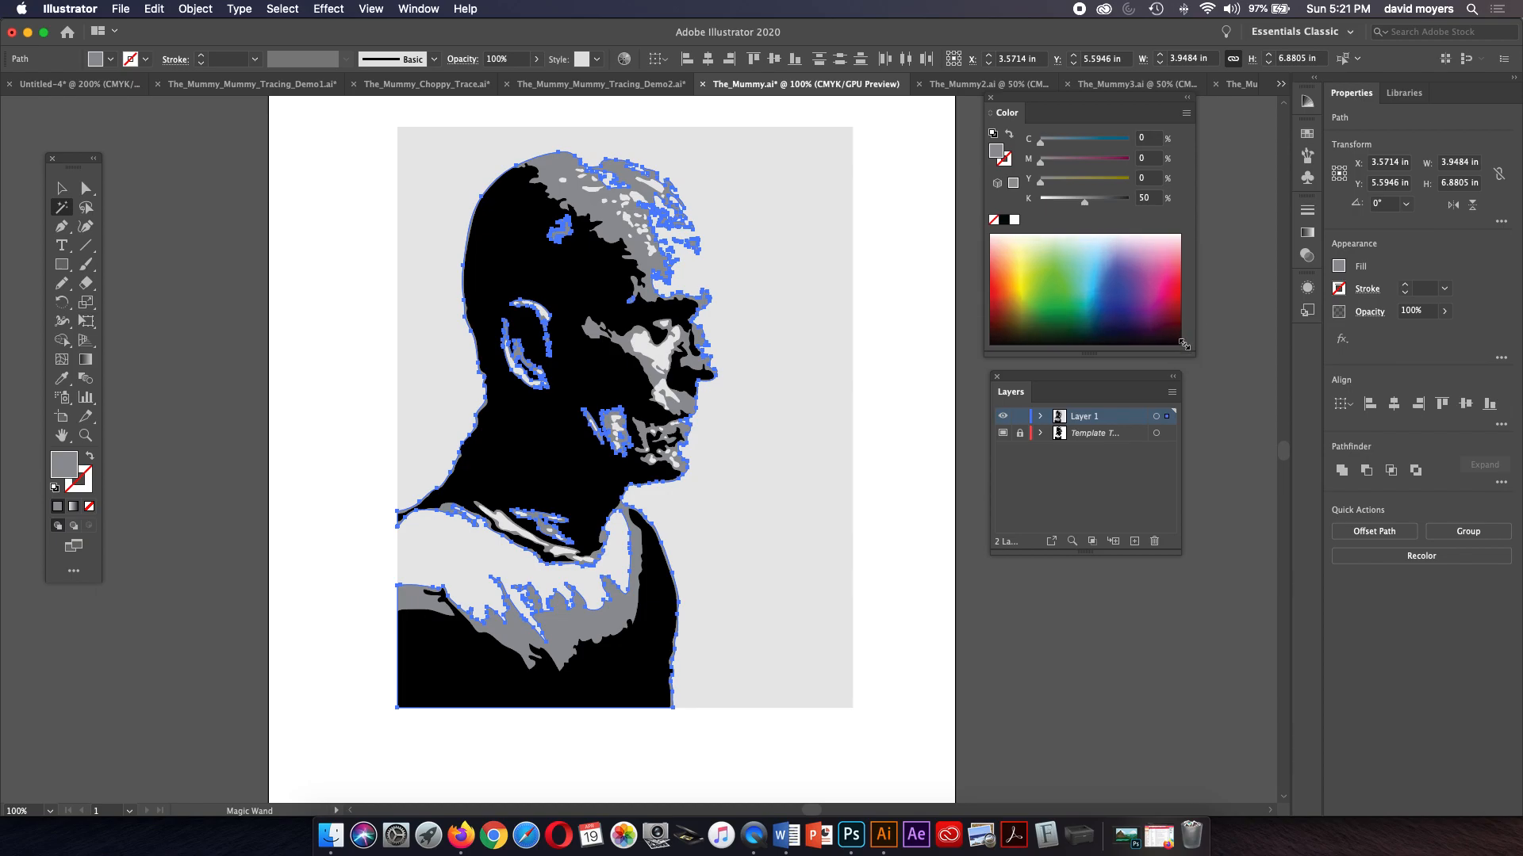
pyautogui.click(1105, 307)
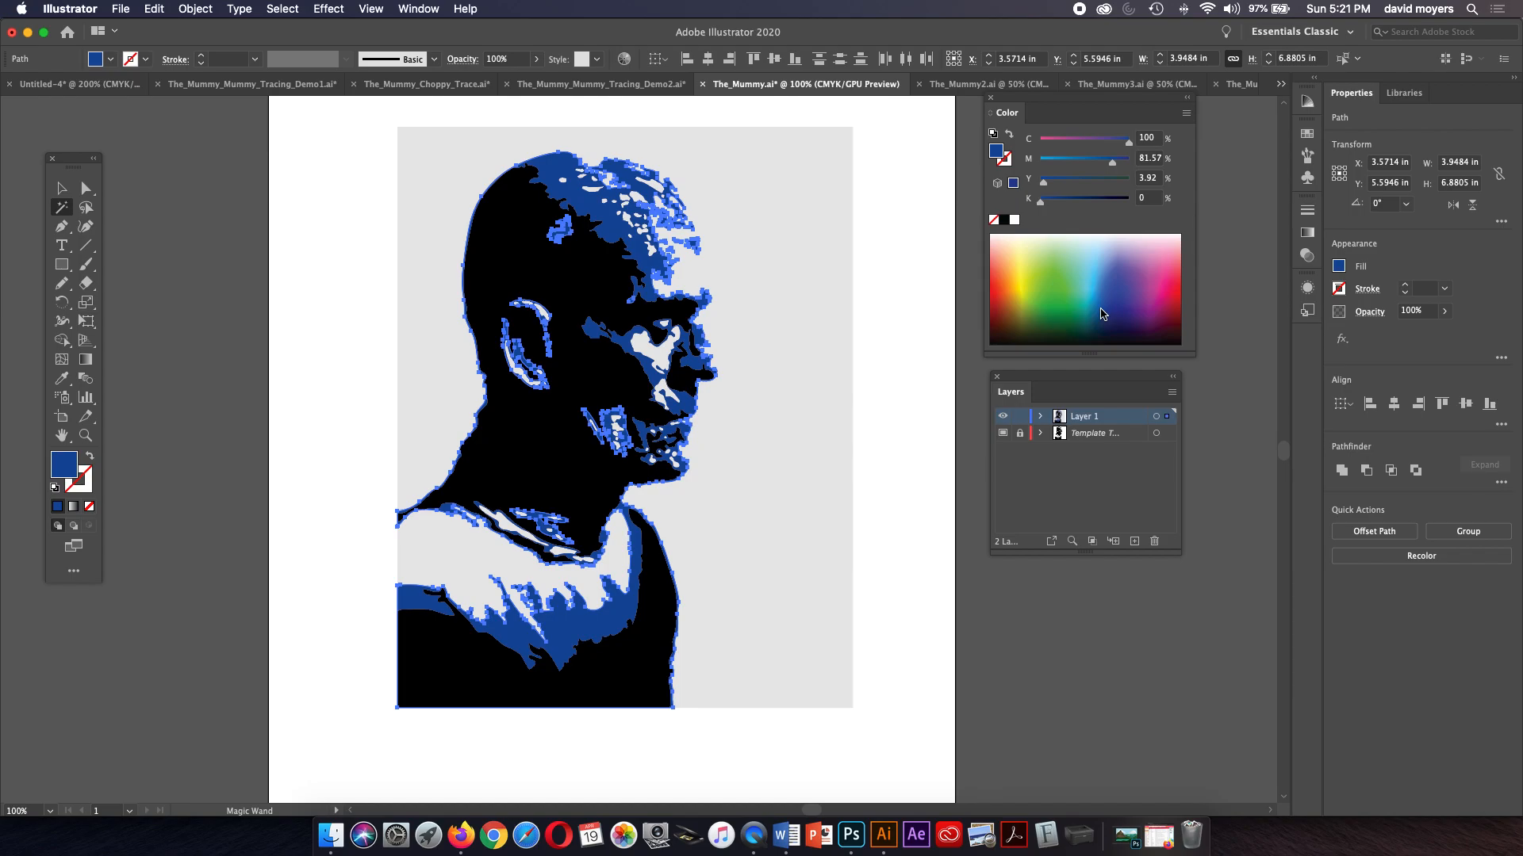
pyautogui.click(1107, 296)
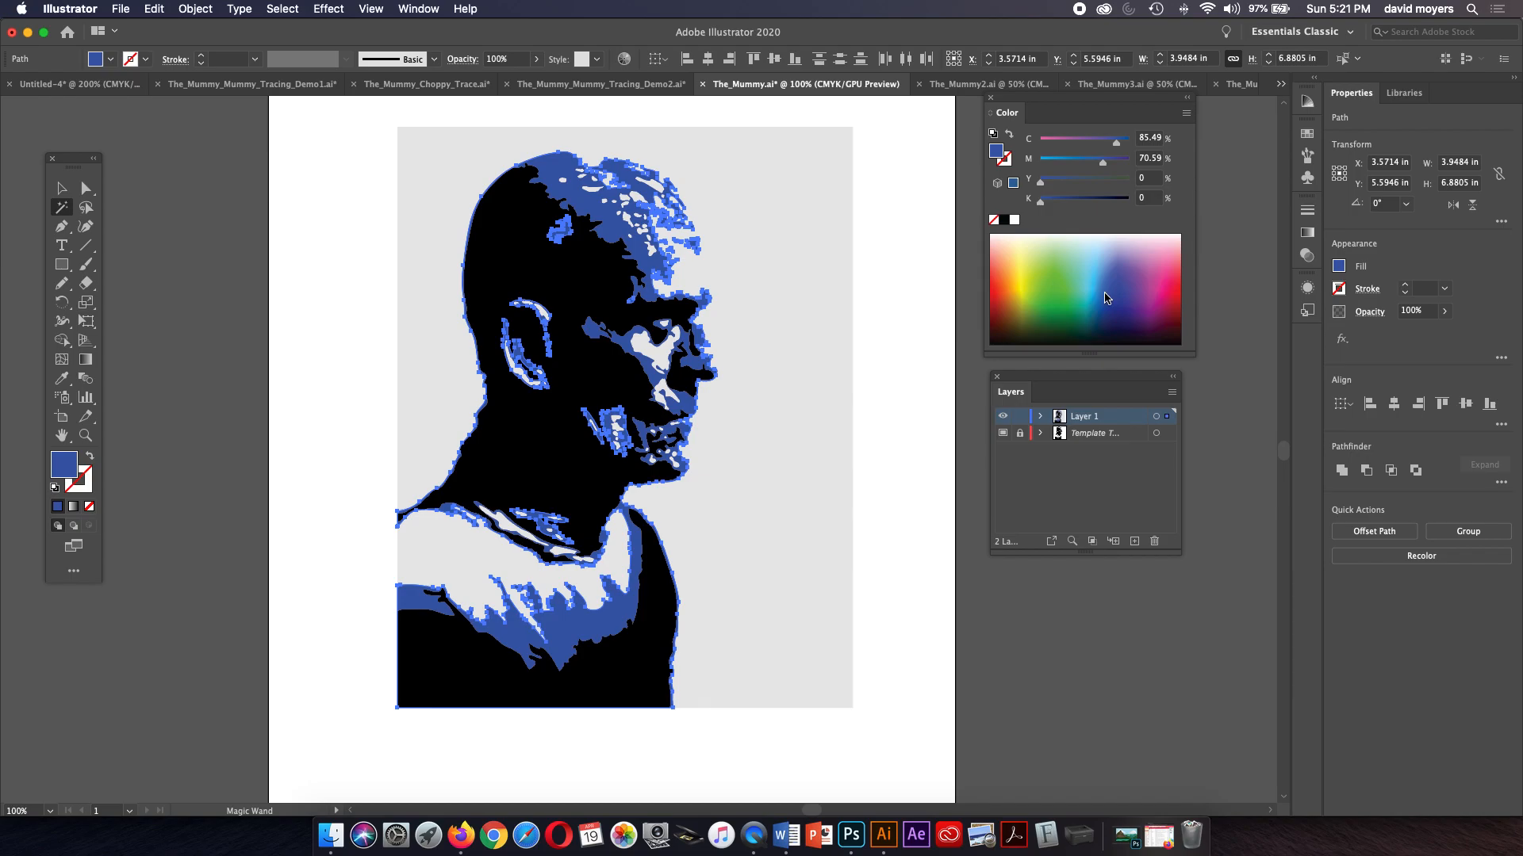
pyautogui.click(1096, 240)
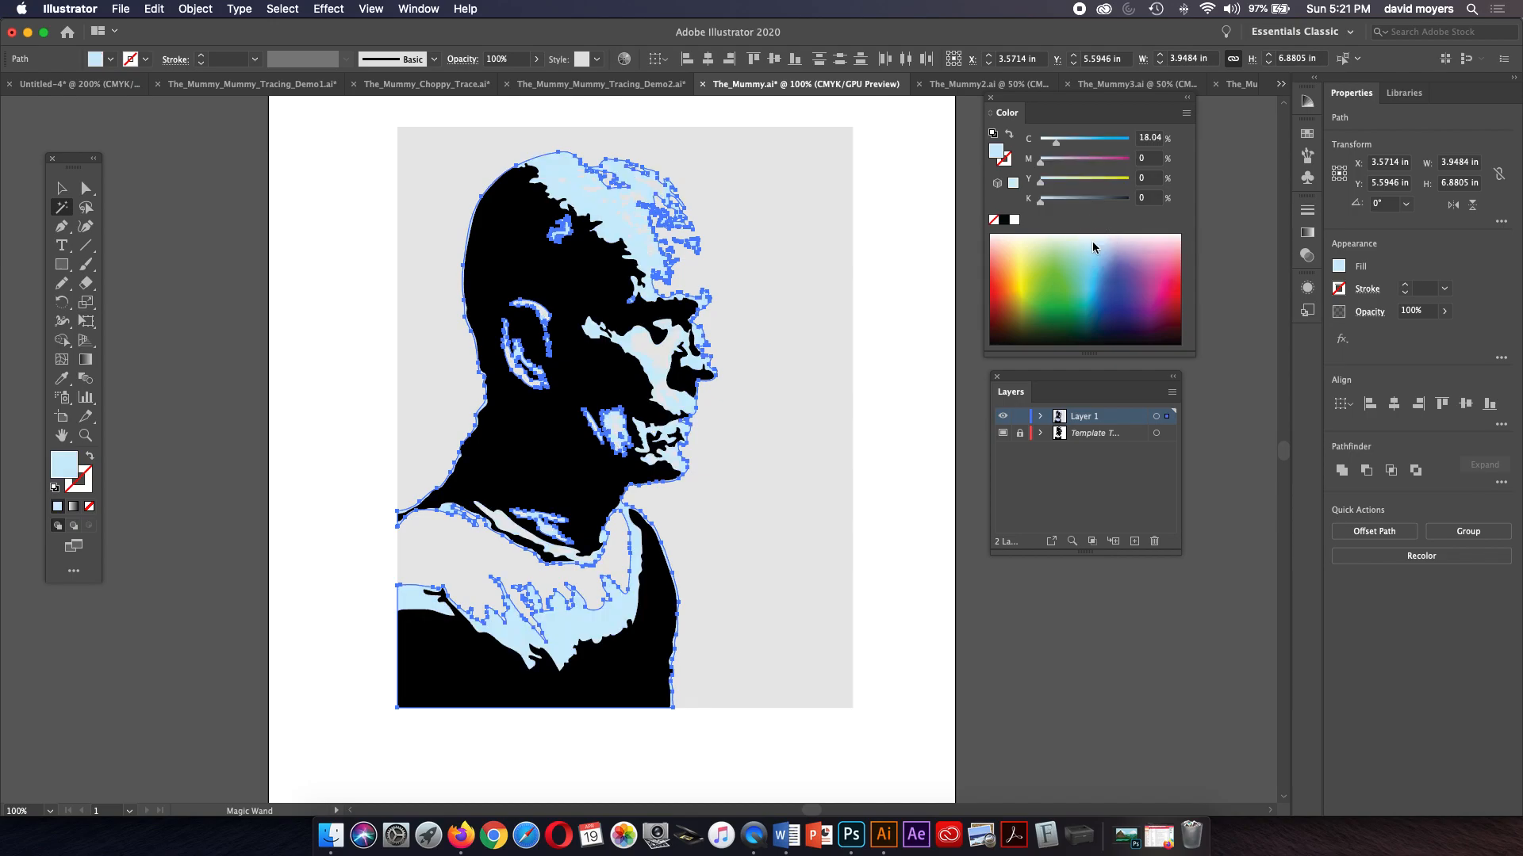
pyautogui.click(1123, 320)
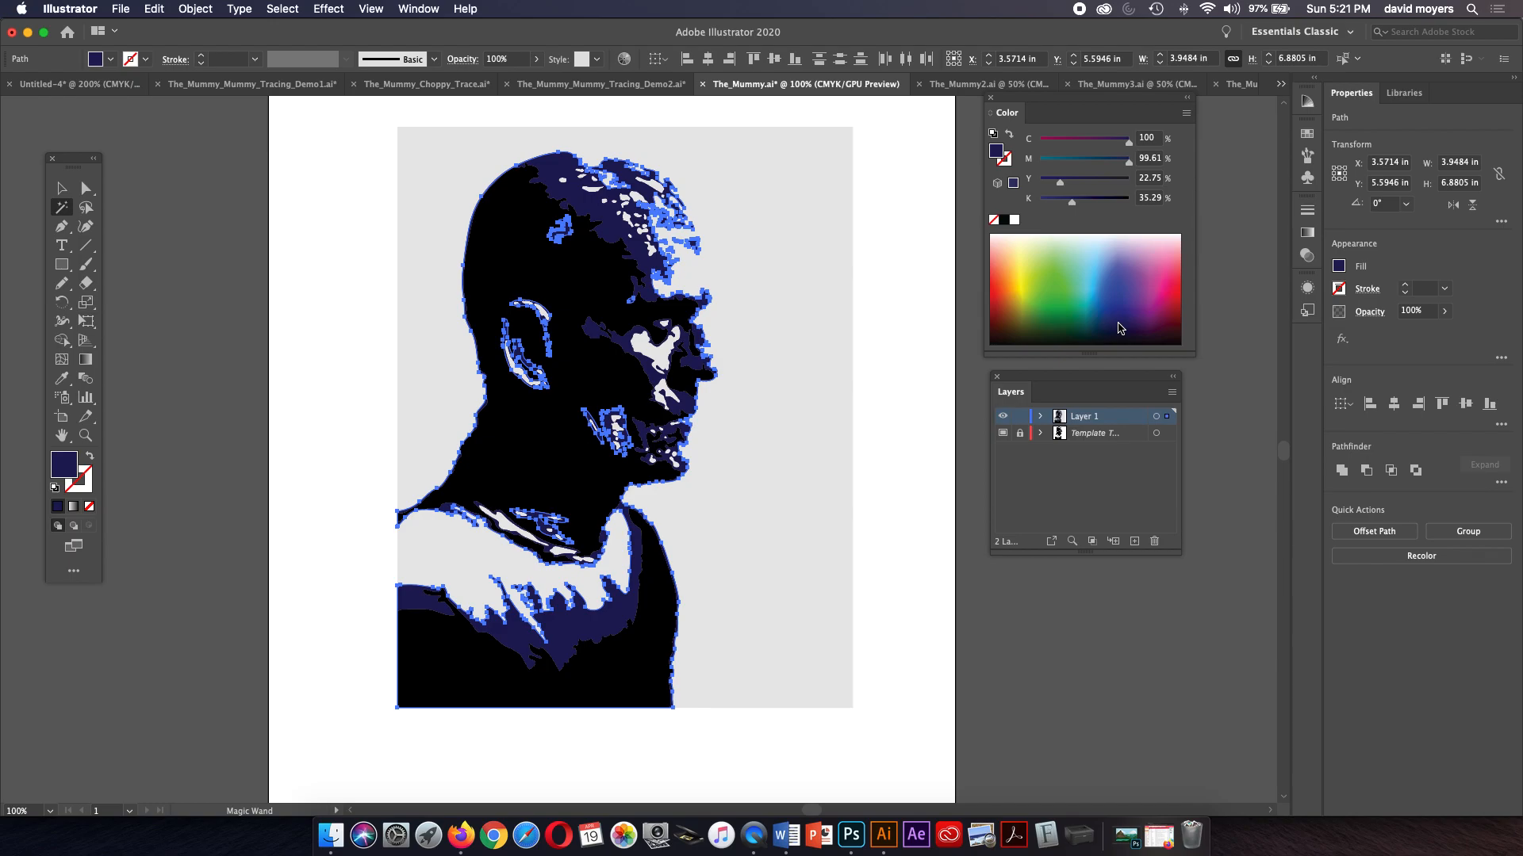
pyautogui.click(1108, 288)
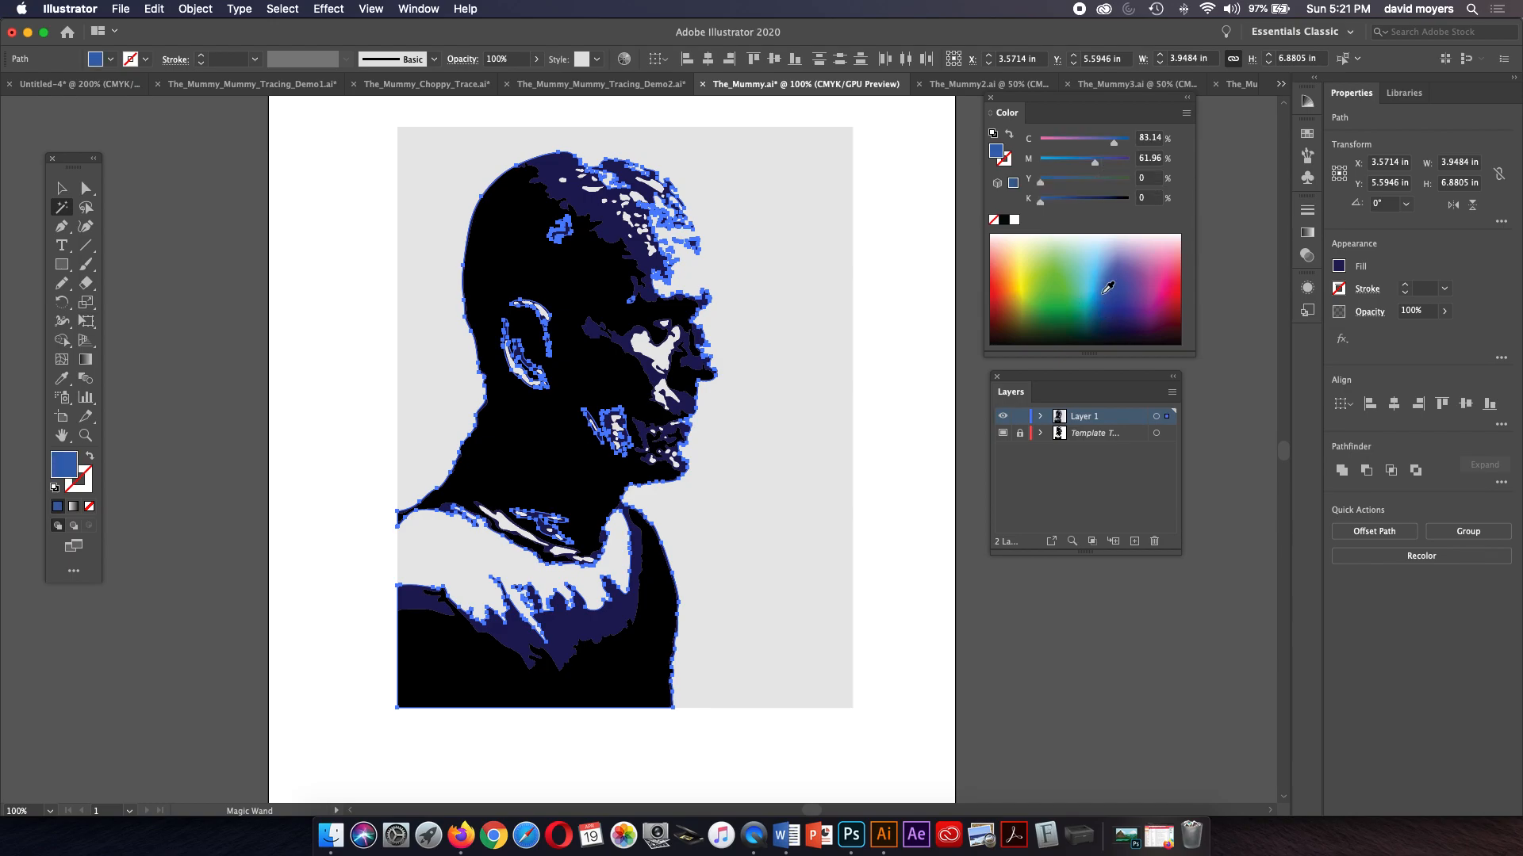
pyautogui.click(1108, 282)
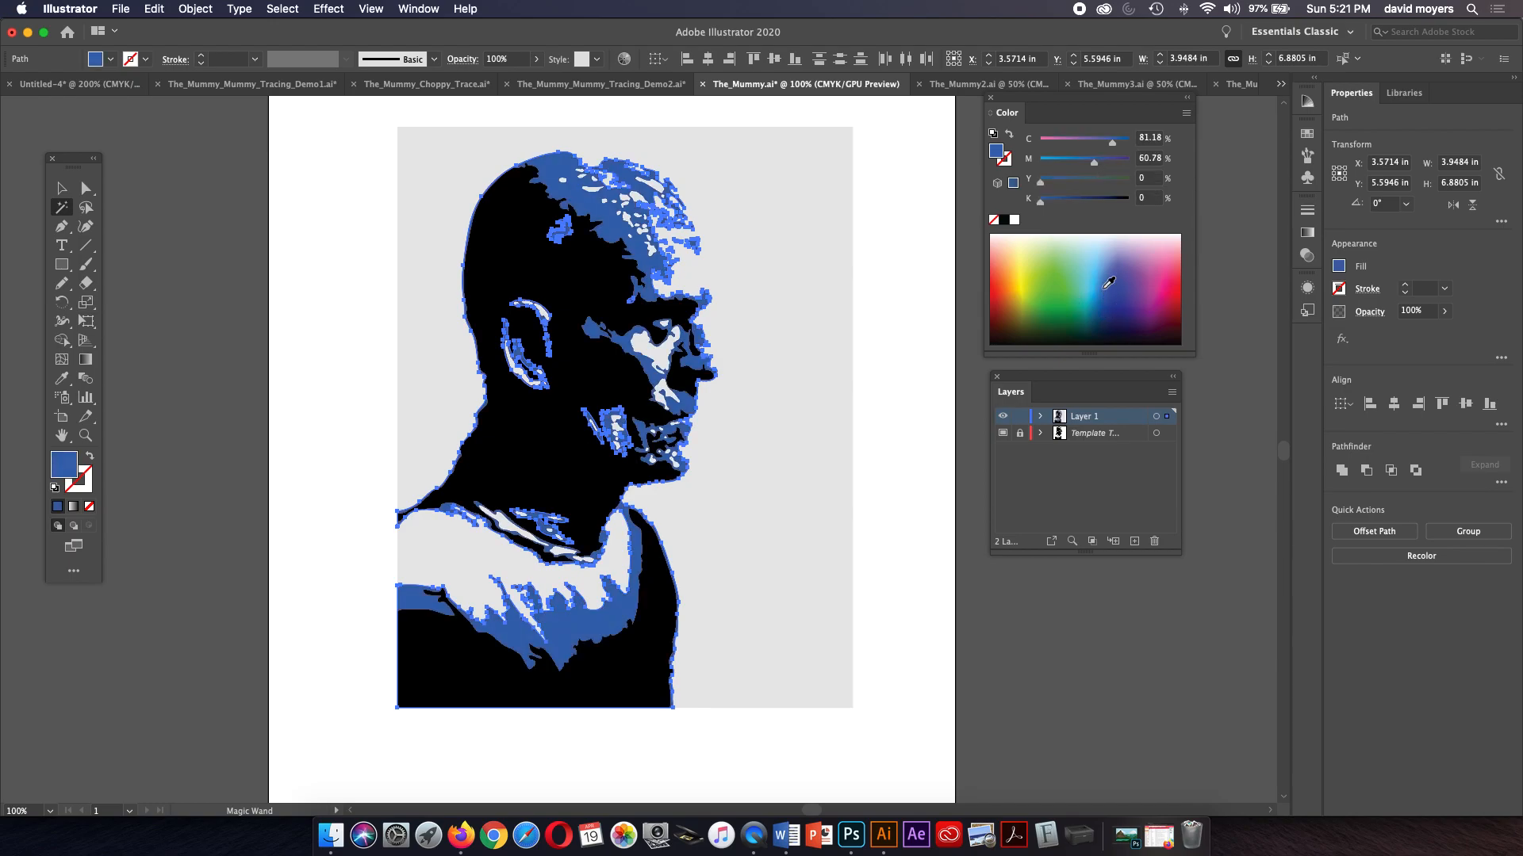
pyautogui.click(1099, 295)
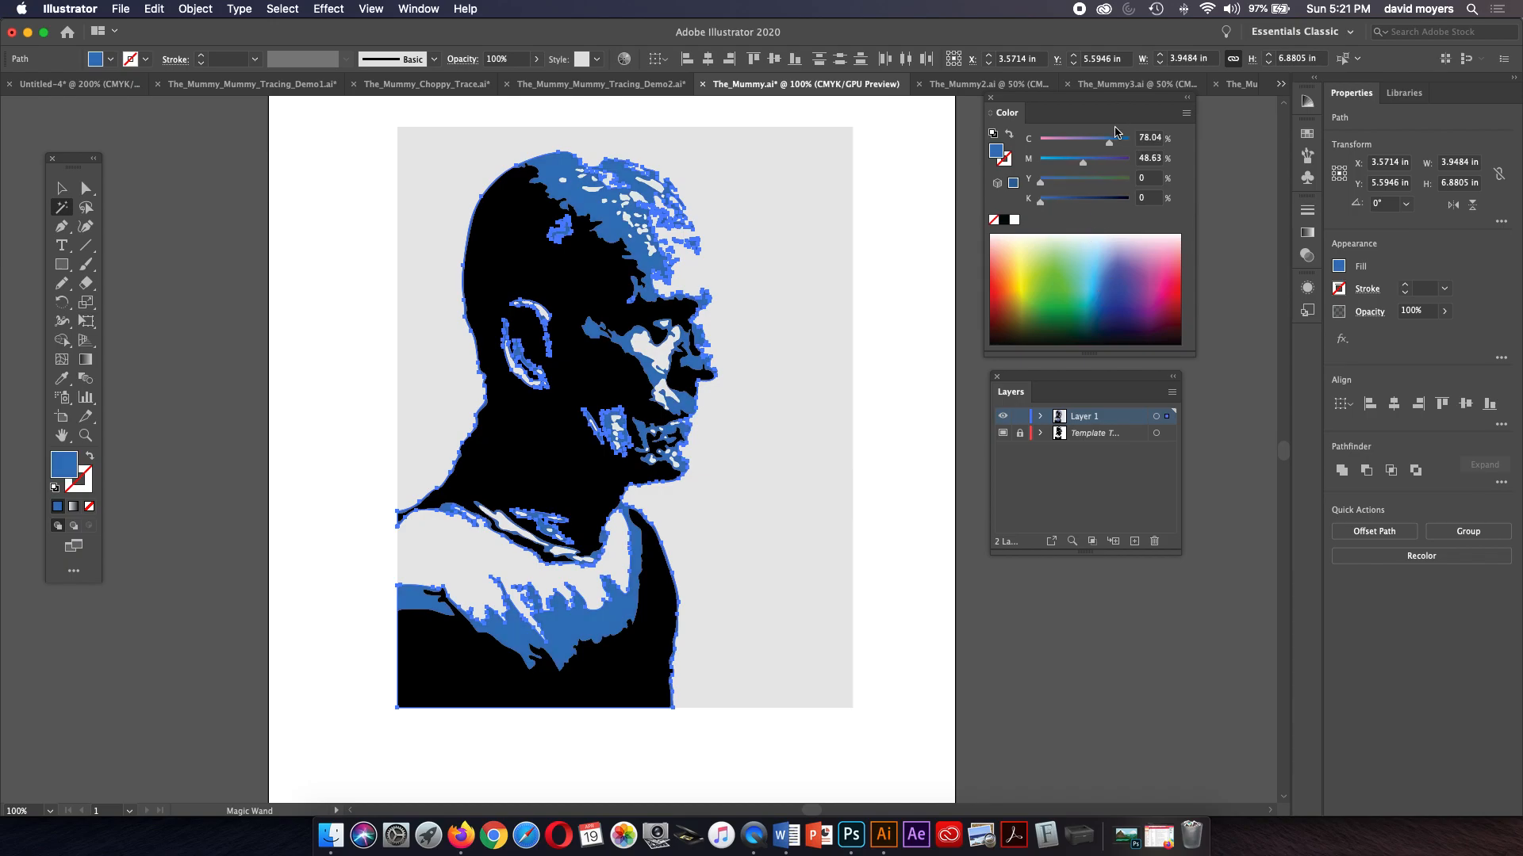
pyautogui.moveTo(1111, 145); pyautogui.dragTo(1093, 163)
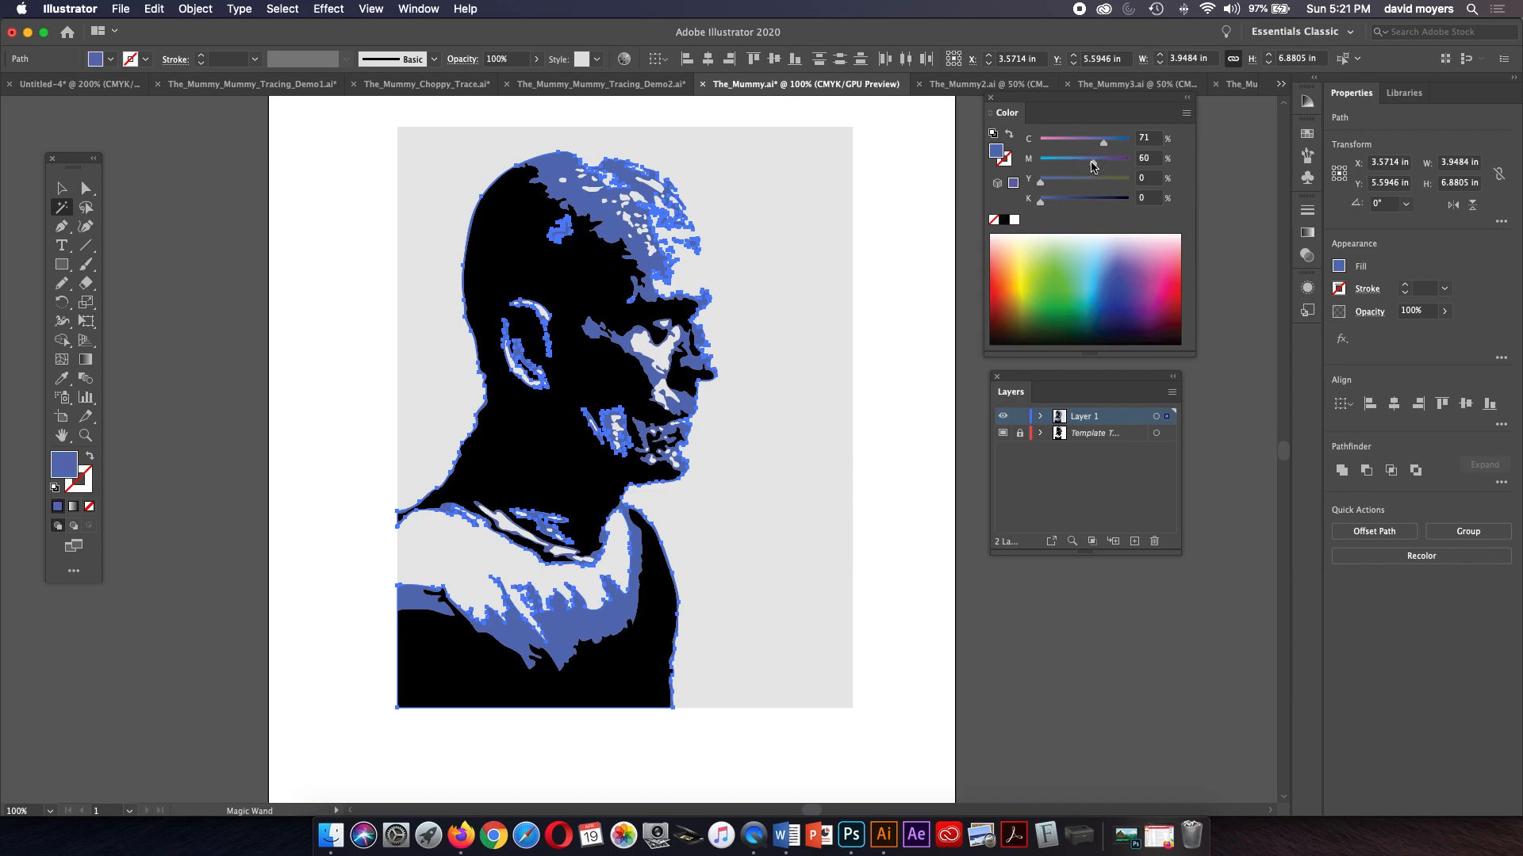
# Step: Select the 10% grey background and highlight shapes, switch them to CMYK and fill them with light blue, about C 29.8, M 7.06, Y 0, K 0
pyautogui.click(750, 325)
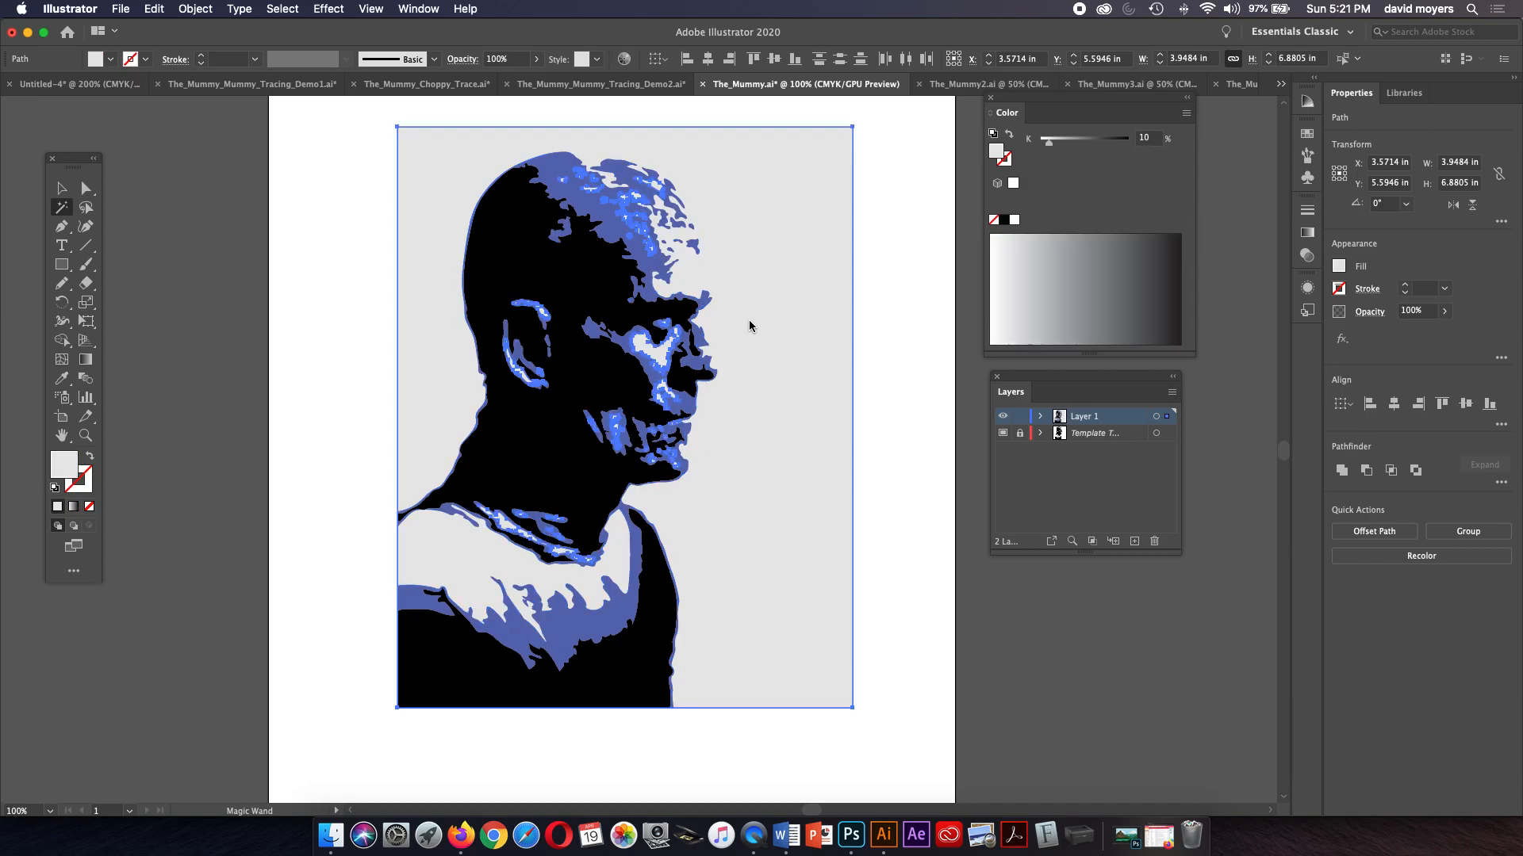
pyautogui.click(1186, 113)
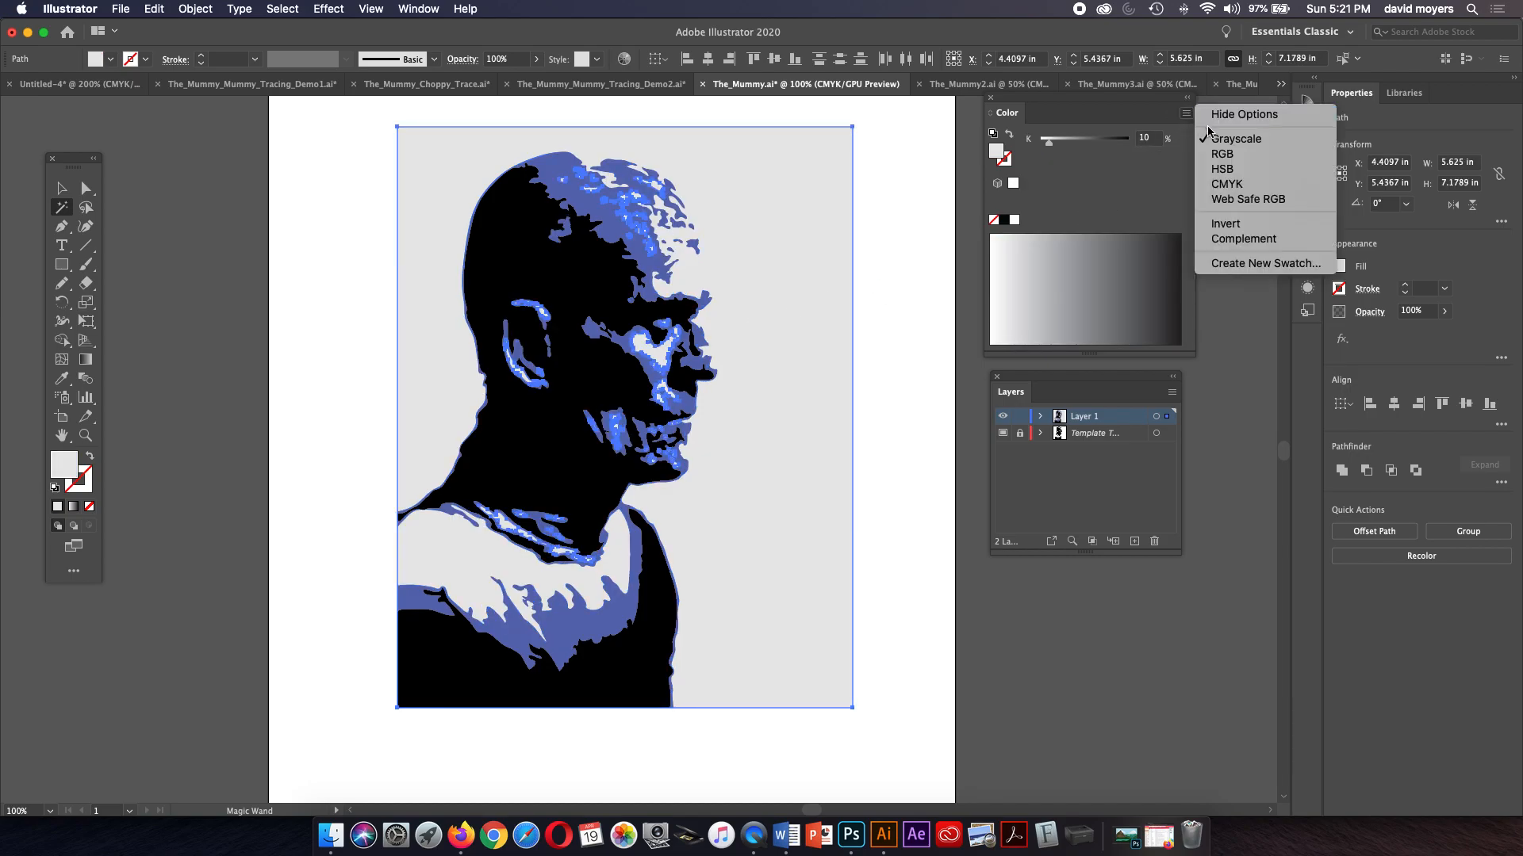
pyautogui.click(1215, 184)
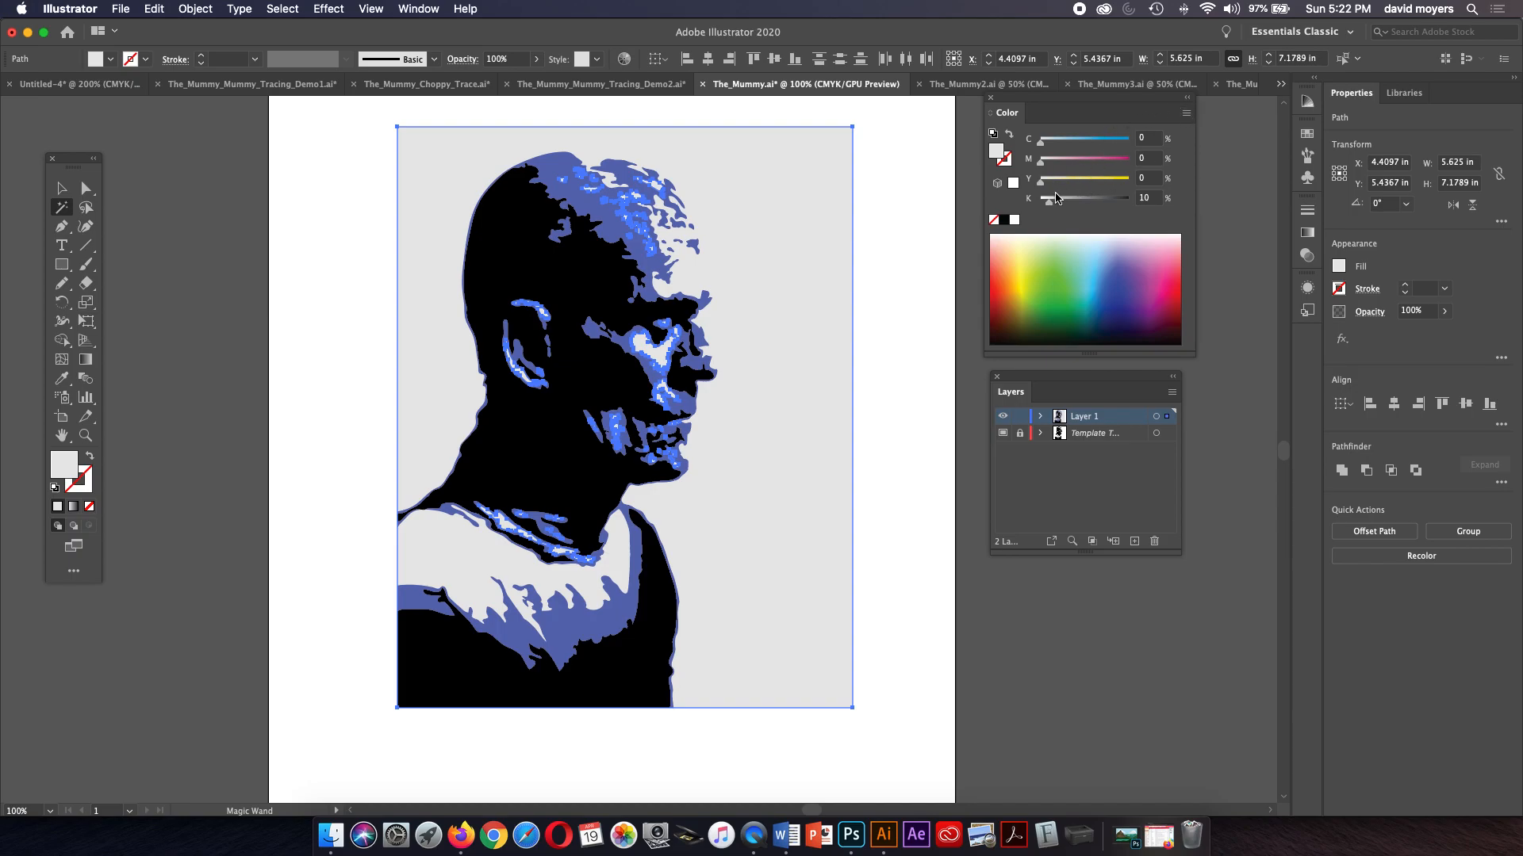
pyautogui.click(1104, 274)
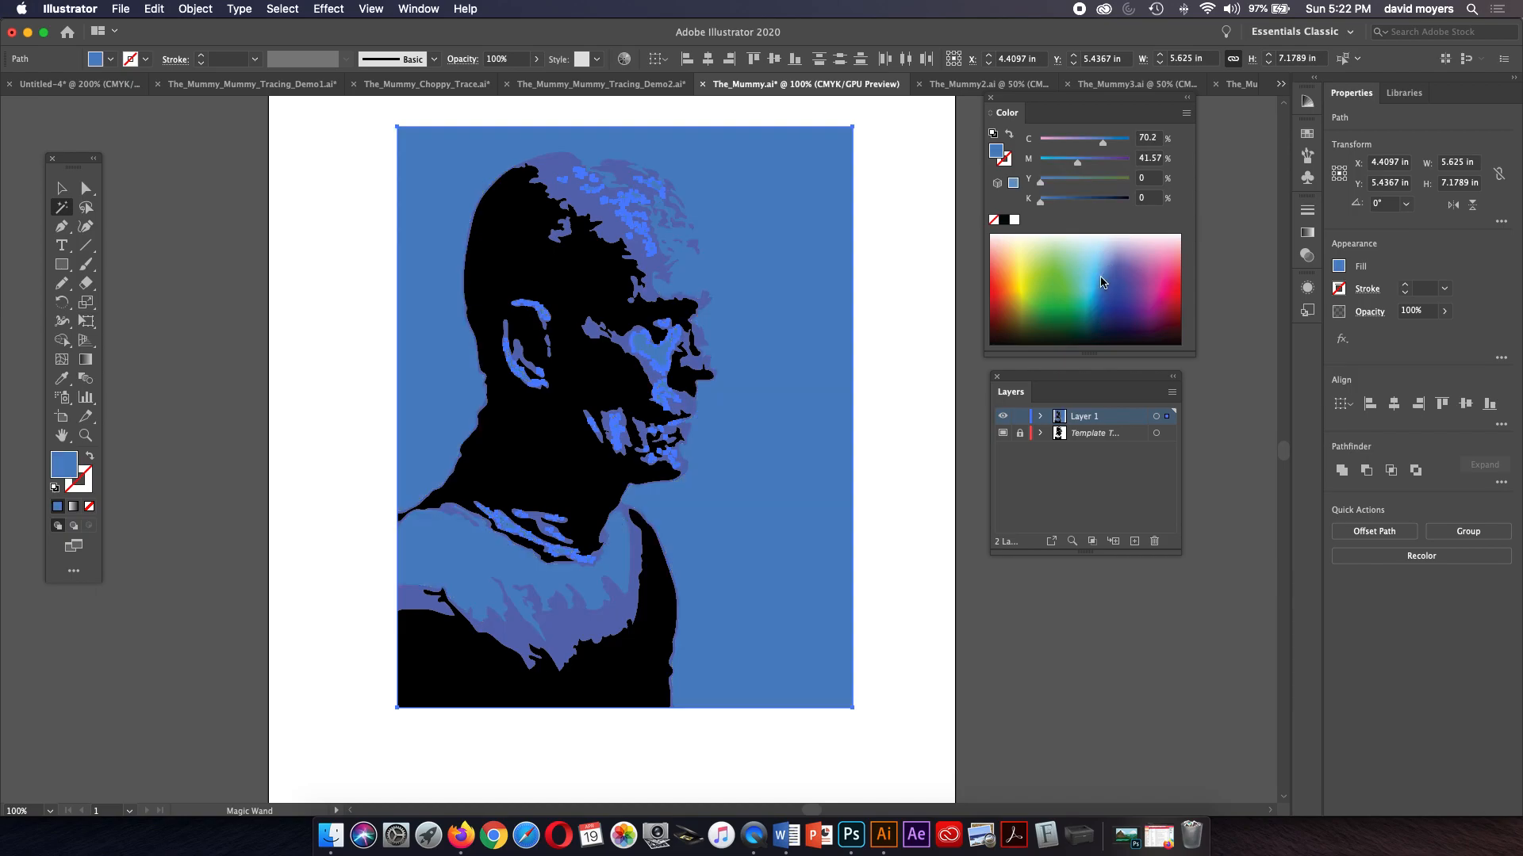
pyautogui.click(1106, 263)
pyautogui.click(1098, 260)
pyautogui.click(1100, 254)
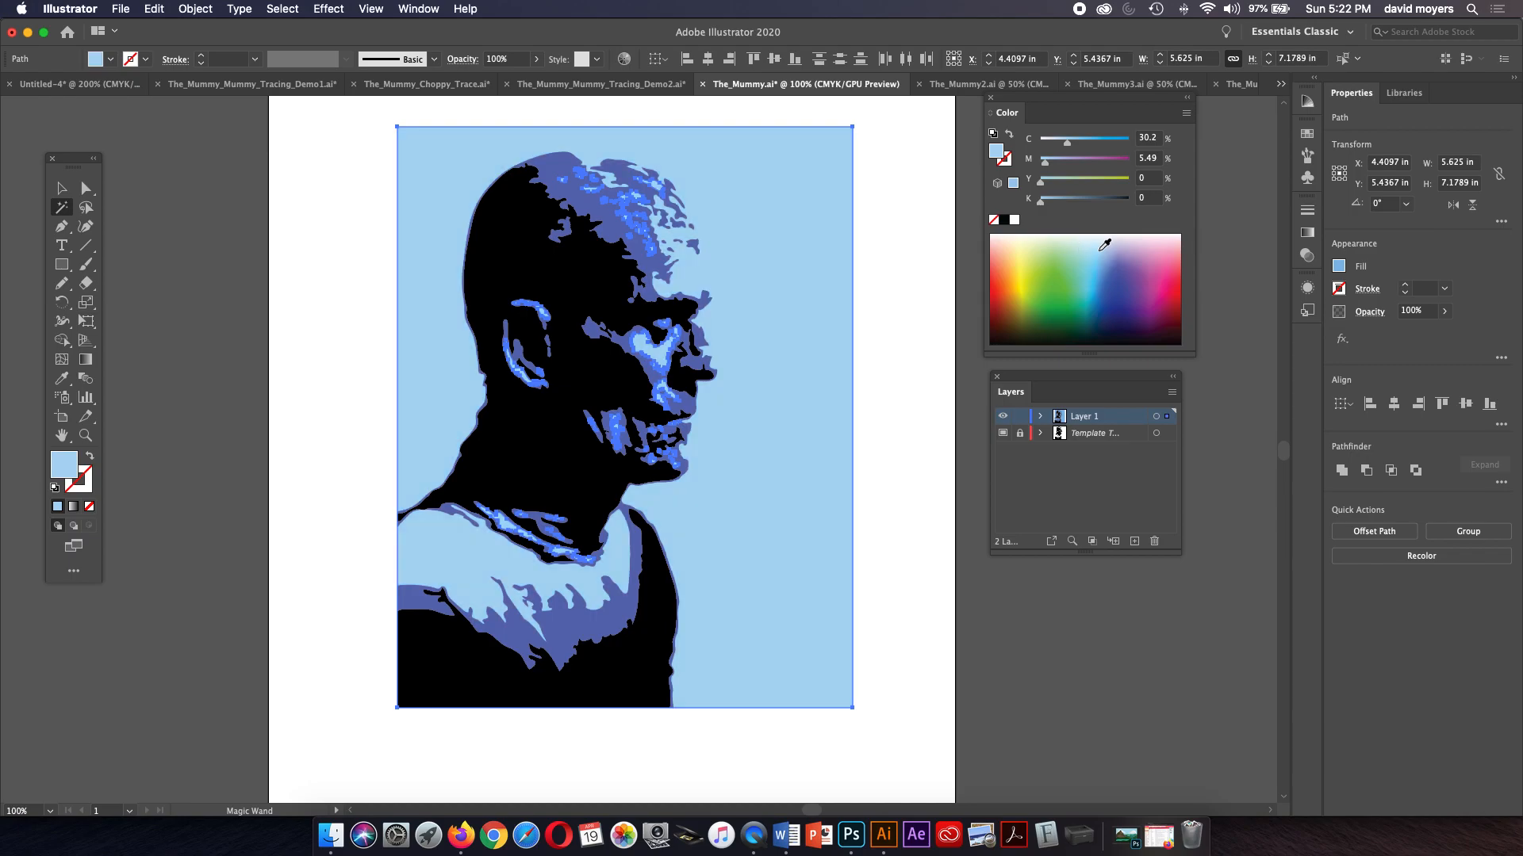
pyautogui.click(1102, 250)
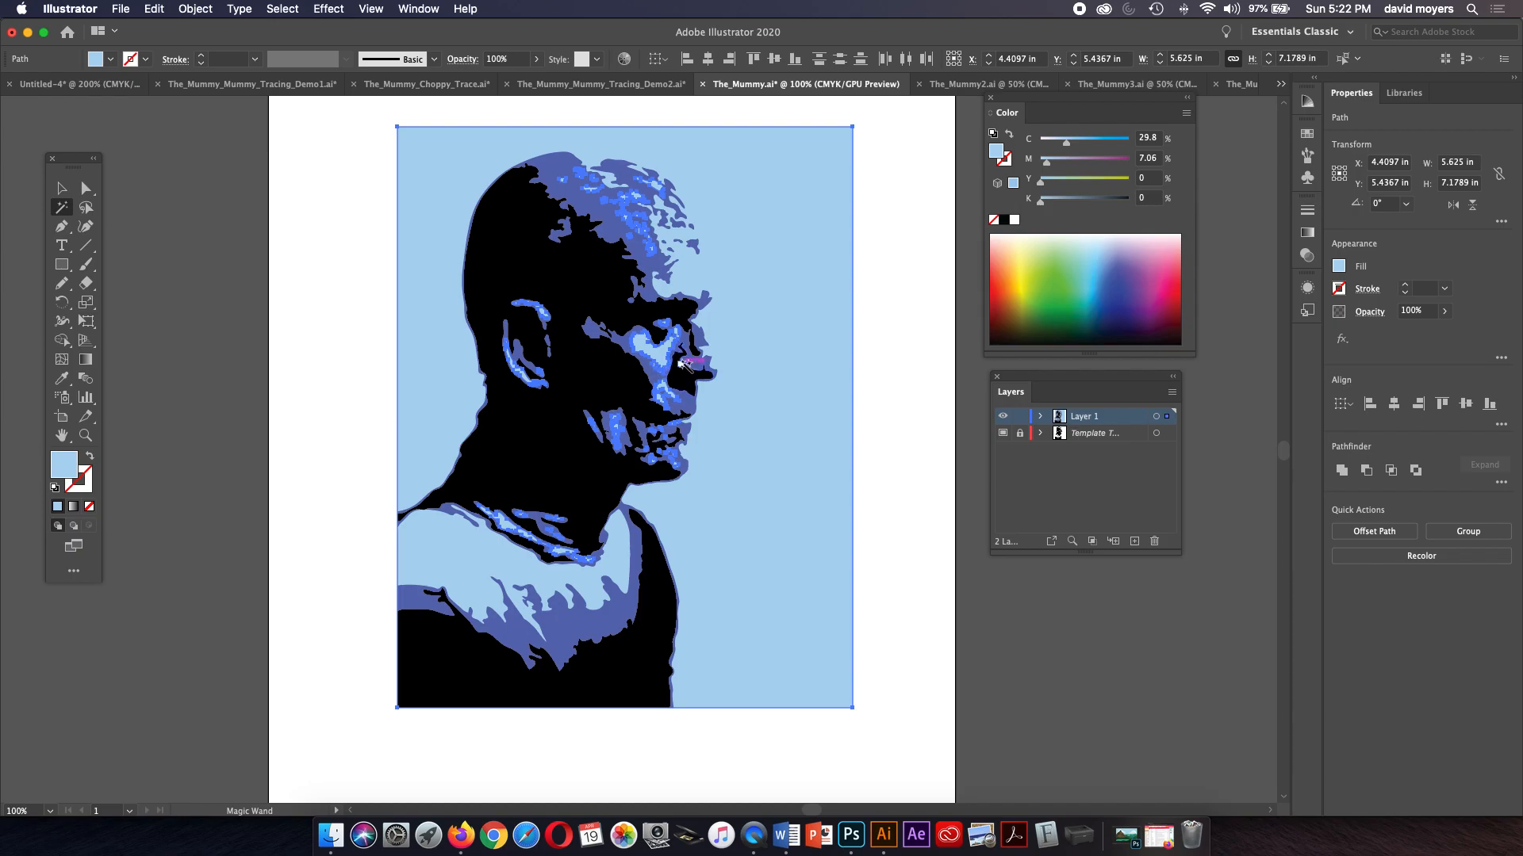
# Step: Select the black head-and-neck shapes, switch them to CMYK and fill them with dark blue, about C 100, M 97.25, Y 9.02, K 8.63
pyautogui.click(579, 275)
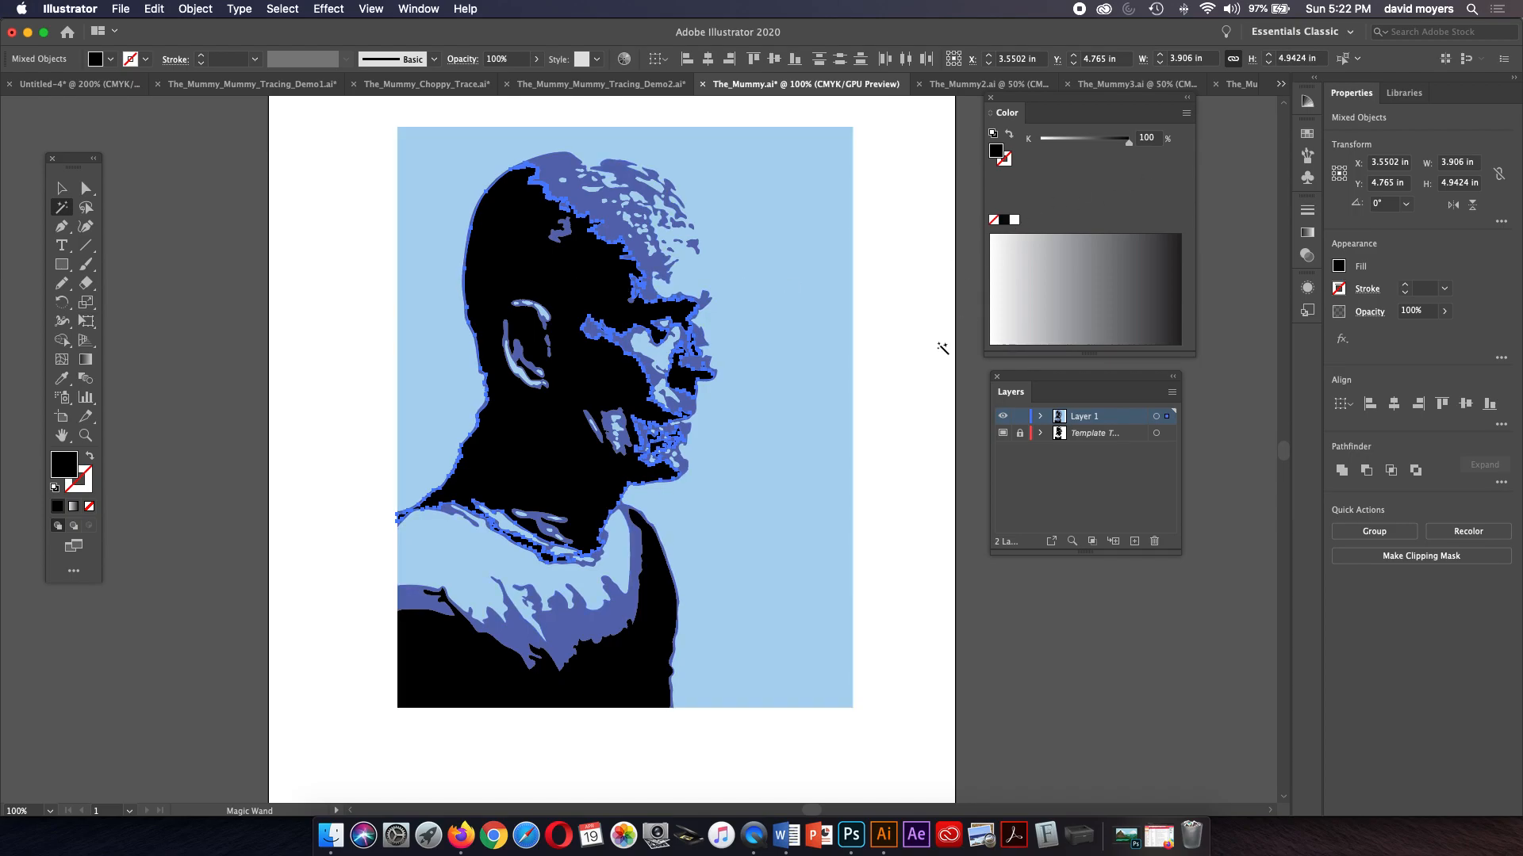
pyautogui.click(1187, 114)
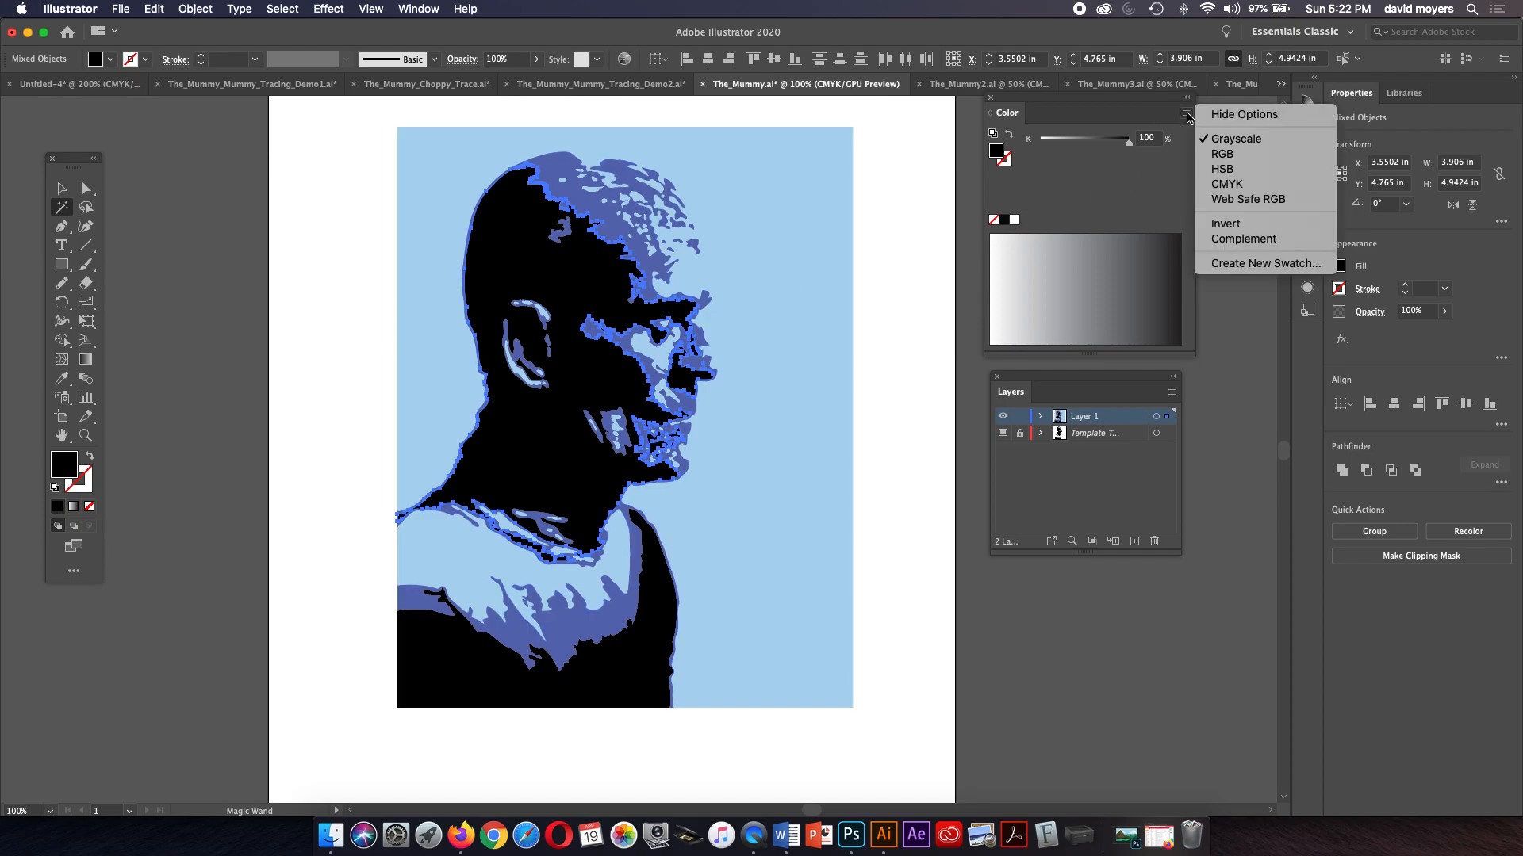
pyautogui.click(1229, 191)
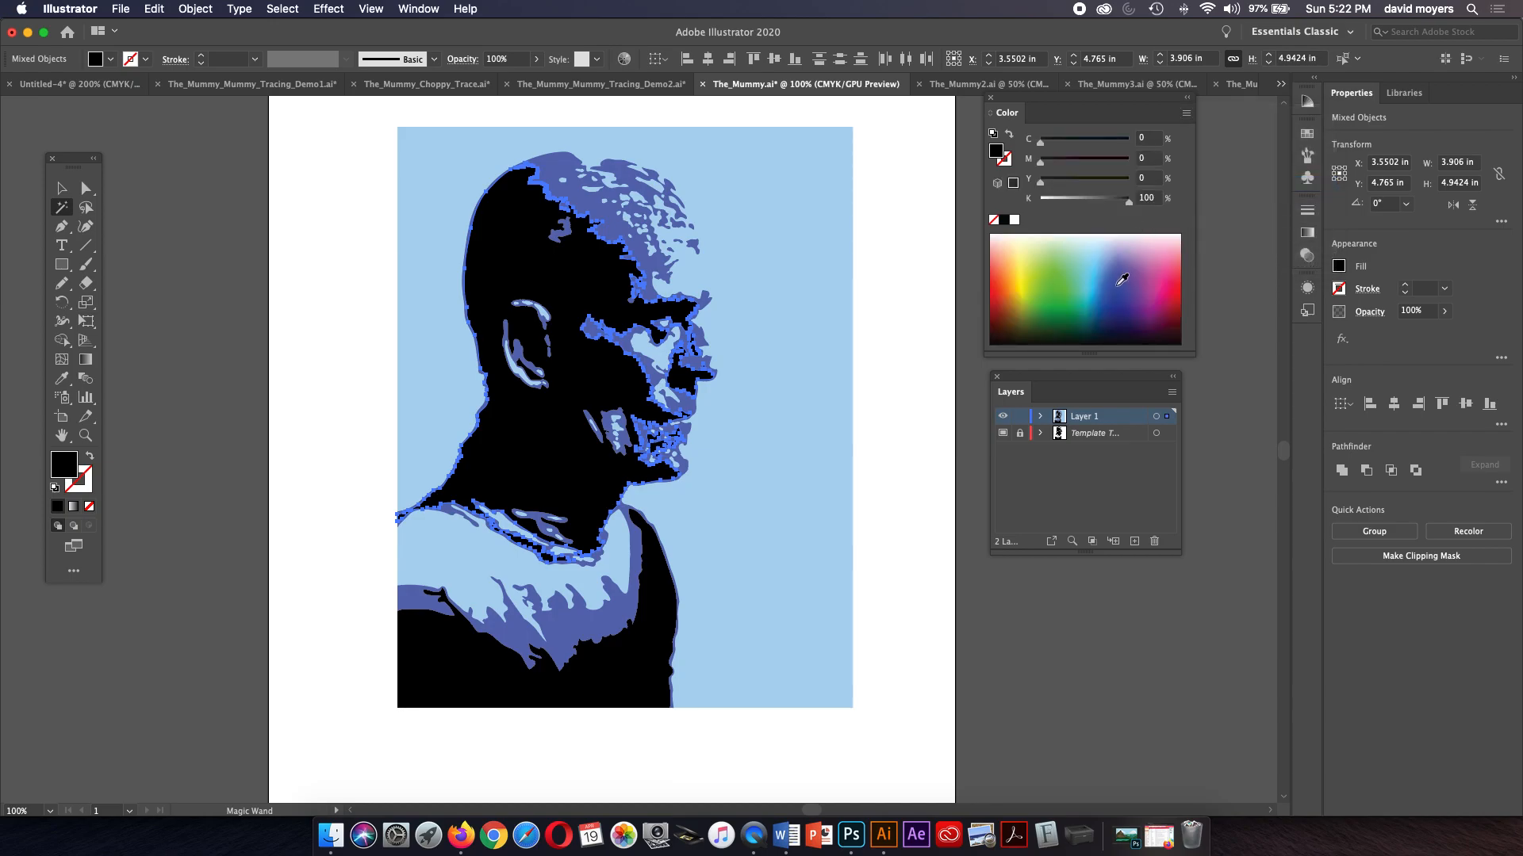
pyautogui.click(1115, 318)
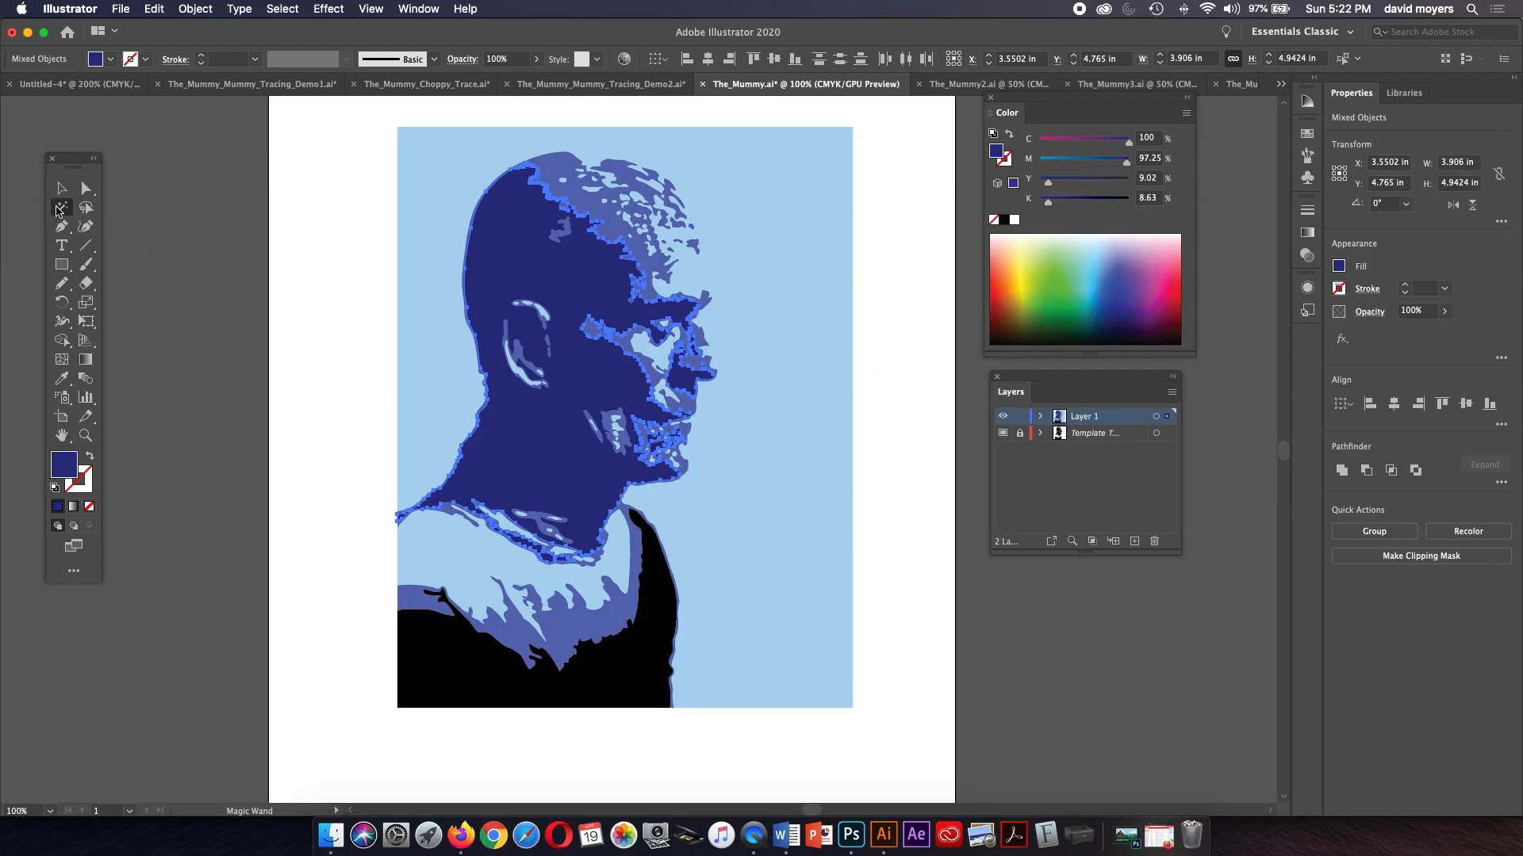
# Step: Copy the head's dark blue onto the black shirt shape with the Eyedropper and clear the selection
pyautogui.click(638, 643)
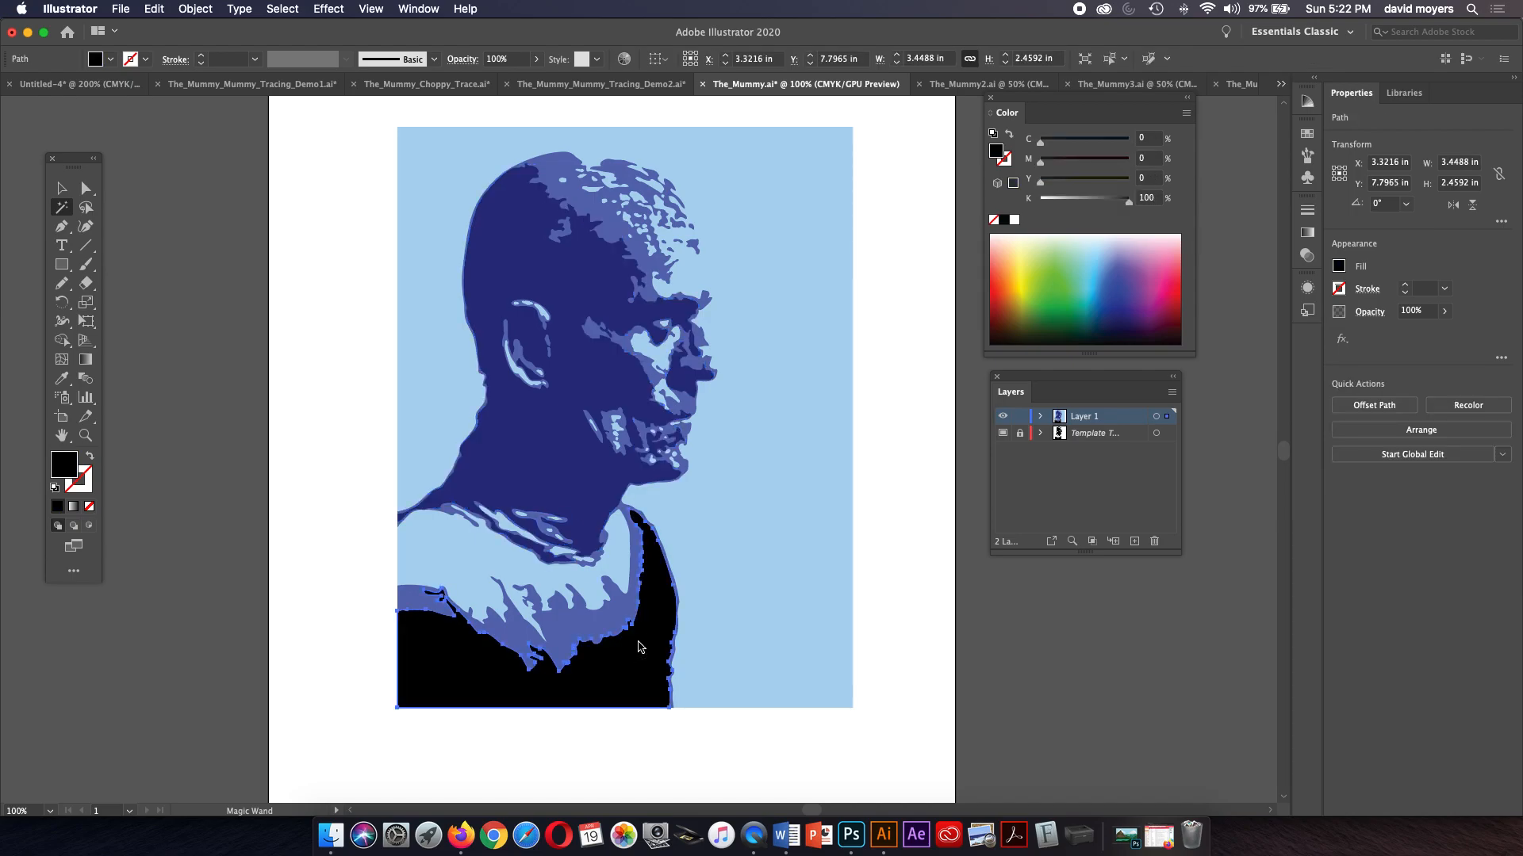
pyautogui.press('i')
pyautogui.click(527, 456)
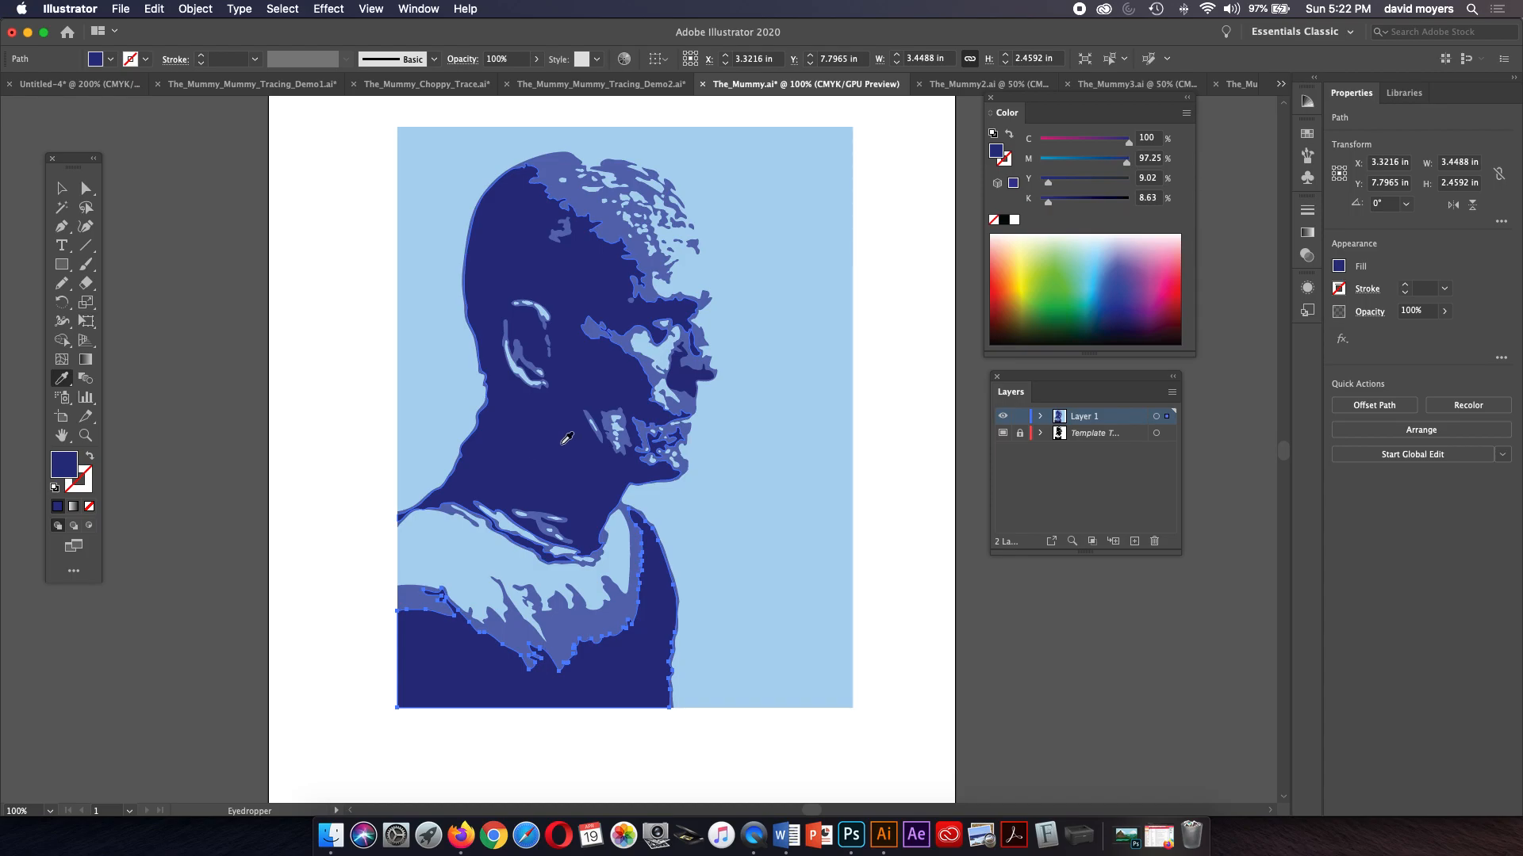
pyautogui.click(61, 188)
pyautogui.click(274, 259)
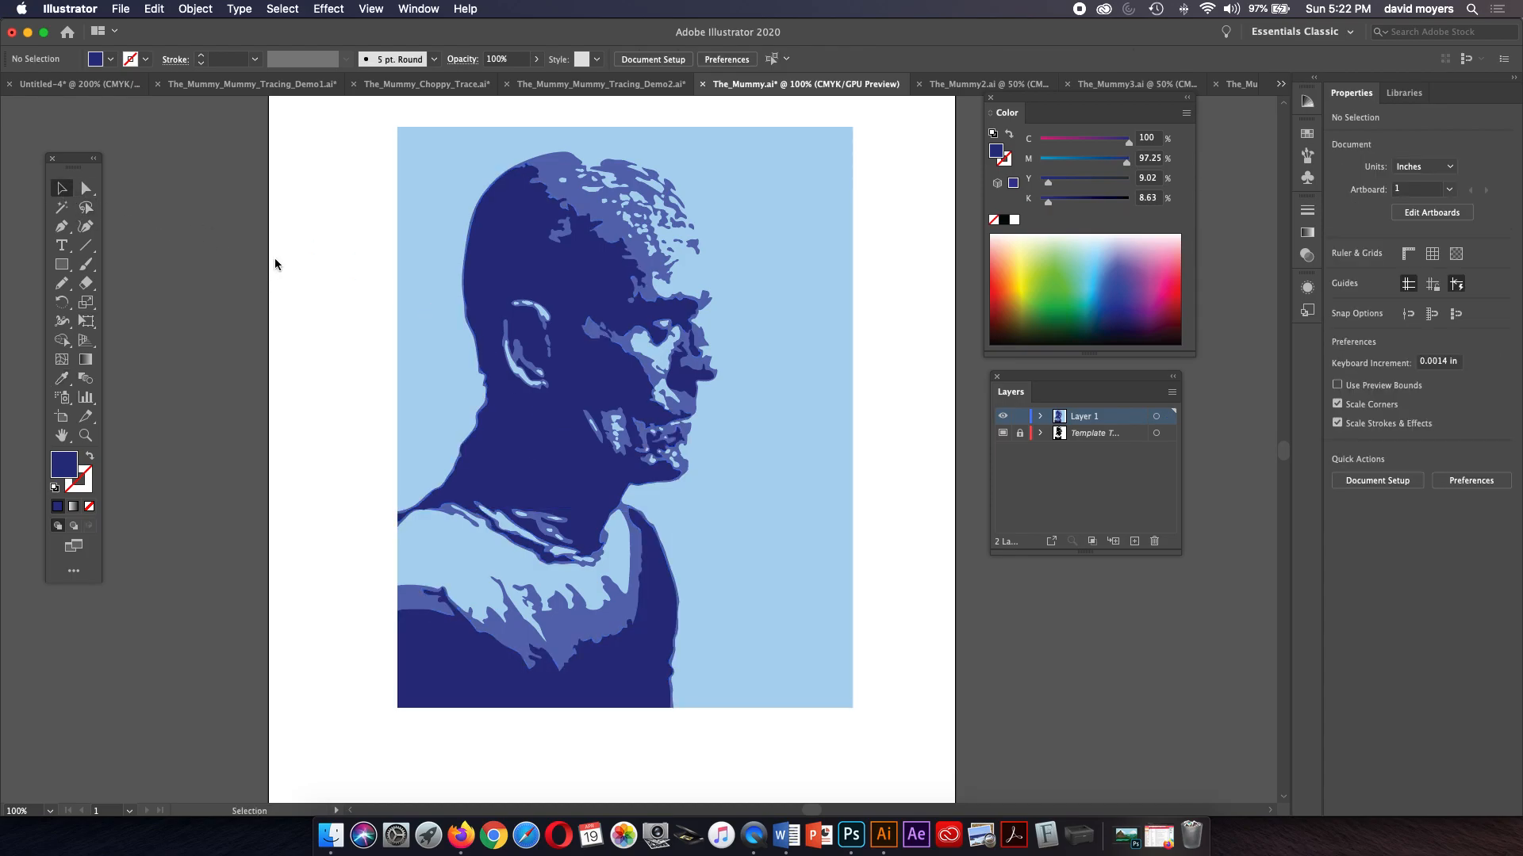
# Step: Move the whole portrait to the artboard's upper-left corner, centered at about X 2.94 in, Y 3.71 in, and hide the template layer
pyautogui.press('super+minus')
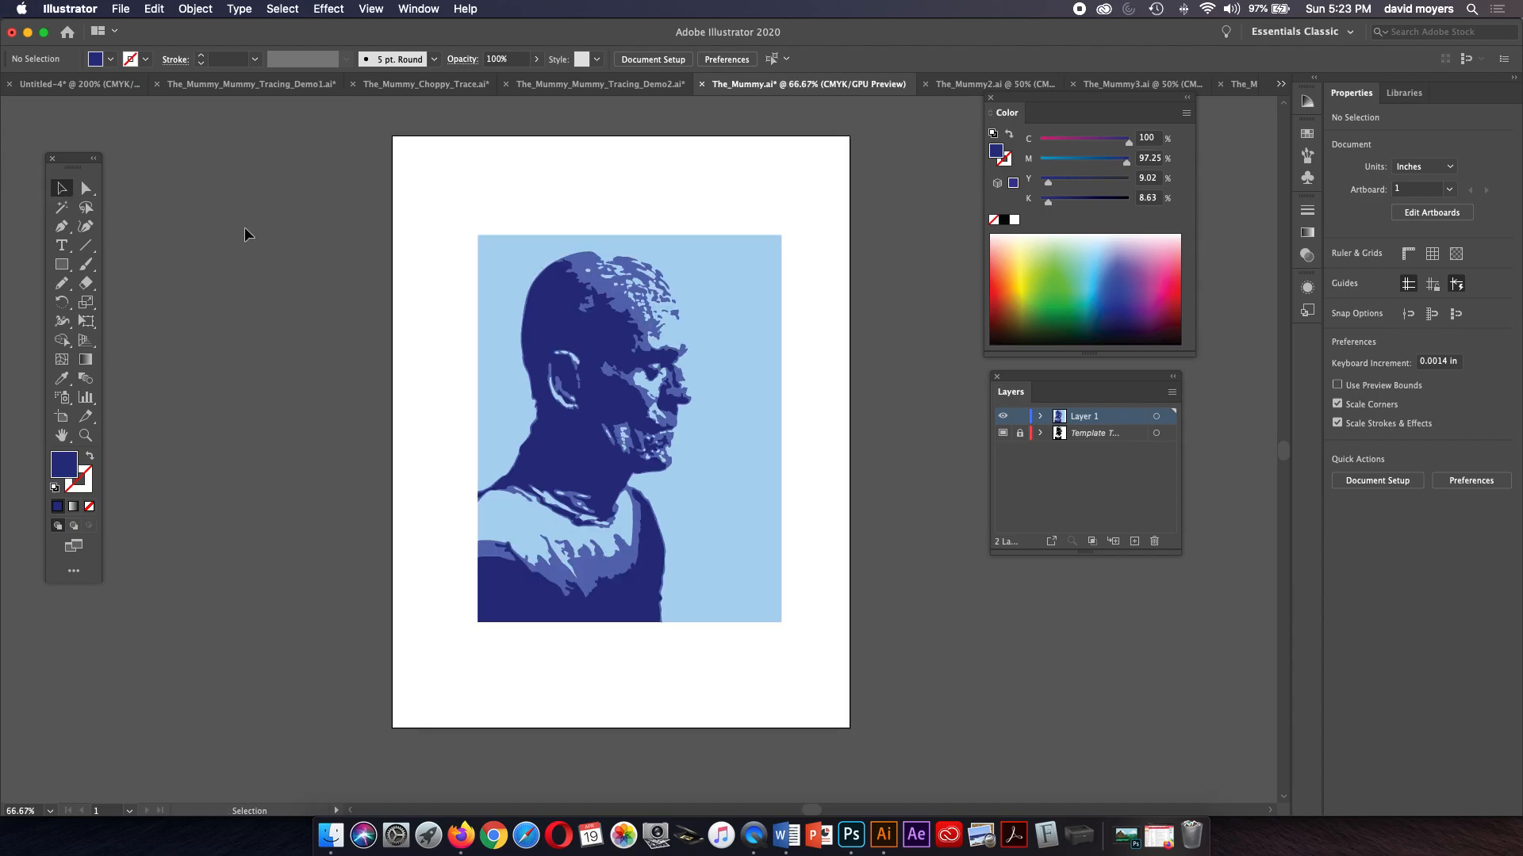
pyautogui.moveTo(437, 225)
pyautogui.mouseDown()
pyautogui.moveTo(571, 471)
pyautogui.moveTo(806, 571)
pyautogui.moveTo(816, 632)
pyautogui.mouseUp()
pyautogui.moveTo(763, 551)
pyautogui.mouseDown()
pyautogui.moveTo(740, 497)
pyautogui.moveTo(687, 457)
pyautogui.mouseUp()
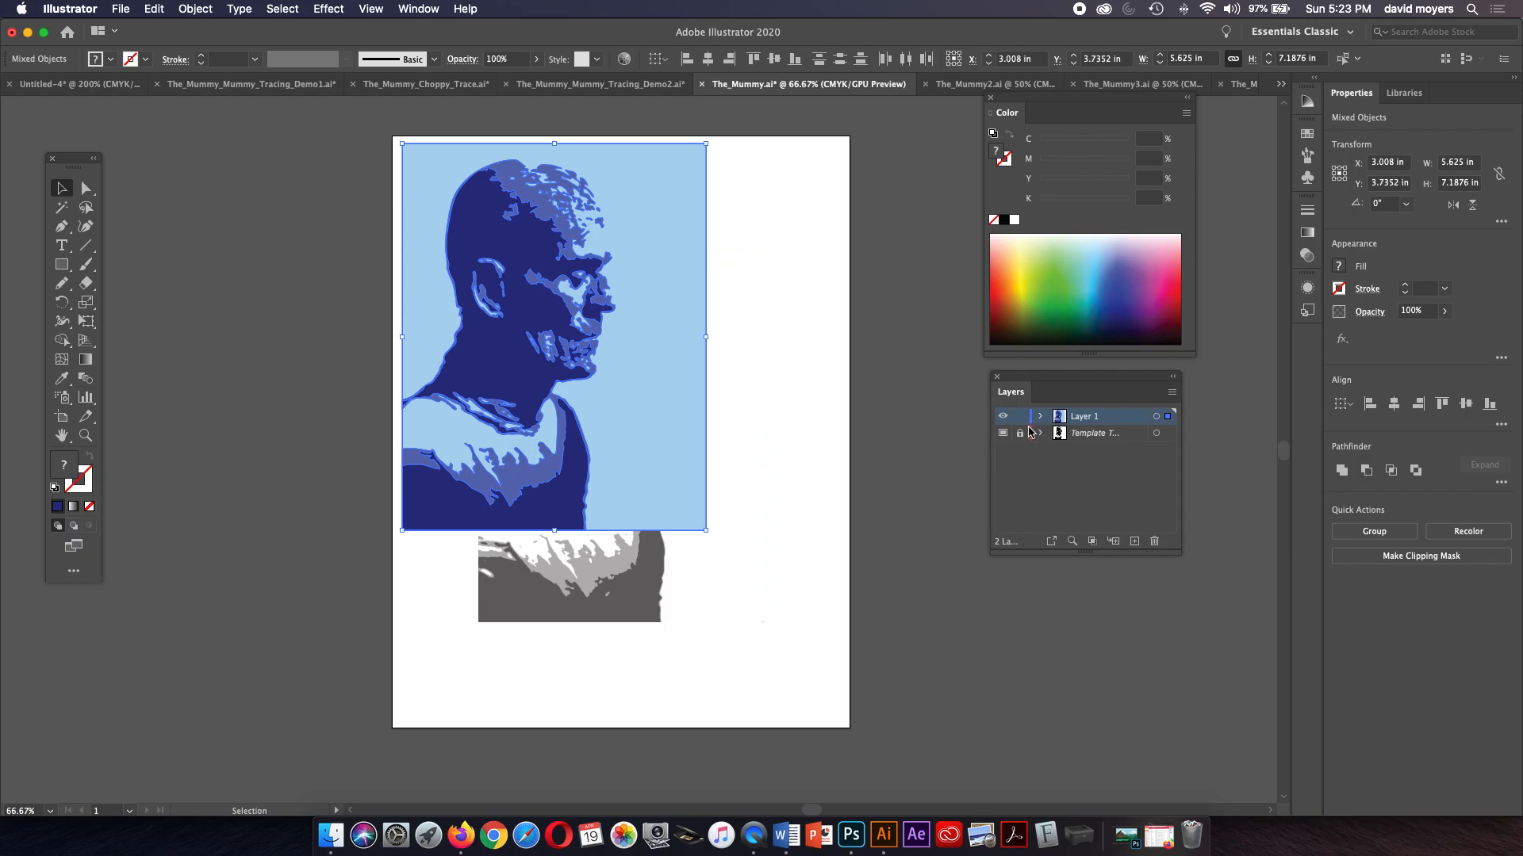
pyautogui.click(1000, 433)
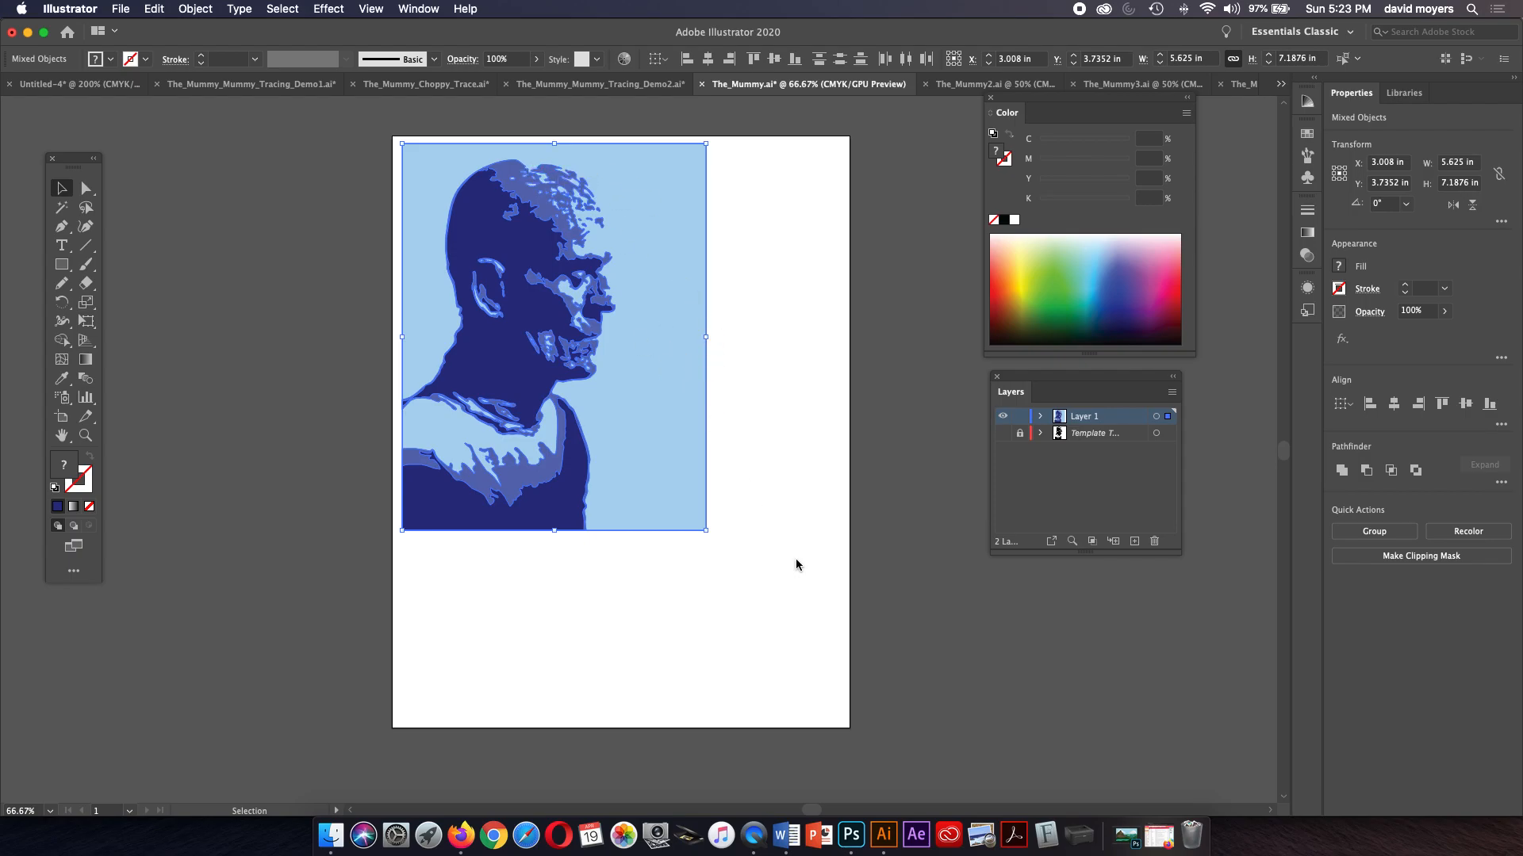
pyautogui.moveTo(645, 412); pyautogui.dragTo(639, 410)
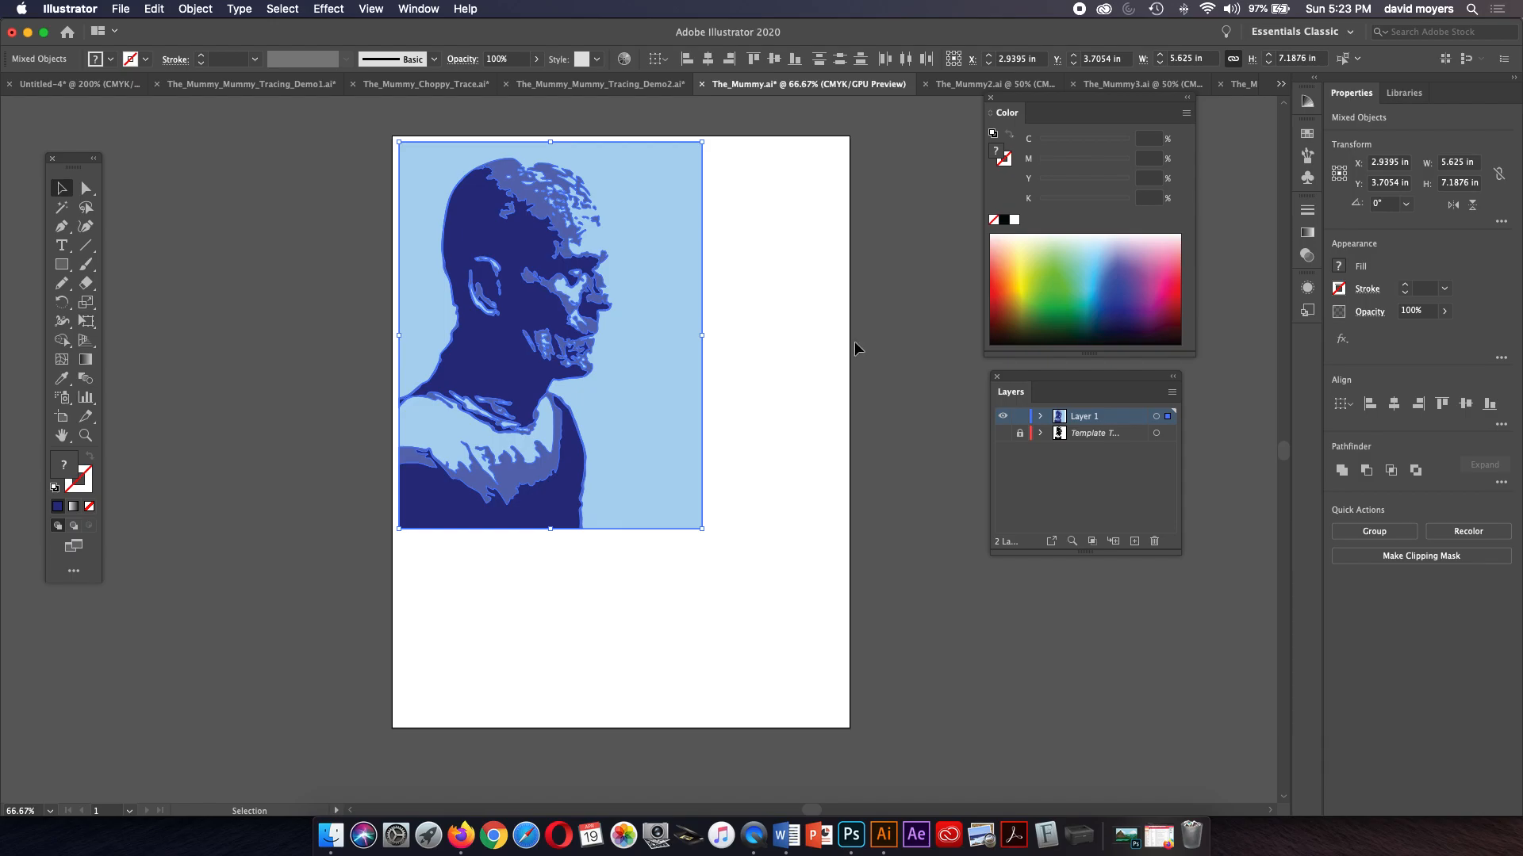
# Step: Duplicate Layer 1 with the portrait and lock the original layer
pyautogui.click(1112, 473)
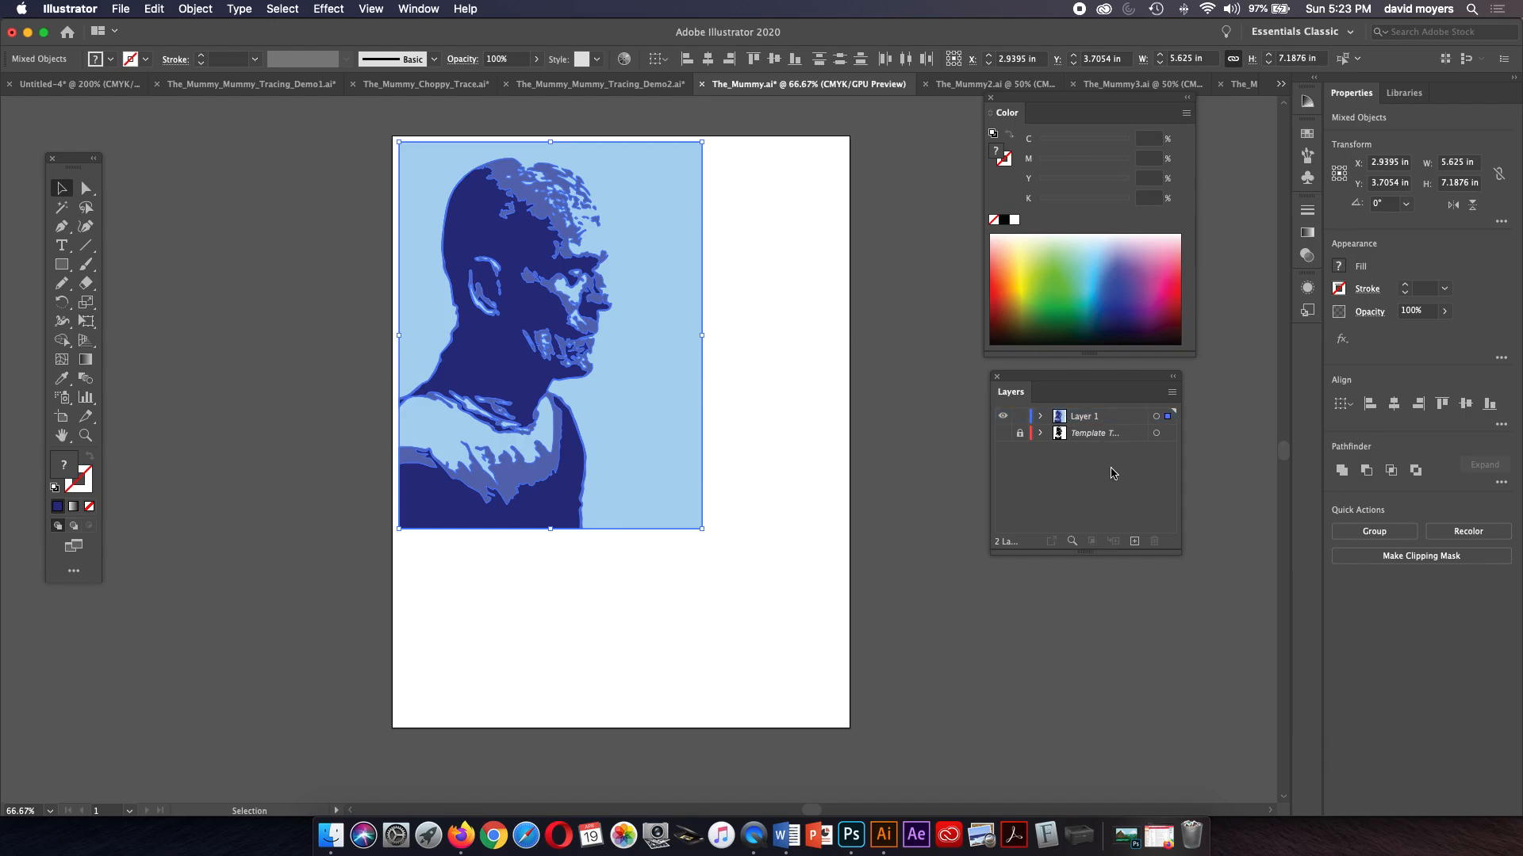
pyautogui.click(1114, 419)
pyautogui.moveTo(1113, 419); pyautogui.dragTo(1135, 541)
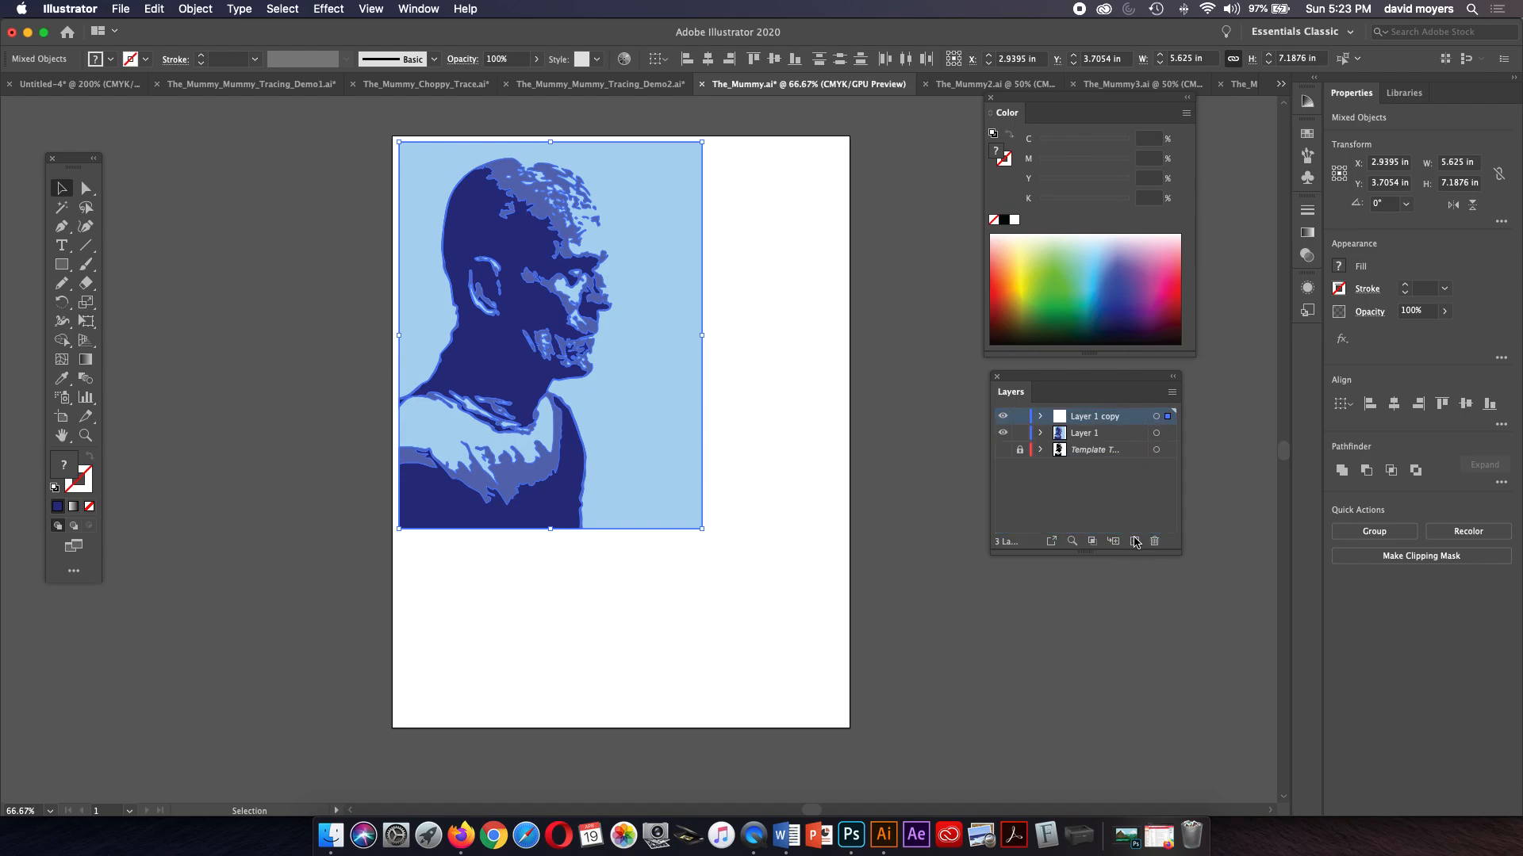
pyautogui.click(1021, 433)
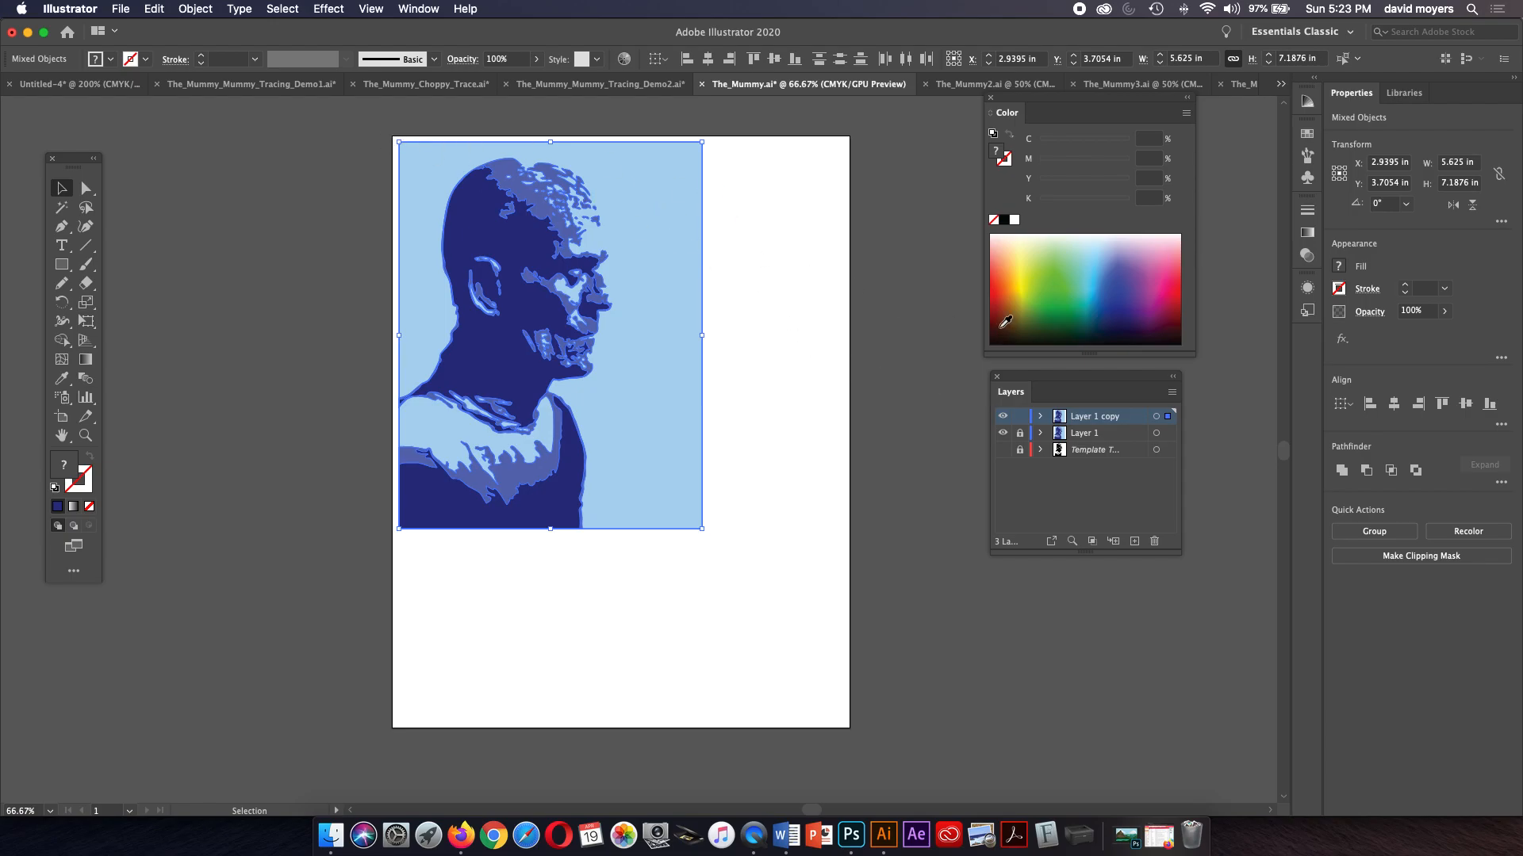
# Step: Select all artwork on Layer 1 copy and move it level beside the original portrait, leaving a narrow gap, at about X 8.67 in
pyautogui.click(1155, 417)
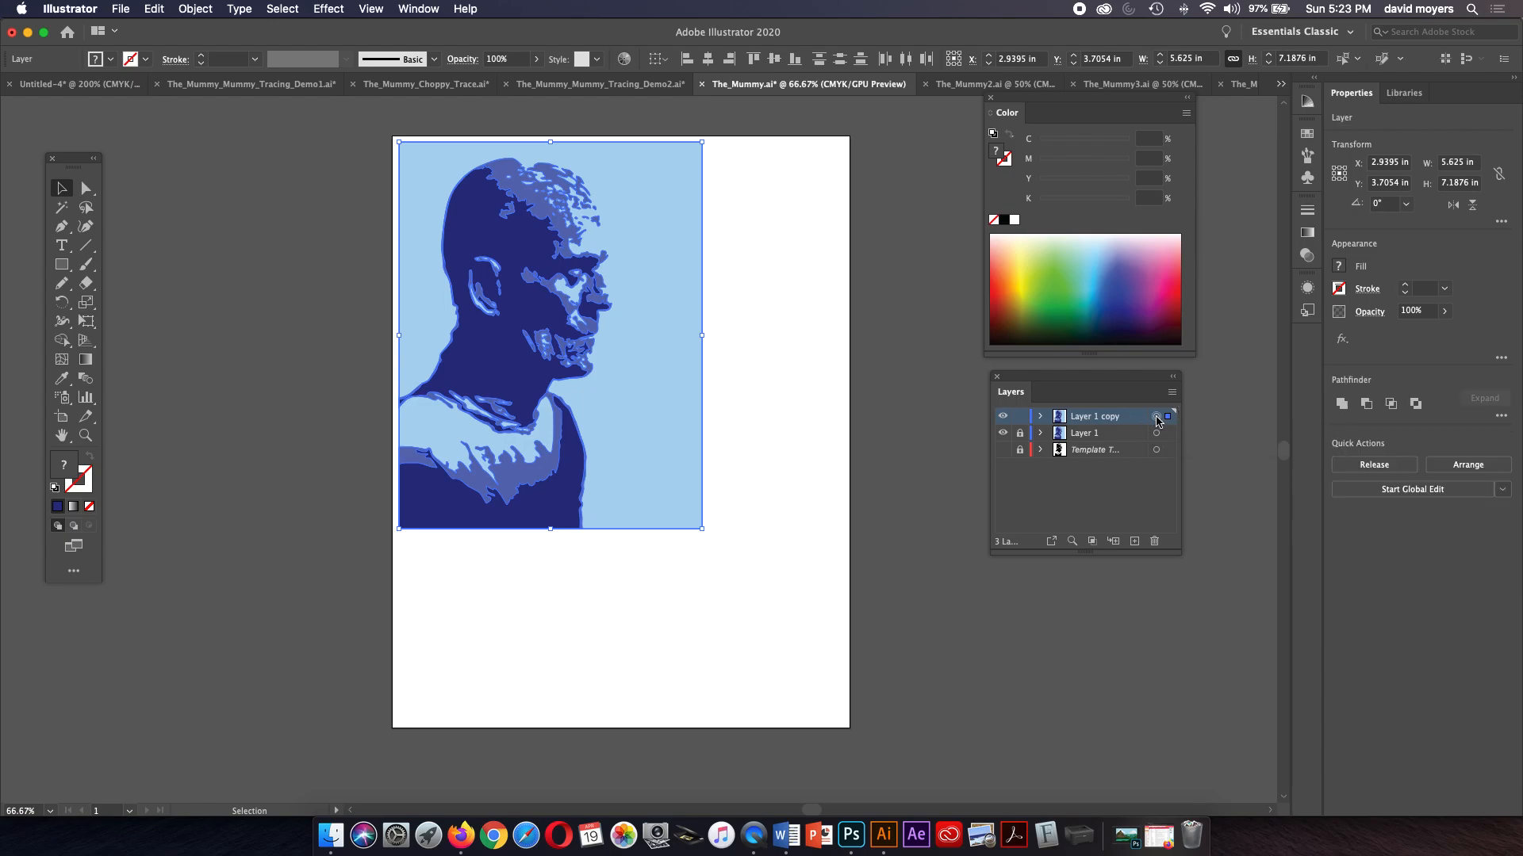
pyautogui.moveTo(642, 401); pyautogui.dragTo(949, 400)
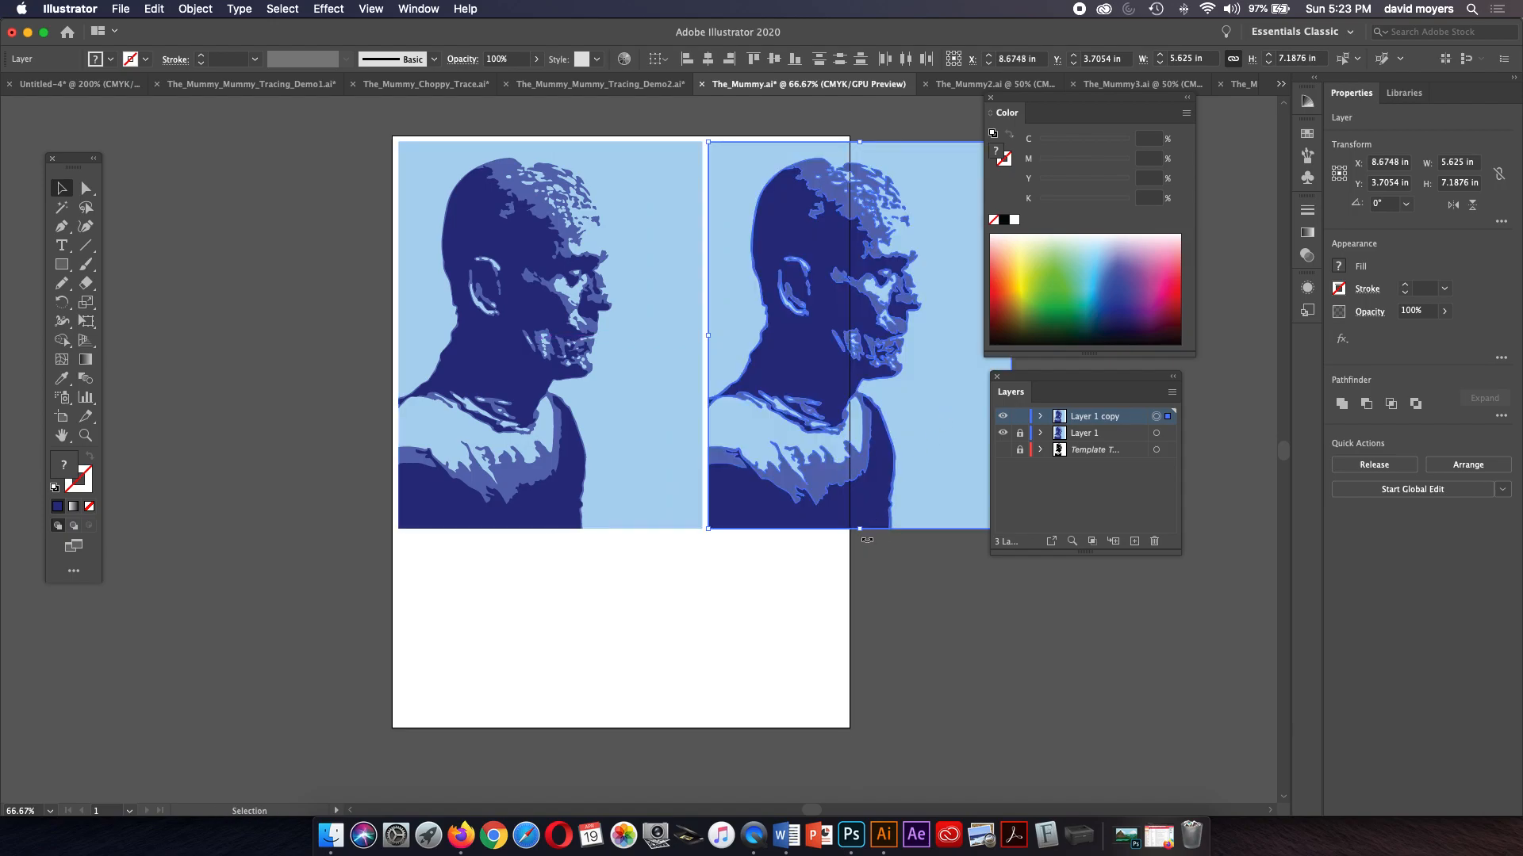
pyautogui.hscroll(3, 809, 642)
pyautogui.scroll(-1, 809, 642)
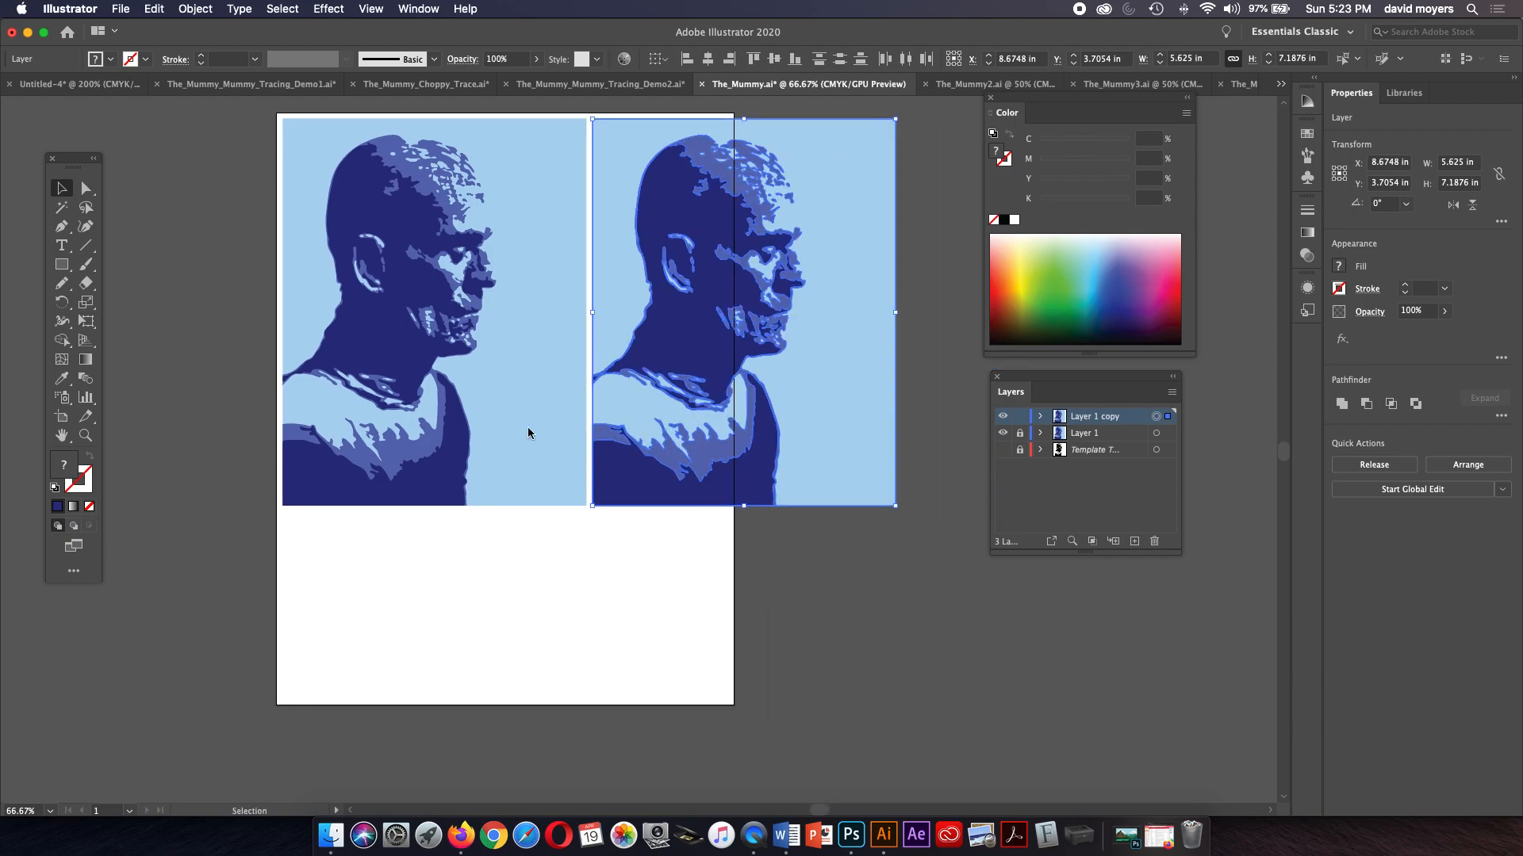
# Step: Enlarge the artboard to about 11.61 by 16.66 in, extending its right and lower edges
pyautogui.click(61, 420)
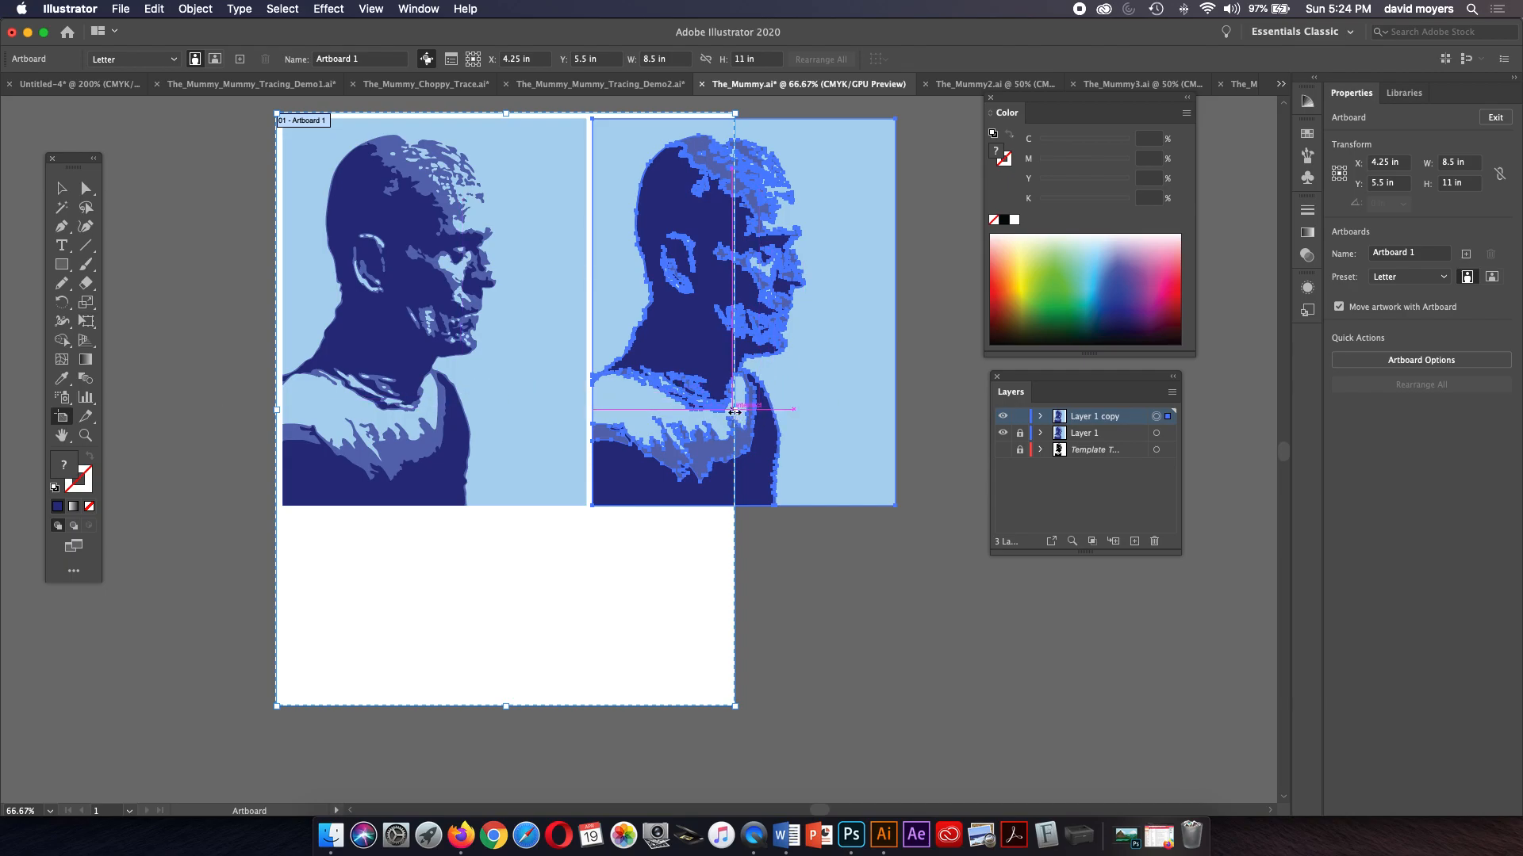
pyautogui.moveTo(735, 410); pyautogui.dragTo(902, 396)
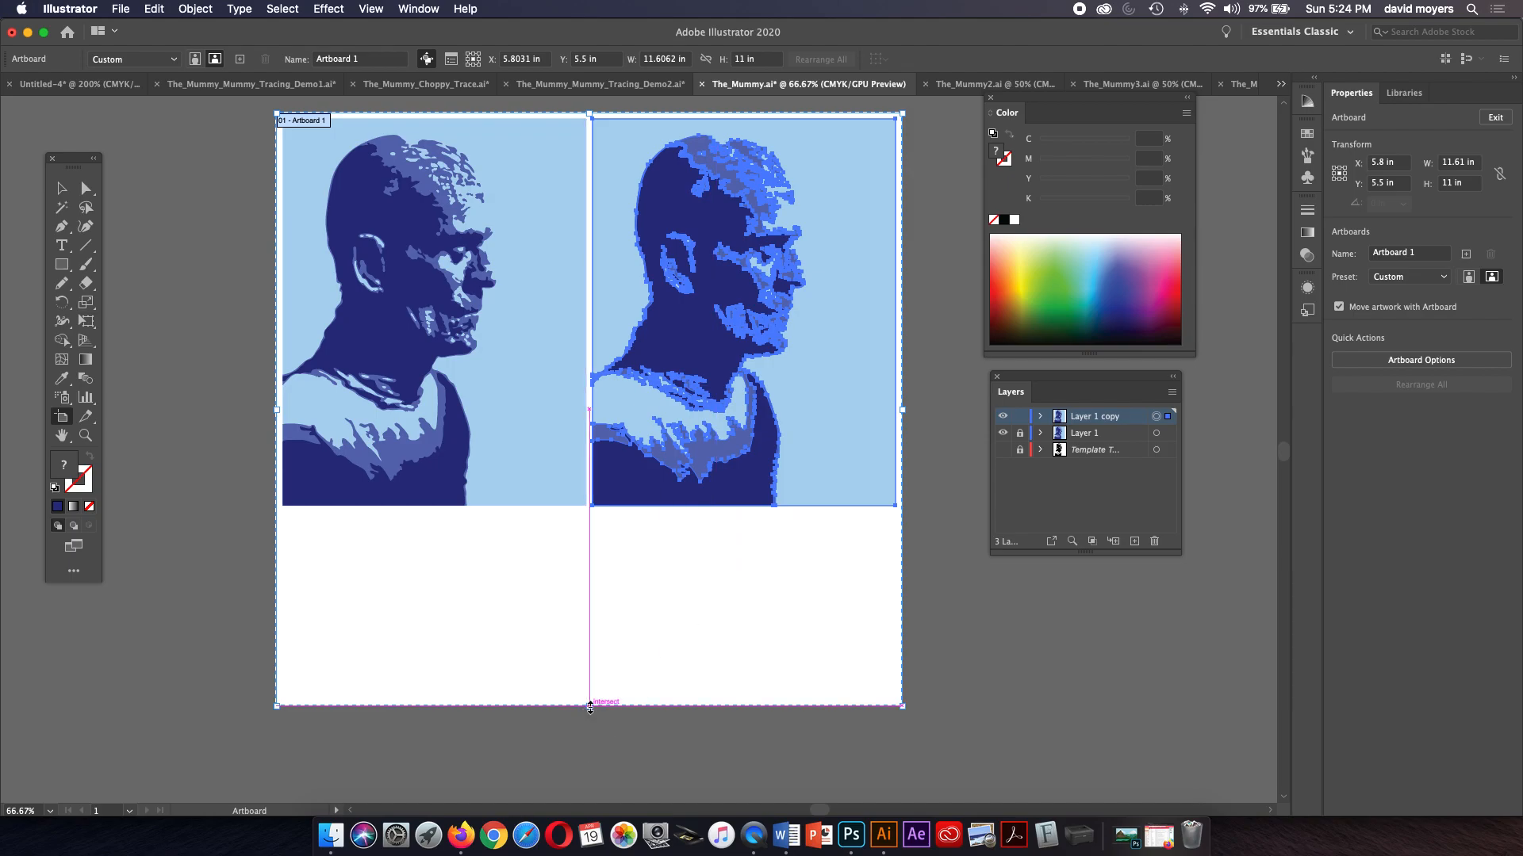
pyautogui.moveTo(589, 705); pyautogui.dragTo(607, 582)
pyautogui.moveTo(590, 568); pyautogui.dragTo(572, 672)
pyautogui.scroll(5, 612, 571)
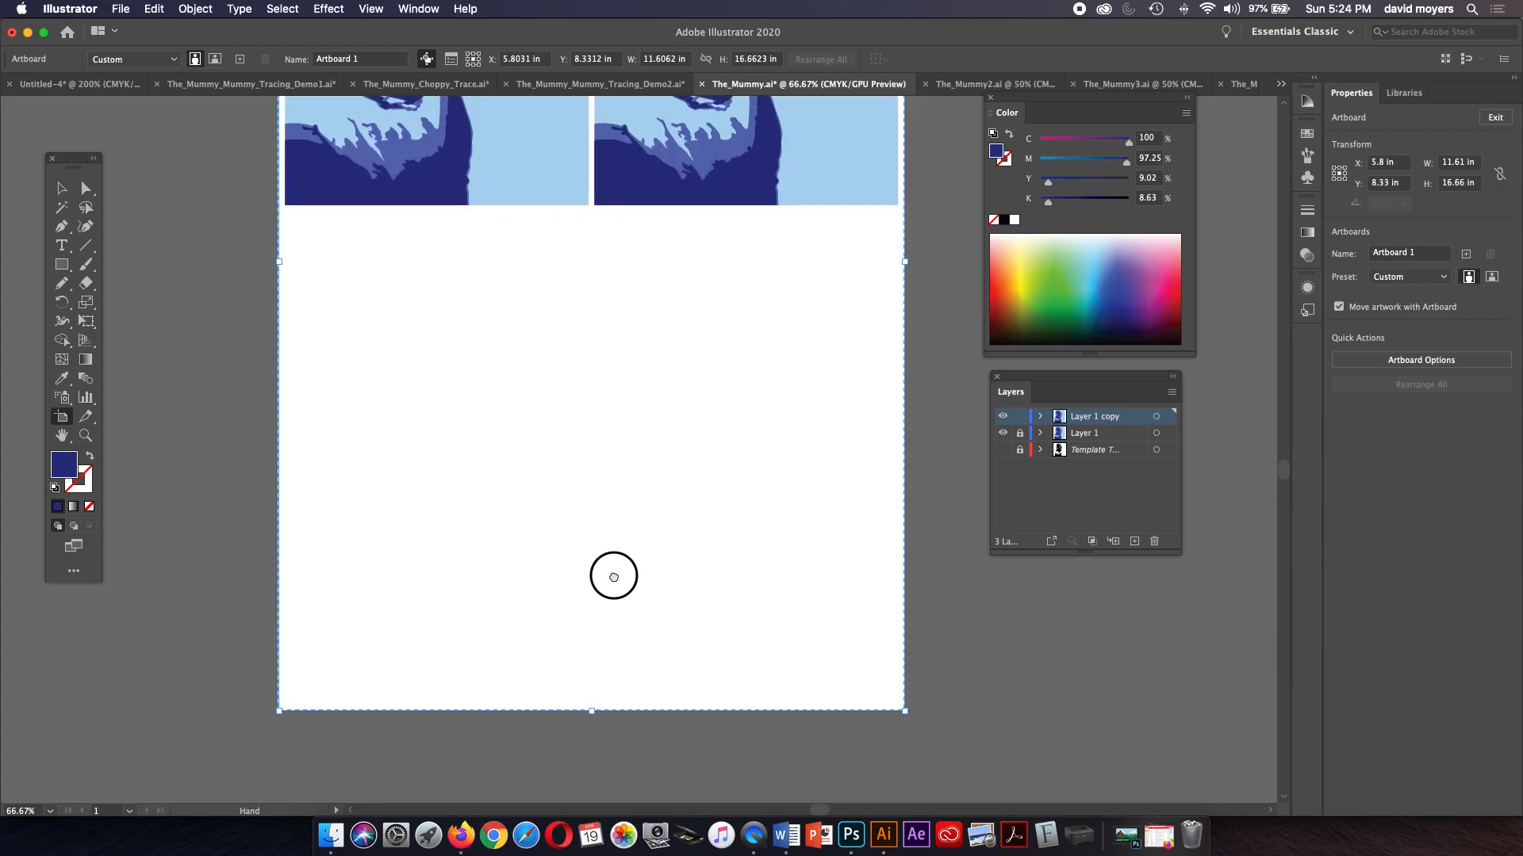
# Step: Lock Layer 1 copy, then duplicate Layer 1 and Layer 1 copy together to get two more portrait layers
pyautogui.press('super+minus')
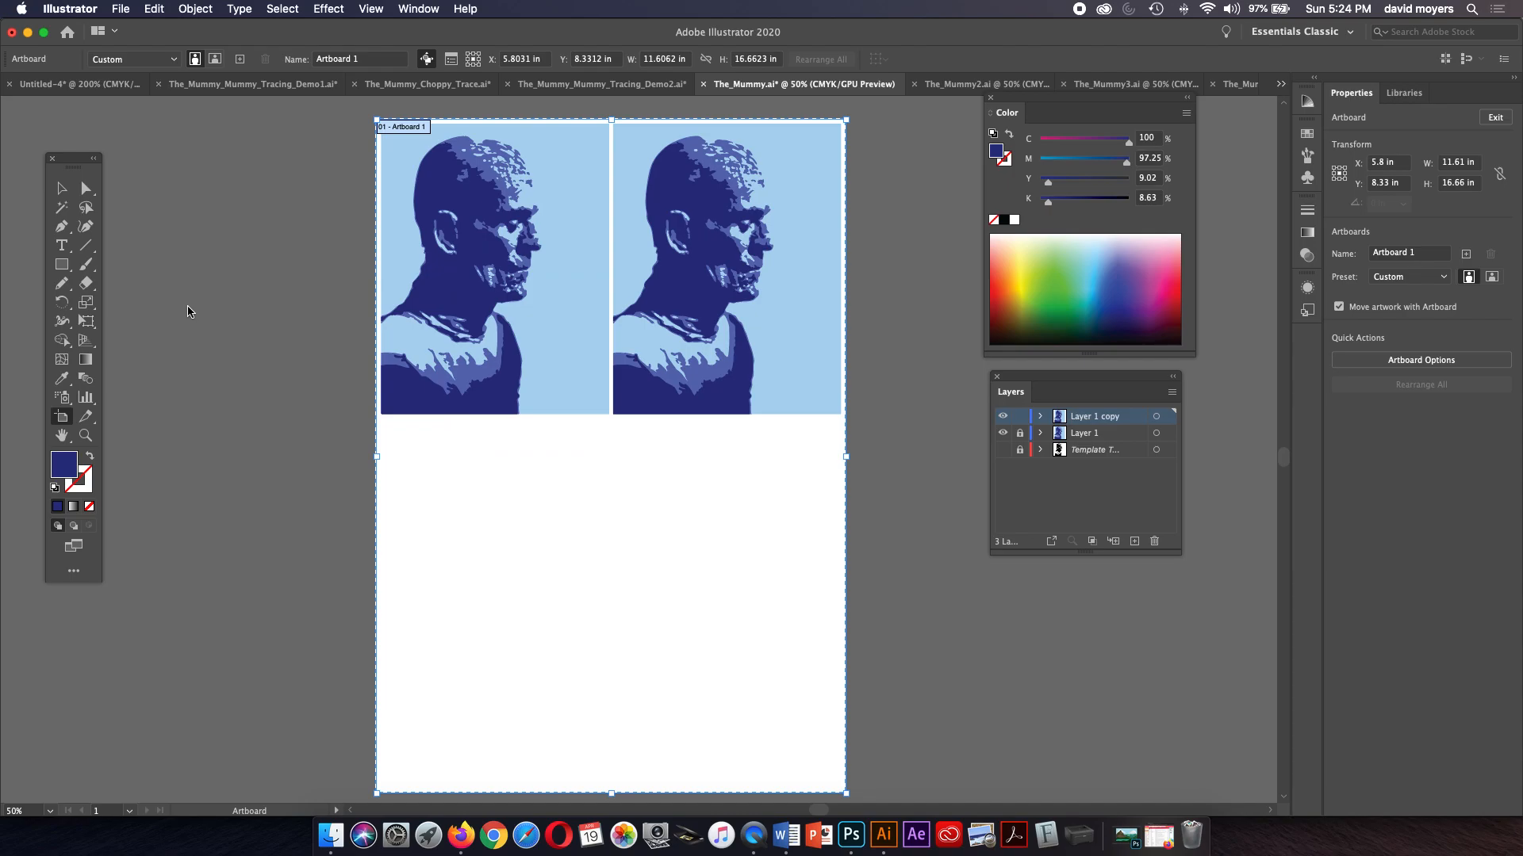
pyautogui.click(61, 188)
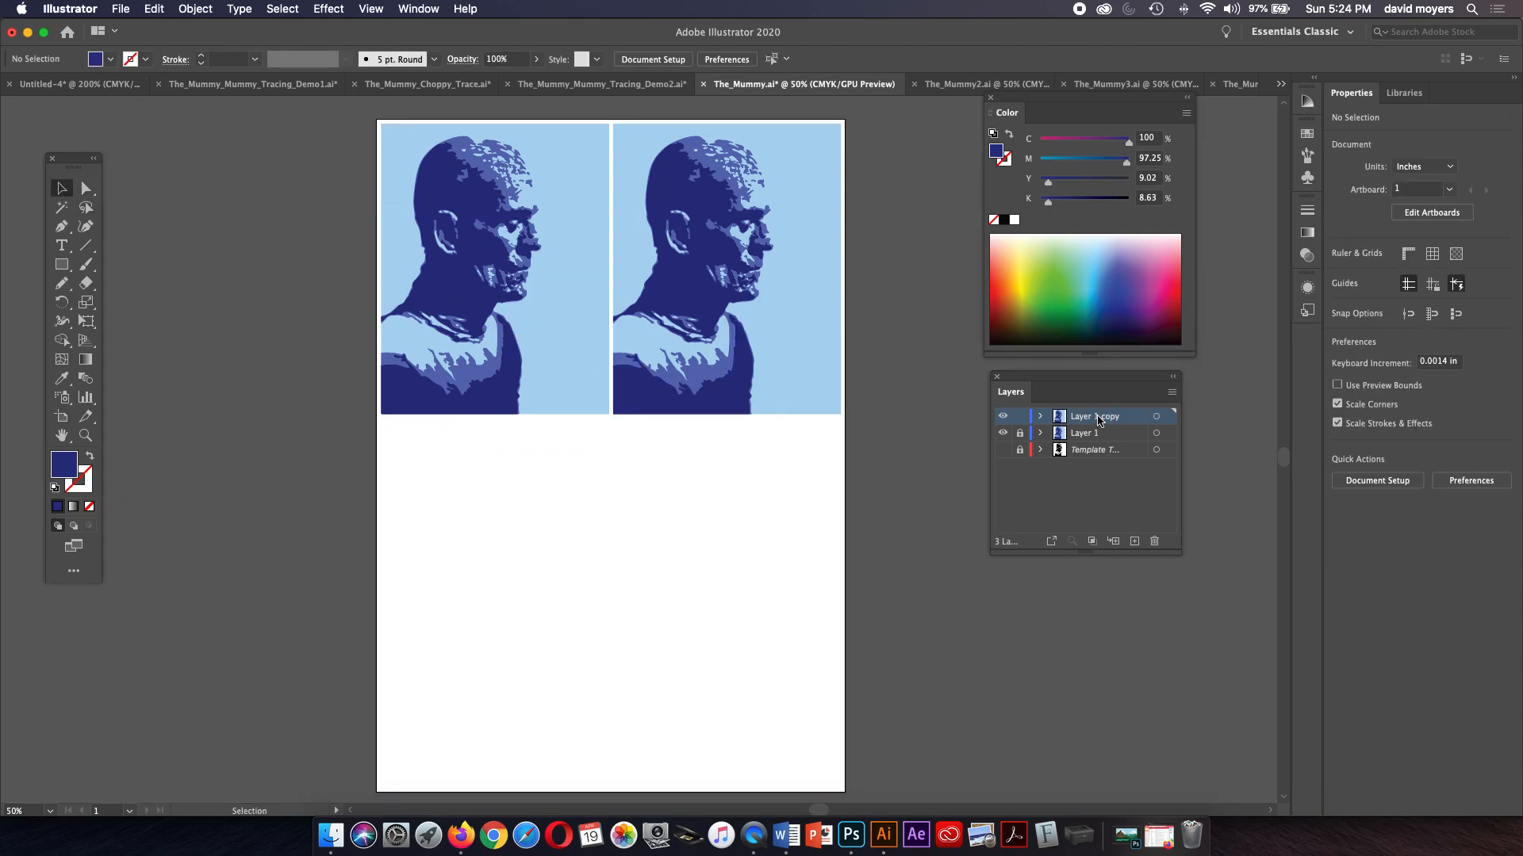
pyautogui.click(1020, 417)
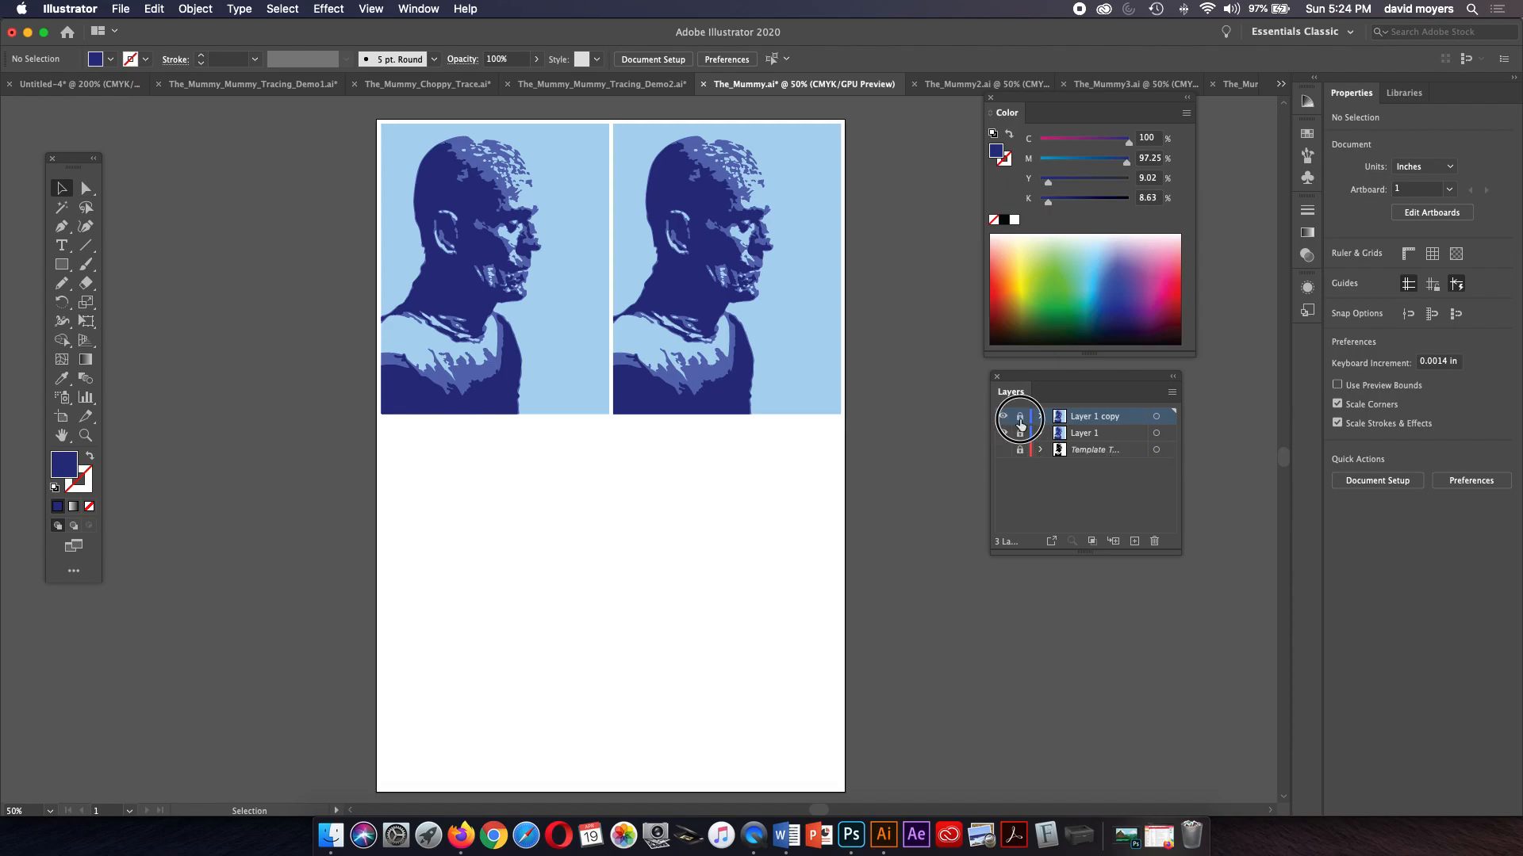
pyautogui.keyDown('shift'); pyautogui.click(1097, 432); pyautogui.keyUp('shift')
pyautogui.moveTo(1098, 433); pyautogui.dragTo(1136, 545)
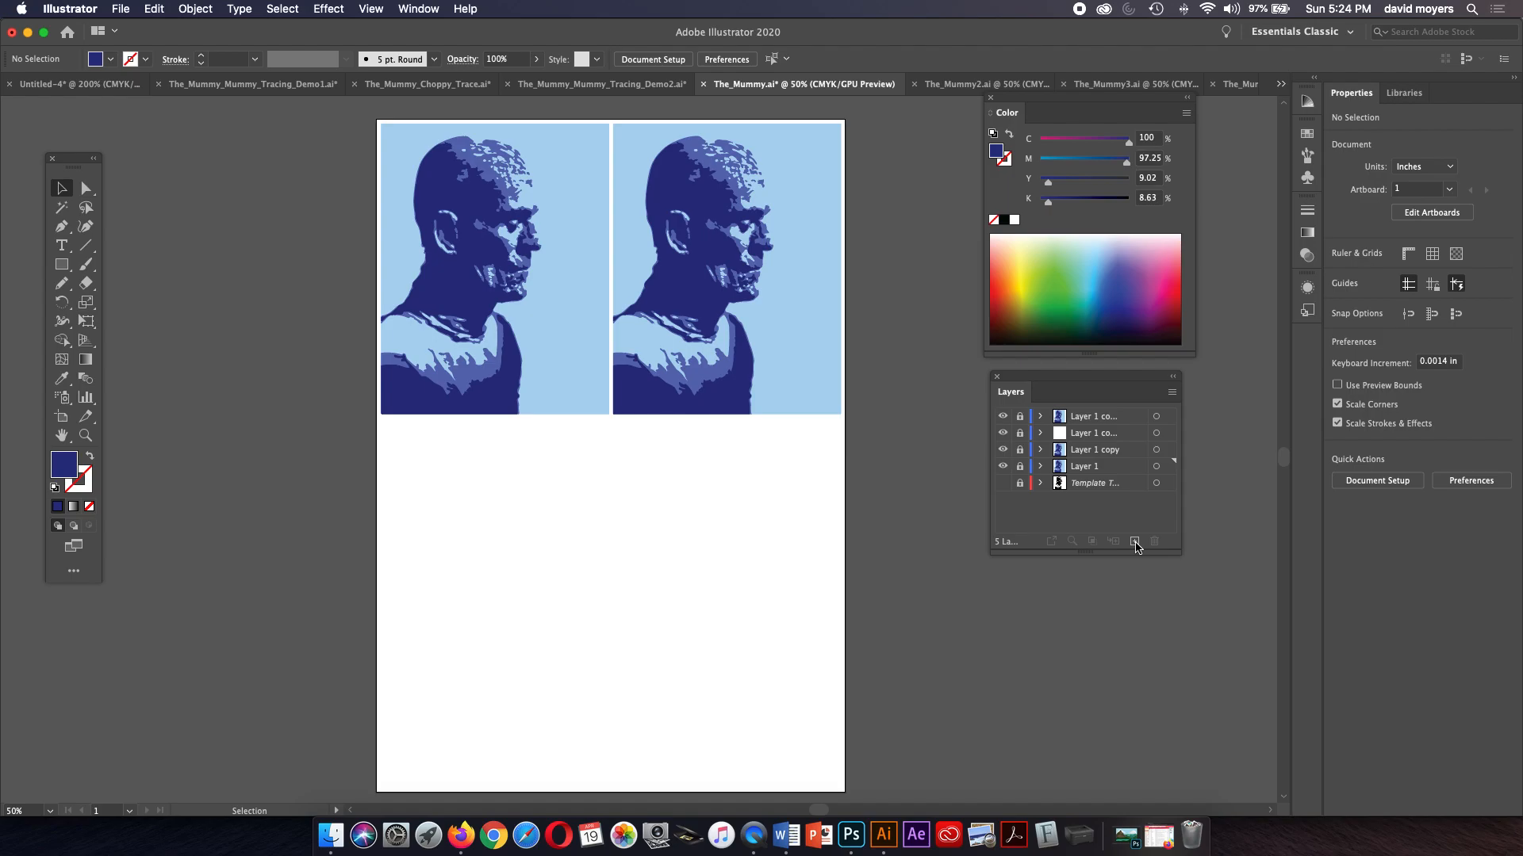
pyautogui.click(1134, 482)
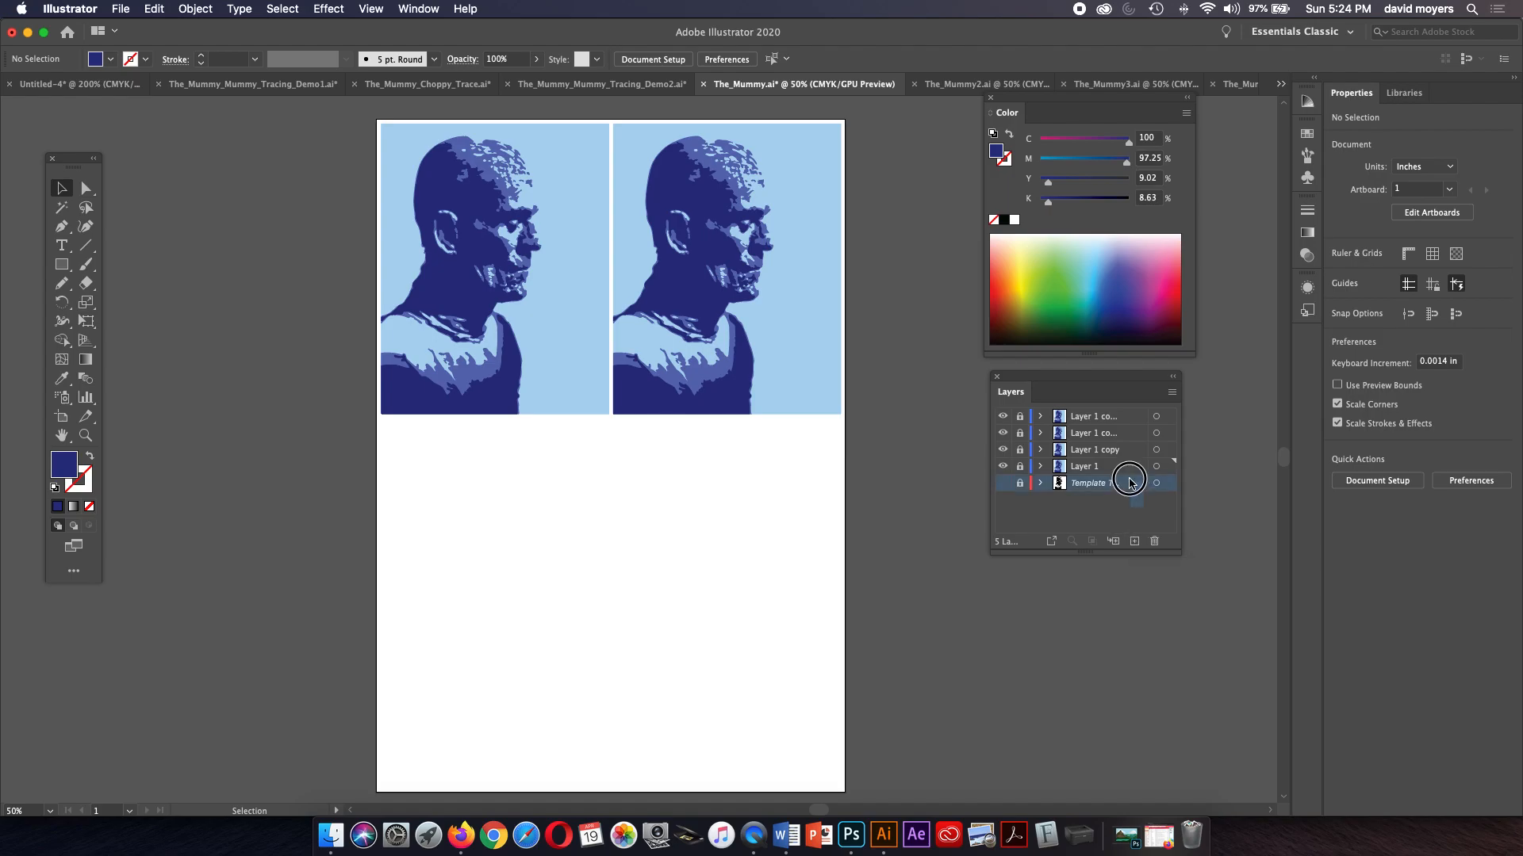
pyautogui.click(1136, 530)
# Step: Unlock the two newest layers and move both their portraits straight below the first row, leaving a narrow gap, centered at about Y 11.05 in
pyautogui.click(1020, 433)
pyautogui.click(1019, 416)
pyautogui.moveTo(830, 437); pyautogui.dragTo(778, 431)
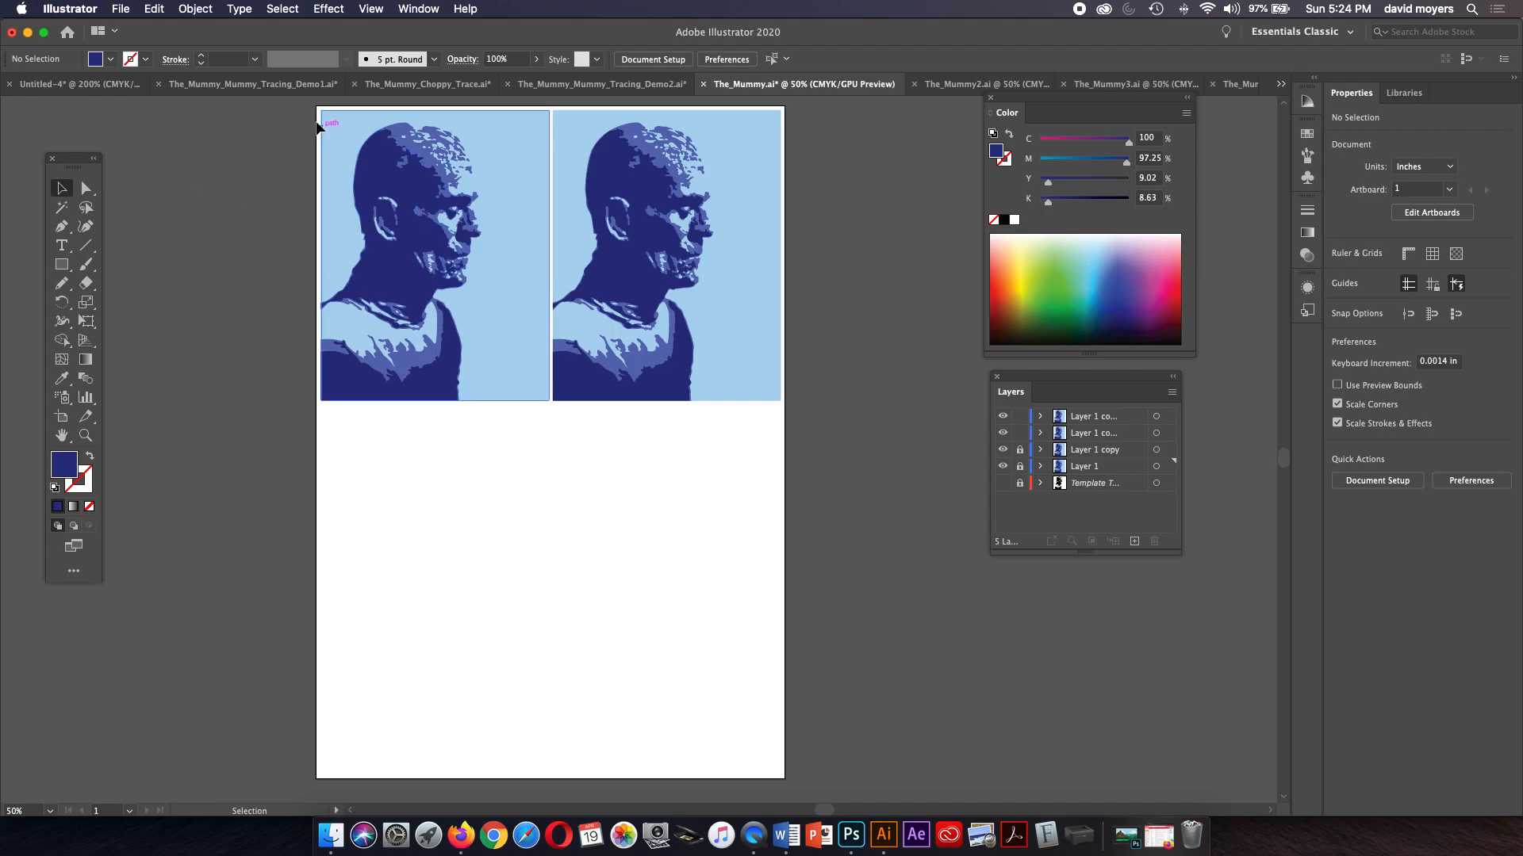
pyautogui.moveTo(300, 107); pyautogui.dragTo(774, 428)
pyautogui.moveTo(747, 367); pyautogui.dragTo(735, 655)
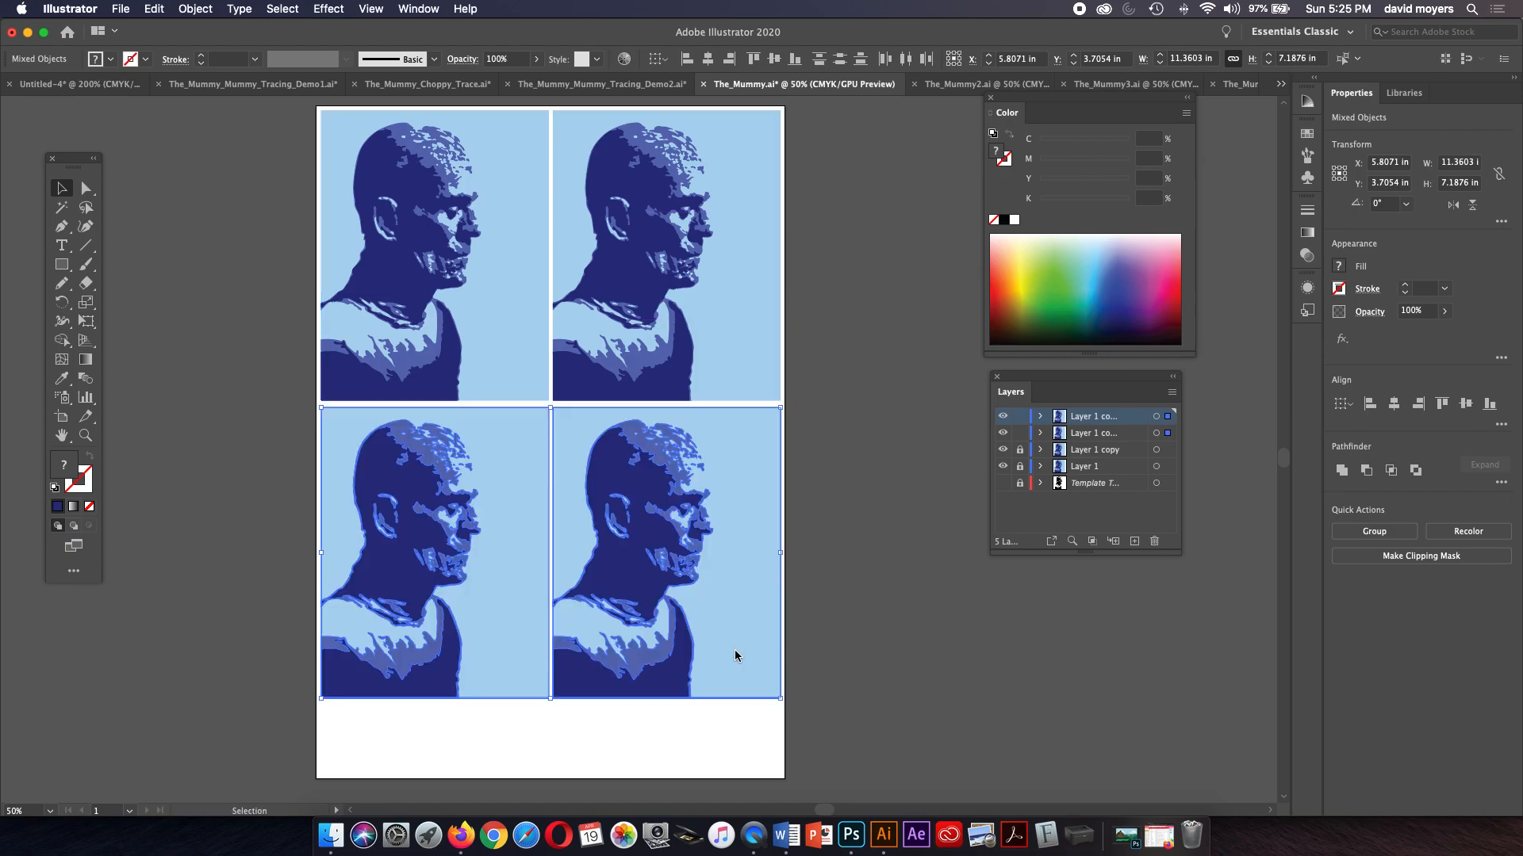
pyautogui.click(855, 539)
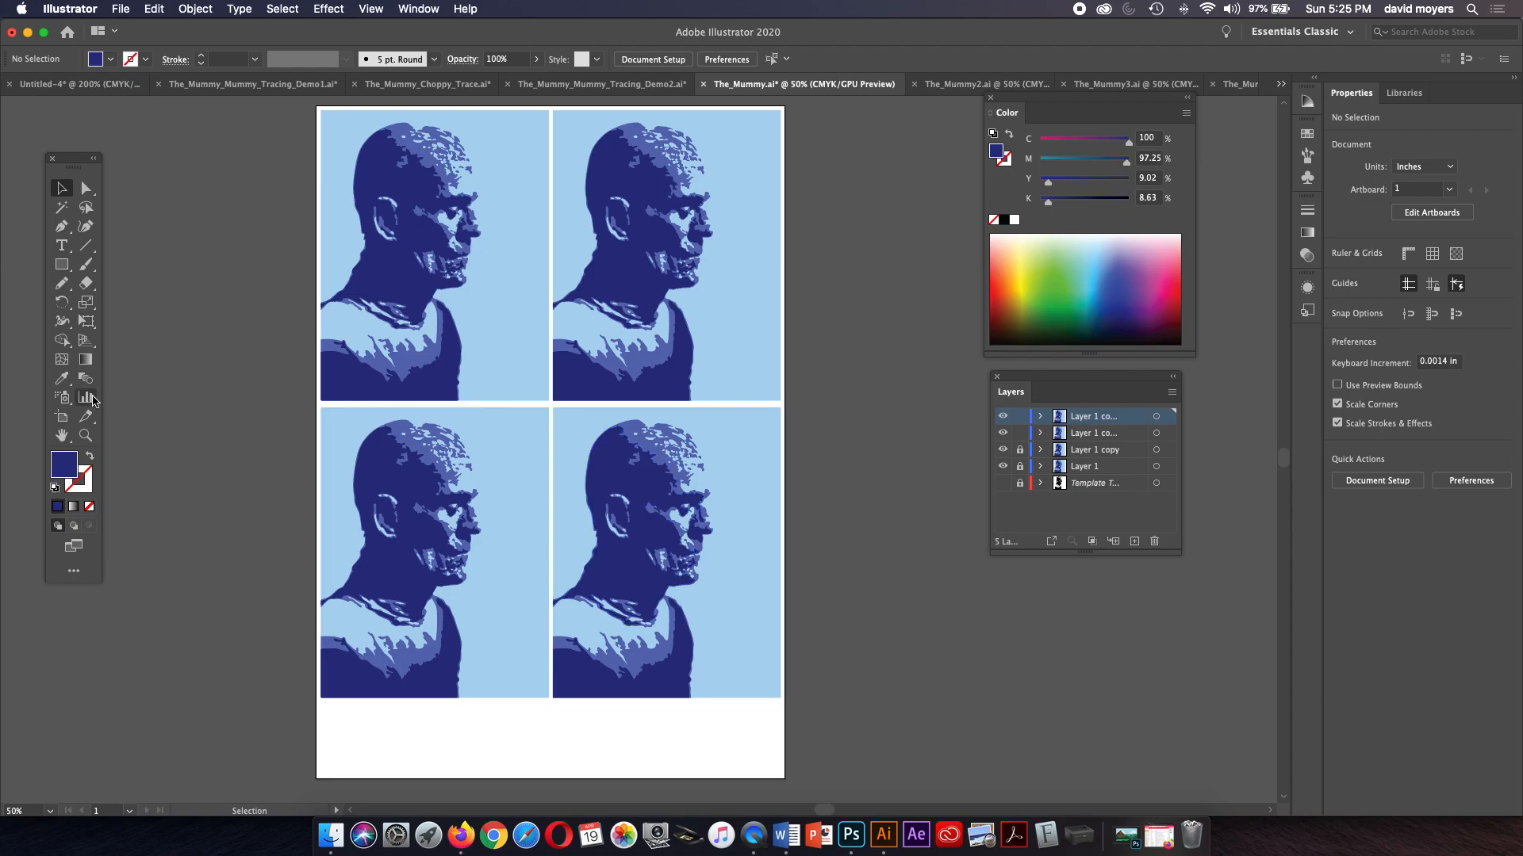
# Step: Shorten the artboard from its lower edge to about 14.79 in high, leaving a thin margin below the second row of portraits
pyautogui.click(61, 416)
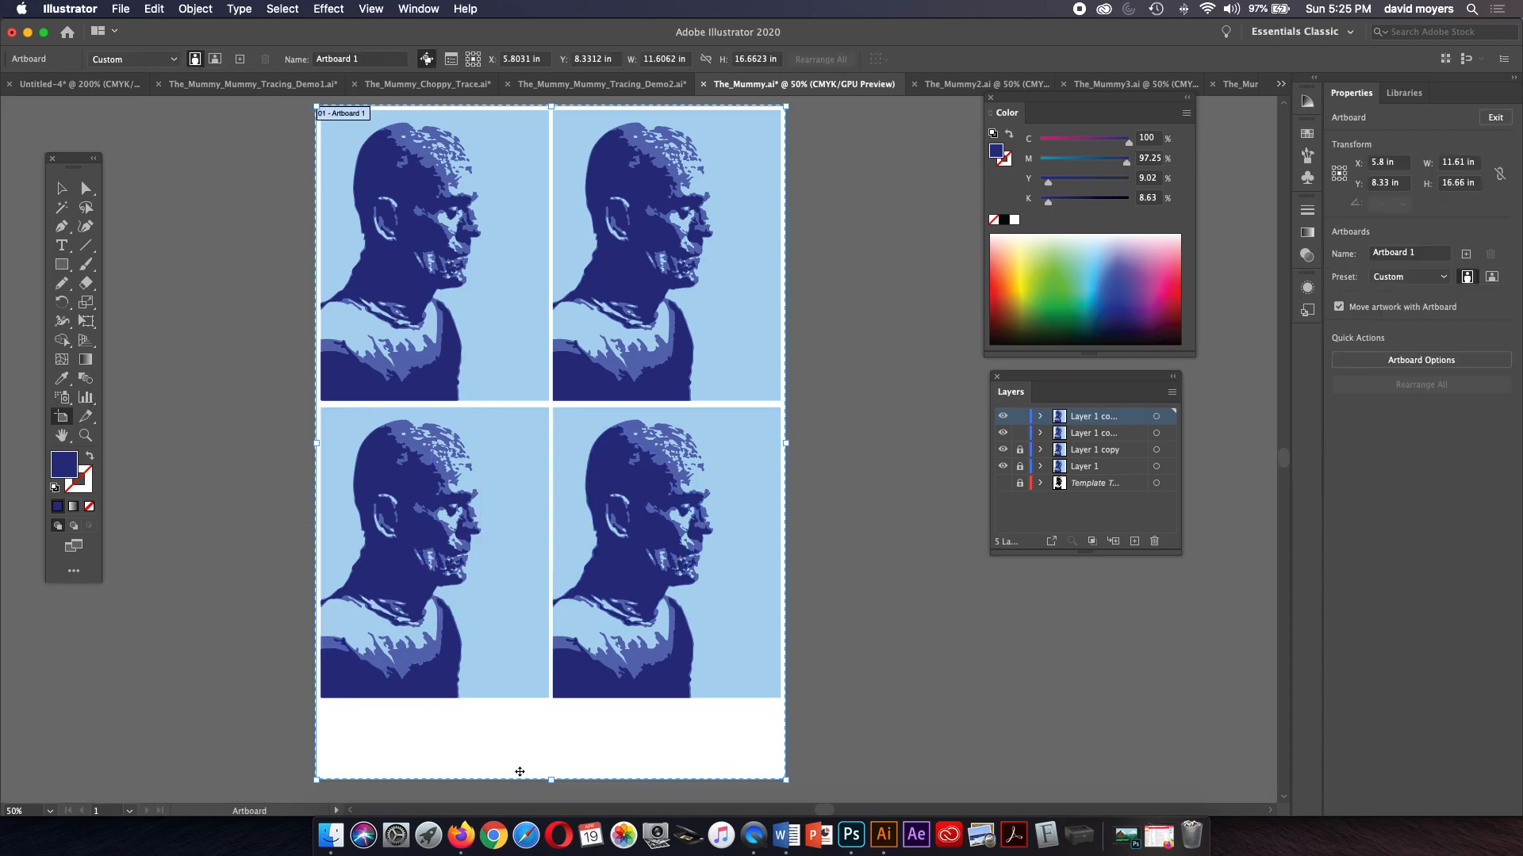
pyautogui.moveTo(547, 782); pyautogui.dragTo(552, 704)
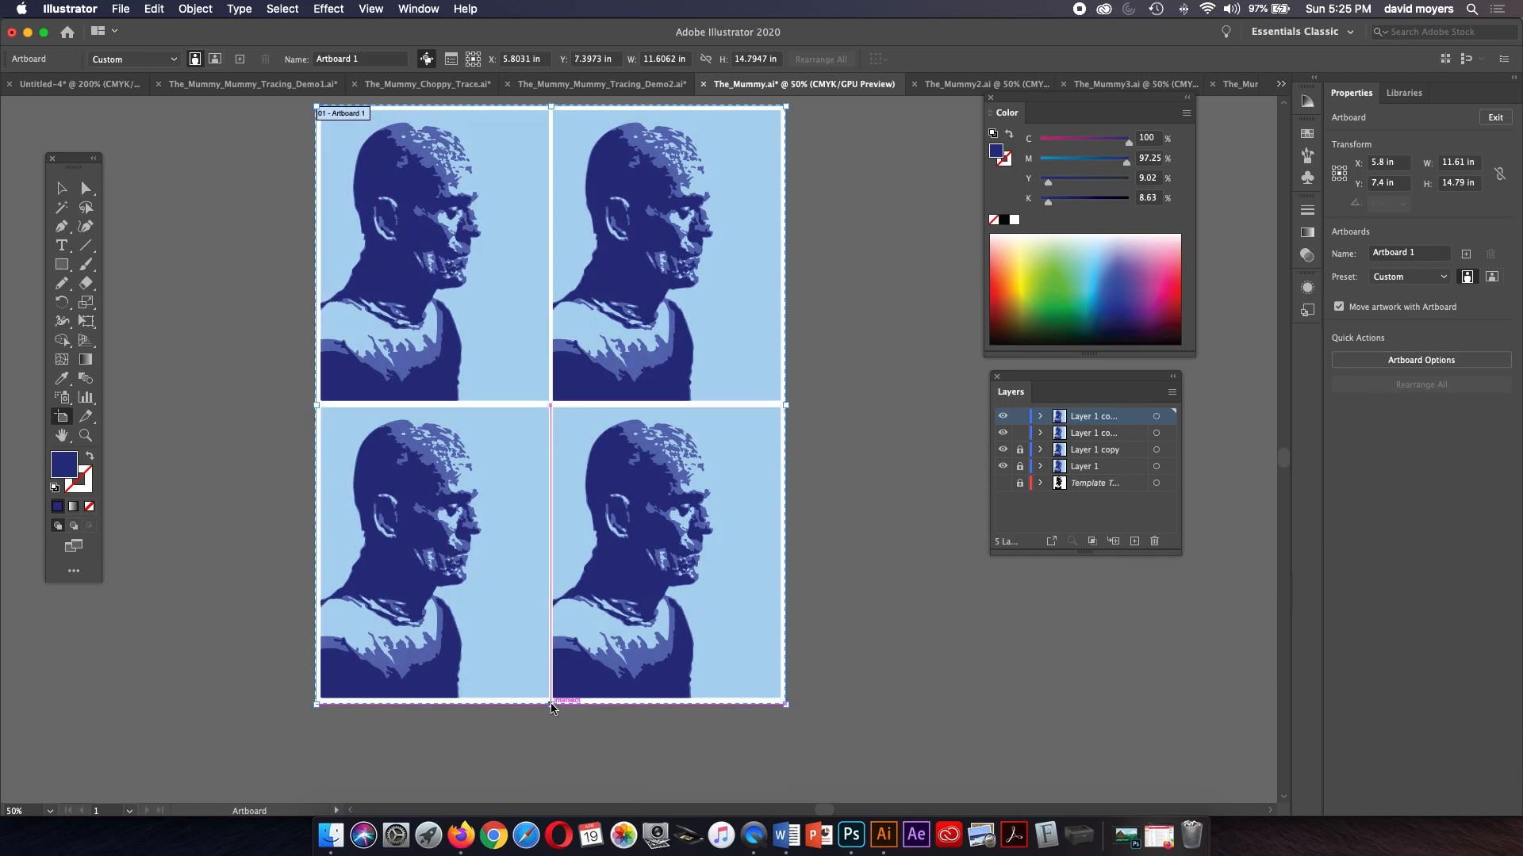
pyautogui.click(61, 188)
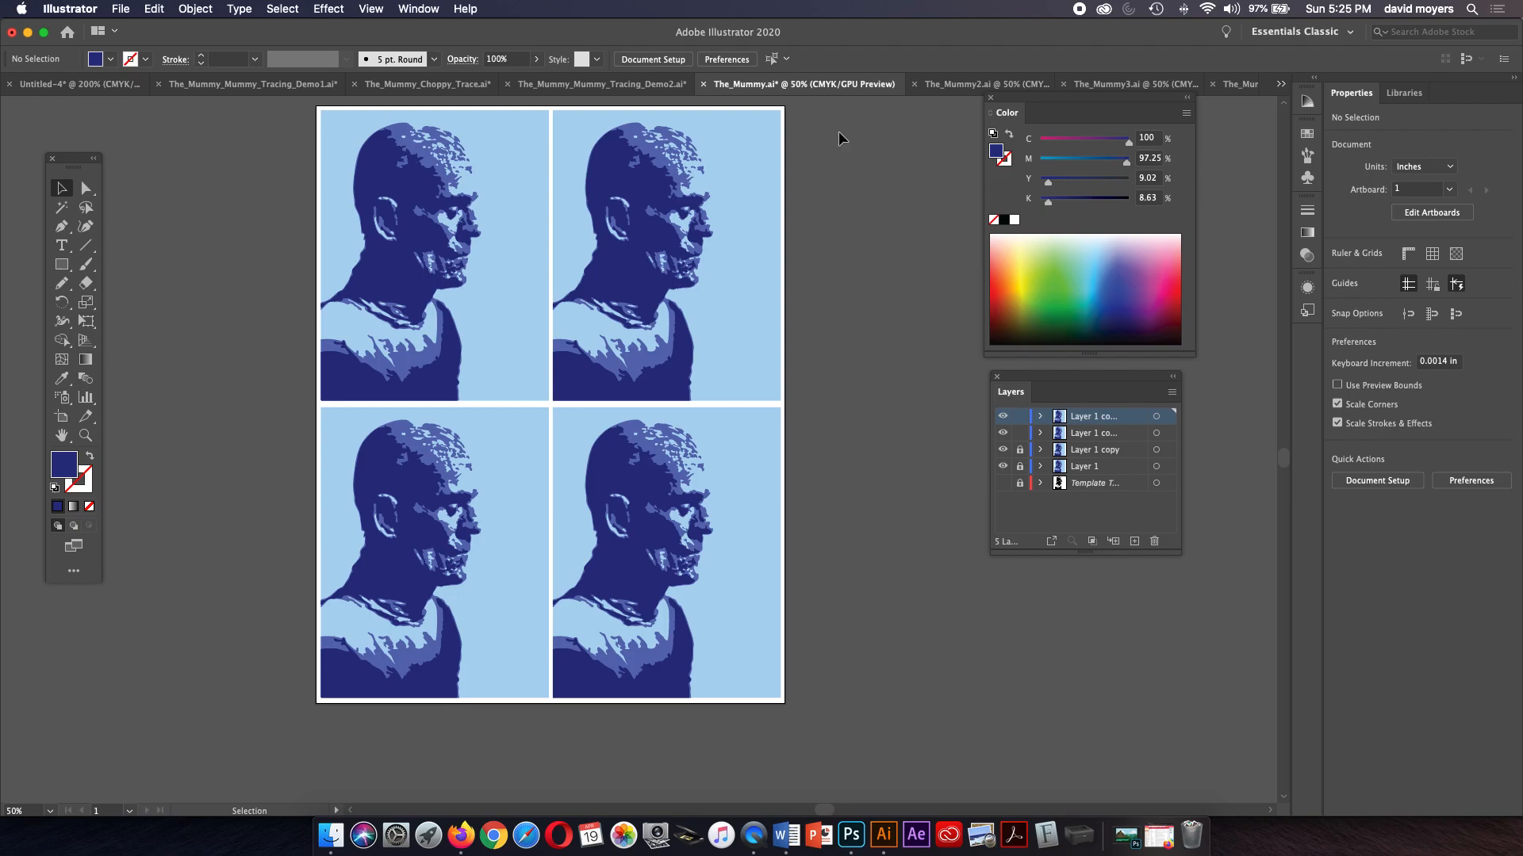
# Step: View the four-color example in The_Mummy2.ai and return to The_Mummy.ai
pyautogui.click(935, 87)
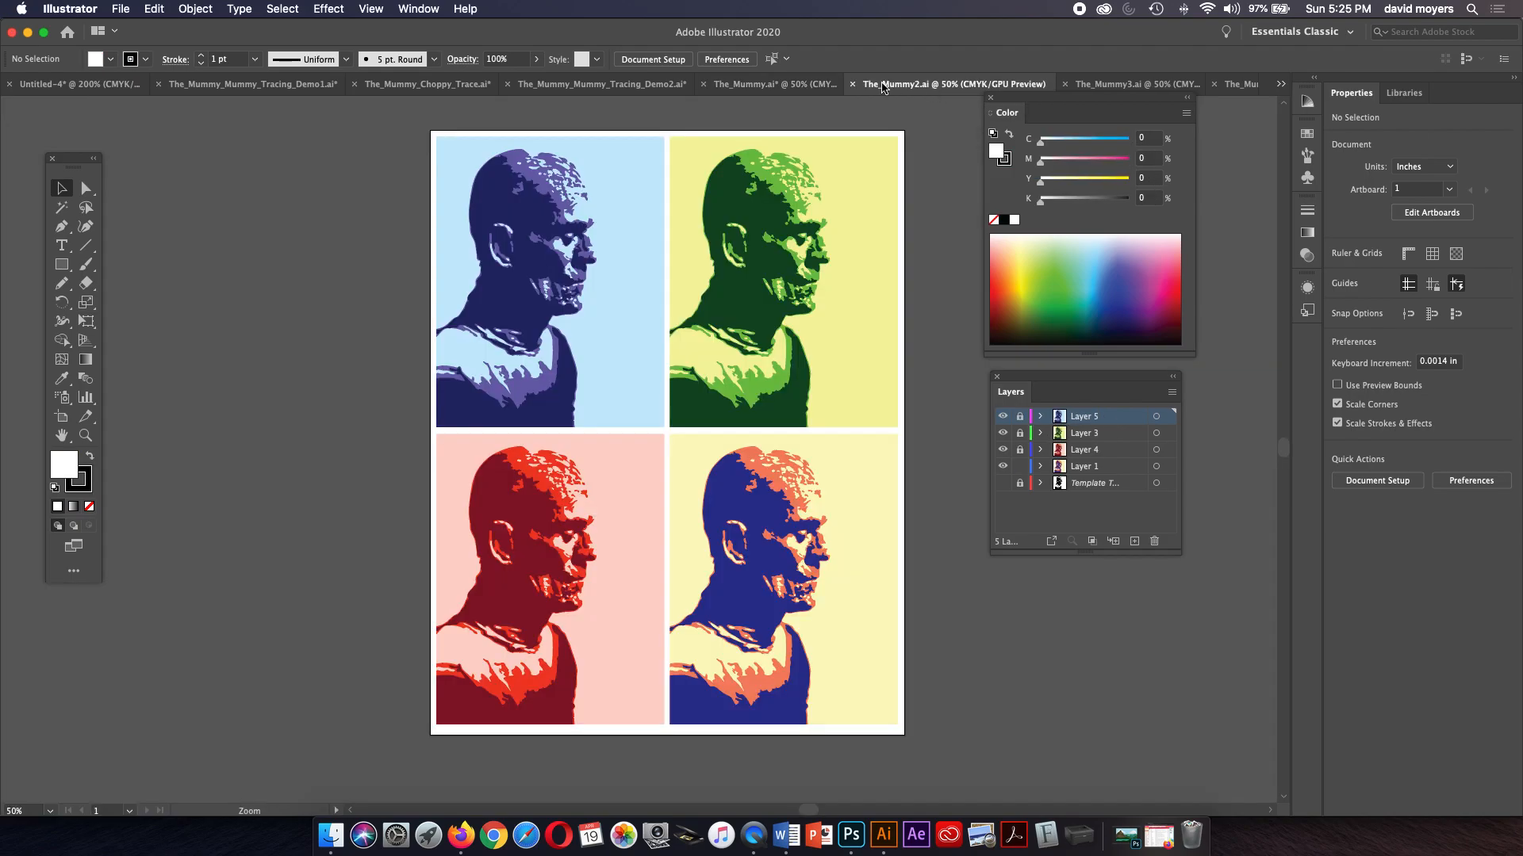
pyautogui.click(774, 84)
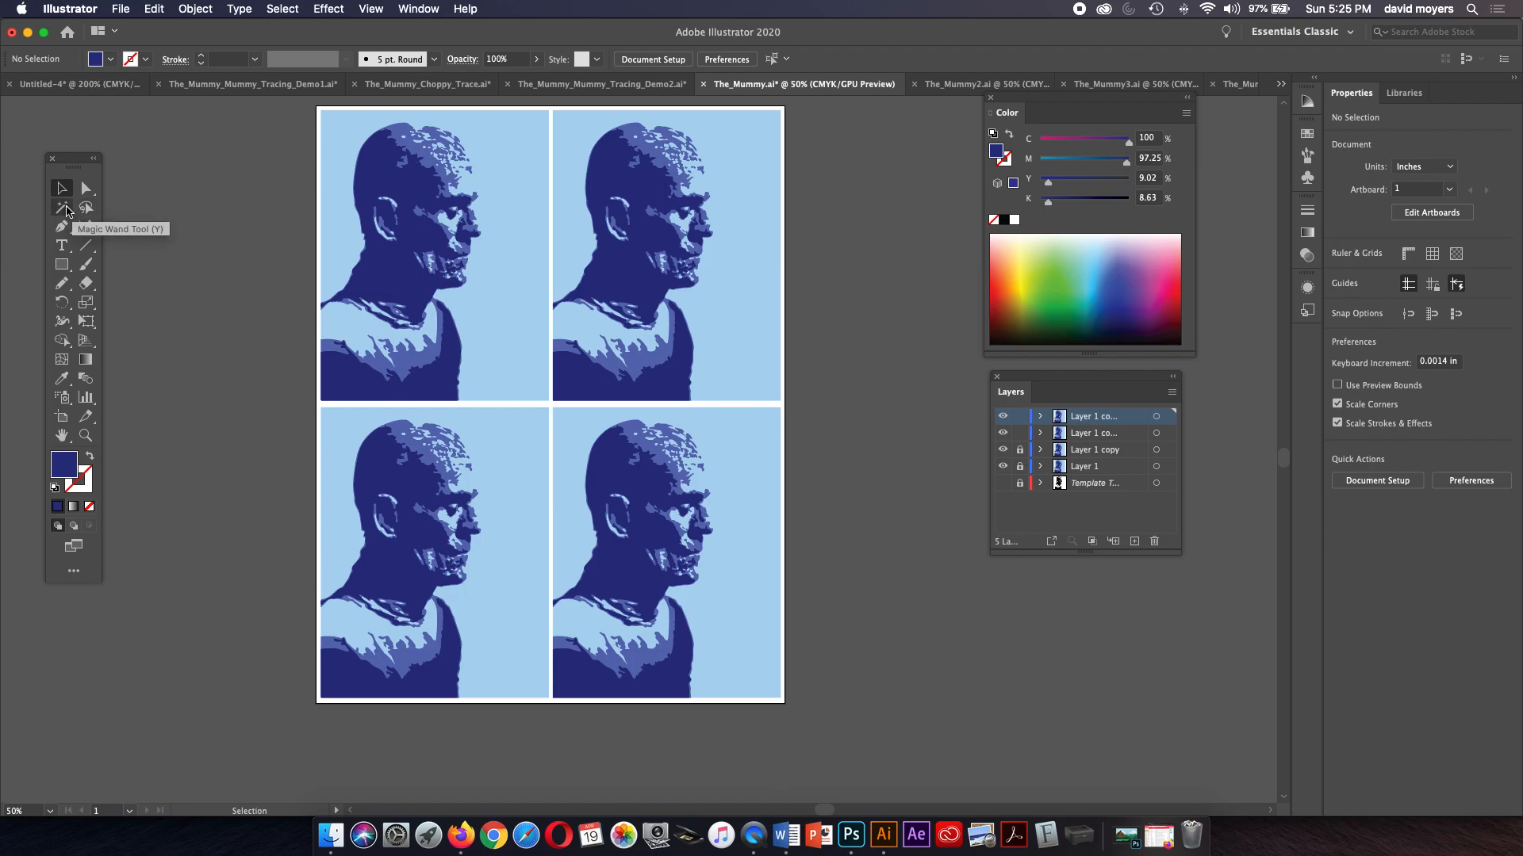
# Step: Toggle layer visibility to identify the upper-right portrait's layer, and leave only Layer 1 copy unlocked and active
pyautogui.click(1021, 467)
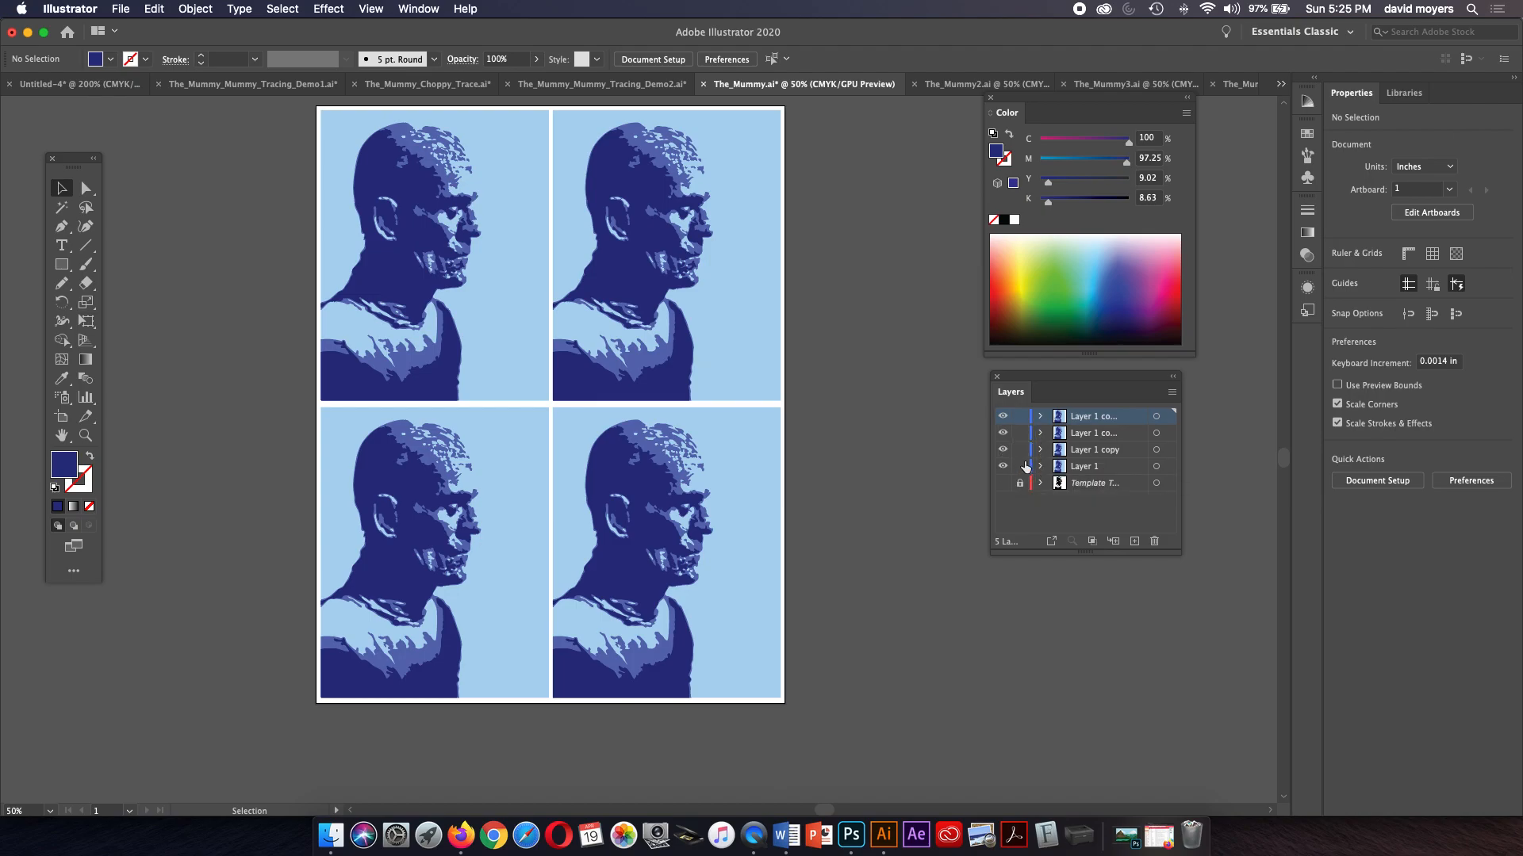
pyautogui.click(1003, 466)
pyautogui.click(1003, 466)
pyautogui.click(1020, 467)
pyautogui.click(1020, 433)
pyautogui.click(1020, 416)
pyautogui.click(1003, 450)
pyautogui.click(1003, 450)
pyautogui.click(1094, 457)
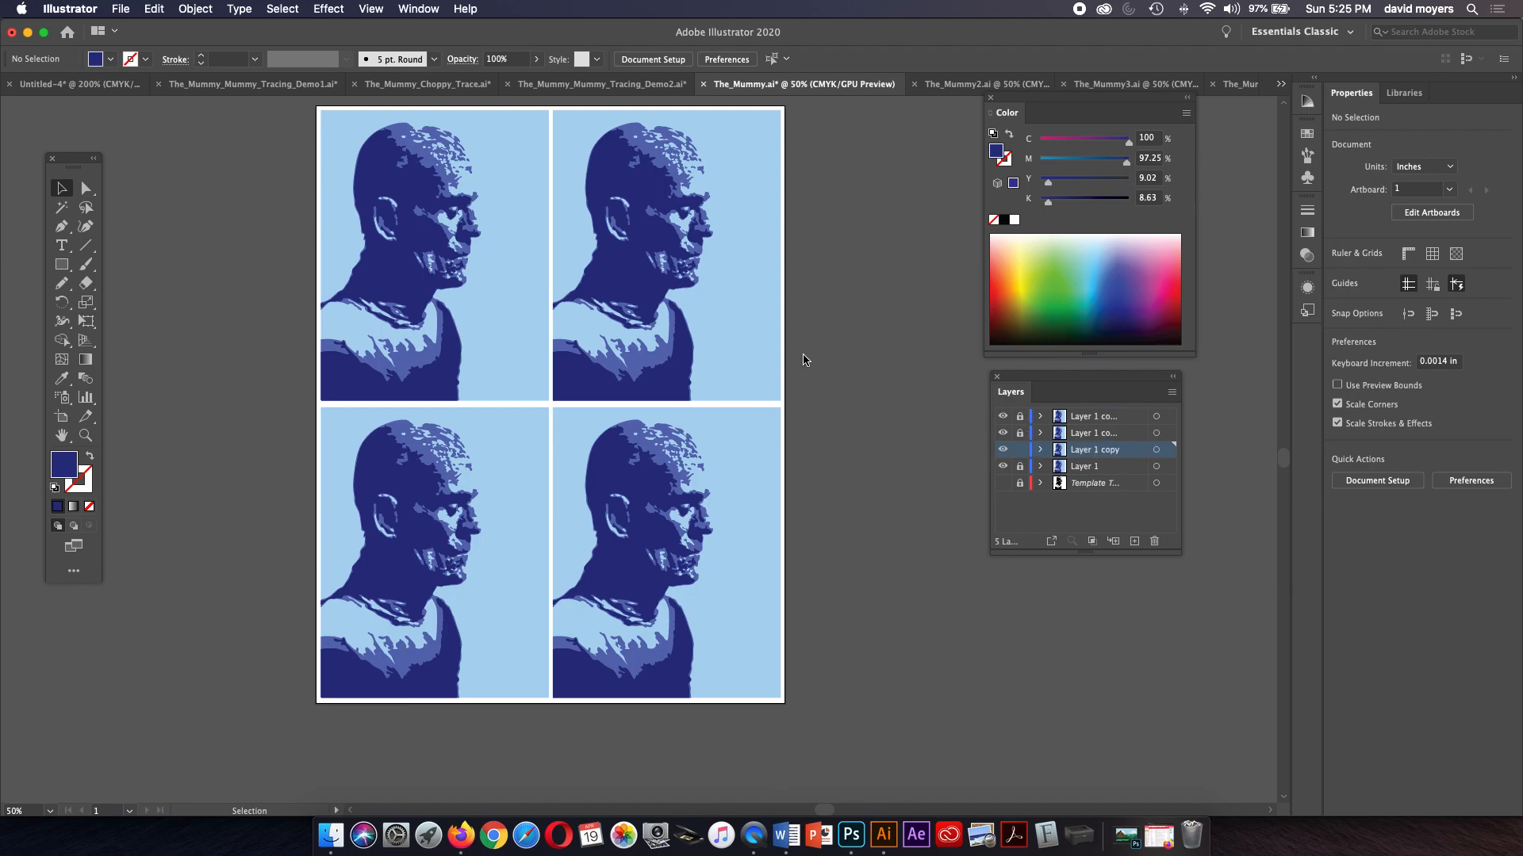
# Step: Select the upper-right portrait's midtone shapes with the Magic Wand and recolor them magenta, C 8.63, M 82.75, Y 0, K 0
pyautogui.press('y')
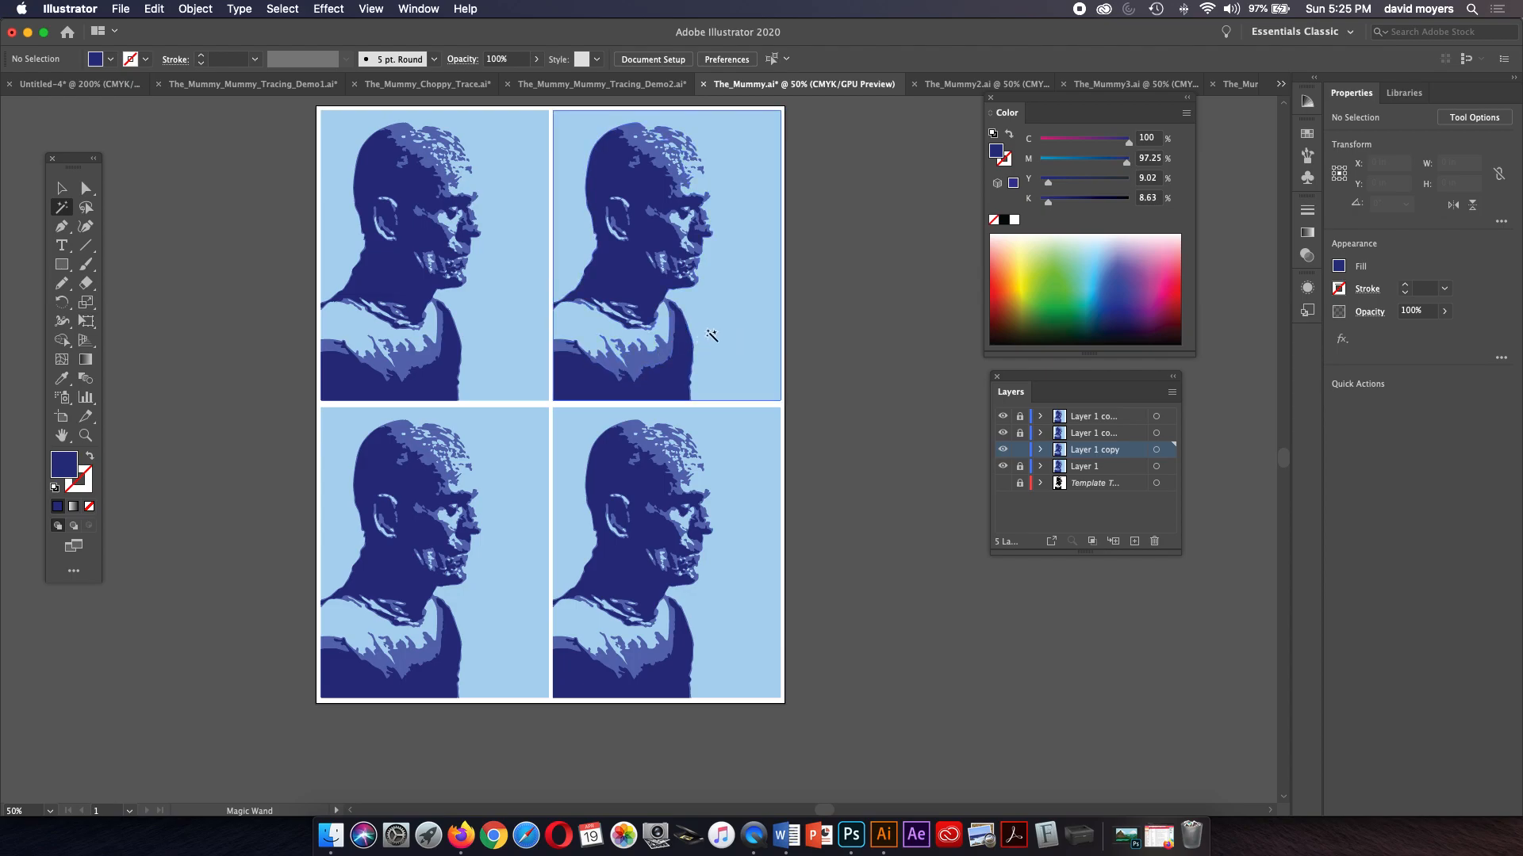
pyautogui.click(659, 358)
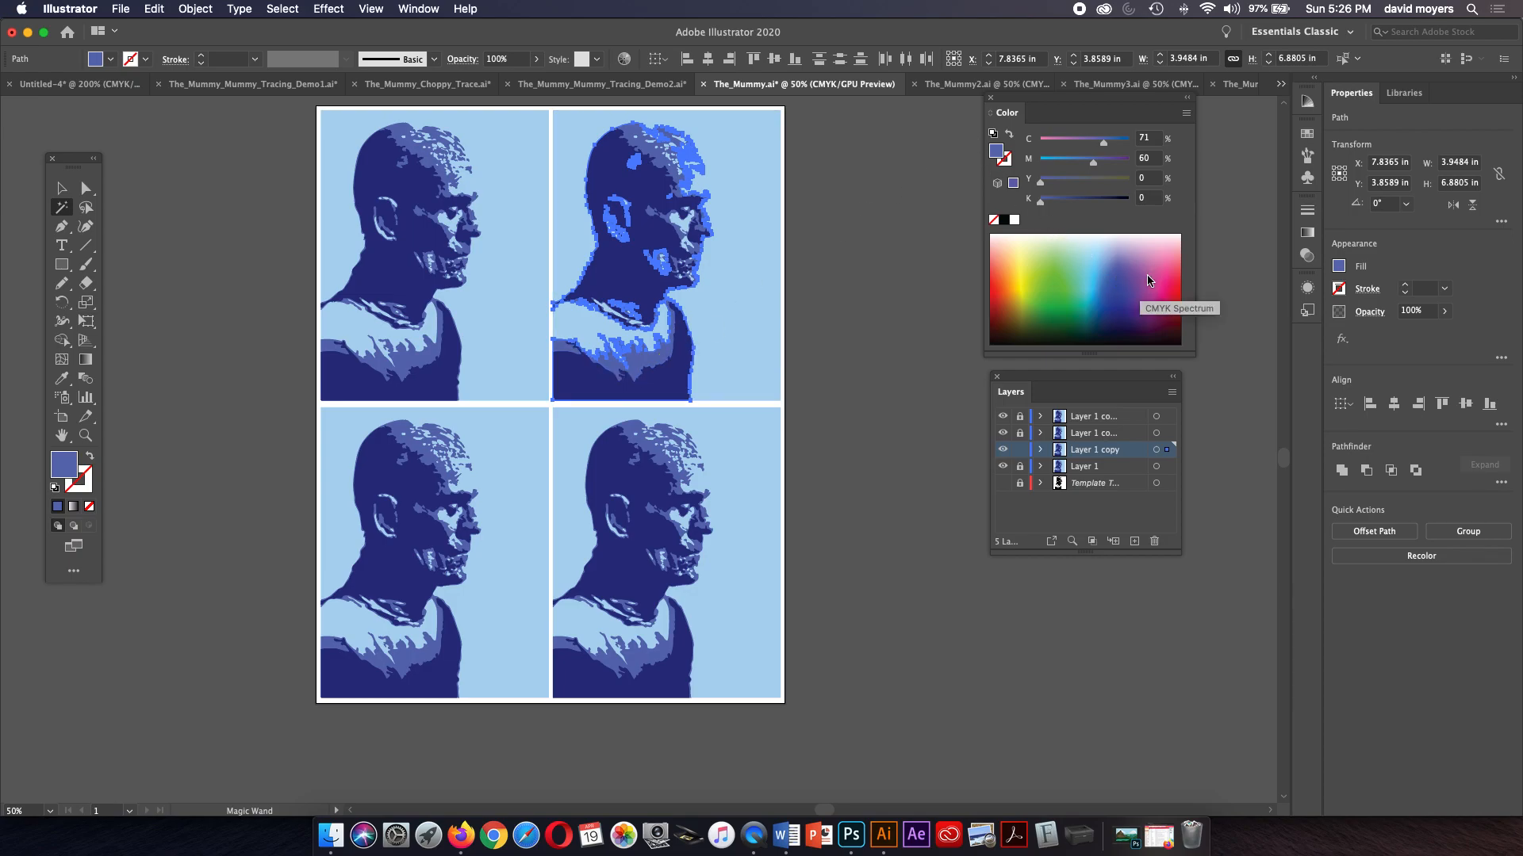
pyautogui.click(1150, 275)
pyautogui.click(1159, 275)
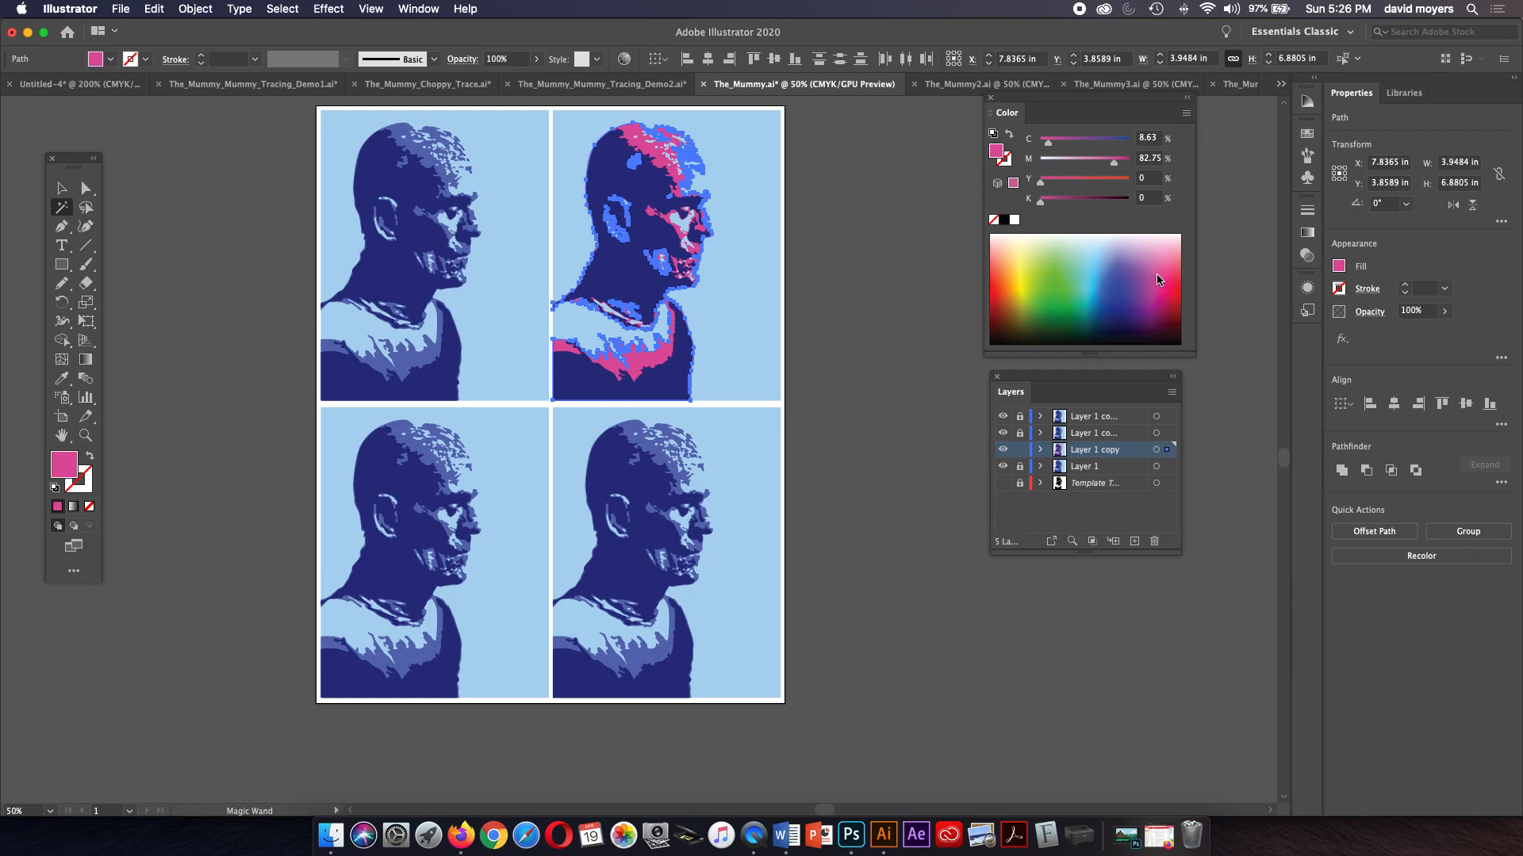
# Step: Recolor the upper-right portrait's light shapes and background pale pink, C 2.75, M 23.92, Y 0, K 0, and deselect them
pyautogui.click(763, 324)
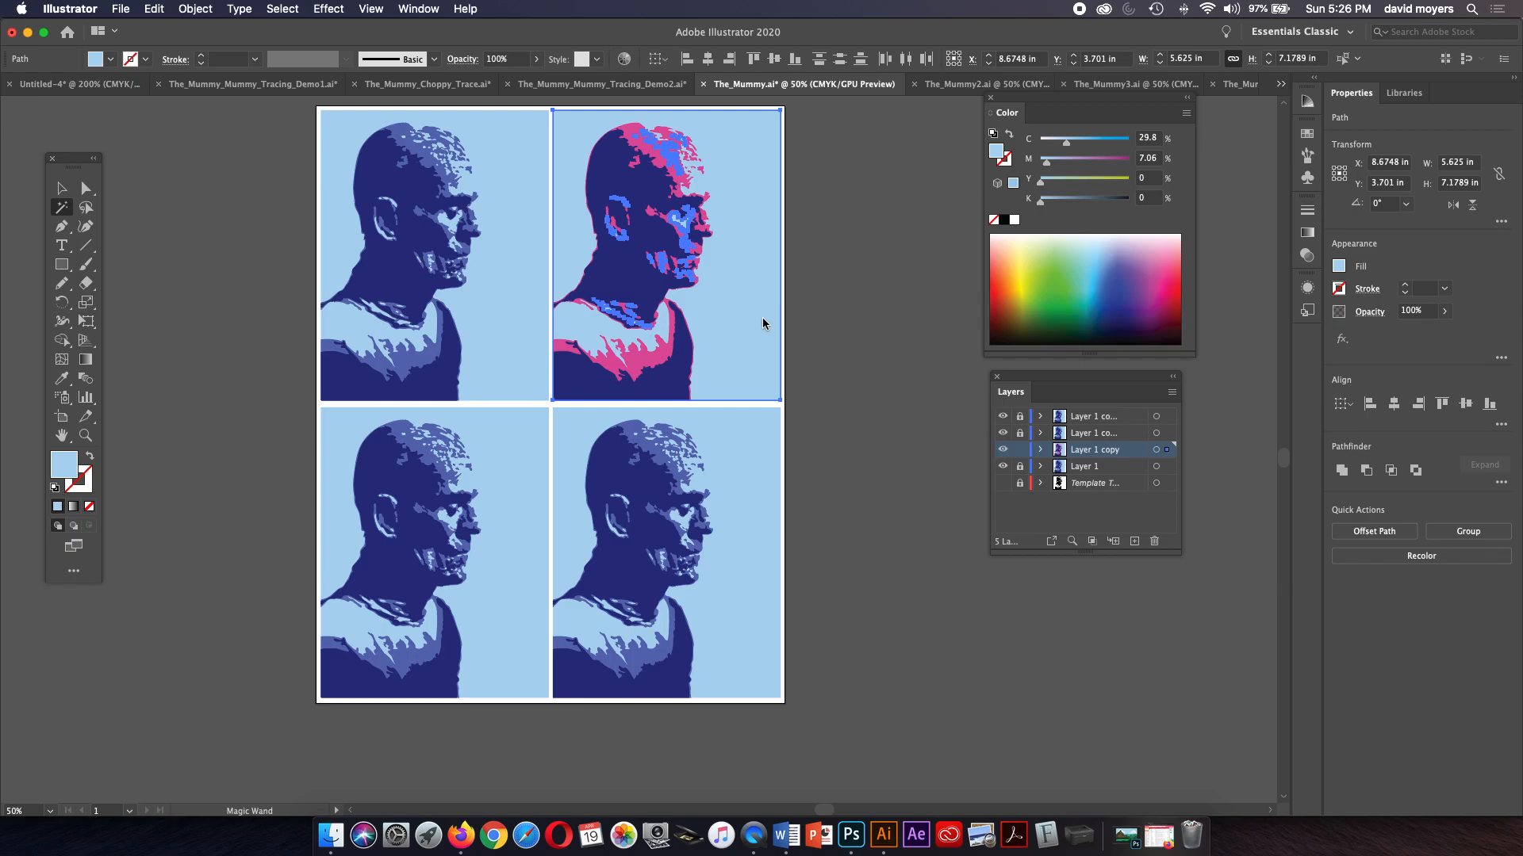
pyautogui.press('i')
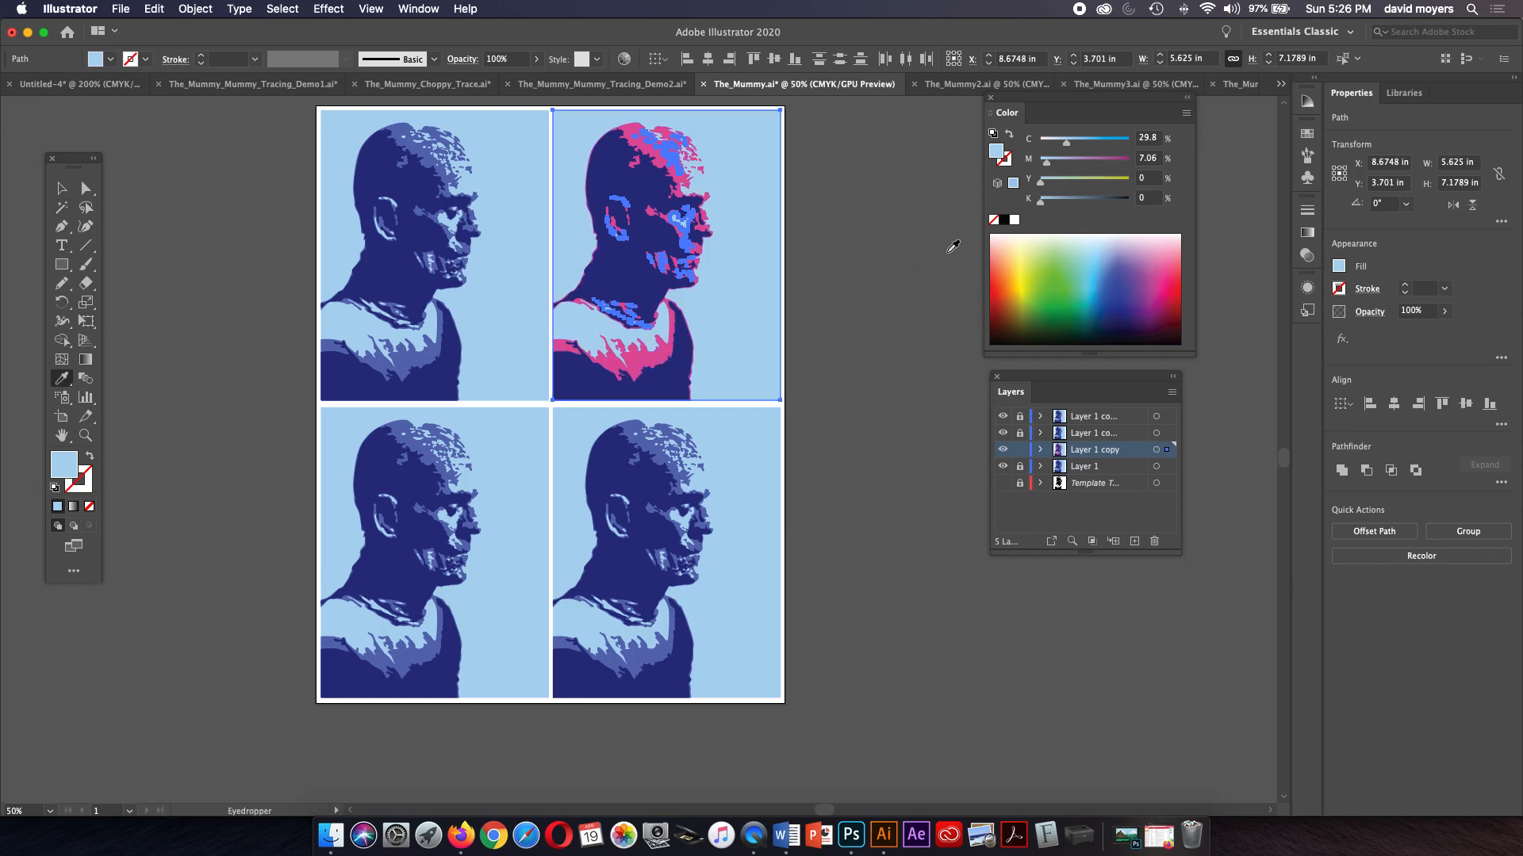
pyautogui.click(1014, 272)
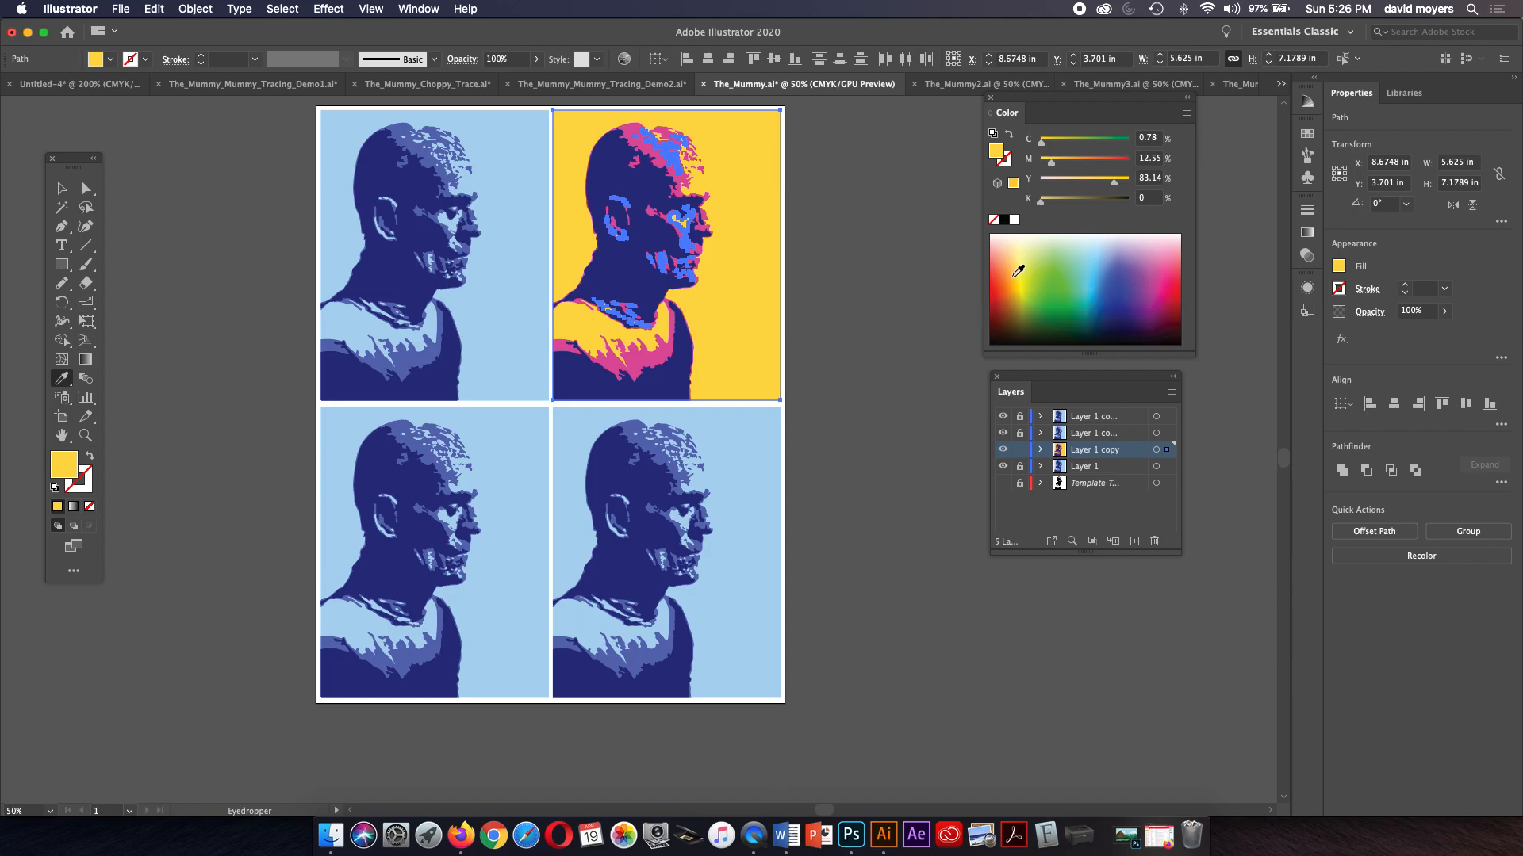
pyautogui.click(1140, 261)
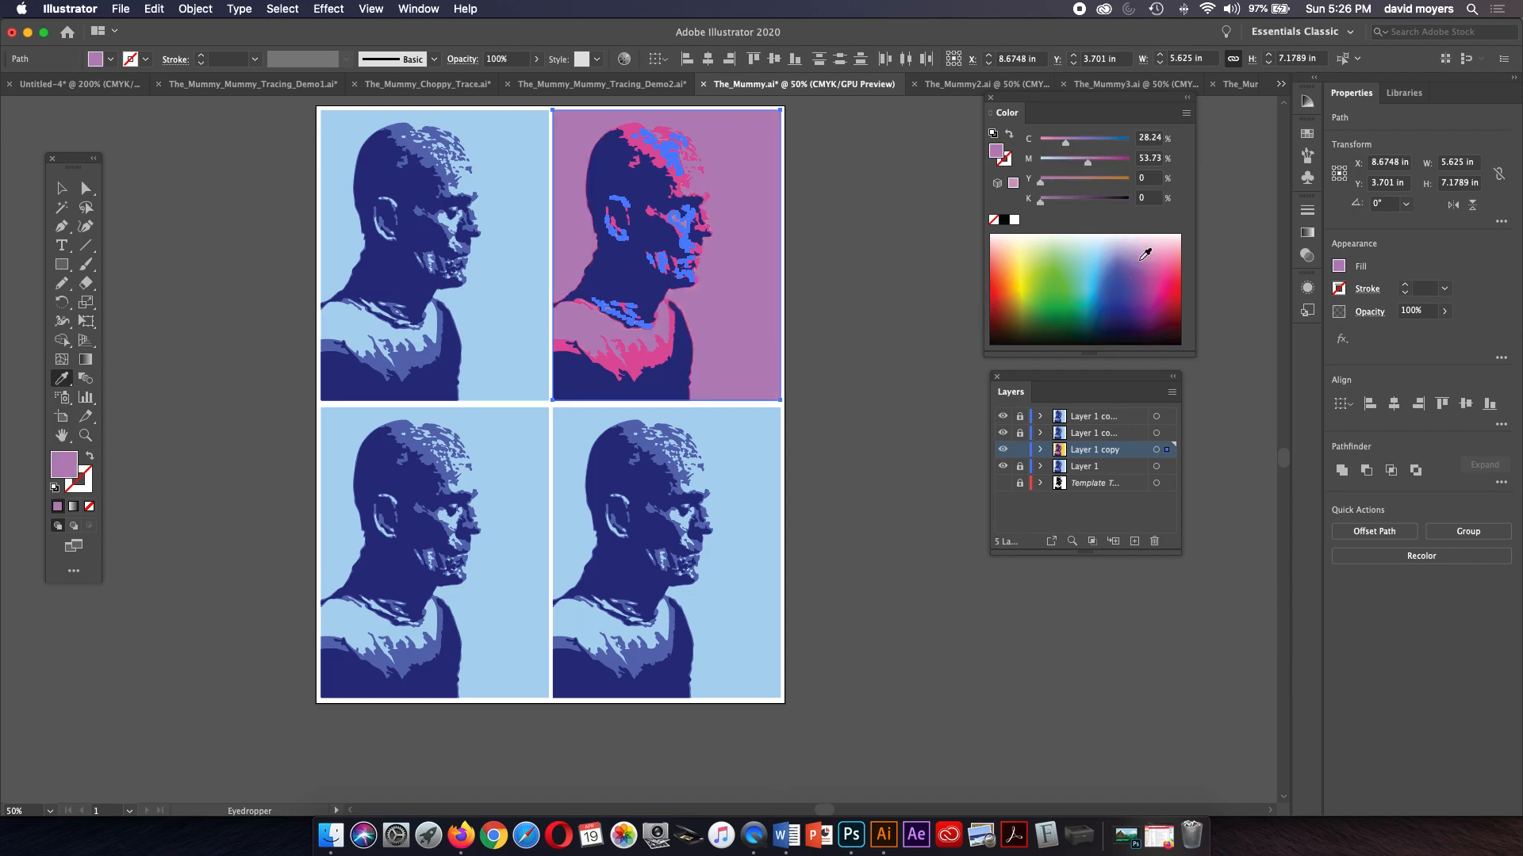
pyautogui.click(1146, 256)
pyautogui.click(1151, 247)
pyautogui.click(1157, 237)
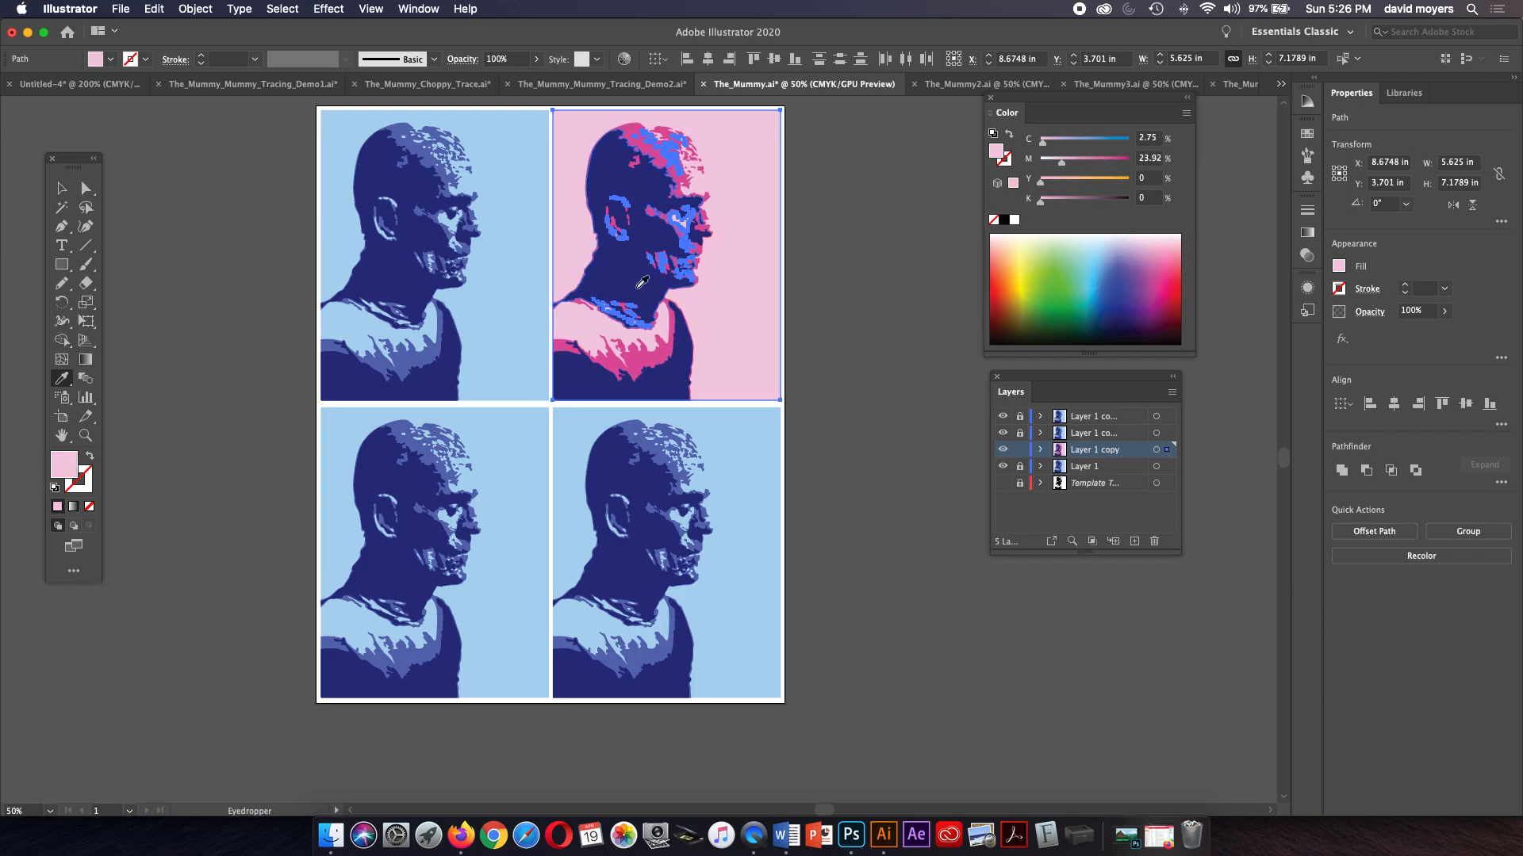
pyautogui.click(87, 188)
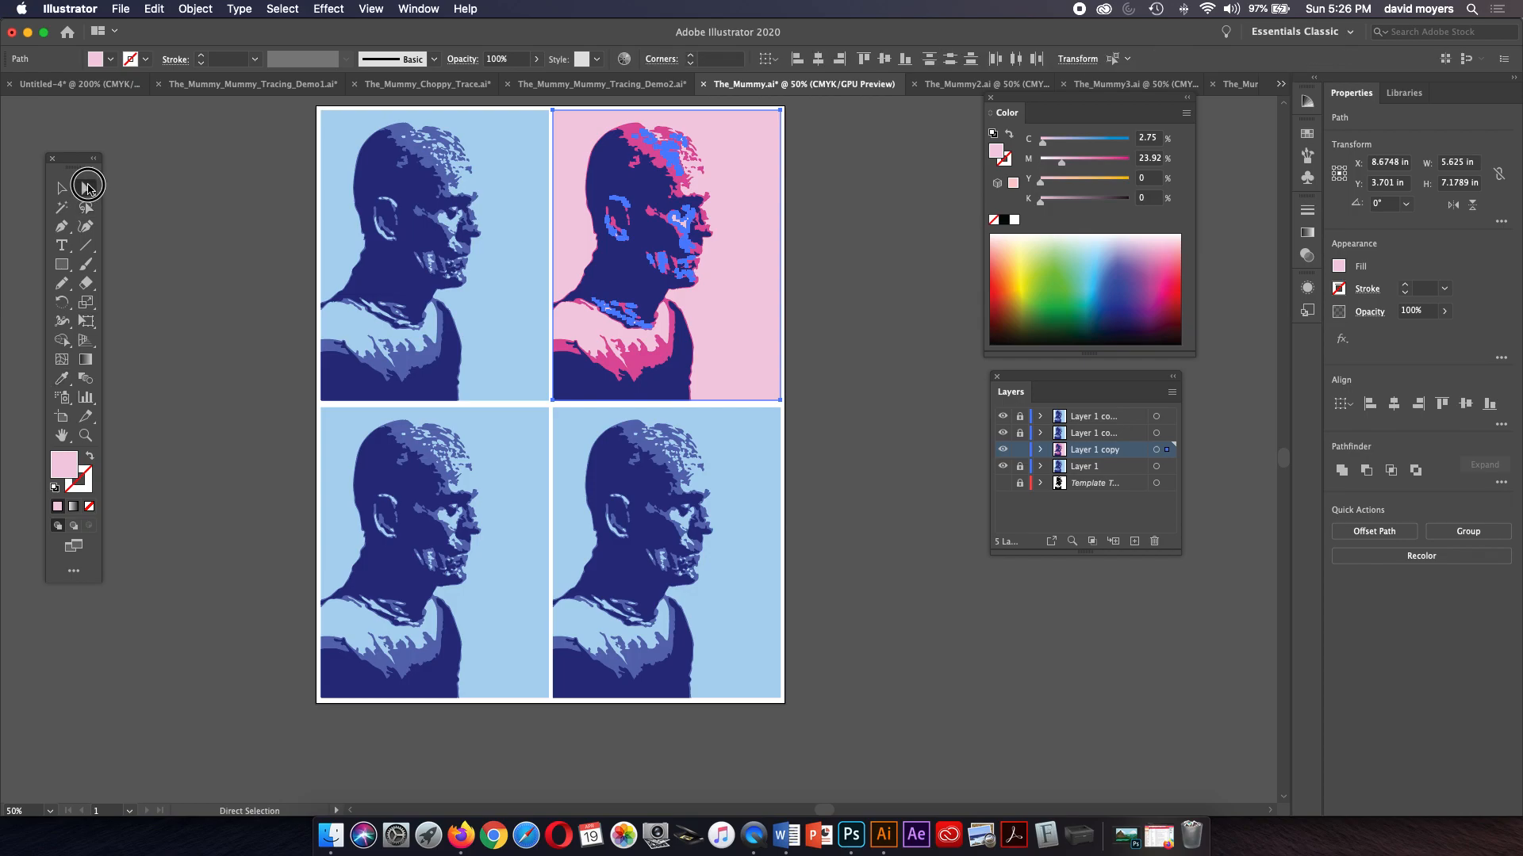
pyautogui.click(461, 359)
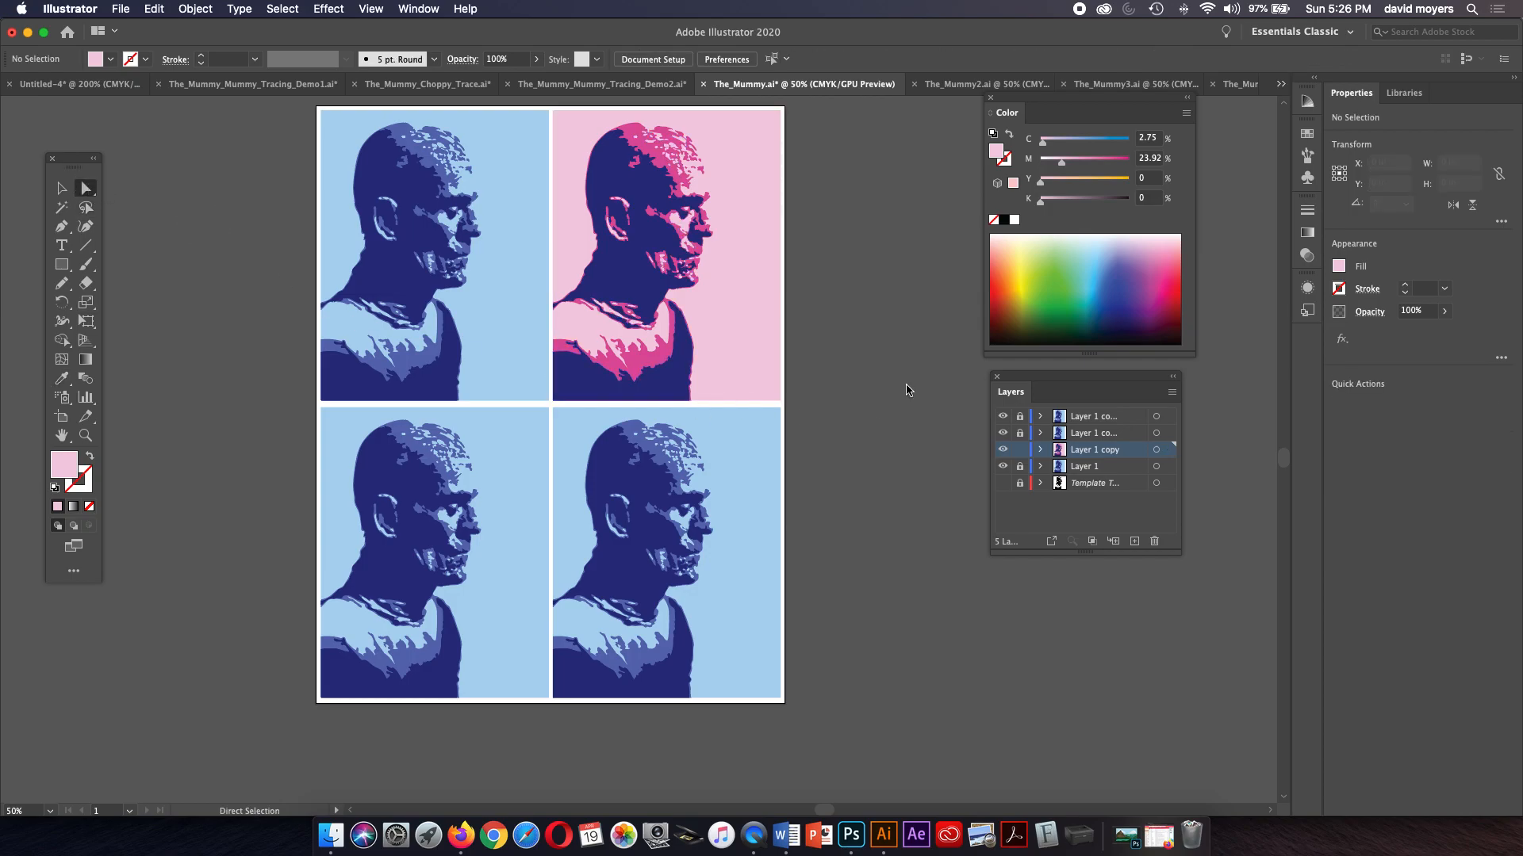
# Step: Recolor the upper-right portrait's dark shapes deep purple, C 92.94, M 100, Y 10.59, K 9.41, and deselect them
pyautogui.click(63, 209)
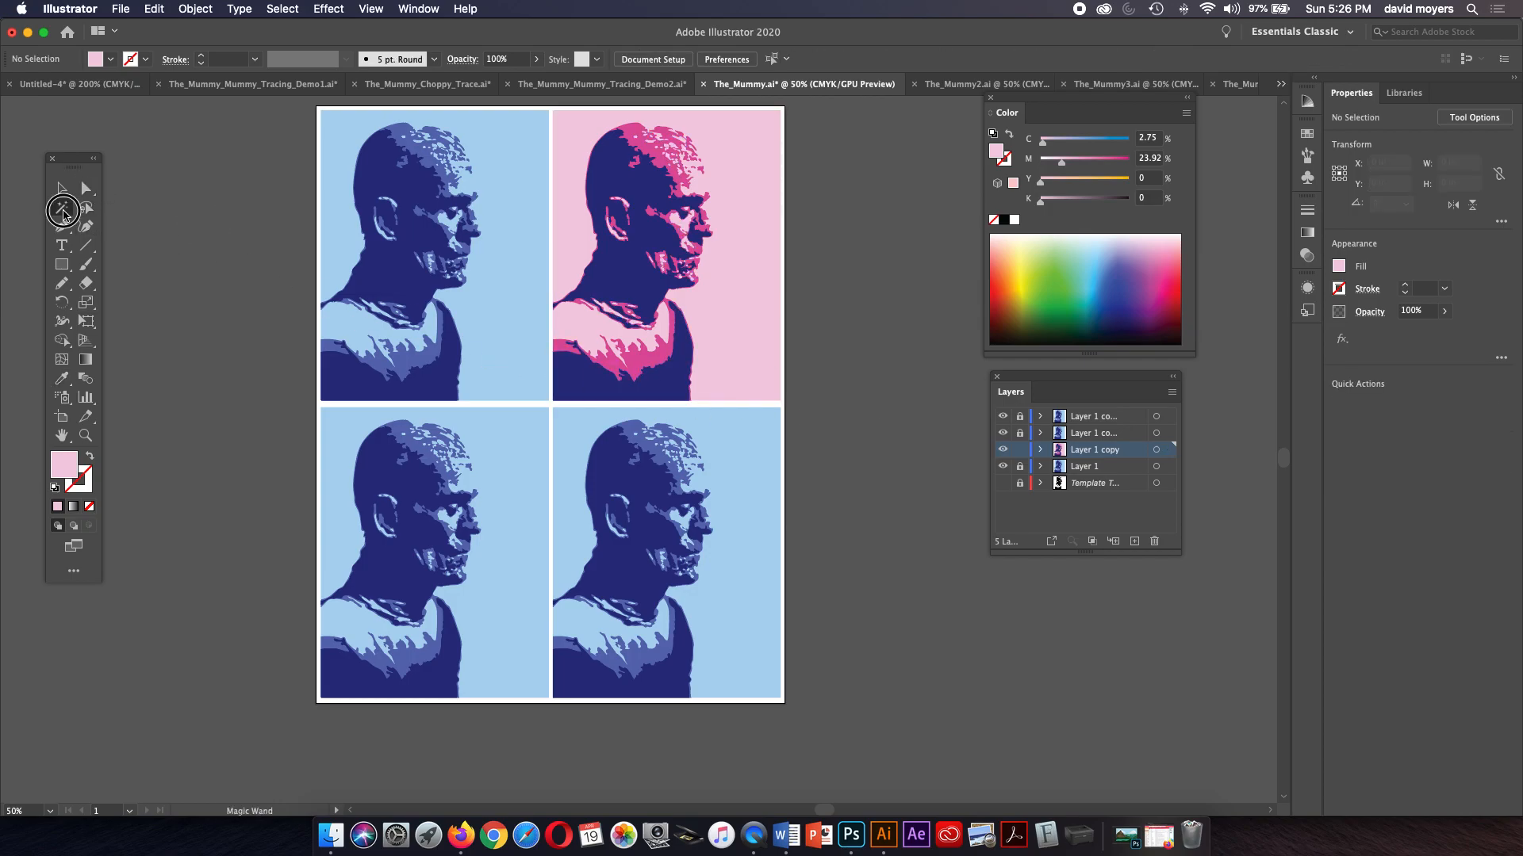
pyautogui.click(578, 376)
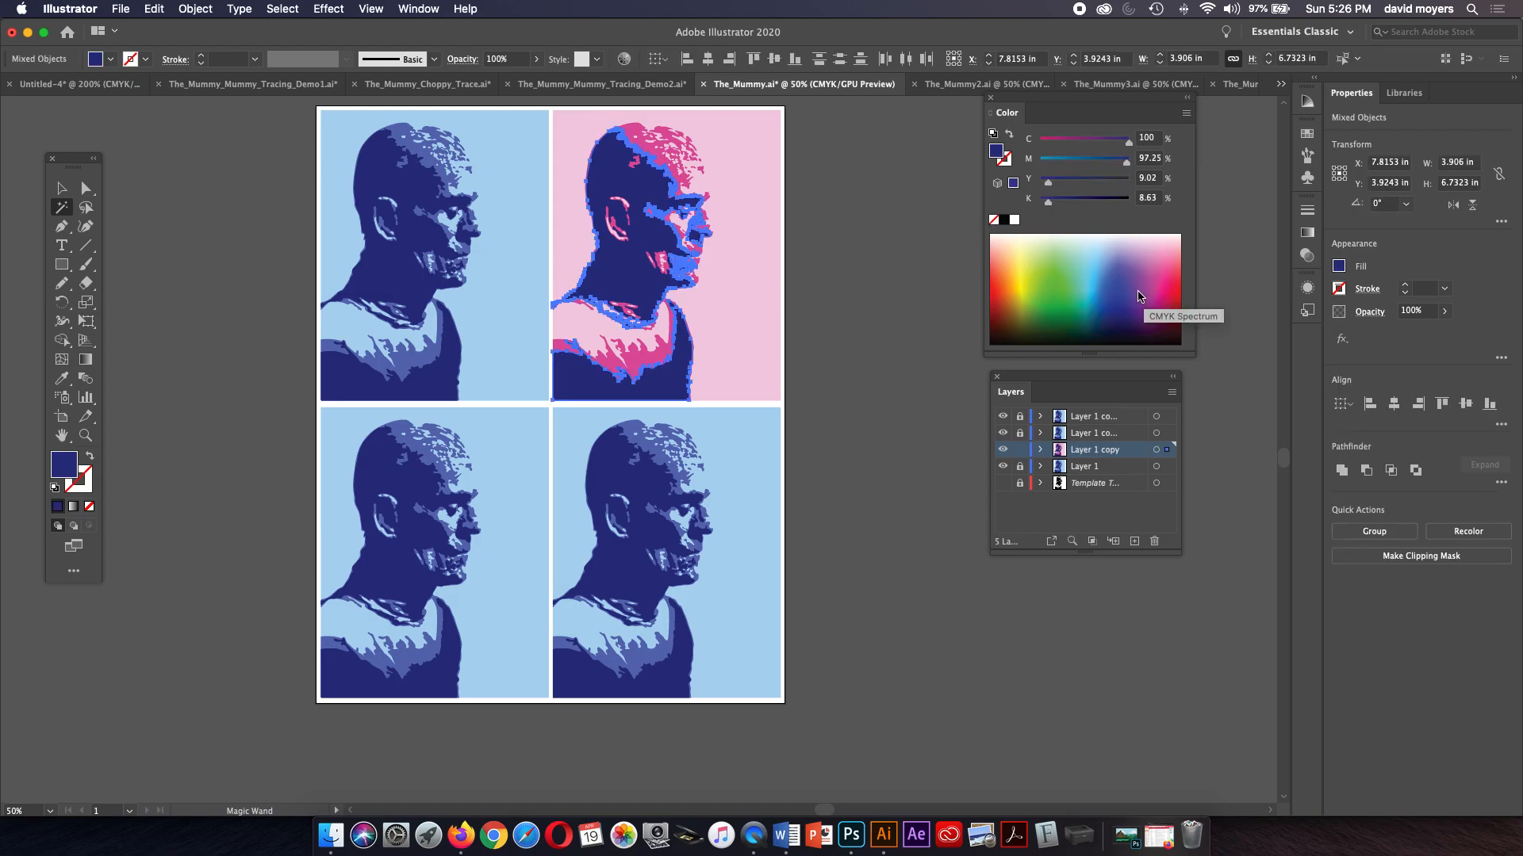
pyautogui.click(1137, 303)
pyautogui.click(1135, 309)
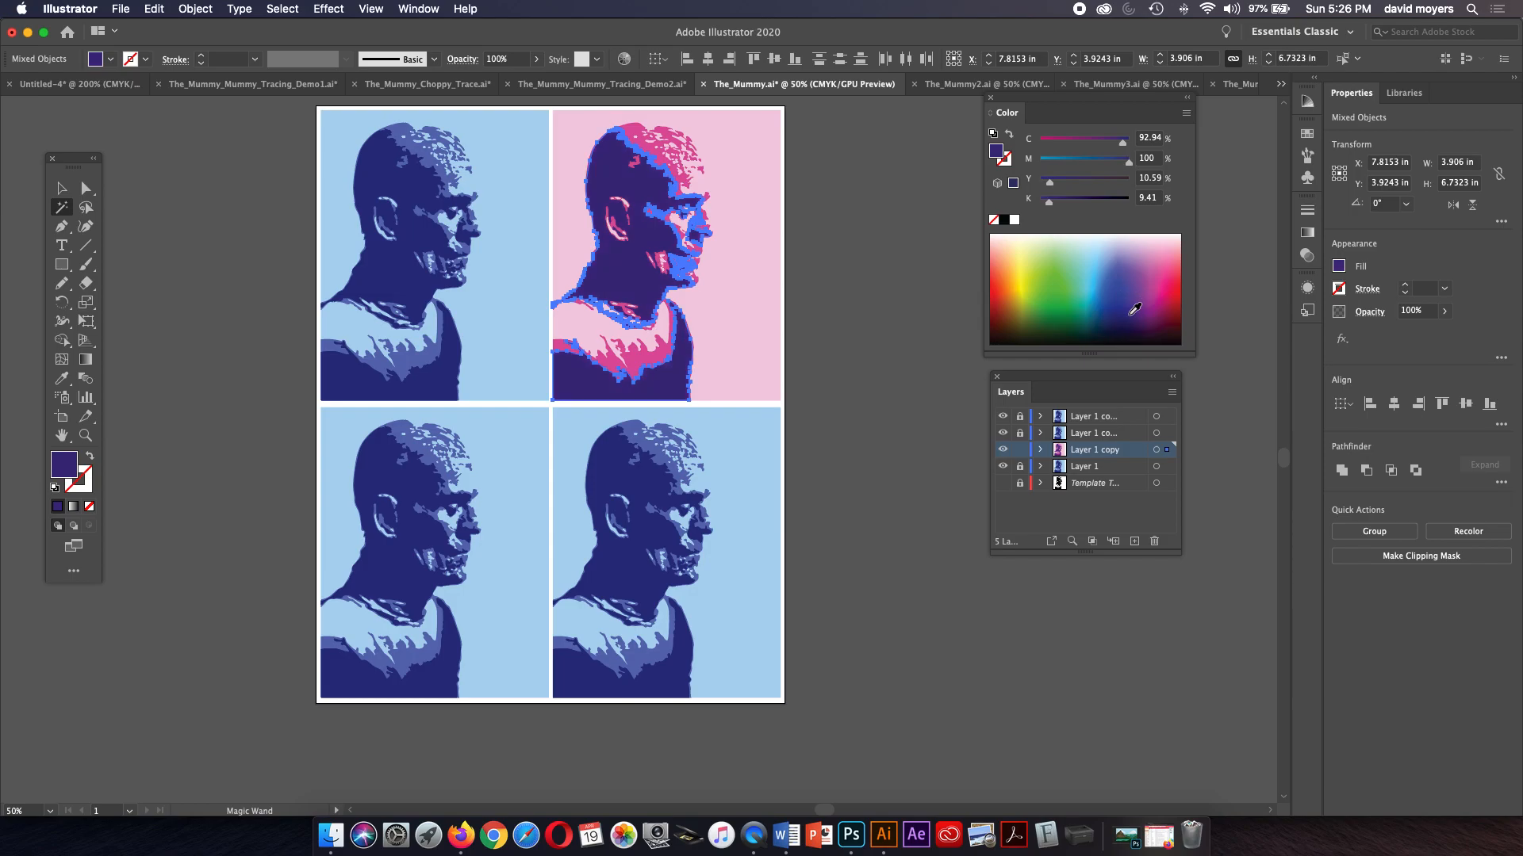
pyautogui.click(86, 188)
pyautogui.click(270, 214)
pyautogui.moveTo(837, 364); pyautogui.dragTo(904, 360)
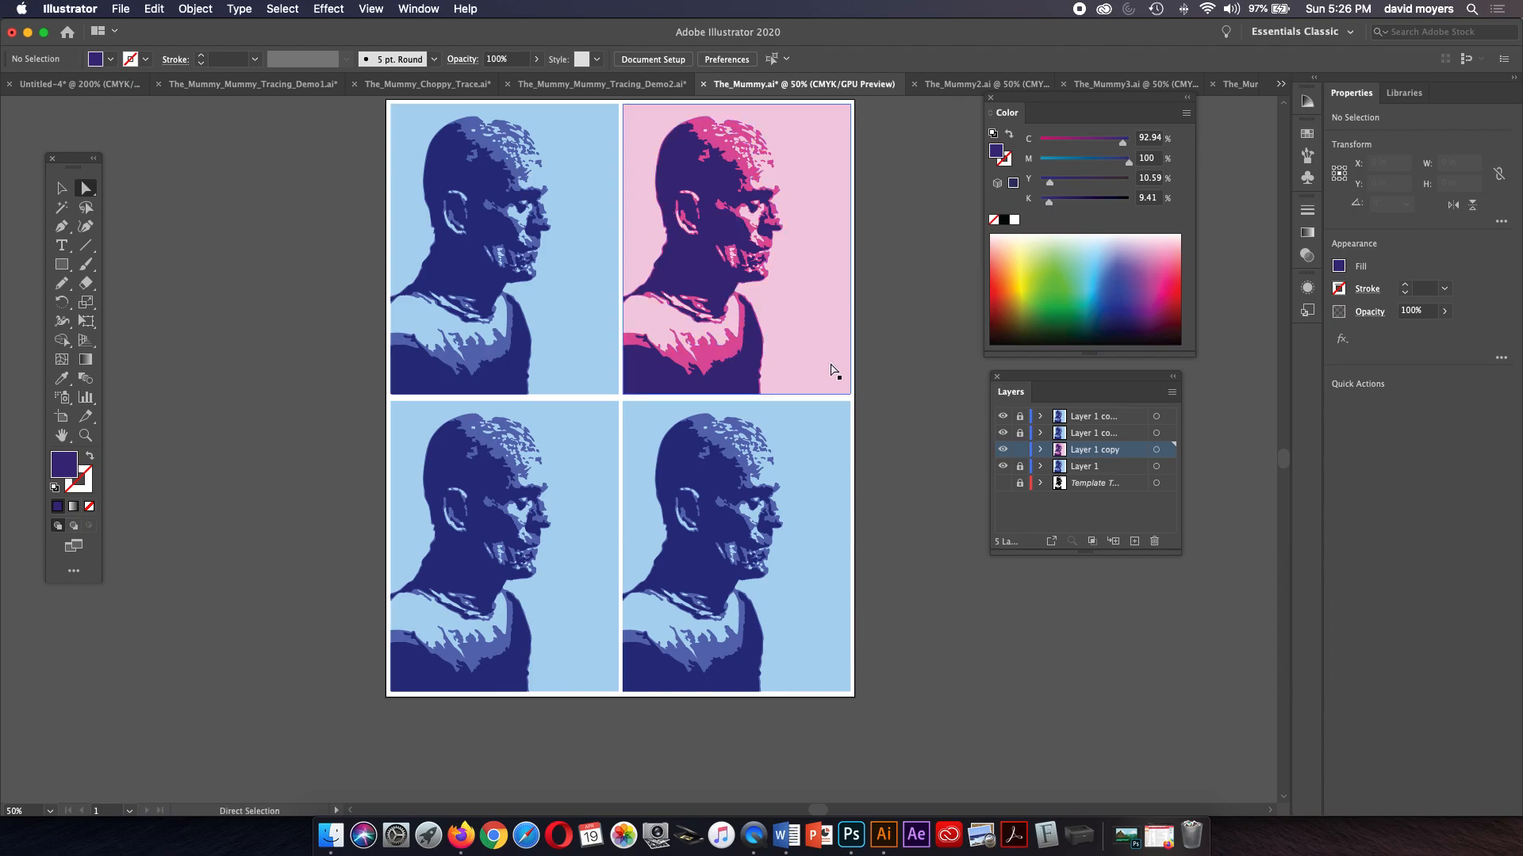
# Step: Lock Layer 1 copy, check which layer holds the lower-left portrait by toggling visibility, and unlock that layer
pyautogui.click(61, 207)
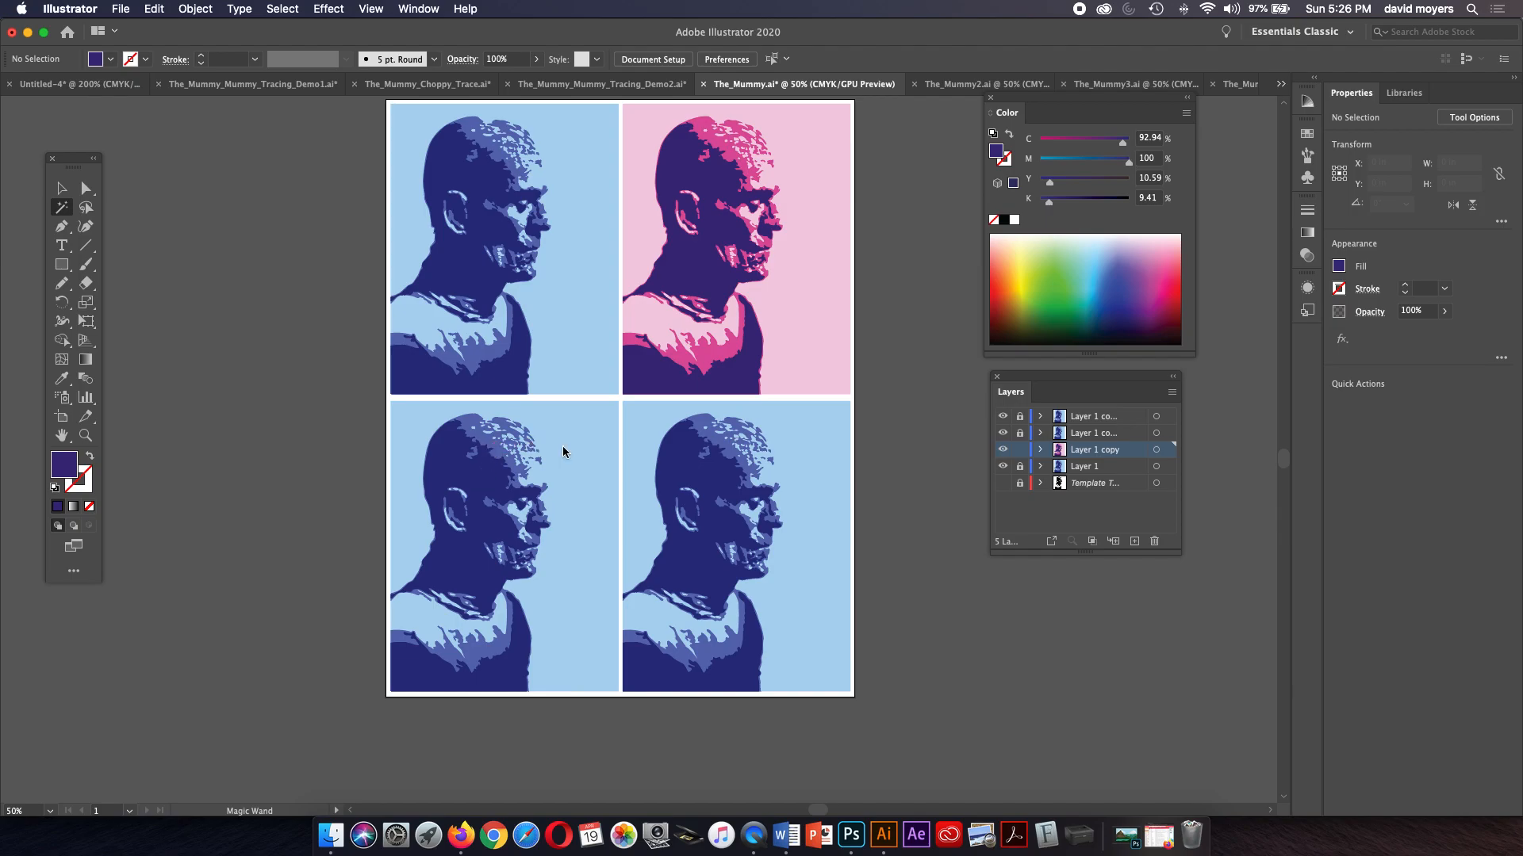
pyautogui.click(1020, 449)
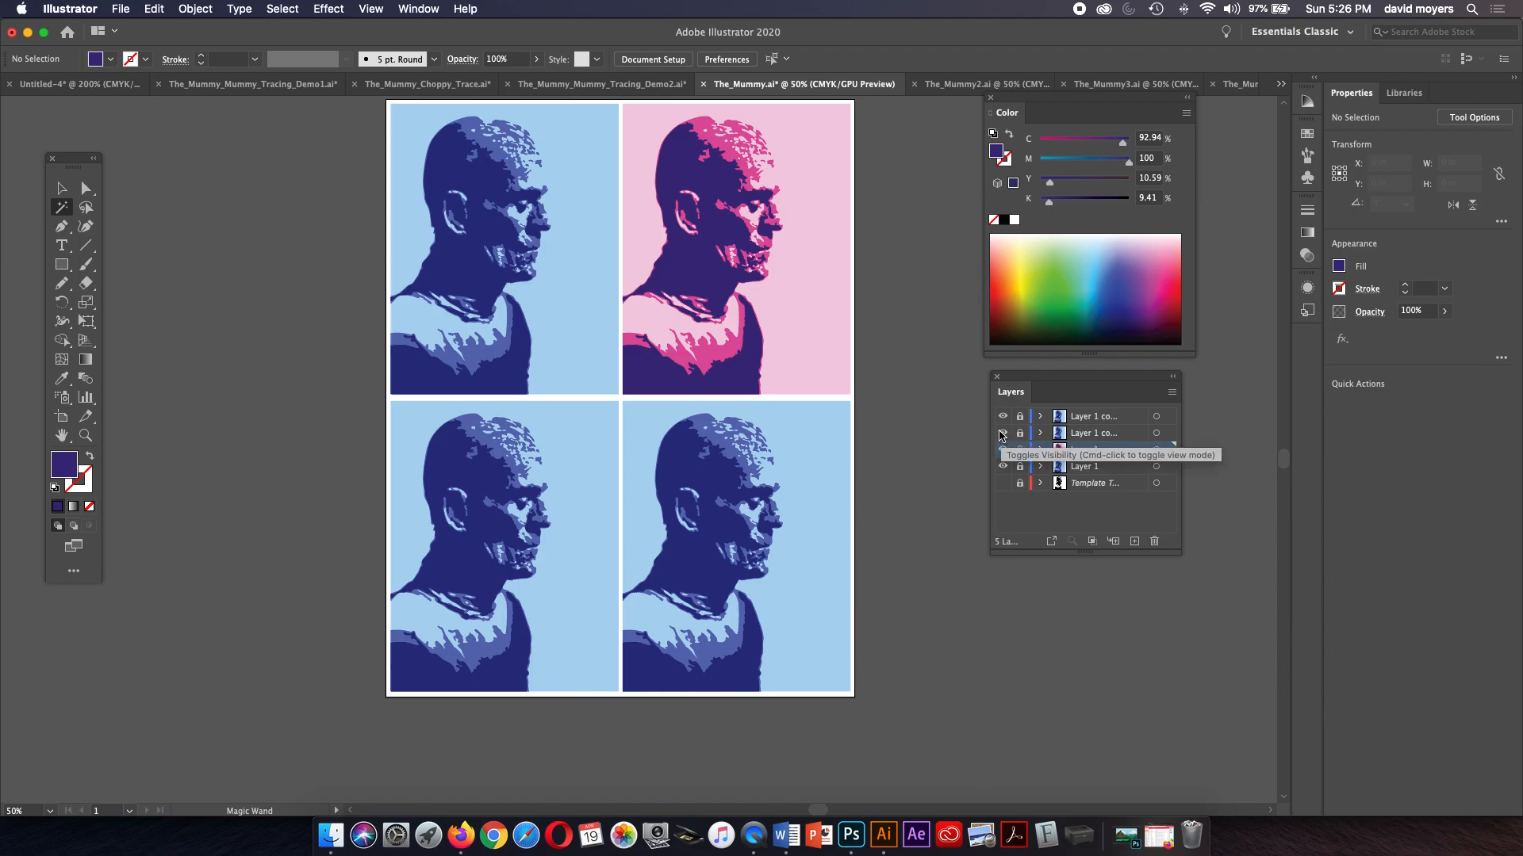
pyautogui.click(1004, 416)
pyautogui.click(1003, 418)
pyautogui.click(1003, 431)
pyautogui.click(1003, 431)
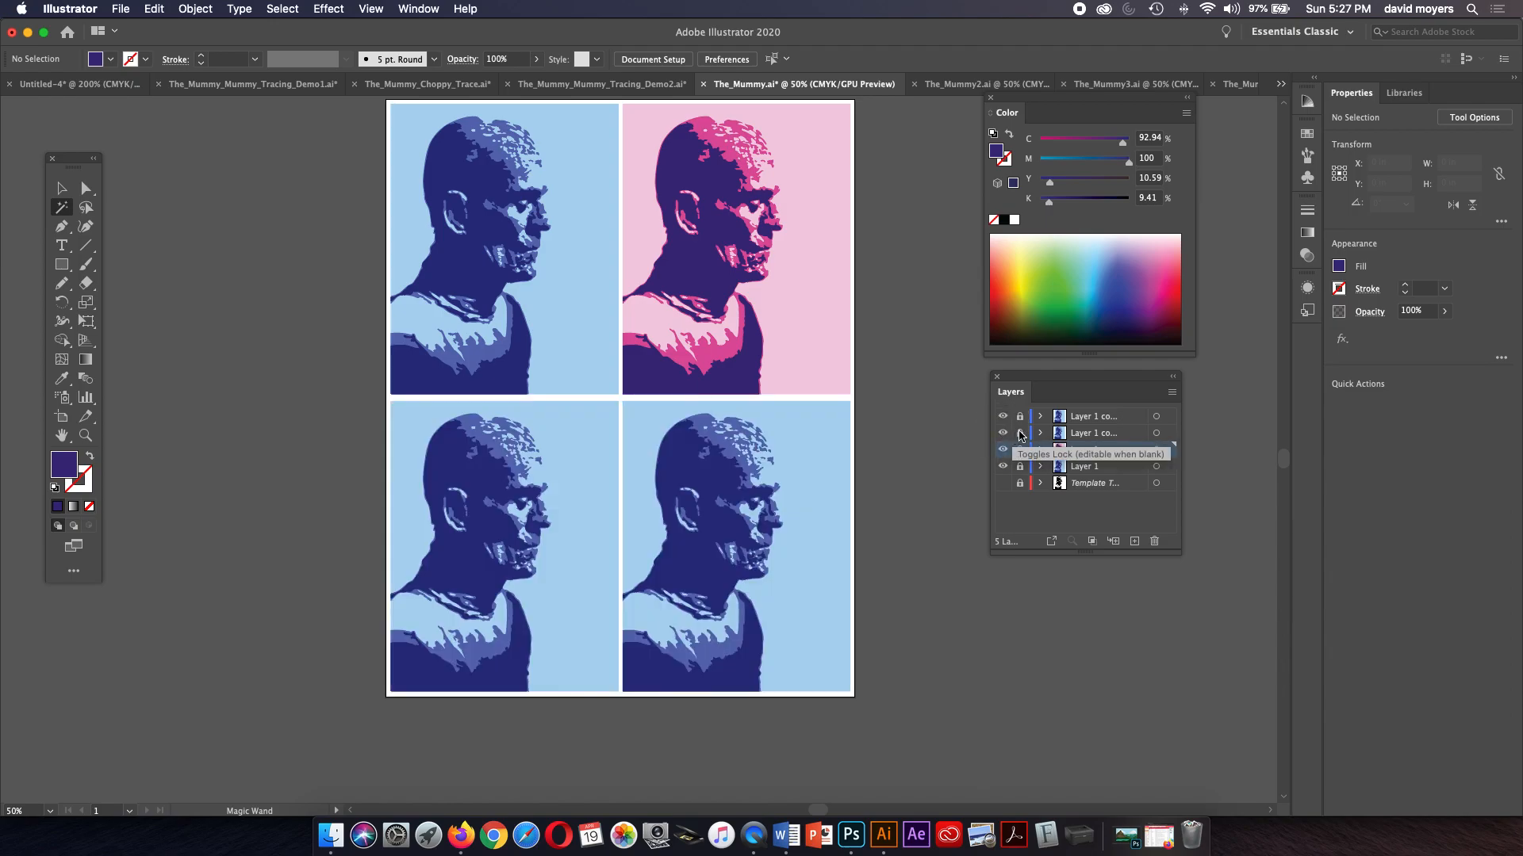
pyautogui.click(1021, 433)
# Step: Select the lower-left portrait's light shapes and background with the Magic Wand and recolor them green, C 81.18, M 7.06, Y 100, K 0.78
pyautogui.click(585, 505)
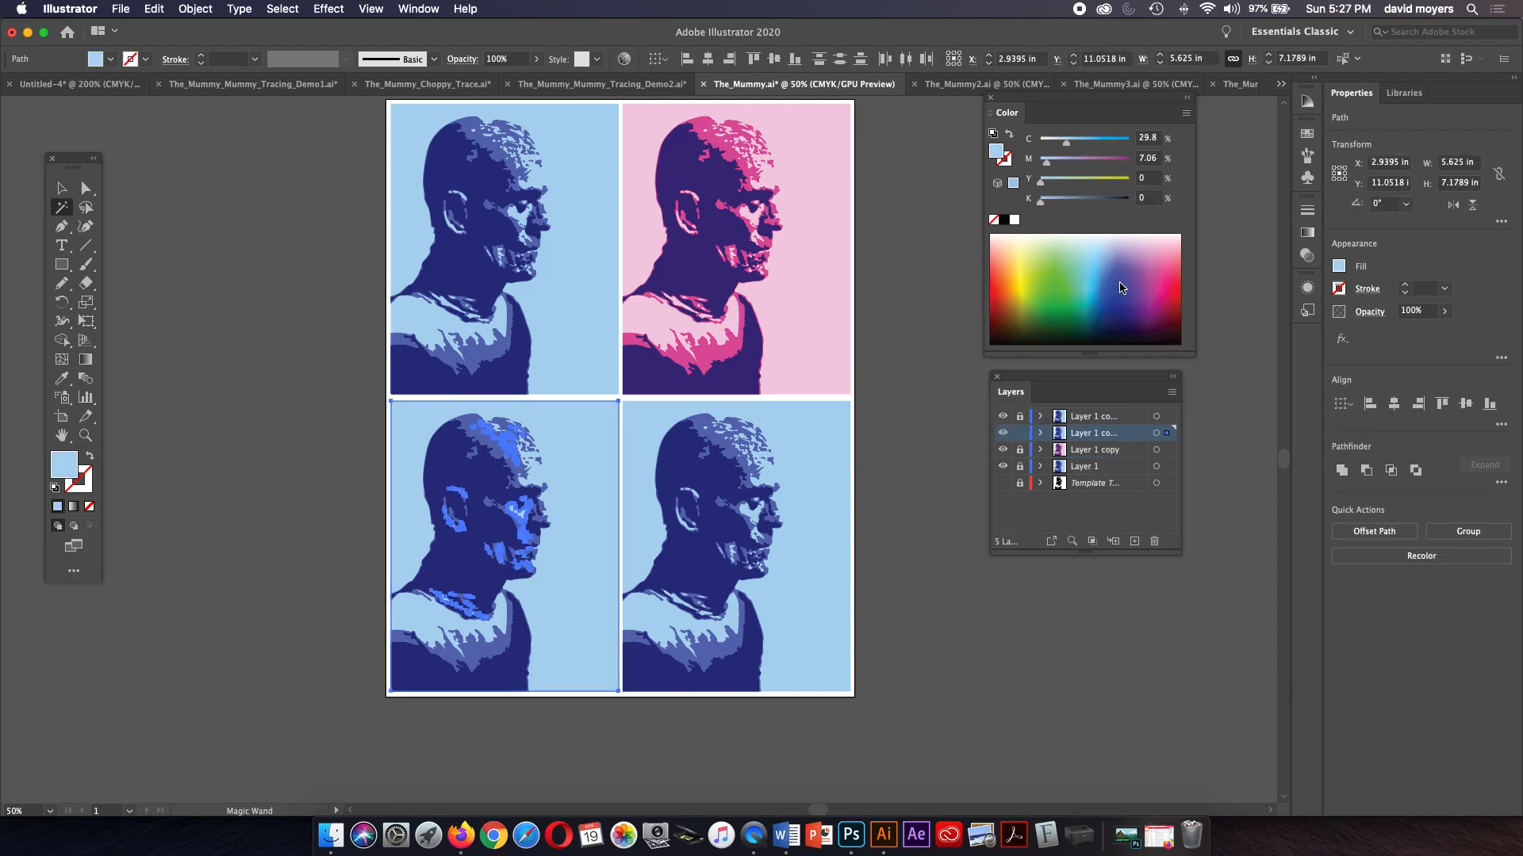
pyautogui.click(1048, 294)
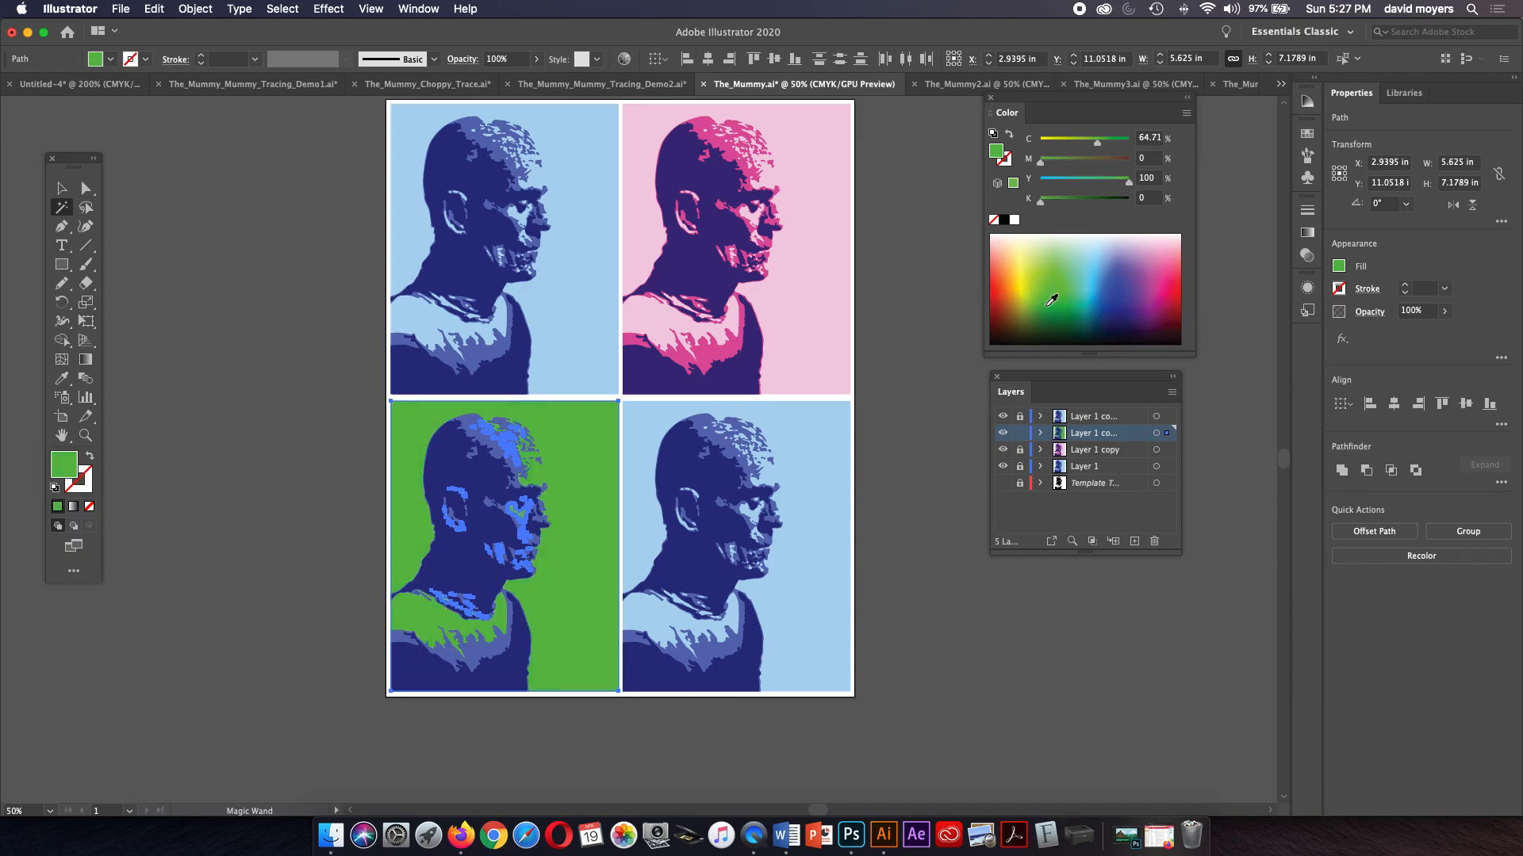
pyautogui.click(1052, 321)
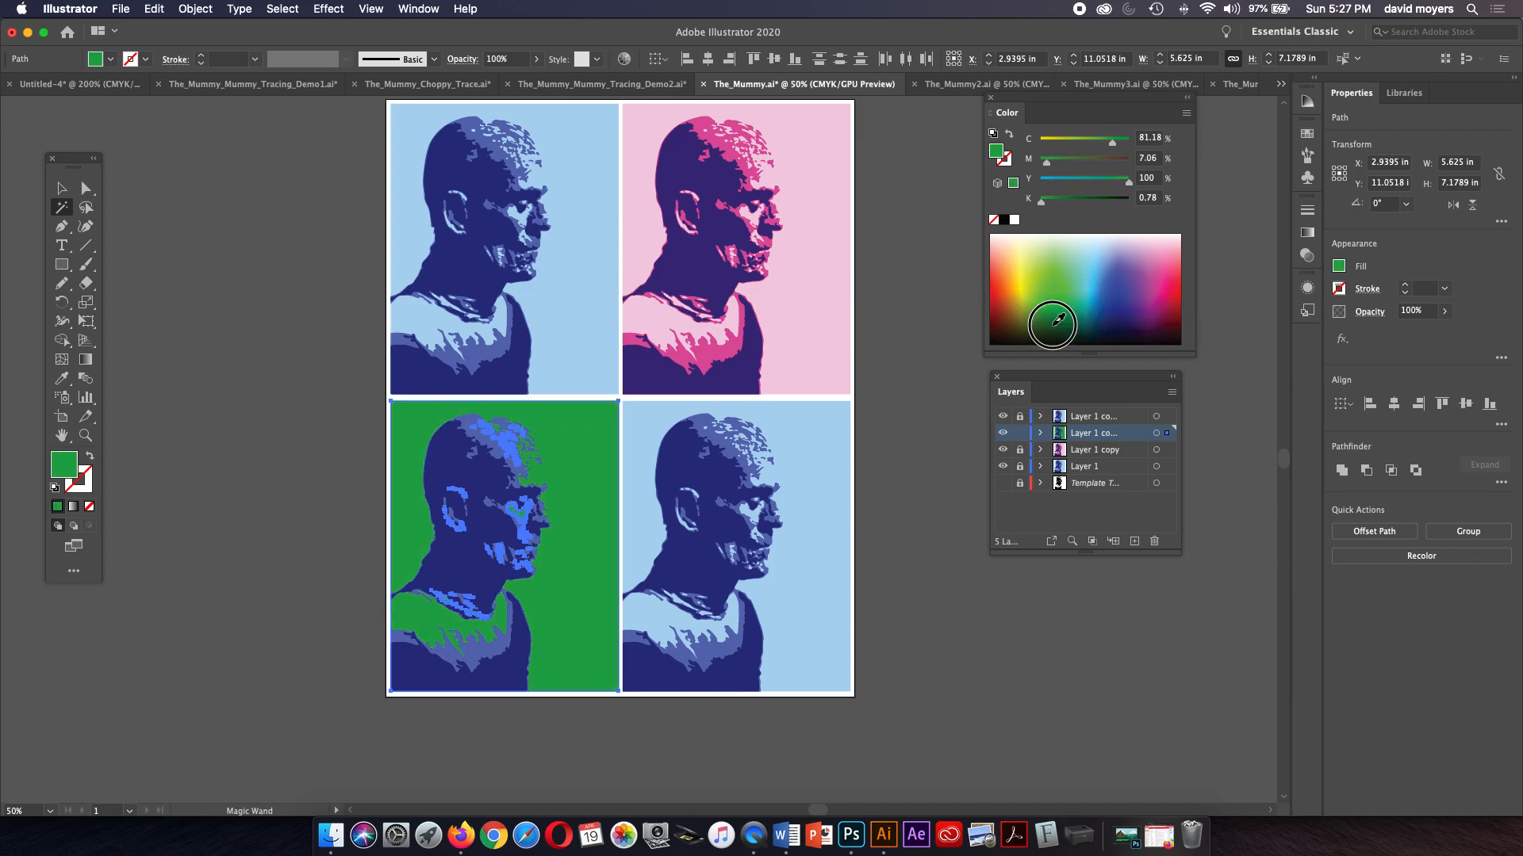
# Step: Recolor the lower-left portrait's light shapes and background light green, C 35.69, M 0, Y 72.16, K 0
pyautogui.click(1054, 330)
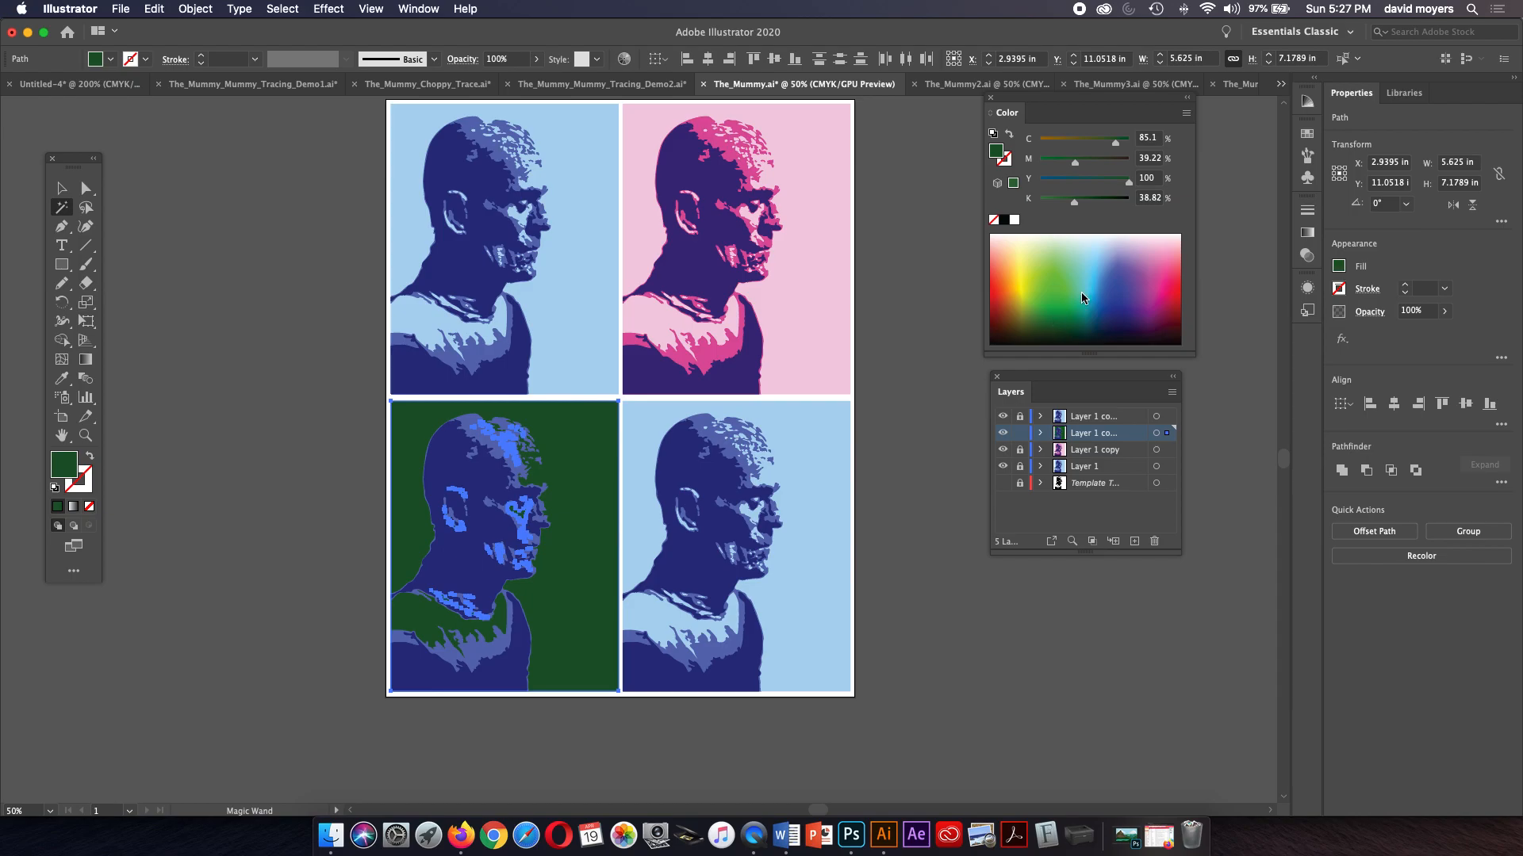
pyautogui.click(87, 188)
pyautogui.click(301, 262)
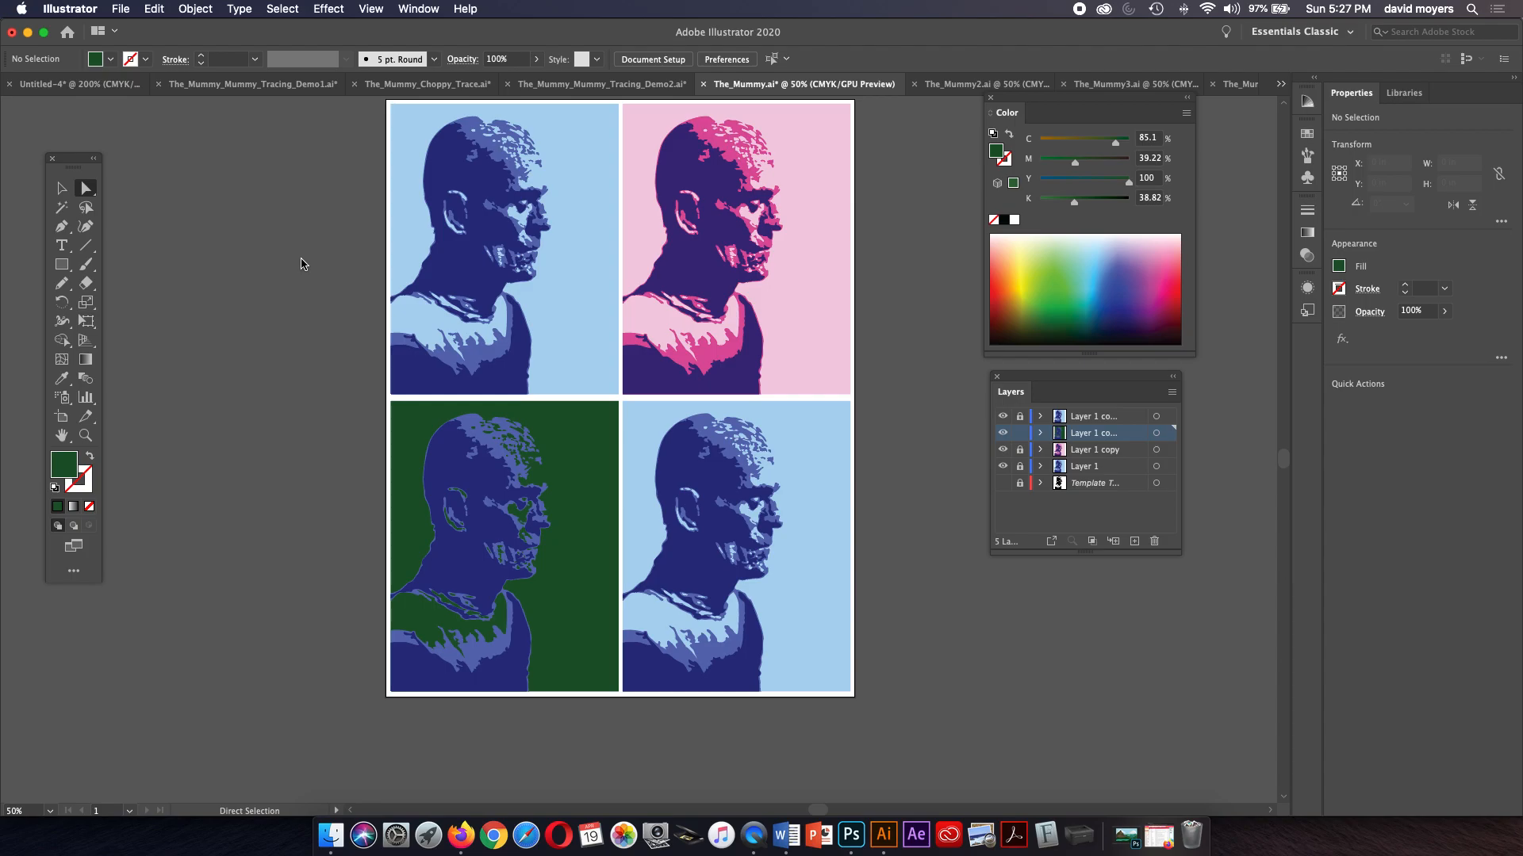
pyautogui.click(476, 421)
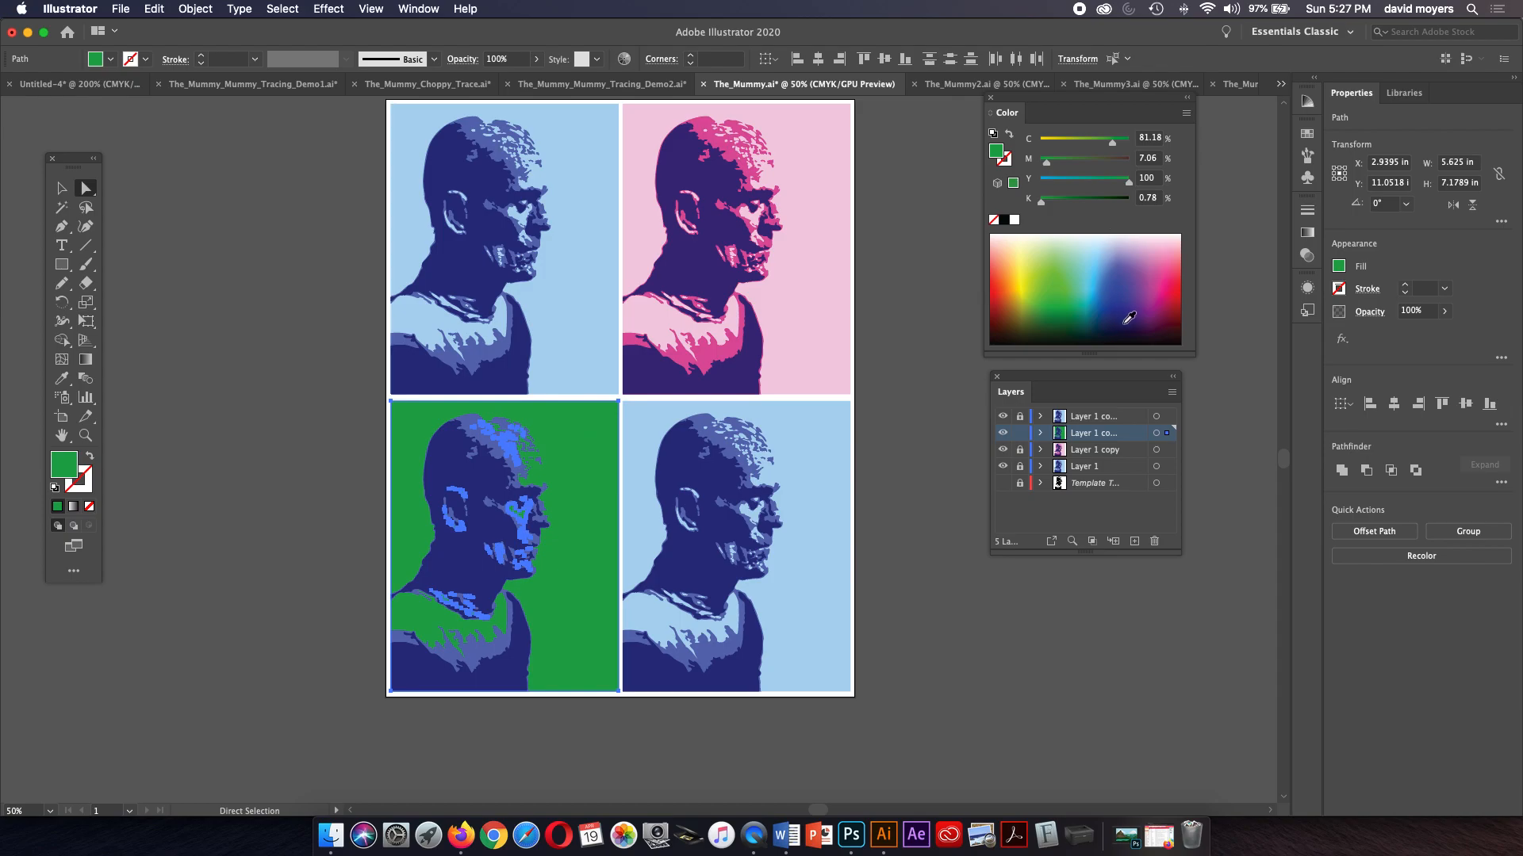
pyautogui.click(1145, 312)
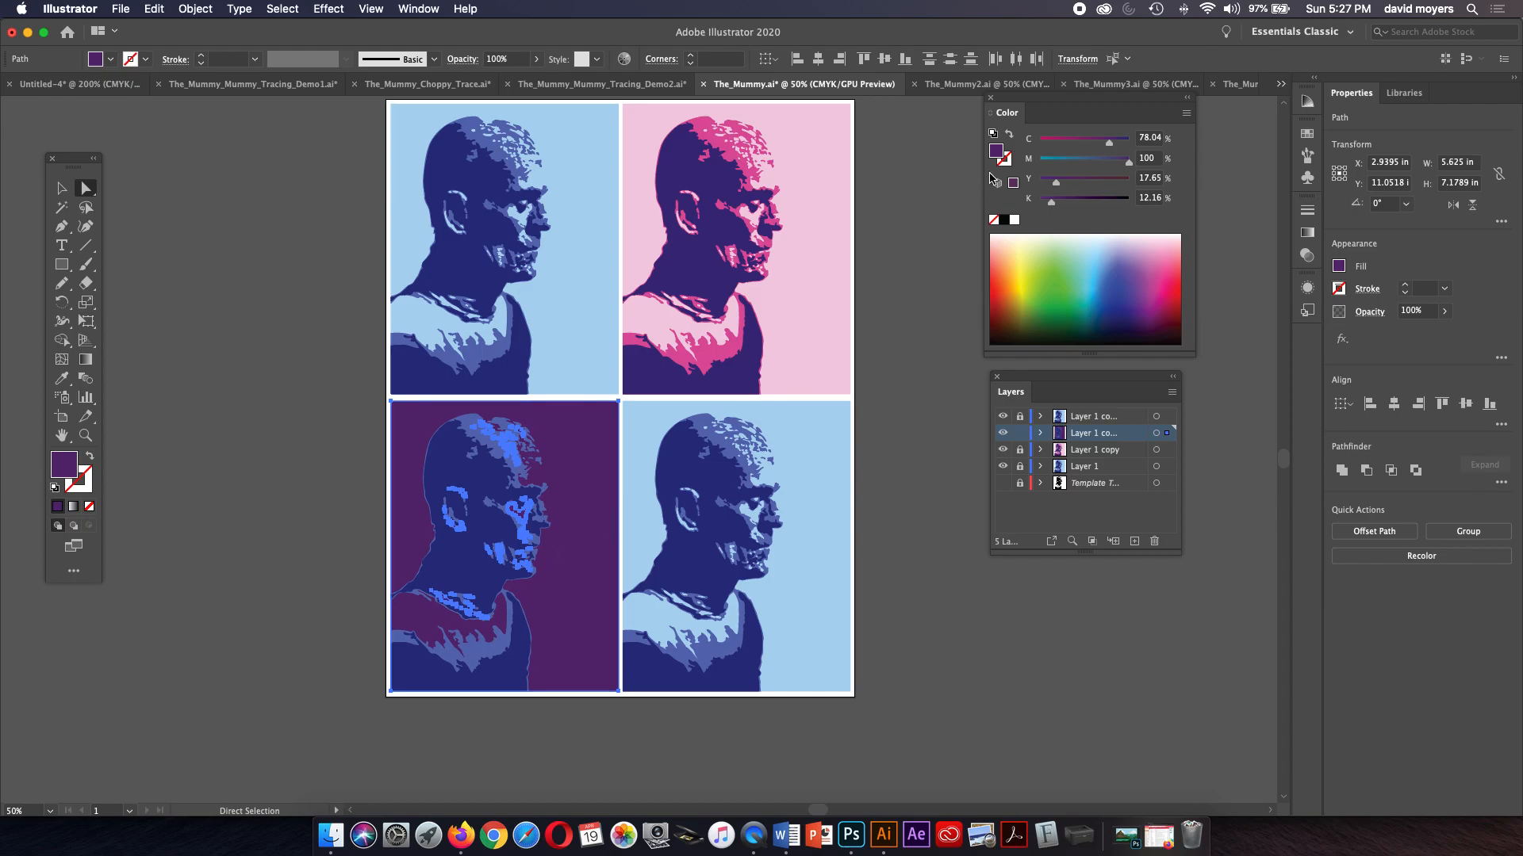
pyautogui.click(1042, 261)
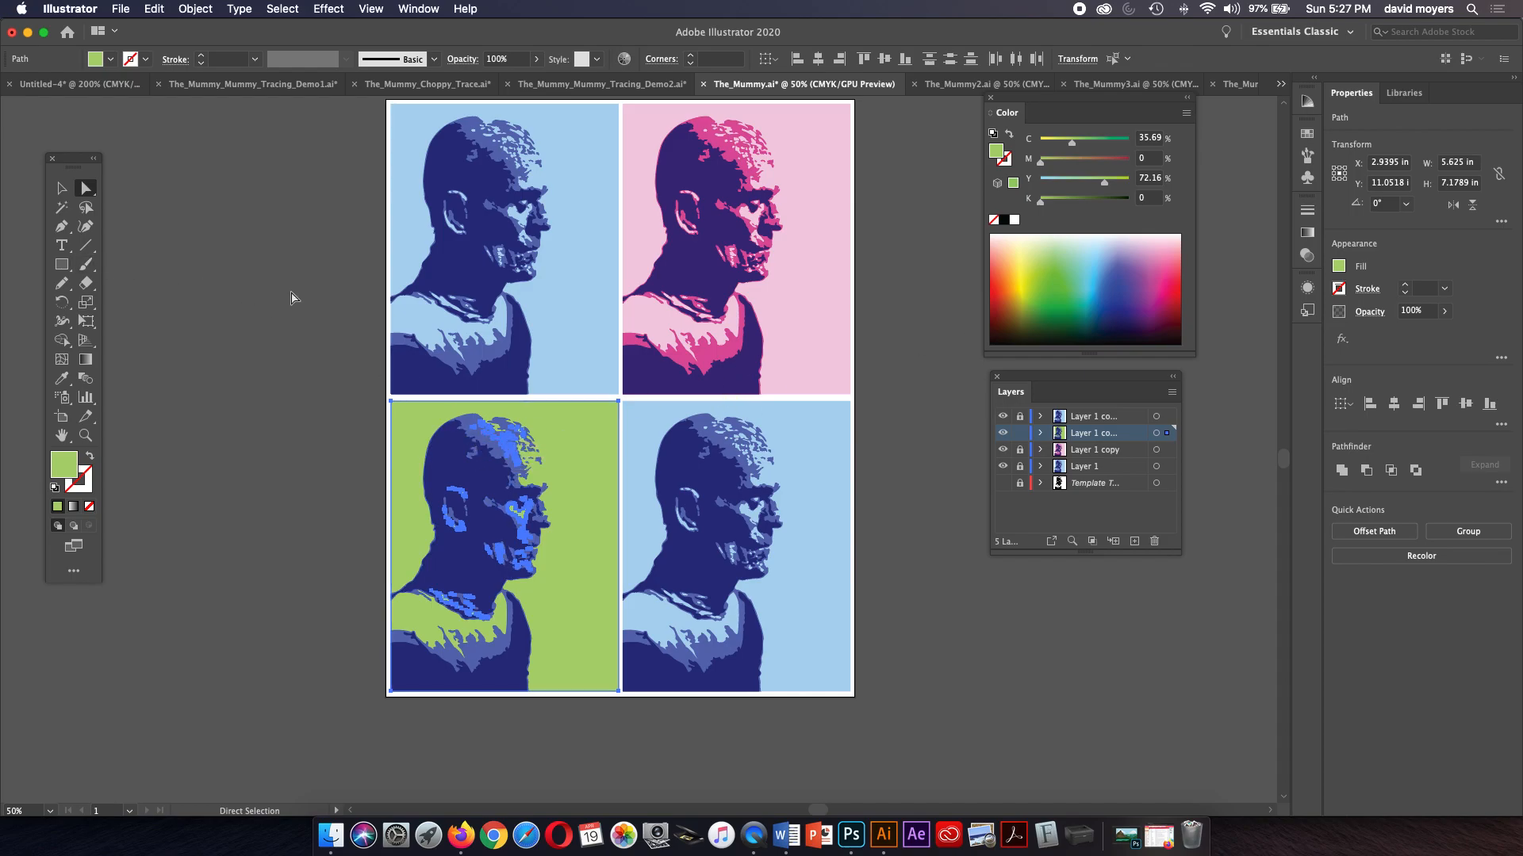
# Step: Select the lower-left portrait's midtone shapes with the Magic Wand and recolor them teal green, C 86.67, M 25.1, Y 74.12, K 9.41
pyautogui.press('y')
pyautogui.click(476, 436)
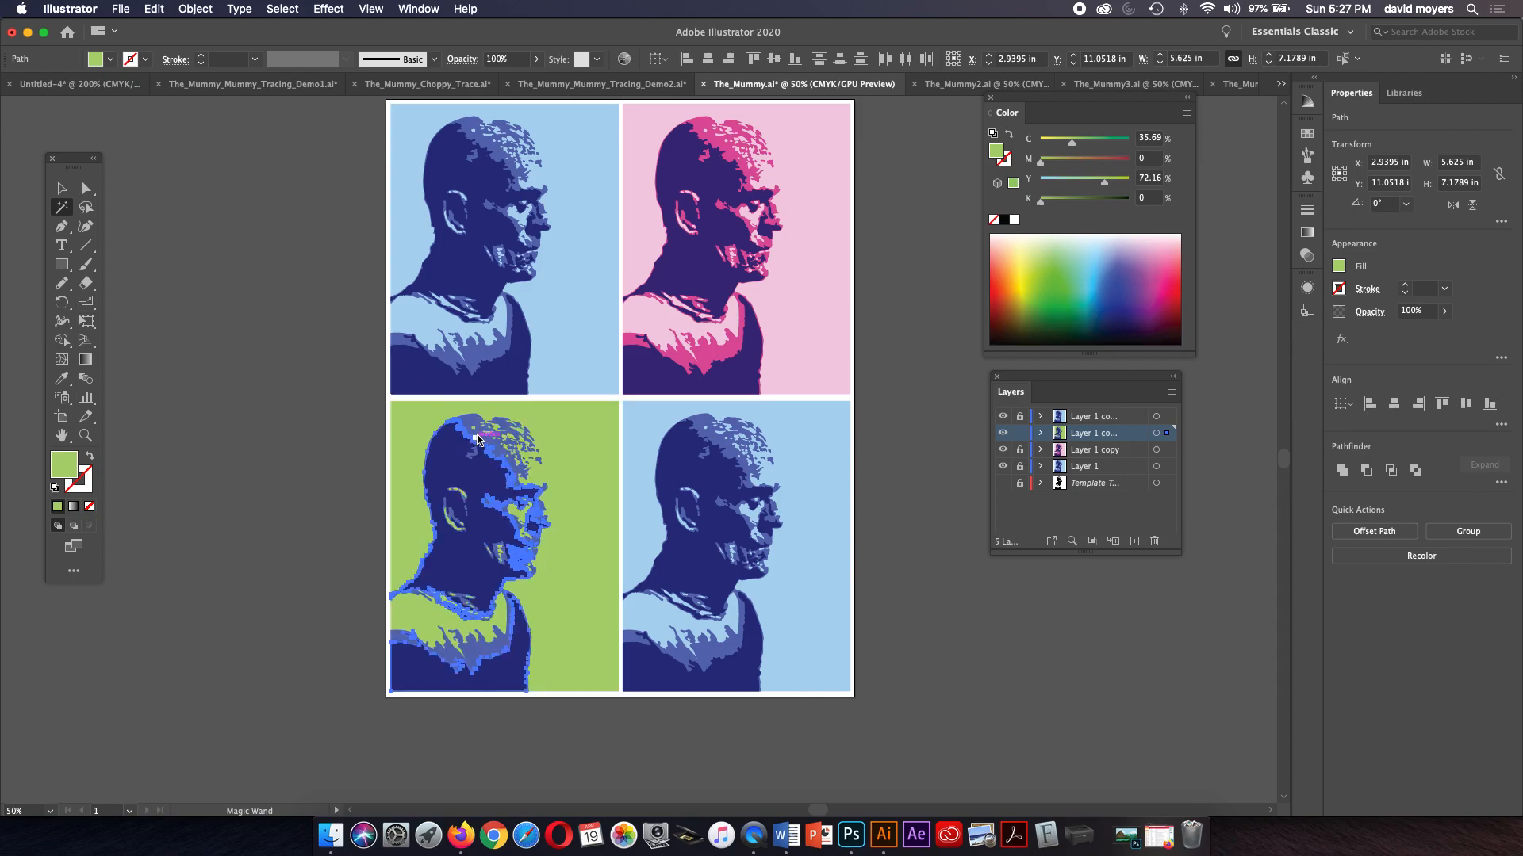
pyautogui.click(473, 420)
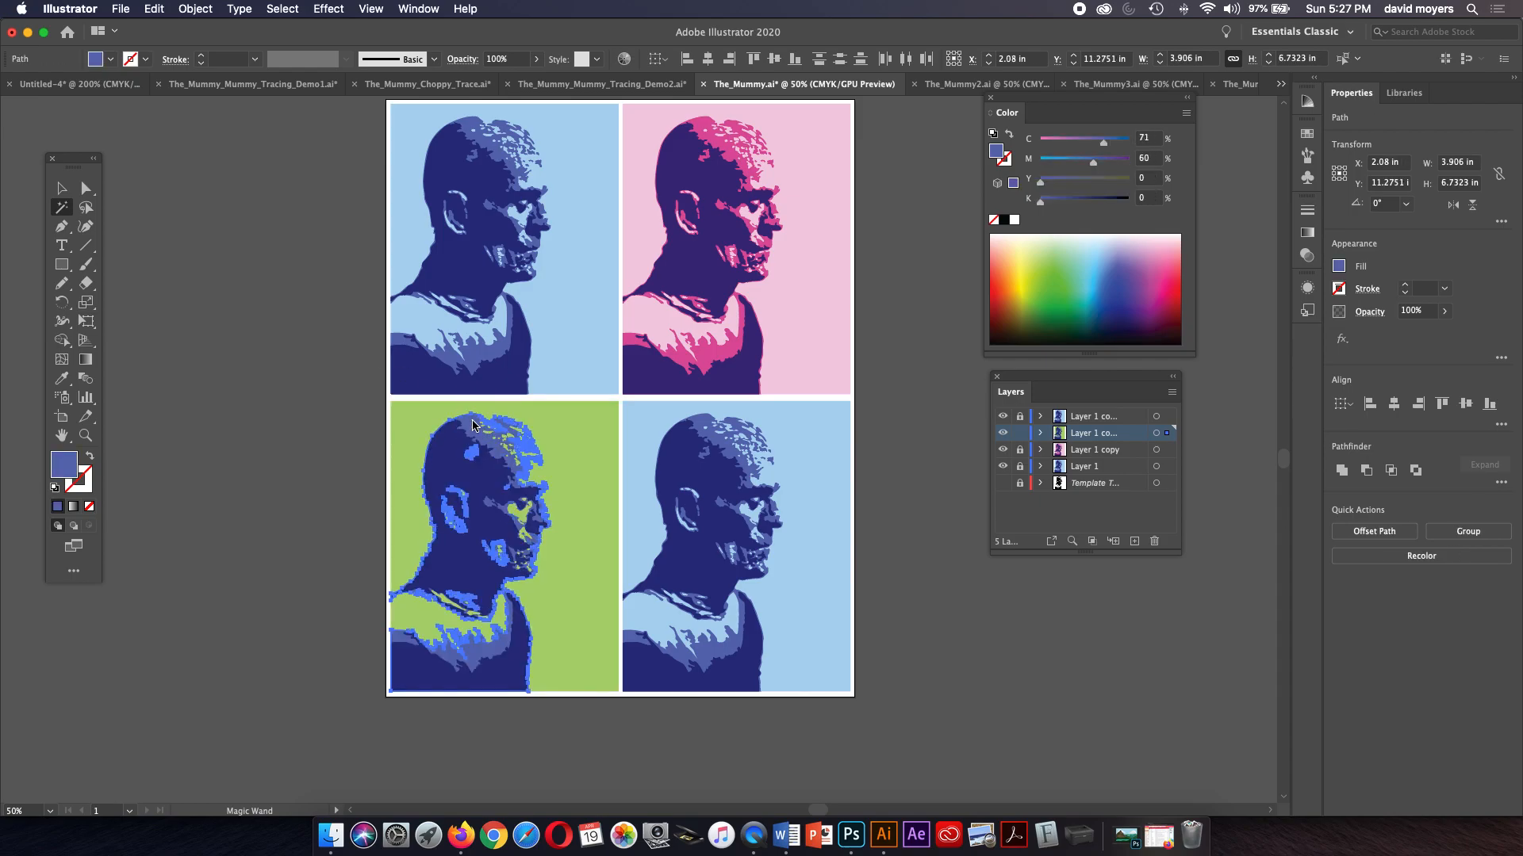
pyautogui.click(1056, 295)
pyautogui.click(1062, 318)
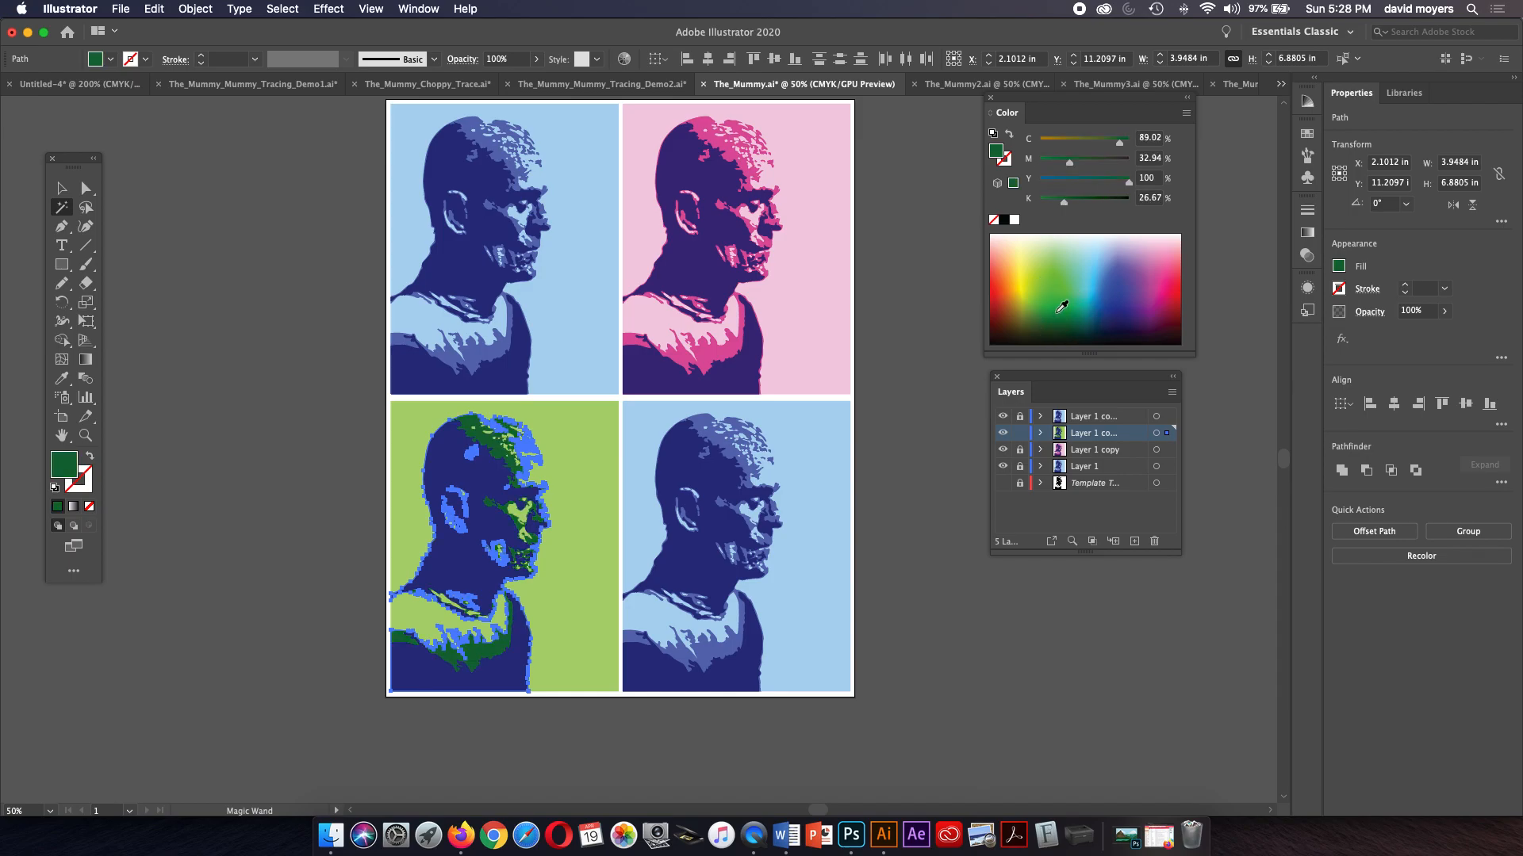
pyautogui.click(1062, 306)
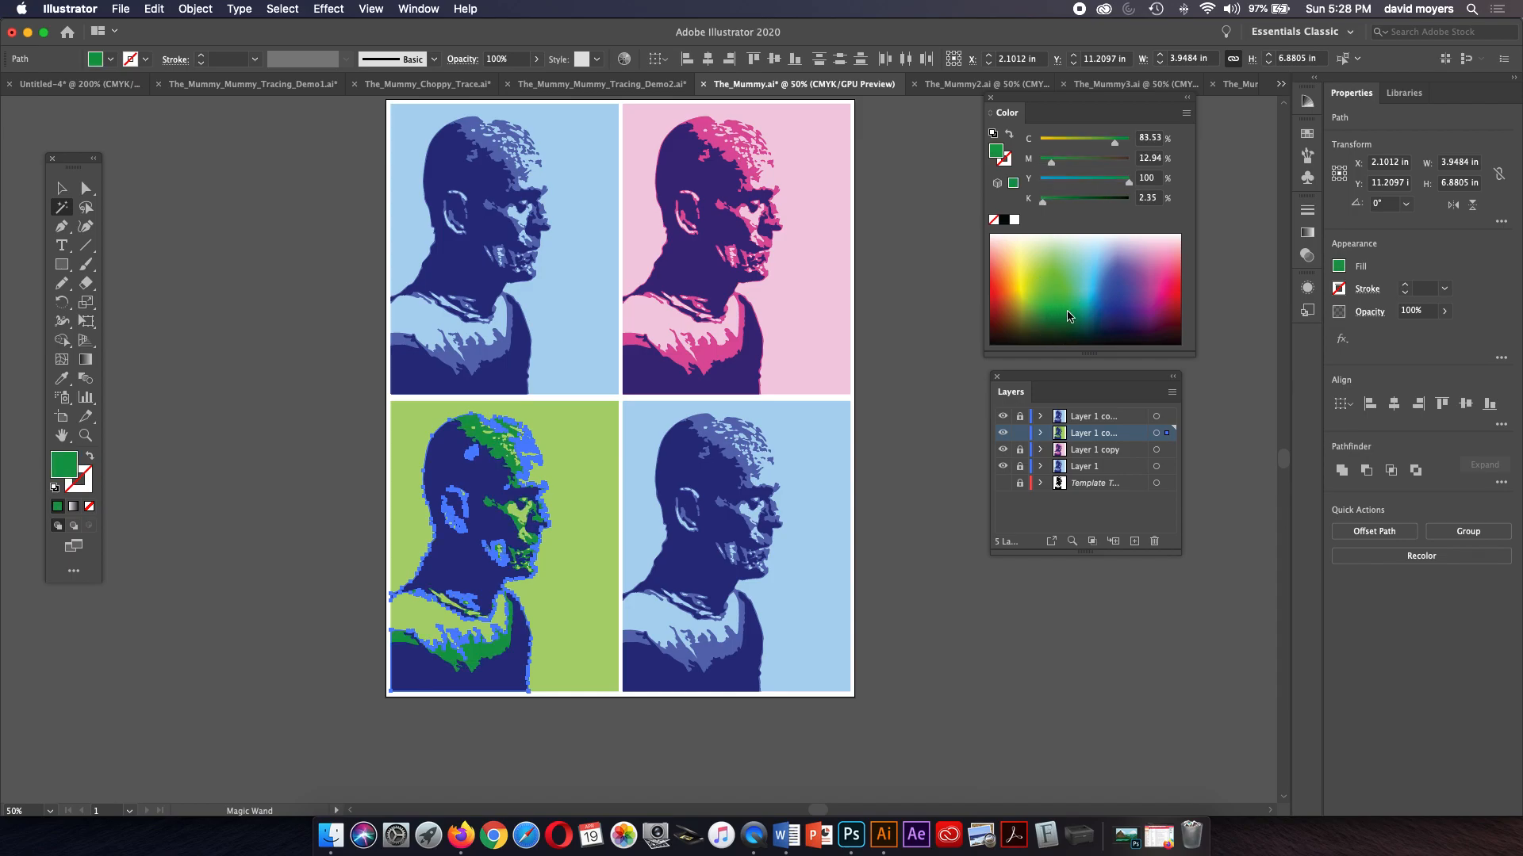
pyautogui.click(1073, 319)
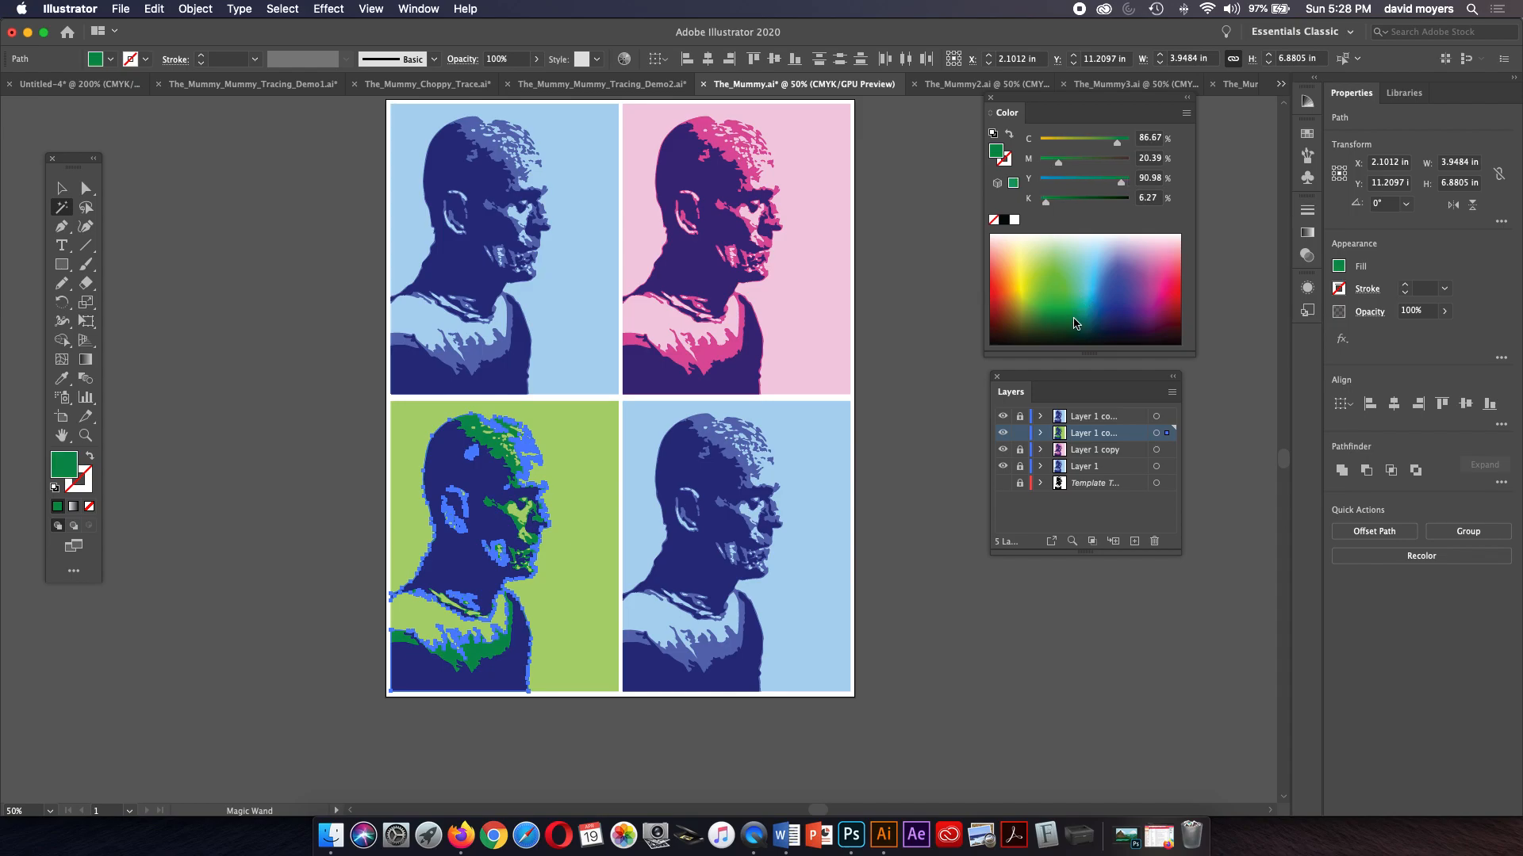
pyautogui.click(1081, 319)
pyautogui.click(1081, 307)
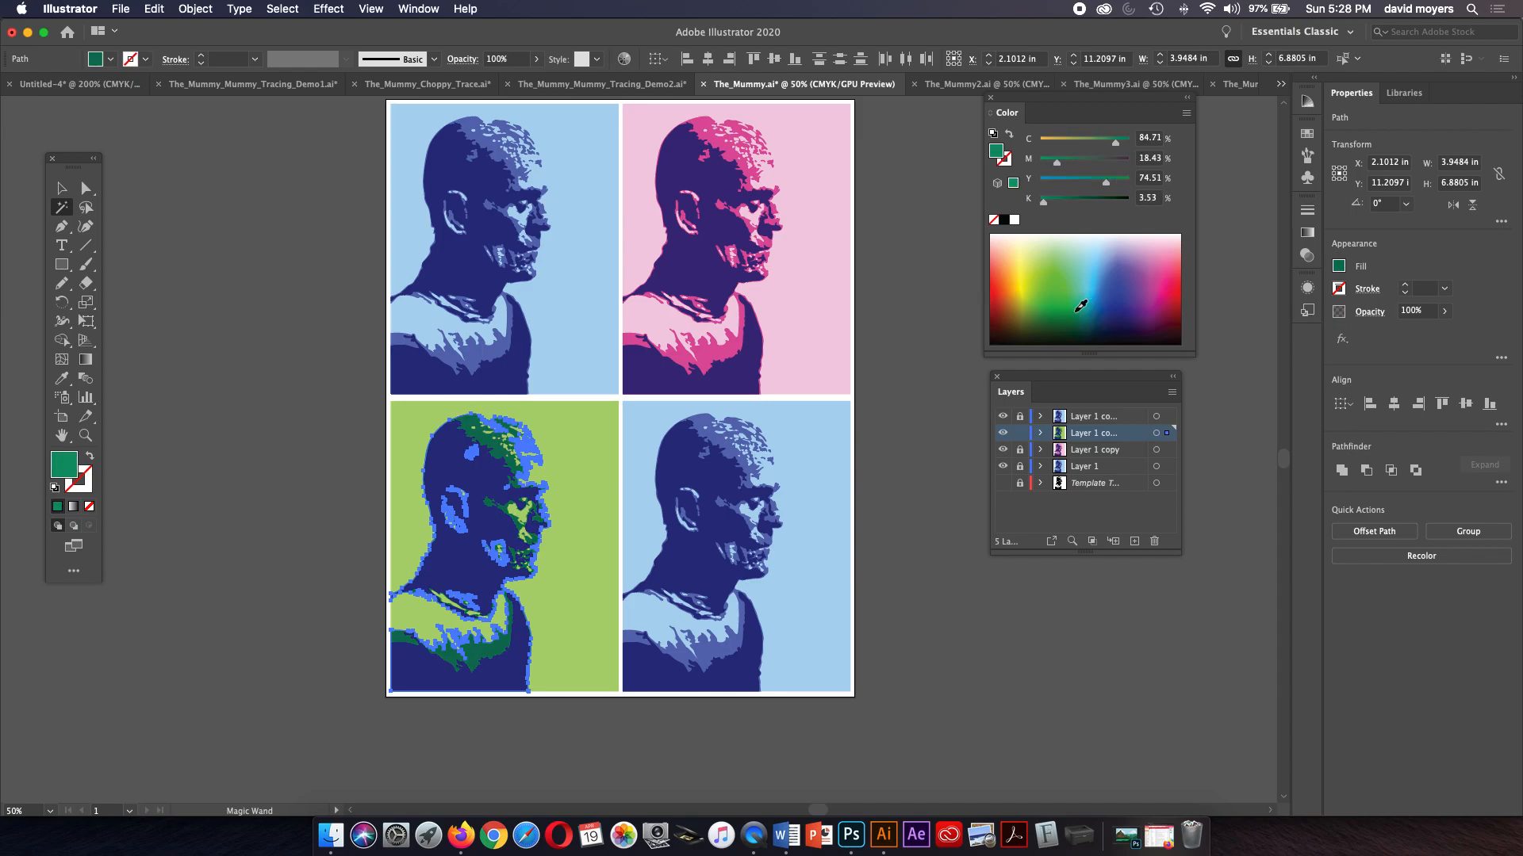
pyautogui.click(1080, 309)
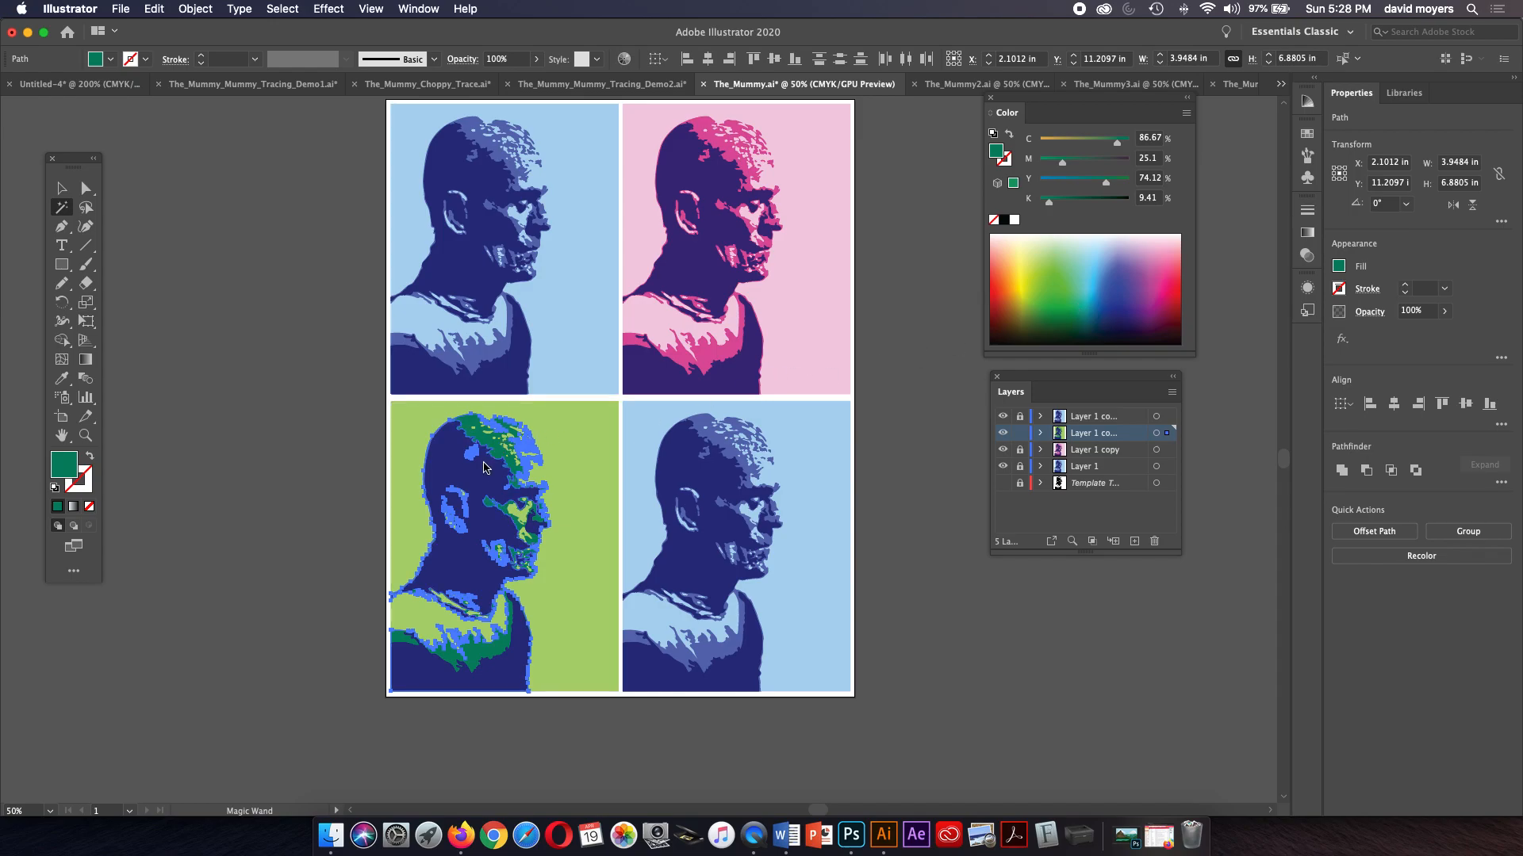
# Step: Recolor the lower-left portrait's dark shapes dark teal, C 93.73, M 60.78, Y 57.65, K 50.59, and deselect them
pyautogui.click(459, 466)
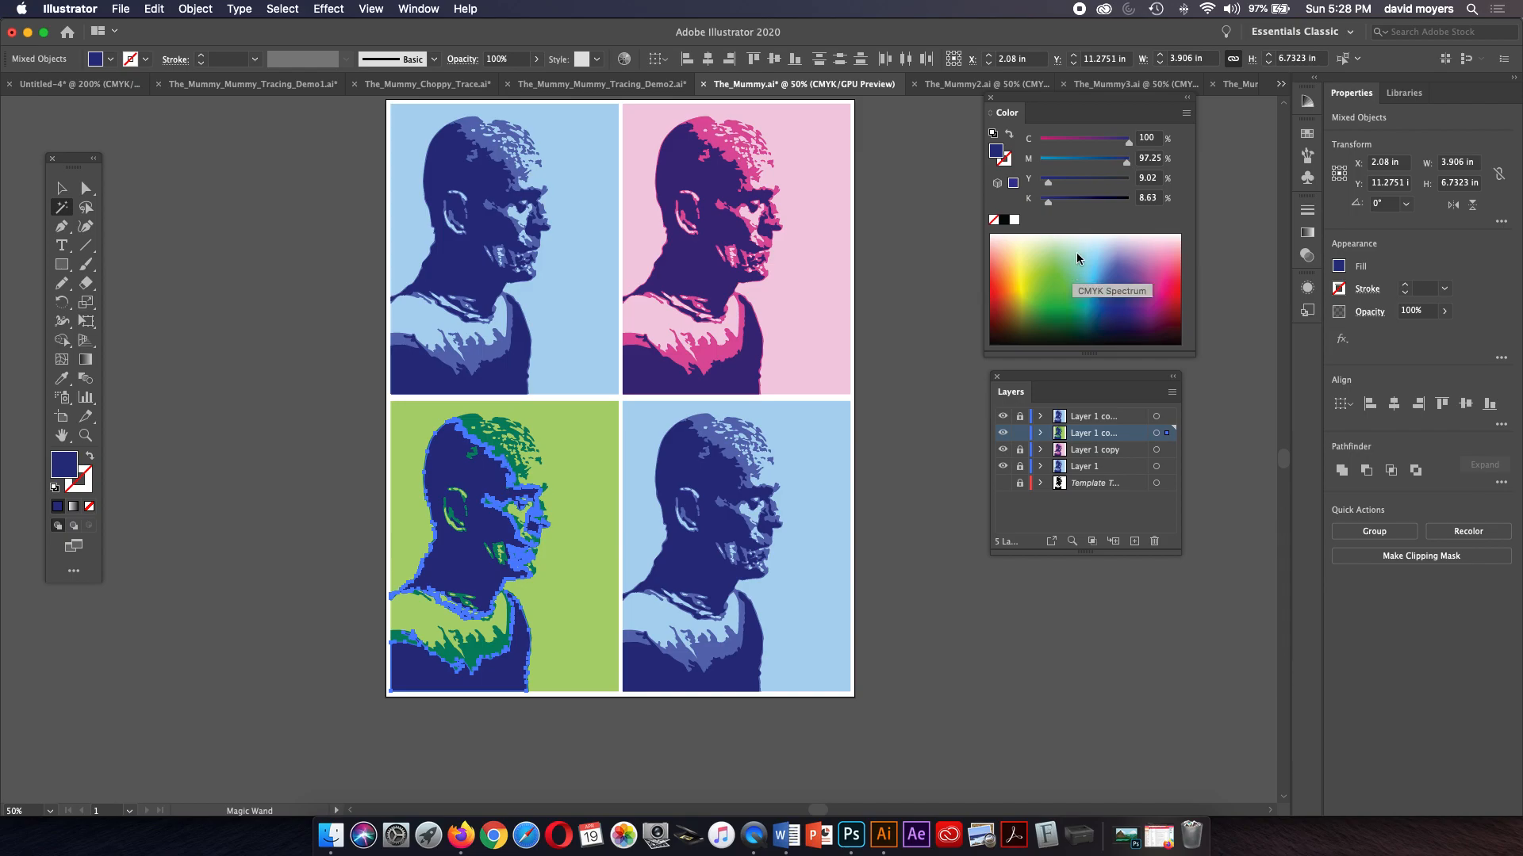
pyautogui.click(1132, 301)
pyautogui.click(1085, 330)
pyautogui.click(1089, 333)
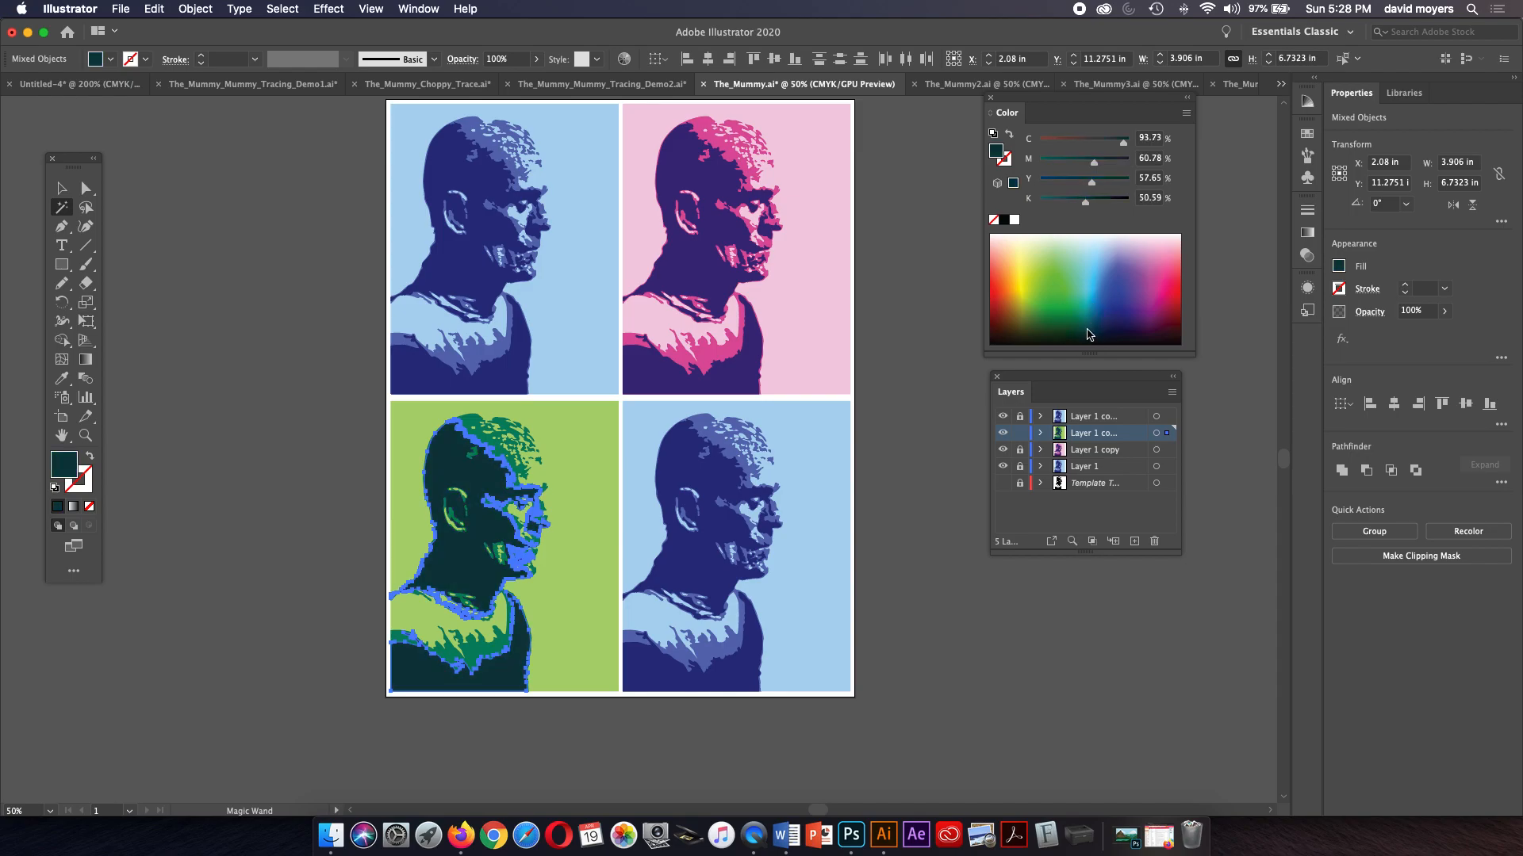
pyautogui.click(90, 189)
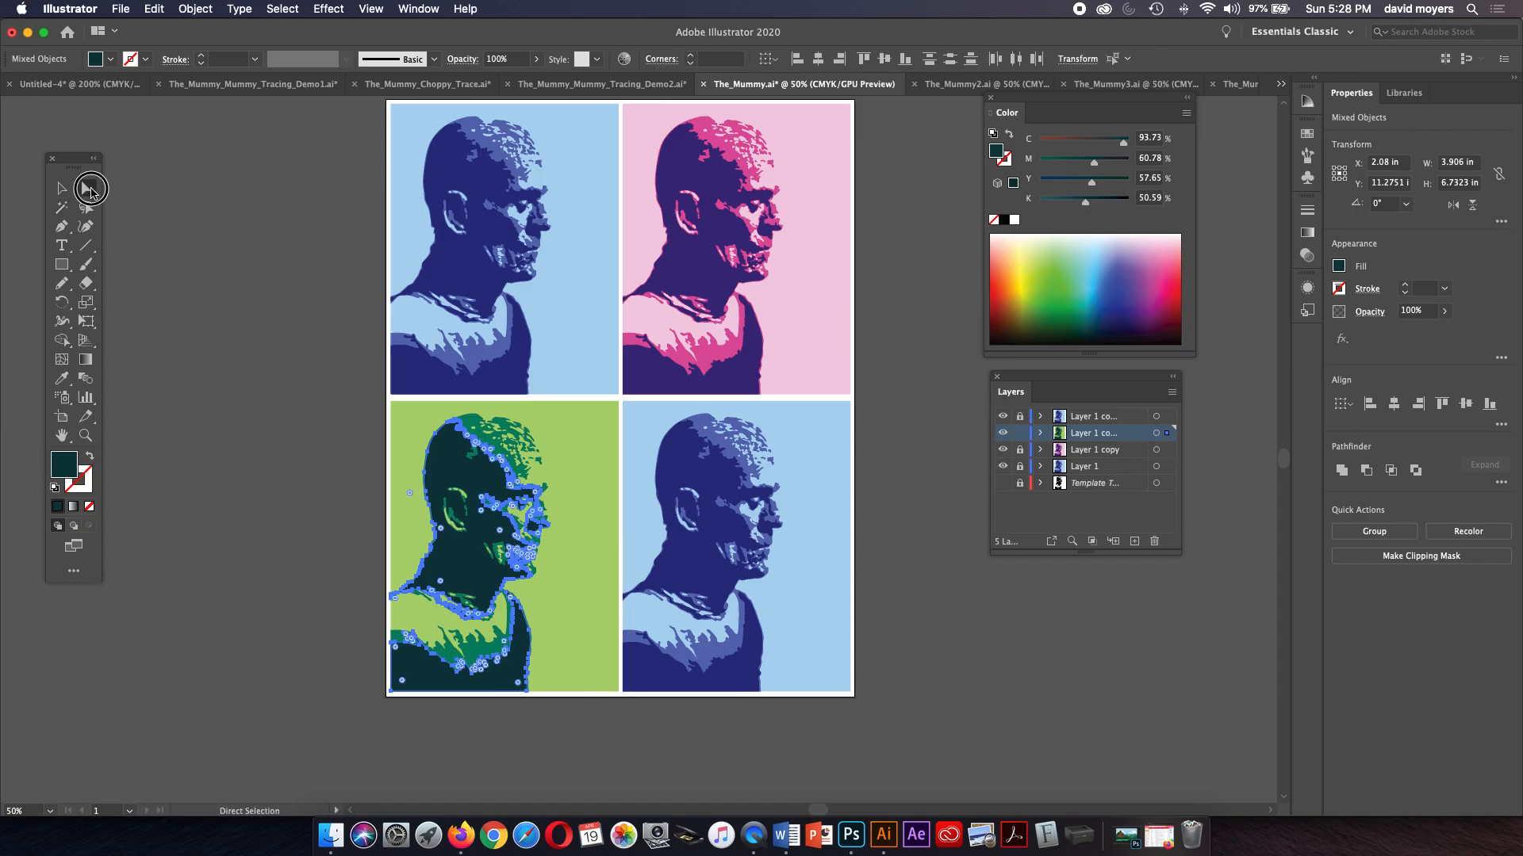
pyautogui.click(221, 220)
# Step: Lock the lower-left portrait's layer, unlock the lower-right portrait's layer, and activate the Magic Wand
pyautogui.press('space')
pyautogui.moveTo(977, 444); pyautogui.dragTo(916, 460)
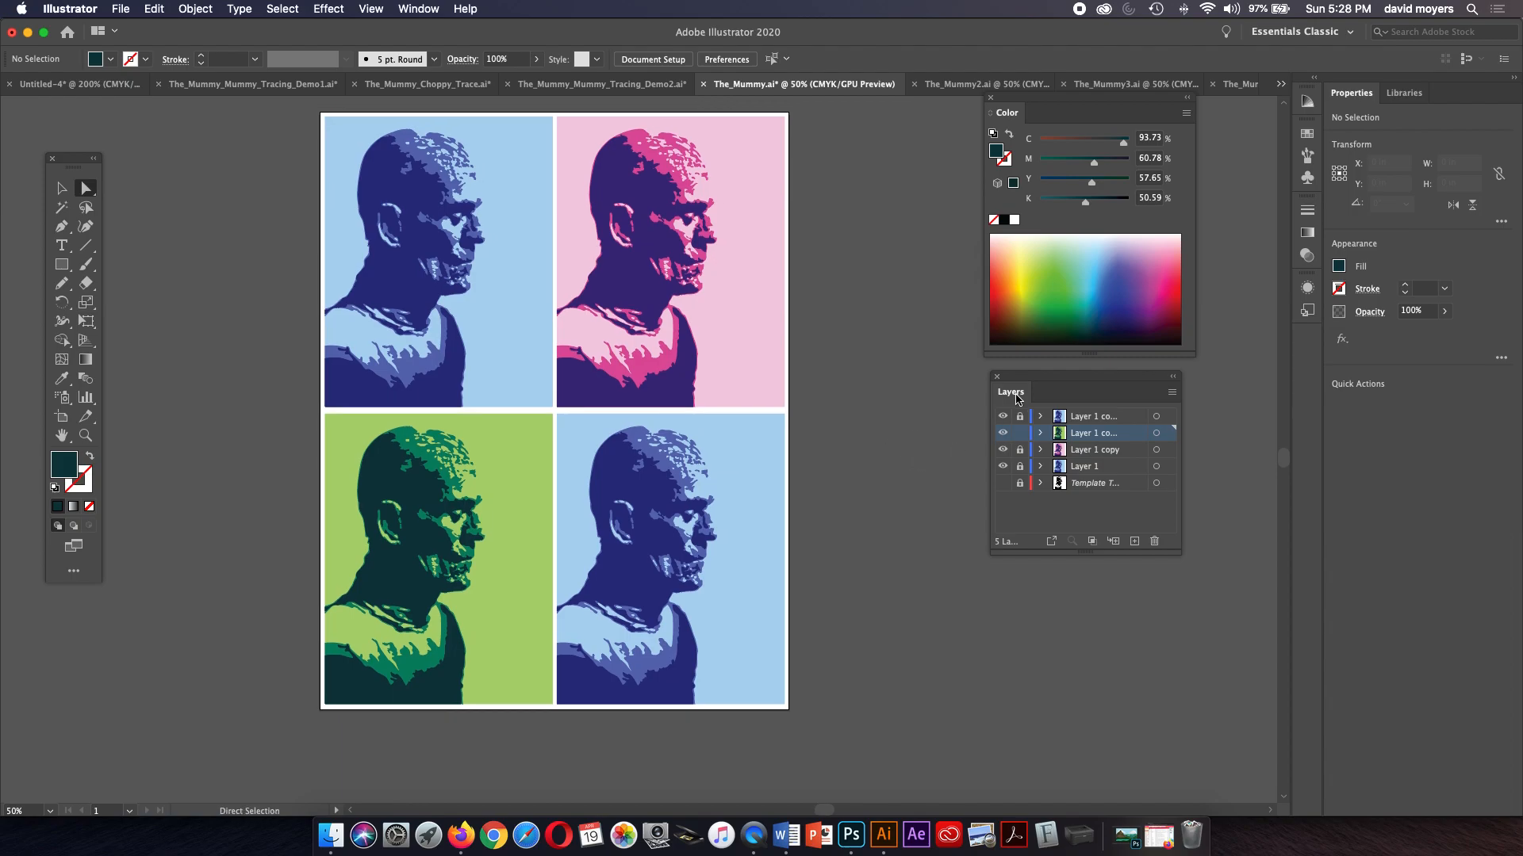
pyautogui.click(1020, 433)
pyautogui.click(62, 209)
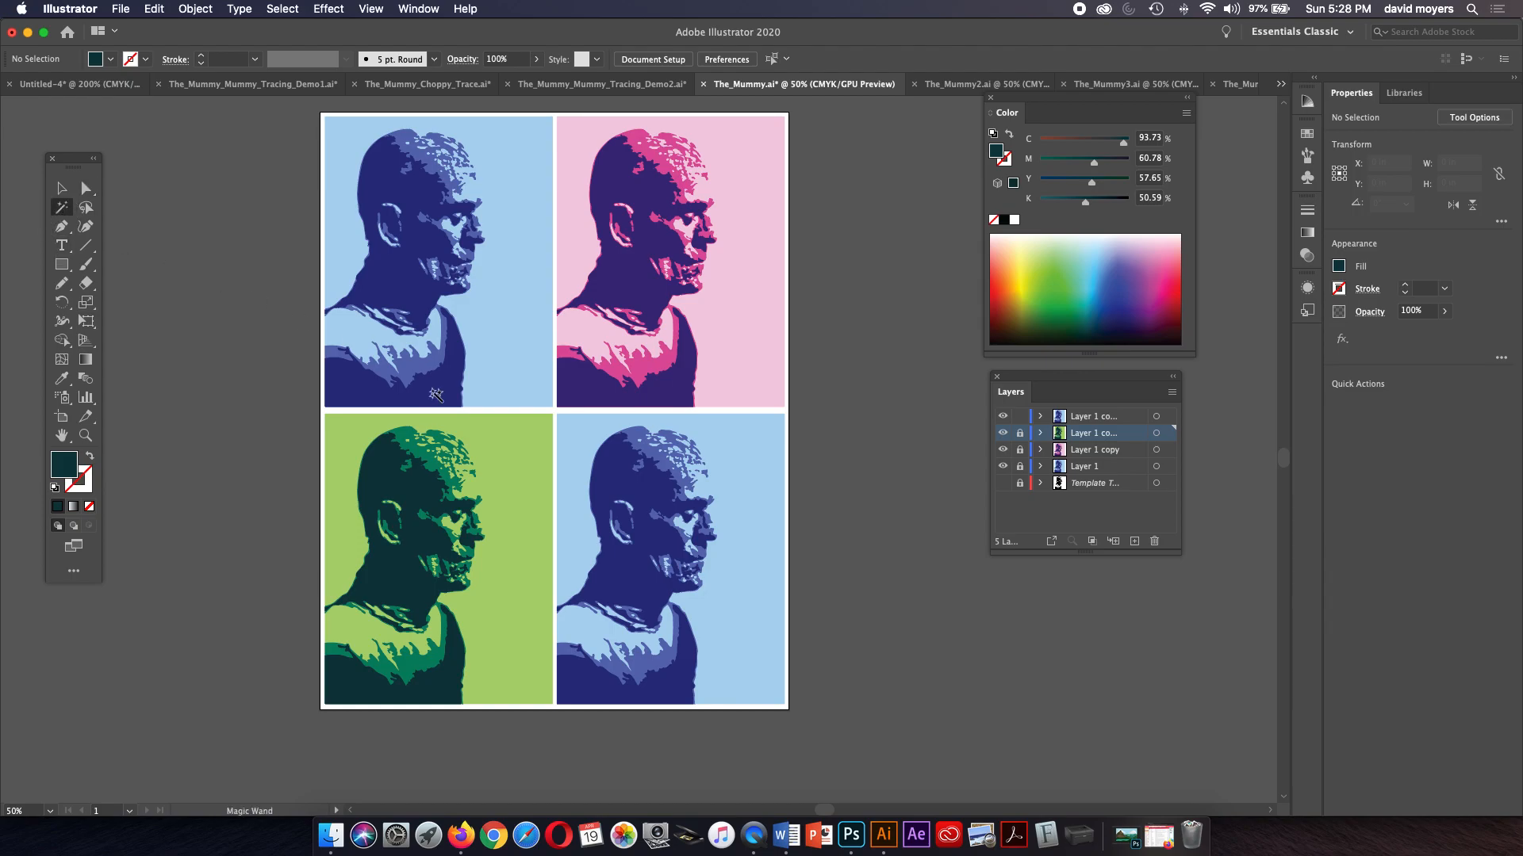
pyautogui.click(662, 464)
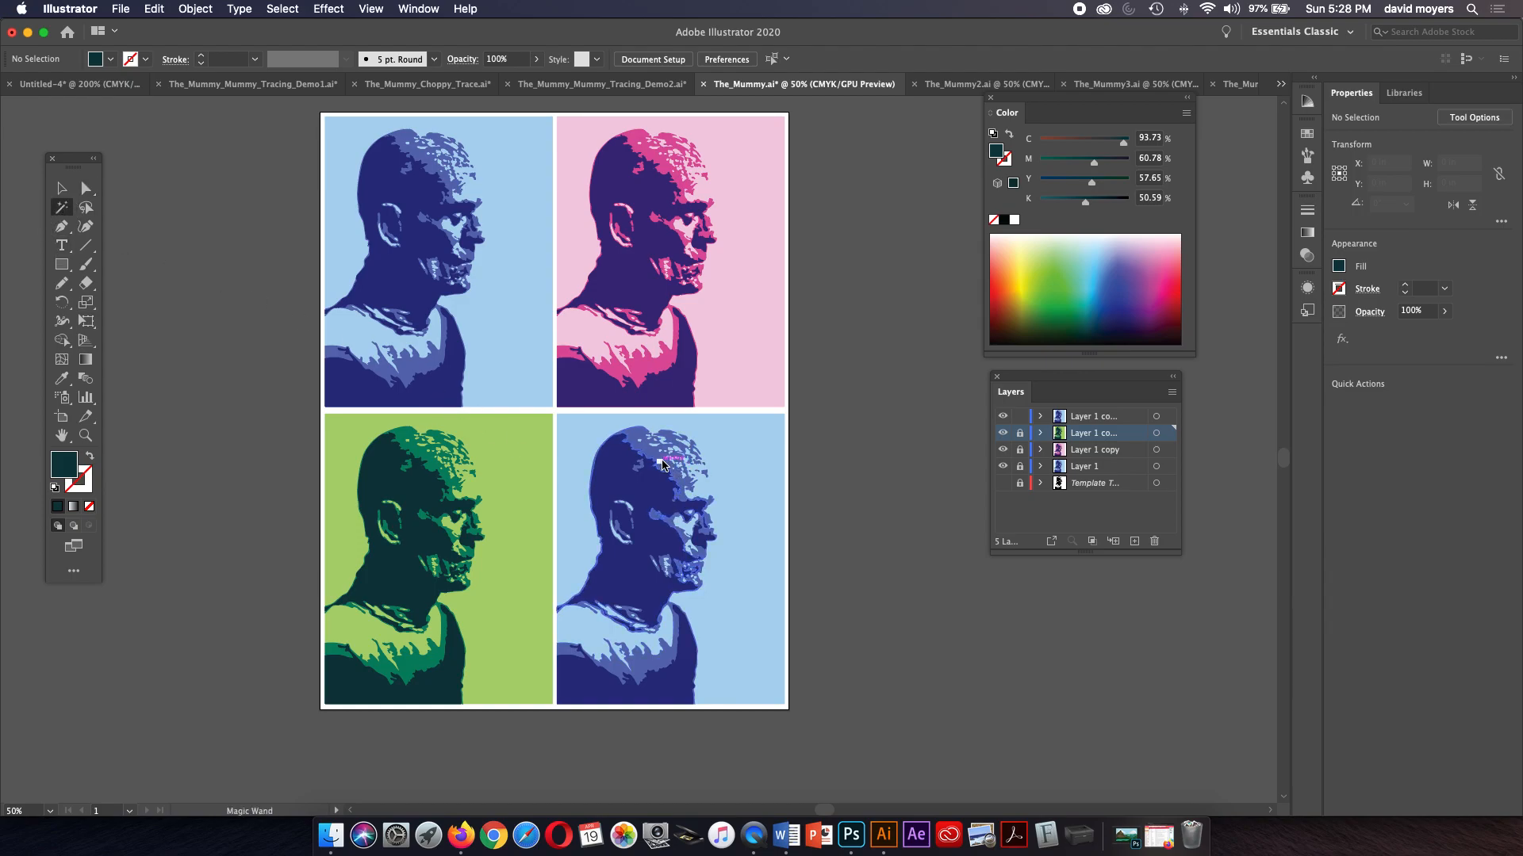
pyautogui.click(661, 462)
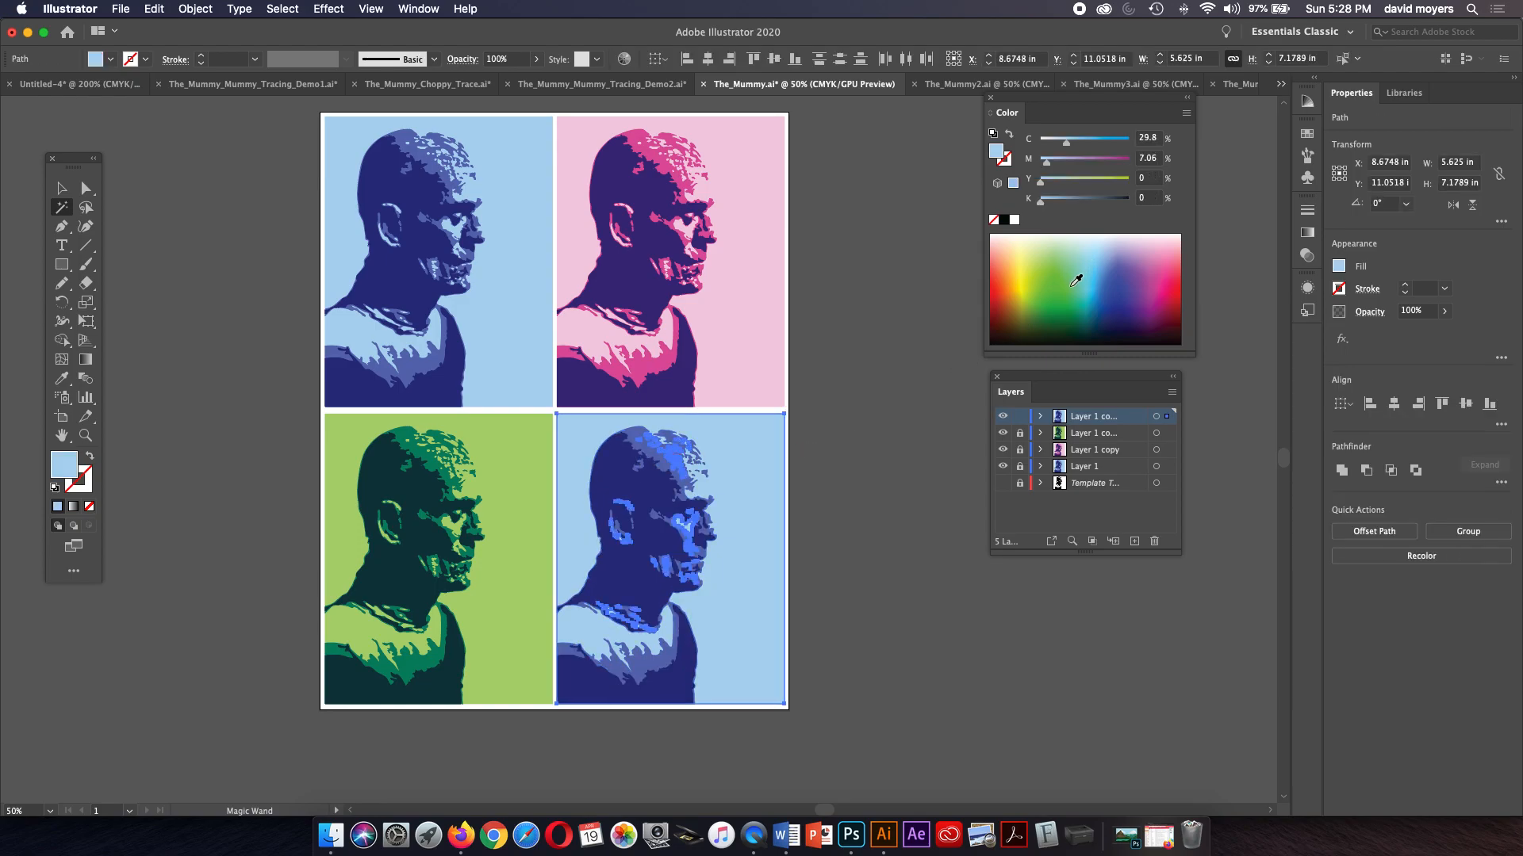
pyautogui.click(1012, 304)
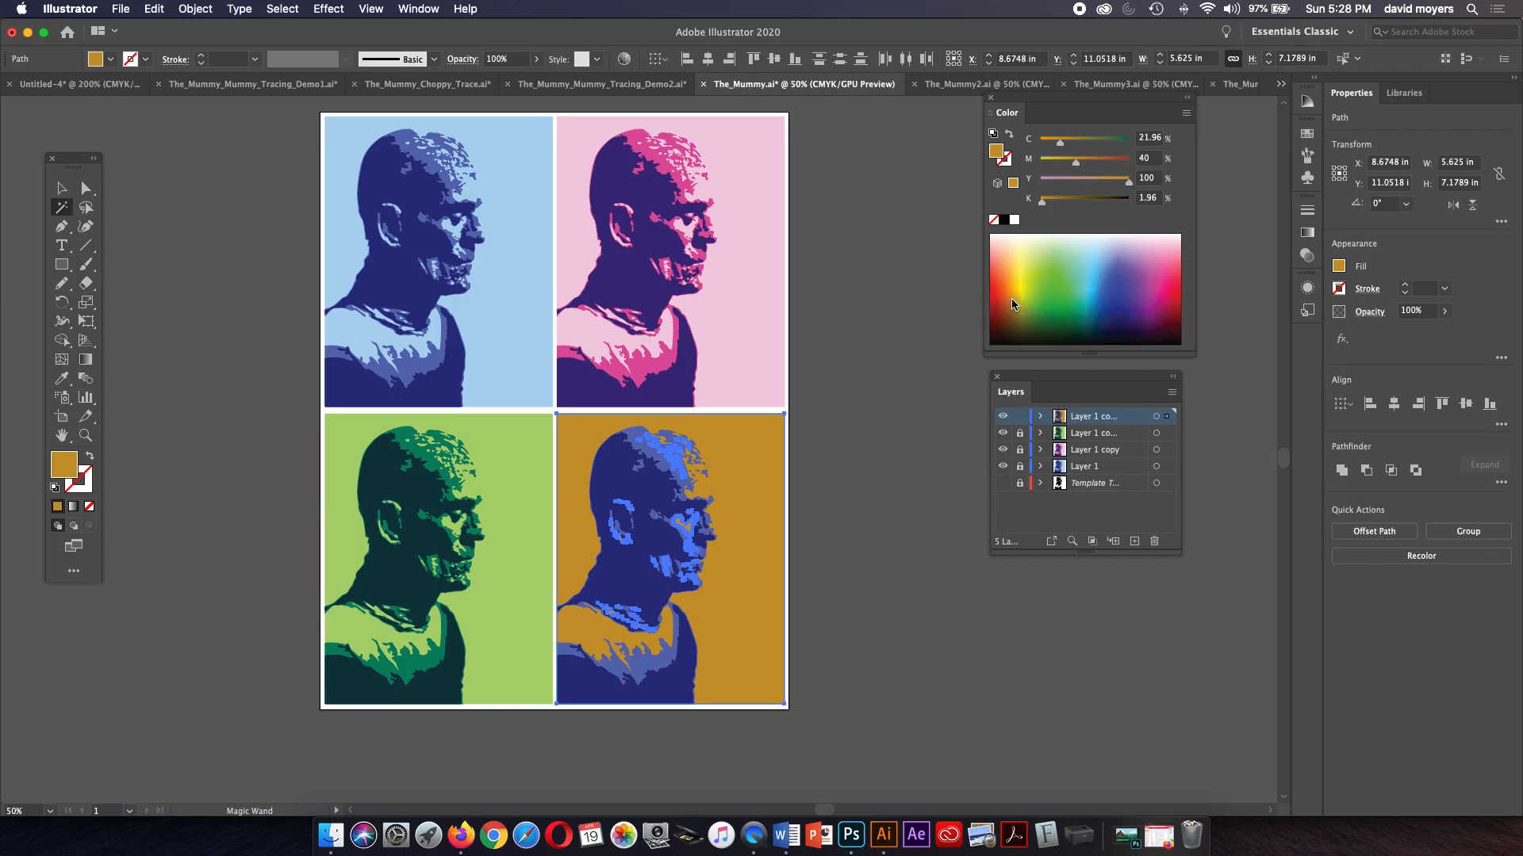
pyautogui.press('super+z')
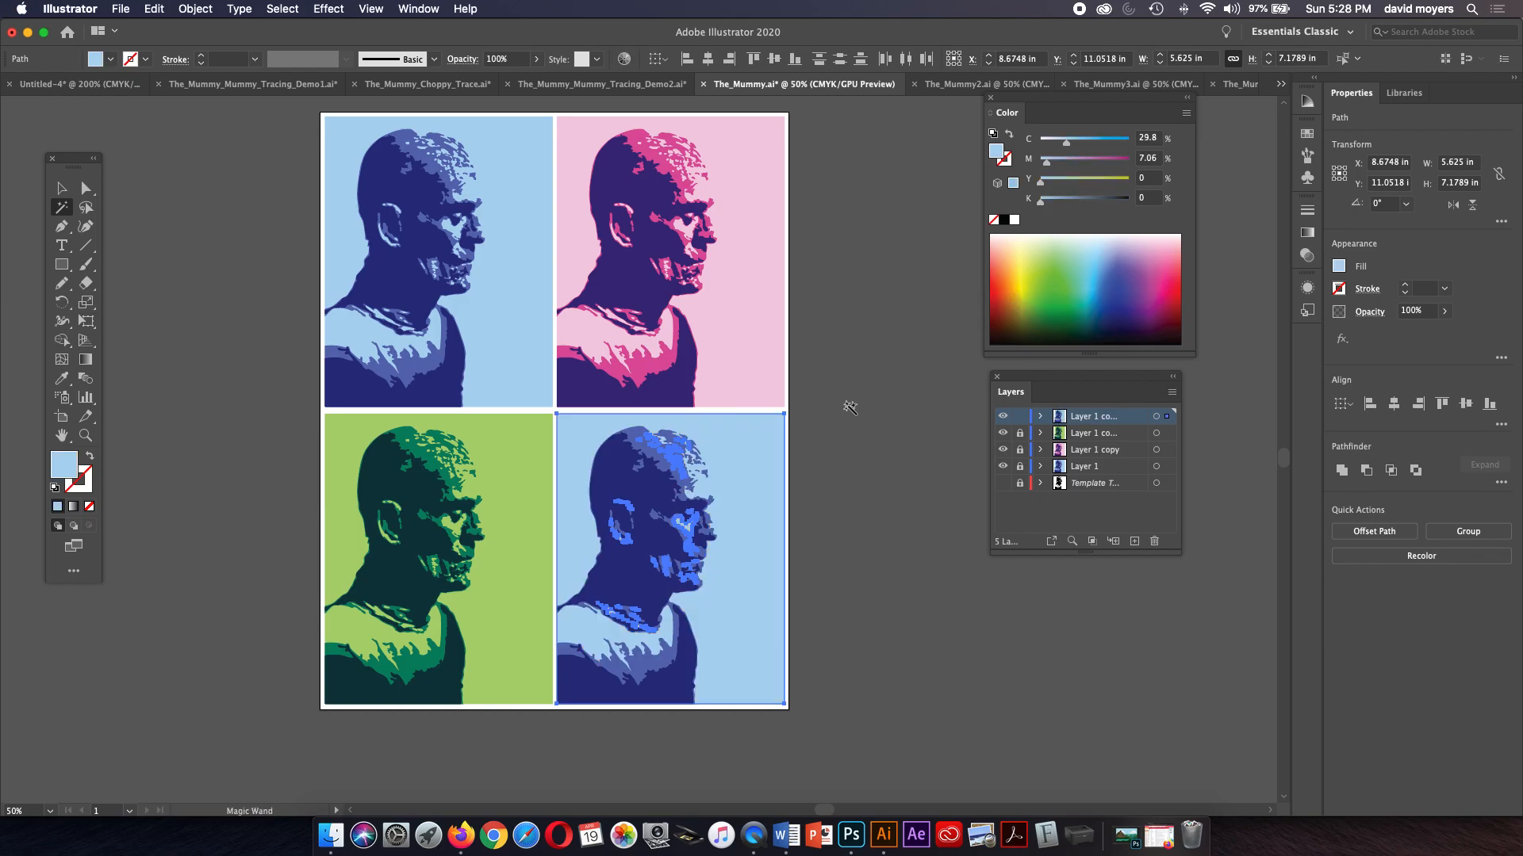
# Step: Select the lower-right portrait's midtone shapes and recolor them ochre, C 20.39, M 42.35, Y 100, K 1.96
pyautogui.click(638, 433)
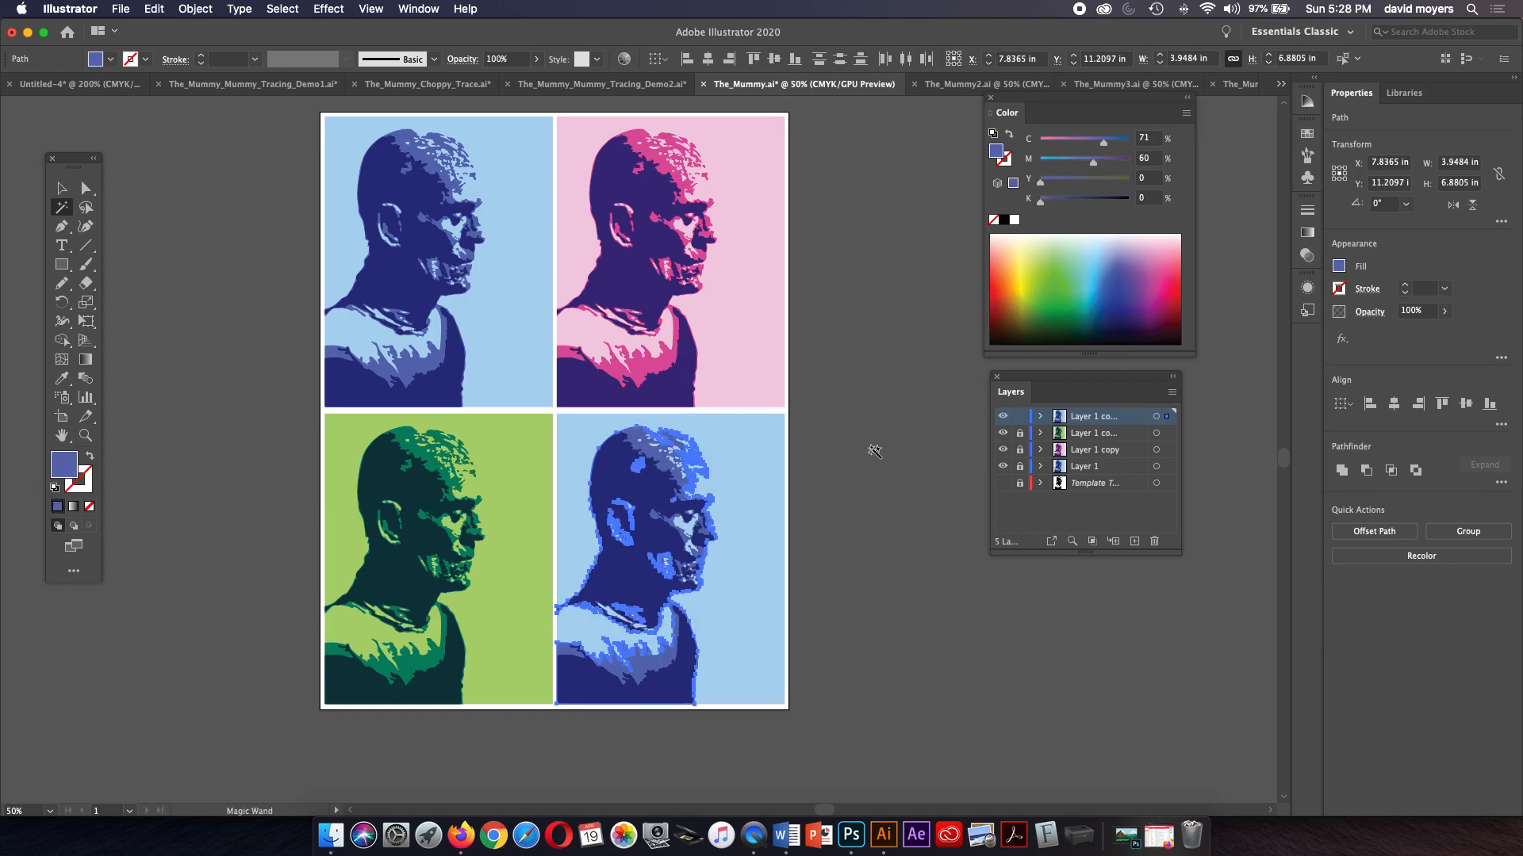
pyautogui.click(1014, 294)
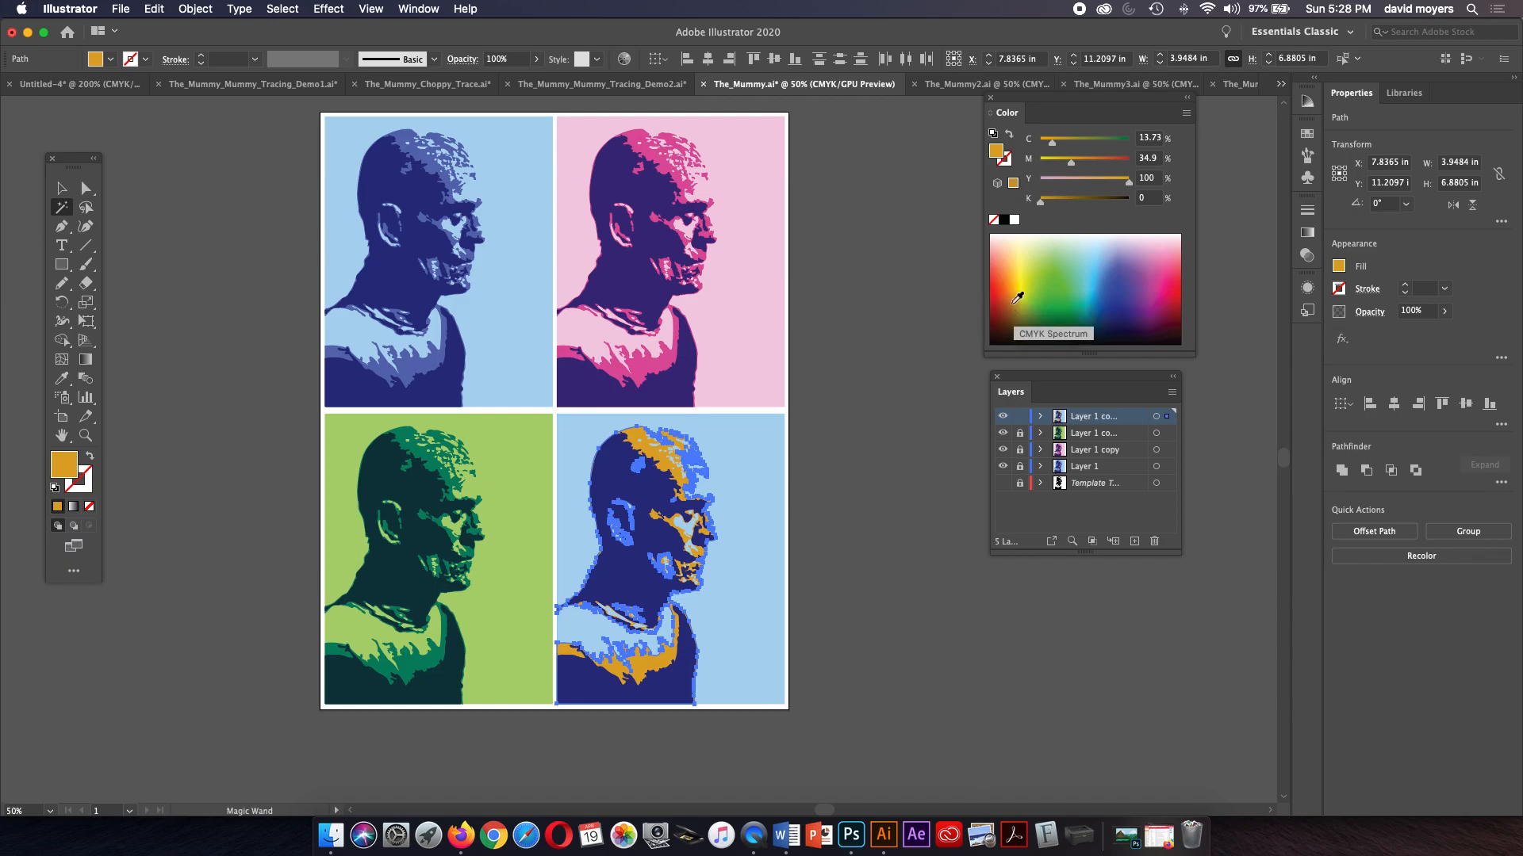
pyautogui.click(1017, 293)
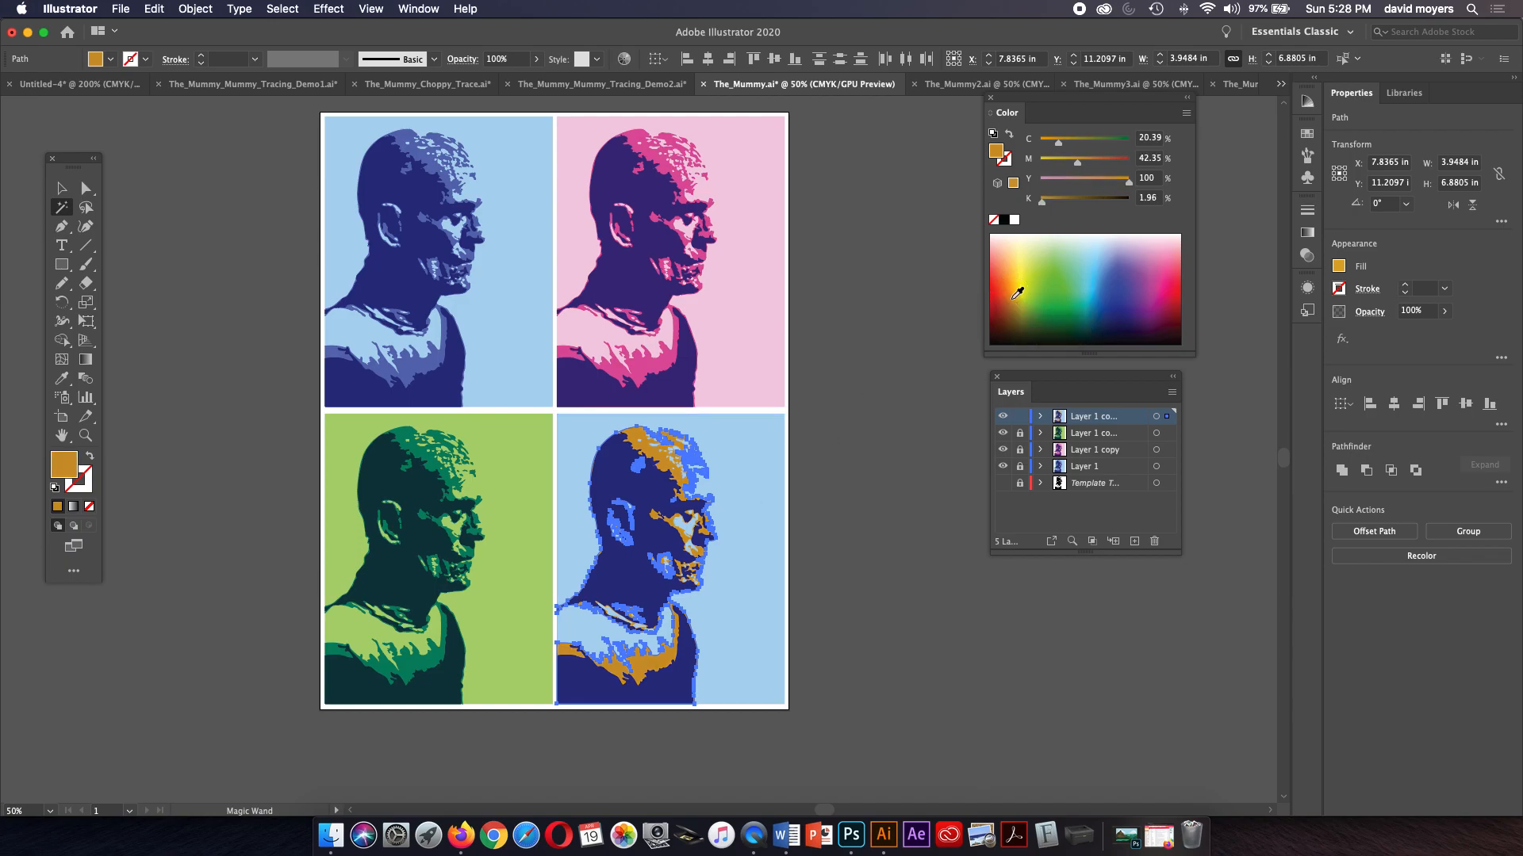
# Step: Recolor the lower-right portrait's light shapes and background pale yellow-green, C 20, M 0, Y 45.88, K 0
pyautogui.click(746, 537)
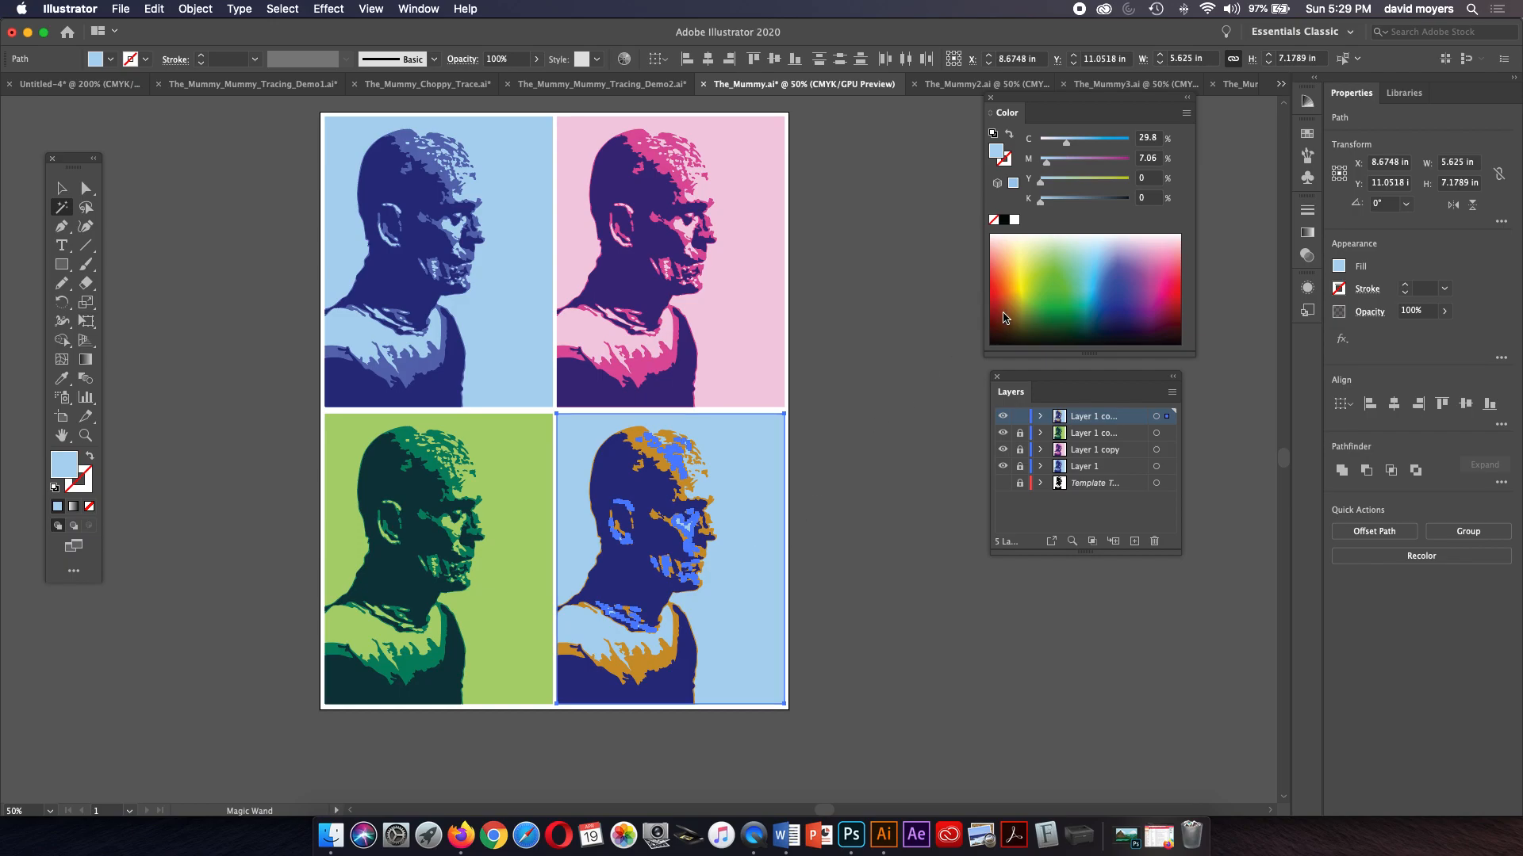
pyautogui.click(1023, 252)
pyautogui.click(1028, 248)
pyautogui.click(1037, 250)
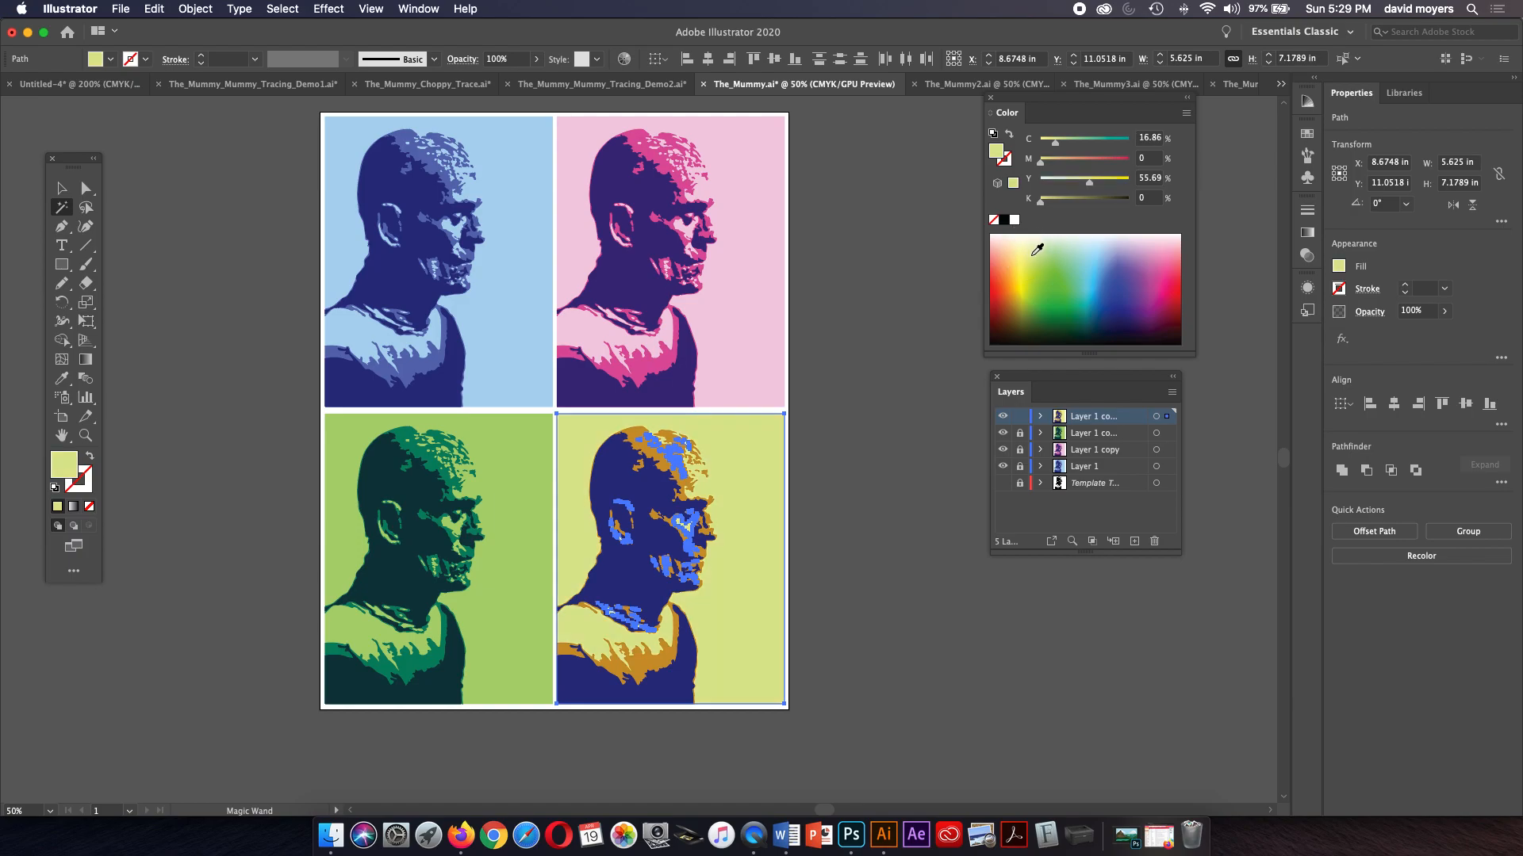
pyautogui.click(1043, 243)
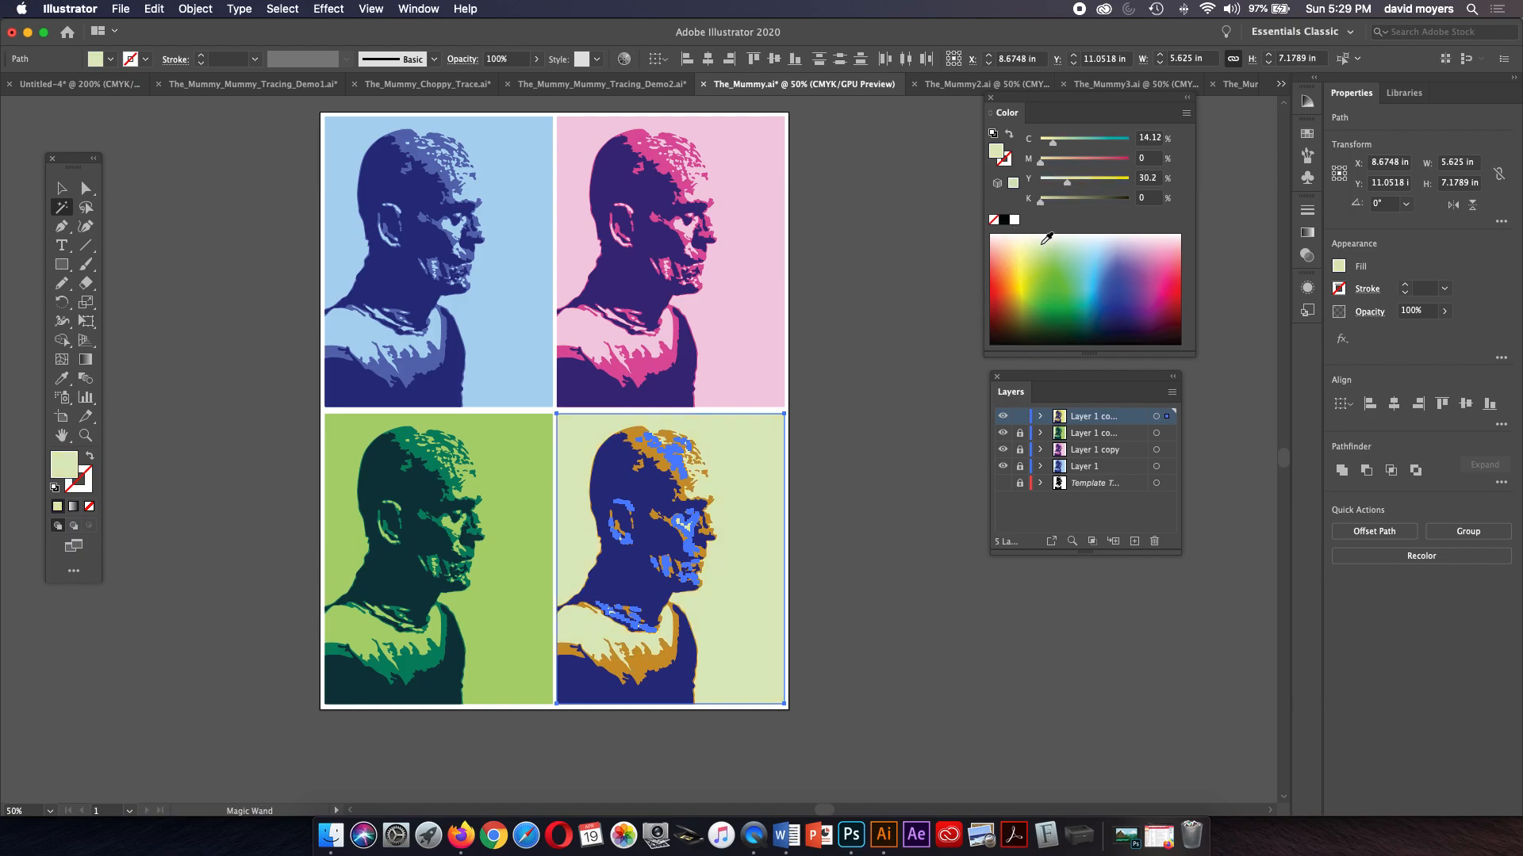
pyautogui.click(1038, 245)
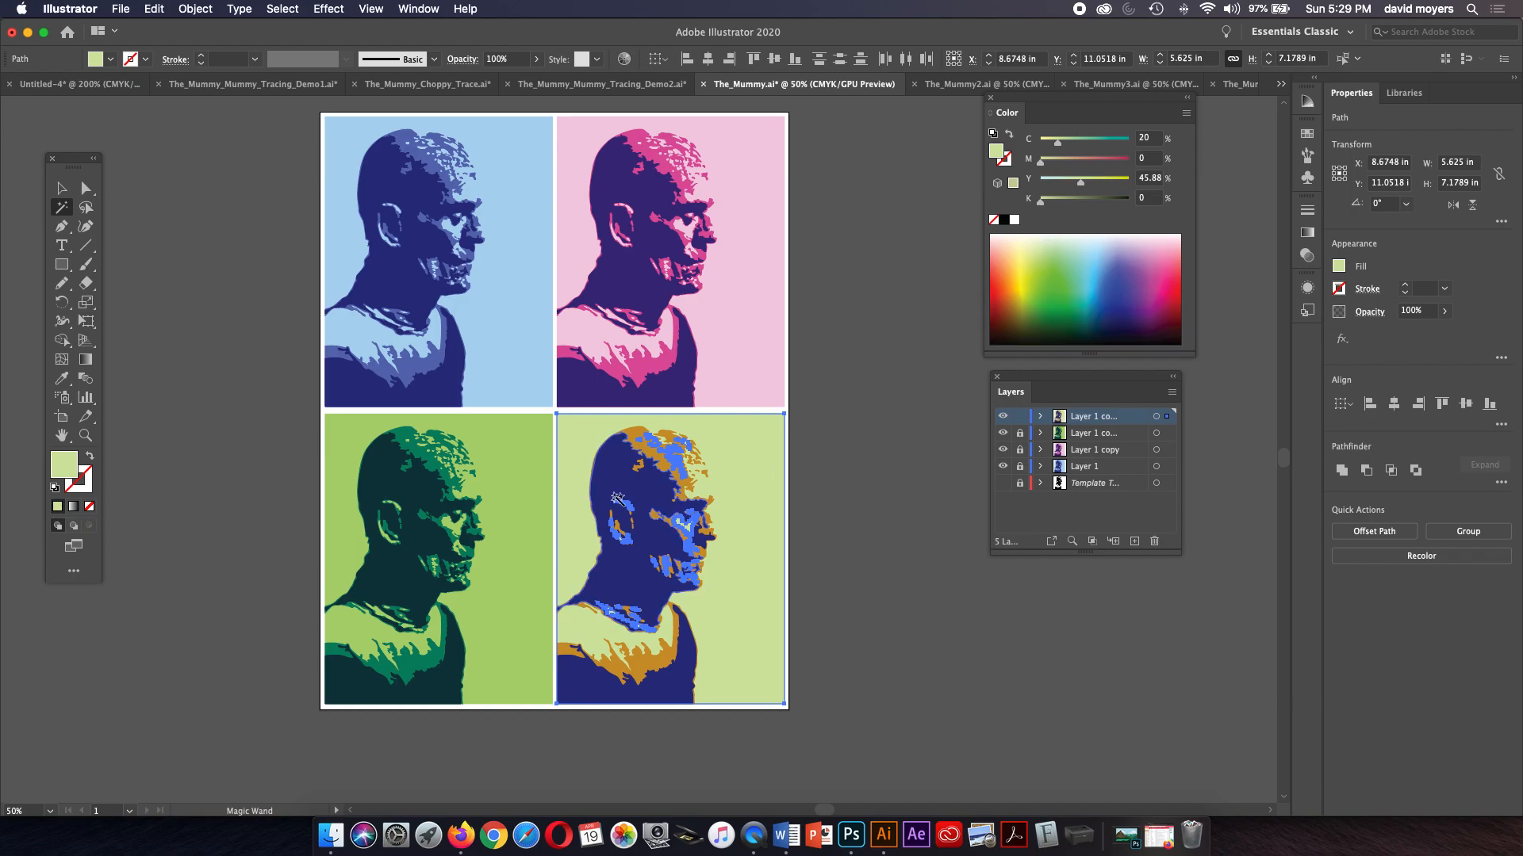
# Step: Recolor the lower-right portrait's dark shapes dark red, C 27.06, M 100, Y 87.06, K 30.59, and deselect them
pyautogui.click(643, 492)
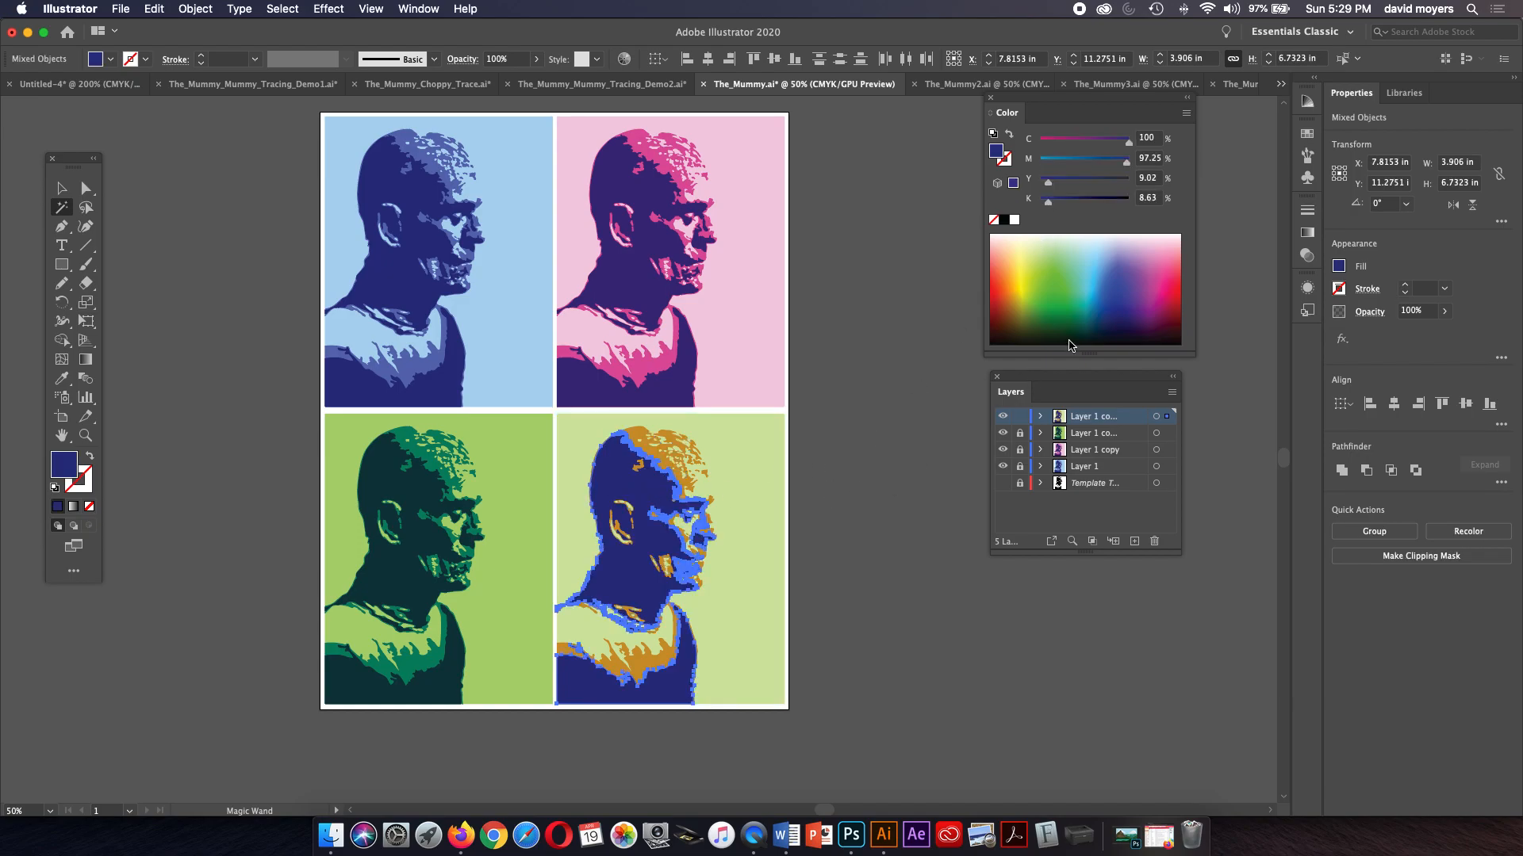
pyautogui.click(1170, 299)
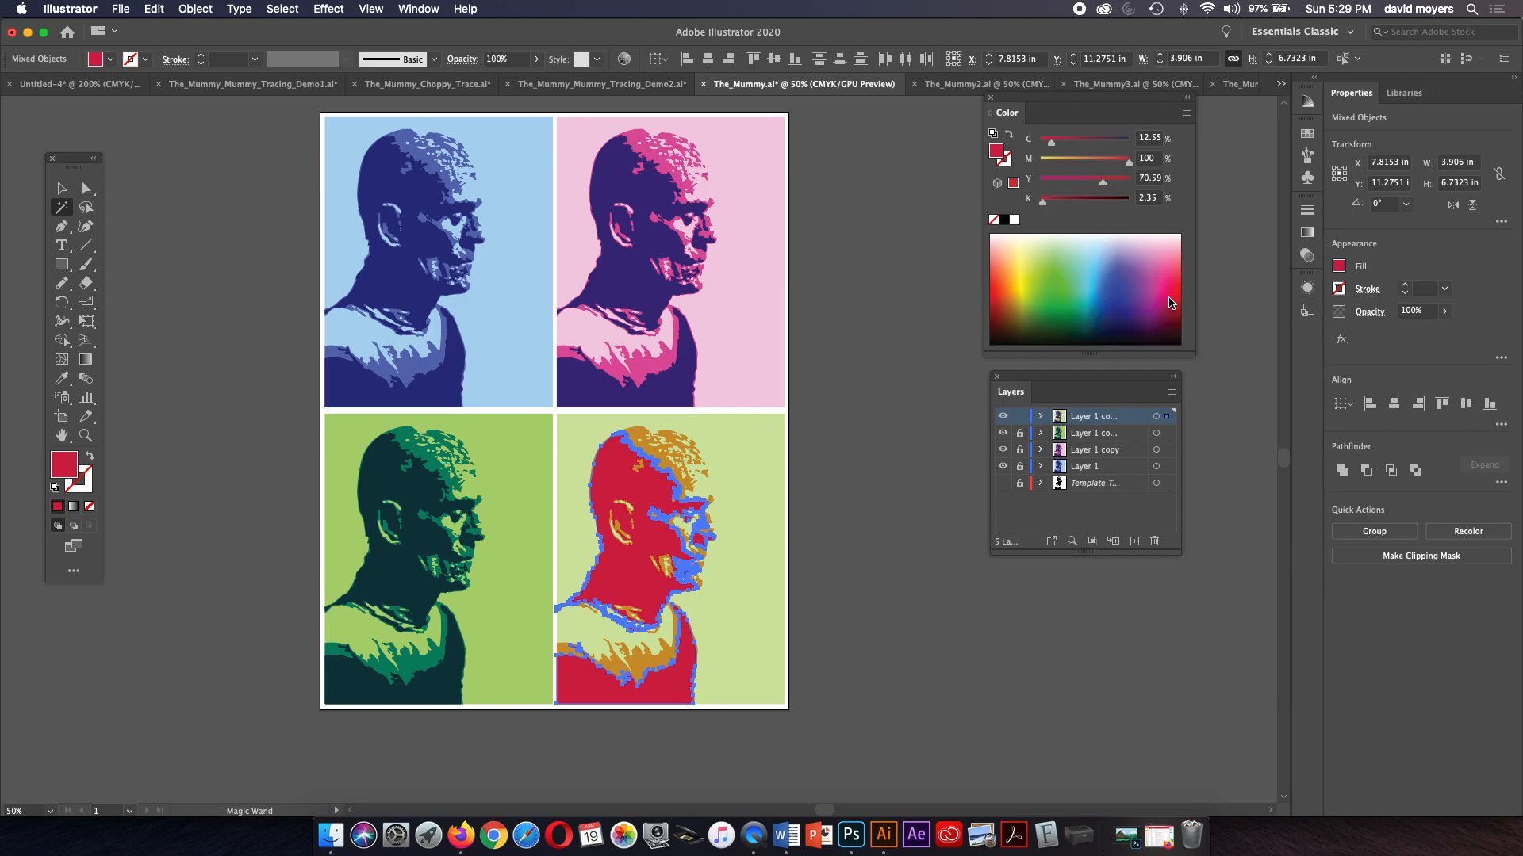
pyautogui.click(1176, 305)
pyautogui.click(1177, 307)
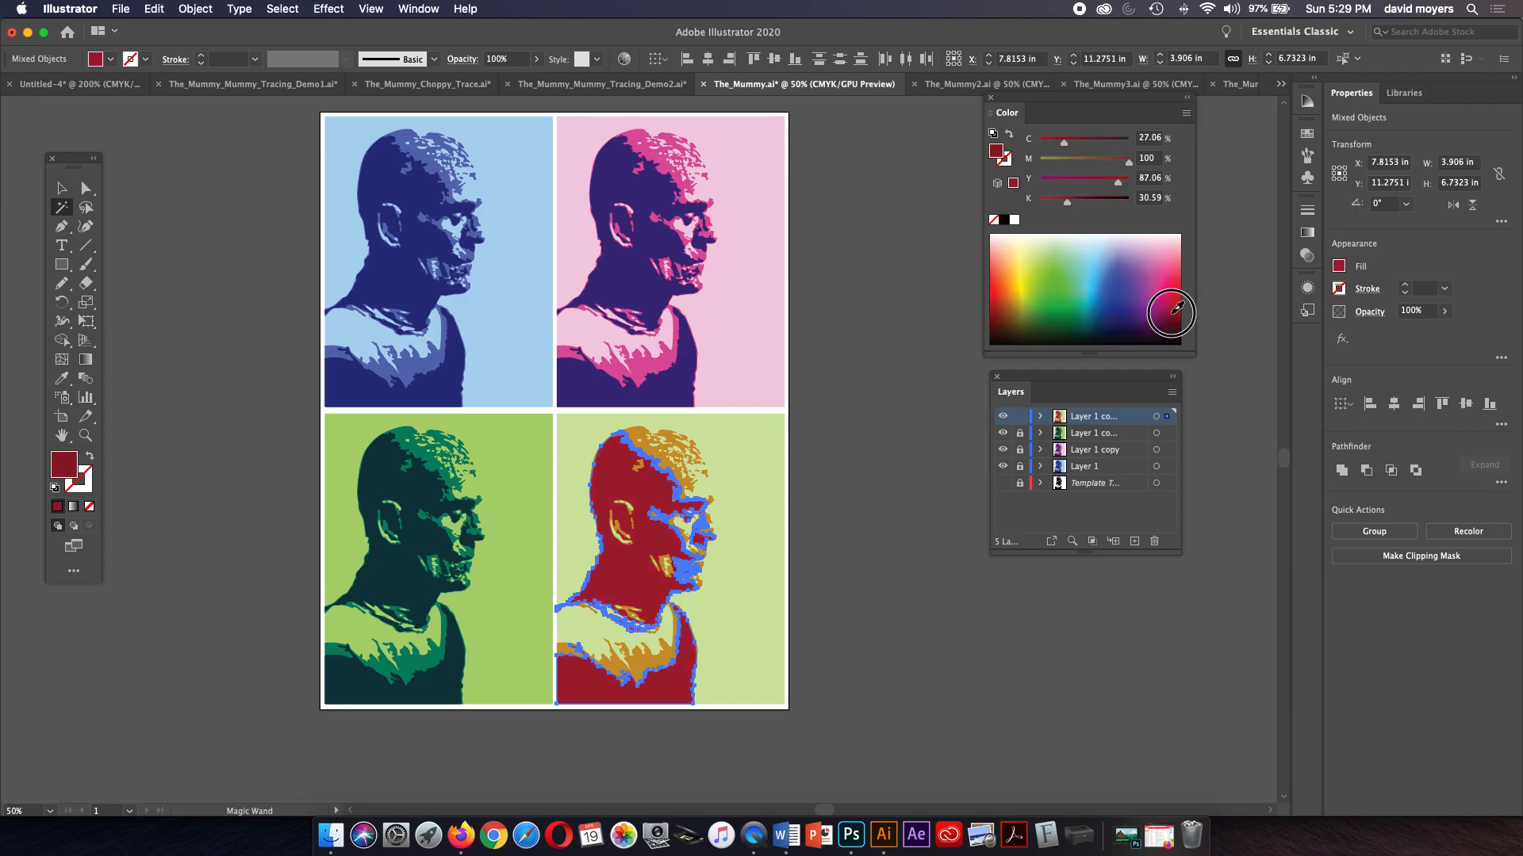
pyautogui.click(61, 191)
pyautogui.click(251, 245)
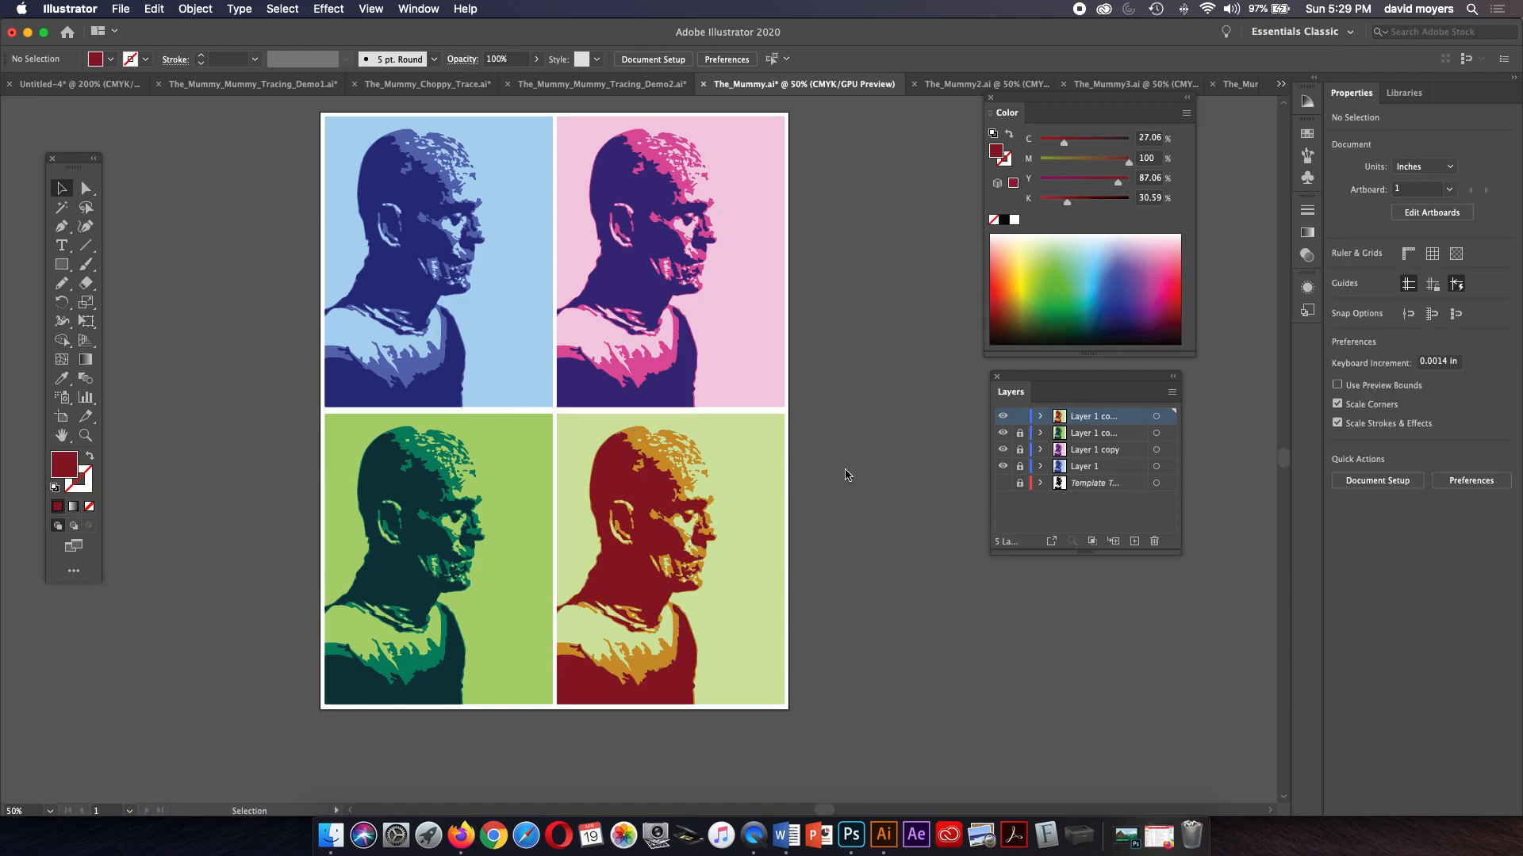
# Step: Reselect the lower-right portrait's light shapes and background with the Magic Wand and reduce their cyan to 12%
pyautogui.click(61, 207)
pyautogui.click(721, 457)
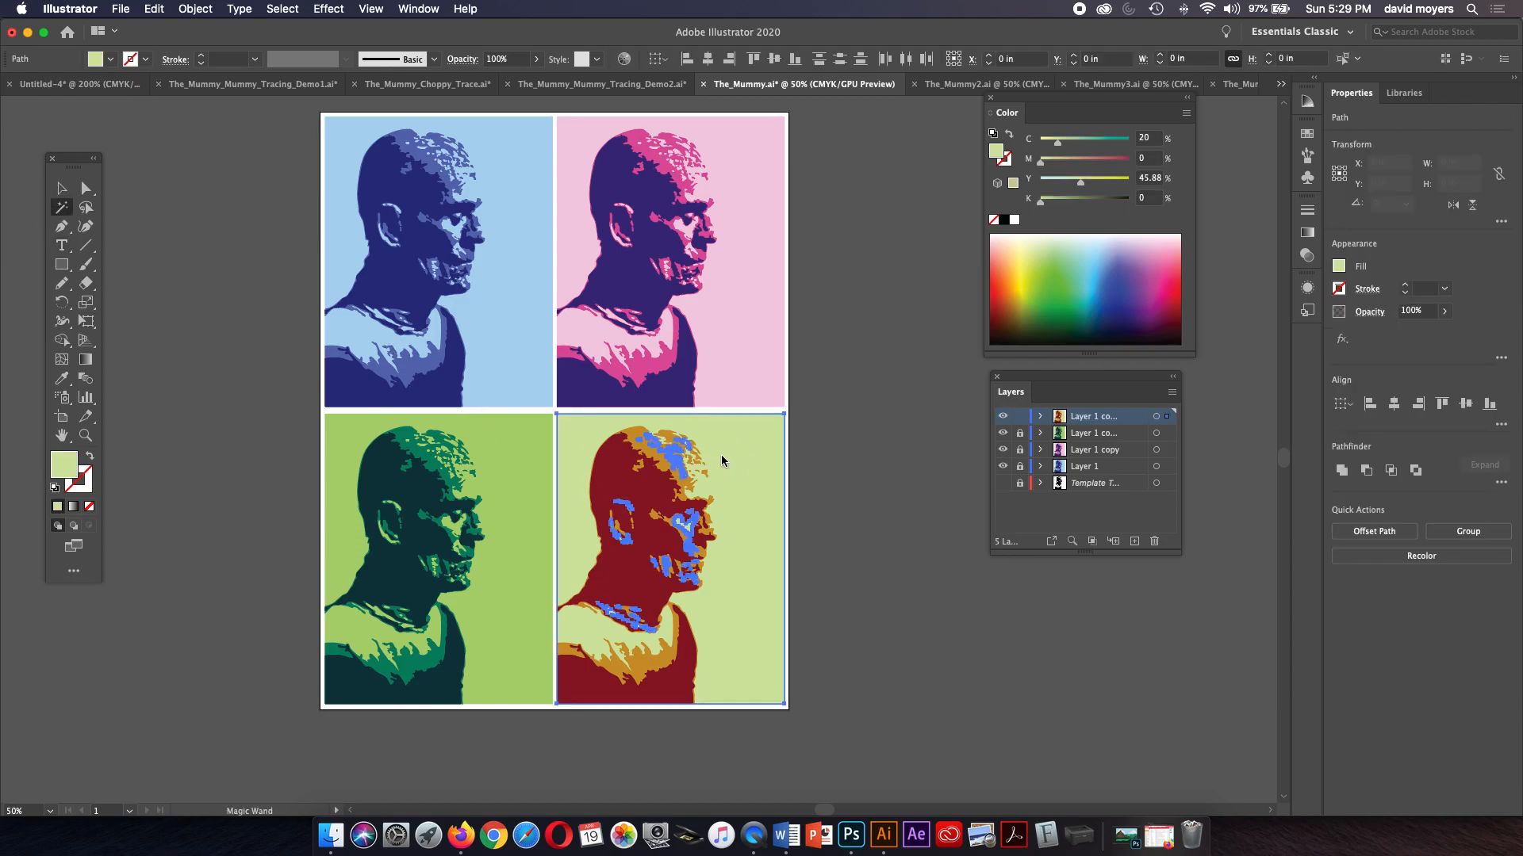
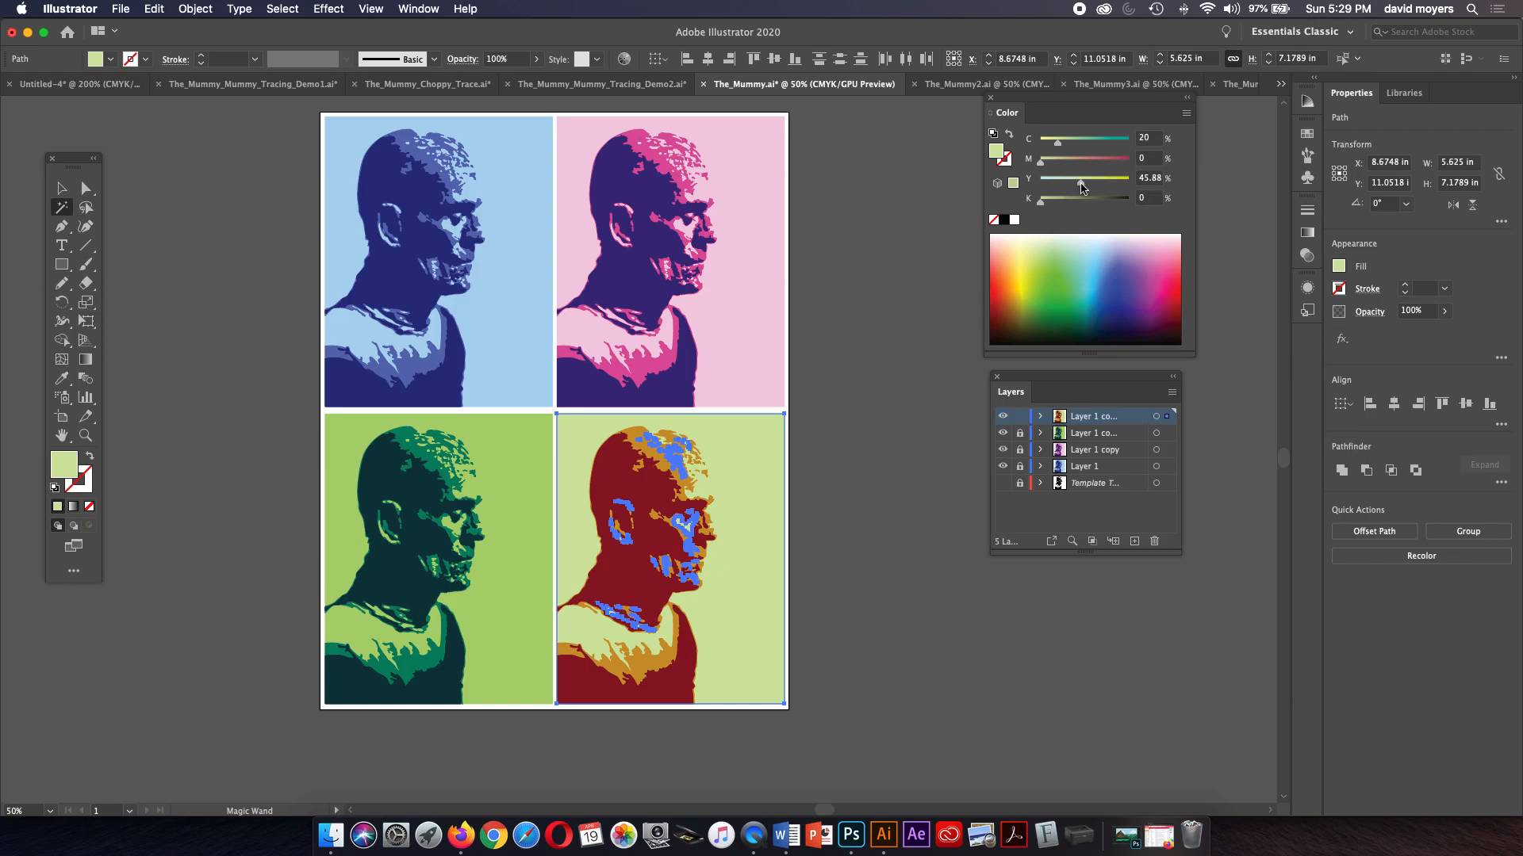
pyautogui.moveTo(1057, 147); pyautogui.dragTo(1050, 148)
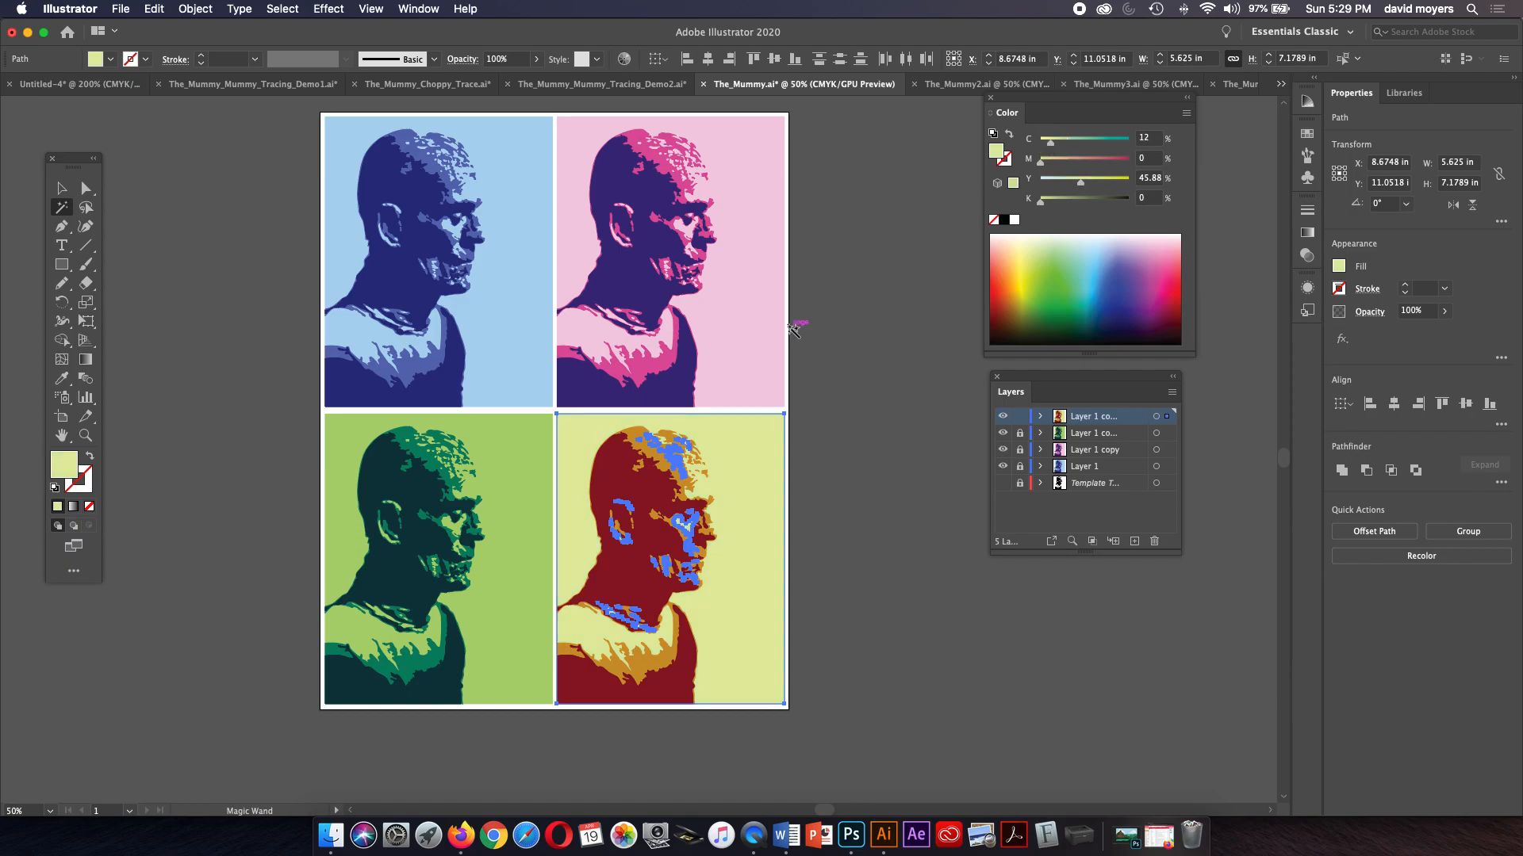
# Step: Deselect the lower-right portrait's light shapes and background
pyautogui.click(82, 188)
pyautogui.click(255, 232)
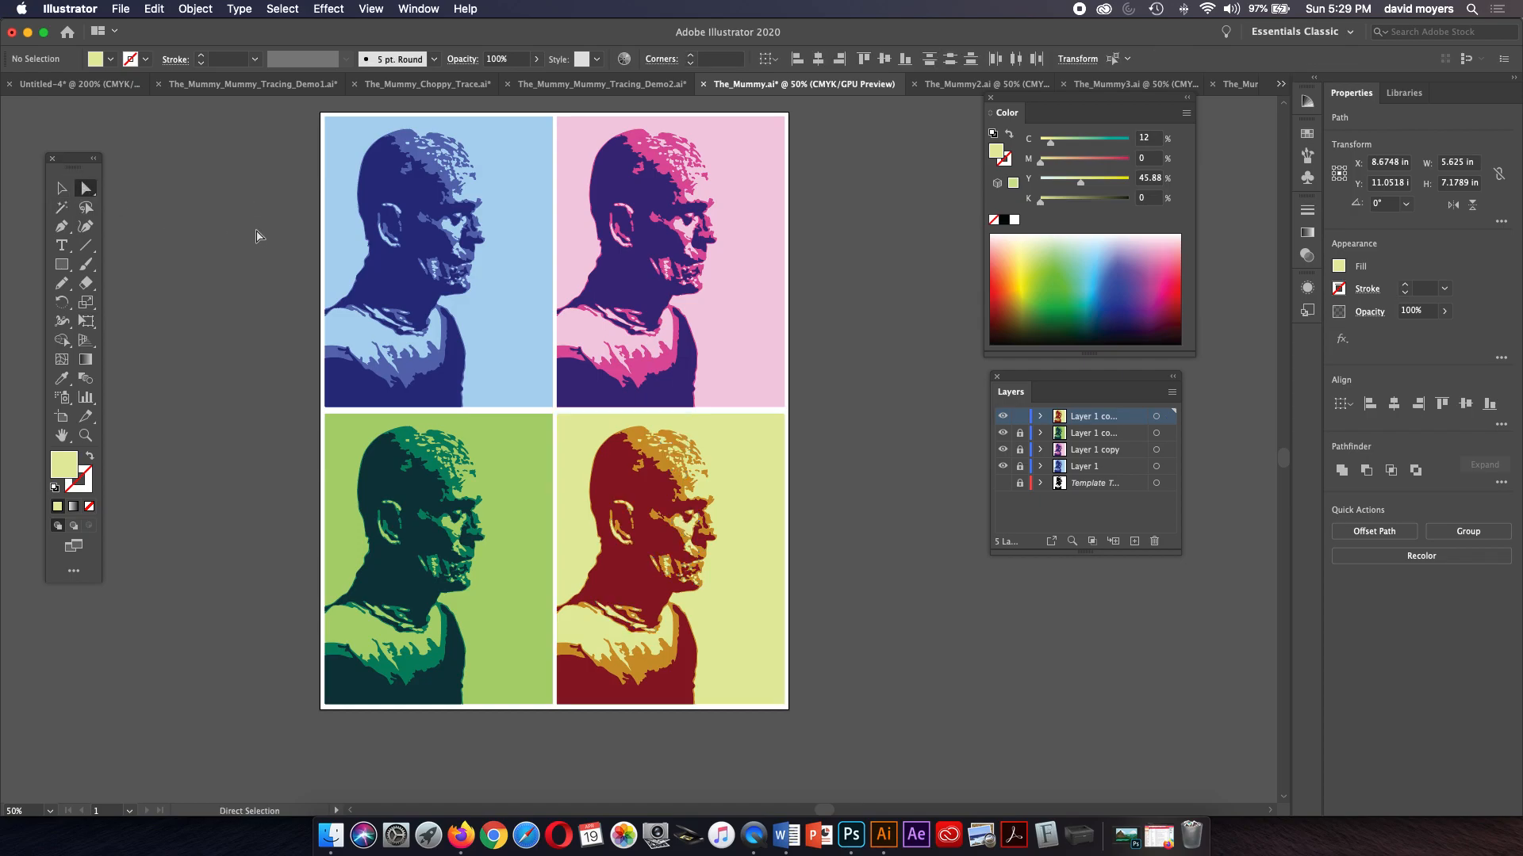
pyautogui.moveTo(364, 334); pyautogui.dragTo(398, 356)
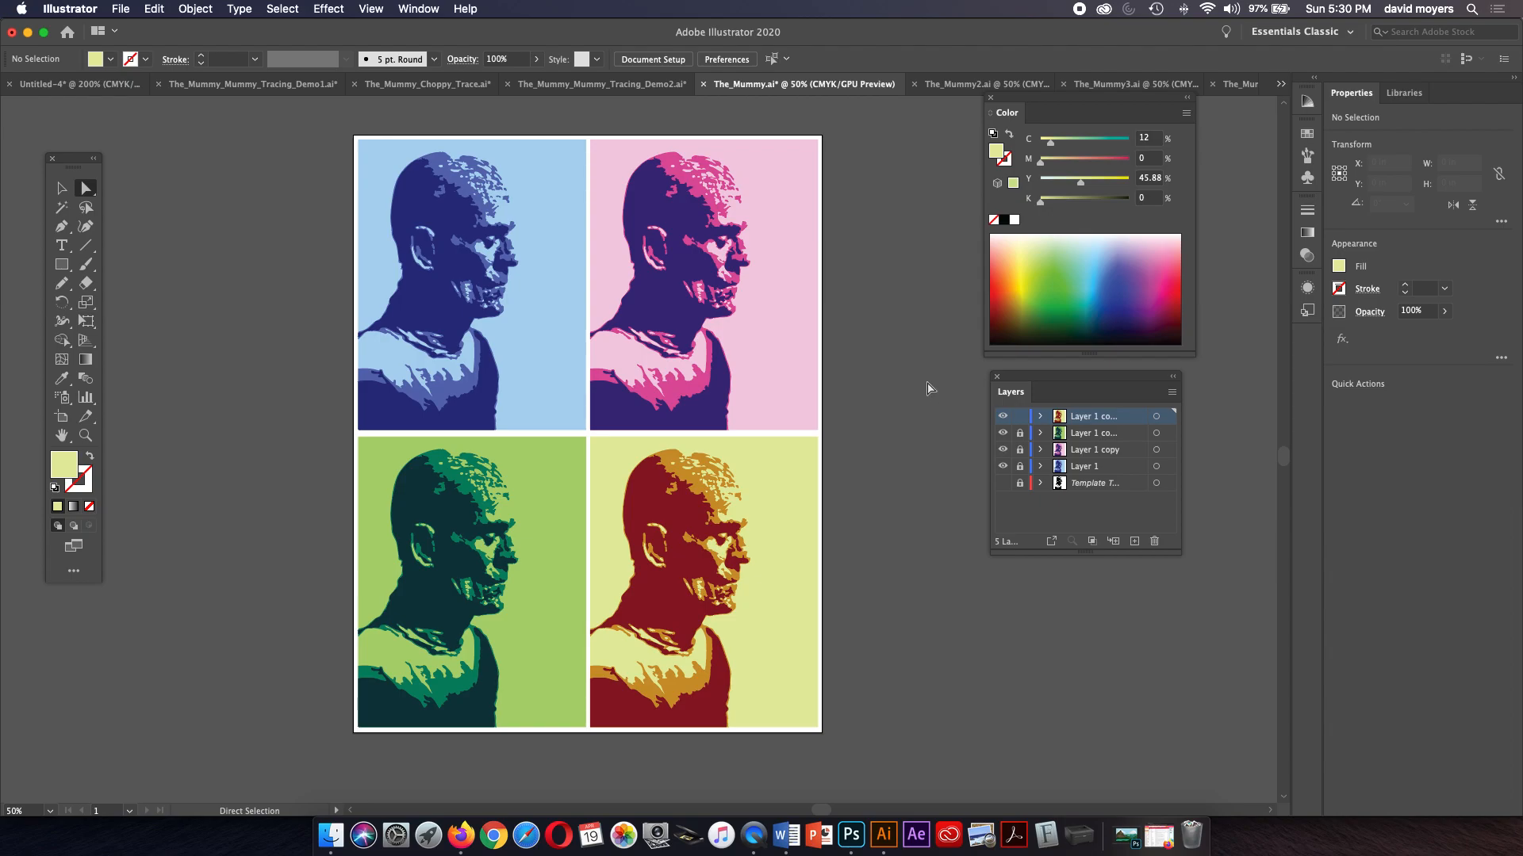
# Step: View the gradient version in The_Mummy3.ai for reference and switch to The_Mummy2.ai
pyautogui.moveTo(1077, 99); pyautogui.dragTo(1062, 111)
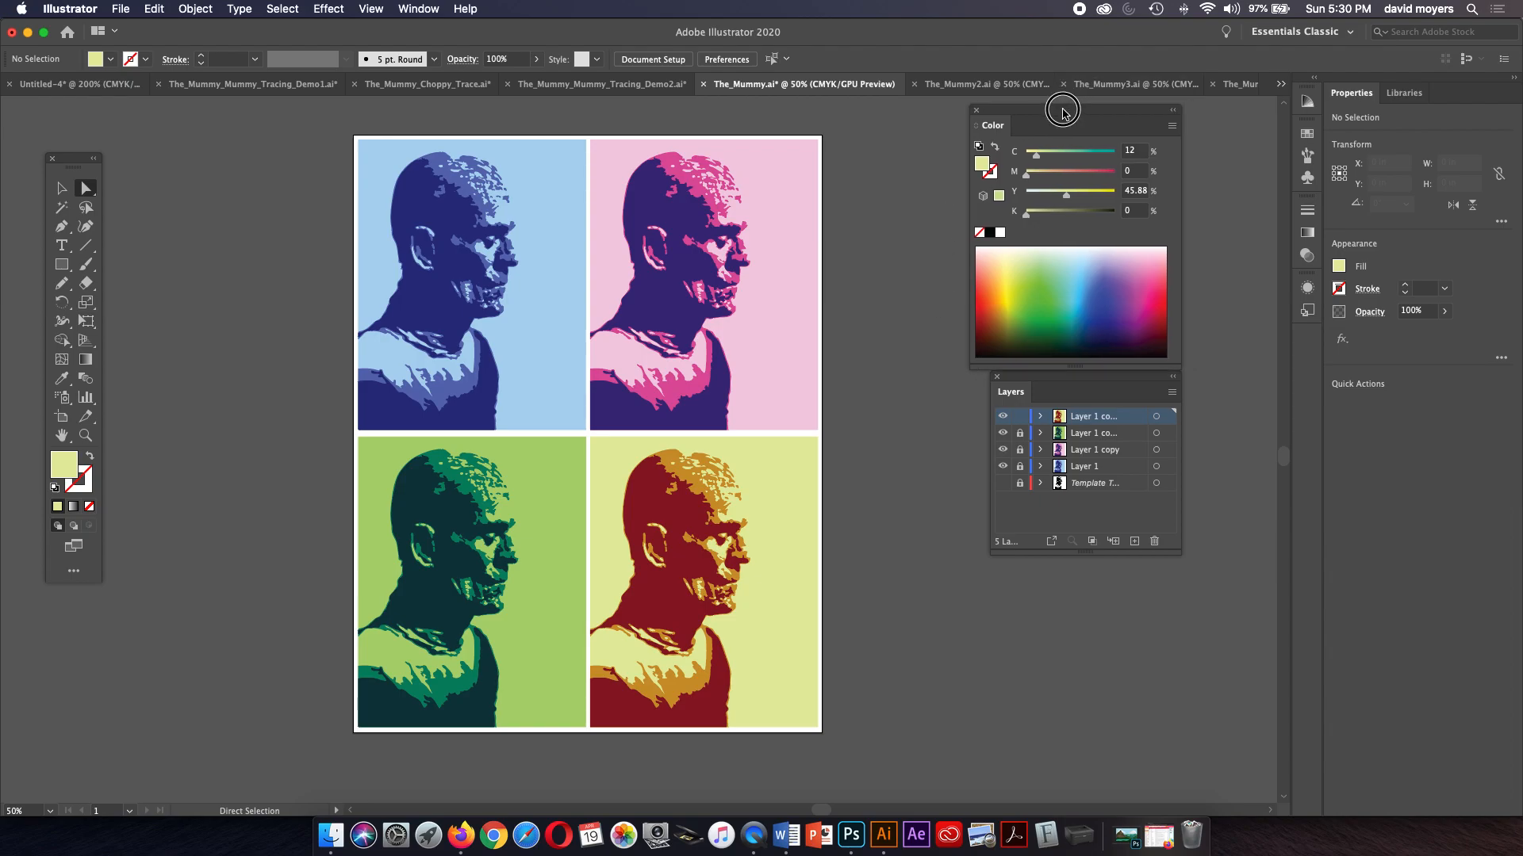
pyautogui.click(1102, 83)
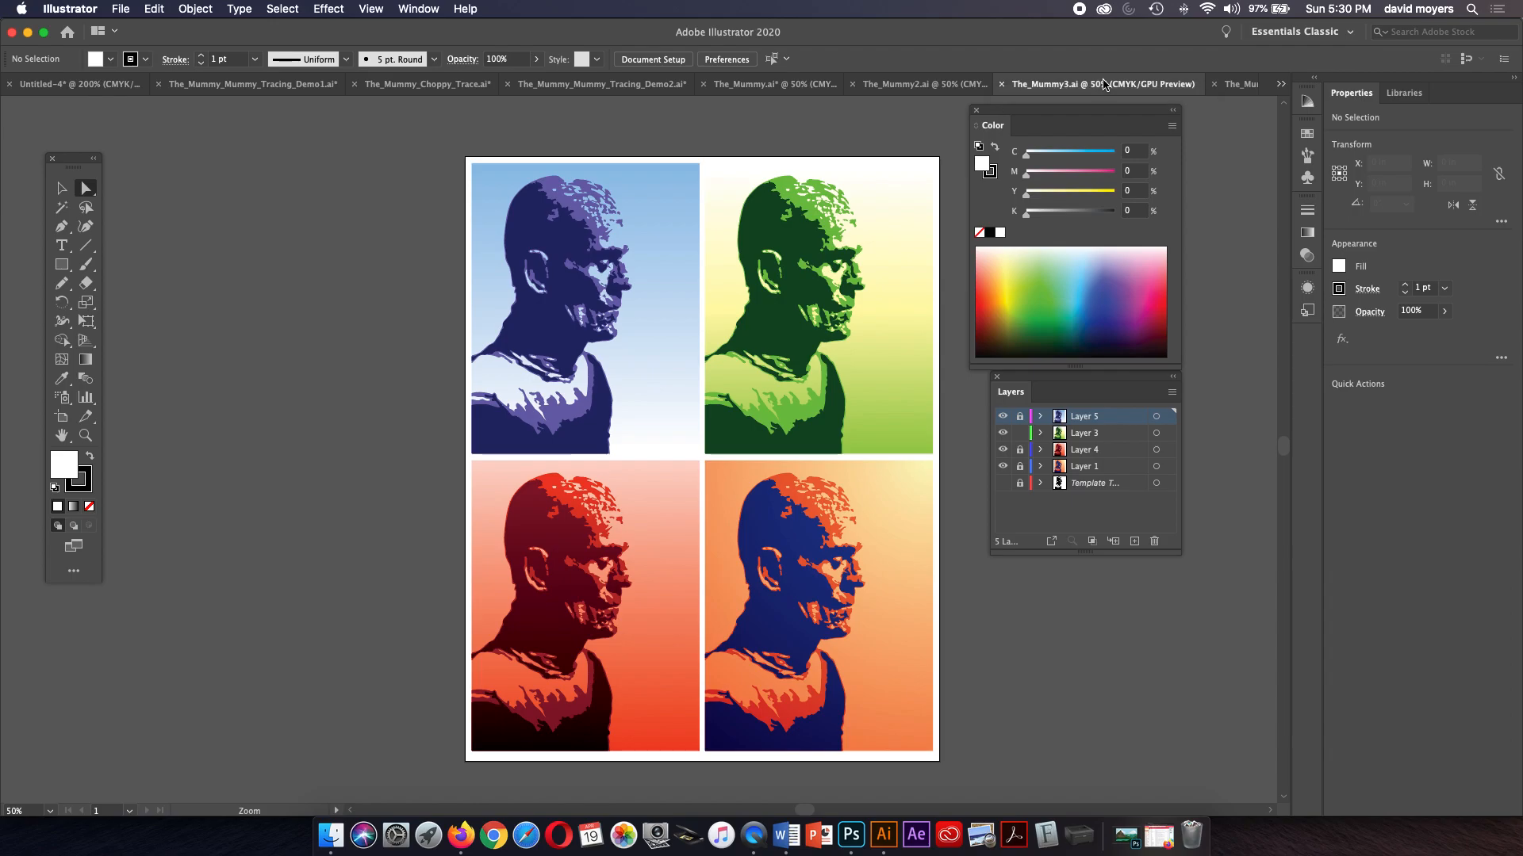
pyautogui.click(915, 87)
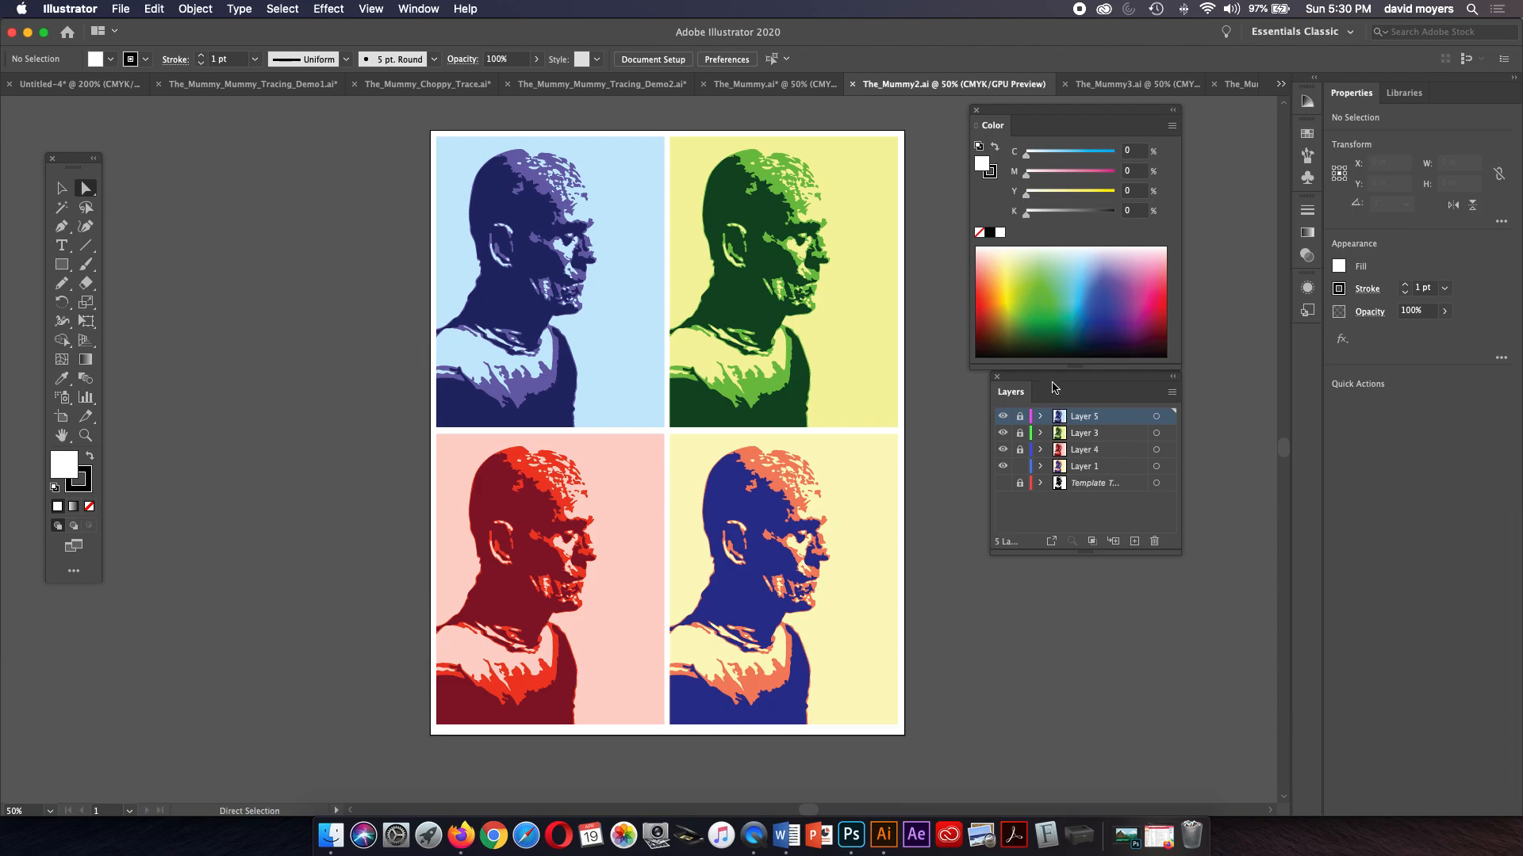
# Step: Attach the Gradient panel beneath the Color panel, resize the group, and place the Layers panel just below it
pyautogui.moveTo(1050, 380); pyautogui.dragTo(1051, 558)
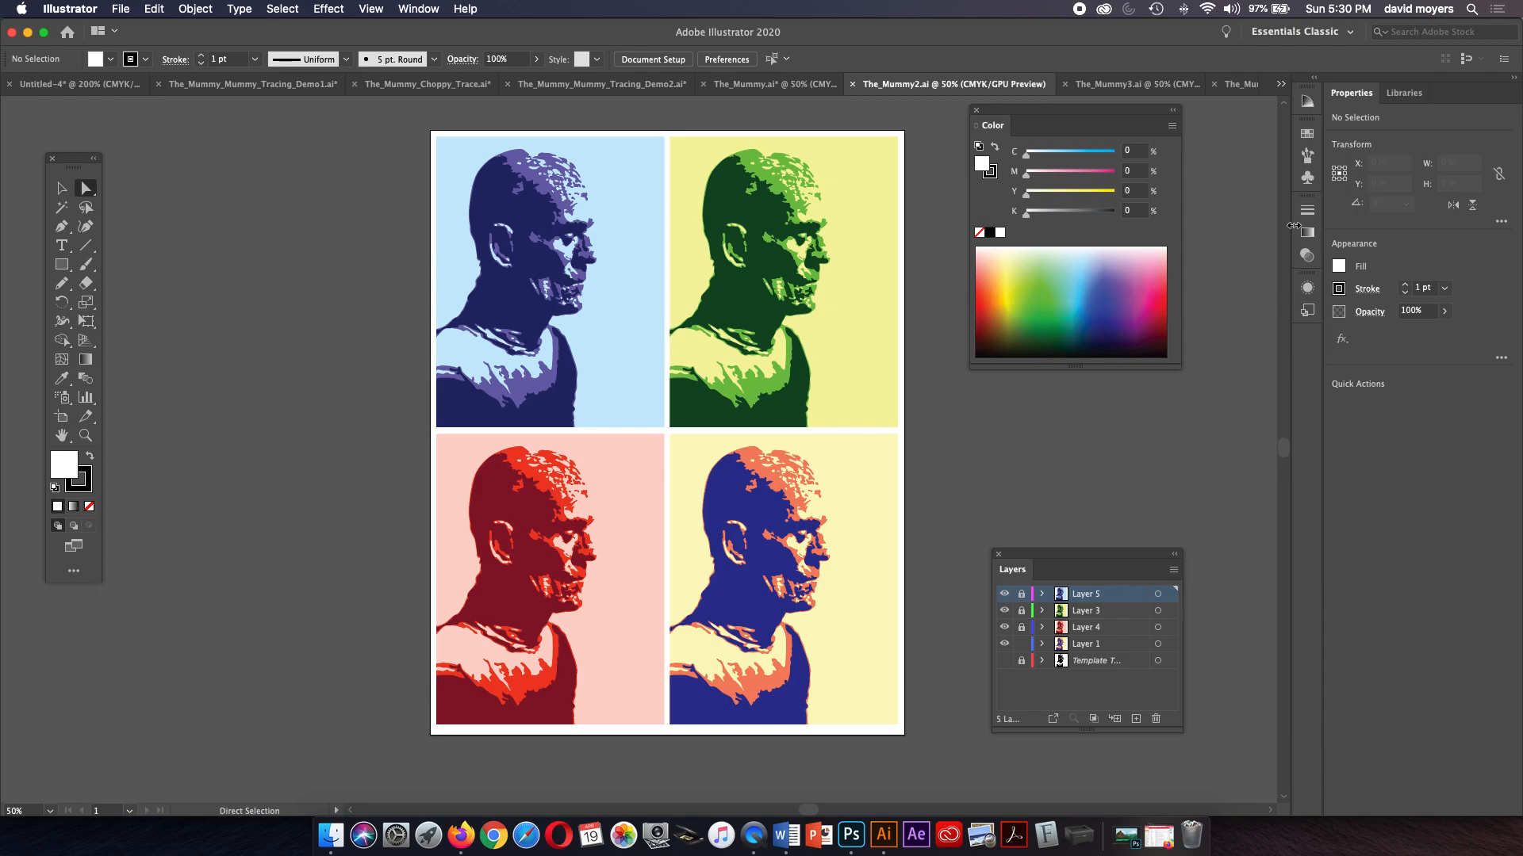
pyautogui.moveTo(1305, 234); pyautogui.dragTo(1174, 430)
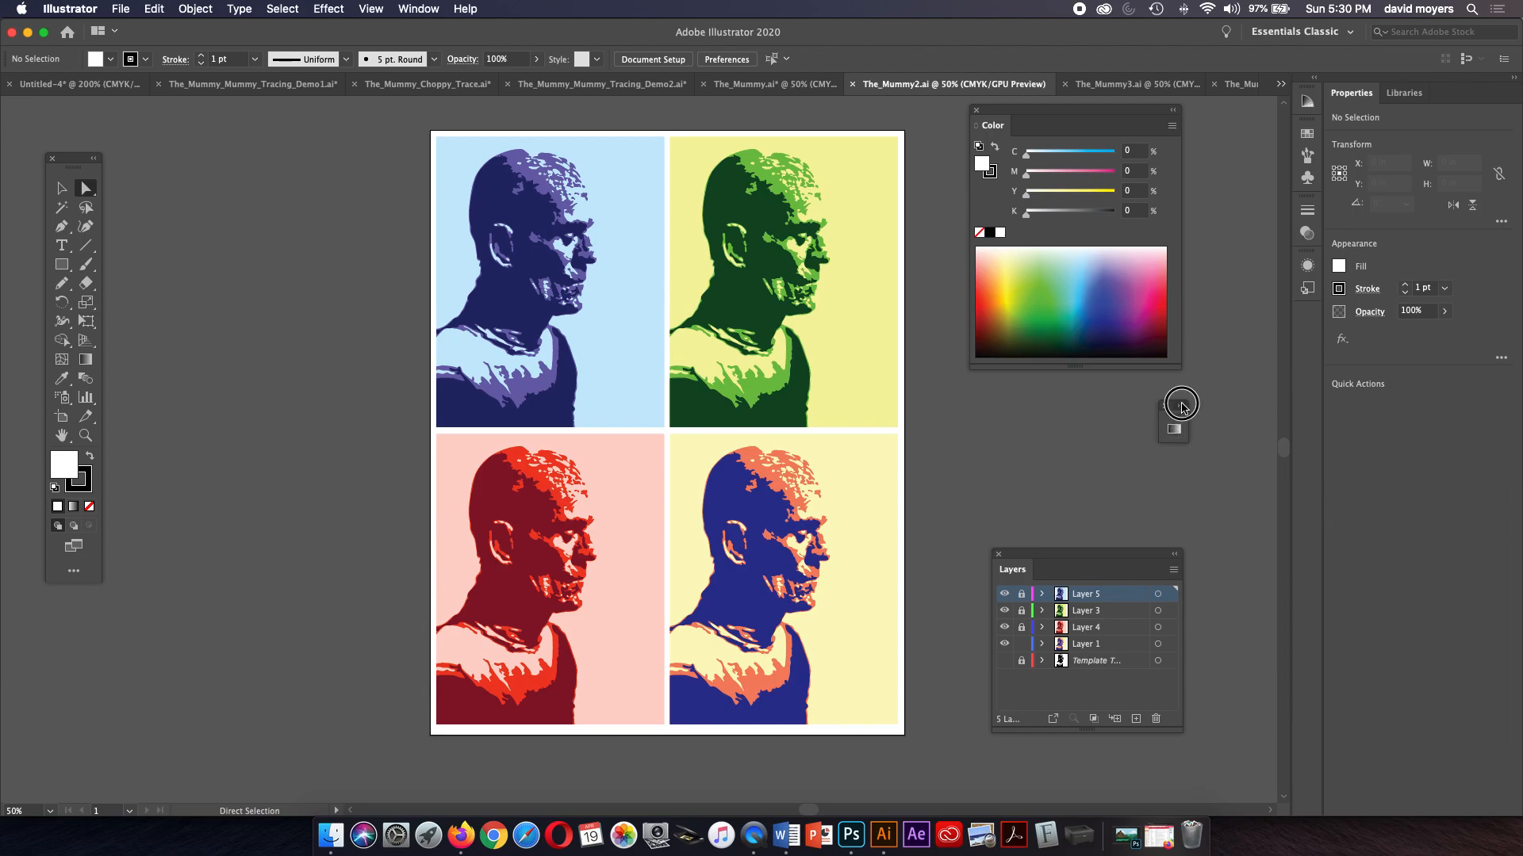
pyautogui.click(1180, 407)
pyautogui.moveTo(1190, 412); pyautogui.dragTo(1023, 371)
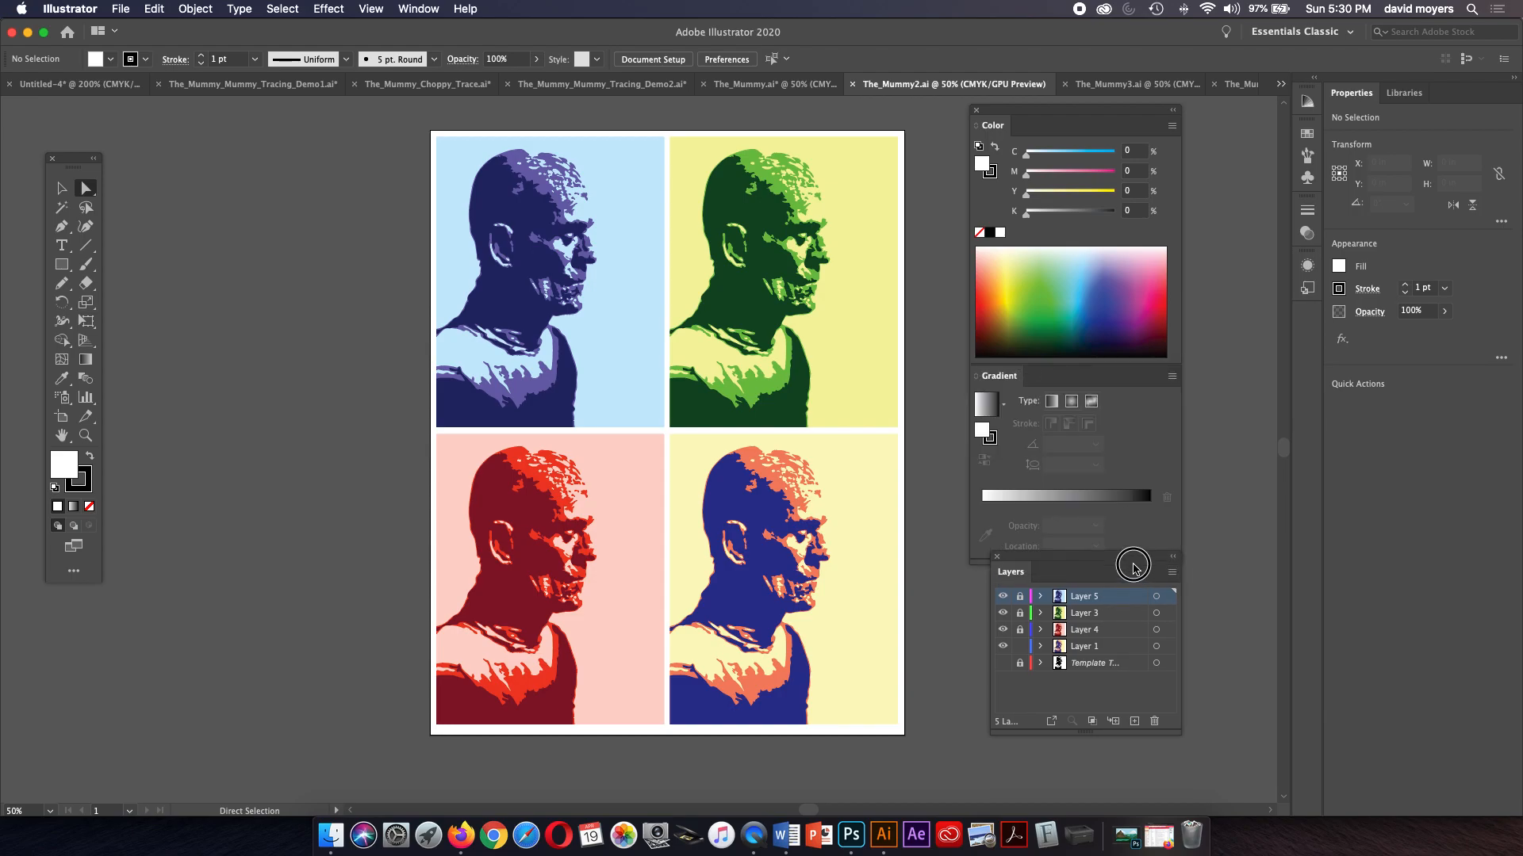
pyautogui.moveTo(1142, 556); pyautogui.dragTo(1133, 586)
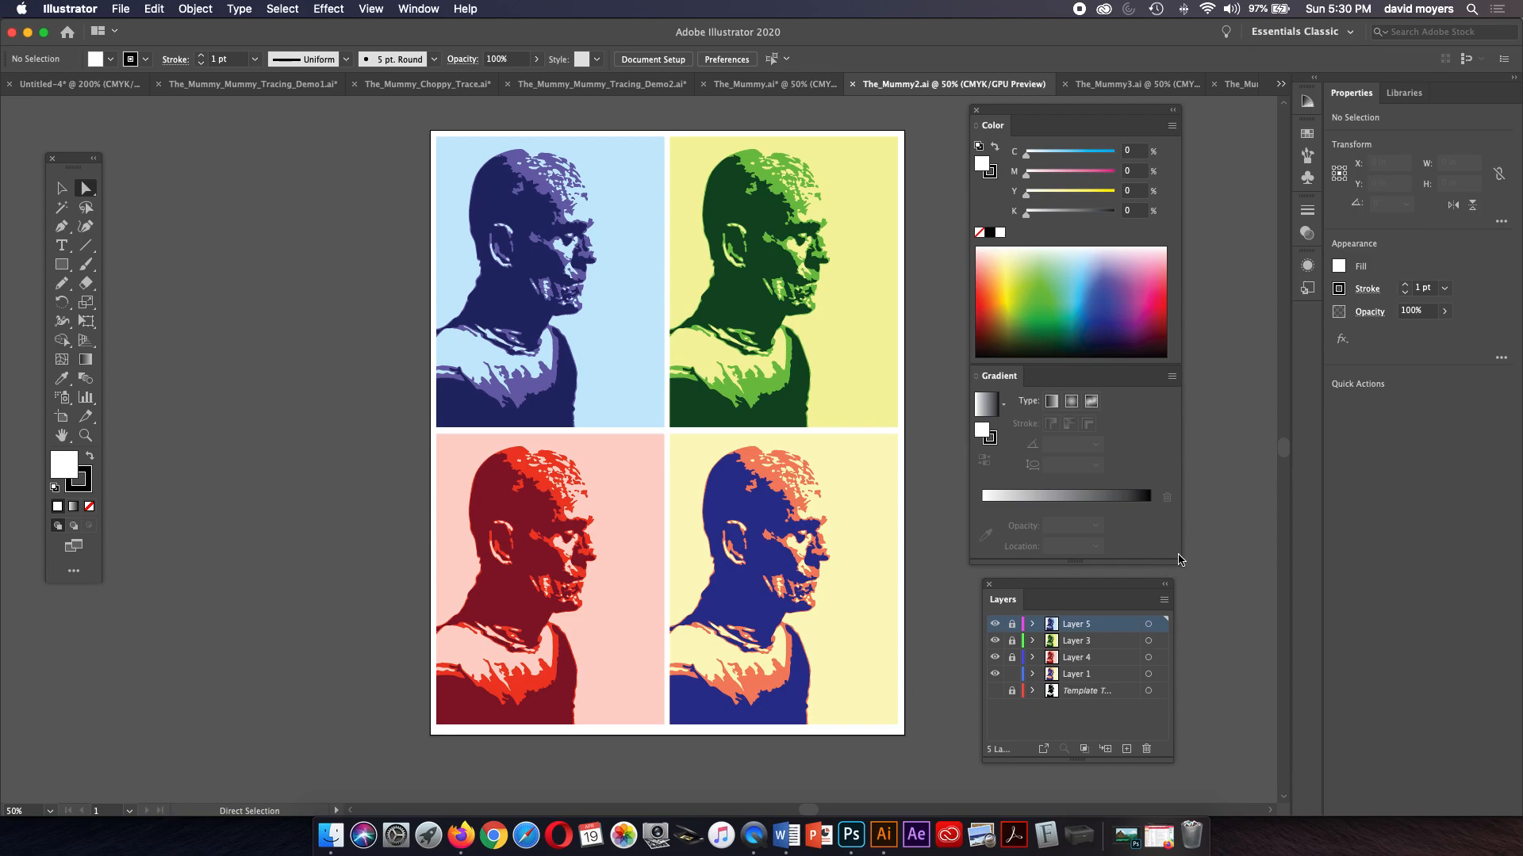
pyautogui.moveTo(1178, 565); pyautogui.dragTo(1204, 502)
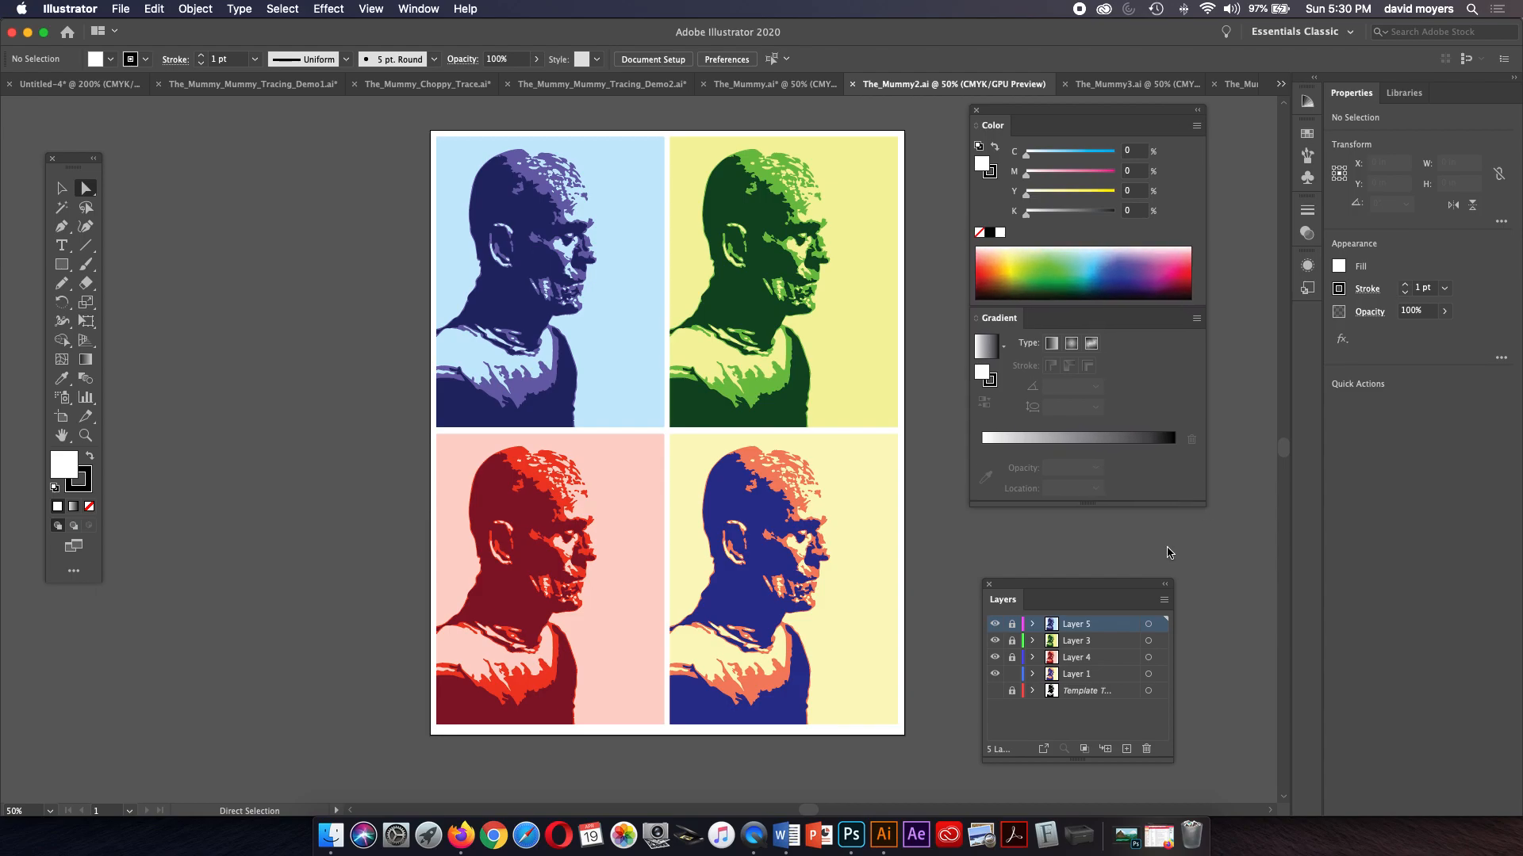
pyautogui.moveTo(1124, 580); pyautogui.dragTo(1121, 552)
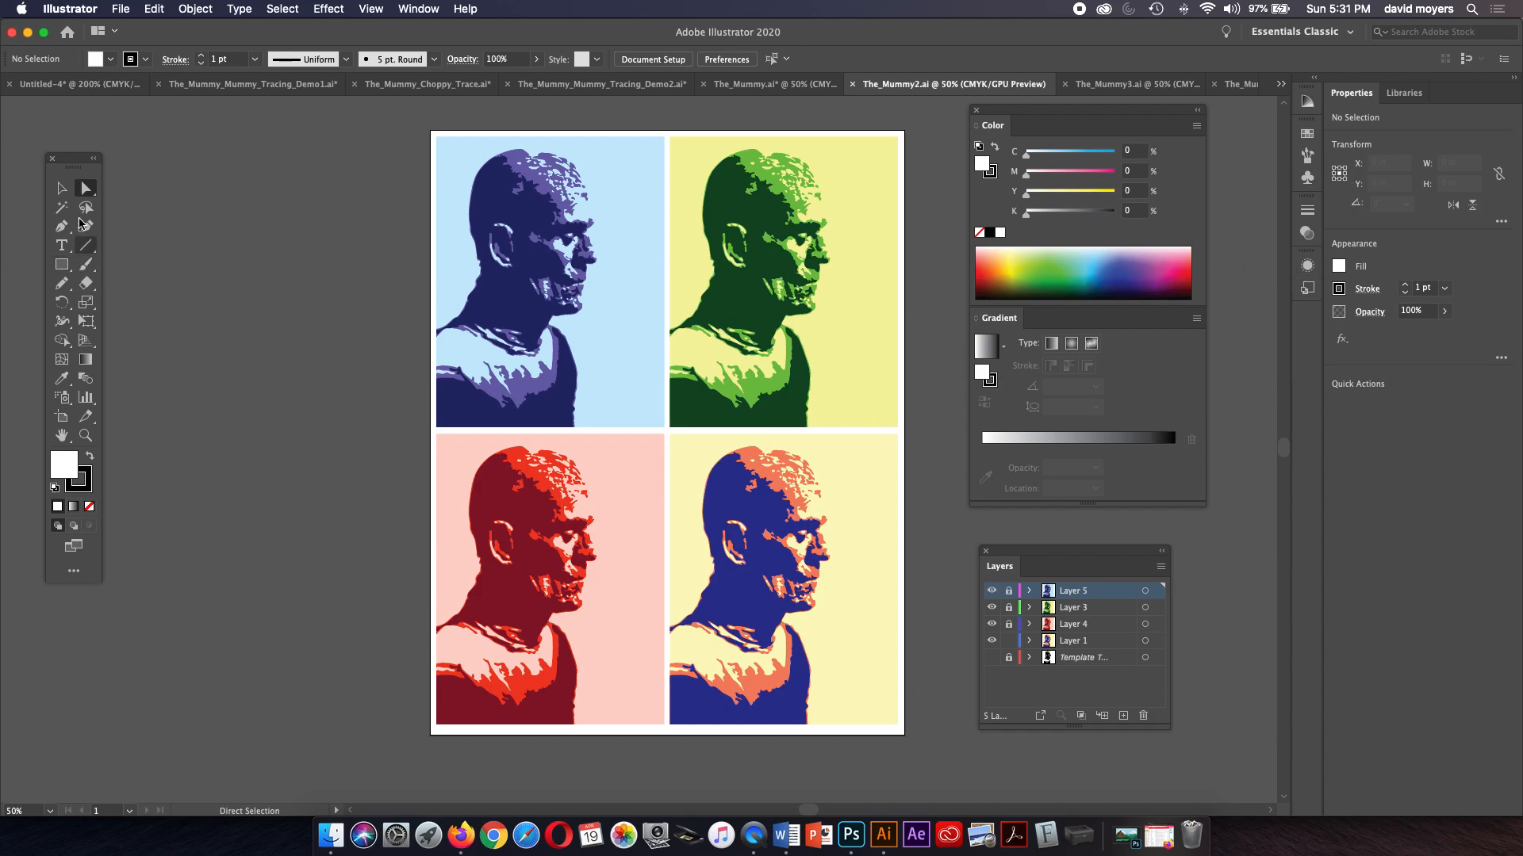
# Step: Unlock Layer 5, lock Layer 1, and identify each layer's portrait by toggling its visibility off and on
pyautogui.click(64, 187)
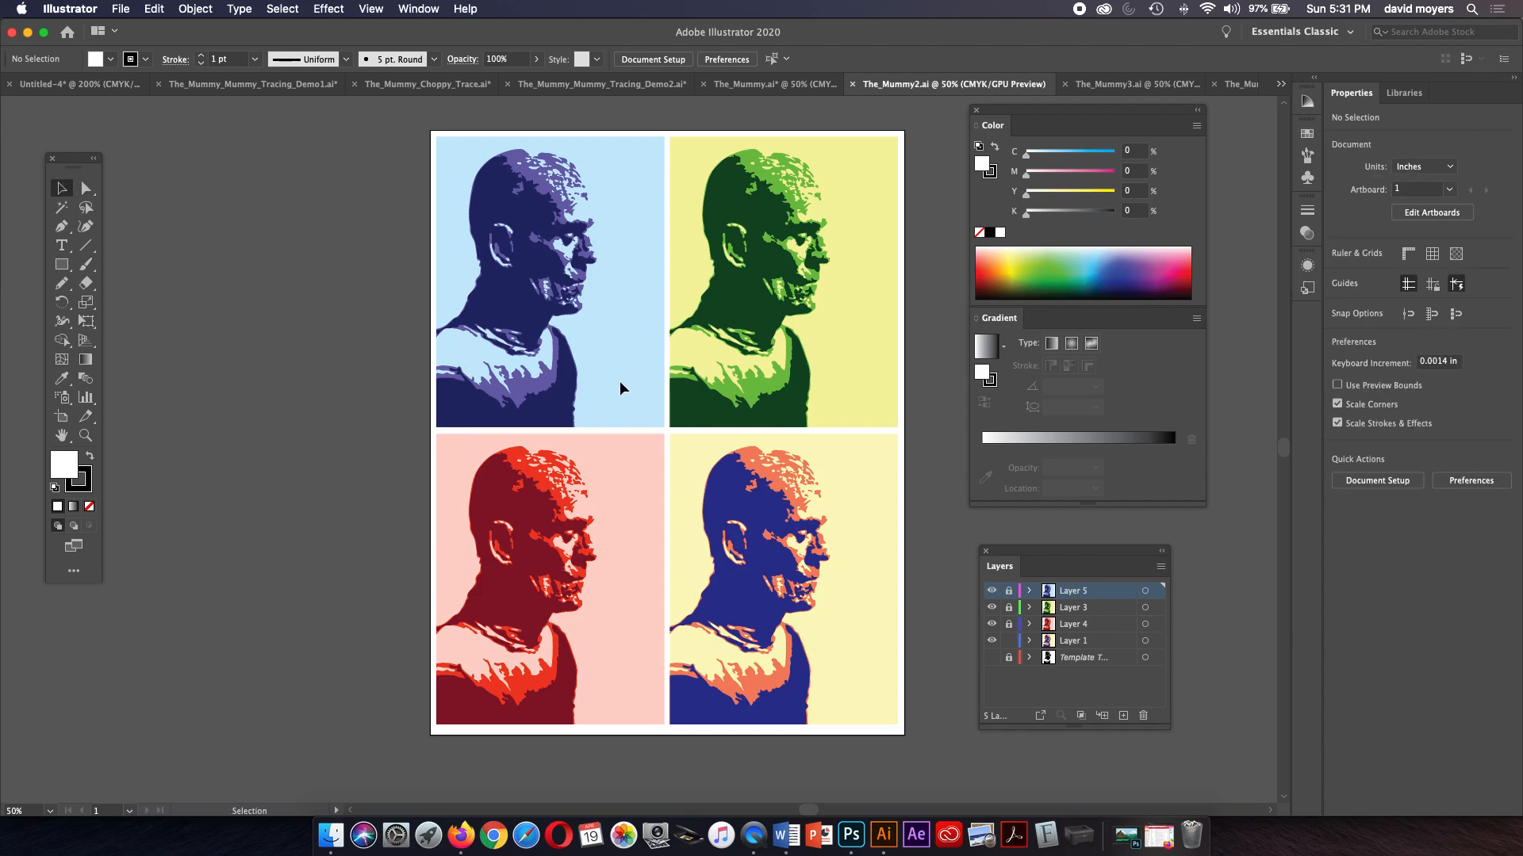
pyautogui.click(1008, 591)
pyautogui.click(992, 591)
pyautogui.click(992, 591)
pyautogui.click(992, 590)
pyautogui.click(992, 591)
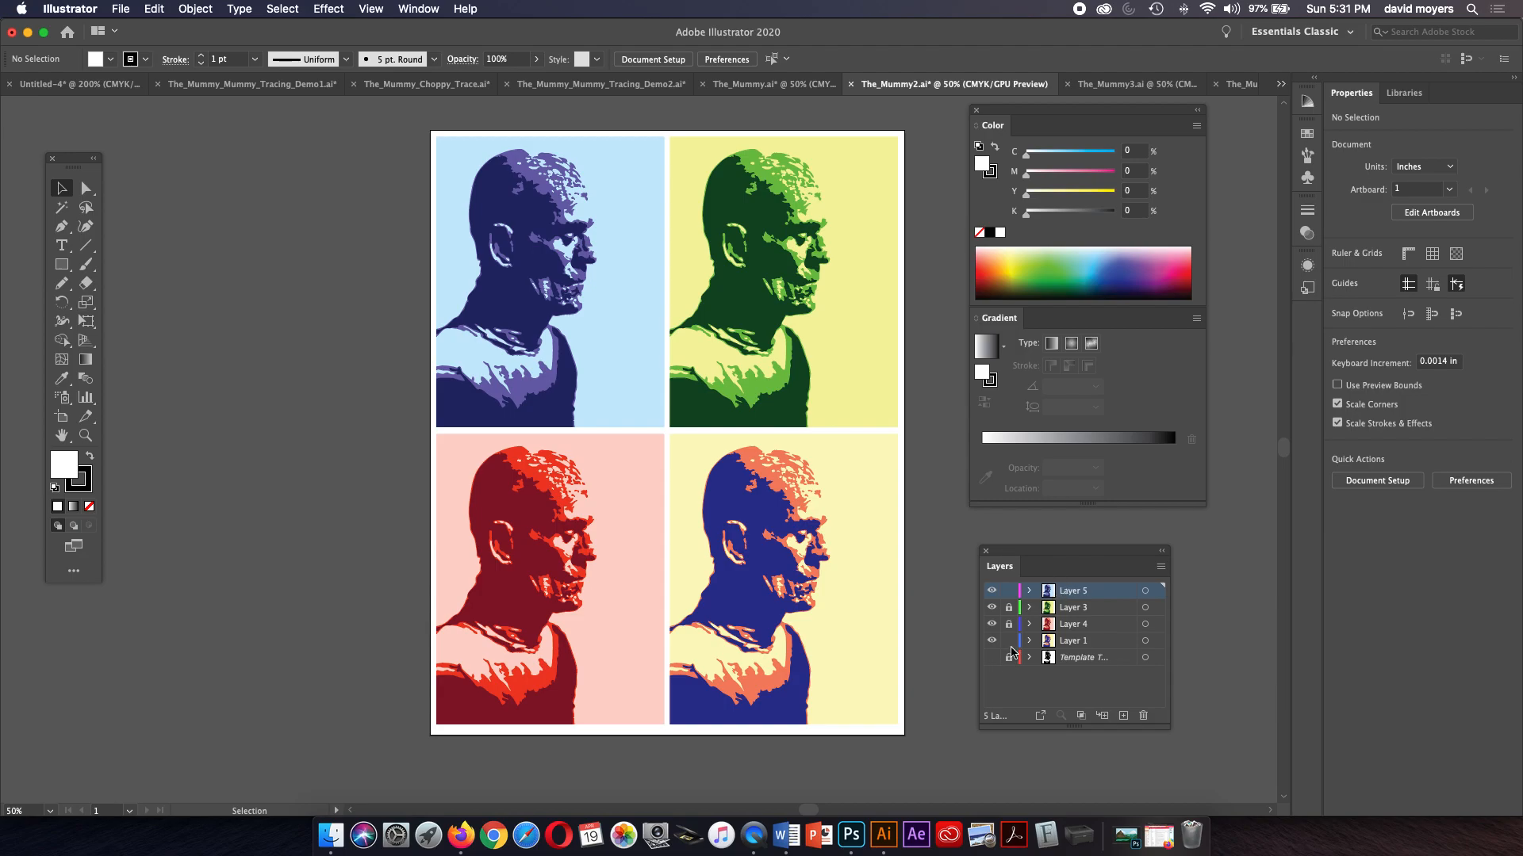
pyautogui.click(991, 608)
pyautogui.click(991, 608)
pyautogui.click(991, 624)
pyautogui.click(992, 624)
pyautogui.click(992, 641)
pyautogui.click(991, 641)
# Step: Fill the upper-left portrait's background with a linear gradient and change its black end stop to the cyan swatch
pyautogui.click(613, 337)
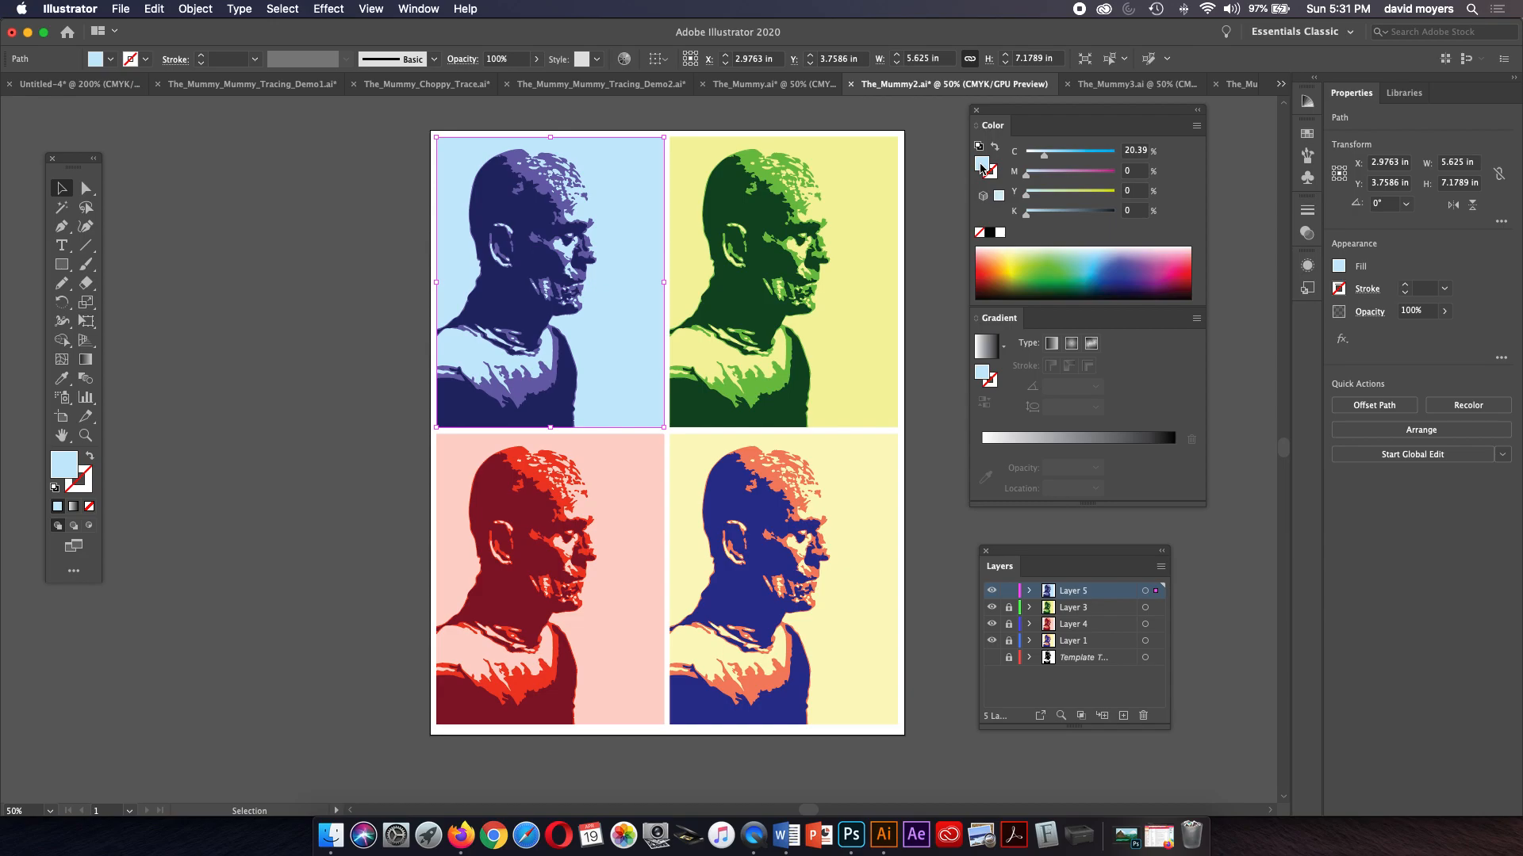
pyautogui.click(988, 351)
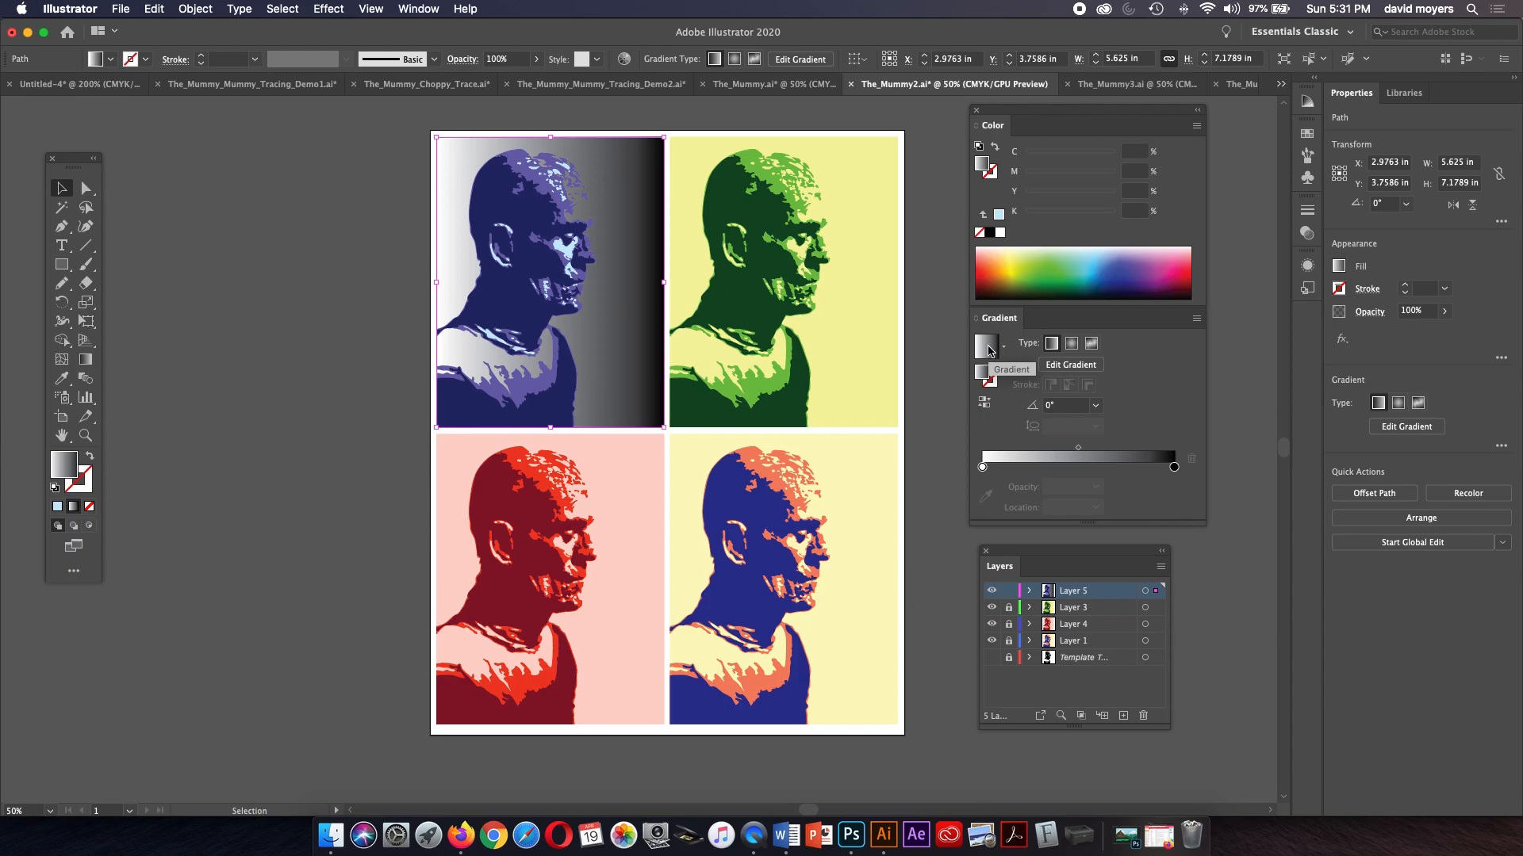
pyautogui.click(1174, 468)
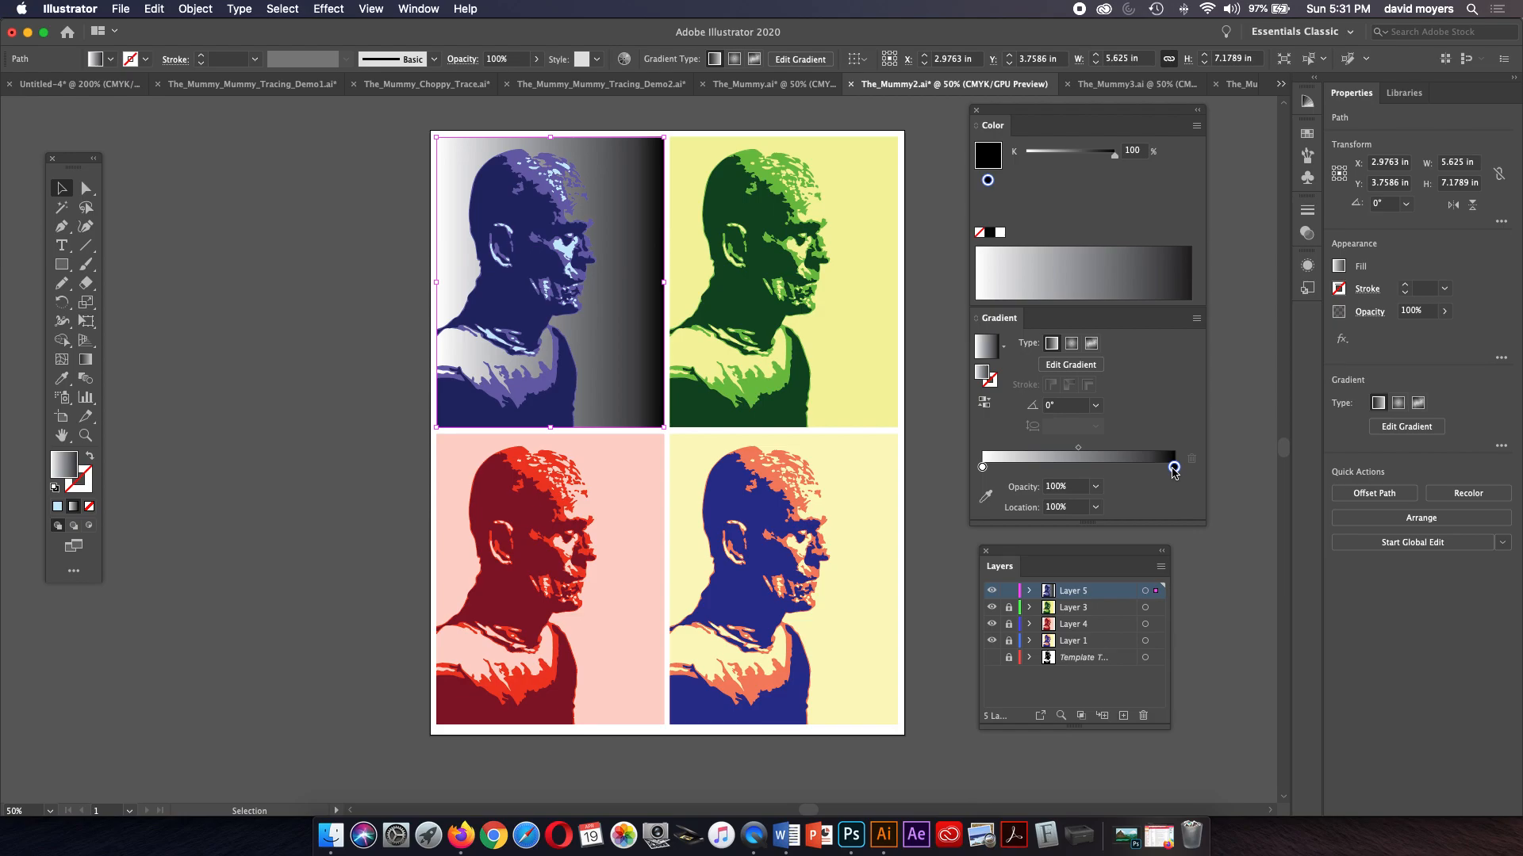
pyautogui.doubleClick(1173, 468)
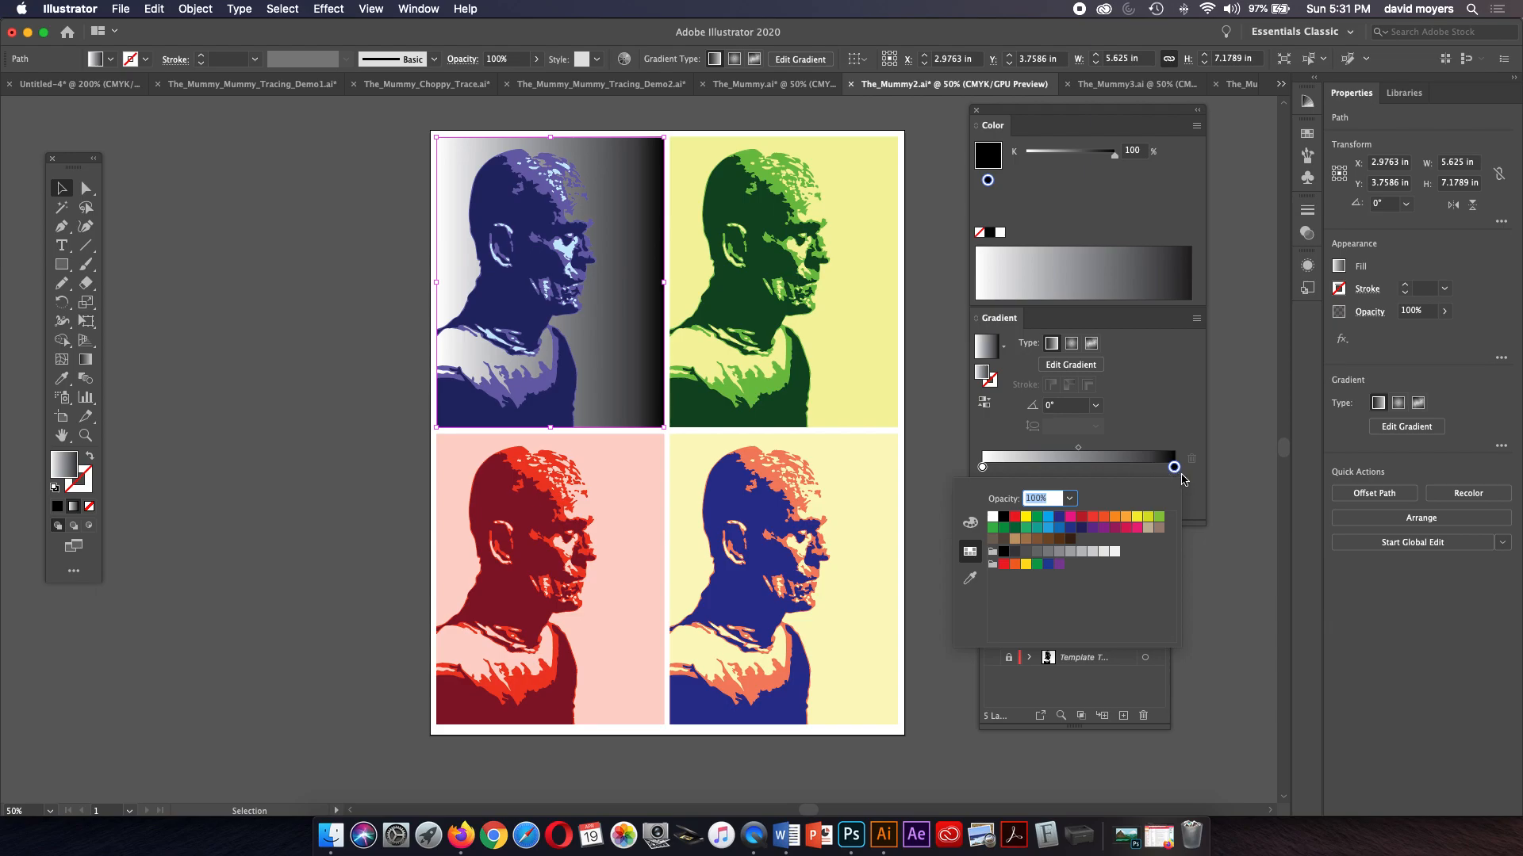
pyautogui.click(1187, 478)
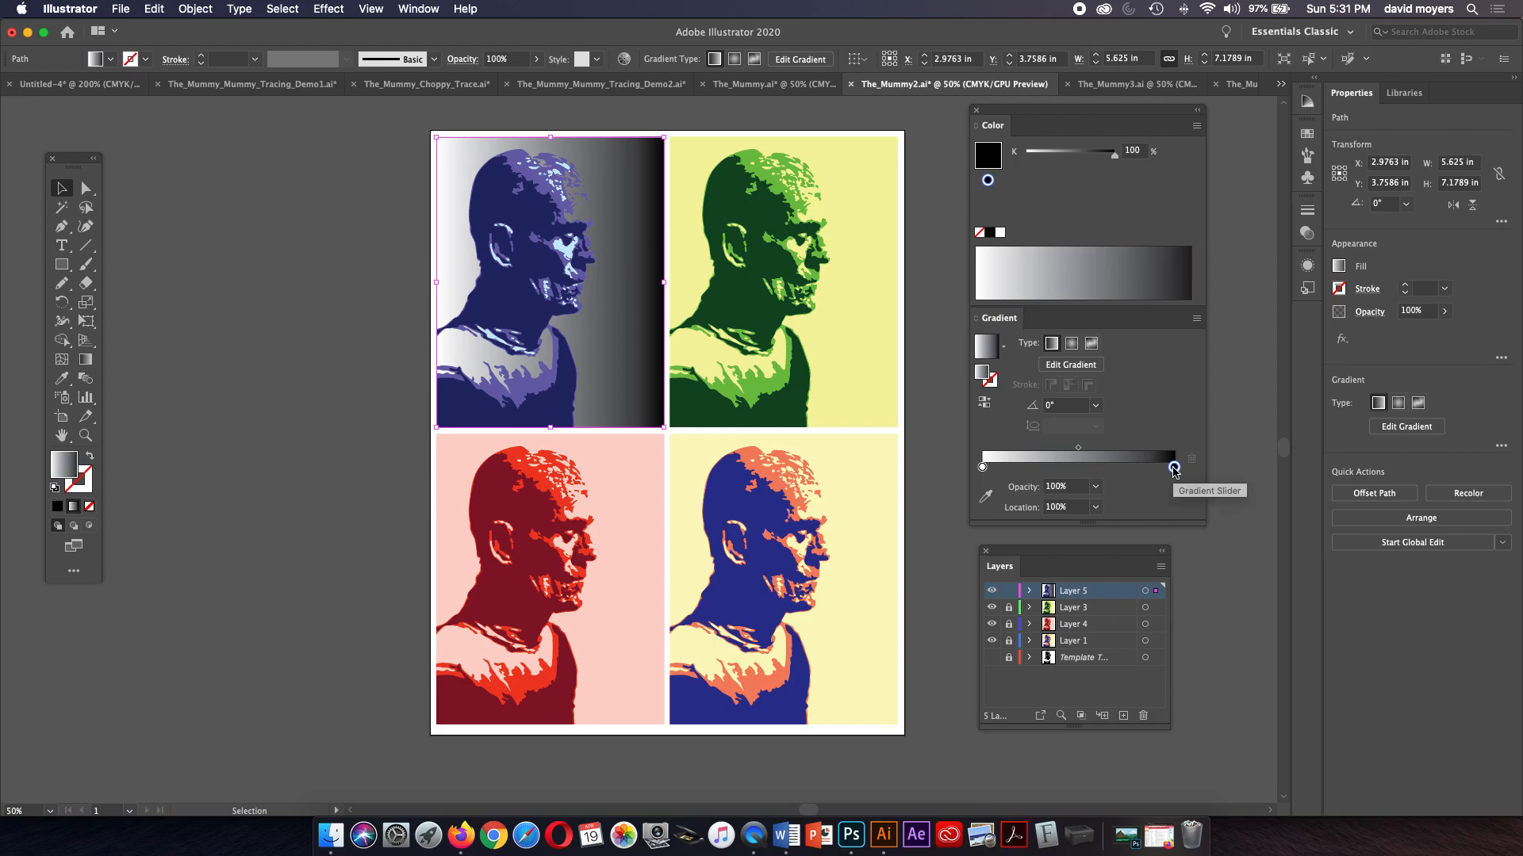
pyautogui.moveTo(1174, 468); pyautogui.dragTo(1206, 466)
pyautogui.doubleClick(1174, 468)
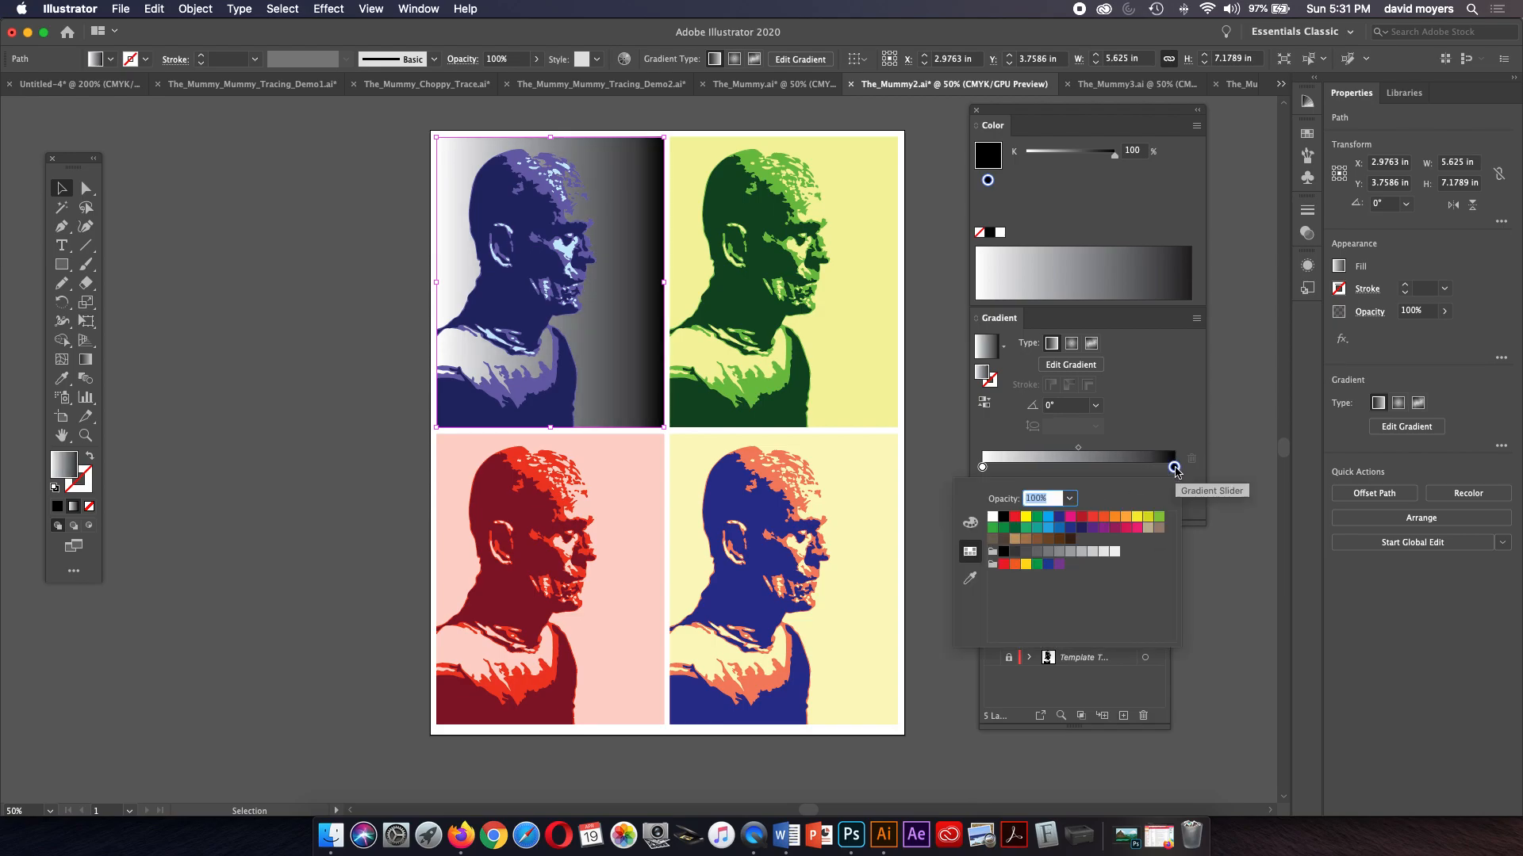
pyautogui.click(1049, 519)
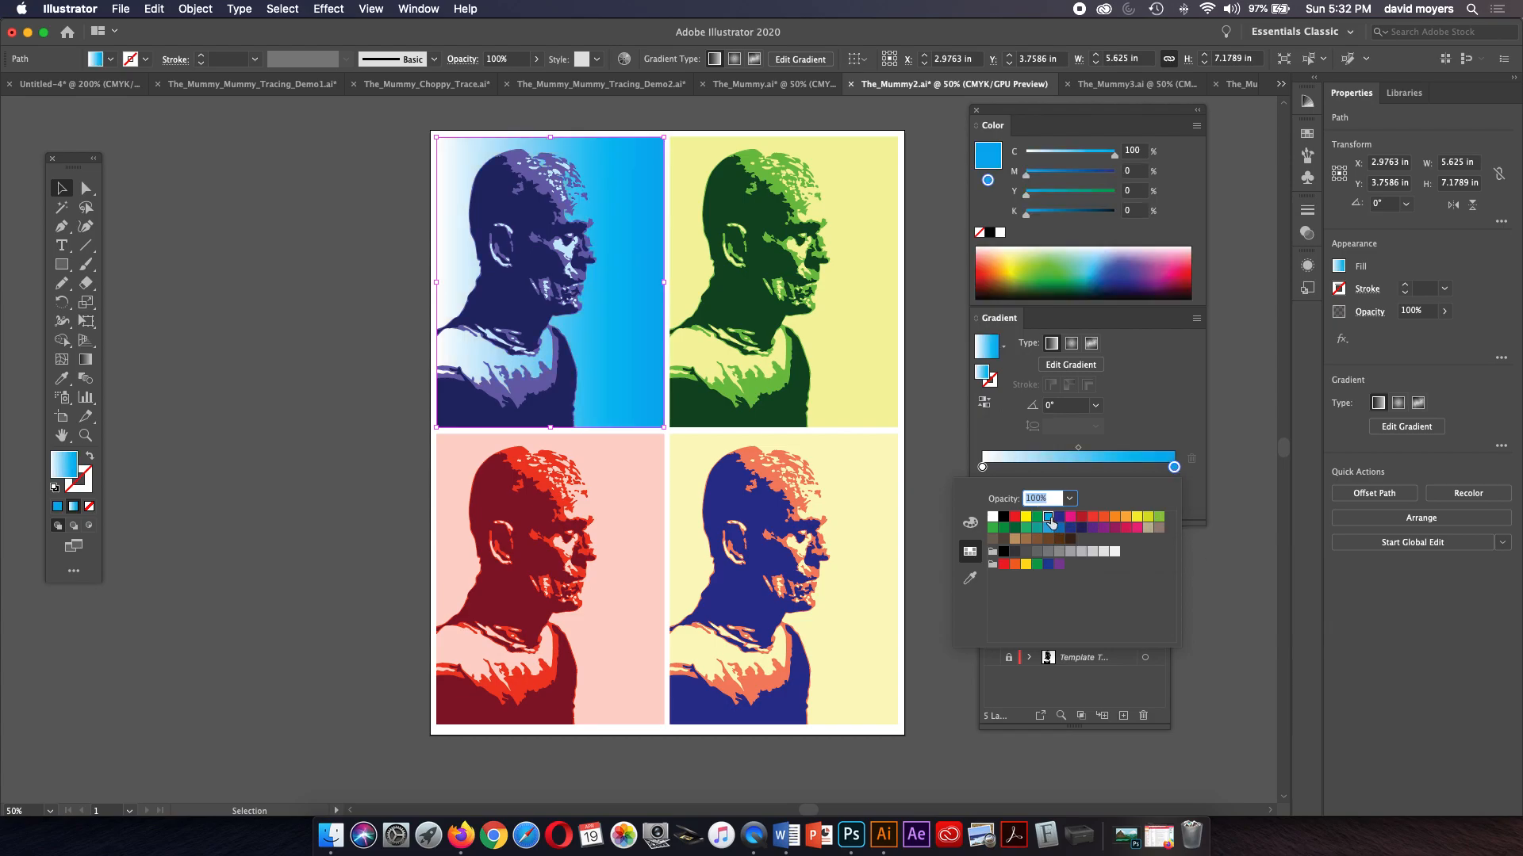
# Step: Lighten the background gradient's cyan end stop to C 42.35, M 0, Y 2.35, K 0
pyautogui.click(1092, 156)
pyautogui.moveTo(1092, 157)
pyautogui.mouseDown()
pyautogui.moveTo(1113, 159)
pyautogui.moveTo(1063, 157)
pyautogui.mouseUp()
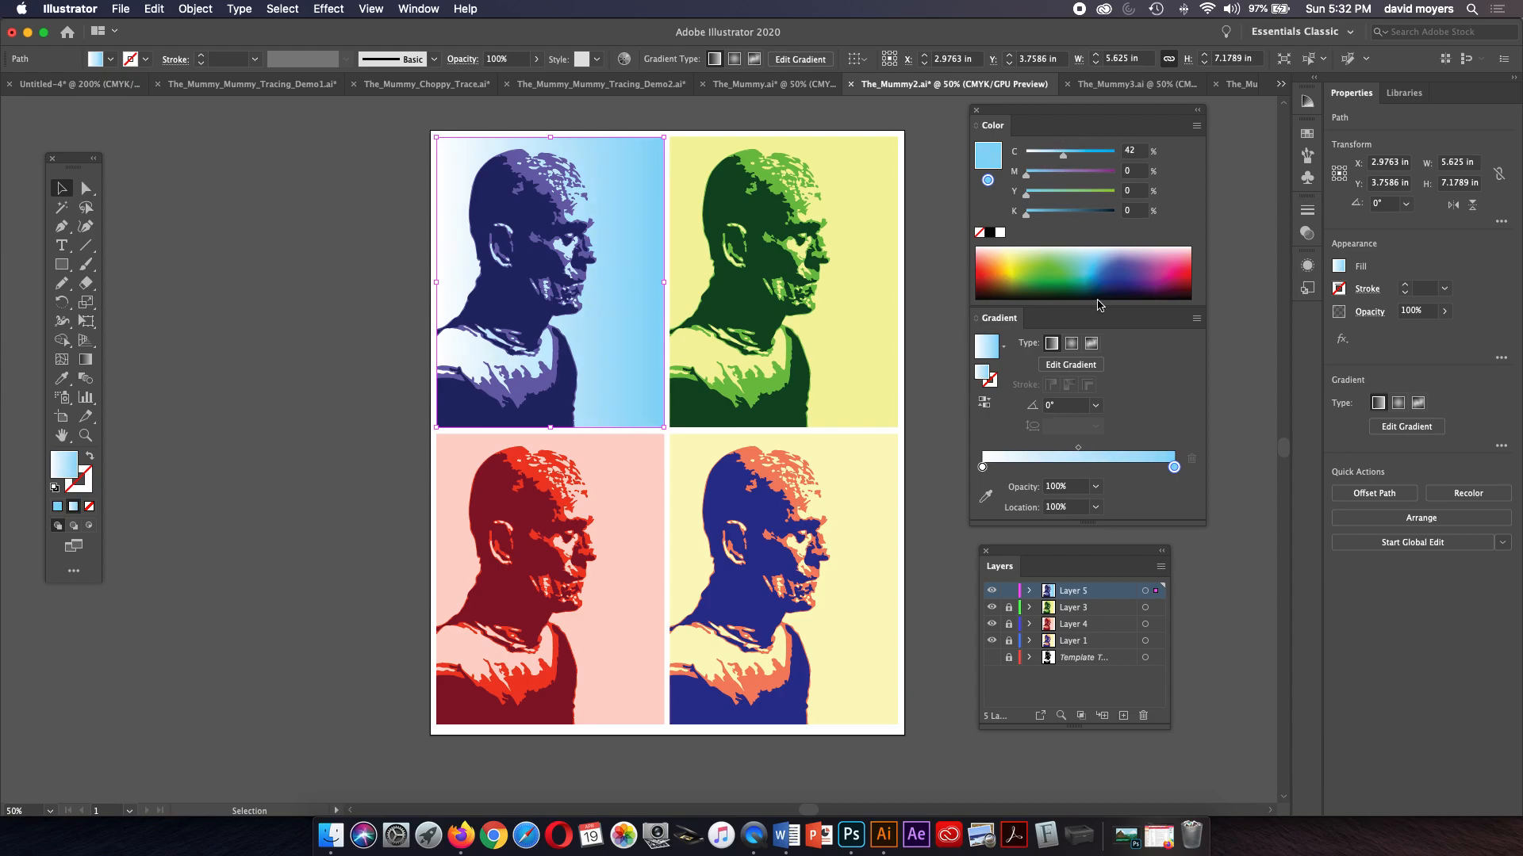
pyautogui.click(1092, 266)
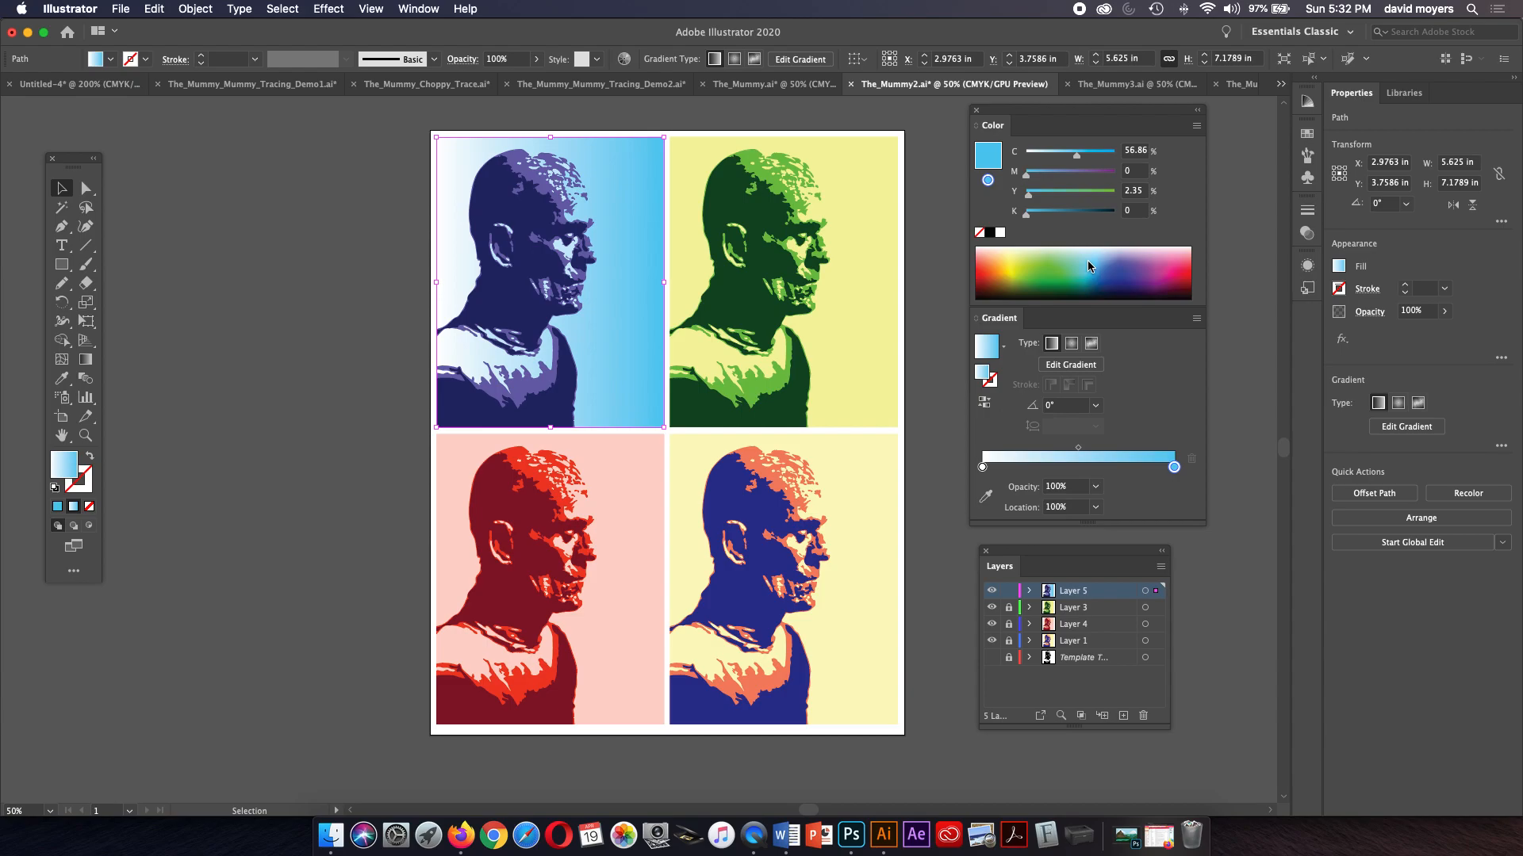
pyautogui.click(1092, 257)
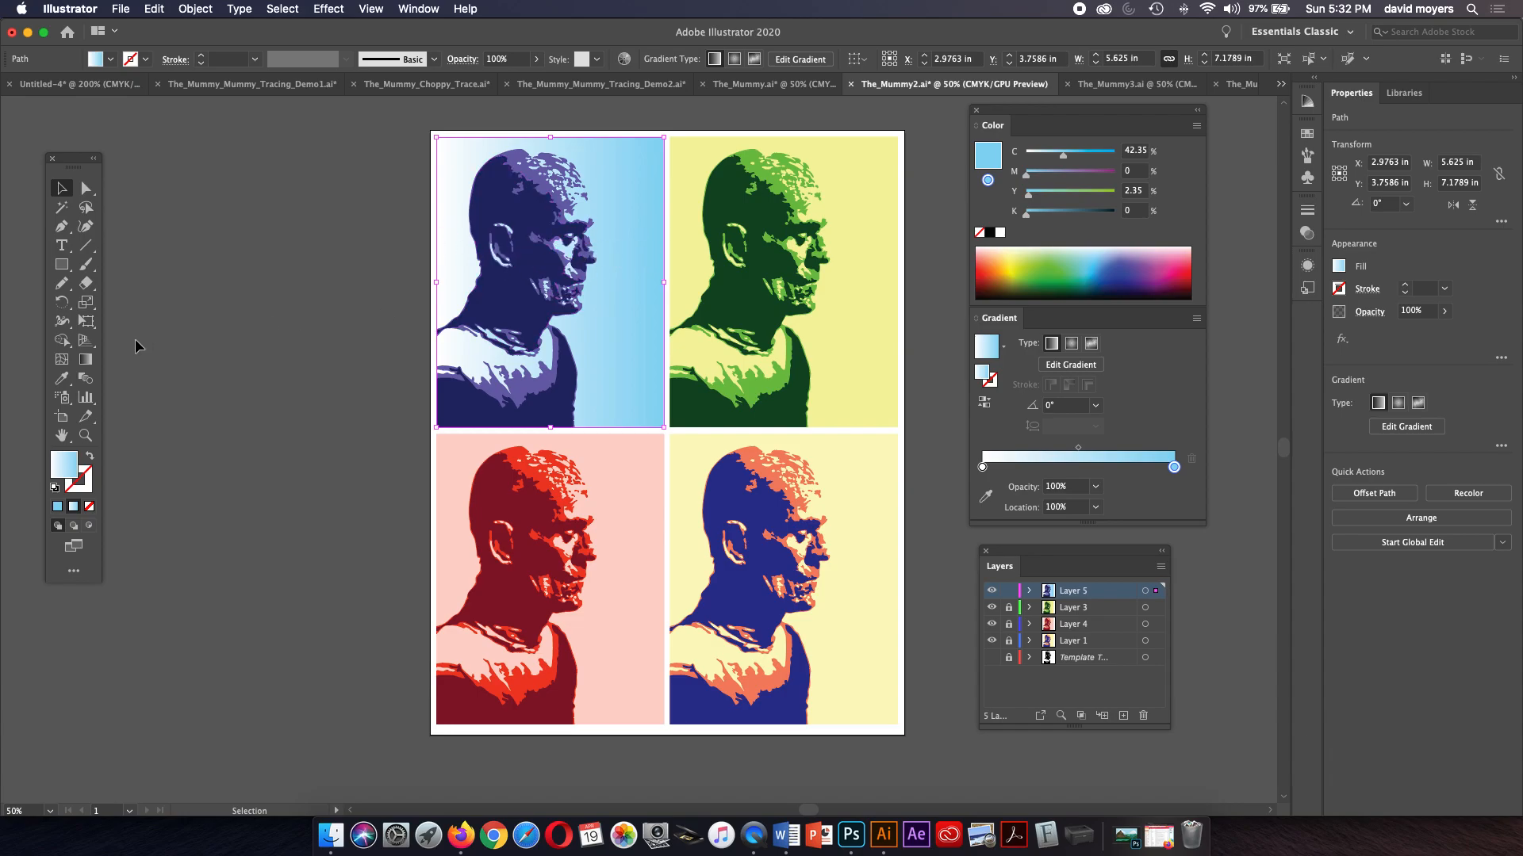
# Step: Redirect the upper-left background gradient vertically at 90° with the Gradient tool, running from white below to blue above
pyautogui.click(86, 362)
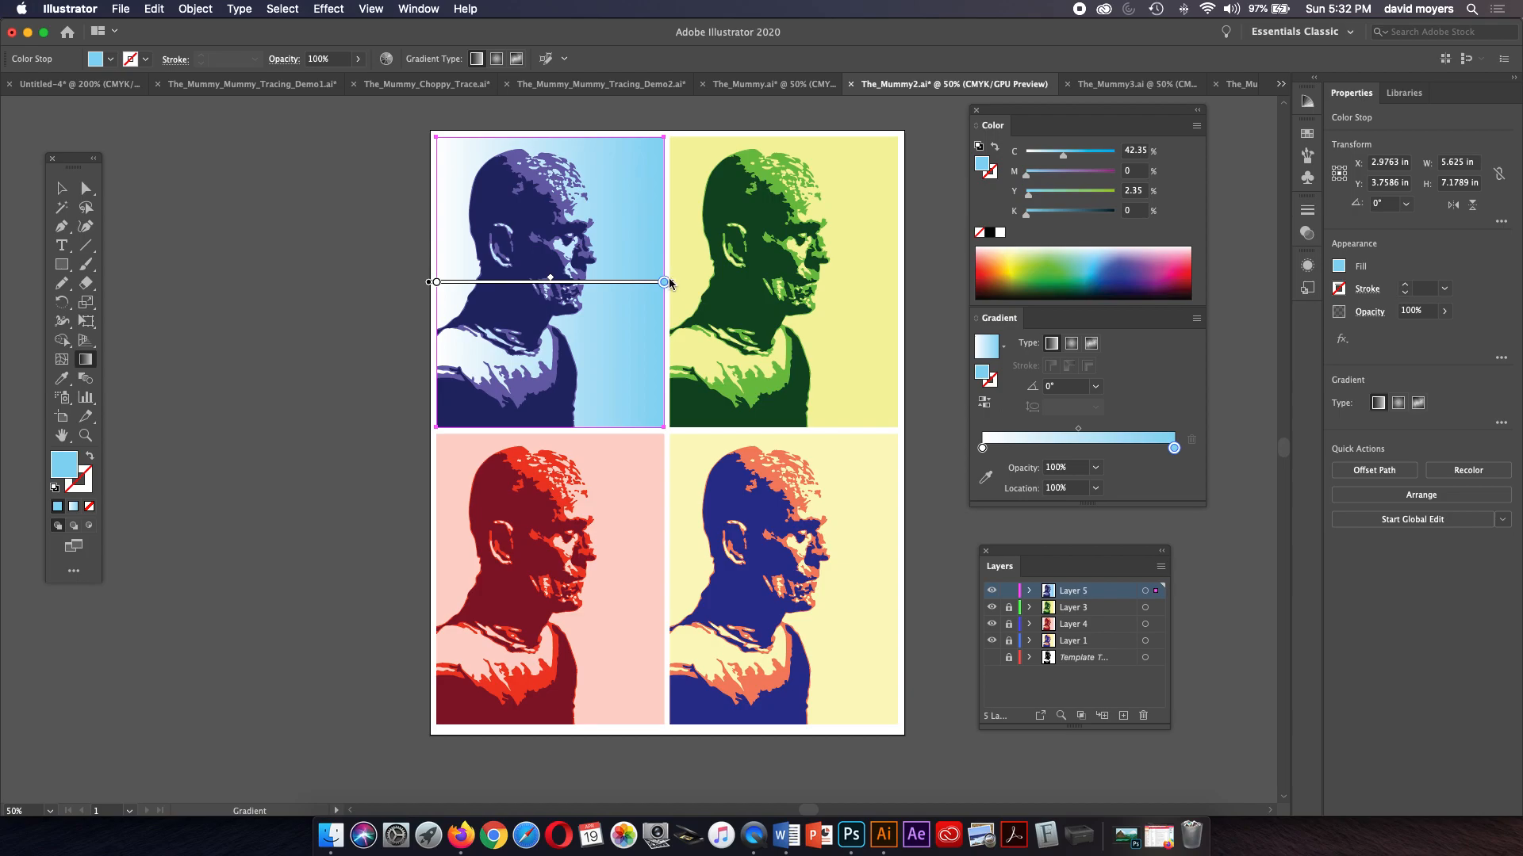
pyautogui.moveTo(665, 282)
pyautogui.mouseDown()
pyautogui.moveTo(632, 282)
pyautogui.moveTo(665, 282)
pyautogui.mouseUp()
pyautogui.moveTo(595, 423); pyautogui.dragTo(595, 138)
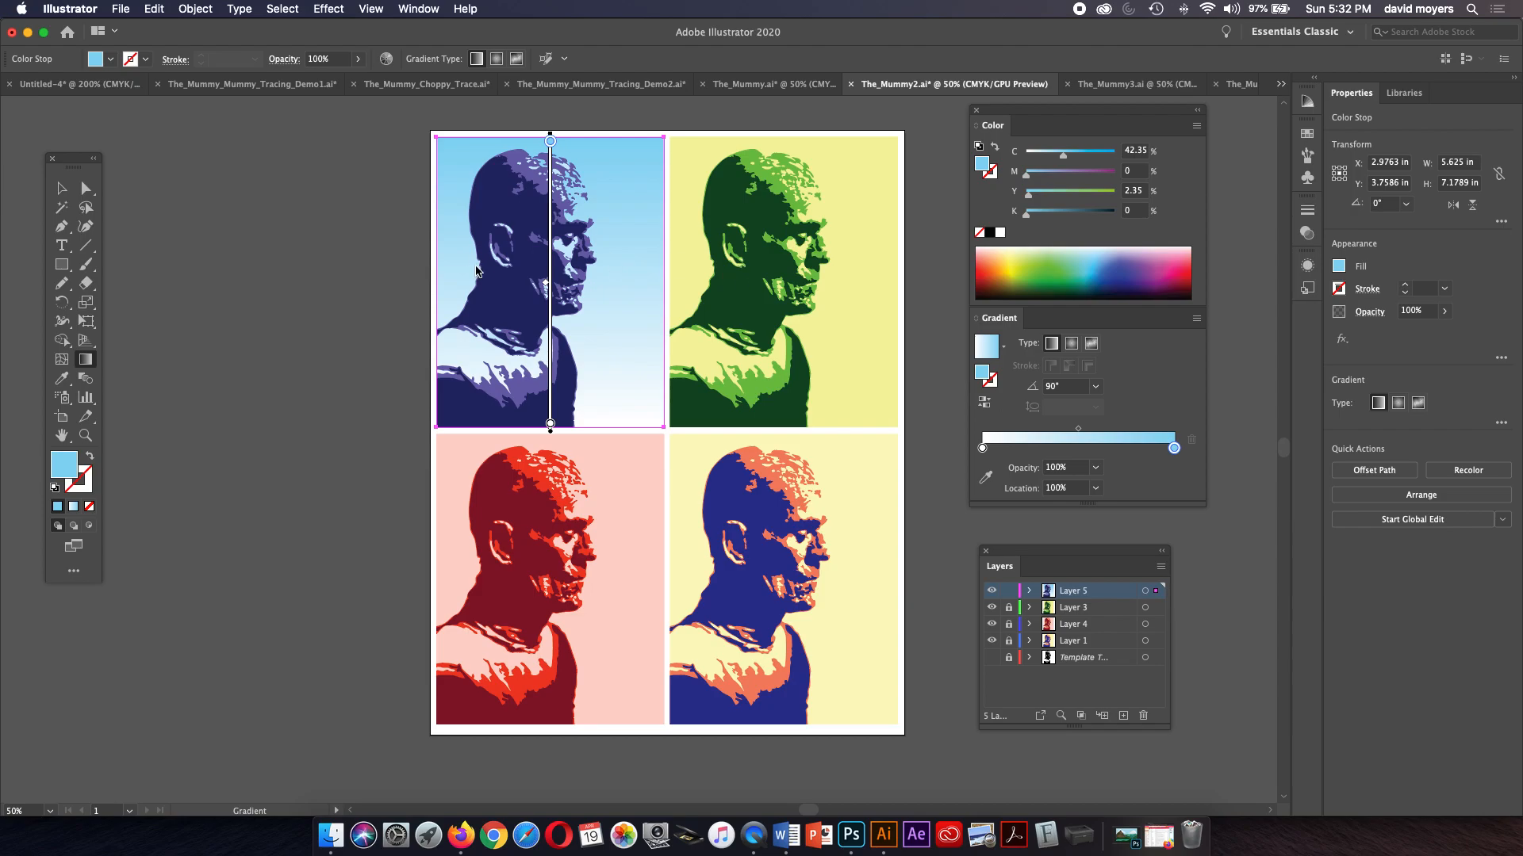
# Step: Select all the flat light blue shapes in the upper-left portrait with the Magic Wand
pyautogui.moveTo(695, 267); pyautogui.dragTo(616, 279)
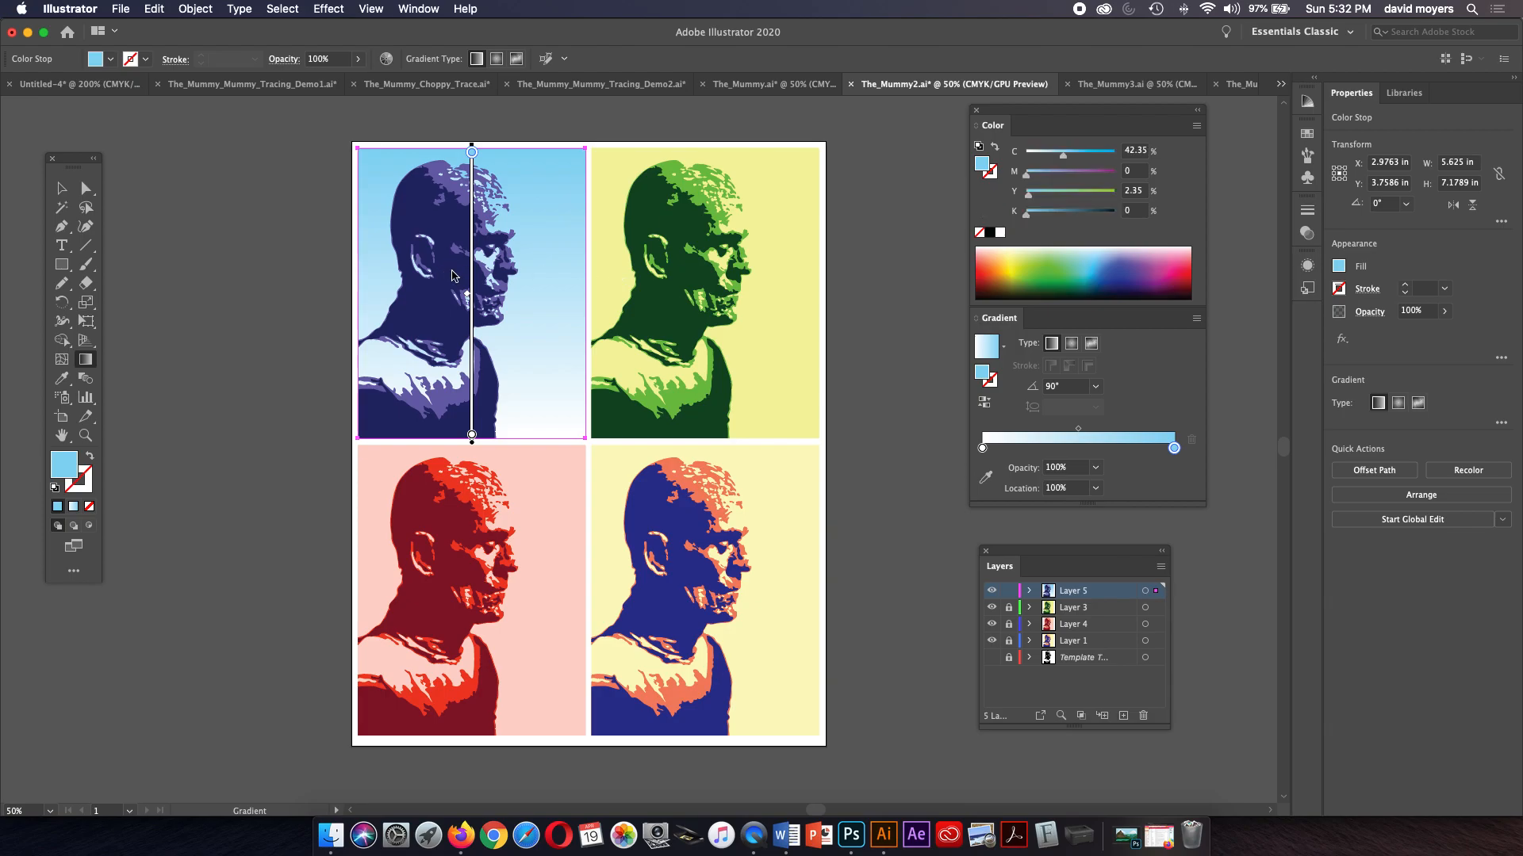
pyautogui.press('a')
pyautogui.click(490, 282)
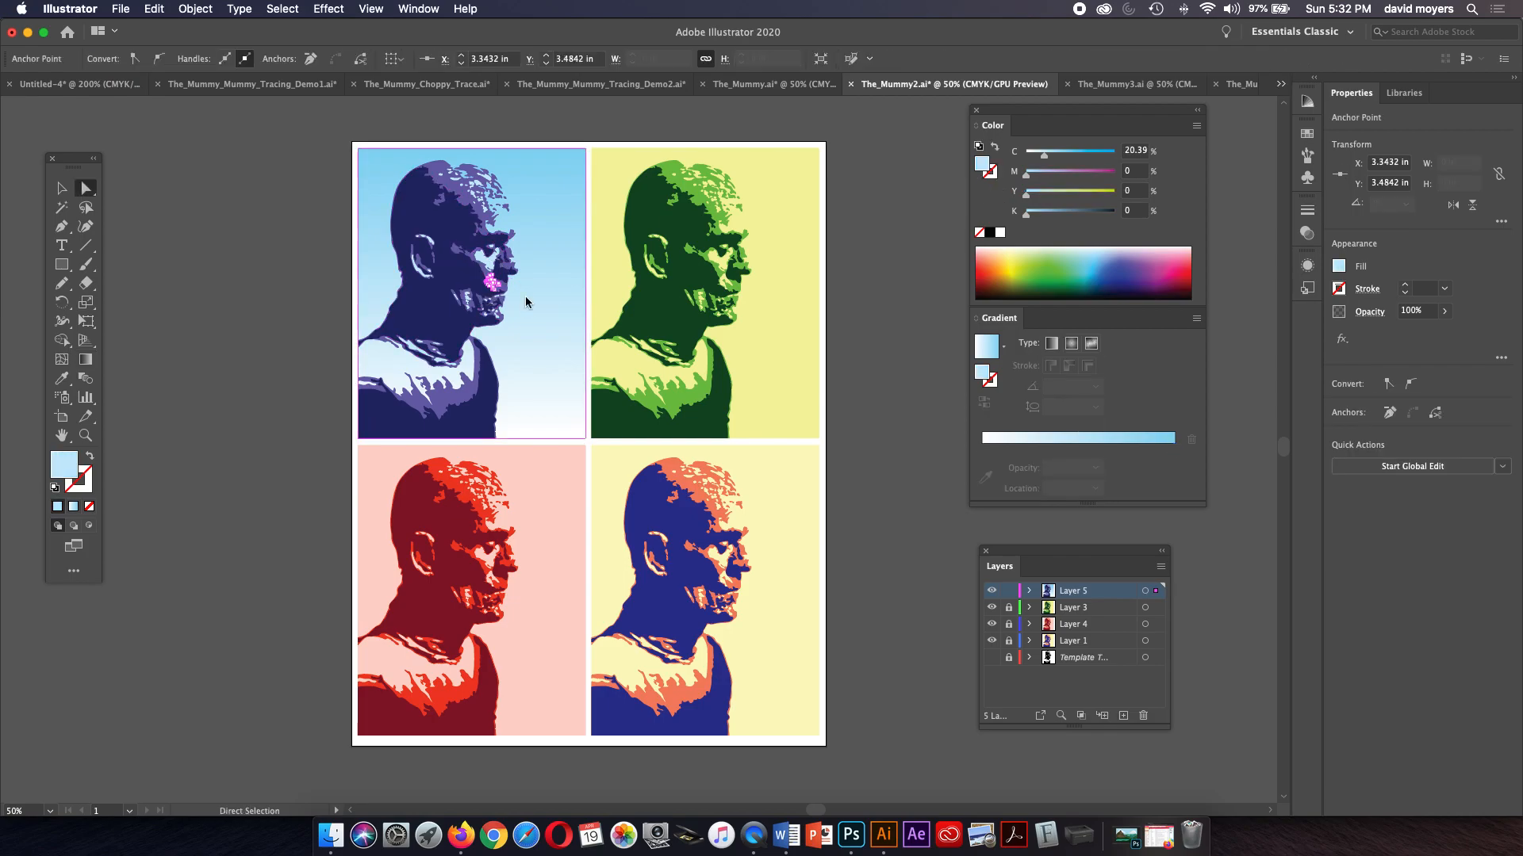
pyautogui.press('z')
pyautogui.click(517, 293)
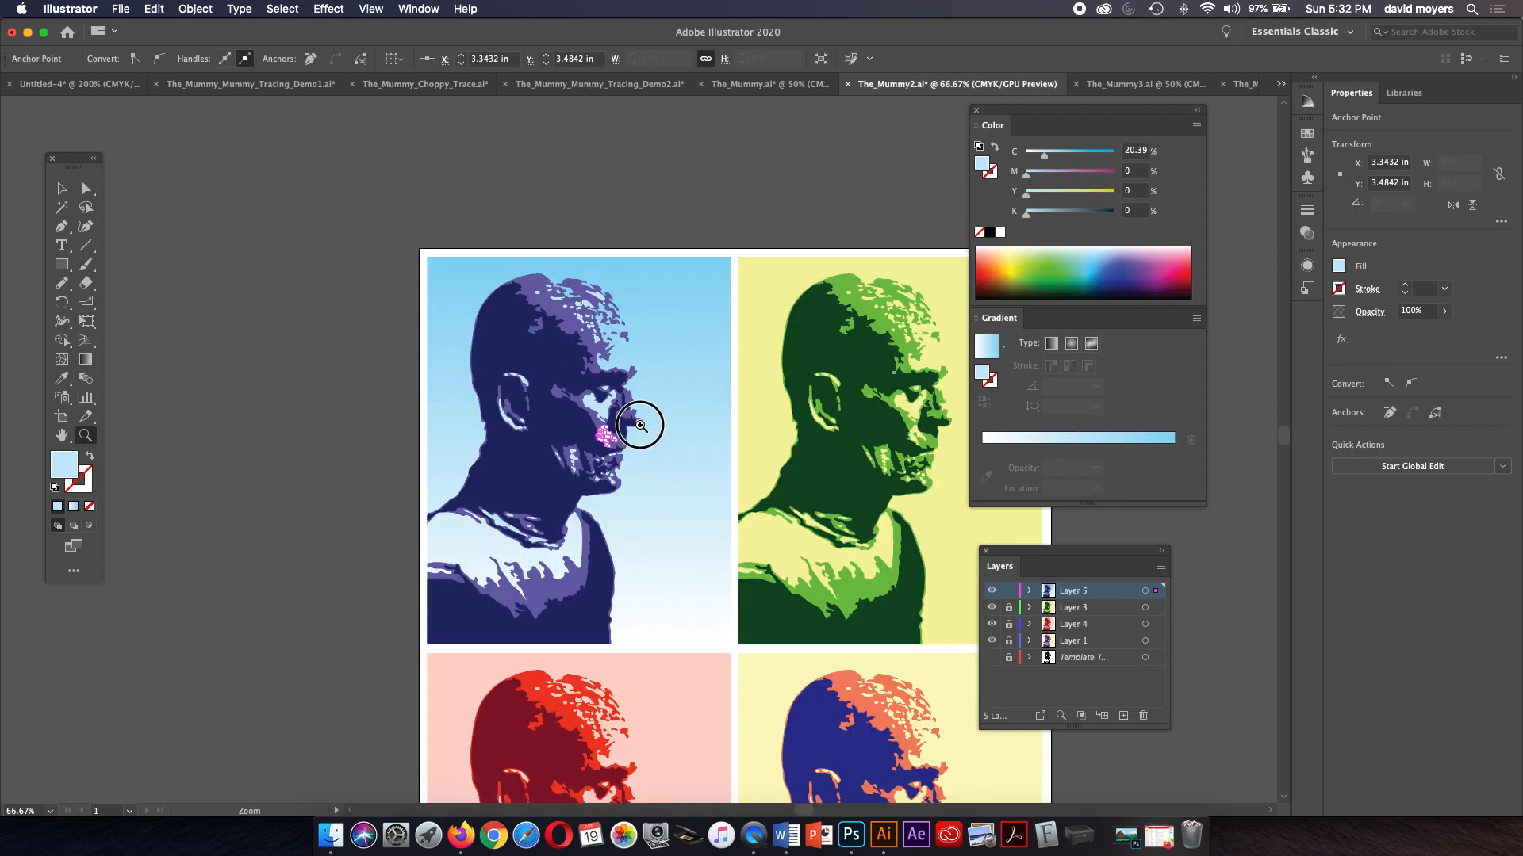
pyautogui.click(634, 428)
pyautogui.click(633, 428)
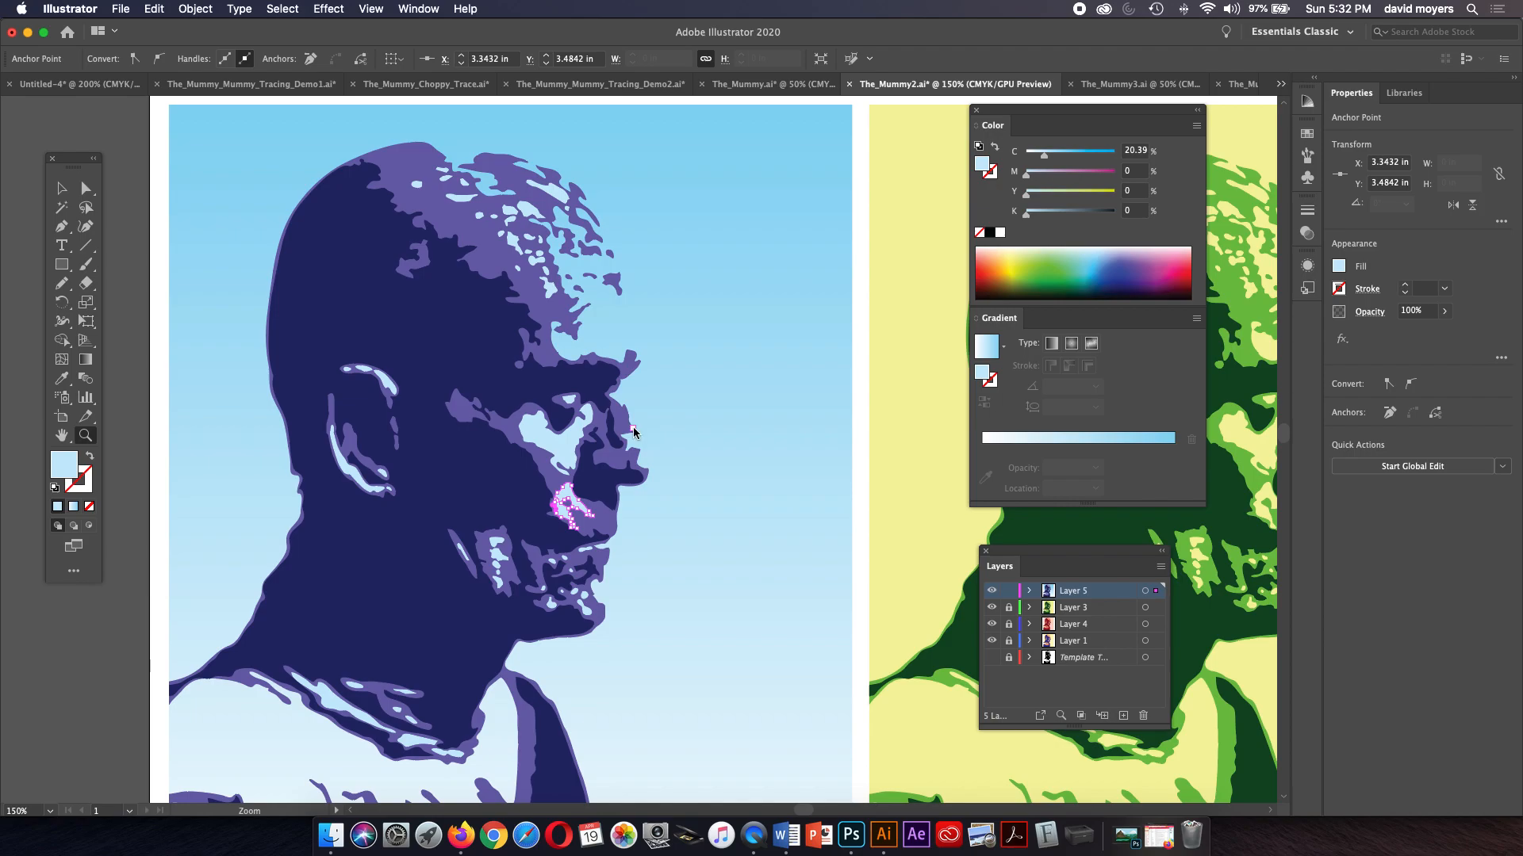
pyautogui.press('y')
pyautogui.click(567, 442)
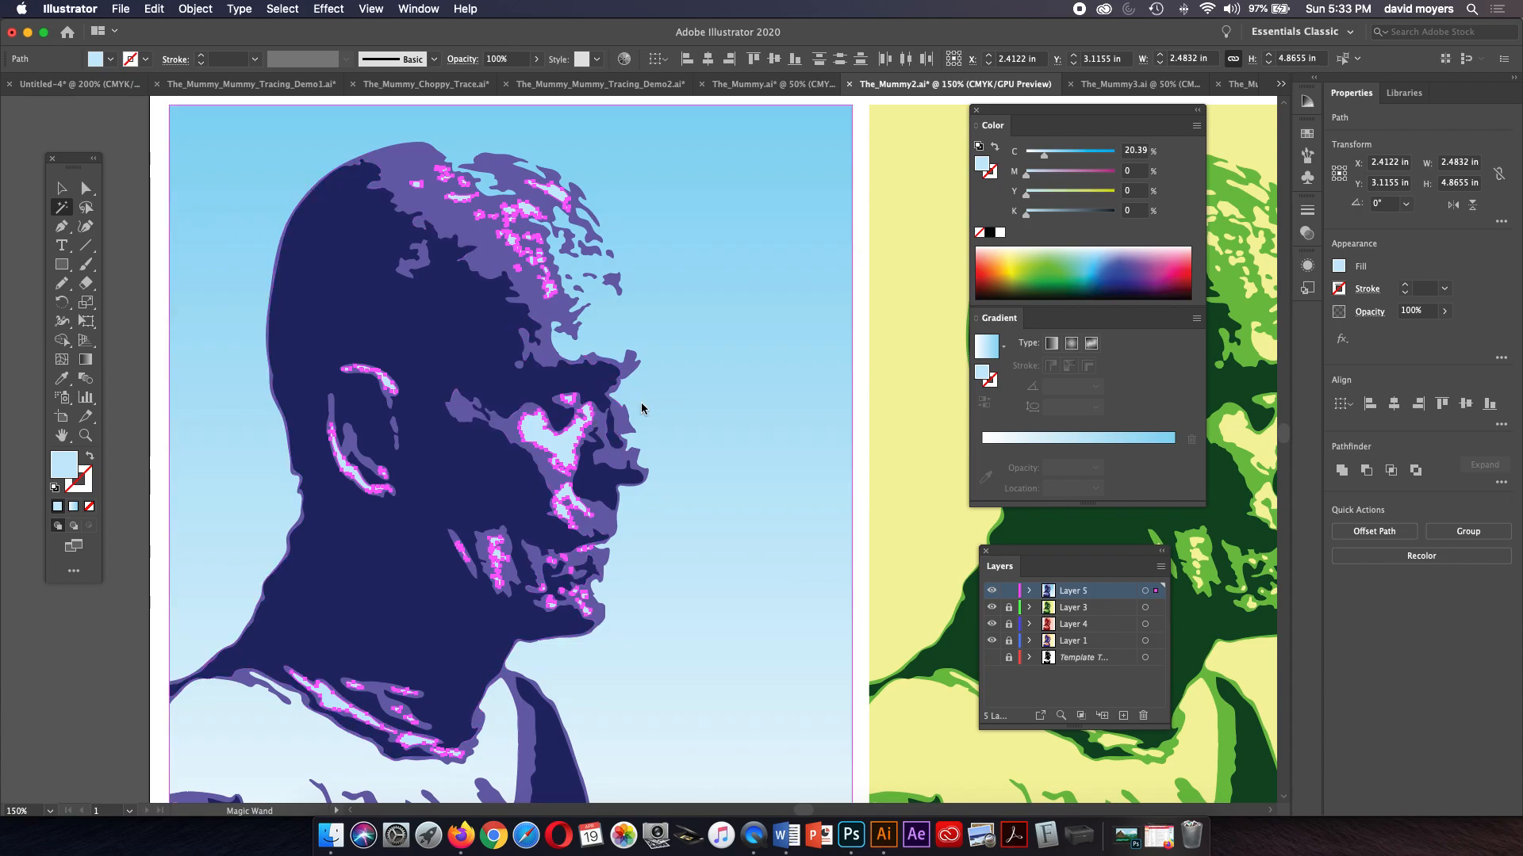
# Step: Sample the background's blue gradient onto the selected light shapes with the Eyedropper, and deselect them
pyautogui.press('super')
pyautogui.press('super+1')
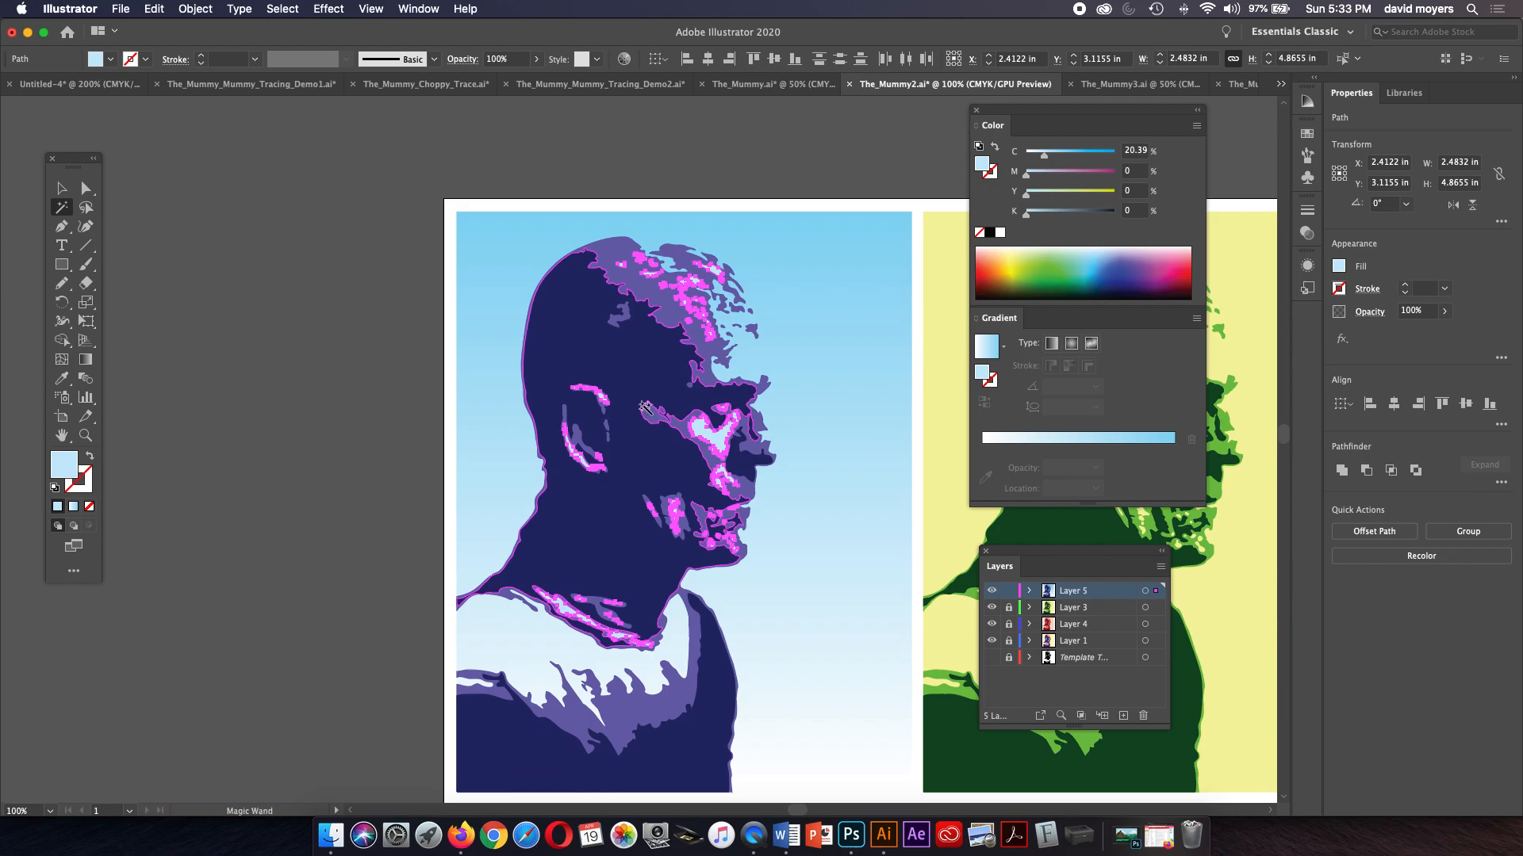
pyautogui.press('i')
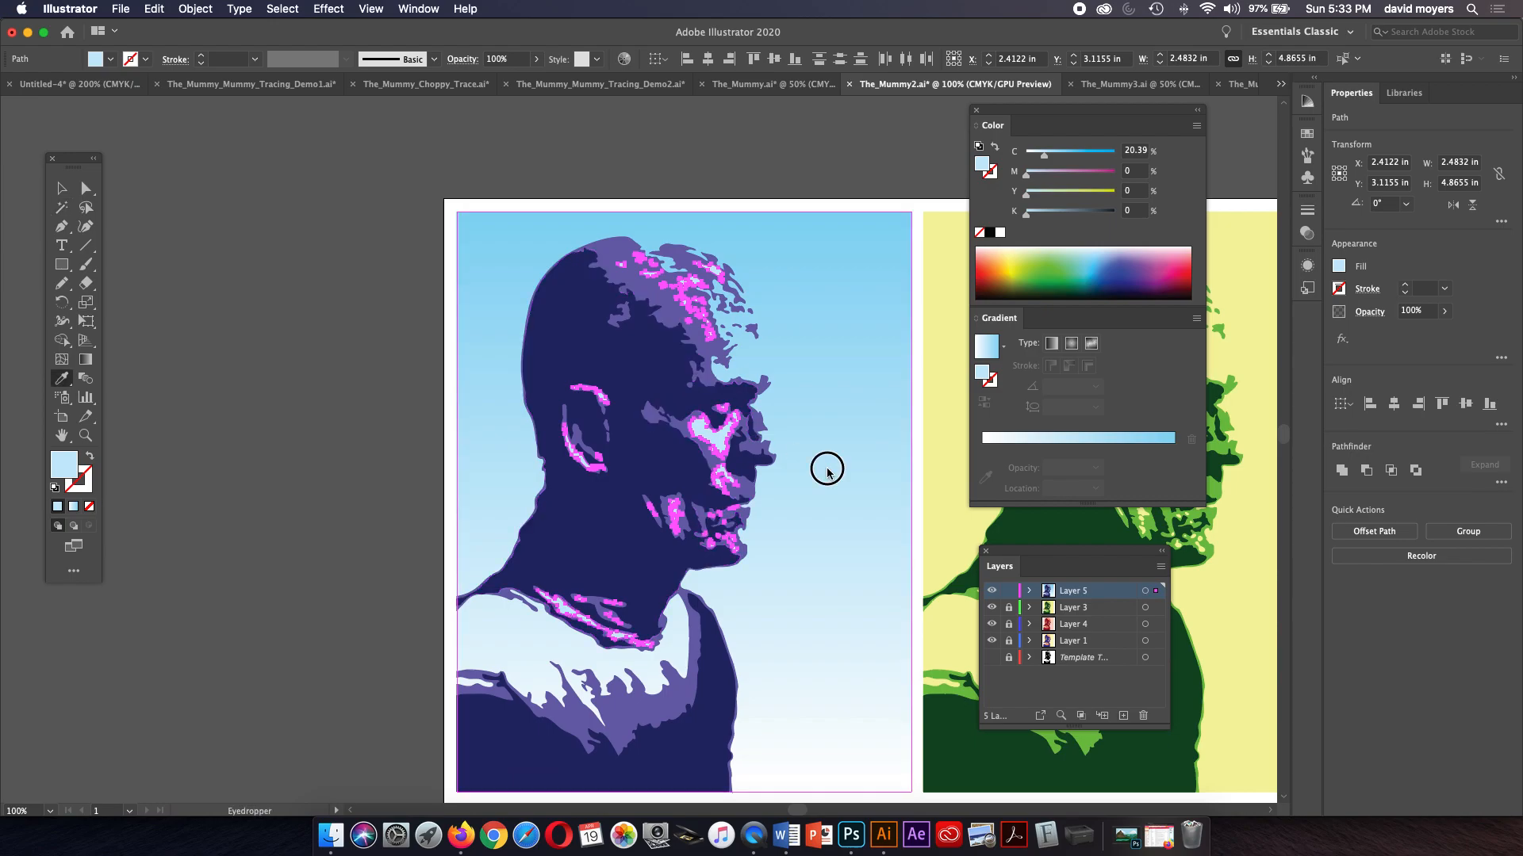
pyautogui.click(828, 469)
pyautogui.moveTo(831, 466); pyautogui.dragTo(615, 428)
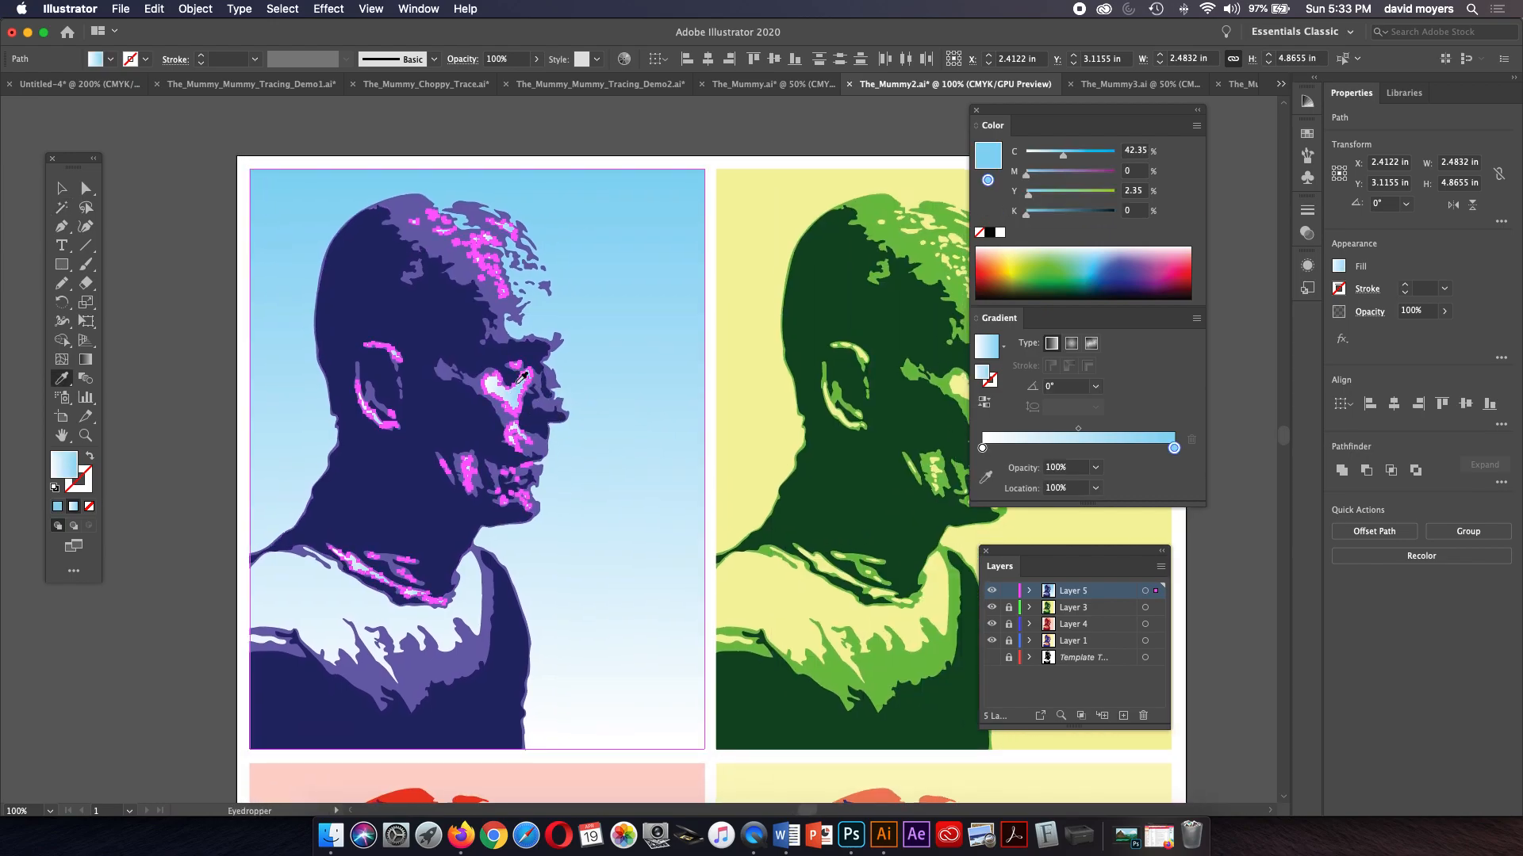
pyautogui.click(62, 187)
pyautogui.click(179, 228)
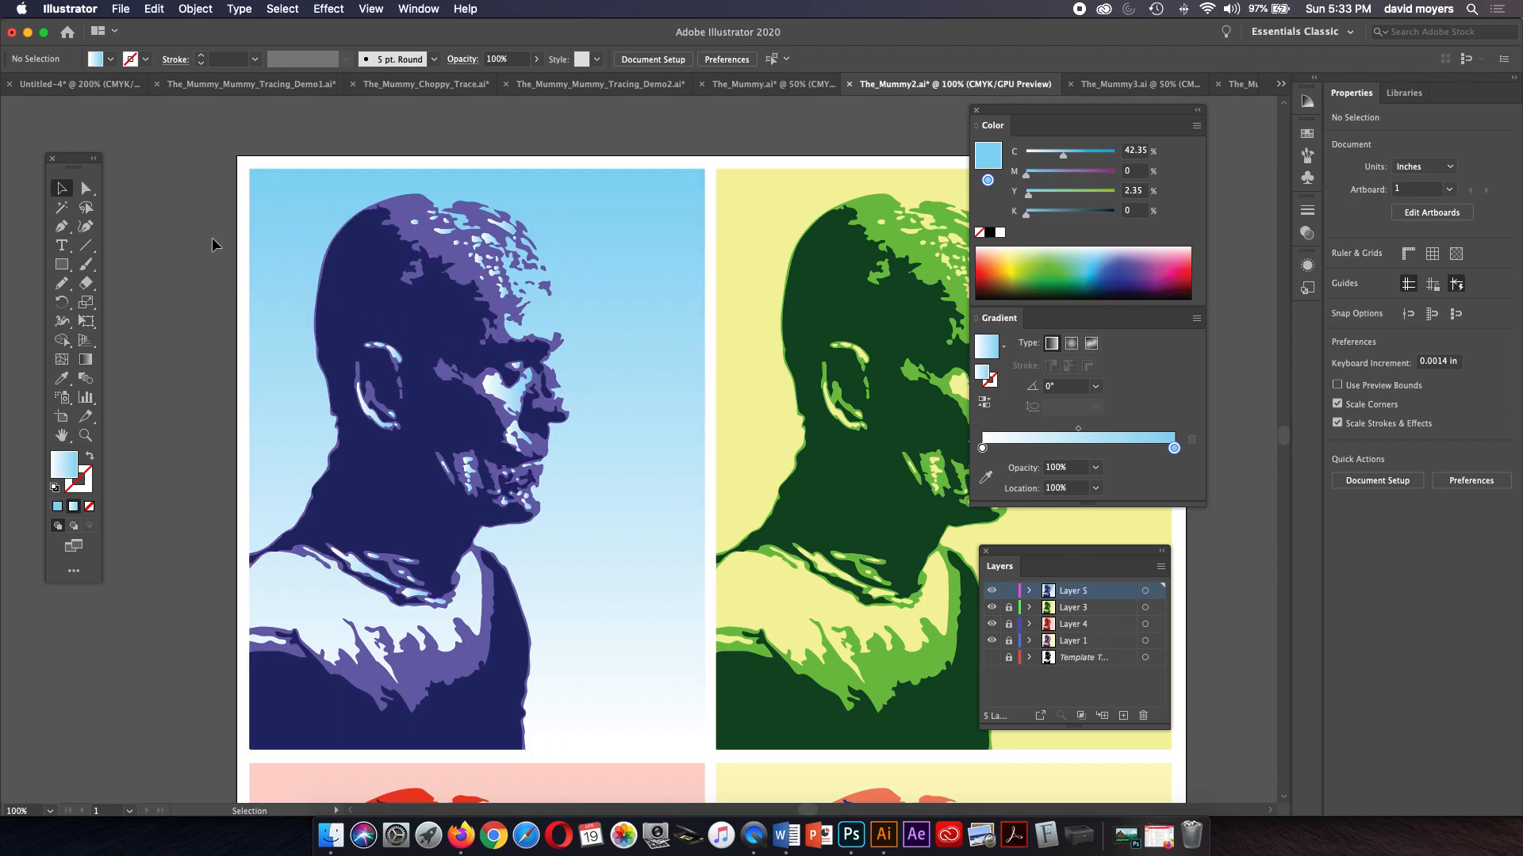
pyautogui.click(59, 209)
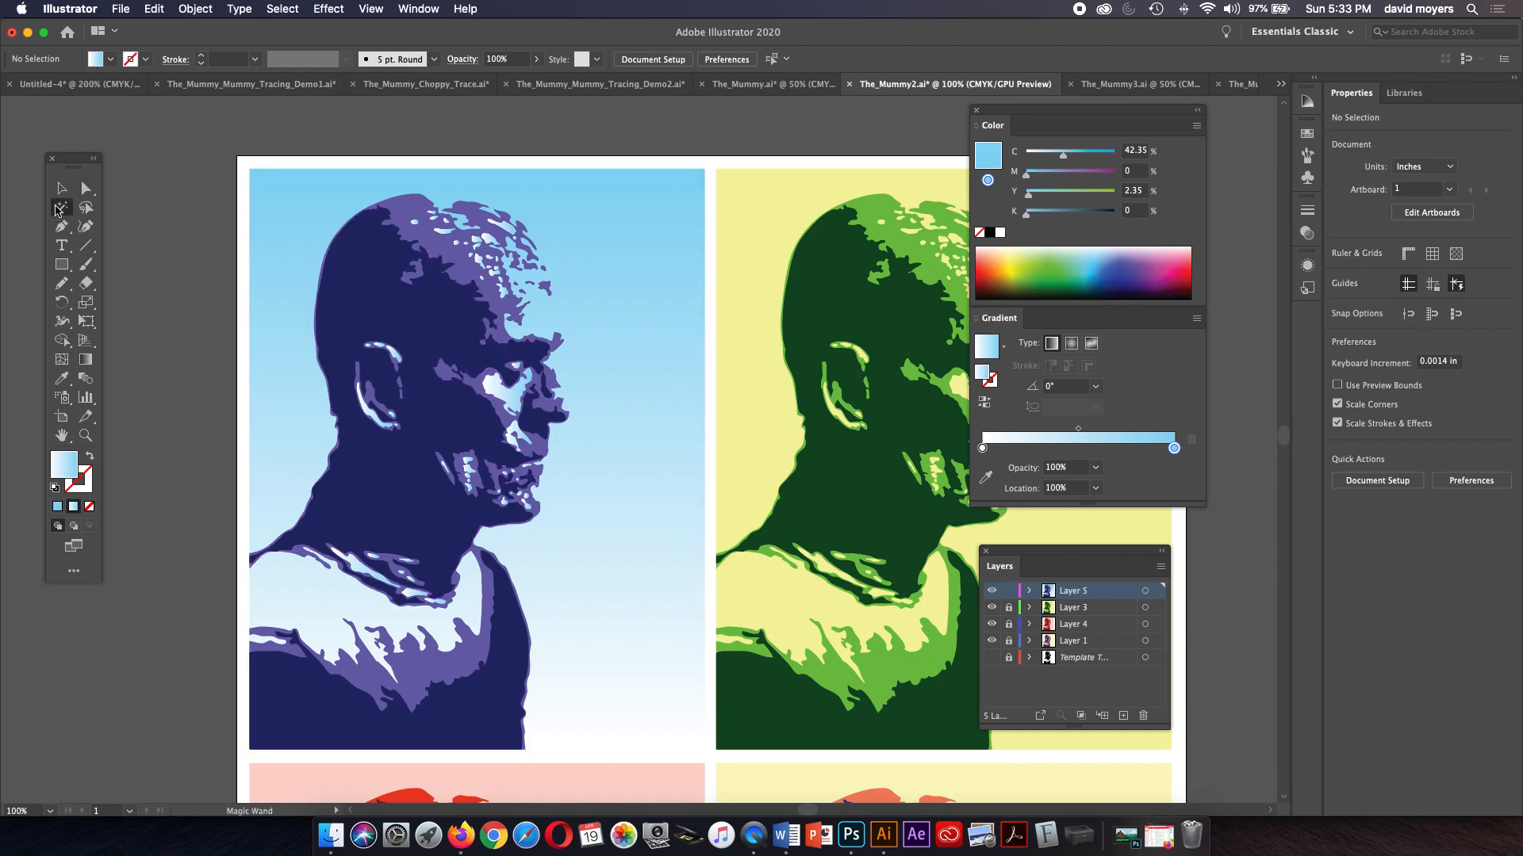
# Step: Select all the blue gradient shapes in the upper-left portrait and span one shared vertical gradient at 90° from the panel's base to its top edge
pyautogui.click(615, 328)
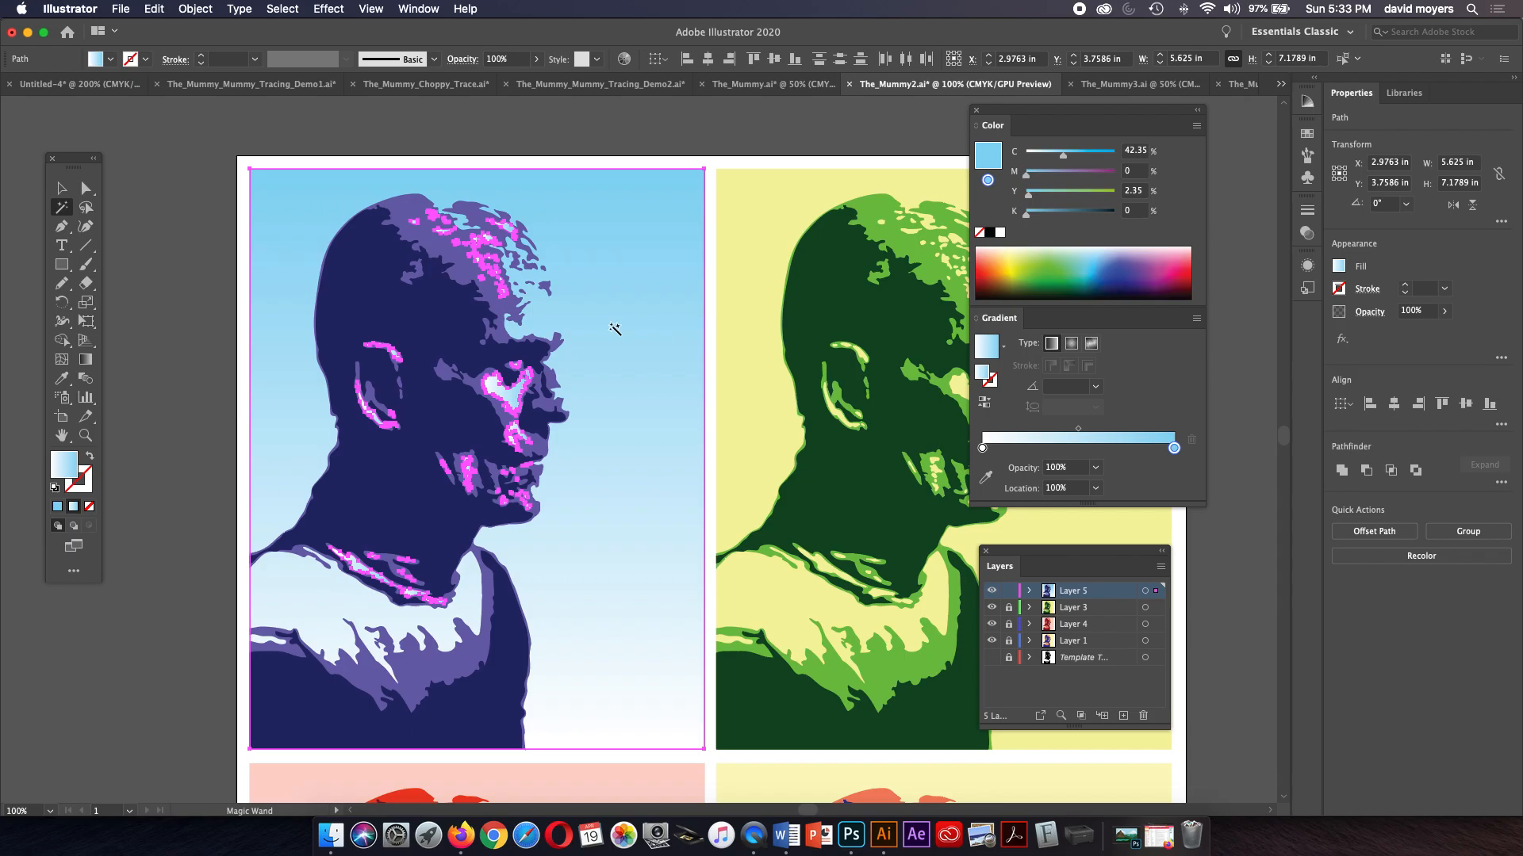
pyautogui.scroll(-2, 590, 333)
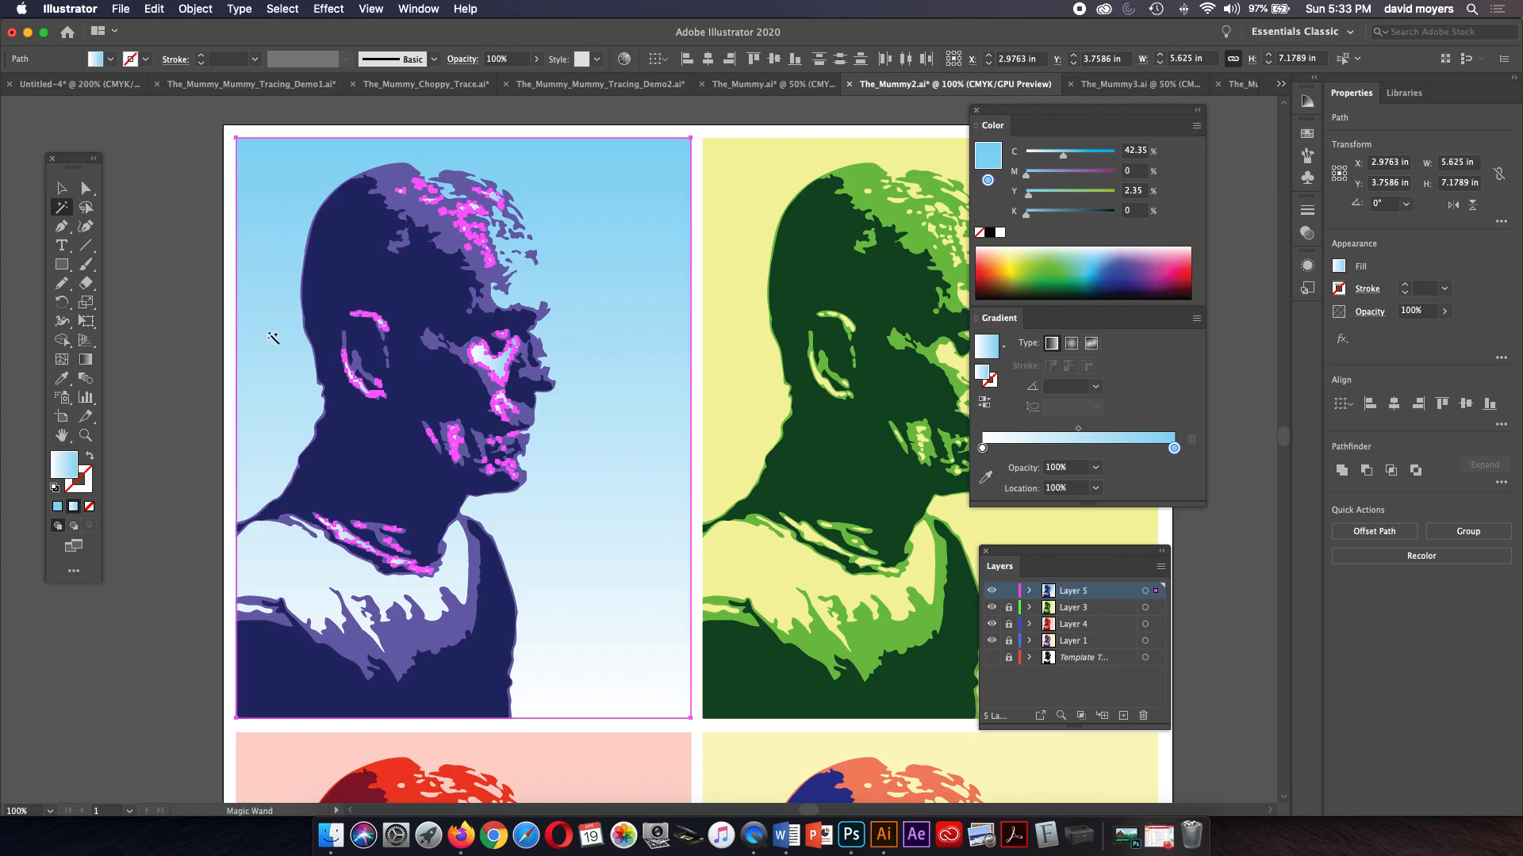
pyautogui.press('g')
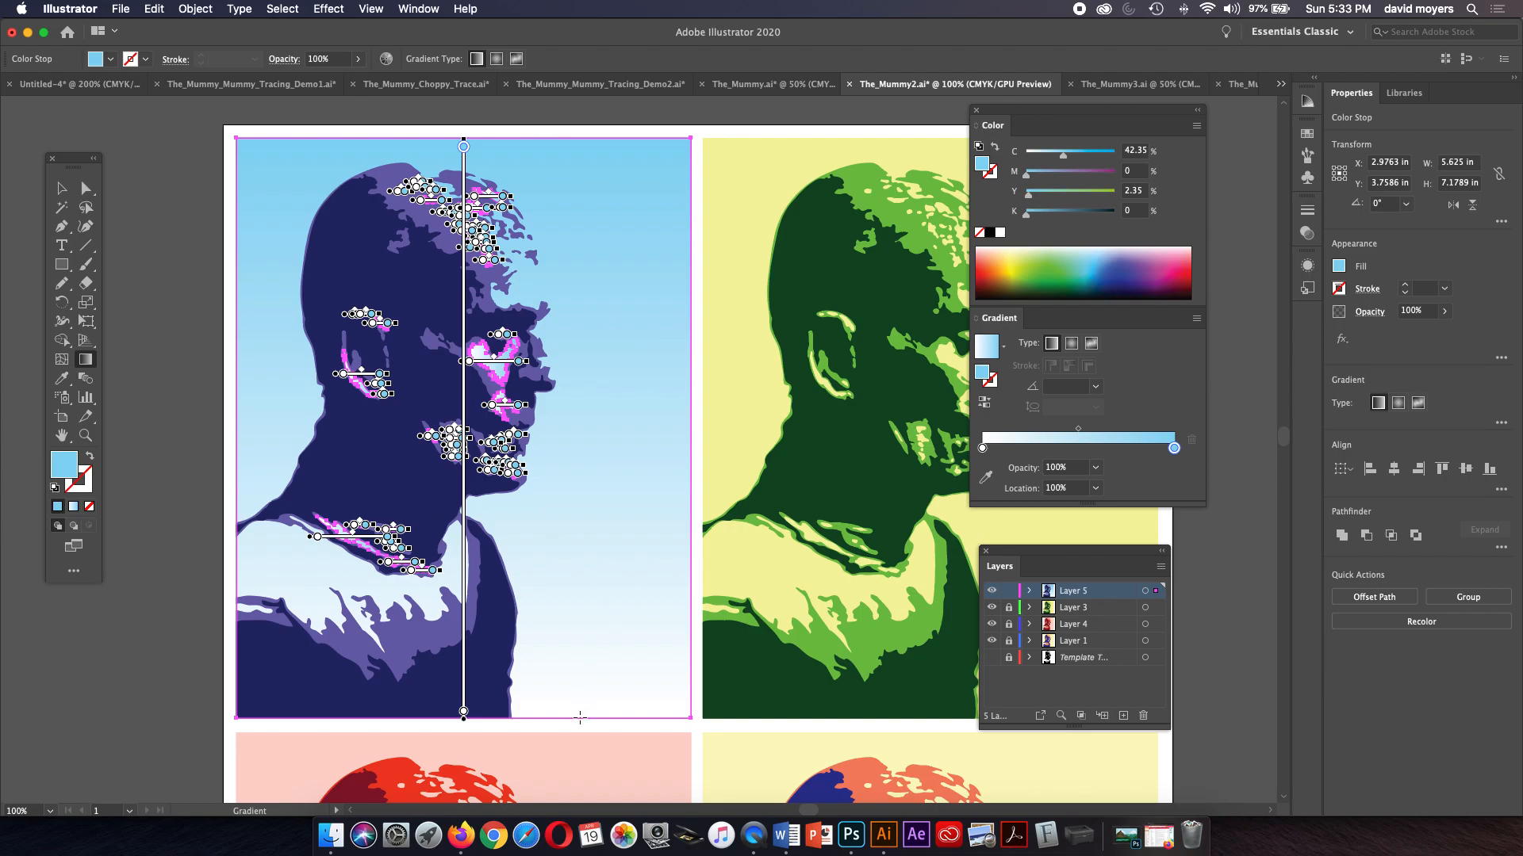
pyautogui.moveTo(580, 723); pyautogui.dragTo(599, 147)
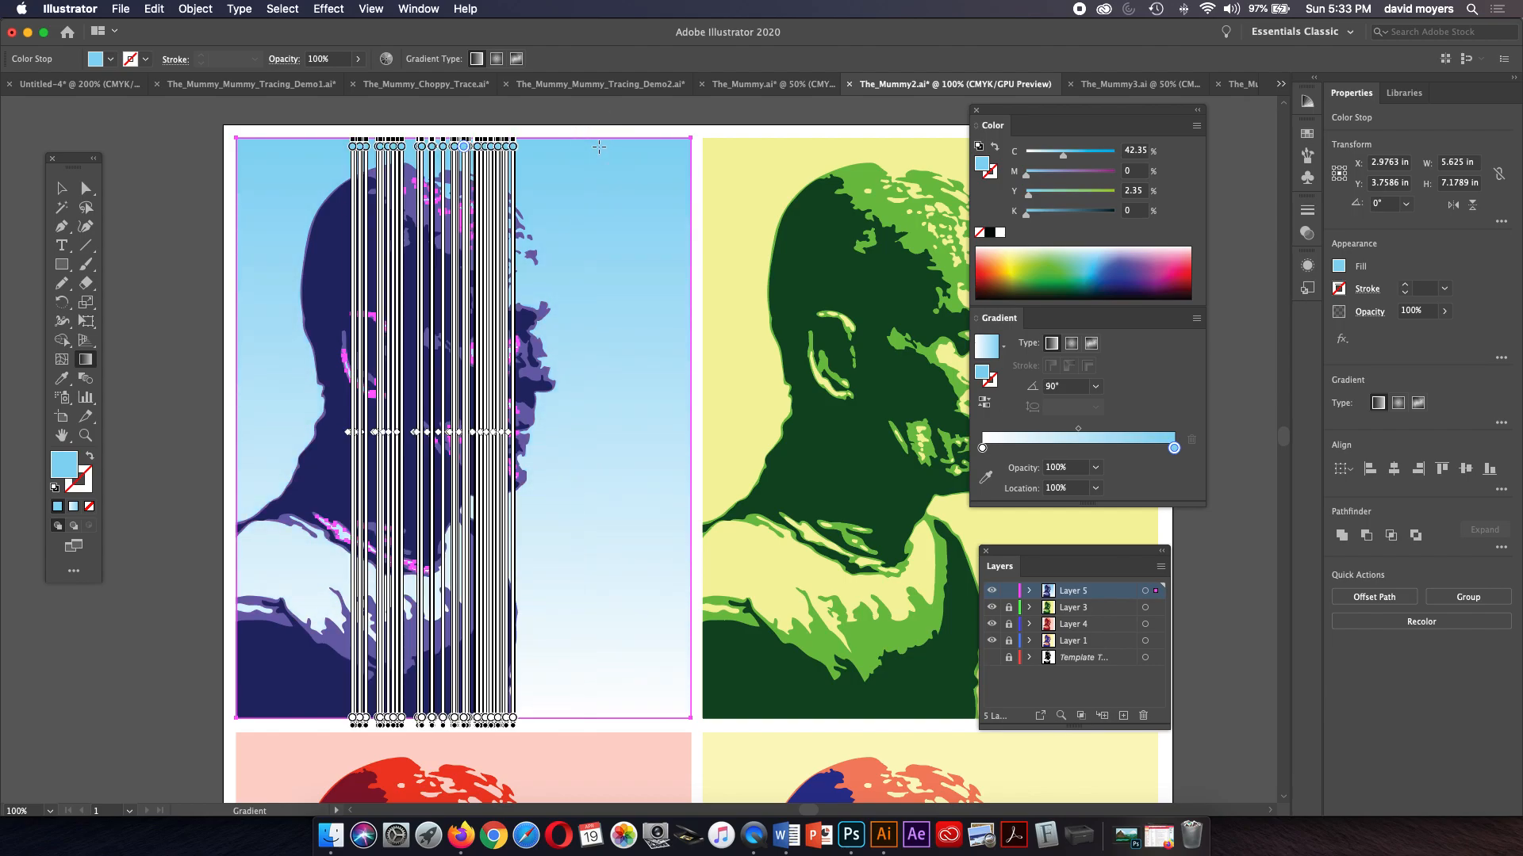
pyautogui.click(86, 188)
pyautogui.click(111, 206)
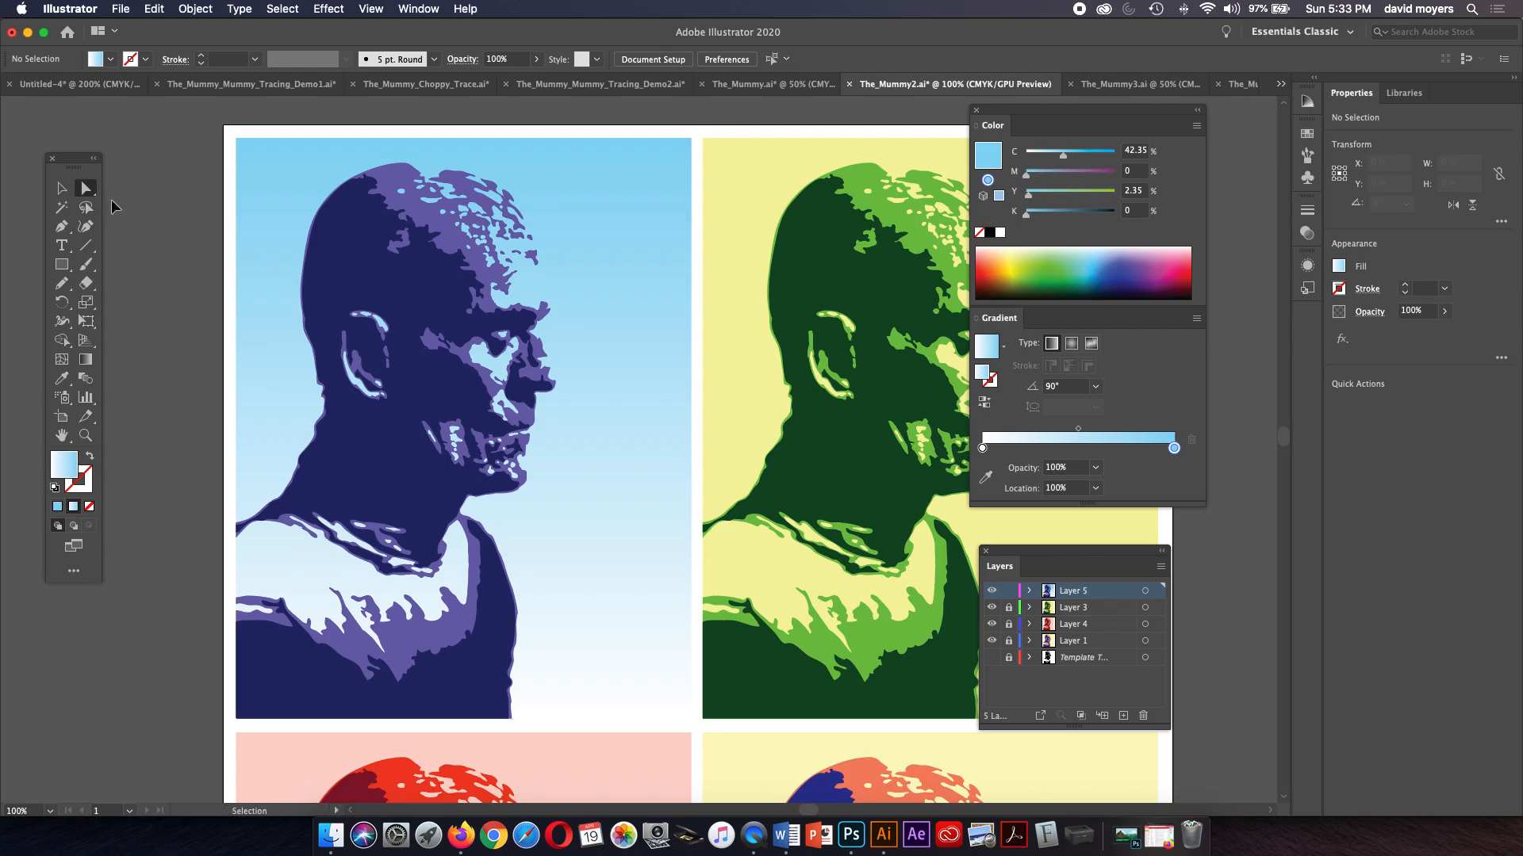
# Step: Reselect the upper-left panel's blue gradient shapes and change the gradient's white start stop to CMYK C 19, M 0, Y 0, K 0
pyautogui.press('super+minus')
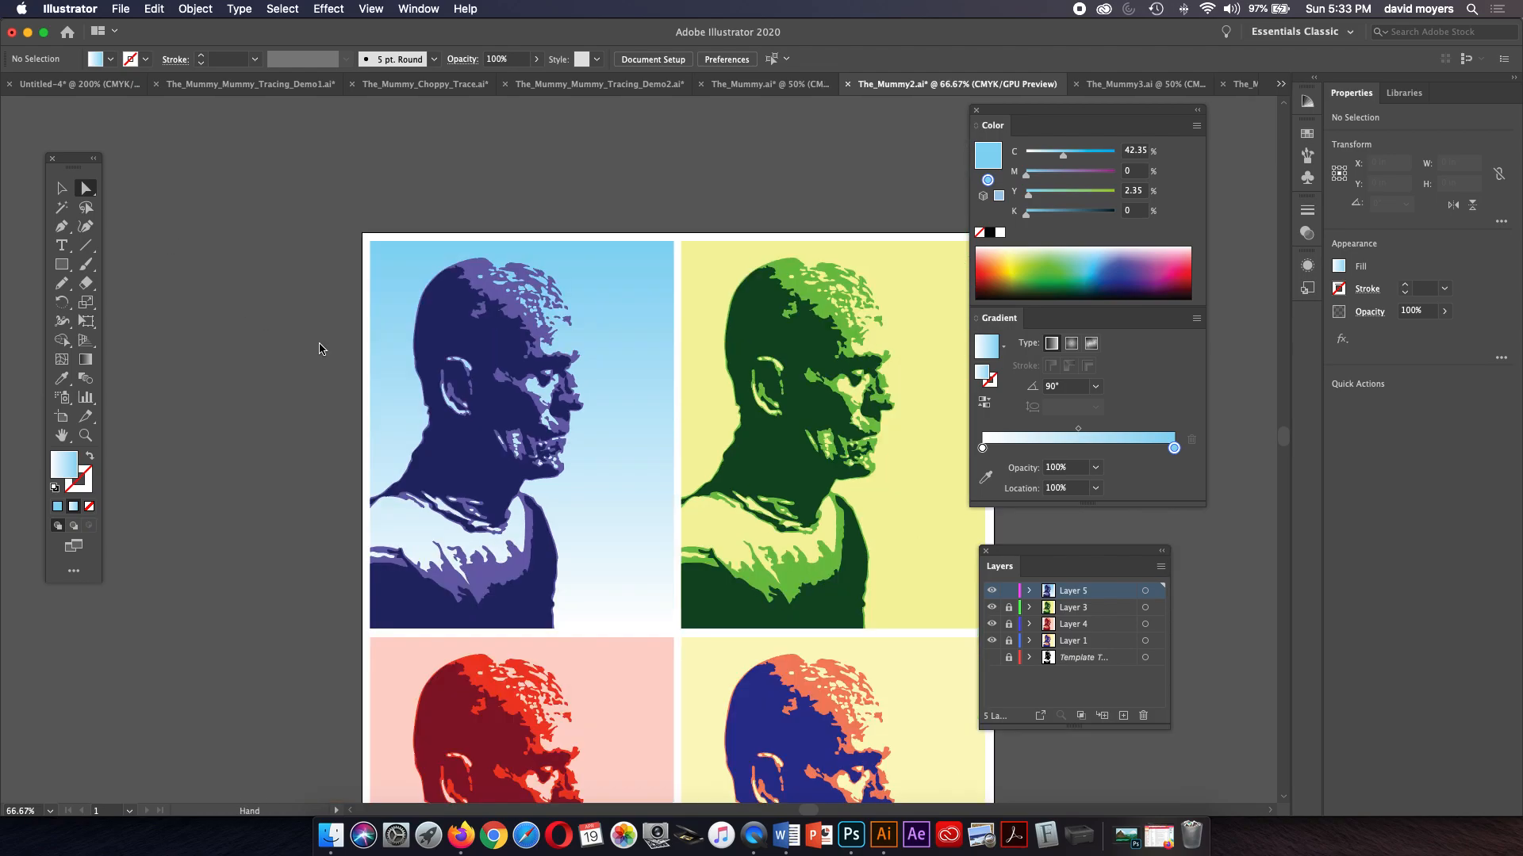
pyautogui.moveTo(394, 347); pyautogui.dragTo(252, 294)
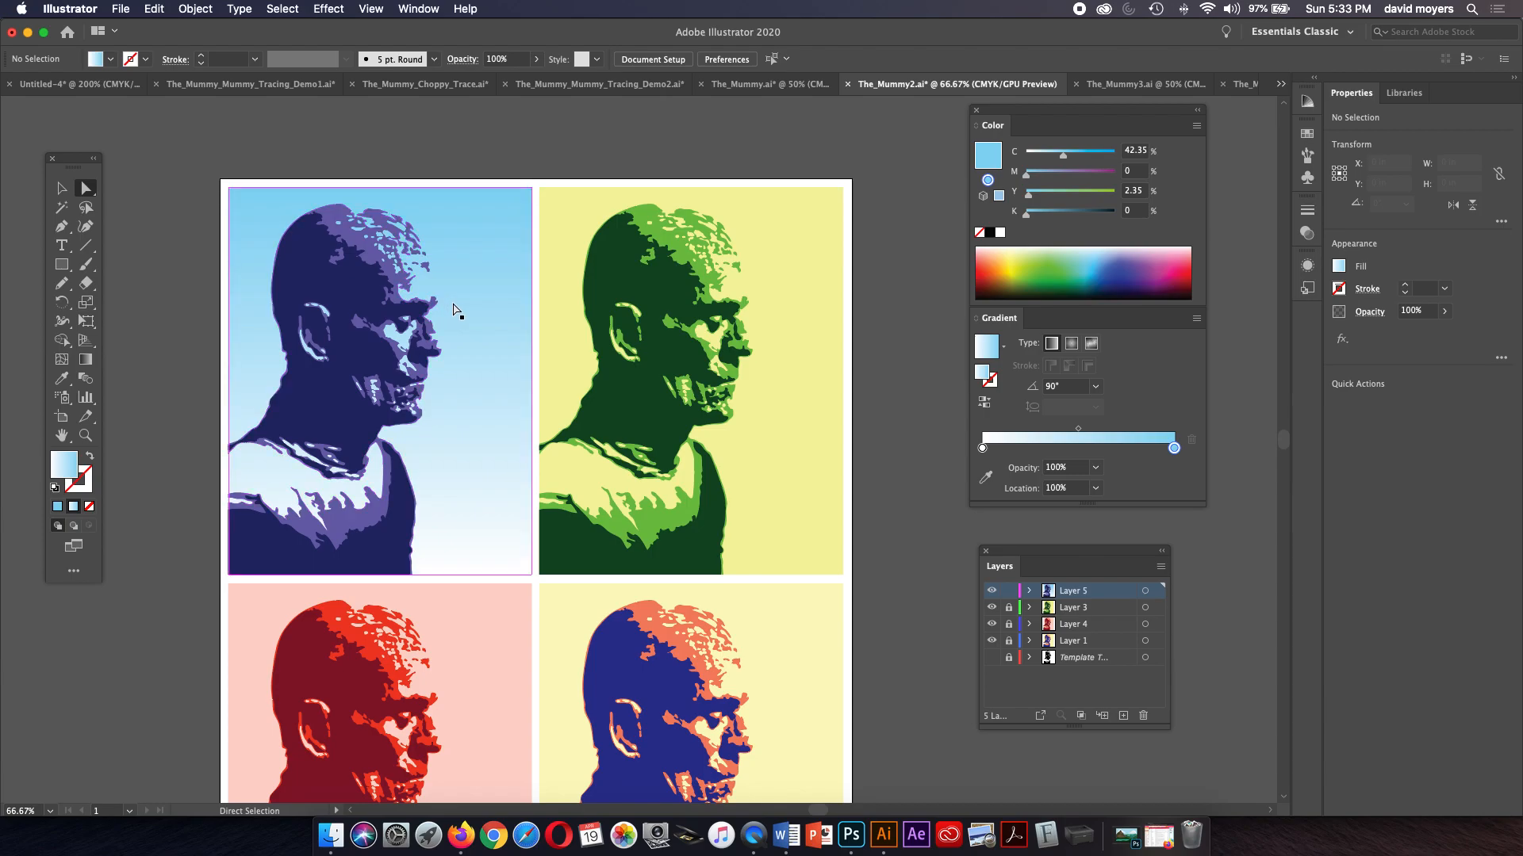
pyautogui.click(62, 208)
pyautogui.click(465, 279)
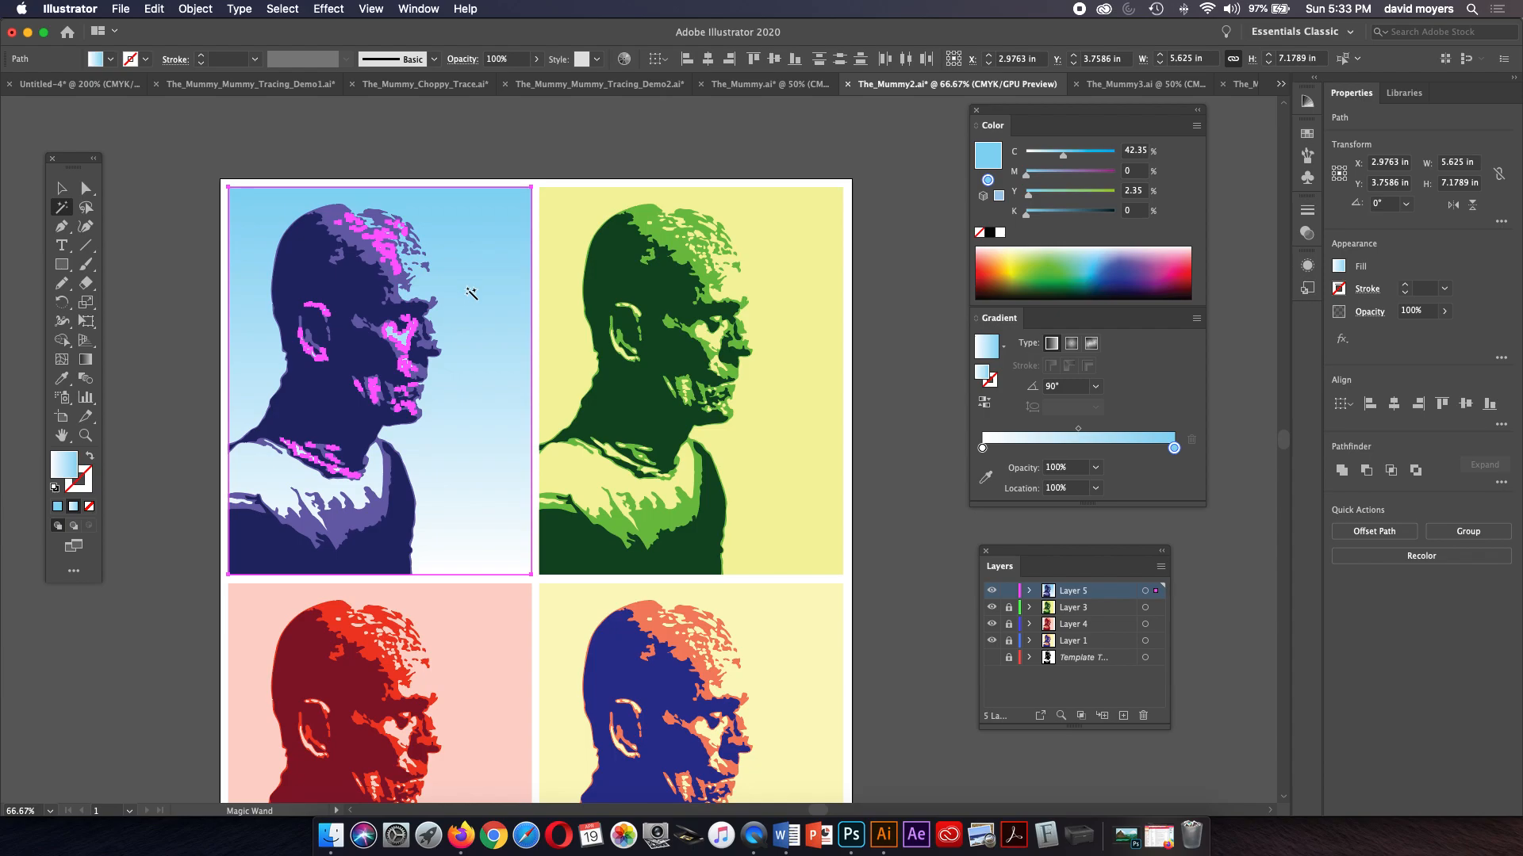
pyautogui.click(87, 379)
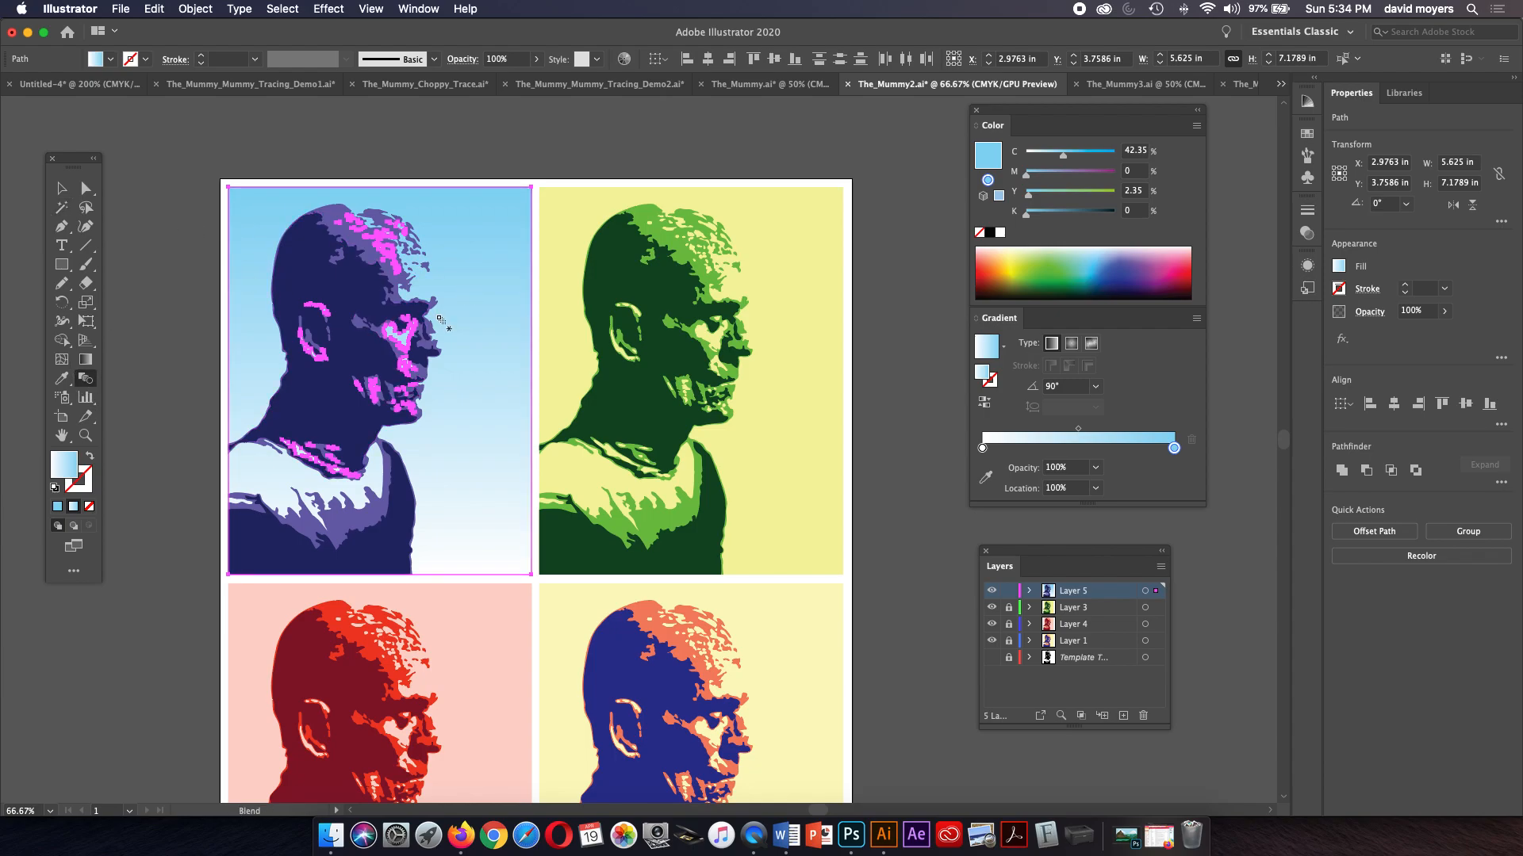
pyautogui.click(982, 448)
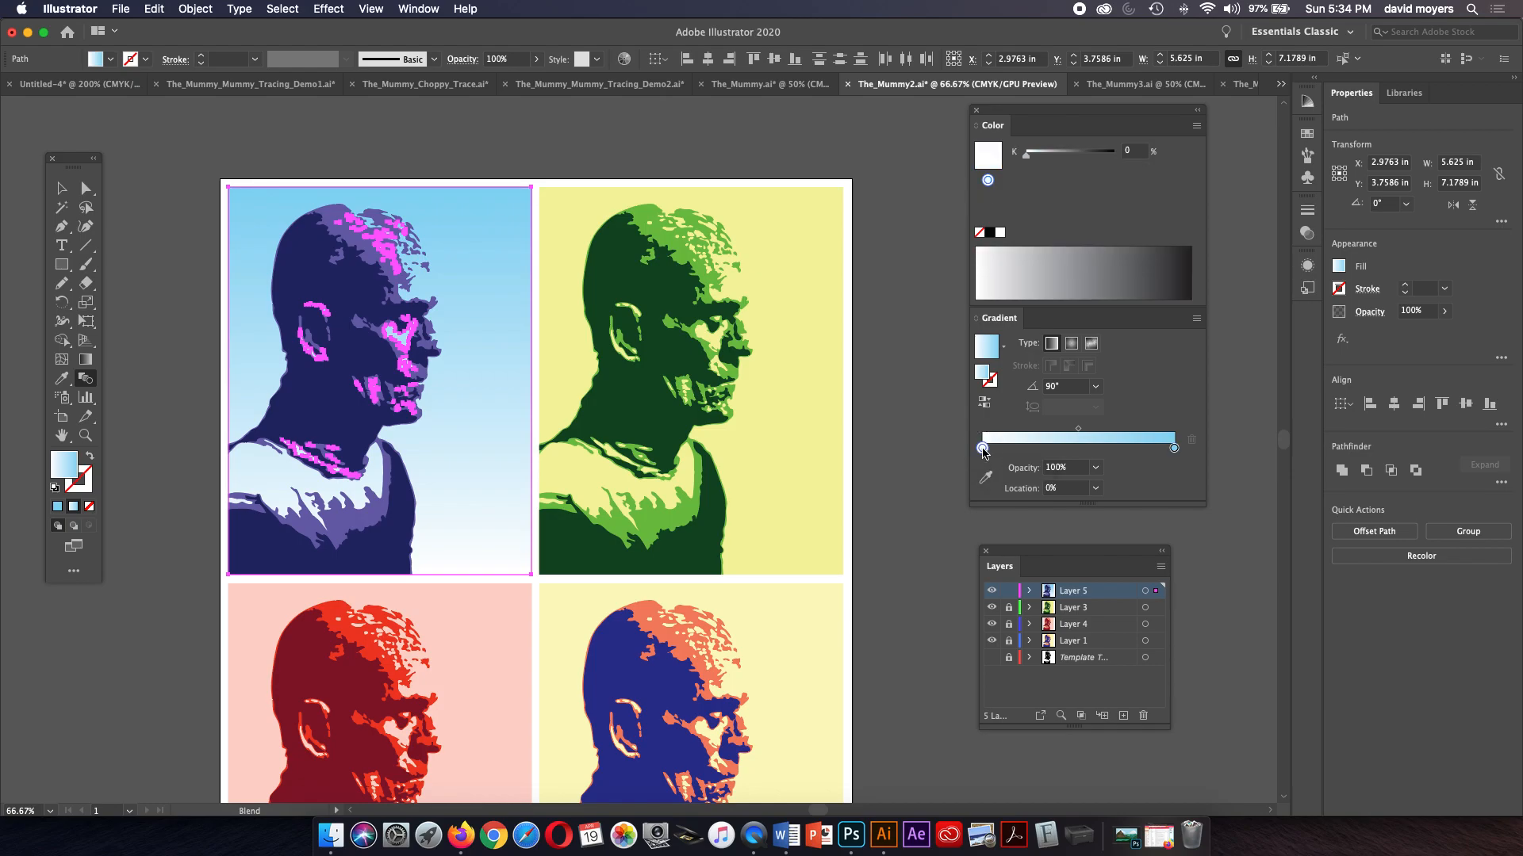
pyautogui.click(1196, 128)
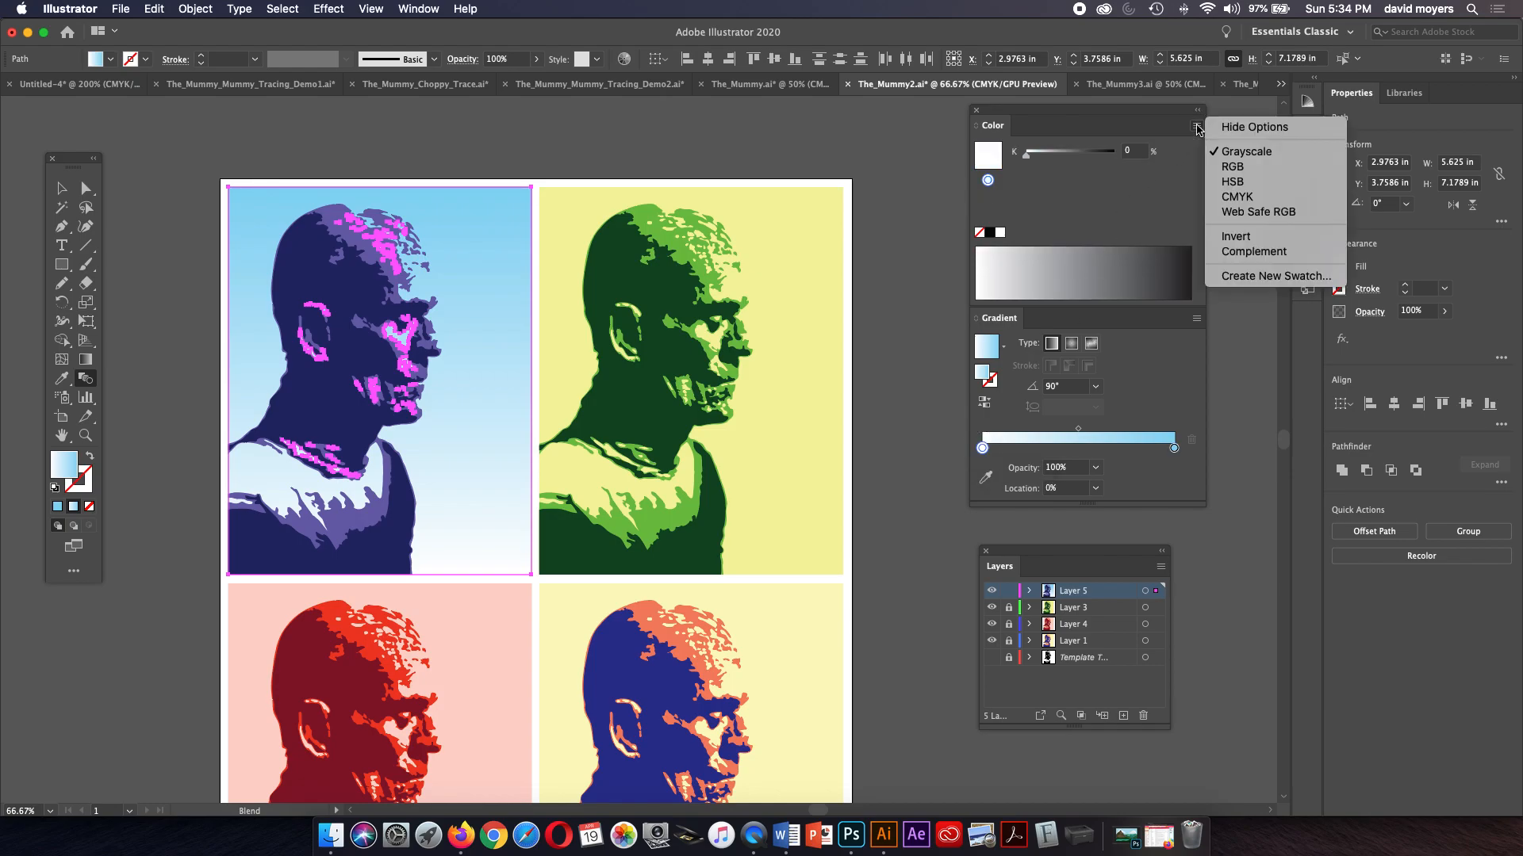
pyautogui.click(1226, 199)
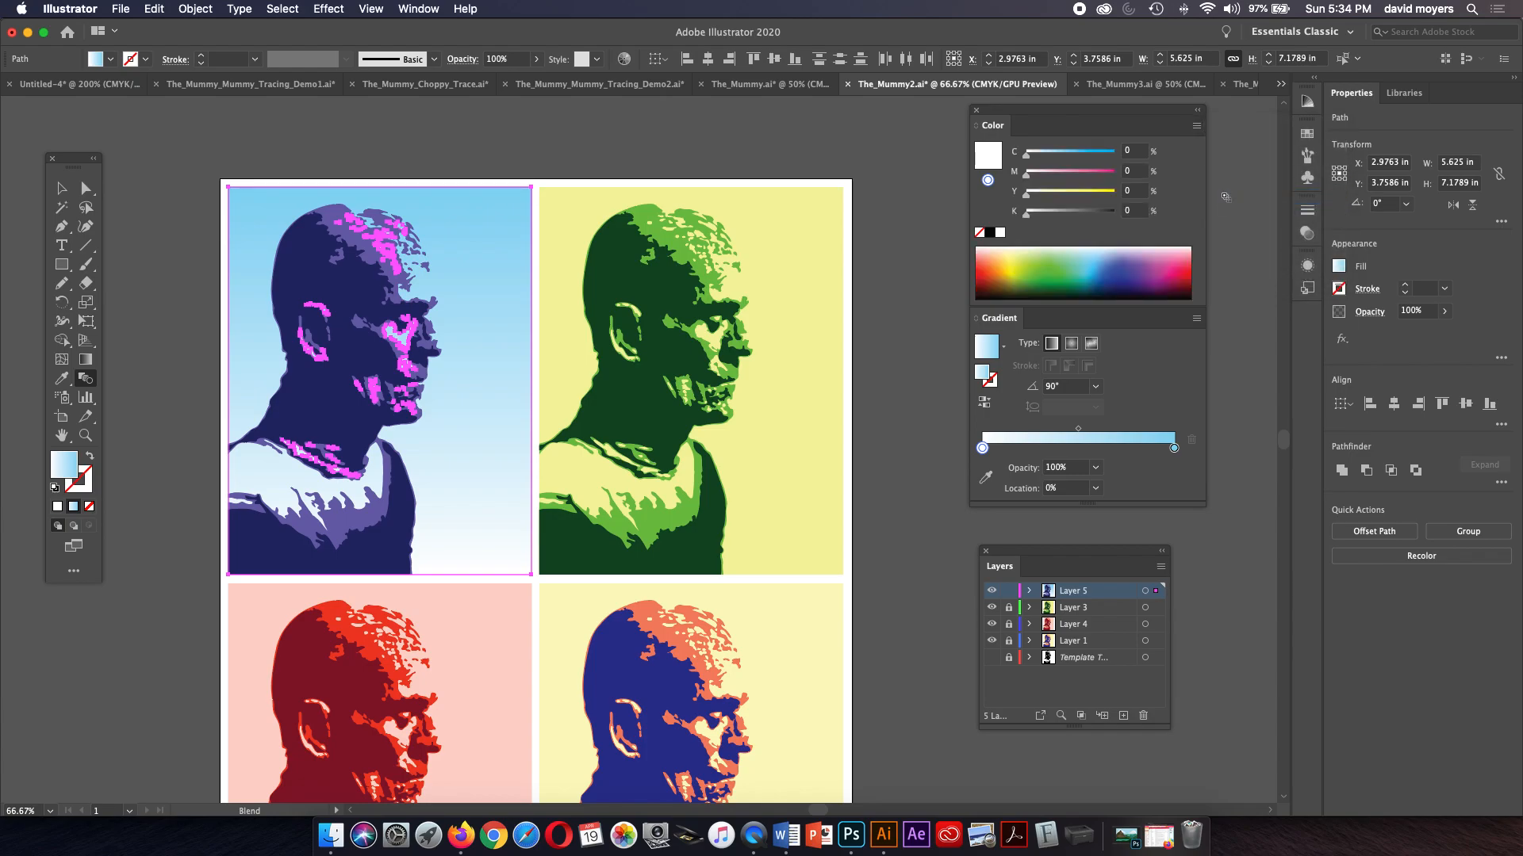
pyautogui.click(1042, 157)
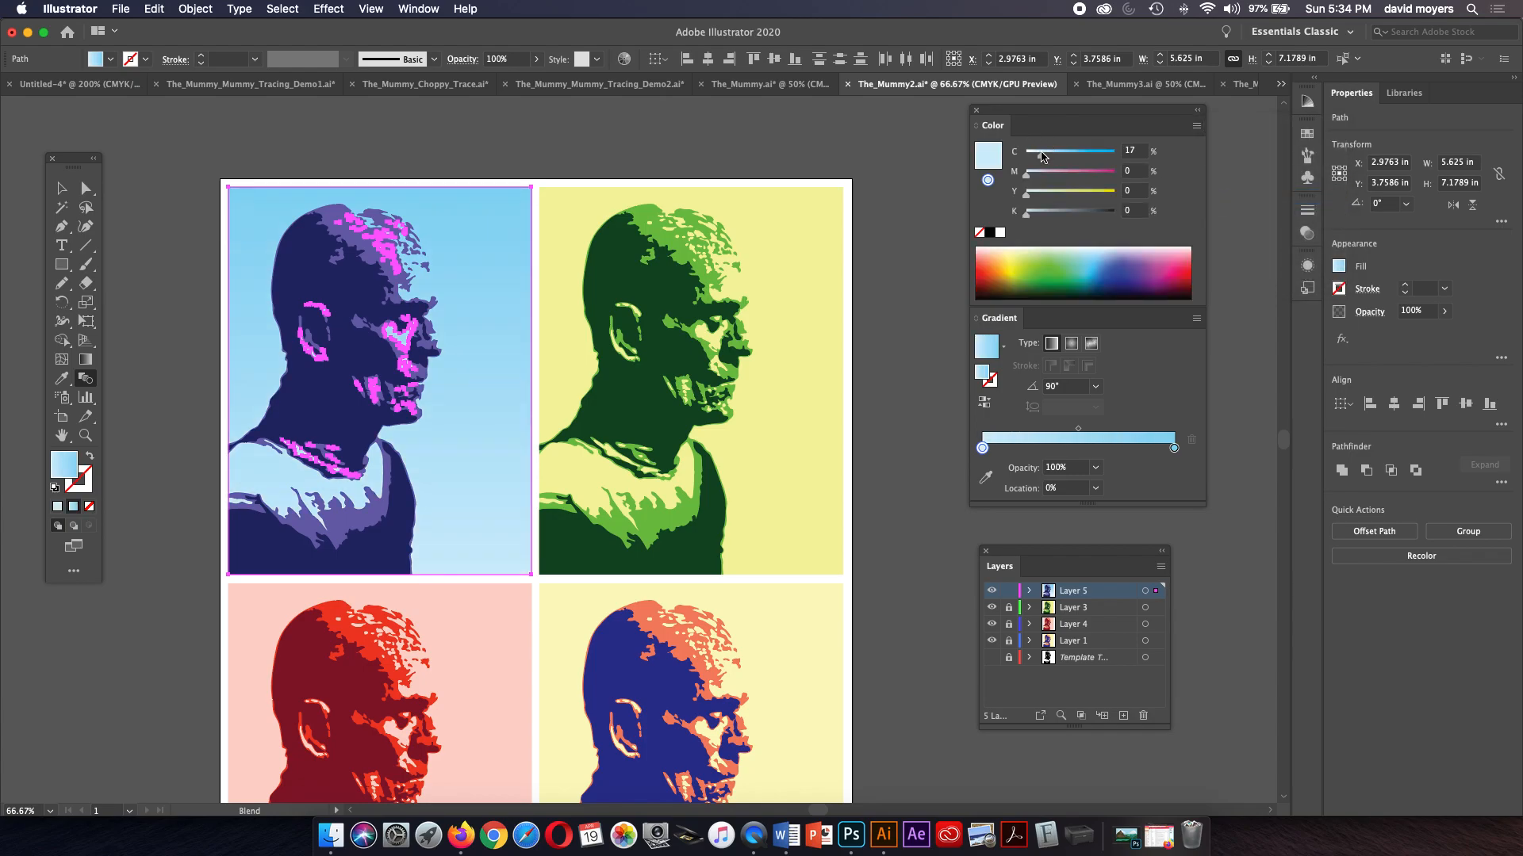
pyautogui.moveTo(1038, 155); pyautogui.dragTo(1041, 153)
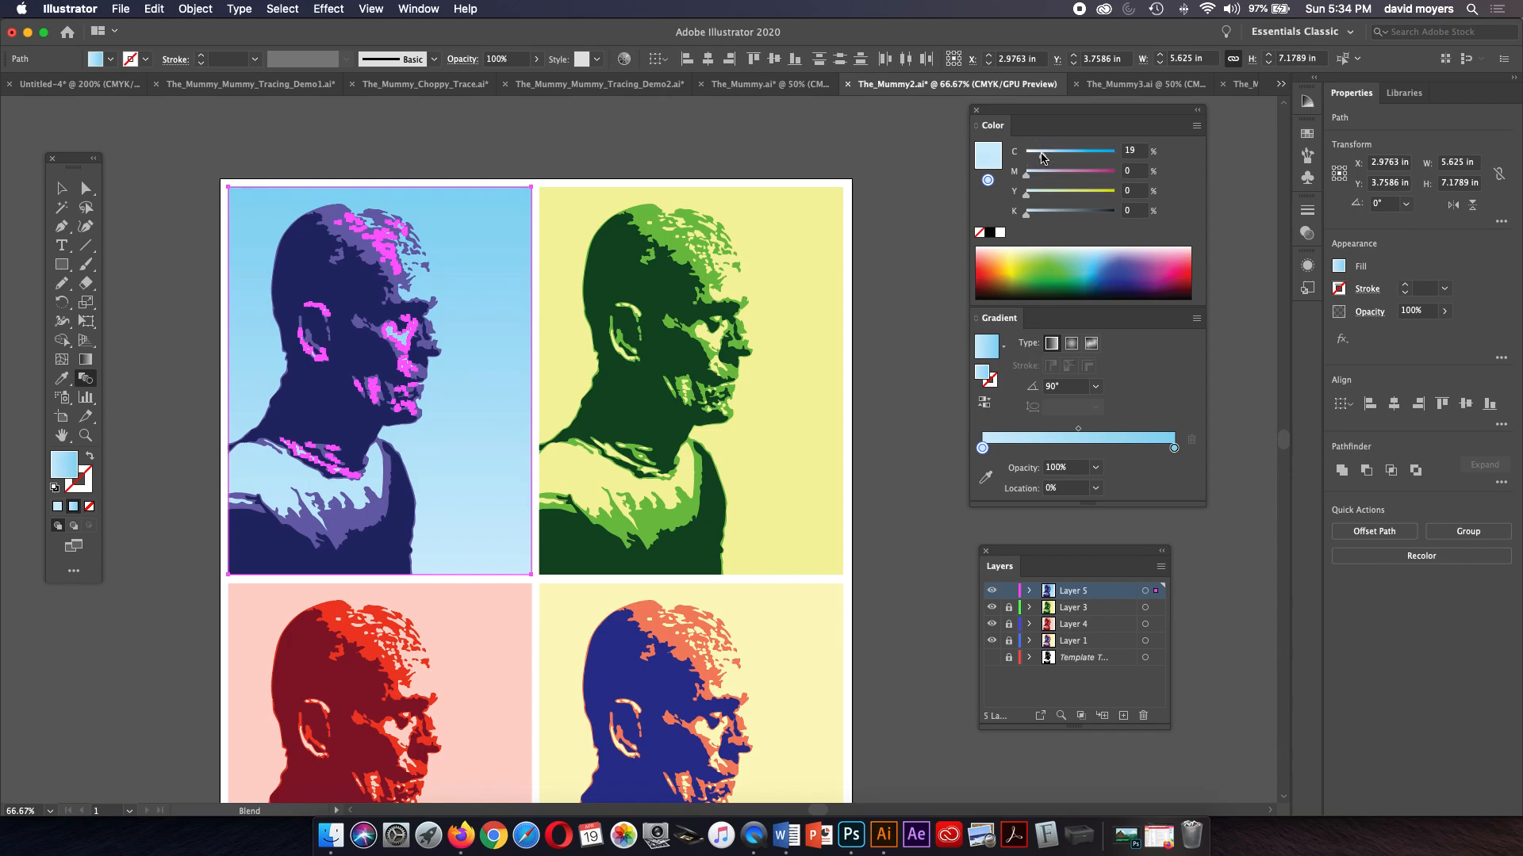
# Step: Deepen the gradient's blue end stop to C 55, M 10, Y 2.35, K 0, and deselect the shapes
pyautogui.click(1174, 448)
pyautogui.click(1077, 152)
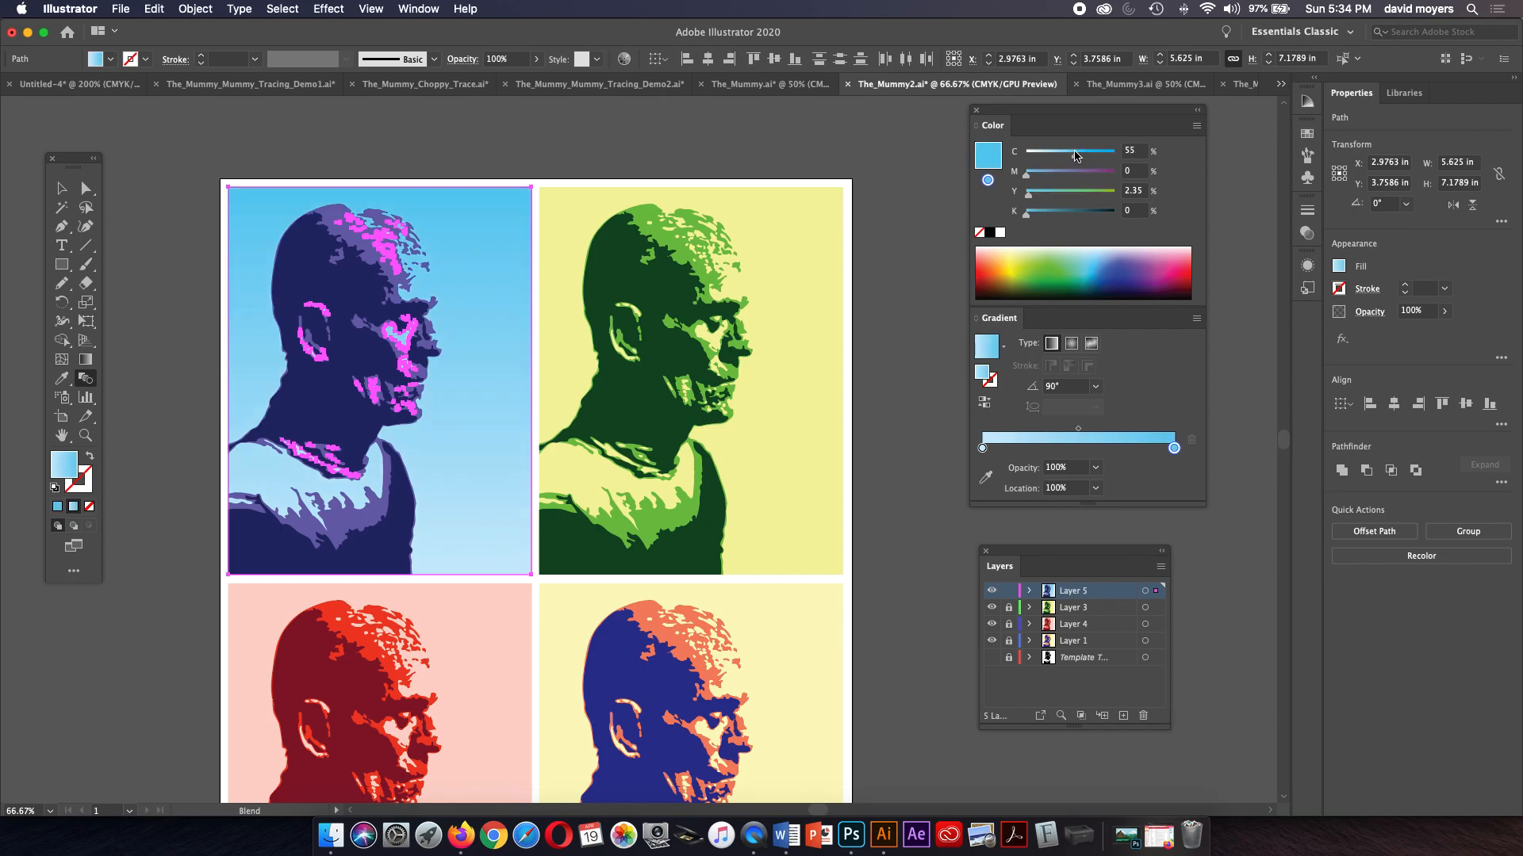
pyautogui.click(1034, 172)
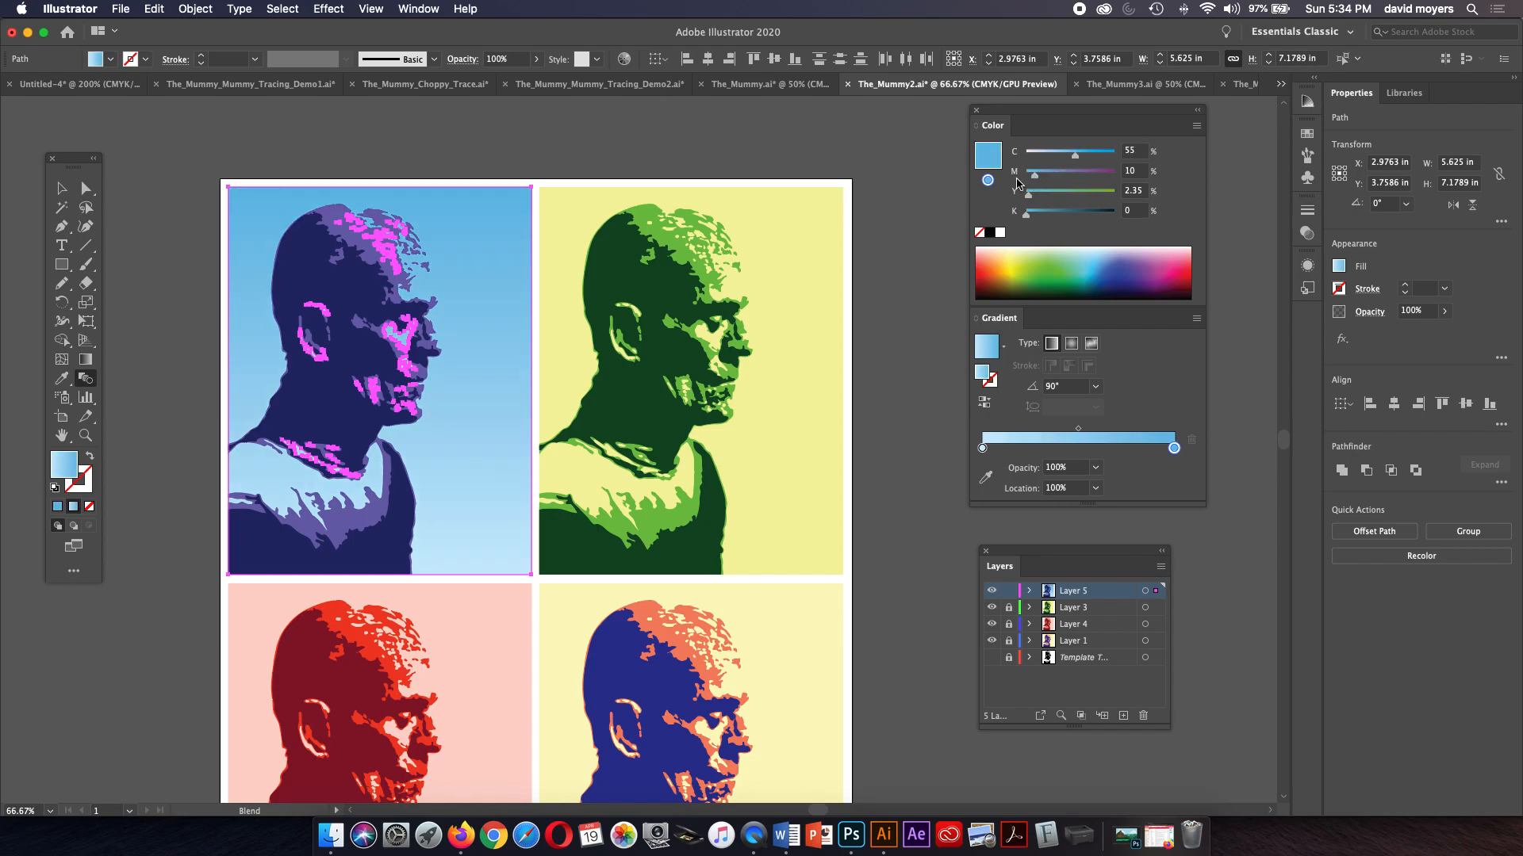
pyautogui.click(61, 188)
pyautogui.click(348, 146)
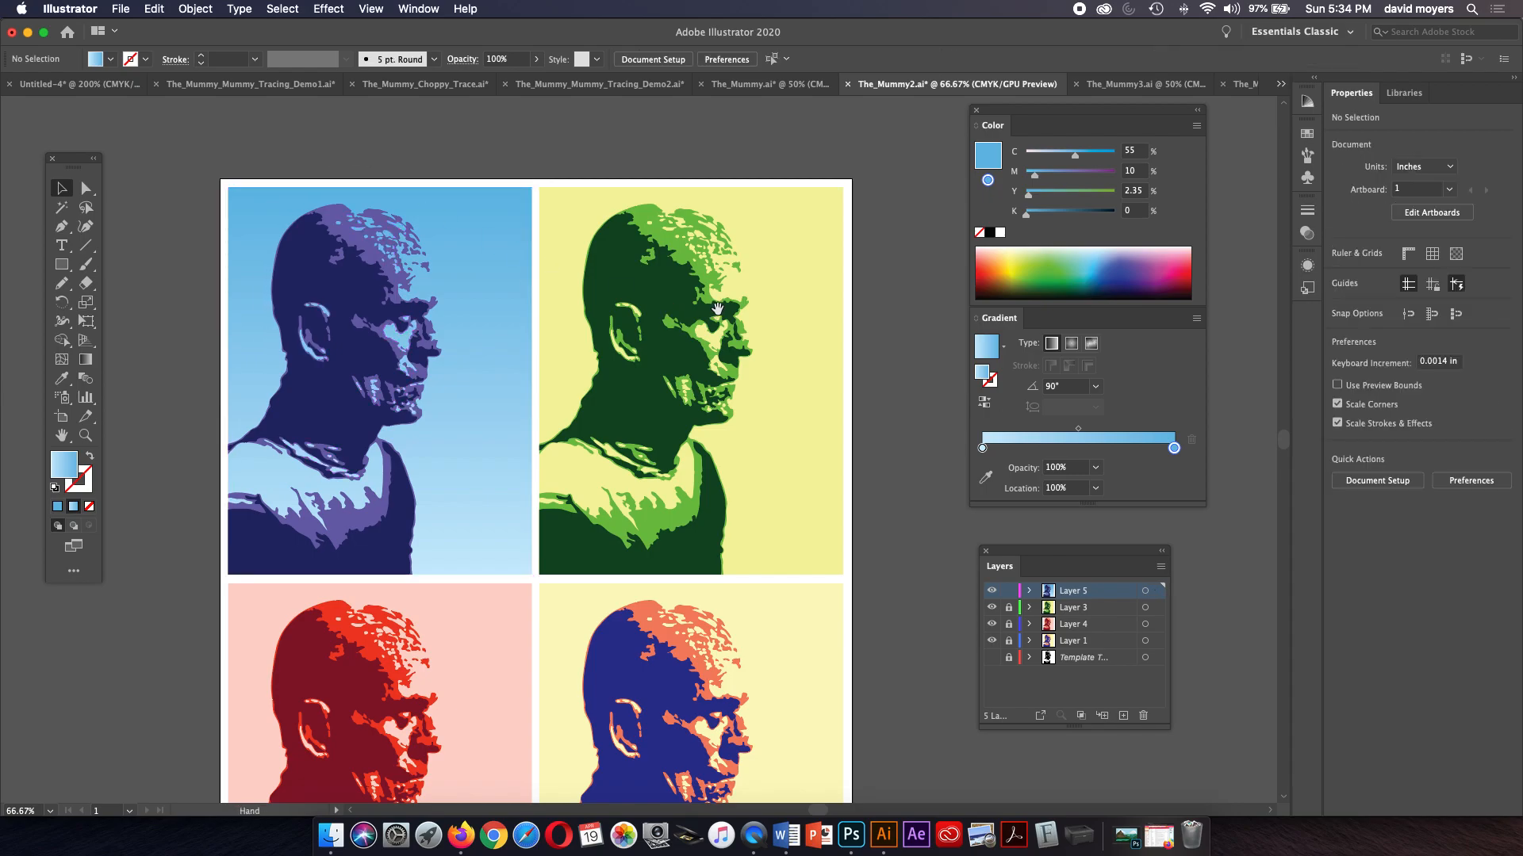
# Step: Lock Layer 5 and unlock Layer 3, and check the green panel's gradient in The_Mummy3.ai before returning to The_Mummy2.ai
pyautogui.scroll(-3, 793, 333)
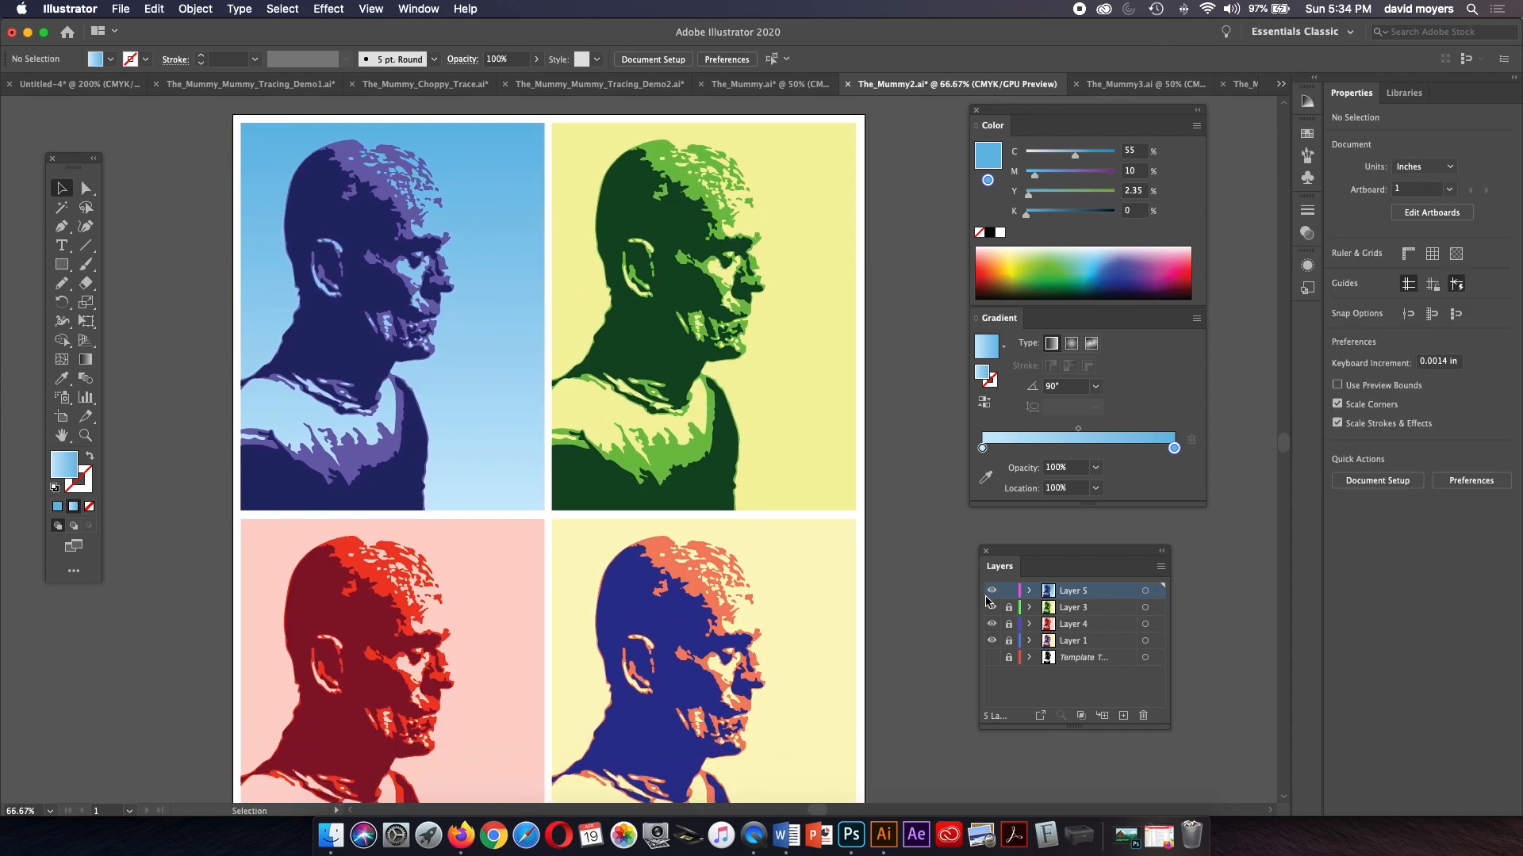
pyautogui.click(1010, 592)
pyautogui.click(1009, 607)
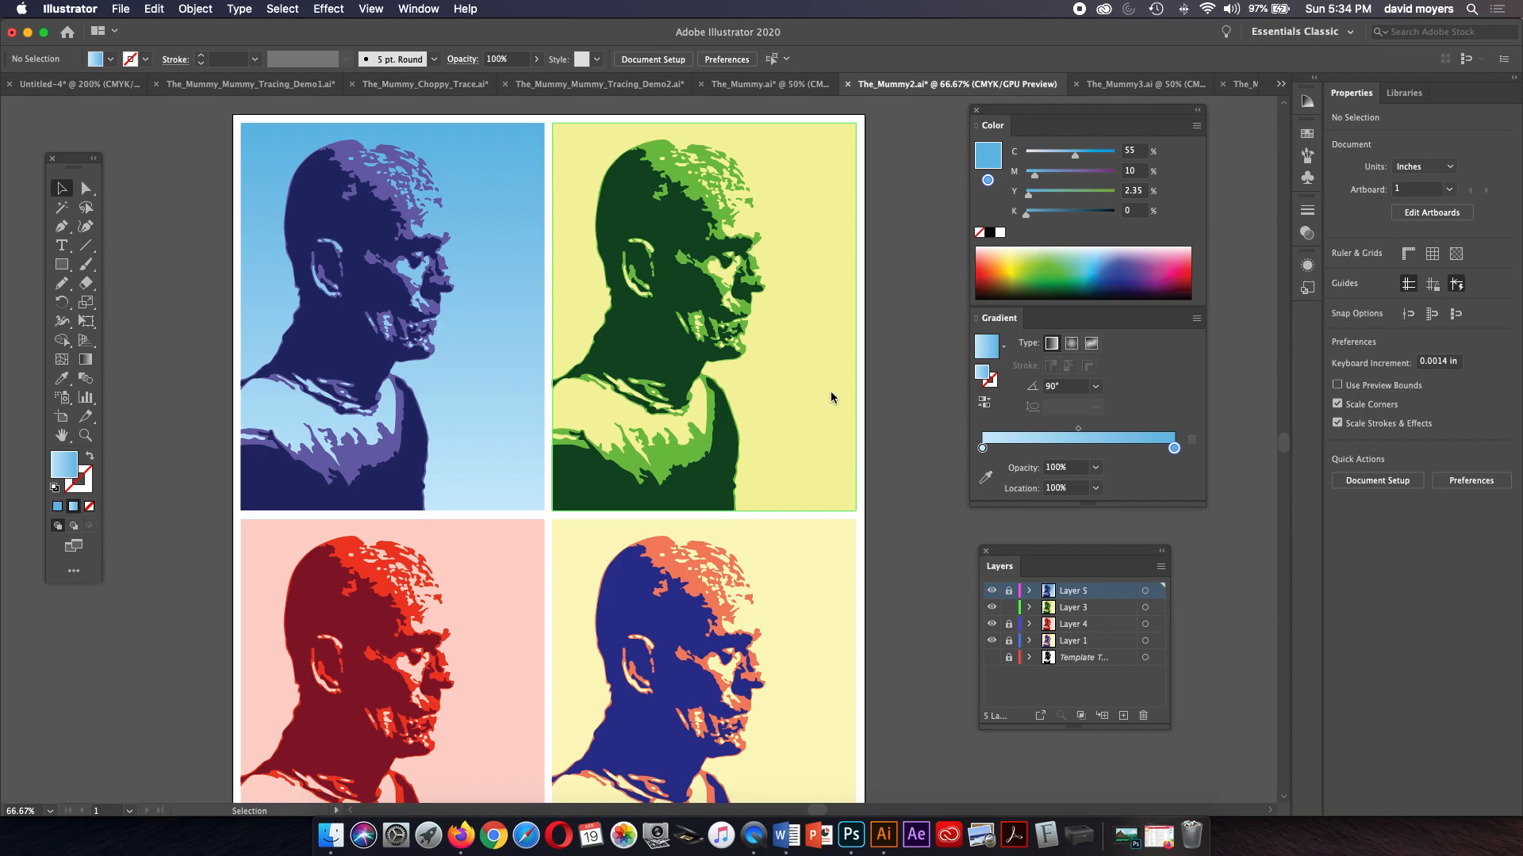
pyautogui.click(1136, 84)
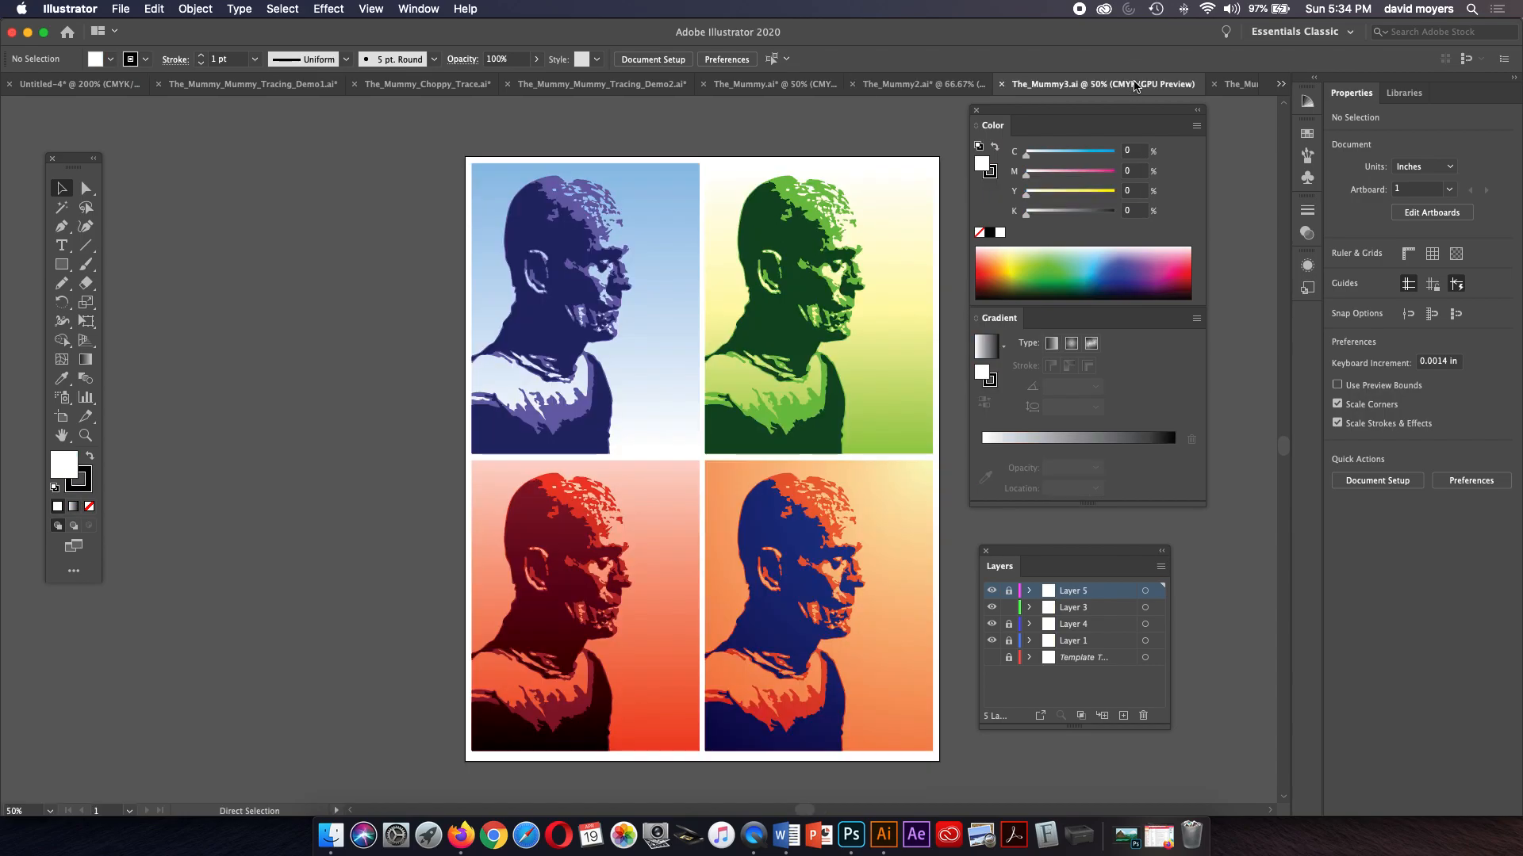
pyautogui.click(930, 84)
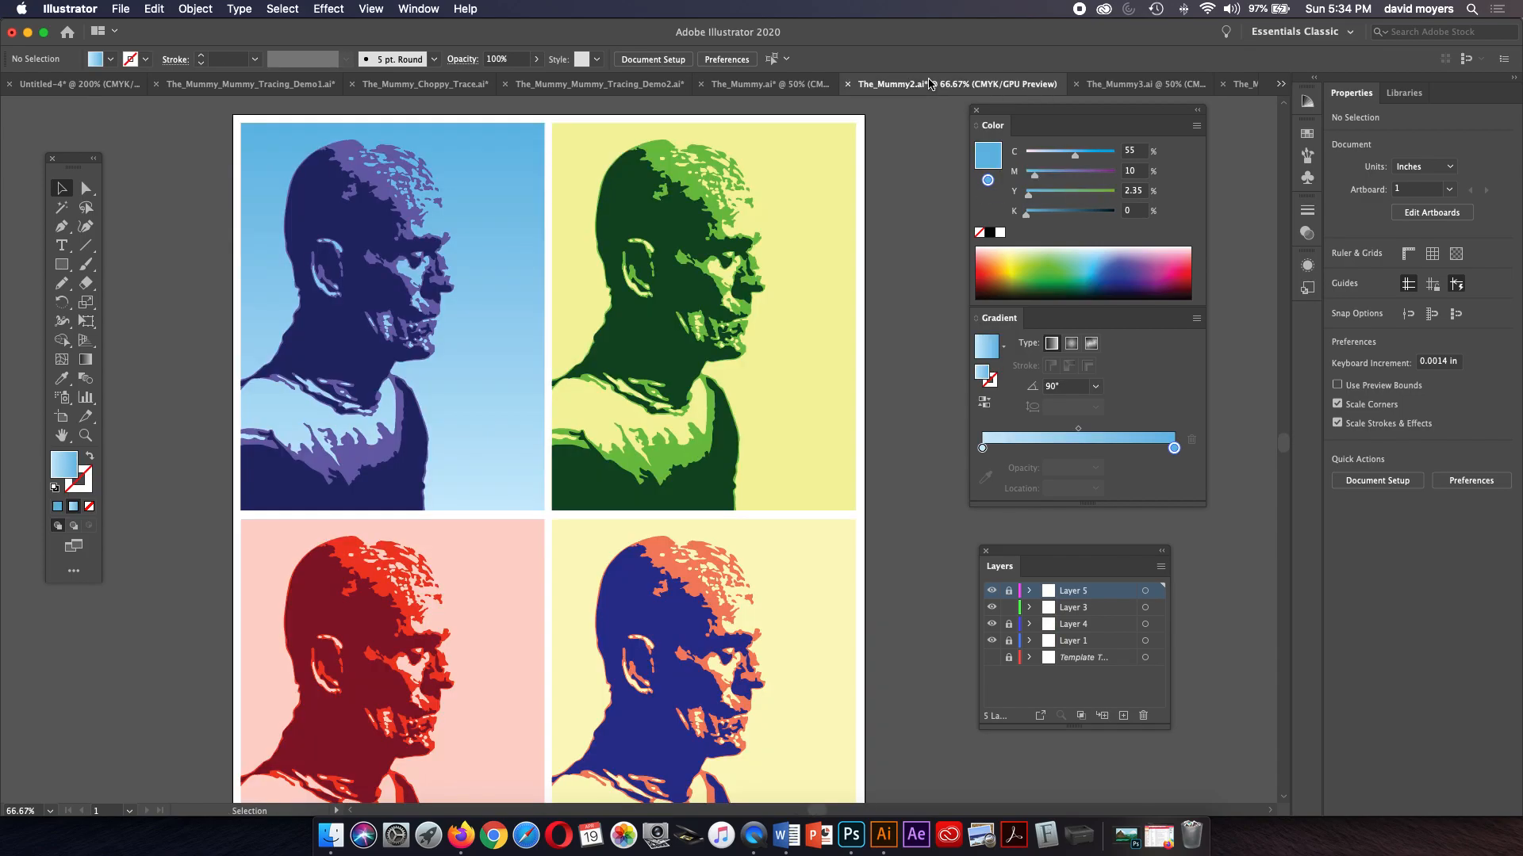
# Step: Select all the pale yellow shapes and the background of the upper-right portrait with the Magic Wand
pyautogui.click(804, 315)
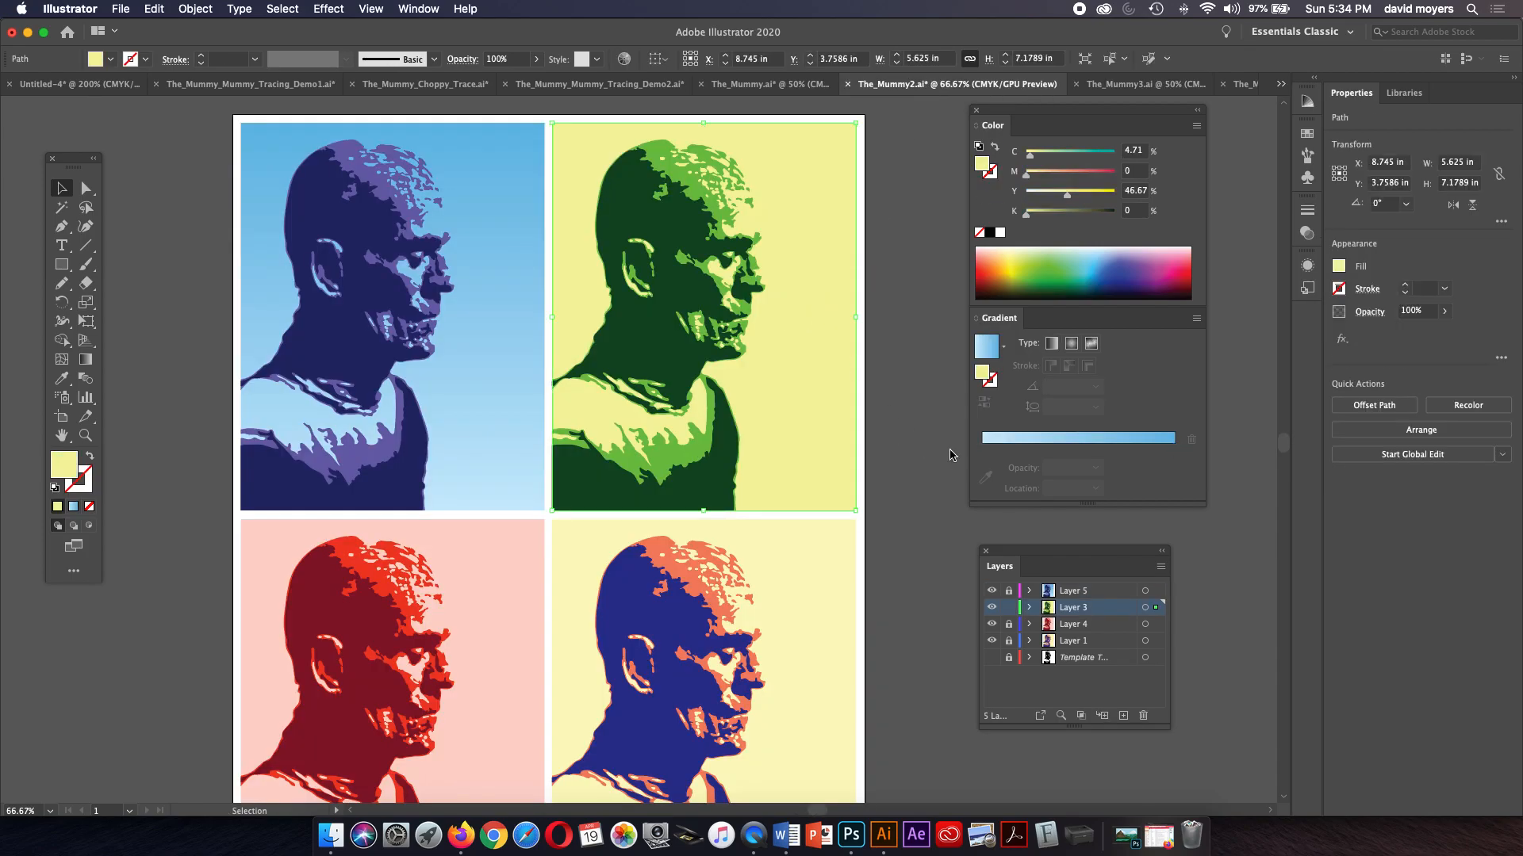
pyautogui.press('w')
pyautogui.press('y')
pyautogui.click(819, 433)
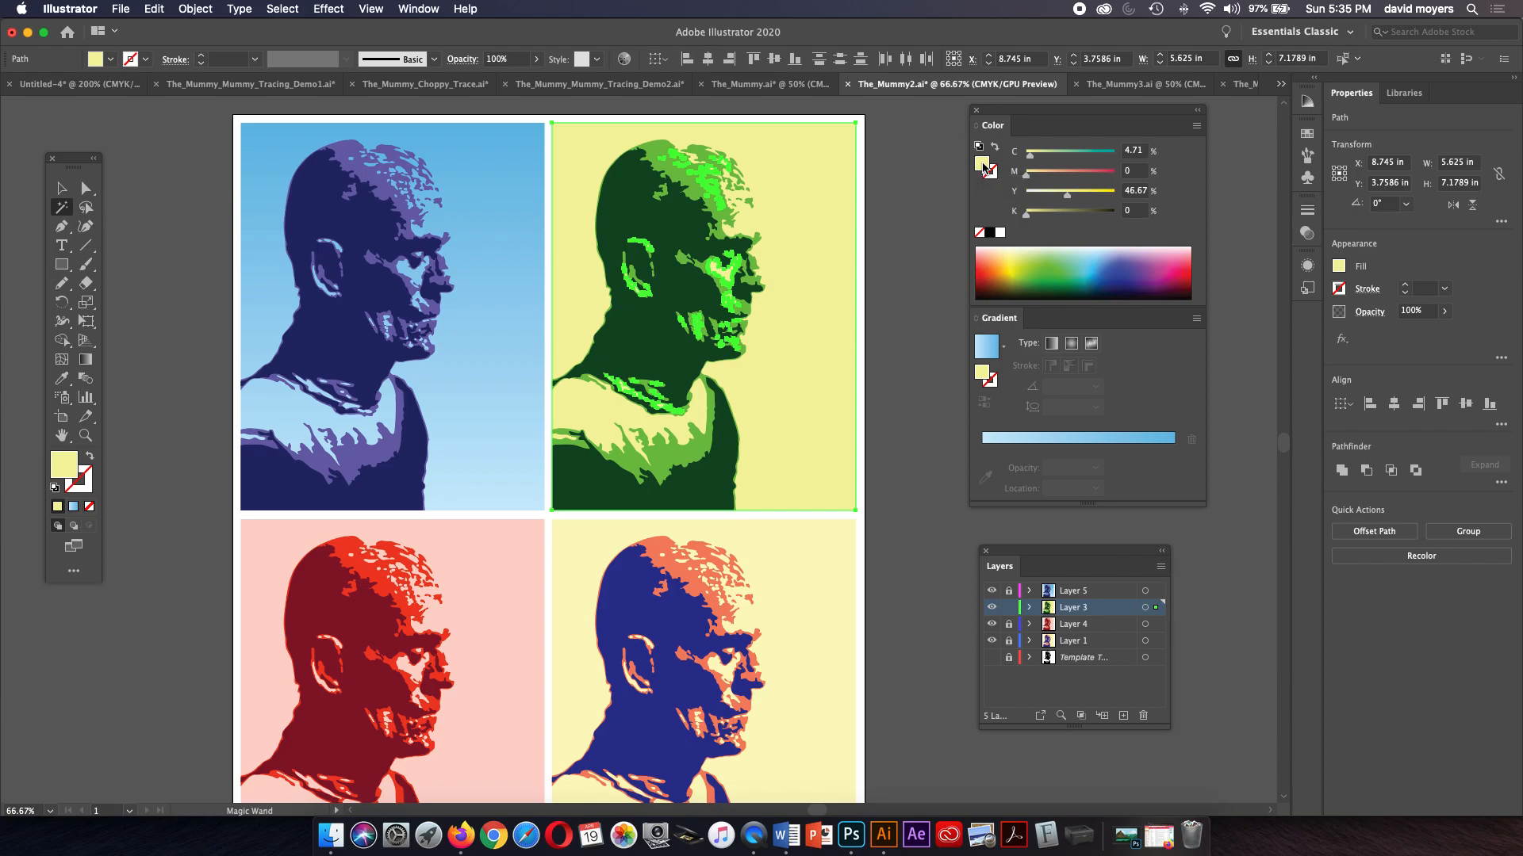
# Step: Apply a linear gradient to the selected yellow shapes by adding their fill color as a stop at about 66%, and remove the blue end stop
pyautogui.moveTo(982, 164); pyautogui.dragTo(1174, 447)
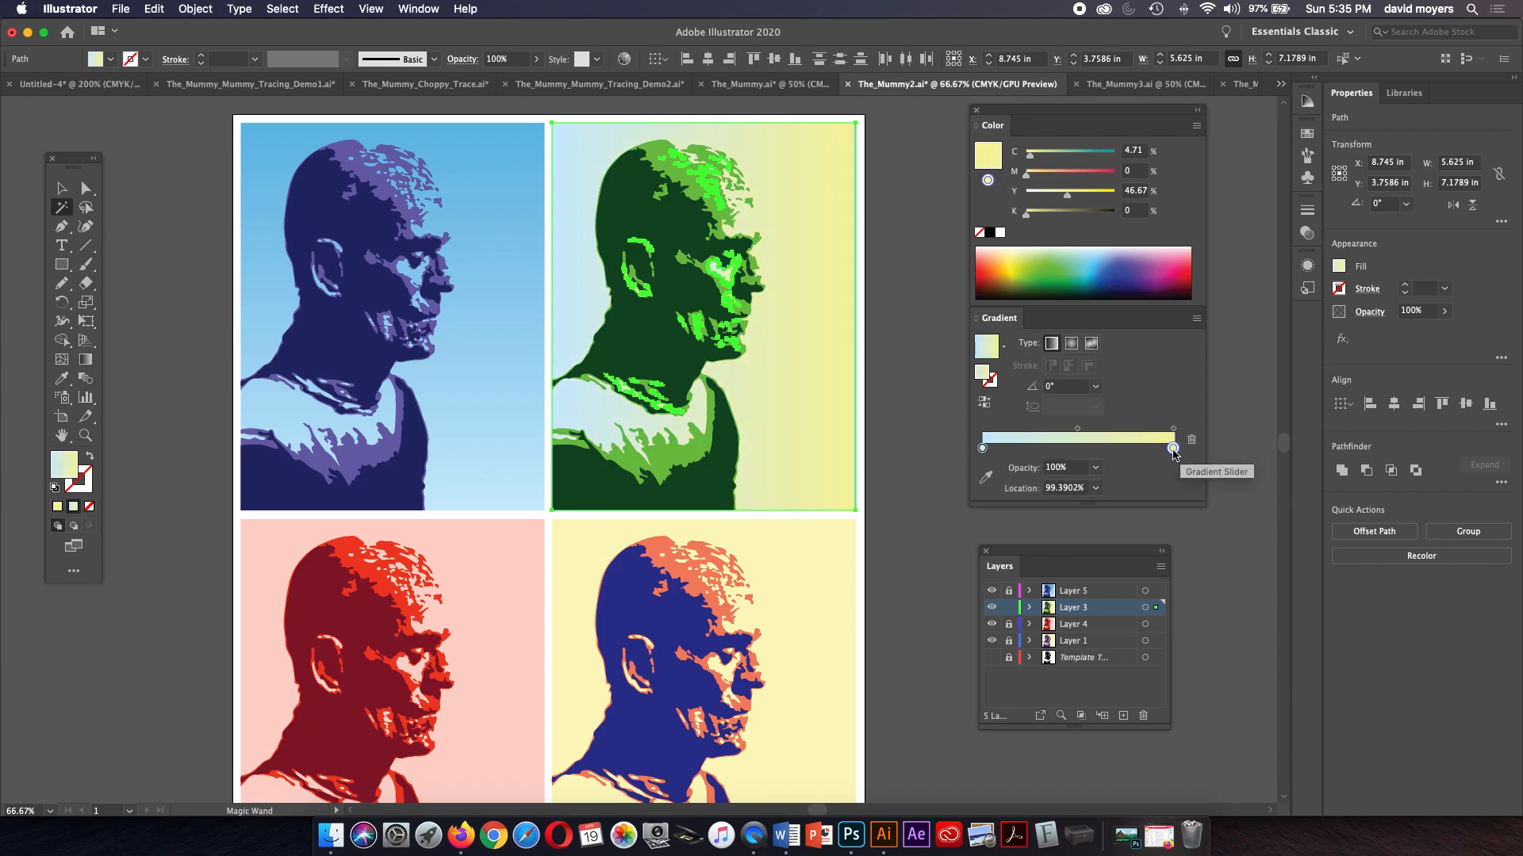
pyautogui.moveTo(1173, 450); pyautogui.dragTo(1134, 452)
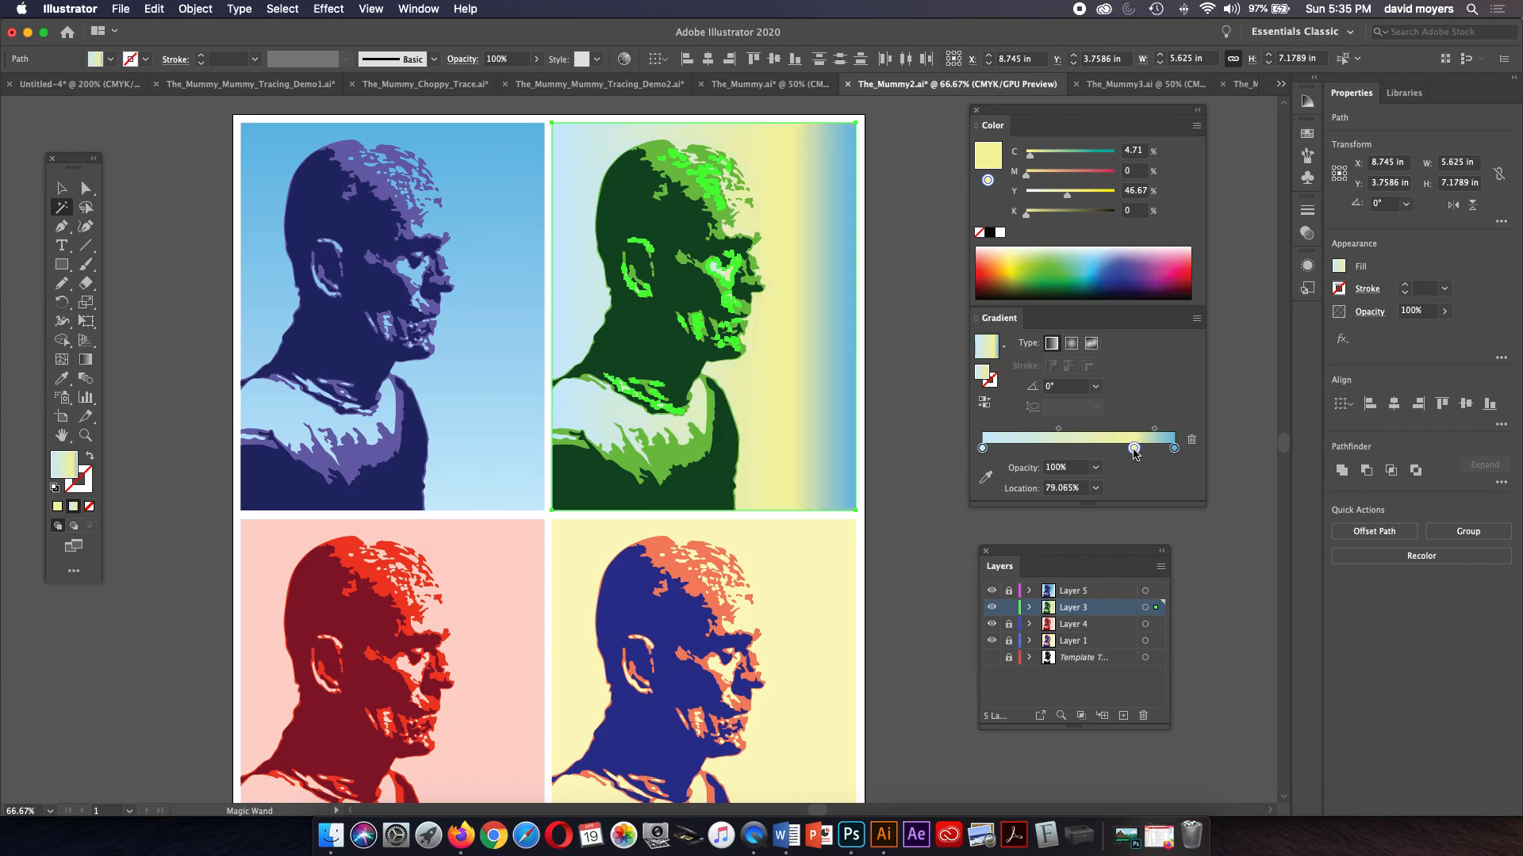
pyautogui.click(1173, 449)
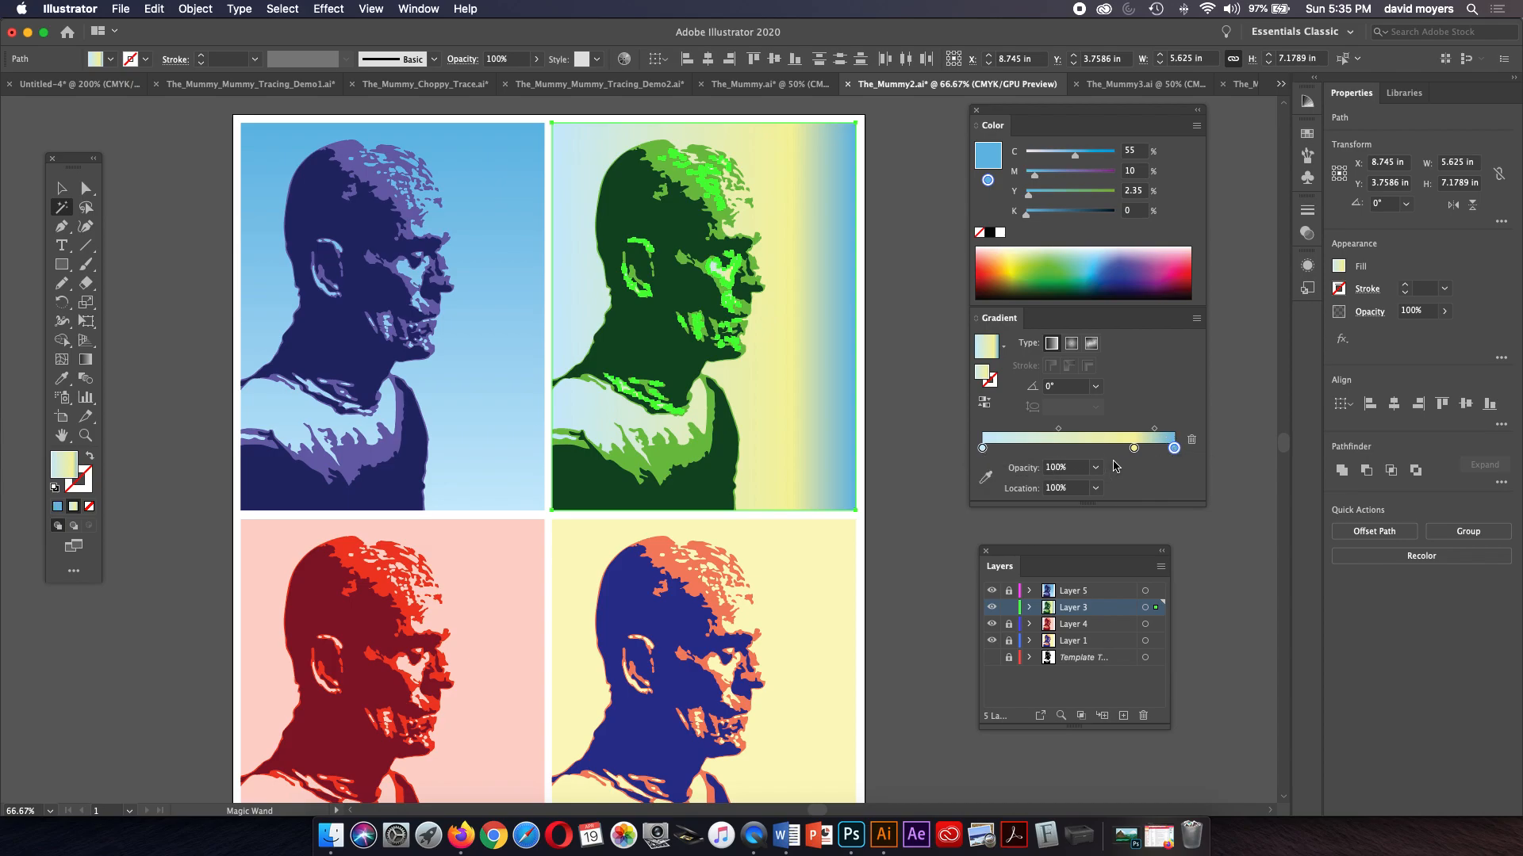
pyautogui.moveTo(1134, 448); pyautogui.dragTo(1108, 454)
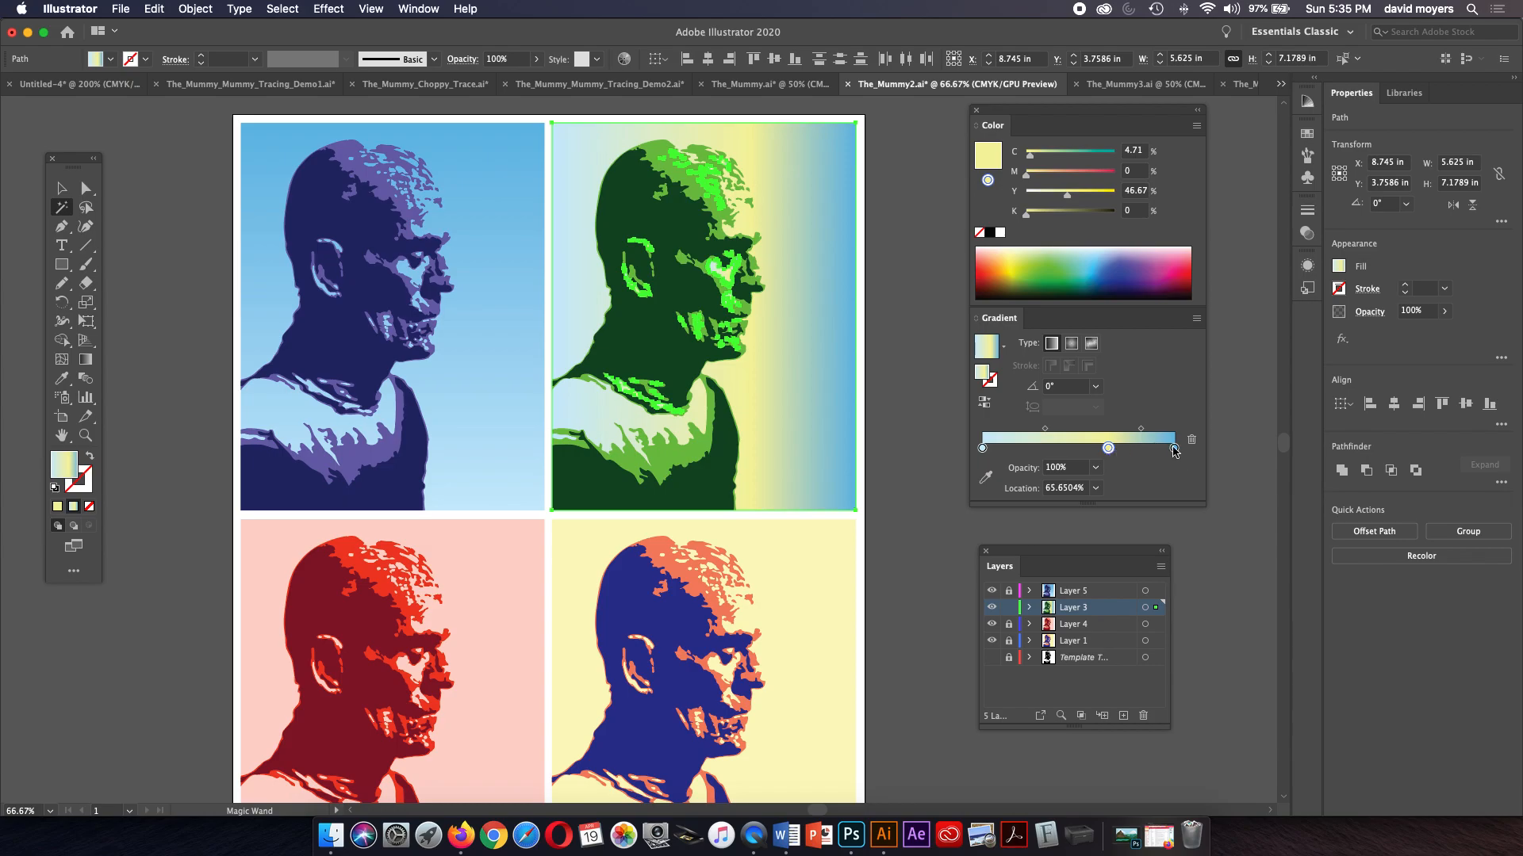
pyautogui.moveTo(1174, 451); pyautogui.dragTo(1189, 515)
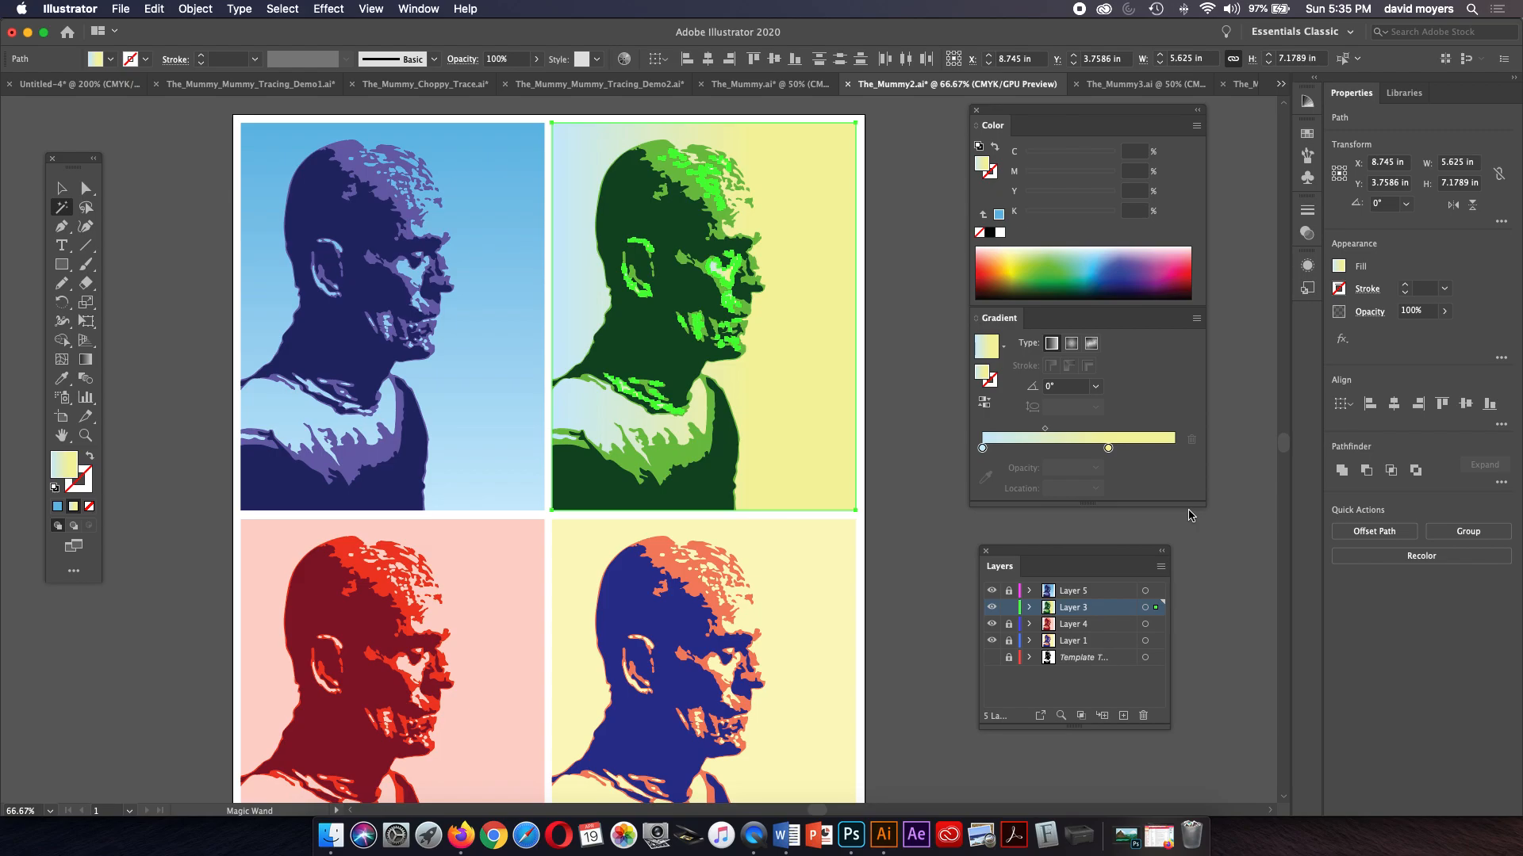
# Step: Place the pale yellow stop at the end of the gradient and remove the leftover middle stop
pyautogui.moveTo(1109, 449); pyautogui.dragTo(1138, 512)
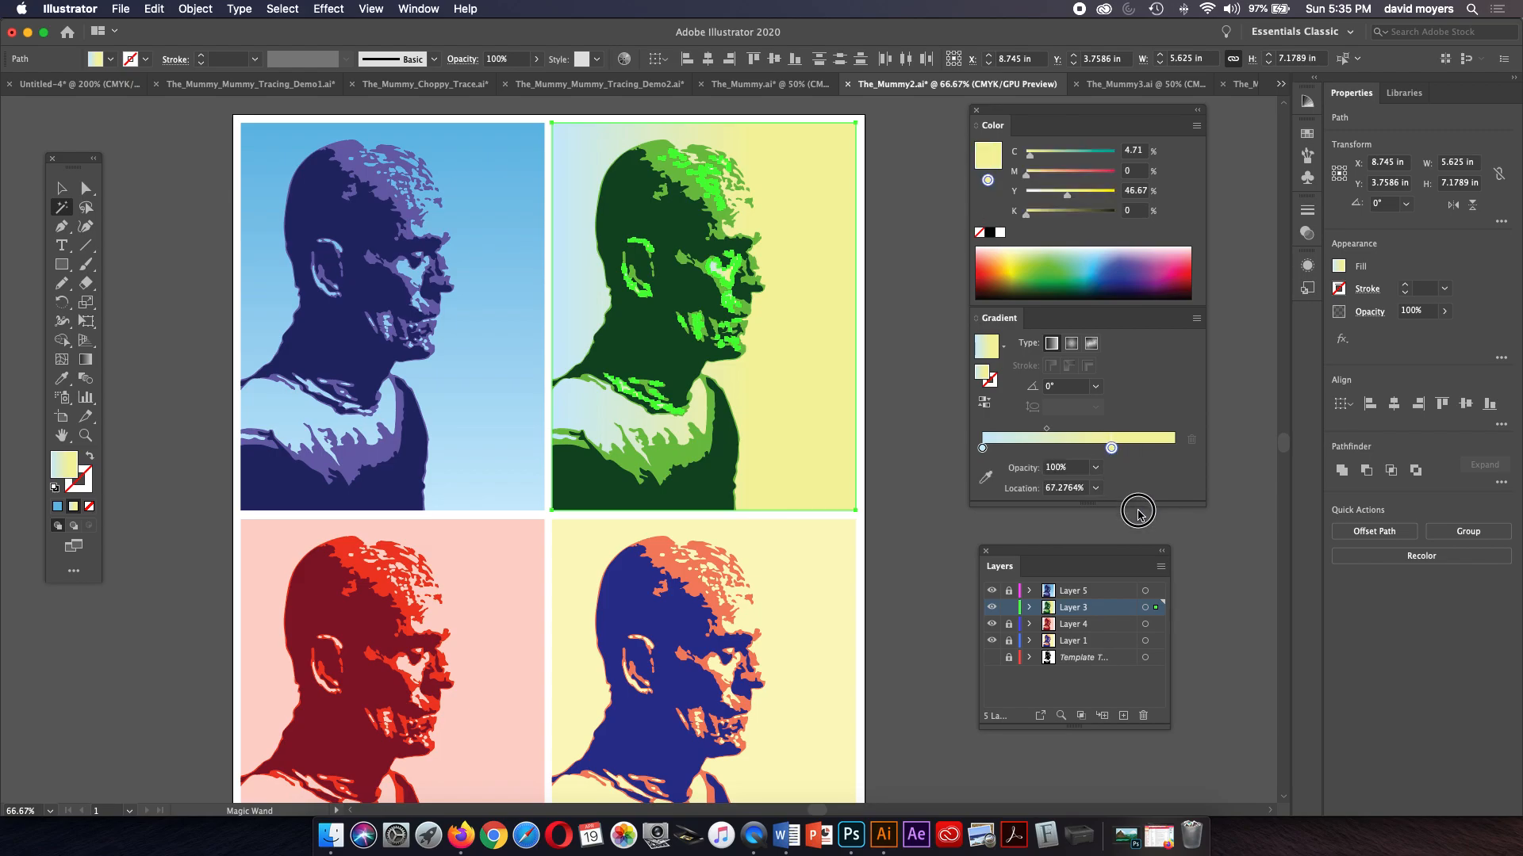
pyautogui.click(1111, 449)
pyautogui.moveTo(1112, 448); pyautogui.dragTo(1174, 448)
pyautogui.click(1111, 449)
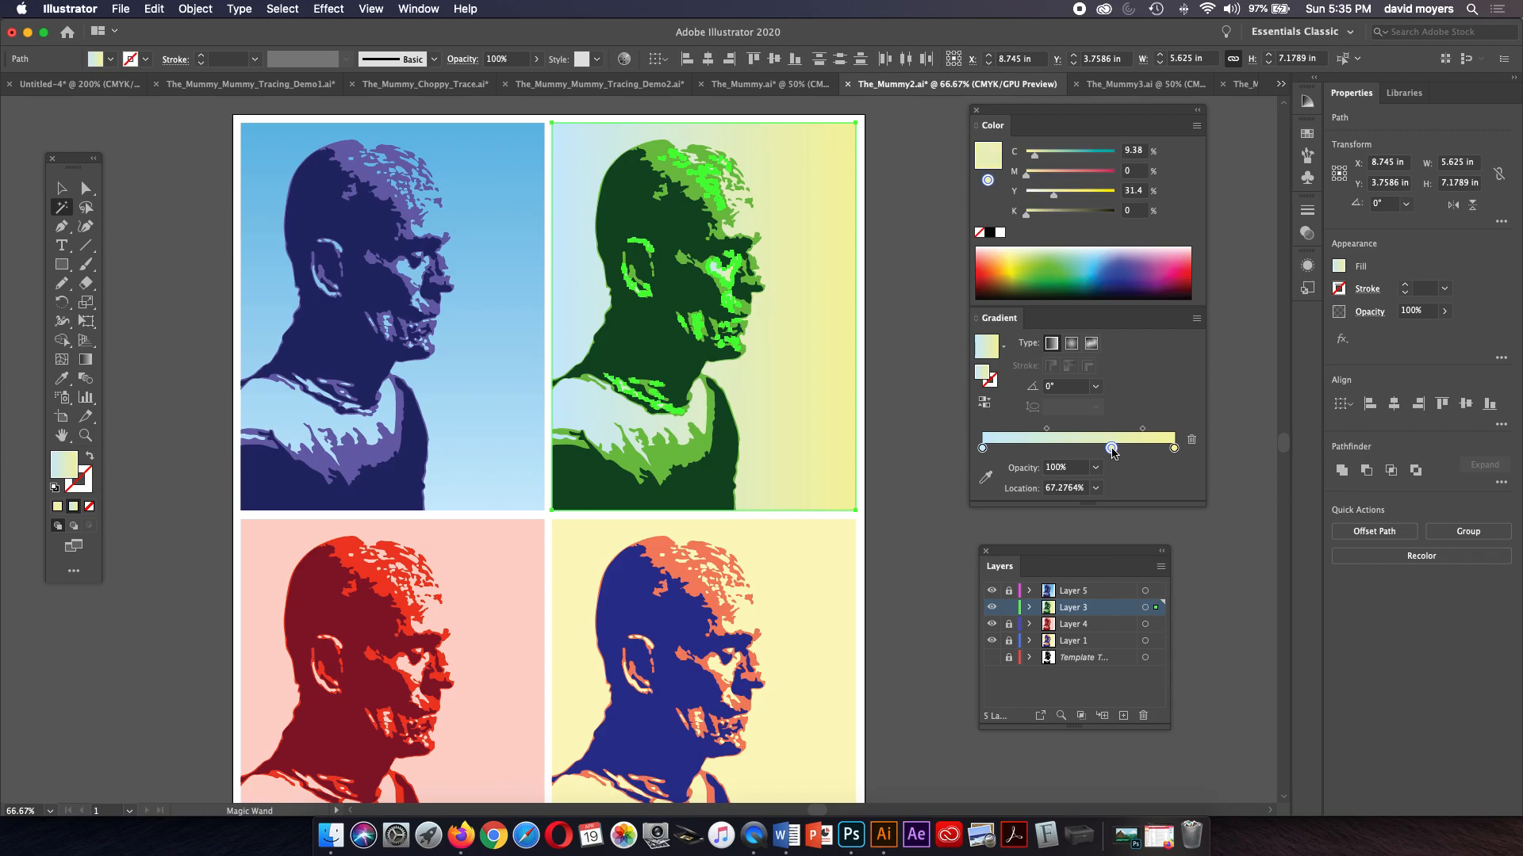
pyautogui.moveTo(1111, 449); pyautogui.dragTo(1125, 511)
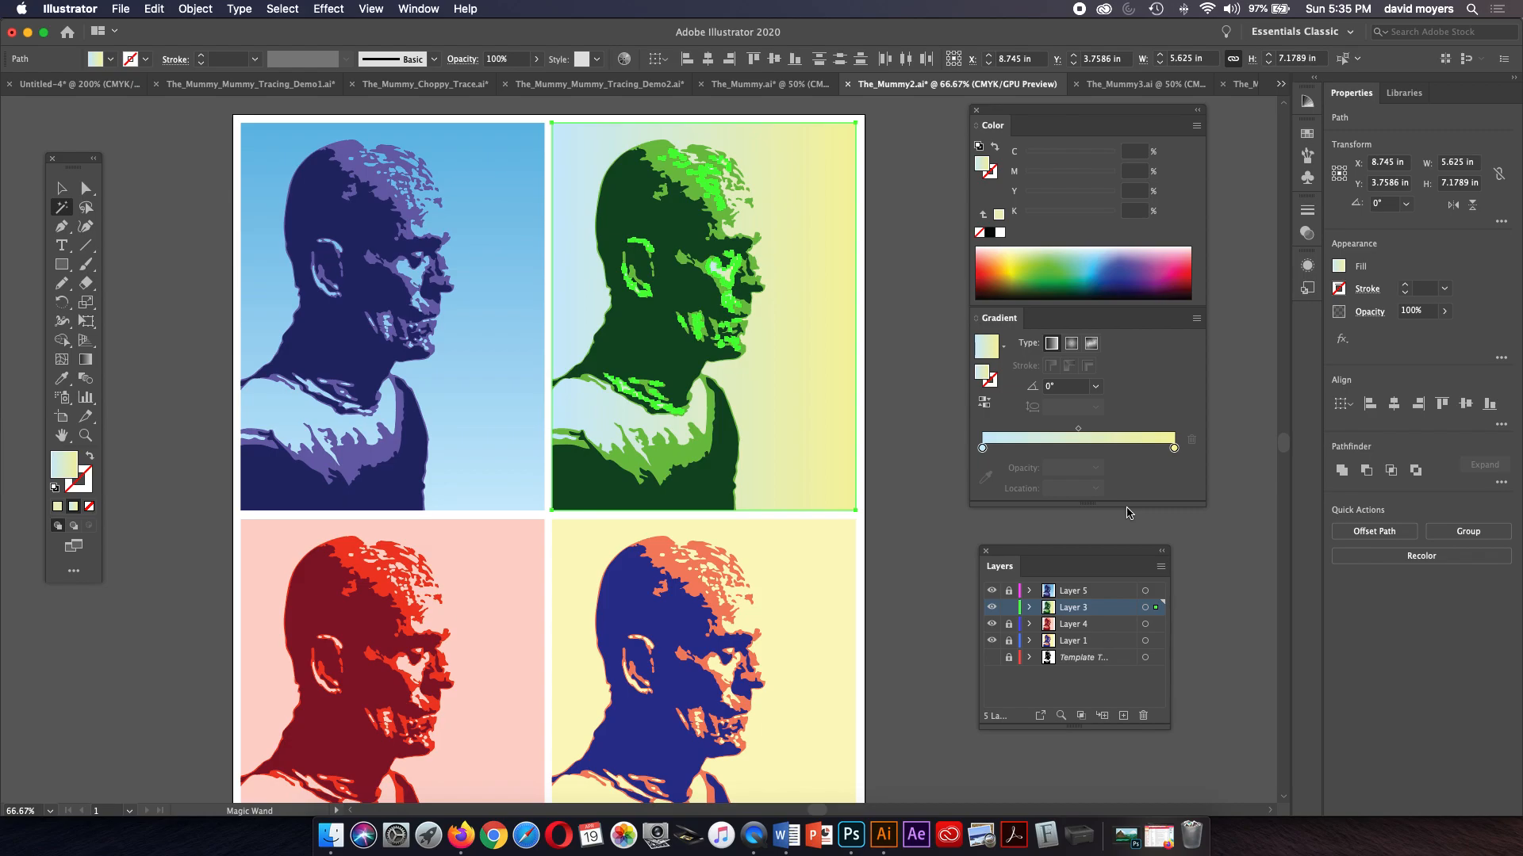
# Step: Recolor the gradient's light blue start stop to pale yellow, C 1.57, M 0, Y 36.08, K 0
pyautogui.click(983, 449)
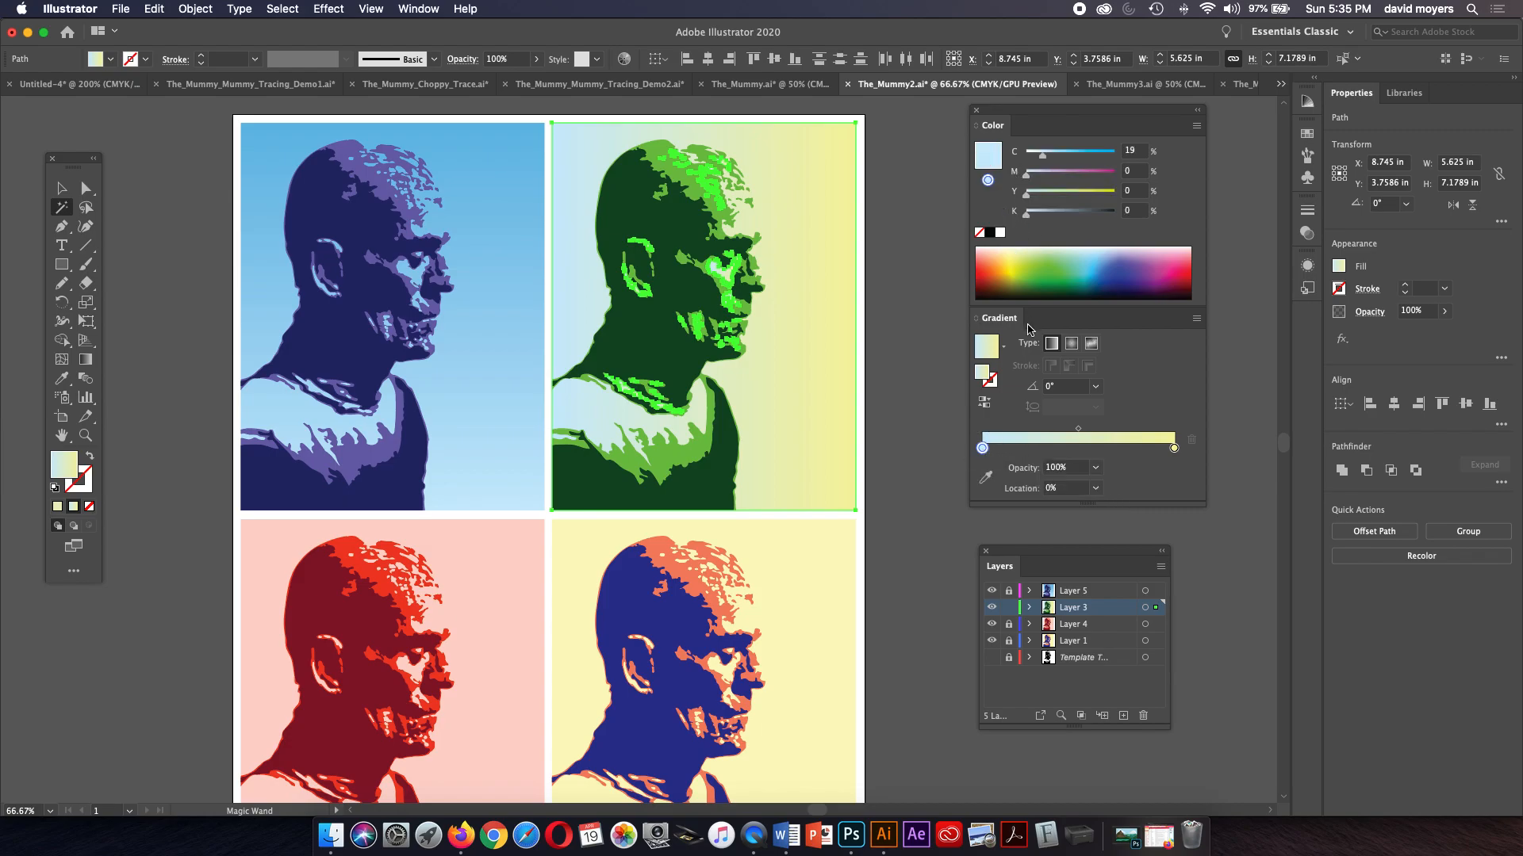
pyautogui.click(1000, 232)
pyautogui.click(1006, 251)
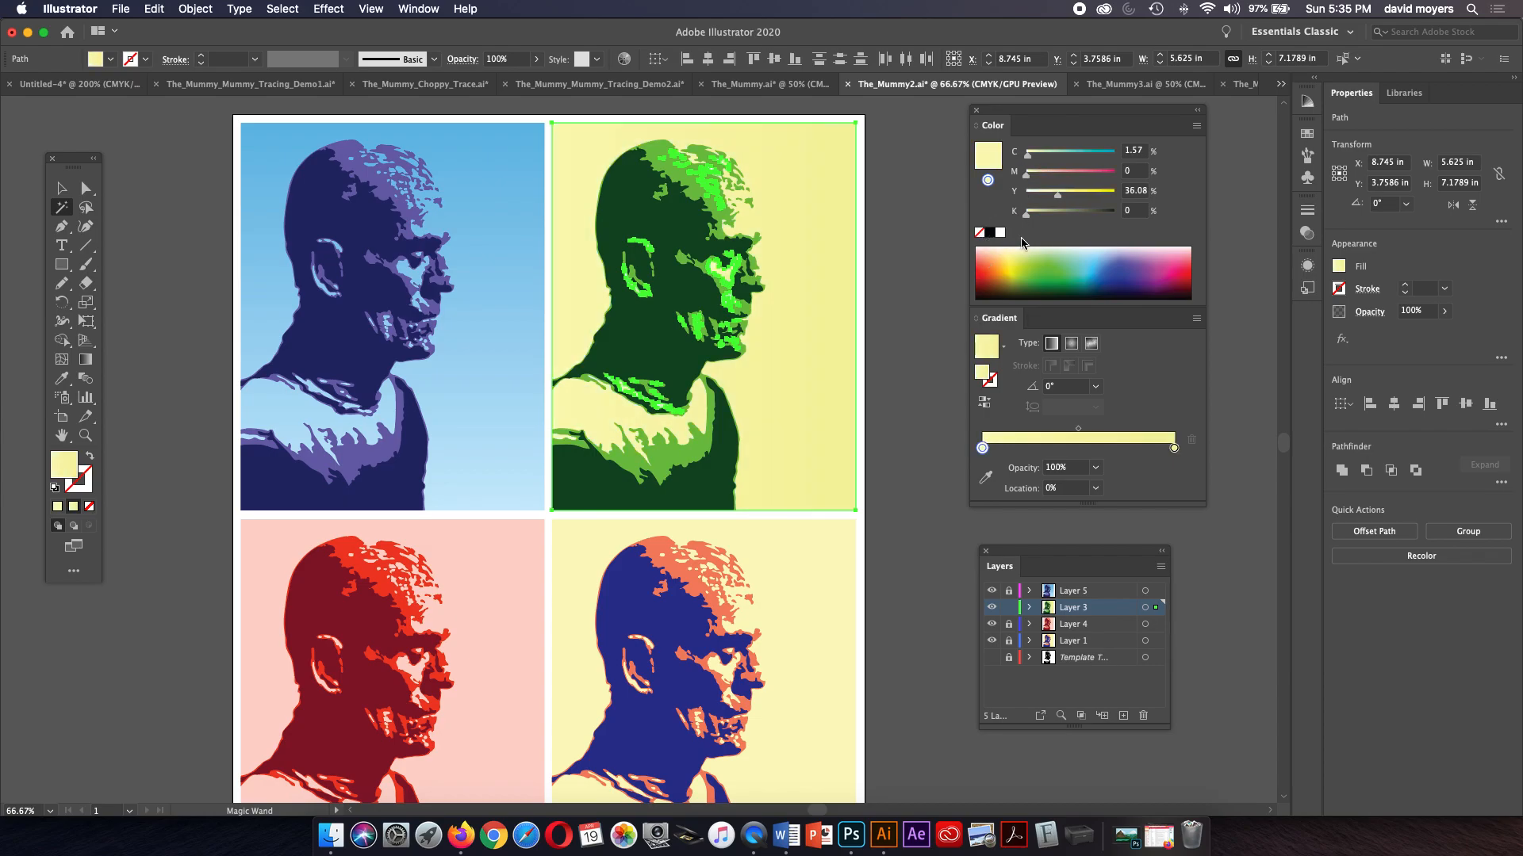
# Step: Recolor the gradient's end stop to yellow-green, C 17.25, M 0, Y 78.43, K 0
pyautogui.click(1174, 448)
pyautogui.click(1025, 262)
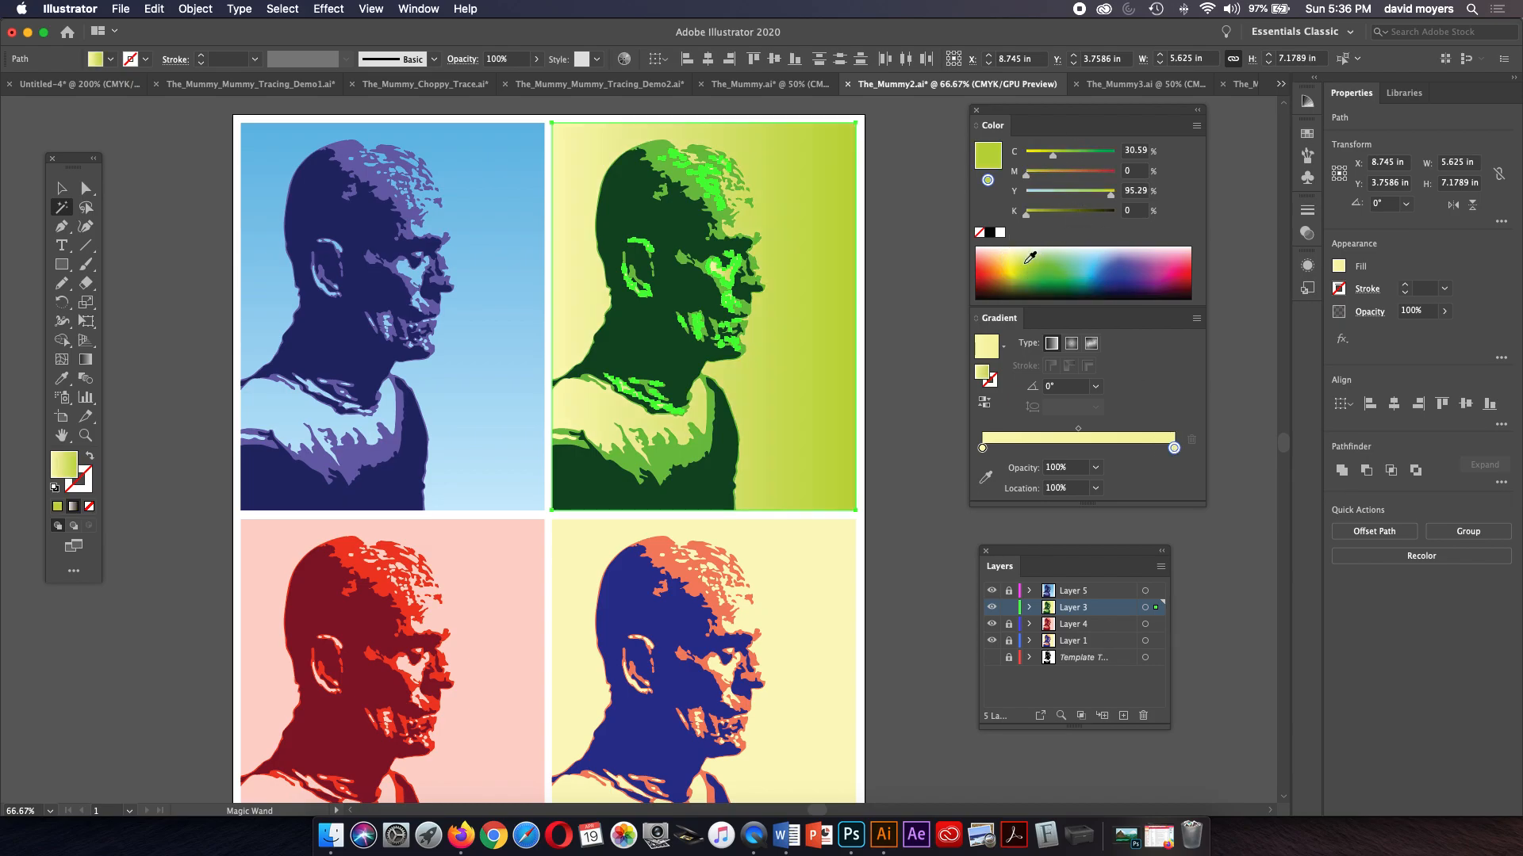
pyautogui.click(1020, 260)
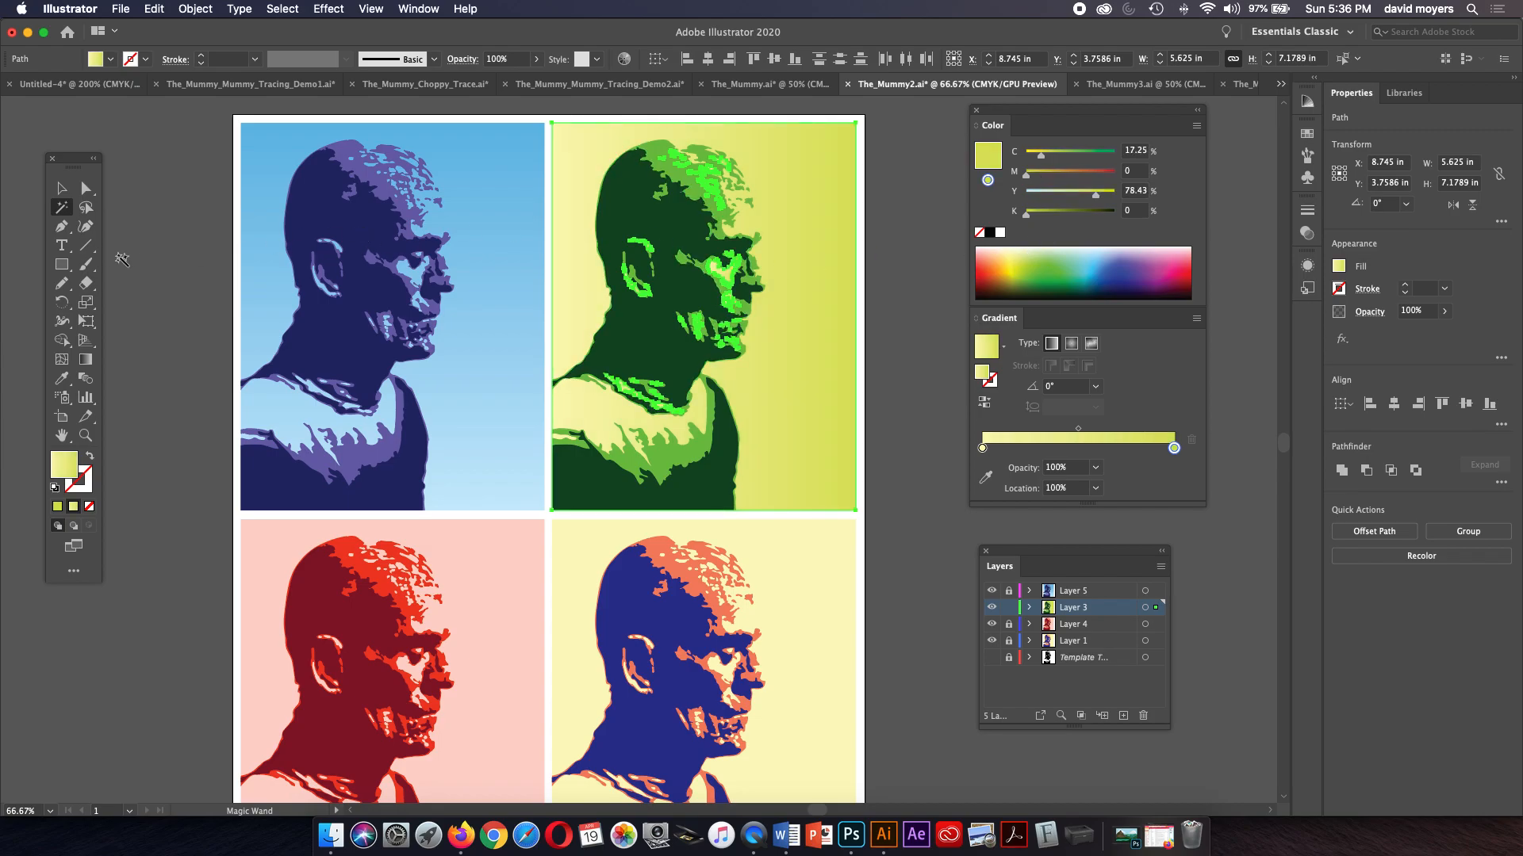
# Step: Redirect the gradient on the green panel's background and highlight shapes to run vertically, pale yellow above and yellow-green below
pyautogui.press('g')
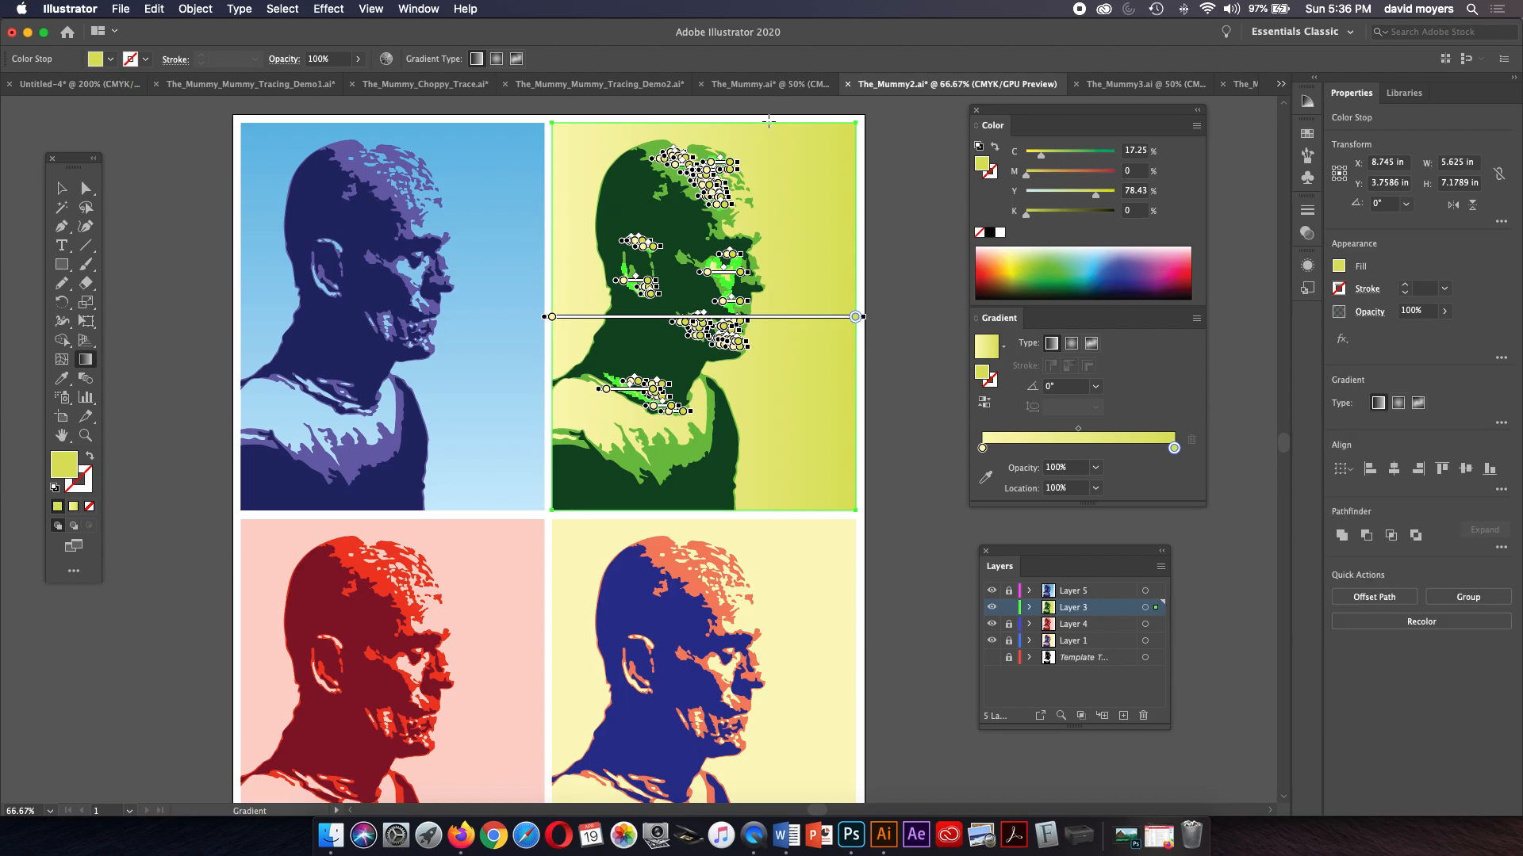
pyautogui.moveTo(767, 116)
pyautogui.mouseDown()
pyautogui.moveTo(802, 432)
pyautogui.moveTo(777, 502)
pyautogui.mouseUp()
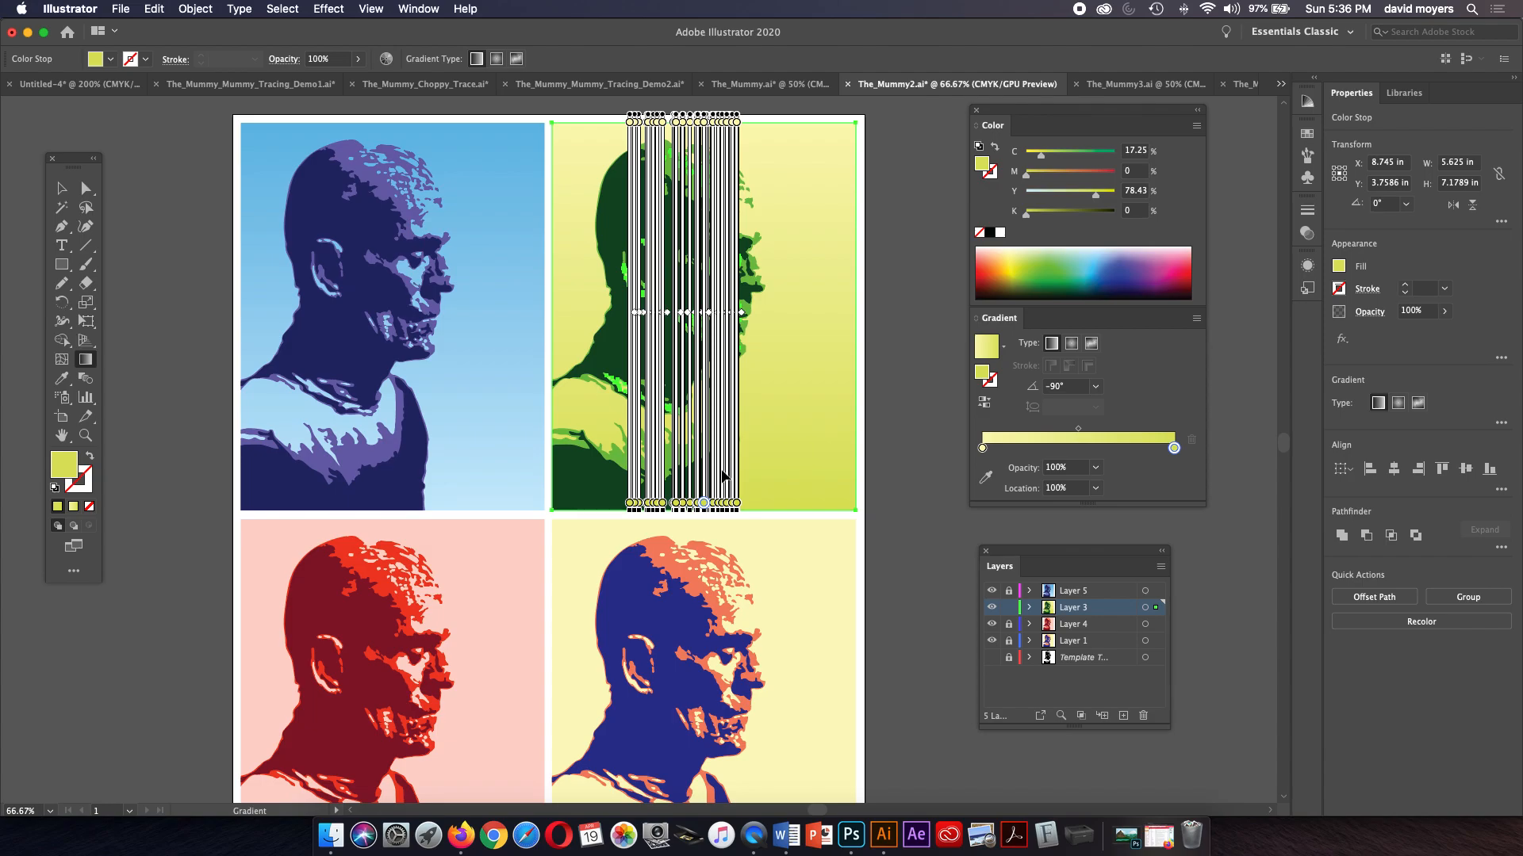
pyautogui.click(736, 504)
pyautogui.doubleClick(735, 504)
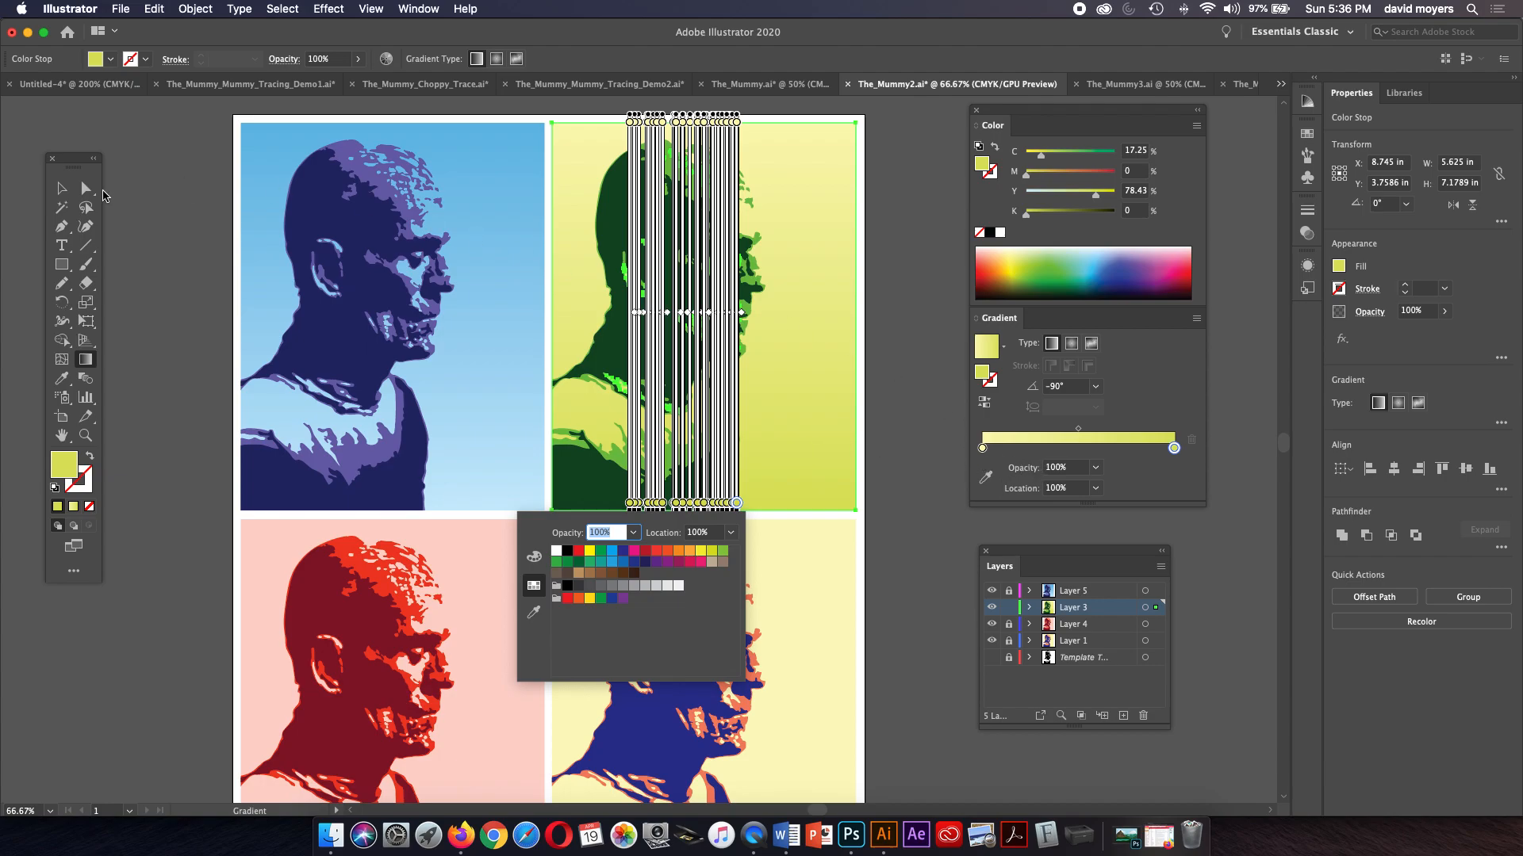
pyautogui.click(61, 189)
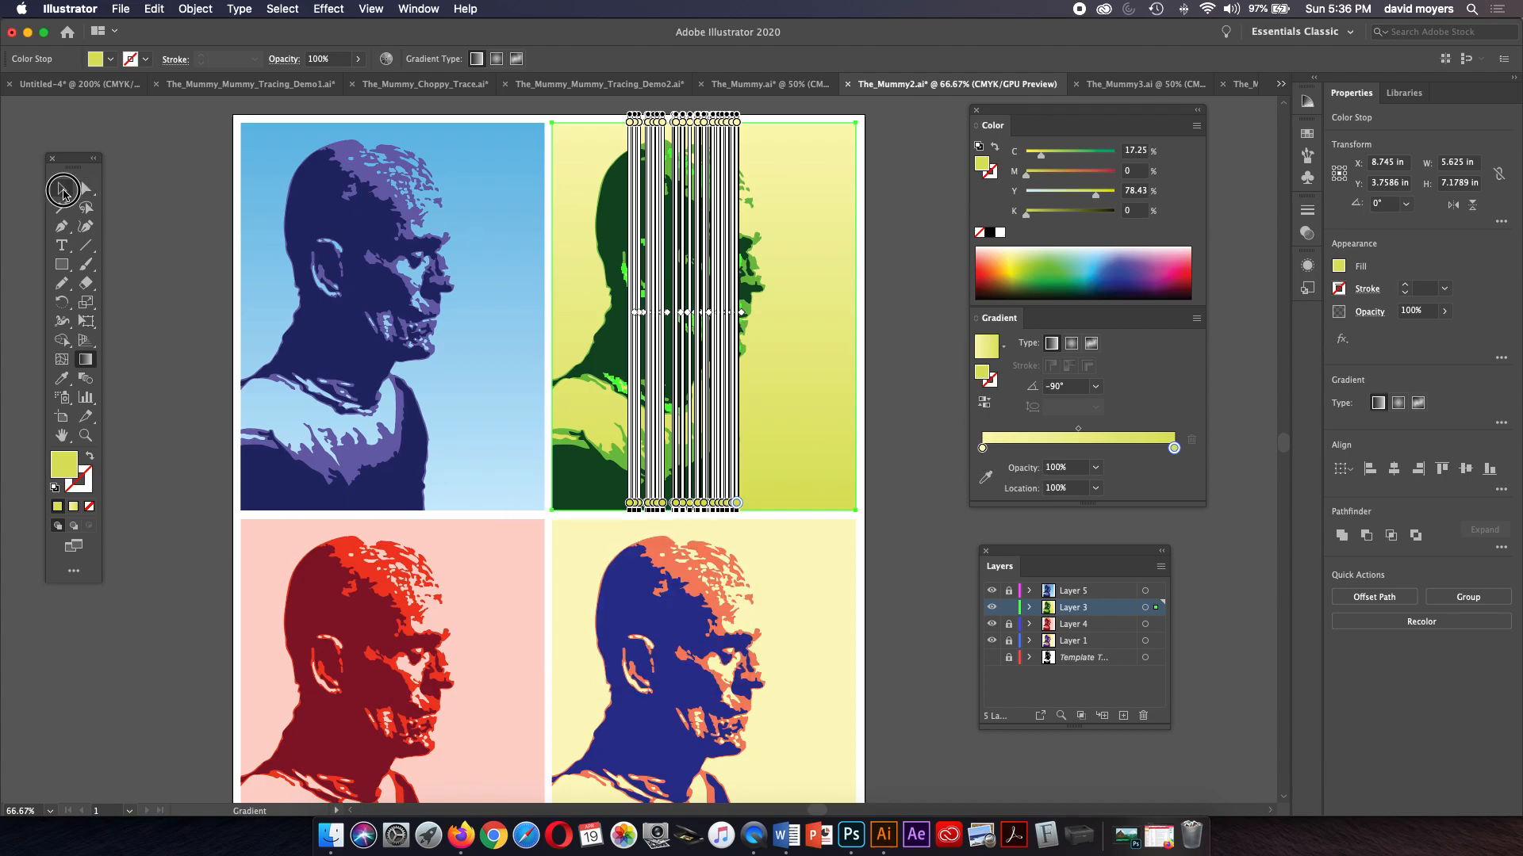
# Step: Try a magenta value of 9% on the gradient's pale yellow start stop, and undo it
pyautogui.click(981, 448)
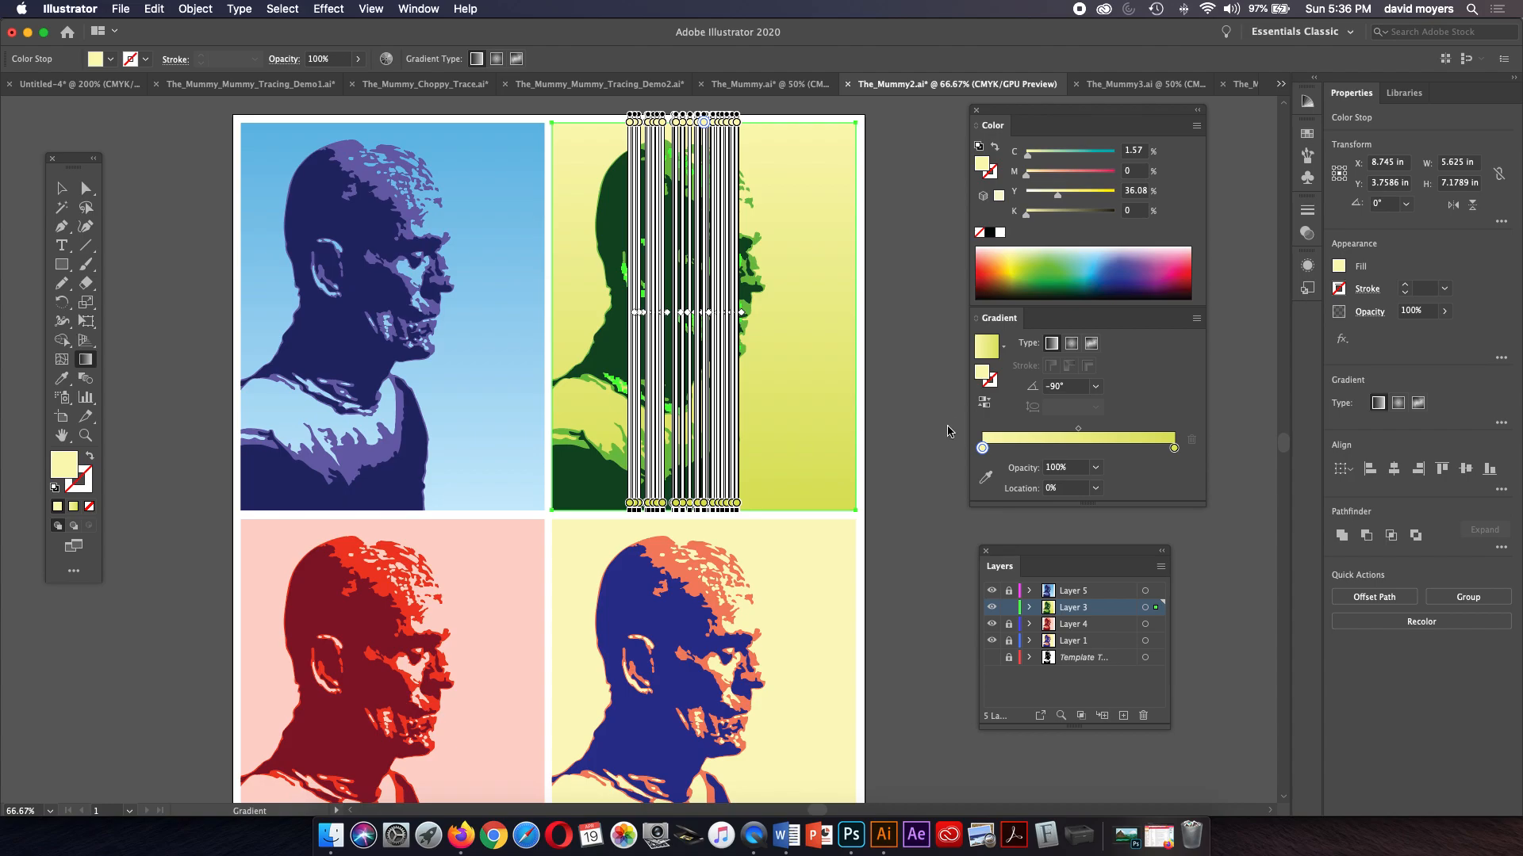
pyautogui.press('v')
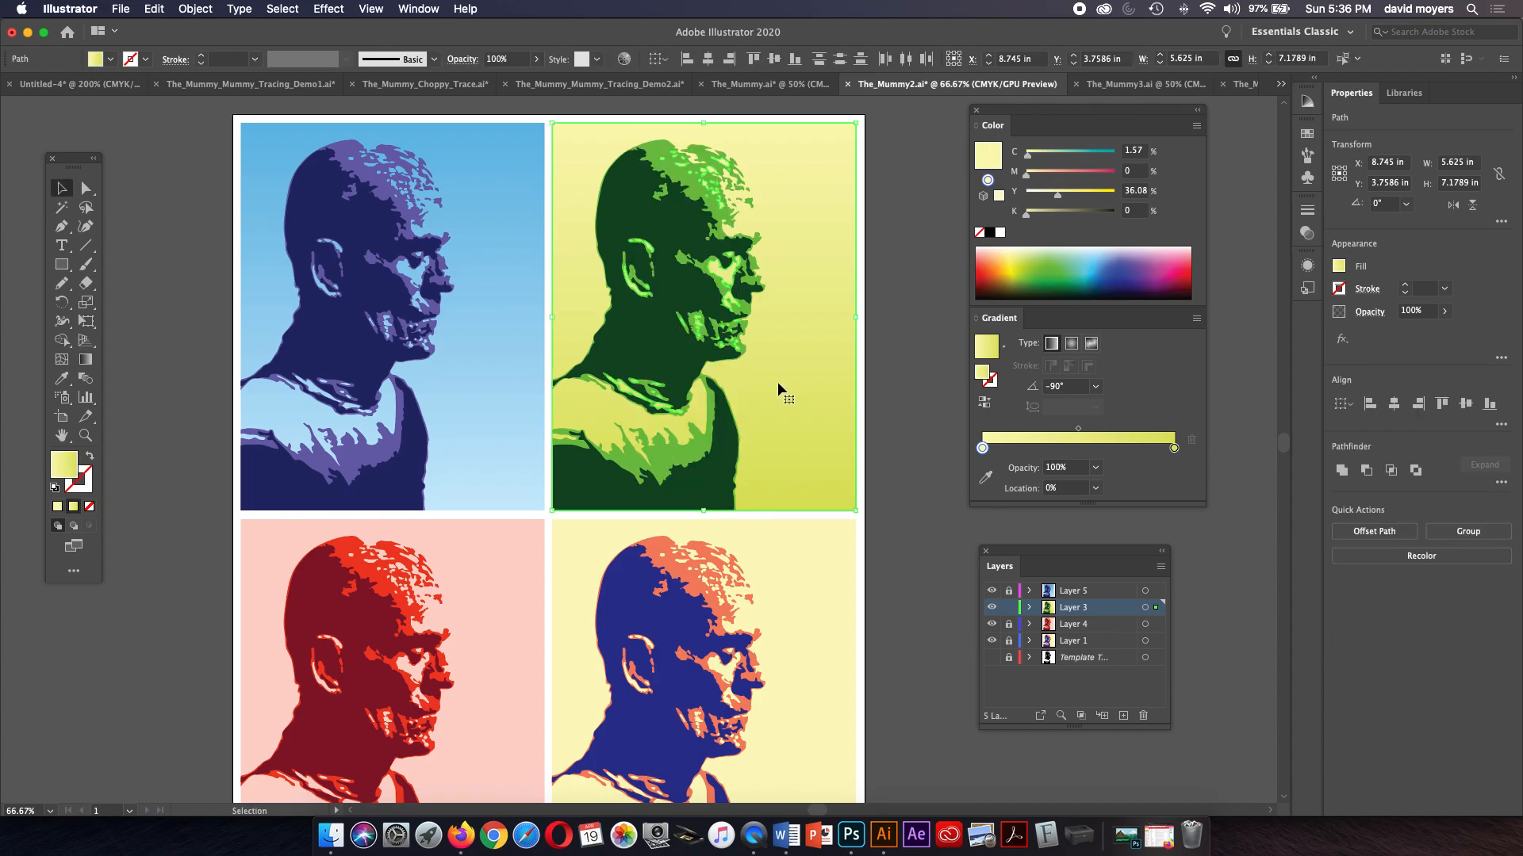
pyautogui.press('g')
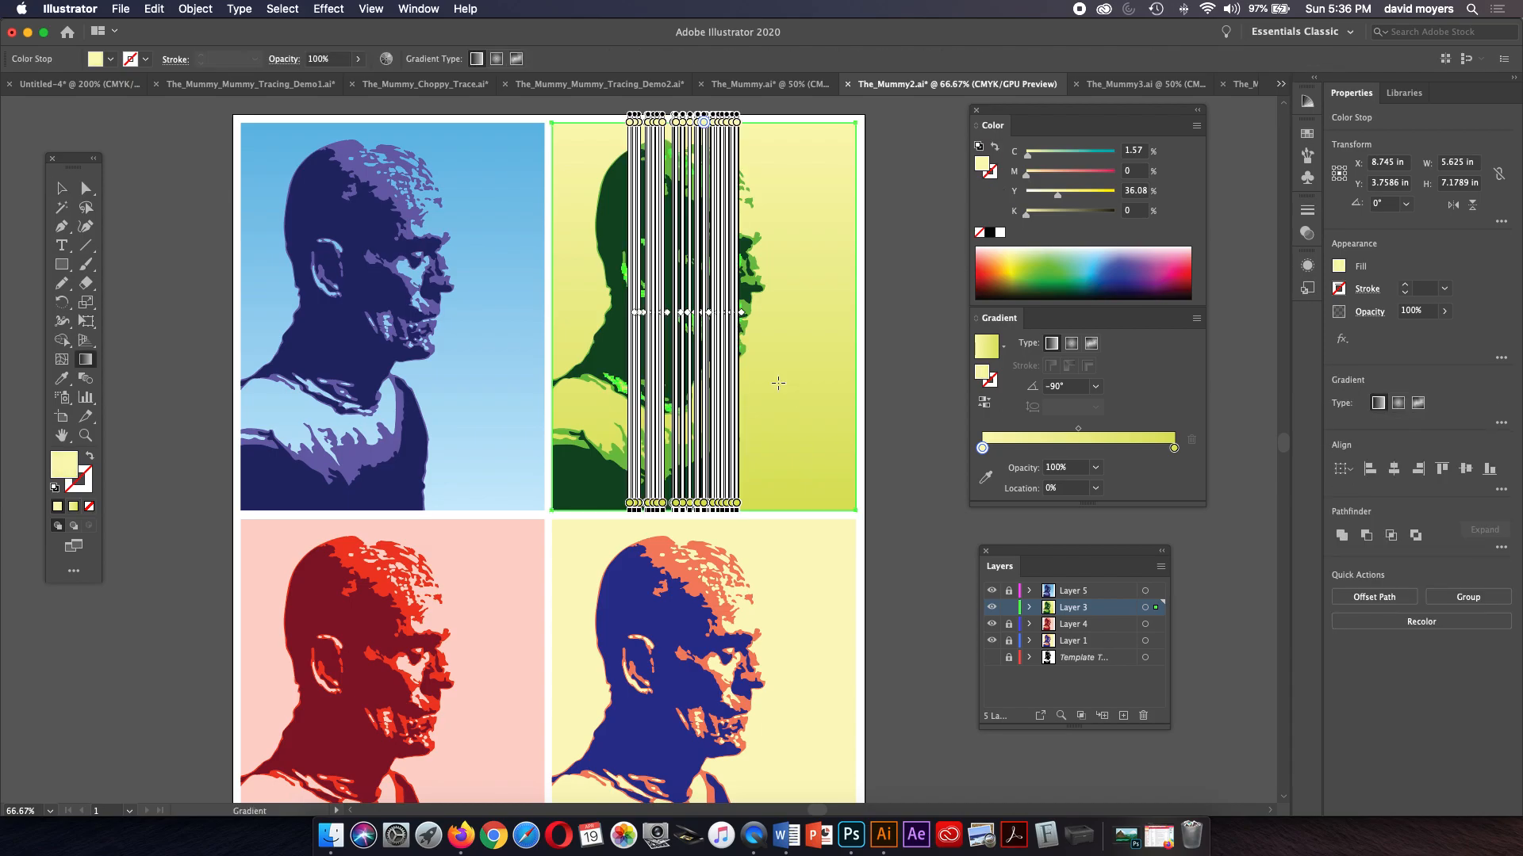
pyautogui.press('y')
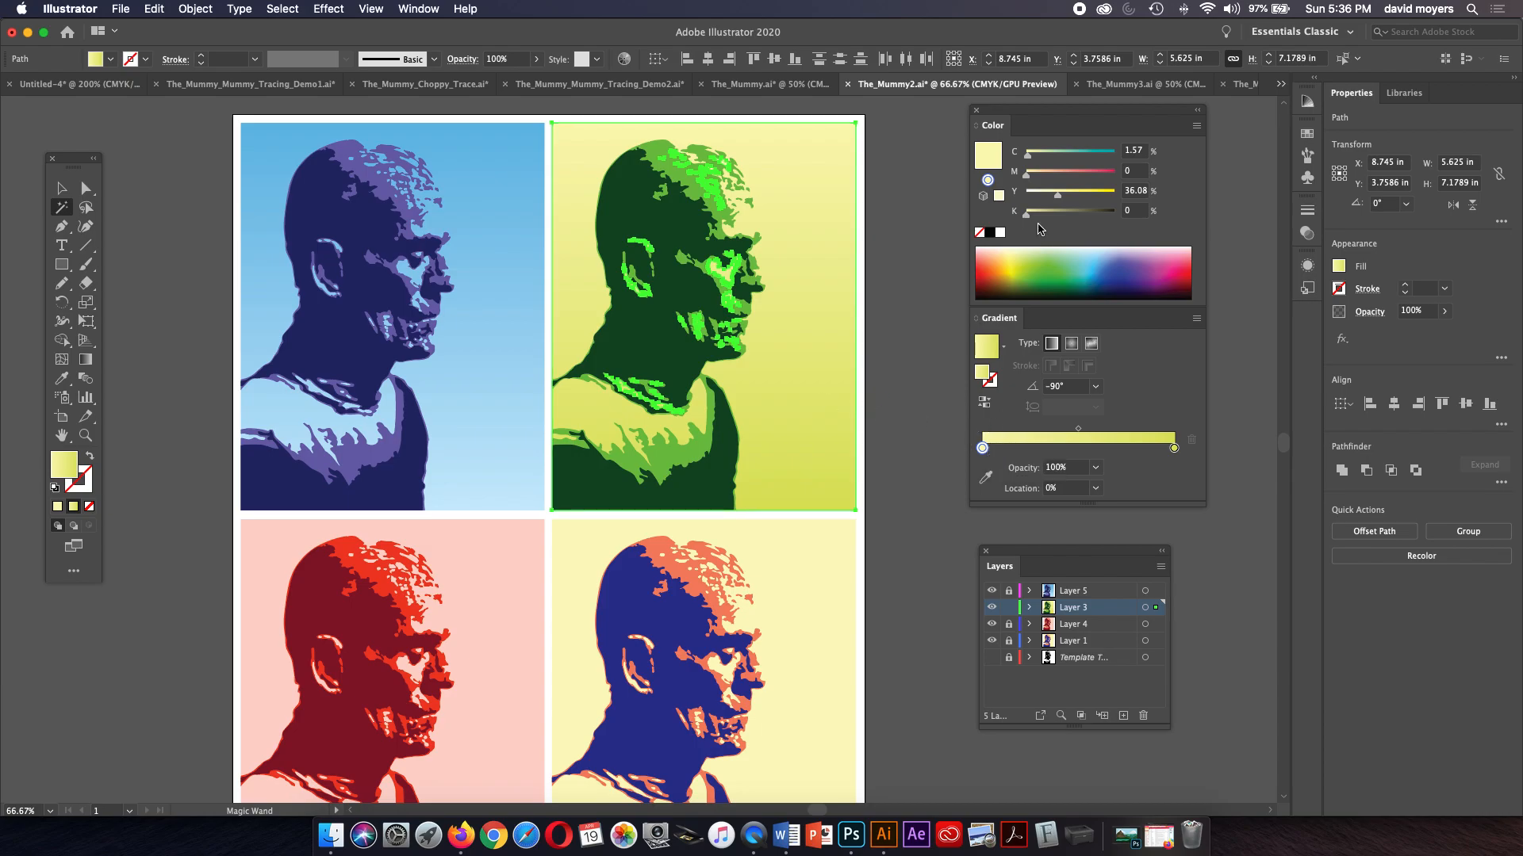
pyautogui.click(1034, 174)
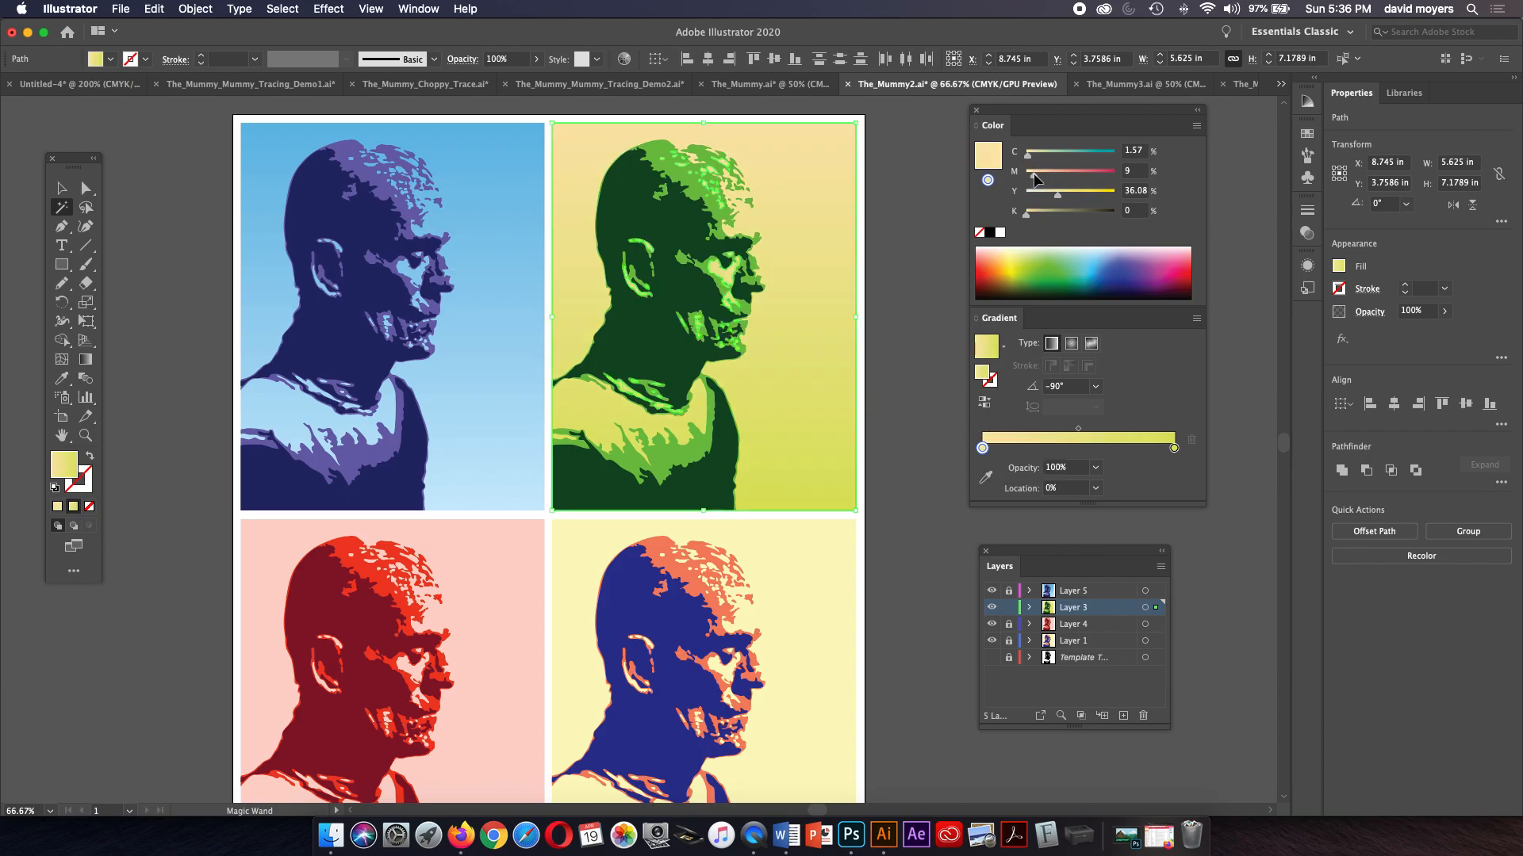
pyautogui.press('super+z')
# Step: Set the magenta of the gradient's end stop to 16%, keeping the pale yellow stop at the start
pyautogui.click(1173, 448)
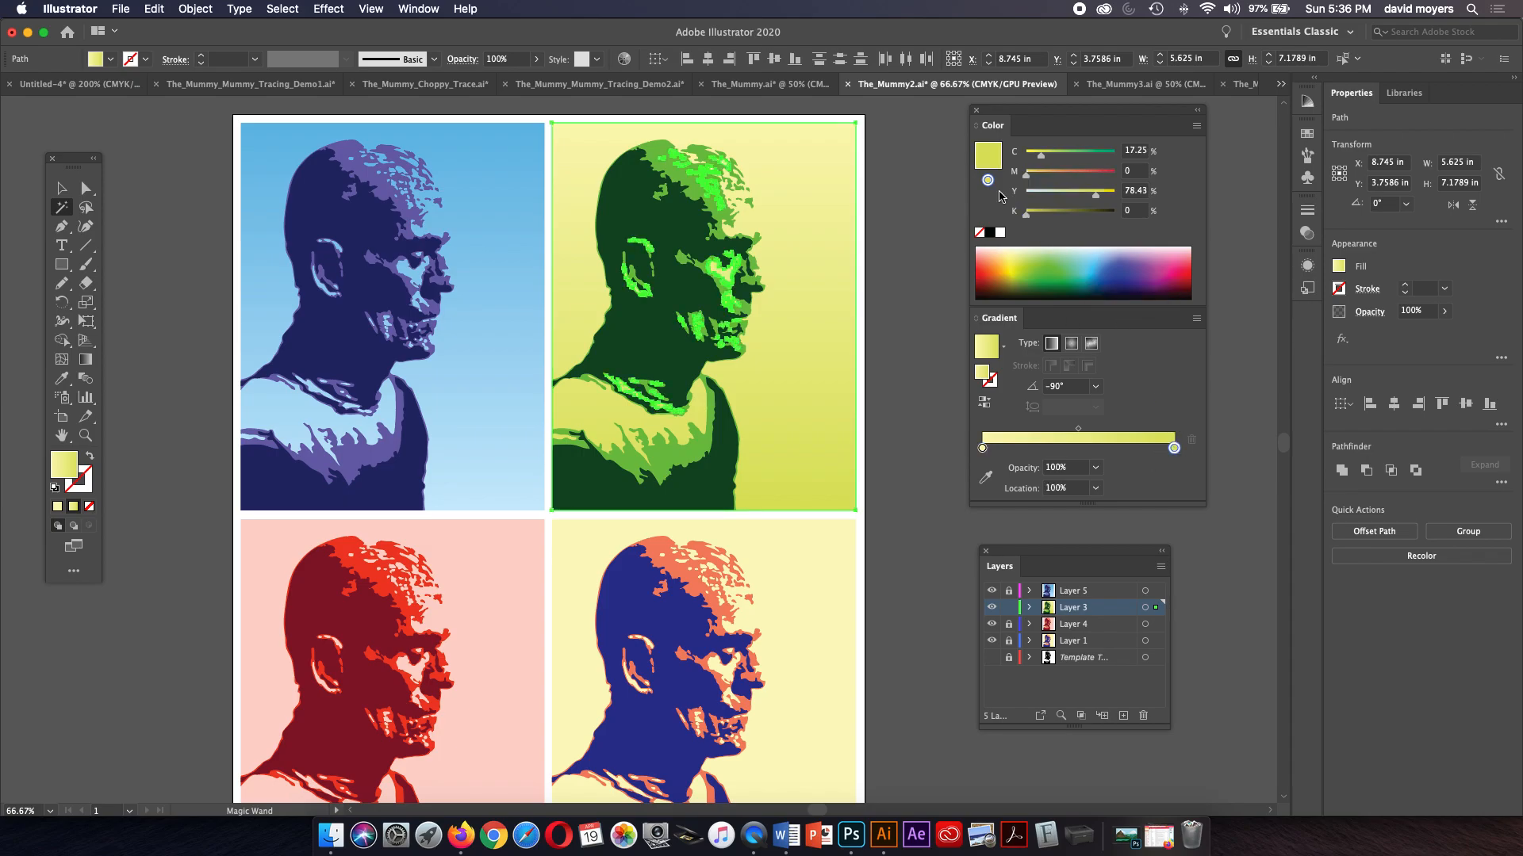
pyautogui.click(1041, 174)
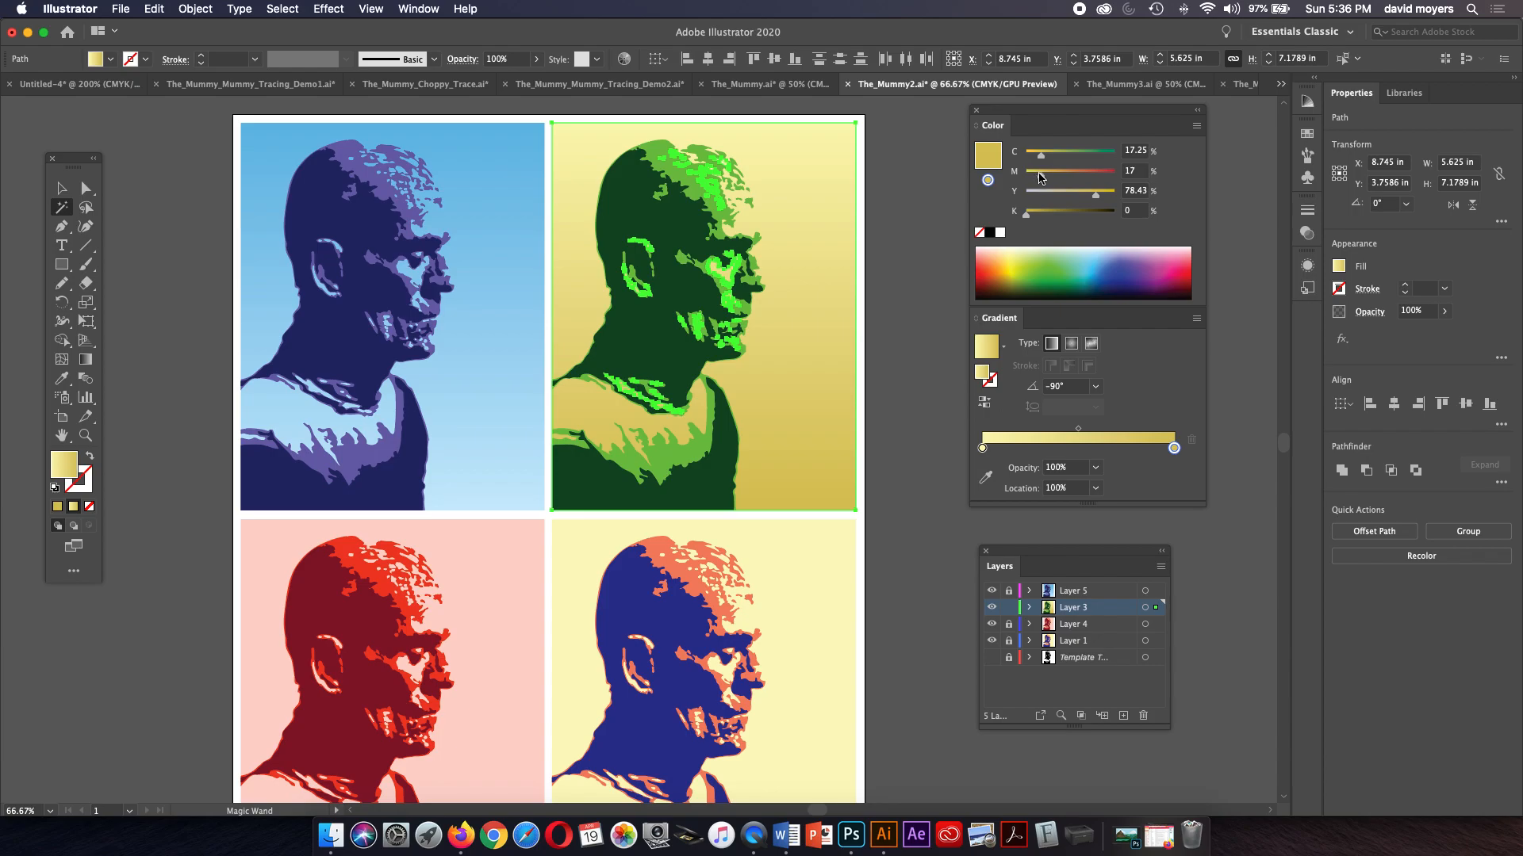
pyautogui.click(1039, 174)
pyautogui.click(985, 402)
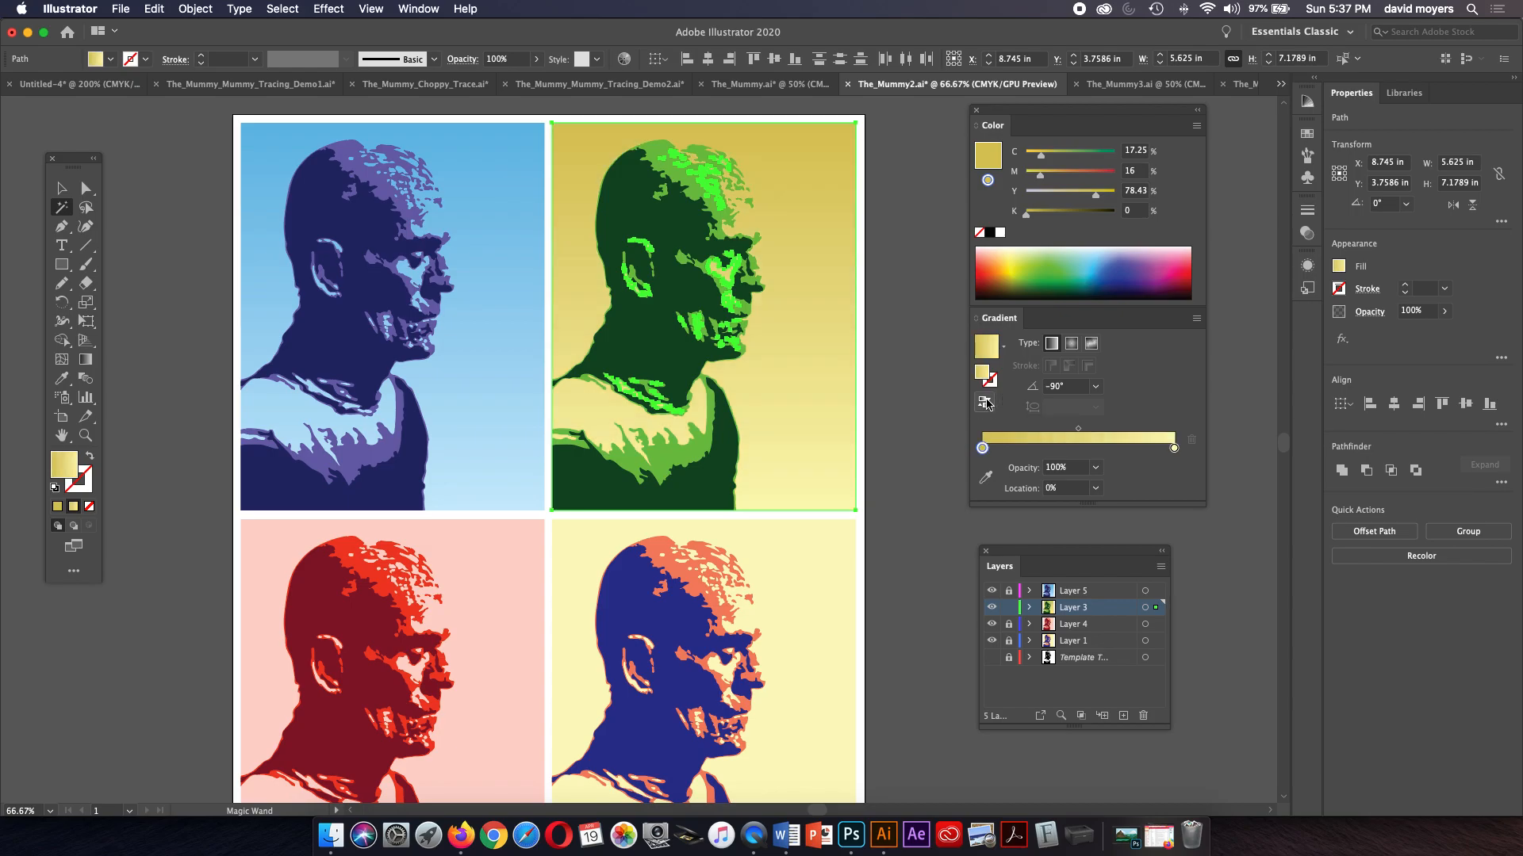
pyautogui.click(984, 403)
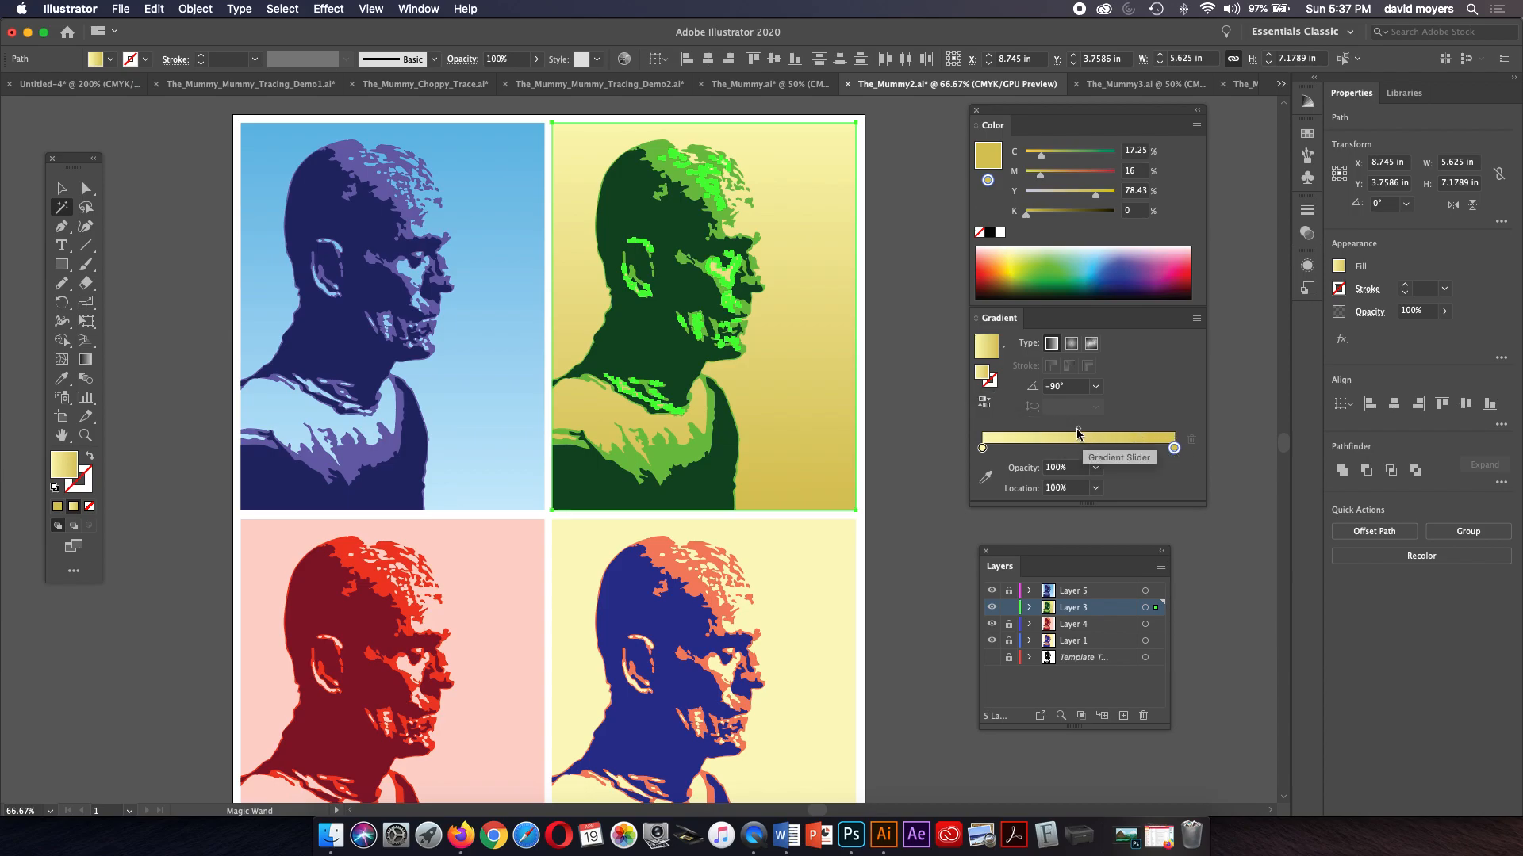
# Step: Deselect the artwork, lock Layer 3, and unlock Layer 4 to edit the red panel
pyautogui.click(935, 401)
pyautogui.press('space')
pyautogui.moveTo(938, 391); pyautogui.dragTo(940, 300)
pyautogui.moveTo(883, 423); pyautogui.dragTo(914, 321)
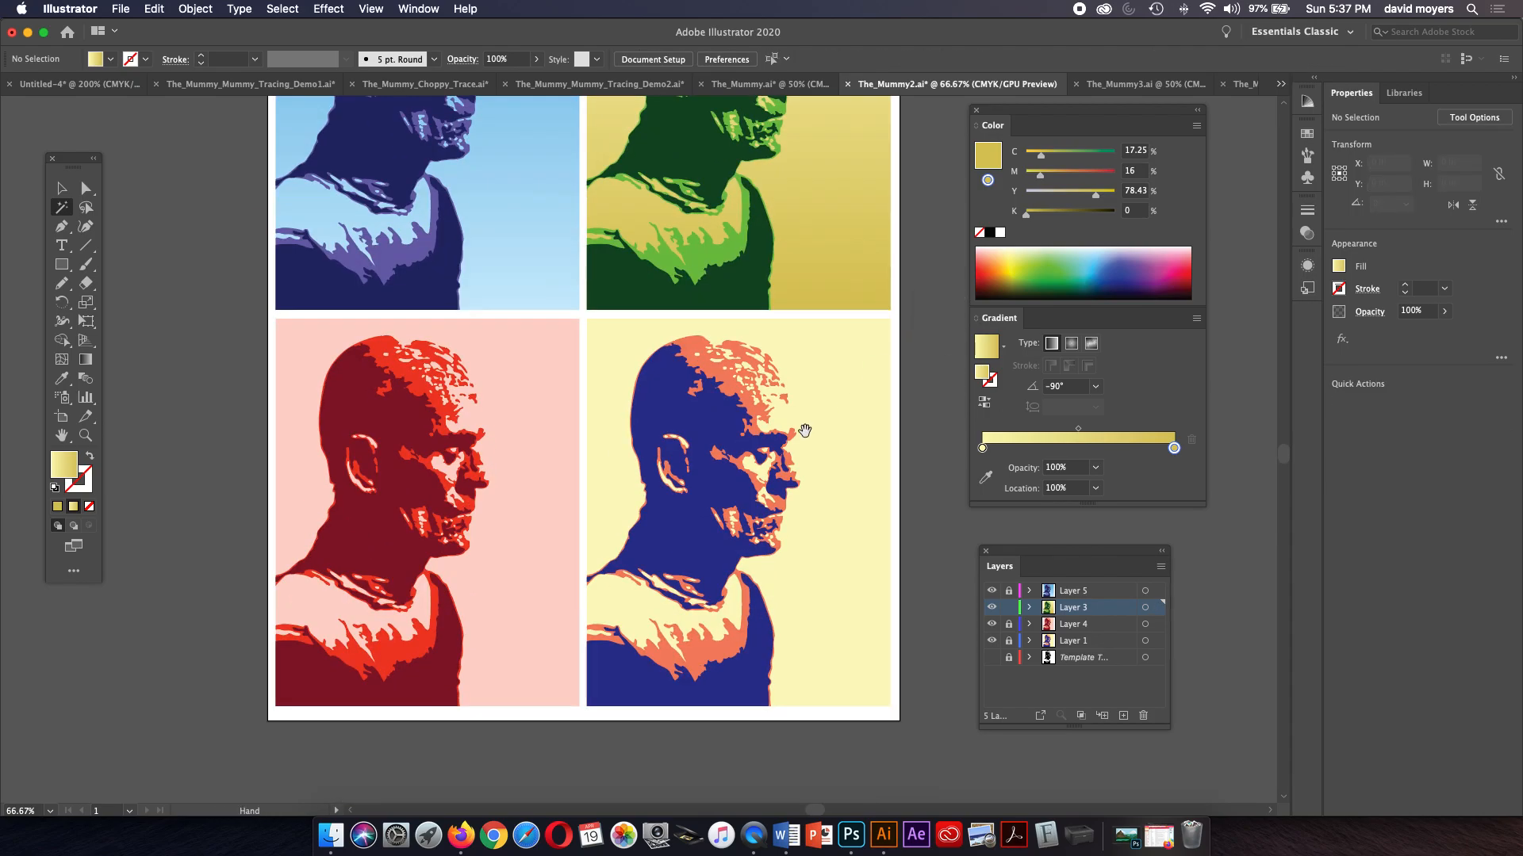
pyautogui.moveTo(702, 508); pyautogui.dragTo(738, 499)
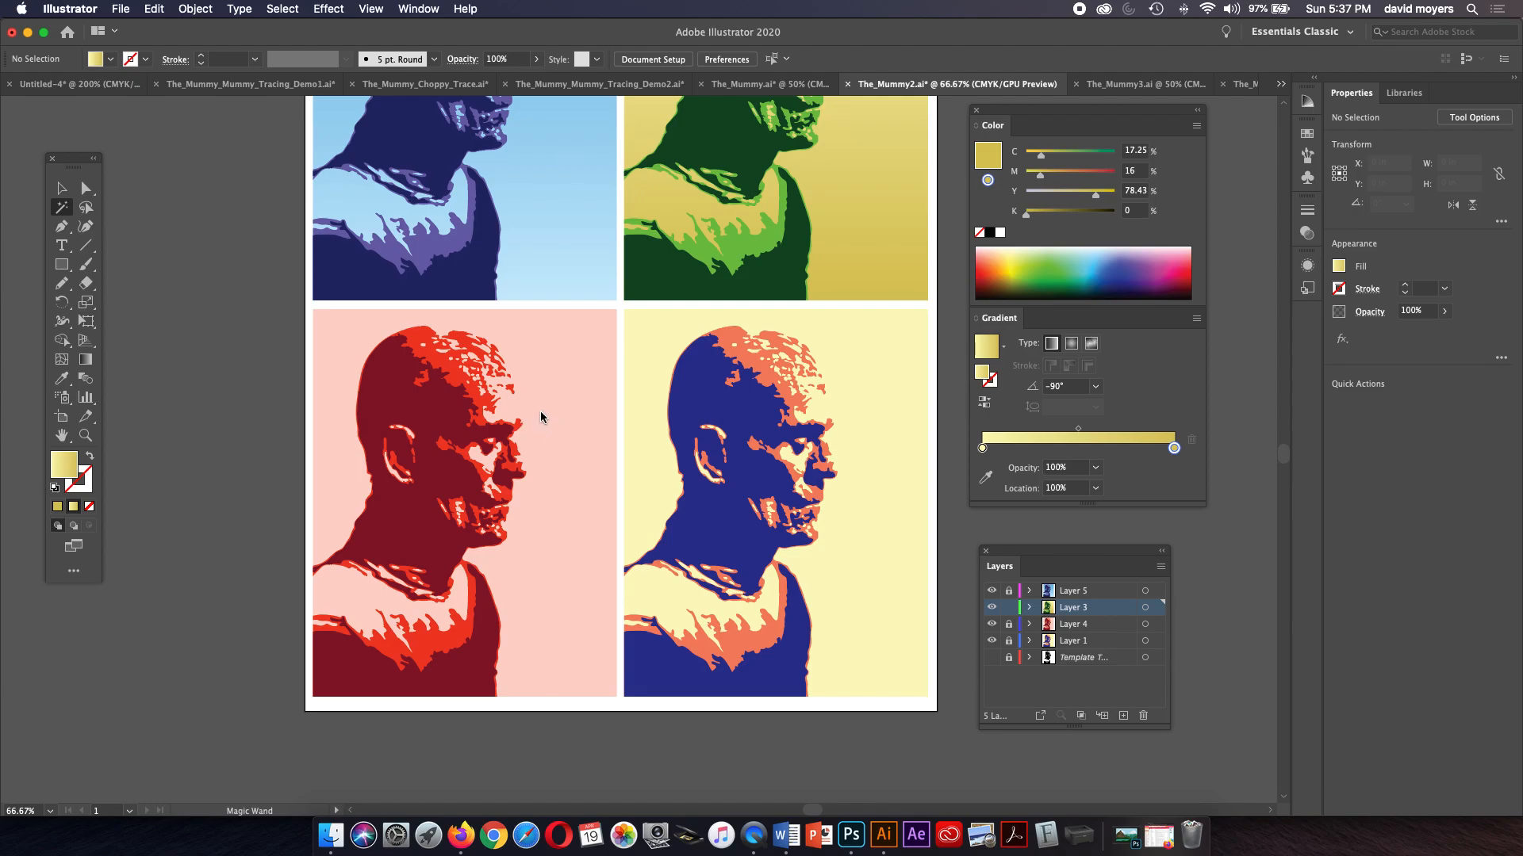
pyautogui.click(1009, 608)
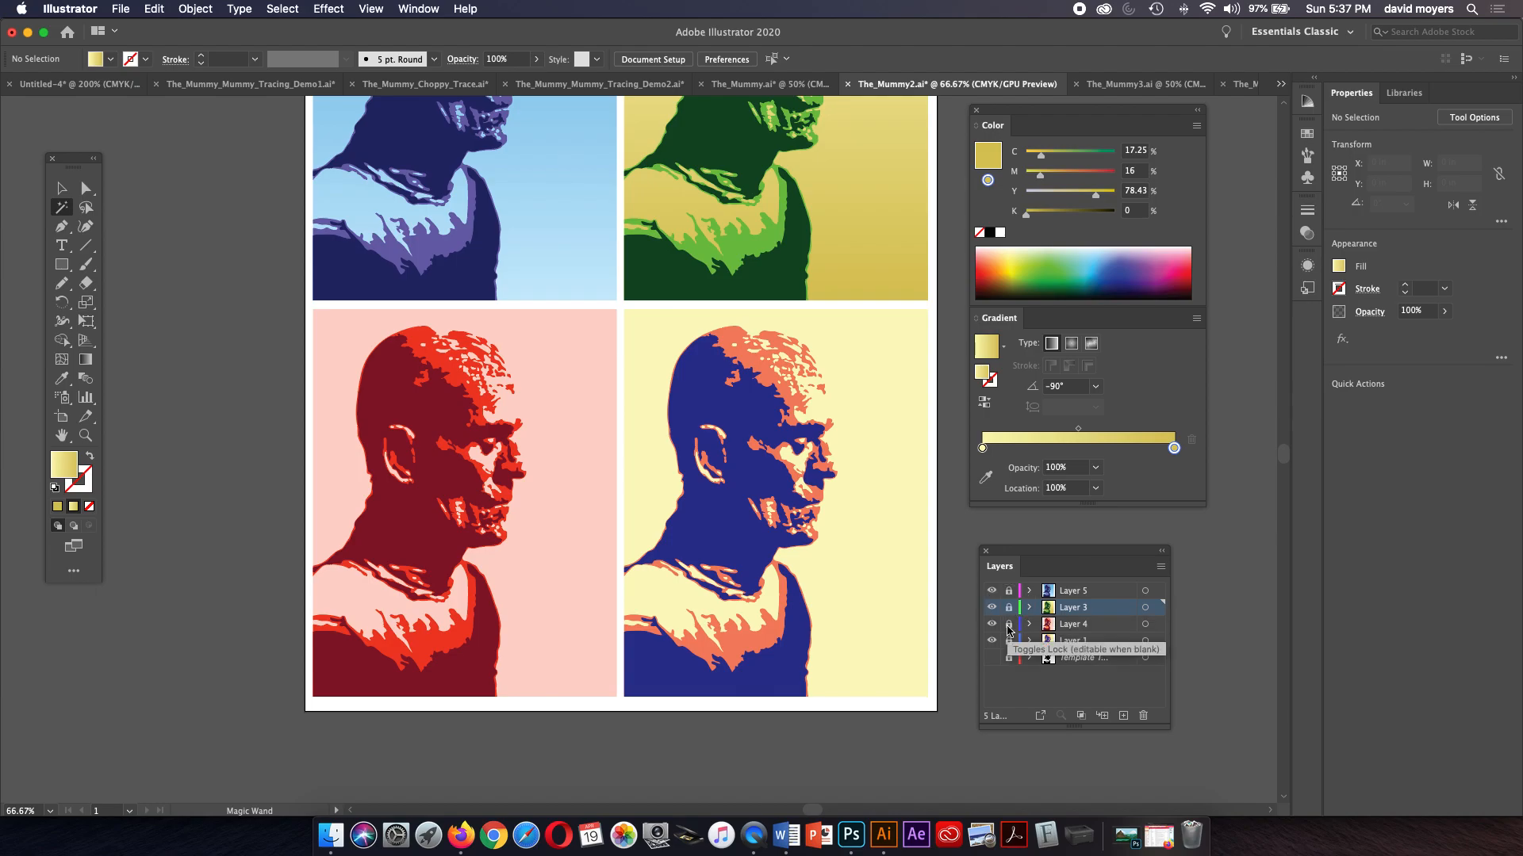
pyautogui.click(1008, 626)
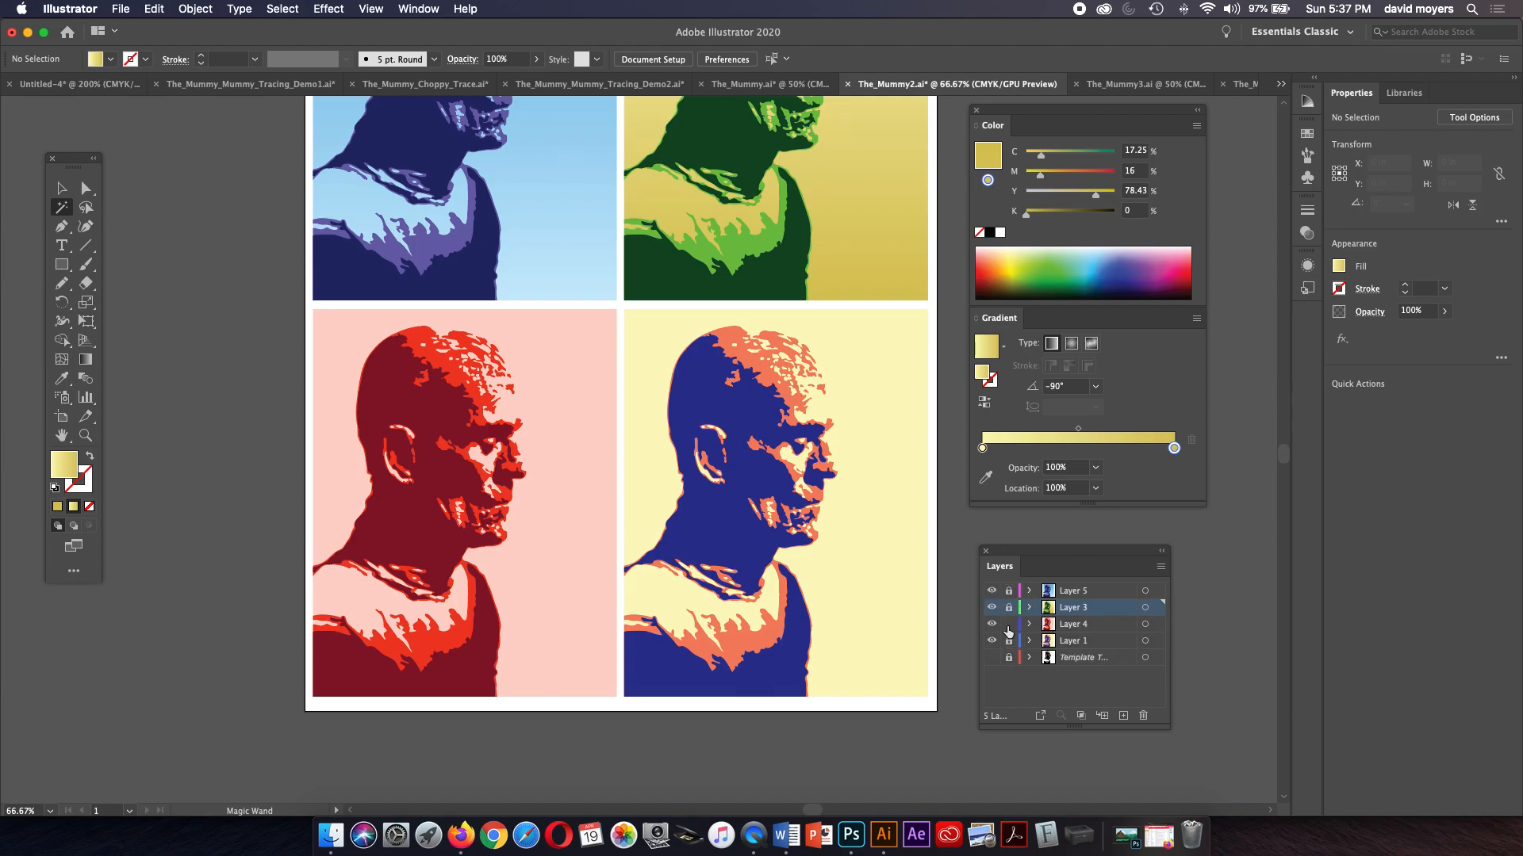
# Step: Select the red panel's light pink shapes and apply a linear gradient with their pink fill as both end stops
pyautogui.click(588, 454)
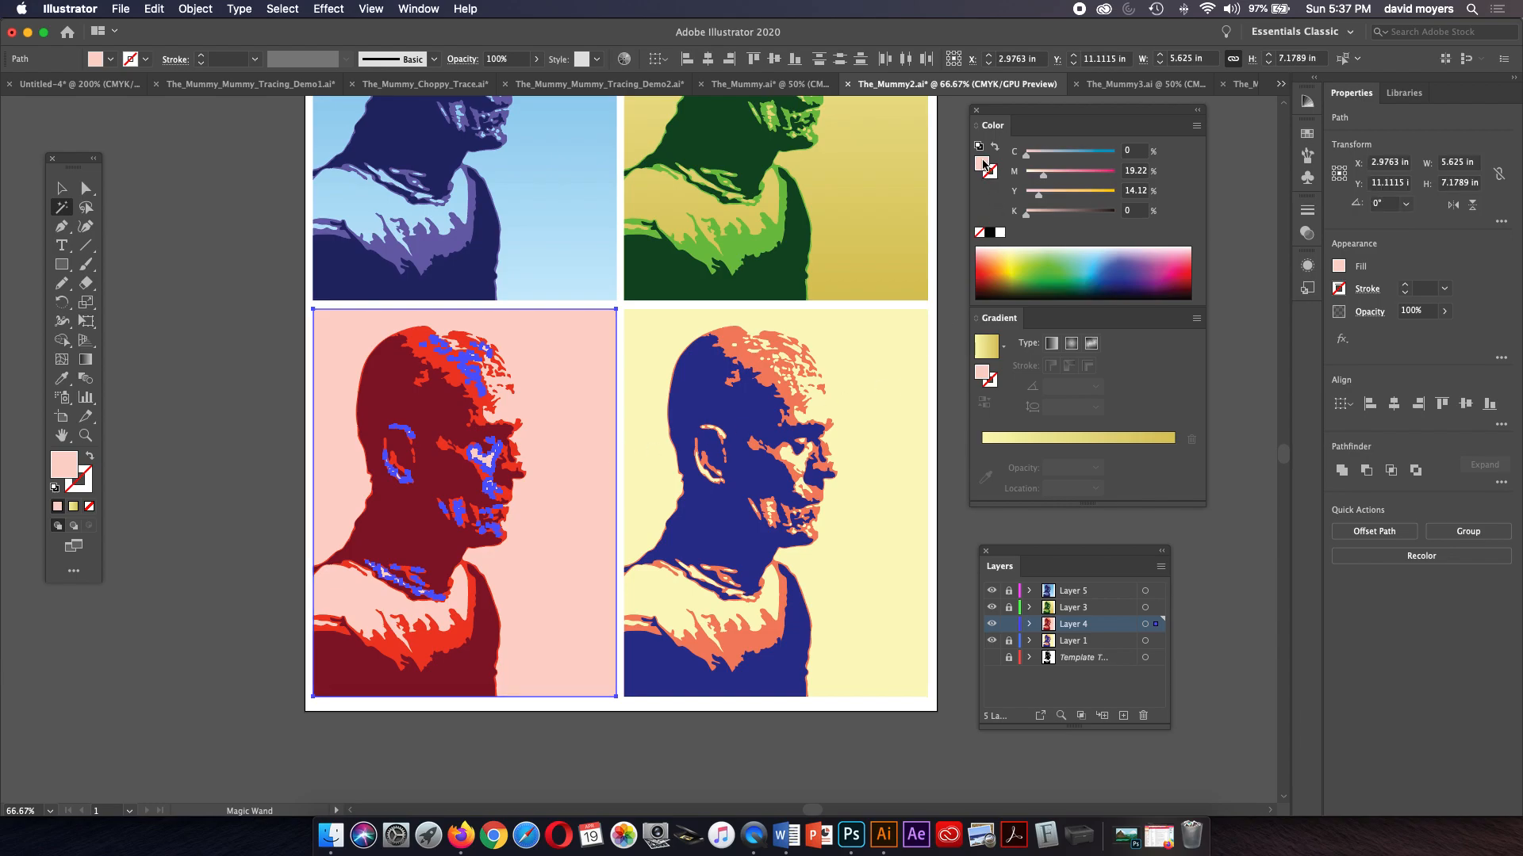
pyautogui.moveTo(1045, 256); pyautogui.dragTo(1156, 447)
pyautogui.moveTo(1174, 448)
pyautogui.mouseDown()
pyautogui.moveTo(1184, 488)
pyautogui.moveTo(1156, 449)
pyautogui.moveTo(1174, 449)
pyautogui.mouseUp()
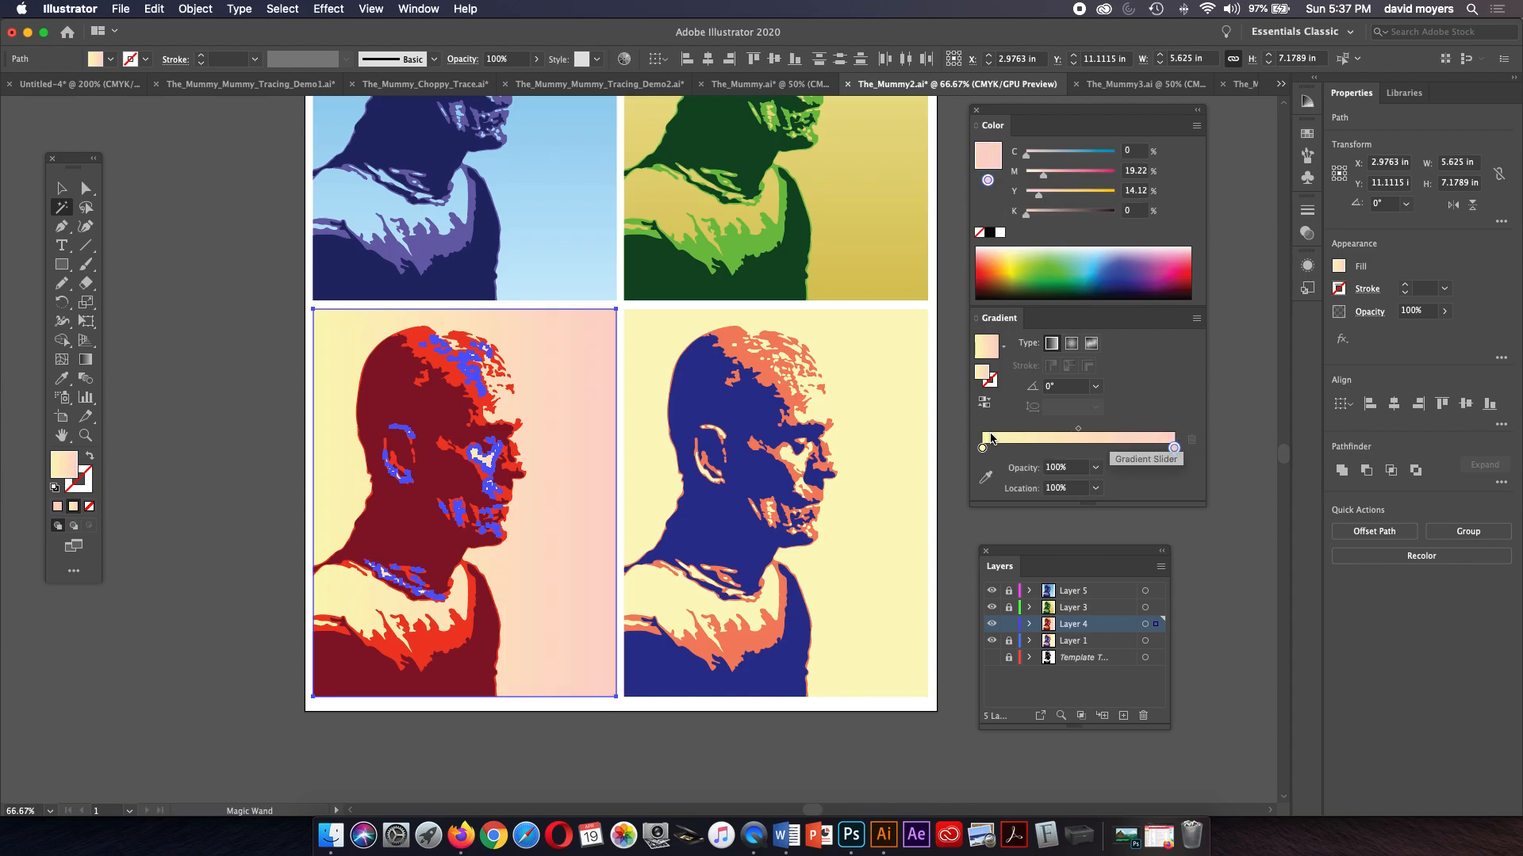
pyautogui.moveTo(987, 163); pyautogui.dragTo(983, 451)
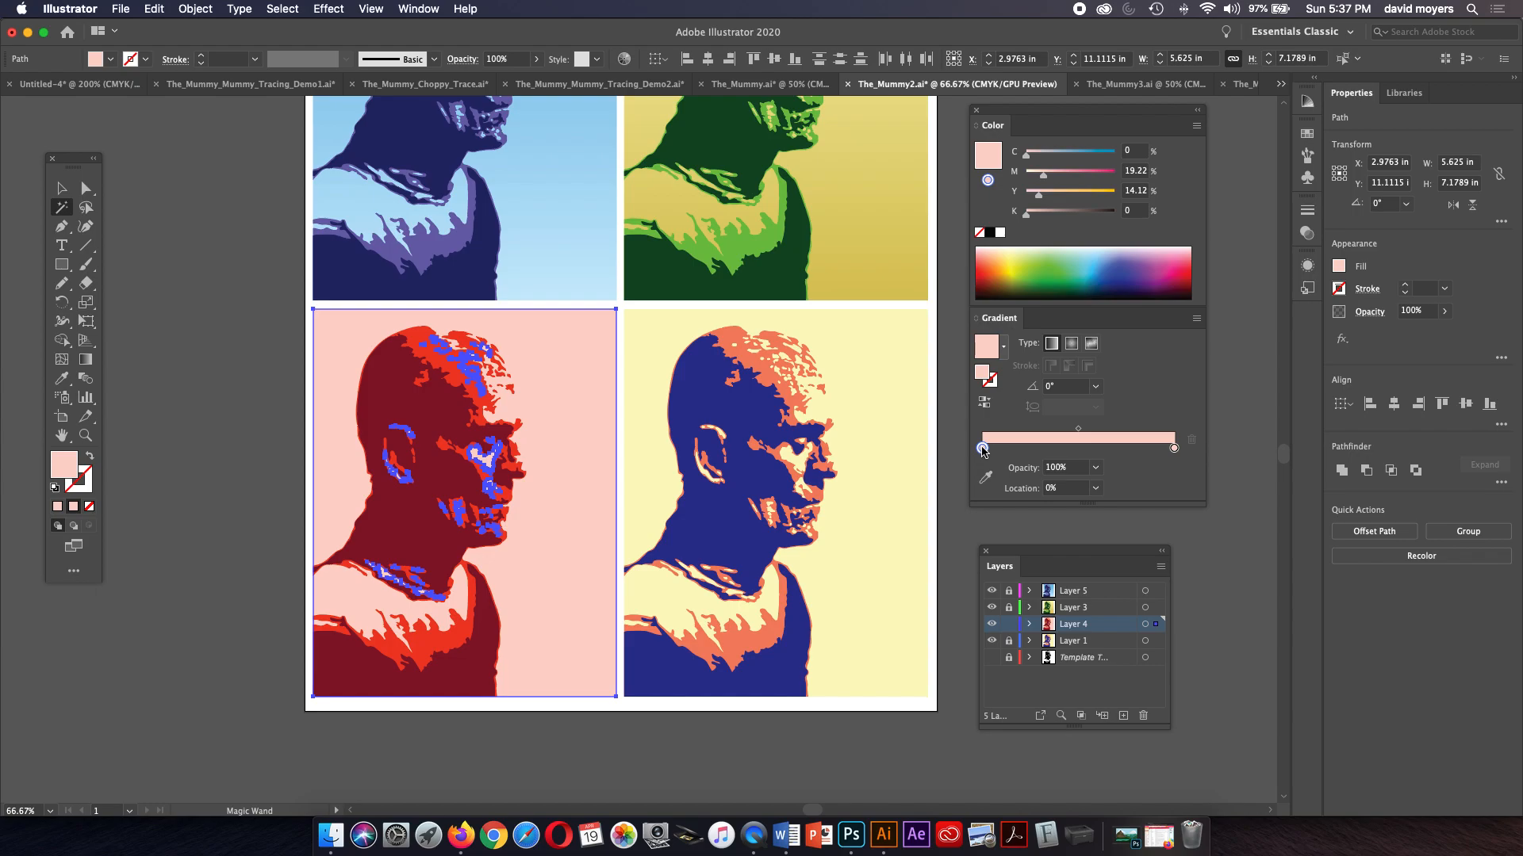
# Step: Recolor the gradient's start stop with the bright red sampled from the top of the head in the red panel
pyautogui.doubleClick(982, 449)
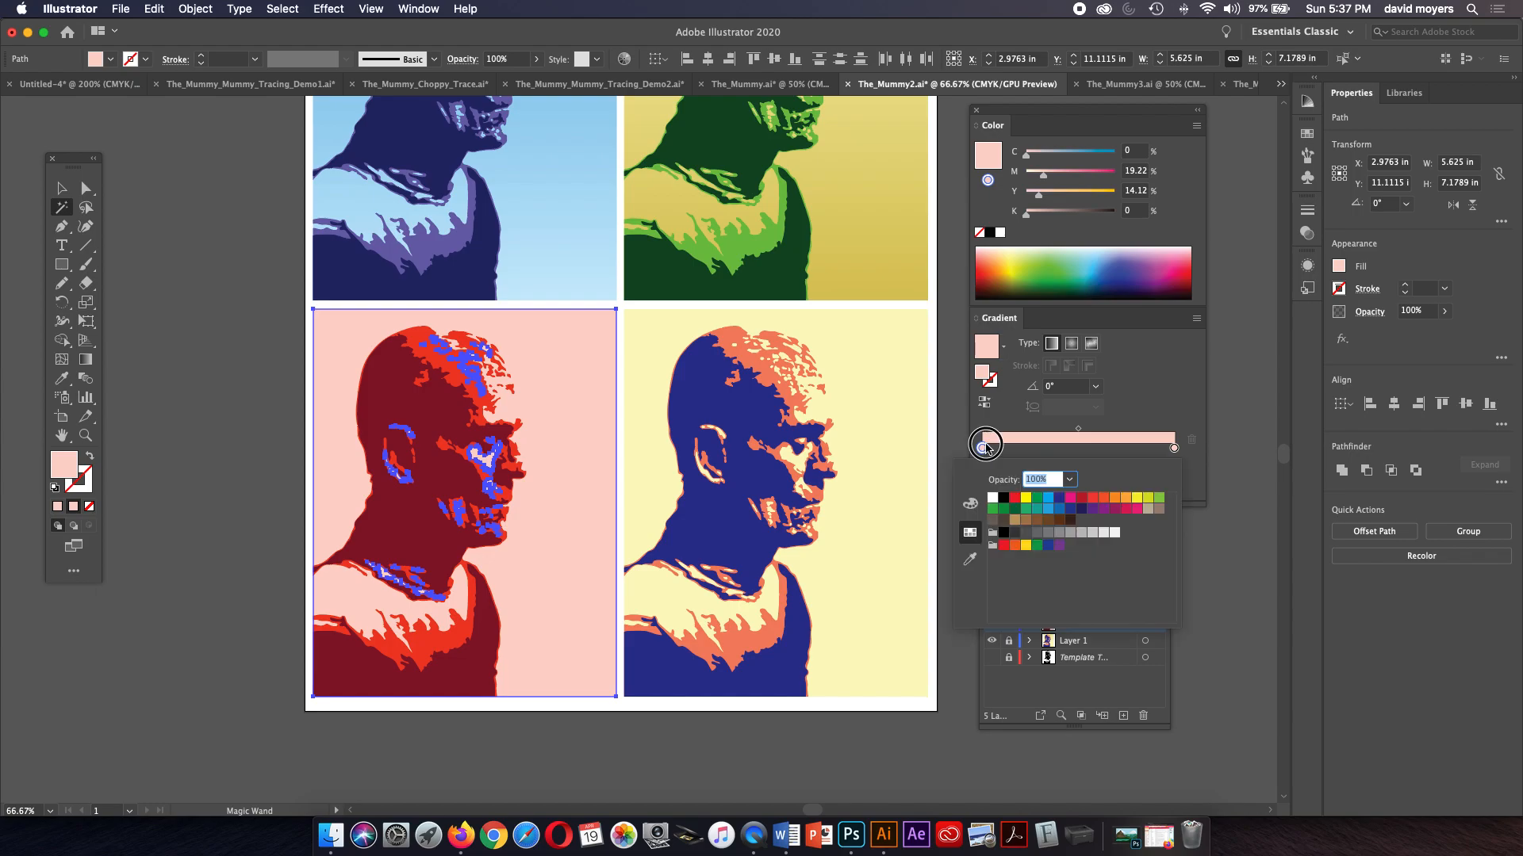
pyautogui.click(984, 450)
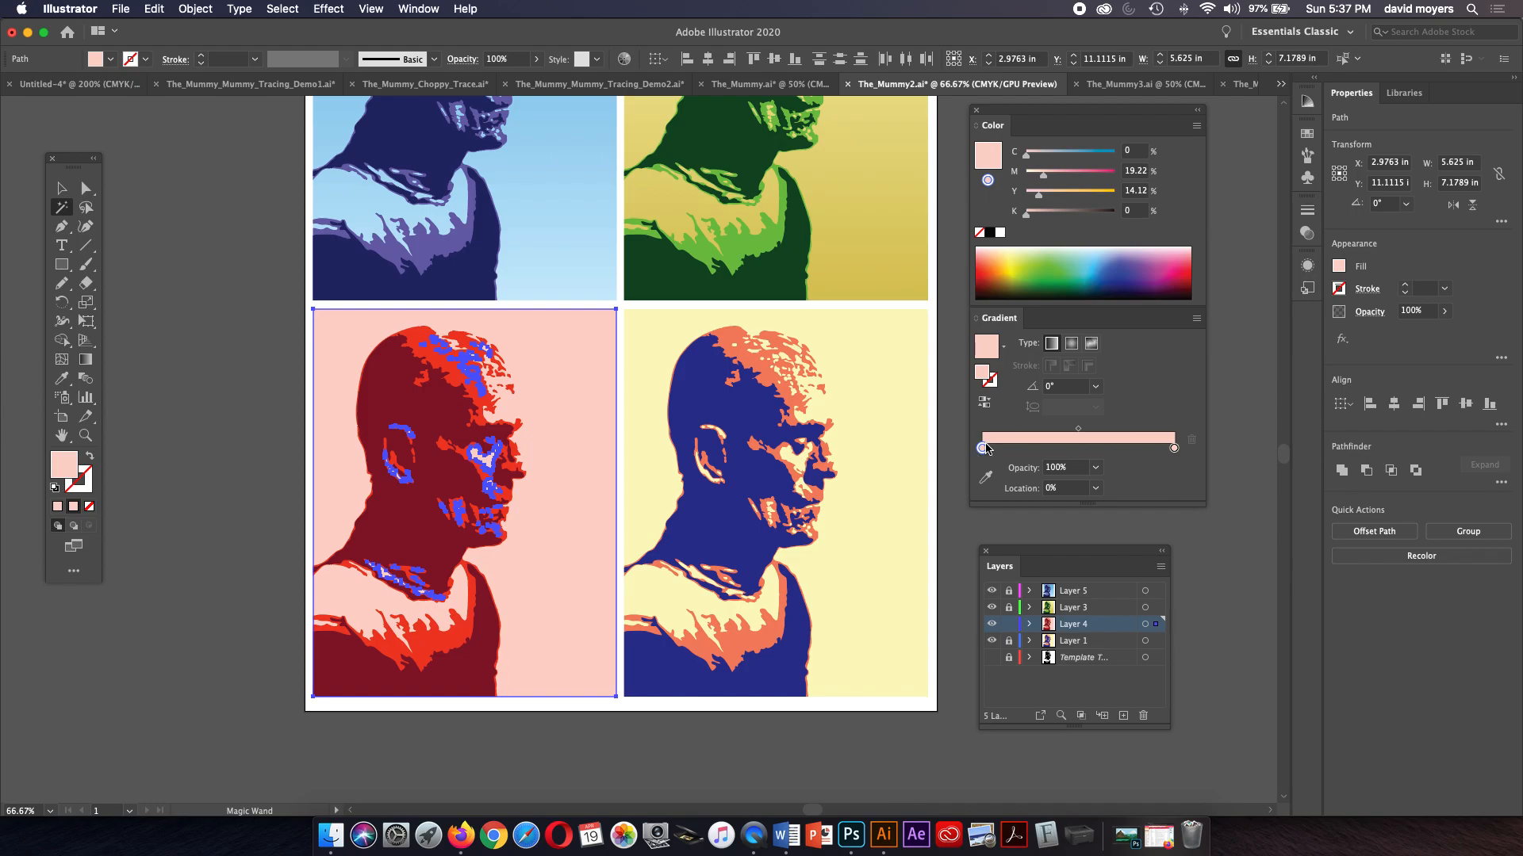
pyautogui.doubleClick(984, 449)
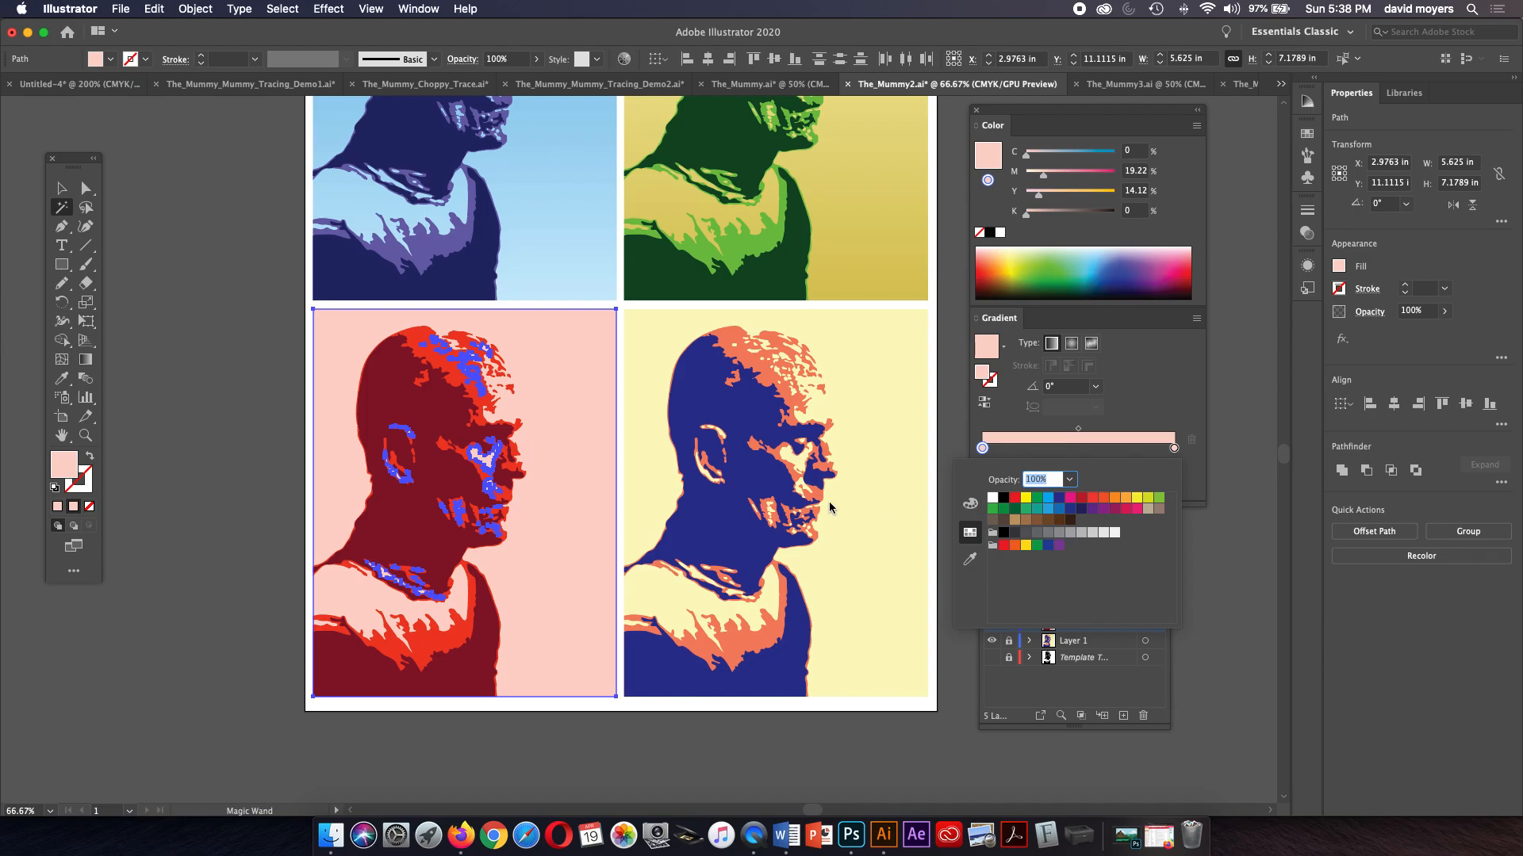
pyautogui.click(969, 560)
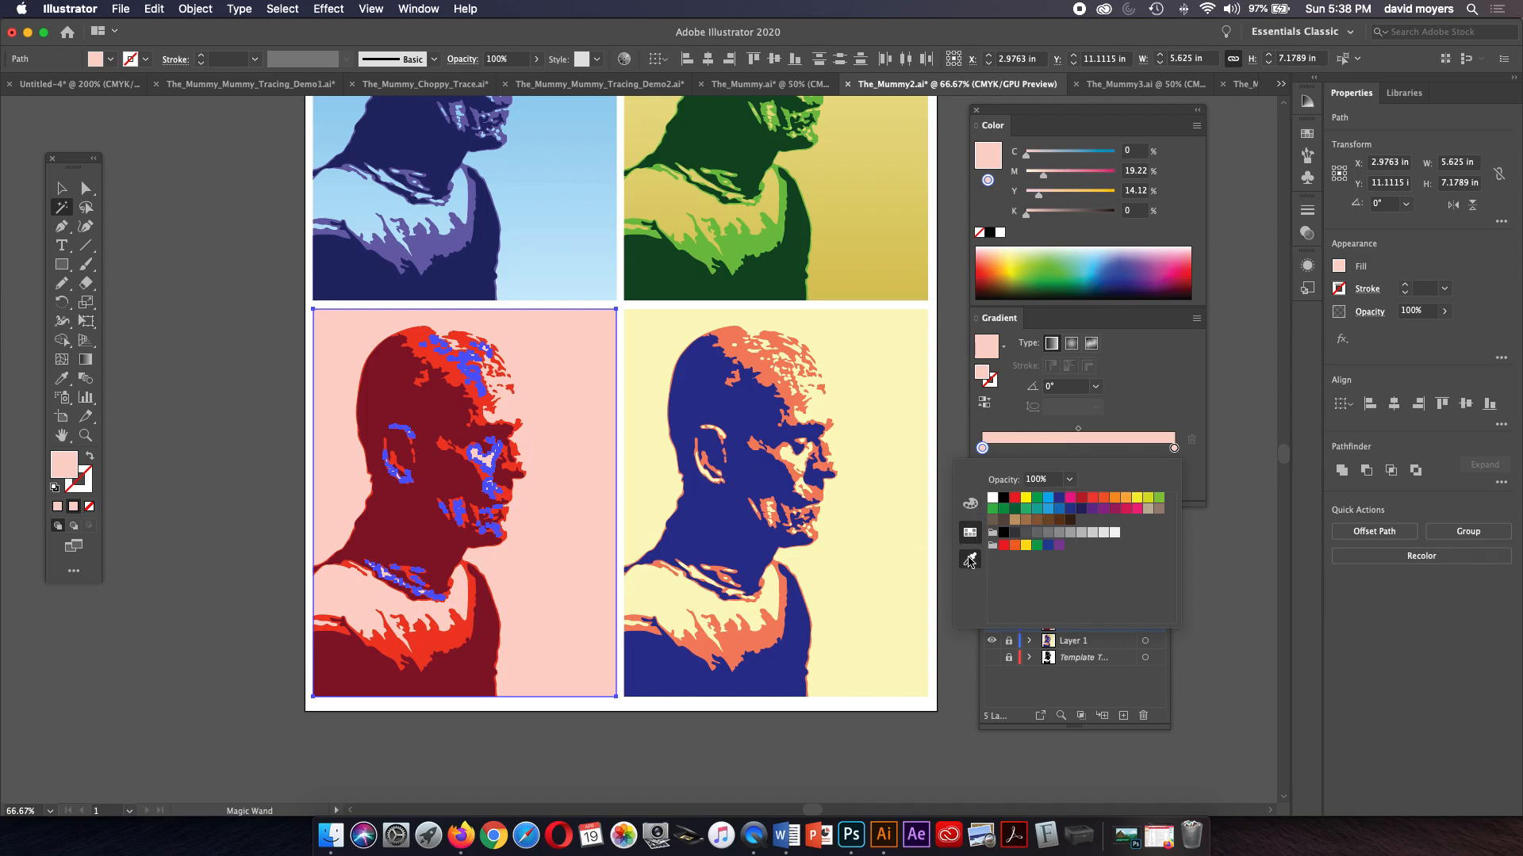
pyautogui.press('Escape')
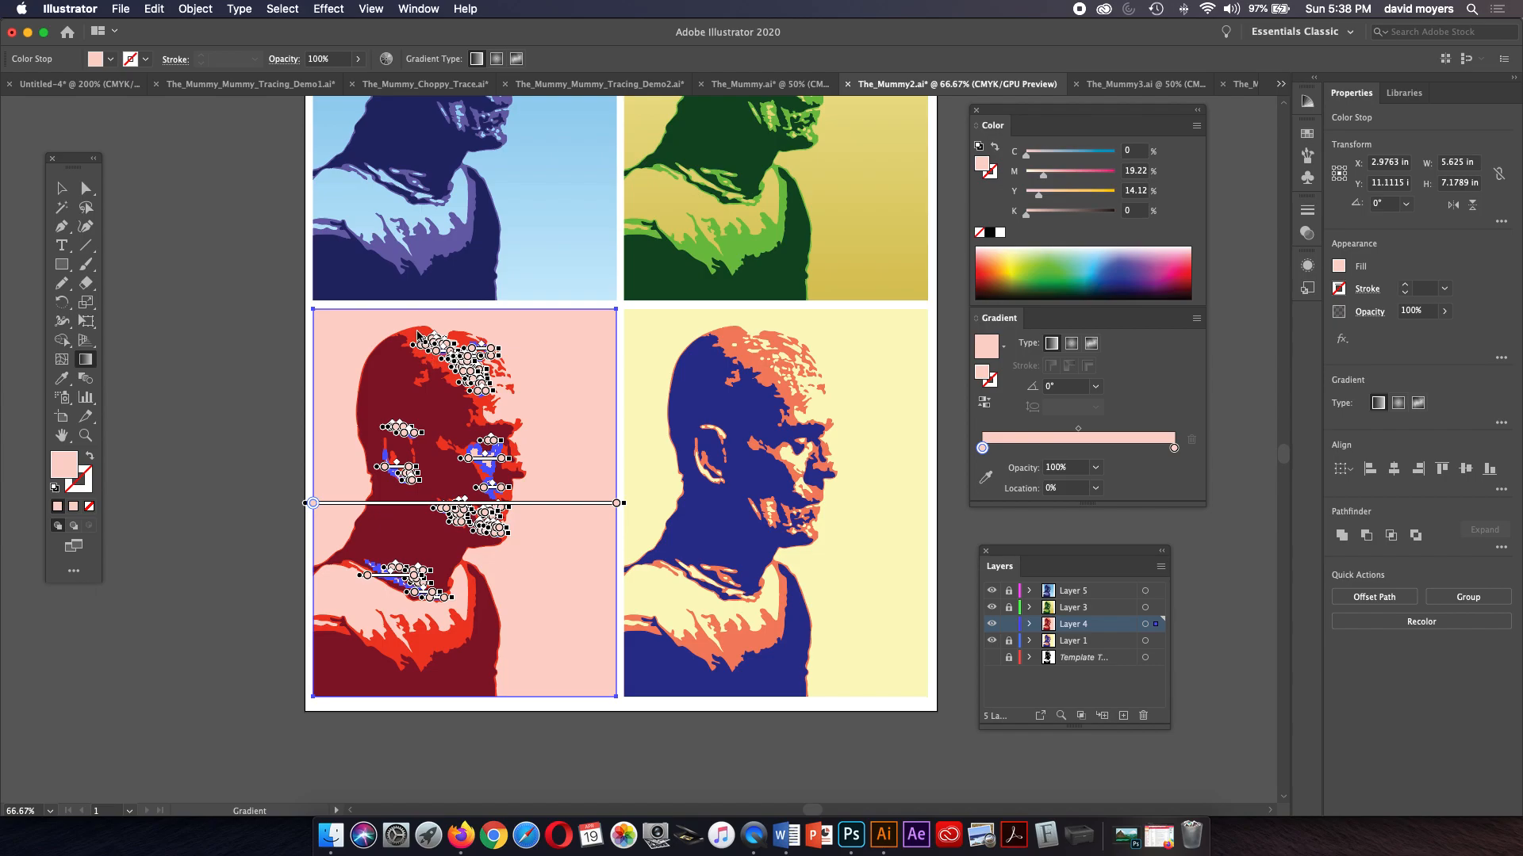
pyautogui.click(986, 476)
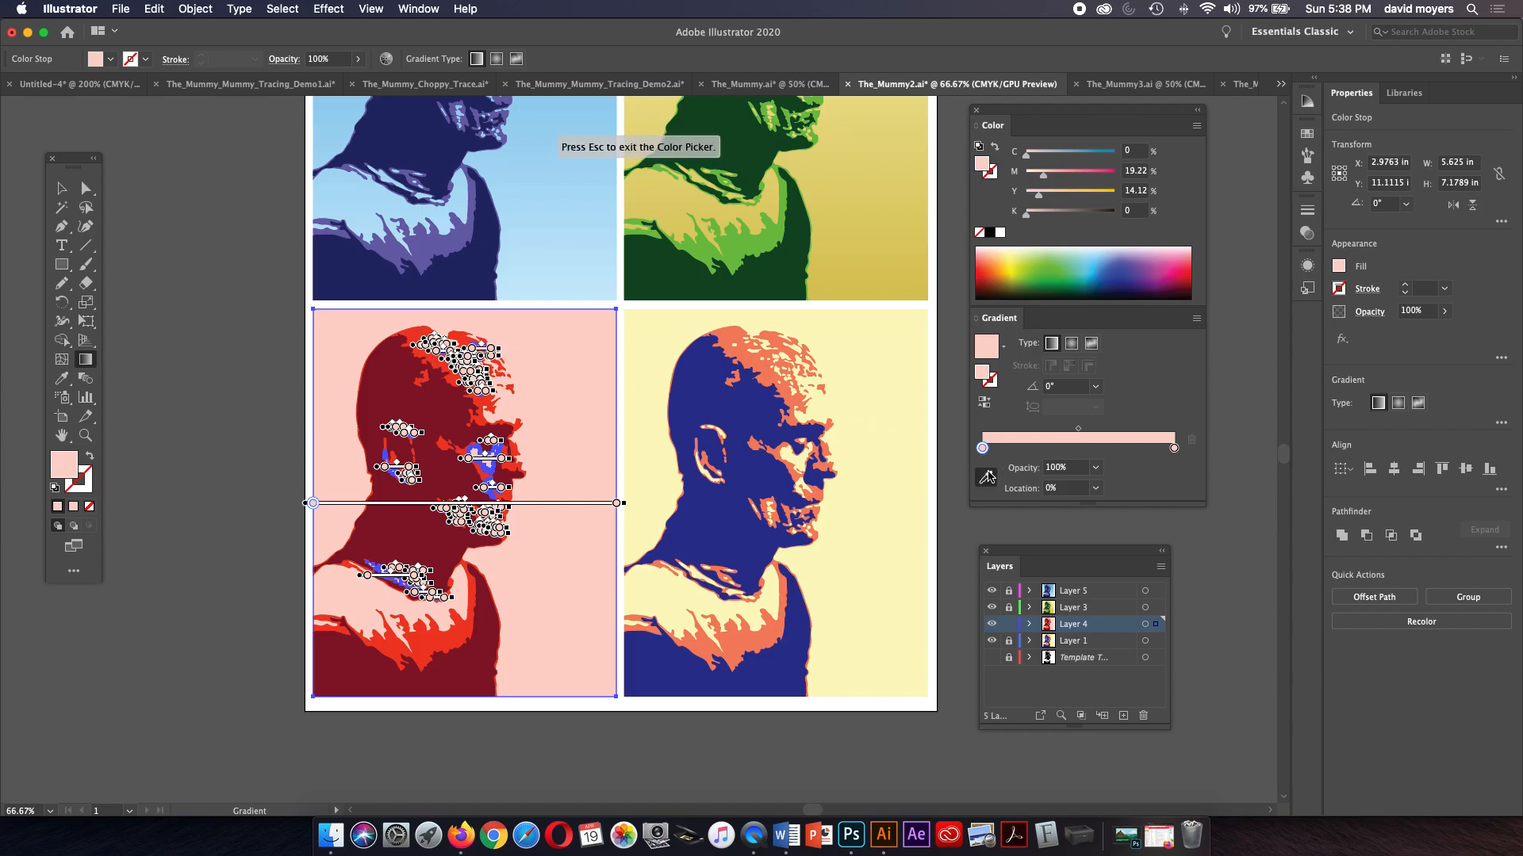
pyautogui.click(416, 339)
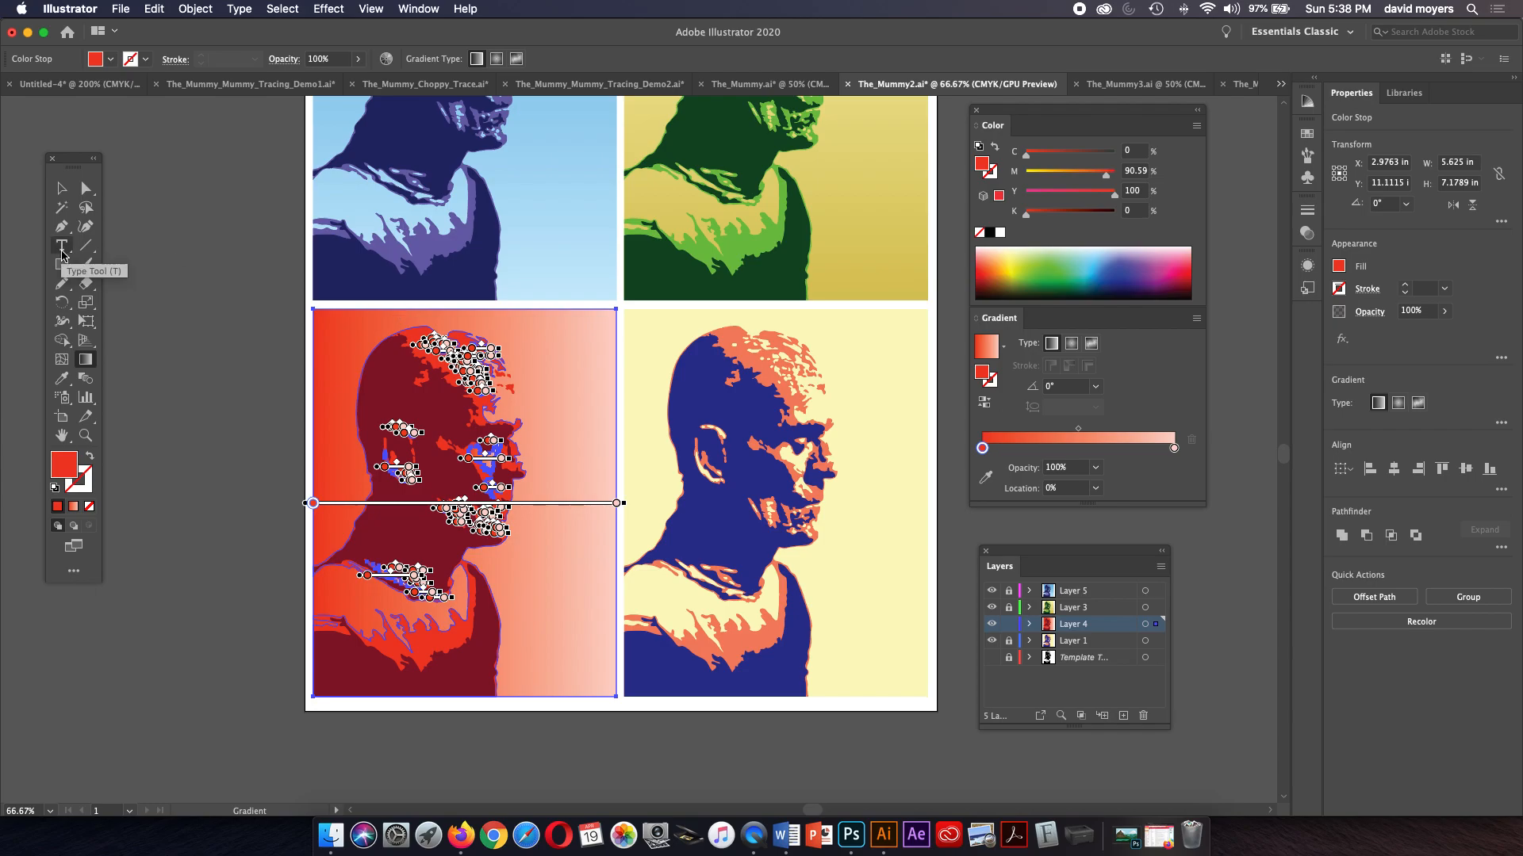
# Step: Redirect the red panel's gradient to 90°, with pink above and red below, and deselect the shapes
pyautogui.moveTo(510, 302); pyautogui.dragTo(498, 692)
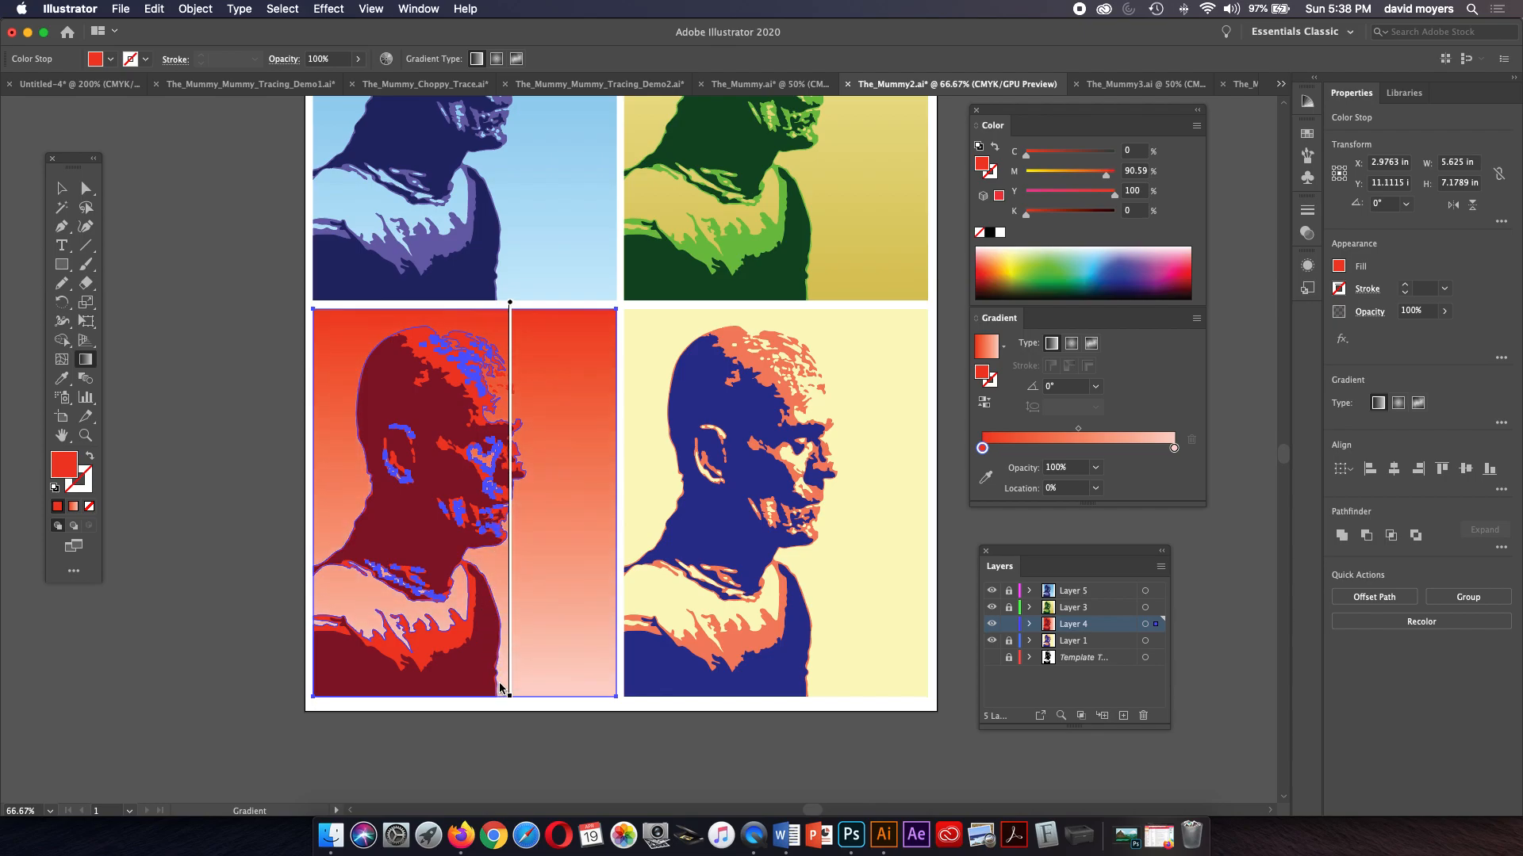
pyautogui.moveTo(520, 689); pyautogui.dragTo(504, 319)
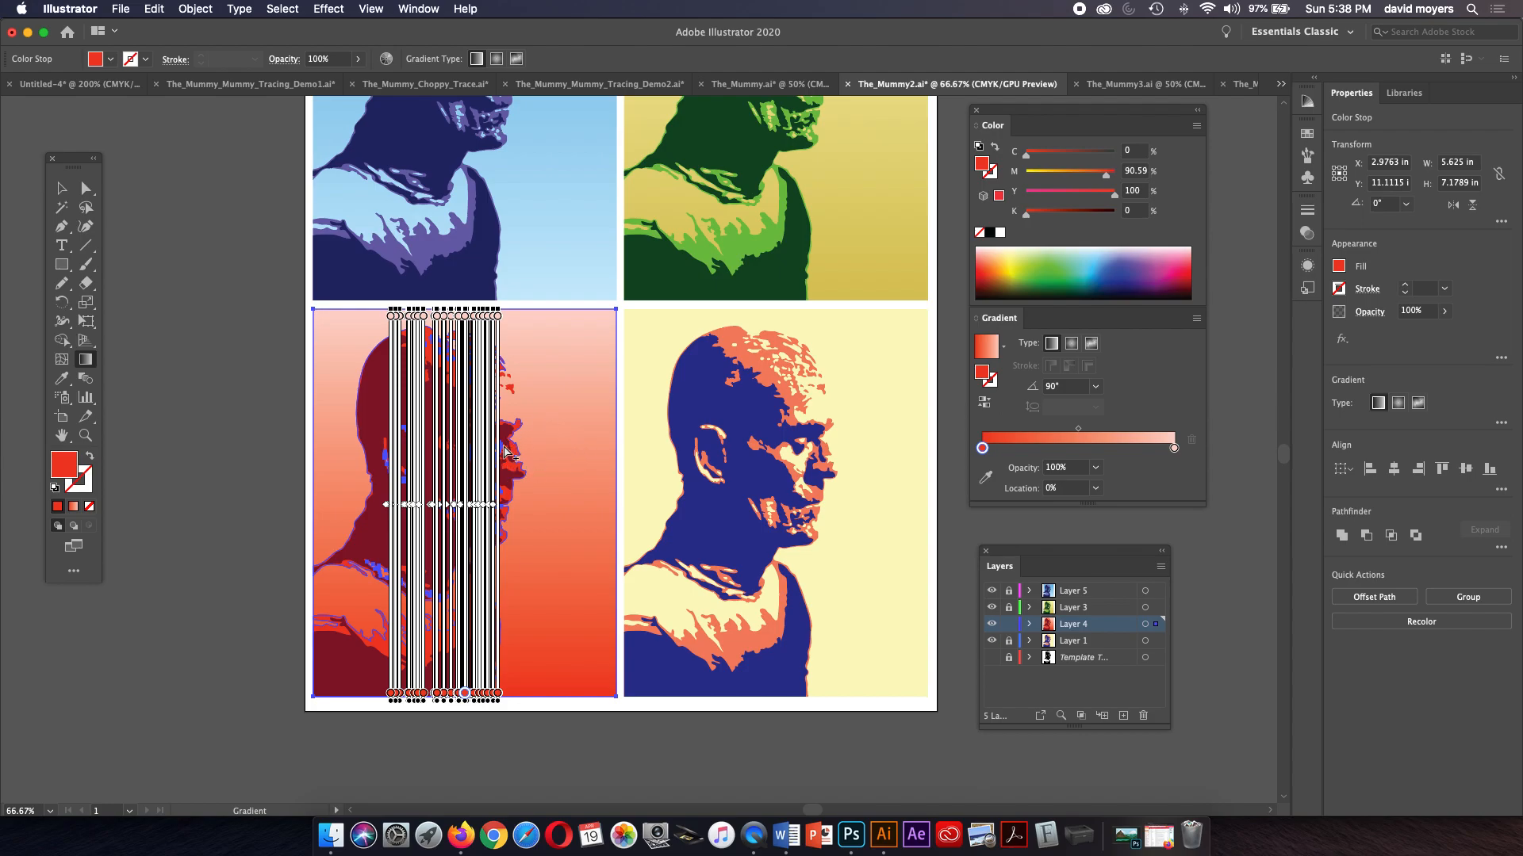
pyautogui.press('v')
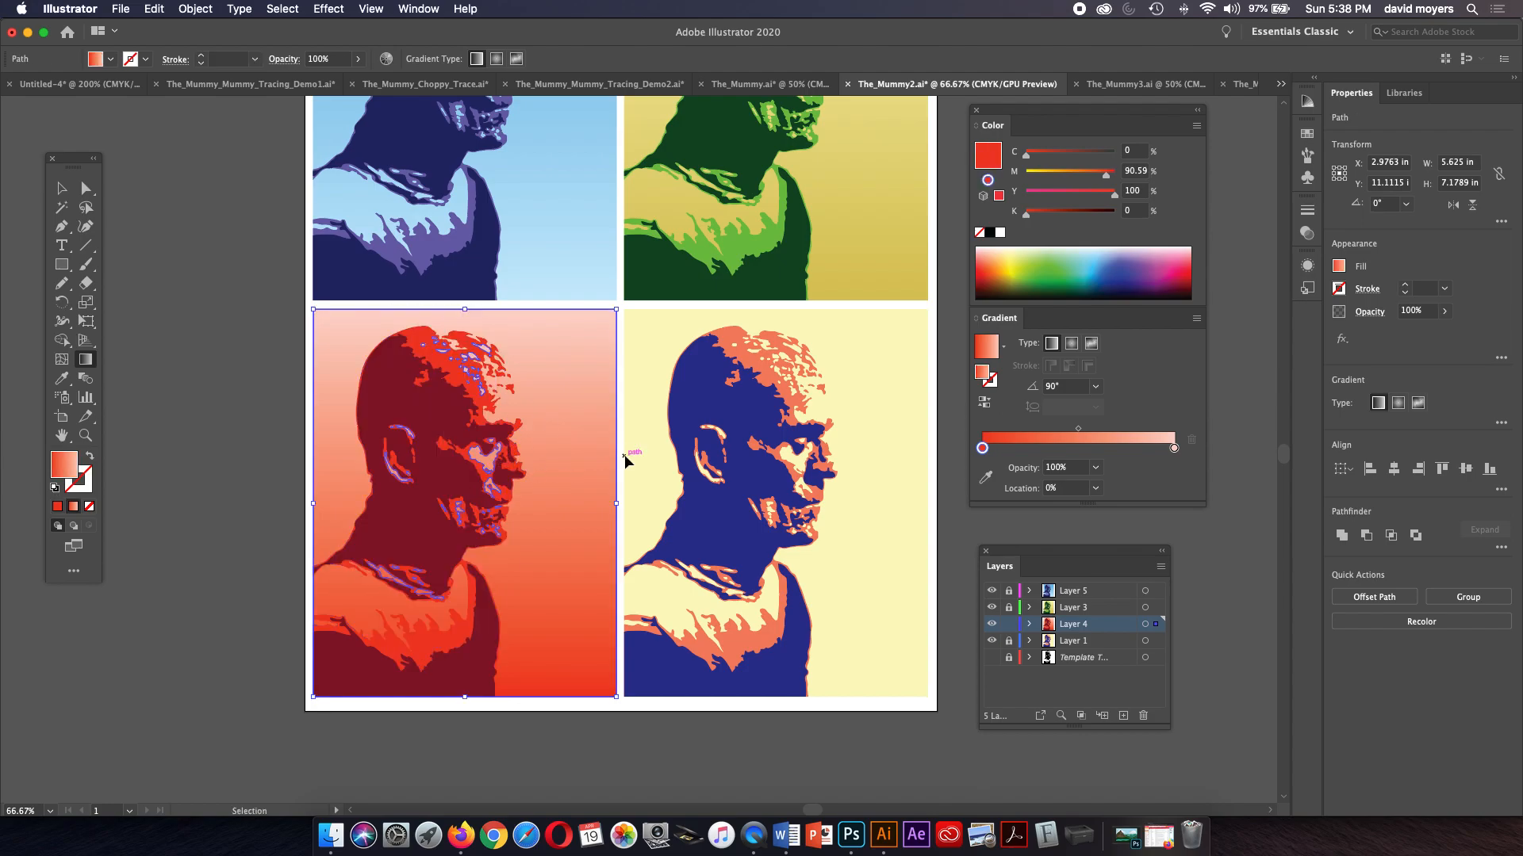
pyautogui.press('g')
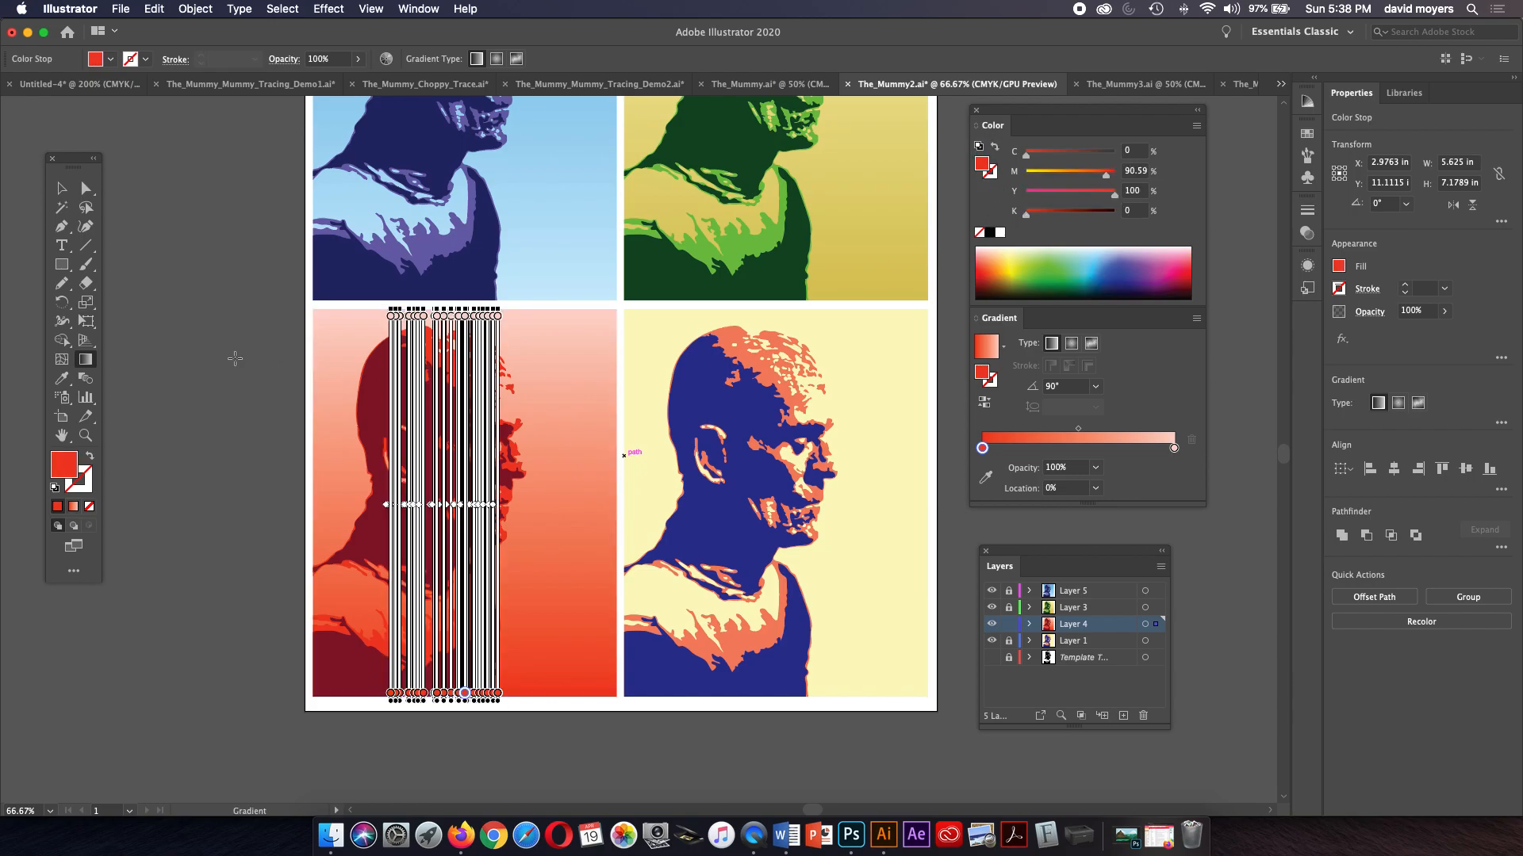
pyautogui.click(61, 188)
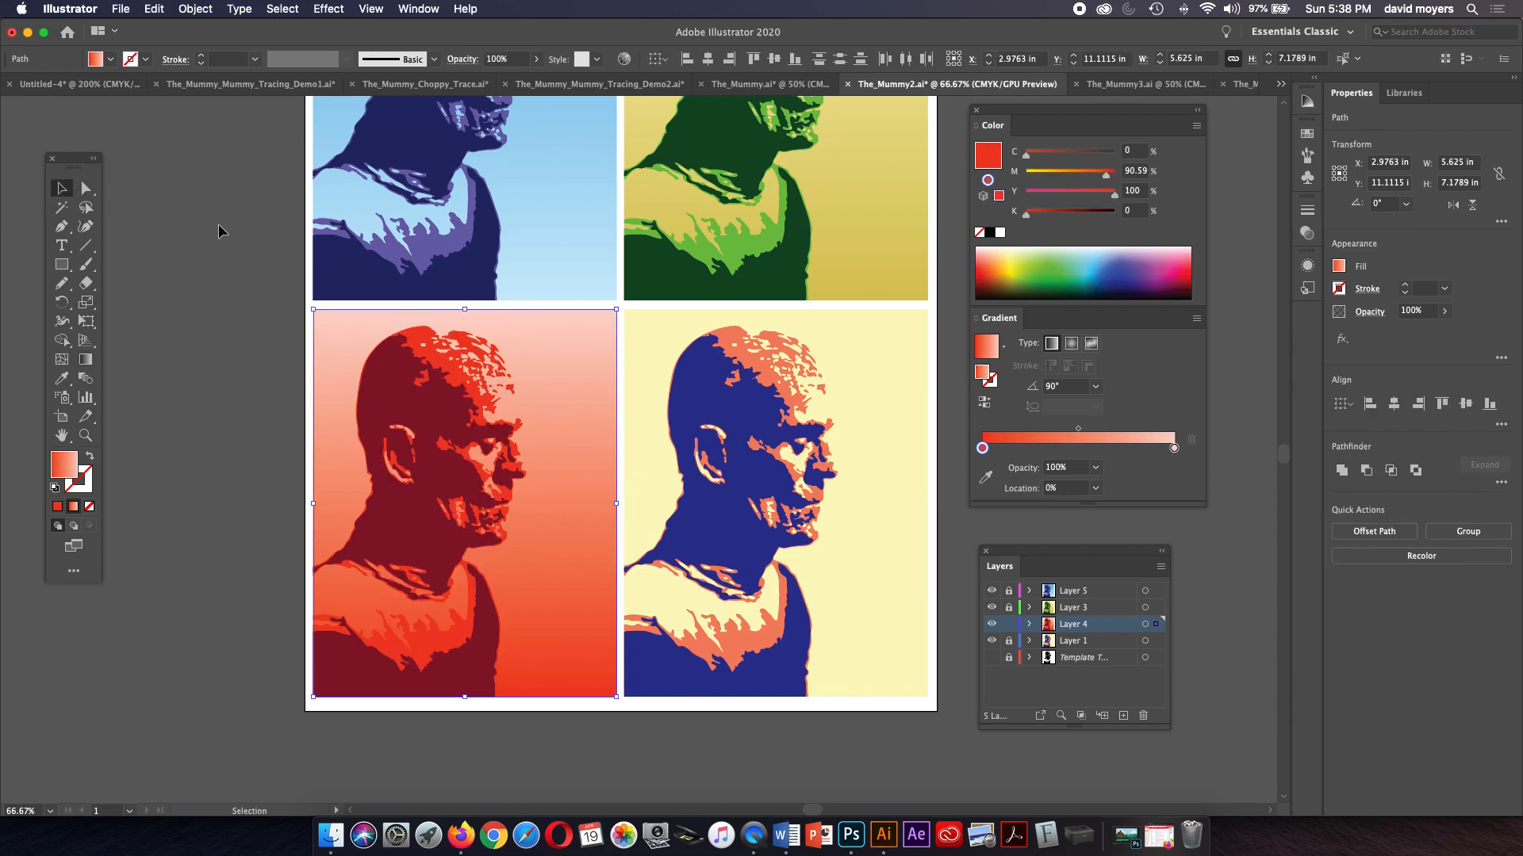
pyautogui.press('a')
pyautogui.press('v')
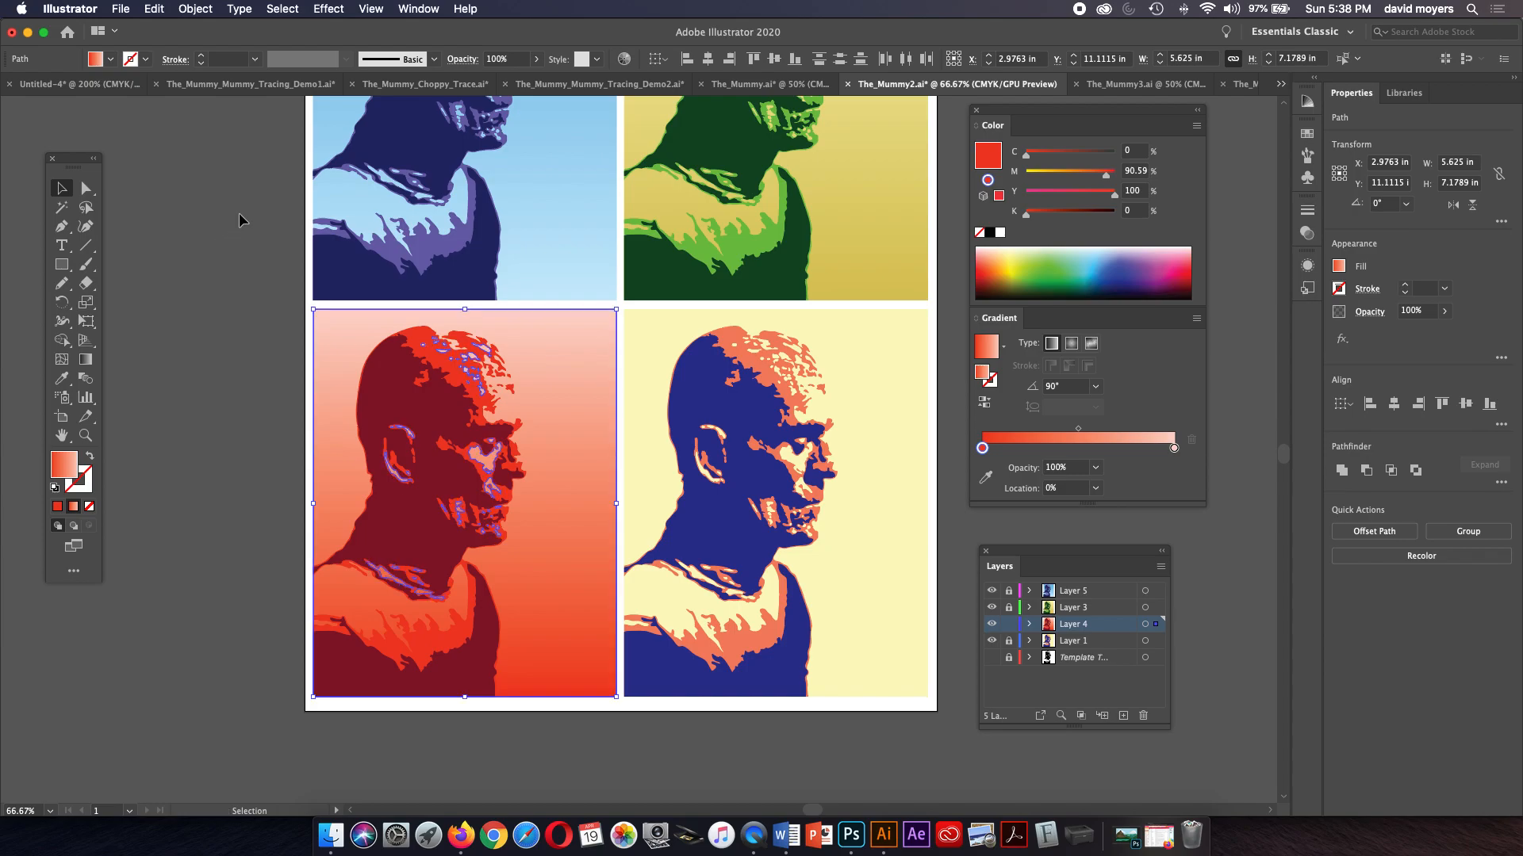
pyautogui.click(240, 213)
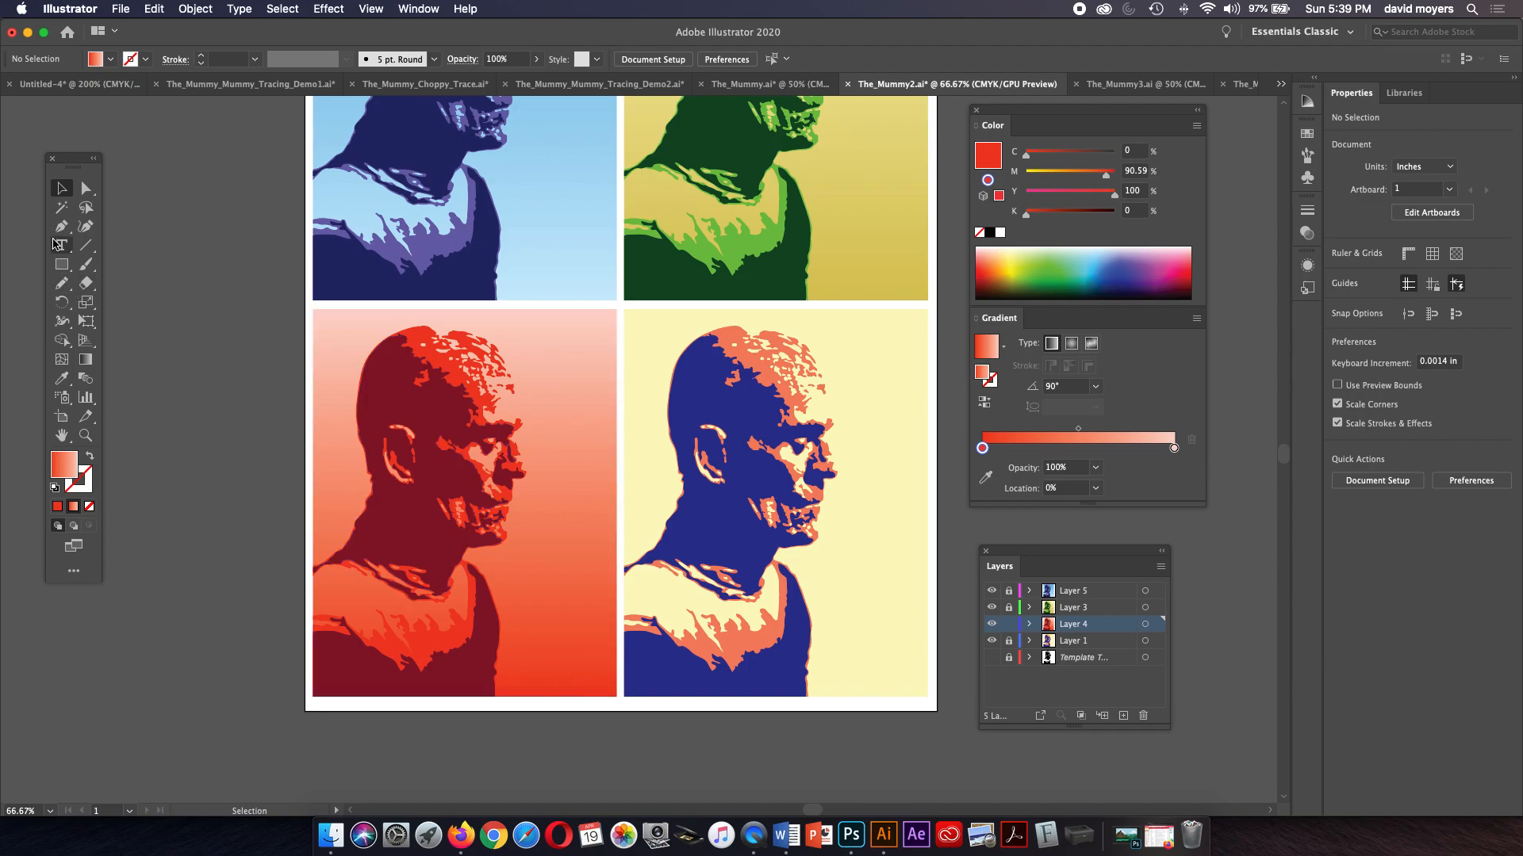
# Step: Select the red panel's bright red midtone shapes and give them a linear gradient ending in the dark maroon sampled from the shirt
pyautogui.click(61, 207)
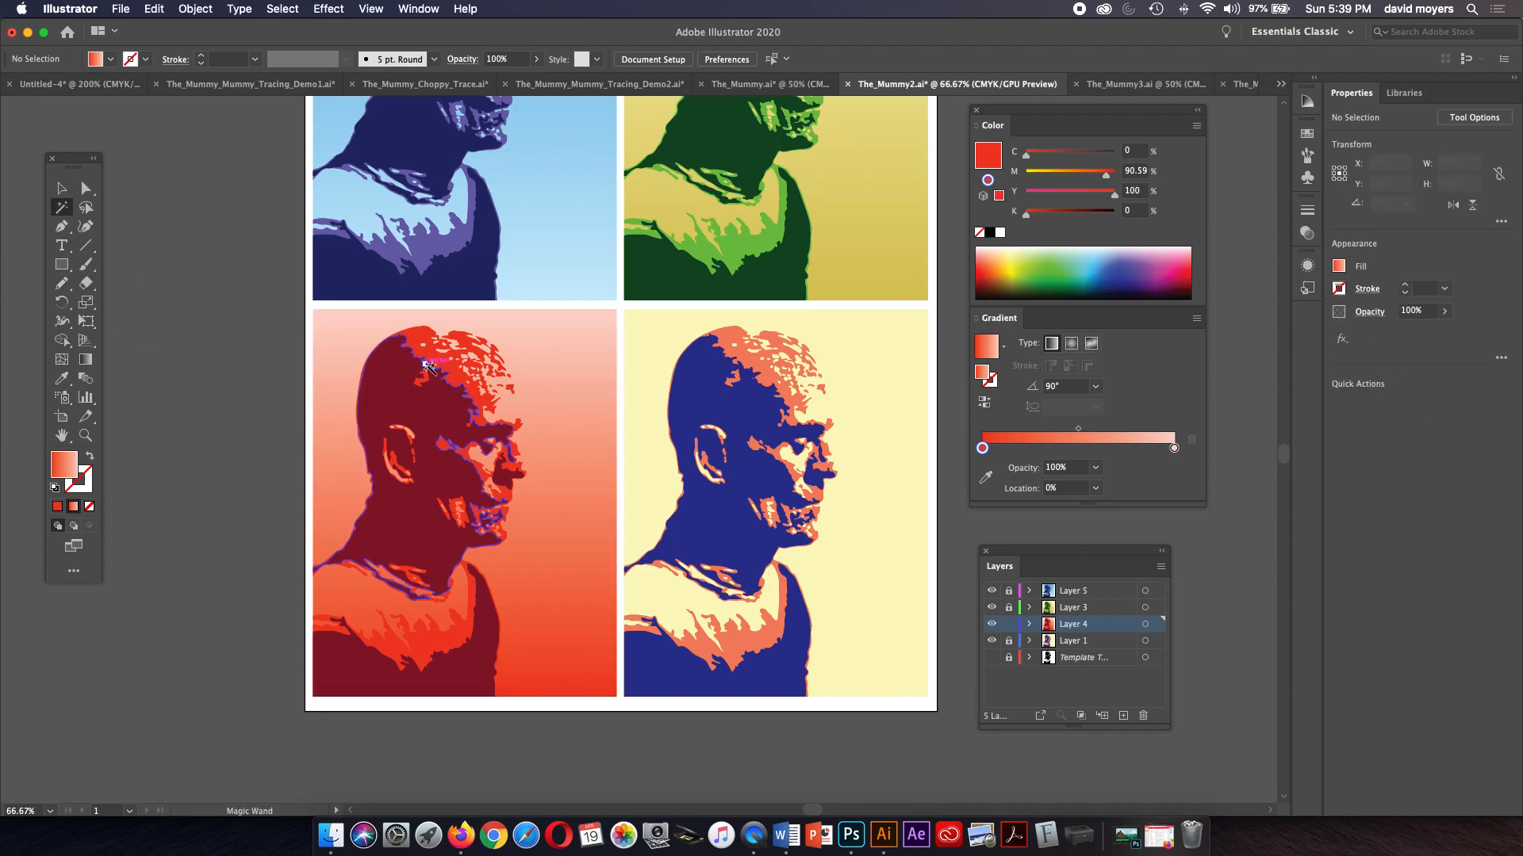
pyautogui.click(438, 371)
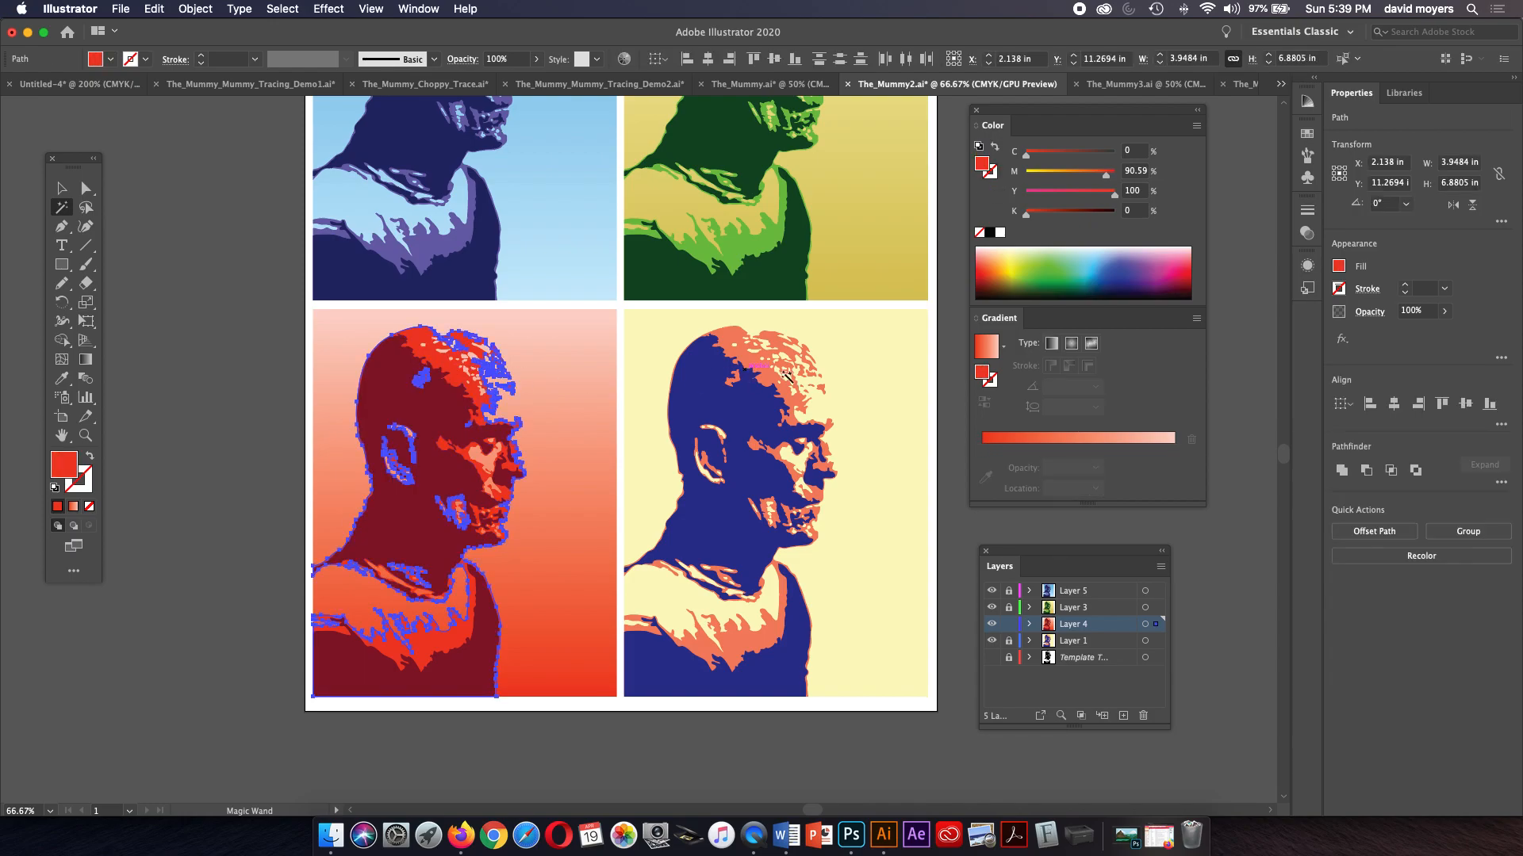
pyautogui.click(1174, 448)
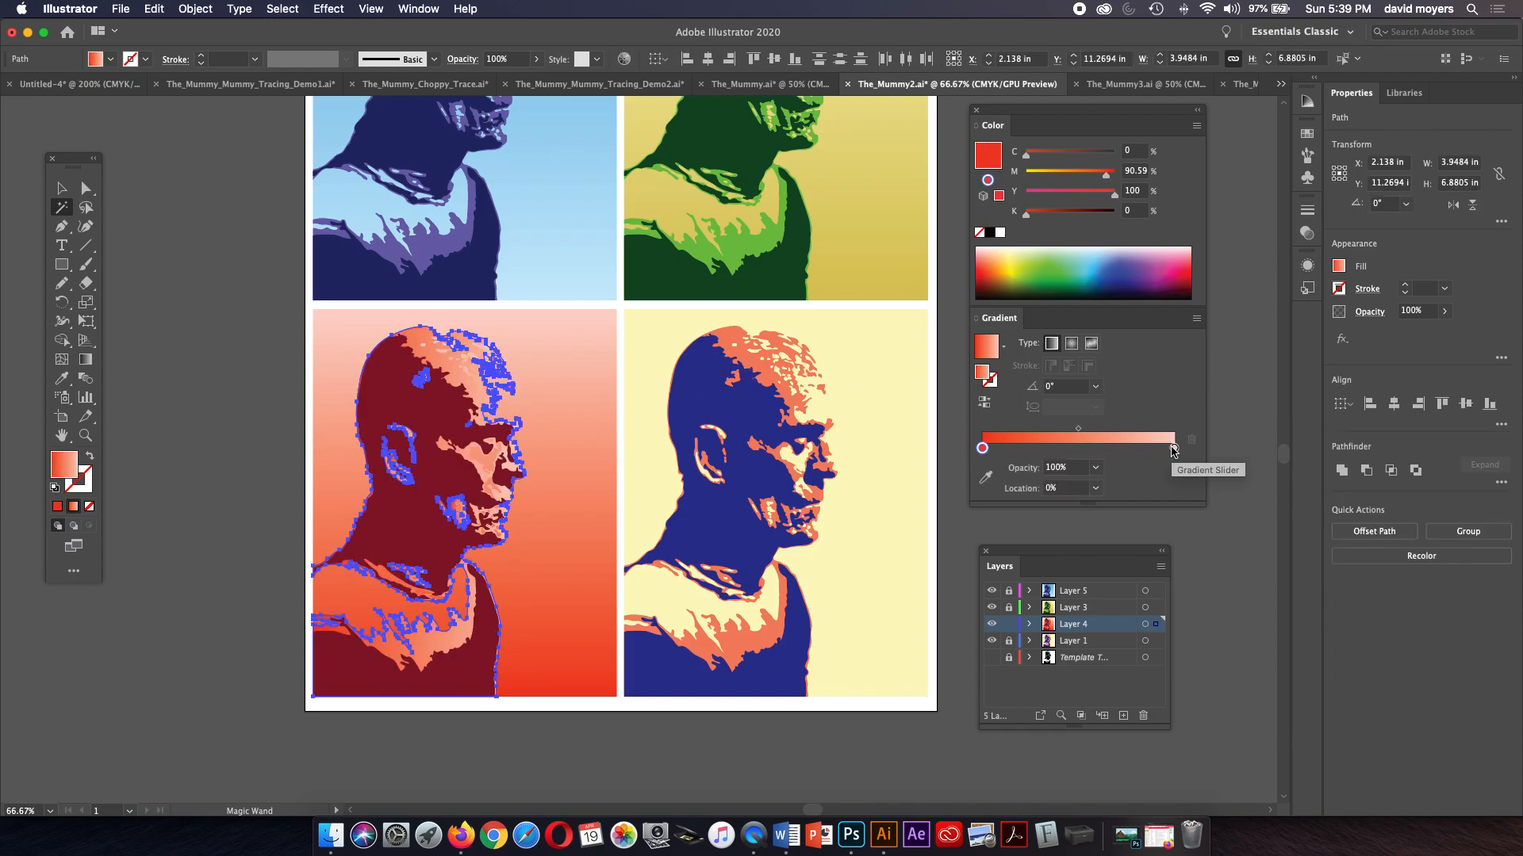
pyautogui.click(1173, 449)
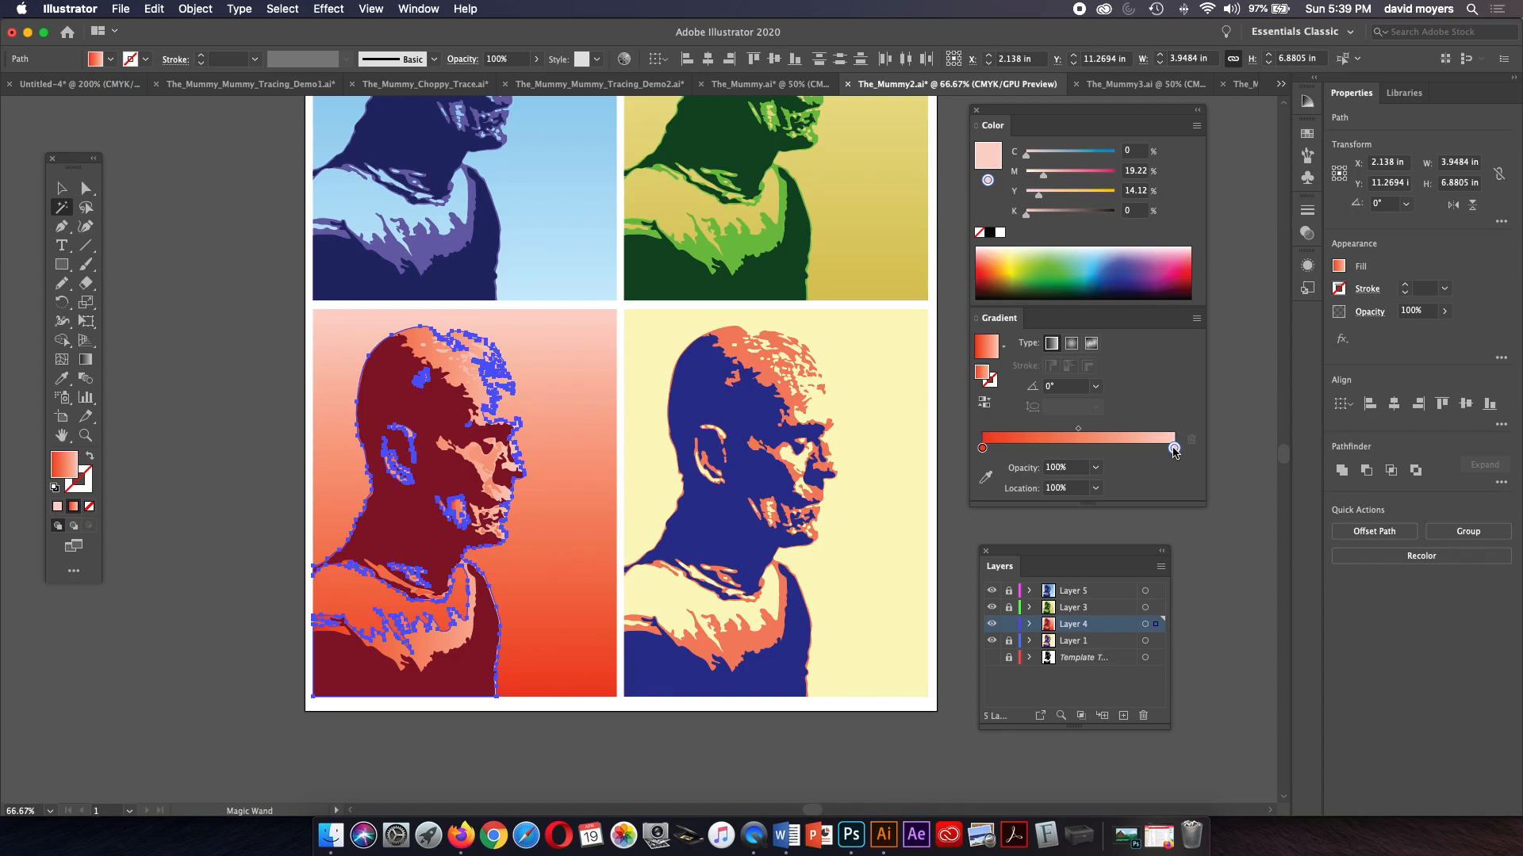
pyautogui.doubleClick(1173, 449)
pyautogui.press('Escape')
pyautogui.click(986, 477)
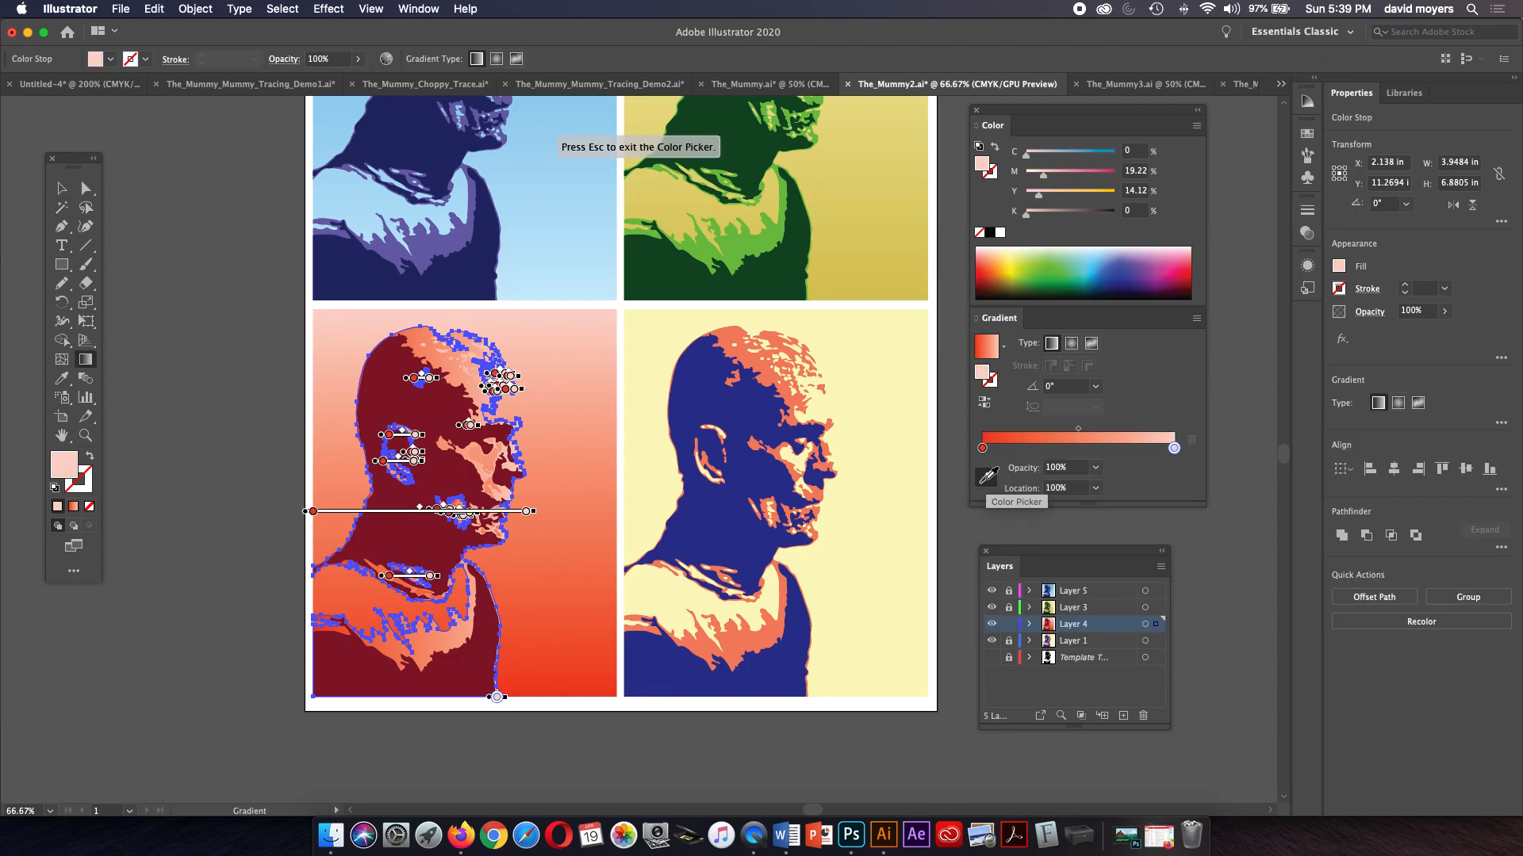
pyautogui.click(489, 642)
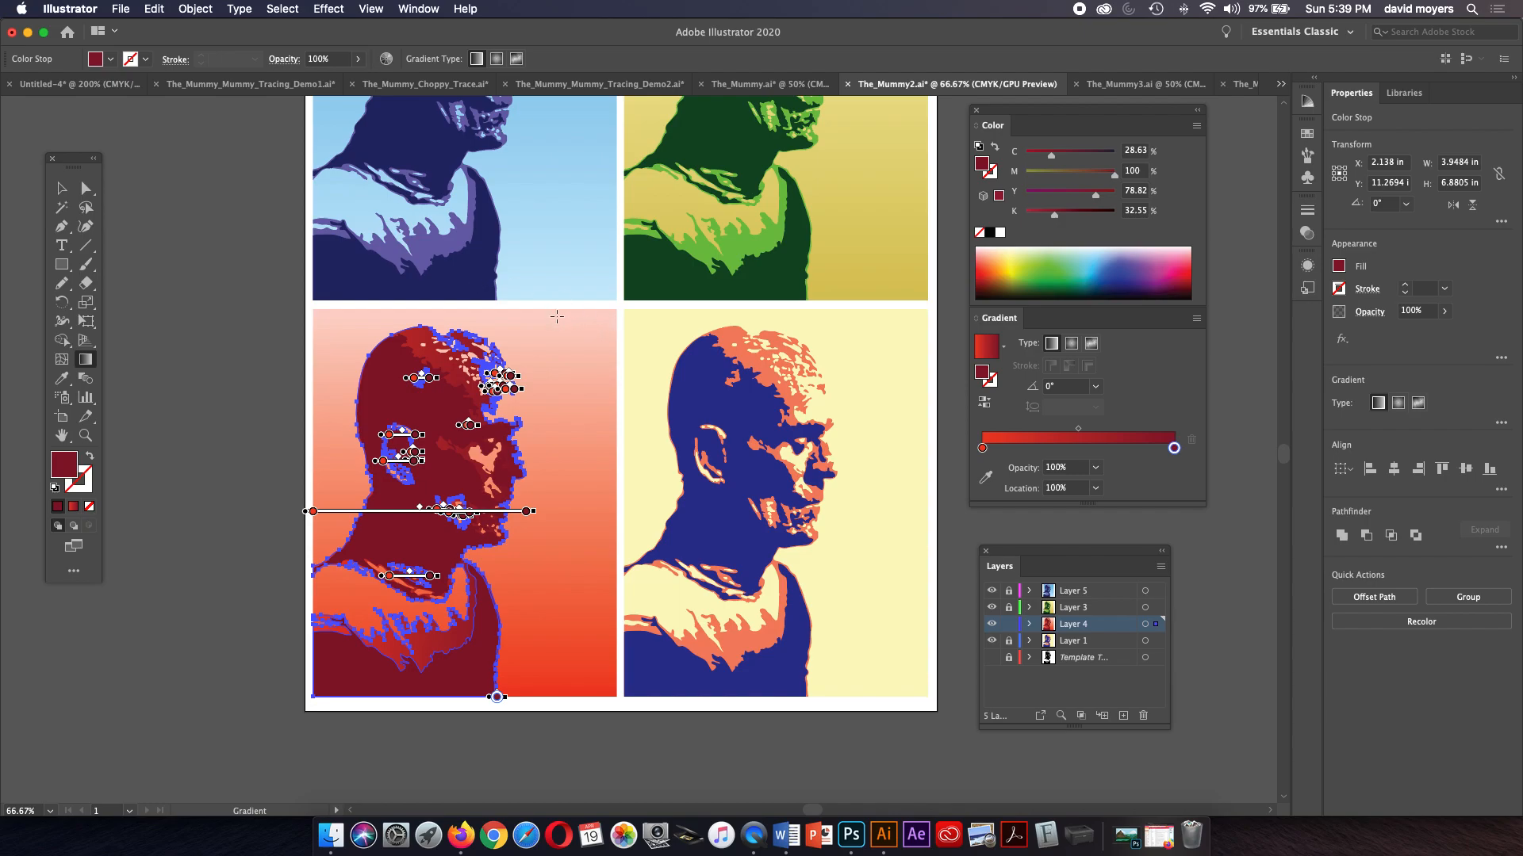
# Step: Redirect the midtone gradient to -90°, shift its midpoint toward maroon, move the red stop to about 9.35%, and deselect the shapes
pyautogui.moveTo(555, 307); pyautogui.dragTo(577, 693)
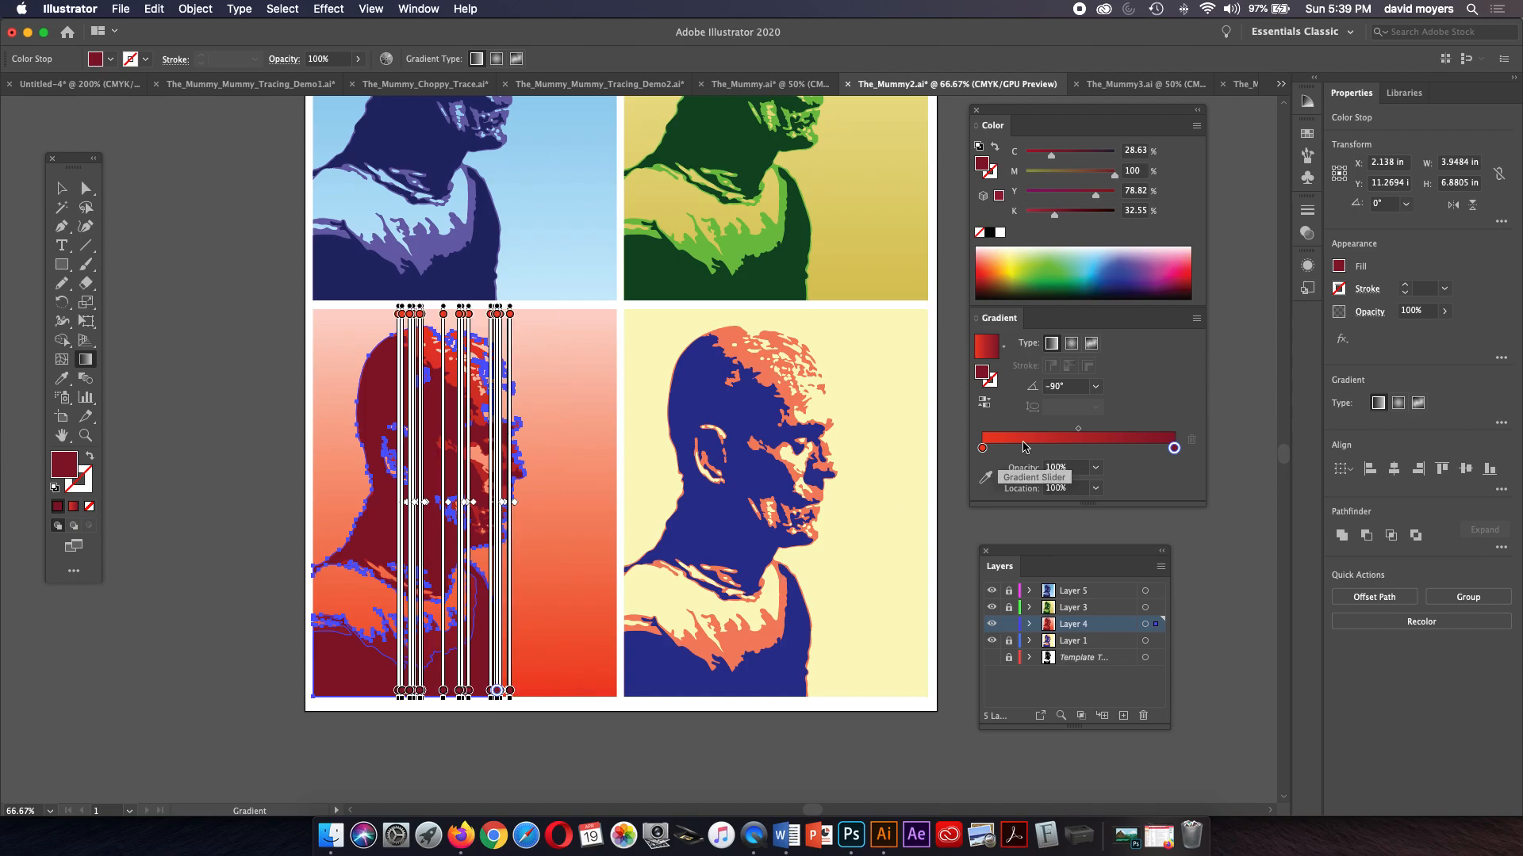
pyautogui.moveTo(1078, 433); pyautogui.dragTo(1103, 433)
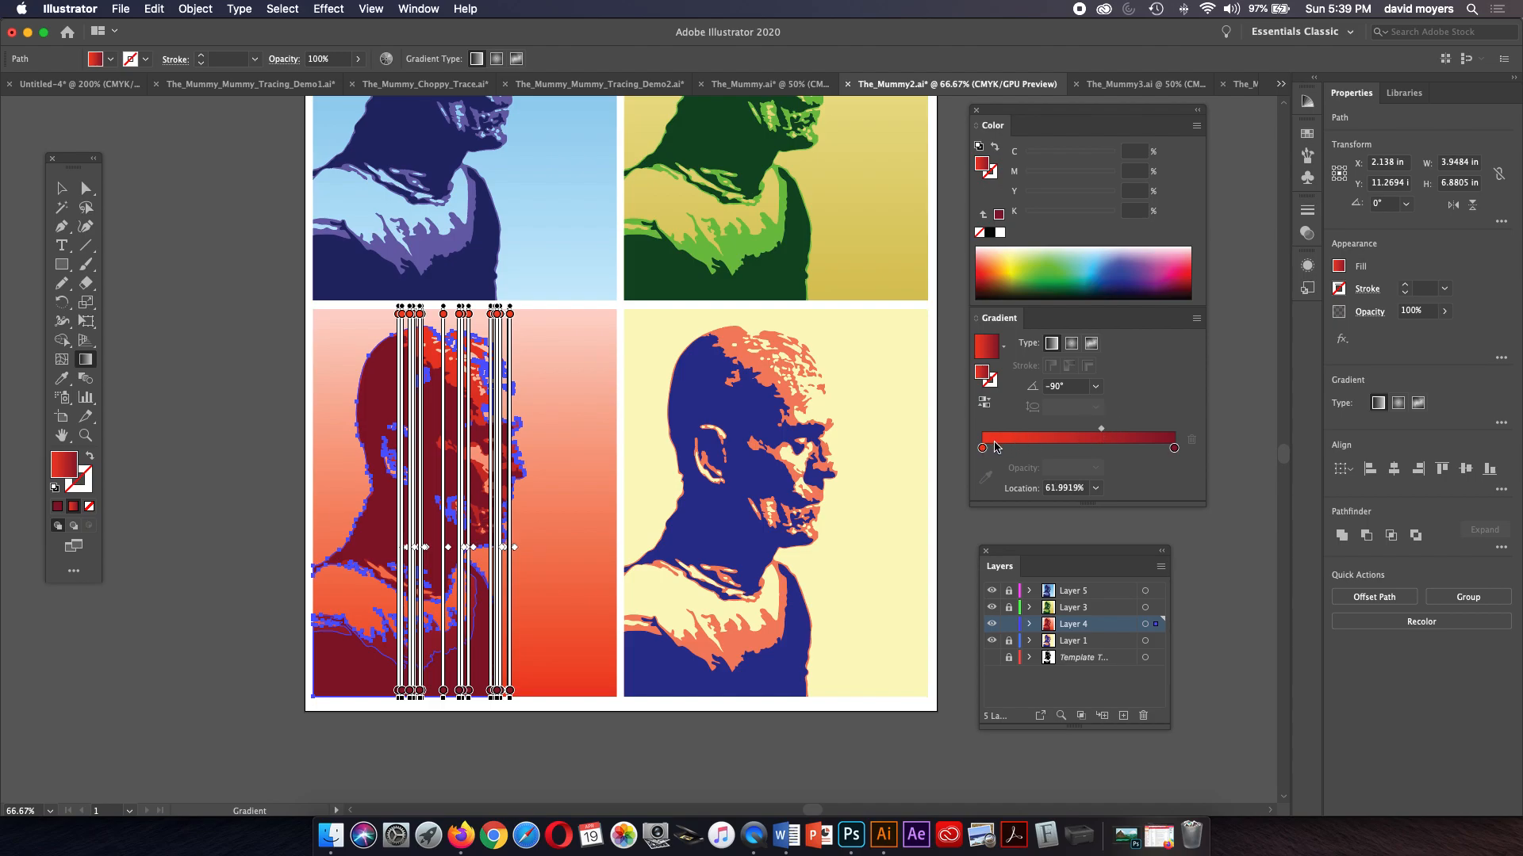
pyautogui.moveTo(983, 449); pyautogui.dragTo(1000, 449)
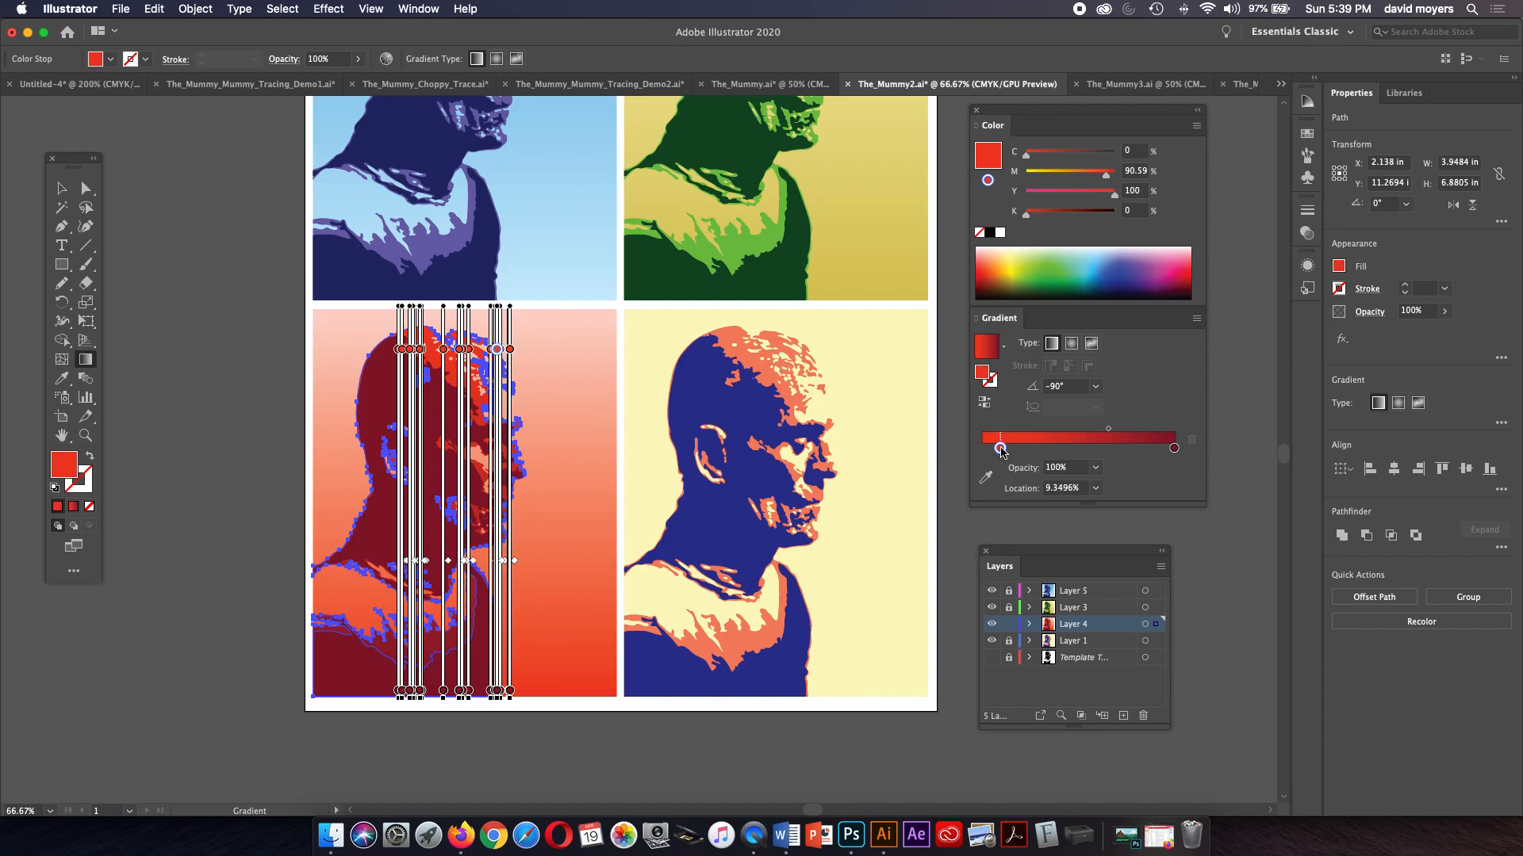
pyautogui.click(85, 187)
pyautogui.click(220, 254)
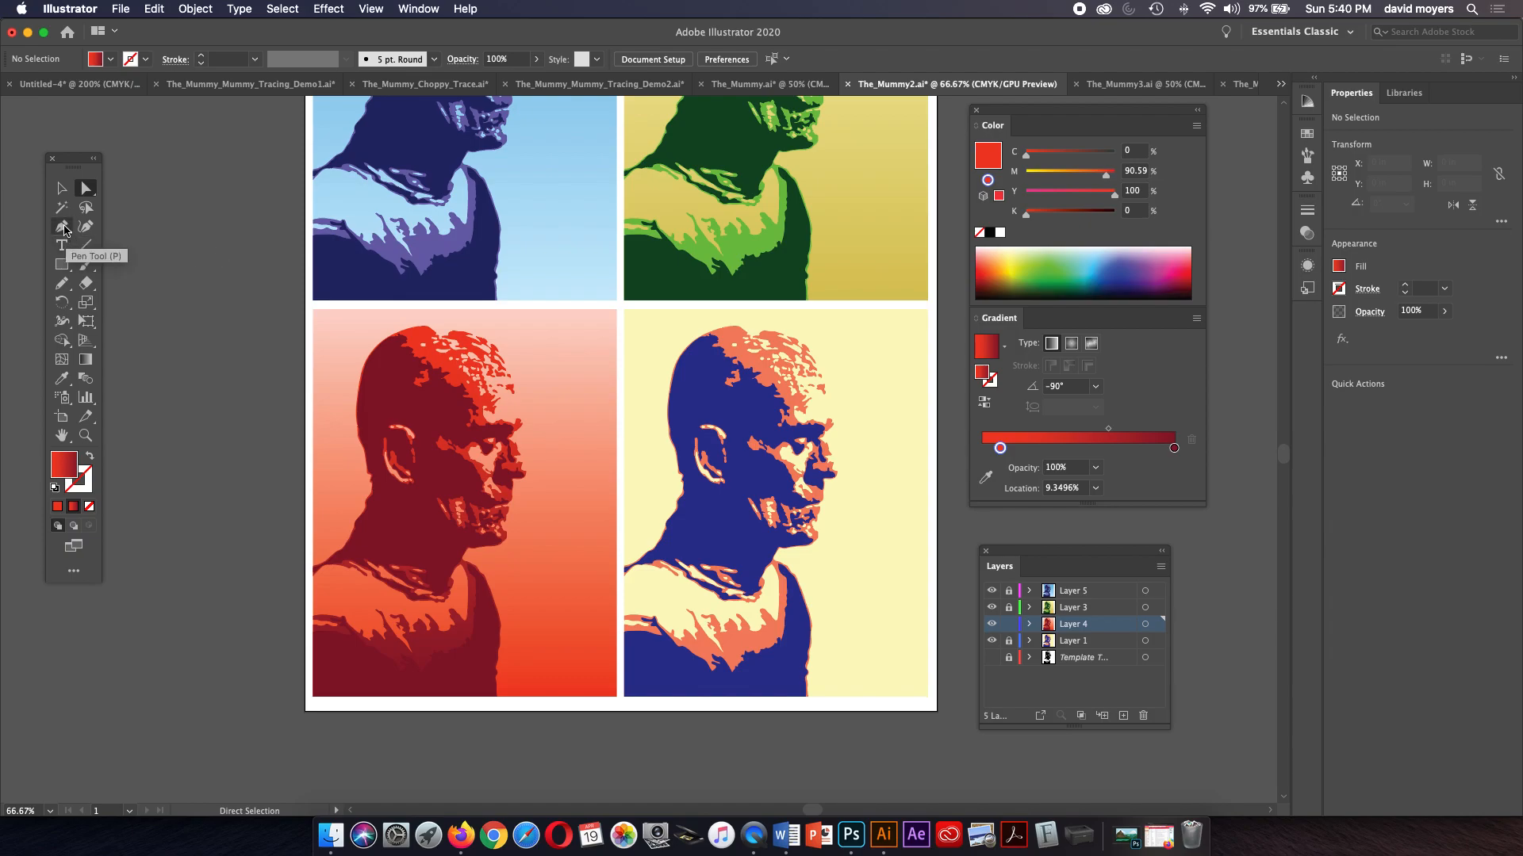
# Step: Select the red panel's dark maroon shapes and apply a linear gradient with their maroon fill at both ends, removing the bright red stop
pyautogui.click(61, 207)
pyautogui.click(360, 443)
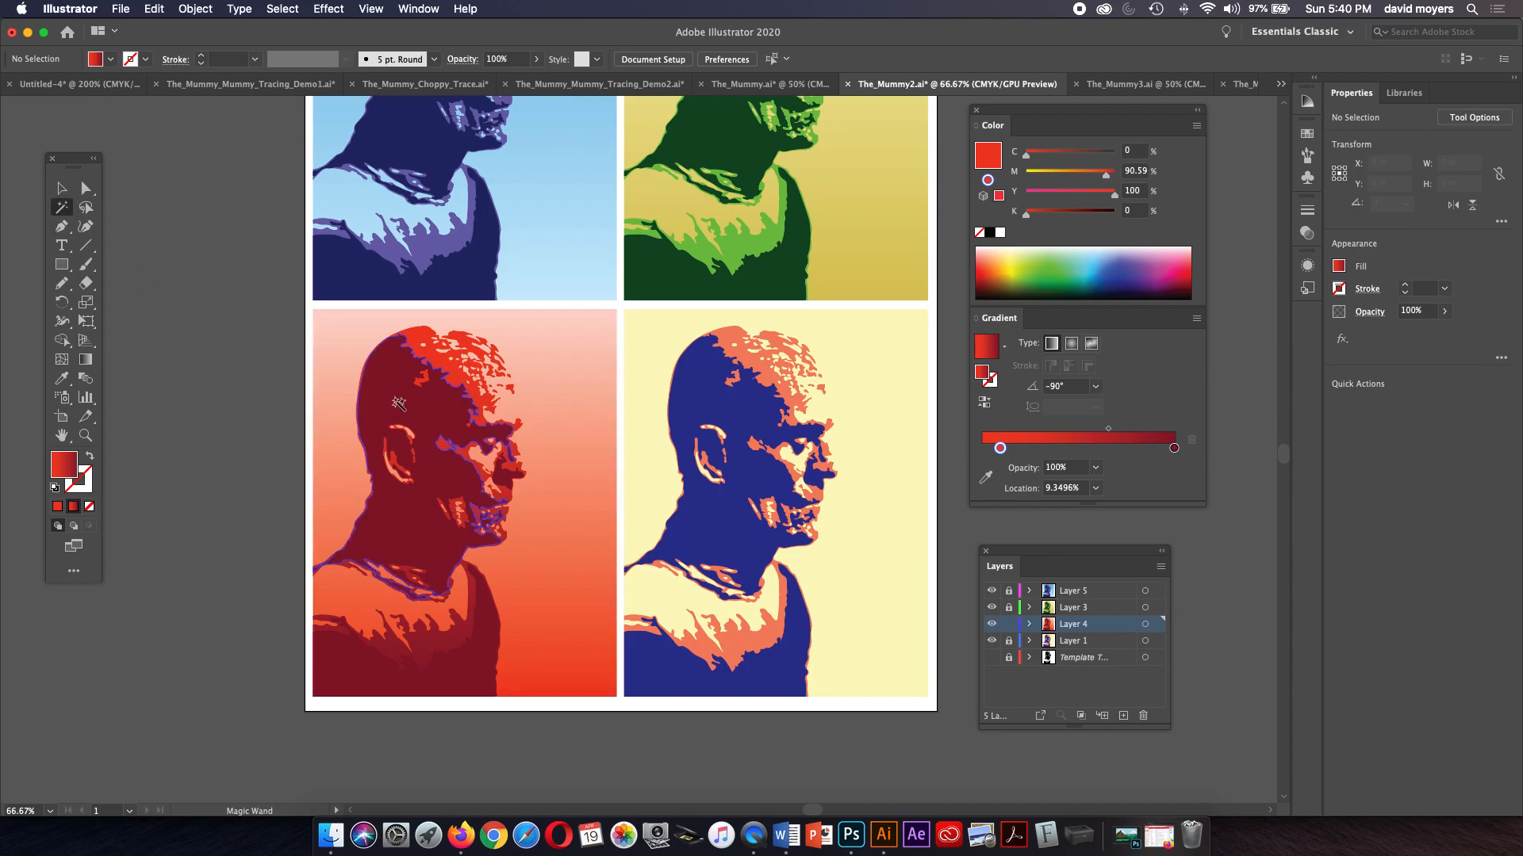
pyautogui.click(394, 402)
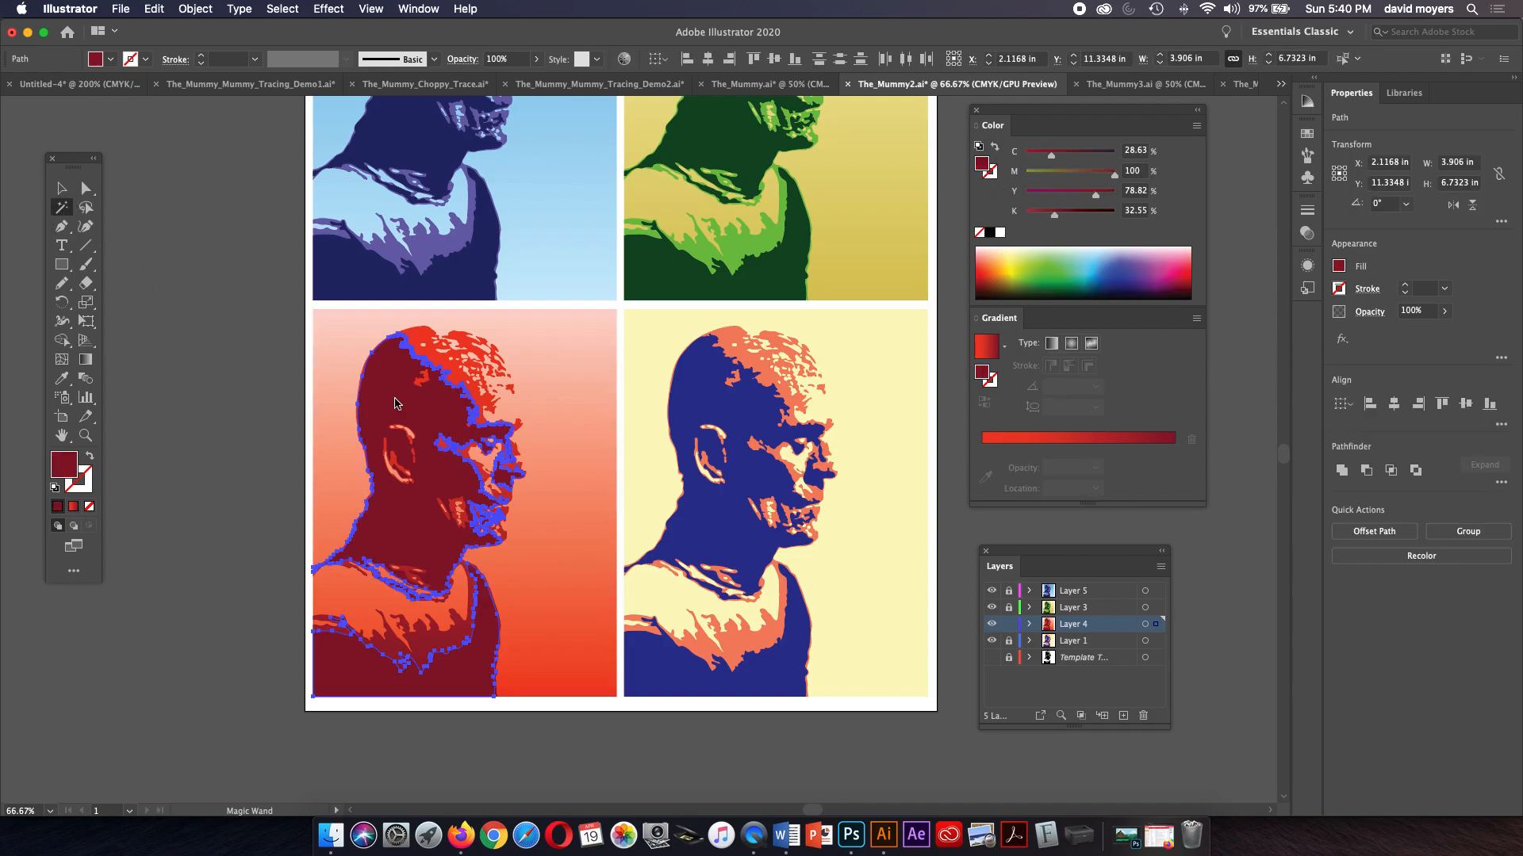
pyautogui.click(981, 372)
pyautogui.moveTo(981, 372); pyautogui.dragTo(982, 449)
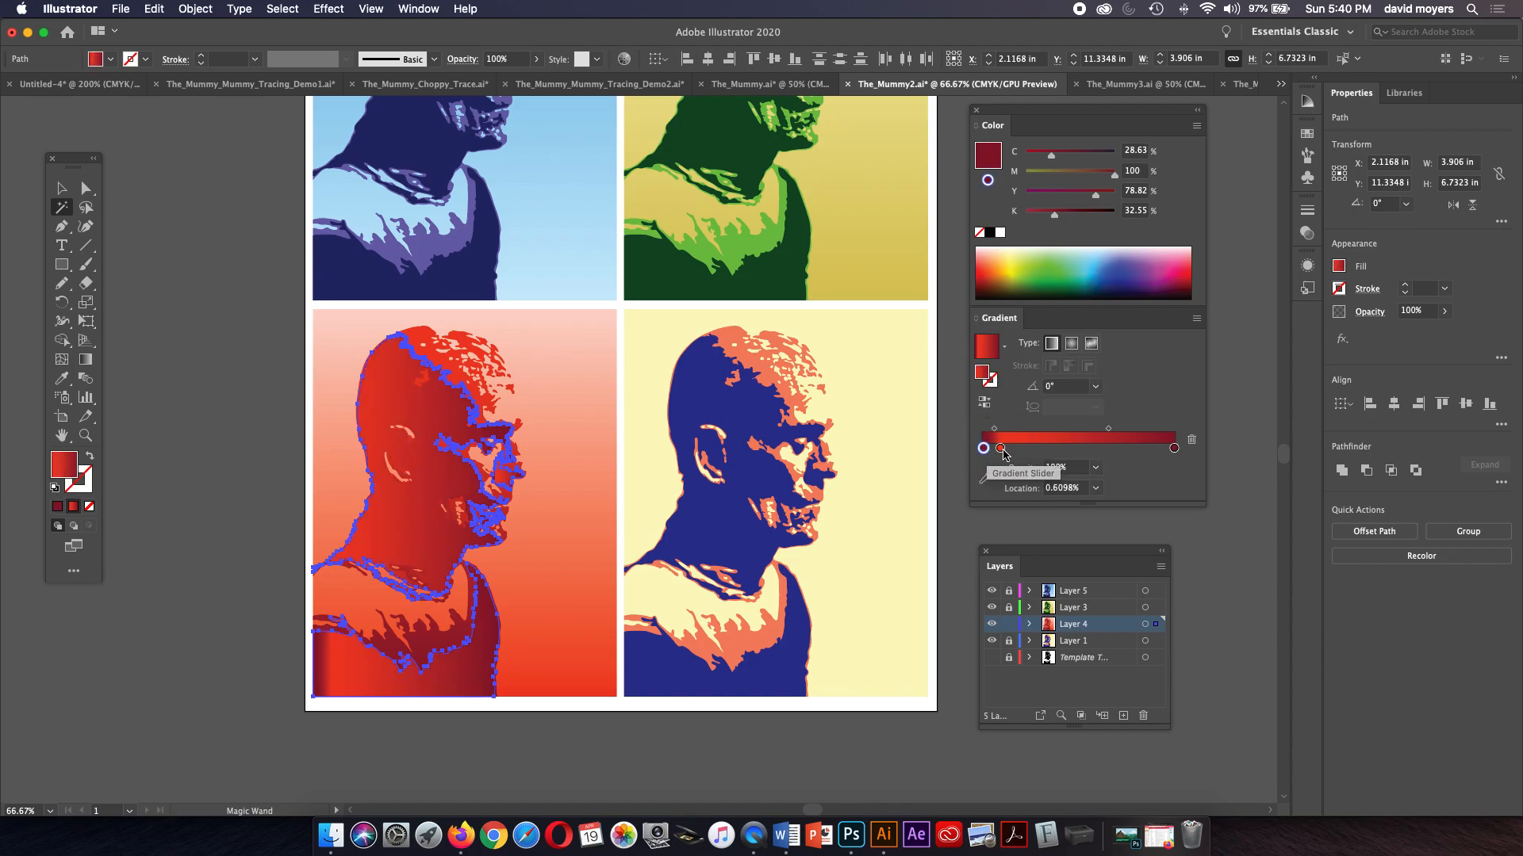
pyautogui.moveTo(1002, 452); pyautogui.dragTo(1039, 555)
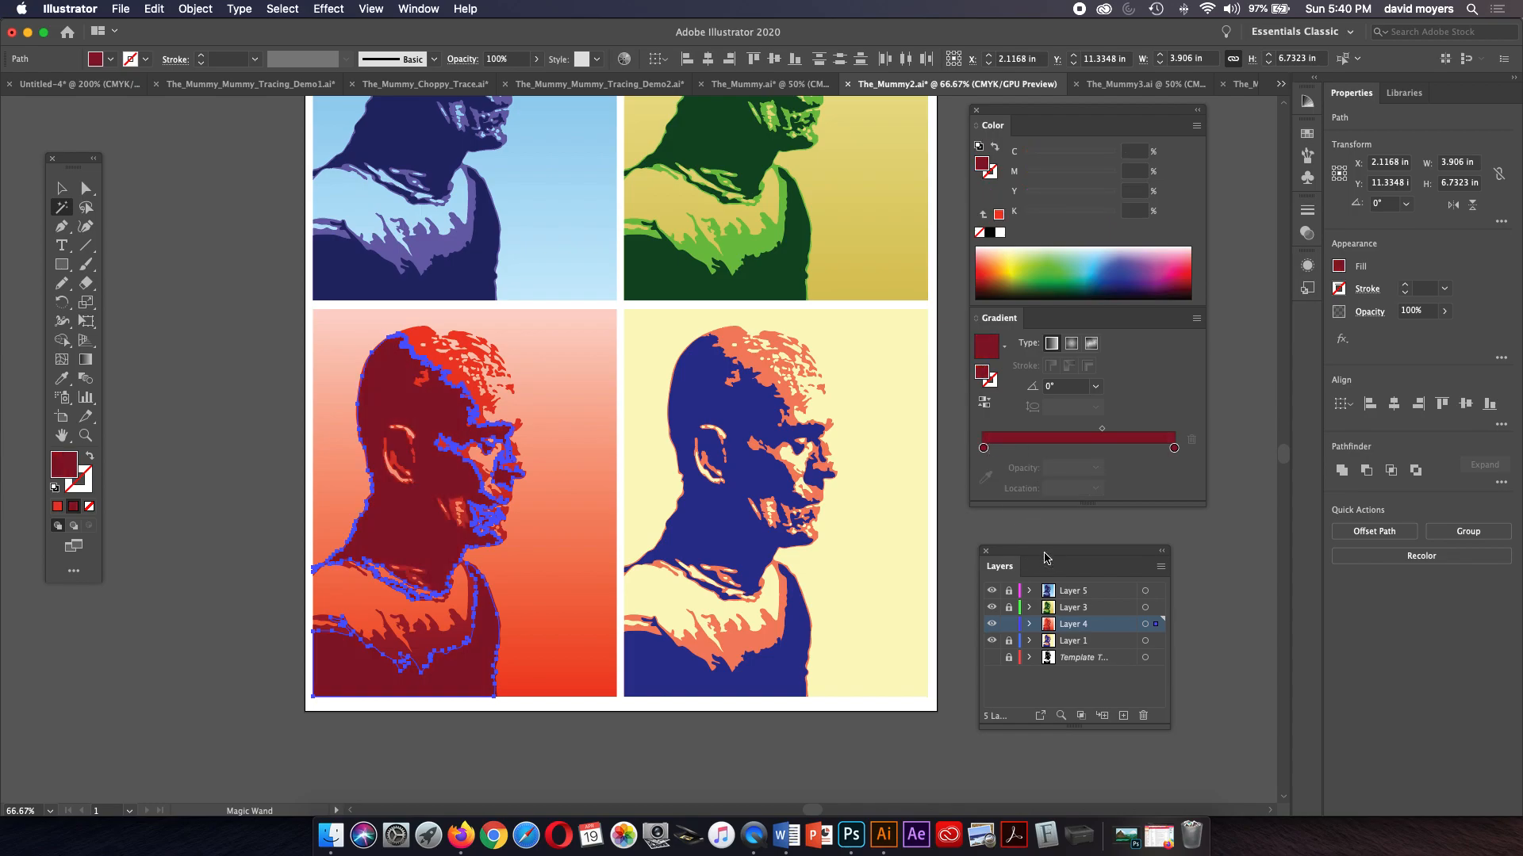
# Step: Darken the maroon gradient's end stop to 93% black, redirect the gradient to -90° with the dark end below, and deselect the shapes
pyautogui.click(1174, 449)
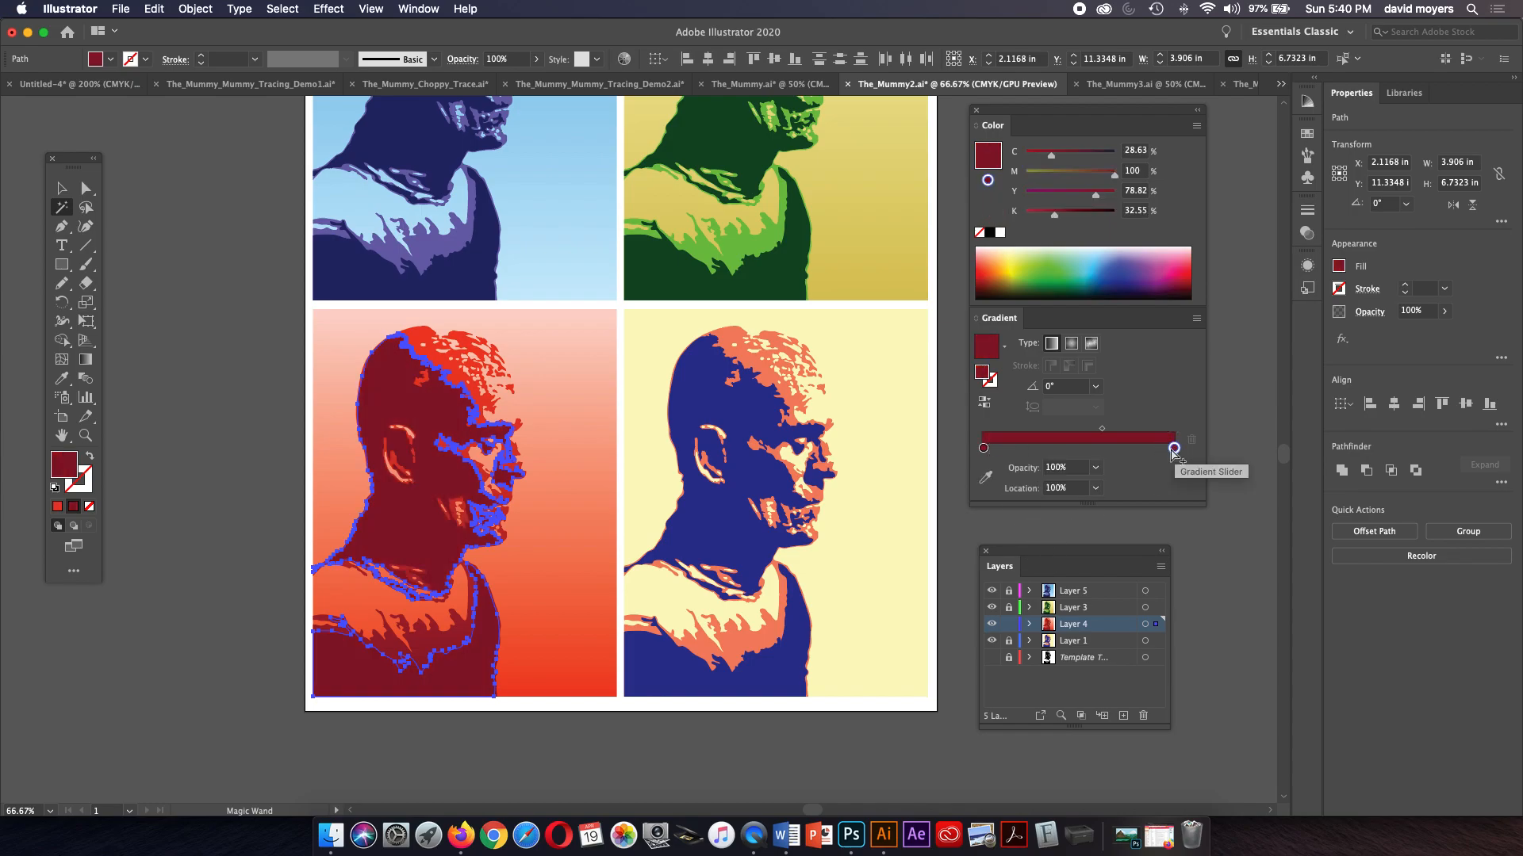
pyautogui.moveTo(1092, 212); pyautogui.dragTo(1108, 213)
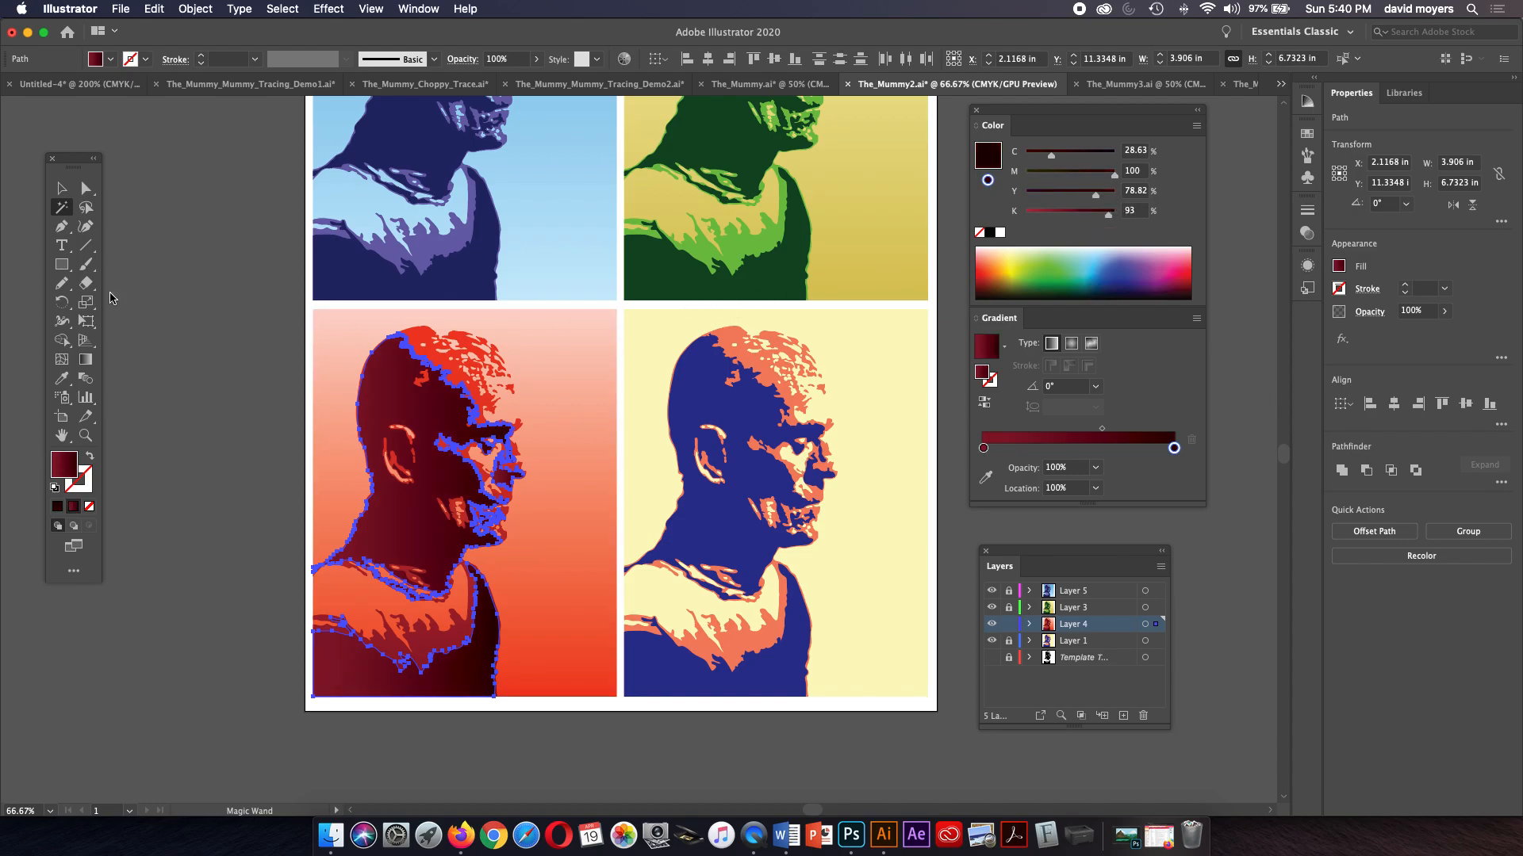
pyautogui.press('g')
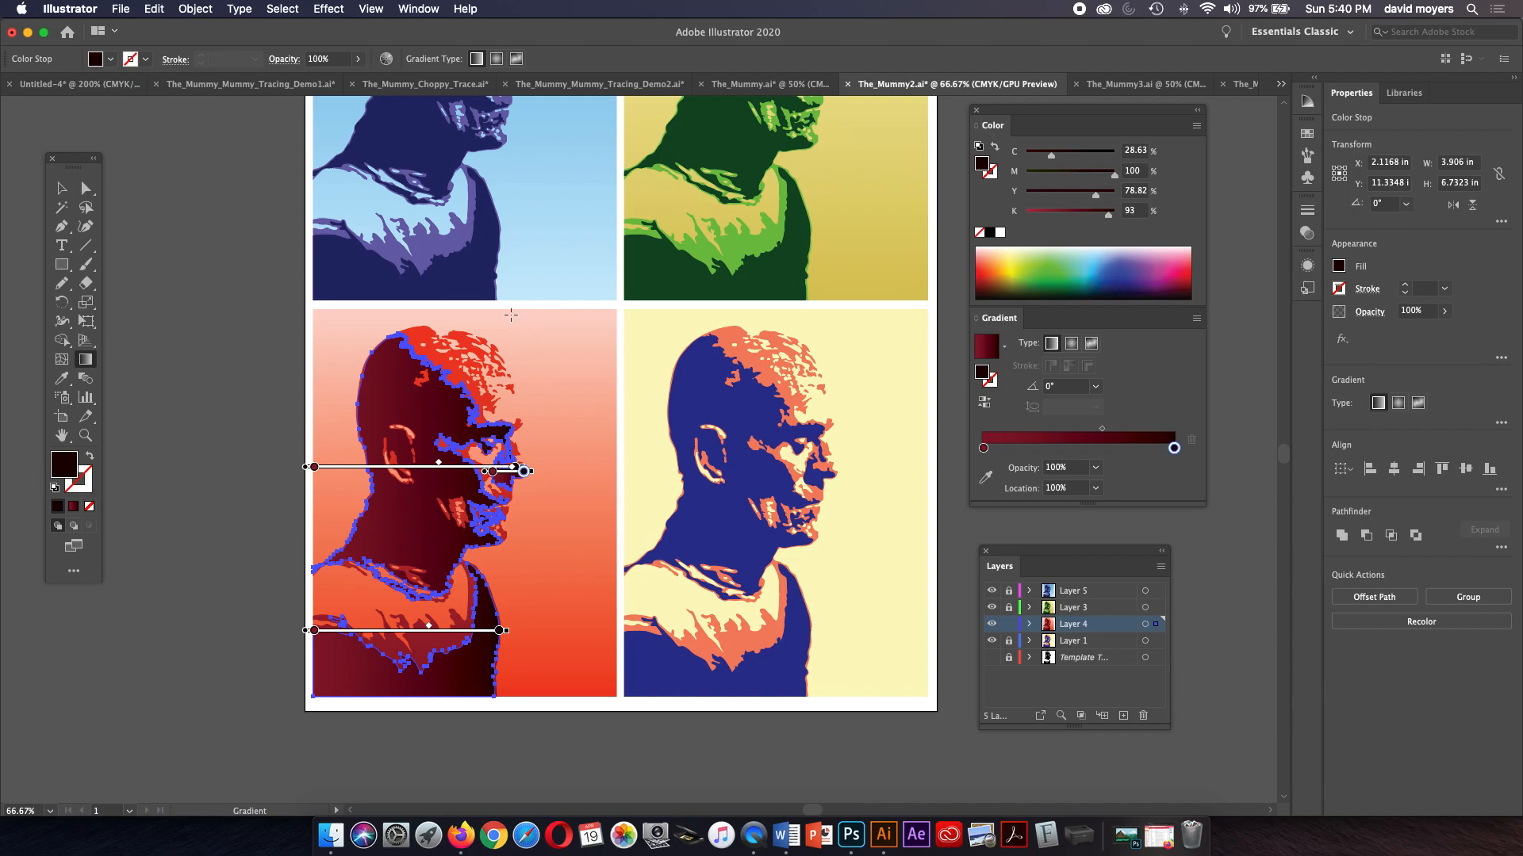
pyautogui.moveTo(512, 304); pyautogui.dragTo(510, 698)
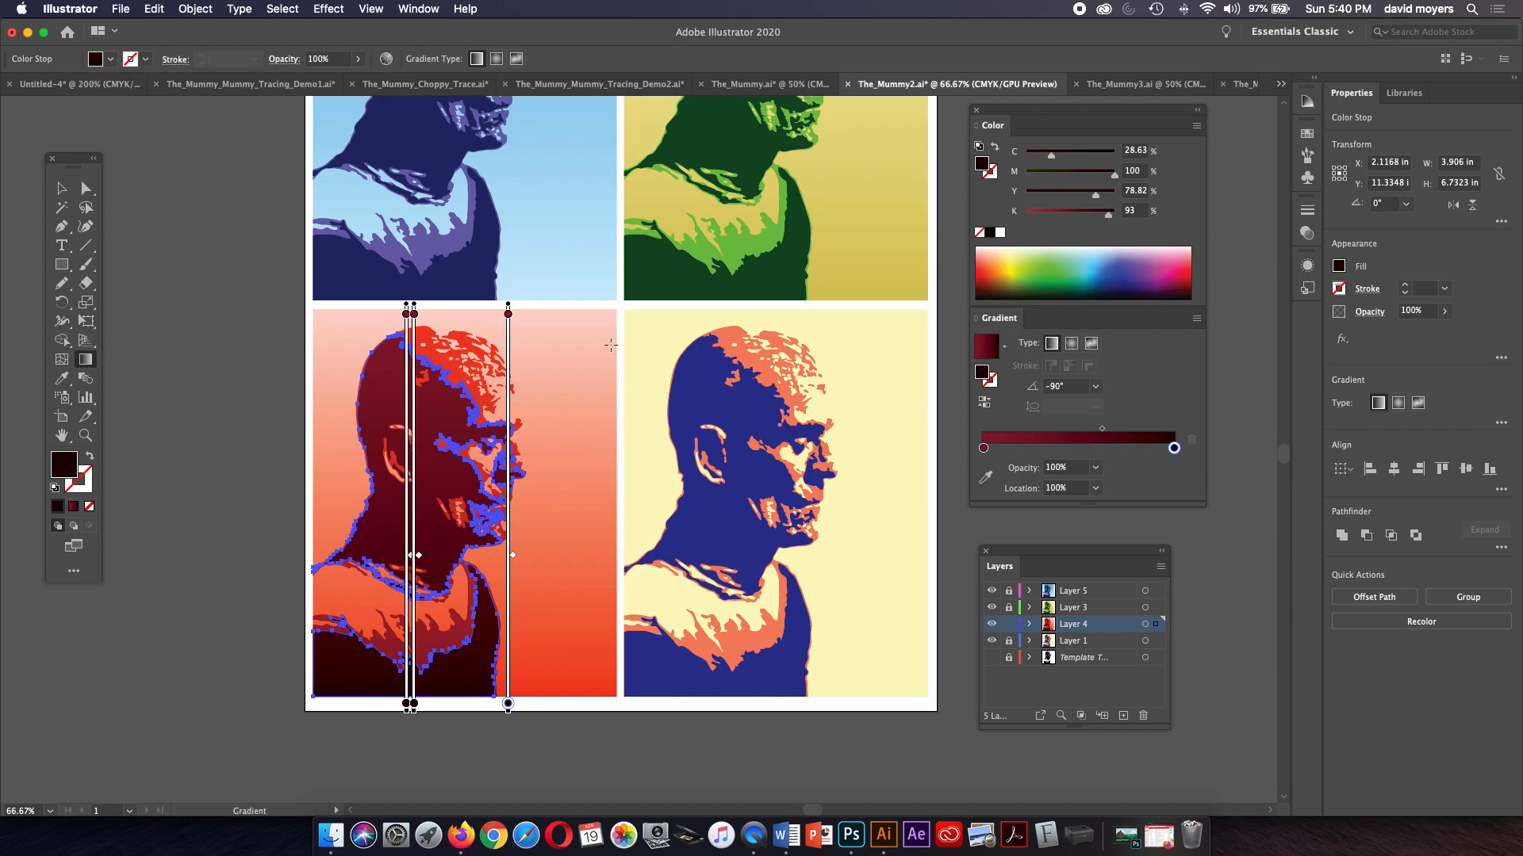
pyautogui.click(85, 188)
pyautogui.click(221, 253)
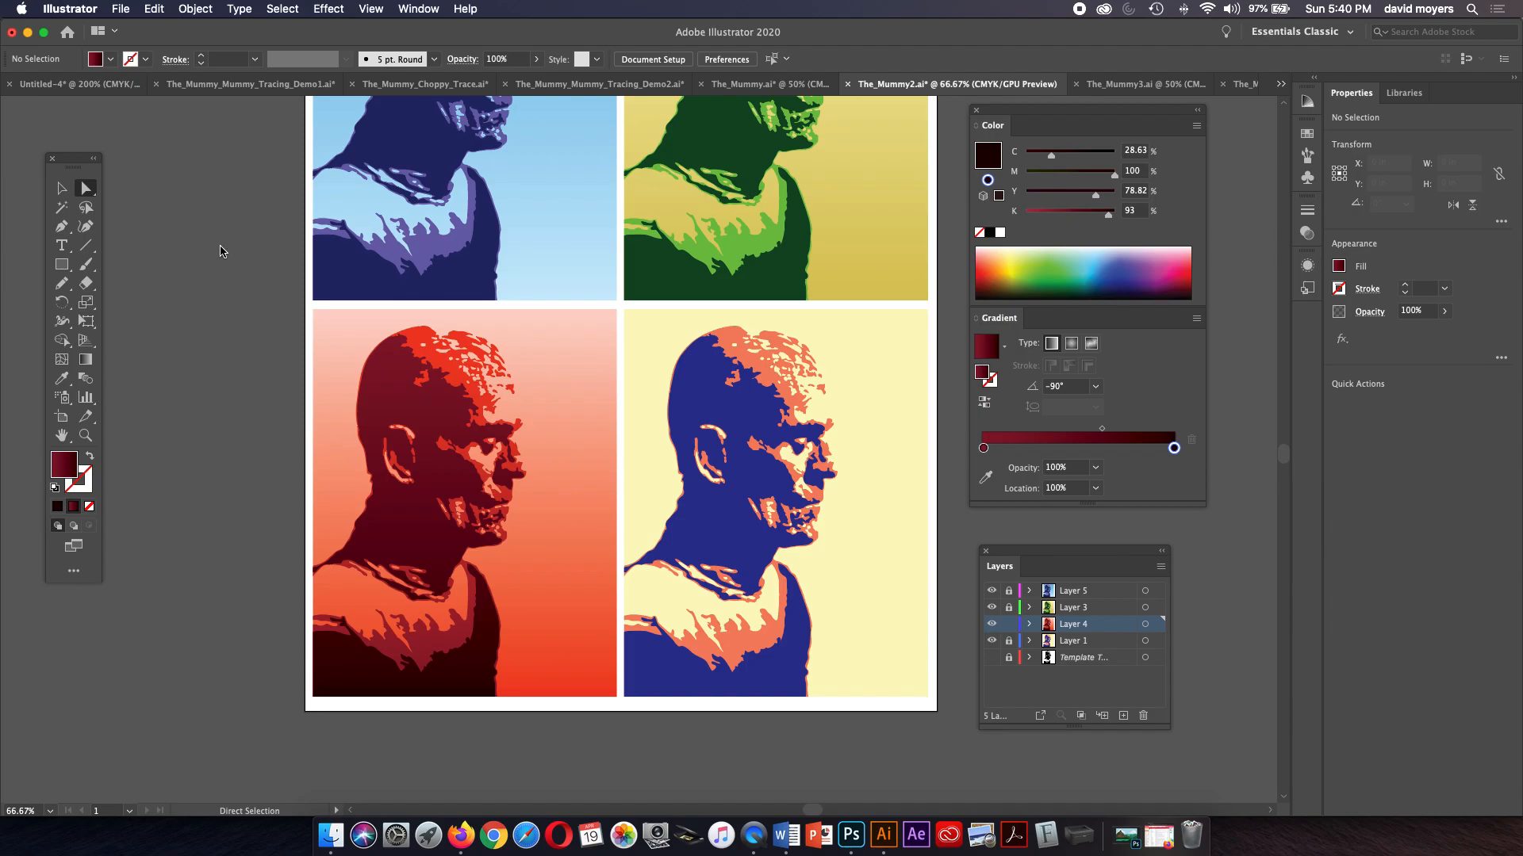
# Step: Reselect the maroon shapes, soften the gradient's end stop to C 49, M 100, Y 84, K 61, and deselect them
pyautogui.click(61, 207)
pyautogui.click(364, 386)
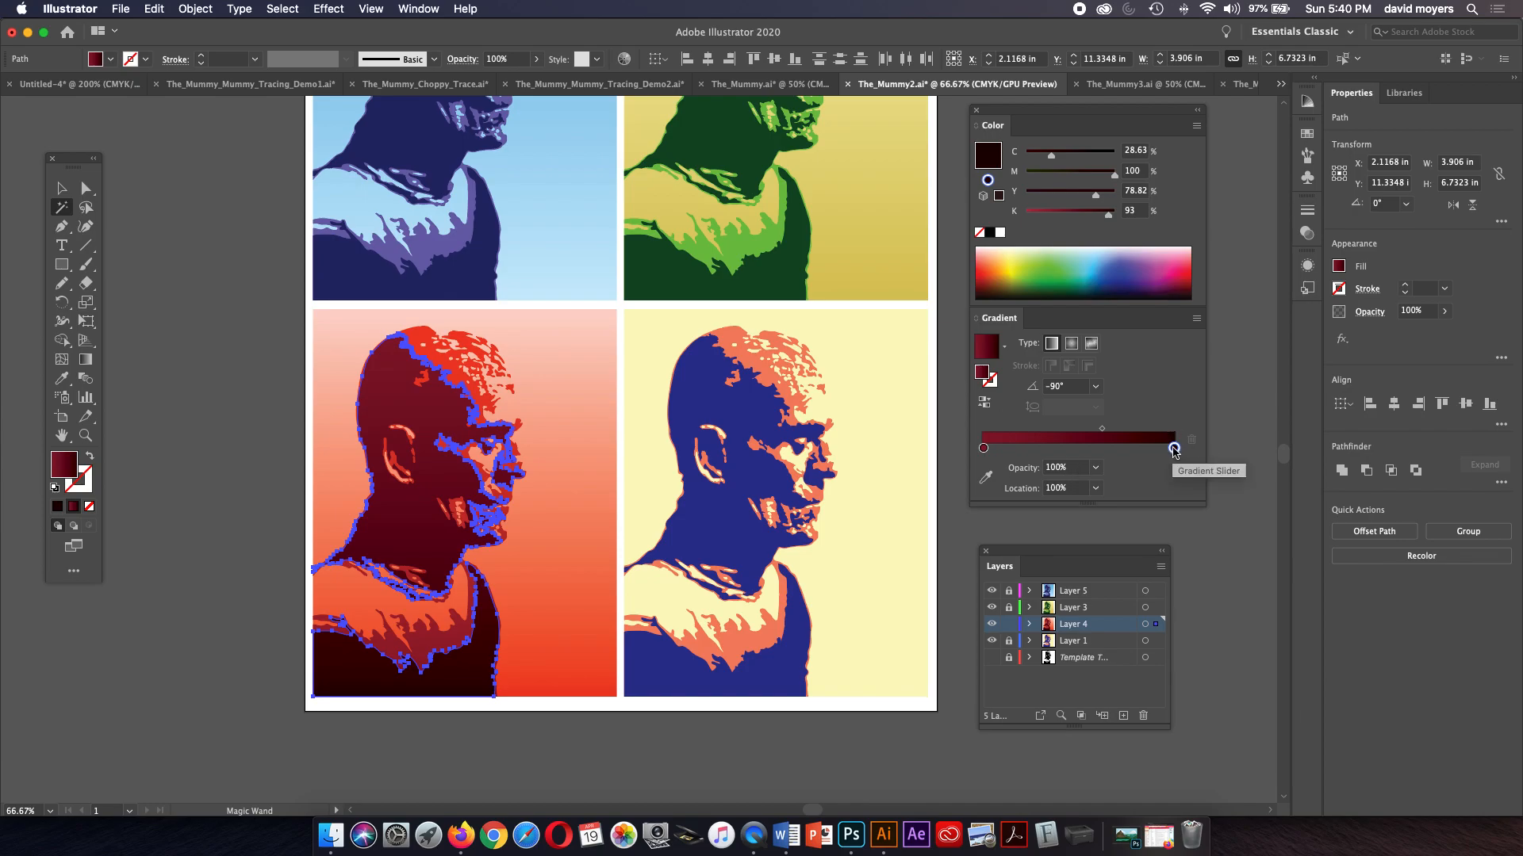
pyautogui.moveTo(1104, 214); pyautogui.dragTo(1095, 214)
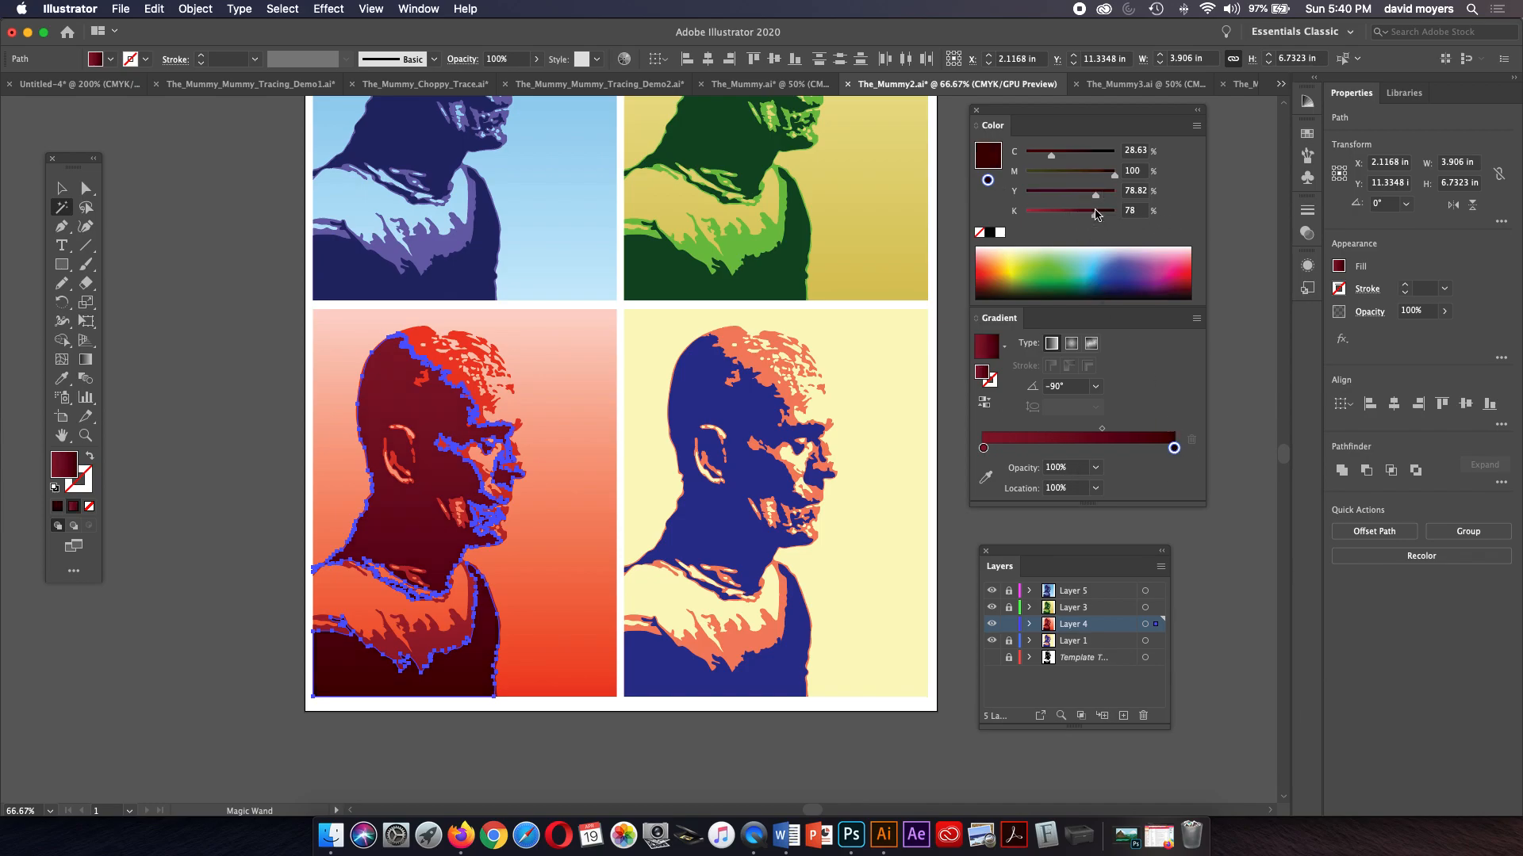
pyautogui.moveTo(1095, 215); pyautogui.dragTo(1101, 197)
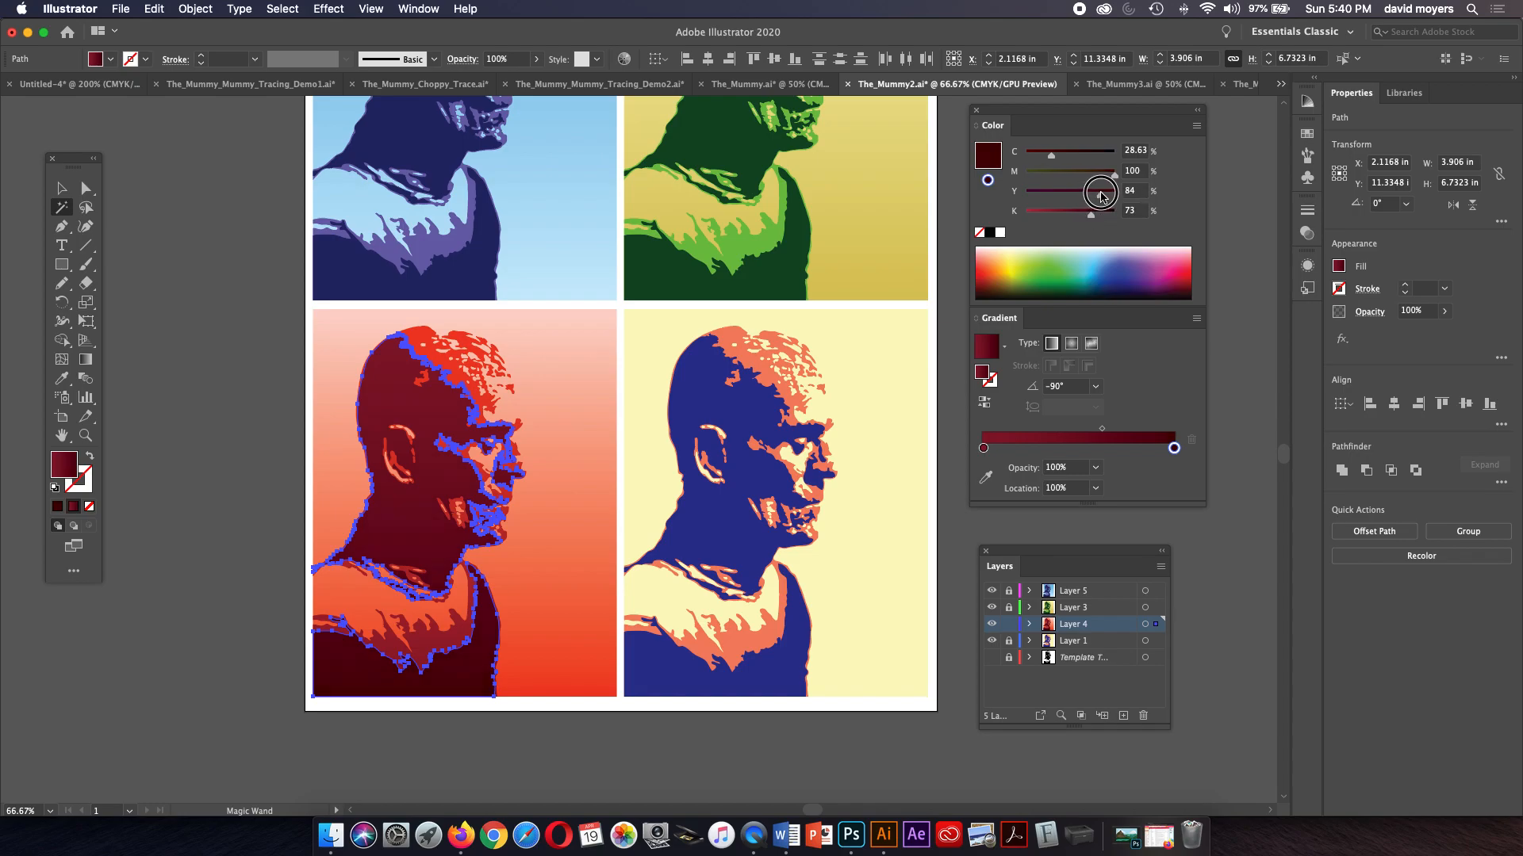
pyautogui.click(1069, 153)
pyautogui.moveTo(1089, 213); pyautogui.dragTo(1078, 216)
pyautogui.click(59, 184)
pyautogui.click(231, 241)
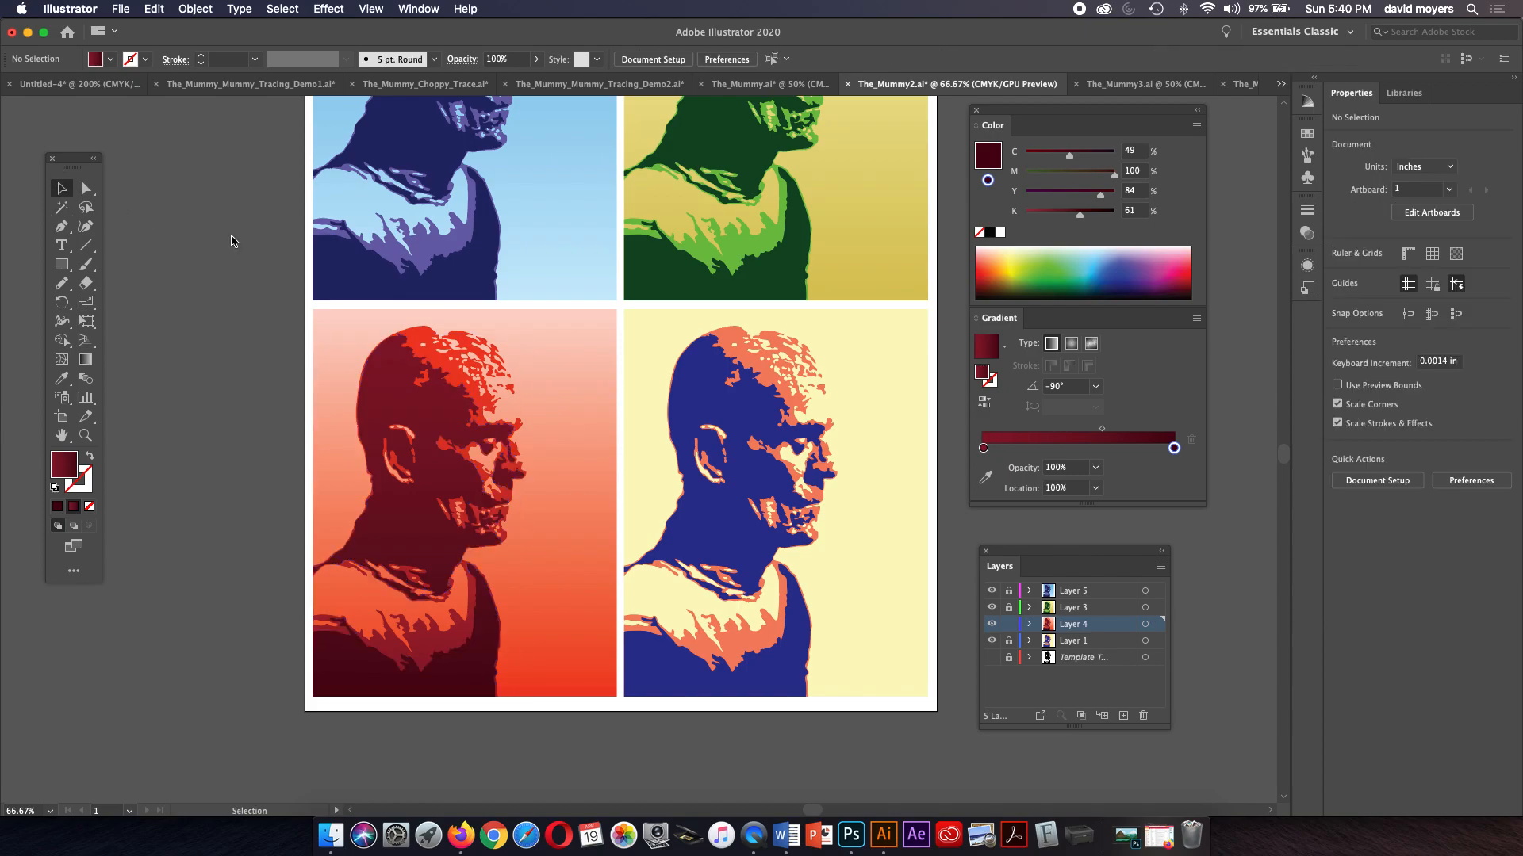
# Step: Lock Layer 4, unlock Layer 1, and select all pale yellow shapes in the blue-and-yellow panel
pyautogui.moveTo(537, 306); pyautogui.dragTo(469, 341)
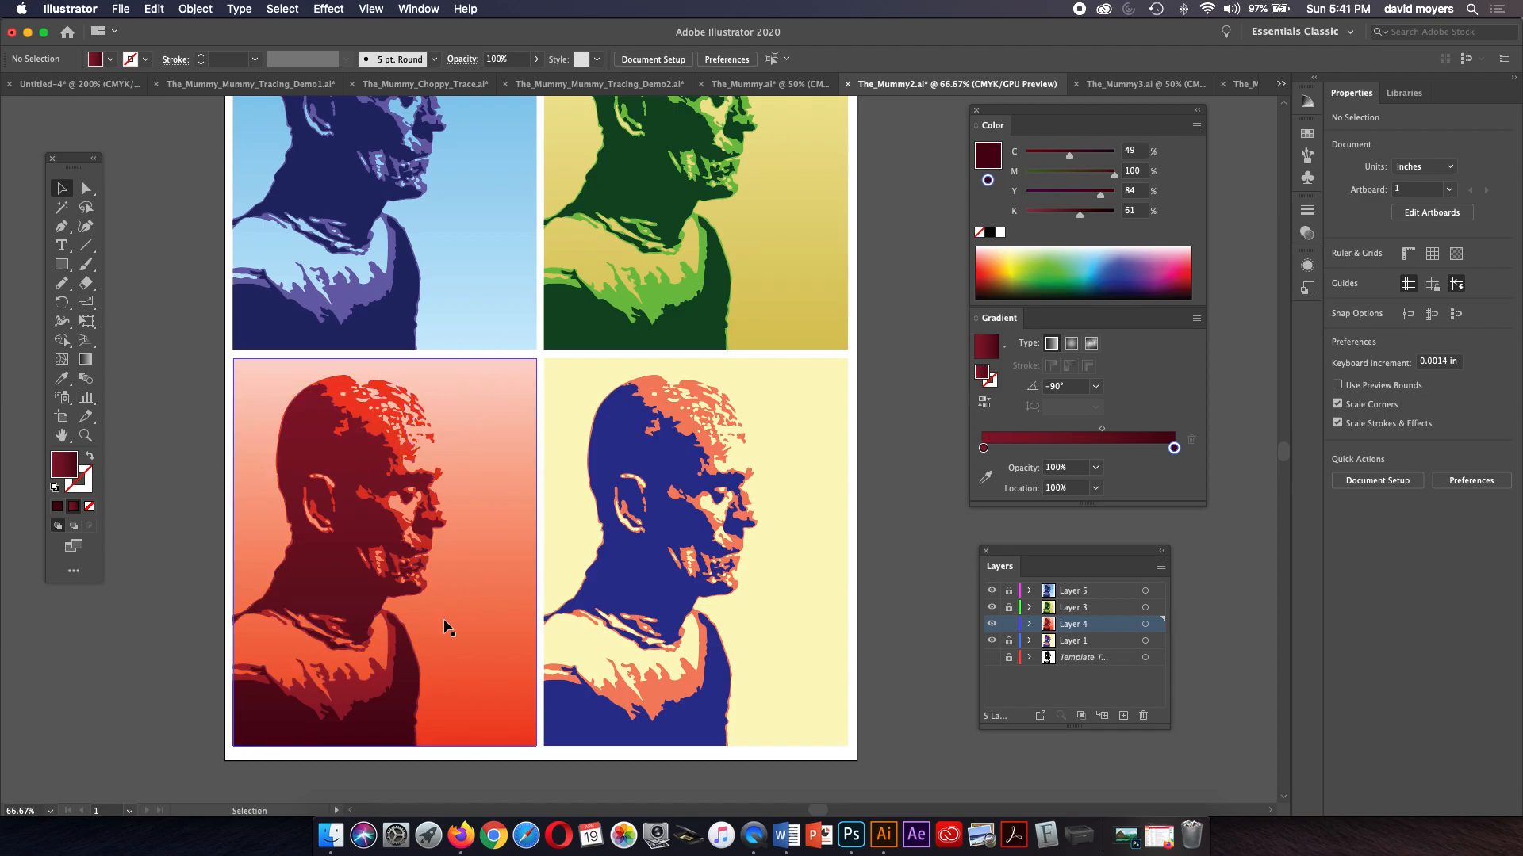
pyautogui.scroll(3, 499, 634)
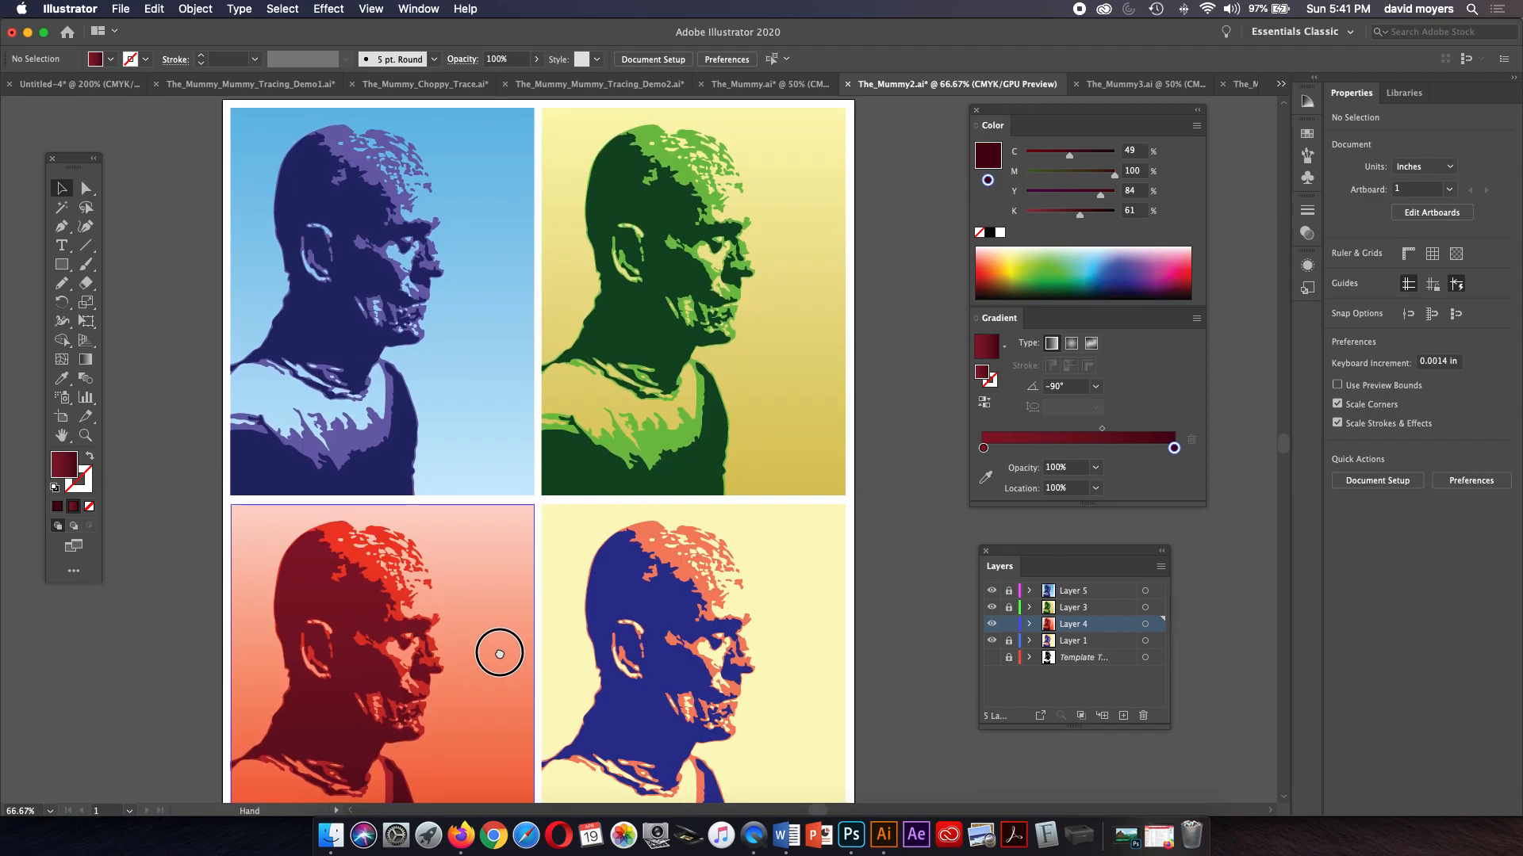
pyautogui.moveTo(500, 653); pyautogui.dragTo(503, 465)
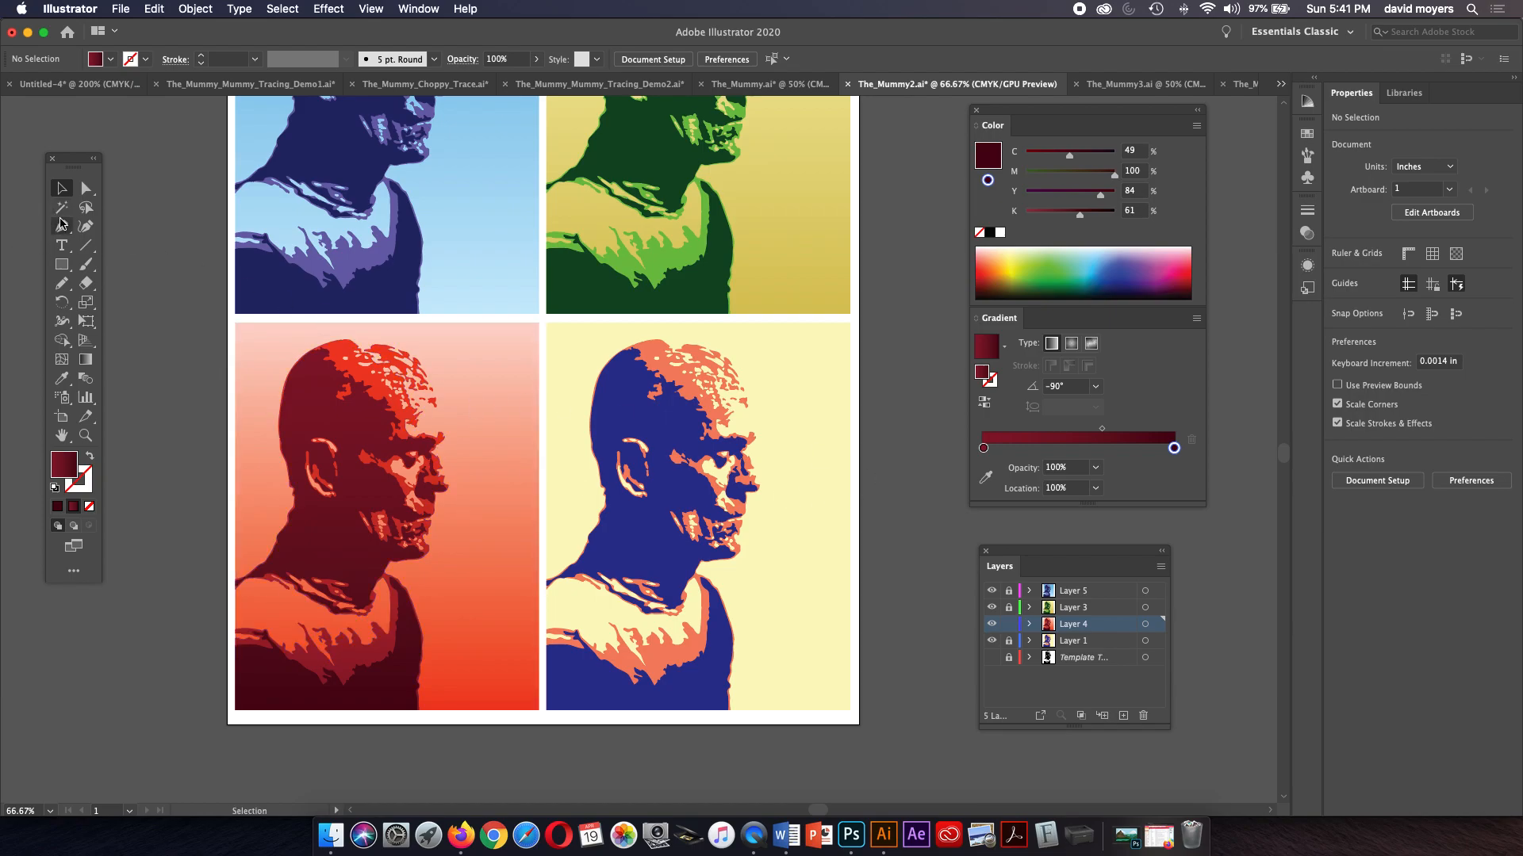
pyautogui.click(61, 208)
pyautogui.click(798, 435)
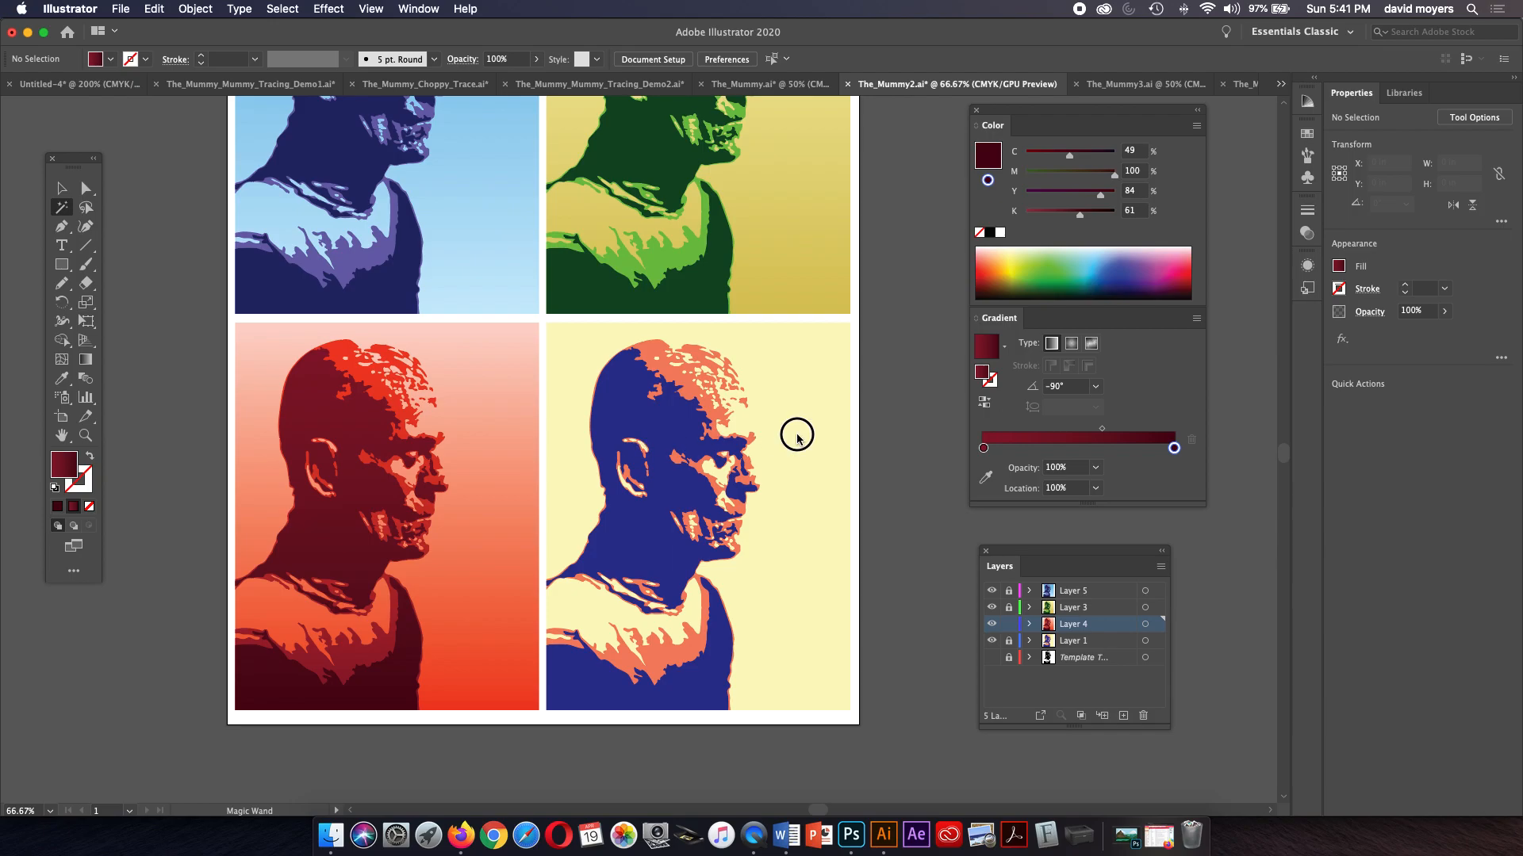
pyautogui.click(1009, 641)
pyautogui.click(776, 378)
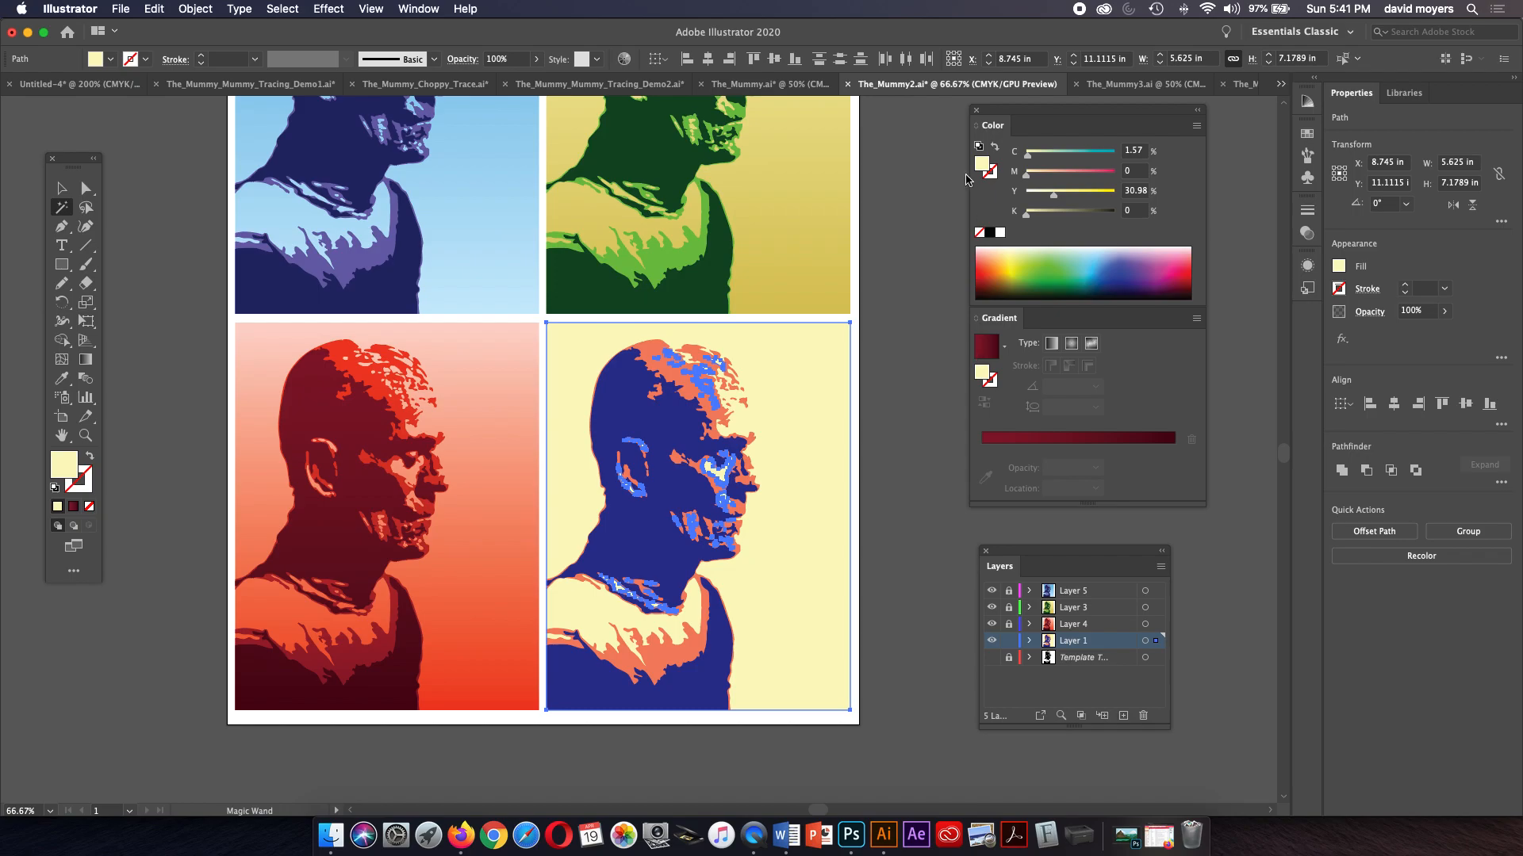
# Step: Apply a linear gradient to the pale yellow shapes with their own fill as the start stop at 0%
pyautogui.moveTo(986, 377); pyautogui.dragTo(995, 448)
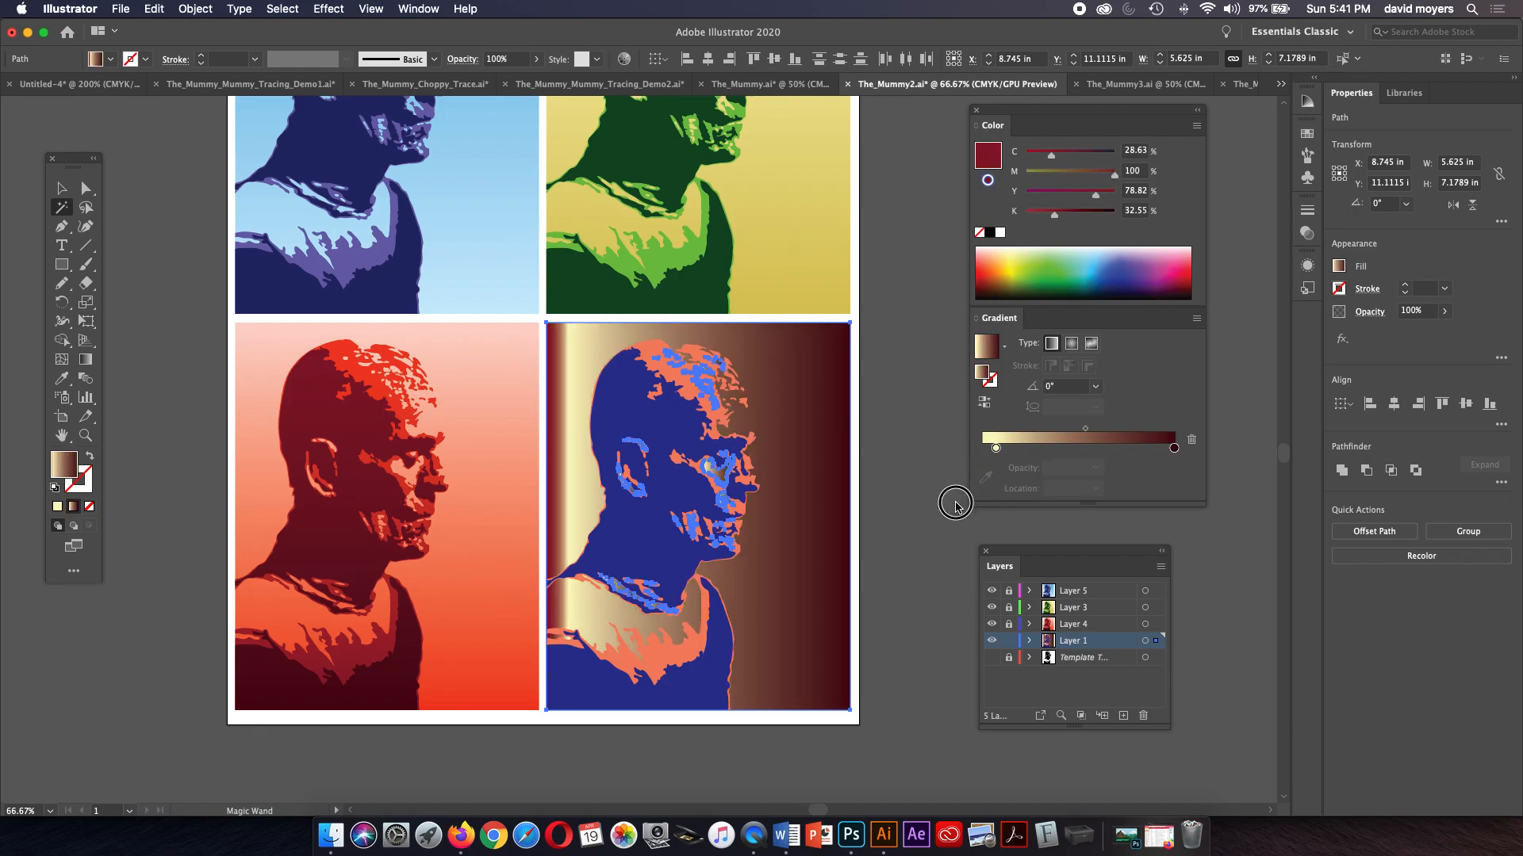
pyautogui.moveTo(955, 503); pyautogui.dragTo(955, 503)
pyautogui.moveTo(996, 452); pyautogui.dragTo(982, 450)
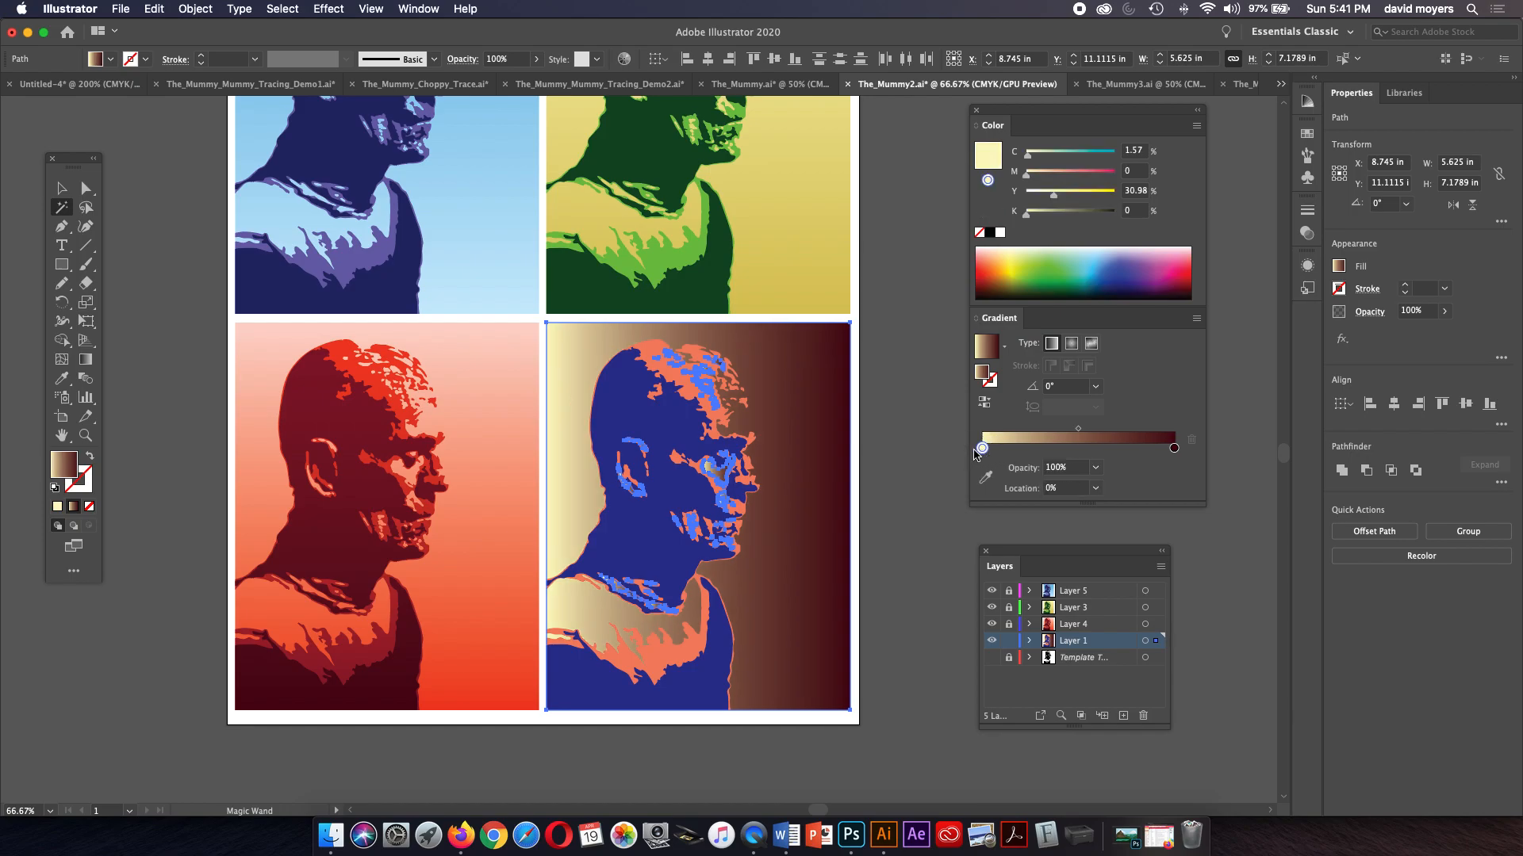
# Step: Recolor the gradient's end stop with the orange sampled from the shirt in the blue-and-yellow panel, keeping the gradient linear
pyautogui.click(1174, 448)
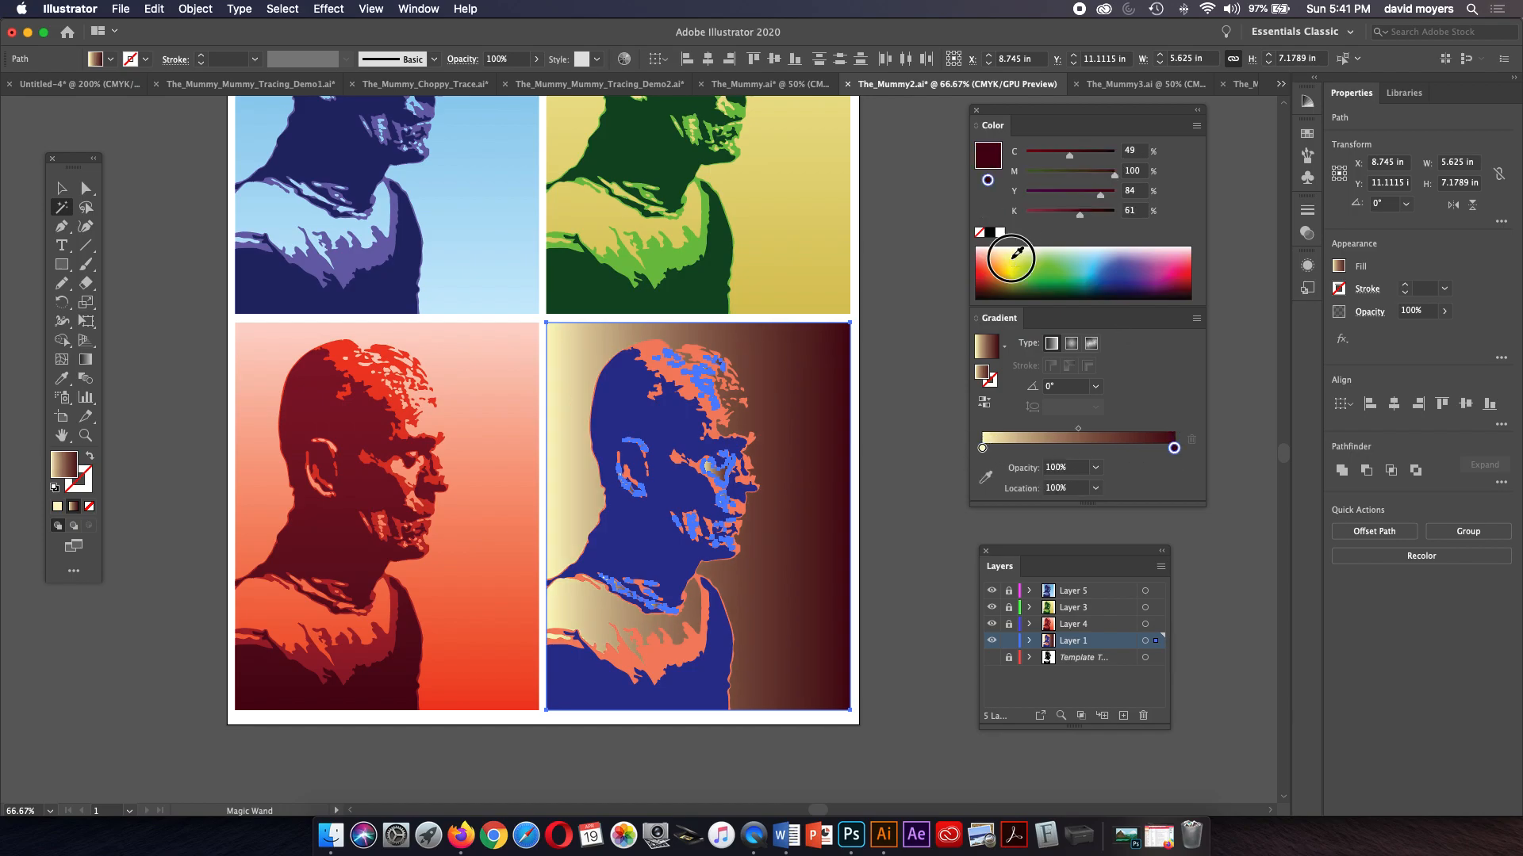
pyautogui.click(1005, 255)
pyautogui.click(1010, 259)
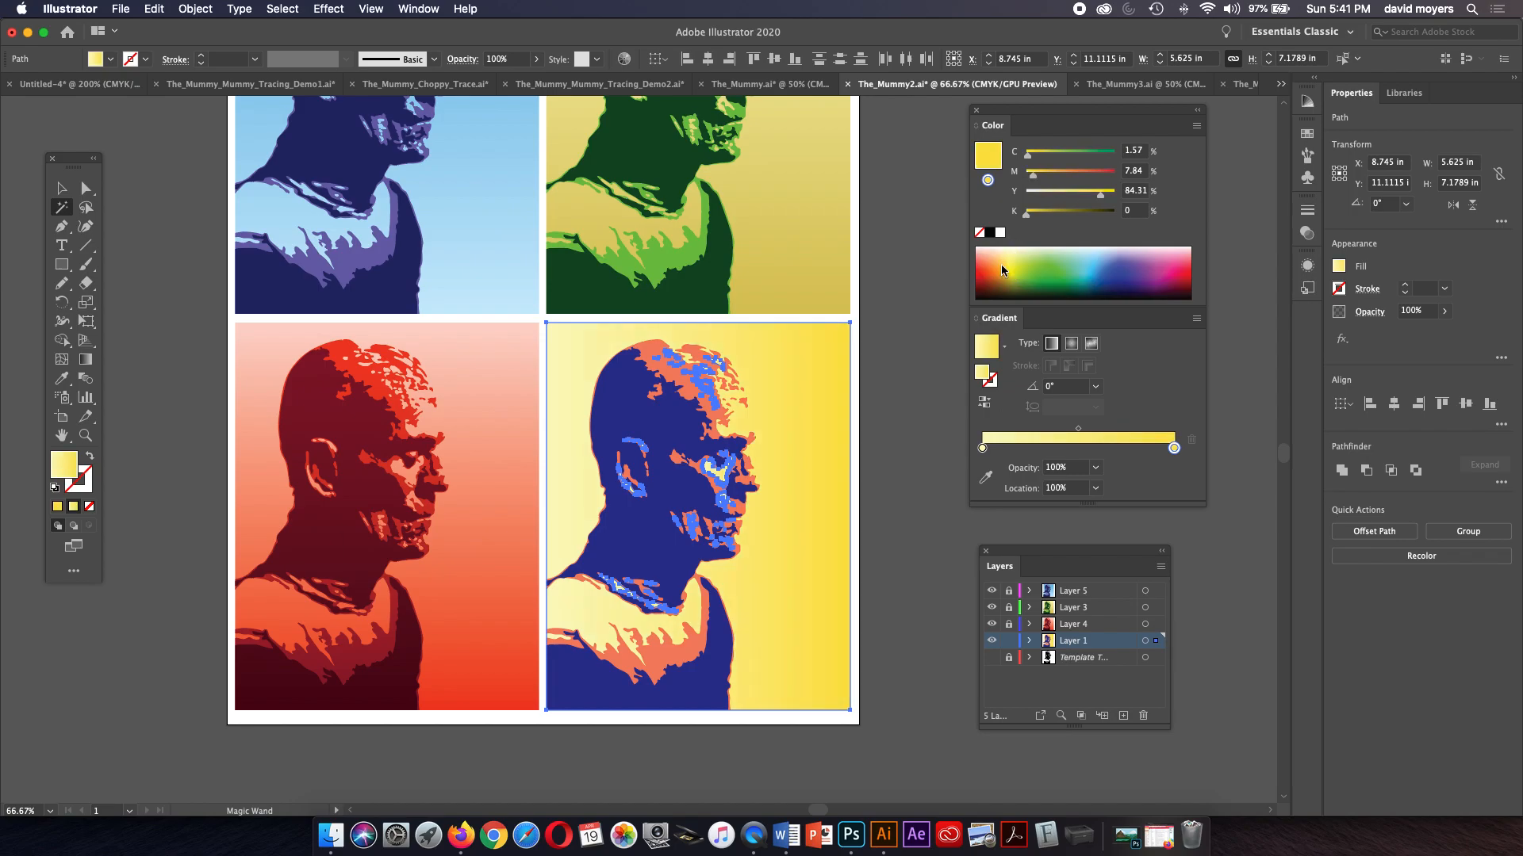
pyautogui.click(998, 264)
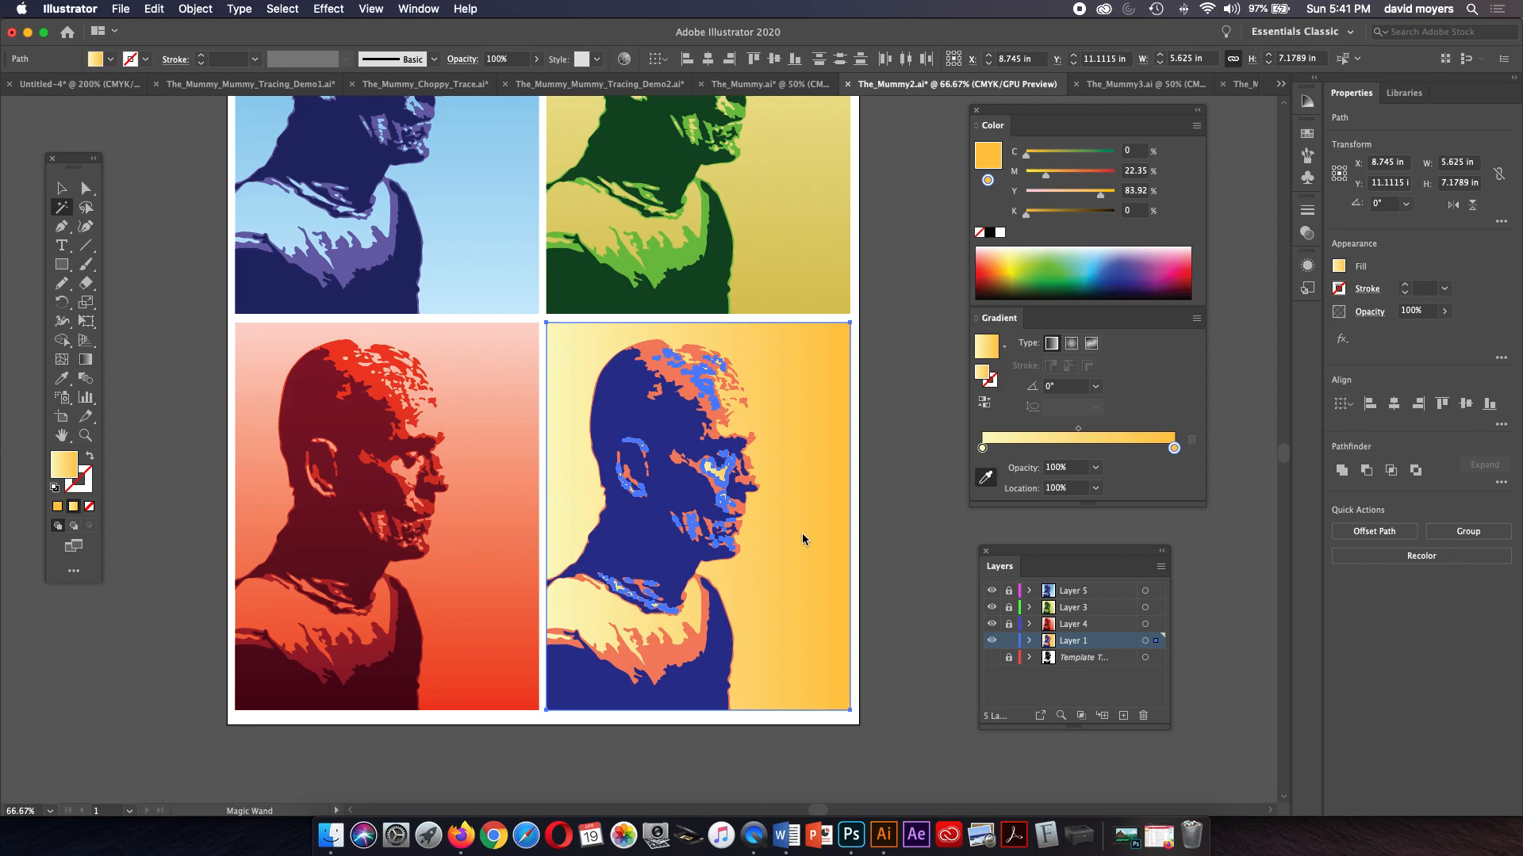
pyautogui.click(663, 661)
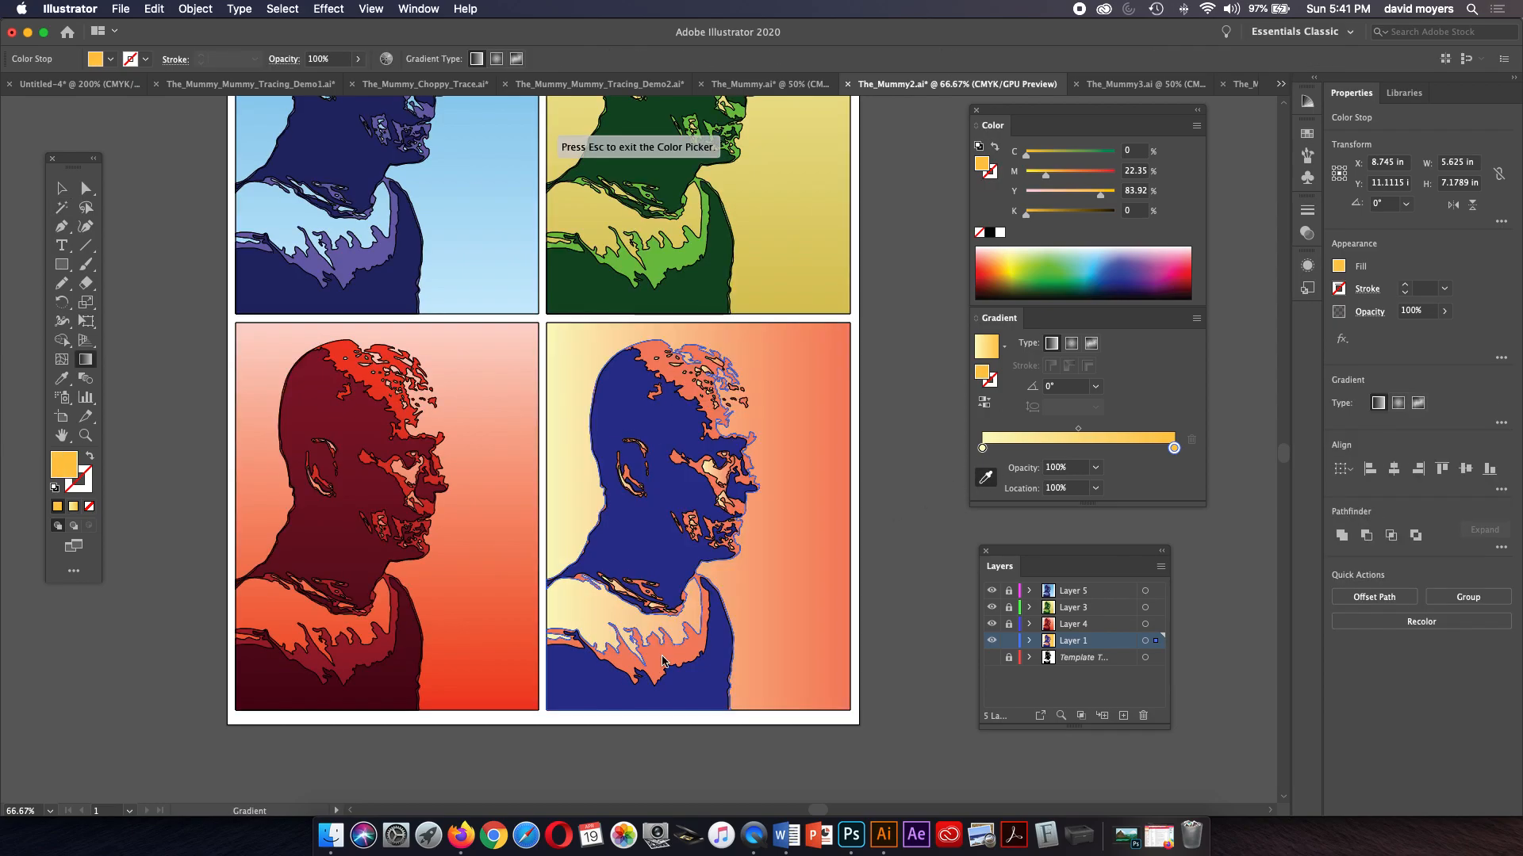
pyautogui.click(1055, 346)
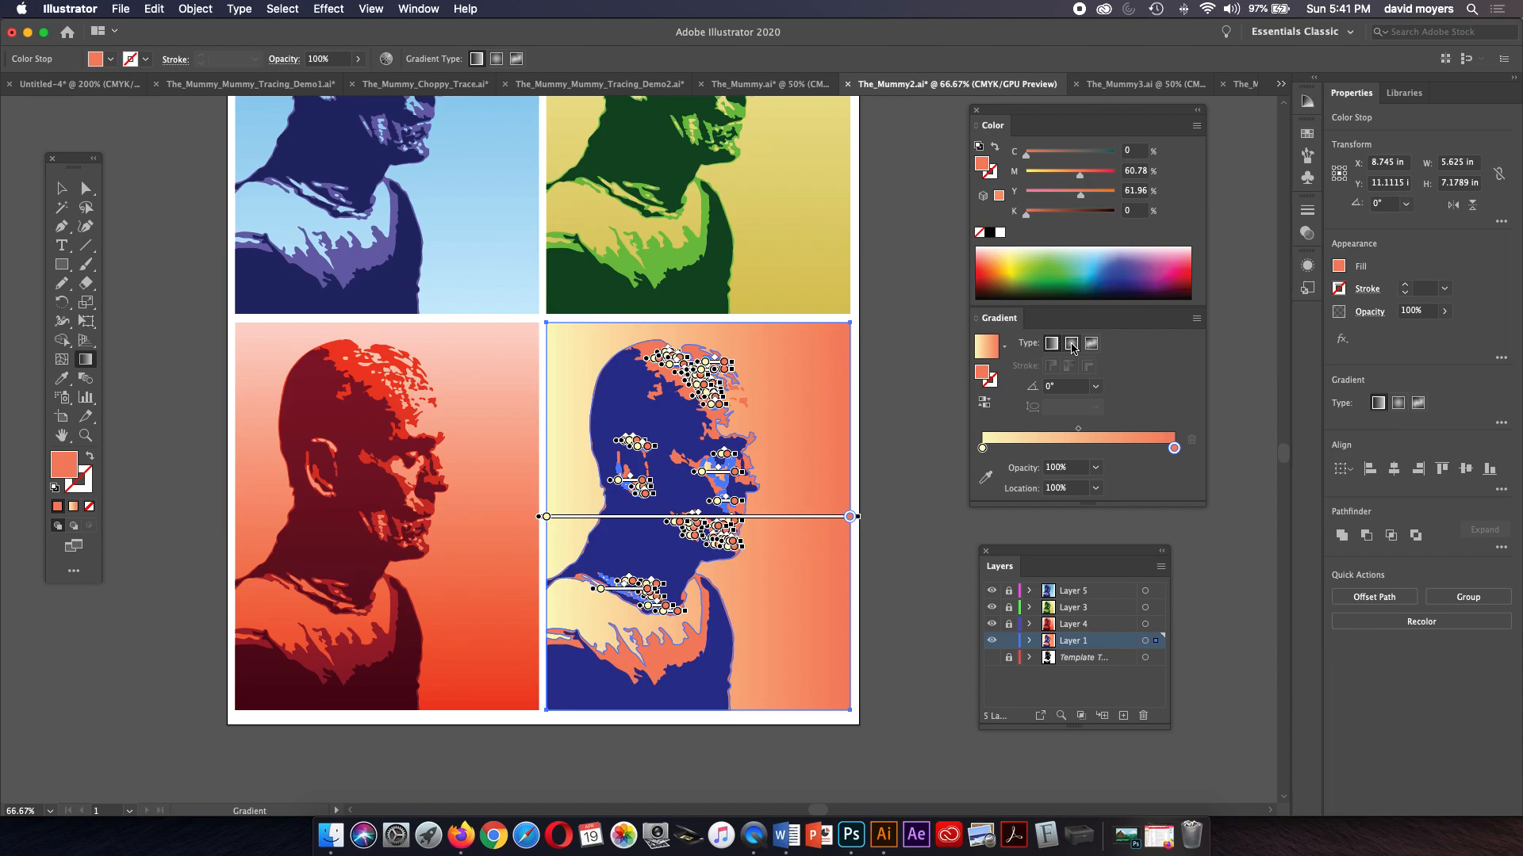
# Step: Make the pale yellow shapes' gradient radial and stretch it diagonally from the panel's upper-right corner to its lower-left corner
pyautogui.click(1071, 344)
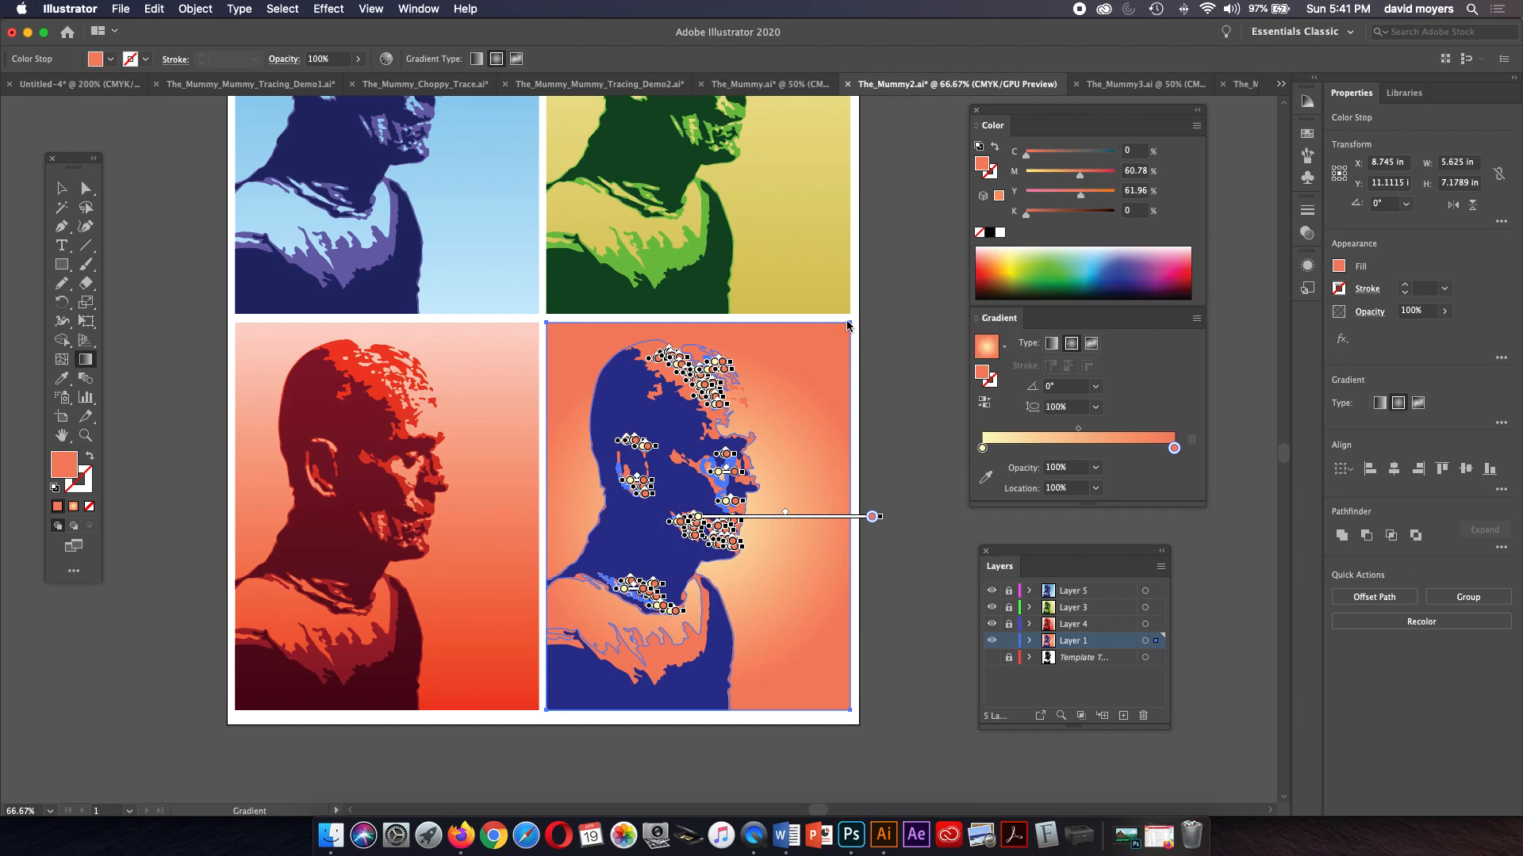
pyautogui.moveTo(852, 316); pyautogui.dragTo(556, 699)
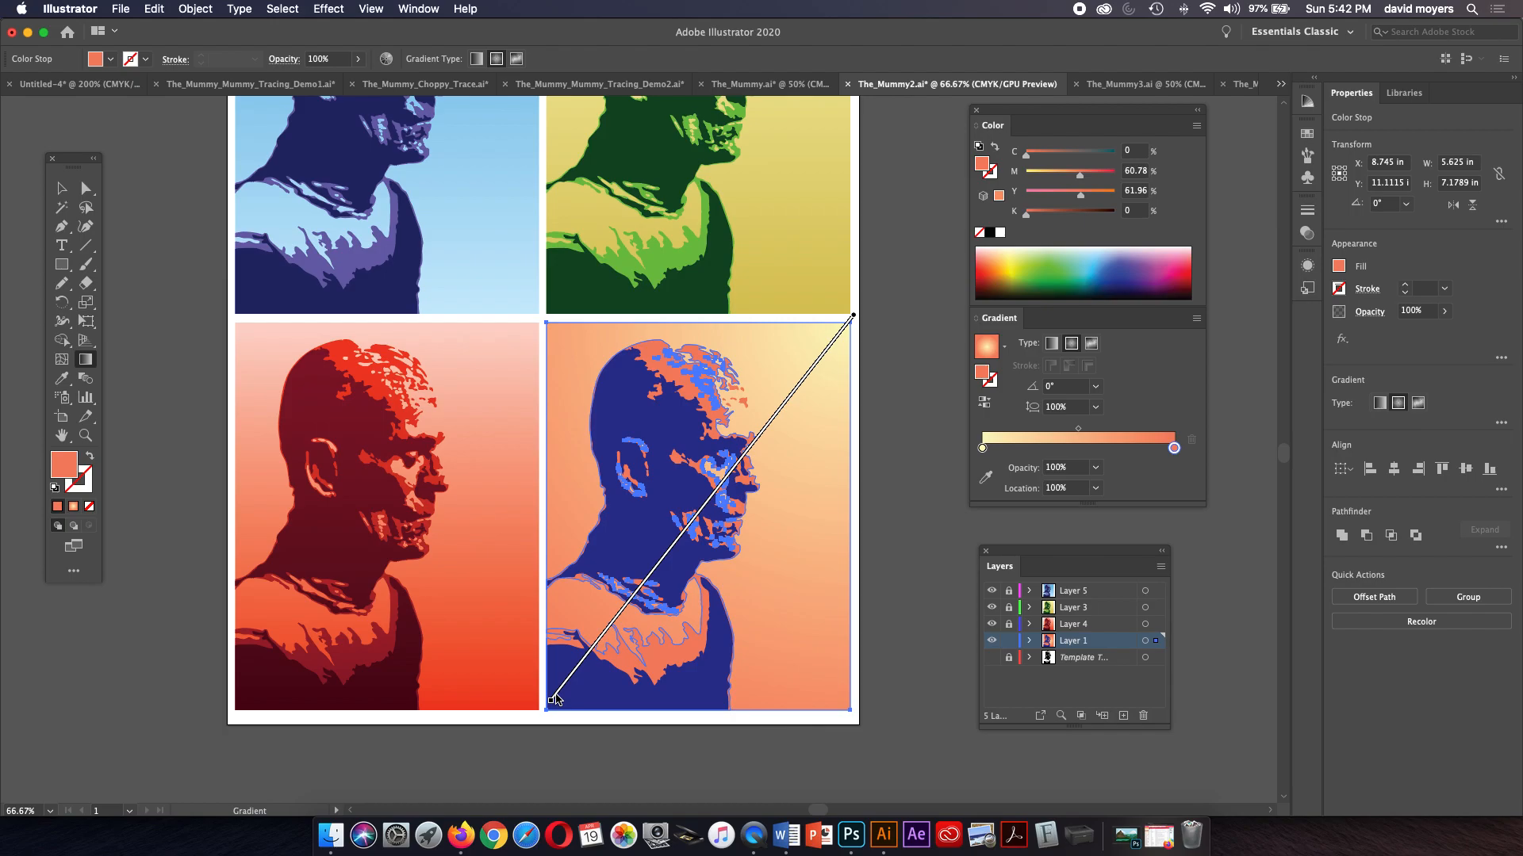
pyautogui.moveTo(555, 699); pyautogui.dragTo(555, 697)
# Step: Select all orange shapes in the bottom-right panel and apply a radial gradient with their own orange at both stops
pyautogui.click(61, 207)
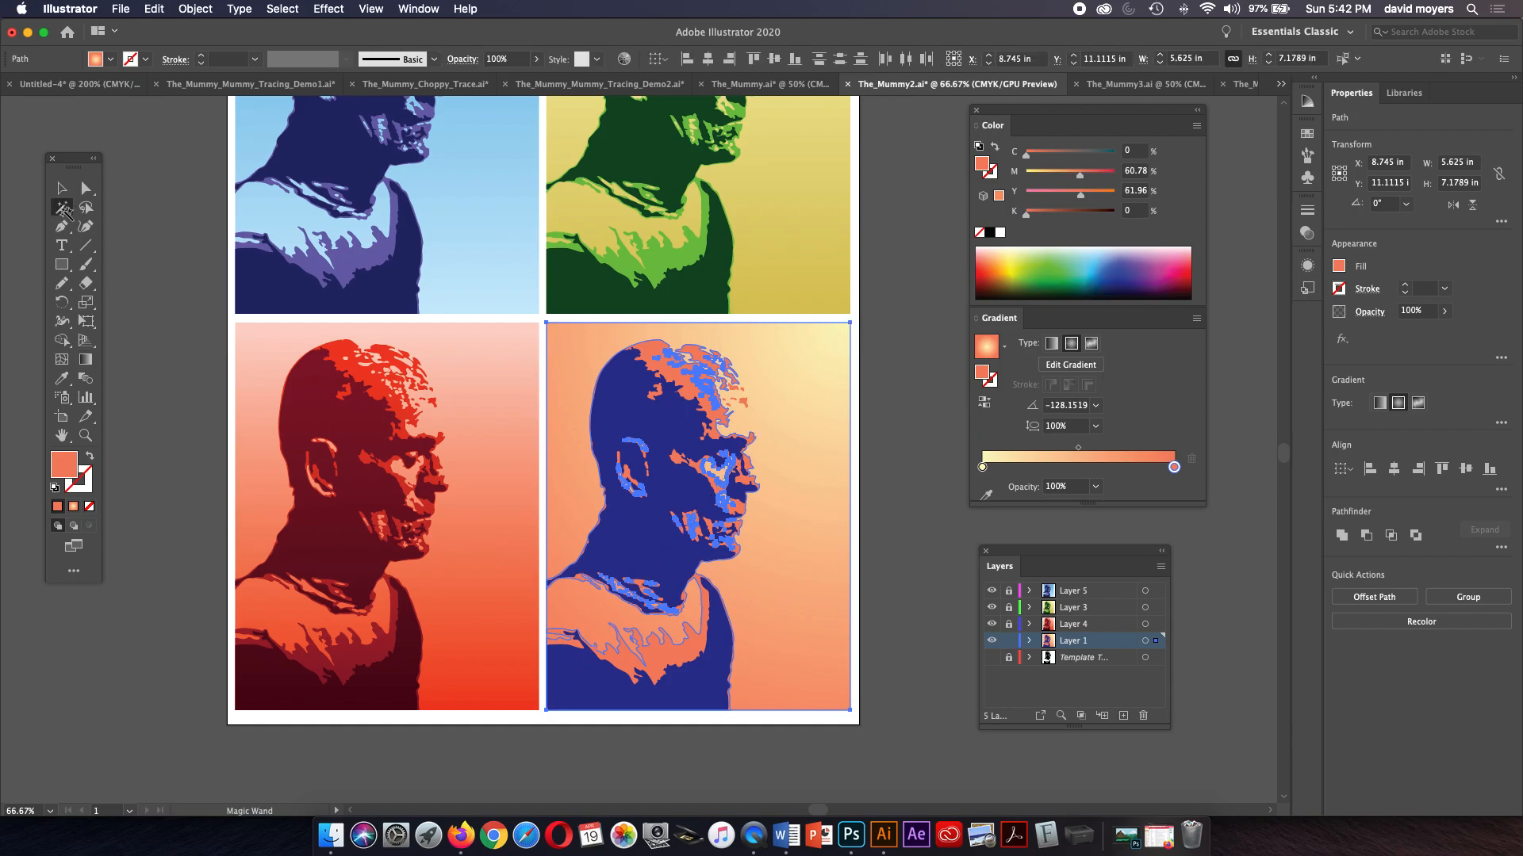
pyautogui.click(681, 385)
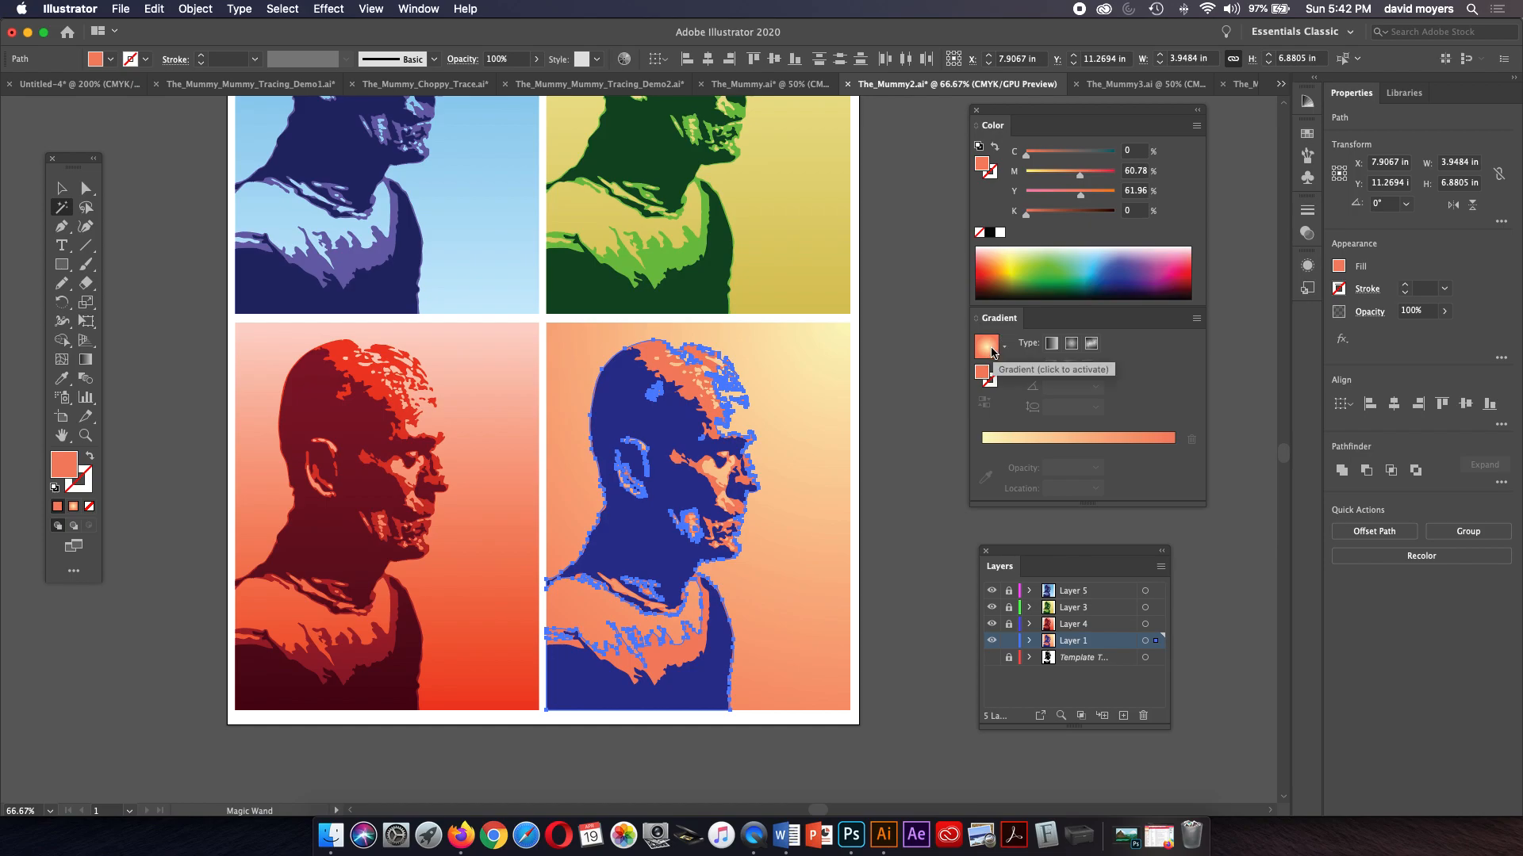
pyautogui.click(1110, 443)
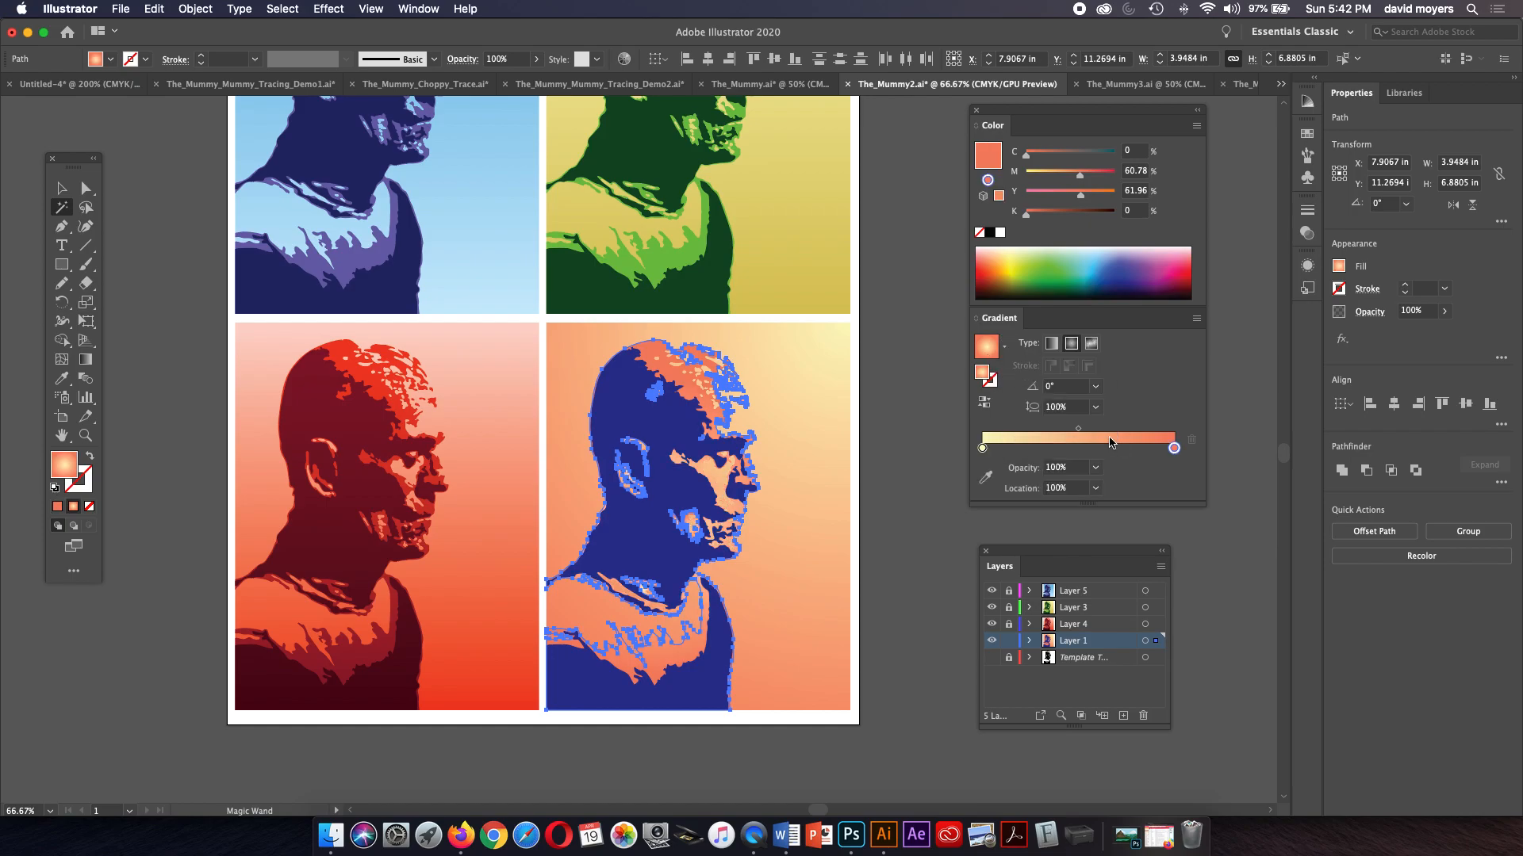
pyautogui.click(984, 403)
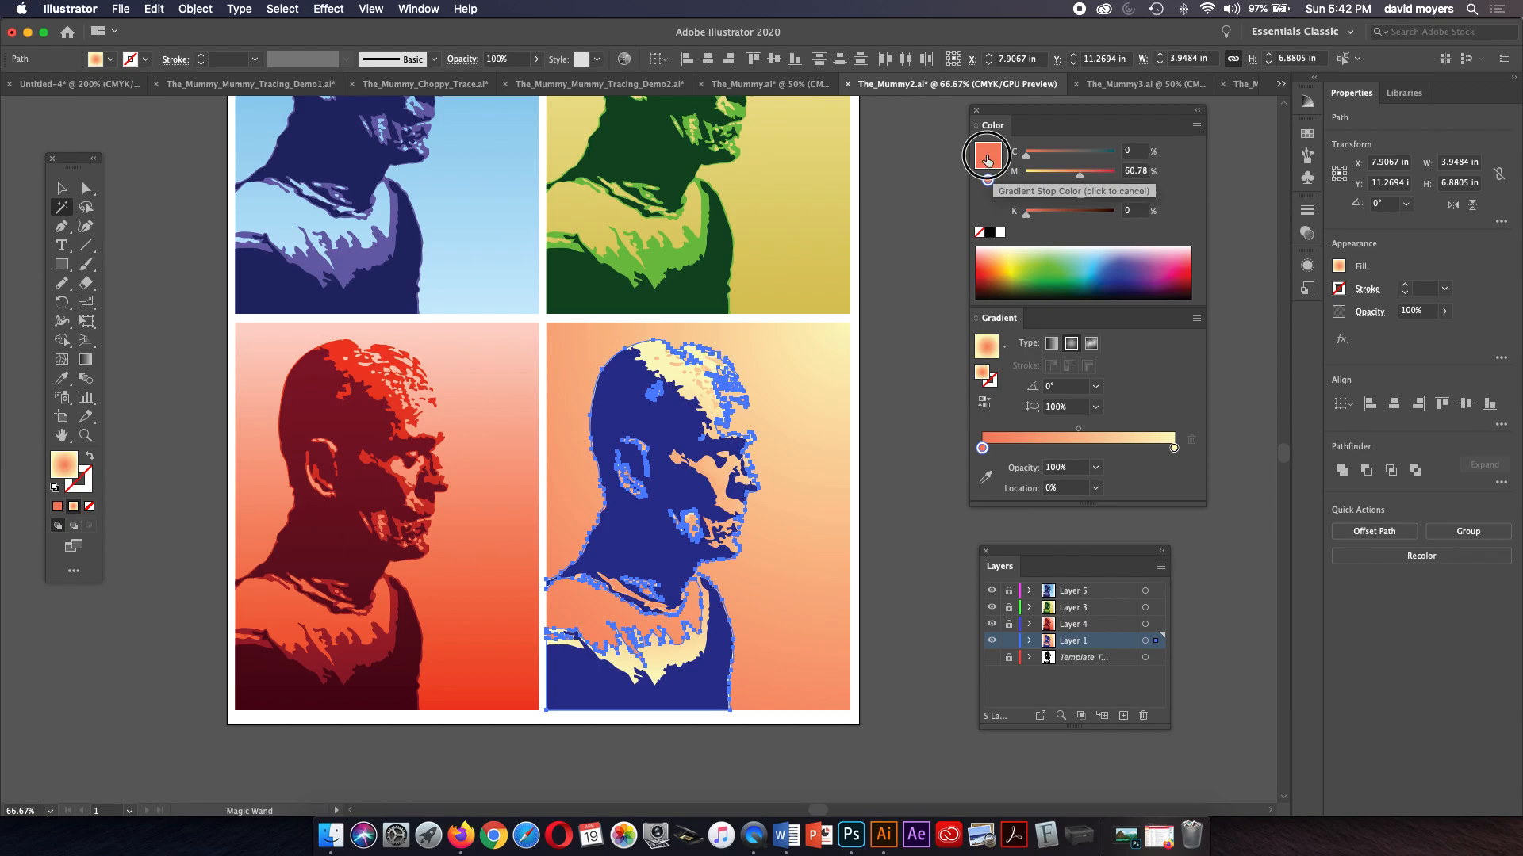
pyautogui.moveTo(1164, 441)
pyautogui.mouseDown()
pyautogui.moveTo(1202, 450)
pyautogui.moveTo(1132, 446)
pyautogui.moveTo(1180, 446)
pyautogui.mouseUp()
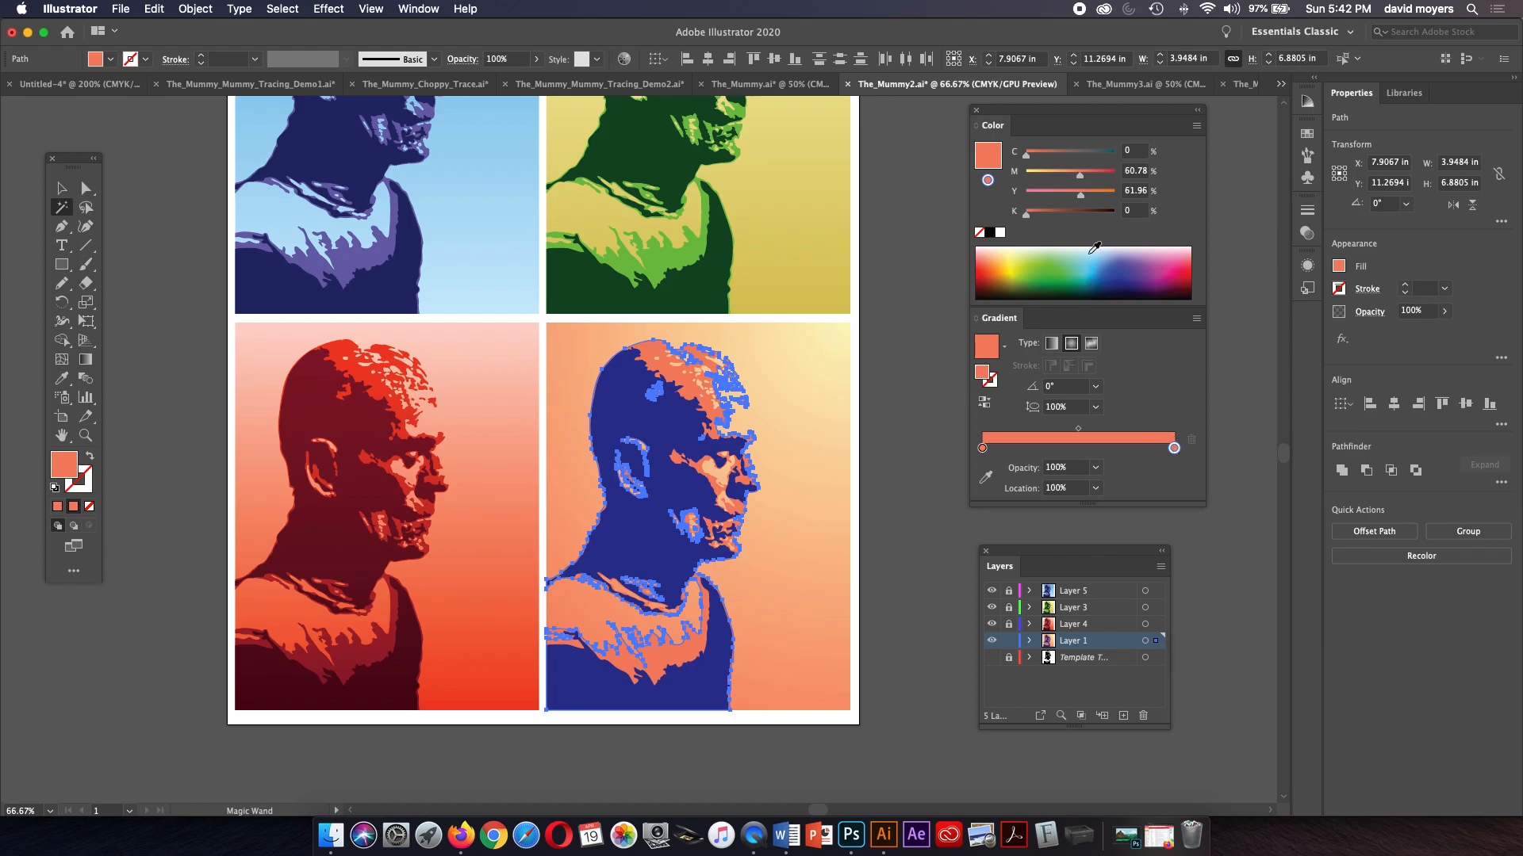
# Step: Recolor the end stop of the orange shapes' gradient to magenta with C 23.92, M 95.29, Y 0, K 0
pyautogui.click(996, 269)
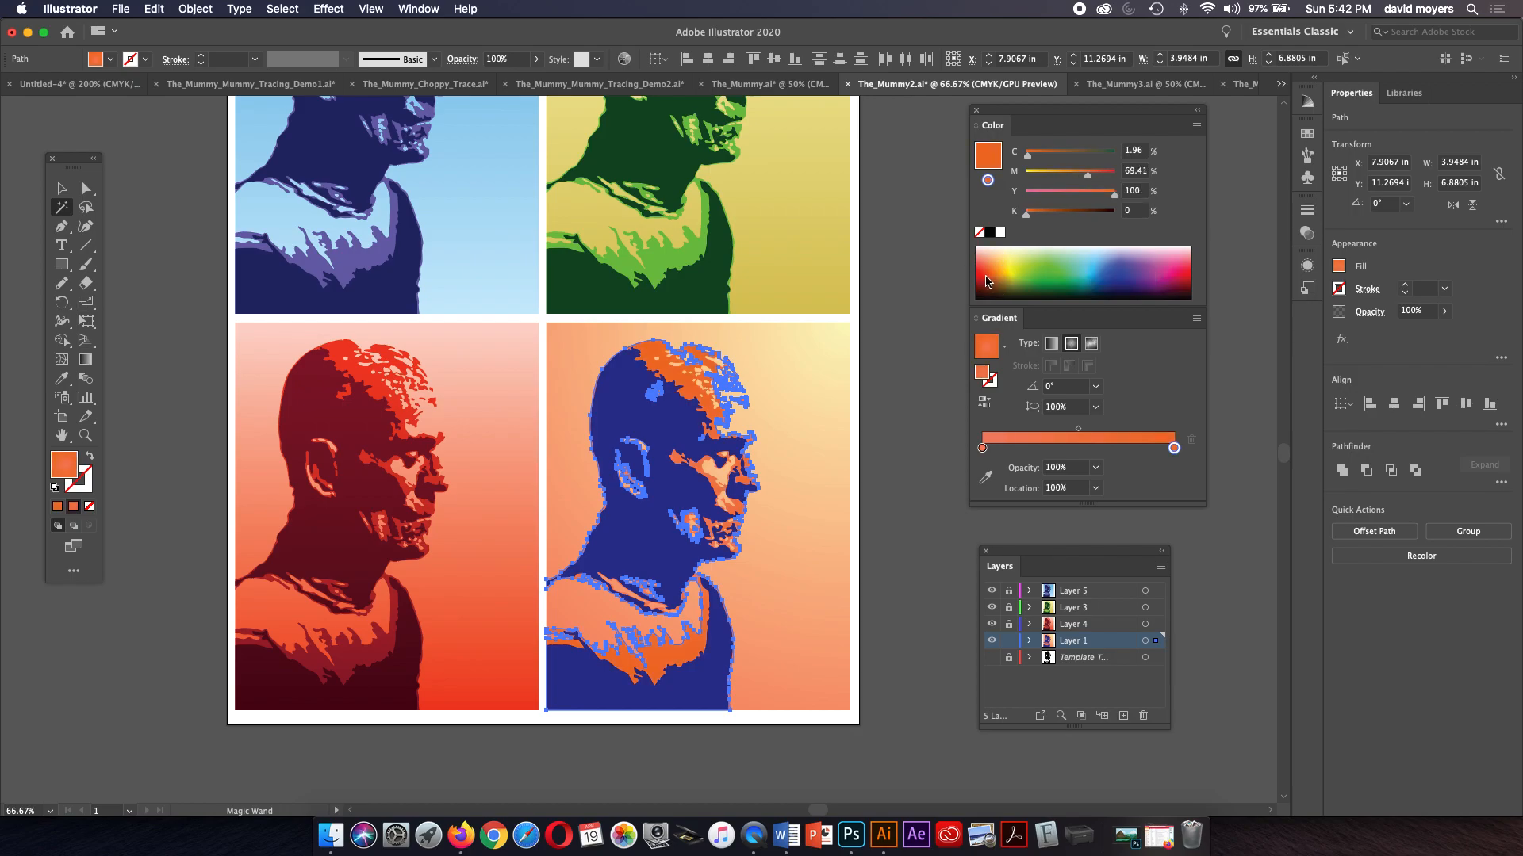
pyautogui.click(991, 271)
pyautogui.click(1166, 272)
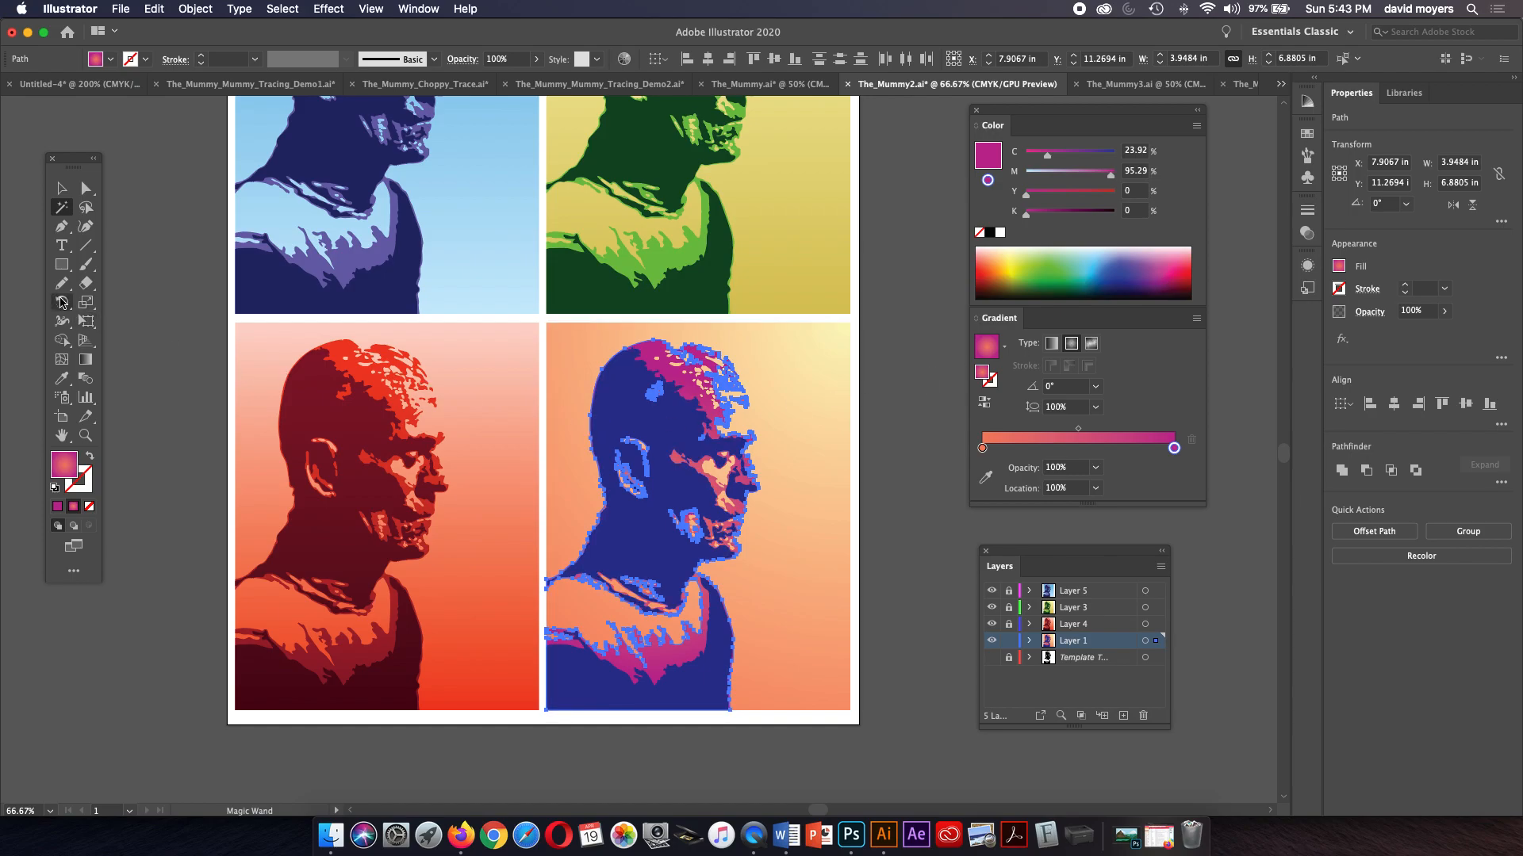
# Step: Stretch the orange-to-magenta gradient diagonally from the panel's upper-right corner to its lower-left corner, and deselect the shapes
pyautogui.press('g')
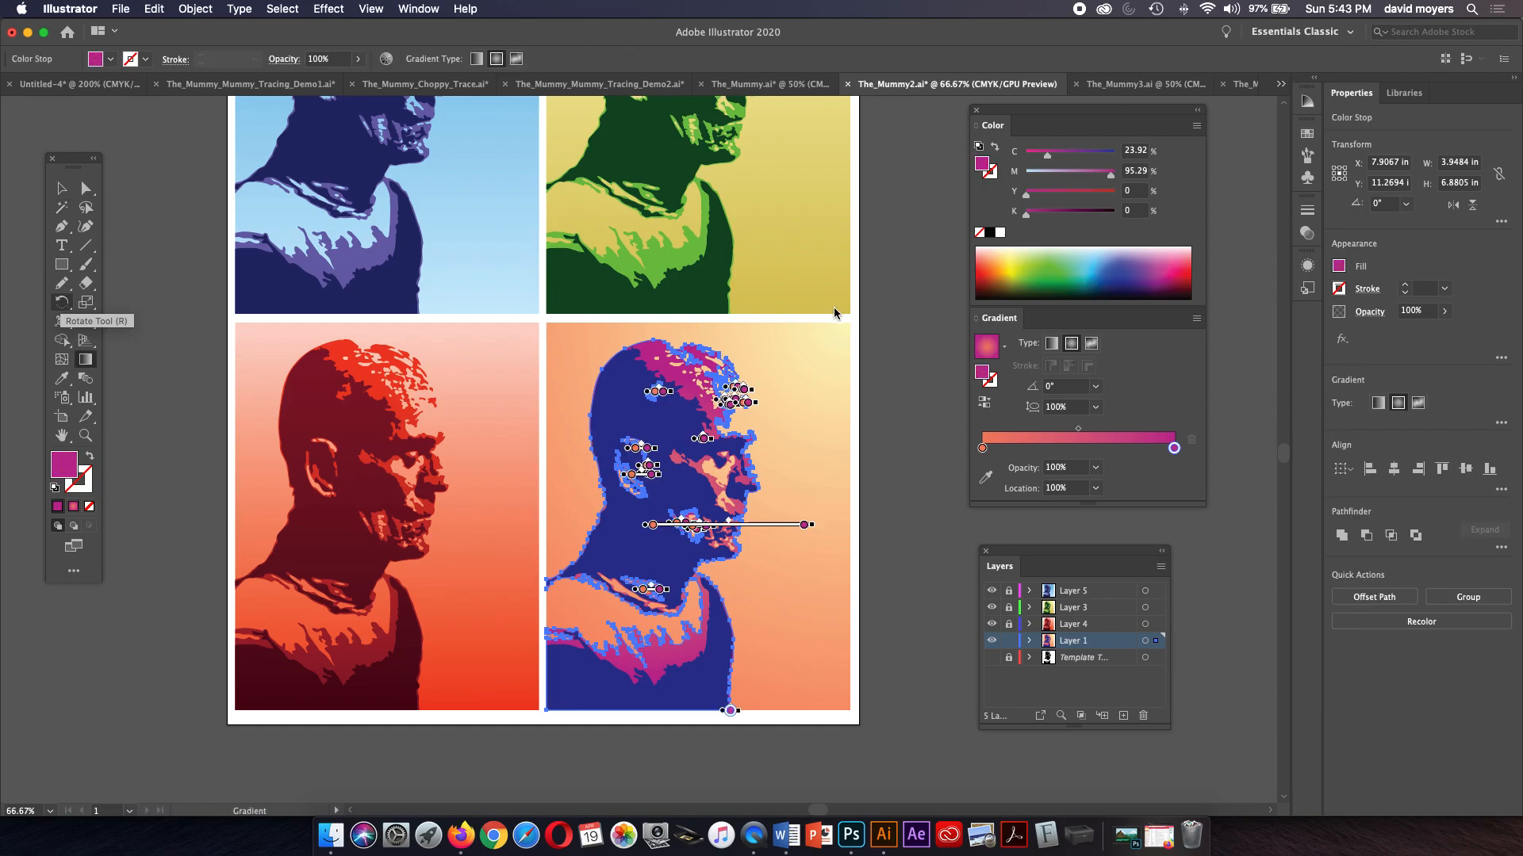
pyautogui.moveTo(851, 316); pyautogui.dragTo(551, 705)
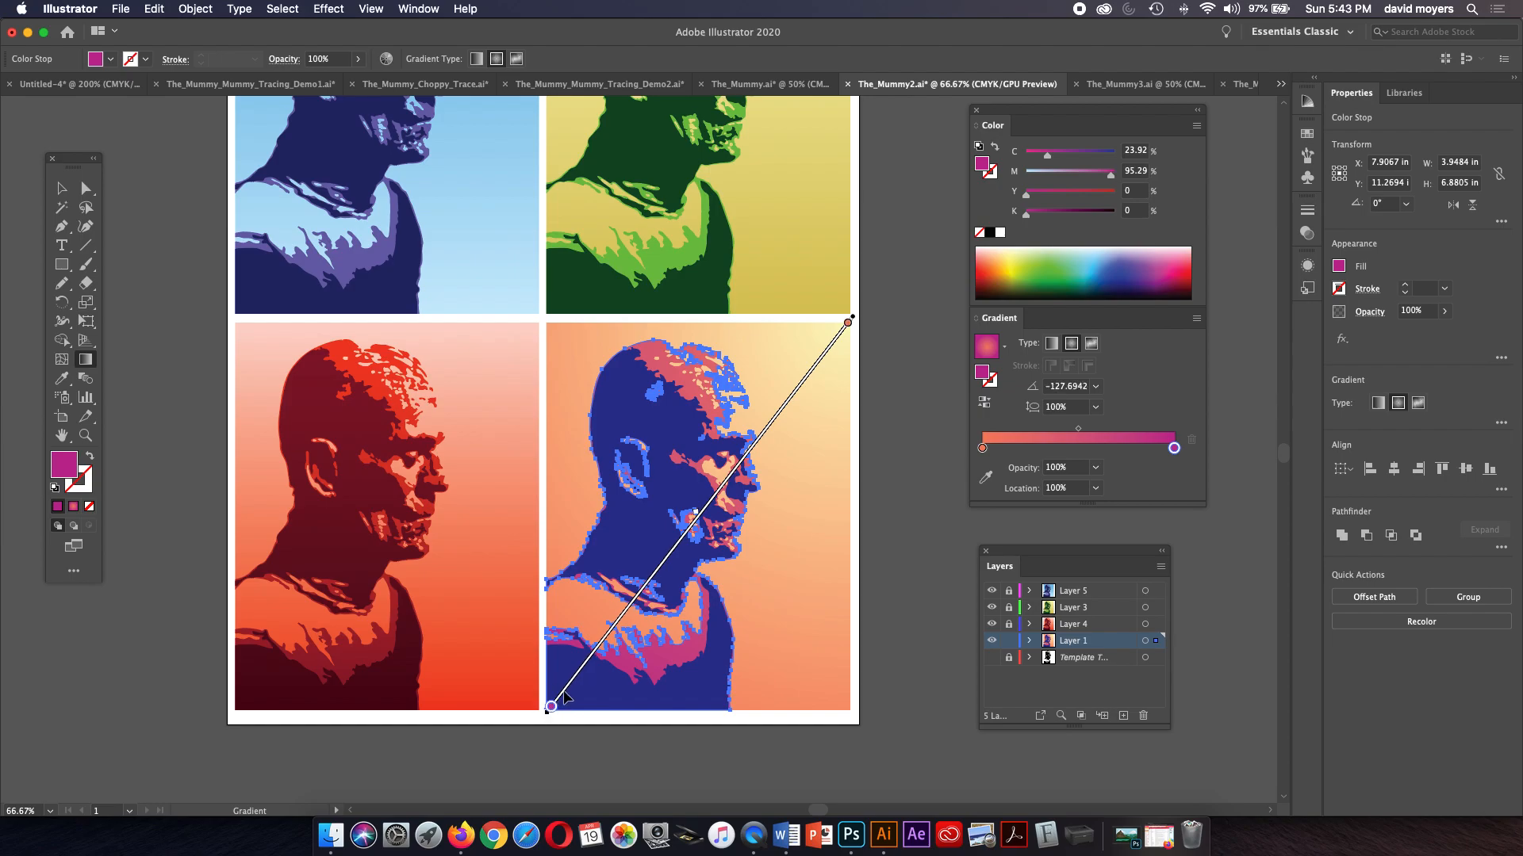
pyautogui.click(86, 188)
pyautogui.click(135, 214)
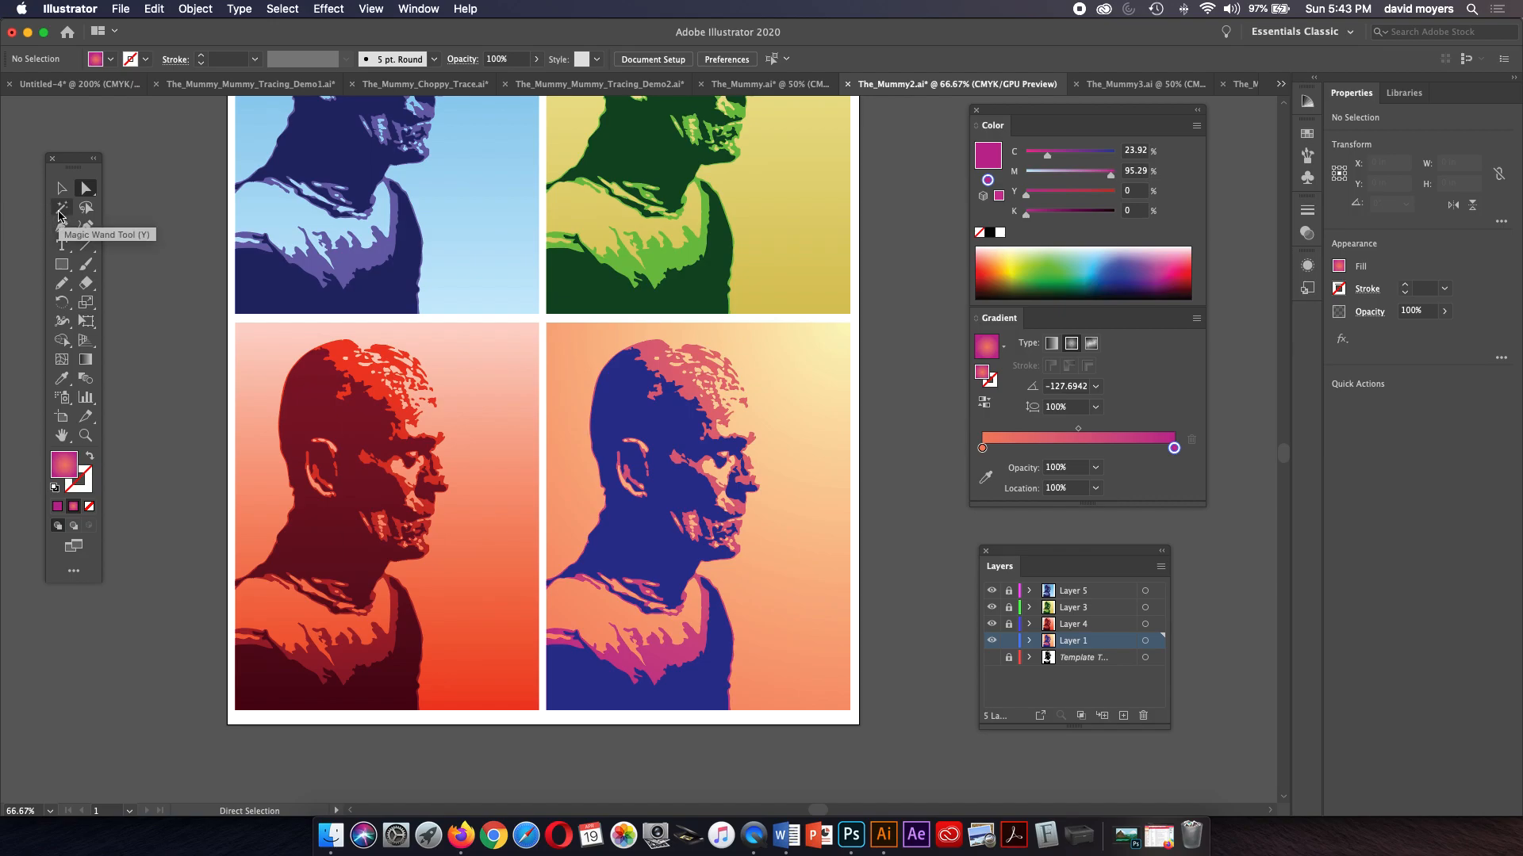
# Step: Select the dark blue shapes in the bottom-right panel and apply a radial gradient with their own blue as the end stop at 100%
pyautogui.click(61, 209)
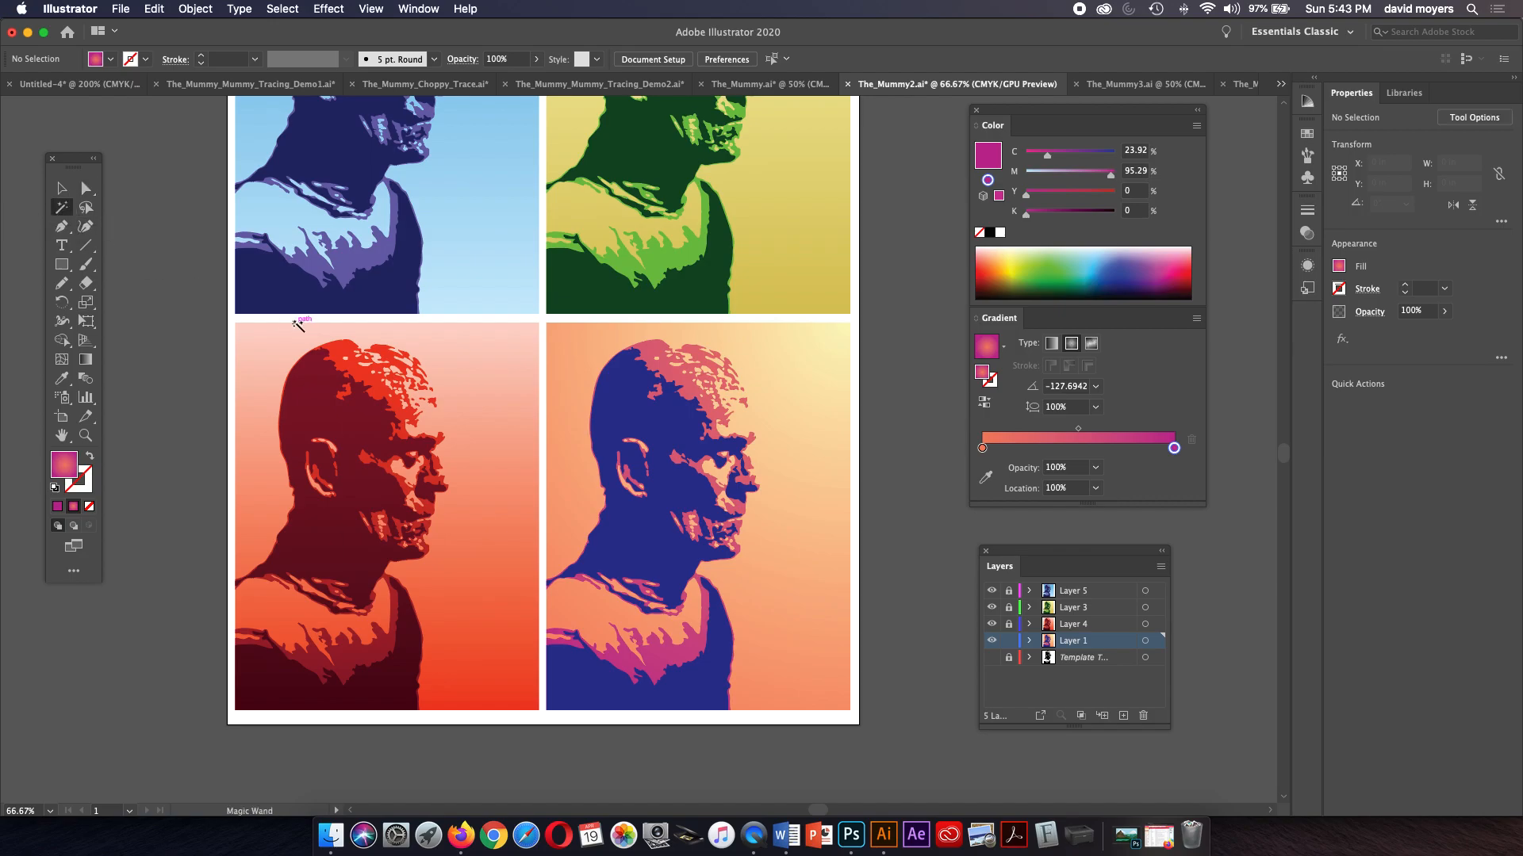
pyautogui.click(665, 414)
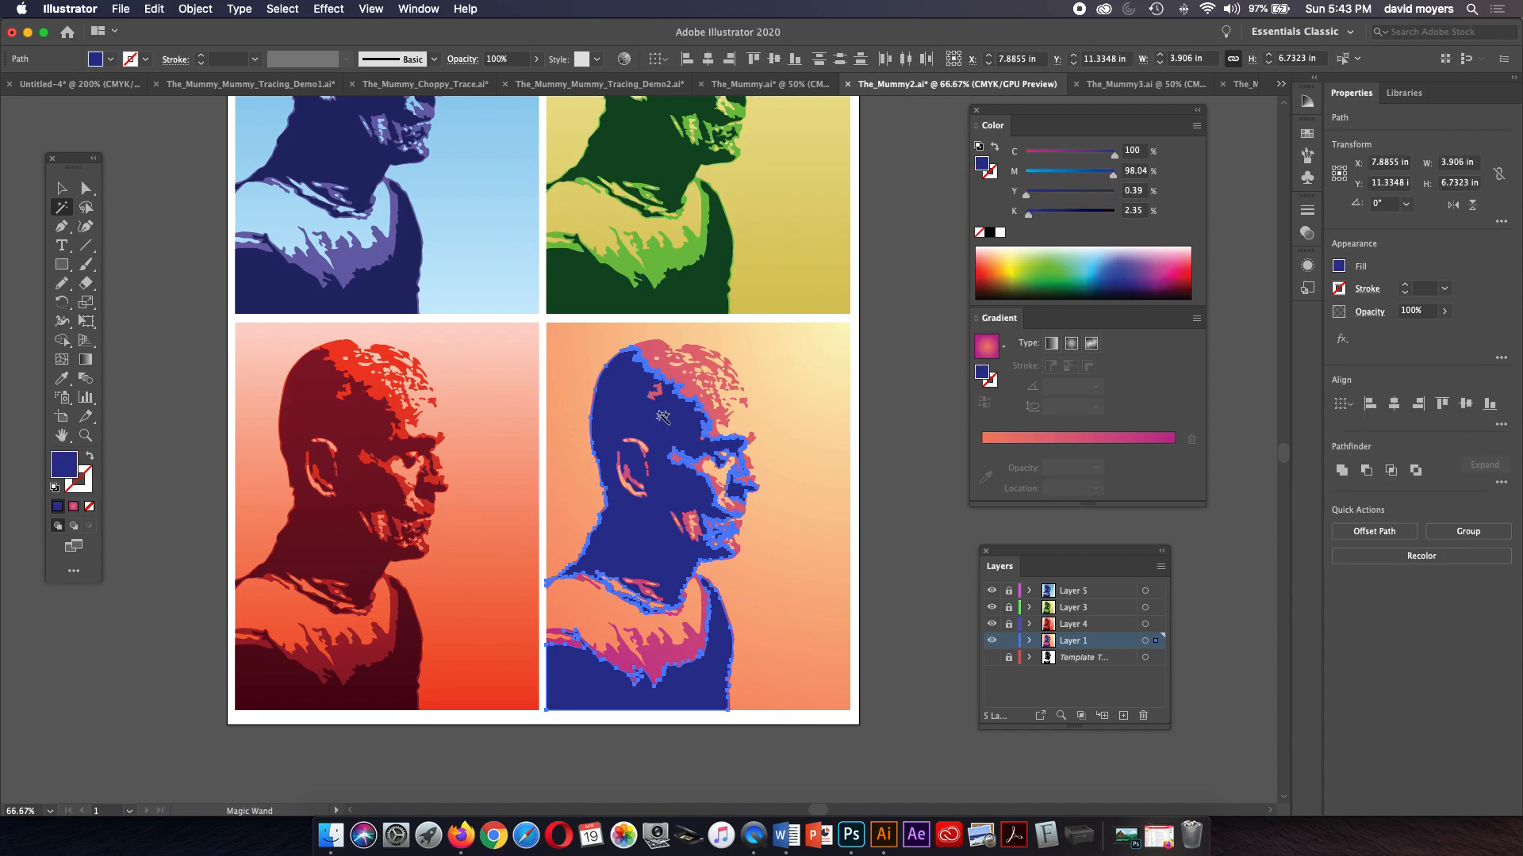
pyautogui.click(983, 374)
pyautogui.click(1172, 449)
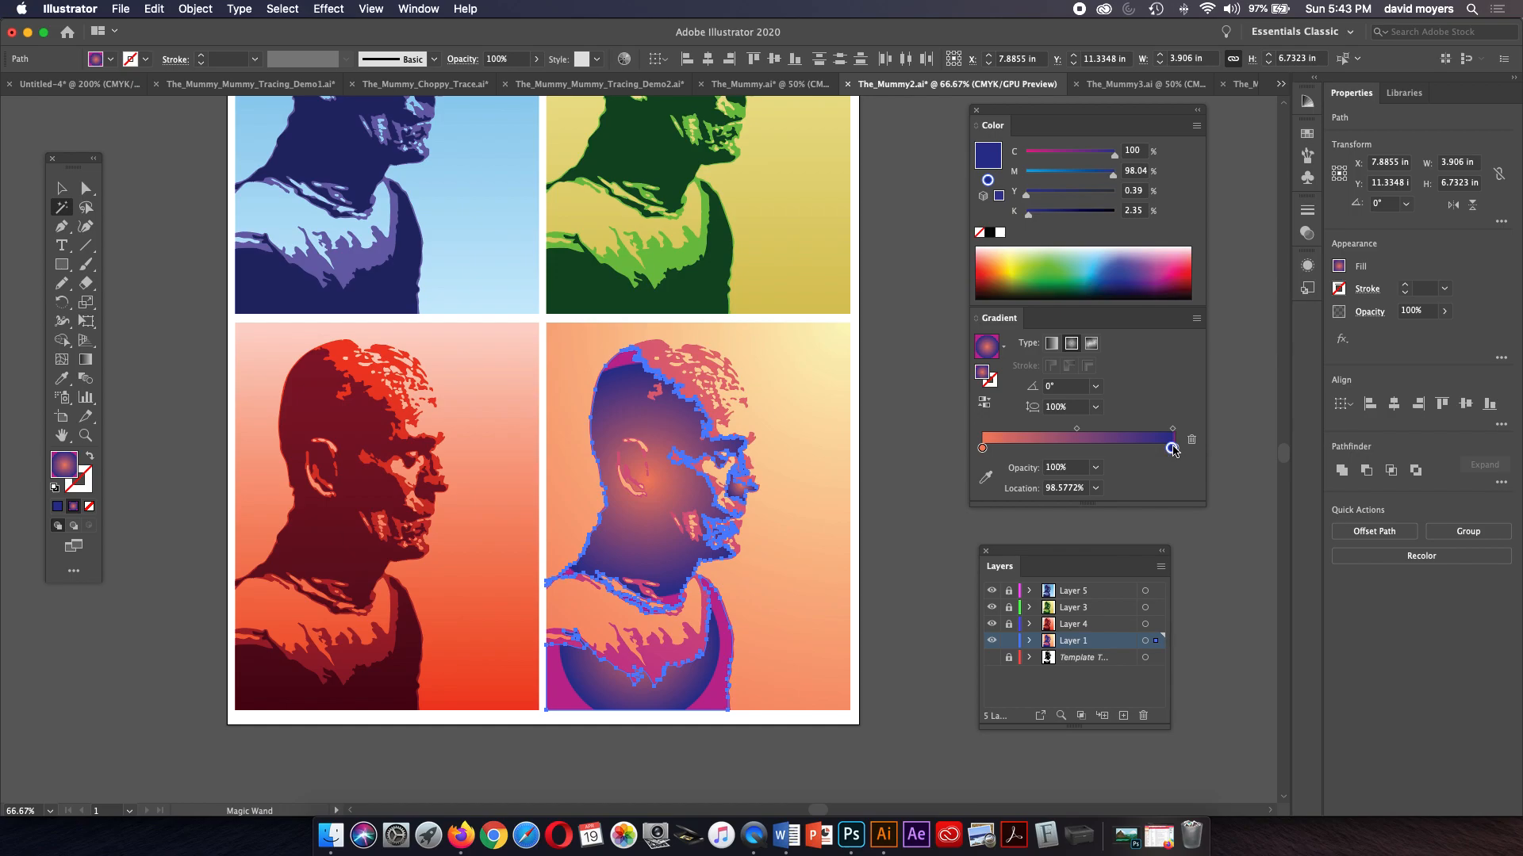
pyautogui.moveTo(1172, 449); pyautogui.dragTo(1161, 449)
pyautogui.click(1173, 488)
pyautogui.moveTo(1161, 449); pyautogui.dragTo(1174, 449)
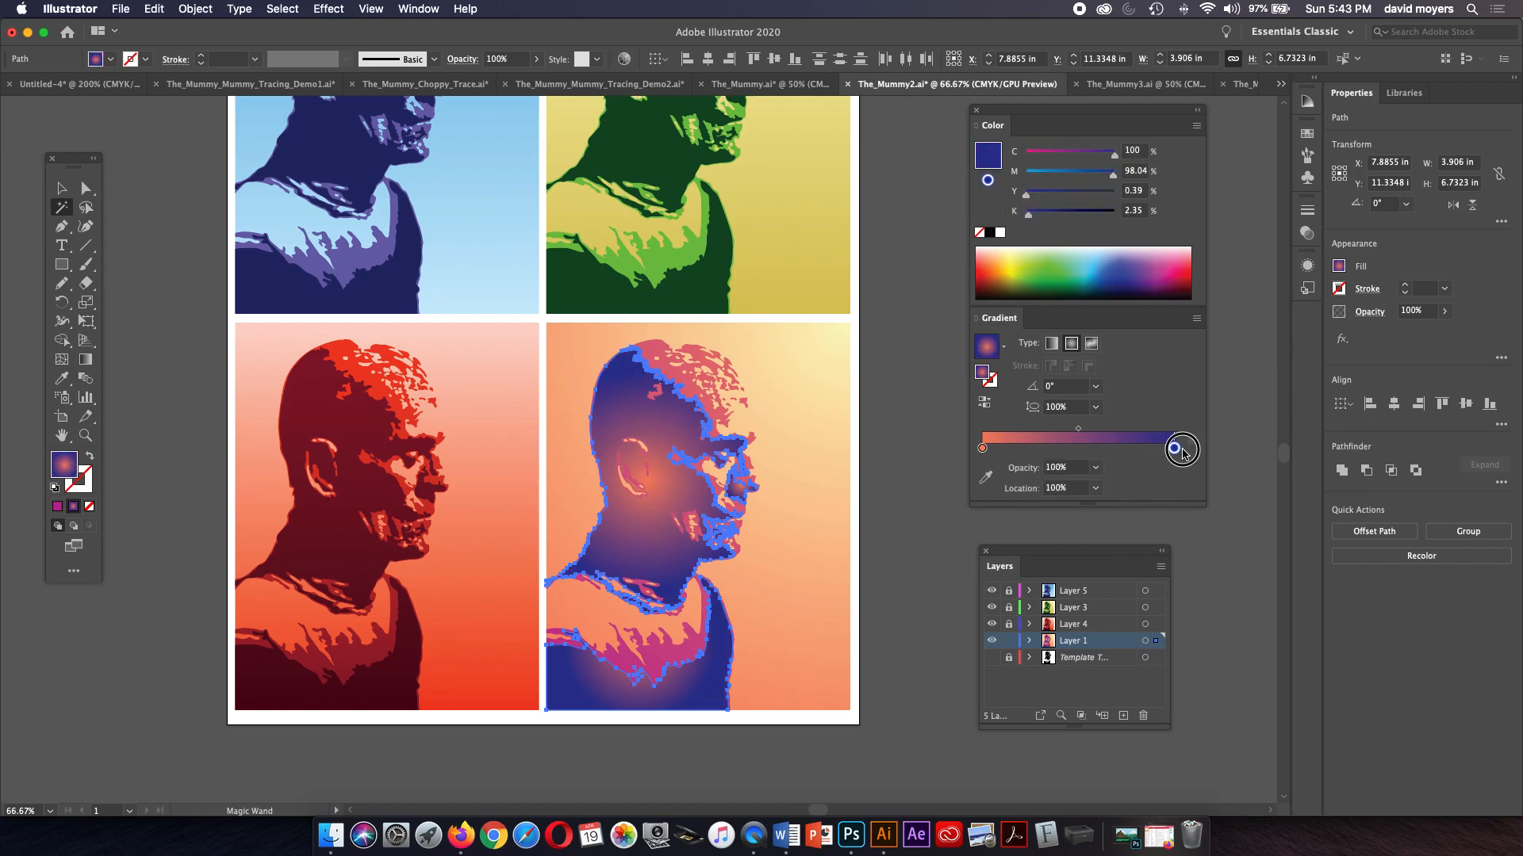
# Step: Select the orange start stop of the dark blue shapes' gradient for editing
pyautogui.click(983, 448)
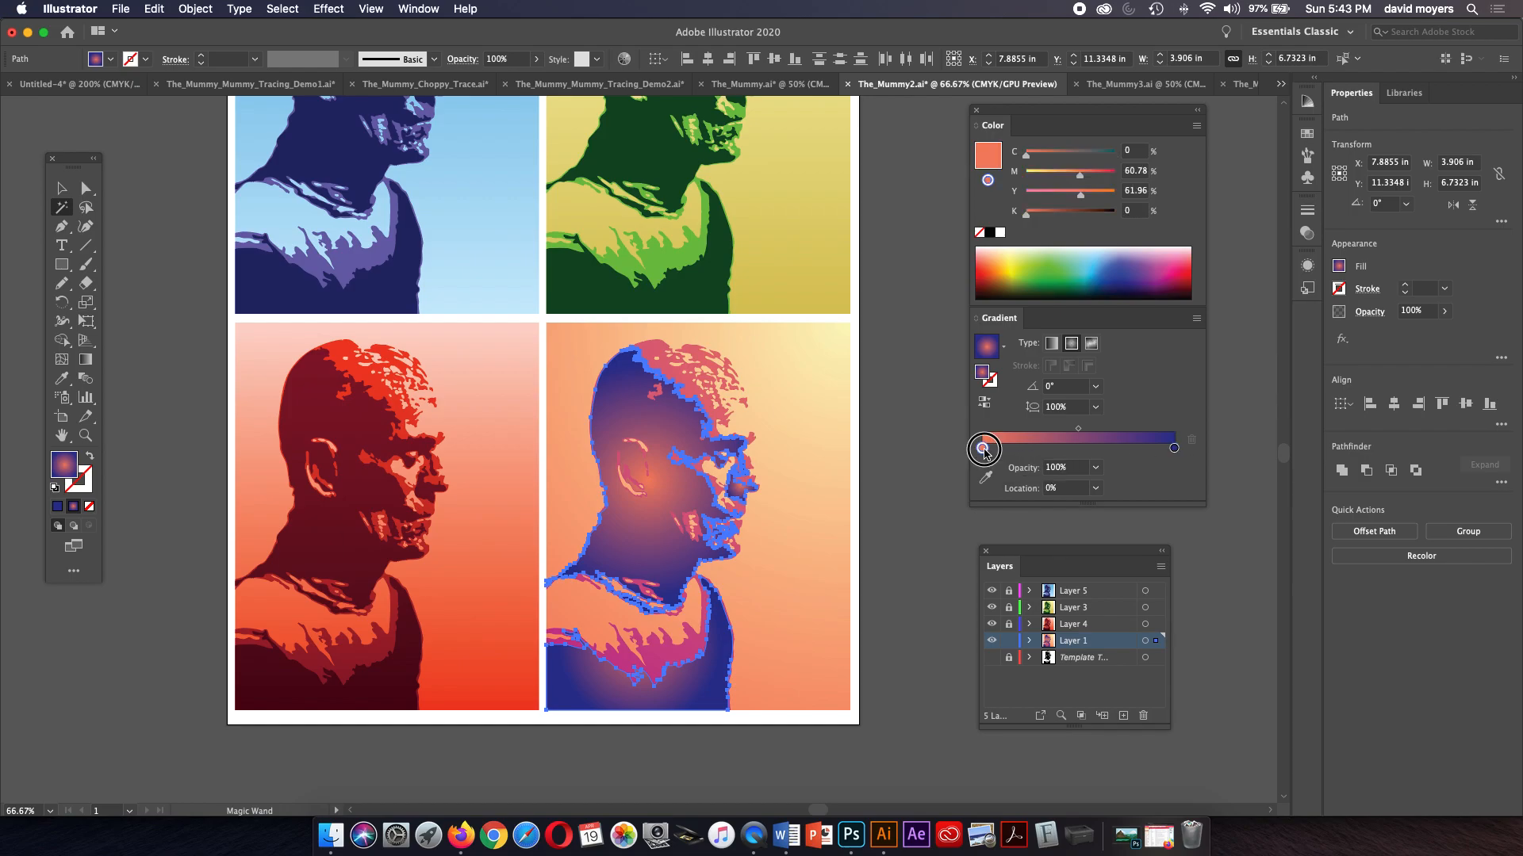
# Step: Recolor the orange portrait's darkest shapes: set the radial gradient's first stop to red and its end stop to C 70%, Y 68%
pyautogui.click(1174, 266)
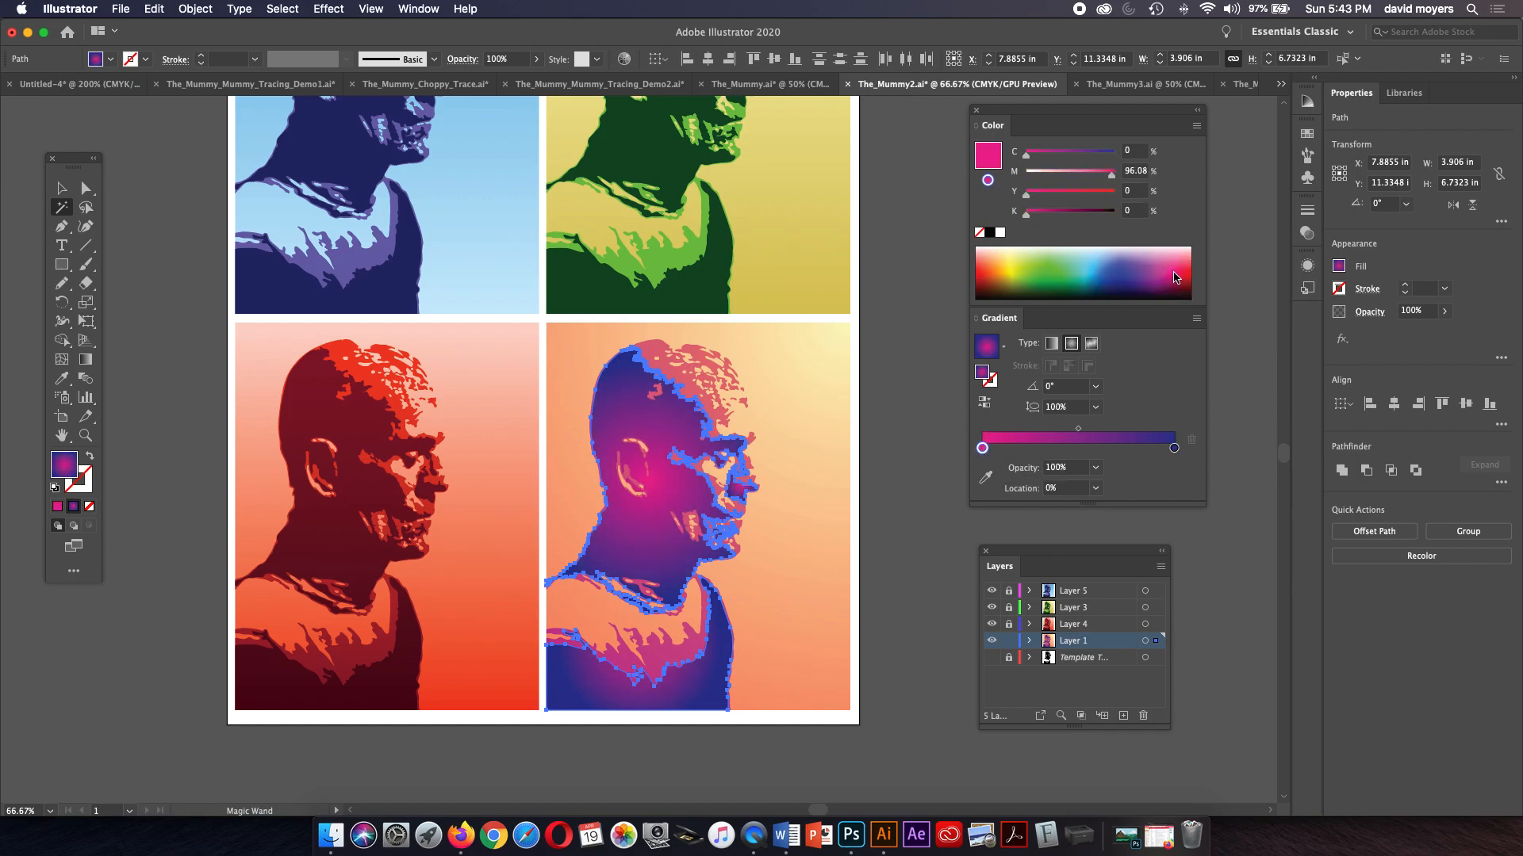
pyautogui.click(1184, 270)
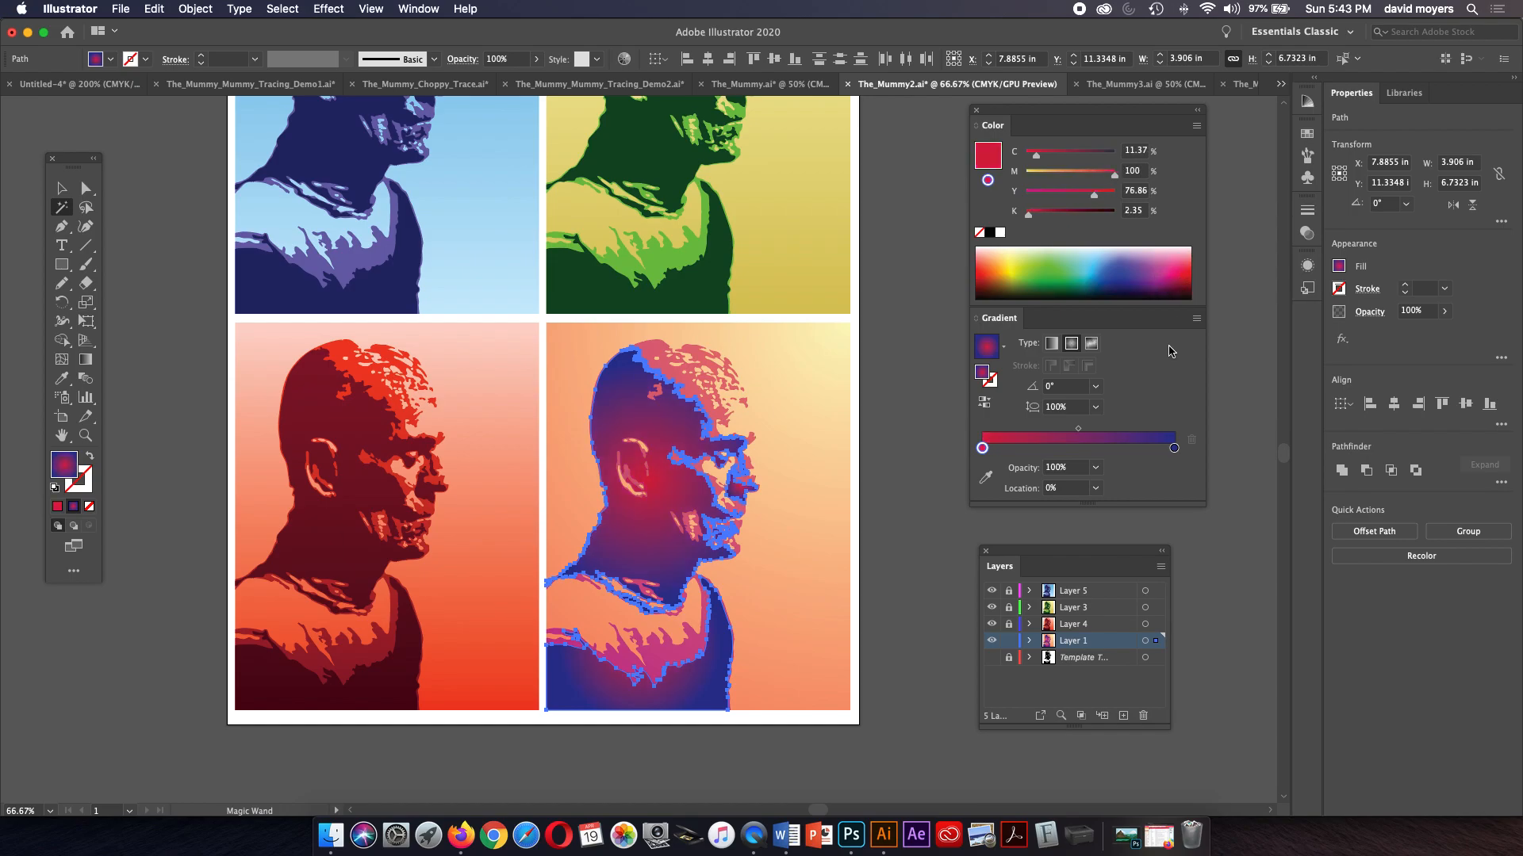
pyautogui.click(1174, 448)
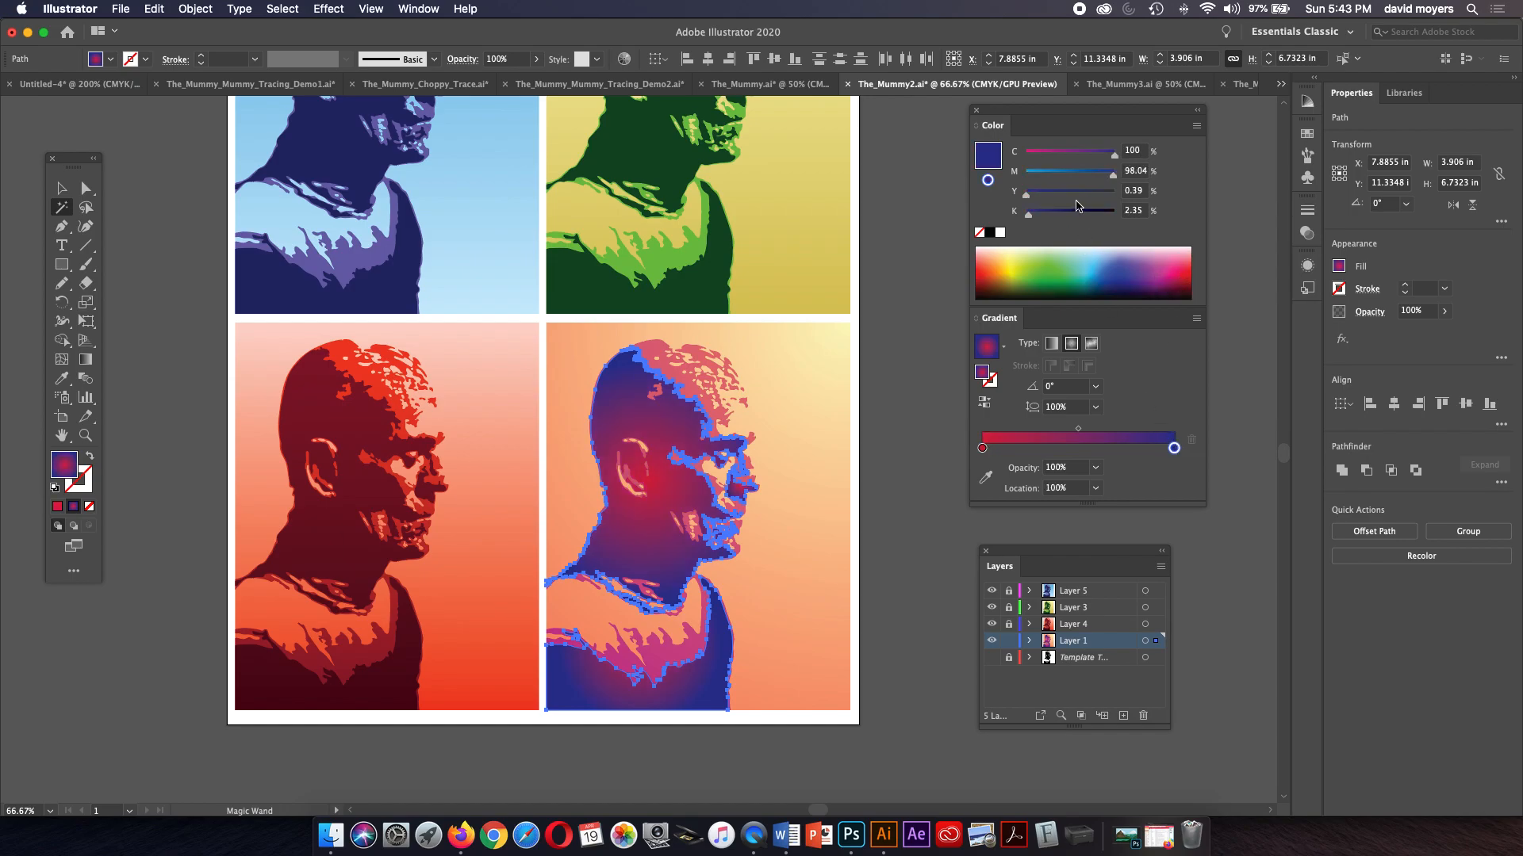
pyautogui.moveTo(1076, 195); pyautogui.dragTo(1086, 194)
pyautogui.click(1087, 155)
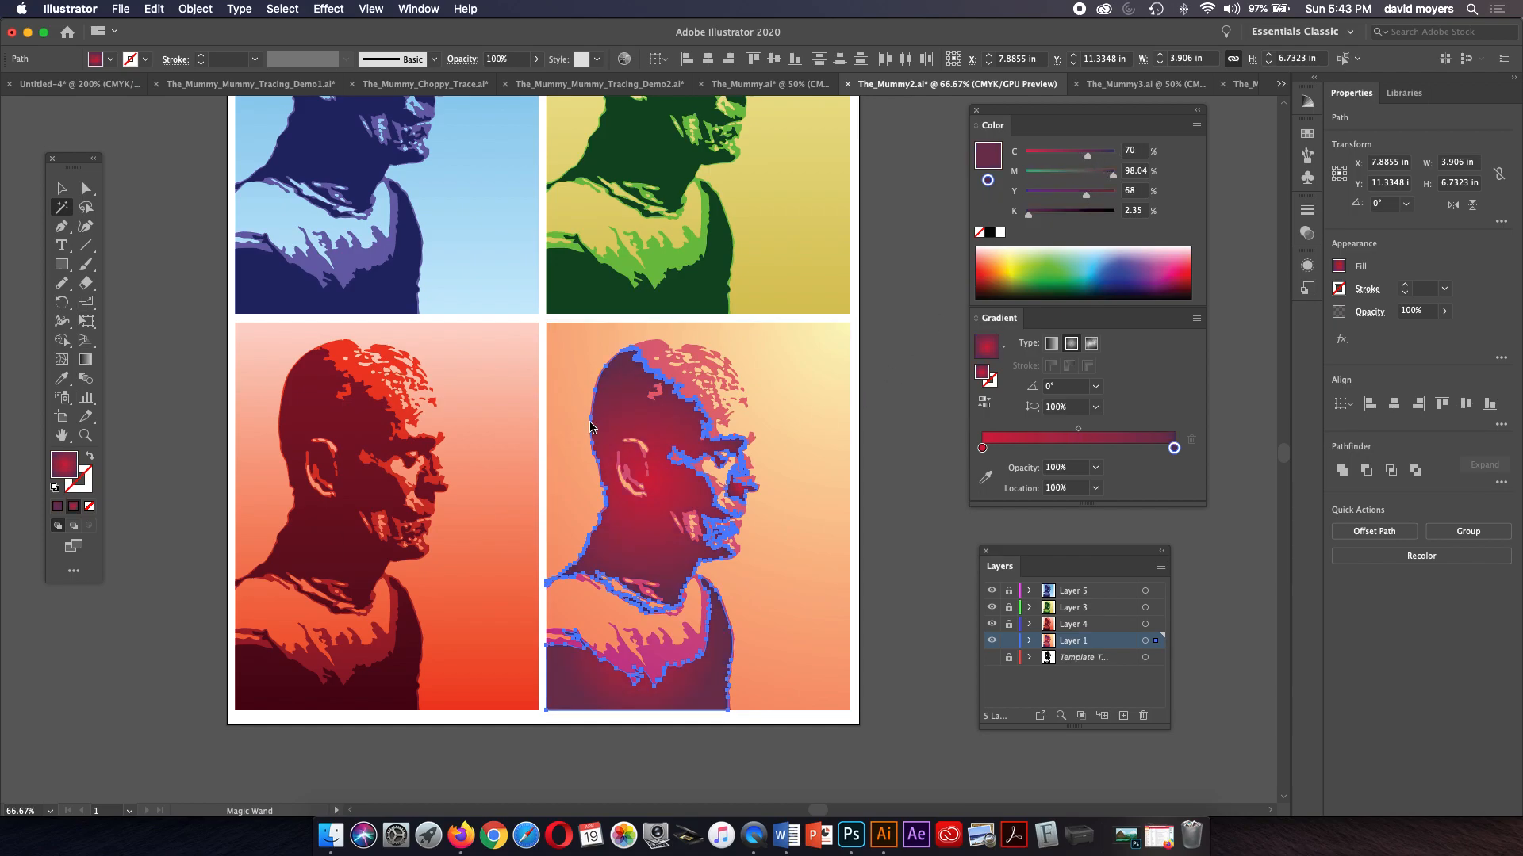
# Step: Redraw the dark shapes' radial gradient from the orange panel's upper-right corner to its lower-left corner, and deselect the artwork
pyautogui.press('g')
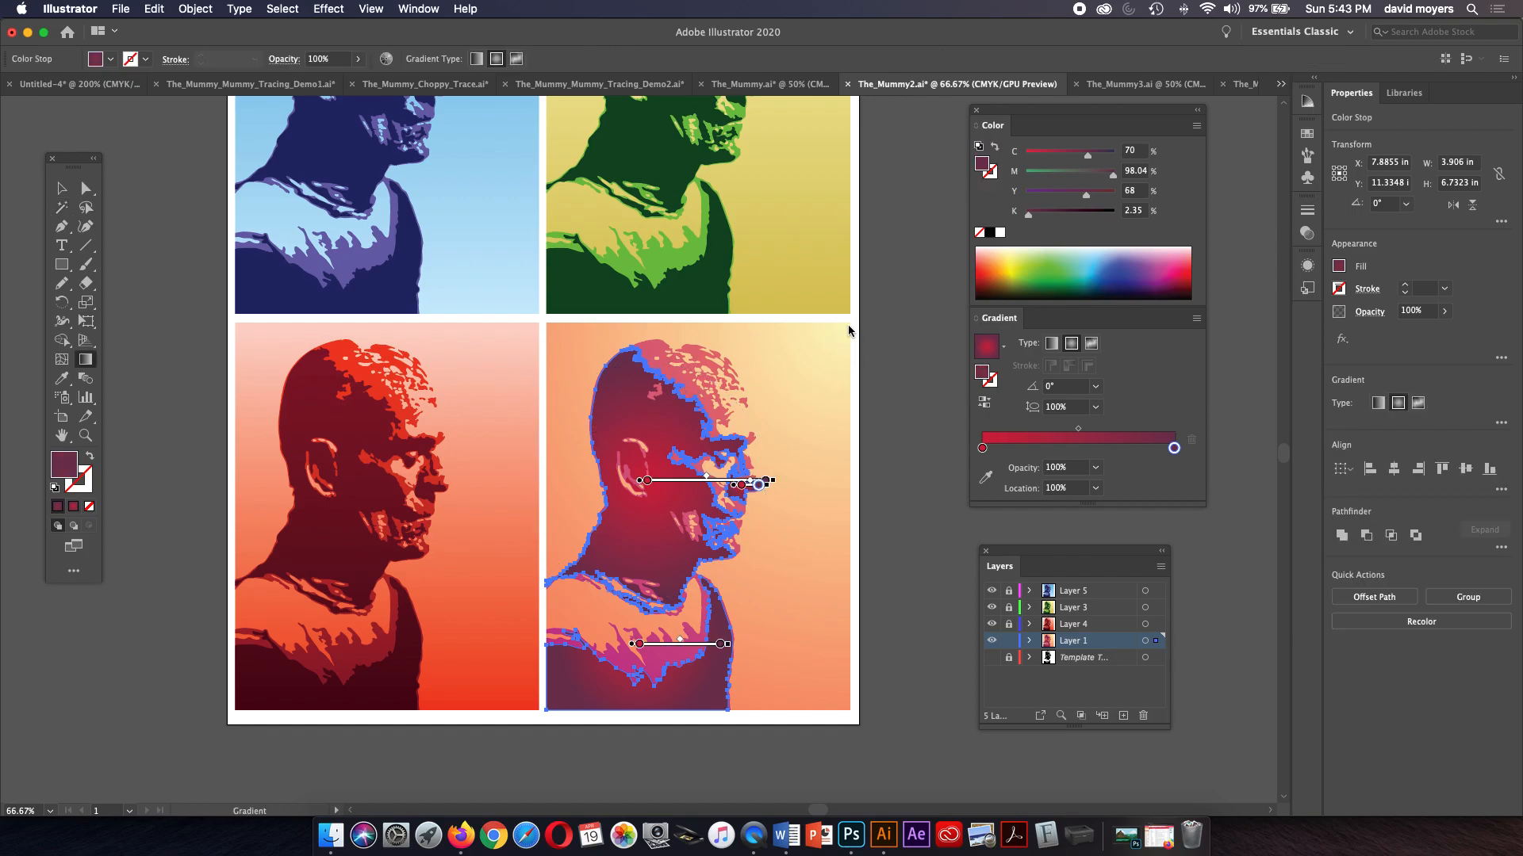
pyautogui.moveTo(852, 317)
pyautogui.mouseDown()
pyautogui.moveTo(727, 457)
pyautogui.moveTo(552, 709)
pyautogui.mouseUp()
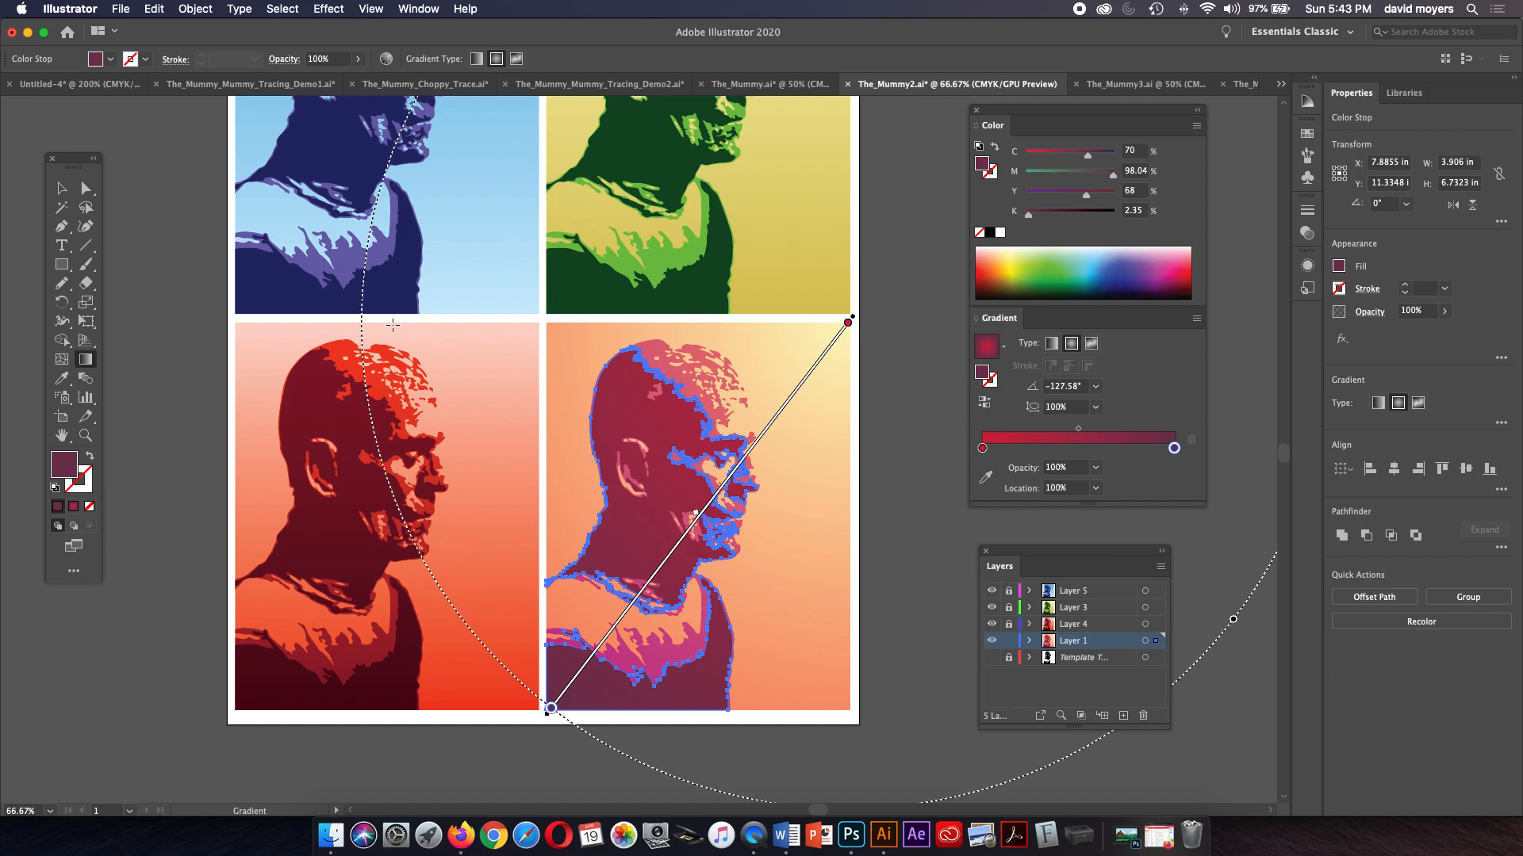
pyautogui.click(85, 188)
pyautogui.click(208, 248)
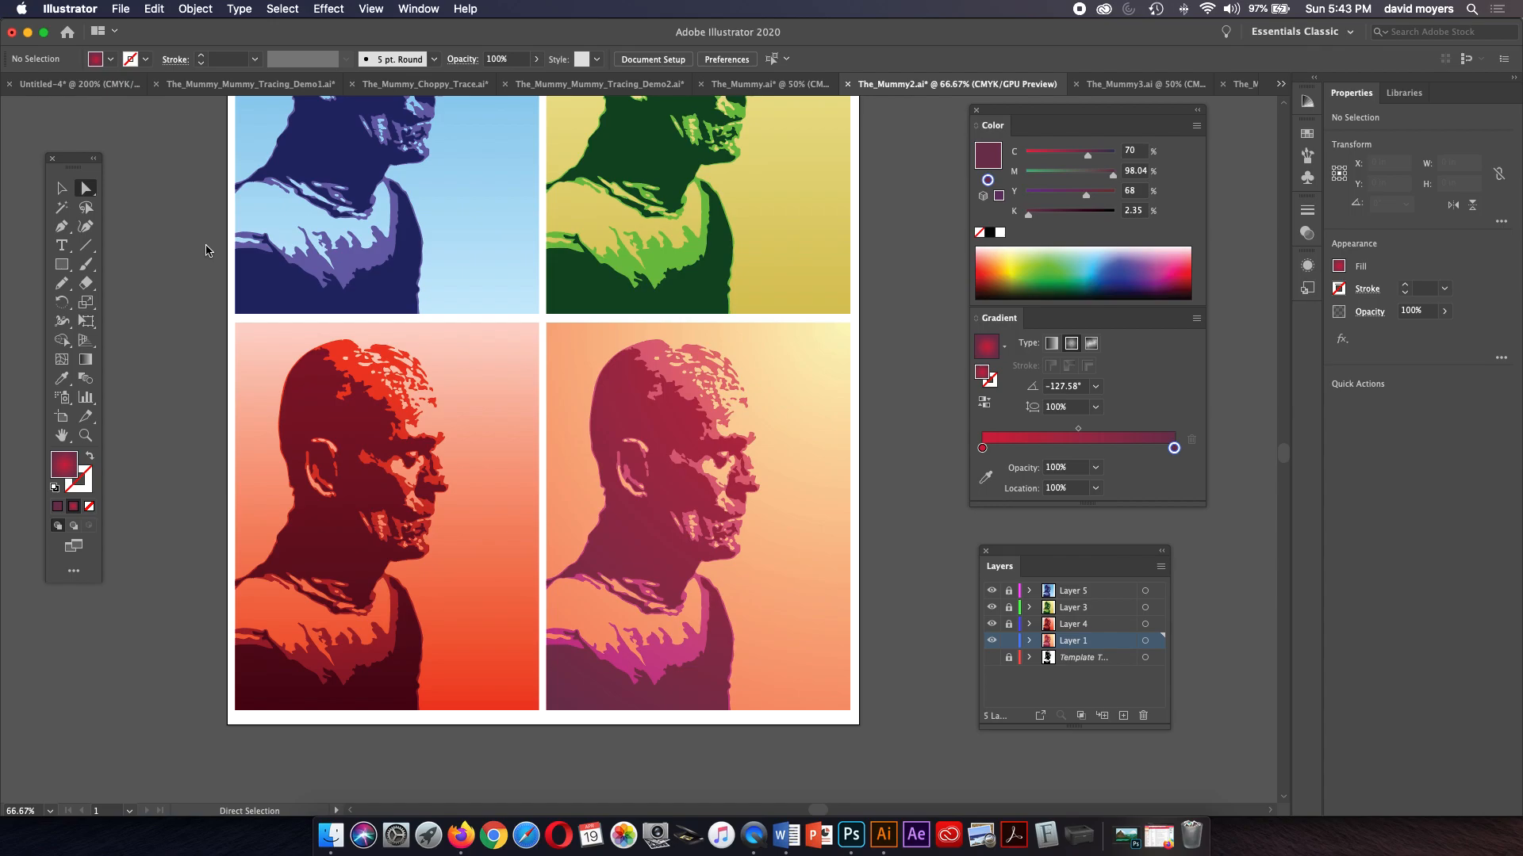
# Step: Select the orange portrait's magenta midtone shapes with the Magic Wand and set their gradient end stop to M 85%, Y 50%
pyautogui.click(61, 207)
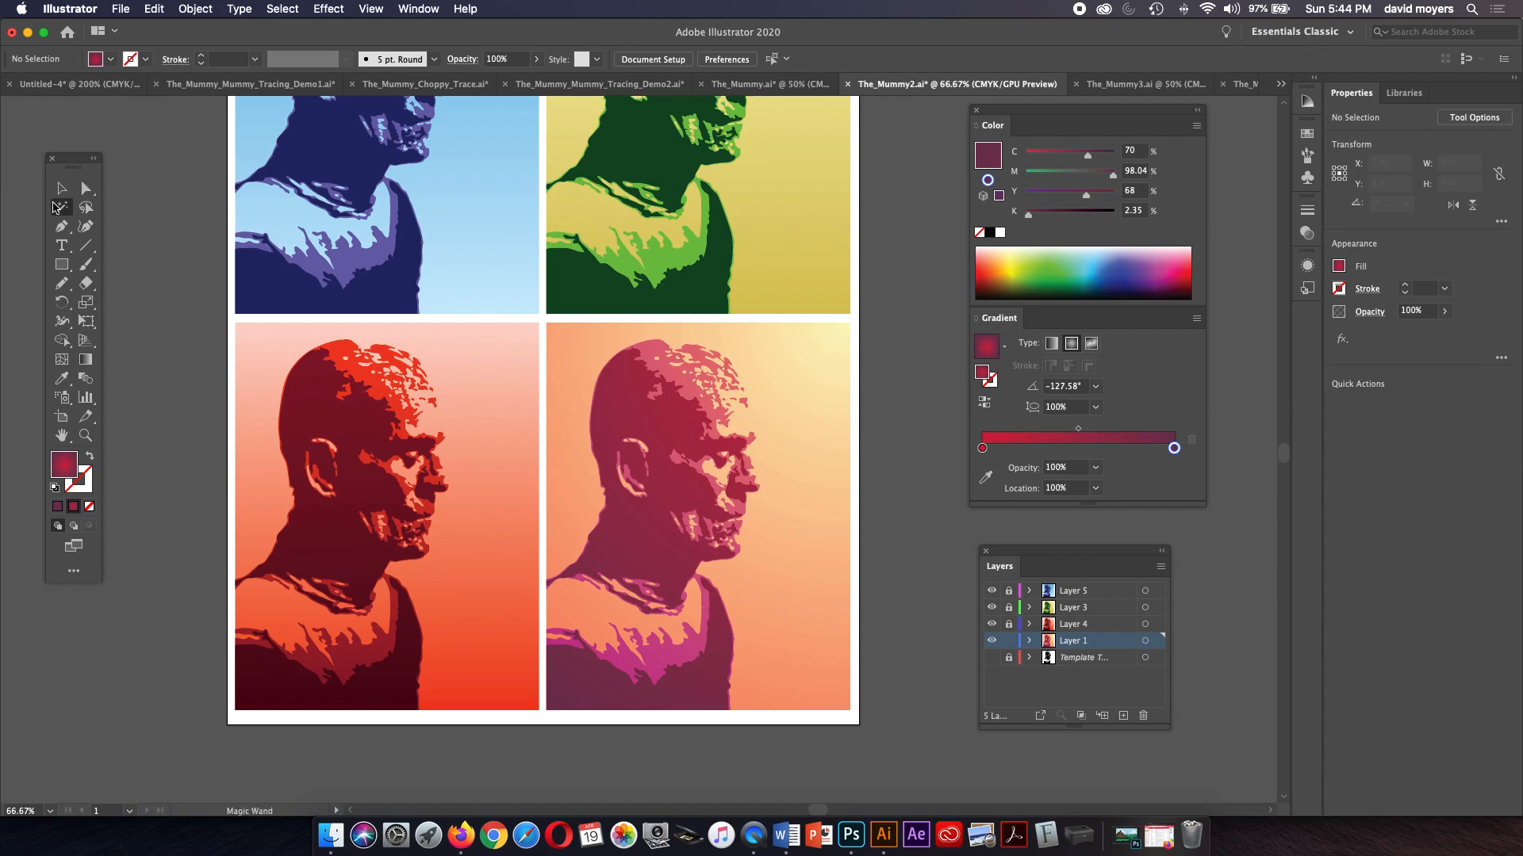
pyautogui.click(657, 663)
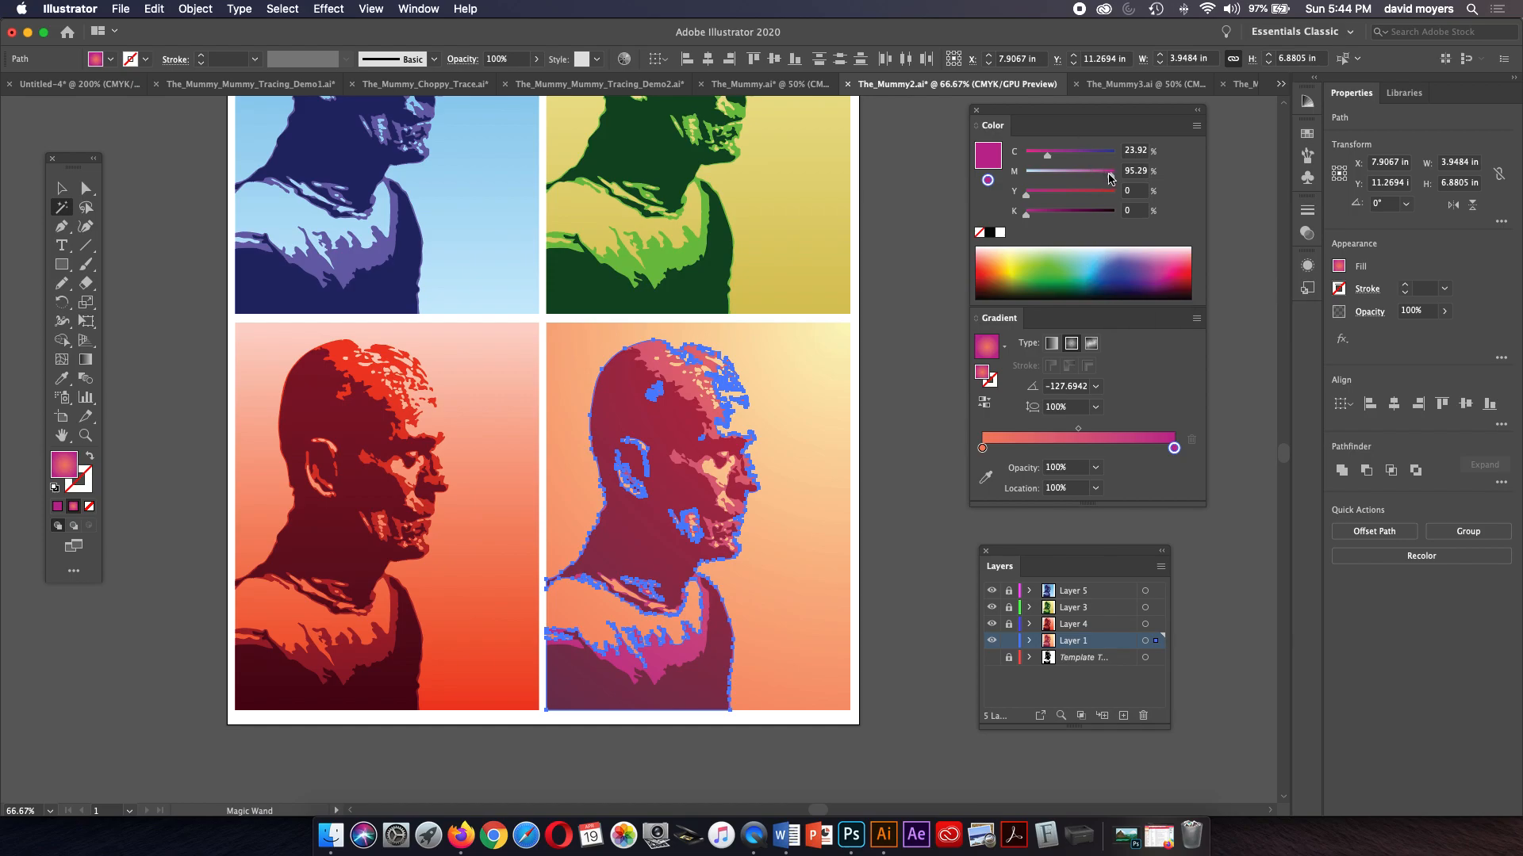
pyautogui.moveTo(1109, 177); pyautogui.dragTo(1070, 197)
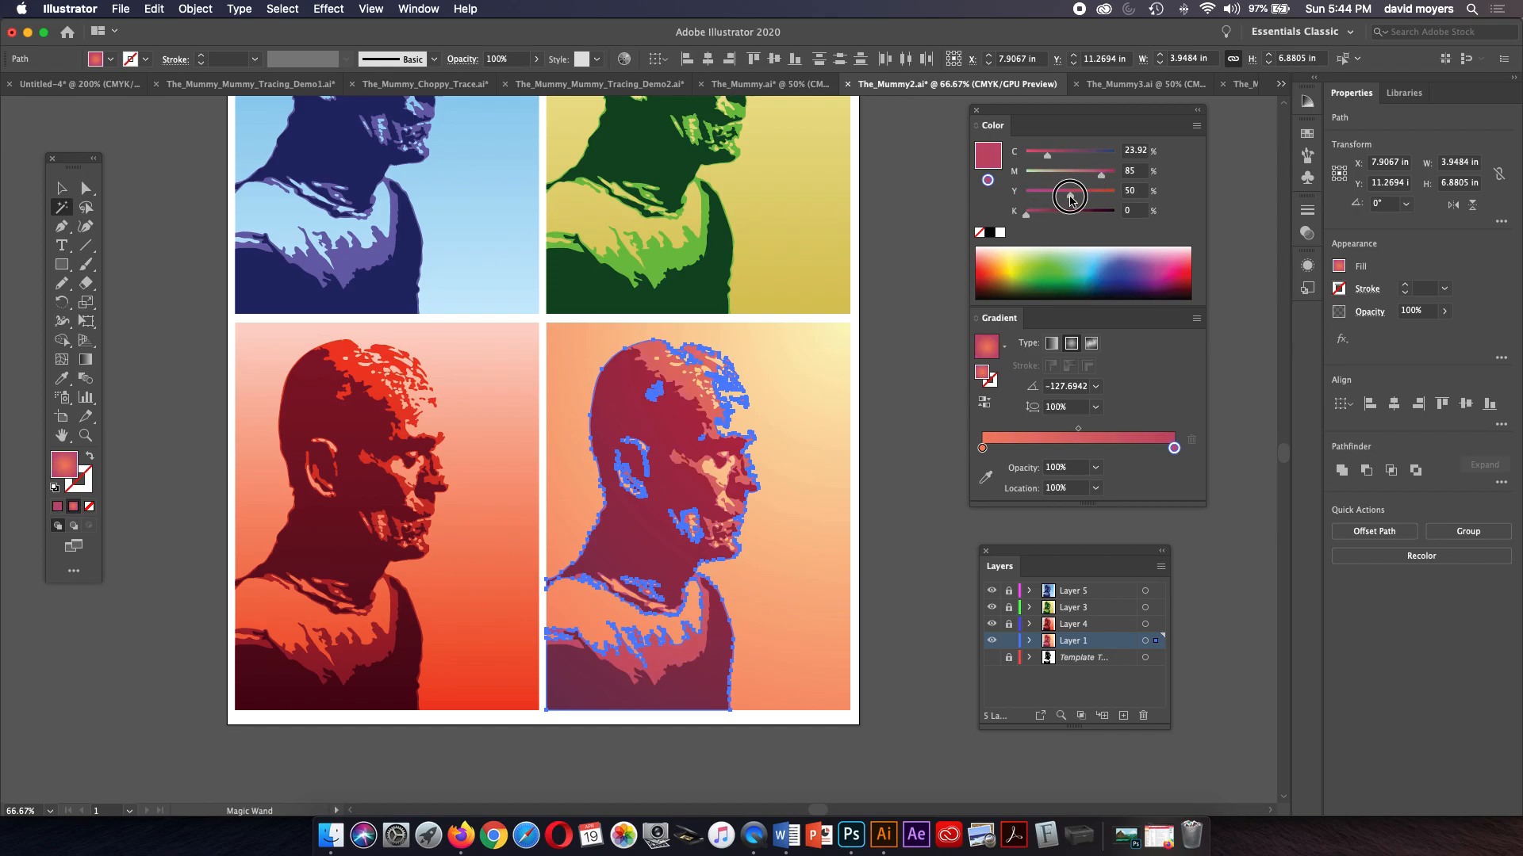
pyautogui.click(86, 188)
pyautogui.click(225, 226)
# Step: Review the recolored portraits, then examine the lettered four-panel poster in The_Mummy4.ai
pyautogui.press('space')
pyautogui.moveTo(613, 317); pyautogui.dragTo(763, 459)
pyautogui.moveTo(764, 458); pyautogui.dragTo(664, 444)
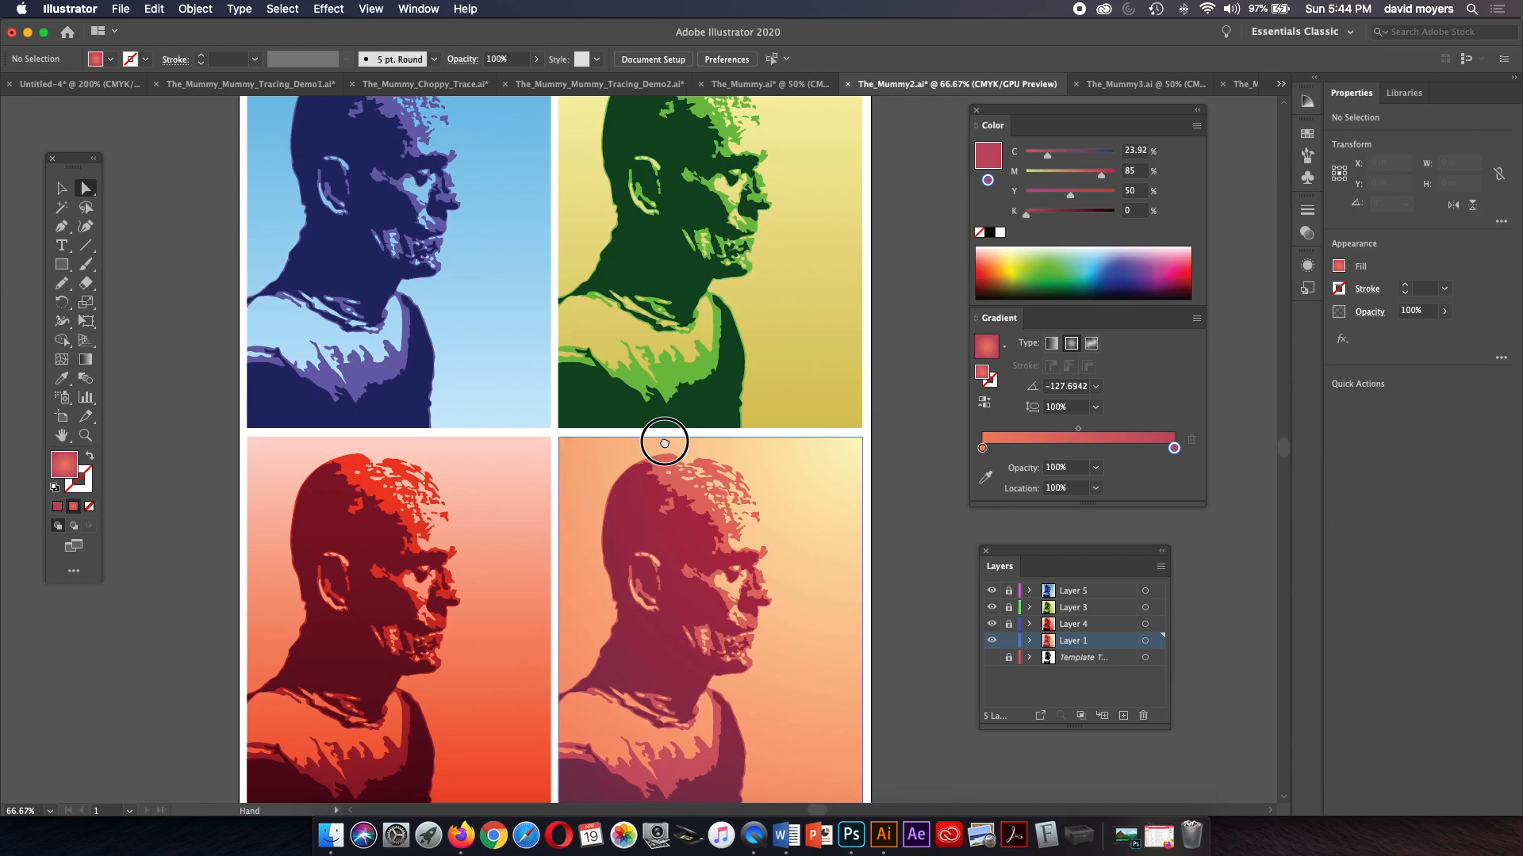
pyautogui.click(1239, 87)
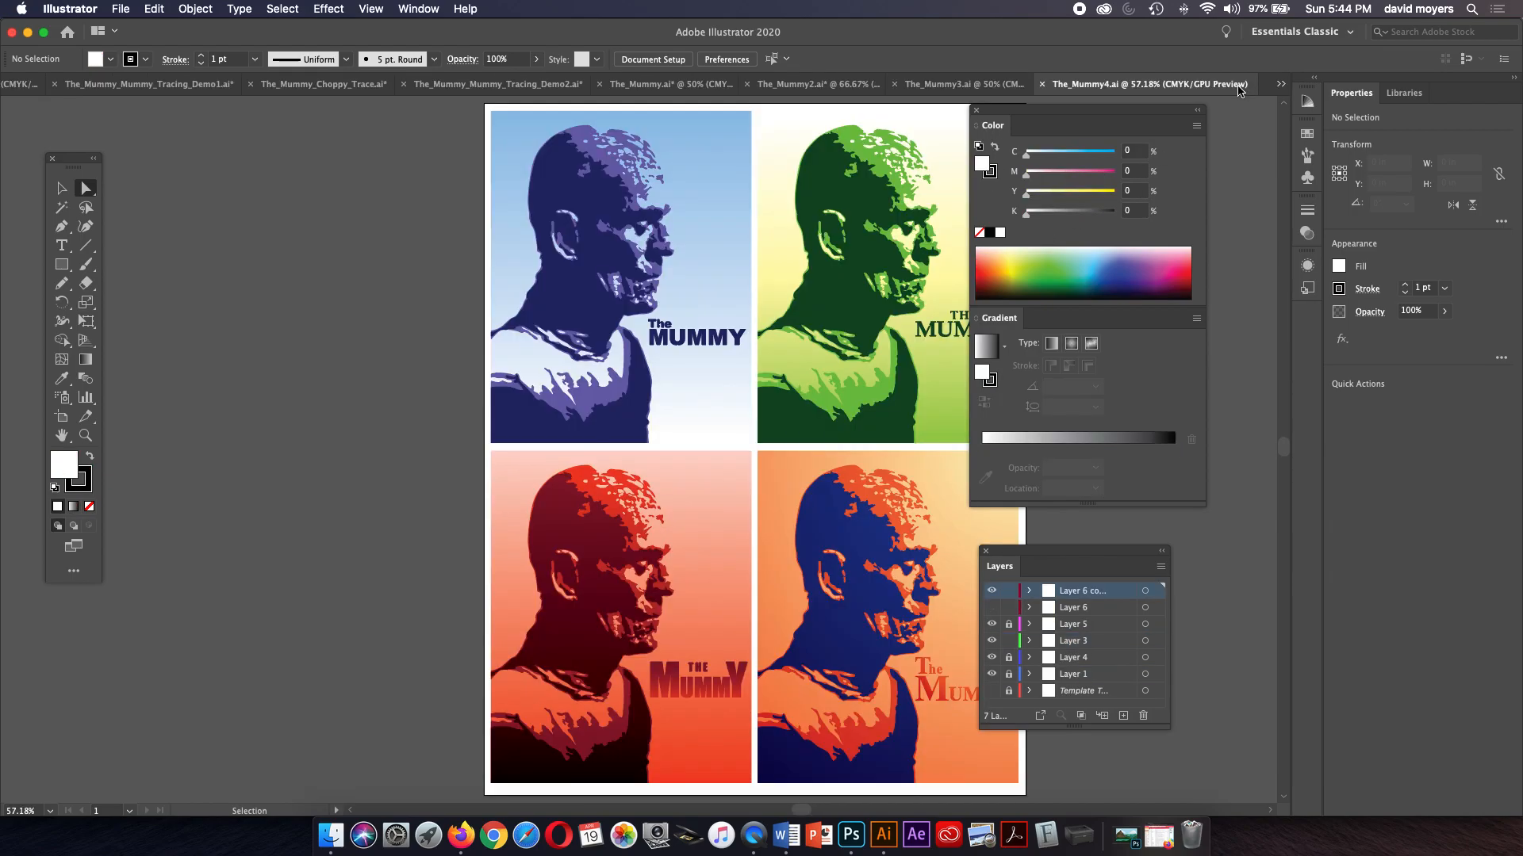
pyautogui.moveTo(793, 283); pyautogui.dragTo(651, 277)
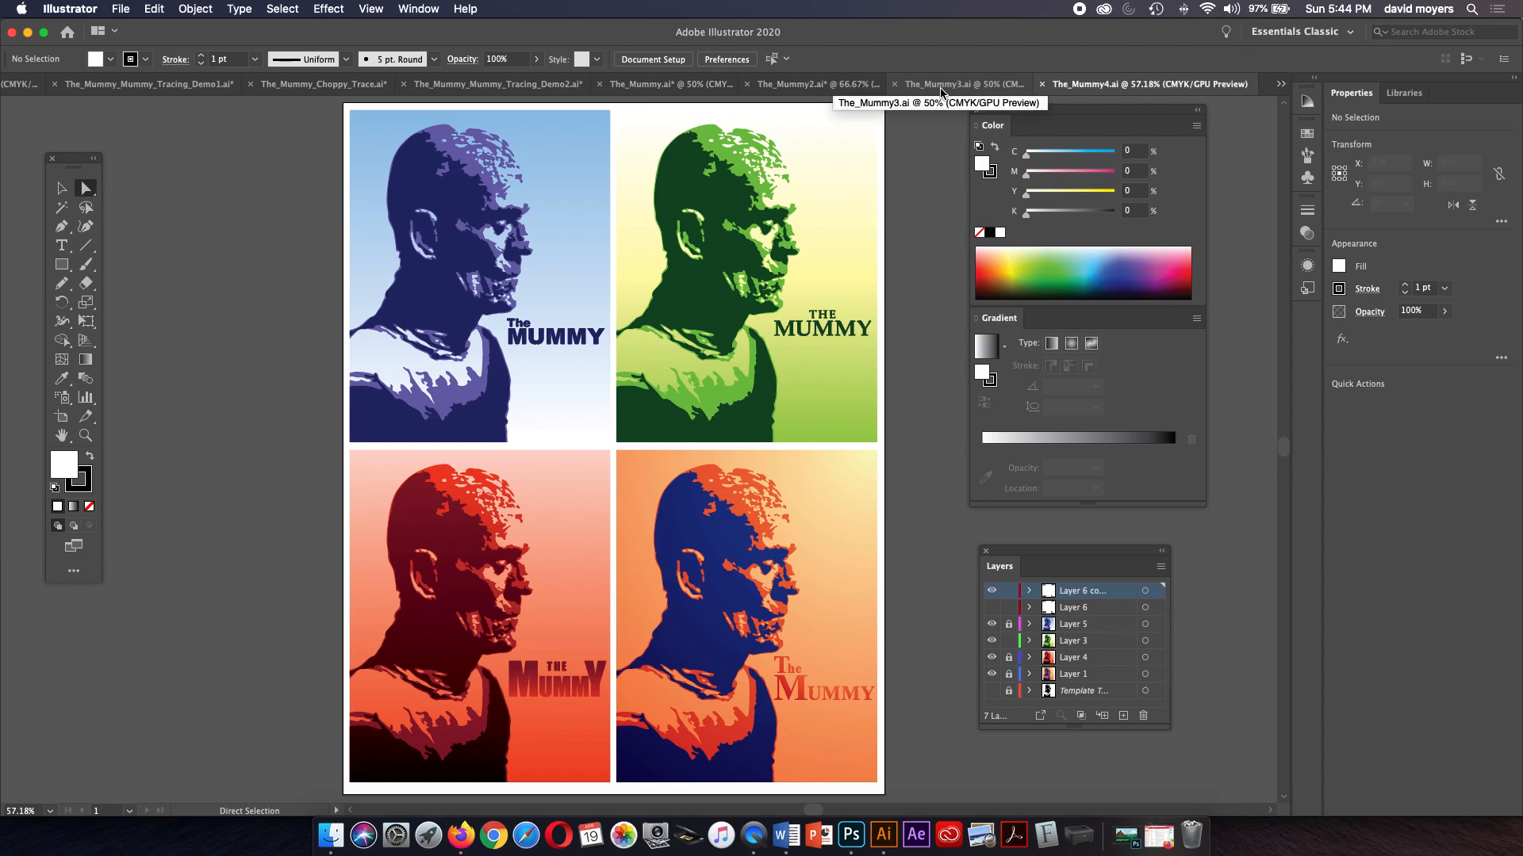
# Step: Switch to The_Mummy3.ai, focus on the blue portrait, lock Layer 3, and create a new layer above Layer 5
pyautogui.click(941, 85)
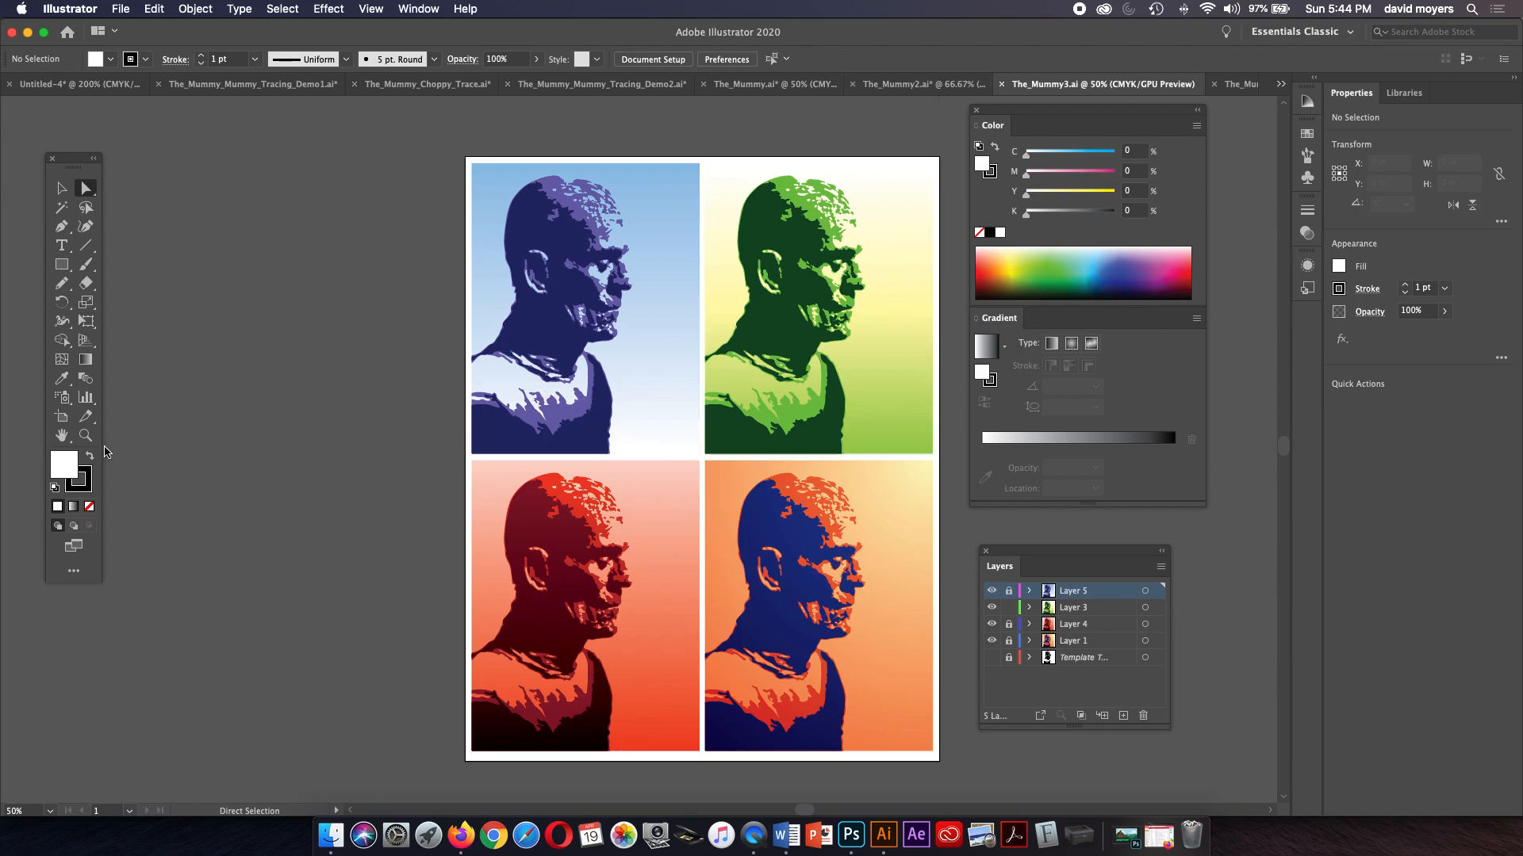
pyautogui.click(86, 436)
pyautogui.moveTo(645, 426); pyautogui.dragTo(642, 429)
pyautogui.click(642, 418)
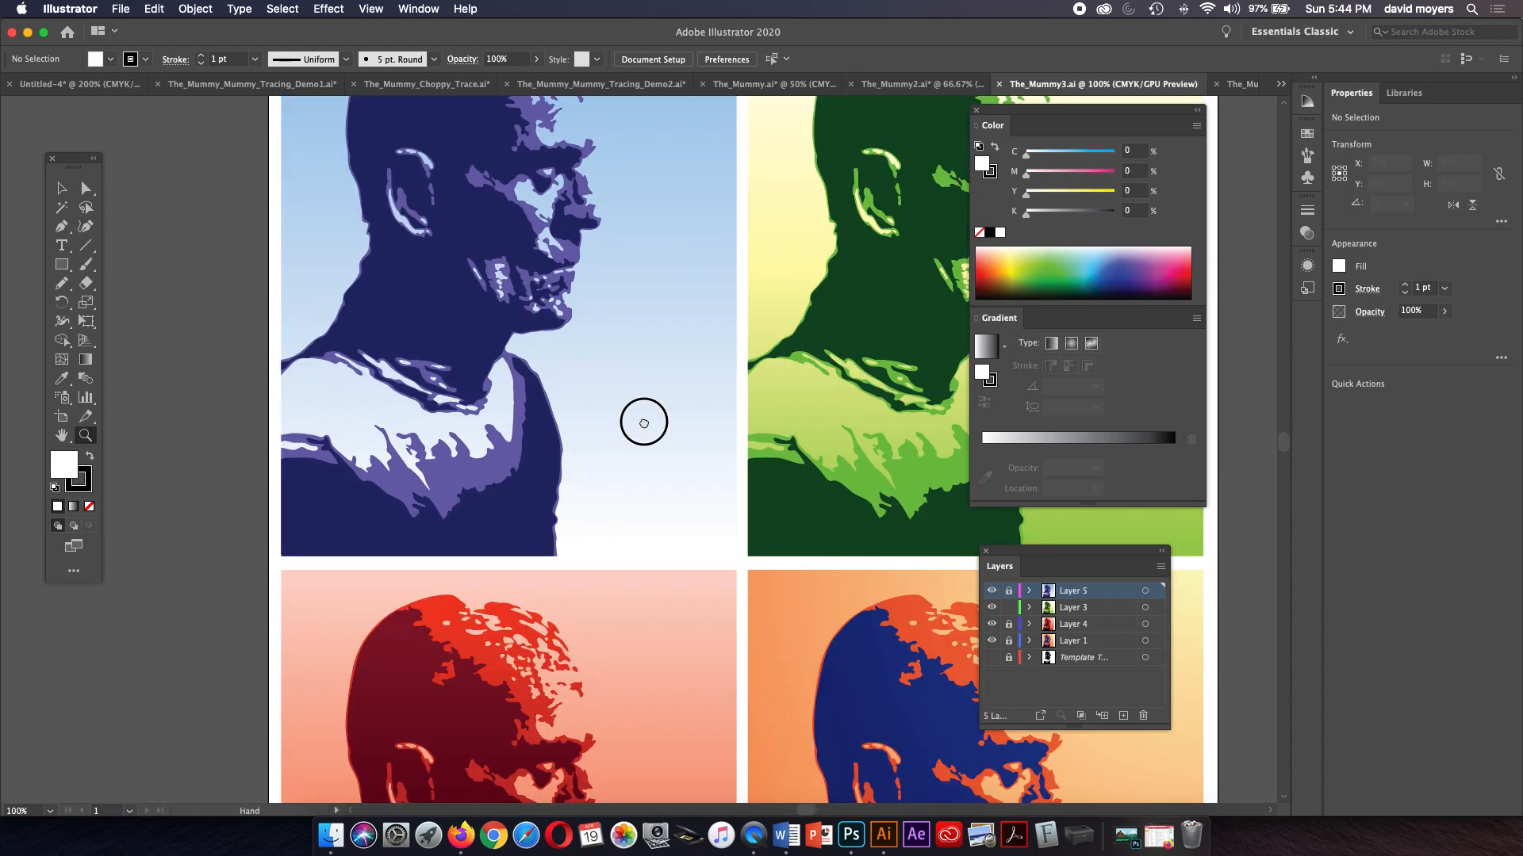
pyautogui.press('t')
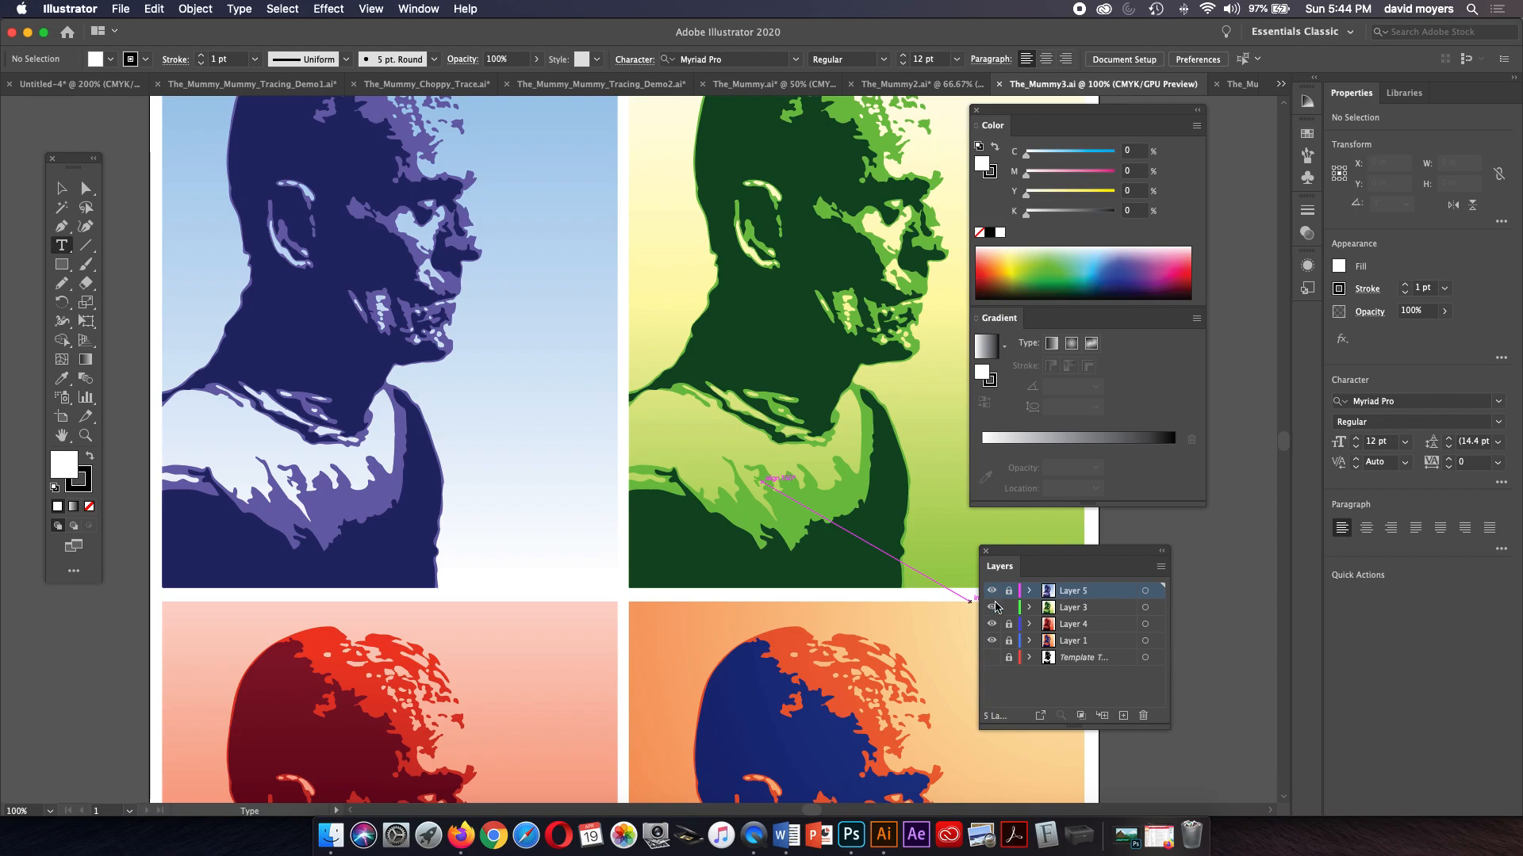
pyautogui.click(1008, 595)
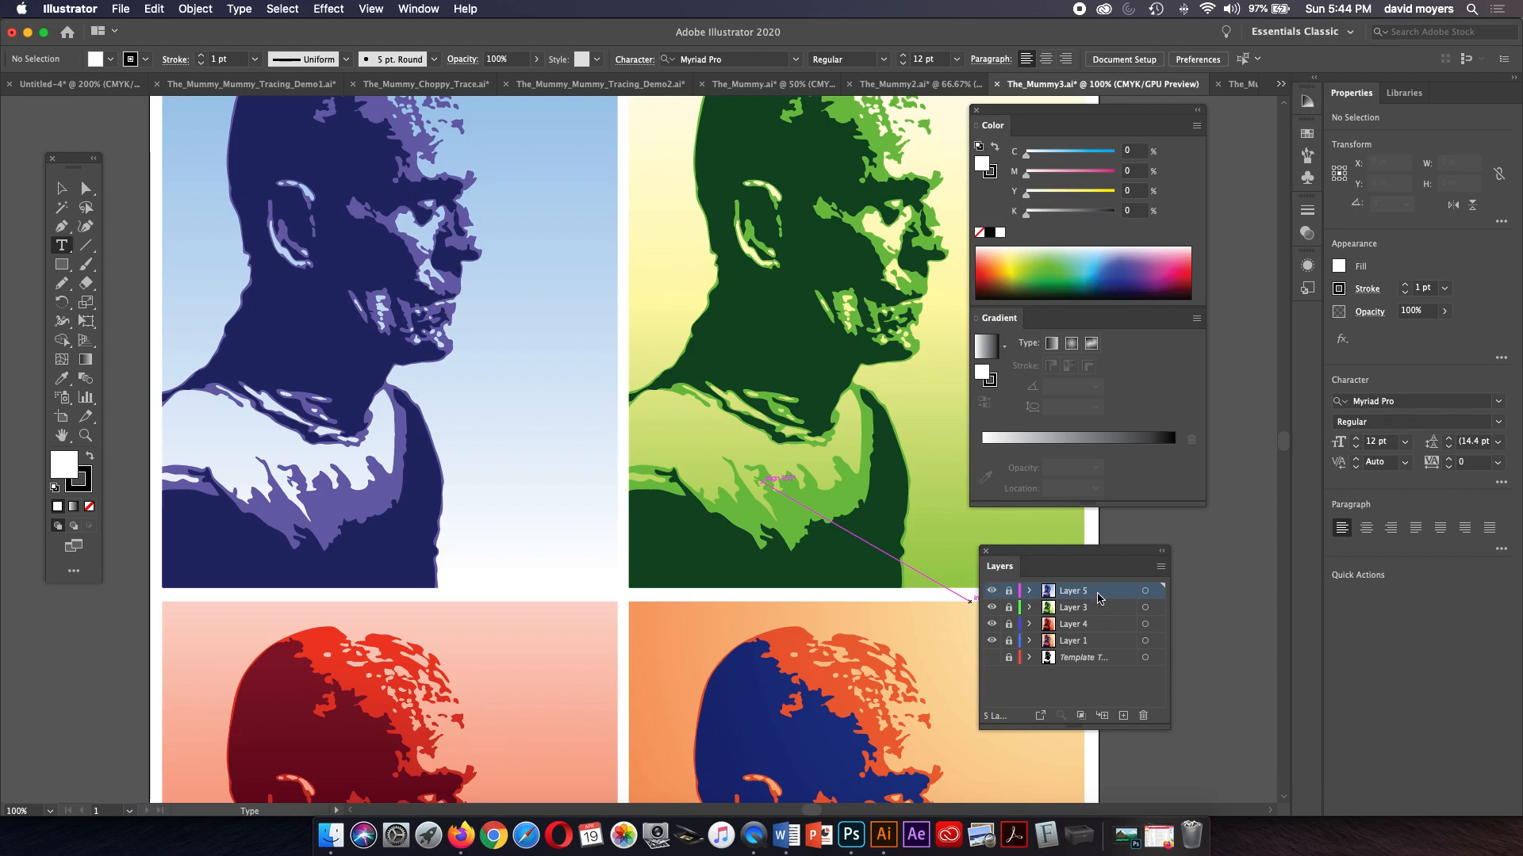
pyautogui.click(1123, 716)
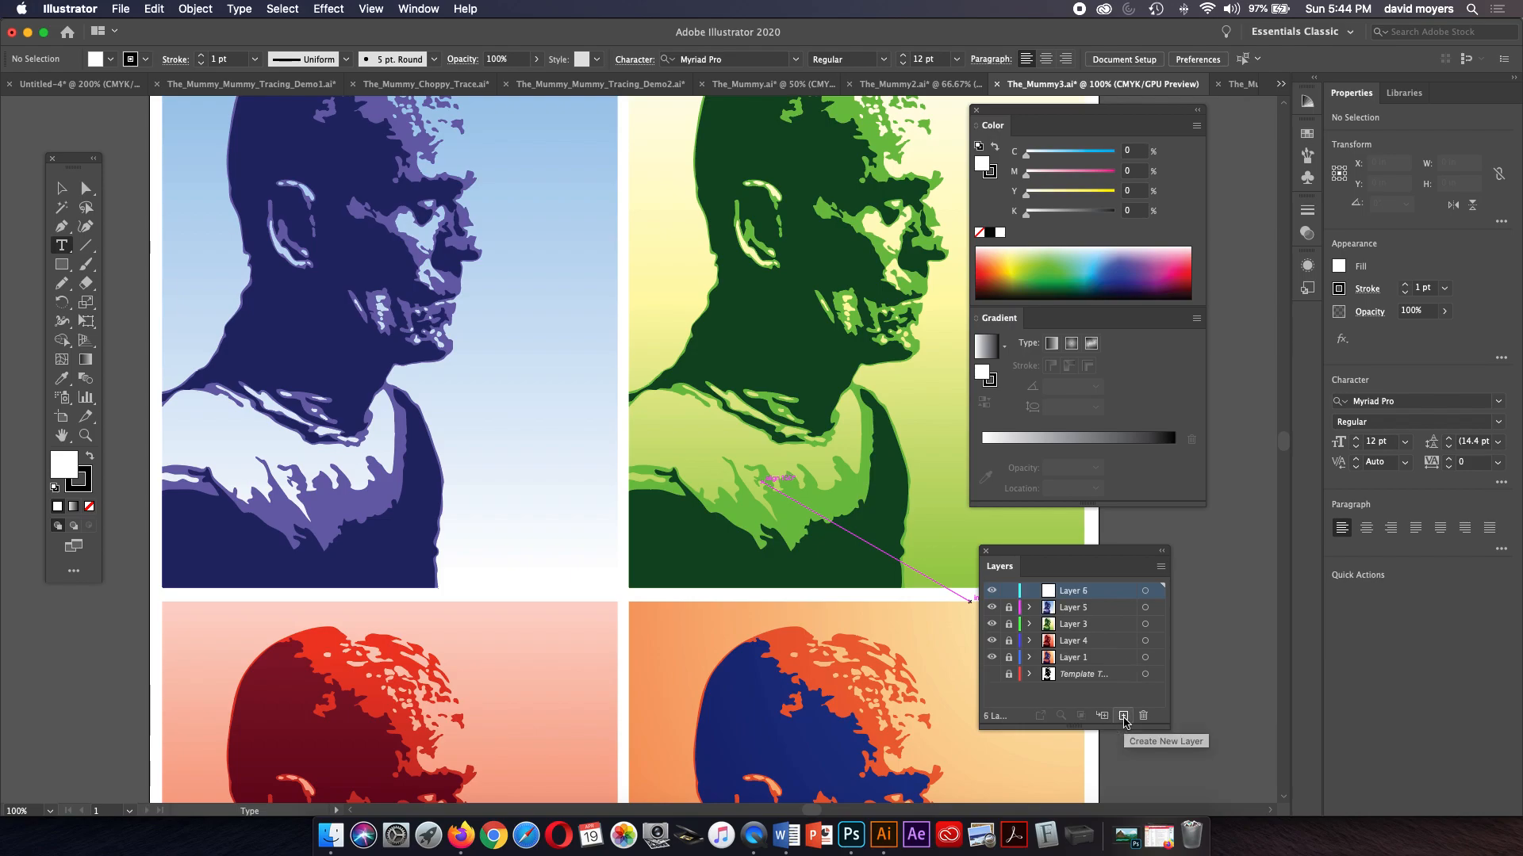
# Step: Add point text reading "THE MUMMY" on two lines just below the blue portrait's chin
pyautogui.click(449, 387)
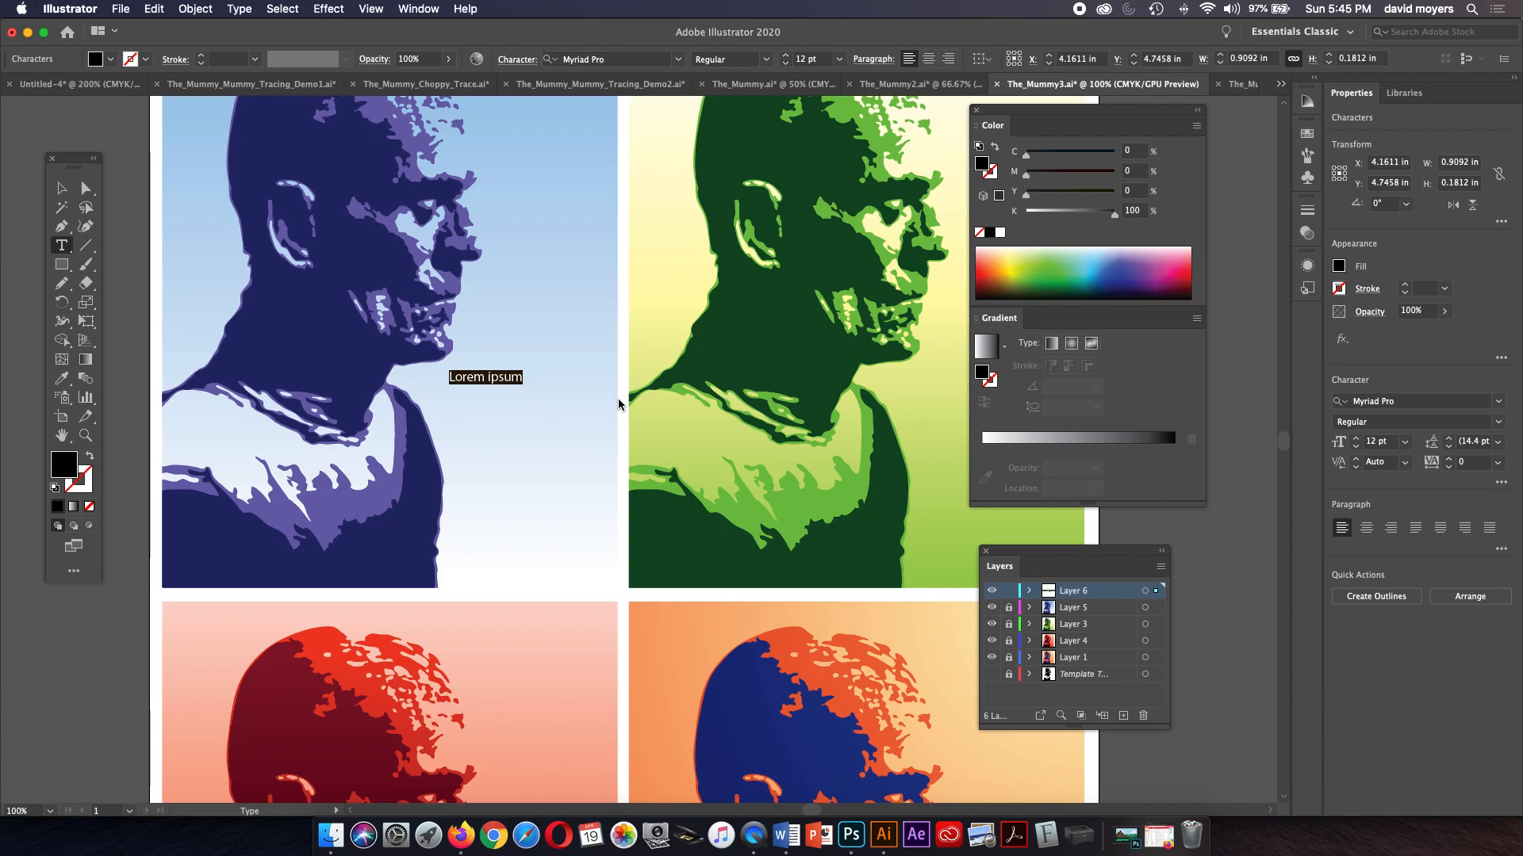
pyautogui.write('THE ')
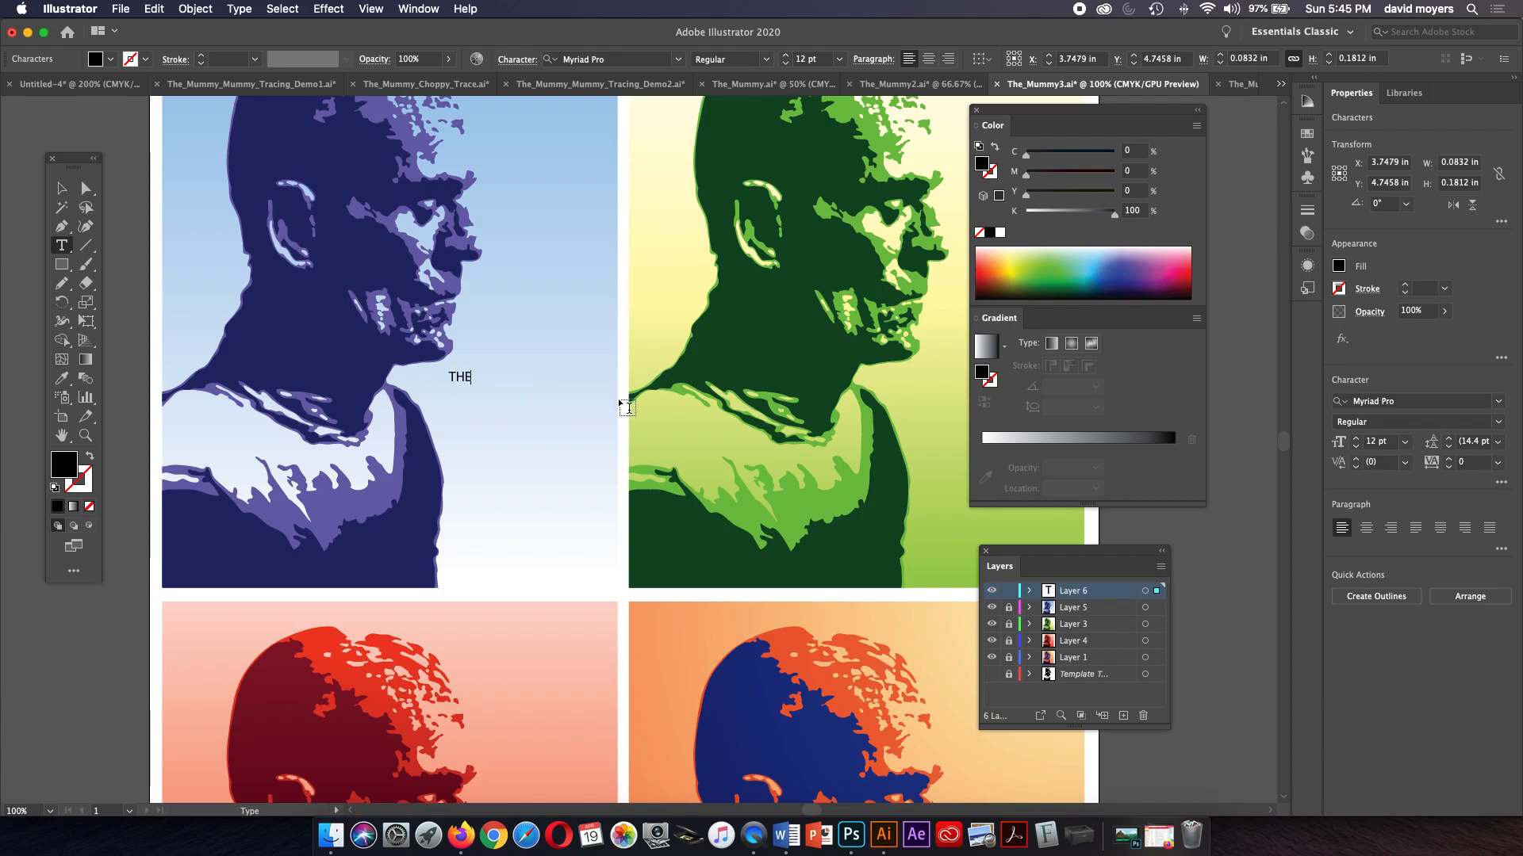
pyautogui.write('Mummy')
pyautogui.press('BackSpace')
pyautogui.press('BackSpace')
pyautogui.press('BackSpace')
pyautogui.press('BackSpace')
pyautogui.press('BackSpace')
pyautogui.write('MUMMY')
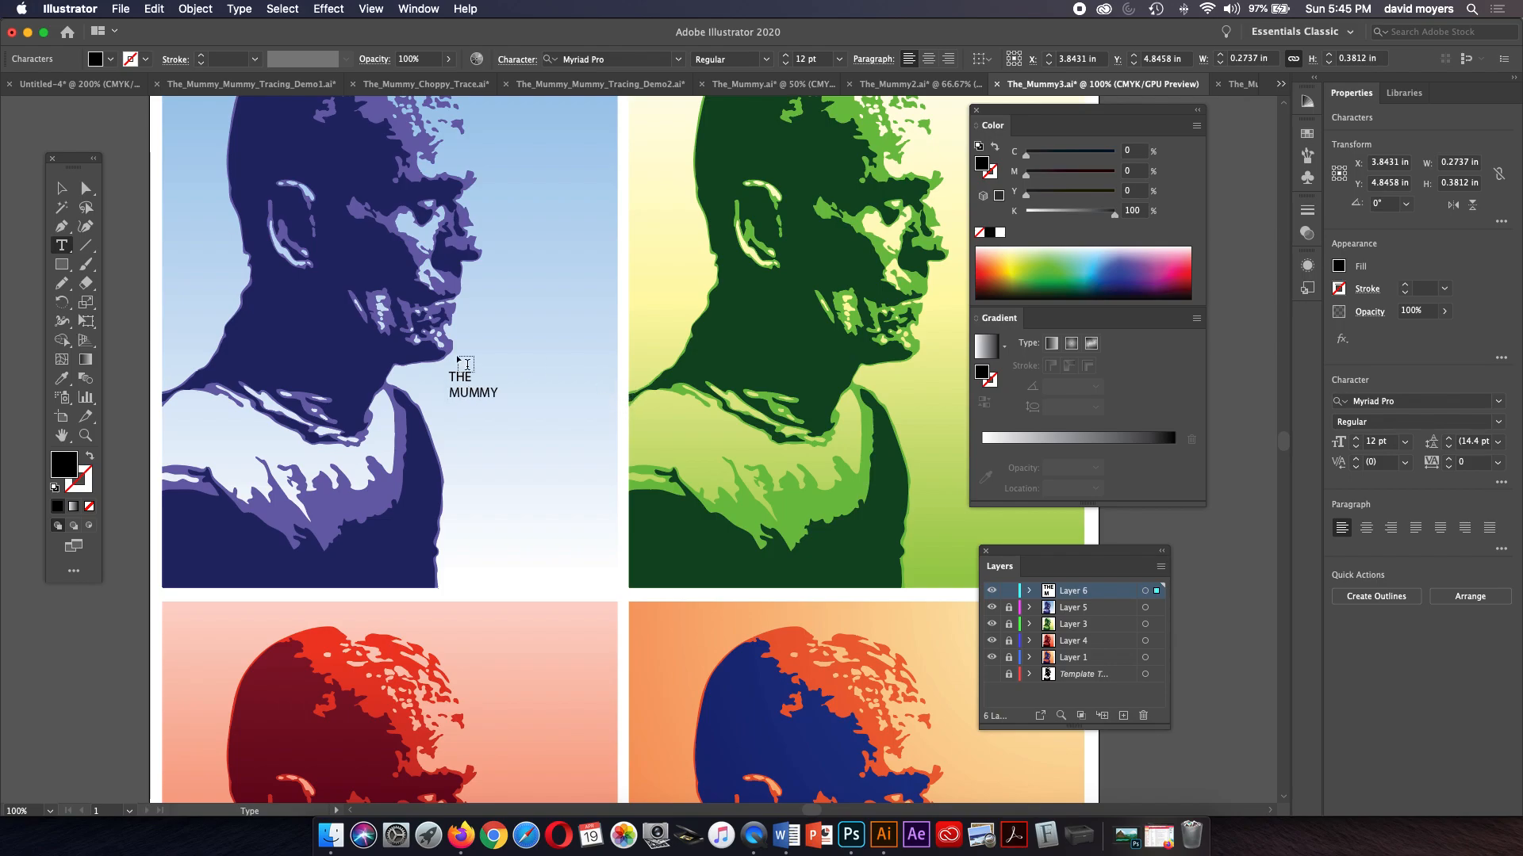
# Step: Set the THE MUMMY title to 60 pt and shift it left to fit within the blue panel
pyautogui.click(61, 188)
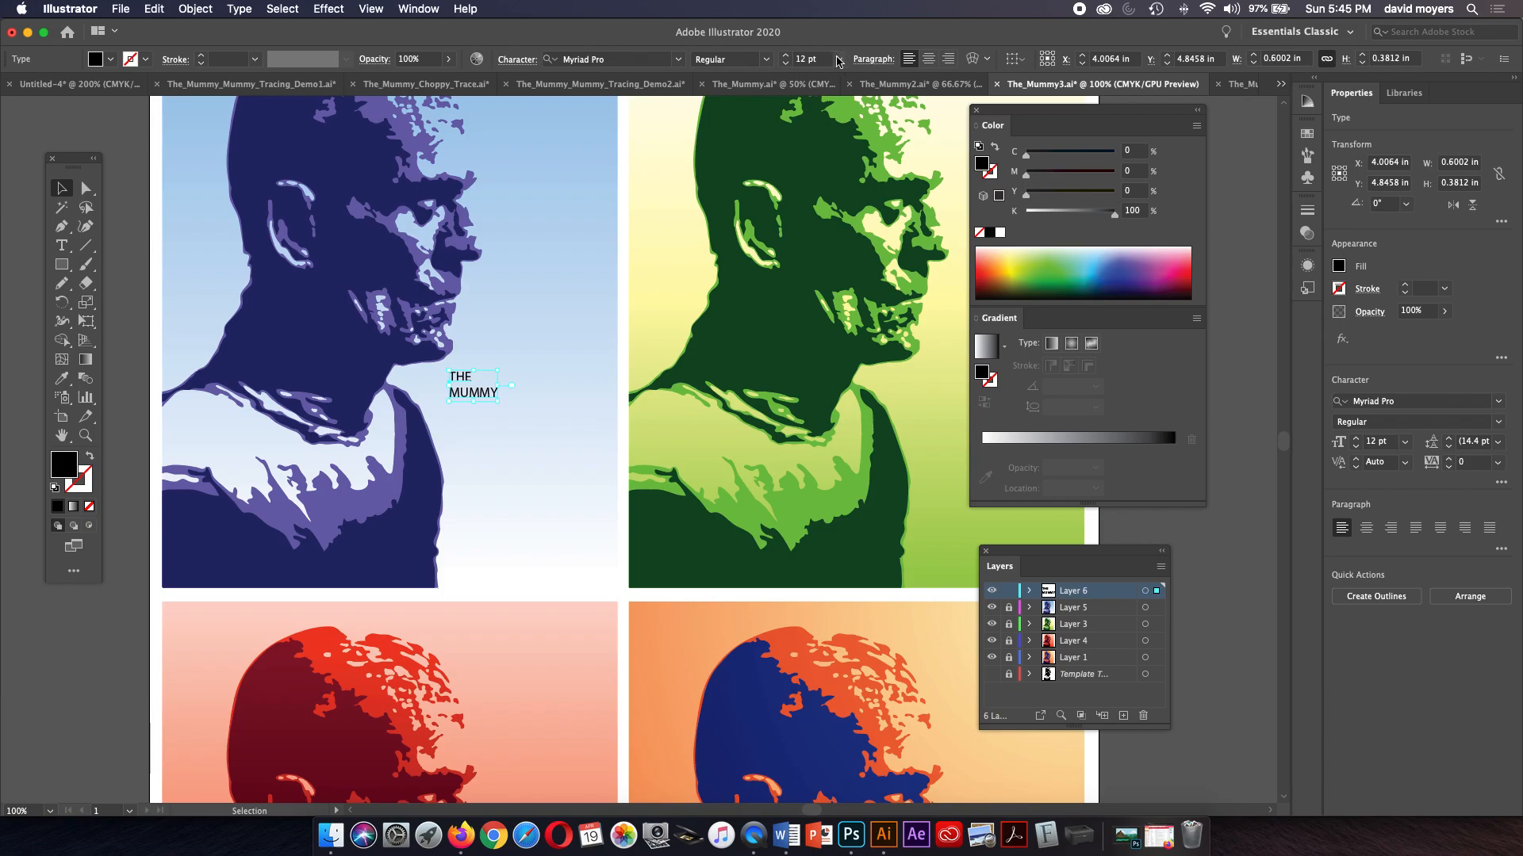
pyautogui.click(839, 59)
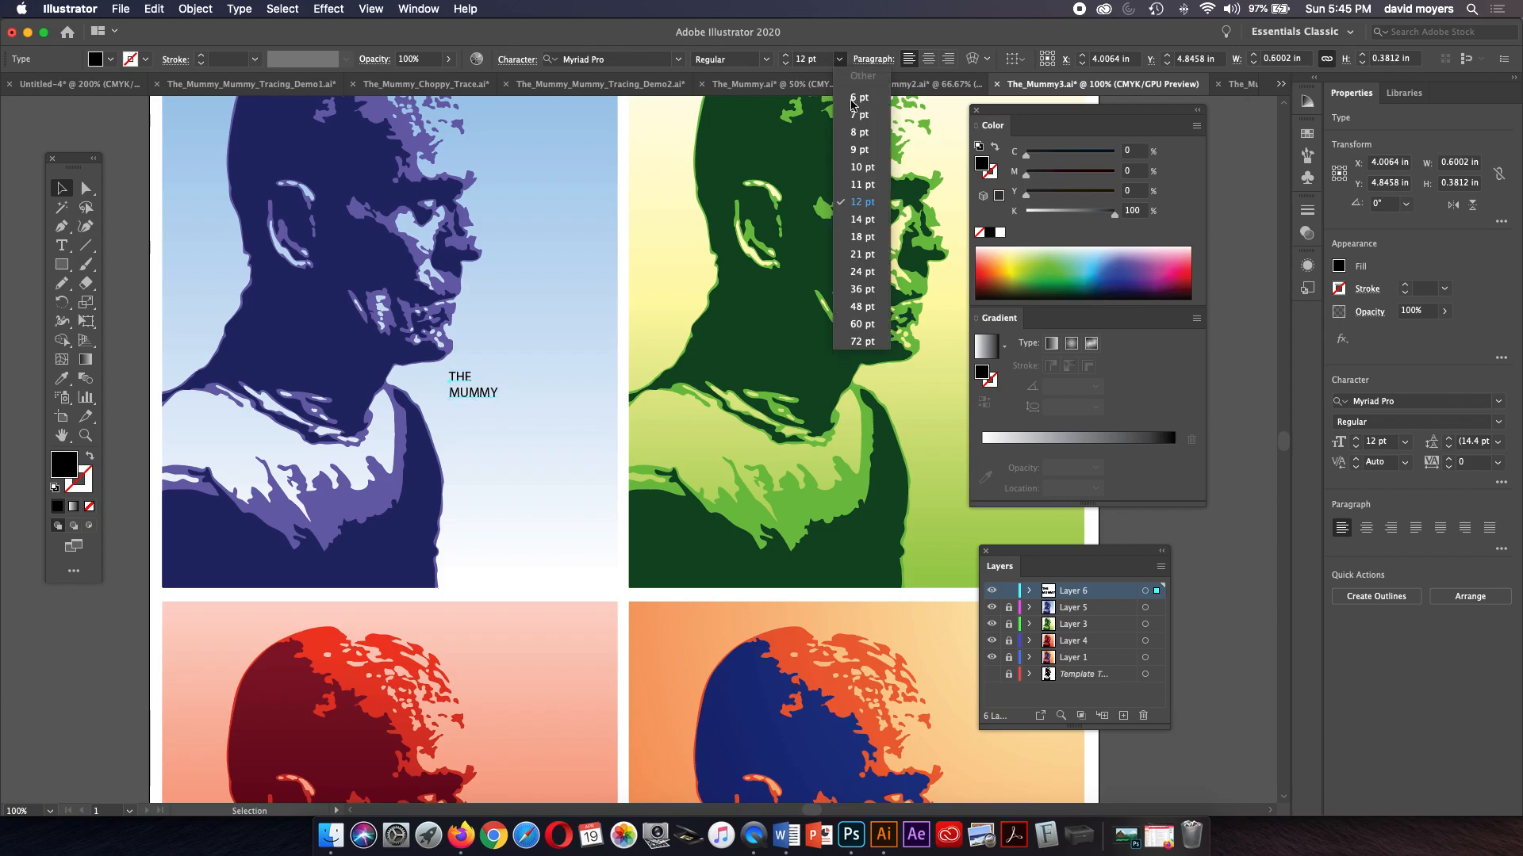
pyautogui.click(865, 324)
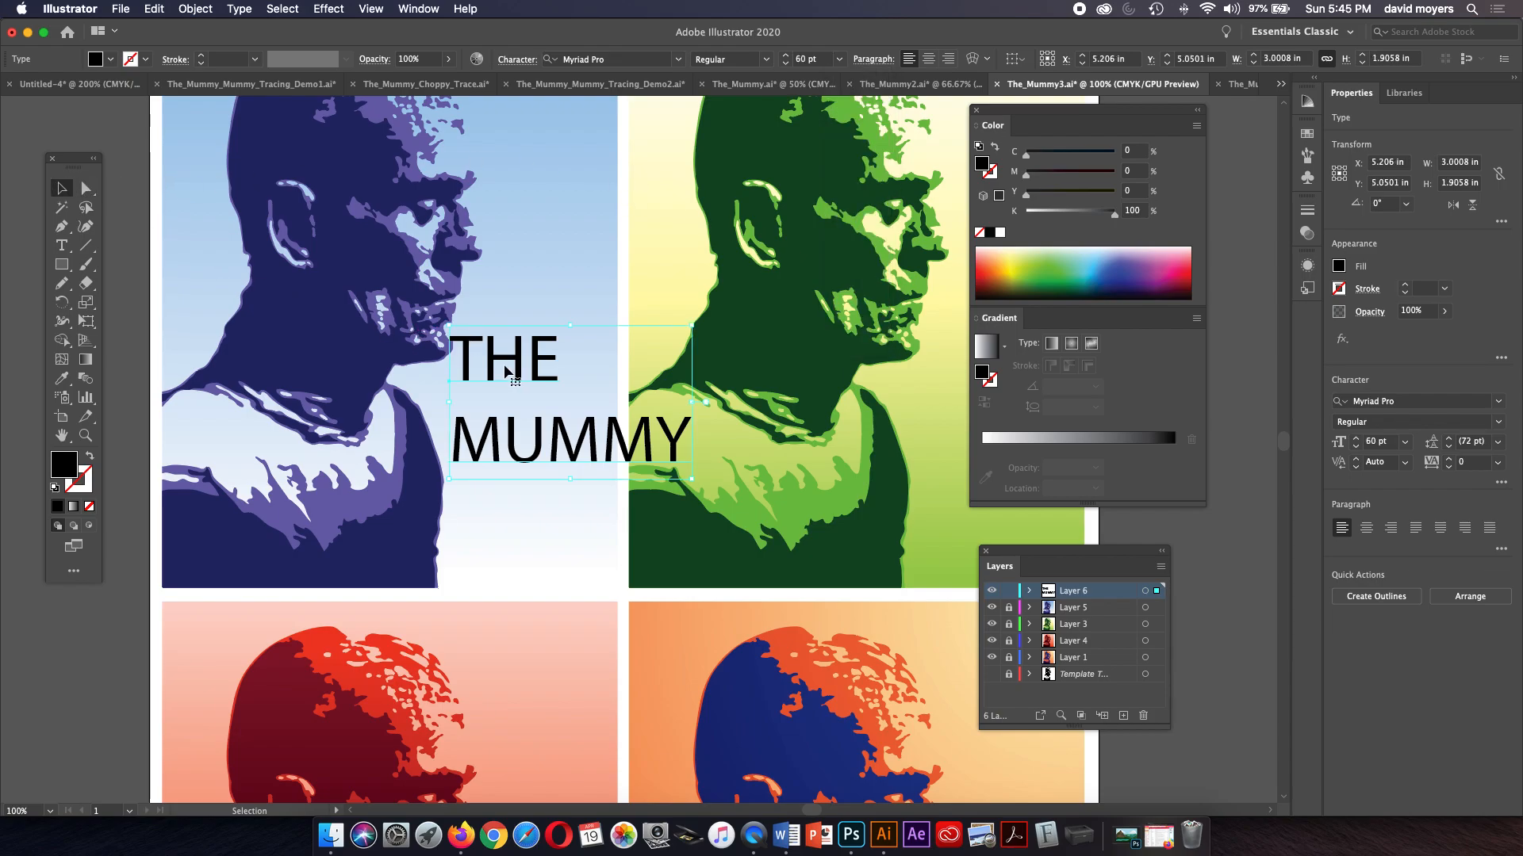
pyautogui.moveTo(542, 371); pyautogui.dragTo(465, 354)
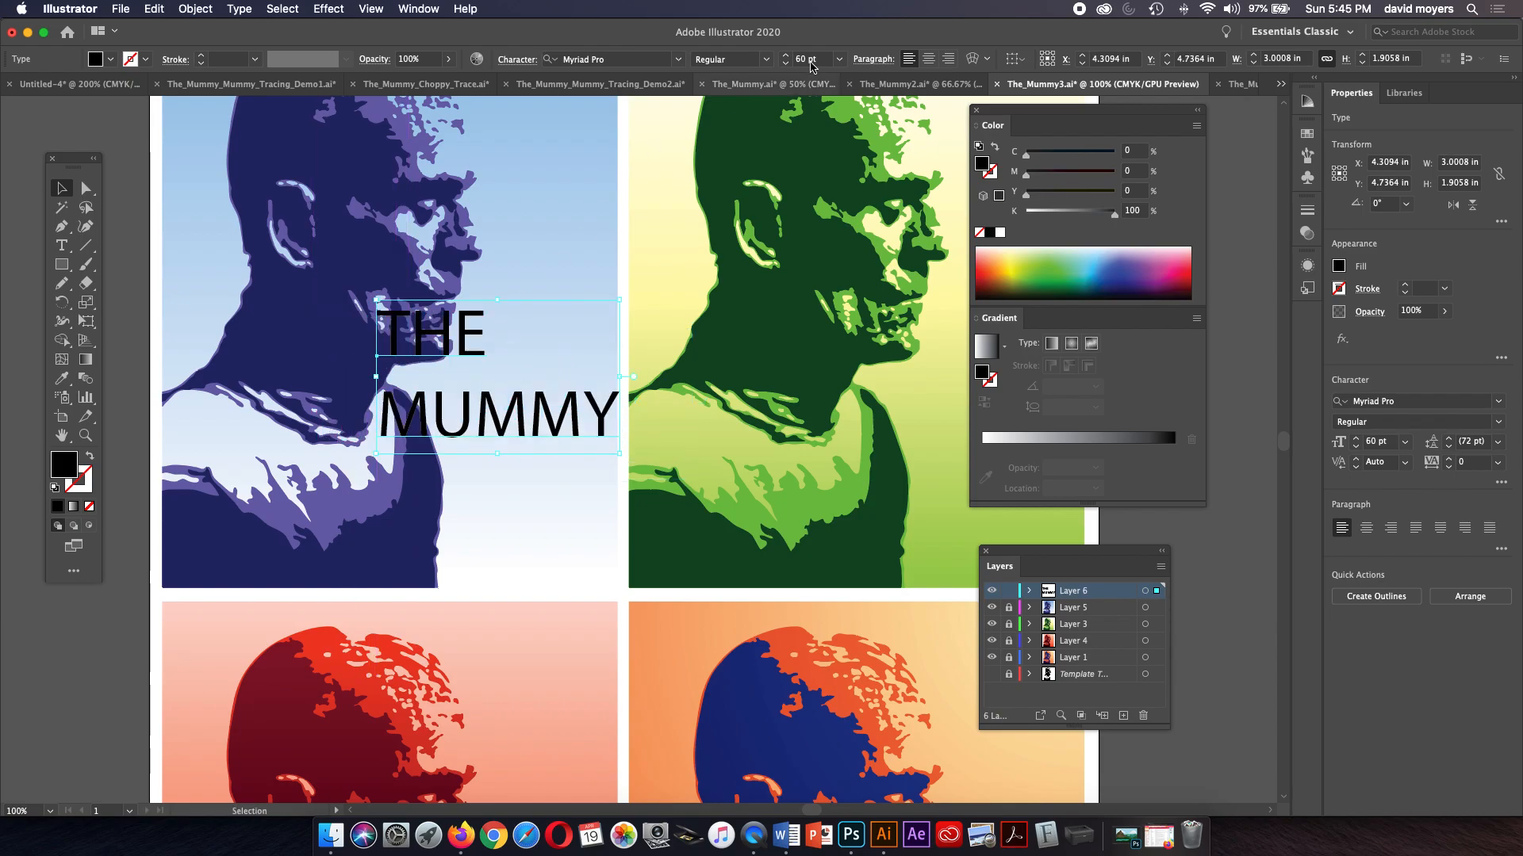
# Step: Reduce the title's font size to 53 pt and move it slightly right and down toward the blue panel's right edge
pyautogui.click(785, 64)
pyautogui.click(785, 63)
pyautogui.click(785, 64)
pyautogui.click(786, 63)
pyautogui.click(785, 63)
pyautogui.click(785, 63)
pyautogui.click(785, 64)
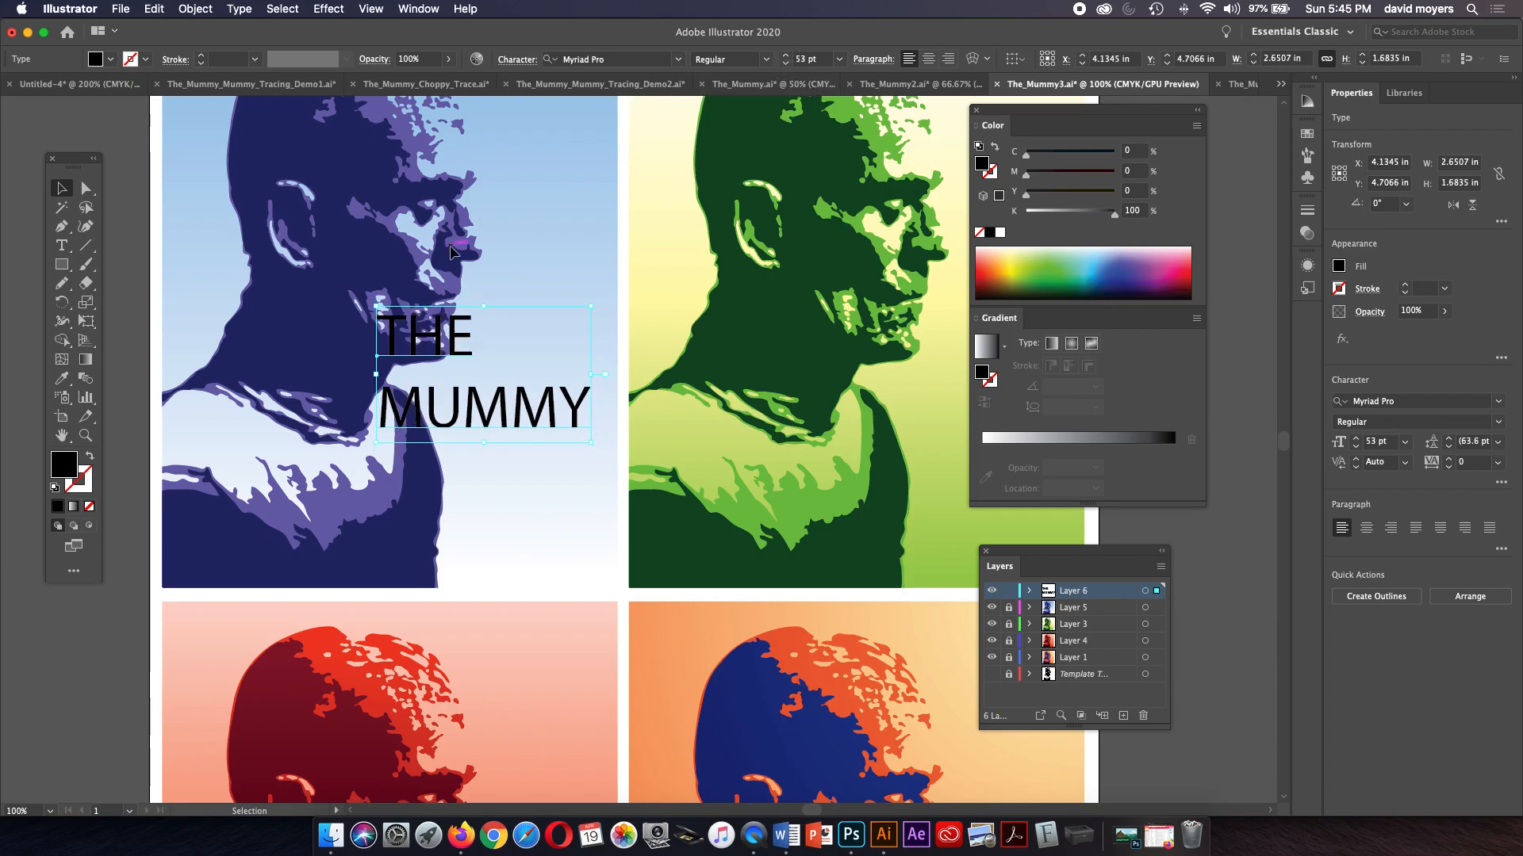
pyautogui.moveTo(469, 357); pyautogui.dragTo(493, 363)
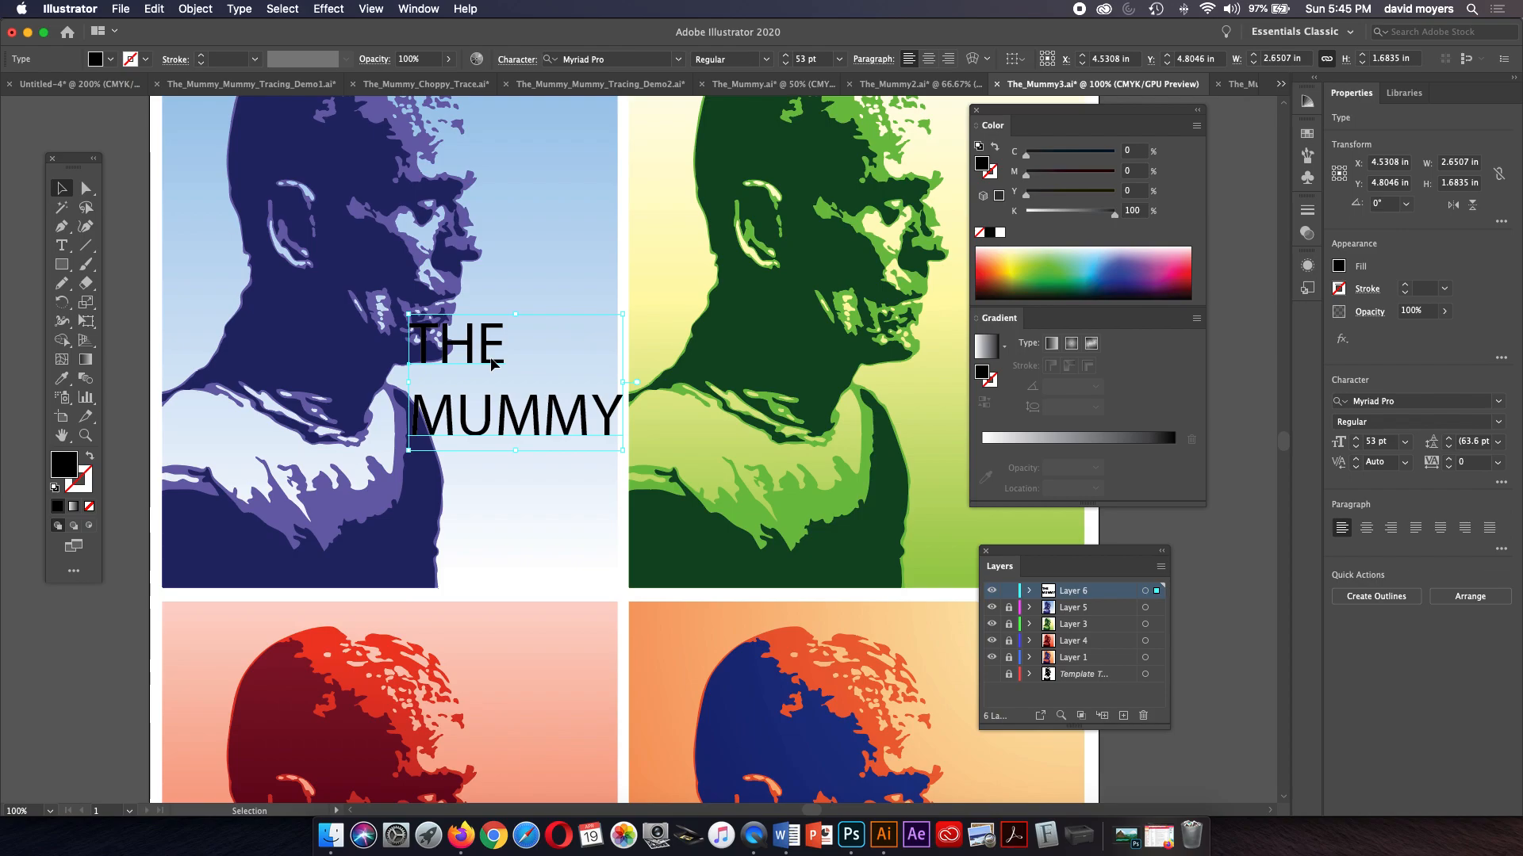
# Step: Reduce the title's font size to 45 pt and position it below the chin against the blue panel's right edge
pyautogui.click(786, 64)
pyautogui.click(786, 64)
pyautogui.click(785, 64)
pyautogui.click(785, 63)
pyautogui.click(786, 63)
pyautogui.click(785, 63)
pyautogui.click(785, 63)
pyautogui.click(785, 63)
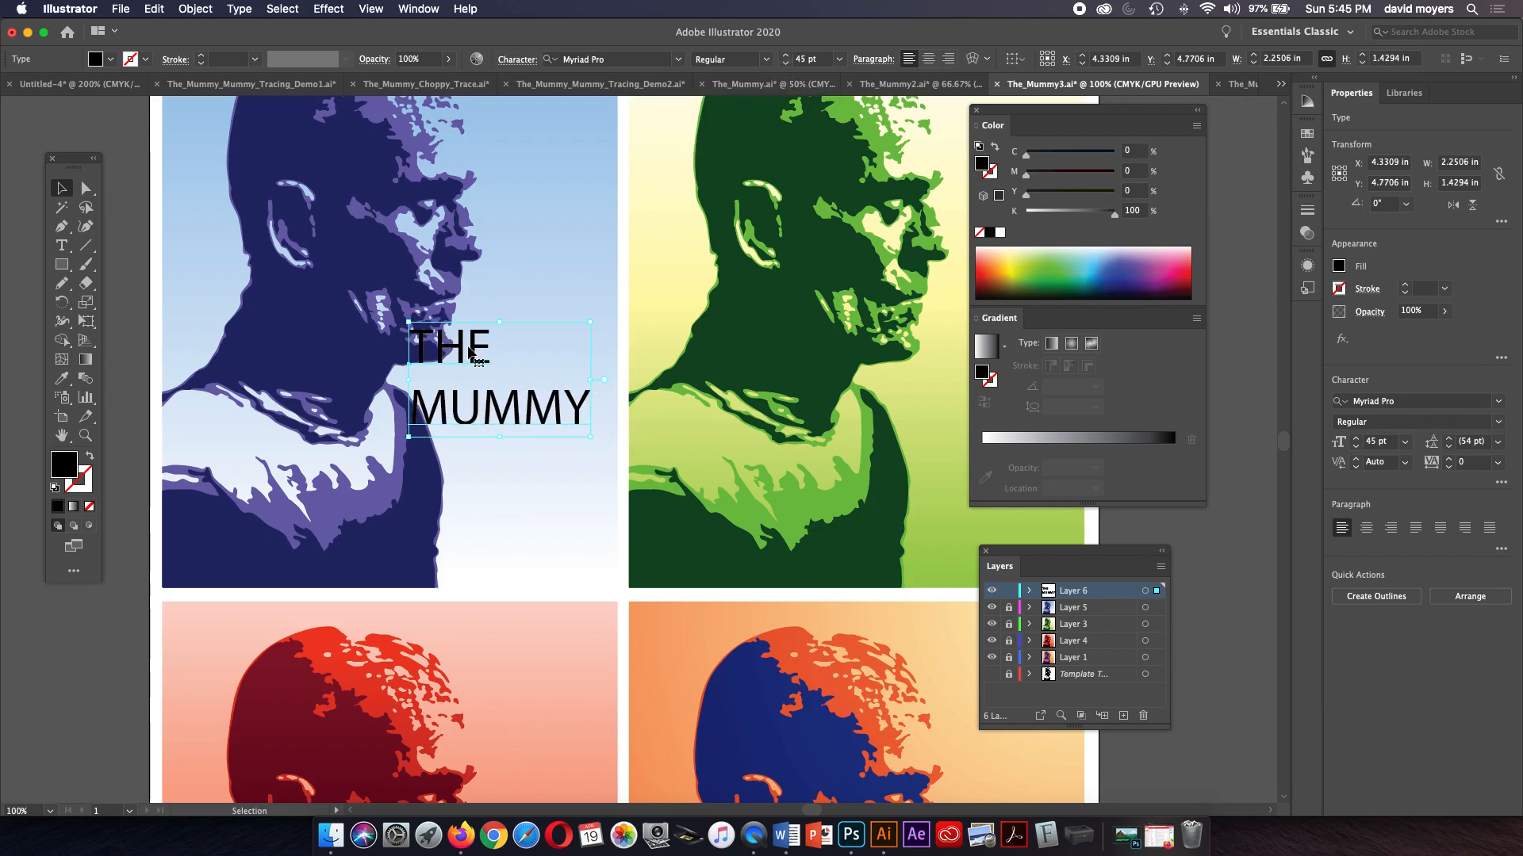
pyautogui.moveTo(469, 364)
pyautogui.mouseDown()
pyautogui.moveTo(493, 367)
pyautogui.moveTo(458, 382)
pyautogui.moveTo(492, 374)
pyautogui.mouseUp()
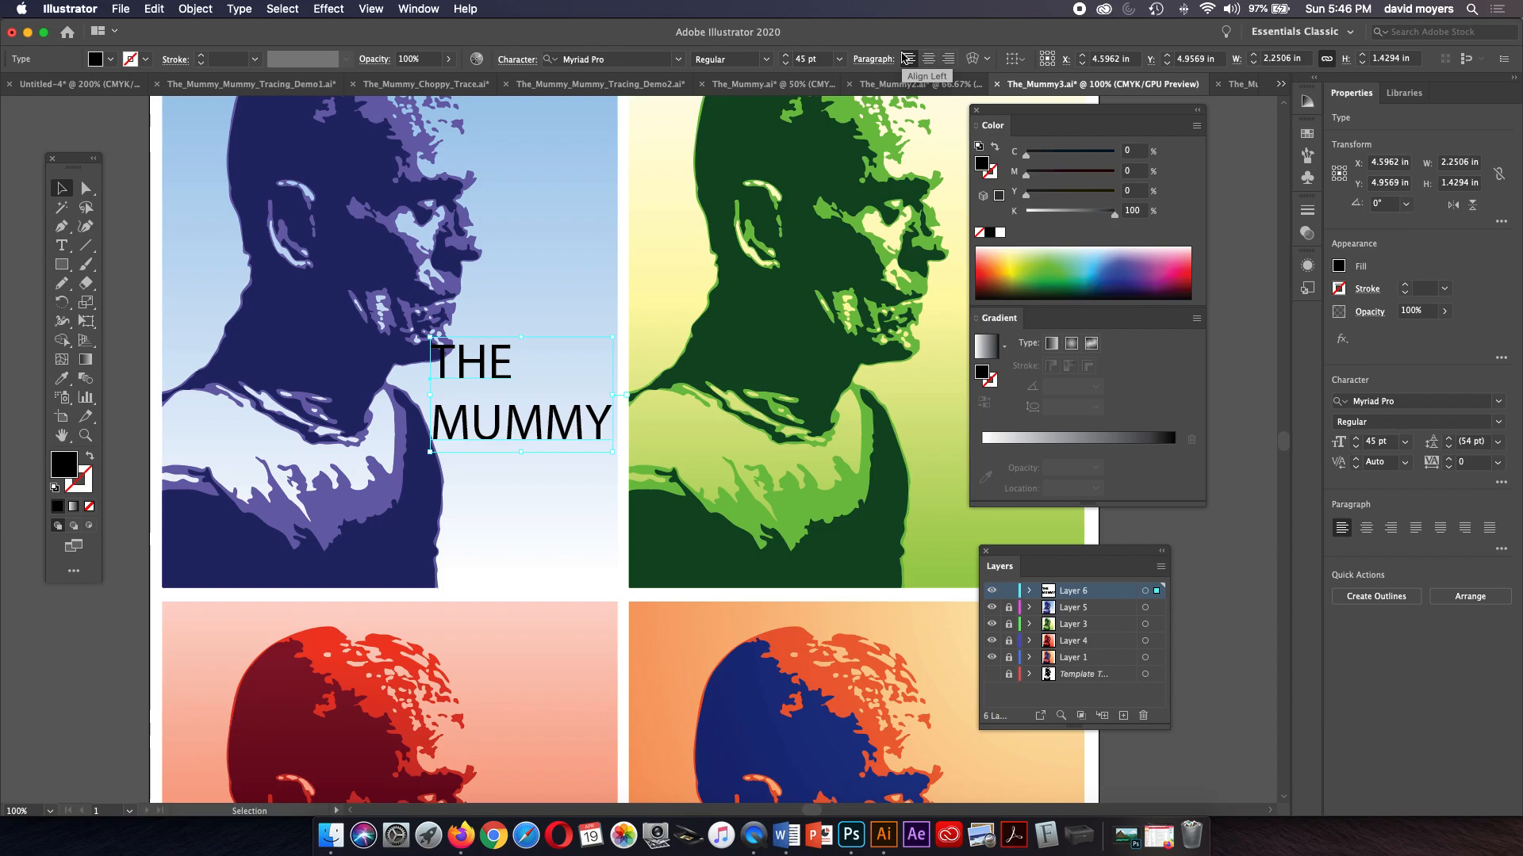
# Step: Show the character settings beside the title and move the color and gradient settings out of the way
pyautogui.press('super+t')
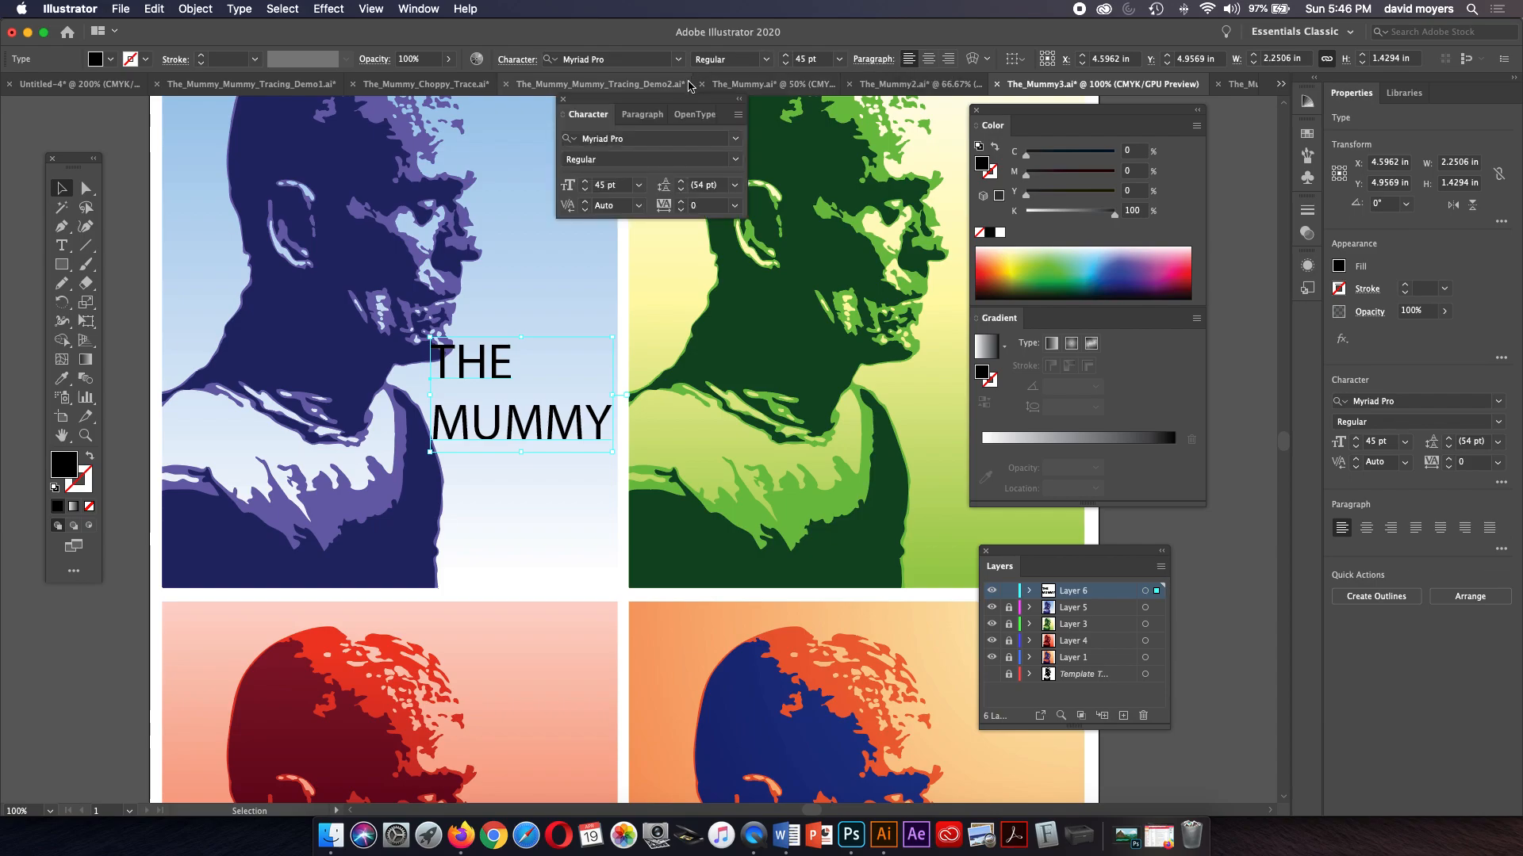
pyautogui.moveTo(676, 101); pyautogui.dragTo(882, 257)
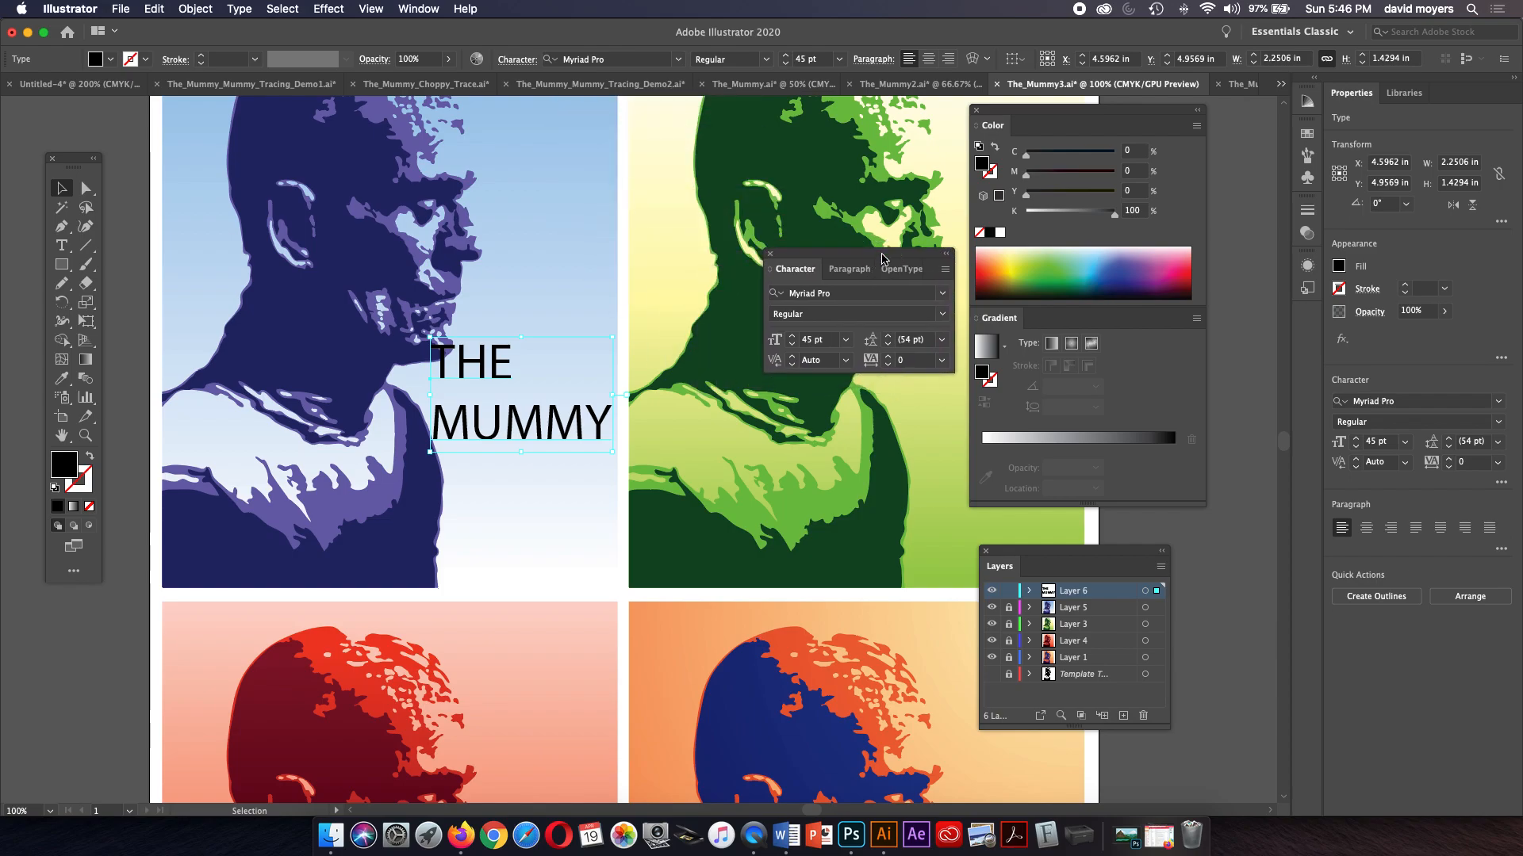
pyautogui.moveTo(1047, 107); pyautogui.dragTo(1192, 128)
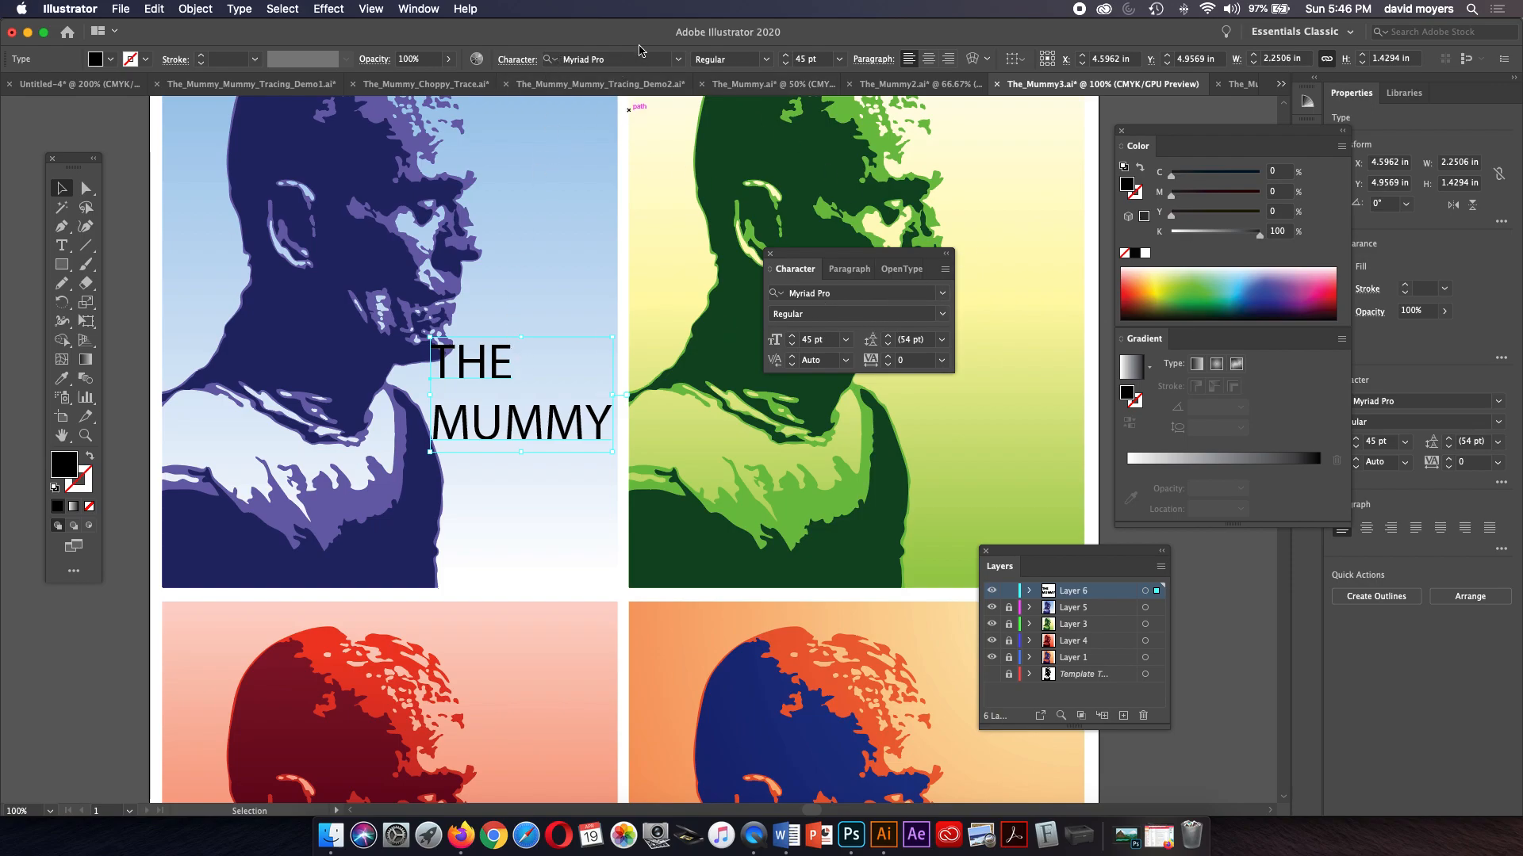
# Step: Preview different fonts on the THE MUMMY title and apply Arial Black
pyautogui.click(678, 60)
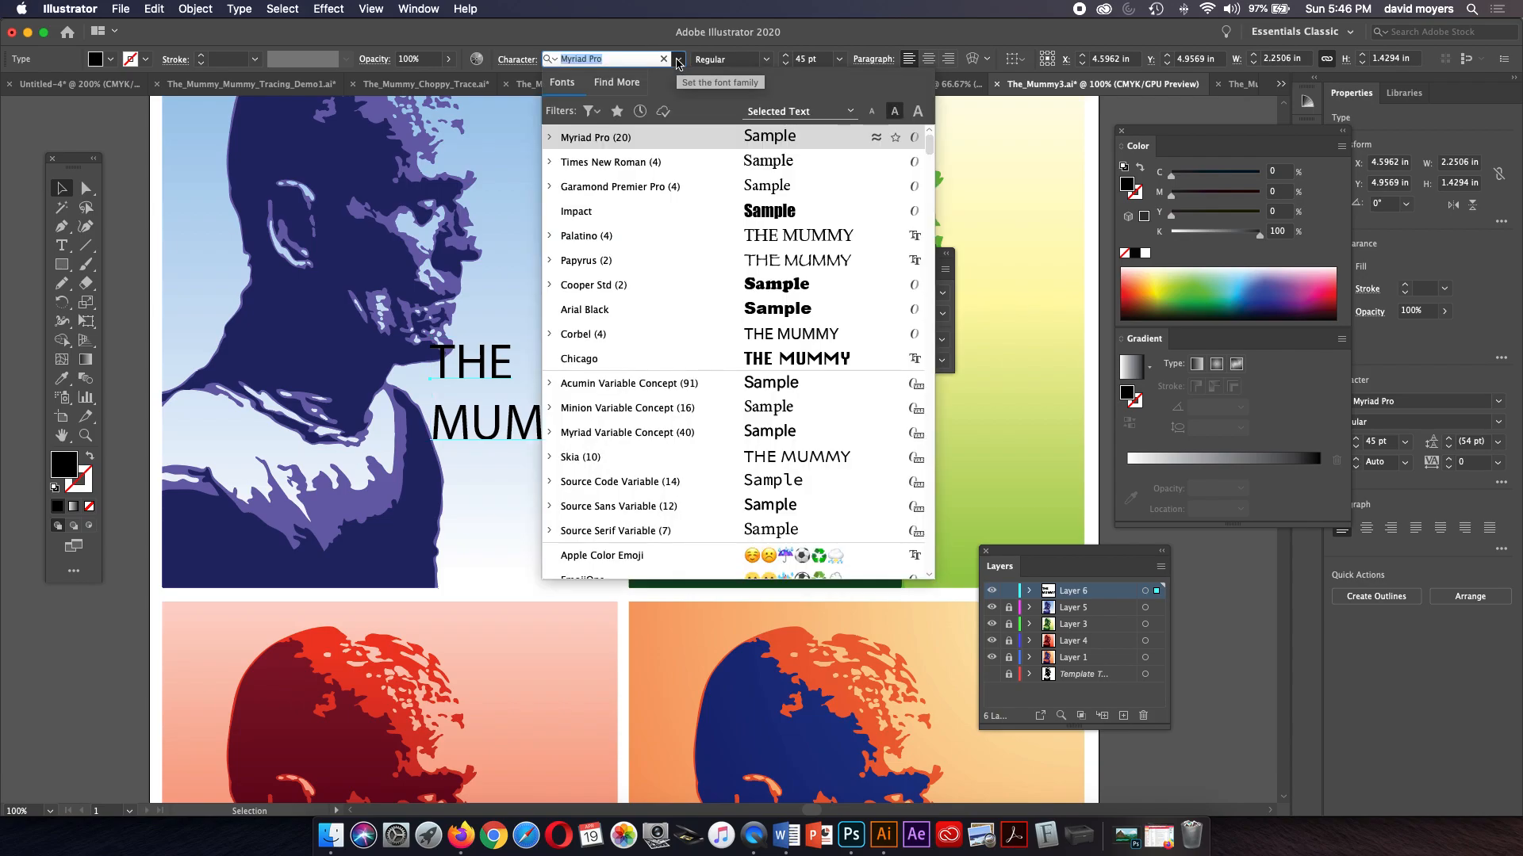
pyautogui.click(678, 60)
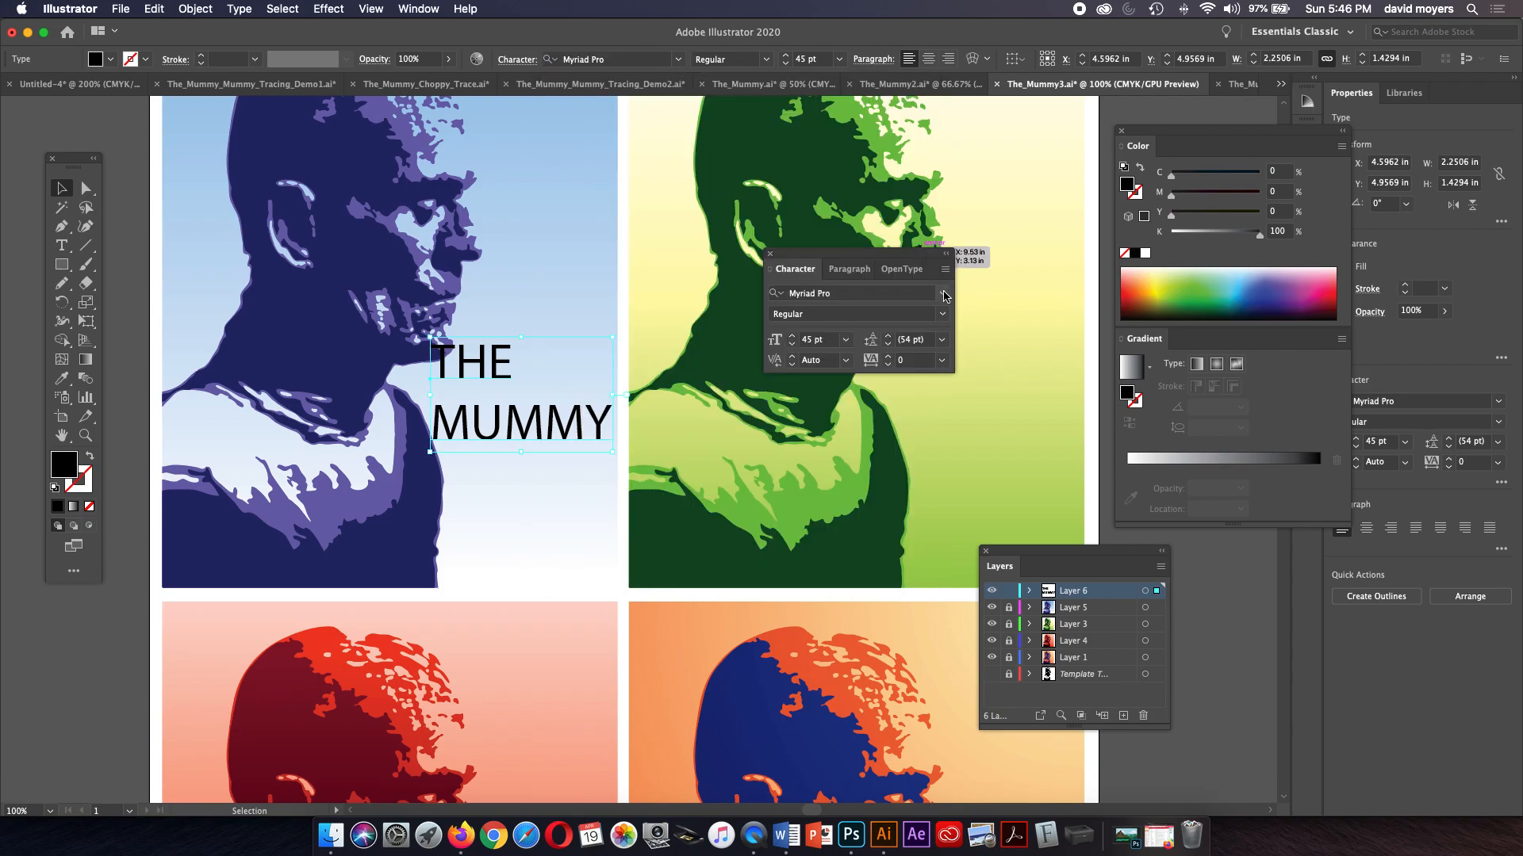
pyautogui.click(943, 295)
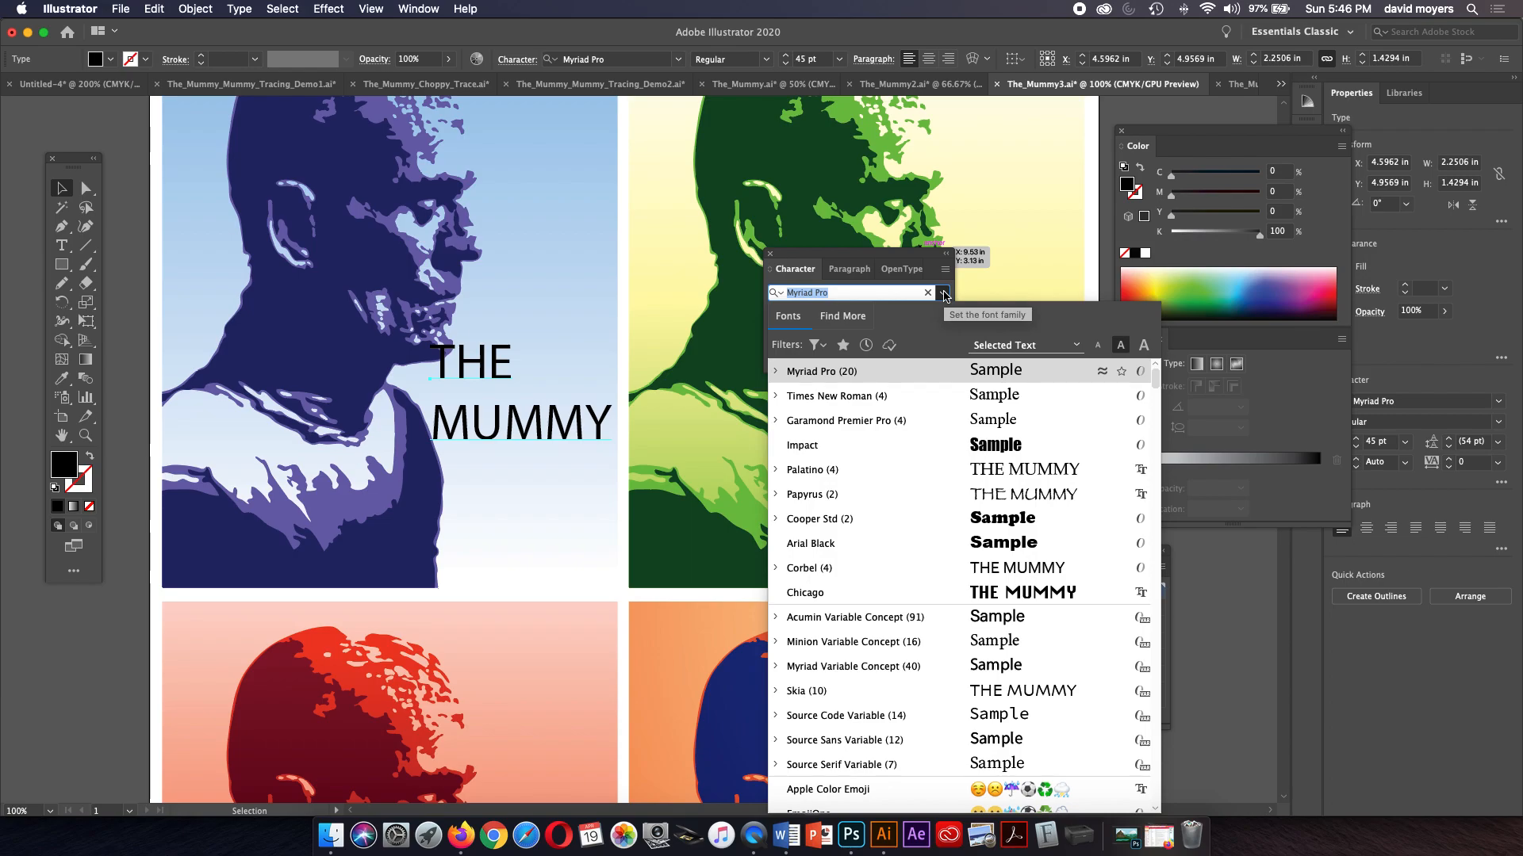
pyautogui.press('Down')
pyautogui.press('Down')
pyautogui.press('Down')
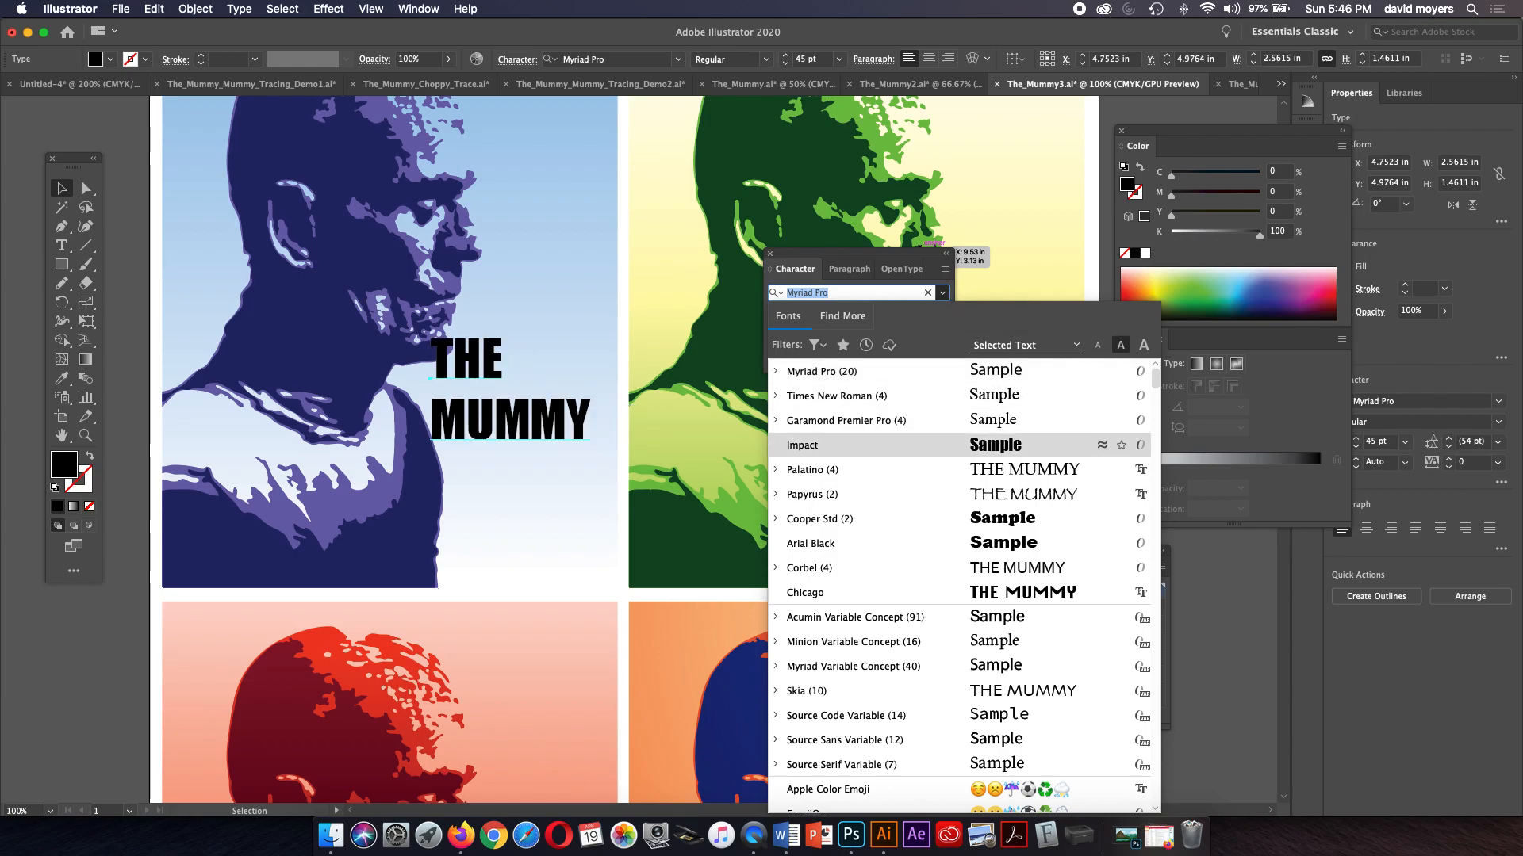
pyautogui.press('Down')
pyautogui.press('Down')
pyautogui.press('Down')
pyautogui.press('Down')
pyautogui.press('Down')
pyautogui.press('Down')
pyautogui.press('Down')
pyautogui.press('Down')
pyautogui.press('Down')
pyautogui.press('Down')
pyautogui.press('Down')
pyautogui.press('Down')
pyautogui.press('Down')
pyautogui.press('Down')
pyautogui.press('Down')
pyautogui.press('Down')
pyautogui.press('Down')
pyautogui.press('Down')
pyautogui.press('Down')
pyautogui.press('Down')
pyautogui.press('Down')
pyautogui.press('Down')
pyautogui.press('Down')
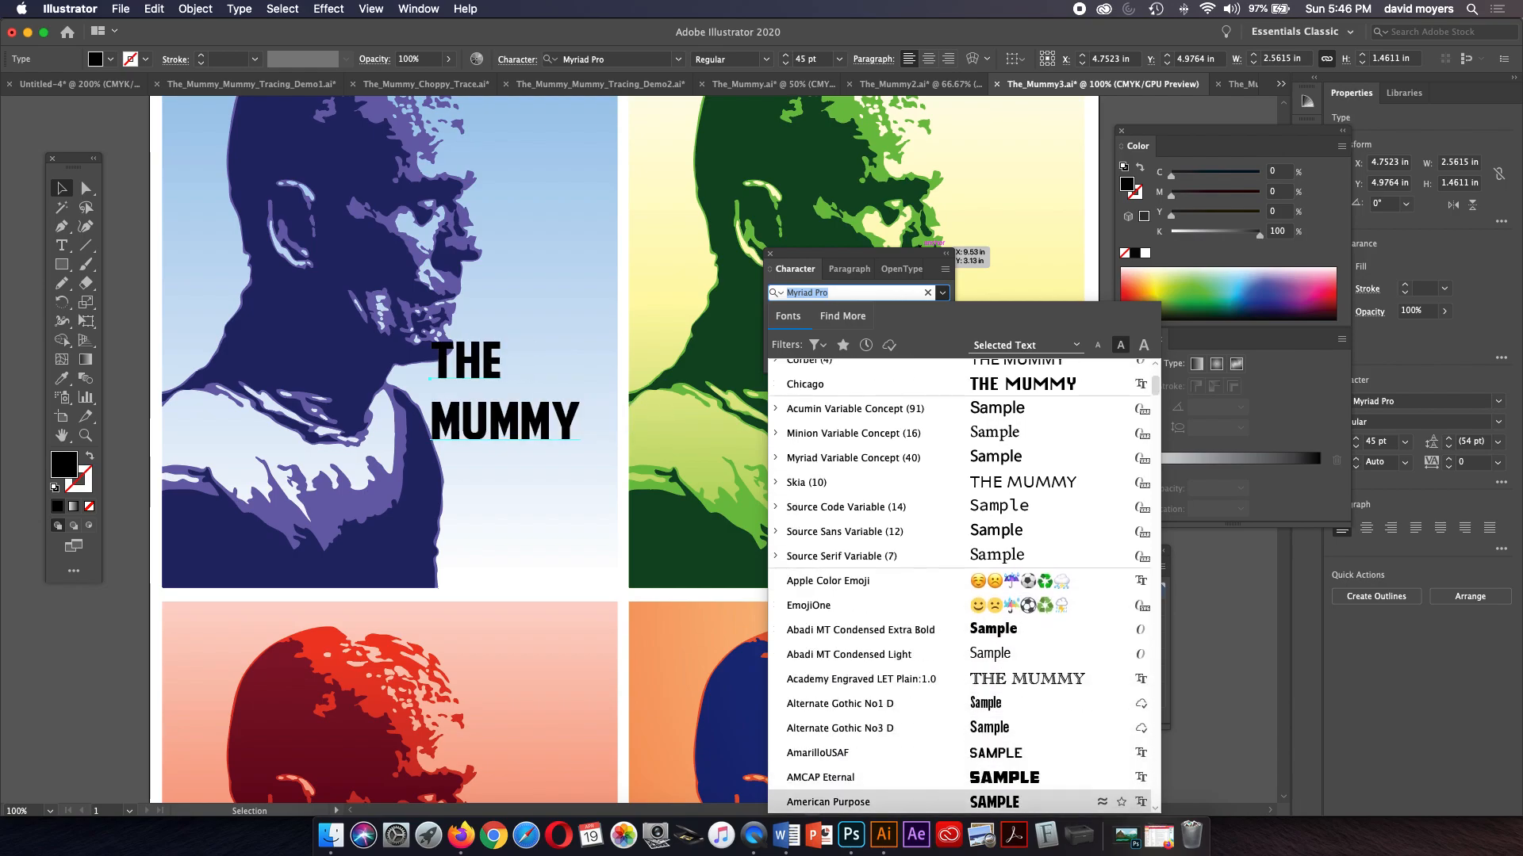
pyautogui.press('Down')
pyautogui.press('Down')
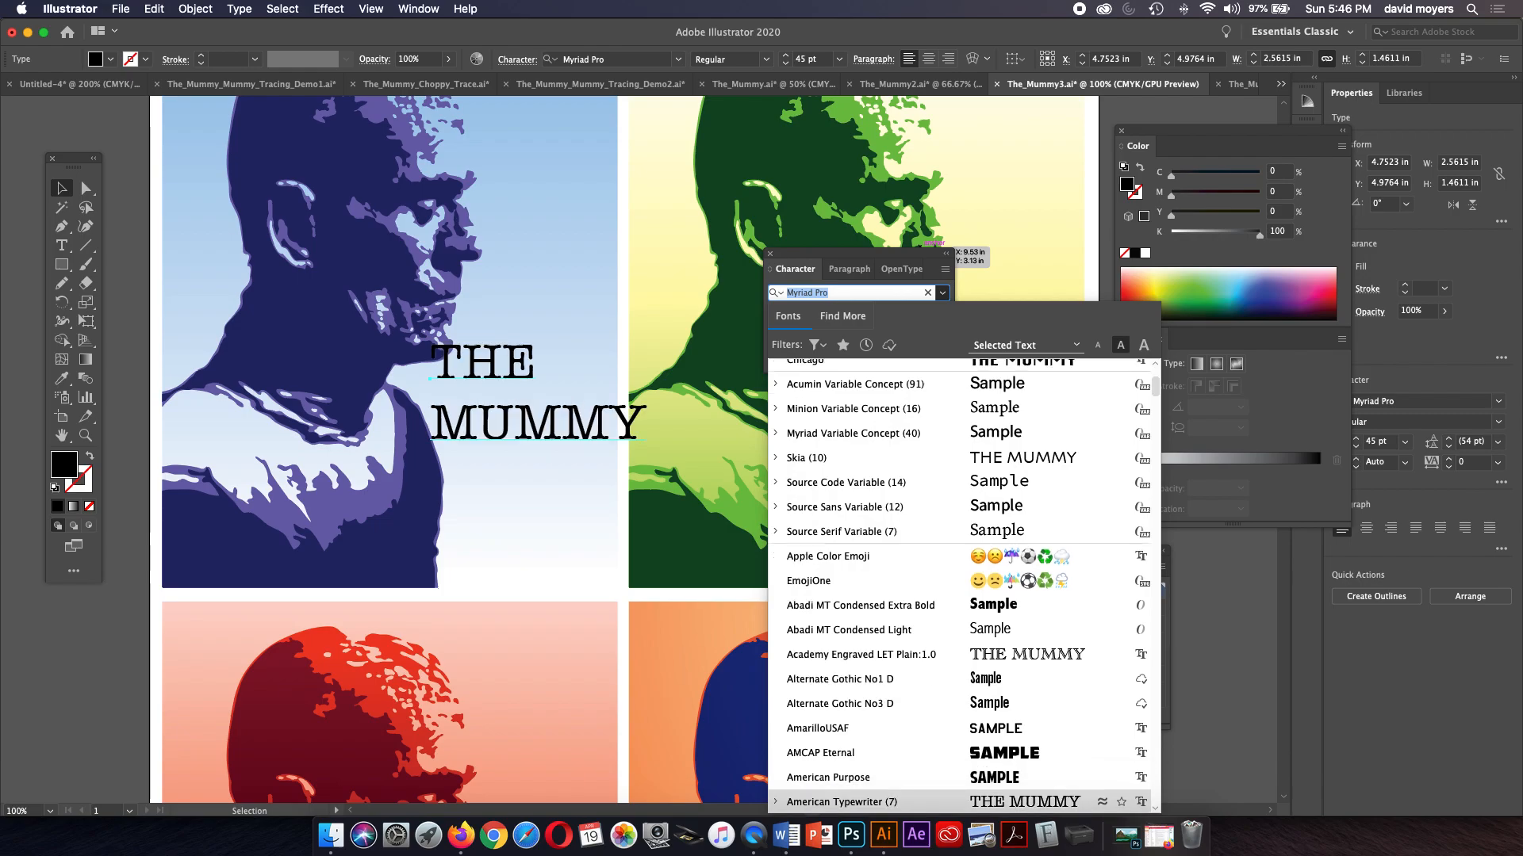
pyautogui.press('Down')
pyautogui.press('Down')
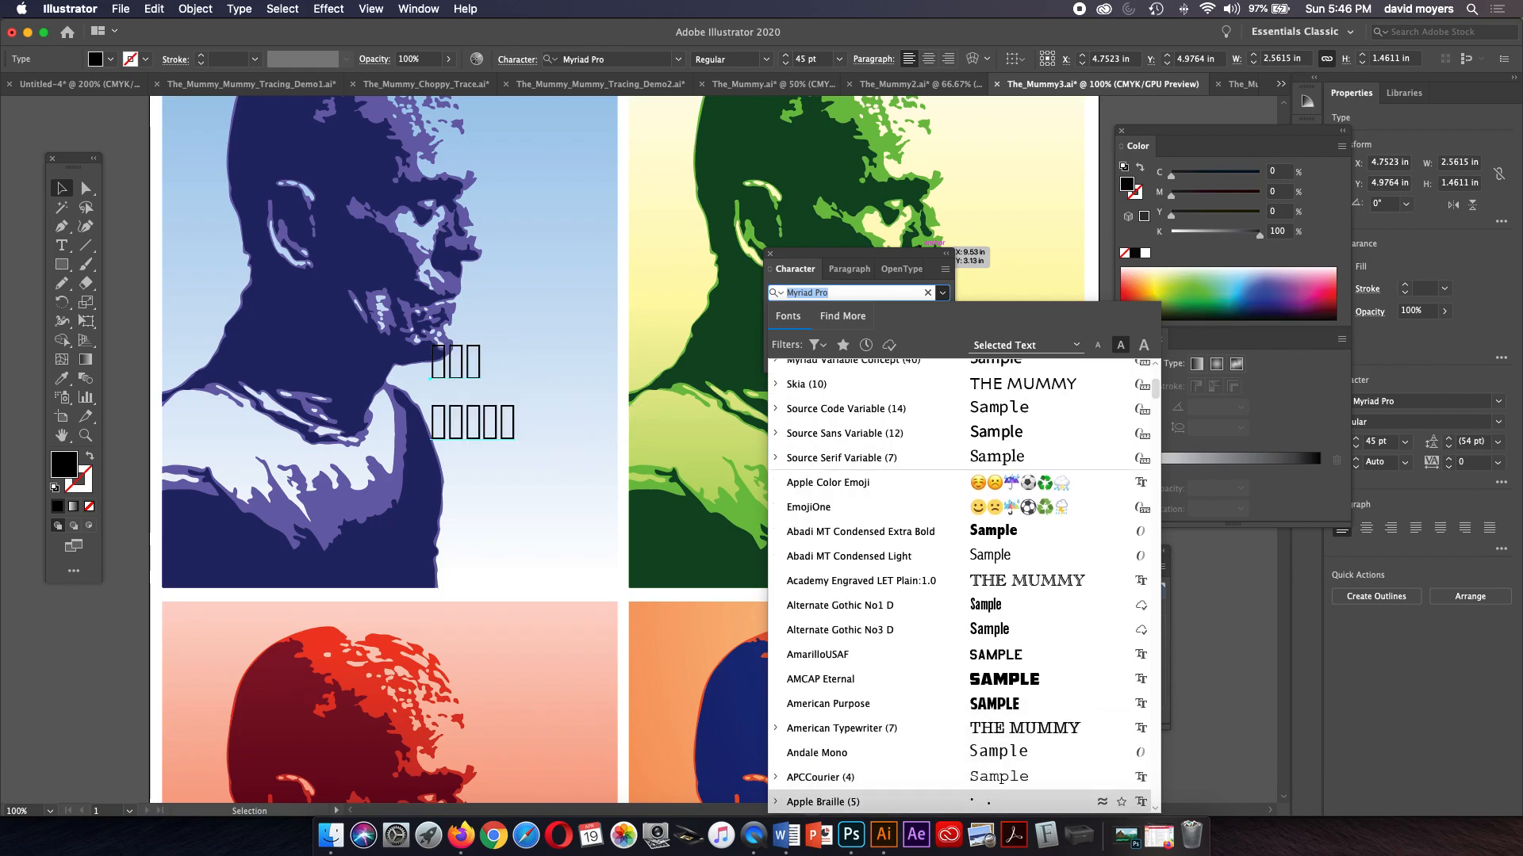
pyautogui.press('Down')
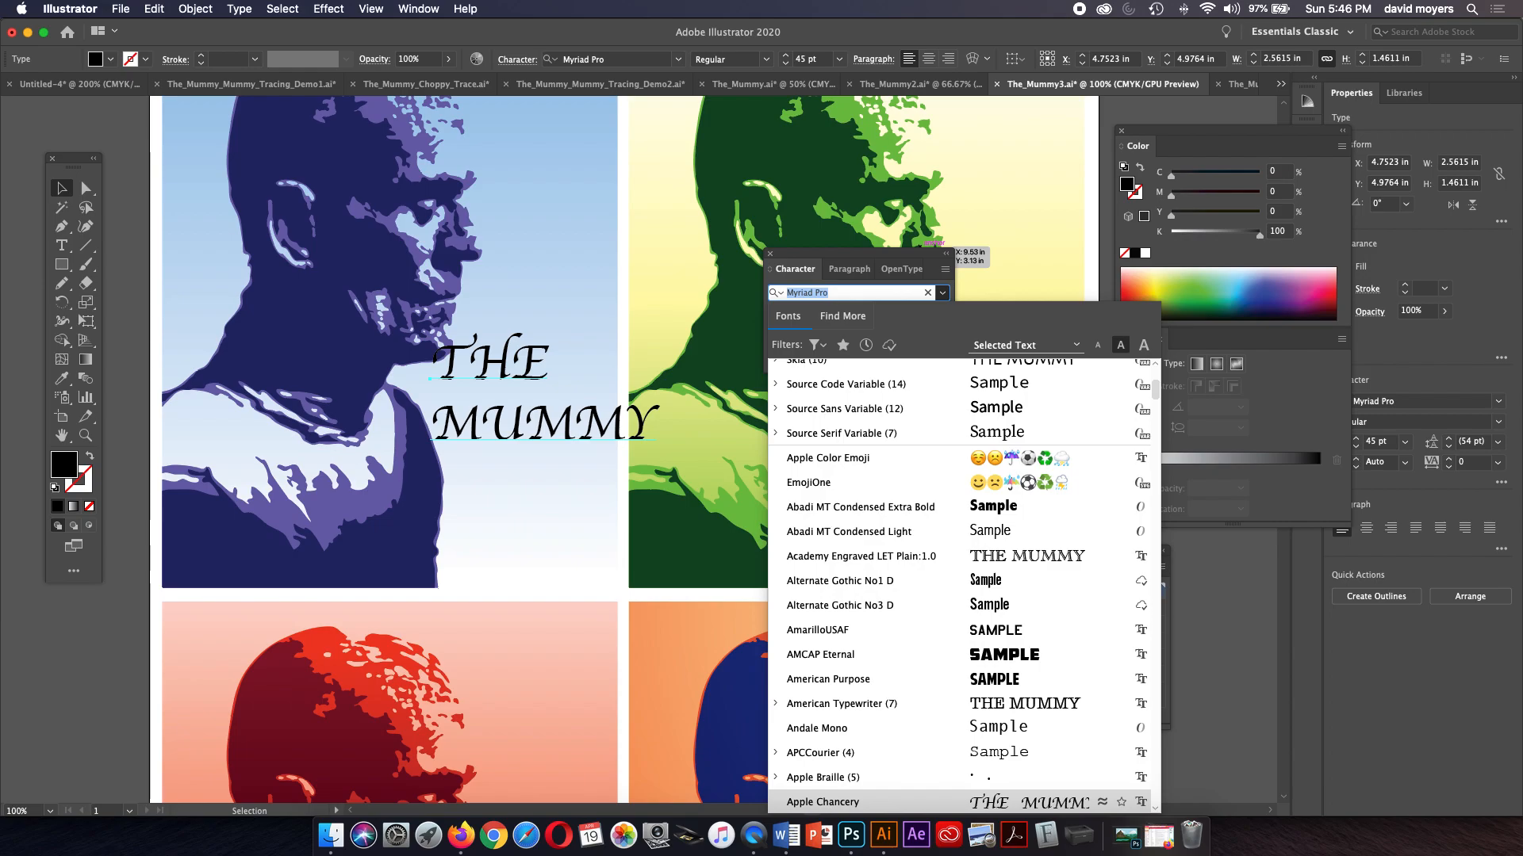
pyautogui.press('Down')
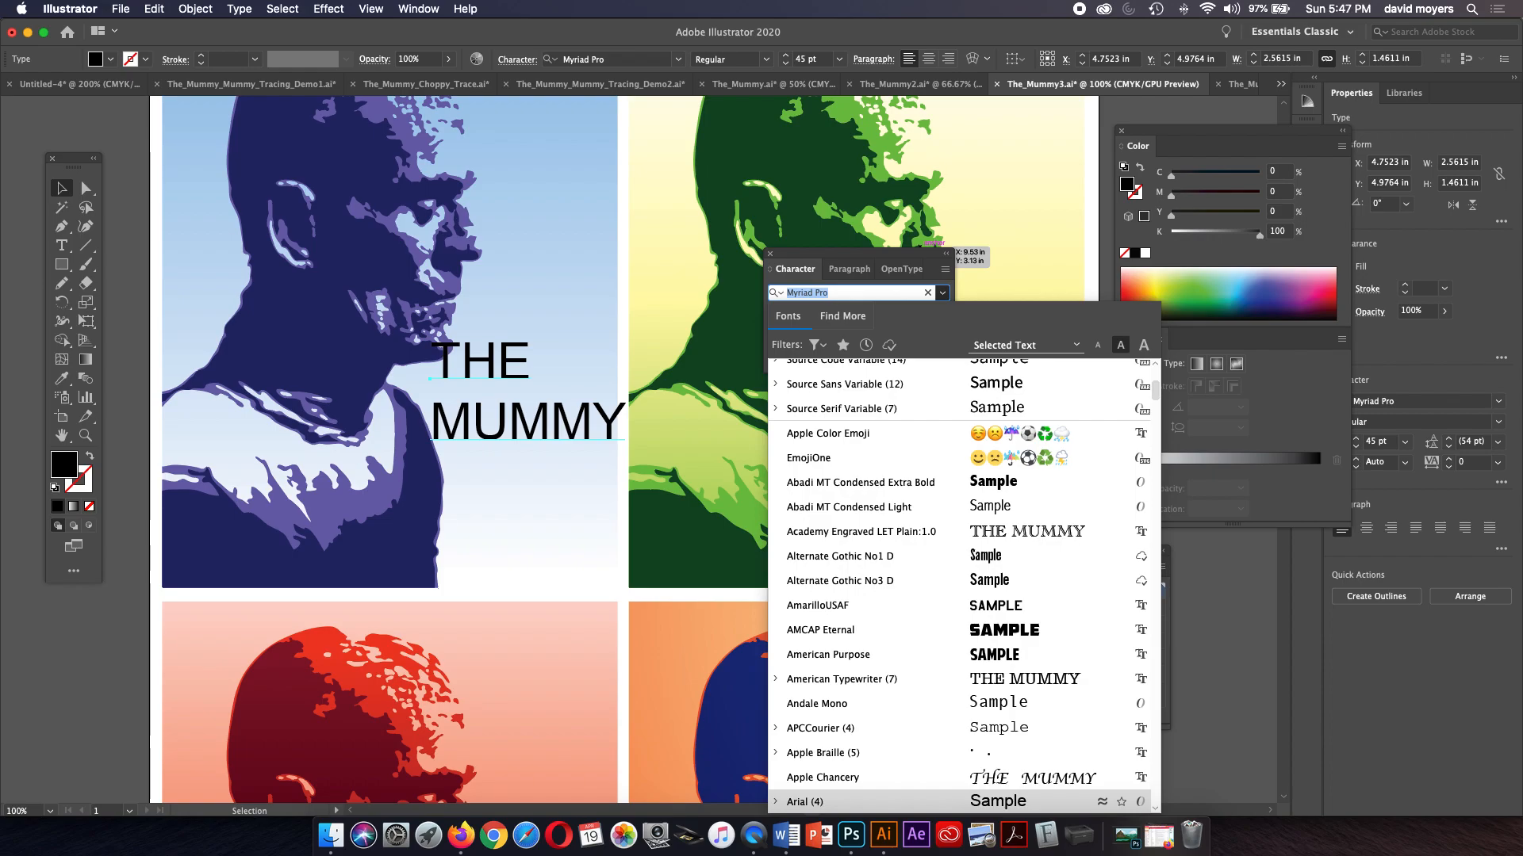
pyautogui.press('Down')
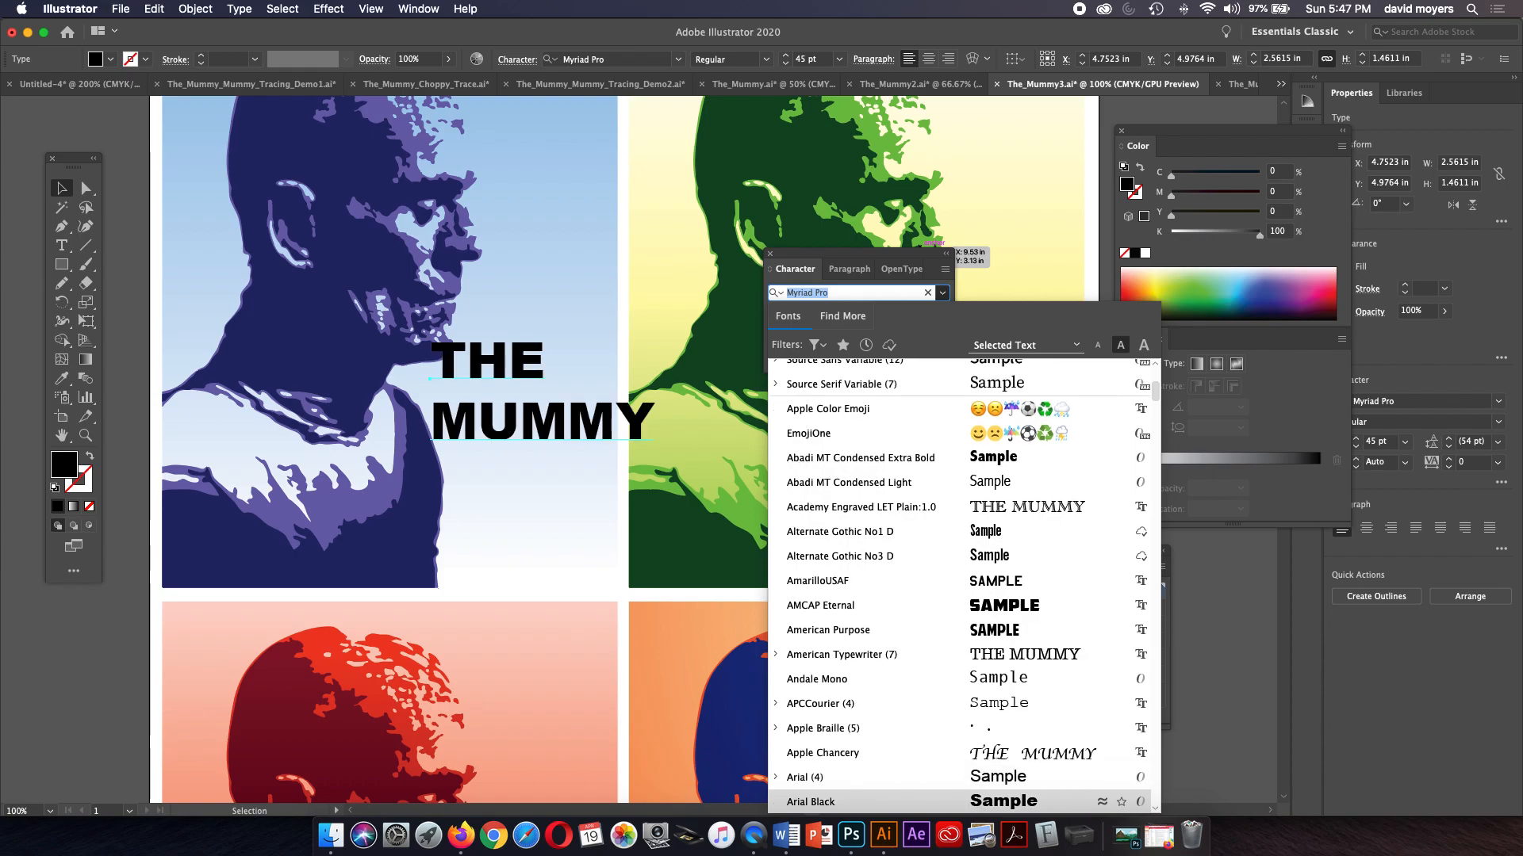
pyautogui.press('Down')
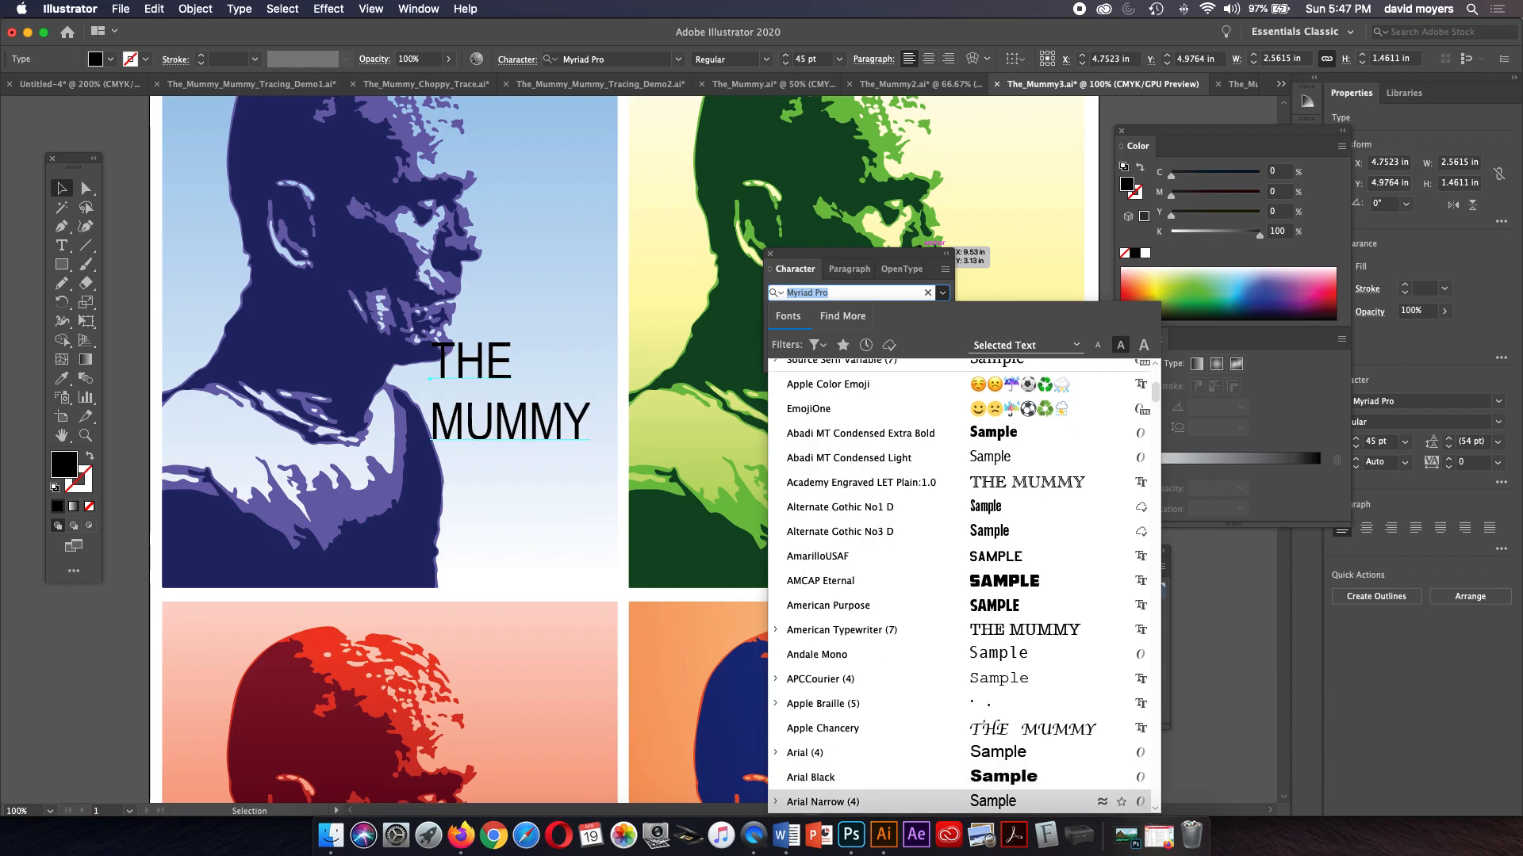
pyautogui.press('Up')
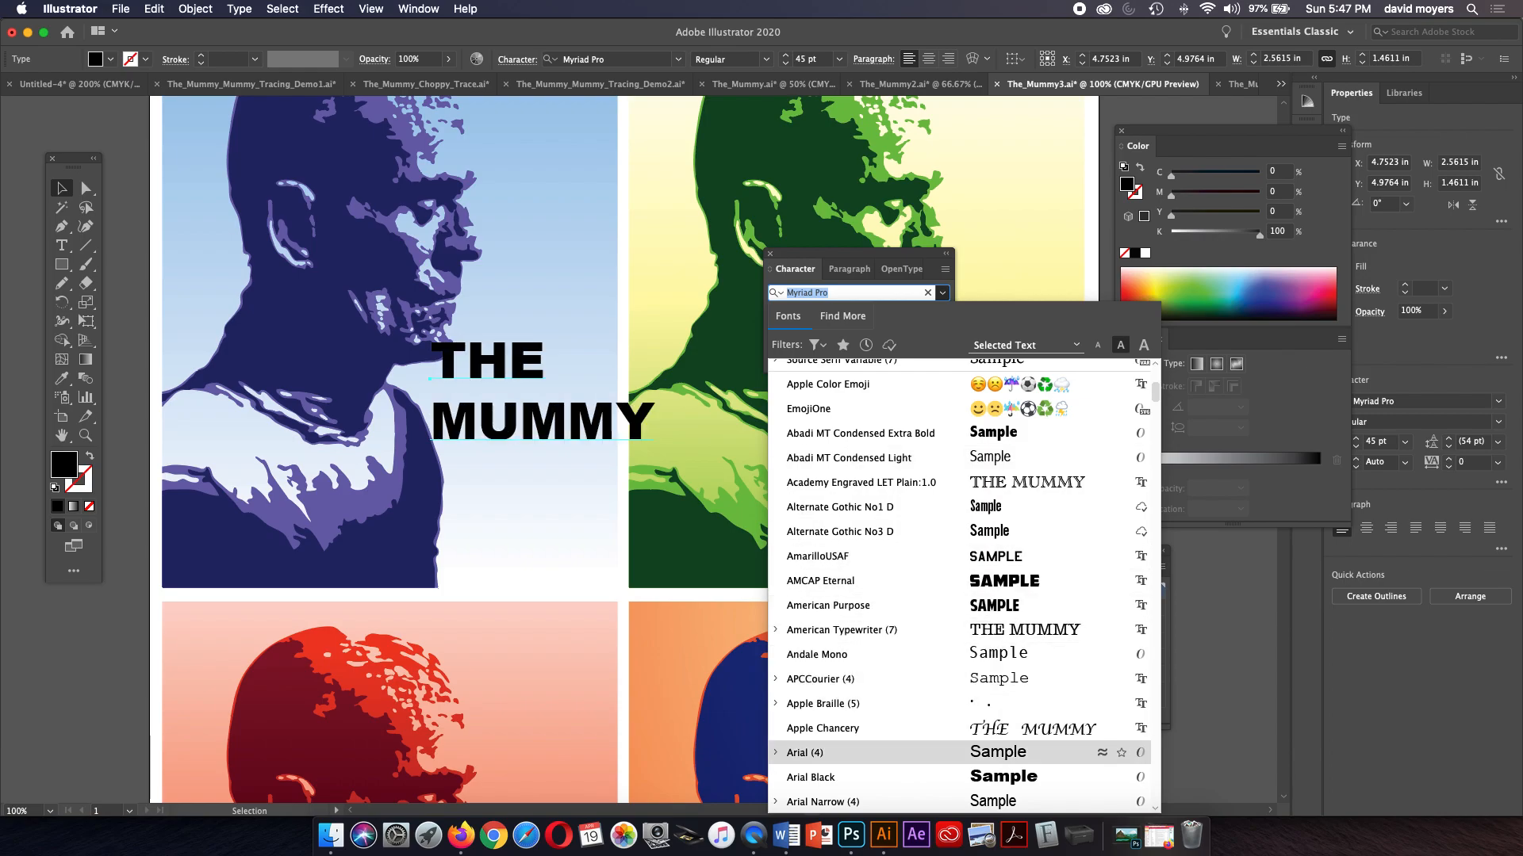
pyautogui.press('Return')
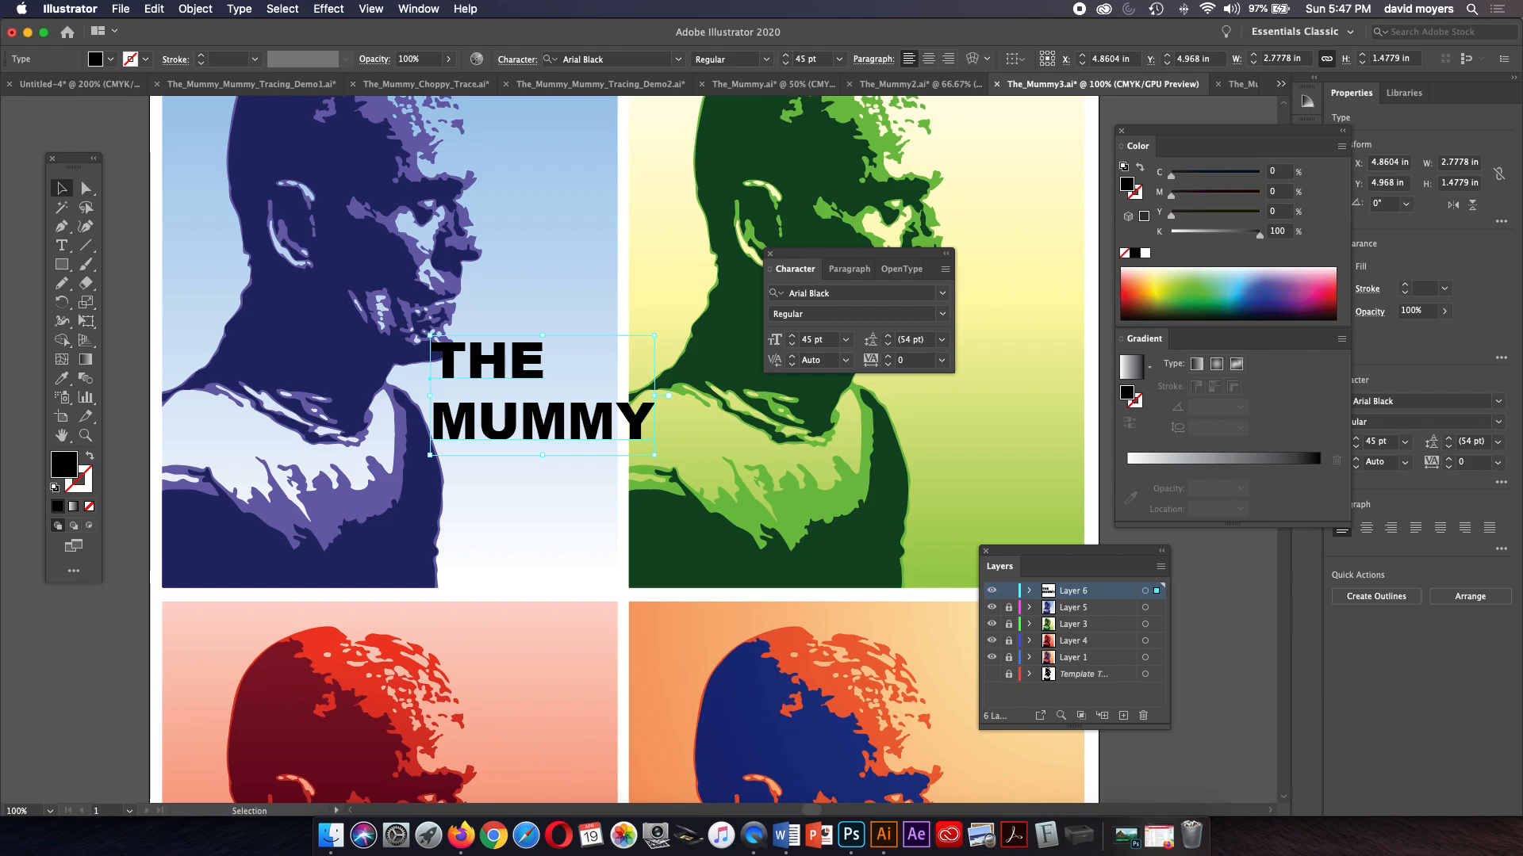
# Step: Reduce the title's font size to 38 pt
pyautogui.press('super+shift+comma')
pyautogui.press('super+shift+comma')
pyautogui.press('super+shift+comma')
pyautogui.press('super+shift+comma')
pyautogui.press('super+shift+comma')
pyautogui.press('super+shift+comma')
pyautogui.press('super+shift+comma')
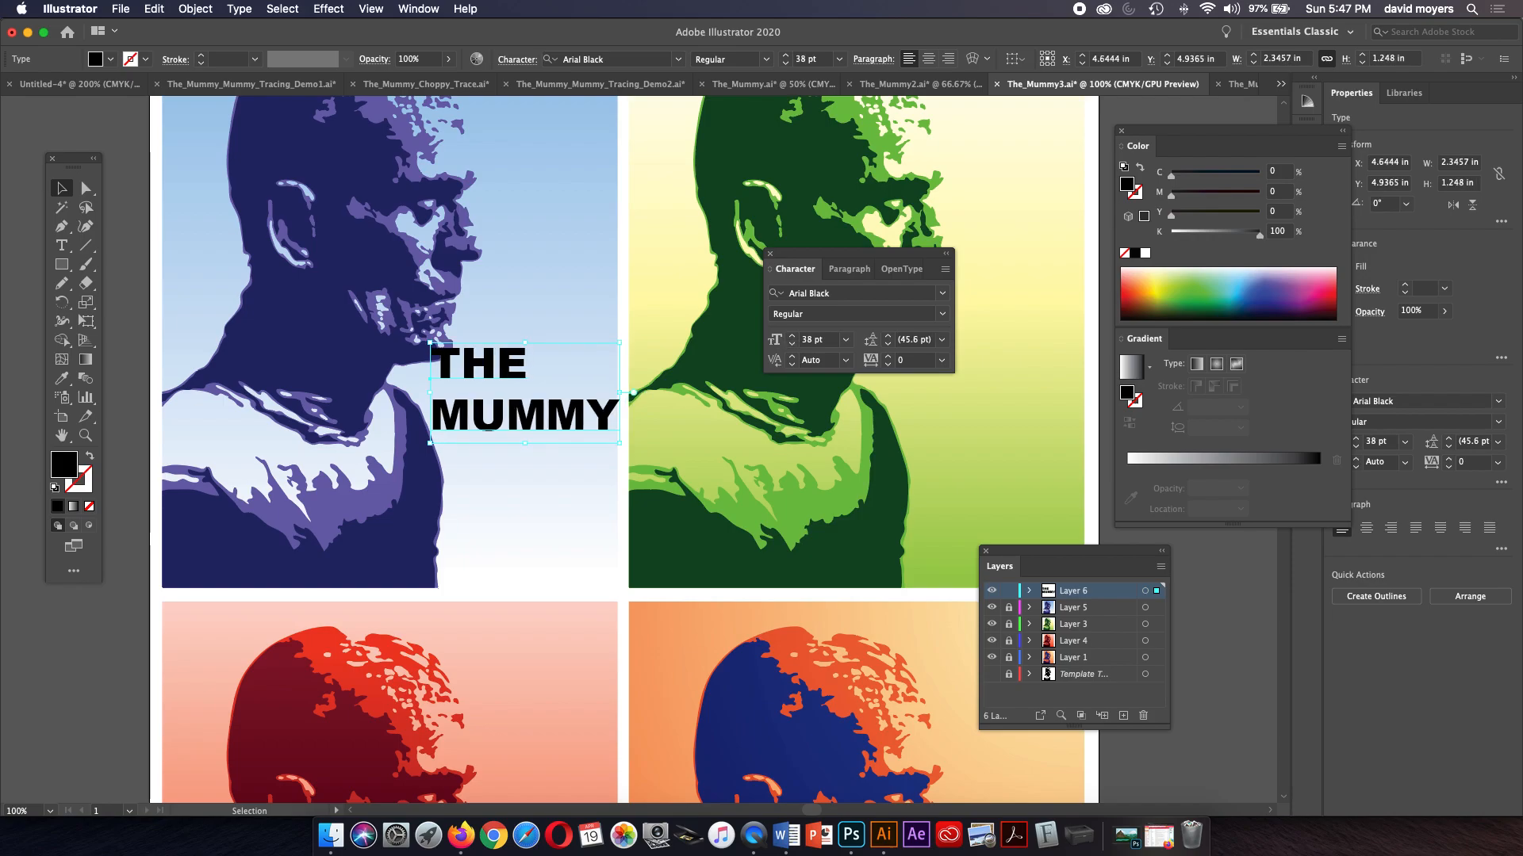
# Step: Tighten the leading of both title lines to 36 pt
pyautogui.click(61, 245)
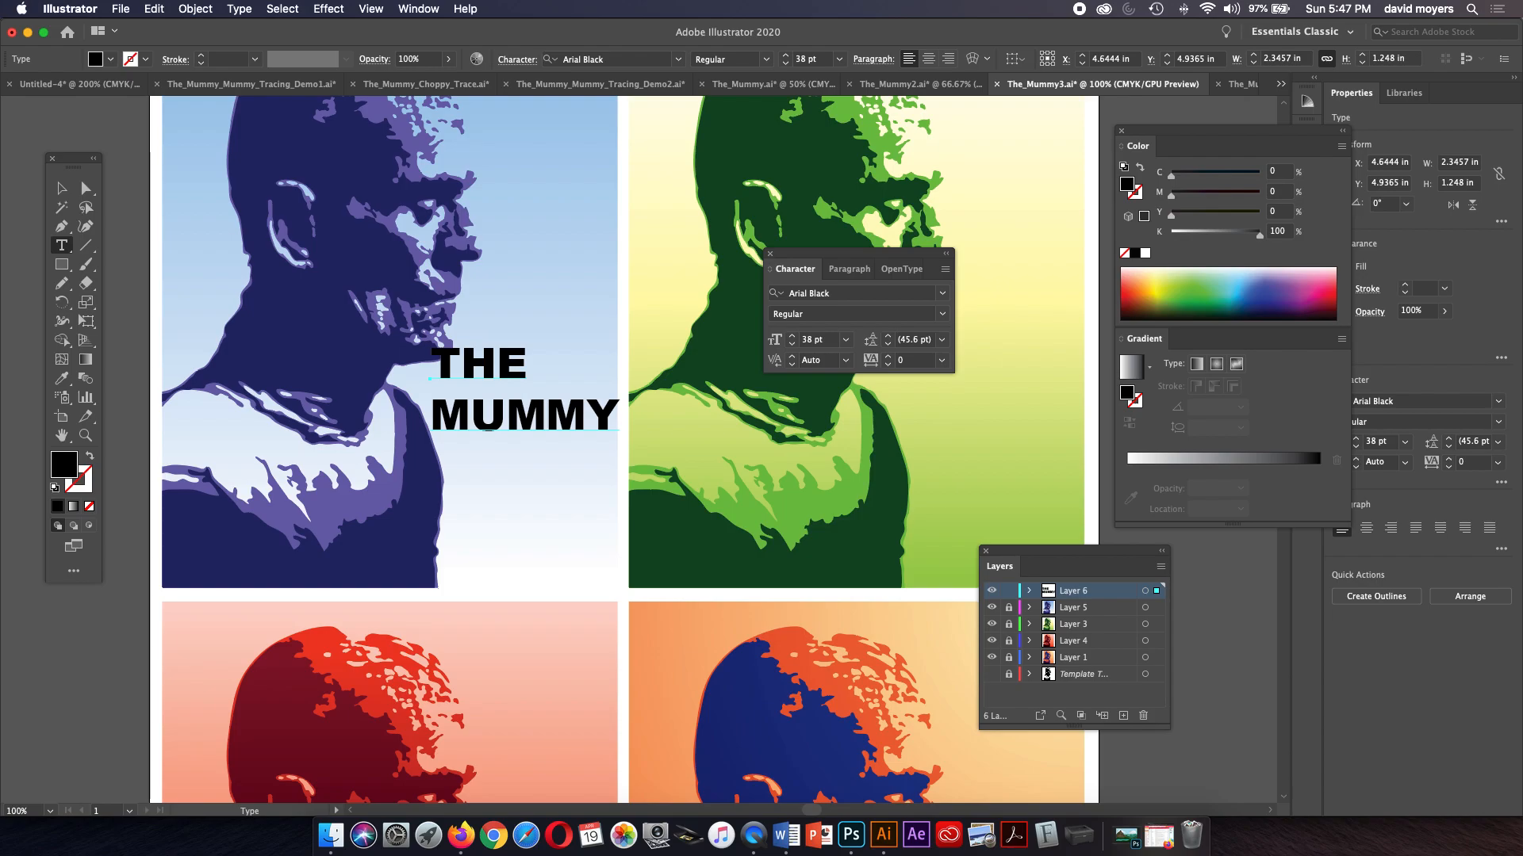
pyautogui.click(430, 367)
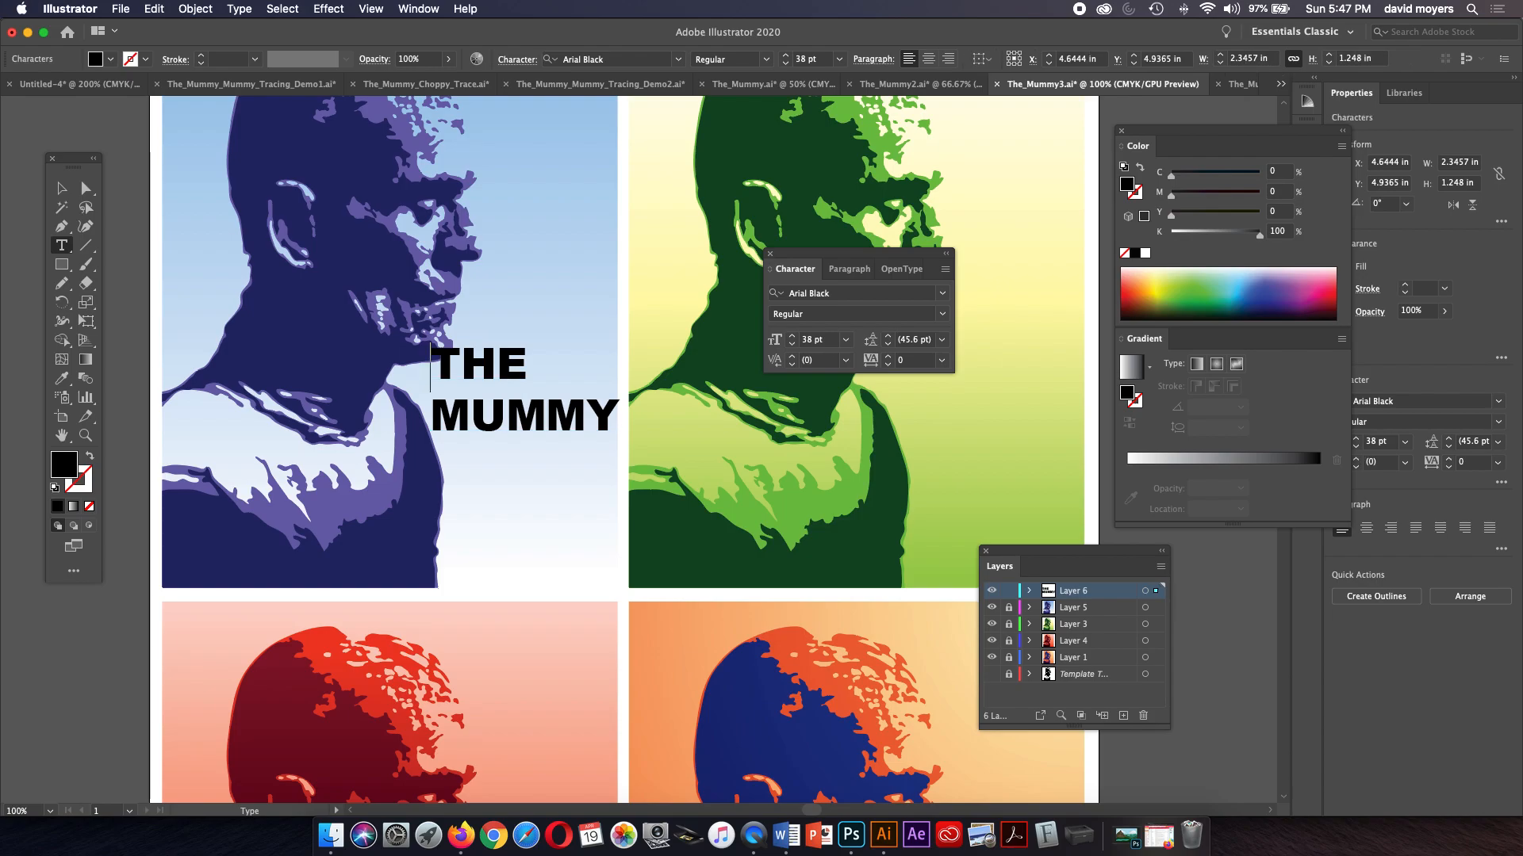
pyautogui.moveTo(430, 367); pyautogui.dragTo(619, 420)
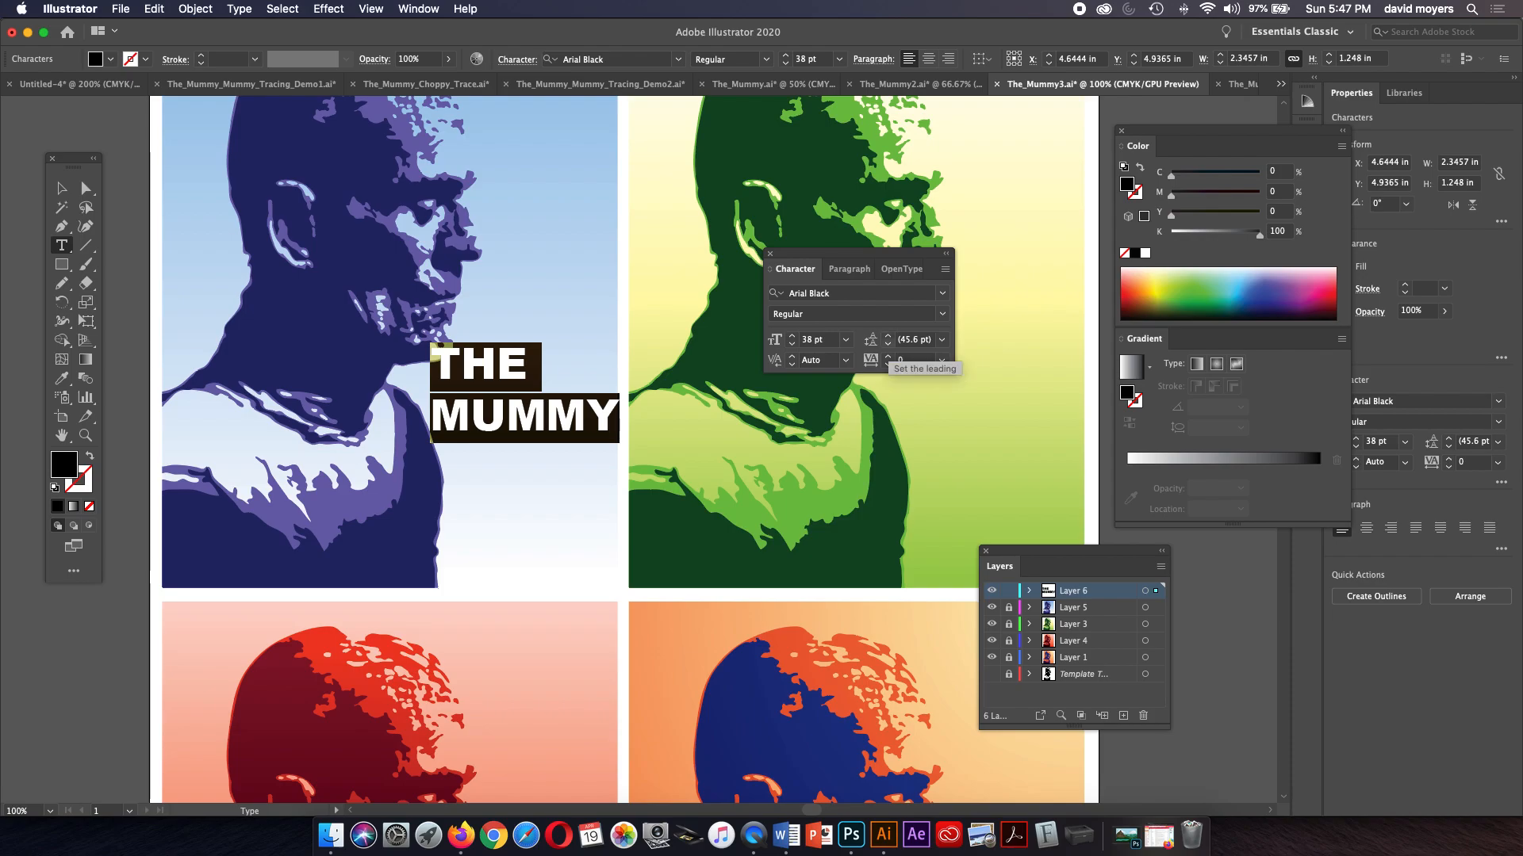
pyautogui.click(888, 344)
pyautogui.click(887, 343)
pyautogui.click(887, 344)
pyautogui.click(887, 343)
pyautogui.click(888, 343)
pyautogui.click(887, 343)
pyautogui.click(887, 343)
pyautogui.click(887, 343)
pyautogui.click(888, 343)
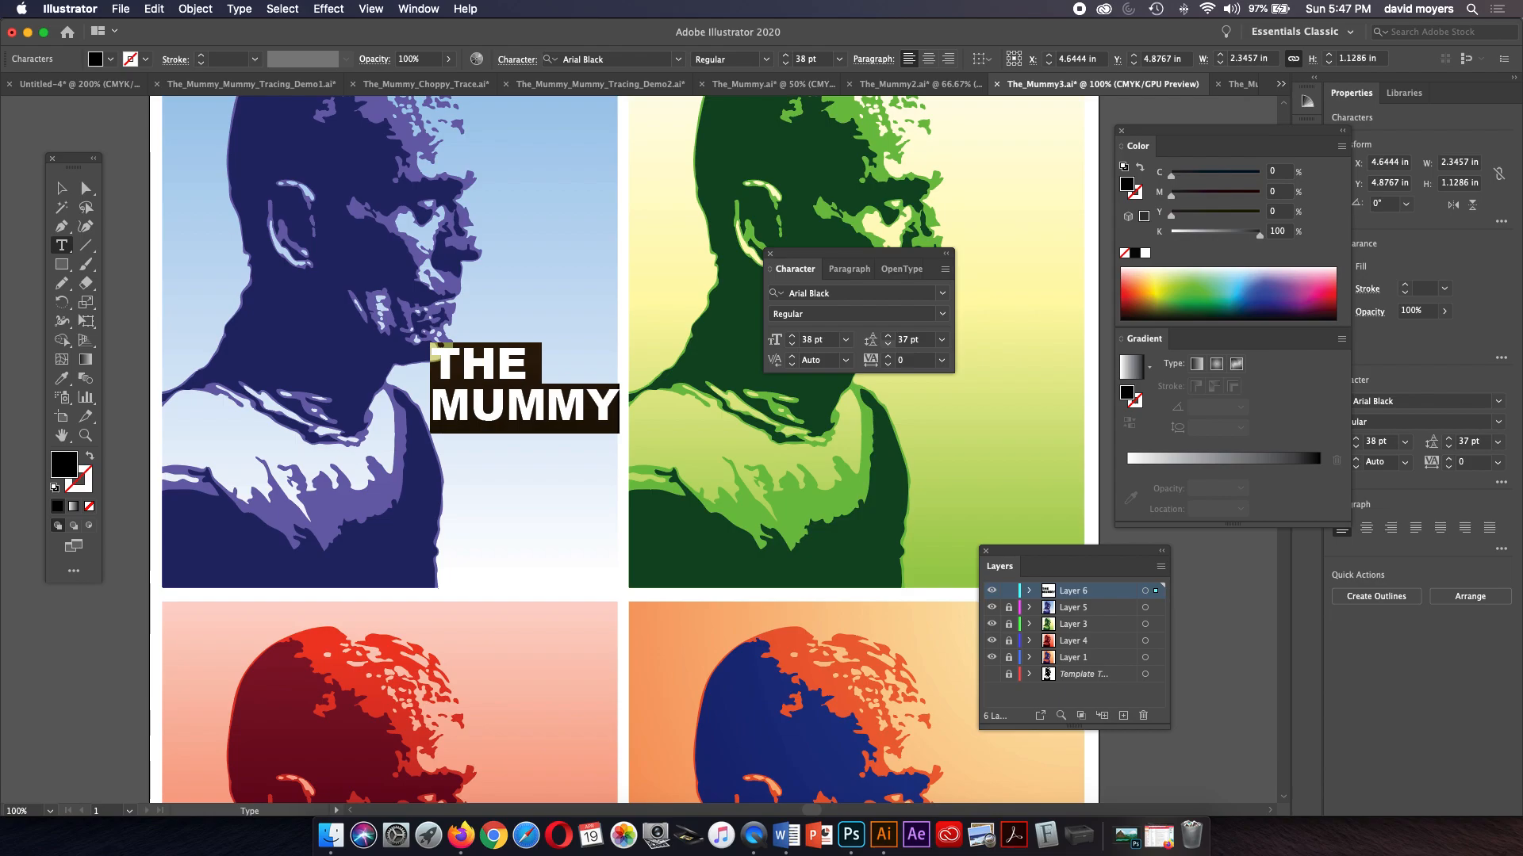
pyautogui.click(888, 343)
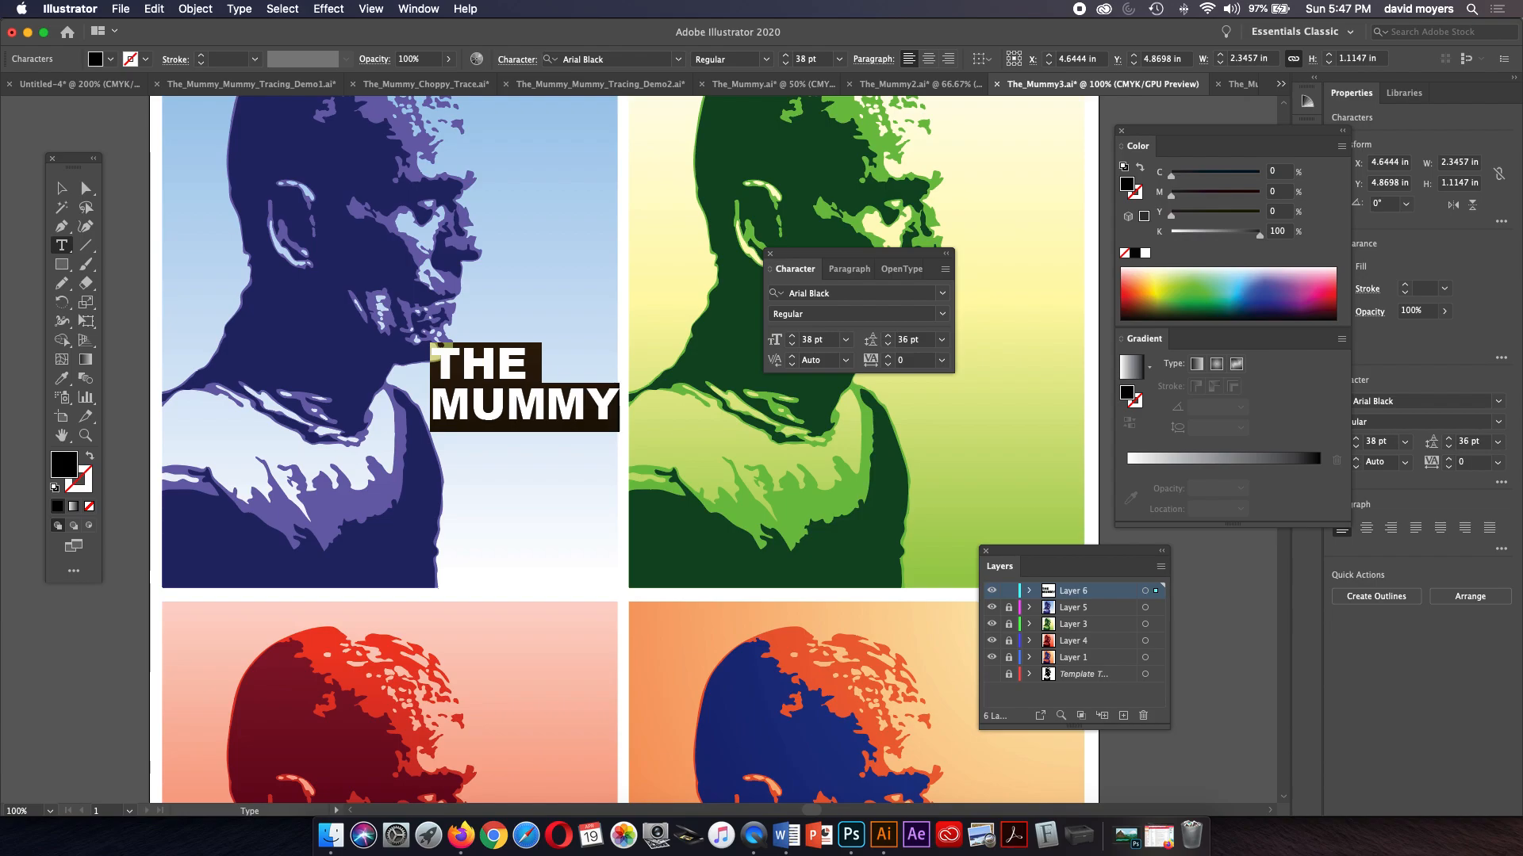
# Step: Reduce only the word THE in the title to 26 pt
pyautogui.click(528, 366)
pyautogui.moveTo(526, 364); pyautogui.dragTo(431, 365)
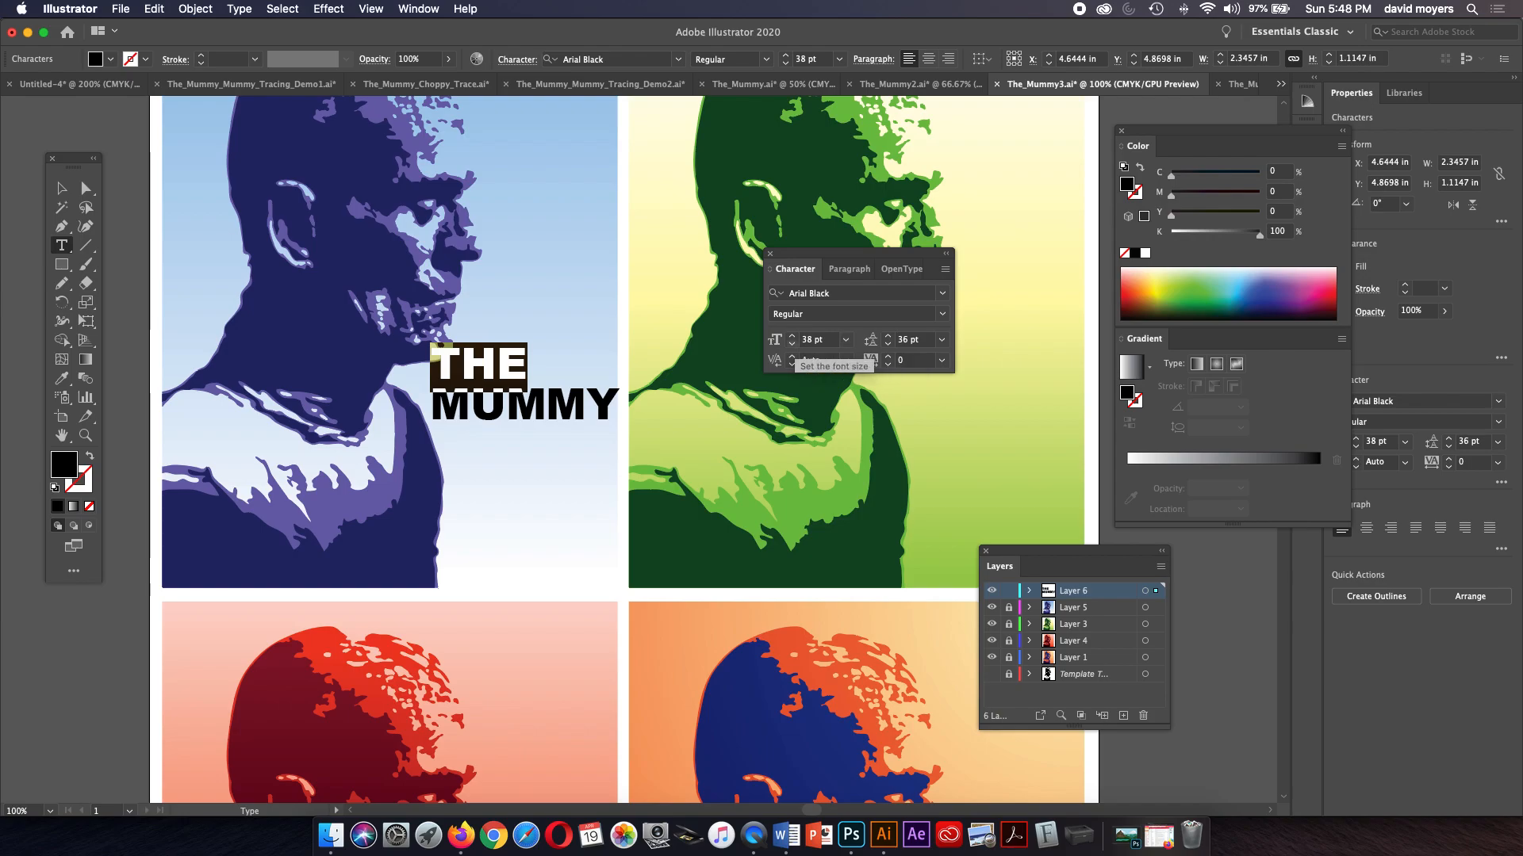
pyautogui.click(791, 343)
pyautogui.click(792, 344)
pyautogui.click(792, 343)
pyautogui.click(791, 343)
pyautogui.click(792, 344)
pyautogui.click(792, 344)
pyautogui.click(792, 343)
pyautogui.click(791, 343)
pyautogui.click(792, 343)
pyautogui.click(792, 344)
pyautogui.click(792, 344)
pyautogui.click(791, 343)
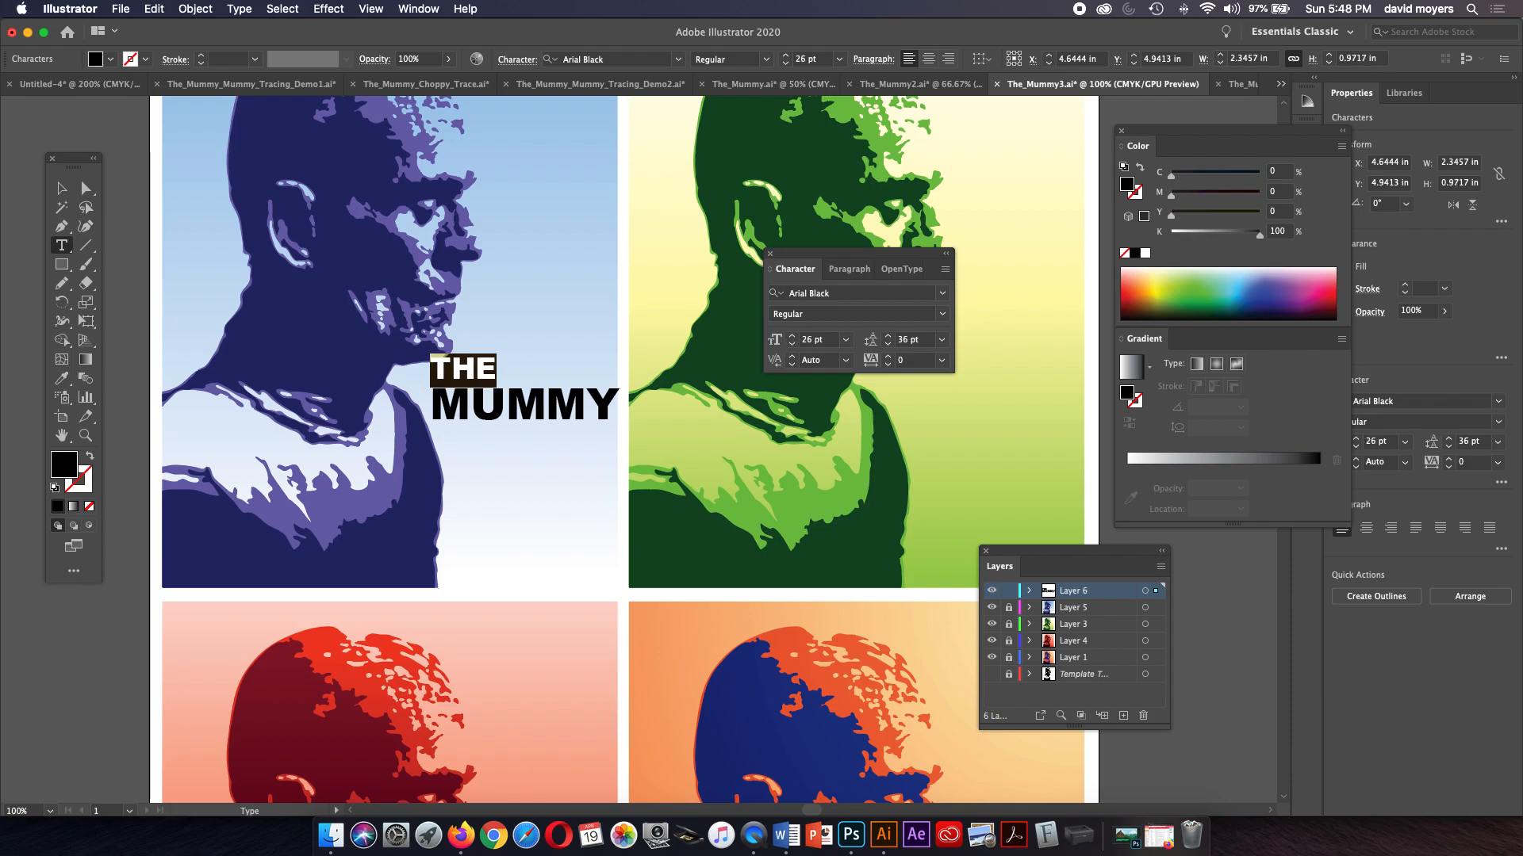
pyautogui.press('Escape')
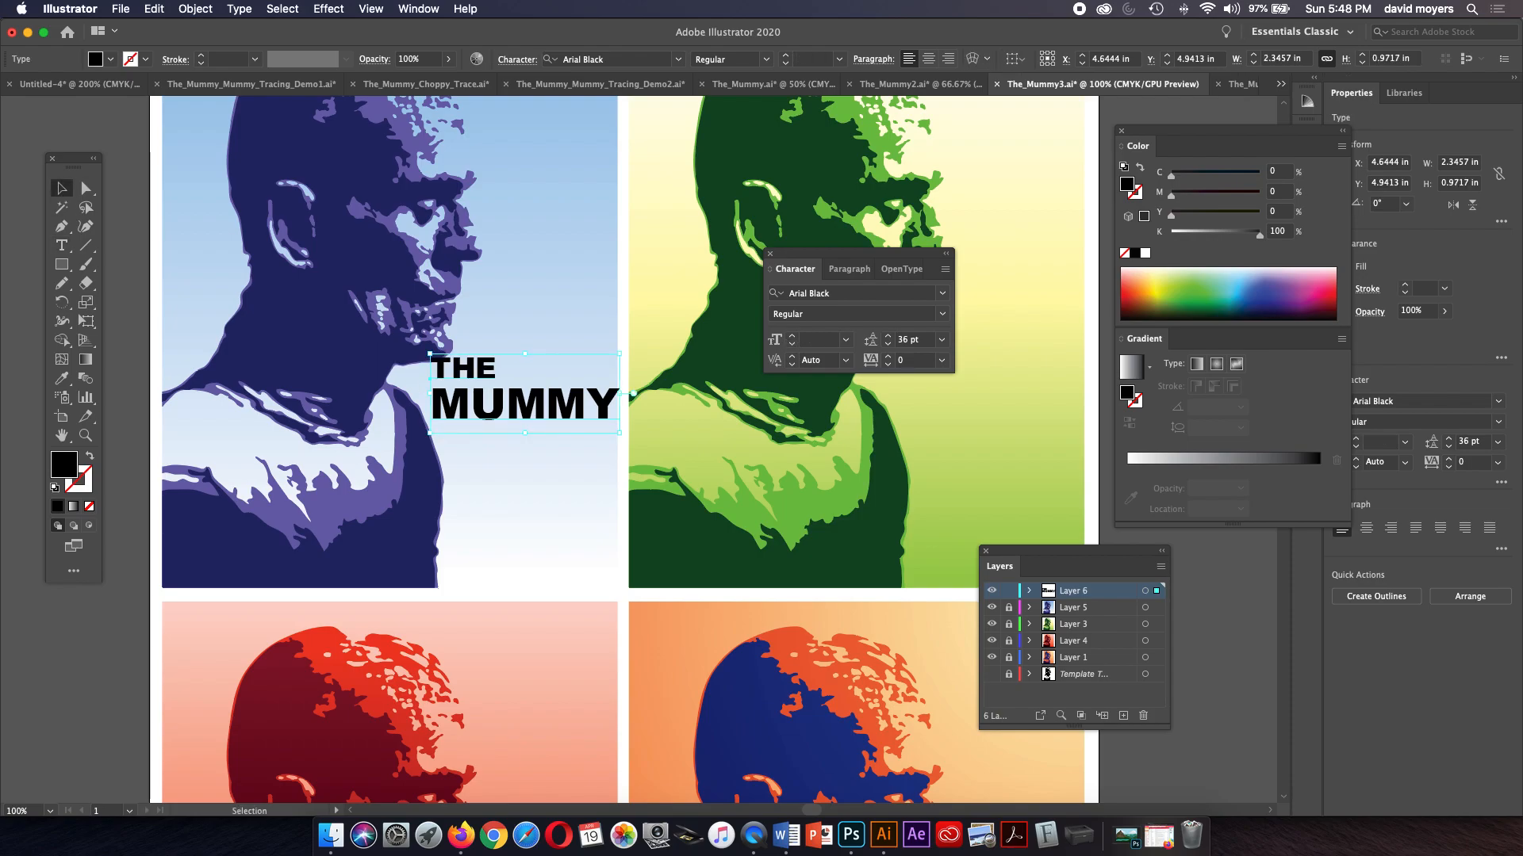
# Step: Move the title slightly down and left inside the blue panel and tighten its leading to 31 pt
pyautogui.moveTo(489, 415); pyautogui.dragTo(488, 425)
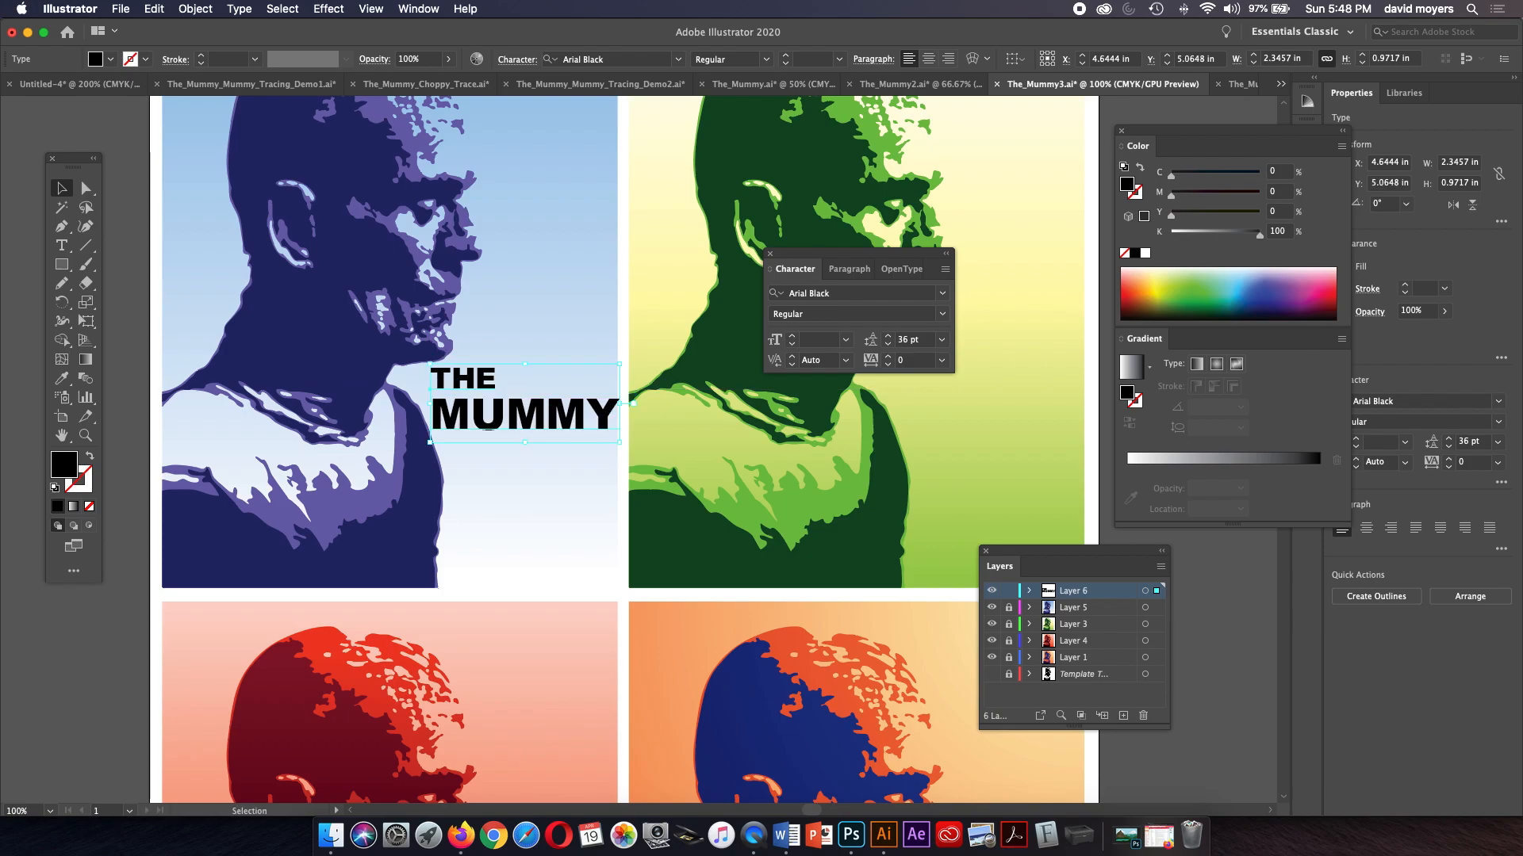
pyautogui.press('super+shift+comma')
pyautogui.press('super+shift+comma')
pyautogui.press('super+shift+comma')
pyautogui.moveTo(490, 422); pyautogui.dragTo(486, 423)
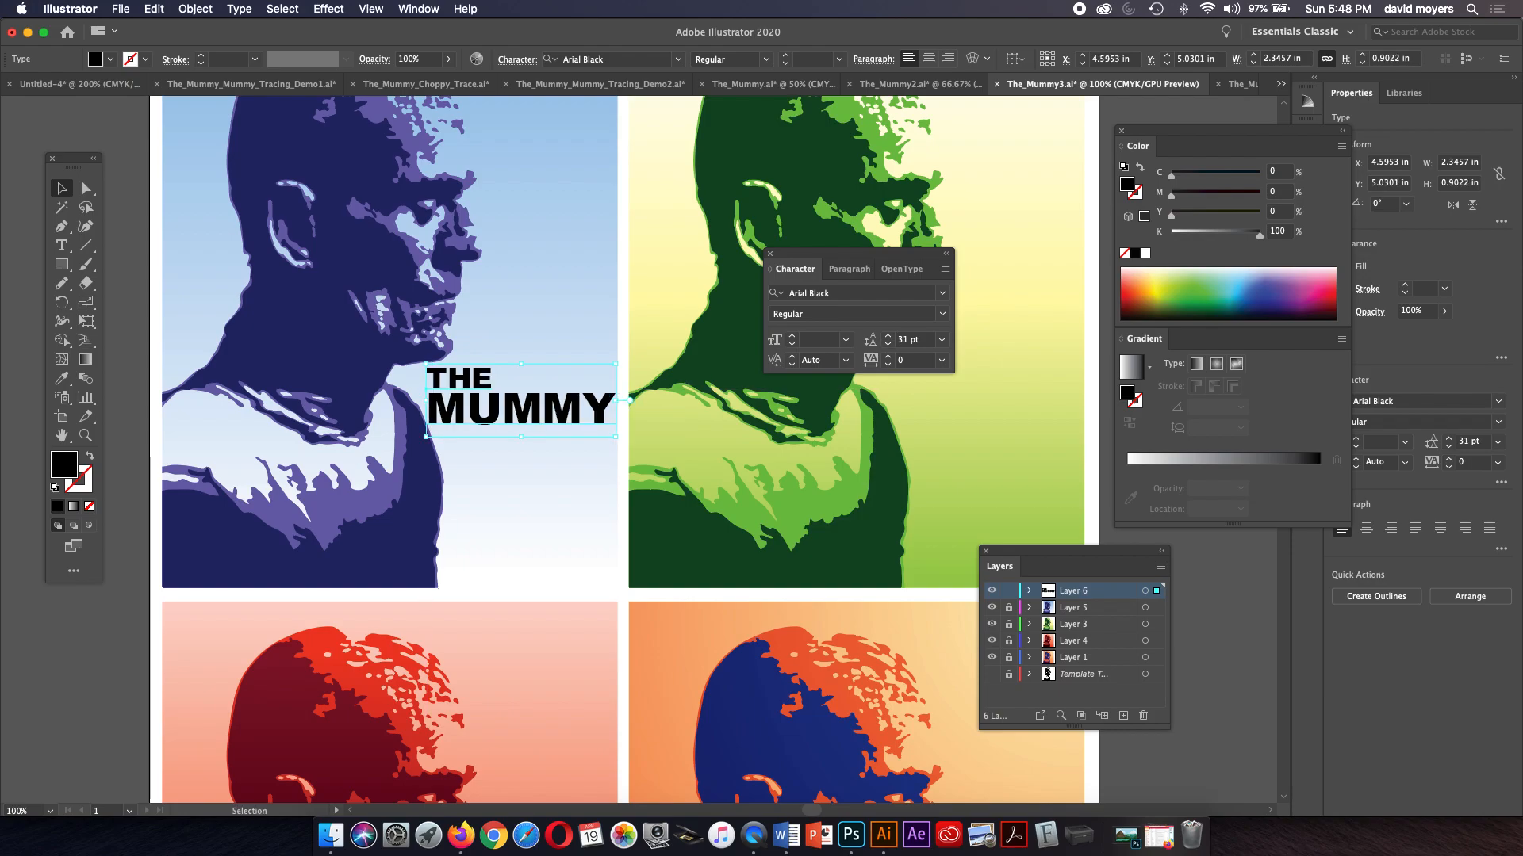
# Step: Set the kerning between the two middle Ms of MUMMY to -20
pyautogui.press('z')
pyautogui.click(412, 390)
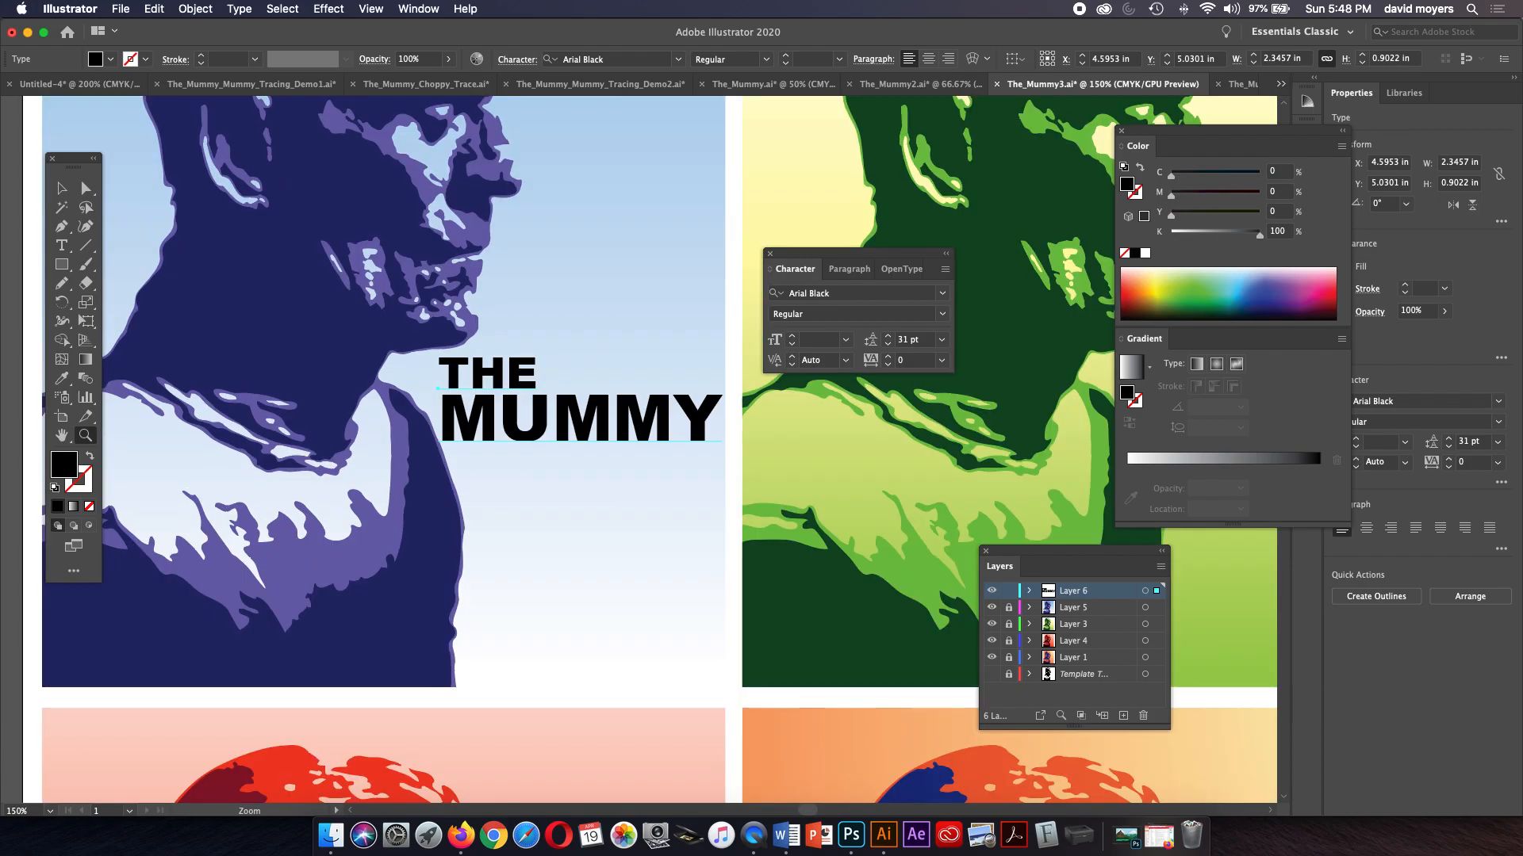
pyautogui.click(413, 390)
pyautogui.moveTo(412, 390); pyautogui.dragTo(321, 396)
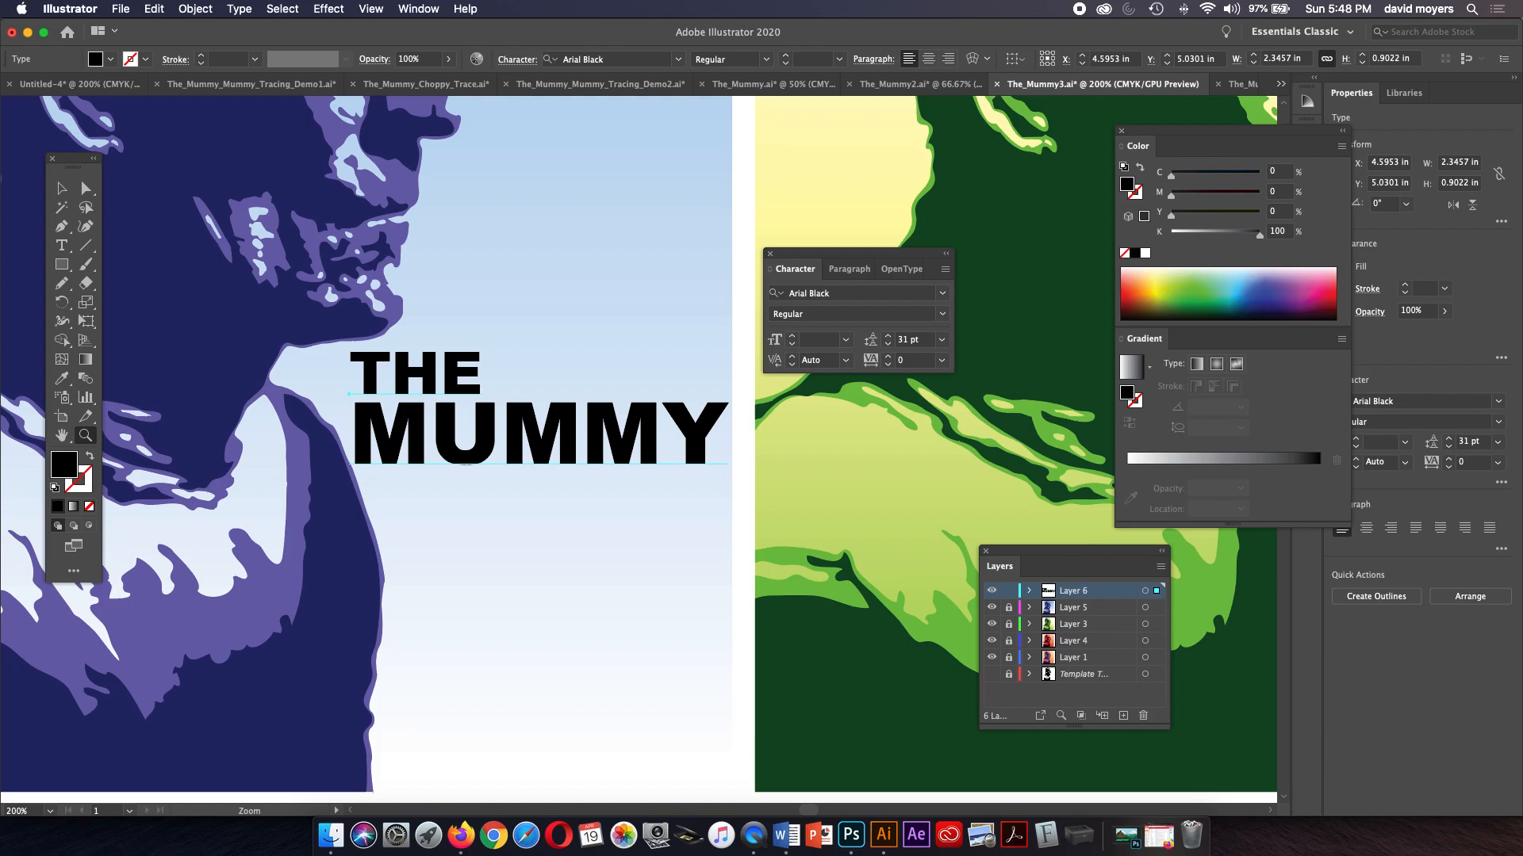
pyautogui.press('t')
pyautogui.click(581, 460)
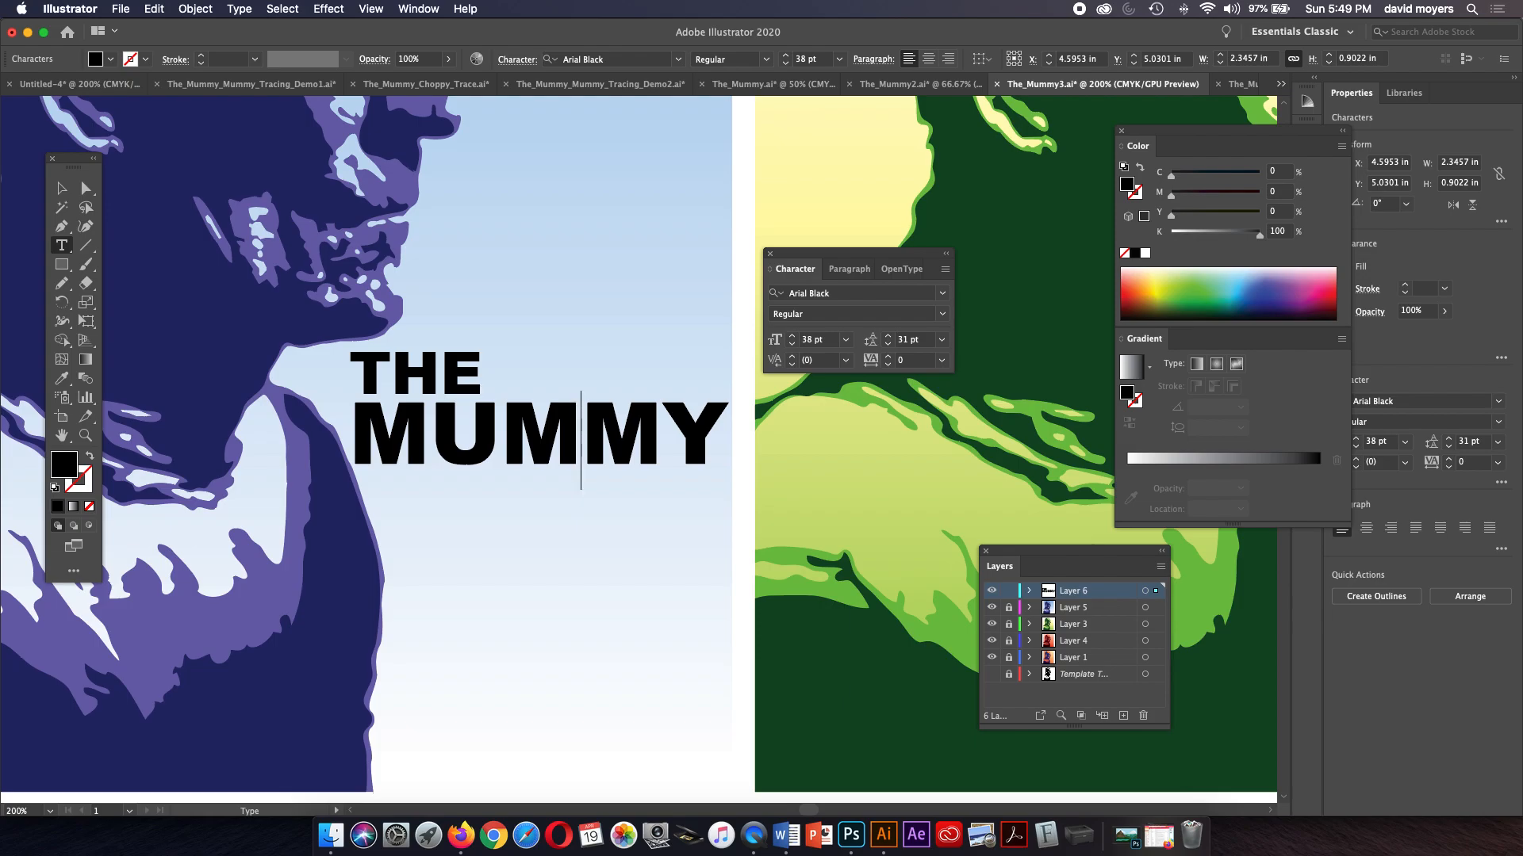
pyautogui.press('alt')
pyautogui.hotkey('alt', 'Left')
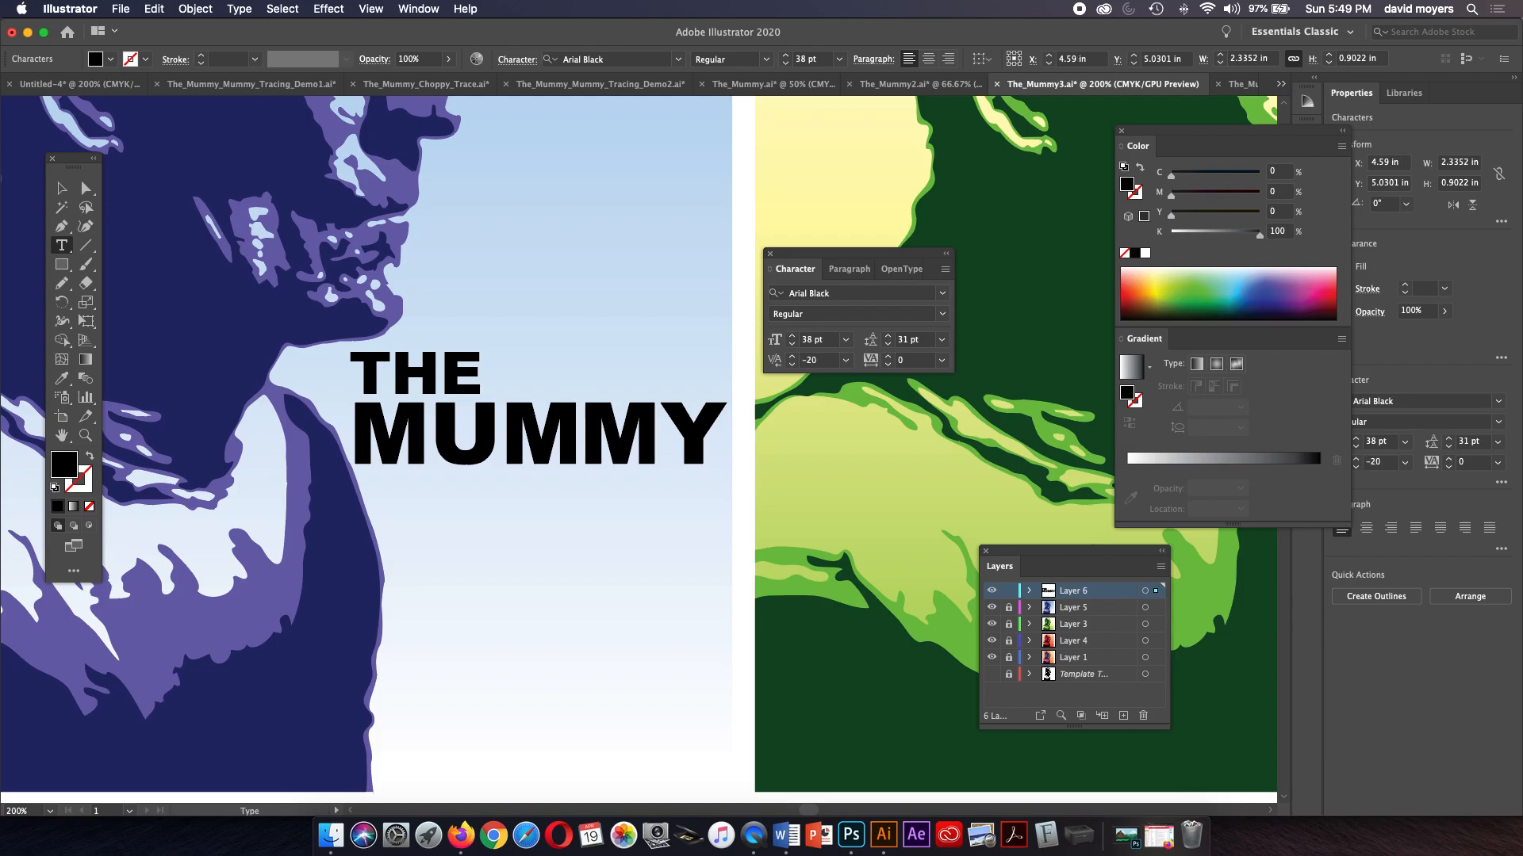
# Step: Tighten the kerning between the U and the M after it, and set the kerning between the initial M and the U to -40
pyautogui.press('Left')
pyautogui.hotkey('alt', 'Left')
pyautogui.hotkey('alt', 'Left')
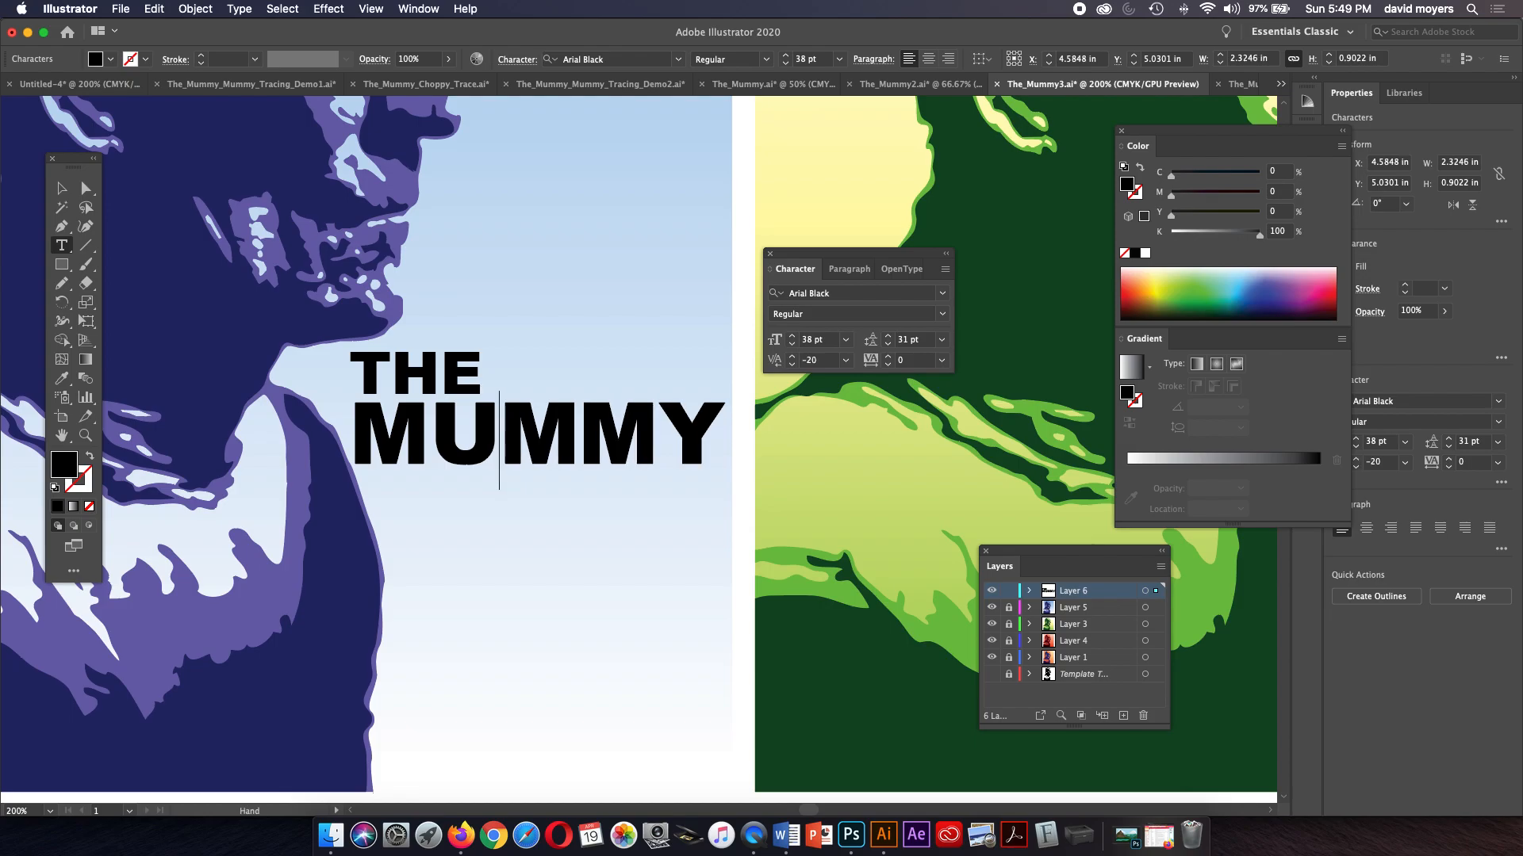
pyautogui.hotkey('alt', 'Left')
pyautogui.press('Left')
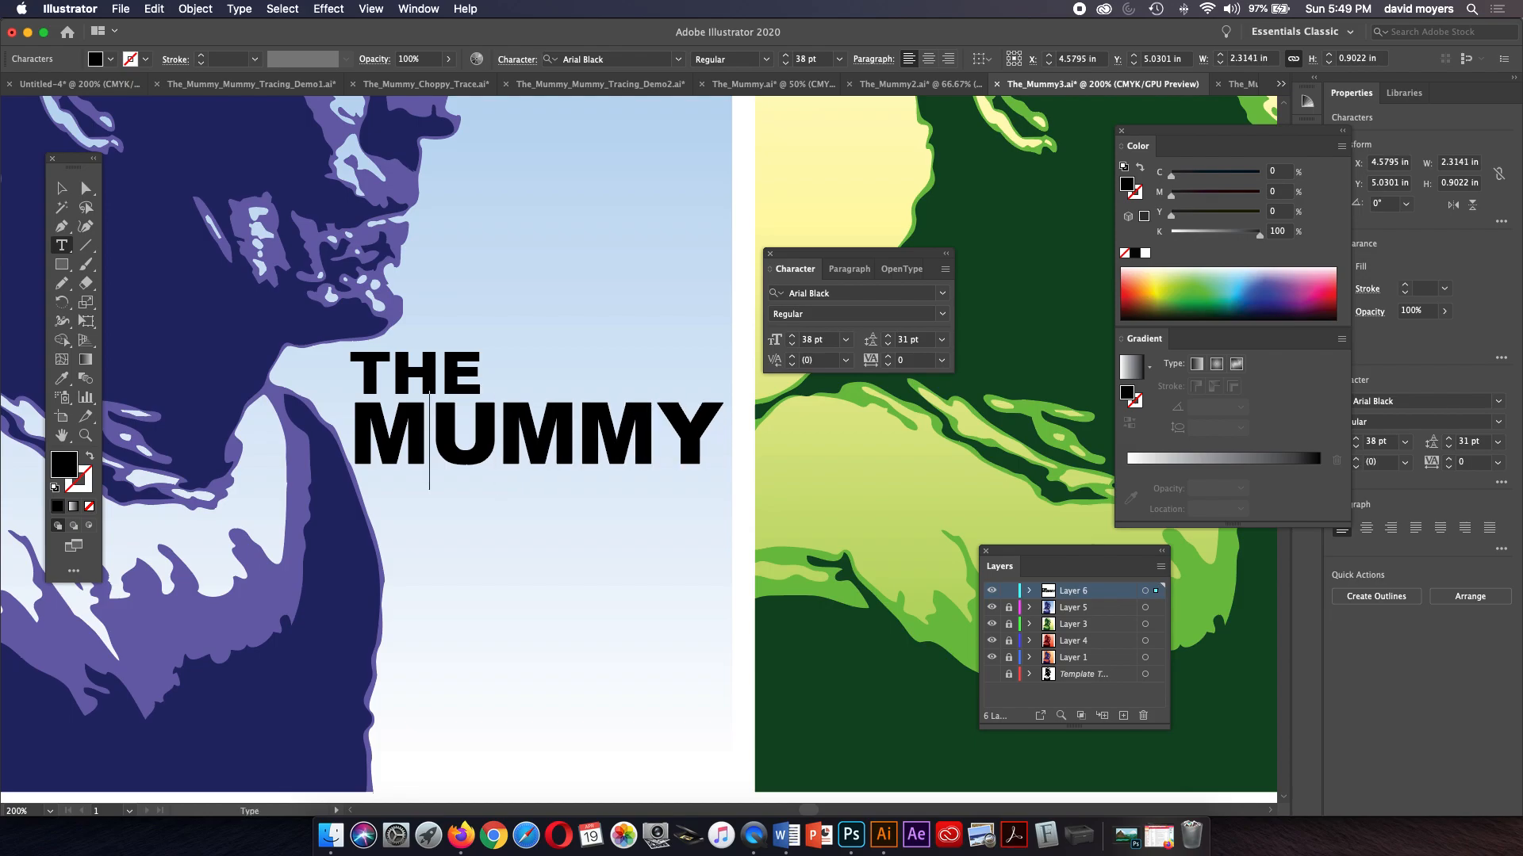
pyautogui.hotkey('alt', 'Left')
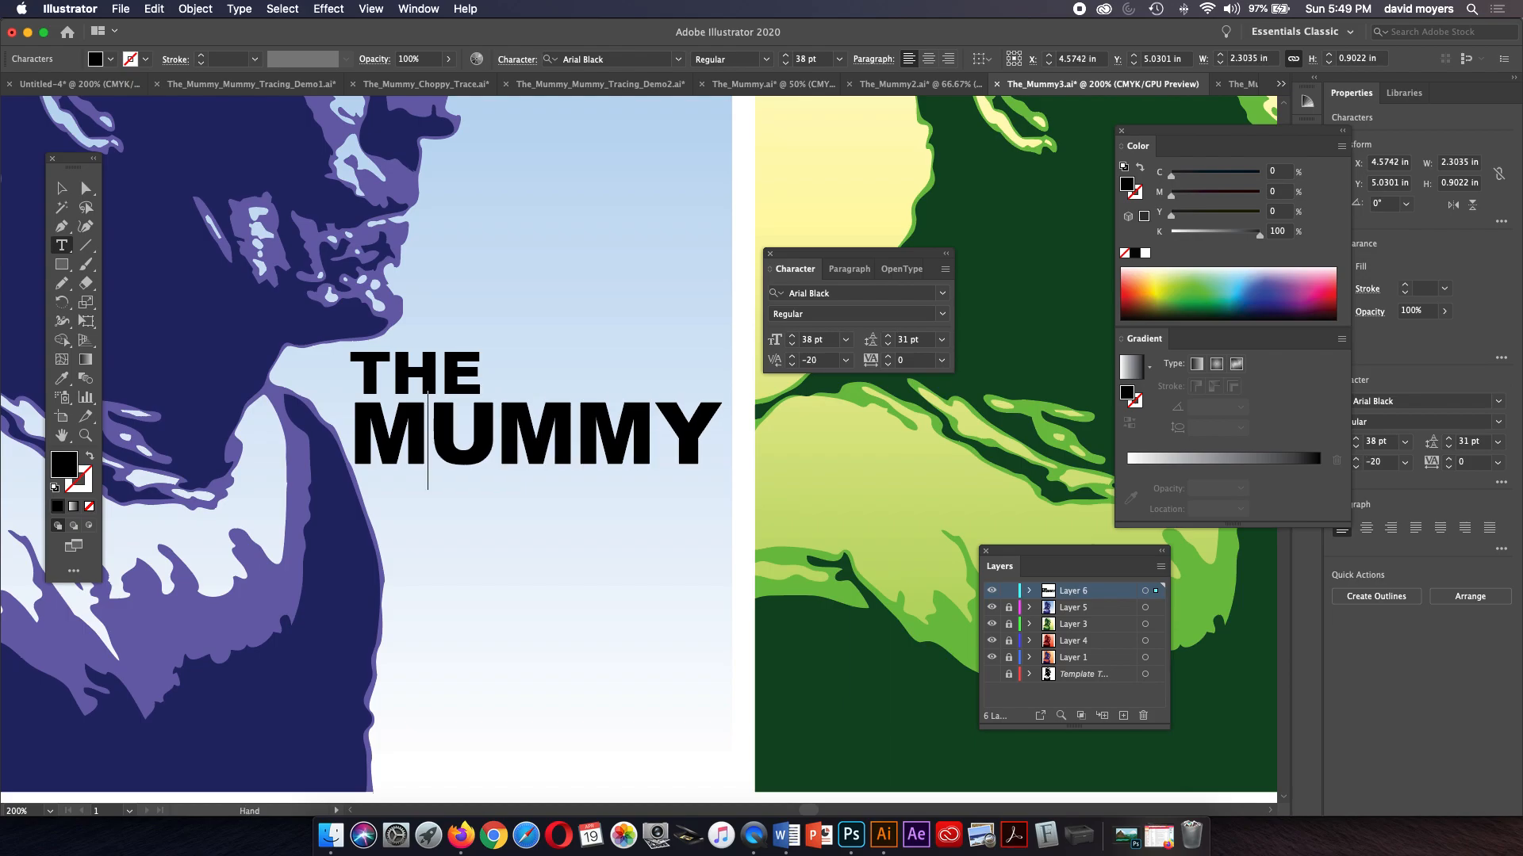
pyautogui.hotkey('alt', 'Left')
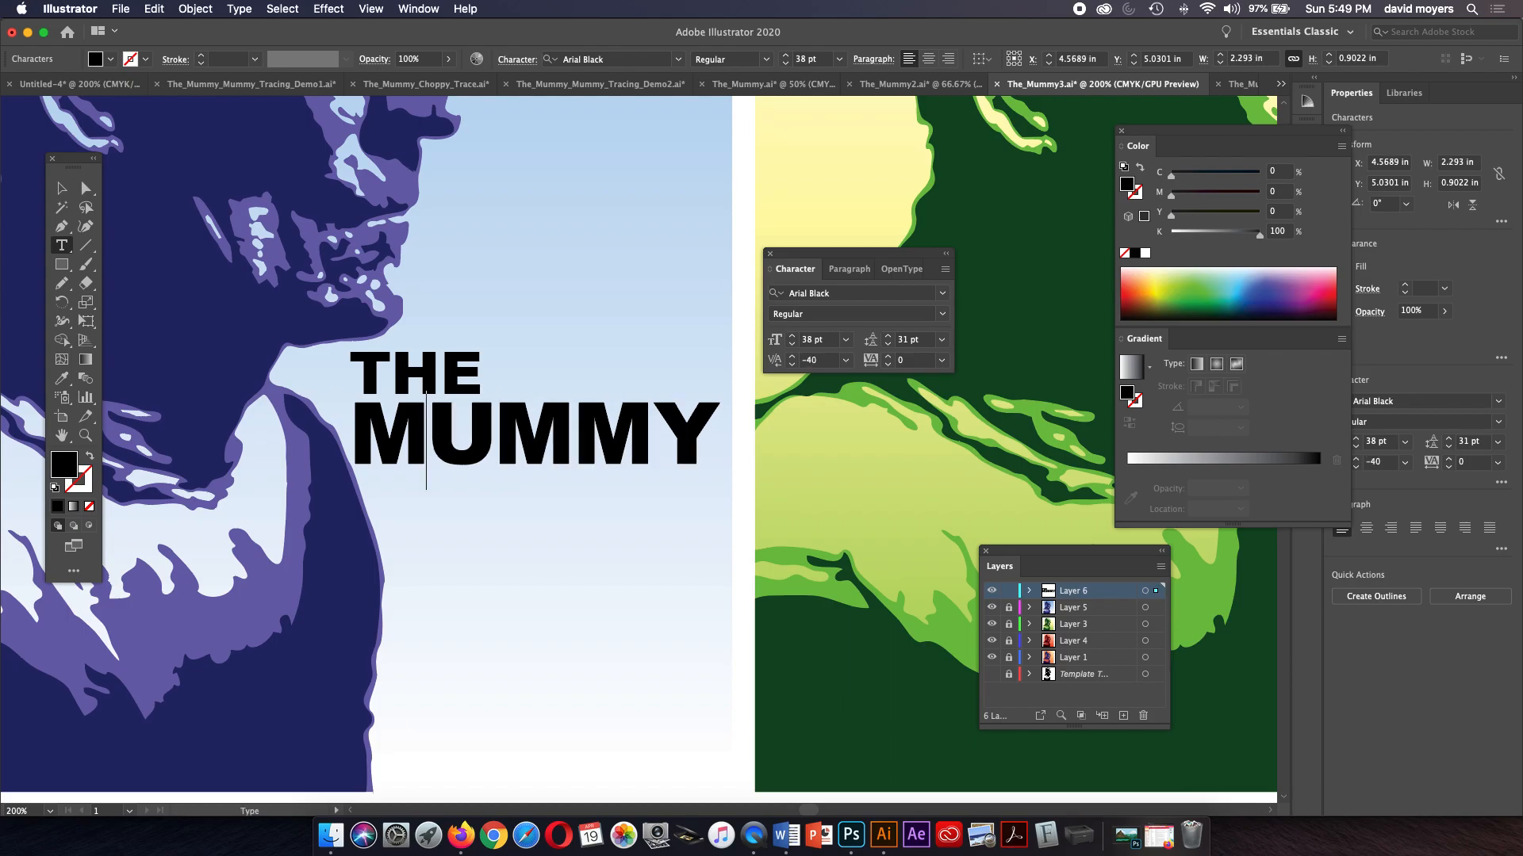
# Step: Tighten the kerning between the letters of the word THE in the blue panel's title, and deselect the text
pyautogui.click(439, 374)
pyautogui.hotkey('alt', 'Left')
pyautogui.hotkey('alt', 'Left')
pyautogui.press('Left')
pyautogui.hotkey('alt', 'Left')
pyautogui.press('Left')
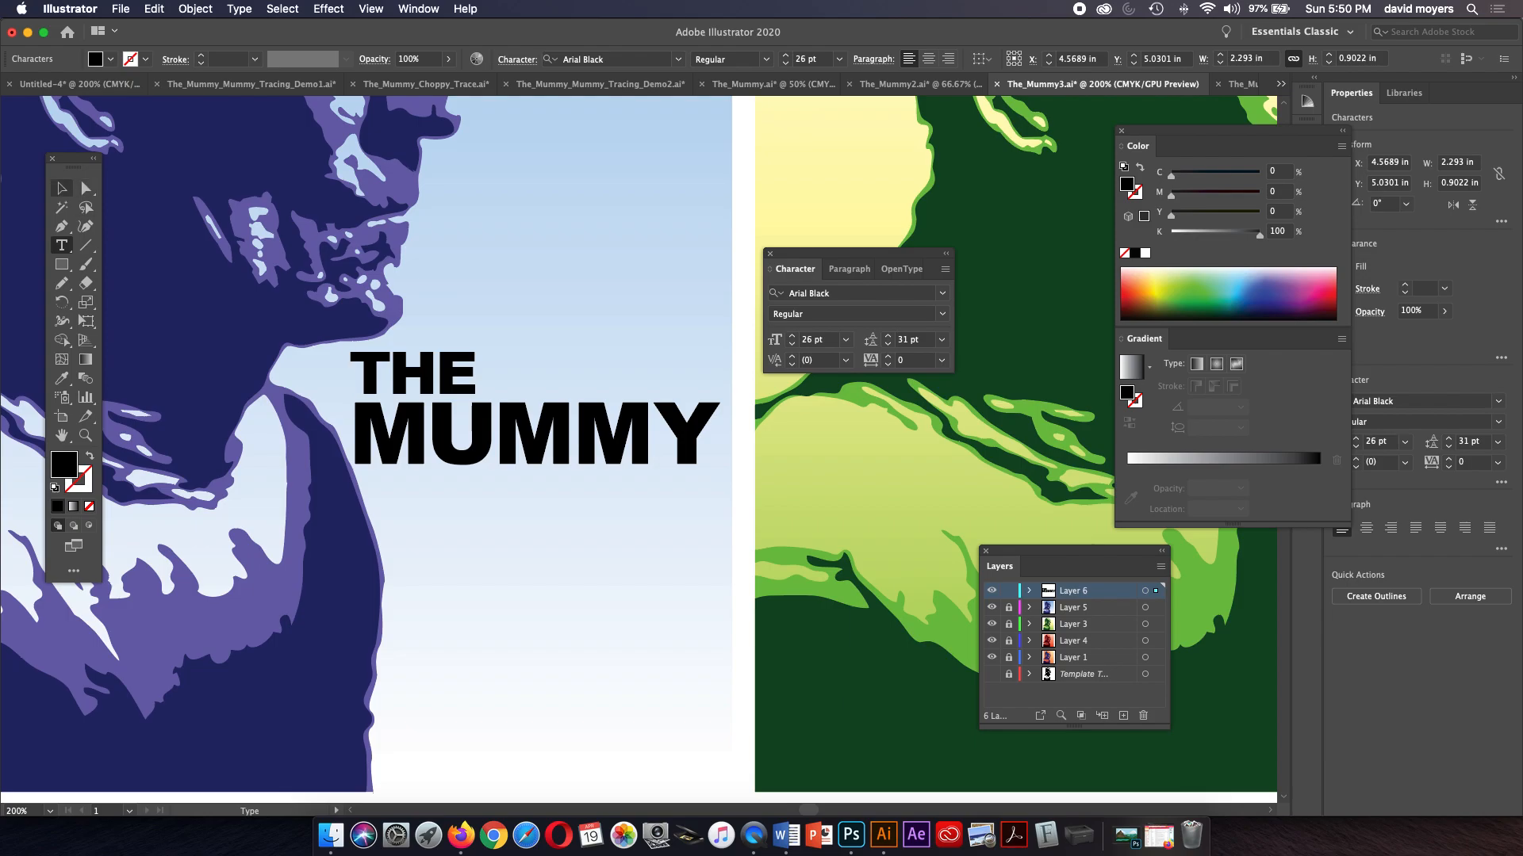
pyautogui.press('Escape')
pyautogui.press('super+shift+a')
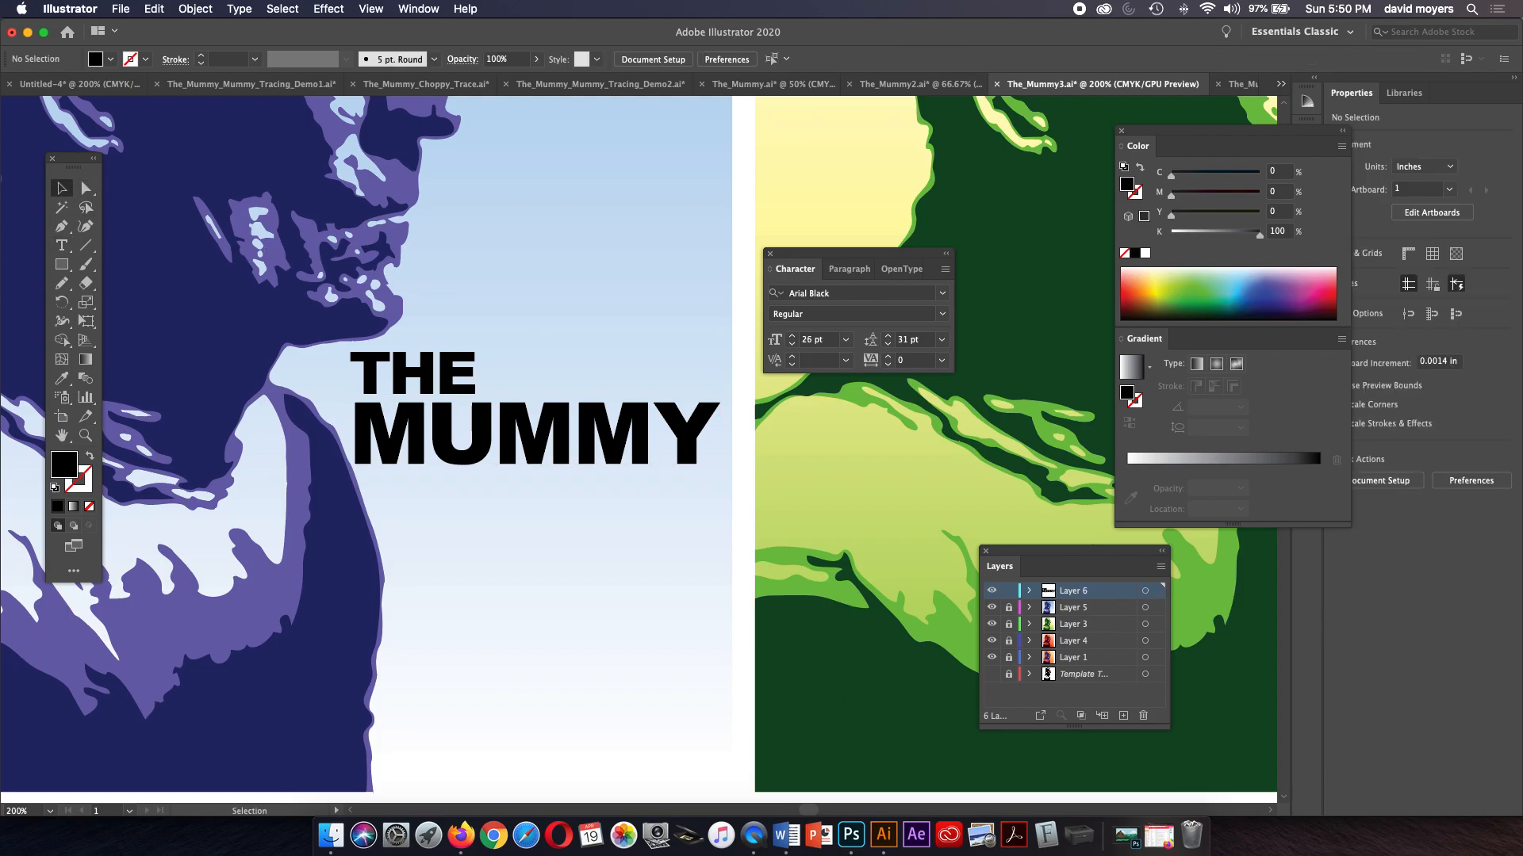
# Step: Duplicate THE MUMMY title from the blue panel to the matching spot in the green panel, moving the floating Character settings clear of the artwork
pyautogui.press('a')
pyautogui.press('super+minus')
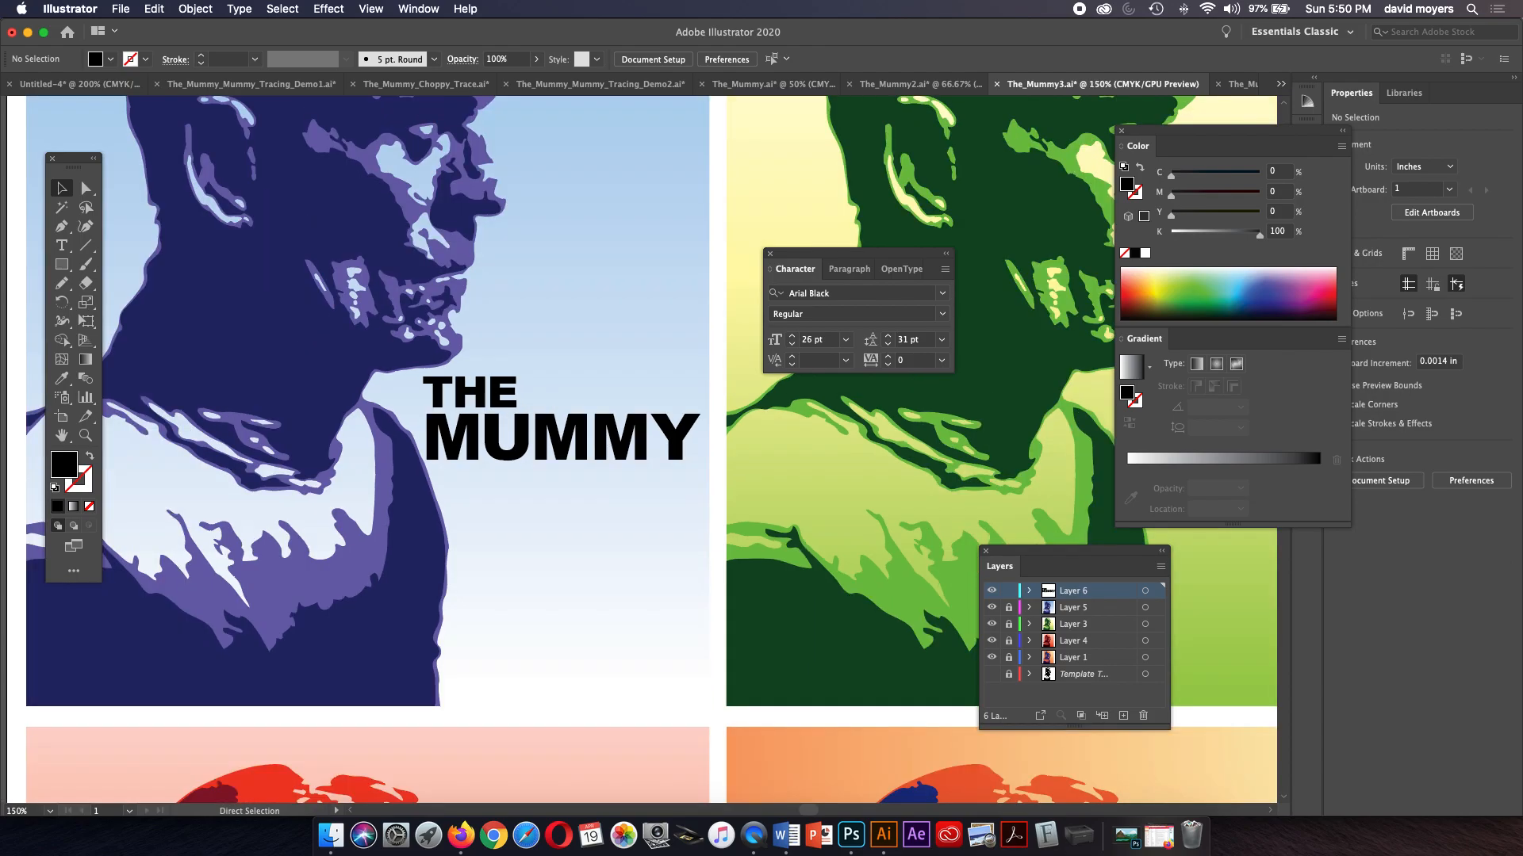
pyautogui.press('super+minus')
pyautogui.press('super+minus')
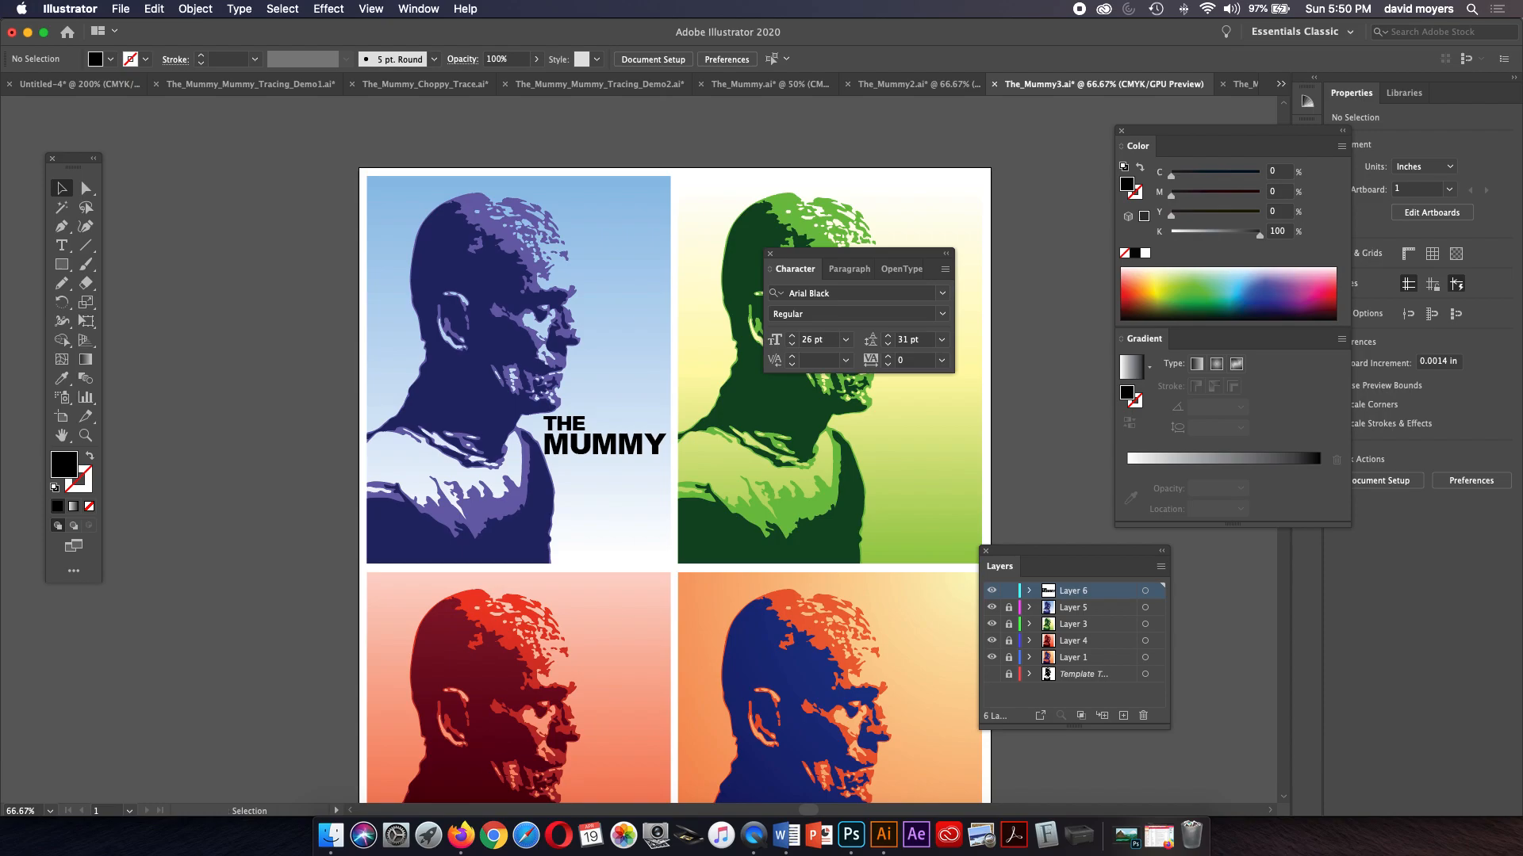
pyautogui.hscroll(5, 515, 476)
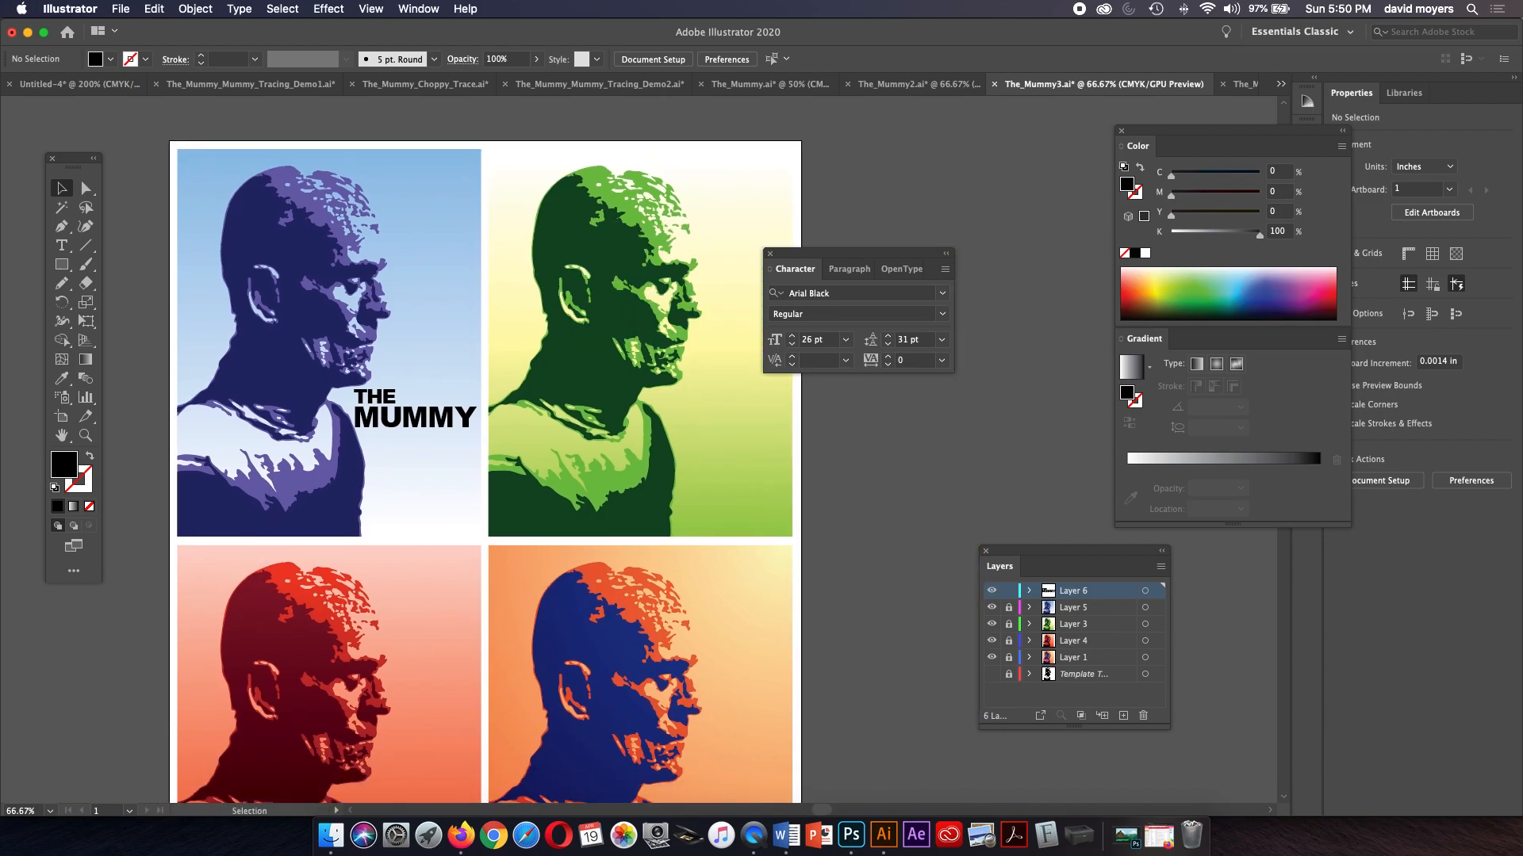
pyautogui.moveTo(850, 254); pyautogui.dragTo(971, 274)
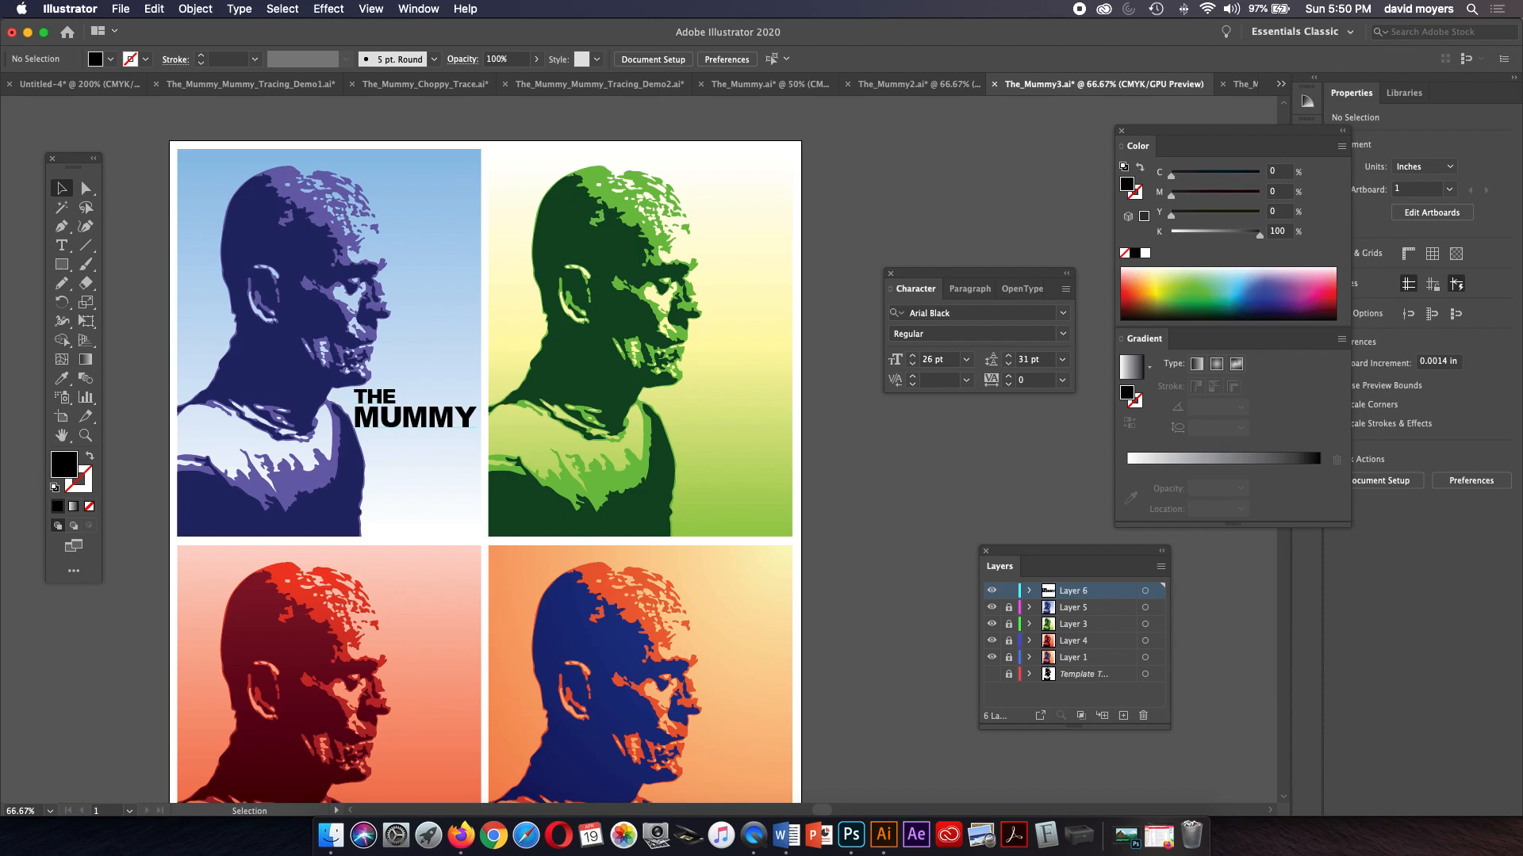
pyautogui.moveTo(353, 403); pyautogui.dragTo(666, 403)
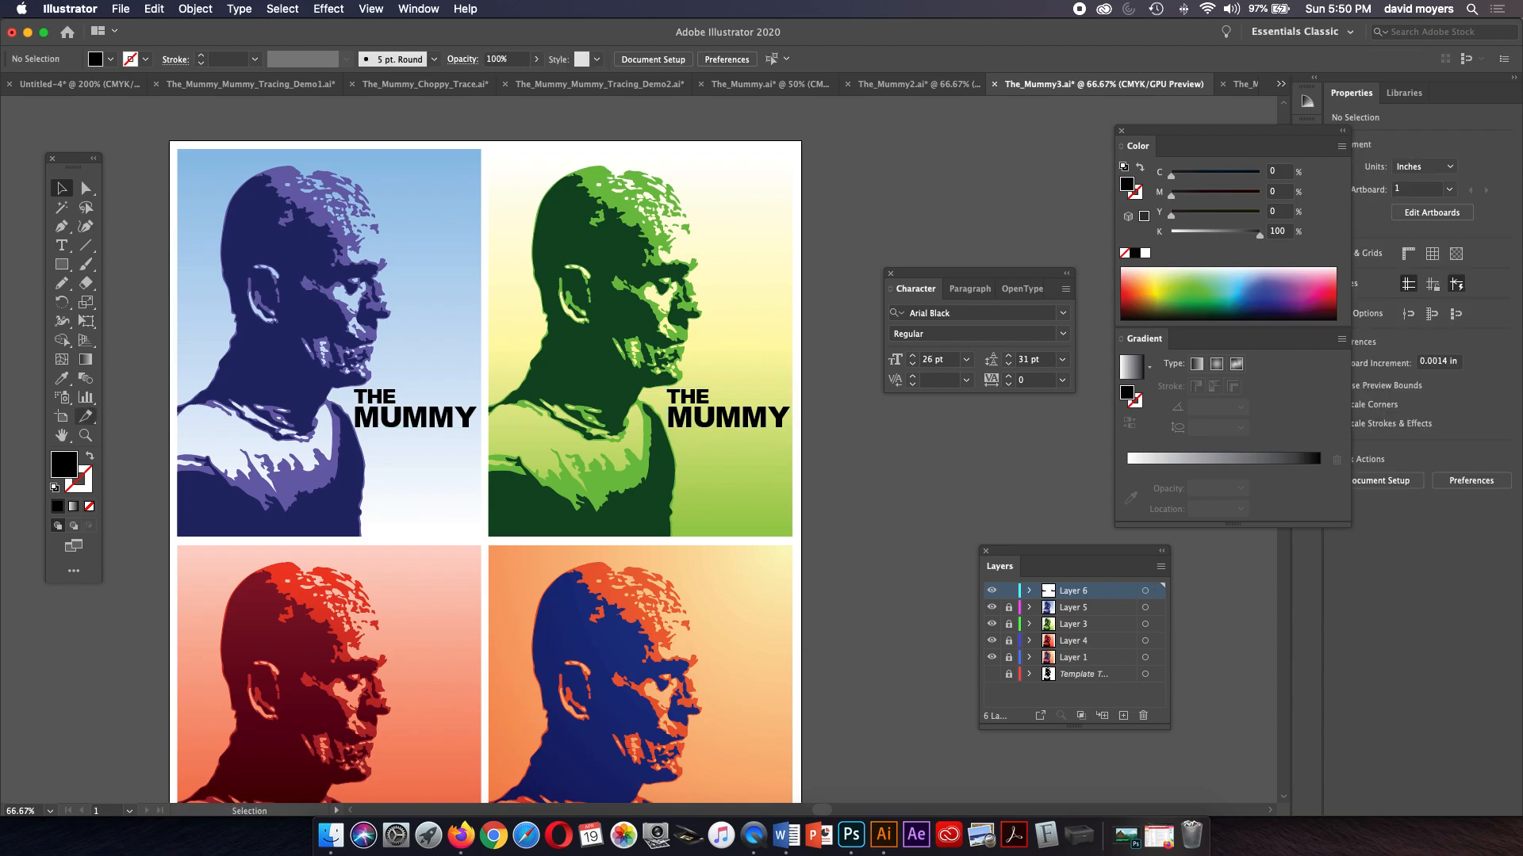
# Step: Shift the green panel's copy of the title slightly to the left beside the neck
pyautogui.click(86, 435)
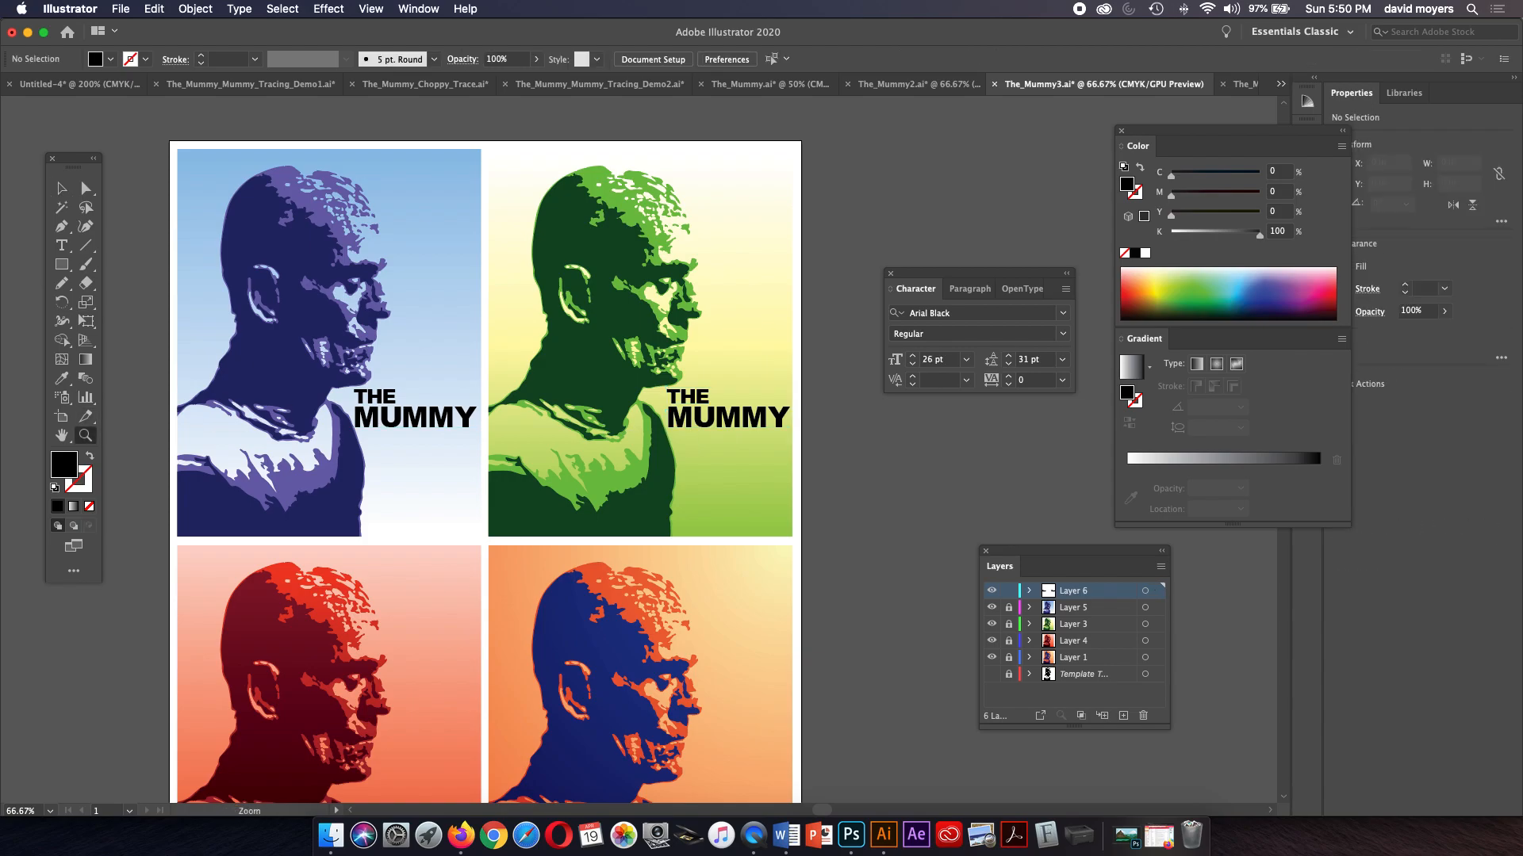
pyautogui.click(742, 421)
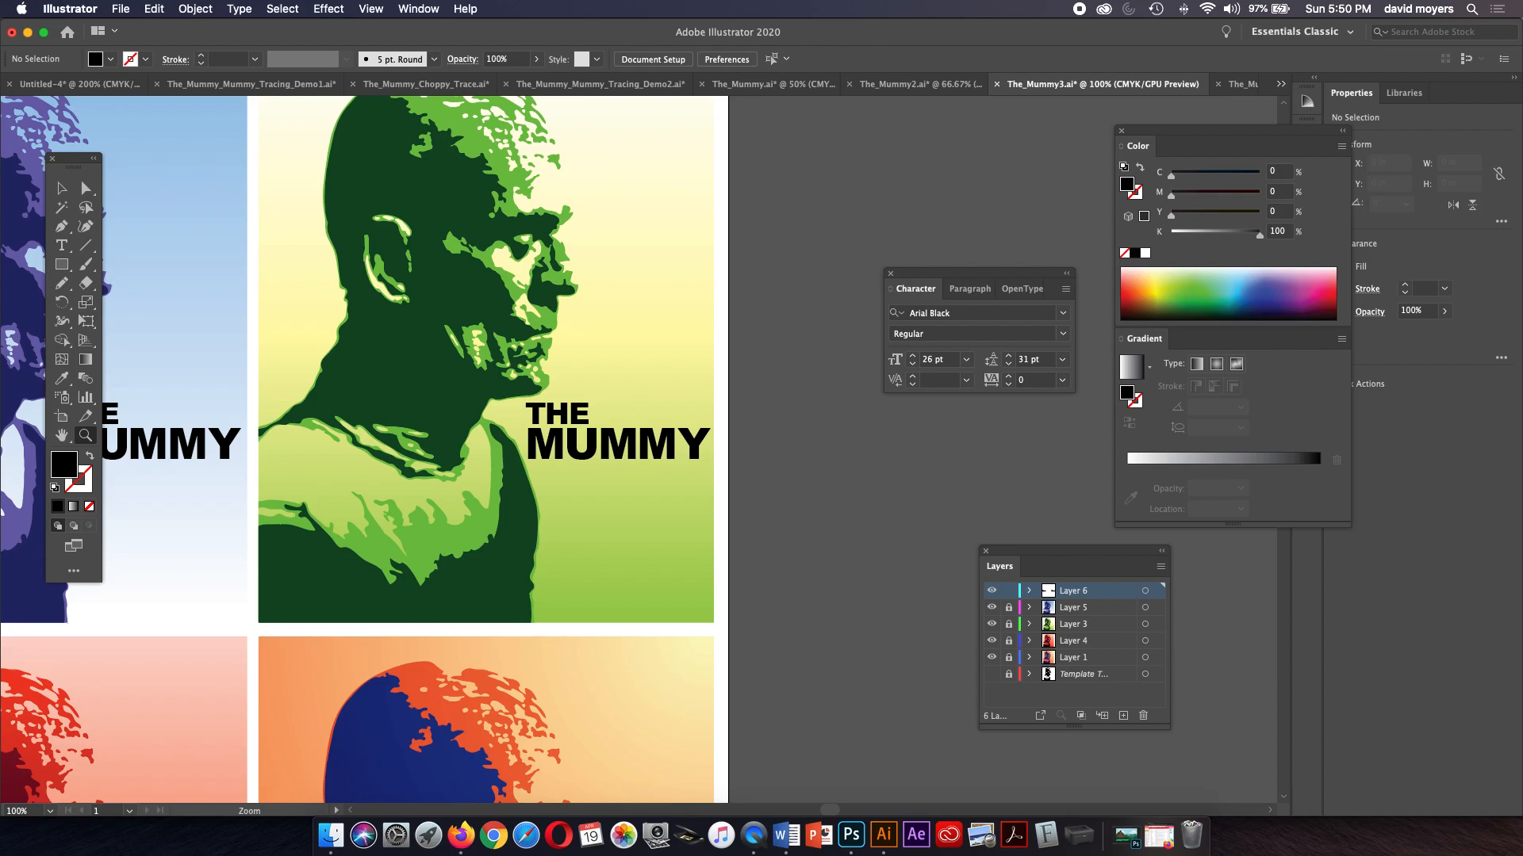
pyautogui.click(638, 462)
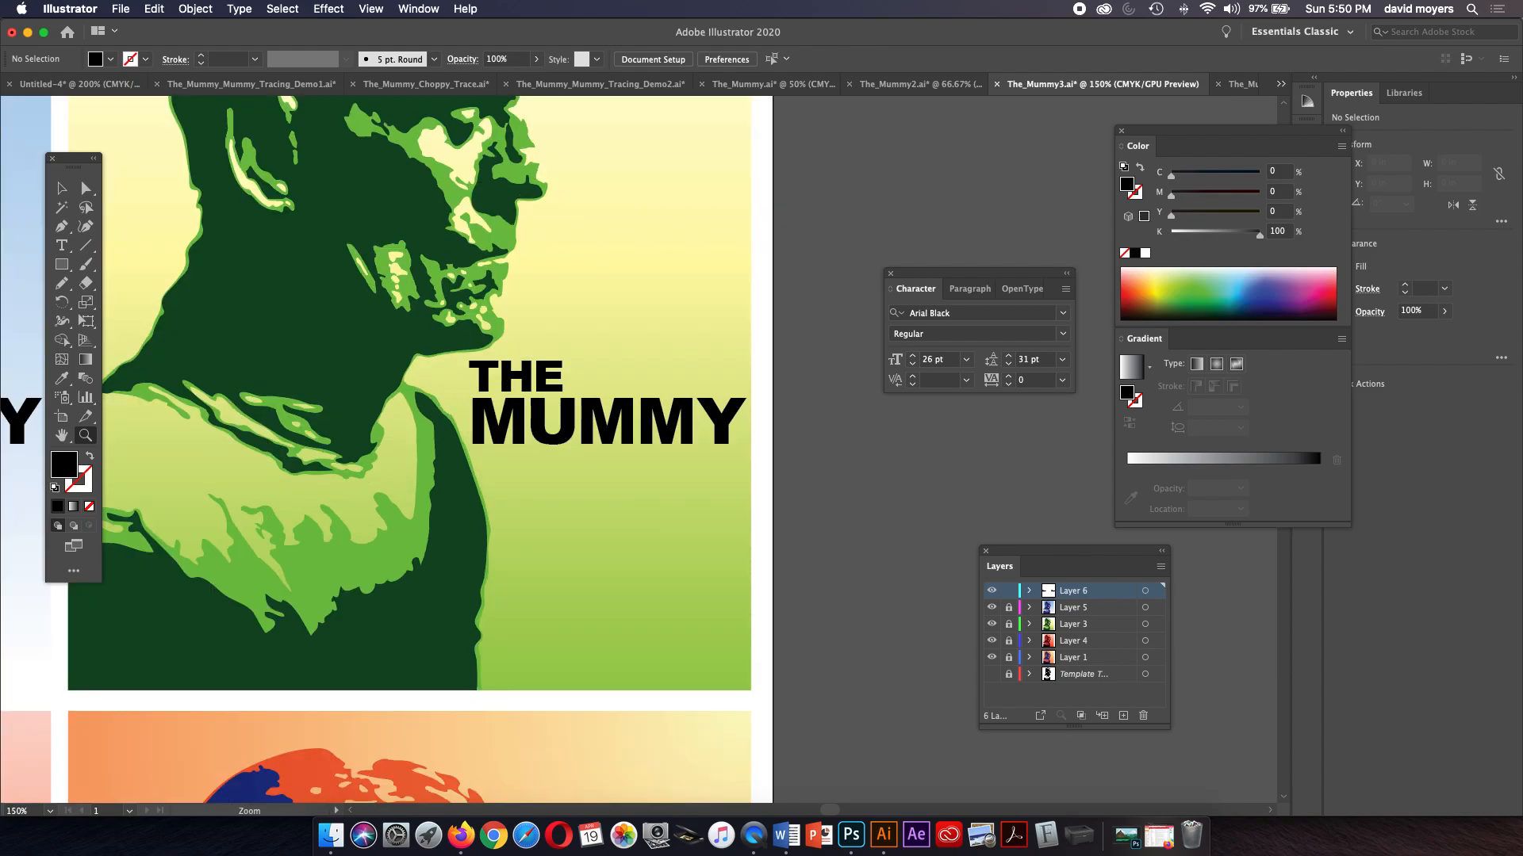
pyautogui.press('v')
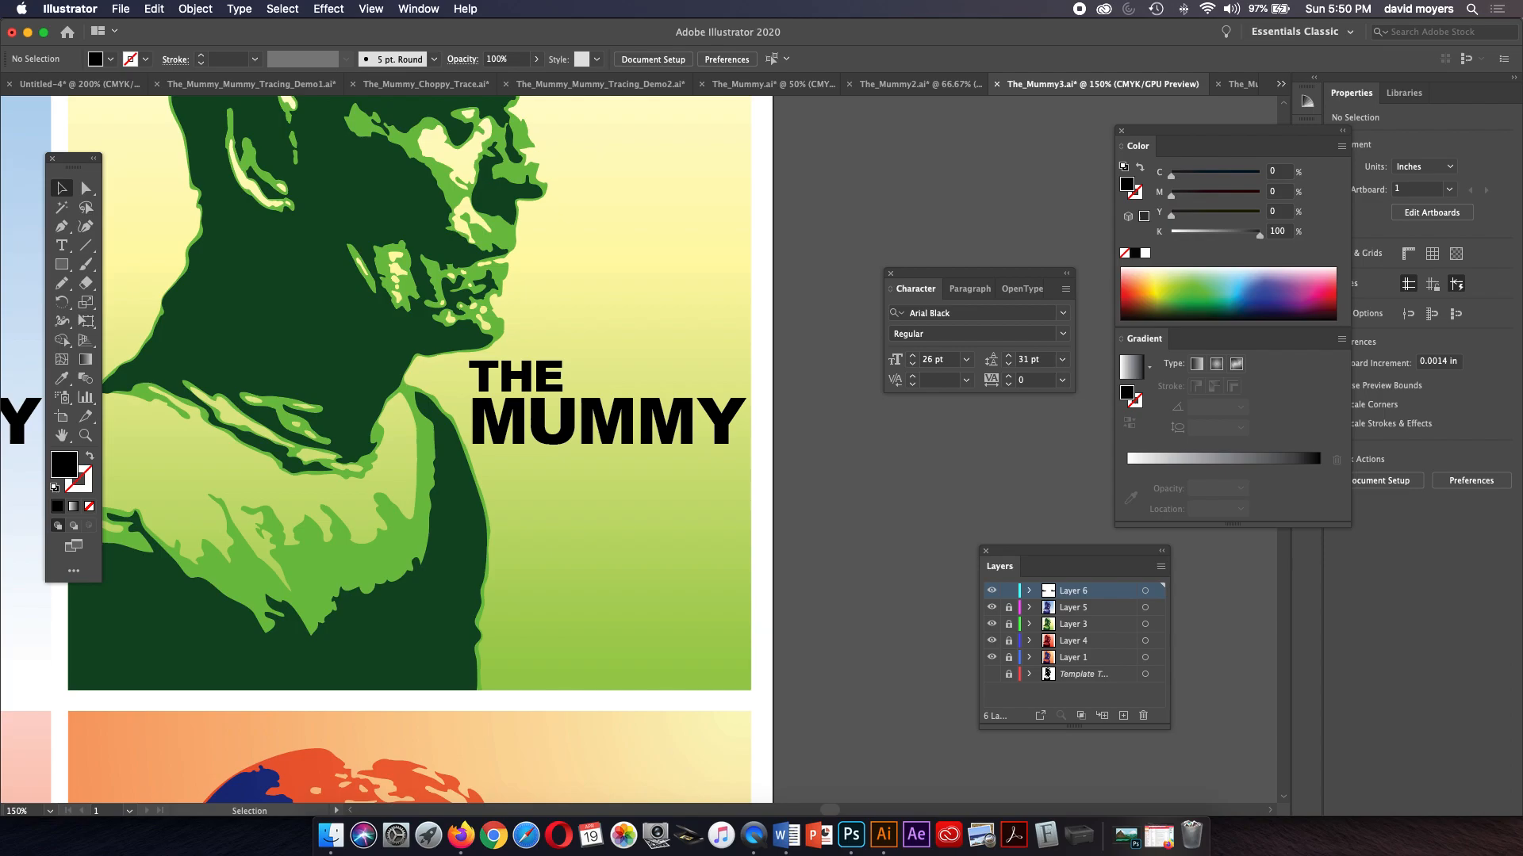
pyautogui.moveTo(568, 419); pyautogui.dragTo(563, 415)
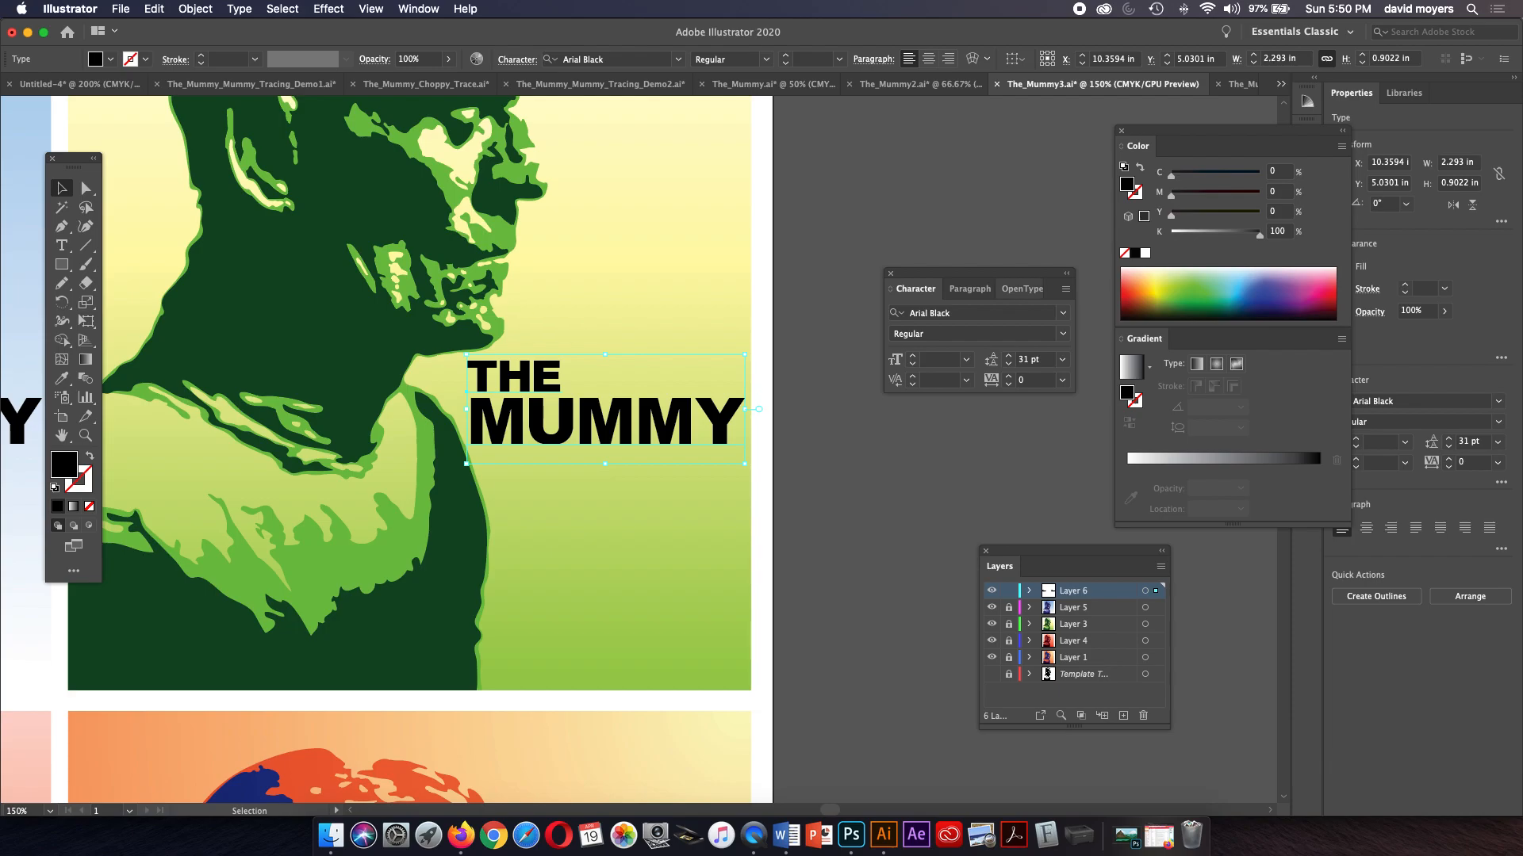
# Step: Preview alternative font families on the green panel's title, going through the font list from Myriad Pro to Desdemona
pyautogui.click(1063, 312)
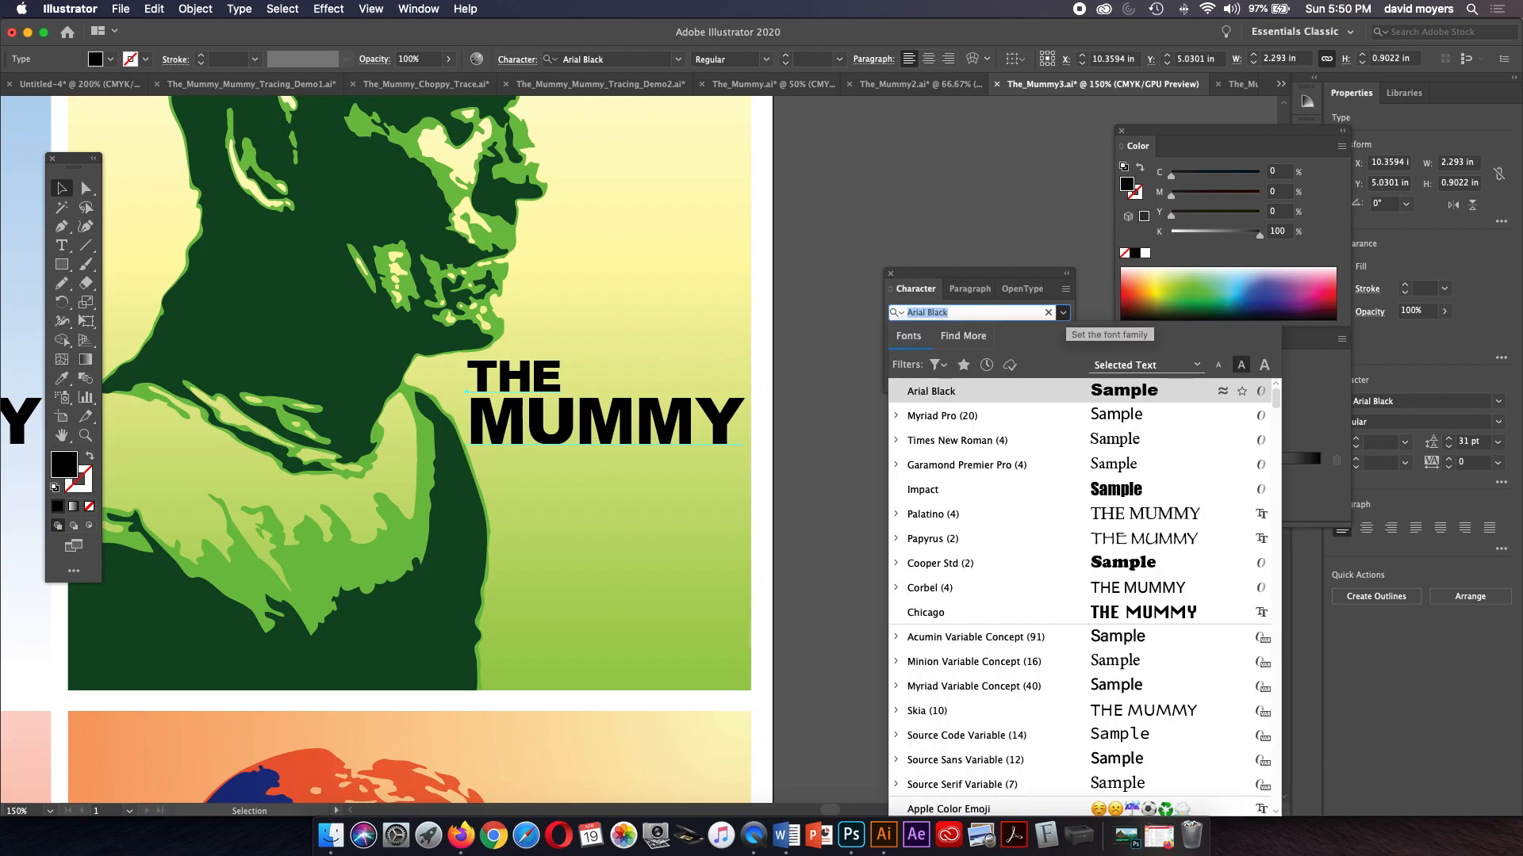
pyautogui.press('Down')
pyautogui.press('Down')
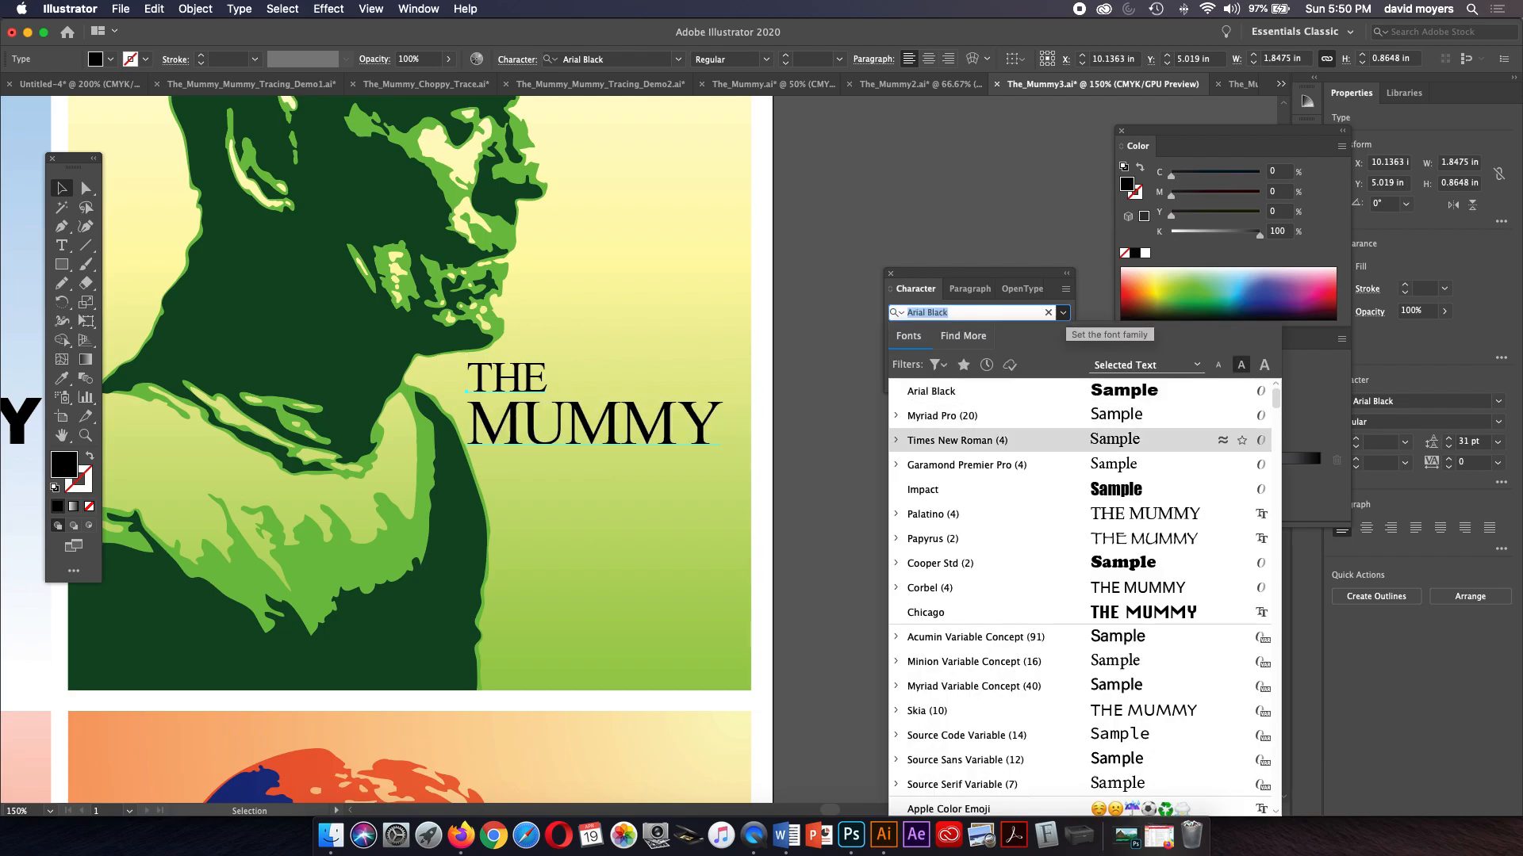
pyautogui.press('Down')
pyautogui.press('Down')
pyautogui.press('Down')
pyautogui.press('Down')
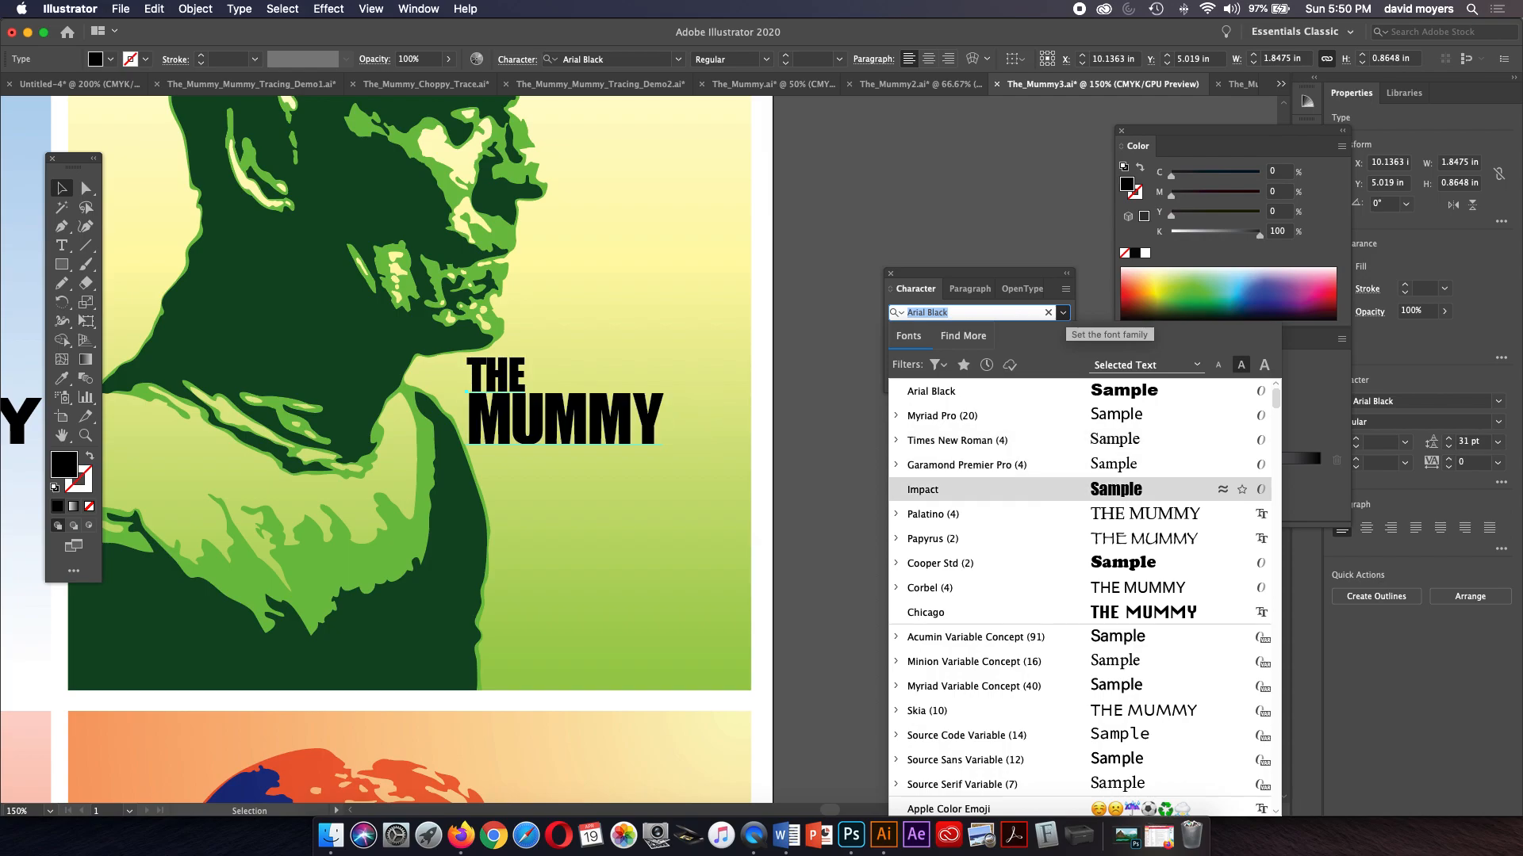
pyautogui.press('Down')
pyautogui.press('Down')
pyautogui.press('Down')
pyautogui.press('Down')
pyautogui.press('Down')
pyautogui.press('Down')
pyautogui.press('Down')
pyautogui.press('Down')
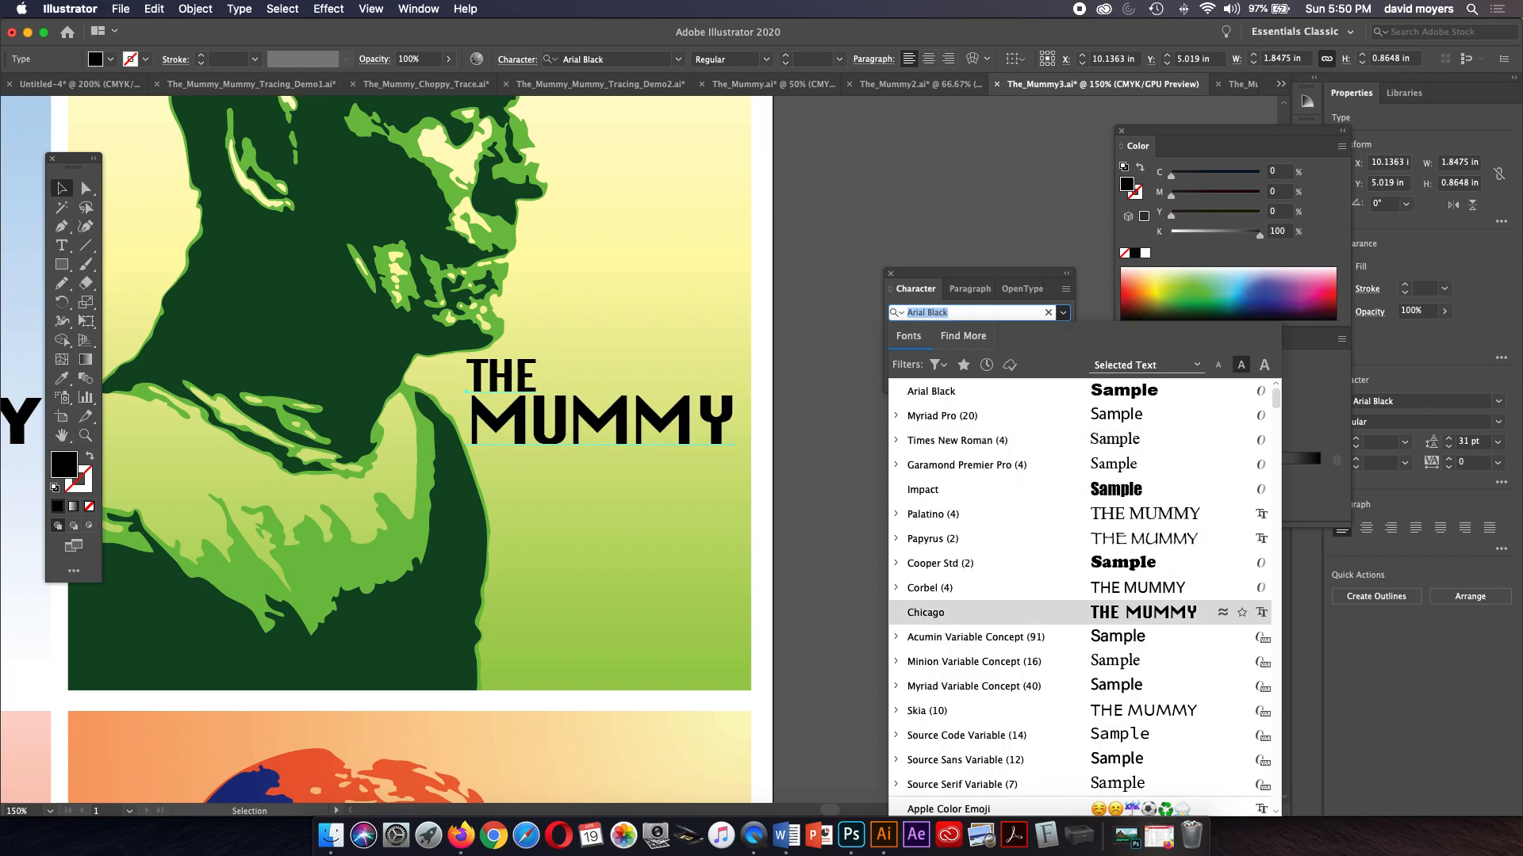
pyautogui.press('Down')
pyautogui.press('Down')
pyautogui.press('Down')
pyautogui.press('Down')
pyautogui.press('Down')
pyautogui.press('Down')
pyautogui.press('Down')
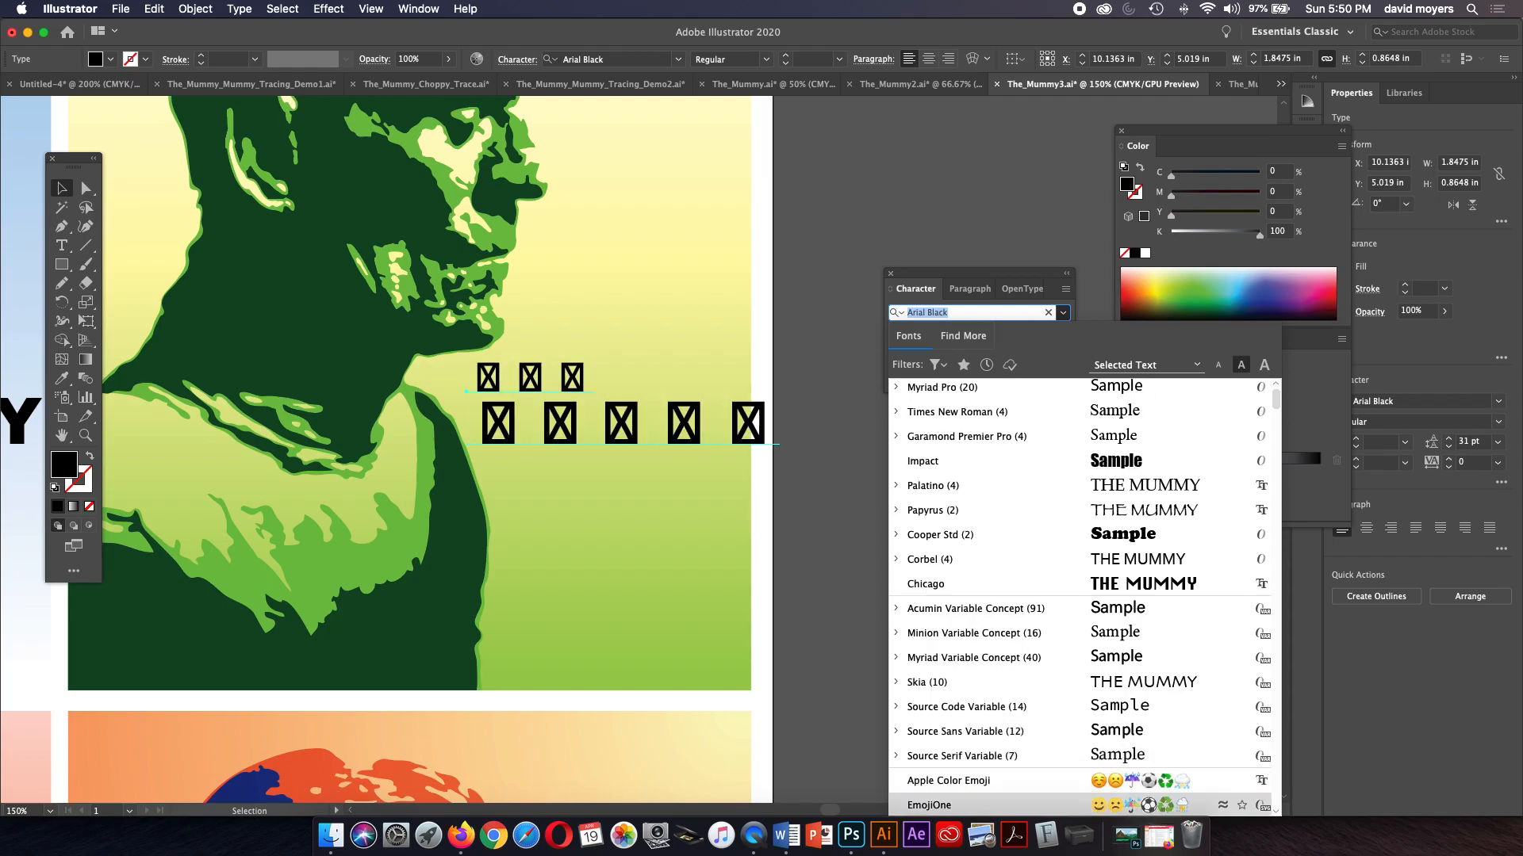
pyautogui.press('Down')
pyautogui.press('Down')
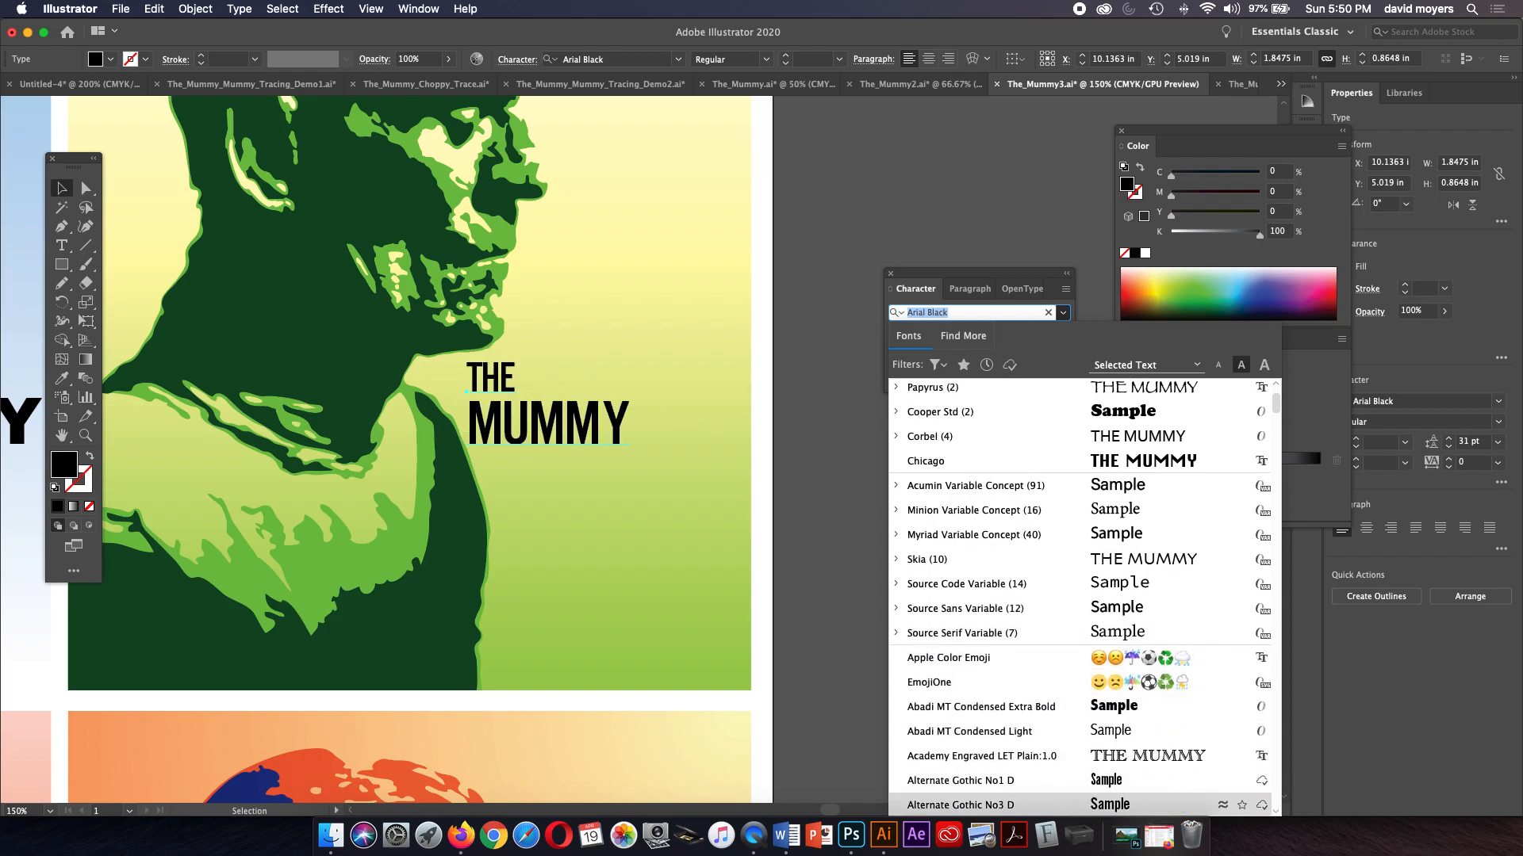
pyautogui.press('Down')
pyautogui.press('Down')
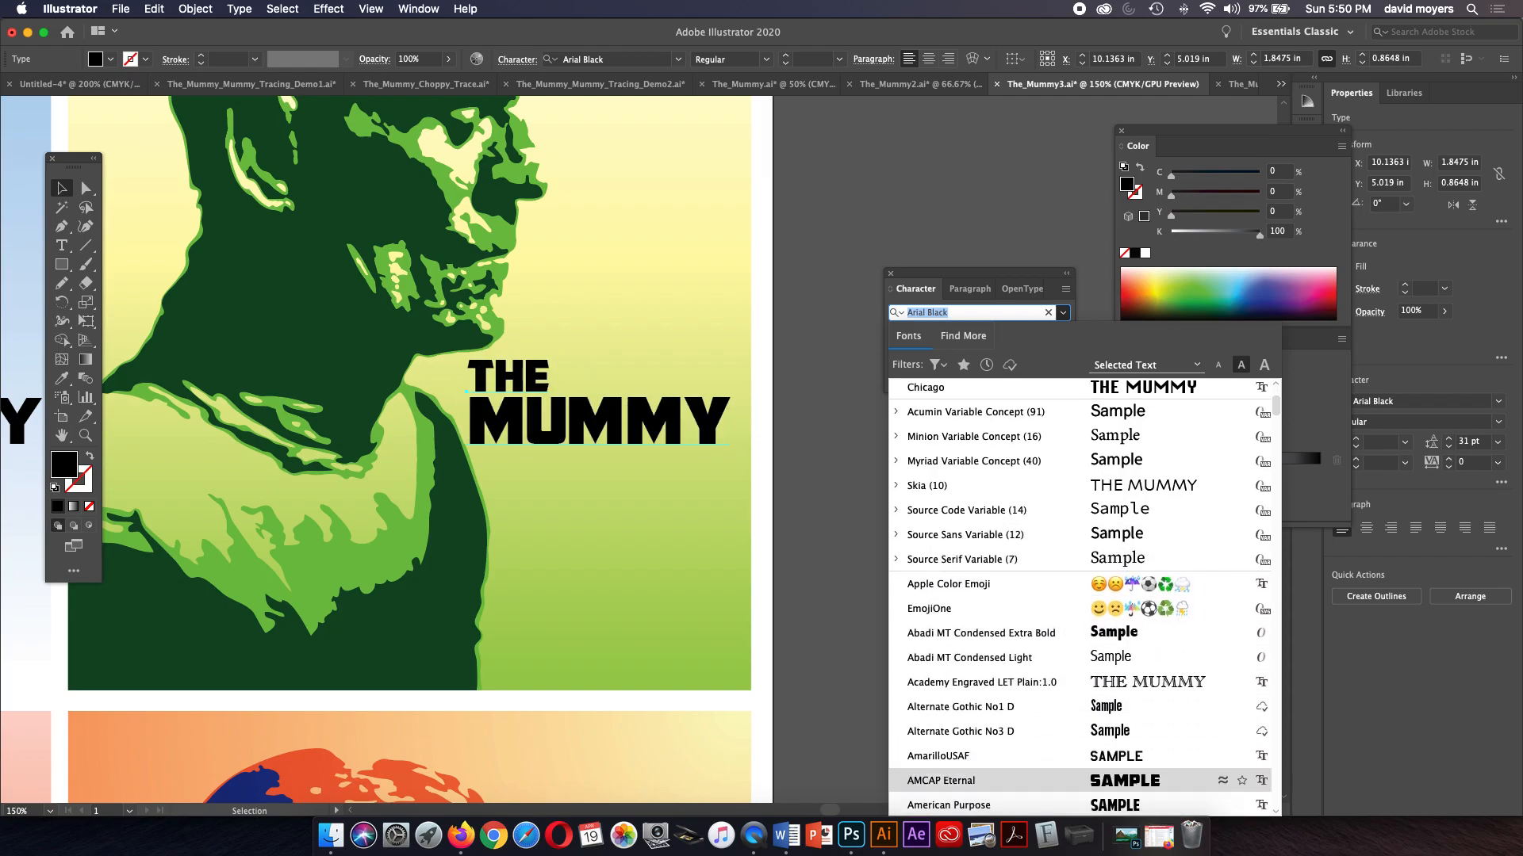
pyautogui.press('Down')
pyautogui.press('Down')
pyautogui.press('Down')
pyautogui.press('Down')
pyautogui.press('Down')
pyautogui.press('Down')
pyautogui.press('Down')
pyautogui.press('Down')
pyautogui.press('Down')
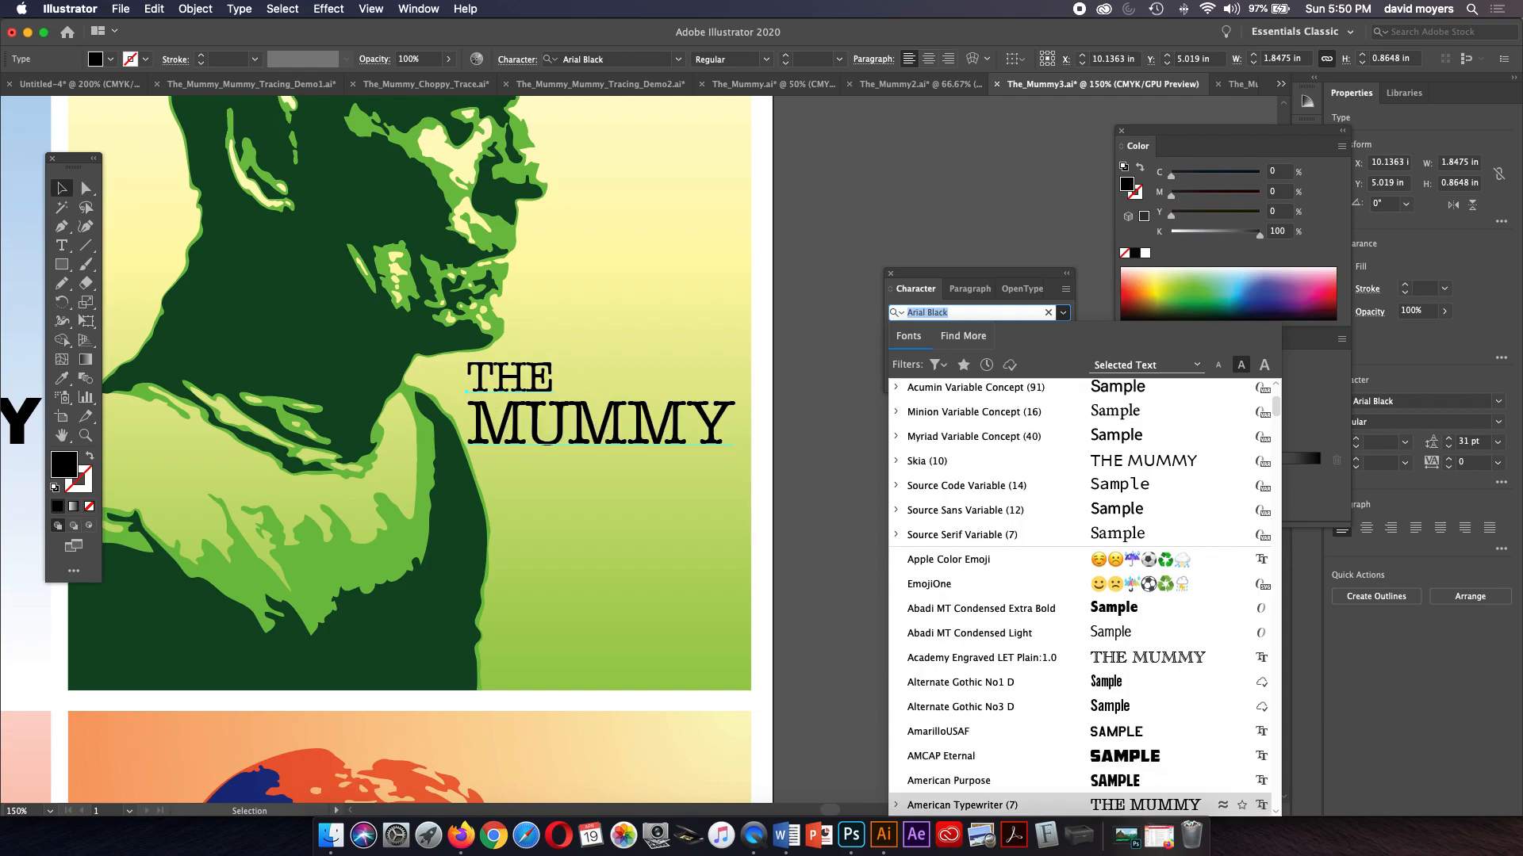
pyautogui.press('Down')
pyautogui.press('Down')
pyautogui.press('Down')
pyautogui.press('Down')
pyautogui.press('Down')
pyautogui.press('Down')
pyautogui.press('Down')
pyautogui.press('Down')
pyautogui.press('Down')
pyautogui.press('Down')
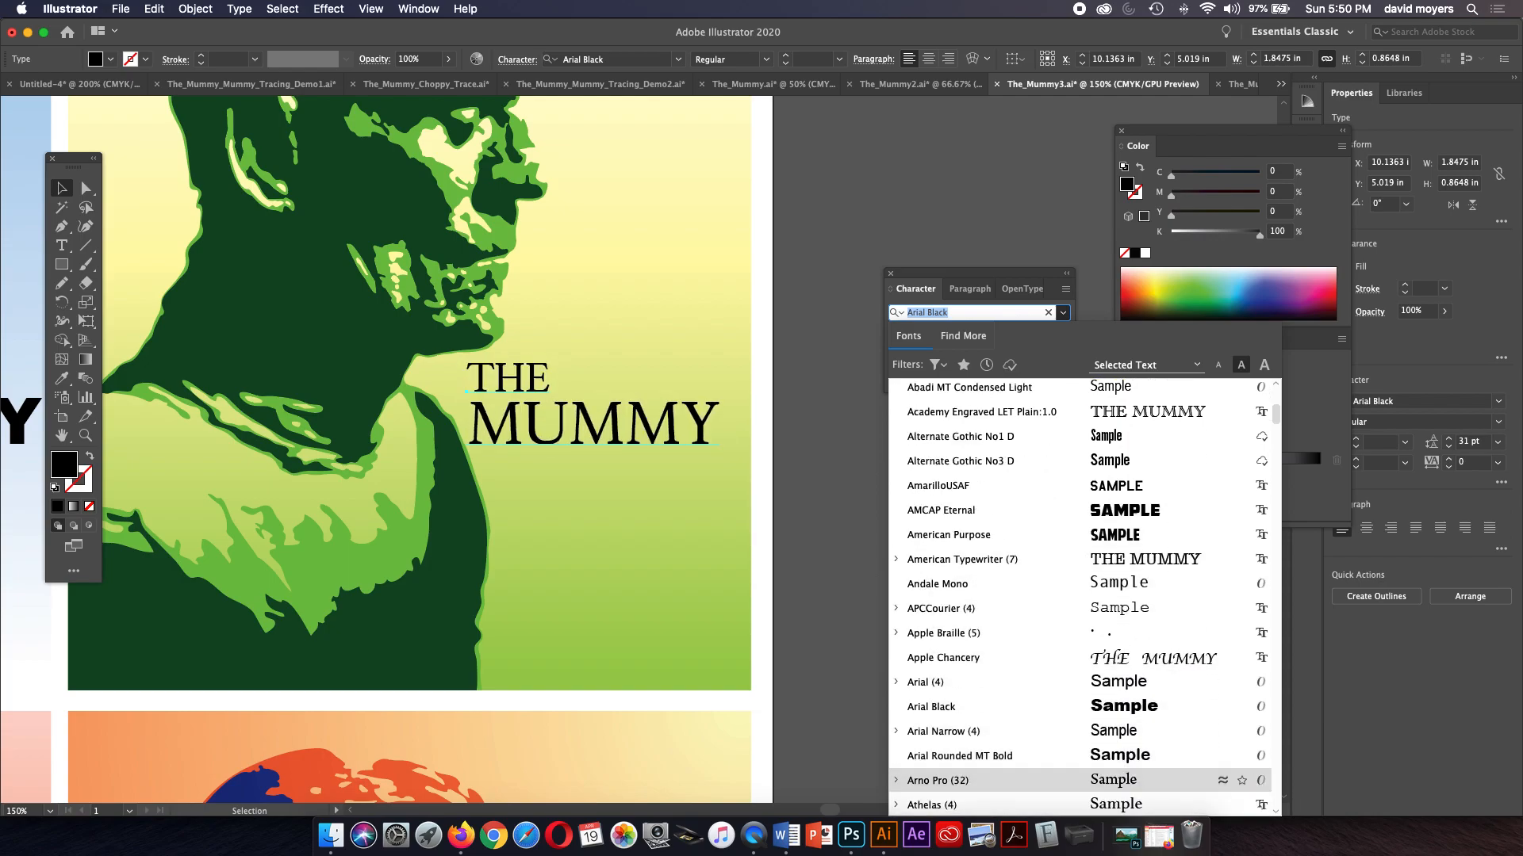
pyautogui.press('Down')
pyautogui.press('Down')
pyautogui.press('Down')
pyautogui.press('Down')
pyautogui.press('Down')
pyautogui.press('Down')
pyautogui.press('Down')
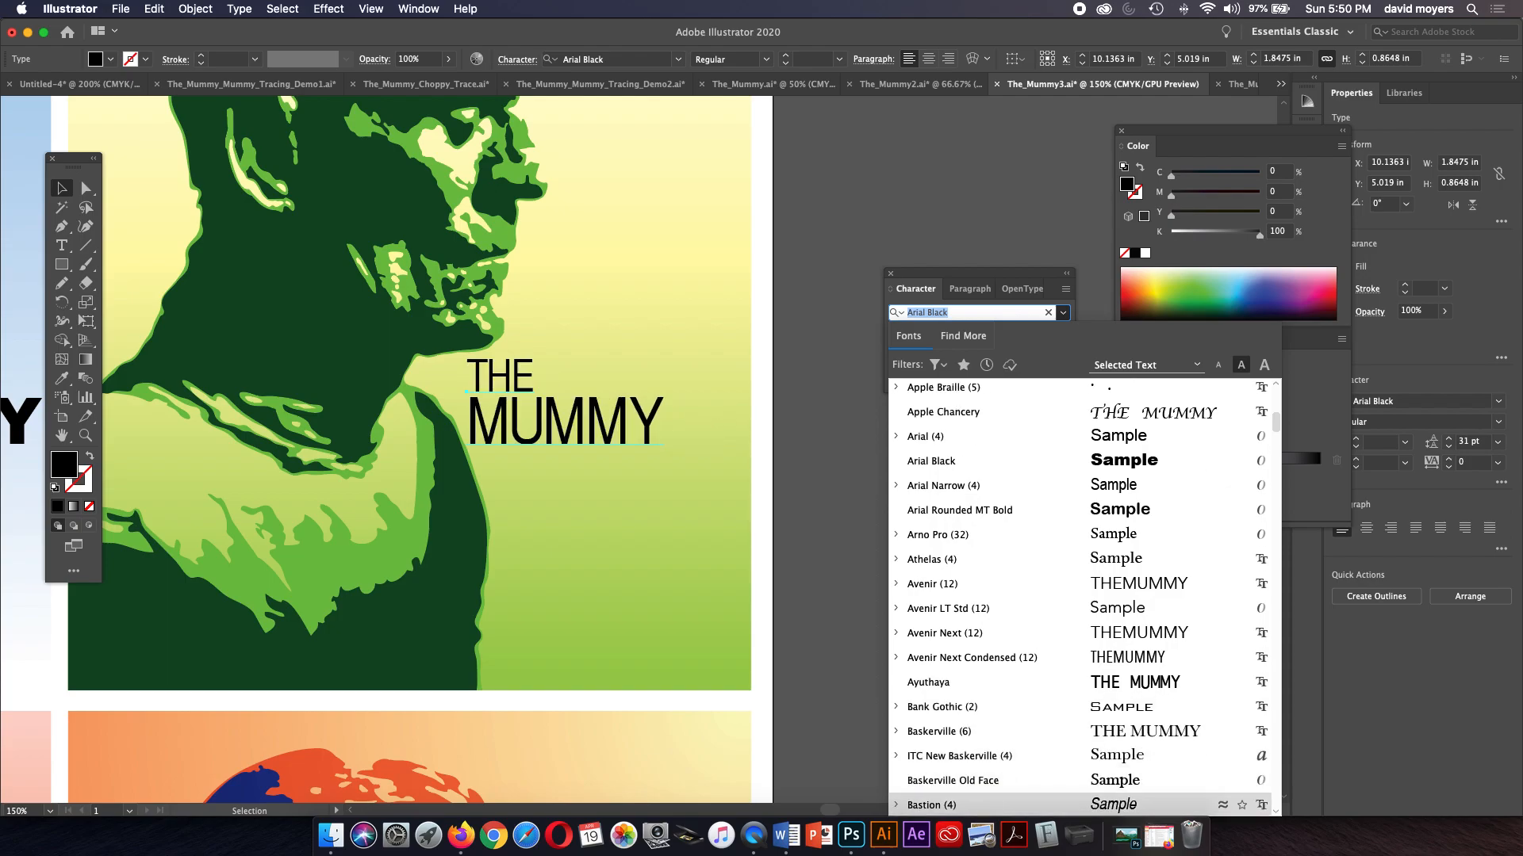
pyautogui.press('Down')
pyautogui.press('Down')
pyautogui.press('Down')
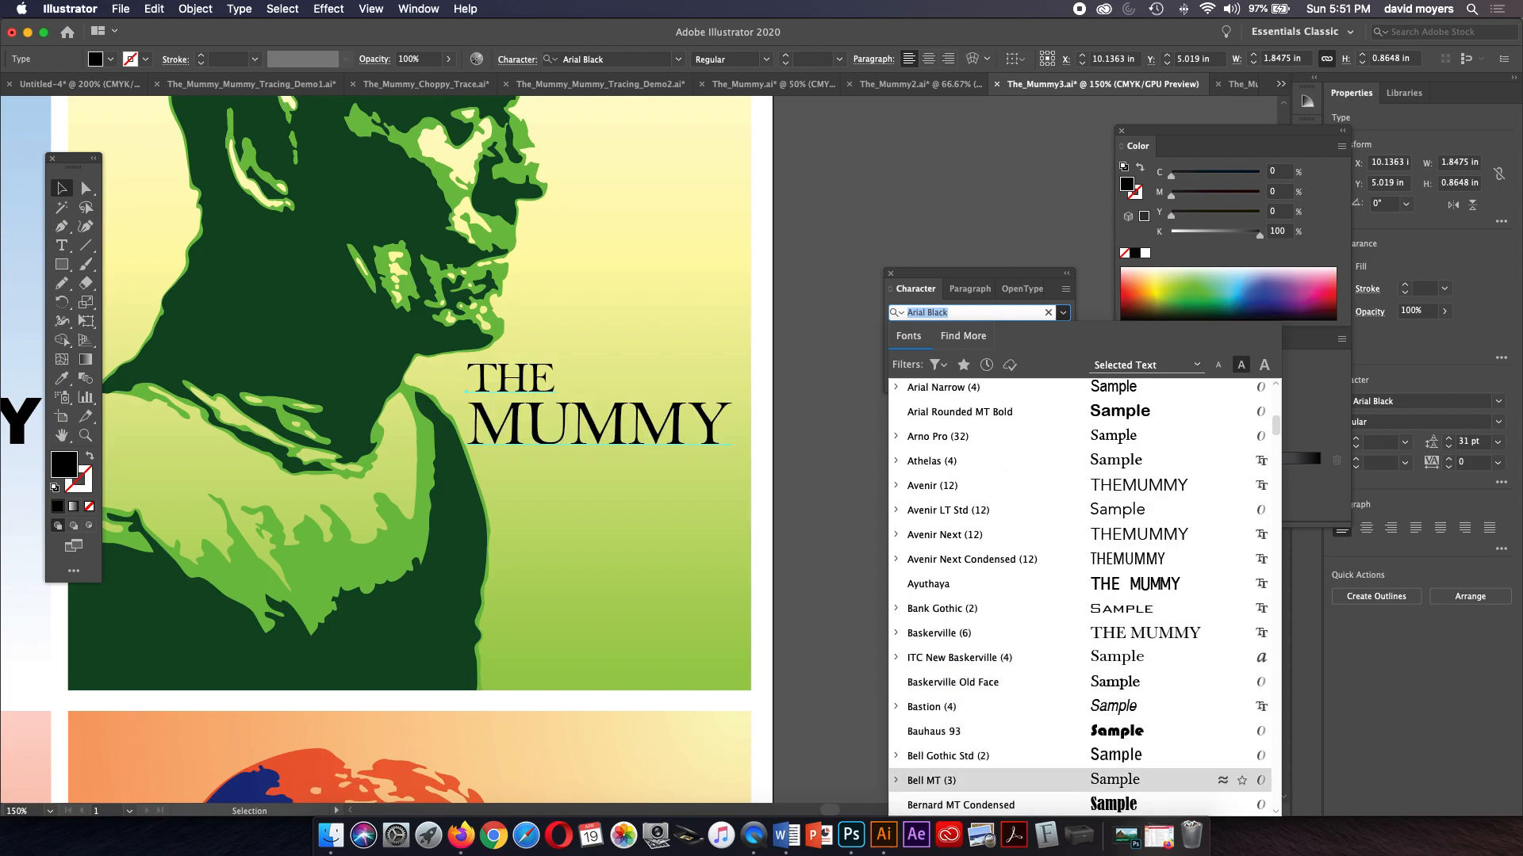
pyautogui.press('Down')
pyautogui.press('Down')
pyautogui.press('Down')
pyautogui.press('Down')
pyautogui.press('Down')
pyautogui.press('Down')
pyautogui.press('Down')
pyautogui.press('Down')
pyautogui.press('Down')
pyautogui.press('Down')
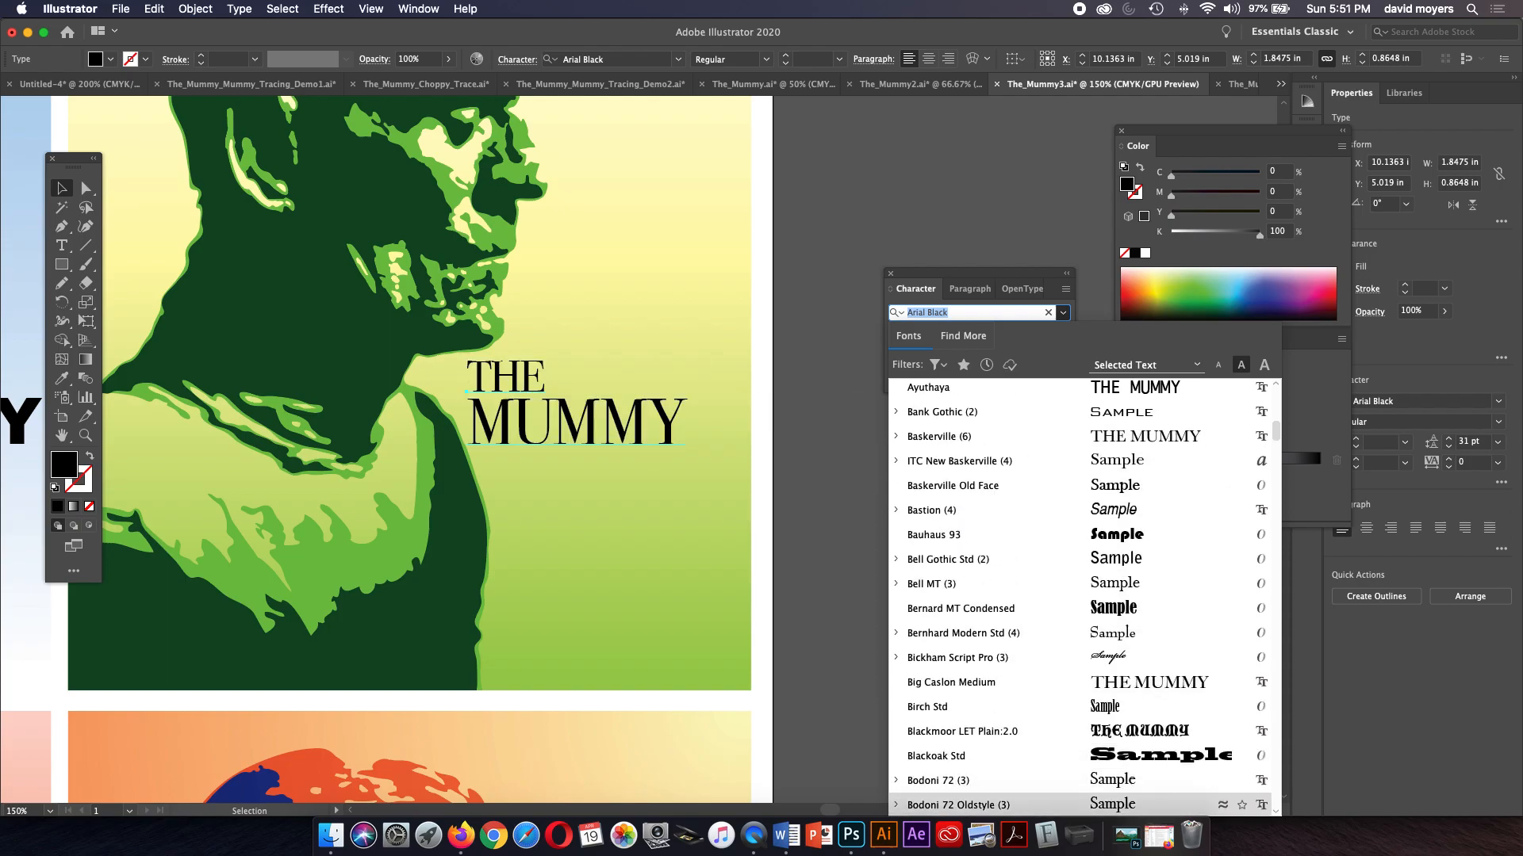
pyautogui.press('Down')
pyautogui.press('Down')
pyautogui.press('Down')
pyautogui.press('Down')
pyautogui.press('Down')
pyautogui.press('Down')
pyautogui.press('Down')
pyautogui.press('Down')
pyautogui.press('Down')
pyautogui.press('Down')
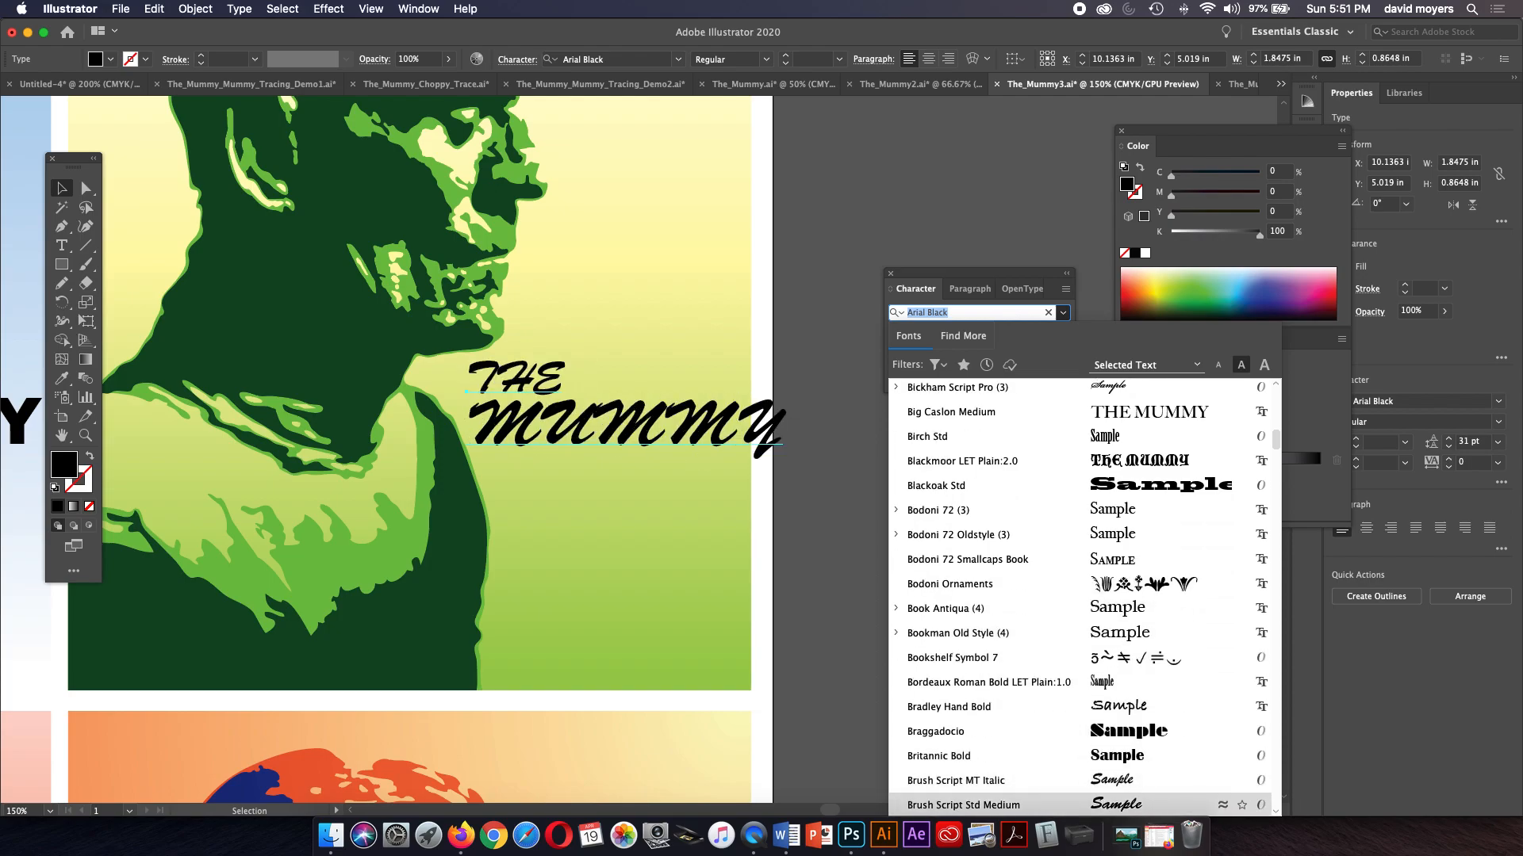
pyautogui.press('Down')
pyautogui.press('Down')
pyautogui.press('Down')
pyautogui.press('Down')
pyautogui.press('Down')
pyautogui.press('Down')
pyautogui.press('Down')
pyautogui.press('Down')
pyautogui.press('Down')
pyautogui.press('Down')
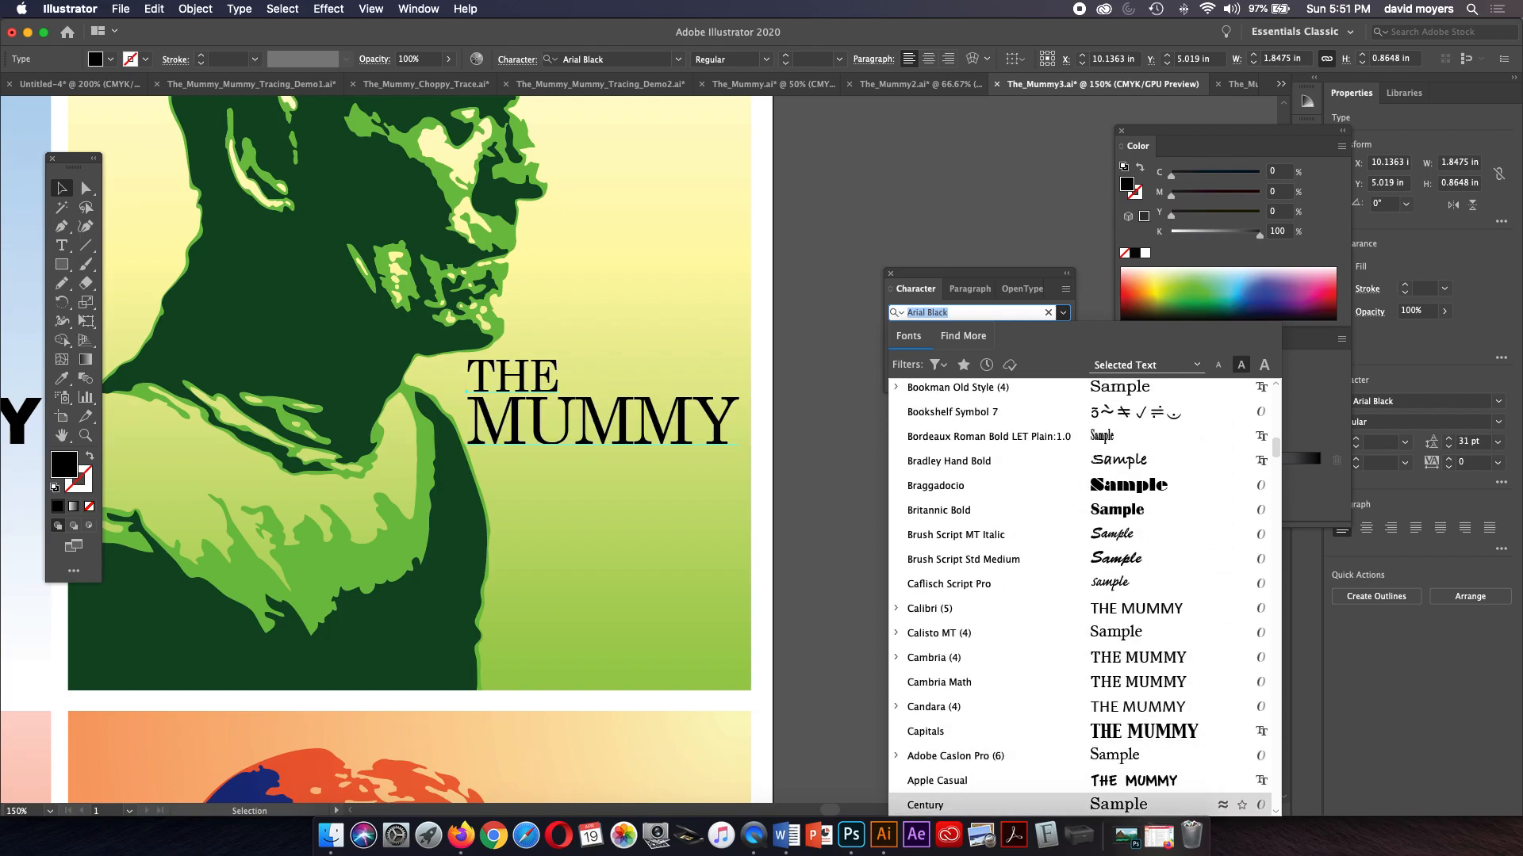
pyautogui.press('Down')
pyautogui.press('Down')
pyautogui.press('Down')
pyautogui.press('Down')
pyautogui.press('Down')
pyautogui.press('Down')
pyautogui.press('Down')
pyautogui.press('Down')
pyautogui.press('Down')
pyautogui.press('Down')
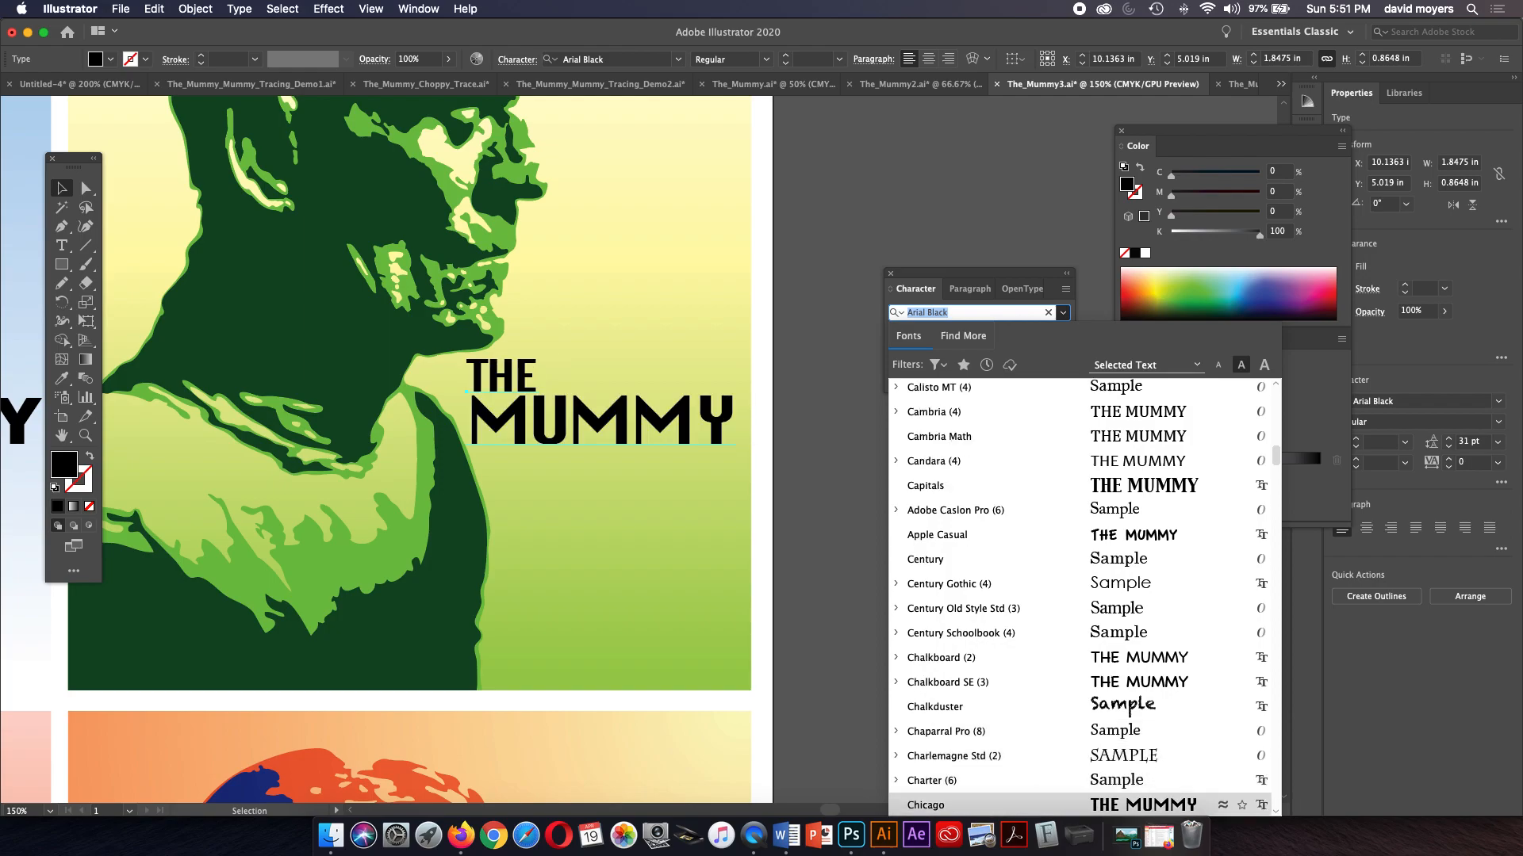
pyautogui.press('Down')
pyautogui.press('Down')
pyautogui.press('Down')
pyautogui.press('Down')
pyautogui.press('Down')
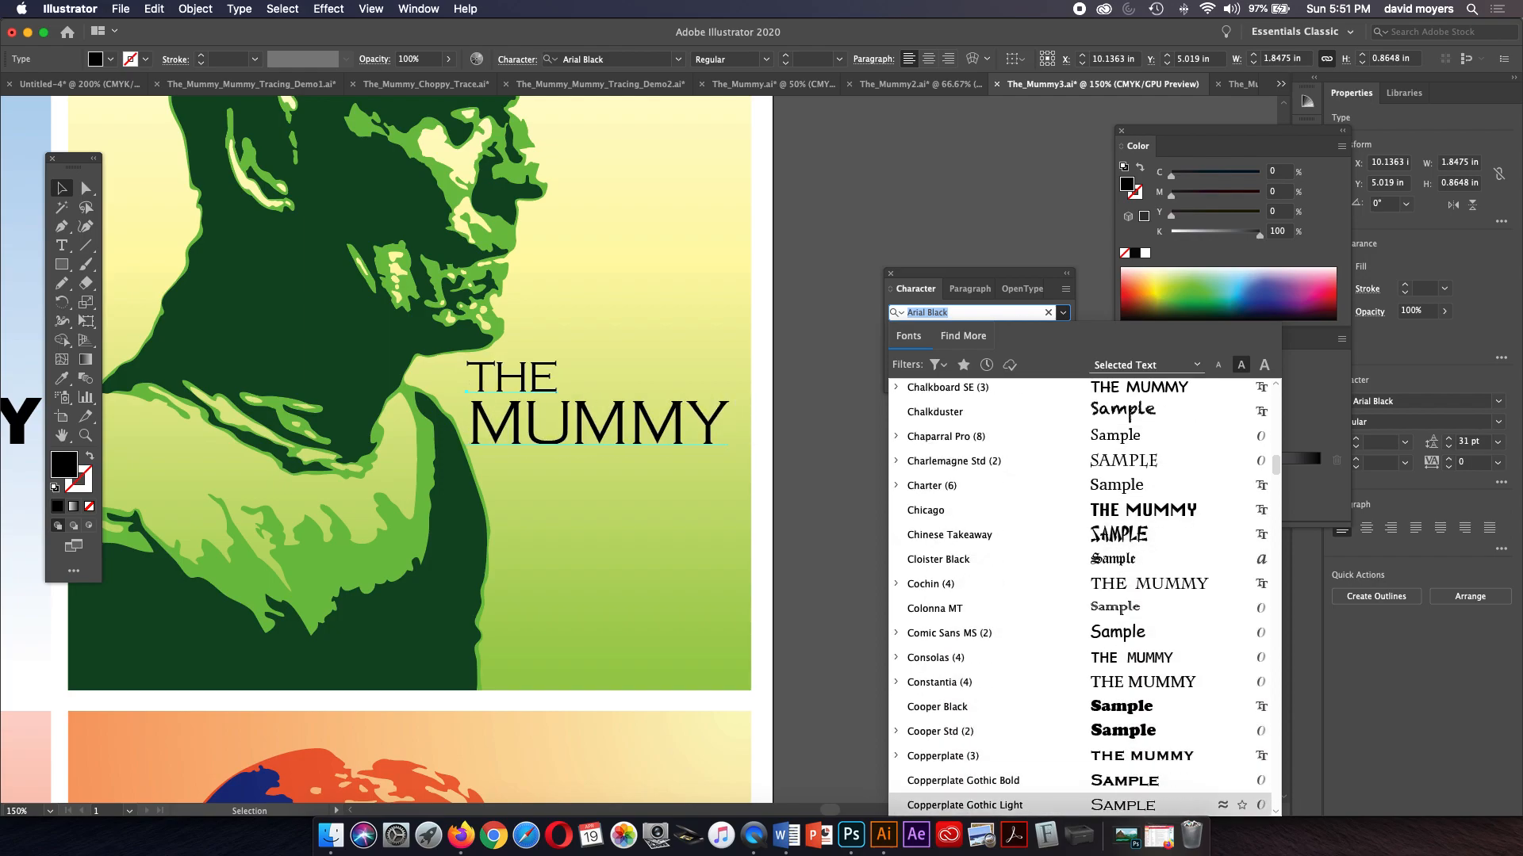
pyautogui.press('Up')
pyautogui.press('Up')
pyautogui.press('Up')
pyautogui.press('Up')
pyautogui.press('Up')
pyautogui.press('Up')
pyautogui.press('Up')
pyautogui.press('Up')
pyautogui.press('Up')
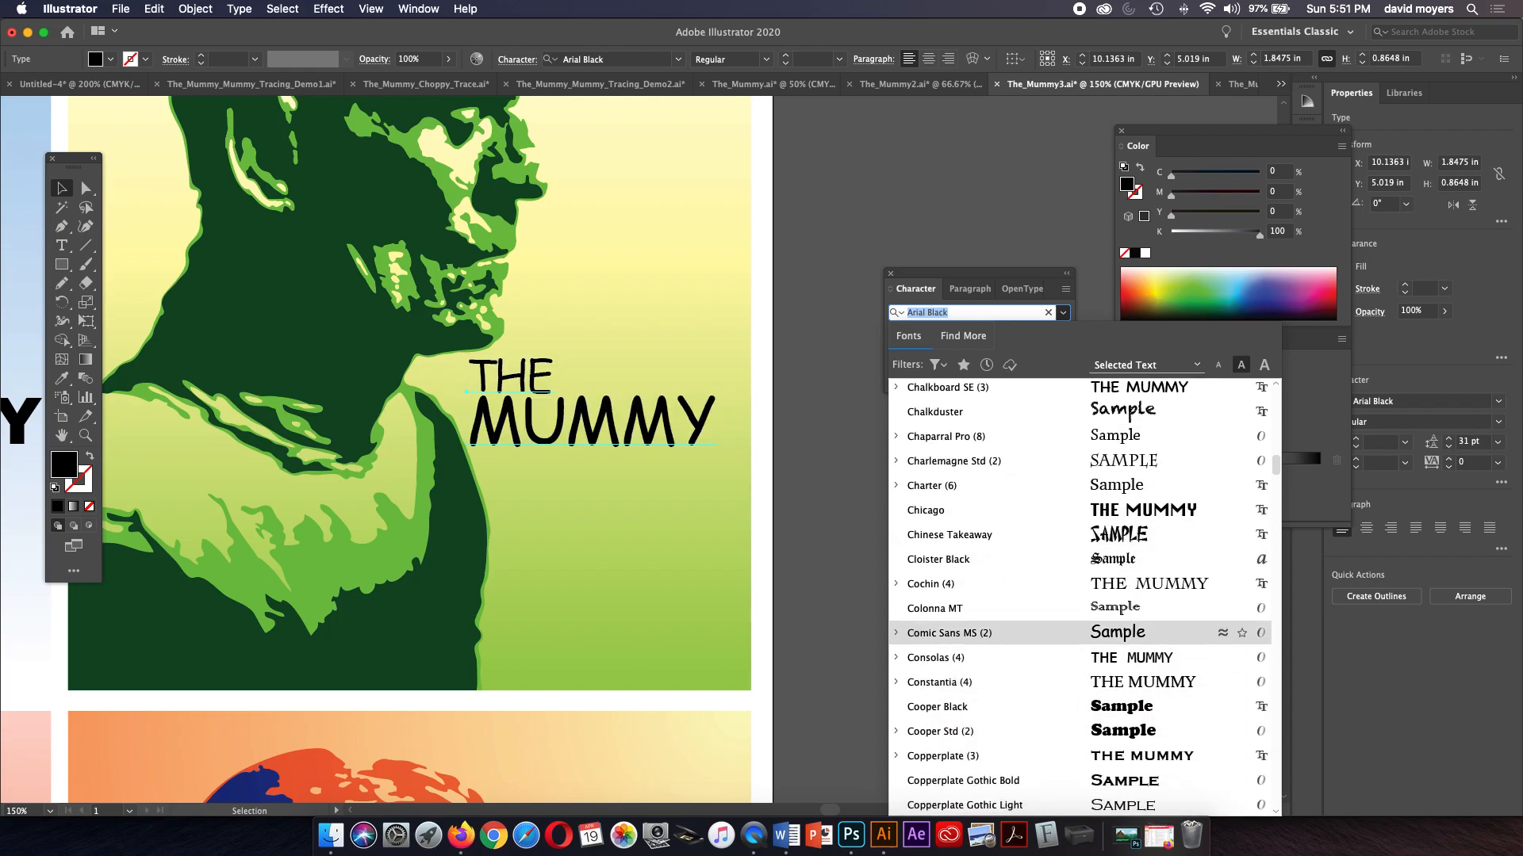
pyautogui.press('Down')
pyautogui.press('Down')
pyautogui.press('Down')
pyautogui.press('Down')
pyautogui.press('Down')
pyautogui.press('Down')
pyautogui.press('Down')
pyautogui.press('Down')
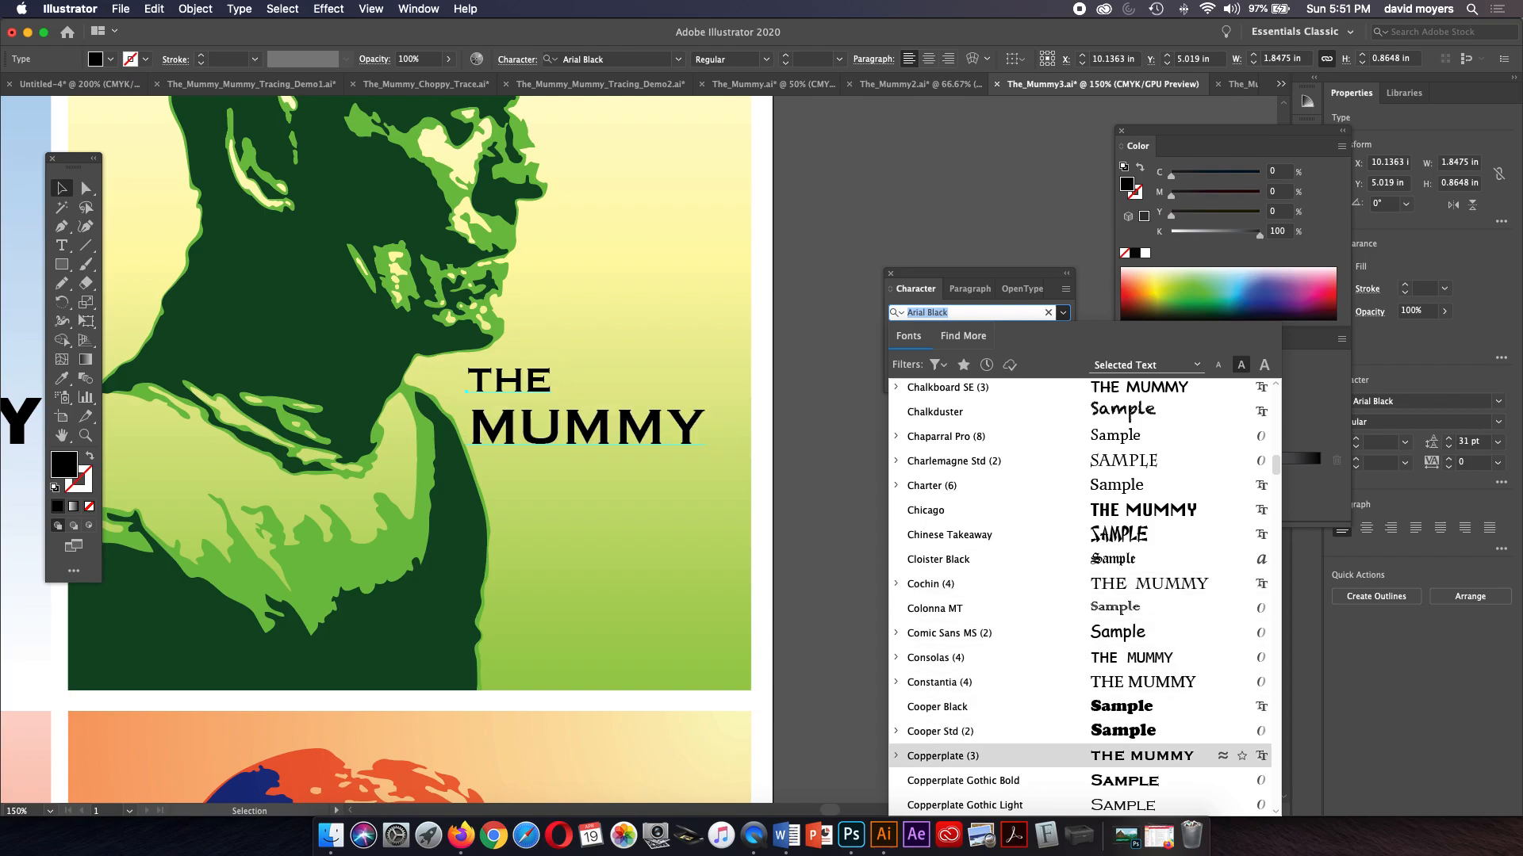
pyautogui.press('Down')
pyautogui.press('Down')
pyautogui.press('Down')
pyautogui.press('Down')
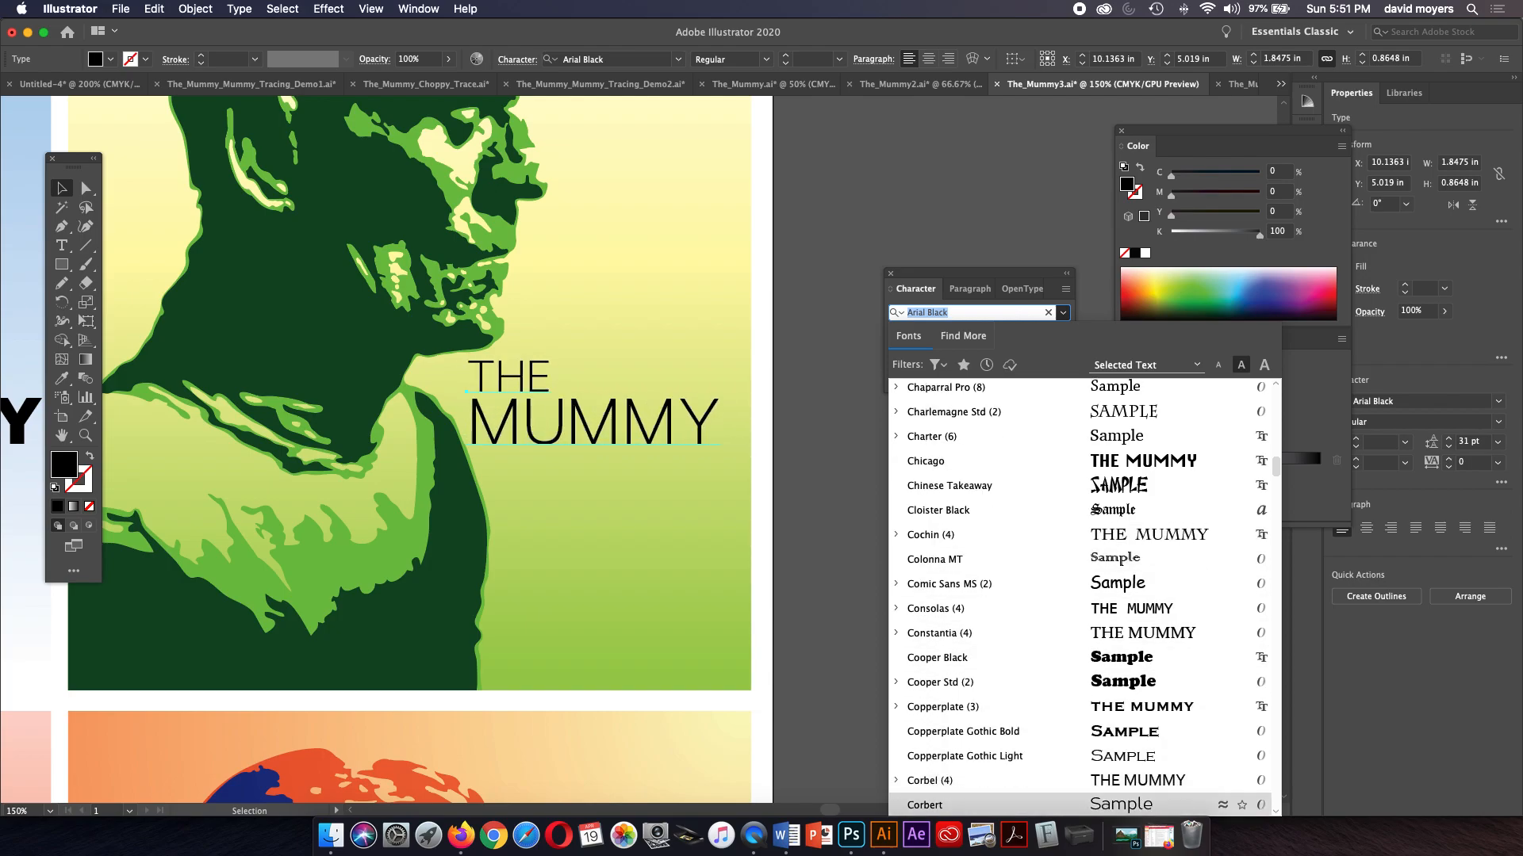
pyautogui.press('Down')
pyautogui.press('Down')
pyautogui.press('Down')
pyautogui.press('Down')
pyautogui.press('Down')
pyautogui.press('Down')
pyautogui.press('Down')
pyautogui.press('Down')
pyautogui.press('Down')
pyautogui.press('Down')
pyautogui.press('Down')
pyautogui.press('Down')
pyautogui.press('Down')
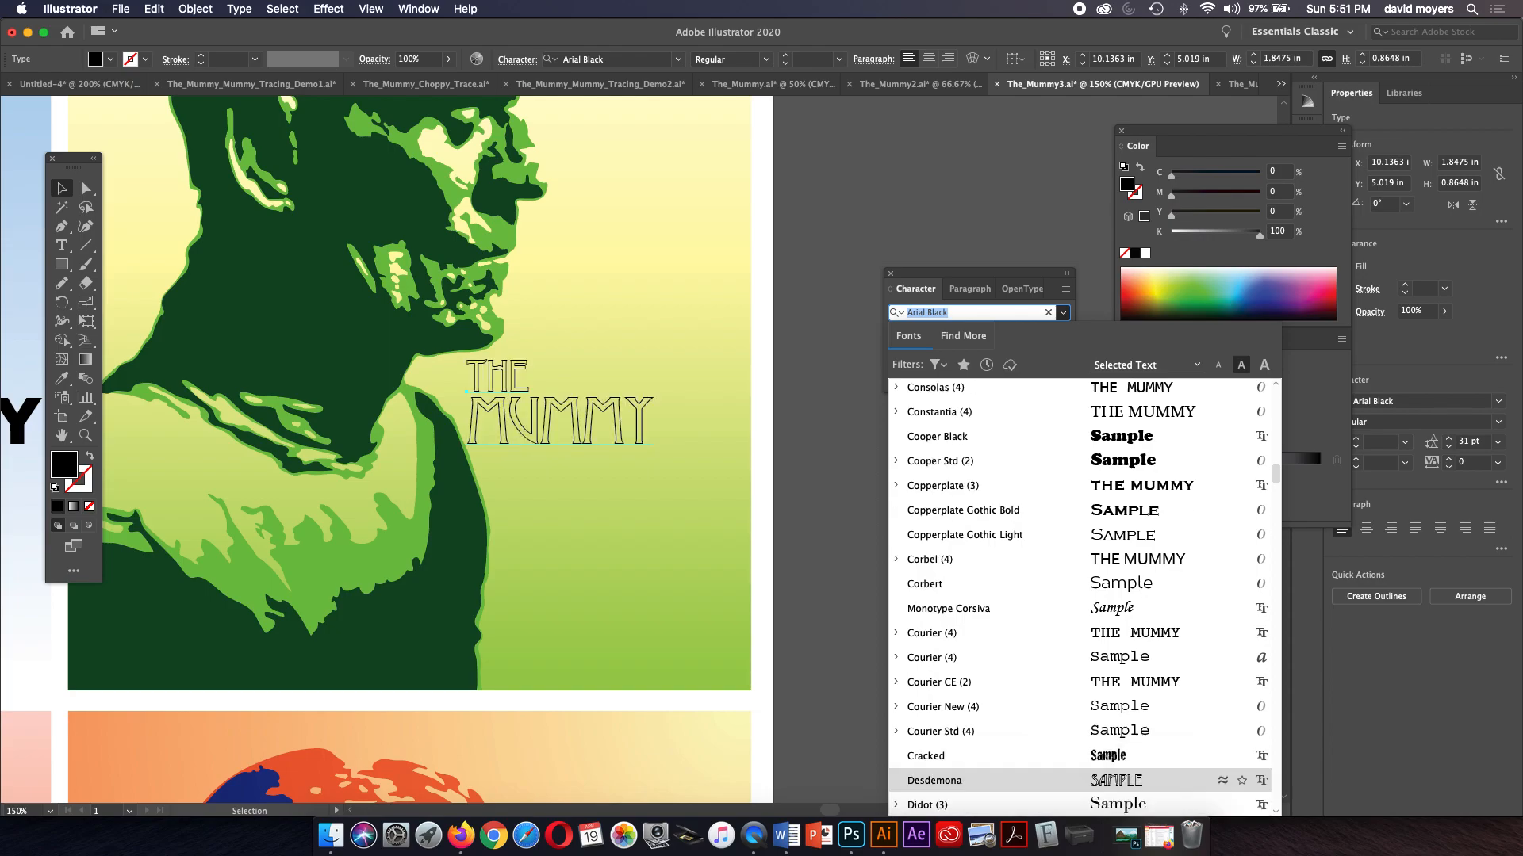
# Step: Preview font families from Desdemona through Adobe Garamond Pro on the green panel's title, comparing the Garamond variants, and leave the font unchanged
pyautogui.press('Down')
pyautogui.press('Down')
pyautogui.press('Down')
pyautogui.press('Down')
pyautogui.press('Down')
pyautogui.press('Down')
pyautogui.press('Down')
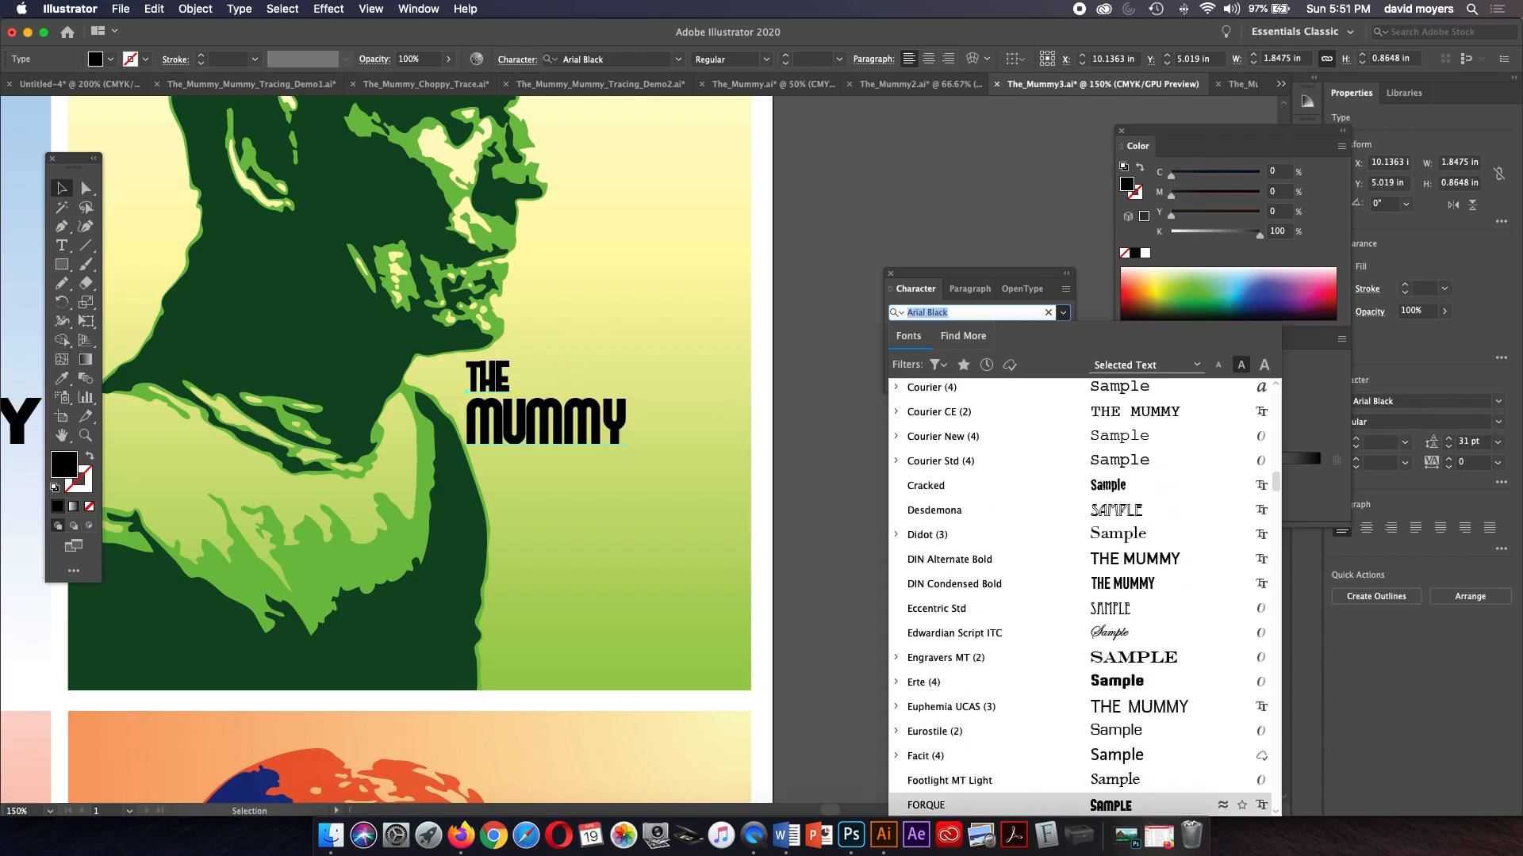
pyautogui.press('Up')
pyautogui.press('Down')
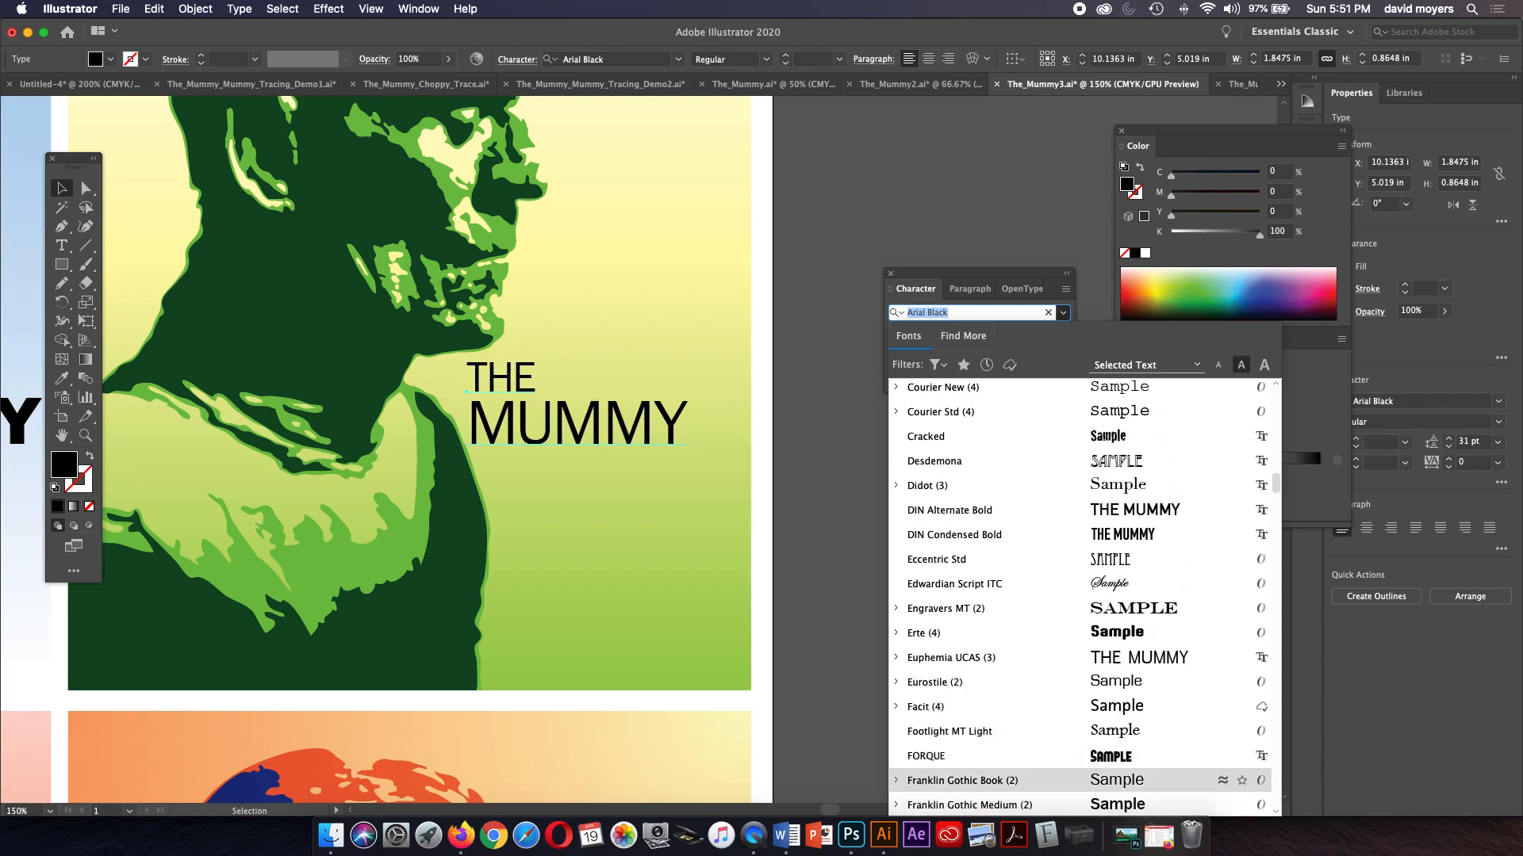
pyautogui.press('Down')
pyautogui.press('Down')
pyautogui.press('Down')
pyautogui.press('Down')
pyautogui.press('Down')
pyautogui.press('Down')
pyautogui.press('Down')
pyautogui.press('Down')
pyautogui.press('Down')
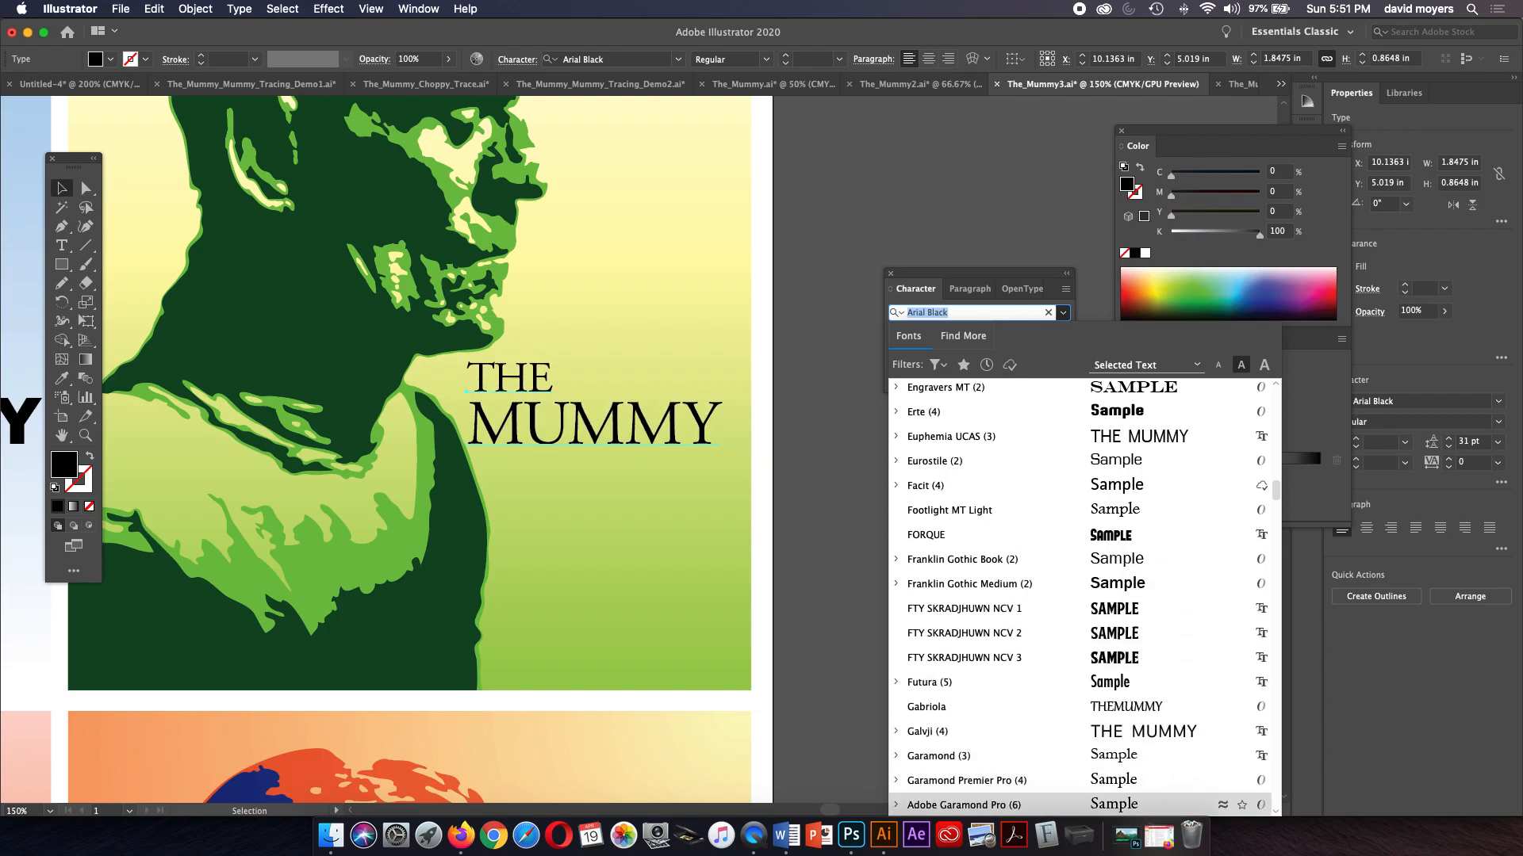
pyautogui.press('Up')
pyautogui.press('Up')
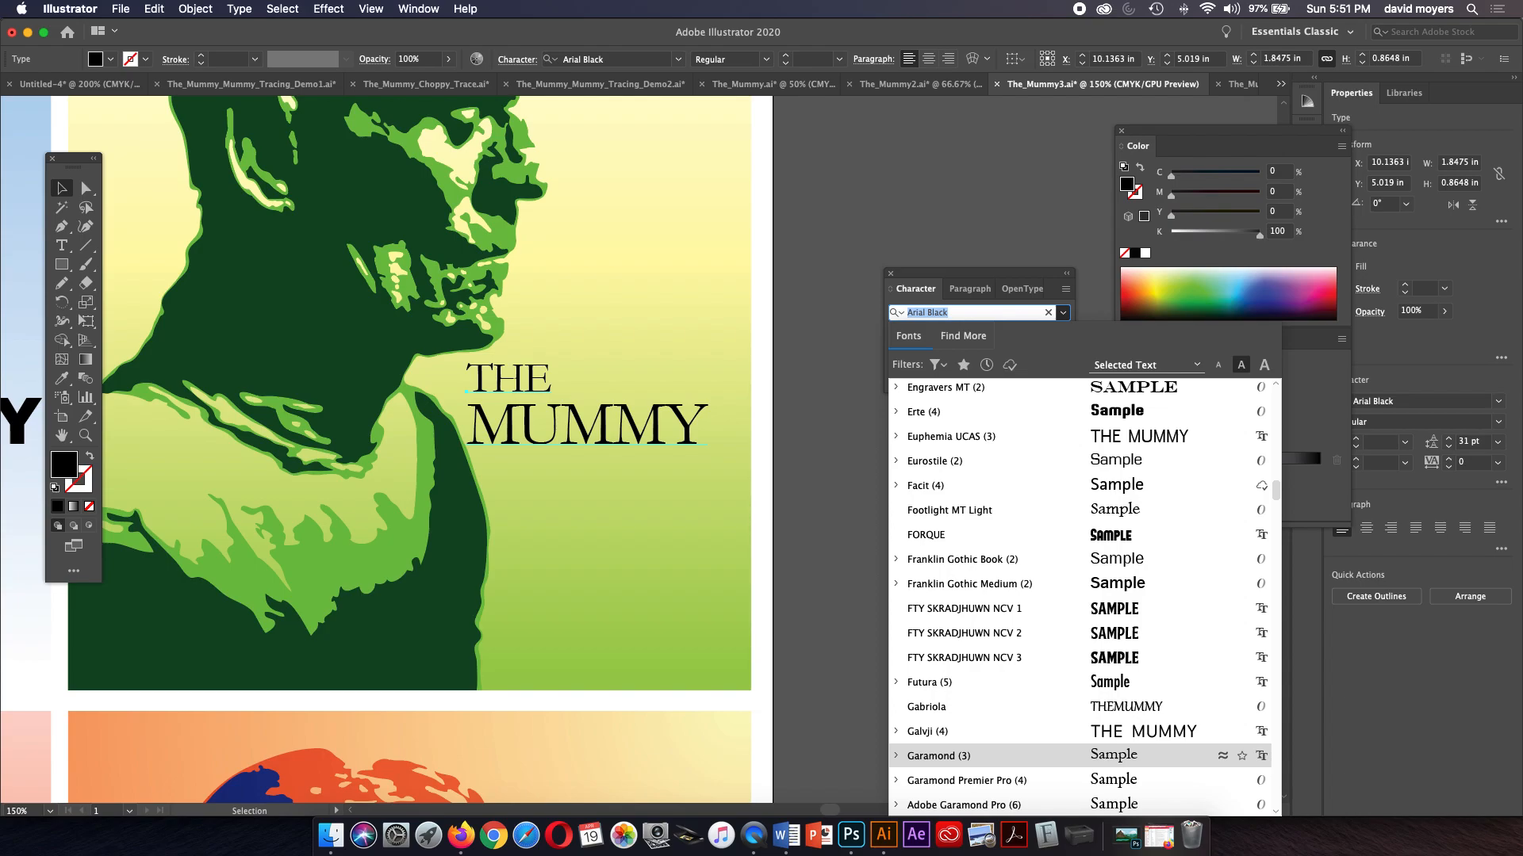
pyautogui.press('Down')
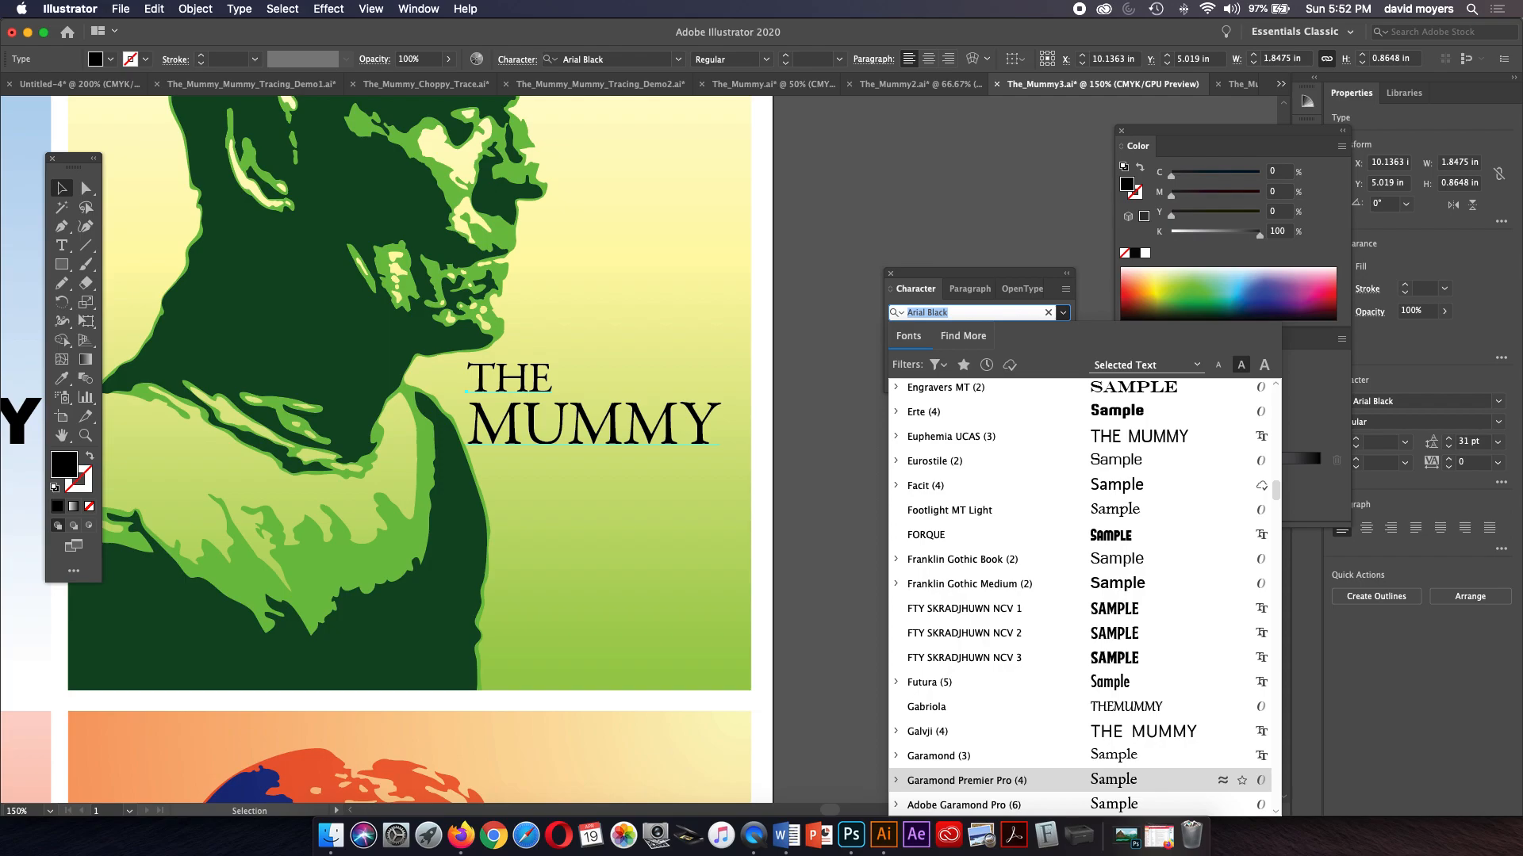
pyautogui.click(85, 435)
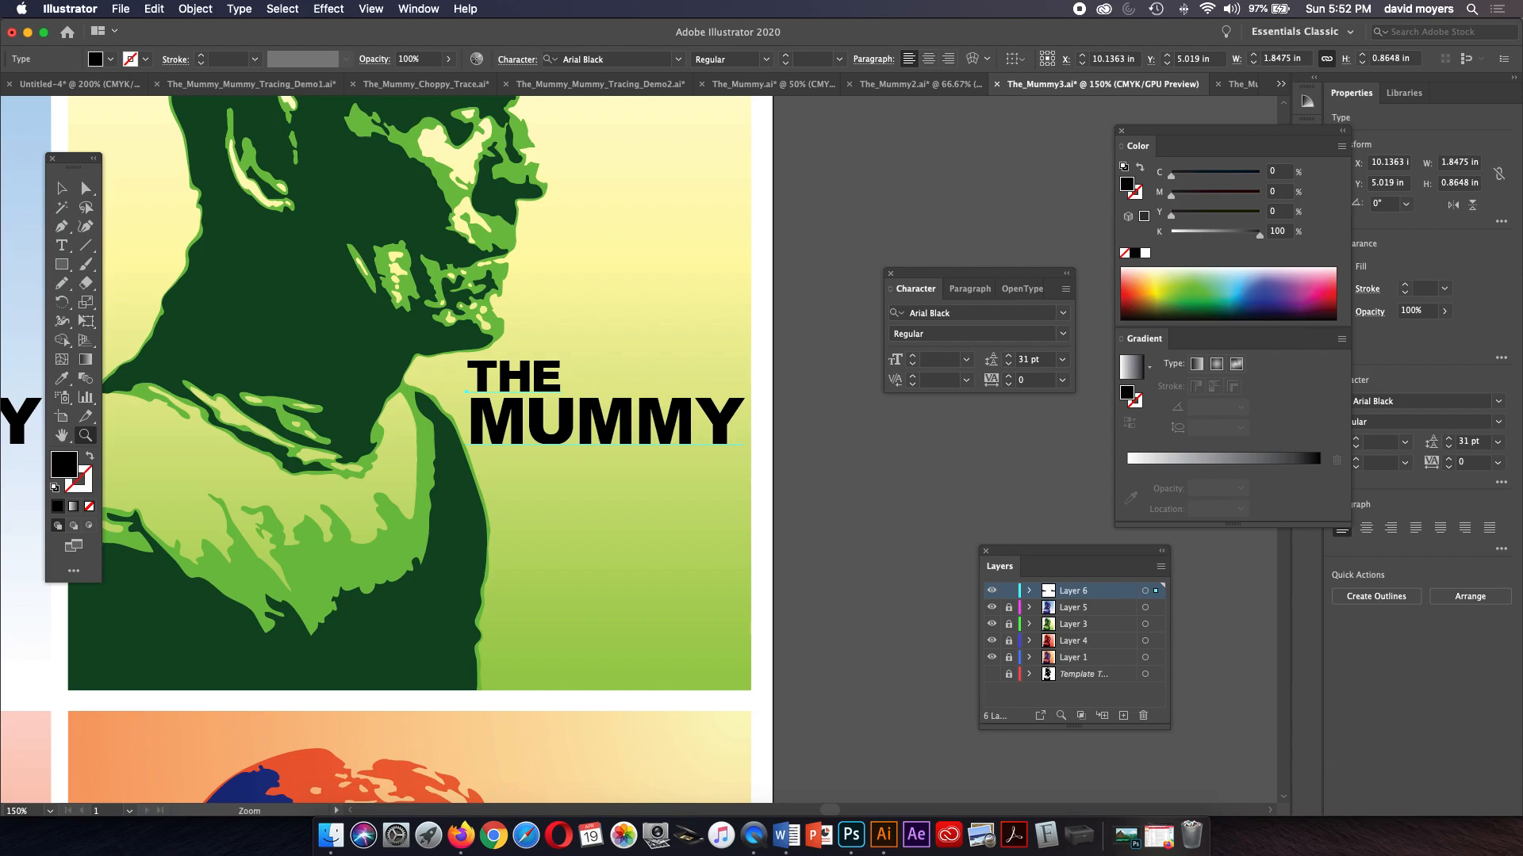
# Step: Set the green panel's title in Adobe Garamond Pro Bold, comparing it with nearby families such as Georgia and Geneva
pyautogui.click(1063, 312)
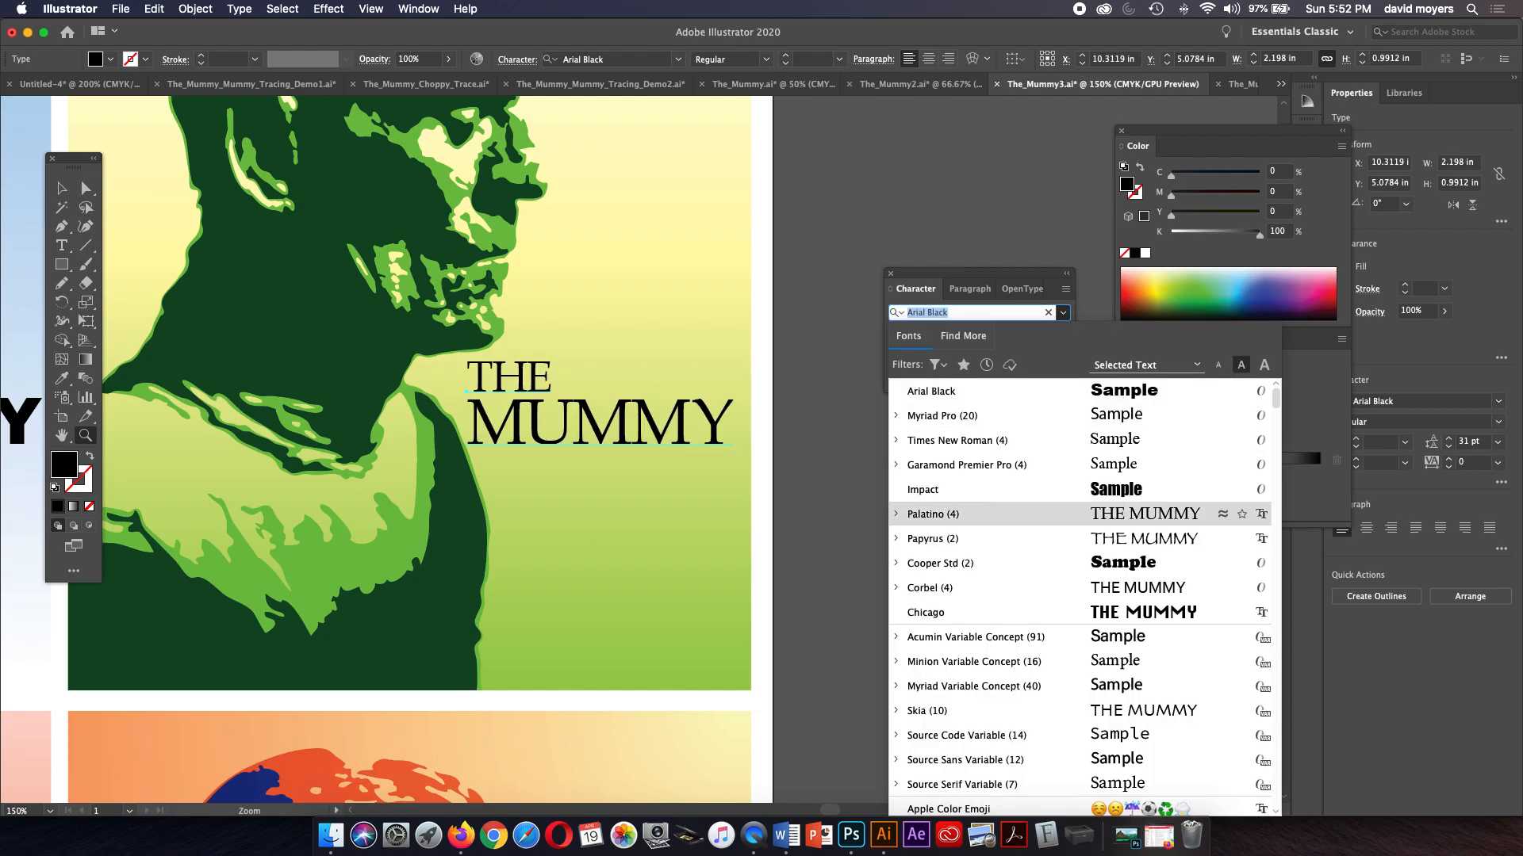
pyautogui.scroll(-15, 1080, 595)
pyautogui.scroll(-6, 1080, 595)
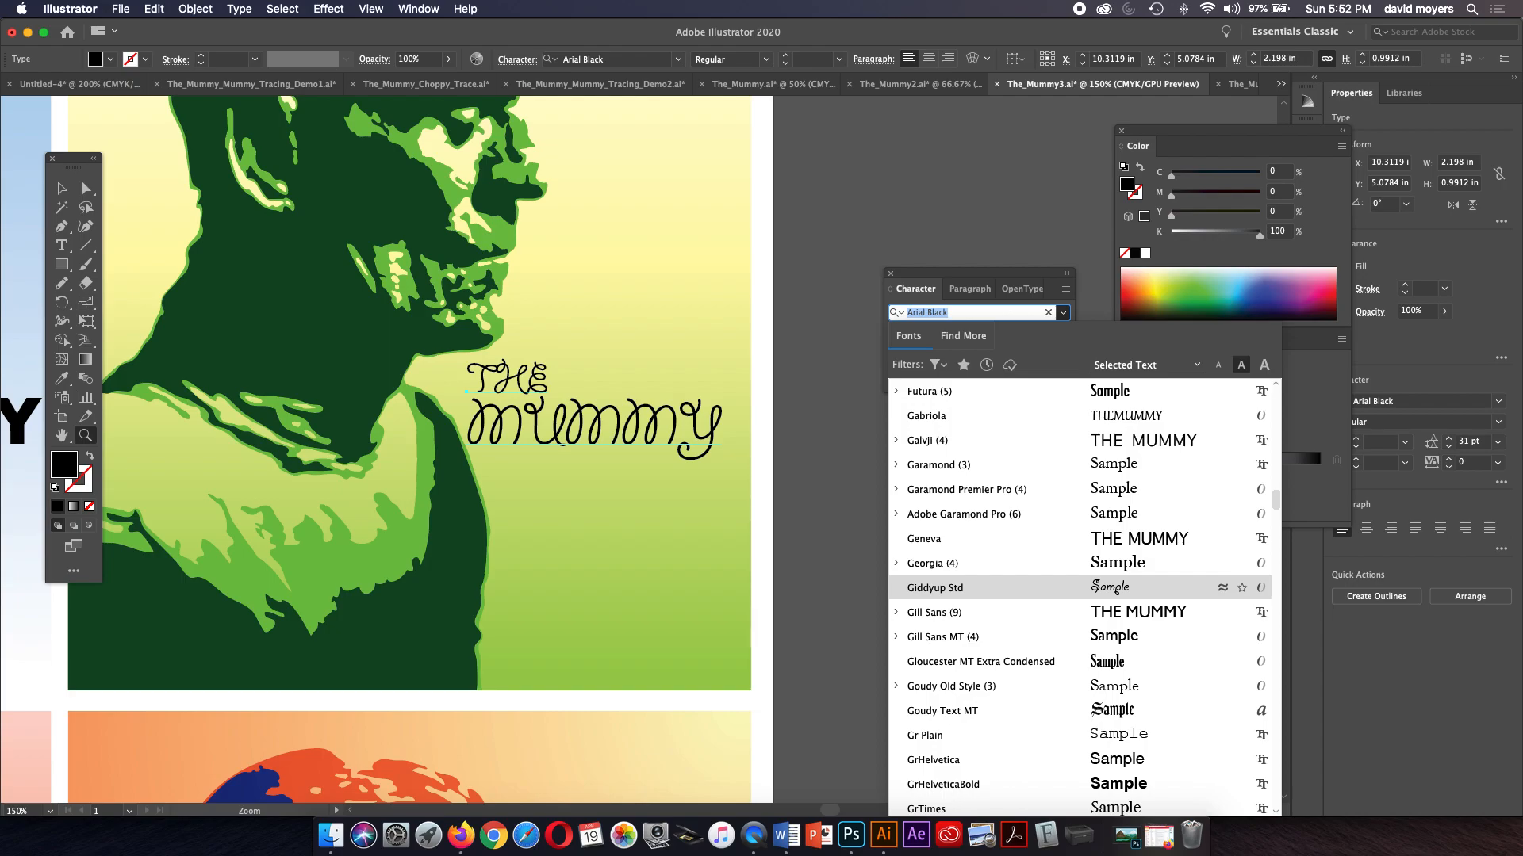
pyautogui.press('Up')
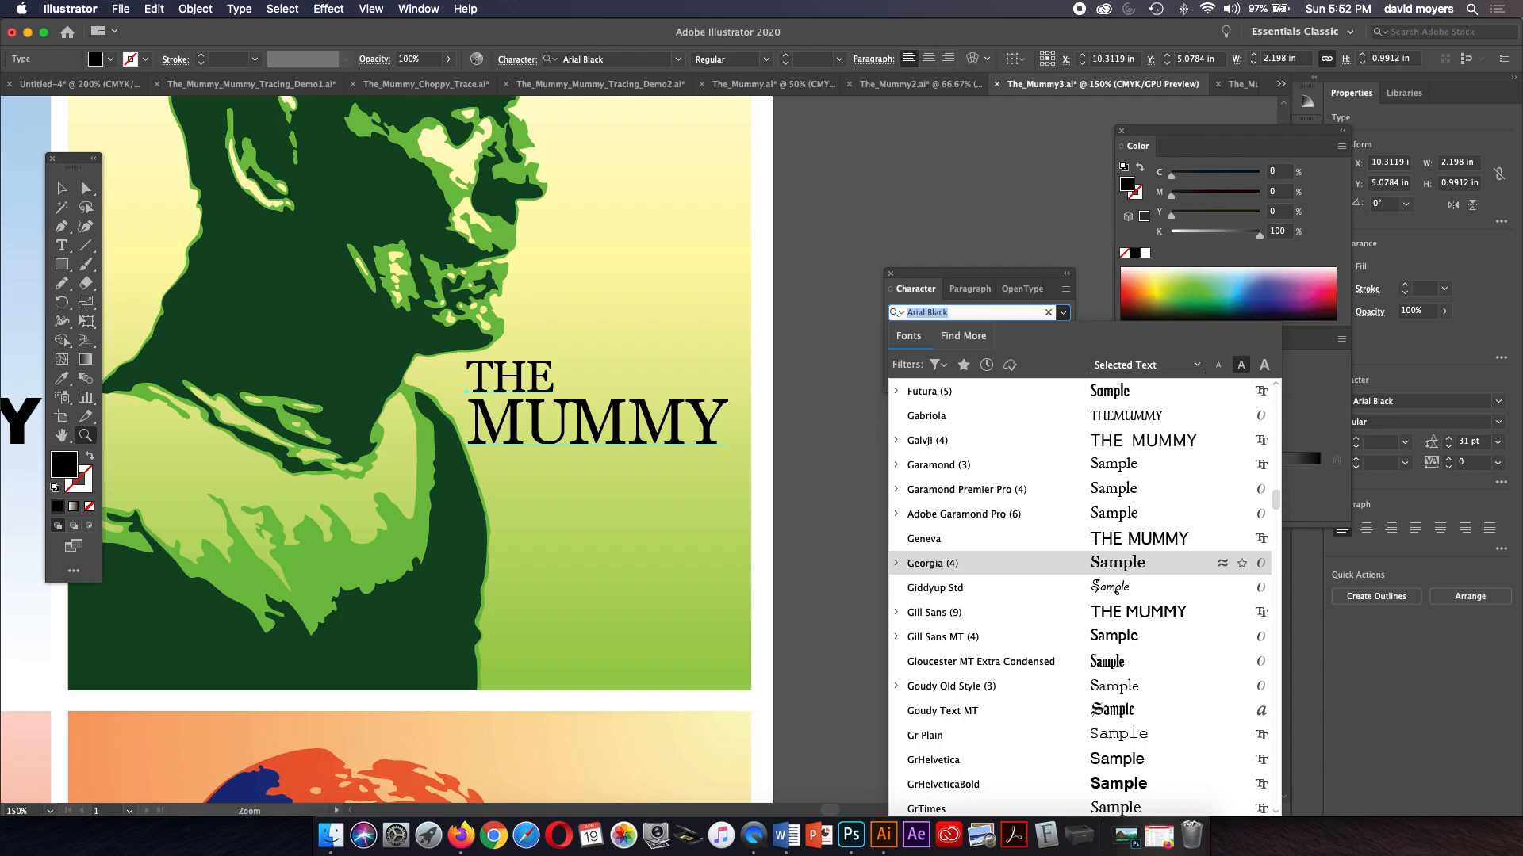
pyautogui.press('Up')
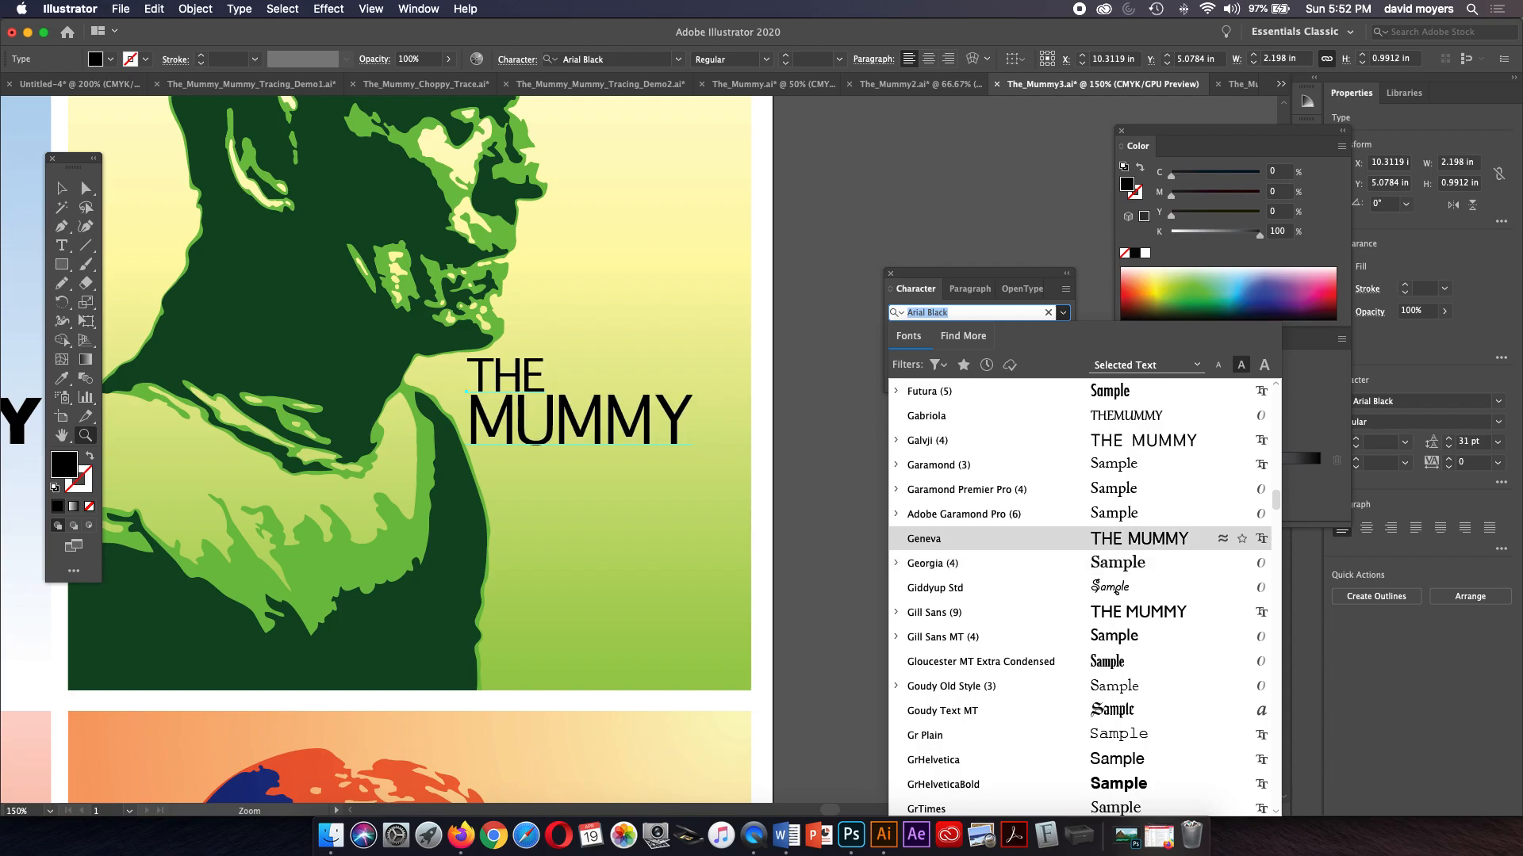
pyautogui.press('Up')
pyautogui.press('Up')
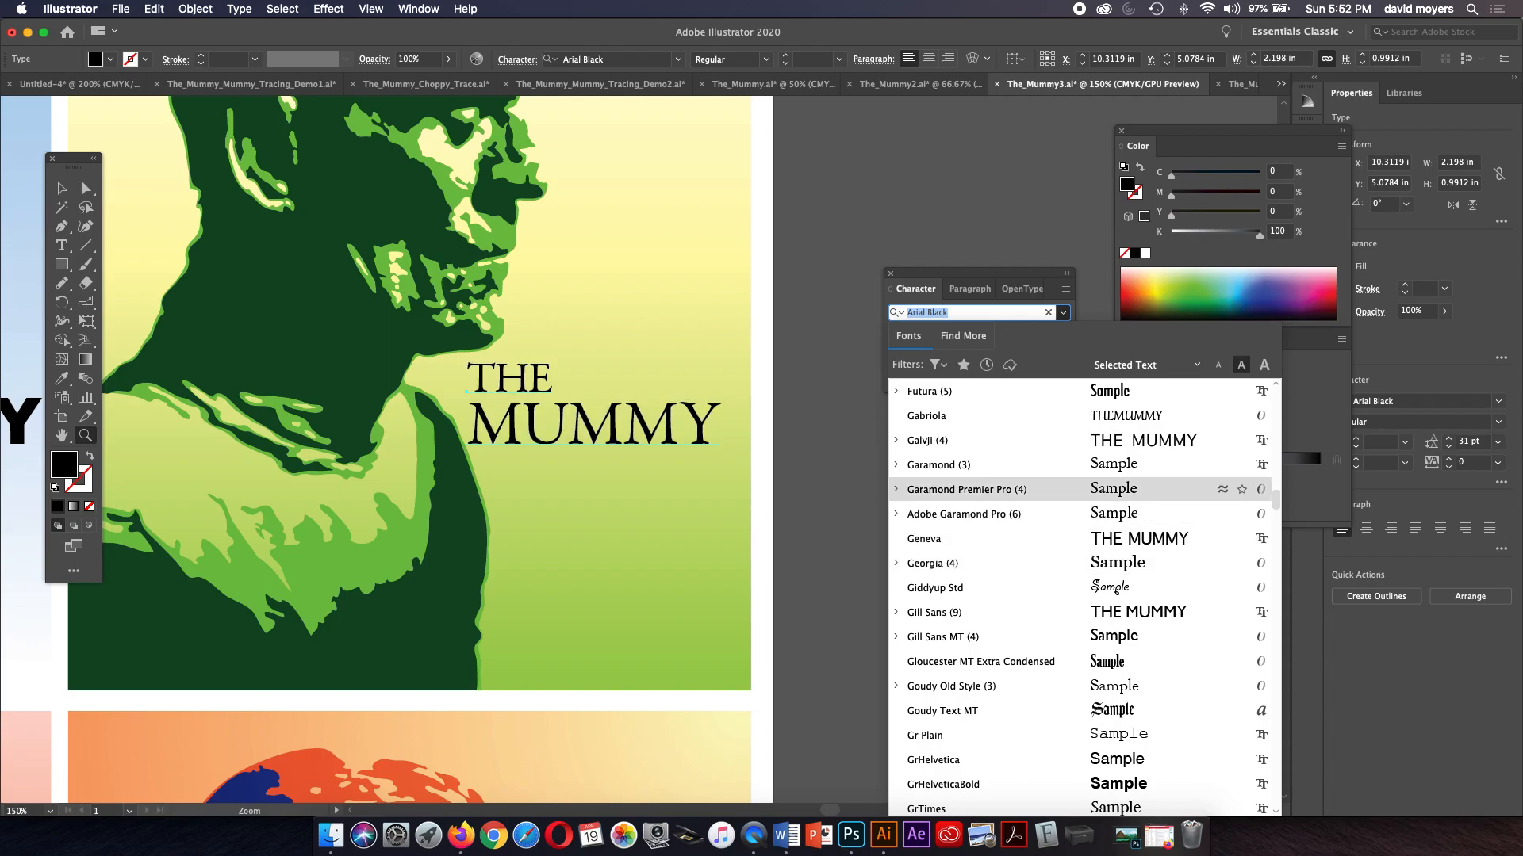
pyautogui.press('Down')
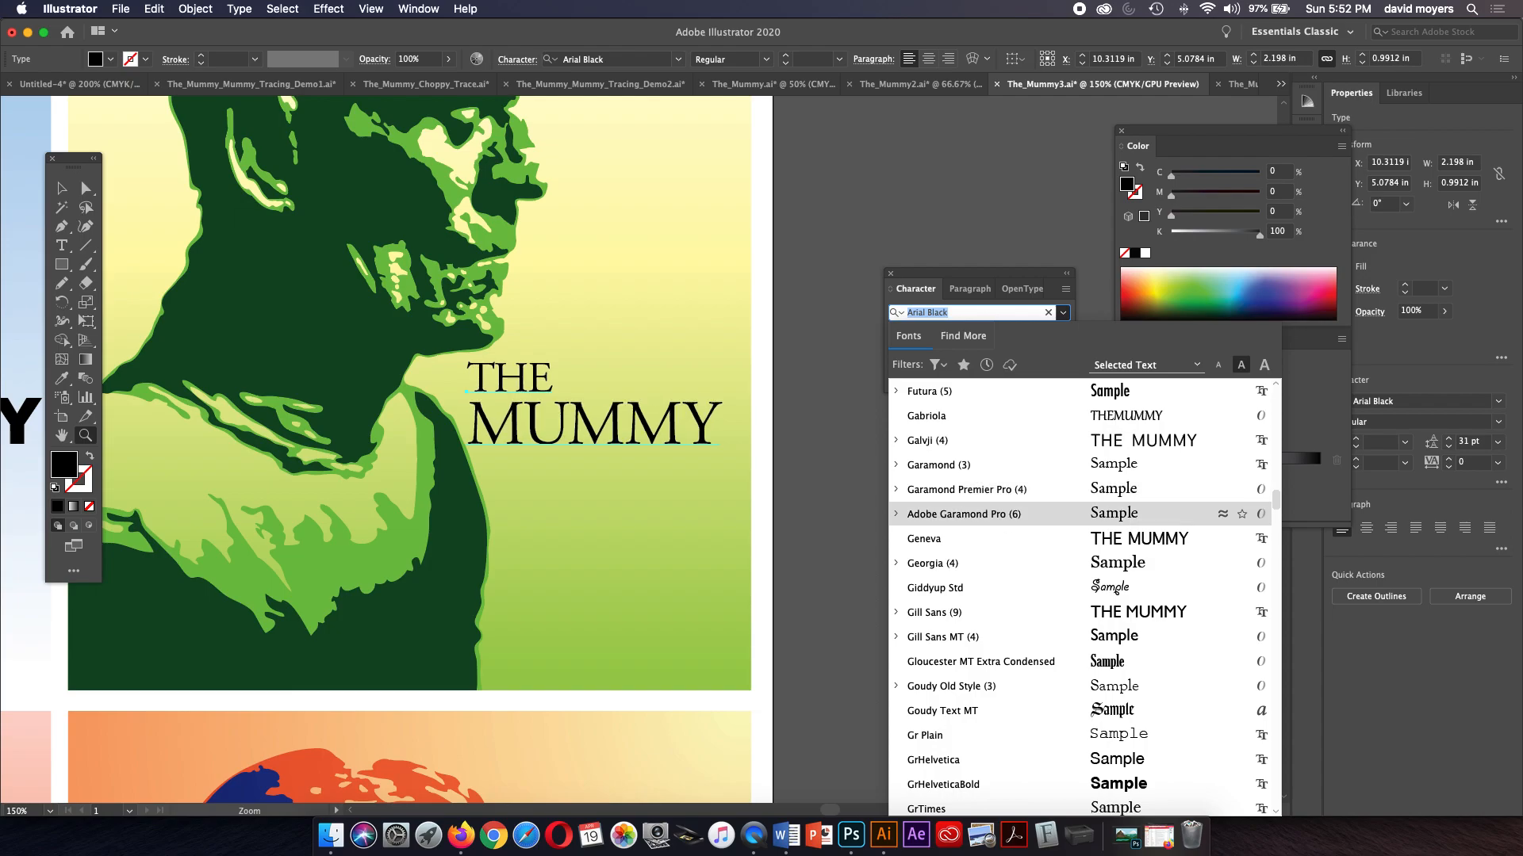
pyautogui.press('Right')
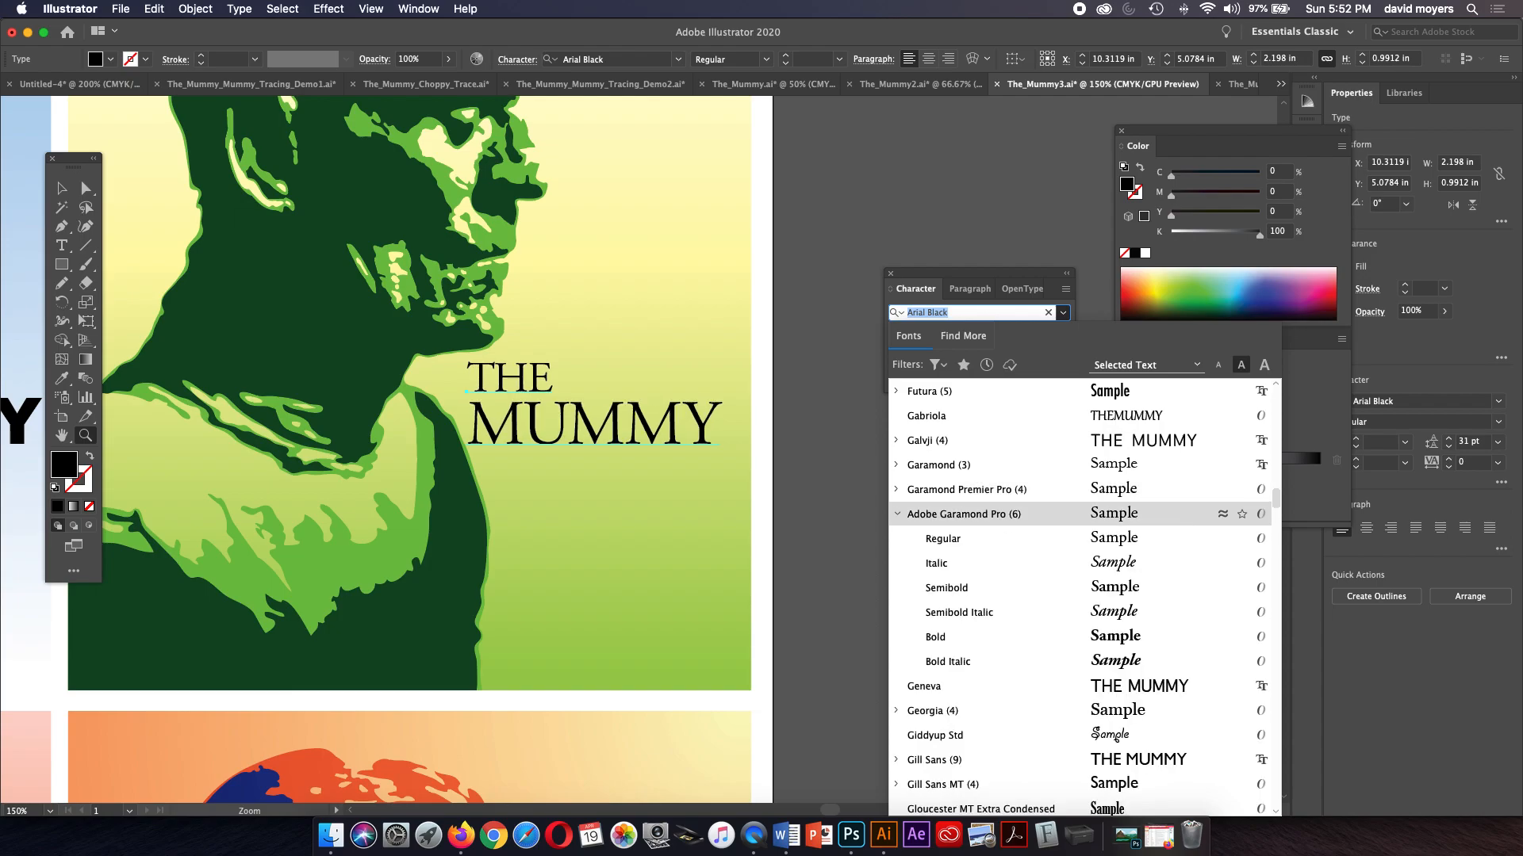
pyautogui.press('Down')
pyautogui.press('Down')
pyautogui.press('Down')
pyautogui.press('Down')
pyautogui.press('Down')
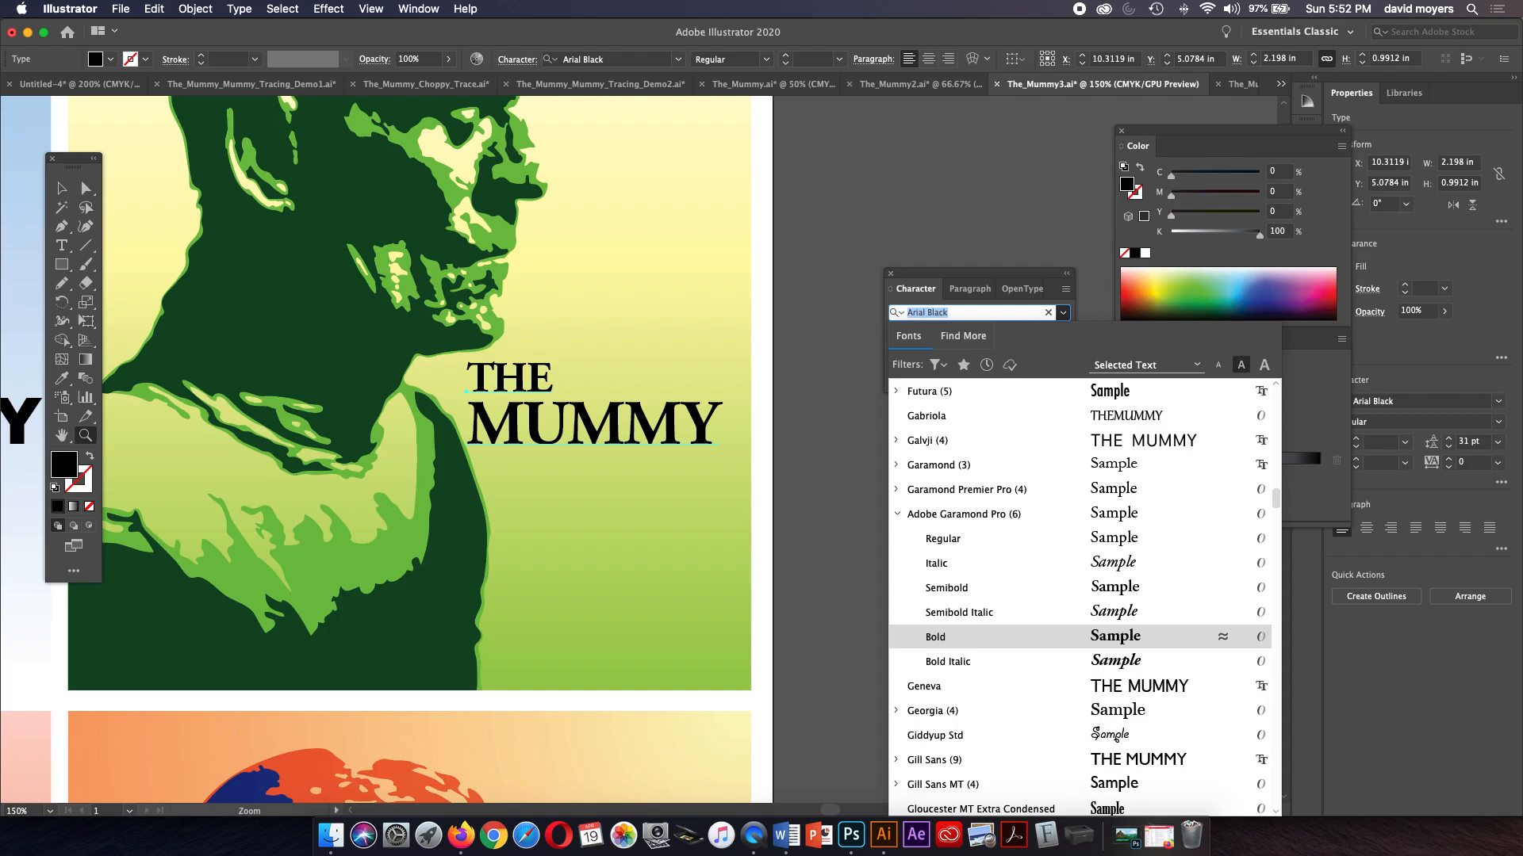
pyautogui.press('Return')
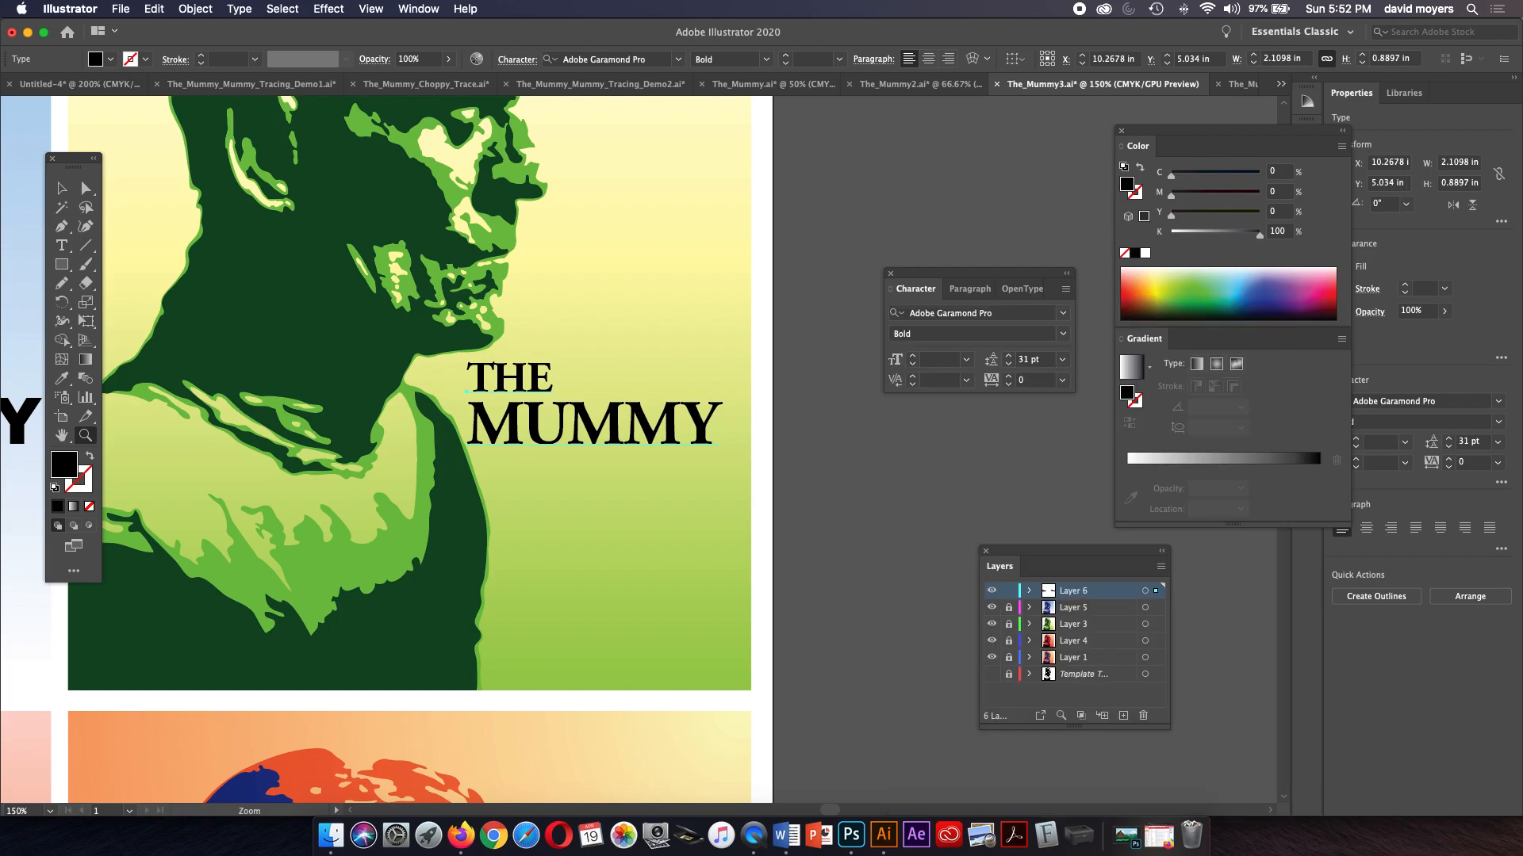
# Step: Loosen the kerning between the final M and Y of MUMMY in the green panel's title
pyautogui.click(637, 476)
pyautogui.moveTo(637, 475); pyautogui.dragTo(672, 514)
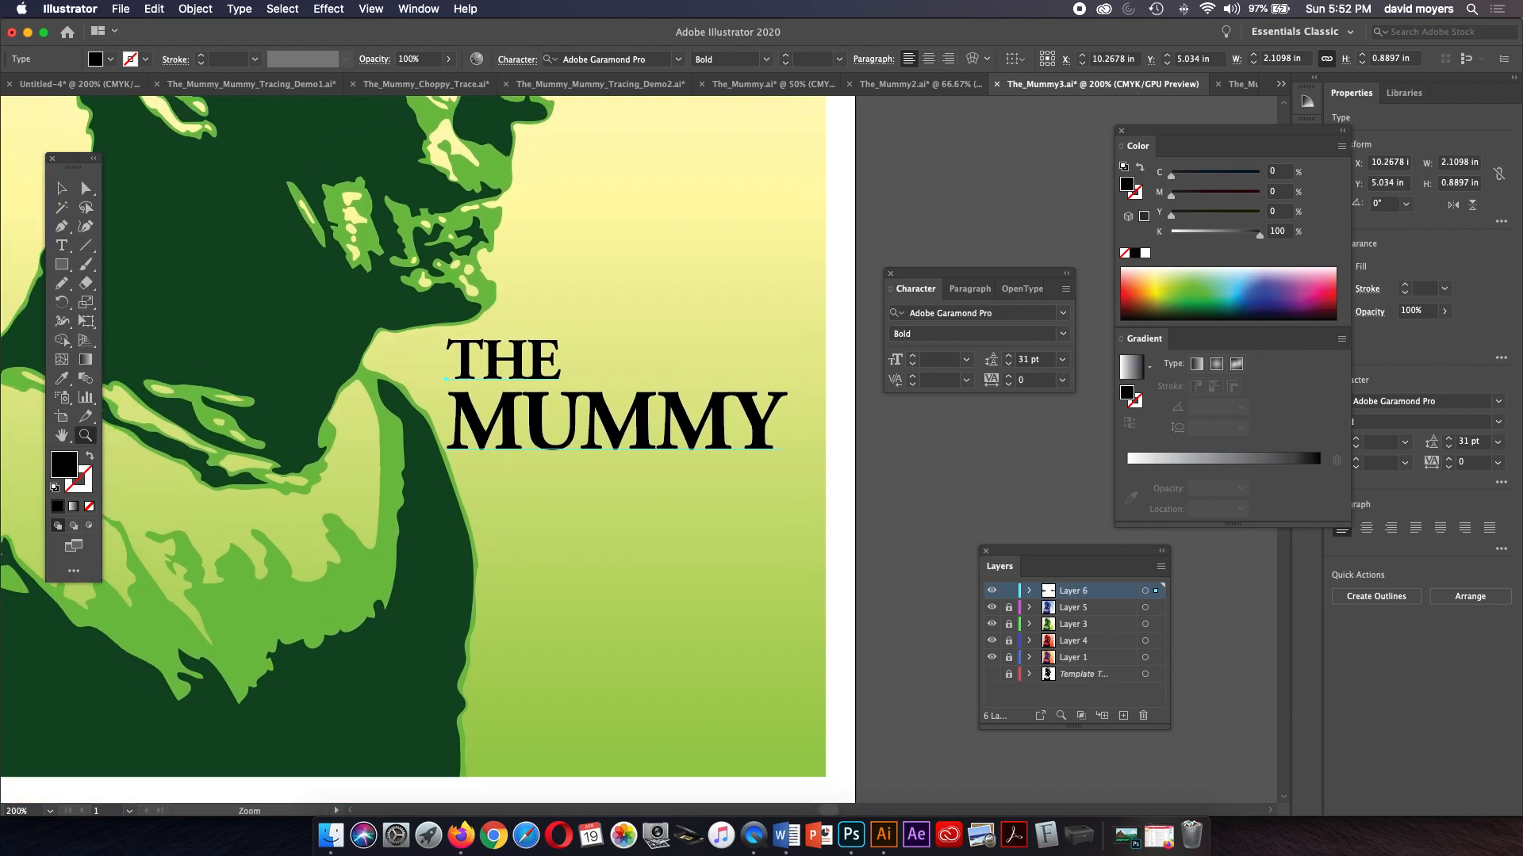
pyautogui.click(61, 245)
pyautogui.click(733, 428)
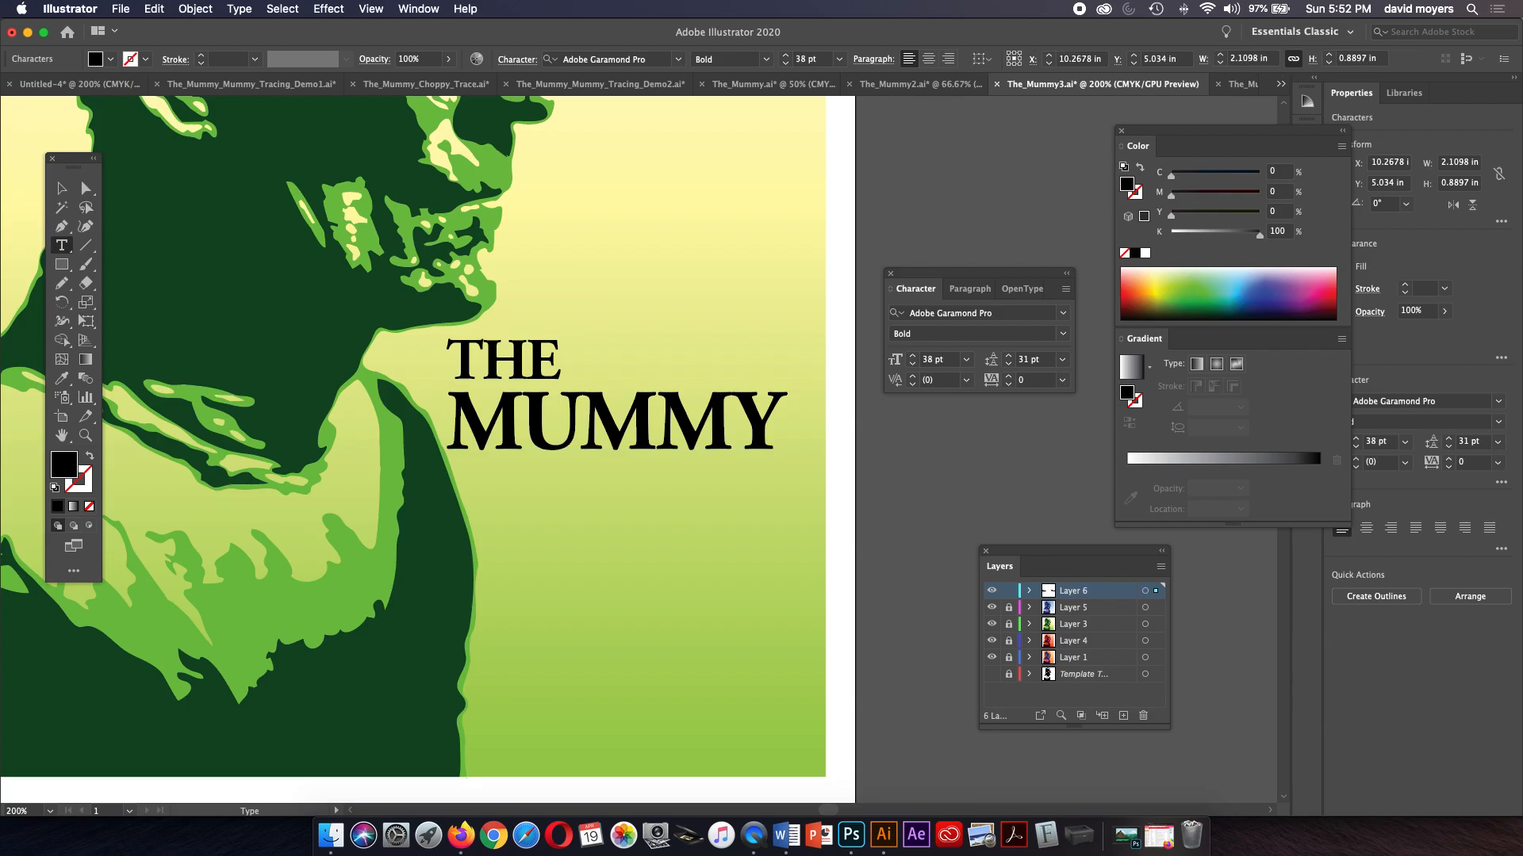
pyautogui.press('Right')
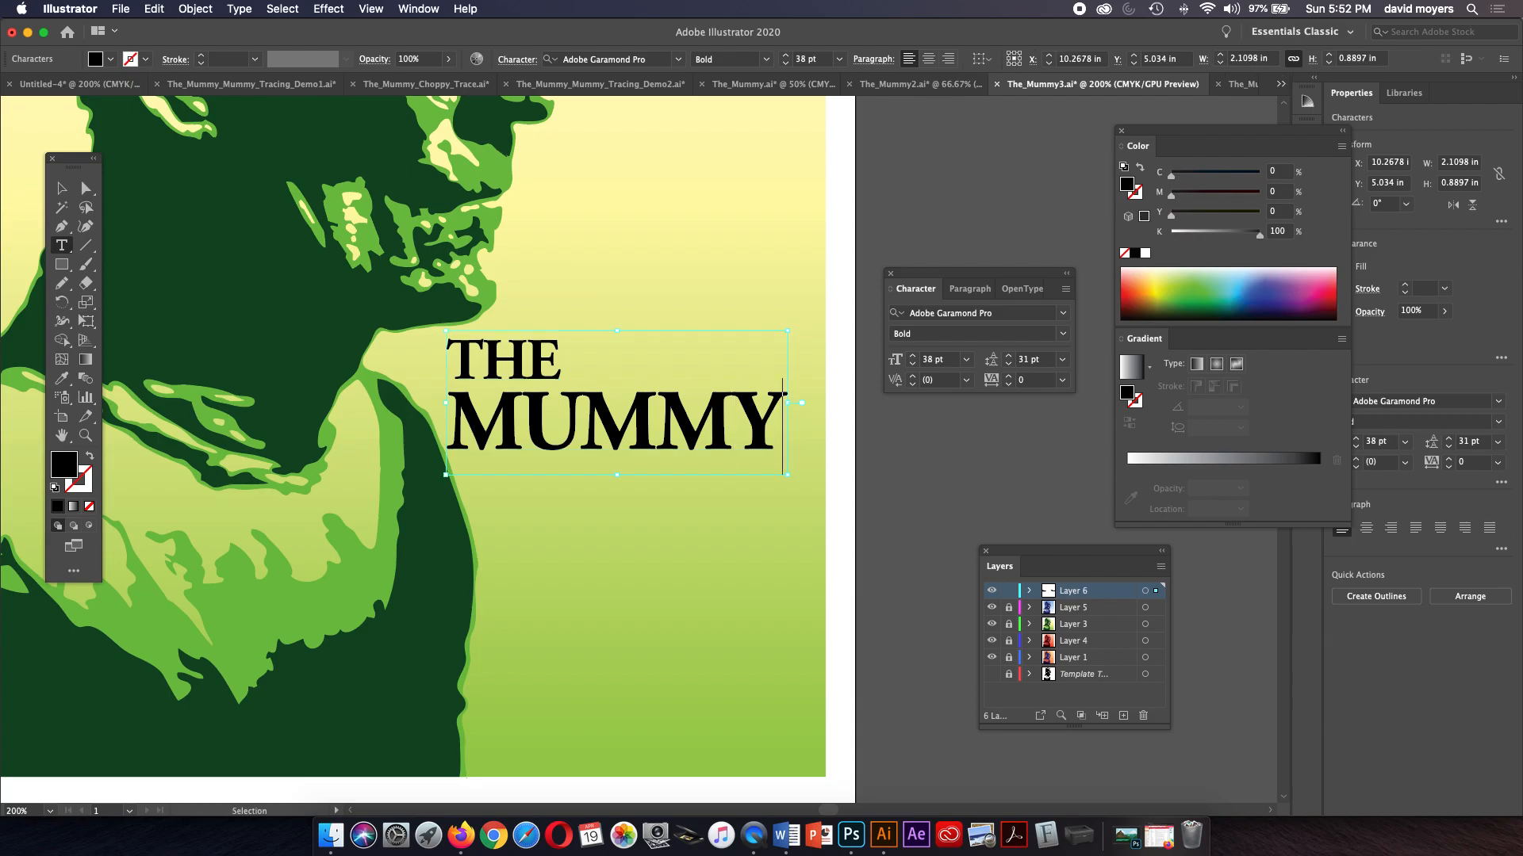
pyautogui.press('Left')
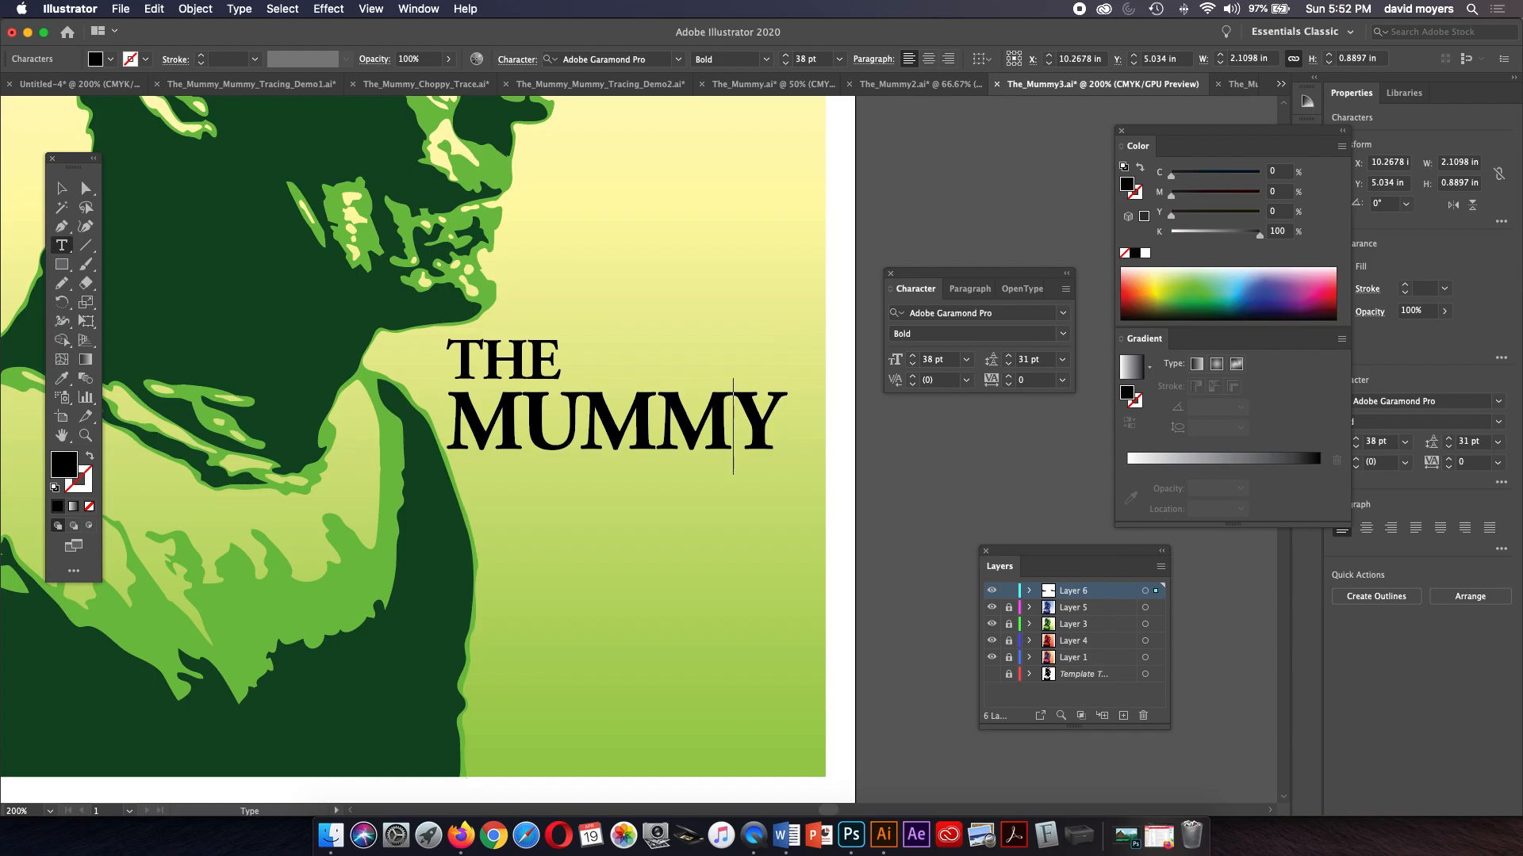
pyautogui.hotkey('alt', 'Right')
pyautogui.hotkey('alt', 'Right')
pyautogui.hotkey('alt', 'Right')
pyautogui.hotkey('alt', 'Right')
pyautogui.press('Left')
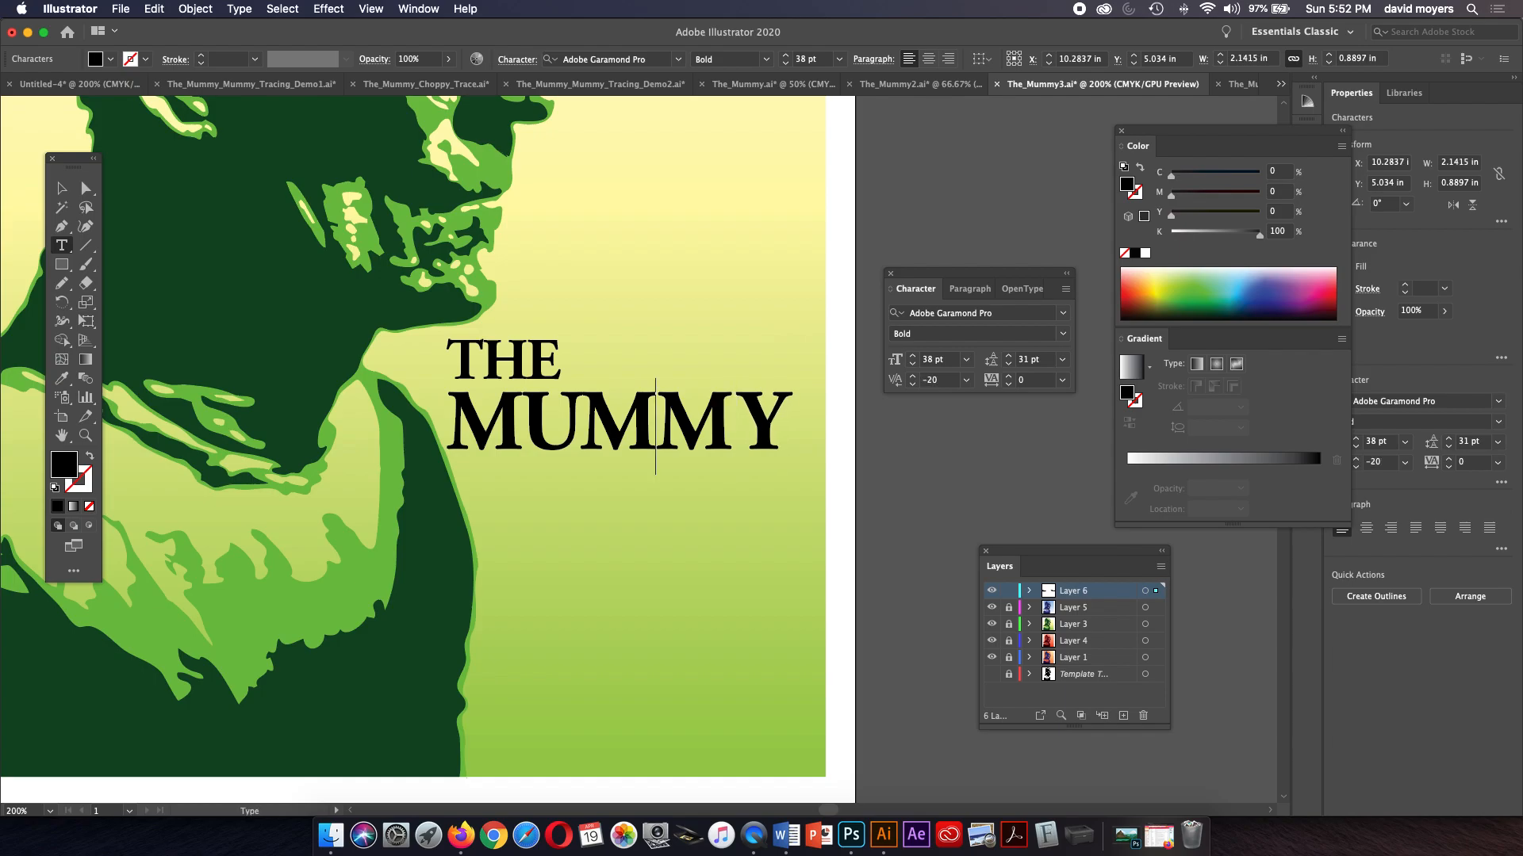
# Step: Loosen the kerning between the remaining letters of MUMMY, setting the pair of the first M and U to 0
pyautogui.hotkey('alt', 'Right')
pyautogui.hotkey('alt', 'Right')
pyautogui.press('Left')
pyautogui.hotkey('alt', 'Right')
pyautogui.hotkey('alt', 'Right')
pyautogui.press('Left')
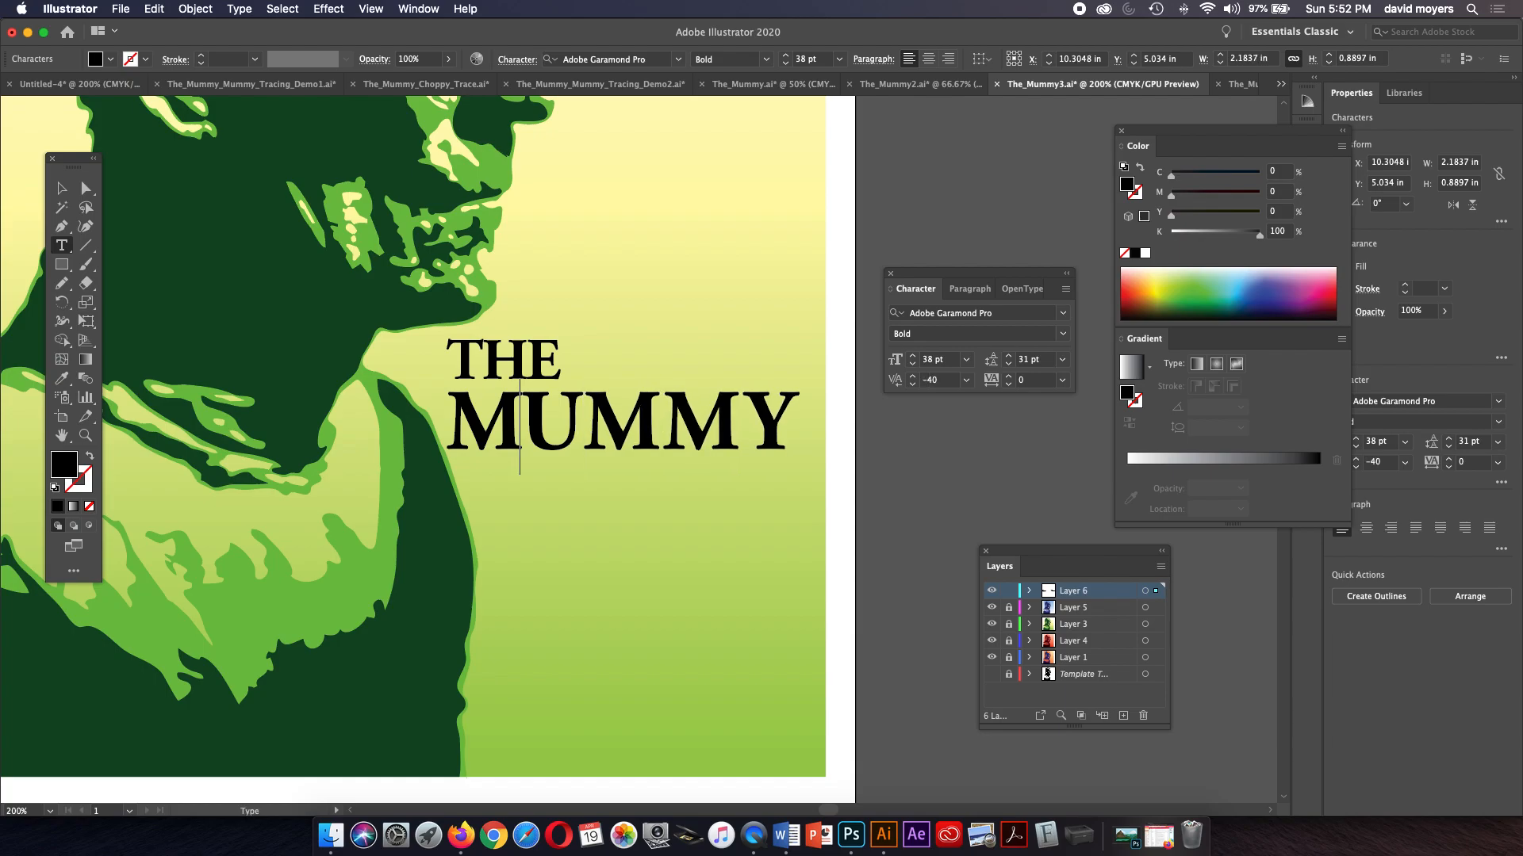
pyautogui.hotkey('alt', 'Right')
pyautogui.hotkey('alt', 'Right')
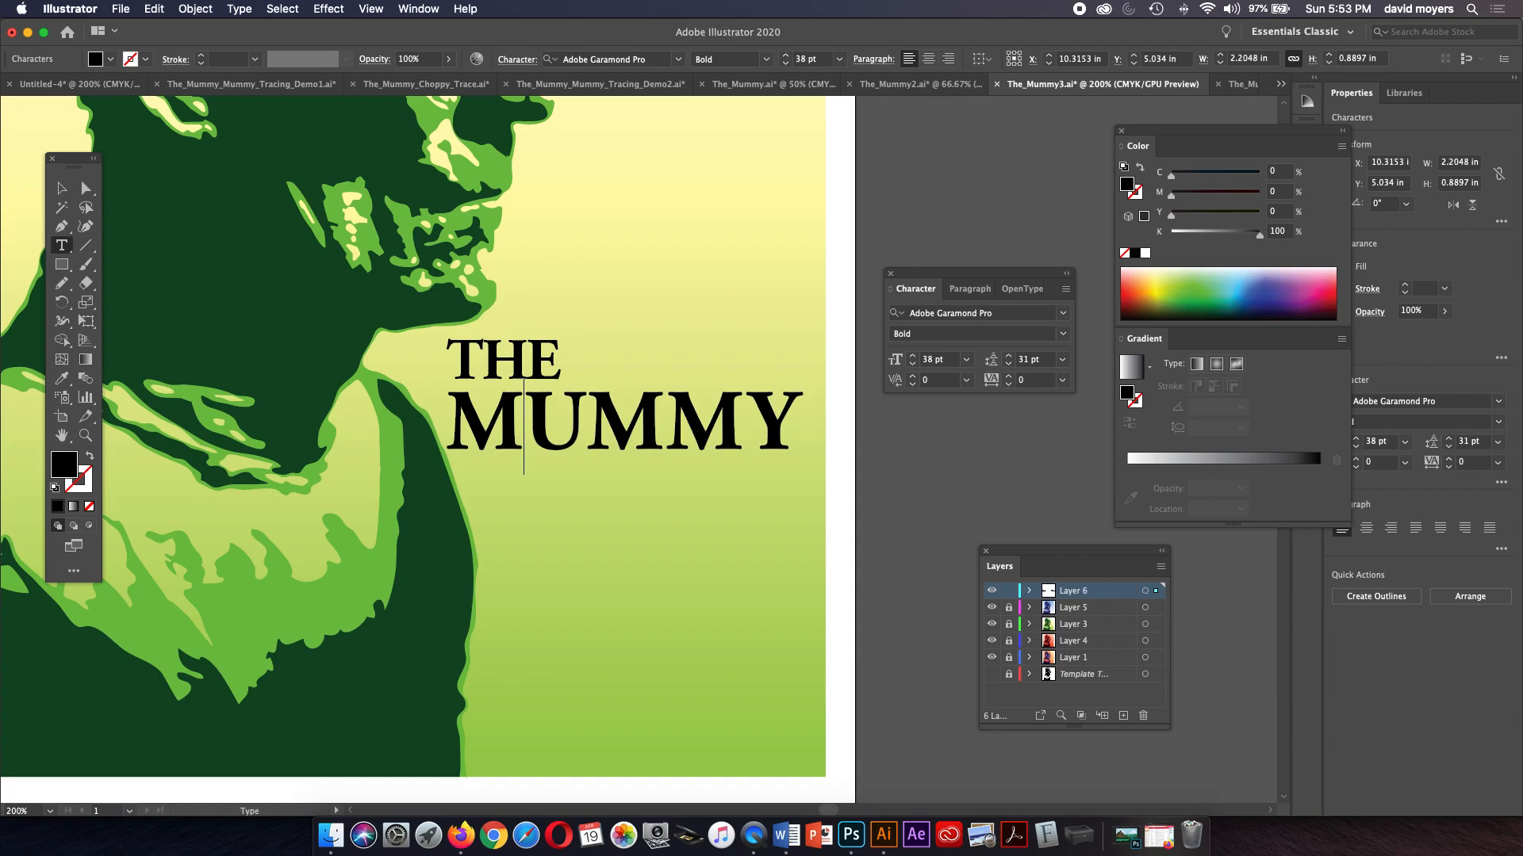
# Step: Adjust the kerning between the H and E of the word THE to -20
pyautogui.press('Right')
pyautogui.press('Right')
pyautogui.press('Left')
pyautogui.press('Left')
pyautogui.press('Left')
pyautogui.press('Up')
pyautogui.press('Right')
pyautogui.press('Right')
pyautogui.hotkey('alt', 'Left')
pyautogui.hotkey('alt', 'Left')
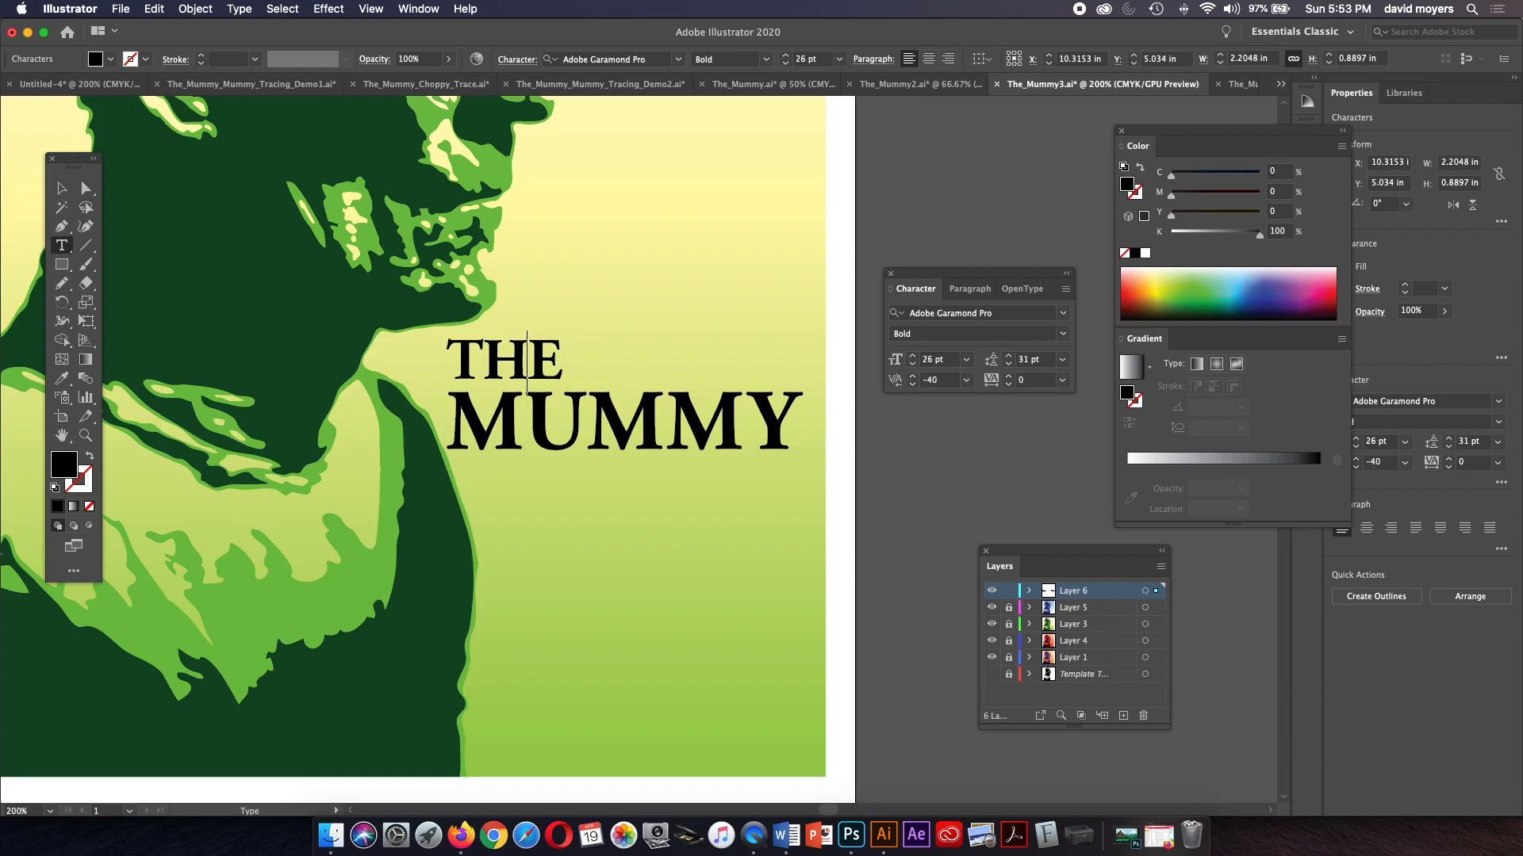
pyautogui.hotkey('alt', 'Right')
# Step: Try center-aligning only the word THE in the title, and restore its left alignment
pyautogui.press('Right')
pyautogui.hotkey('shift', 'Left')
pyautogui.hotkey('shift', 'Left')
pyautogui.hotkey('shift', 'Left')
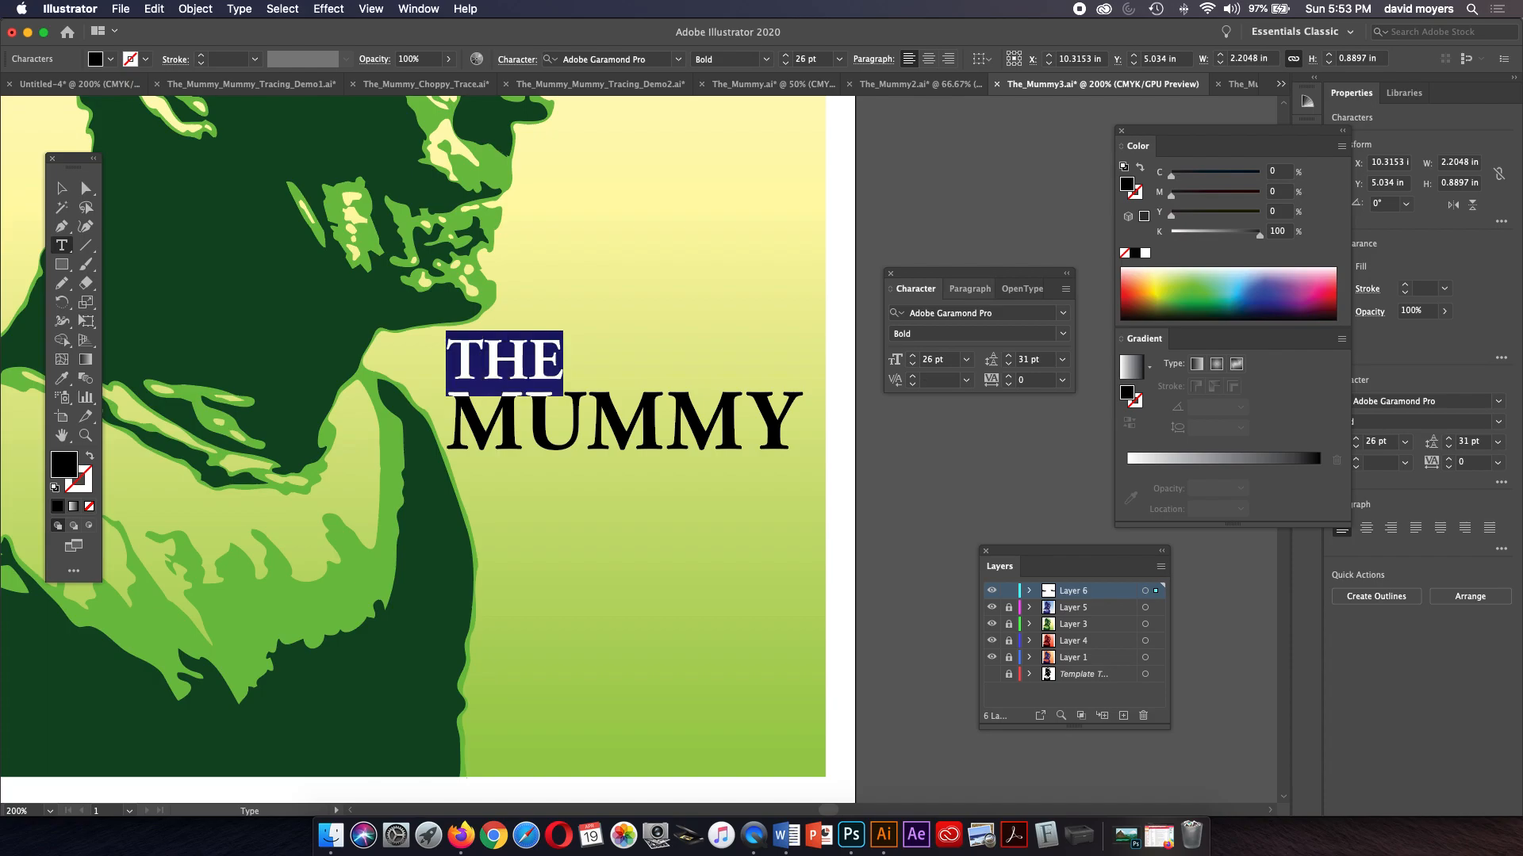
pyautogui.click(969, 288)
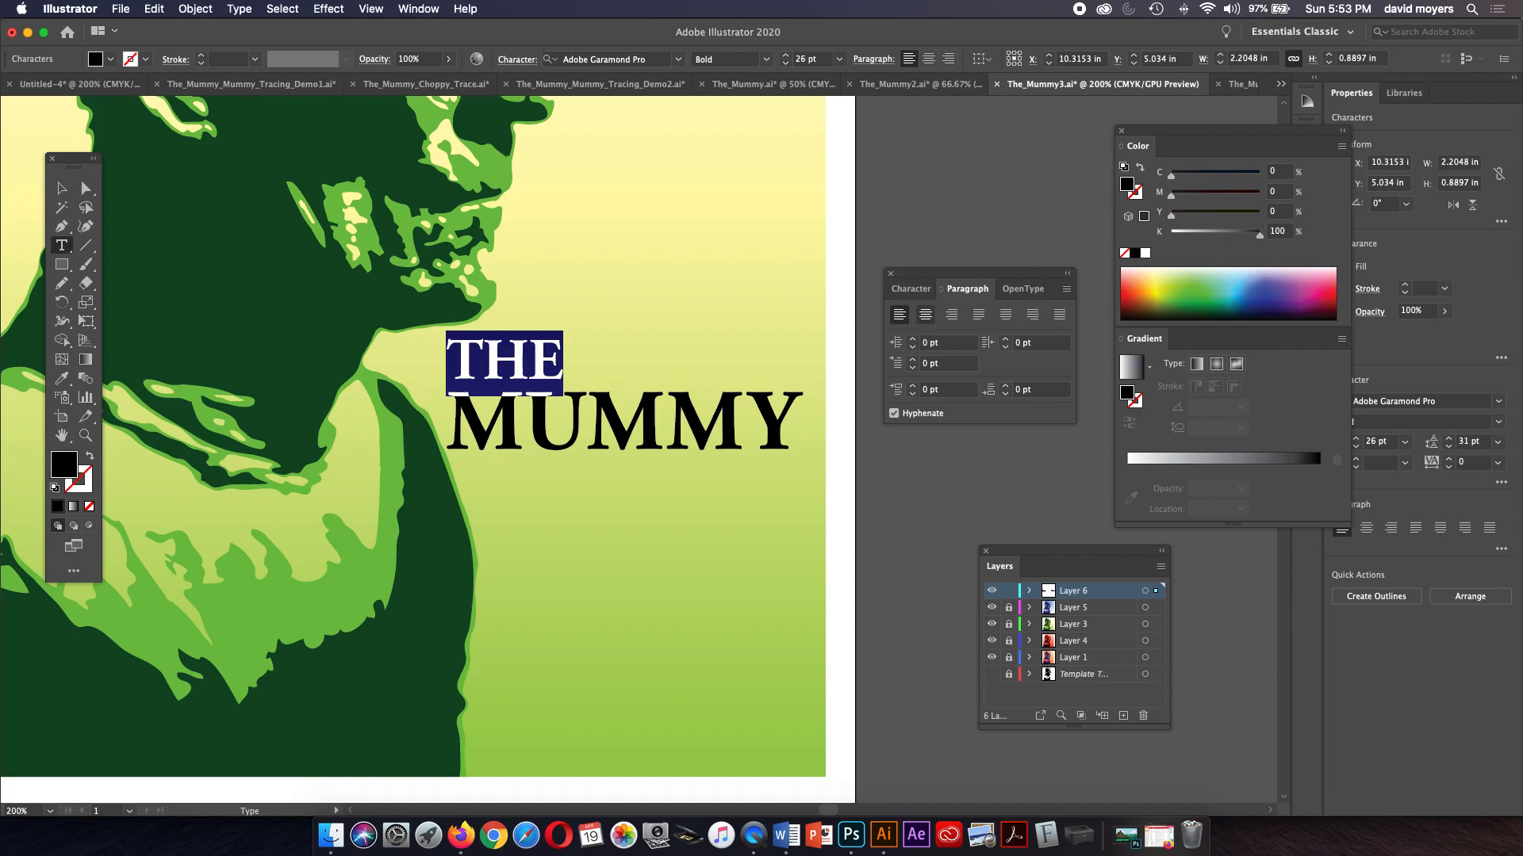
pyautogui.click(925, 315)
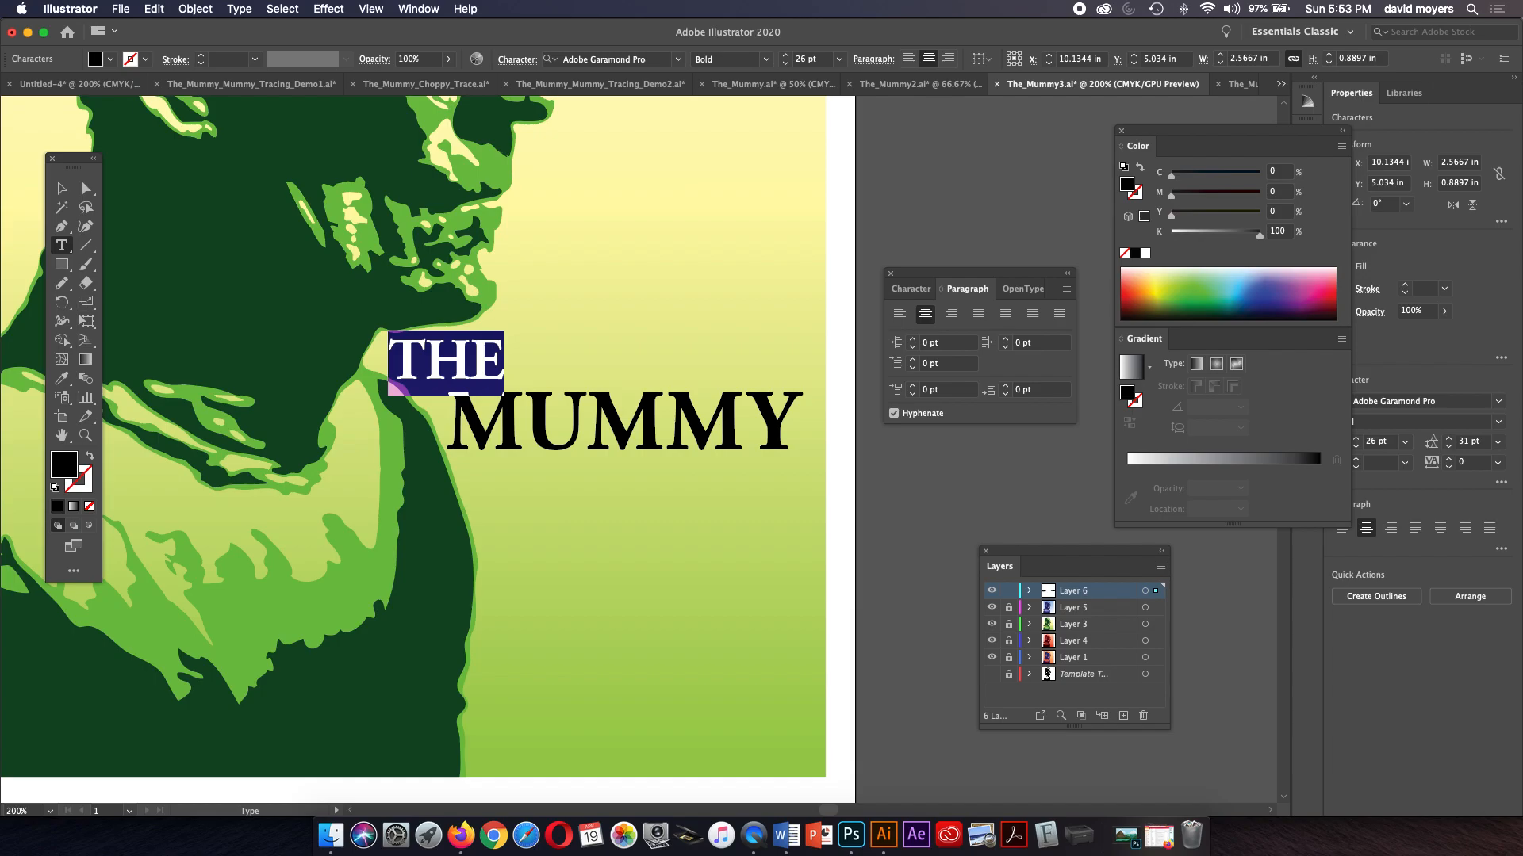
pyautogui.press('super+shift+l')
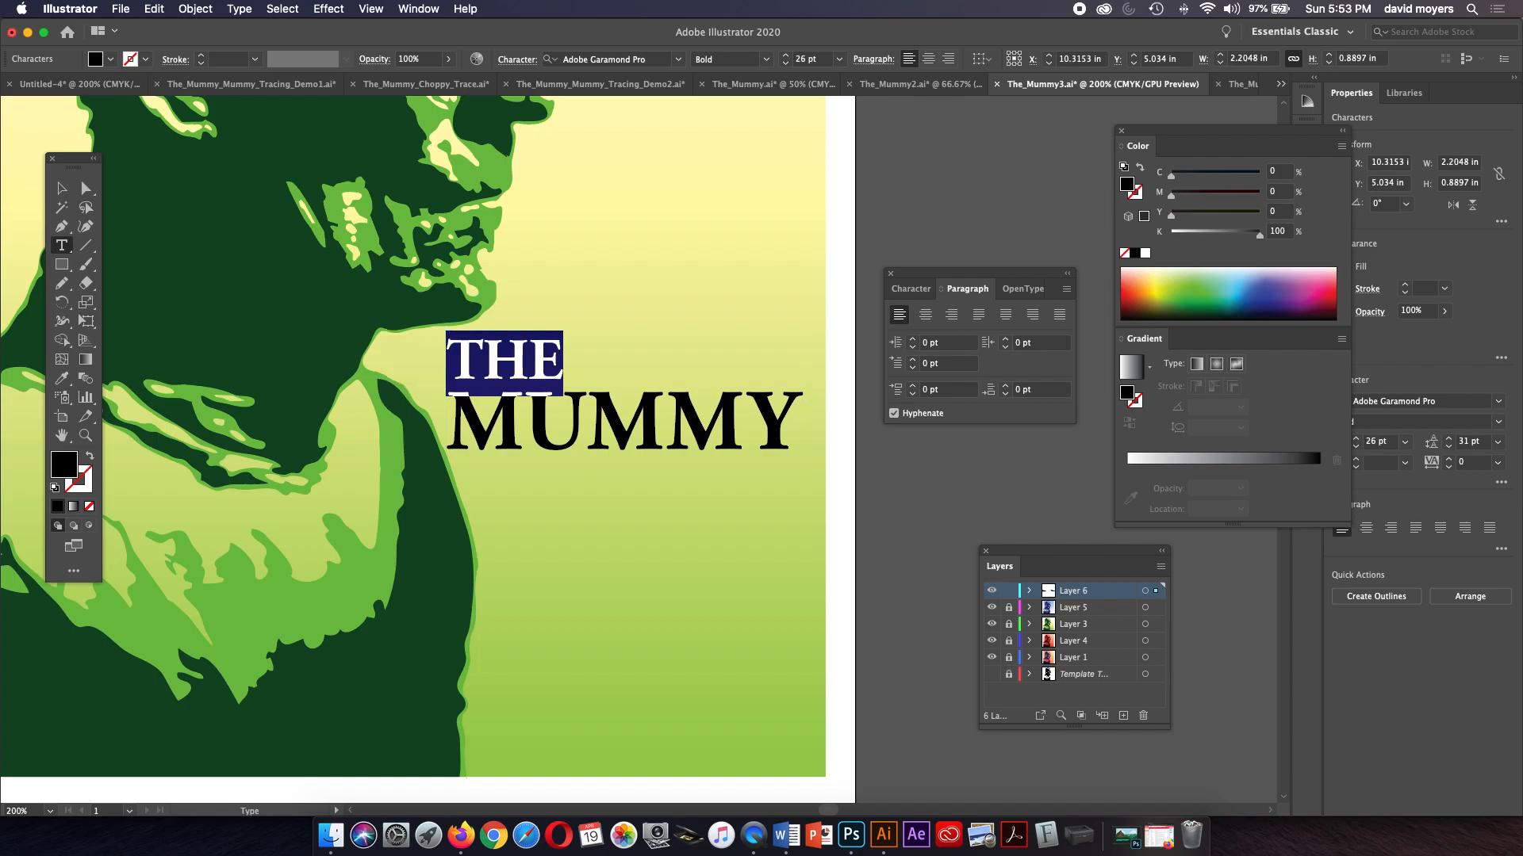
# Step: Center-align both lines of the green panel's title, move it back onto the open gradient beside the neck, and deselect it
pyautogui.press('Escape')
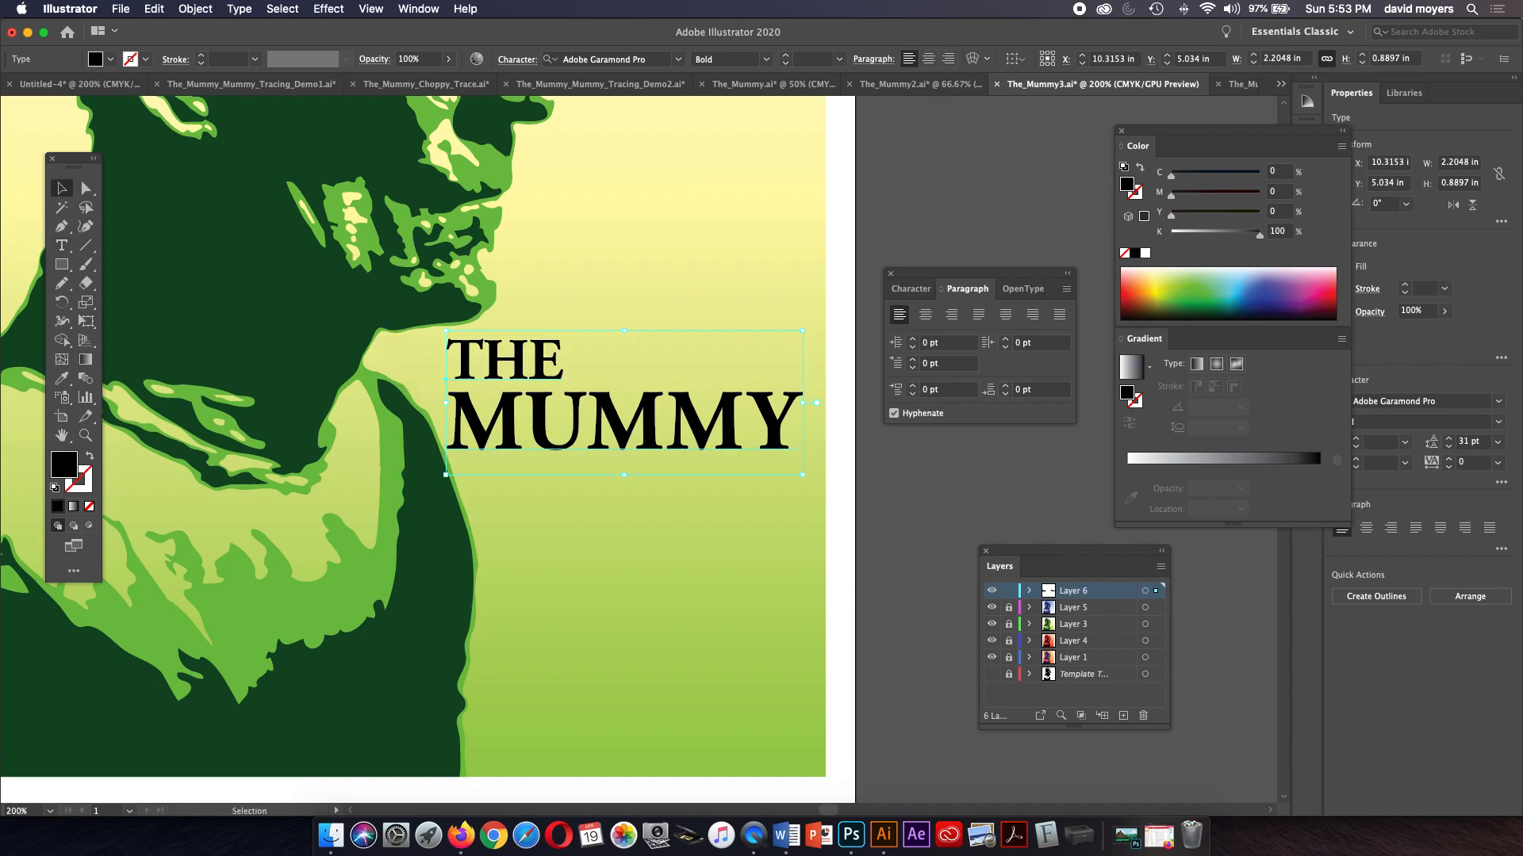
pyautogui.click(925, 314)
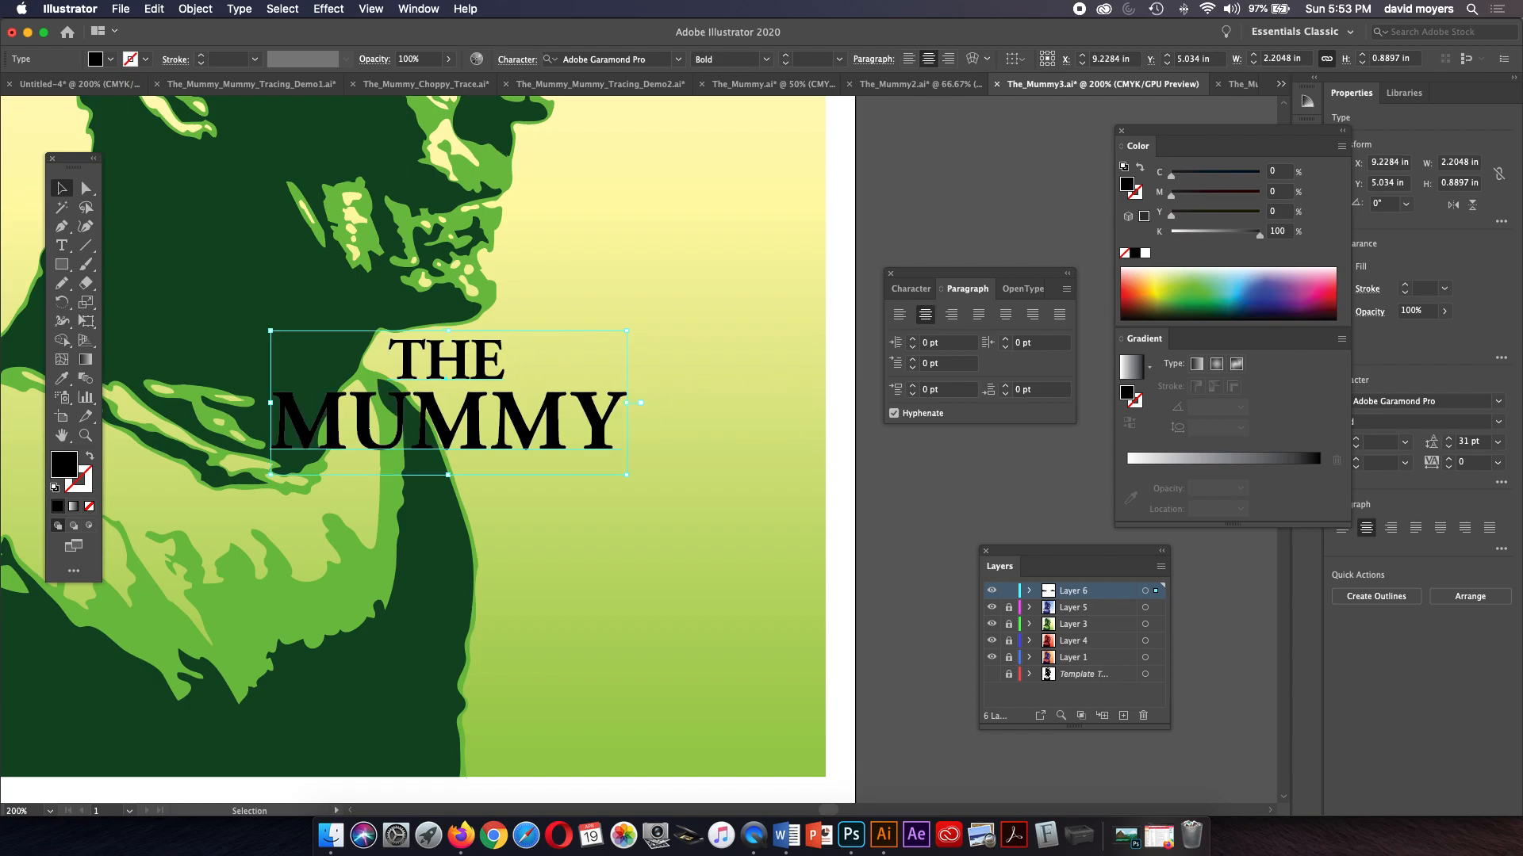
pyautogui.moveTo(484, 361); pyautogui.dragTo(625, 371)
pyautogui.press('shift+super+a')
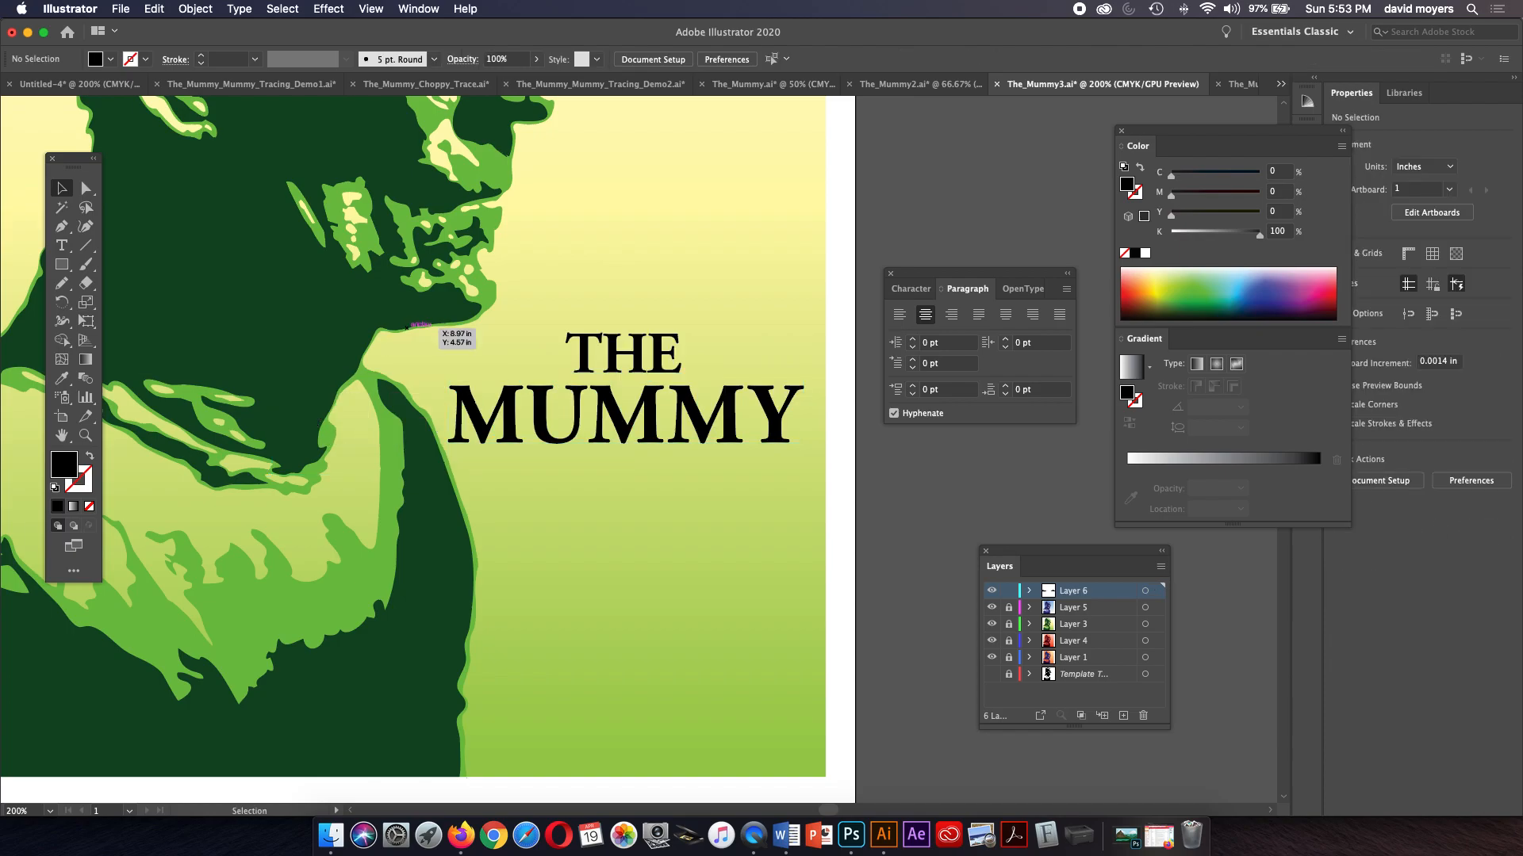
# Step: Set the kerning to 0 between the H and E and between the T and H of the word THE
pyautogui.click(62, 245)
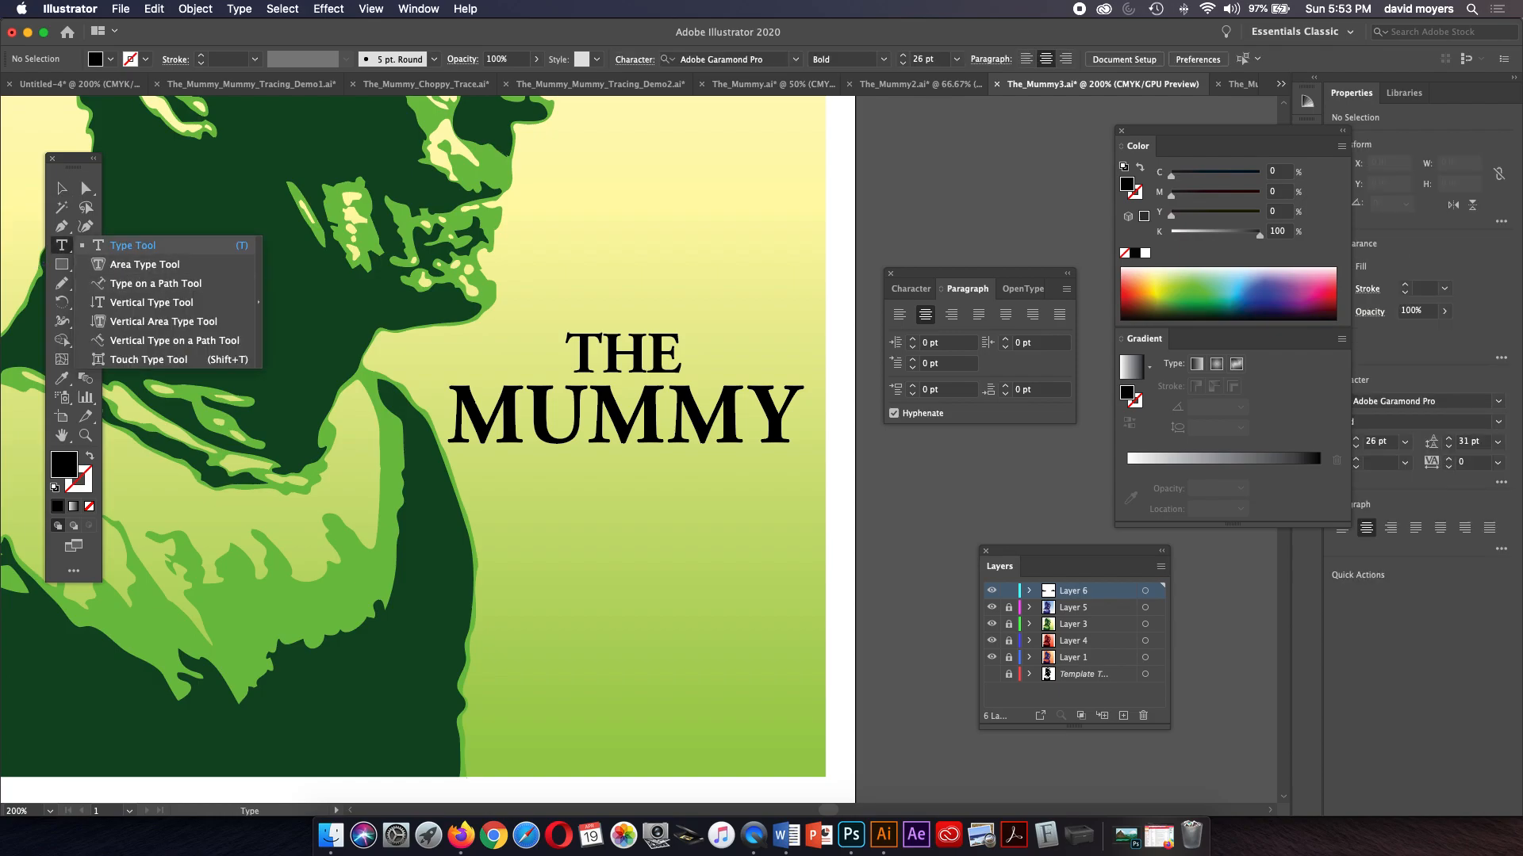
pyautogui.click(133, 246)
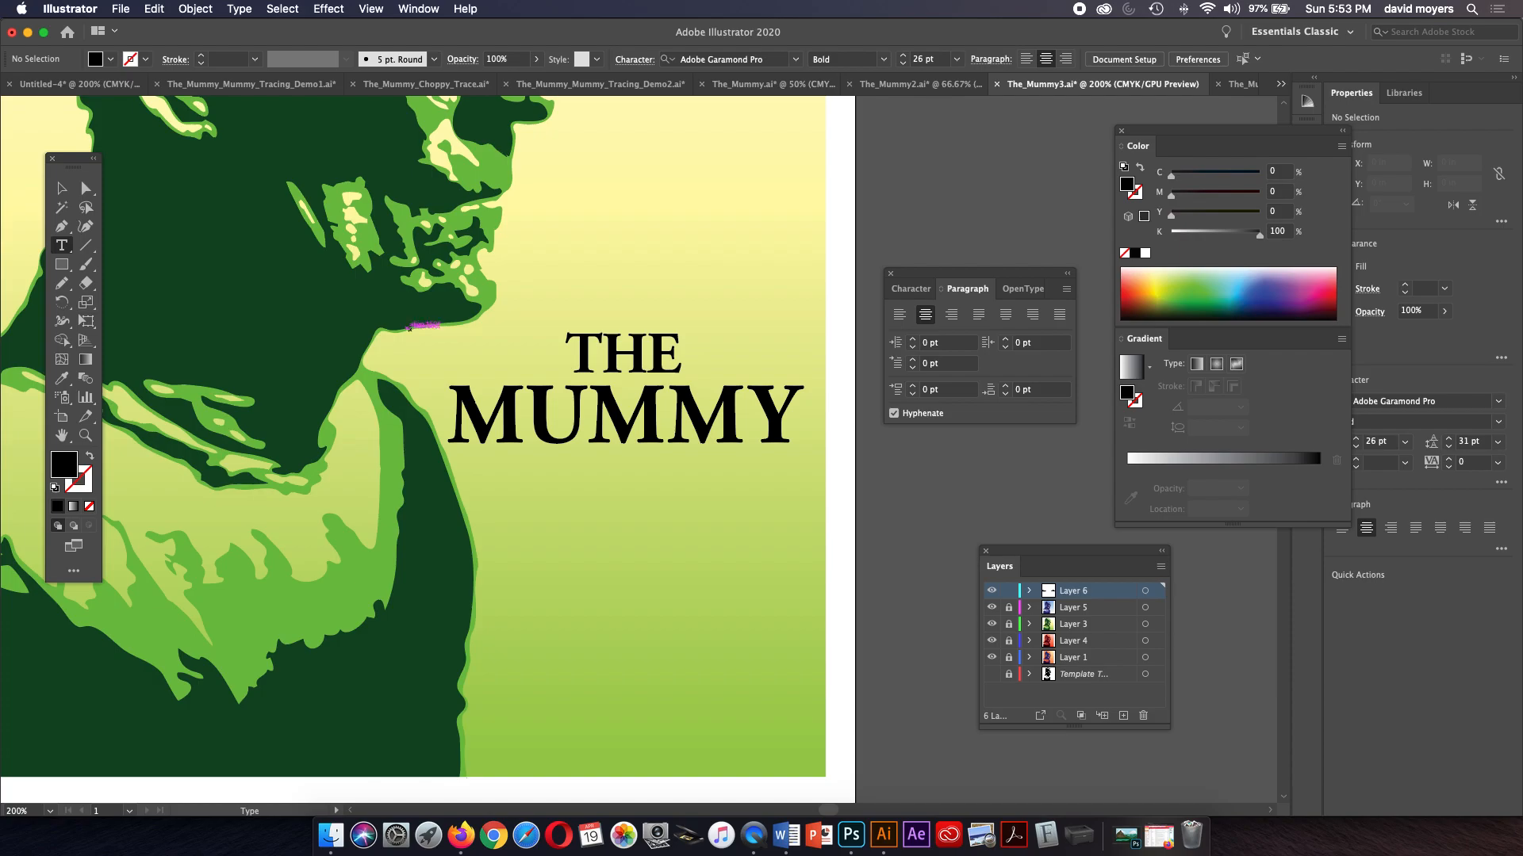
pyautogui.click(646, 355)
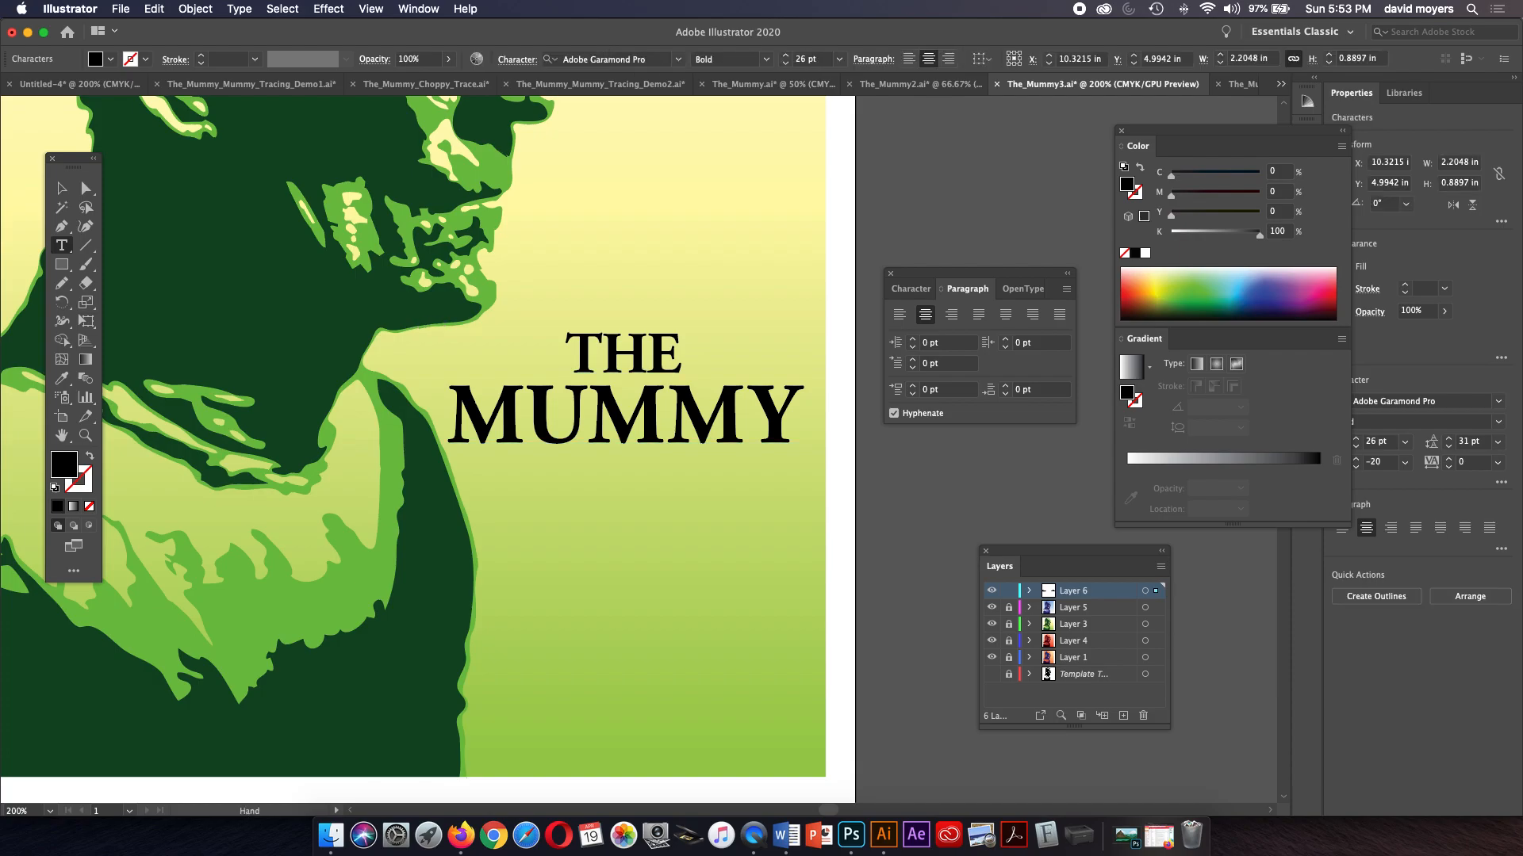
pyautogui.hotkey('alt', 'Right')
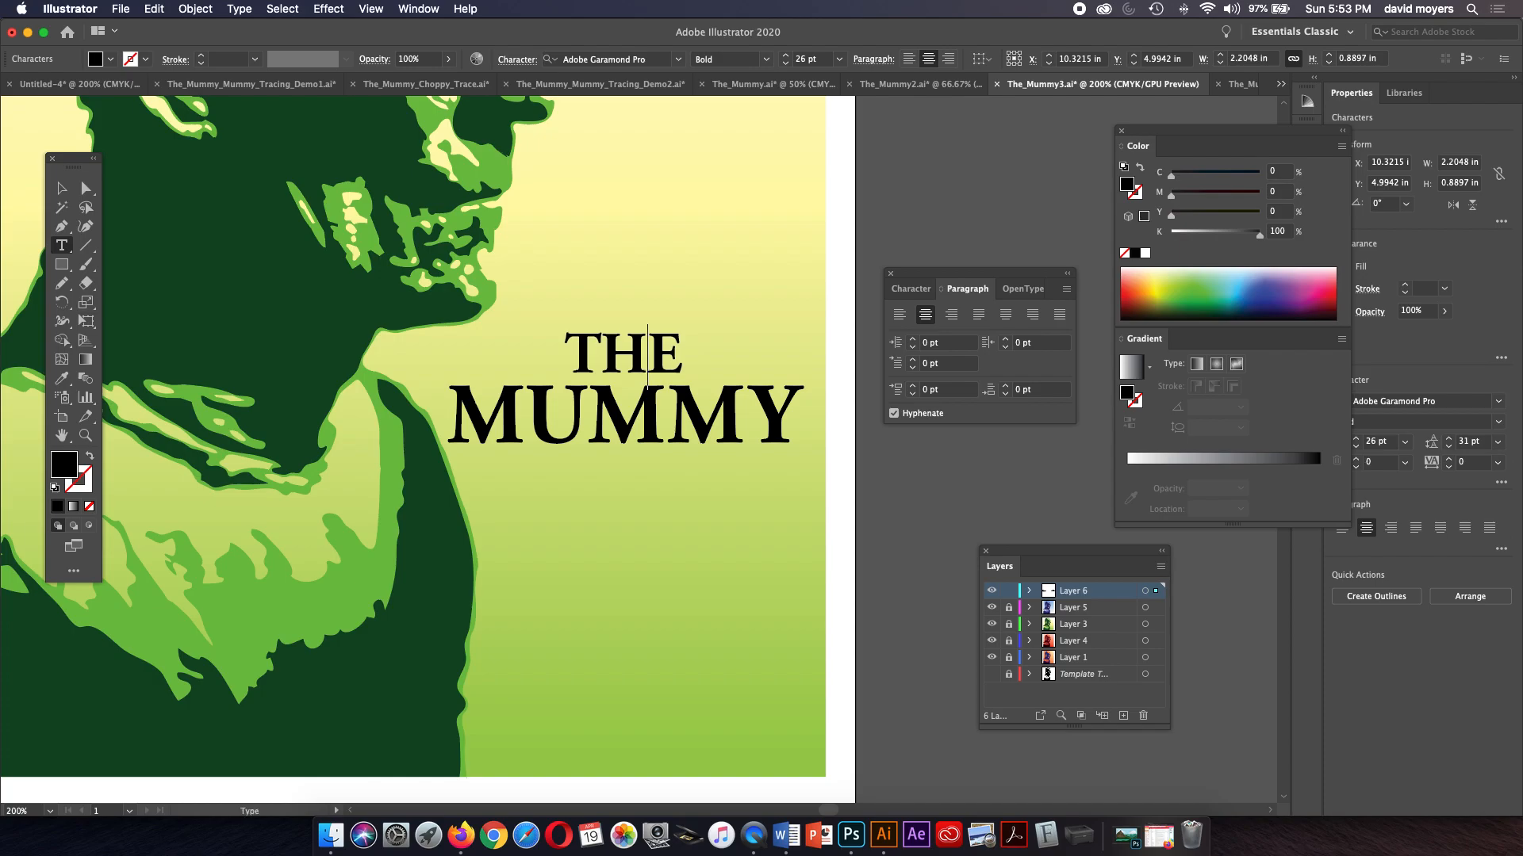
pyautogui.press('Left')
pyautogui.hotkey('alt', 'Right')
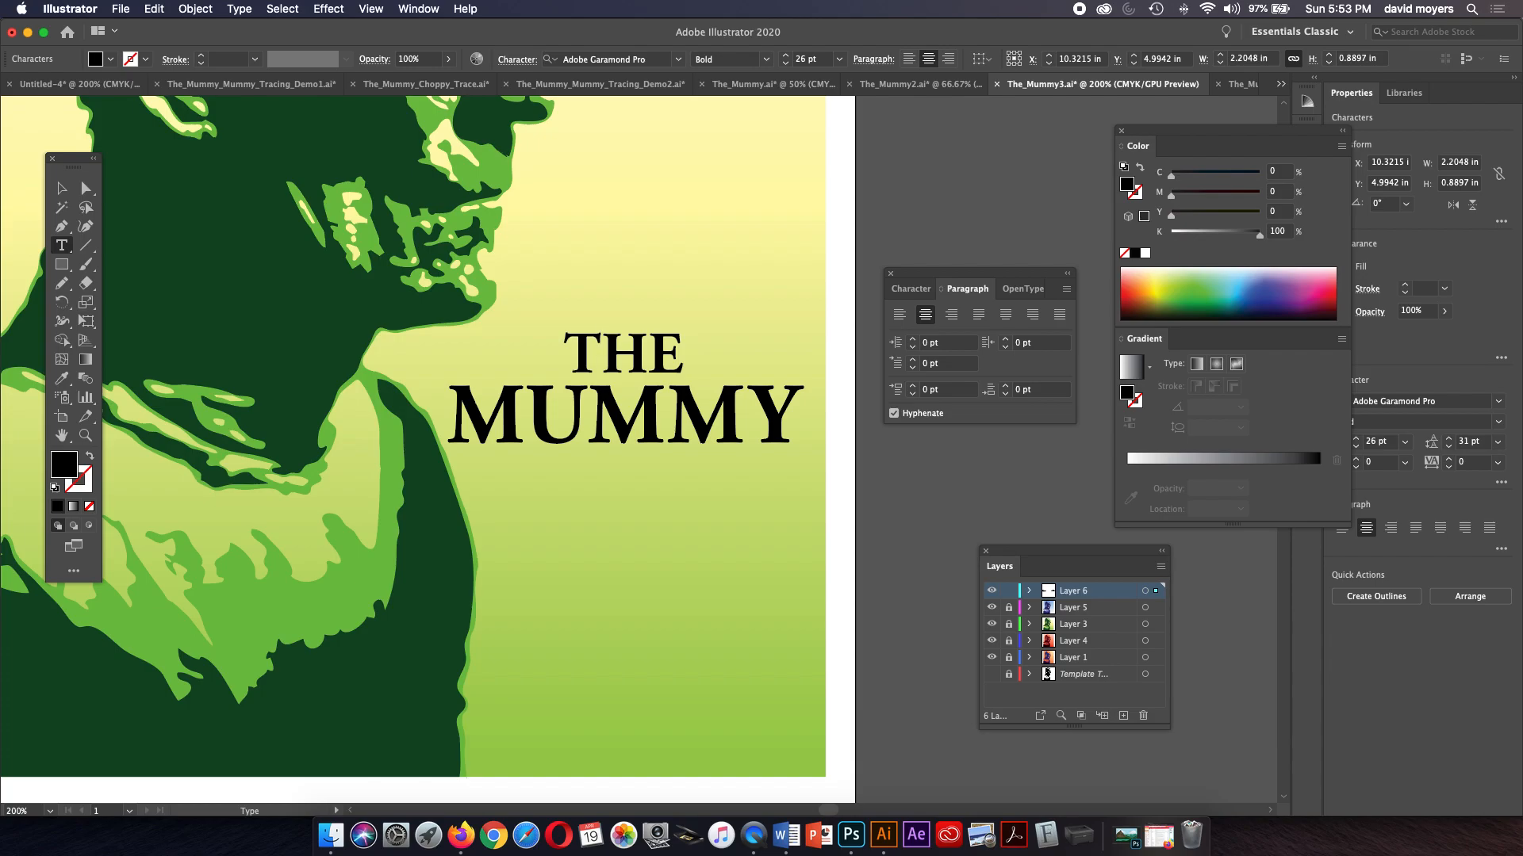
# Step: Replace the capital HE in the green panel's title with lowercase "he" so the first line reads The
pyautogui.hotkey('shift', 'Right')
pyautogui.hotkey('shift', 'Right')
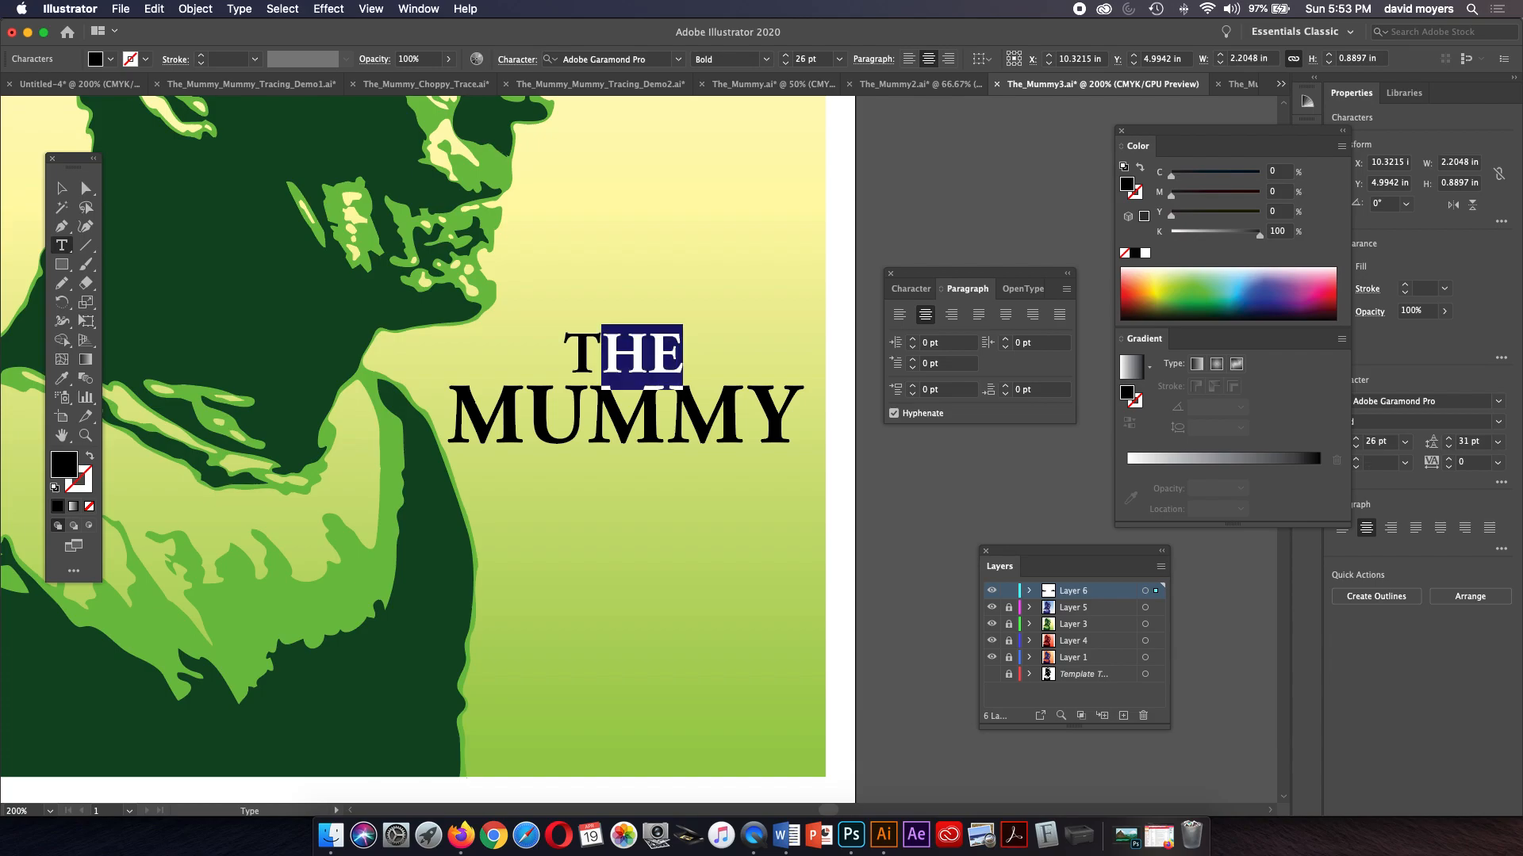
pyautogui.write('he')
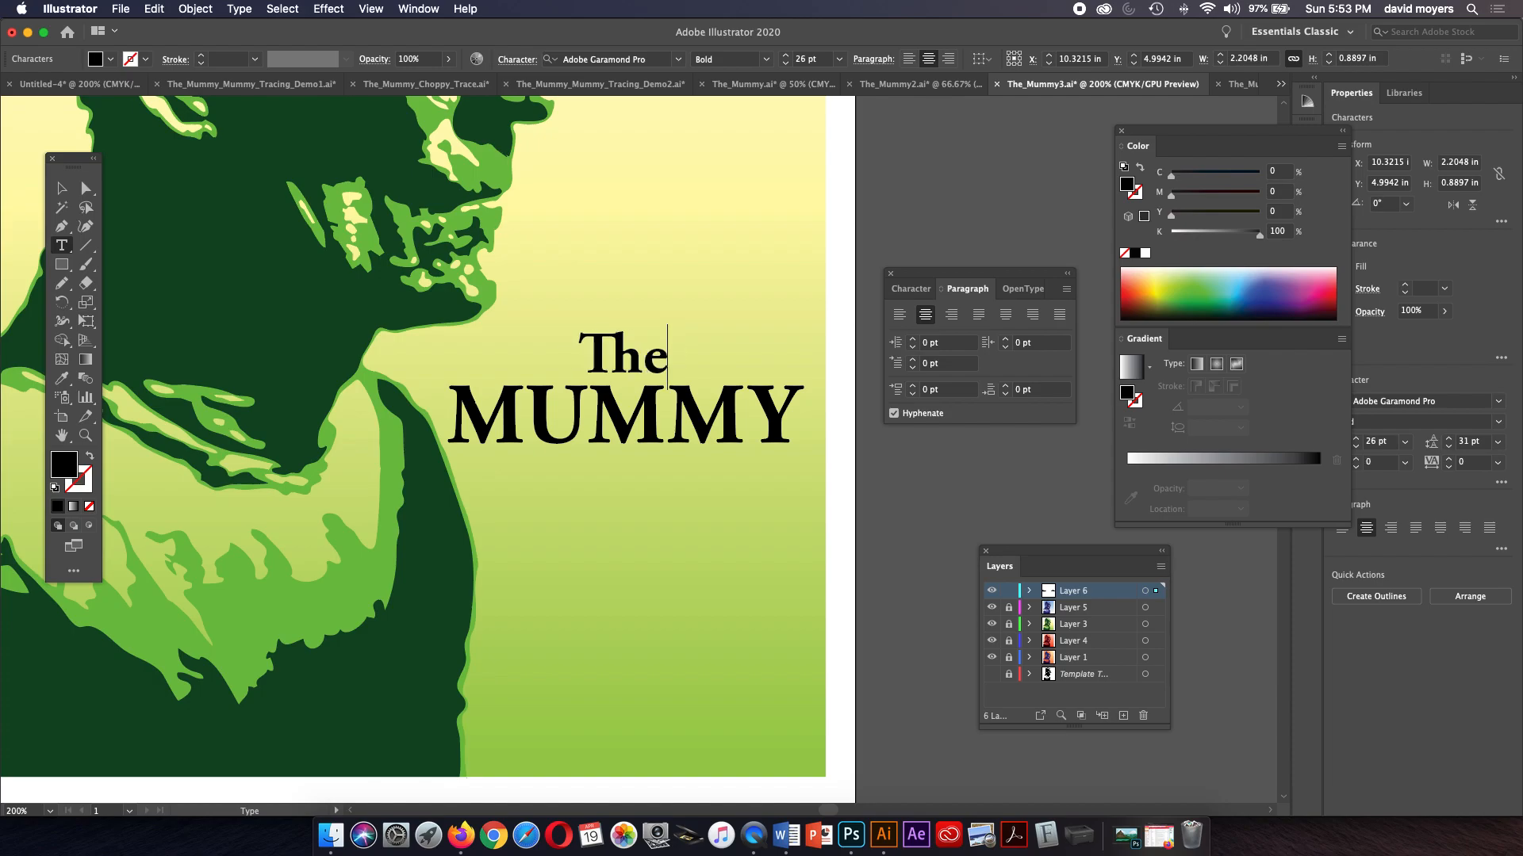
# Step: Set the kerning between the T and h of The to -480 in the green panel's title
pyautogui.press('Left')
pyautogui.press('Left')
pyautogui.hotkey('alt', 'Right')
pyautogui.hotkey('alt', 'Right')
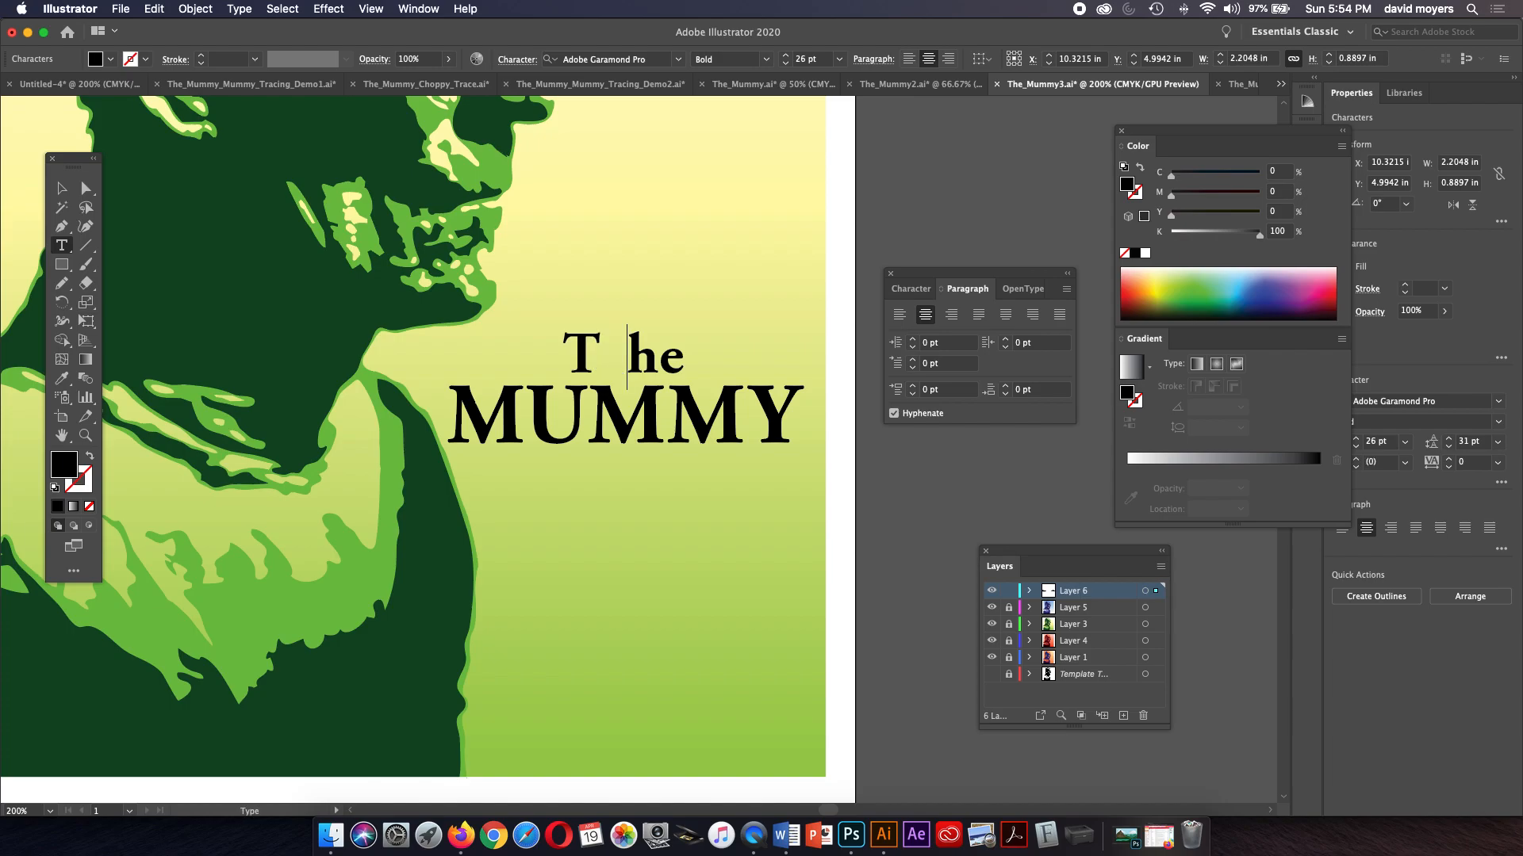
pyautogui.hotkey('alt', 'Left')
pyautogui.hotkey('alt', 'Left')
pyautogui.hotkey('alt', 'Left')
pyautogui.hotkey('alt', 'Left')
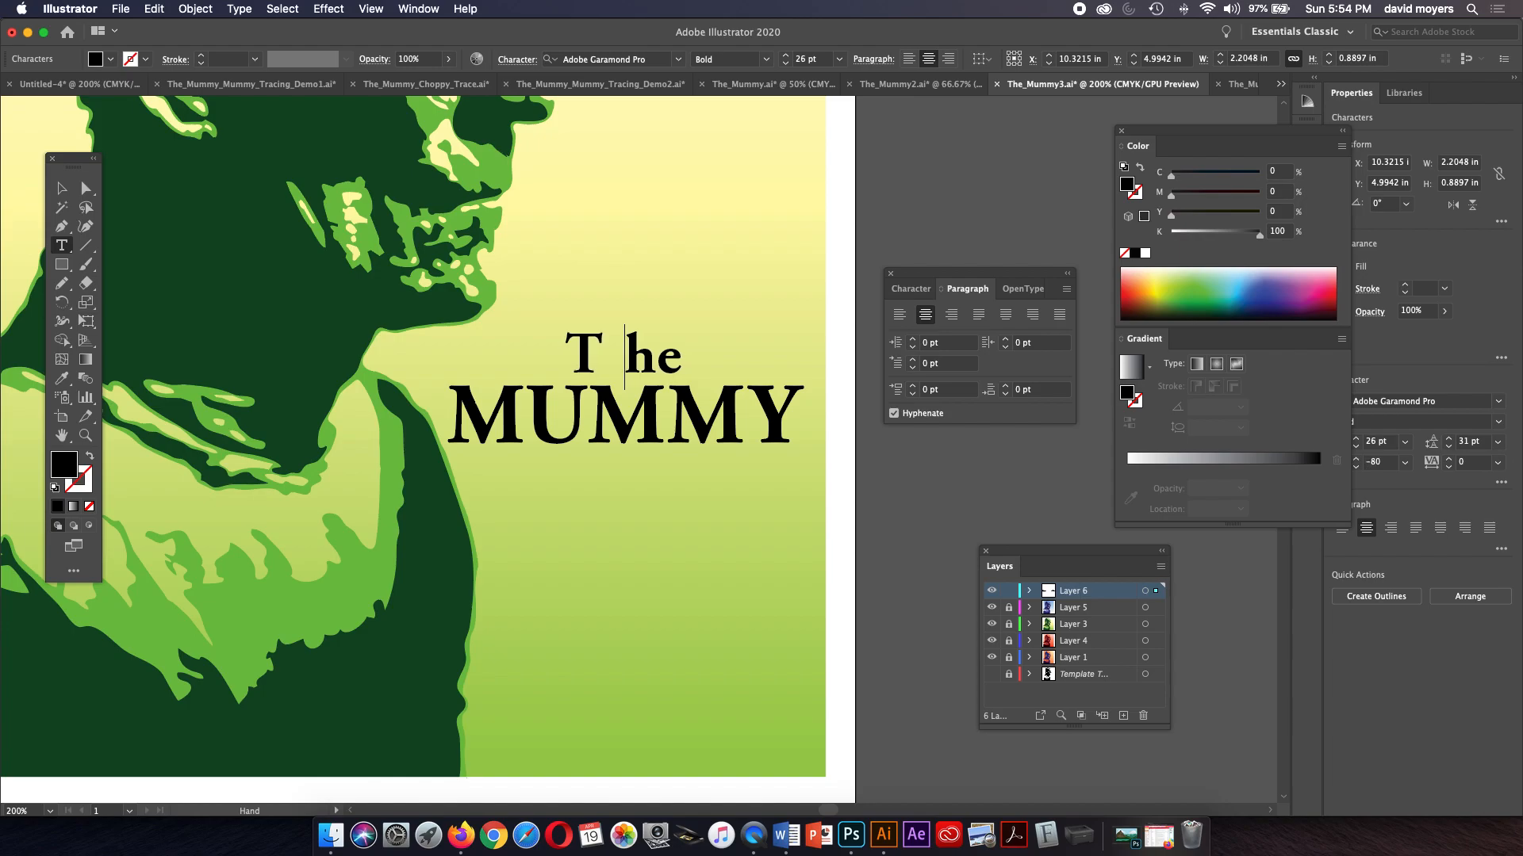
pyautogui.hotkey('alt', 'Left')
pyautogui.hotkey('alt', 'Left')
pyautogui.hotkey('alt', 'Left')
pyautogui.hotkey('alt', 'Left')
pyautogui.hotkey('alt', 'Left')
pyautogui.hotkey('alt', 'Left')
pyautogui.hotkey('alt', 'Left')
pyautogui.hotkey('alt', 'Left')
pyautogui.hotkey('alt', 'Left')
pyautogui.hotkey('alt', 'Left')
pyautogui.hotkey('alt', 'Left')
pyautogui.hotkey('alt', 'Left')
pyautogui.hotkey('alt', 'Left')
pyautogui.hotkey('alt', 'Left')
pyautogui.hotkey('alt', 'Left')
pyautogui.hotkey('alt', 'Left')
pyautogui.hotkey('alt', 'Left')
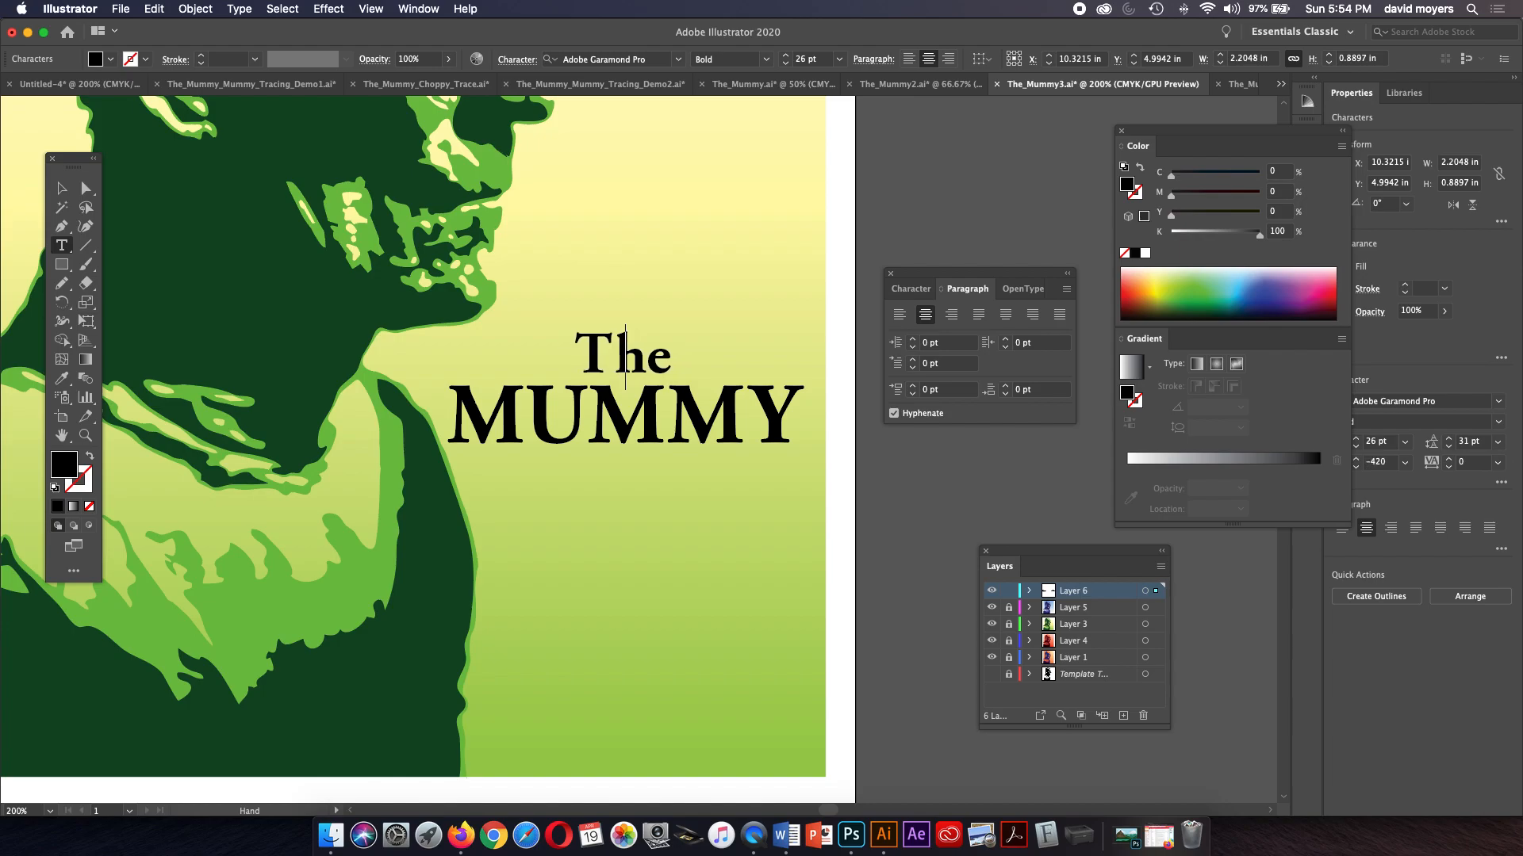
pyautogui.hotkey('alt', 'Left')
pyautogui.hotkey('alt', 'Left')
pyautogui.hotkey('alt', 'Left')
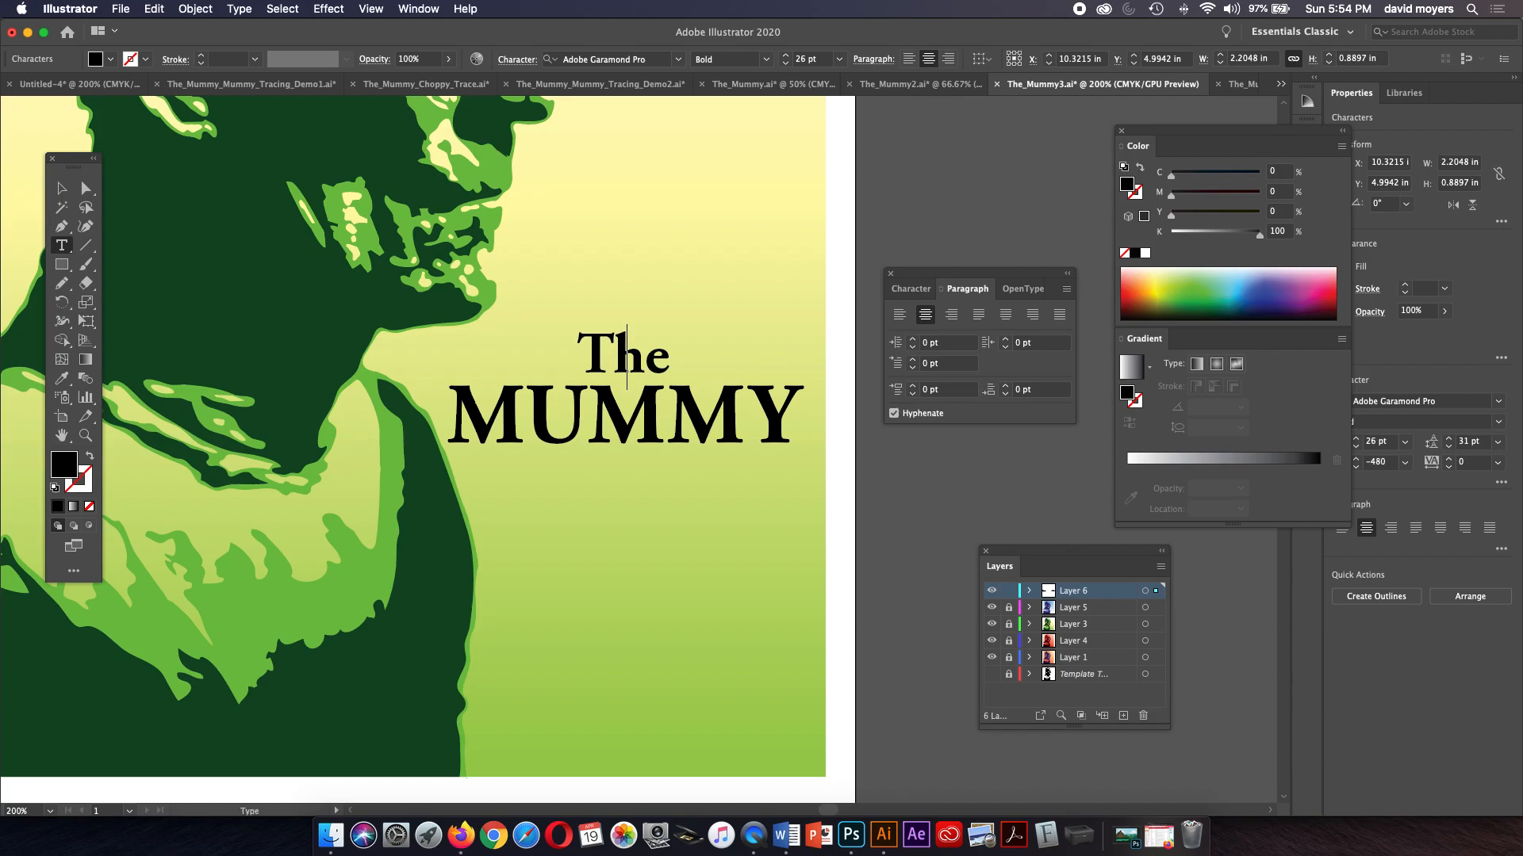
# Step: Enlarge the first M of MUMMY in the green panel's title to 65 pt
pyautogui.press('Right')
pyautogui.press('Down')
pyautogui.hotkey('shift', 'Left')
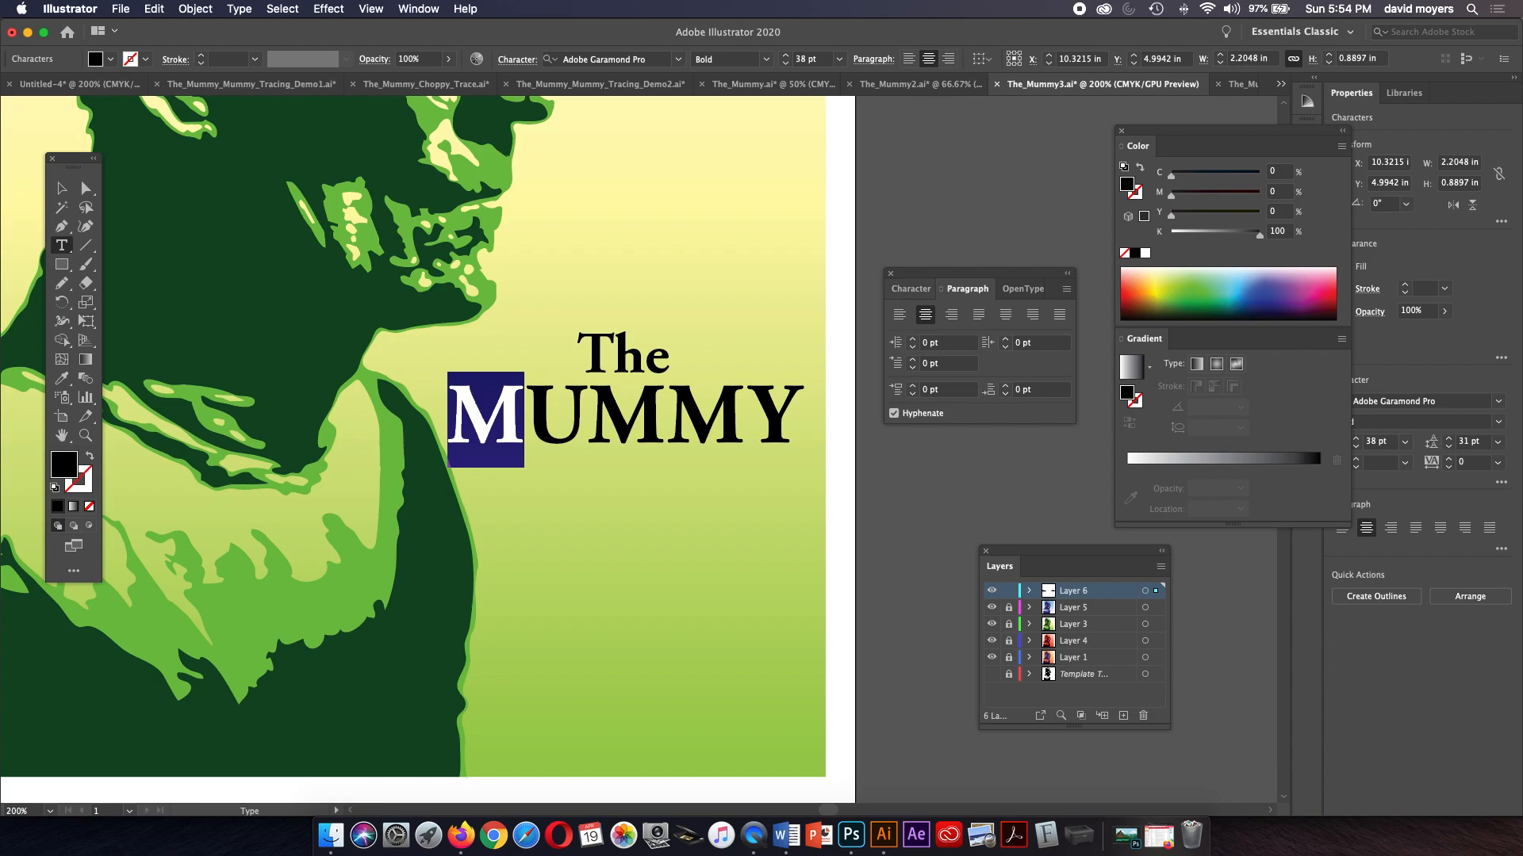
pyautogui.click(912, 289)
pyautogui.click(912, 356)
pyautogui.click(912, 356)
pyautogui.click(912, 356)
pyautogui.click(912, 356)
pyautogui.click(912, 356)
pyautogui.click(912, 356)
pyautogui.click(912, 356)
pyautogui.click(912, 357)
pyautogui.click(912, 356)
pyautogui.click(912, 356)
pyautogui.click(912, 356)
pyautogui.click(912, 356)
pyautogui.click(912, 356)
pyautogui.click(912, 357)
pyautogui.click(912, 356)
pyautogui.click(912, 356)
pyautogui.click(912, 356)
pyautogui.click(912, 356)
pyautogui.click(912, 356)
pyautogui.click(912, 356)
pyautogui.click(912, 356)
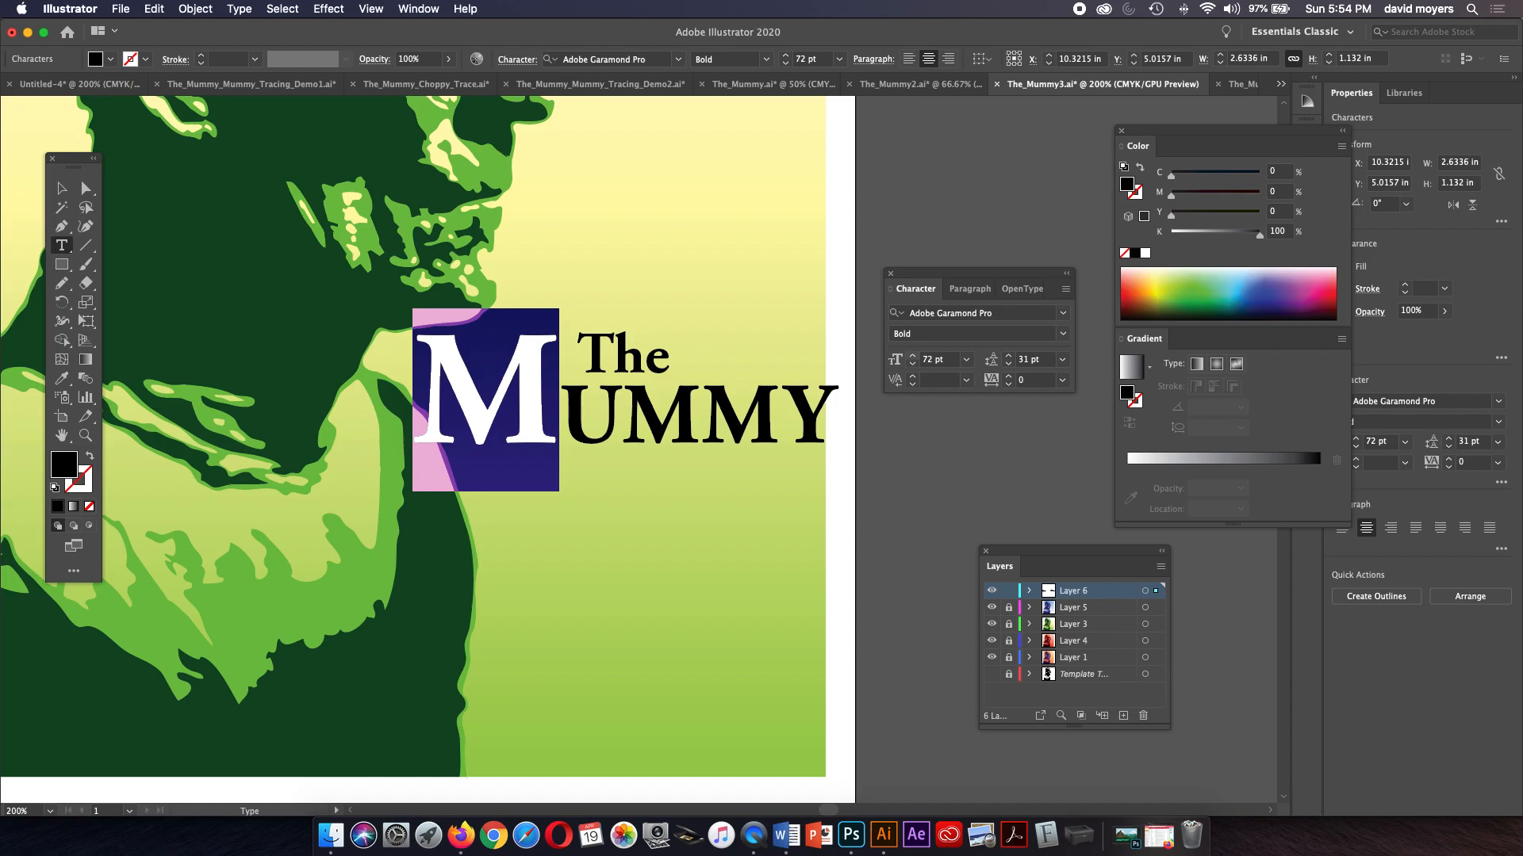
pyautogui.click(912, 363)
pyautogui.click(912, 363)
pyautogui.click(912, 363)
pyautogui.click(912, 363)
pyautogui.click(912, 363)
pyautogui.click(912, 363)
pyautogui.click(911, 363)
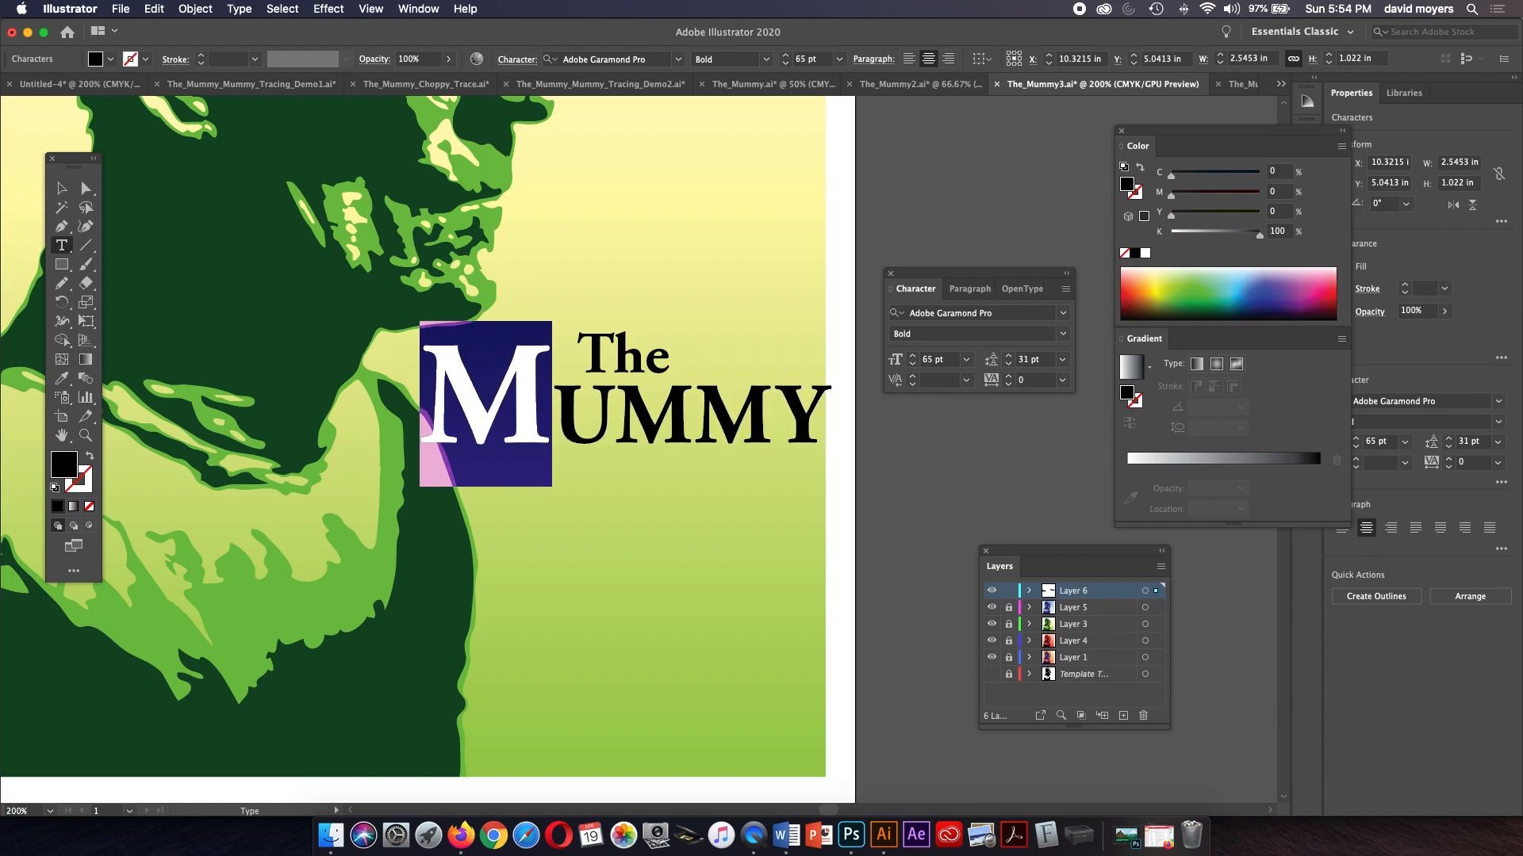
# Step: Reduce the letters UMMY in the green panel's title to 34 pt and deselect the text
pyautogui.click(615, 420)
pyautogui.moveTo(553, 420); pyautogui.dragTo(826, 420)
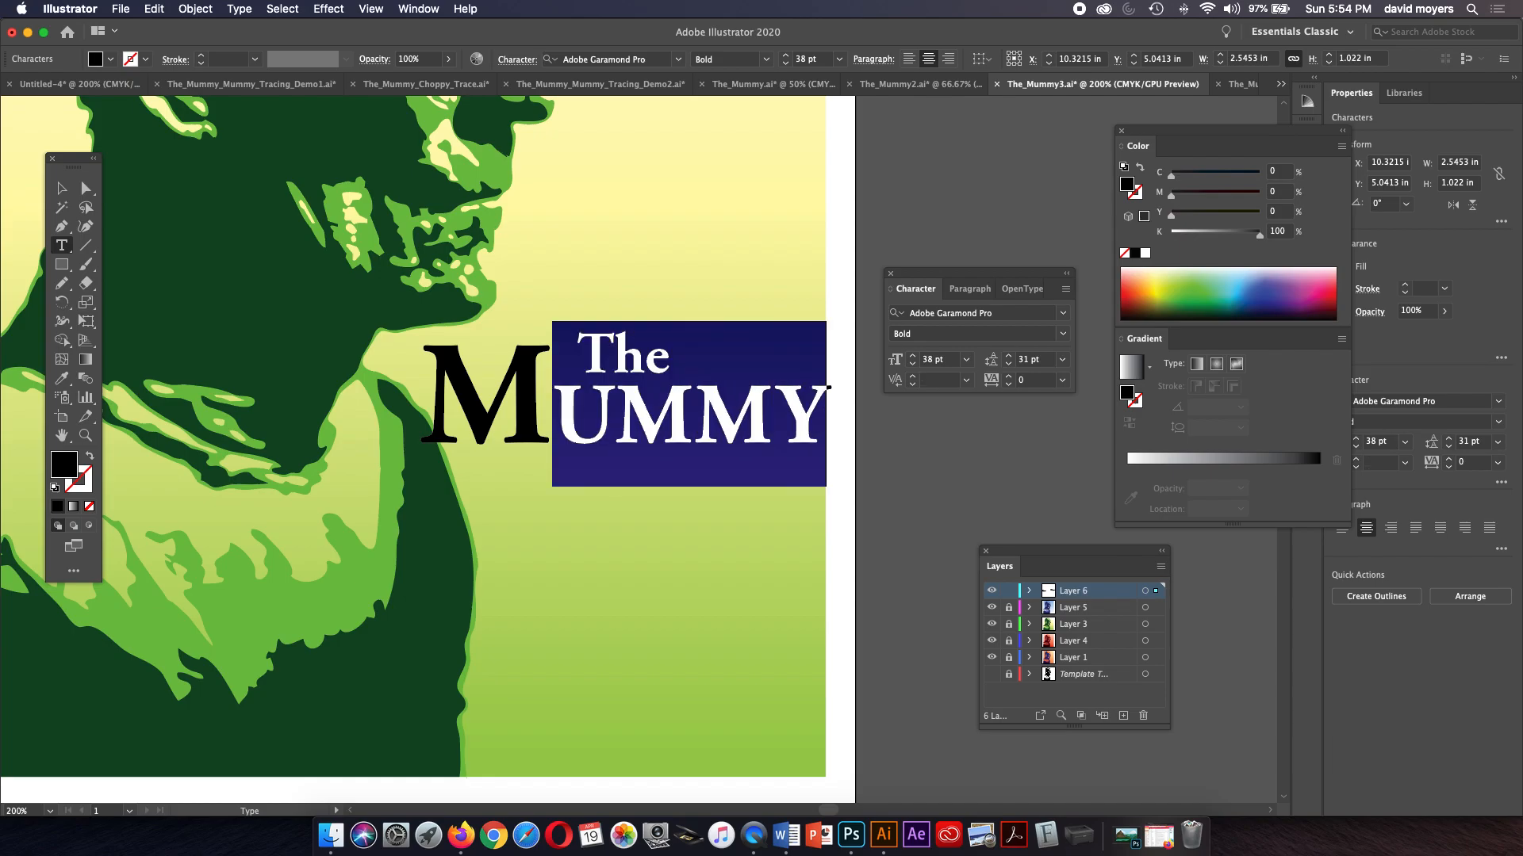
pyautogui.click(912, 364)
pyautogui.click(912, 364)
pyautogui.click(912, 364)
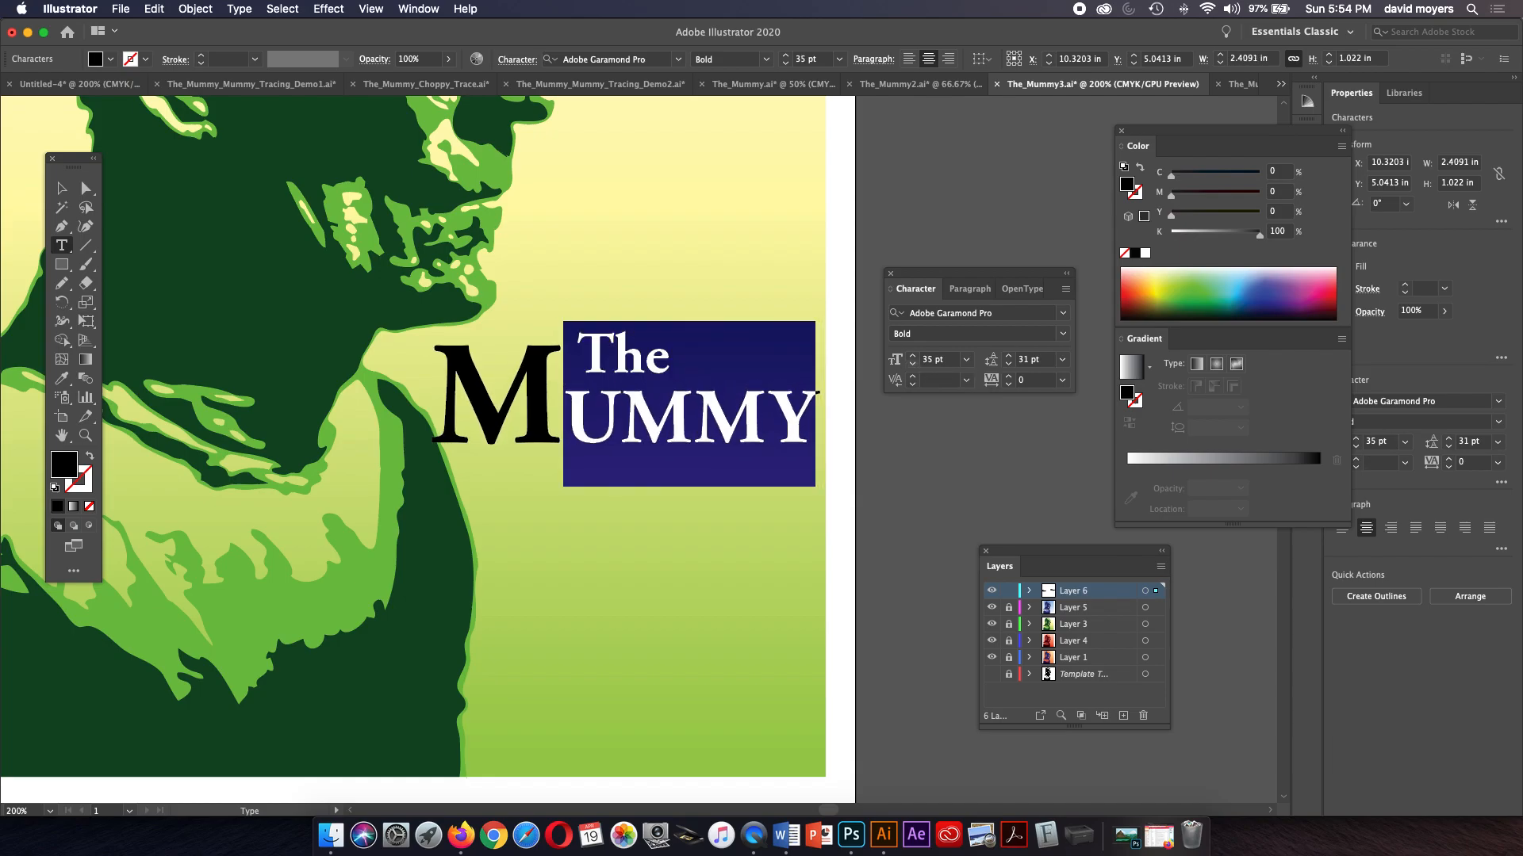
pyautogui.click(912, 364)
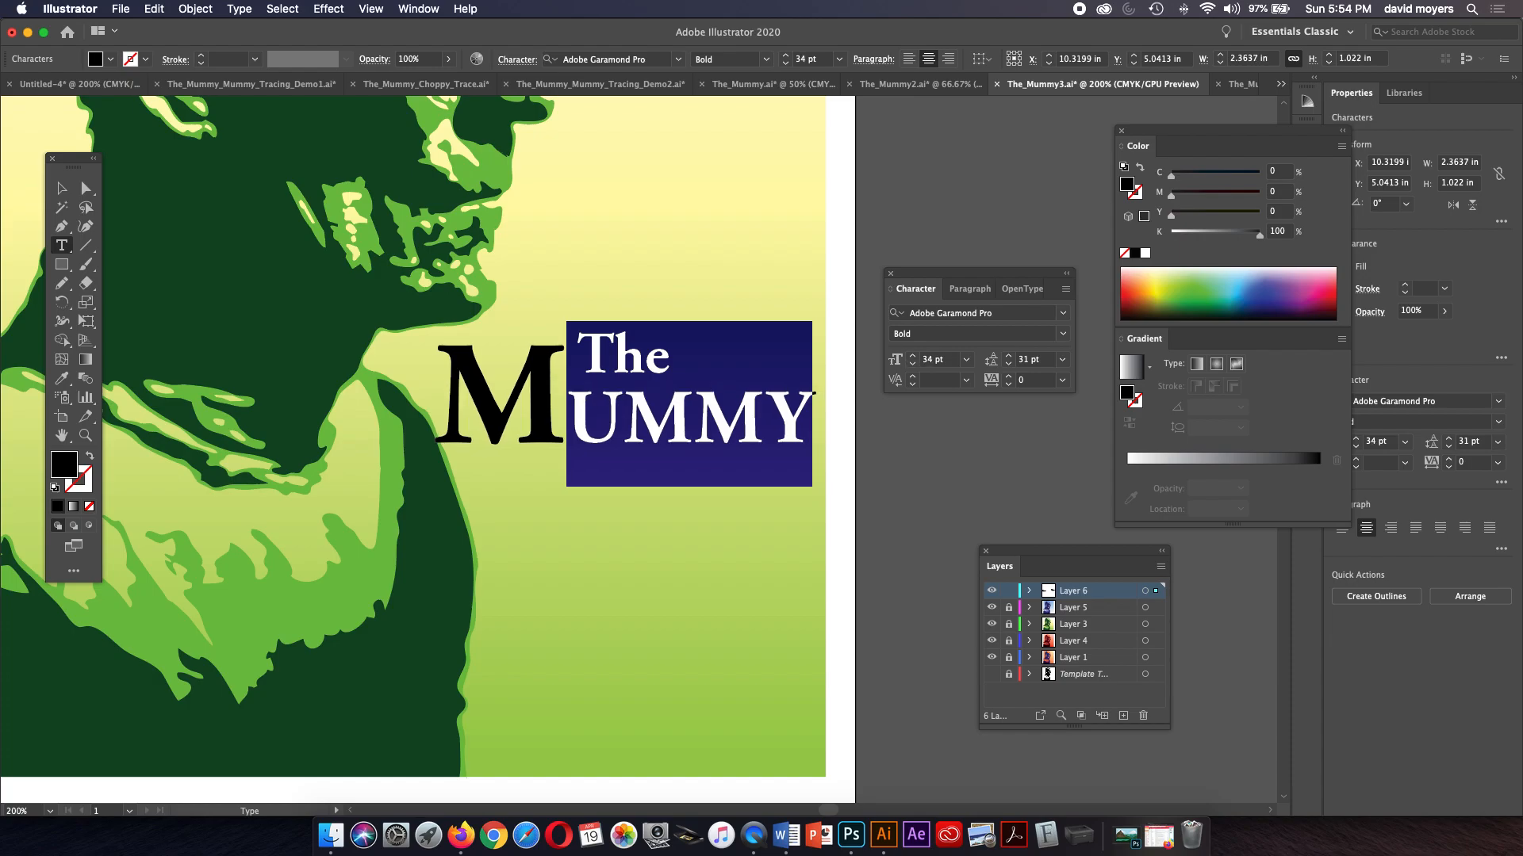
pyautogui.press('super+shift+a')
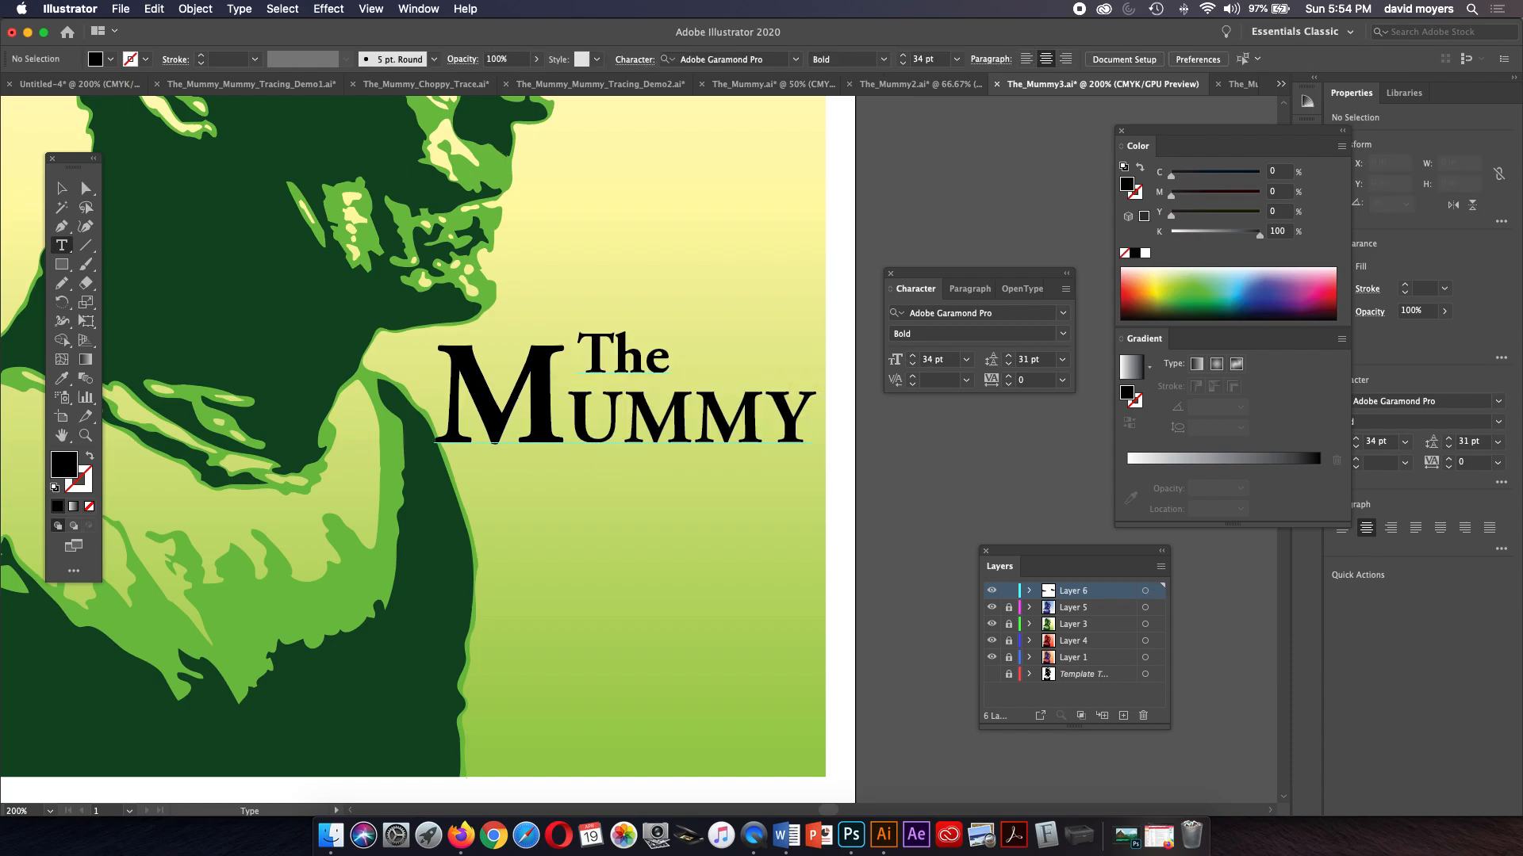
# Step: Set the kerning between the large M and the U of MUMMY to -40
pyautogui.click(567, 404)
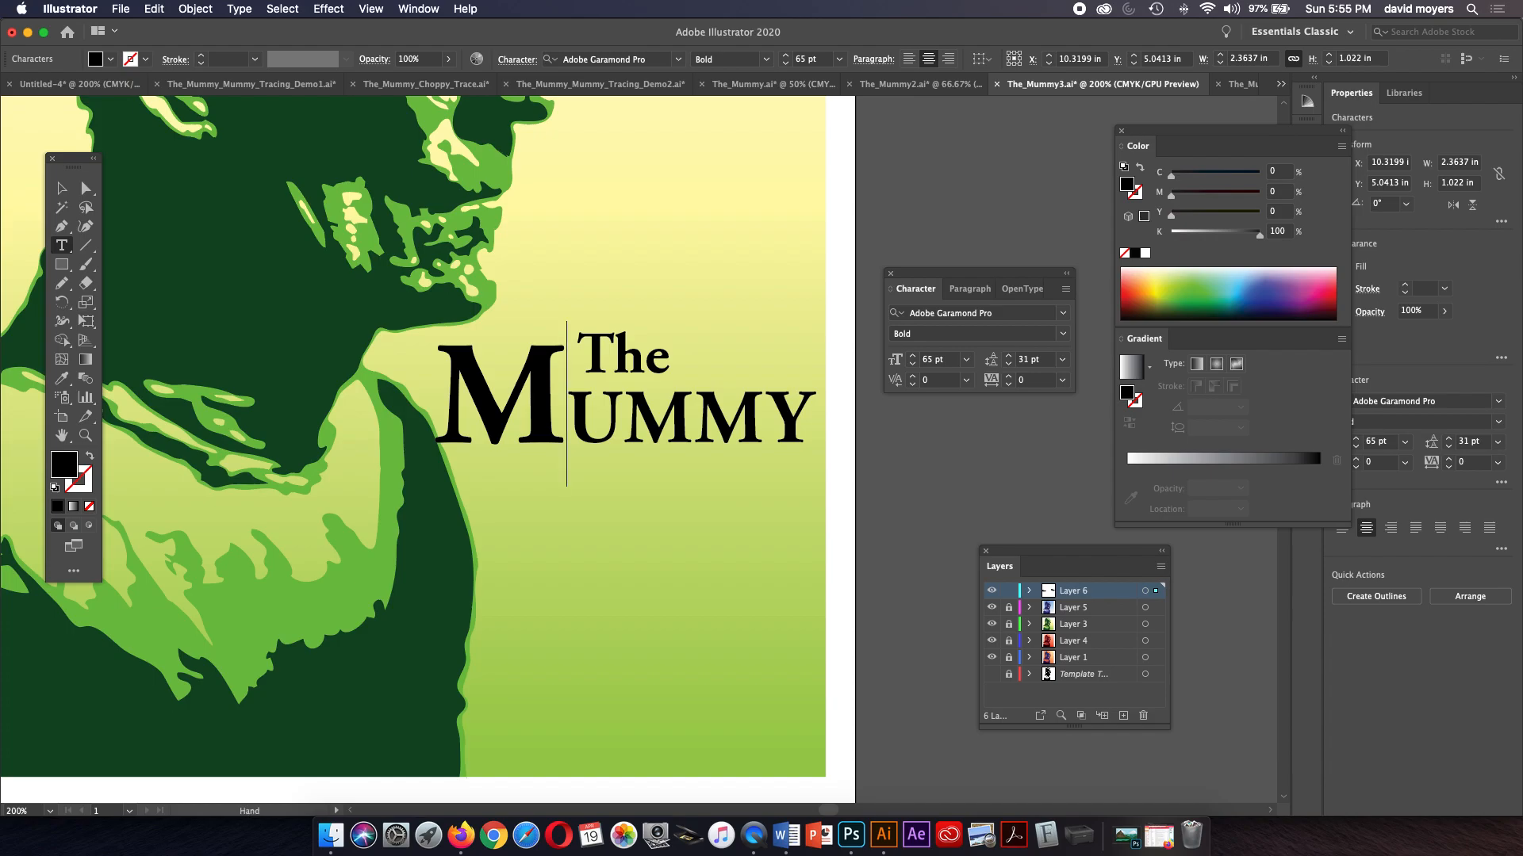
pyautogui.hotkey('alt', 'Left')
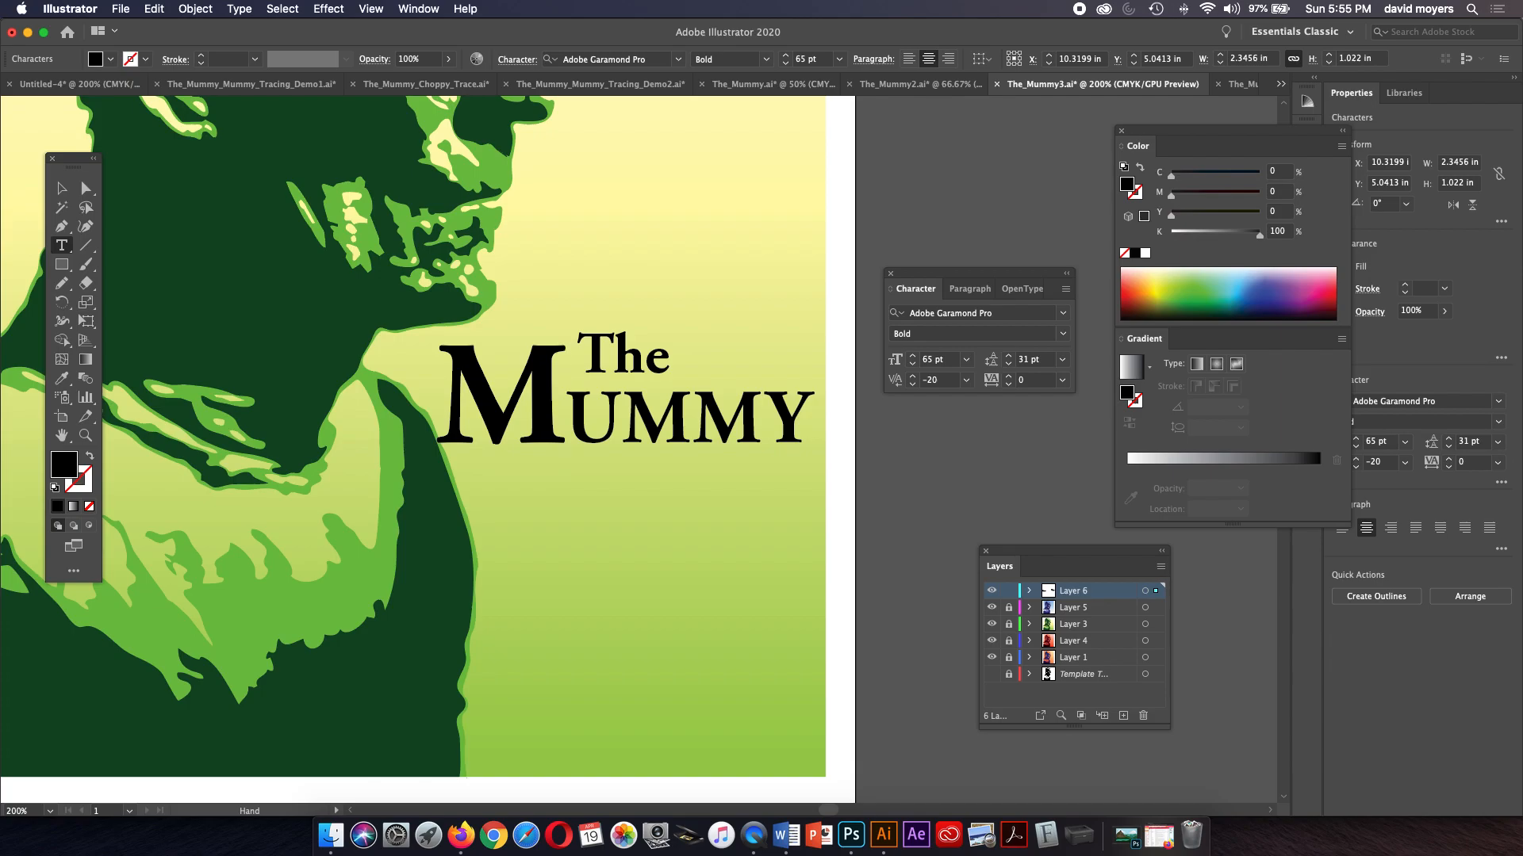
pyautogui.hotkey('alt', 'Left')
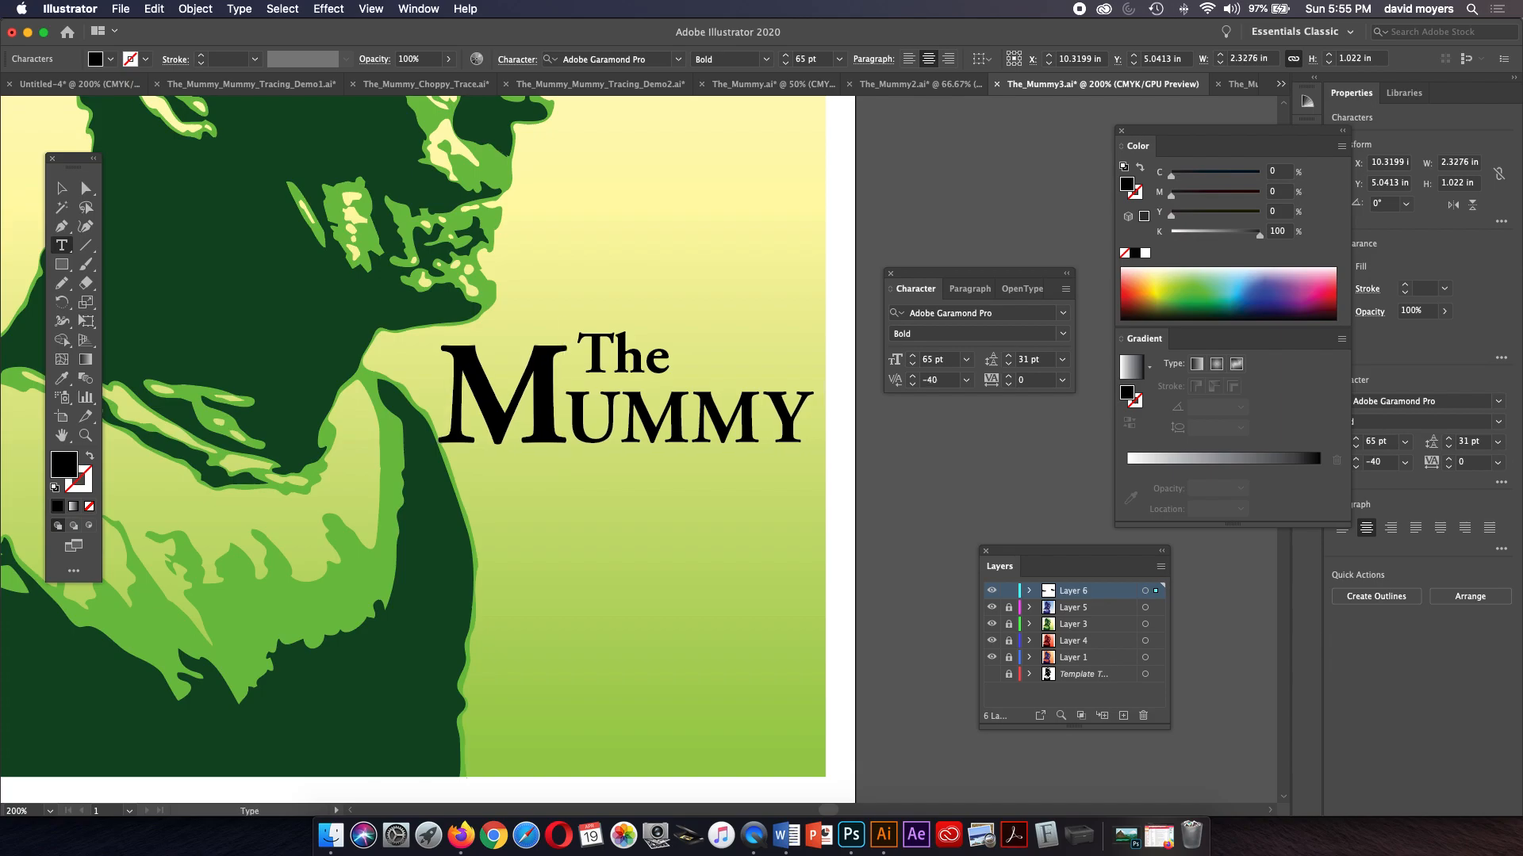
# Step: Try reducing the leading of only the letters UMMY in the green panel's title
pyautogui.hotkey('shift', 'Right')
pyautogui.hotkey('shift', 'Right')
pyautogui.hotkey('shift', 'Right')
pyautogui.hotkey('shift', 'Right')
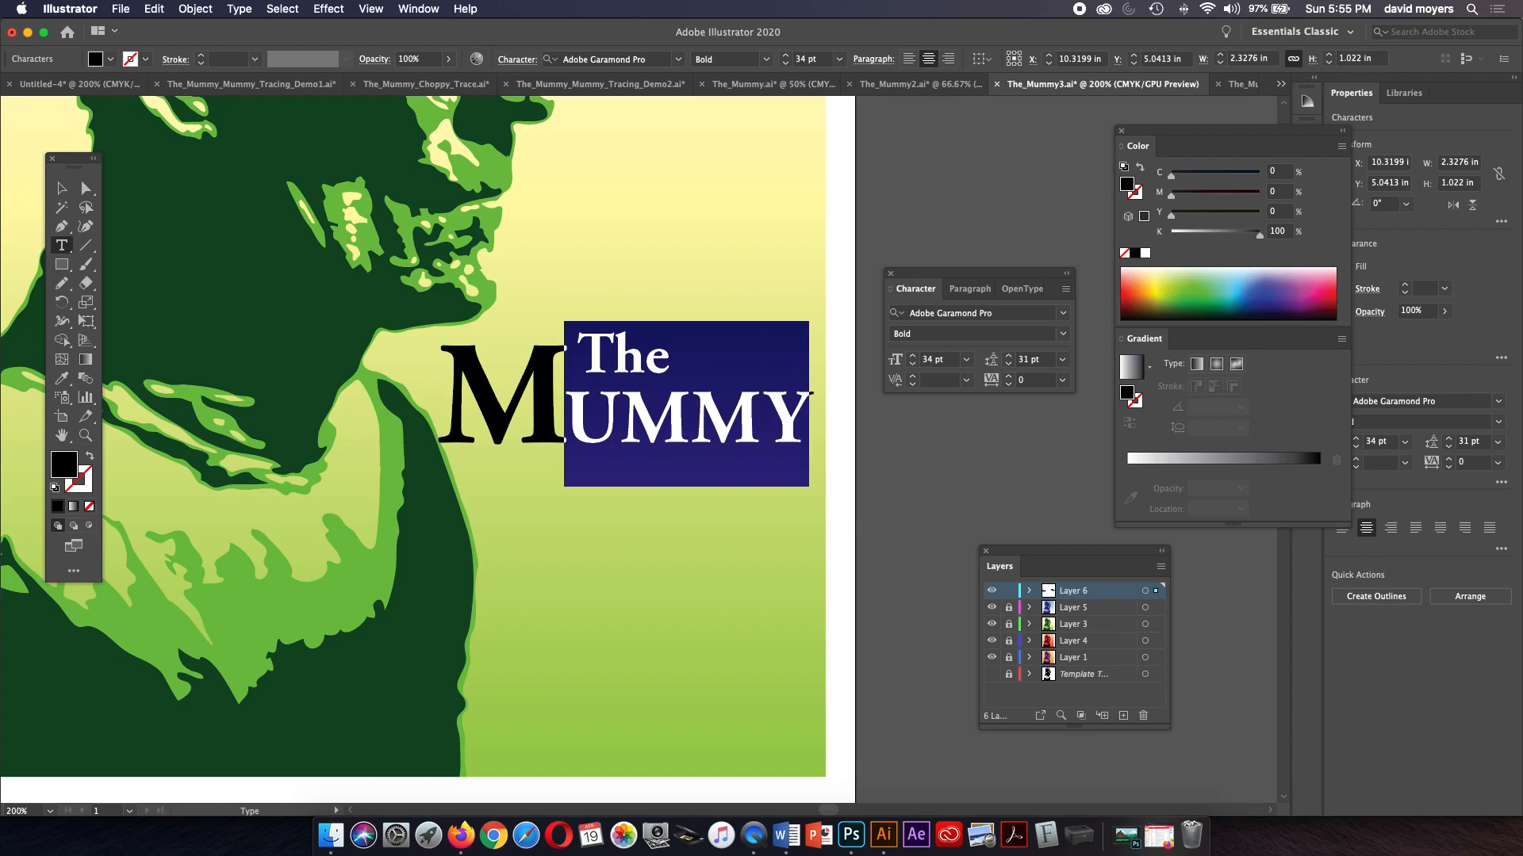
pyautogui.click(1008, 364)
pyautogui.click(1008, 364)
pyautogui.click(1008, 364)
pyautogui.click(1008, 364)
# Step: Set the leading of the whole word MUMMY in the green panel's title to 33 pt
pyautogui.click(619, 421)
pyautogui.moveTo(444, 416); pyautogui.dragTo(806, 416)
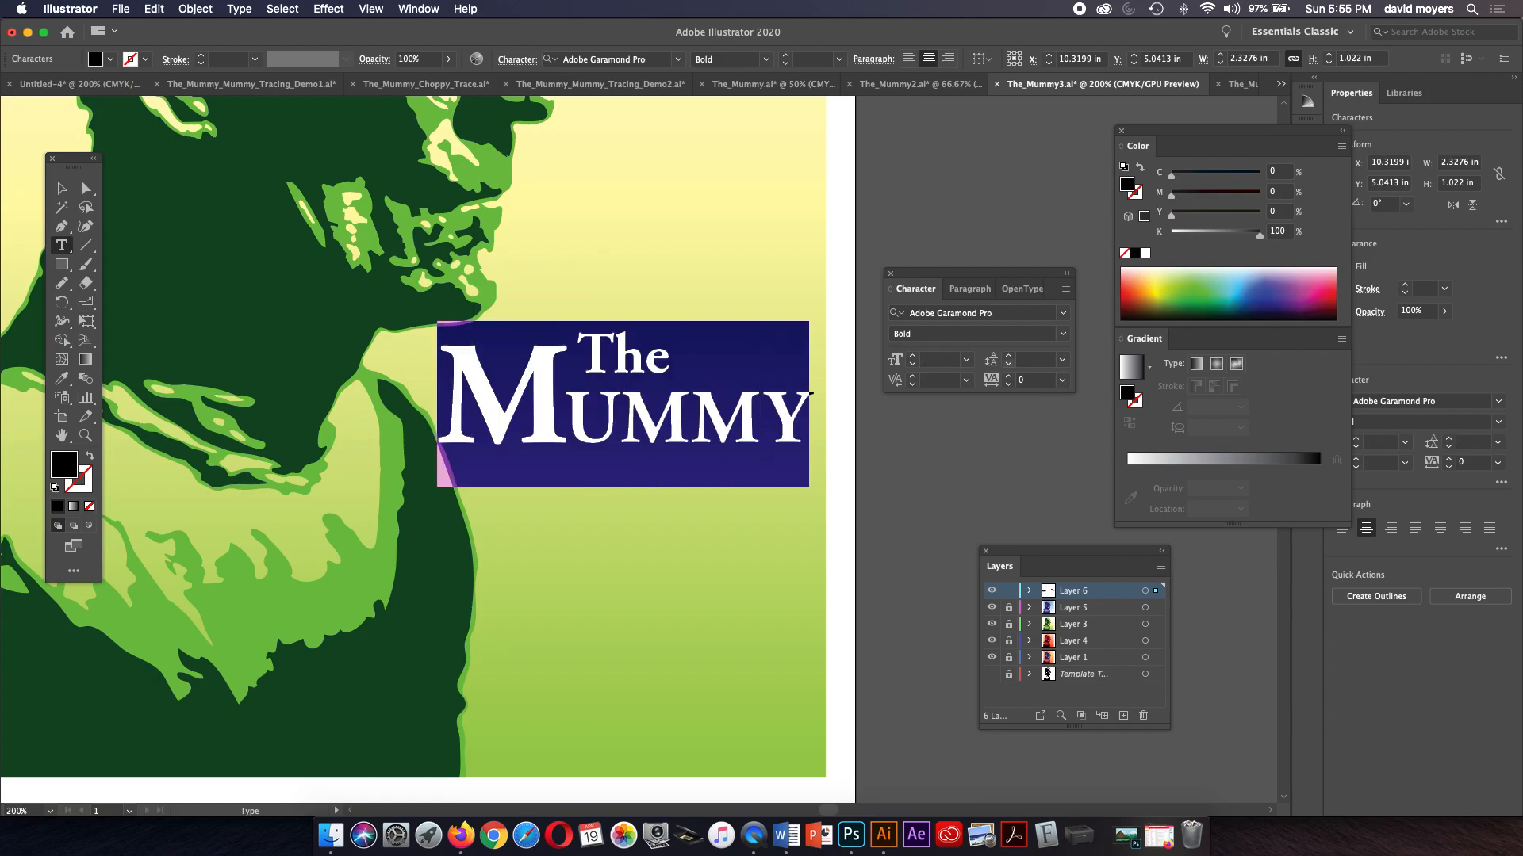
pyautogui.click(1008, 364)
pyautogui.click(1008, 364)
pyautogui.click(1008, 356)
pyautogui.click(1008, 356)
pyautogui.click(1008, 356)
pyautogui.click(1008, 356)
pyautogui.click(1008, 356)
pyautogui.click(1008, 356)
pyautogui.click(1008, 356)
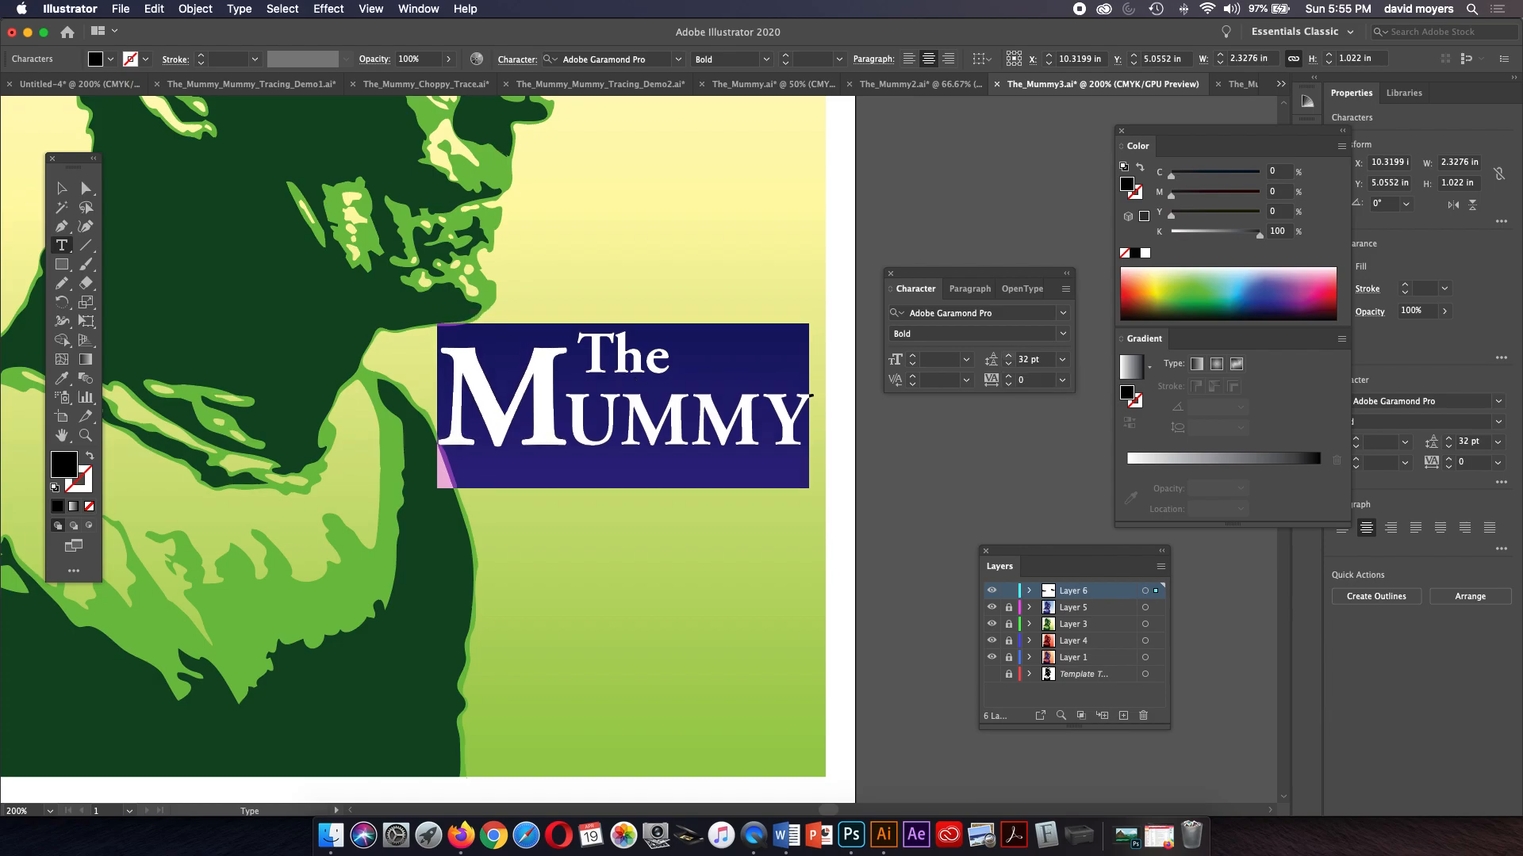
pyautogui.click(1008, 356)
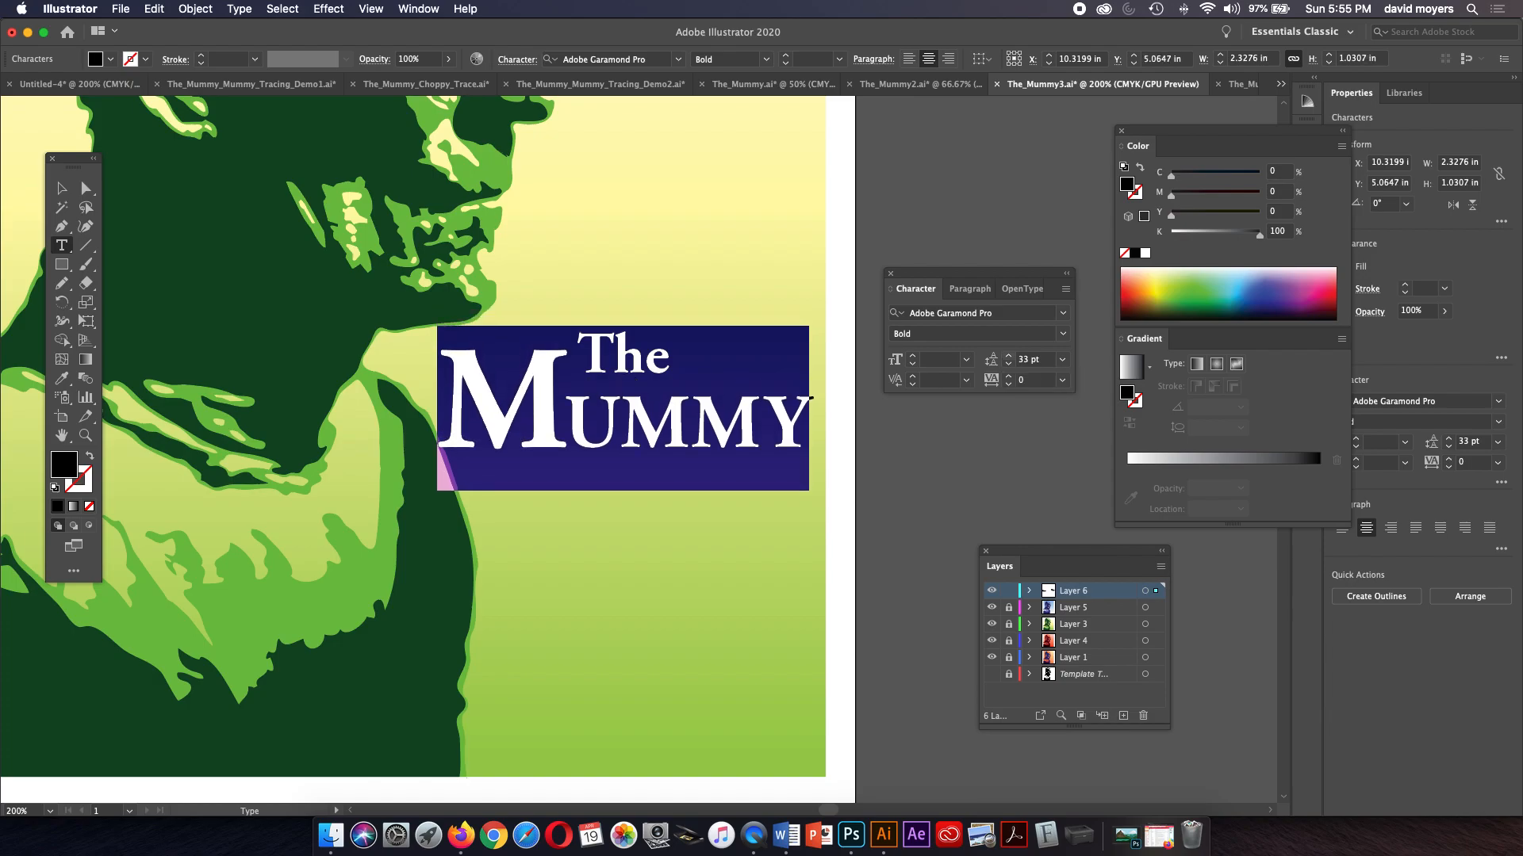
pyautogui.click(1008, 356)
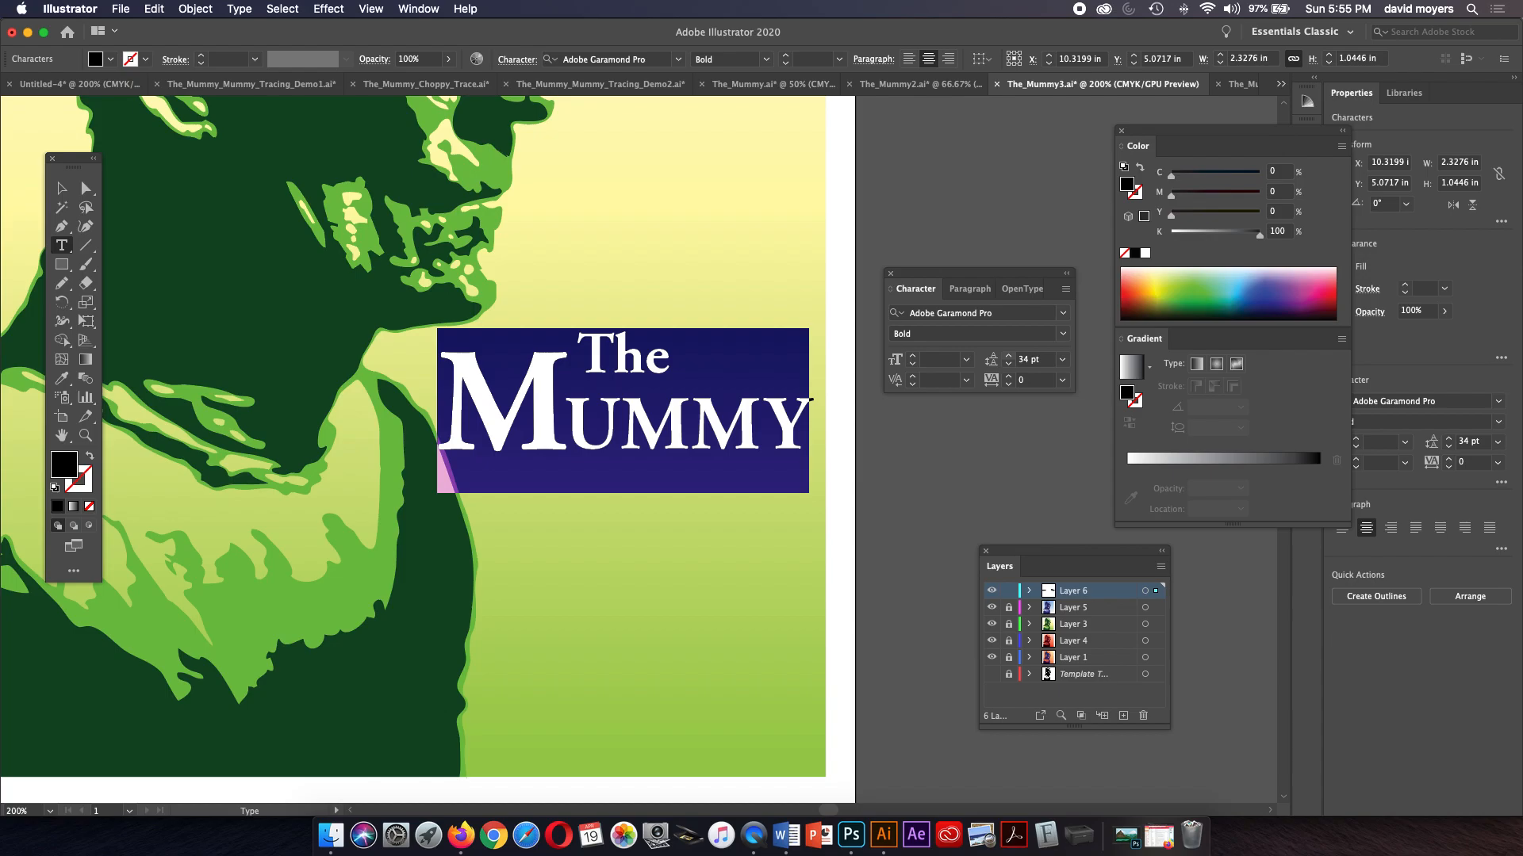
pyautogui.click(1008, 363)
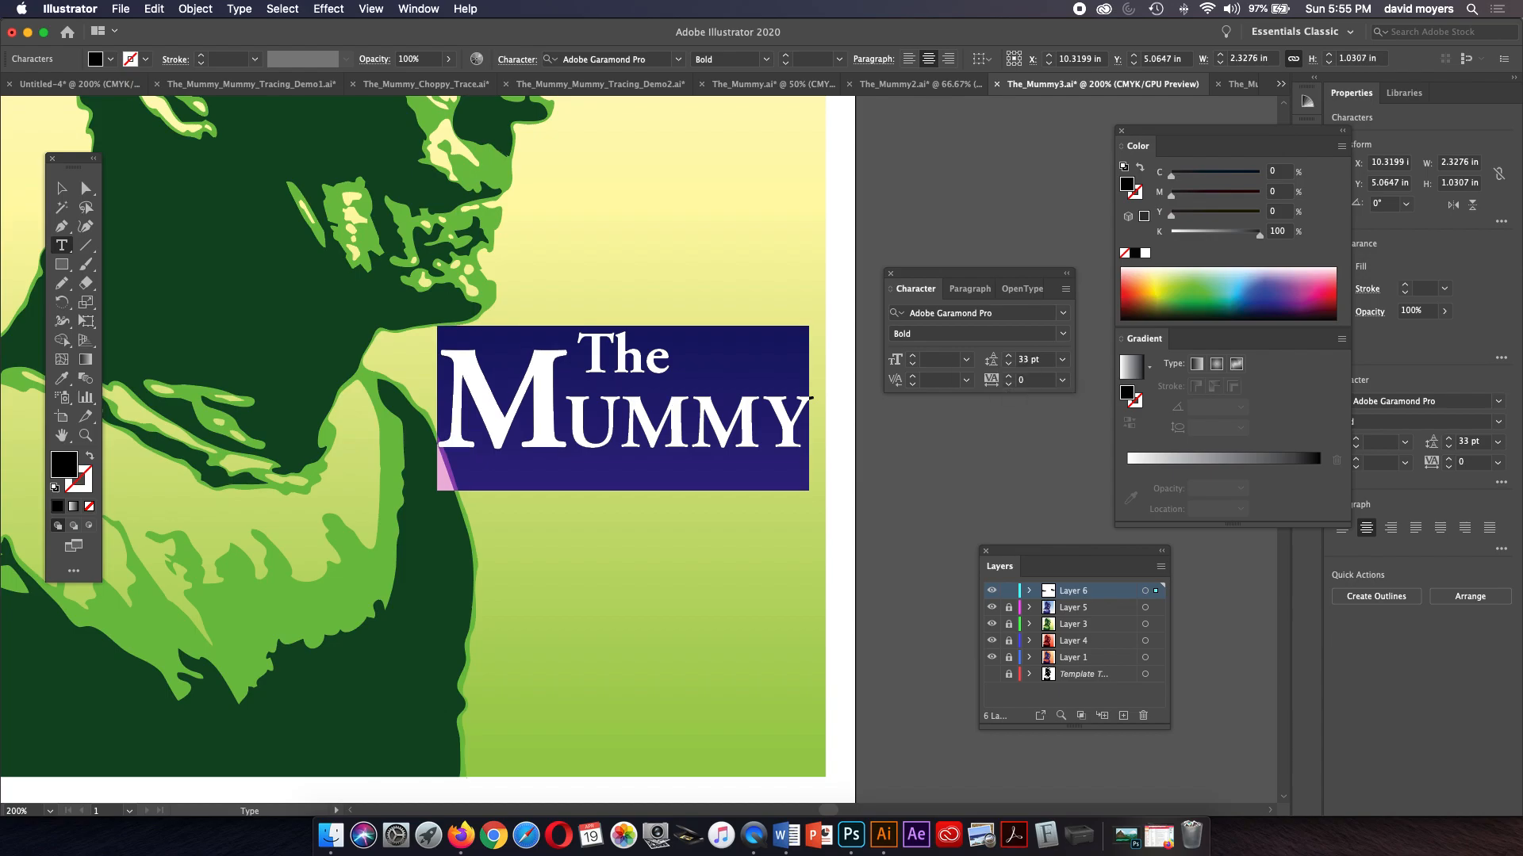
# Step: Nudge the green panel's title slightly up and to the right, away from the shoulder, and deselect it
pyautogui.click(62, 188)
pyautogui.press('super+shift+a')
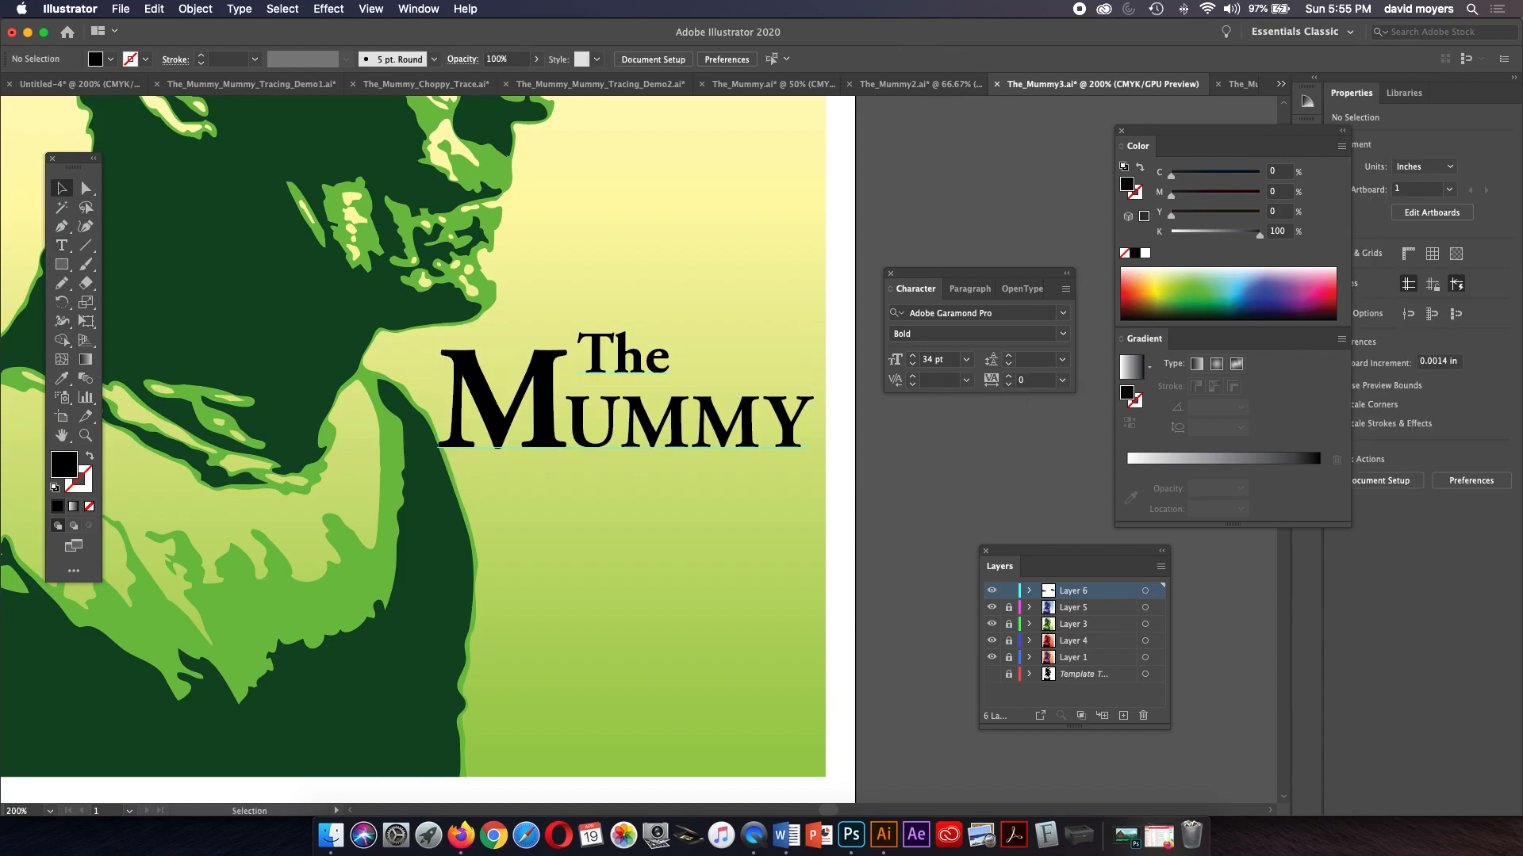
pyautogui.moveTo(663, 360); pyautogui.dragTo(669, 350)
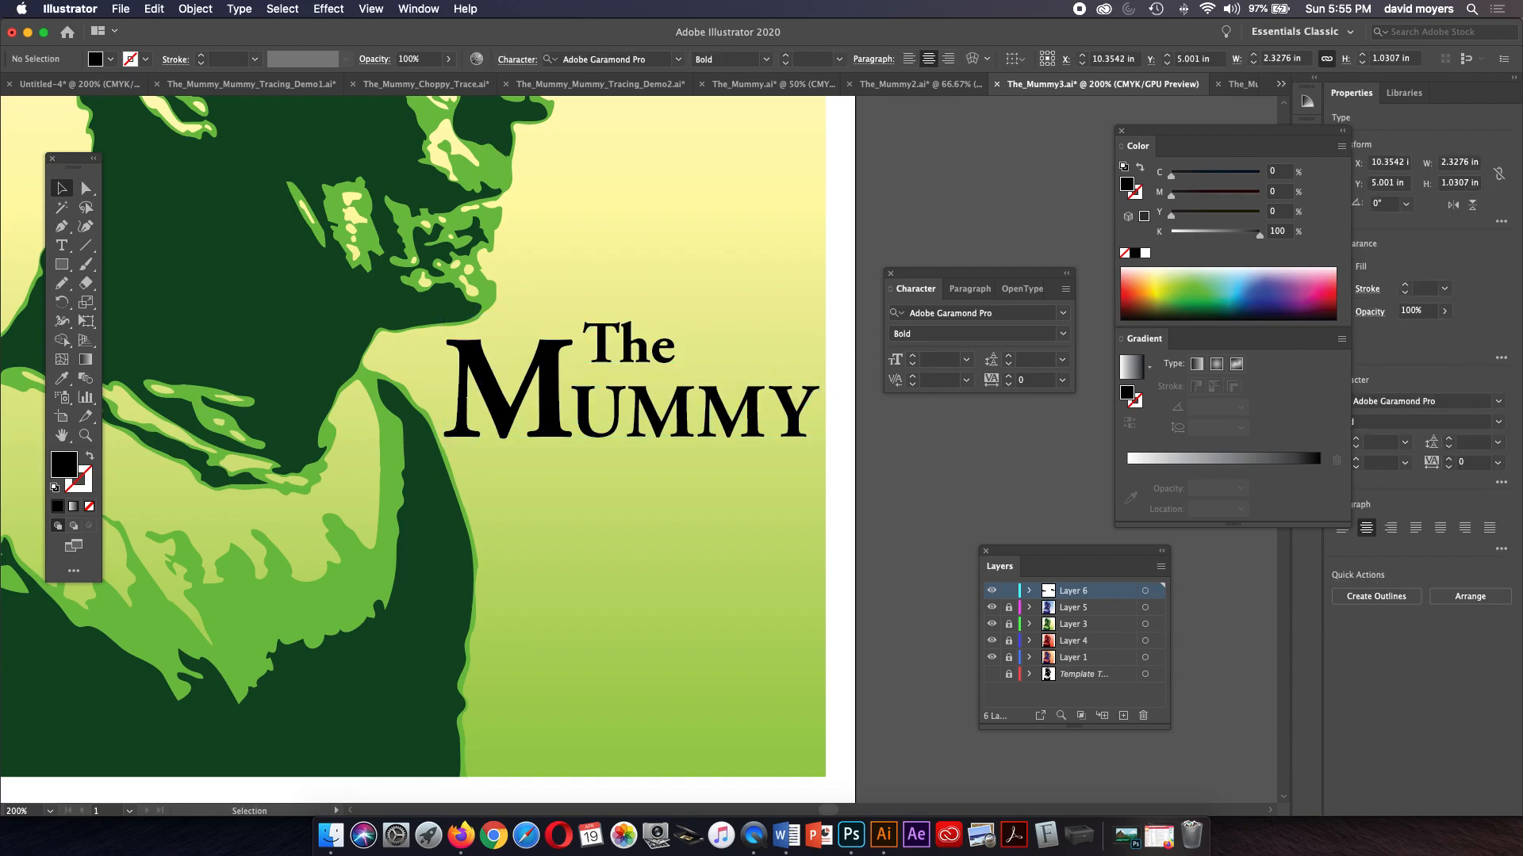
pyautogui.press('super+shift+a')
# Step: Duplicate the blue panel's title into the same position beside the neck in the red panel below it
pyautogui.press('super+minus')
pyautogui.press('super+minus')
pyautogui.press('super+minus')
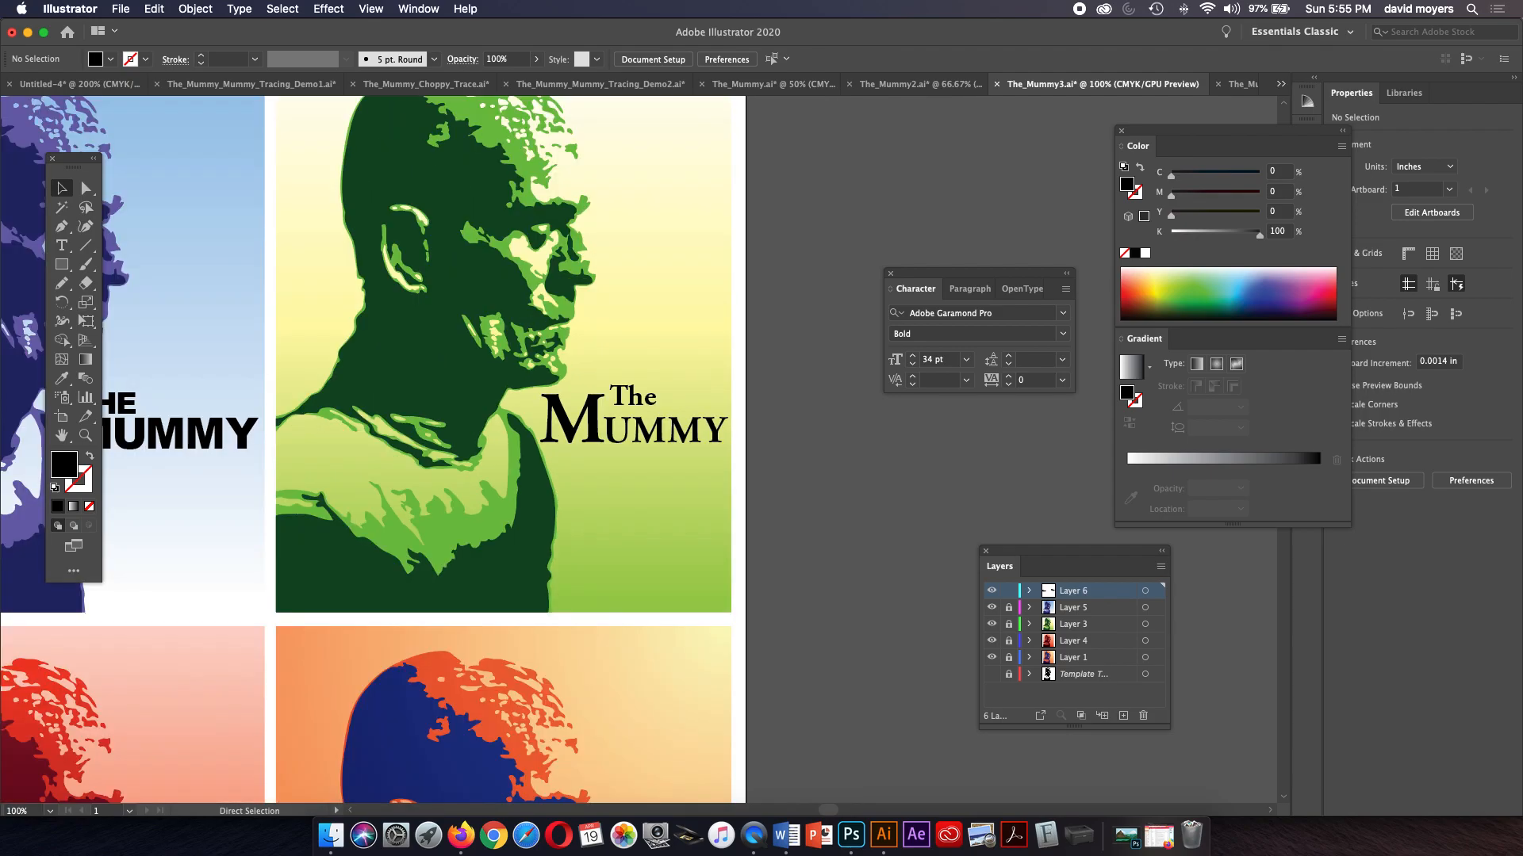
pyautogui.press('space')
pyautogui.moveTo(669, 350); pyautogui.dragTo(806, 175)
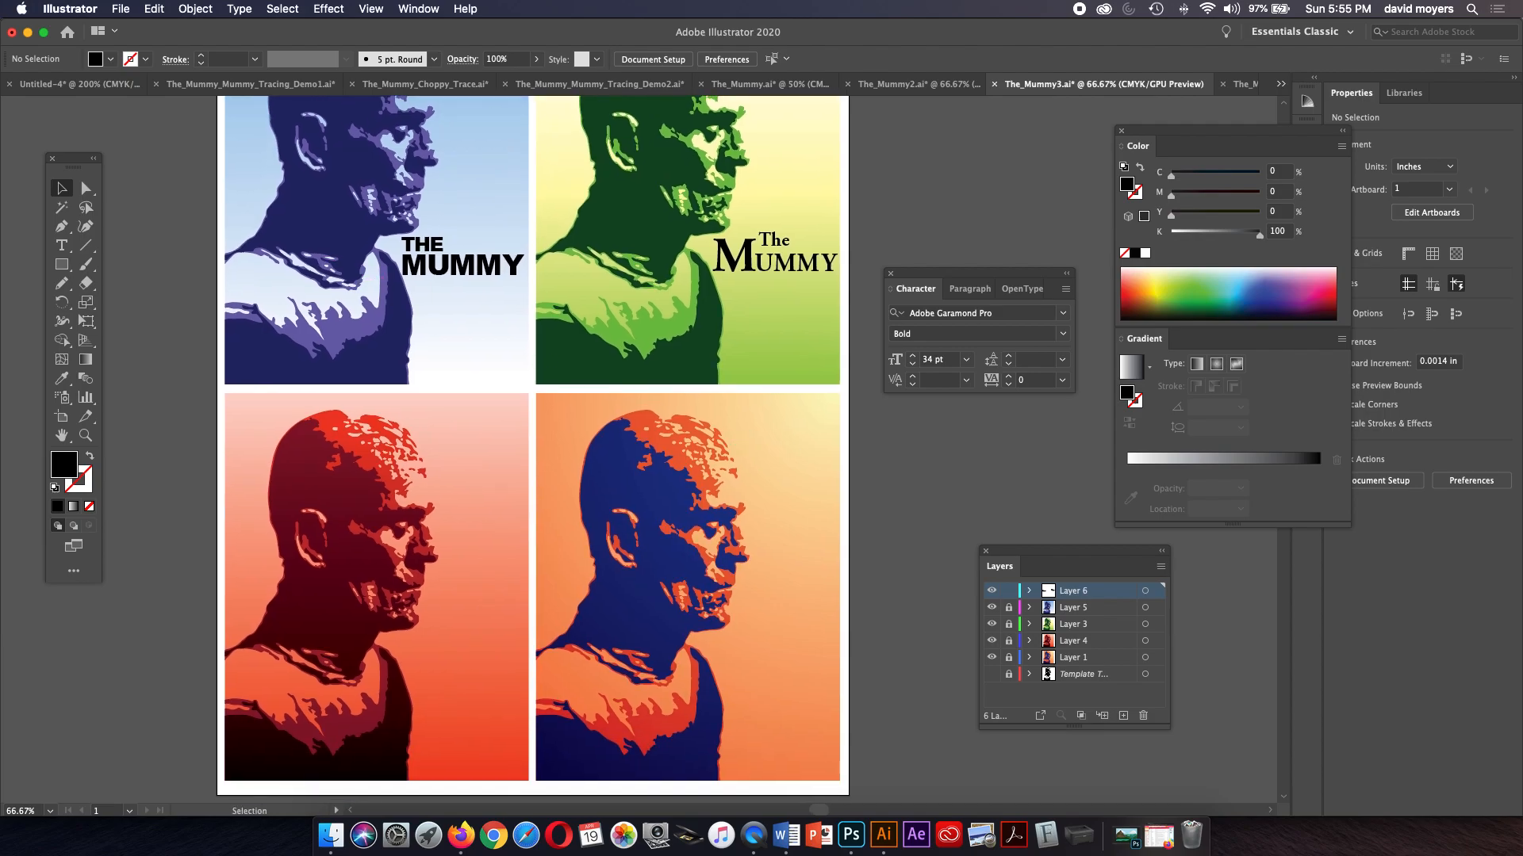
pyautogui.moveTo(421, 246); pyautogui.dragTo(401, 645)
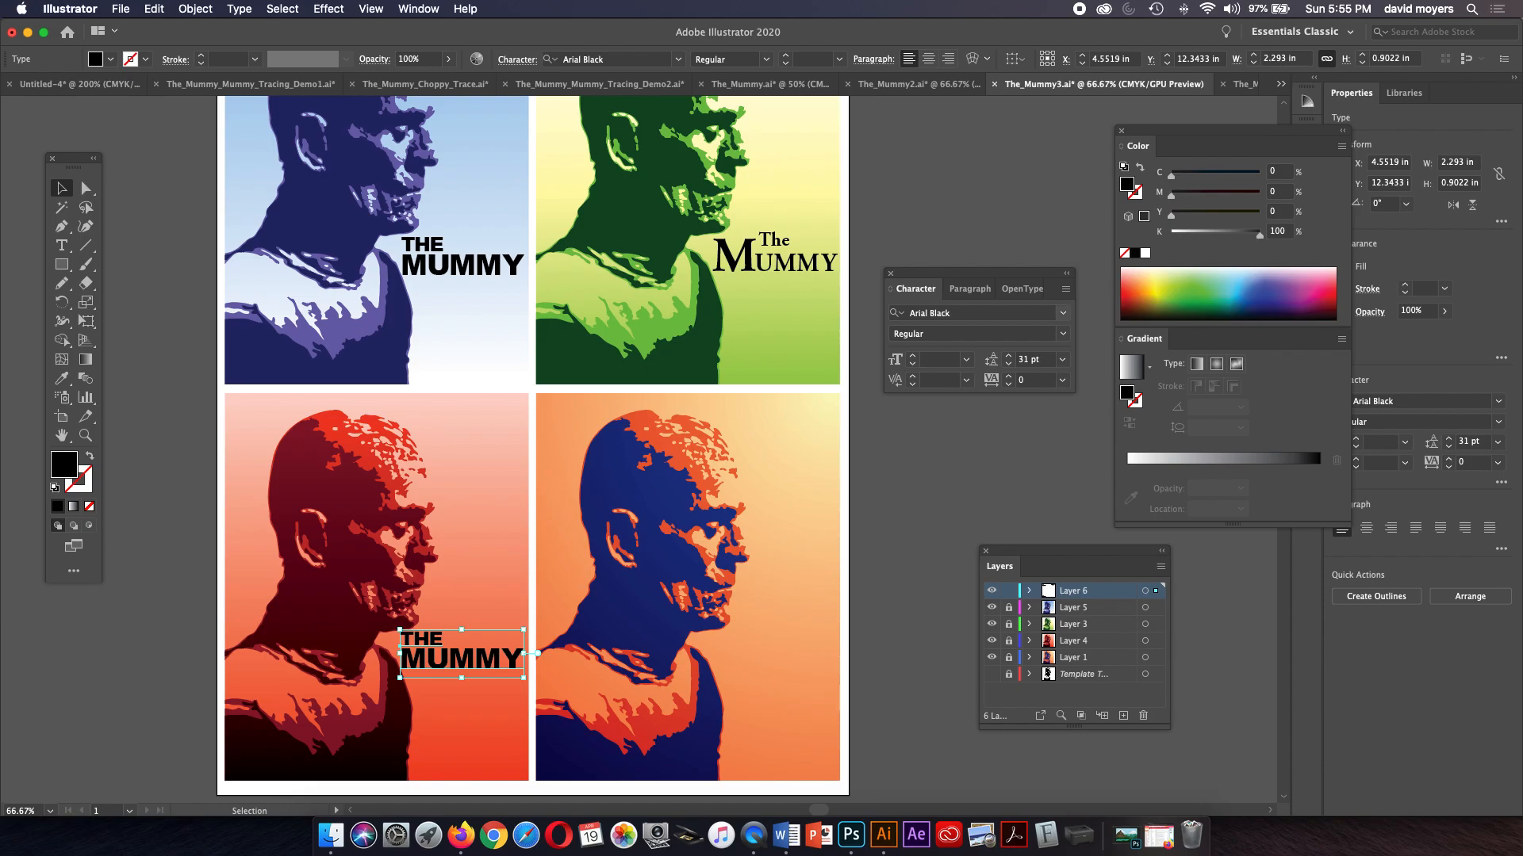
# Step: Change the font of the red panel's title to Impact
pyautogui.click(1062, 313)
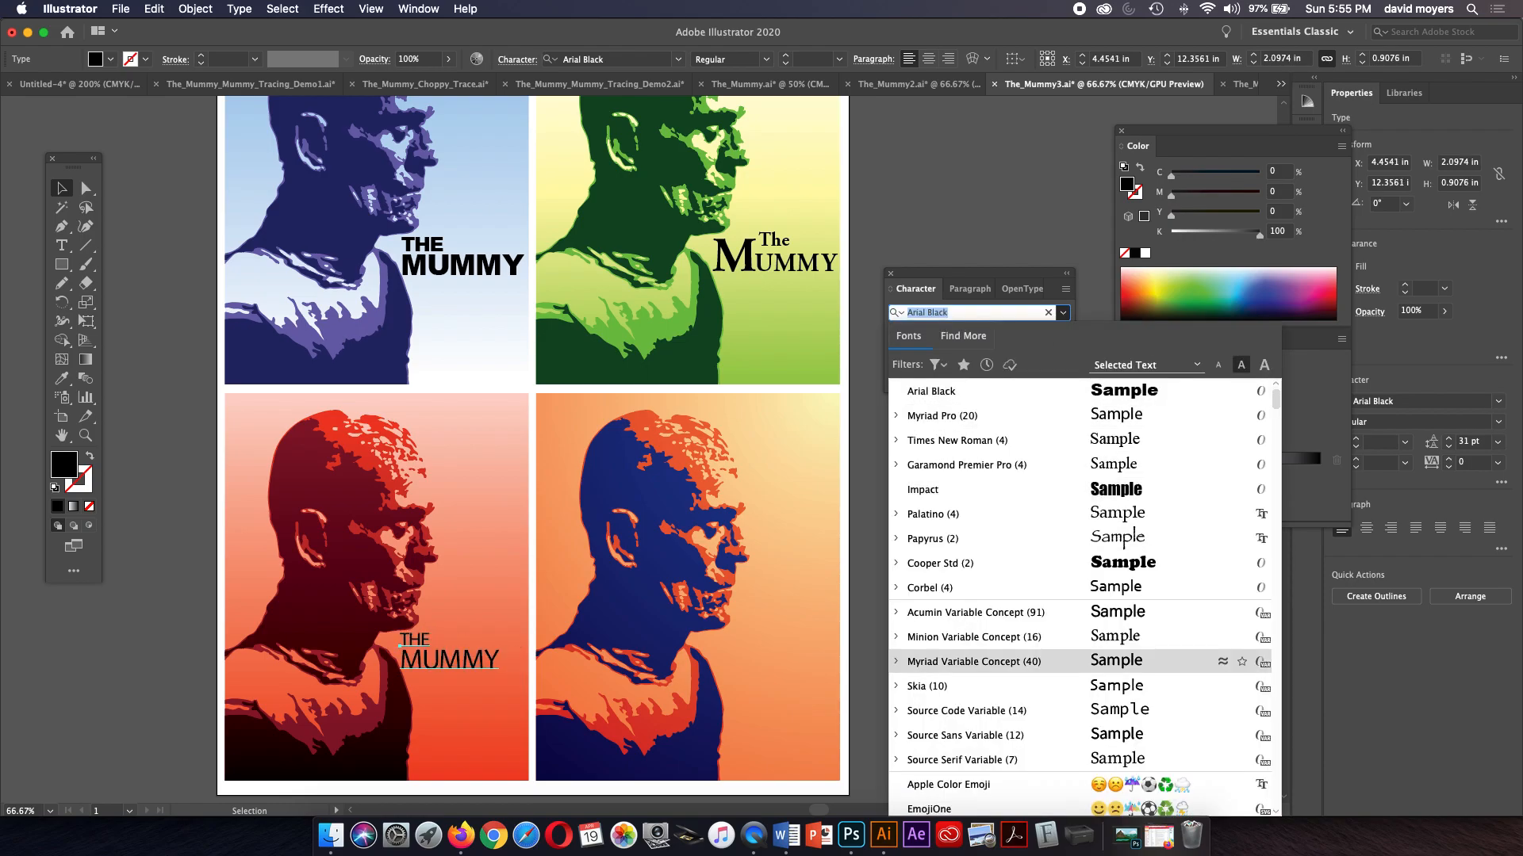
pyautogui.press('Down')
pyautogui.press('Down')
pyautogui.press('Down')
pyautogui.press('Down')
pyautogui.press('Down')
pyautogui.press('Down')
pyautogui.press('Down')
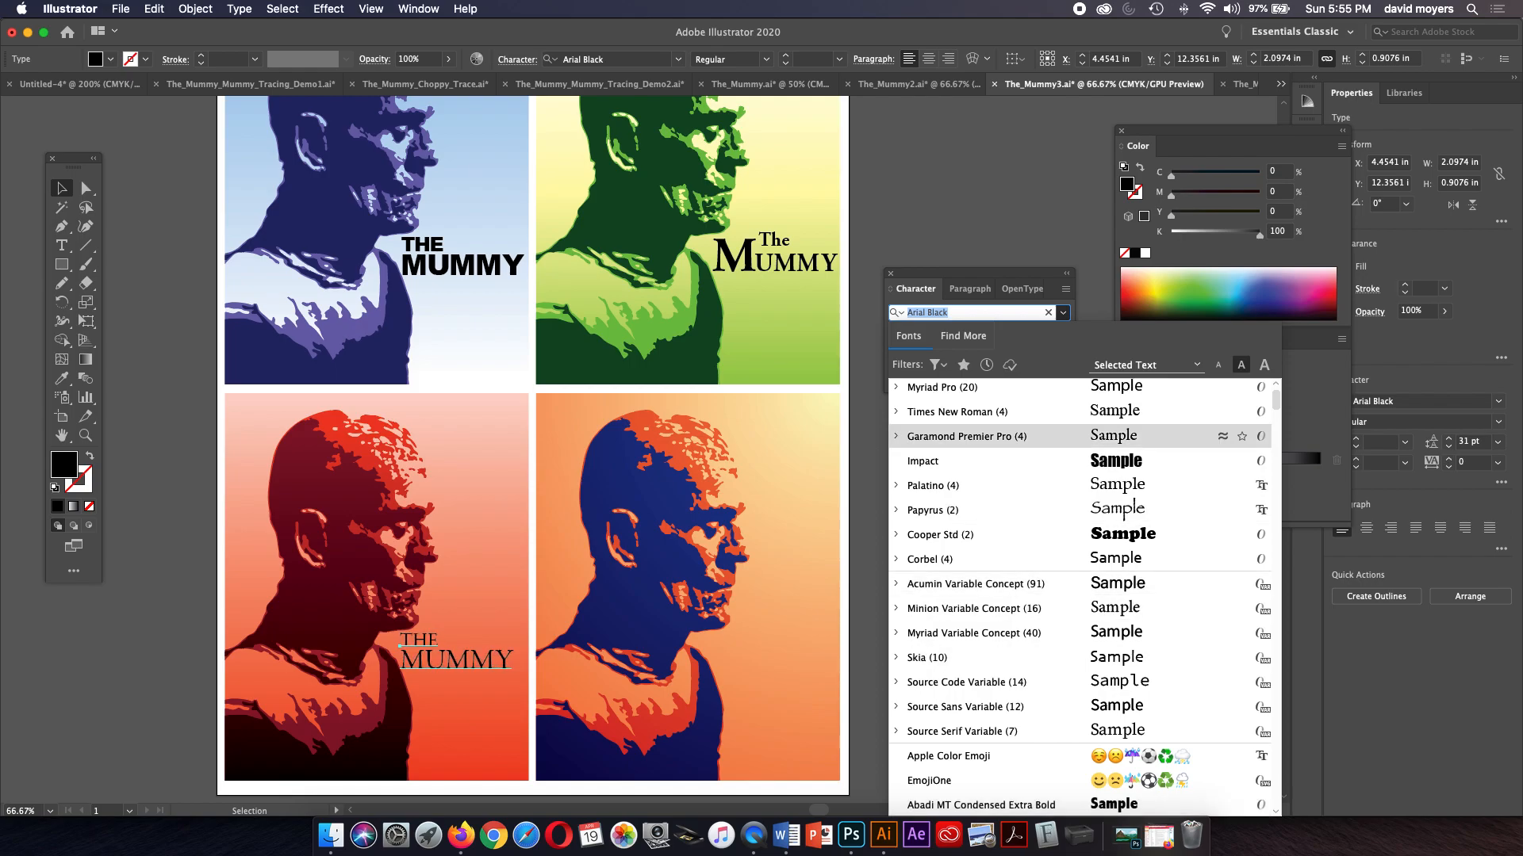
pyautogui.click(943, 461)
# Step: Move the red panel's title slightly right and down on the gradient beside the neck, and deselect it
pyautogui.press('z')
pyautogui.click(474, 658)
pyautogui.click(660, 484)
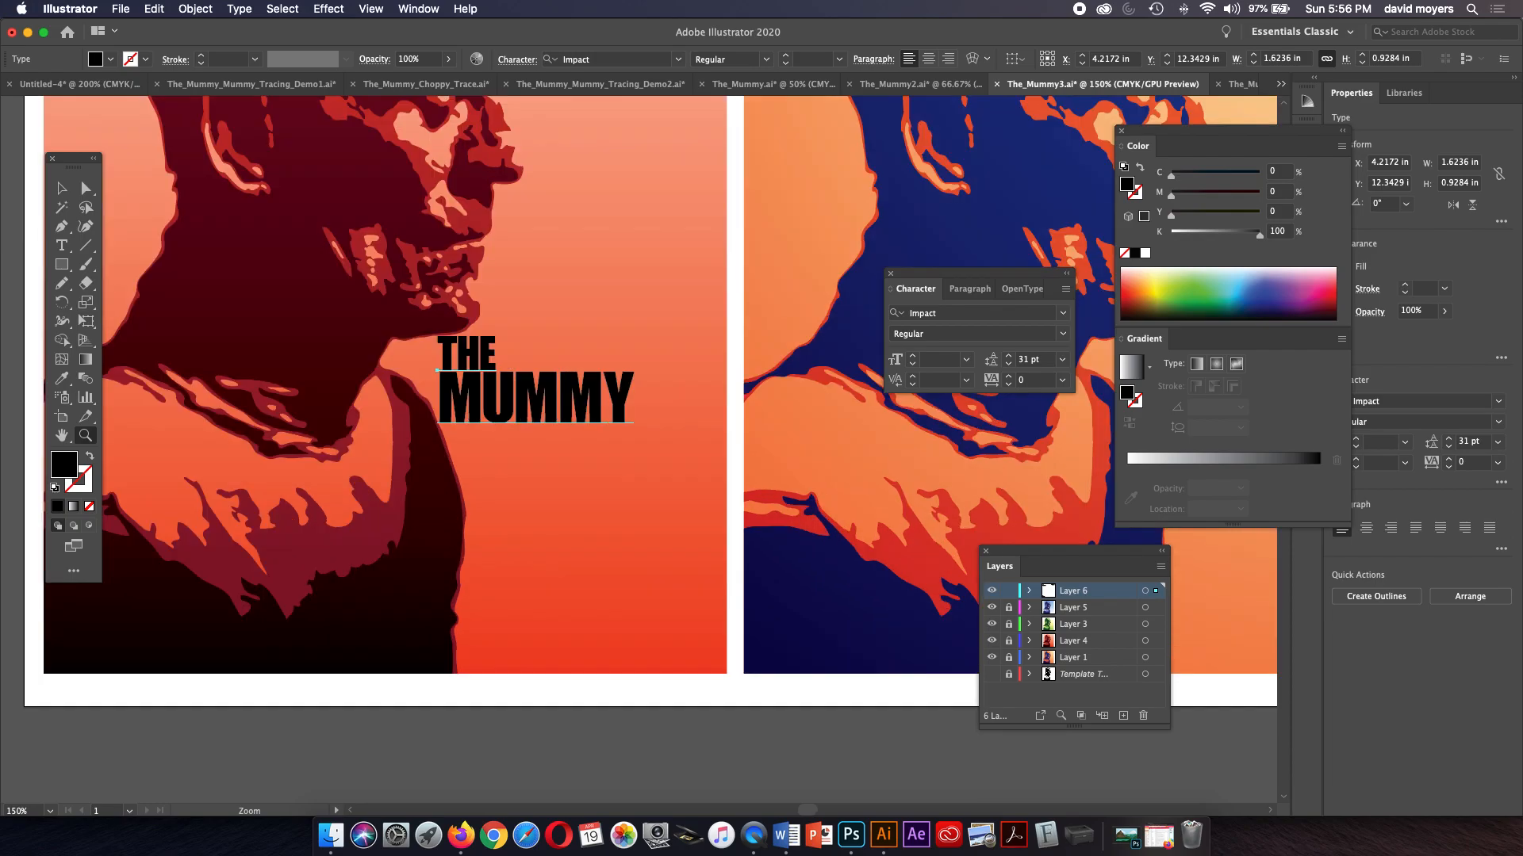
pyautogui.moveTo(659, 480); pyautogui.dragTo(556, 563)
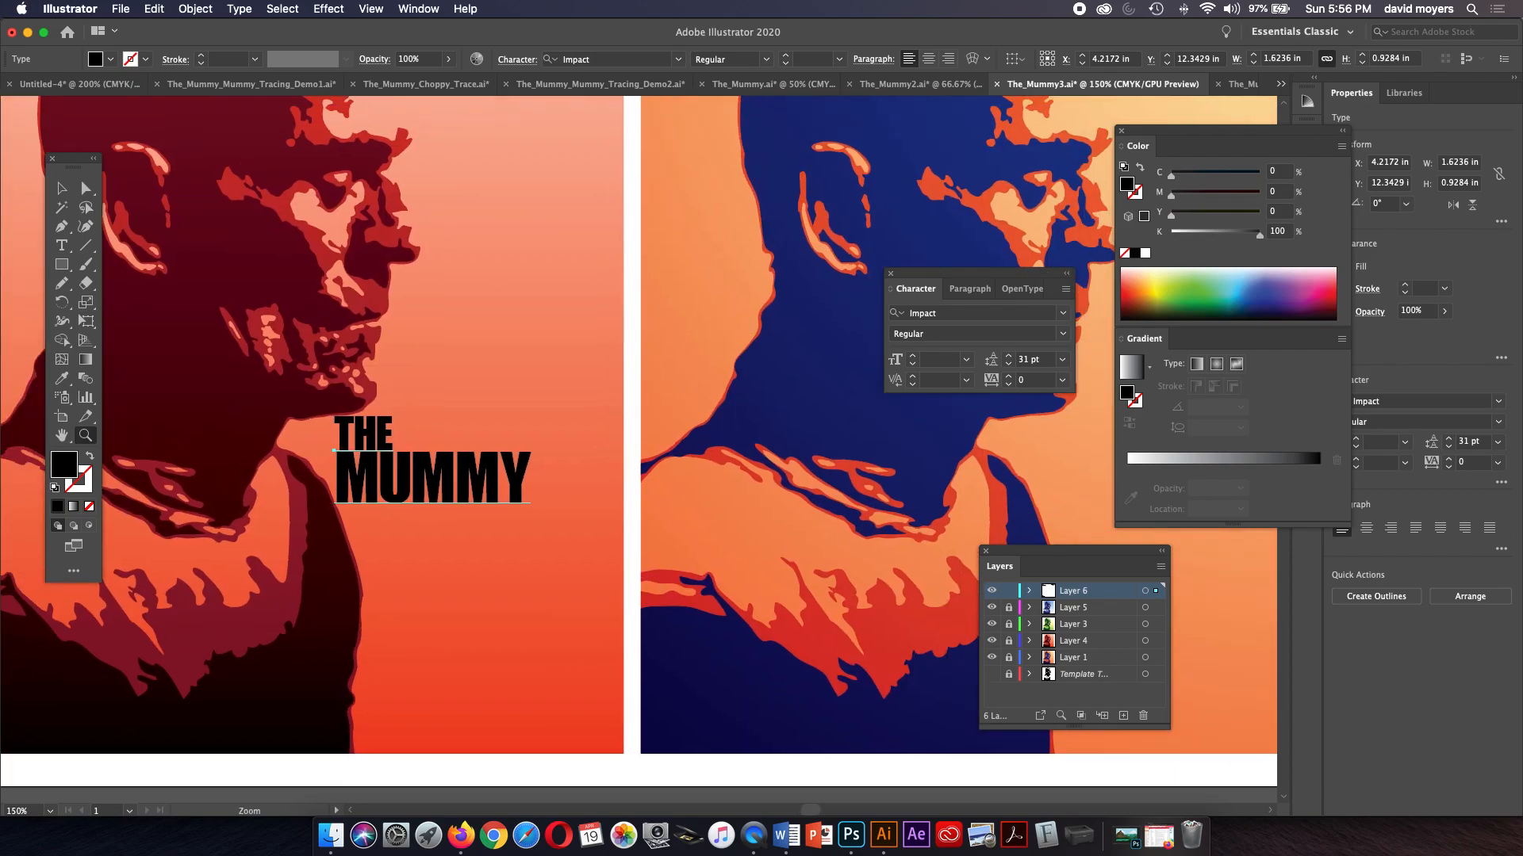
pyautogui.press('v')
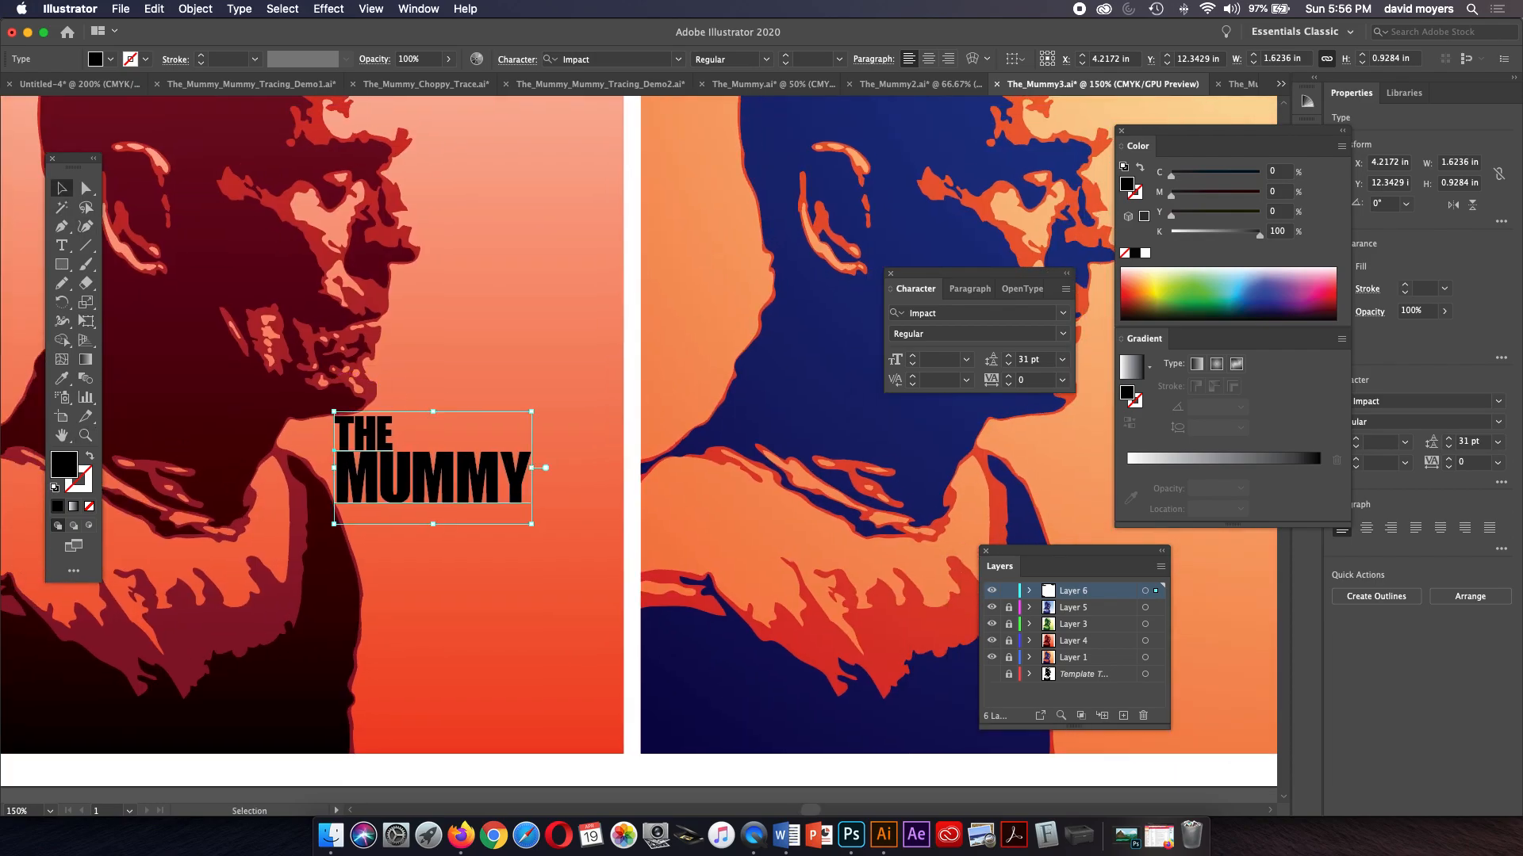
pyautogui.moveTo(394, 503); pyautogui.dragTo(410, 508)
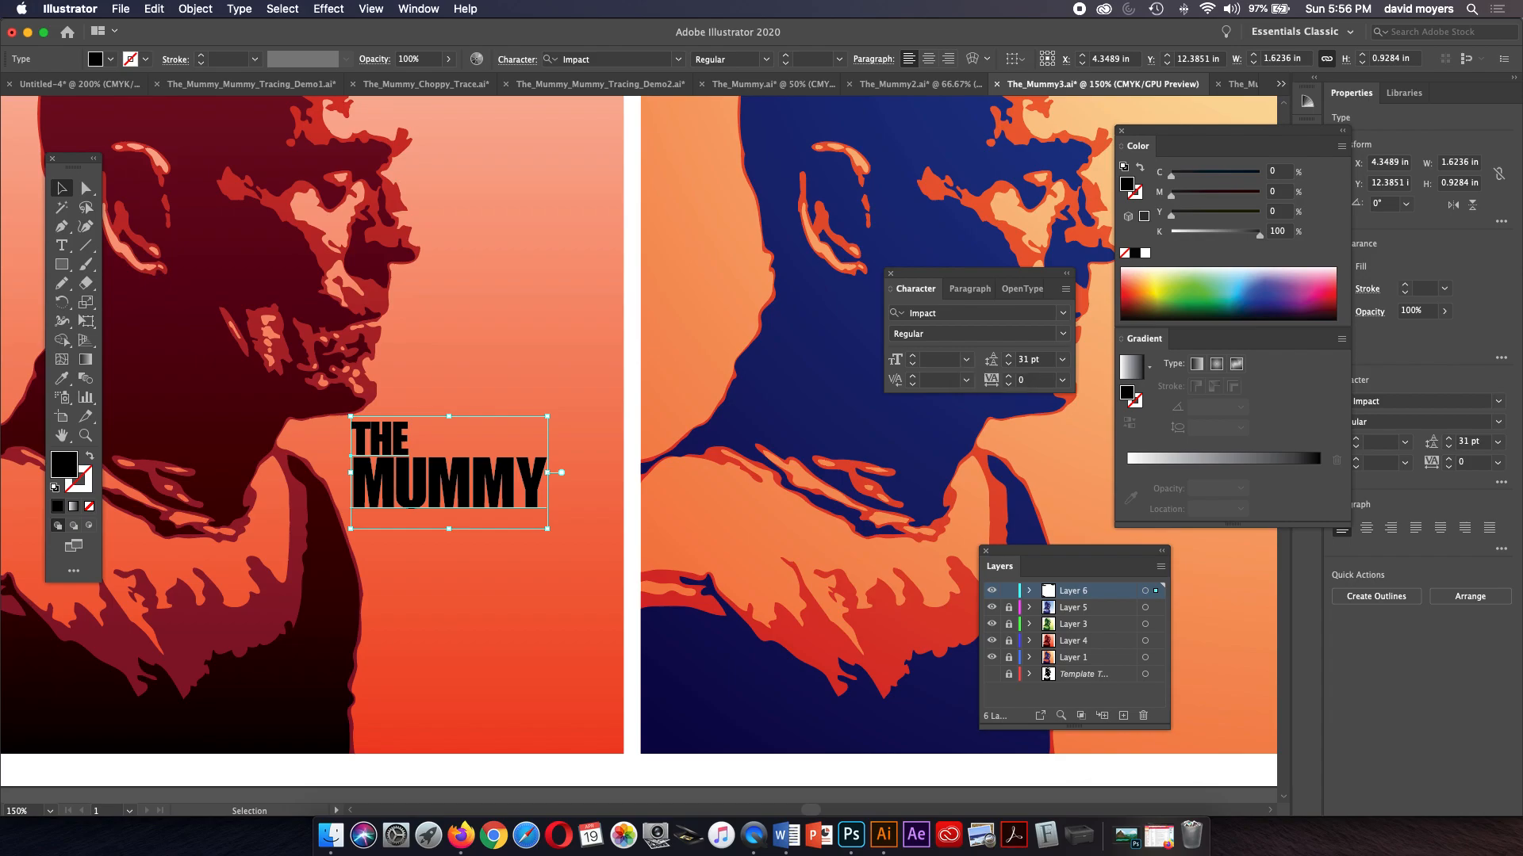
pyautogui.press('super+shift+a')
# Step: Set the leading of both lines of the red panel's title to 44 pt
pyautogui.press('t')
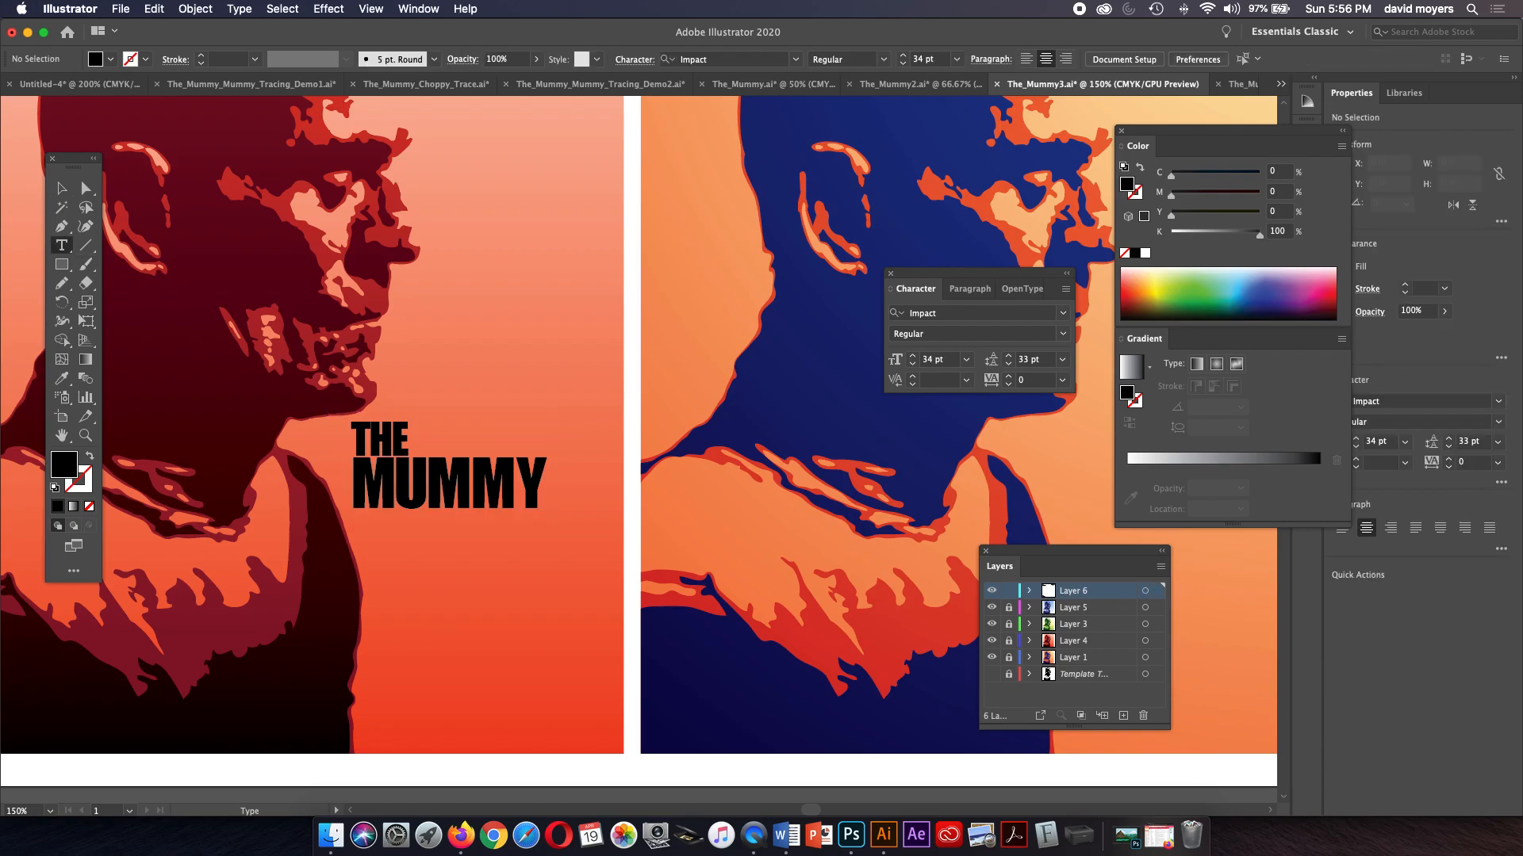
pyautogui.click(349, 436)
pyautogui.press('super+z')
pyautogui.moveTo(546, 499); pyautogui.dragTo(351, 432)
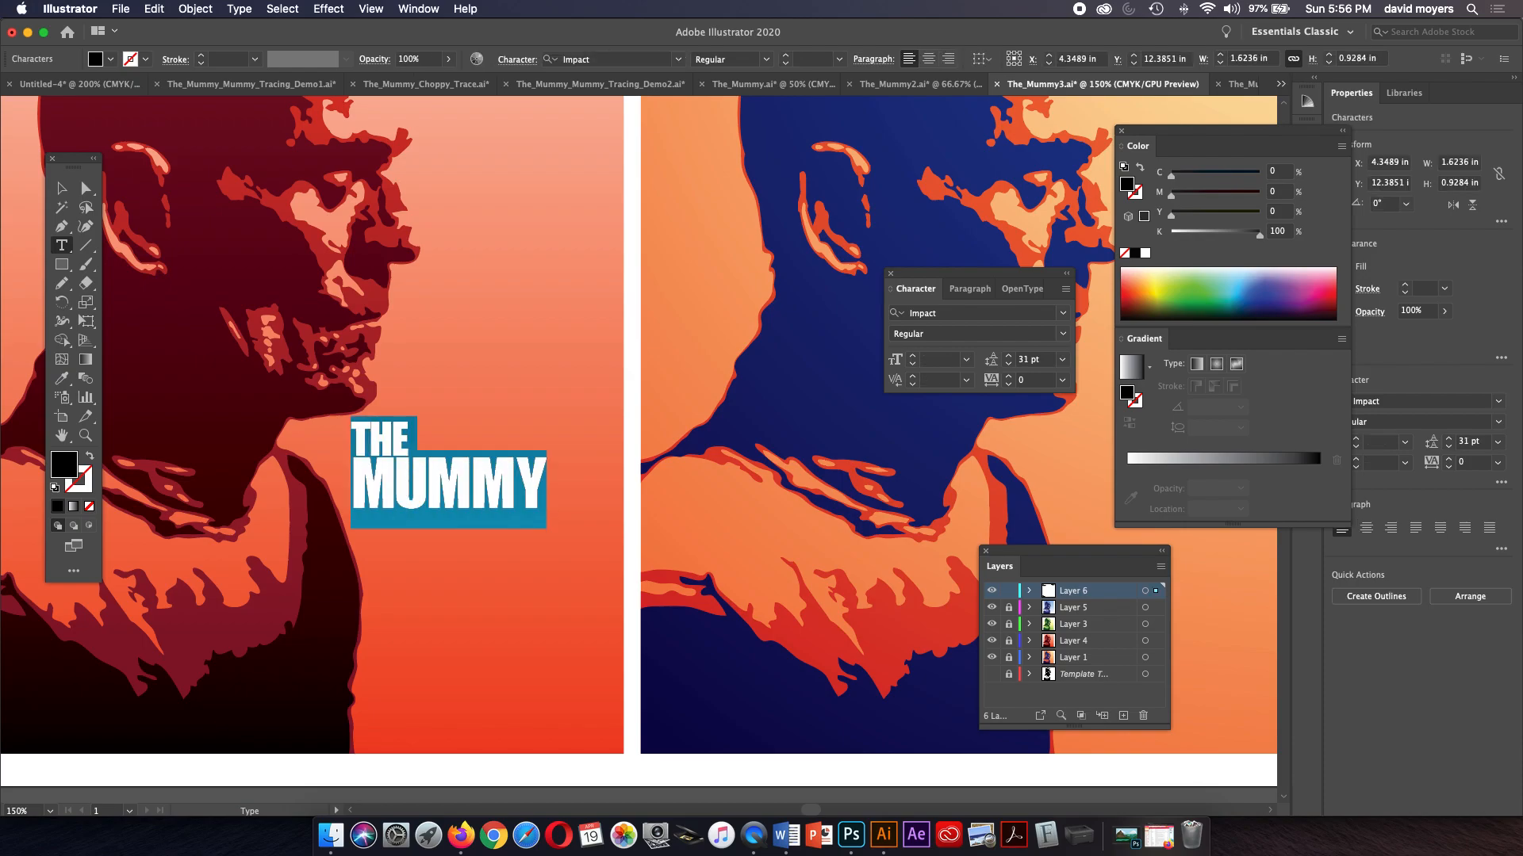
pyautogui.click(1008, 356)
pyautogui.click(1008, 356)
pyautogui.click(1008, 356)
pyautogui.click(1008, 356)
pyautogui.click(1007, 356)
pyautogui.click(1008, 356)
pyautogui.click(1008, 356)
pyautogui.click(1008, 356)
pyautogui.click(1007, 356)
pyautogui.click(1008, 356)
pyautogui.click(1008, 356)
pyautogui.click(1008, 356)
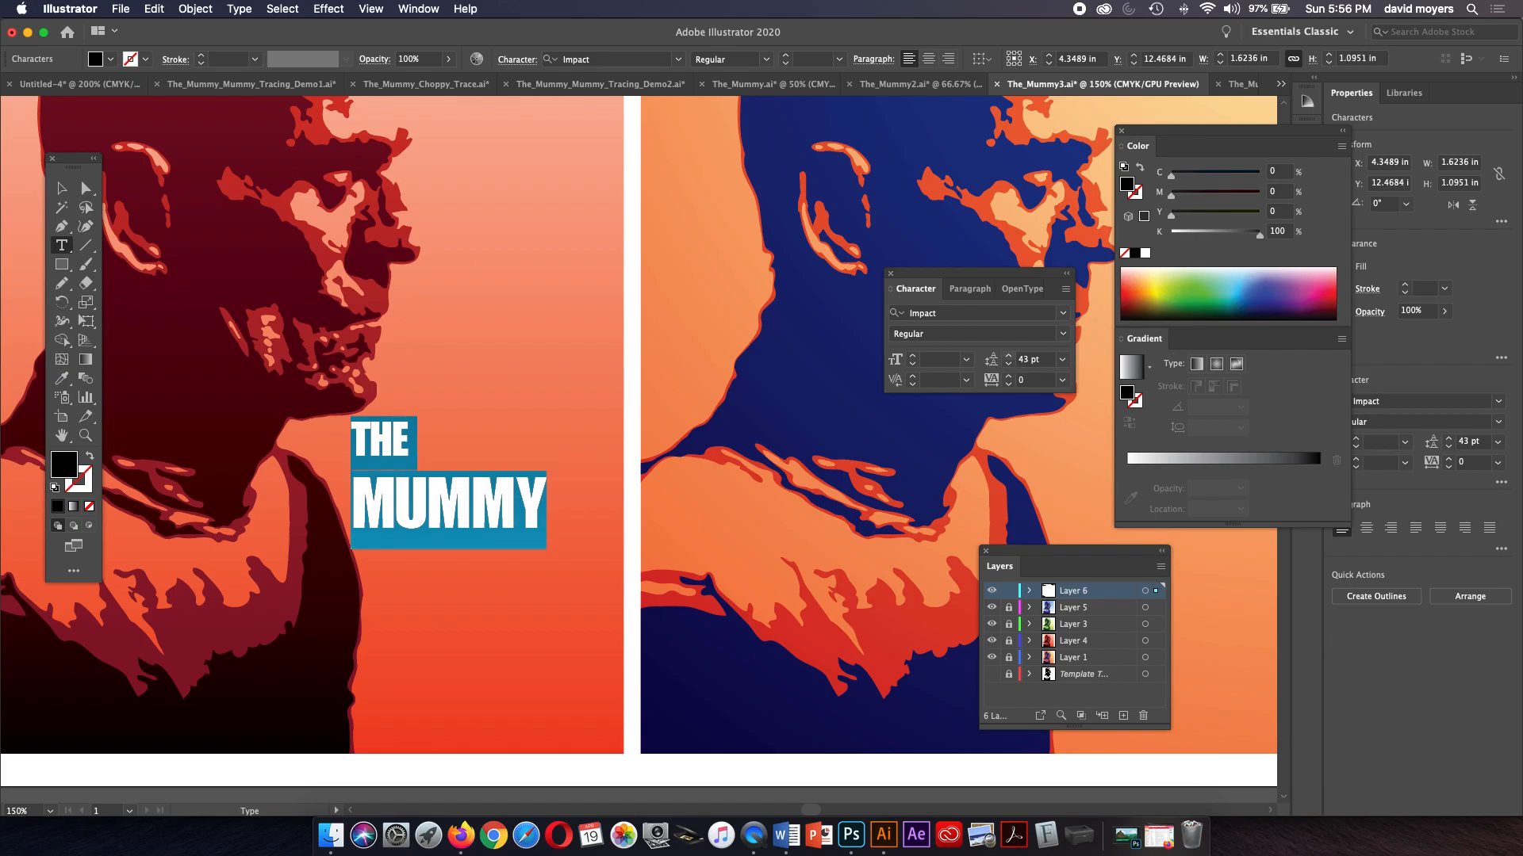
pyautogui.click(1008, 356)
# Step: Enlarge the word MUMMY in the red panel's title to a font size of 52 pt
pyautogui.click(371, 440)
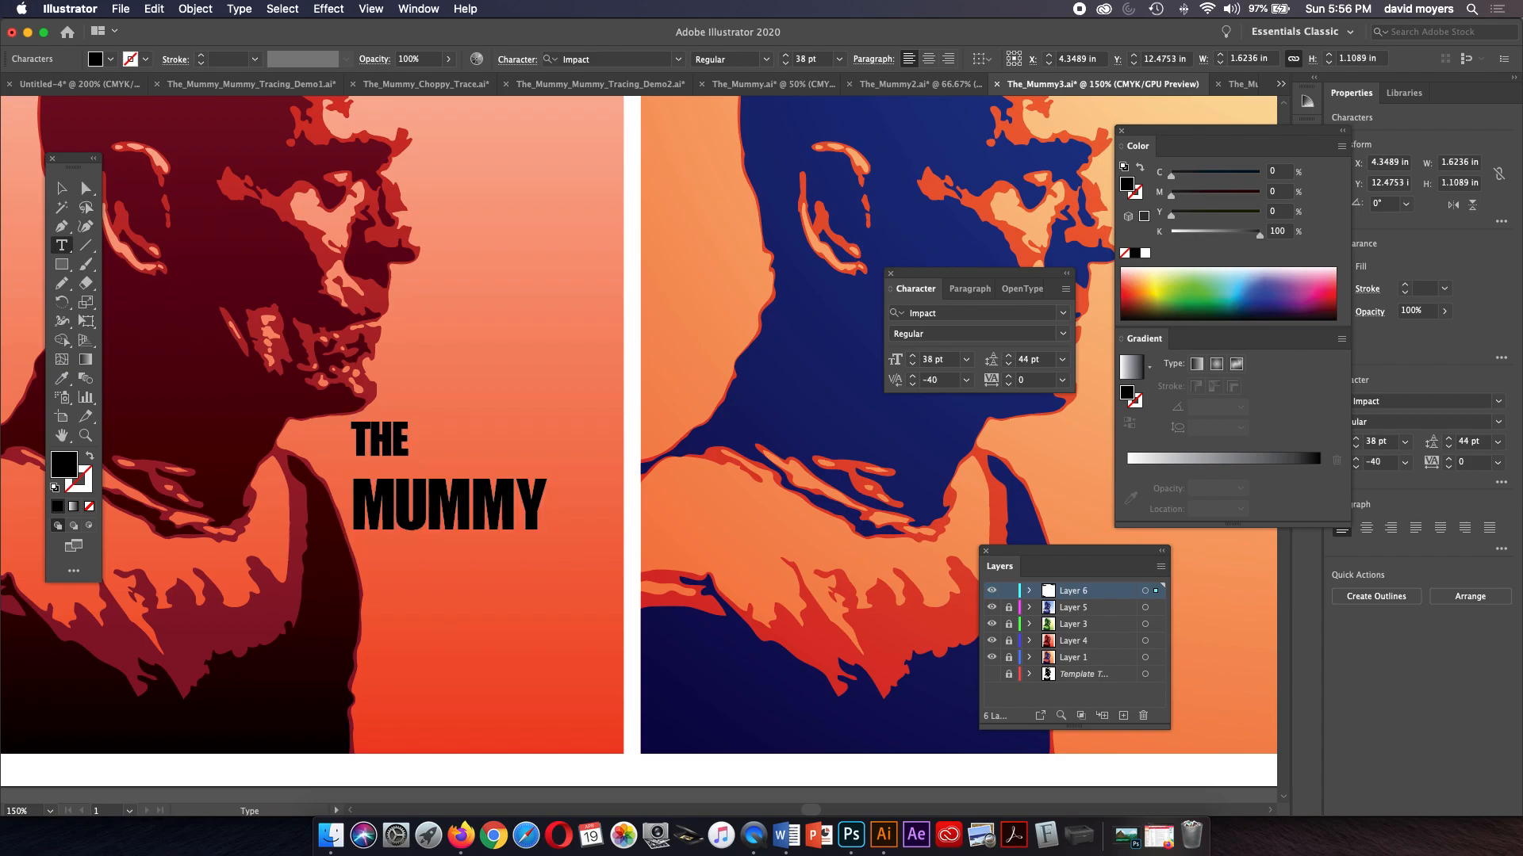
pyautogui.moveTo(352, 508); pyautogui.dragTo(547, 507)
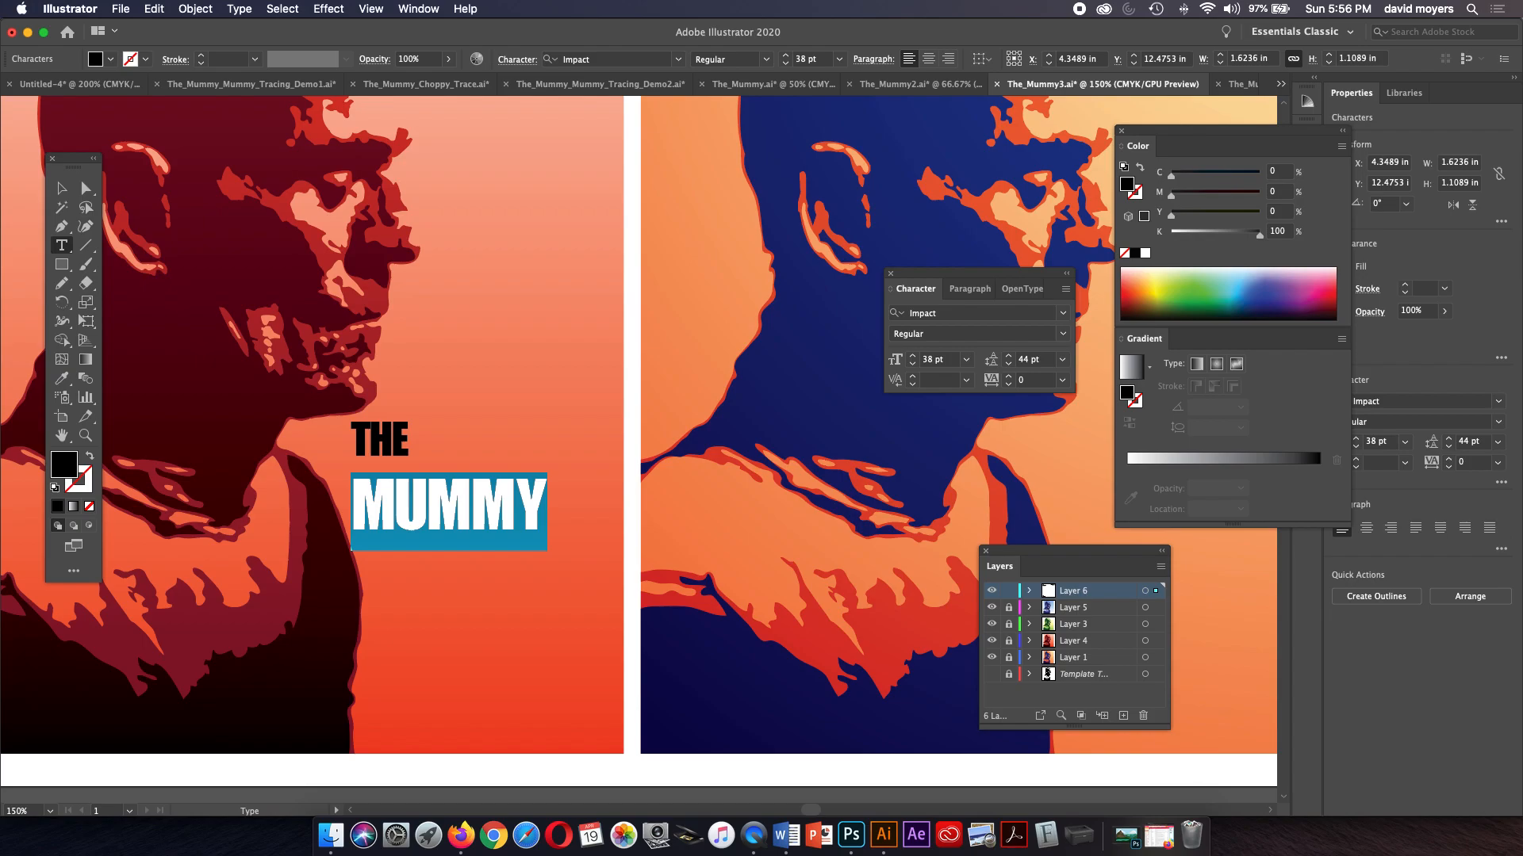
pyautogui.click(912, 356)
pyautogui.click(912, 356)
pyautogui.click(912, 356)
pyautogui.click(912, 356)
pyautogui.click(912, 356)
pyautogui.click(912, 356)
pyautogui.click(912, 356)
pyautogui.click(911, 356)
pyautogui.click(912, 357)
pyautogui.click(912, 356)
pyautogui.click(912, 356)
pyautogui.click(912, 356)
pyautogui.click(912, 356)
pyautogui.click(912, 356)
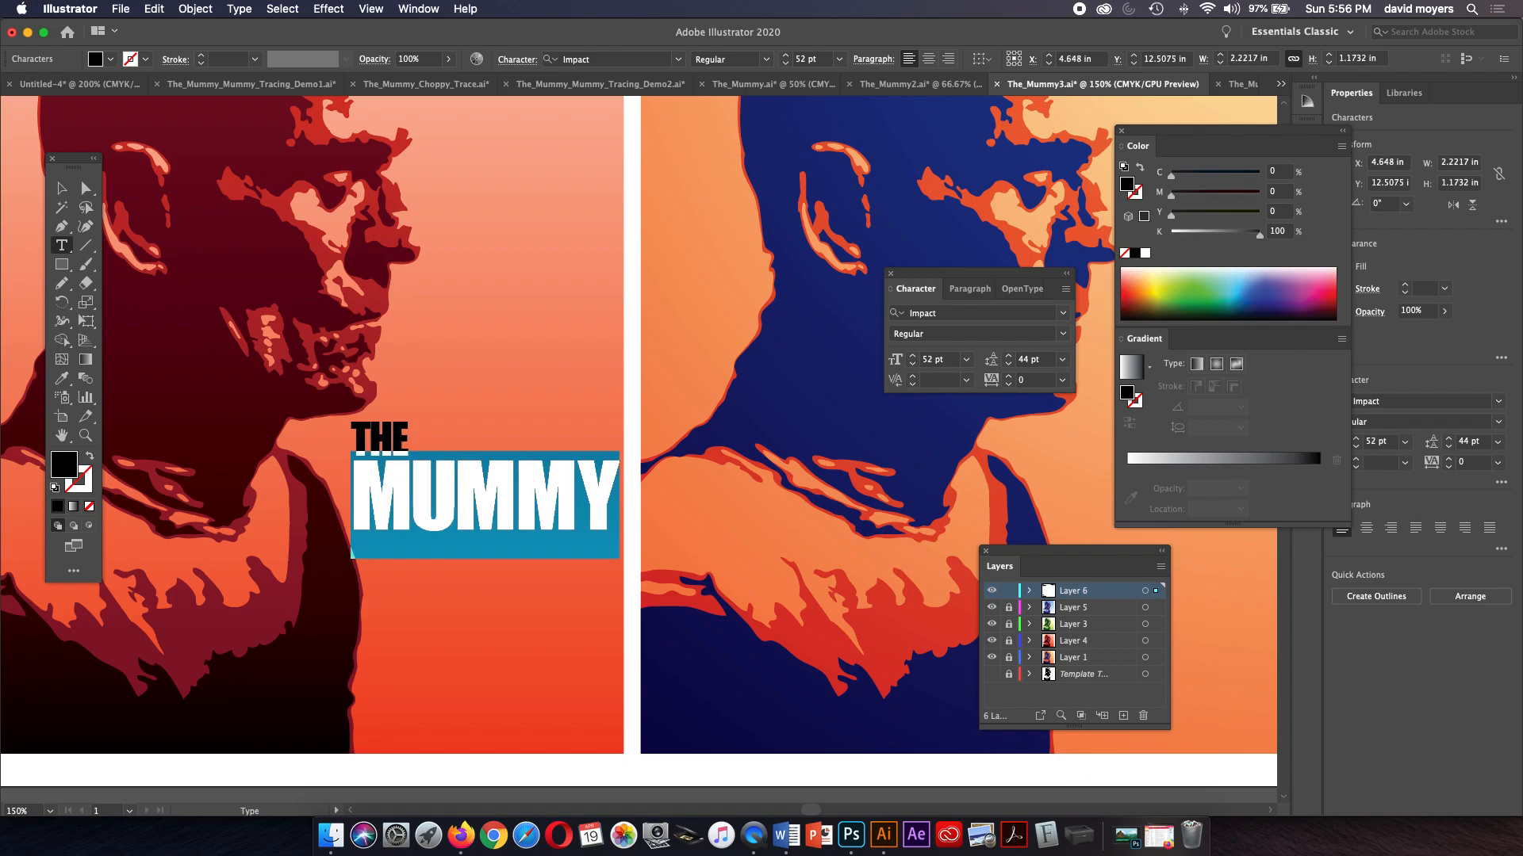
# Step: Nudge the red panel's title slightly up and to the left, closer to the neck
pyautogui.click(62, 189)
pyautogui.click(491, 333)
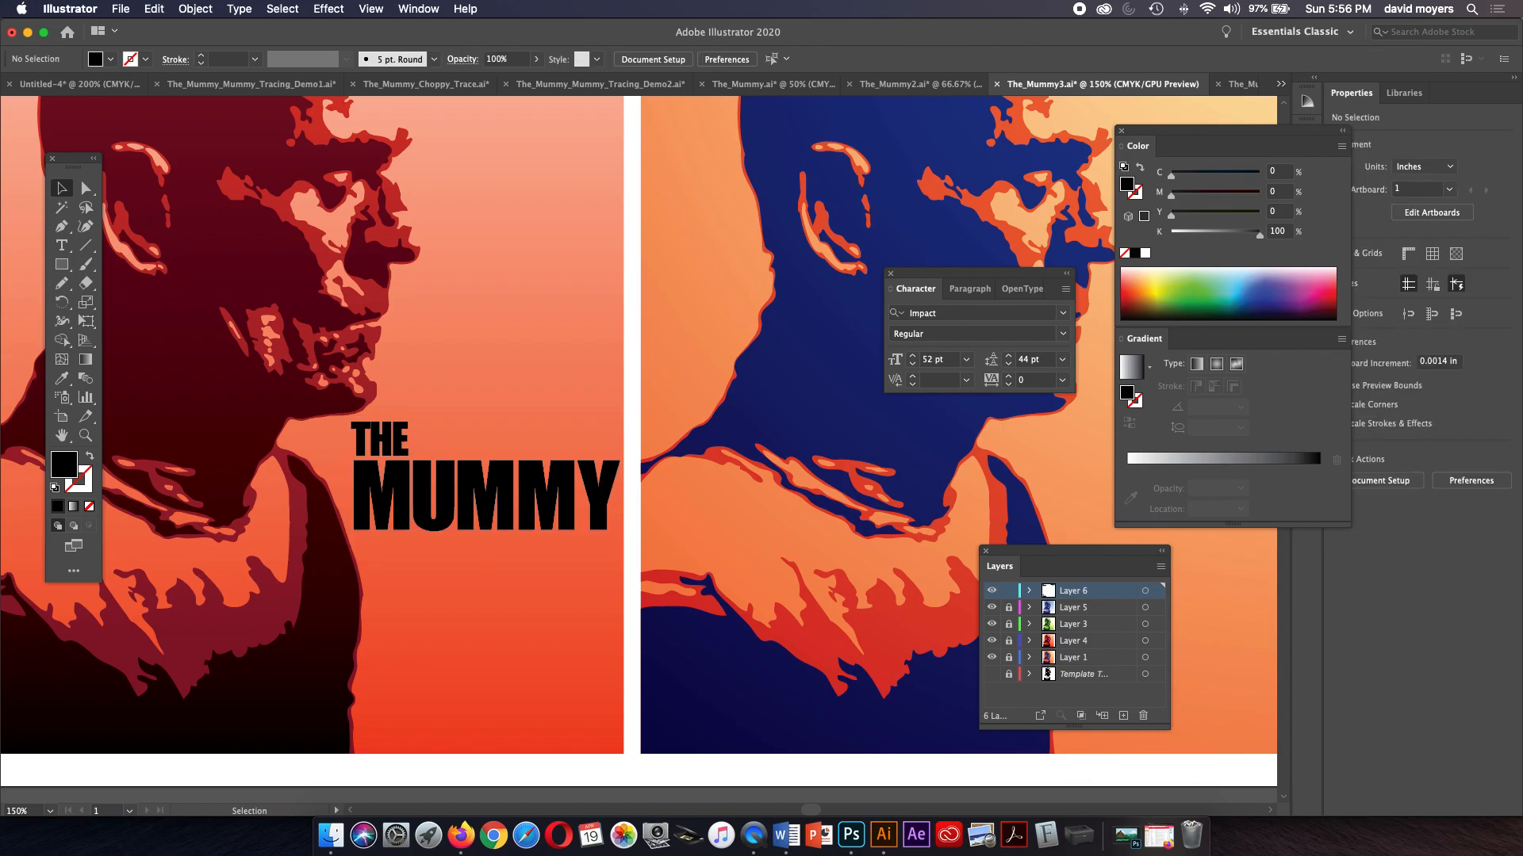
pyautogui.moveTo(349, 453); pyautogui.dragTo(345, 449)
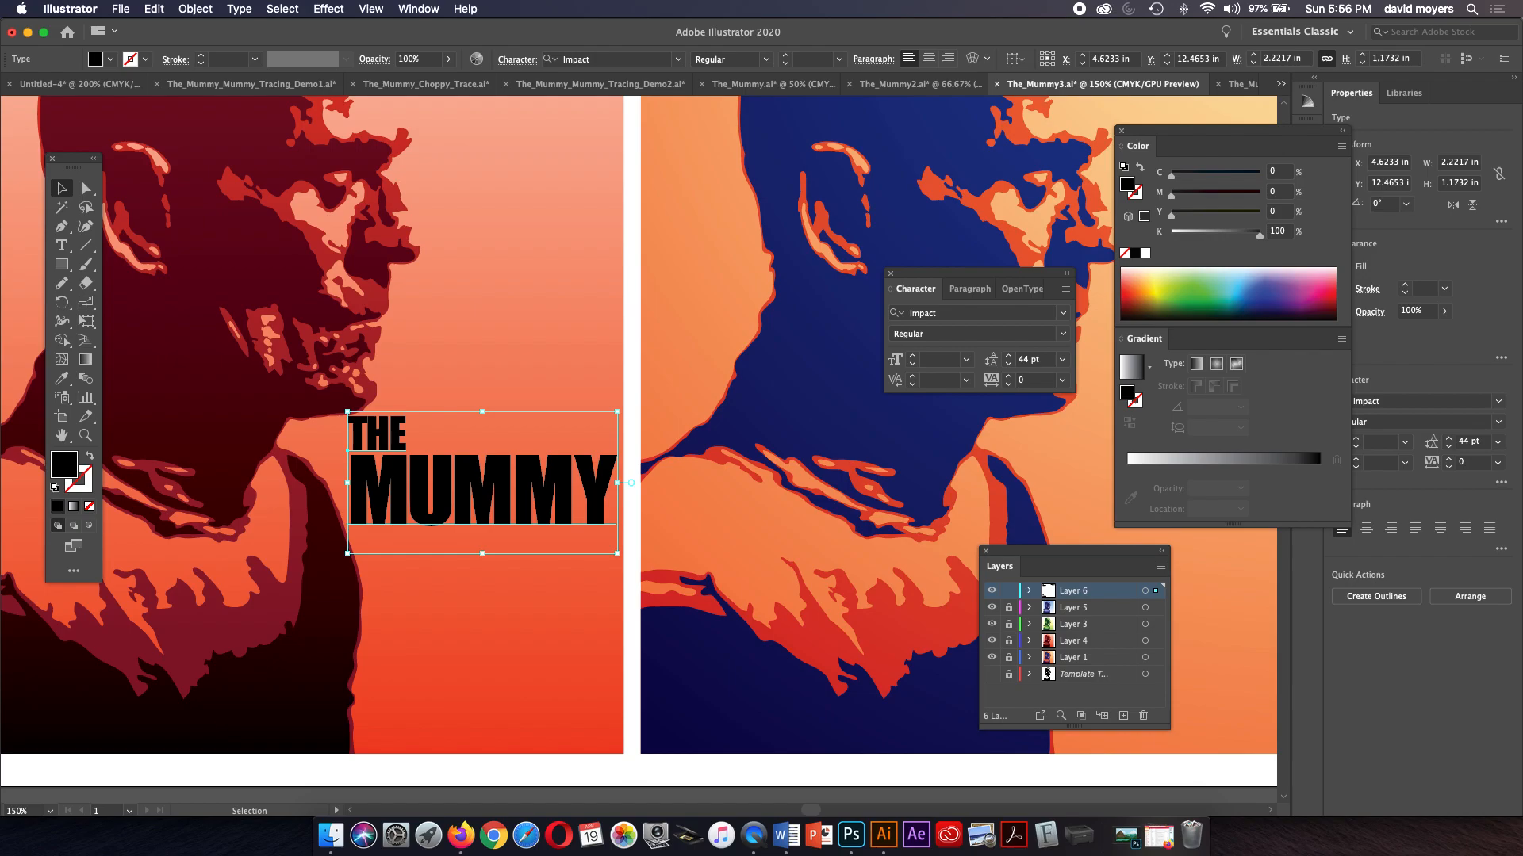
# Step: Loosen the kerning between the letters of THE in the red panel's title to -20
pyautogui.click(85, 436)
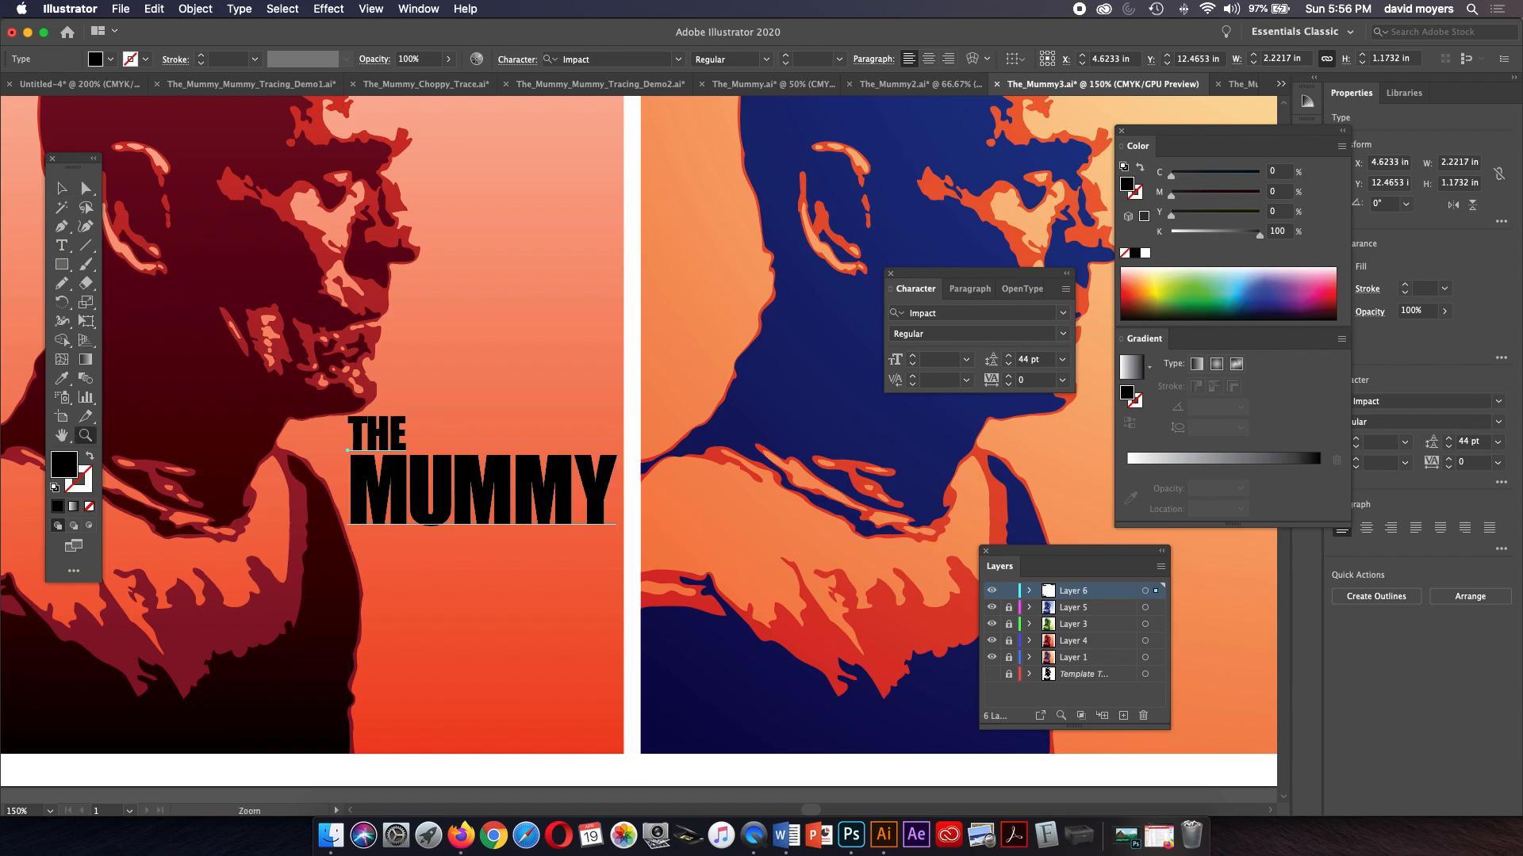
pyautogui.click(426, 477)
pyautogui.click(664, 468)
pyautogui.click(647, 459)
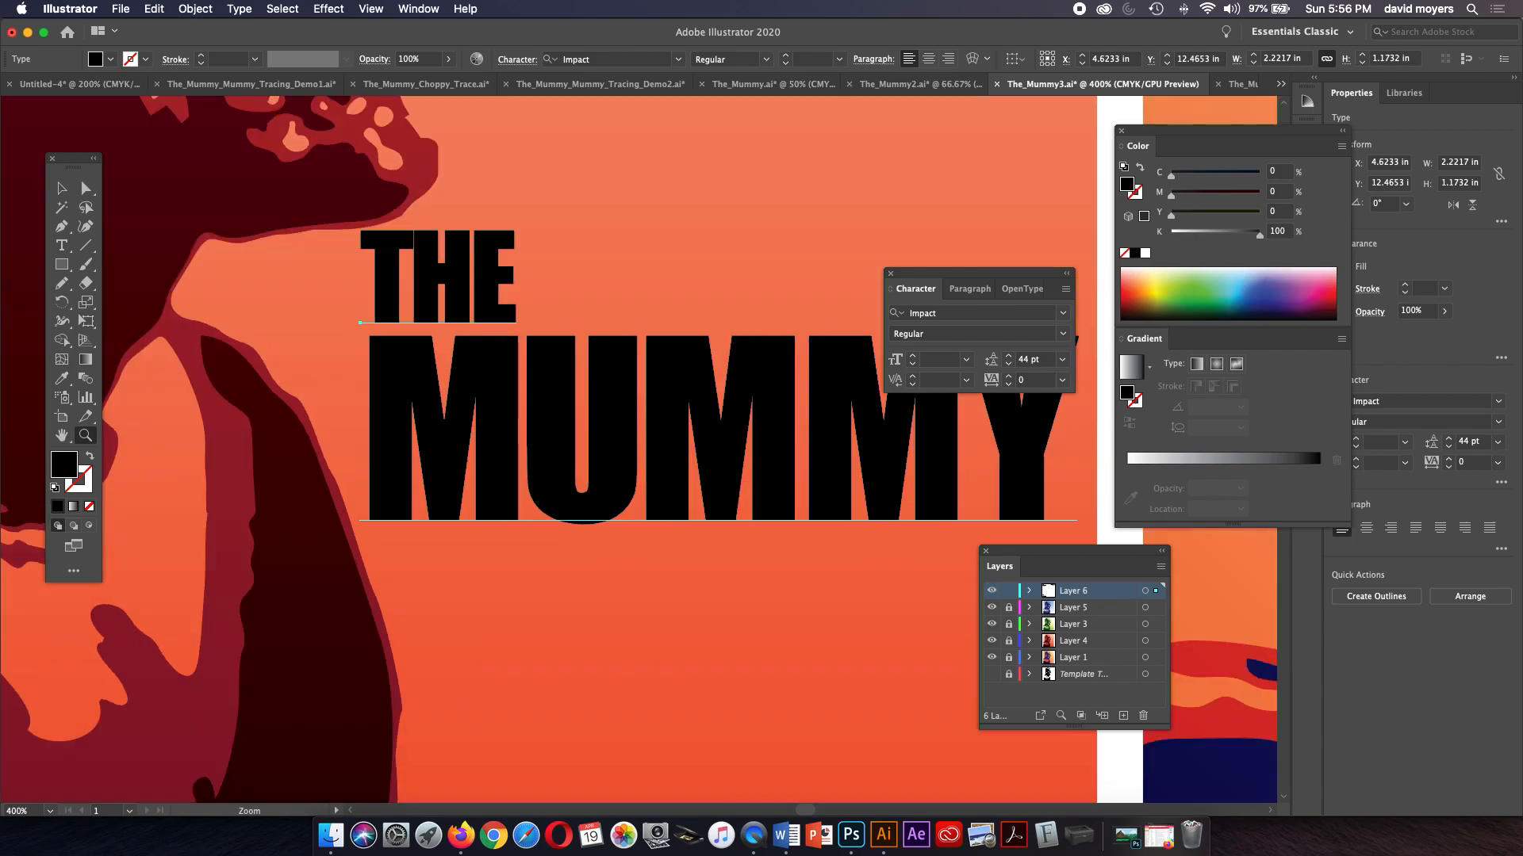
pyautogui.moveTo(647, 459); pyautogui.dragTo(542, 471)
pyautogui.press('t')
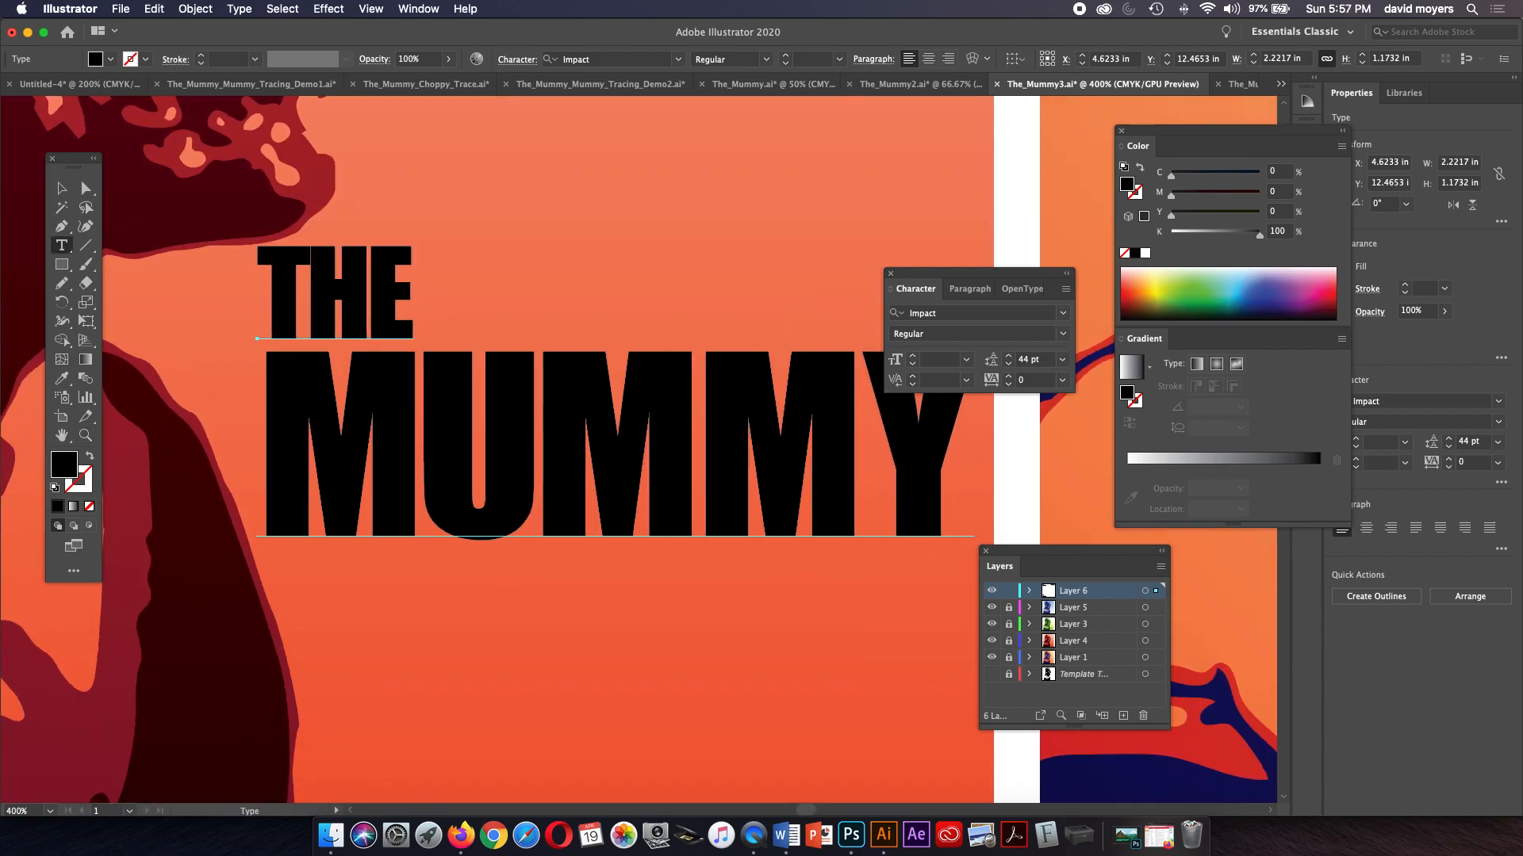
pyautogui.click(366, 306)
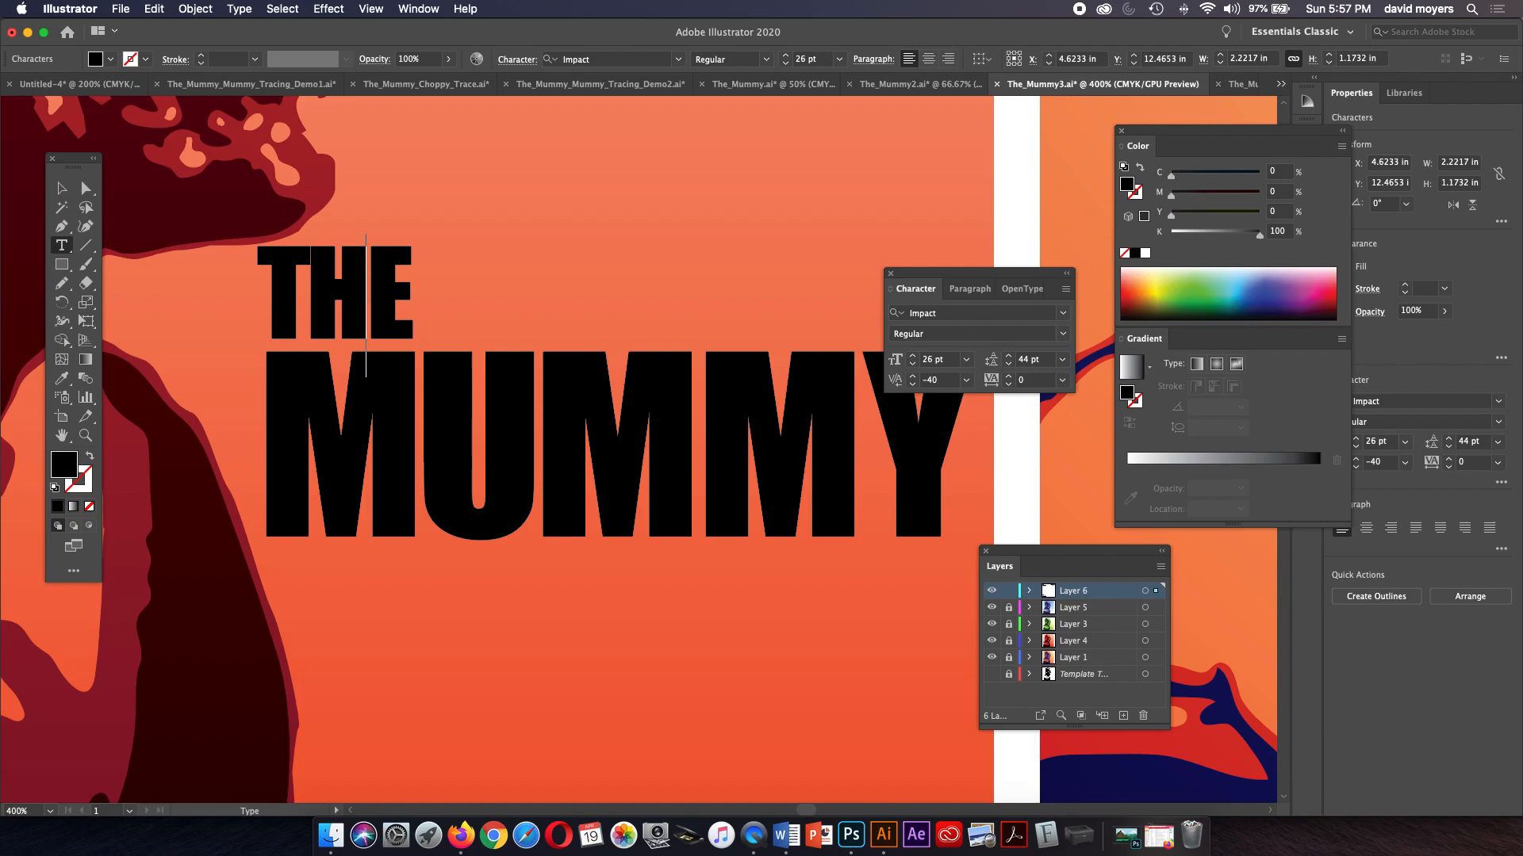
pyautogui.click(306, 306)
pyautogui.hotkey('alt', 'Right')
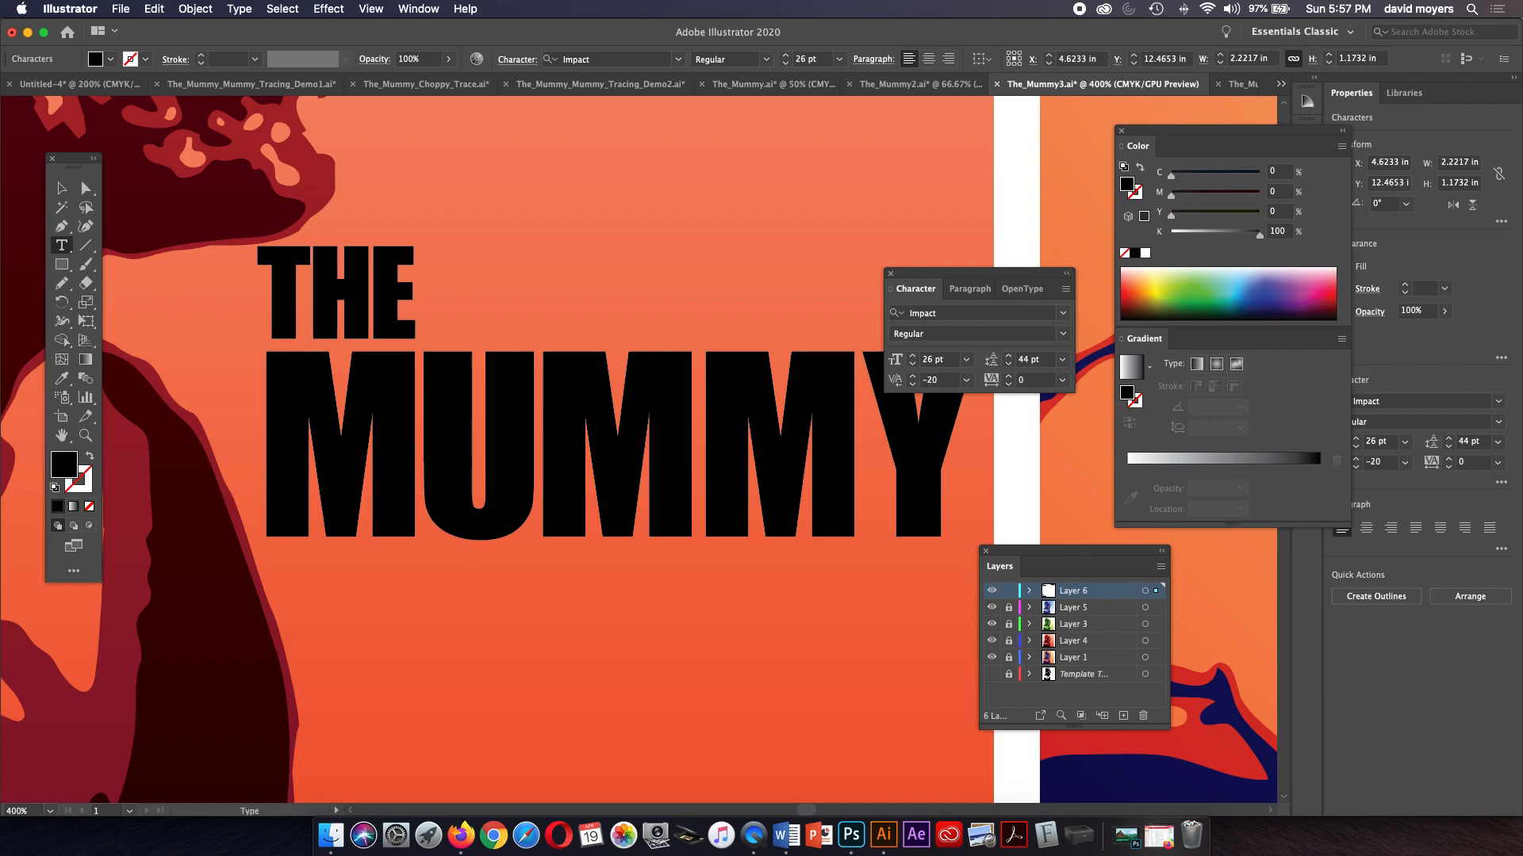
pyautogui.hotkey('alt', 'Right')
pyautogui.press('Right')
pyautogui.hotkey('alt', 'Right')
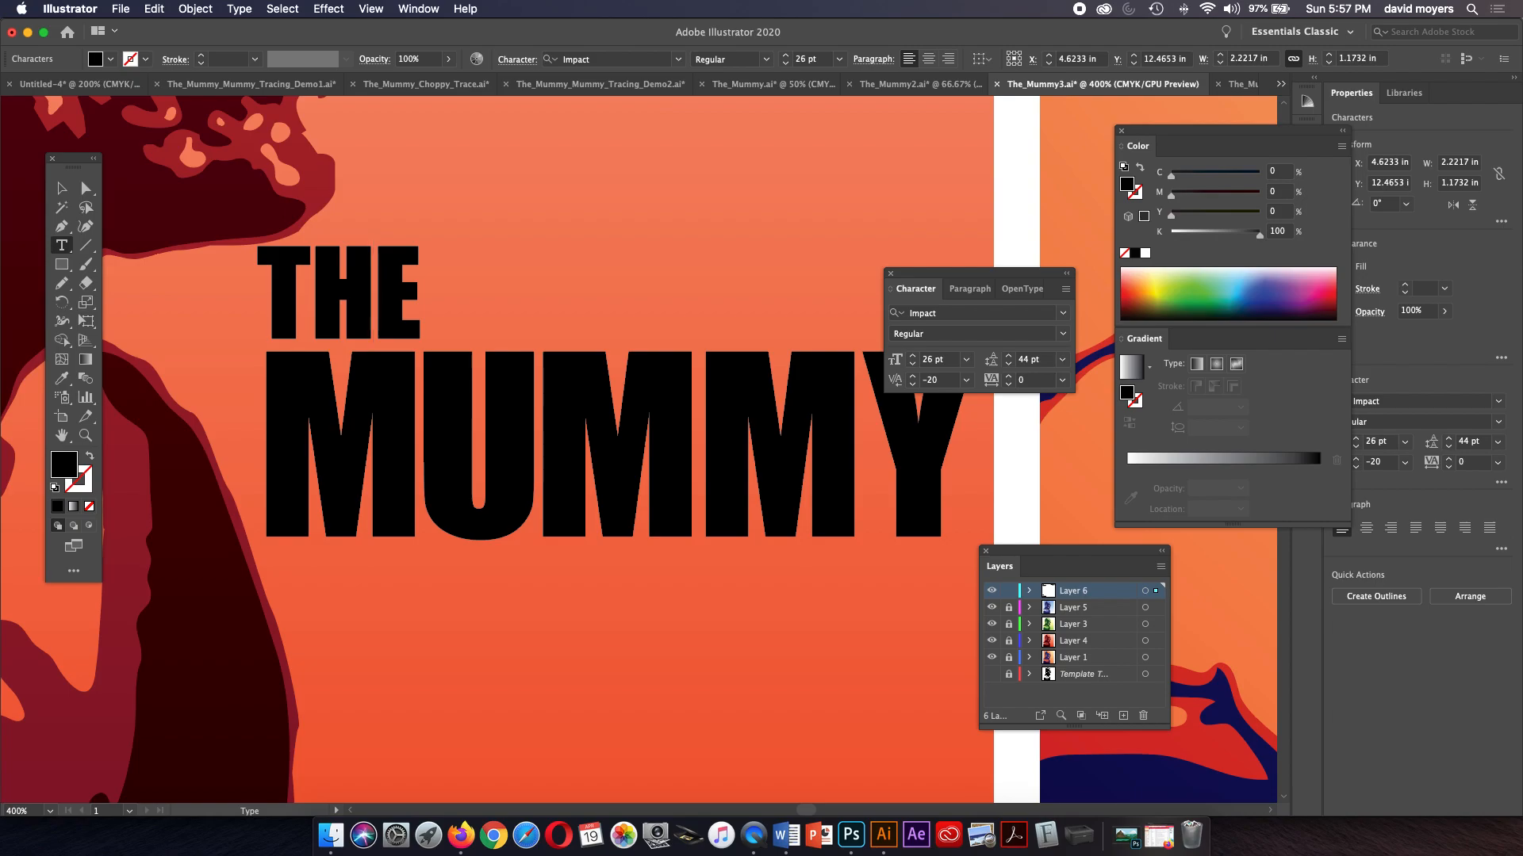
pyautogui.press('Escape')
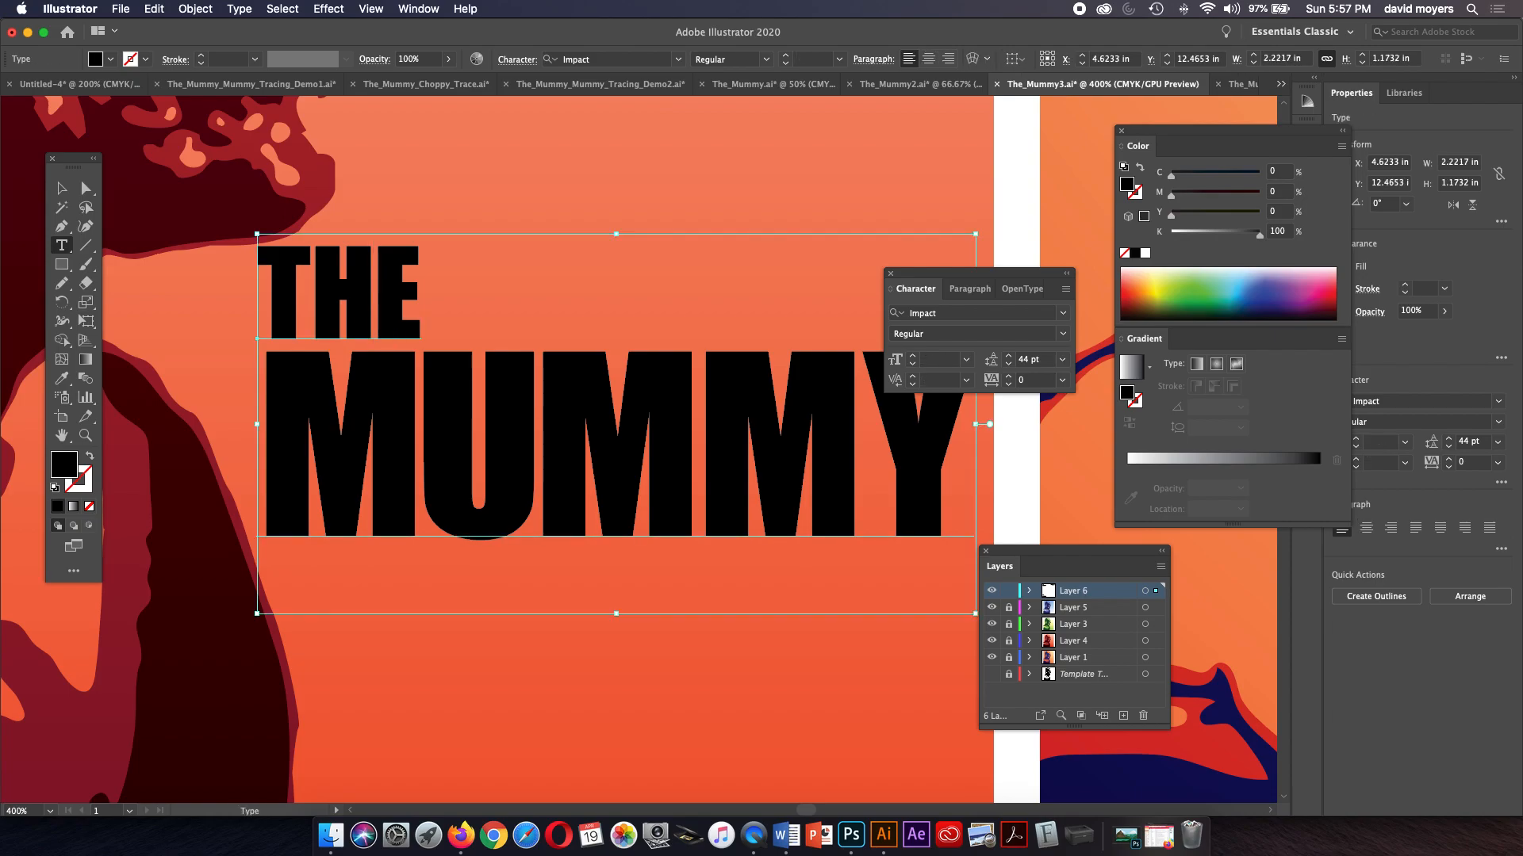
# Step: Reduce the word THE in the red panel's title to 25 pt and deselect the title
pyautogui.click(422, 297)
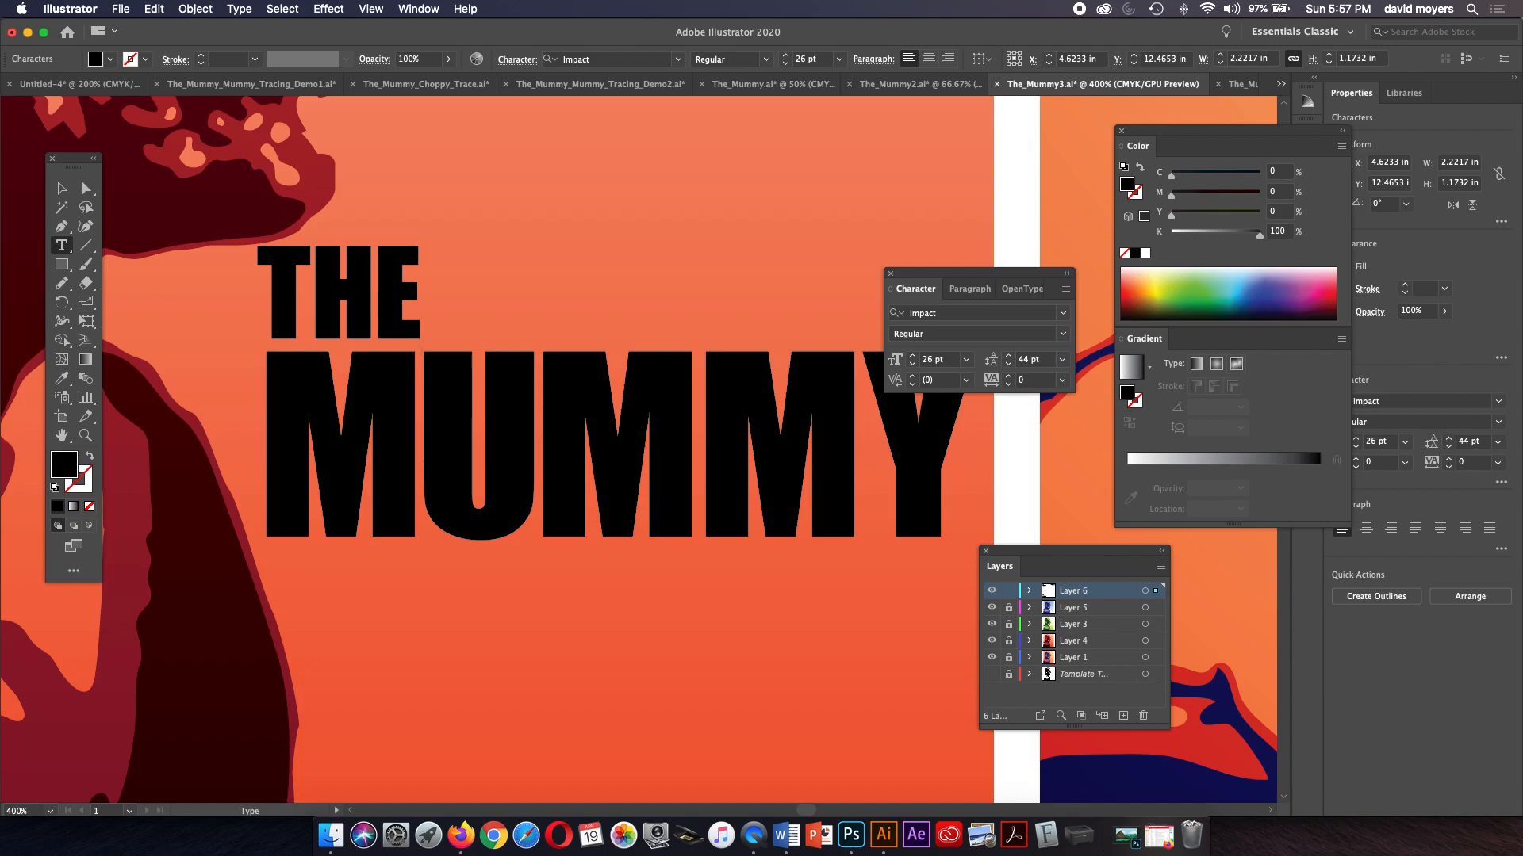
pyautogui.hotkey('shift', 'Left')
pyautogui.hotkey('shift', 'Left')
pyautogui.hotkey('shift', 'Left')
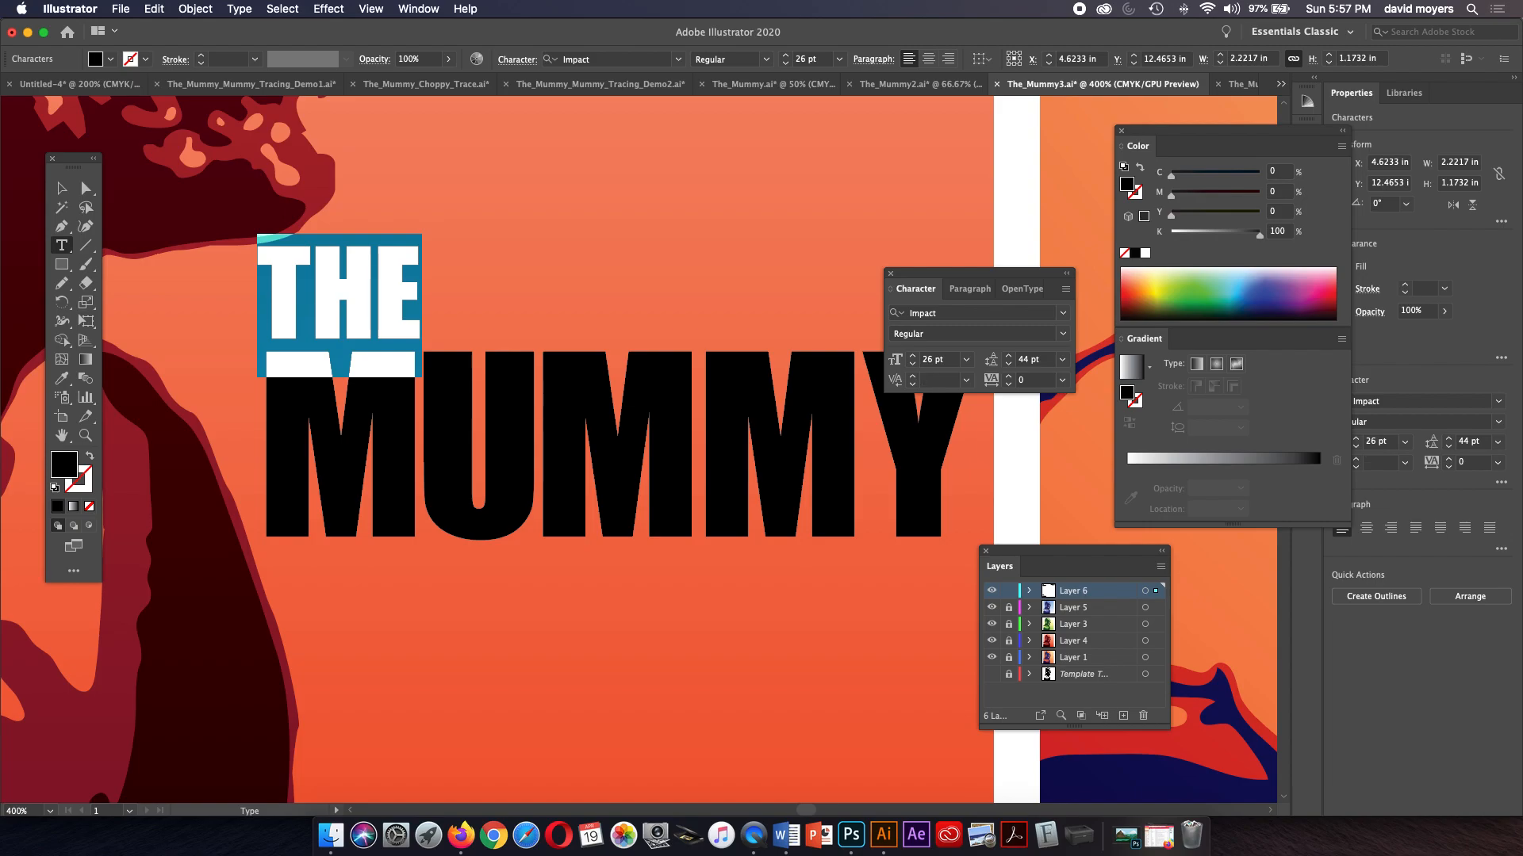
pyautogui.click(912, 363)
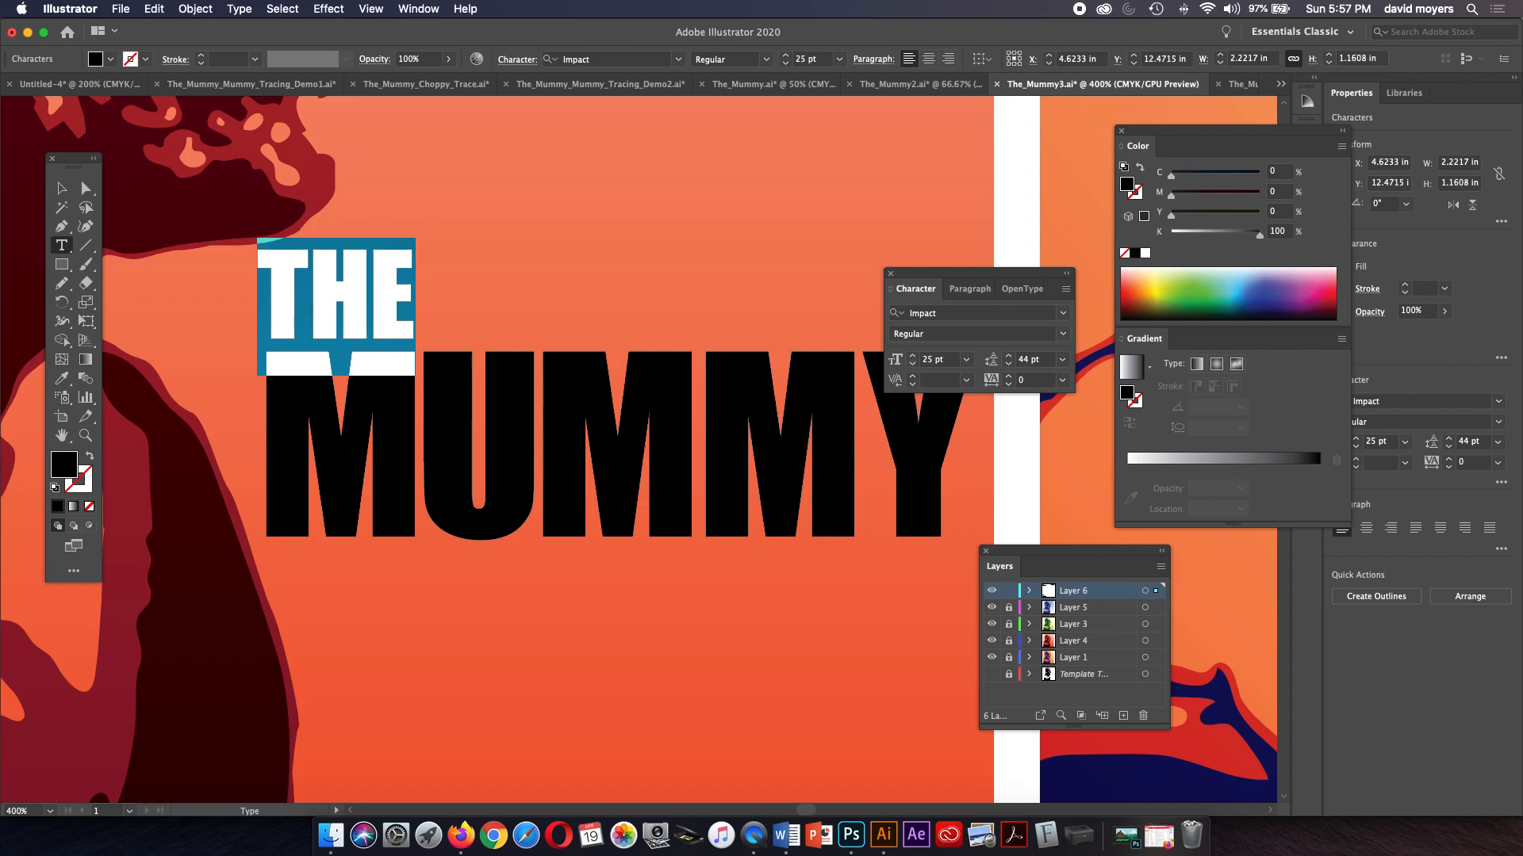
pyautogui.press('Escape')
pyautogui.press('shift+super+a')
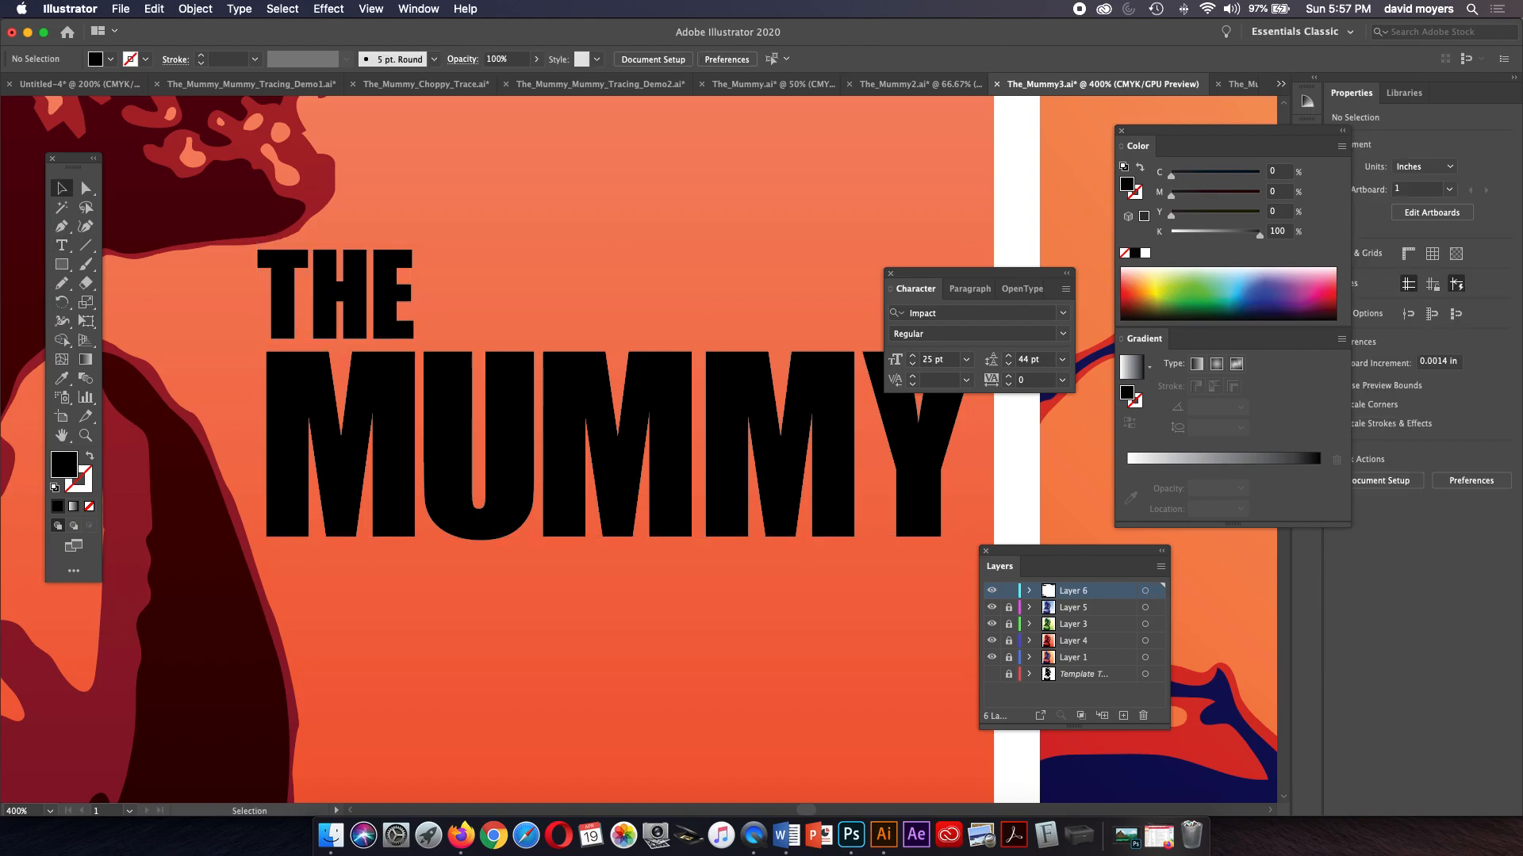
pyautogui.press('space')
pyautogui.moveTo(593, 599); pyautogui.dragTo(545, 584)
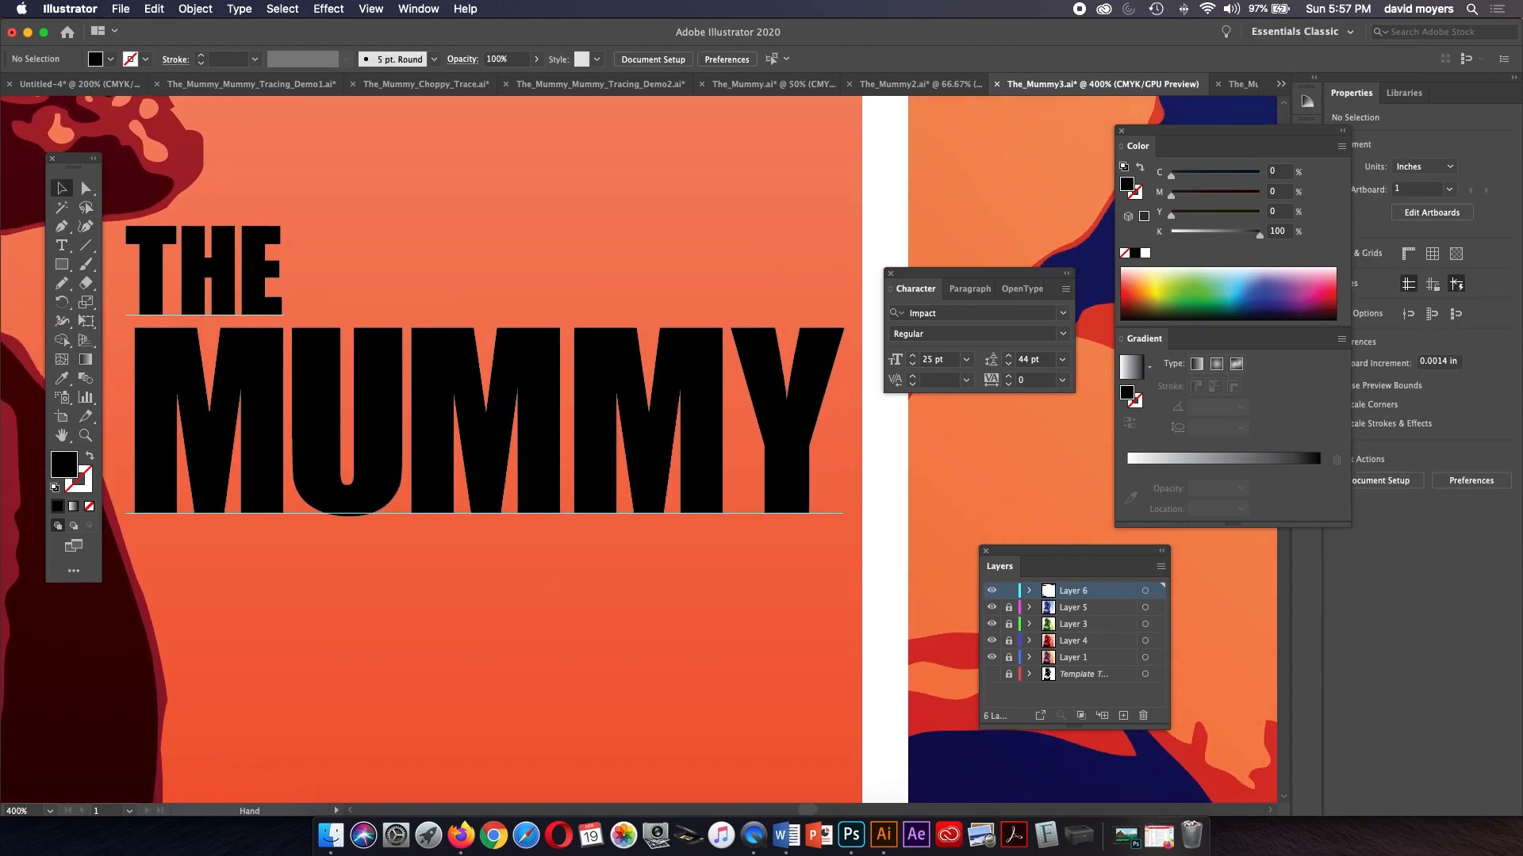
pyautogui.press('t')
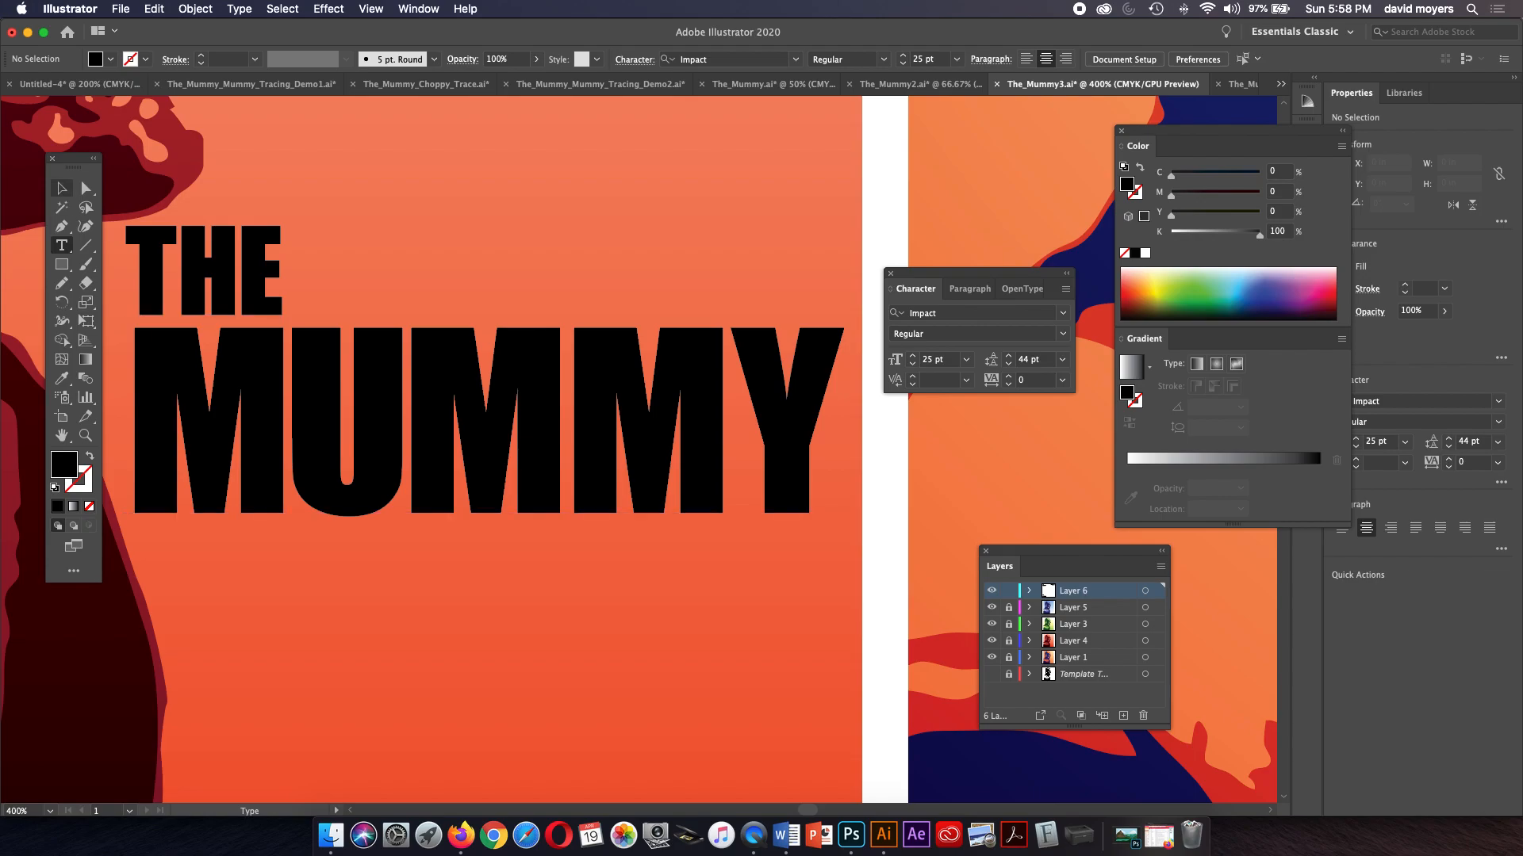
pyautogui.click(62, 188)
# Step: Duplicate the green panel's title straight down into the same position beside the neck in the orange panel
pyautogui.press('super+minus')
pyautogui.press('super+minus')
pyautogui.press('super+minus')
pyautogui.press('super+minus')
pyautogui.press('super+minus')
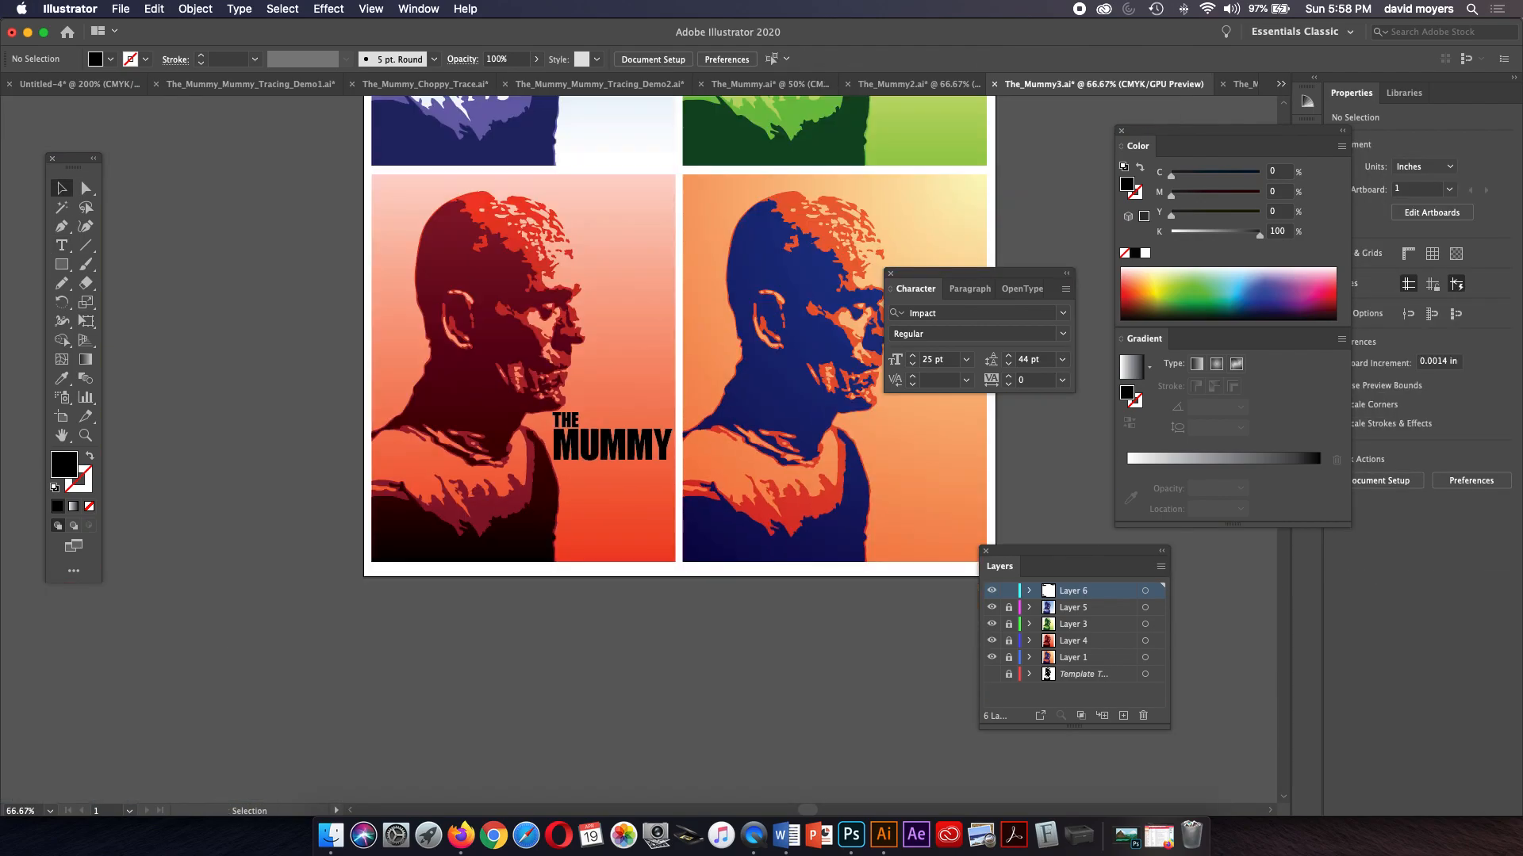
pyautogui.press('space')
pyautogui.moveTo(682, 381); pyautogui.dragTo(440, 537)
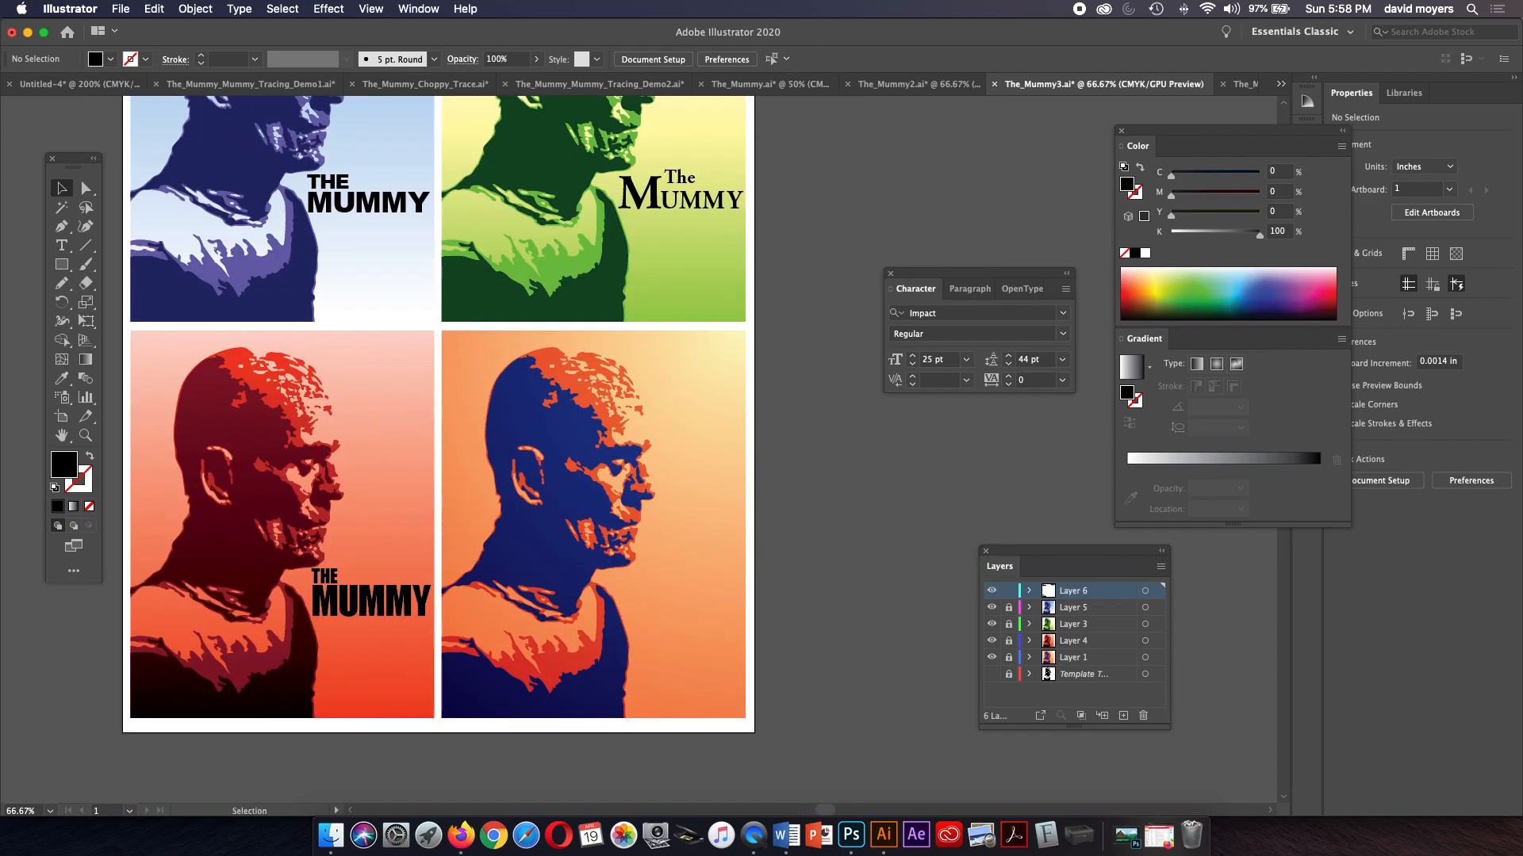
pyautogui.moveTo(680, 184); pyautogui.dragTo(679, 581)
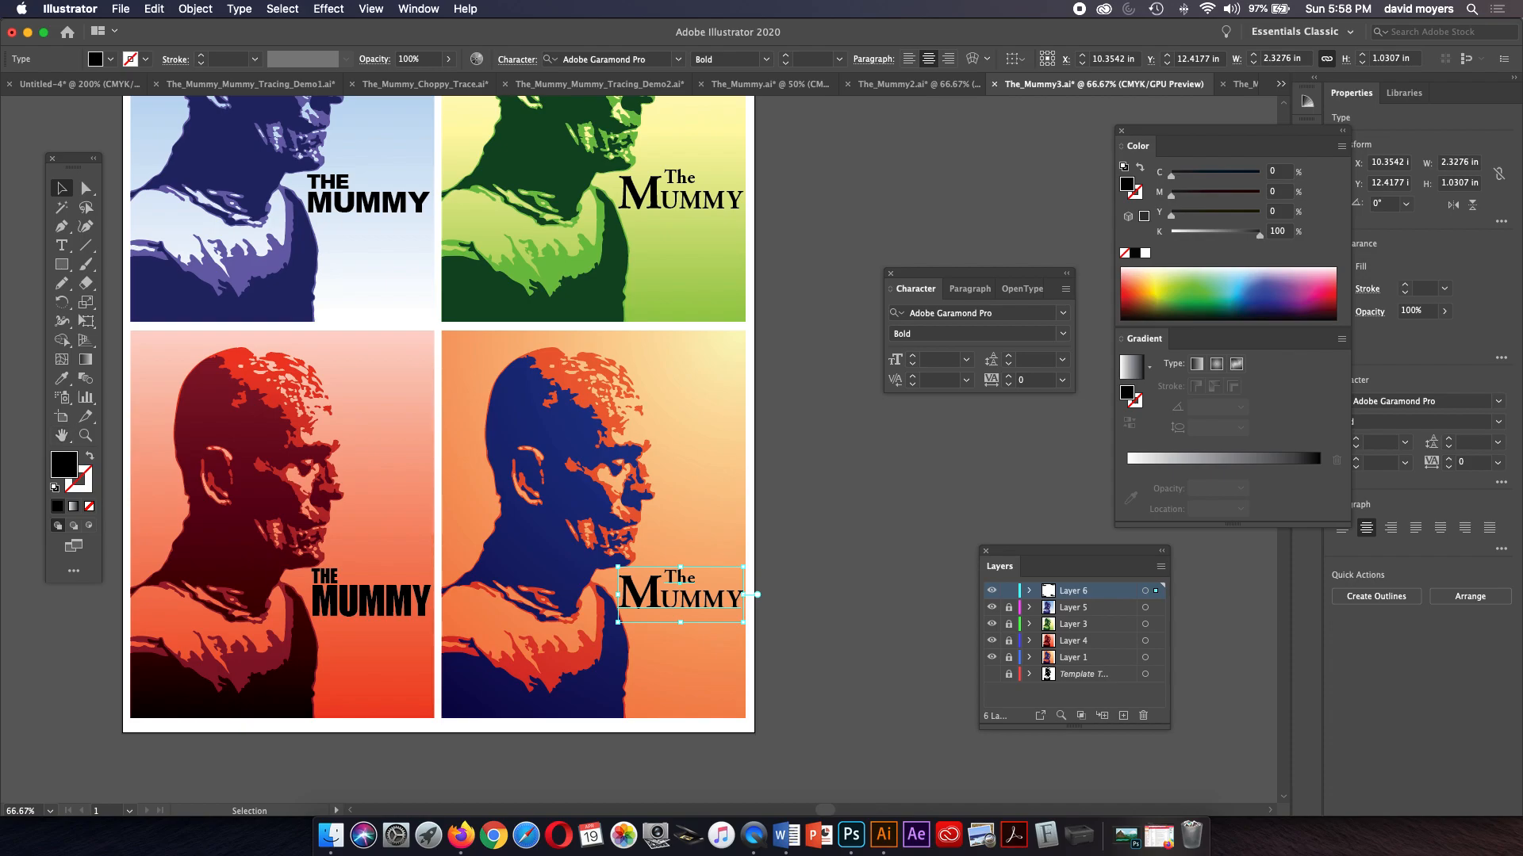
# Step: Change the font of the orange panel's title to Palatino Linotype Bold
pyautogui.click(85, 435)
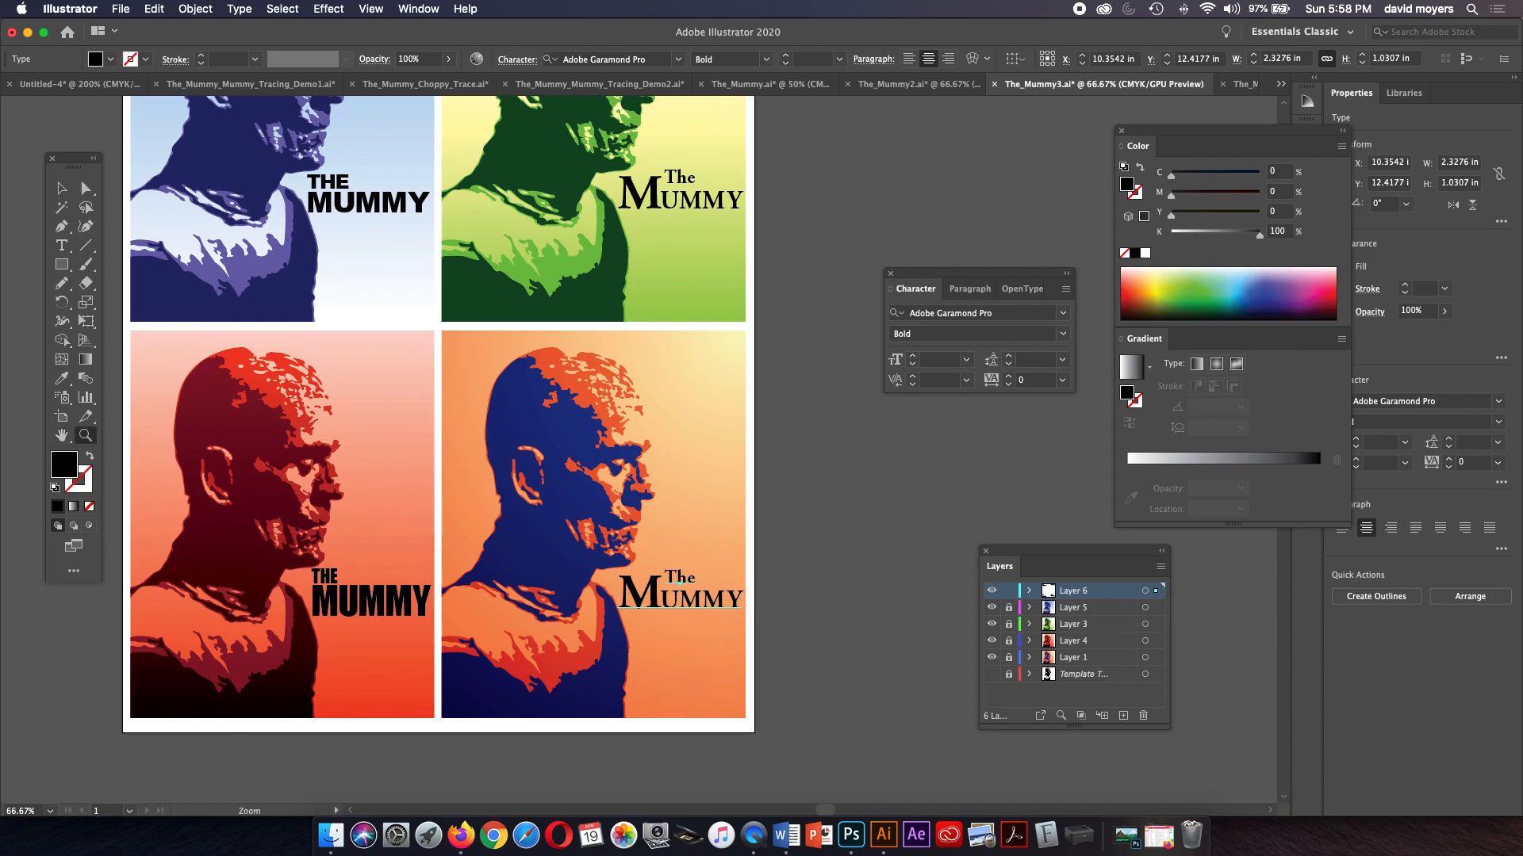
pyautogui.scroll(3, 438, 445)
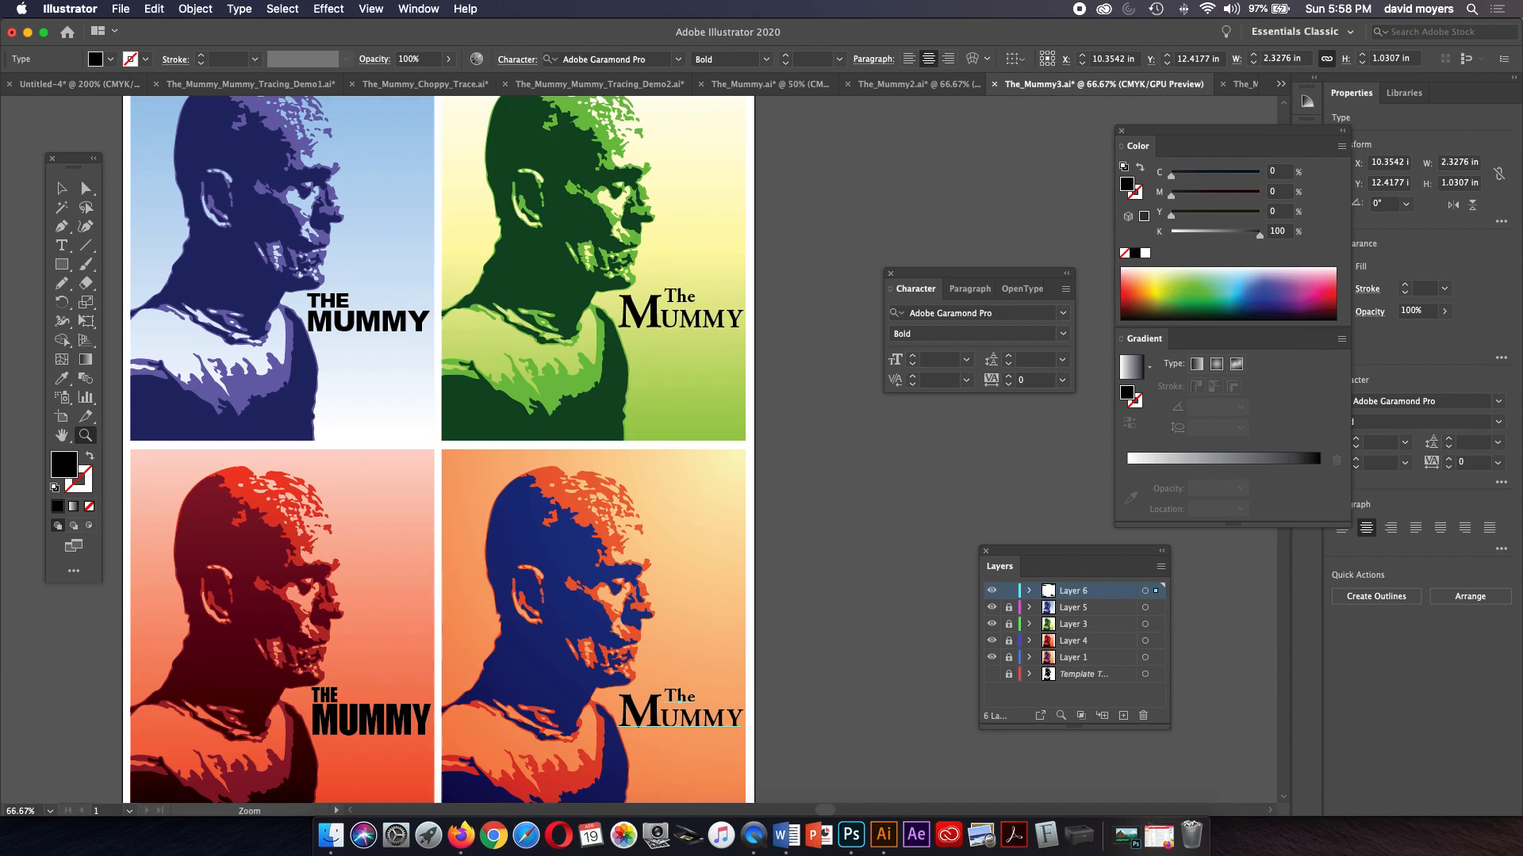
pyautogui.scroll(-3, 439, 444)
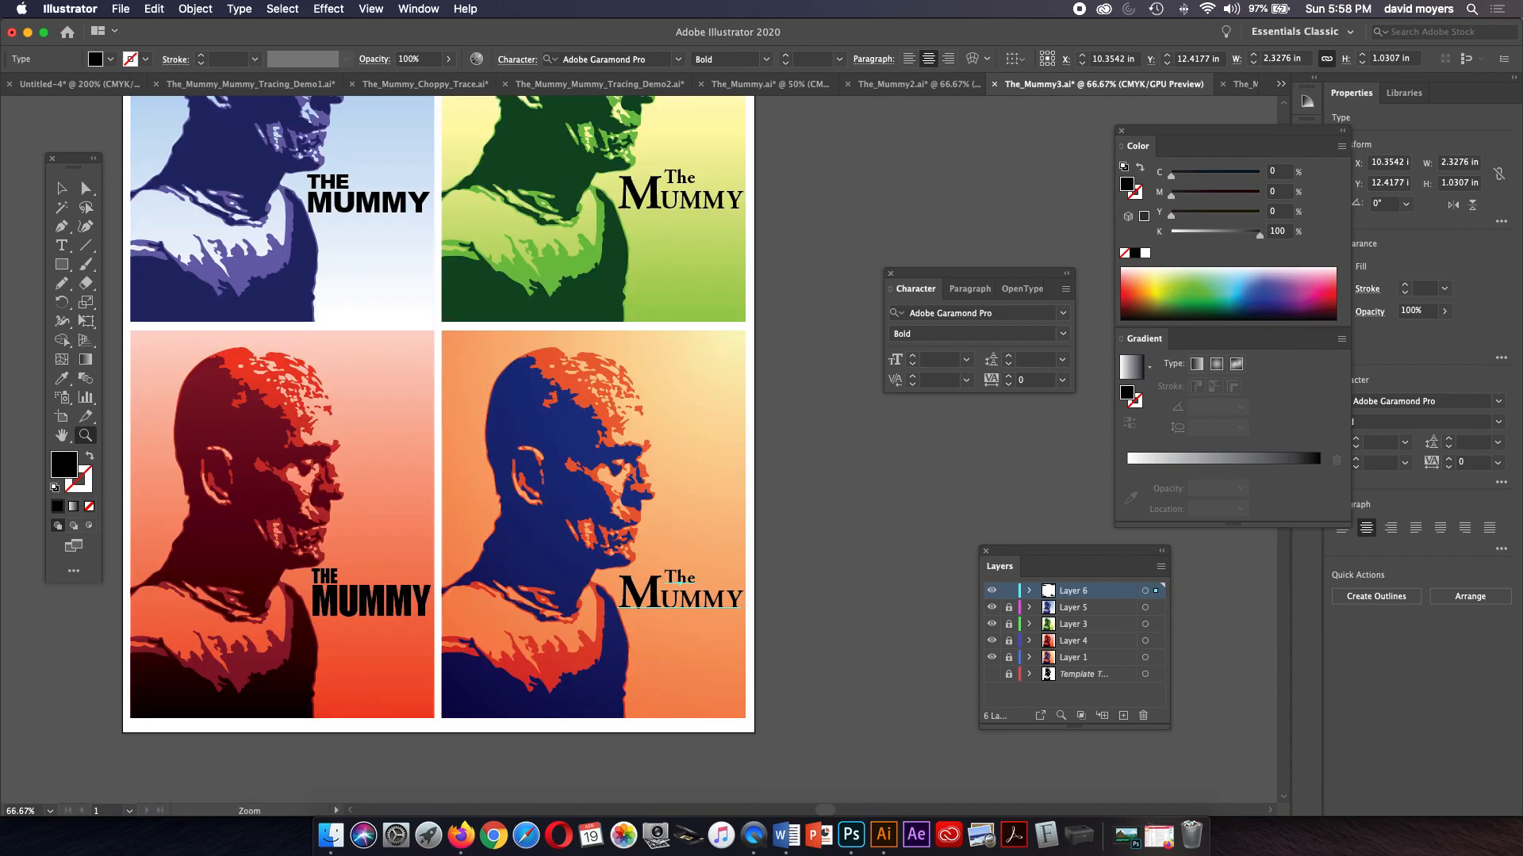
pyautogui.press('super+equal')
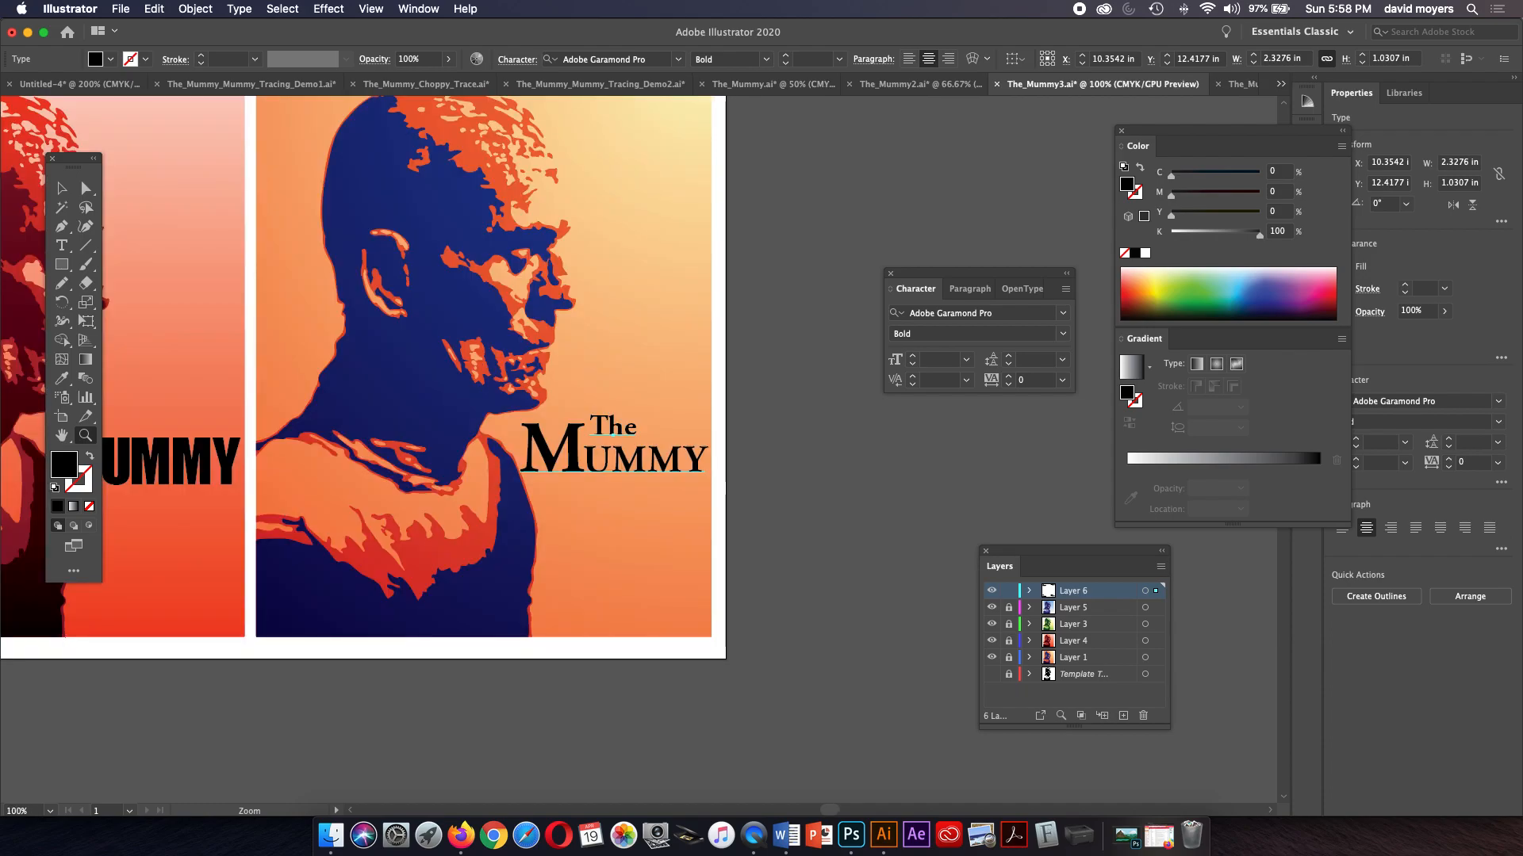
pyautogui.press('super+equal')
pyautogui.press('super+equal')
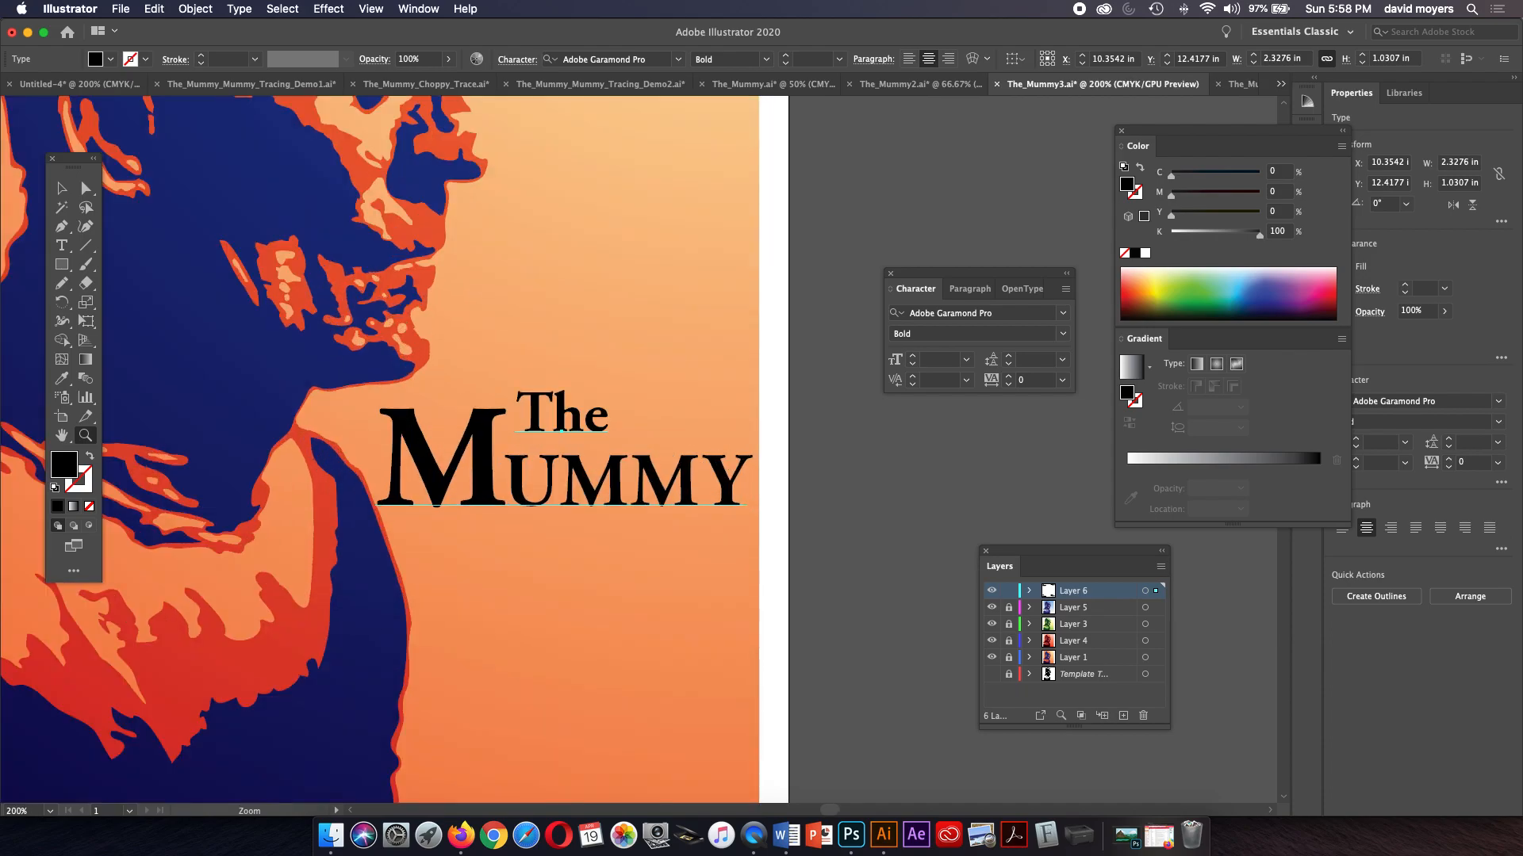
pyautogui.click(61, 245)
pyautogui.press('Escape')
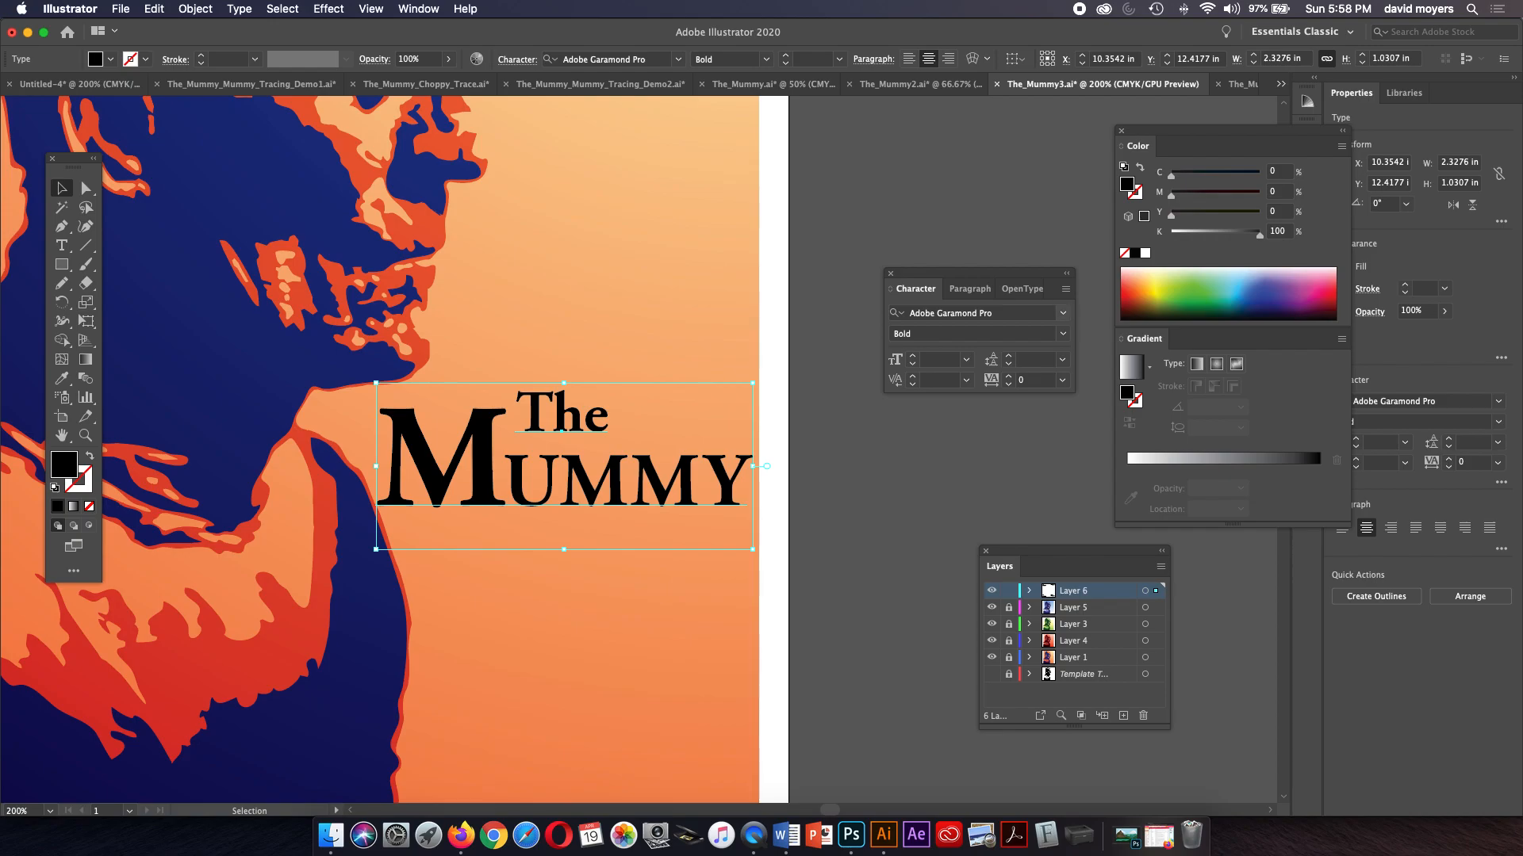
pyautogui.click(1063, 313)
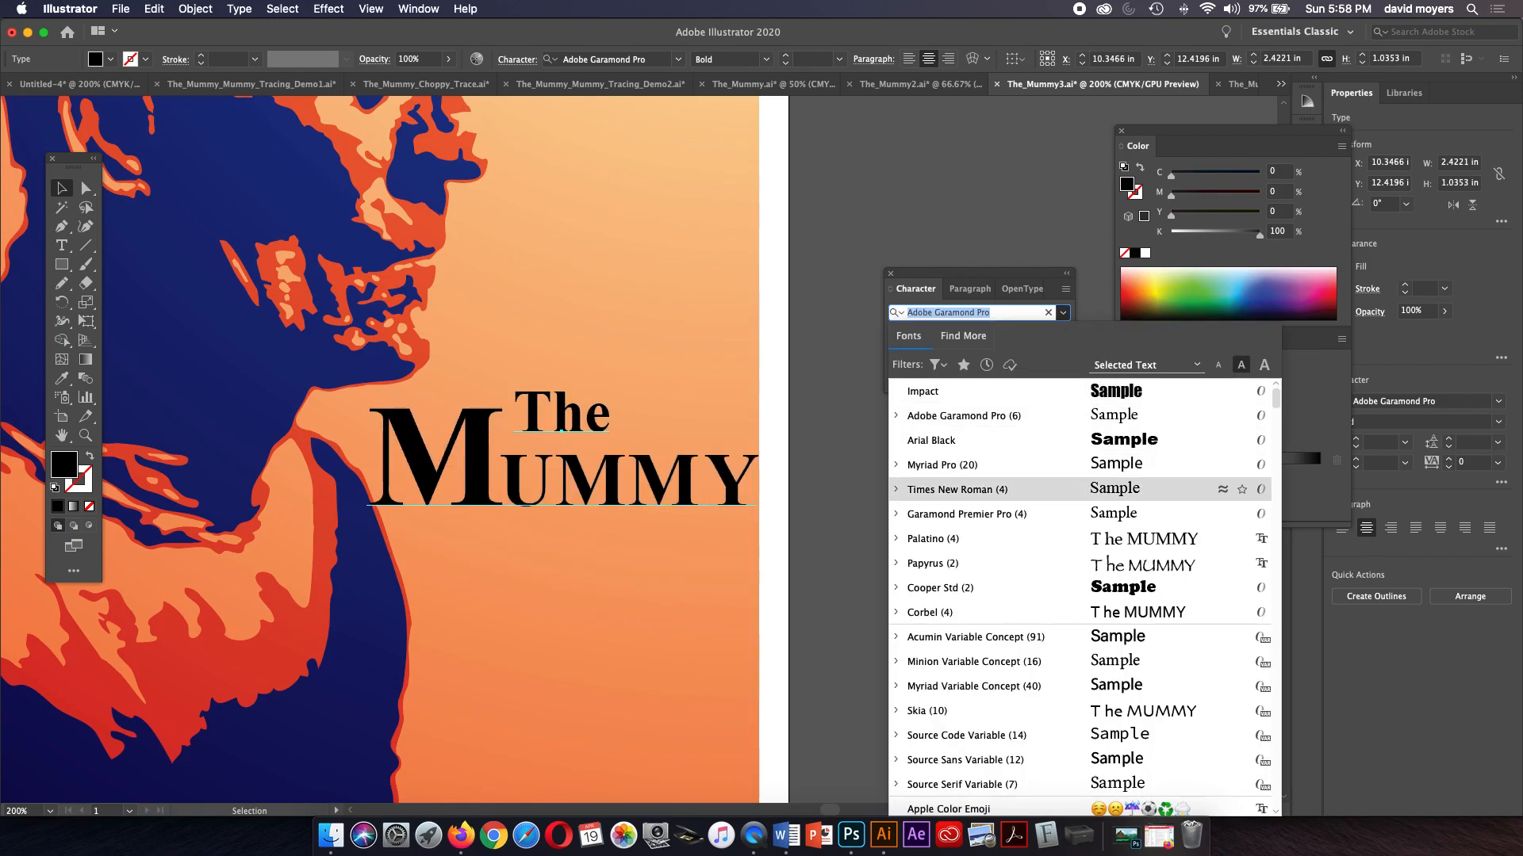
pyautogui.scroll(-20, 1078, 538)
pyautogui.scroll(-20, 1083, 595)
pyautogui.scroll(-20, 1082, 594)
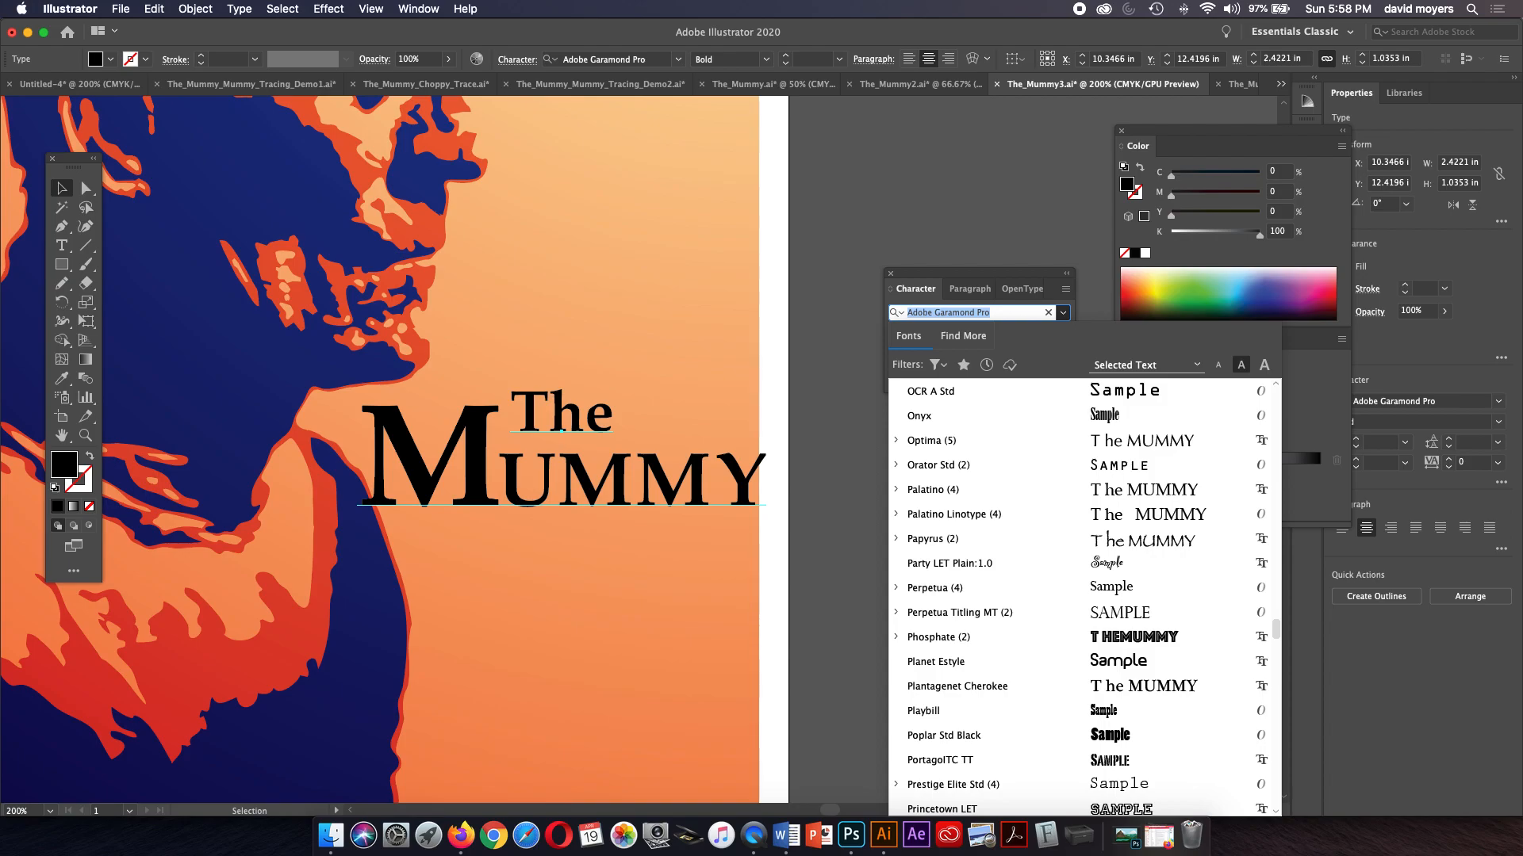
pyautogui.scroll(-10, 1083, 538)
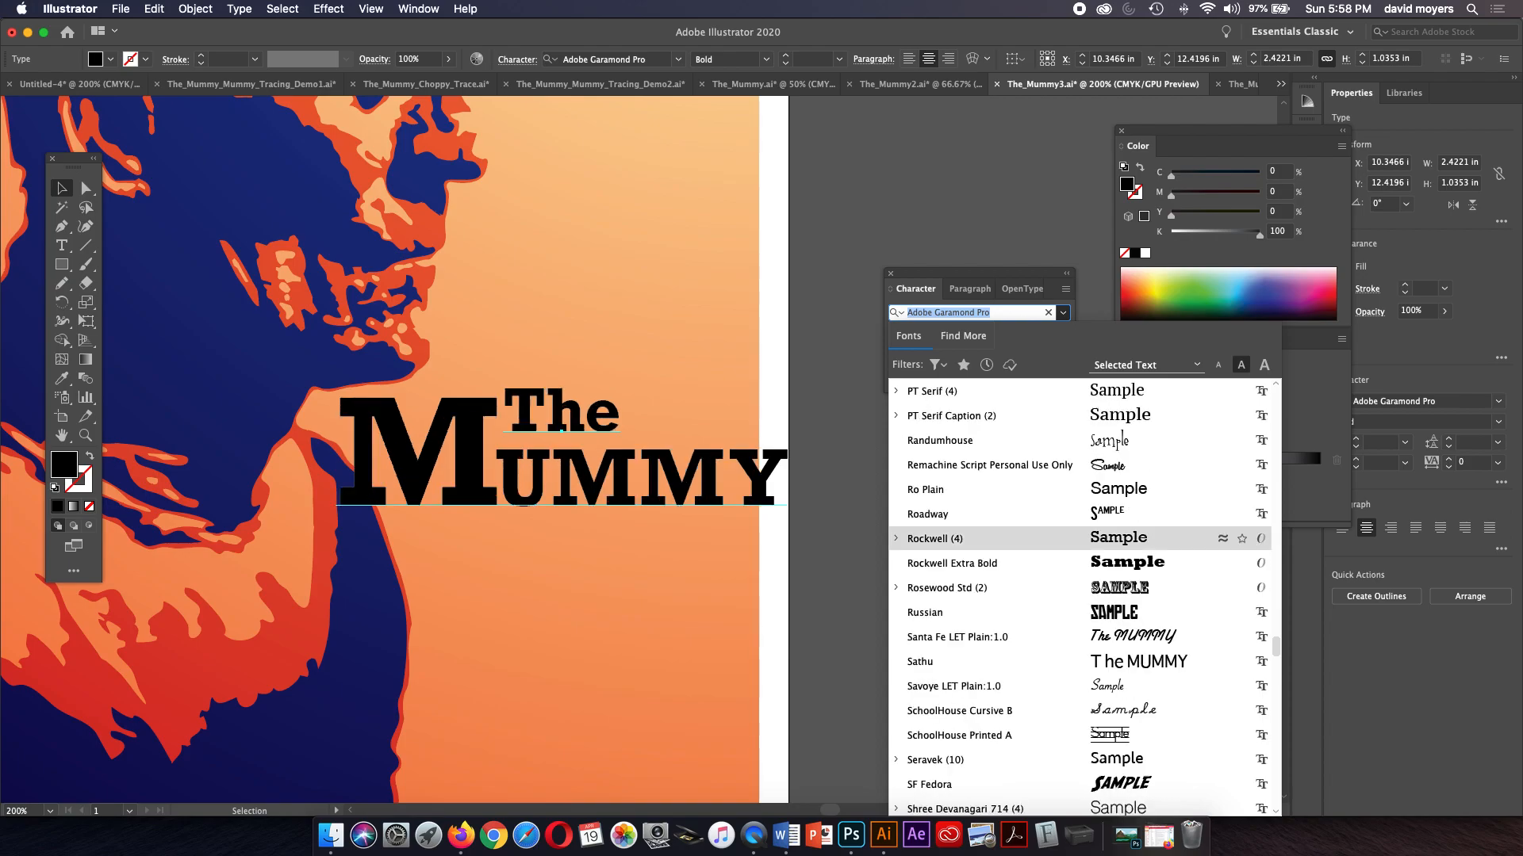
pyautogui.scroll(5, 1083, 538)
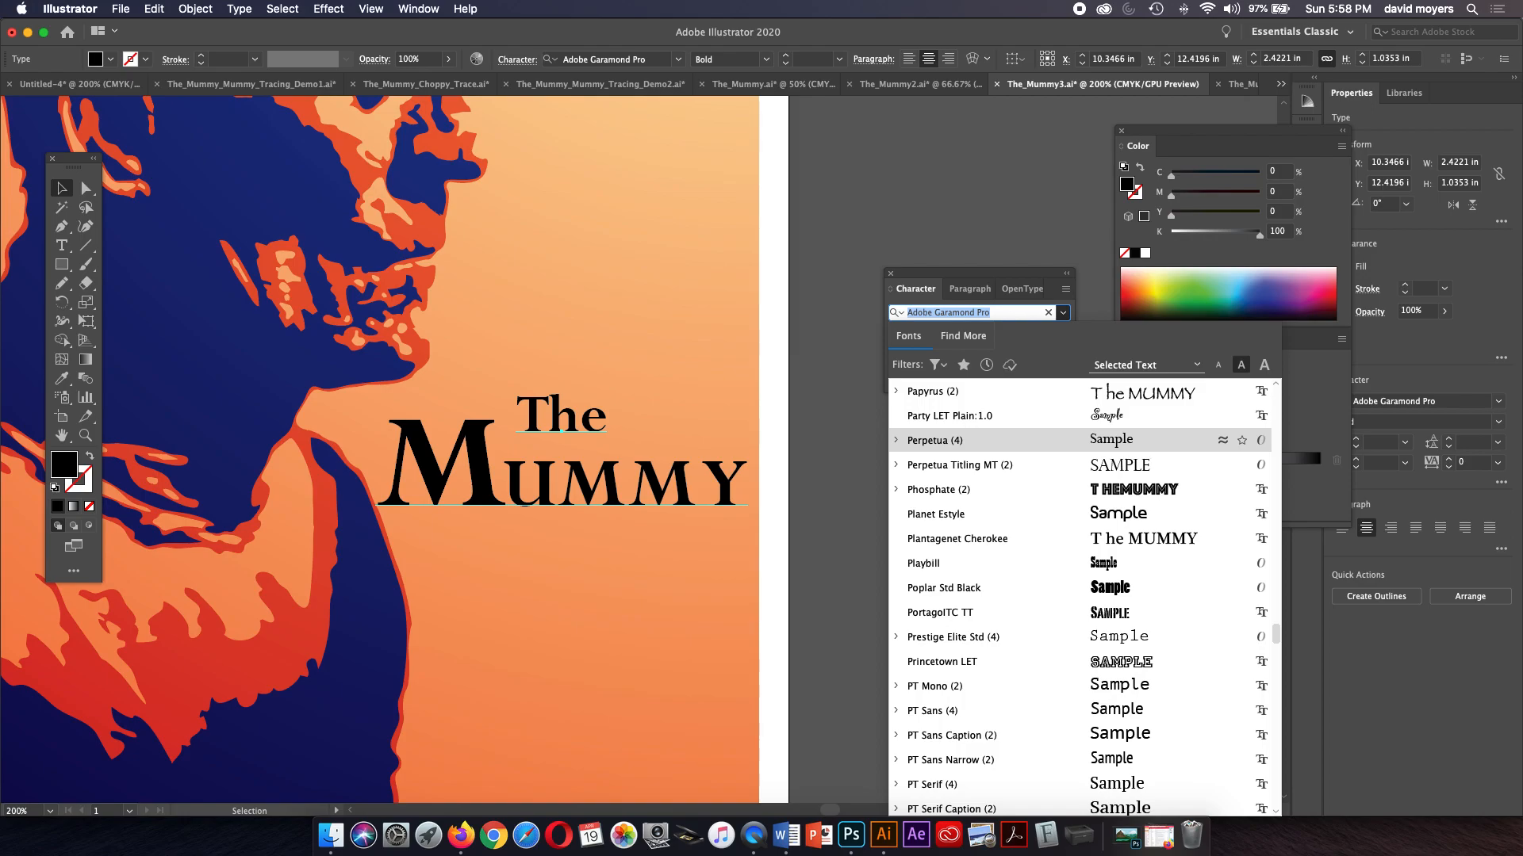
pyautogui.scroll(3, 1082, 595)
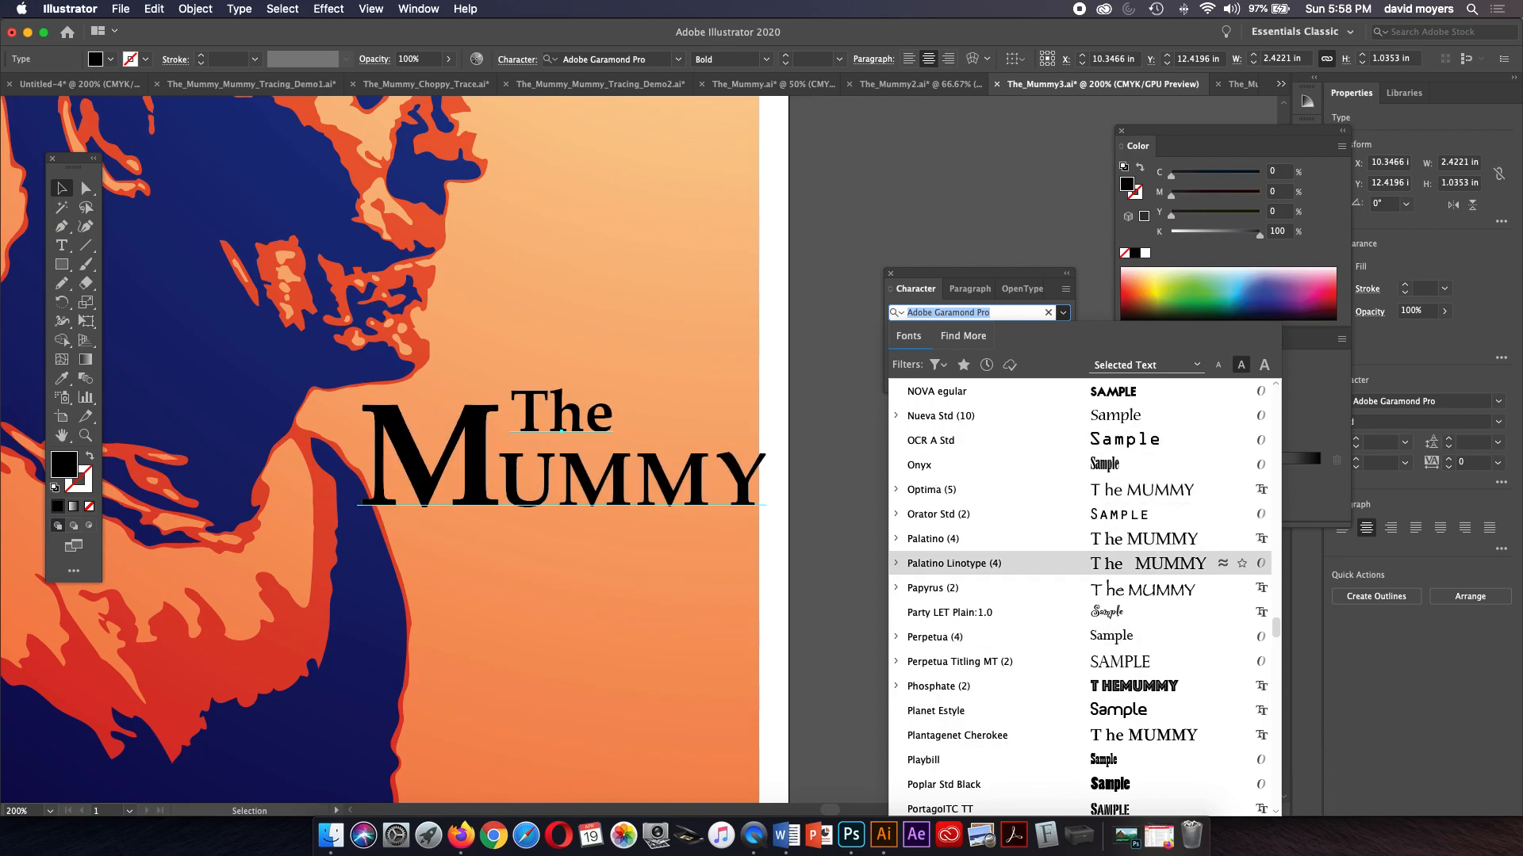
pyautogui.click(896, 563)
pyautogui.click(936, 637)
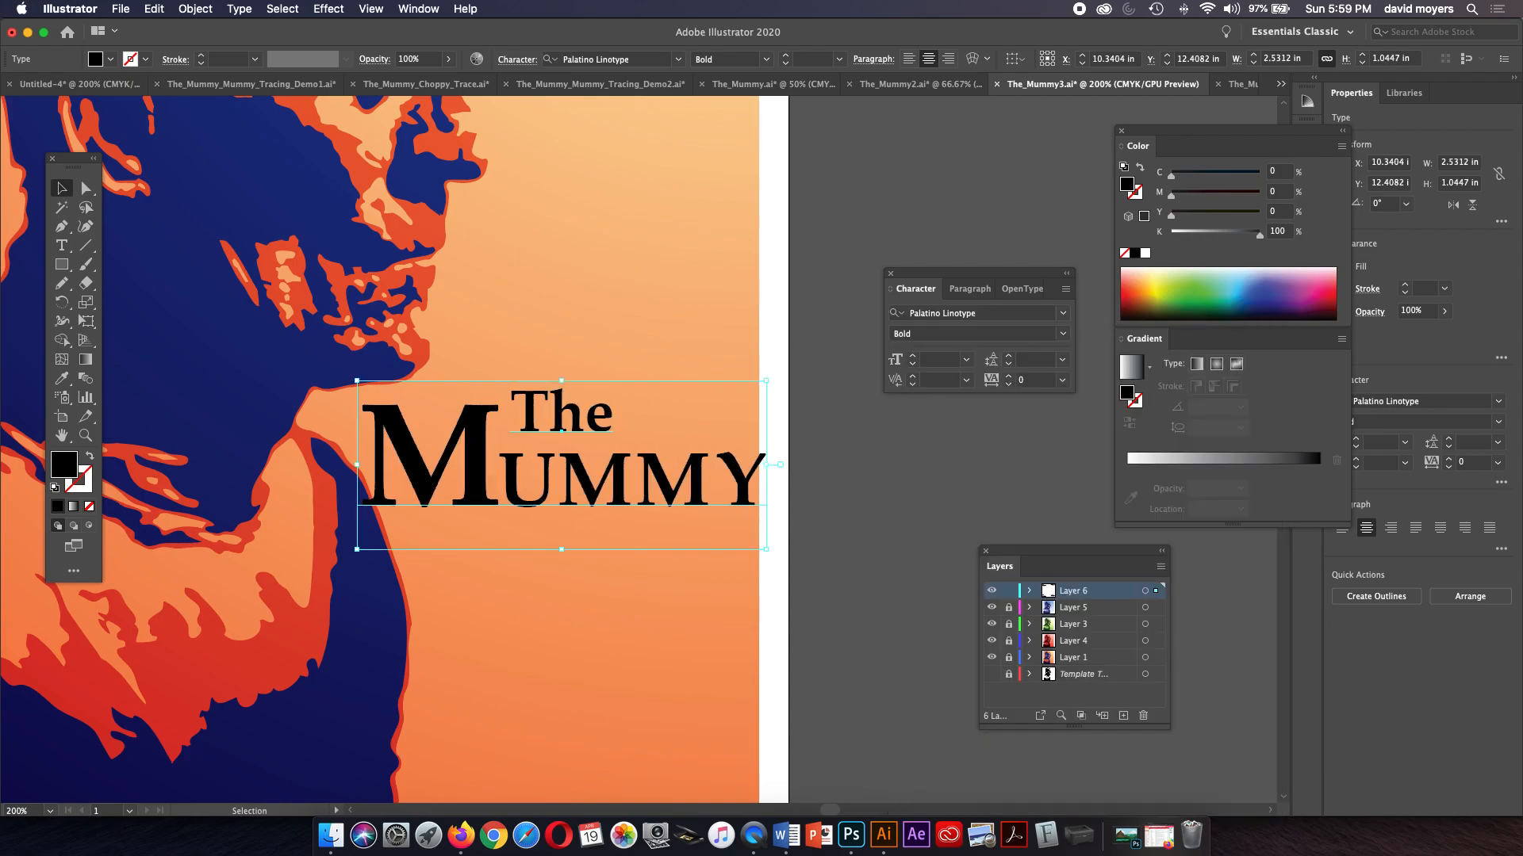
# Step: Set the leading of the orange panel's whole title to 47 pt
pyautogui.press('t')
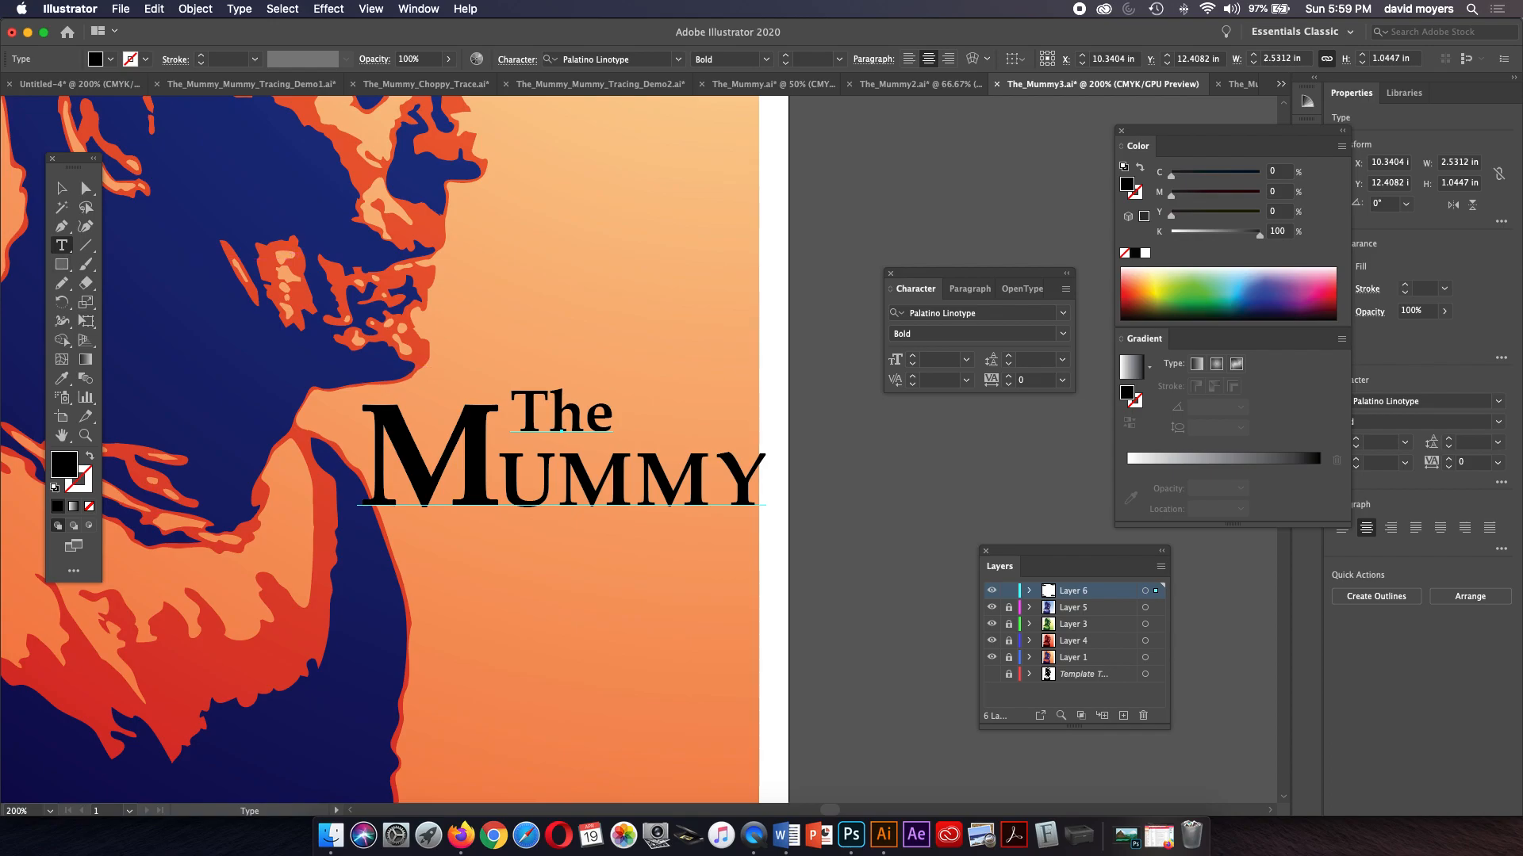
pyautogui.click(635, 483)
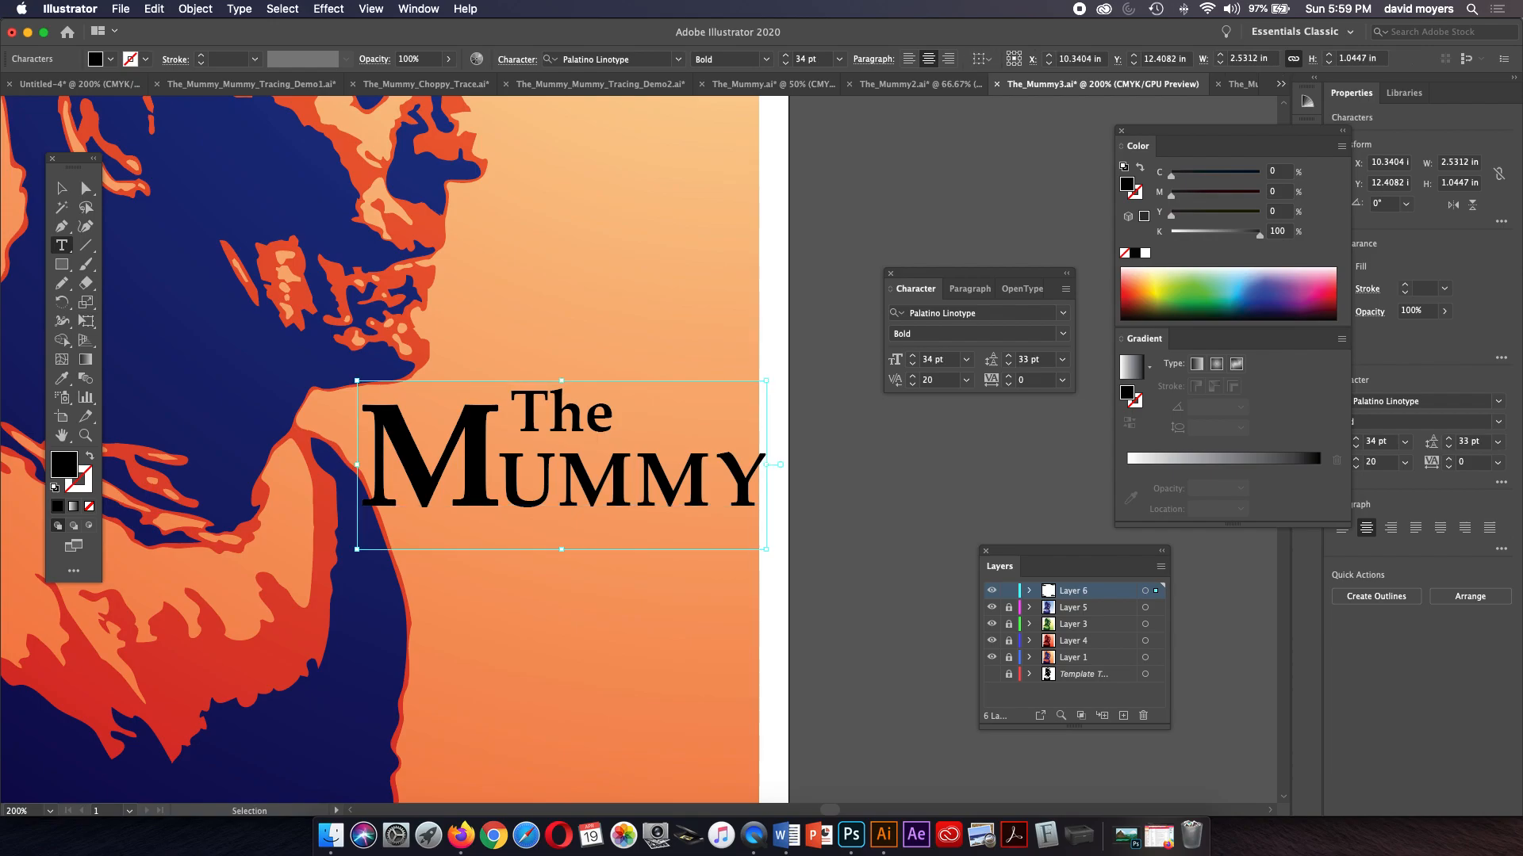
pyautogui.hotkey('shift', 'Left')
pyautogui.hotkey('shift', 'Left')
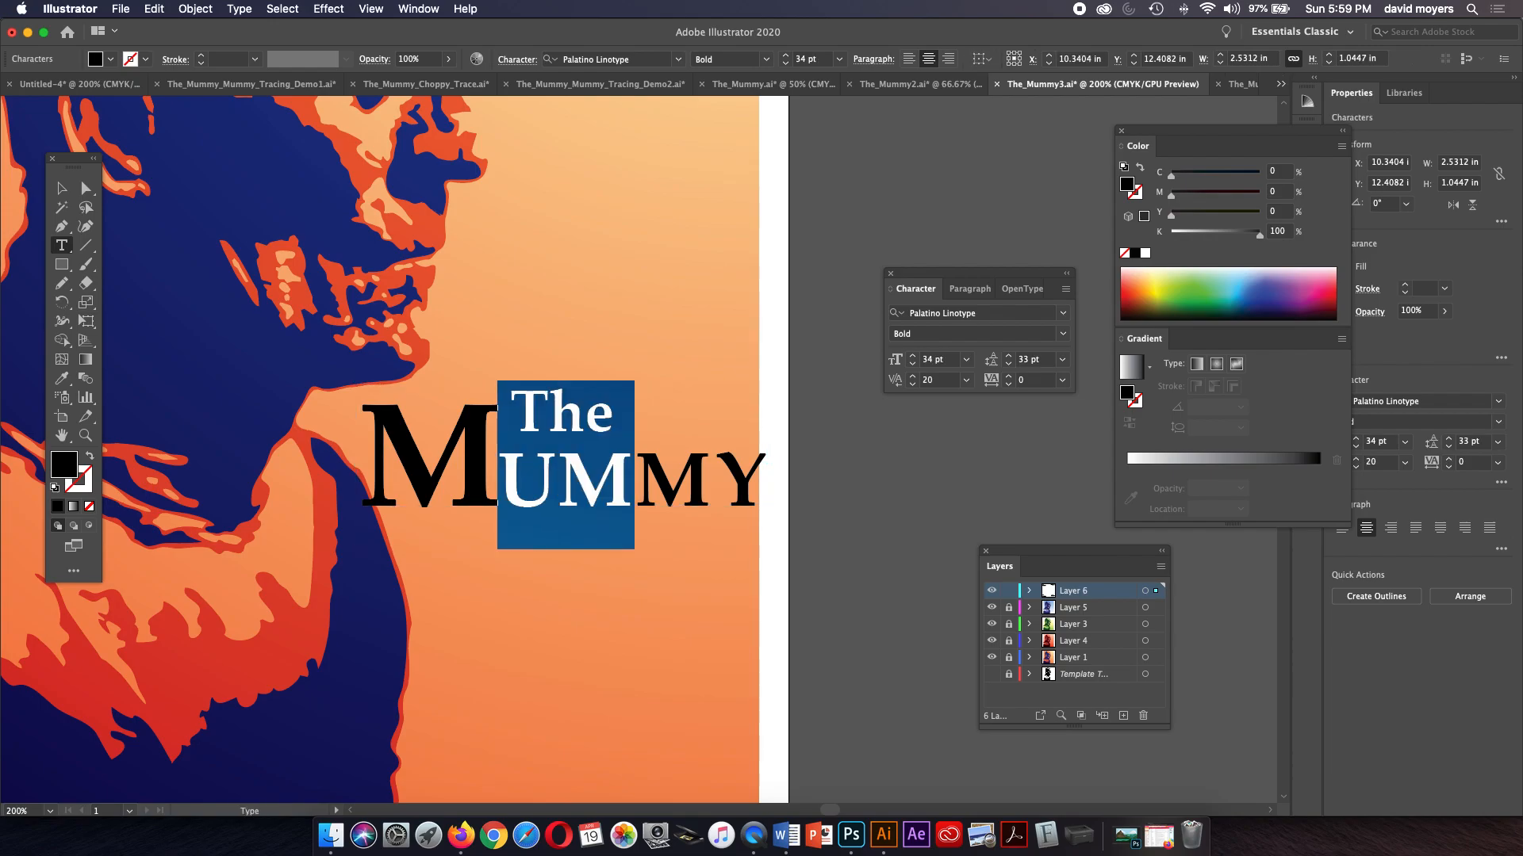
pyautogui.press('Left')
pyautogui.hotkey('shift', 'Right')
pyautogui.hotkey('shift', 'Right')
pyautogui.click(498, 480)
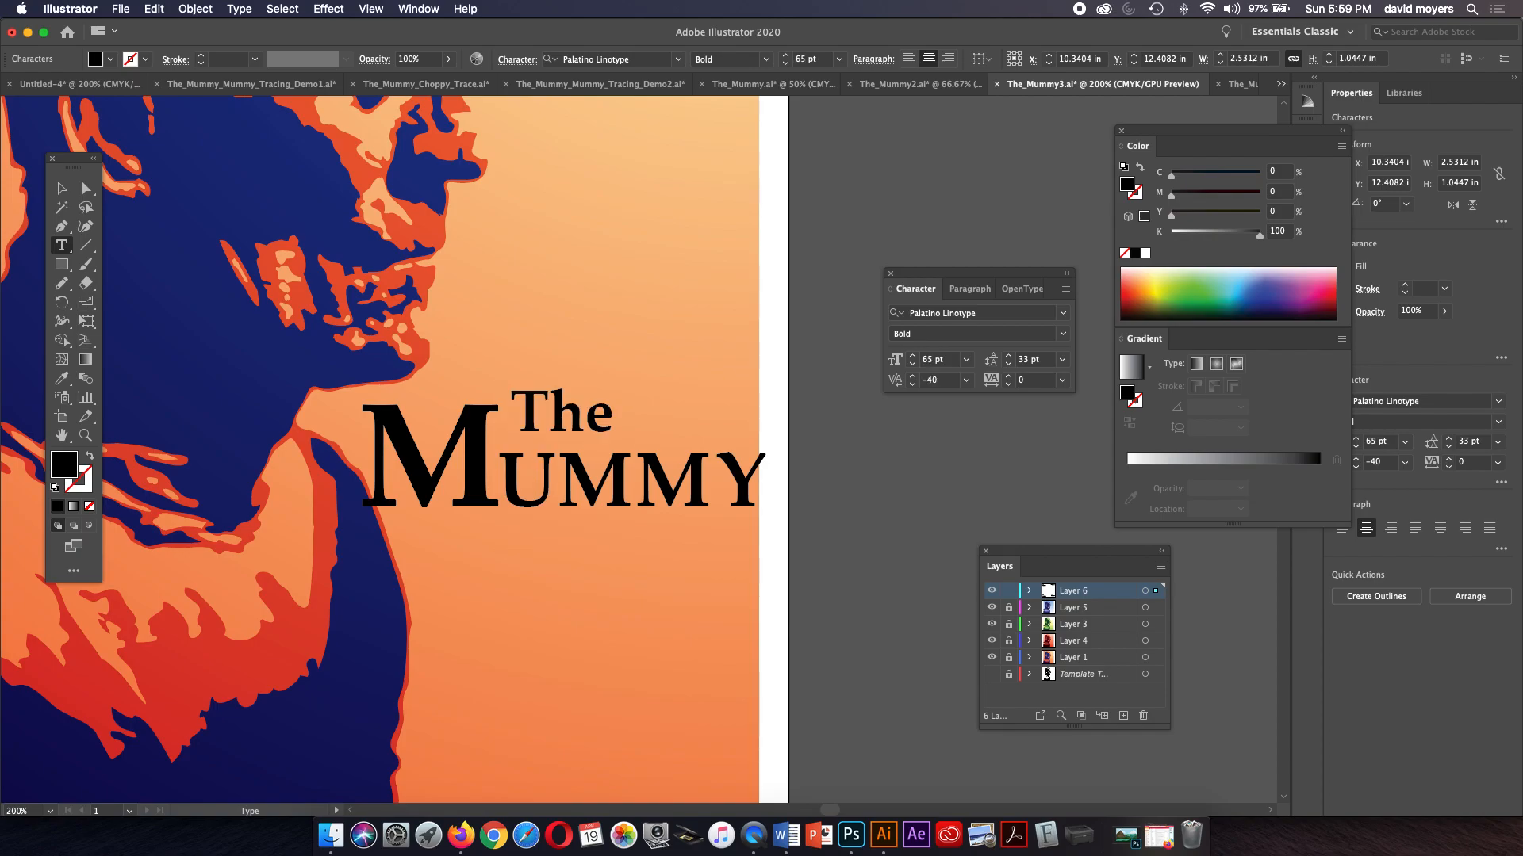
pyautogui.moveTo(634, 480); pyautogui.dragTo(365, 479)
pyautogui.hotkey('shift', 'Right')
pyautogui.hotkey('shift', 'Right')
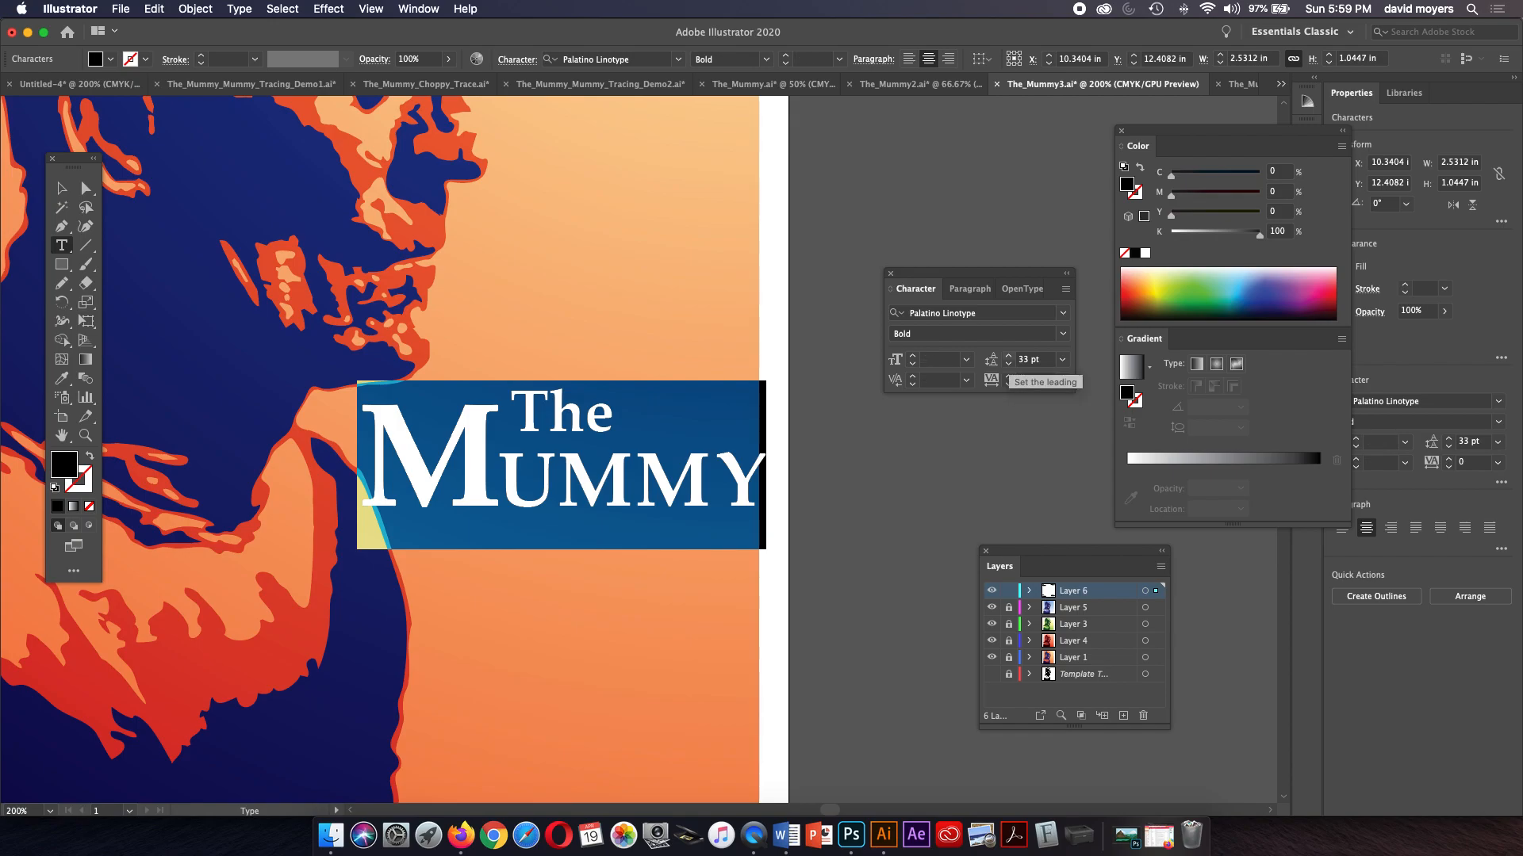
pyautogui.click(1008, 364)
pyautogui.click(1008, 364)
pyautogui.click(1008, 356)
pyautogui.click(1008, 356)
pyautogui.click(1008, 356)
pyautogui.click(1008, 356)
pyautogui.click(1008, 356)
pyautogui.click(1008, 357)
pyautogui.click(1008, 356)
pyautogui.click(1008, 356)
pyautogui.click(1008, 356)
pyautogui.click(1008, 356)
pyautogui.click(1008, 356)
pyautogui.click(1008, 356)
pyautogui.click(1008, 356)
pyautogui.click(1008, 356)
# Step: Reduce the word The in the orange panel's title to 23 pt
pyautogui.click(634, 507)
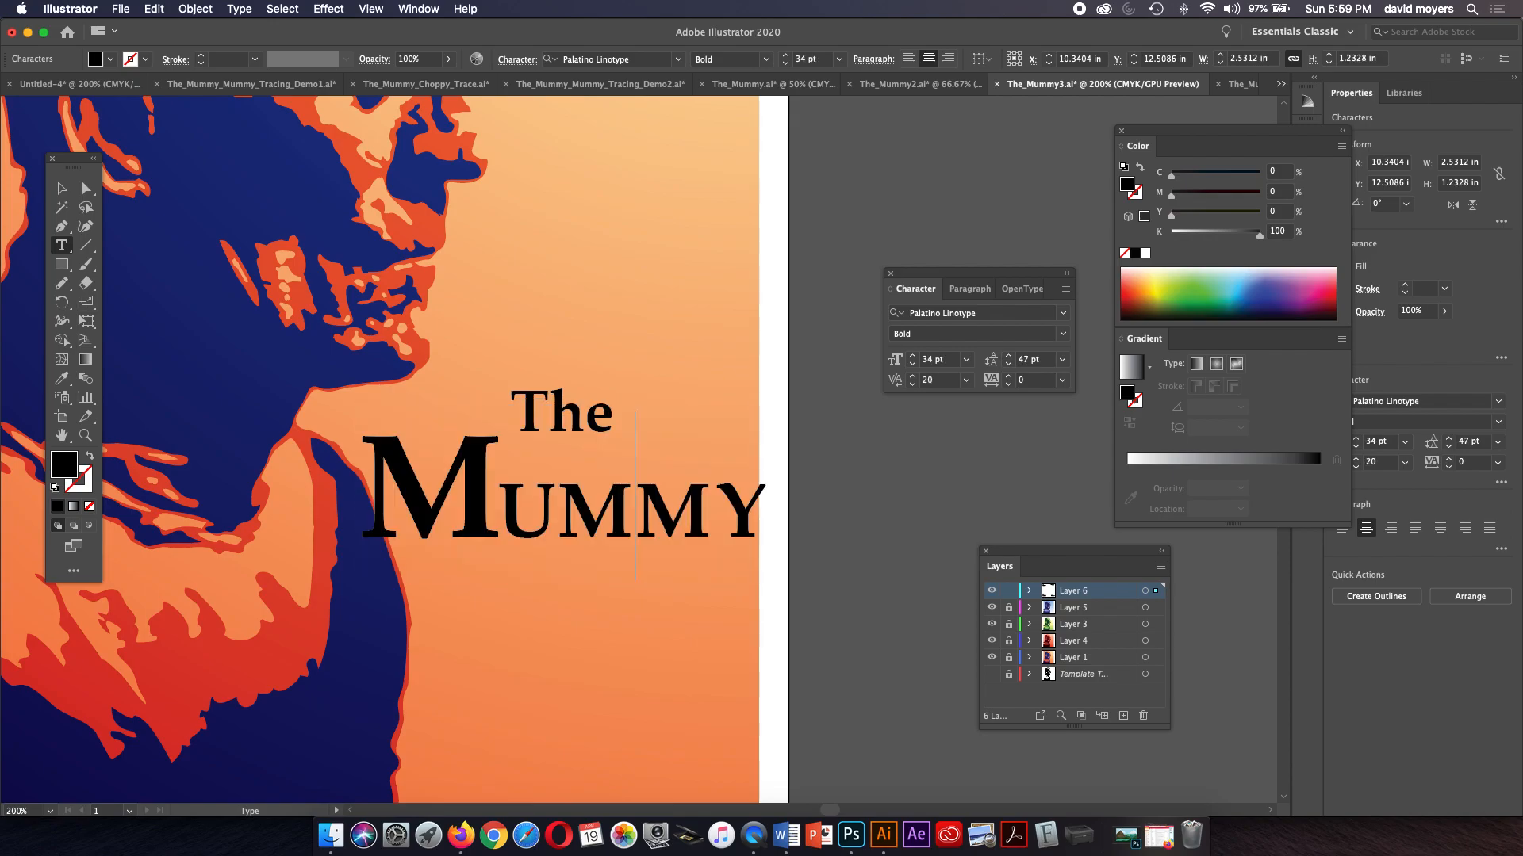
pyautogui.press('shift+super+Up')
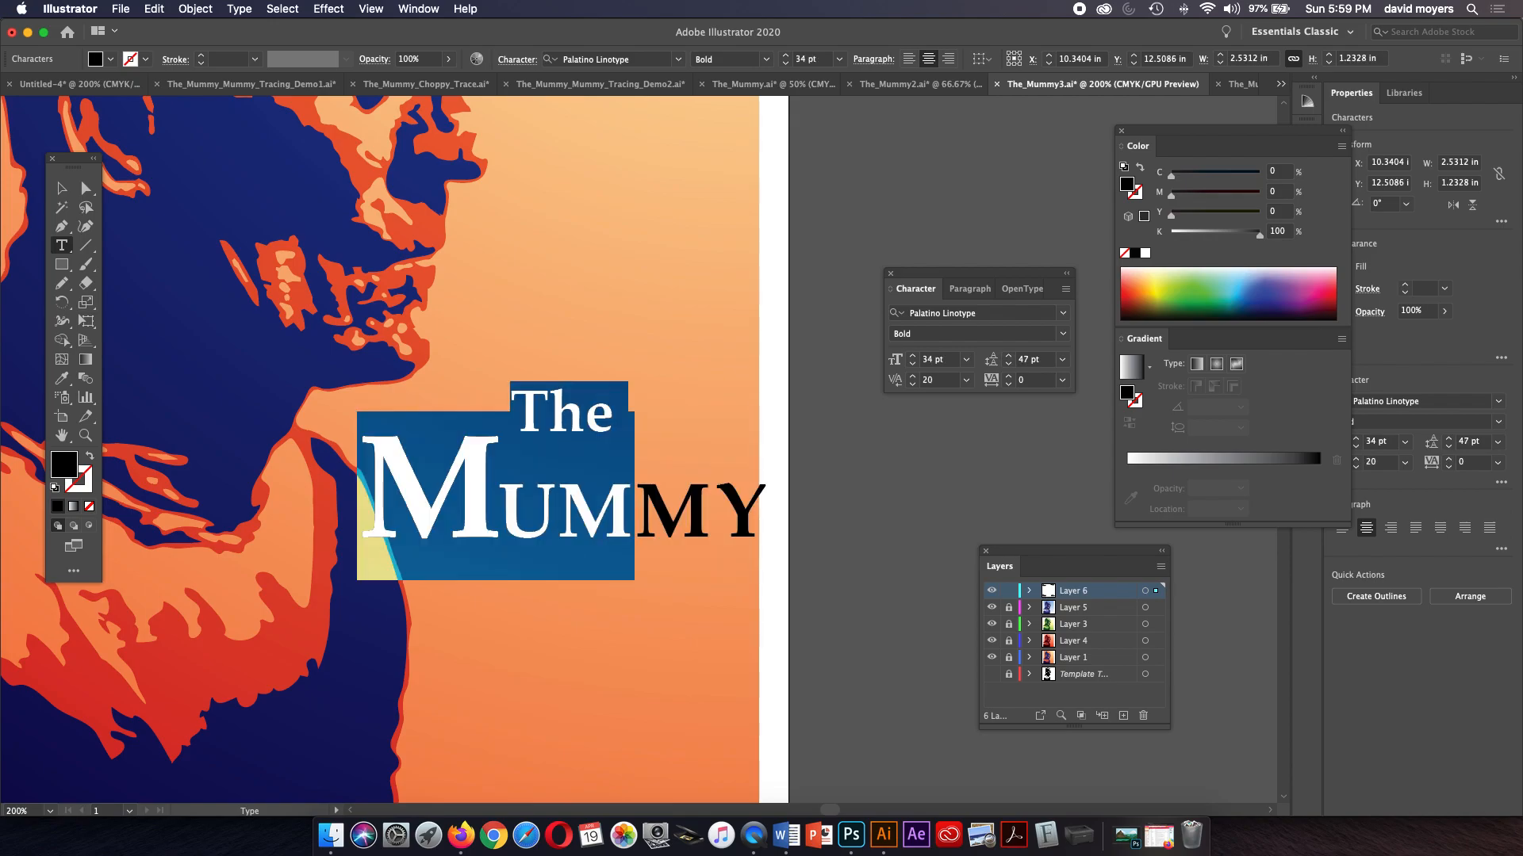
pyautogui.press('Right')
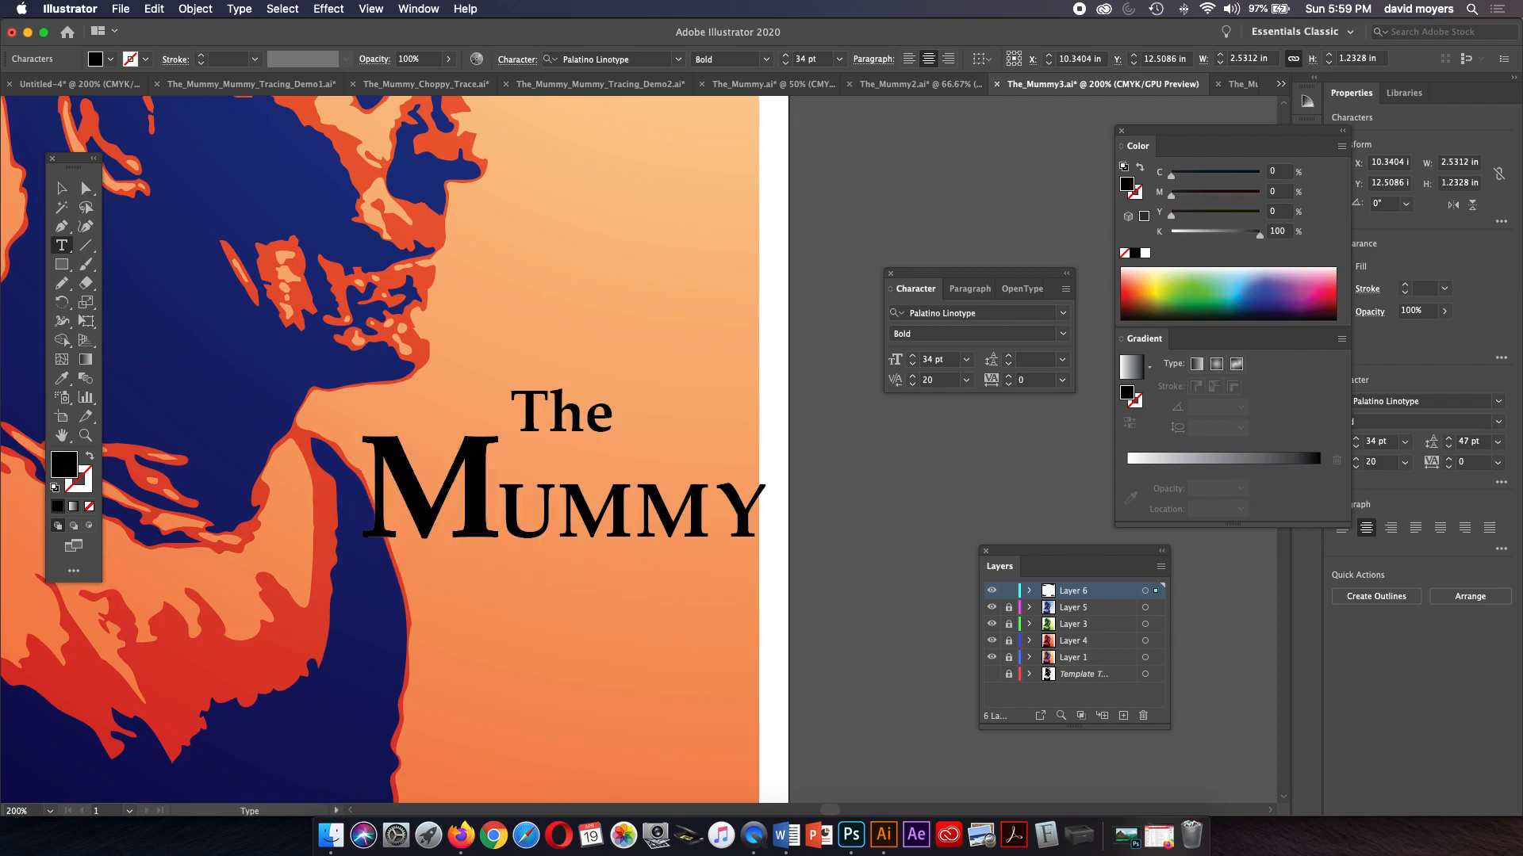
pyautogui.press('super+Up')
pyautogui.hotkey('shift', 'Right')
pyautogui.hotkey('shift', 'Right')
pyautogui.hotkey('shift', 'Right')
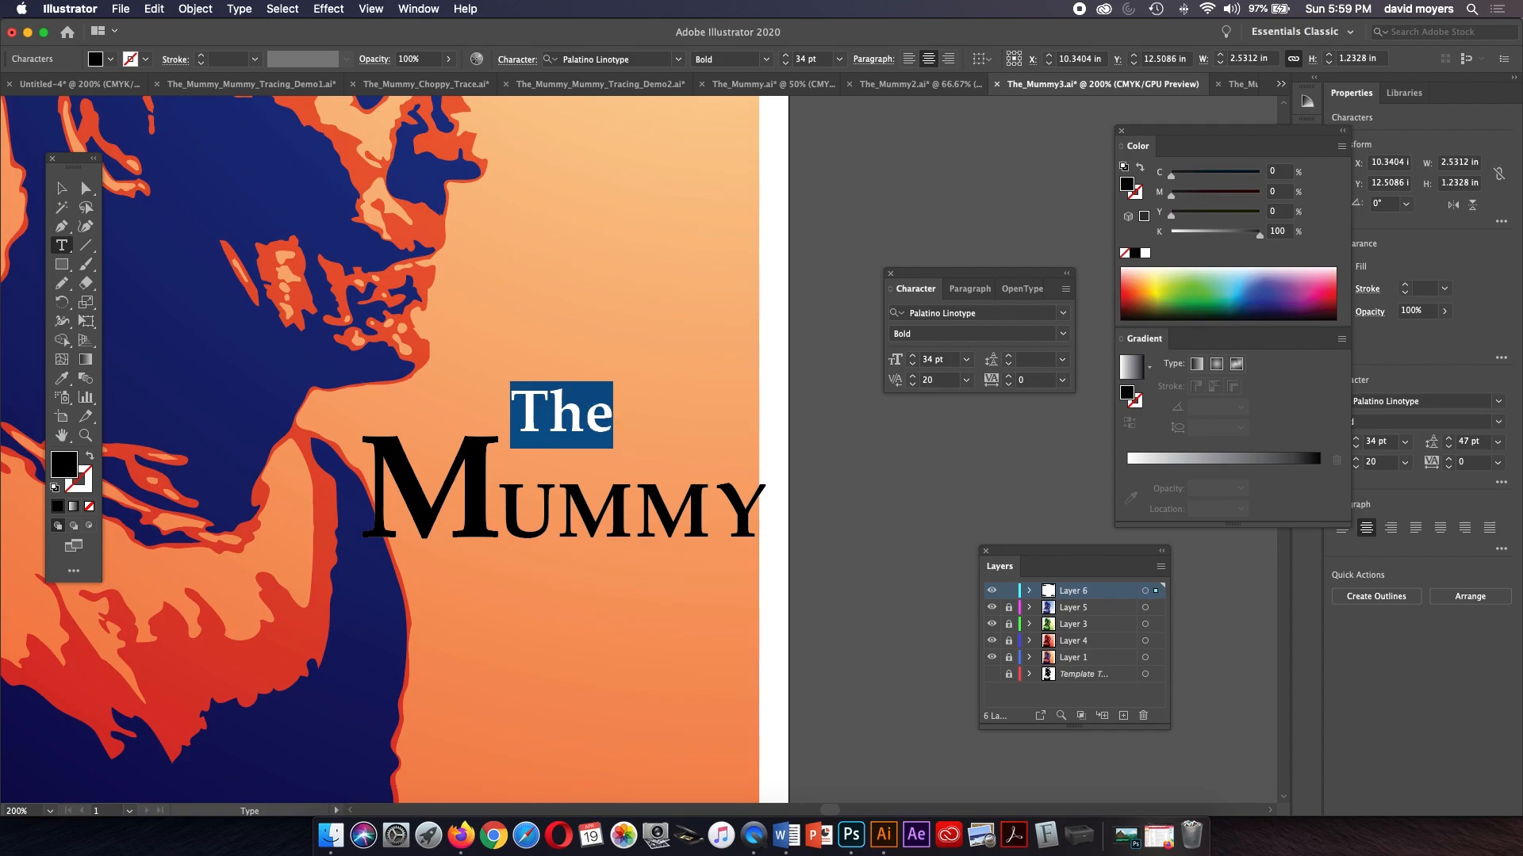
pyautogui.press('super+shift+comma')
pyautogui.press('super+shift+comma')
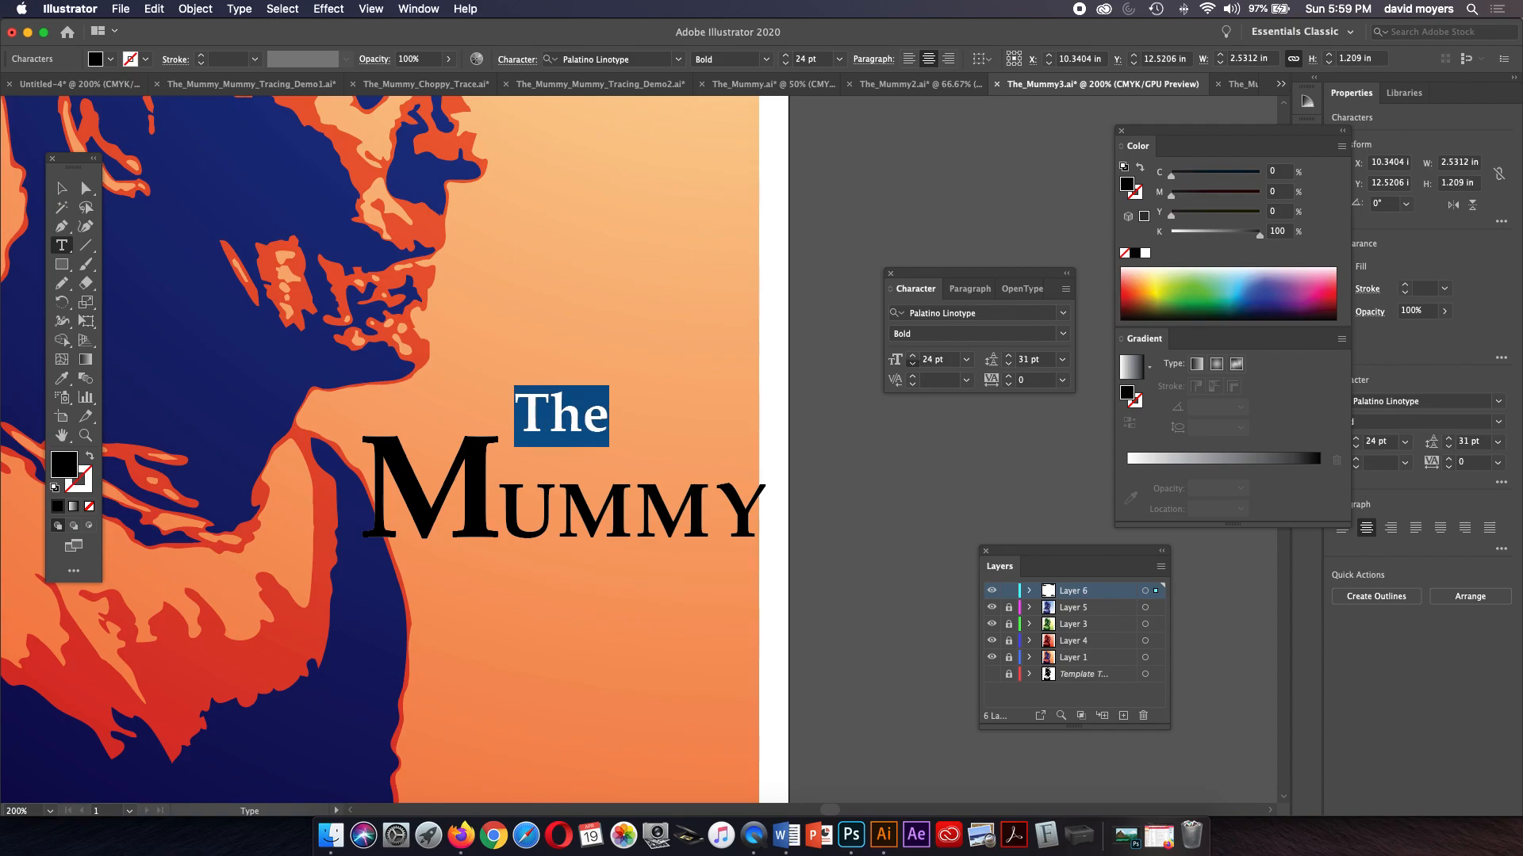
pyautogui.press('super+shift+comma')
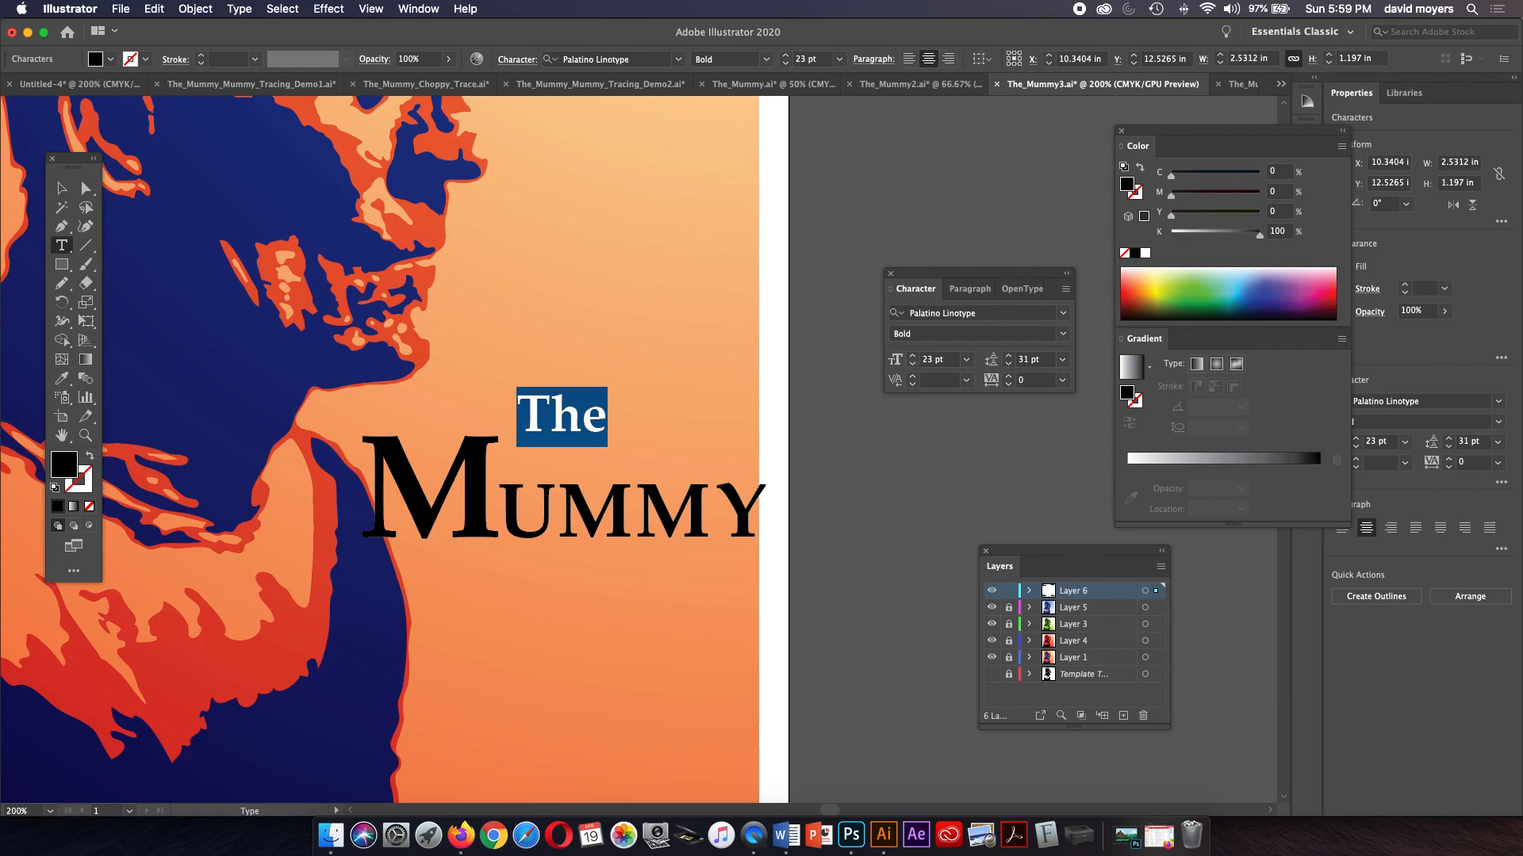
# Step: Retype The as THE in capitals and replace the middle letters UMM of MUMMY with lowercase umm
pyautogui.write('THE')
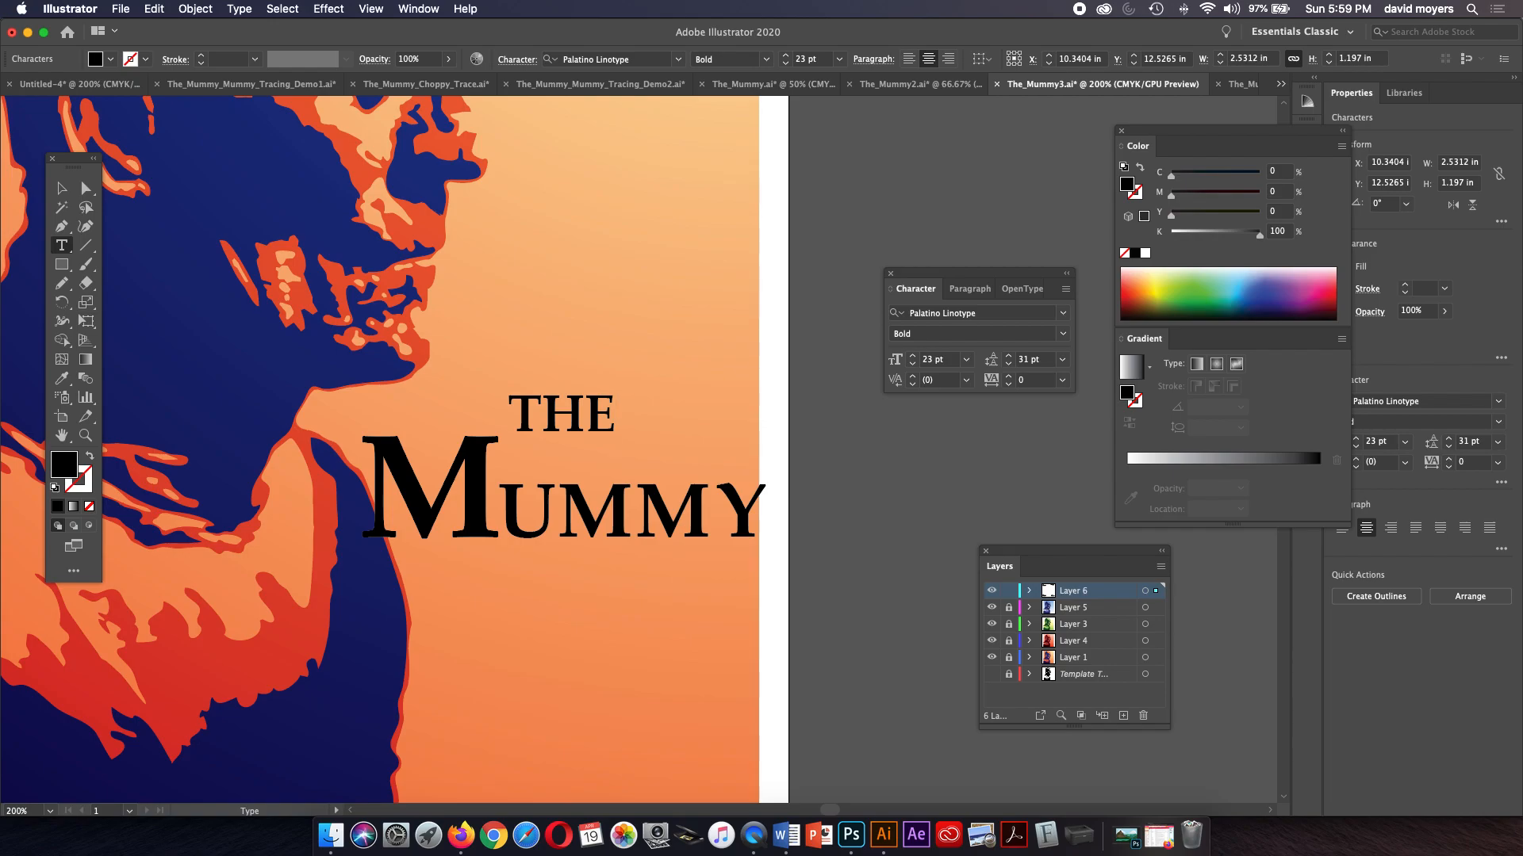
pyautogui.moveTo(500, 514); pyautogui.dragTo(714, 514)
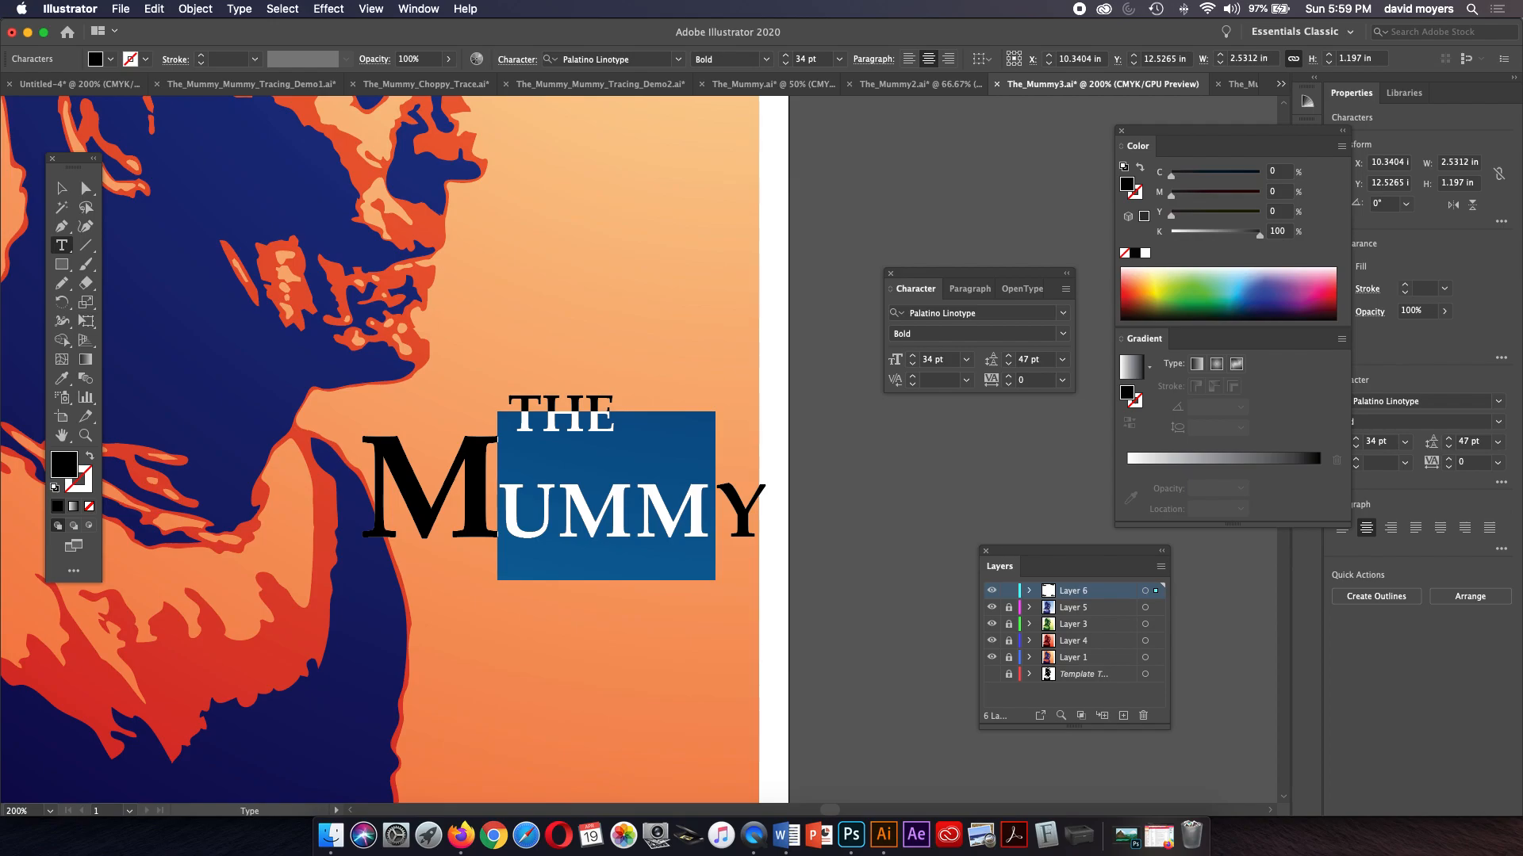
pyautogui.write('ummm')
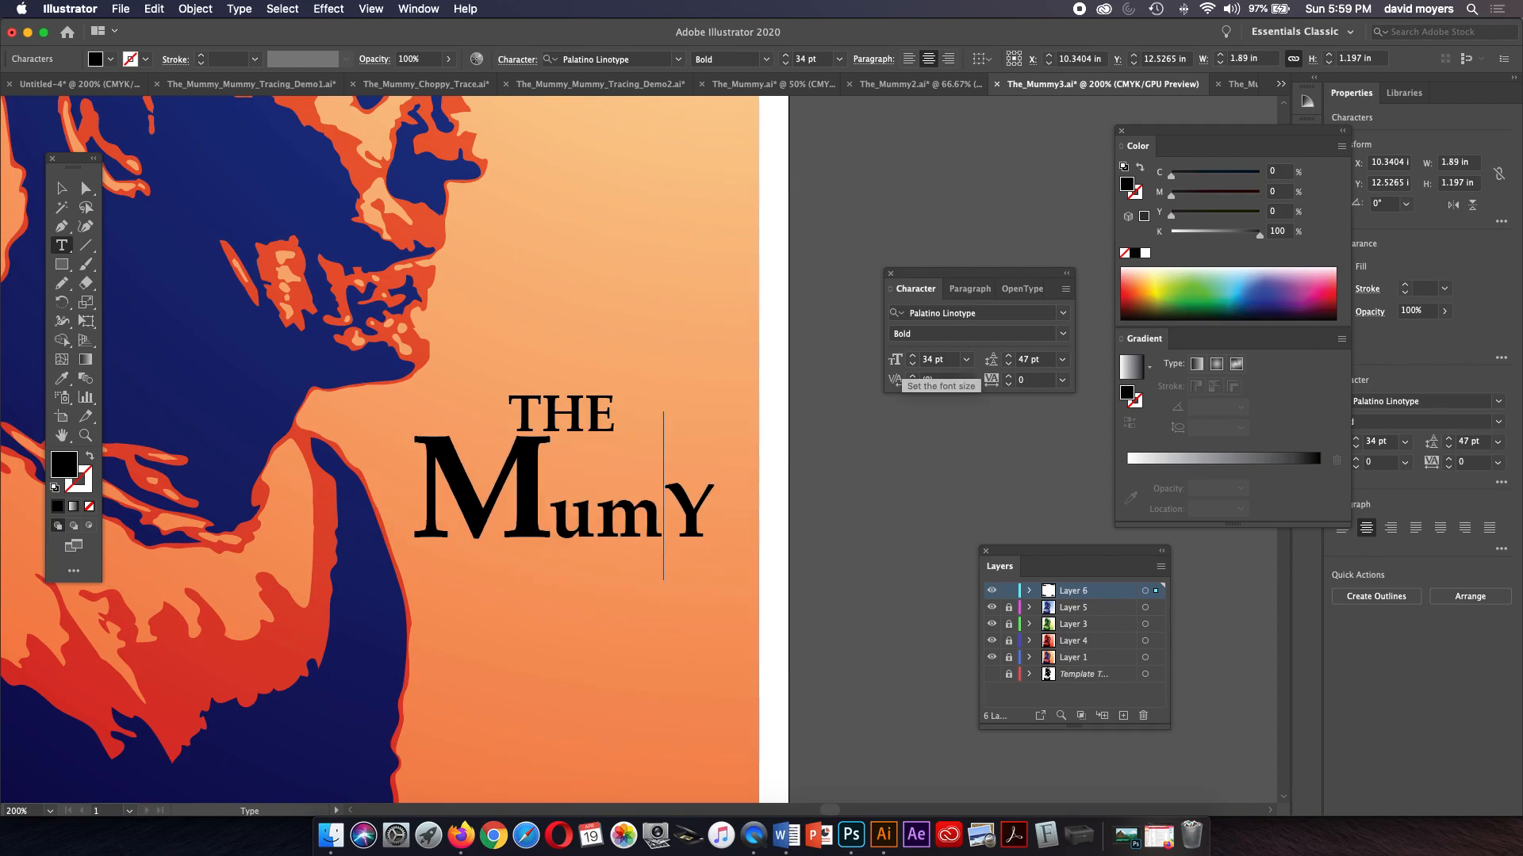
pyautogui.press('BackSpace')
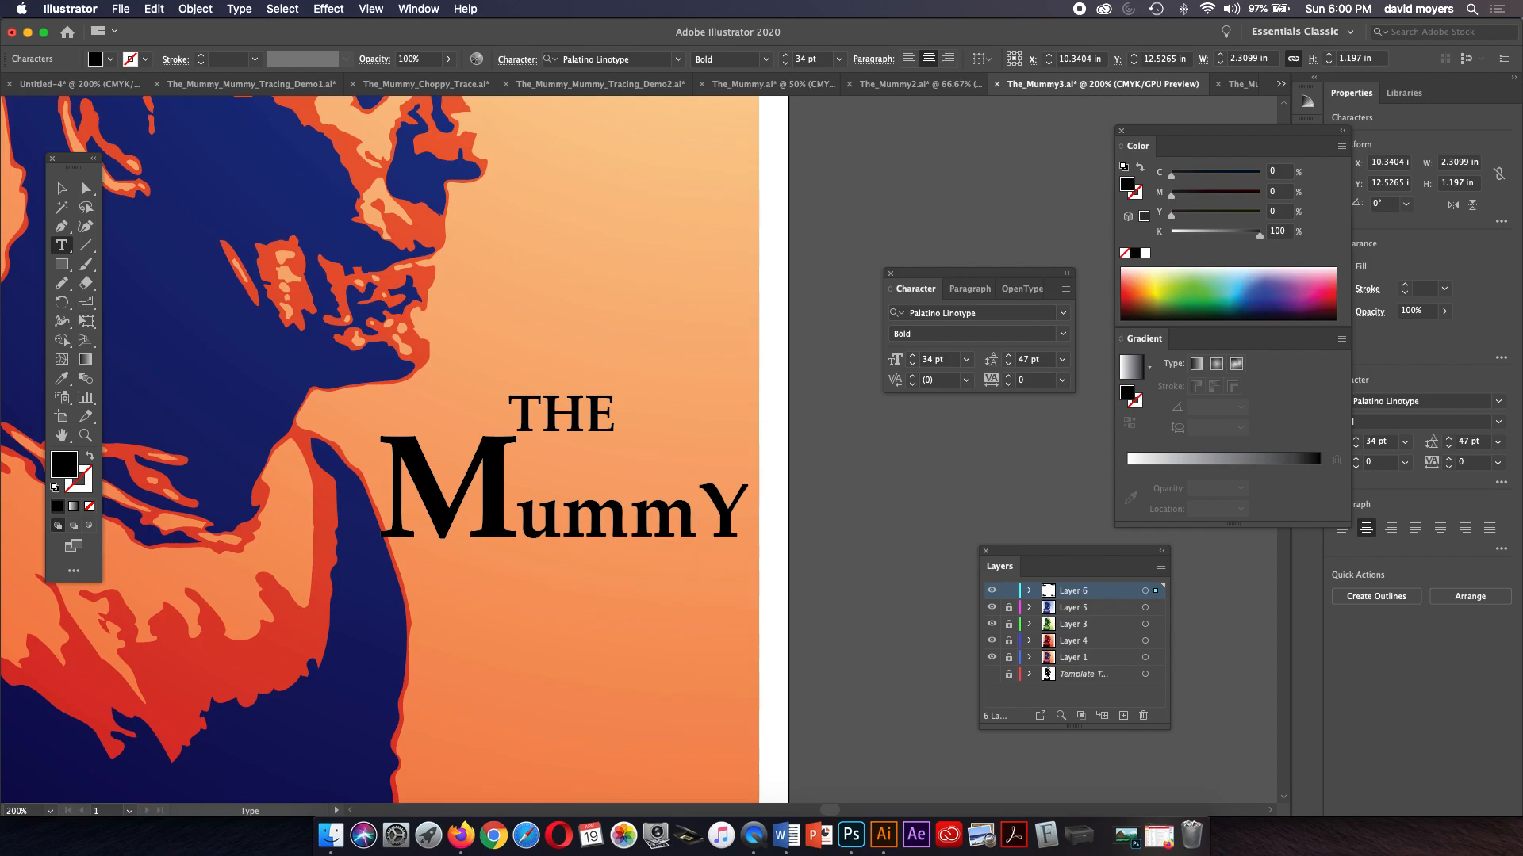
# Step: Enlarge the final Y of the orange panel's title to 65 pt to match the initial M
pyautogui.hotkey('shift', 'Right')
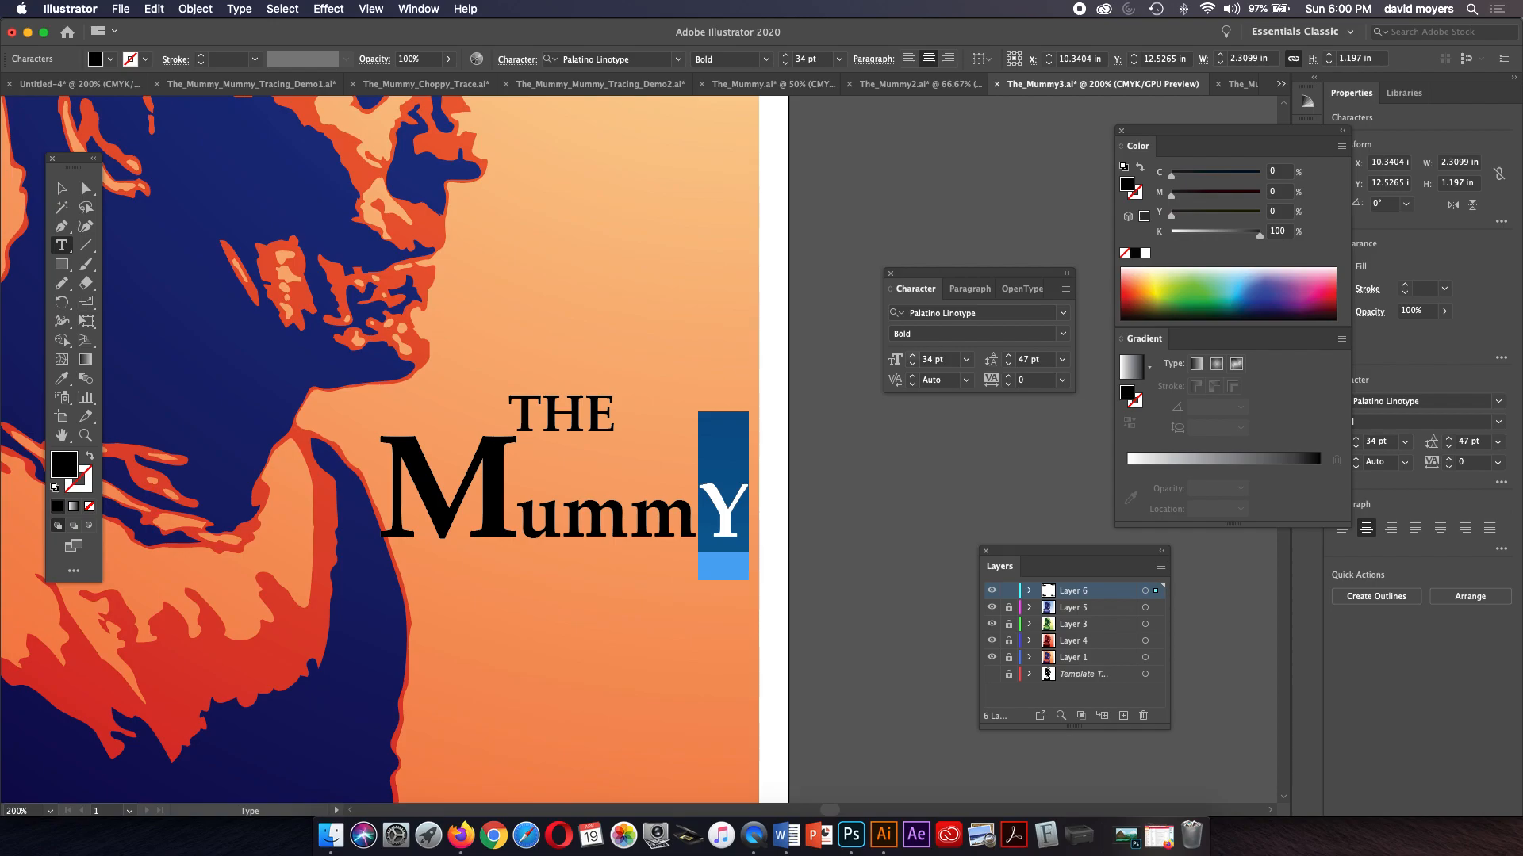
pyautogui.click(912, 356)
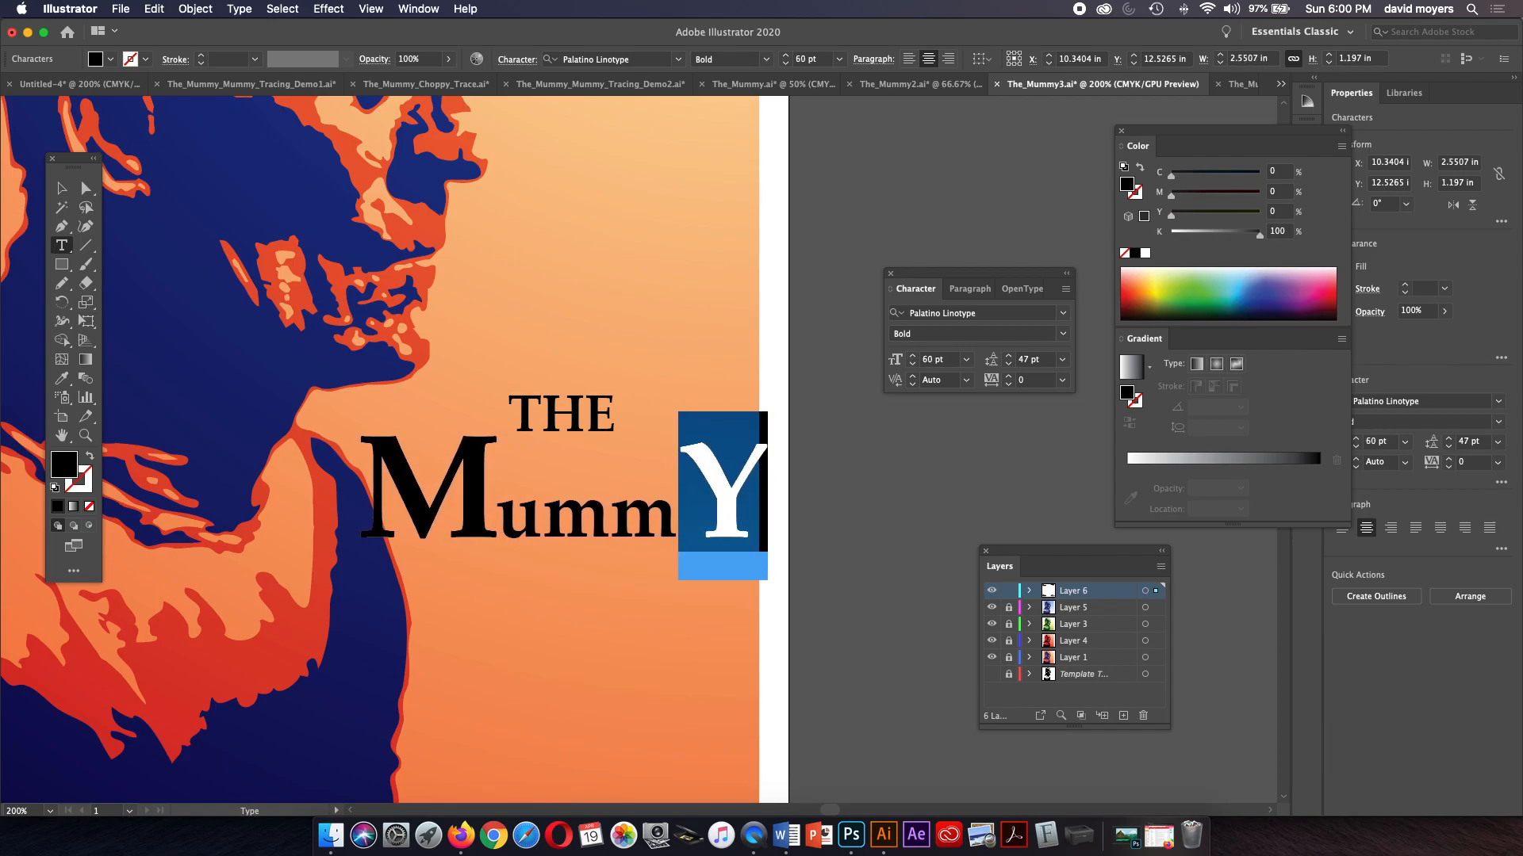
pyautogui.click(497, 505)
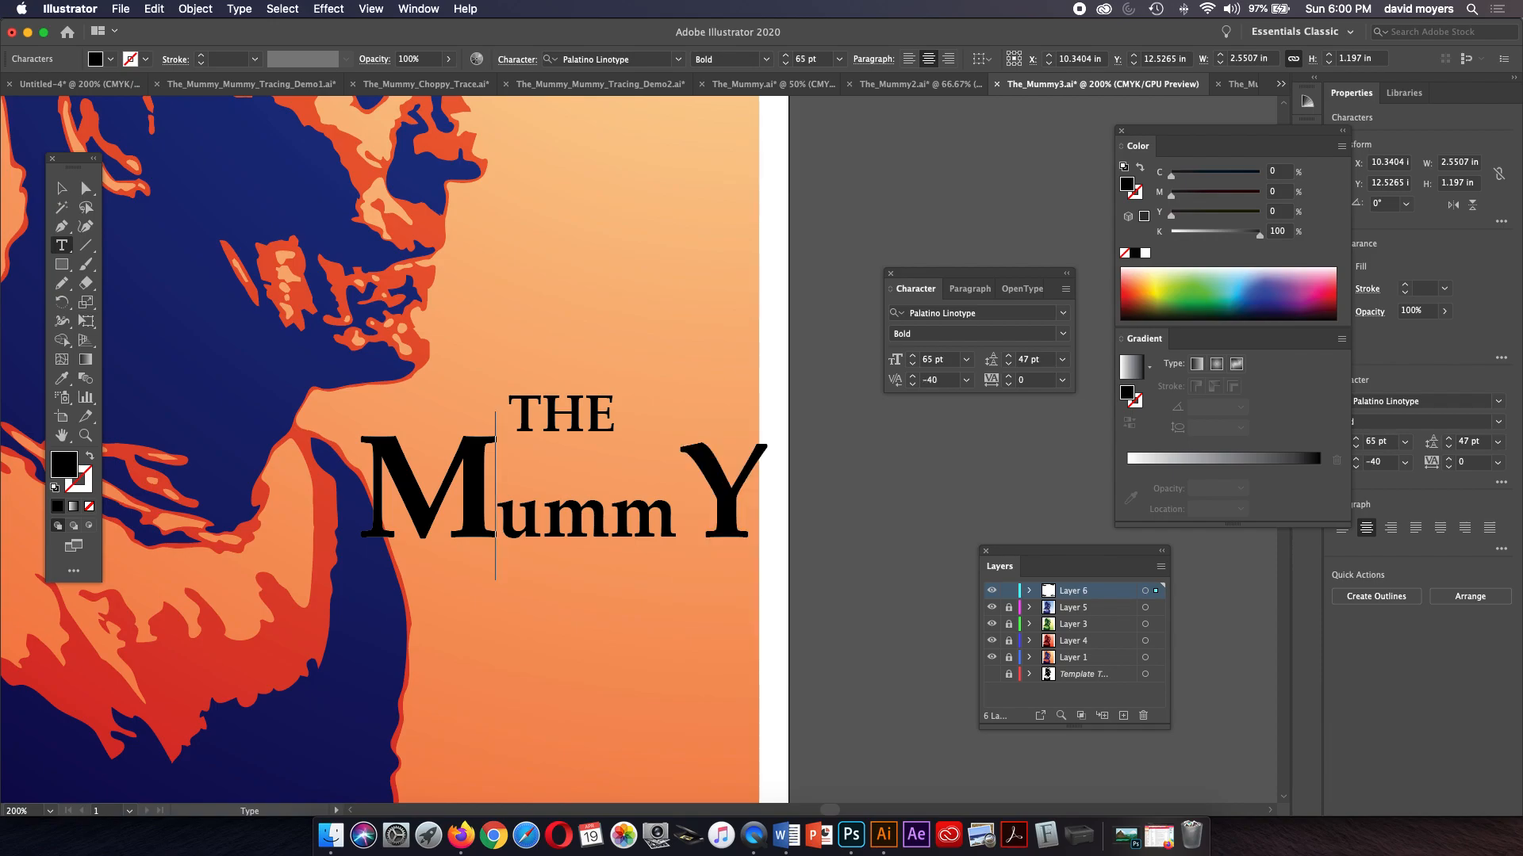
pyautogui.moveTo(679, 506); pyautogui.dragTo(766, 505)
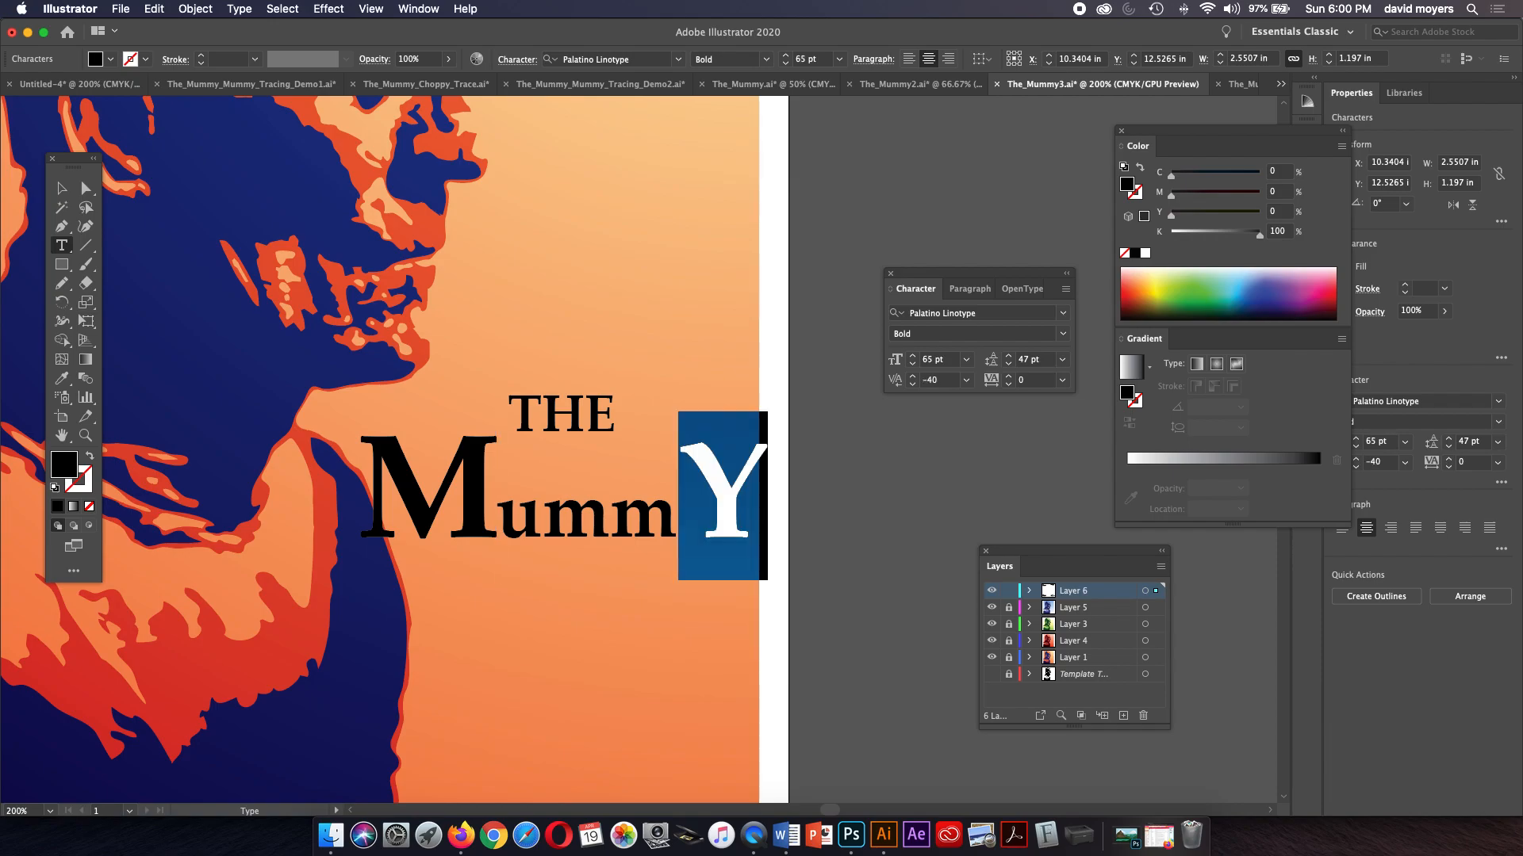
pyautogui.click(912, 356)
pyautogui.click(912, 356)
pyautogui.click(912, 356)
pyautogui.click(912, 356)
pyautogui.click(912, 356)
pyautogui.click(770, 506)
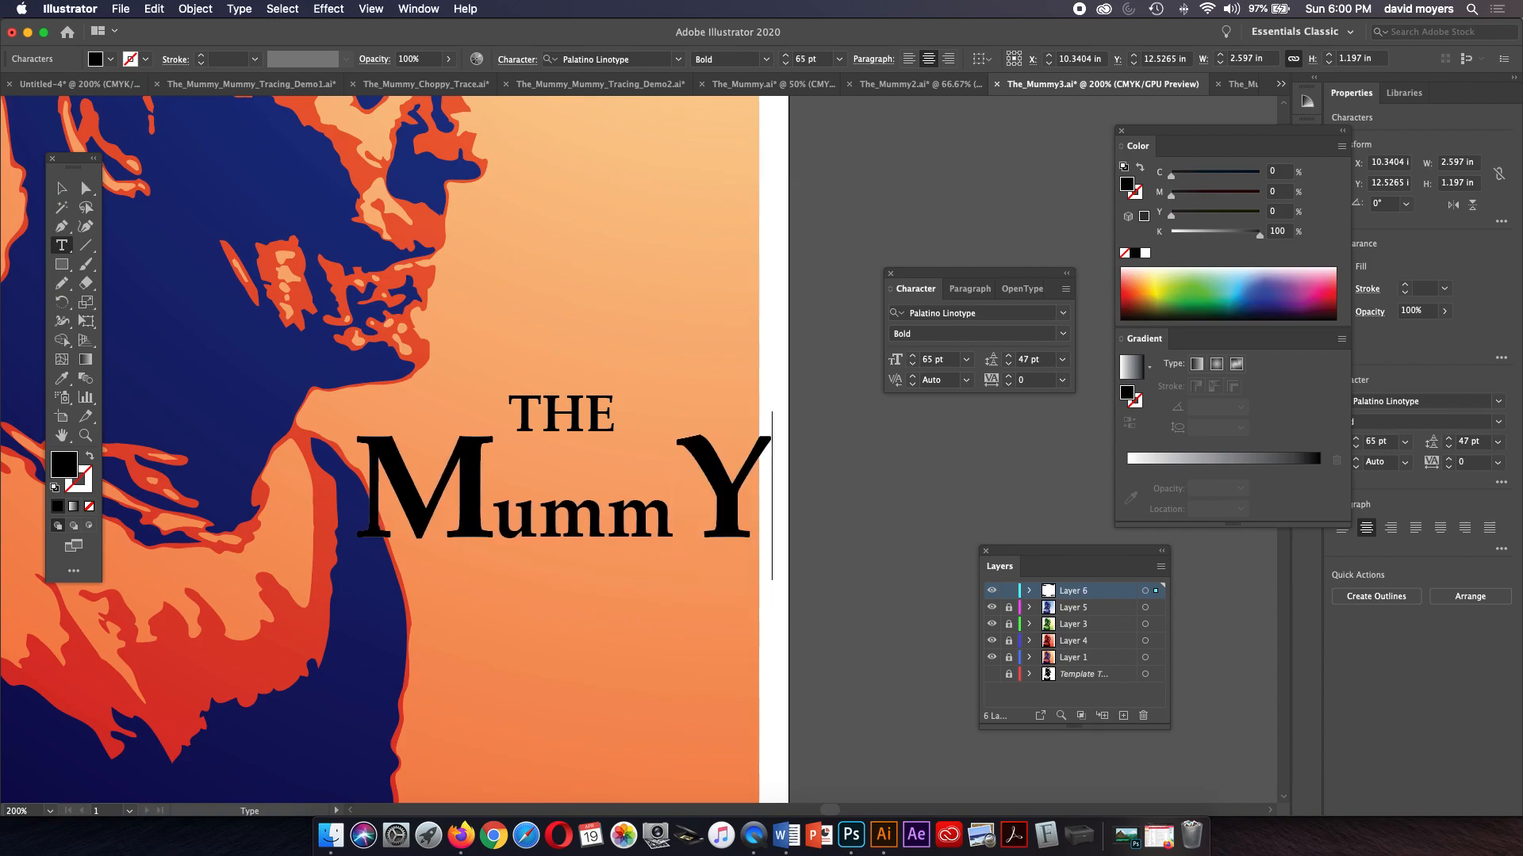
# Step: Enlarge the lowercase letters umm between the M and the Y to 37 pt
pyautogui.press('Left')
pyautogui.hotkey('shift', 'Left')
pyautogui.hotkey('shift', 'Left')
pyautogui.hotkey('shift', 'Left')
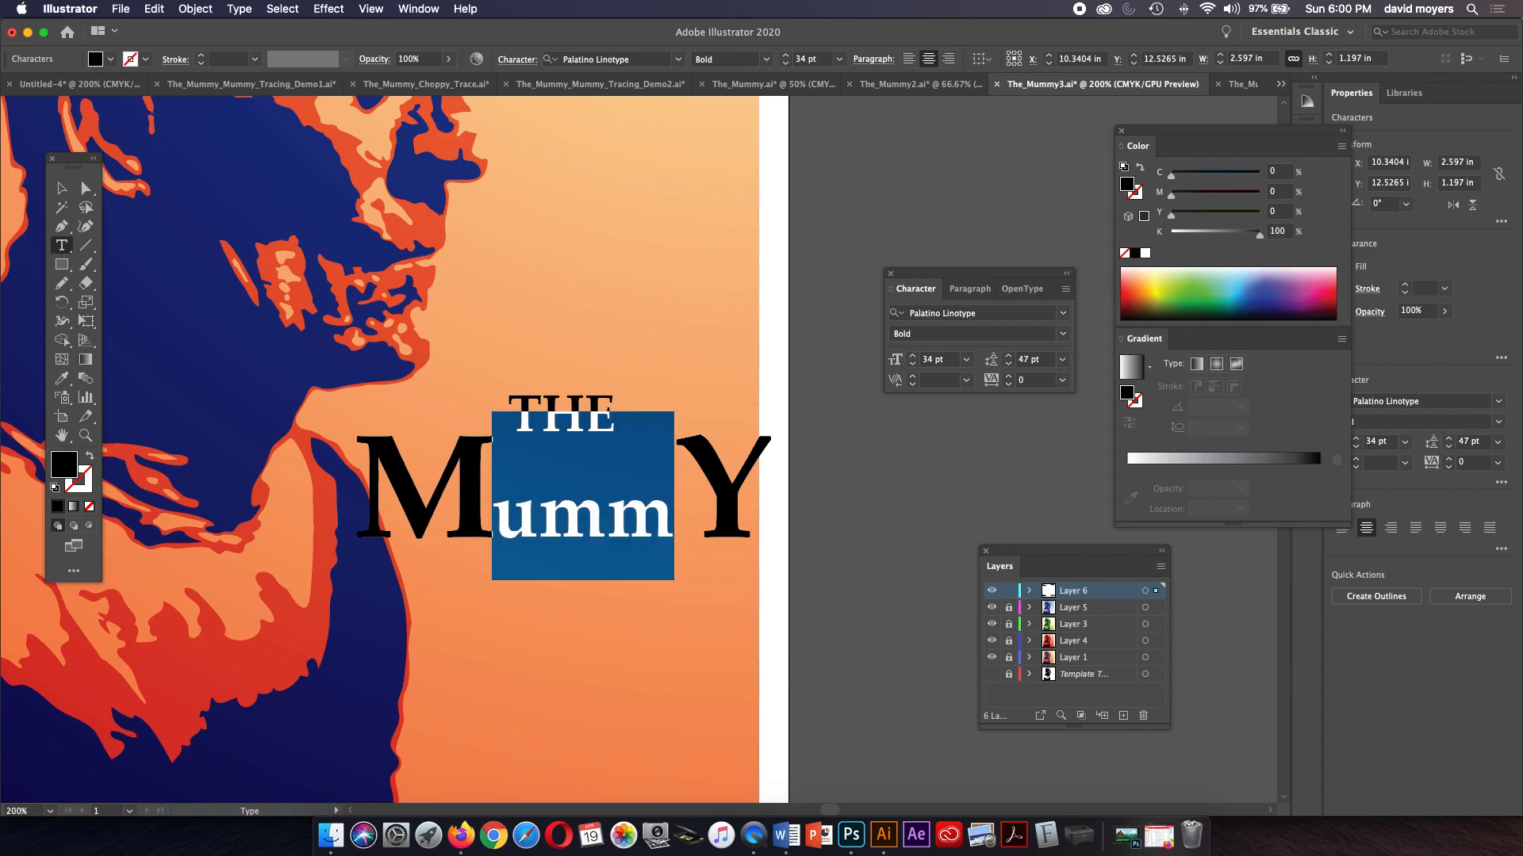
pyautogui.click(912, 356)
pyautogui.click(911, 356)
pyautogui.click(912, 356)
pyautogui.press('Right')
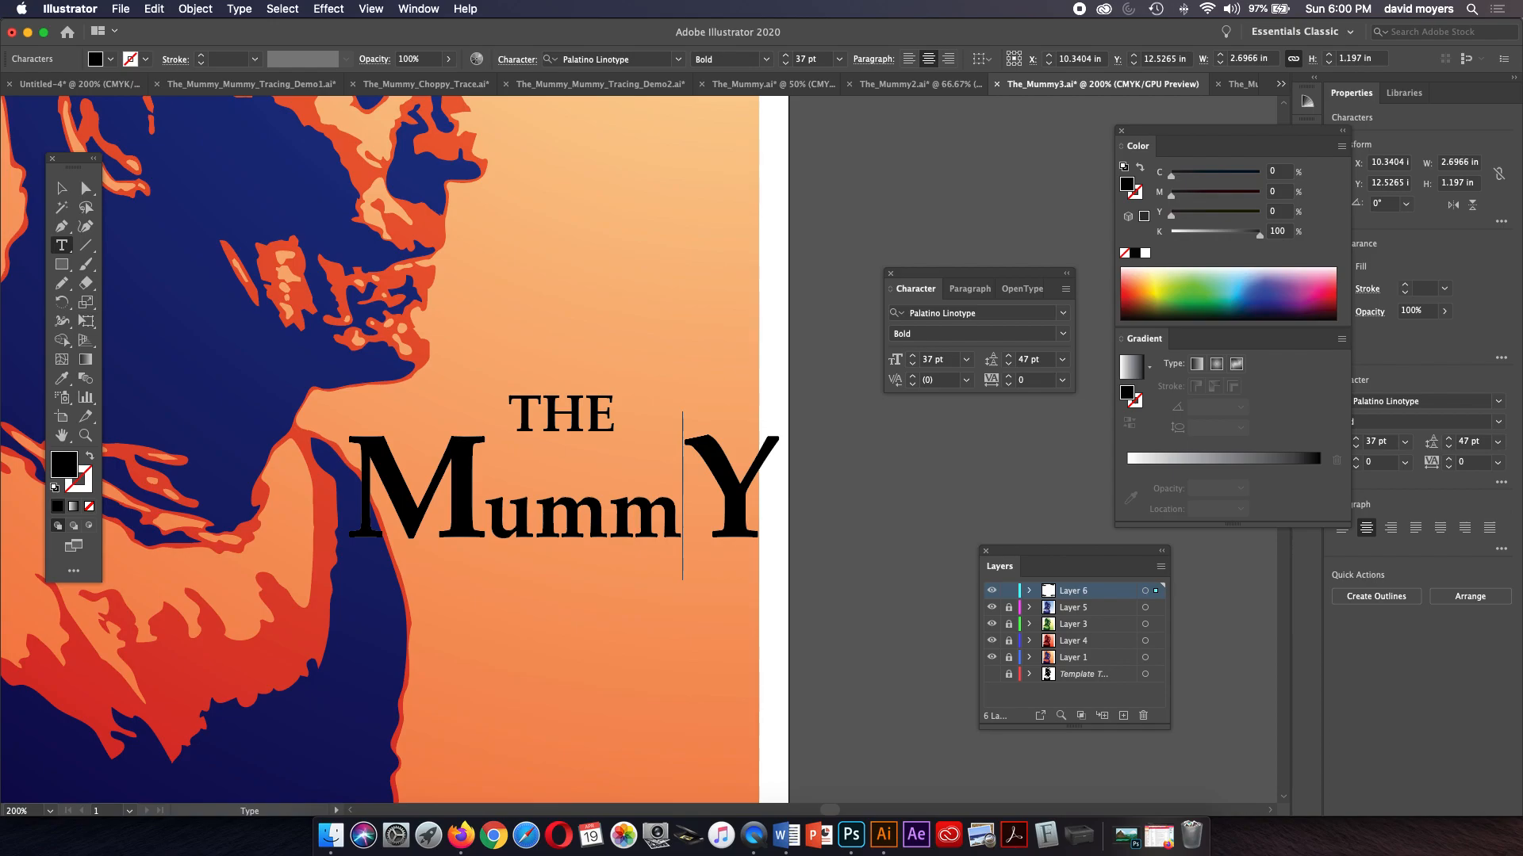
# Step: Tighten the kerning between the last lowercase m and the Y to -280
pyautogui.press('Left')
pyautogui.press('Right')
pyautogui.press('Left')
pyautogui.press('Left')
pyautogui.press('Right')
pyautogui.press('Right')
pyautogui.press('alt')
pyautogui.hotkey('alt', 'Left')
pyautogui.hotkey('alt', 'Left')
pyautogui.hotkey('alt', 'Left')
pyautogui.hotkey('alt', 'Left')
pyautogui.hotkey('alt', 'Left')
pyautogui.hotkey('alt', 'Left')
pyautogui.hotkey('alt', 'Left')
pyautogui.hotkey('alt', 'Left')
pyautogui.hotkey('alt', 'Left')
pyautogui.hotkey('alt', 'Left')
pyautogui.hotkey('alt', 'Left')
pyautogui.hotkey('alt', 'Left')
pyautogui.hotkey('alt', 'Left')
pyautogui.hotkey('alt', 'Left')
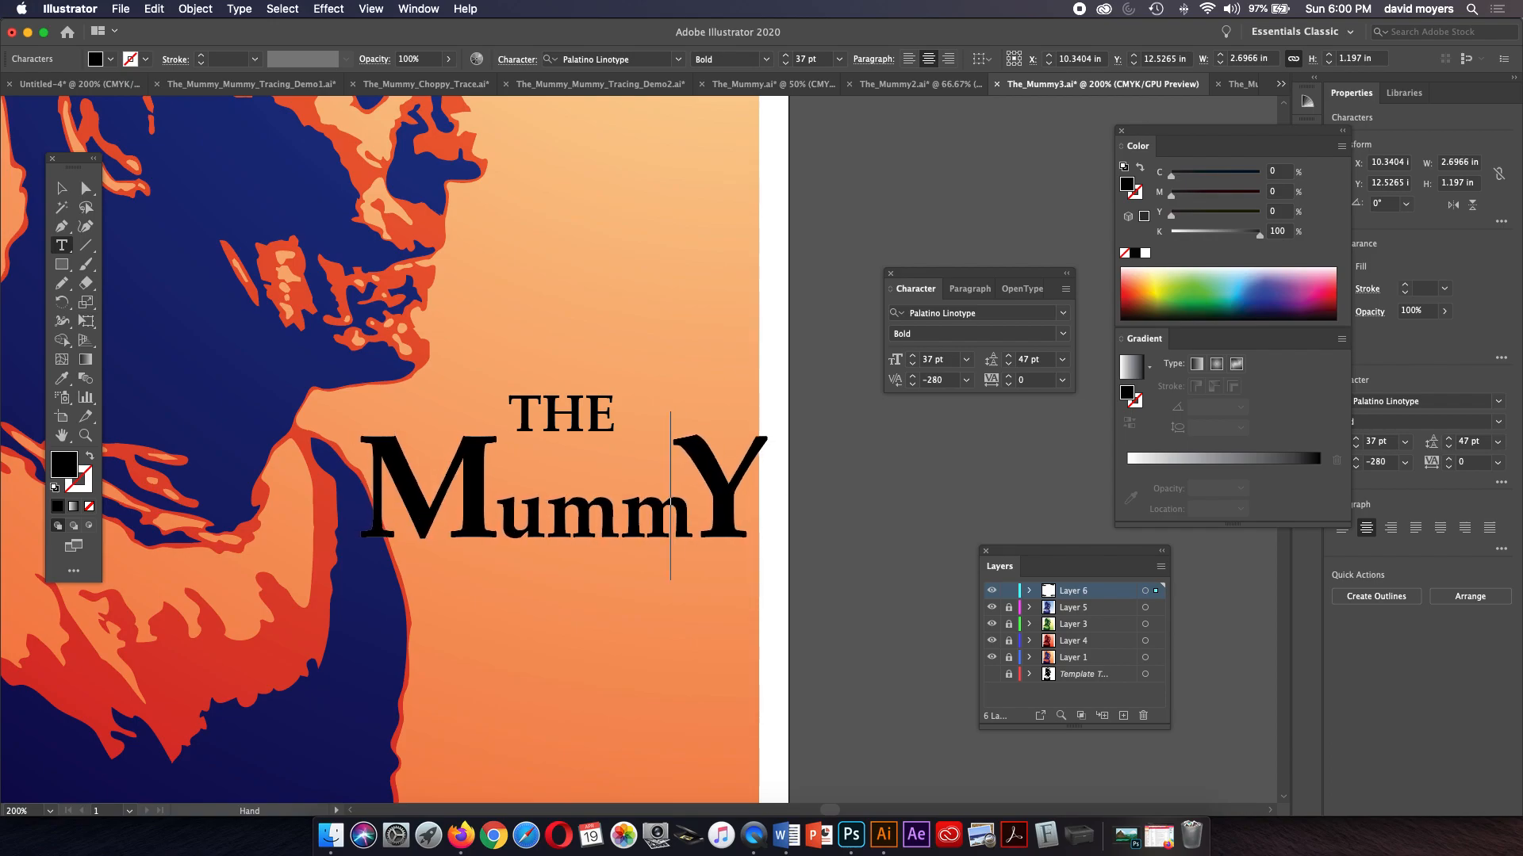
# Step: Reduce the initial M of the orange panel's title to 60 pt
pyautogui.press('Left')
pyautogui.press('Left')
pyautogui.press('Left')
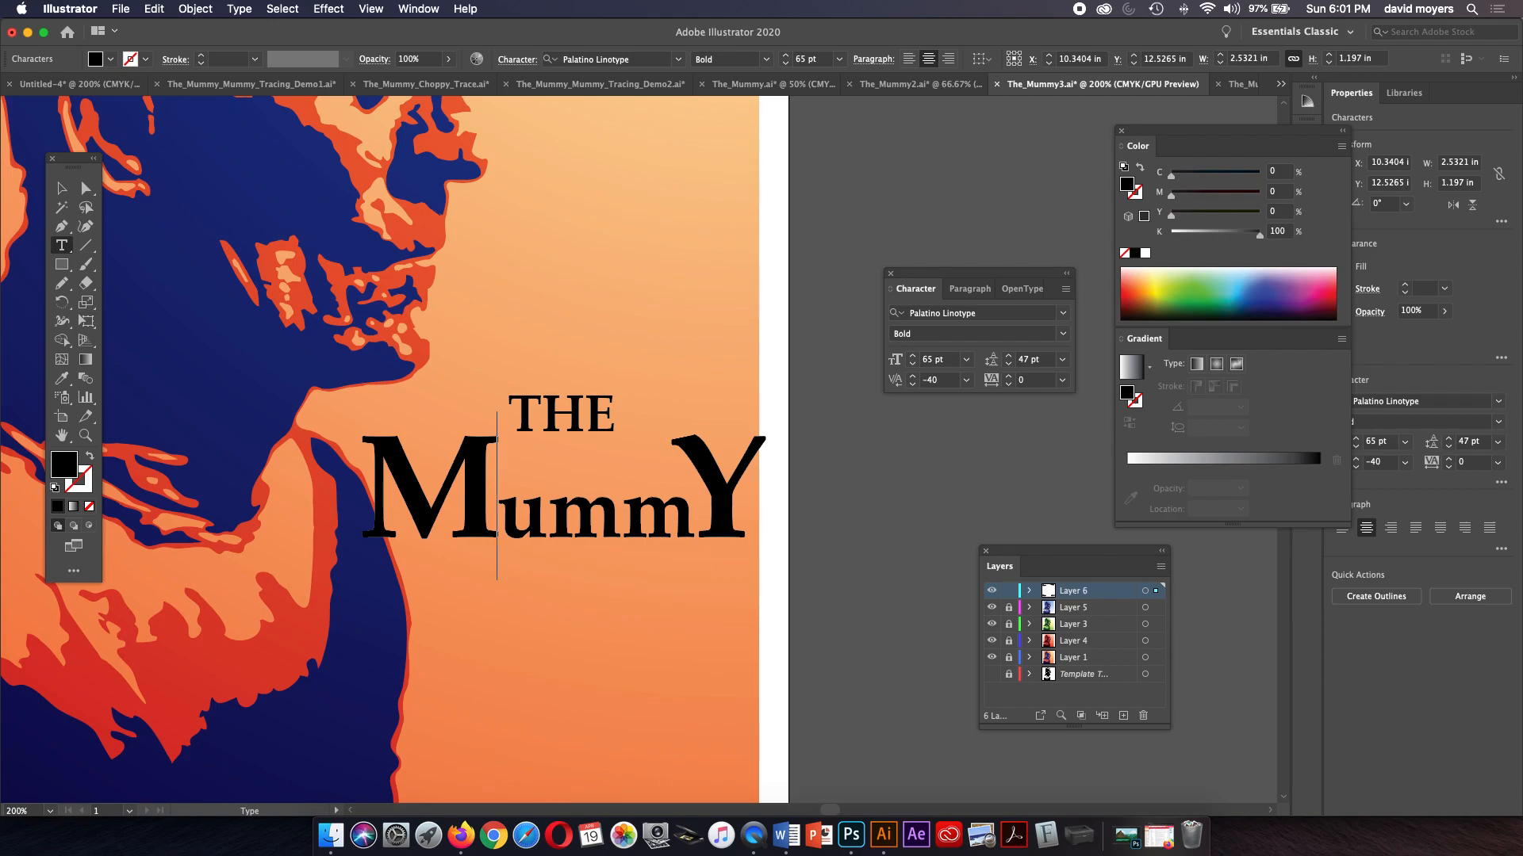
pyautogui.hotkey('shift', 'Left')
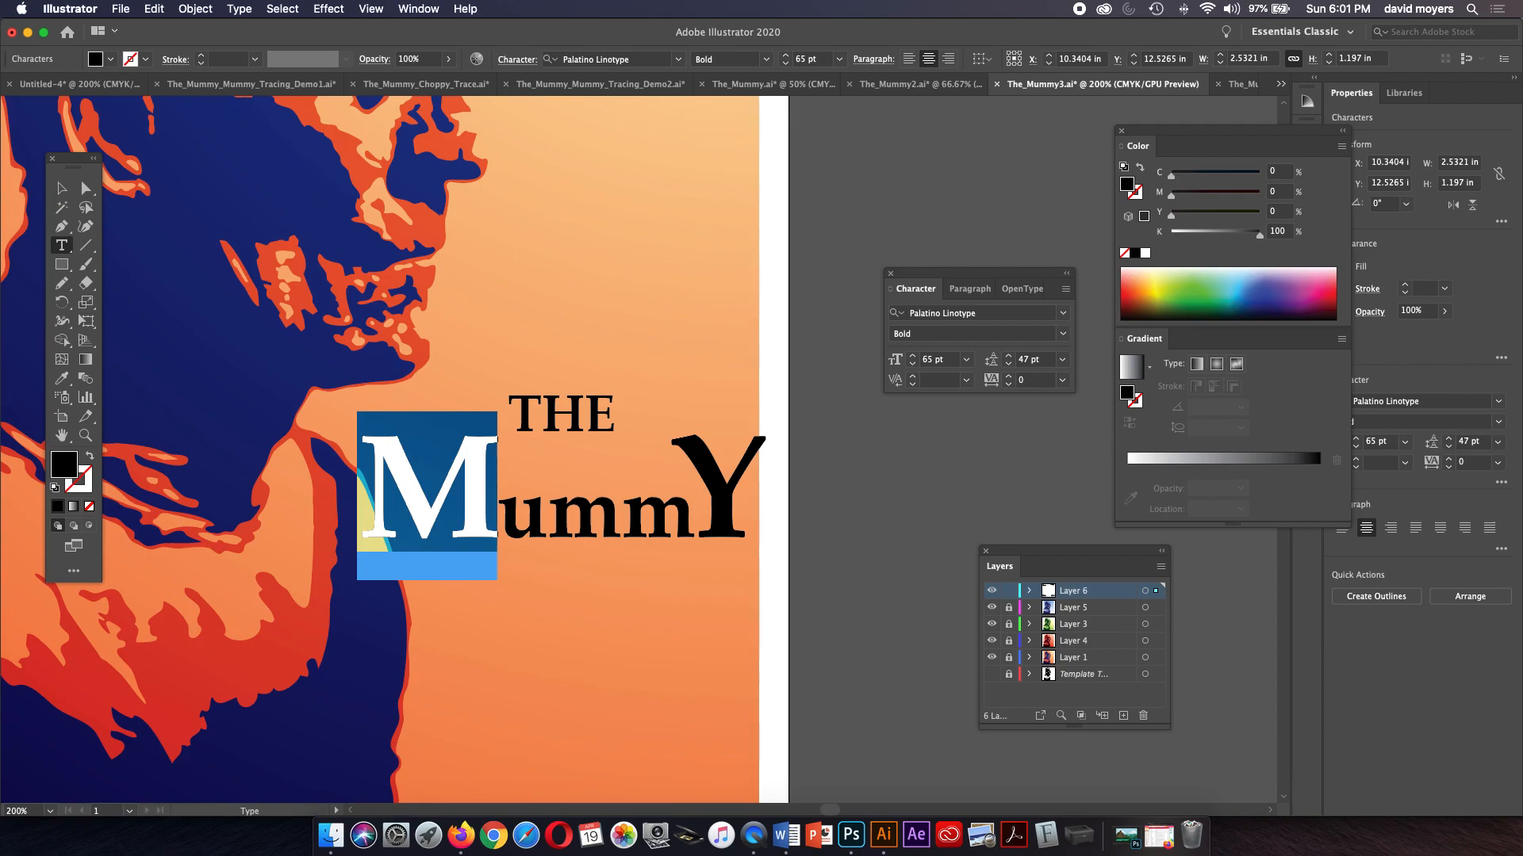
pyautogui.click(913, 364)
pyautogui.click(913, 364)
pyautogui.click(913, 364)
pyautogui.click(913, 364)
pyautogui.click(913, 364)
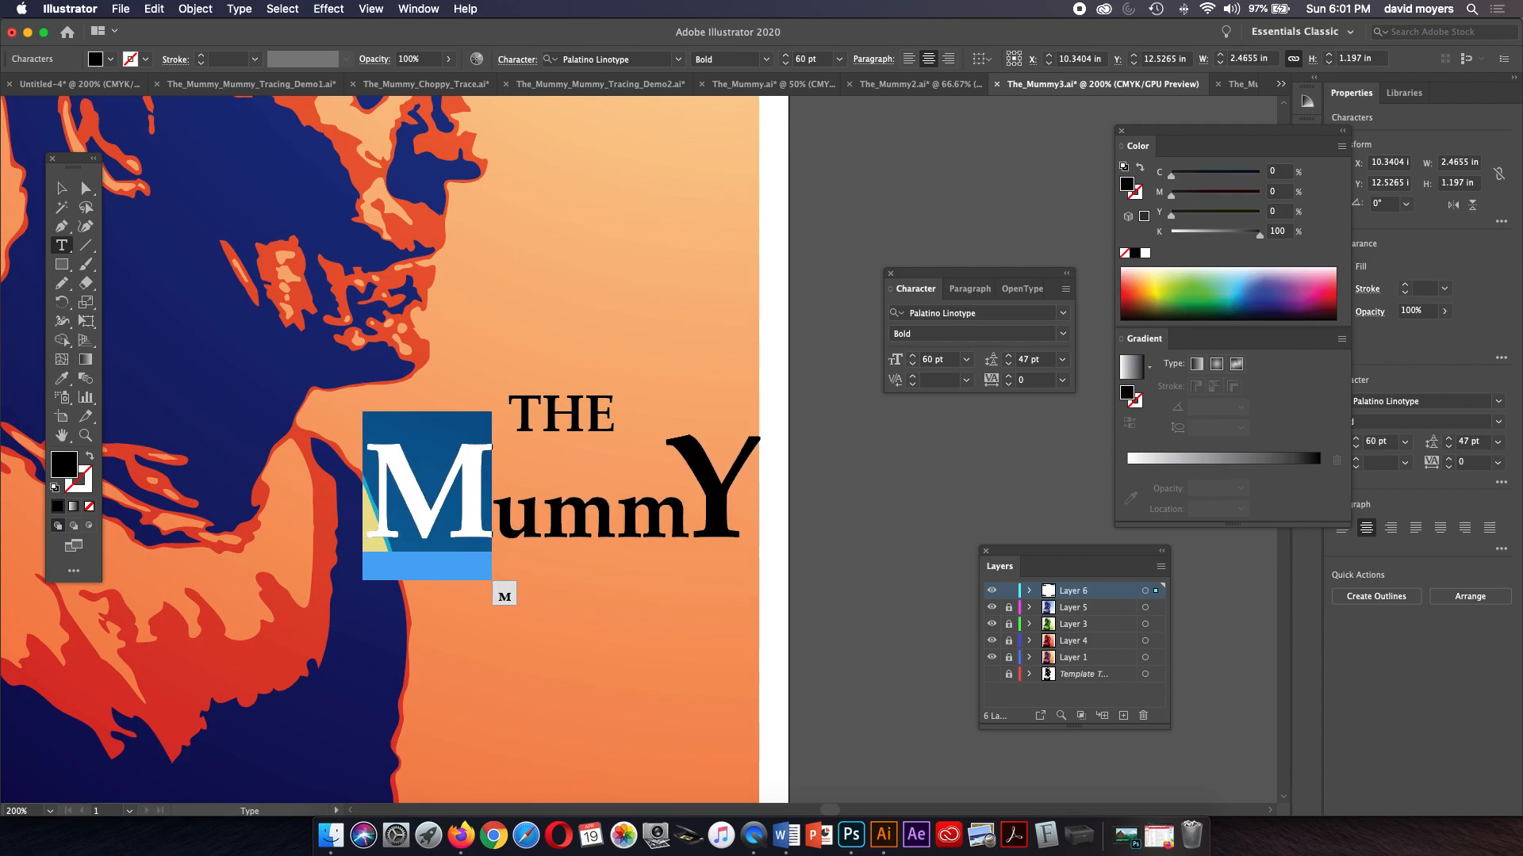
# Step: Reduce the final Y of the orange panel's title to 60 pt to match the M
pyautogui.click(663, 507)
pyautogui.hotkey('shift', 'Right')
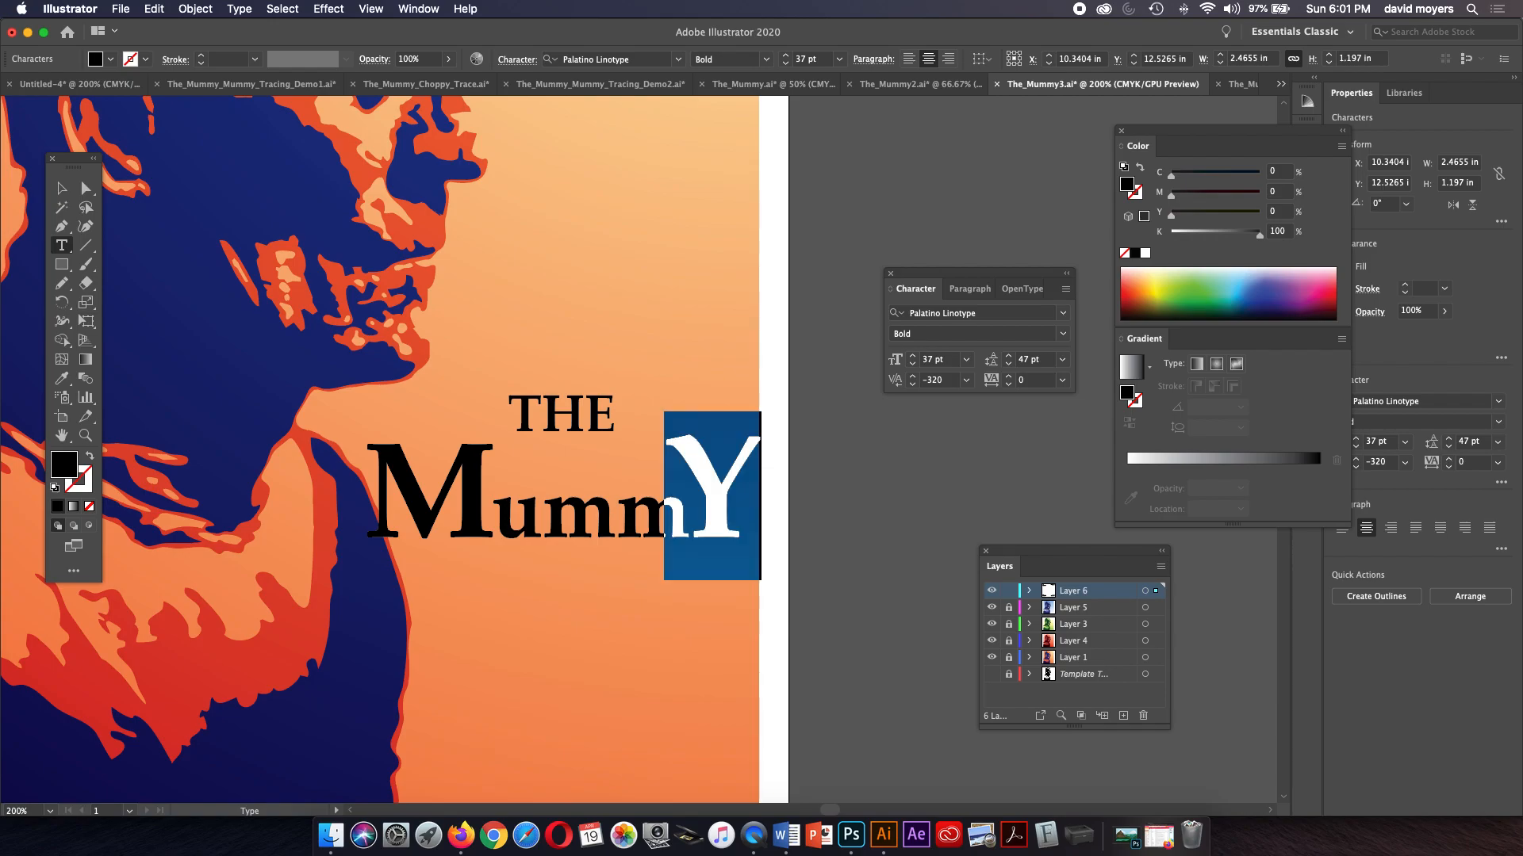
pyautogui.click(913, 364)
pyautogui.click(913, 364)
pyautogui.click(912, 364)
pyautogui.click(912, 364)
pyautogui.click(912, 364)
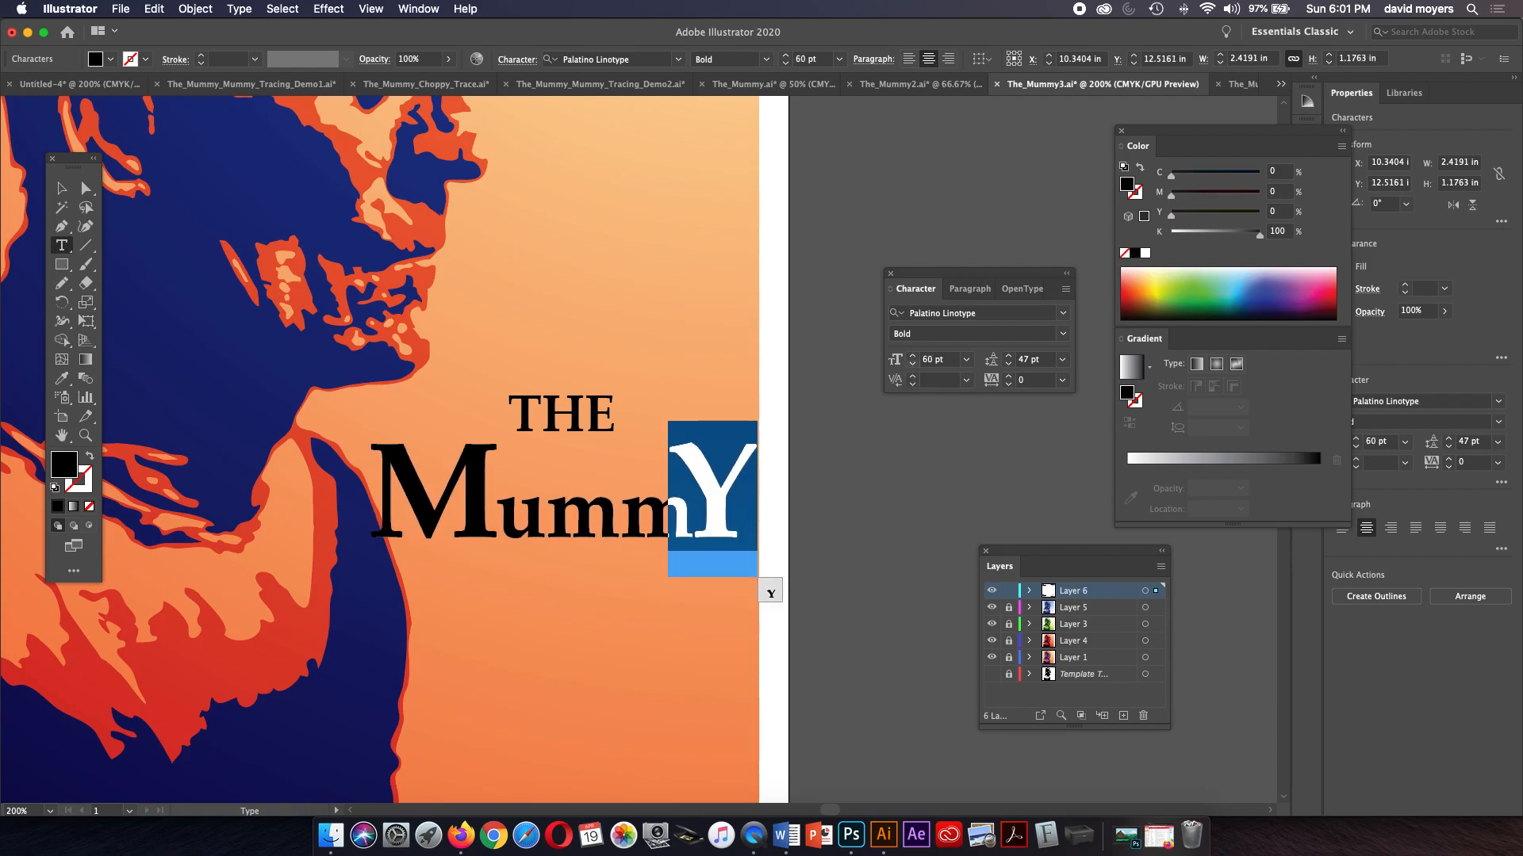
pyautogui.press('Escape')
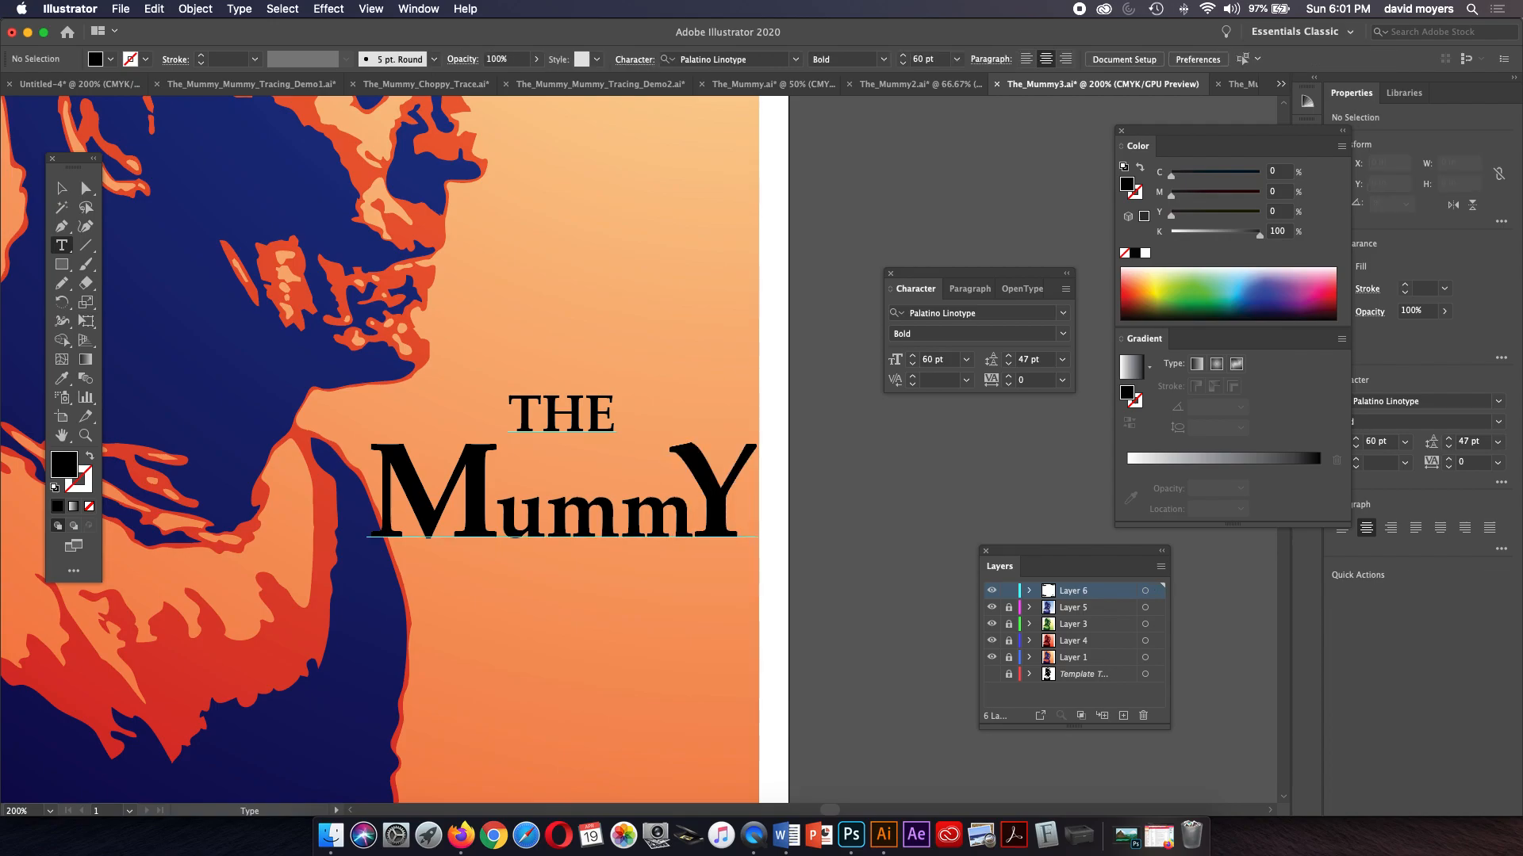
# Step: Set the leading of both lines of the orange panel's title to 44 pt
pyautogui.click(616, 418)
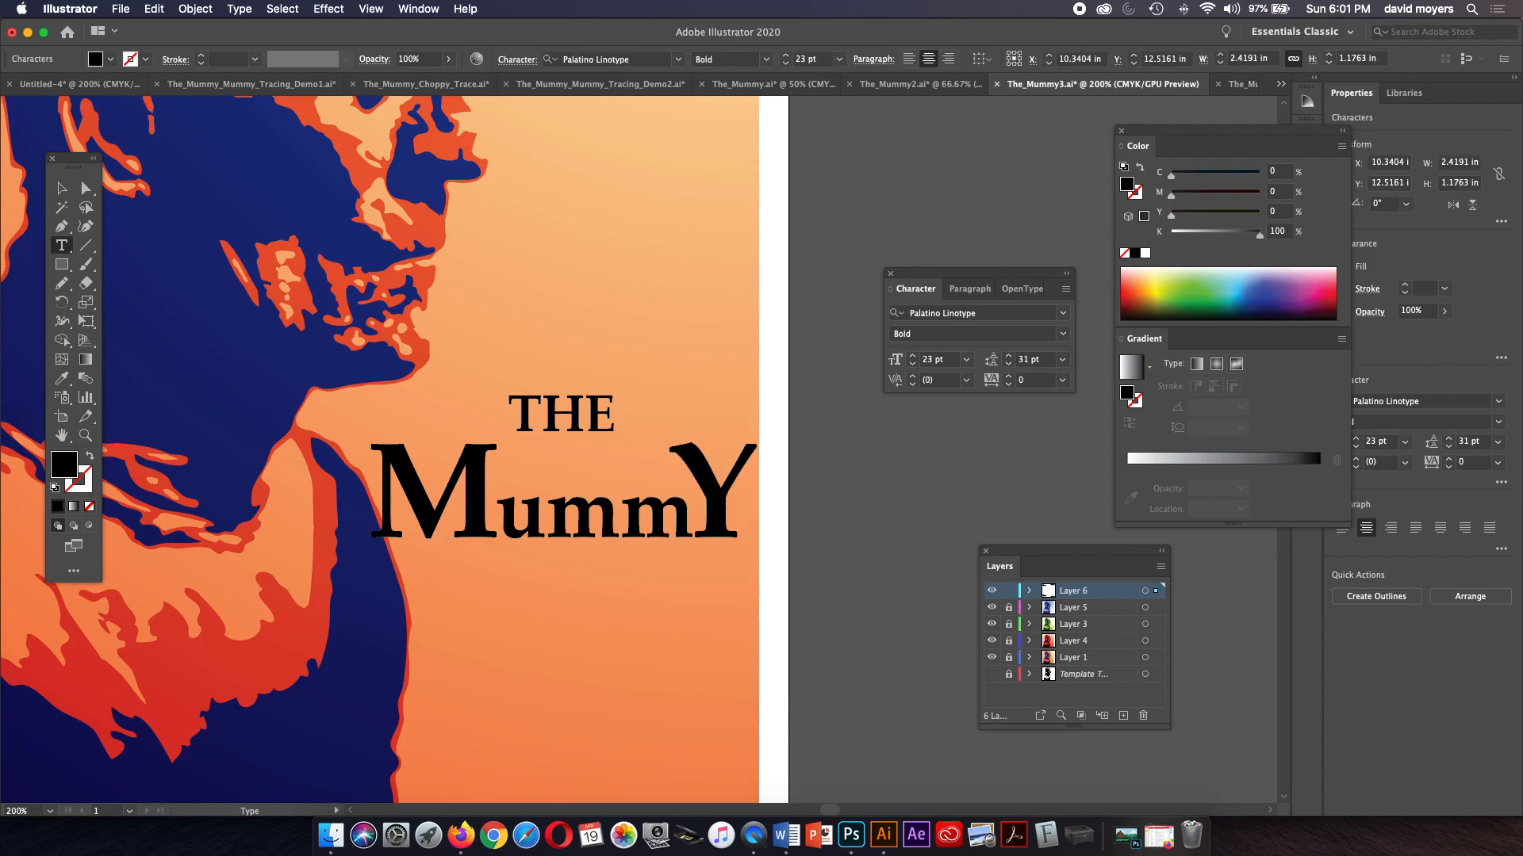
pyautogui.click(508, 417)
pyautogui.moveTo(514, 417); pyautogui.dragTo(756, 512)
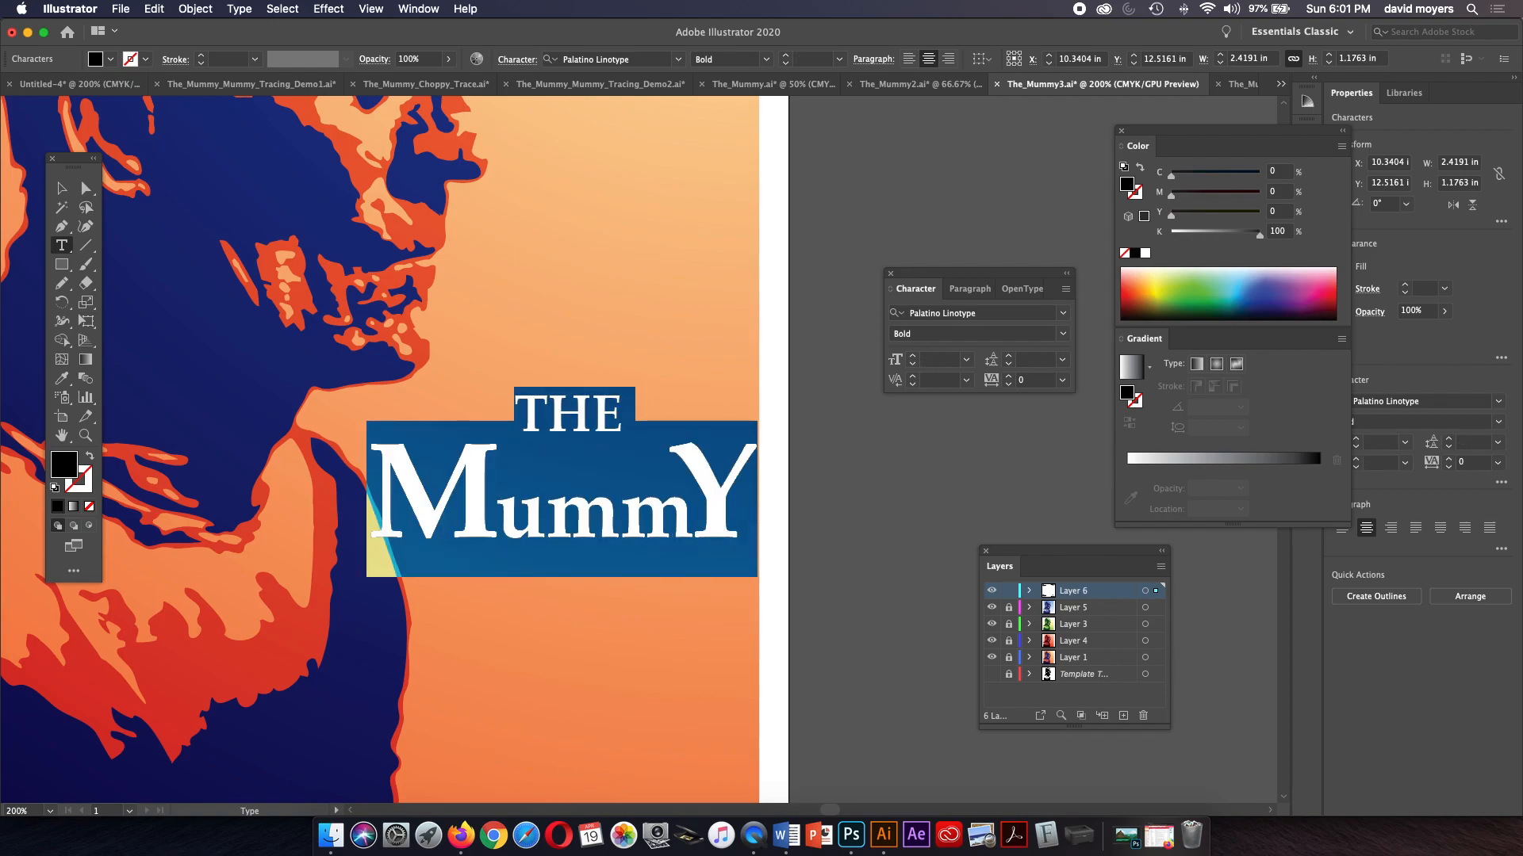
pyautogui.click(1008, 364)
pyautogui.click(1008, 364)
pyautogui.click(1008, 364)
pyautogui.click(1007, 364)
pyautogui.click(1008, 364)
pyautogui.click(1007, 364)
pyautogui.click(1008, 355)
pyautogui.click(1008, 355)
pyautogui.click(1008, 355)
pyautogui.click(1008, 355)
pyautogui.click(1008, 355)
pyautogui.click(1008, 355)
pyautogui.click(1008, 356)
pyautogui.click(1008, 356)
pyautogui.click(1008, 355)
pyautogui.click(1008, 355)
pyautogui.click(1008, 356)
pyautogui.click(1008, 355)
pyautogui.click(1008, 355)
pyautogui.click(1008, 355)
pyautogui.click(1008, 356)
pyautogui.click(1008, 355)
pyautogui.click(1008, 355)
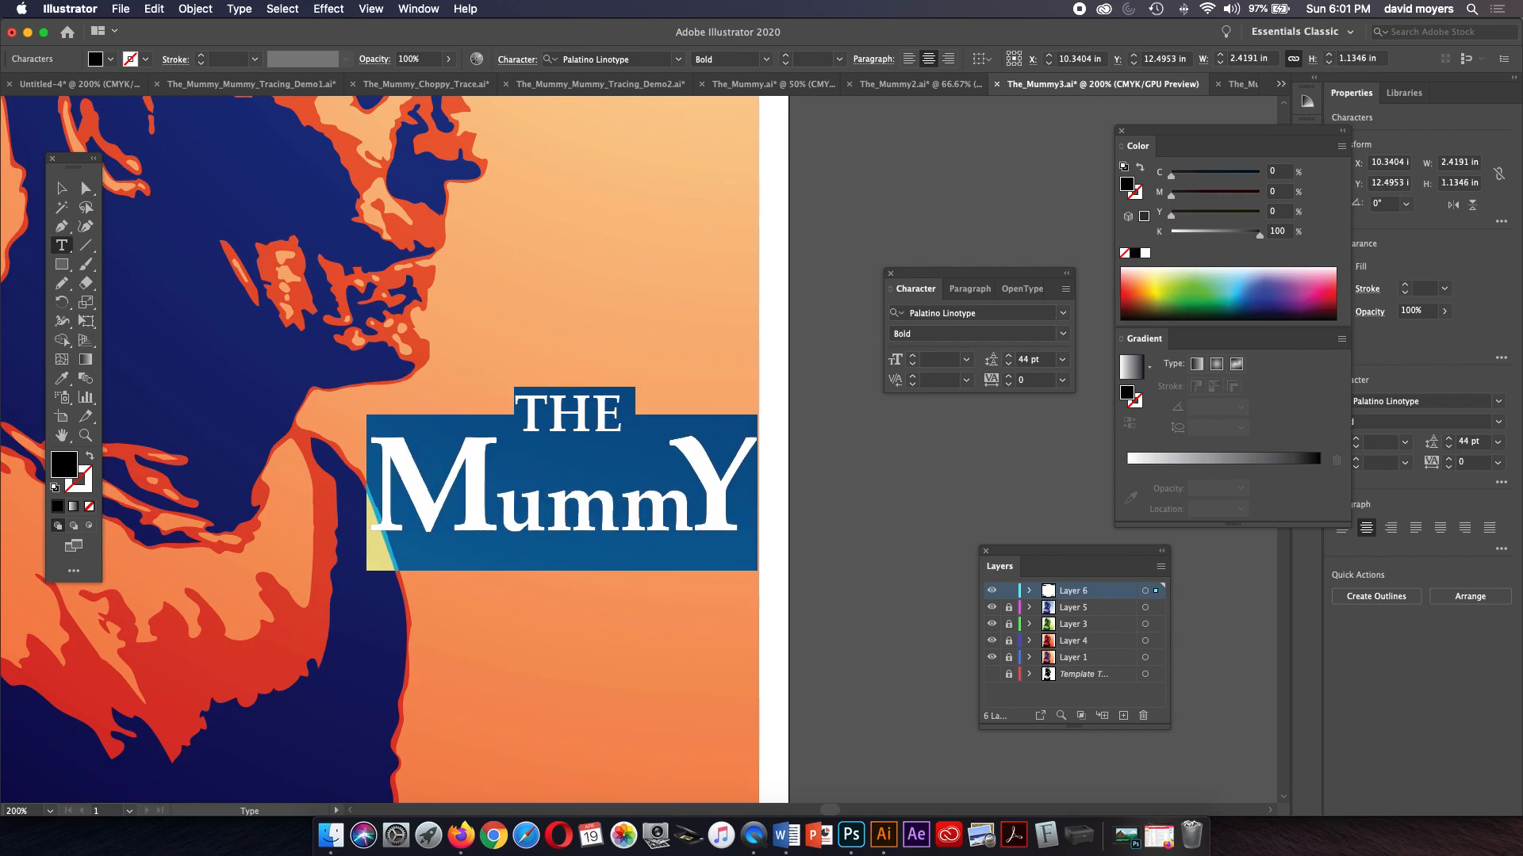
# Step: Reduce the word THE in the orange panel's title to 20 pt
pyautogui.click(619, 501)
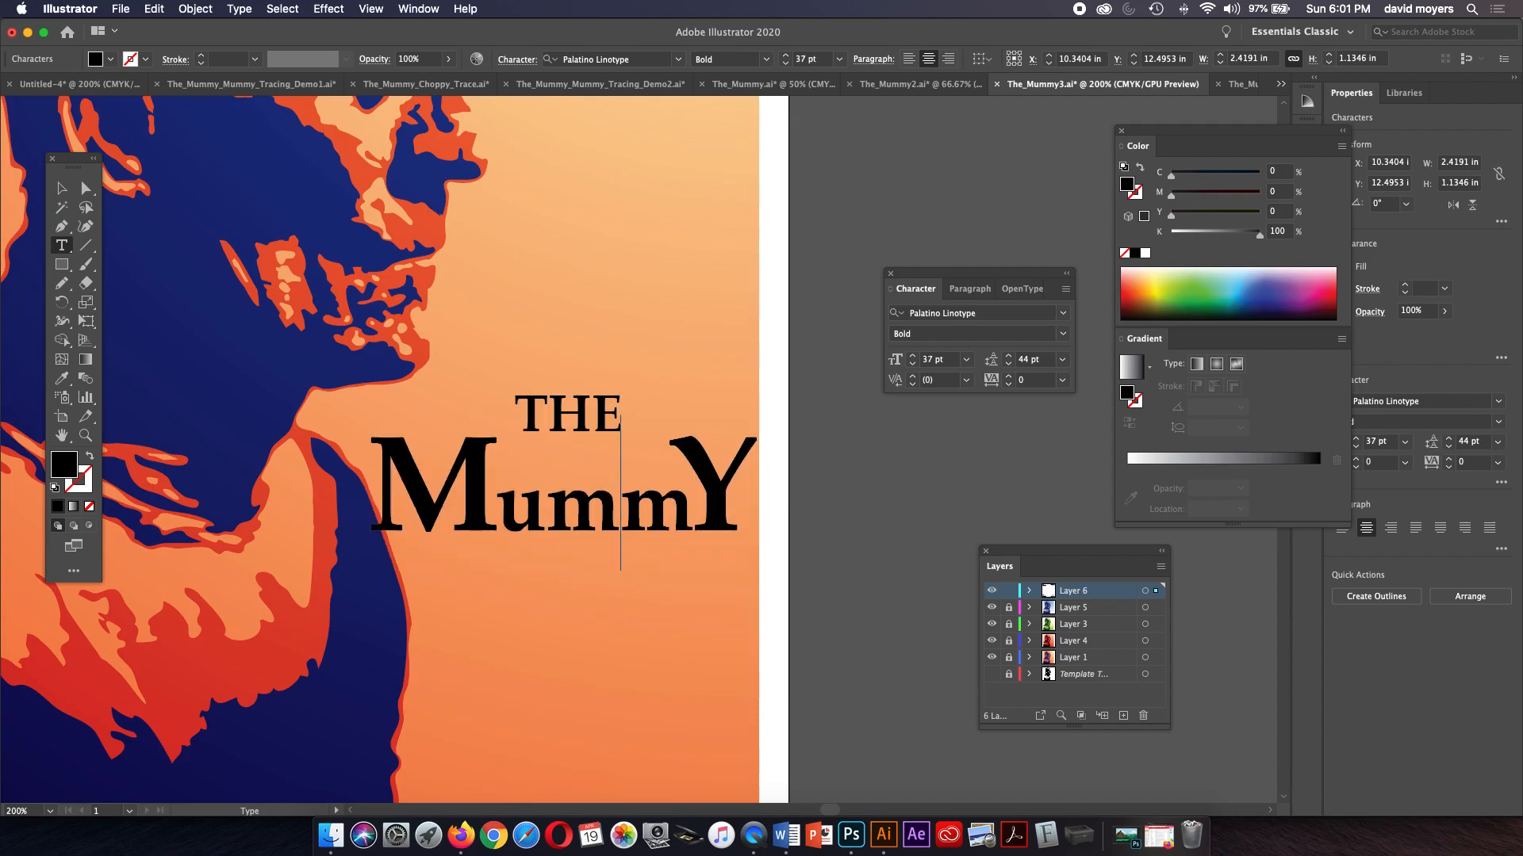
pyautogui.click(515, 416)
pyautogui.moveTo(514, 416); pyautogui.dragTo(624, 416)
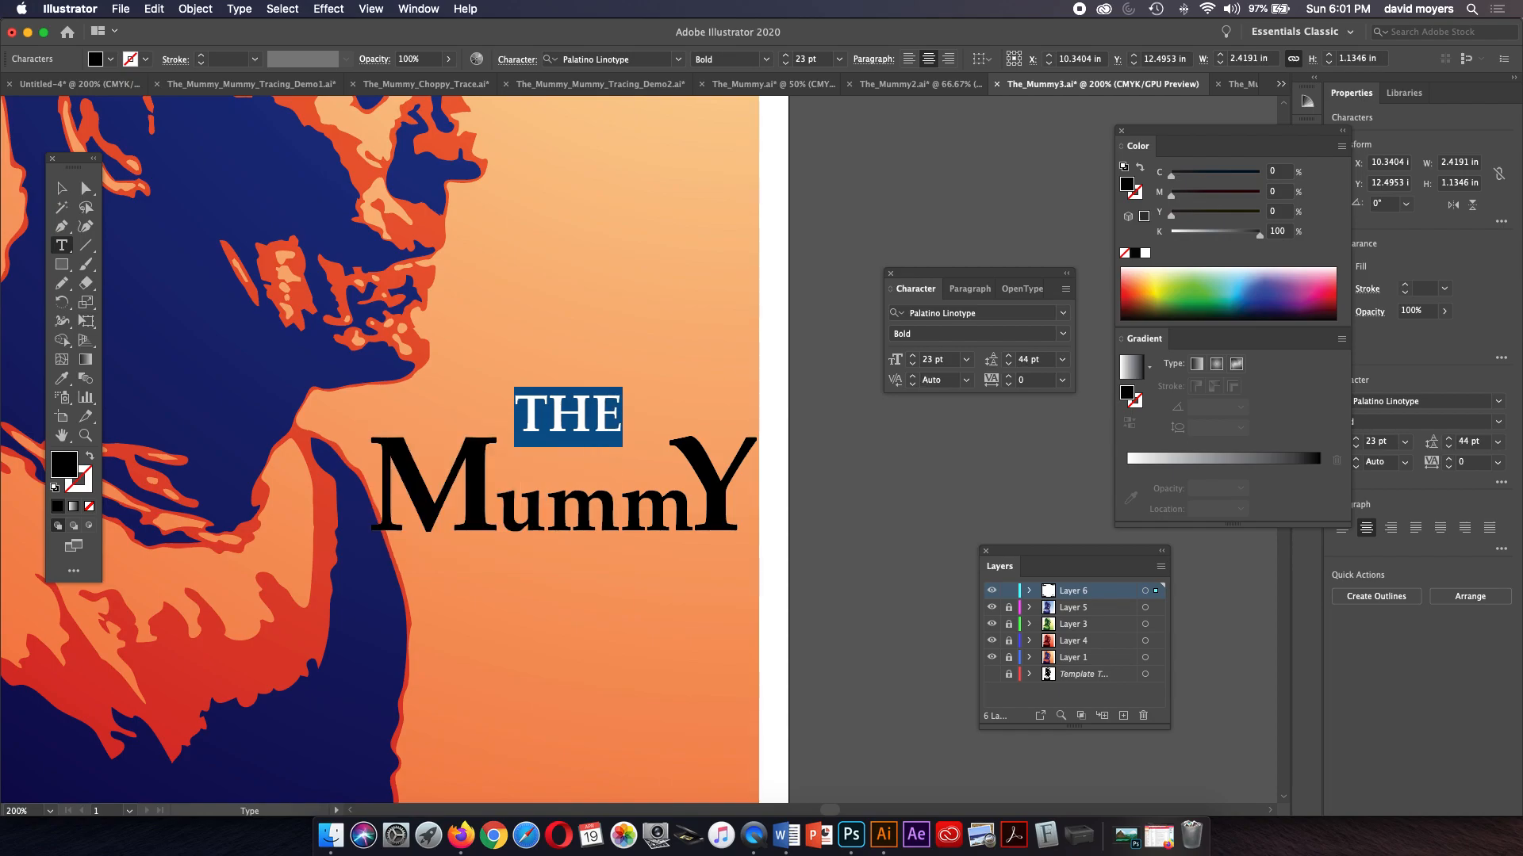
pyautogui.click(912, 364)
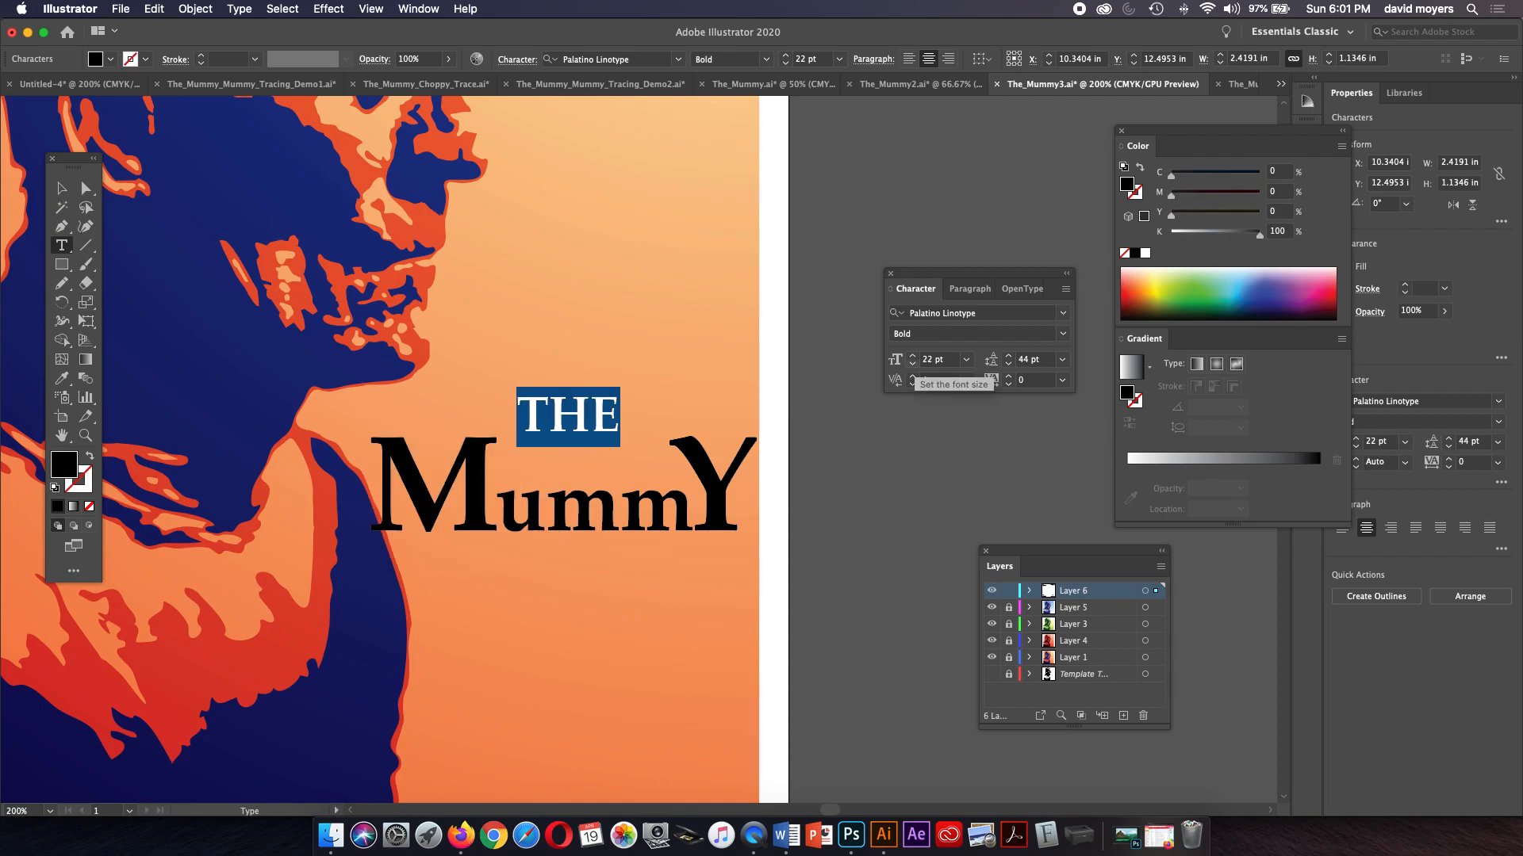
pyautogui.click(911, 363)
pyautogui.click(912, 363)
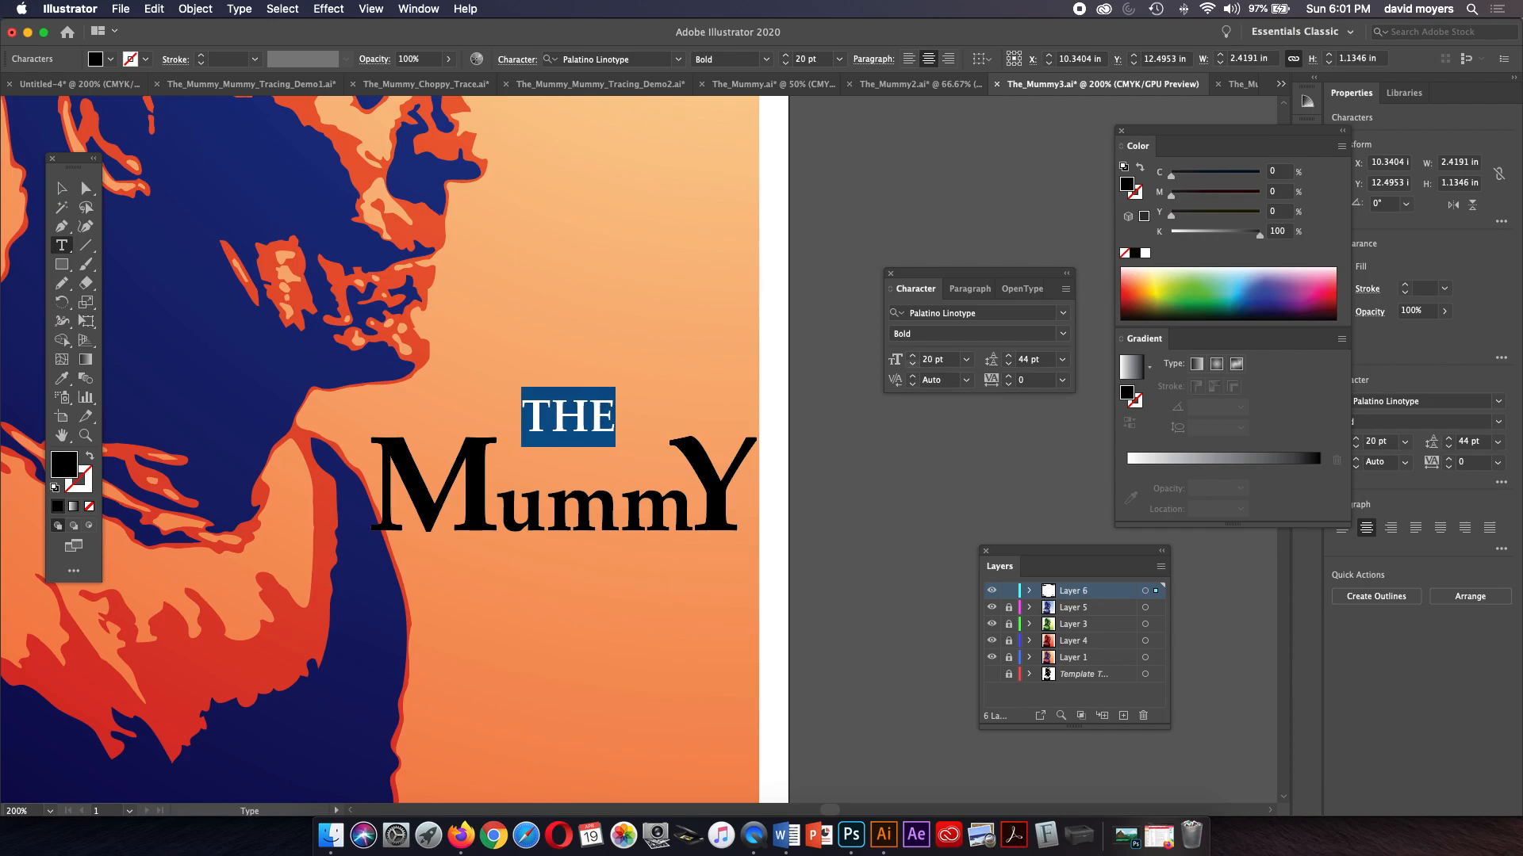
pyautogui.click(621, 508)
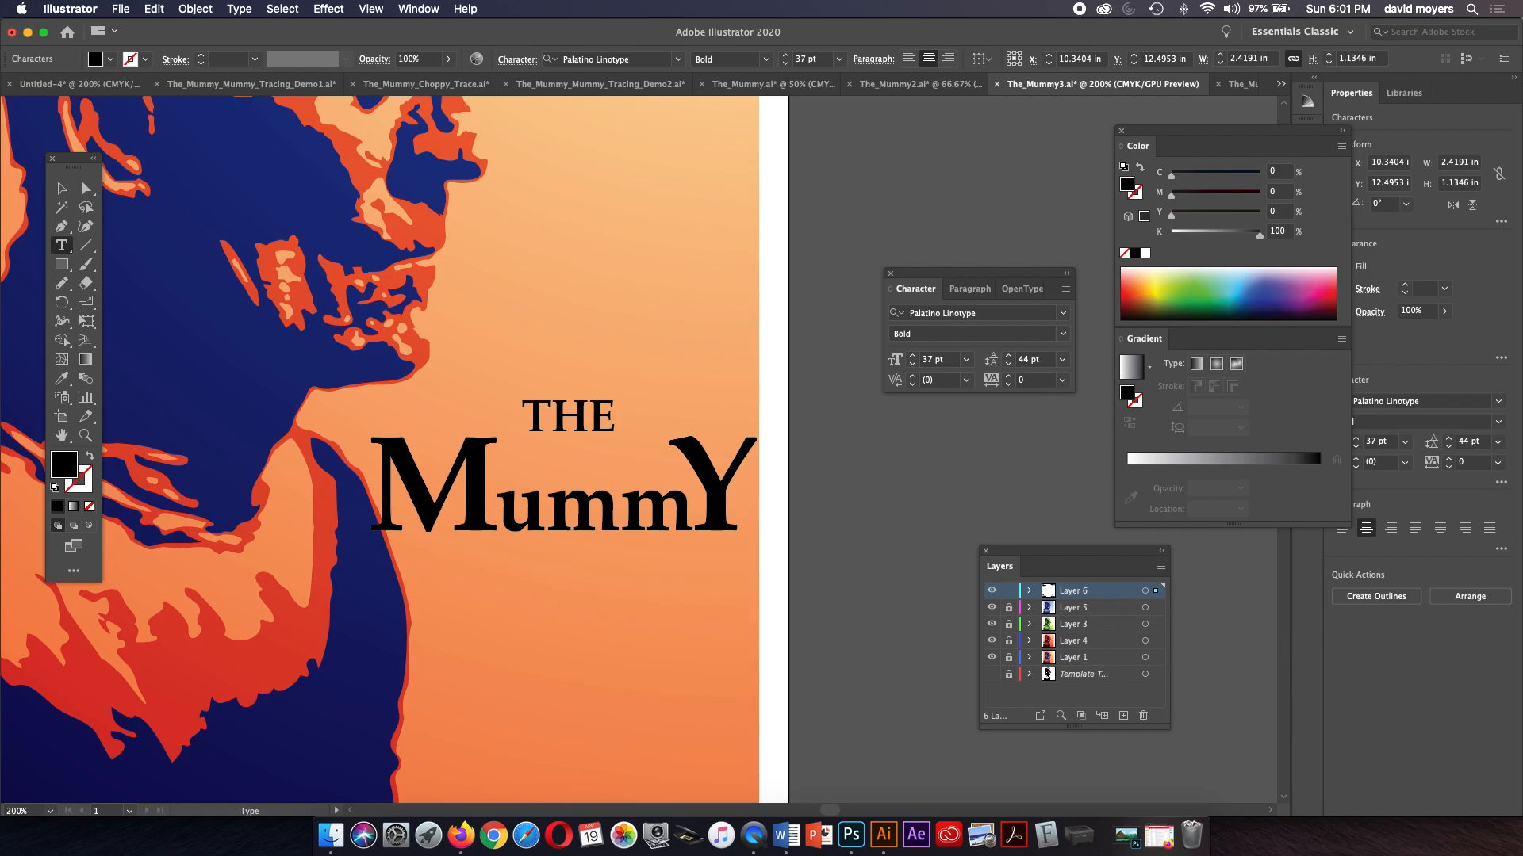
# Step: Tighten the leading of the whole orange-panel title to 27 pt so THE sits between the M and the Y
pyautogui.press('Escape')
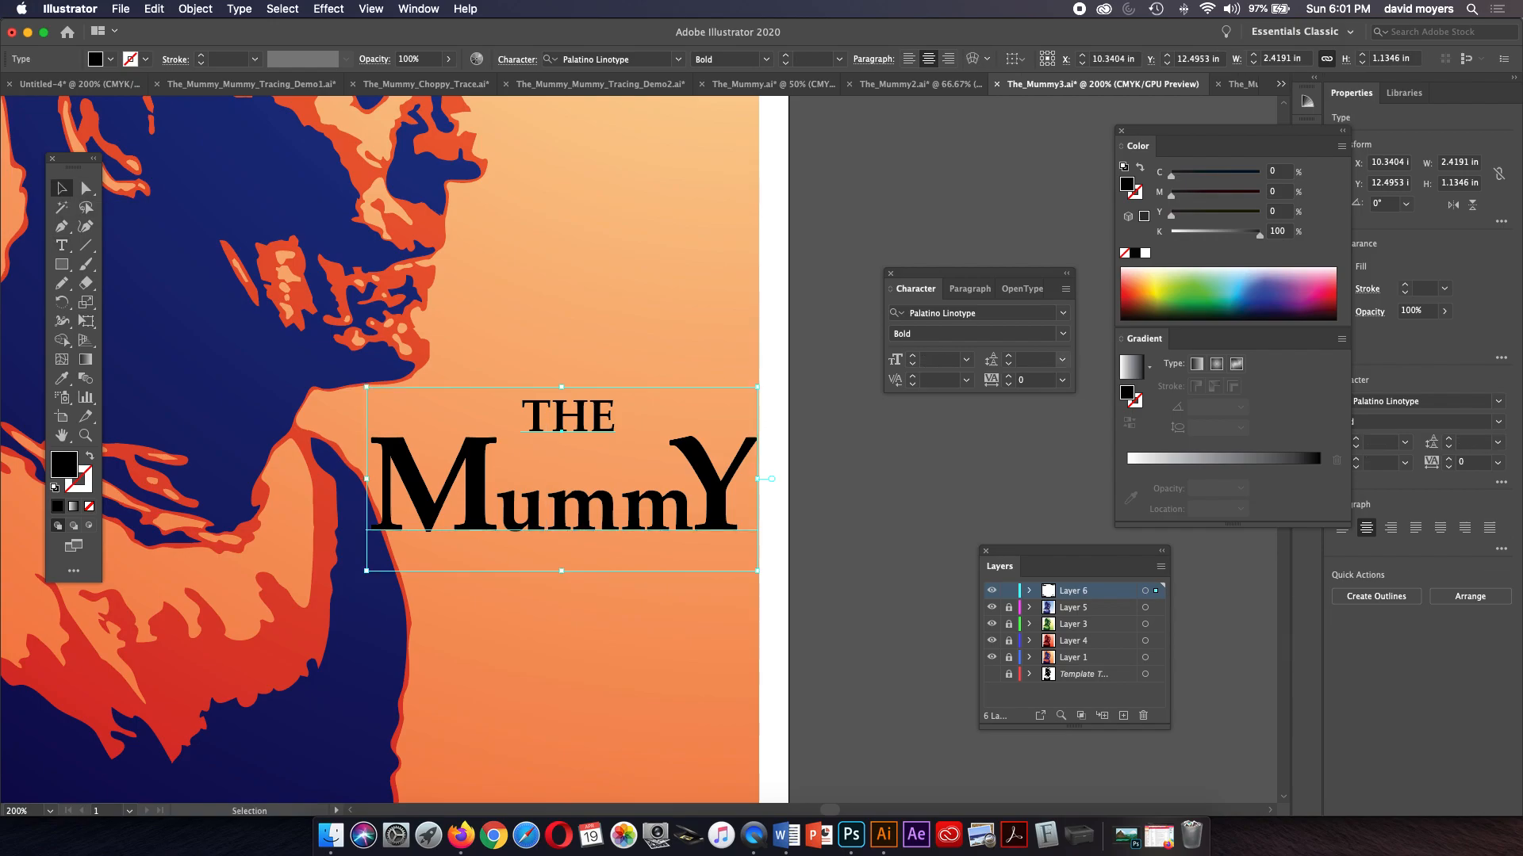
pyautogui.click(1008, 364)
pyautogui.click(1007, 363)
pyautogui.click(1008, 363)
pyautogui.click(1008, 364)
pyautogui.click(1008, 363)
pyautogui.click(1008, 363)
pyautogui.click(1008, 363)
pyautogui.click(1008, 363)
pyautogui.click(1008, 363)
pyautogui.click(1008, 364)
pyautogui.click(1008, 363)
pyautogui.click(1008, 363)
pyautogui.click(1008, 363)
pyautogui.click(1008, 363)
pyautogui.click(1008, 363)
# Step: Nudge the orange panel's title up slightly and deselect it
pyautogui.click(857, 444)
pyautogui.moveTo(635, 489); pyautogui.dragTo(634, 480)
pyautogui.click(849, 491)
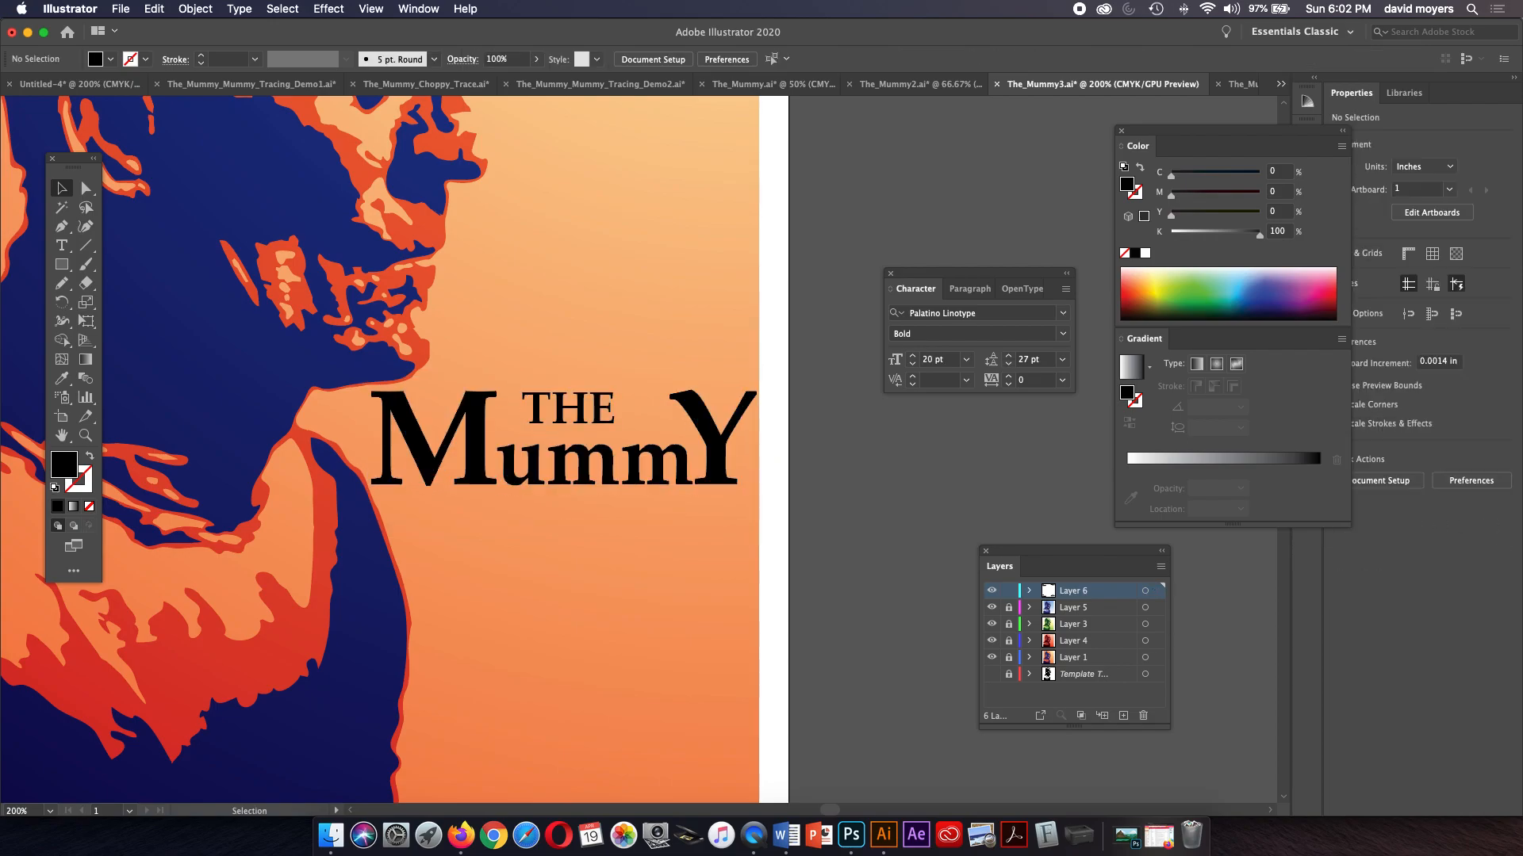
# Step: Review the whole four-panel poster and compare it with the colored titles in The_Mummy4.ai
pyautogui.press('super+minus')
pyautogui.press('super+minus')
pyautogui.press('super+minus')
pyautogui.press('super+minus')
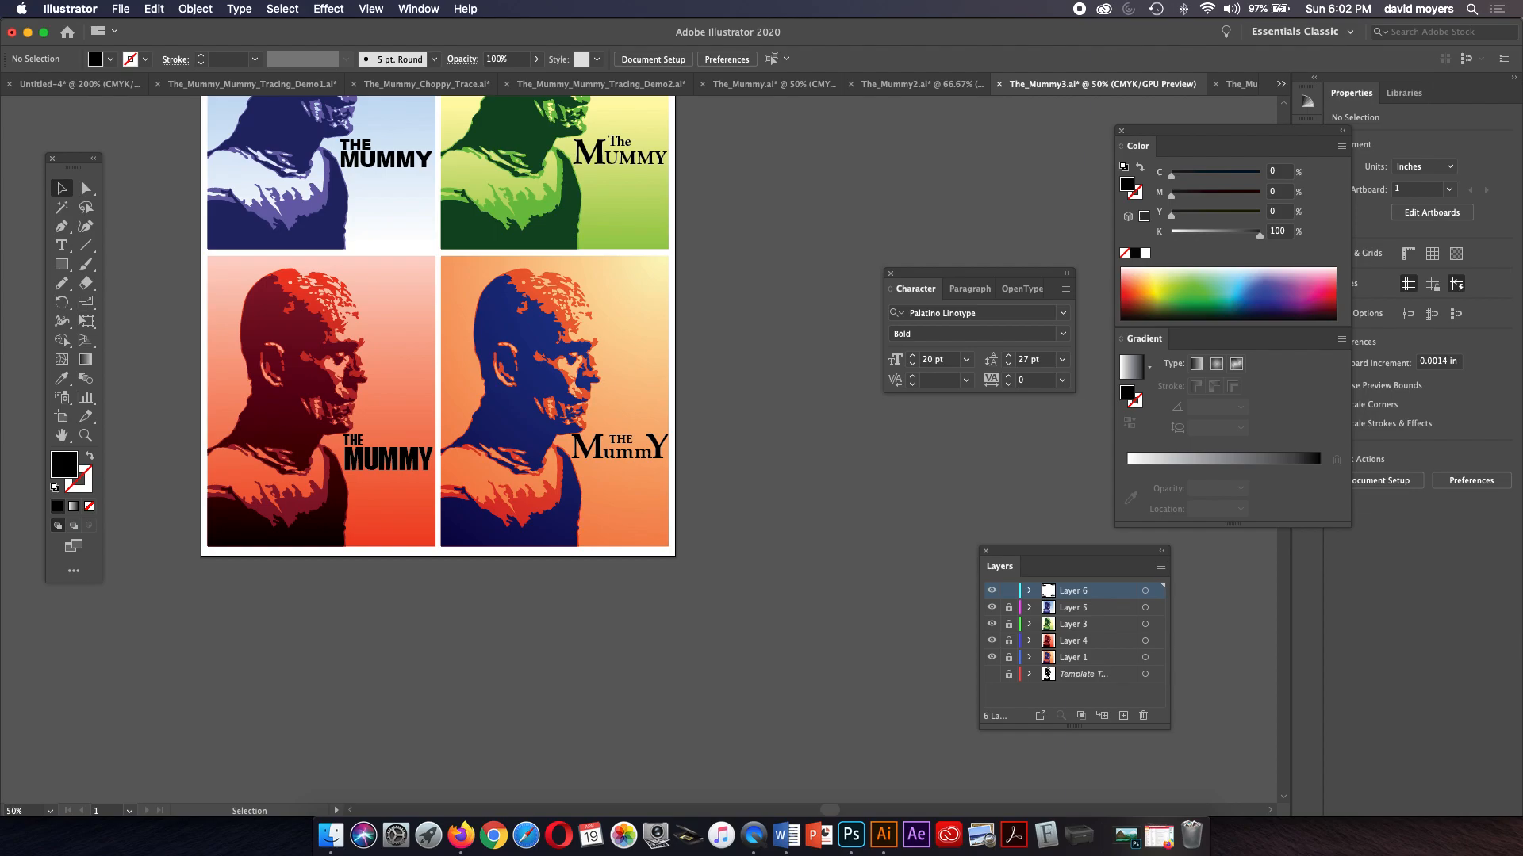
pyautogui.press('space')
pyautogui.moveTo(491, 357); pyautogui.dragTo(474, 523)
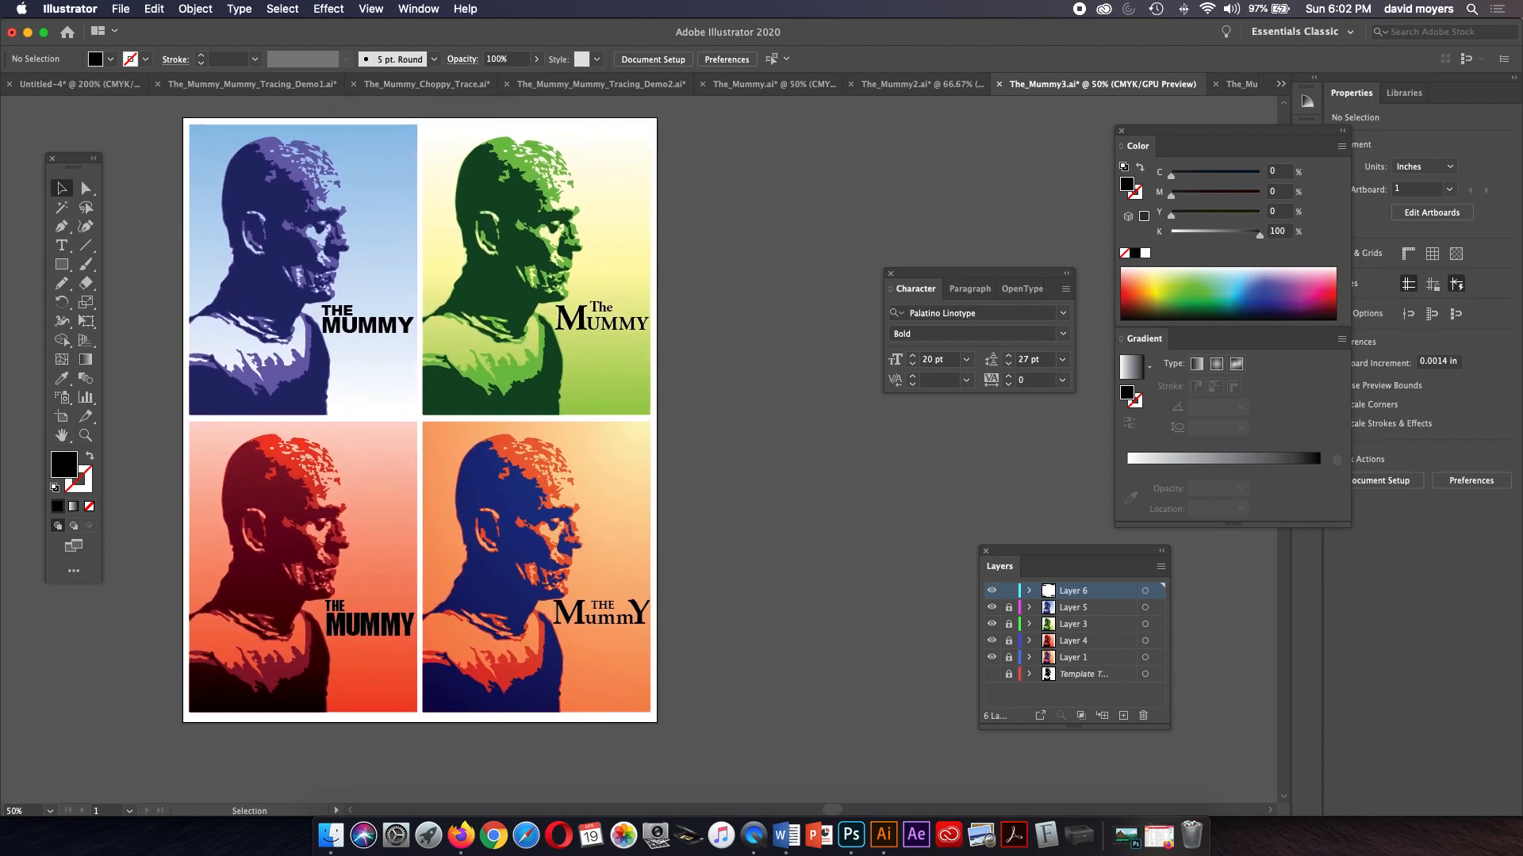
pyautogui.click(1240, 84)
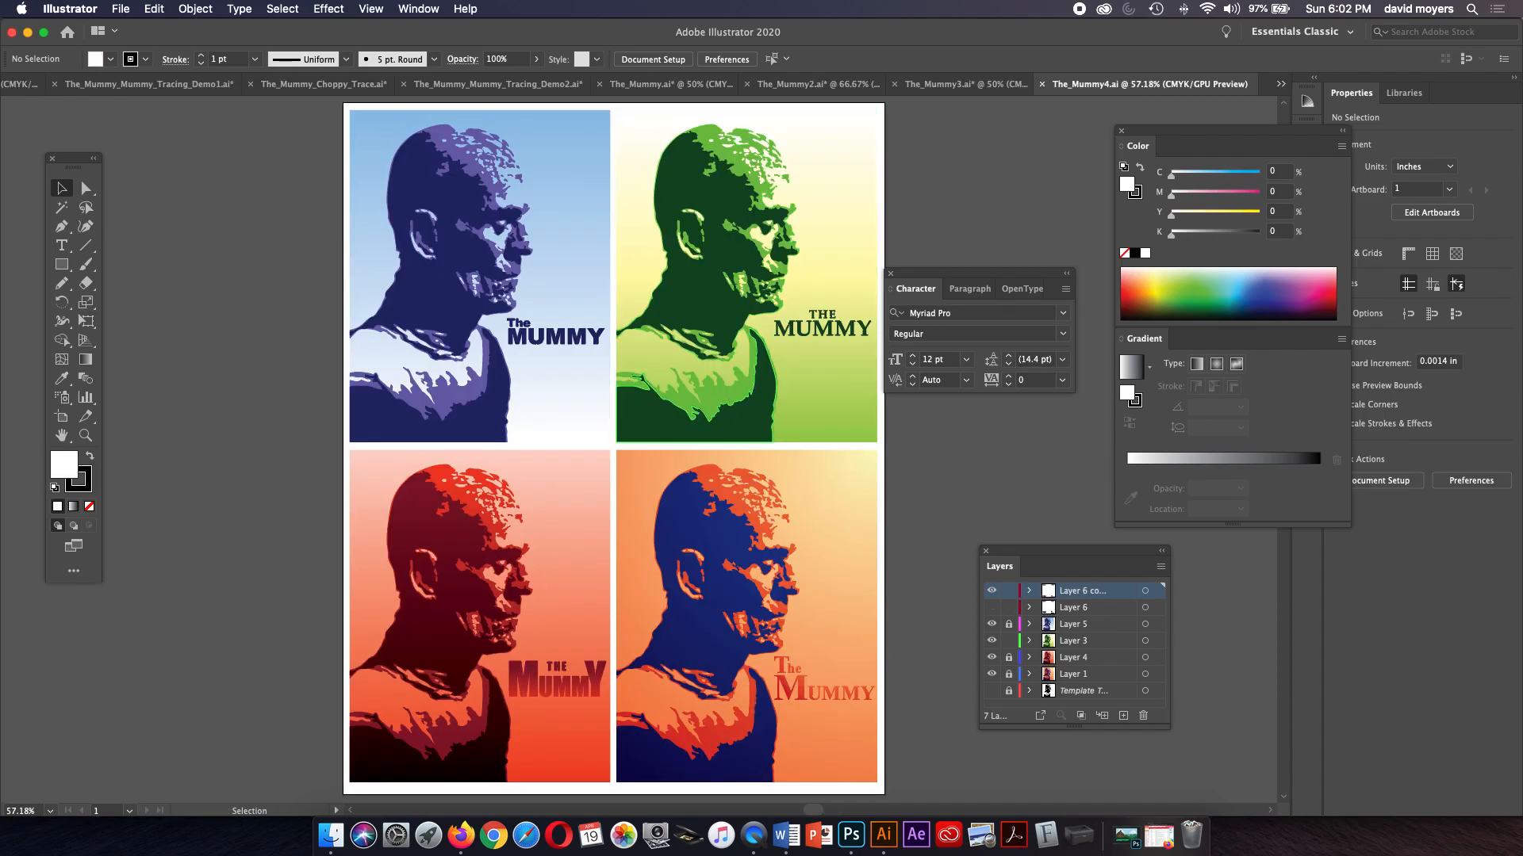
pyautogui.click(963, 84)
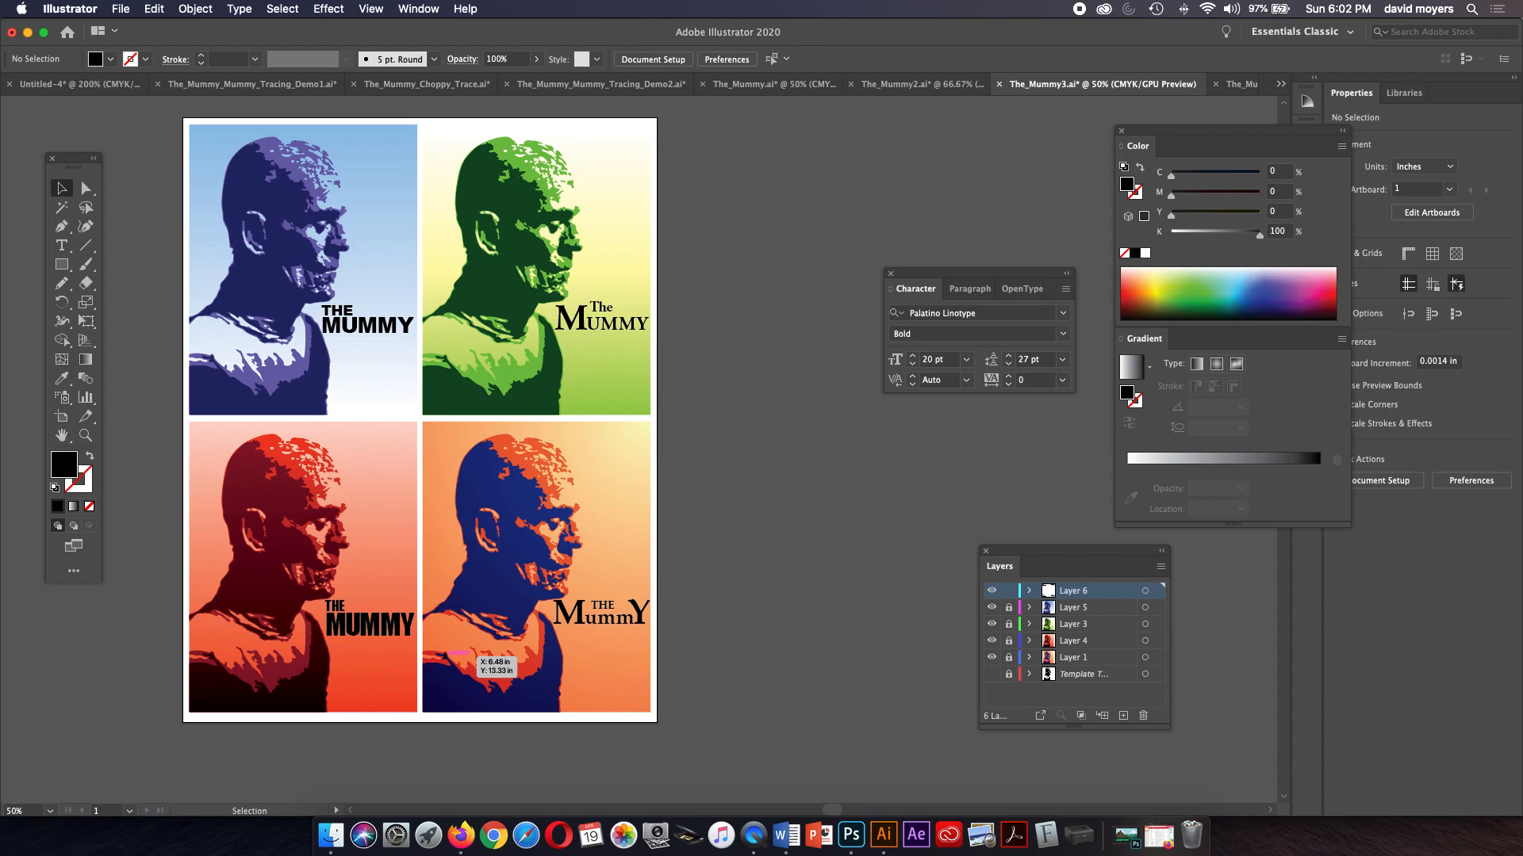
# Step: Duplicate the title layer Layer 6, hide the original, and make the copy the active layer
pyautogui.click(86, 435)
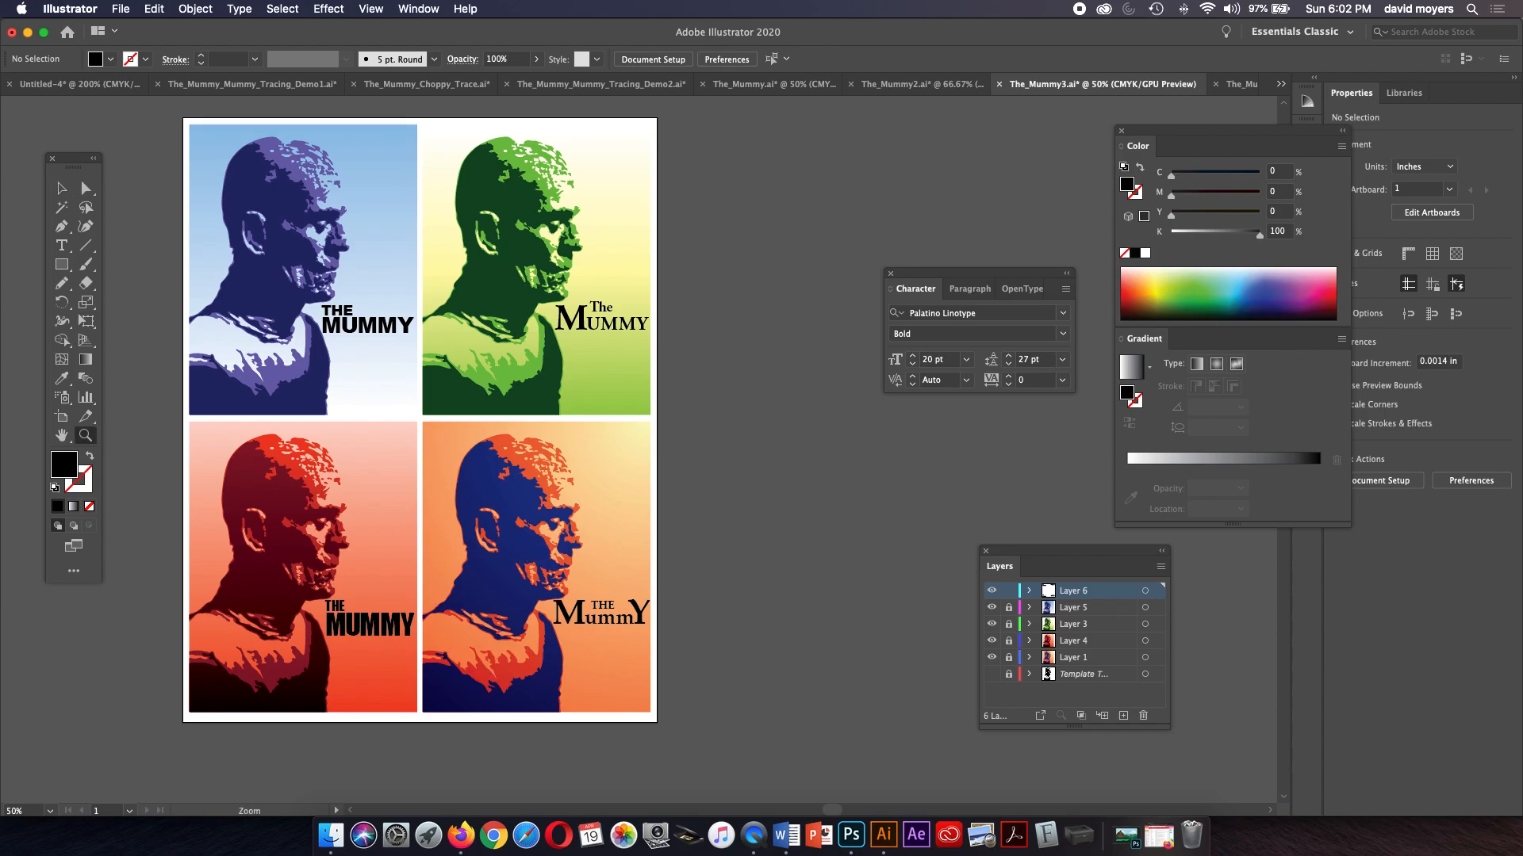
pyautogui.press('space')
pyautogui.moveTo(444, 460); pyautogui.dragTo(524, 483)
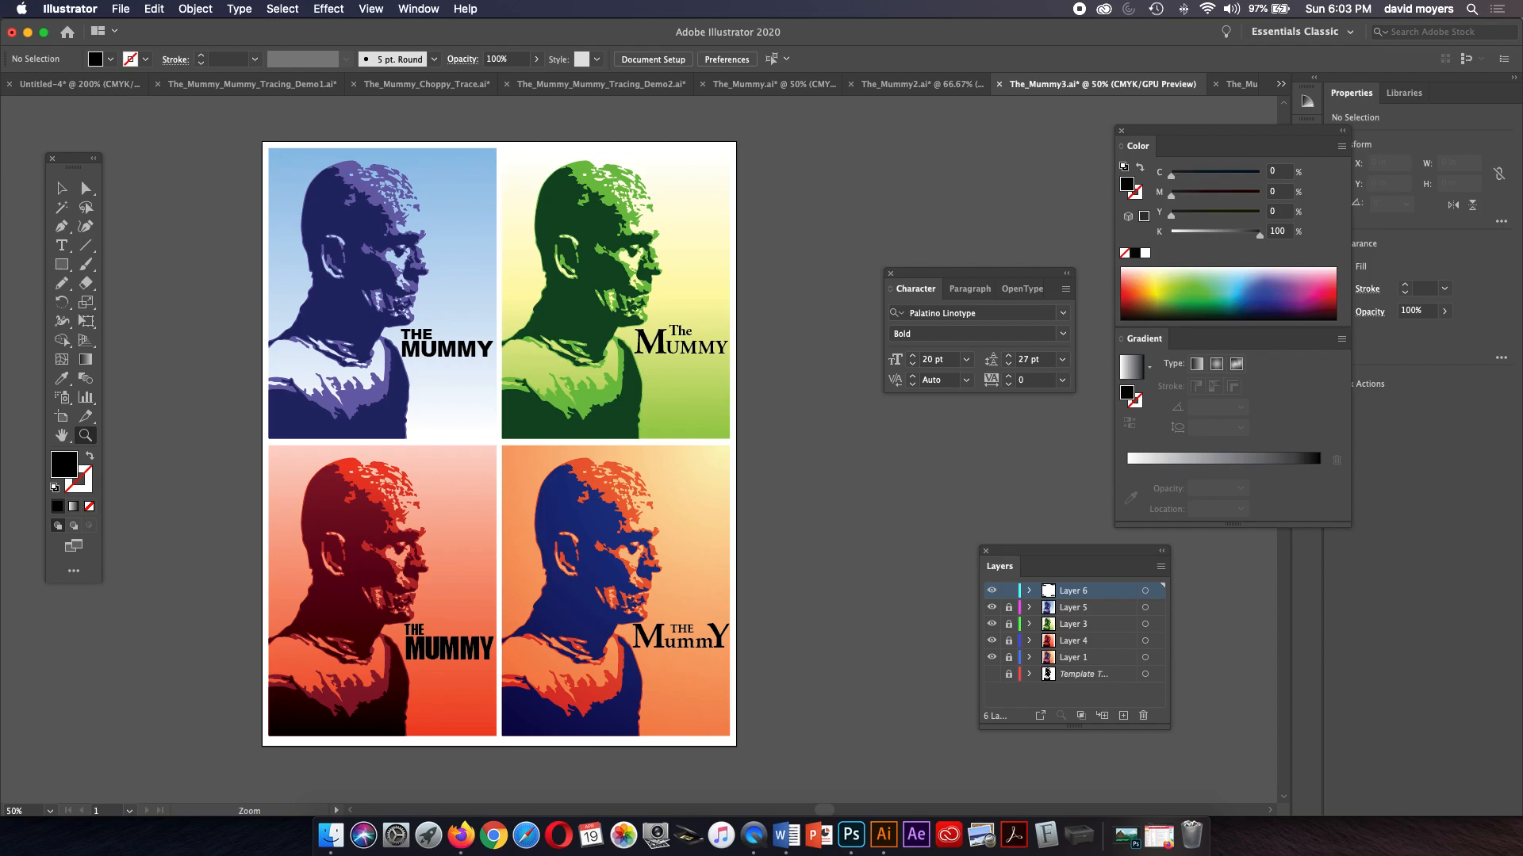
pyautogui.moveTo(1071, 551); pyautogui.dragTo(934, 457)
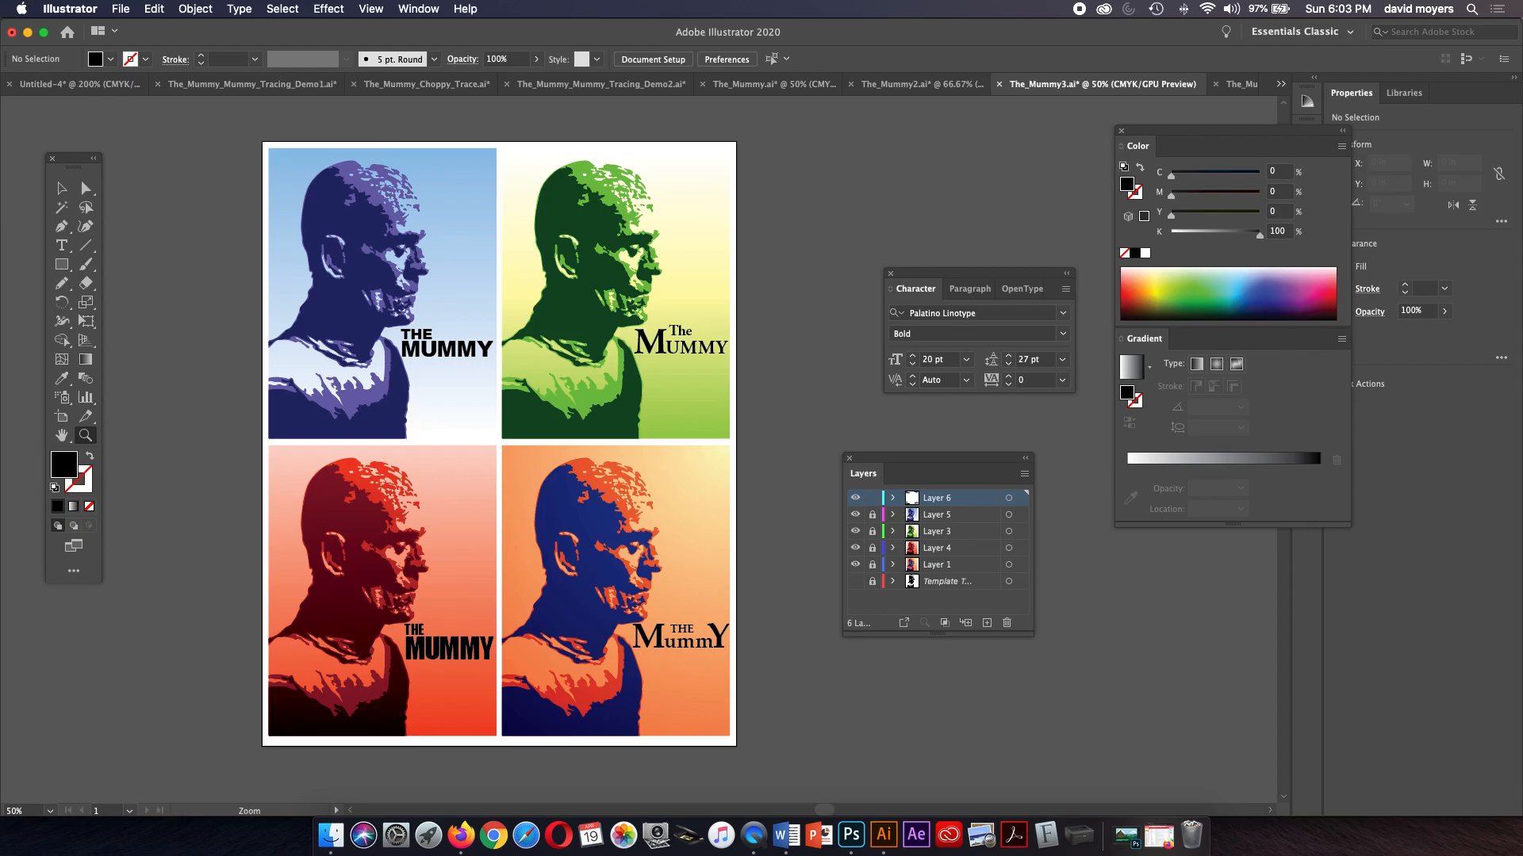
pyautogui.click(943, 498)
pyautogui.click(855, 498)
pyautogui.click(855, 498)
pyautogui.moveTo(943, 498); pyautogui.dragTo(987, 623)
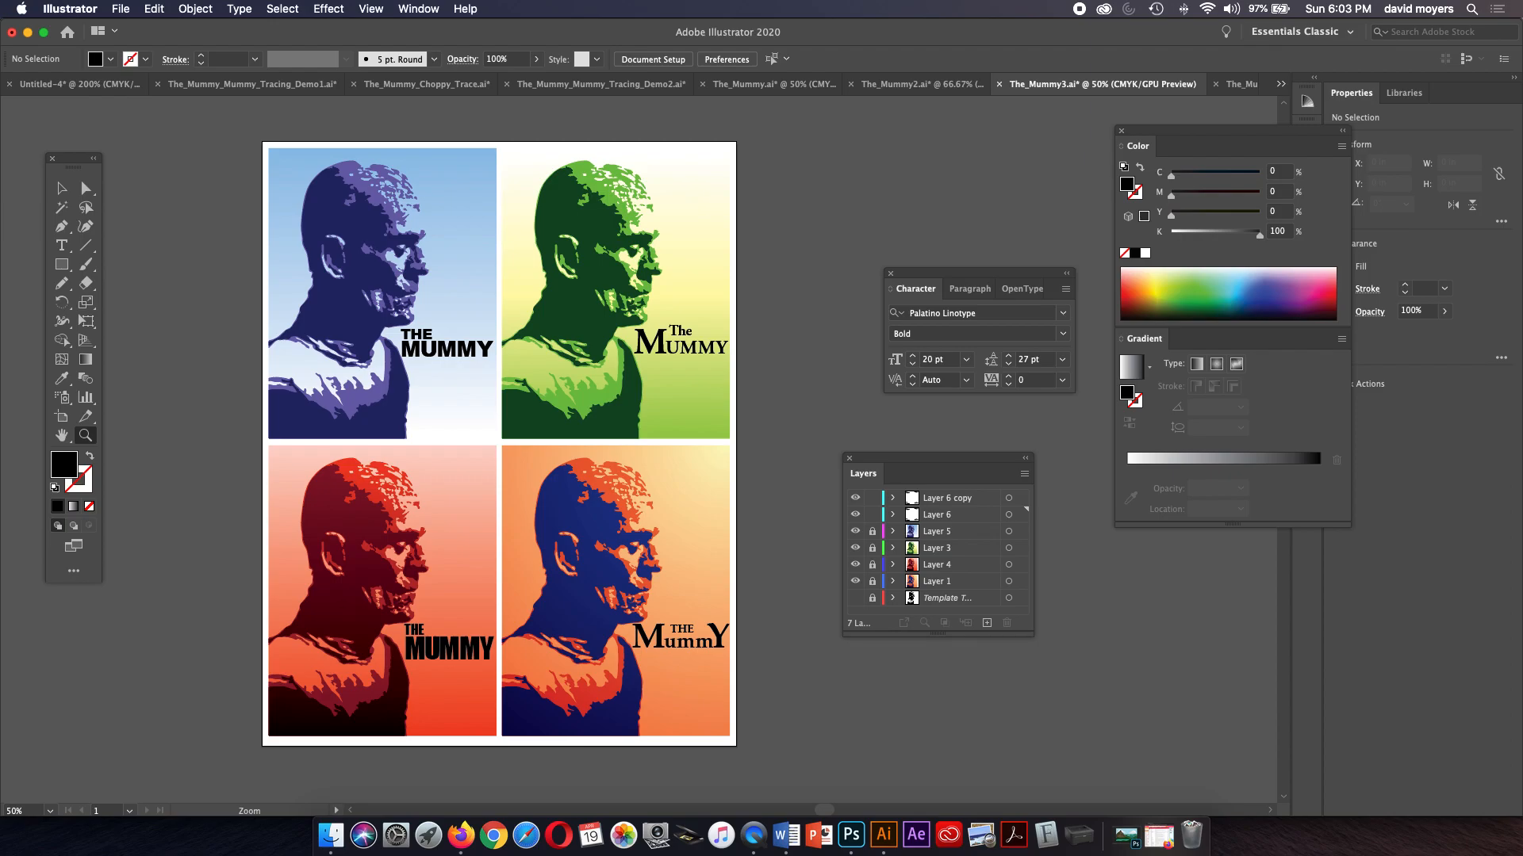
pyautogui.click(855, 514)
pyautogui.click(947, 498)
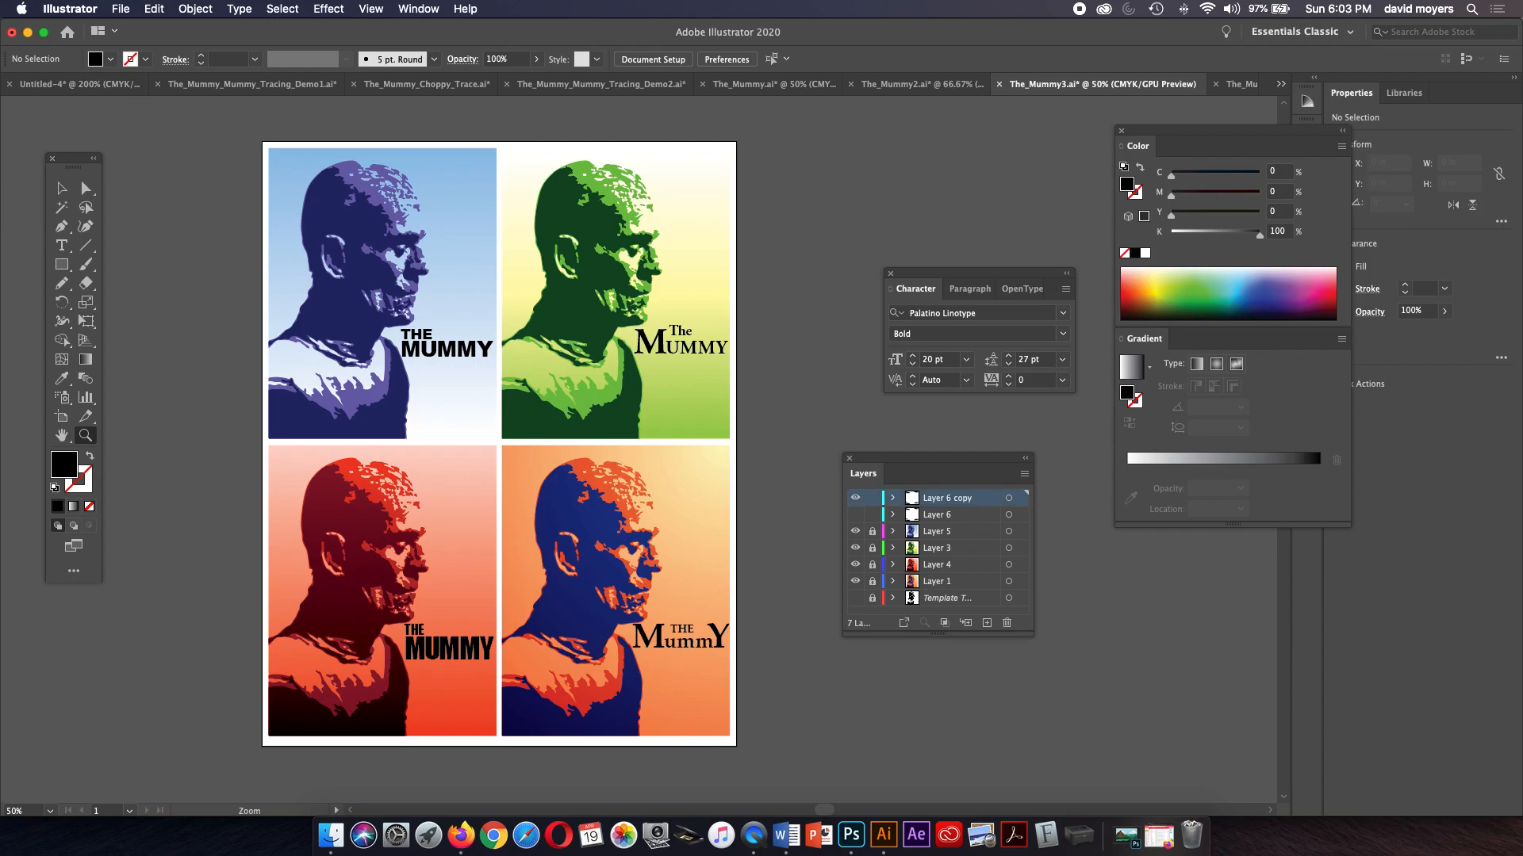
# Step: Select all titles on Layer 6 copy and set that layer's color to Dark Blue
pyautogui.click(1008, 498)
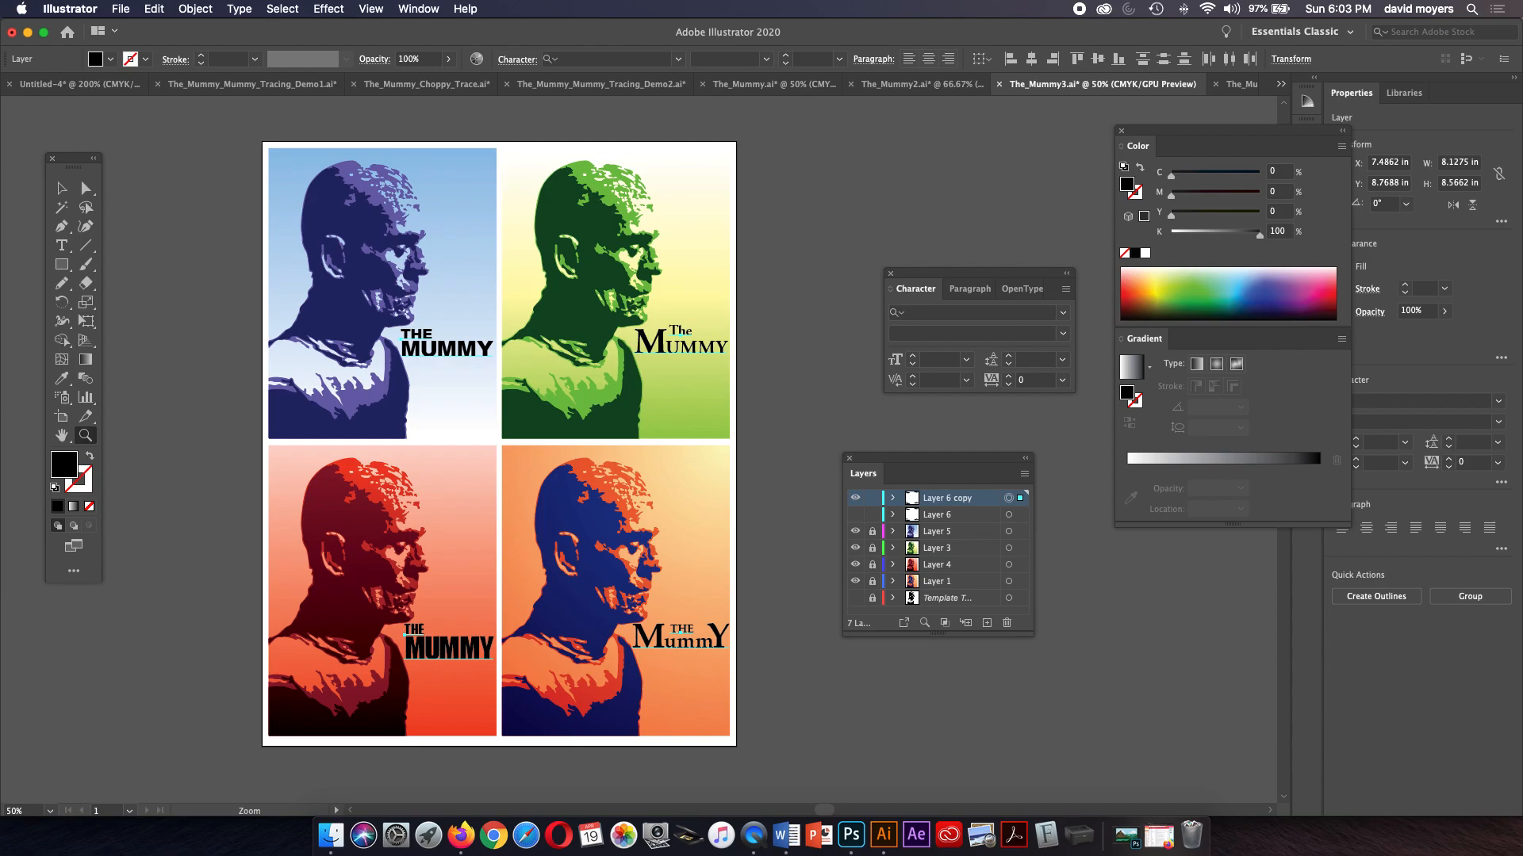
pyautogui.doubleClick(947, 498)
pyautogui.doubleClick(912, 498)
pyautogui.click(1008, 563)
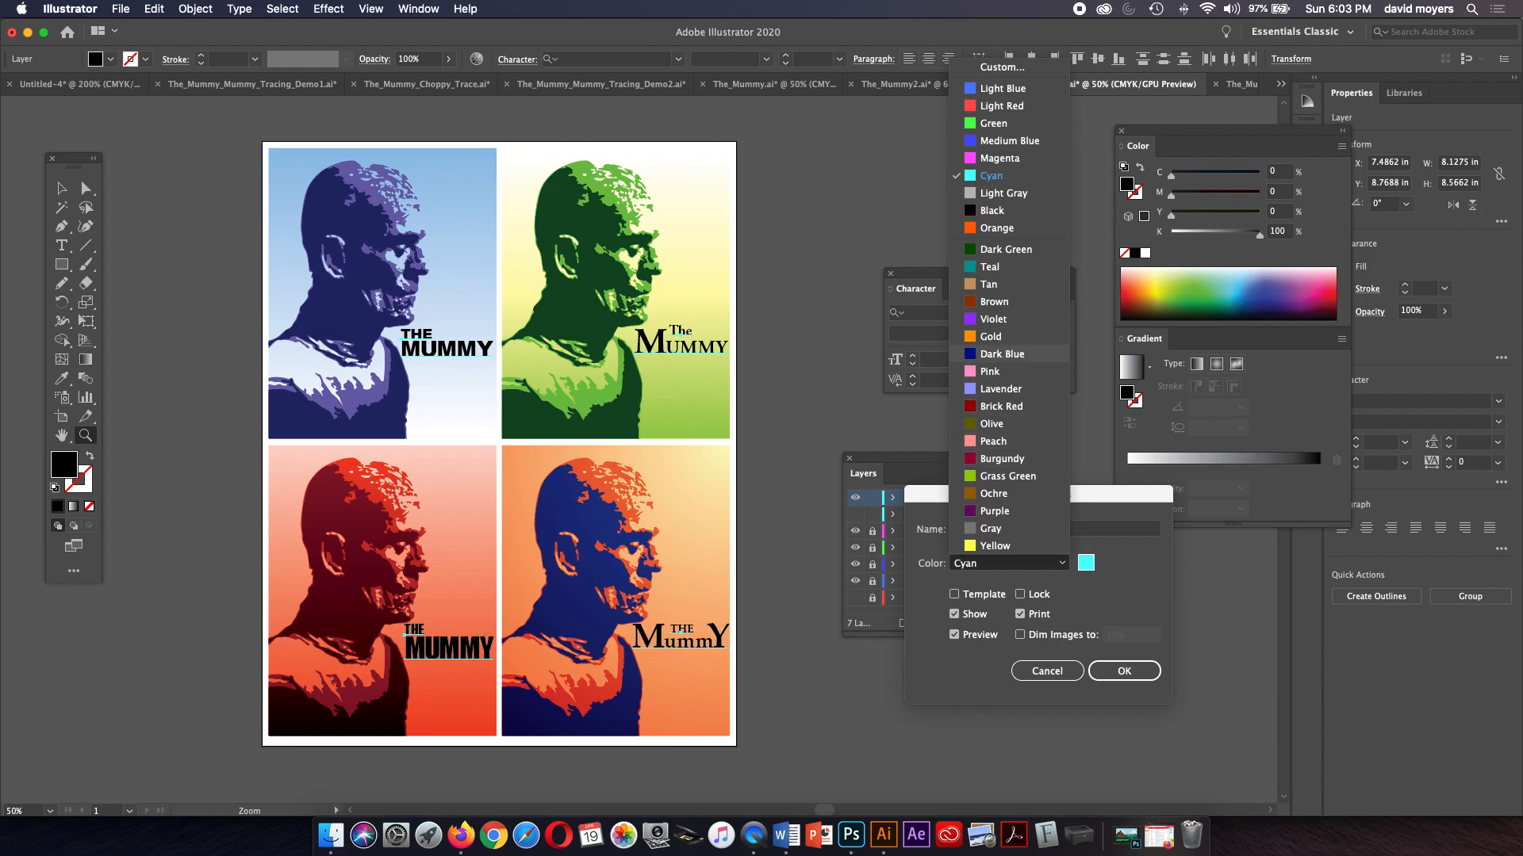
pyautogui.click(1001, 354)
pyautogui.press('Return')
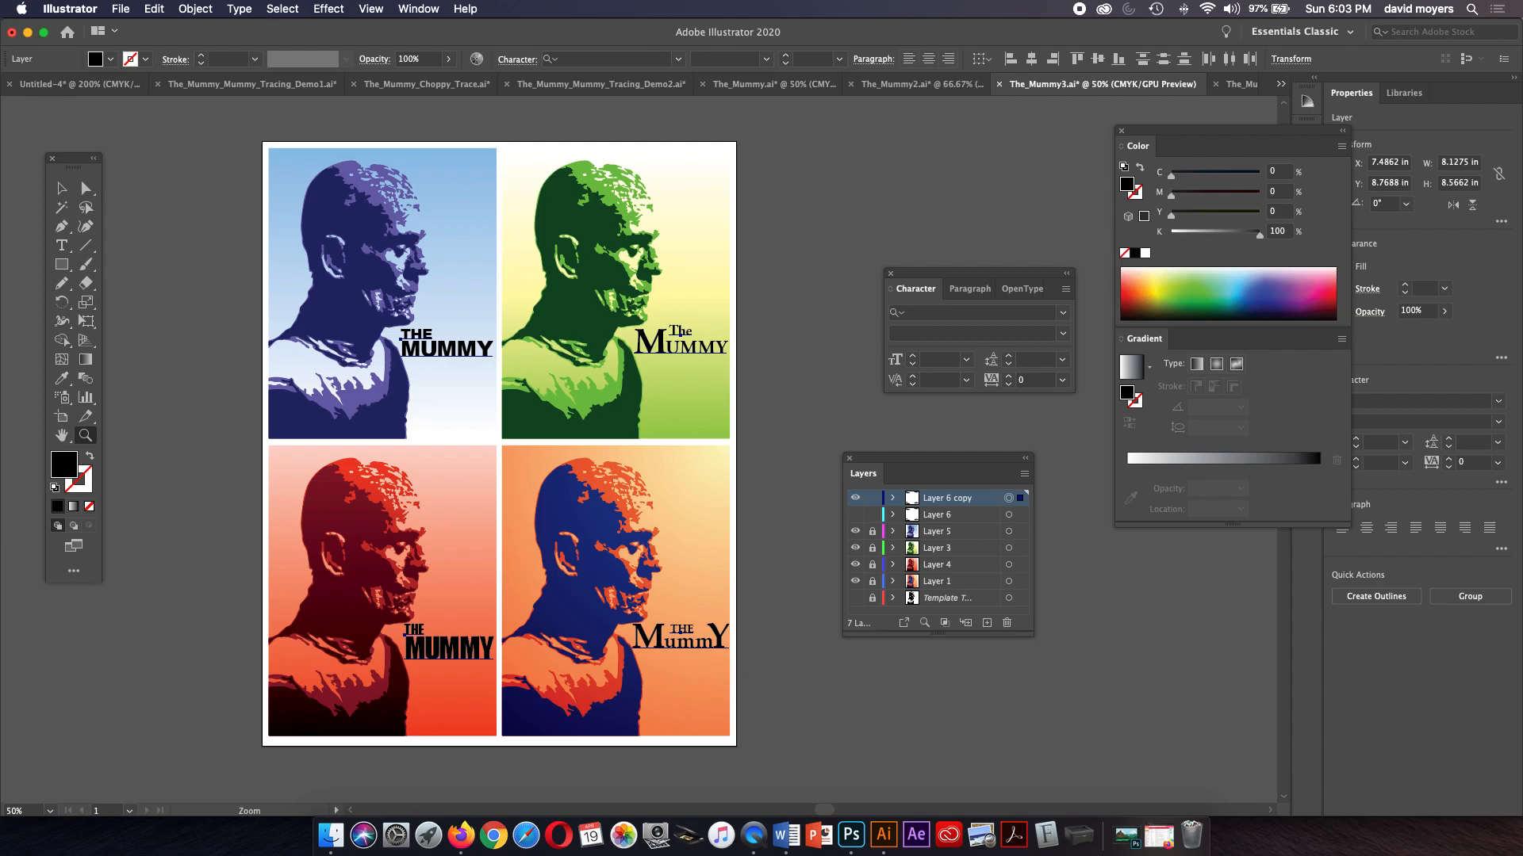
# Step: Convert the selected titles on Layer 6 copy to outlines and deselect them
pyautogui.click(240, 8)
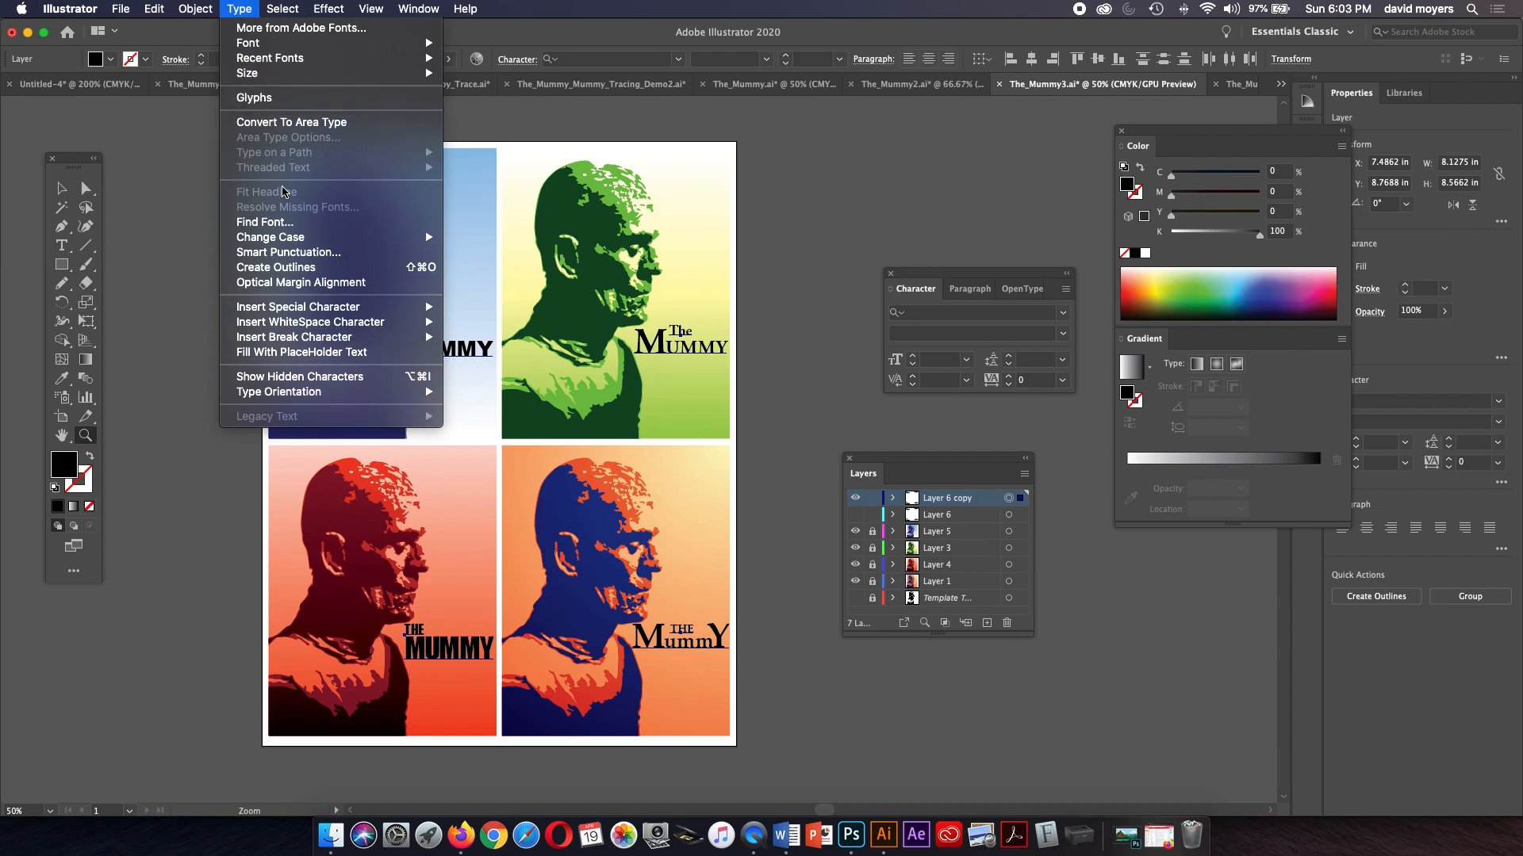
pyautogui.moveTo(285, 241)
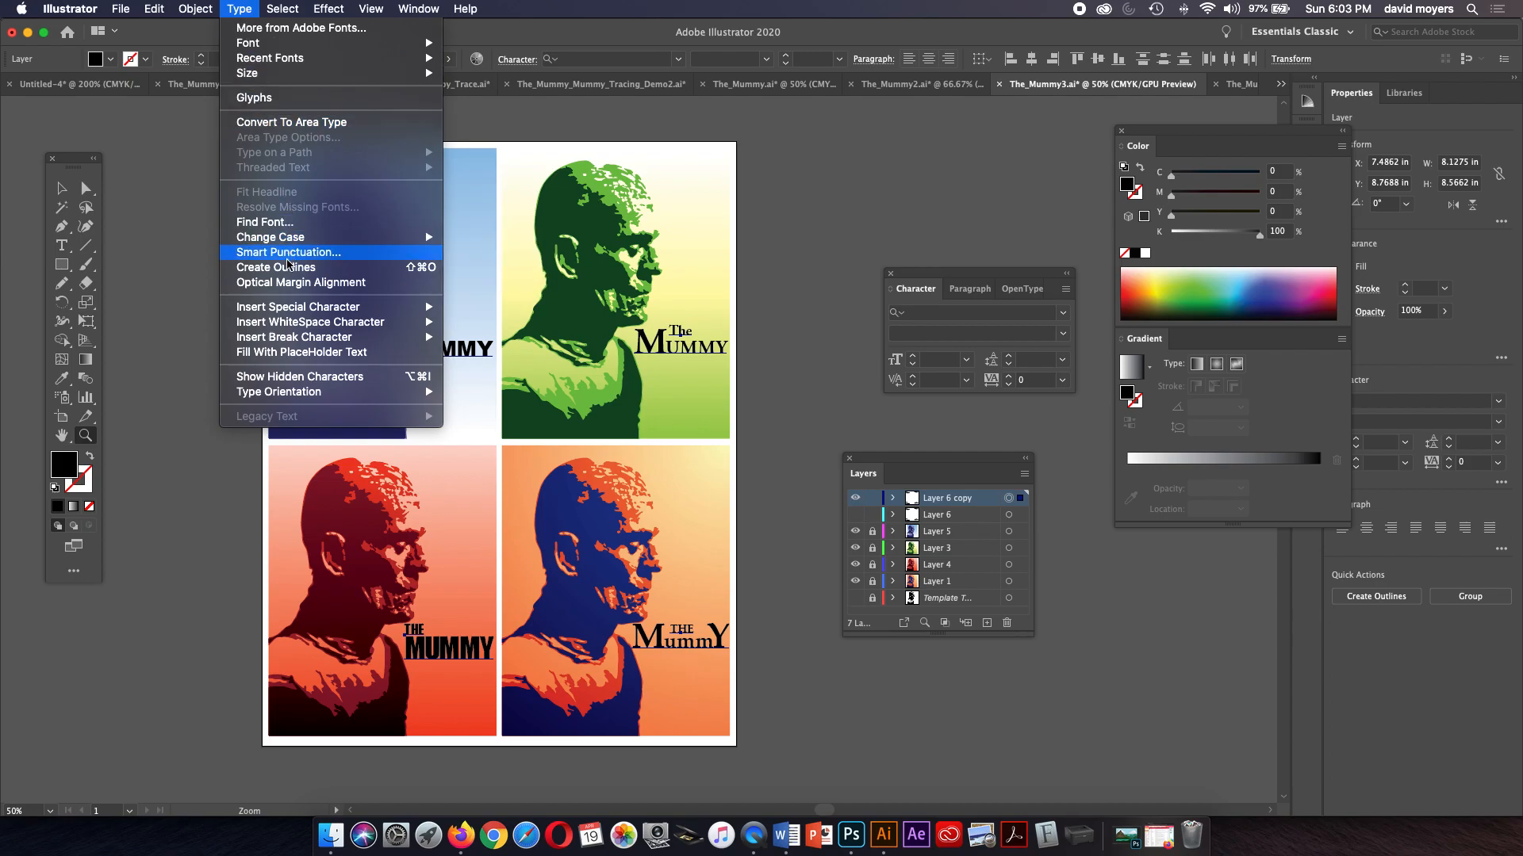
pyautogui.click(287, 268)
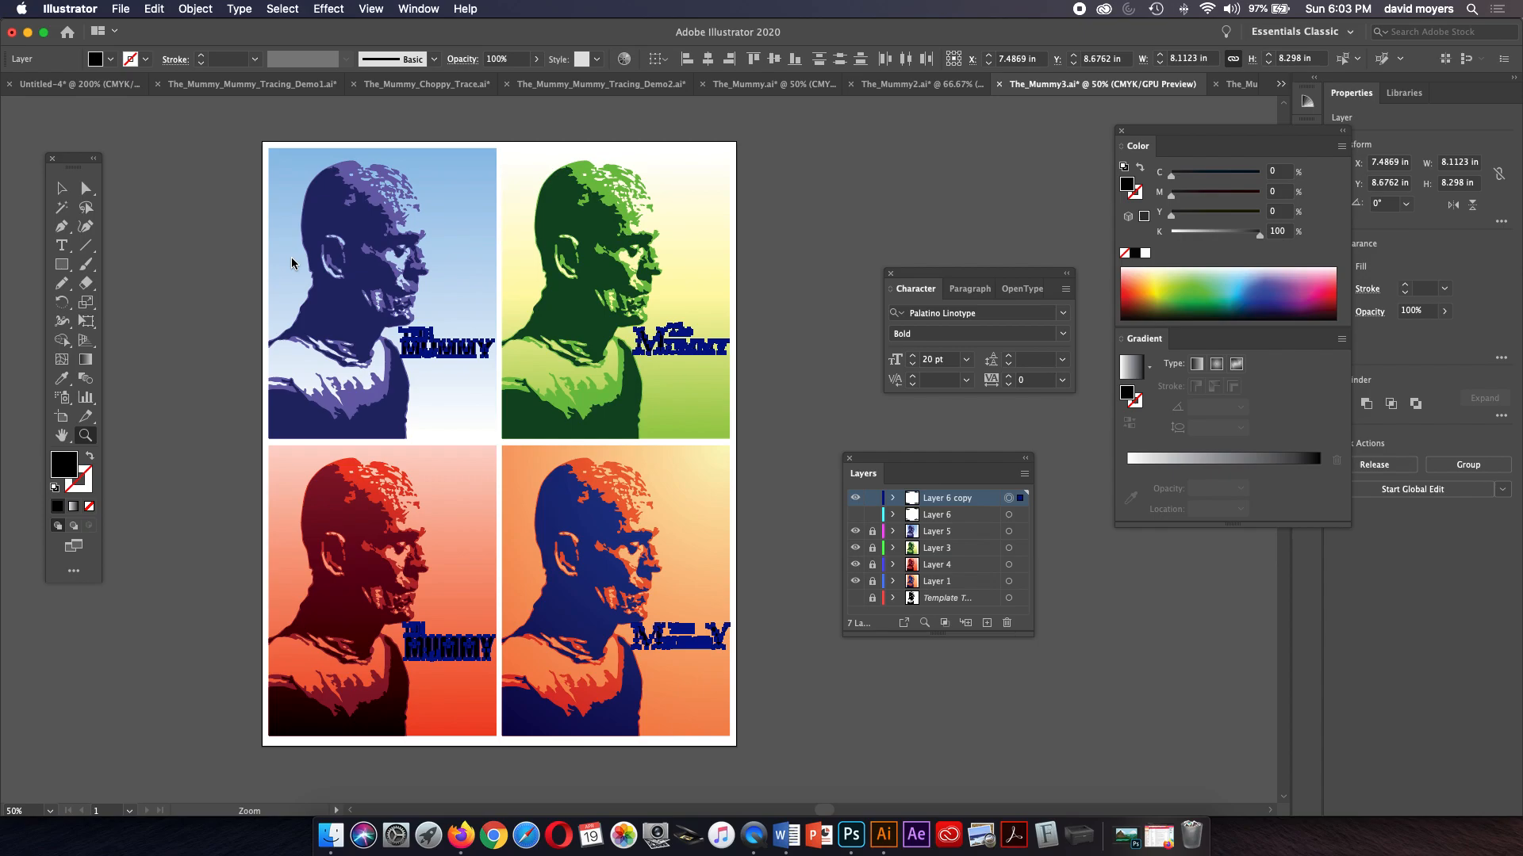
pyautogui.click(70, 192)
pyautogui.click(154, 222)
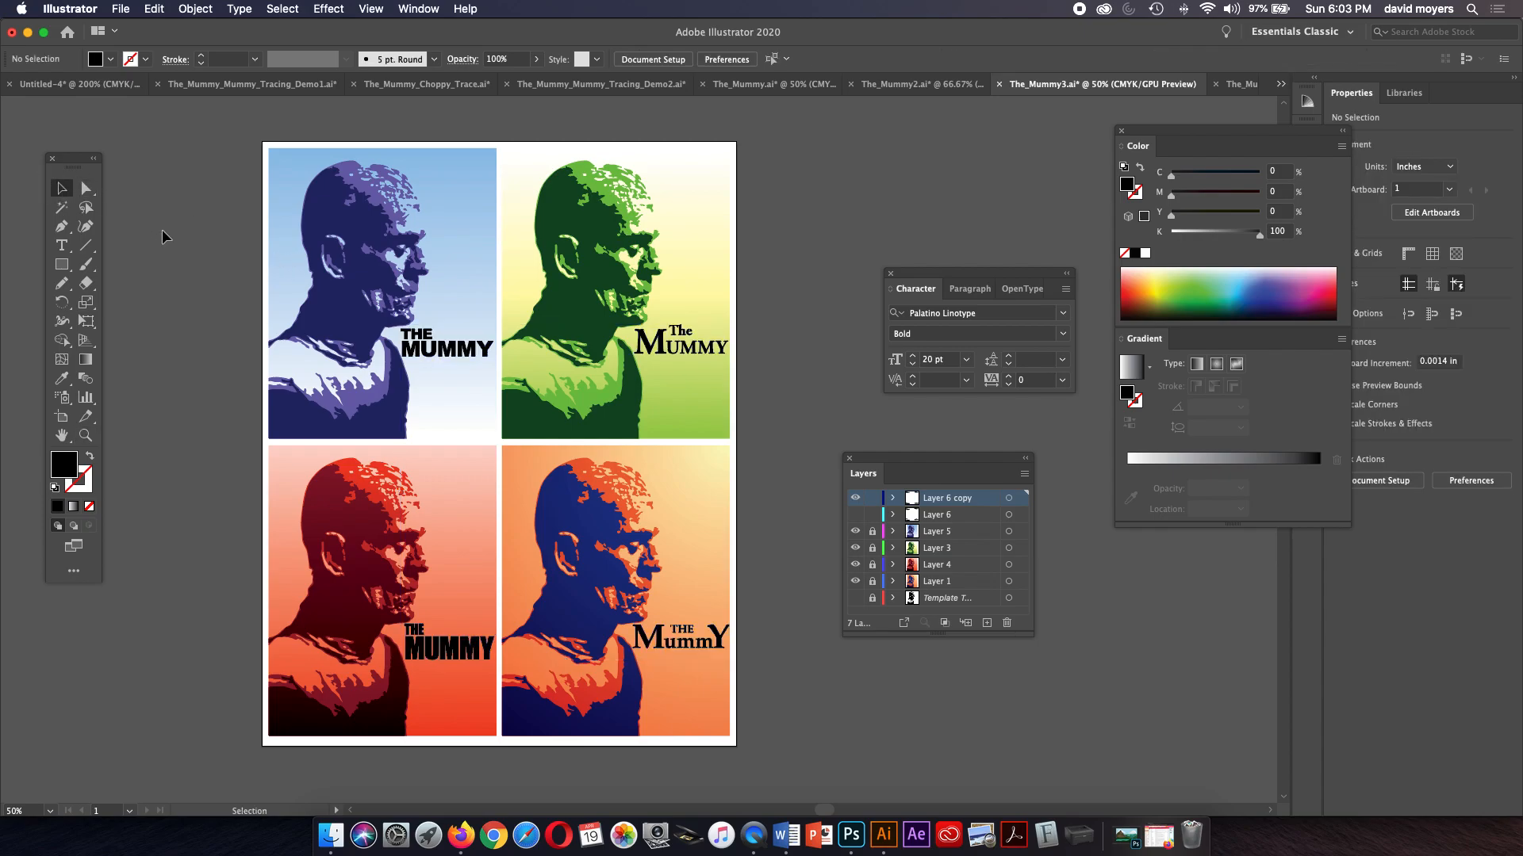
# Step: Examine the outlined title in the red panel by its anchor points and in Outline view
pyautogui.click(86, 436)
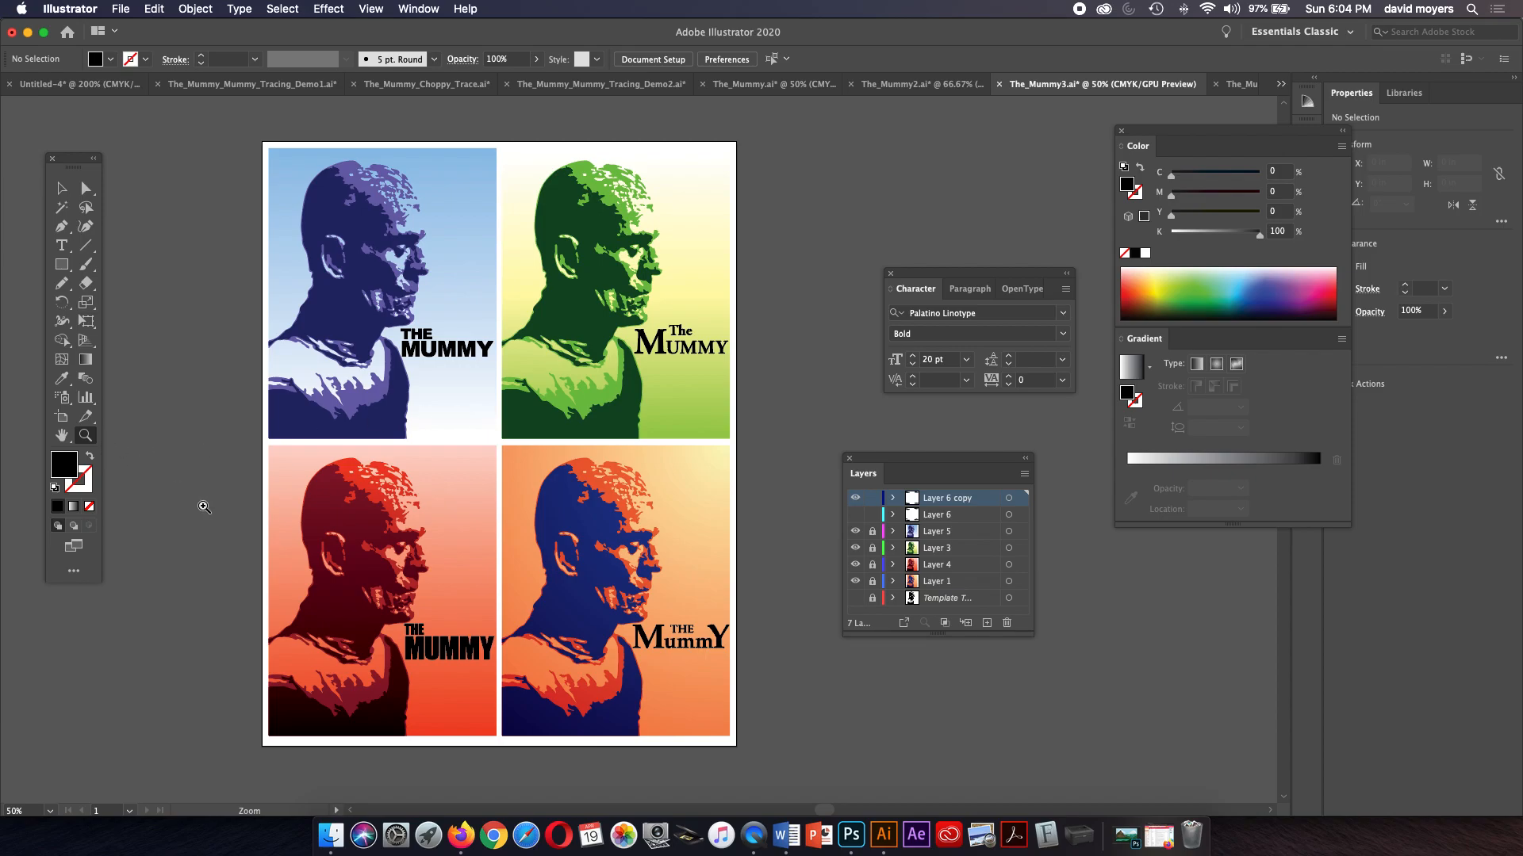
pyautogui.click(500, 616)
pyautogui.click(587, 492)
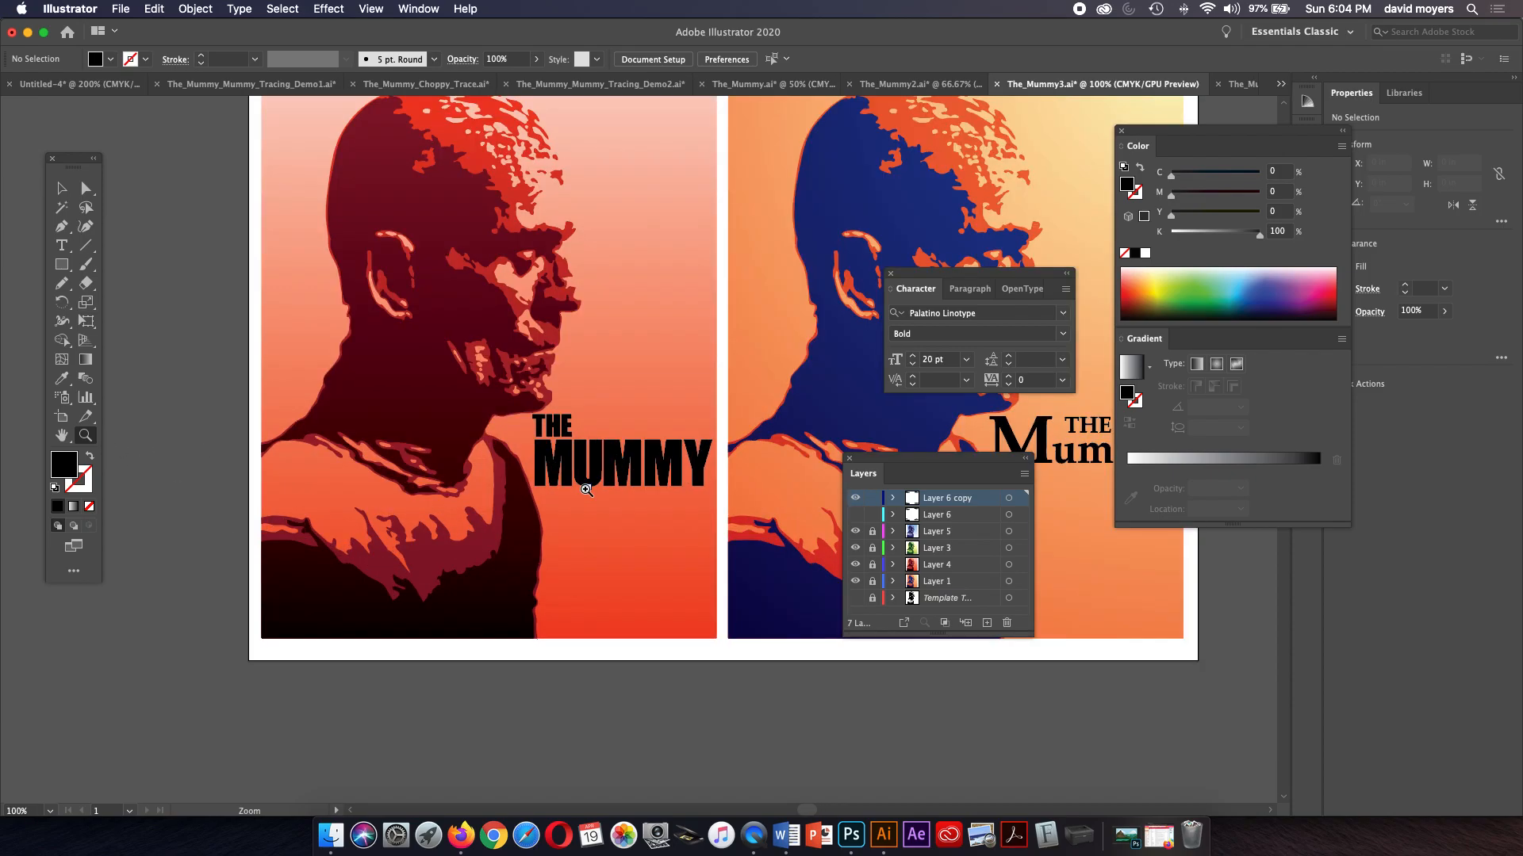
pyautogui.click(602, 464)
pyautogui.moveTo(646, 424); pyautogui.dragTo(366, 466)
pyautogui.press('space')
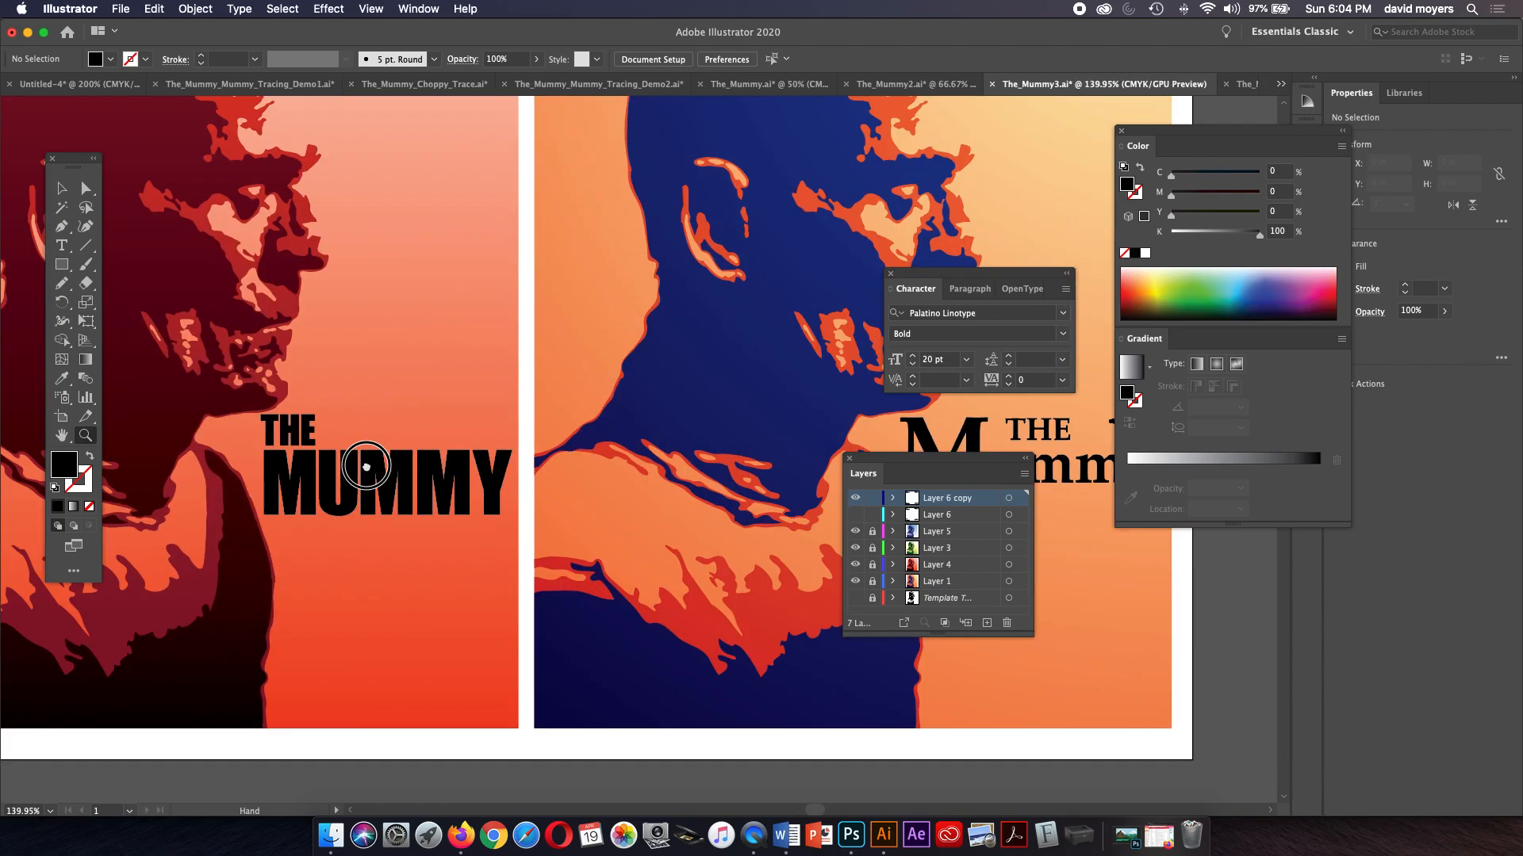
pyautogui.press('super+minus')
pyautogui.press('super+minus')
pyautogui.press('space')
pyautogui.moveTo(366, 465); pyautogui.dragTo(329, 631)
pyautogui.click(62, 188)
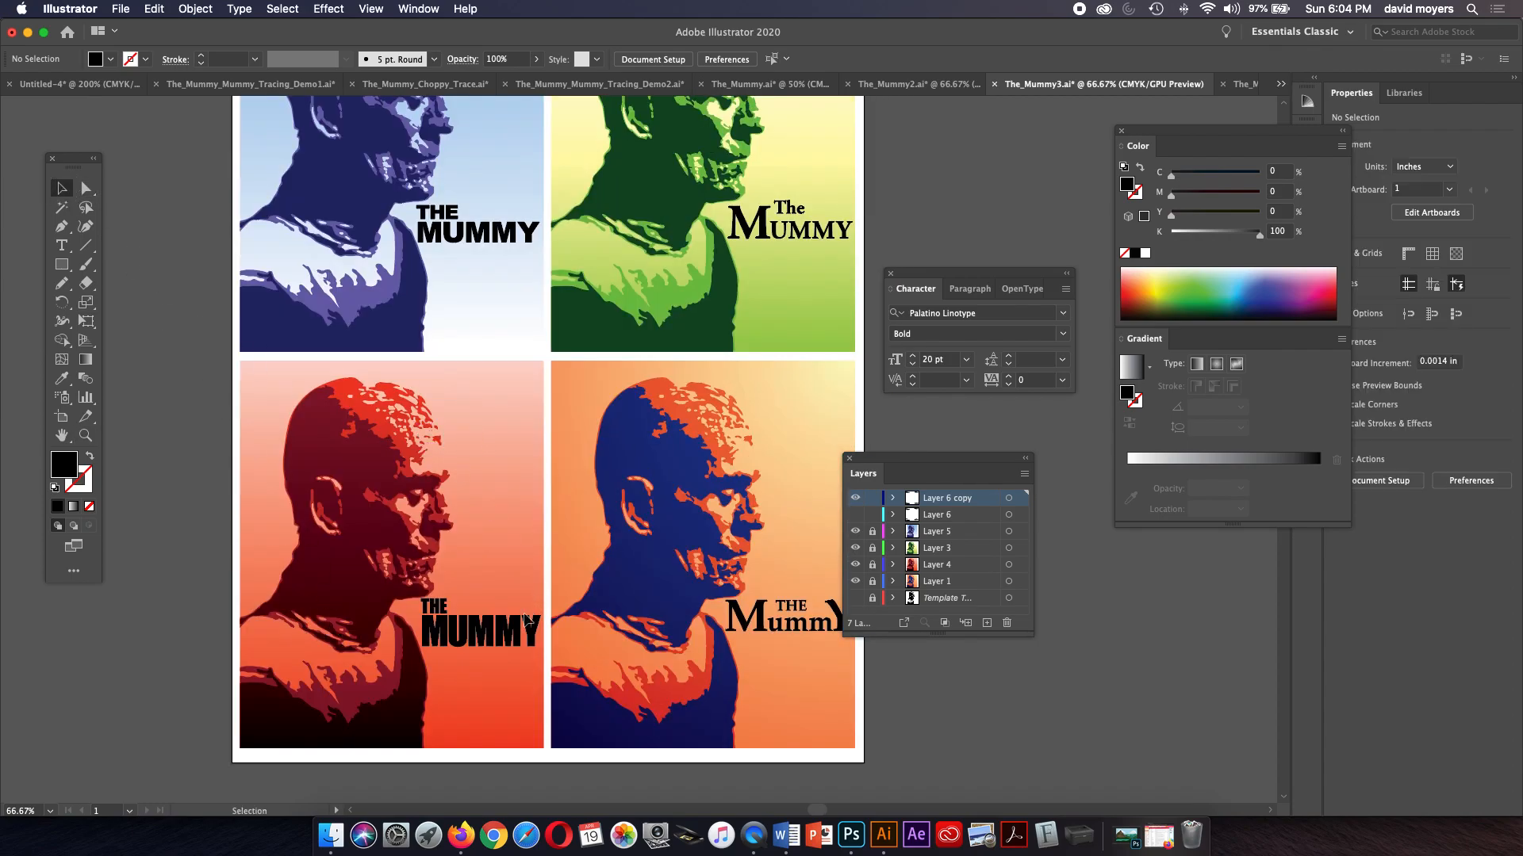
pyautogui.click(512, 632)
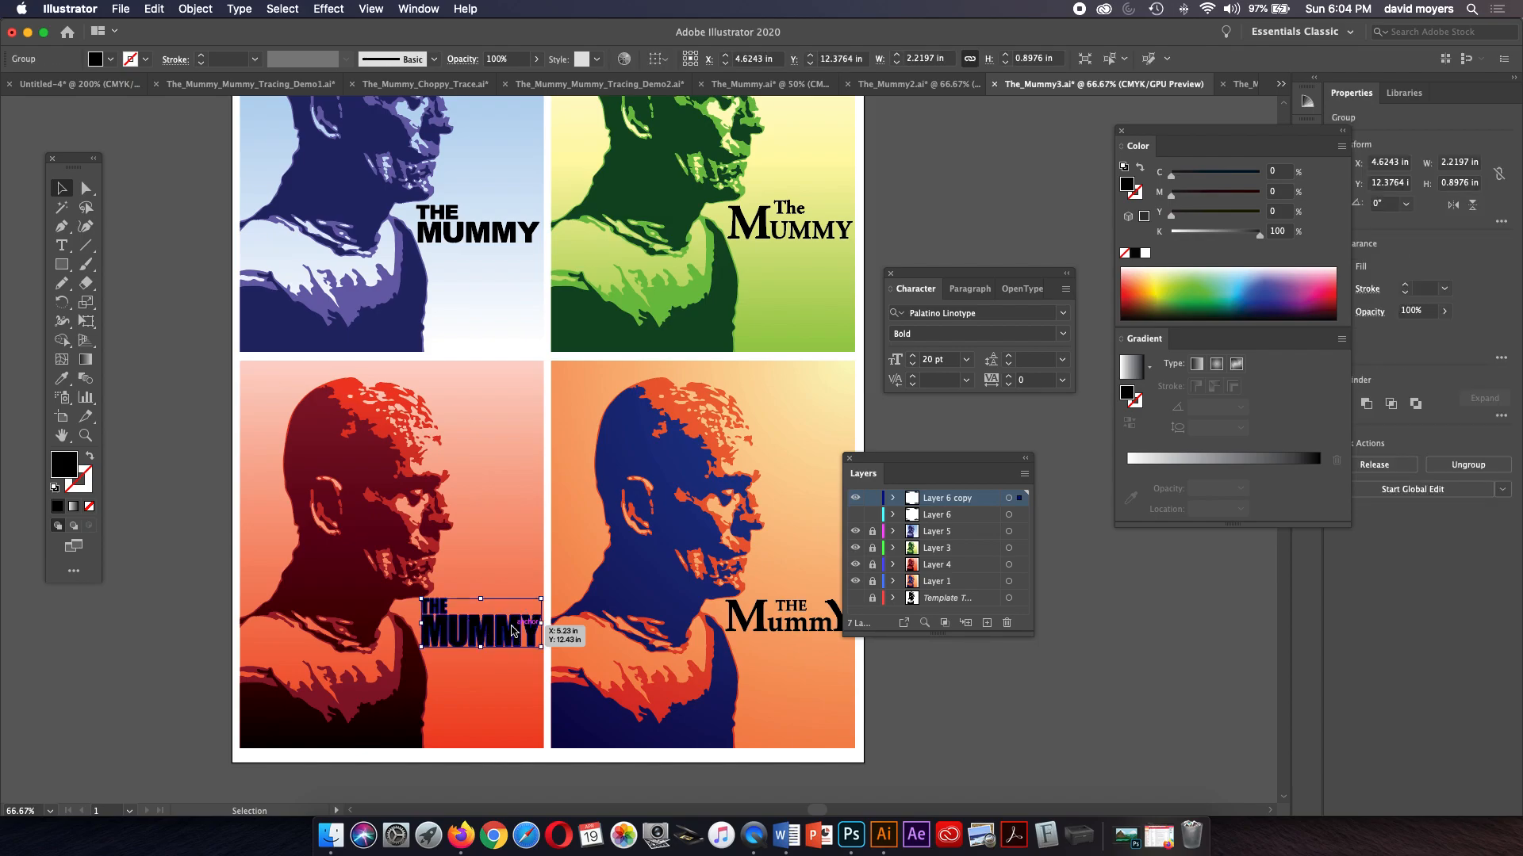
pyautogui.press('a')
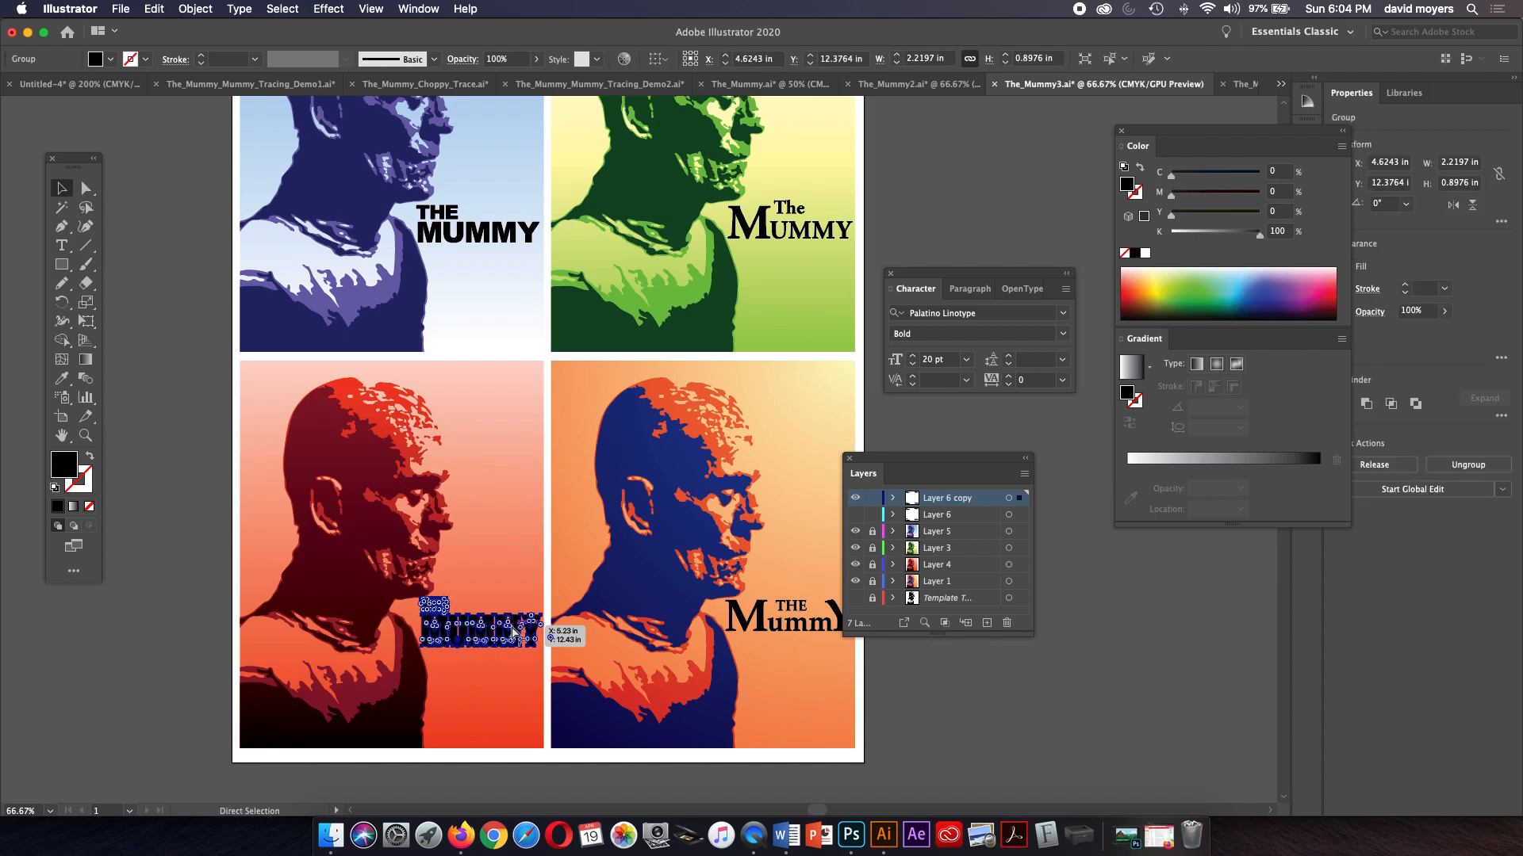
pyautogui.press('super+y')
pyautogui.press('v')
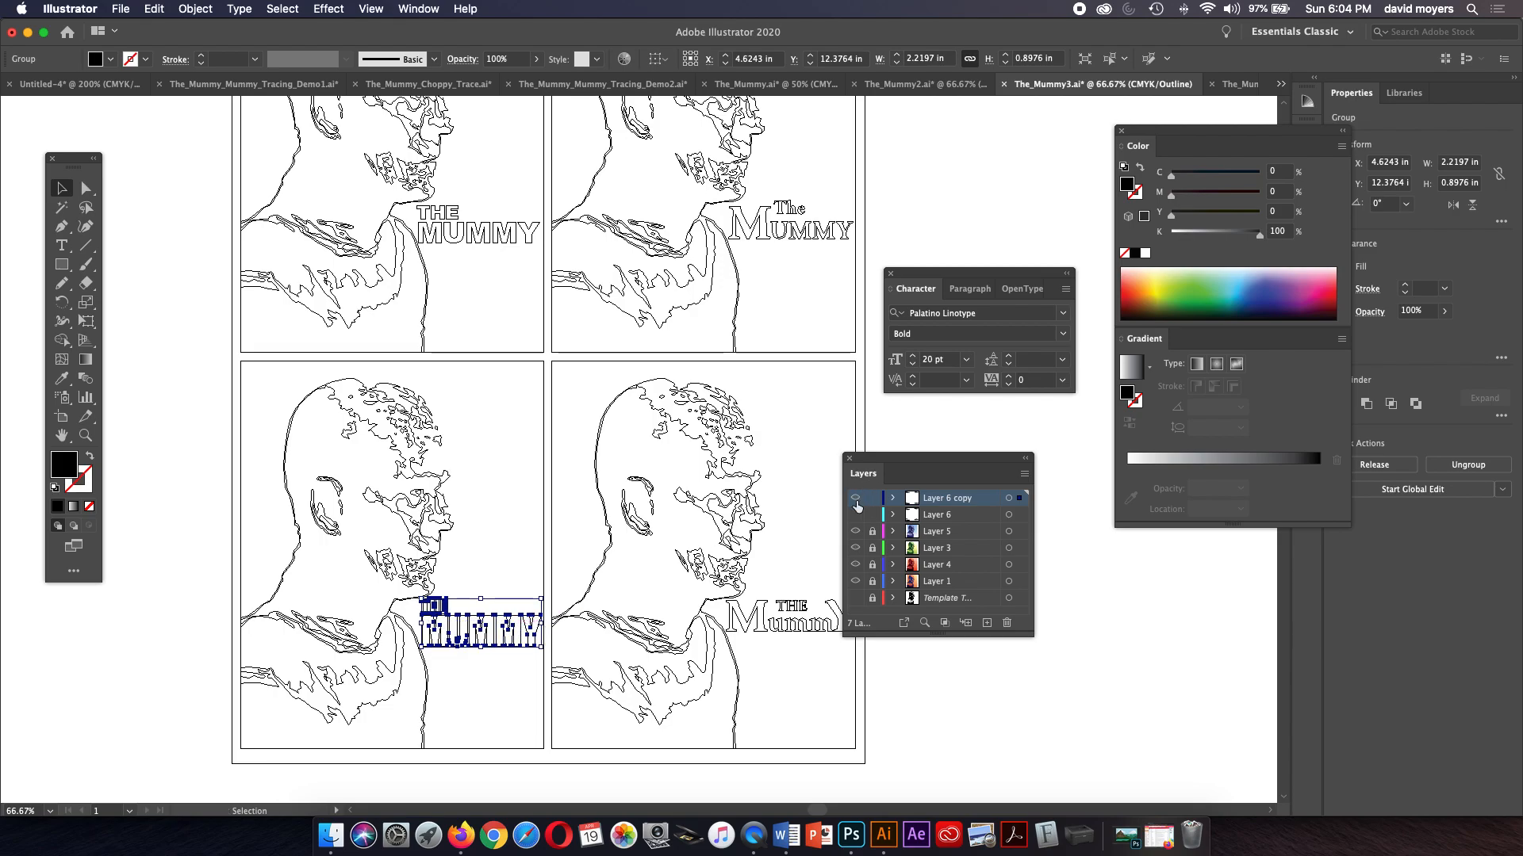
# Step: Compare the outlined titles on Layer 6 copy with the live text on Layer 6 in Outline view, and return to the color preview
pyautogui.click(855, 498)
pyautogui.click(854, 514)
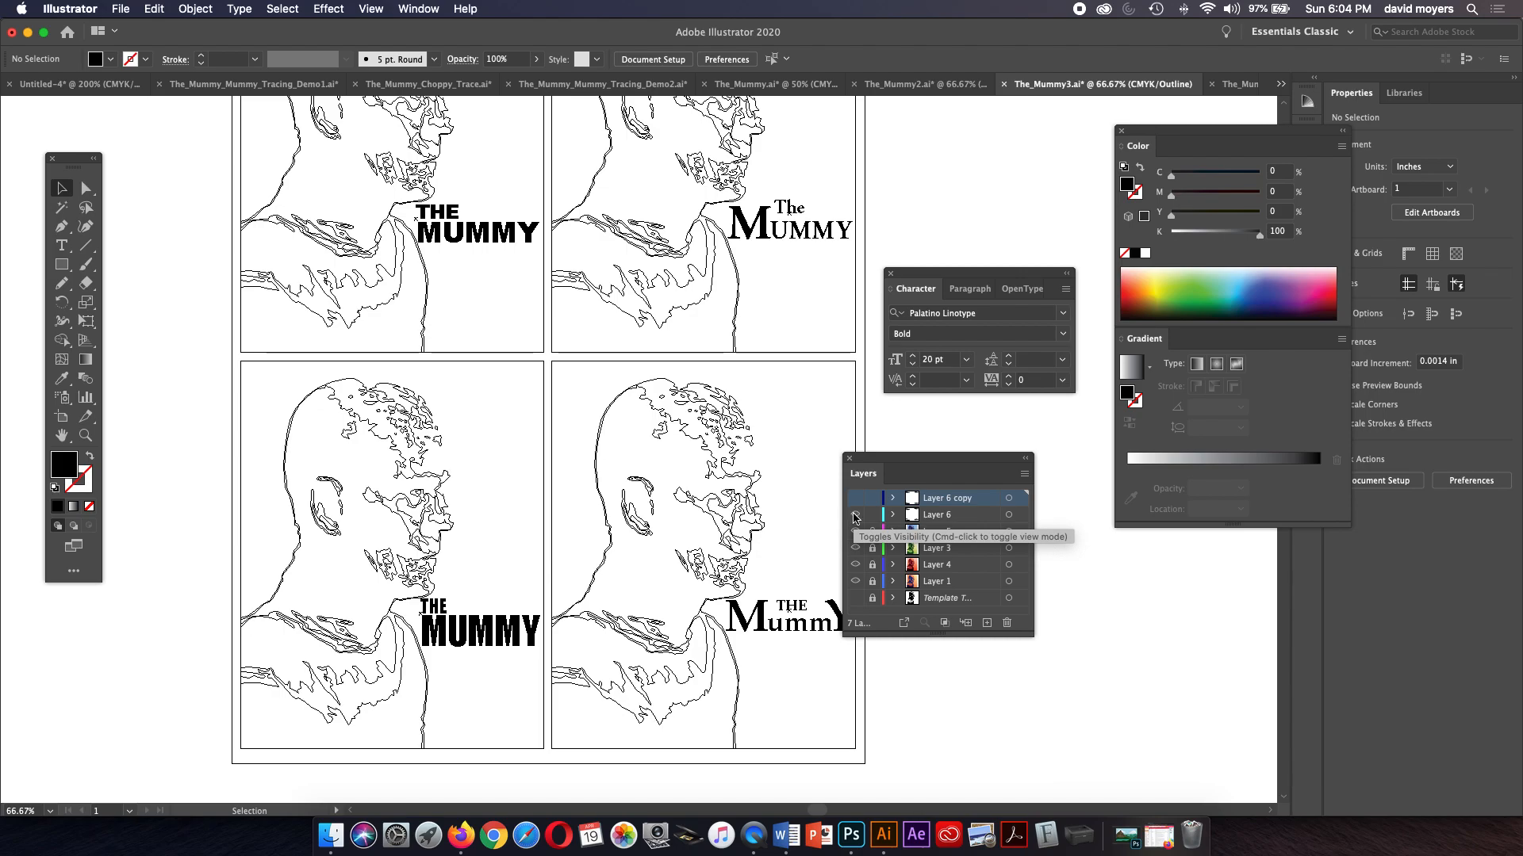
pyautogui.click(854, 514)
pyautogui.click(855, 498)
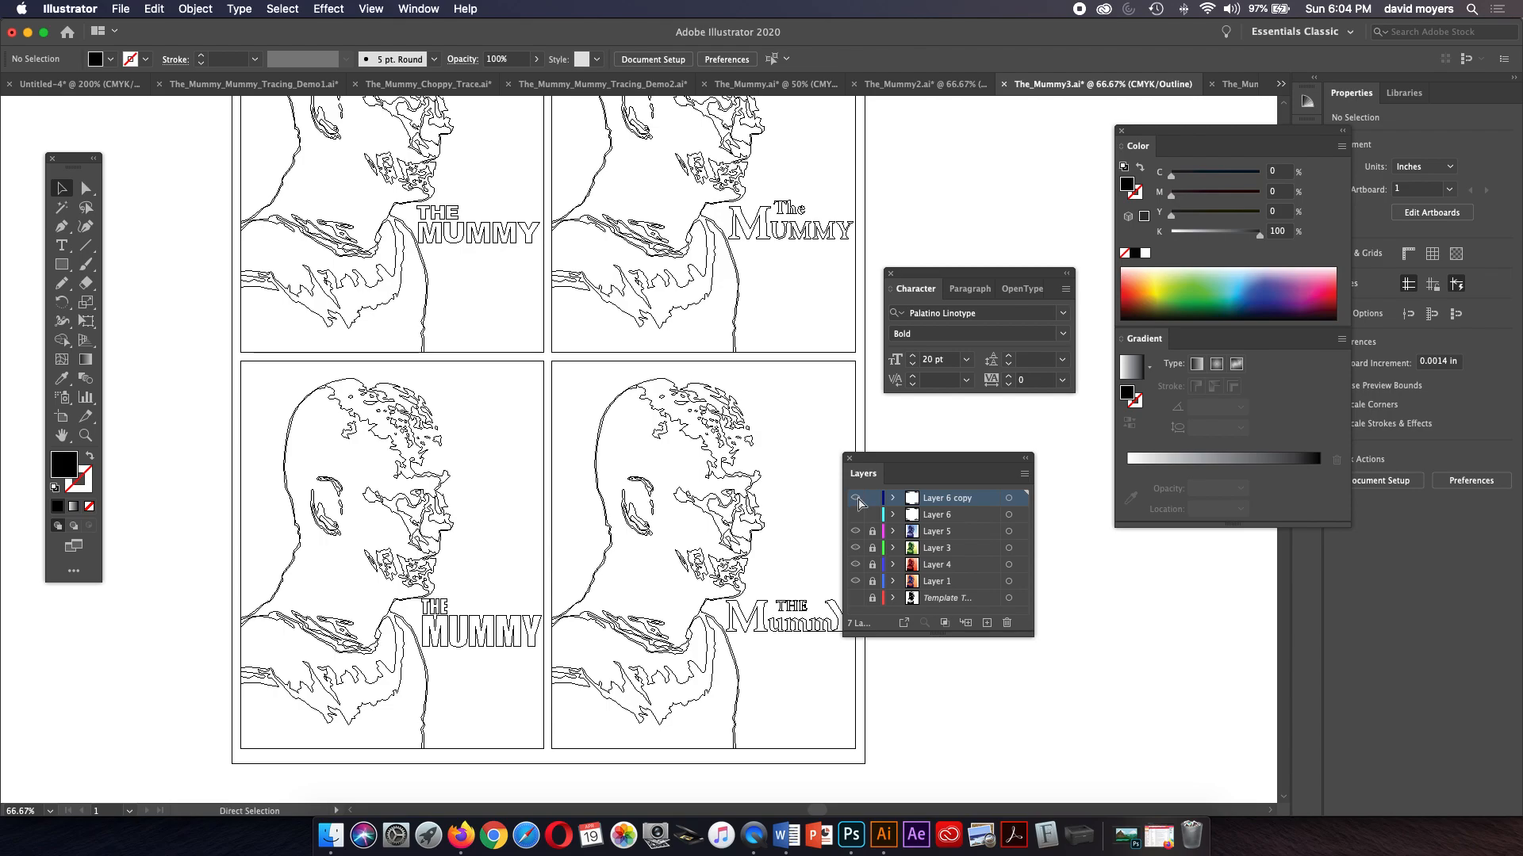
pyautogui.press('super+y')
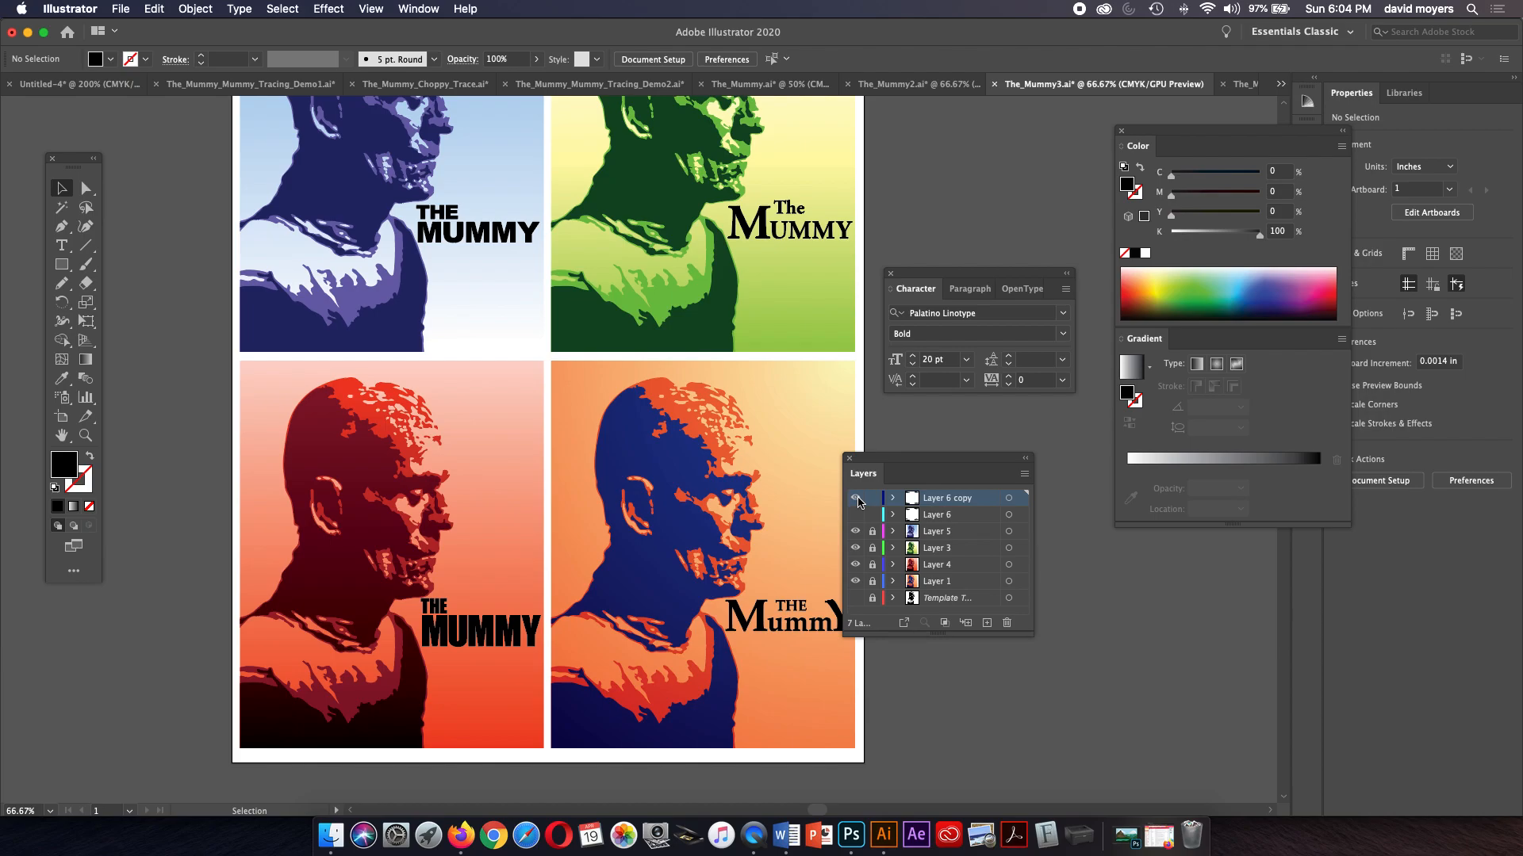
# Step: Try to fill the red panel's live text title on Layer 6 with a sampled gradient, and switch visibility back to Layer 6 copy
pyautogui.click(855, 499)
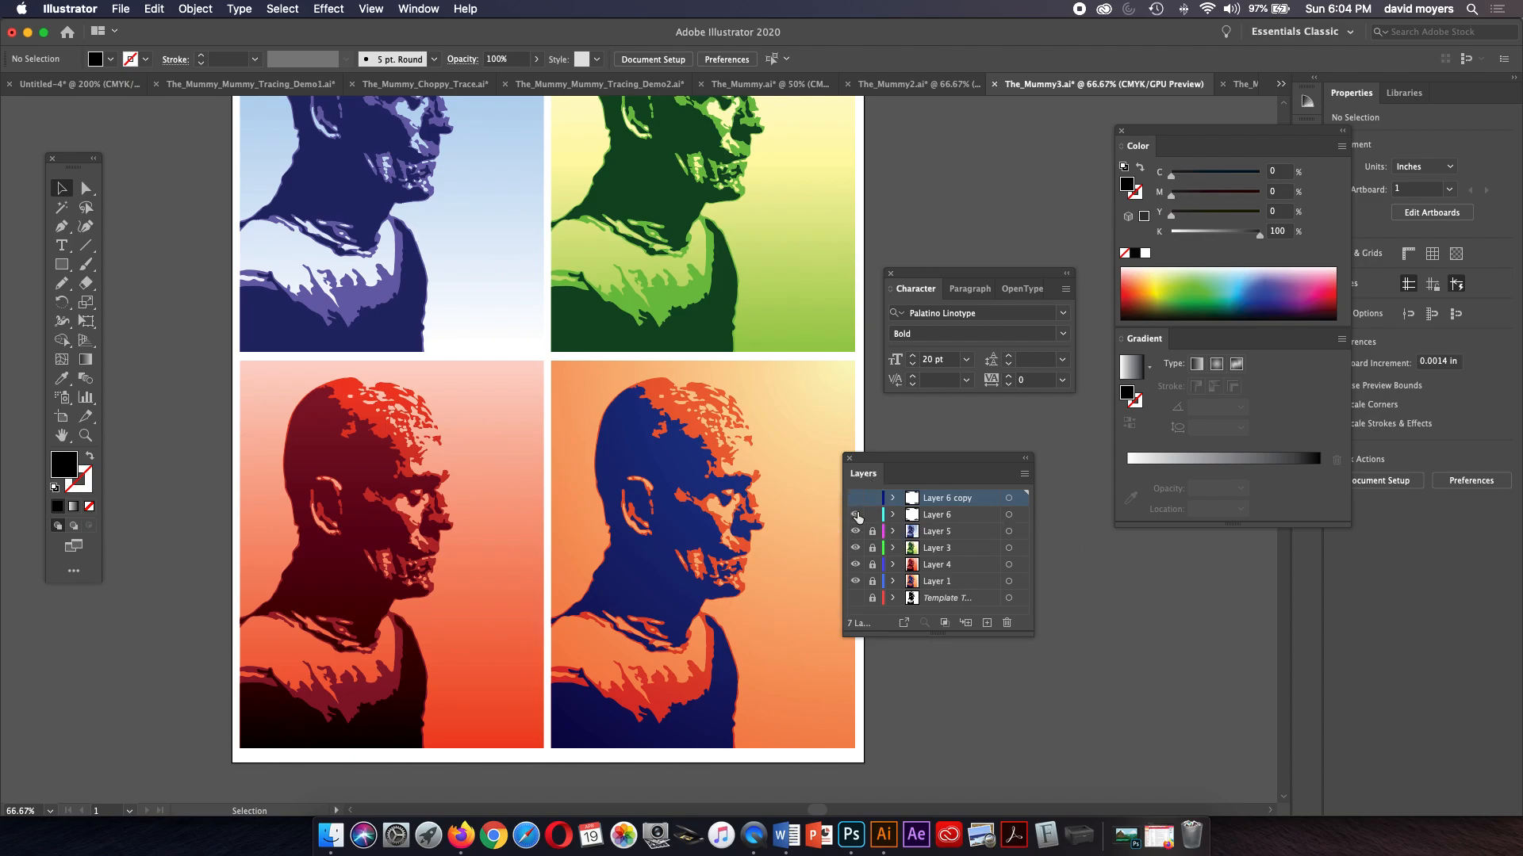
pyautogui.click(857, 515)
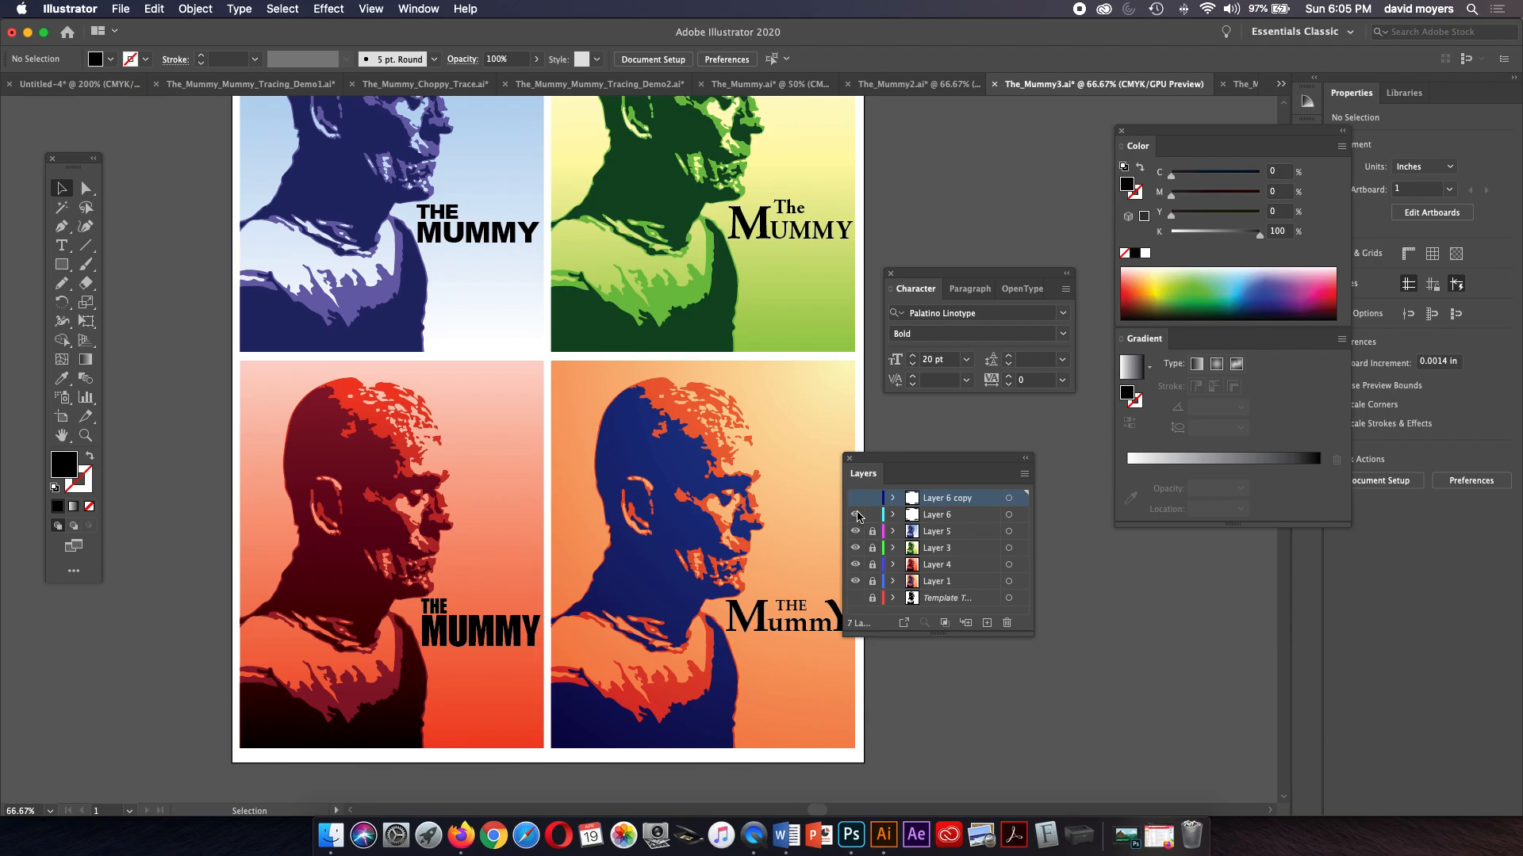
pyautogui.click(856, 515)
pyautogui.click(856, 515)
pyautogui.click(62, 189)
pyautogui.click(469, 630)
pyautogui.press('i')
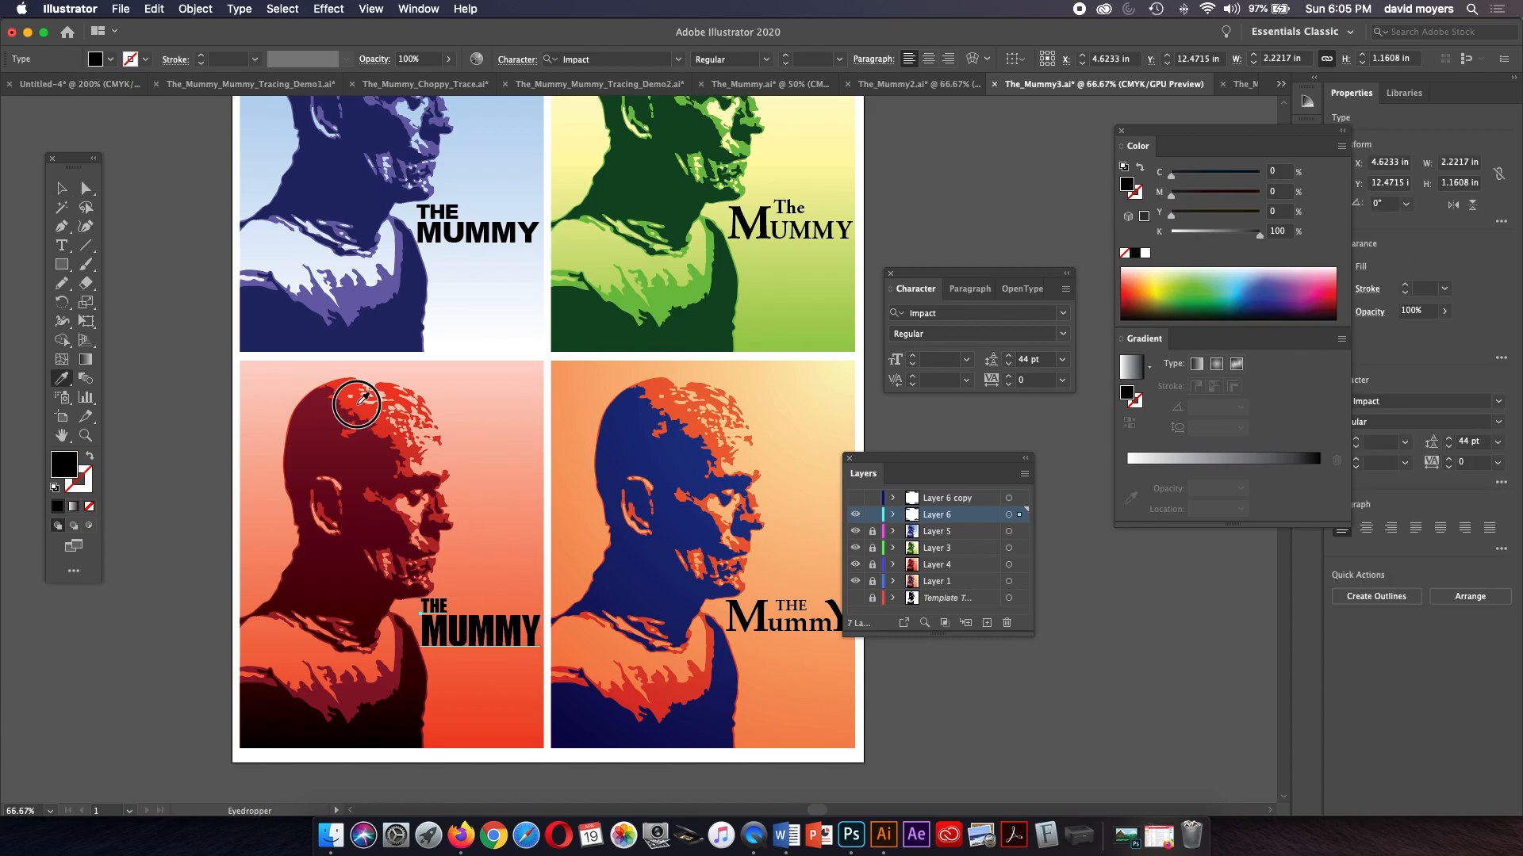
pyautogui.click(364, 397)
pyautogui.click(521, 451)
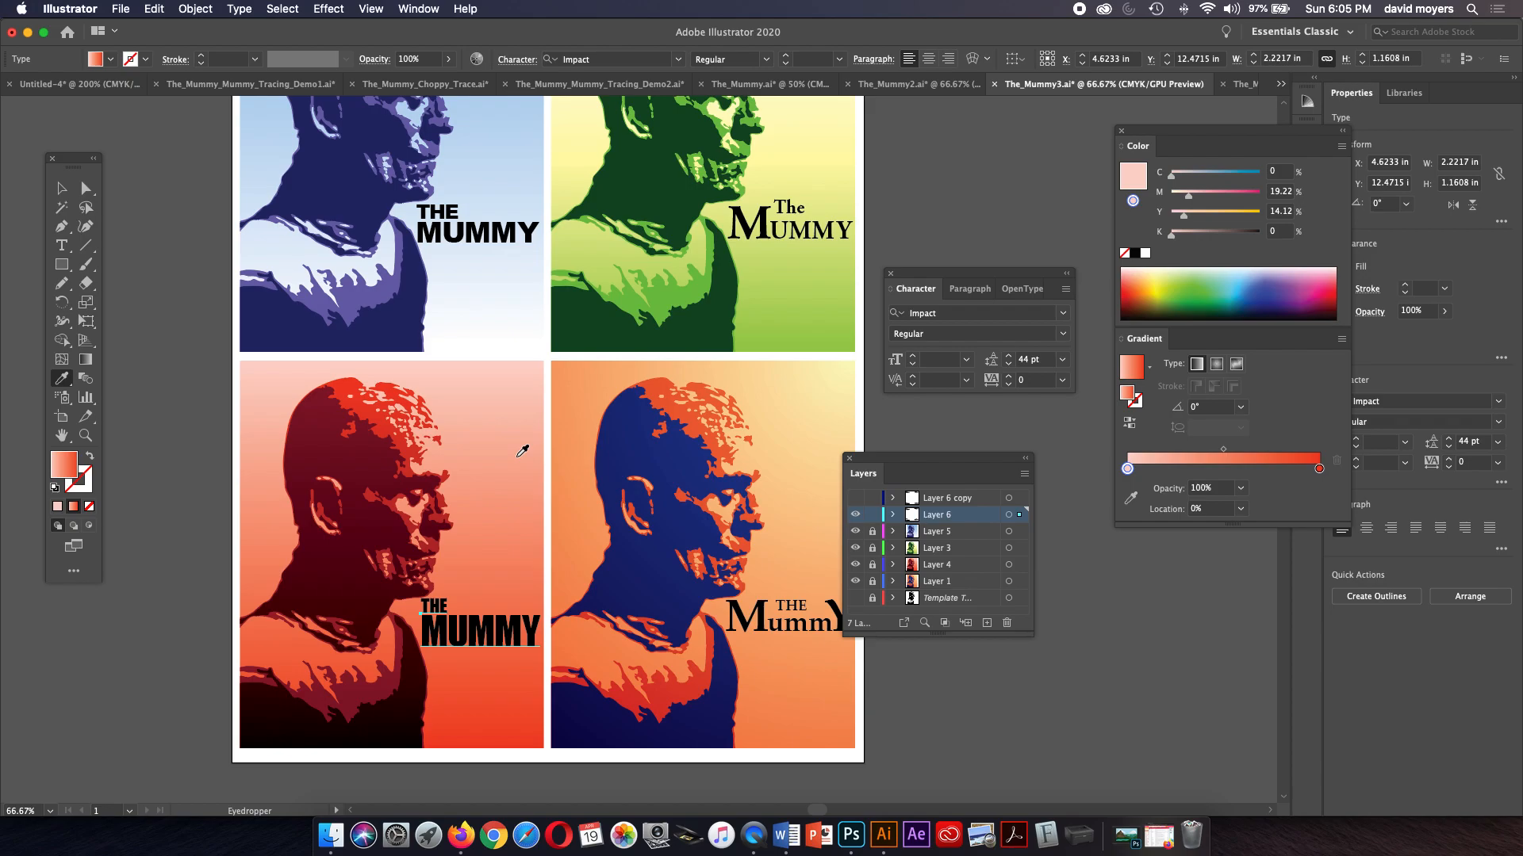
pyautogui.click(855, 515)
pyautogui.click(855, 498)
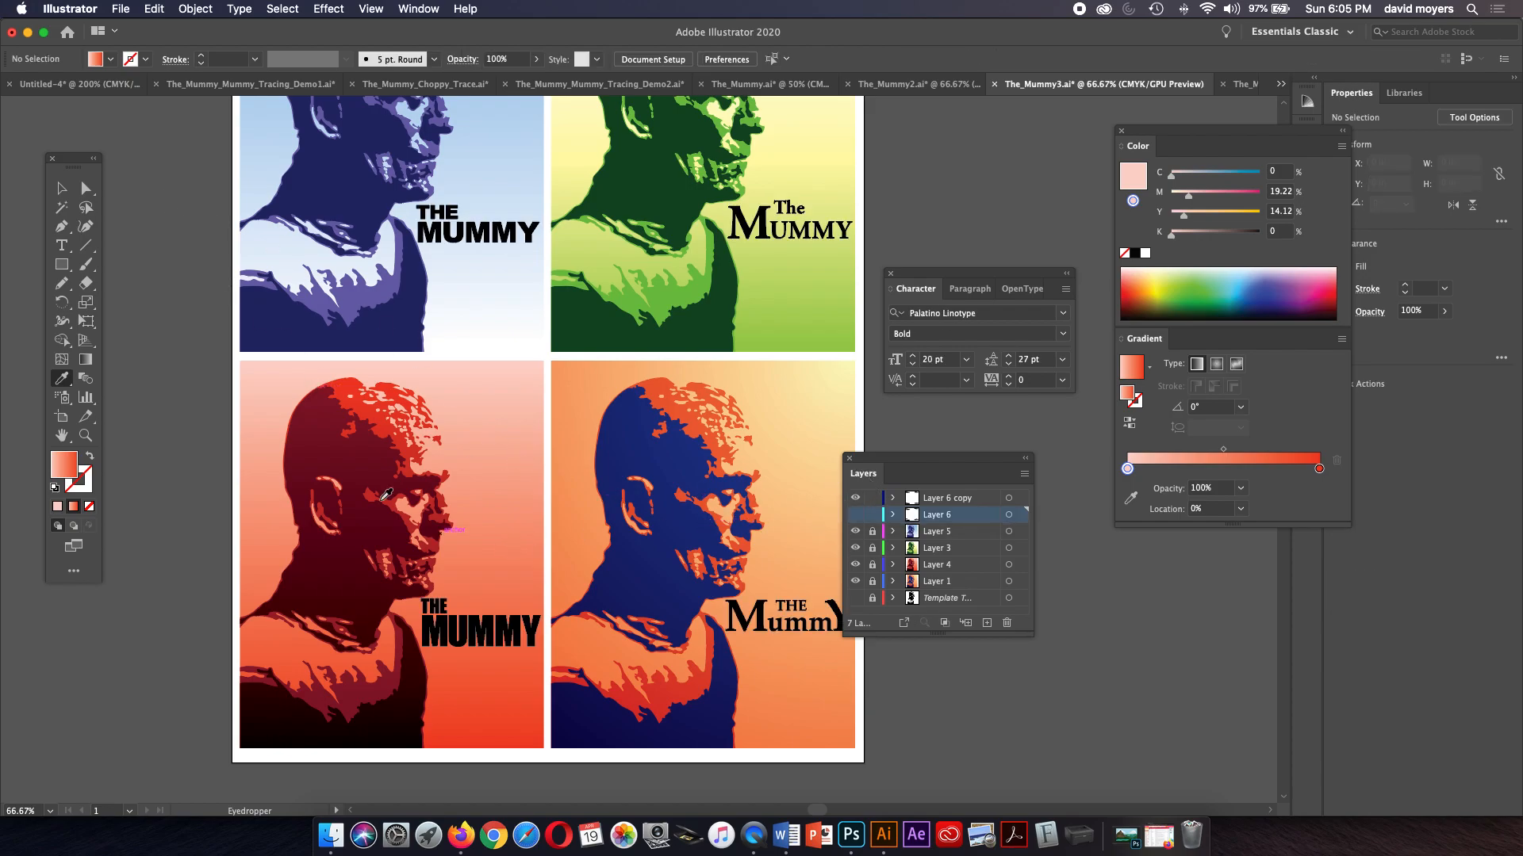
# Step: Fill the outlined title in the red panel with the bright-red-to-dark-red gradient sampled from the portrait above it
pyautogui.click(61, 188)
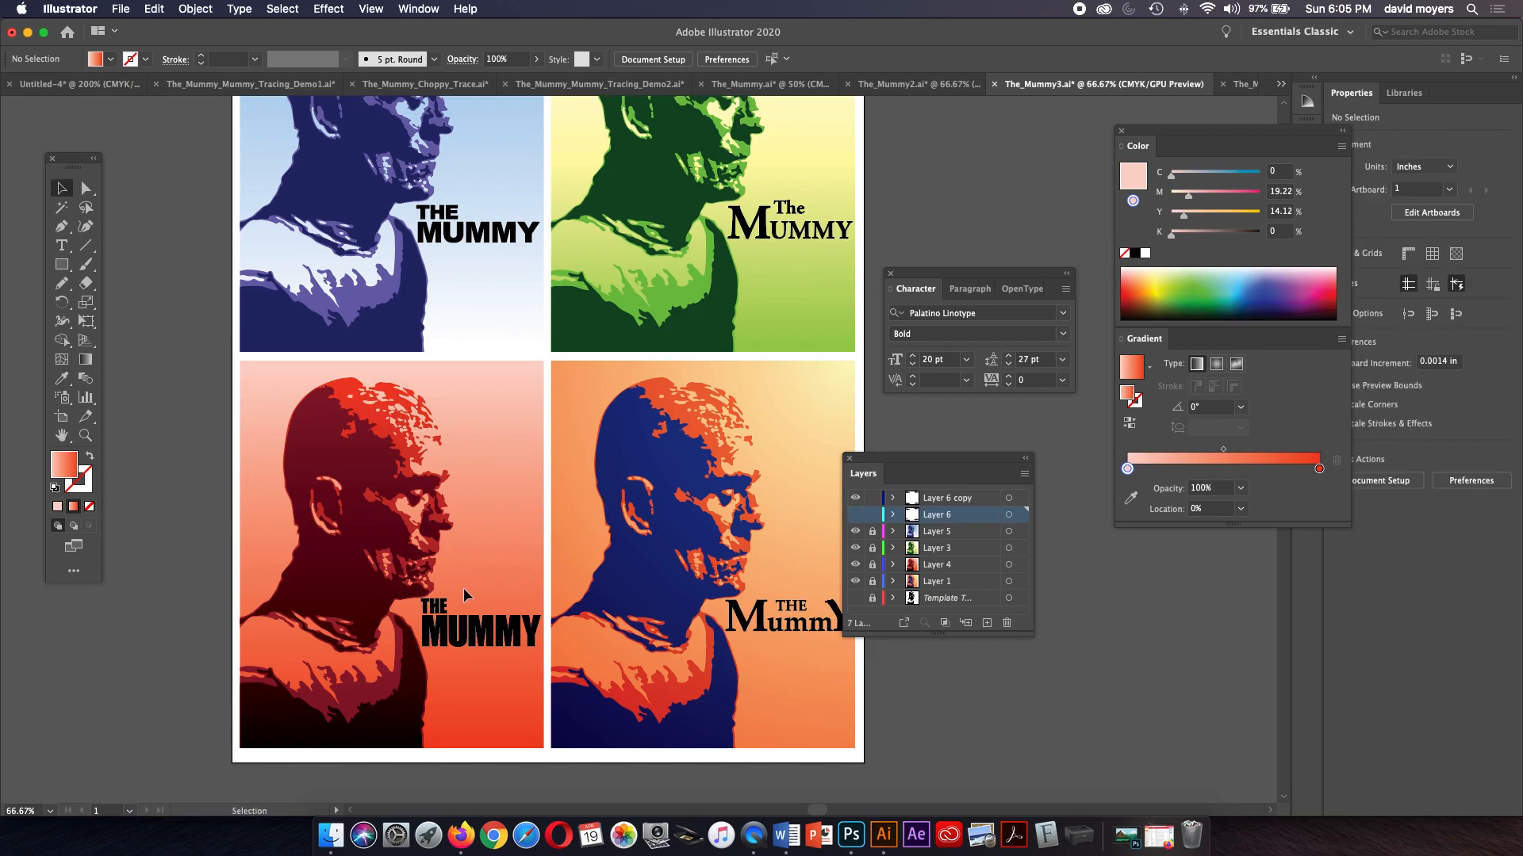
pyautogui.click(481, 628)
pyautogui.press('i')
pyautogui.click(388, 451)
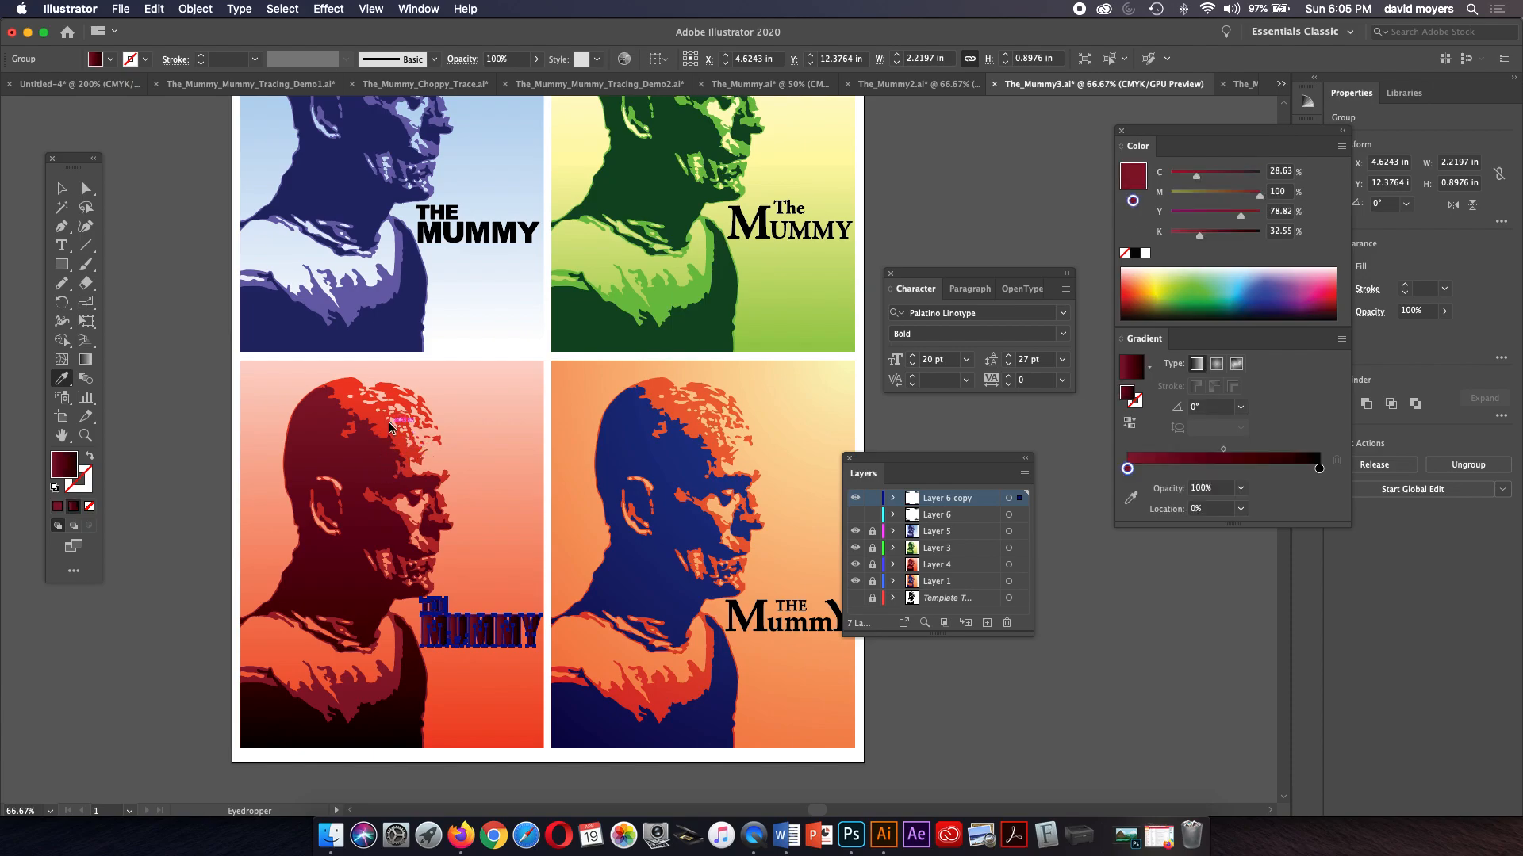
pyautogui.click(383, 428)
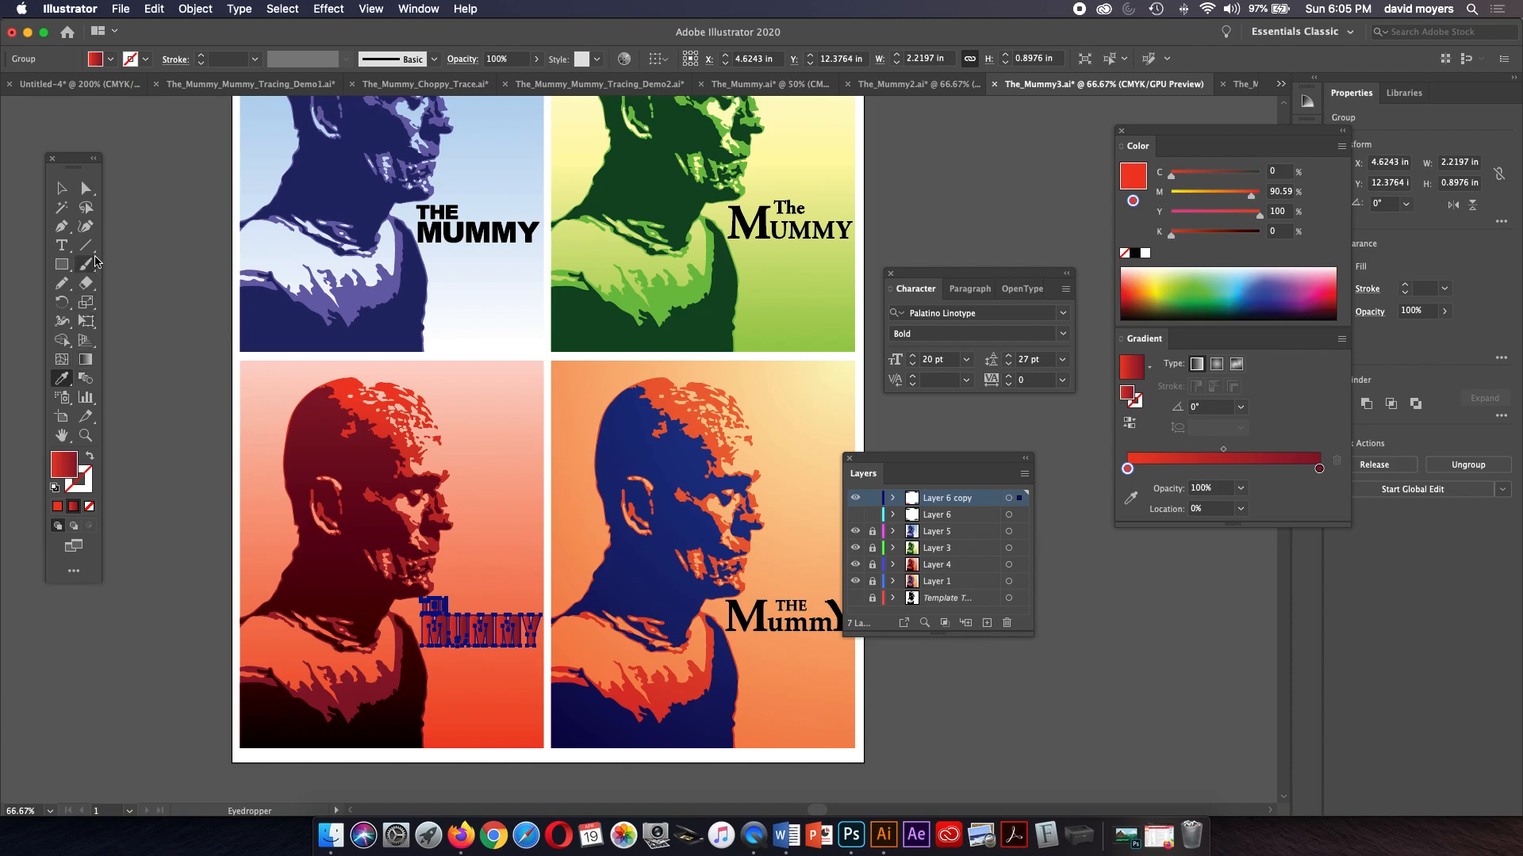
# Step: Redraw the gradient straight down across the red panel's title at -90° and deselect the title
pyautogui.click(86, 359)
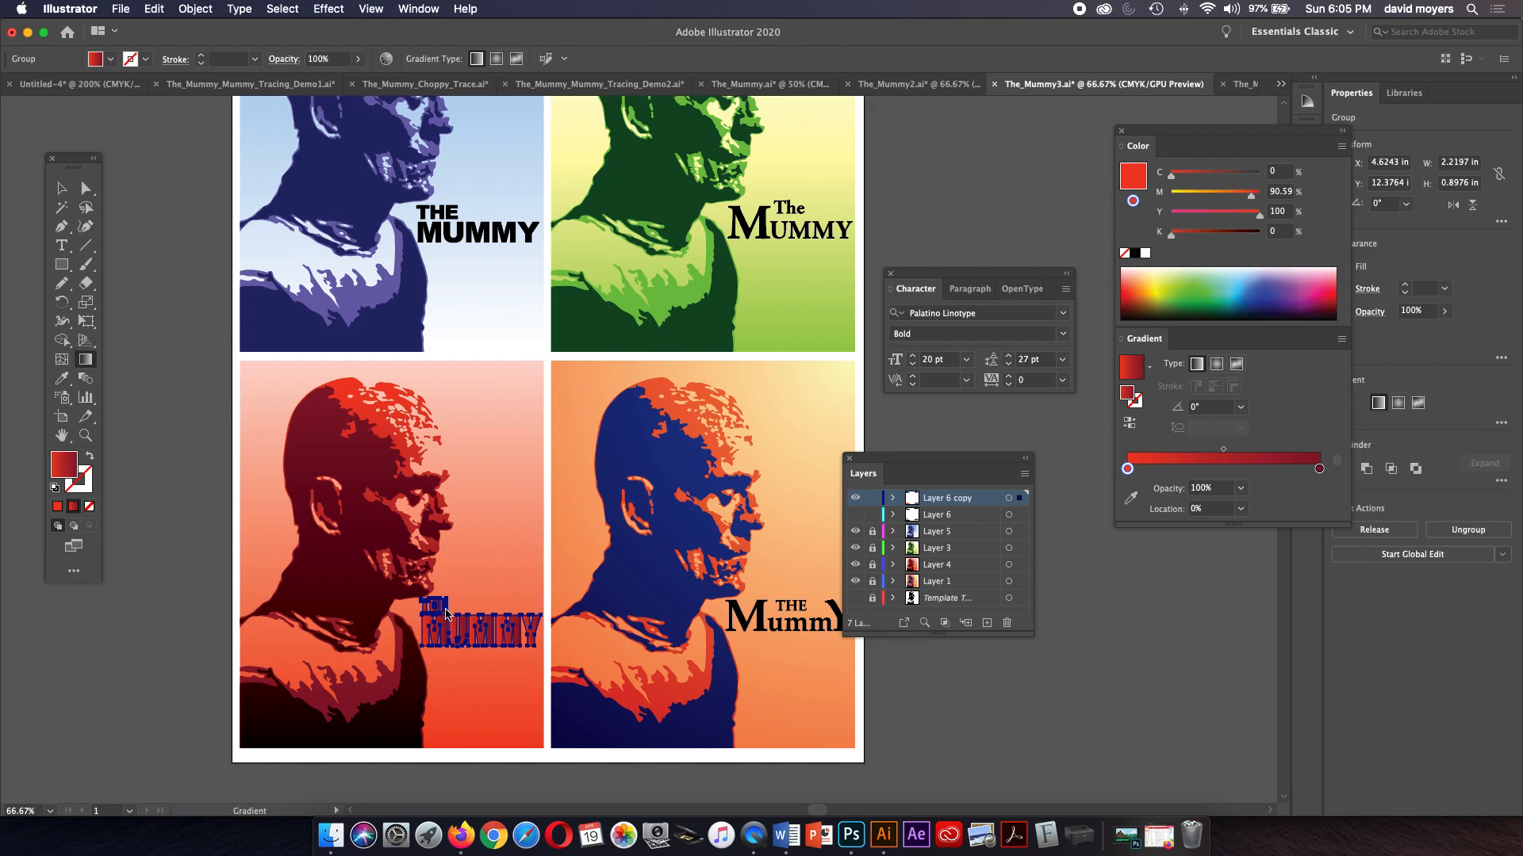
pyautogui.moveTo(478, 600); pyautogui.dragTo(476, 652)
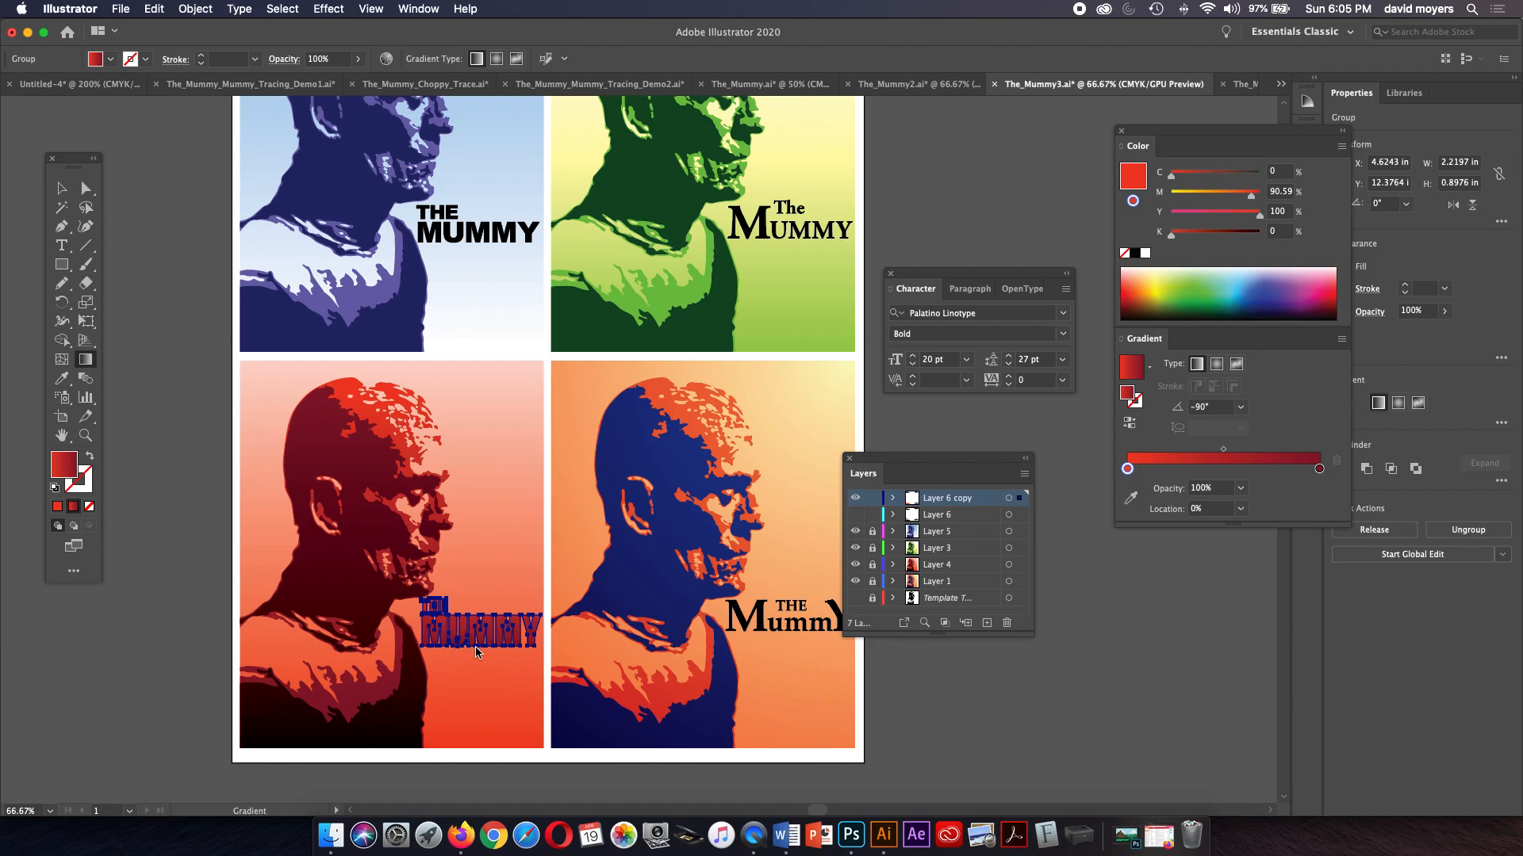
pyautogui.click(89, 196)
pyautogui.click(141, 220)
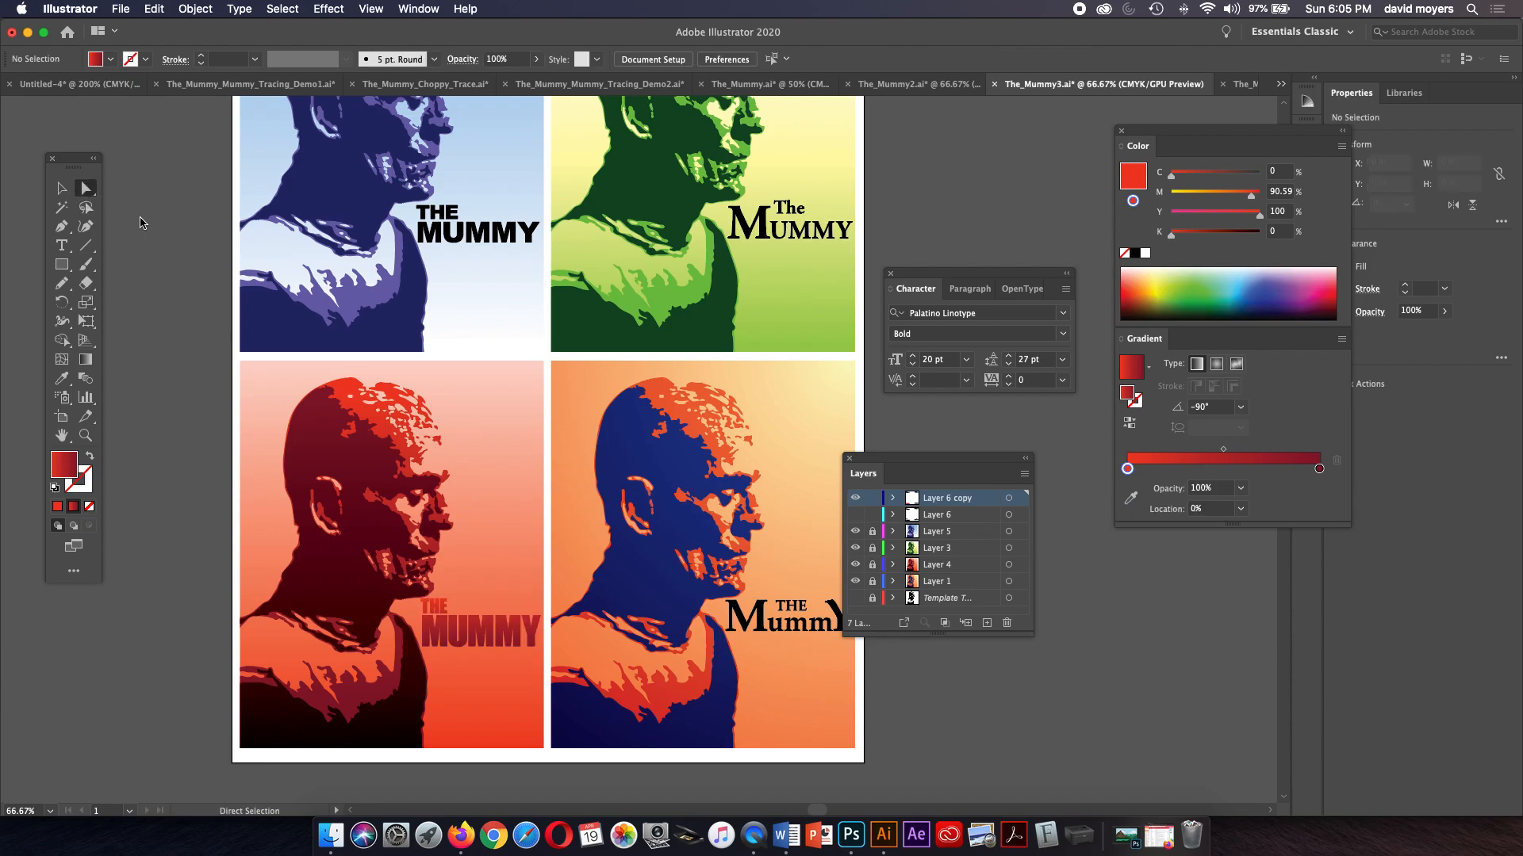
# Step: Fill the outlined title in the orange panel with the orange-to-red radial gradient sampled from that portrait's shirt
pyautogui.moveTo(571, 486); pyautogui.dragTo(504, 475)
pyautogui.moveTo(732, 618); pyautogui.dragTo(743, 623)
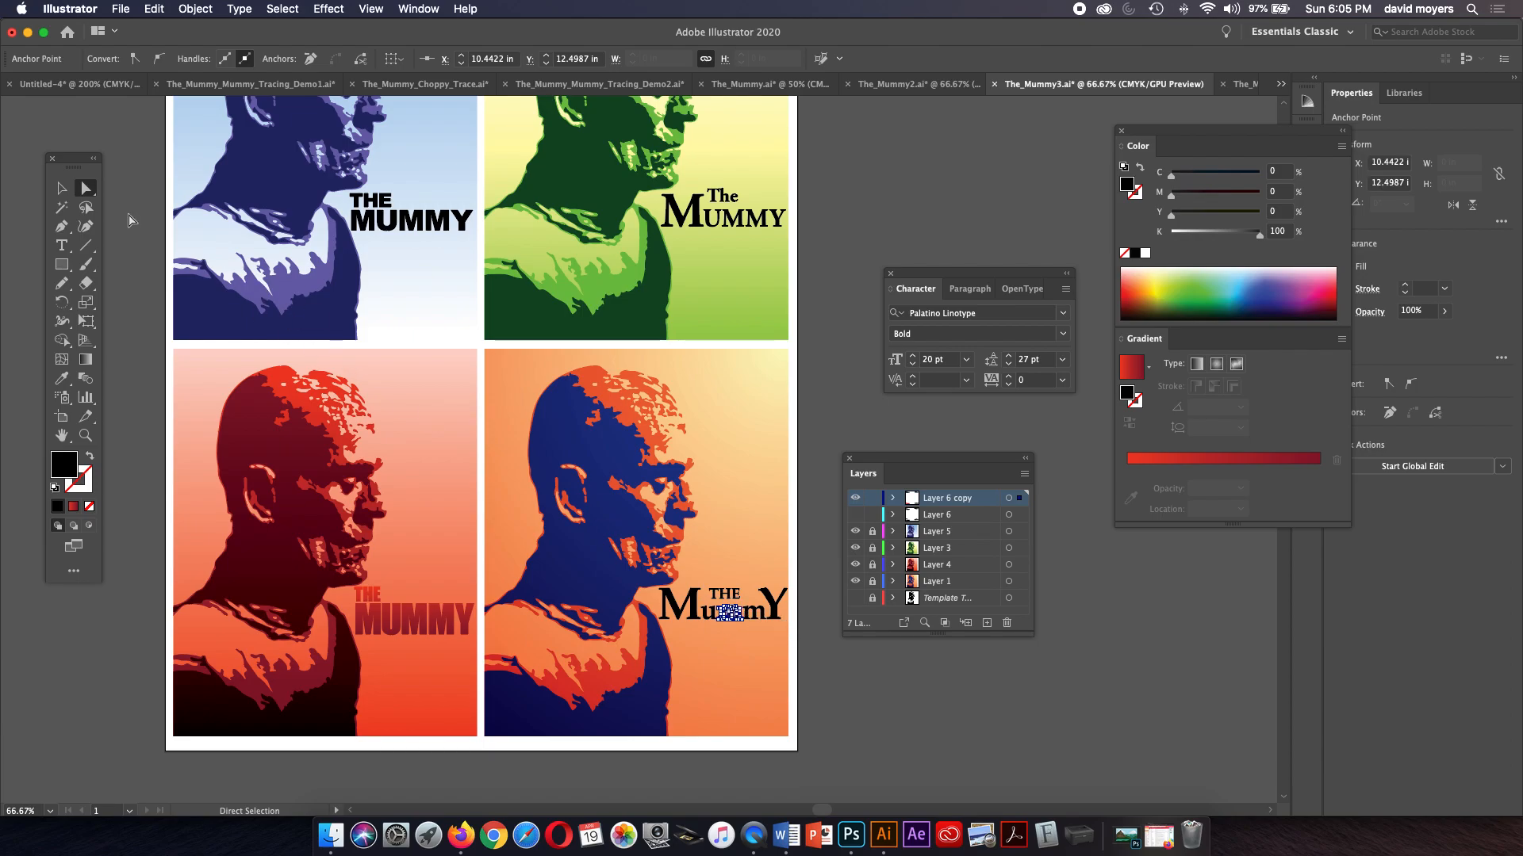
pyautogui.click(61, 188)
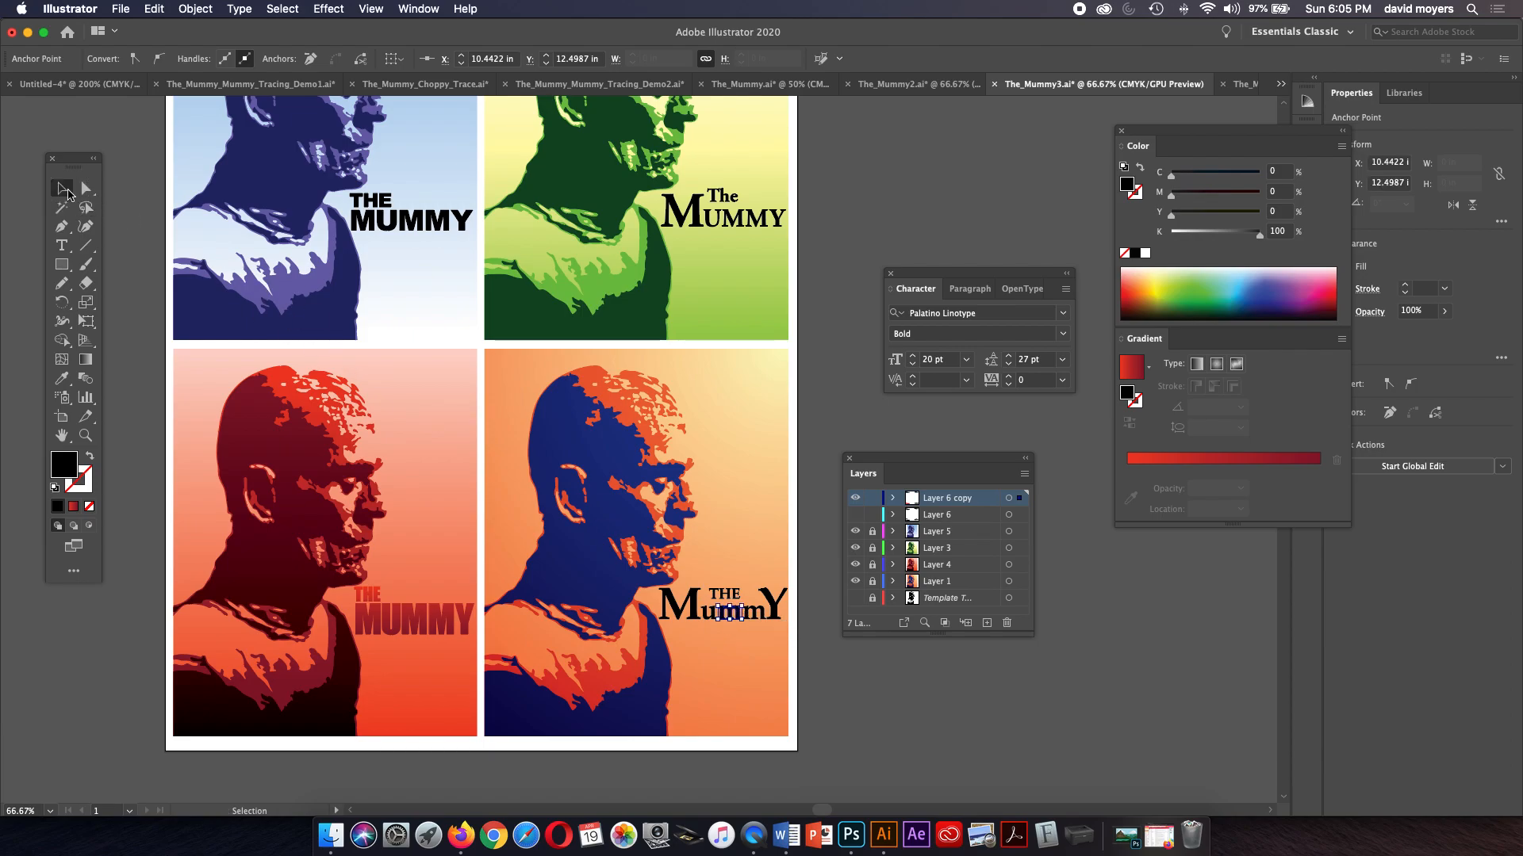
pyautogui.click(840, 684)
pyautogui.click(780, 615)
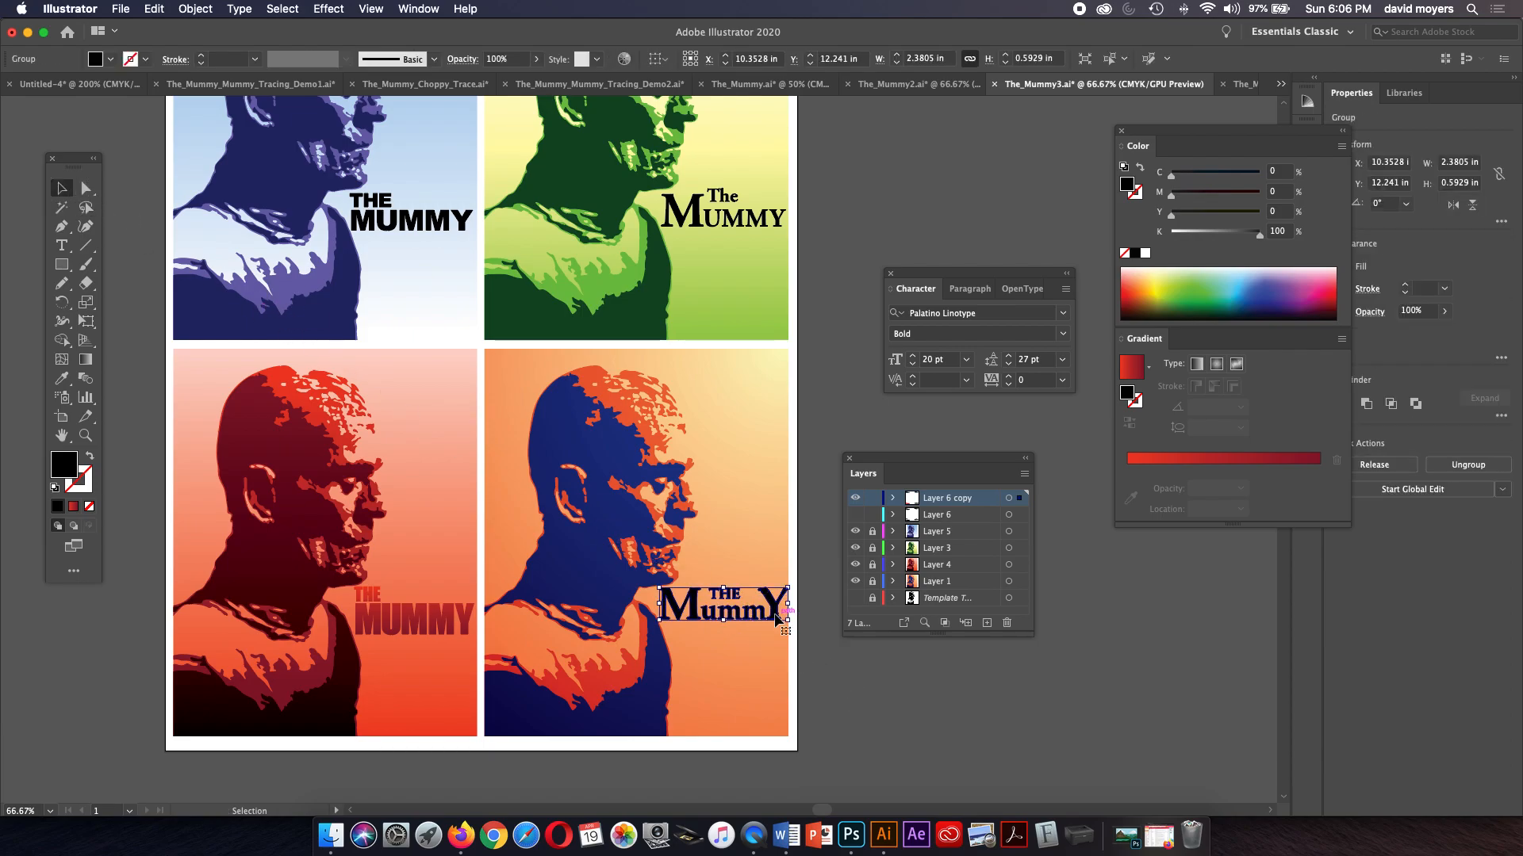
pyautogui.press('i')
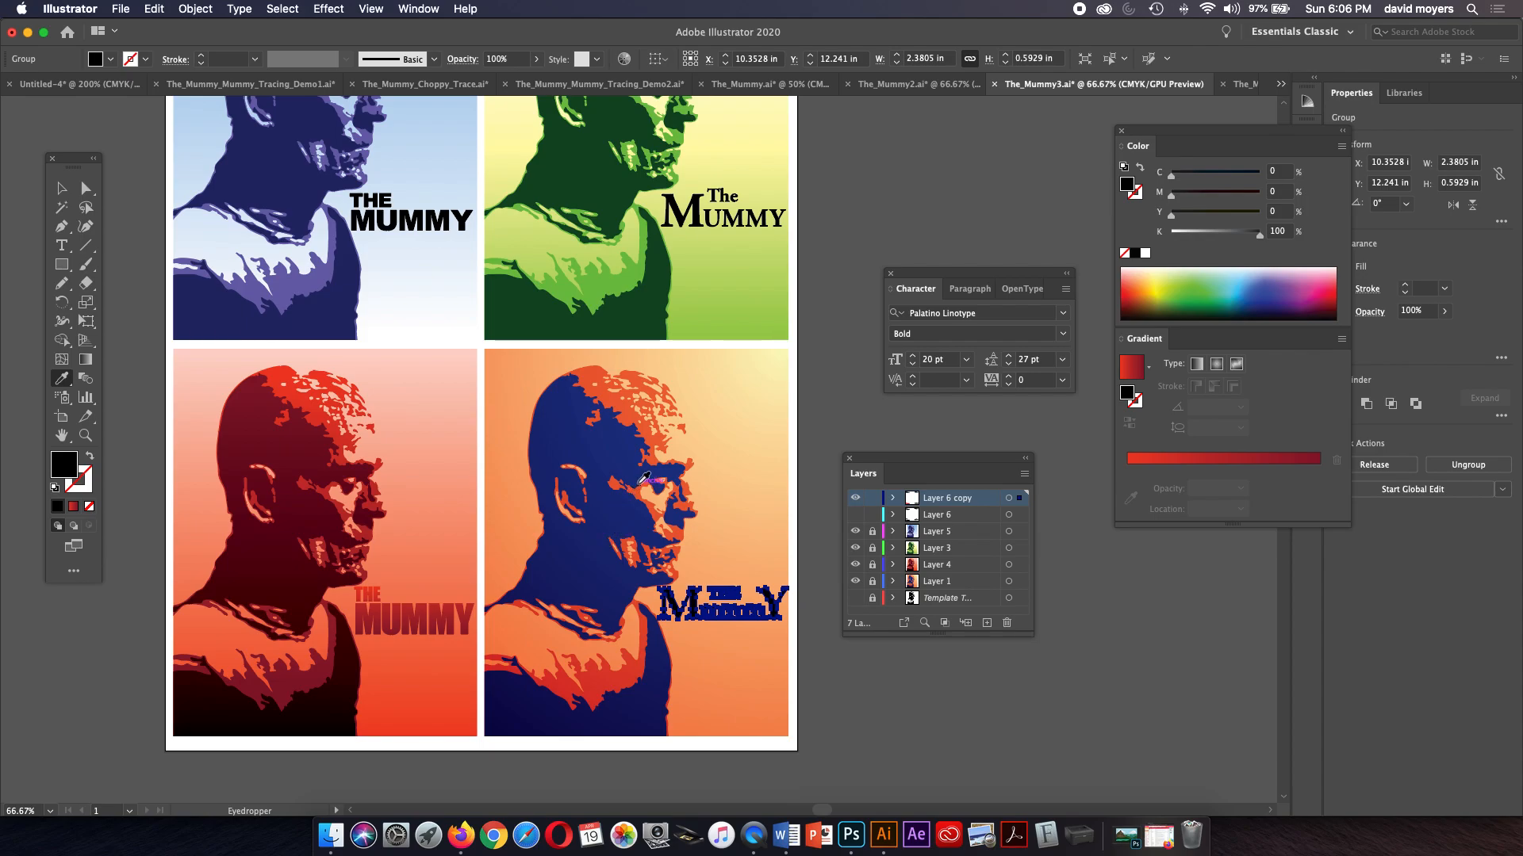
pyautogui.click(602, 684)
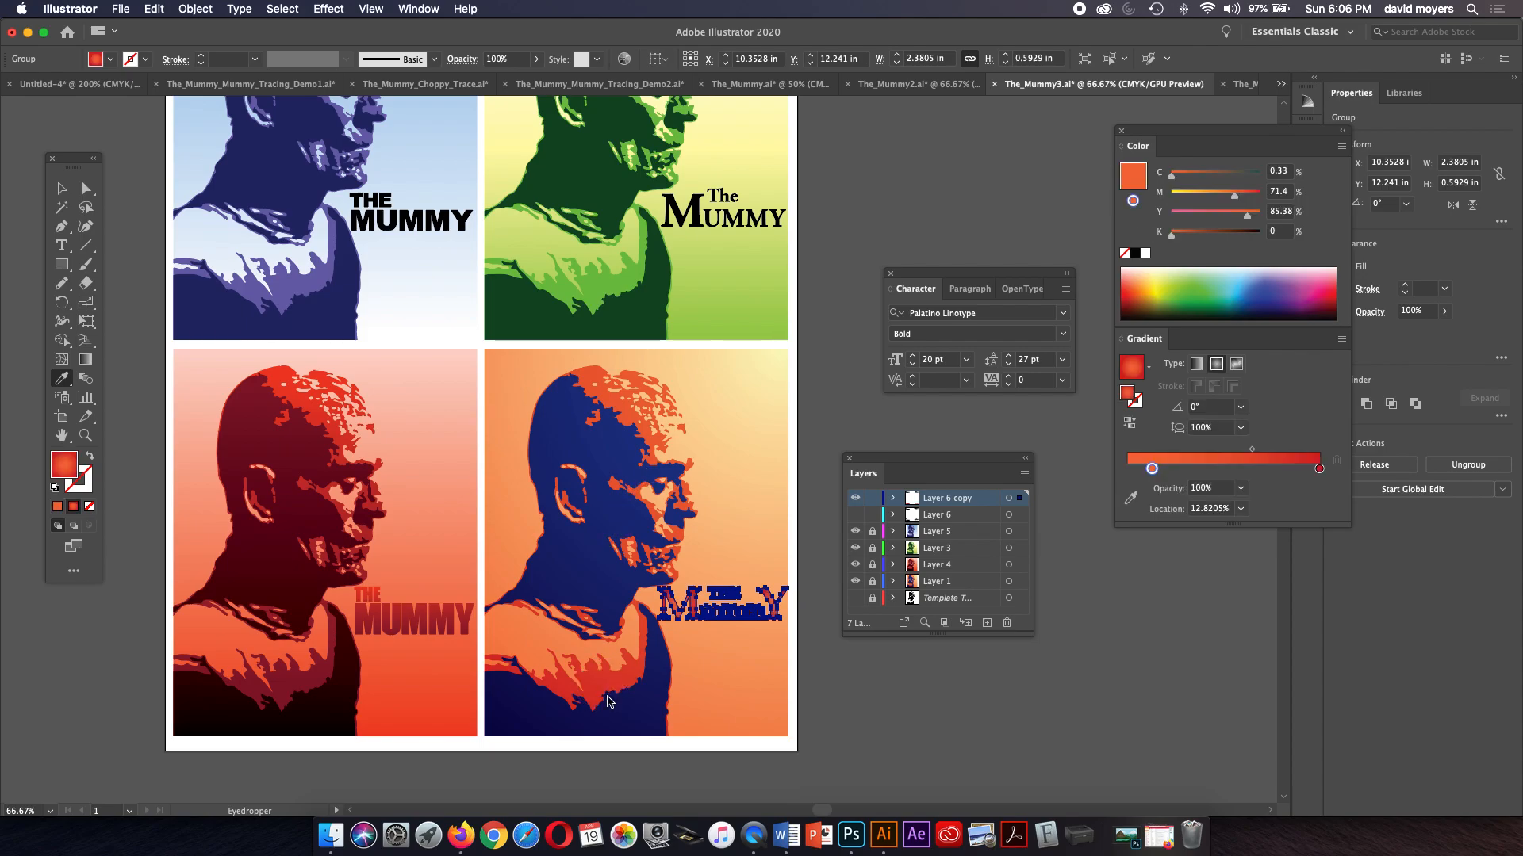
# Step: Redraw the radial gradient diagonally across the orange panel's title at about -140°
pyautogui.press('g')
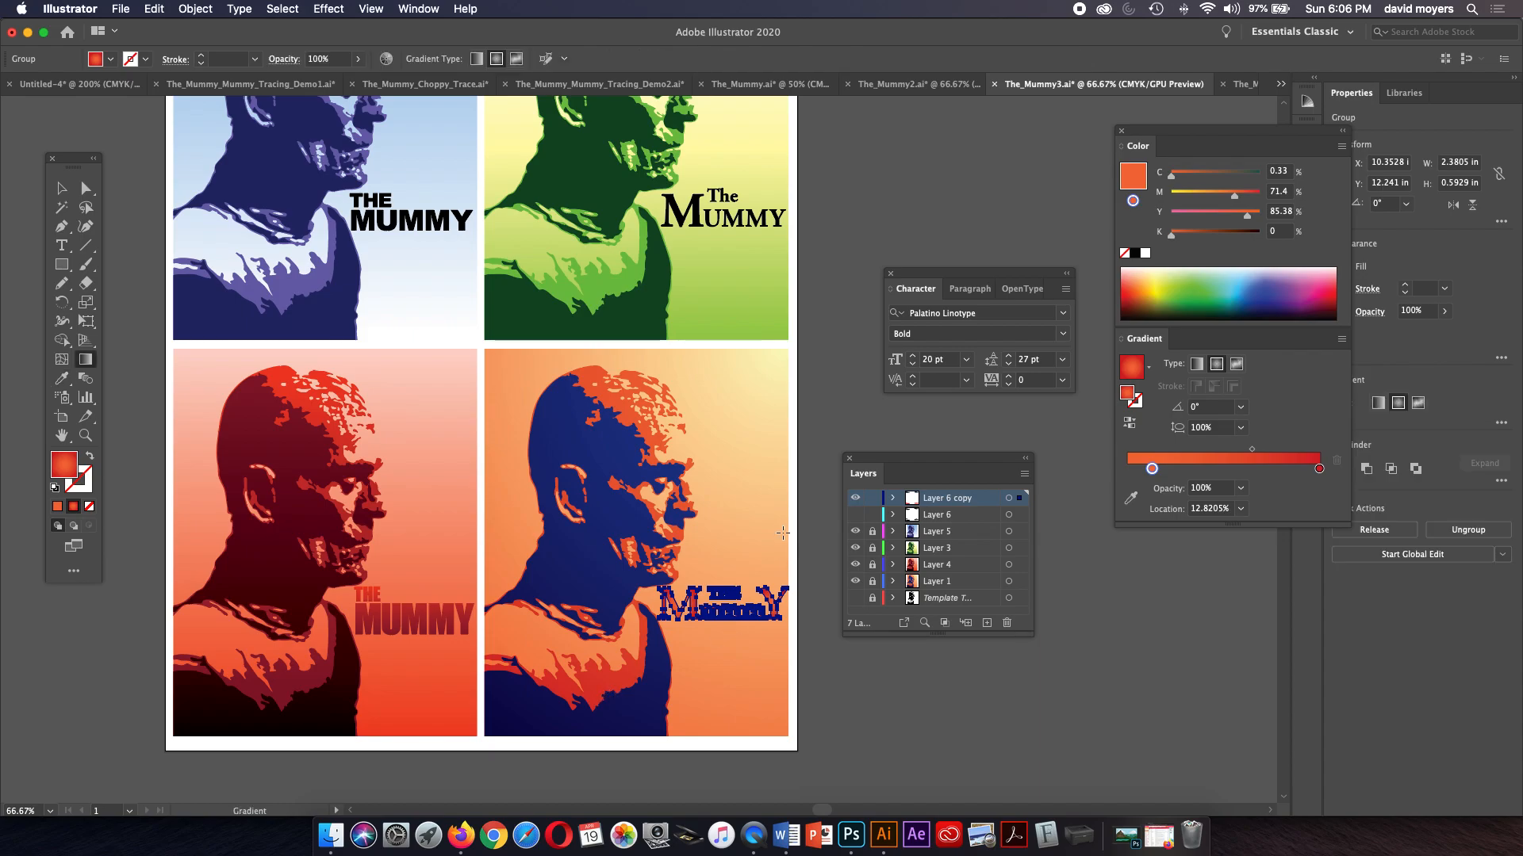
pyautogui.moveTo(742, 569); pyautogui.dragTo(663, 623)
pyautogui.press('v')
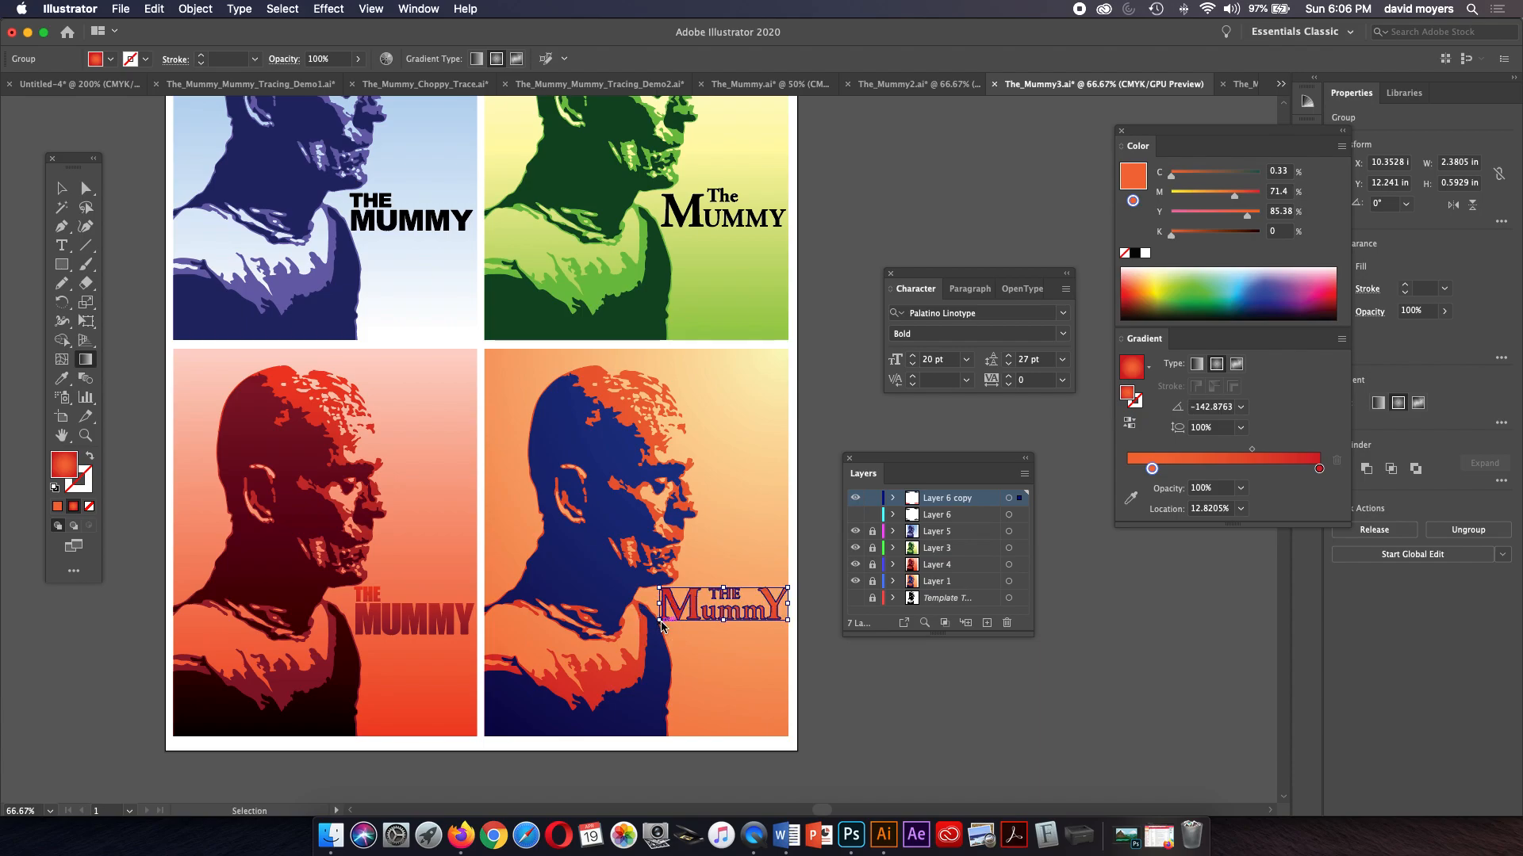
pyautogui.press('g')
pyautogui.press('super')
pyautogui.press('super')
pyautogui.press('super')
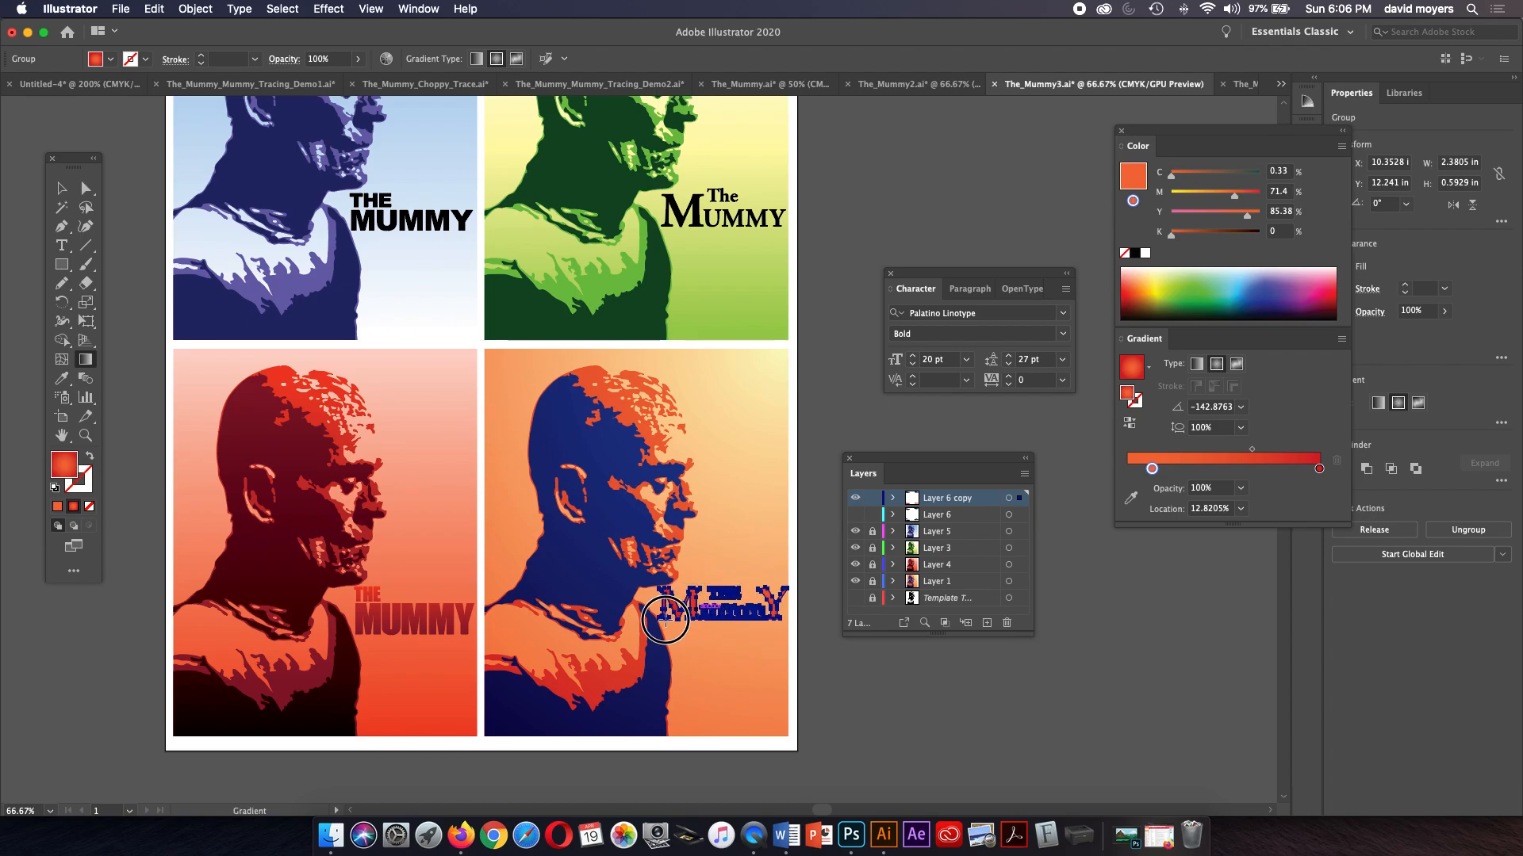
pyautogui.moveTo(698, 594); pyautogui.dragTo(662, 624)
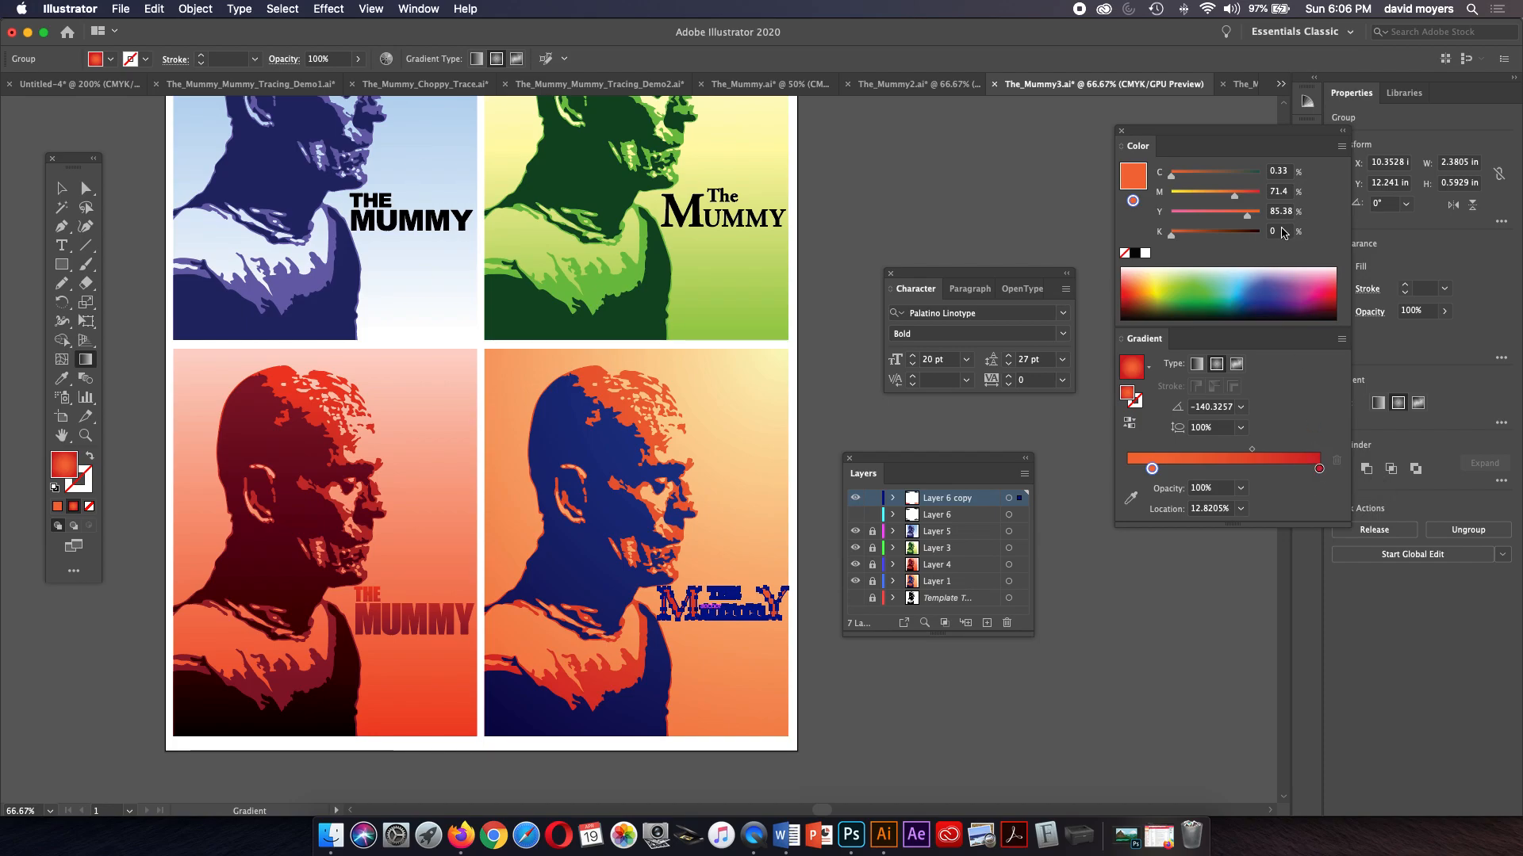
# Step: Set the magenta of the title gradient's first color stop to 61% for a lighter orange
pyautogui.click(1250, 195)
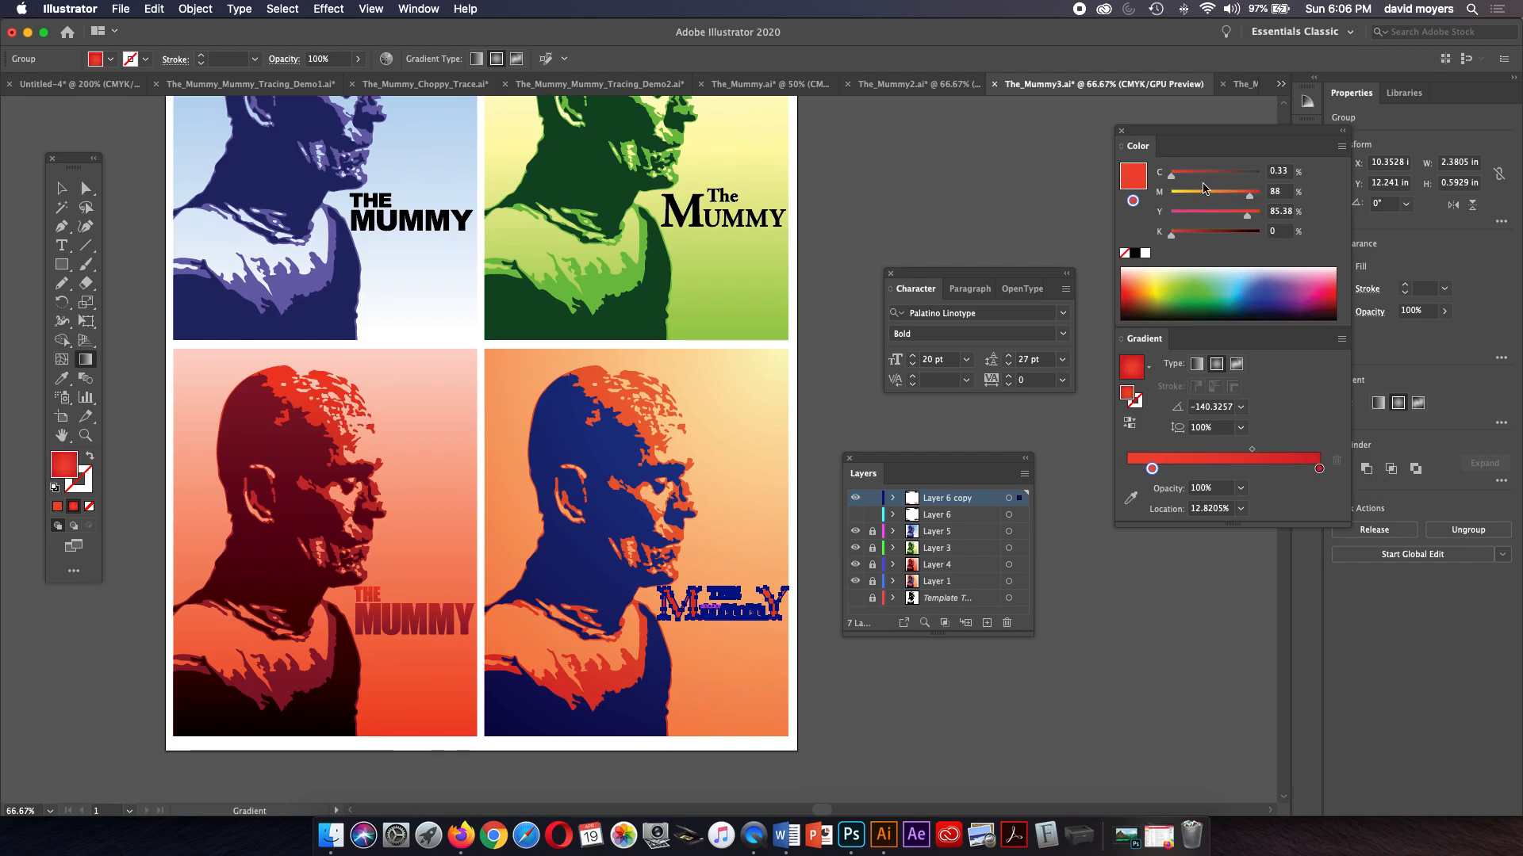
pyautogui.press('super')
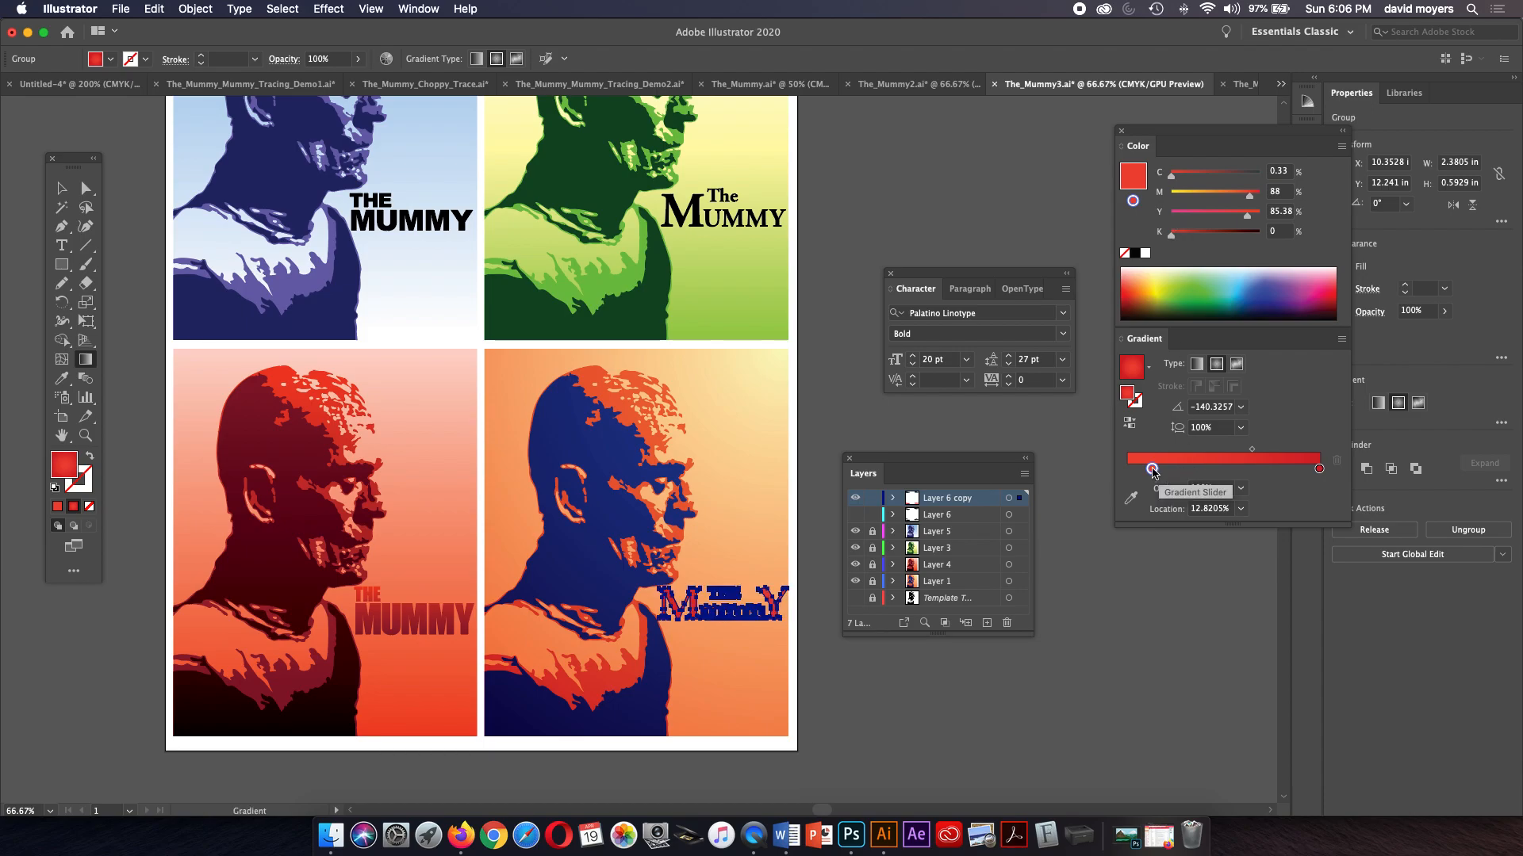
pyautogui.click(1226, 197)
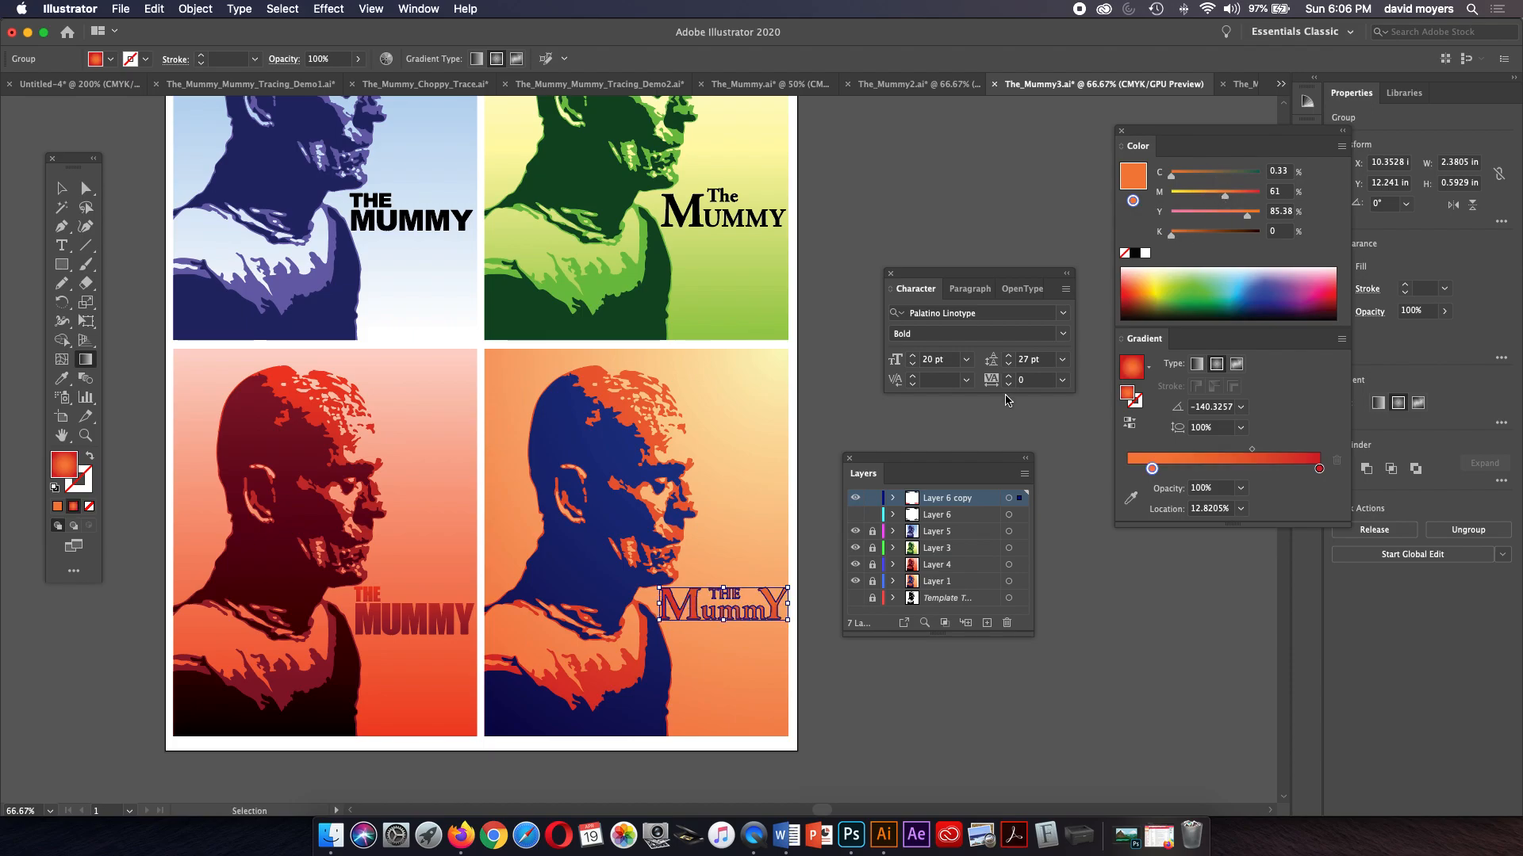
# Step: Redraw the title's radial gradient diagonally at about -131°, starting above the lettering and ending at its lower-left corner
pyautogui.moveTo(642, 636); pyautogui.dragTo(641, 636)
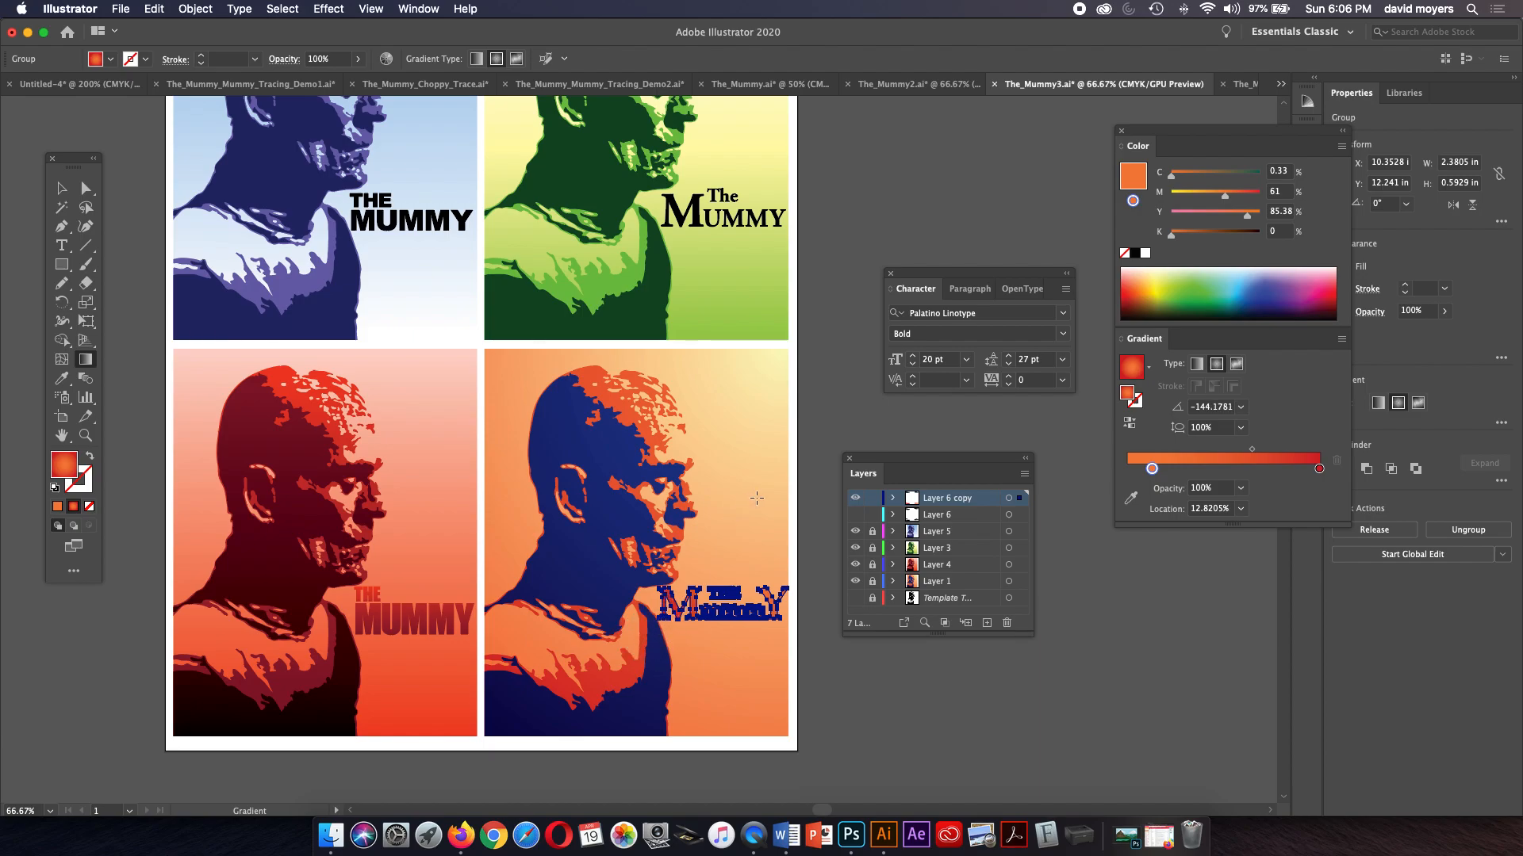
pyautogui.moveTo(761, 509); pyautogui.dragTo(659, 624)
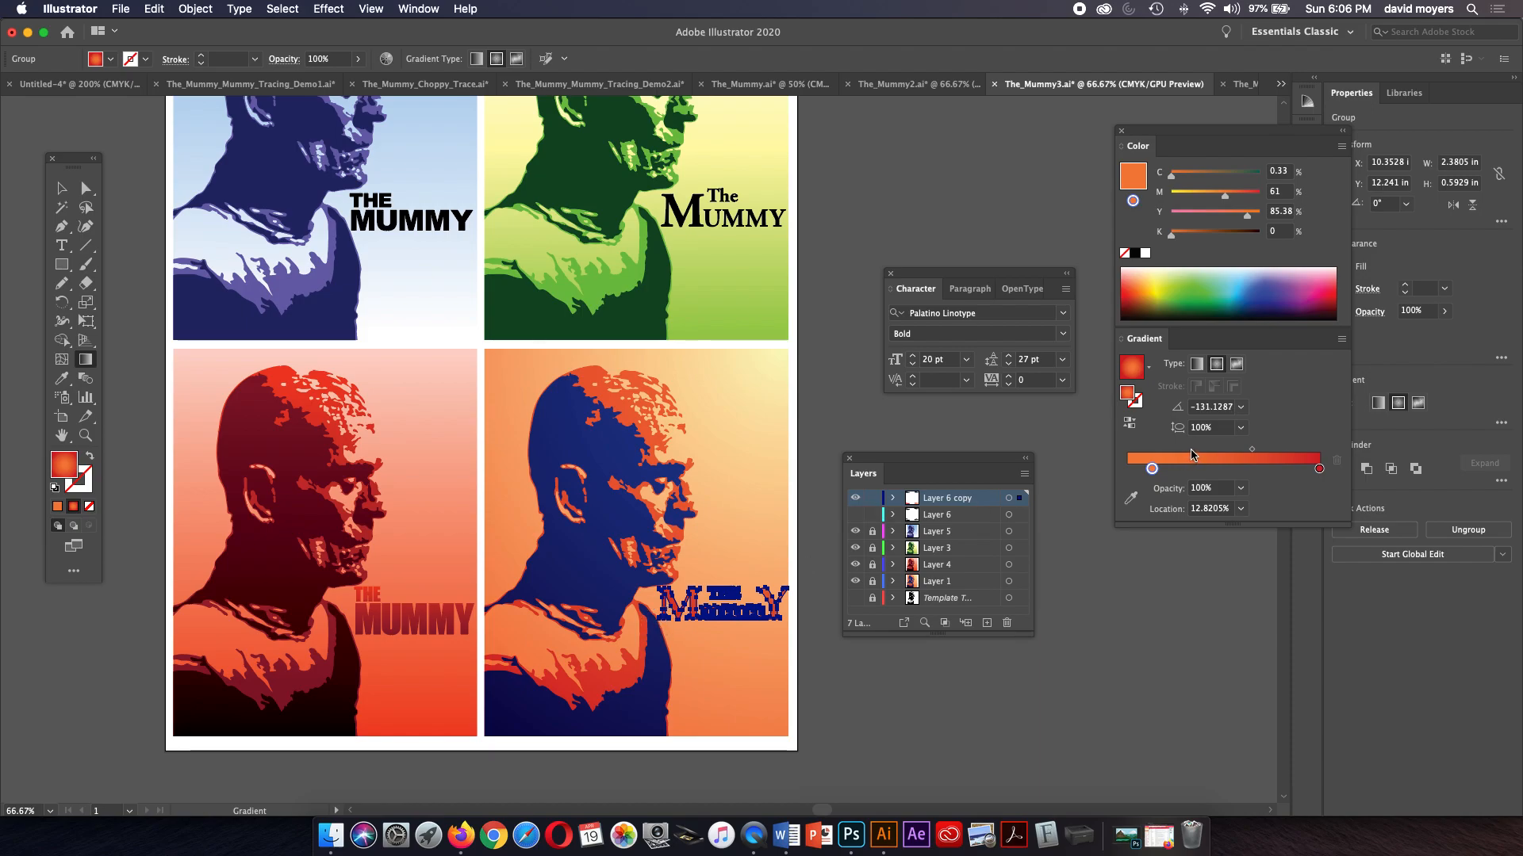
pyautogui.press('super')
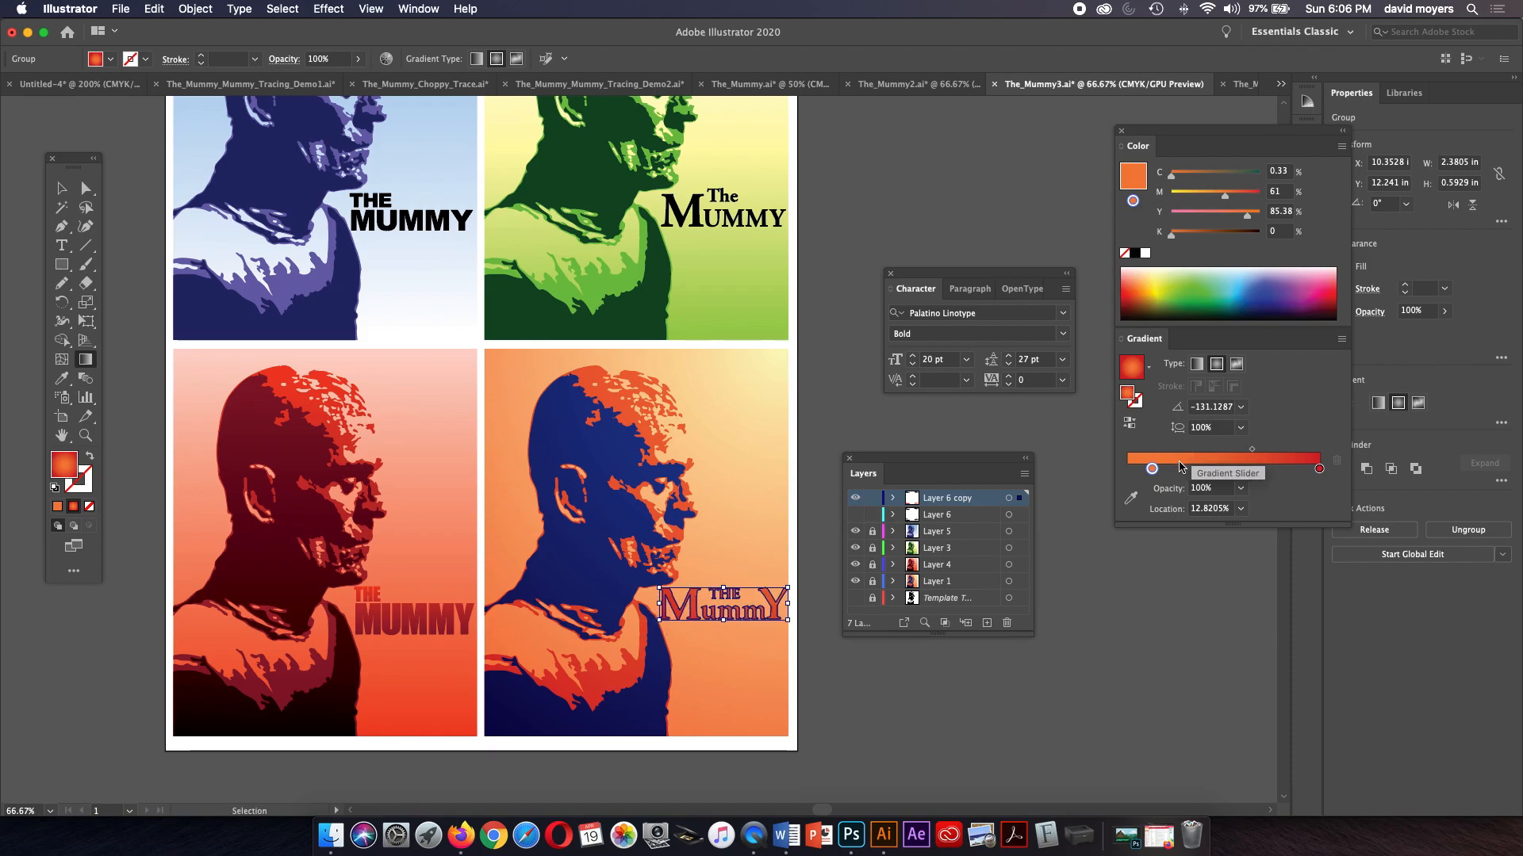
# Step: Move the title gradient's orange stop to about 43%, deselect the title, and show the whole poster
pyautogui.moveTo(1151, 468); pyautogui.dragTo(1211, 469)
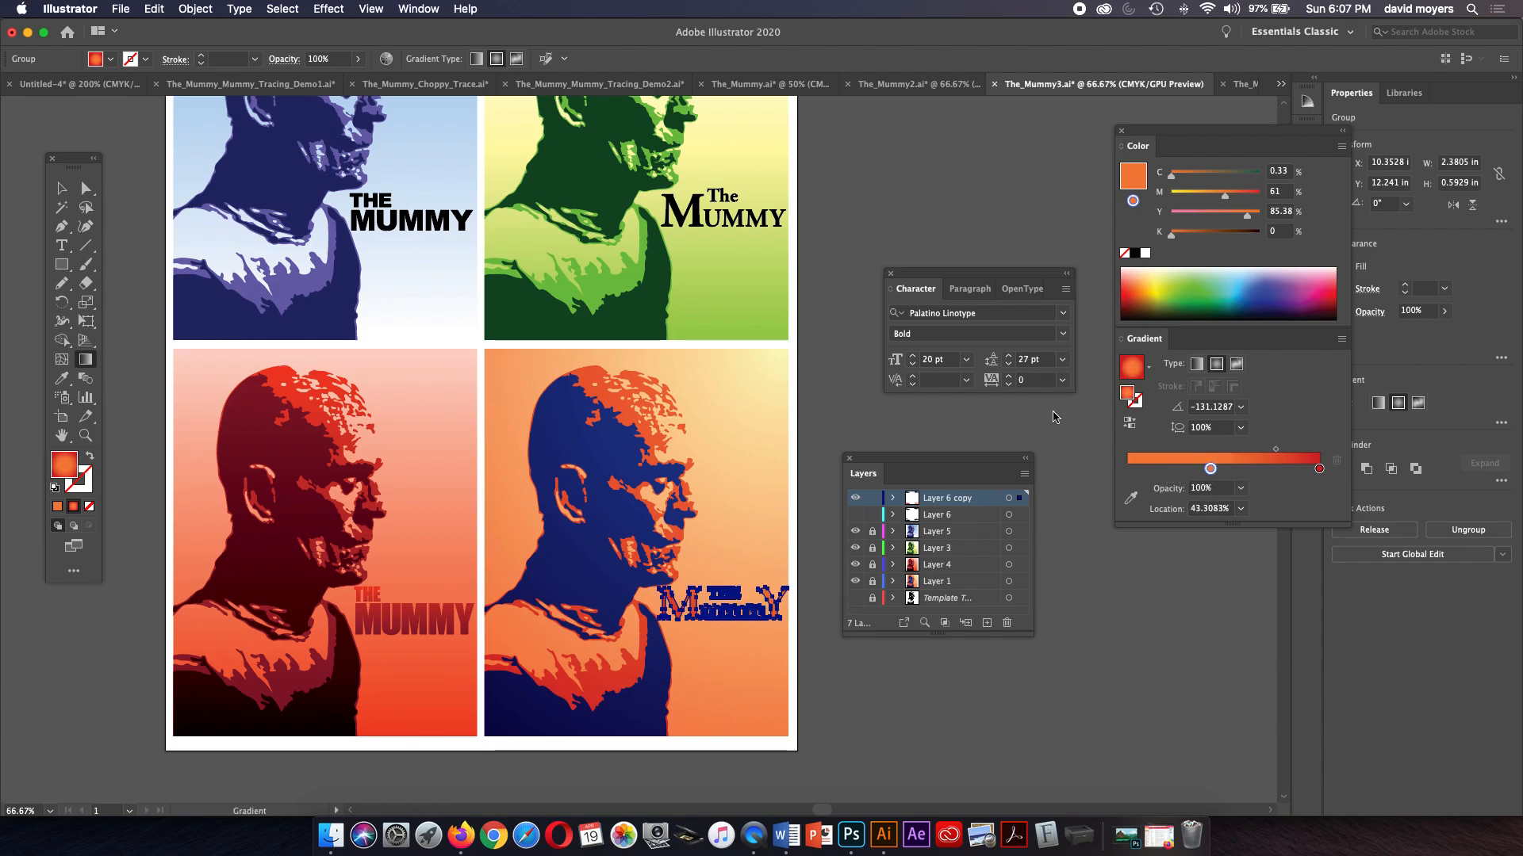
pyautogui.click(57, 190)
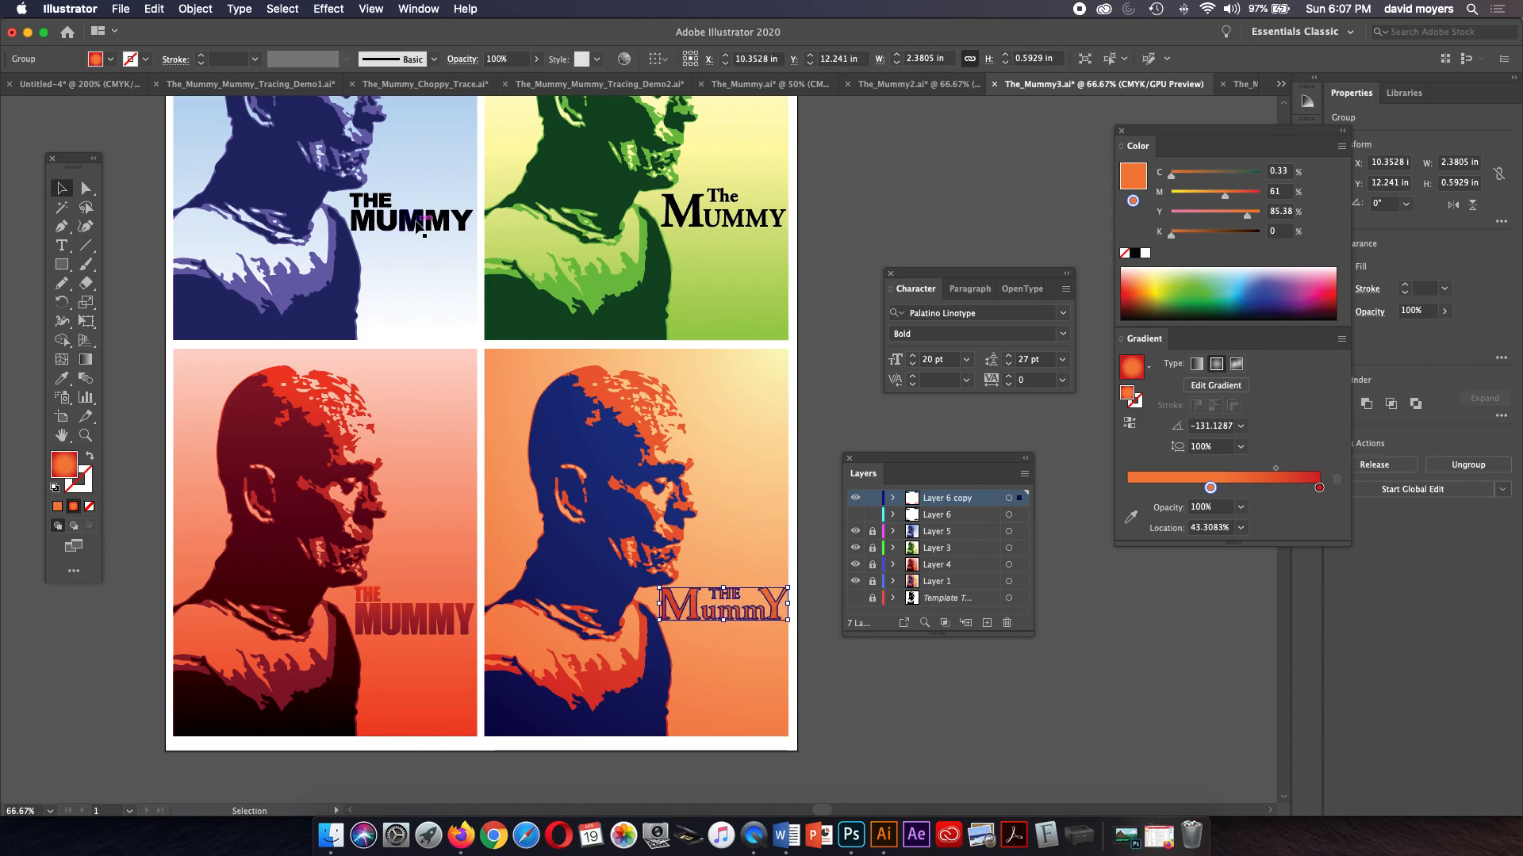
pyautogui.click(893, 206)
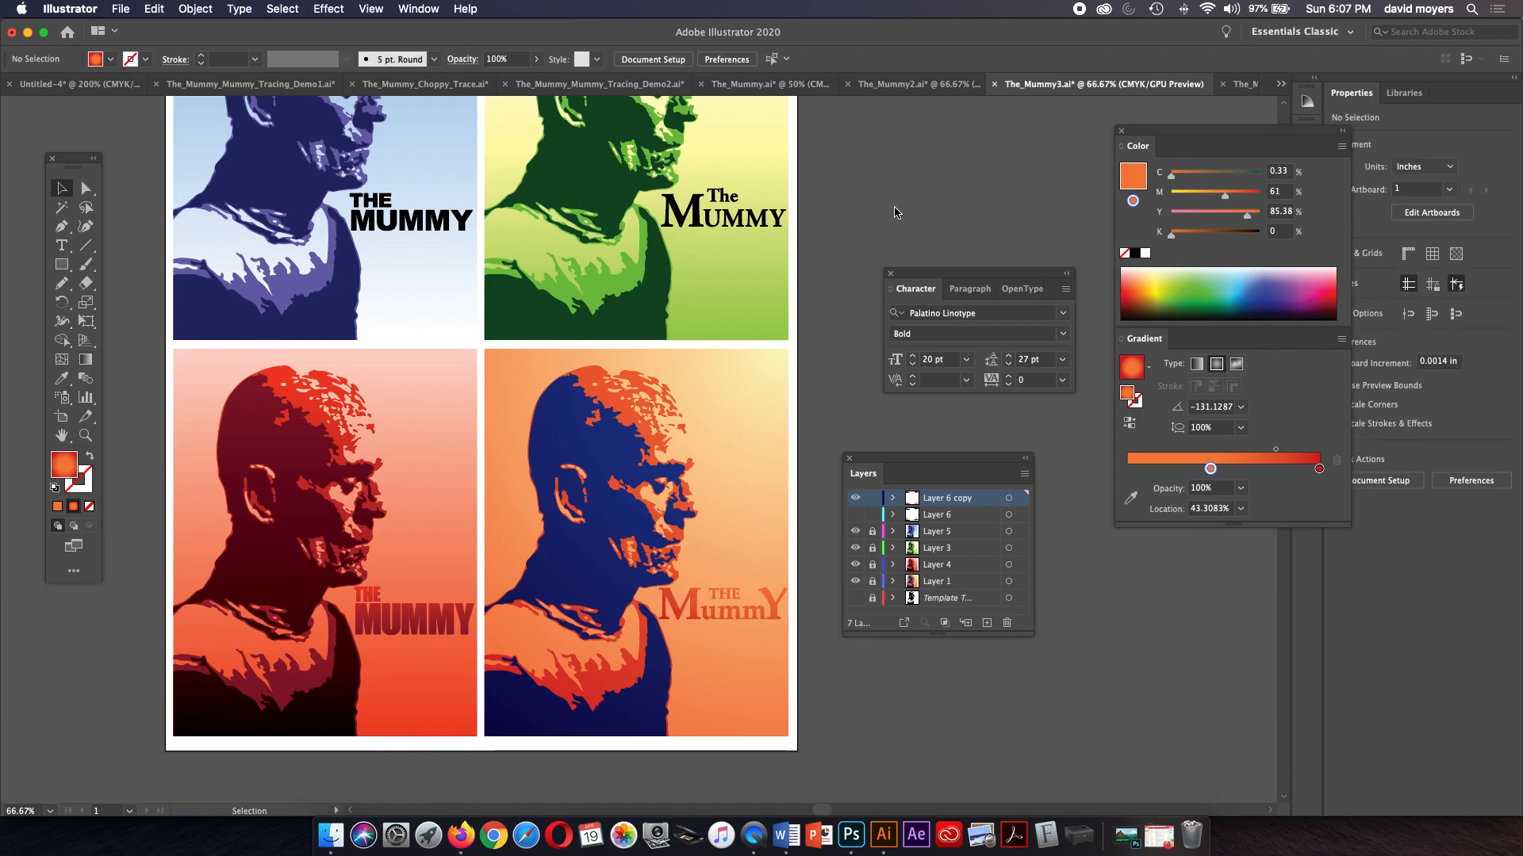
pyautogui.press('super+minus')
pyautogui.moveTo(868, 207); pyautogui.dragTo(845, 276)
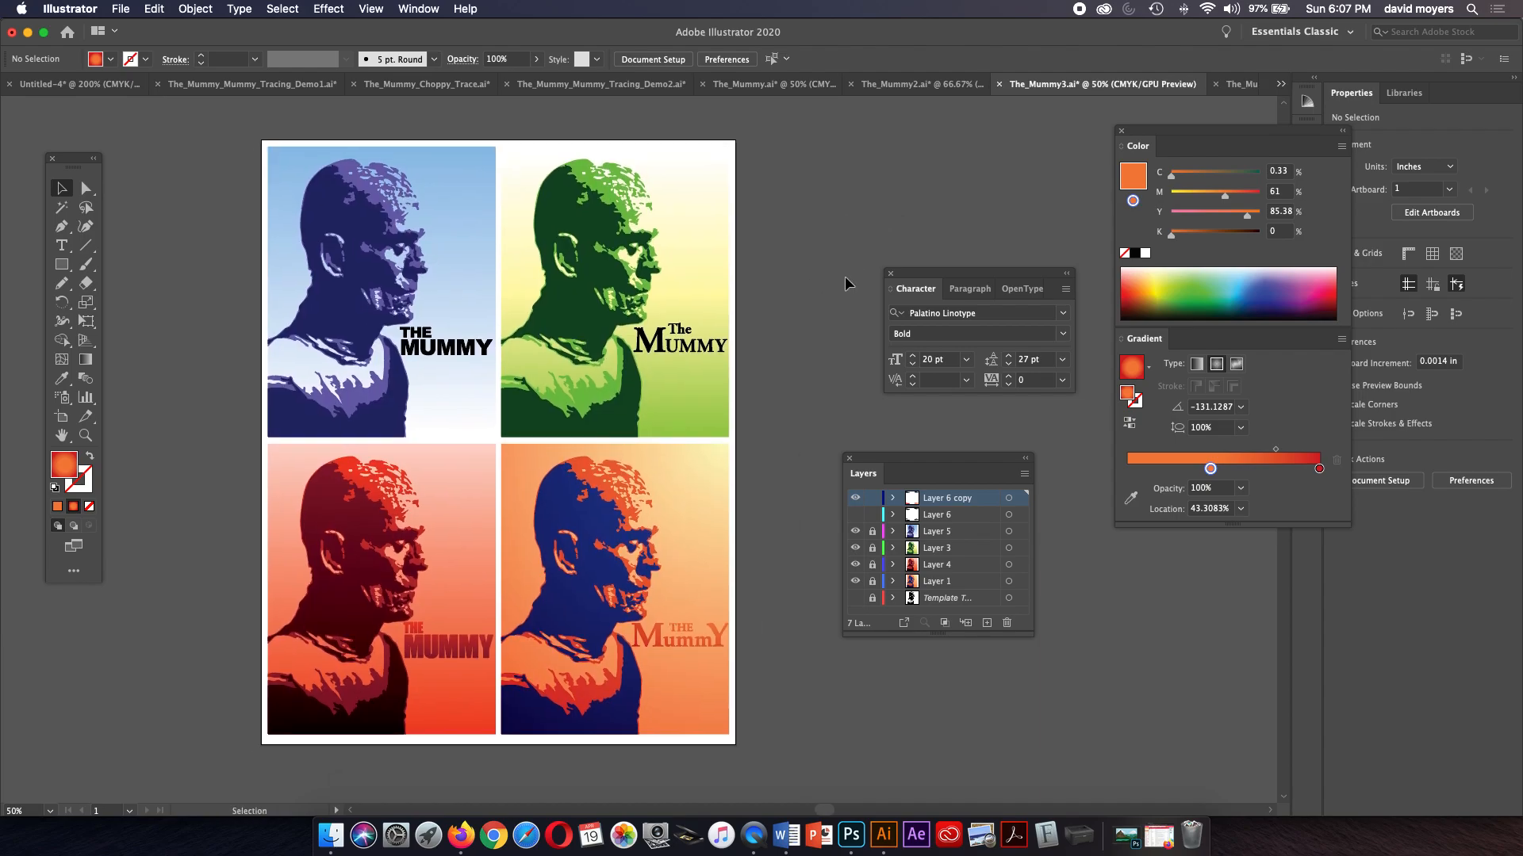